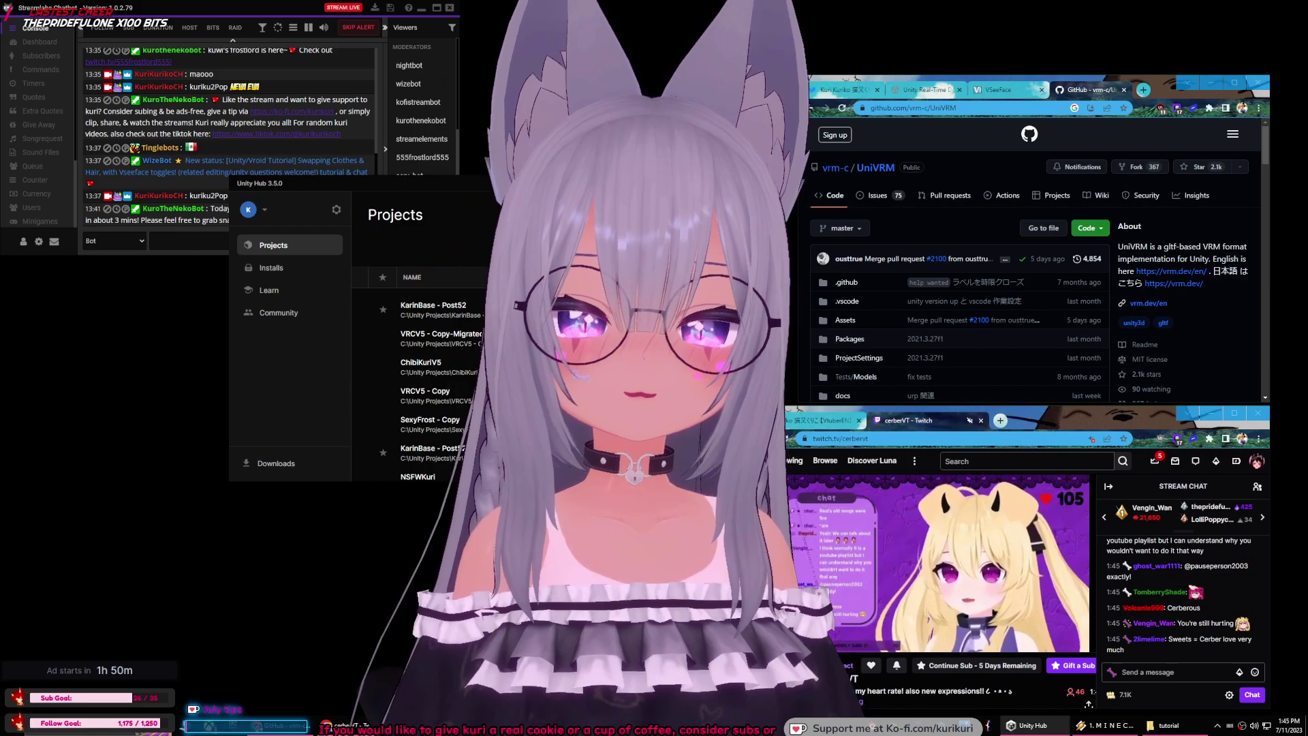
Step: Maximize the Unity Hub window so the Projects list fills the screen
left_click(738, 182)
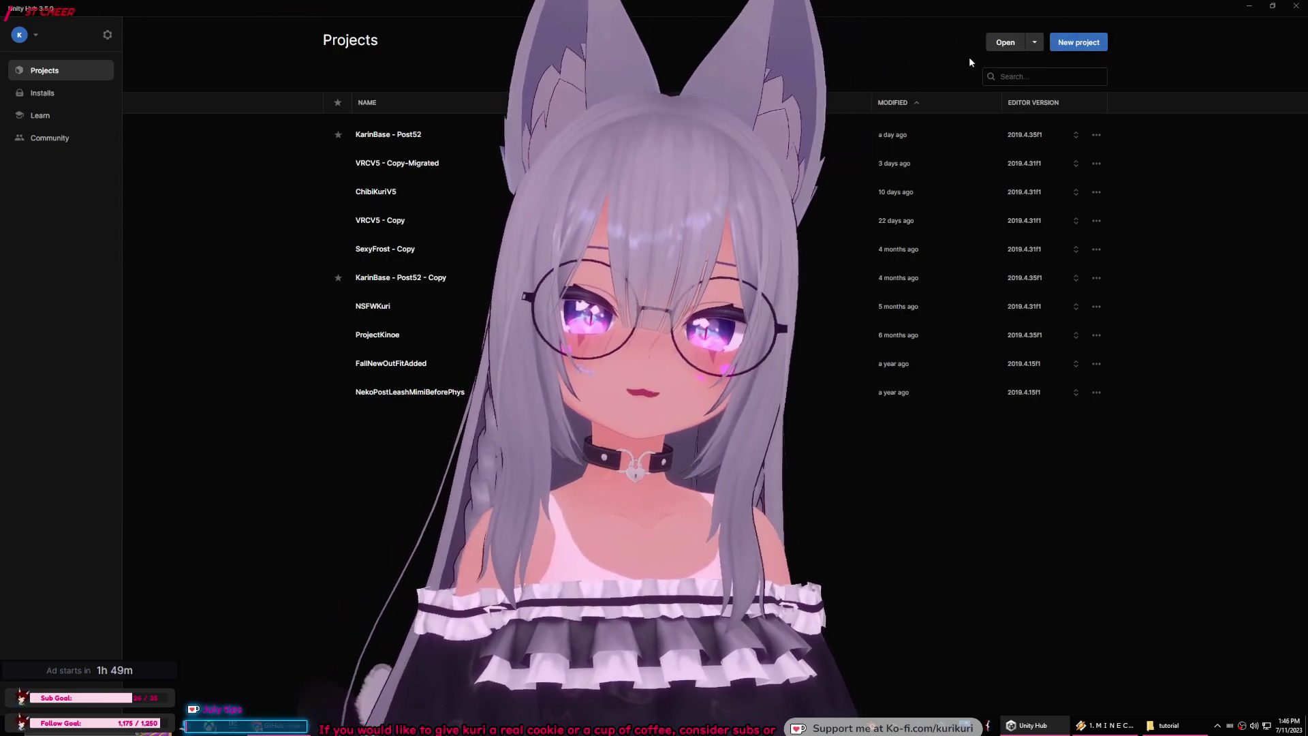
Step: Begin a new 3D project in Unity Hub using editor version 2019.4.35f1
left_click(1078, 42)
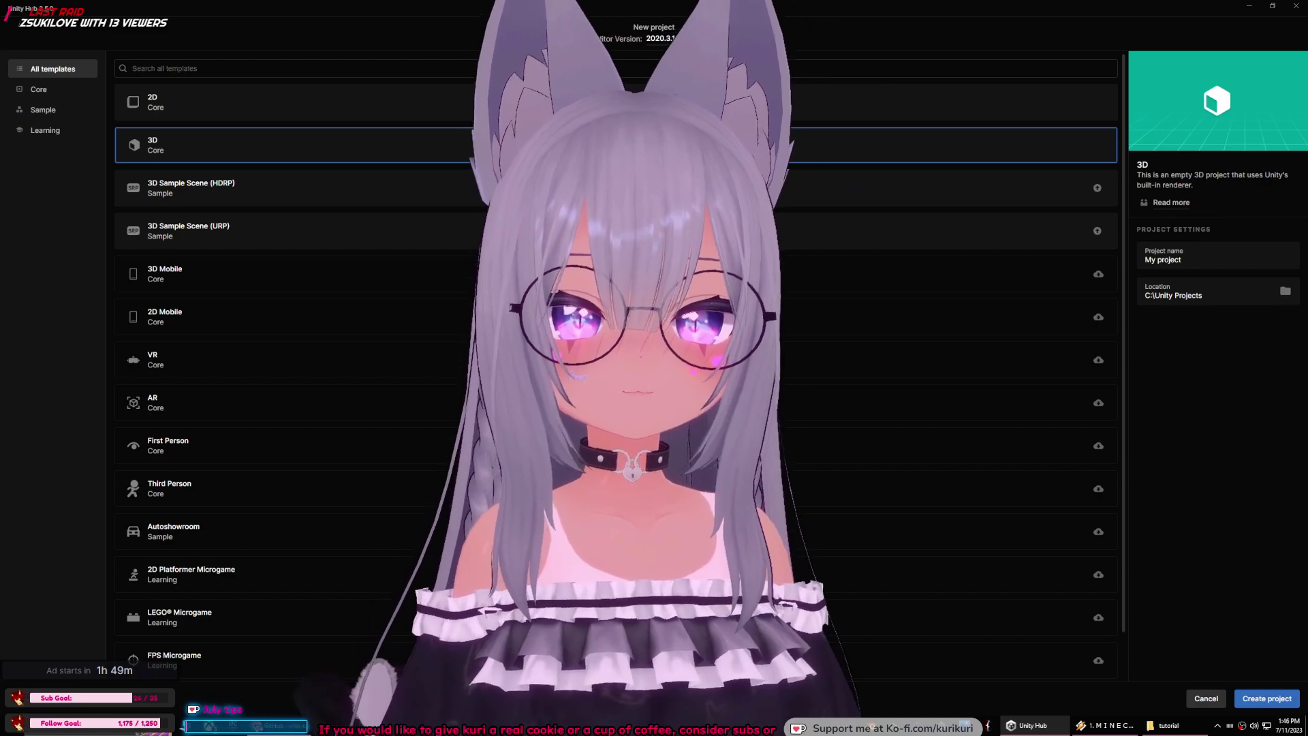
left_click(681, 38)
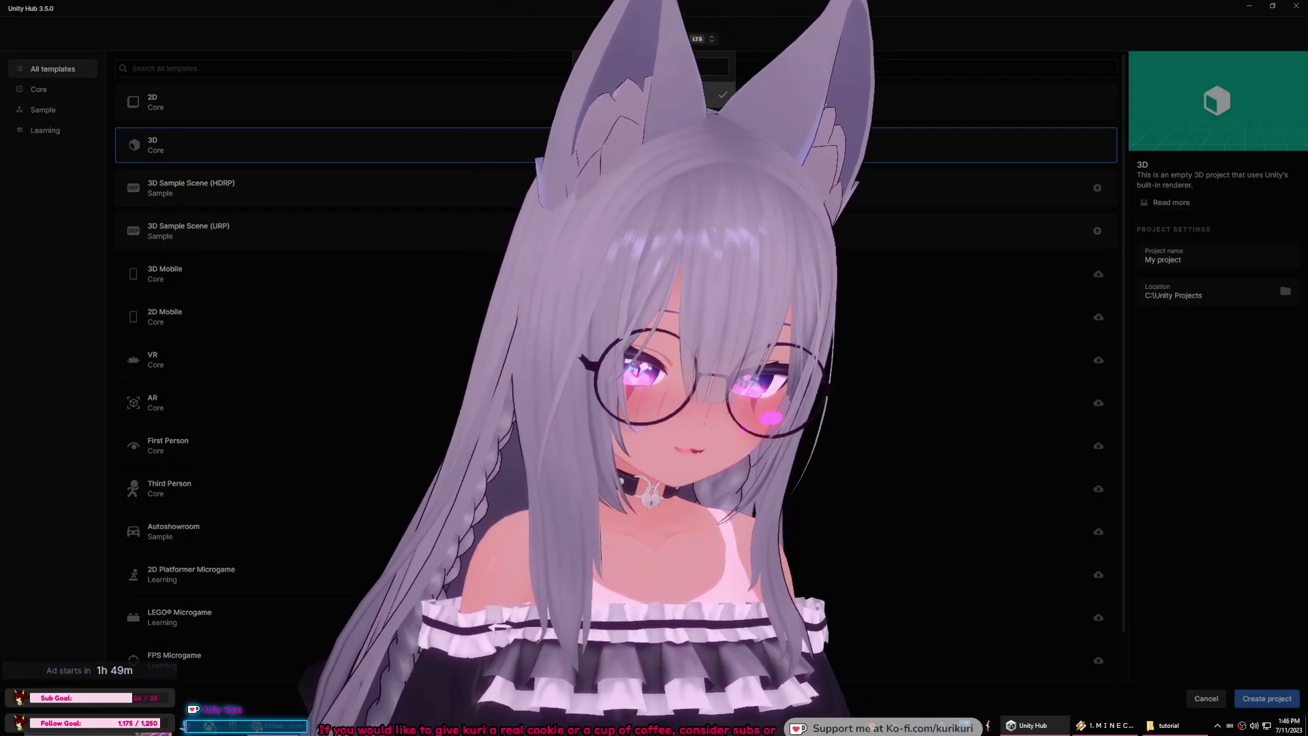
key("super")
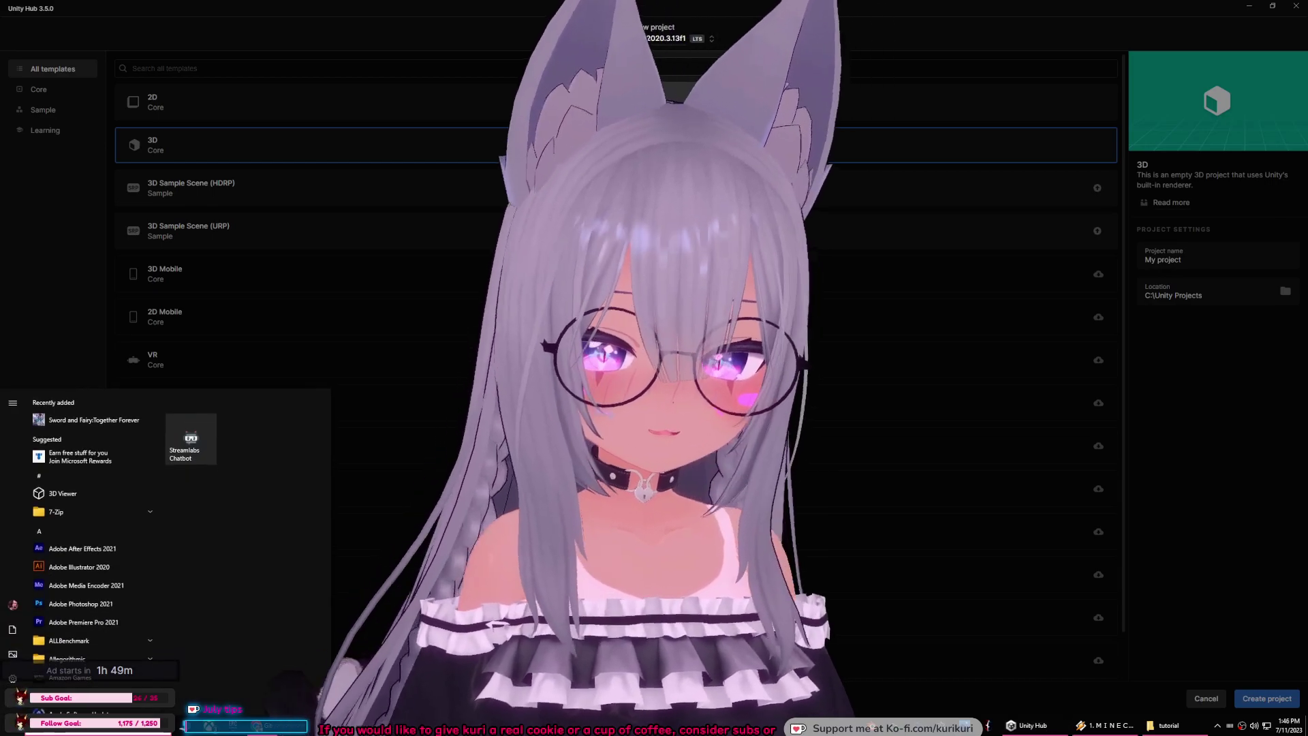
key("alt+Tab")
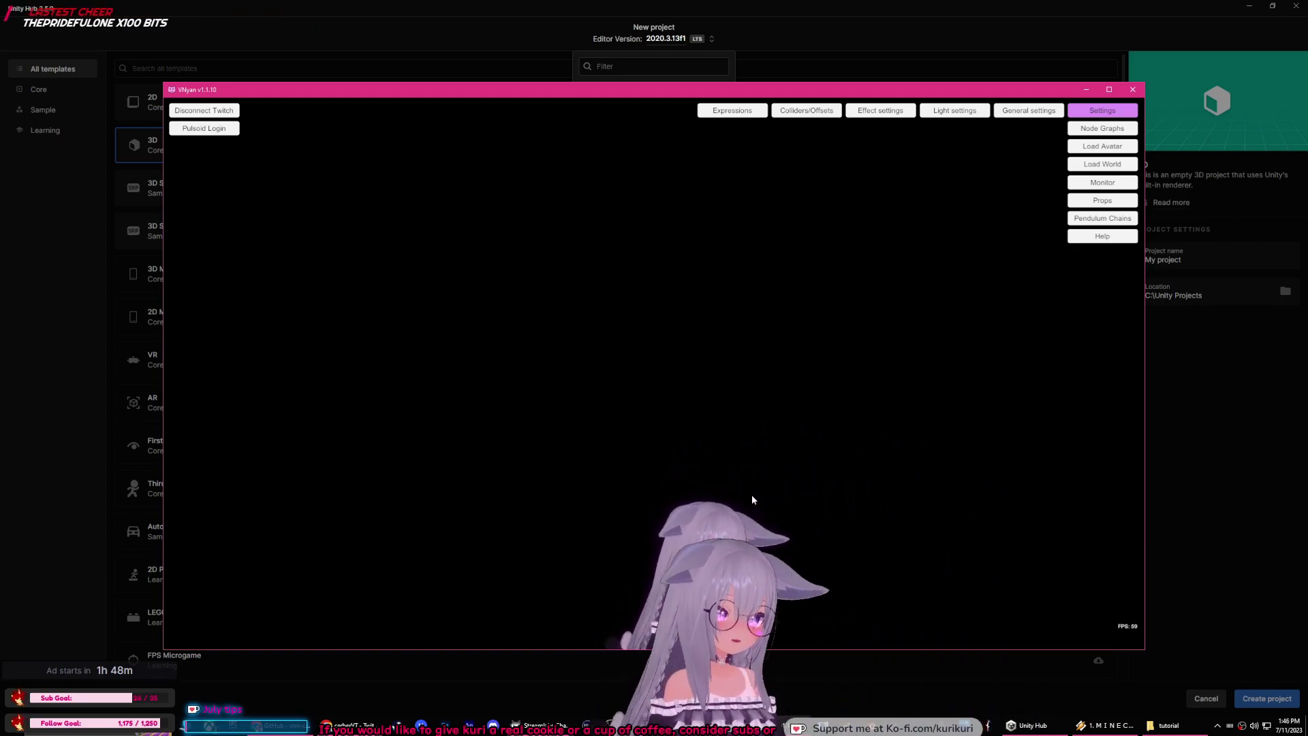
left_click(1086, 89)
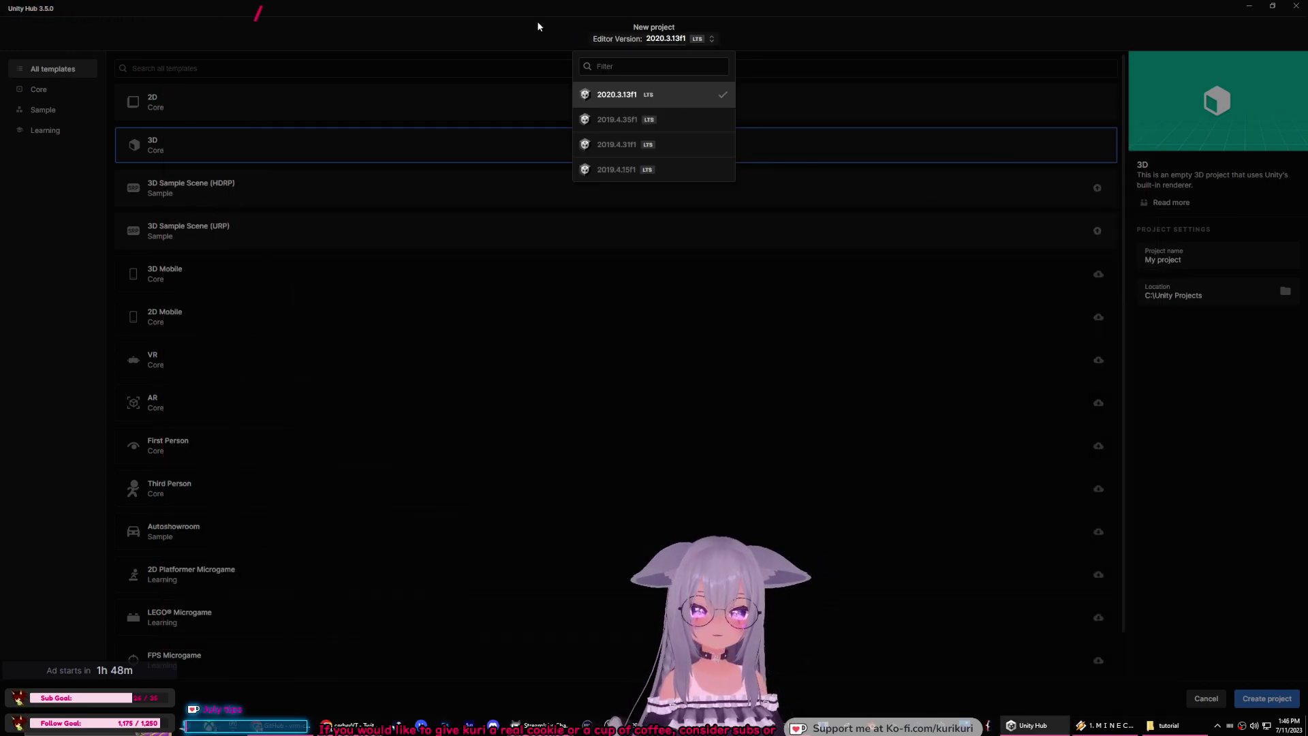
left_click(679, 121)
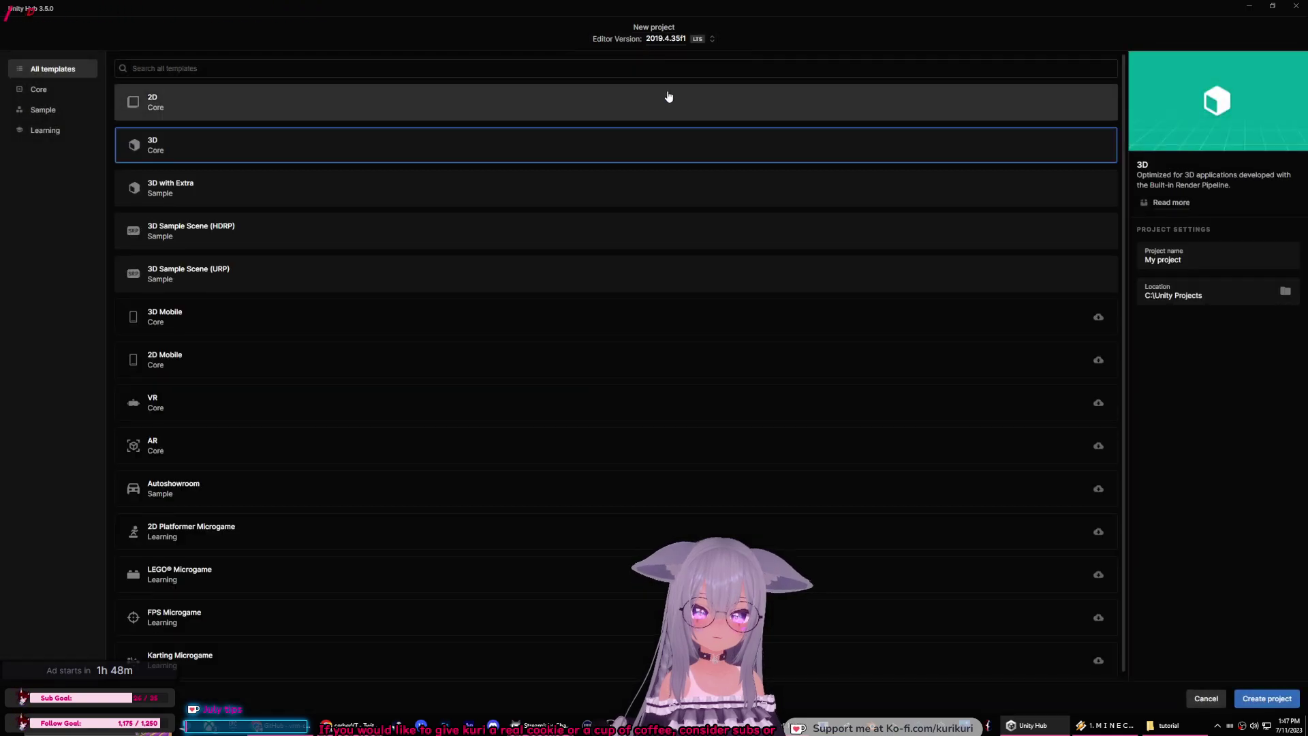
Step: Name the project VRMVroidCLothesSwapTutorial and create it
triple_click(1190, 253)
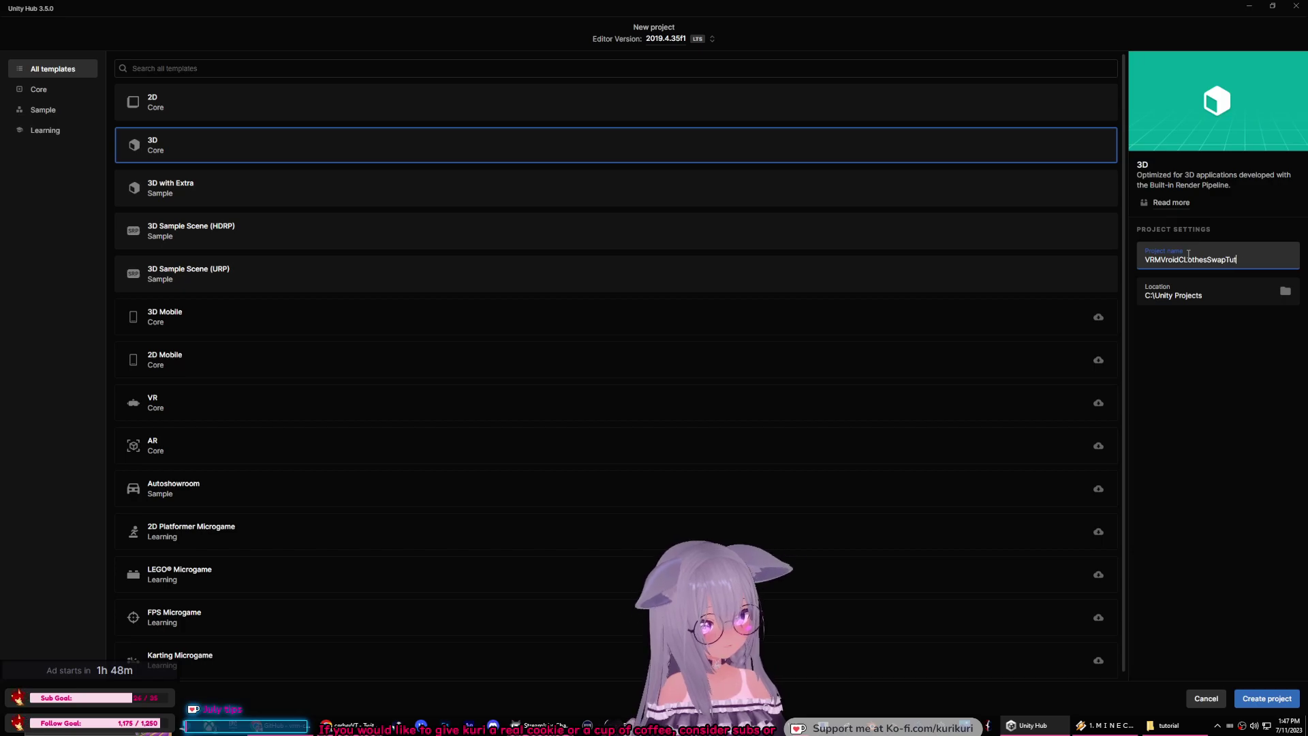
left_click(1264, 702)
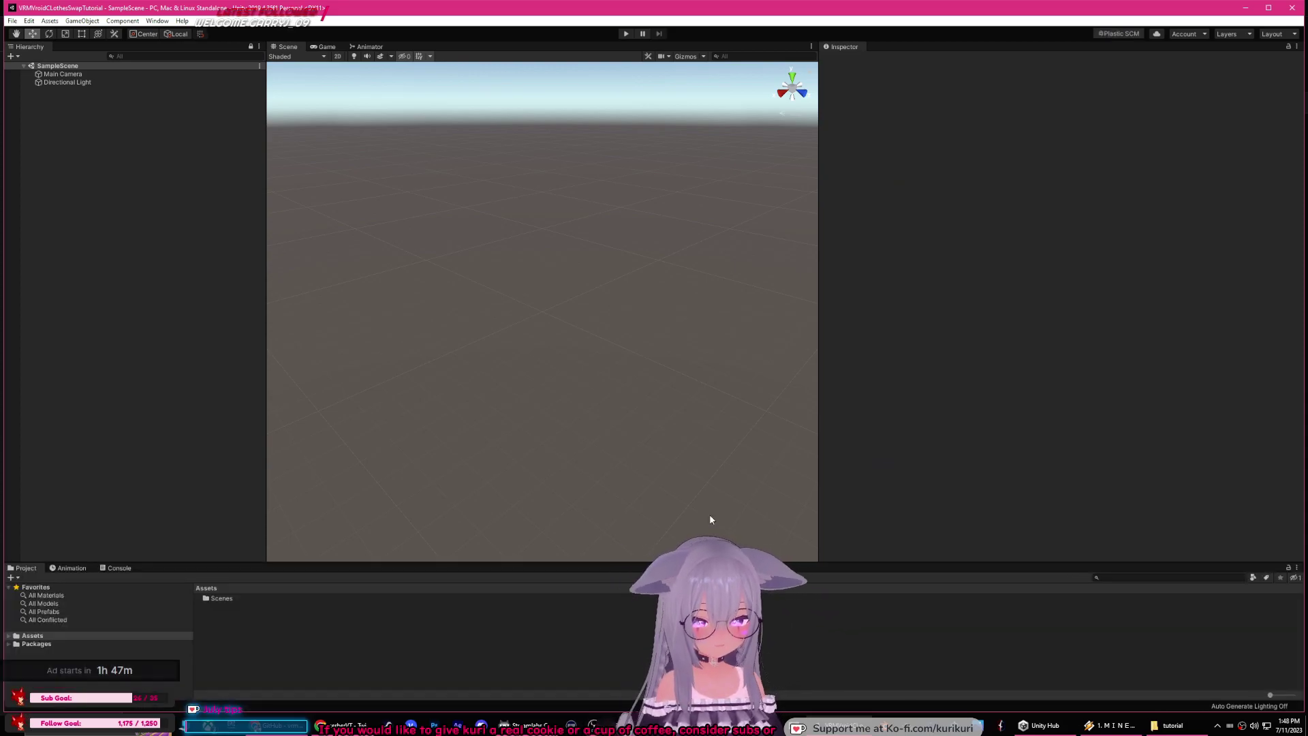
Step: Open UniVRM-0.89.0_9470.unitypackage from the tutorial folder
left_click(1167, 725)
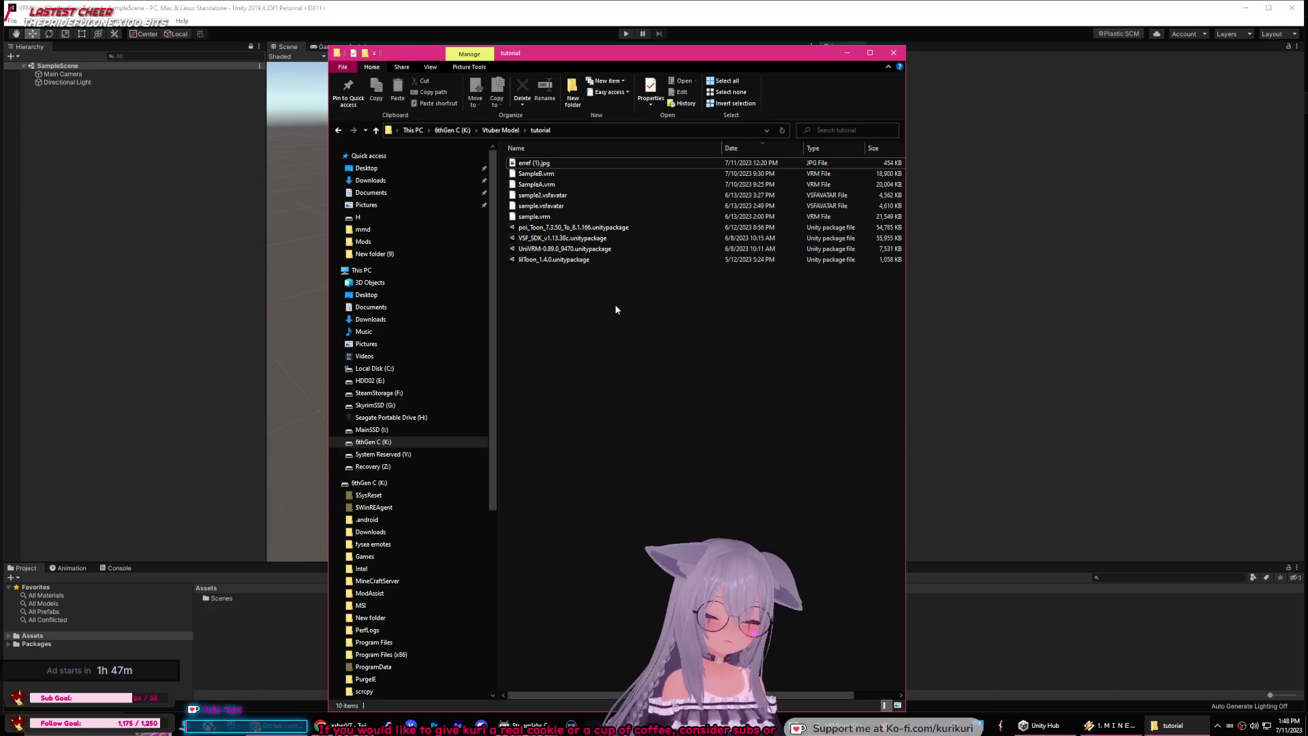
left_click(555, 250)
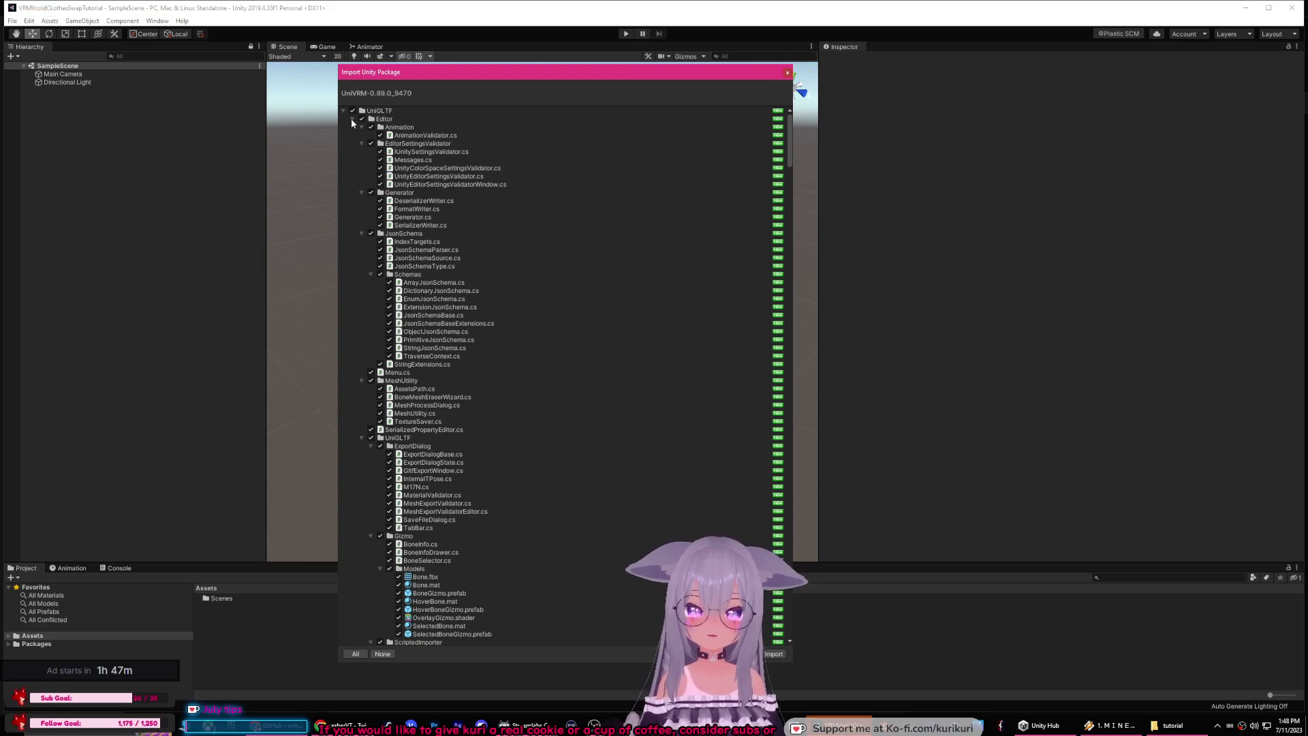
Step: Review the UniVRM package's collapsed folders and import the whole package
left_click(351, 120)
left_click(352, 152)
left_click(351, 160)
left_click(352, 169)
left_click(353, 176)
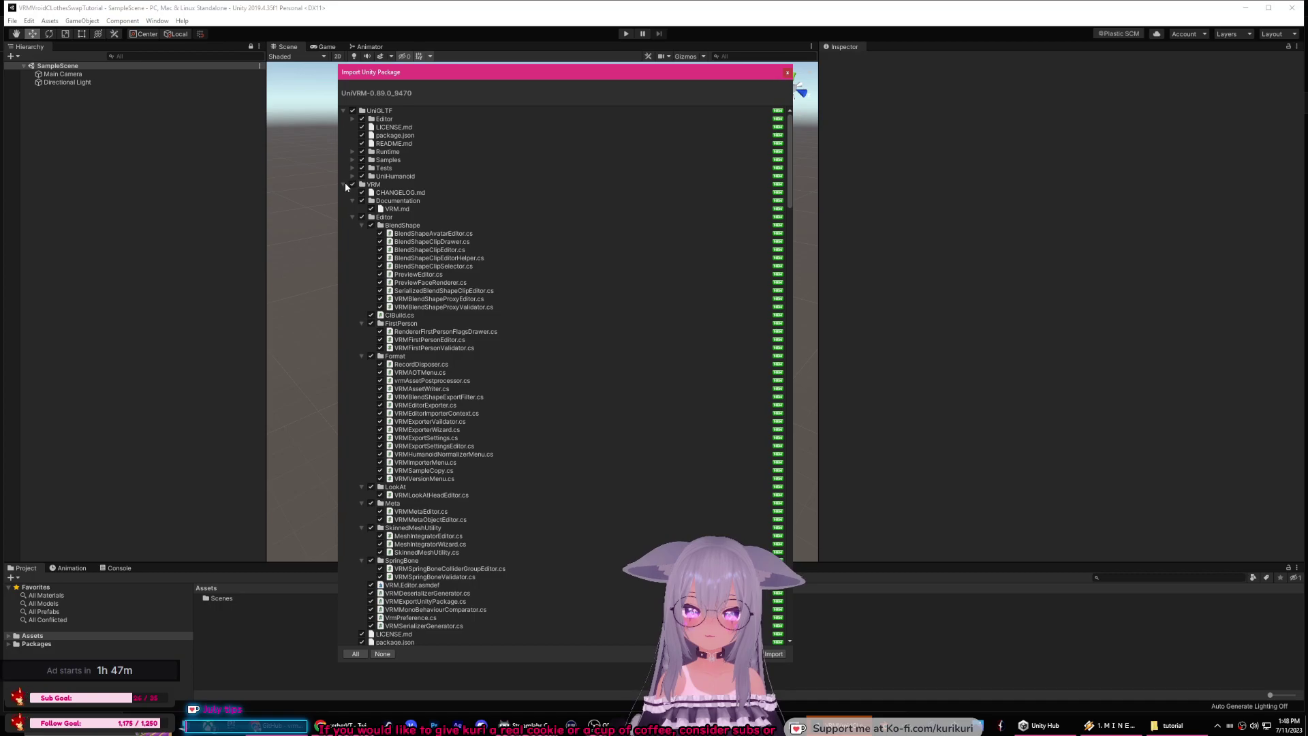
left_click(343, 185)
left_click(344, 193)
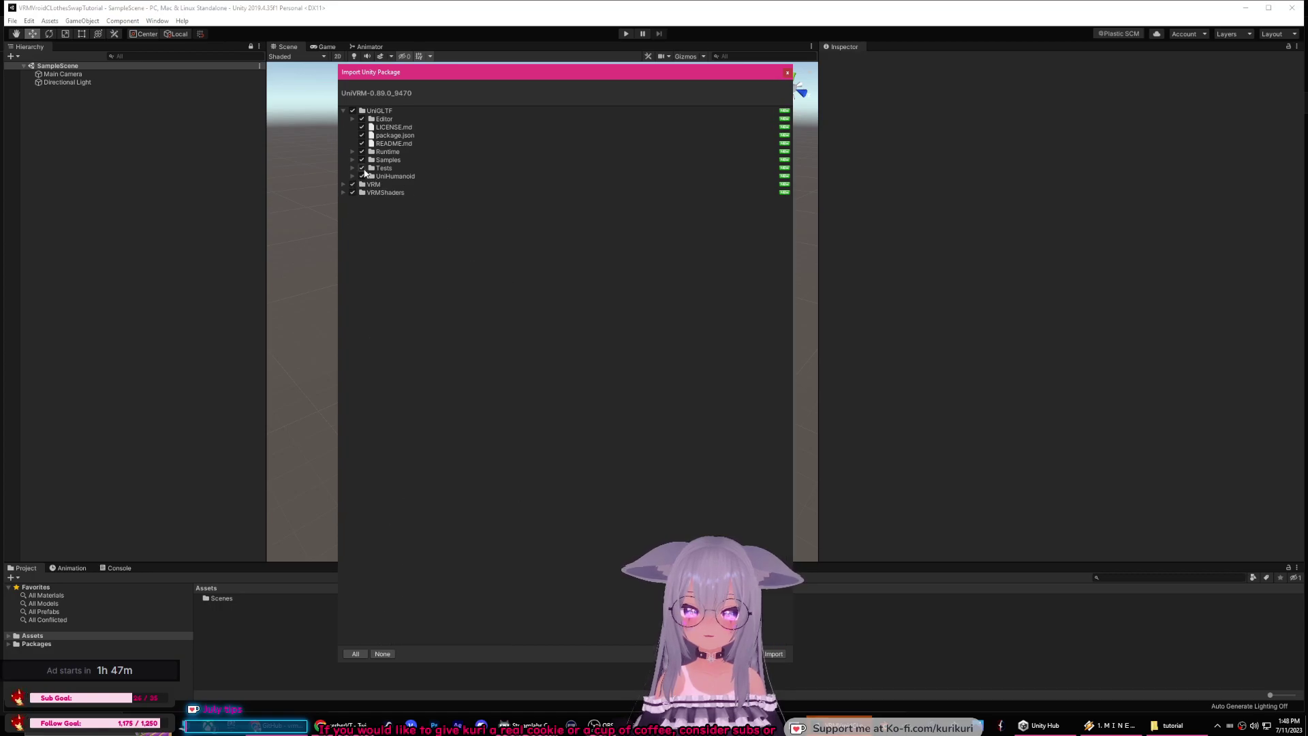
left_click(360, 160)
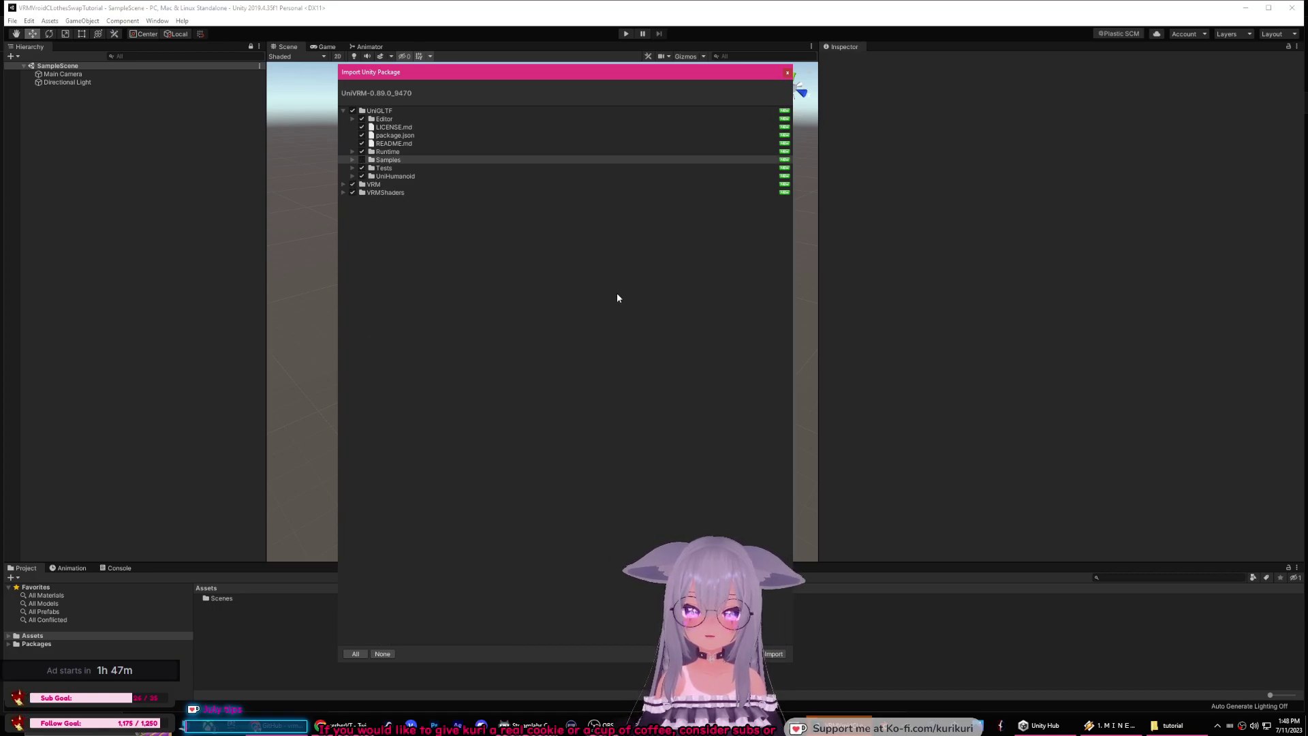
left_click(773, 653)
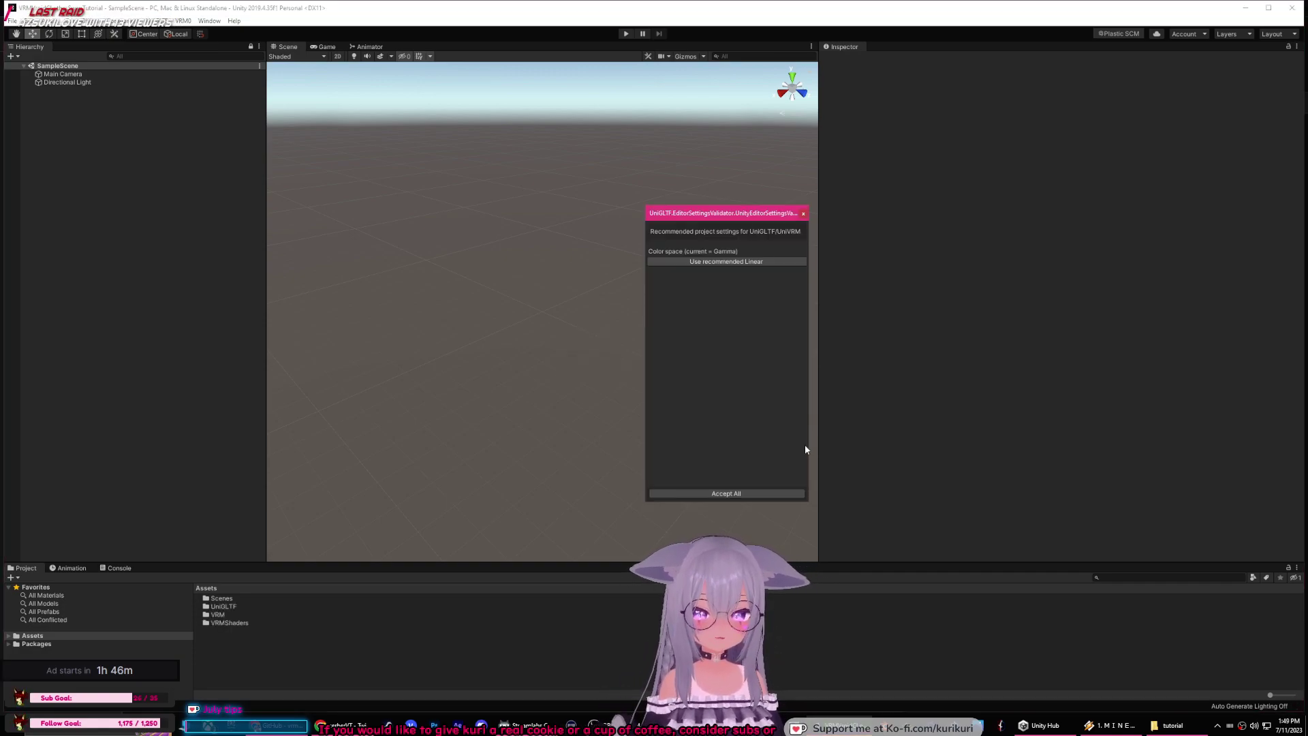
Step: Accept the recommended Linear colour space, close the validator, and return to the tutorial folder
left_click(715, 263)
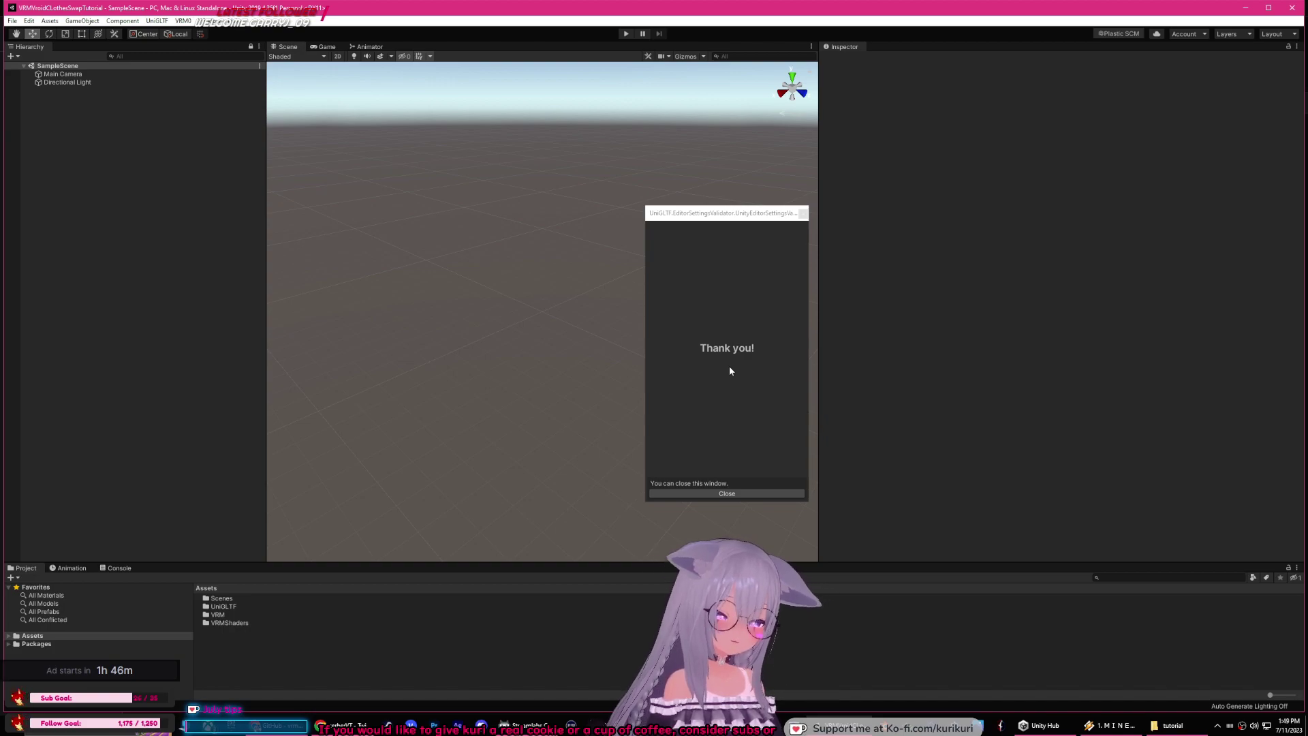
left_click(724, 492)
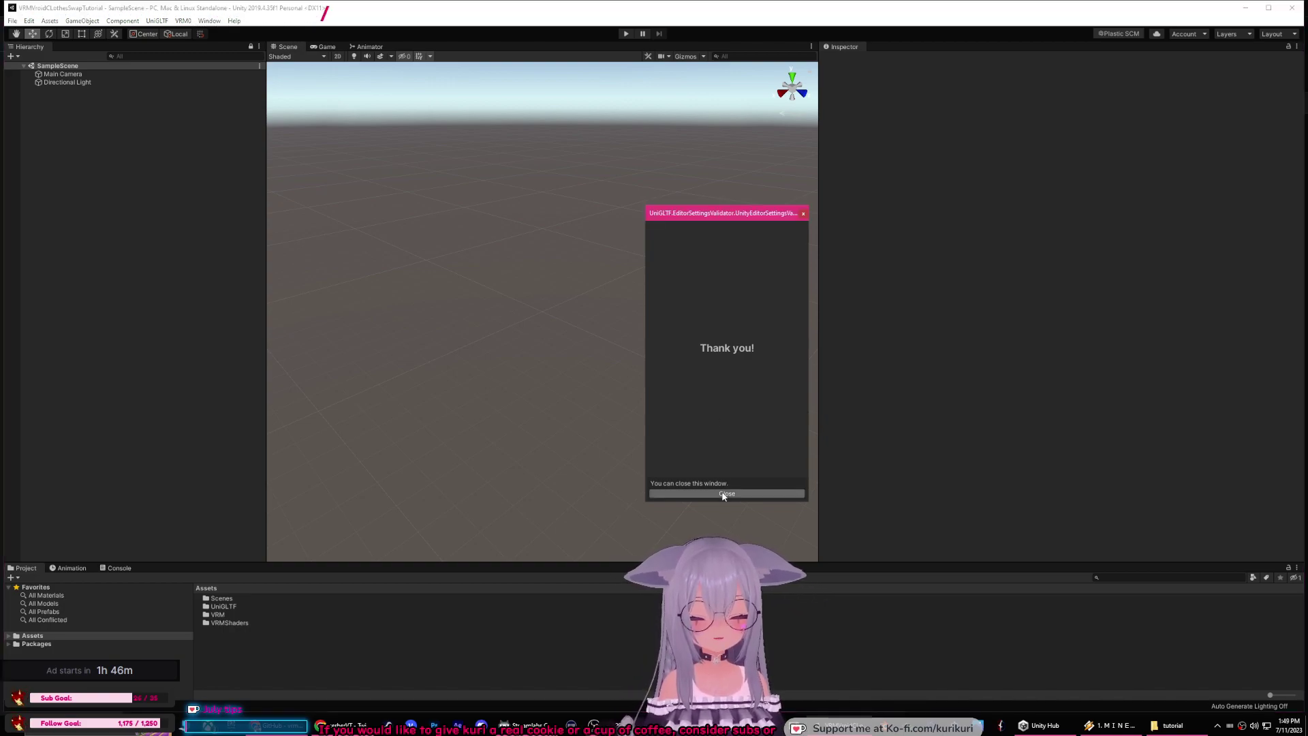
left_click(1168, 725)
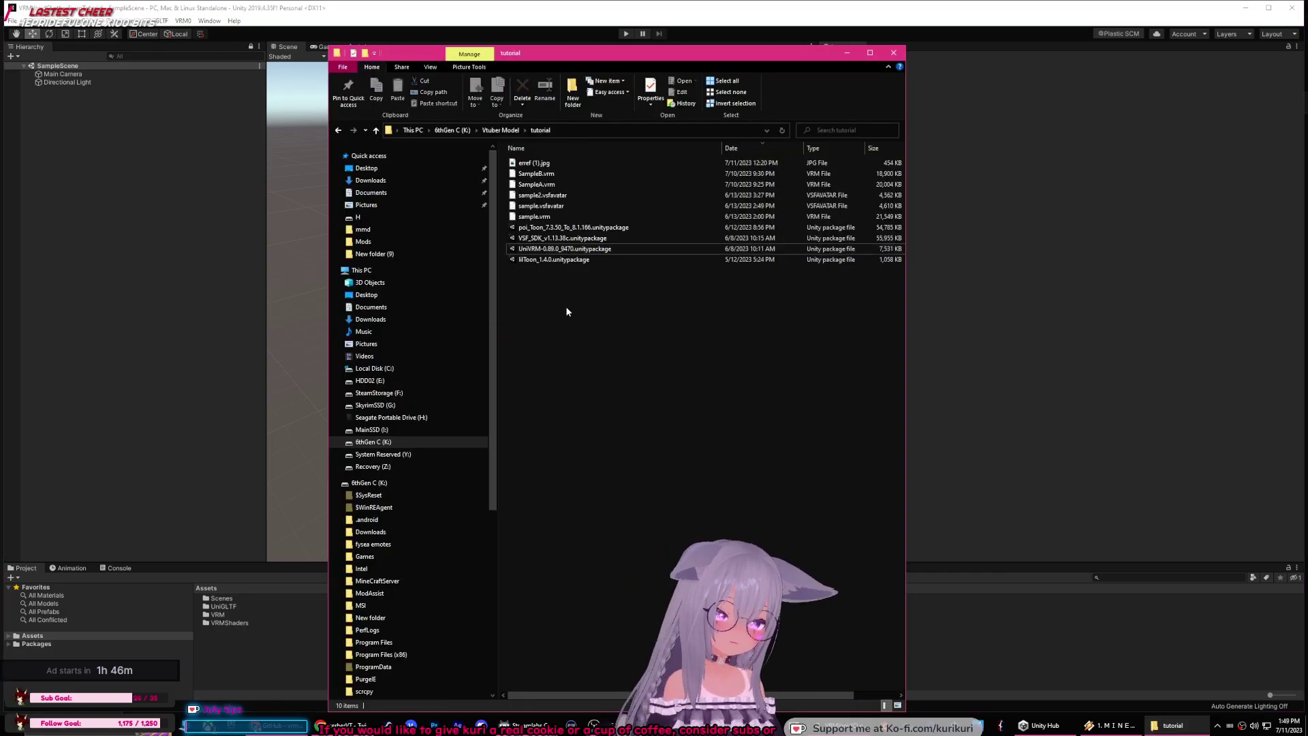
Step: Import VSF_SDK_v1.13.38c.unitypackage after collapsing its folders in the import dialog
double_click(528, 239)
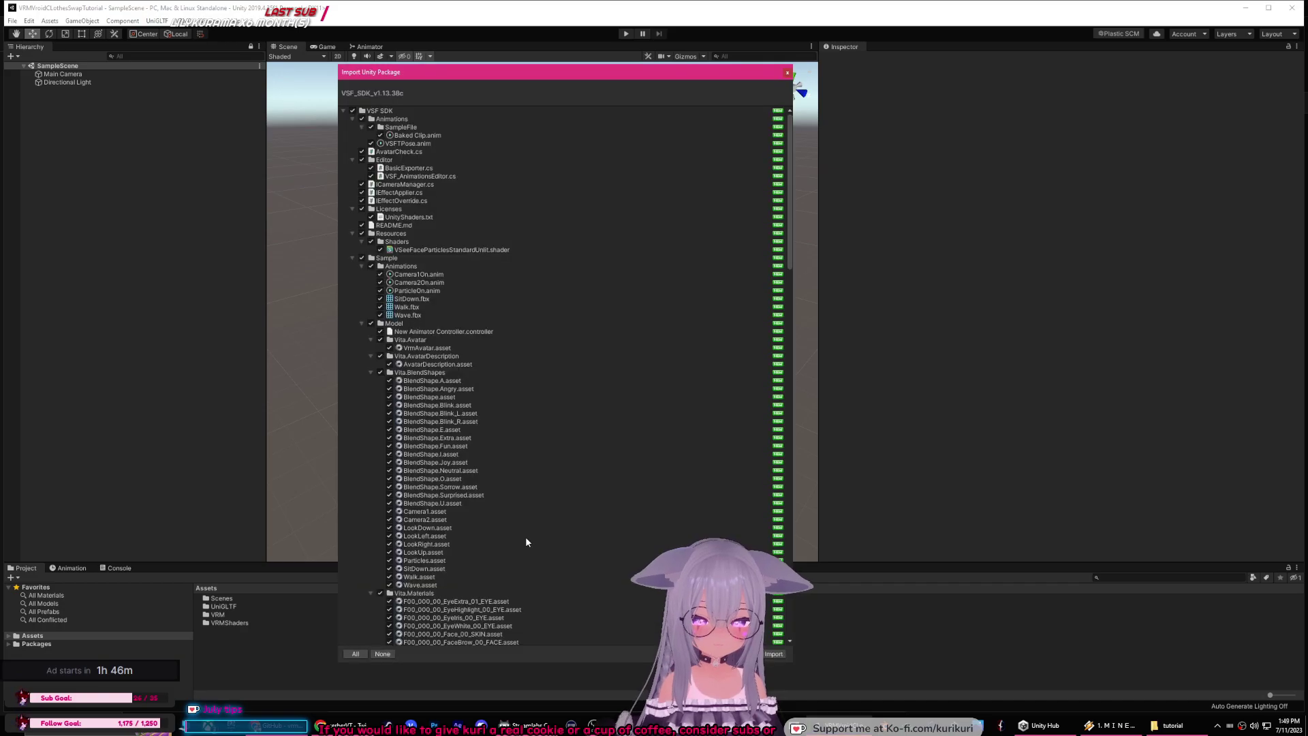
left_click(351, 257)
left_click(352, 266)
left_click(361, 257)
left_click(362, 265)
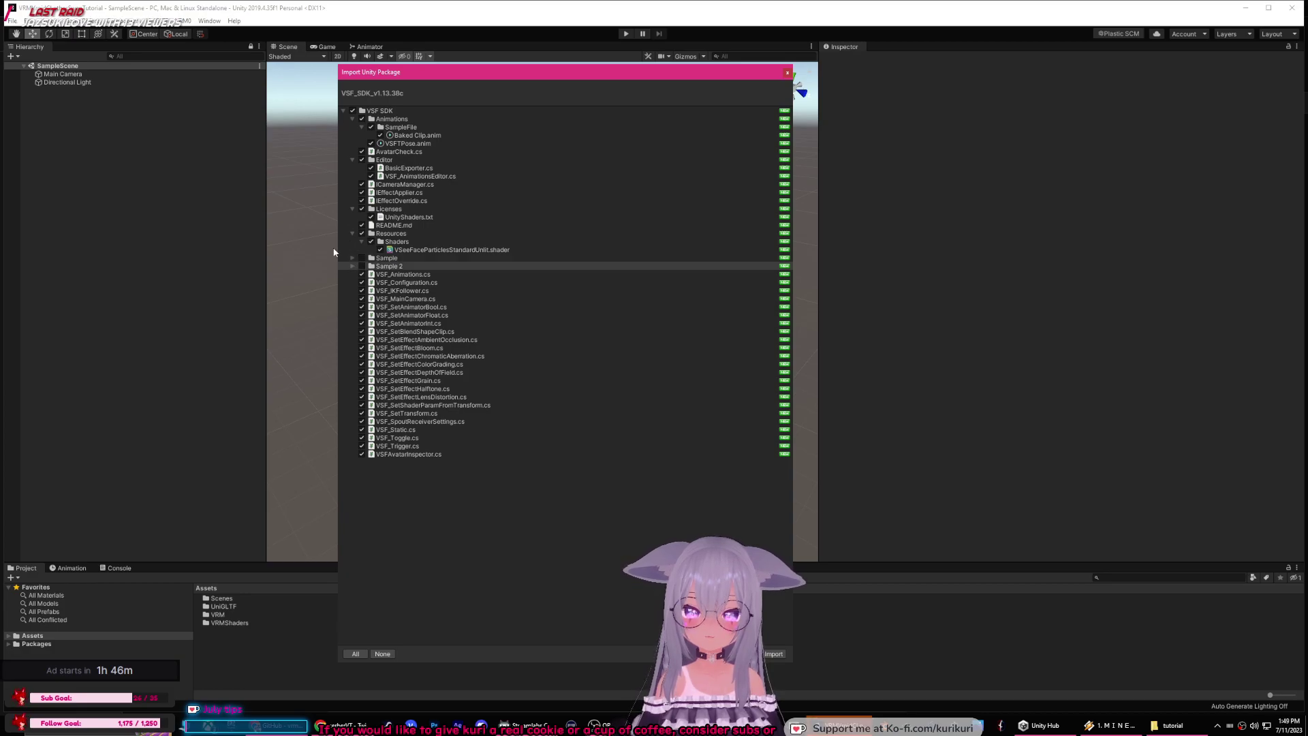
left_click(352, 160)
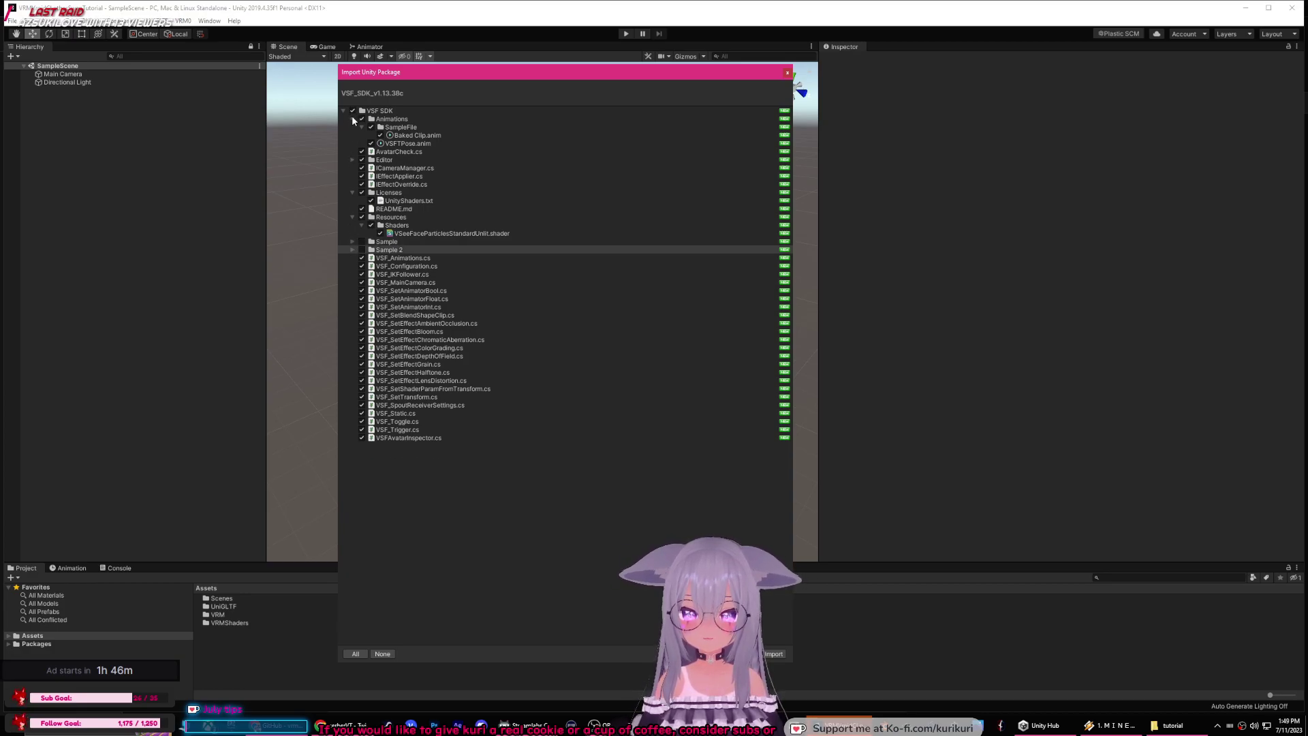
left_click(352, 119)
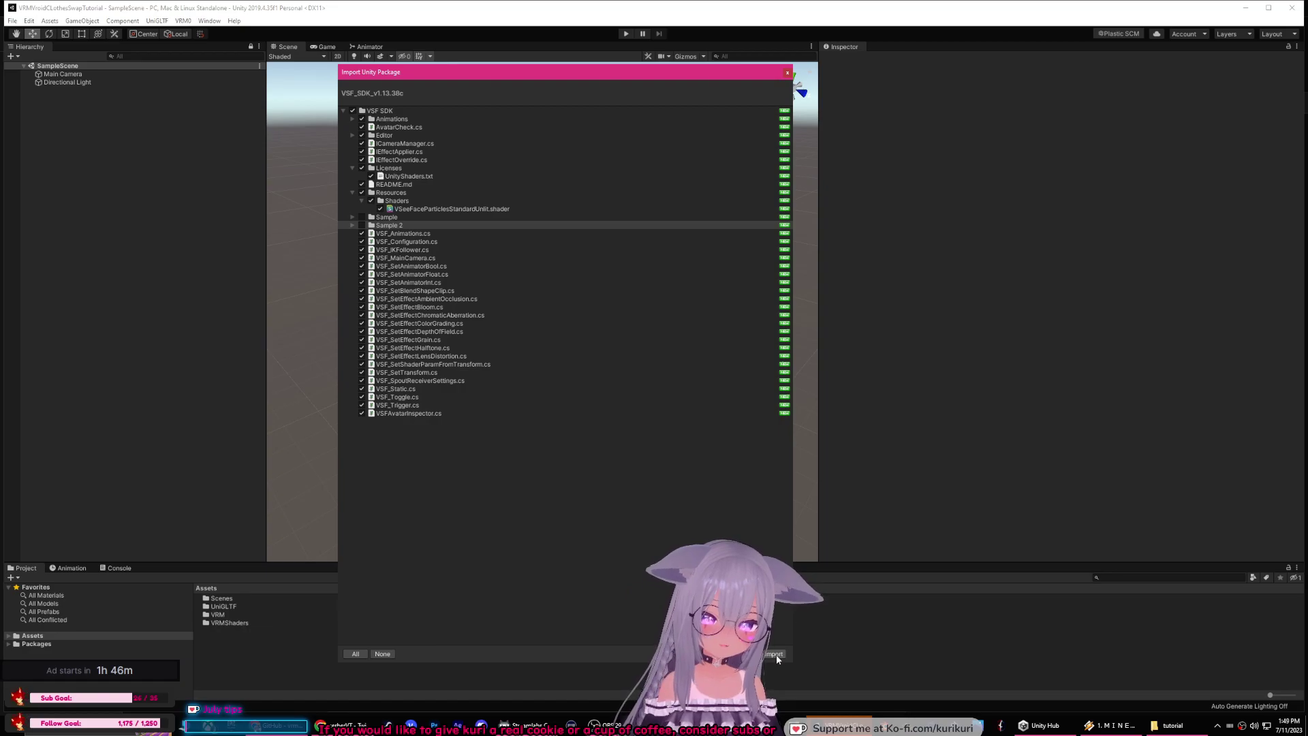
left_click(774, 654)
Step: Move the VSeeFace site into its own window and enlarge the UniVRM GitHub window
left_click(296, 727)
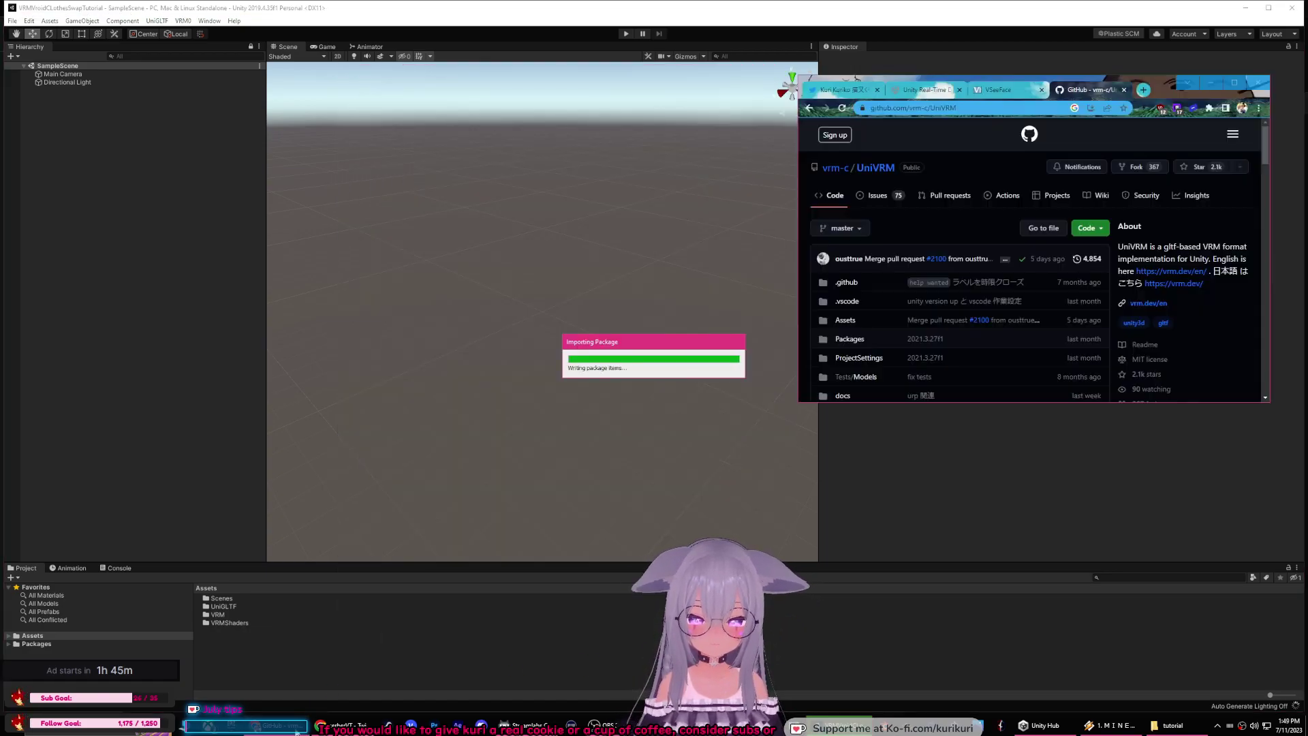
left_click_drag(1036, 96, 184, 127)
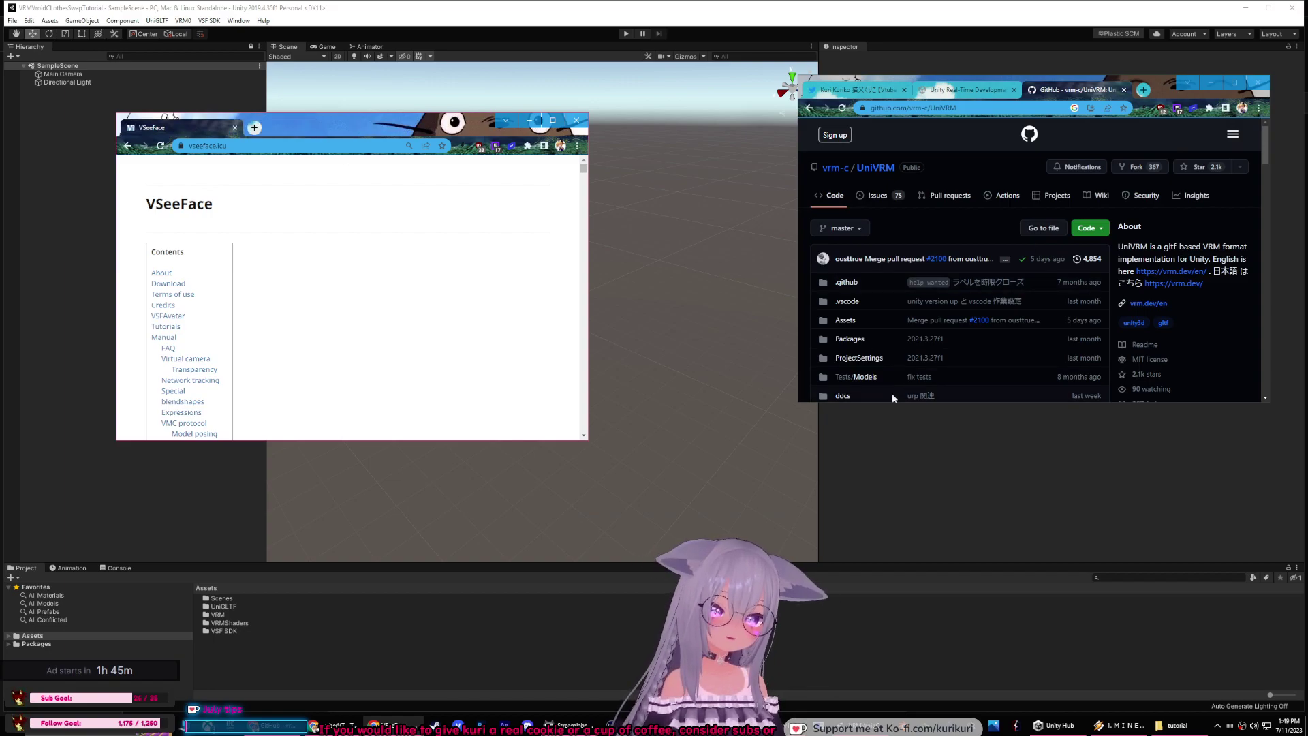
left_click_drag(798, 404, 628, 603)
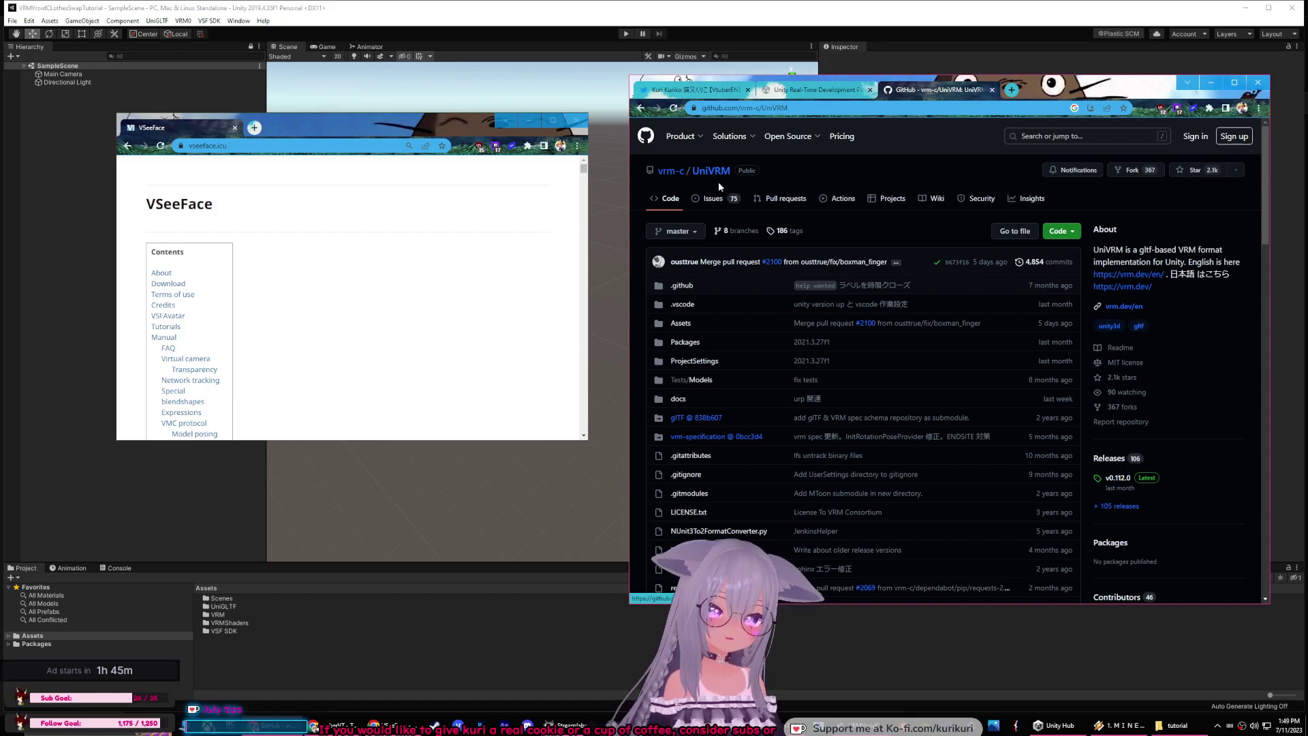
scroll(871, 223, "down", 5)
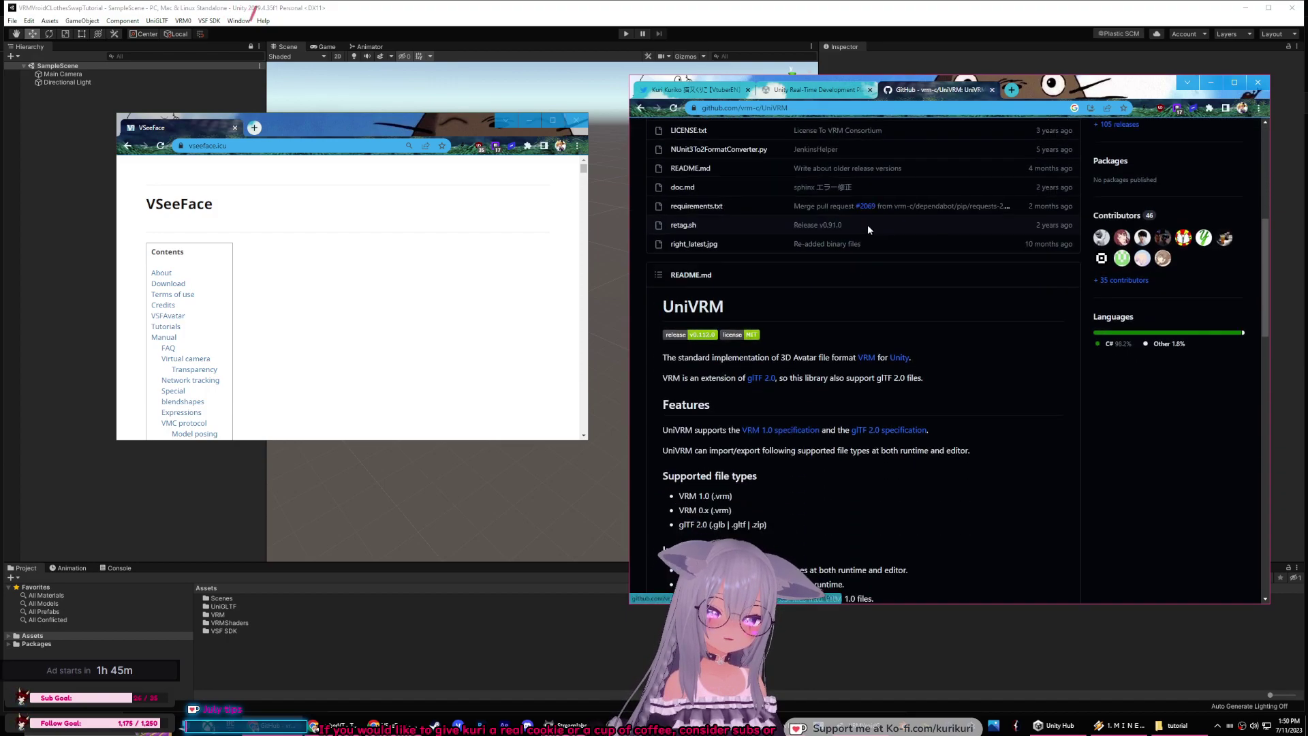
scroll(1005, 280, "up", 4)
scroll(1005, 280, "up", 2)
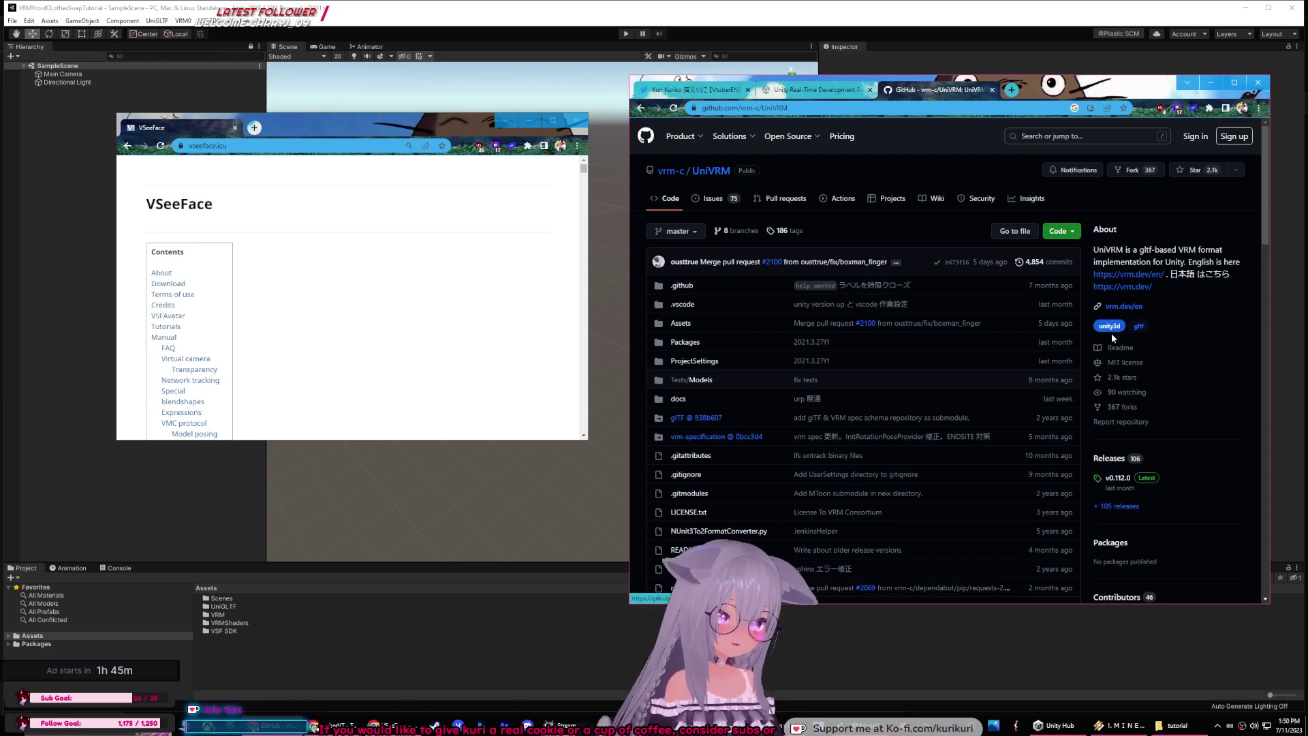
Step: Scroll the UniVRM Releases page to v0.89.0 and expand its assets list
left_click(1109, 459)
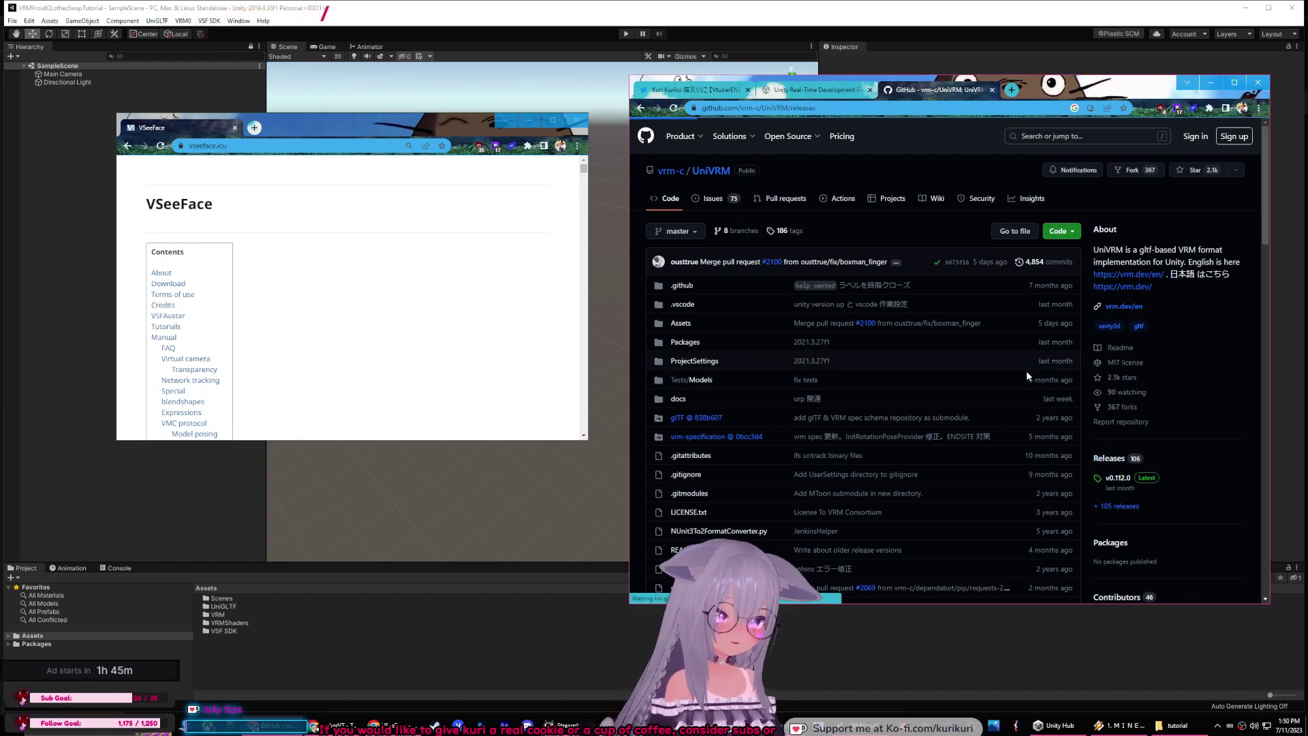
scroll(803, 293, "down", 15)
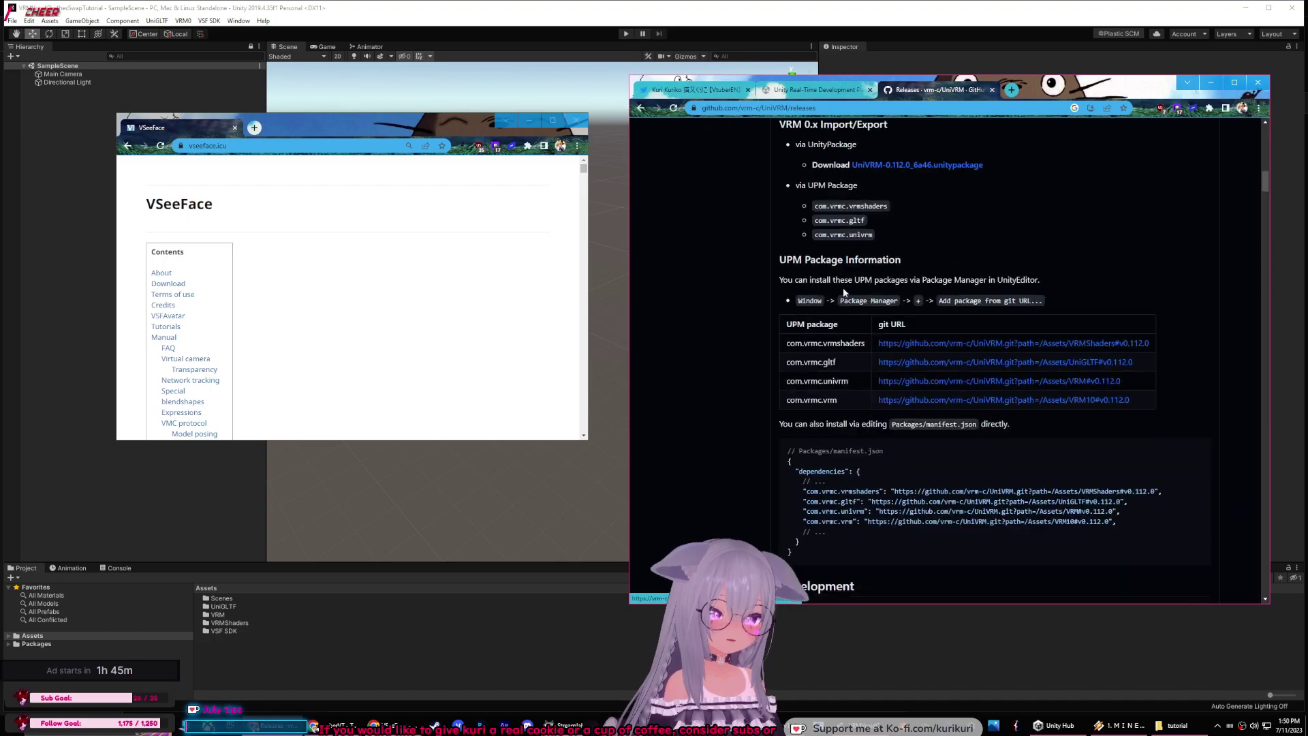
left_click_drag(1262, 196, 1262, 608)
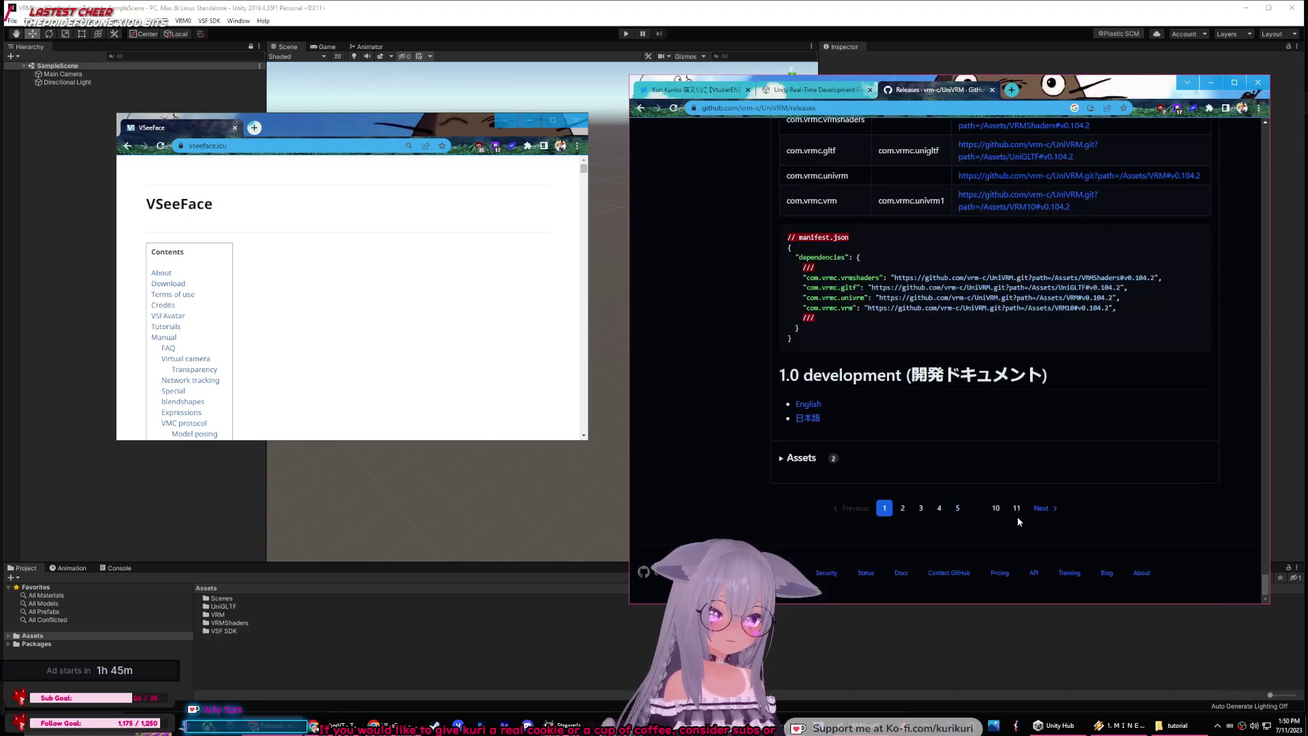
scroll(953, 388, "down", 8)
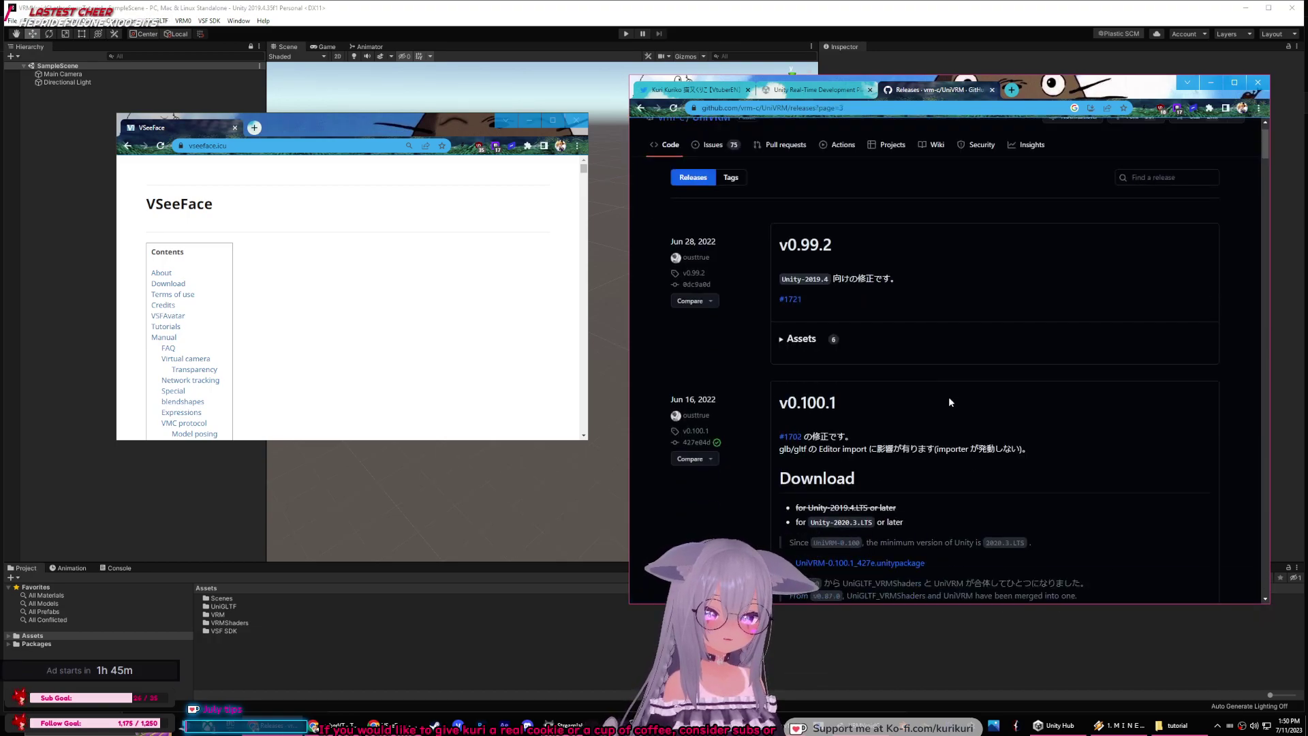
scroll(1090, 321, "up", 3)
left_click_drag(1264, 221, 1246, 587)
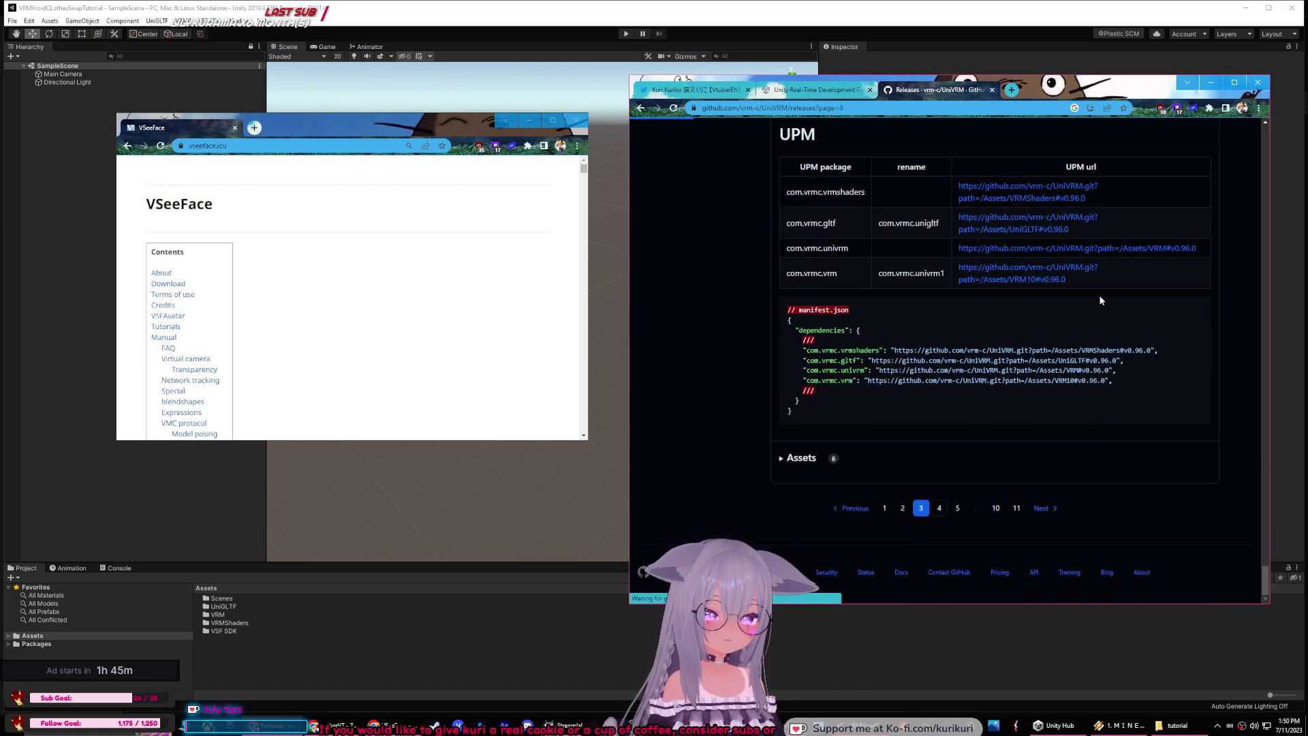
scroll(1237, 204, "down", 10)
left_click_drag(1265, 163, 897, 397)
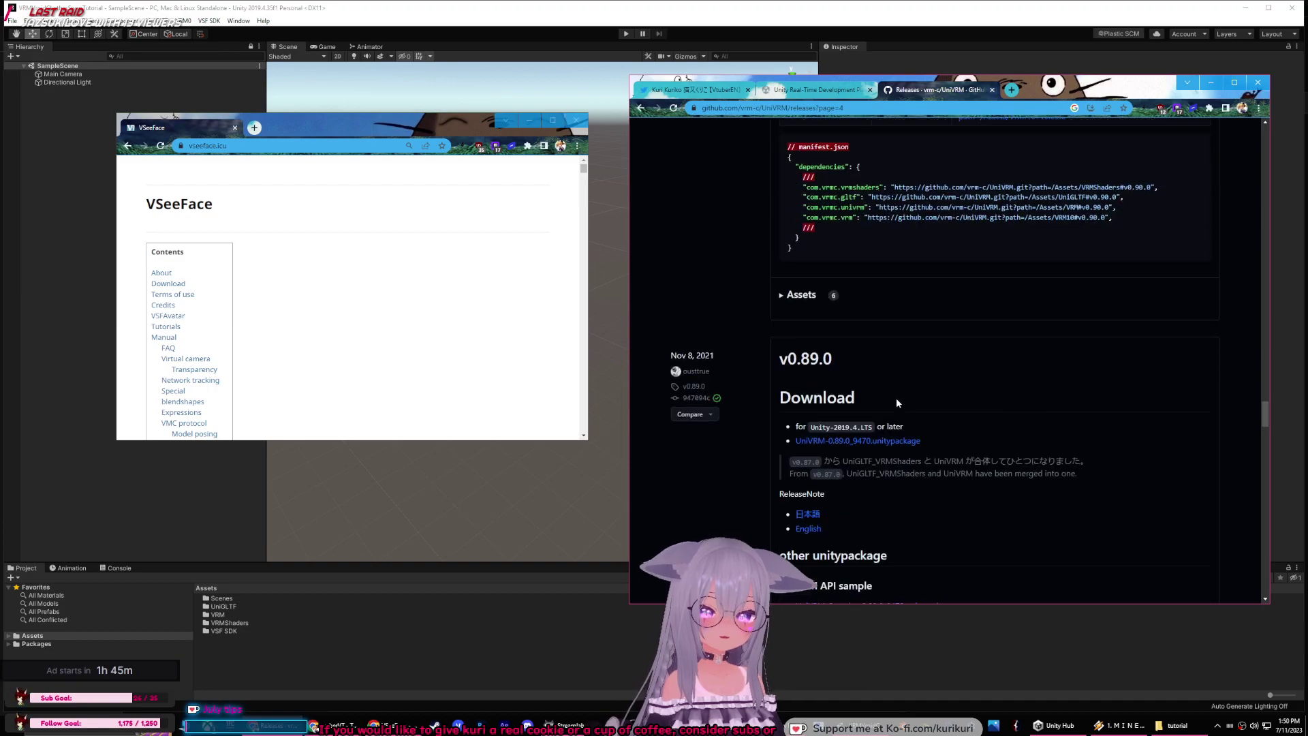
scroll(864, 369, "down", 6)
scroll(882, 467, "down", 5)
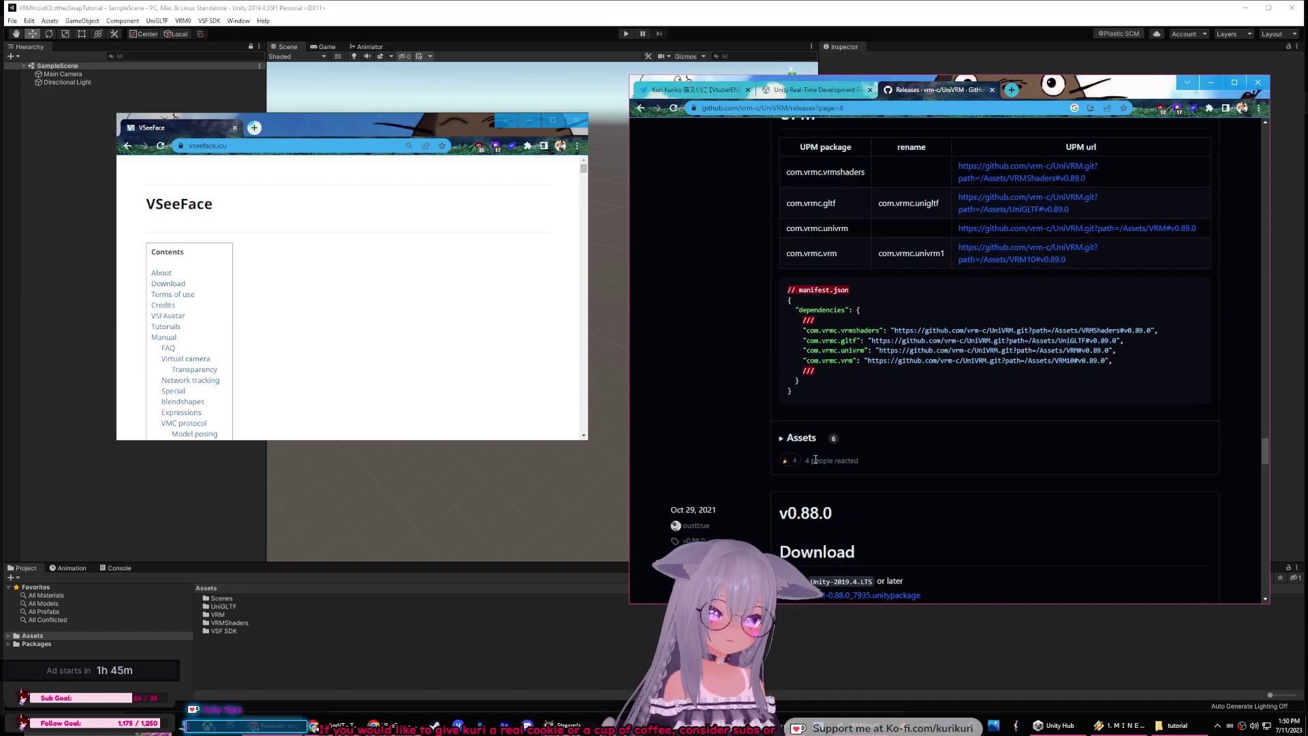
left_click(791, 439)
scroll(868, 371, "down", 3)
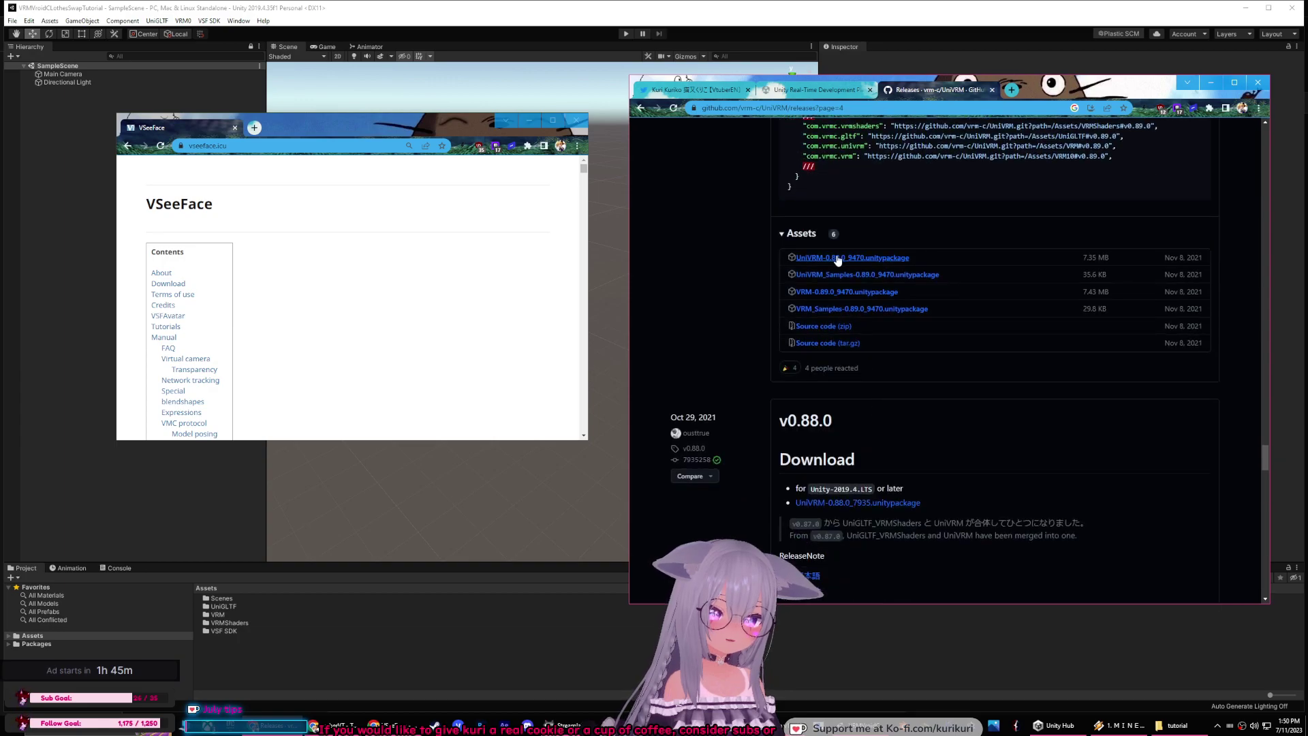
Step: Enlarge the VSeeFace site window and jump to its VSFAvatar section
left_click(411, 237)
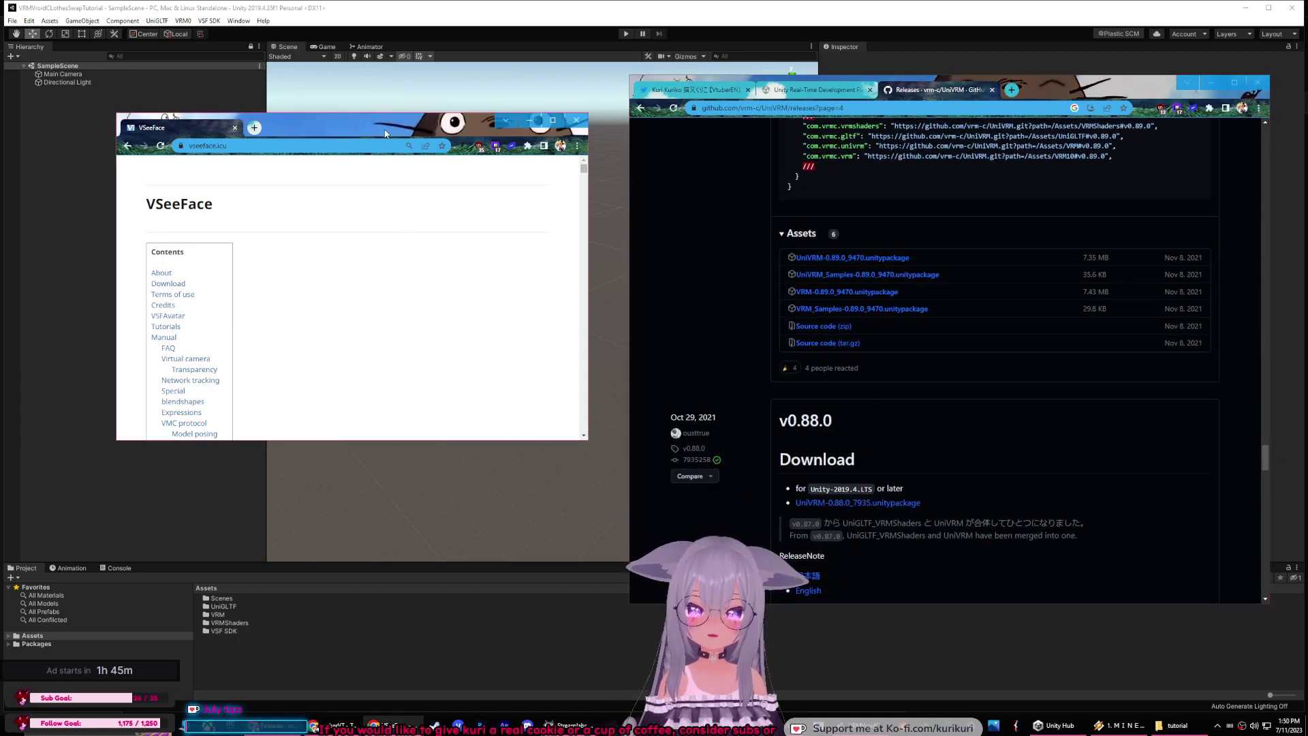
scroll(338, 241, "down", 8)
scroll(191, 252, "up", 7)
left_click(170, 233)
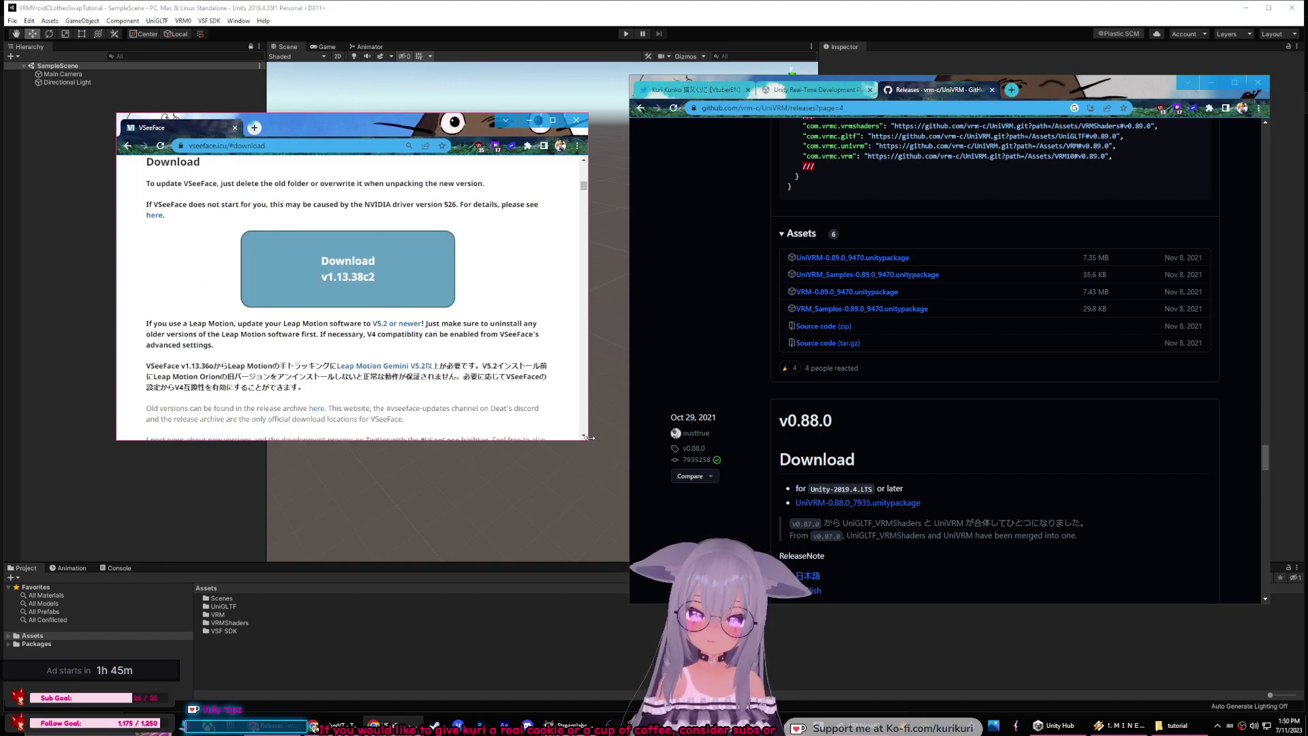
left_click_drag(587, 441, 914, 616)
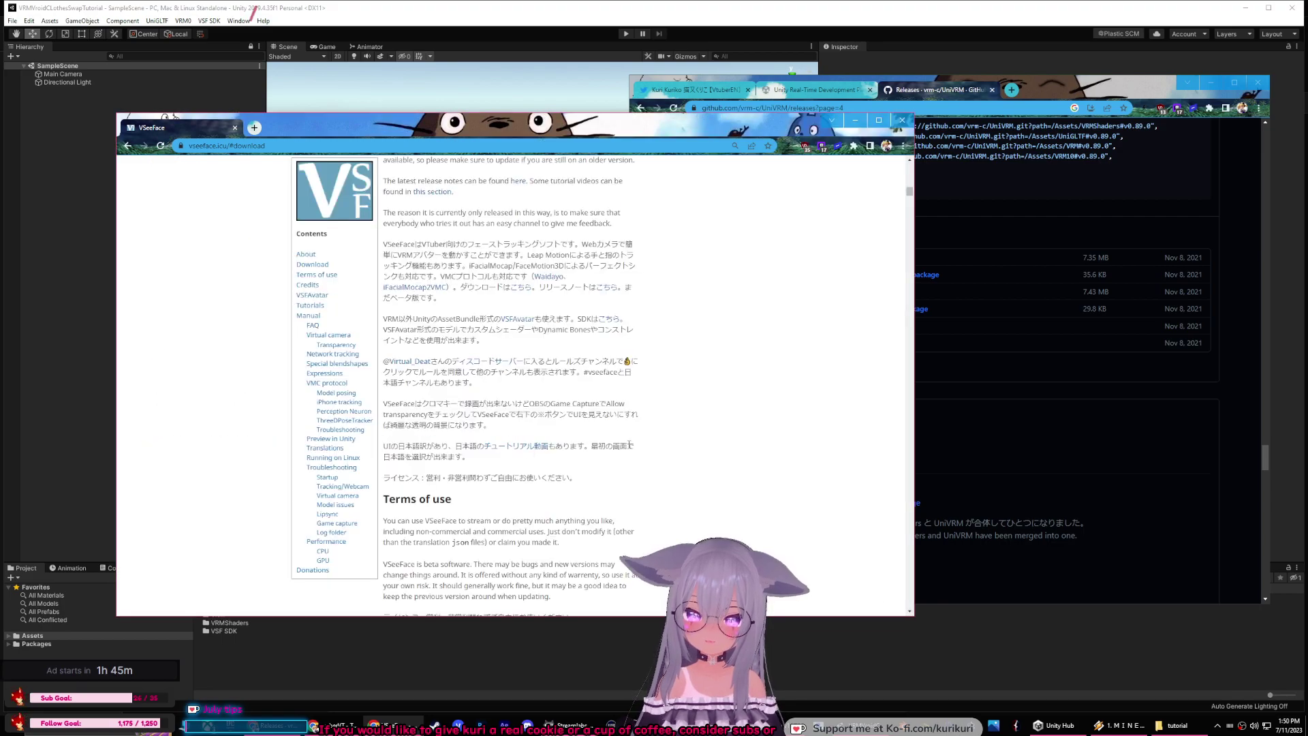
scroll(690, 365, "down", 5)
left_click(317, 274)
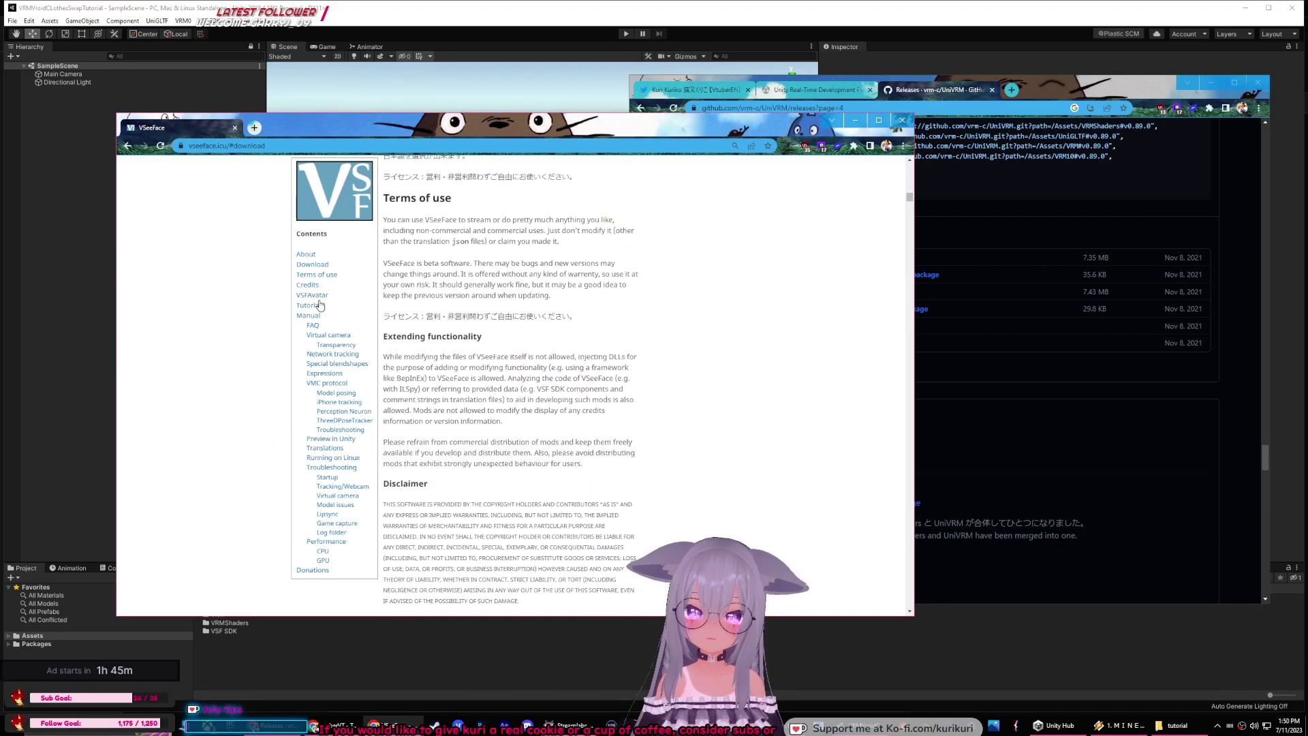
left_click(313, 295)
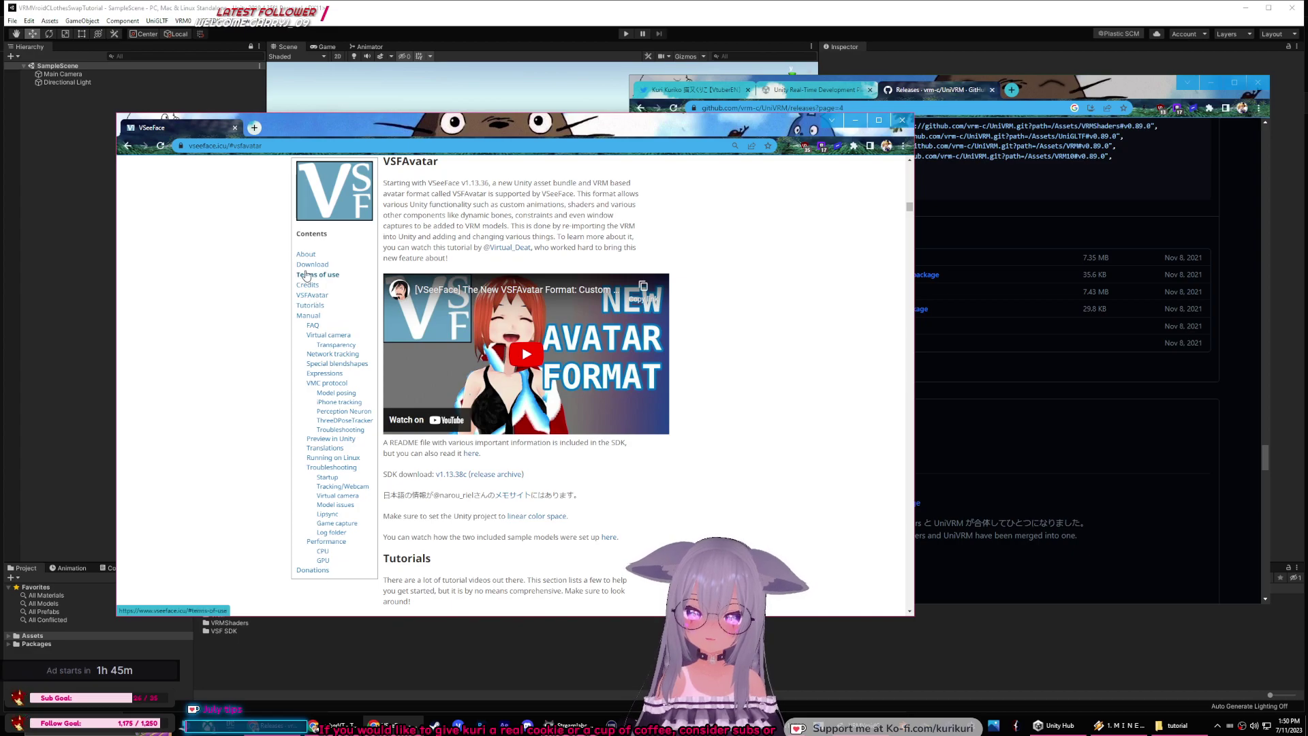
scroll(672, 283, "down", 3)
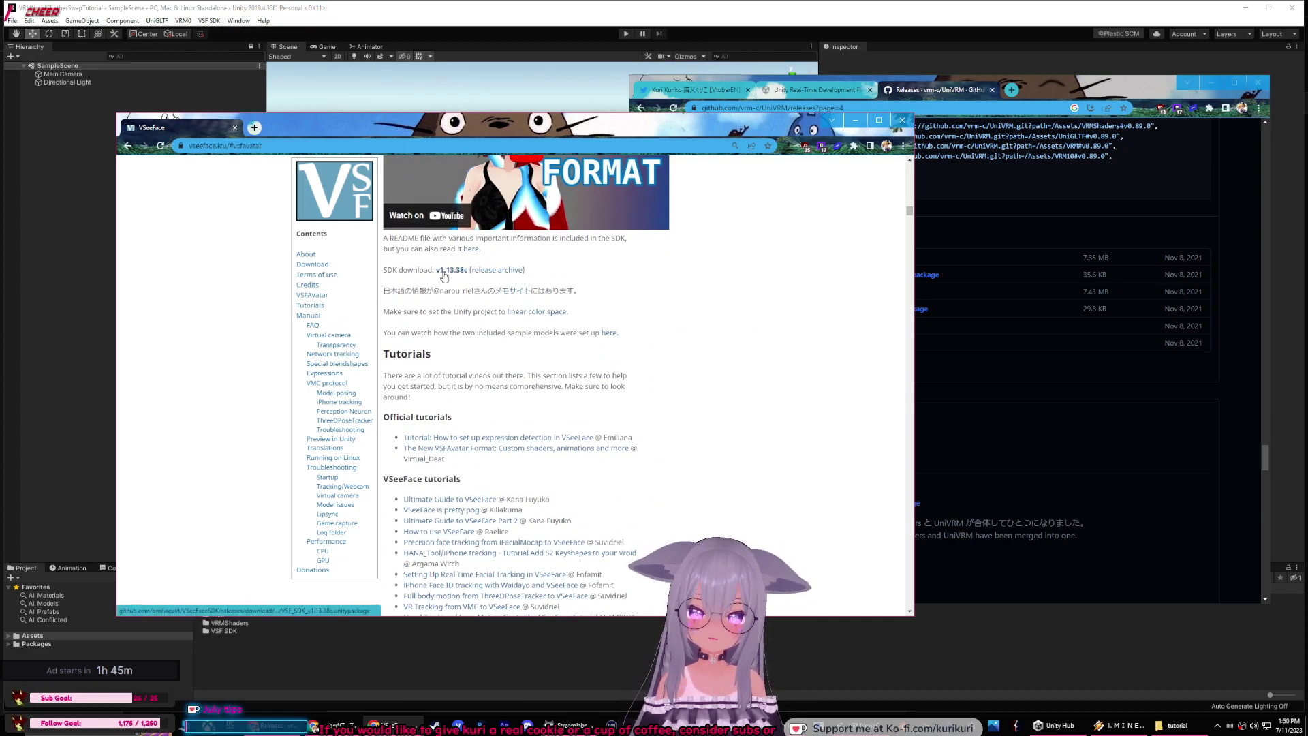
Step: Try the v1.13.38c SDK download, cancel saving it, and close both browser windows
left_click(447, 271)
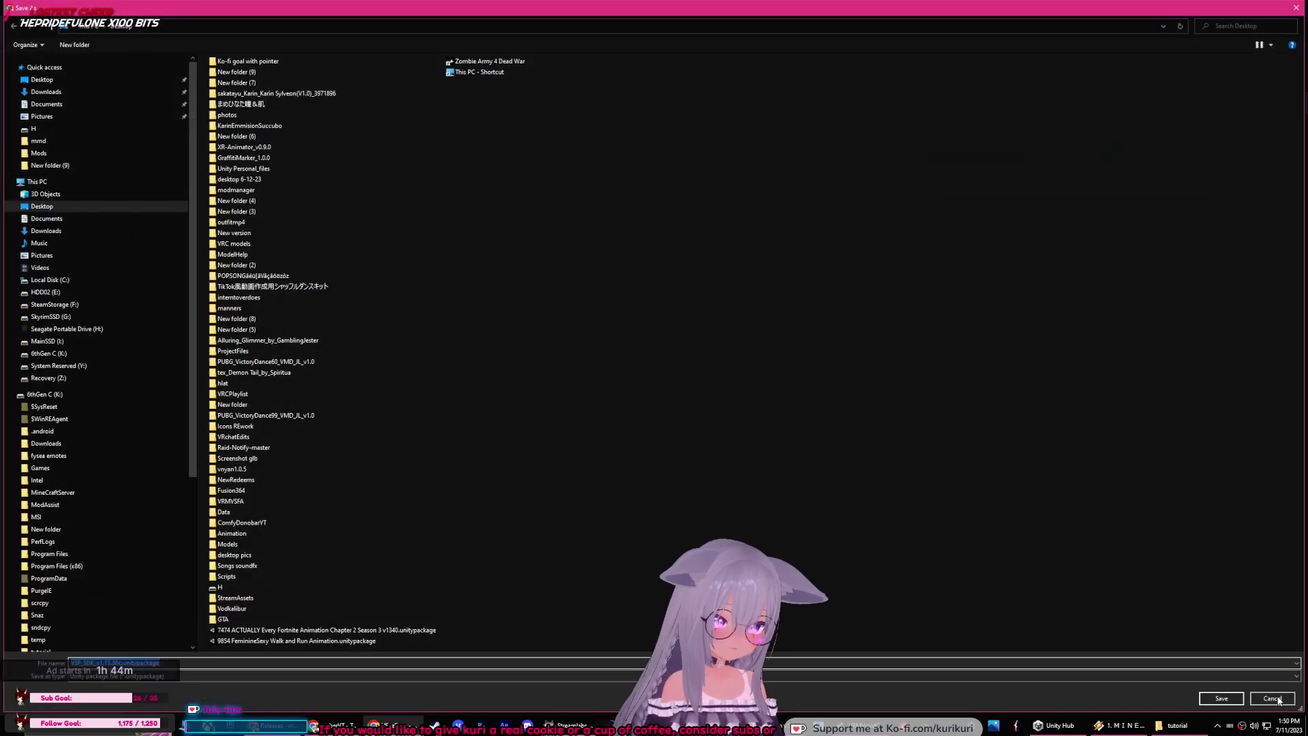
key("Return")
left_click(909, 124)
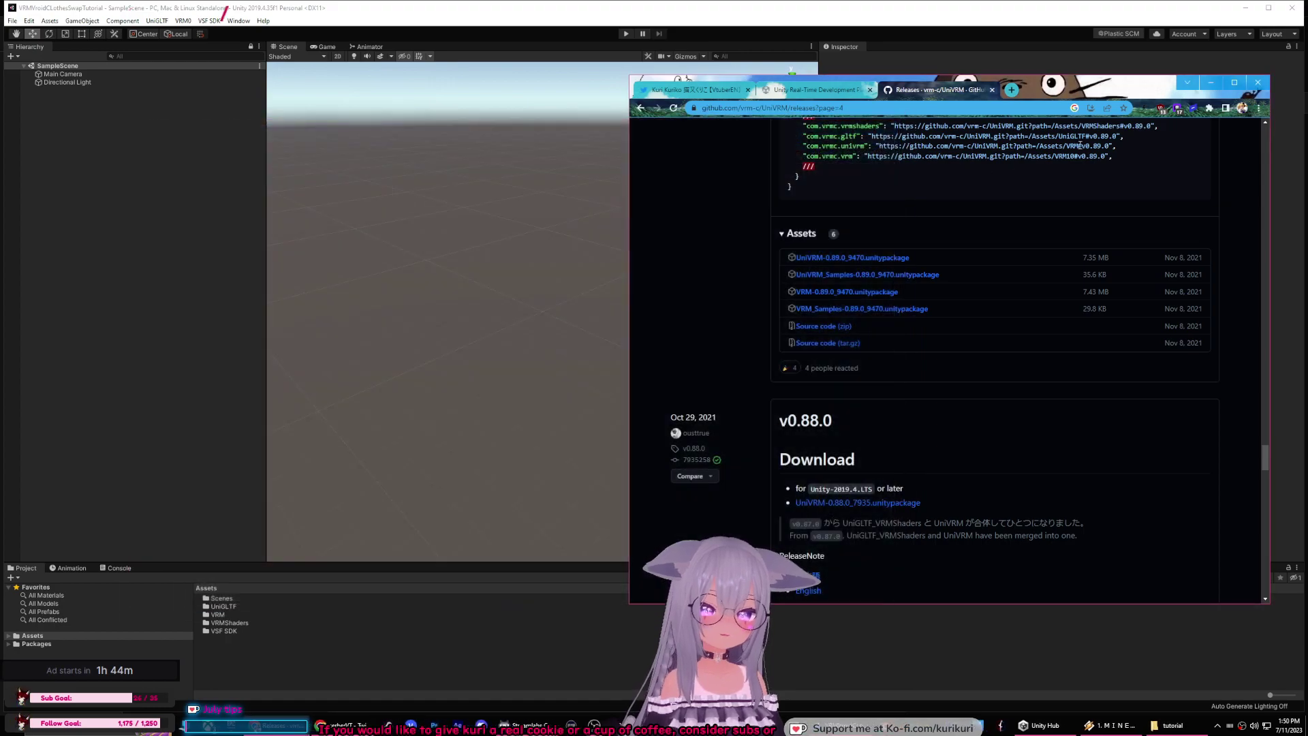
left_click(818, 90)
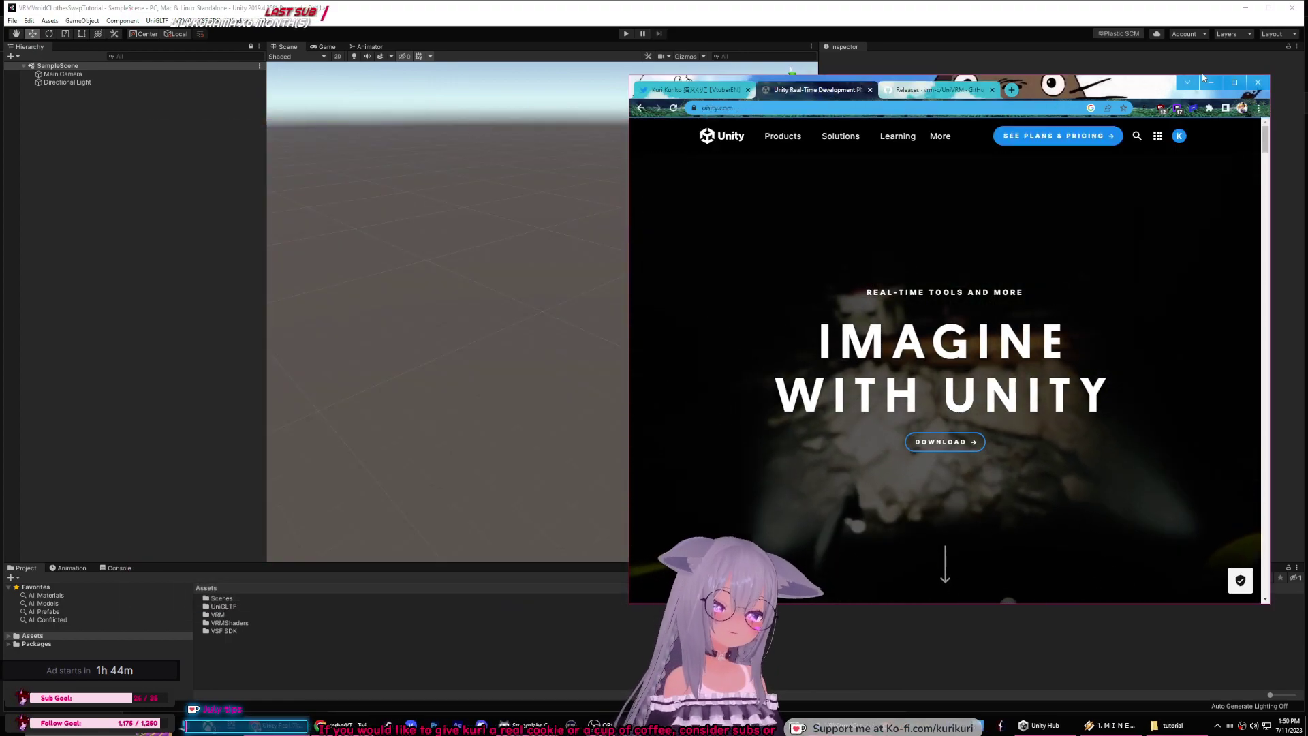
left_click(1261, 84)
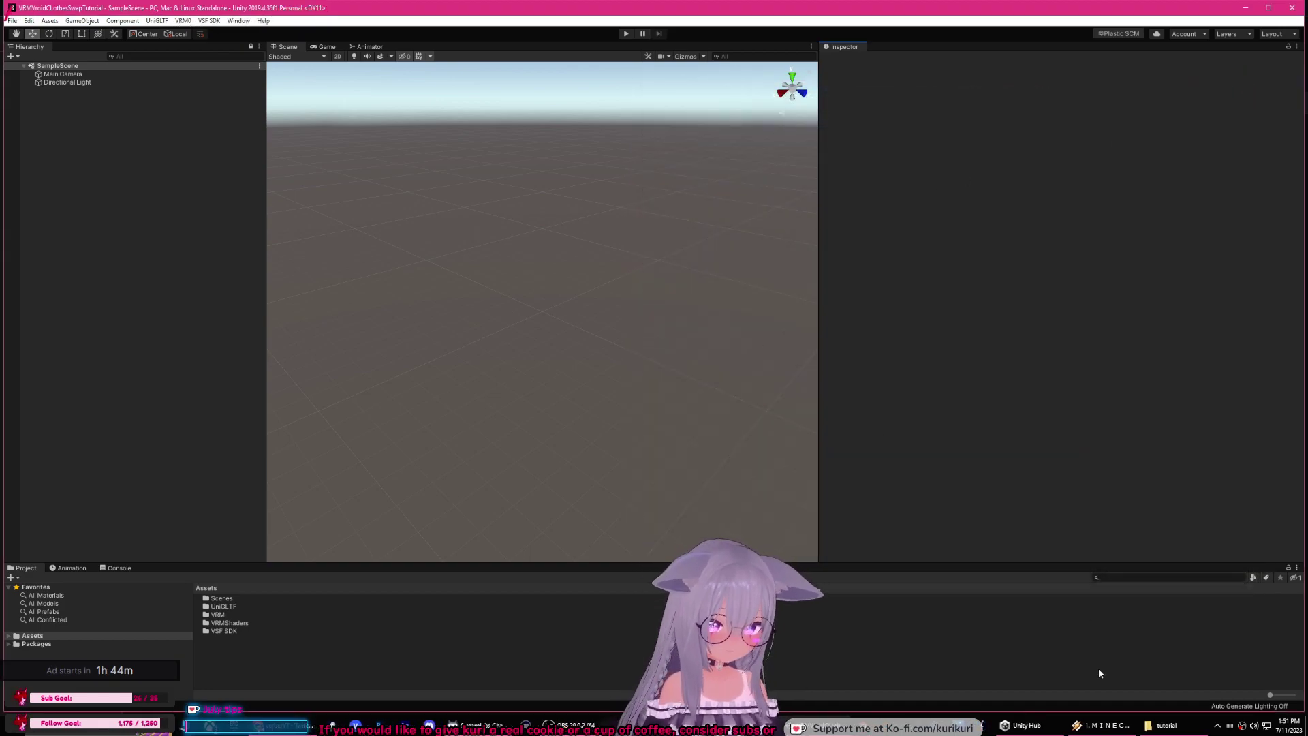
Step: Create an Avatar folder in Assets and open it
left_click(1166, 725)
left_click(640, 414)
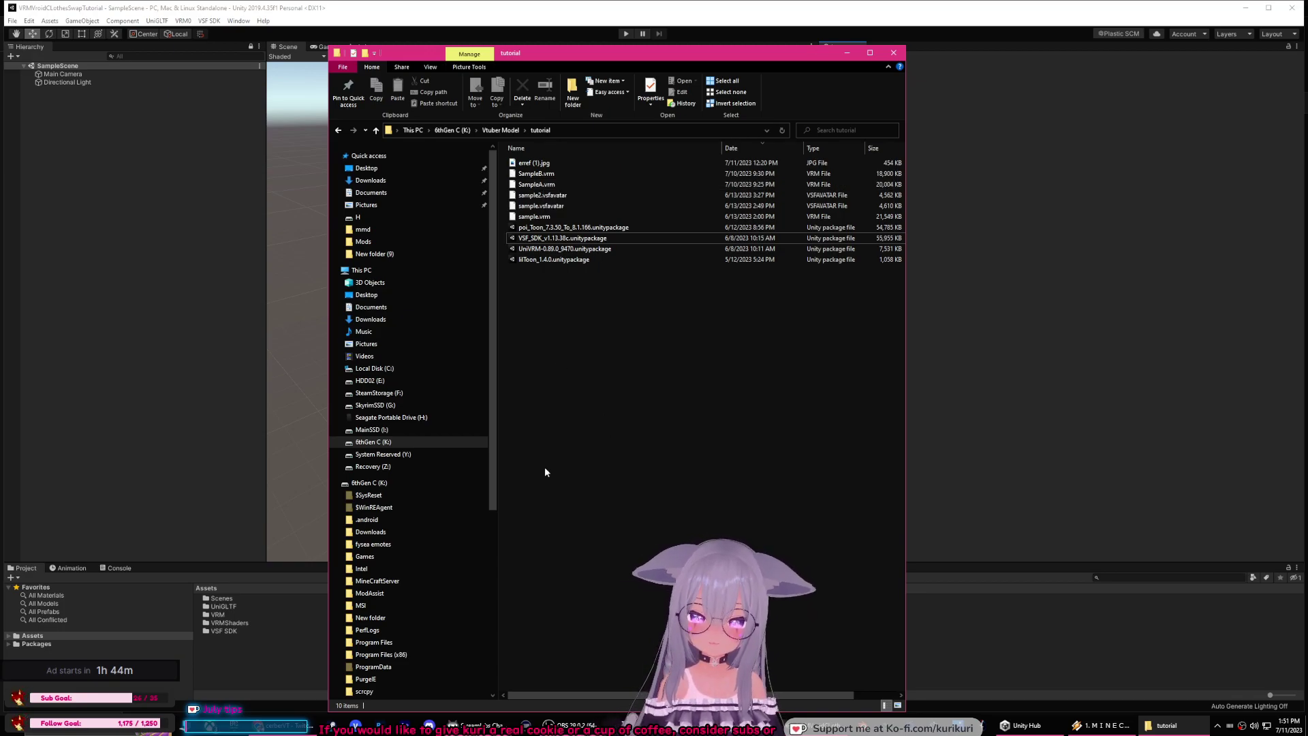
left_click(202, 660)
left_click(10, 635)
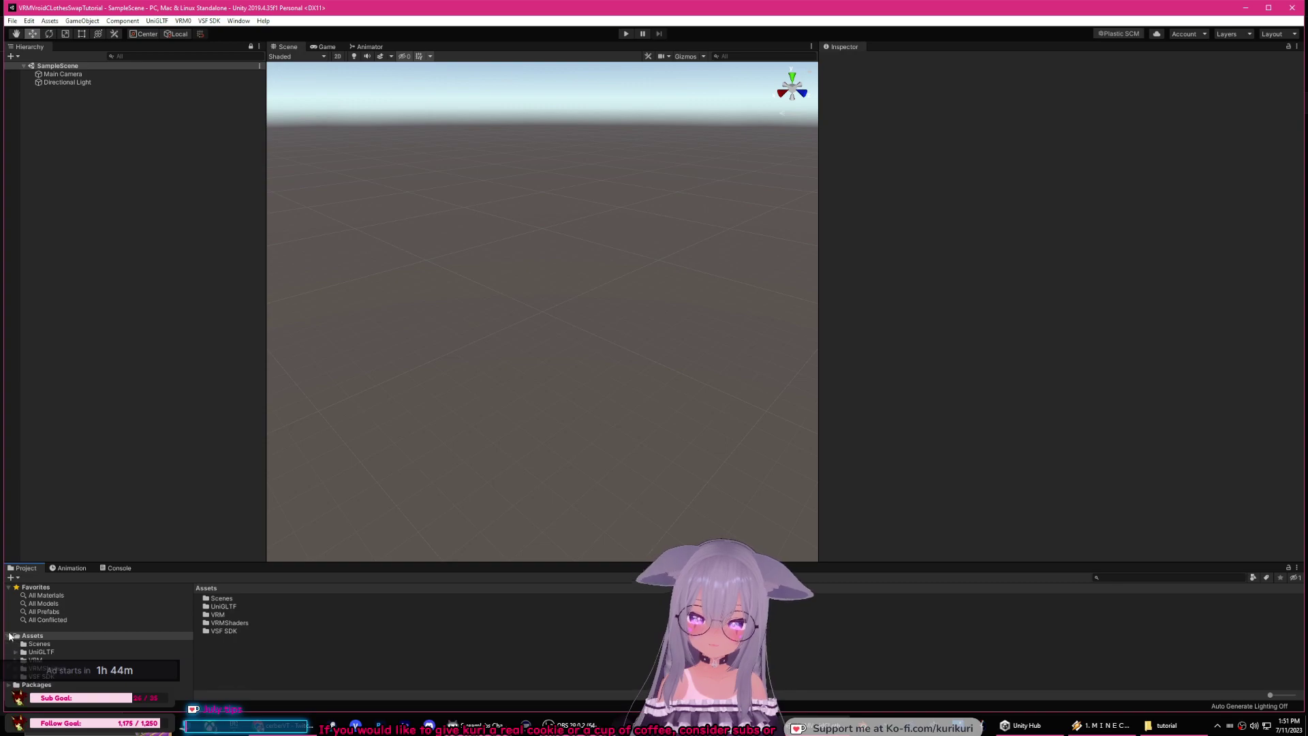
right_click(225, 649)
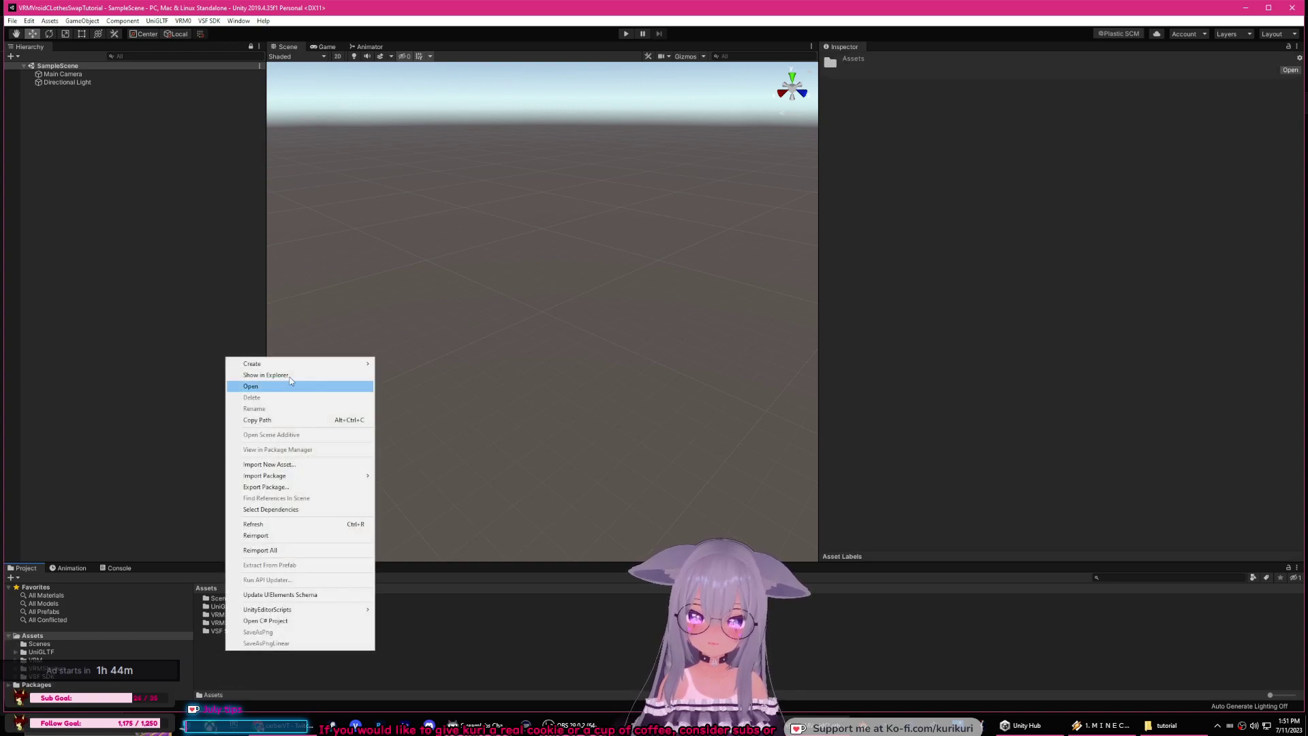
mouse_move(300, 364)
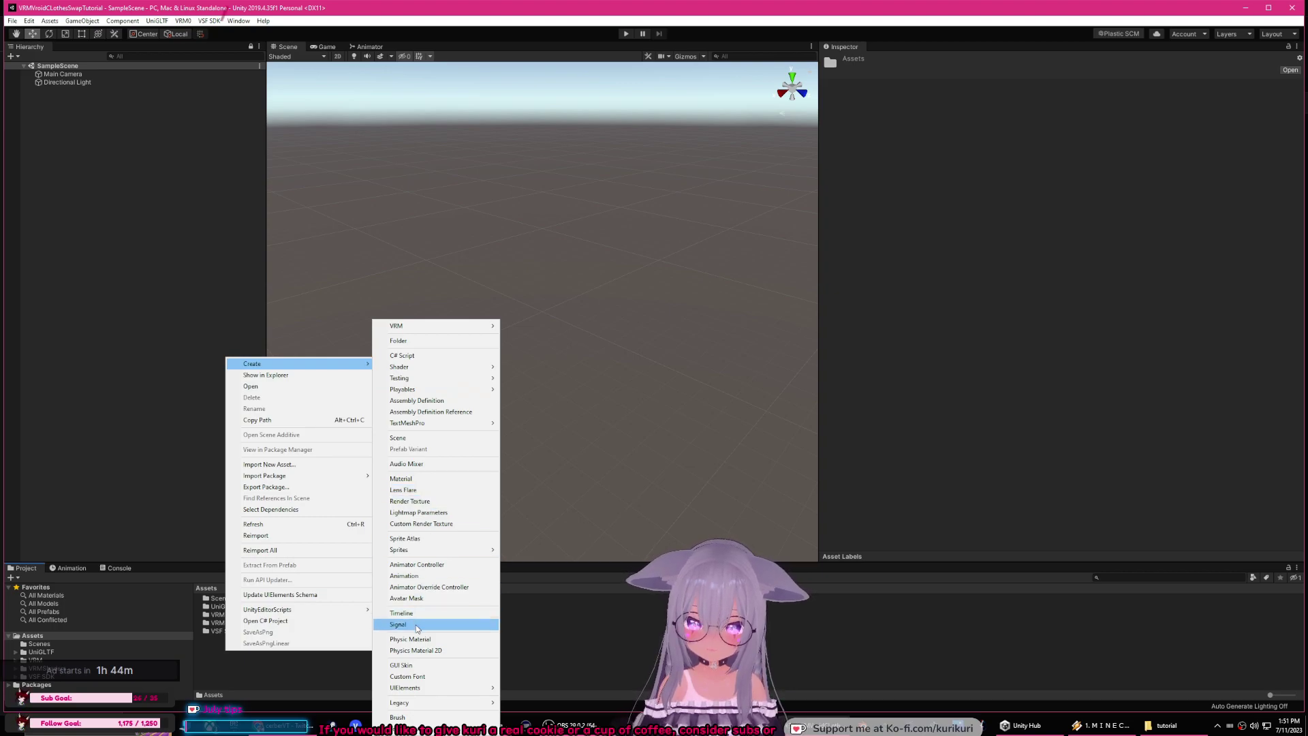
left_click(431, 341)
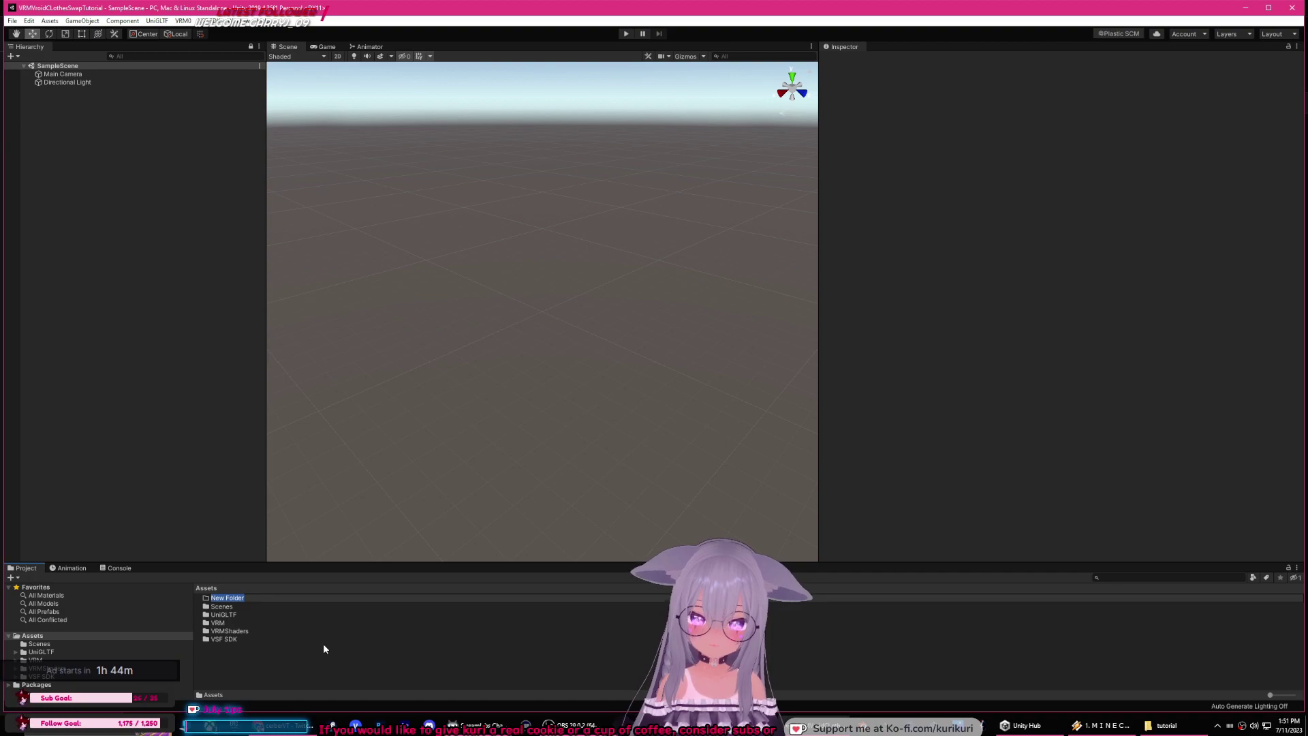
type("Avatar")
key("Return")
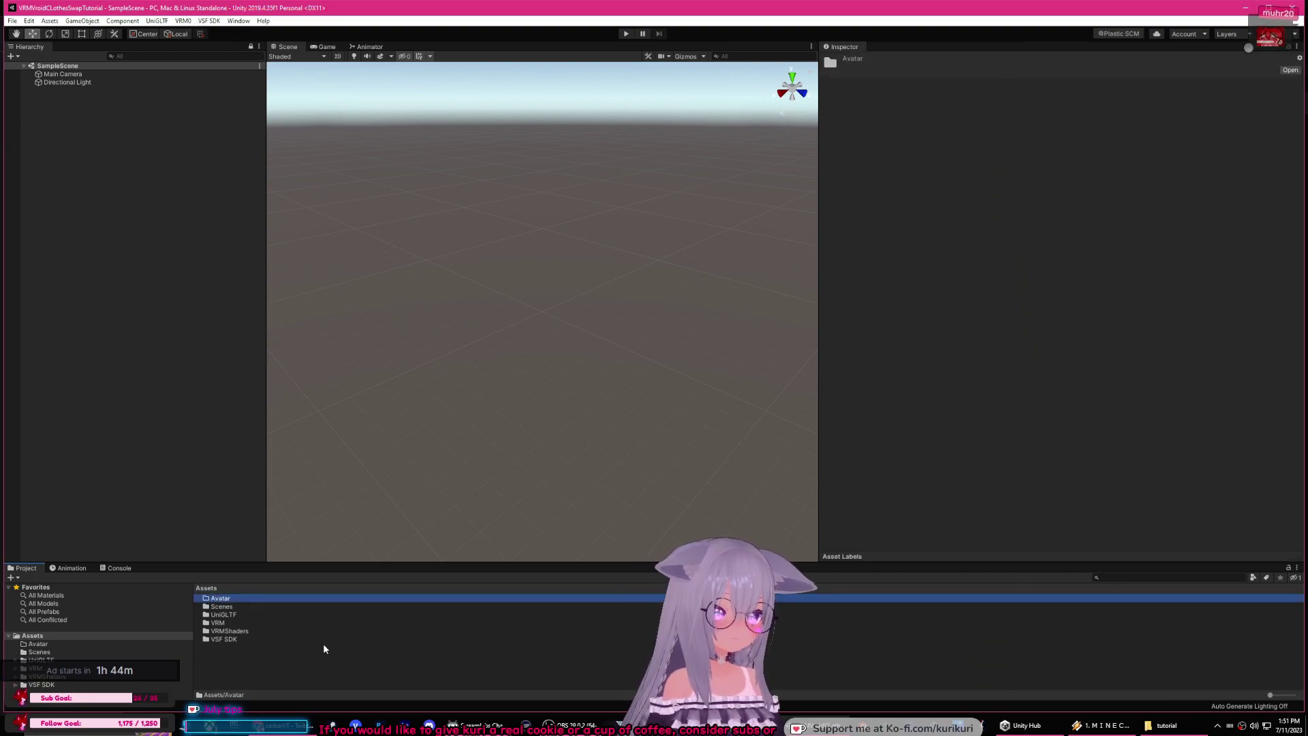
key("Return")
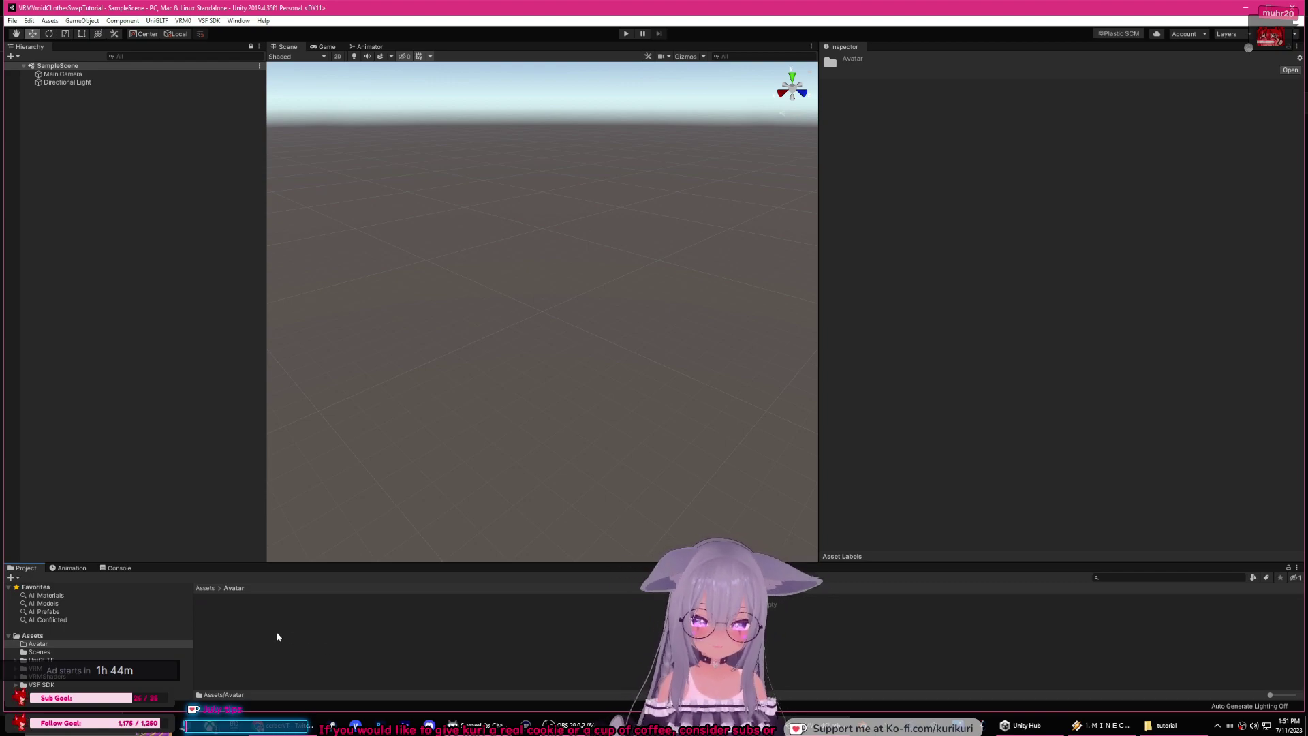
Step: Create a VroidMainBody folder inside Avatar
right_click(276, 632)
mouse_move(359, 348)
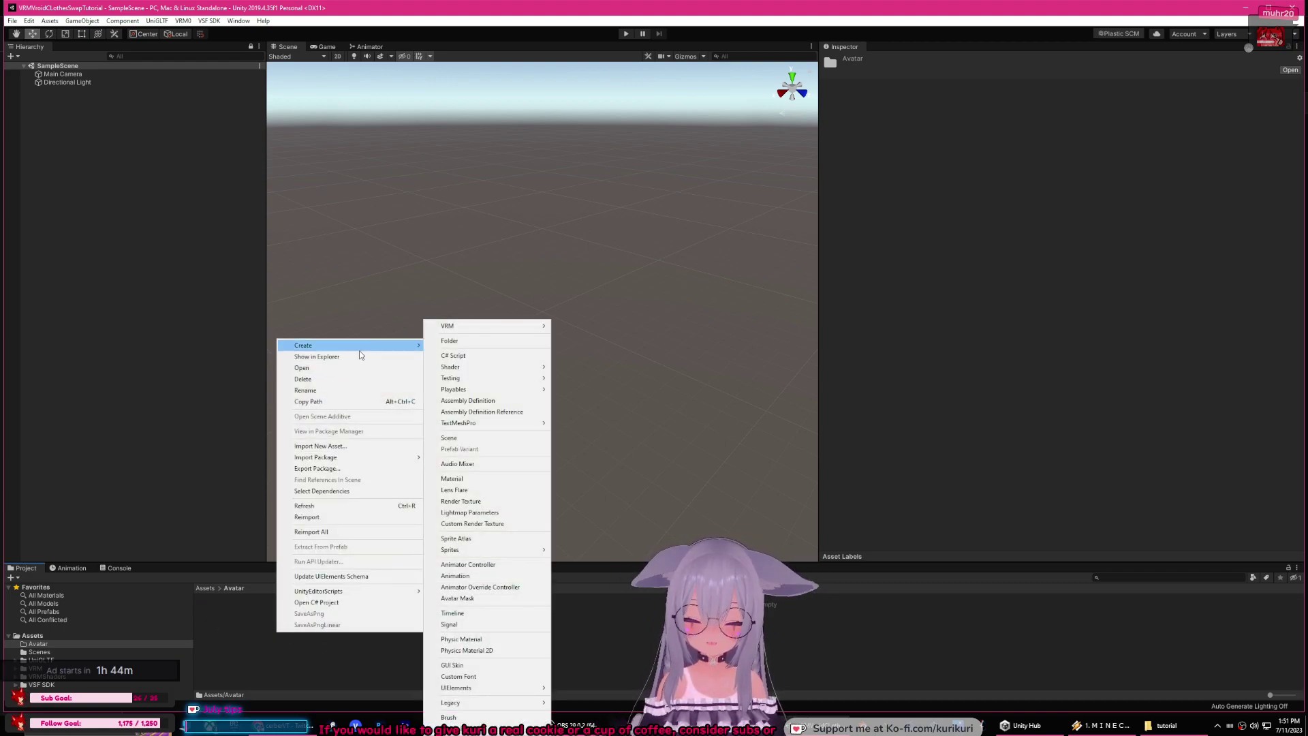
left_click(457, 341)
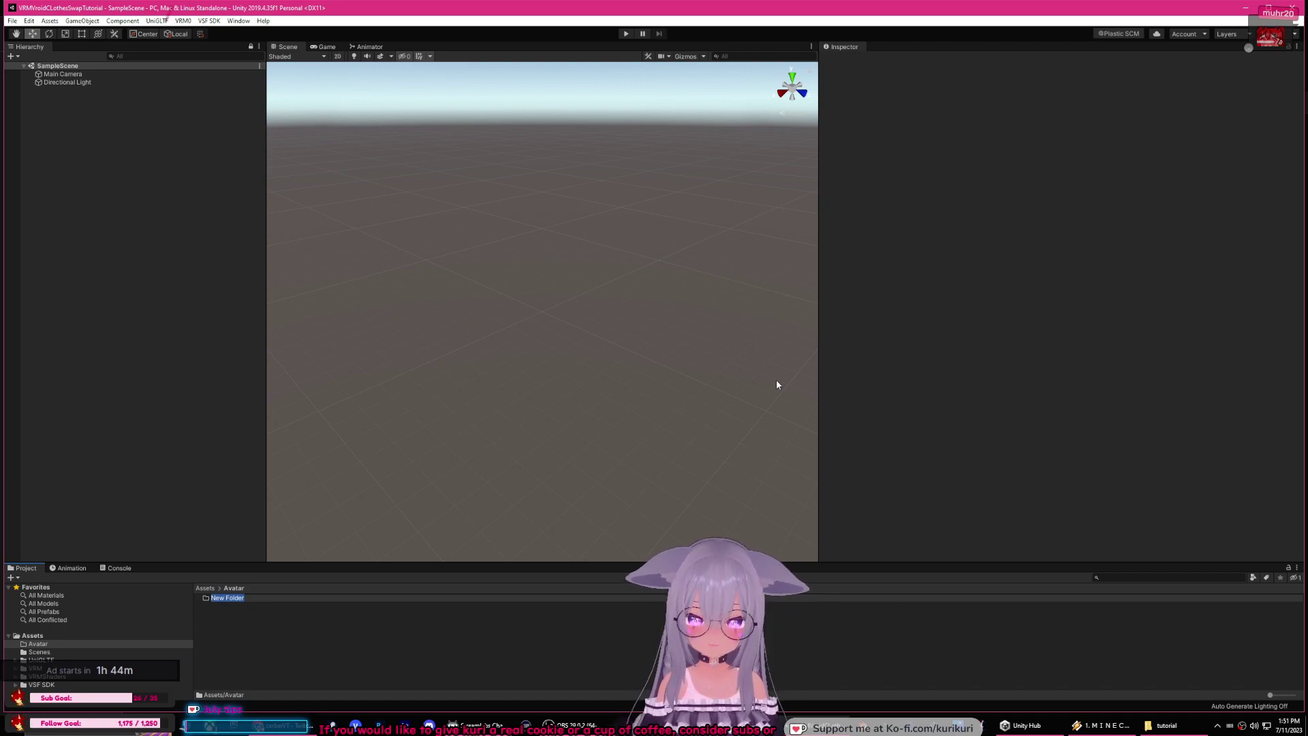
type("VroidMainBody")
key("Return")
key("Return")
Step: Import SampleA.vrm from the tutorial folder into Assets/Avatar/VroidMainBody
left_click(1166, 725)
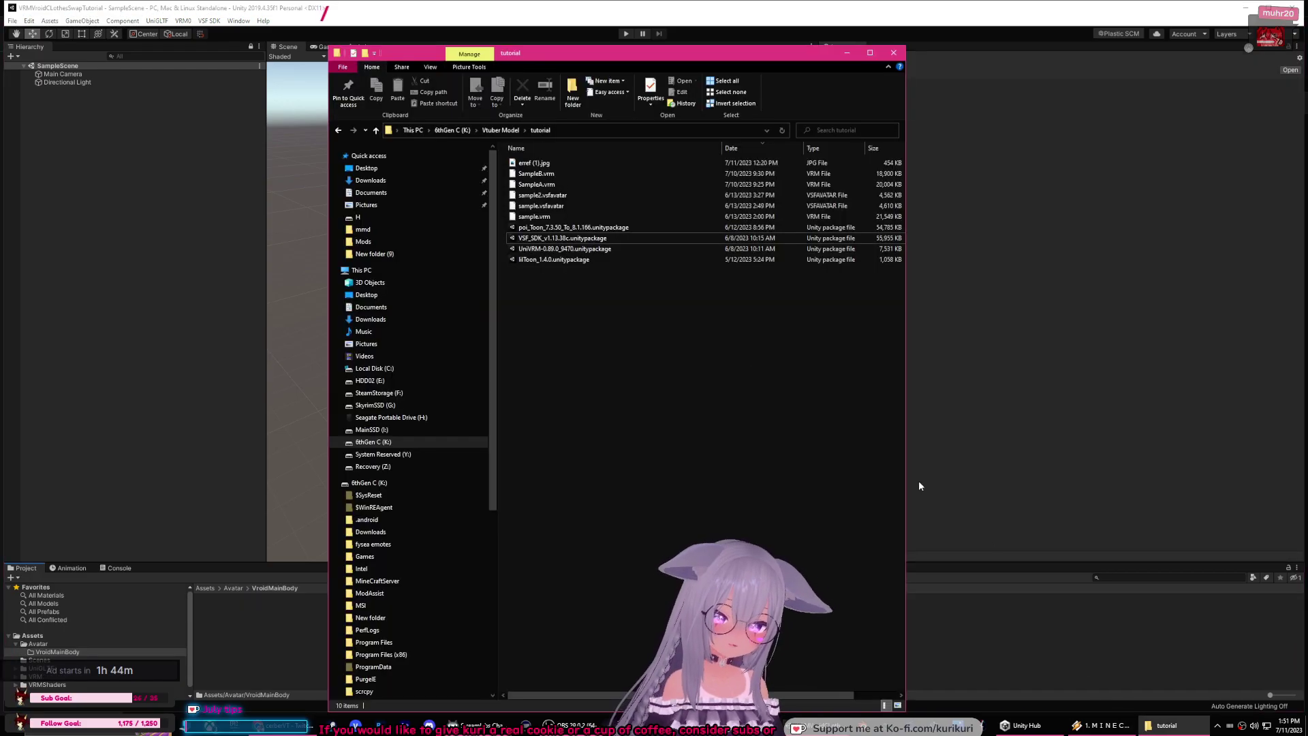
left_click(560, 186)
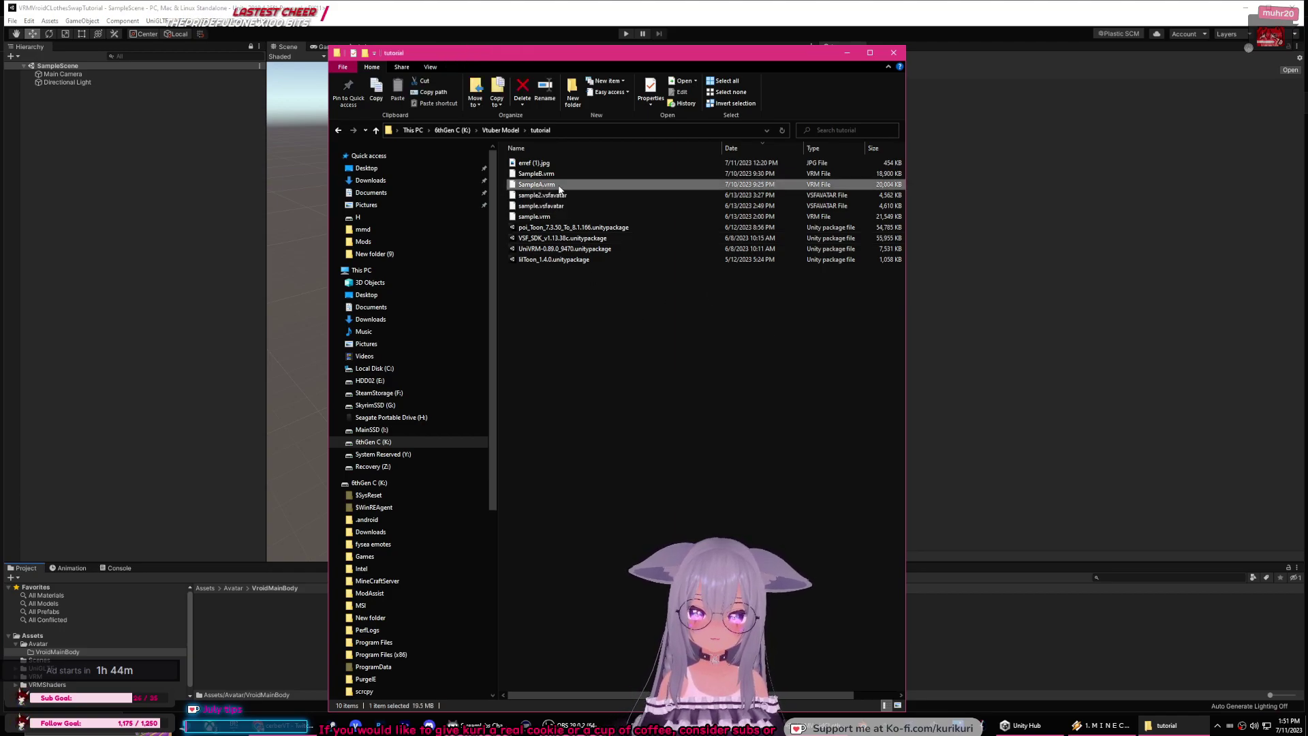
left_click_drag(543, 190, 231, 642)
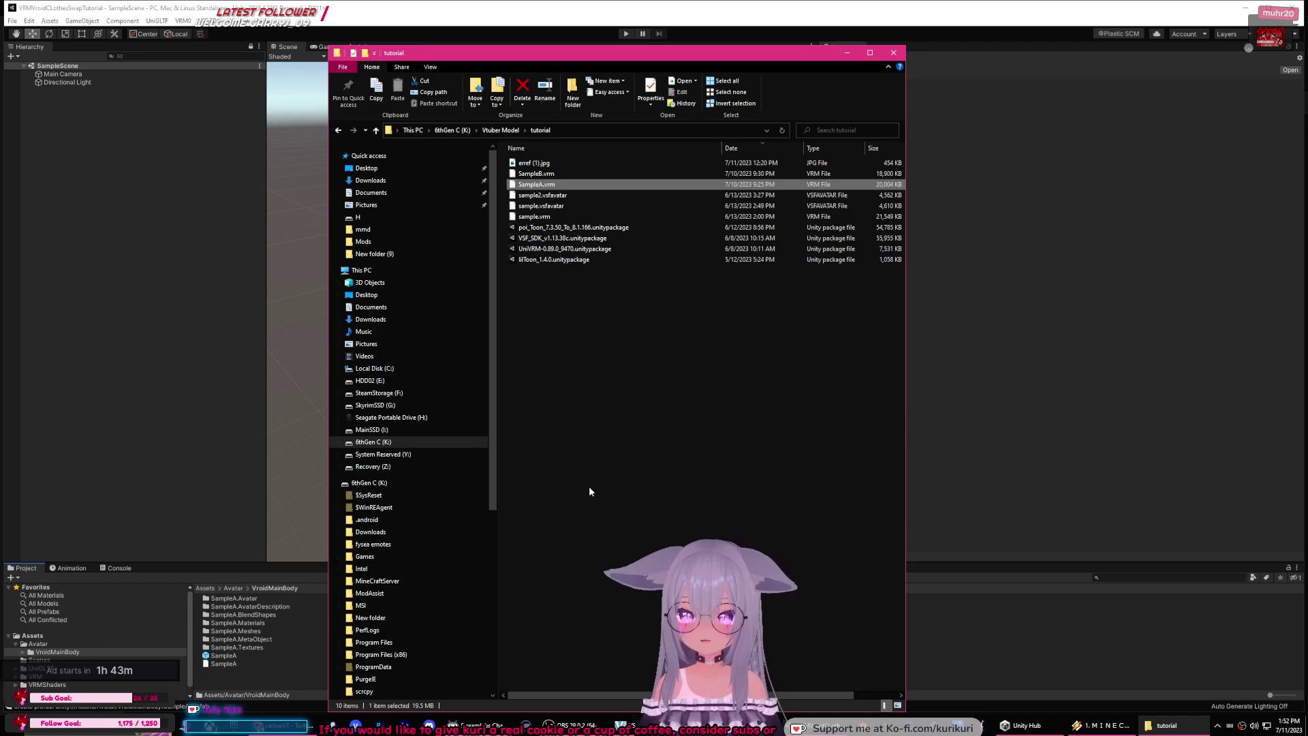
left_click(237, 579)
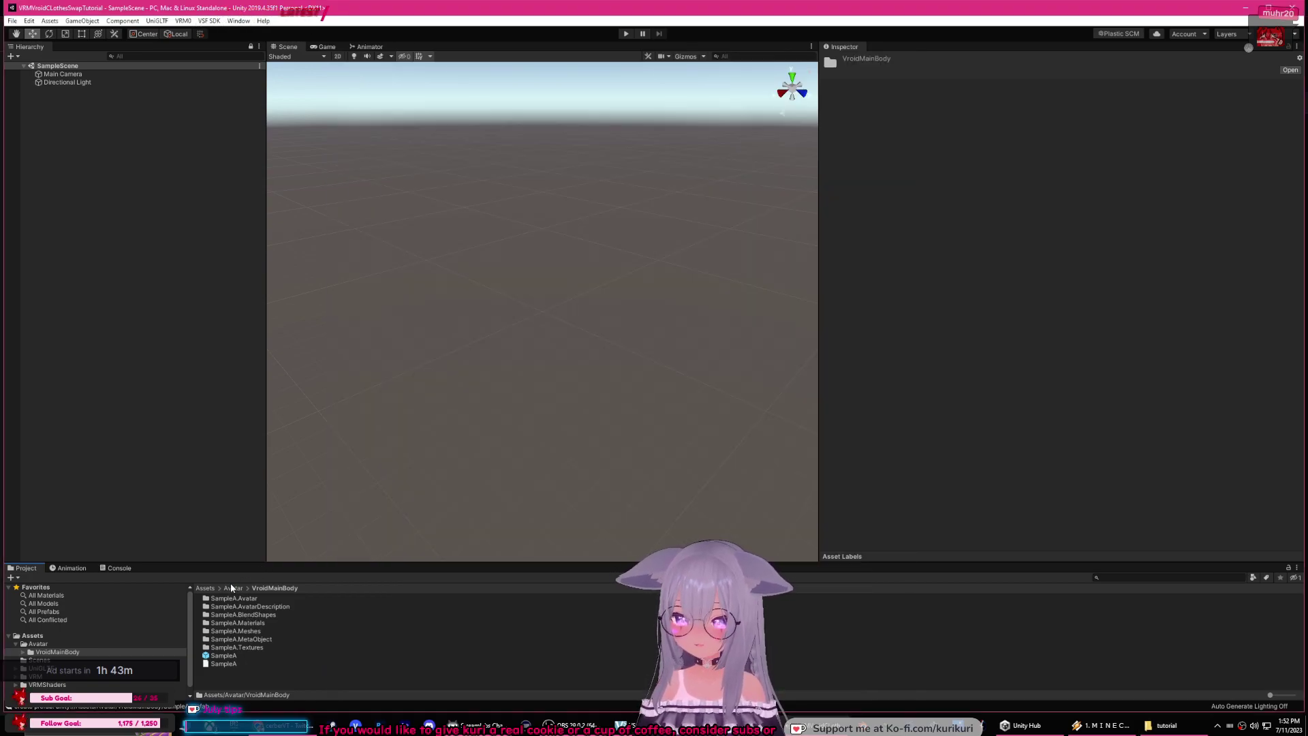
Step: Create a new folder named VroidNewClothesHair inside the Avatar folder
left_click(230, 587)
left_click(234, 633)
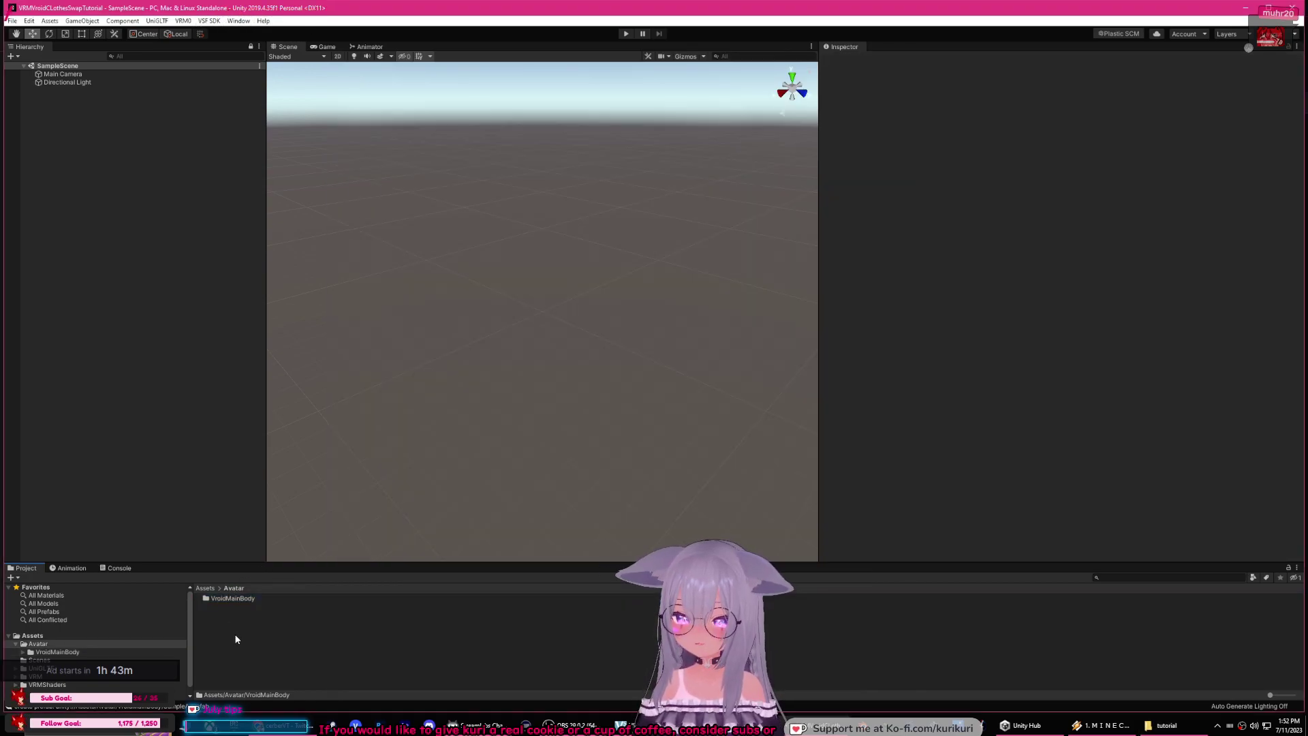
right_click(234, 631)
mouse_move(330, 344)
left_click(428, 341)
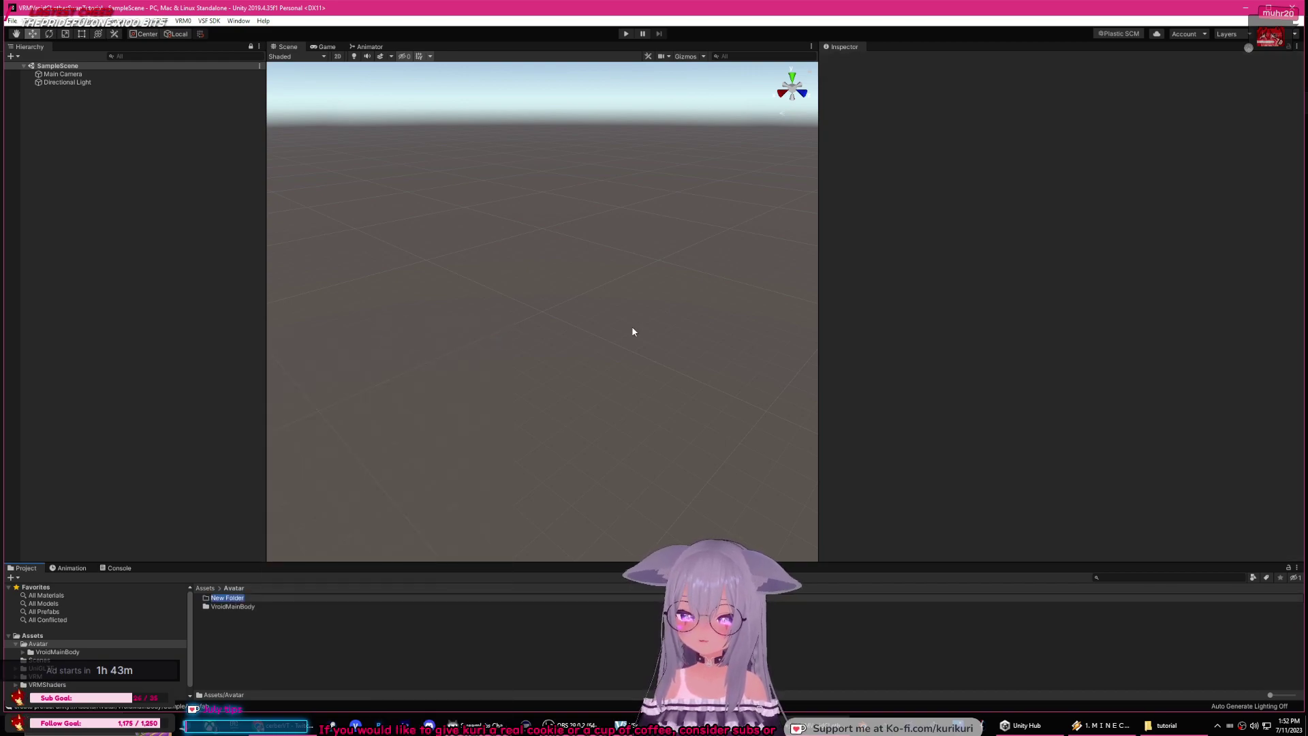
type("VroidN")
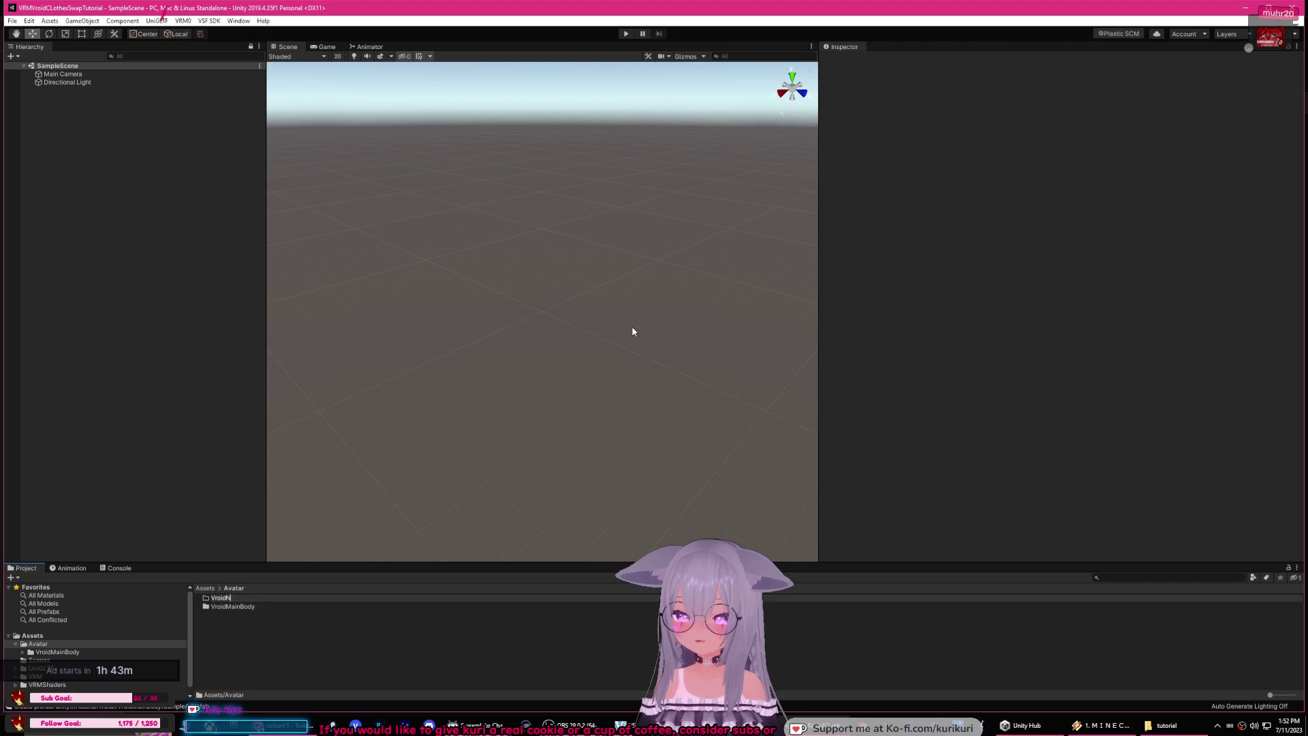
type("ewClothes")
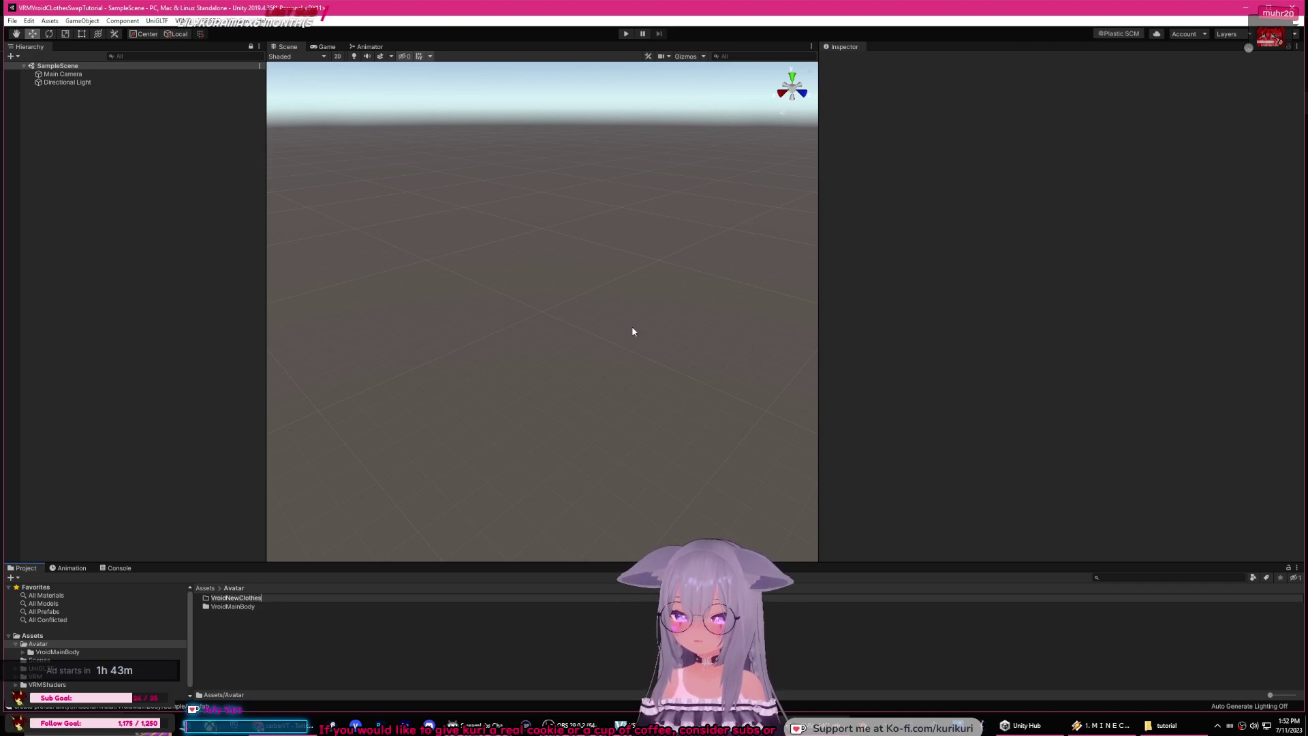
type("Hair")
key("Return")
key("Return")
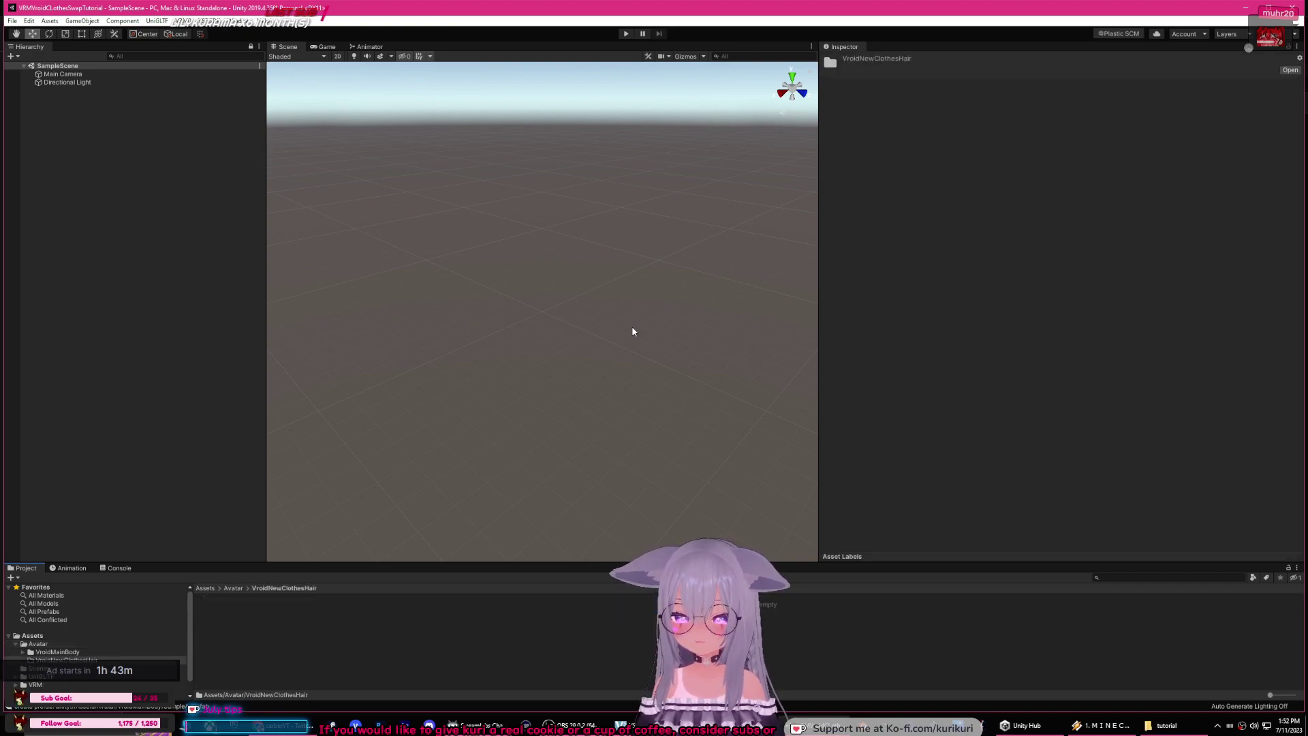
Step: Import SampleB.vrm into VroidNewClothesHair and close File Explorer
left_click(1166, 725)
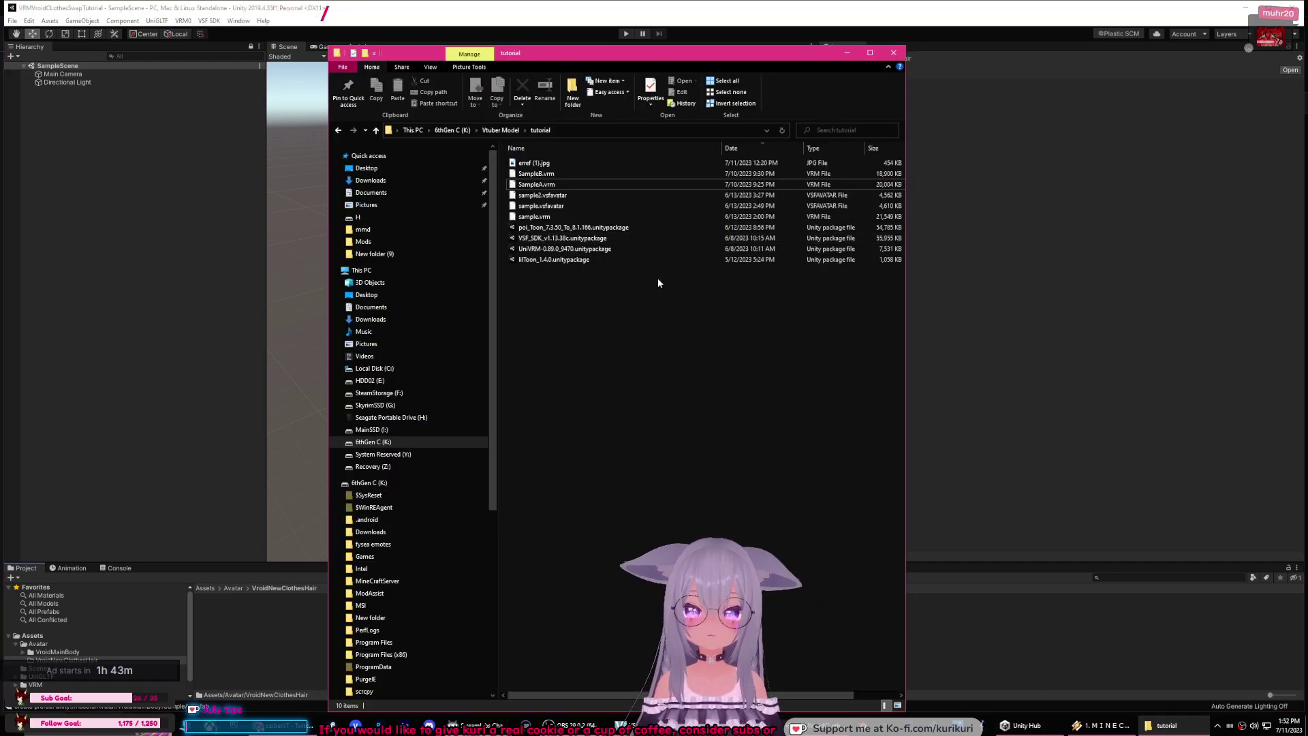
left_click(565, 175)
left_click_drag(565, 174, 284, 631)
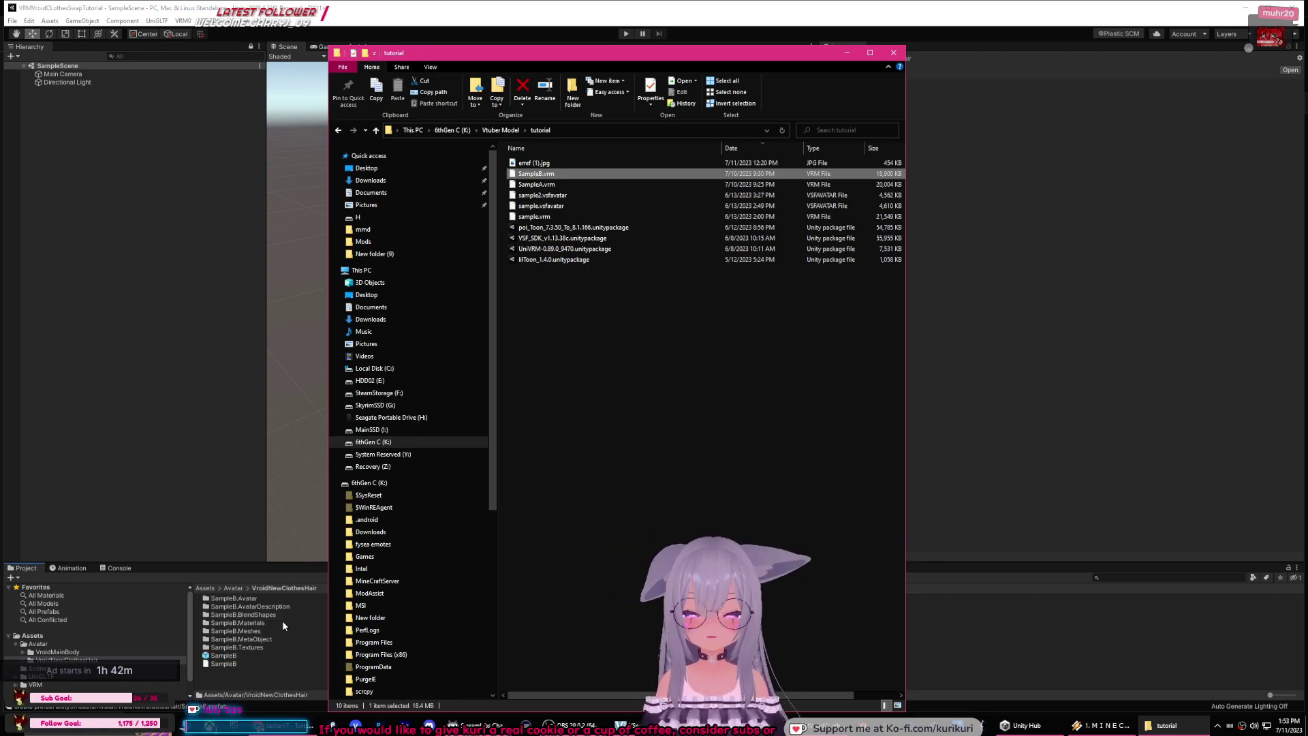
left_click(894, 53)
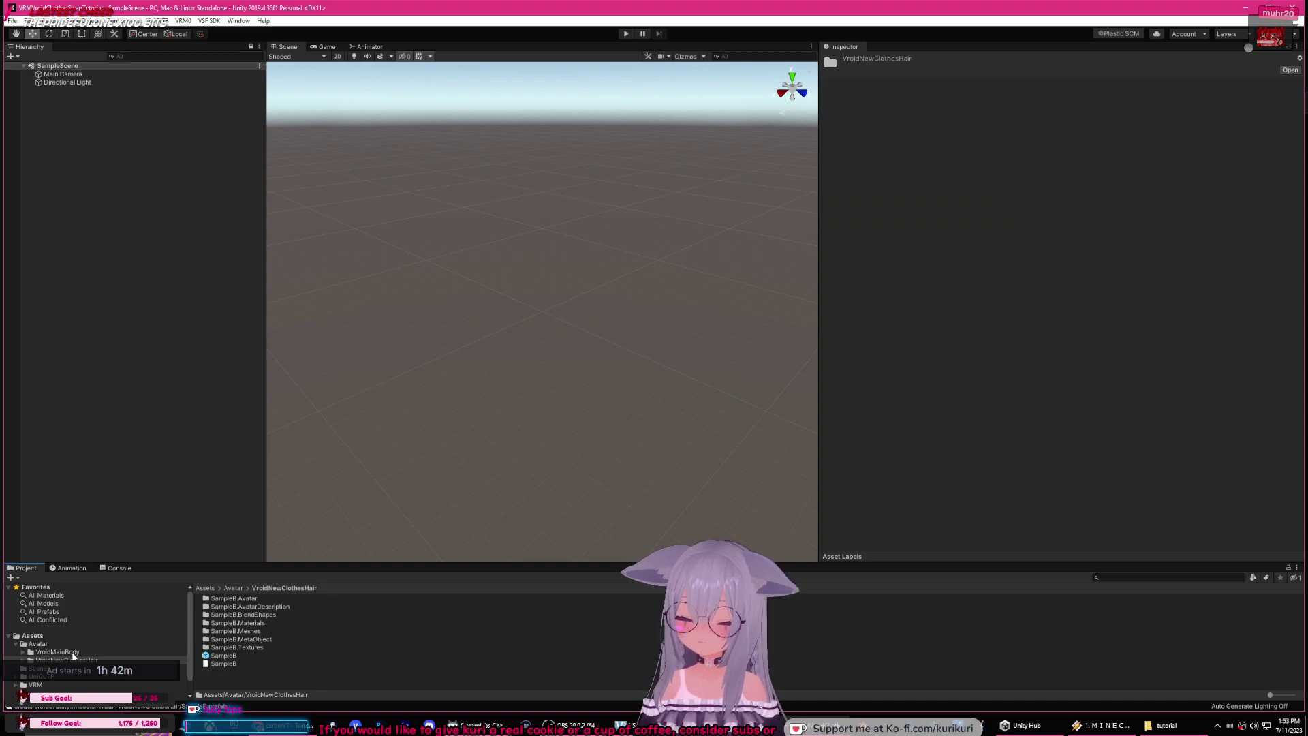
Step: Place the SampleA prefab from VroidMainBody into the scene and frame the whole avatar
left_click_drag(108, 564, 102, 460)
left_click(42, 550)
left_click(59, 558)
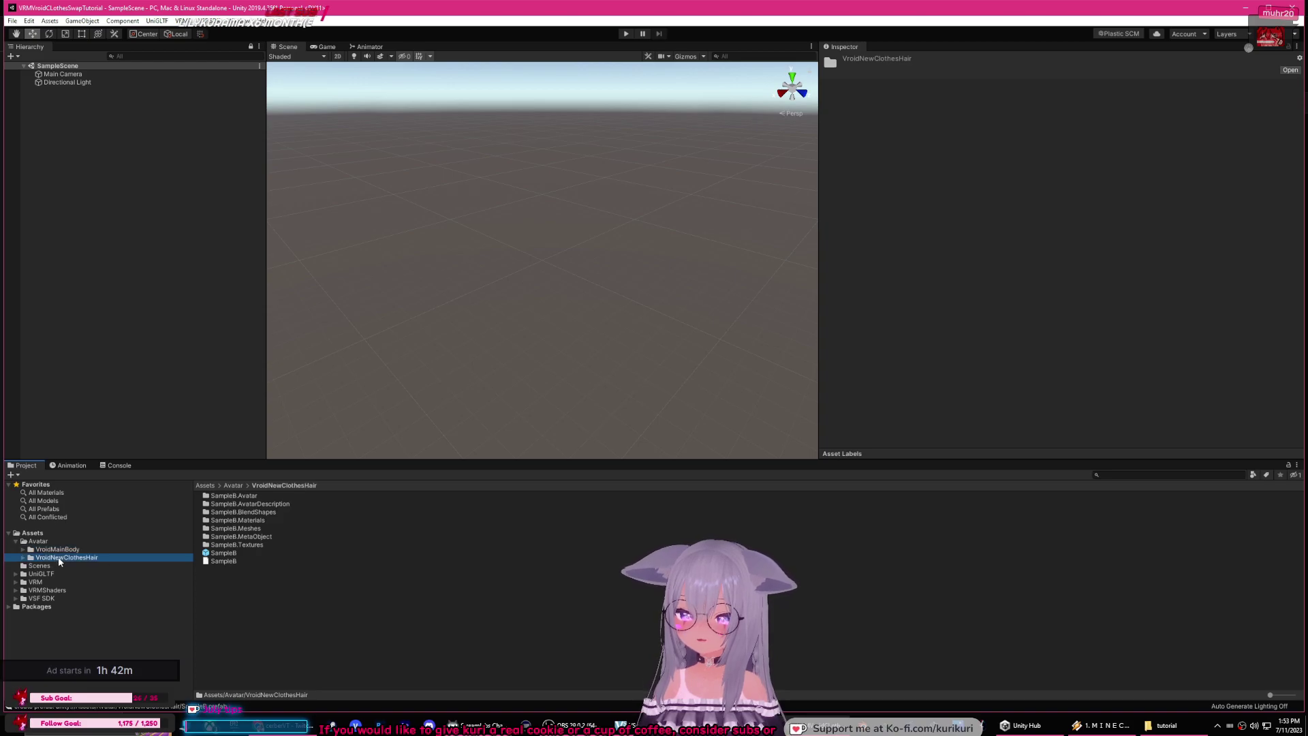
left_click(58, 549)
left_click_drag(222, 555, 76, 137)
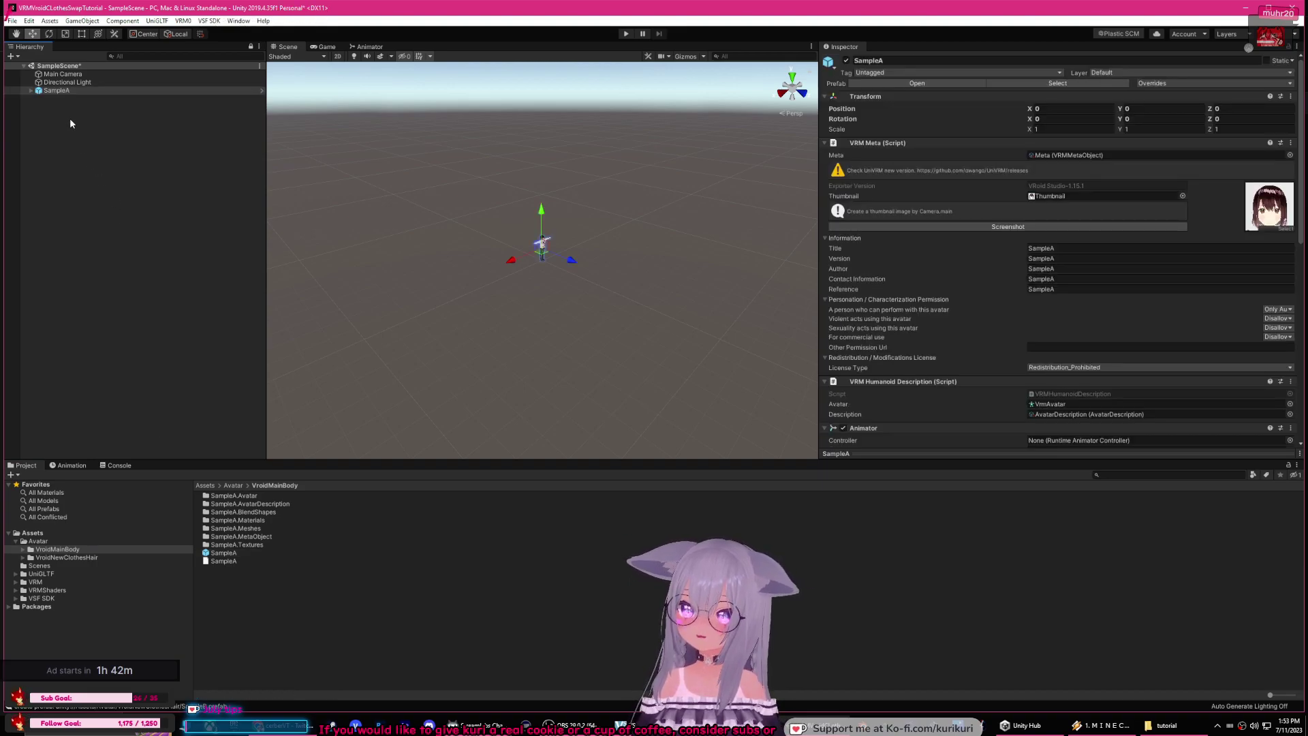
left_click(99, 92)
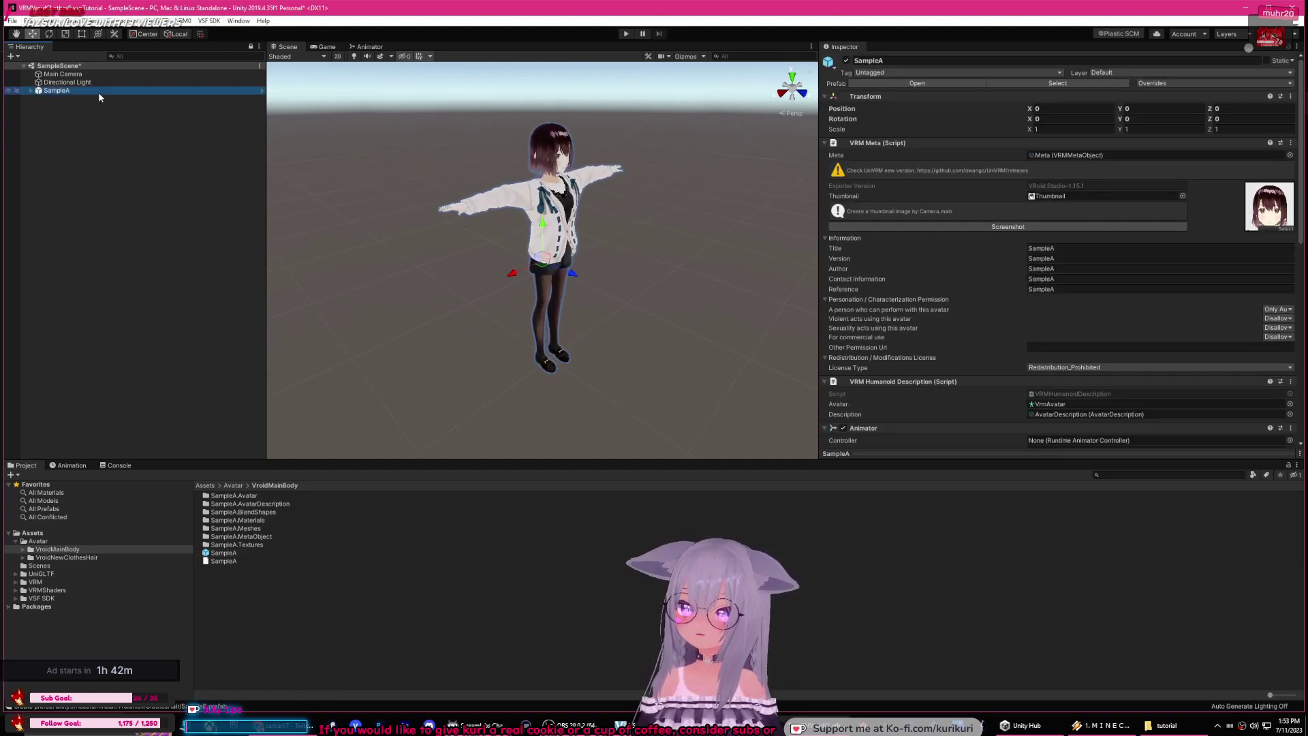
scroll(550, 219, "up", 5)
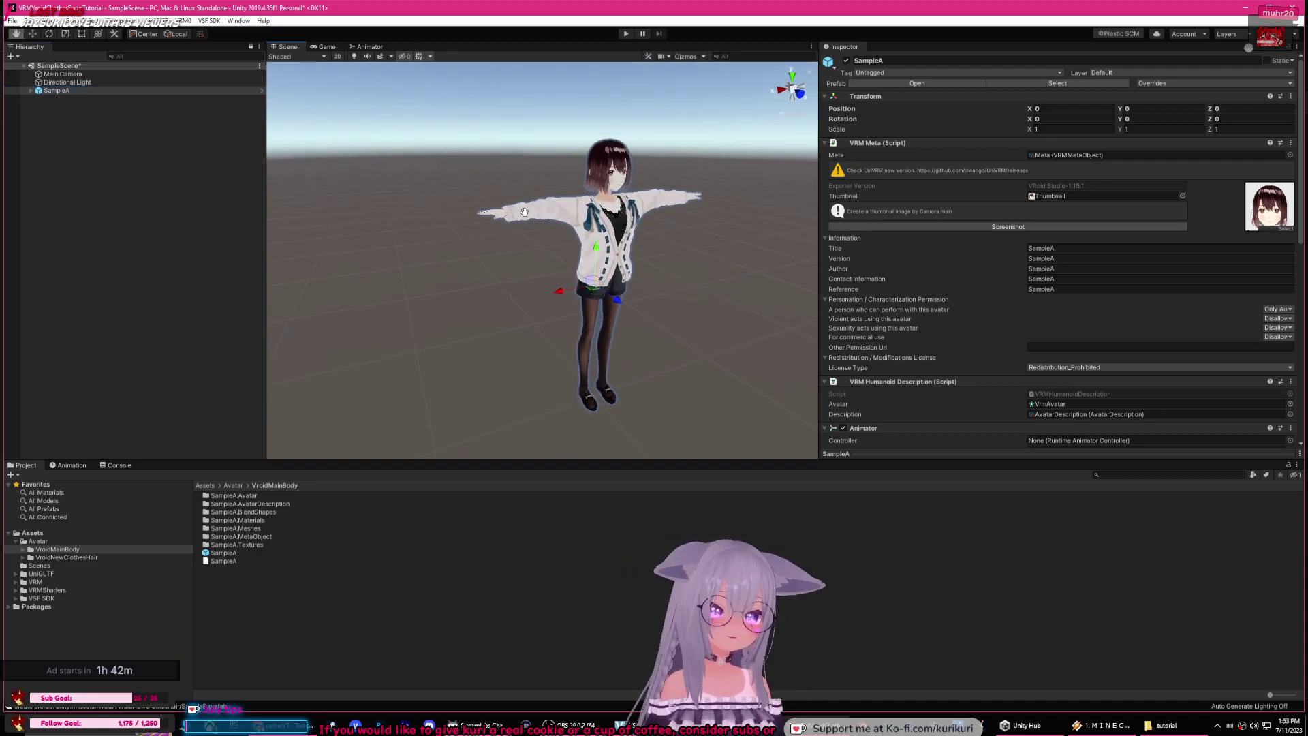
scroll(477, 217, "up", 6)
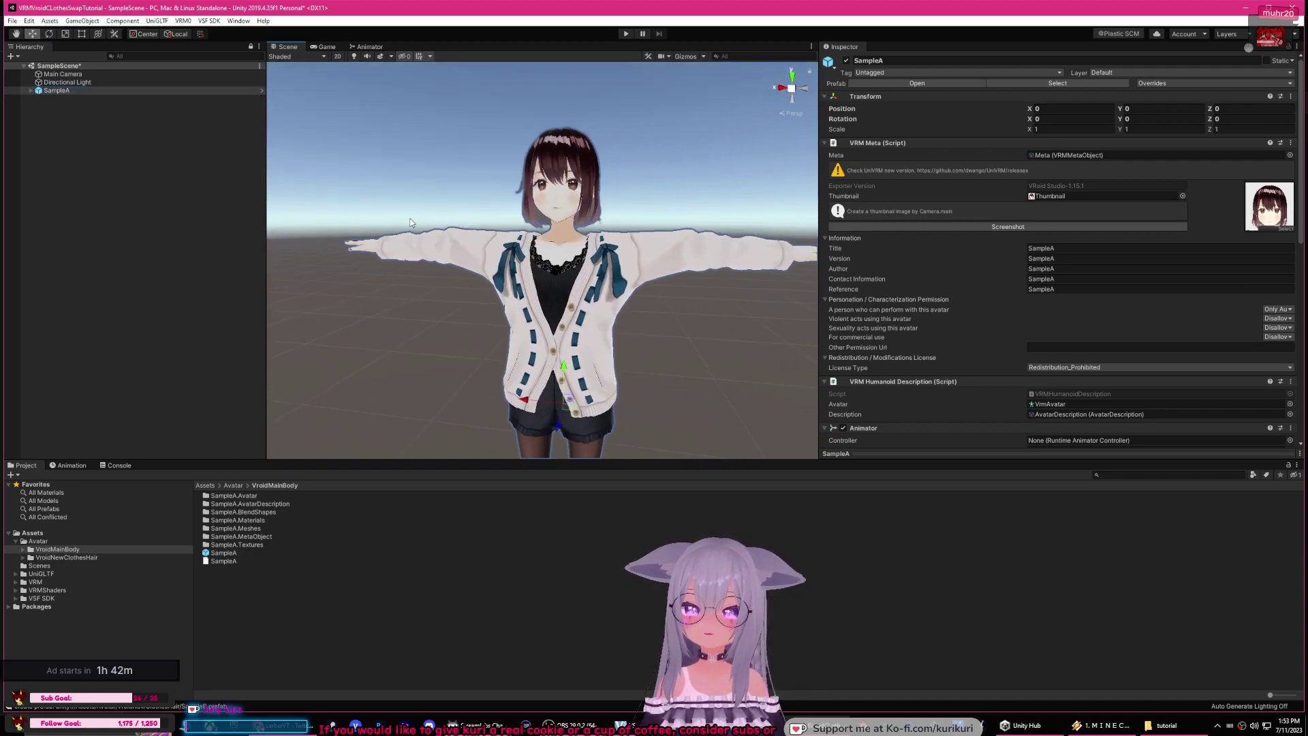
scroll(450, 227, "down", 8)
middle_click_drag(450, 226, 586, 225)
Step: Rename the SampleA object to MainModel
left_click(926, 62)
type("Main")
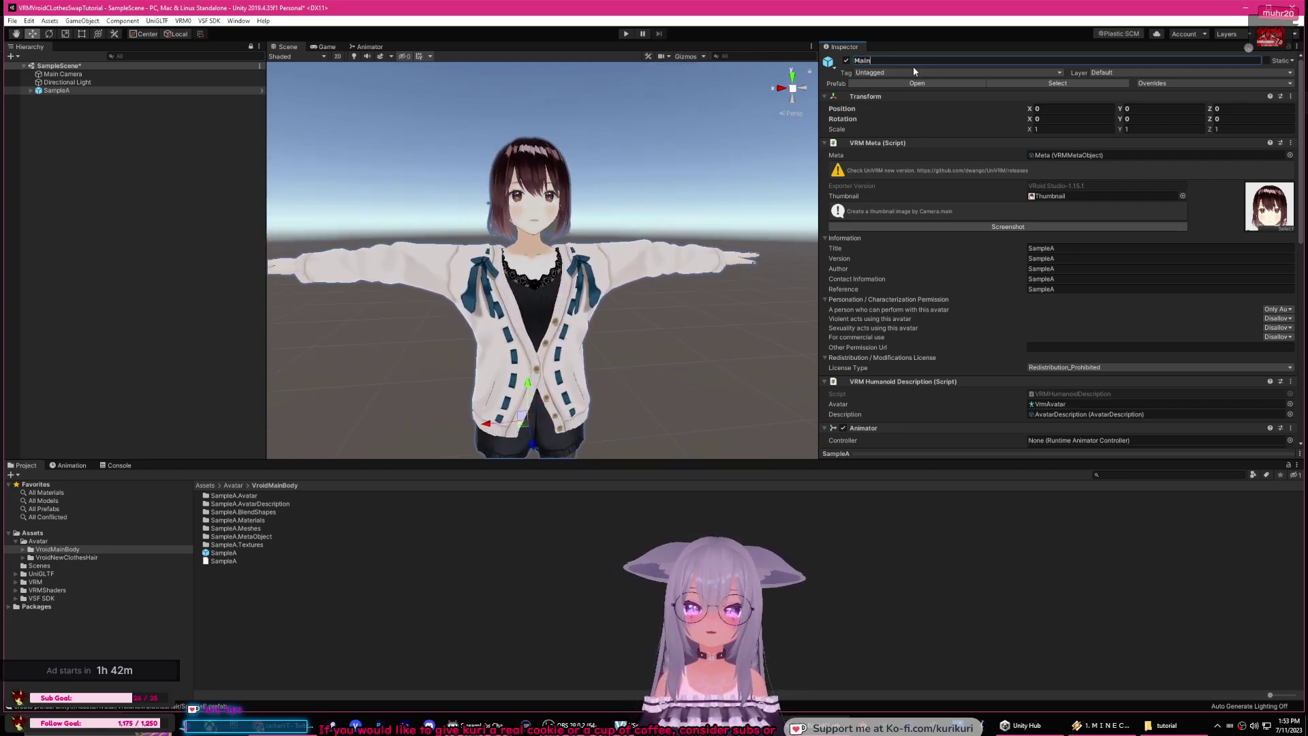
key("super")
left_click(907, 60)
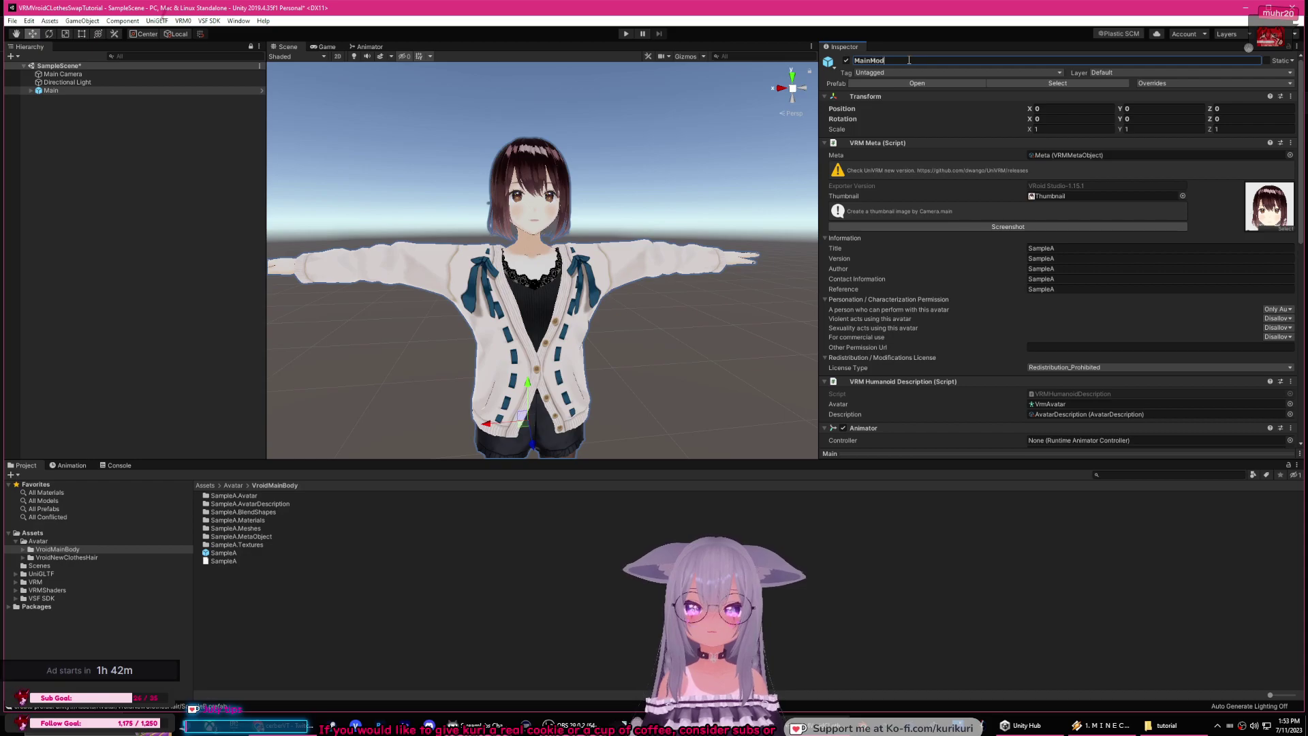
type("Model")
left_click(638, 170)
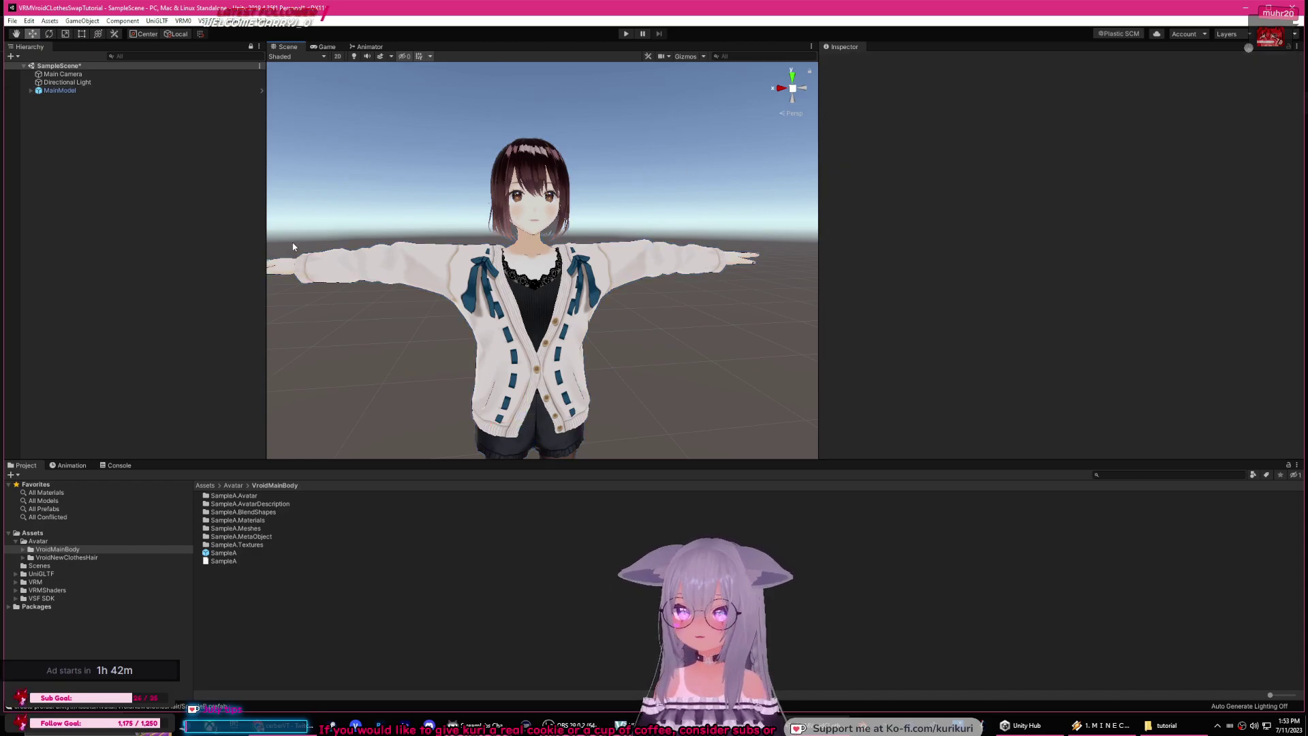
left_click(223, 553)
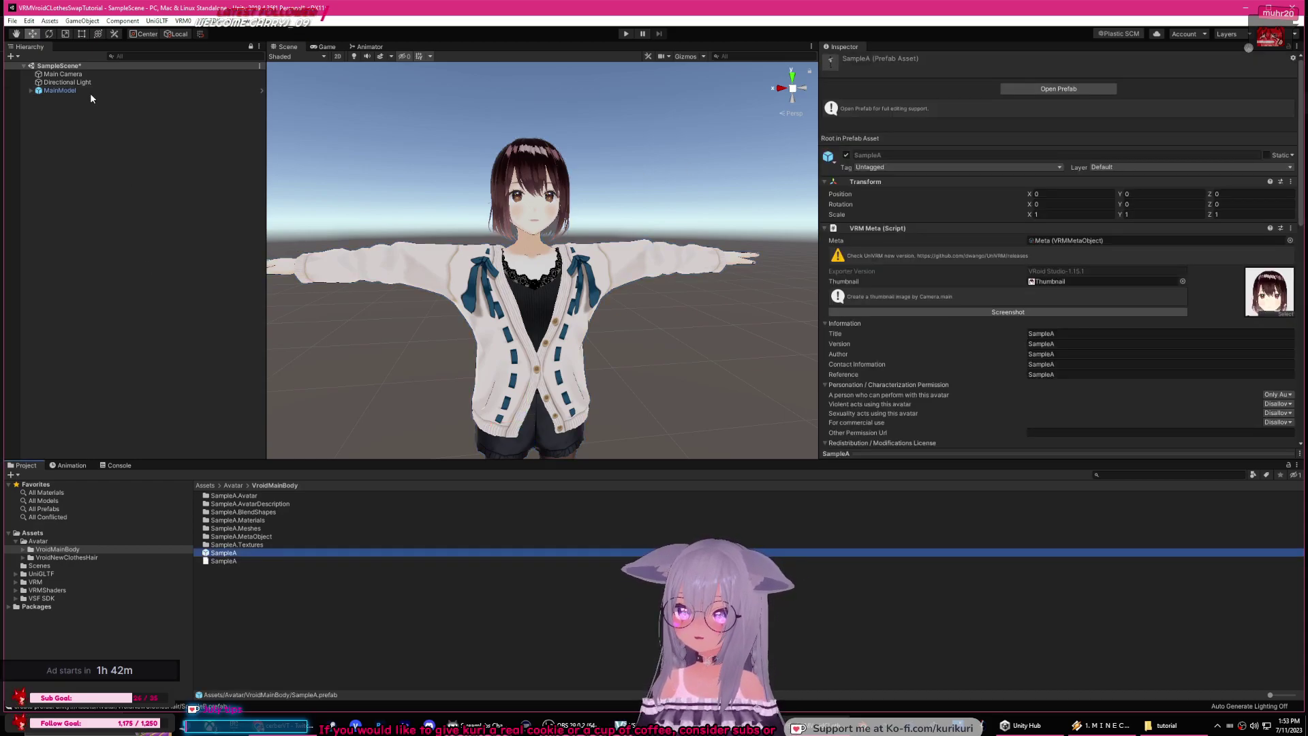
left_click(68, 91)
Step: Deactivate MainModel and place the SampleB prefab from VroidNewClothesHair into the scene
left_click(846, 60)
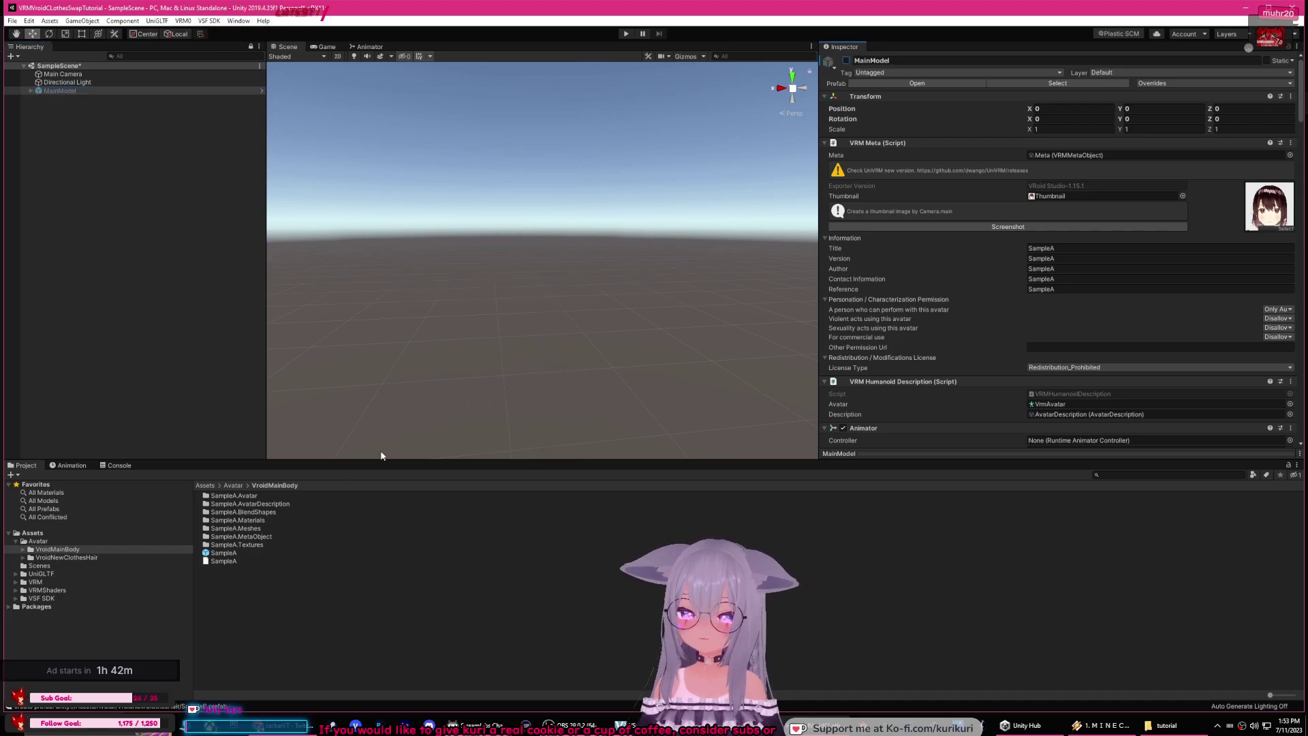
left_click(90, 558)
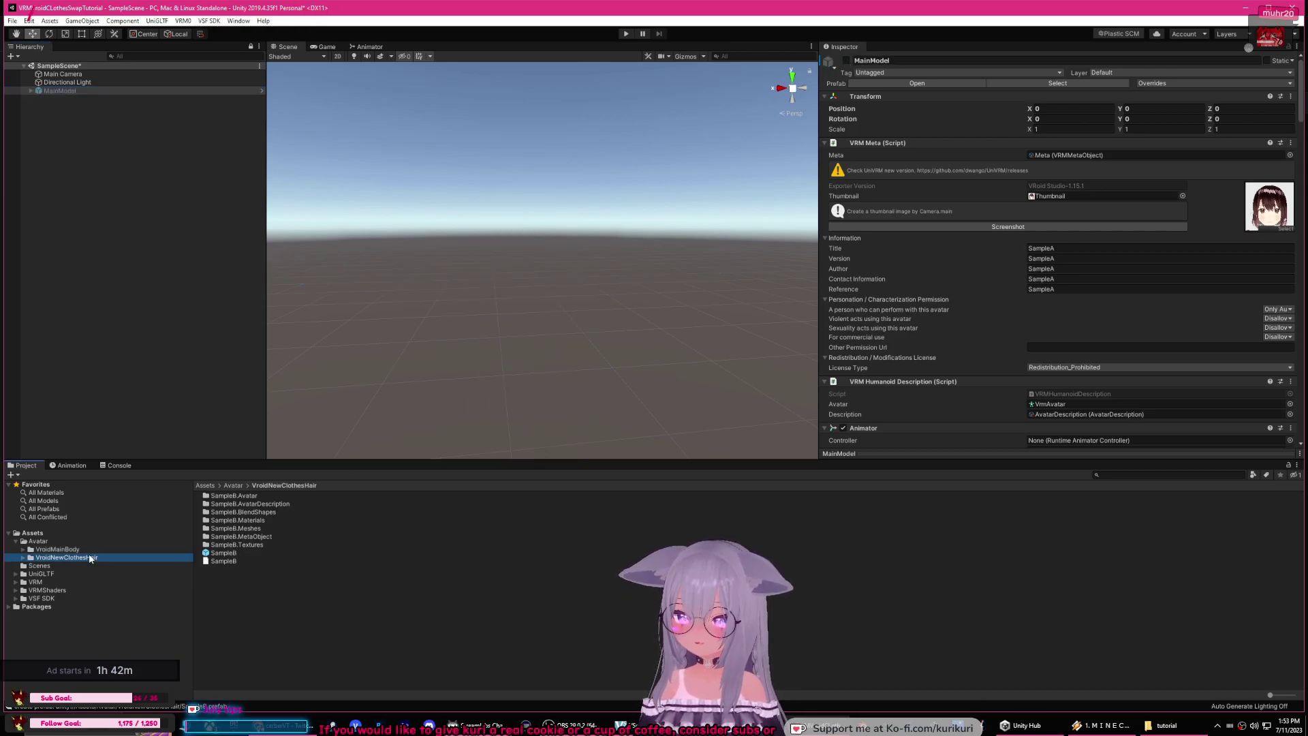
left_click(225, 553)
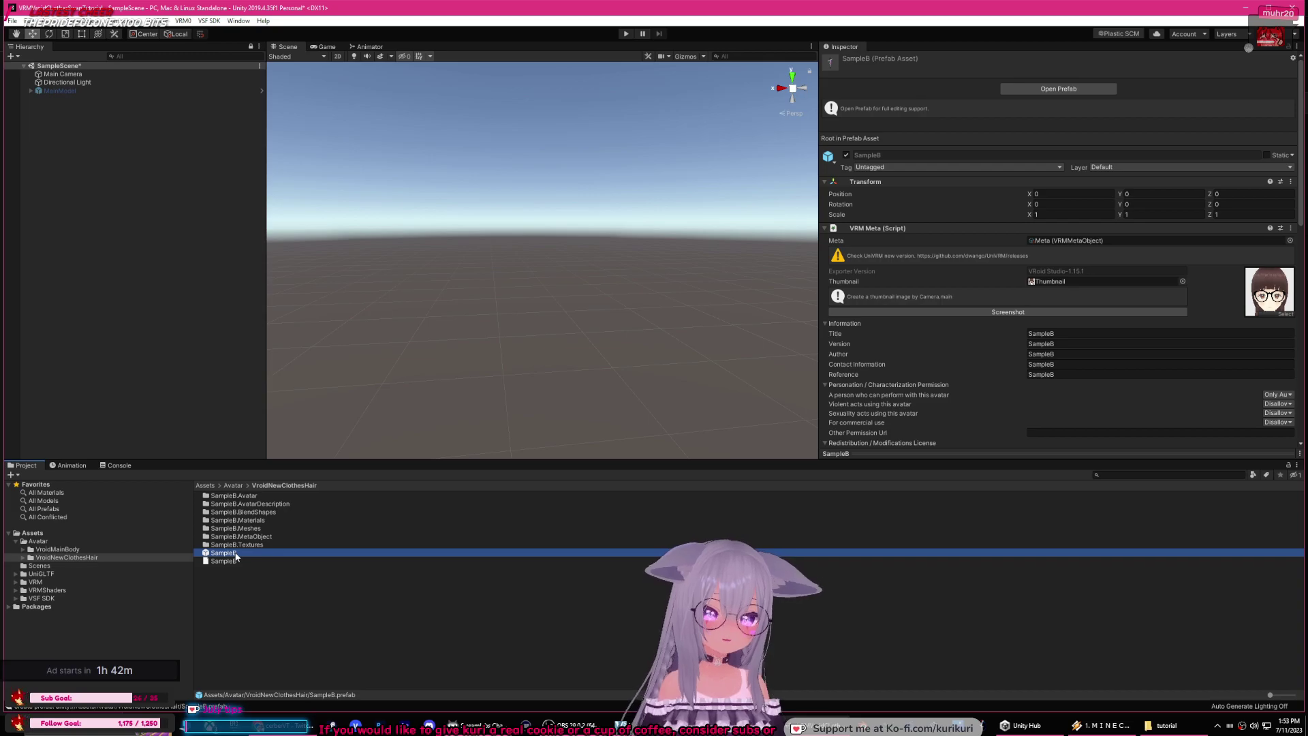
left_click_drag(235, 558, 112, 215)
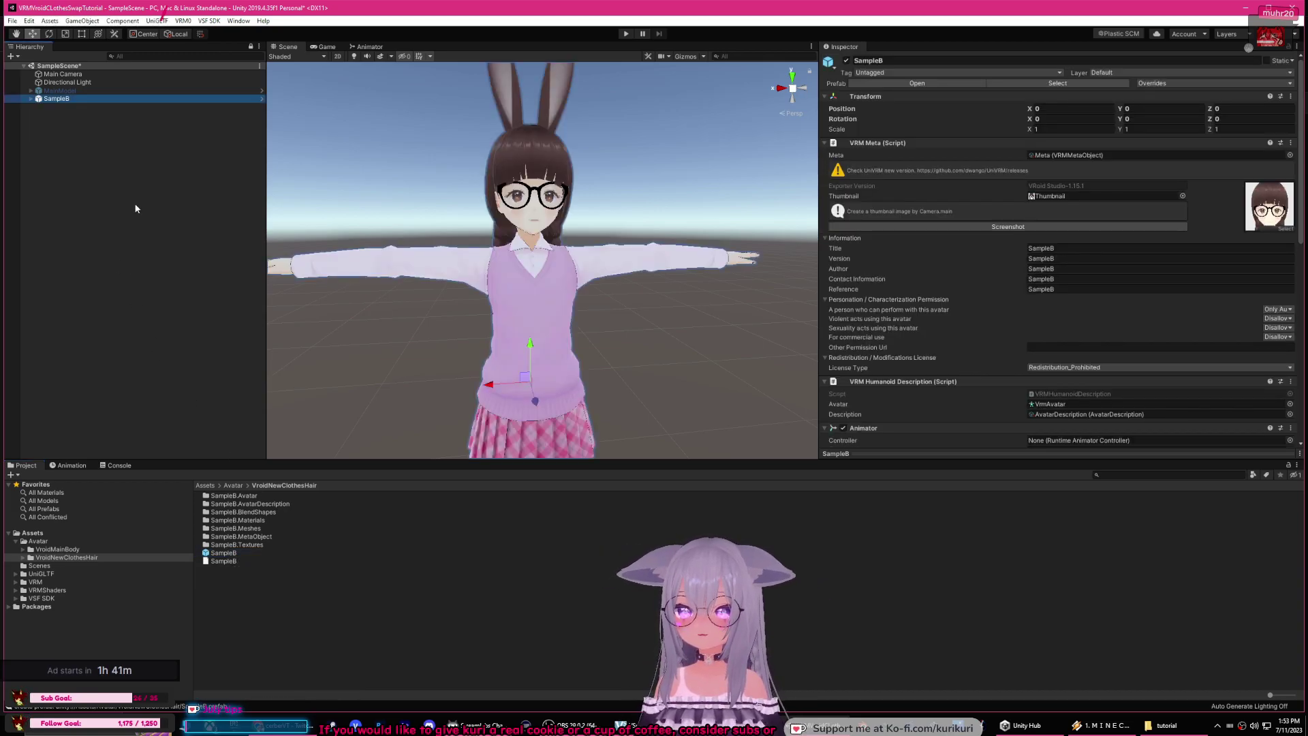
Step: Look over the SampleB avatar's legs, head and ears in the scene view
left_click(432, 252)
scroll(432, 252, "down", 5)
middle_click_drag(432, 251, 447, 192)
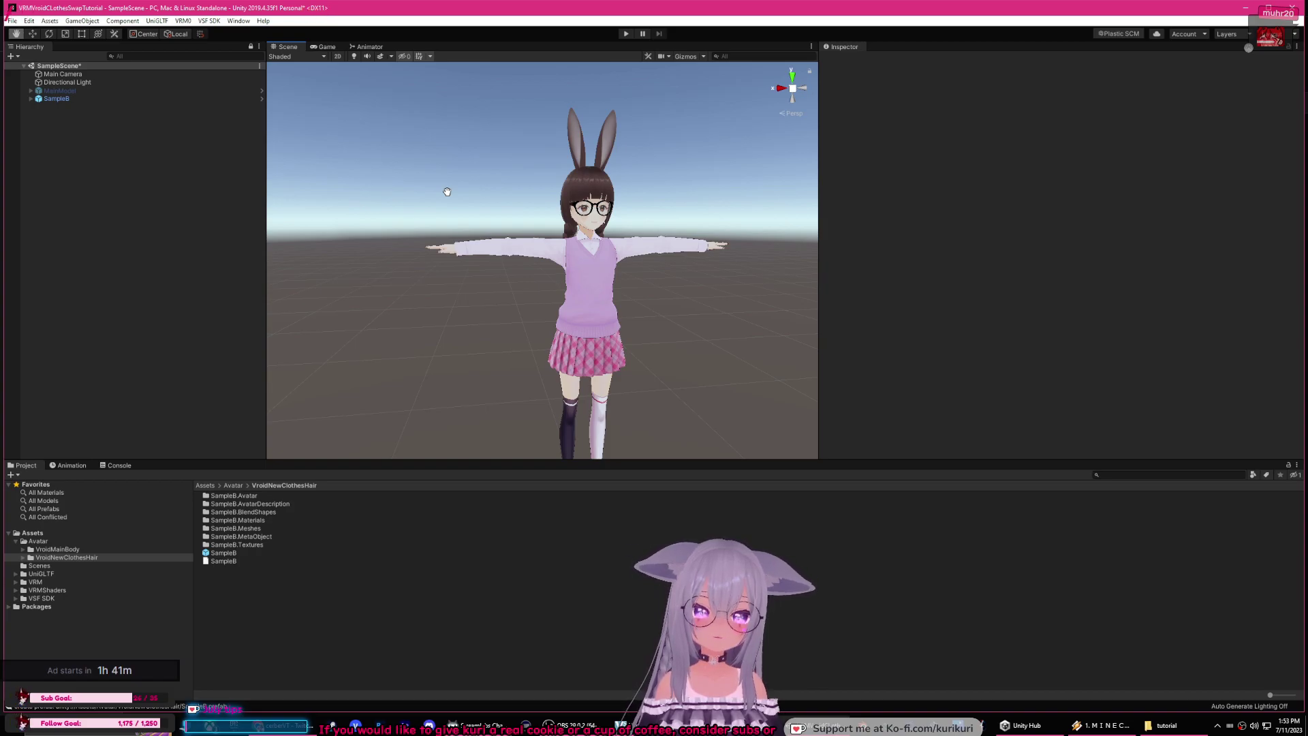
scroll(448, 192, "up", 2)
scroll(583, 228, "up", 3)
middle_click_drag(583, 228, 556, 313)
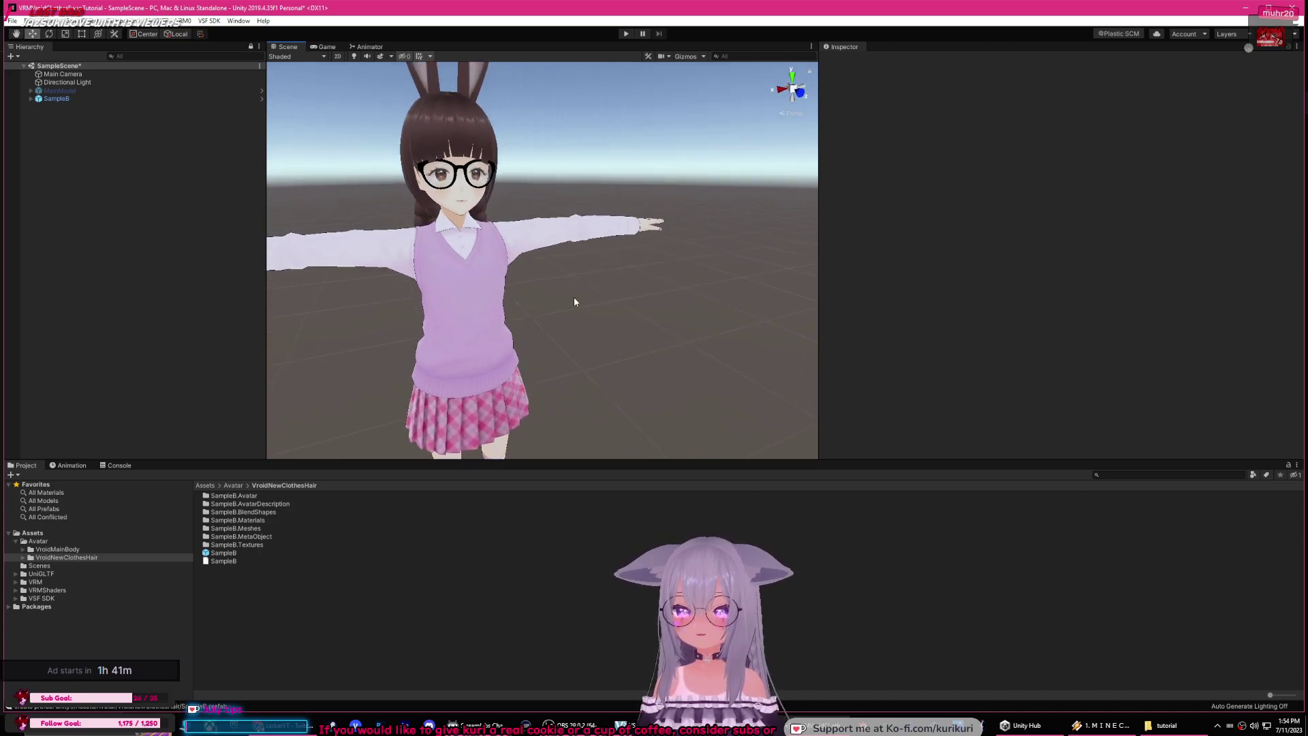
scroll(574, 301, "up", 2)
middle_click_drag(493, 215, 476, 223)
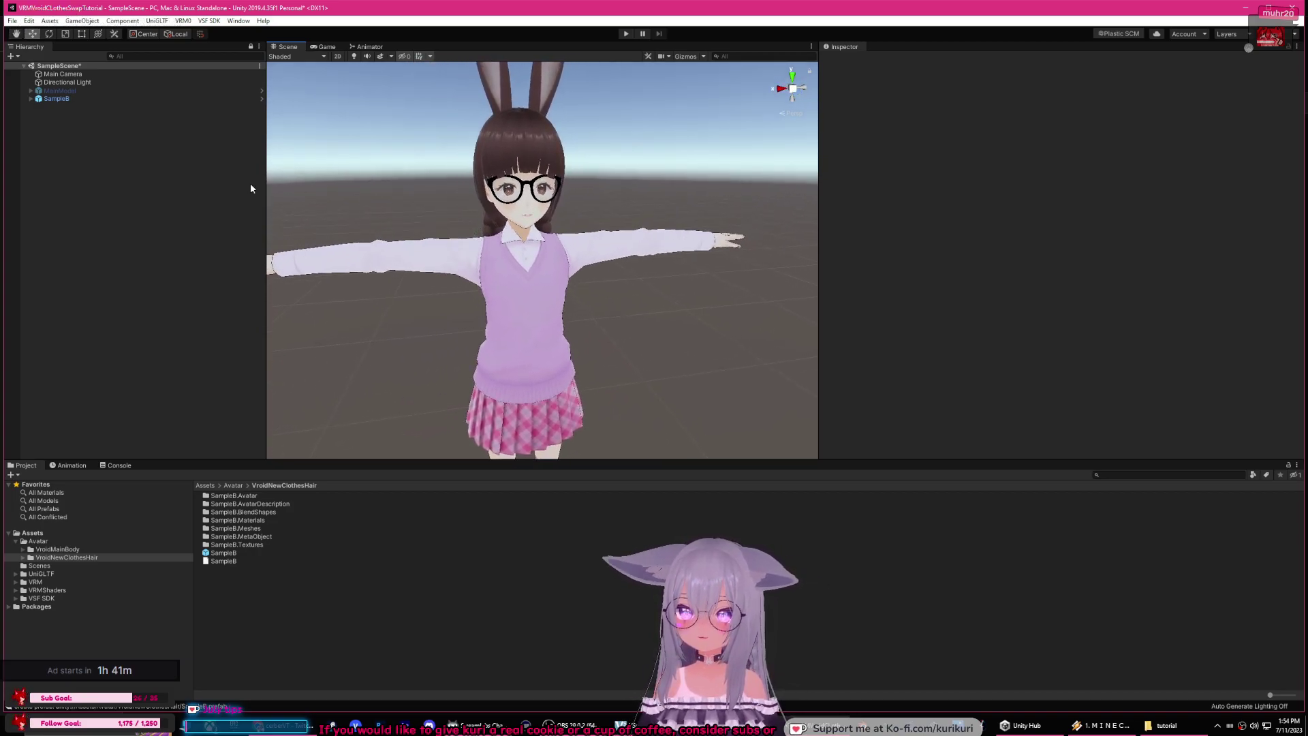
Step: Rename the SampleB object to ClothesModel
left_click(69, 100)
left_click(895, 61)
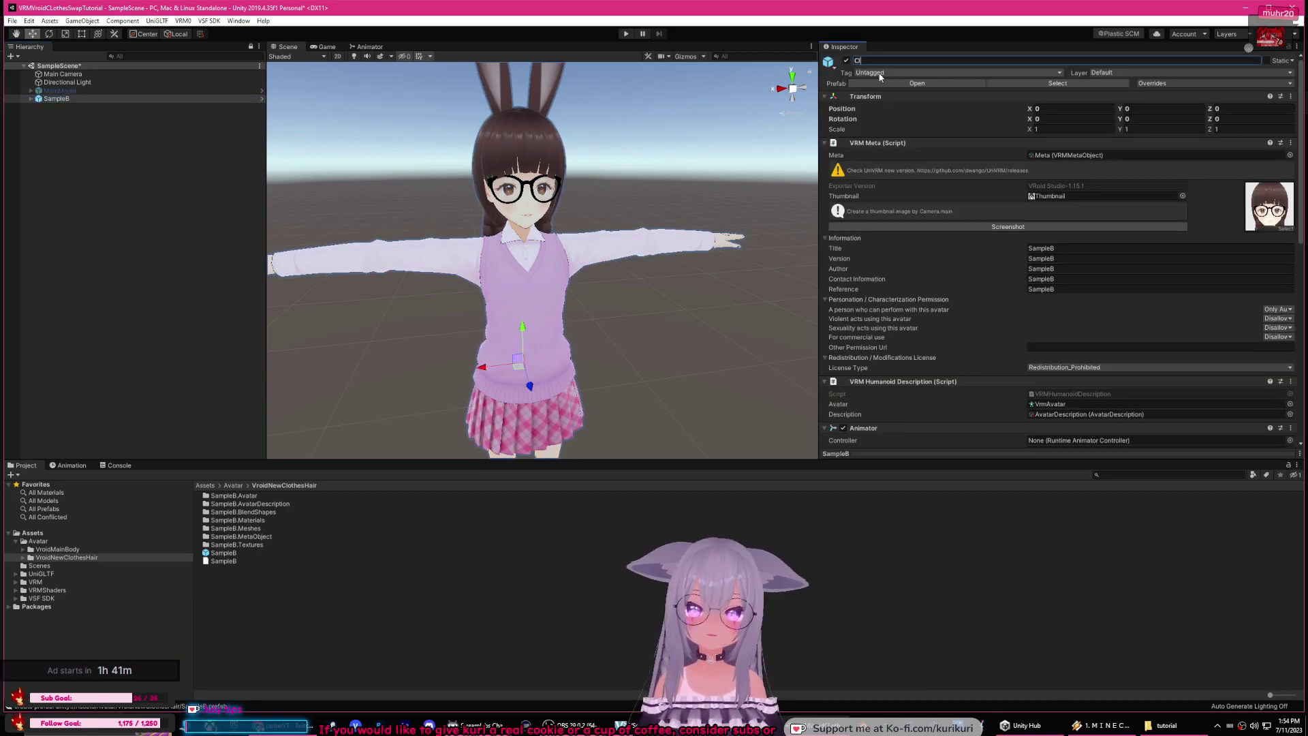
type("ClothesModel")
key("Return")
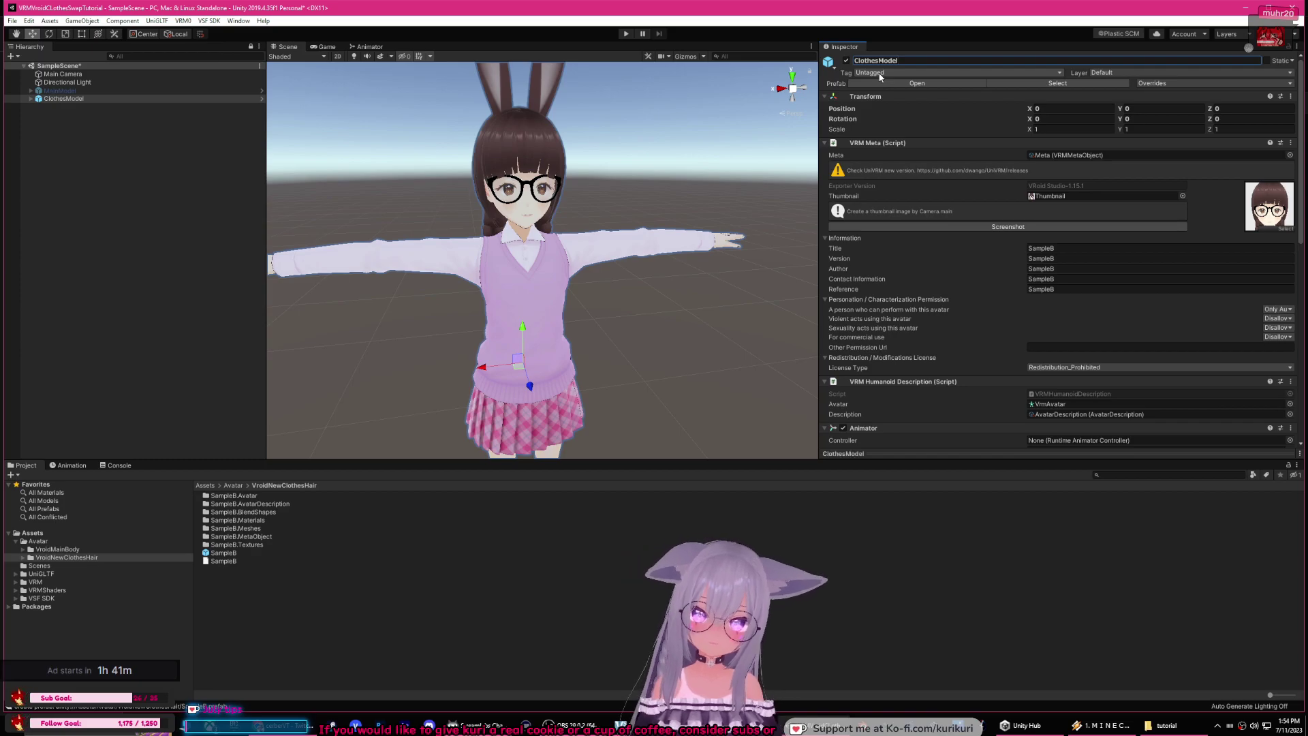
left_click(747, 167)
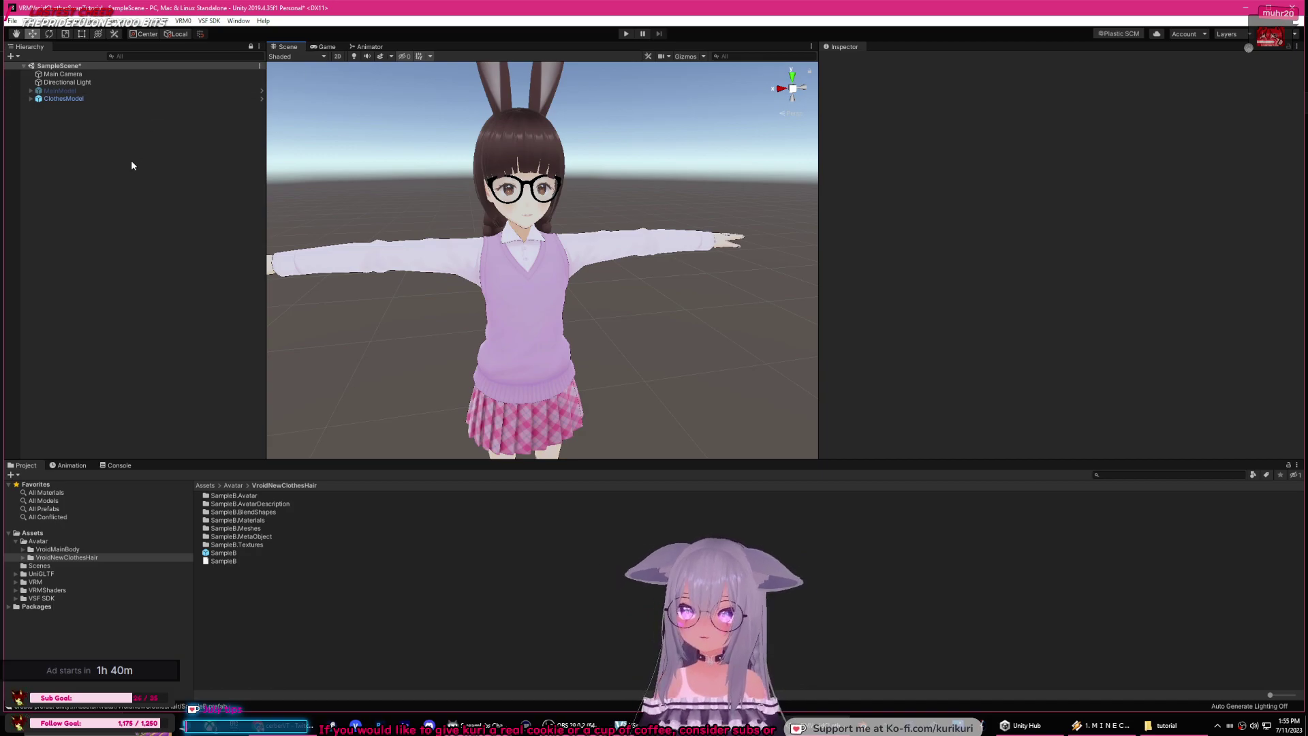
Step: Expand both models, reactivate MainModel and deactivate ClothesModel
left_click(30, 99)
left_click(30, 90)
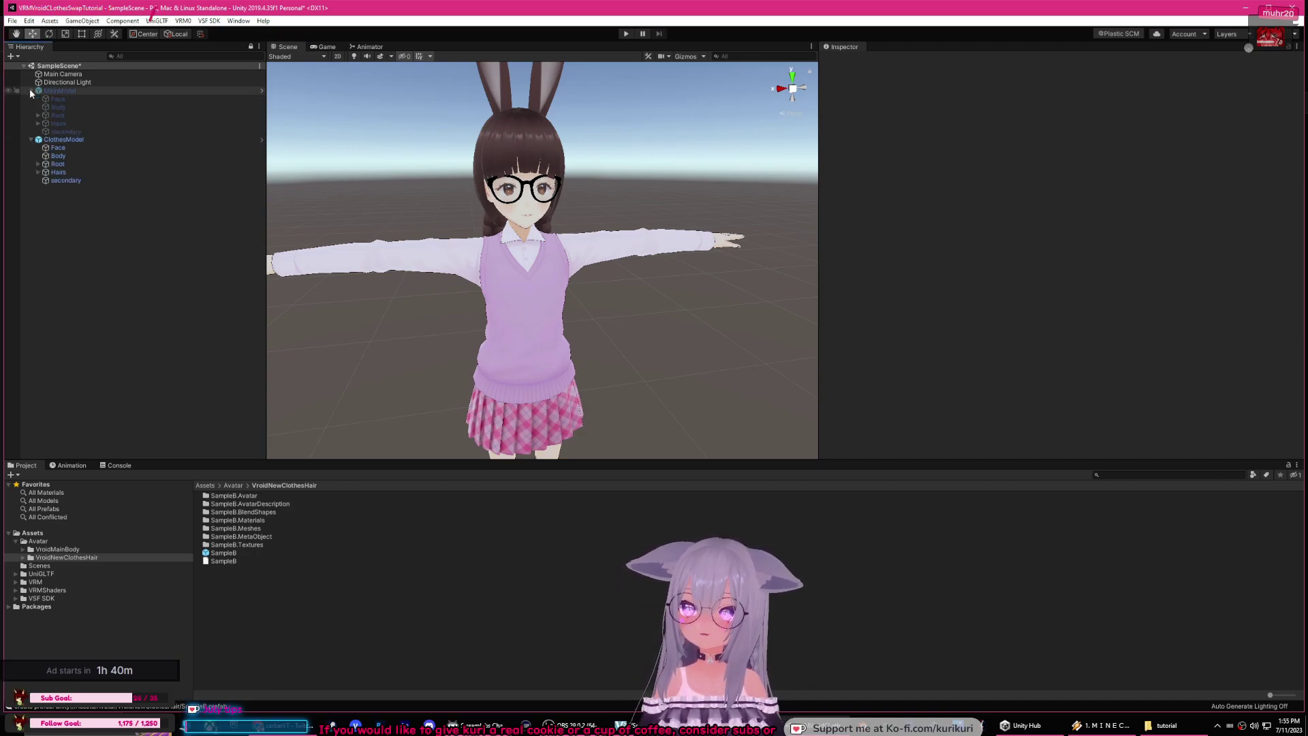
left_click(69, 139)
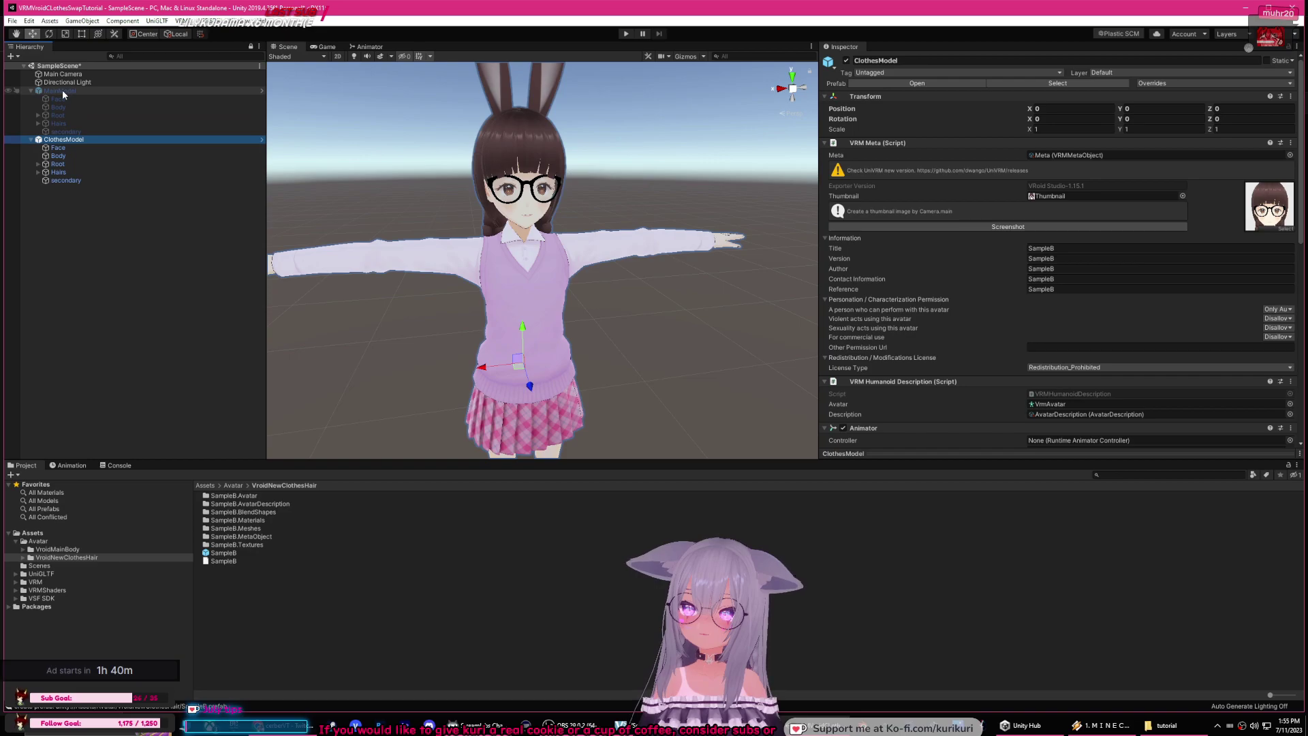
left_click(60, 91)
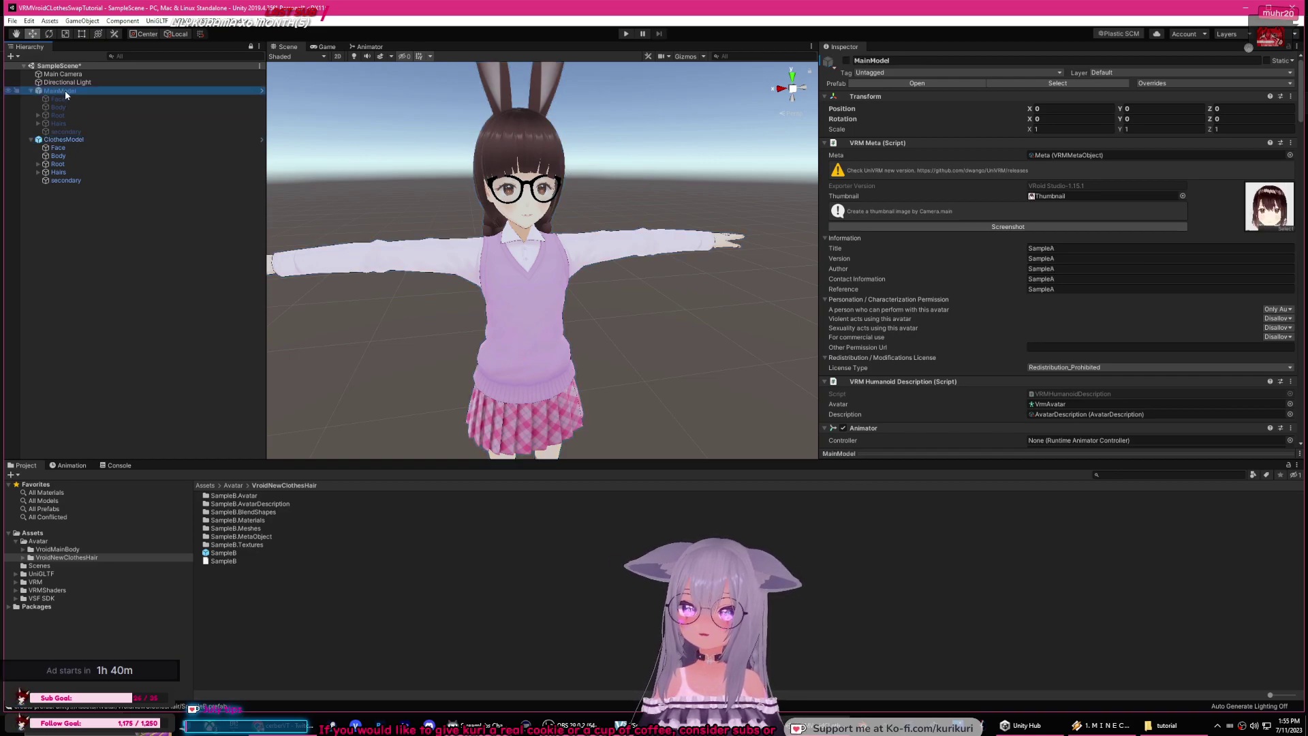
left_click(847, 60)
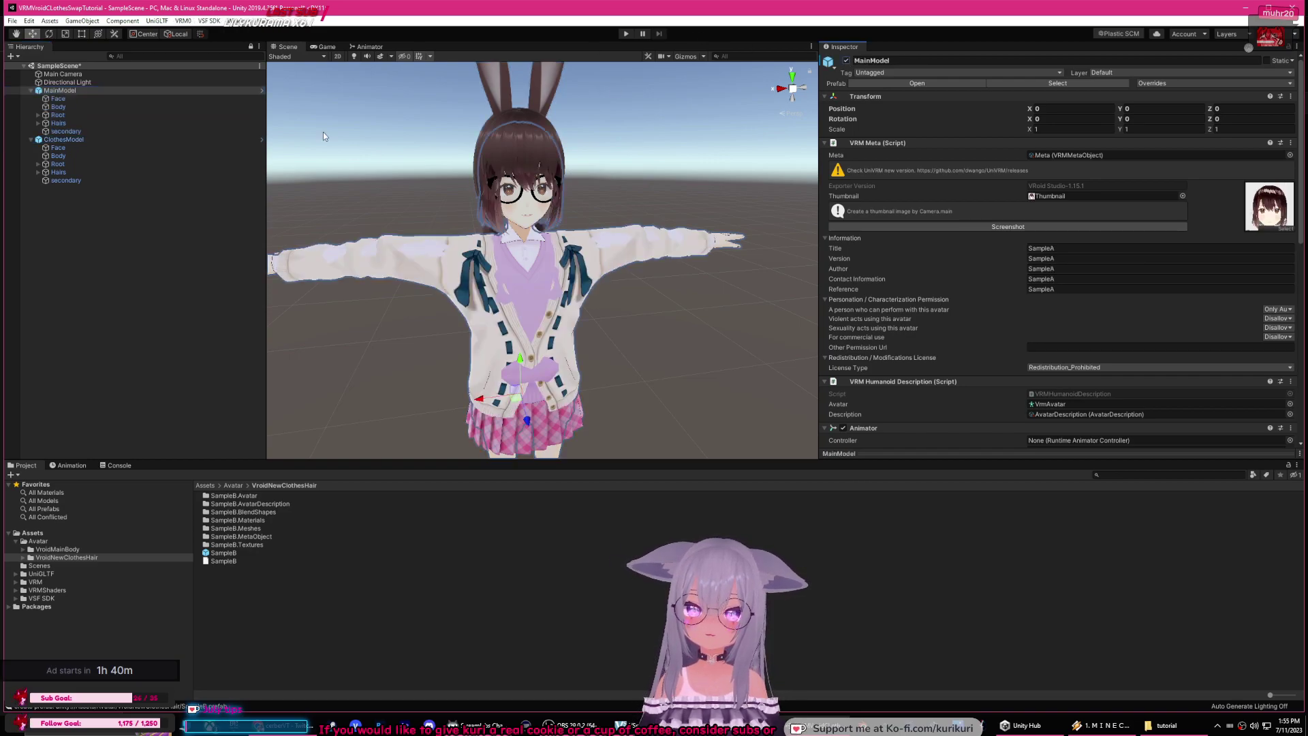
left_click(87, 139)
left_click(847, 61)
left_click(847, 61)
left_click(846, 61)
Step: Bring up MainModel's context menu to unpack its prefab
left_click(88, 147)
left_click(70, 92)
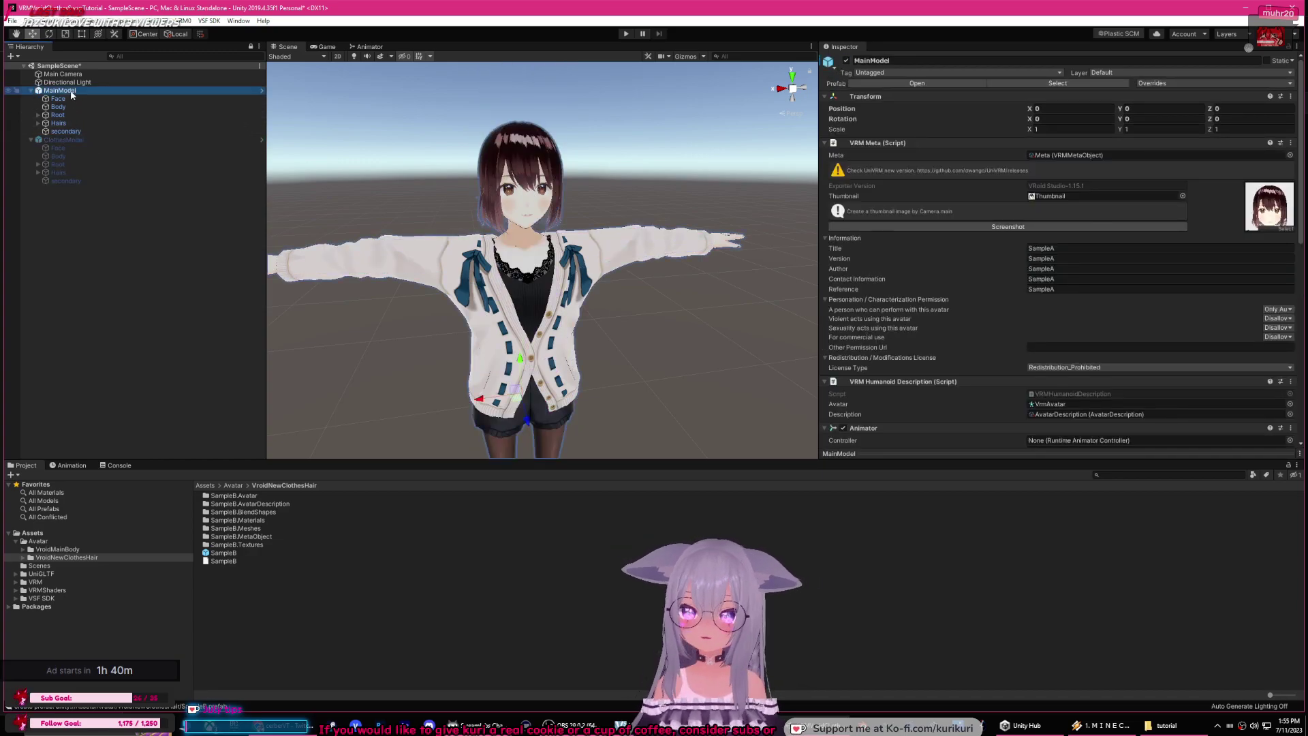
right_click(71, 95)
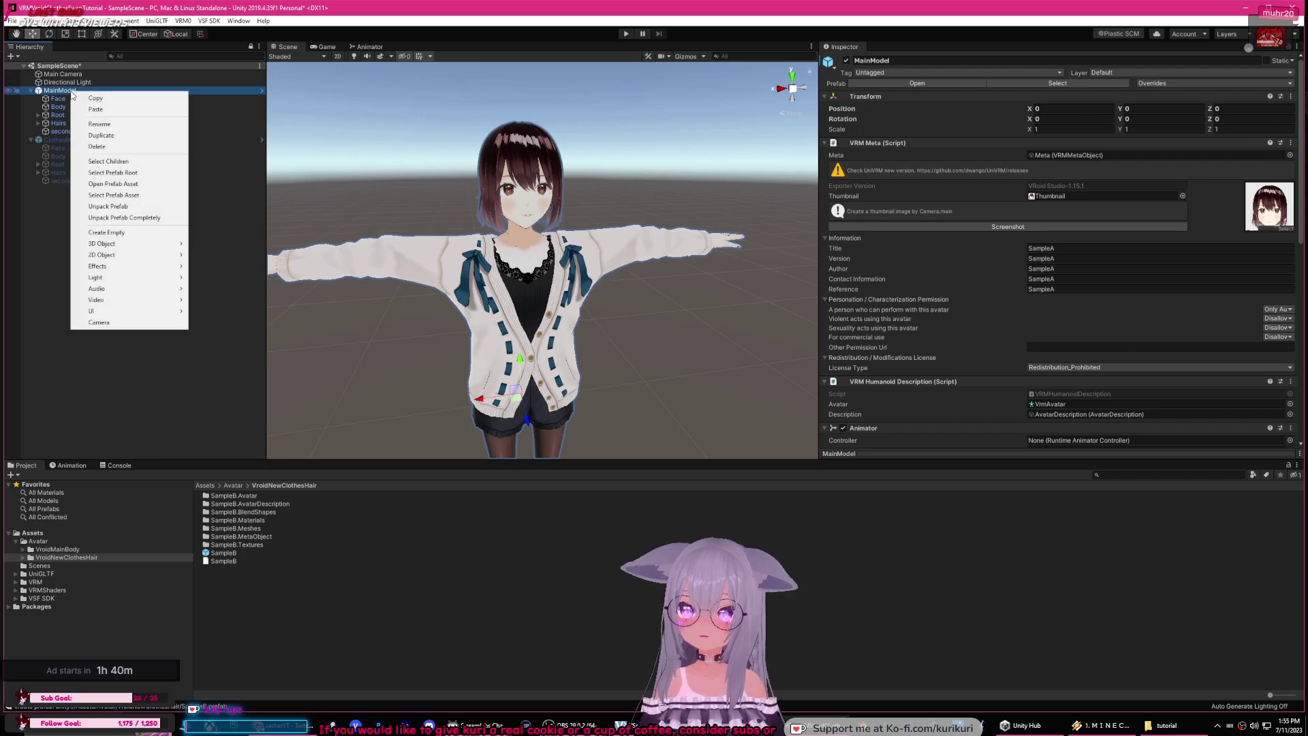
left_click(129, 219)
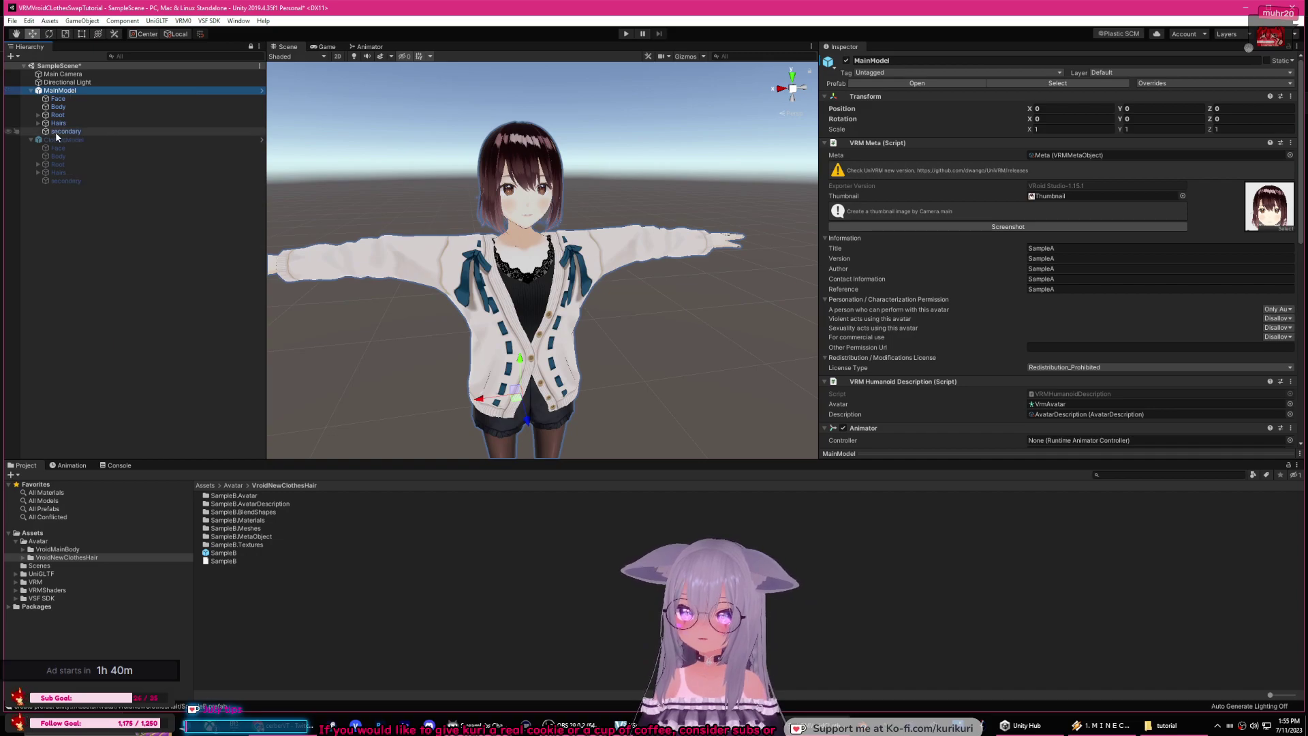
left_click_drag(102, 132, 63, 126)
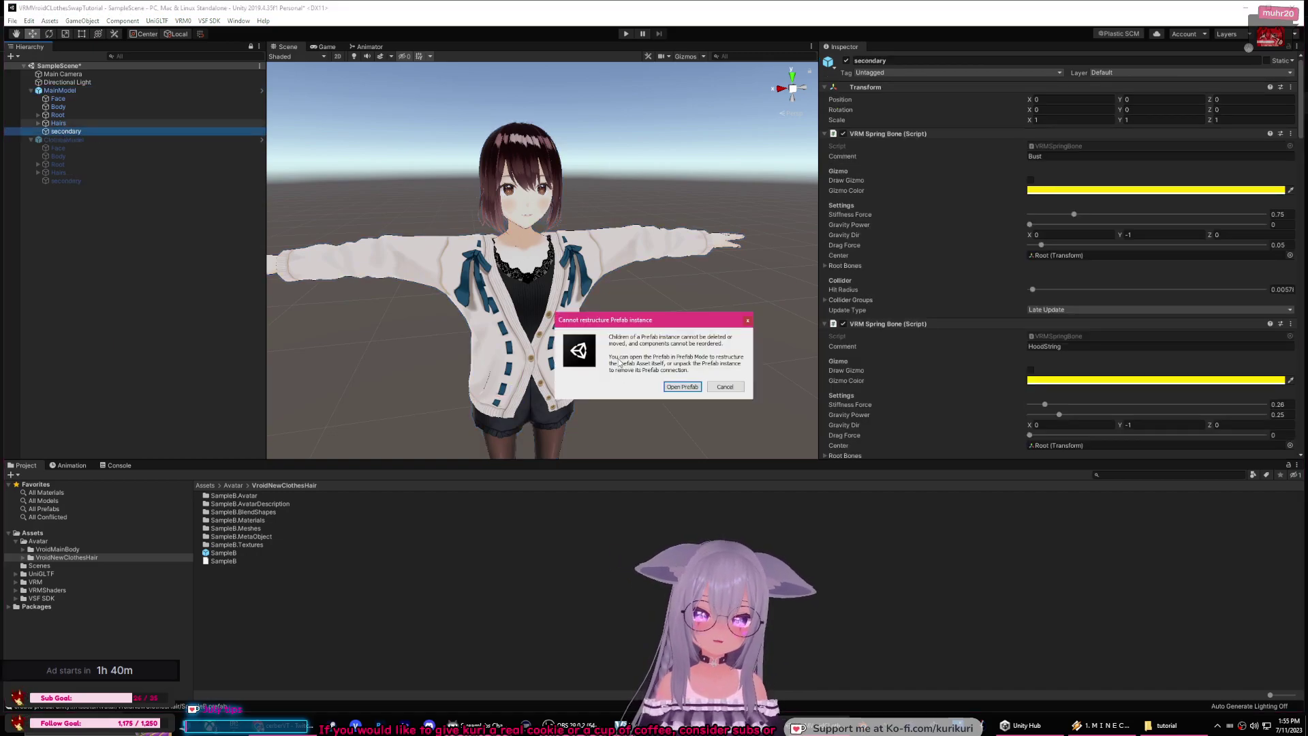
left_click(682, 386)
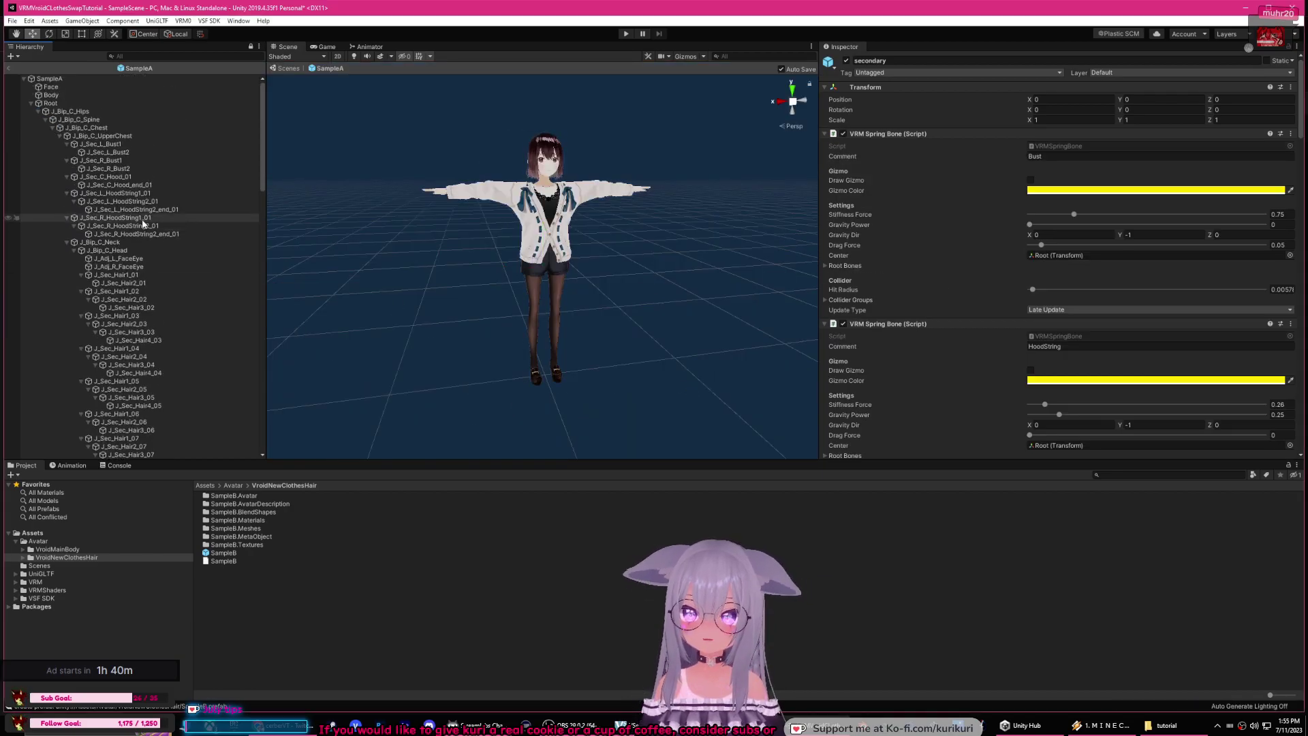
left_click(124, 299)
scroll(145, 280, "down", 5)
scroll(158, 251, "up", 5)
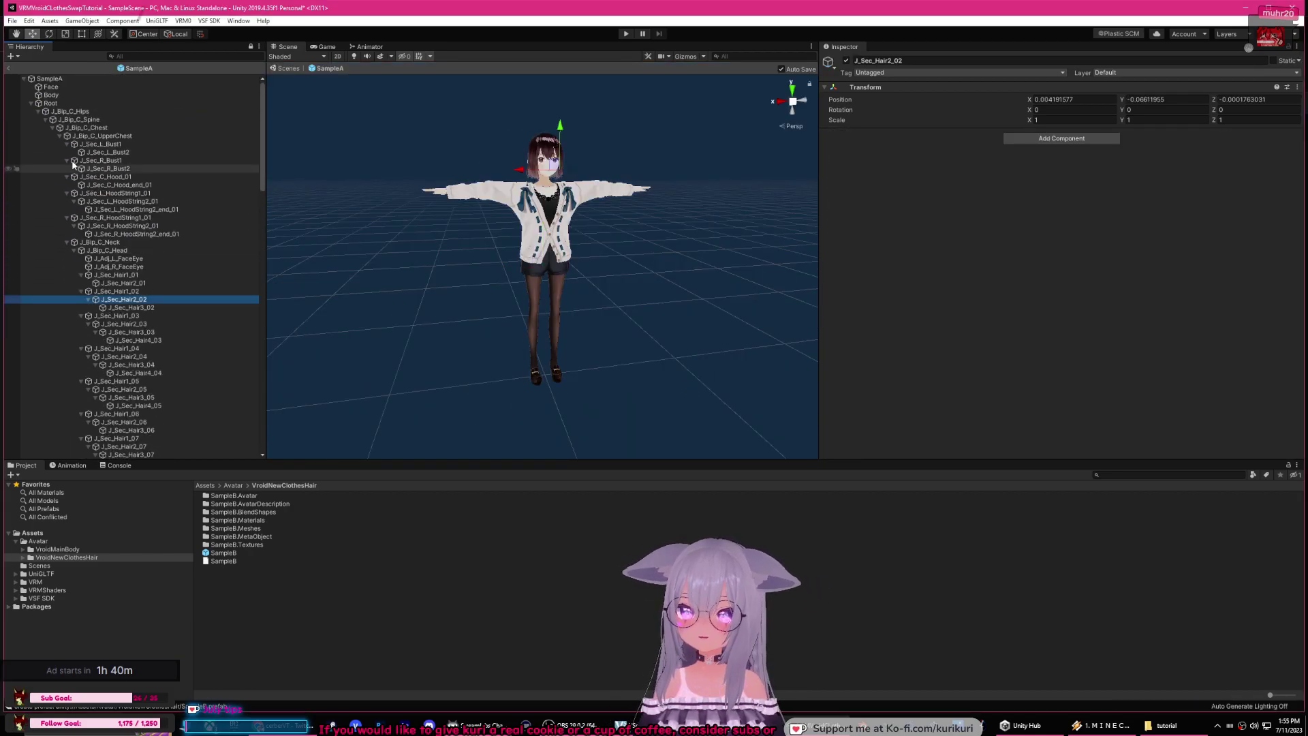
left_click(9, 68)
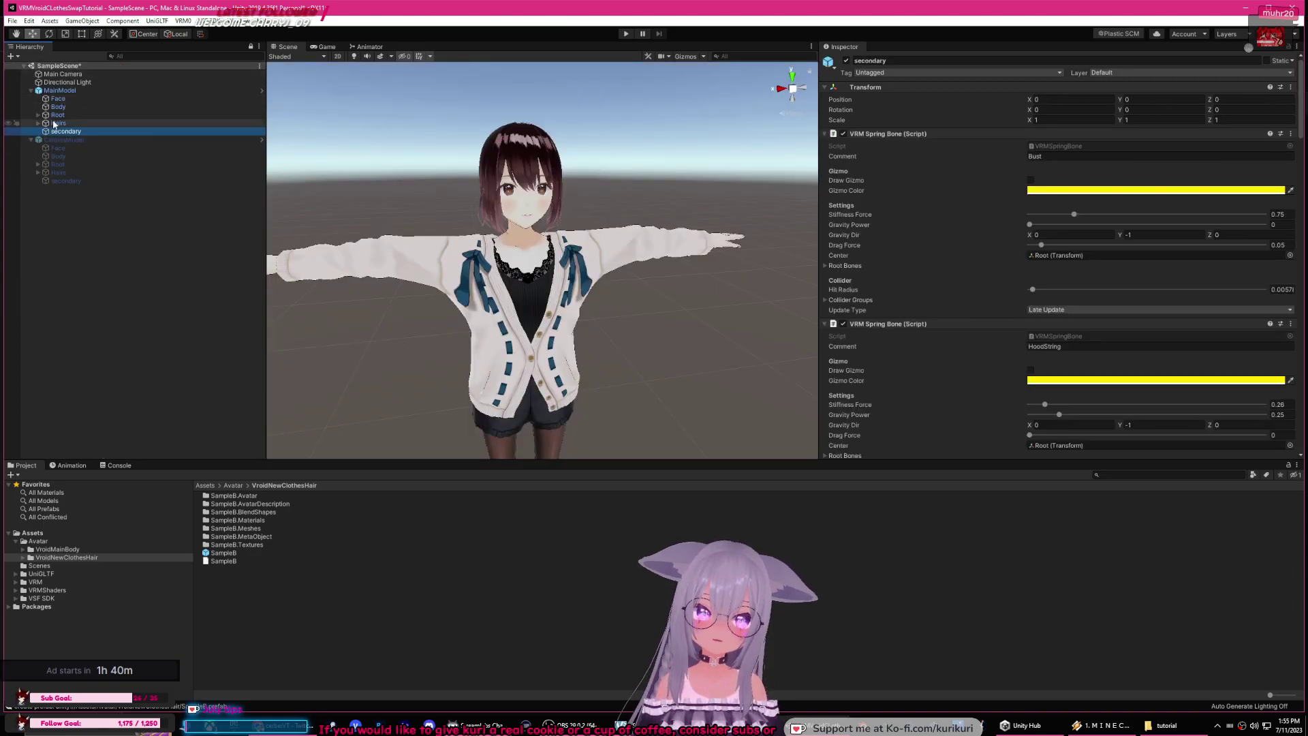
left_click(76, 91)
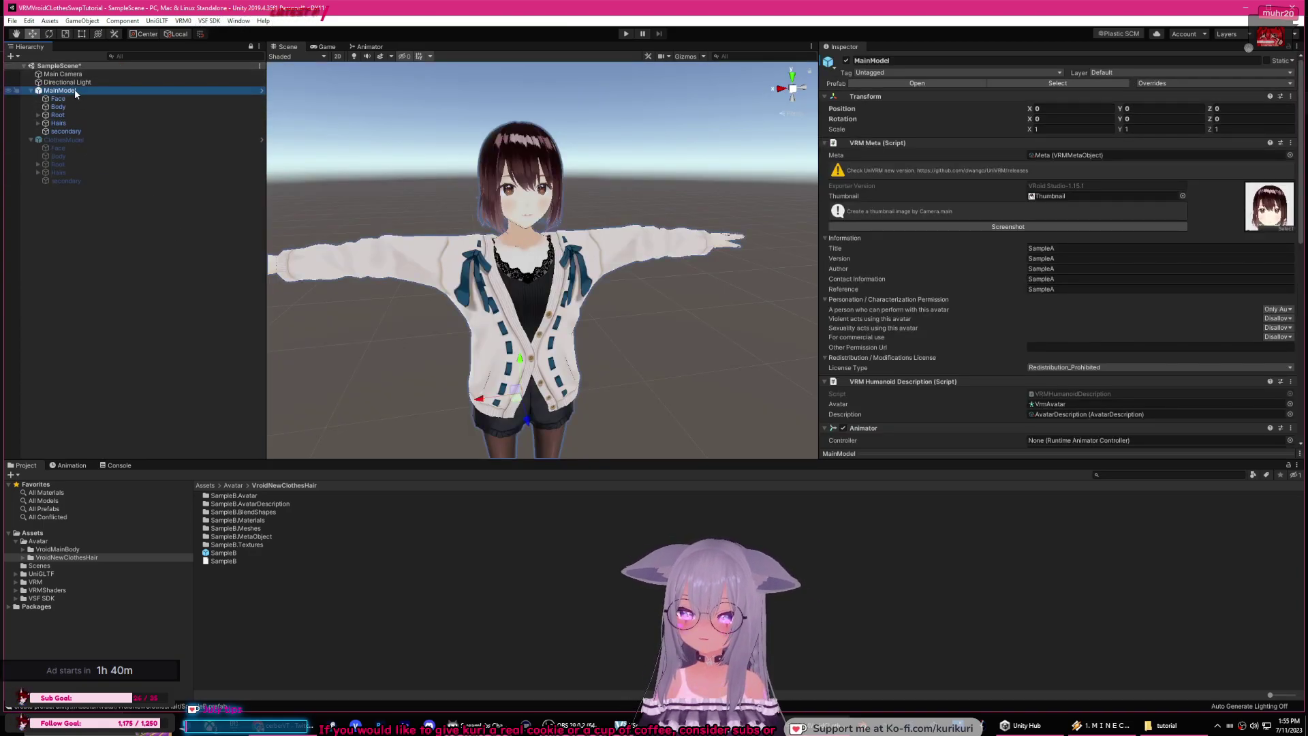
left_click_drag(222, 553, 137, 394)
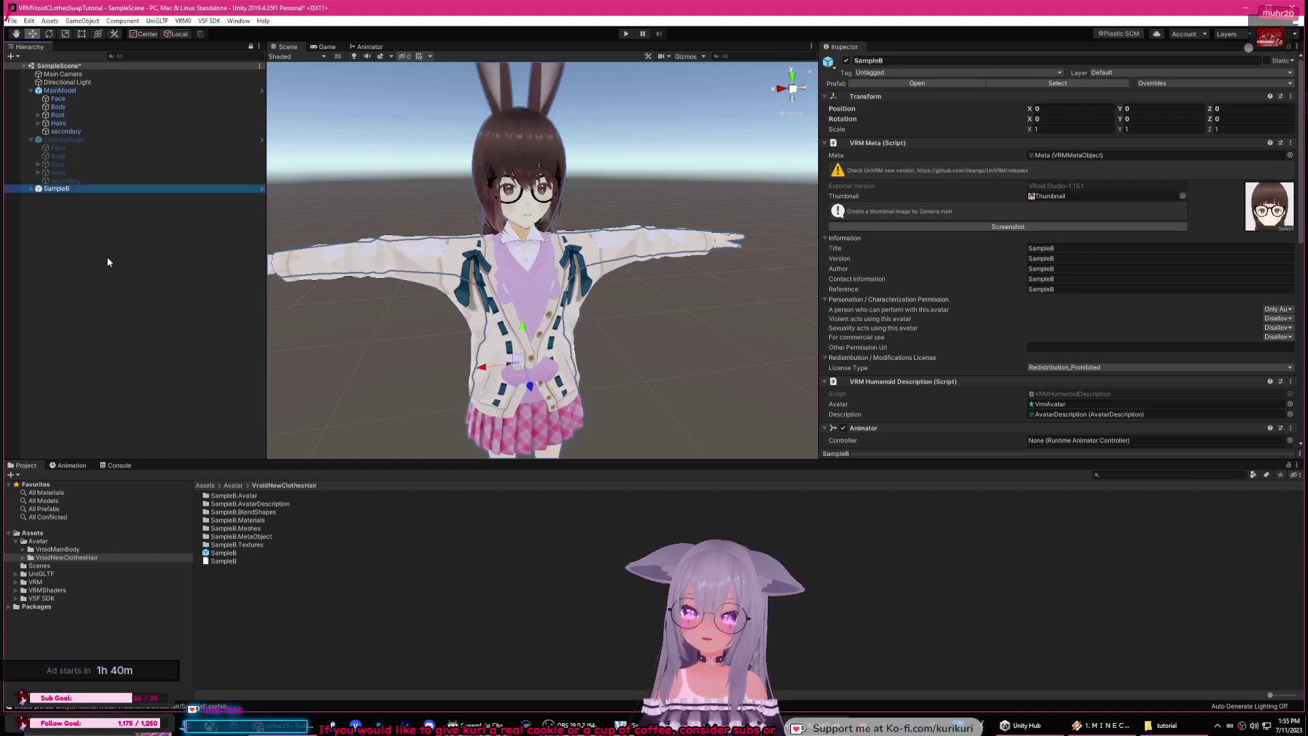
key("ctrl+z")
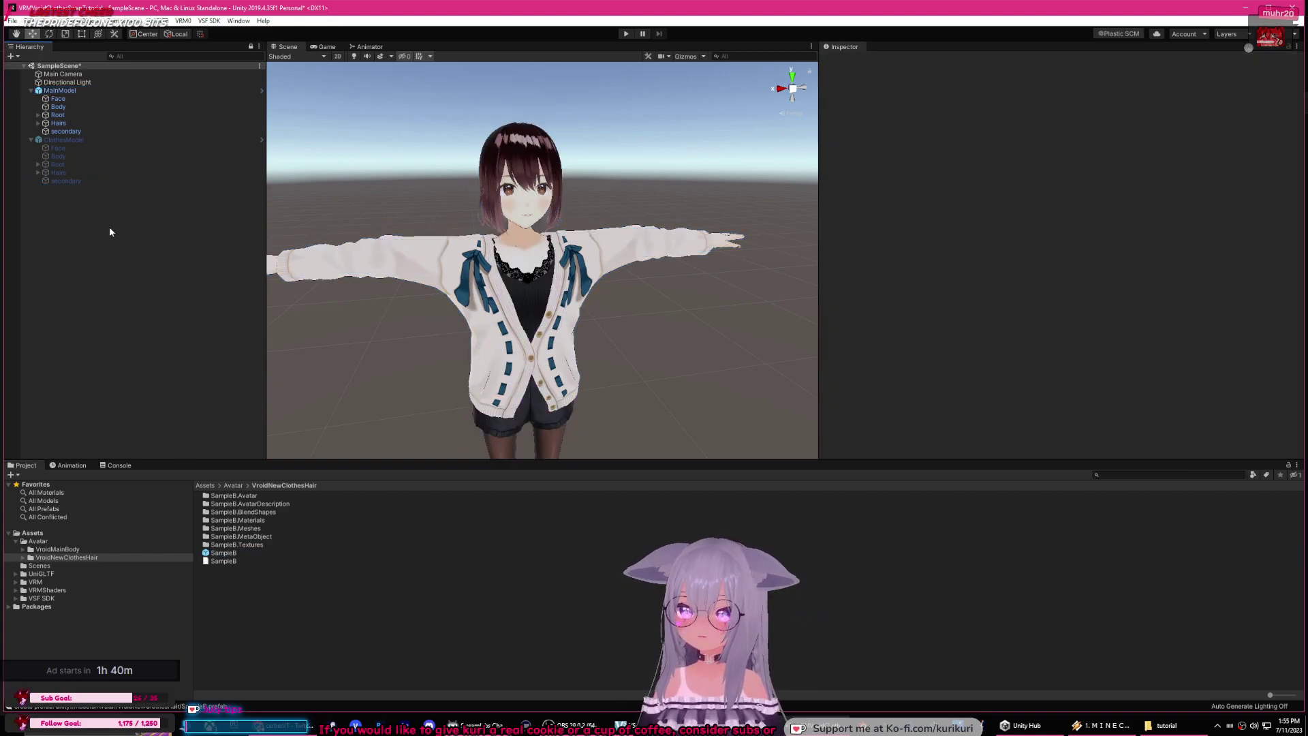
Step: Unpack MainModel and ClothesModel completely from their prefabs, leaving ClothesModel active
right_click(58, 94)
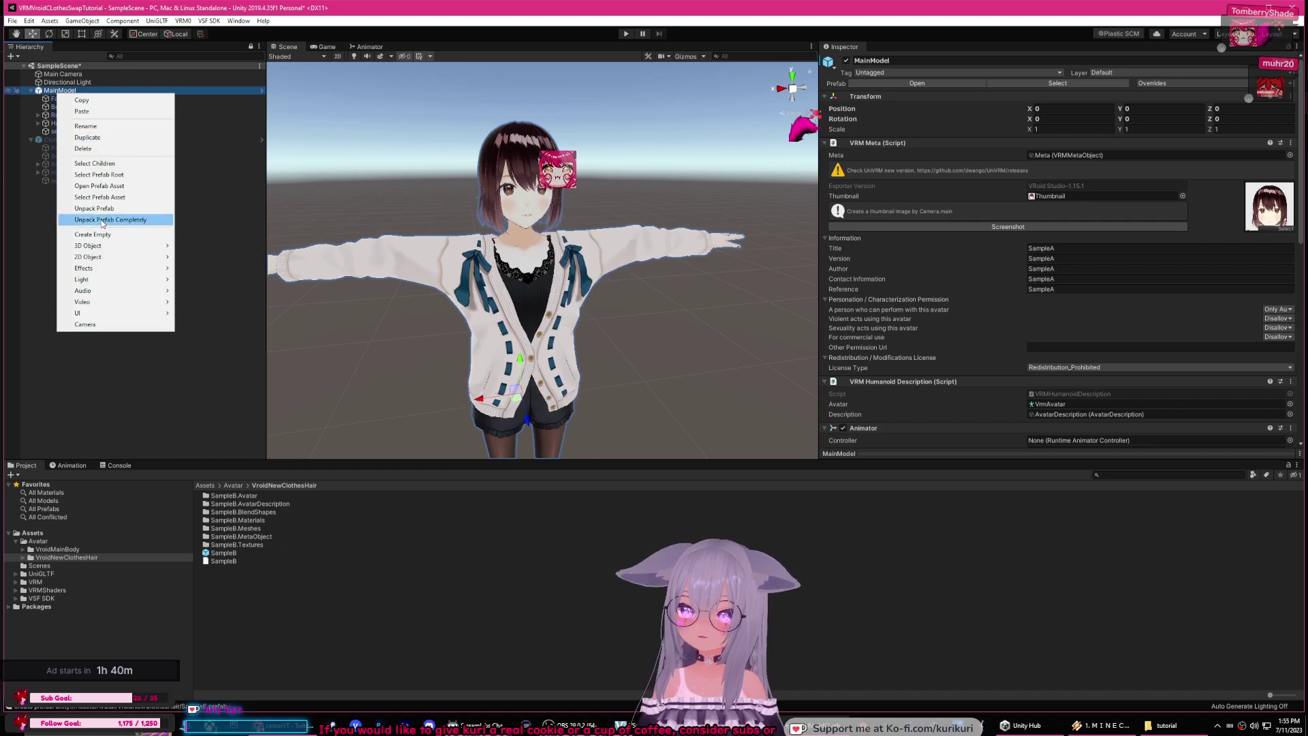
left_click(109, 219)
left_click(65, 139)
left_click(846, 60)
right_click(70, 139)
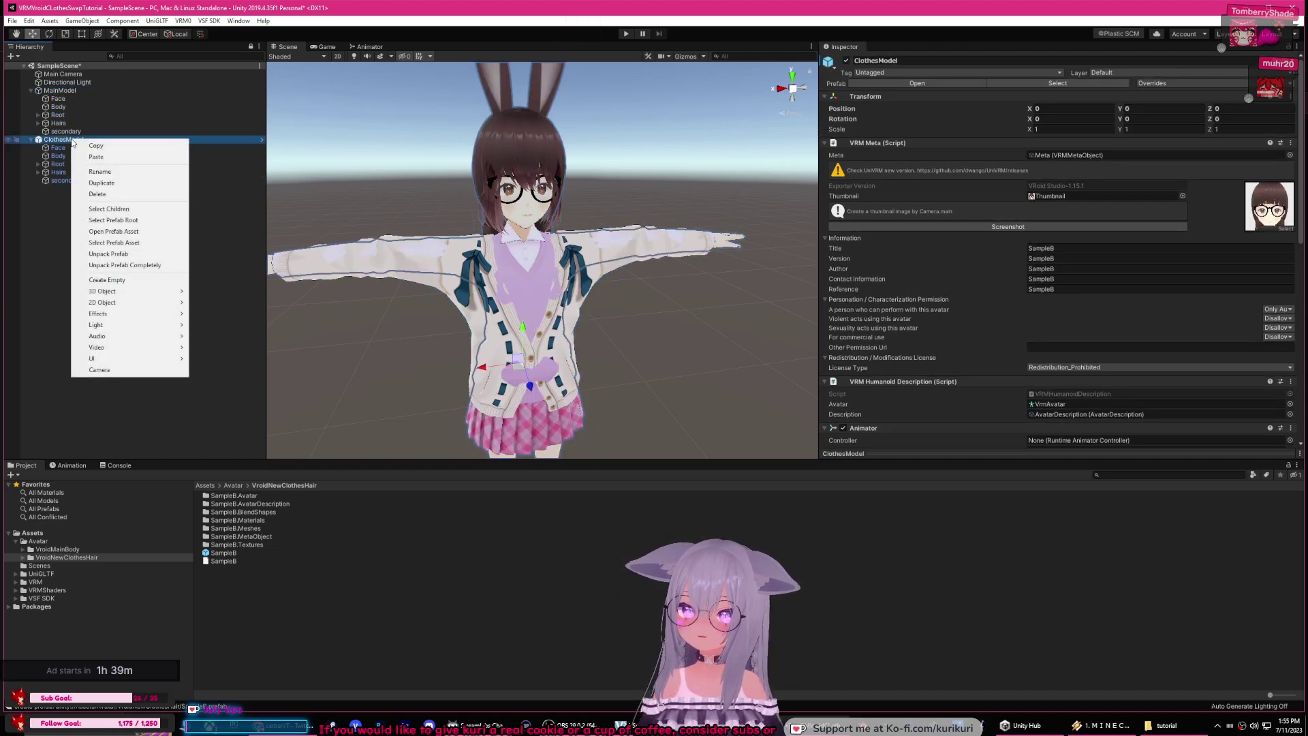
left_click(134, 266)
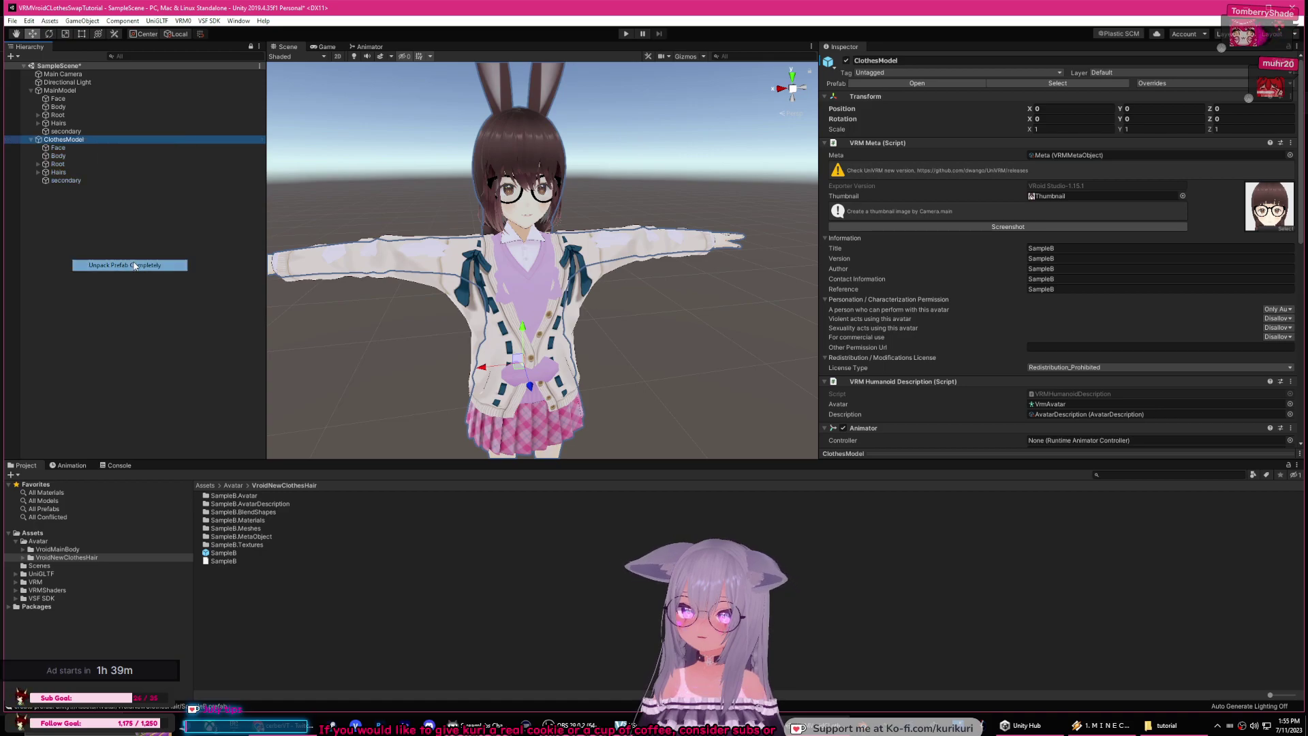
left_click(847, 61)
left_click(64, 140)
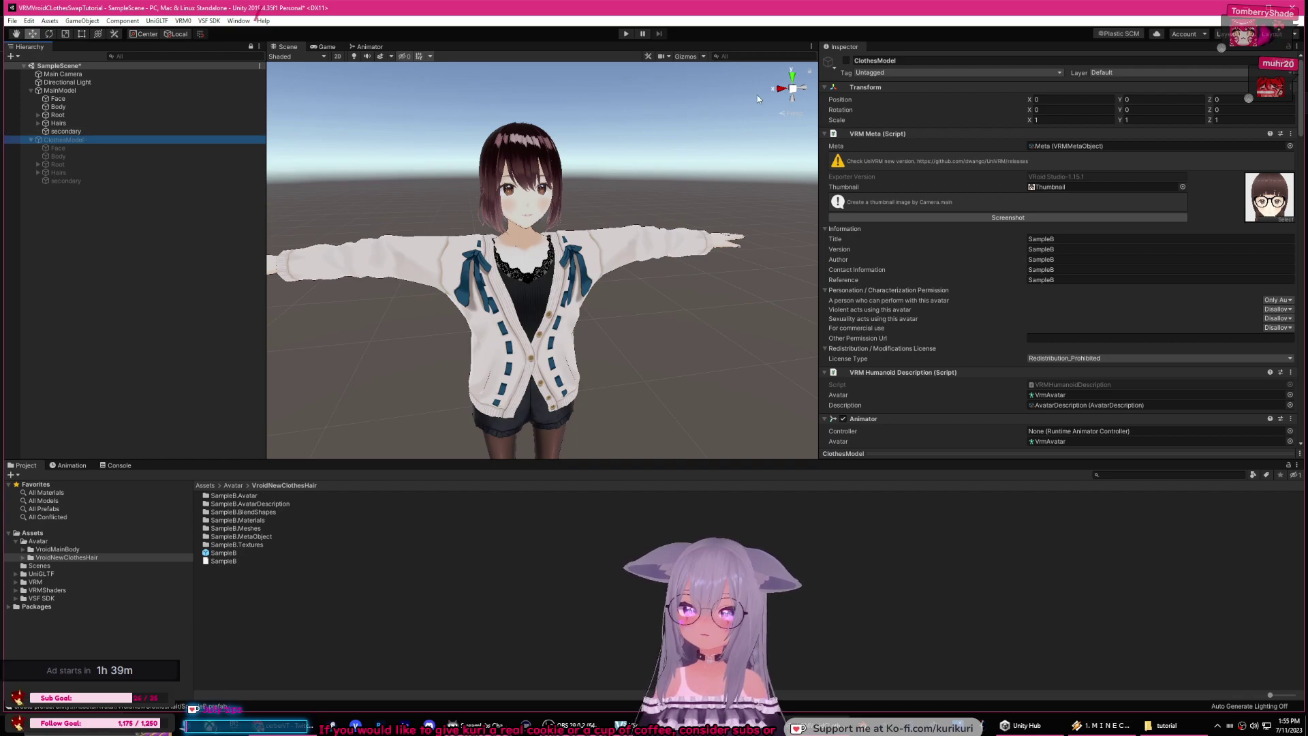
left_click(847, 60)
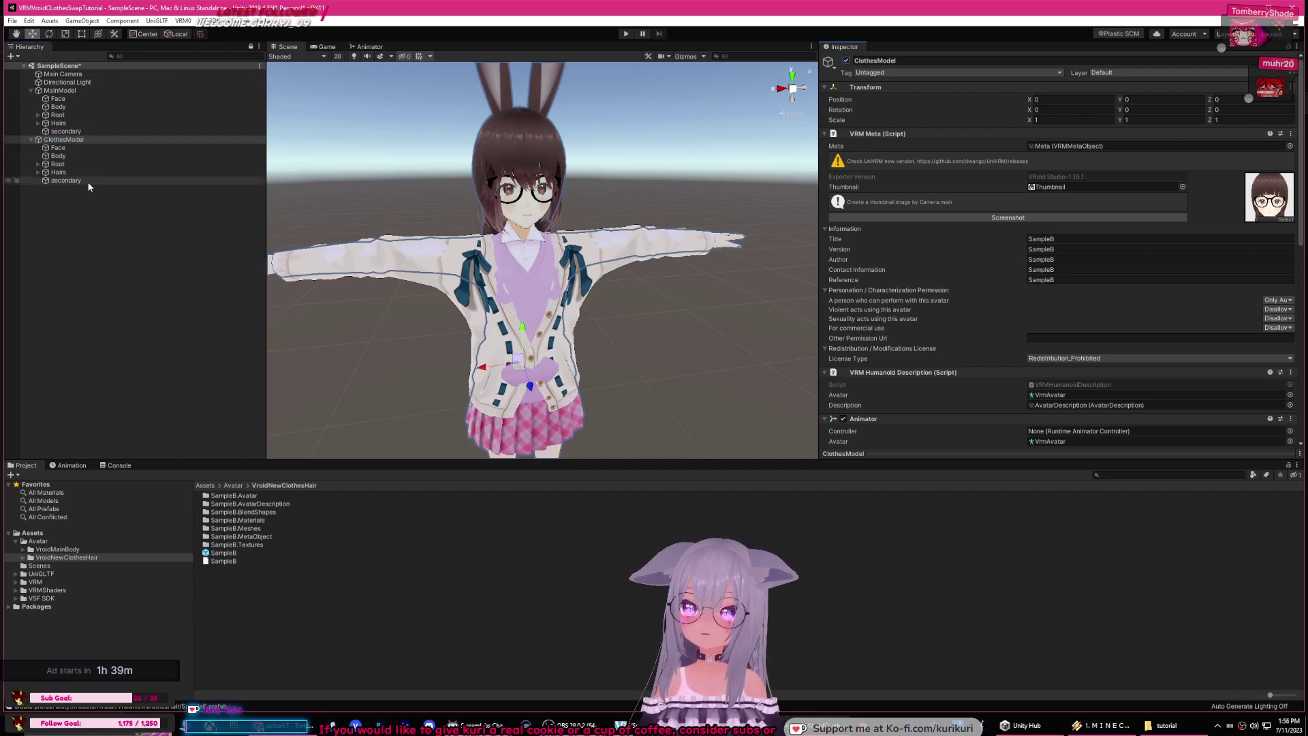
Step: Inspect ClothesModel's secondary and Hairs bones, and deactivate MainModel
left_click(55, 181)
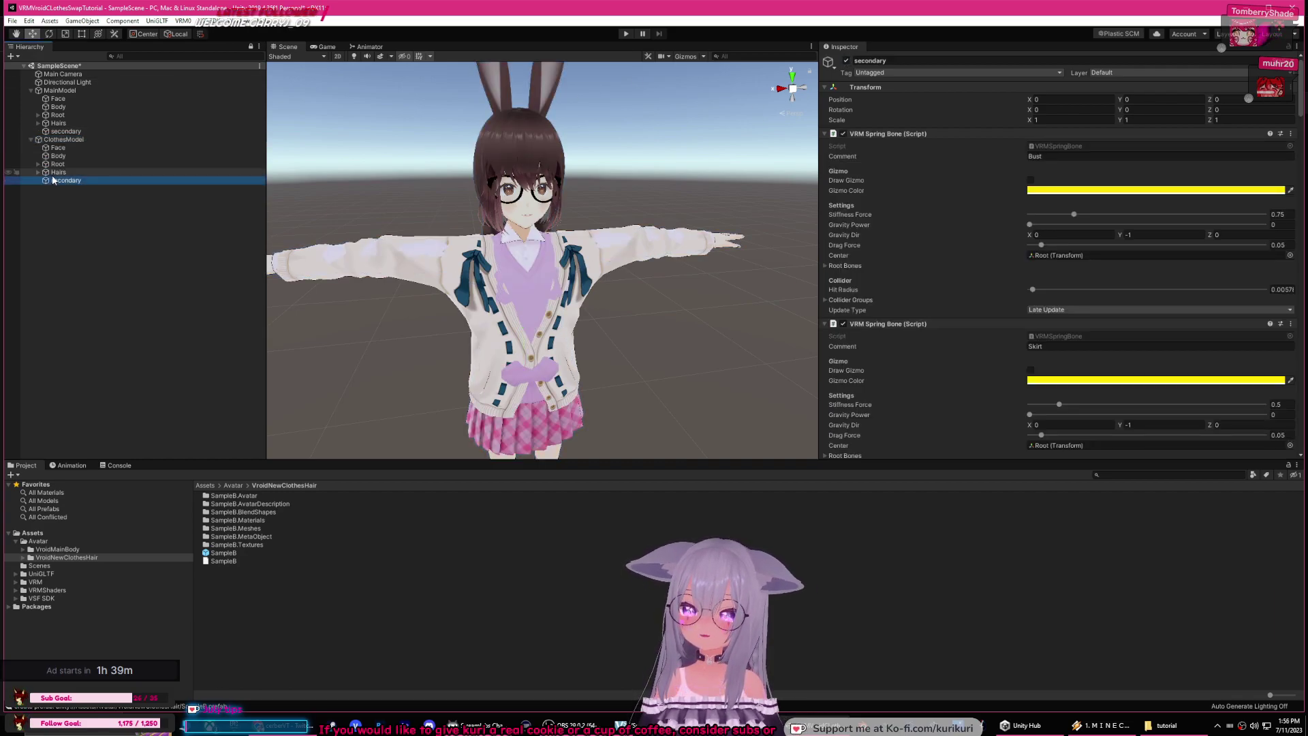
left_click(54, 174)
key("Right")
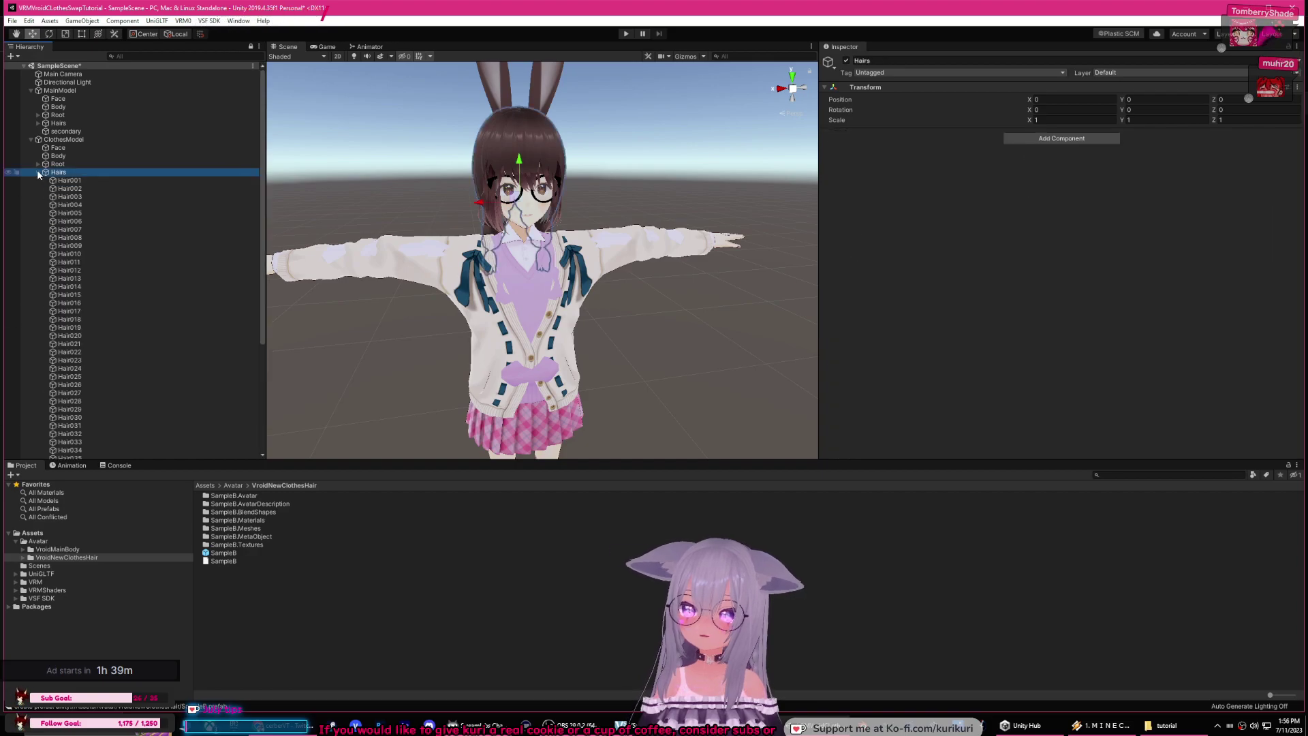
left_click(60, 90)
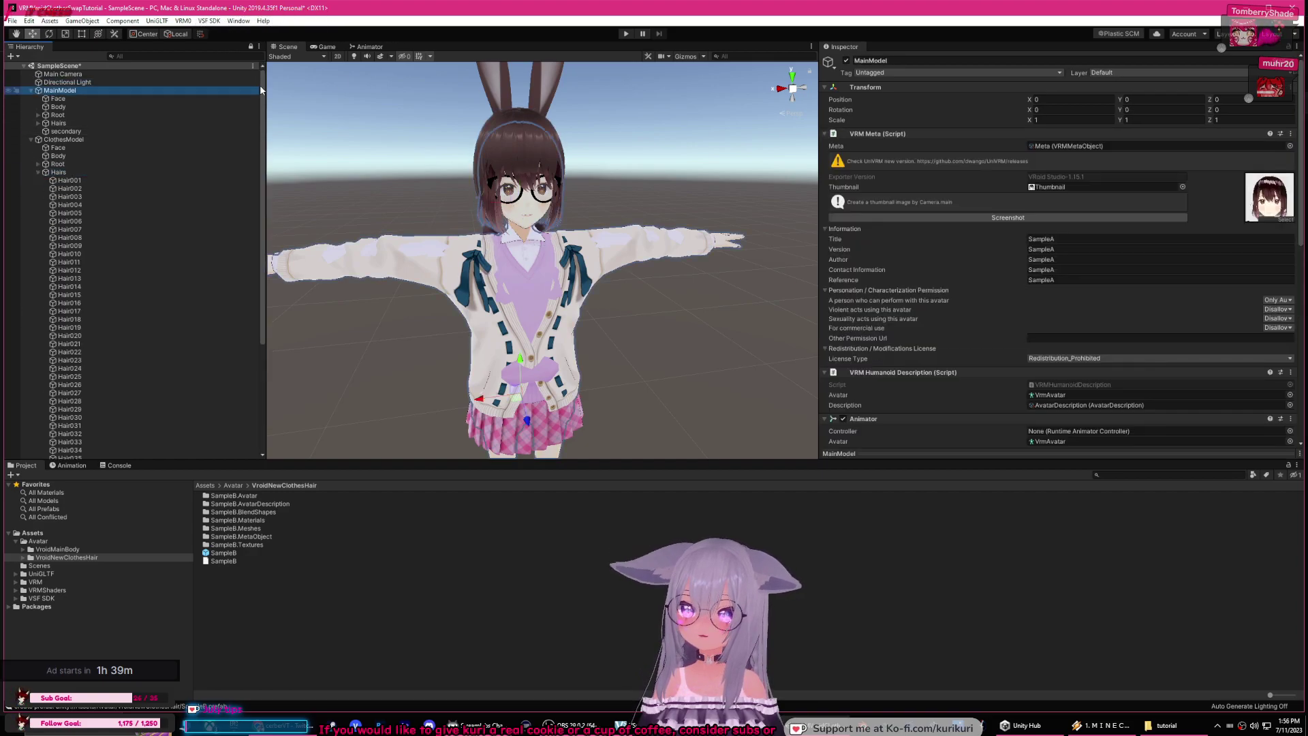
left_click(846, 60)
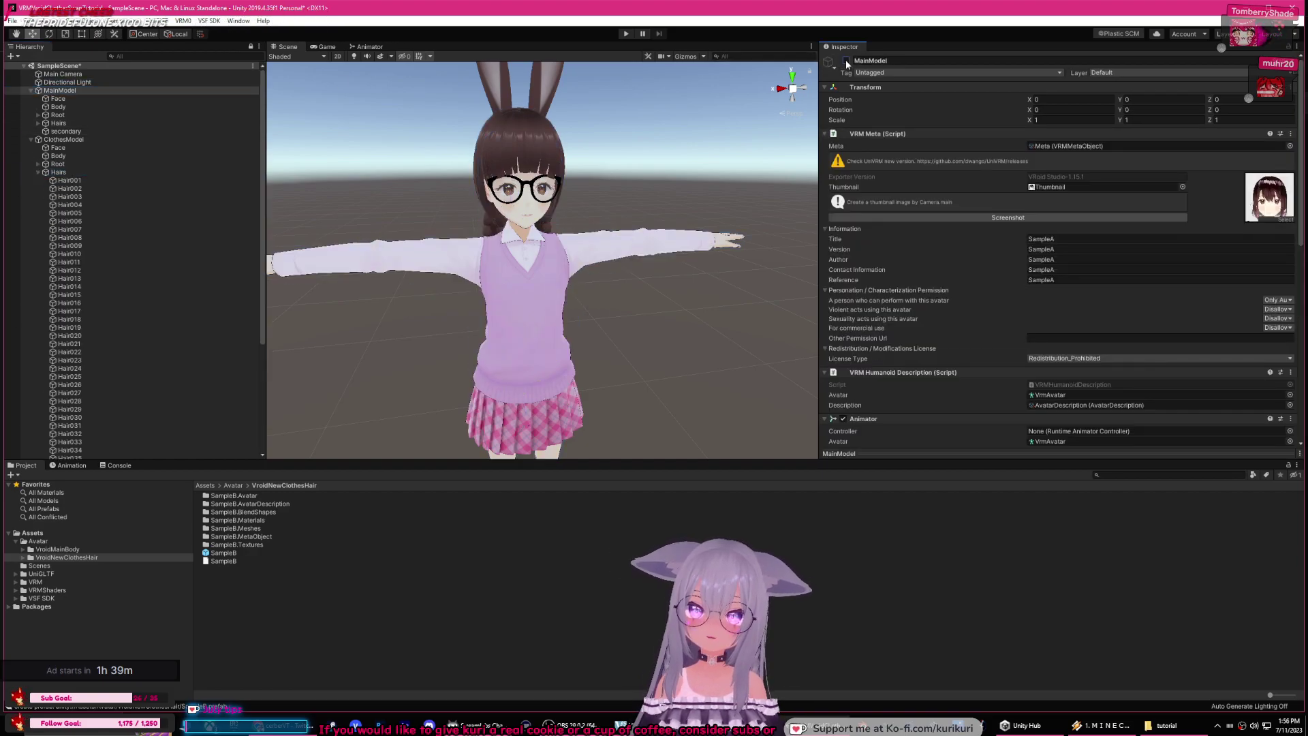
left_click(39, 174)
Step: Move ClothesModel's Body mesh along Z to 0.433
left_click(58, 148)
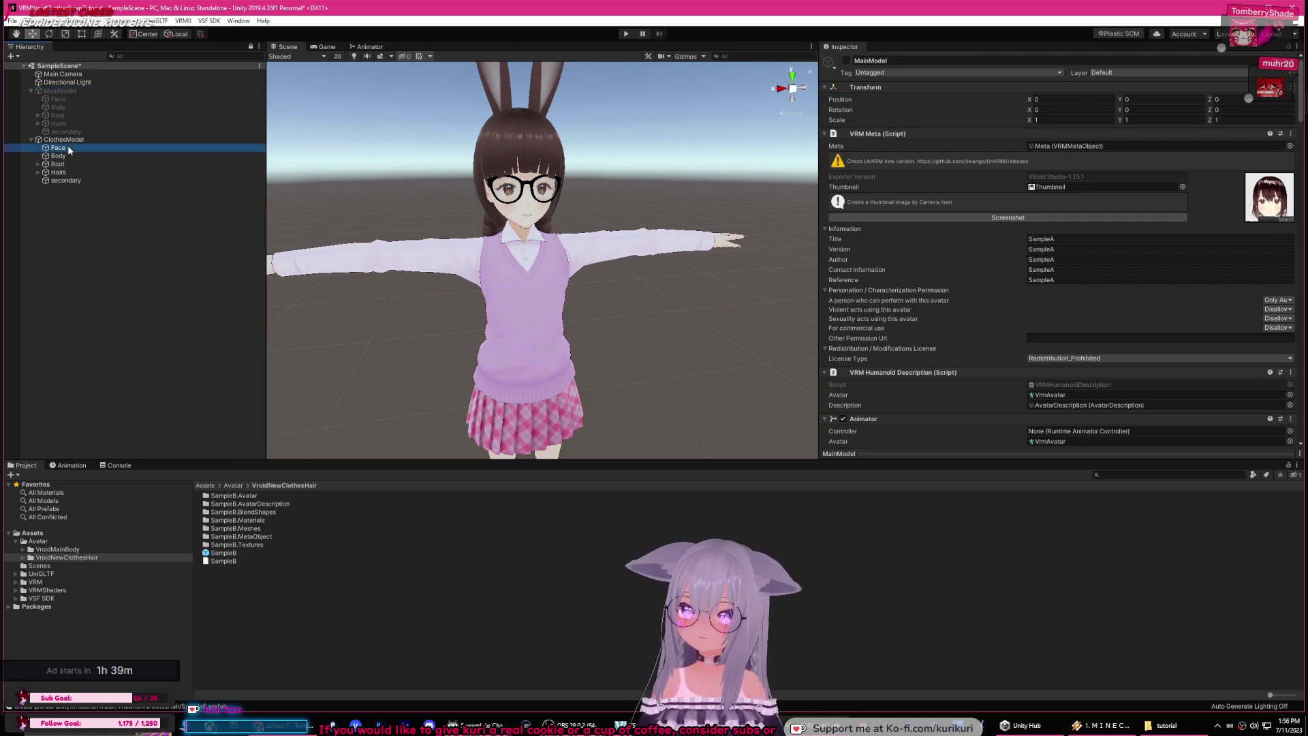
right_click_drag(324, 191, 458, 195)
middle_click_drag(458, 195, 579, 167)
key("f")
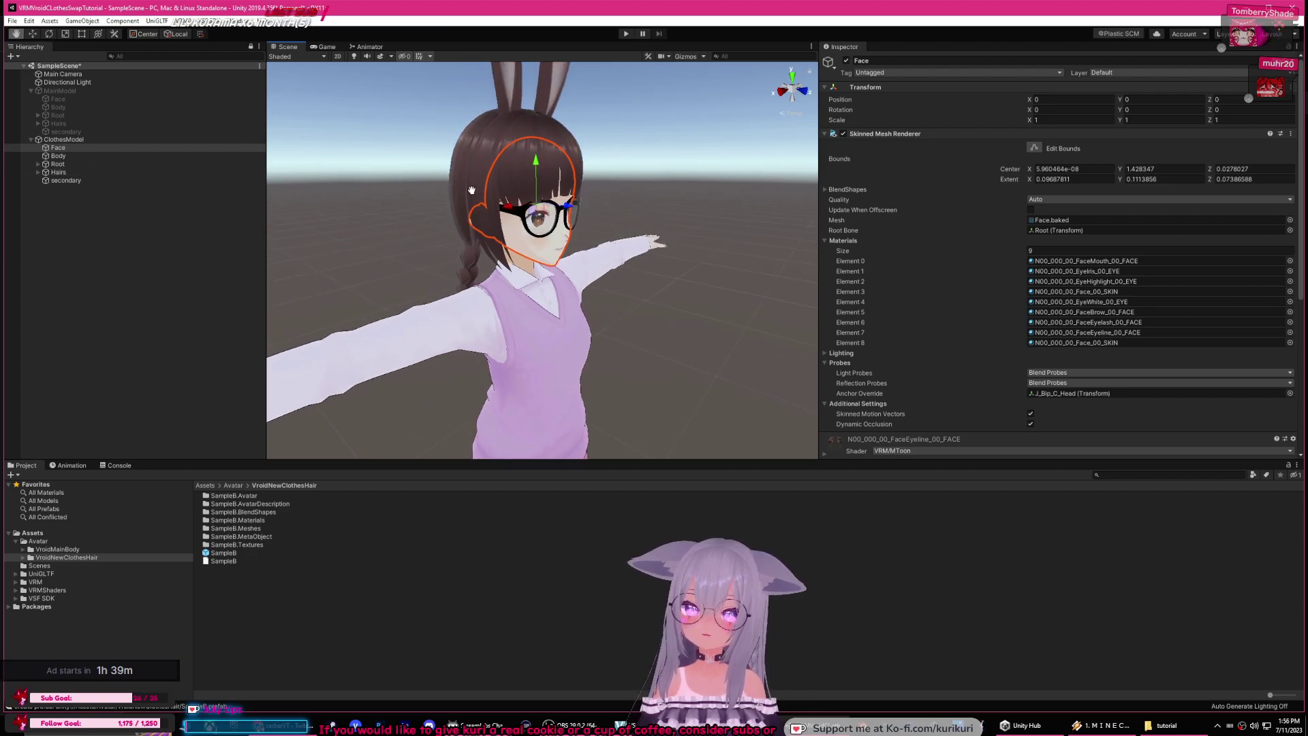
left_click(76, 155)
left_click(80, 148)
left_click(79, 154)
left_click(81, 148)
left_click(83, 155)
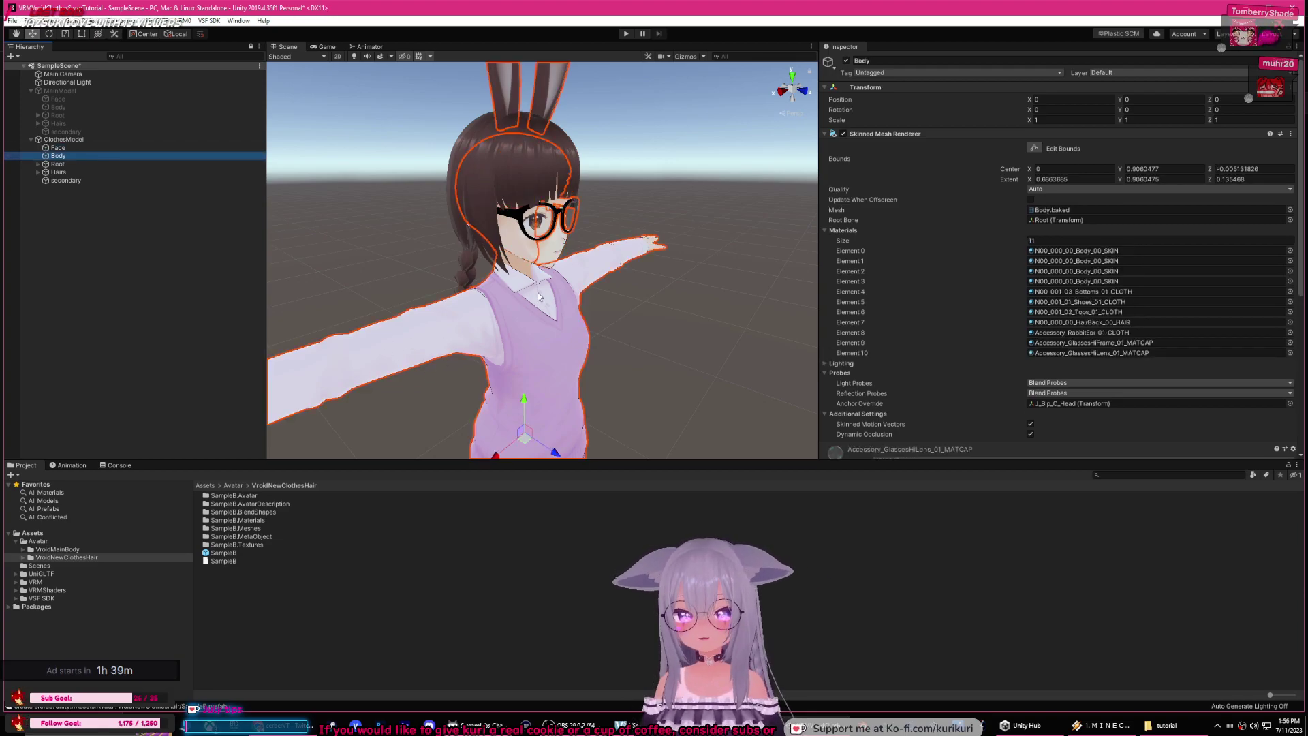
middle_click_drag(427, 316, 438, 244)
left_click_drag(561, 344, 591, 362)
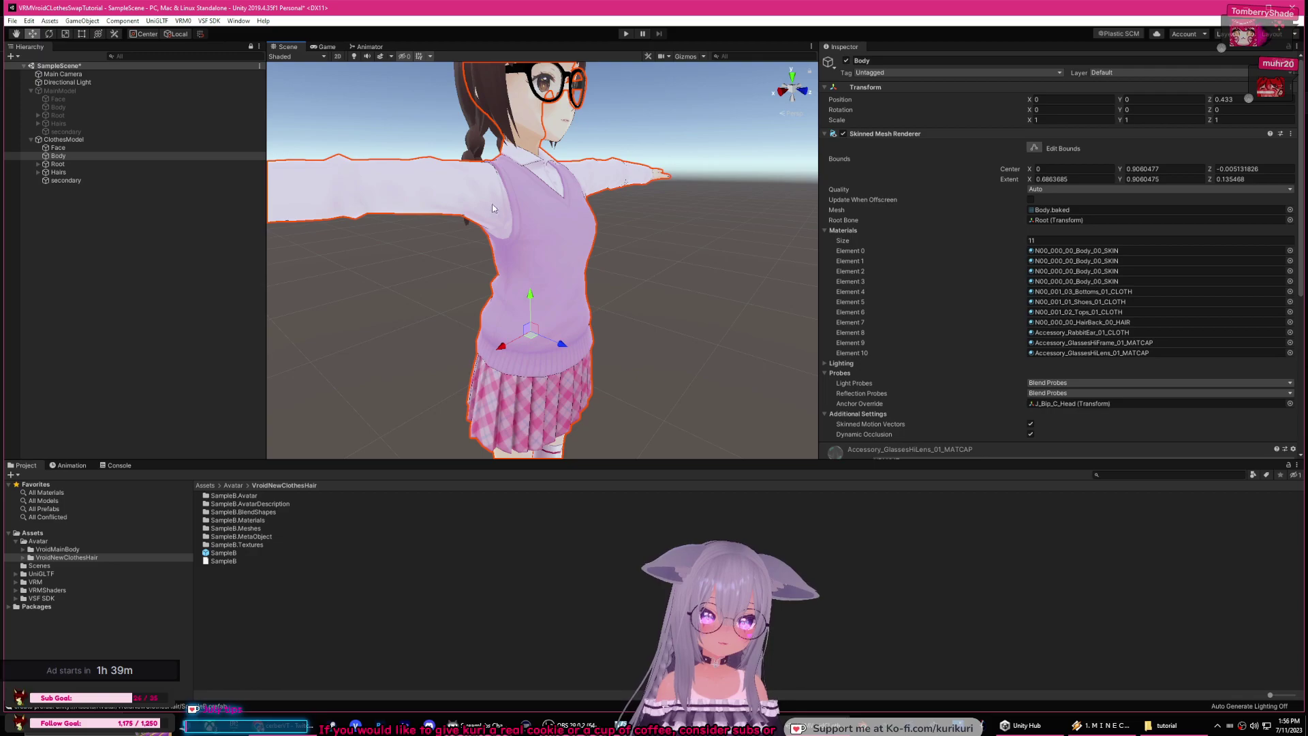
Step: Check the model in Wireframe shading from several angles, then return to Shaded
left_click(318, 56)
left_click(295, 83)
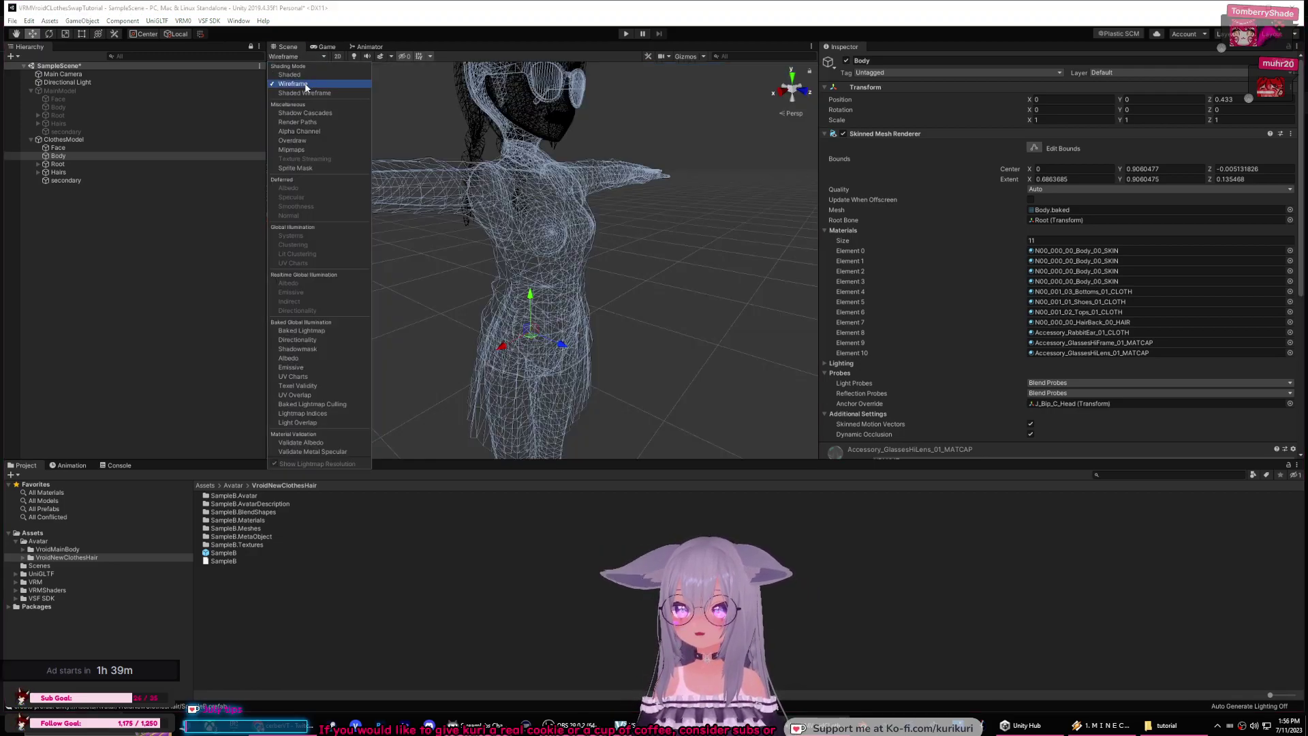
left_click_drag(513, 188, 556, 226, "alt")
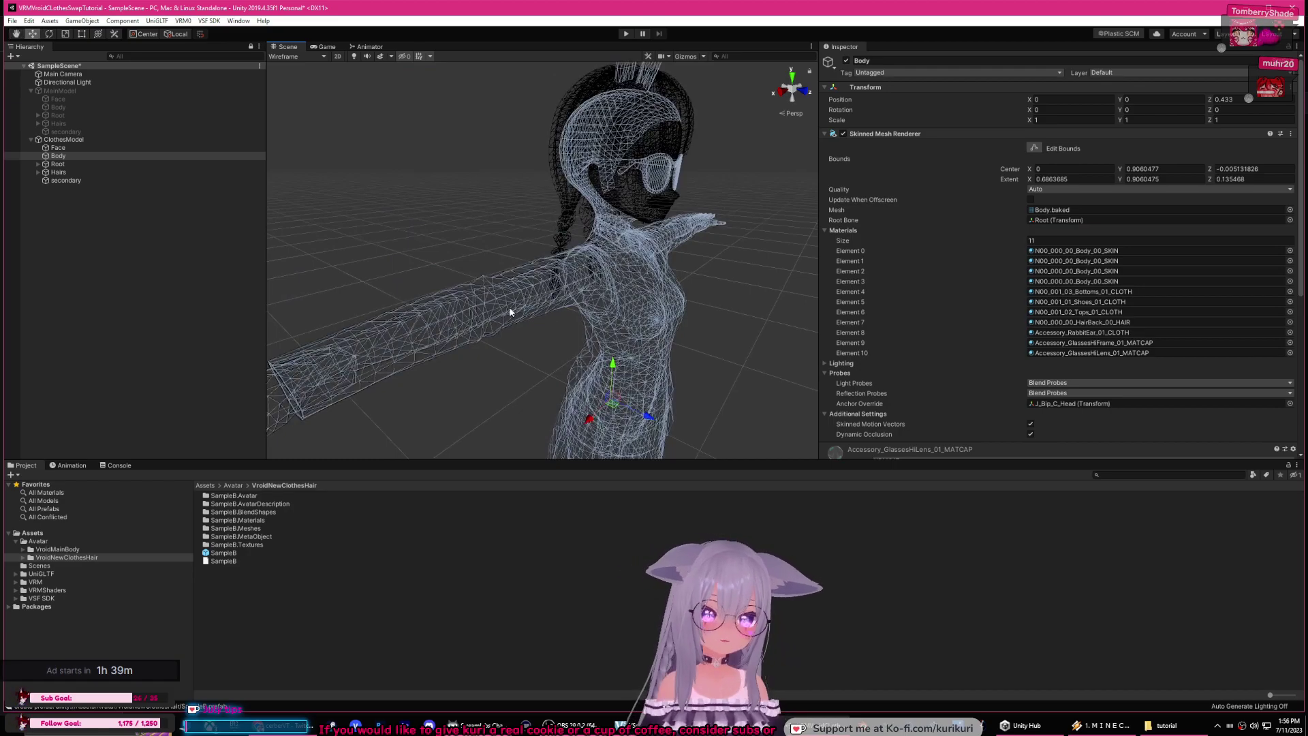
left_click_drag(549, 298, 545, 295, "alt")
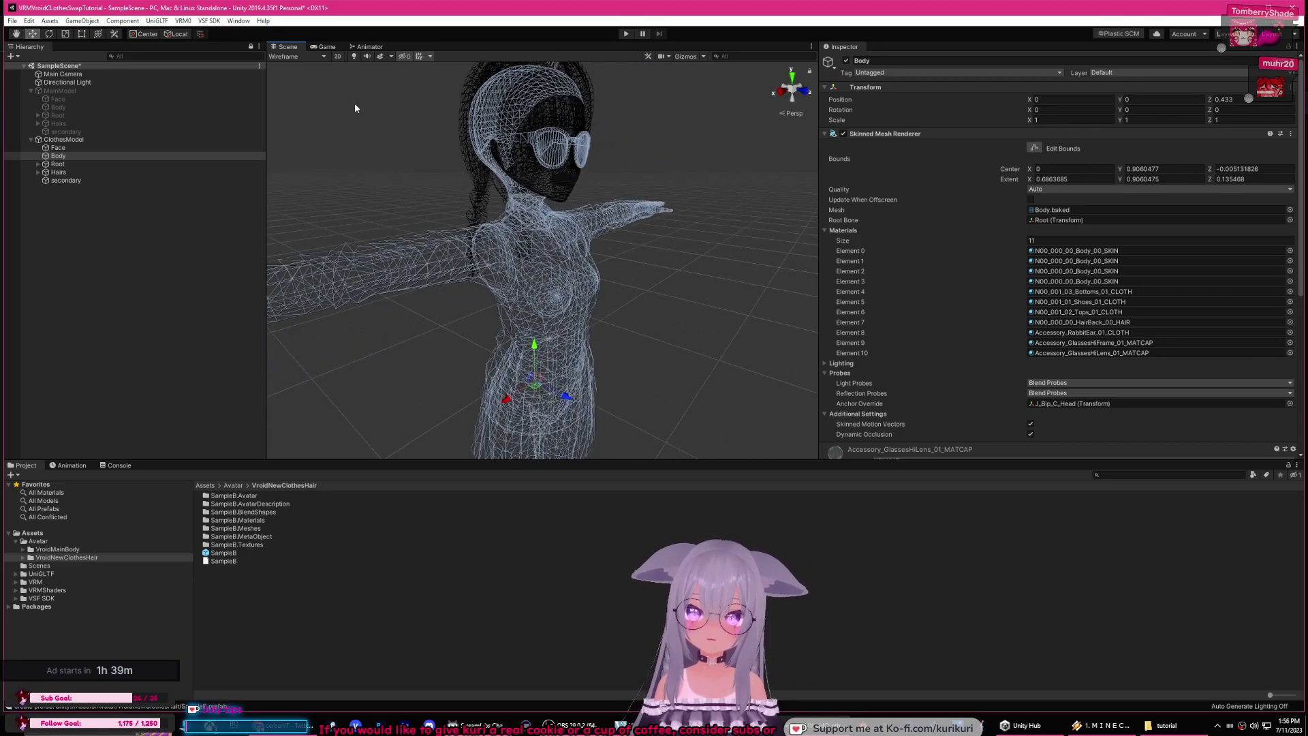
left_click(310, 56)
left_click(289, 75)
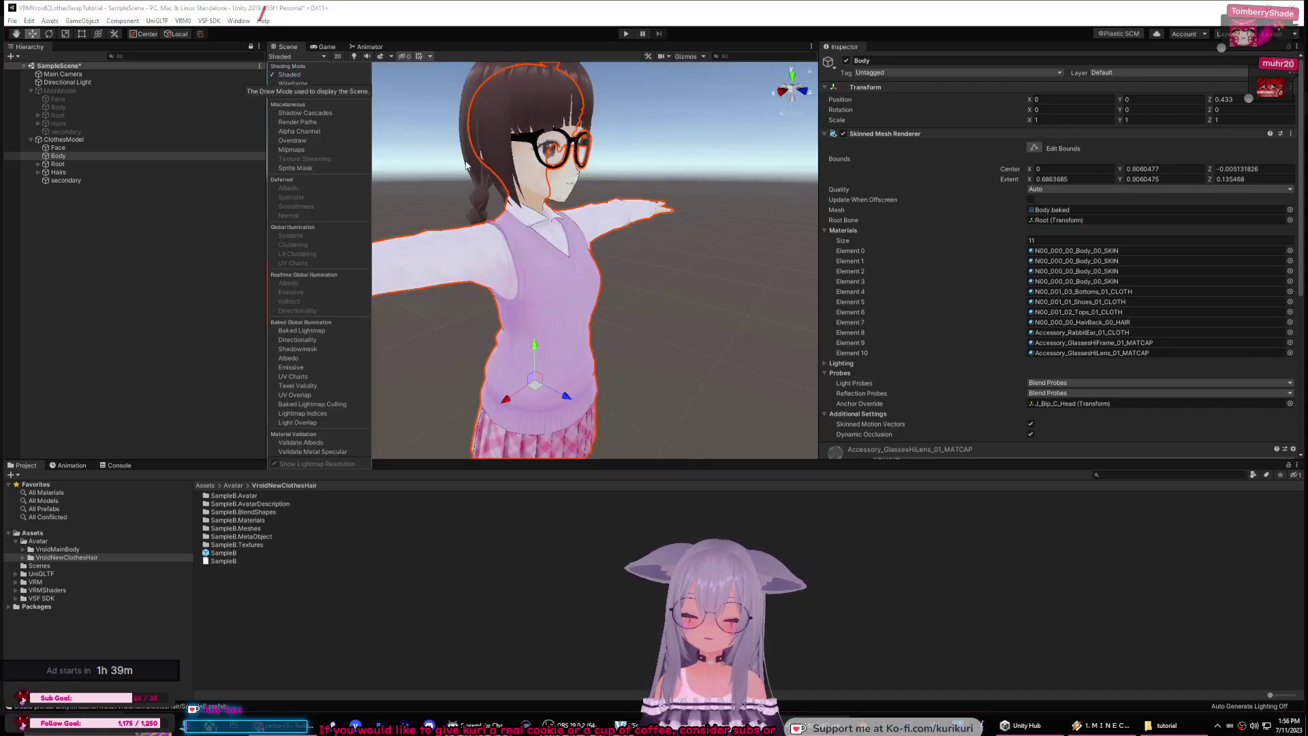
left_click_drag(465, 163, 484, 167, "alt")
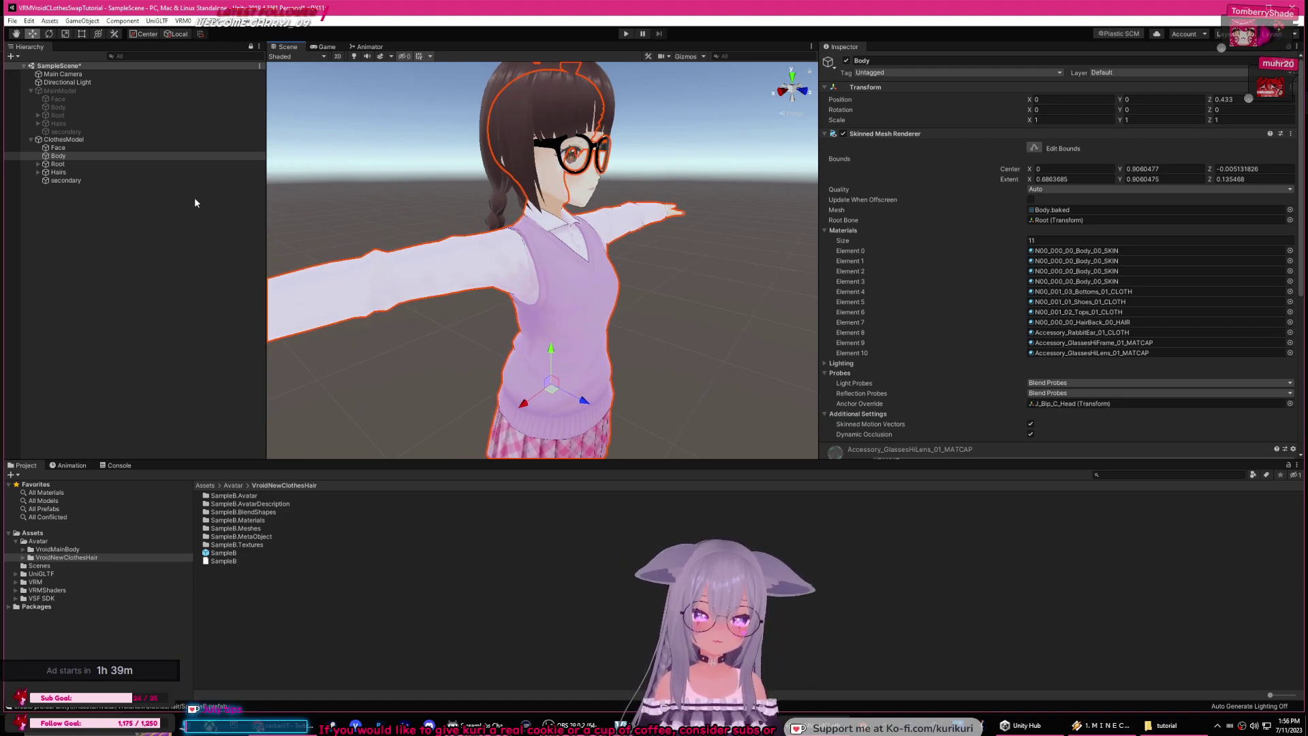
left_click(57, 164)
Step: Move ClothesModel's J_Bip_C_Hips bone back along Z
left_click(39, 165)
left_click(73, 172)
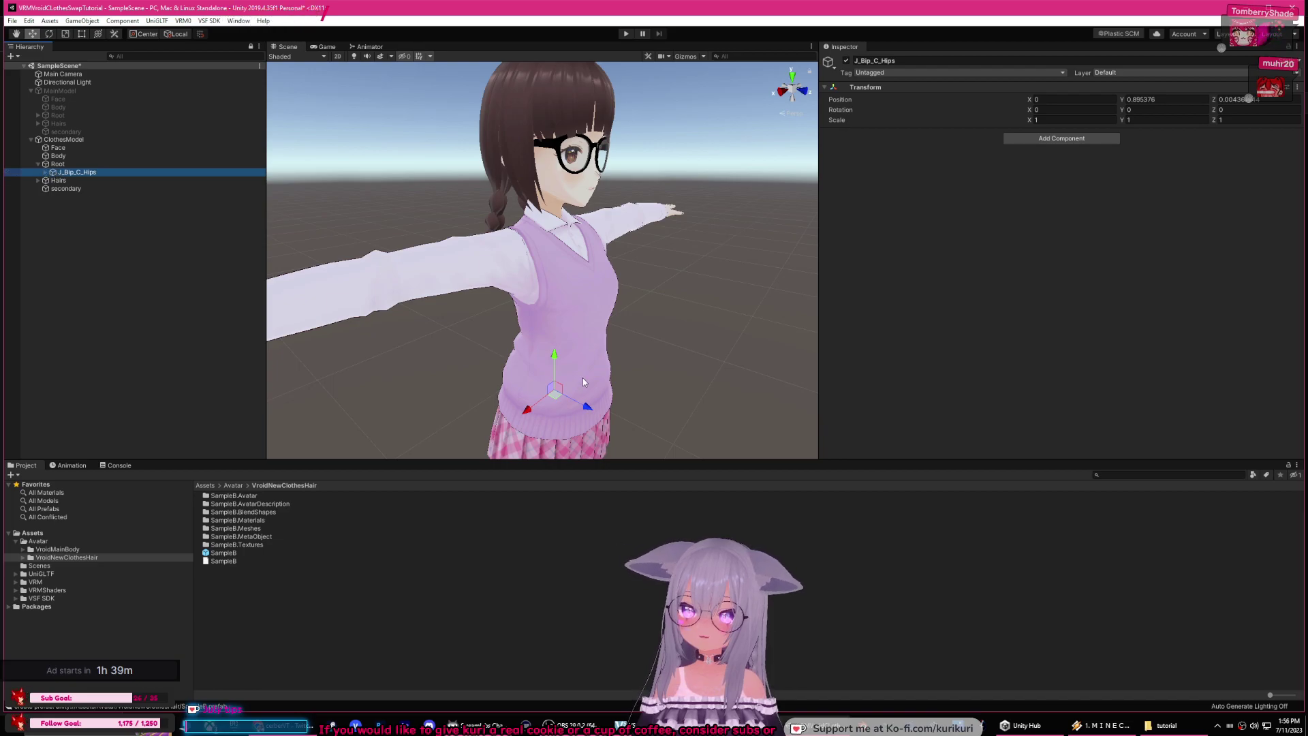
left_click_drag(590, 415, 563, 398)
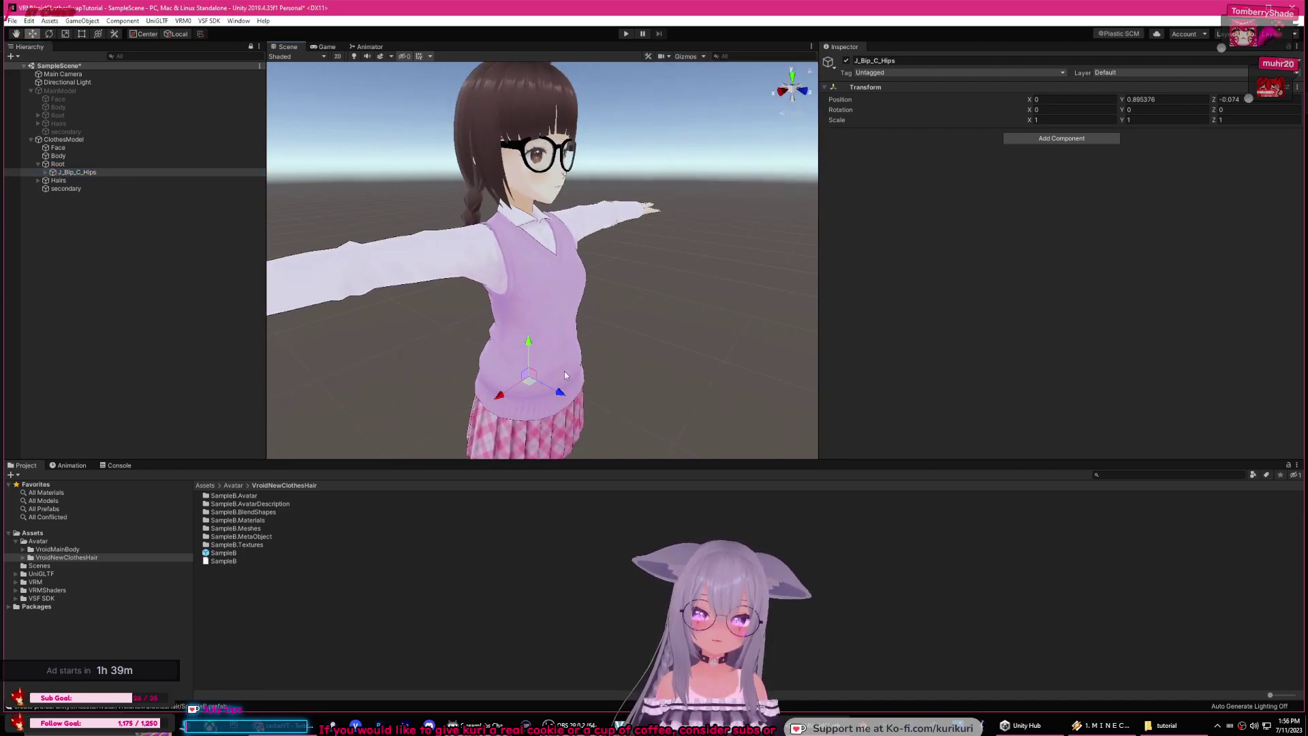
Step: Test-rotate J_Bip_L_UpperLeg, undo it, and collapse the Root bone chain
left_click(45, 172)
left_click(91, 189)
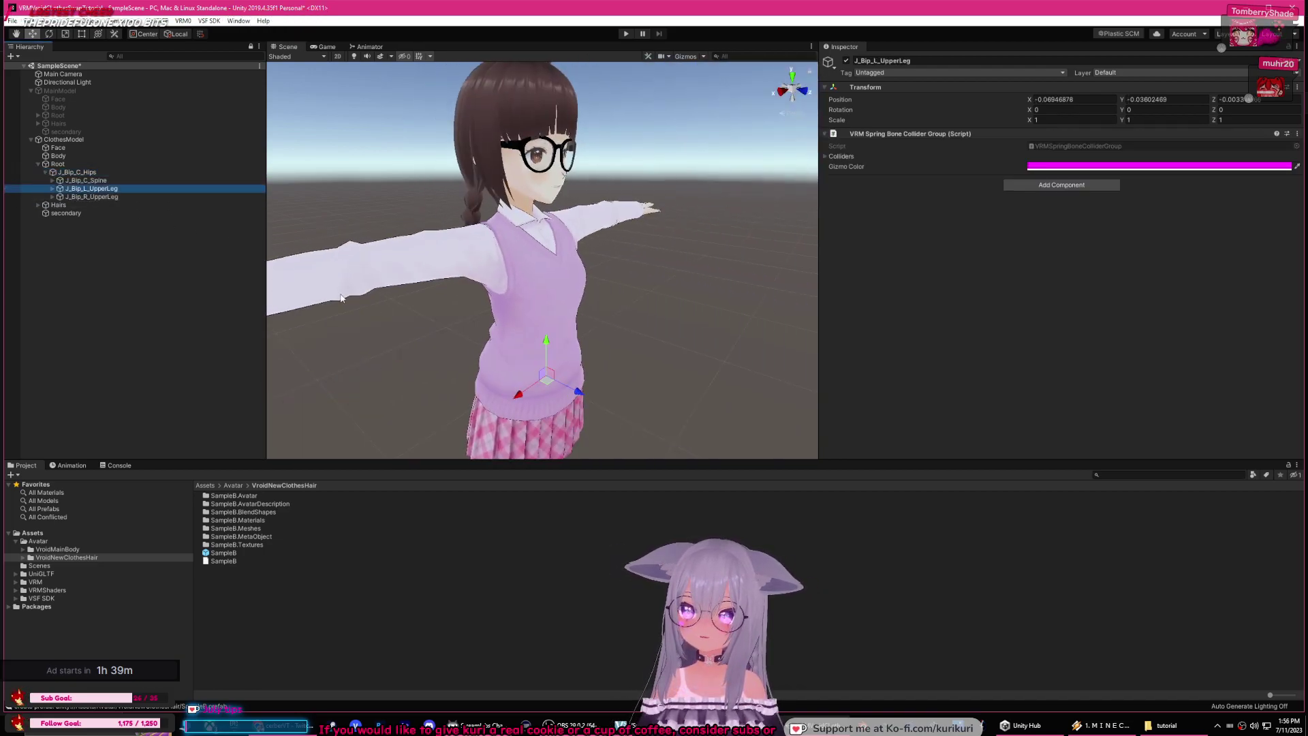
key("e")
left_click_drag(545, 320, 525, 271)
key("ctrl+z")
key("ctrl+z")
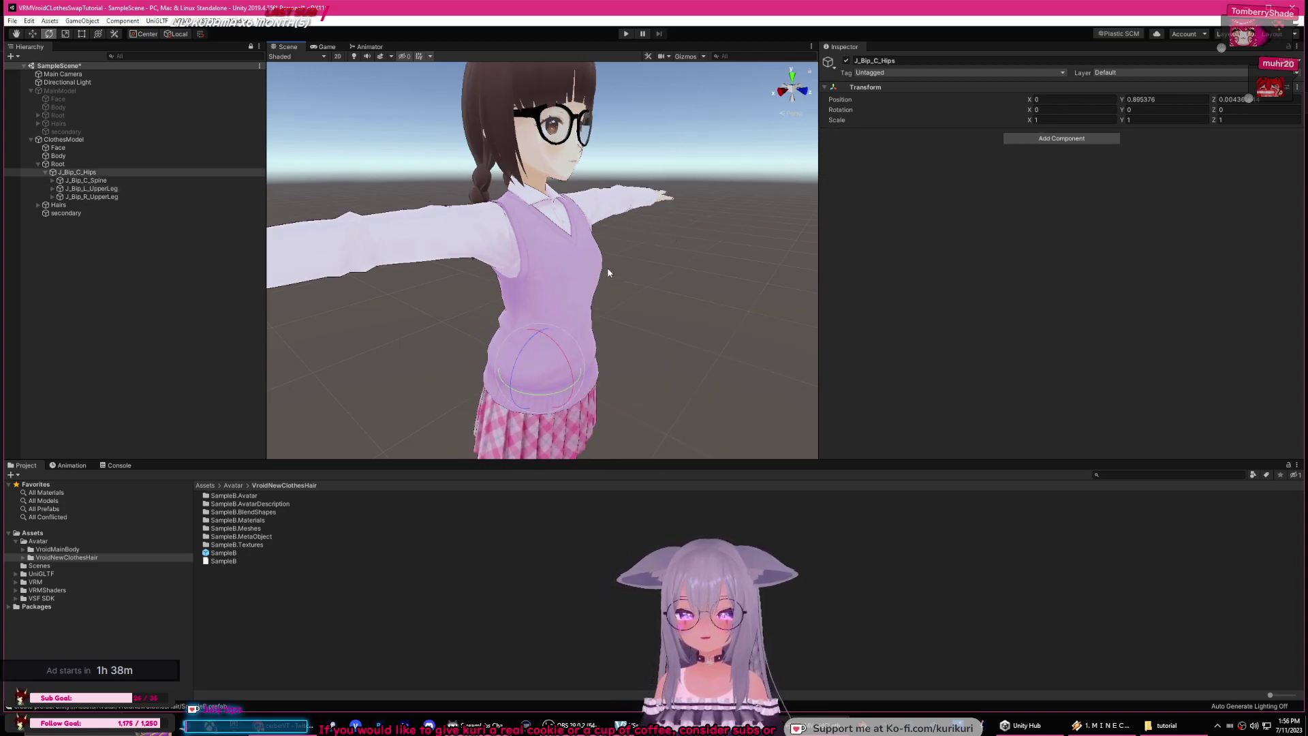
left_click(39, 165)
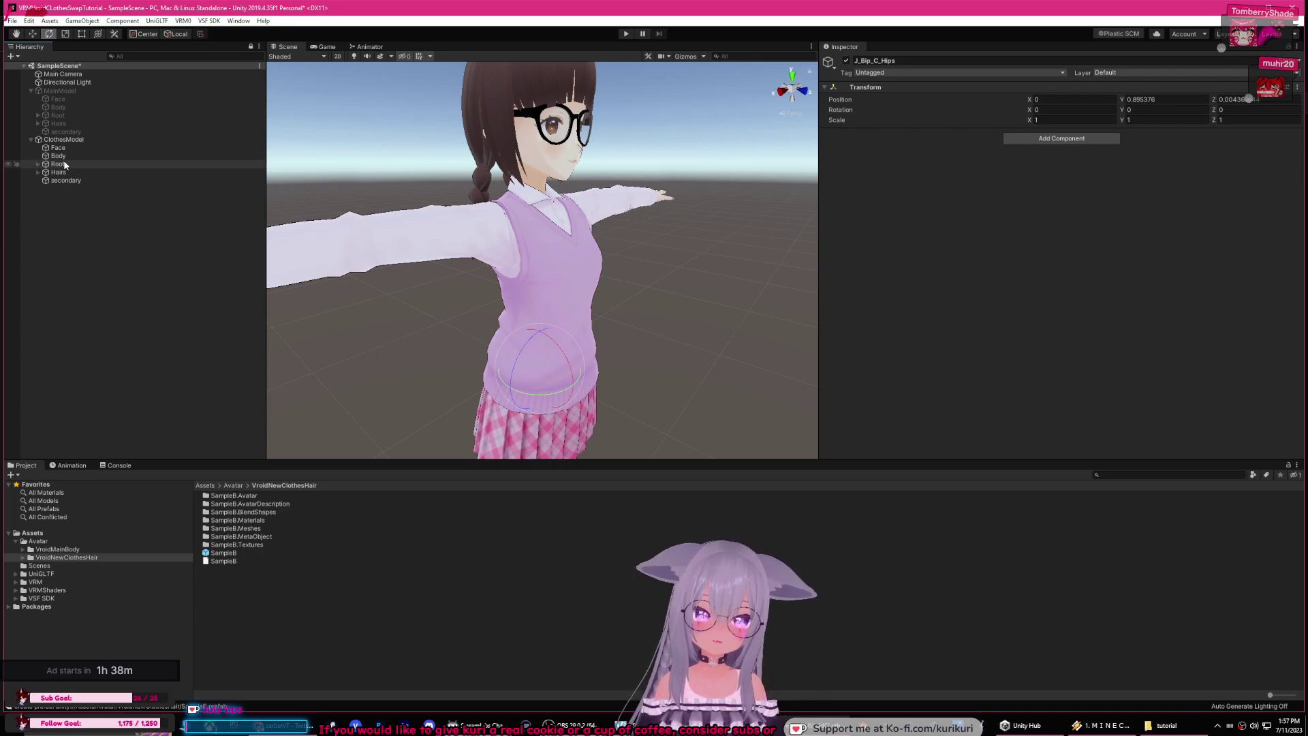
left_click(57, 164)
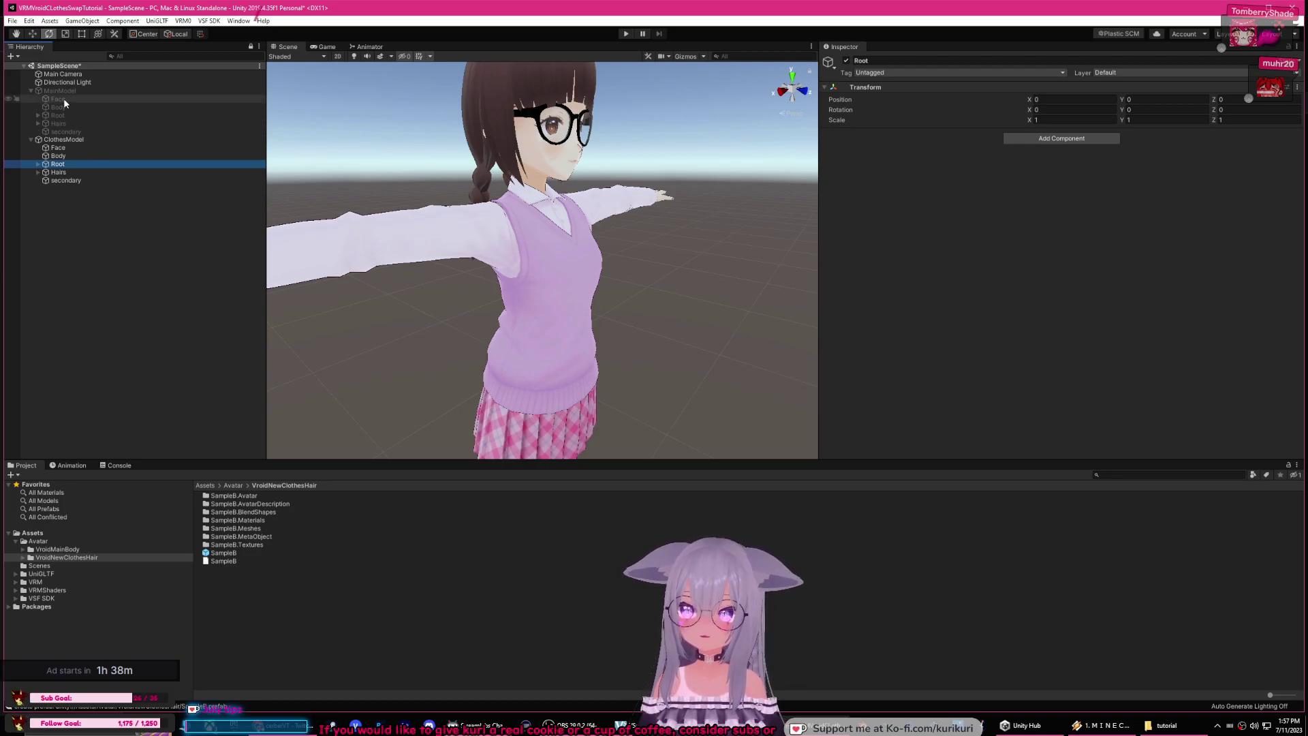
Step: Reactivate MainModel in the scene
left_click(45, 92)
left_click(845, 61)
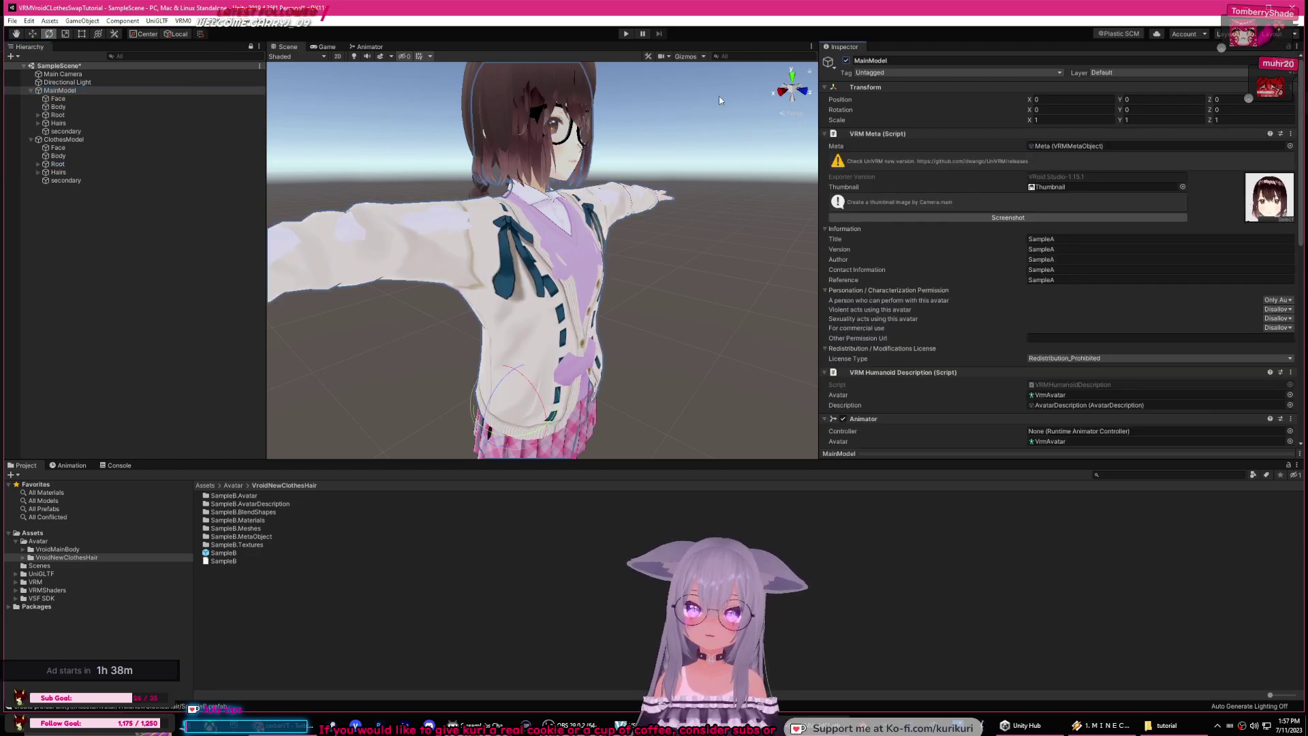
left_click(59, 165)
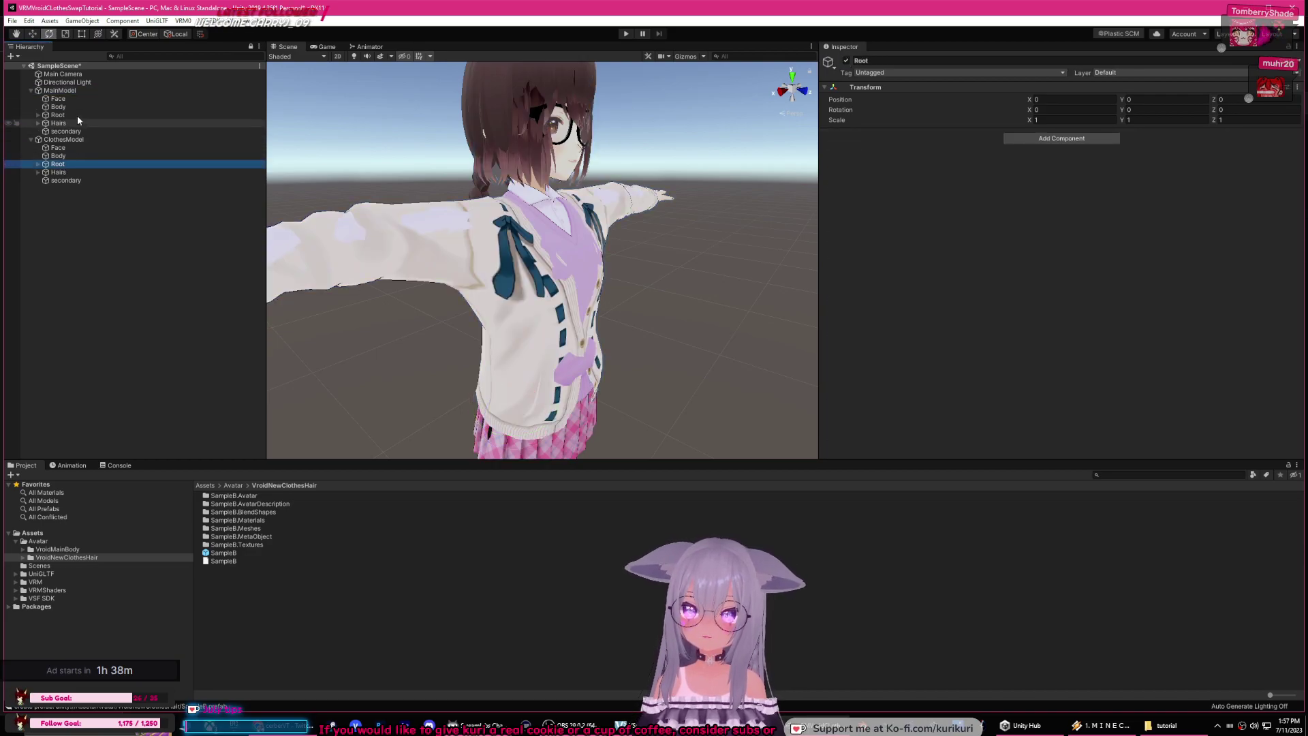
left_click(75, 92)
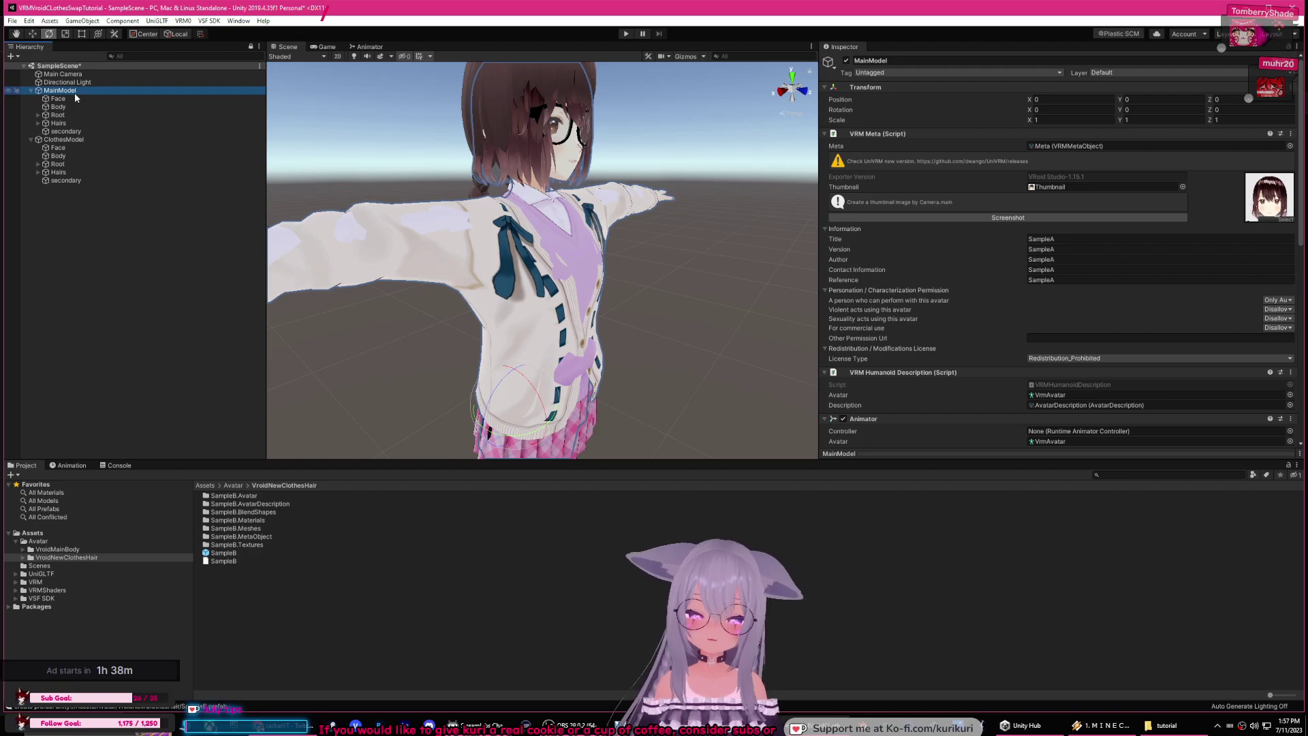
Step: Expand MainModel's Root and J_Bip_C_Hips, bend J_Bip_L_UpperLeg, then undo it
left_click(42, 117)
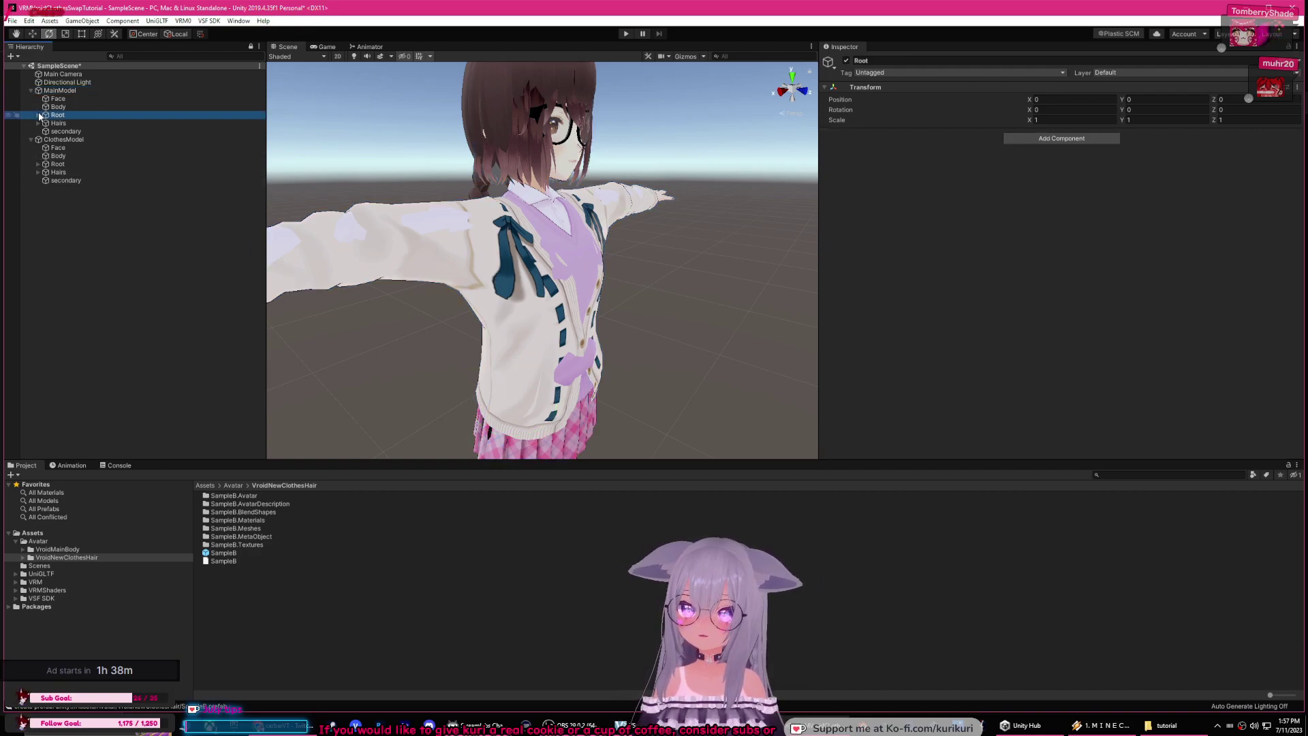
left_click(38, 115)
left_click(55, 123)
left_click(46, 123)
left_click(88, 139)
left_click_drag(588, 365, 588, 192)
middle_click_drag(594, 415, 575, 325)
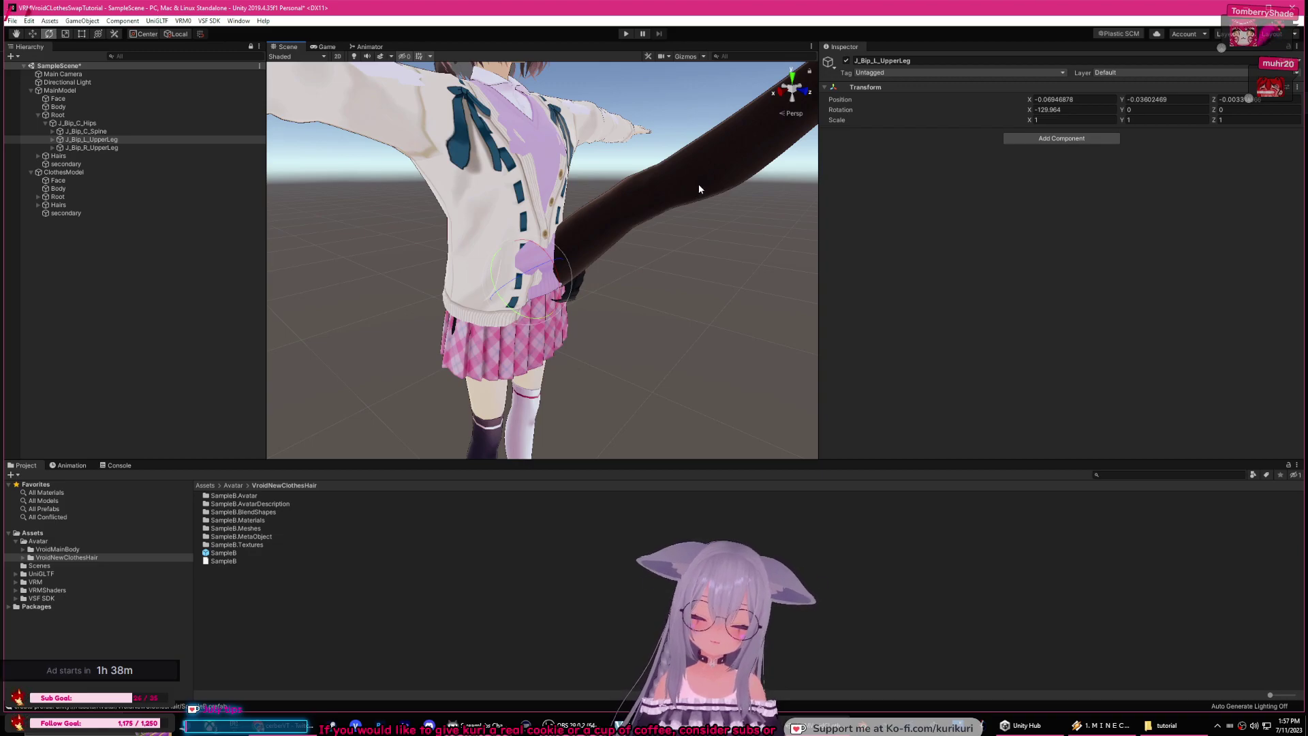
key("ctrl+z")
Step: Reframe the character in view and select ClothesModel's Body
scroll(683, 211, "down", 5)
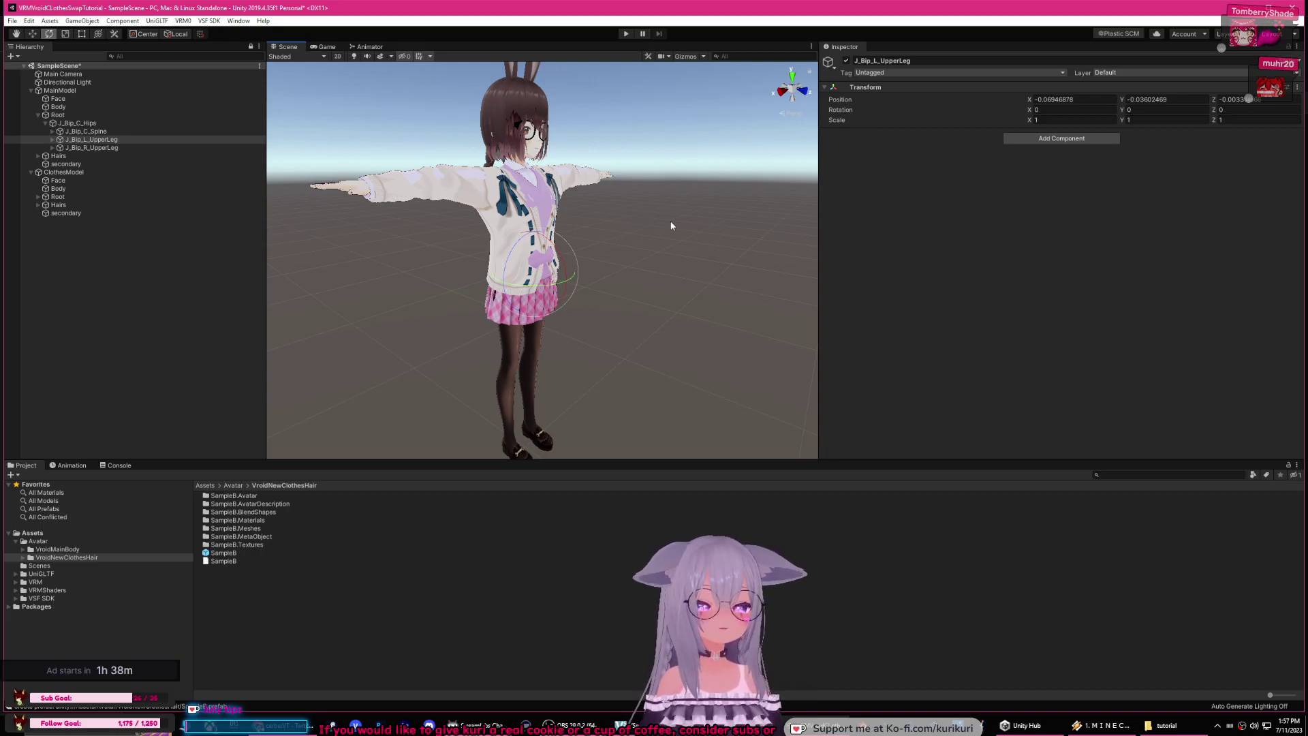
right_click_drag(669, 226, 652, 225)
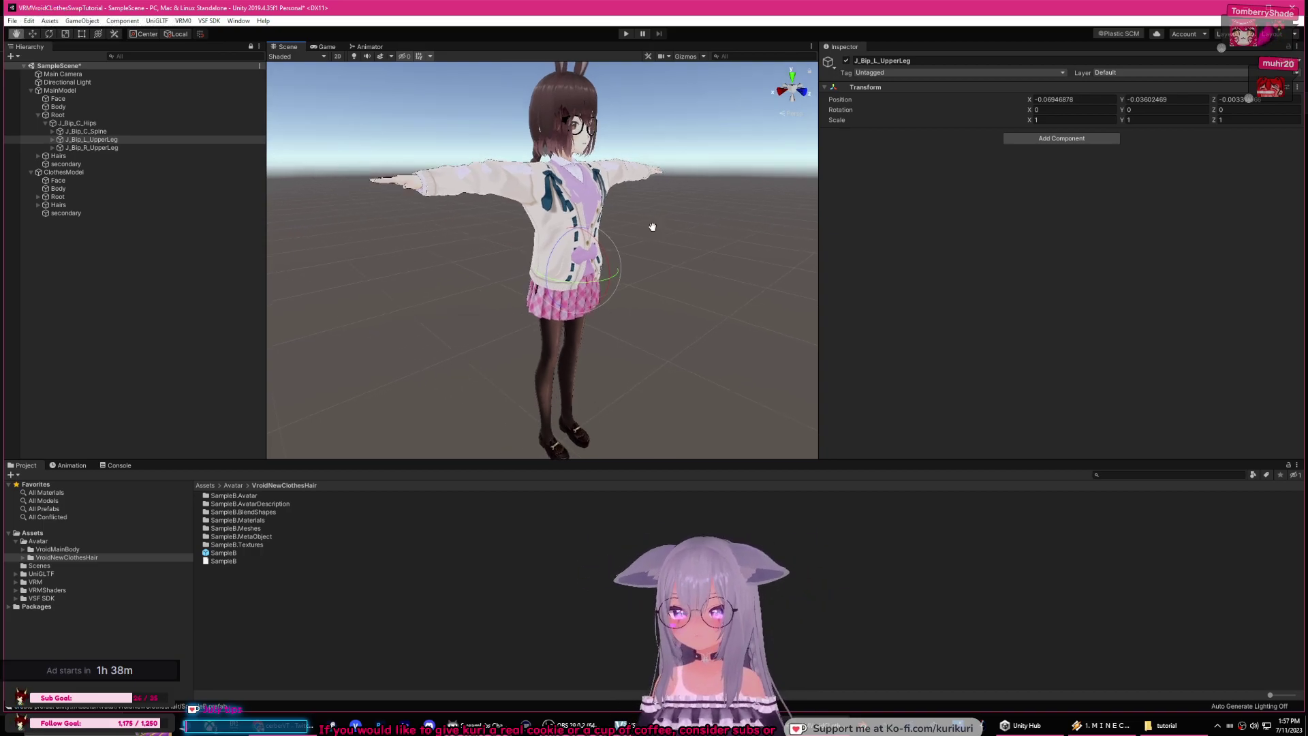
middle_click_drag(652, 225, 637, 245)
left_click(109, 190)
left_click(104, 212)
left_click(96, 188)
middle_click_drag(507, 150, 491, 156)
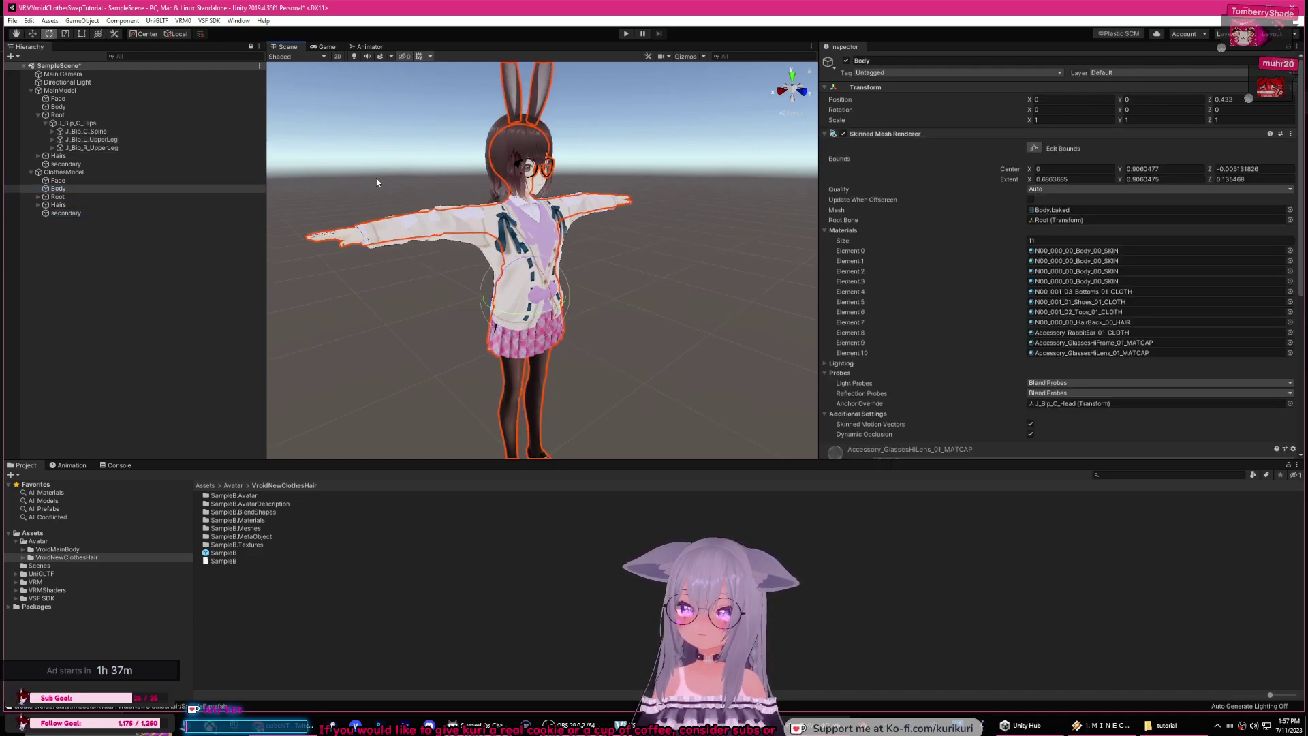
scroll(464, 153, "up", 3)
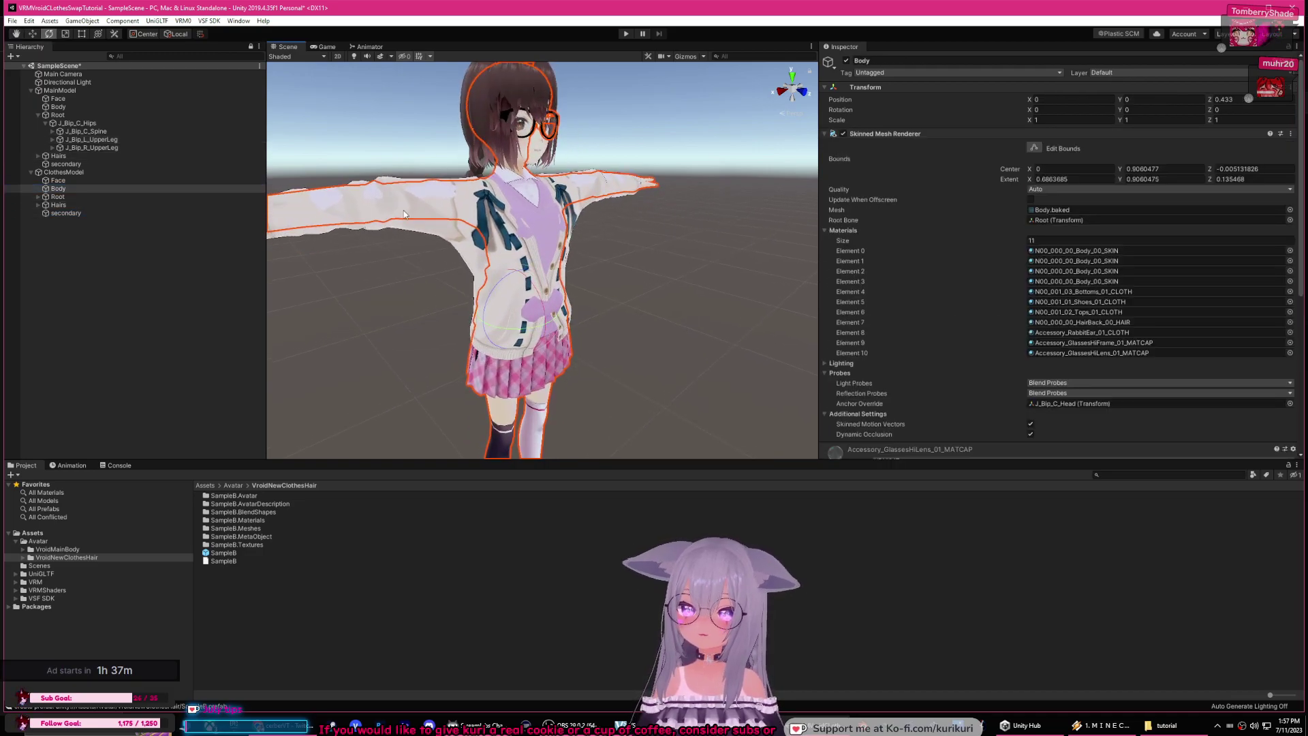
middle_click_drag(351, 199, 433, 200)
left_click(137, 196)
left_click(129, 188)
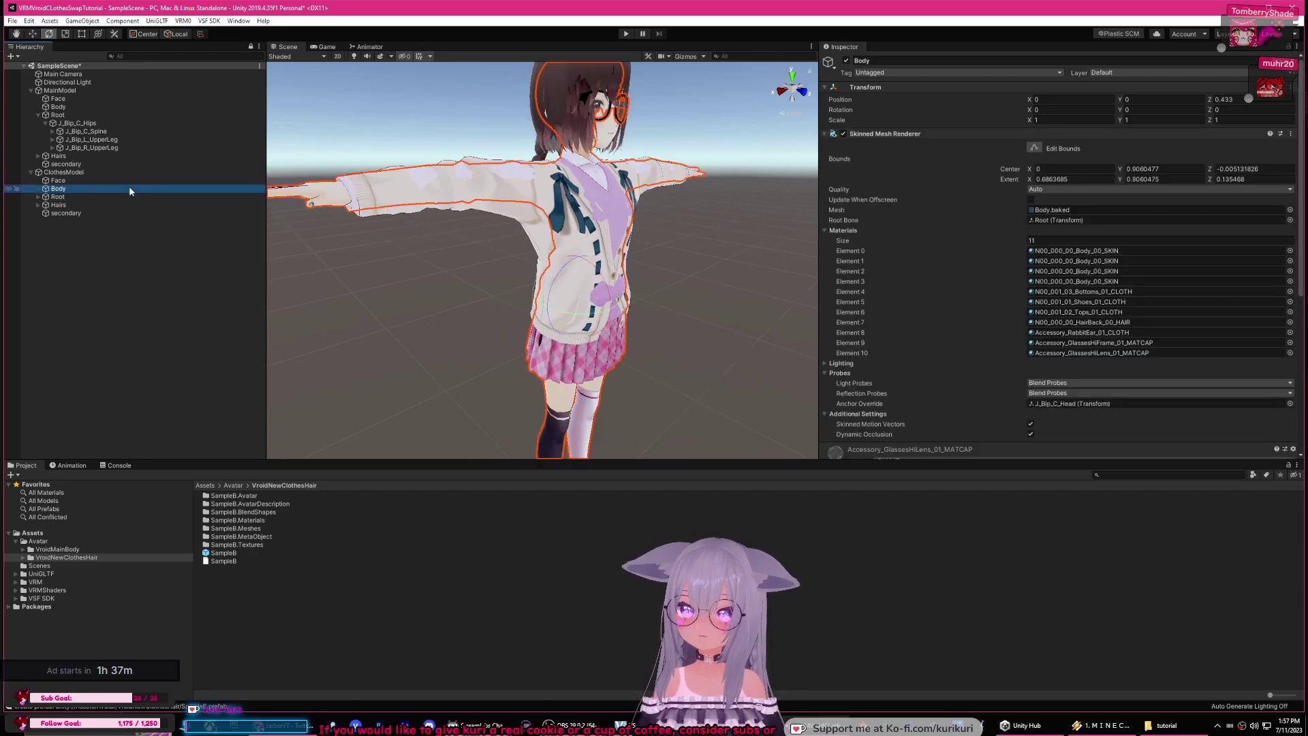
Step: Deactivate MainModel and ClothesModel's Body mesh
left_click(59, 90)
left_click(845, 62)
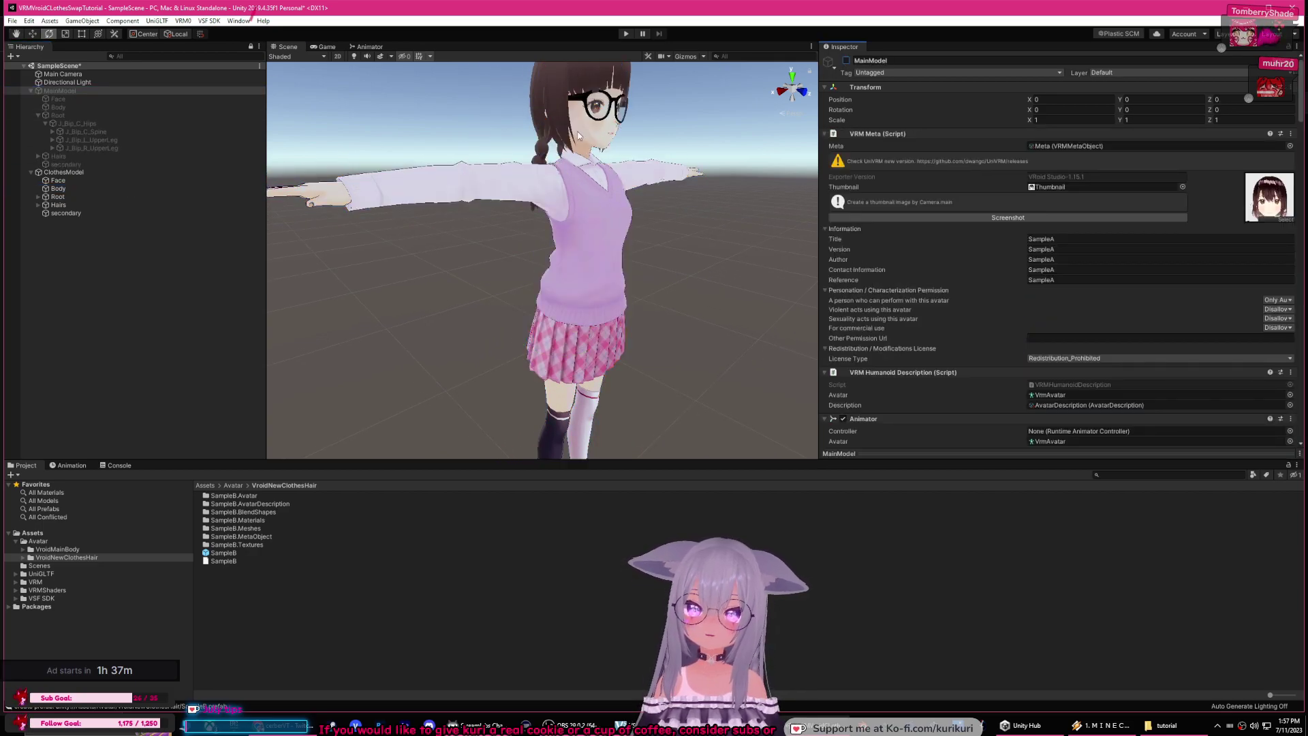
left_click(89, 188)
mouse_move(525, 241)
middle_mouse_down()
mouse_move(534, 259)
mouse_move(538, 238)
middle_mouse_up()
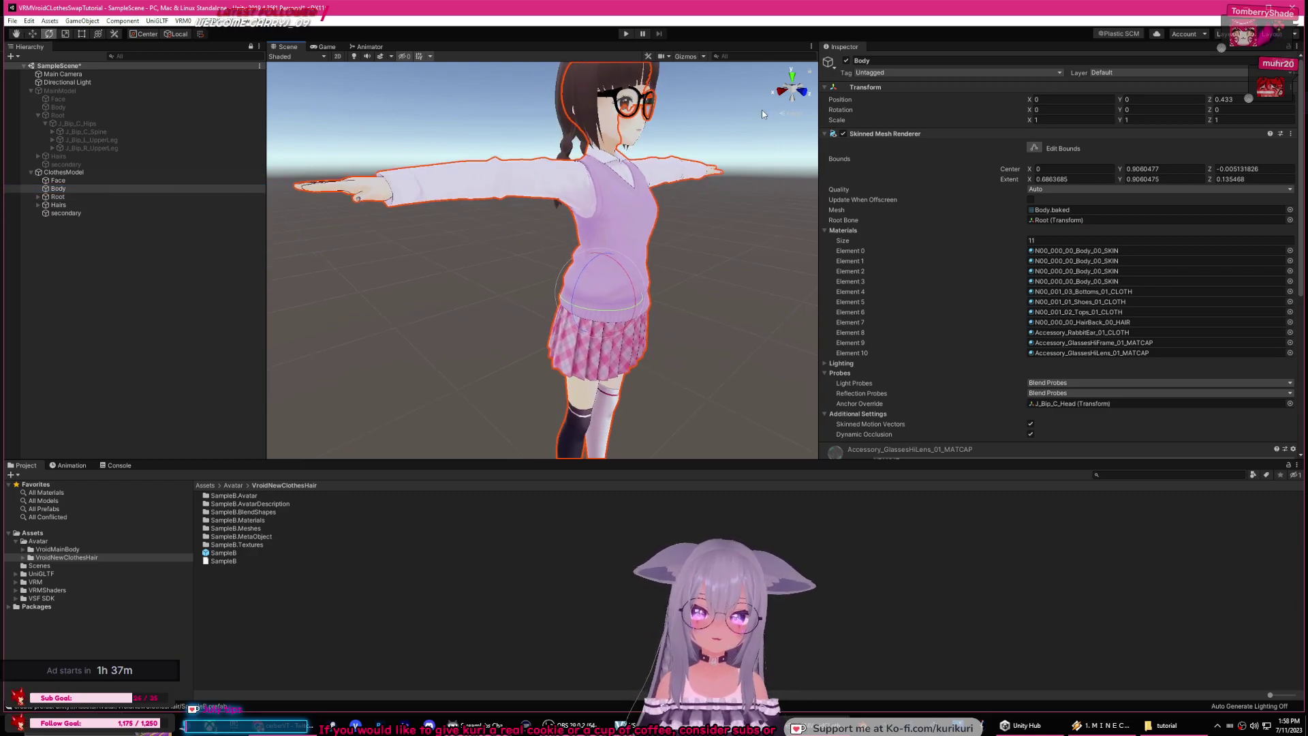
left_click(846, 60)
Step: Toggle ClothesModel's Body on and off to see what the body mesh covers
left_click(846, 61)
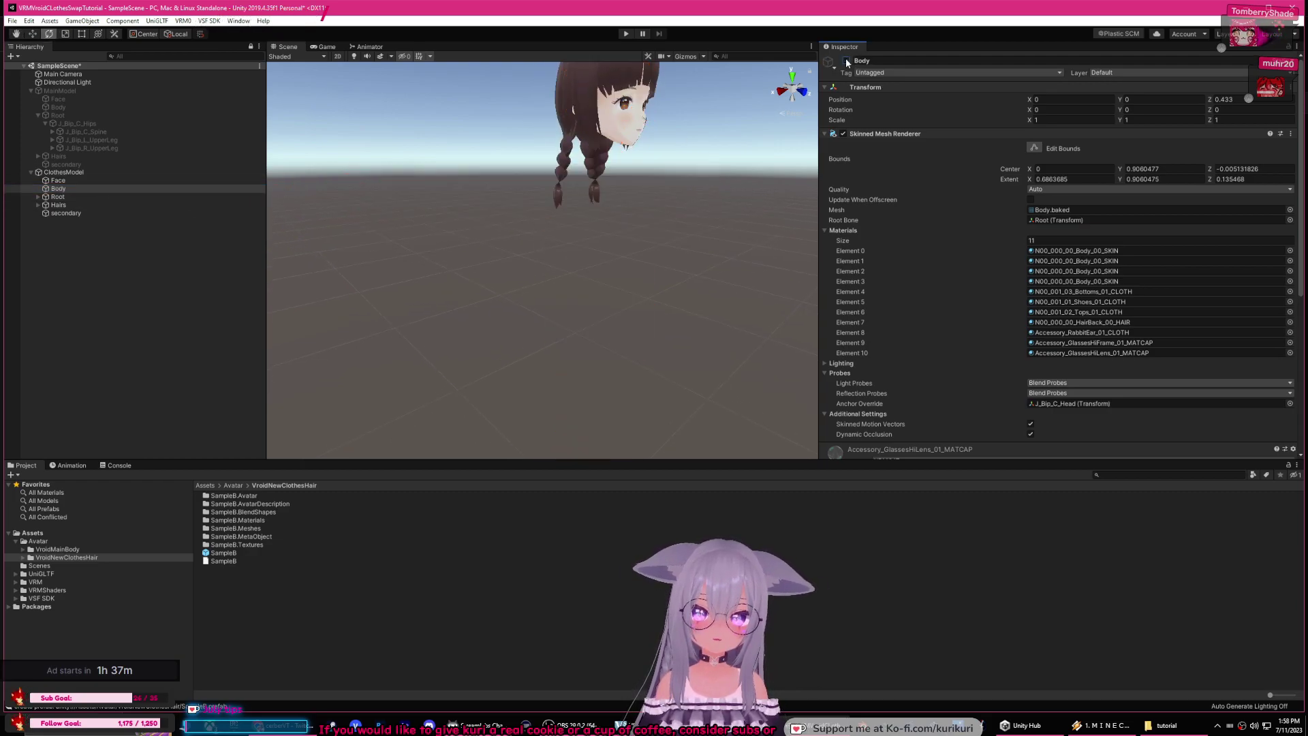
left_click(845, 60)
left_click(845, 61)
left_click(845, 61)
left_click(846, 61)
left_click(845, 60)
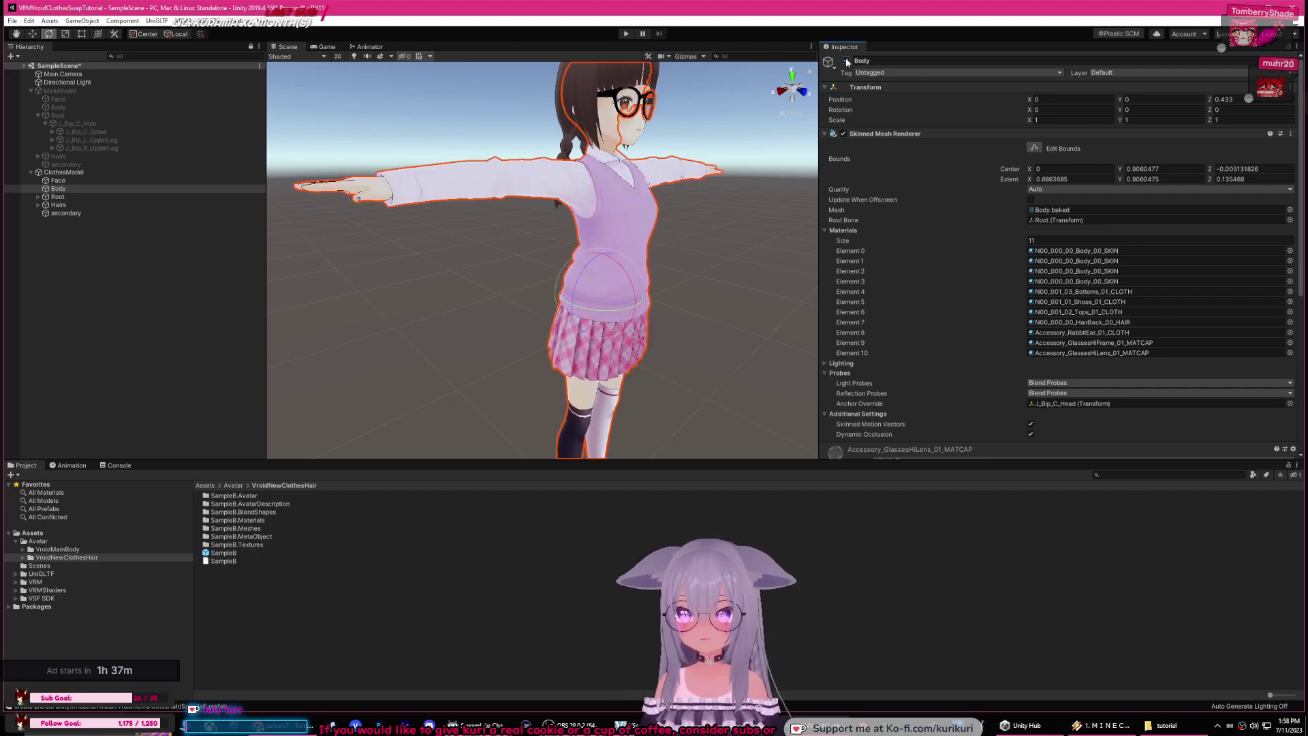
Step: Select ClothesModel's Face and toggle it on and off to see what it covers
left_click(137, 181)
left_click(845, 61)
left_click(846, 61)
left_click(846, 61)
left_click(846, 61)
left_click(845, 61)
left_click(845, 61)
mouse_move(688, 196)
middle_mouse_down()
mouse_move(664, 188)
mouse_move(677, 208)
middle_mouse_up()
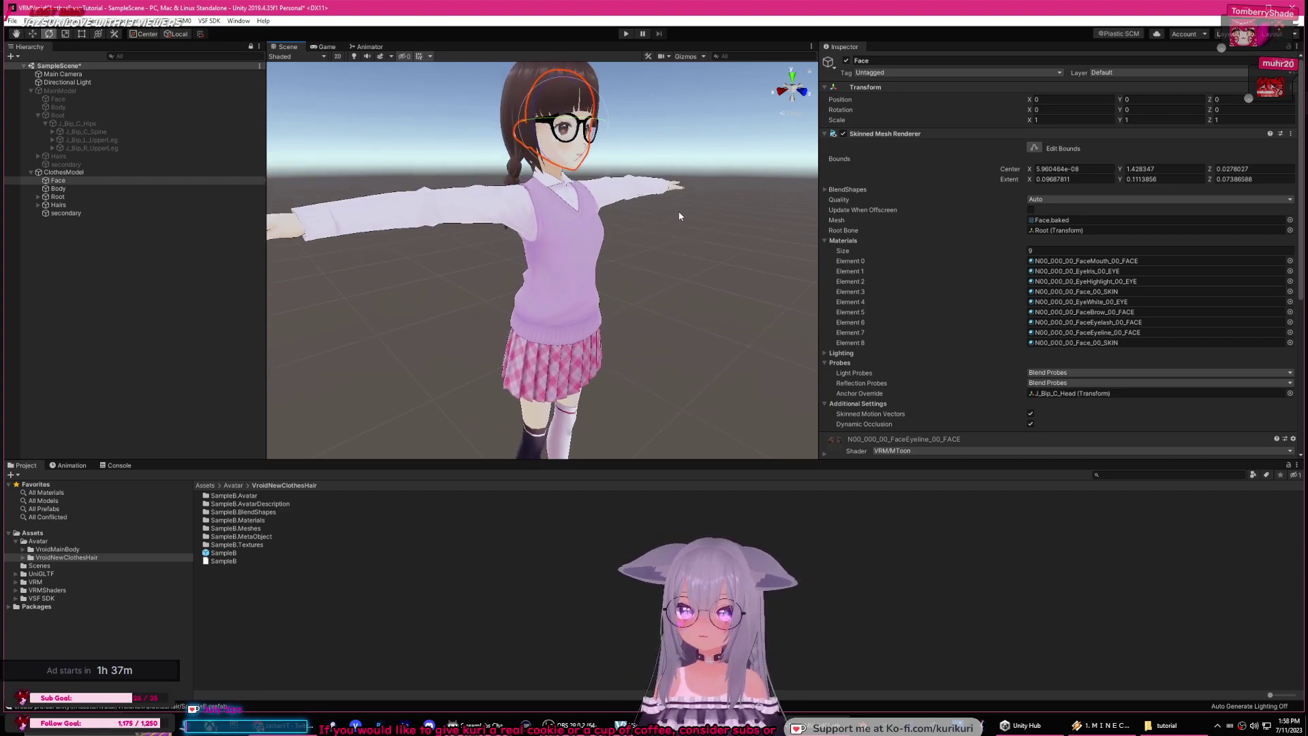
Step: Select ClothesModel's Hairs and toggle the hair mesh to see what it covers, leaving it visible
left_click(85, 189)
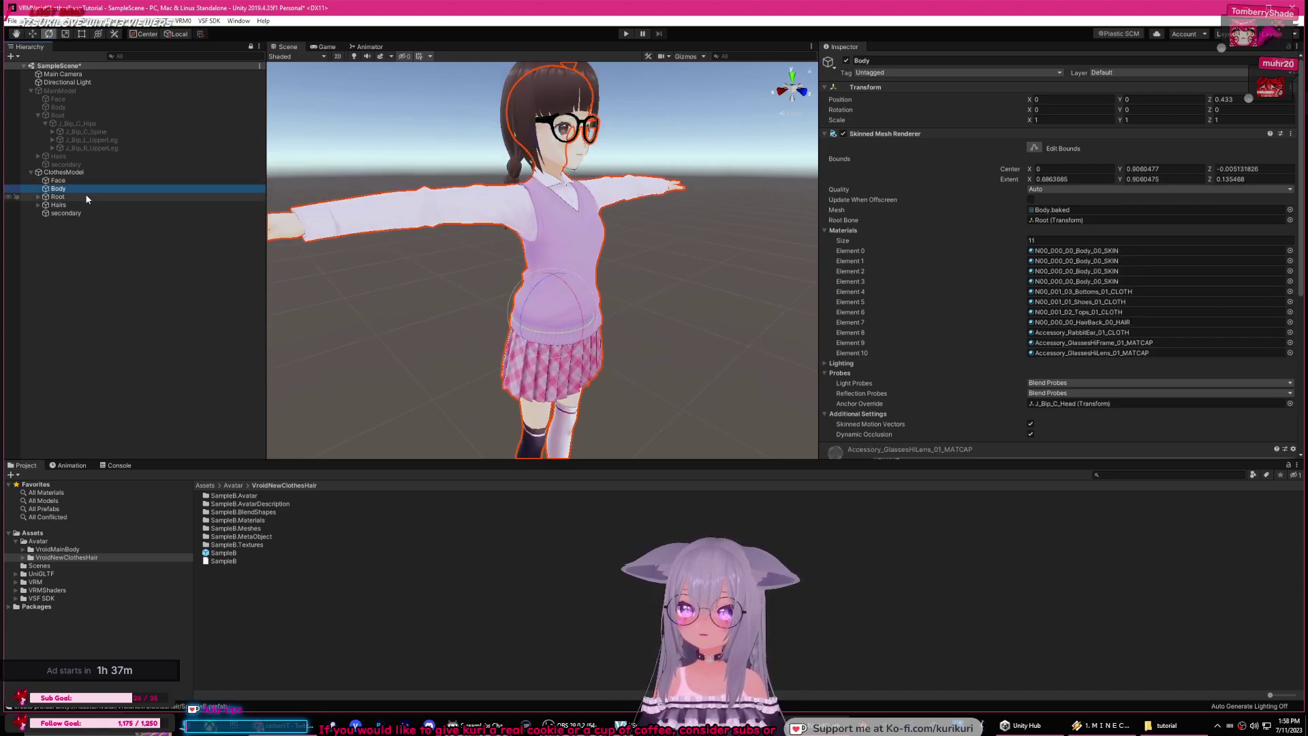
left_click(83, 204)
middle_click_drag(669, 124, 695, 179)
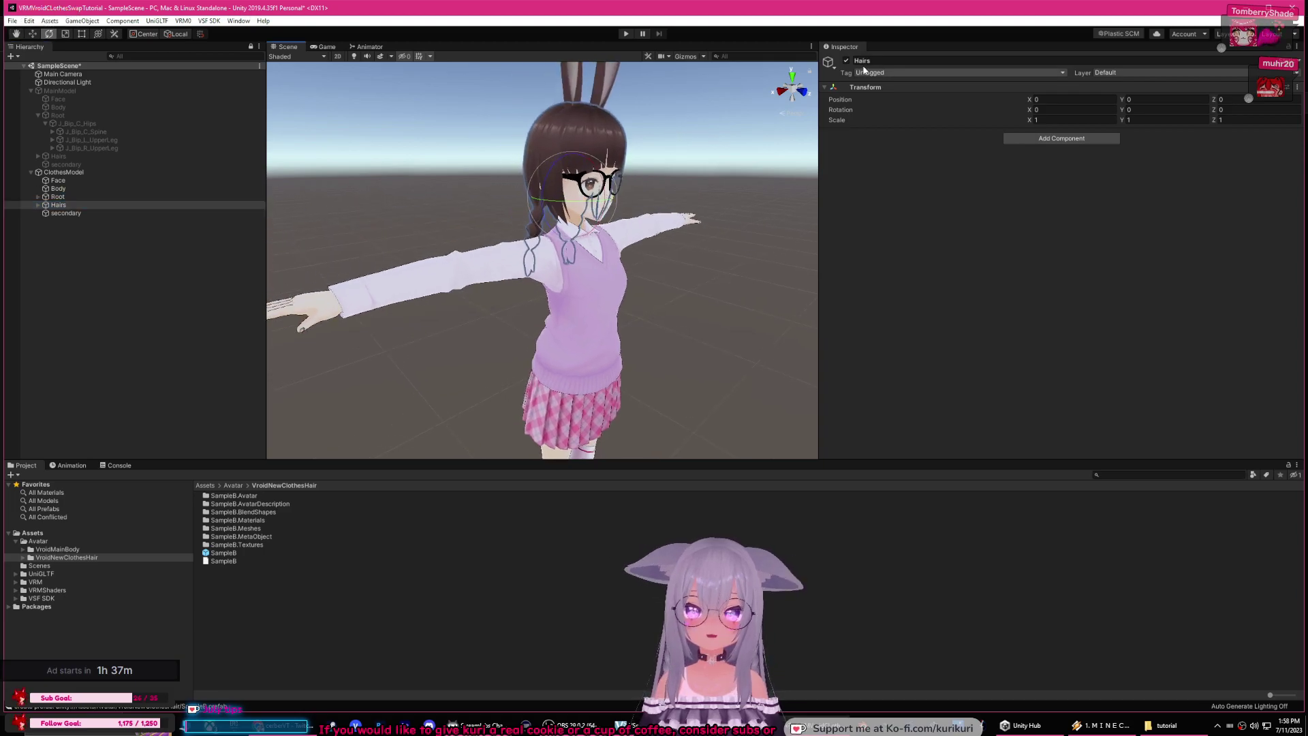
left_click(845, 61)
left_click(845, 61)
left_click(845, 62)
left_click(846, 62)
left_click(845, 61)
left_click(845, 61)
left_click_drag(722, 204, 708, 280, "alt")
left_click(715, 235)
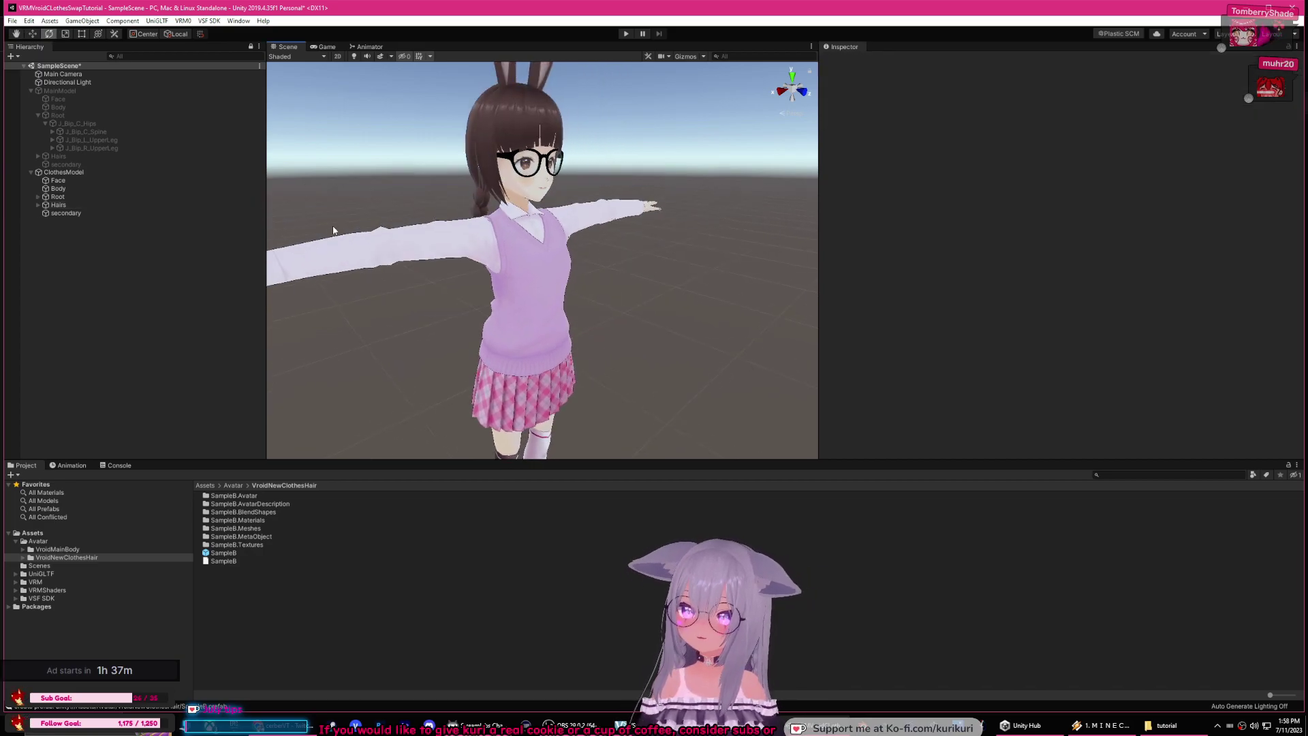
Step: Expand and collapse the Hair001–Hair030 bone list under Hairs, then select MainModel
left_click(38, 205)
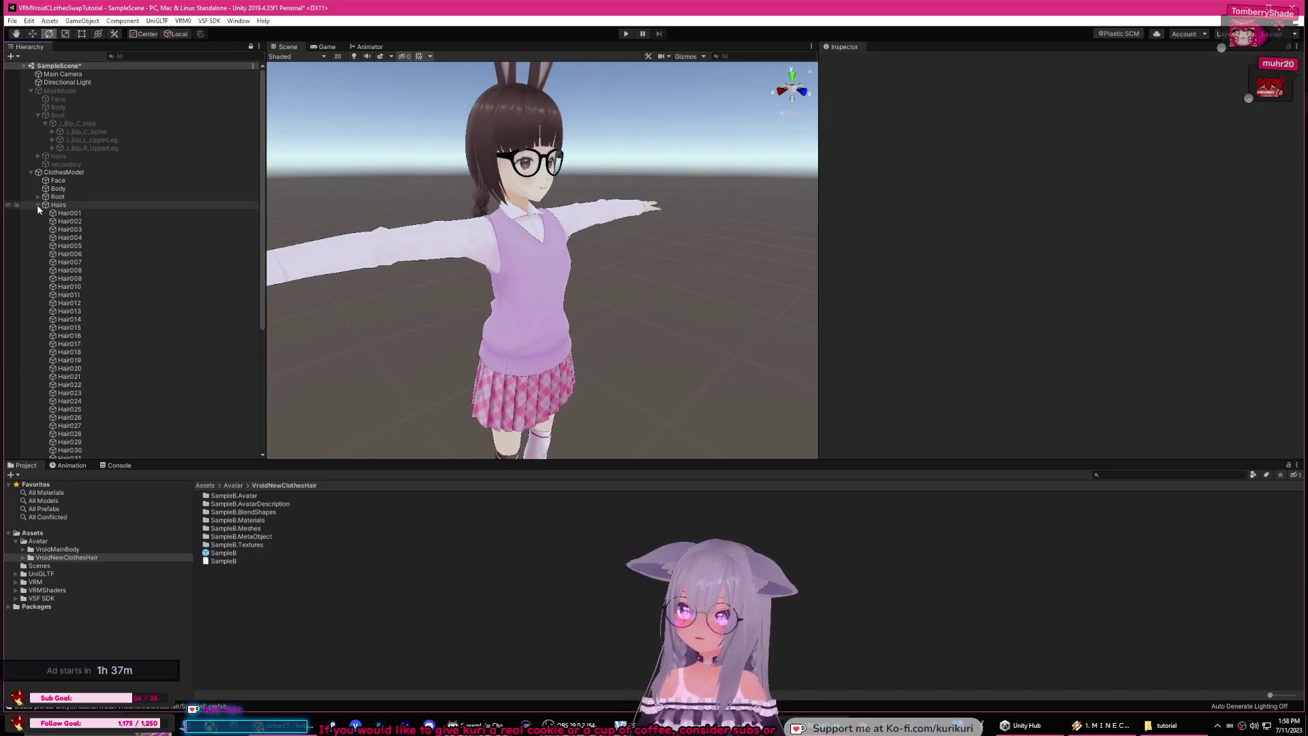
left_click(38, 205)
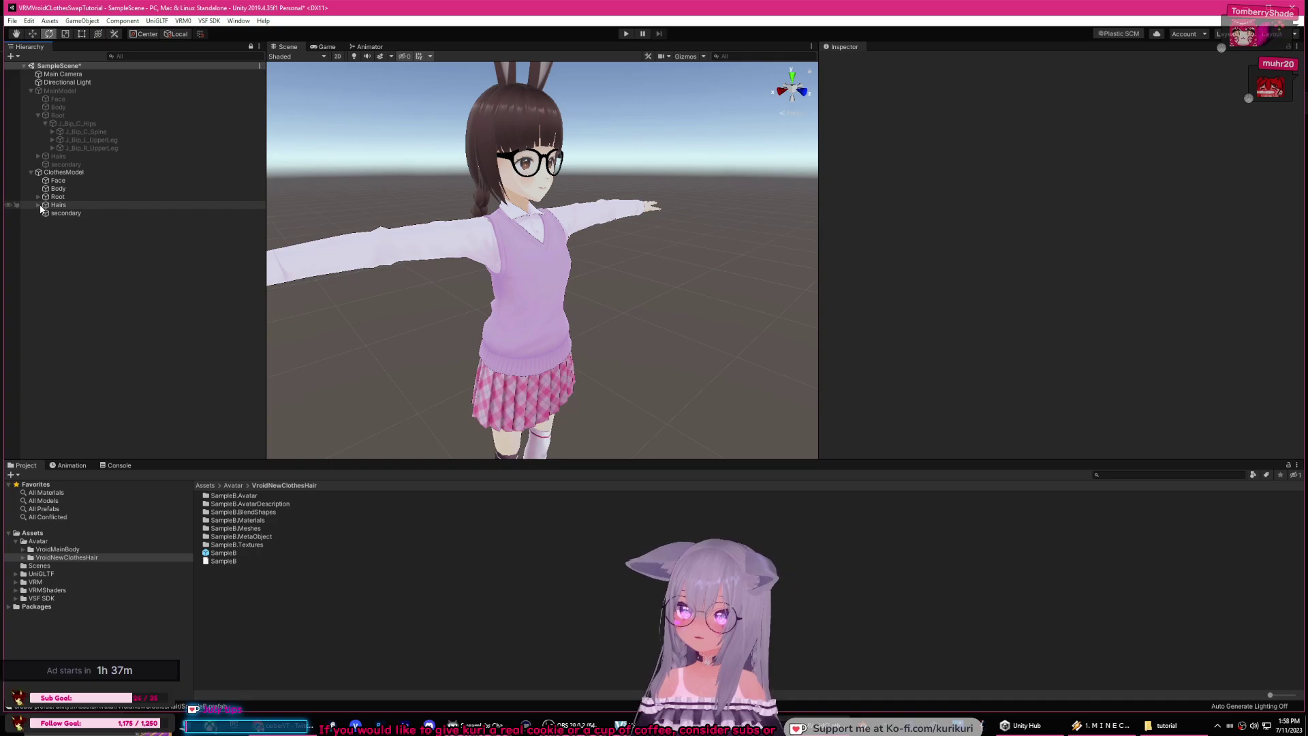
left_click(60, 91)
Step: Reactivate MainModel, collapse its J_Bip_C_Hips, and expand ClothesModel's Root to show J_Bip_C_Hips
left_click(846, 60)
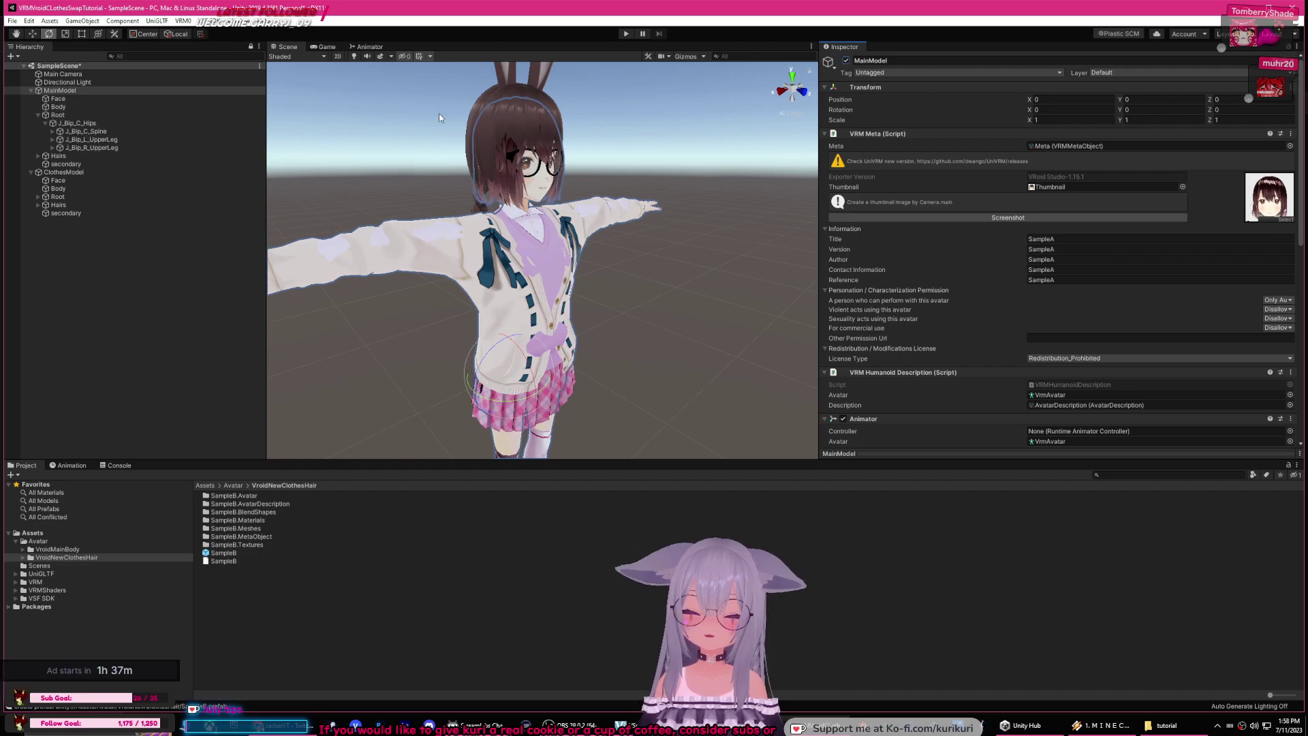
left_click(45, 123)
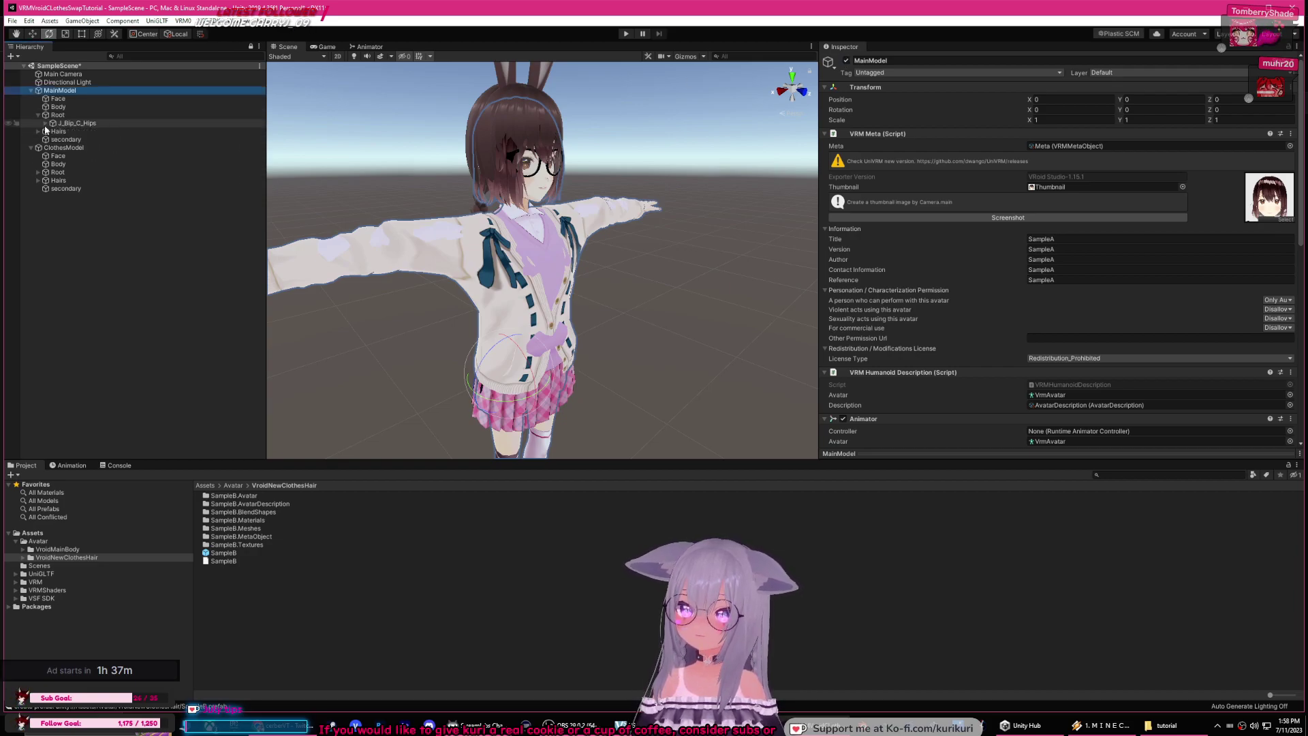
left_click(38, 173)
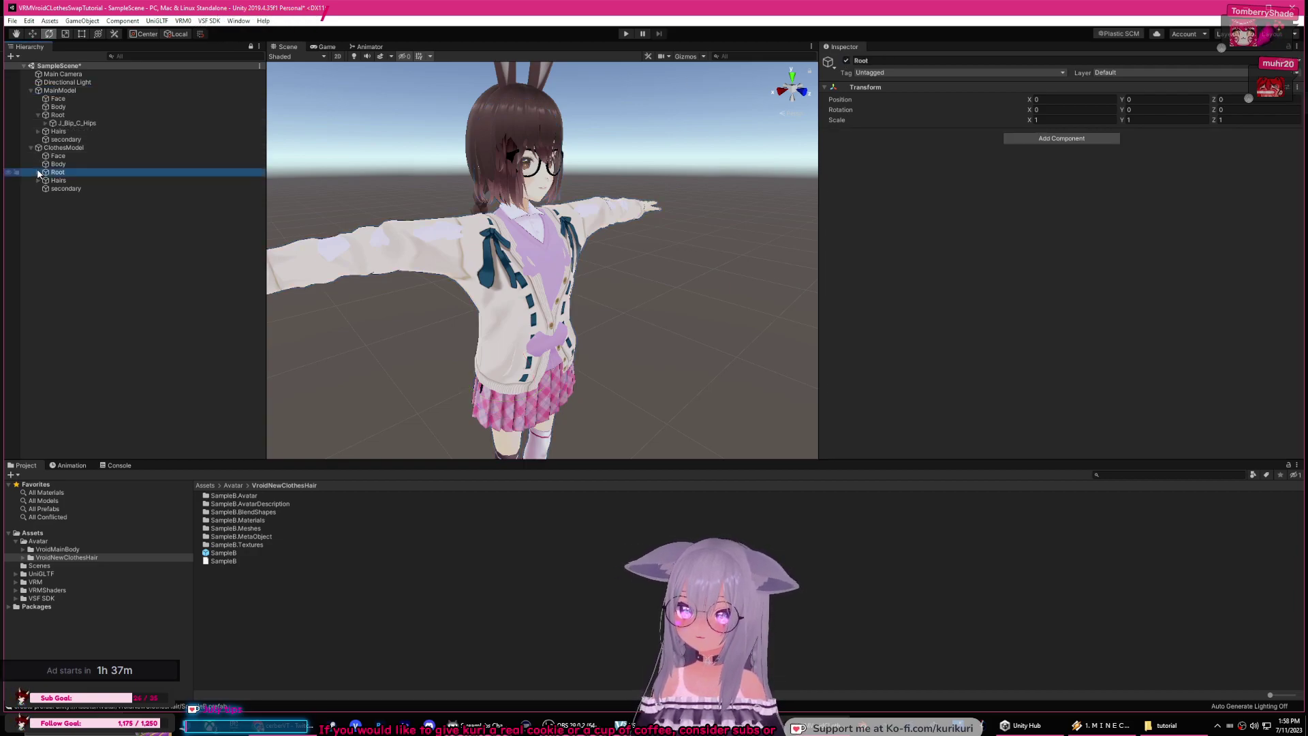
left_click(38, 172)
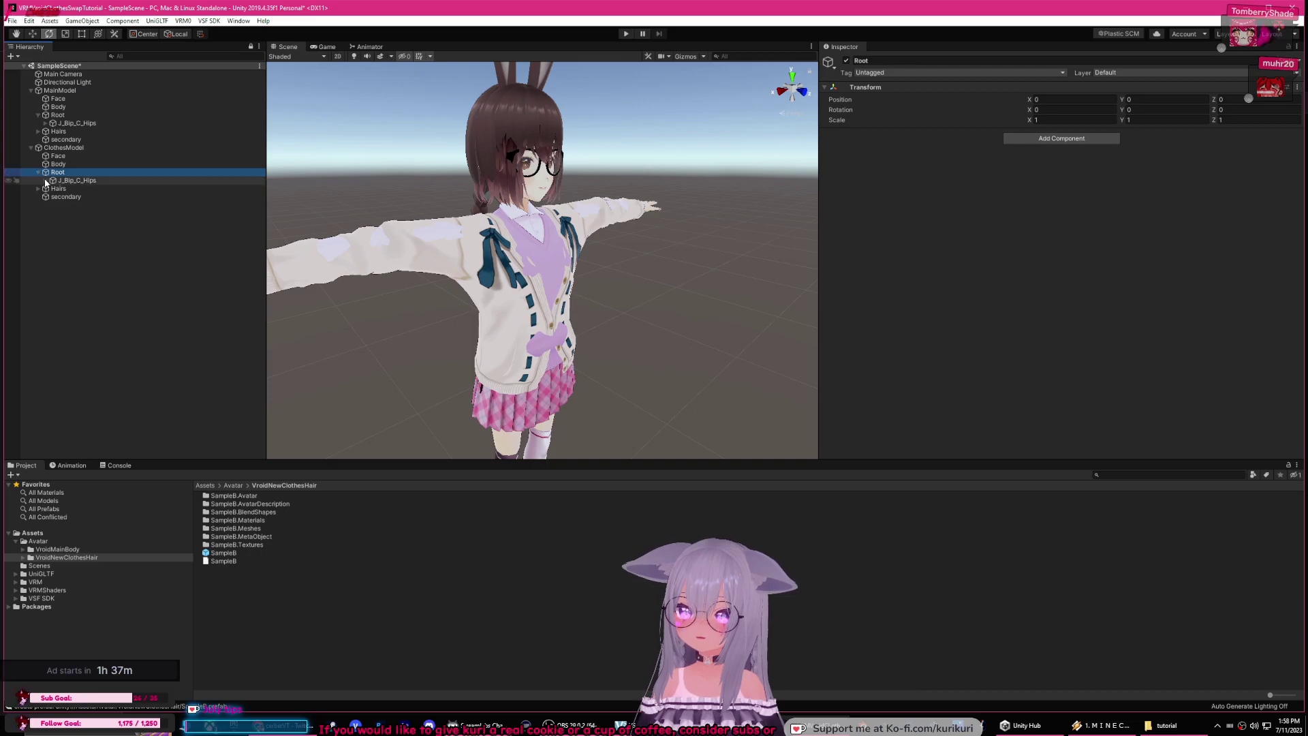
left_click(65, 181)
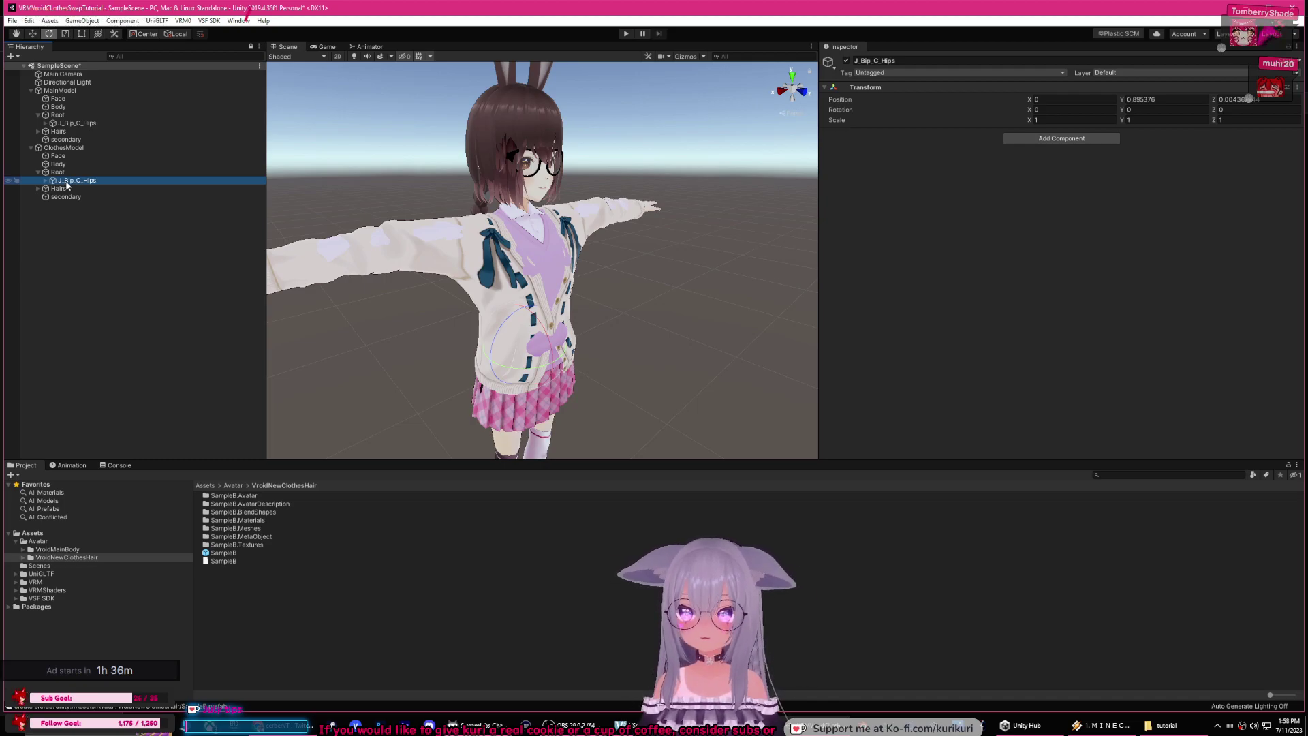
Step: Fold MainModel's Root closed and widen the Hierarchy panel
left_click(45, 123)
left_click(45, 123)
left_click(40, 116)
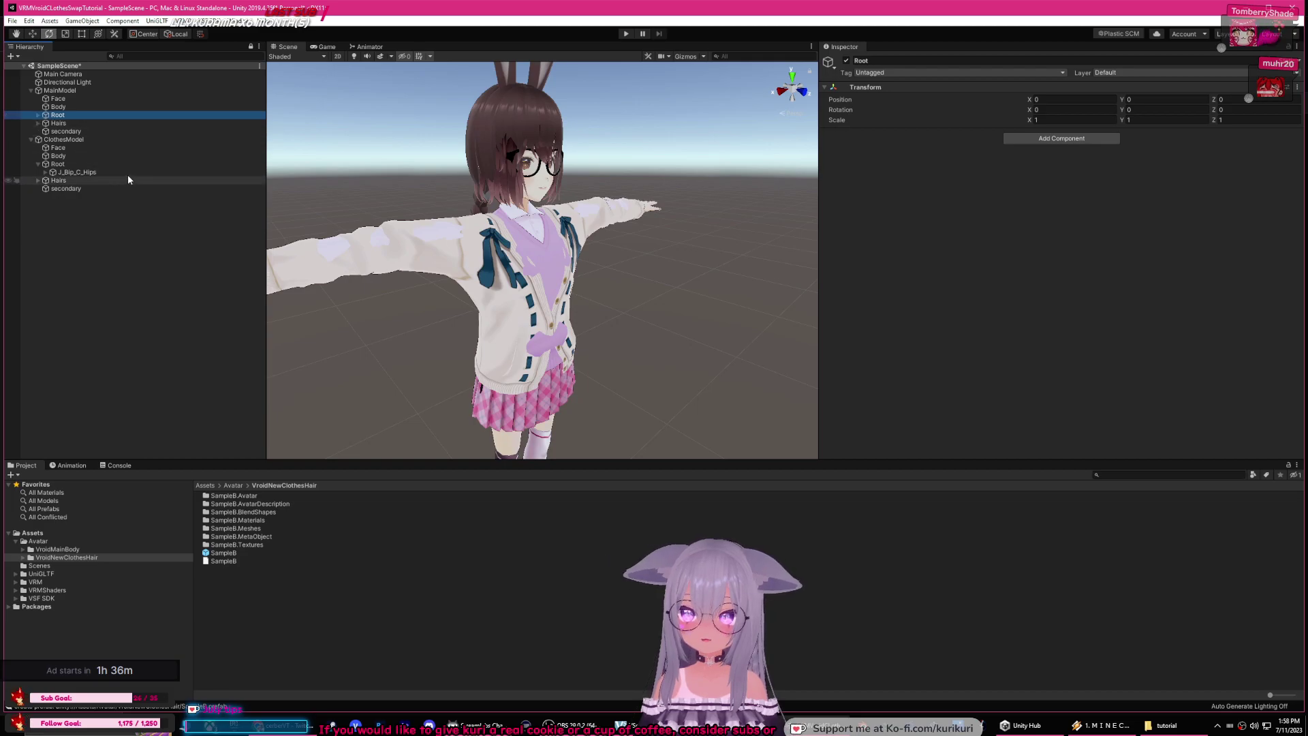
mouse_move(266, 191)
left_mouse_down()
mouse_move(316, 195)
mouse_move(291, 197)
left_mouse_up()
Step: Open Unity's Preferences from the Edit menu
right_click(137, 230)
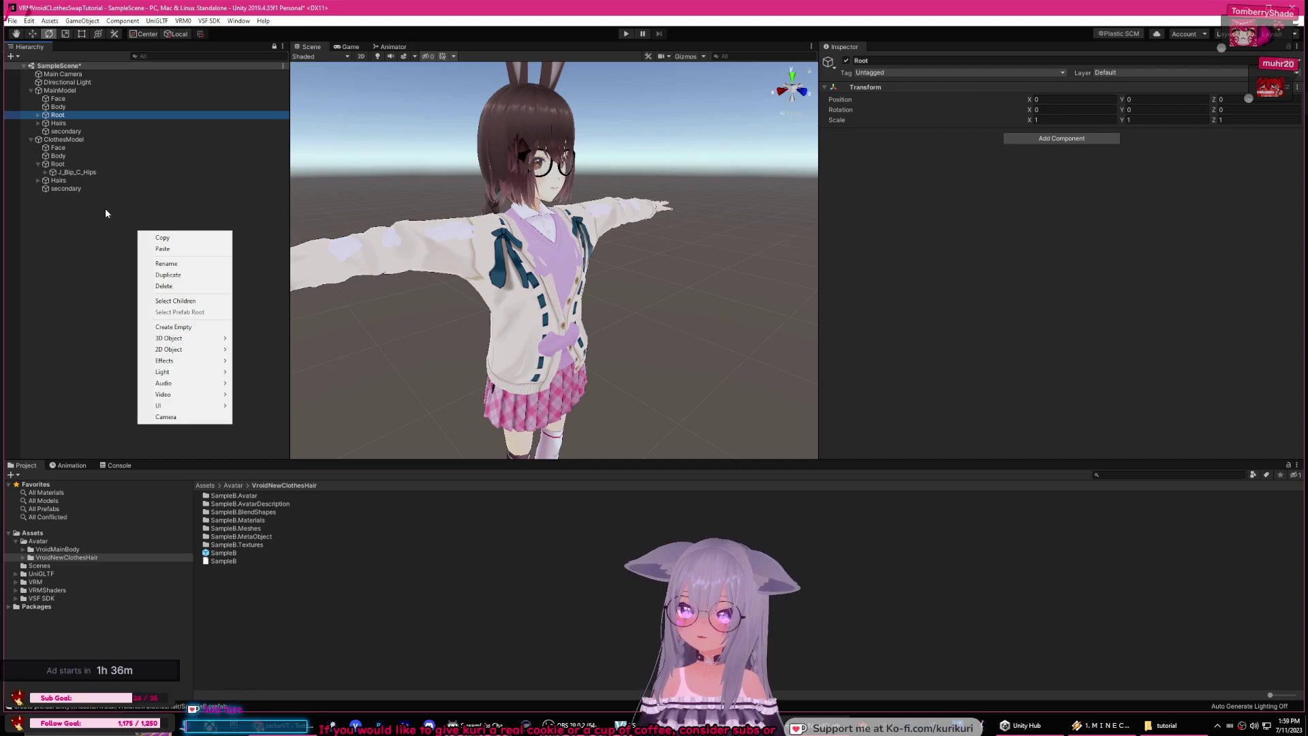
left_click(108, 239)
left_click(239, 22)
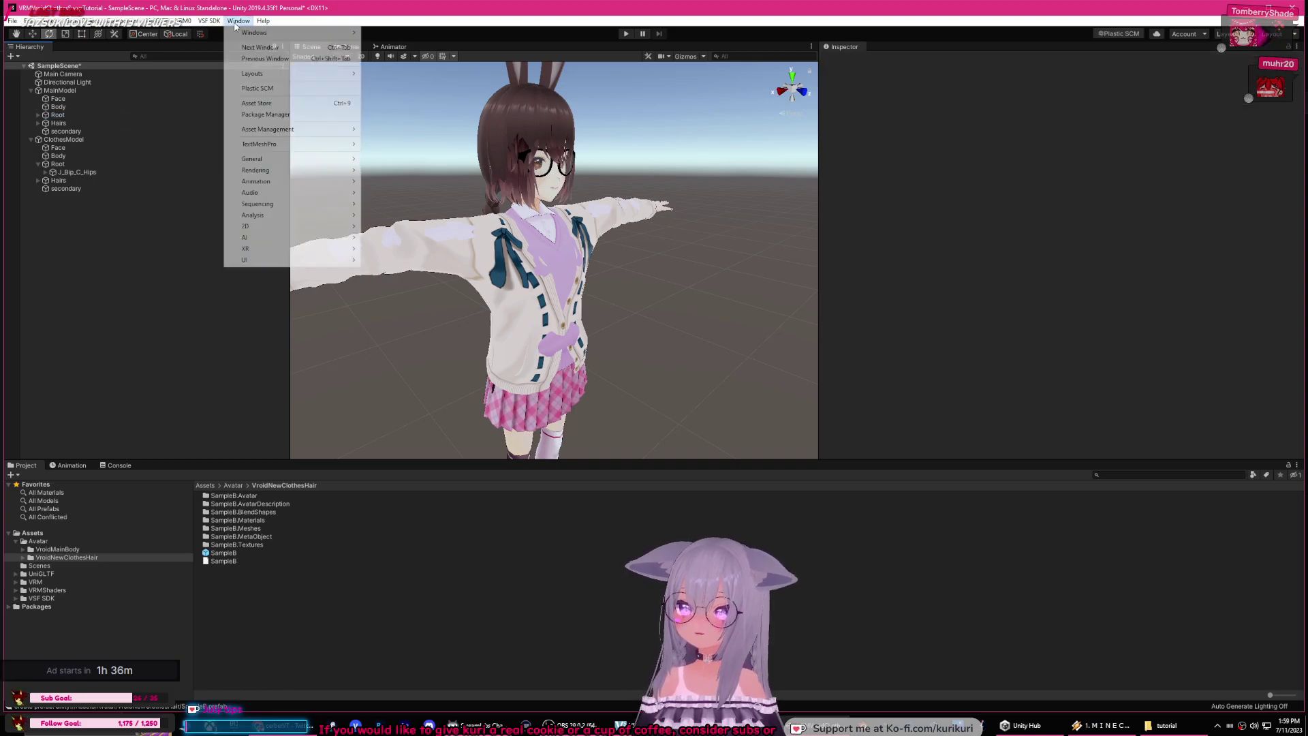
mouse_move(29, 21)
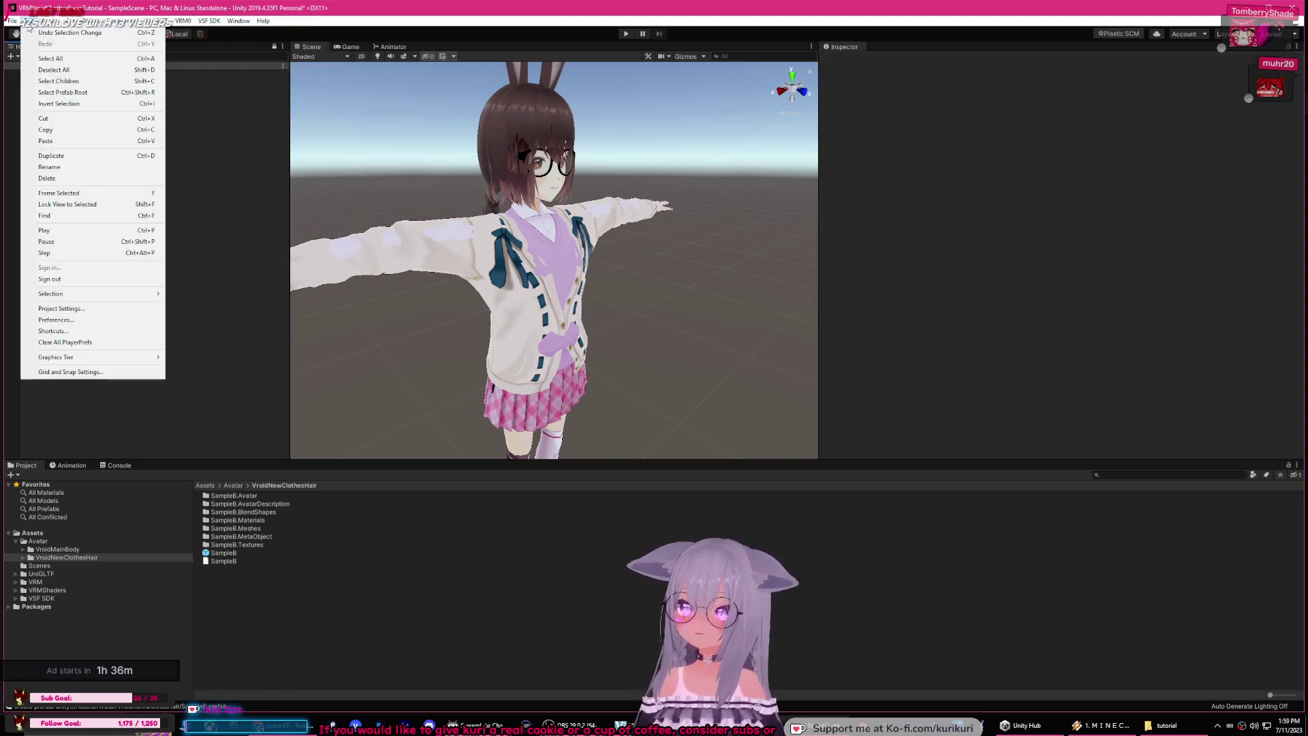
mouse_move(90, 358)
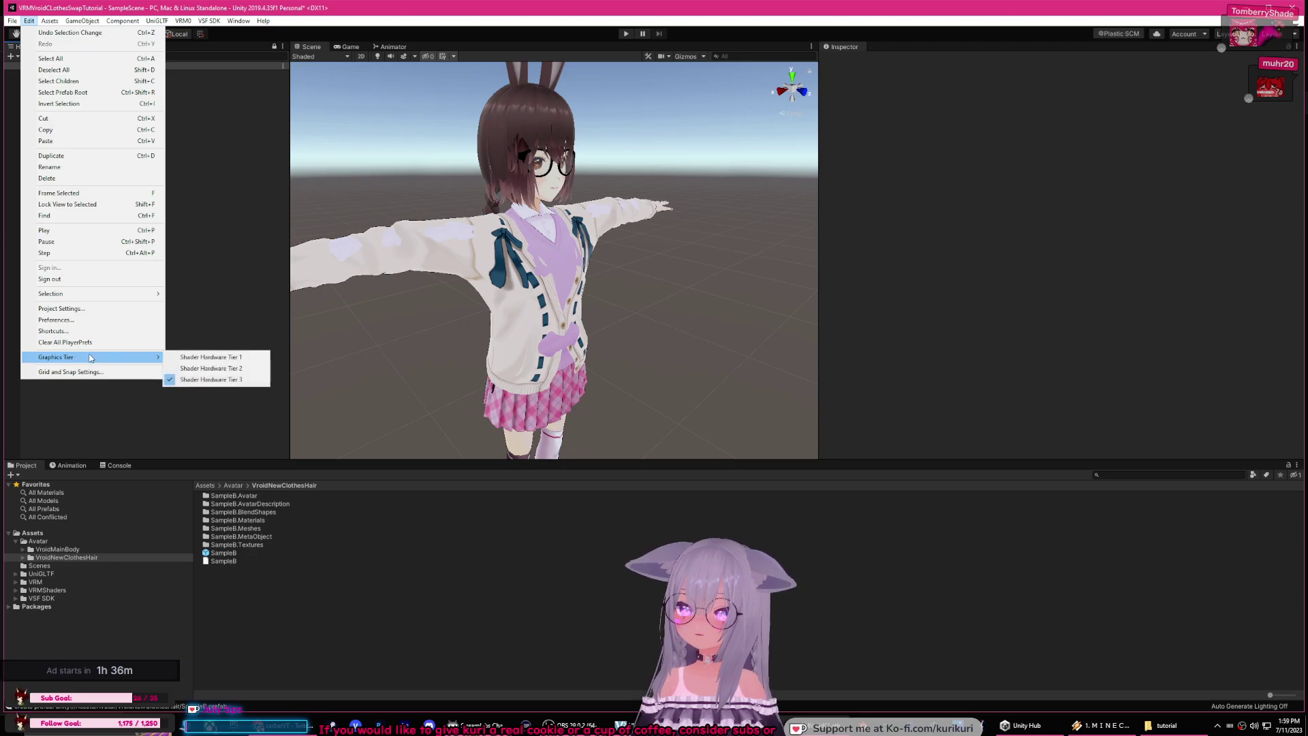
left_click(56, 320)
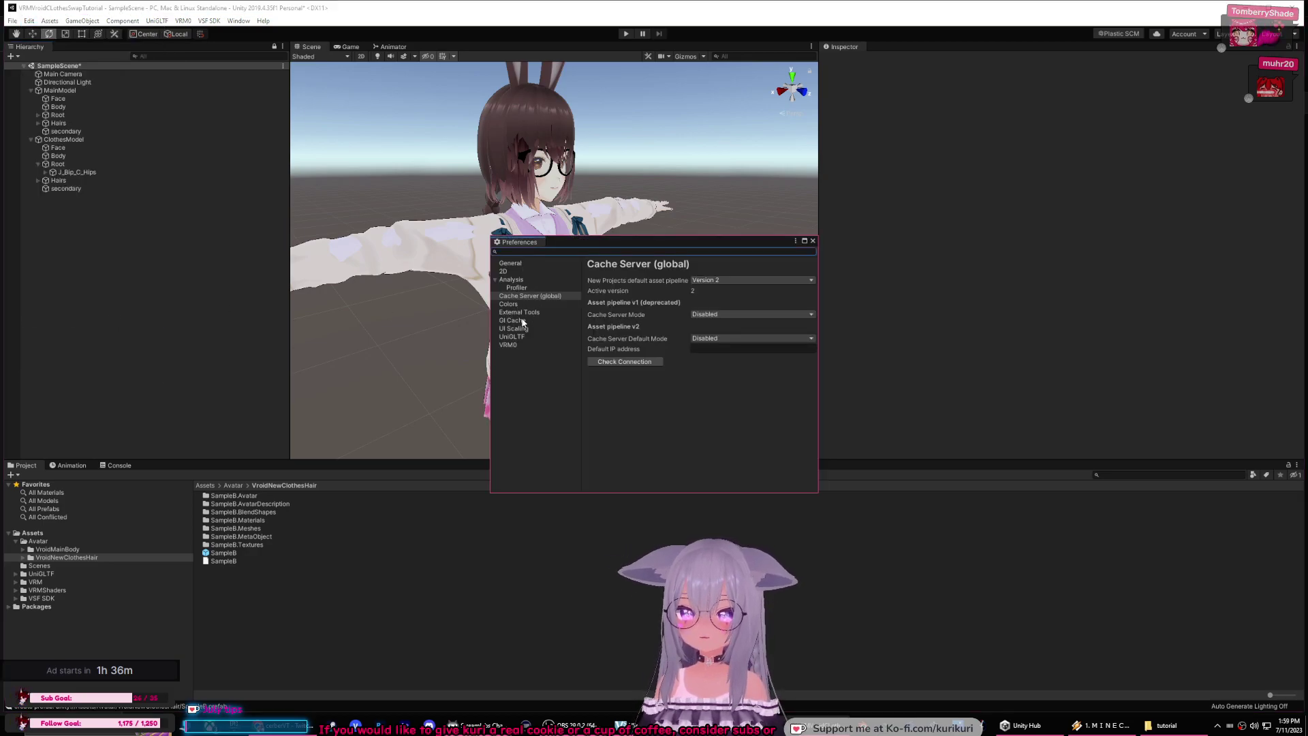
Step: Untick Use default desktop setting, set custom UI scaling to 150%, and restart the editor
left_click(521, 329)
left_click(721, 292)
left_click(739, 312)
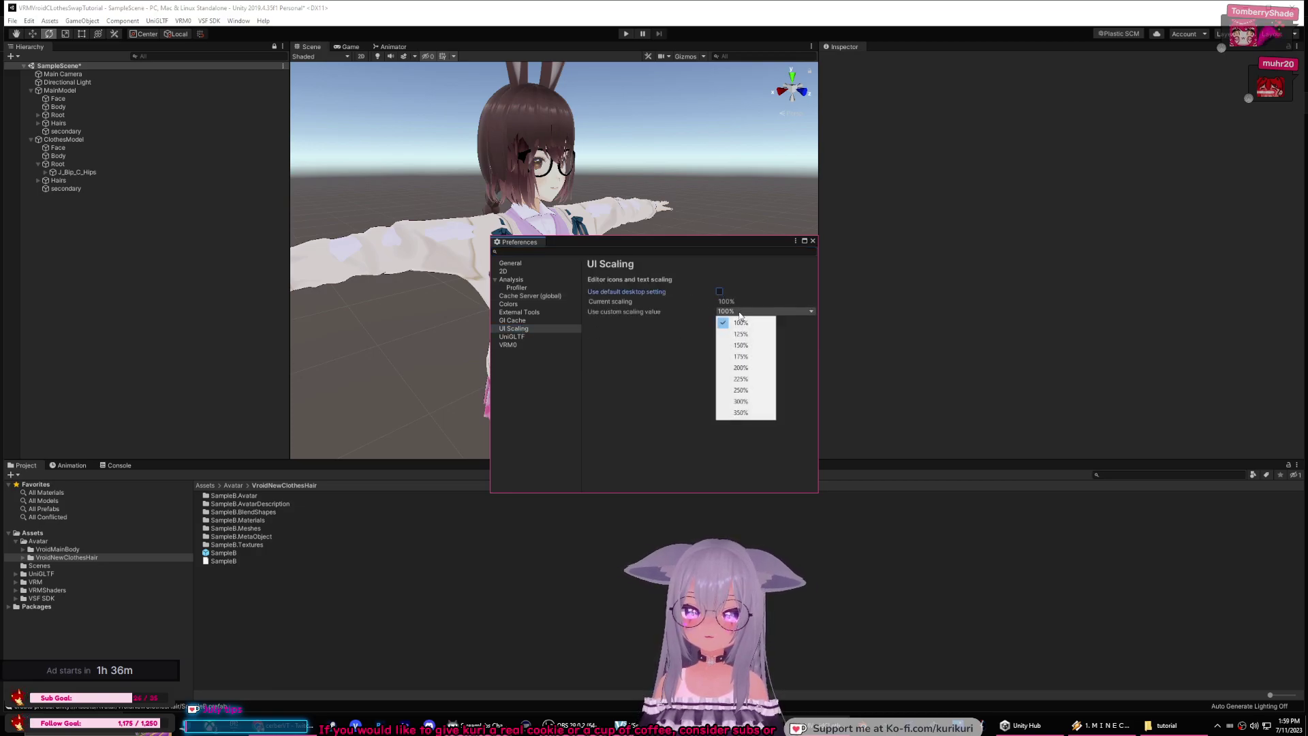
left_click(741, 357)
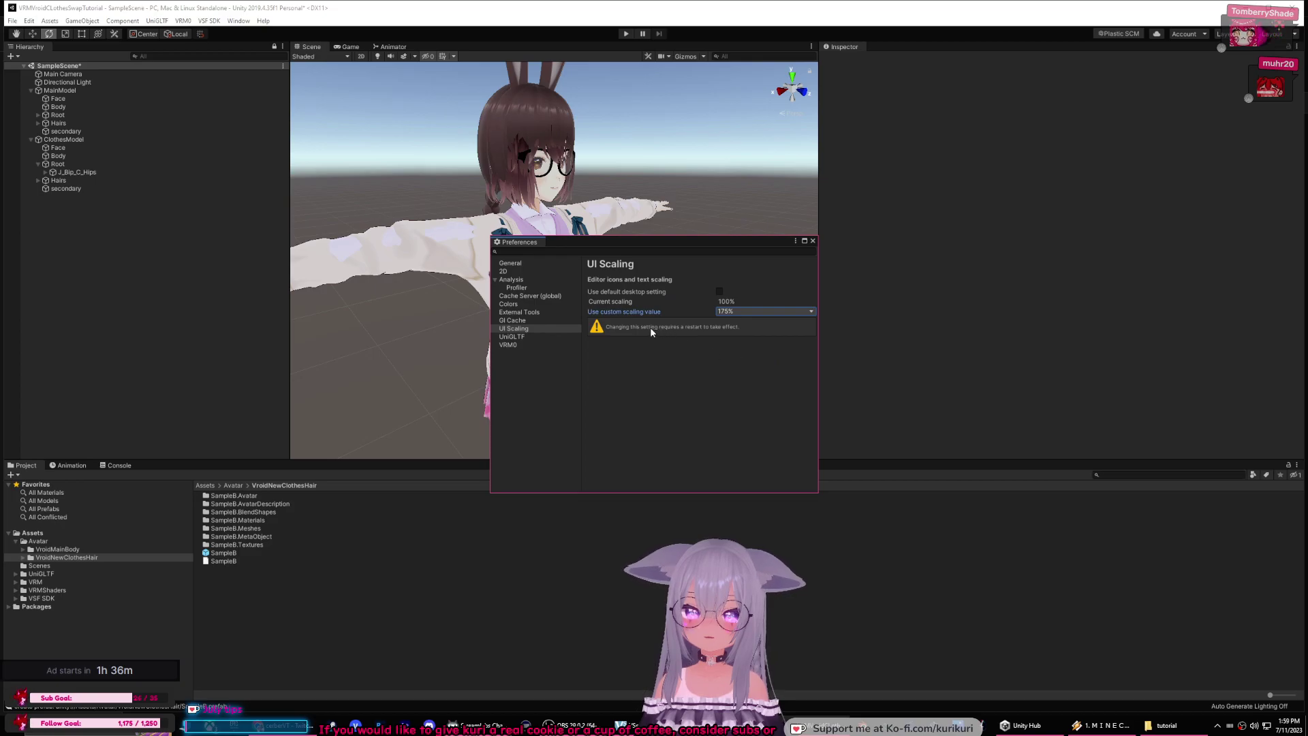
left_click(737, 310)
left_click(743, 347)
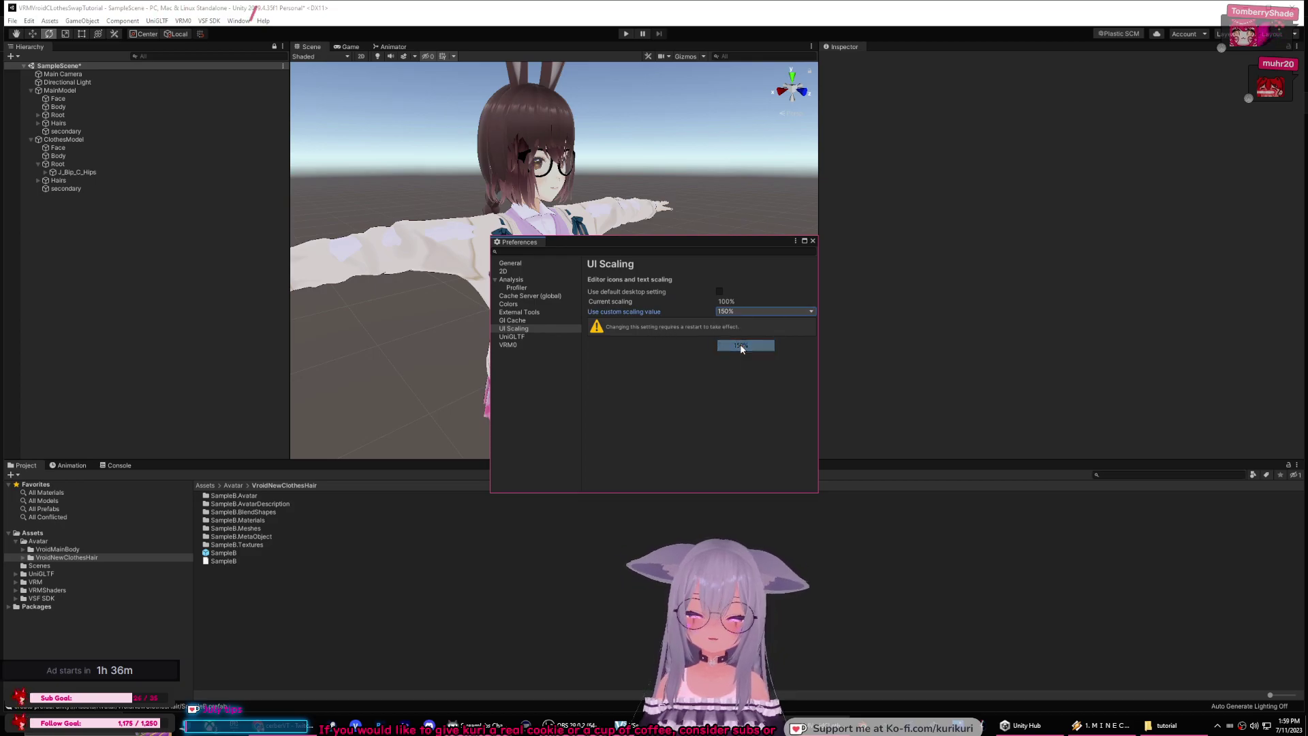
left_click(812, 241)
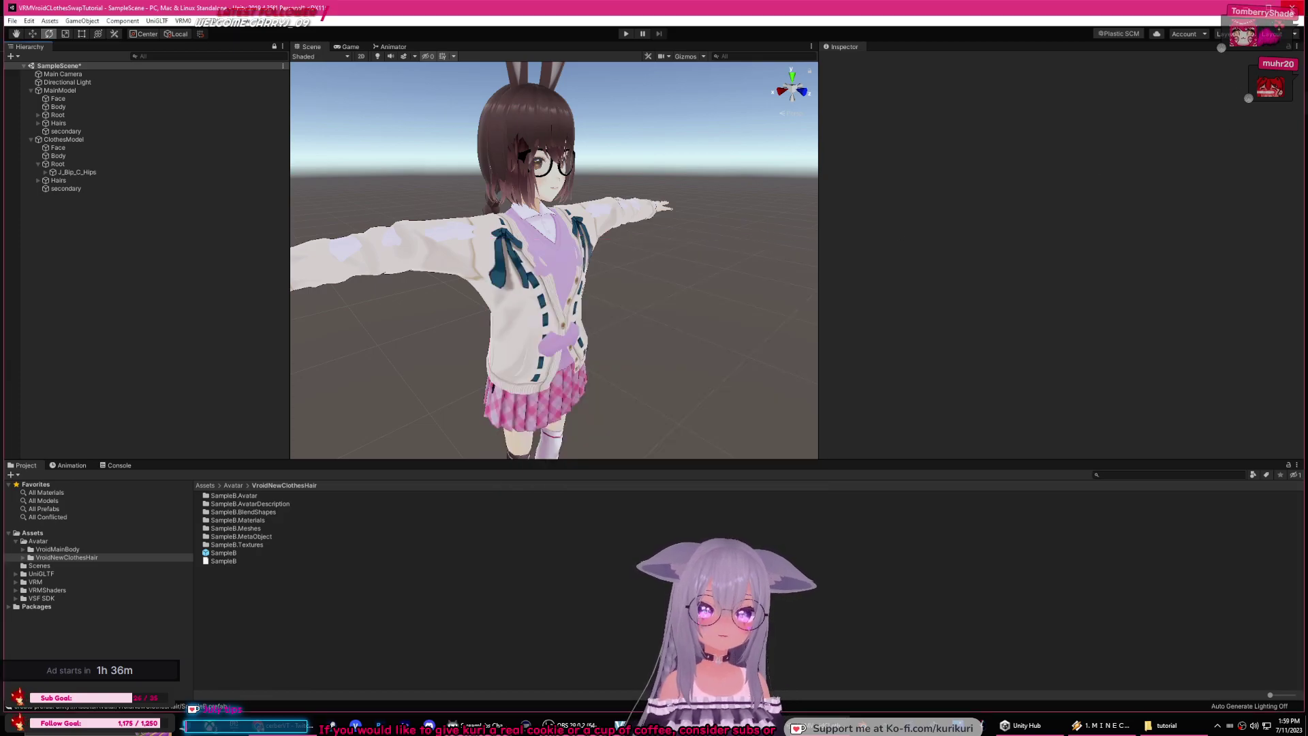
left_click(635, 386)
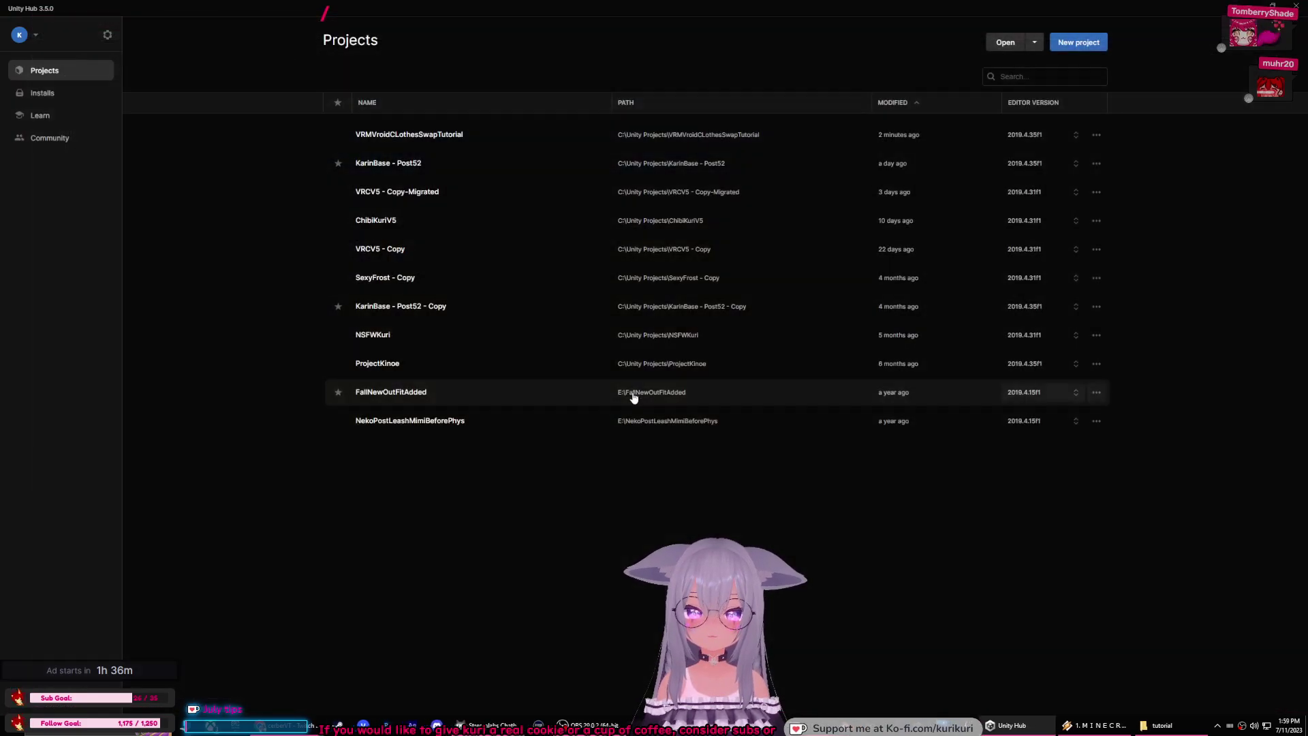
Step: Open VRMVroidCLothesSwapTutorial from Unity Hub's Projects list
left_click(532, 137)
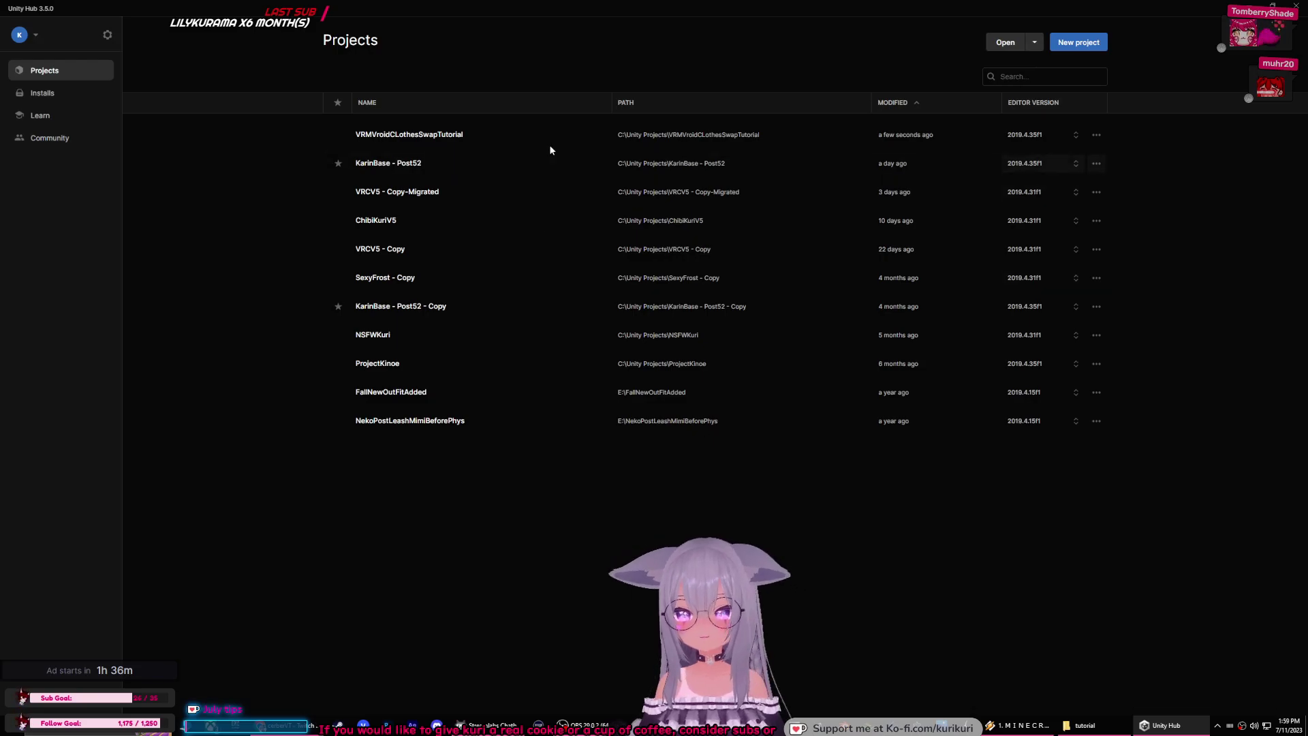
left_click(549, 137)
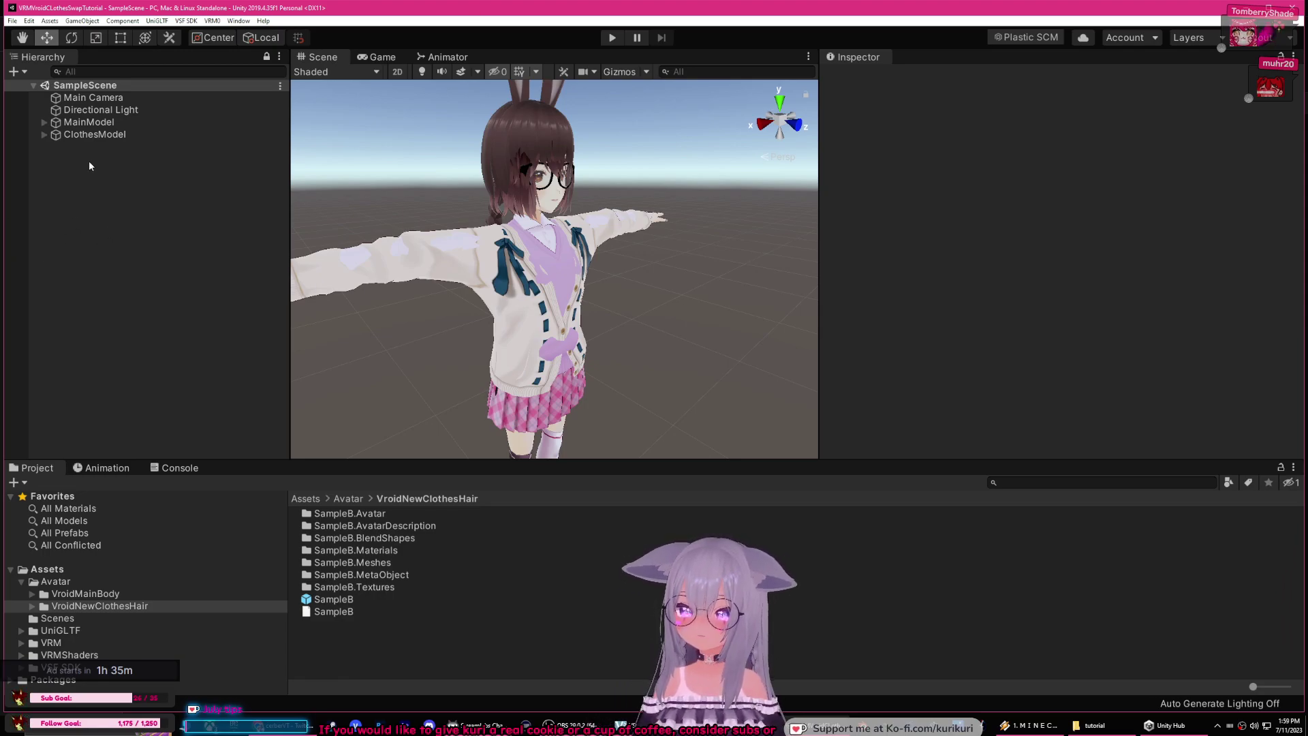
Step: Expand MainModel, ClothesModel and ClothesModel's Root, then select and try moving its J_Bip_C_Hips
left_click(43, 123)
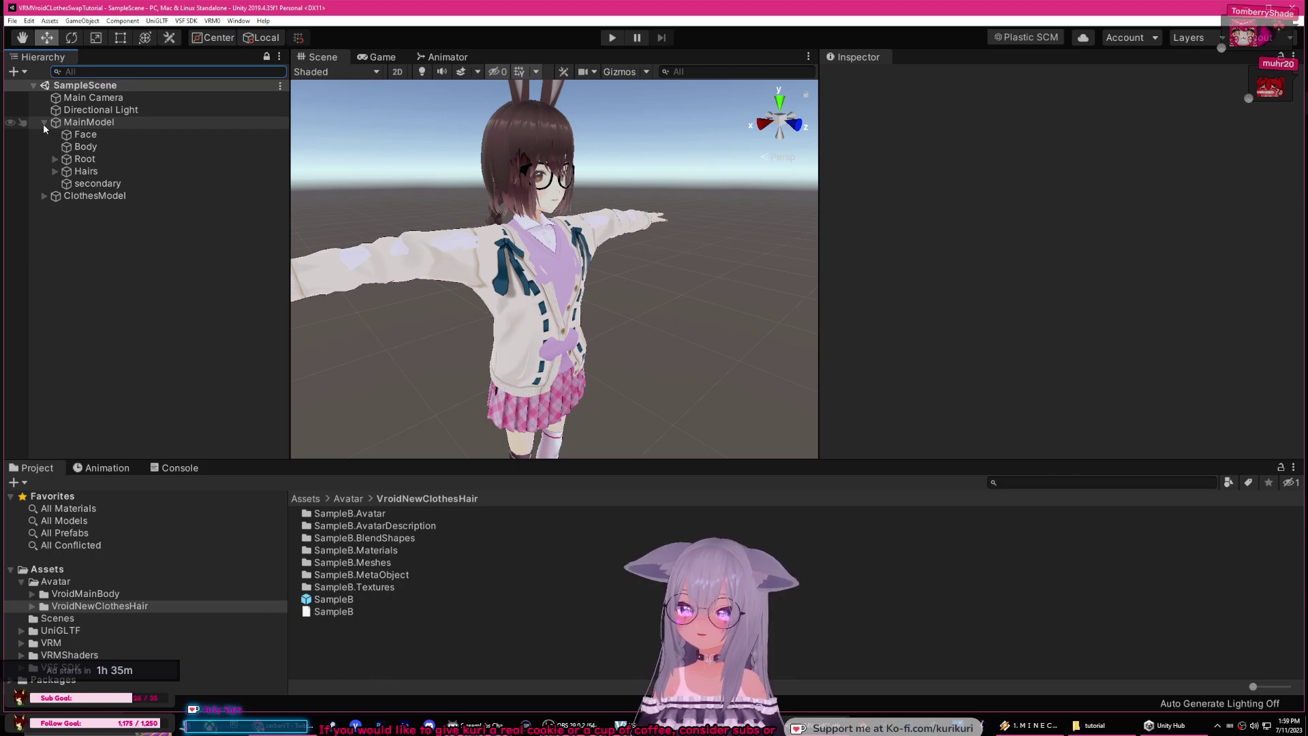
left_click(44, 195)
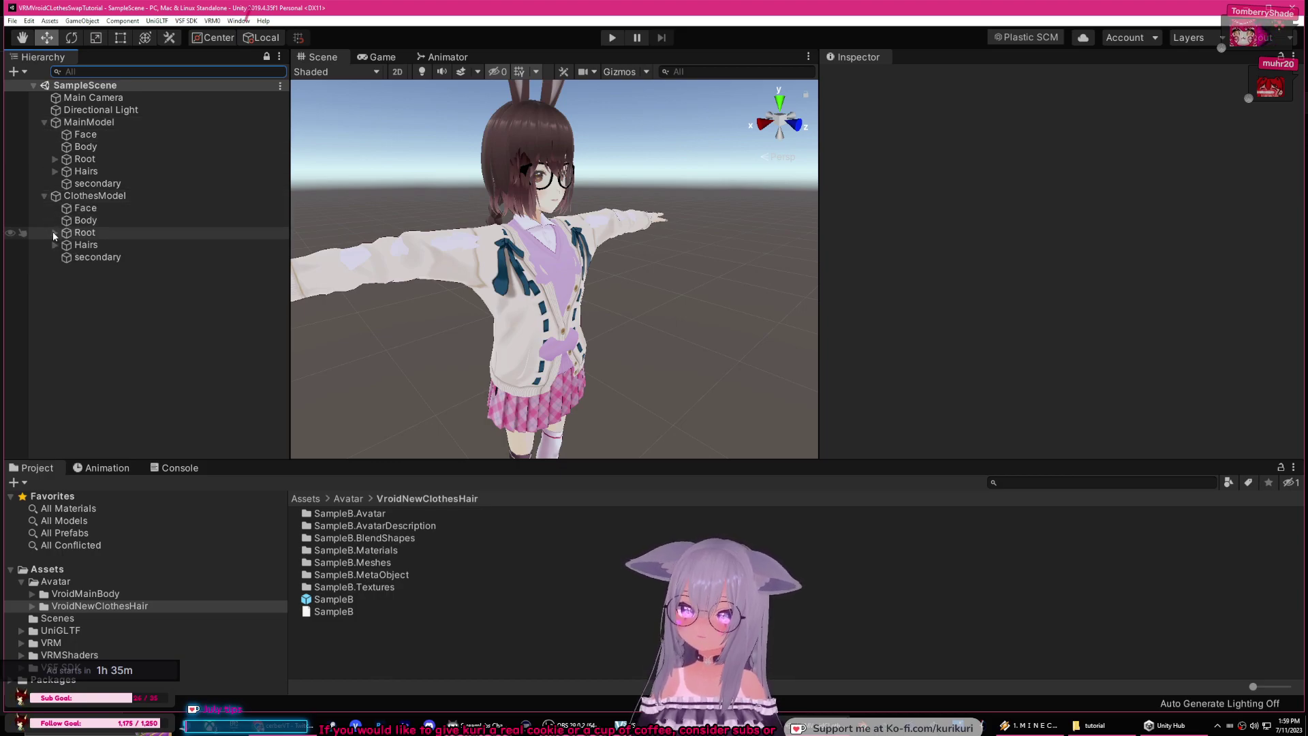
left_click(99, 233)
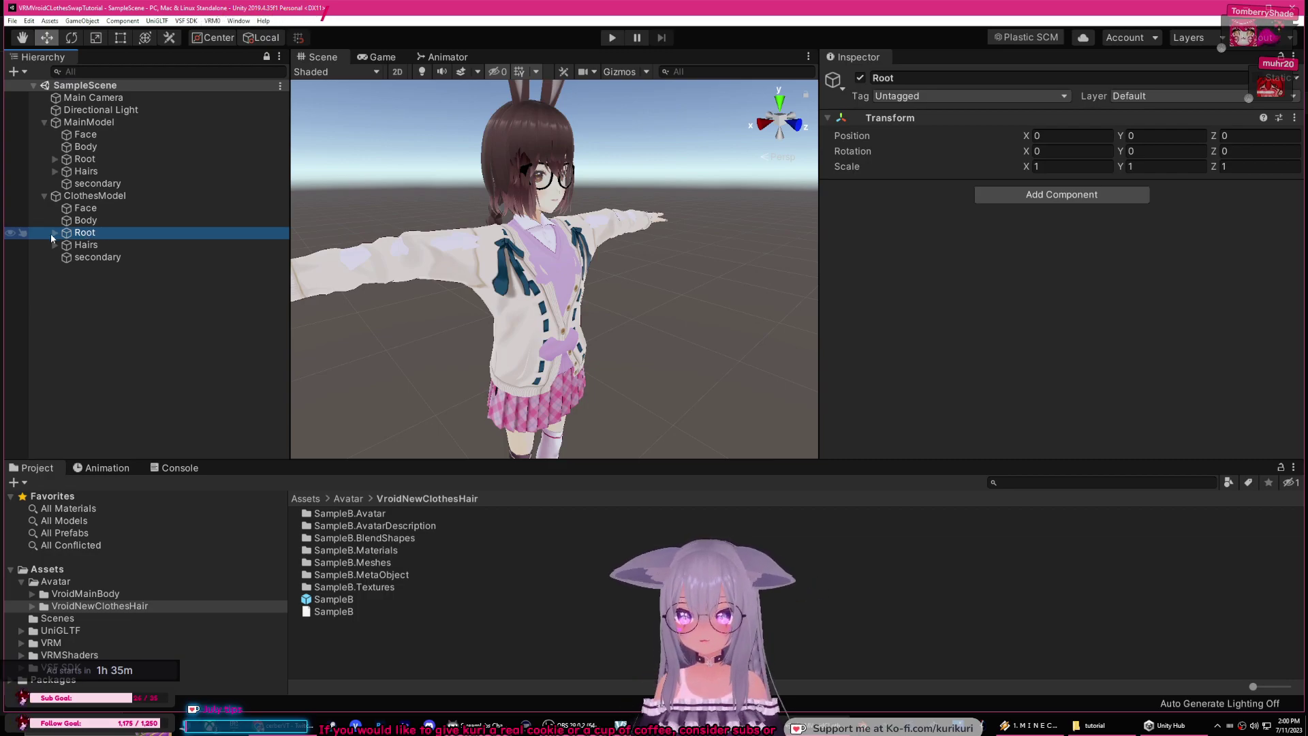
left_click(77, 198)
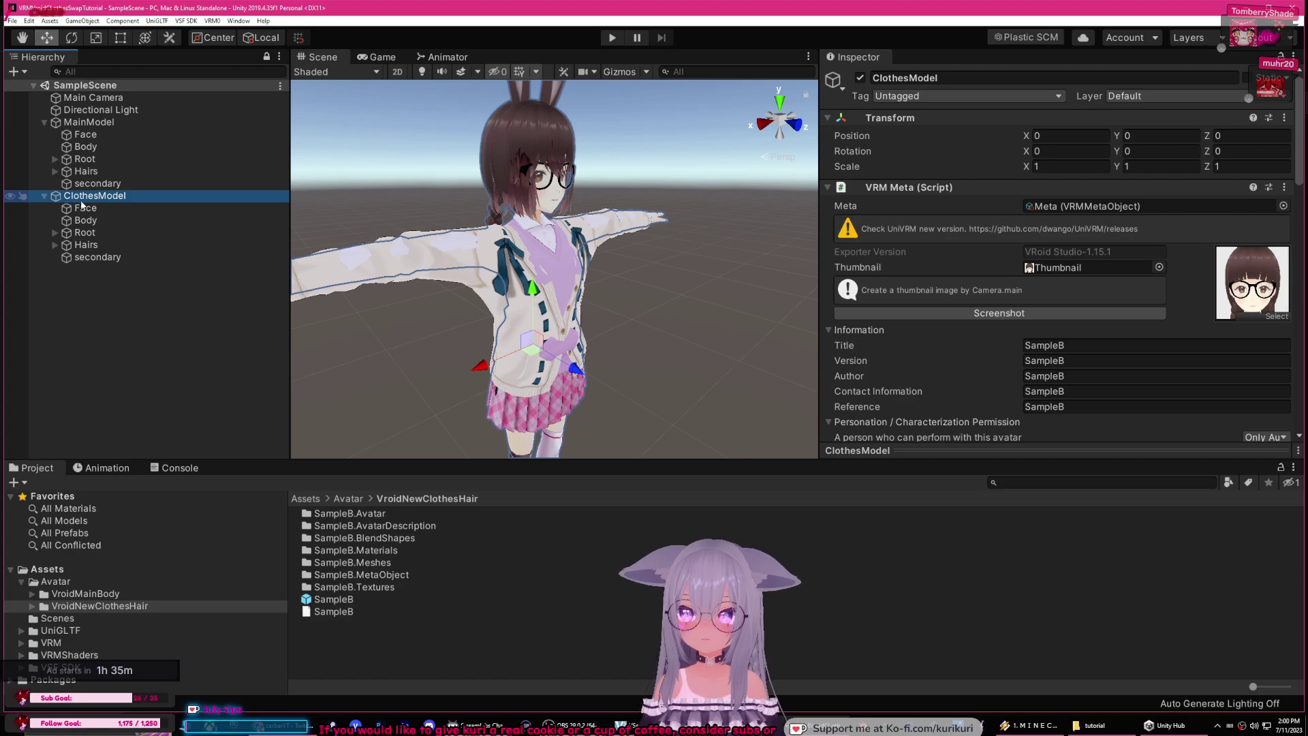
left_click(76, 233)
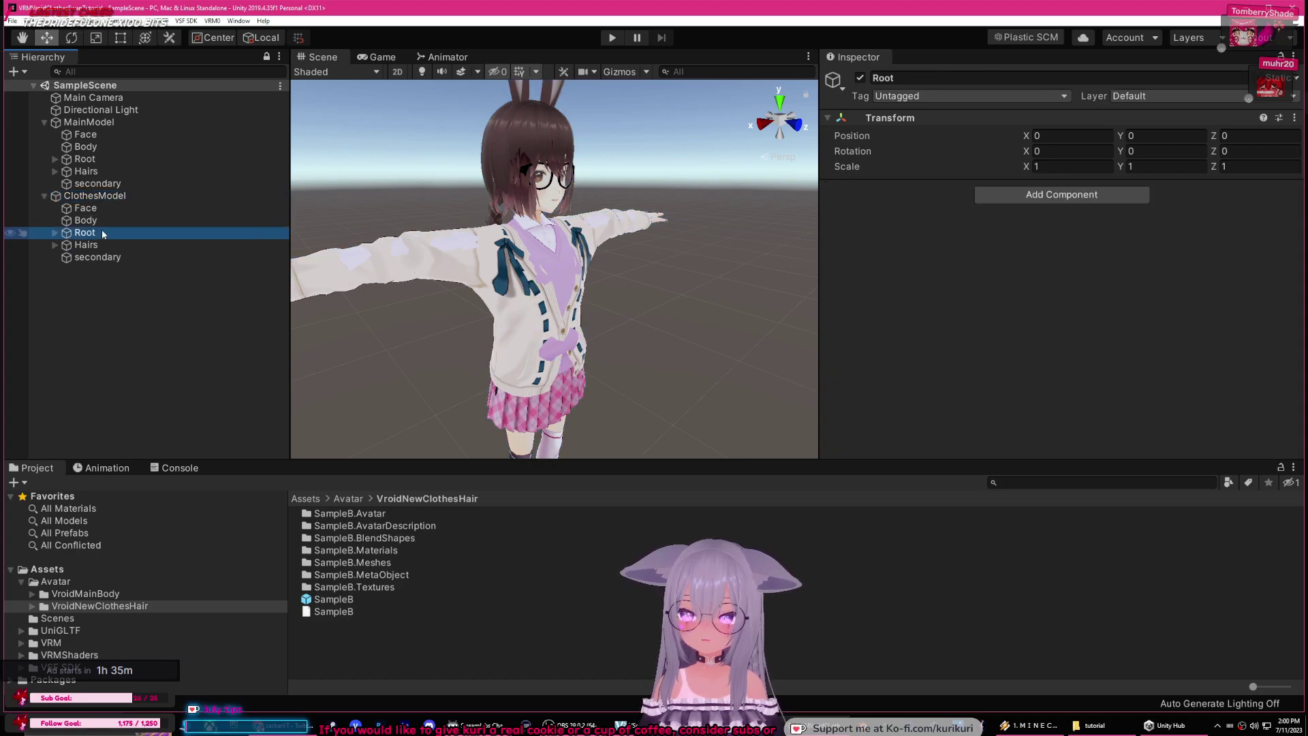
left_click(54, 234)
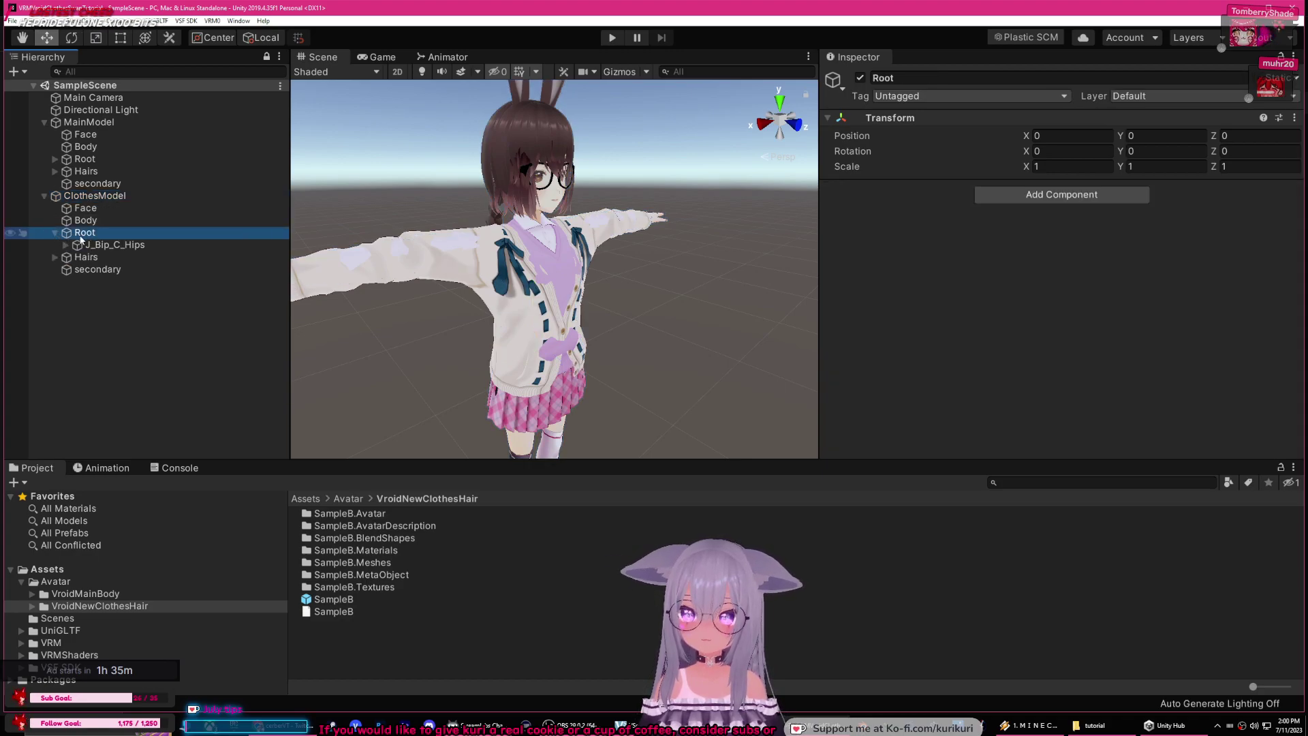
left_click(112, 246)
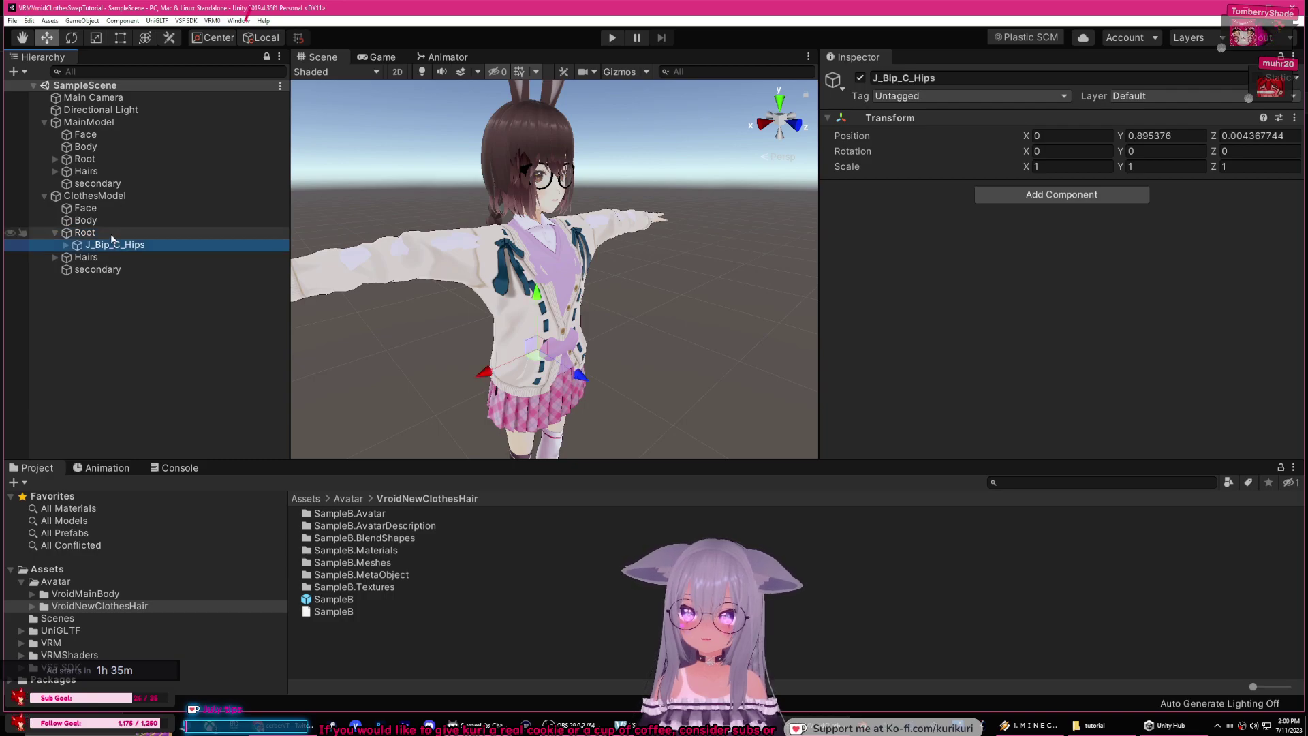
left_click_drag(484, 372, 501, 287)
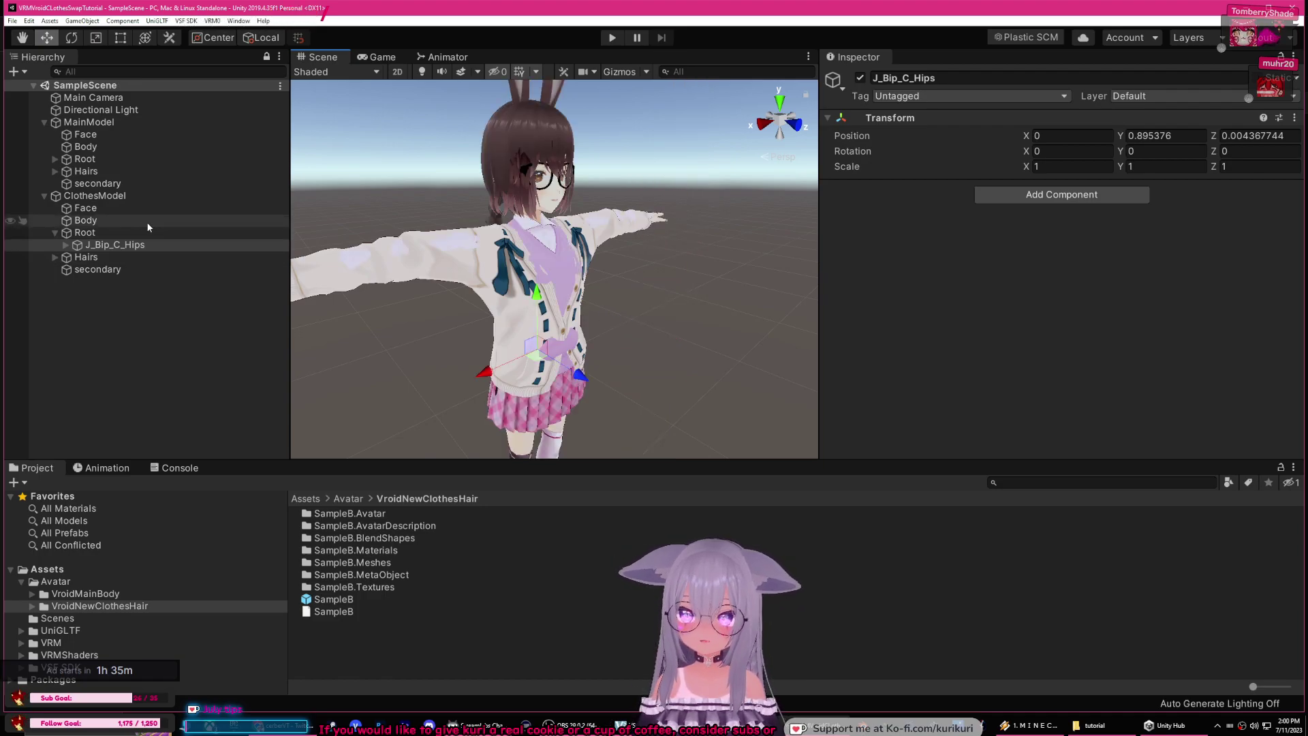
Step: Re-select ClothesModel's Root and hips bone, panning to inspect the legs and head
left_click(102, 232)
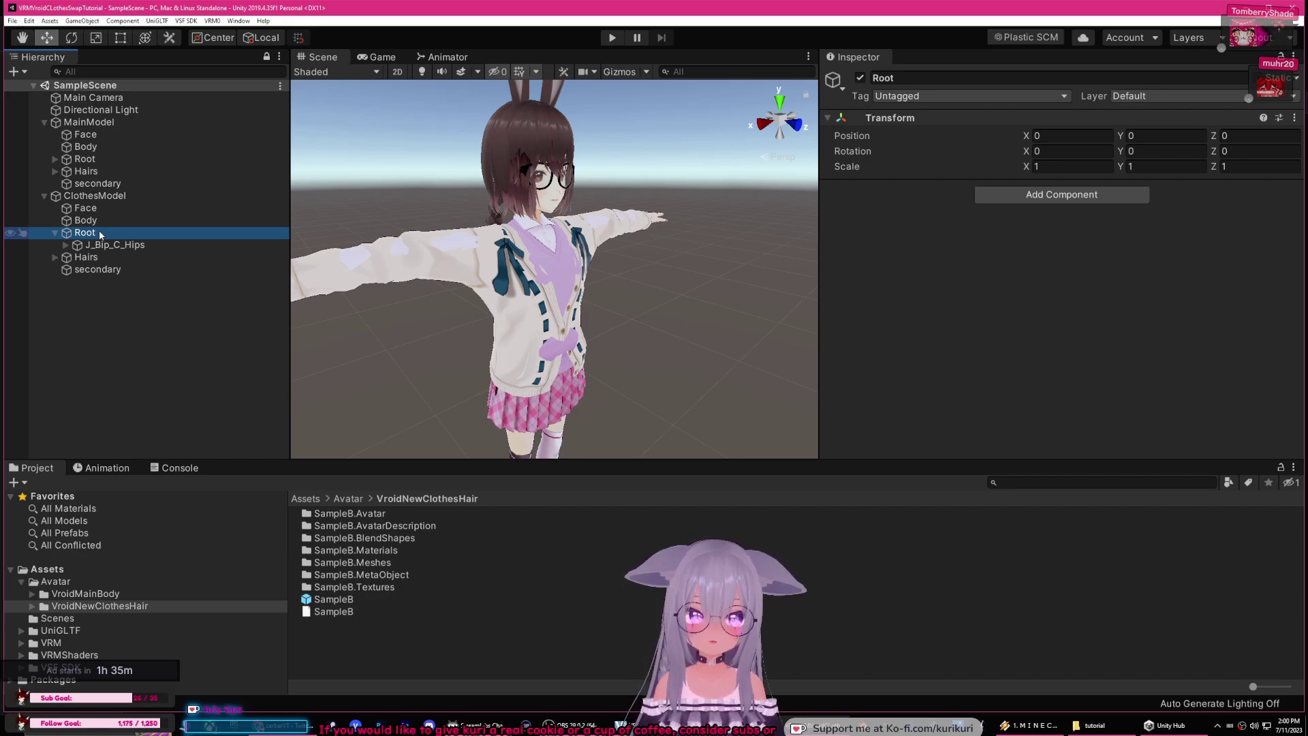
key("Down")
key("Up")
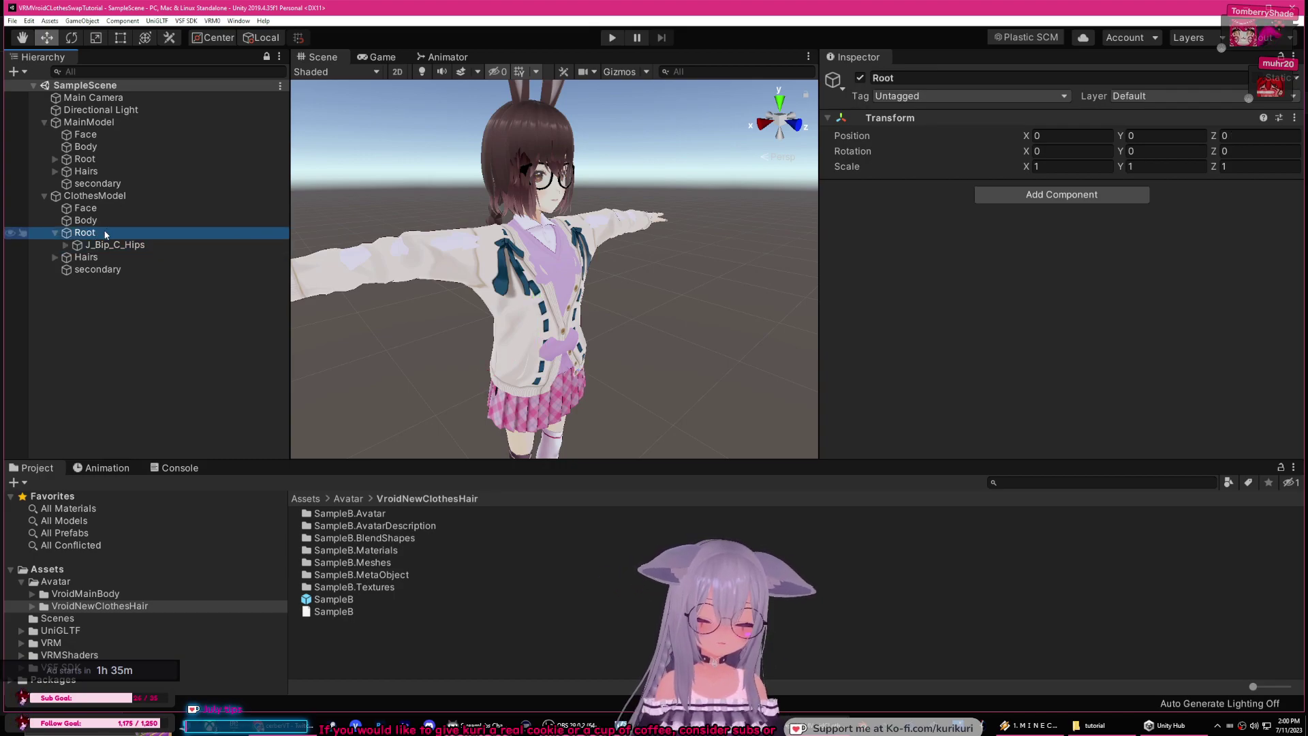
left_click(116, 245)
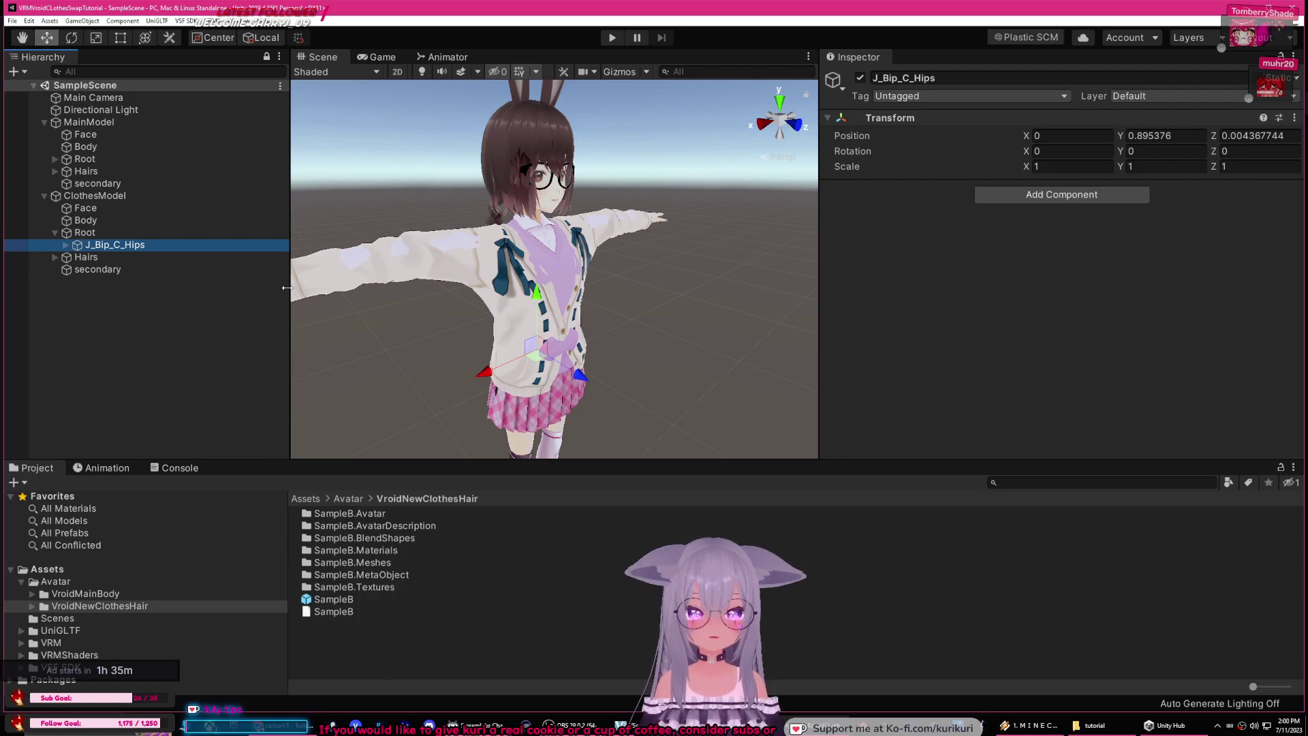
middle_click_drag(637, 371, 590, 300)
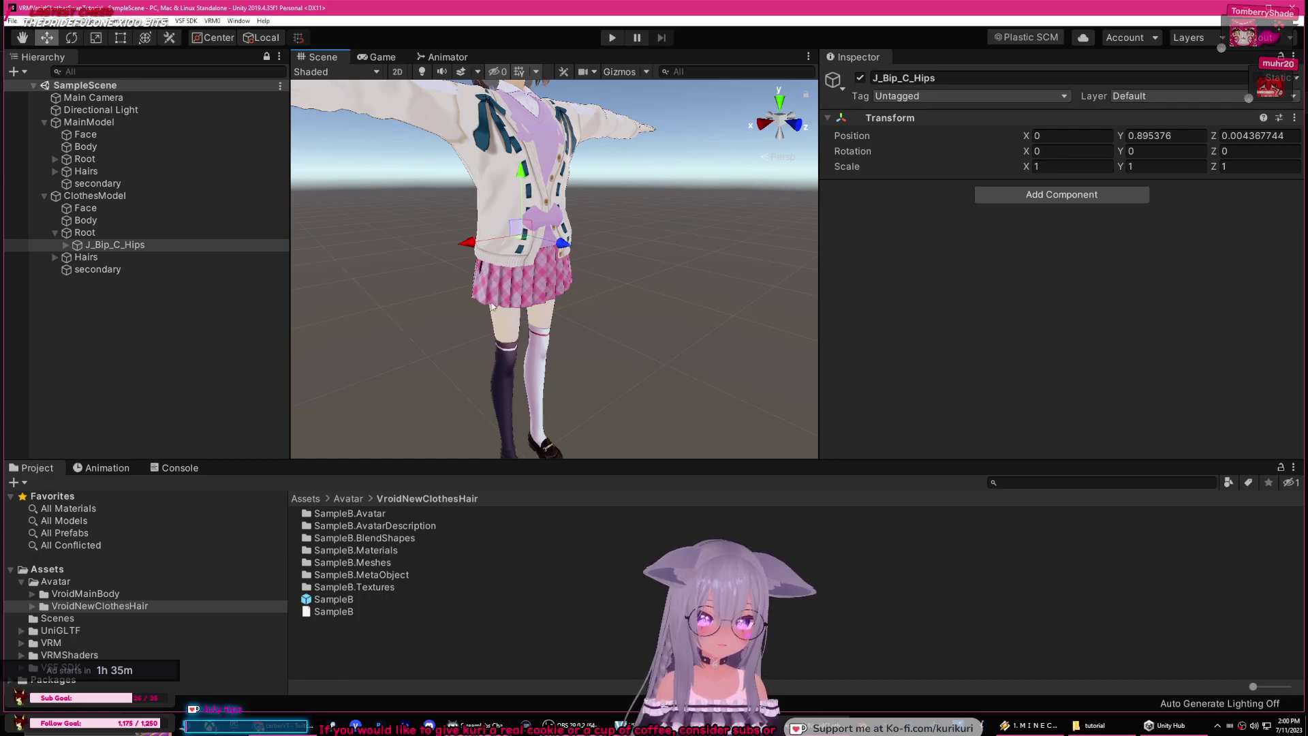
middle_click_drag(580, 282, 574, 378)
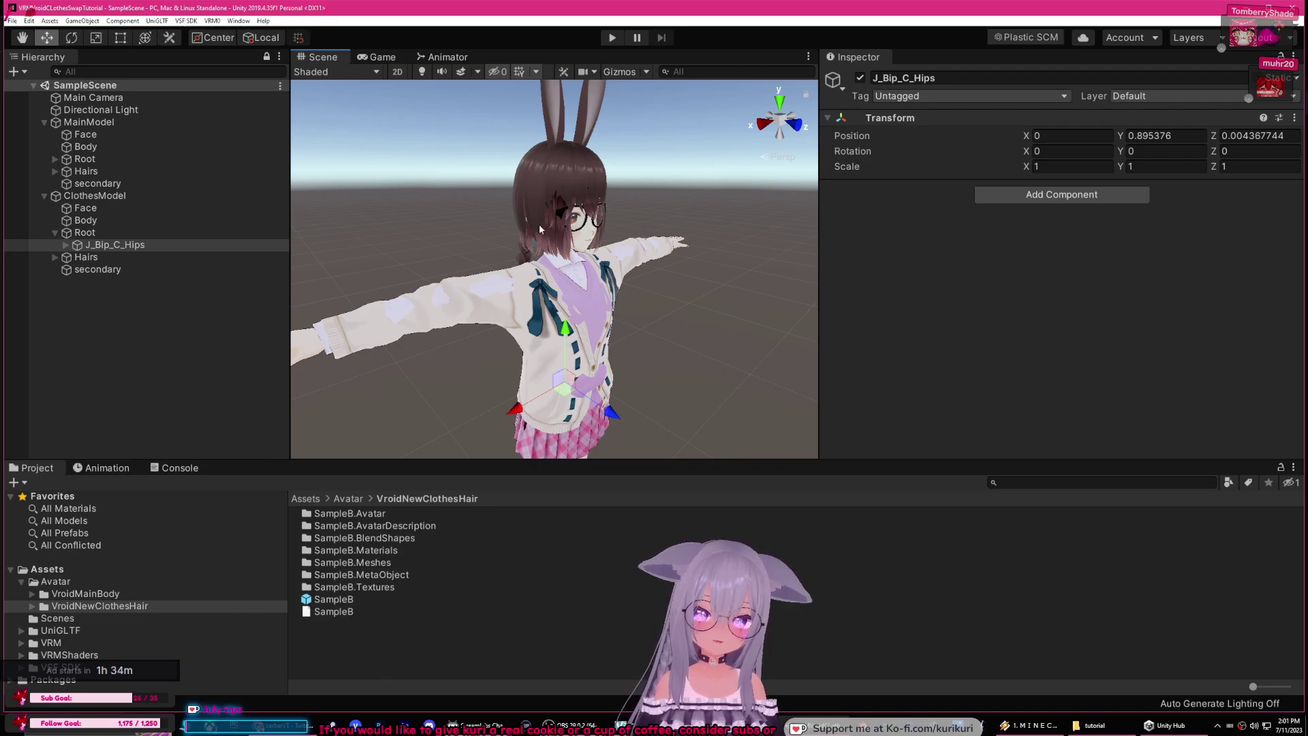
Step: Expand the hips and spine, framing the view on J_Bip_C_Spine and J_Bip_C_Chest
left_click(66, 245)
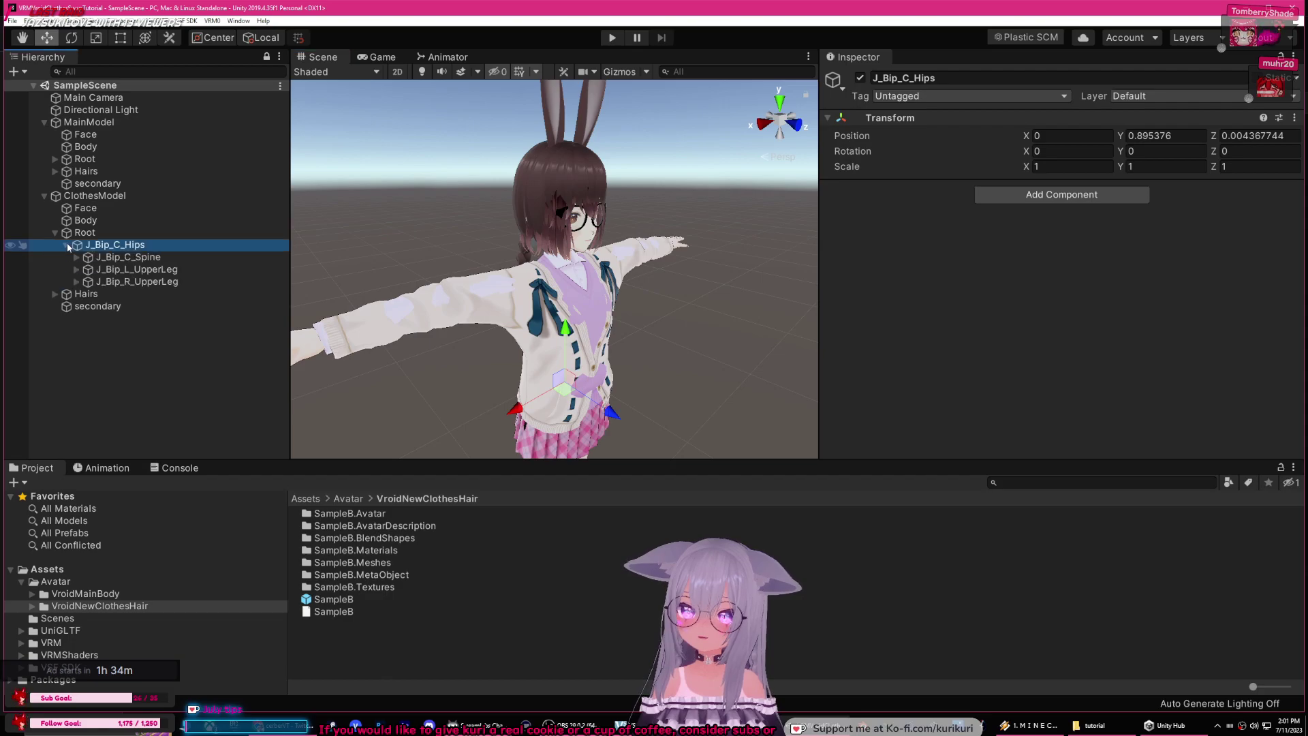
left_click(126, 257)
key("f")
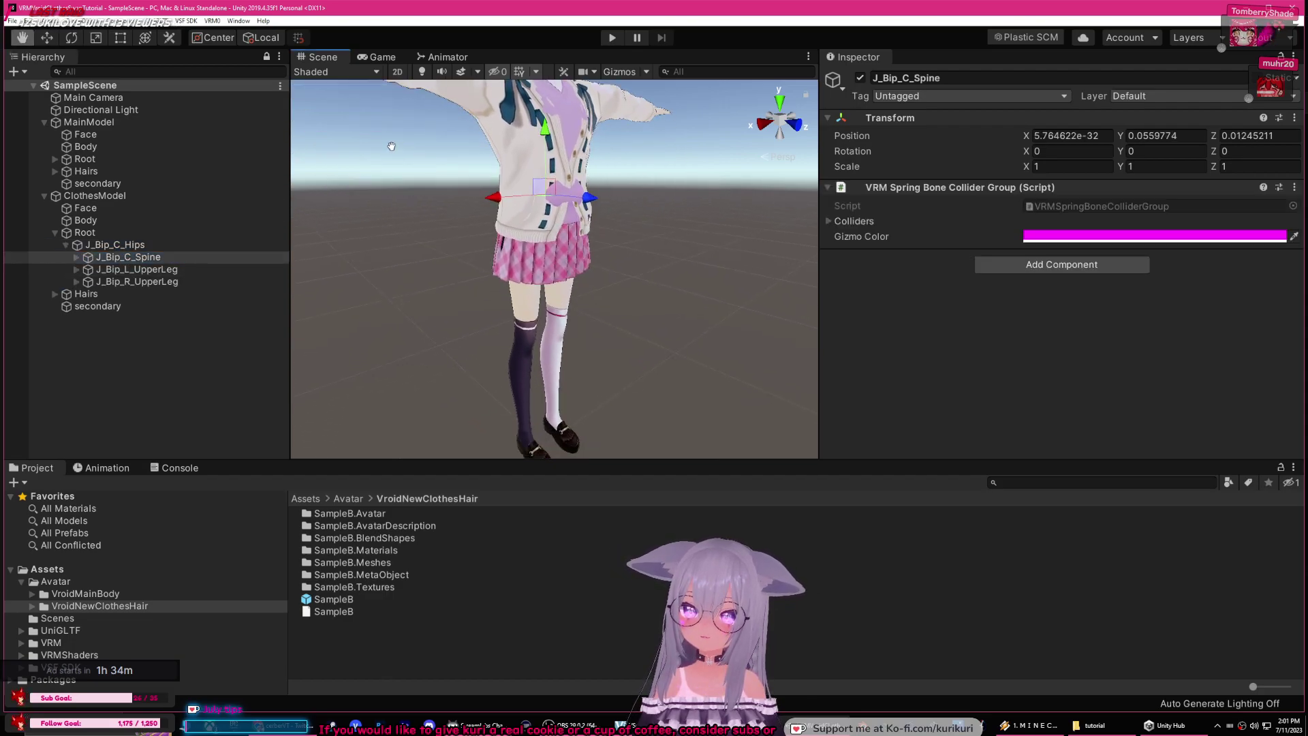
left_click(178, 281)
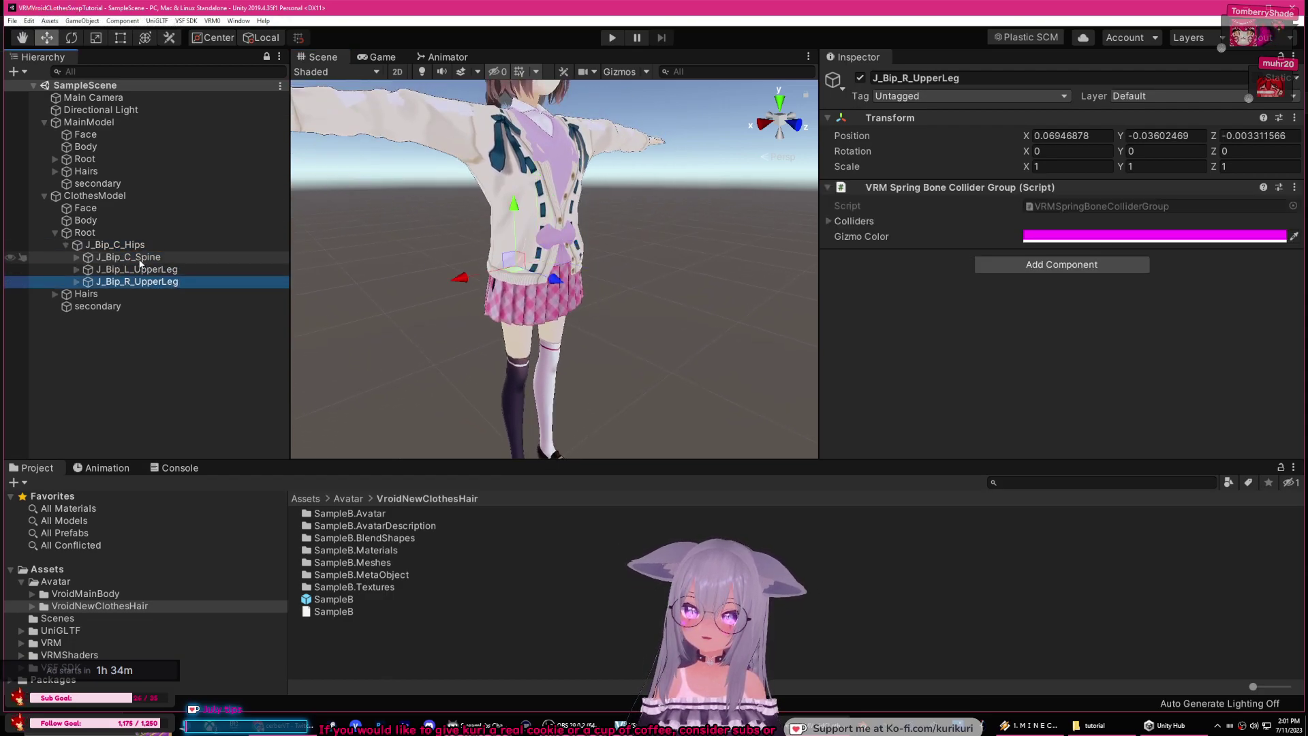
left_click(75, 258)
left_click(130, 270)
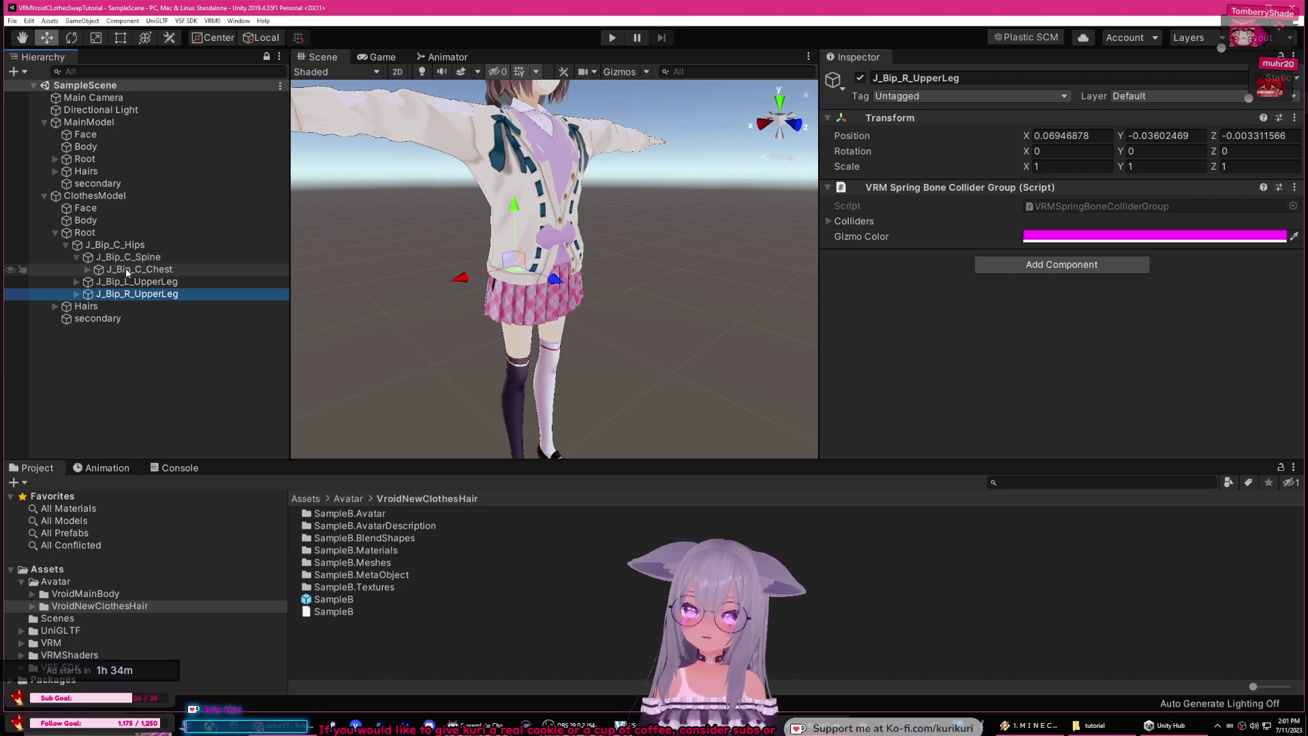
key("f")
Step: Expand J_Bip_C_Chest and J_Bip_C_UpperChest to reveal the neck and shoulder bones
left_click(87, 270)
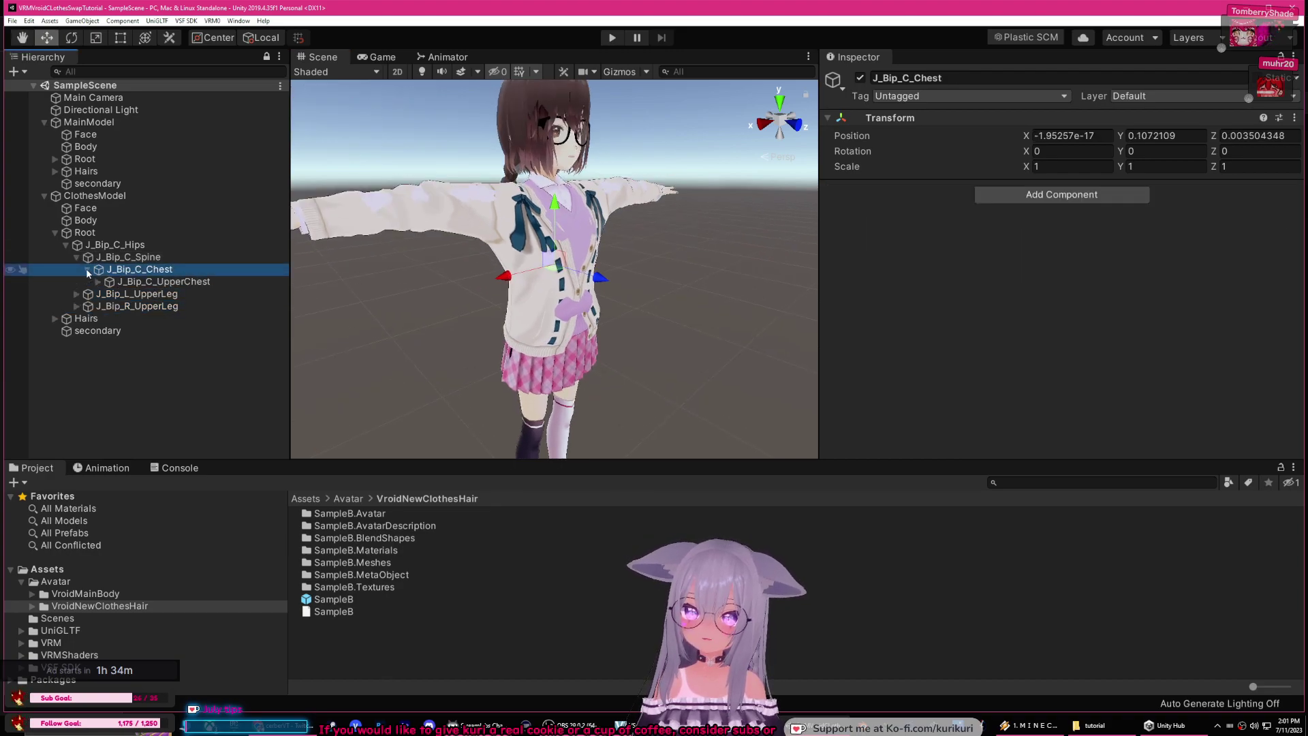
left_click(113, 281)
left_click(99, 281)
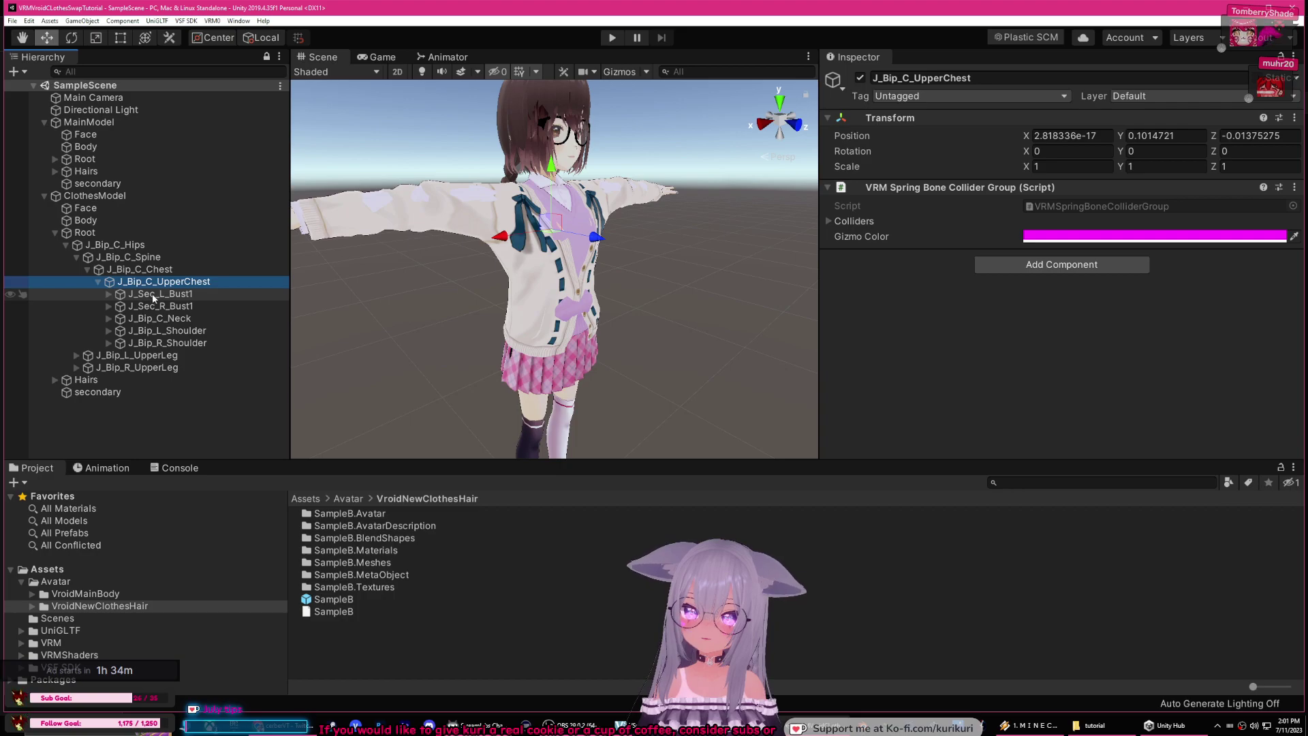
left_click(156, 319)
left_click(191, 330)
left_click(170, 343)
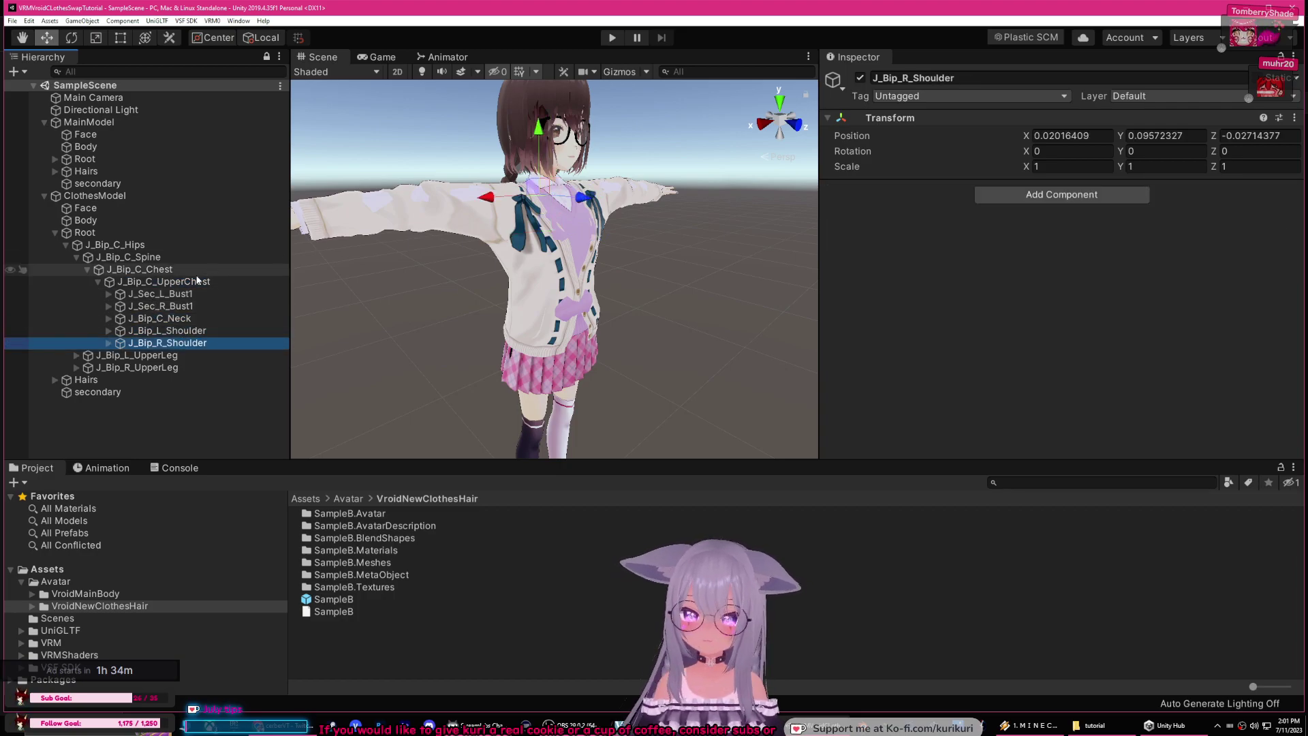
Step: Collapse the clothes skeleton back to its hips and expand MainModel's Root
left_click(99, 283)
left_click(87, 270)
left_click(76, 257)
left_click(65, 244)
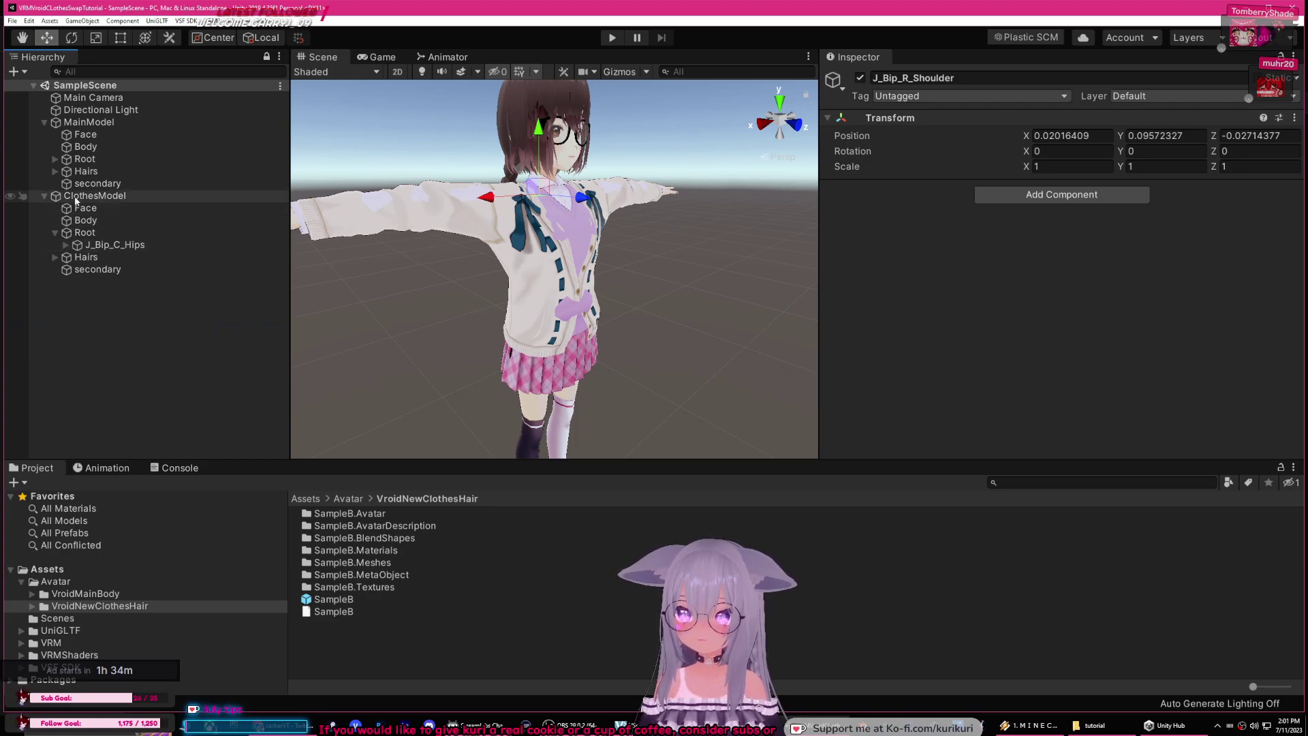
left_click(55, 158)
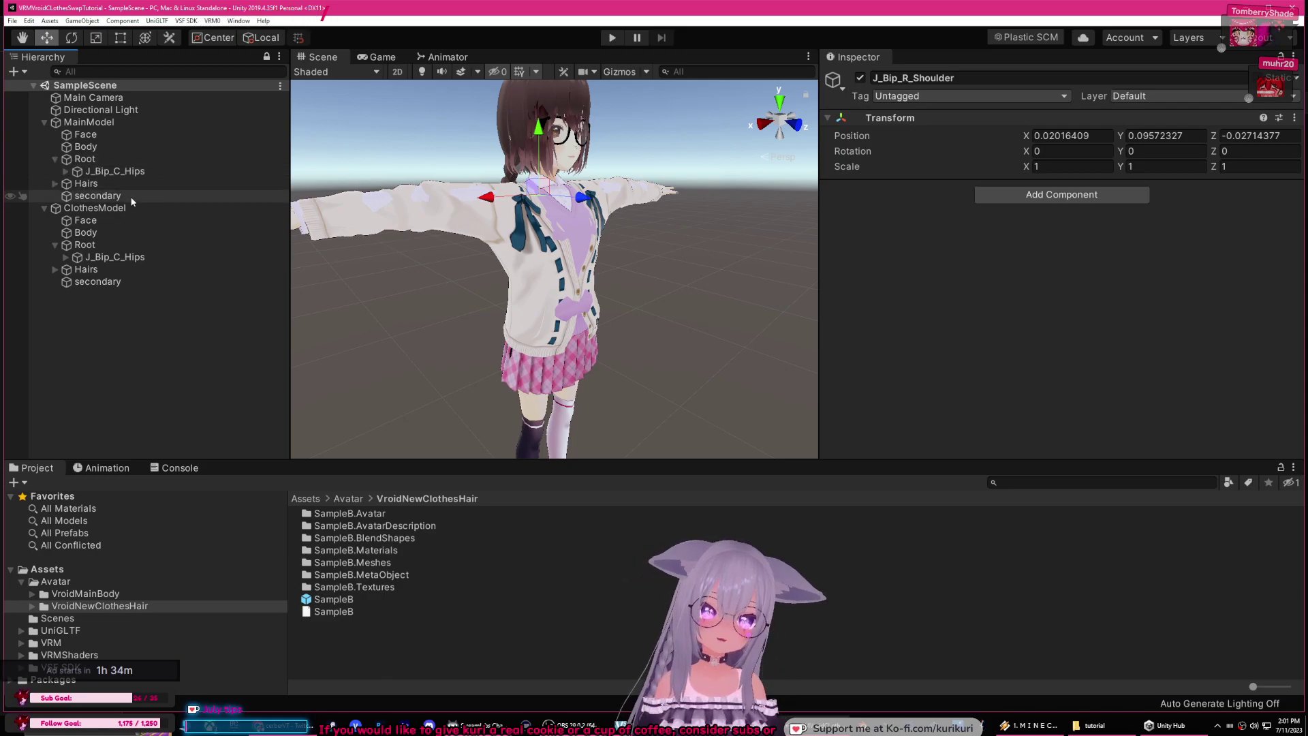
Step: Drag ClothesModel's J_Bip_C_Hips under MainModel's J_Bip_C_Hips, check it, then undo the move
left_click(102, 259)
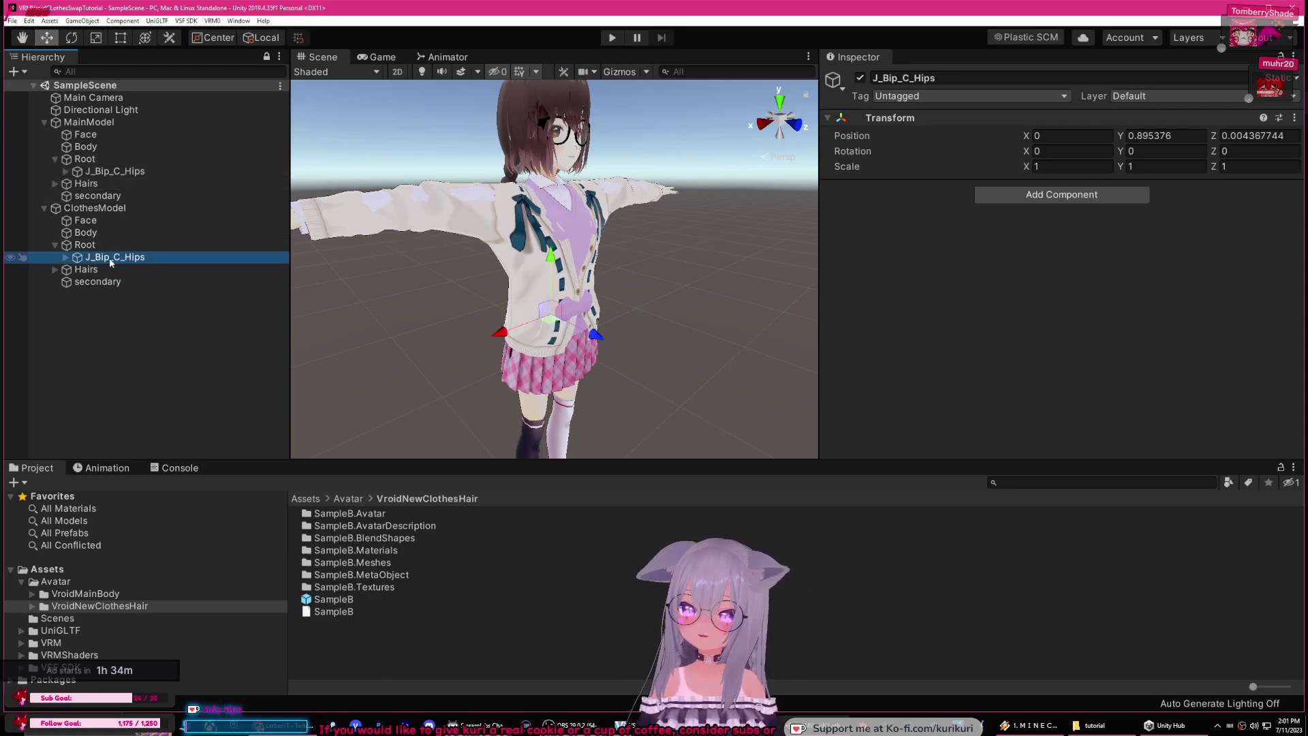
left_click_drag(120, 257, 104, 171)
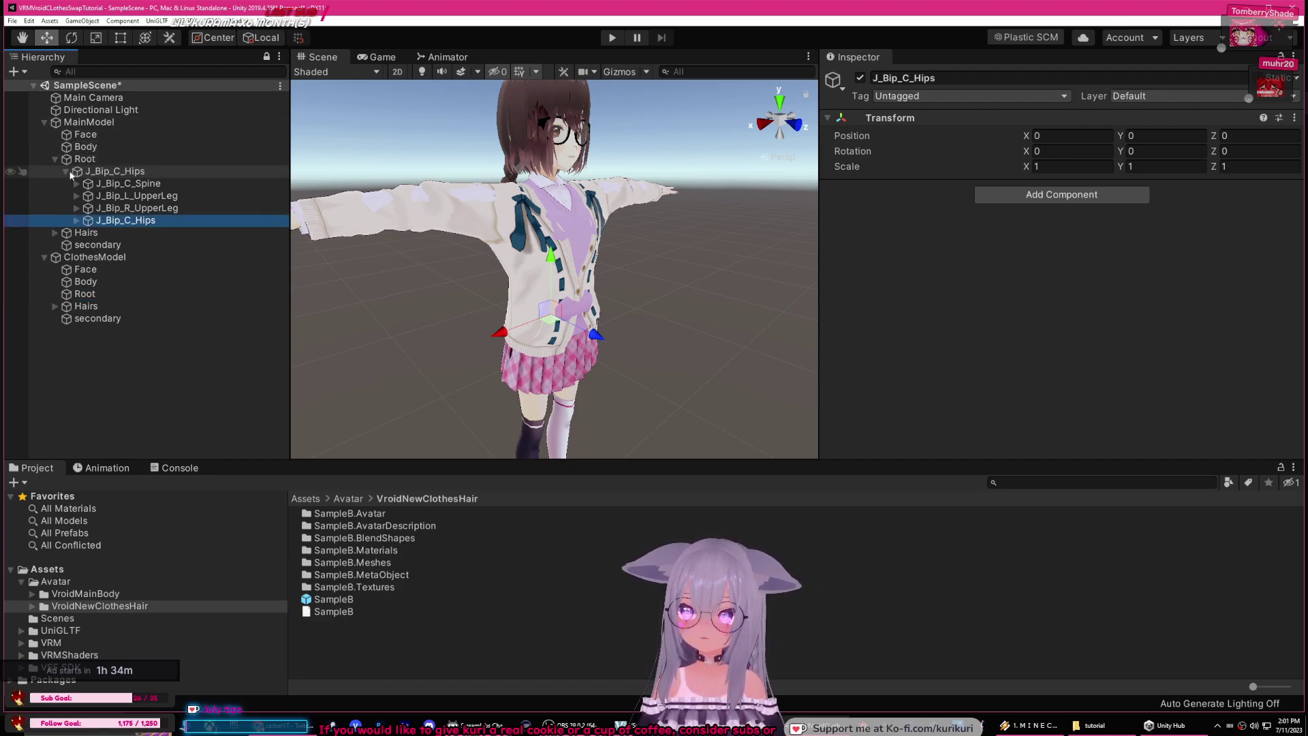
left_click(66, 171)
left_click(174, 246)
left_click(102, 171)
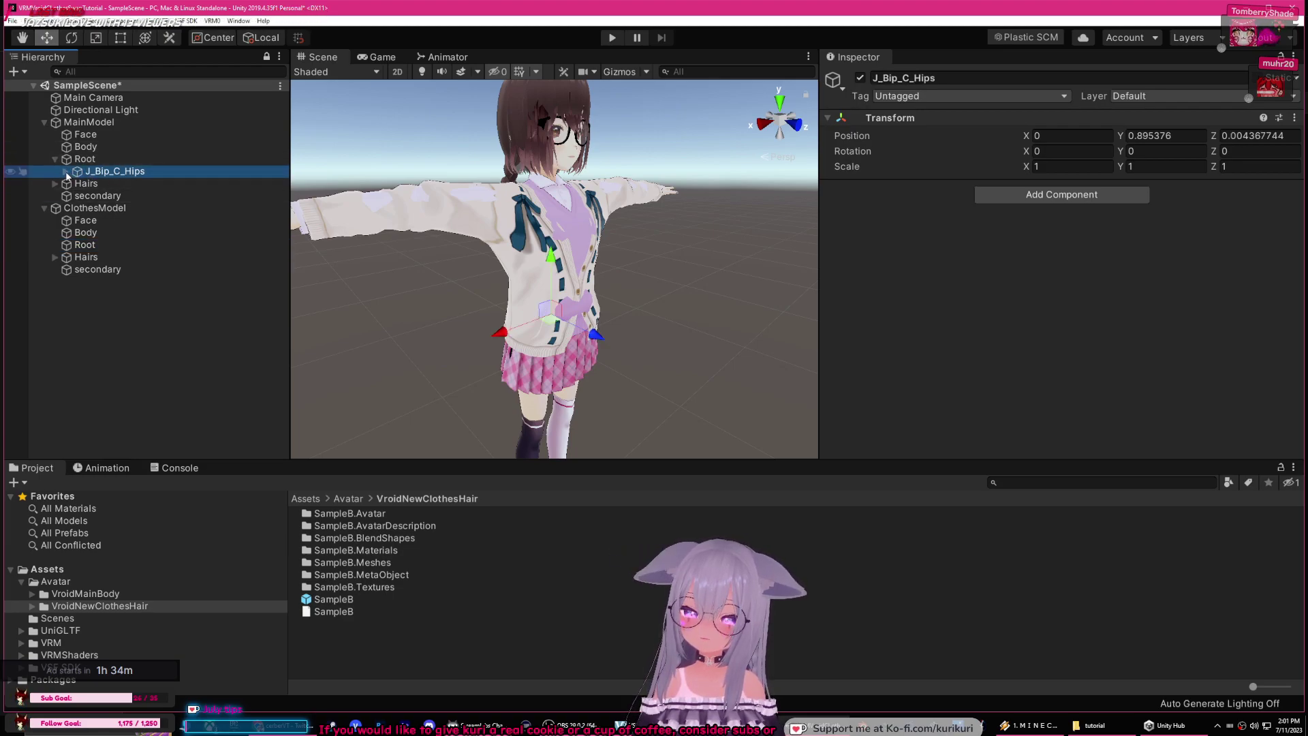
left_click(66, 172)
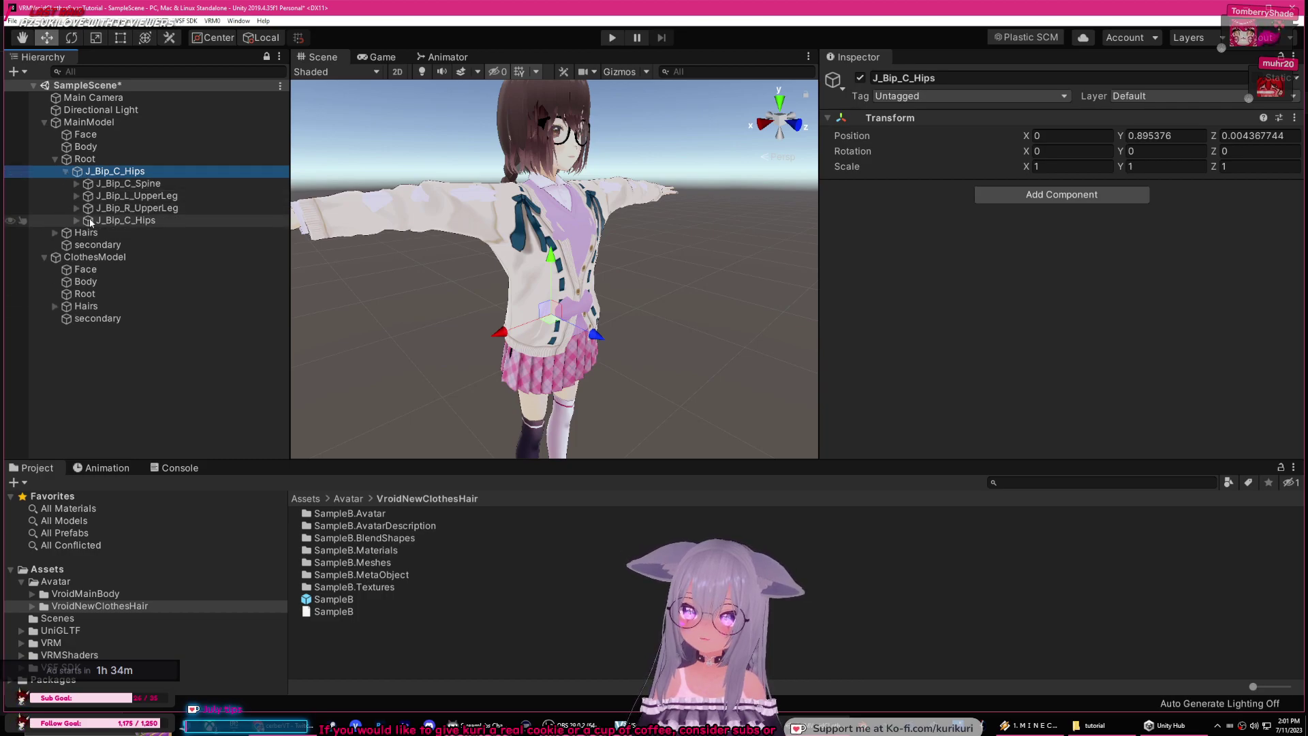
left_click(139, 220)
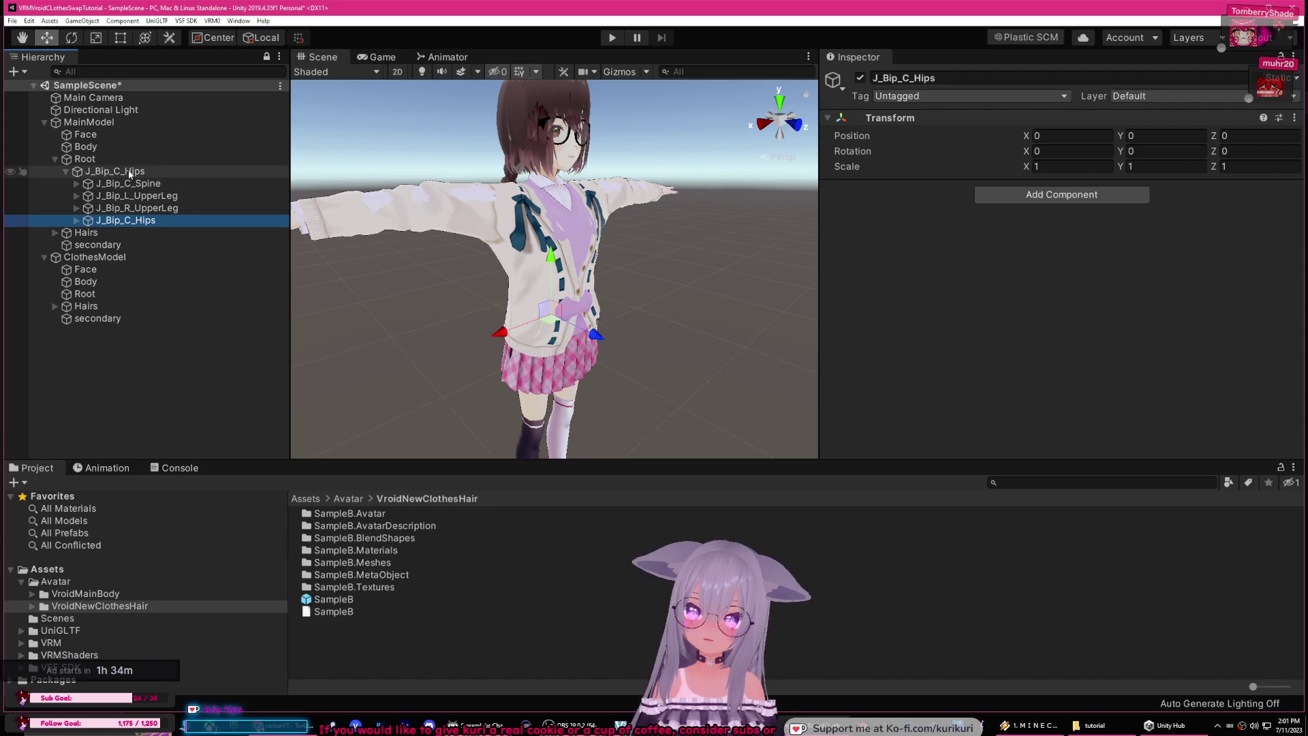
key("ctrl+z")
key("ctrl+z")
key("ctrl+z")
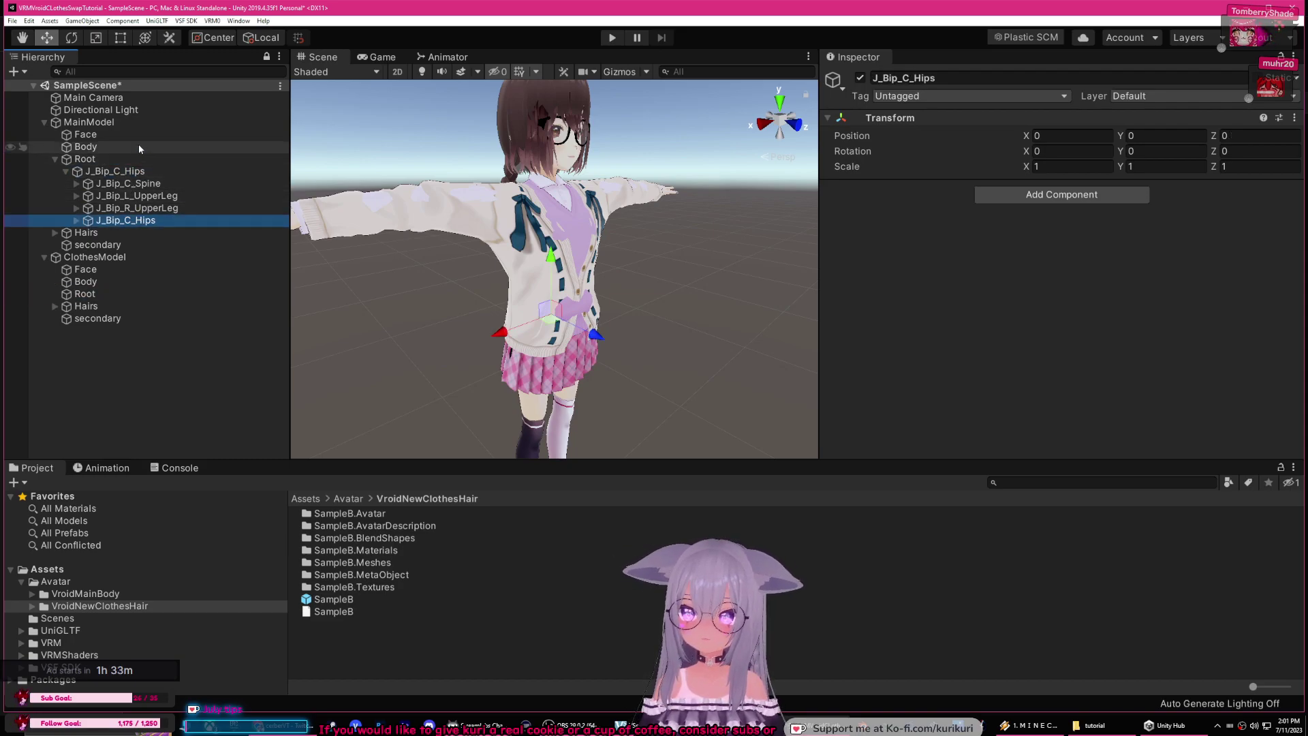
key("ctrl+z")
Step: Nest ClothesModel's J_Bip_C_Hips under MainModel's J_Bip_C_Hips again and rename it ClothesHips
left_click(117, 297)
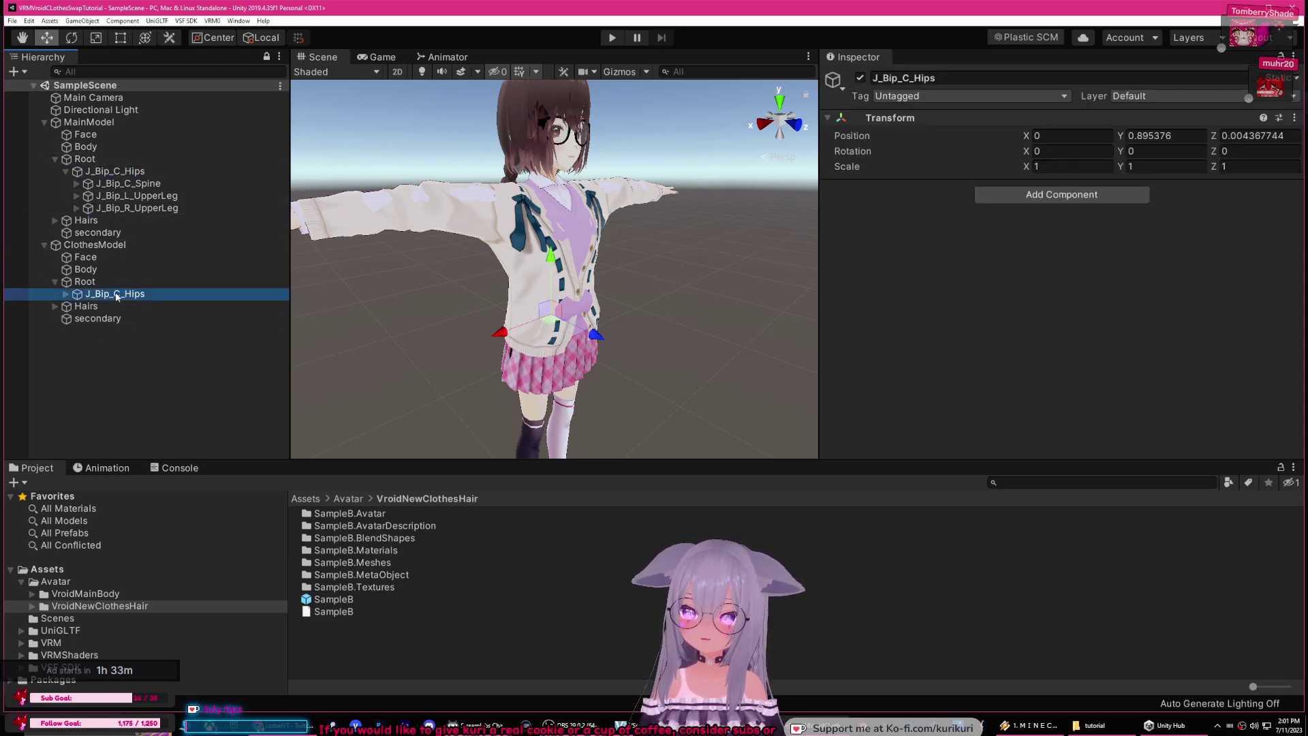
left_click_drag(137, 298, 129, 176)
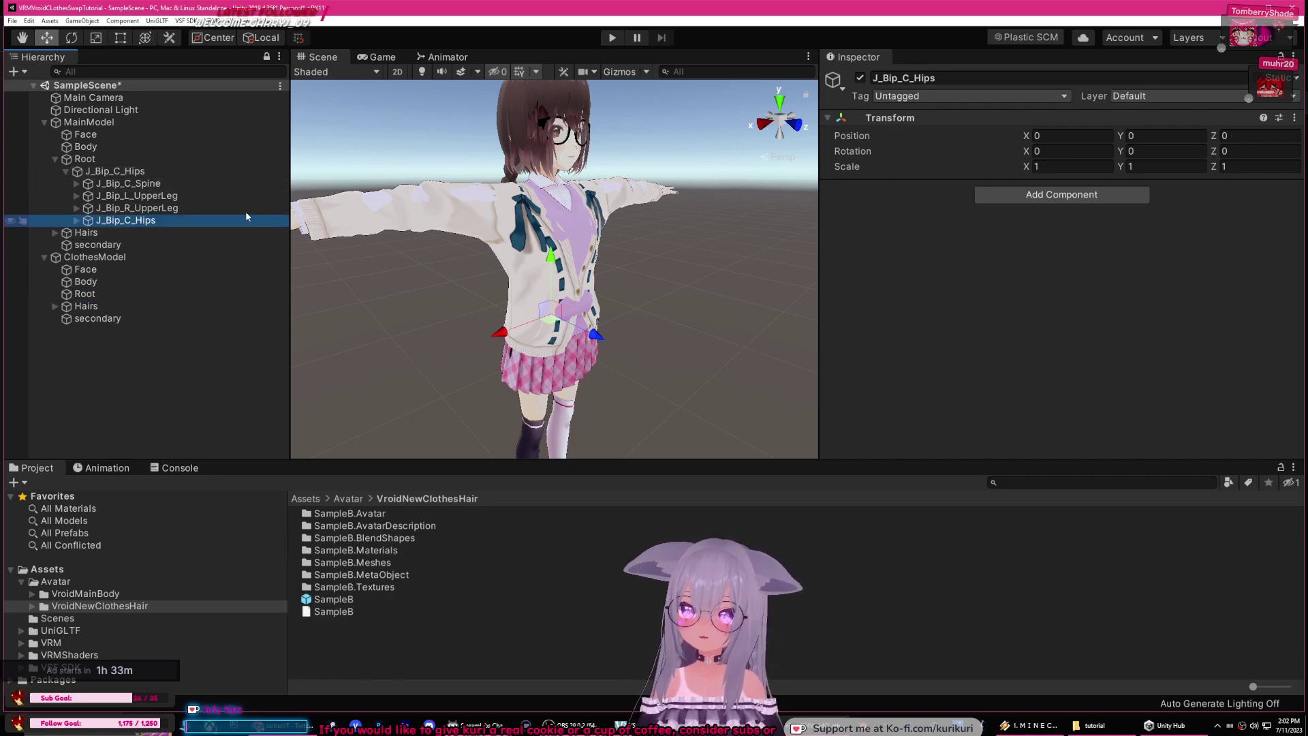
left_click(915, 79)
type("C_Hips")
key("ctrl+a")
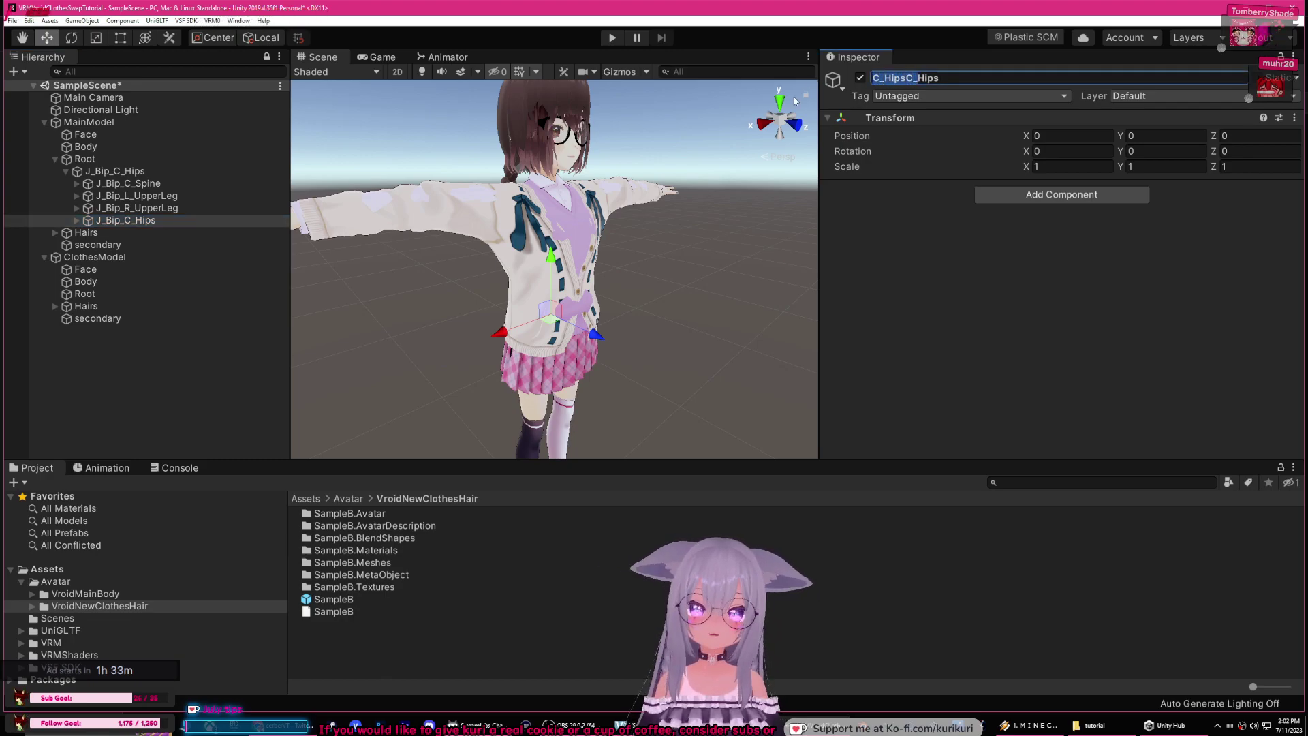
type("Hips")
key("Home")
type("Clothes")
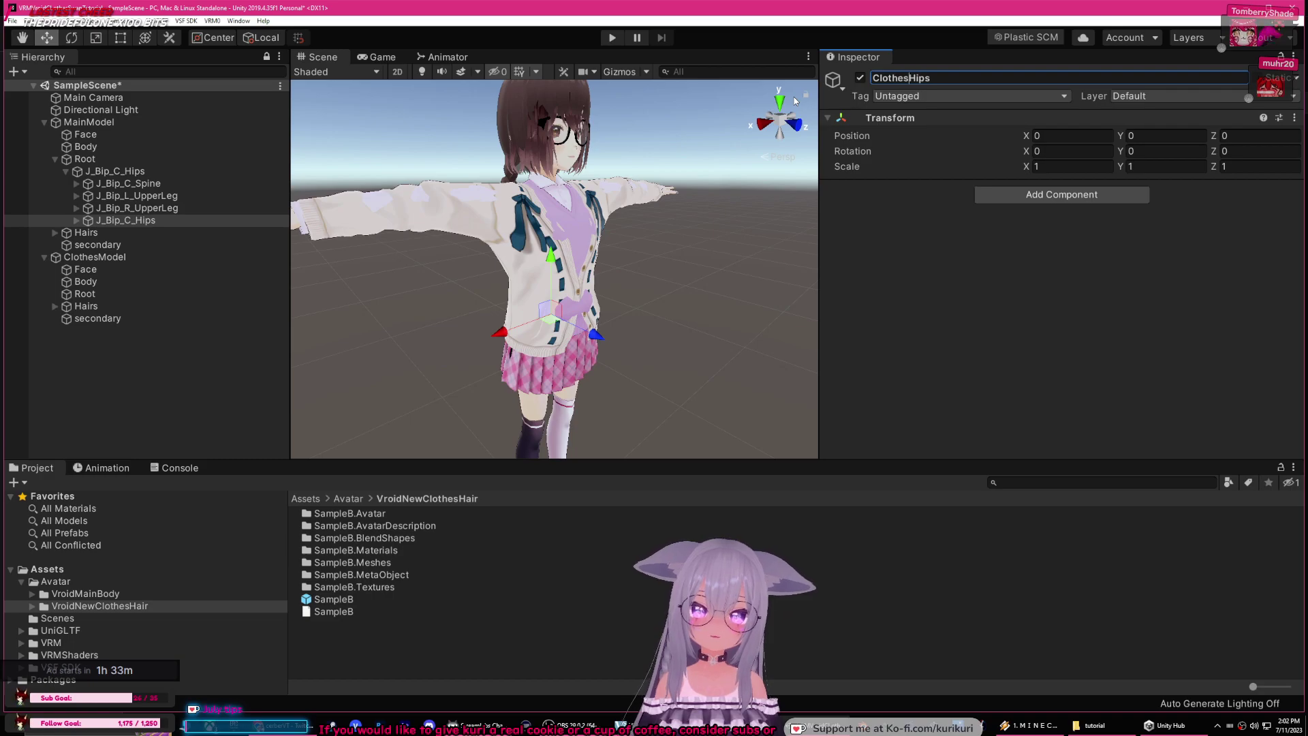
key("Return")
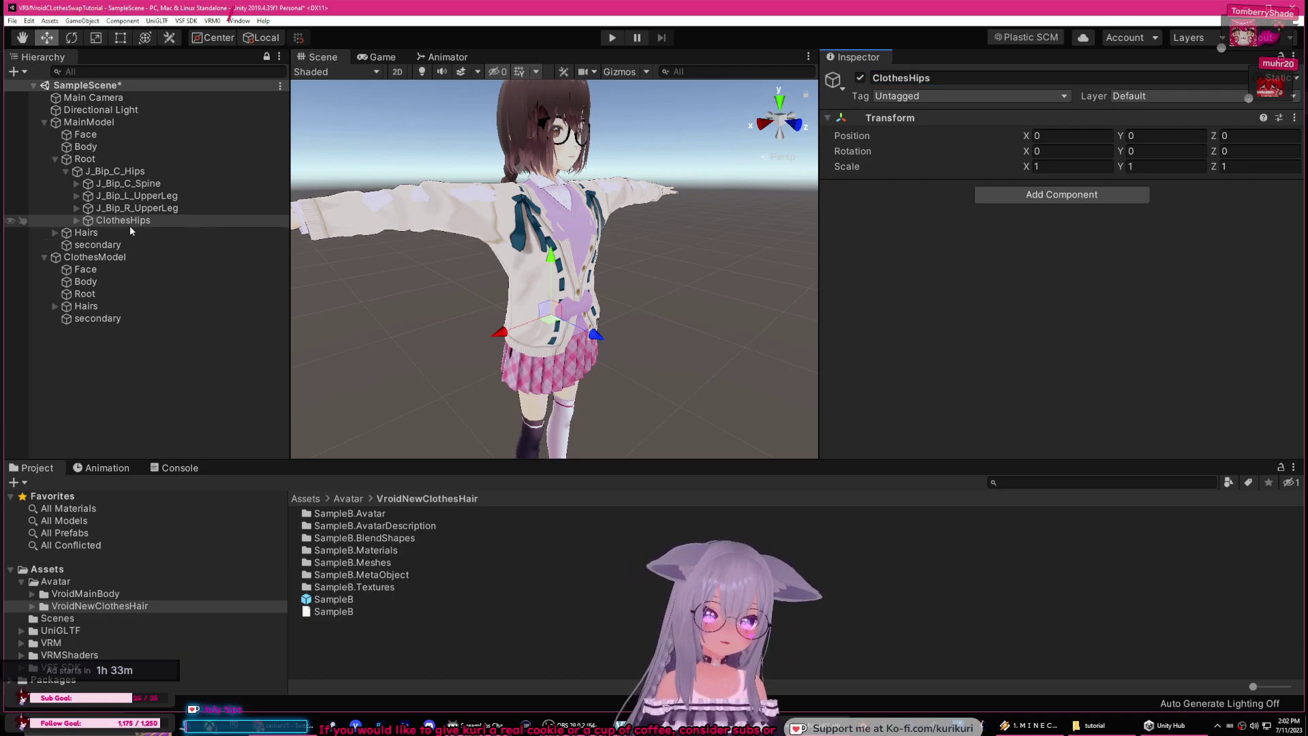
Step: Expand ClothesHips, drag its J_Bip_C_Spine onto MainModel's J_Bip_C_Spine, and rename it ClothesSpine
left_click(106, 222)
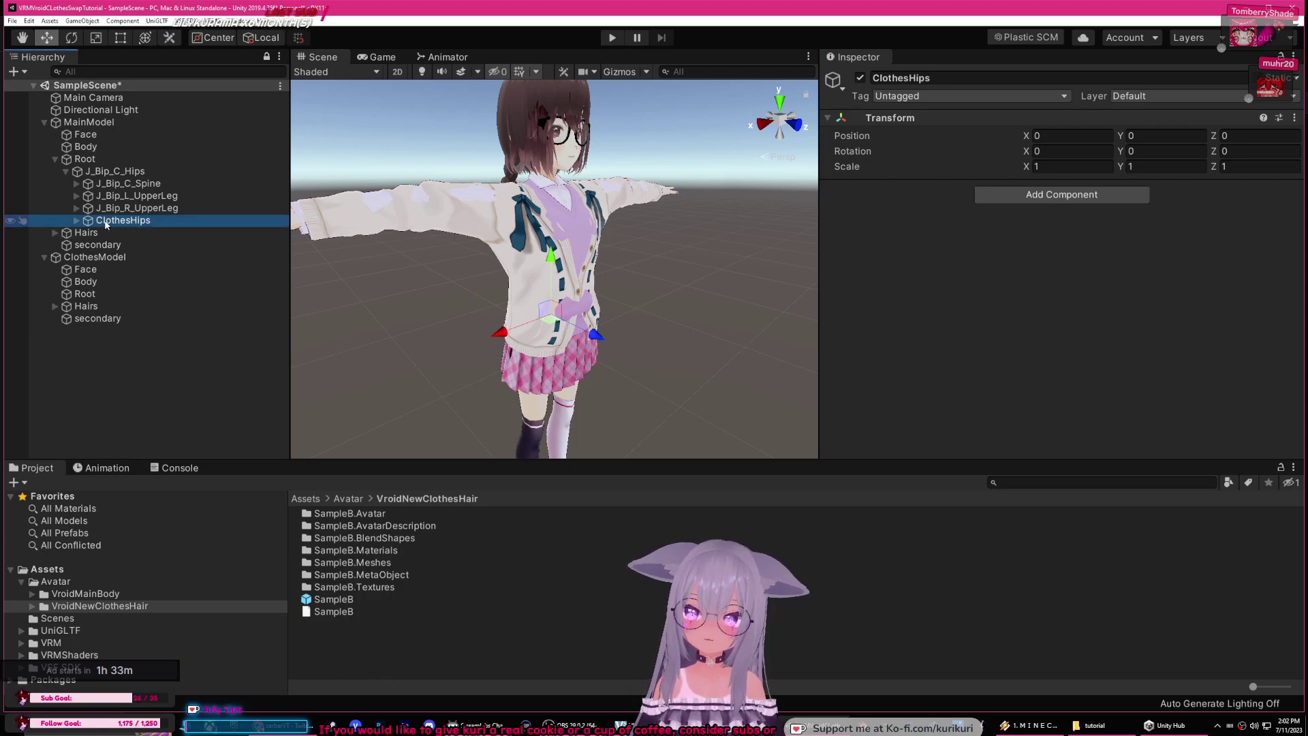
left_click(76, 221)
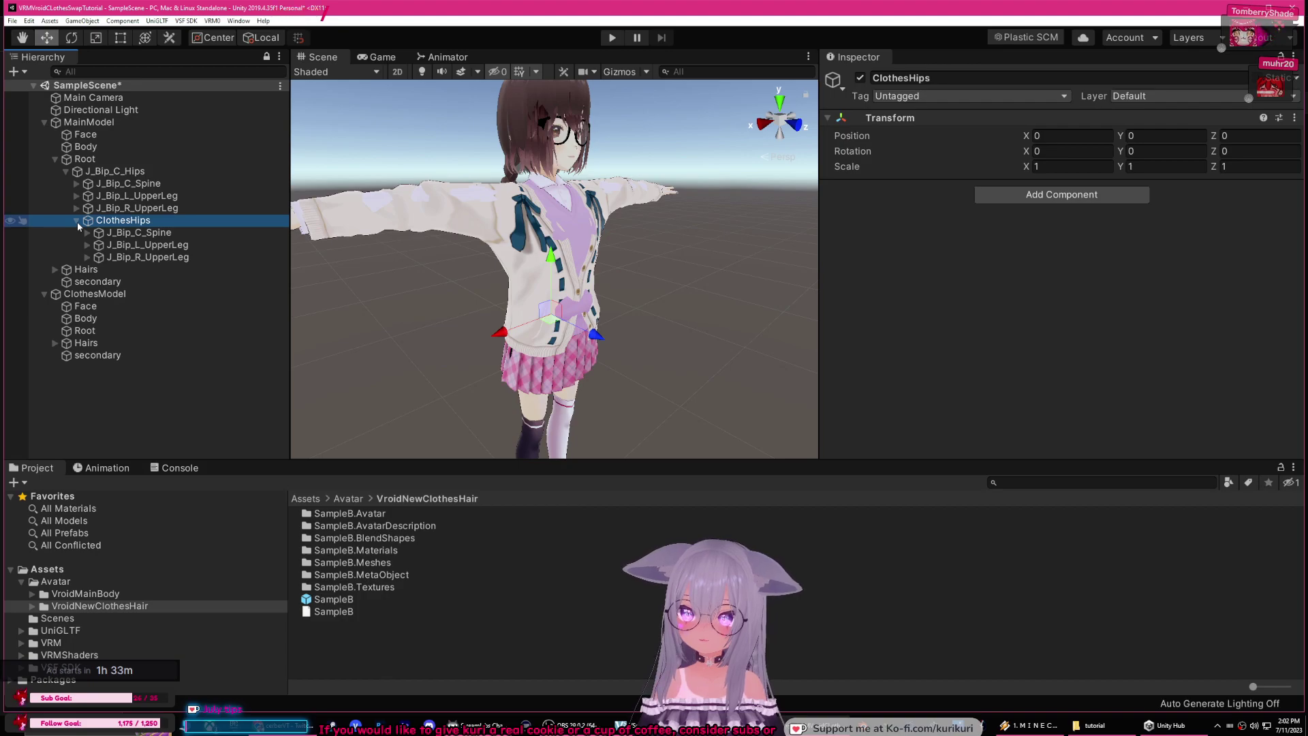
left_click(136, 233)
key("Down")
key("Down")
left_click(137, 233)
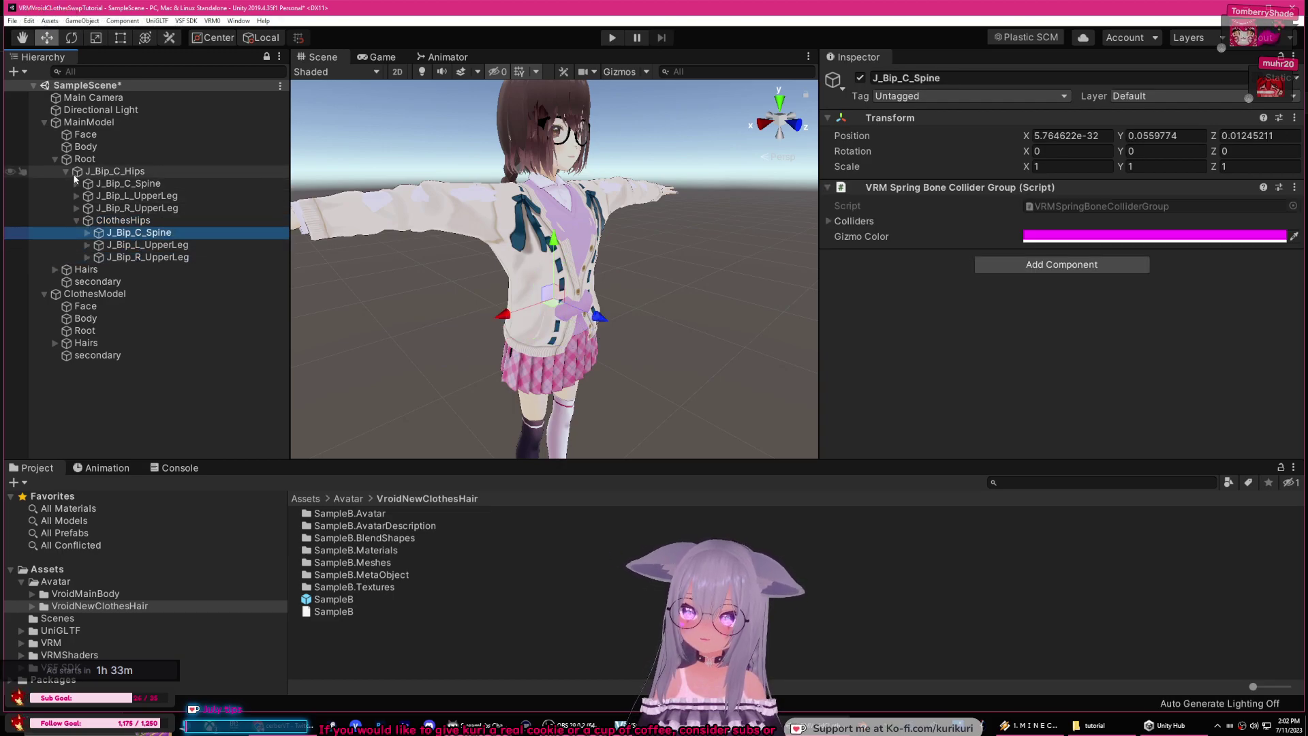
left_click(75, 183)
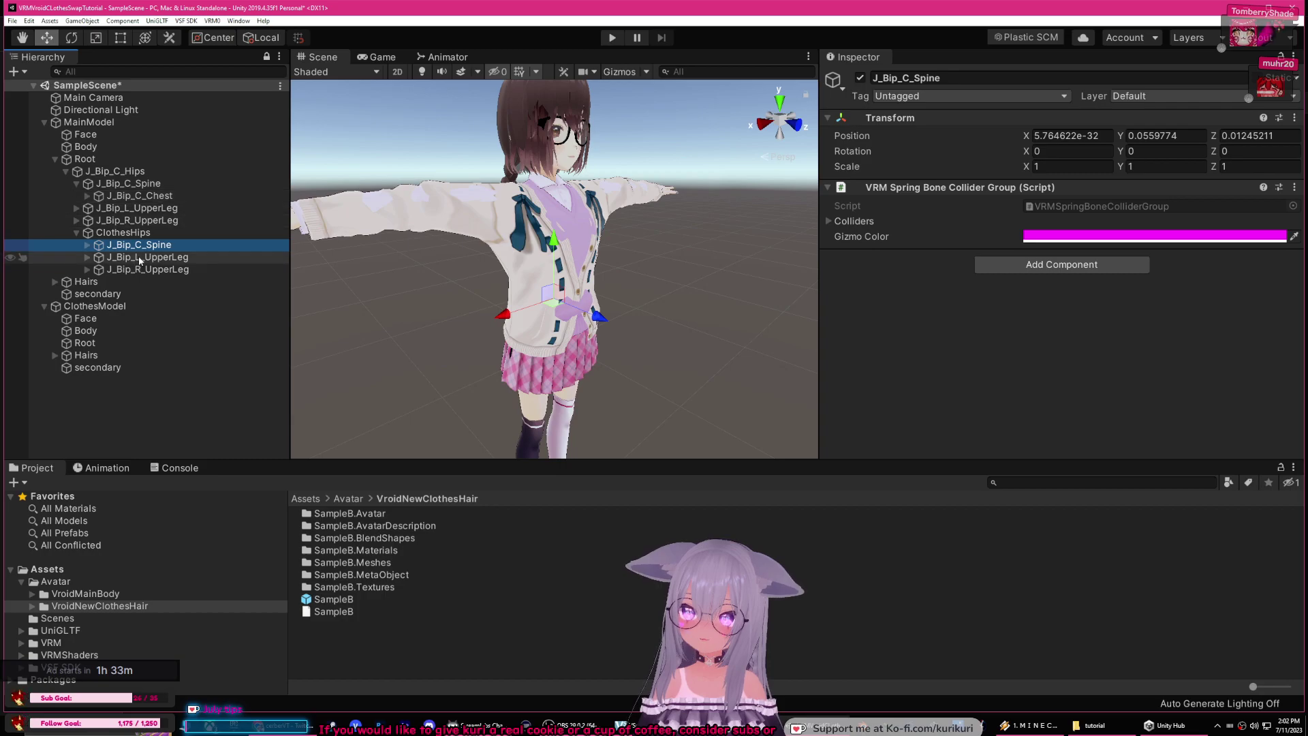
left_click_drag(148, 247, 130, 185)
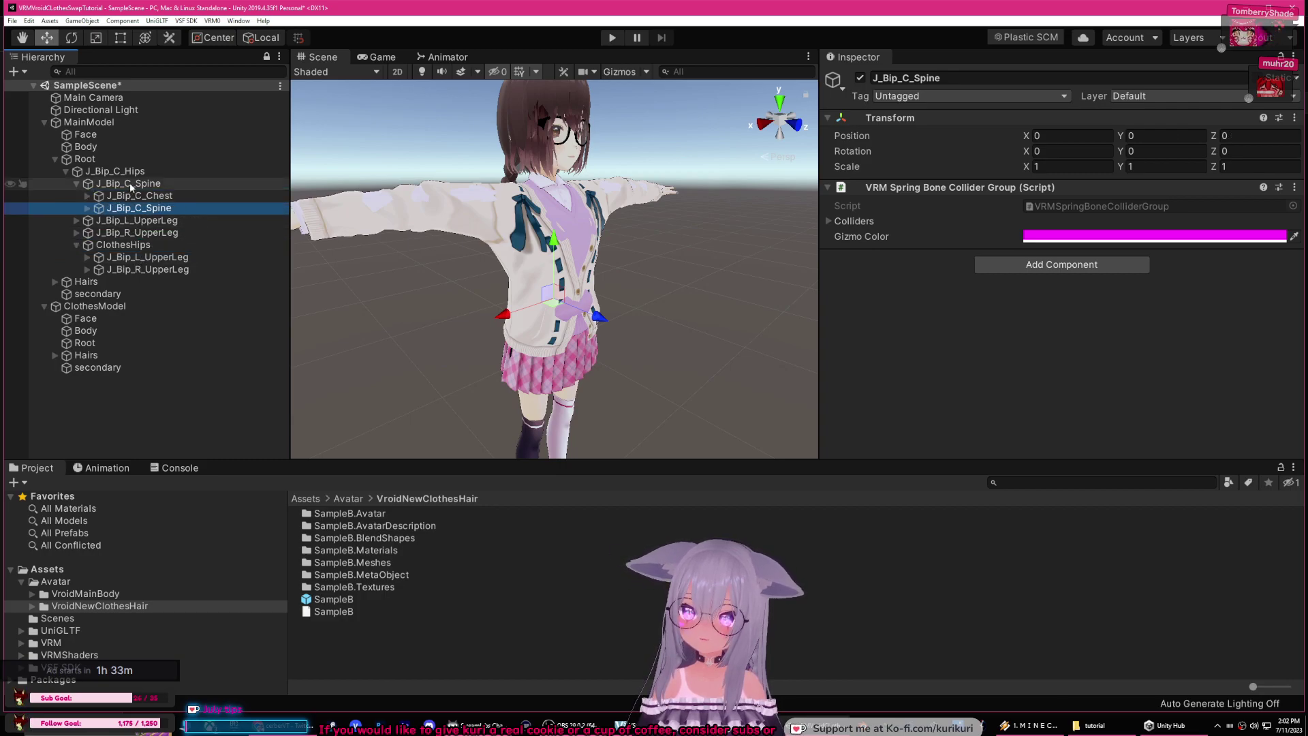
left_click(910, 79)
key("shift+Home")
type("Clothes")
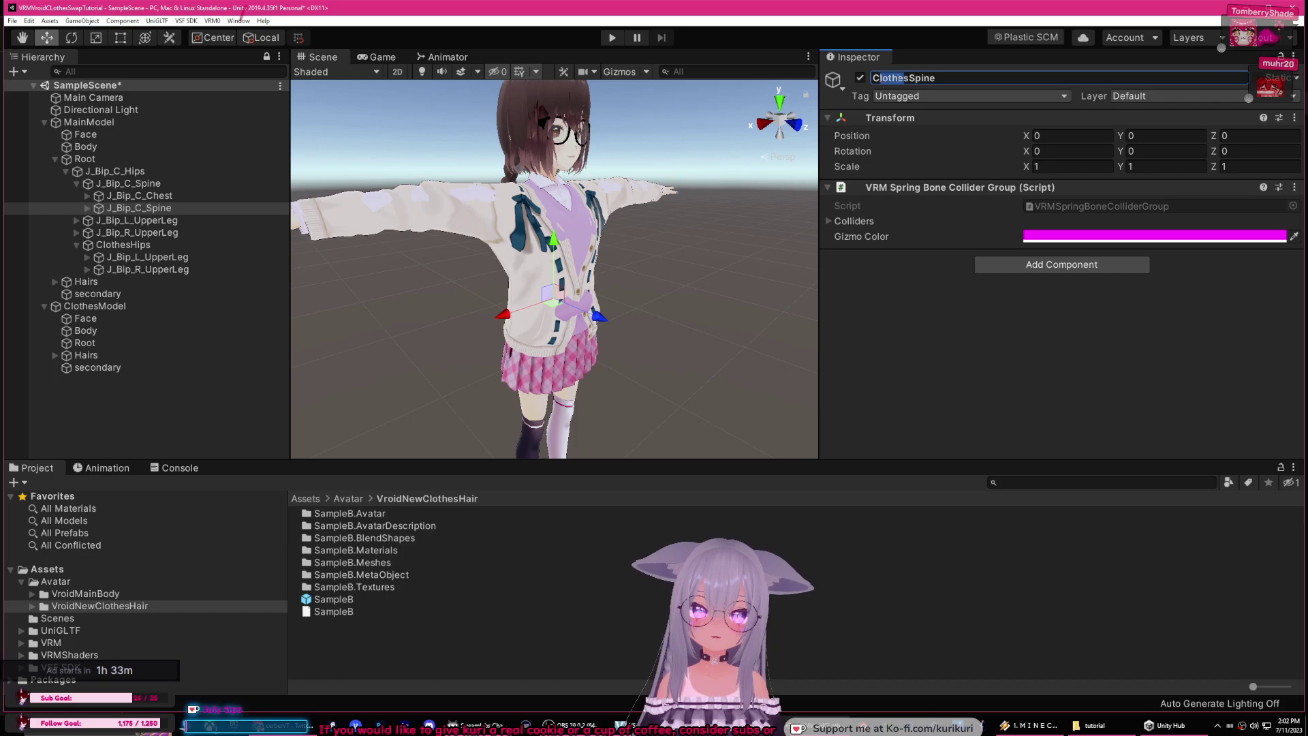
left_click(85, 233)
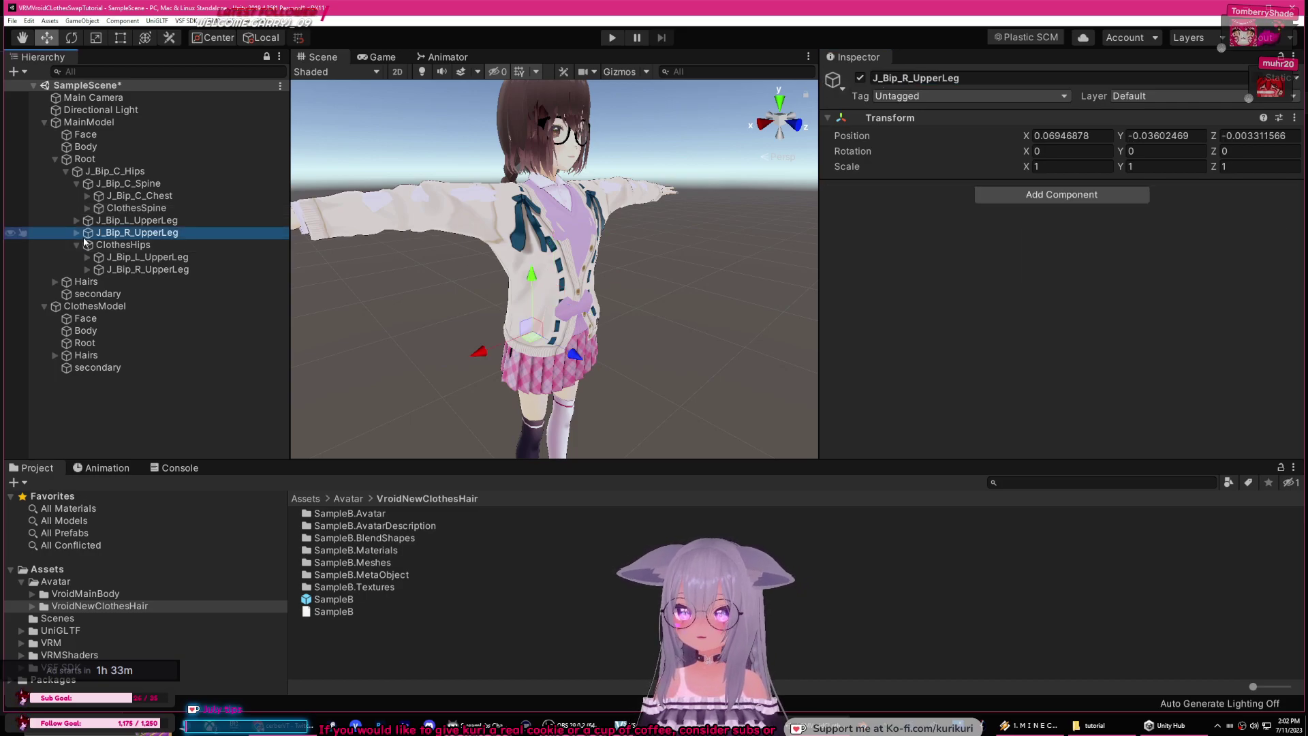
Step: Nest the clothes J_Bip_C_Chest under MainModel's J_Bip_C_Chest and rename it ClothesChest
left_click(129, 209)
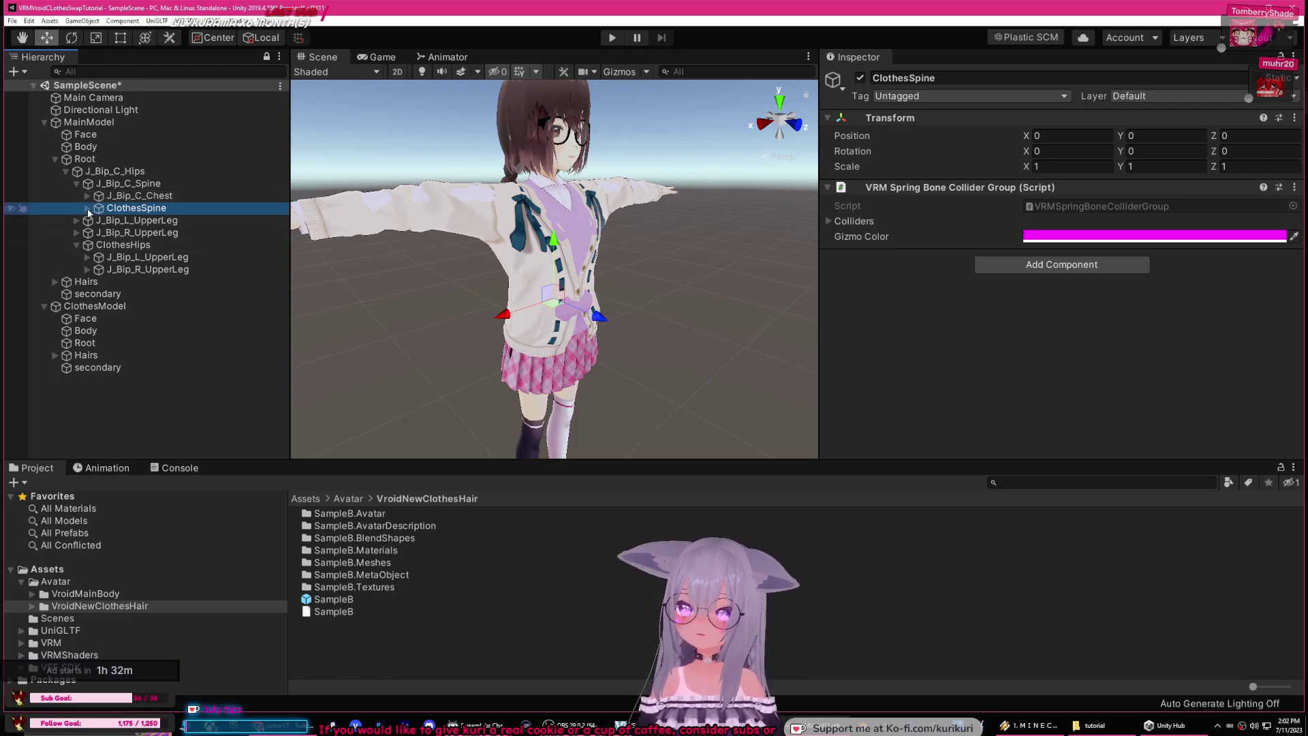
left_click(76, 184)
left_click(76, 183)
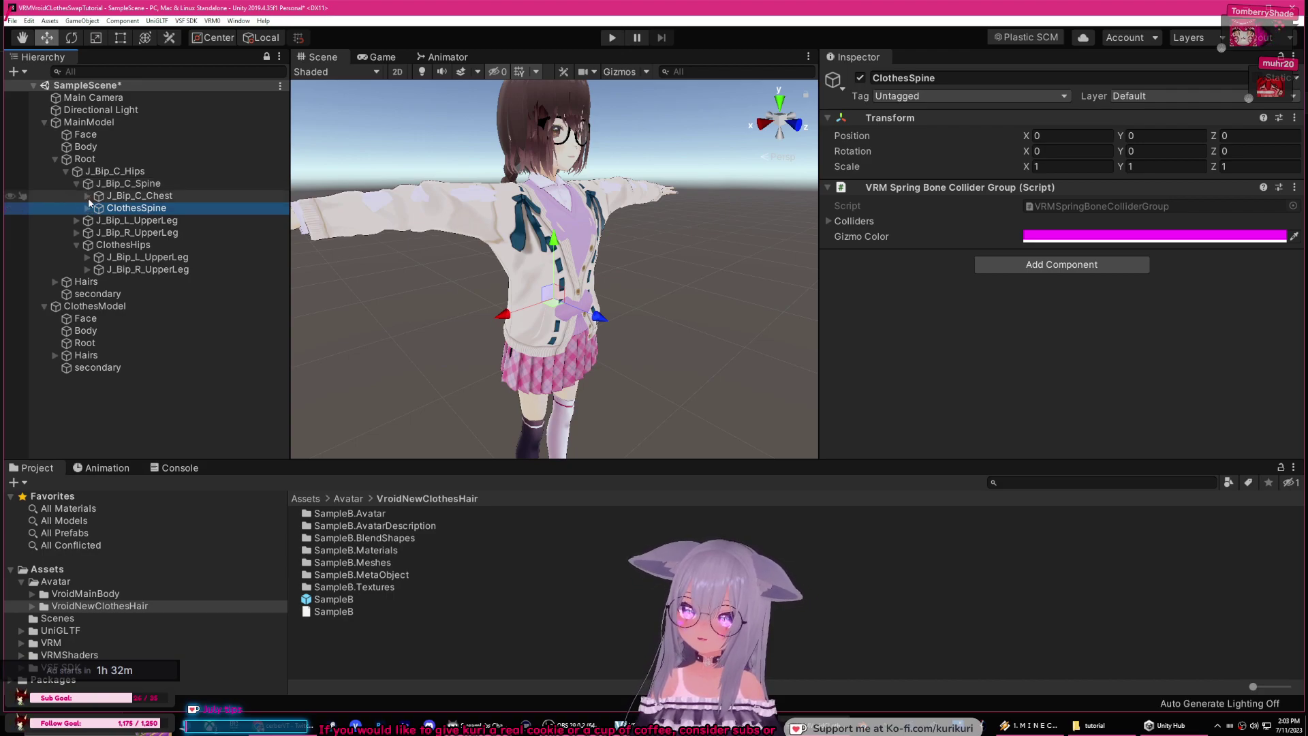
left_click(87, 195)
left_click(87, 220)
left_click(140, 232)
left_click_drag(139, 232, 145, 202)
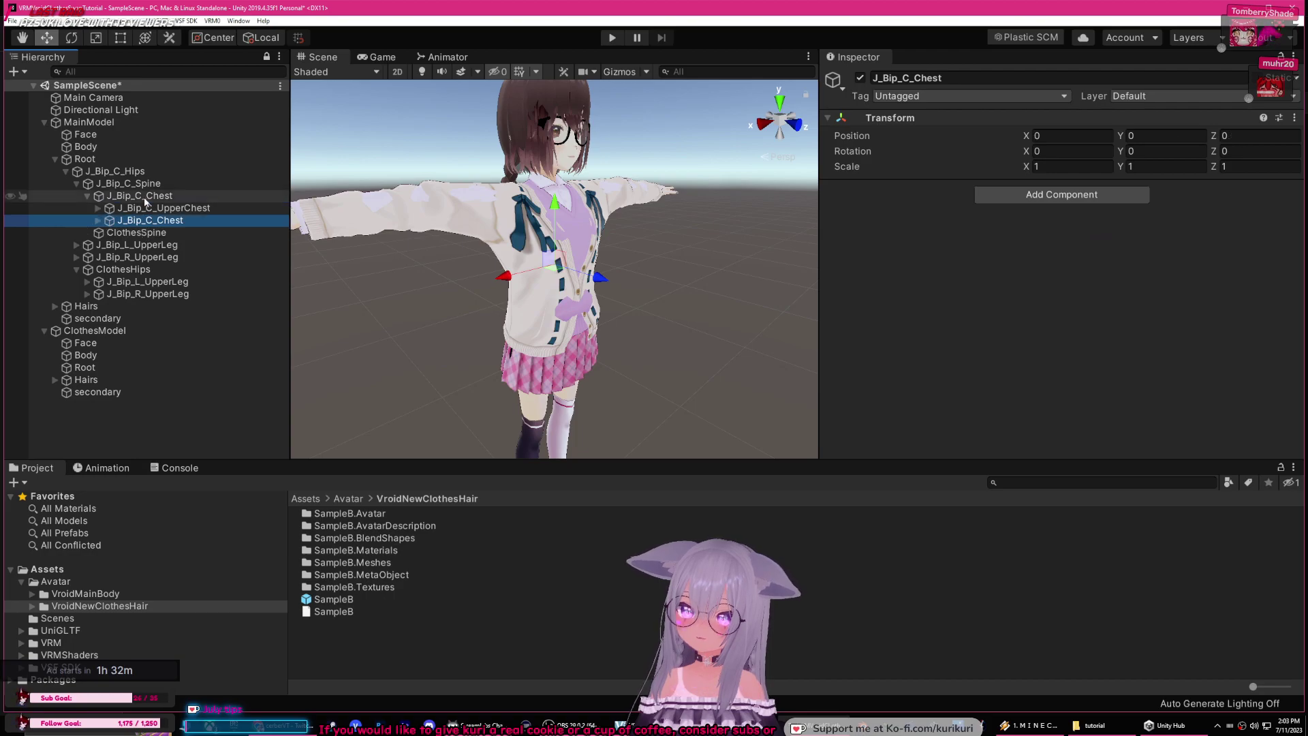
left_click(915, 79)
type("ClothesChest")
key("Return")
Step: Move the clothes J_Bip_C_UpperChest under MainModel's J_Bip_C_UpperChest and start renaming it
left_click(140, 208)
left_click(137, 220)
left_click(98, 220)
left_click(122, 232)
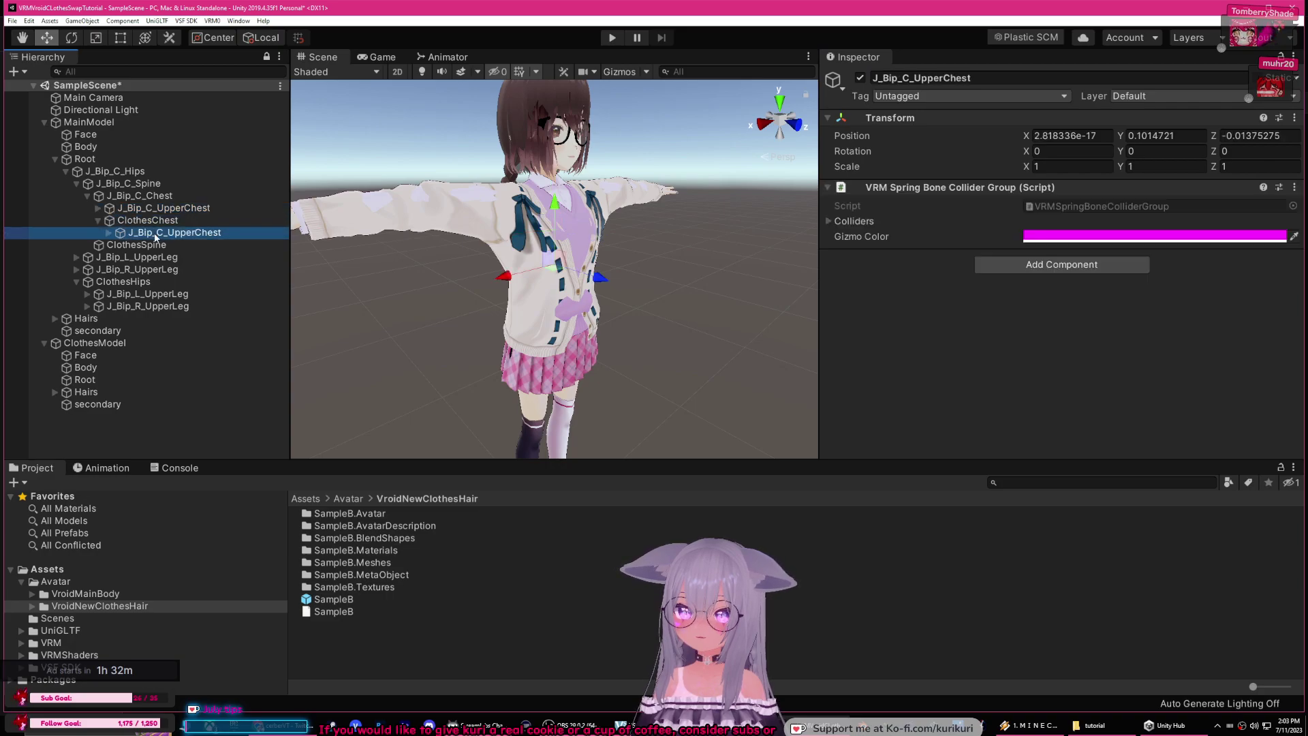
left_click_drag(120, 239, 167, 210)
left_click(925, 78)
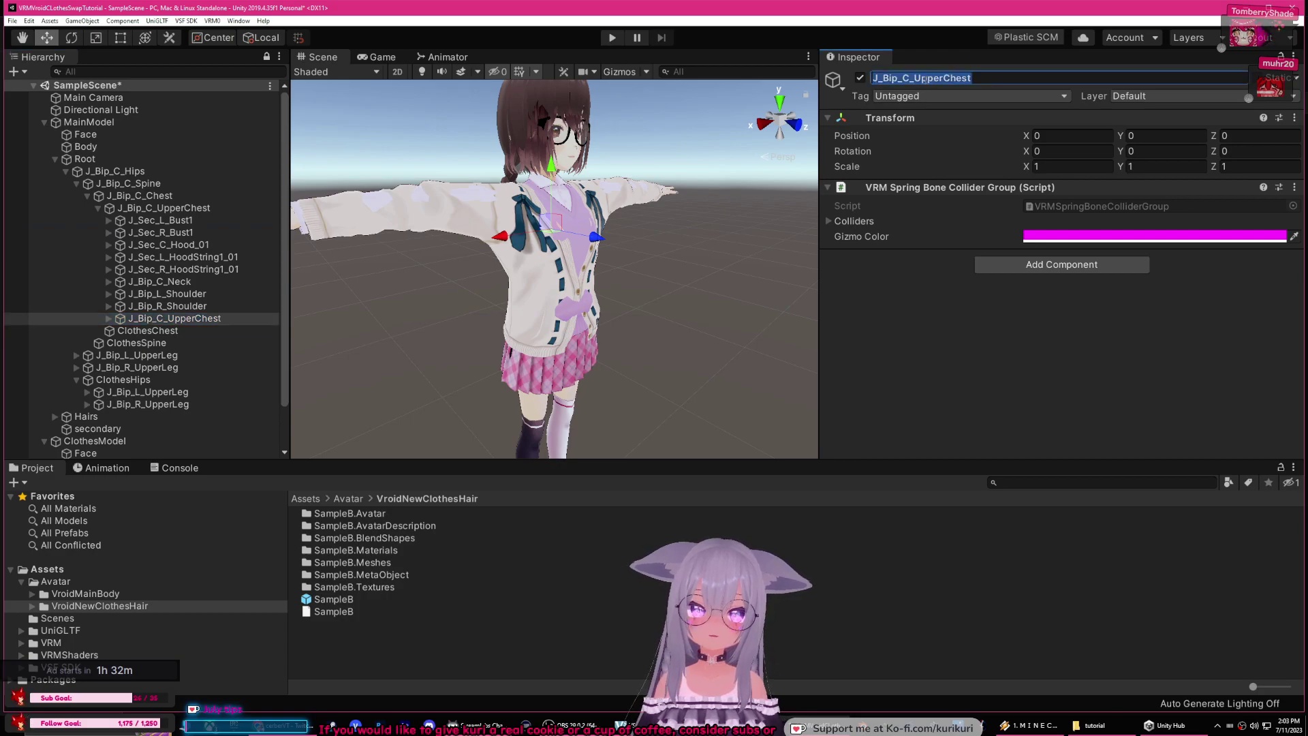
Step: Rename the clothes upper chest bone to 'ClothesUpperChest' and expand its child bones
type("ClothesUpperChest")
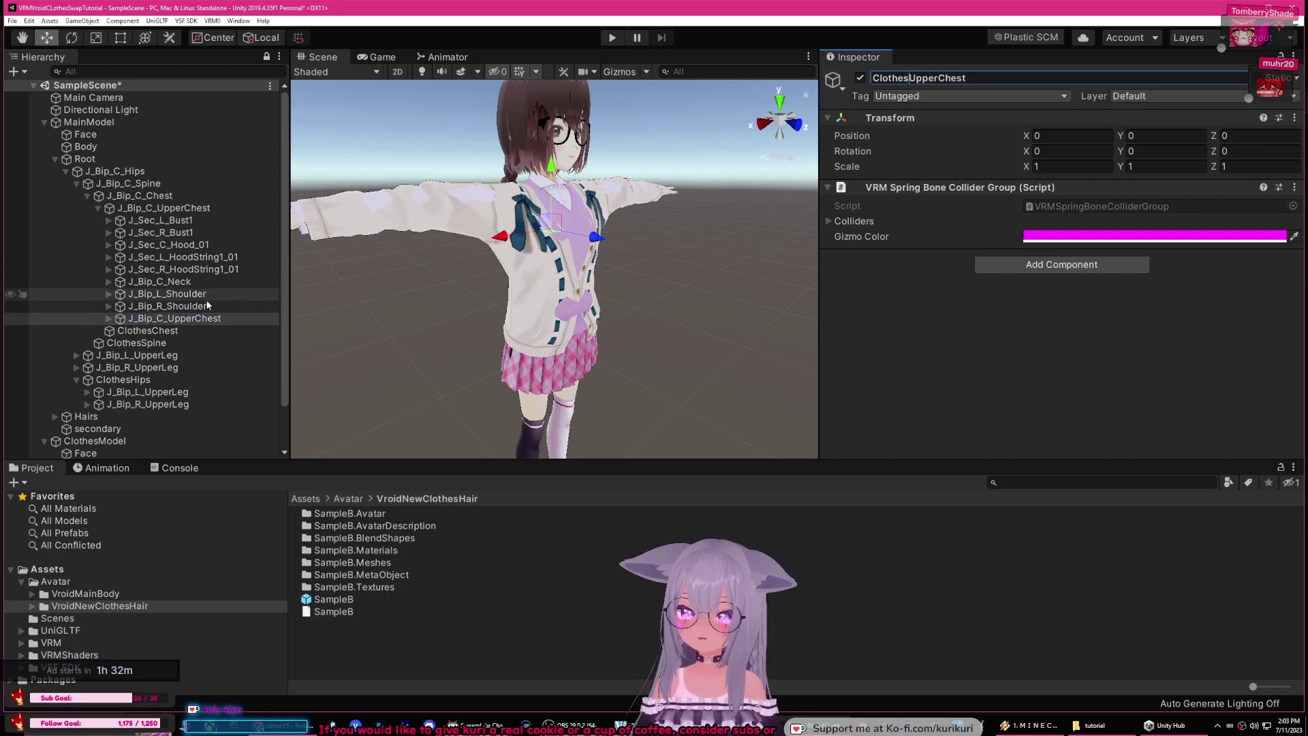
left_click(201, 307)
left_click(186, 319)
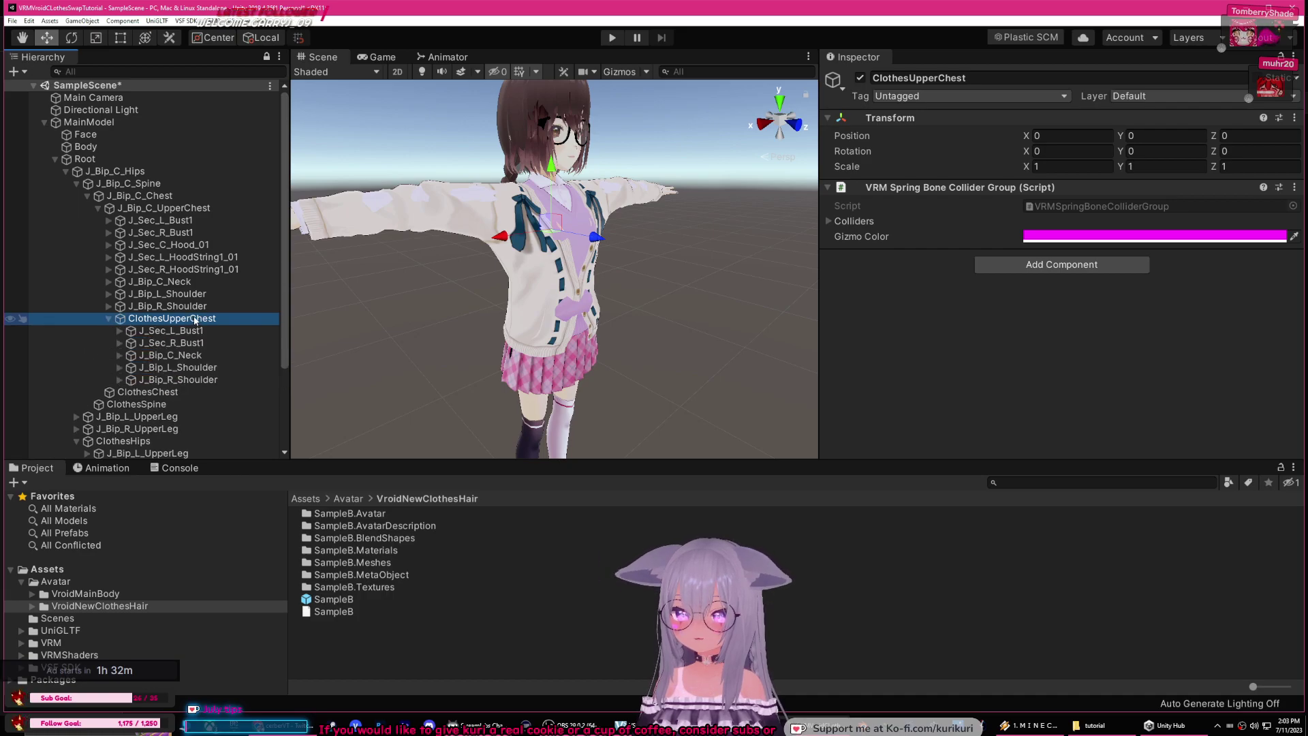
left_click(109, 318)
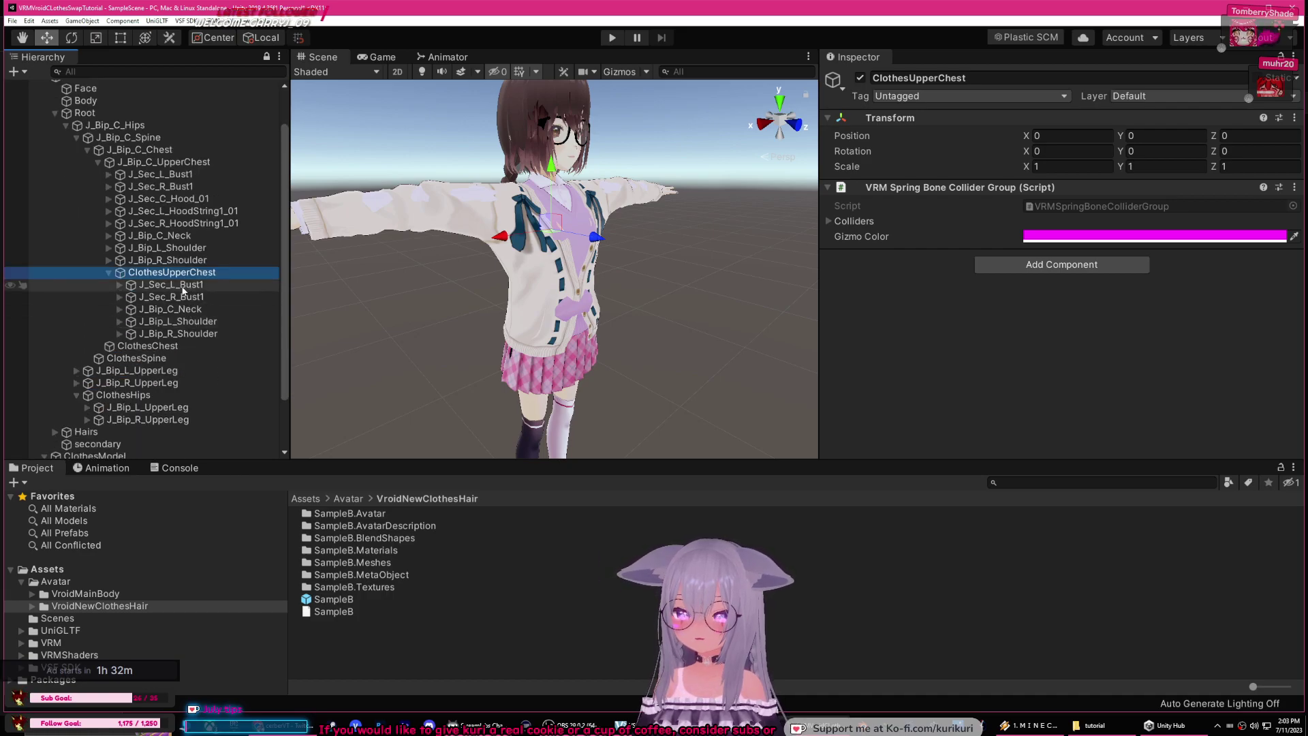
Step: Nest the clothes J_Sec_L_Bust1 under MainModel's J_Sec_L_Bust1
left_click(184, 289)
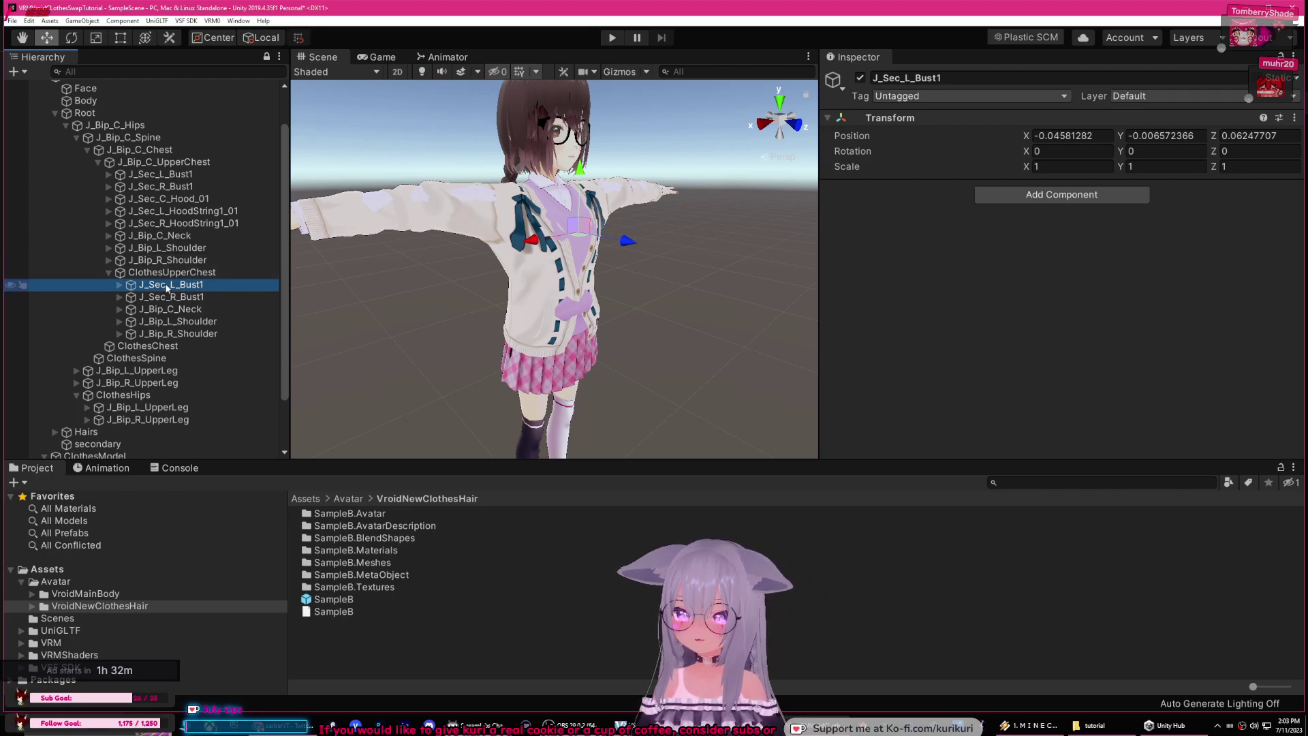
mouse_move(153, 196)
left_mouse_down()
mouse_move(155, 175)
mouse_move(190, 213)
mouse_move(171, 186)
left_mouse_up()
left_click(120, 198)
left_click(109, 175)
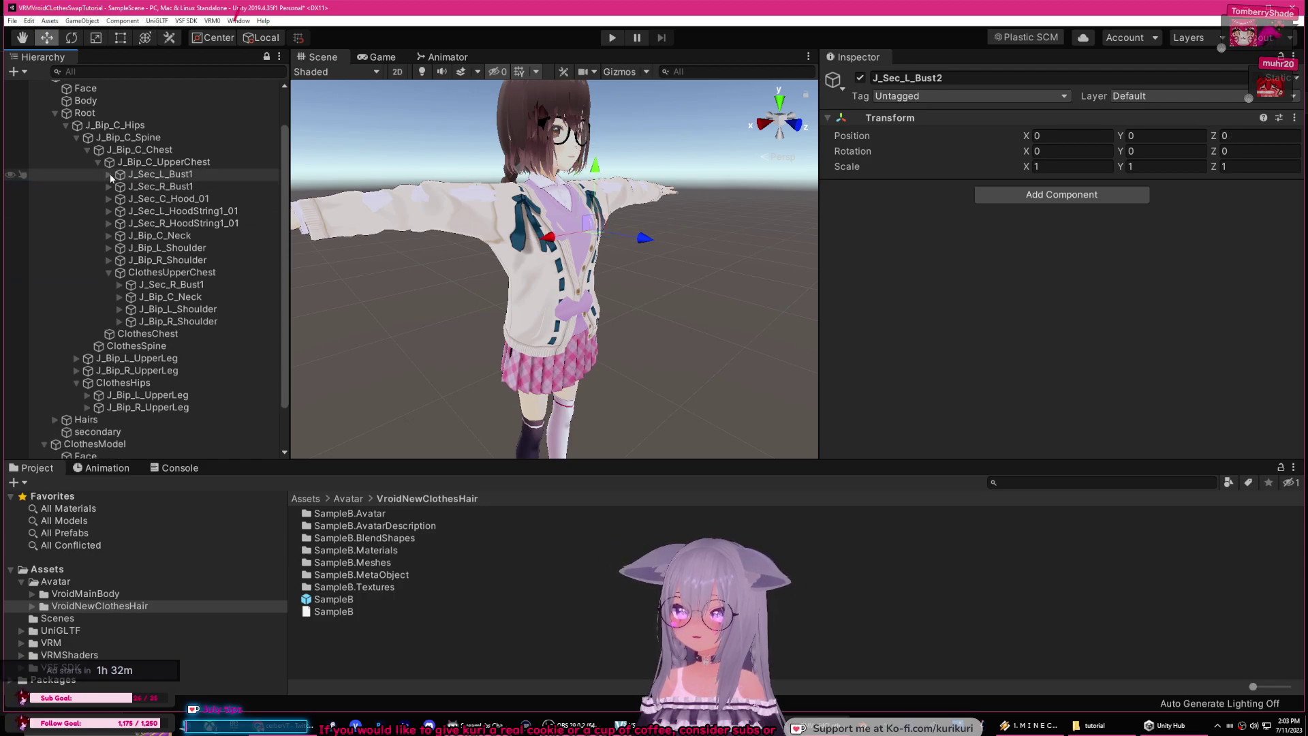
Step: Nest the clothes J_Sec_R_Bust1 and J_Sec_R_Bust2 under MainModel's right bust bones
left_click(190, 286)
left_click_drag(191, 287, 183, 190)
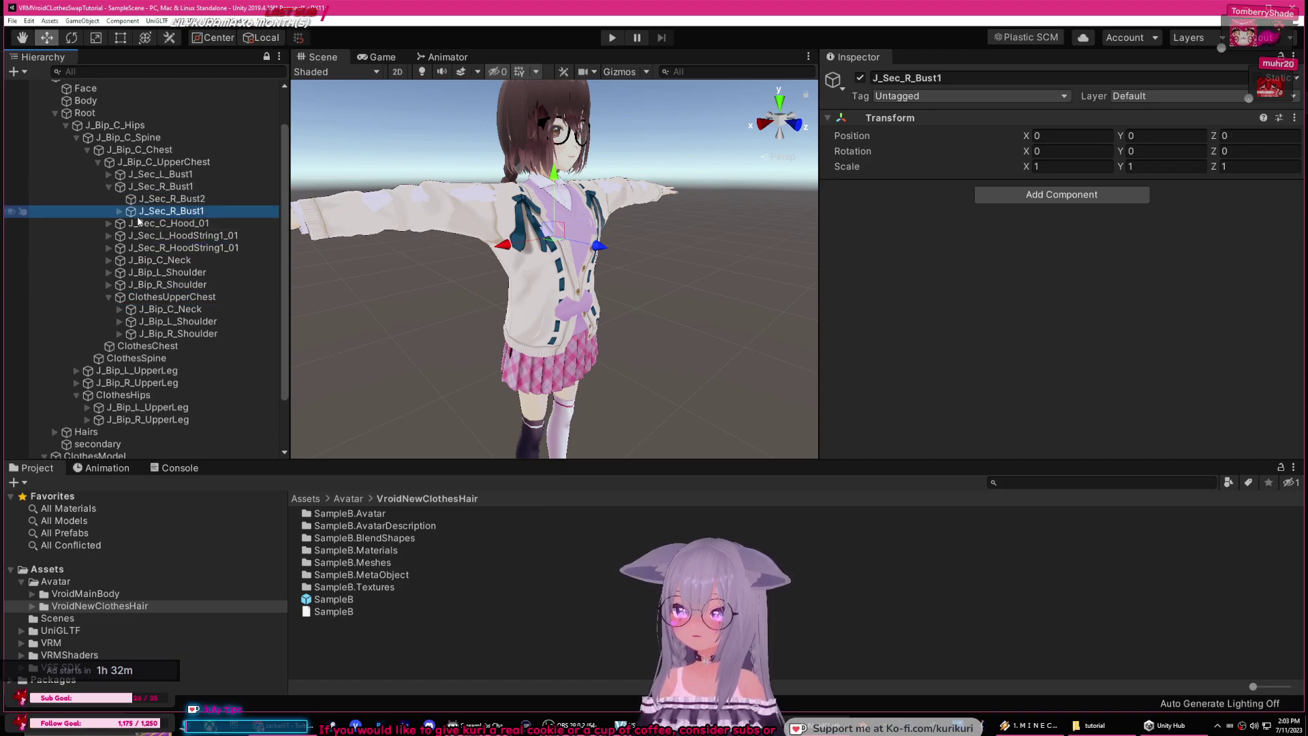
left_click(120, 212)
left_click(181, 224)
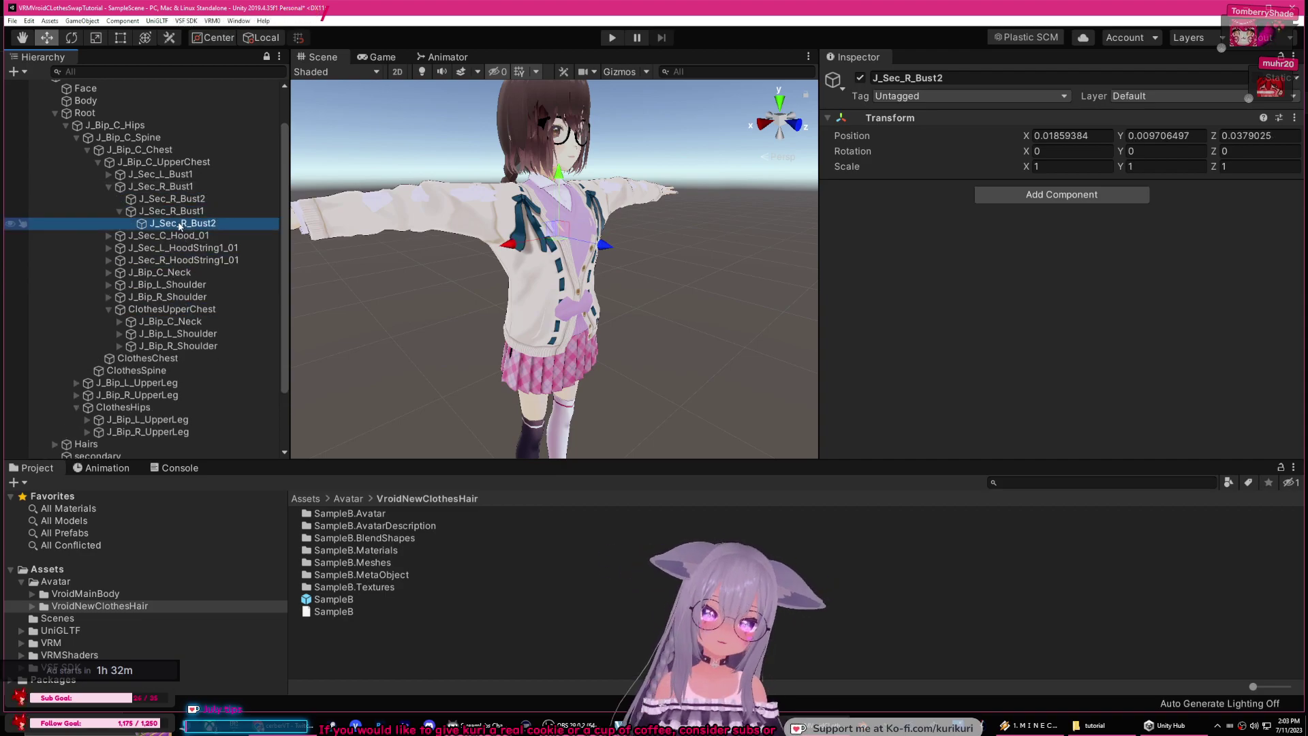
left_click_drag(182, 222, 171, 198)
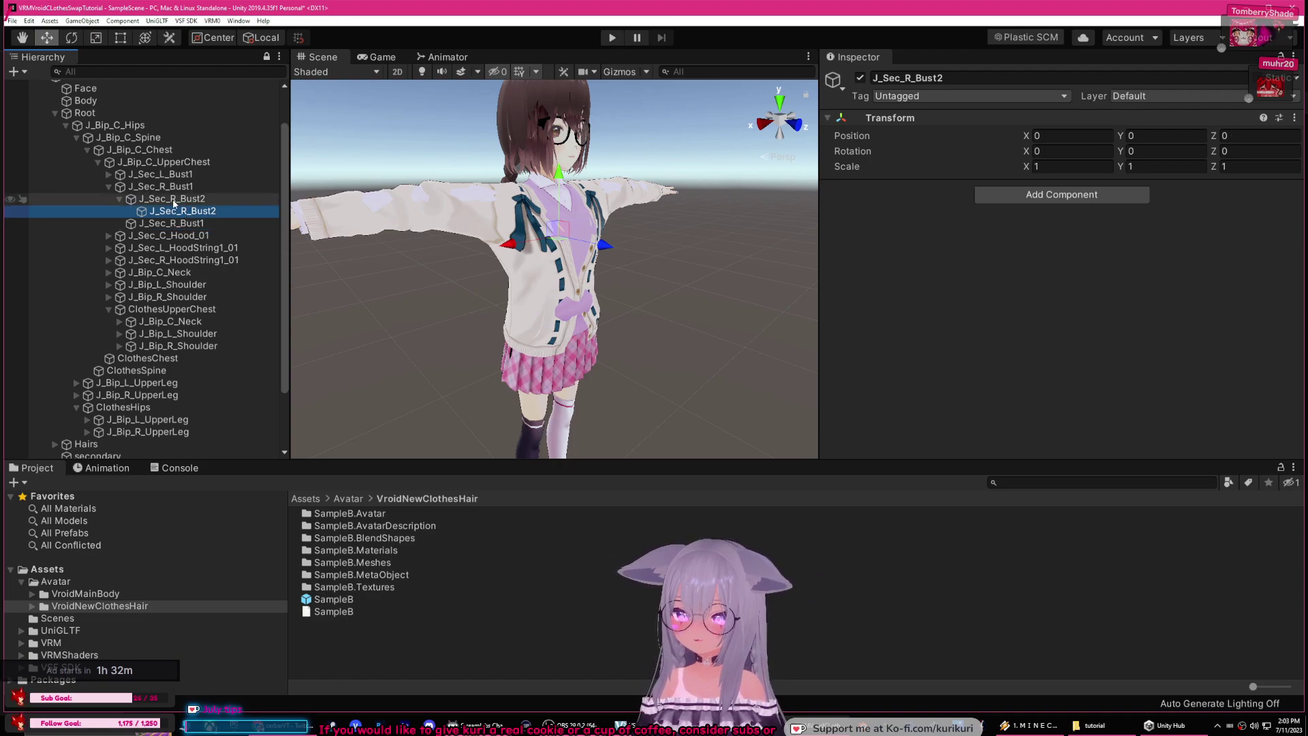
left_click(119, 199)
left_click(109, 186)
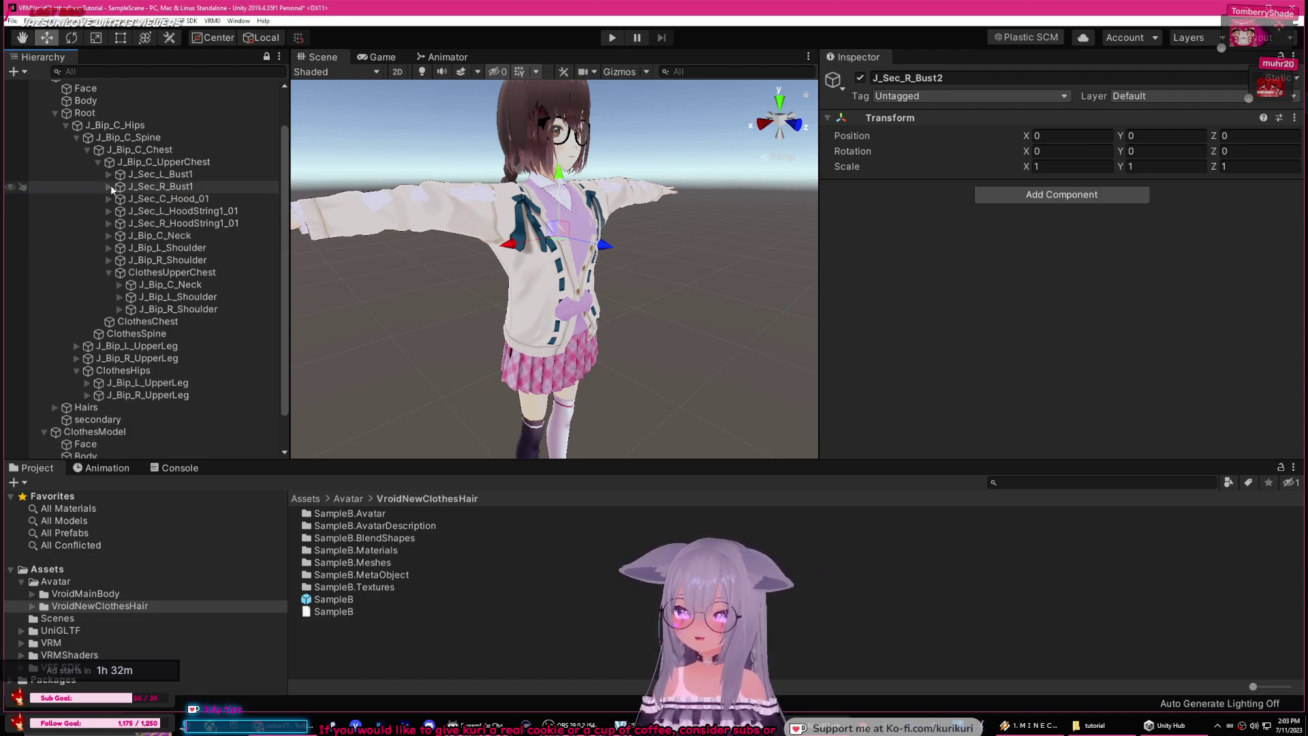
left_click(176, 285)
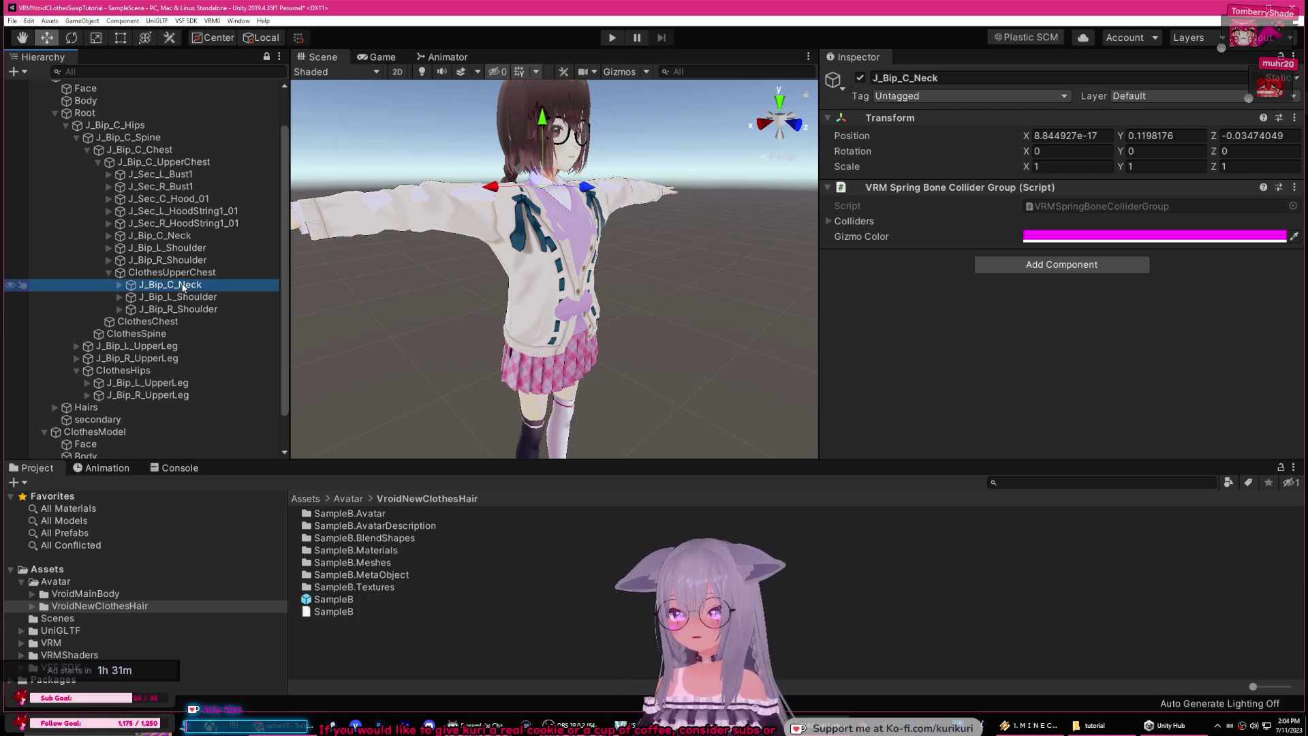
Step: Nest the clothes J_Bip_C_Neck and J_Bip_C_Head under the original neck and head bones
left_click_drag(189, 289, 182, 248)
left_click(119, 260)
left_click(130, 372)
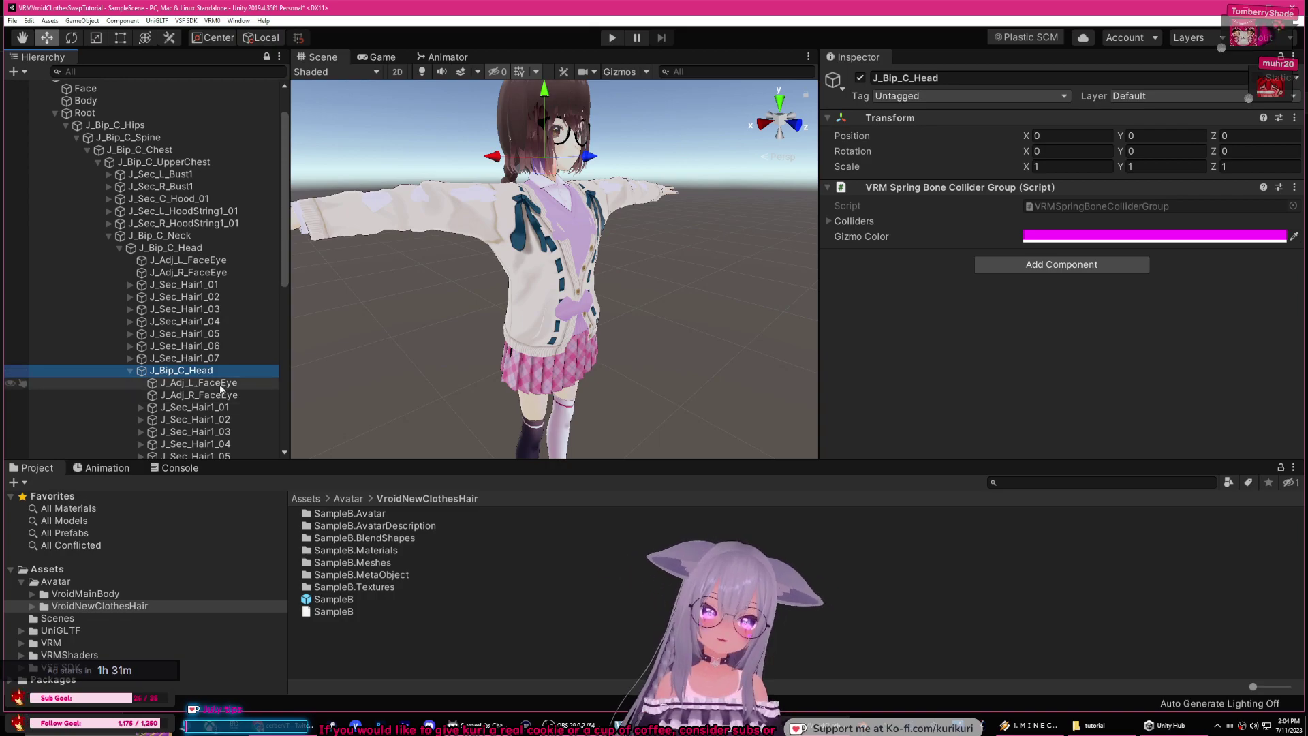
scroll(205, 368, "down", 3)
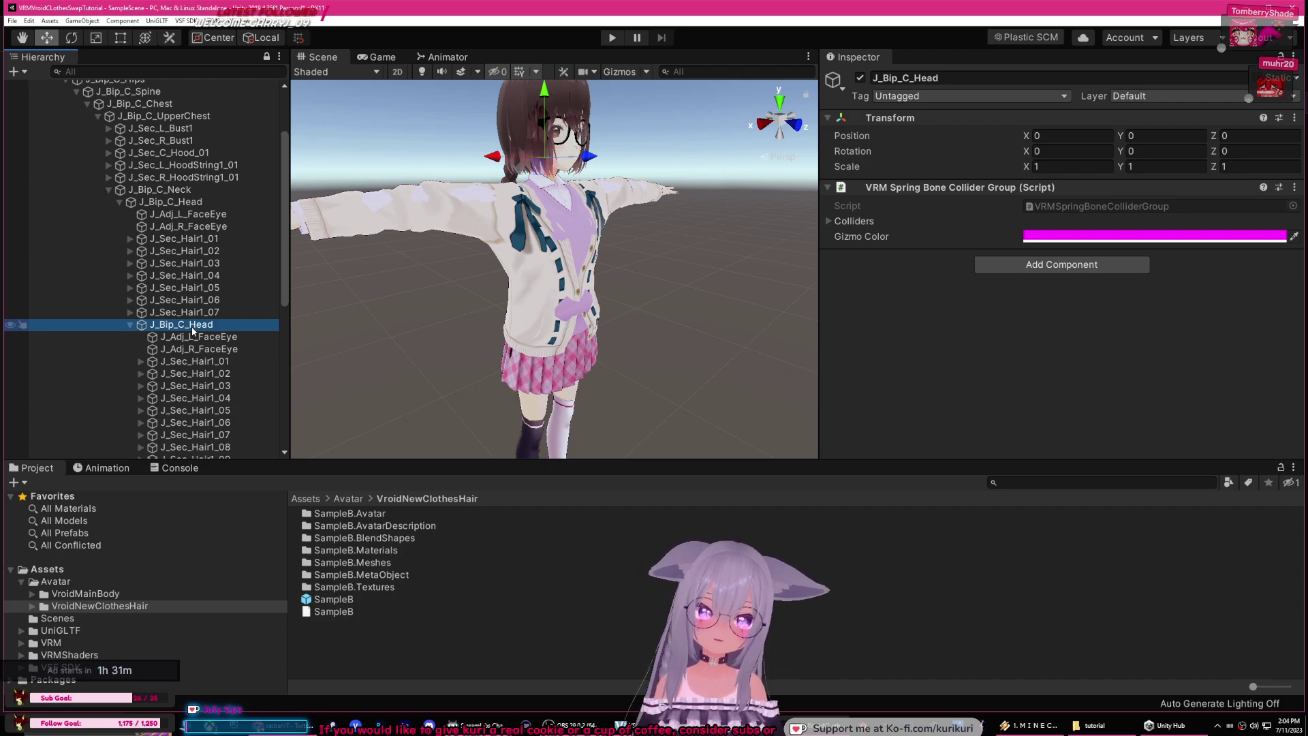
scroll(194, 334, "down", 3)
Step: Check the J_Adj_L_FaceEye and J_Adj_R_FaceEye bones, then collapse the head and neck branches
left_click(198, 291)
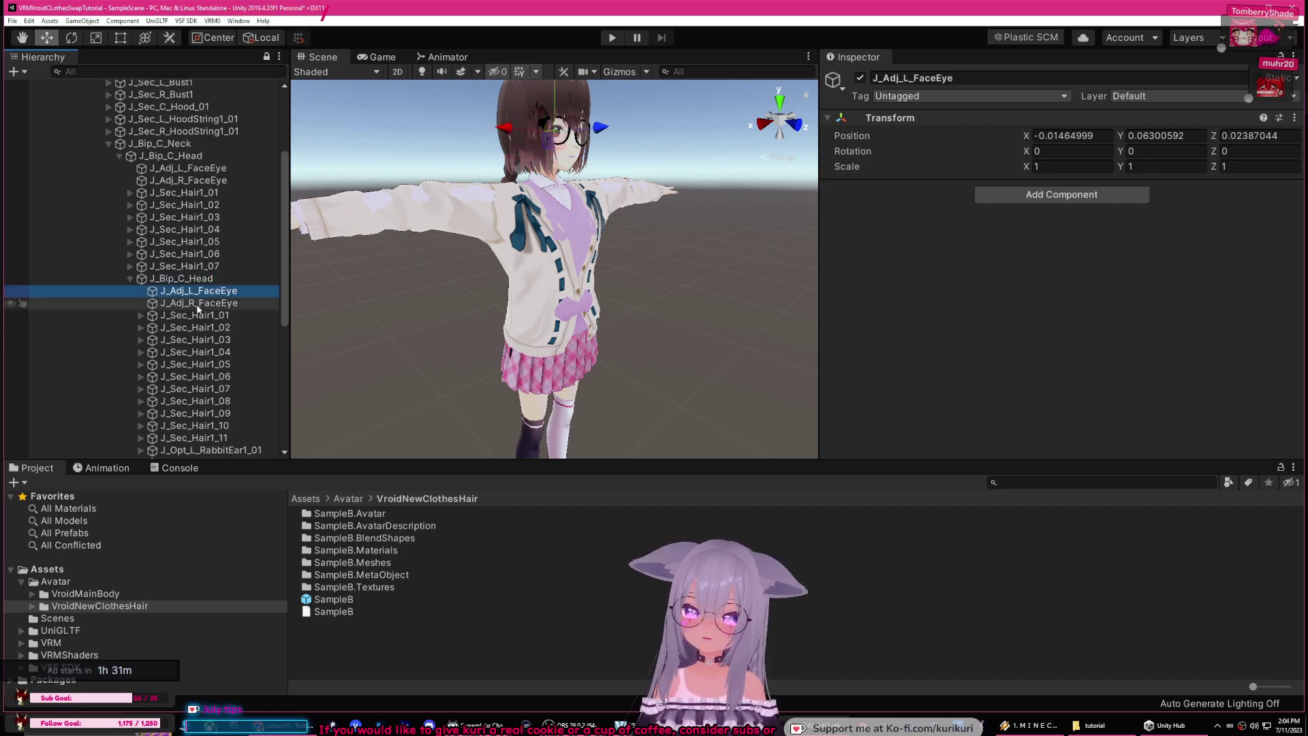
left_click(198, 304)
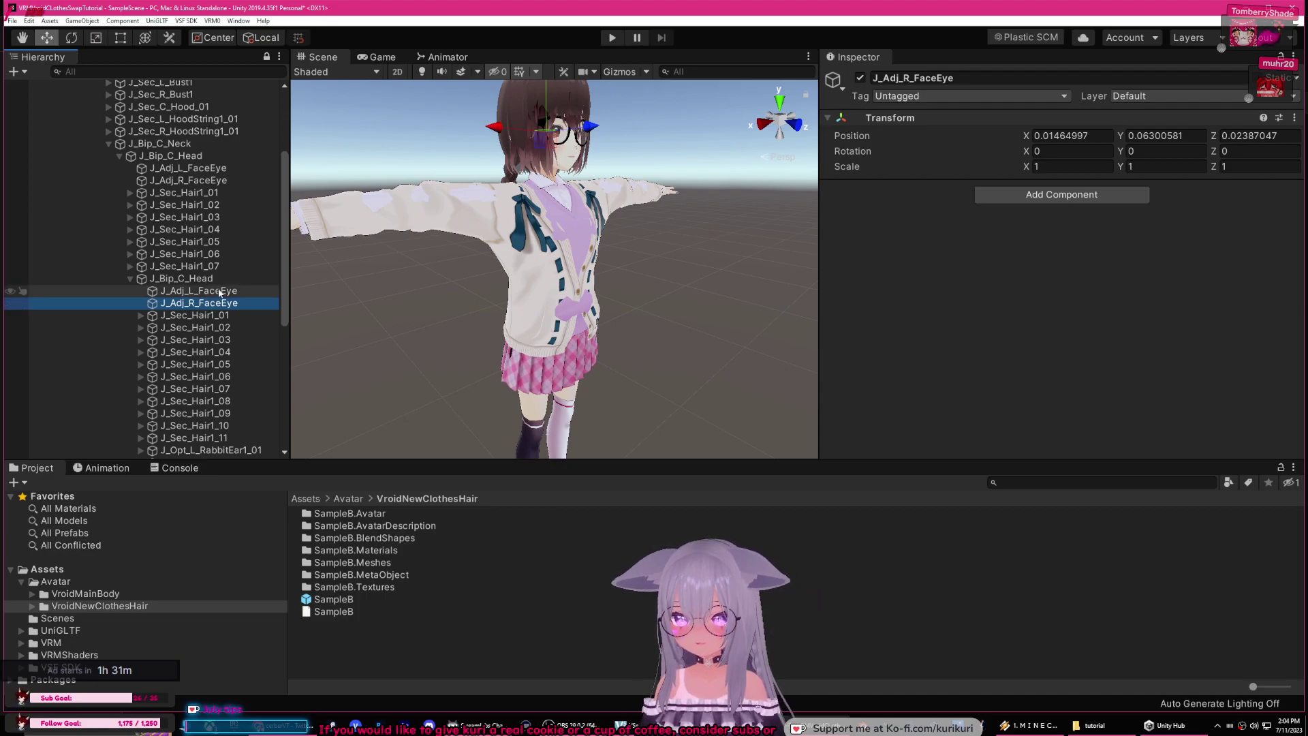
scroll(215, 303, "down", 3)
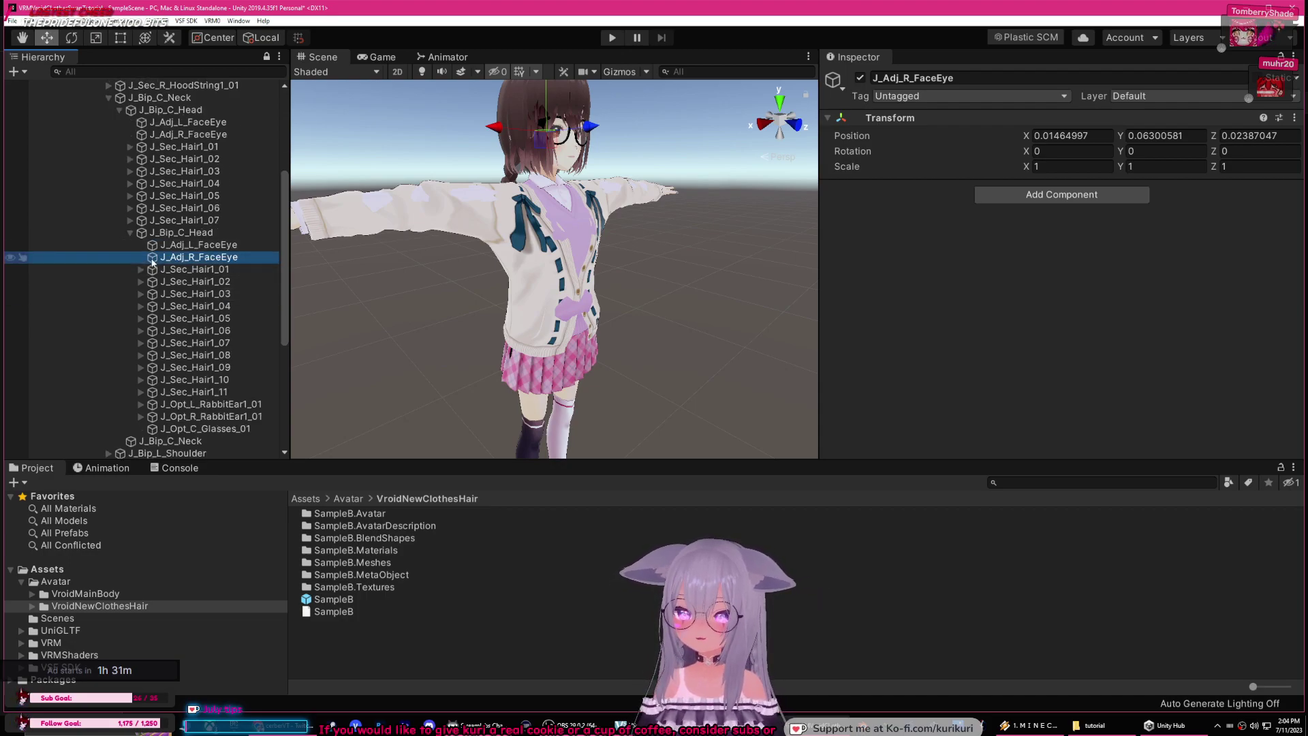
left_click(130, 232)
scroll(214, 275, "up", 6)
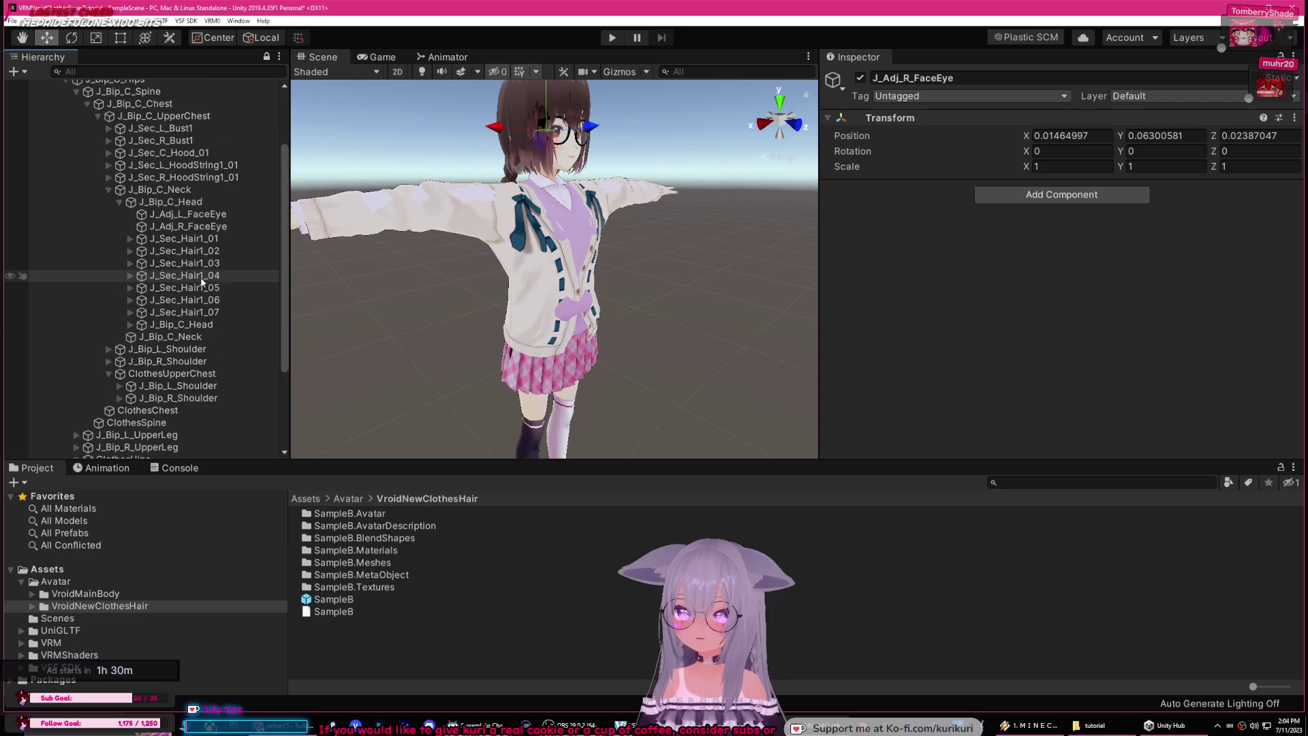
scroll(177, 351, "up", 3)
left_click(171, 382)
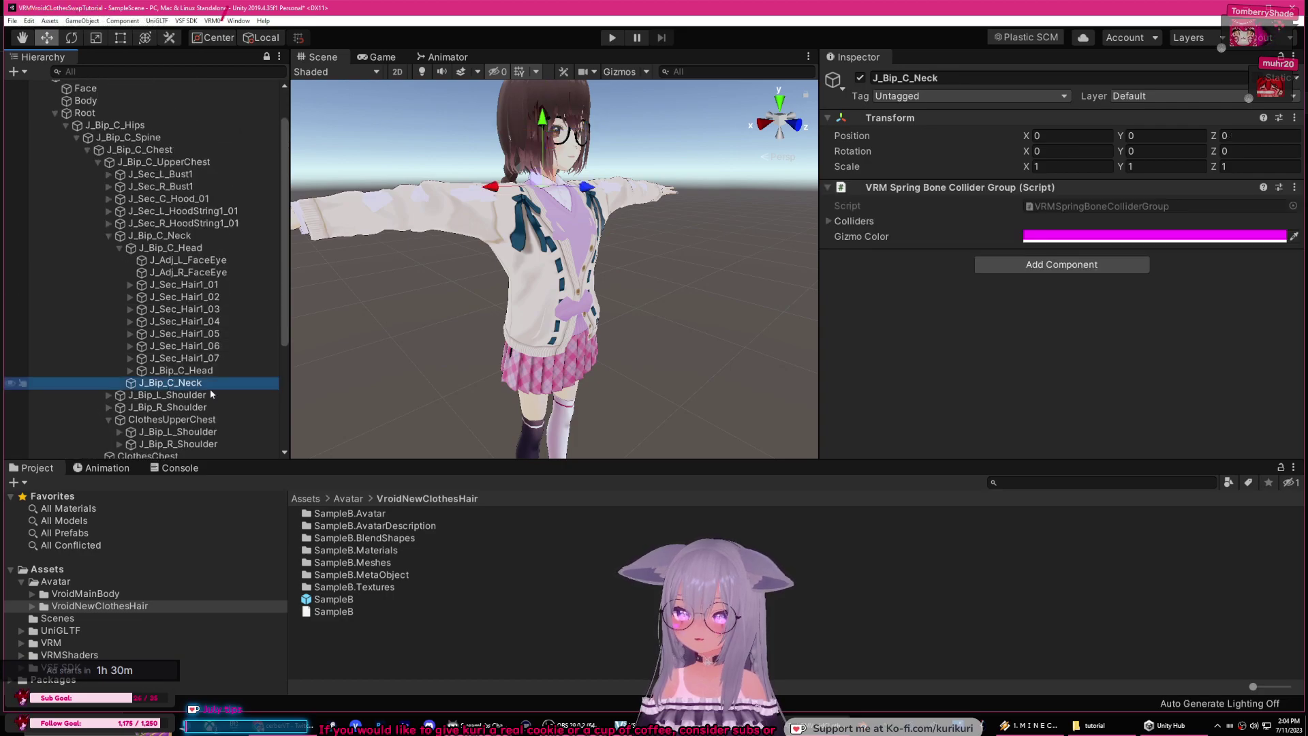
left_click(109, 235)
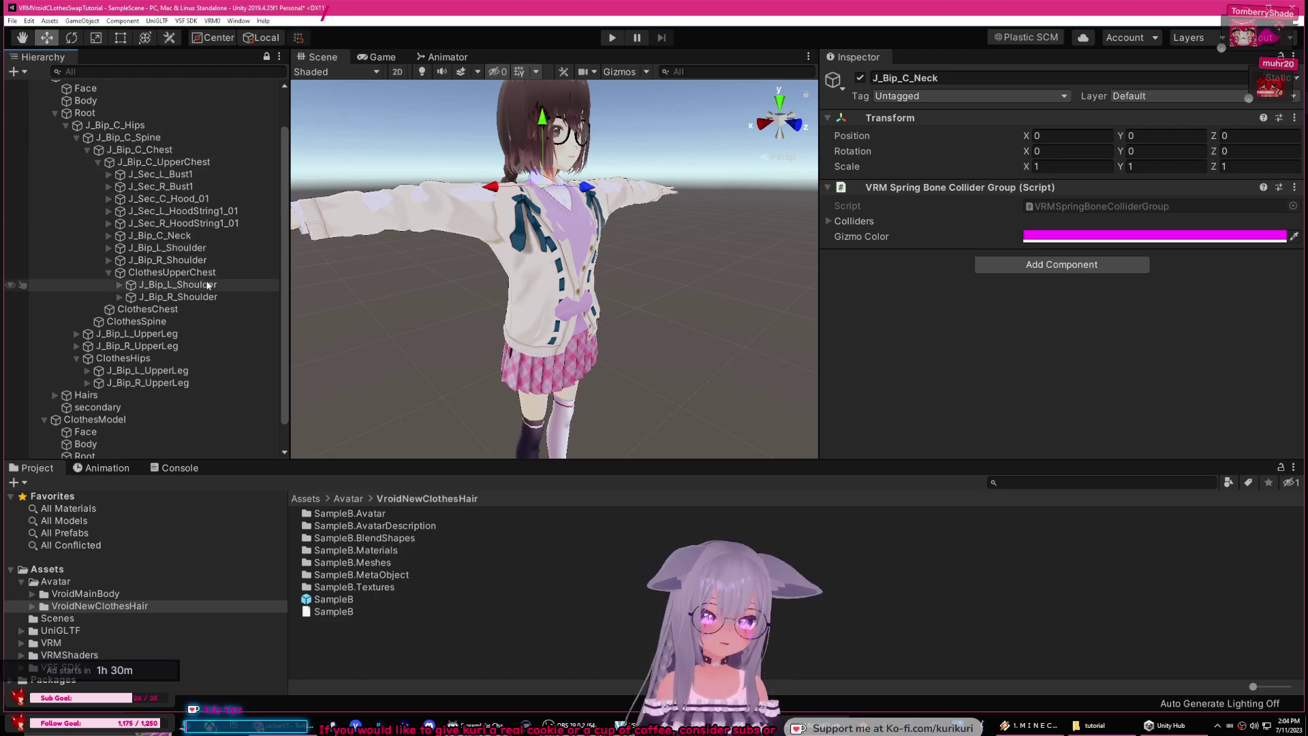
Step: Nest the clothes left shoulder, upper arm, lower arm and hand under the matching MainModel bones
left_click(179, 286)
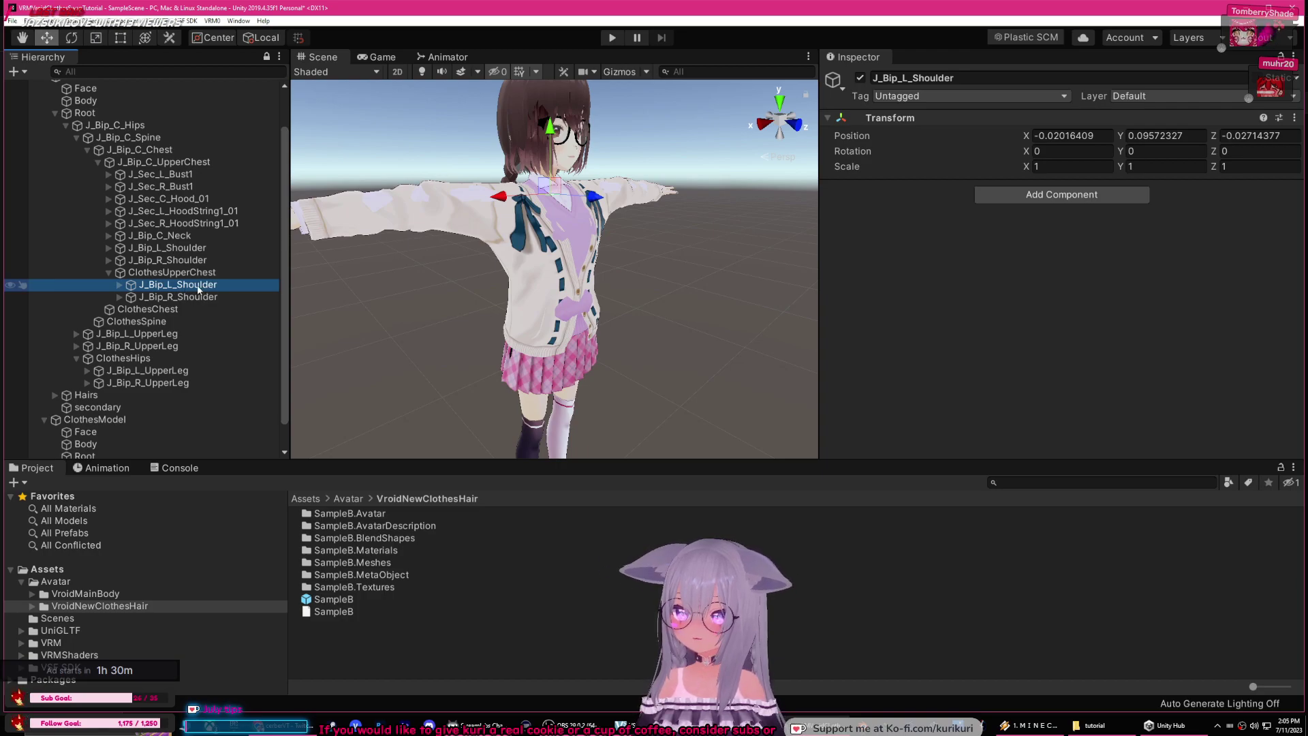
mouse_move(192, 272)
left_mouse_down()
mouse_move(191, 249)
mouse_move(194, 261)
left_mouse_up()
left_click(181, 285)
left_click(131, 285)
left_click(201, 297)
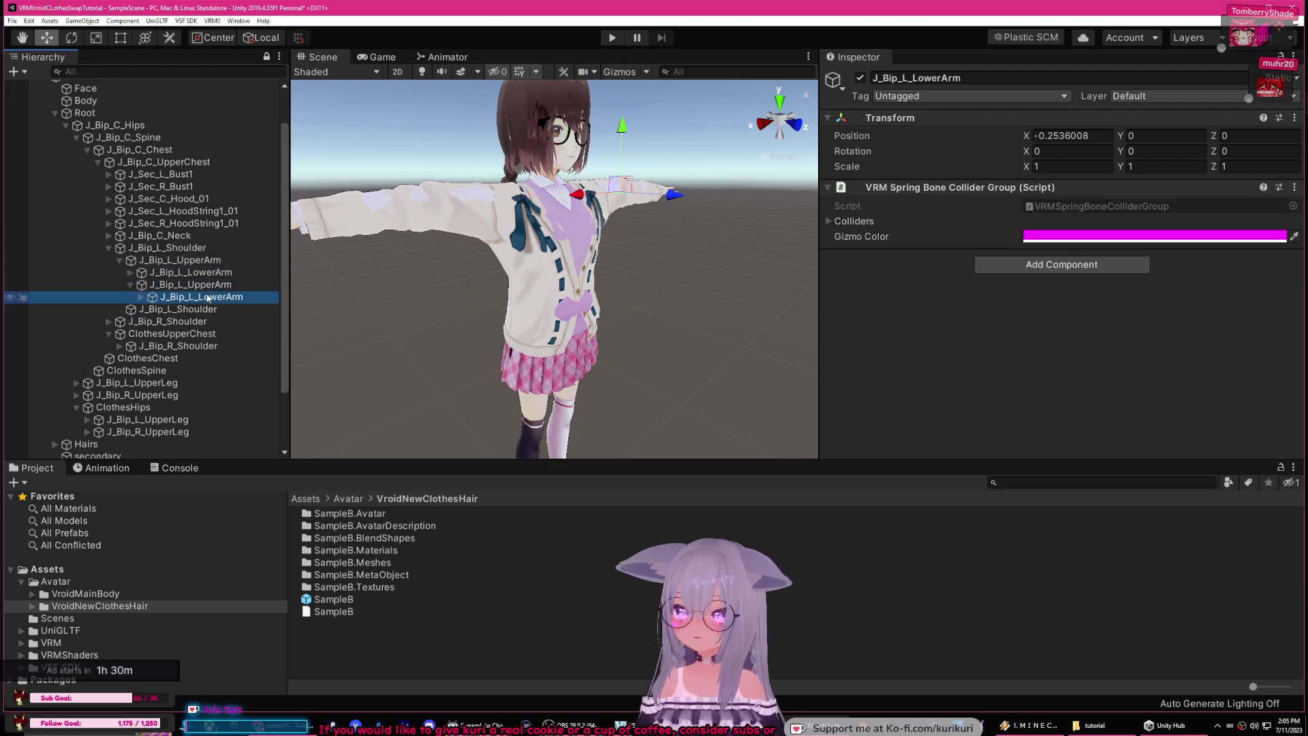
left_click_drag(221, 276, 213, 290)
left_click(142, 298)
left_click(198, 309)
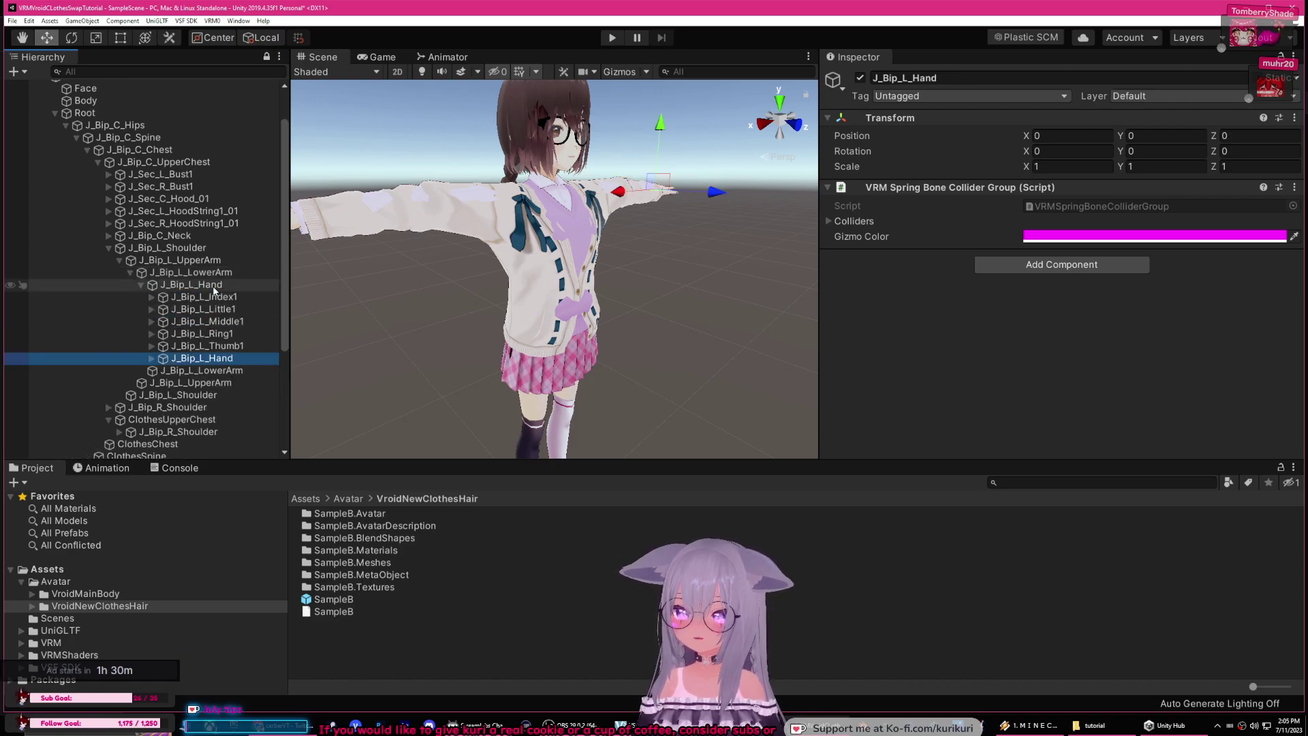
right_click_drag(490, 306, 496, 258)
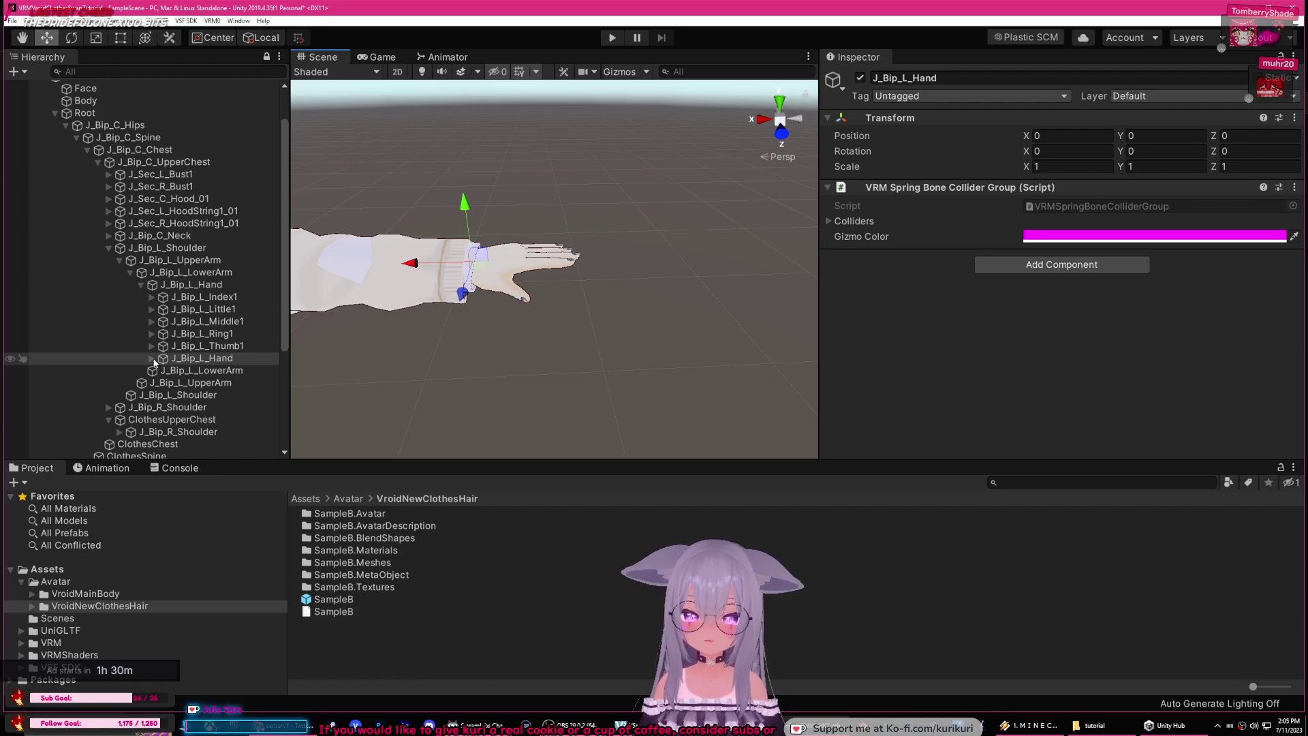
Step: Nest the clothes J_Bip_L_Index1–Index3 bones under MainModel's matching index bones
left_click(154, 361)
left_click(152, 359)
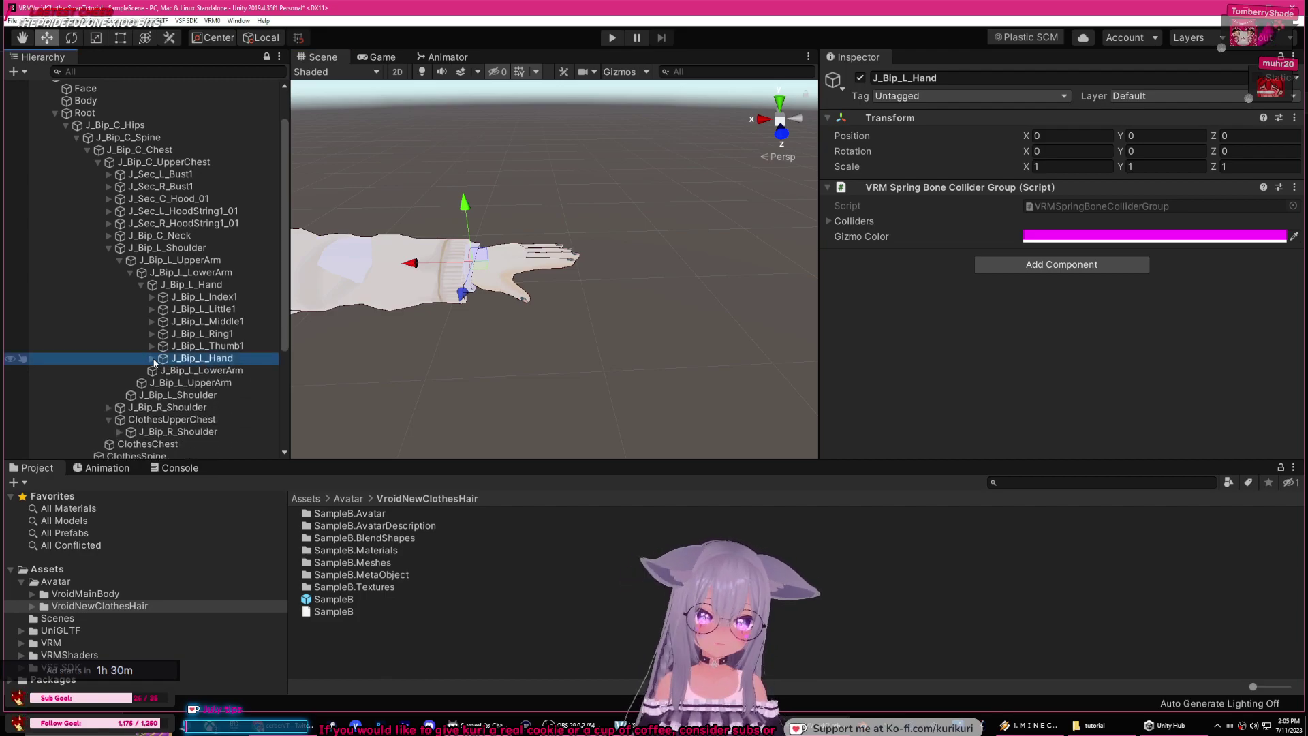
left_click(151, 359)
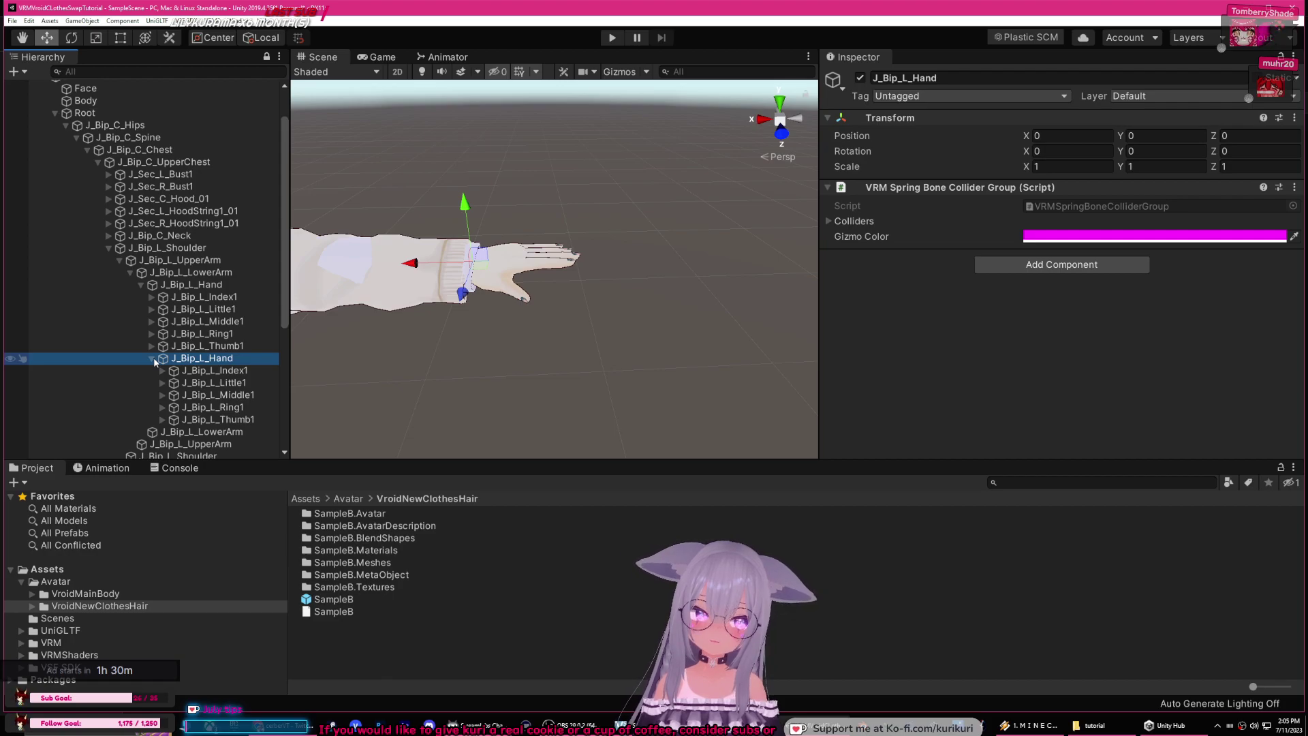
middle_click_drag(291, 365, 439, 367)
left_click(217, 371)
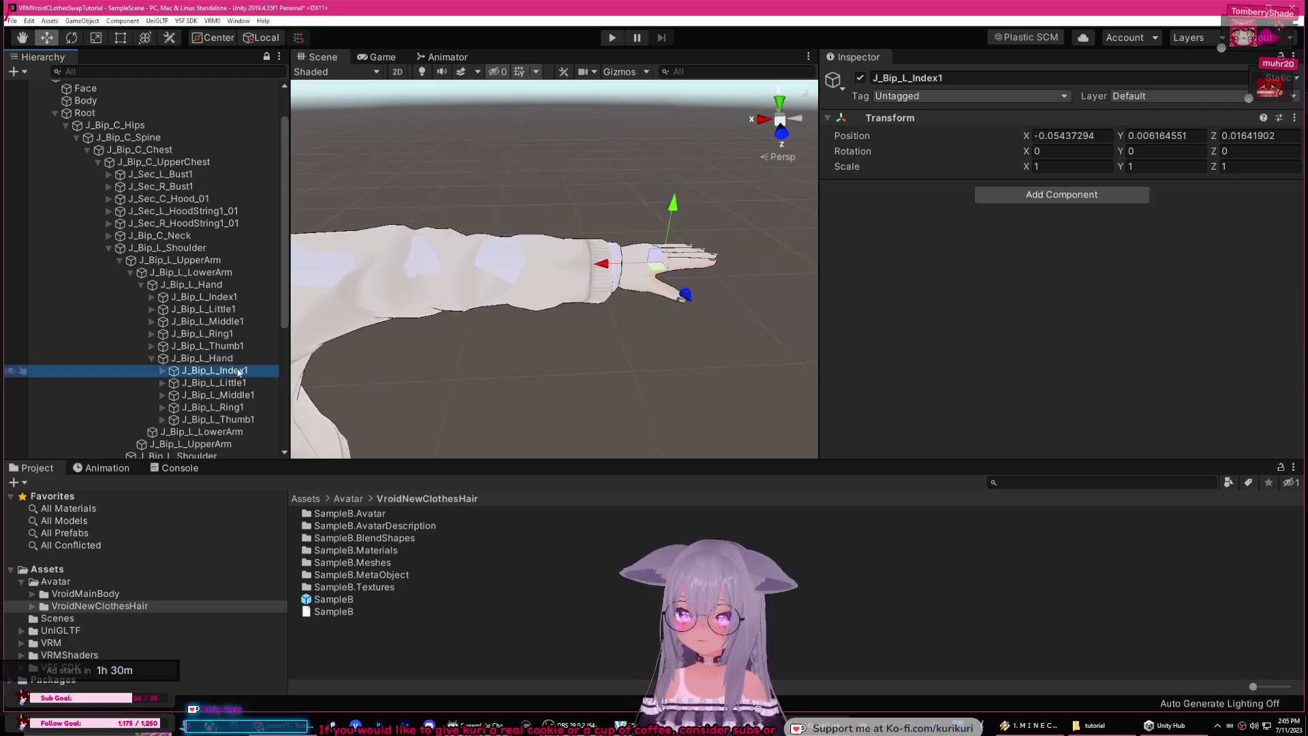
left_click_drag(227, 371, 177, 320)
left_click(162, 321)
left_click(172, 333)
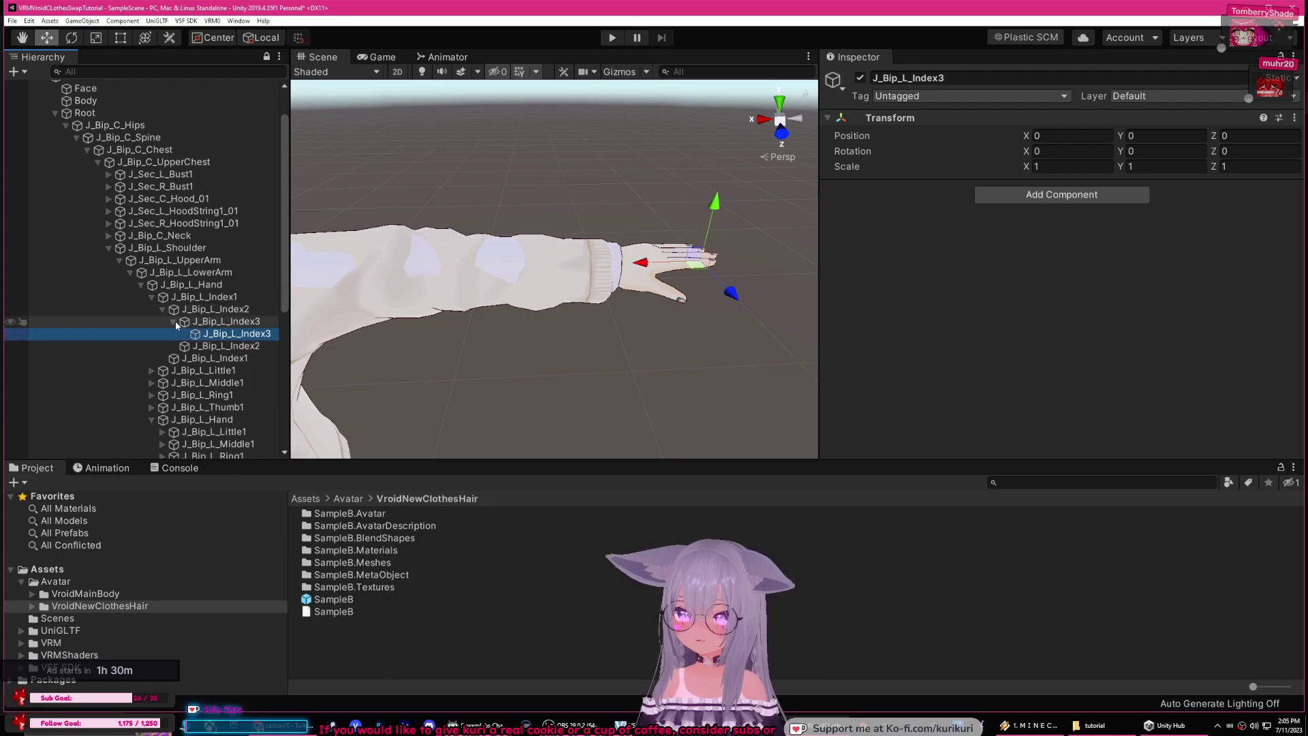
left_click(173, 321)
left_click(162, 308)
left_click(151, 297)
Step: Nest the clothes left little finger bones under MainModel's J_Bip_L_Little bones
left_click_drag(212, 370, 240, 335)
left_click(162, 333)
left_click(232, 346)
left_click(174, 346)
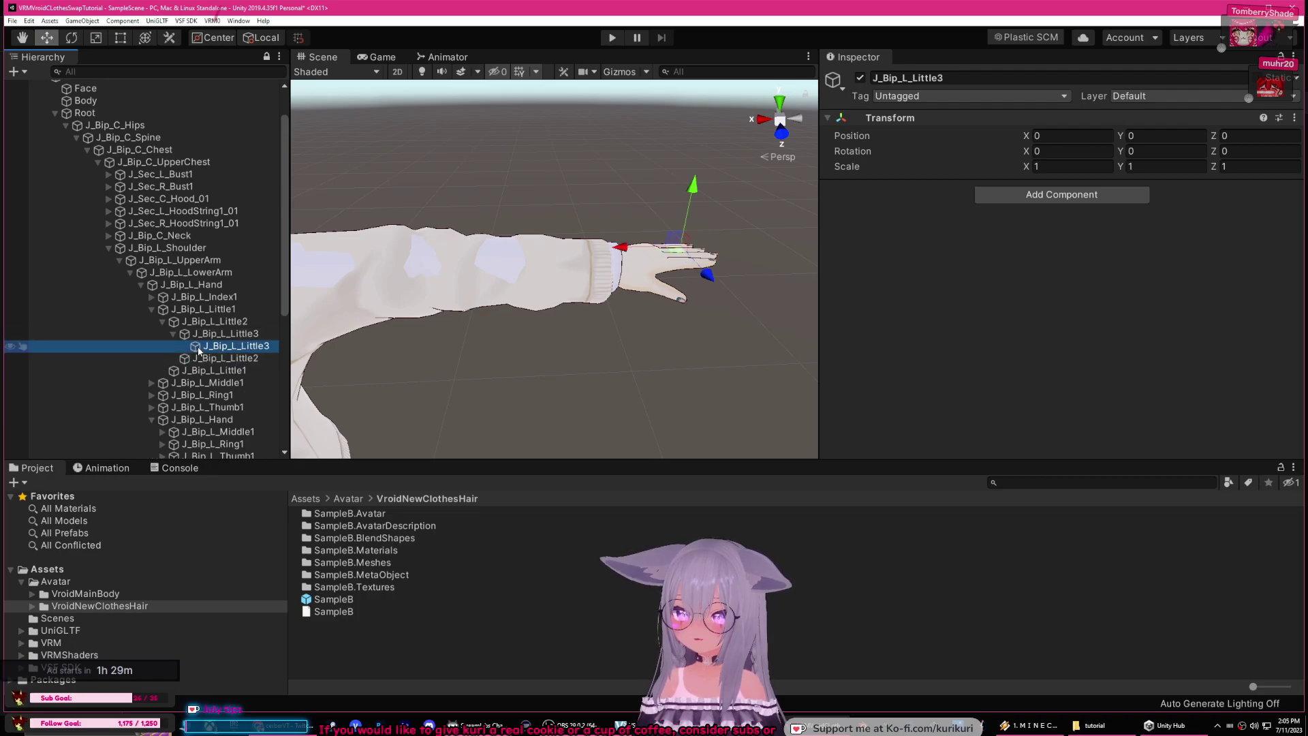
left_click(151, 309)
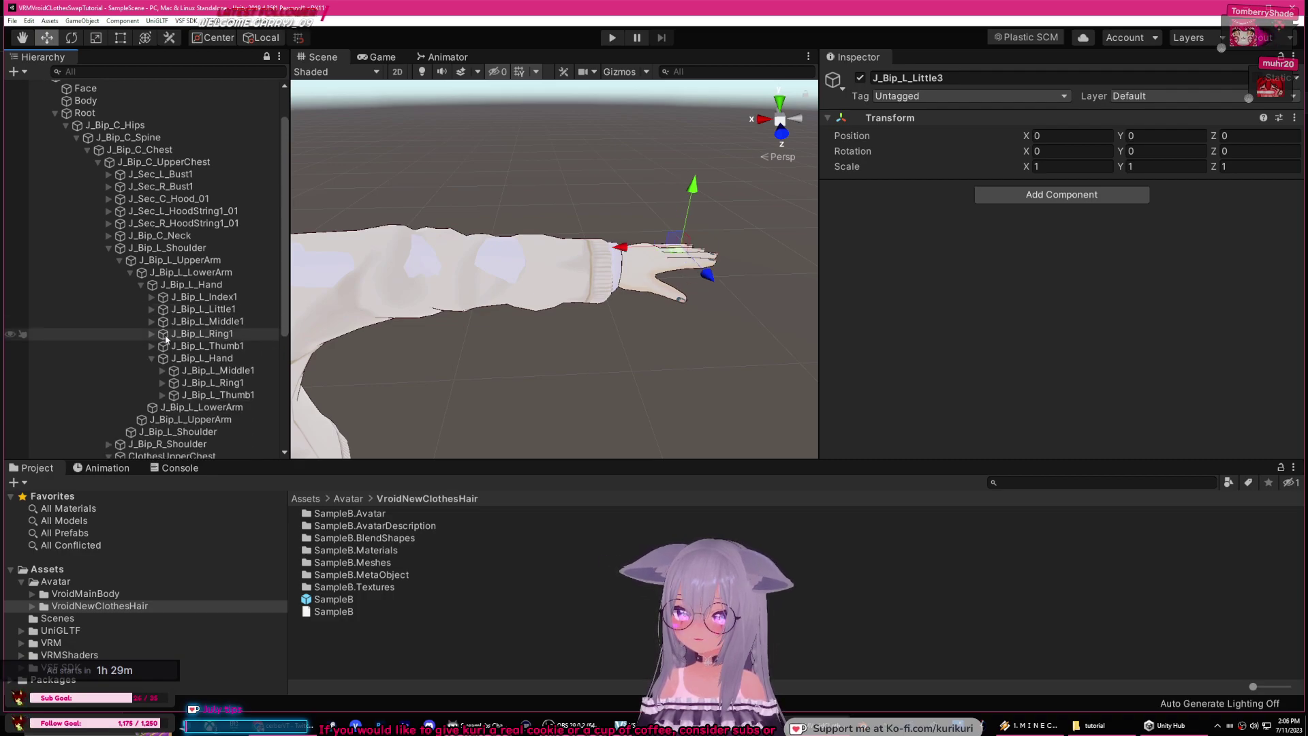
Step: Nest the clothes left middle finger bones under MainModel's J_Bip_L_Middle bones
left_click(215, 371)
mouse_move(219, 351)
left_mouse_down()
mouse_move(226, 323)
mouse_move(239, 335)
mouse_move(232, 371)
mouse_move(232, 354)
left_mouse_up()
left_click(174, 358)
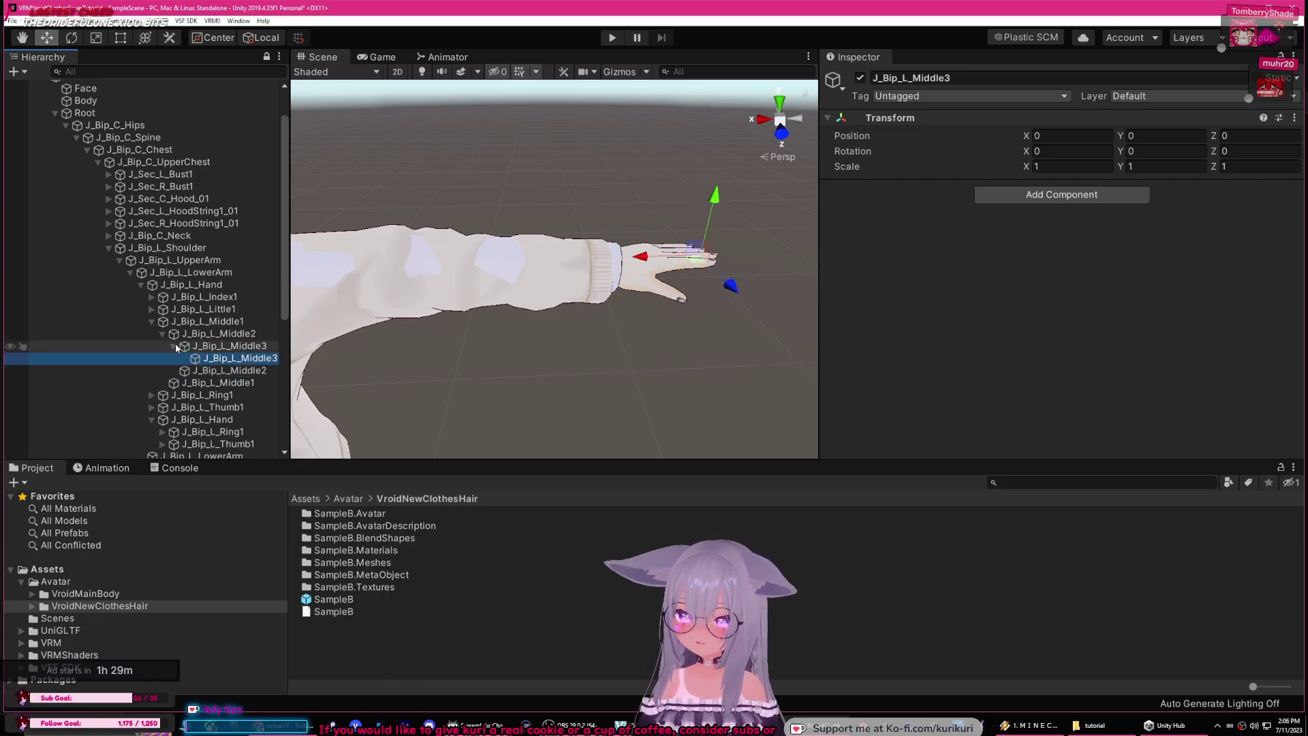
left_click(204, 333)
left_click(162, 333)
left_click(151, 321)
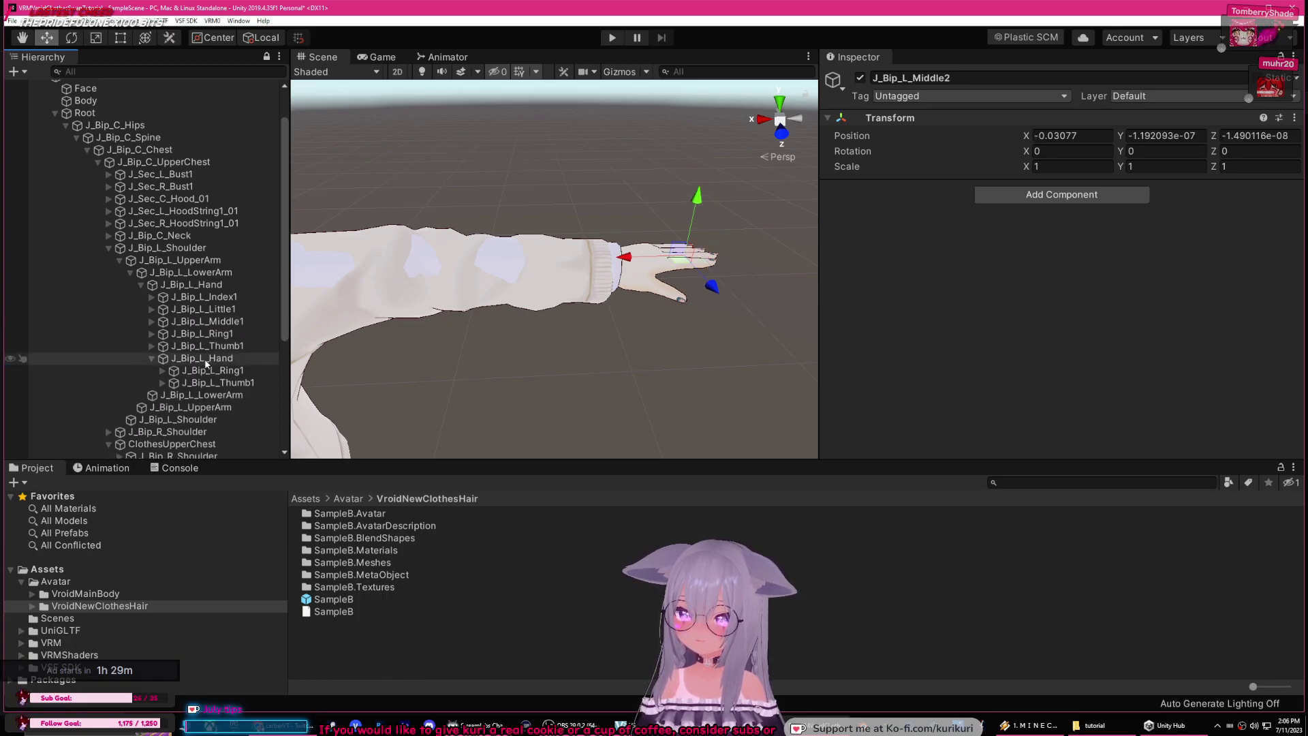
left_click(201, 356)
Step: Nest the clothes left ring finger bones under MainModel's J_Bip_L_Ring bones
left_click(232, 371)
left_click_drag(232, 371, 173, 357)
left_click(162, 358)
left_click(235, 370)
left_click(173, 370)
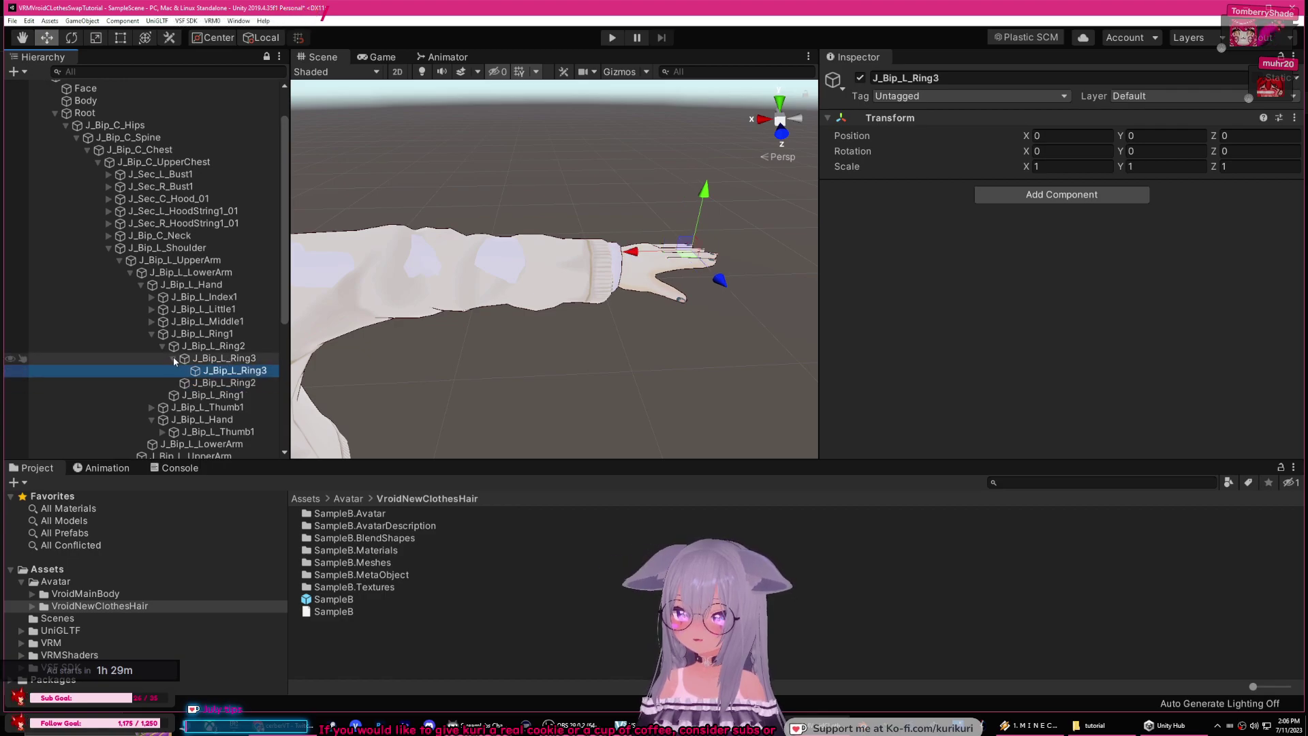
left_click(173, 358)
left_click(163, 346)
left_click(152, 333)
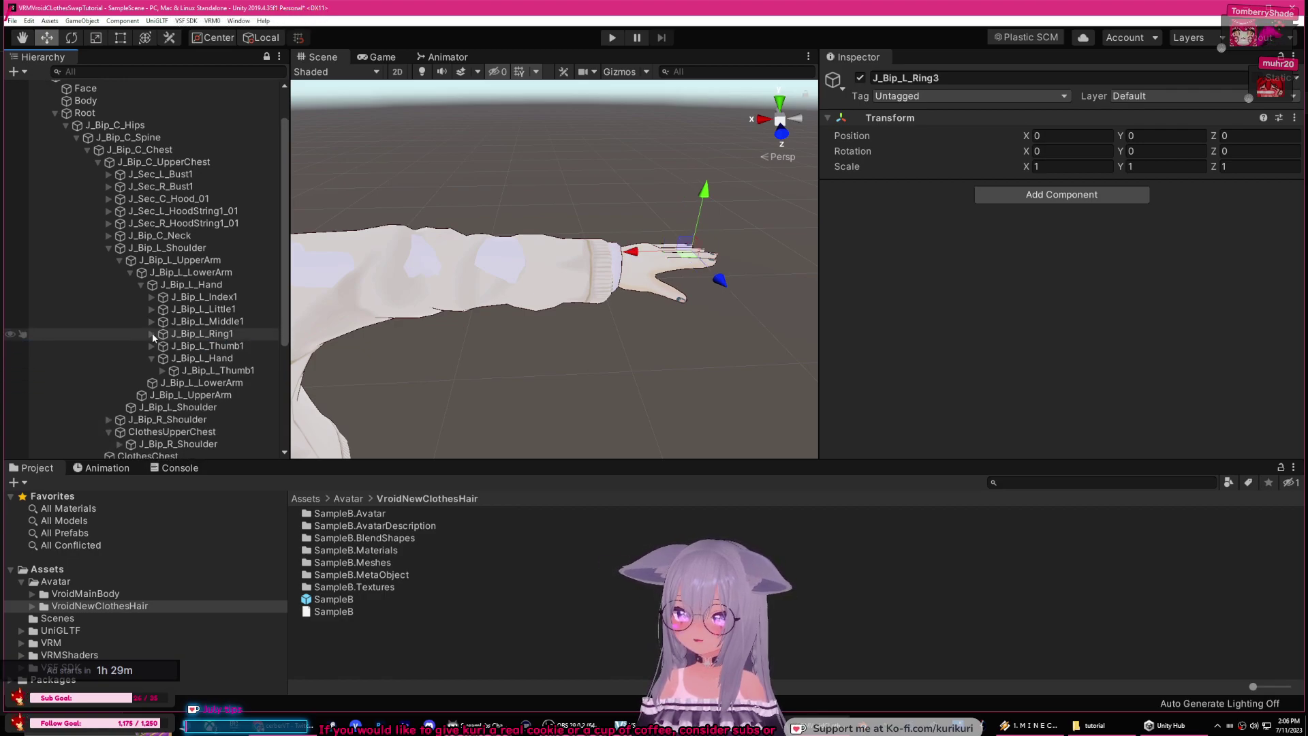
Step: Nest the clothes J_Bip_L_Thumb1, Thumb2 and Thumb3 under MainModel's matching thumb bones
scroll(225, 361, "down", 3)
left_click(243, 326)
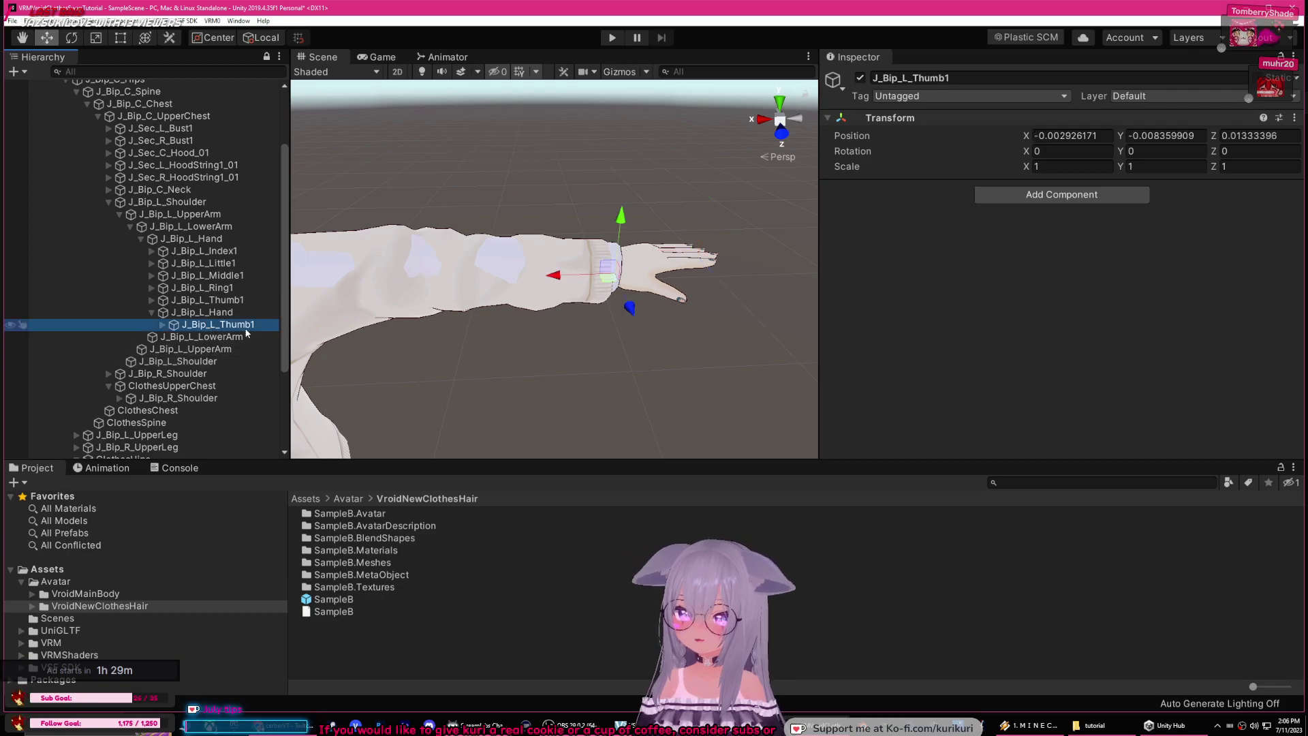
mouse_move(233, 329)
left_mouse_down()
mouse_move(204, 300)
mouse_move(246, 330)
mouse_move(244, 315)
left_mouse_up()
left_click(162, 325)
left_click(231, 337)
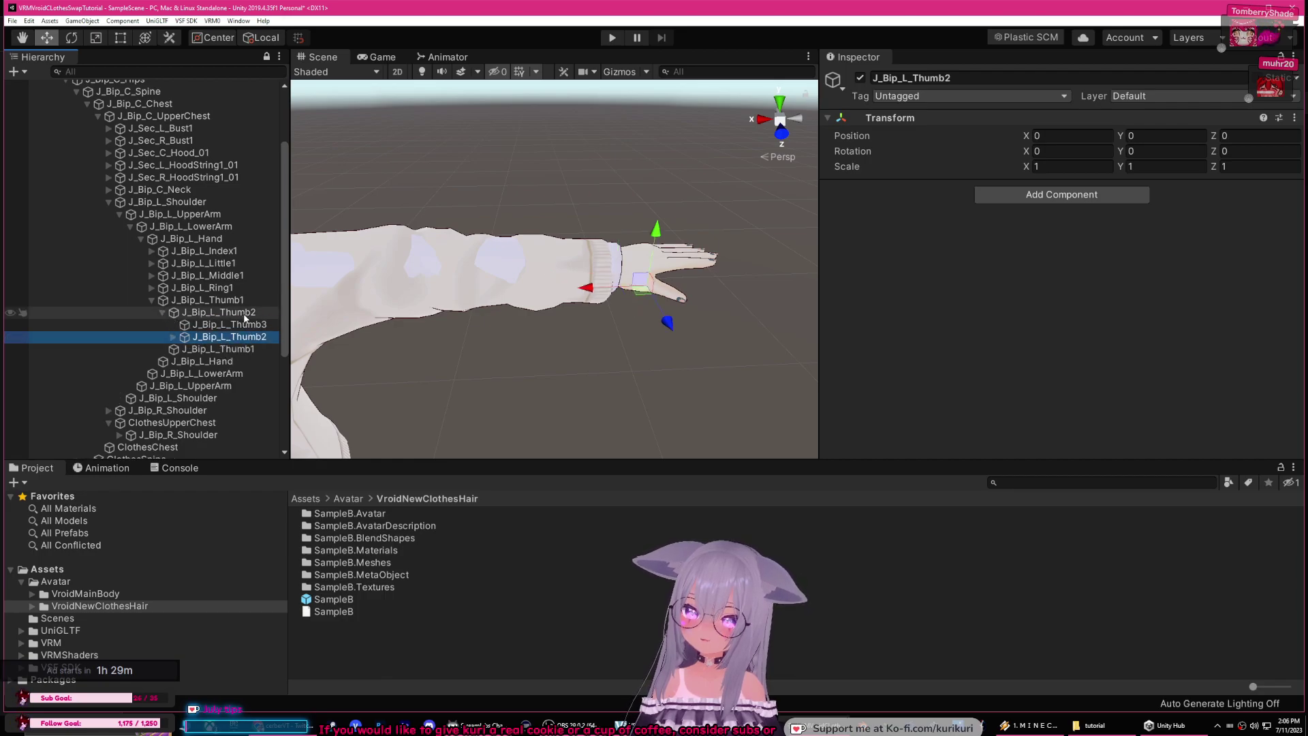
left_click(173, 337)
left_click(251, 349)
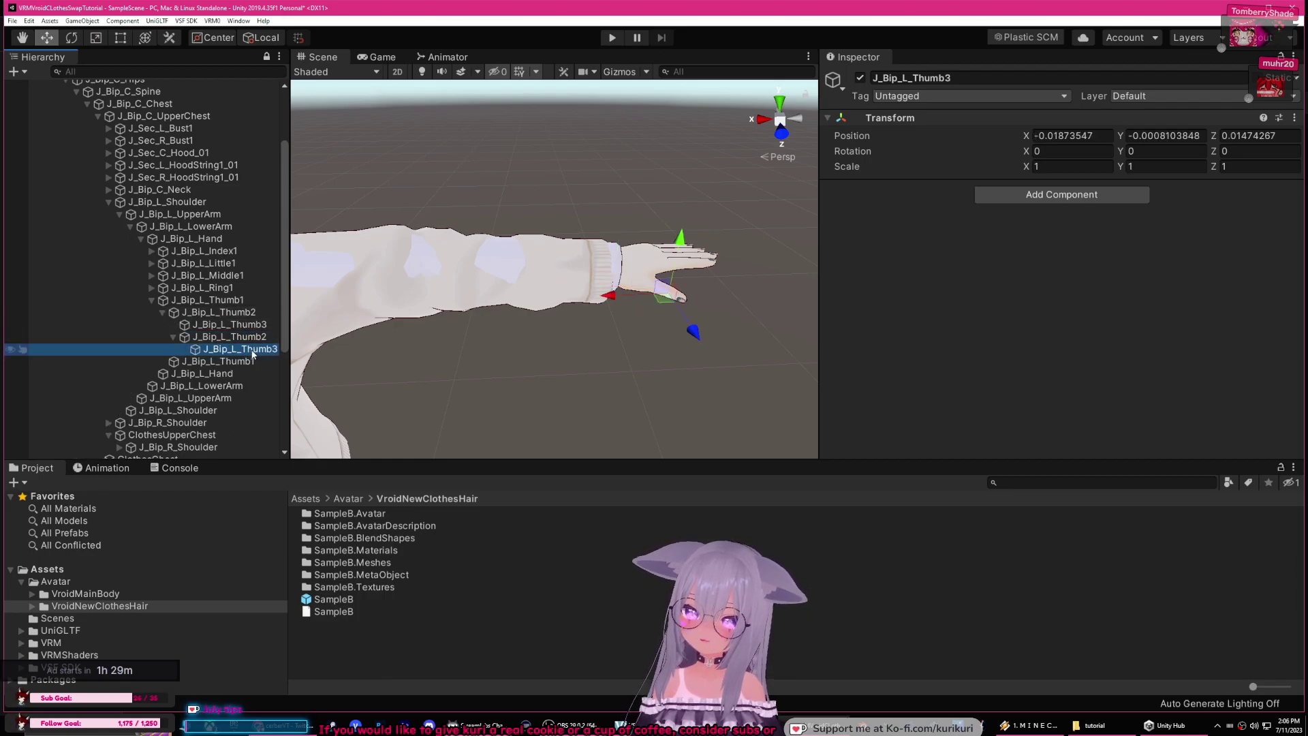
left_click_drag(252, 337, 248, 326)
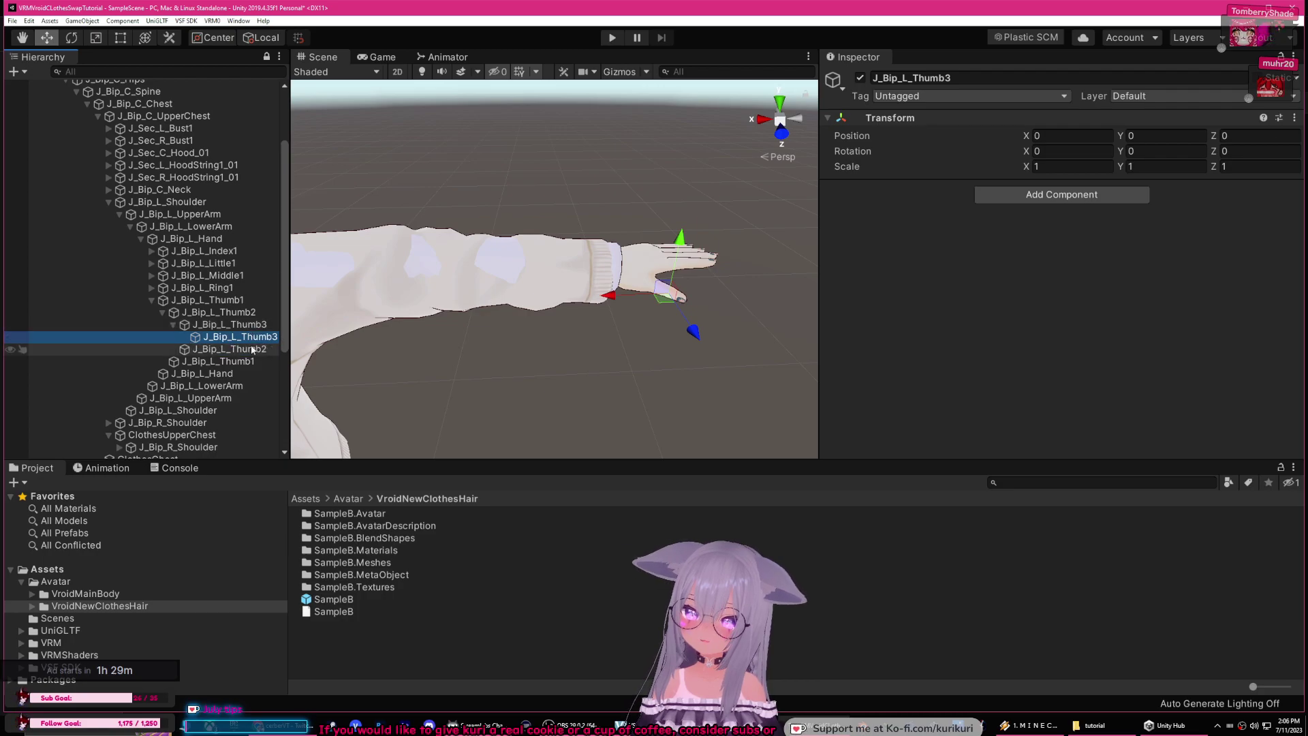
Step: Collapse the left thumb, hand, lower arm and upper arm foldouts
left_click(151, 300)
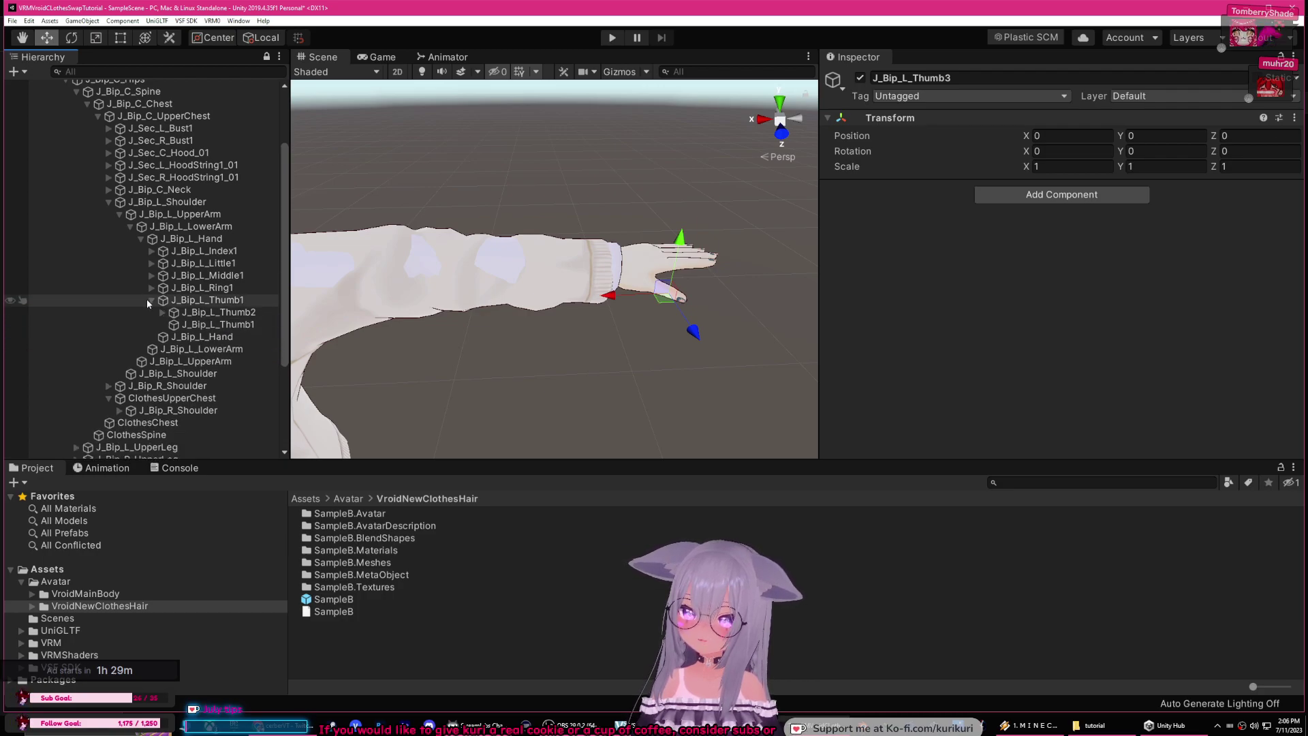
left_click(140, 238)
left_click(130, 226)
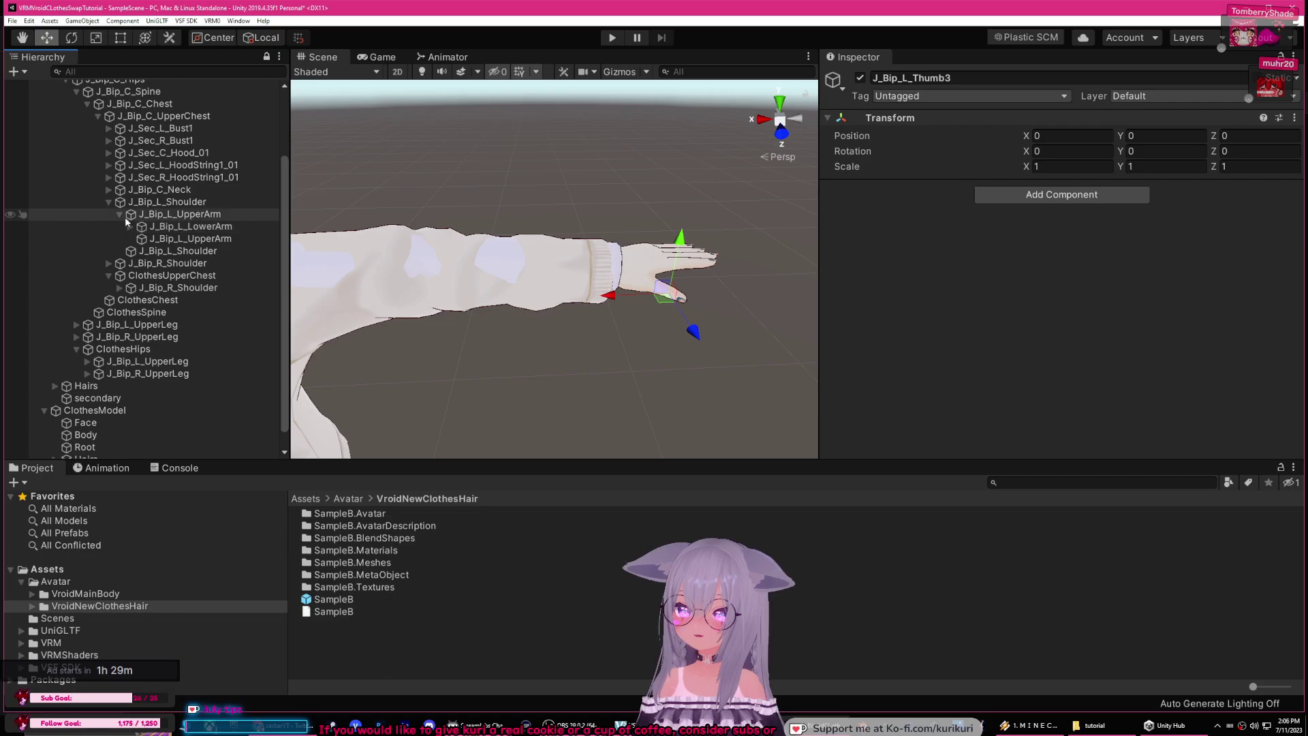
left_click(120, 213)
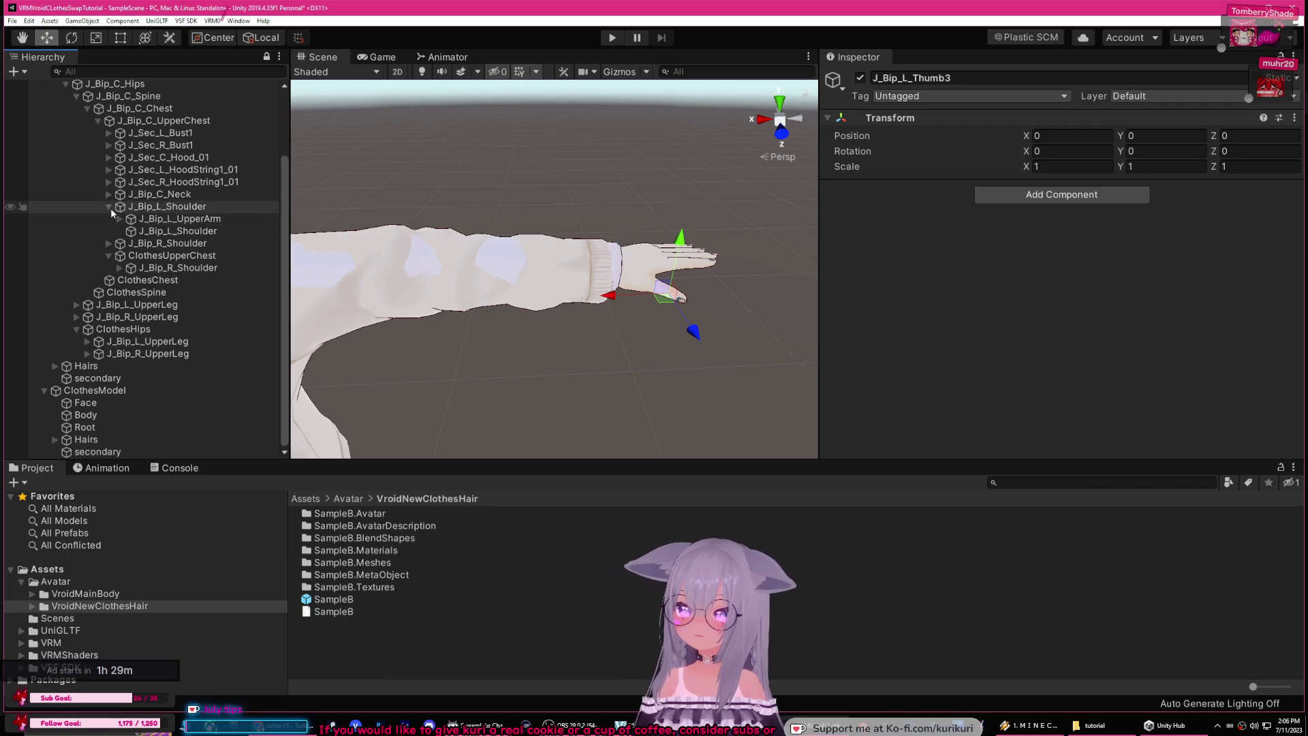
Step: Nest the clothes right shoulder, upper arm, lower arm and hand under MainModel's matching bones
left_click(109, 207)
left_click(181, 269)
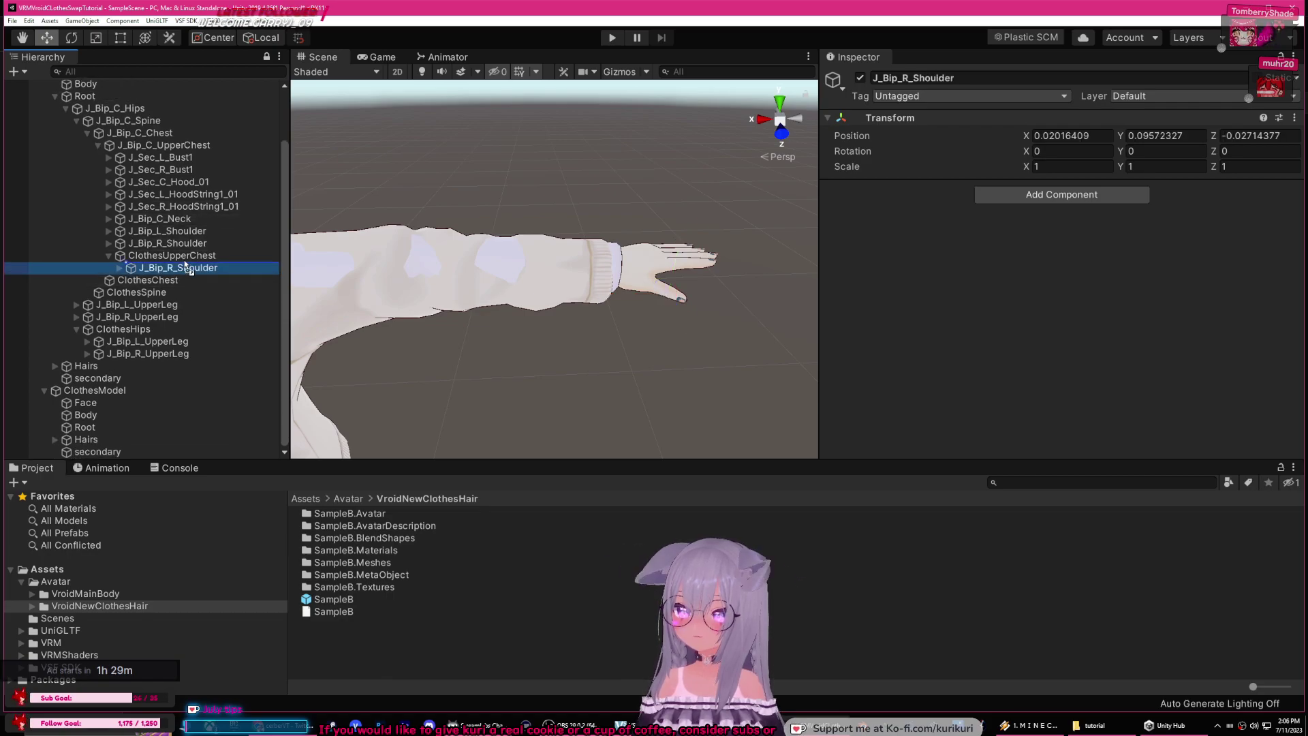
left_click_drag(181, 243, 205, 280)
left_click(120, 268)
left_click(130, 280)
left_click(194, 292)
left_click(151, 293)
left_click(207, 304)
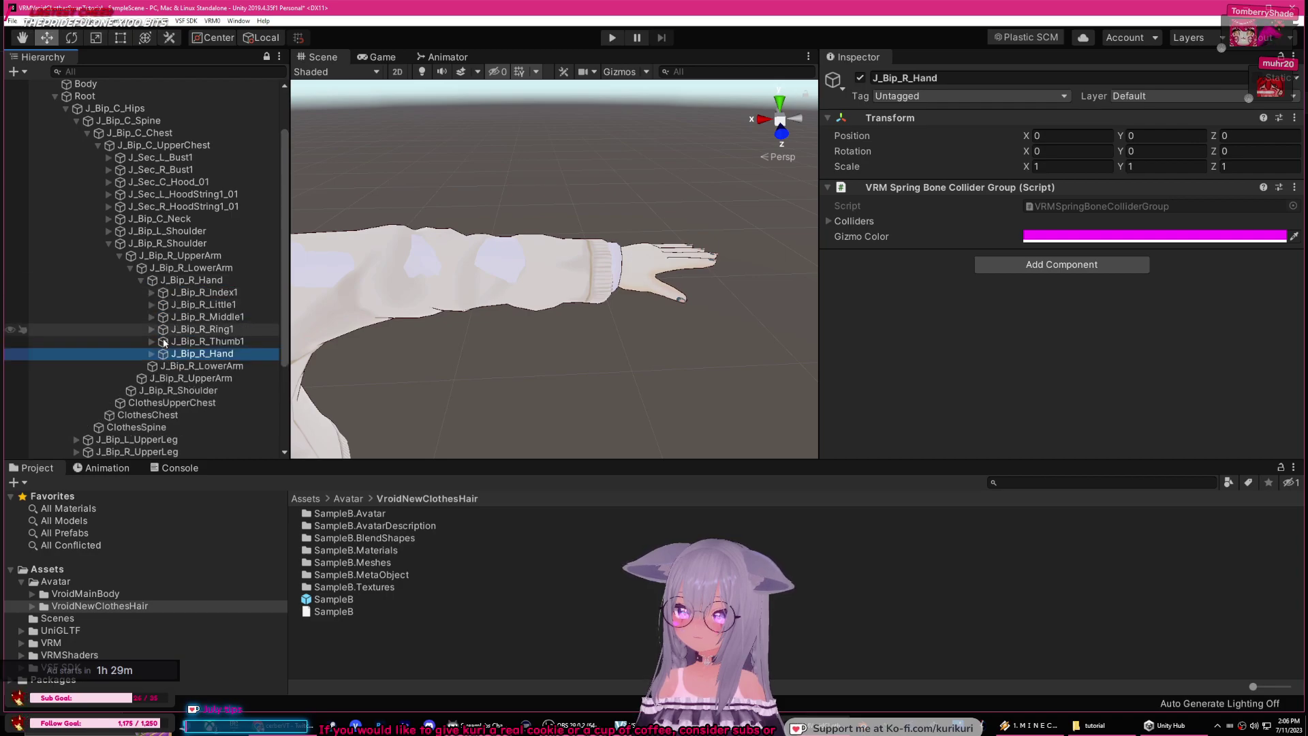
left_click(151, 353)
Step: Nest the clothes right index finger bones under MainModel's J_Bip_R_Index bones
left_click_drag(215, 366, 204, 317)
left_click(151, 292)
left_click(162, 316)
left_click(173, 329)
left_click(173, 317)
left_click(162, 304)
left_click(151, 292)
left_click(141, 280)
left_click(141, 280)
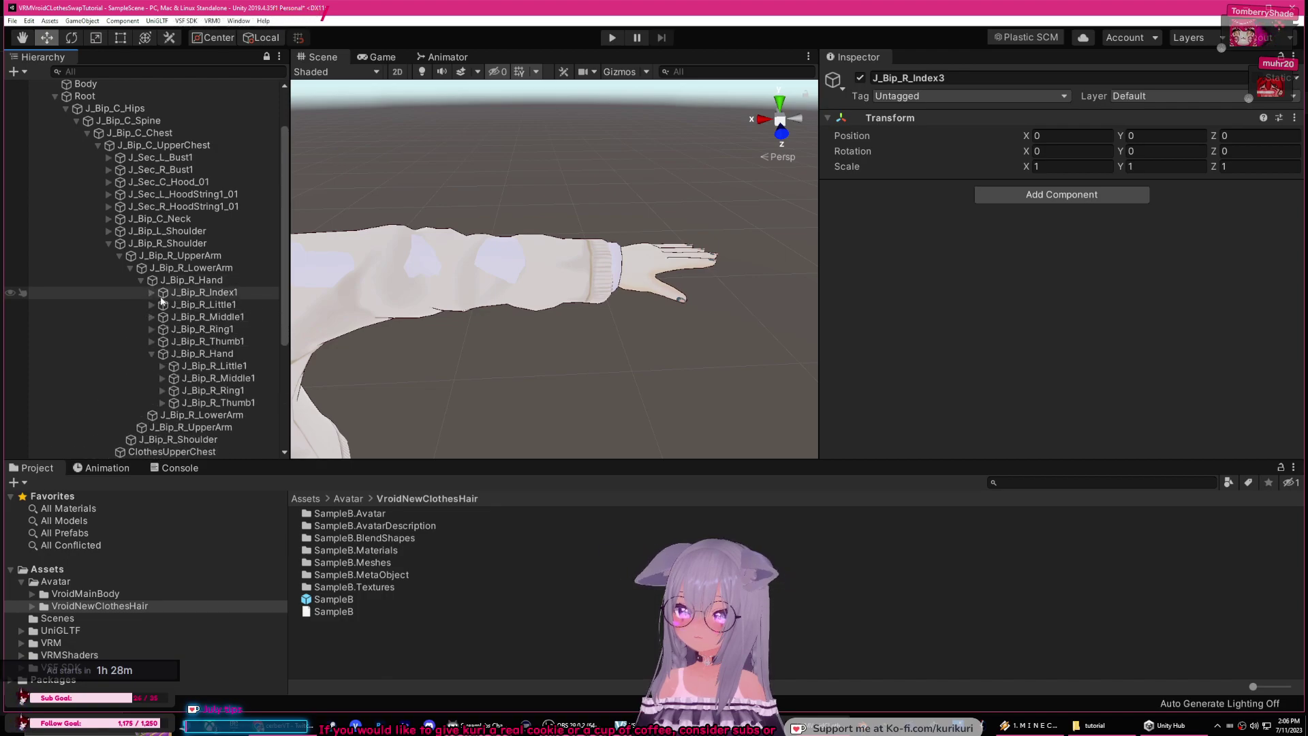
Step: Nest the clothes right little finger bones under MainModel's J_Bip_R_Little bones
left_click(232, 365)
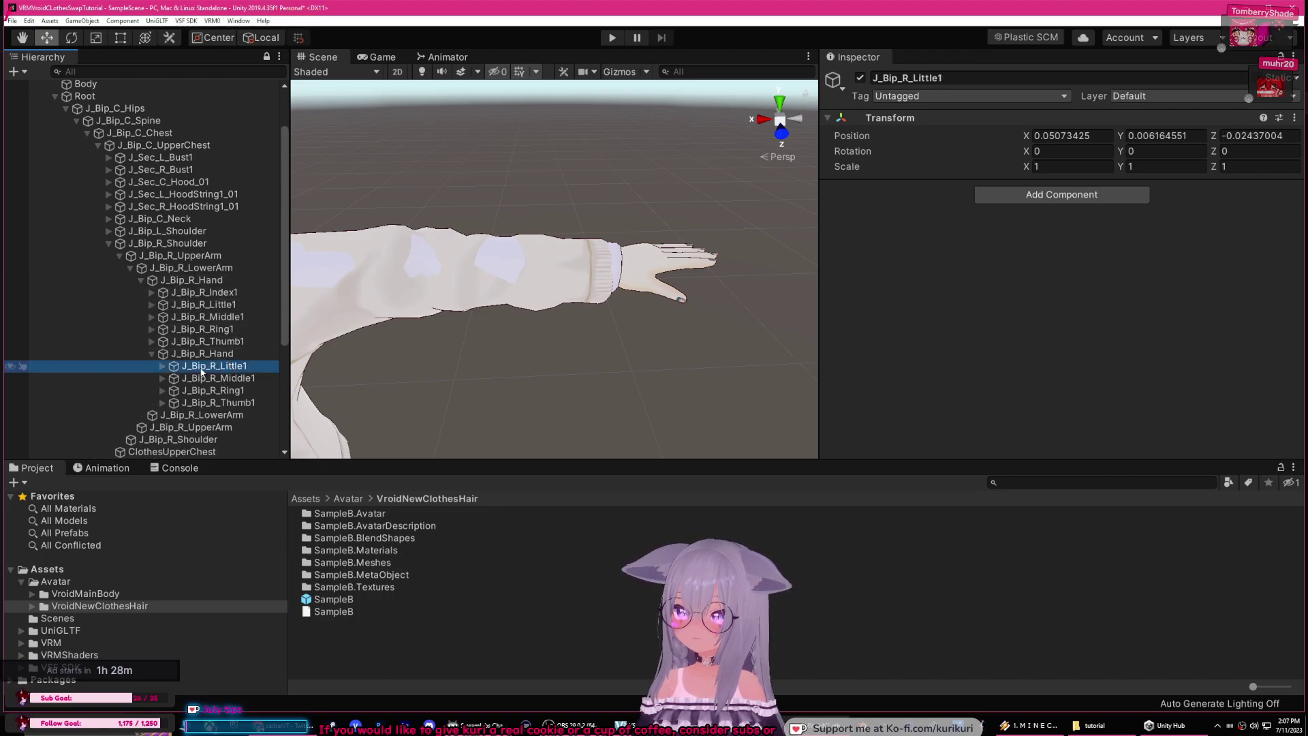
mouse_move(215, 336)
left_mouse_down()
mouse_move(208, 306)
mouse_move(229, 344)
mouse_move(224, 330)
left_mouse_up()
left_click(162, 329)
left_click(215, 341)
left_click(174, 342)
left_click(151, 304)
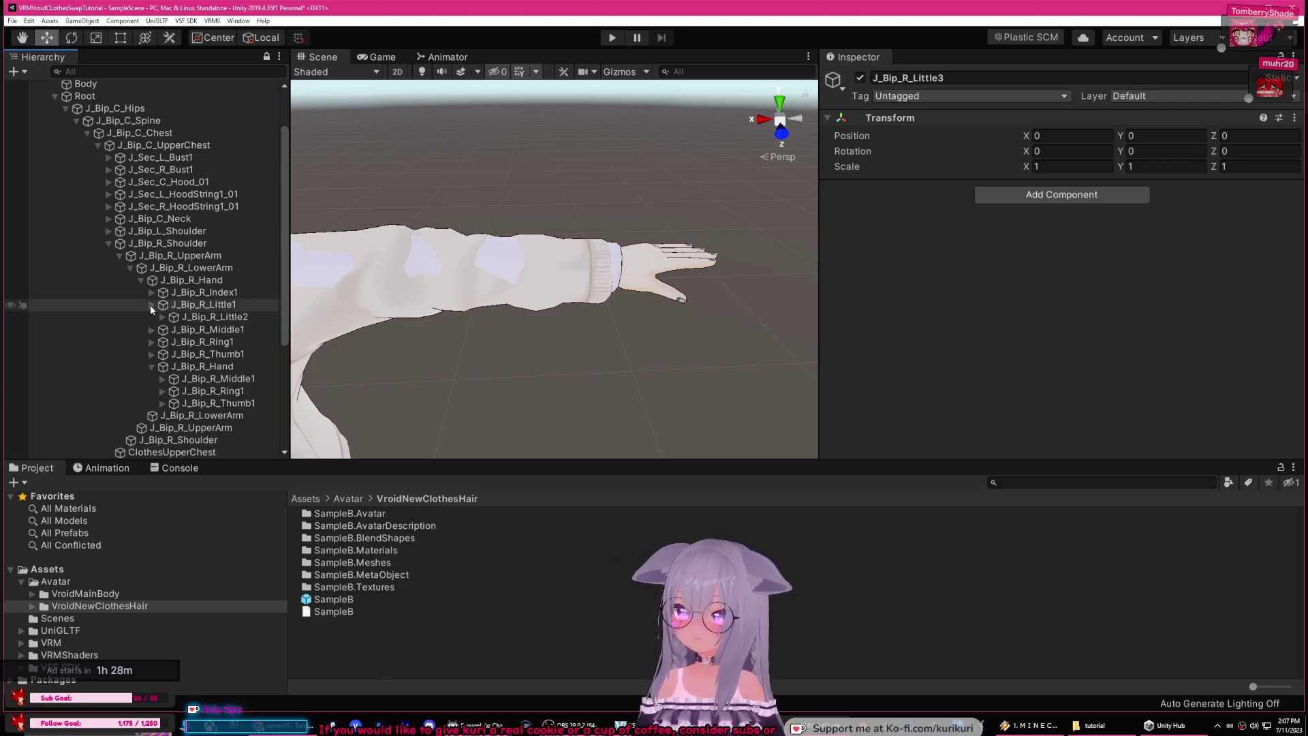
Step: Nest the clothes J_Bip_R_Middle1–Middle3 under MainModel's matching middle finger bones
left_click(237, 367)
mouse_move(224, 333)
left_mouse_down()
mouse_move(219, 318)
mouse_move(230, 341)
left_mouse_up()
left_click(162, 342)
left_click(238, 353)
left_click(173, 353)
left_click(235, 366)
left_click(163, 329)
left_click(151, 317)
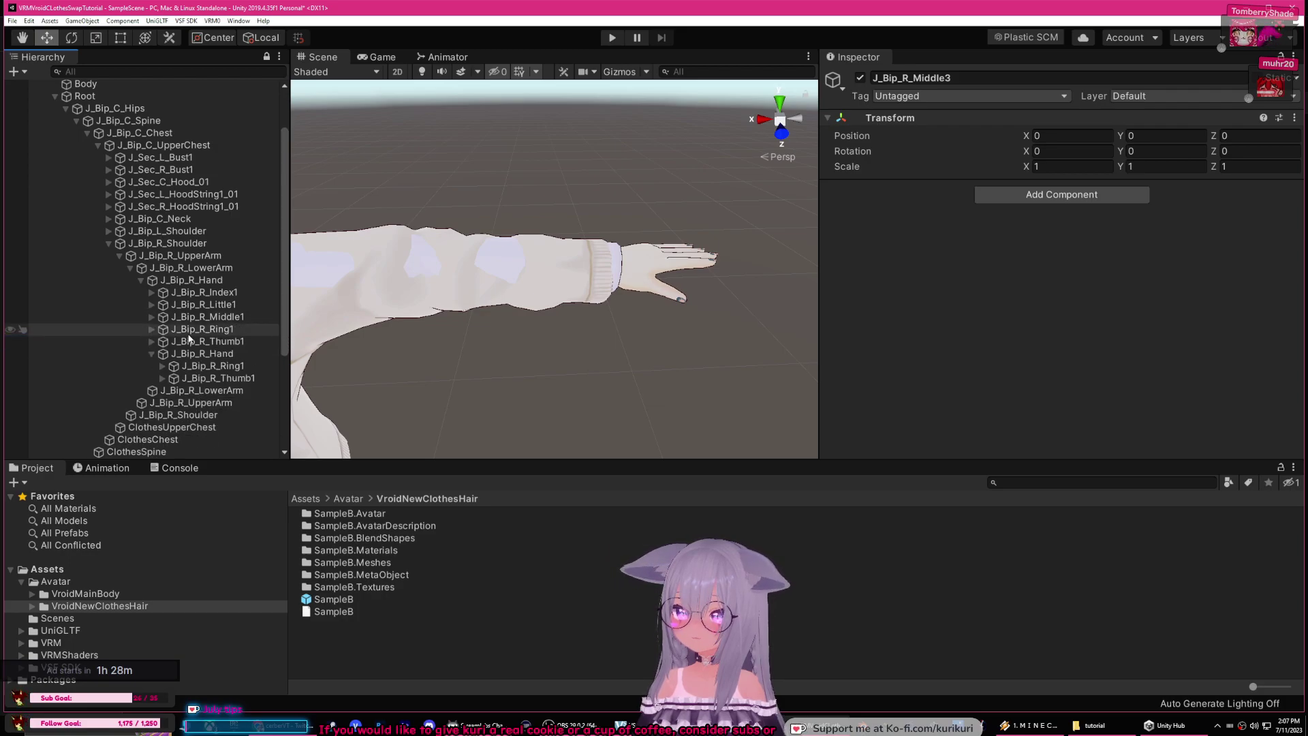
Step: Nest the clothes J_Bip_R_Ring1–Ring3 under MainModel's matching ring finger bones
left_click(212, 366)
left_click_drag(215, 335, 245, 354)
left_click(162, 354)
left_click(173, 366)
left_click(234, 379)
left_click(173, 351)
left_click(163, 341)
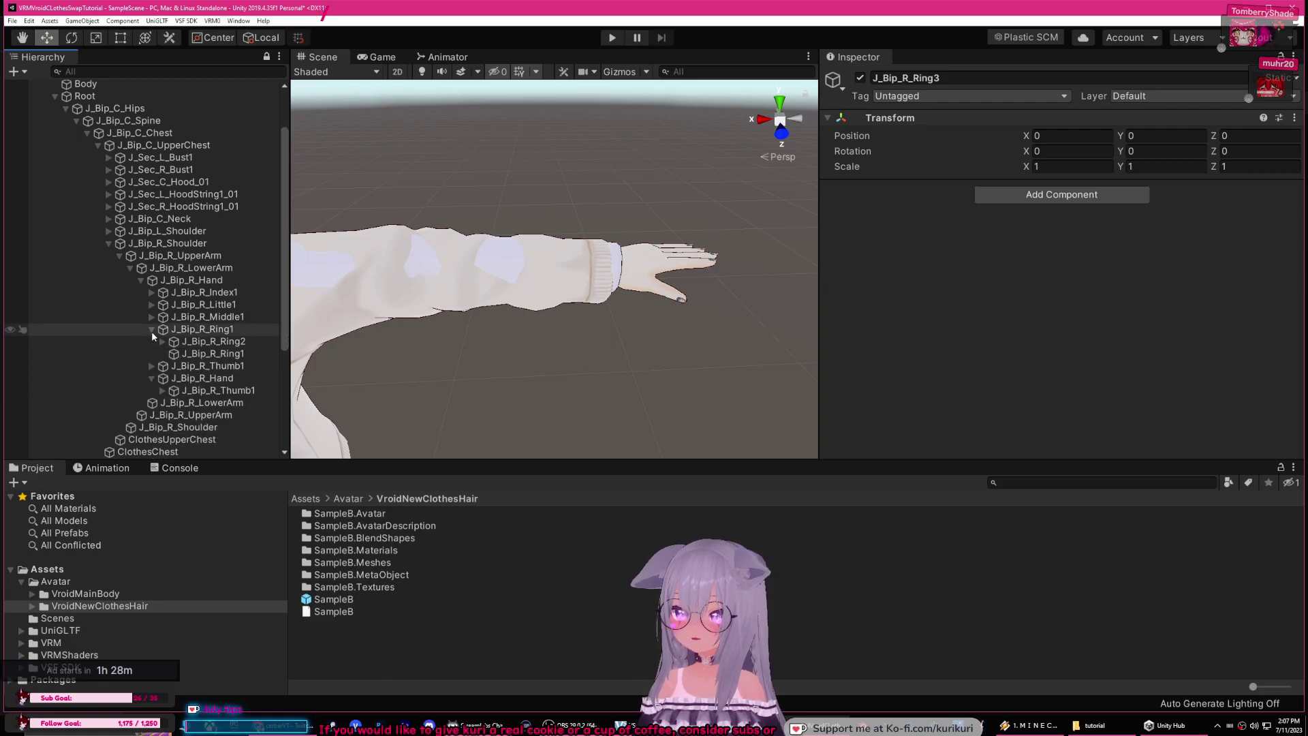
left_click(151, 330)
Step: Nest the clothes J_Bip_R_Thumb1–Thumb3 under MainModel's matching thumb bones
left_click(230, 367)
mouse_move(230, 369)
left_mouse_down()
mouse_move(220, 342)
mouse_move(234, 392)
mouse_move(233, 367)
left_mouse_up()
left_click(163, 366)
left_click(230, 378)
left_click(173, 378)
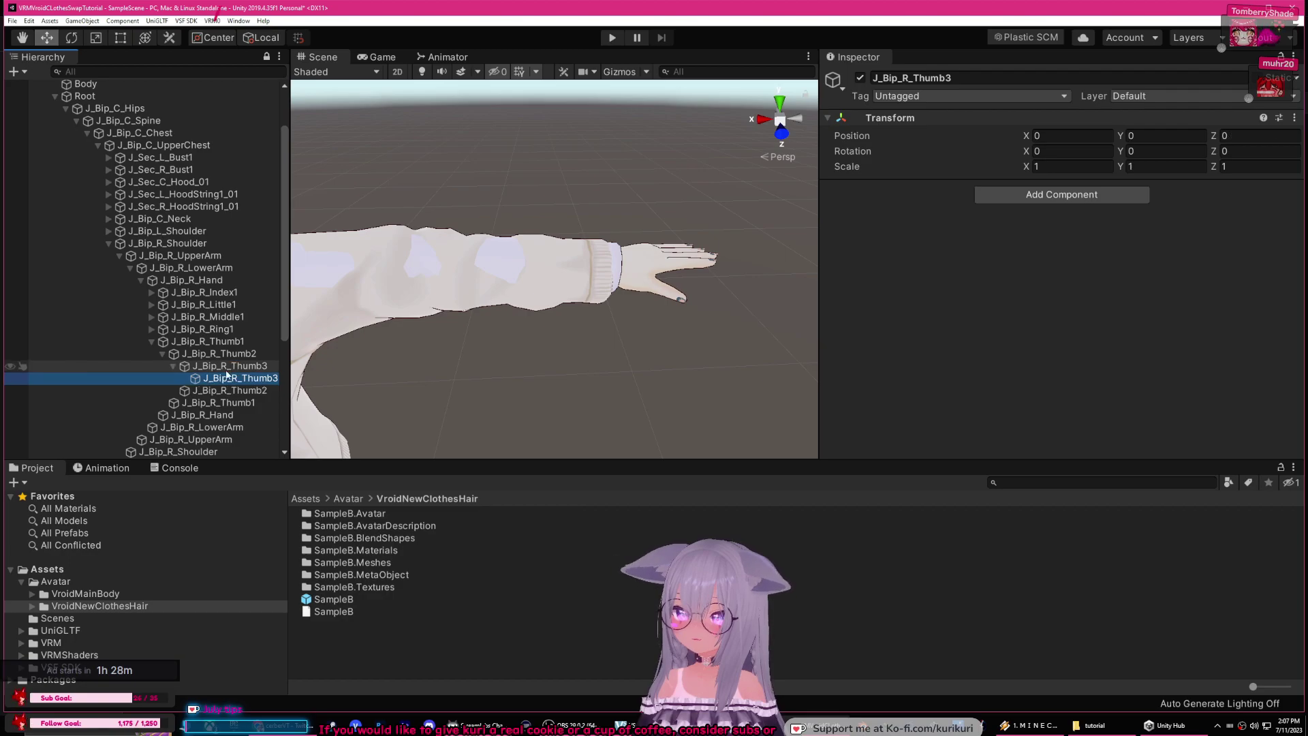
left_click(173, 365)
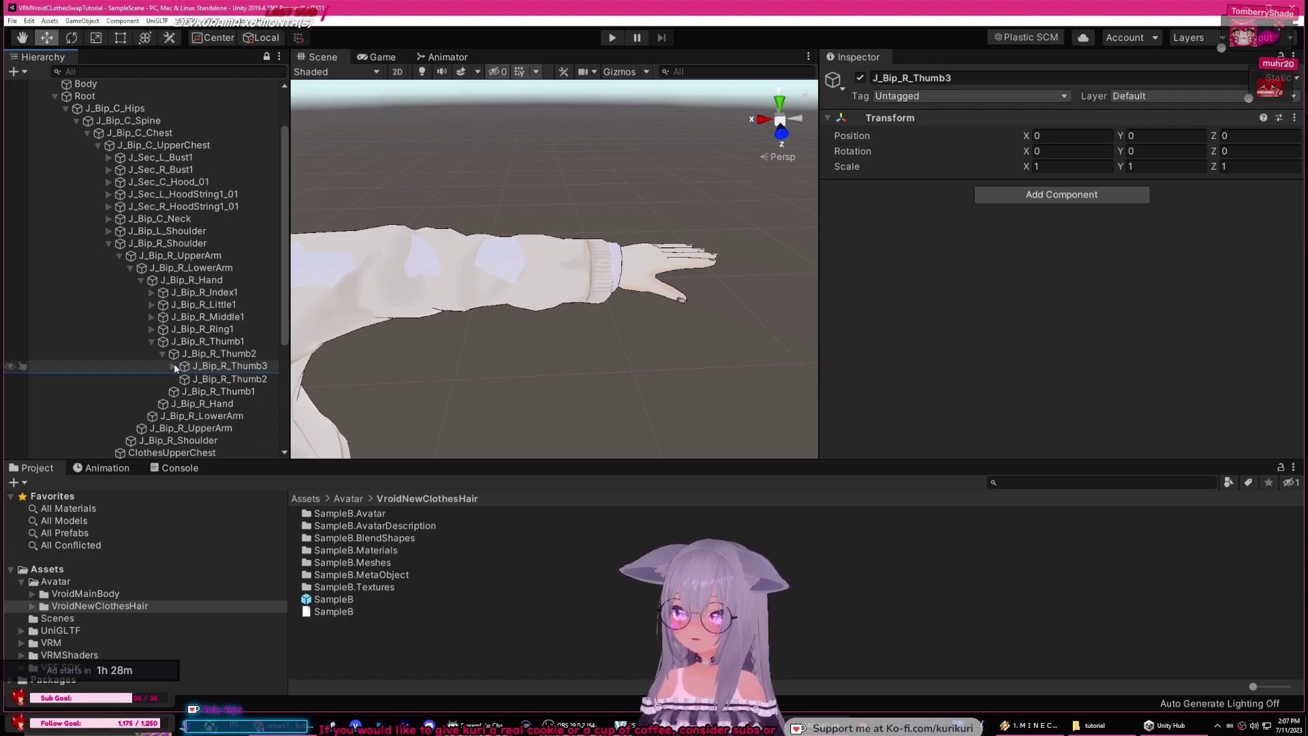
left_click(161, 354)
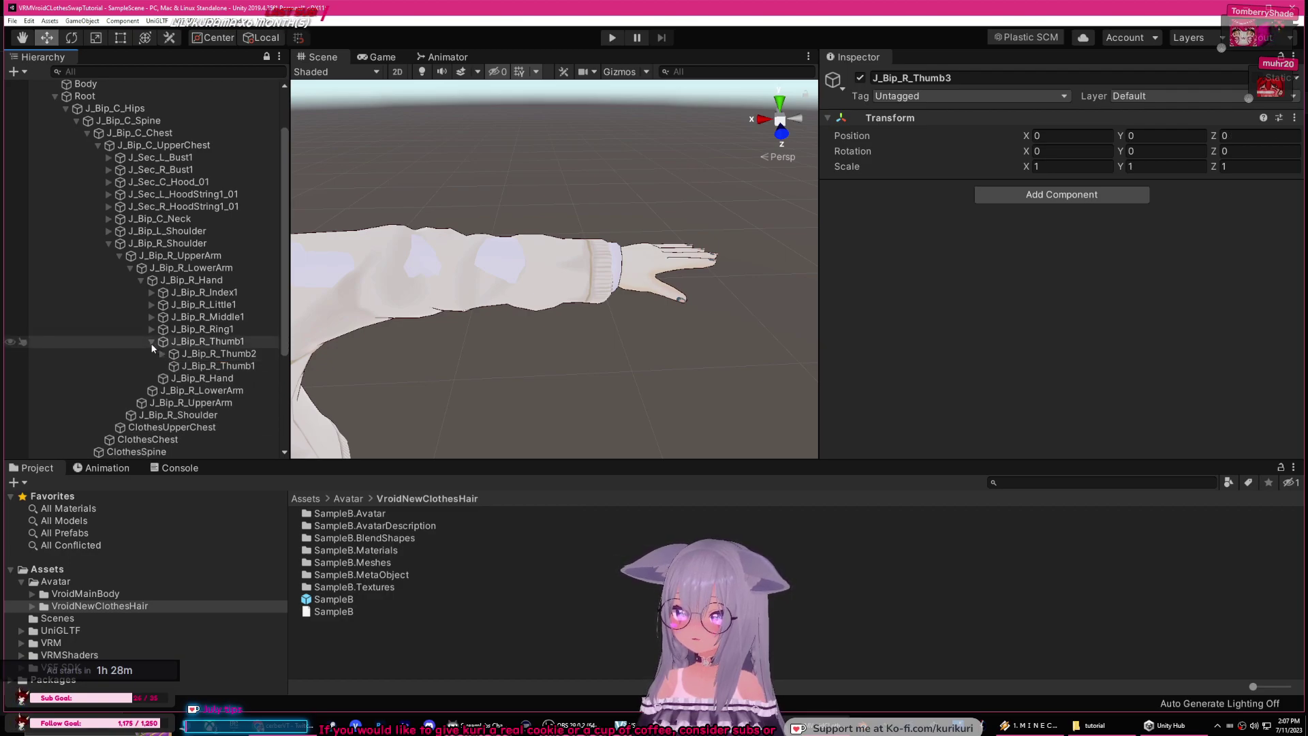
Step: Collapse the right hand, lower arm, upper arm and shoulder foldouts
left_click(139, 280)
left_click(130, 268)
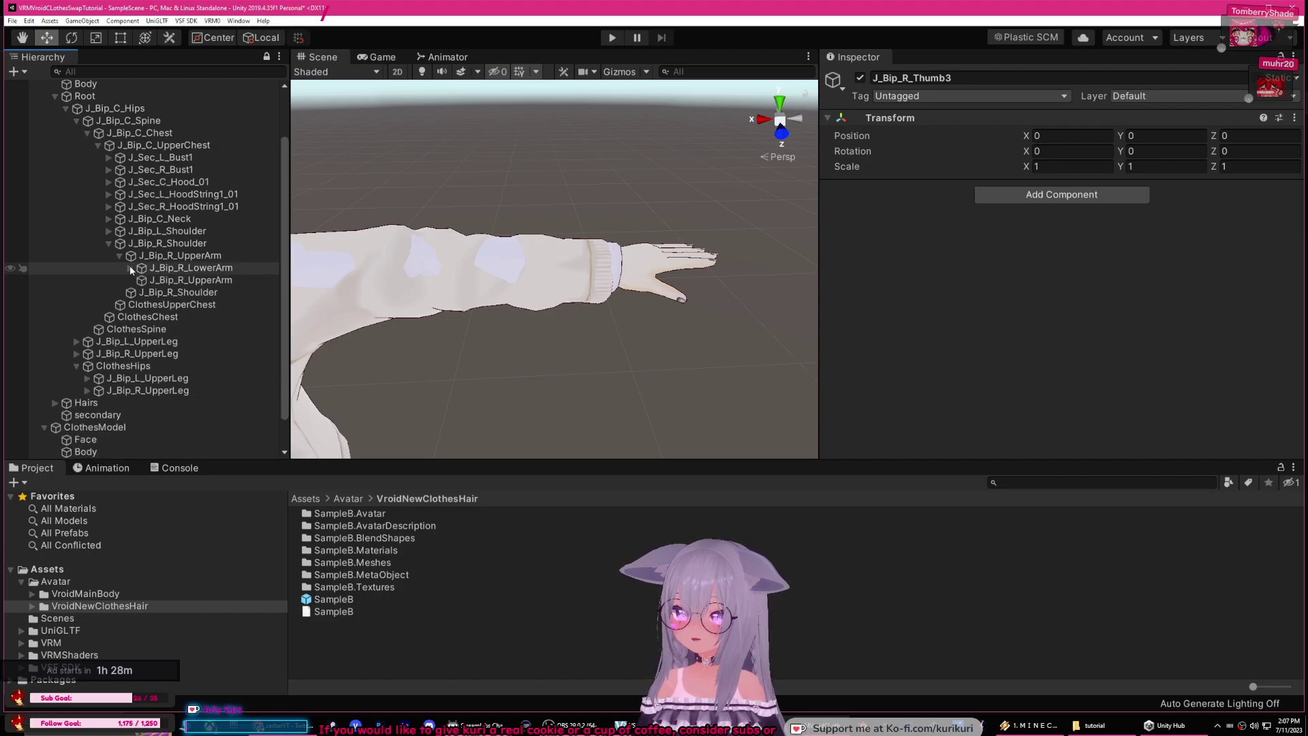
left_click(120, 257)
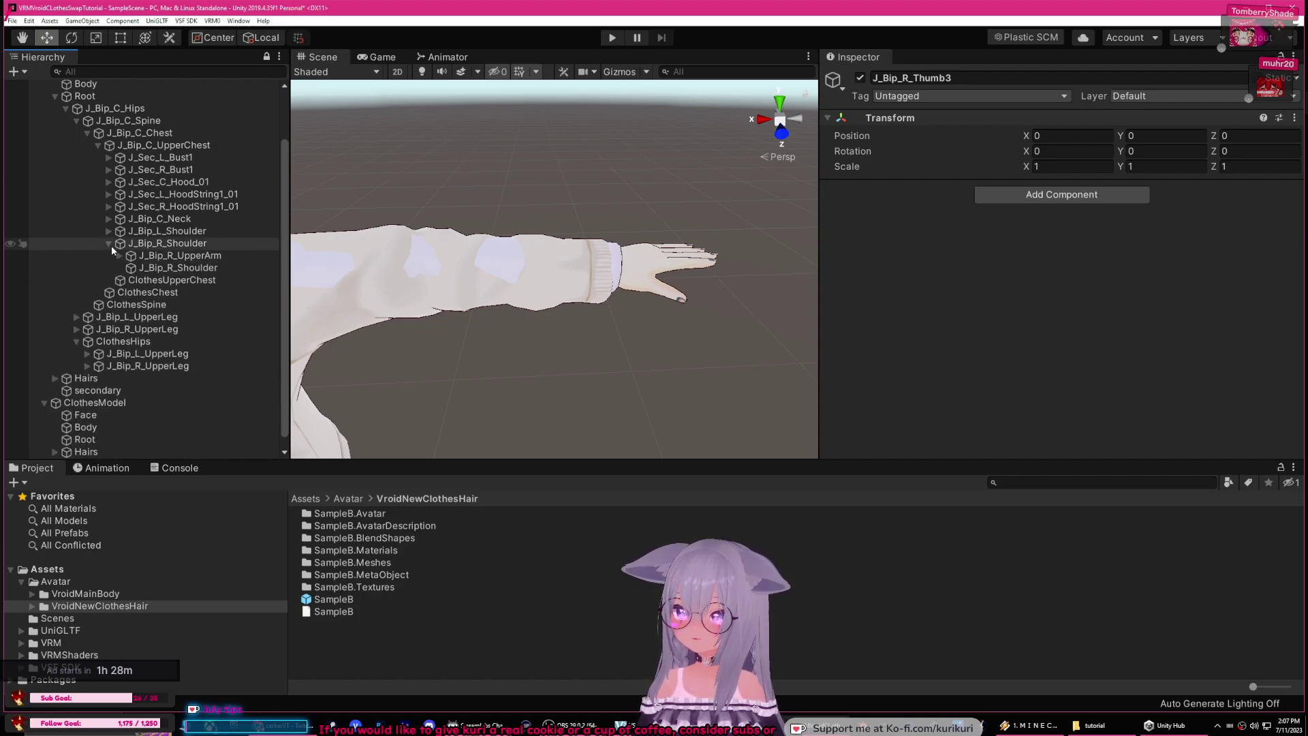
left_click(109, 244)
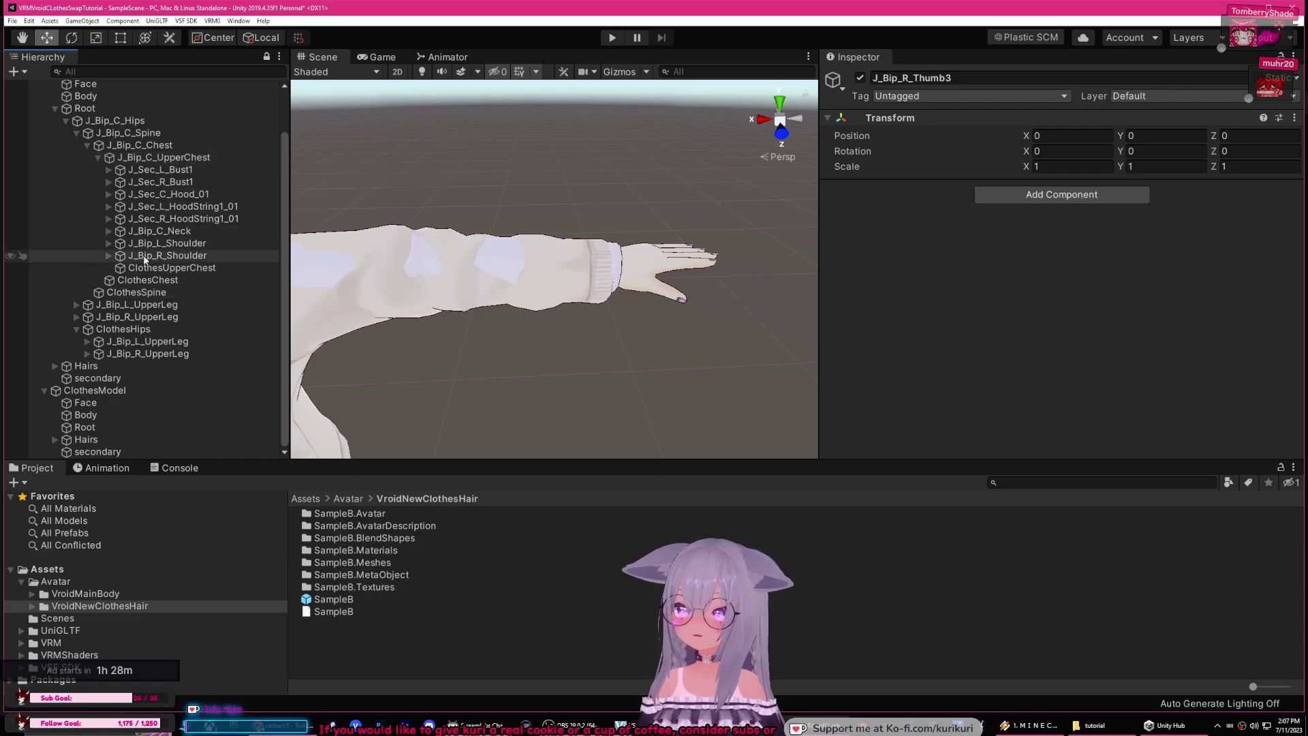
Step: Collapse the J_Bip_C_UpperChest, Chest and Spine branches in the Hierarchy
left_click(97, 156)
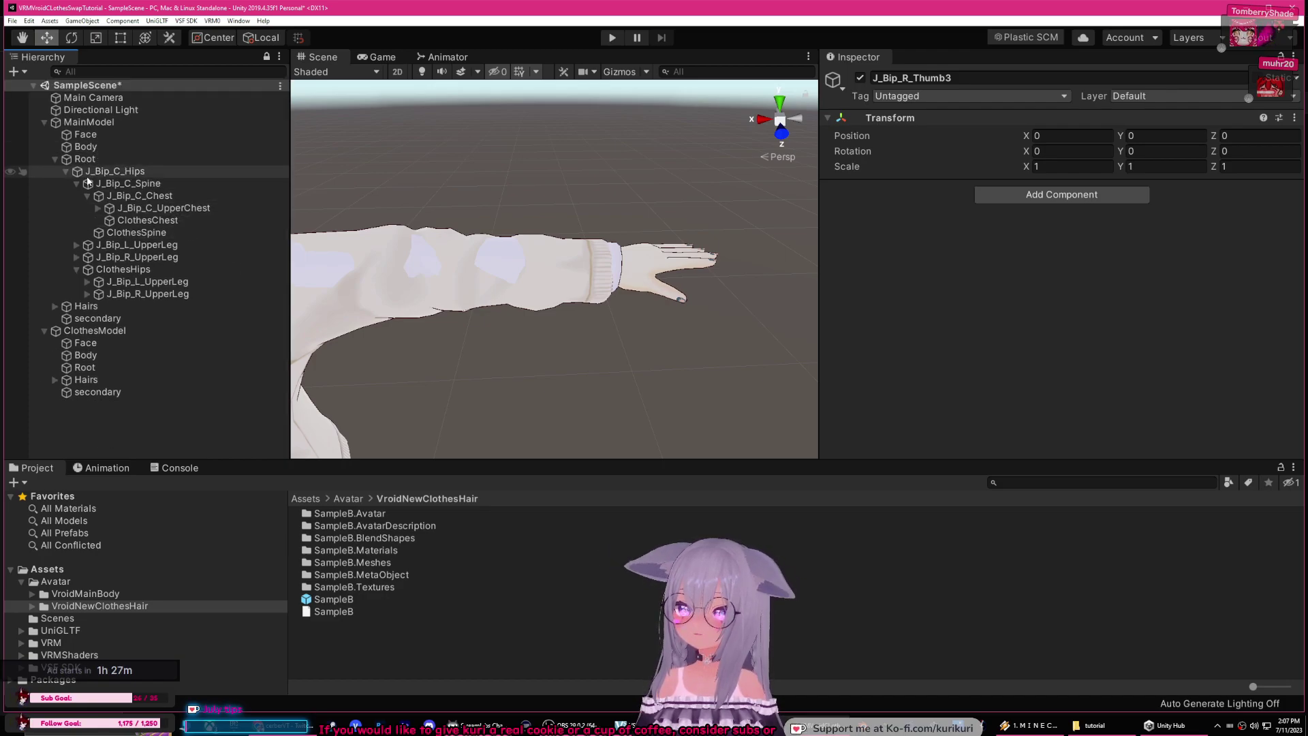
left_click(97, 207)
left_click(93, 204)
left_click(89, 196)
left_click(77, 183)
Step: Nest the clothes J_Bip_L_UpperLeg and J_Bip_L_LowerLeg under MainModel's matching left leg bones
left_click(140, 234)
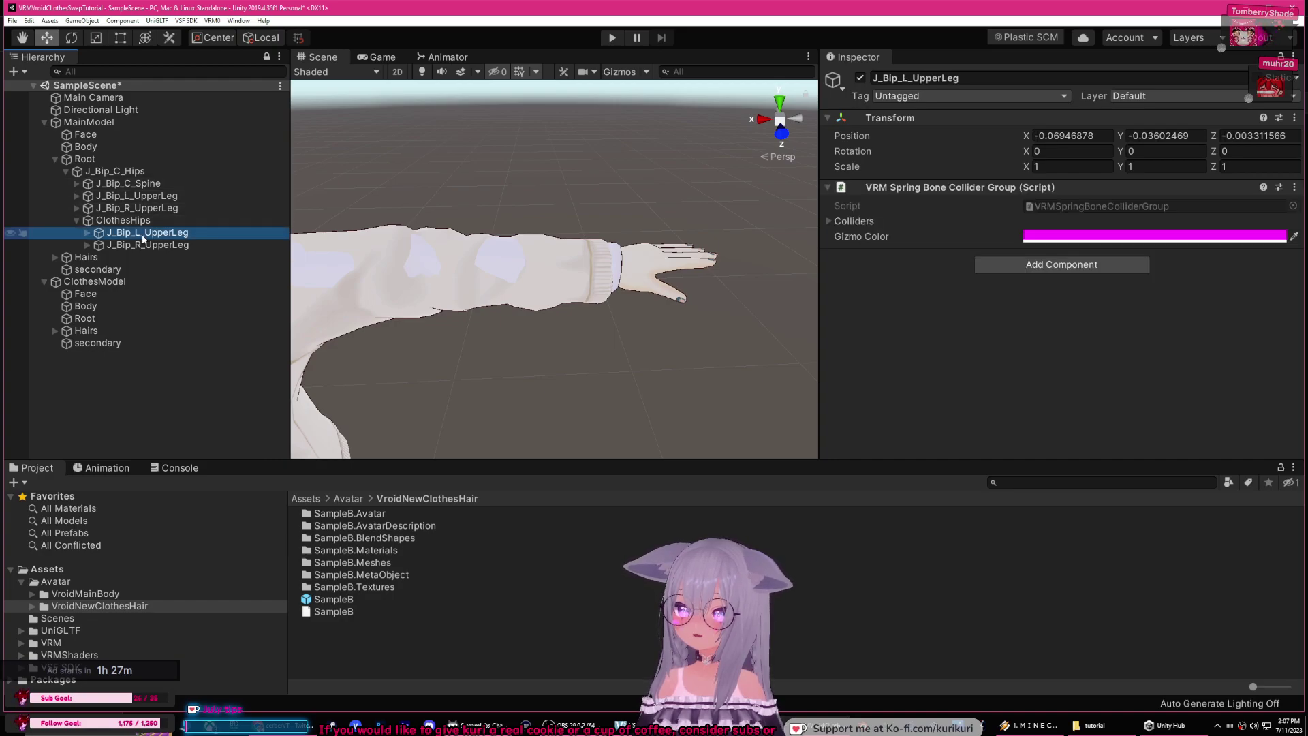
left_click(146, 246)
left_click(146, 234)
left_click_drag(134, 219, 140, 197)
left_click(88, 221)
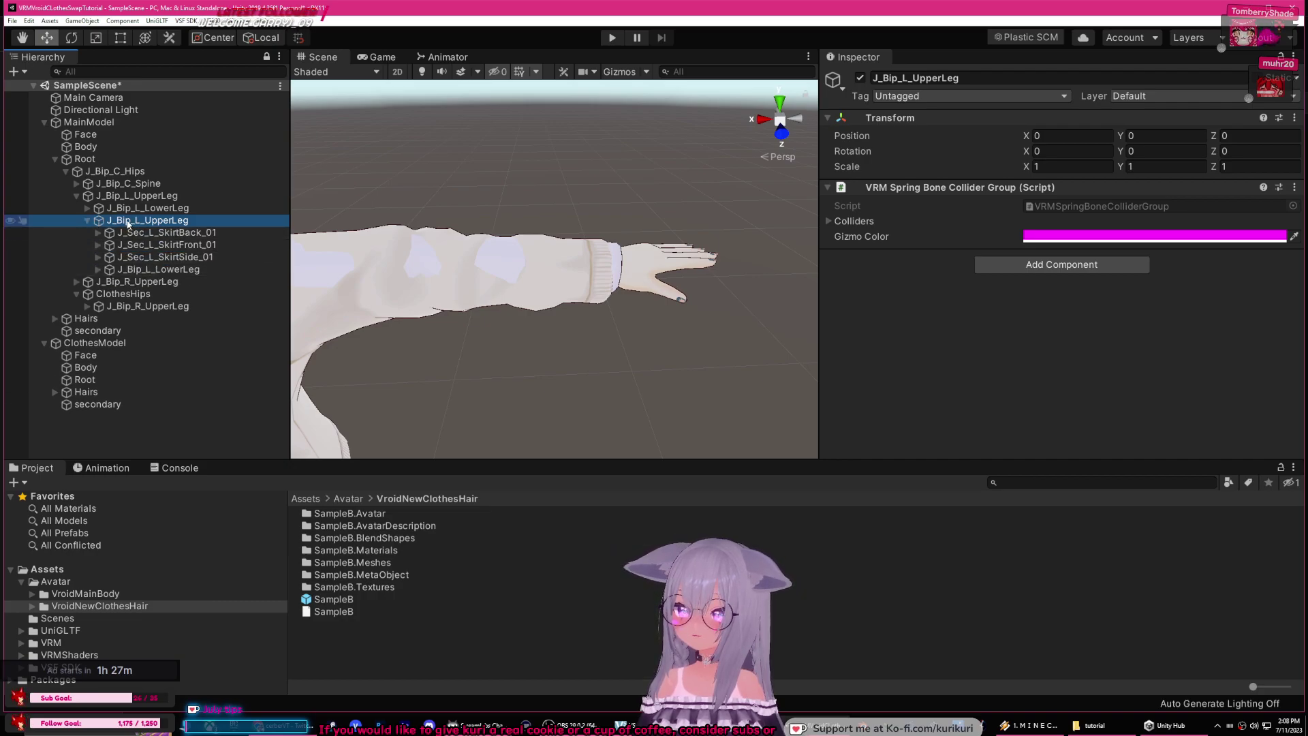
left_click(177, 271)
left_click_drag(176, 271, 165, 212)
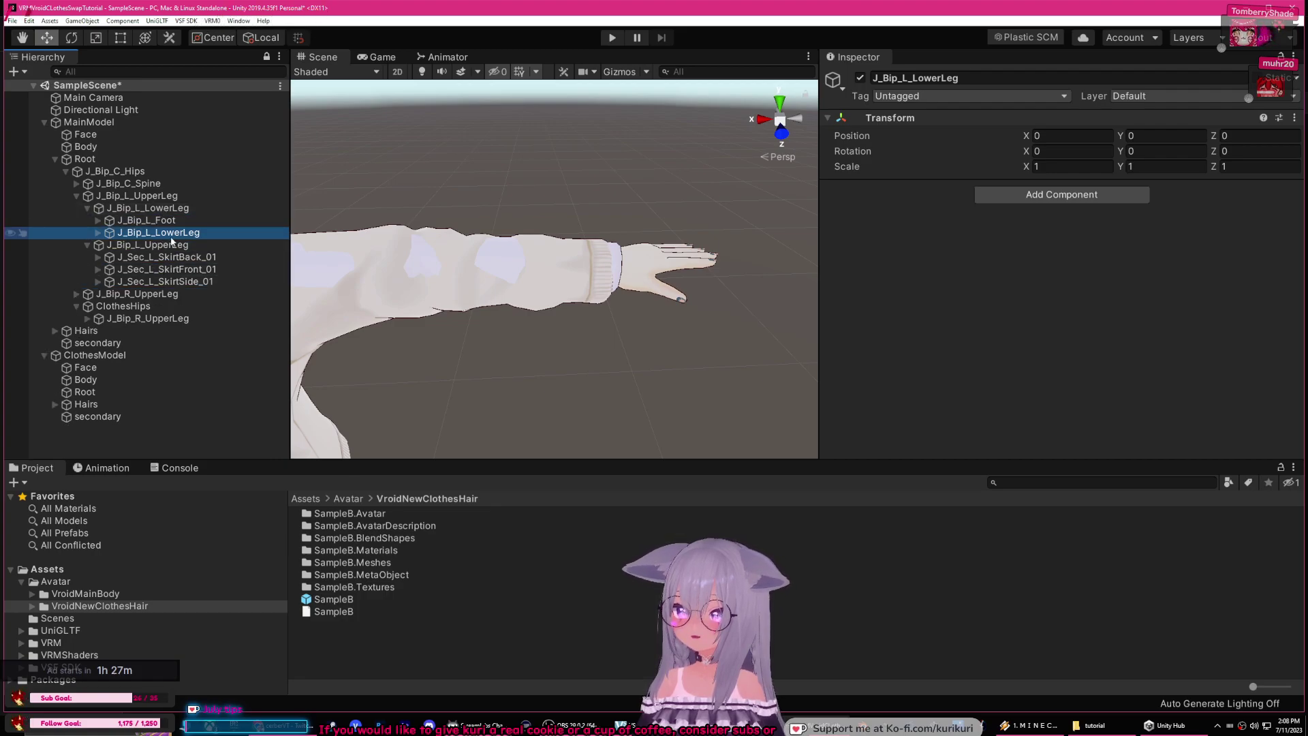
left_click(165, 259)
left_click(168, 270)
left_click(173, 283)
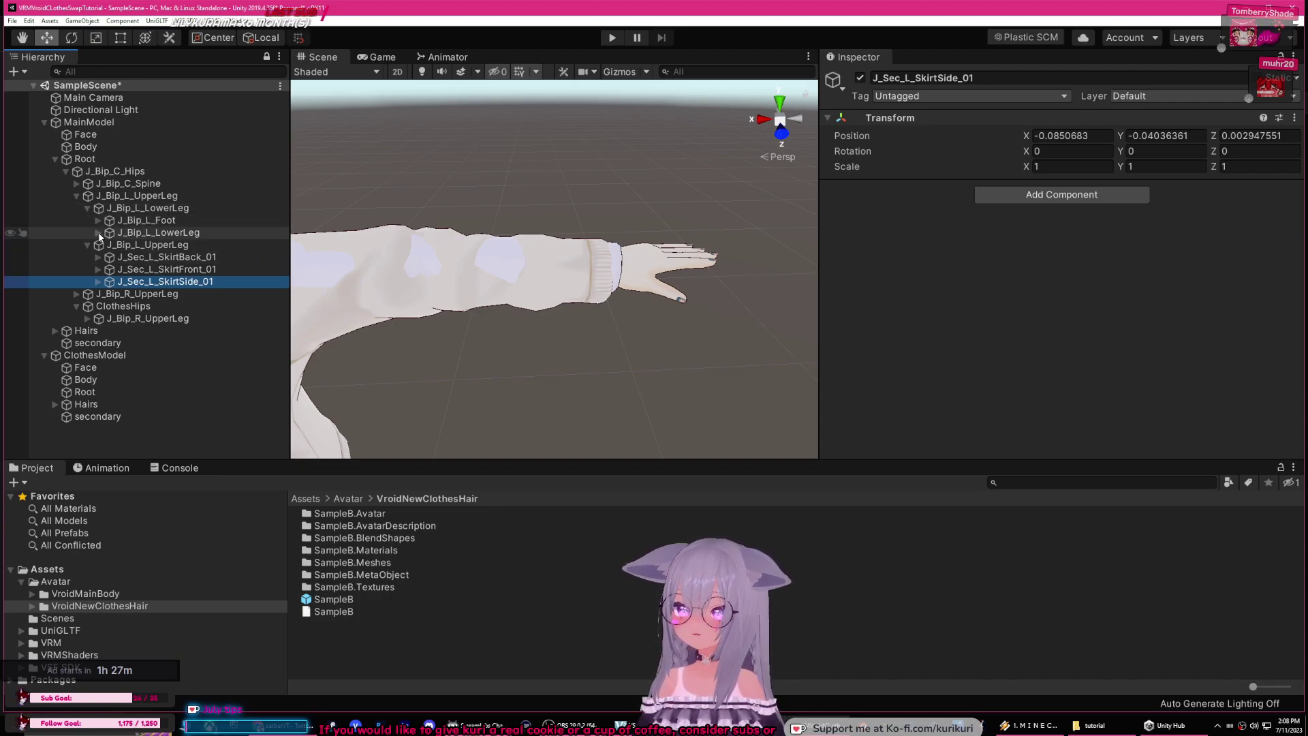
Step: Nest the clothes left foot and ToeBase under MainModel's J_Bip_L_Foot and J_Bip_L_ToeBase
left_click(98, 233)
left_click(164, 247)
mouse_move(163, 247)
left_mouse_down()
mouse_move(157, 220)
mouse_move(178, 233)
left_mouse_up()
left_click(108, 245)
left_click(186, 261)
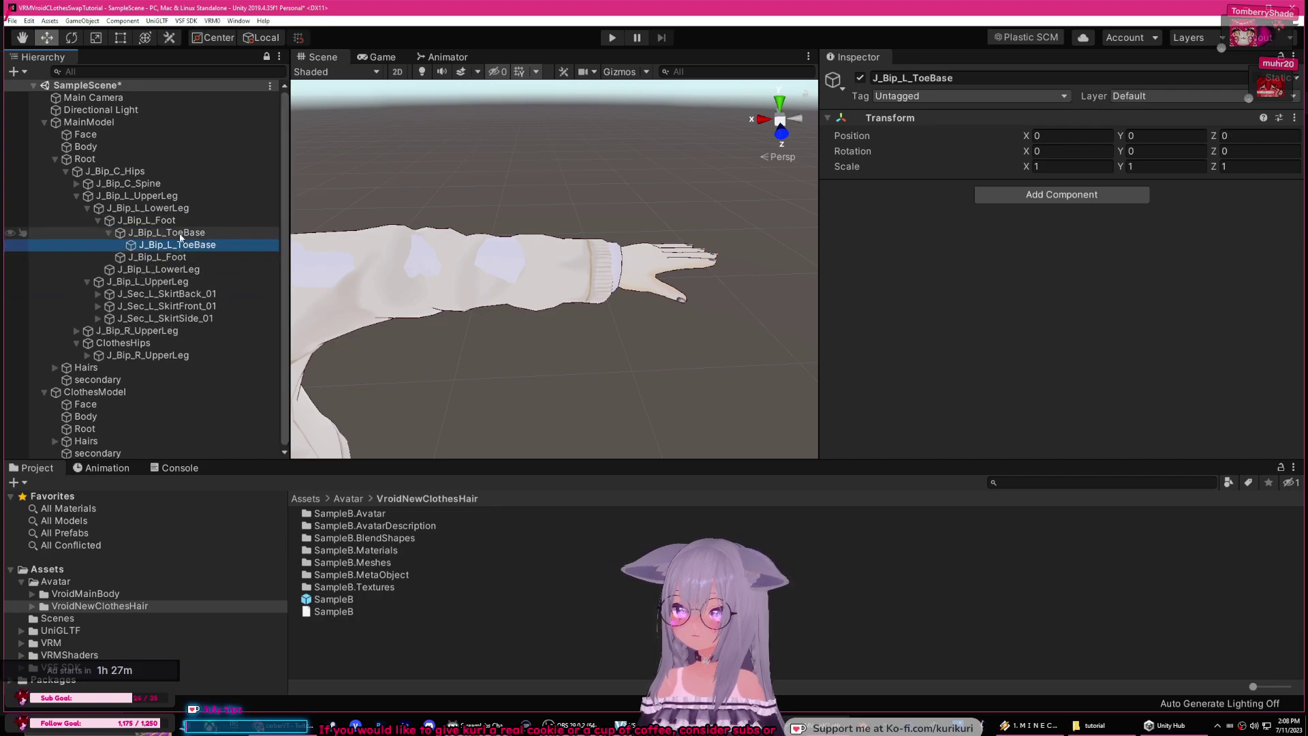
left_click(105, 222)
left_click(98, 220)
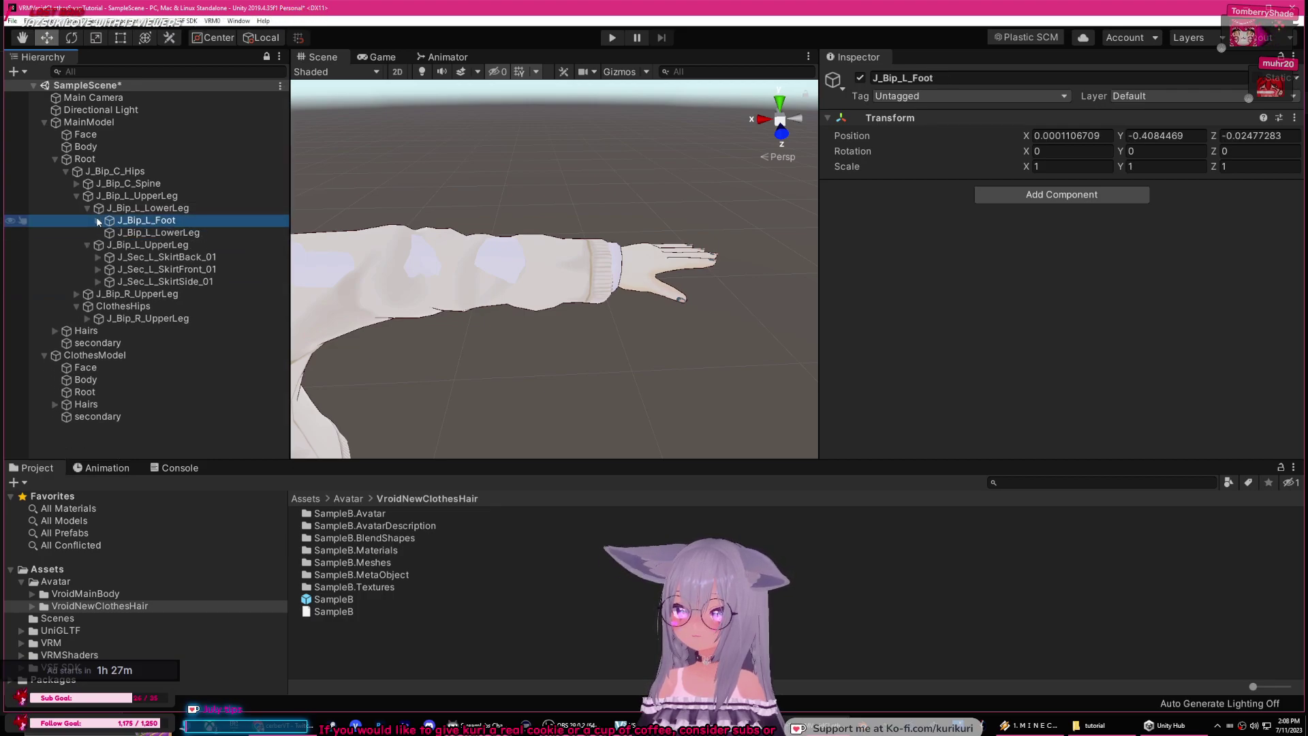
left_click(91, 208)
left_click(88, 208)
left_click(77, 196)
Step: Nest the clothes J_Bip_R_UpperLeg and J_Bip_R_LowerLeg under MainModel's matching right leg bones
left_click(111, 210)
left_click_drag(146, 232, 145, 209)
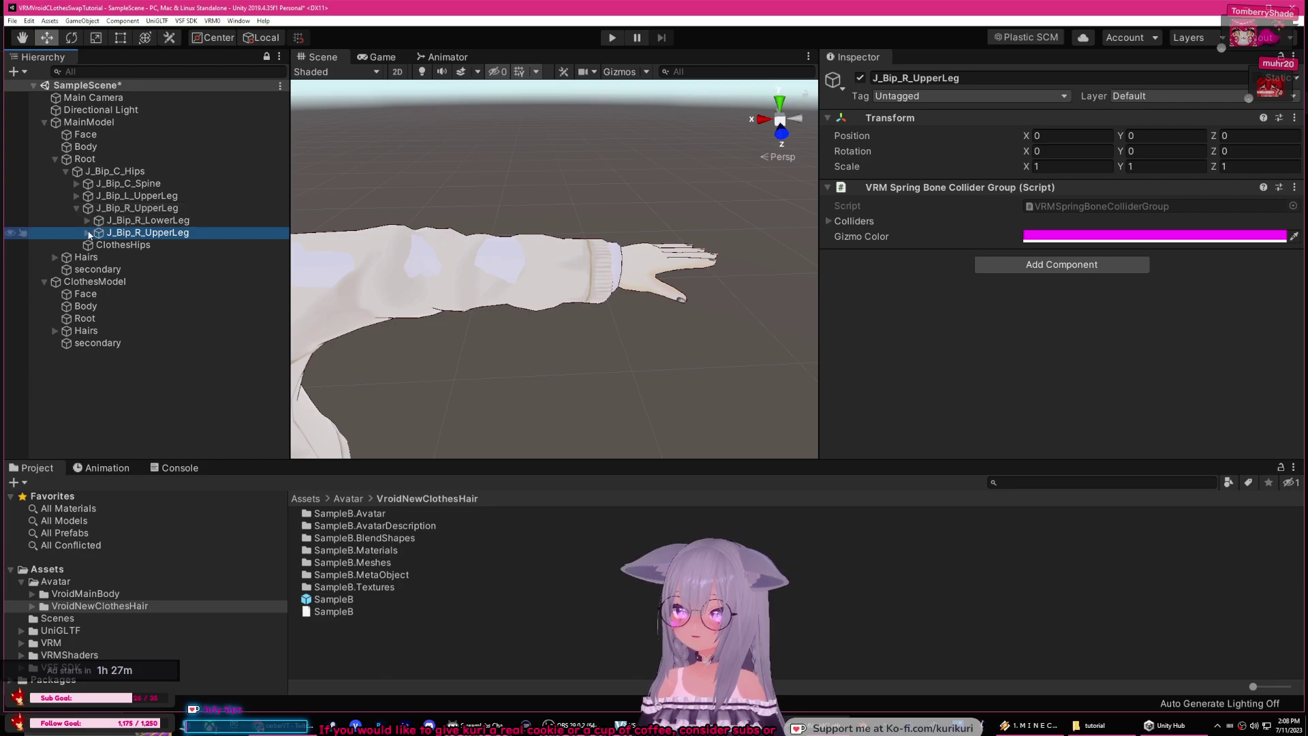
left_click(87, 233)
left_click(173, 282)
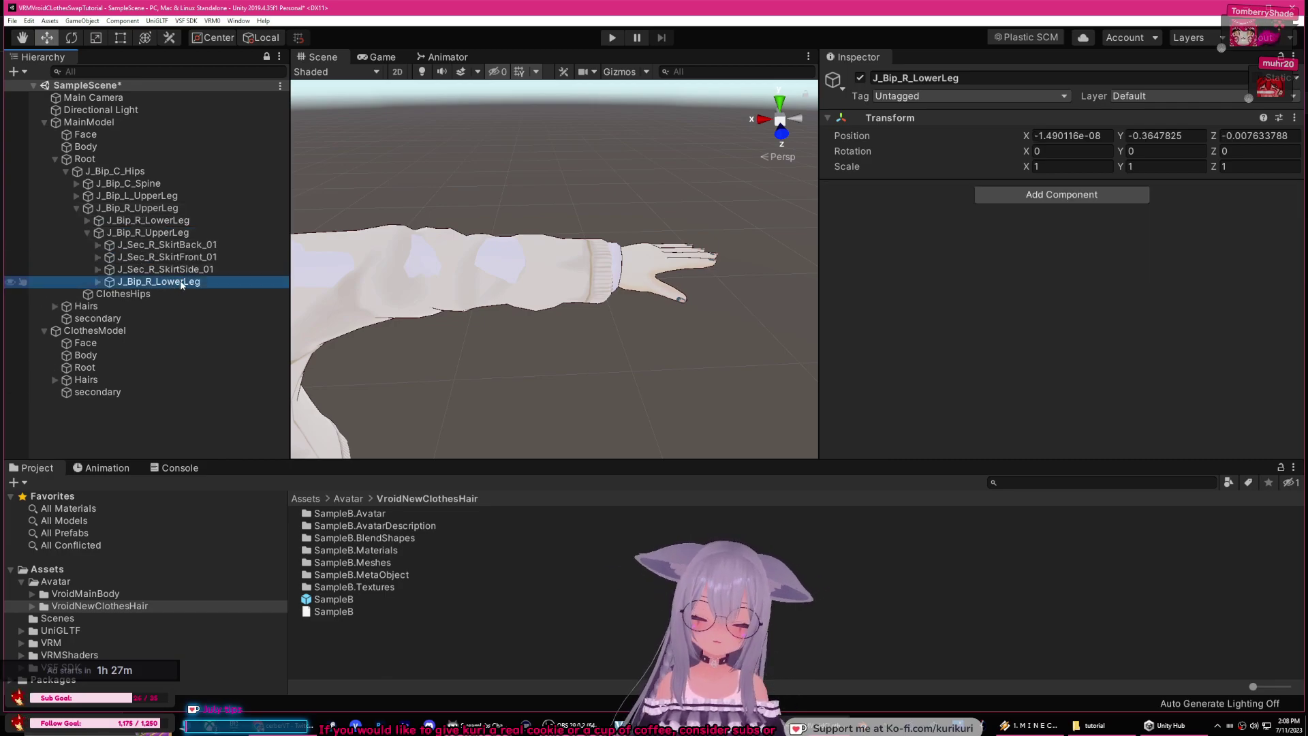
left_click_drag(182, 284, 170, 245)
Step: Nest the clothes right foot and ToeBase under MainModel's J_Bip_R_Foot and J_Bip_R_ToeBase
left_click(98, 245)
left_click(150, 257)
left_click(108, 257)
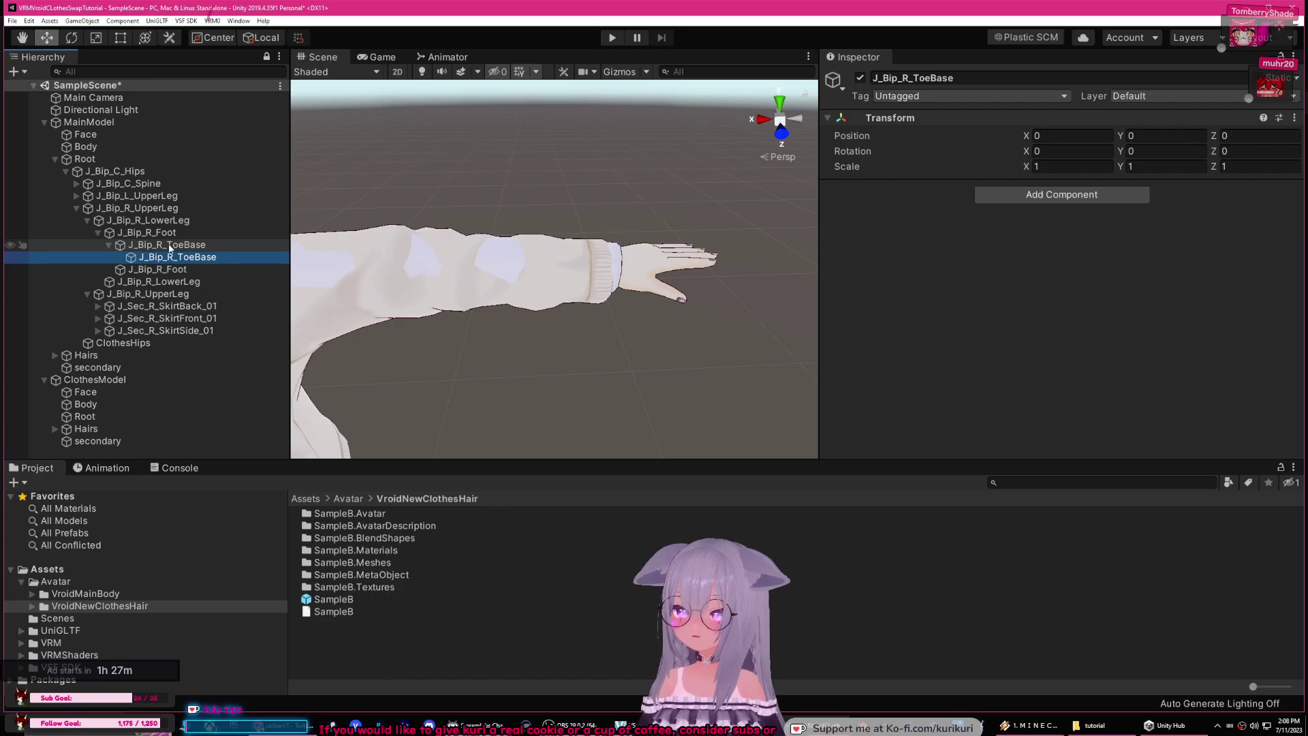
left_click(87, 220)
left_click(77, 208)
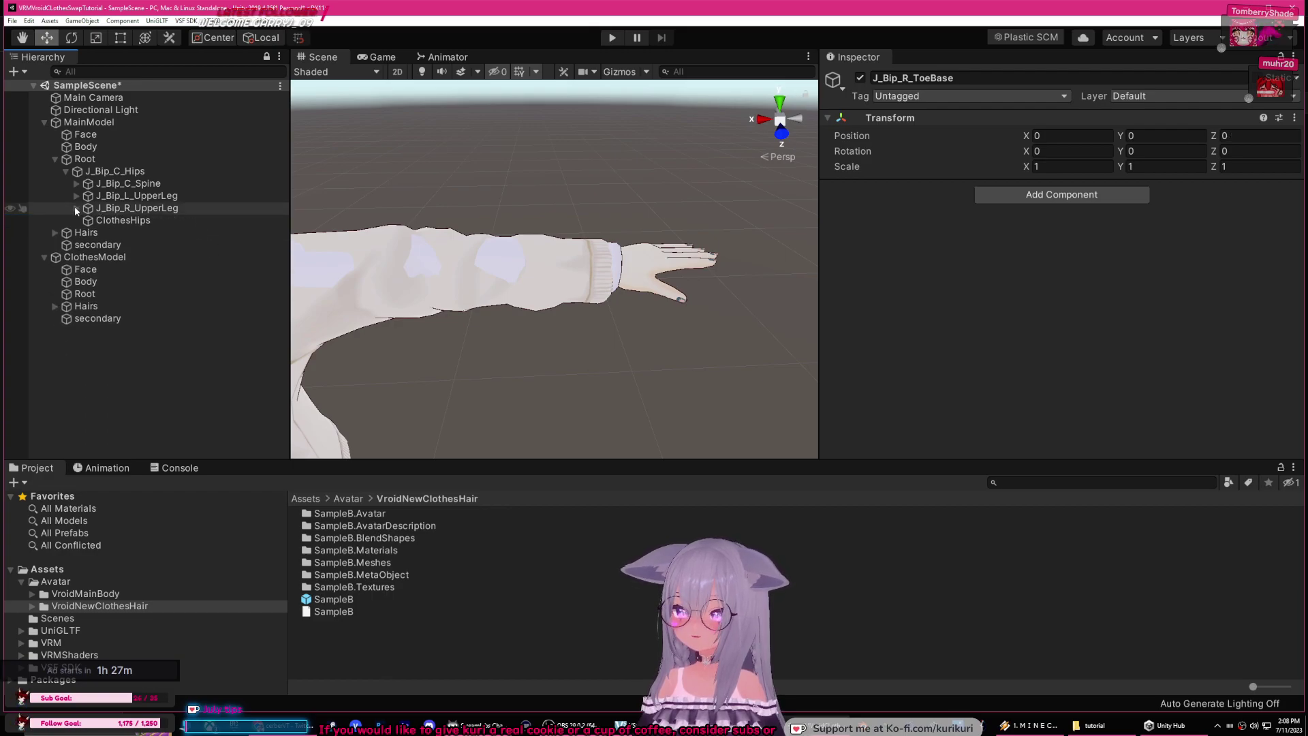
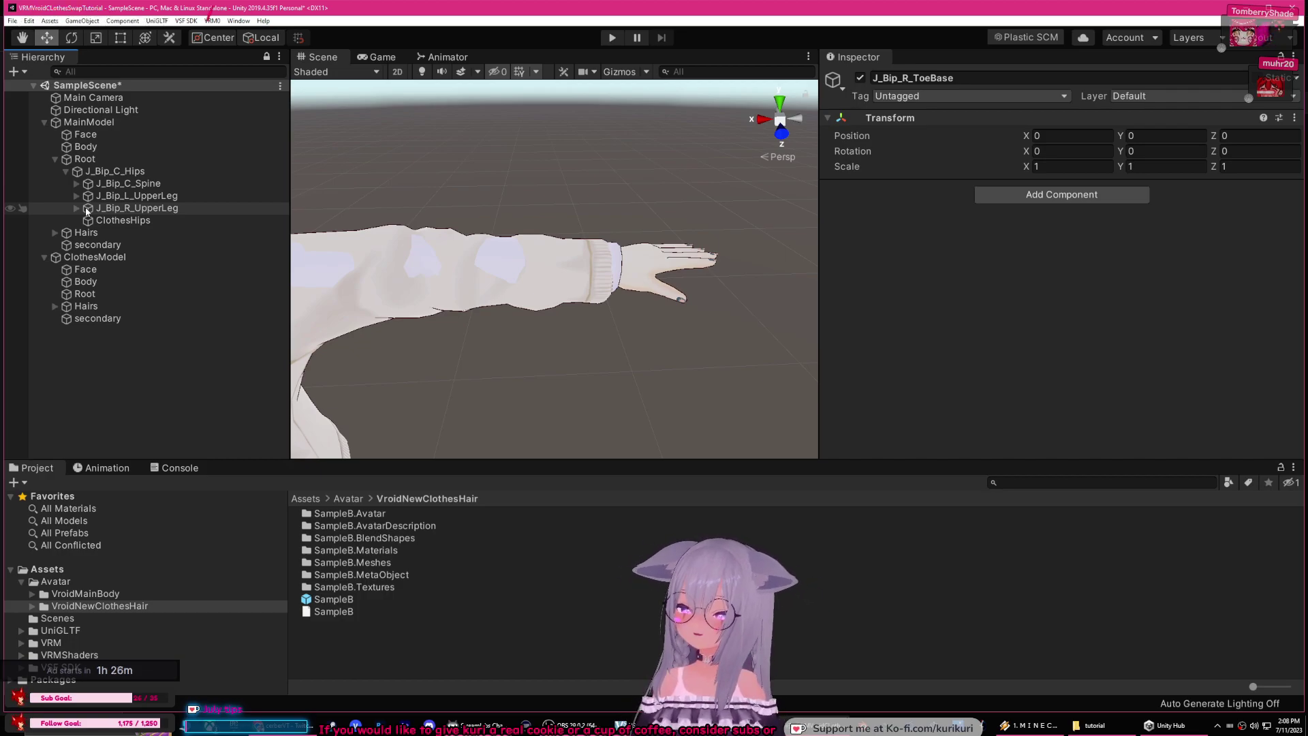
Step: Rotate the left upper leg bone outward to test the outfit, then undo back to T-pose
left_click(66, 171)
right_click_drag(511, 235, 544, 250)
middle_click_drag(543, 250, 528, 206)
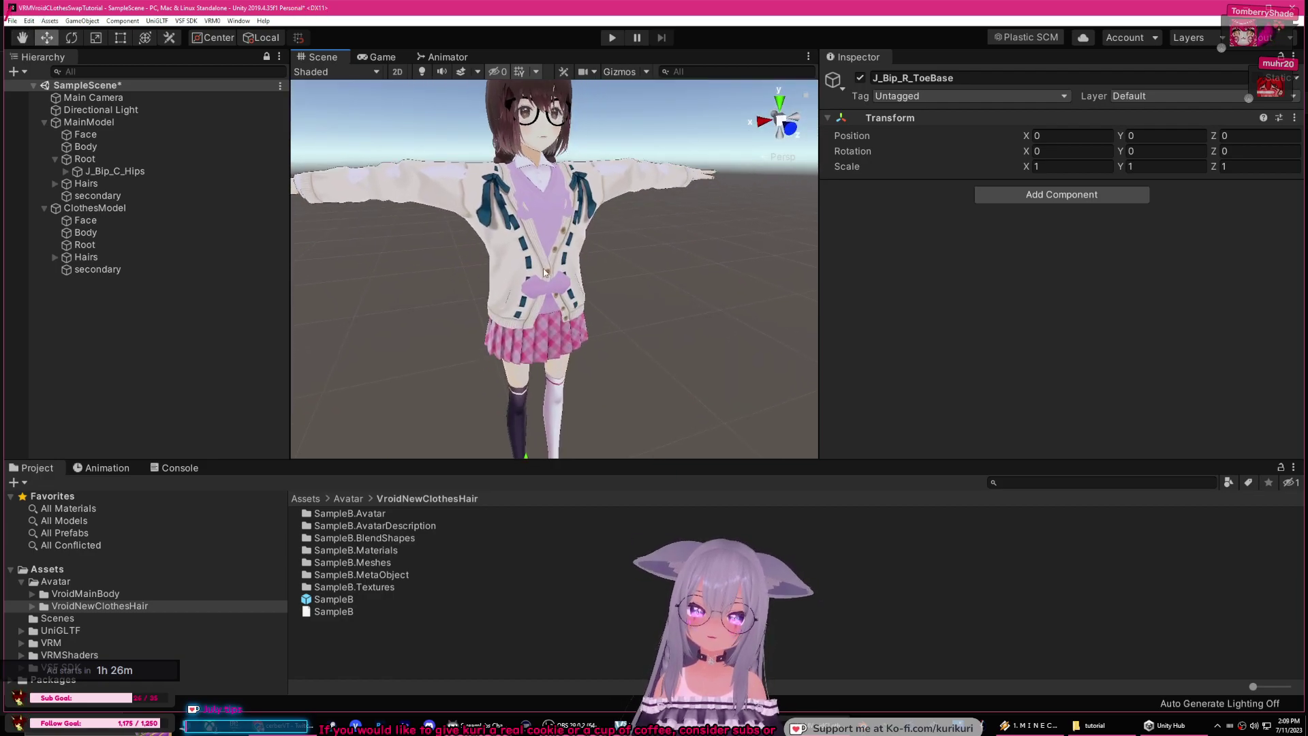
left_click(134, 170)
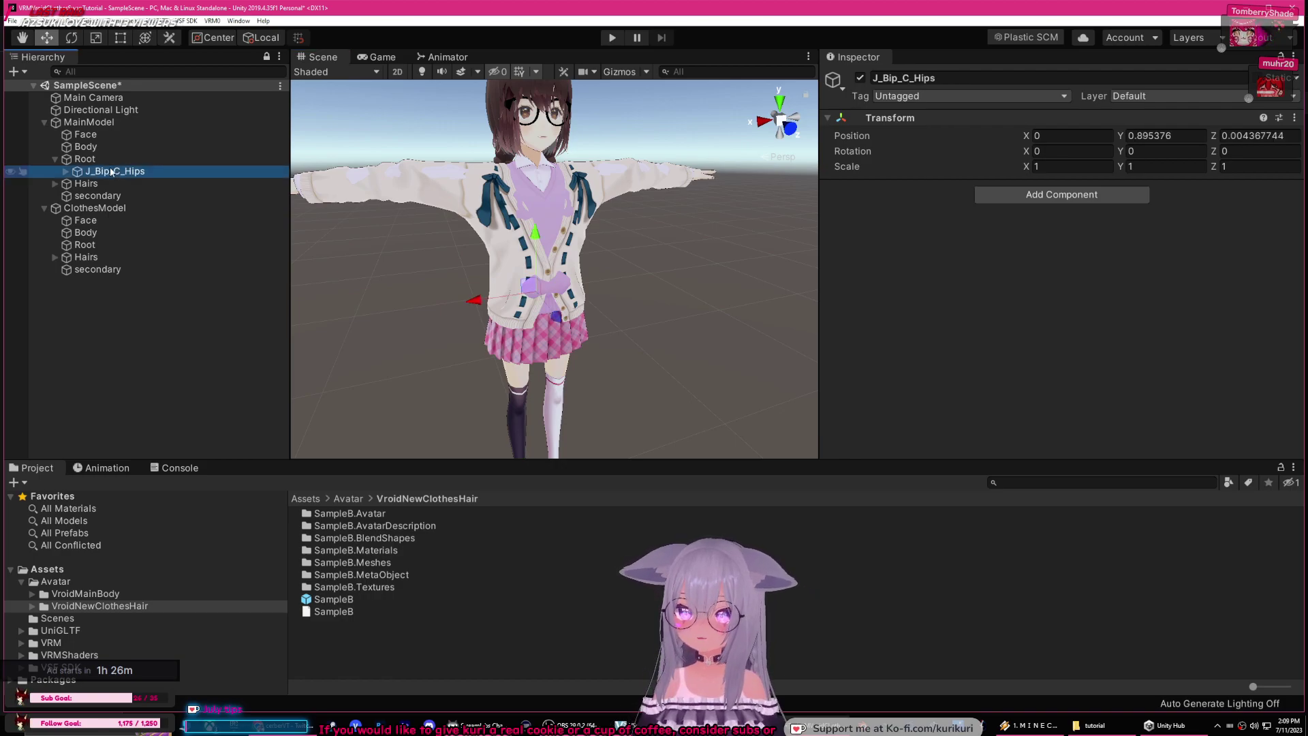
left_click(66, 171)
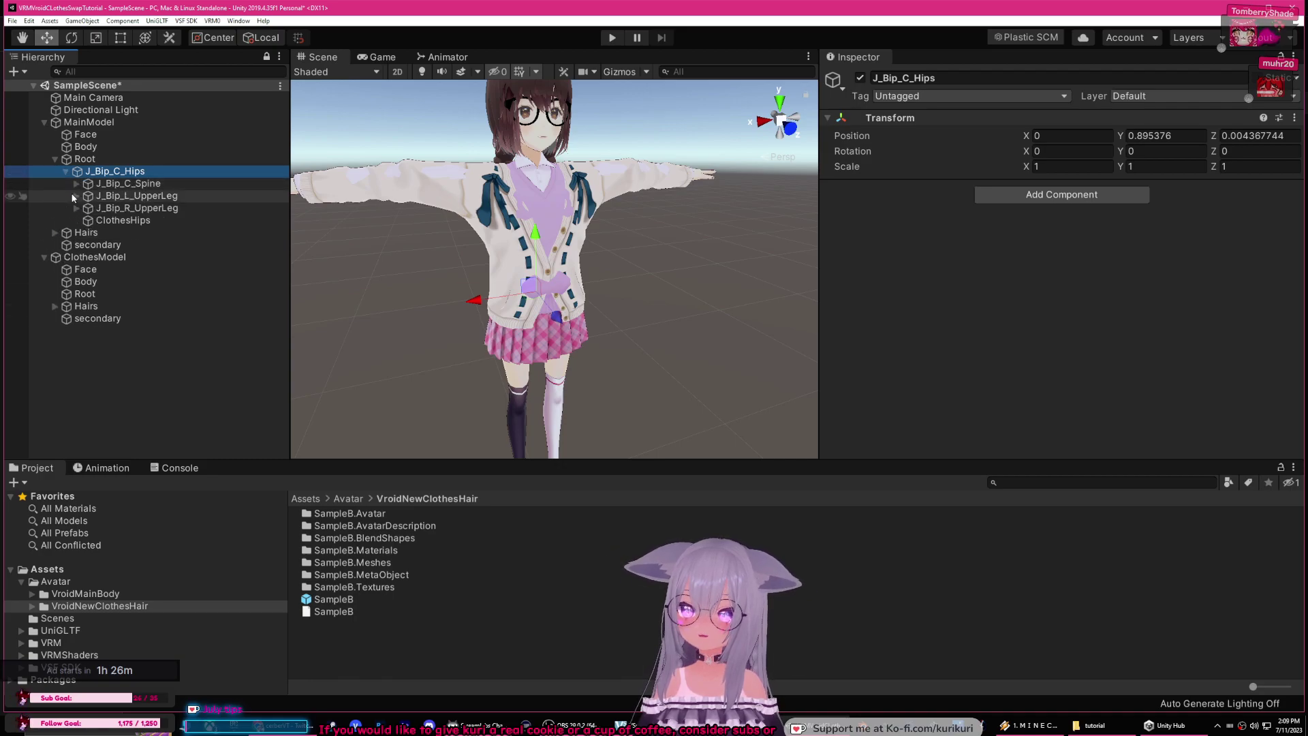
left_click(122, 196)
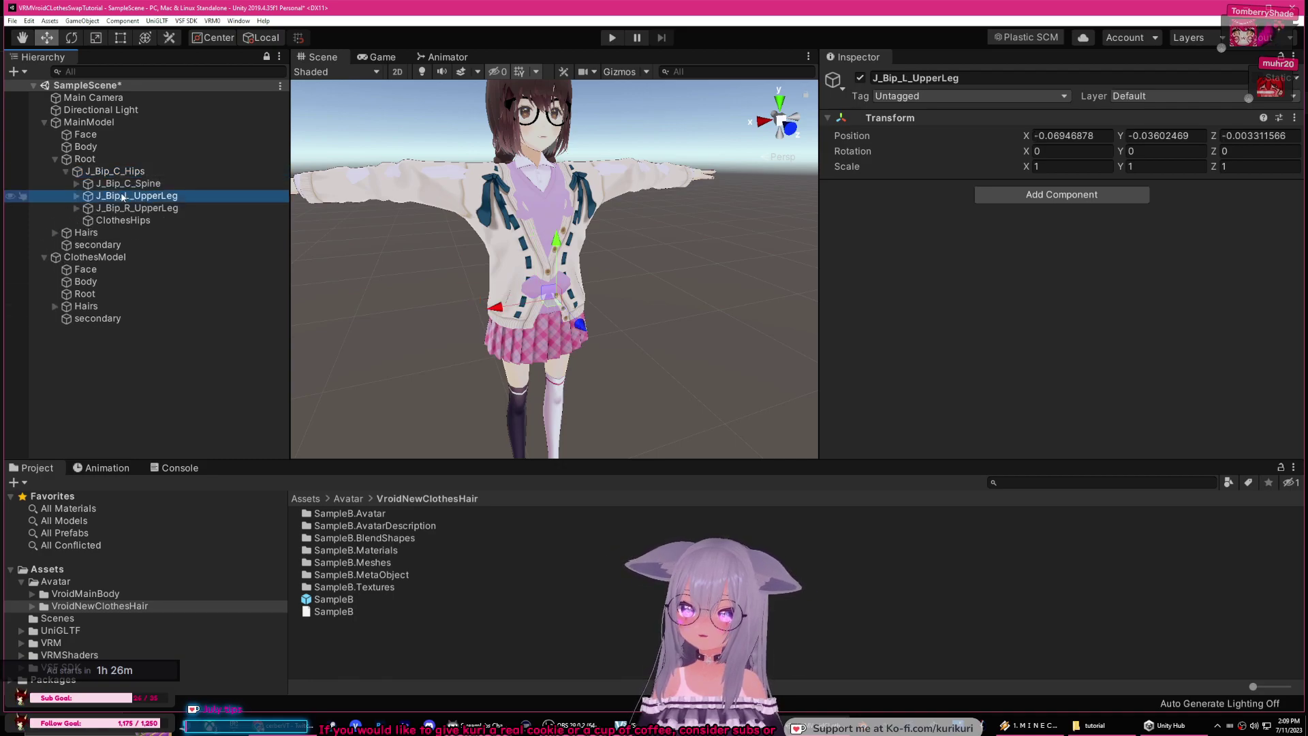
left_click(72, 39)
right_click_drag(395, 234, 507, 223)
middle_click_drag(508, 223, 572, 181)
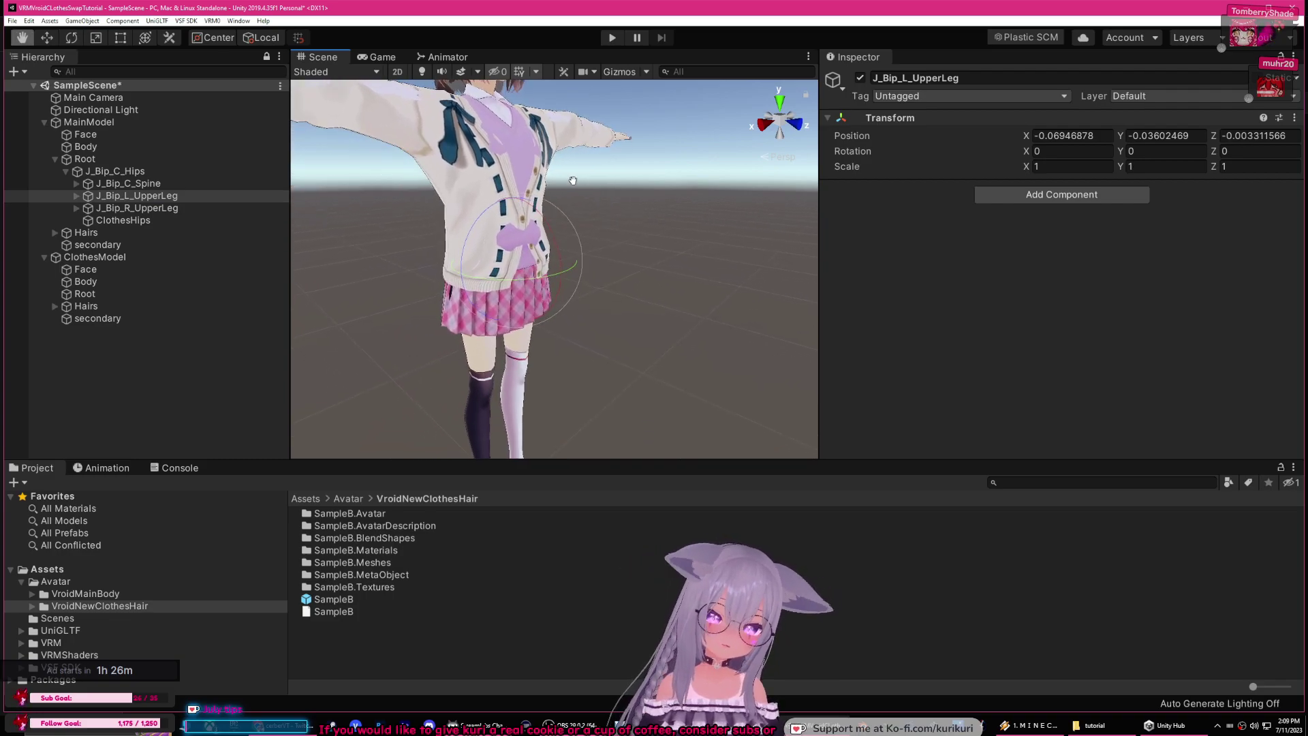
mouse_move(562, 251)
left_mouse_down()
mouse_move(489, 102)
mouse_move(519, 204)
mouse_move(572, 269)
left_mouse_up()
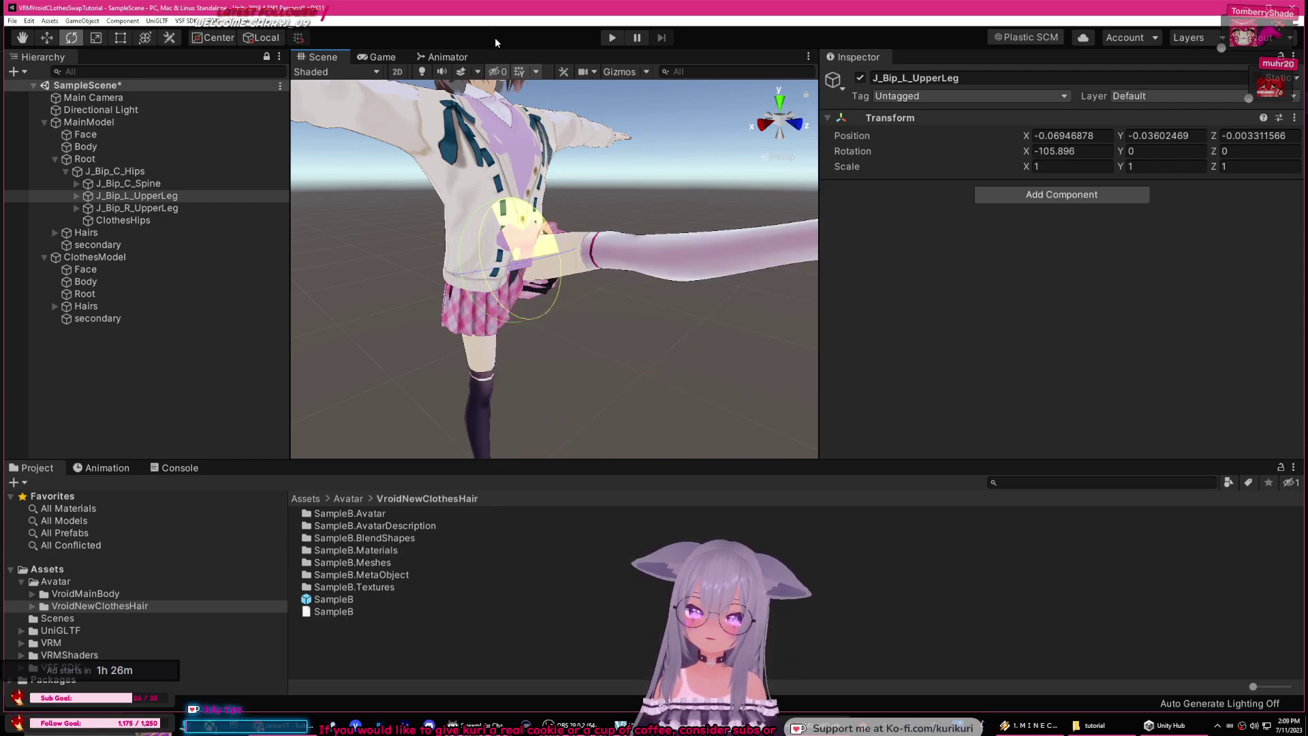
key("ctrl+z")
left_click_drag(657, 218, 95, 136, "alt")
Step: Expand Spine, Chest and UpperChest, test-rotate J_Bip_L_Shoulder, then undo to T-pose
left_click(77, 183)
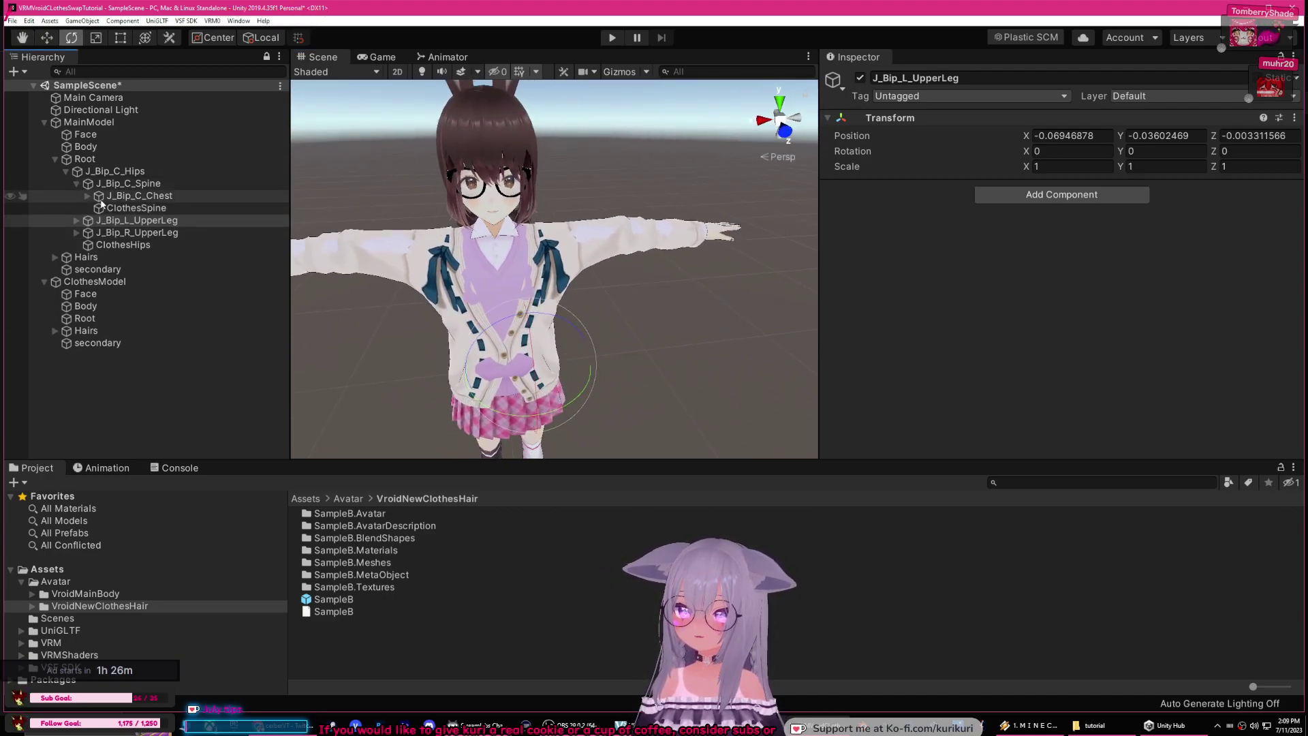
left_click(91, 195)
left_click(88, 195)
left_click(97, 207)
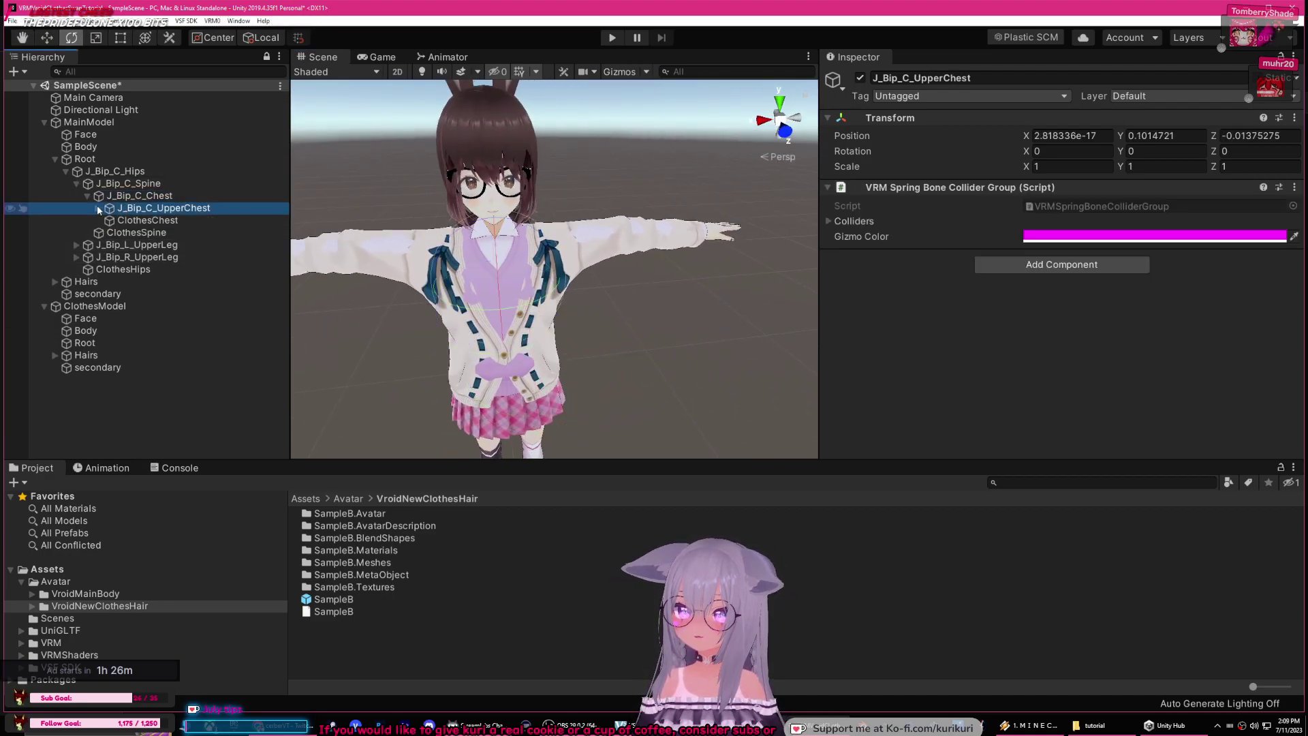
left_click(100, 208)
left_click(167, 294)
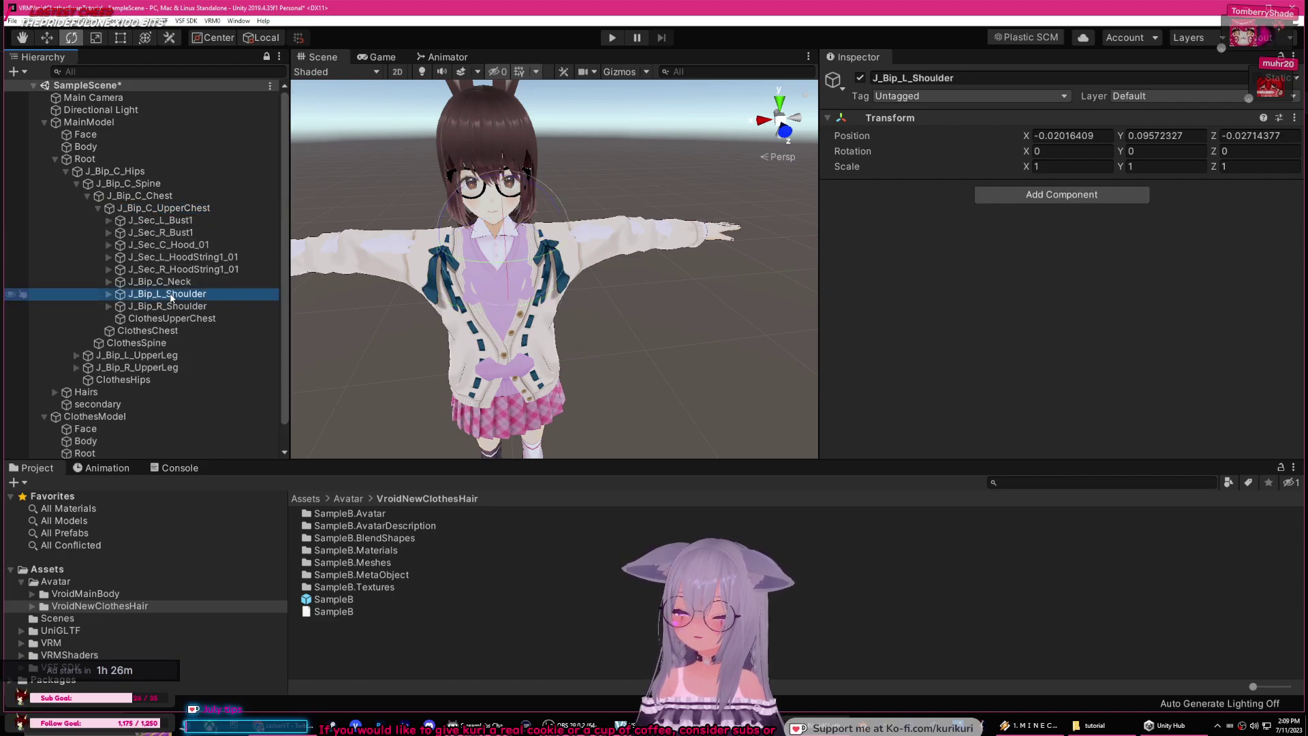
left_click_drag(542, 251, 490, 276)
key("ctrl+z")
Step: Clear the selection, reframe the character and collapse MainModel's Root bone tree
left_click(335, 327)
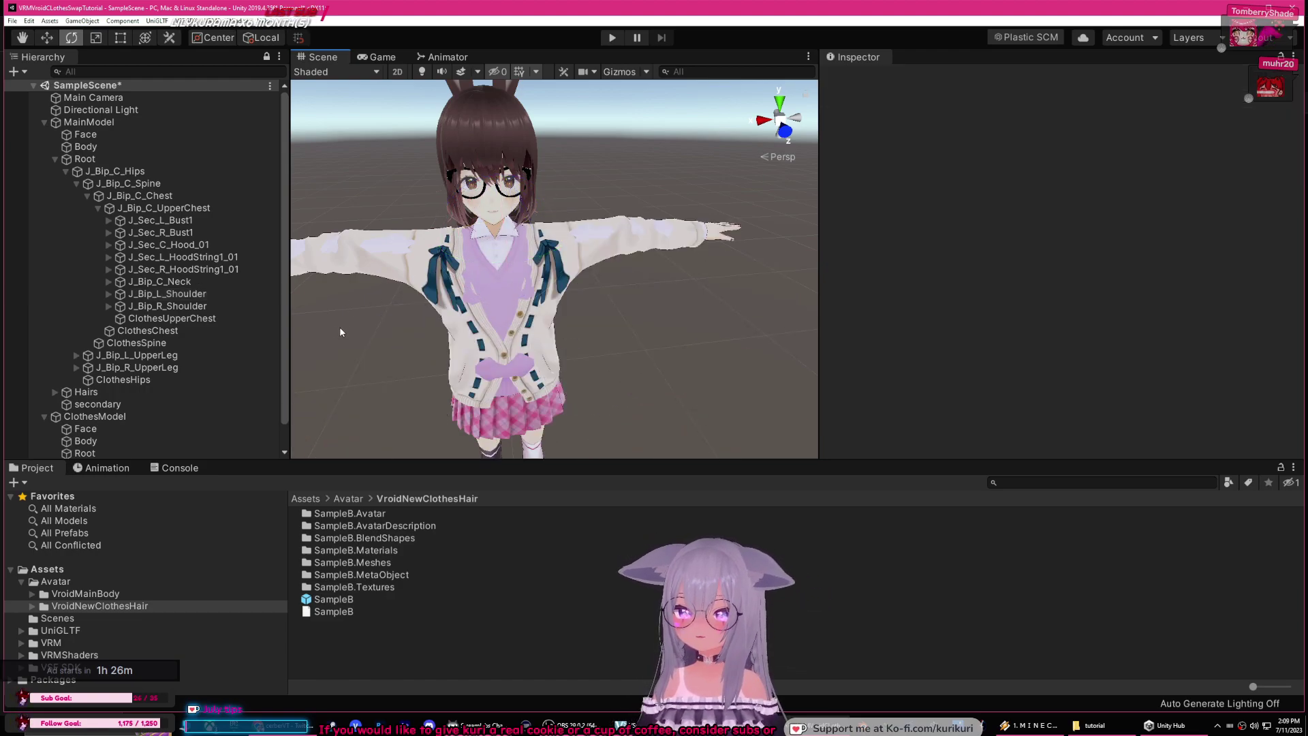
middle_click_drag(335, 327, 441, 276)
left_click_drag(441, 276, 521, 274, "alt")
middle_click_drag(521, 274, 586, 269)
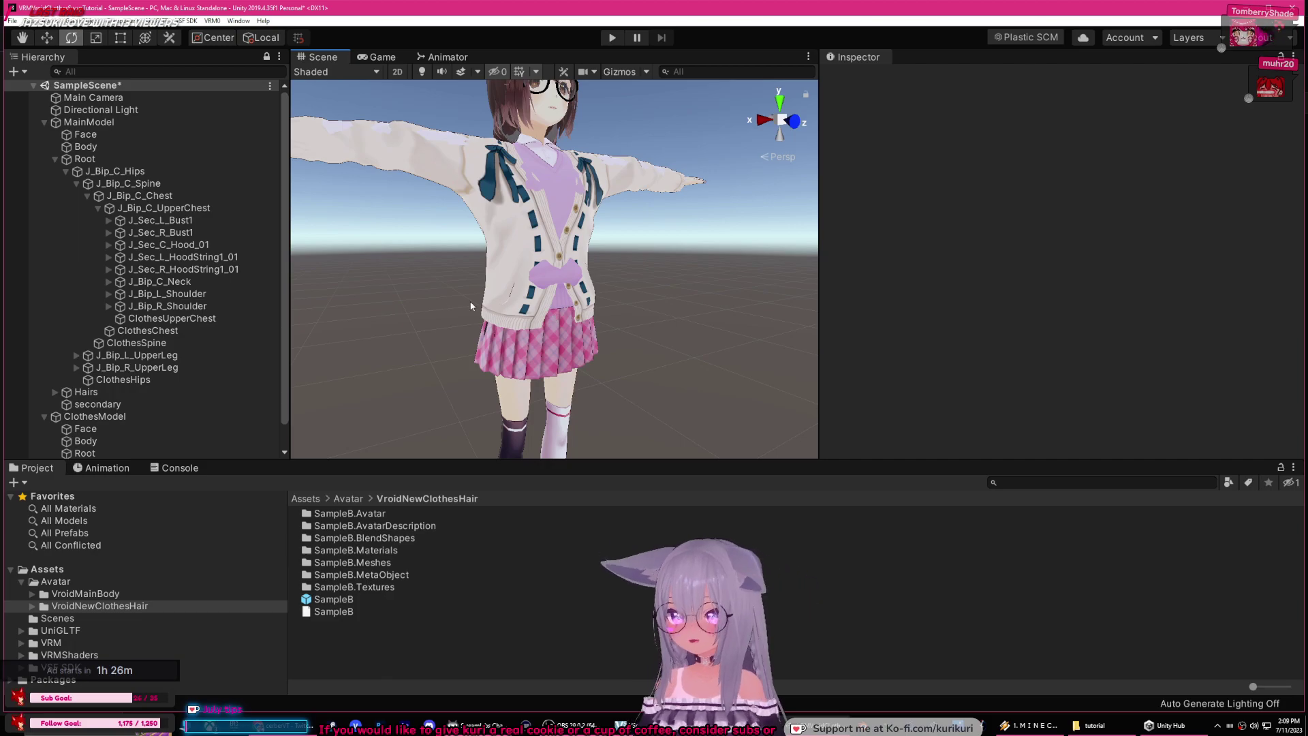
left_click(55, 159)
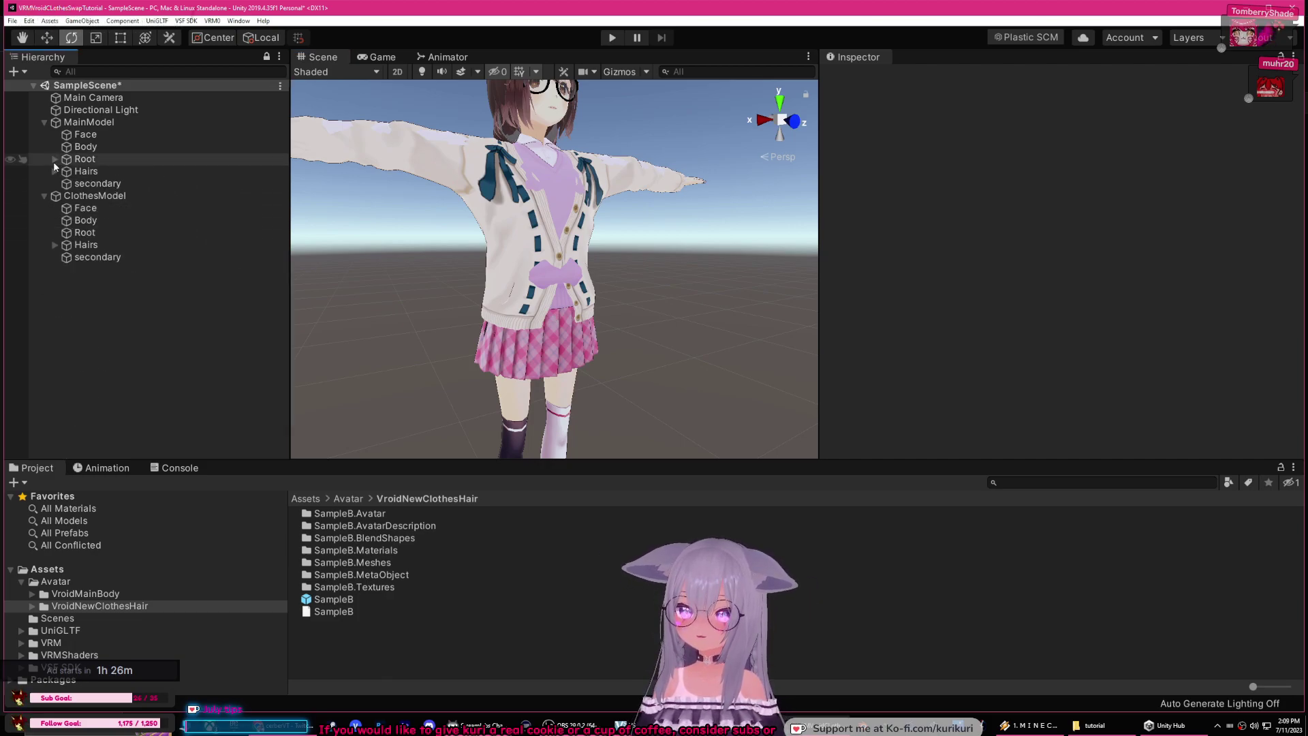
Step: Rename the clothes model's Body to ClothesBody and move it under MainModel
left_click(108, 222)
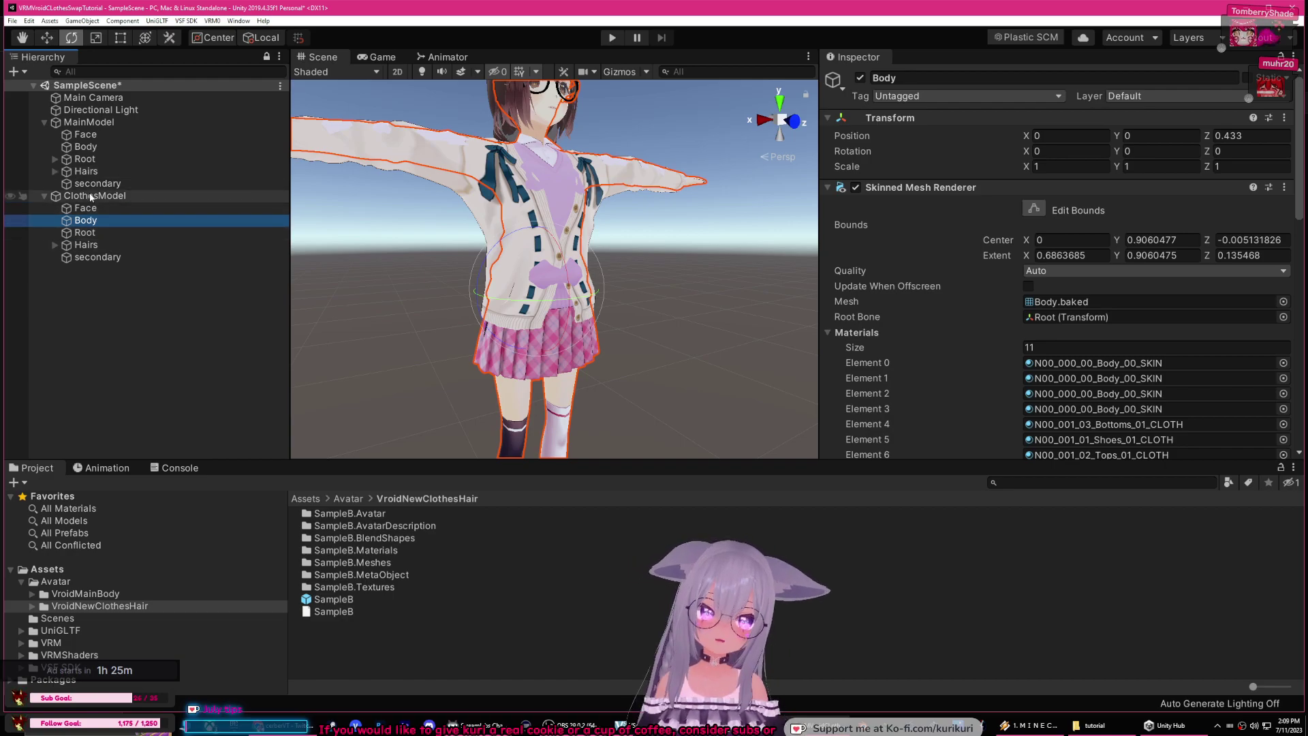
left_click(90, 196)
left_click(104, 219)
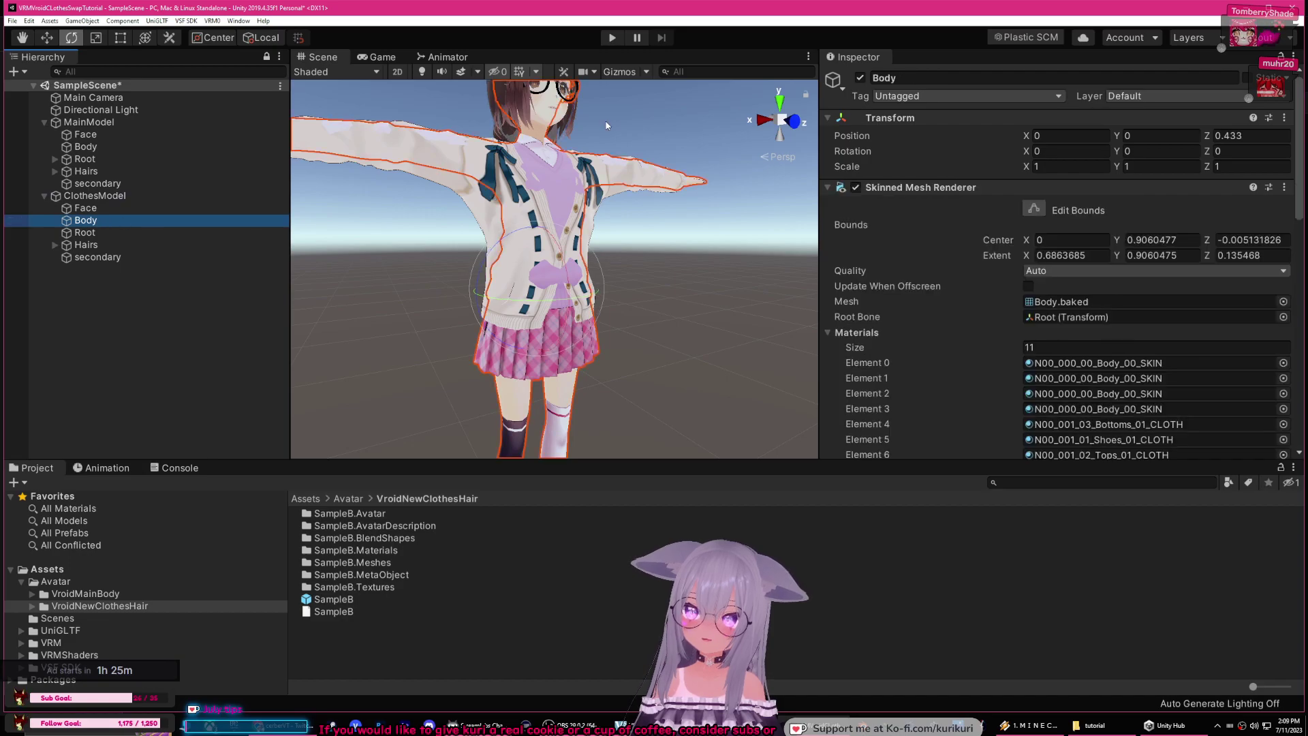
left_click(912, 87)
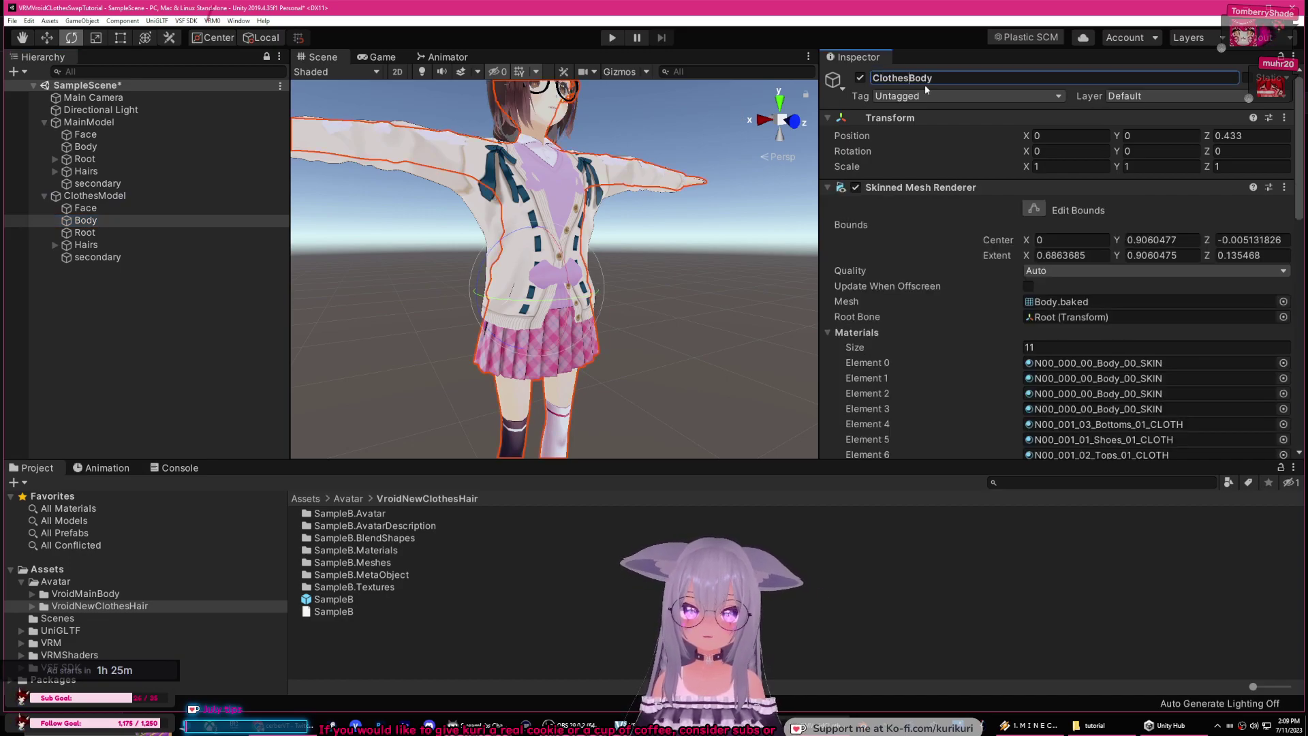
left_click(123, 221)
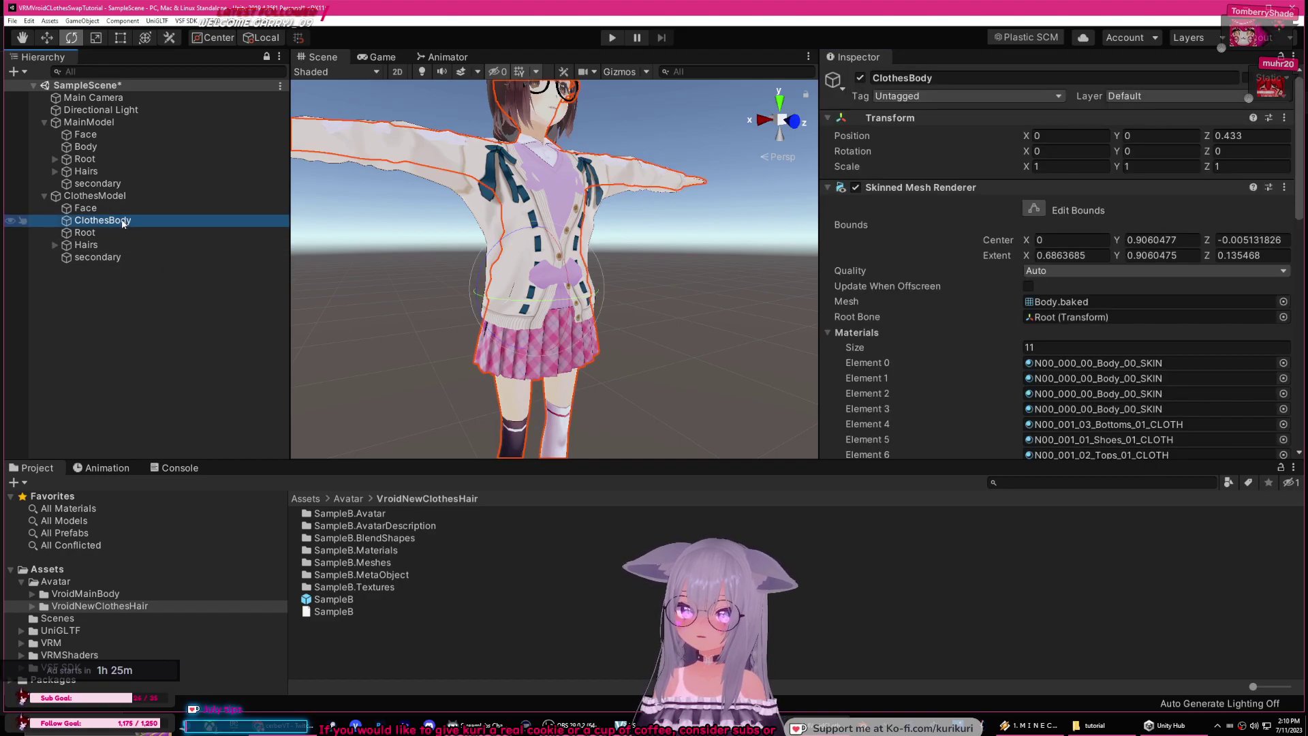
left_click_drag(123, 223, 113, 124)
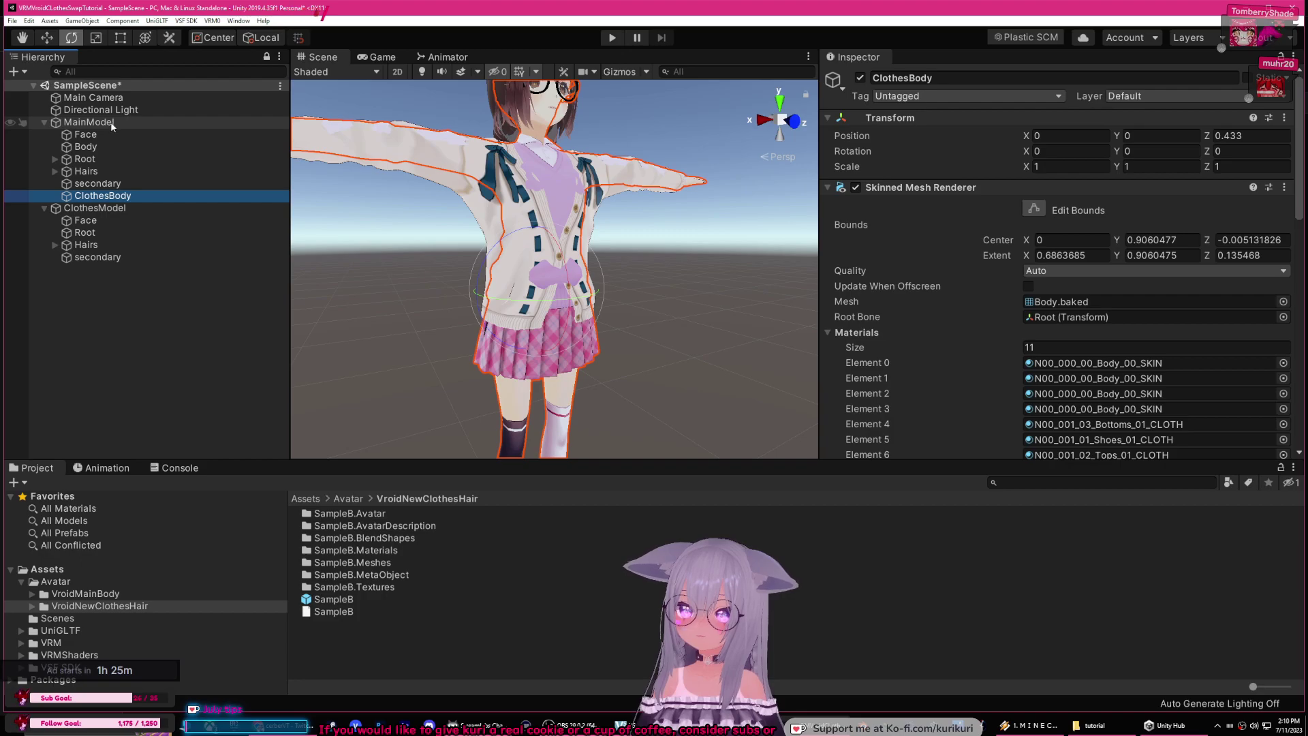
Step: Rename the clothes model's Hairs to ClothesHairs and move it under MainModel
left_click(98, 246)
left_click(891, 79)
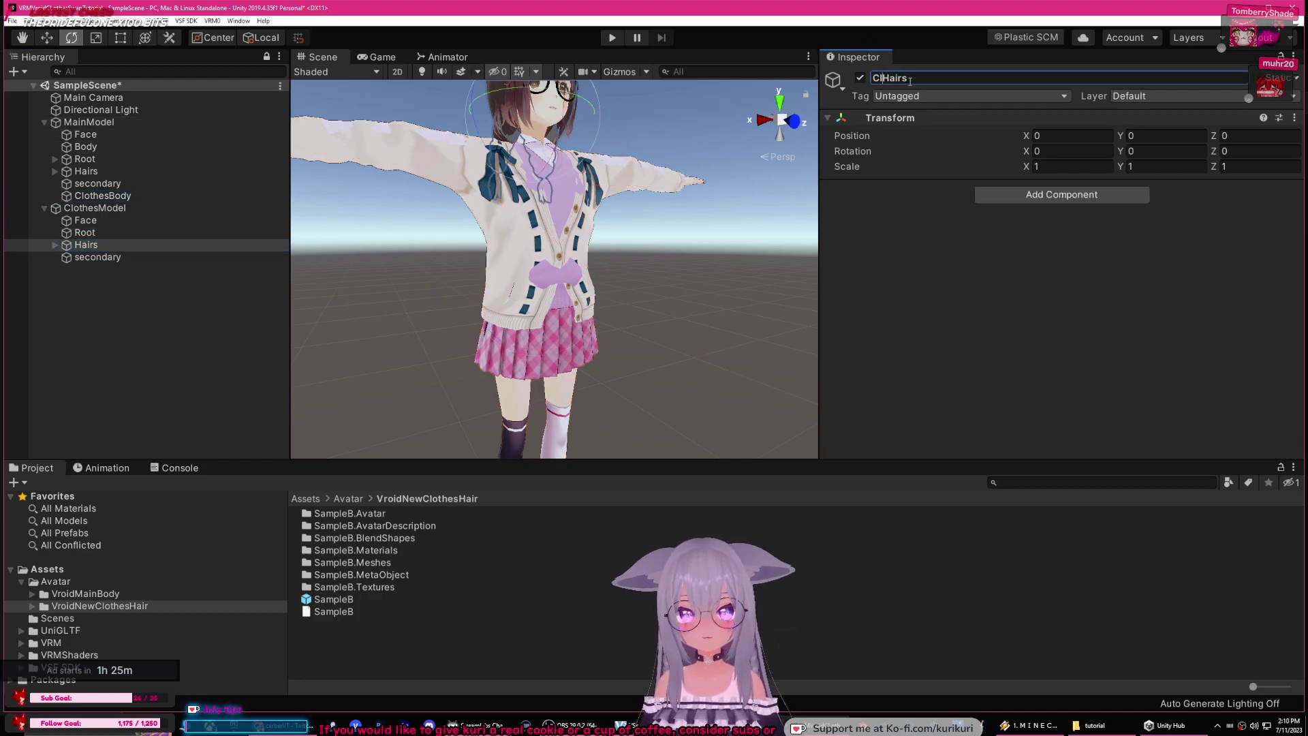
key("Return")
left_click(120, 248)
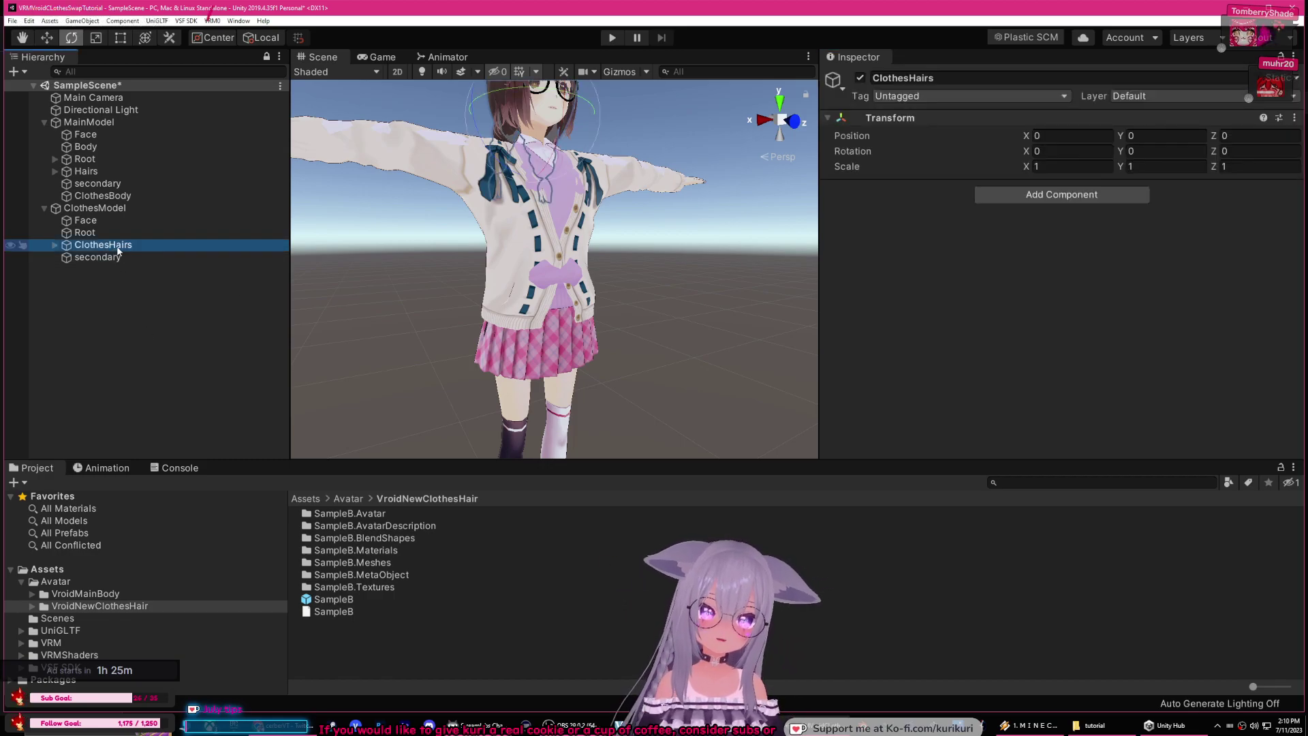
left_click_drag(121, 246, 102, 124)
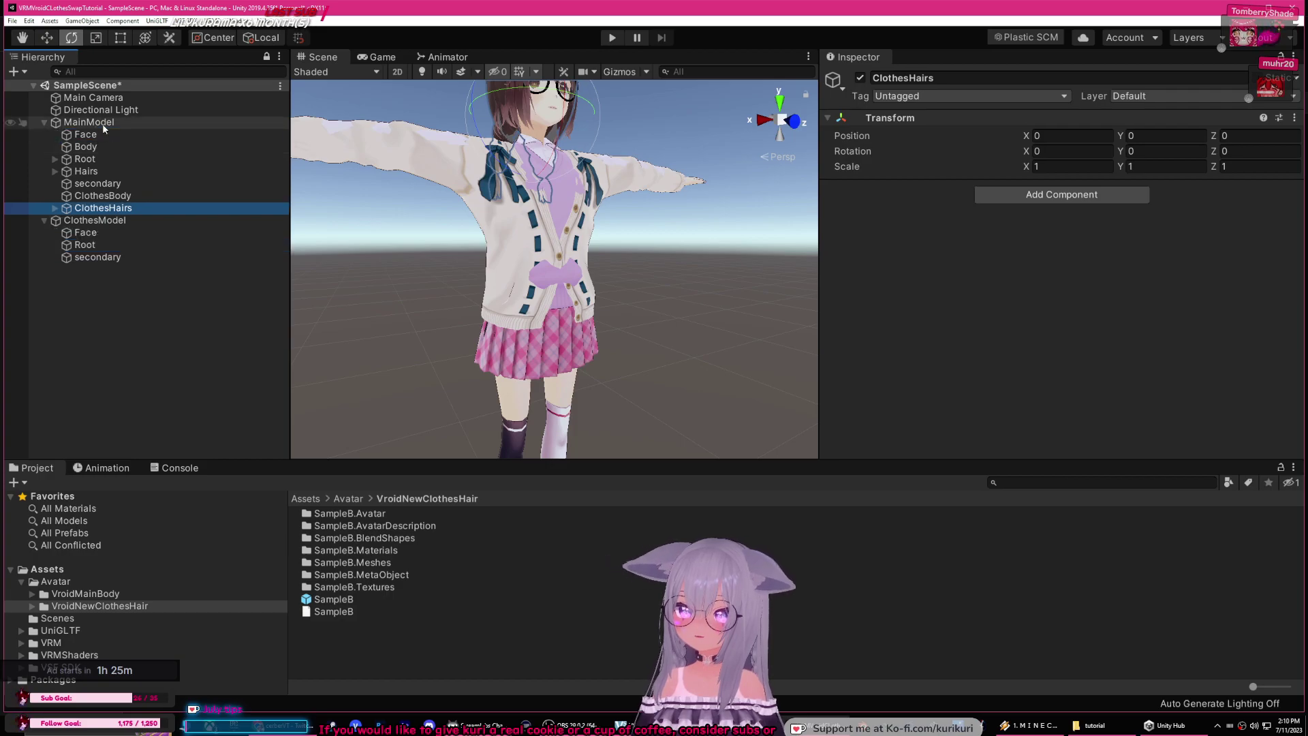
left_click(103, 234)
scroll(431, 285, "up", 3)
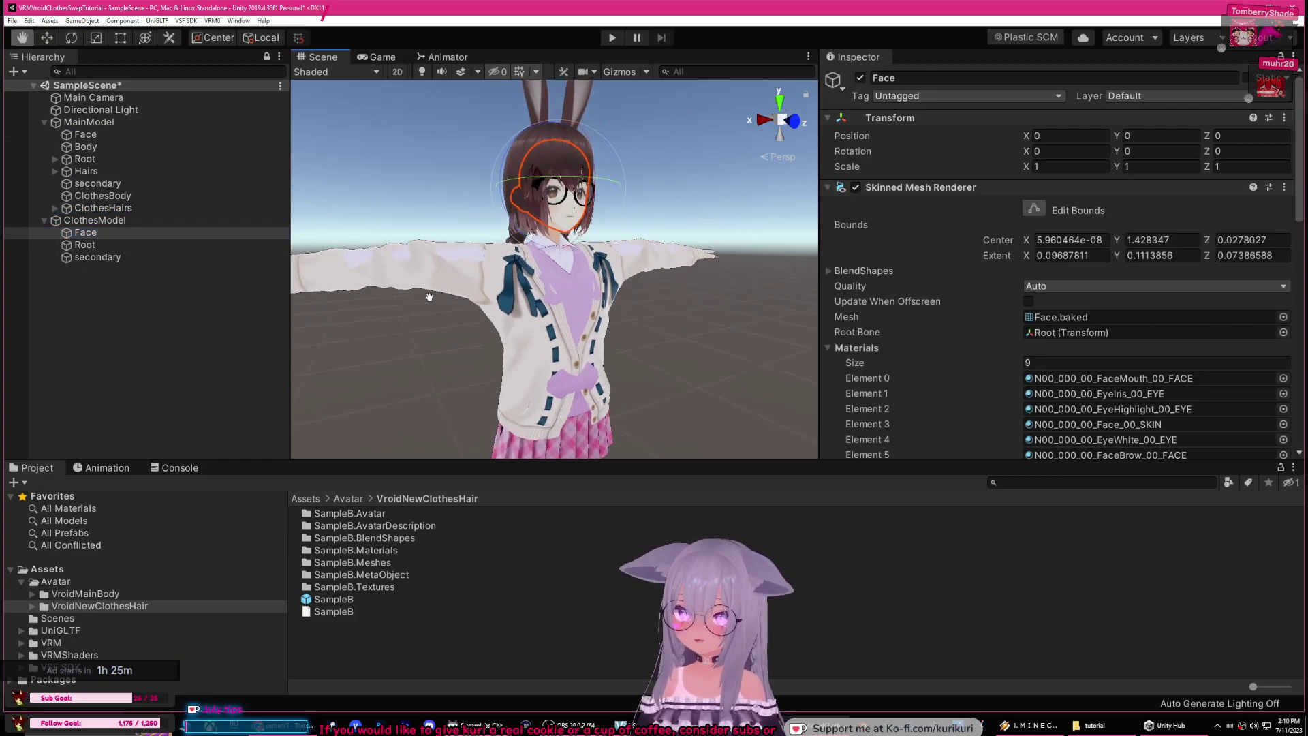
Step: Hide MainModel and inspect the clothes model's Root and Face, toggling the Face mesh off and on
middle_click_drag(430, 256, 430, 285)
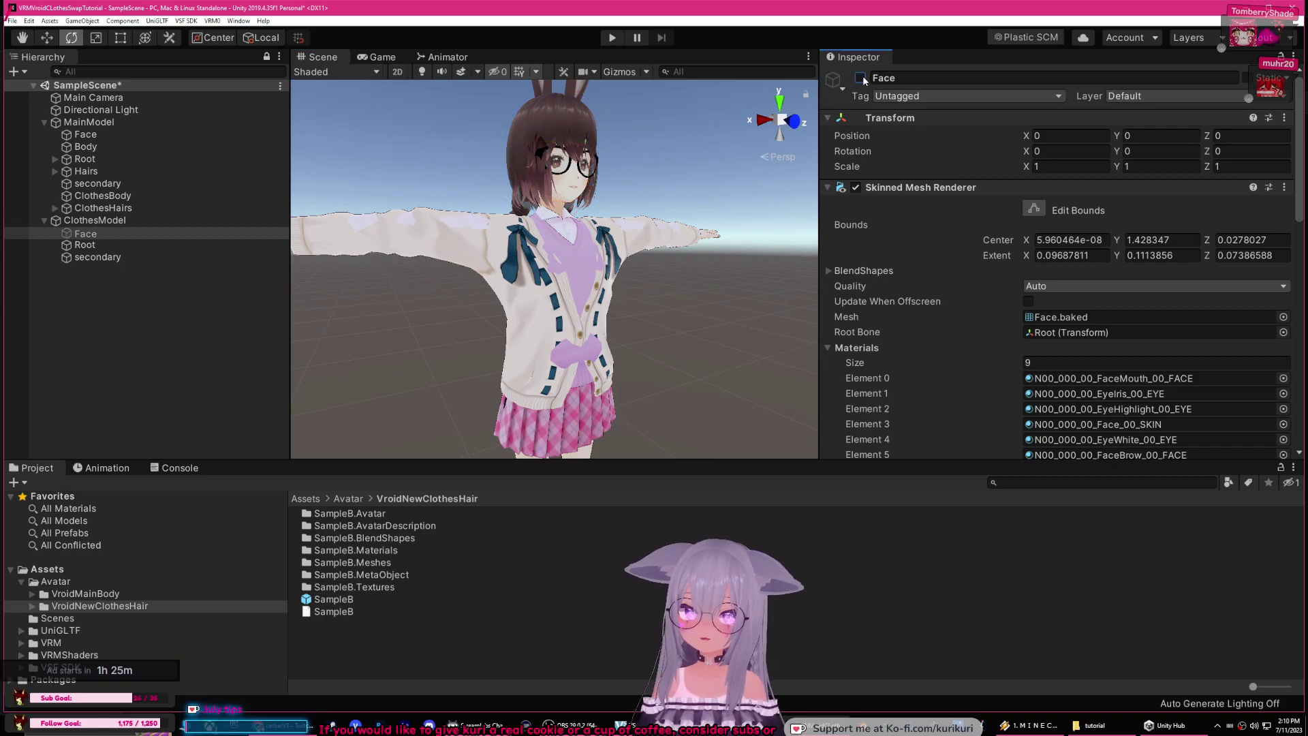
left_click(121, 245)
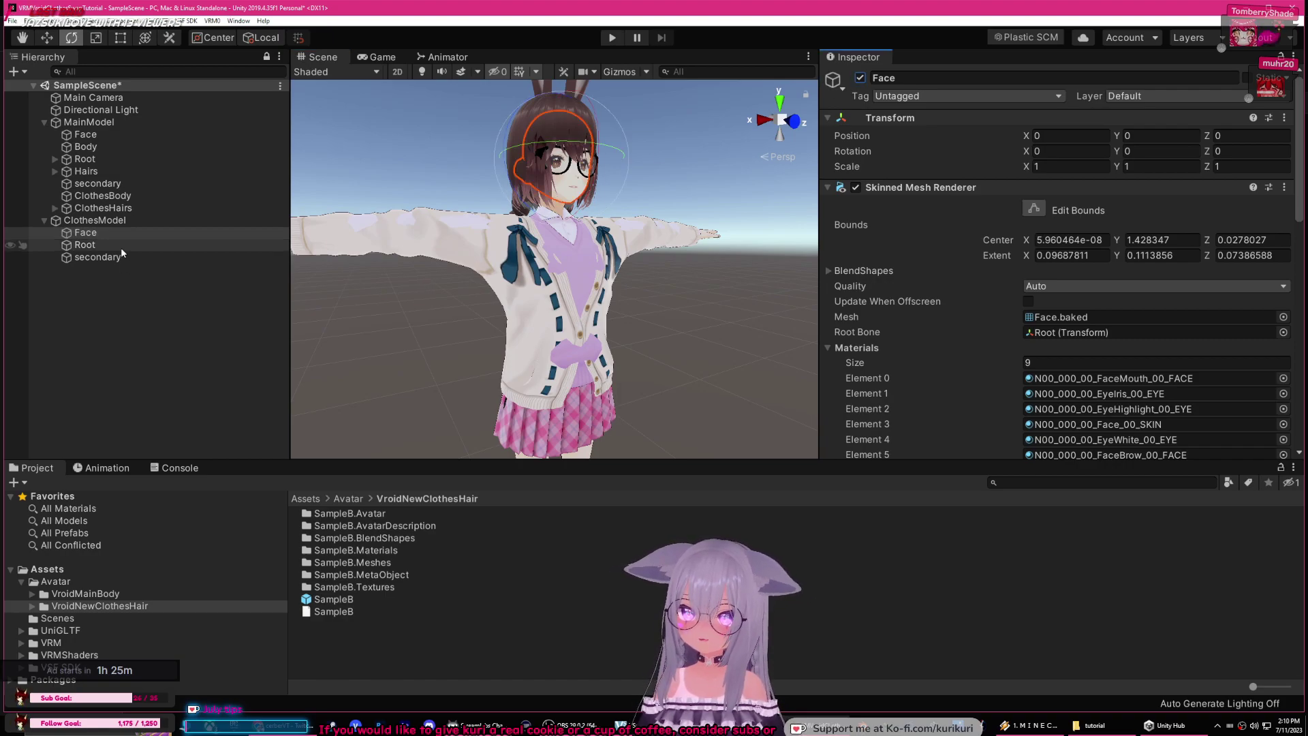
left_click(129, 232)
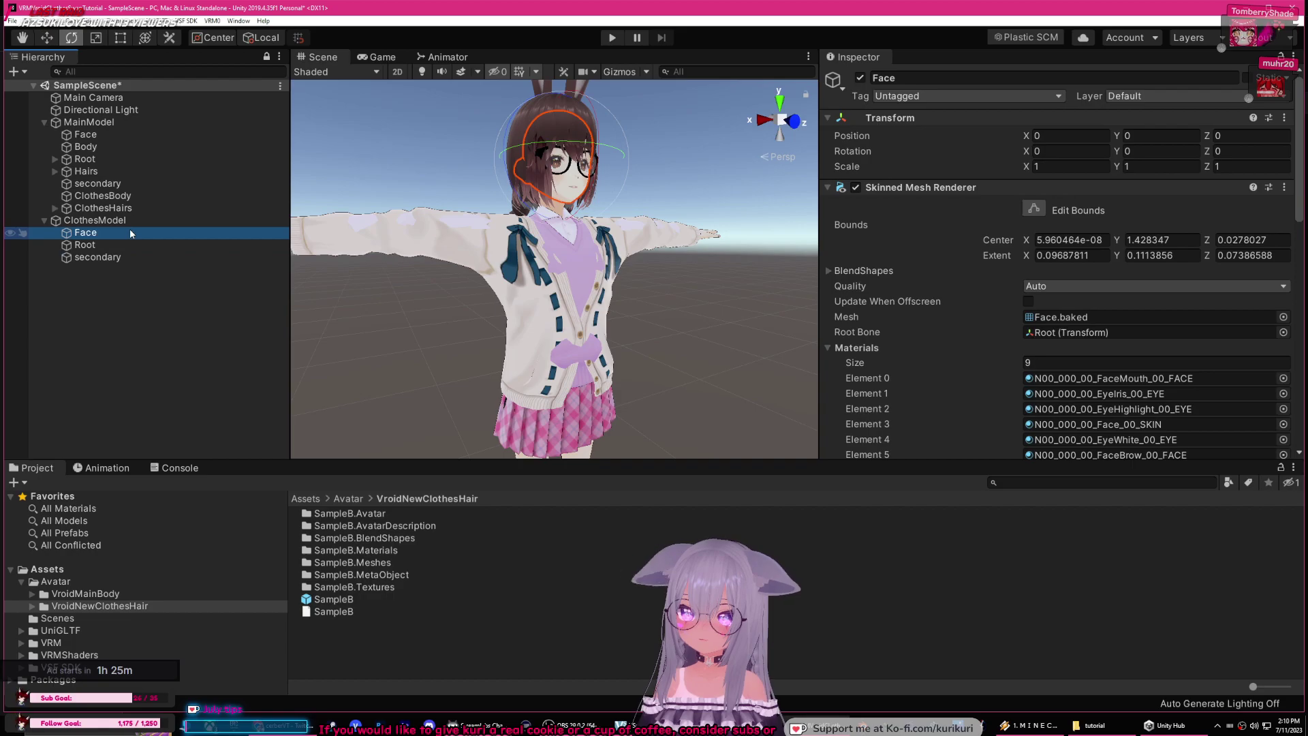
left_click(109, 124)
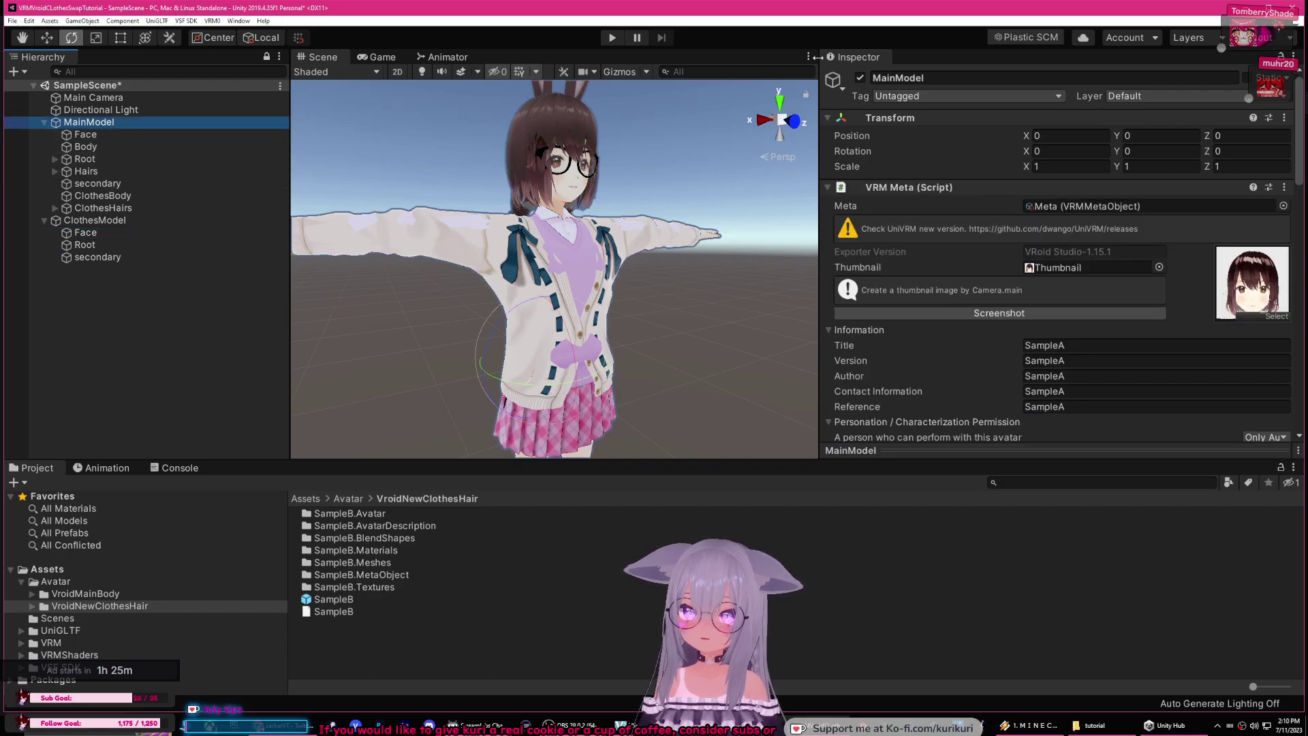
left_click(860, 79)
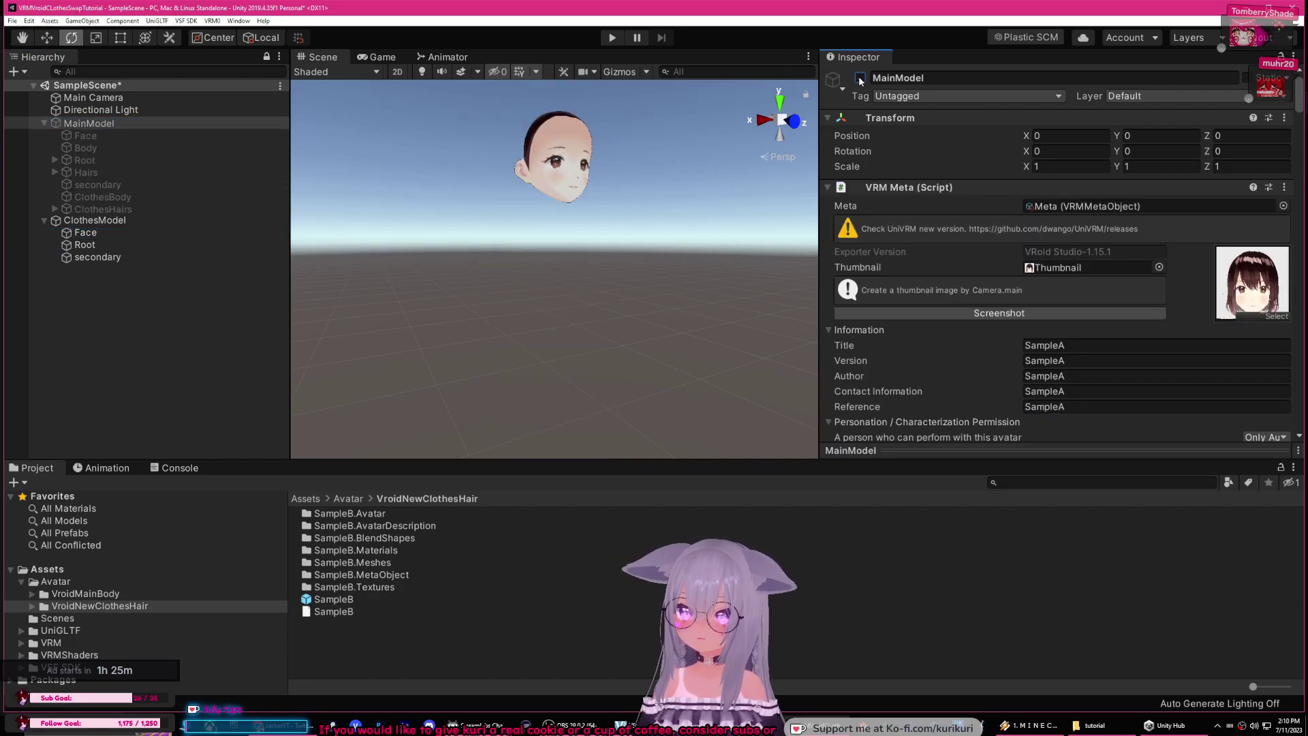
middle_click_drag(494, 204, 525, 258)
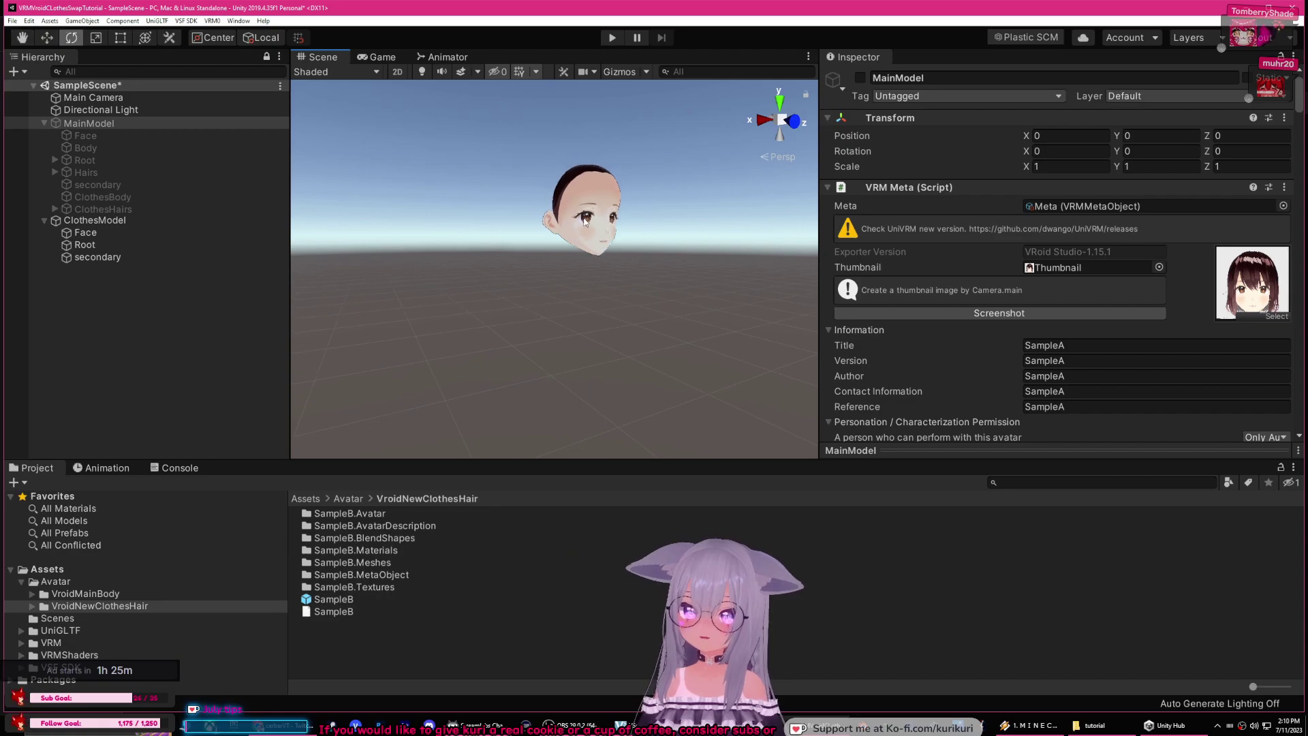
left_click(121, 243)
left_click(120, 234)
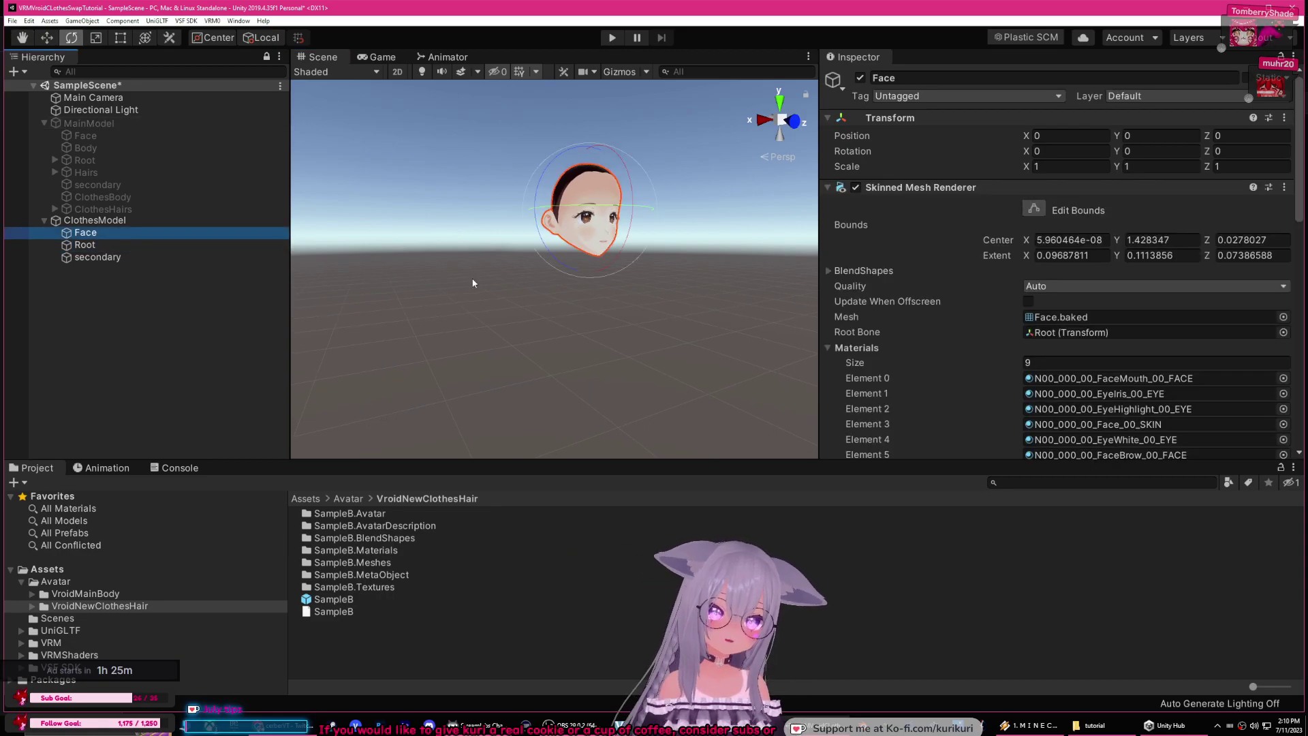
middle_click_drag(612, 286, 615, 260)
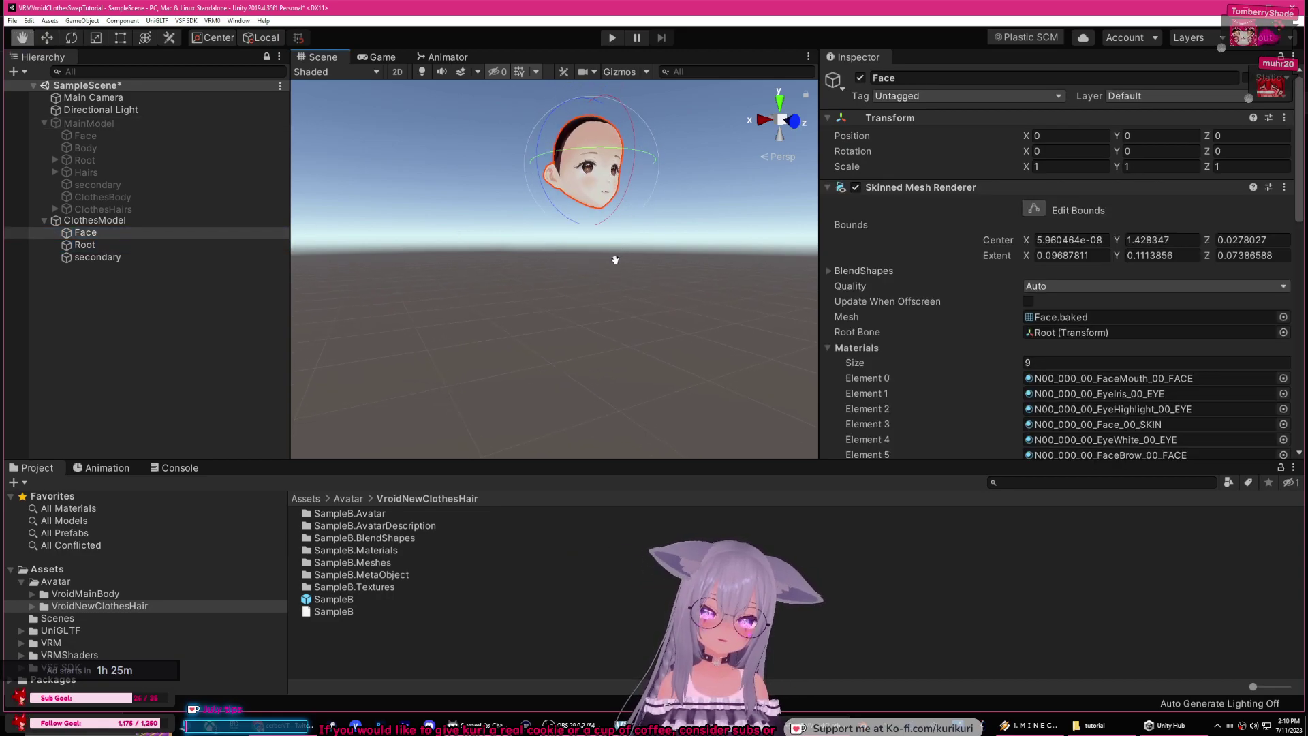
left_click(861, 79)
left_click(861, 79)
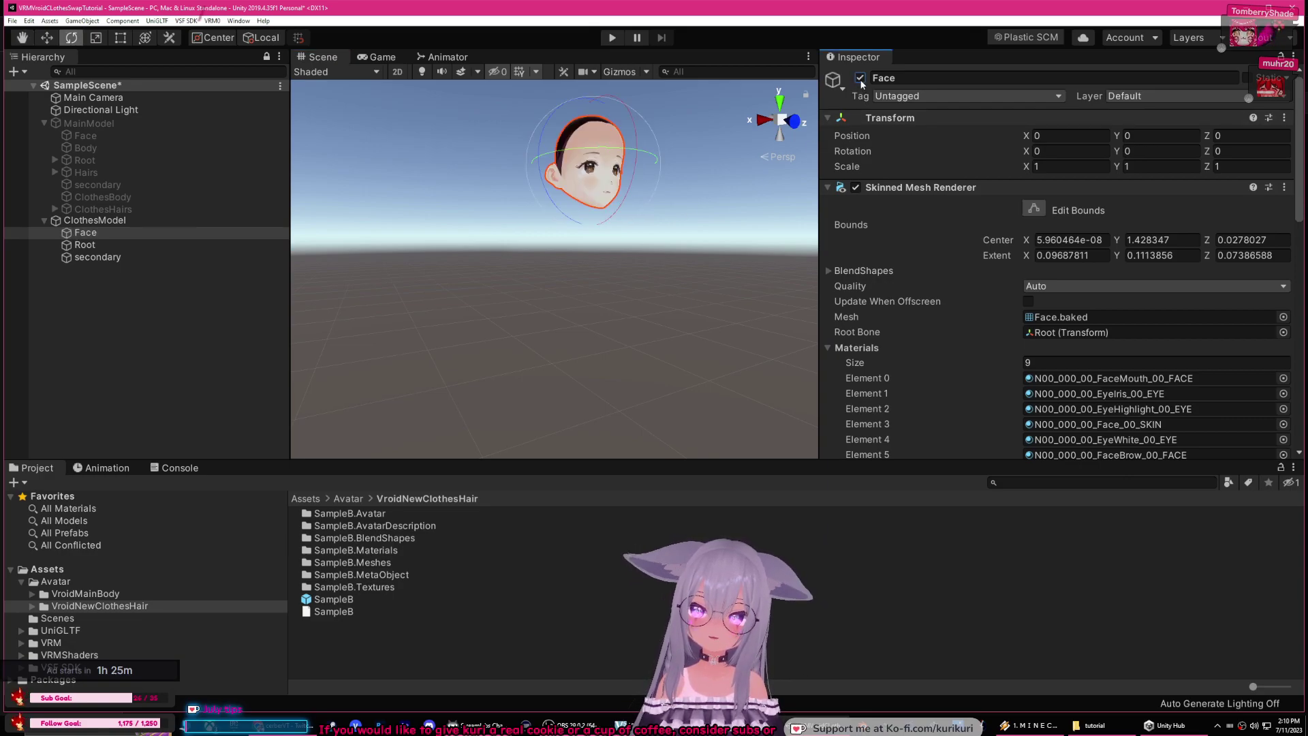
left_click(97, 256)
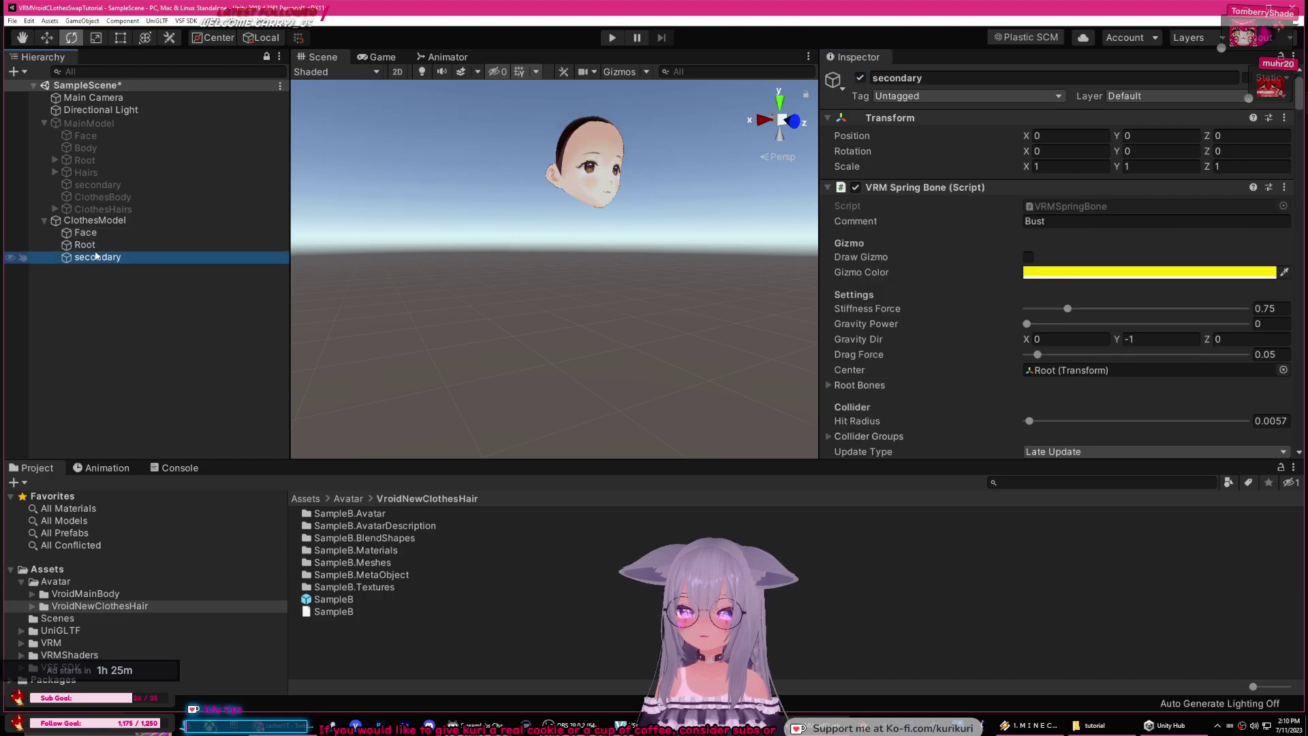
left_click(99, 233)
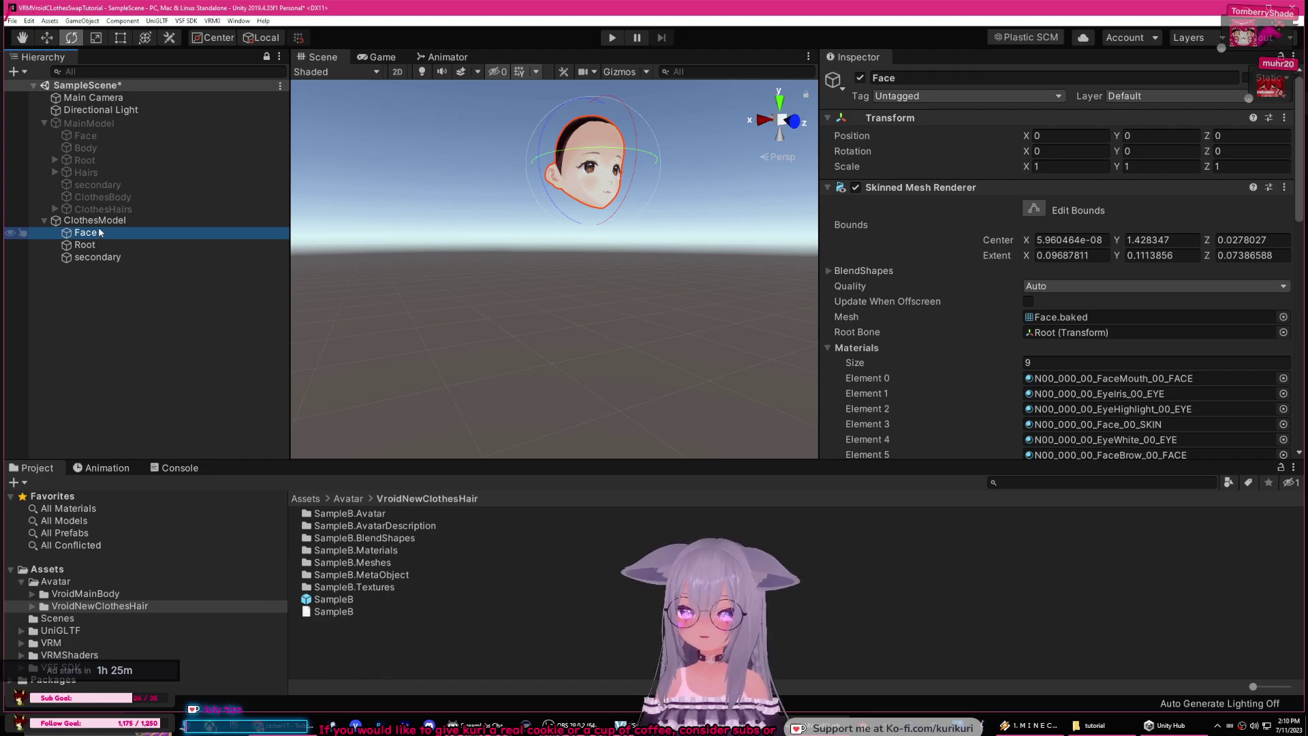
Step: Deactivate ClothesModel and reactivate MainModel in the scene
left_click(102, 221)
scroll(921, 343, "down", 5)
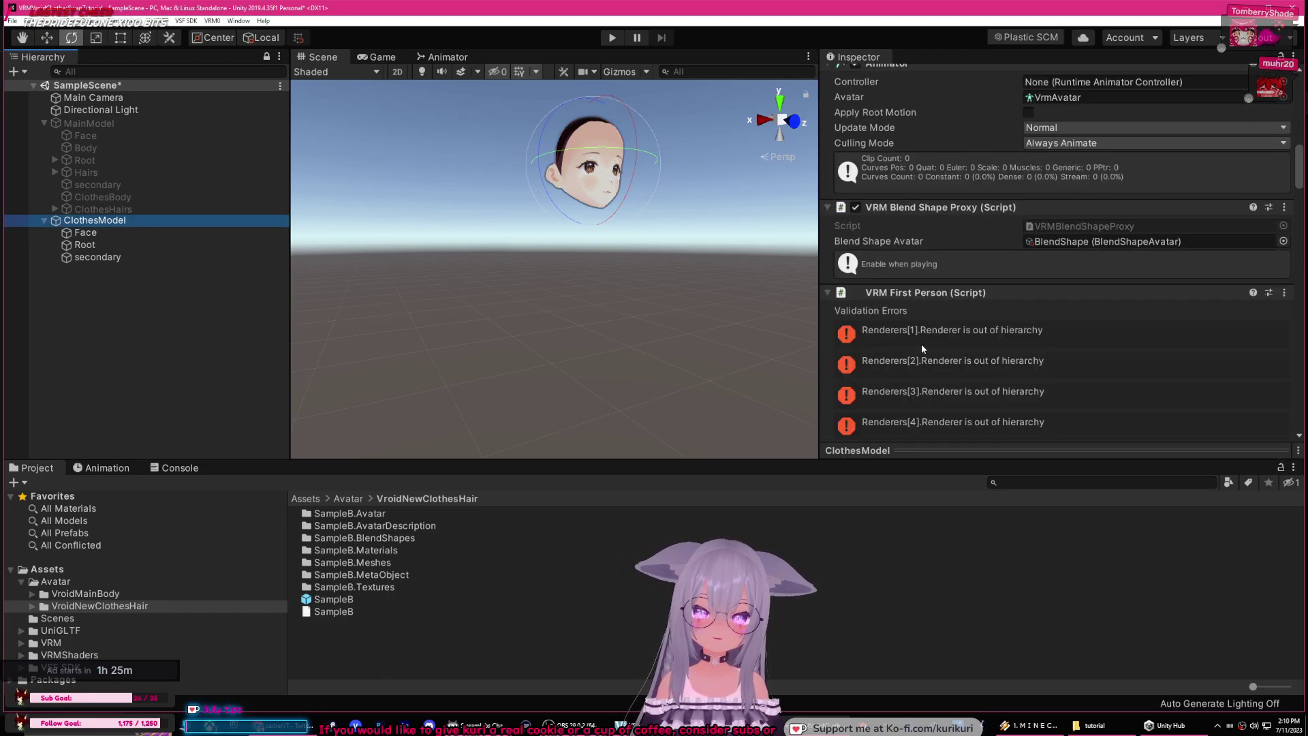
scroll(868, 313, "down", 15)
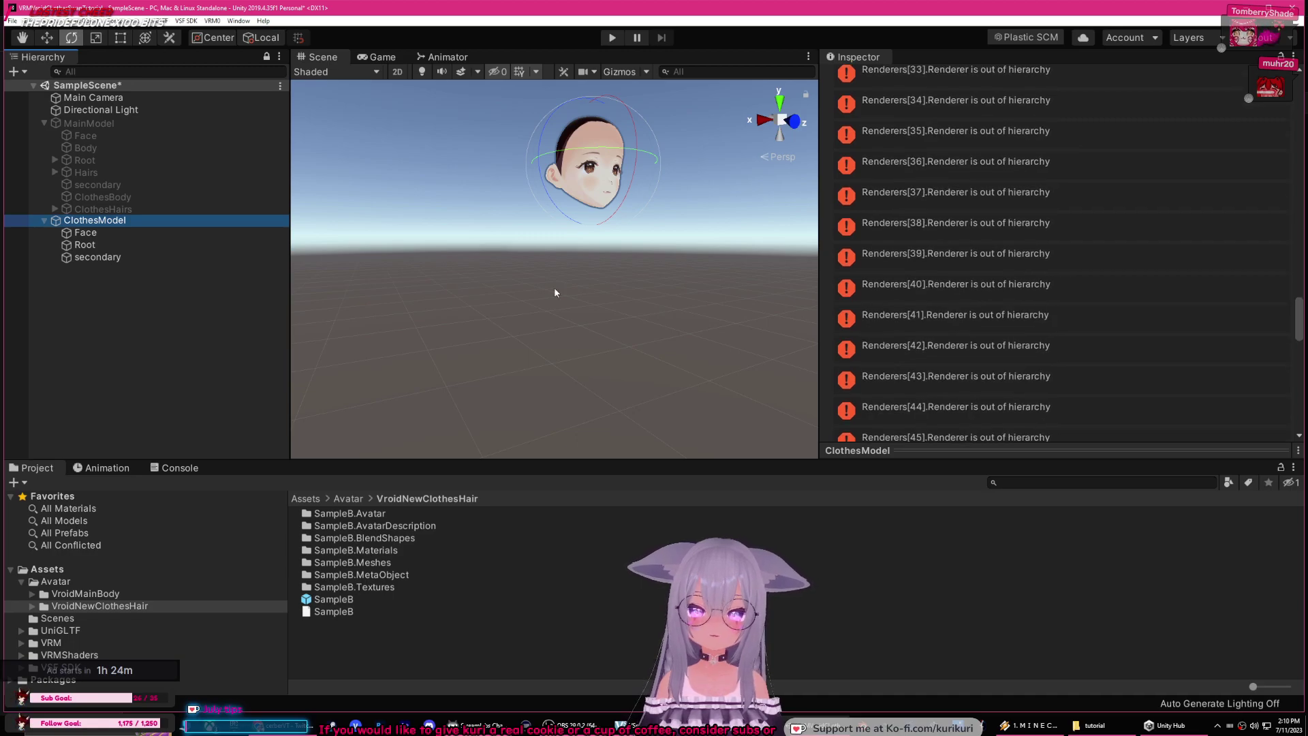
left_click(102, 221)
scroll(875, 152, "up", 20)
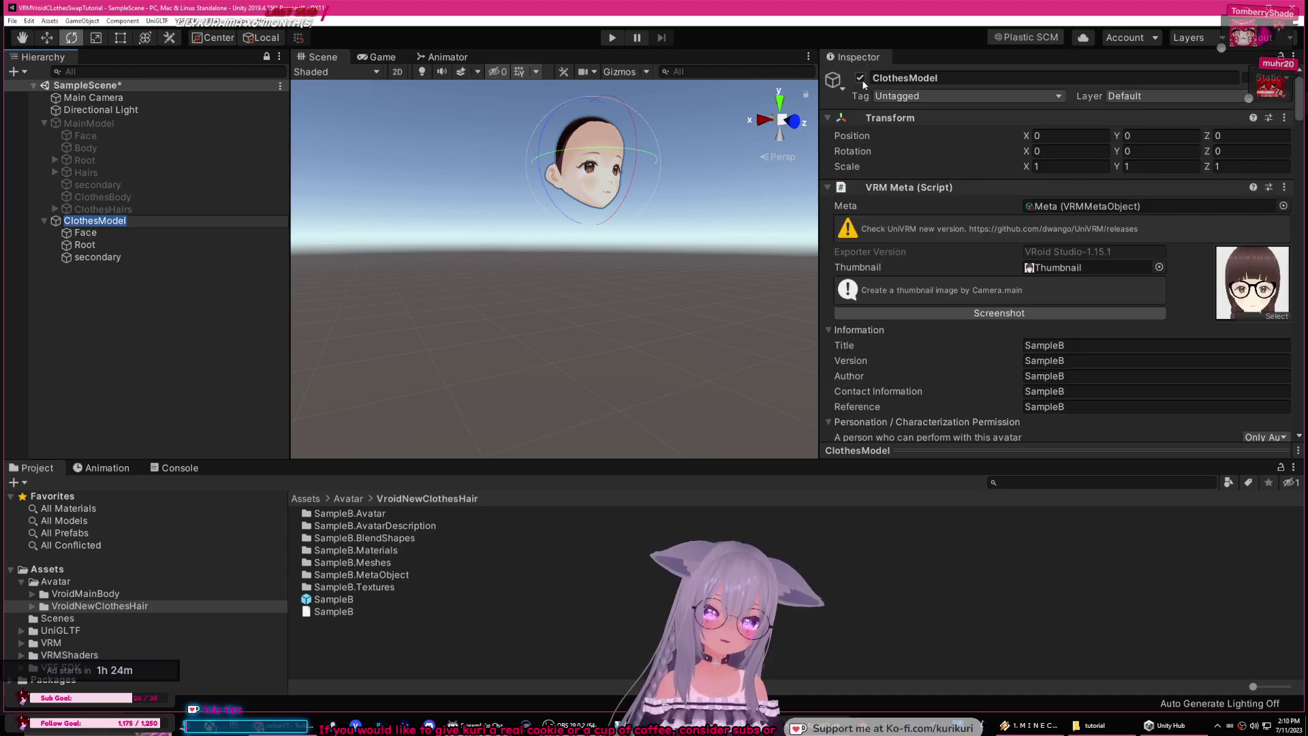
left_click(859, 79)
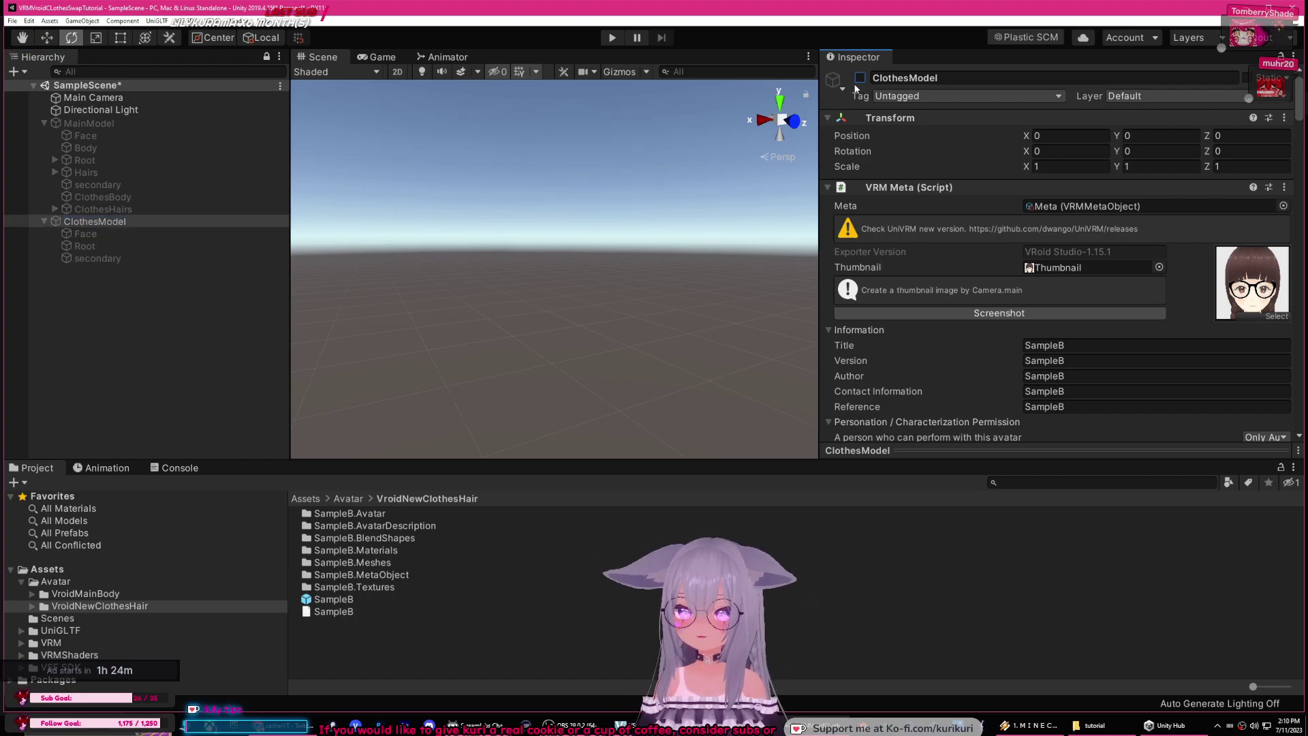
left_click(96, 133)
left_click(191, 122)
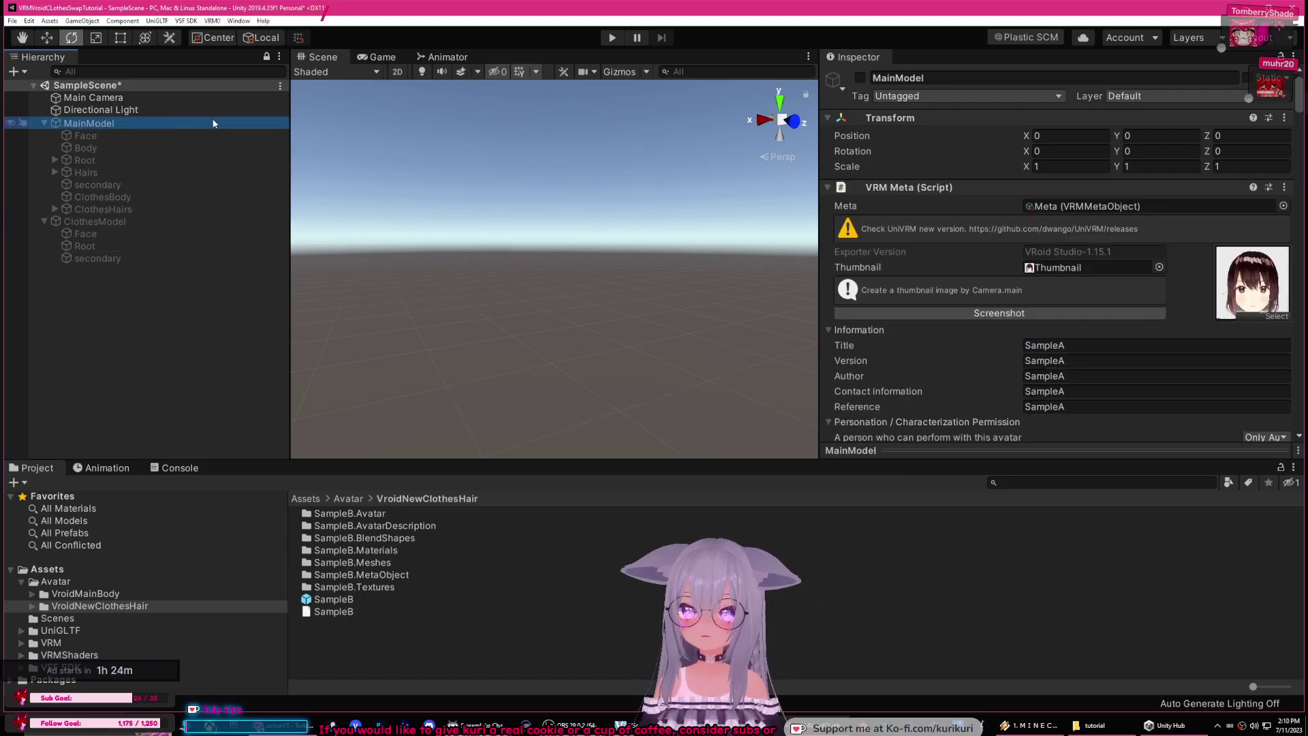
left_click(859, 78)
scroll(545, 273, "up", 3)
middle_click_drag(669, 306, 669, 273)
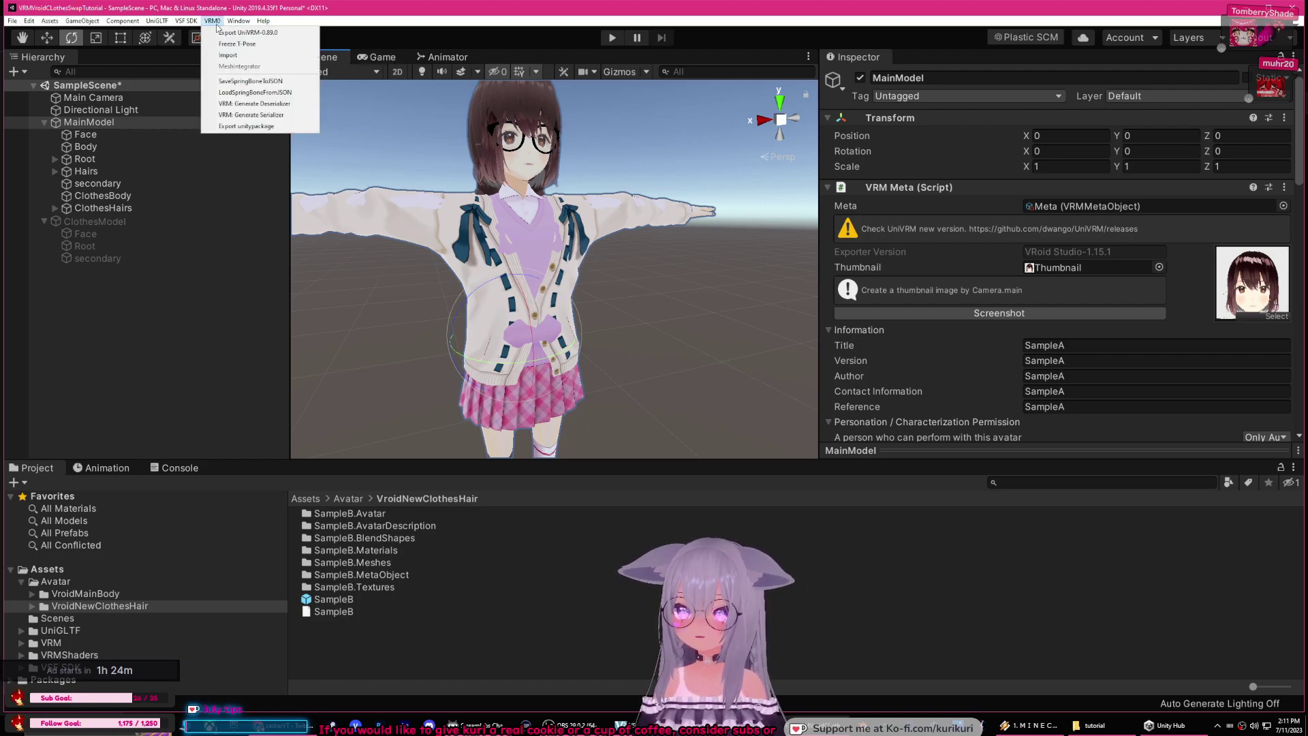
Step: Export MainModel via UniVRM-0.89.0 and save it as MainModel.vrm on the Desktop
left_click(247, 33)
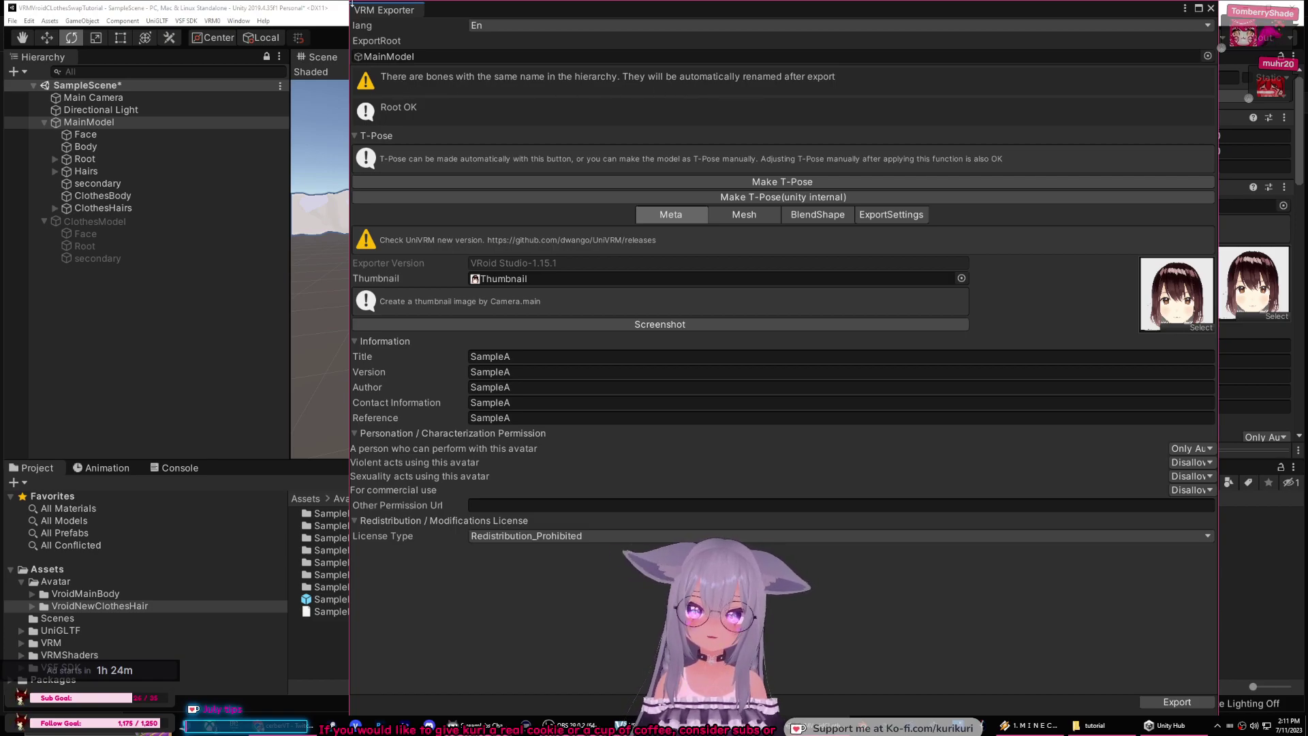
left_click_drag(347, 2, 436, 78)
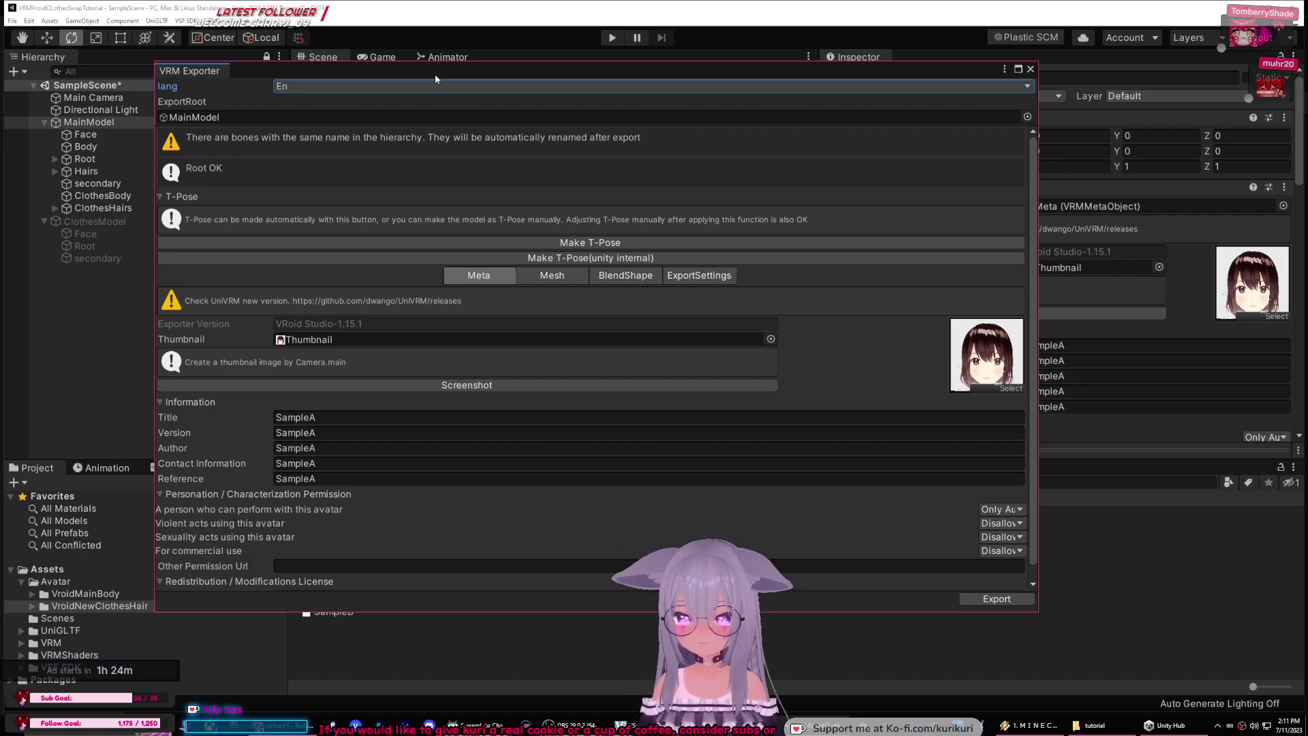
left_click(993, 599)
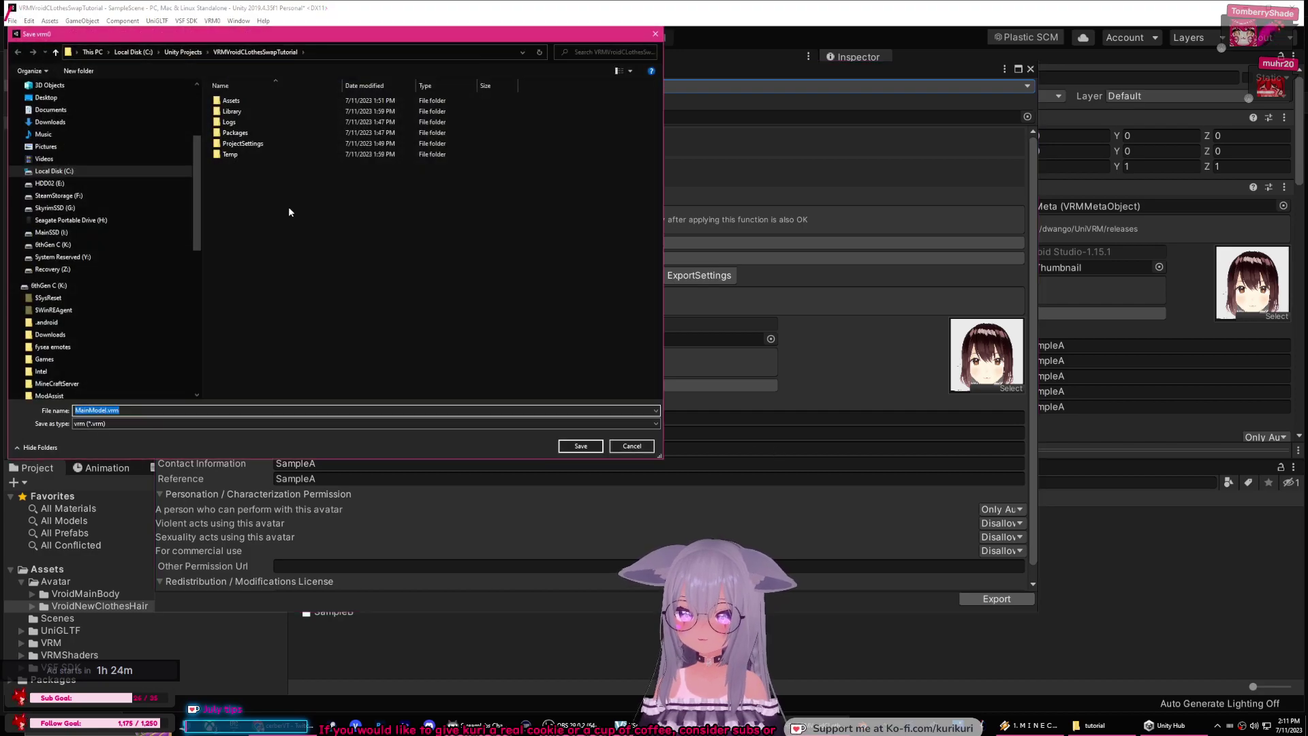
left_click(65, 97)
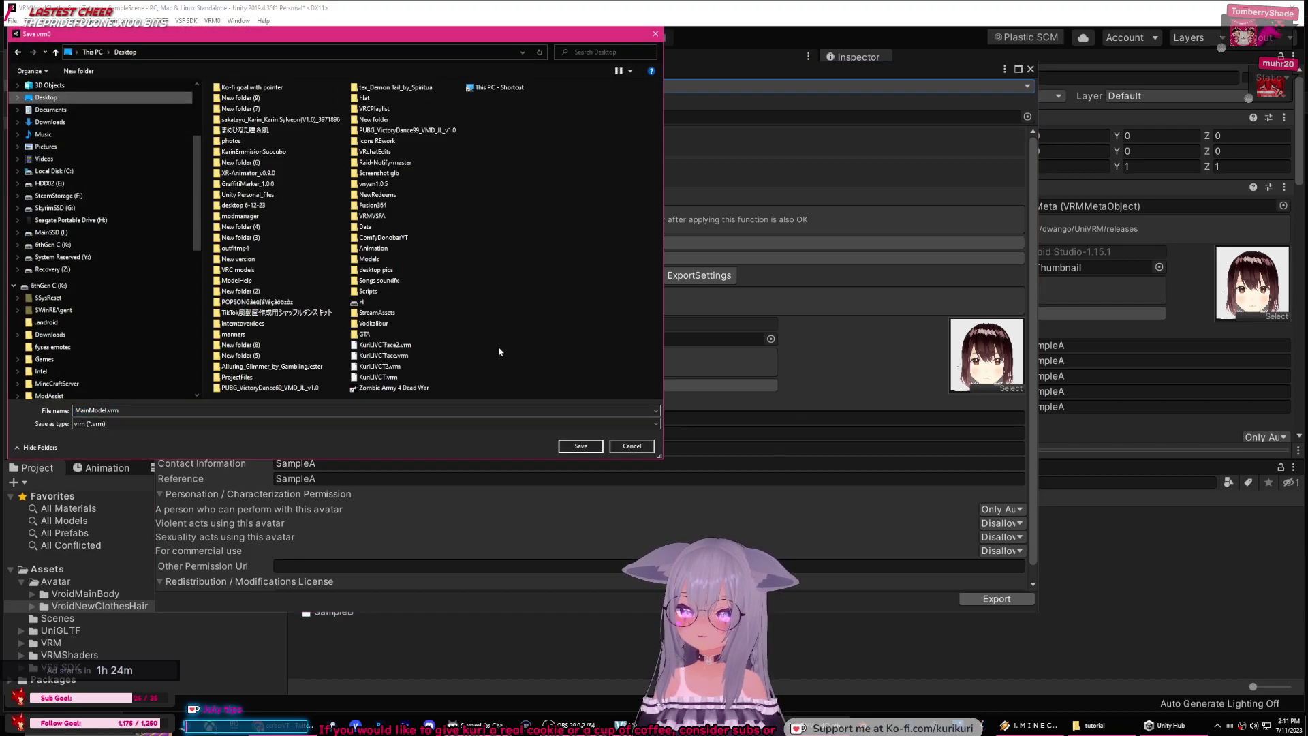
left_click(571, 441)
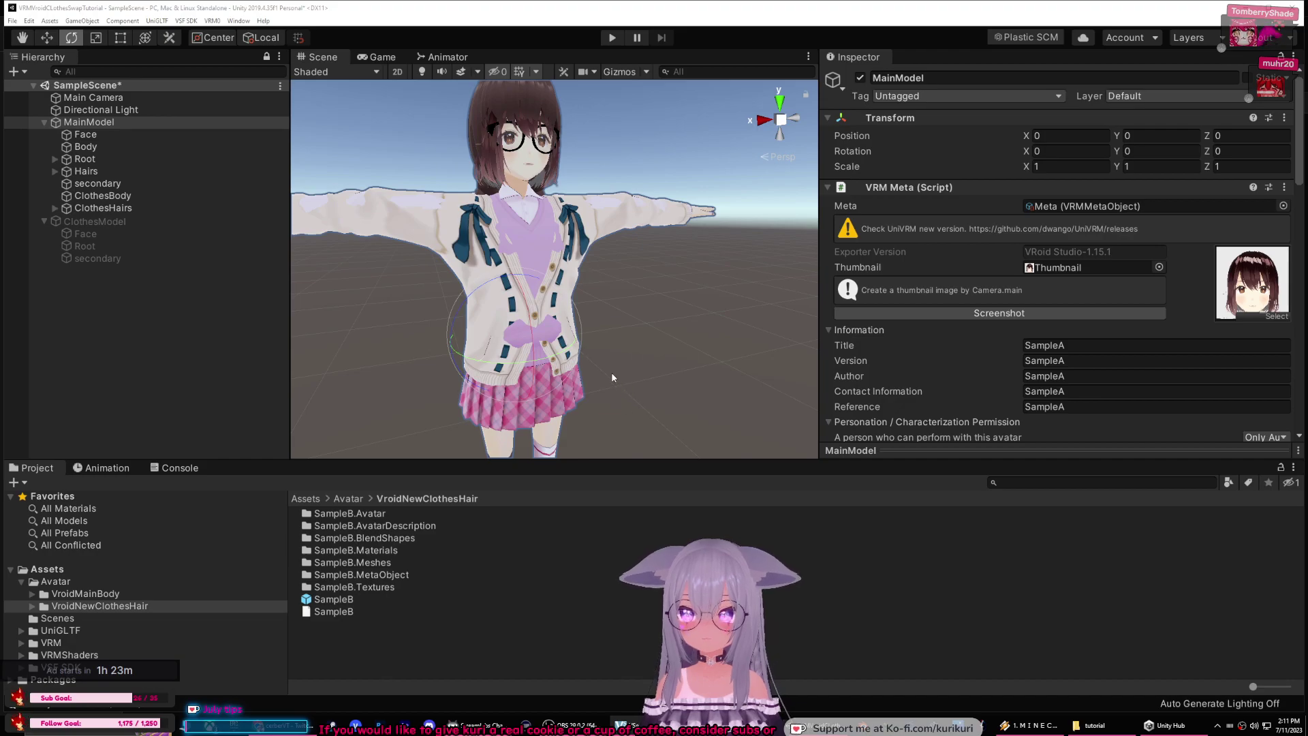
Step: Re-export via VRM0 > Export UniVRM-0.89.0, overwriting Desktop MainModel.vrm, then select MainModel
left_click(215, 21)
left_click(248, 33)
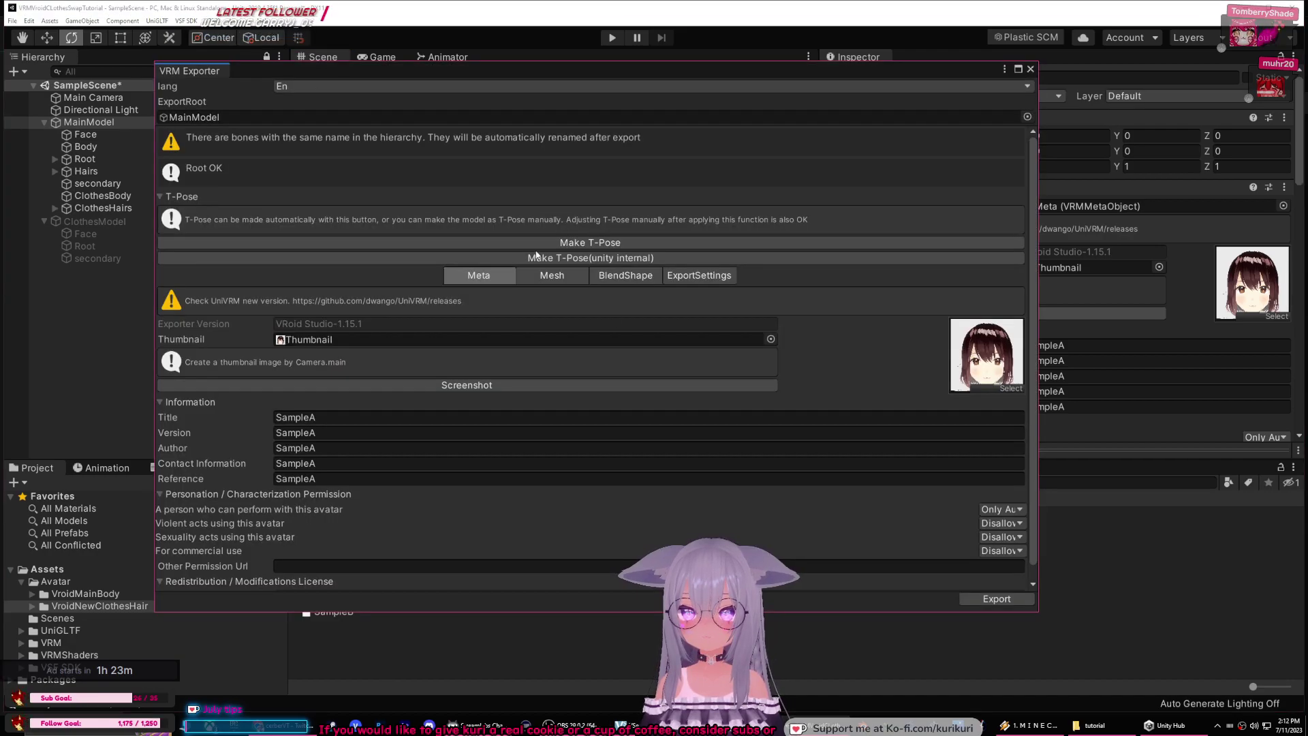
left_click(974, 600)
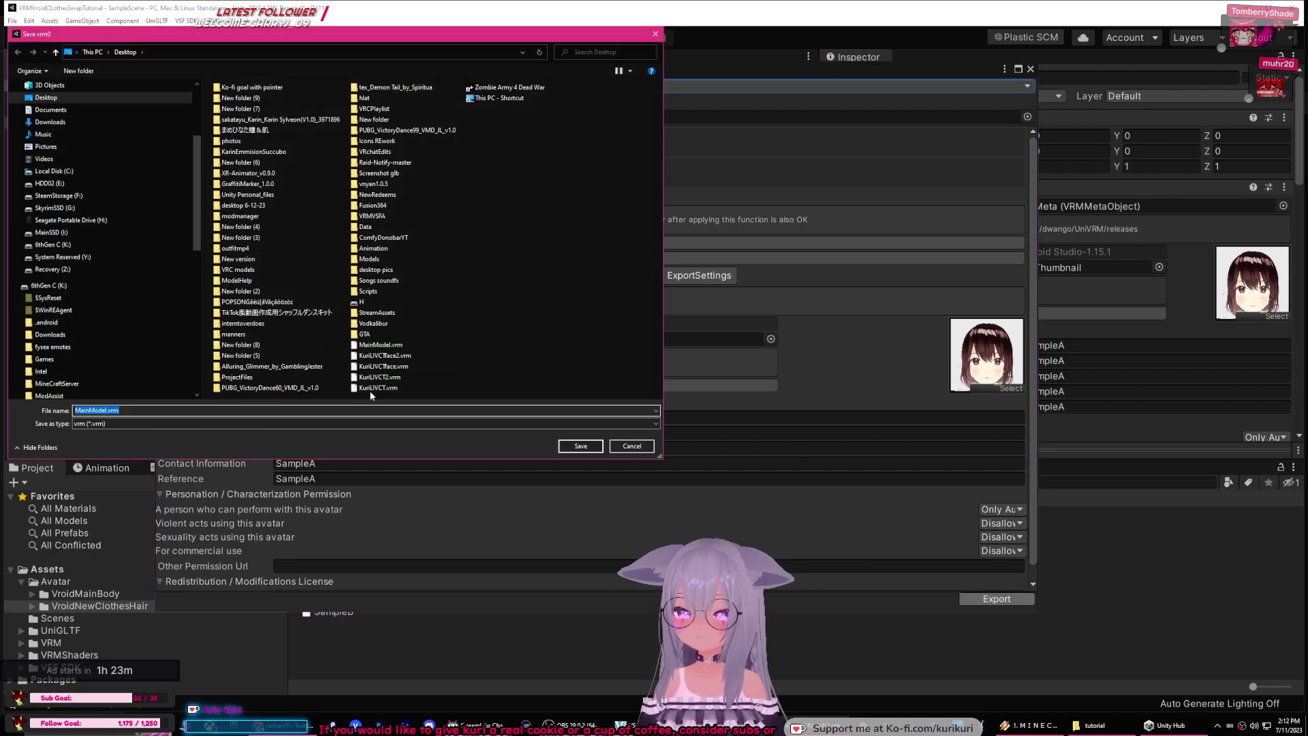
left_click(580, 445)
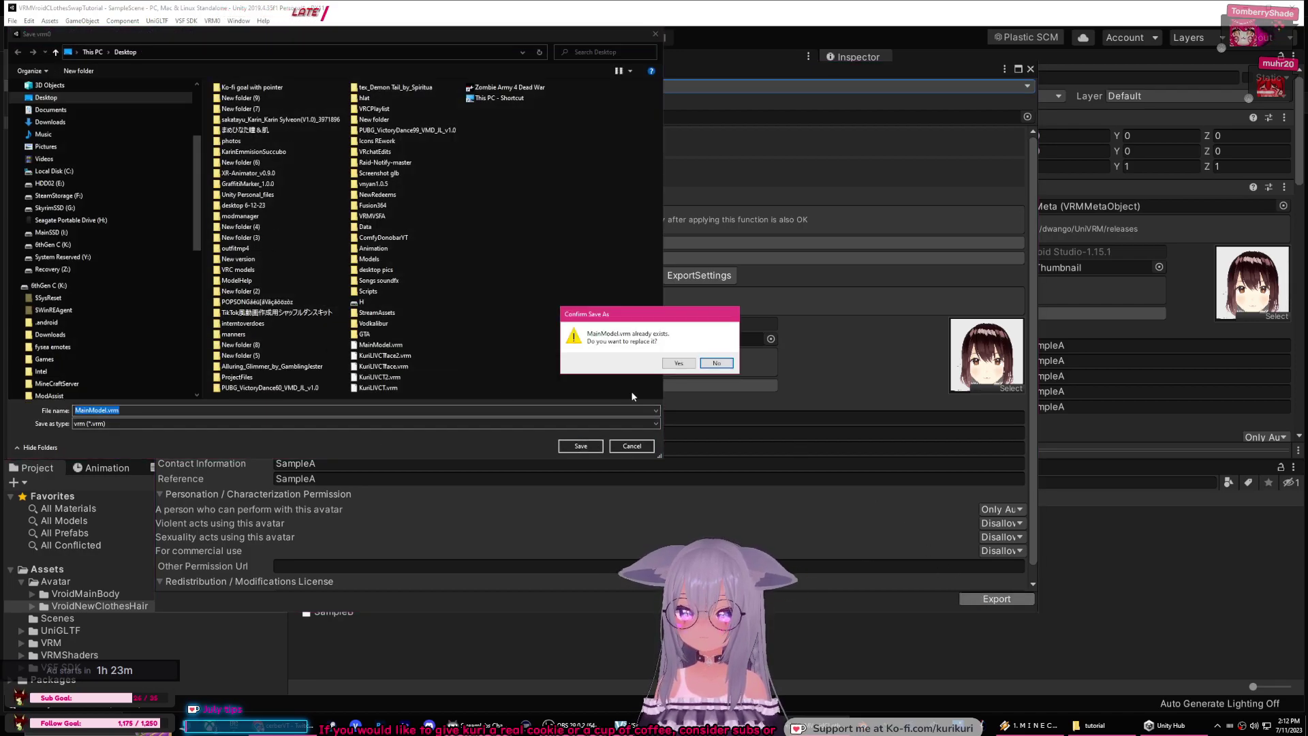
left_click(689, 363)
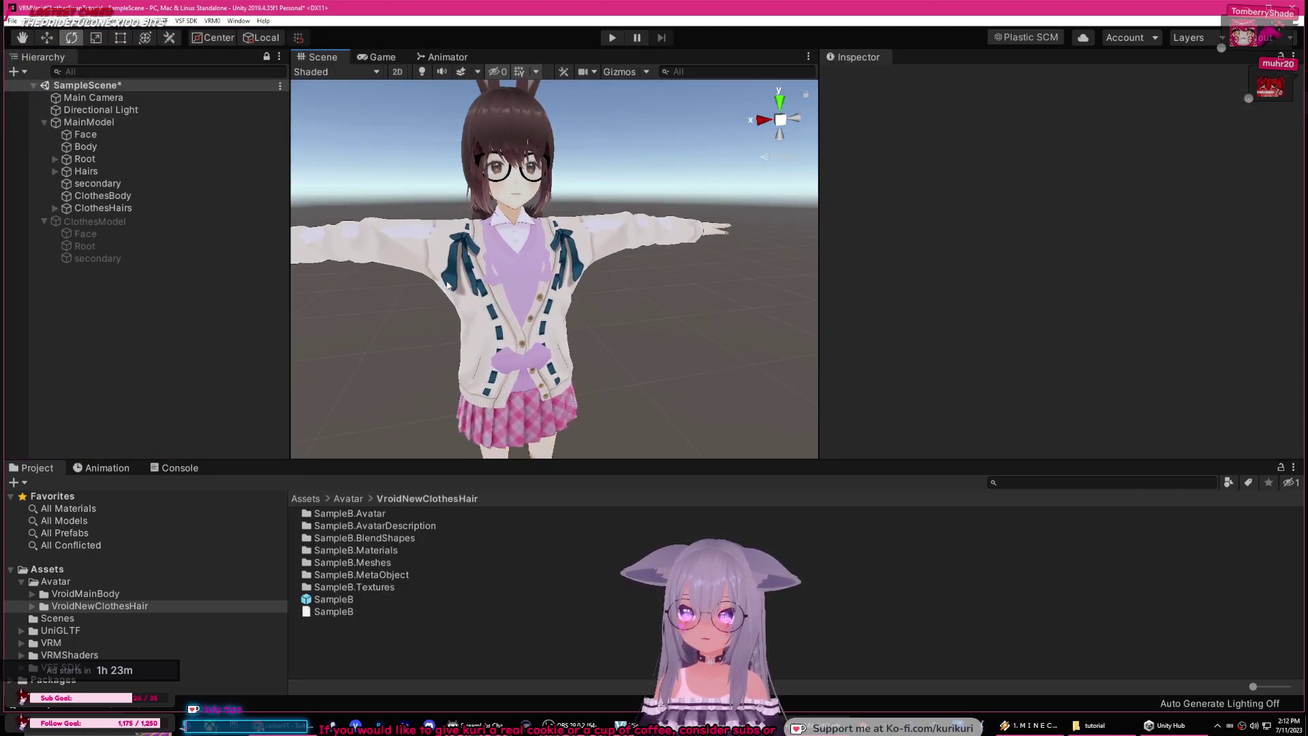
left_click(87, 123)
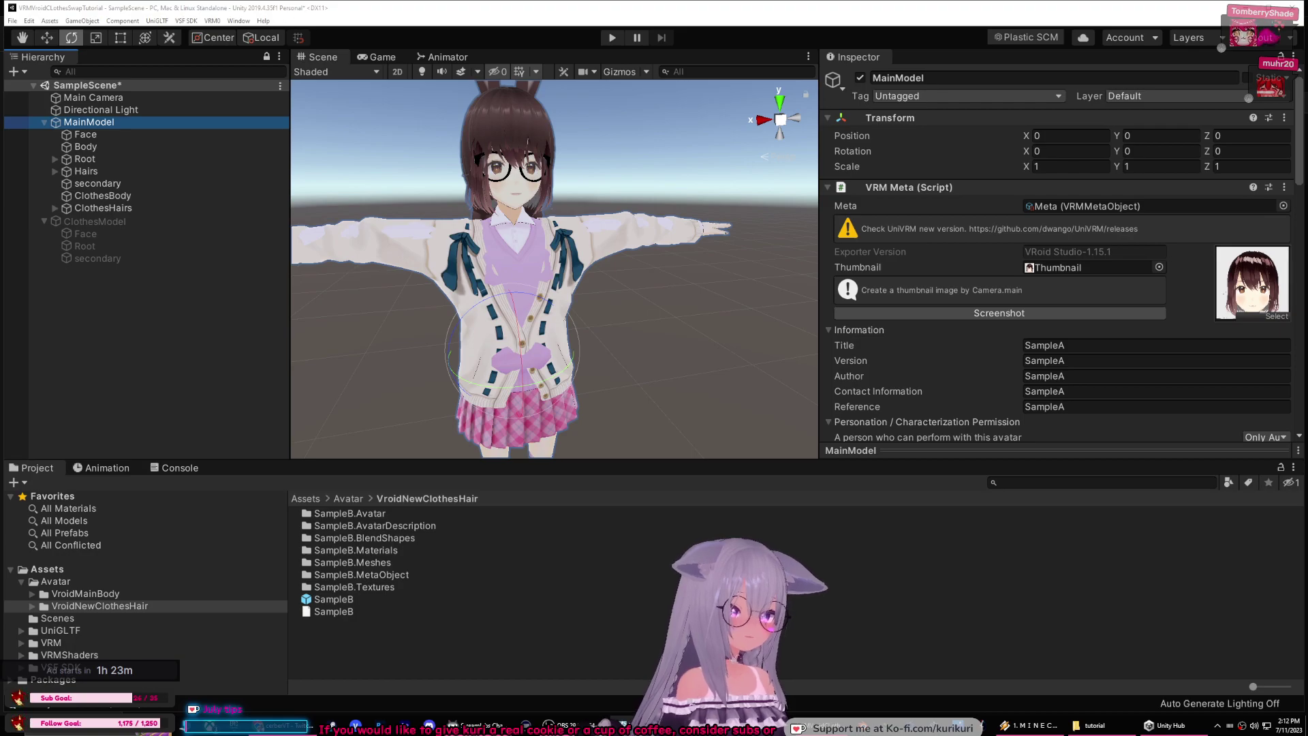
Step: Create a folder named Model inside Assets/Avatar, then bring up the tutorial folder in File Explorer
left_click(55, 582)
left_click(47, 570)
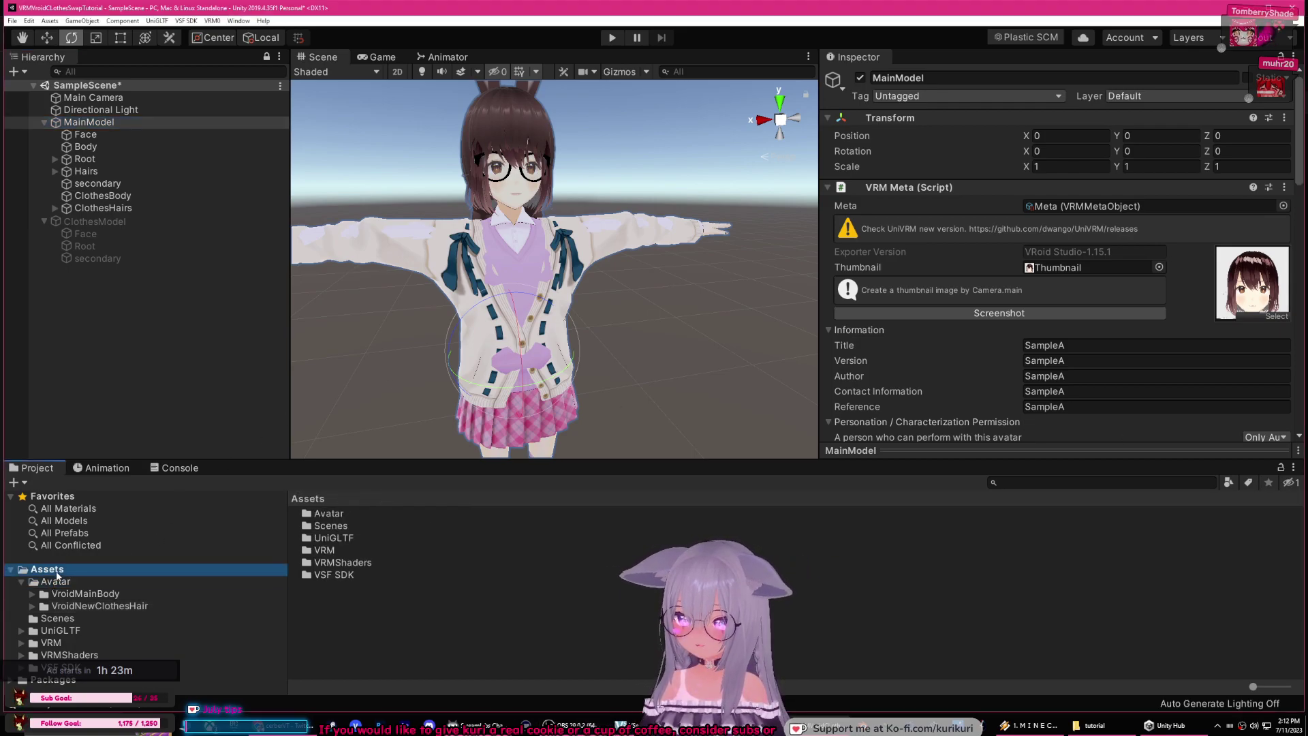
double_click(329, 514)
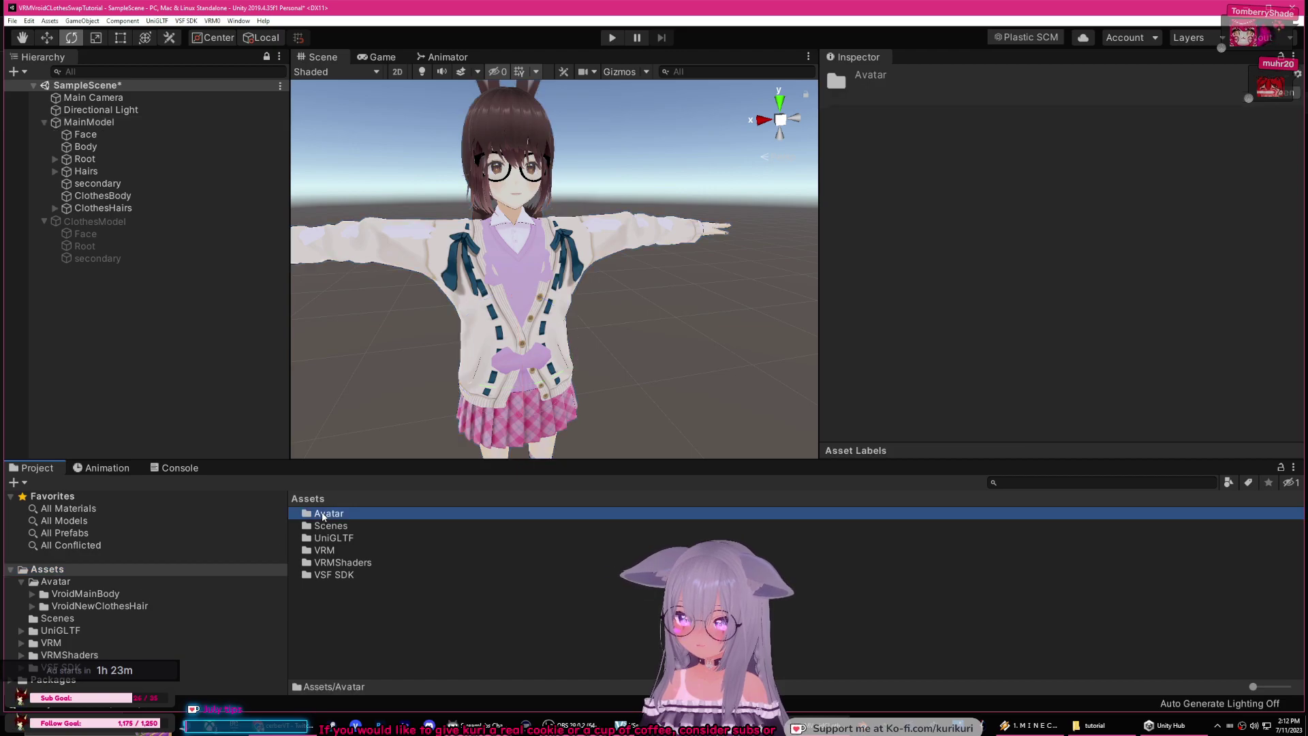
right_click(341, 572)
mouse_move(381, 280)
left_click(517, 294)
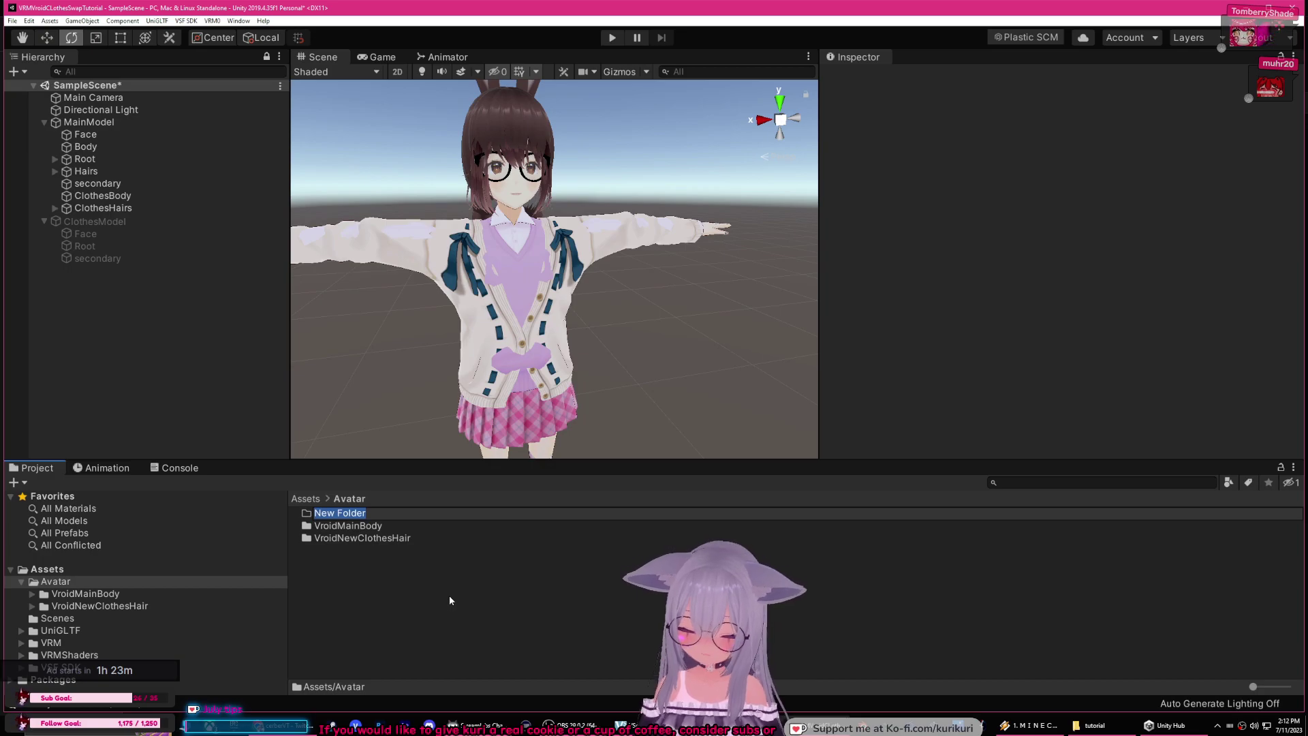
type("Model")
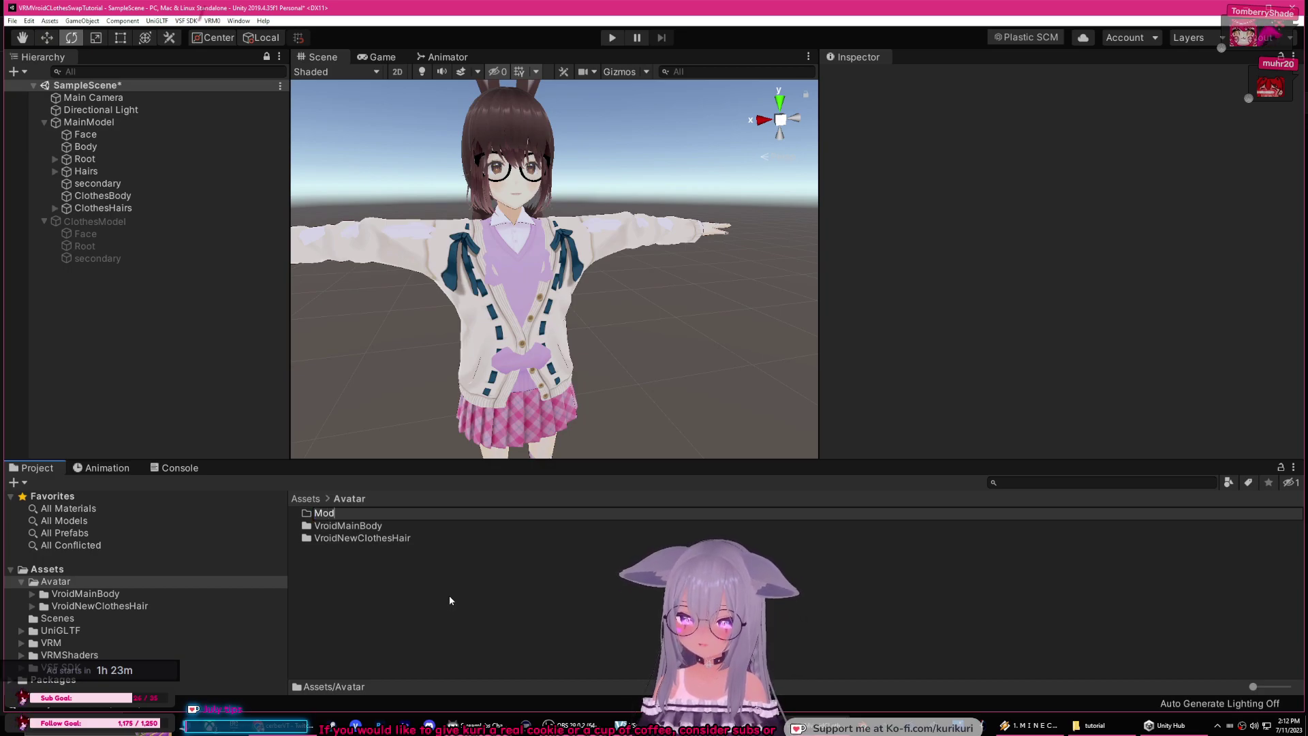
key("Return")
key("Return")
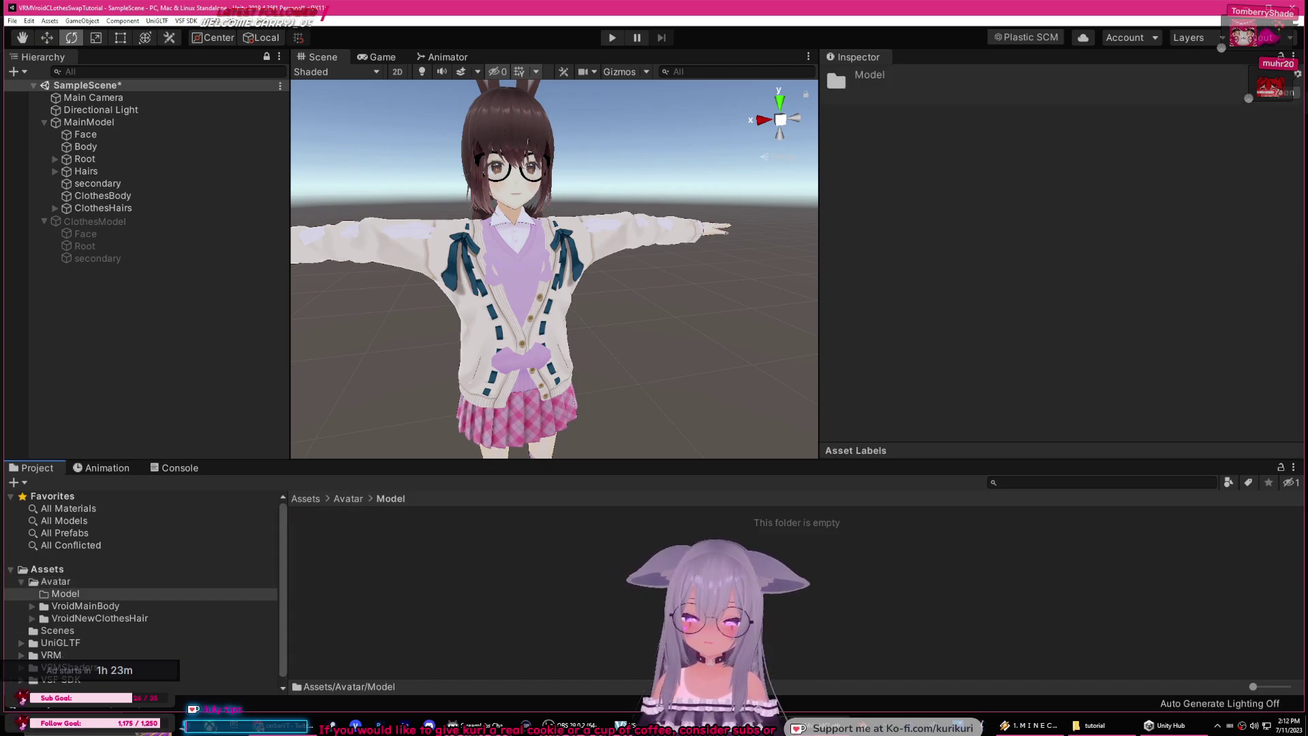
left_click(1092, 726)
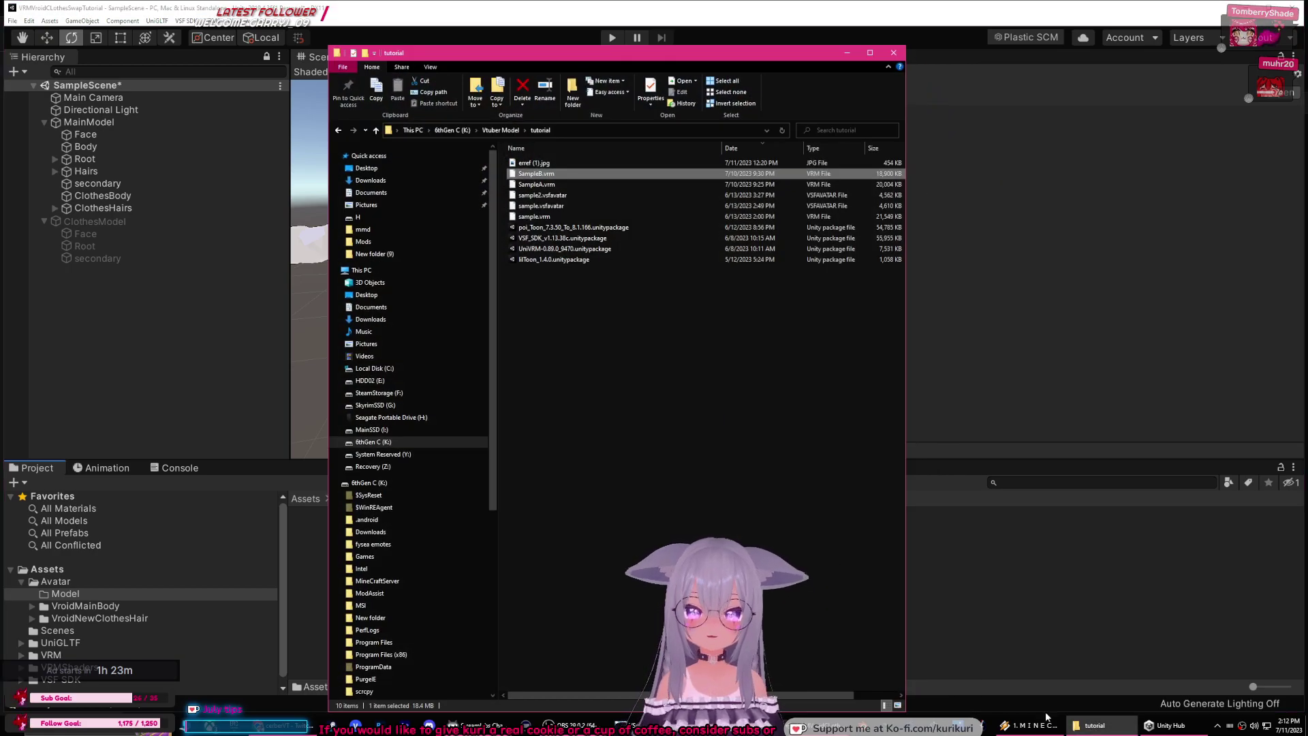
Step: Minimize the File Explorer tutorial window to return to Unity
left_click(1092, 726)
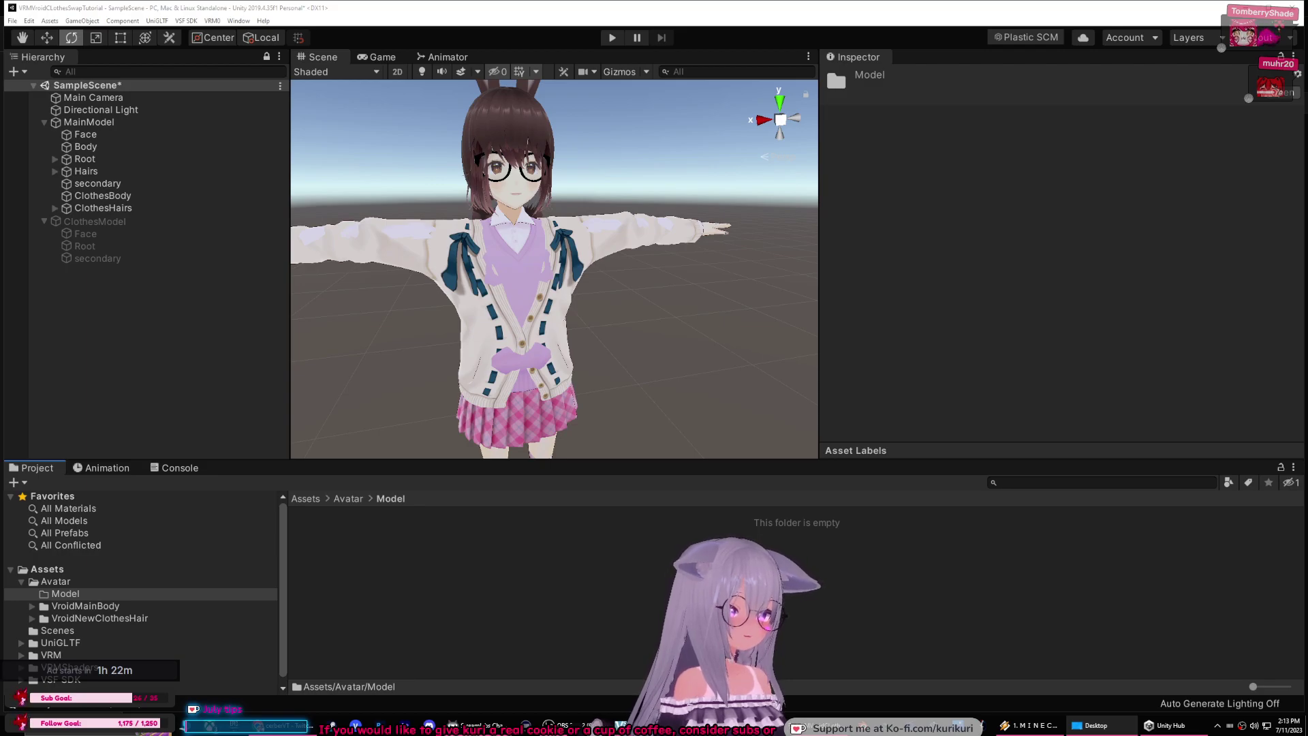
Step: Import MainModel.vrm from the Desktop into Assets/Avatar/Model and select ClothesHairs
left_click(319, 534)
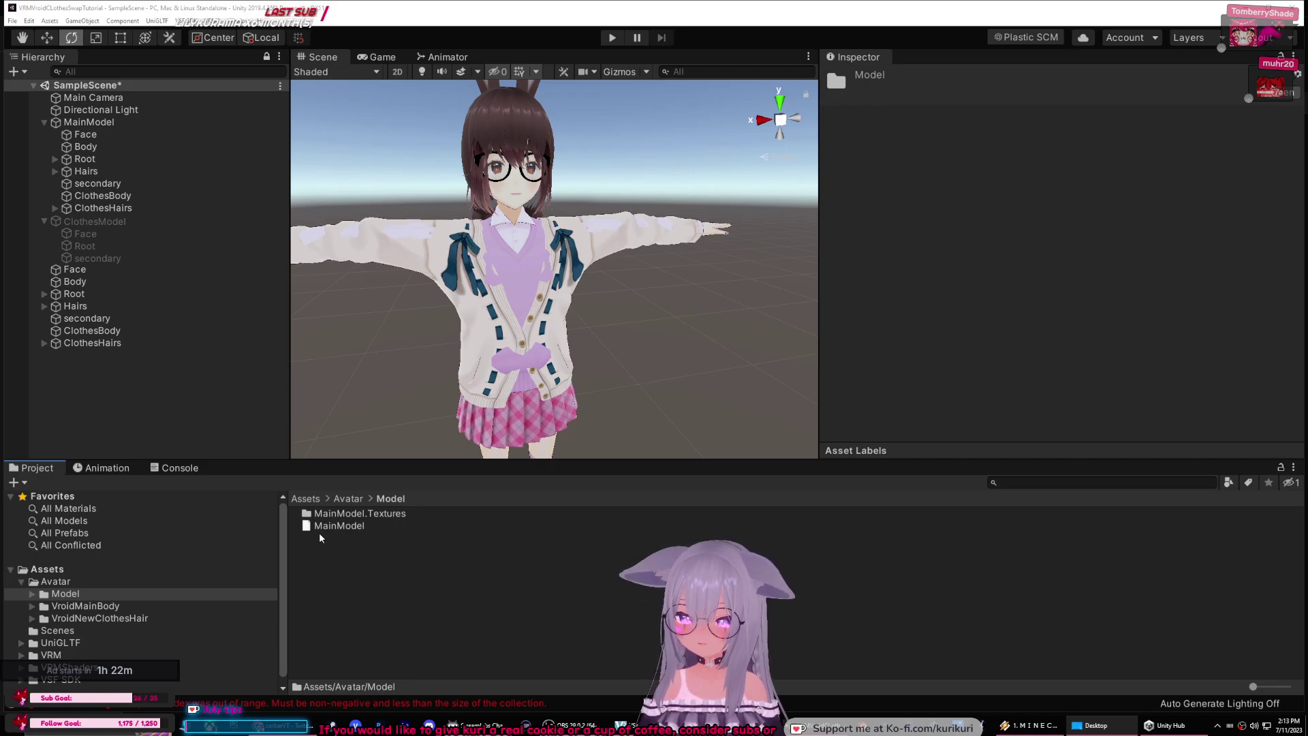
left_click(93, 344)
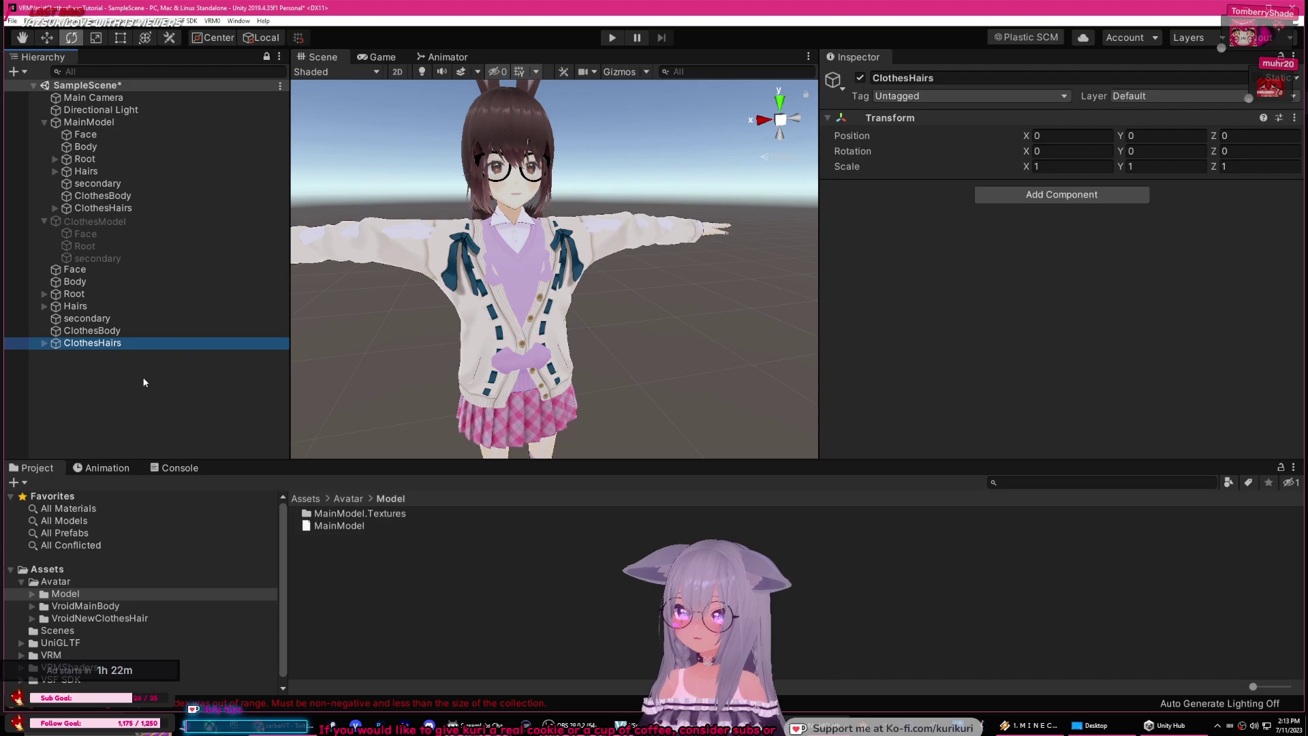
Step: Go back to Assets and delete the seven loose root objects, Face through ClothesHairs
key("BackSpace")
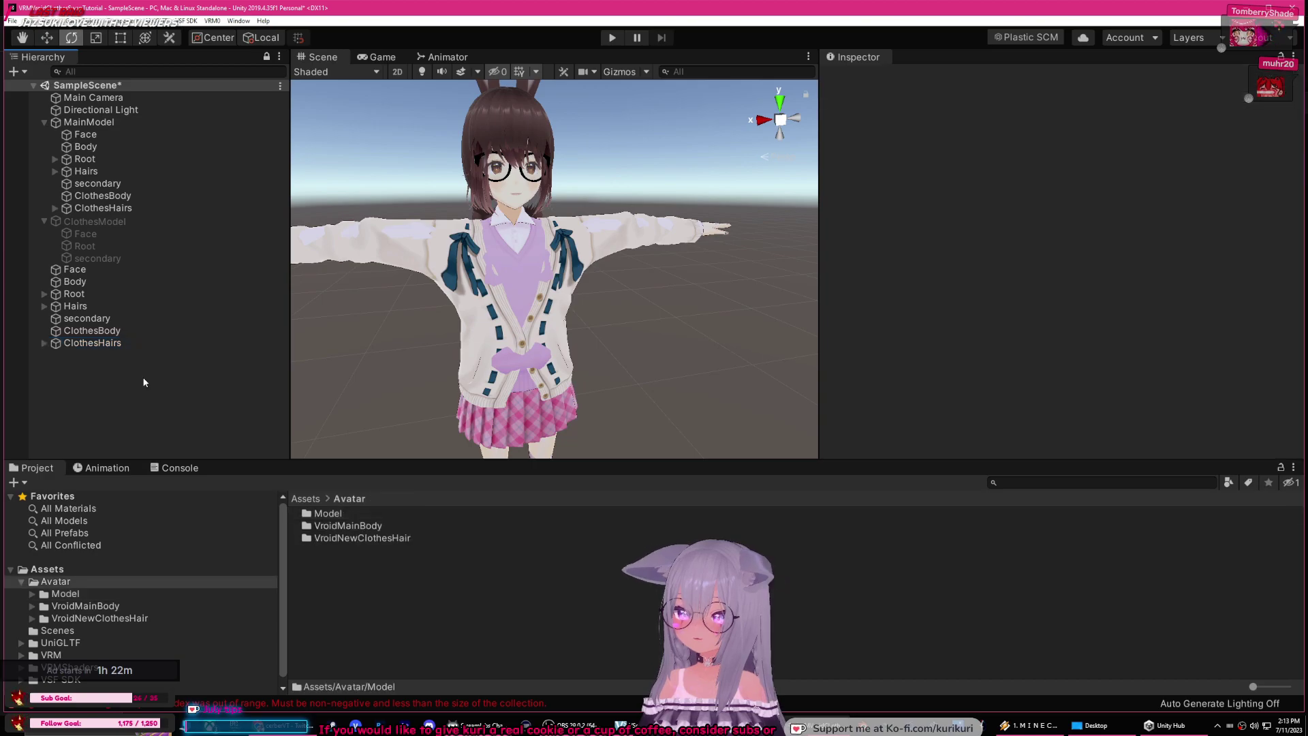
key("BackSpace")
left_click(121, 370)
left_click(75, 305)
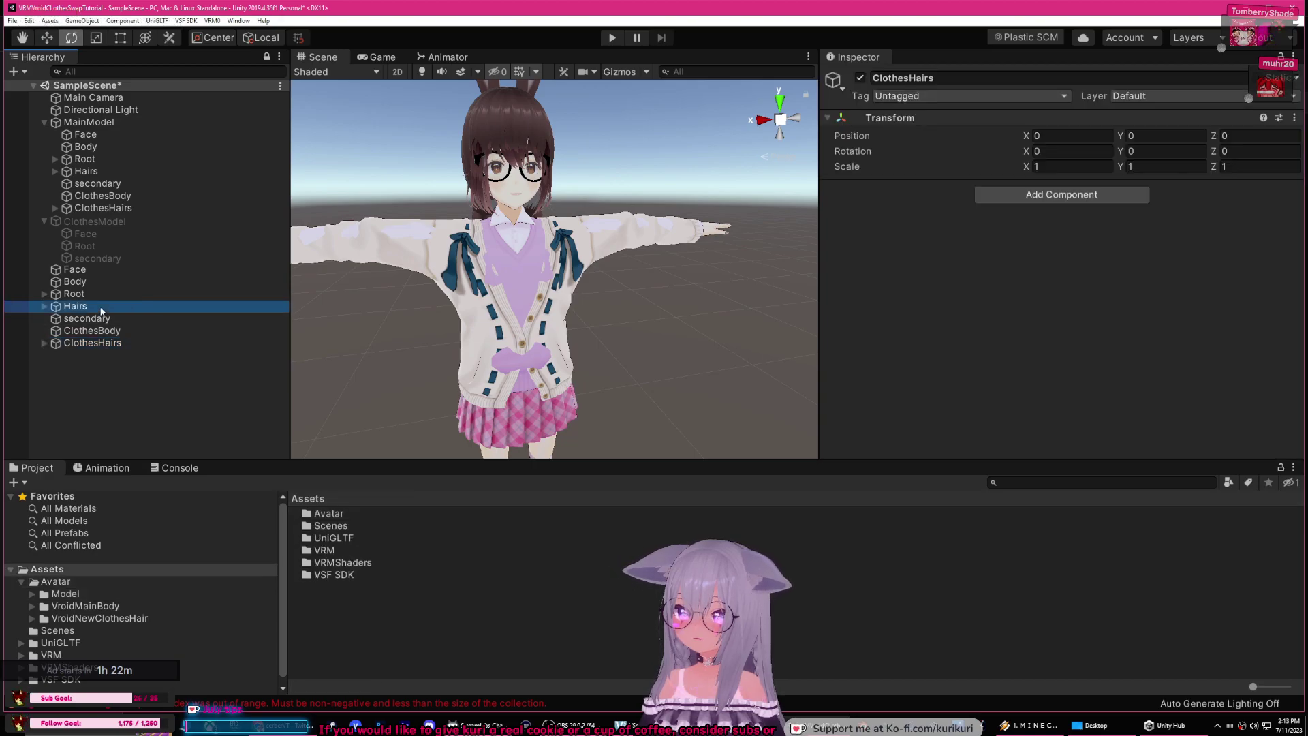
left_click(100, 302)
left_click(102, 347)
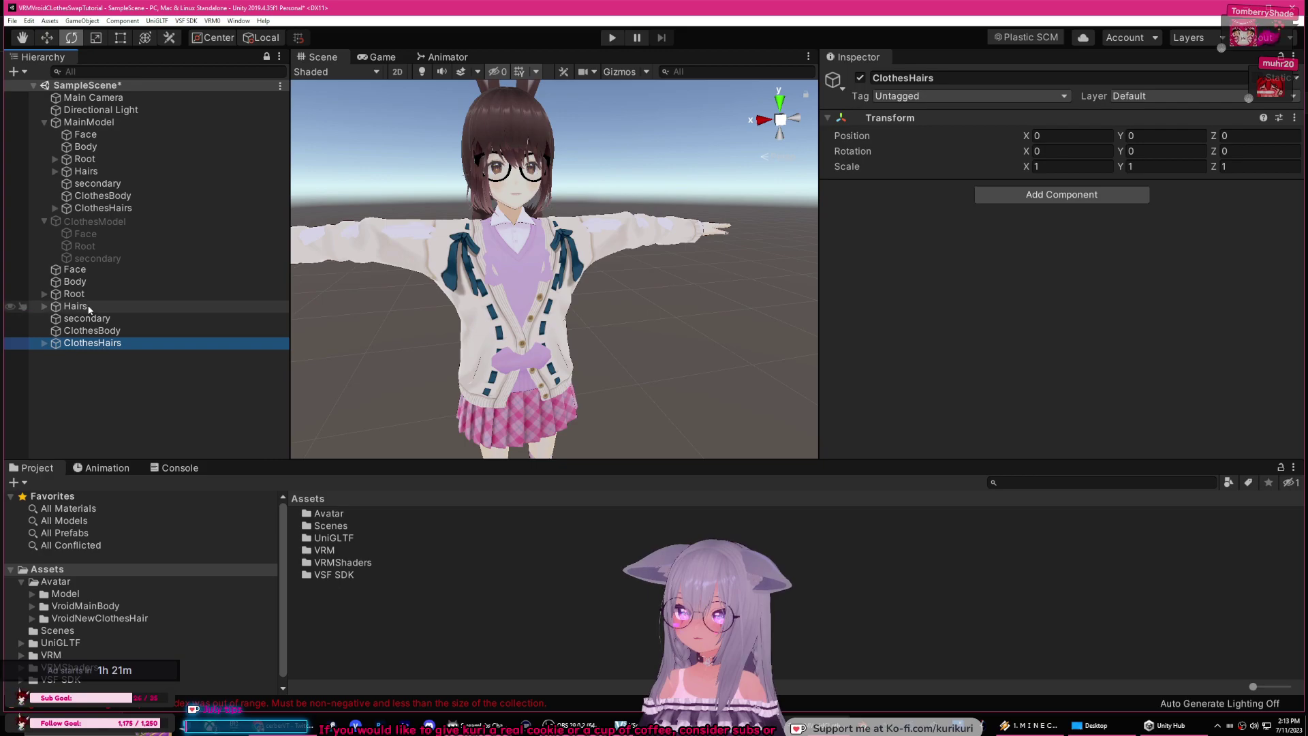
left_click(83, 273, "shift")
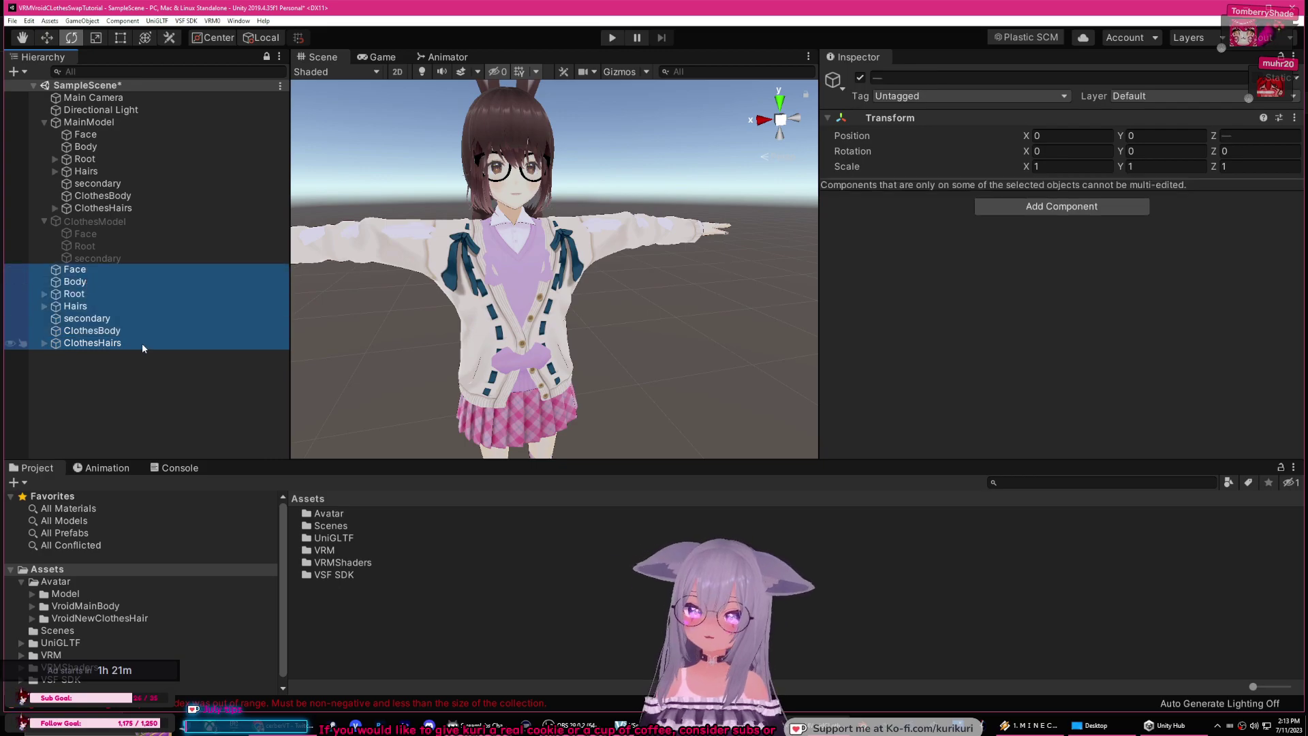
key("Delete")
key("Up")
key("Up")
key("Up")
key("Up")
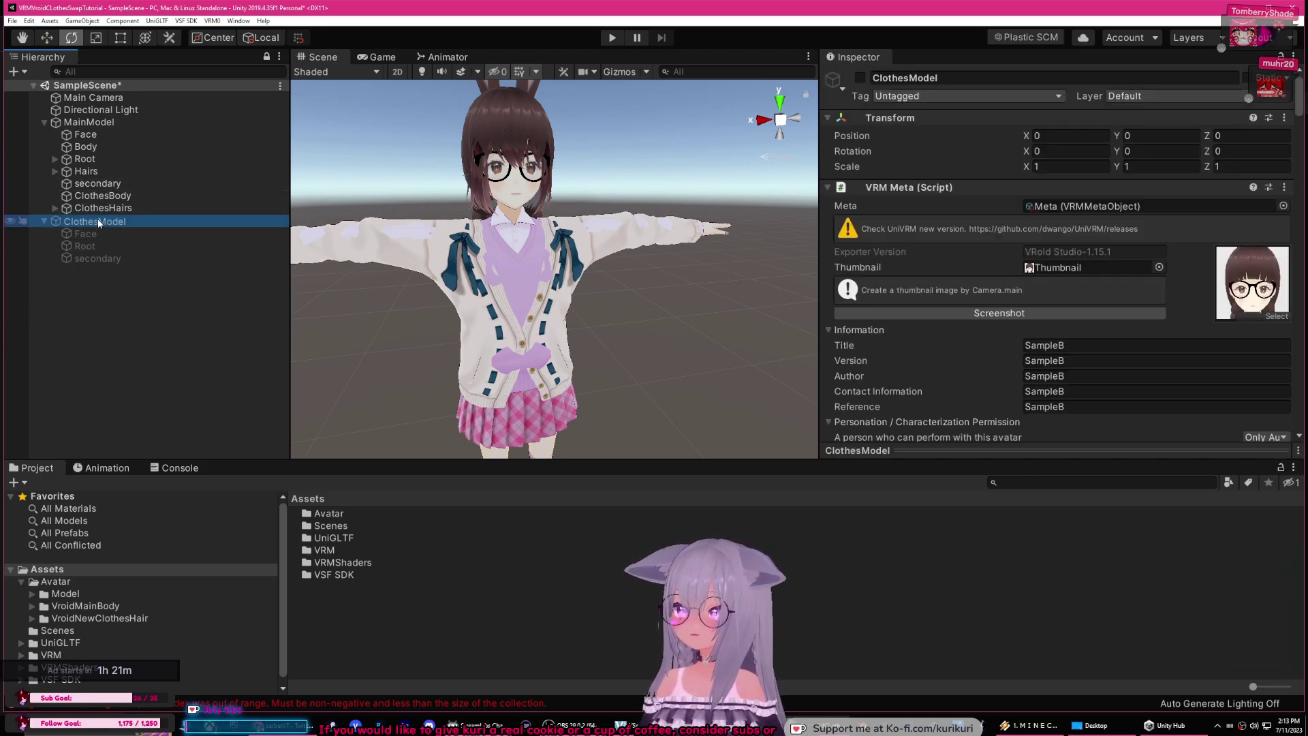
left_click(105, 196)
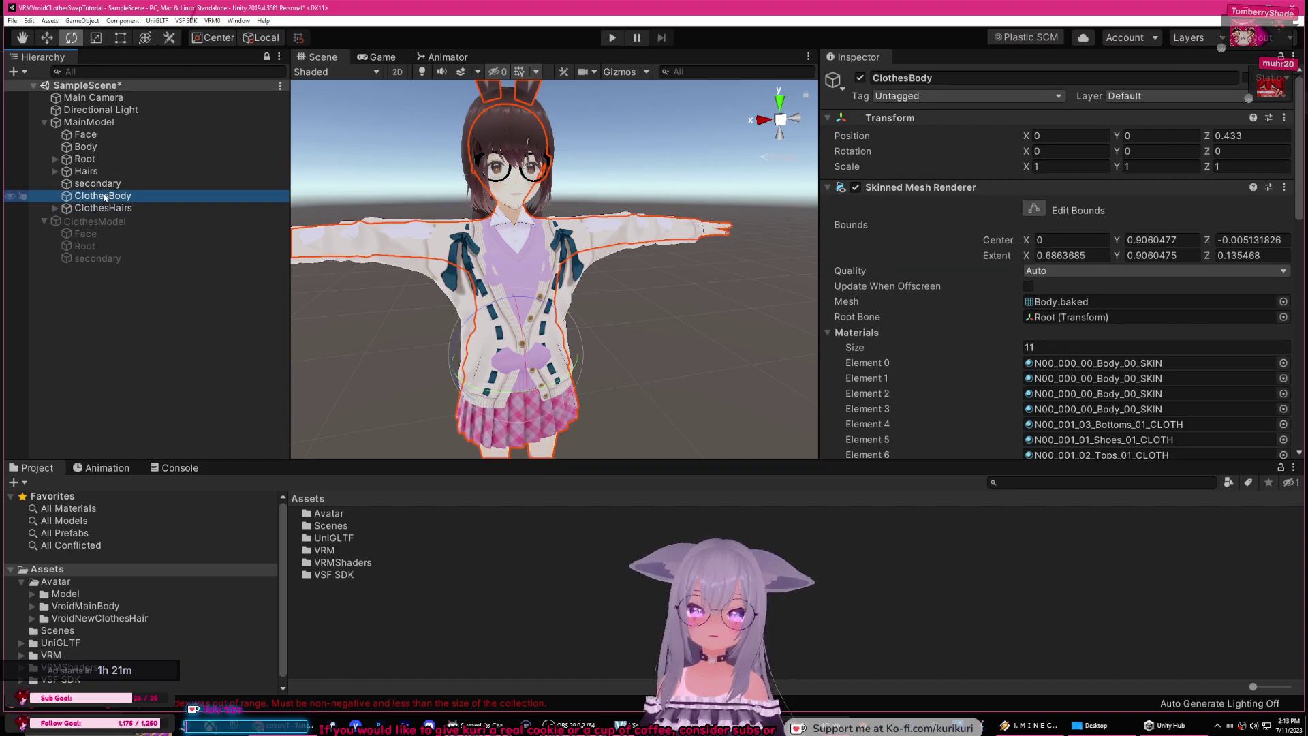
scroll(947, 296, "down", 5)
scroll(943, 297, "up", 3)
scroll(942, 298, "down", 3)
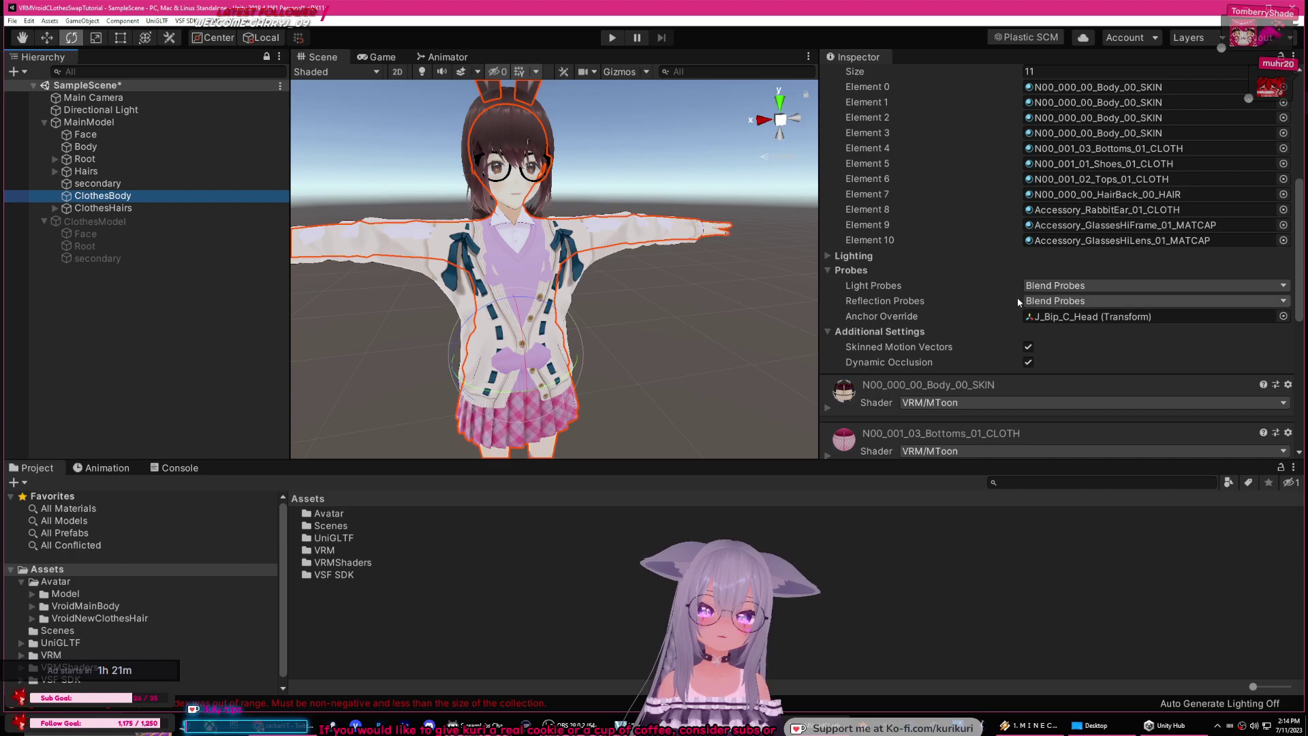
left_click(137, 207)
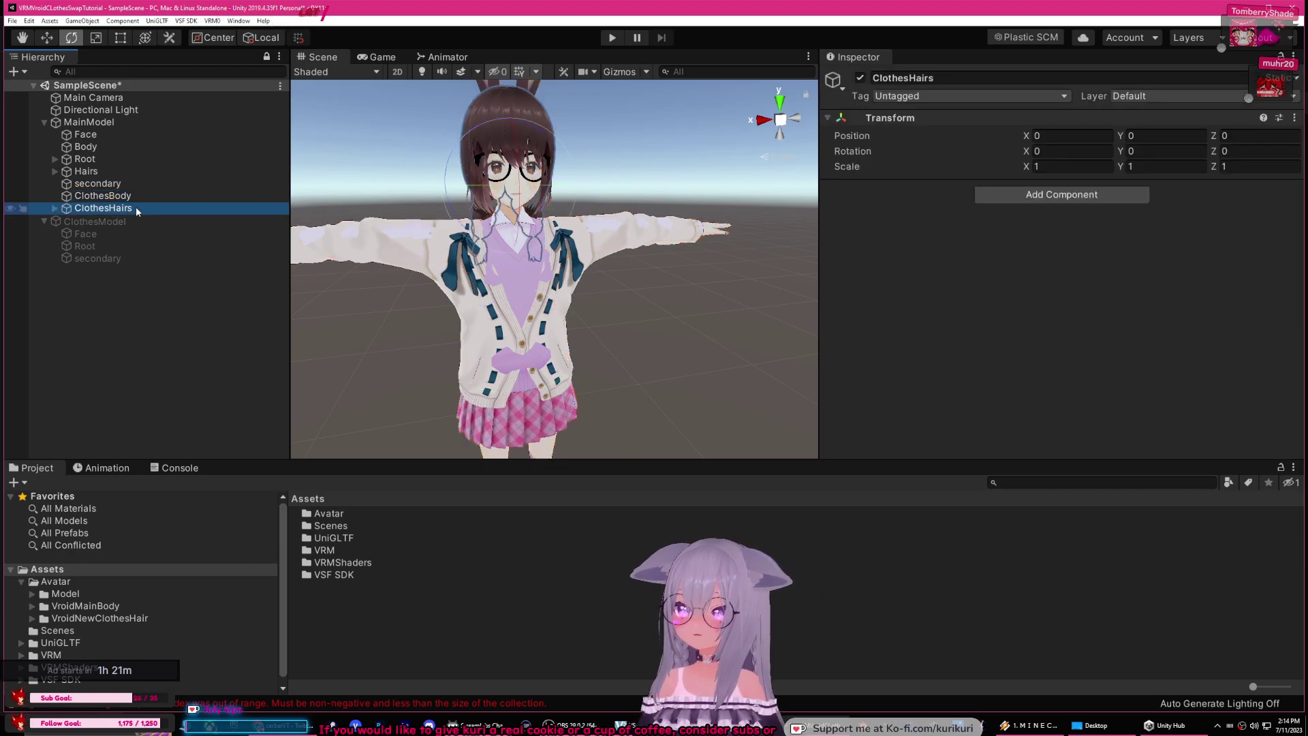
left_click(55, 208)
left_click(99, 220)
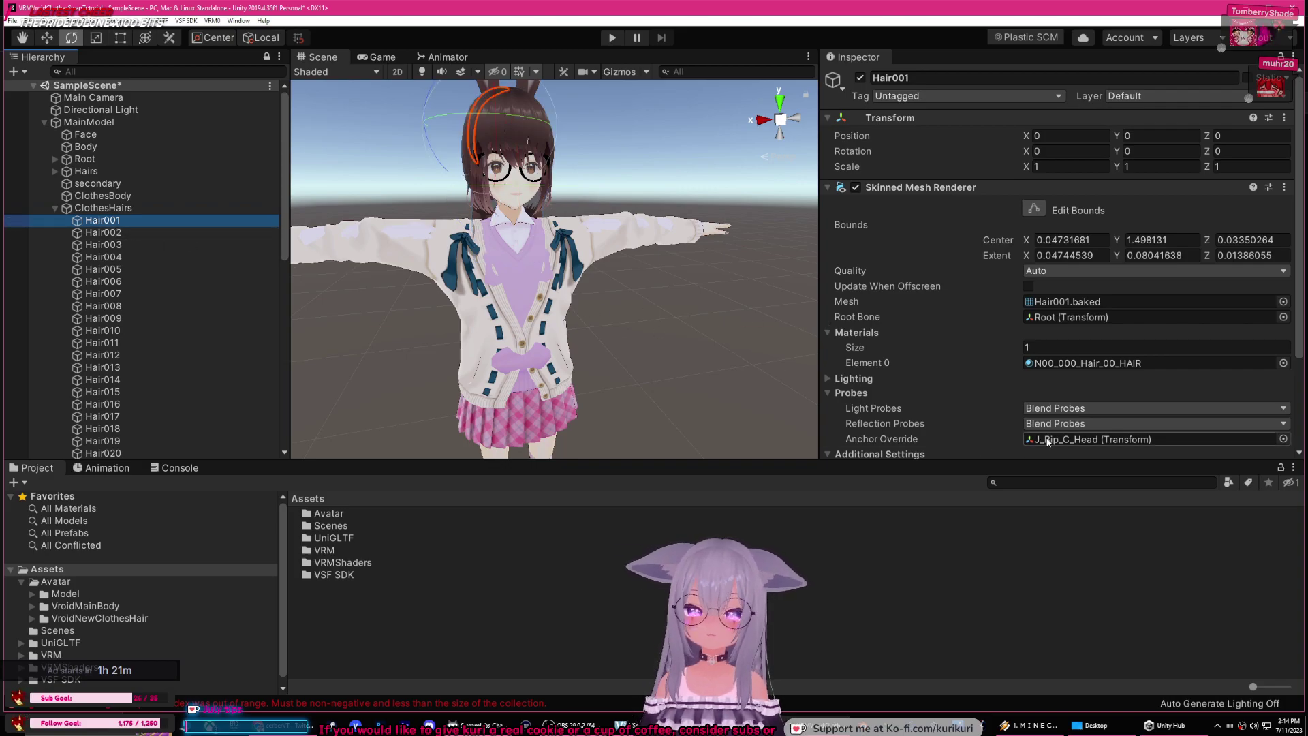
left_click(1047, 440)
left_click(1065, 365)
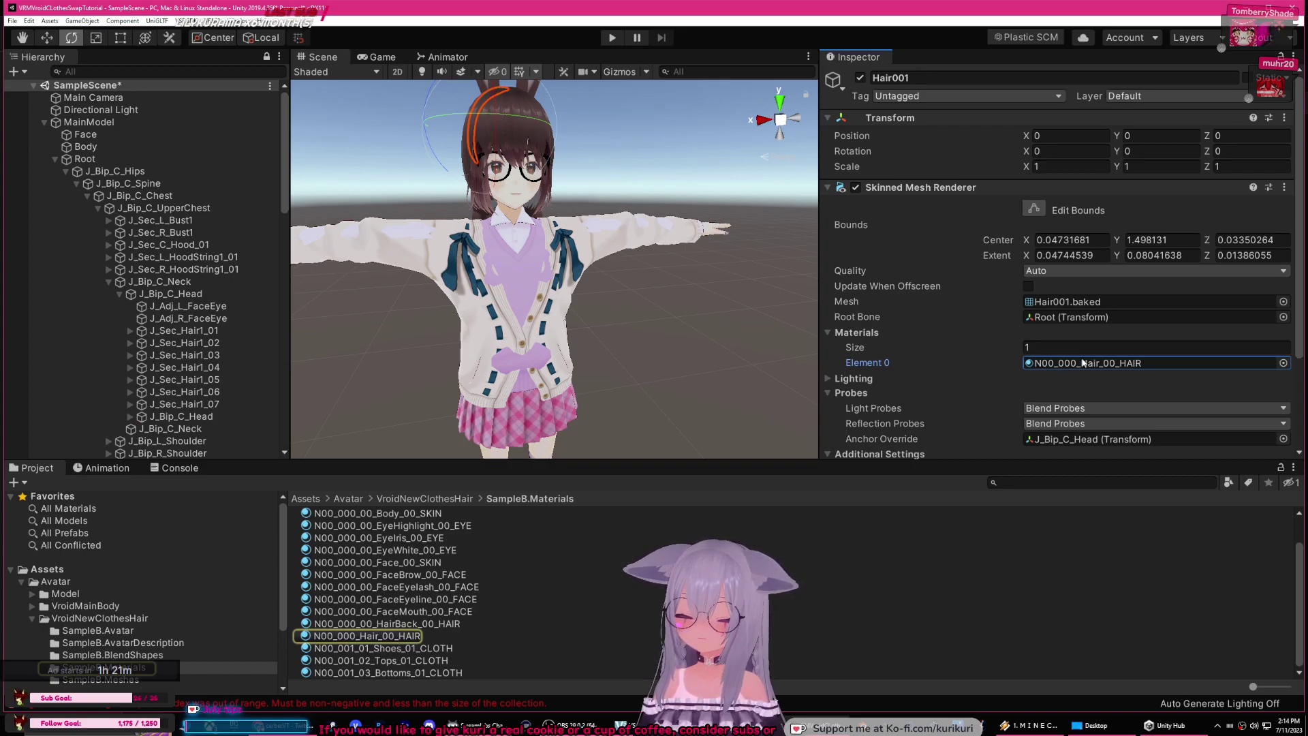
left_click(56, 159)
left_click(55, 208)
left_click(81, 208)
left_click(55, 207)
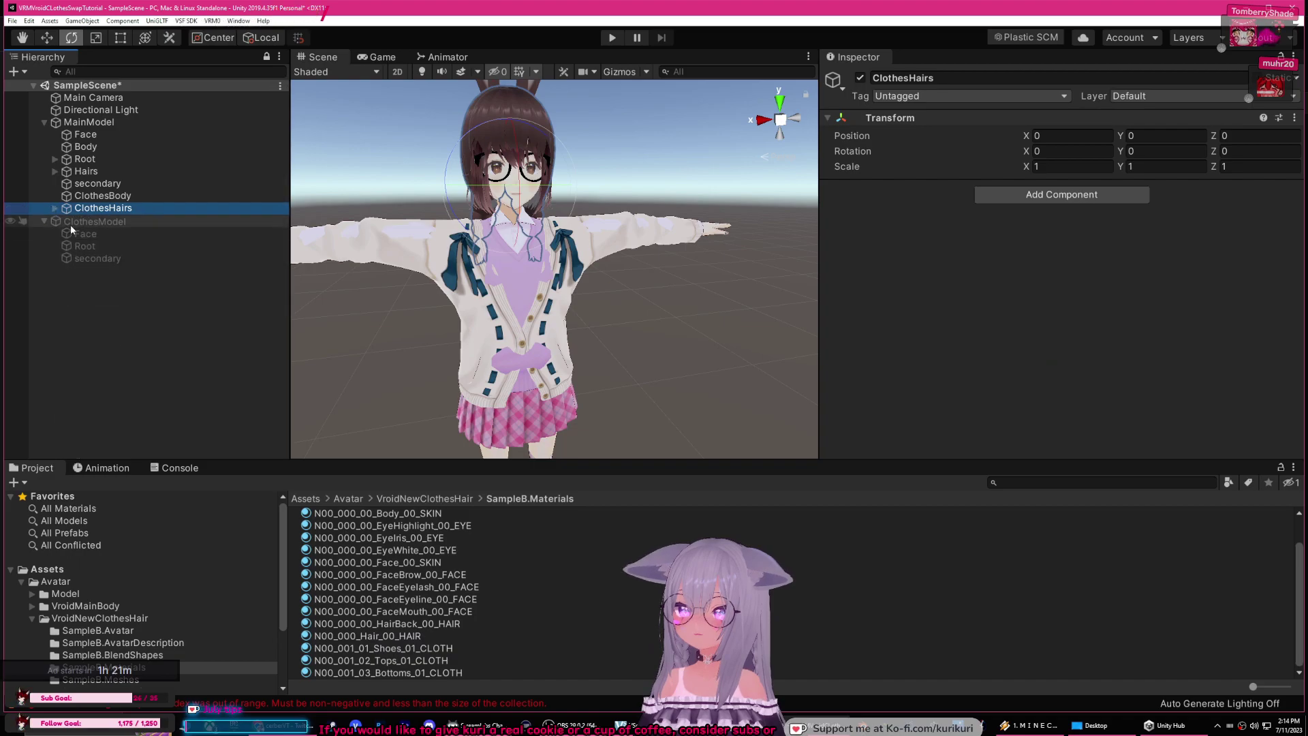
key("ctrl+z")
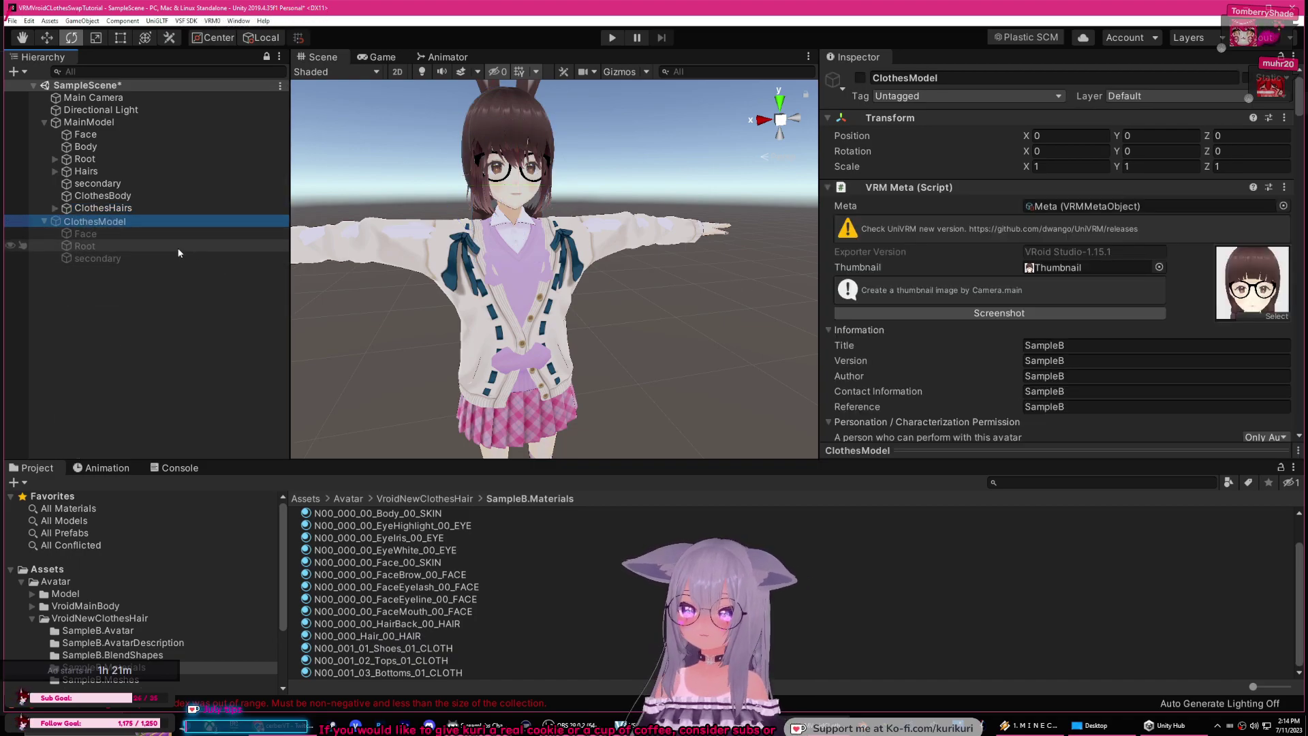
Step: Inspect ClothesModel's Face, Root and secondary objects and MainModel's Root bone tree
left_click(113, 234)
left_click(120, 246)
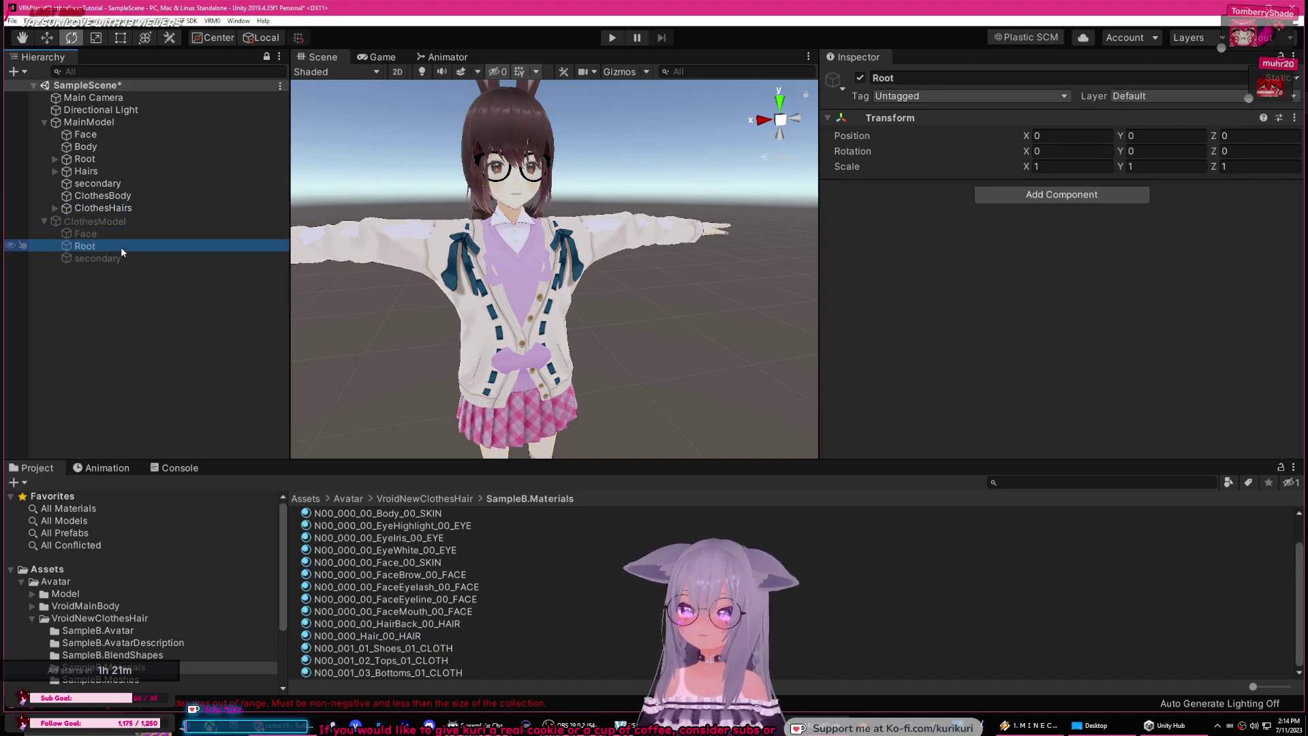
left_click(121, 259)
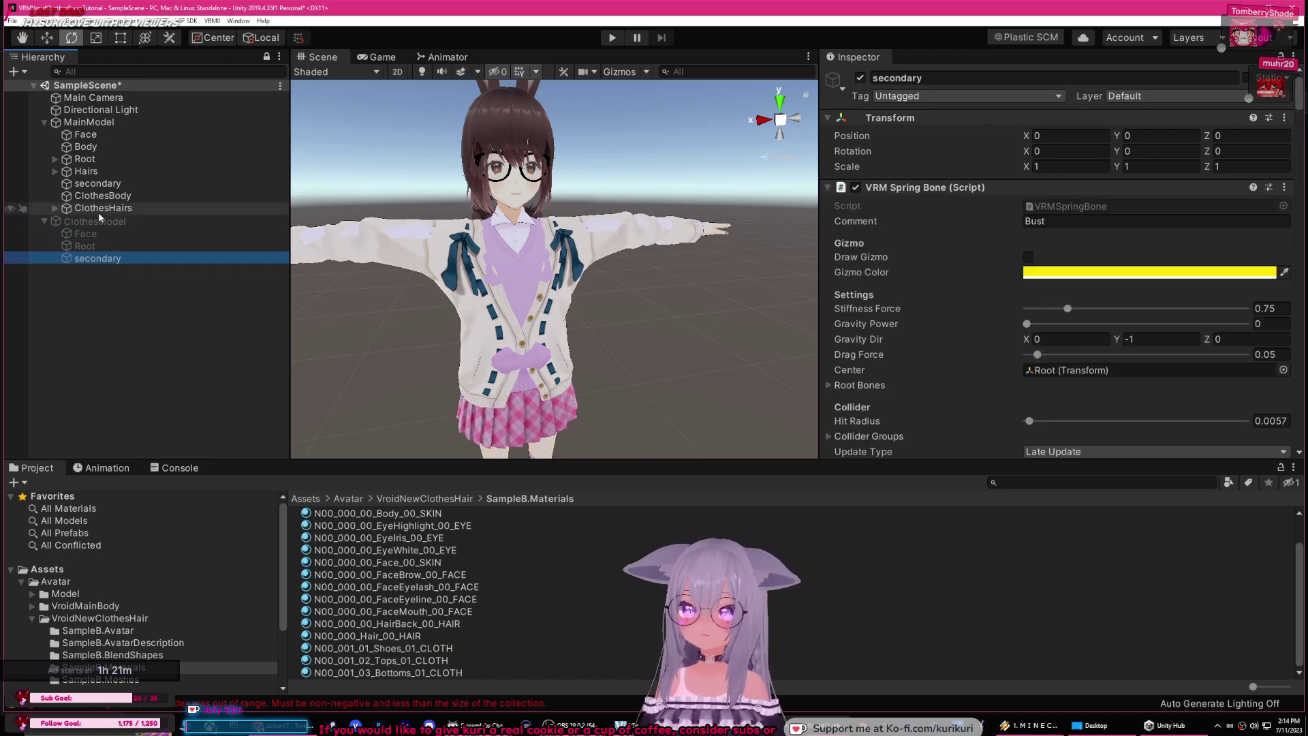
left_click(97, 184)
scroll(967, 275, "down", 8)
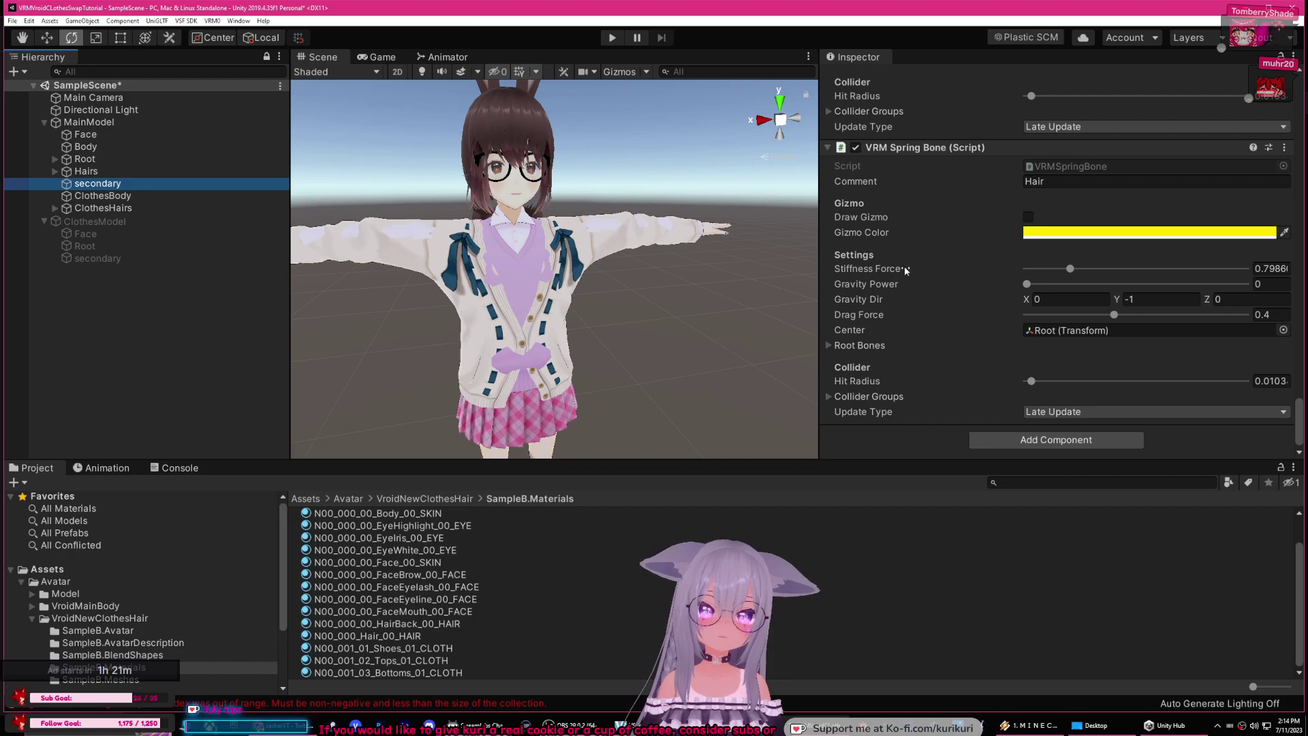
left_click(44, 222)
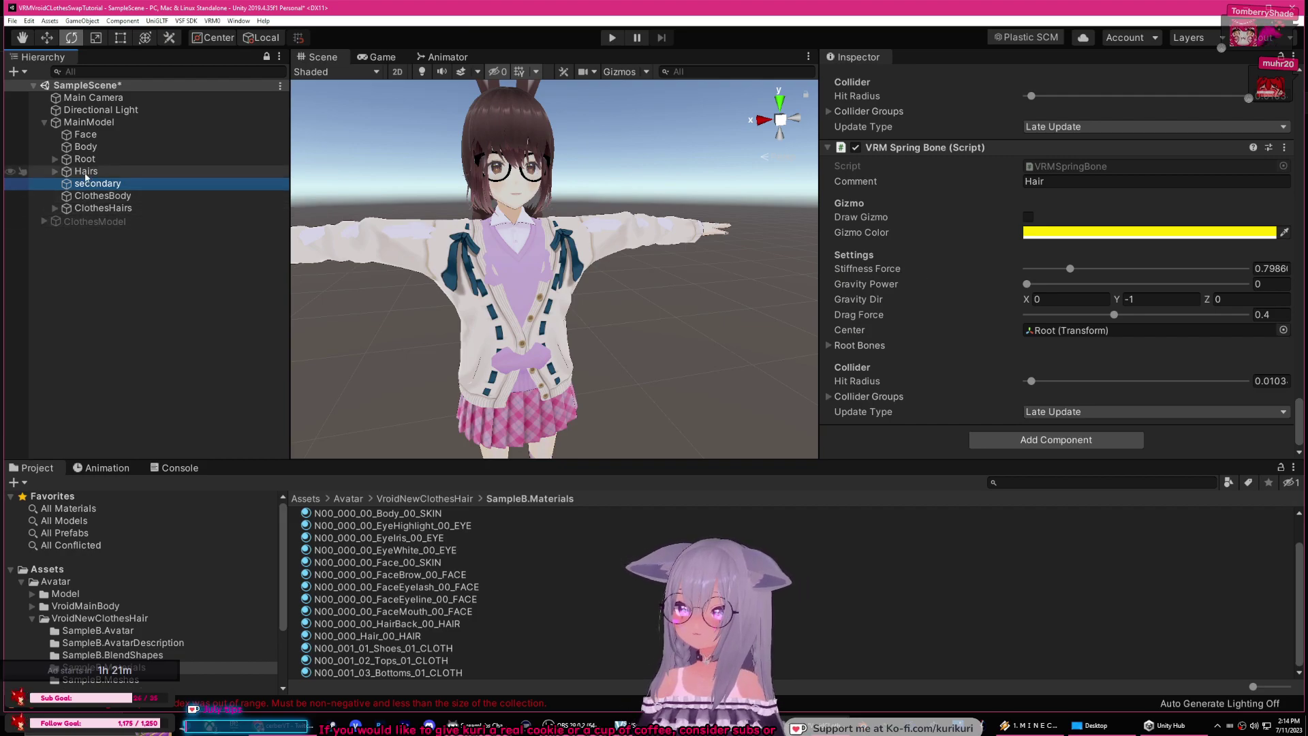
left_click(87, 147)
left_click(85, 158)
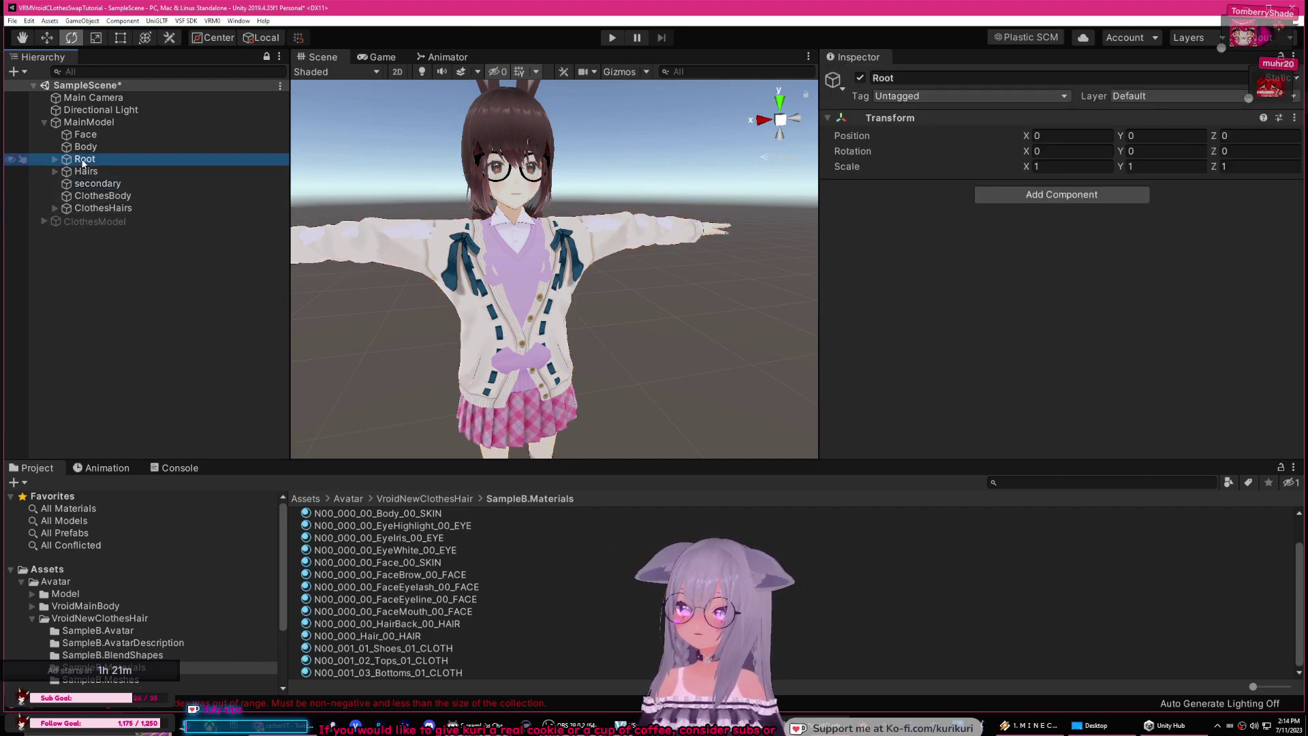
left_click(54, 160)
left_click(66, 171)
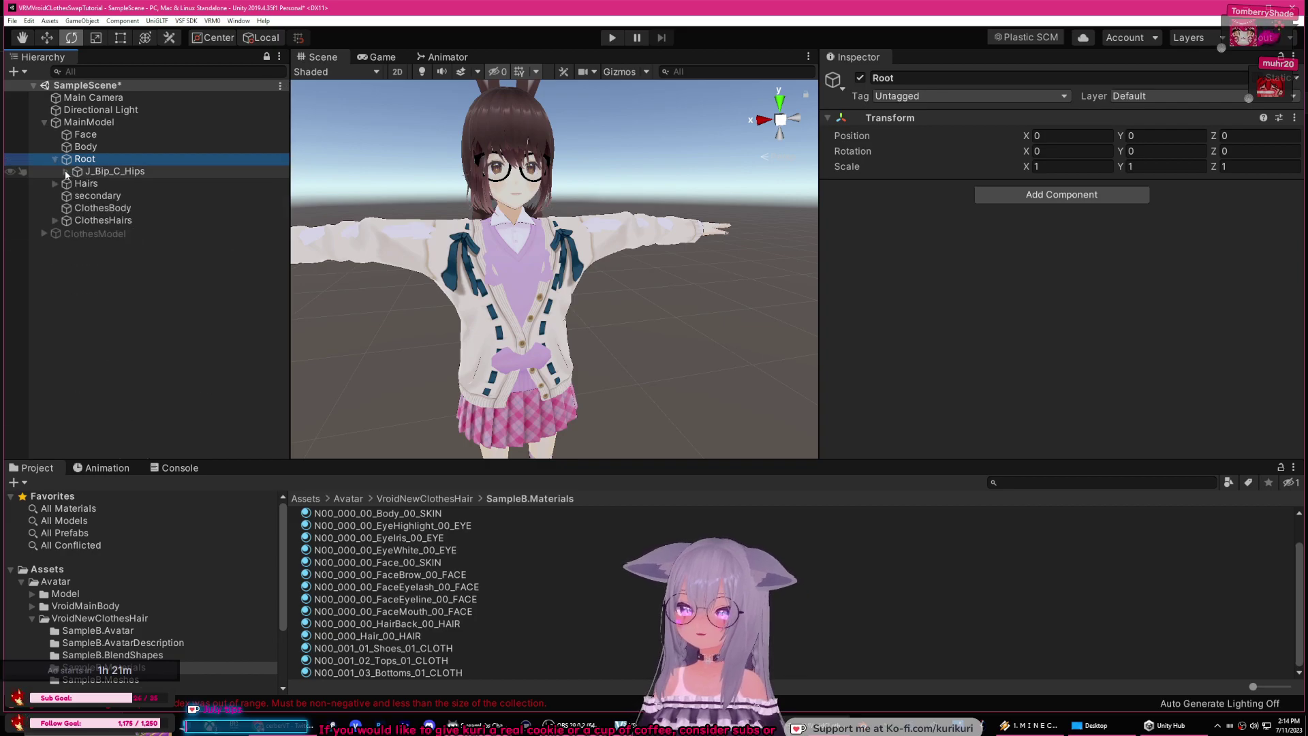
left_click(66, 171)
left_click(66, 172)
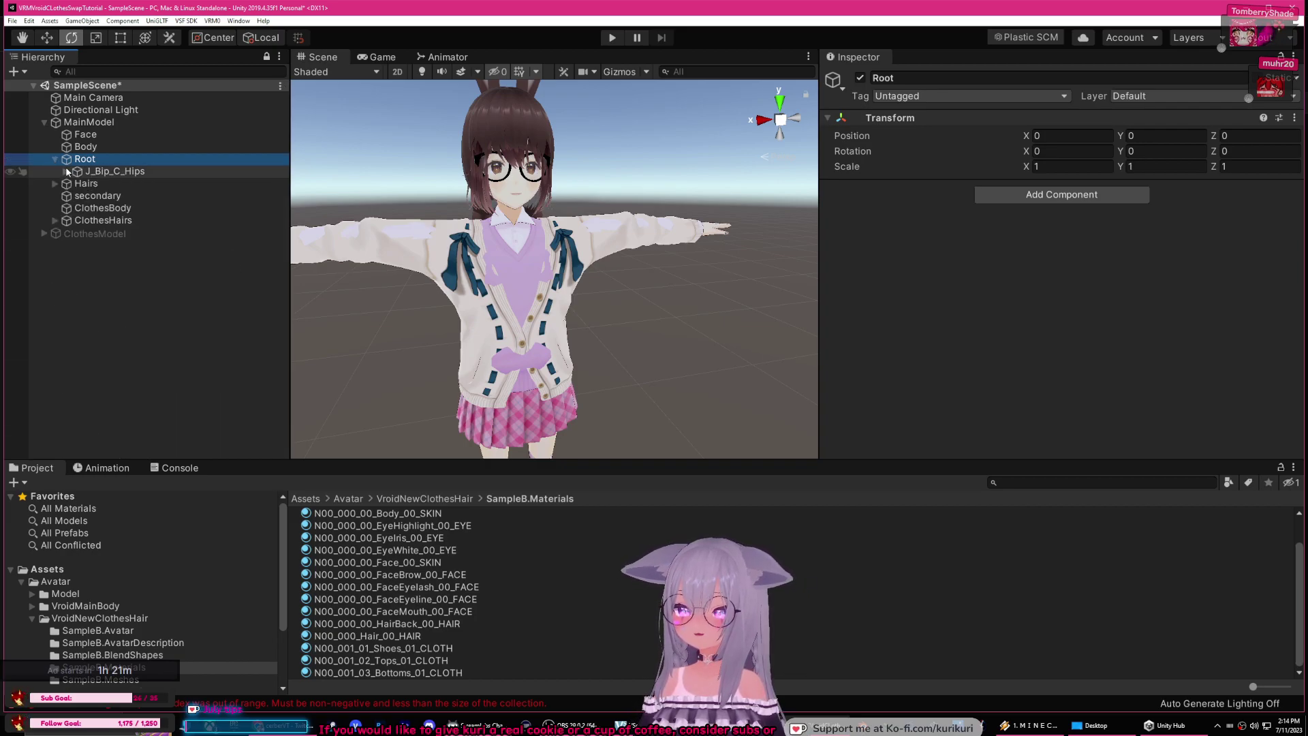
left_click(85, 135)
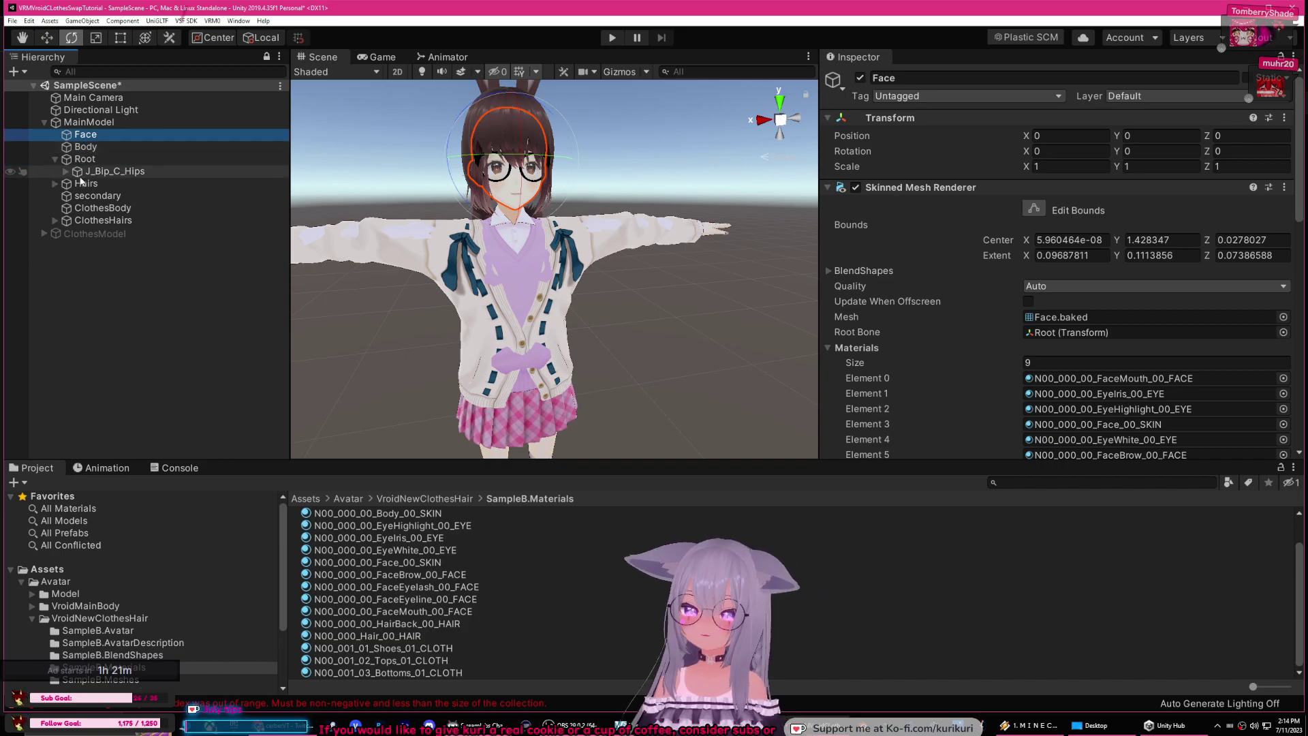
Step: Drag ClothesModel's Face mesh into MainModel below ClothesHairs and check the secondary spring bones
left_click(44, 233)
mouse_move(85, 246)
left_mouse_down()
mouse_move(95, 251)
mouse_move(88, 229)
left_mouse_up()
left_click(81, 247)
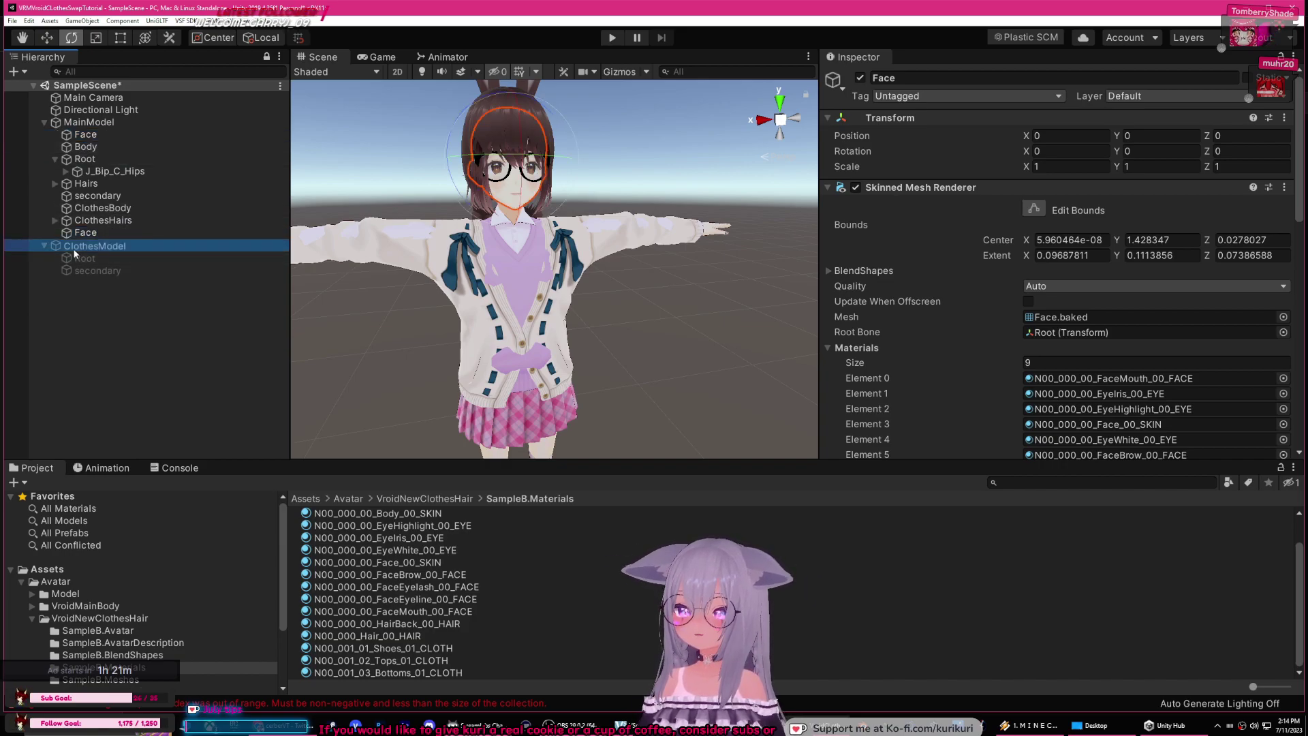
left_click(94, 270)
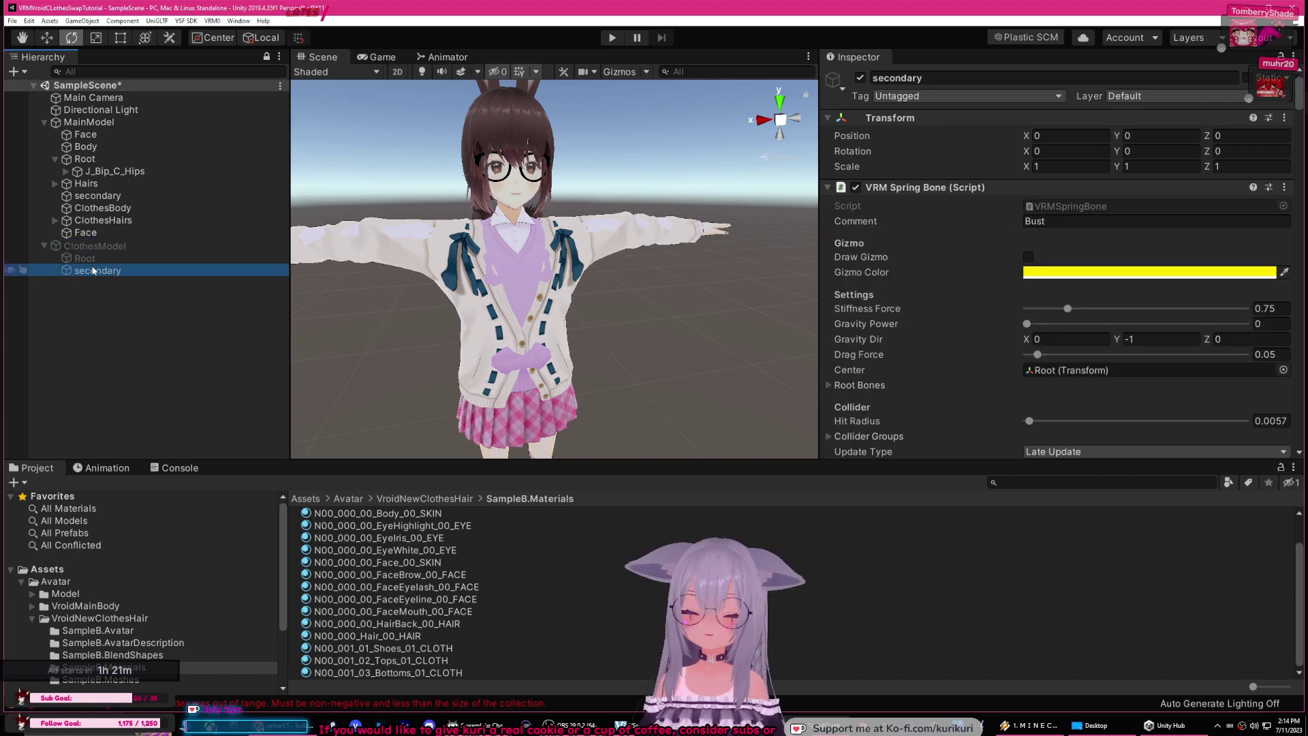
left_click(87, 246)
left_click(87, 234)
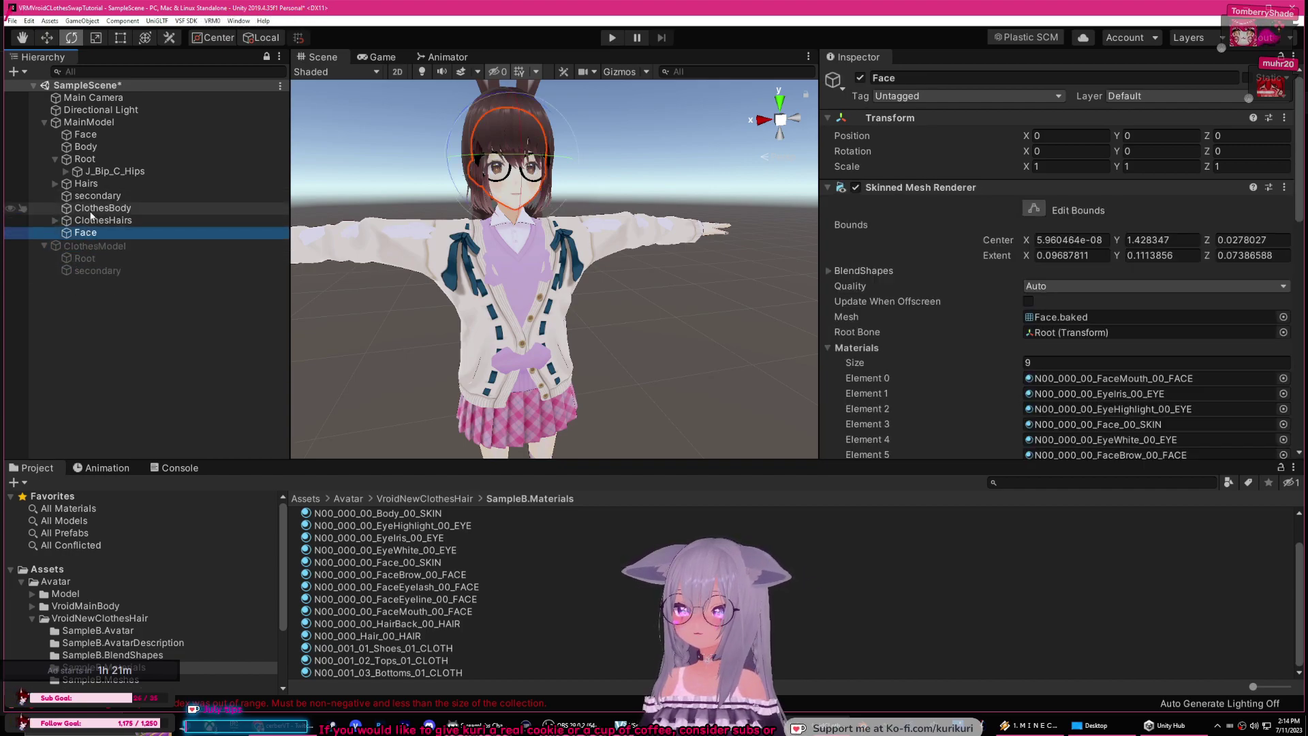
left_click(95, 195)
scroll(988, 280, "down", 3)
scroll(958, 275, "down", 5)
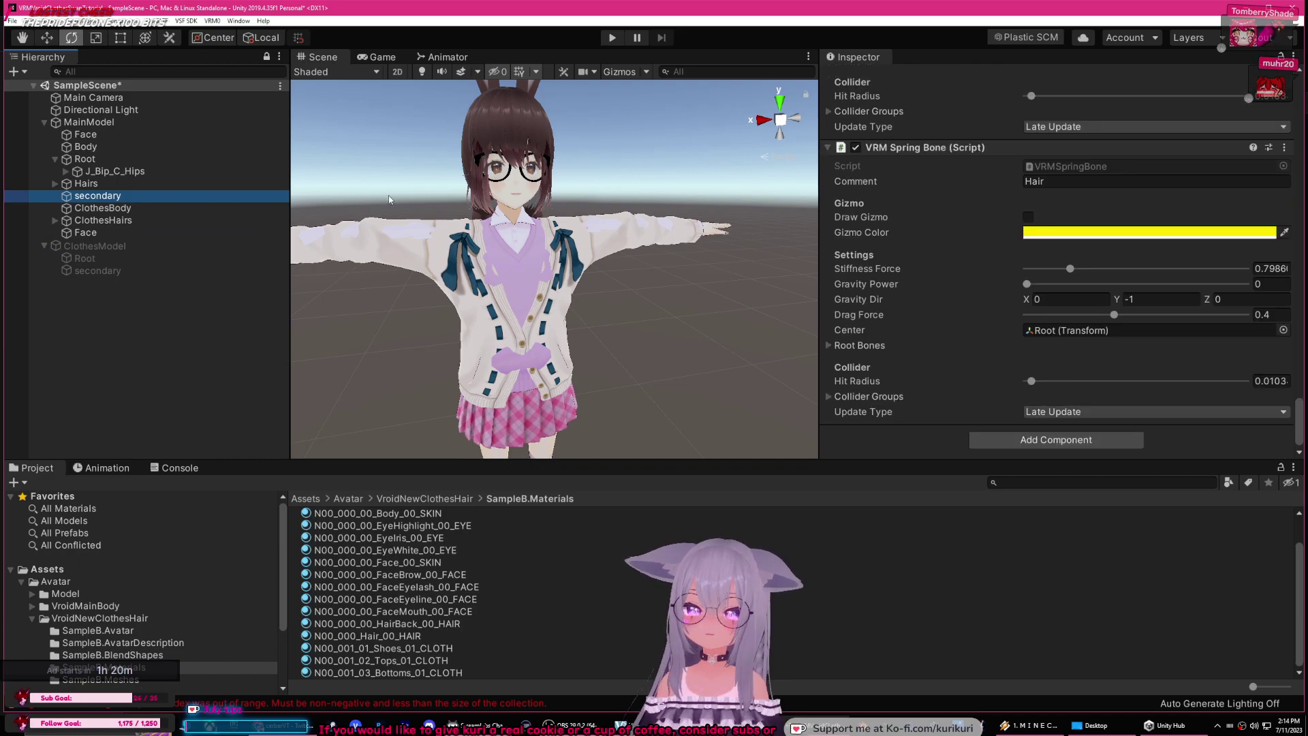
Step: Review MainModel's Body and Face materials, then select MainModel for export
left_click(75, 122)
left_click(75, 159)
left_click(54, 158)
left_click(86, 146)
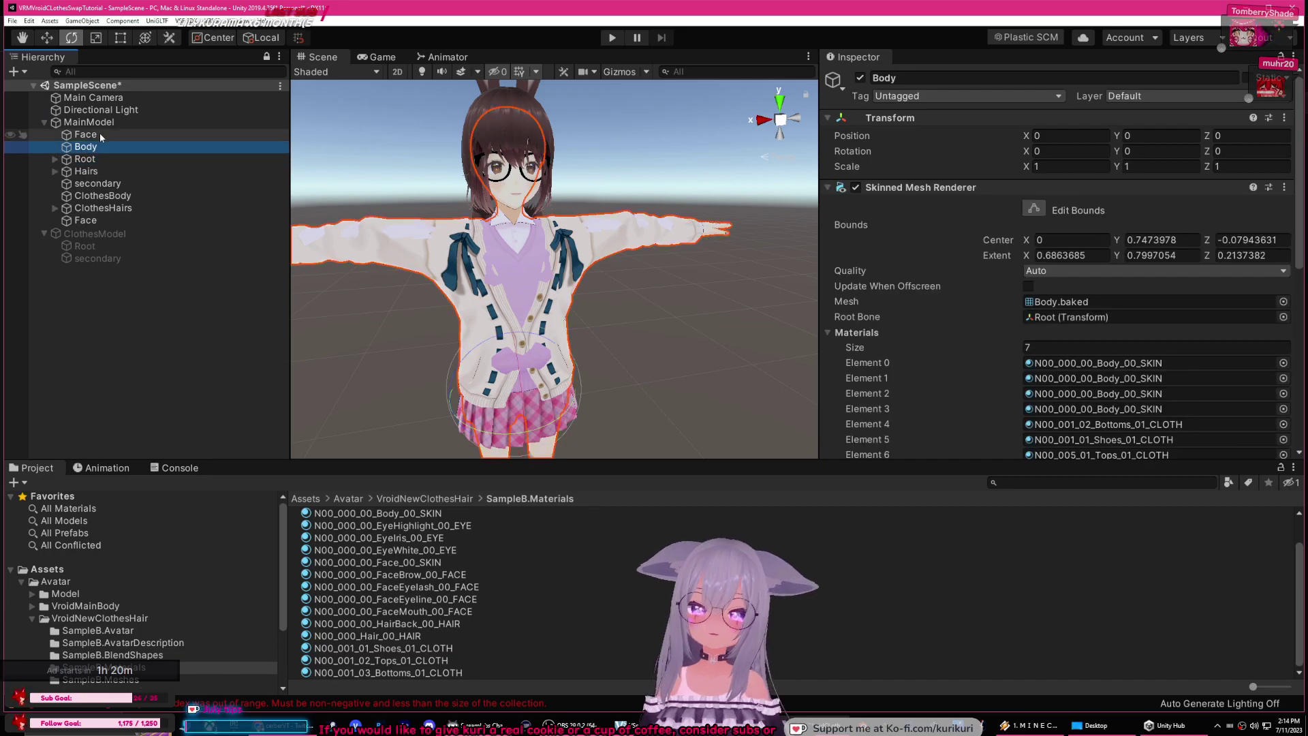
scroll(1083, 291, "down", 5)
scroll(1075, 288, "up", 2)
left_click(85, 134)
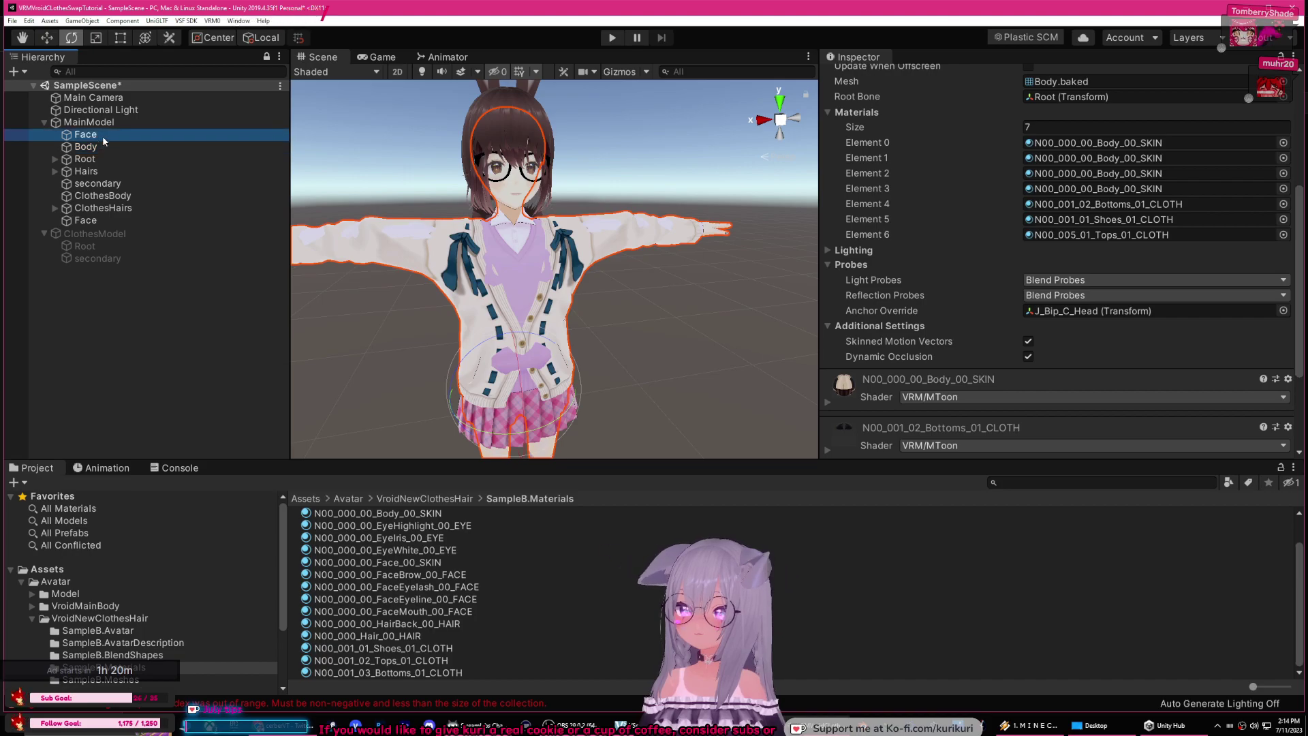
left_click(95, 123)
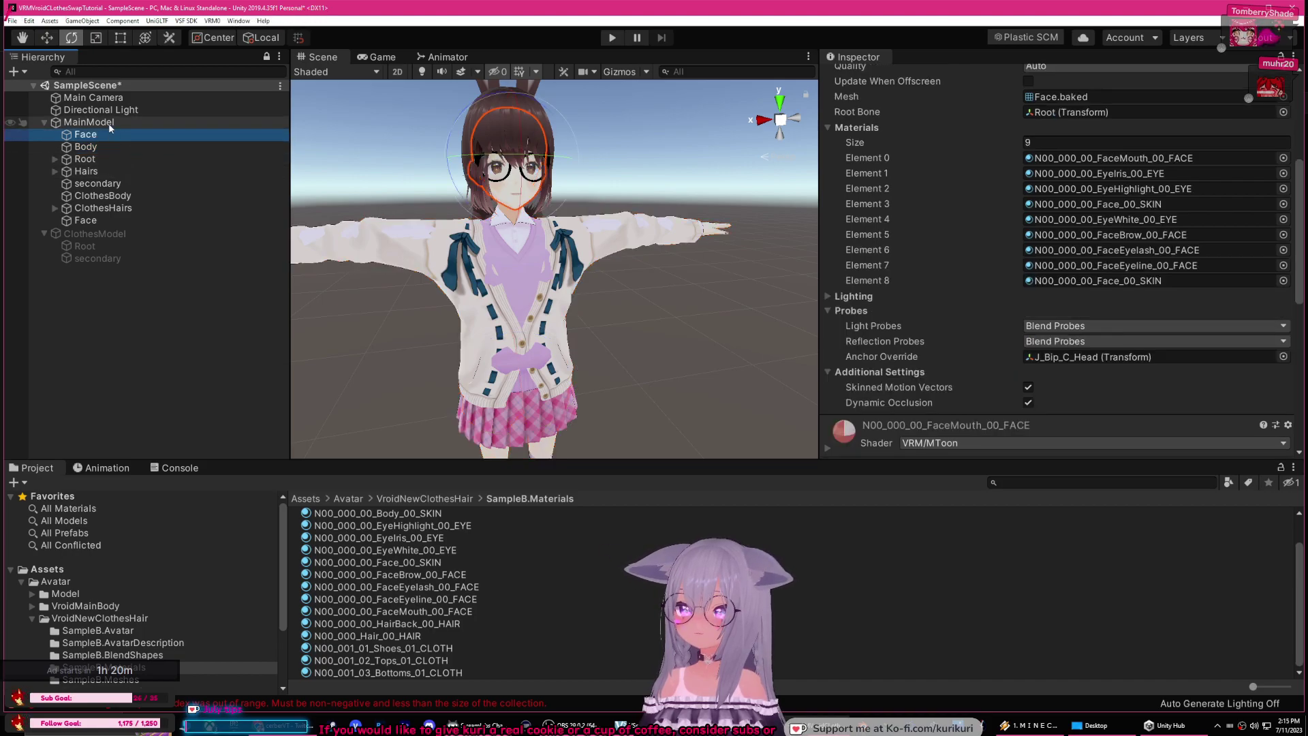
left_click(212, 20)
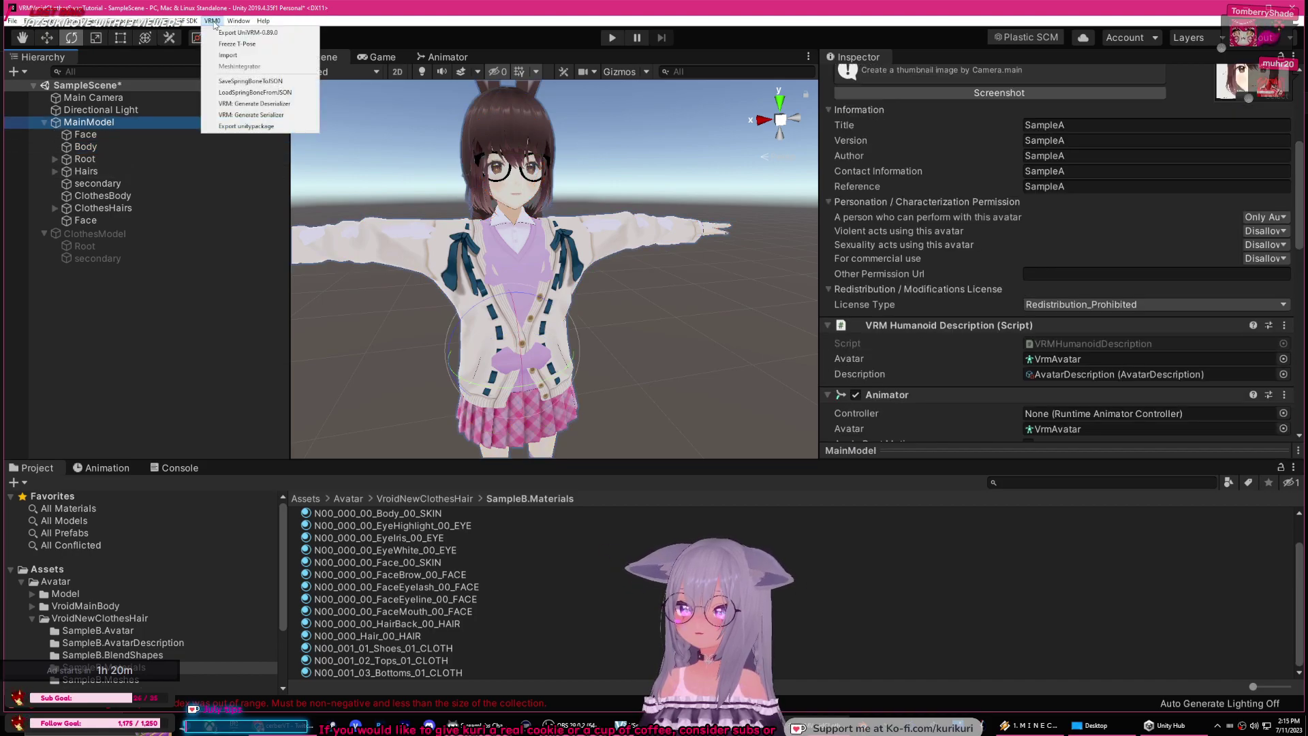
Step: Export MainModel through VRM0 > Export UniVRM, saving the file as 'test'
left_click(235, 32)
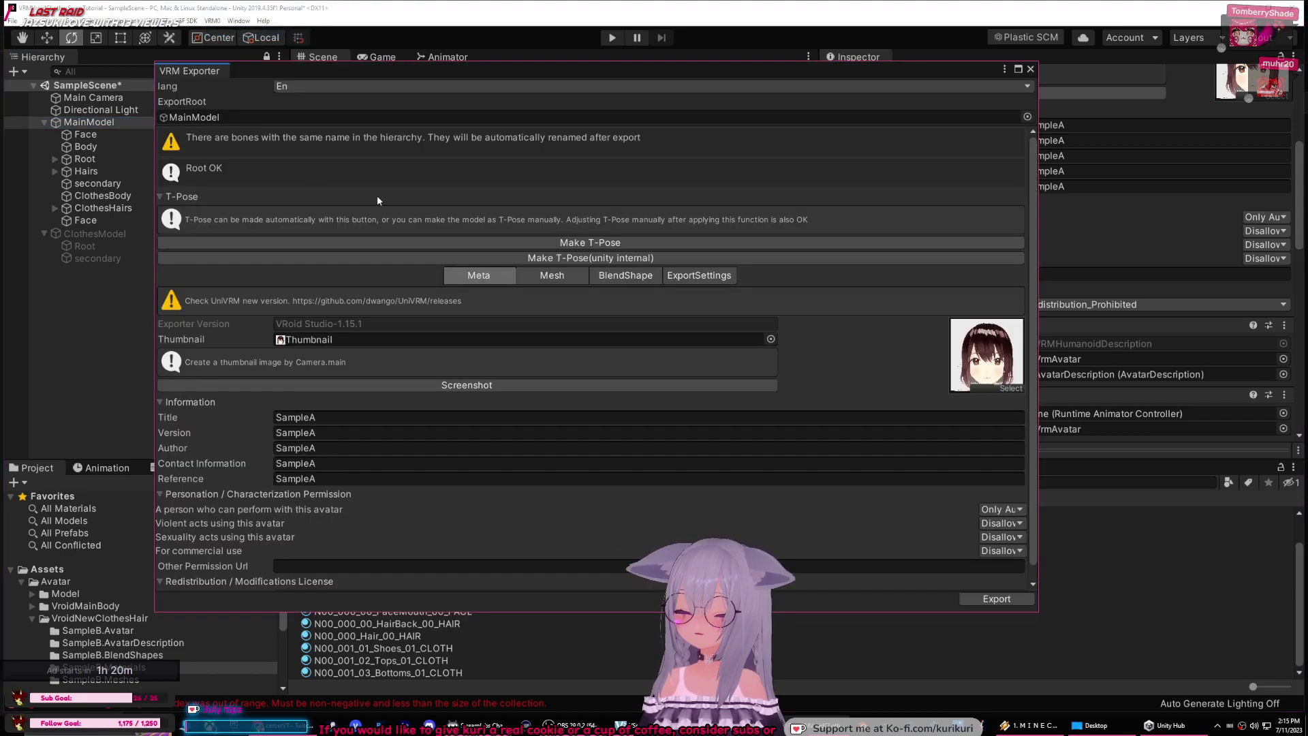
scroll(720, 487, "down", 2)
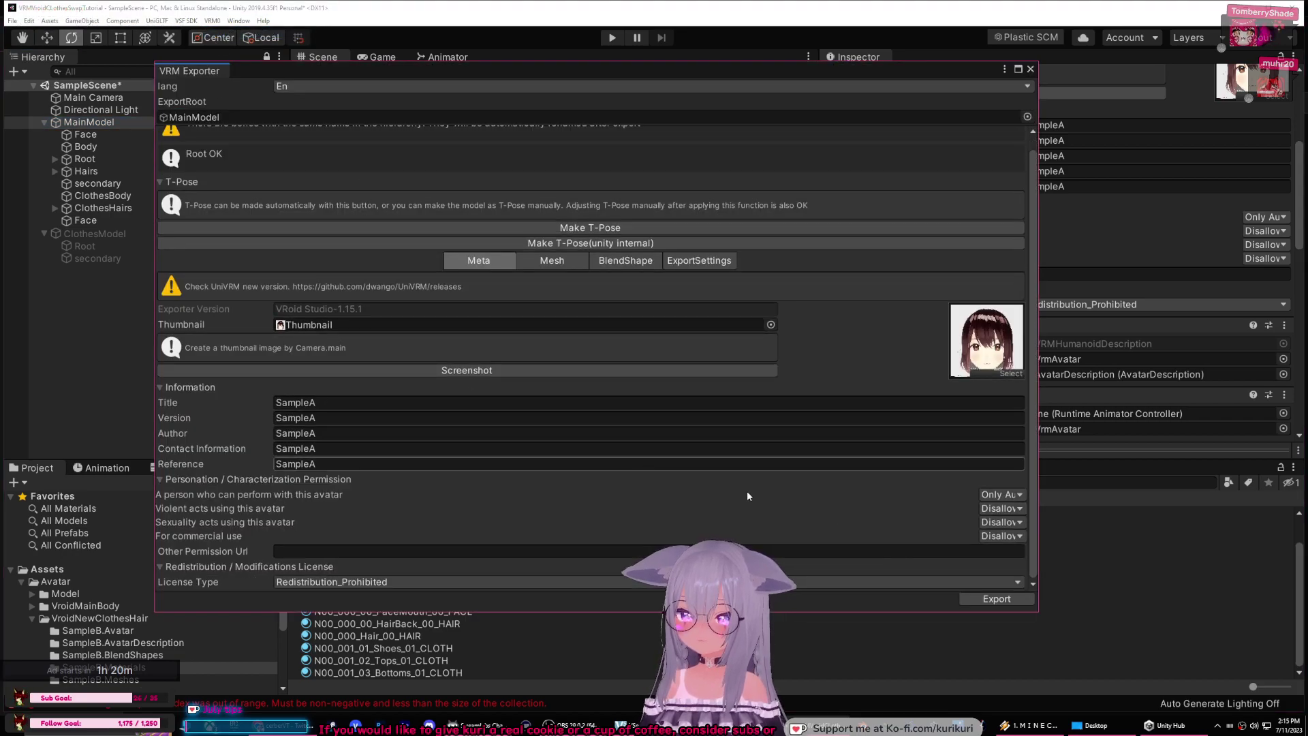
left_click(996, 598)
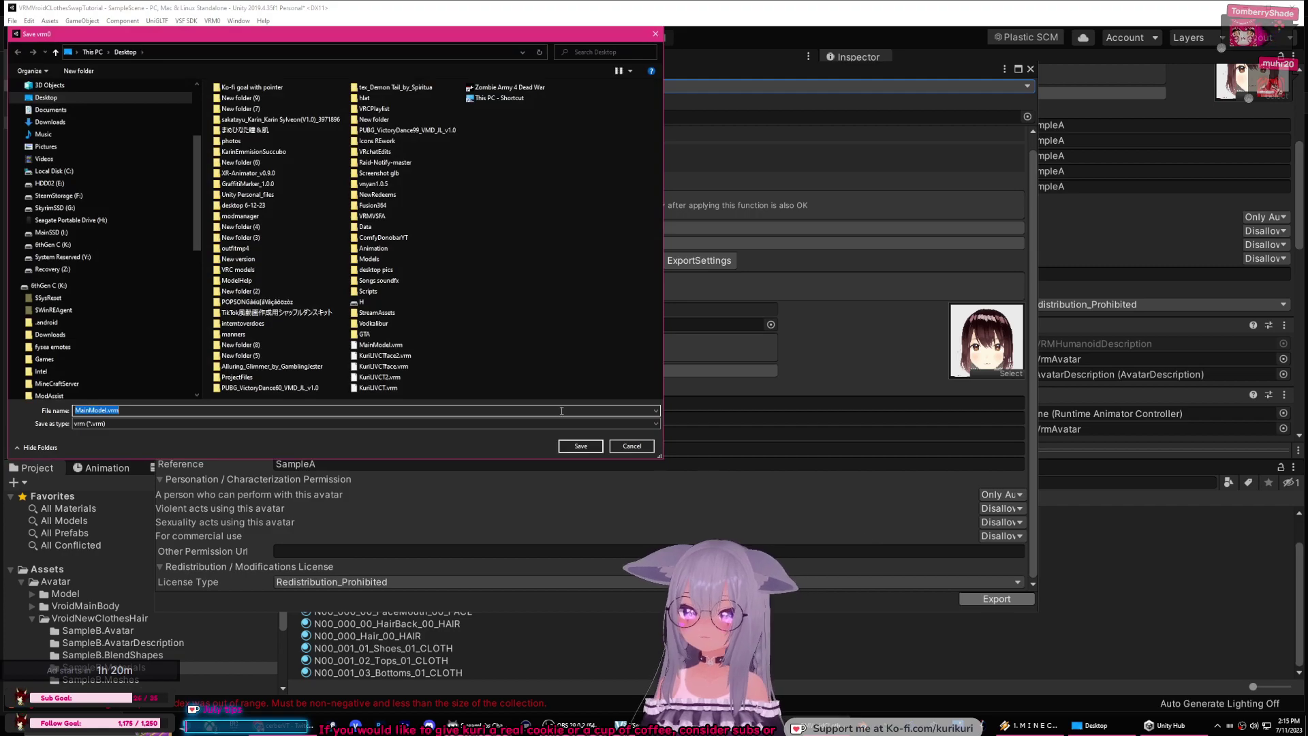
type("test")
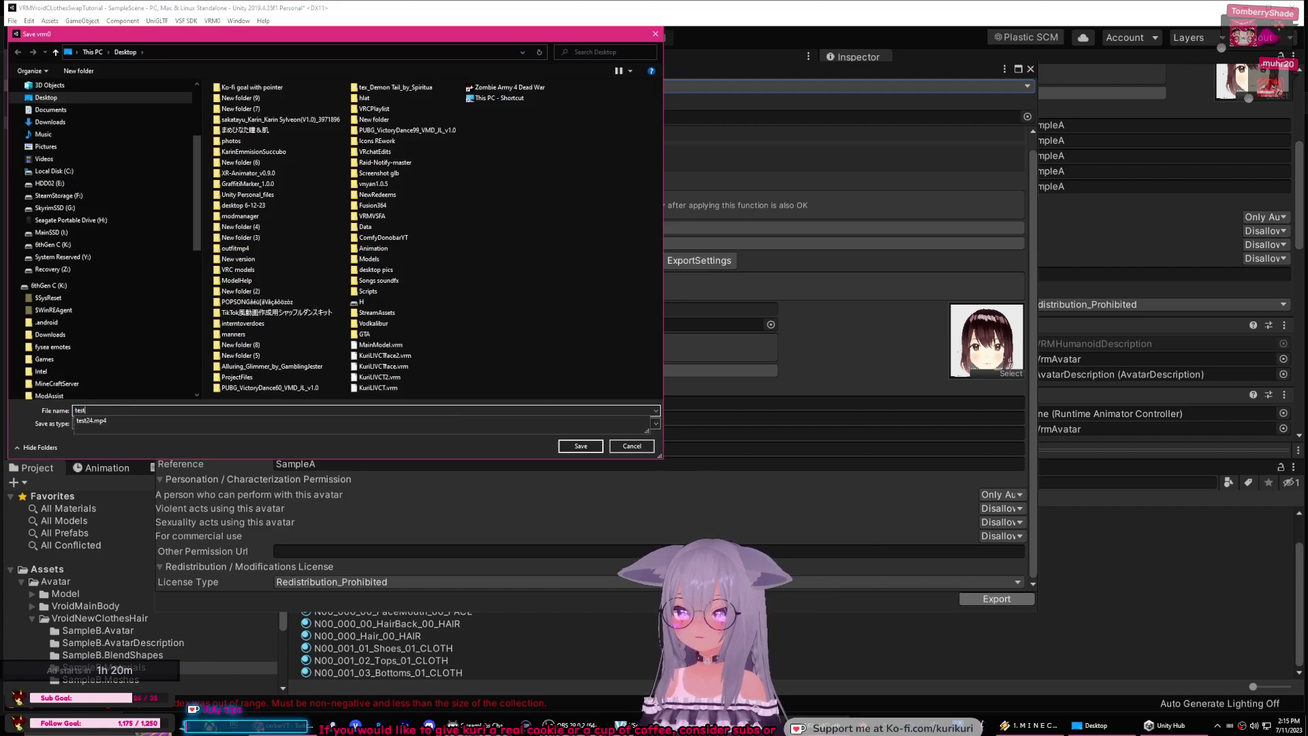
key("Return")
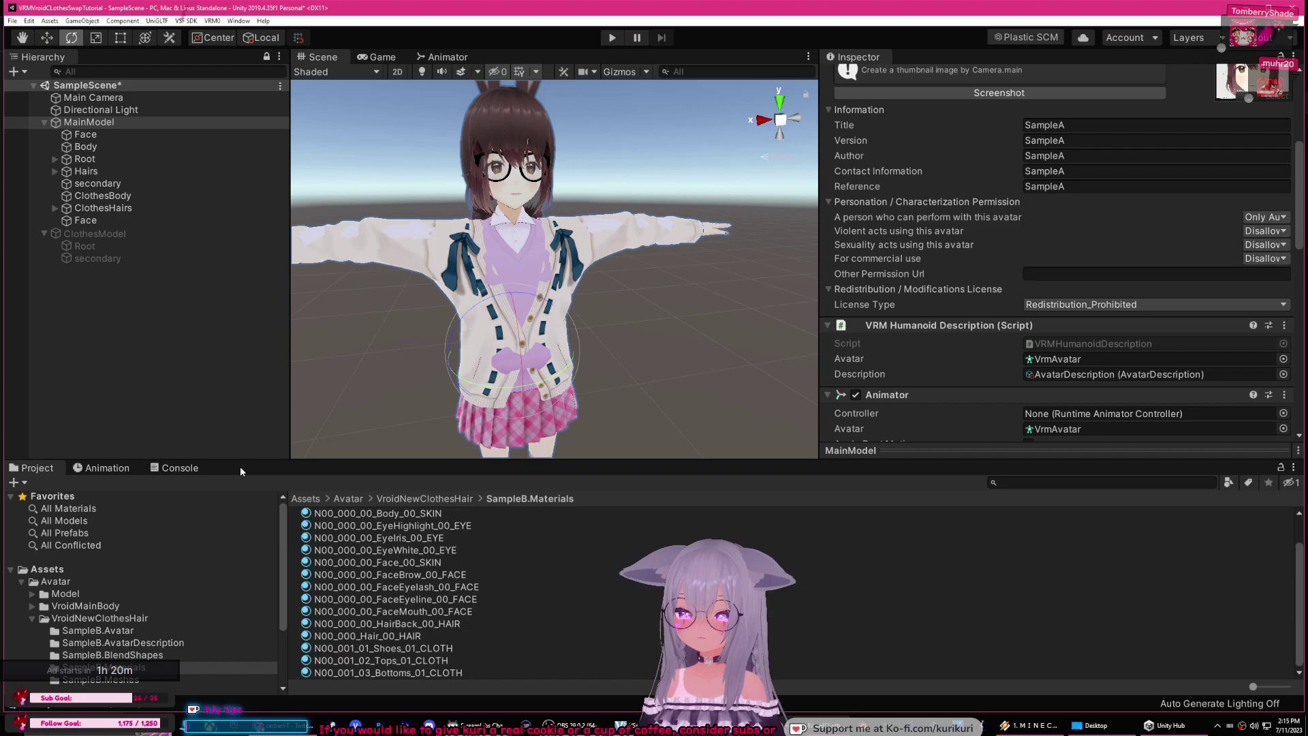
Step: Review the export log and timeline, then return to the Avatar folder in the Project view
left_click(206, 467)
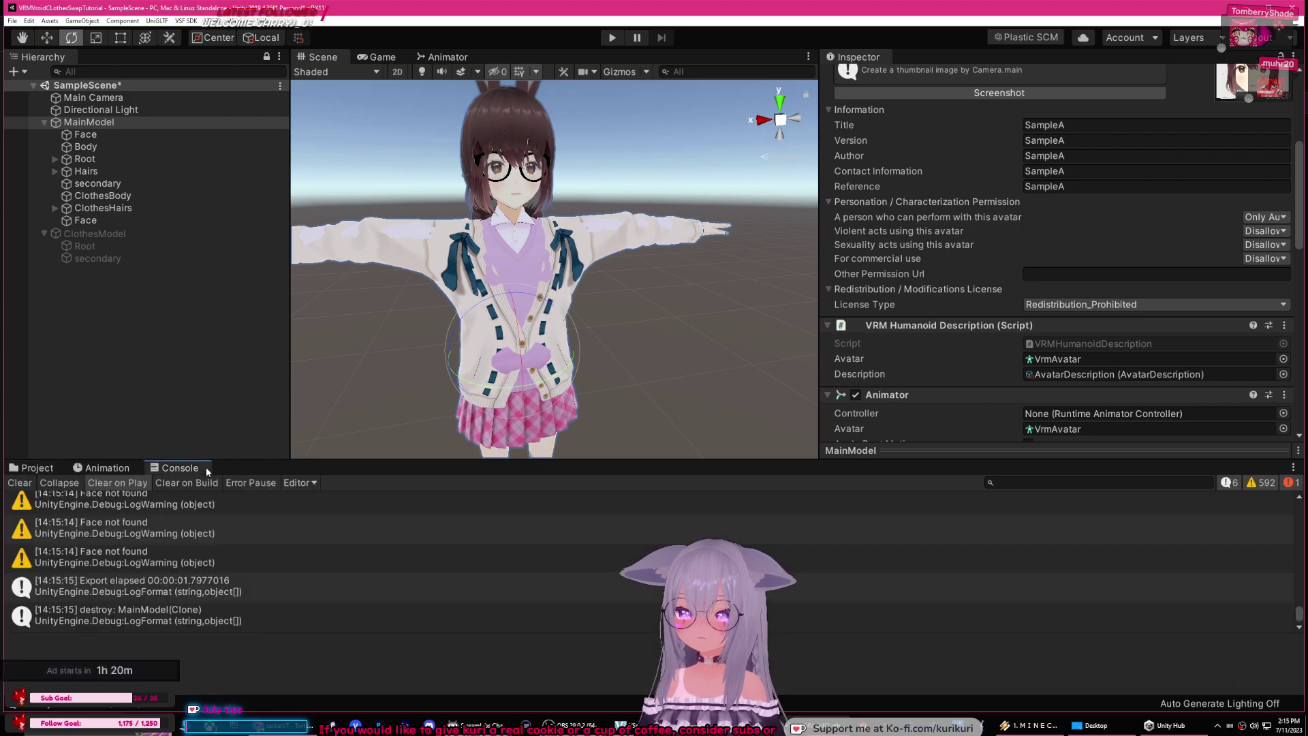
left_click(108, 468)
left_click(37, 468)
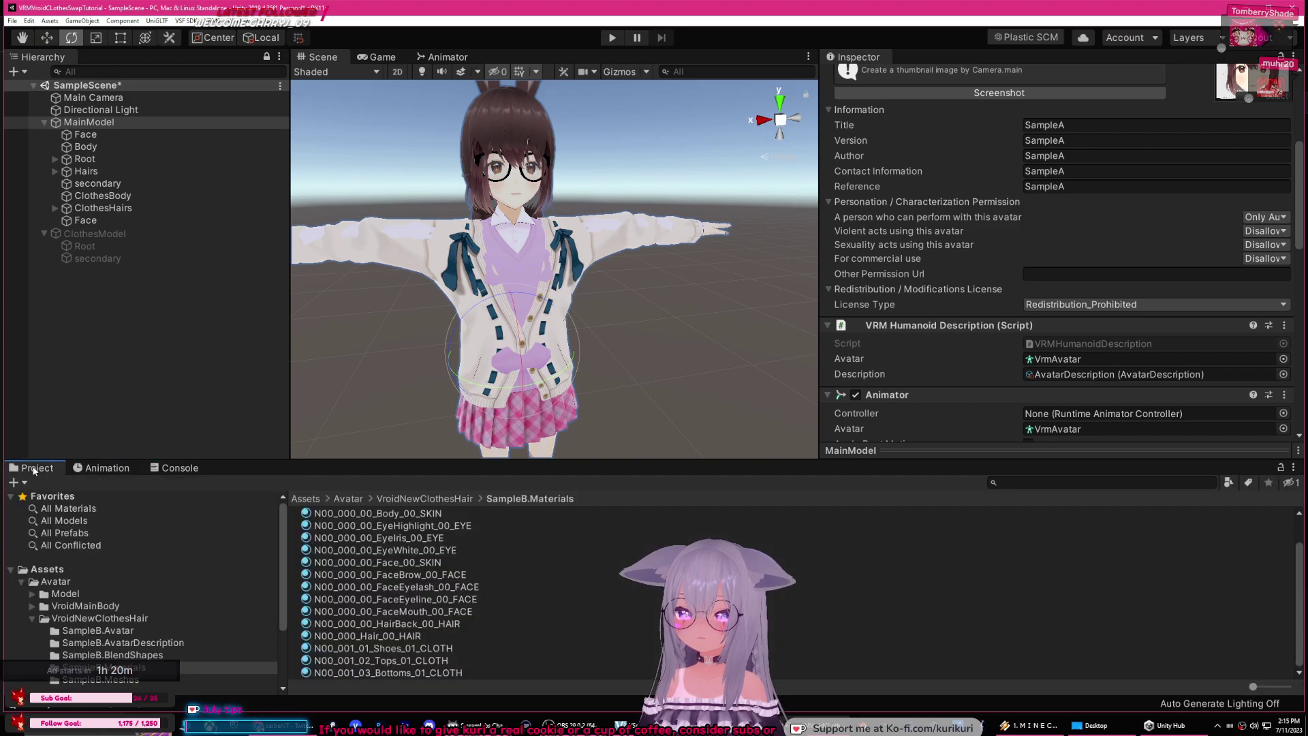
left_click(22, 581)
left_click(61, 584)
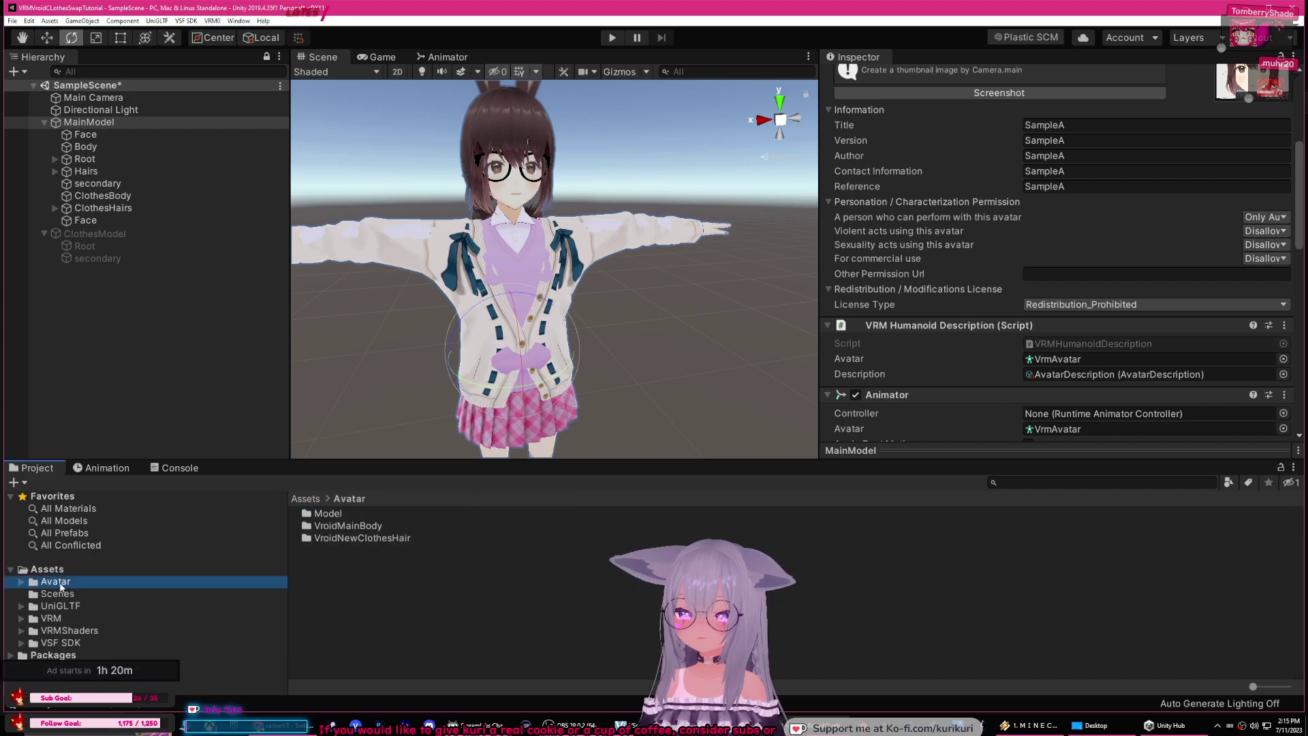
Step: Delete the nine SampleB assets from the VroidNewClothesHair folder
double_click(362, 537)
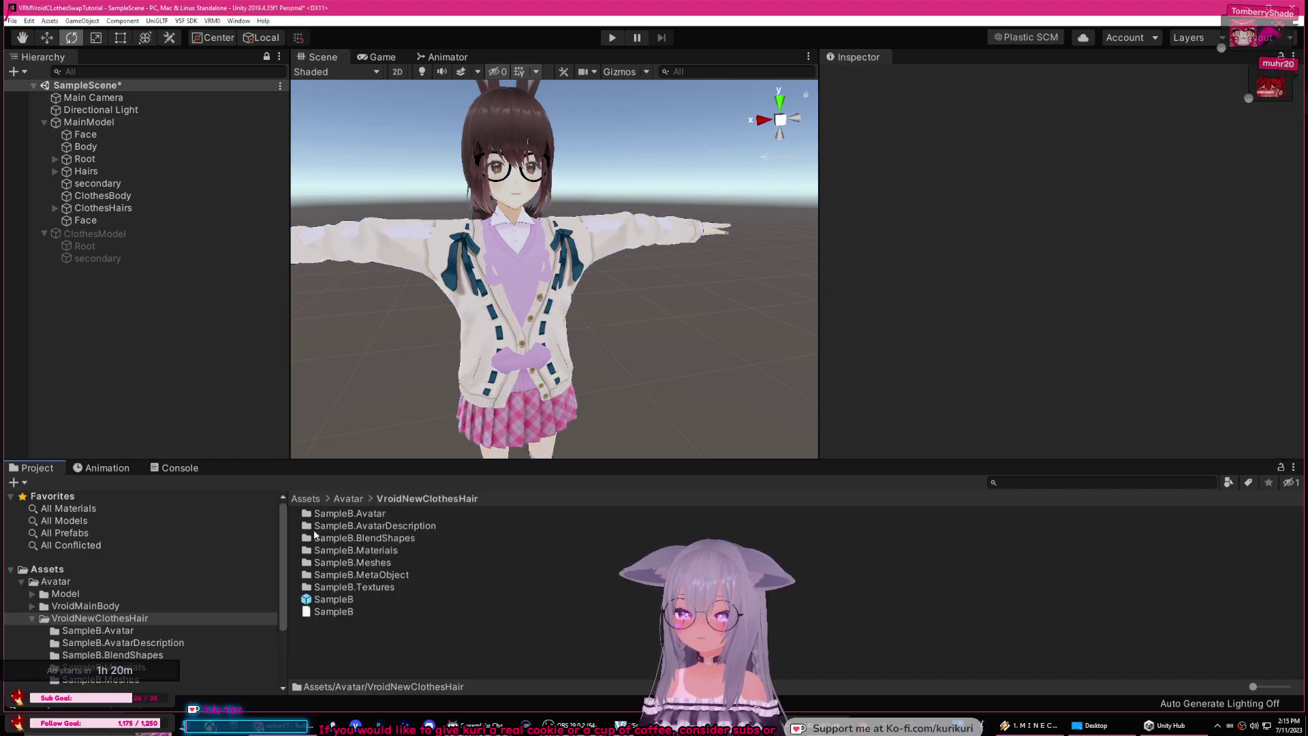
left_click(333, 611)
left_click(337, 514, "shift")
key("Delete")
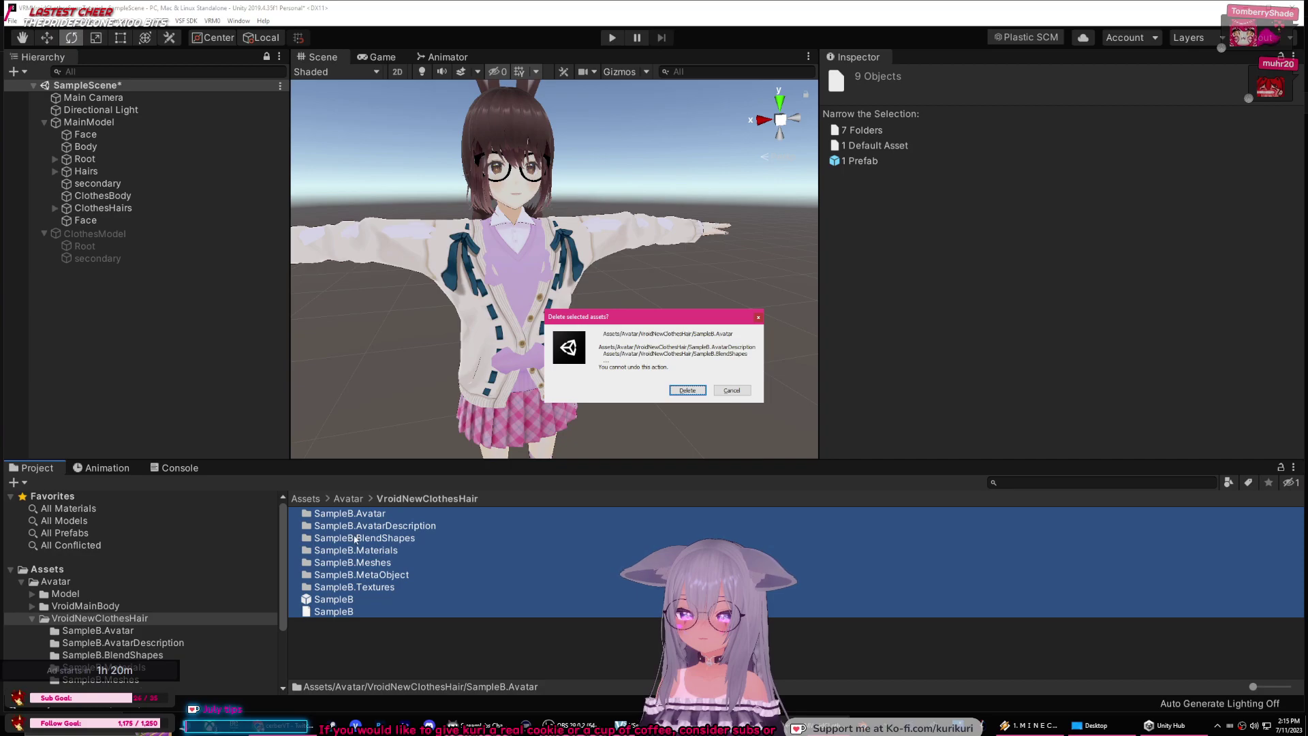
left_click(695, 392)
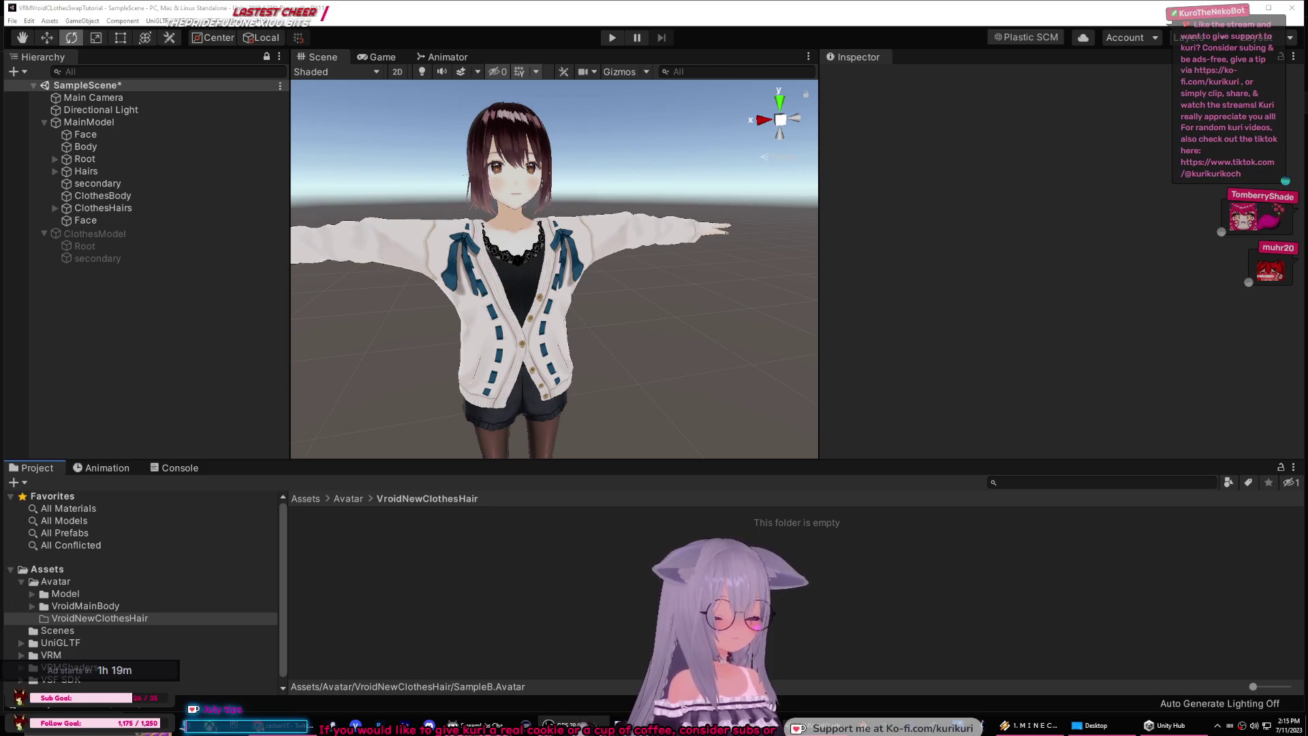
Step: Collapse ClothesModel and select the MainModel avatar for bundle export
left_click(41, 235)
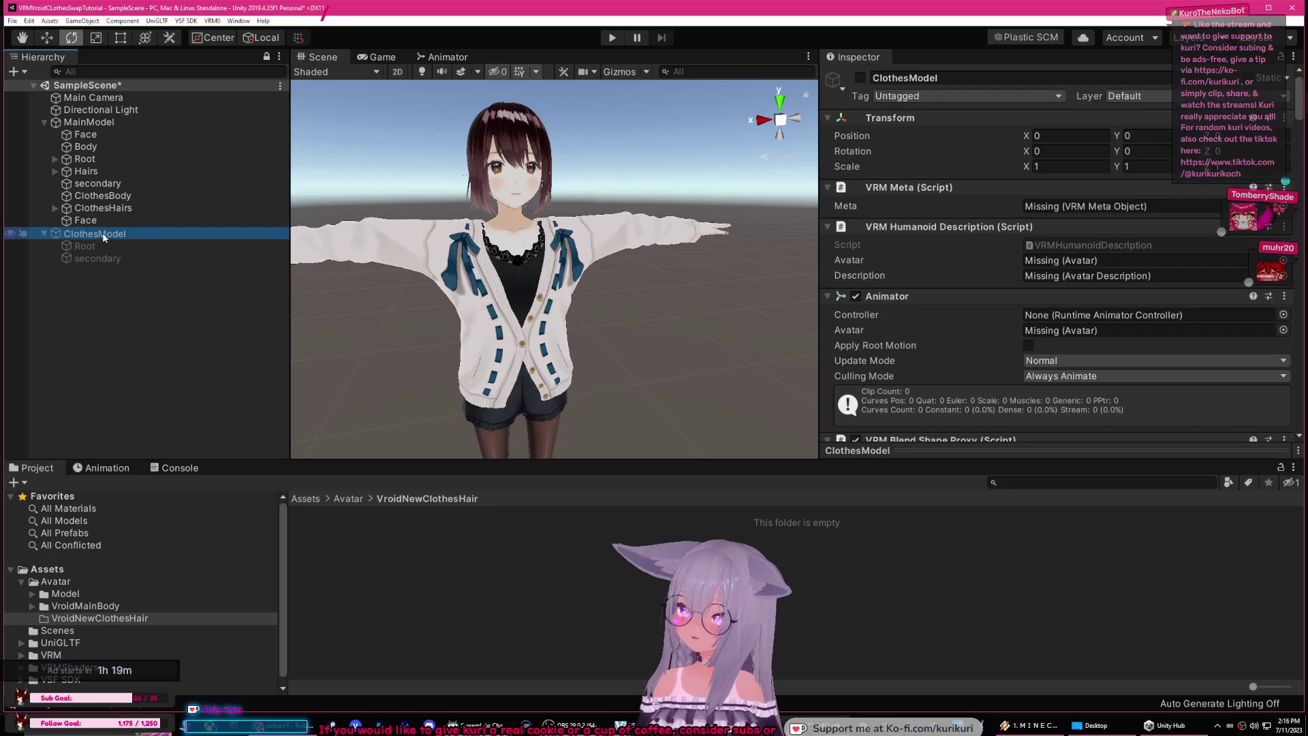
left_click(45, 234)
left_click(136, 136)
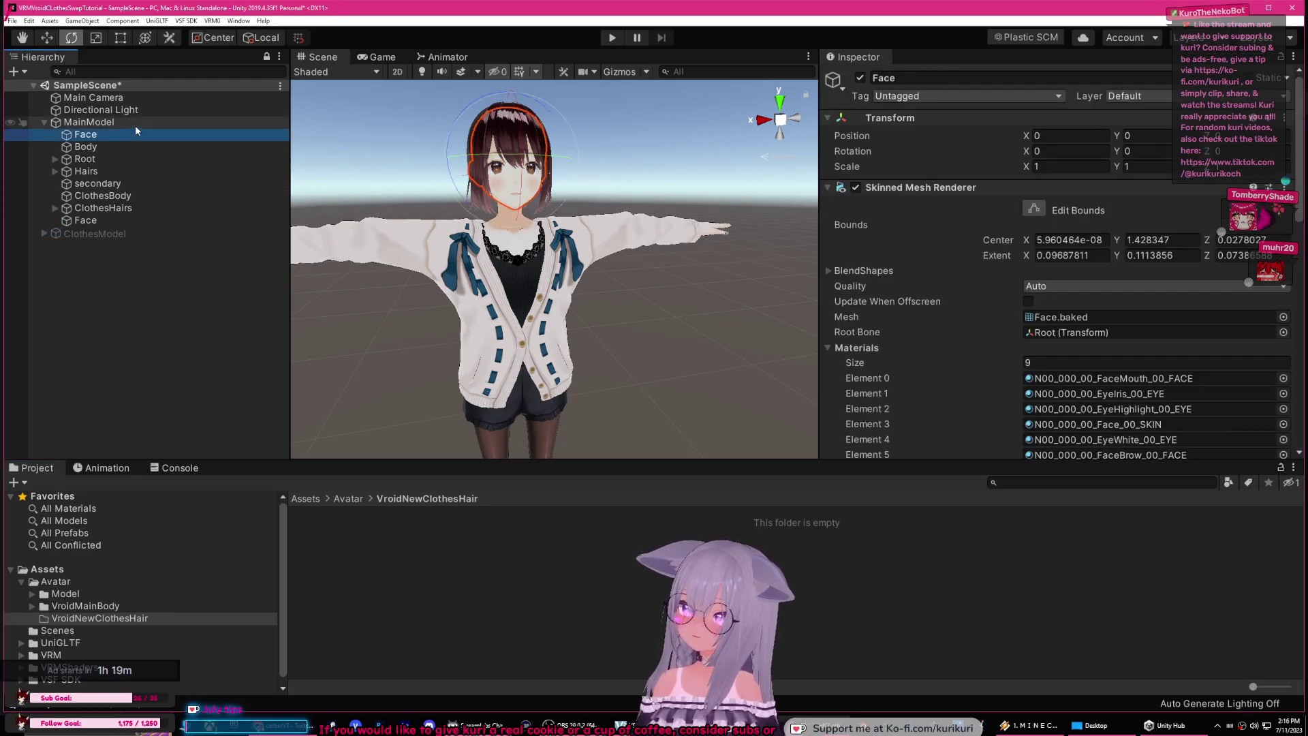
left_click(170, 123)
left_click(186, 21)
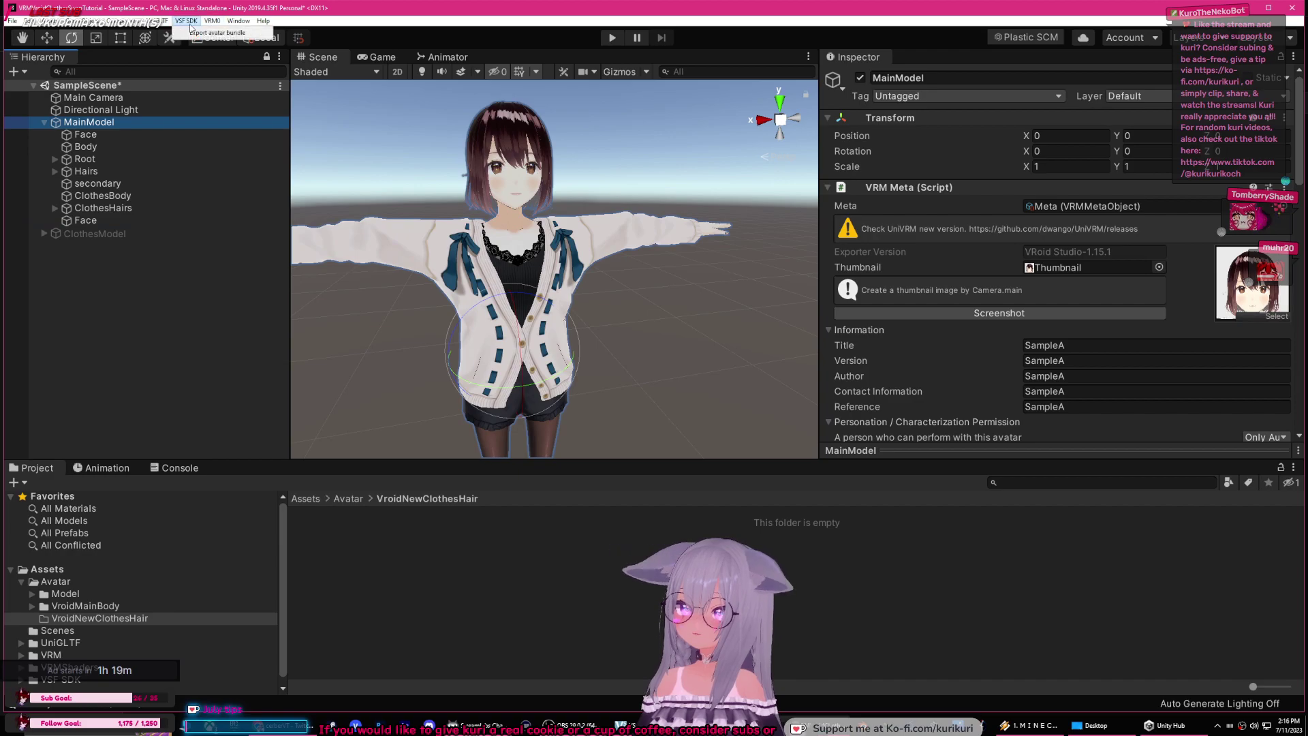
Step: Save the avatar bundle as MainModel.vsfavatar, then bring VSeeFace in to preview it
left_click(196, 32)
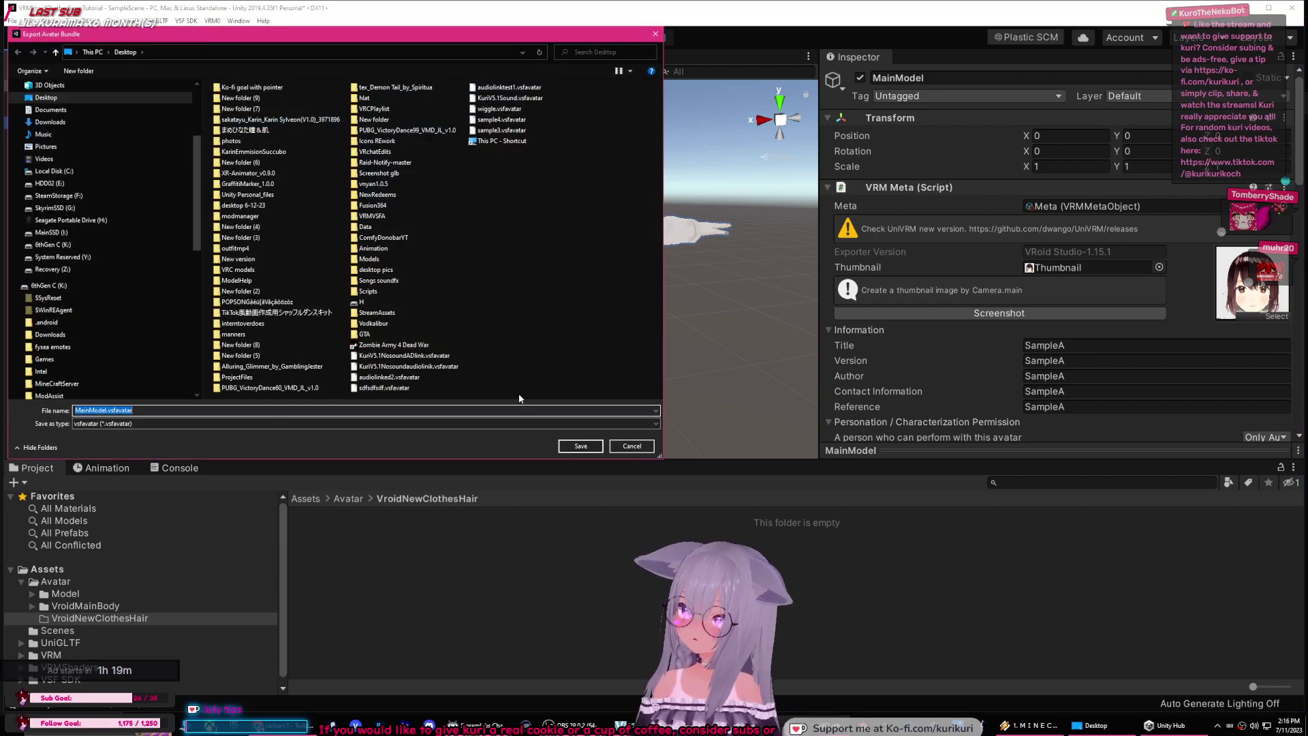
left_click(576, 445)
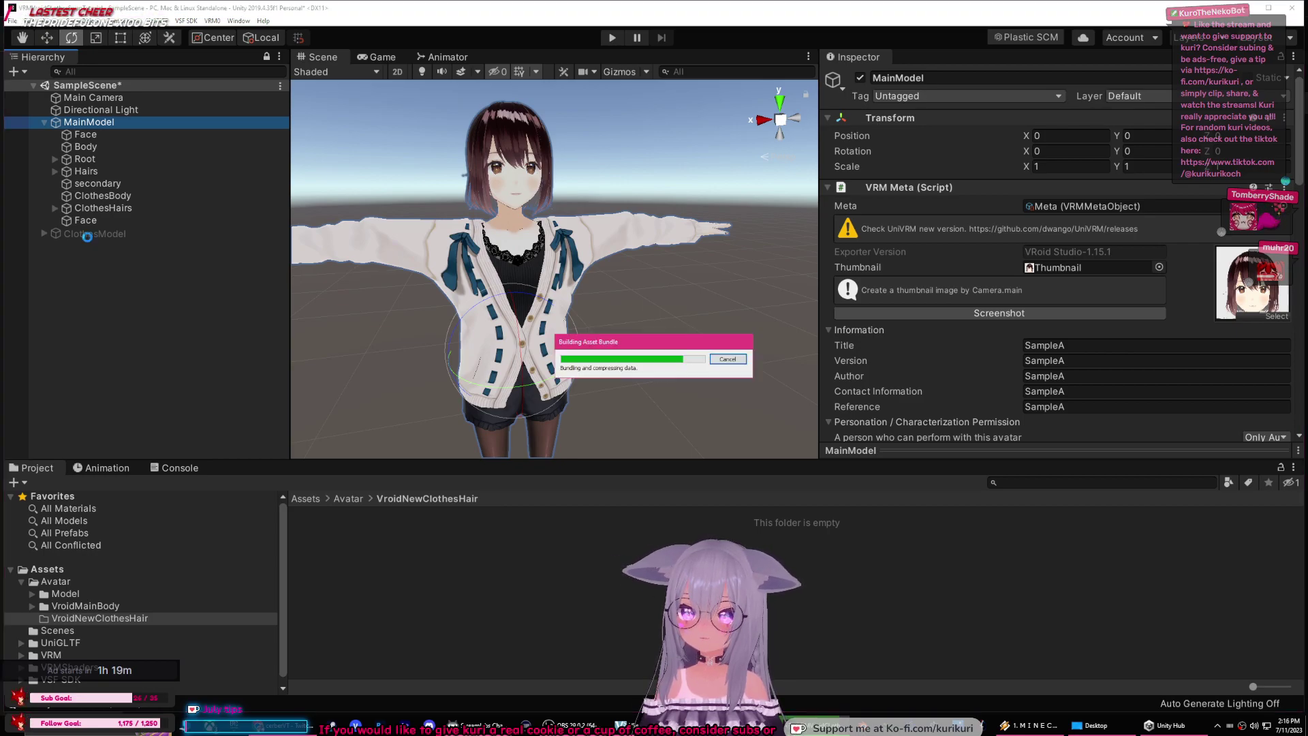
left_click(719, 383)
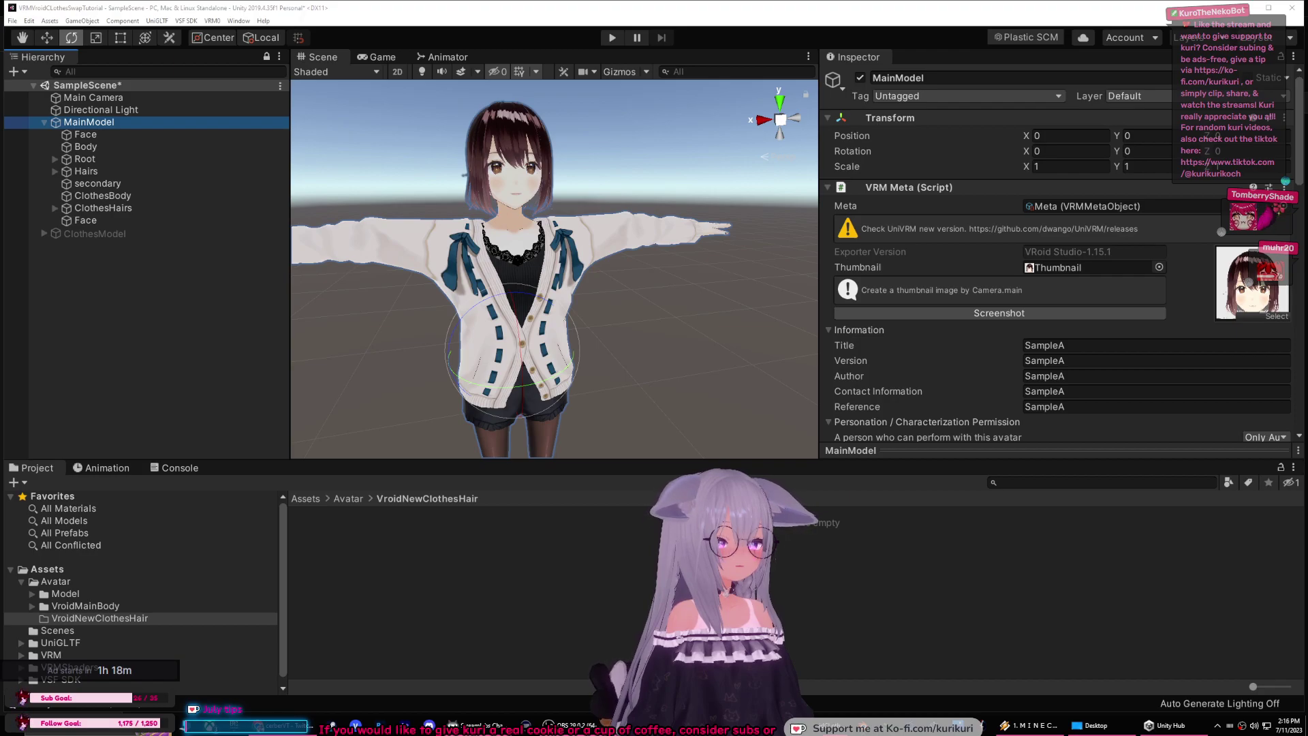
left_click_drag(1307, 378, 519, 295)
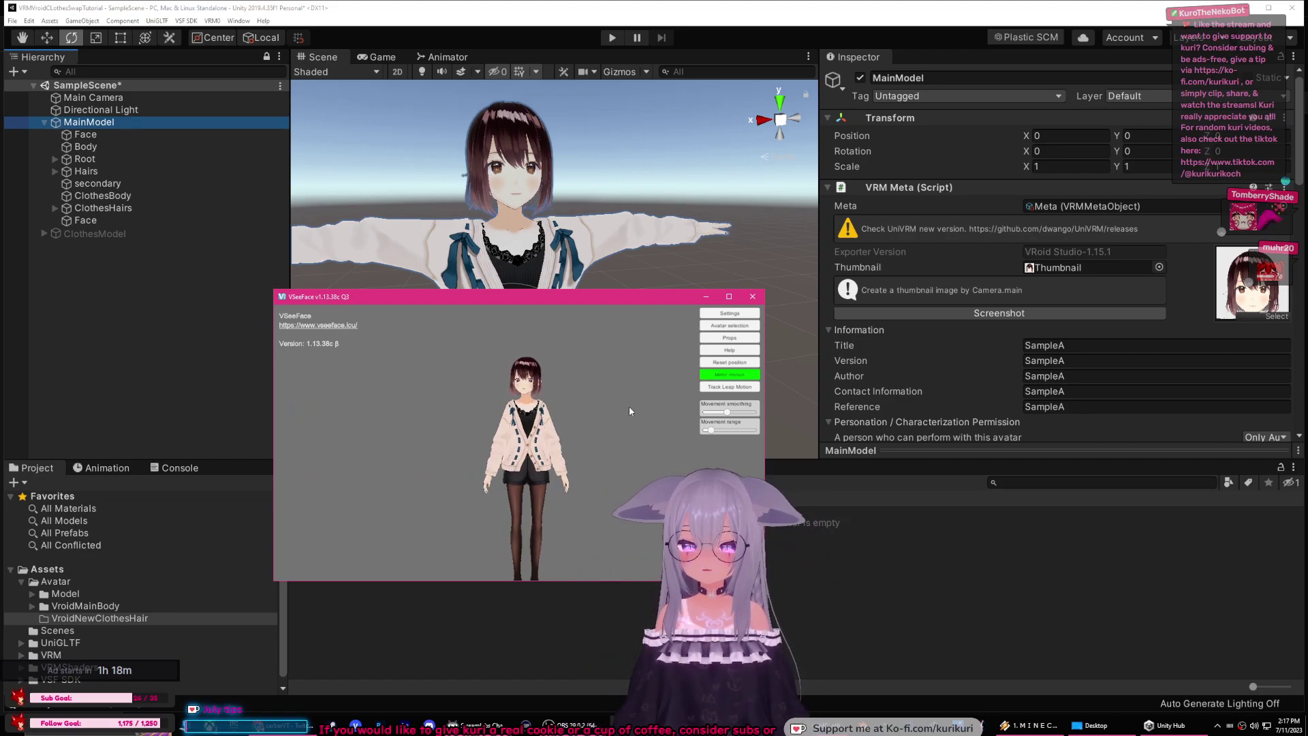
scroll(629, 411, "up", 8)
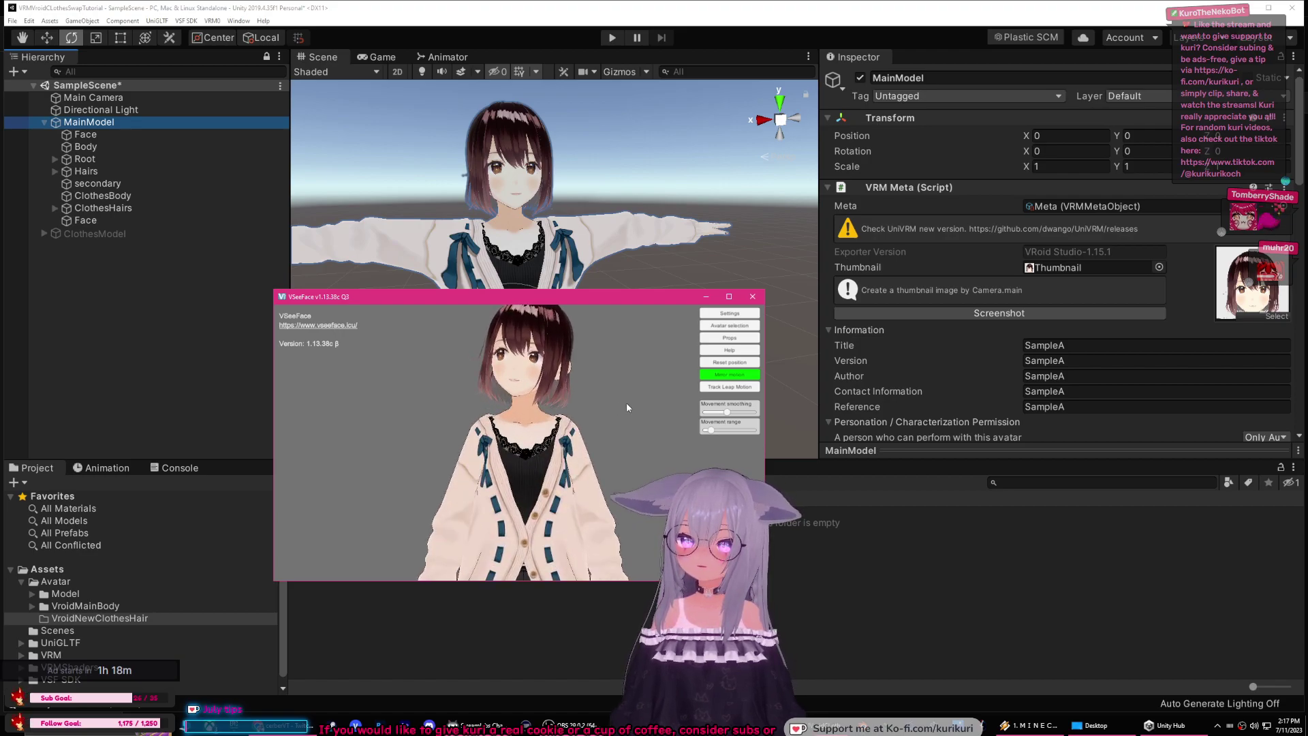
left_click(56, 159)
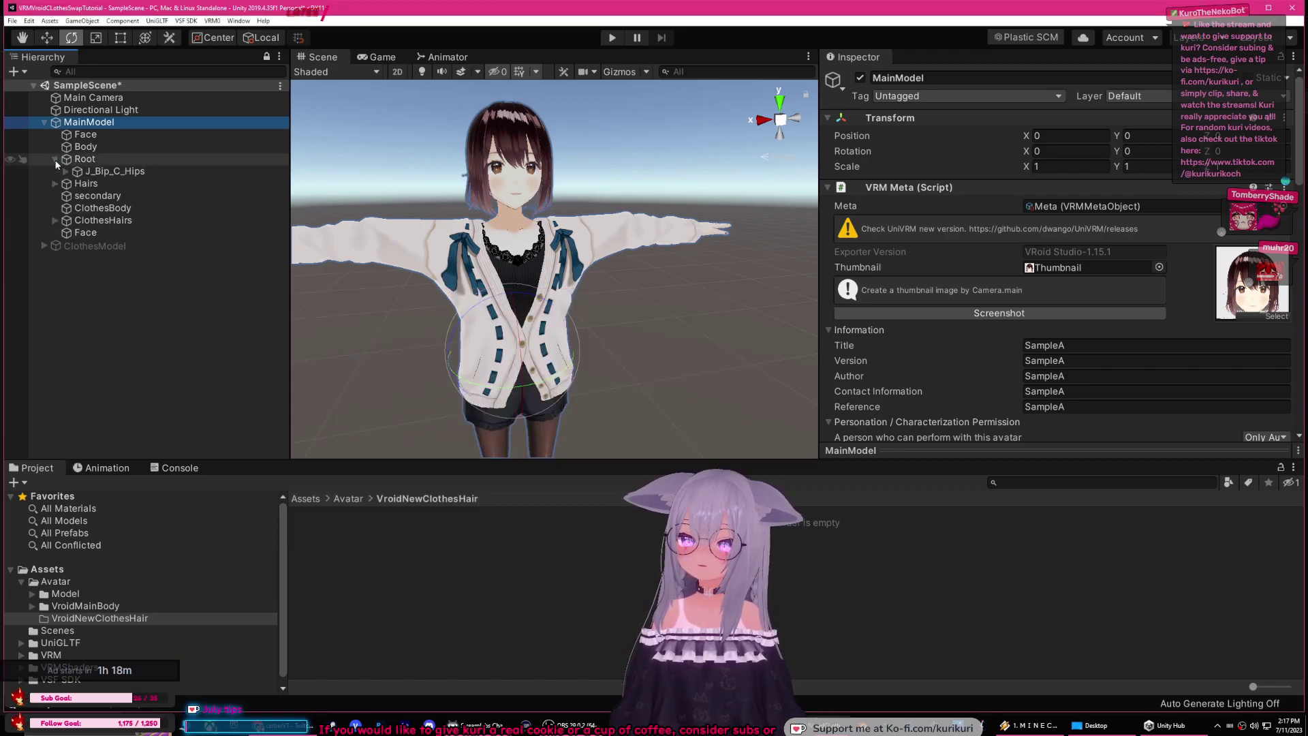
Step: Collapse Root and inspect the ClothesBody, ClothesHairs and Face objects
left_click(55, 159)
left_click(94, 197)
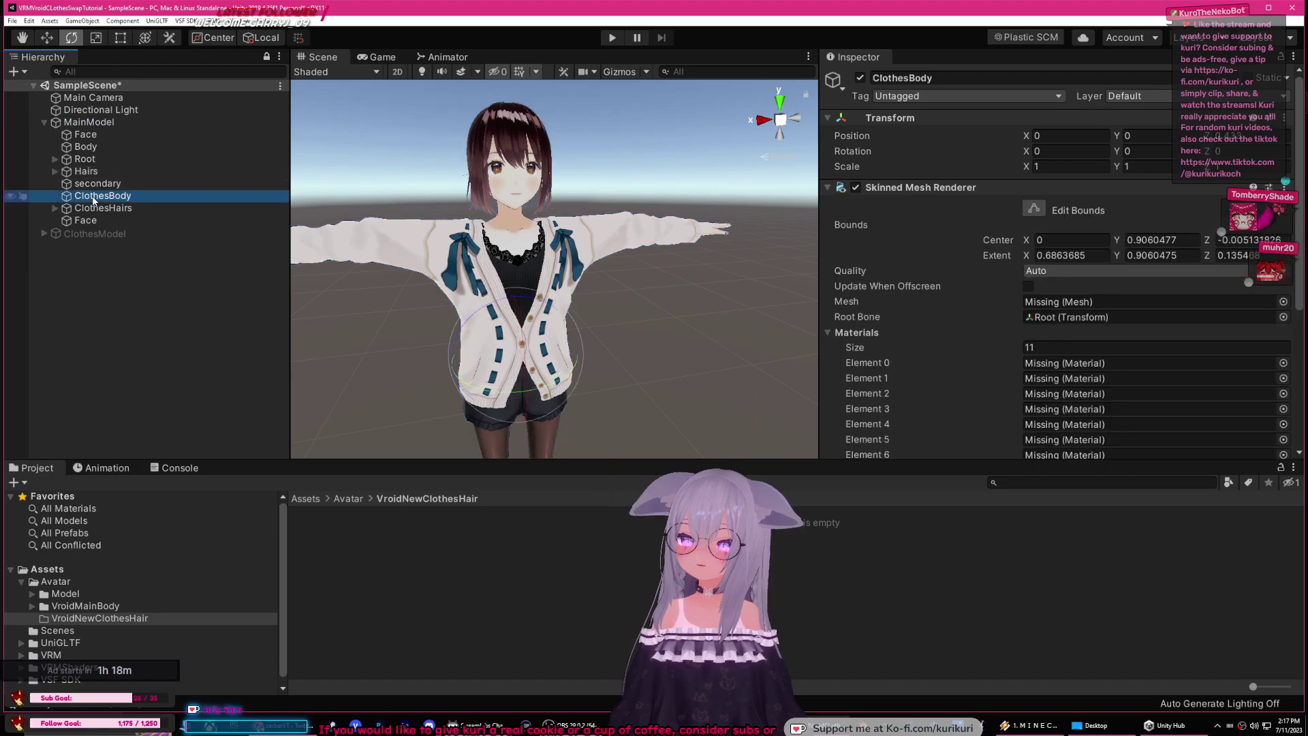
left_click(102, 209)
left_click(88, 220)
left_click(137, 264)
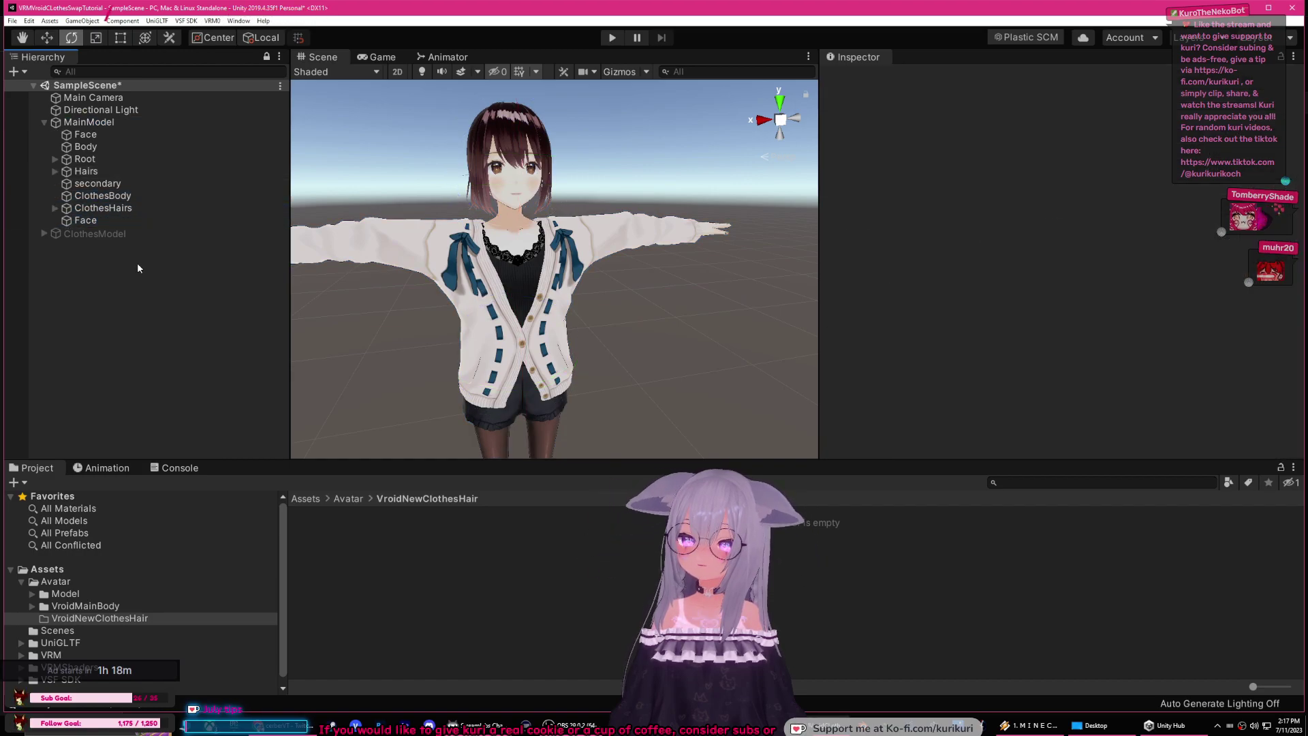
Step: Undo the most recent edits, checking ClothesHairs' hair pieces in between
key("ctrl+z")
key("ctrl+z")
key("ctrl+z")
key("ctrl+z")
key("ctrl+y")
key("ctrl+y")
key("ctrl+y")
key("ctrl+y")
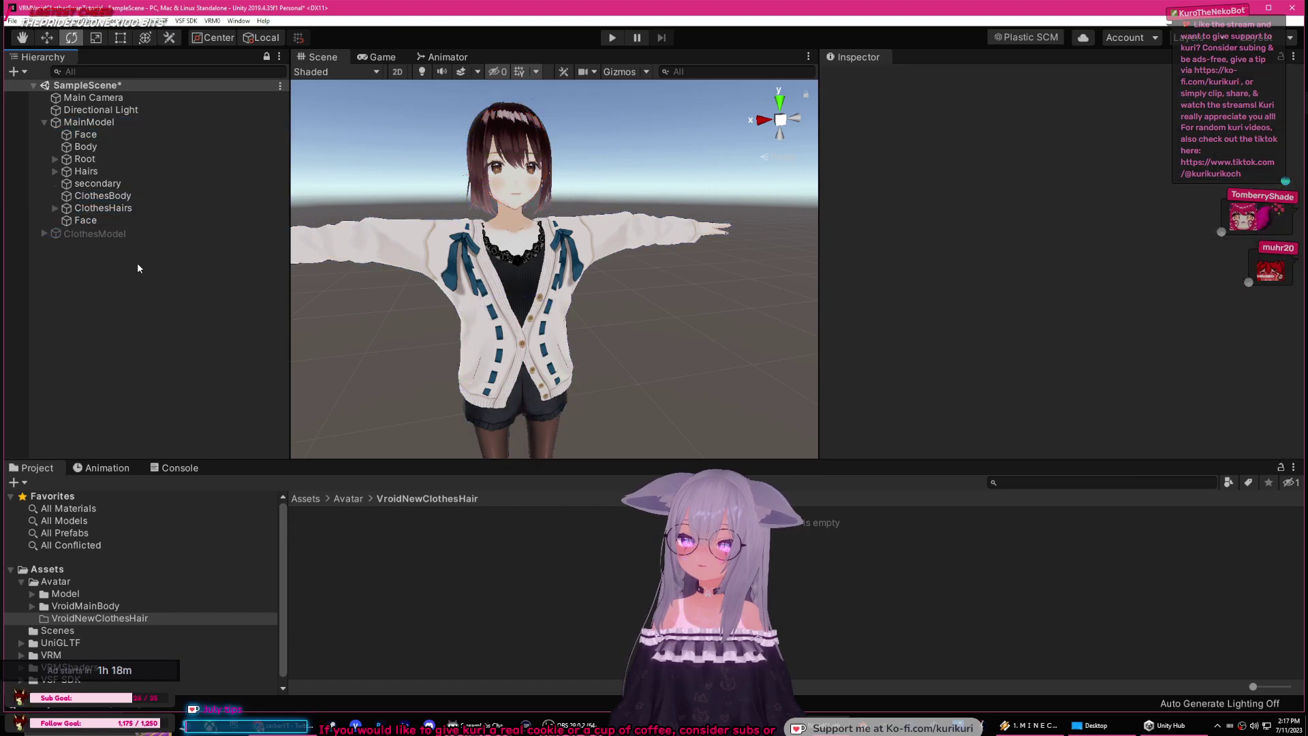
key("ctrl+z")
key("ctrl+z")
key("ctrl+z")
key("ctrl+z")
key("ctrl+z")
key("ctrl+z")
key("ctrl+z")
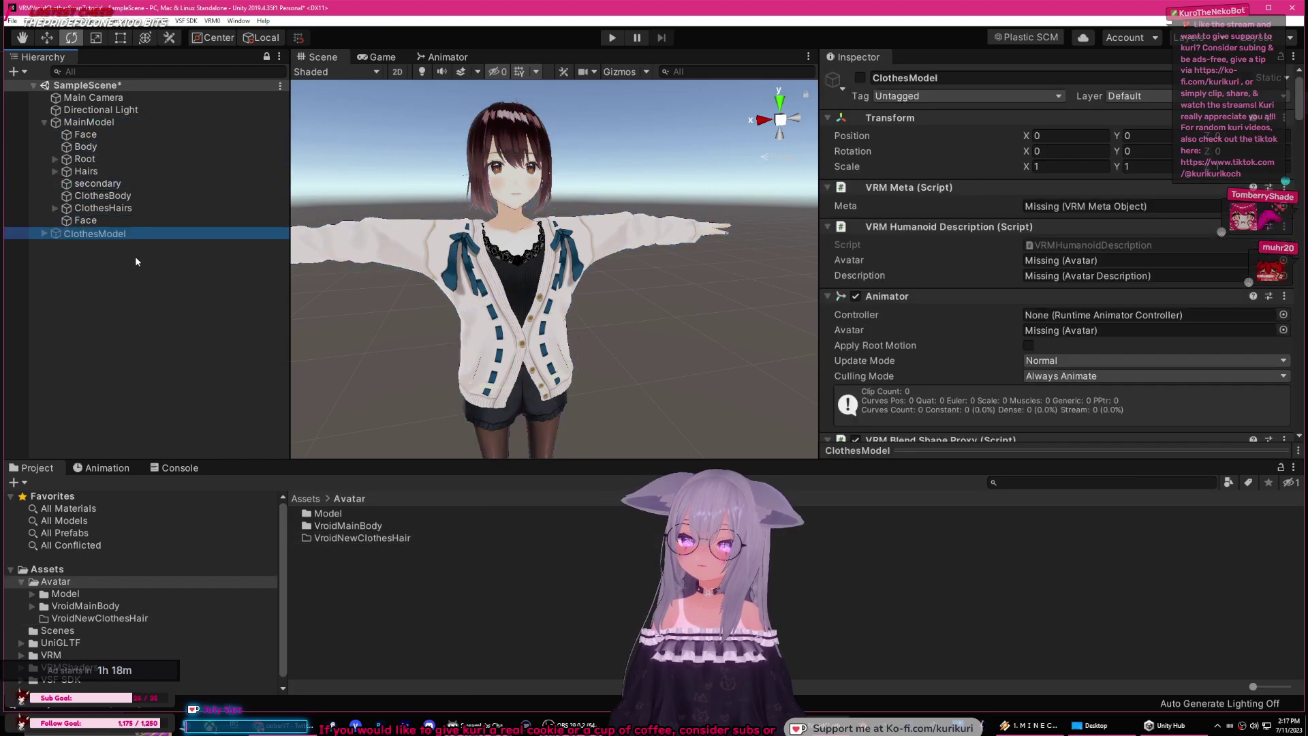
key("ctrl+z")
key("ctrl+z")
key("ctrl+z")
key("ctrl+z")
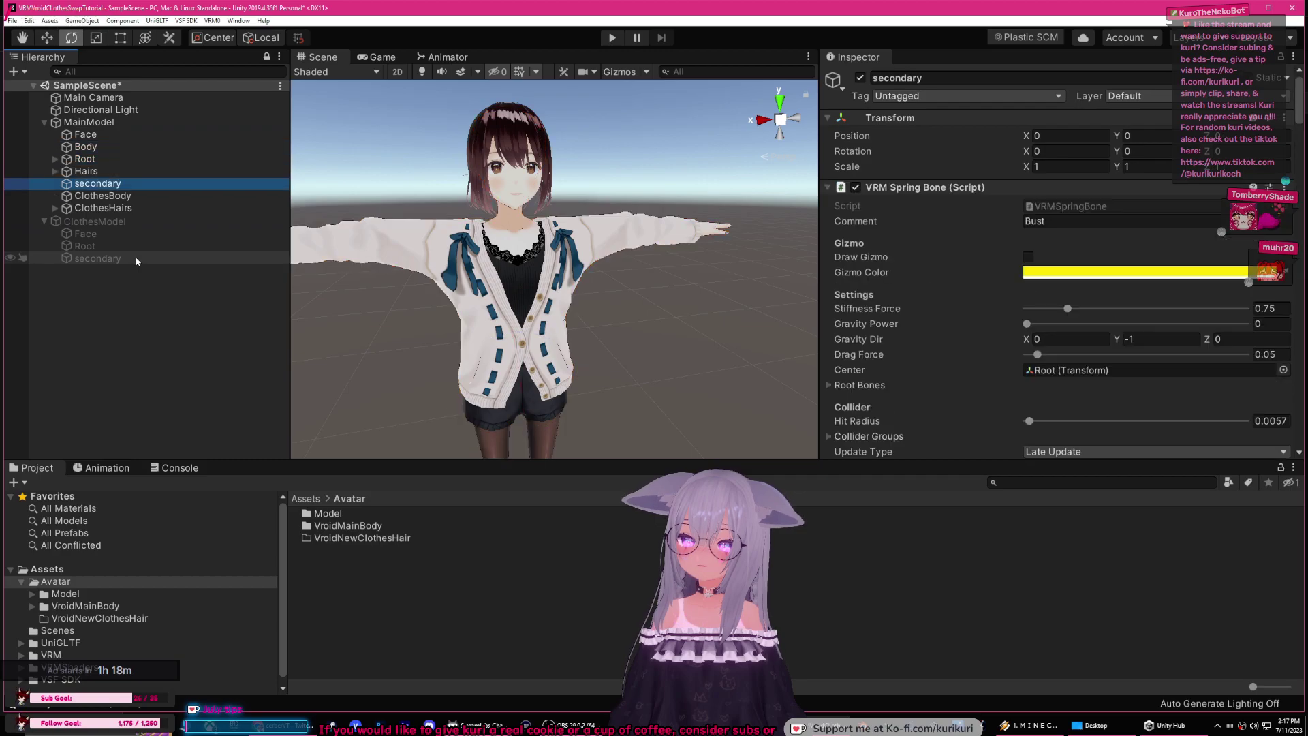
key("ctrl+z")
key("ctrl+z")
key("ctrl+z")
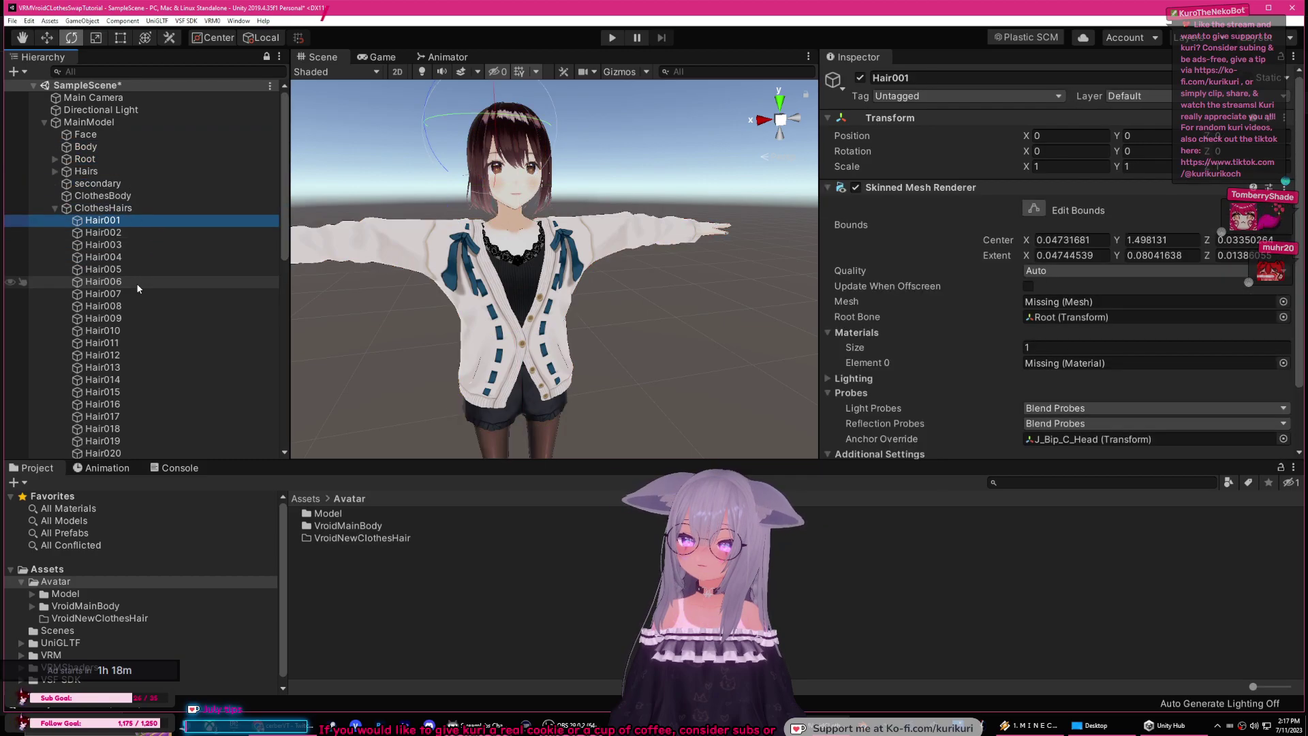
left_click(104, 196)
scroll(421, 271, "down", 3)
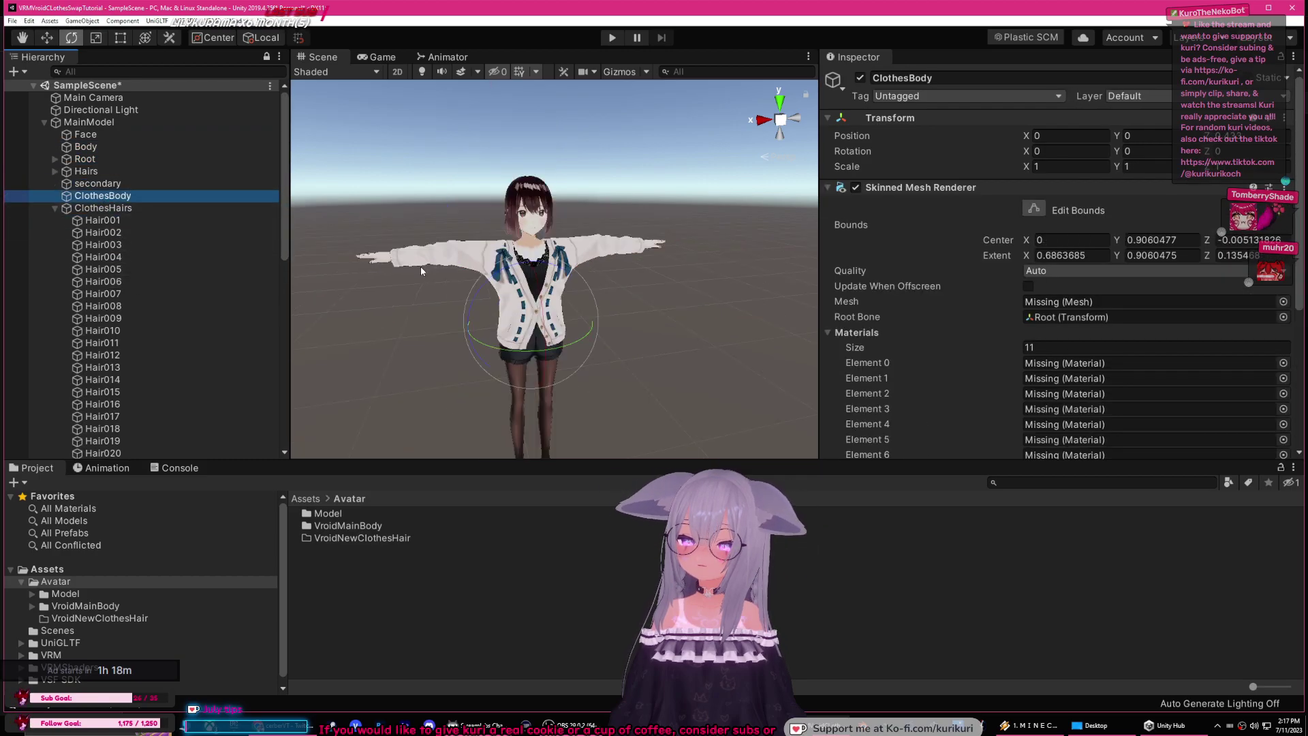
left_click(151, 208)
Step: Keep undoing until ClothesModel again holds Face, Root and secondary
key("ctrl+z")
key("ctrl+y")
key("ctrl+y")
key("ctrl+y")
key("ctrl+y")
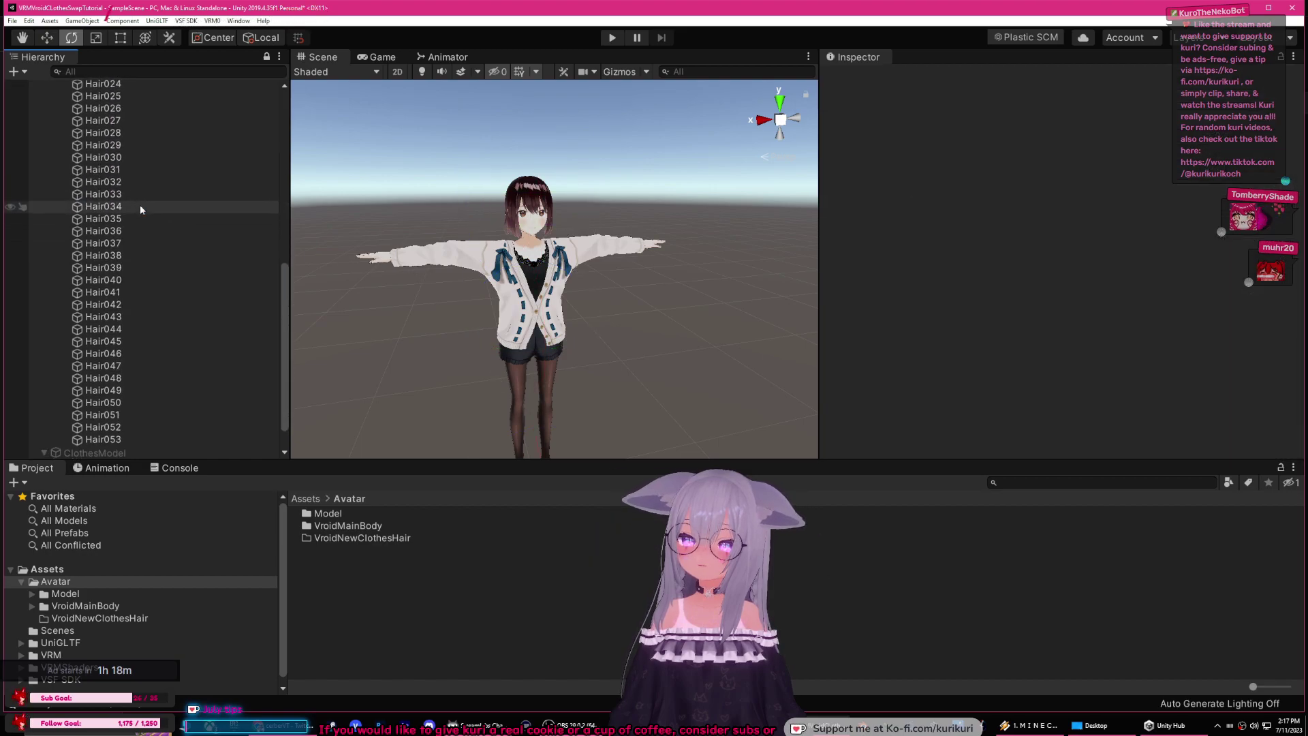
key("ctrl+z")
key("ctrl+z")
key("ctrl+z")
key("ctrl+z")
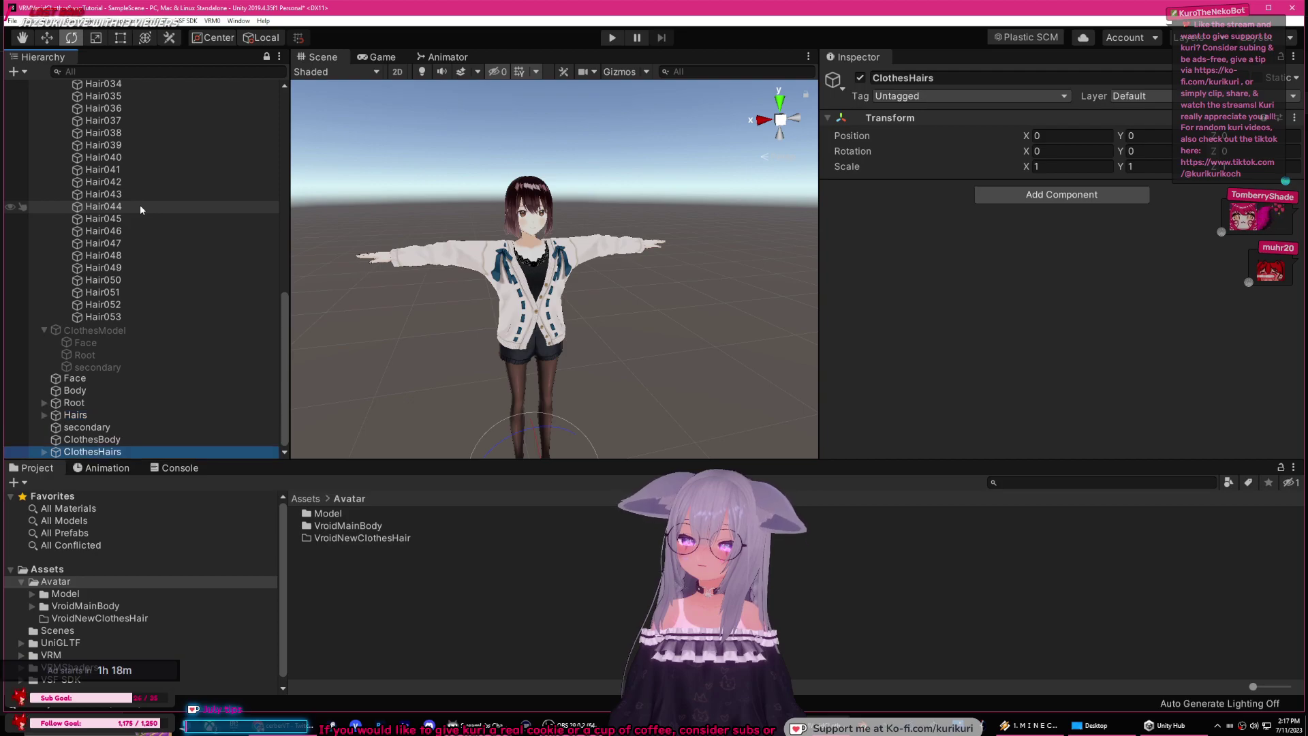
key("ctrl+z")
key("ctrl+z")
key("ctrl+z")
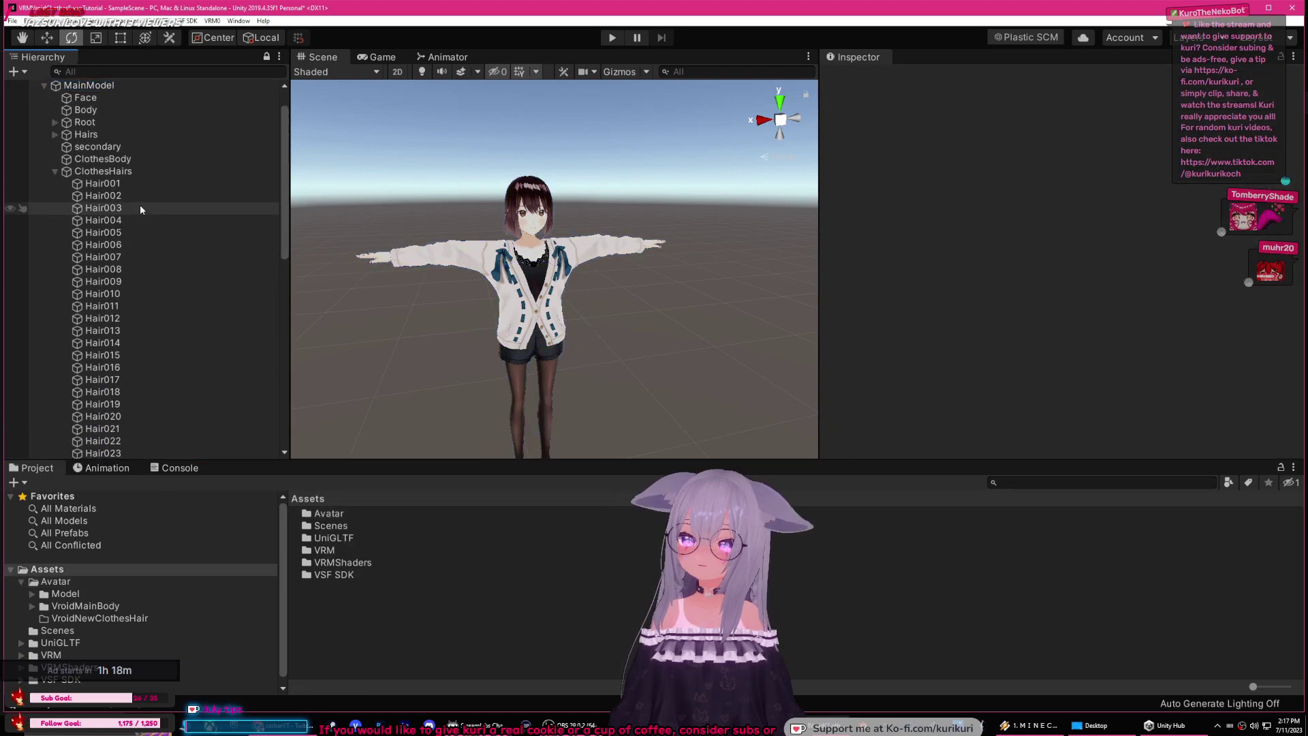
key("ctrl+z")
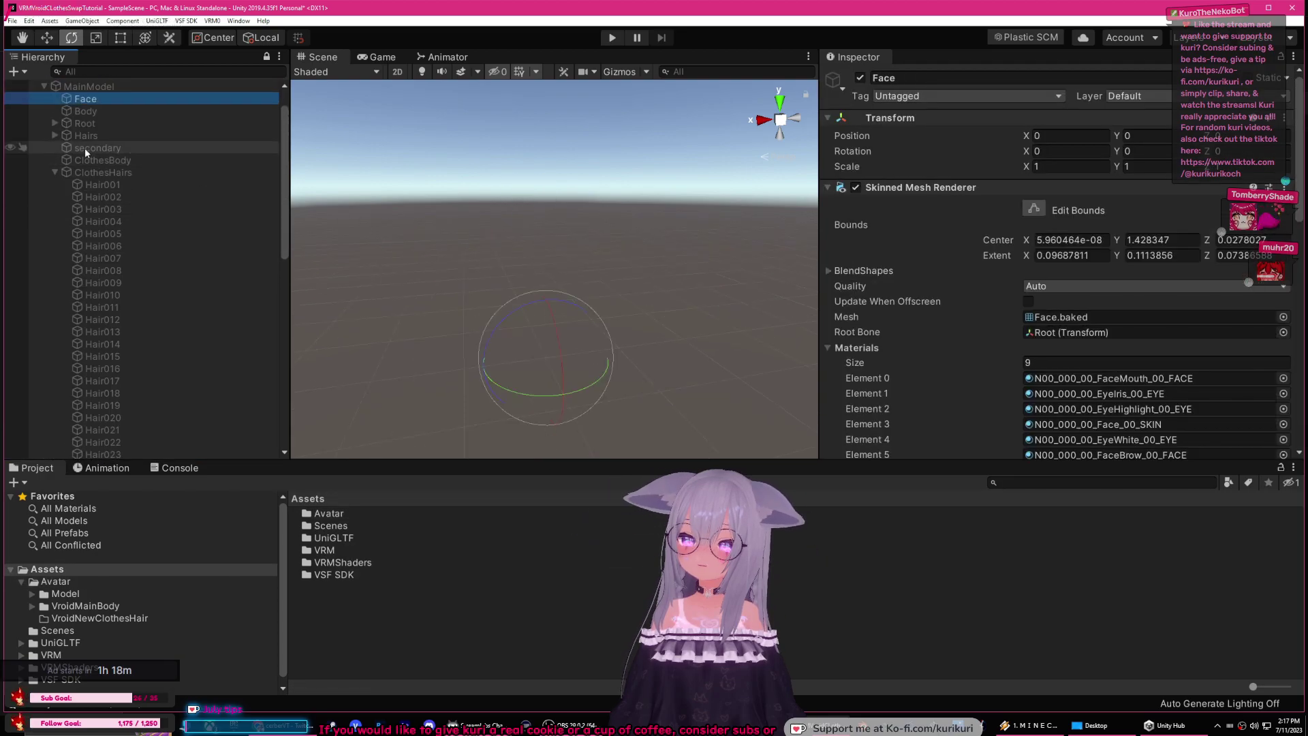
left_click(76, 174)
left_click(55, 173)
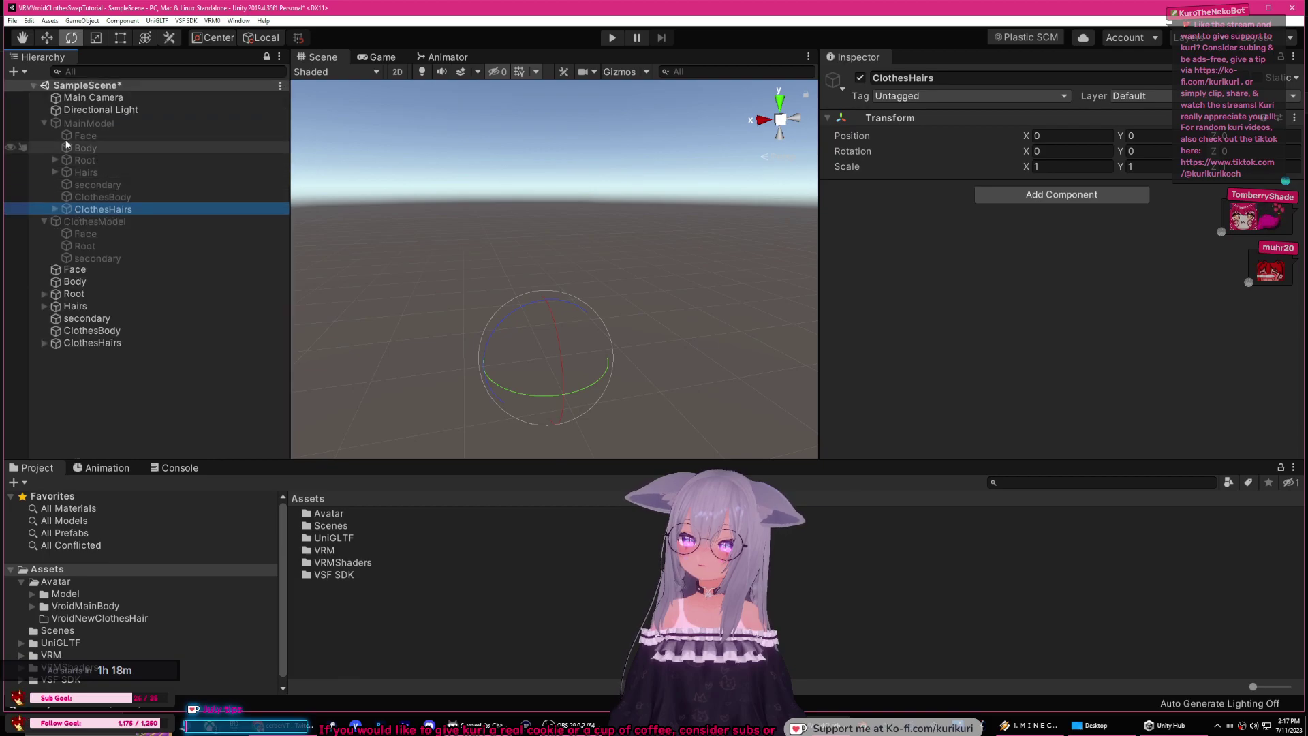
Step: Reactivate MainModel in the Inspector, then switch over to VSeeFace
left_click(94, 124)
left_click(861, 78)
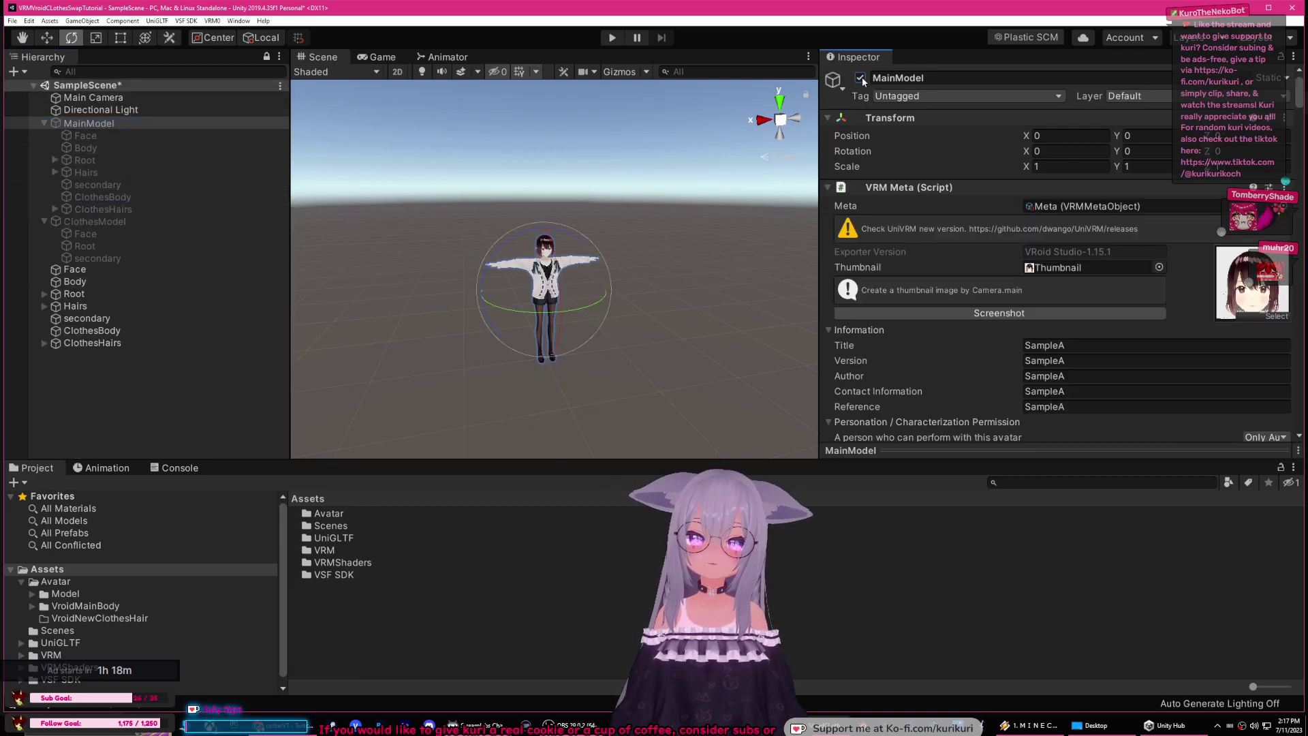
left_click(95, 222)
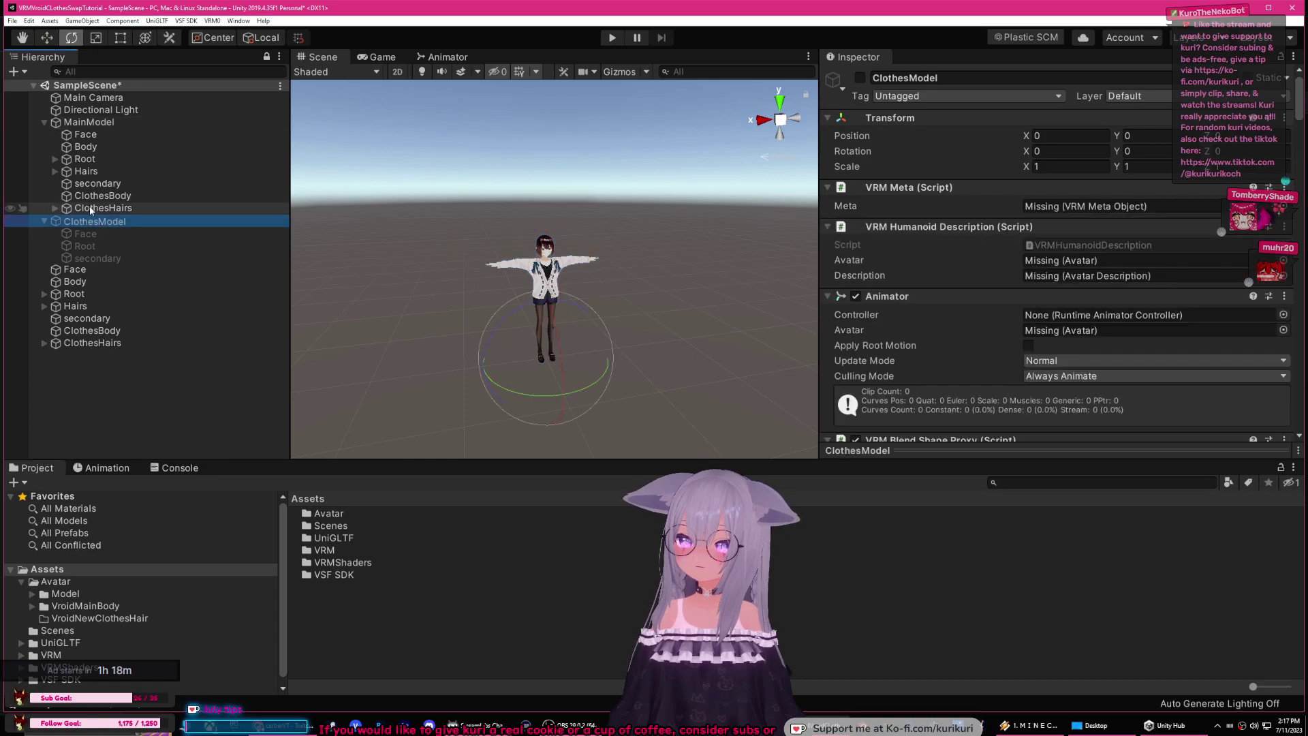
left_click(68, 210)
left_click(55, 209)
left_click(55, 209)
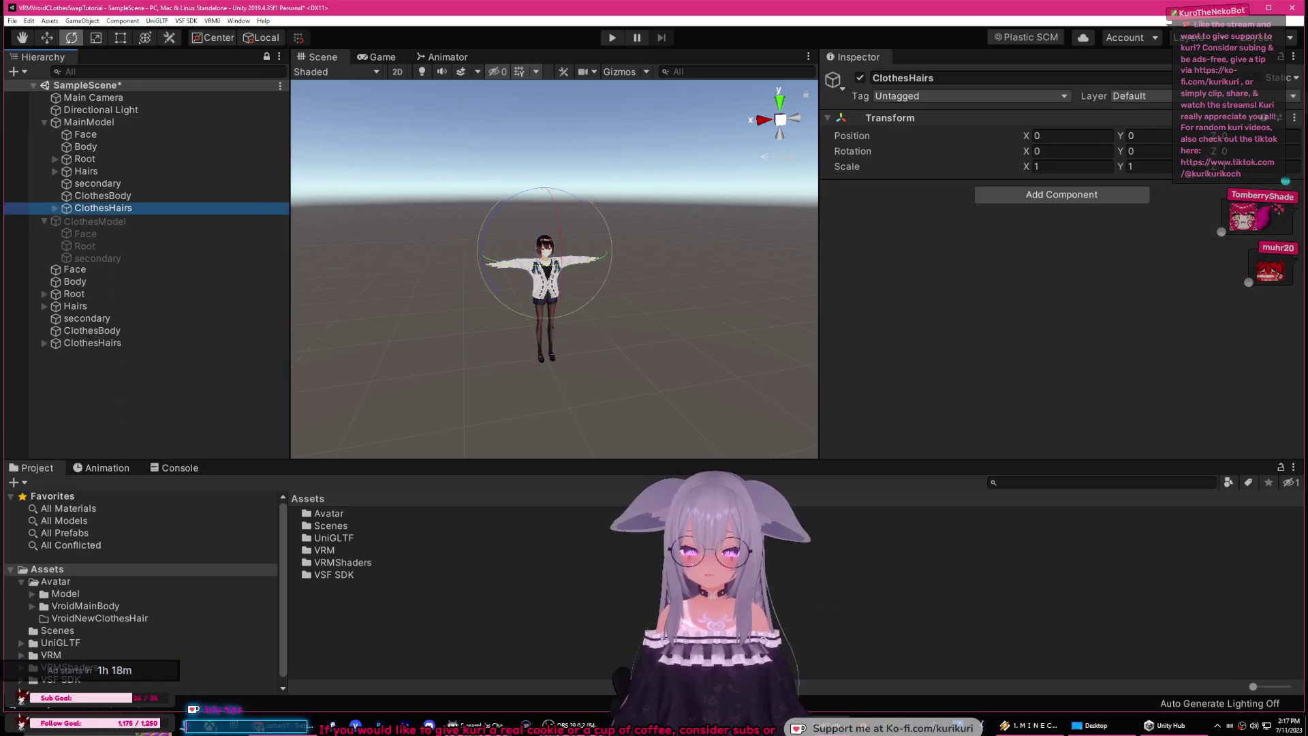
key("alt+Tab")
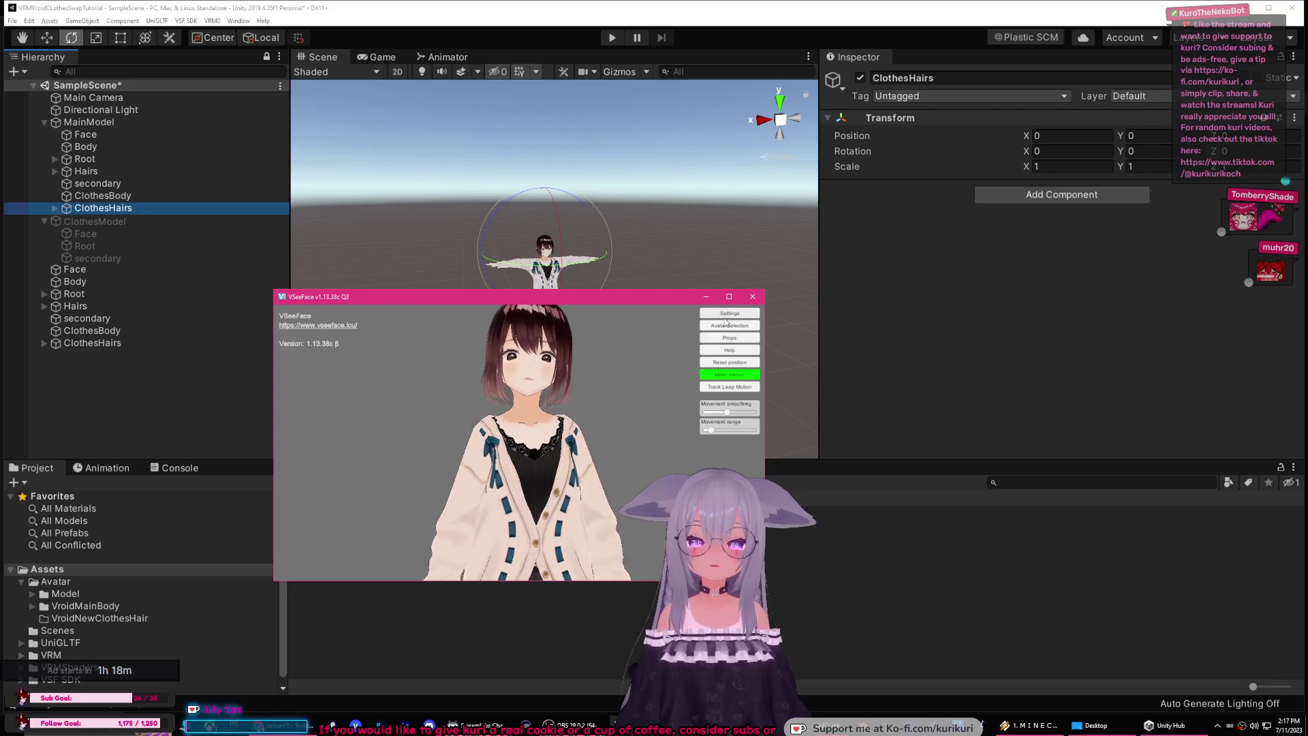
Step: Load a different red-haired, cat-eared avatar in VSeeFace, then minimise it
left_click(713, 325)
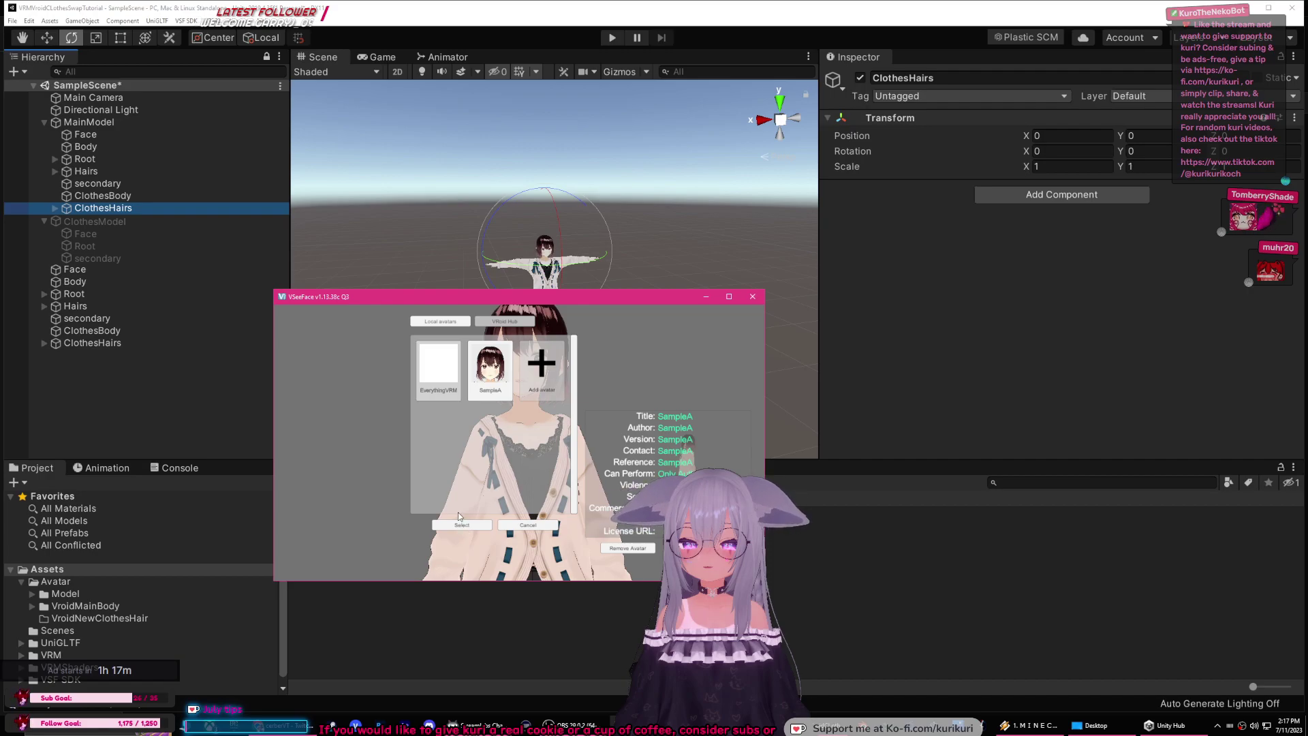
left_click(461, 523)
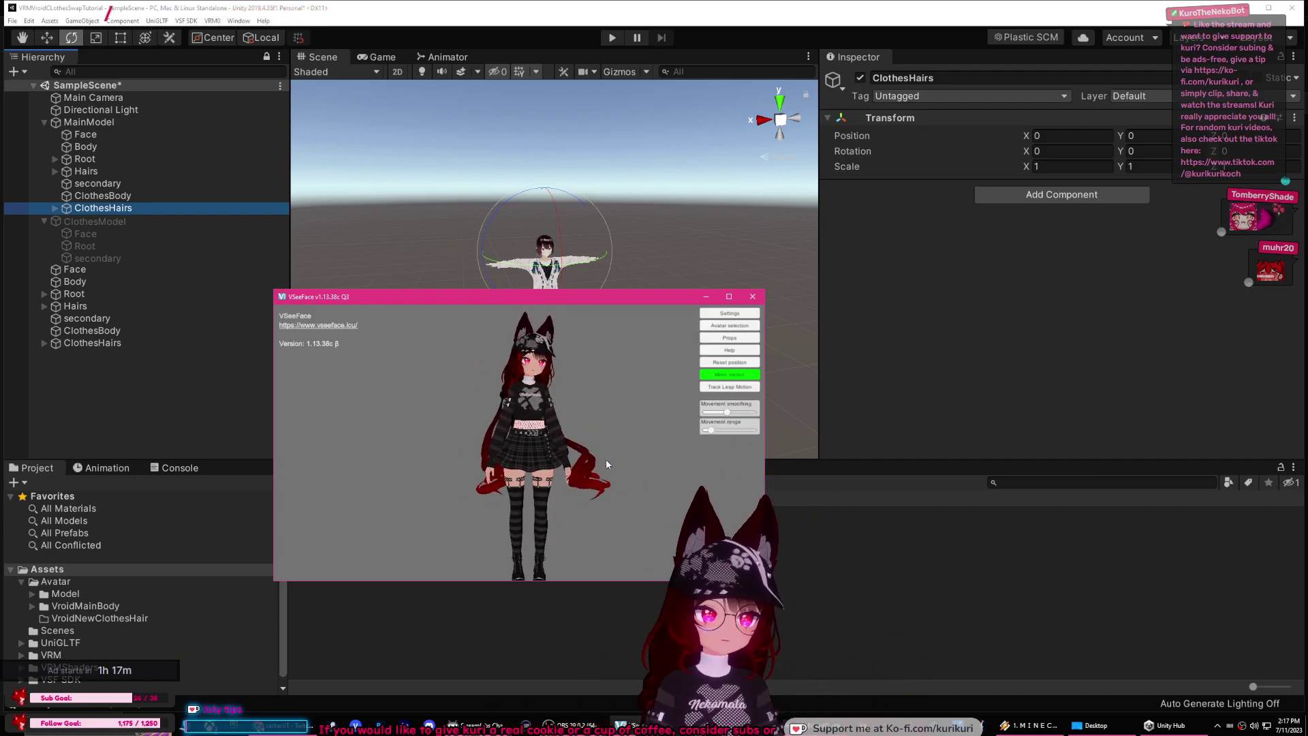
left_click(705, 297)
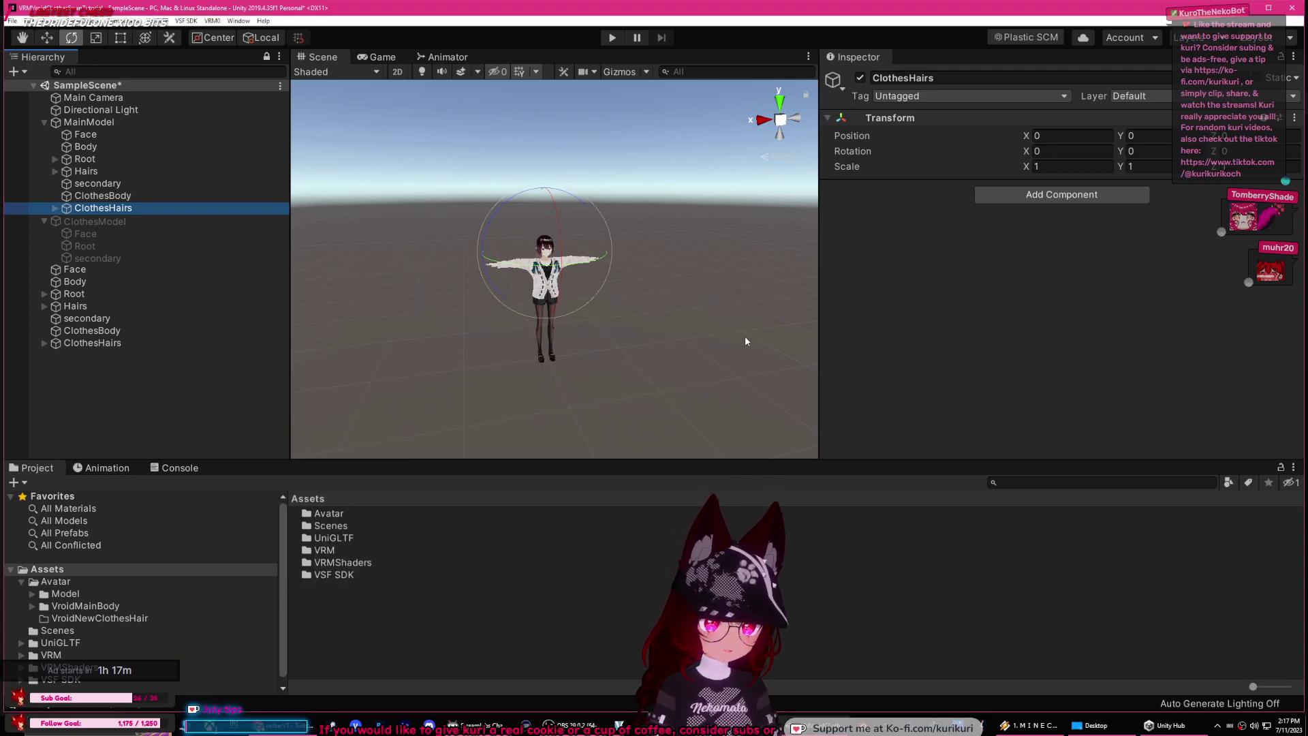
Step: Delete MainModel and ClothesModel from the scene
left_click(164, 409)
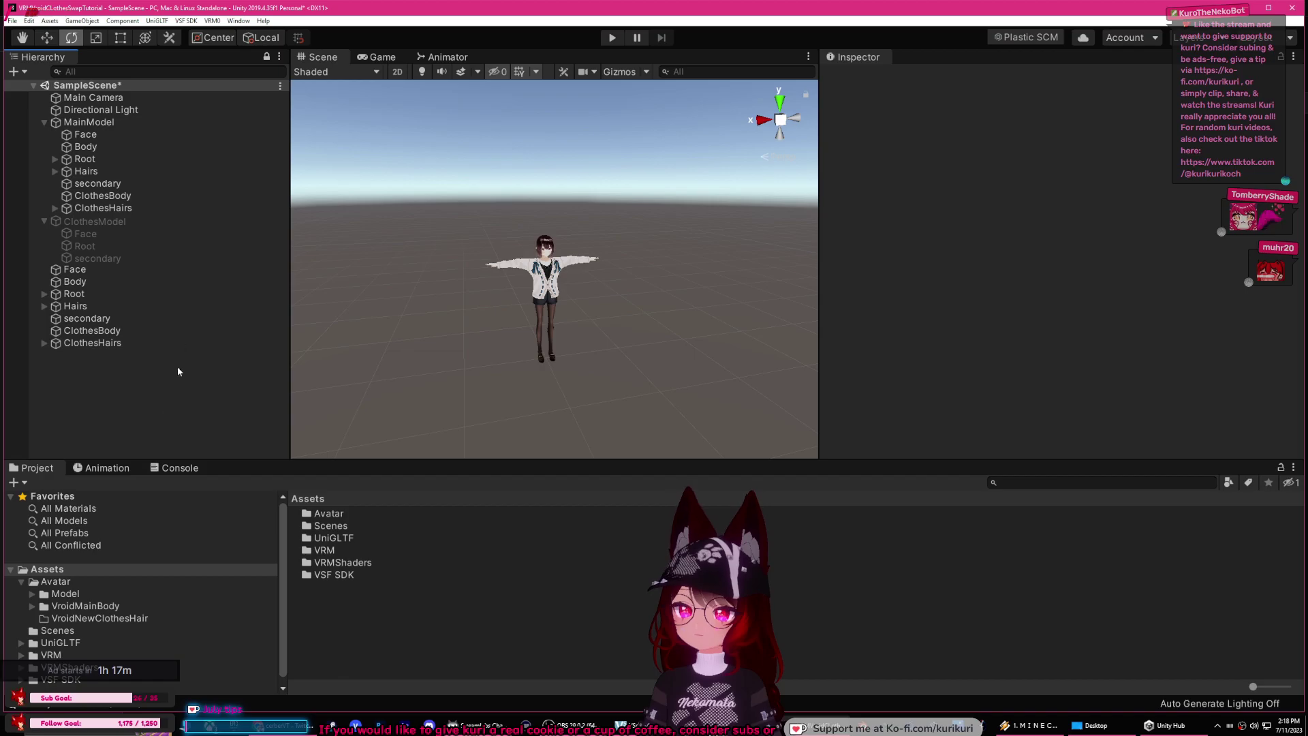
left_click(133, 223)
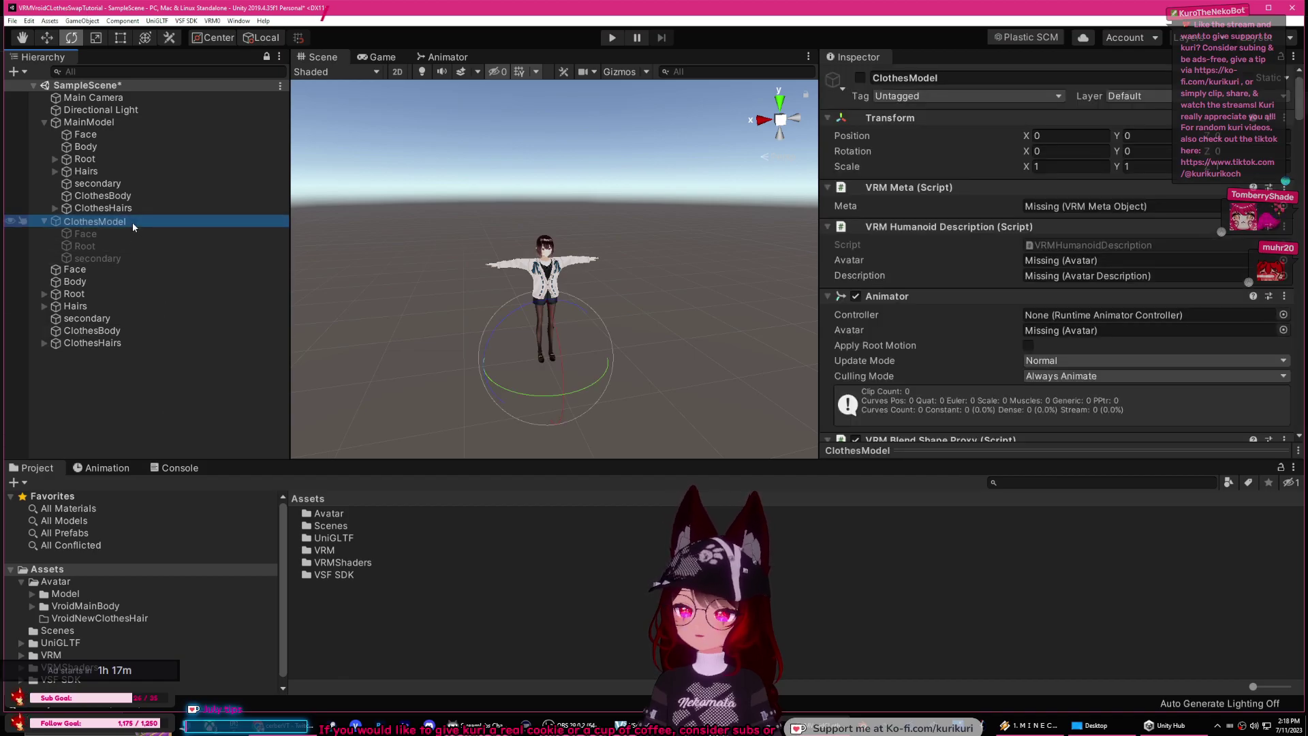
left_click(93, 295)
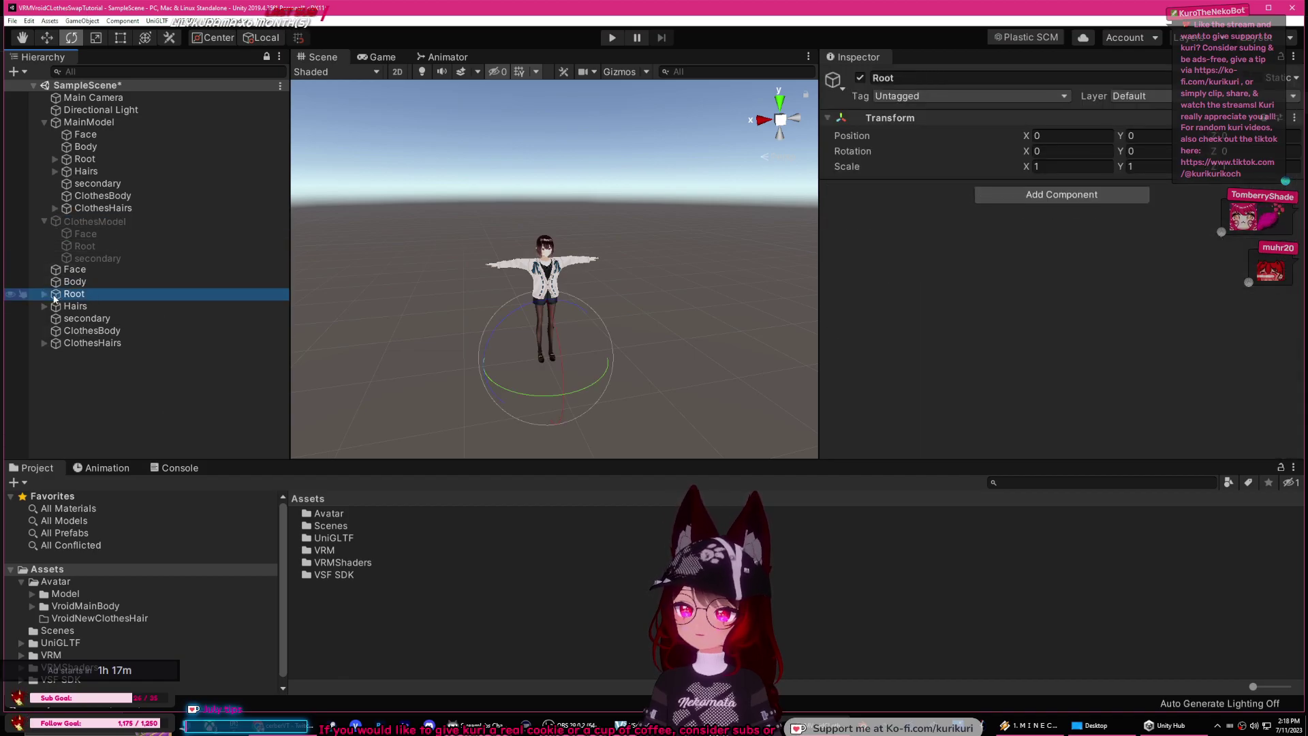
scroll(398, 274, "up", 10)
scroll(398, 274, "down", 3)
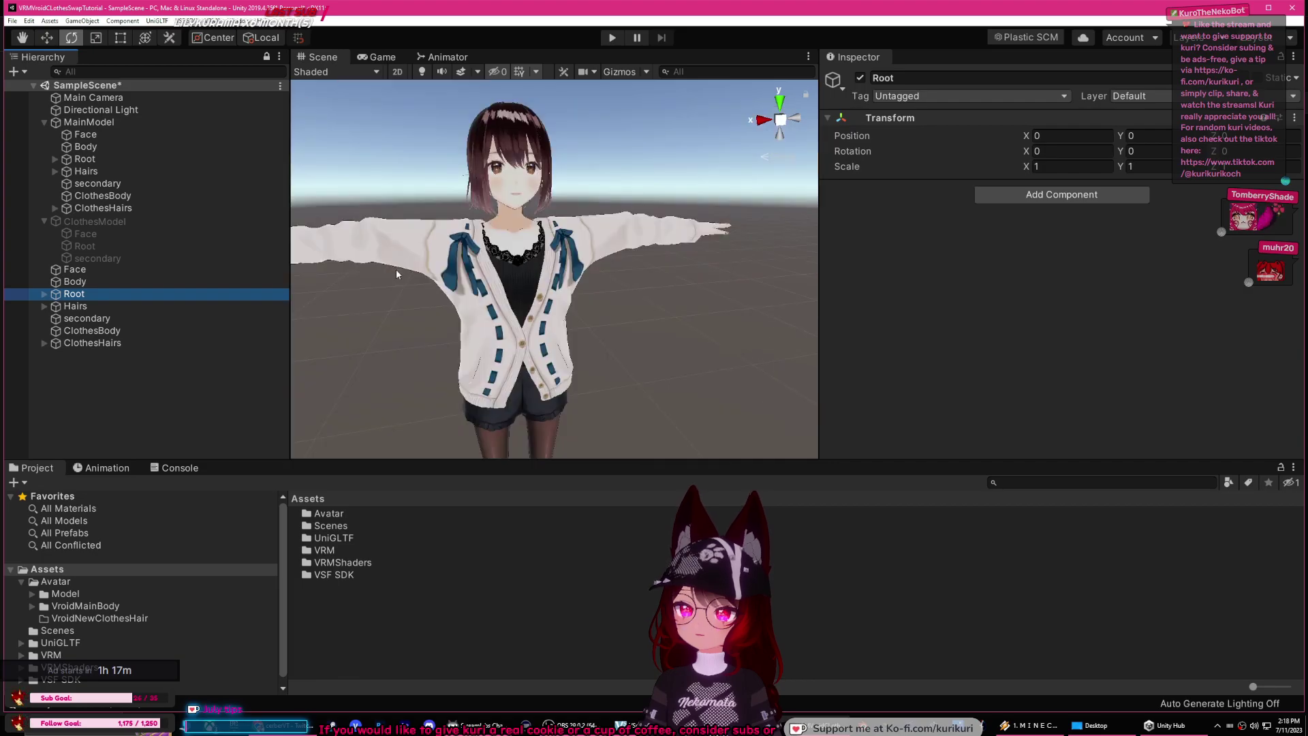
left_click(95, 123)
key("Delete")
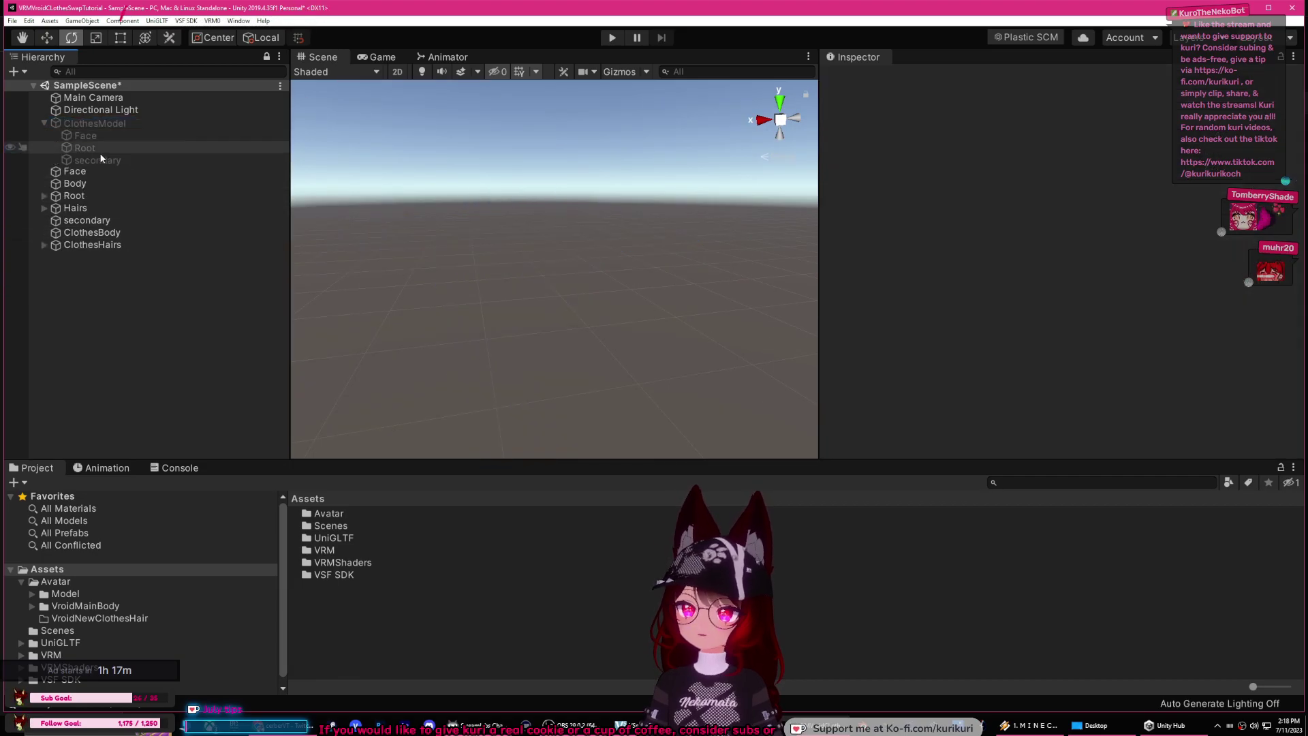
left_click(103, 124)
key("Delete")
Step: Delete ClothesBody and the remaining loose Face-through-ClothesHairs objects
left_click(109, 124)
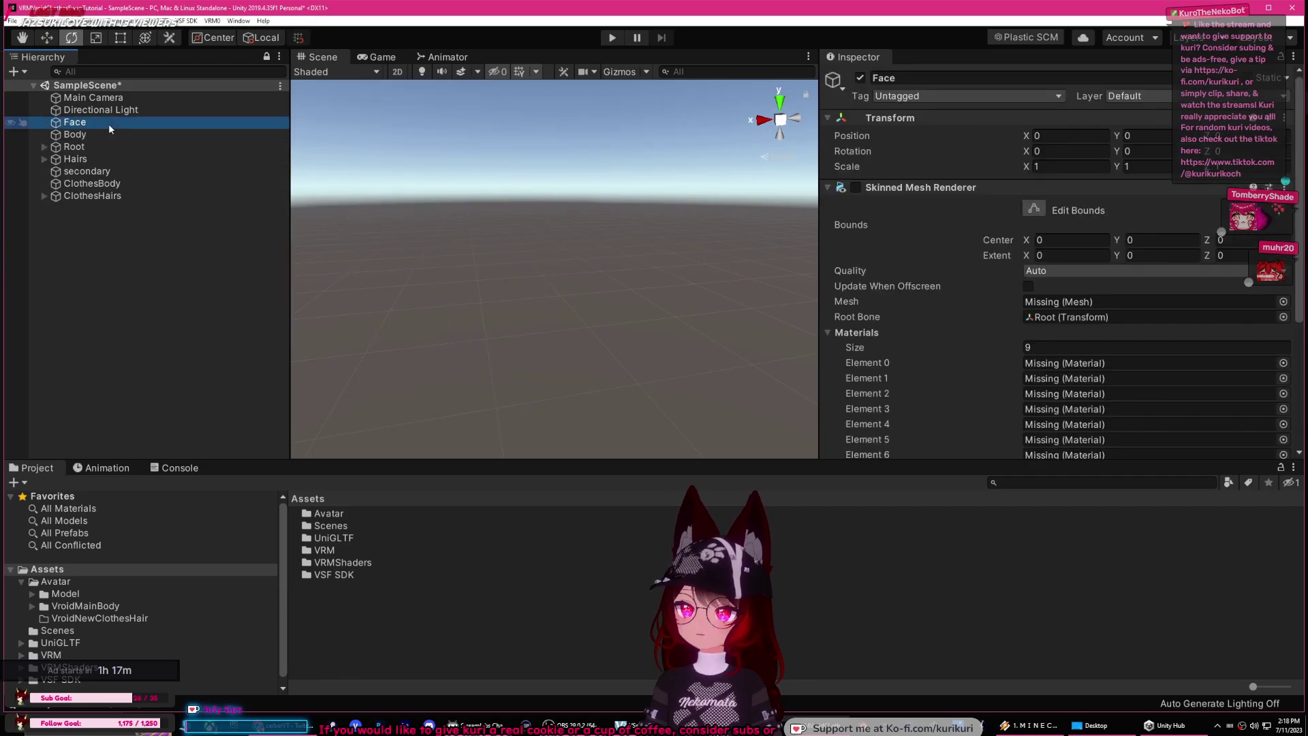
left_click(116, 196)
left_click(109, 184)
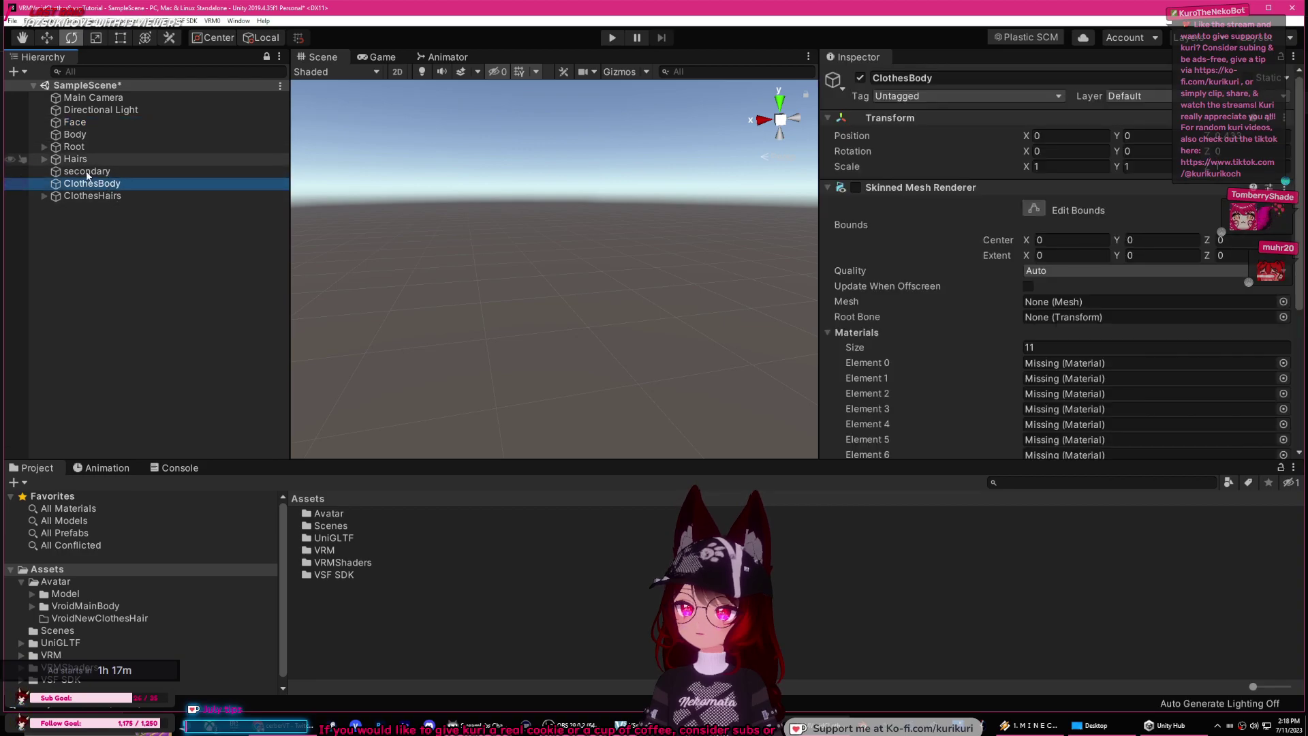
key("Delete")
left_click(95, 123, "shift")
key("Delete")
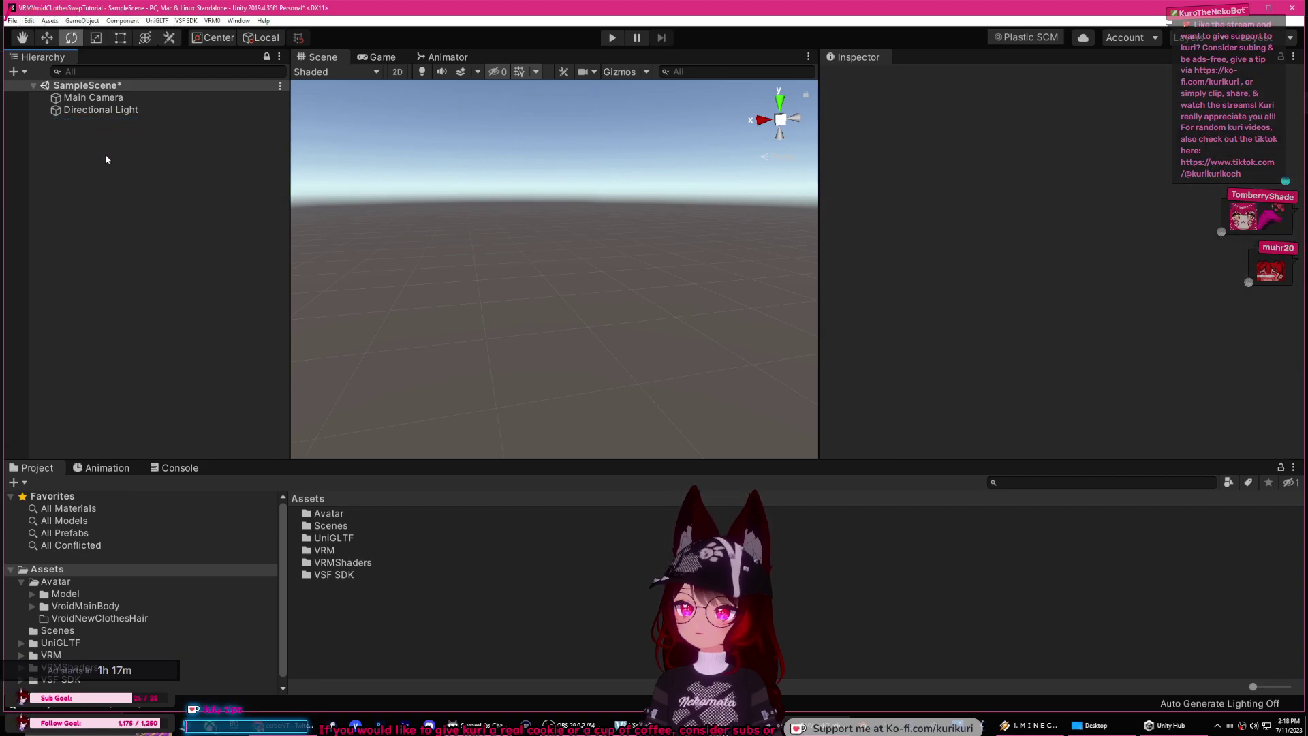
left_click(55, 594)
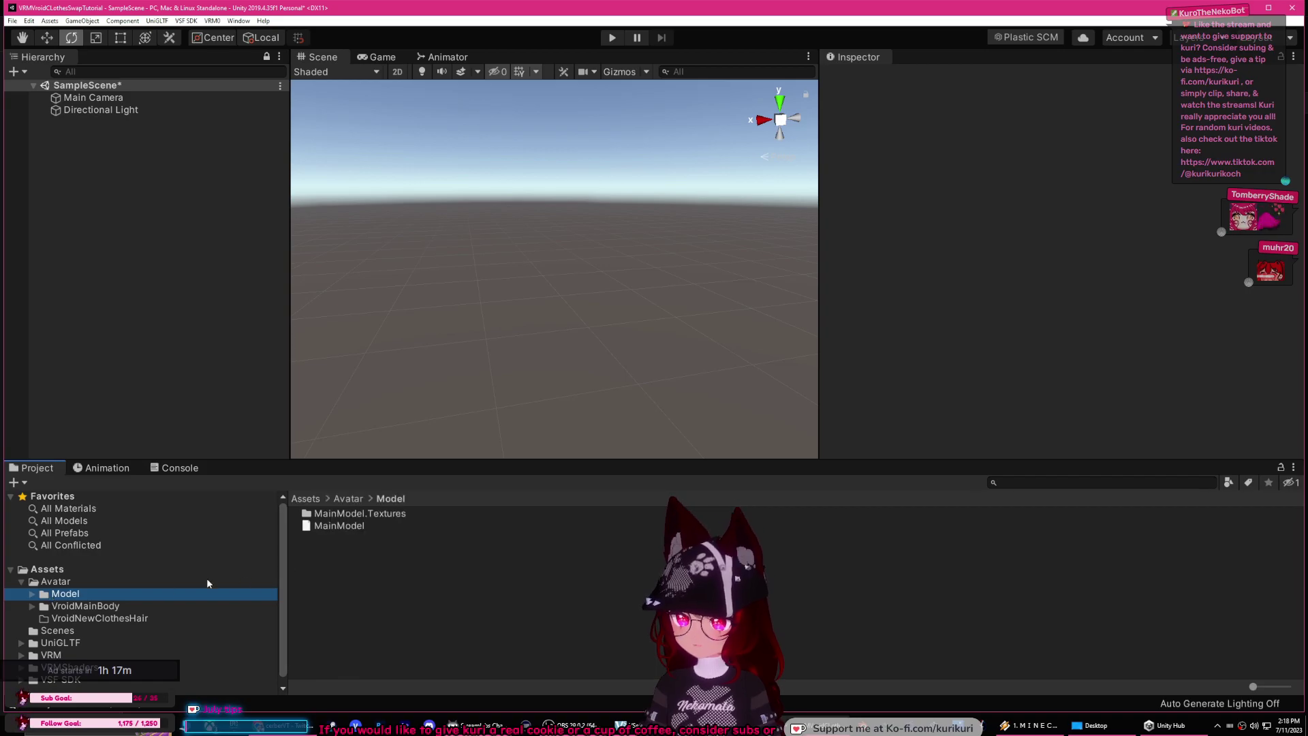
Step: Delete the Model folder from Assets/Avatar
left_click(33, 595)
left_click(33, 595)
left_click(72, 607)
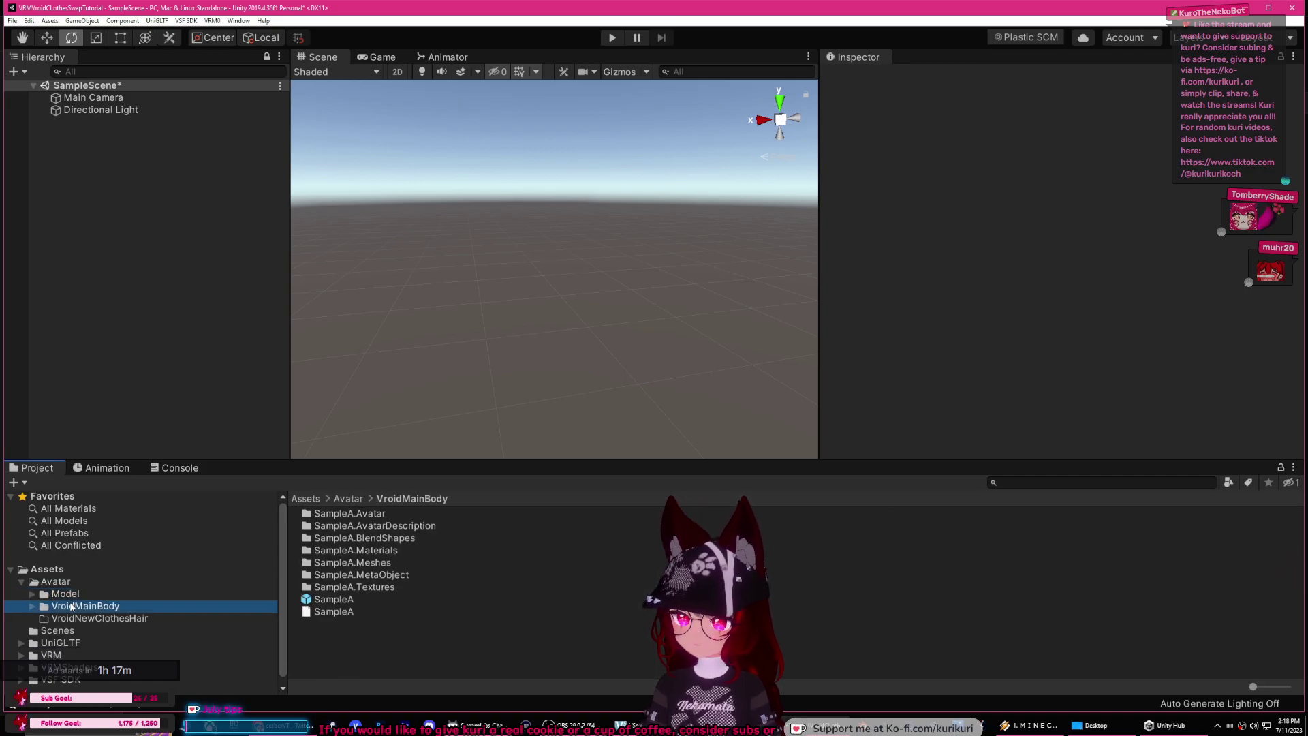
left_click(65, 594)
left_click(71, 607, "ctrl")
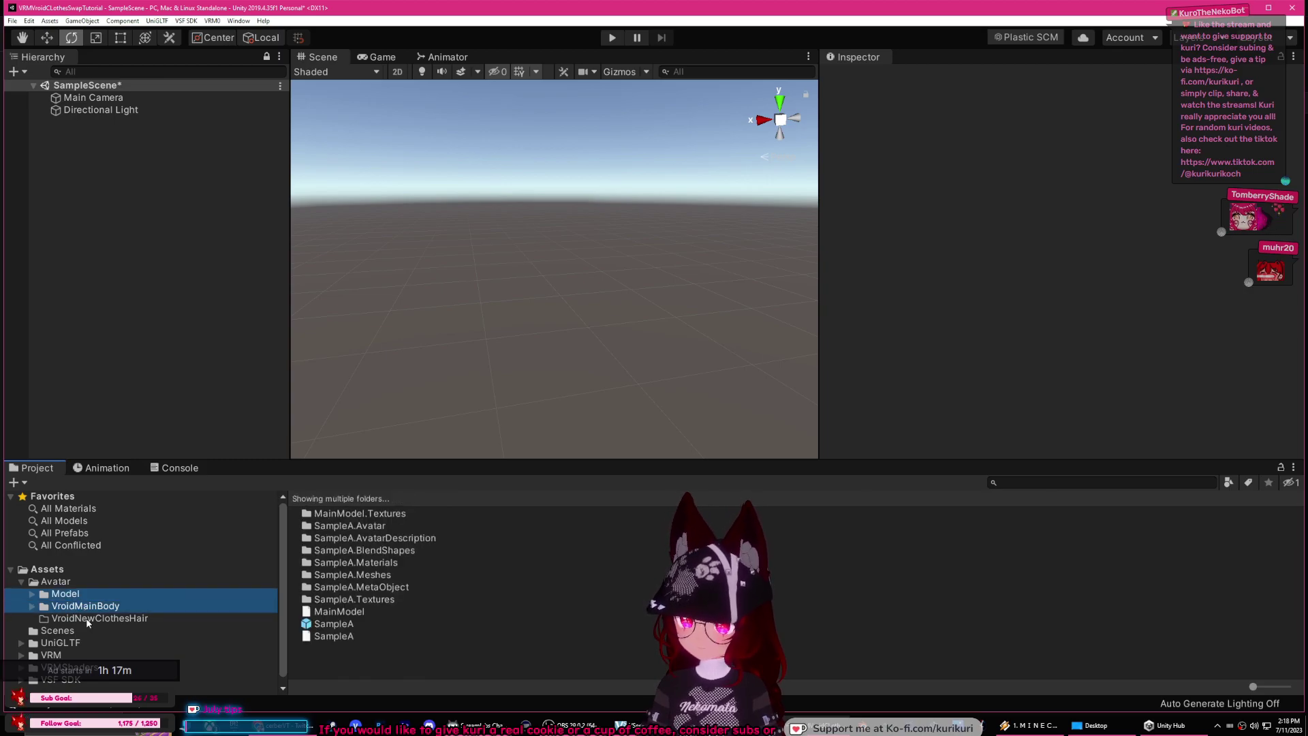
left_click(85, 611)
left_click(81, 594)
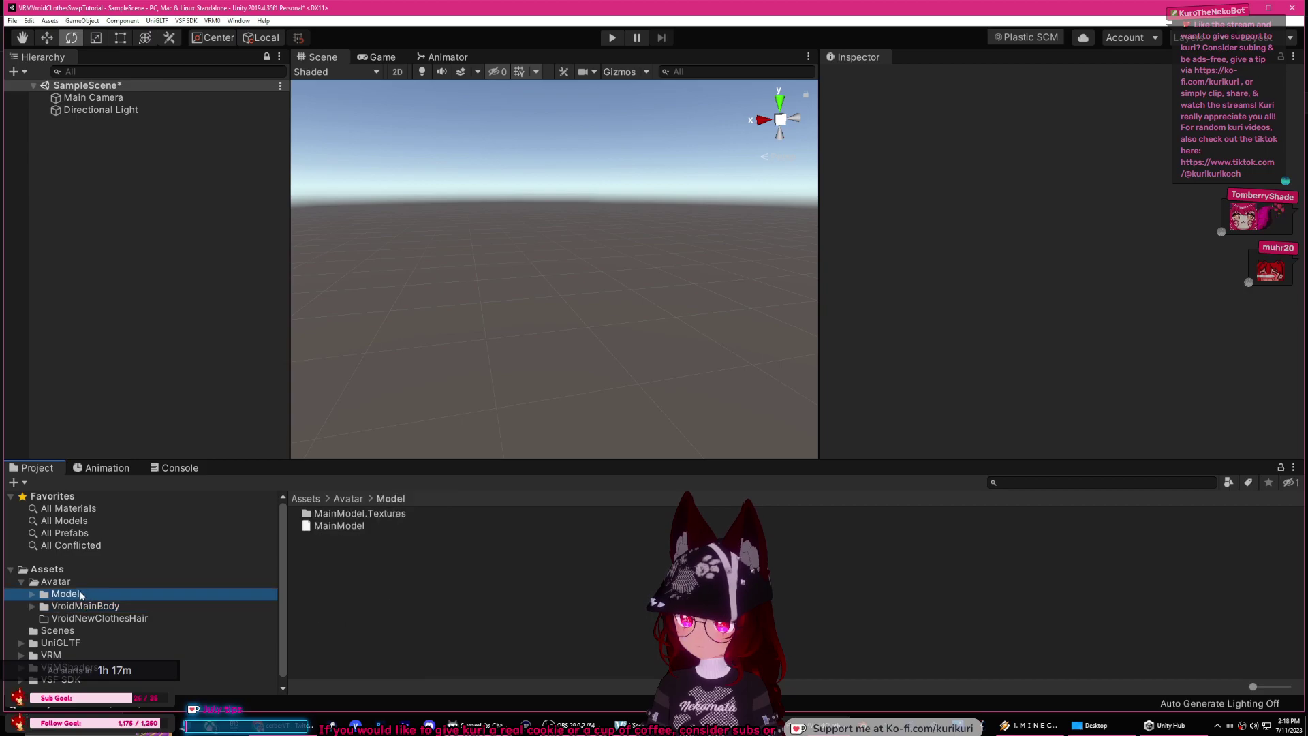
key("Delete")
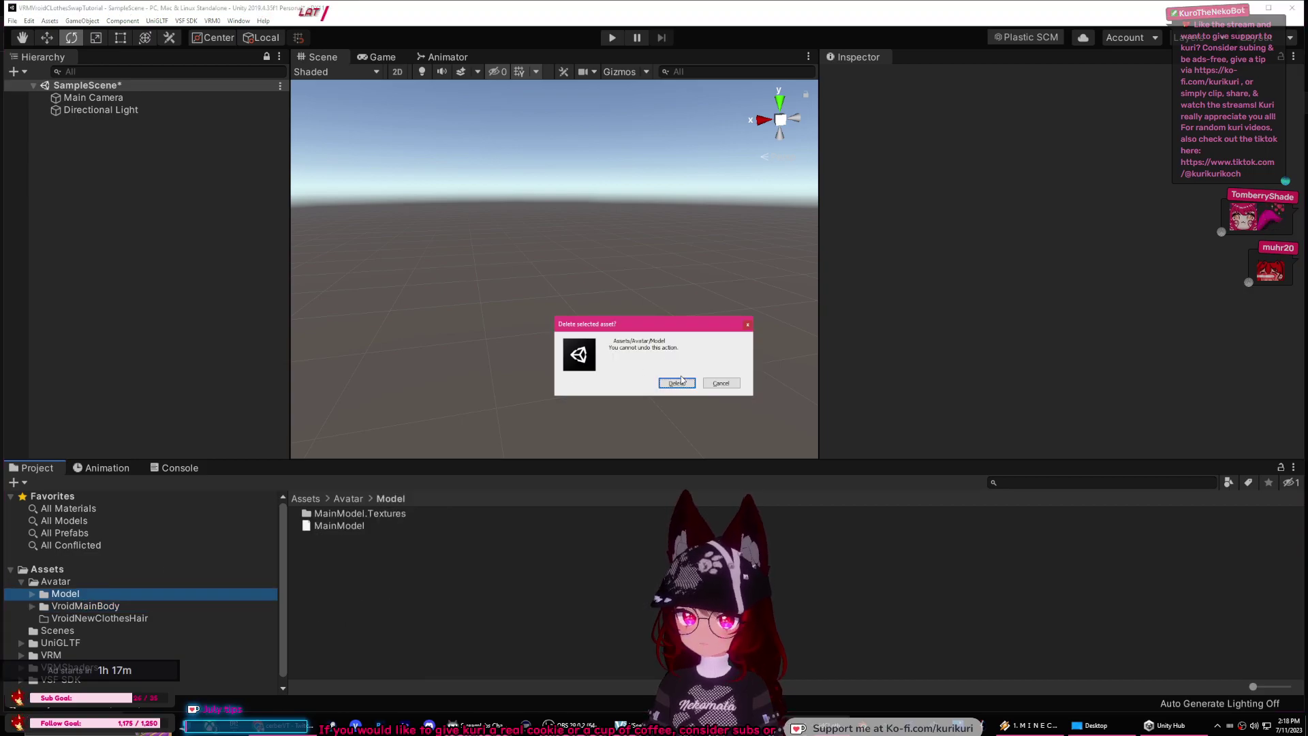
left_click(677, 382)
Step: Delete the VroidMainBody and VroidNewClothesHair folders, then reveal the project in File Explorer
left_click(87, 594)
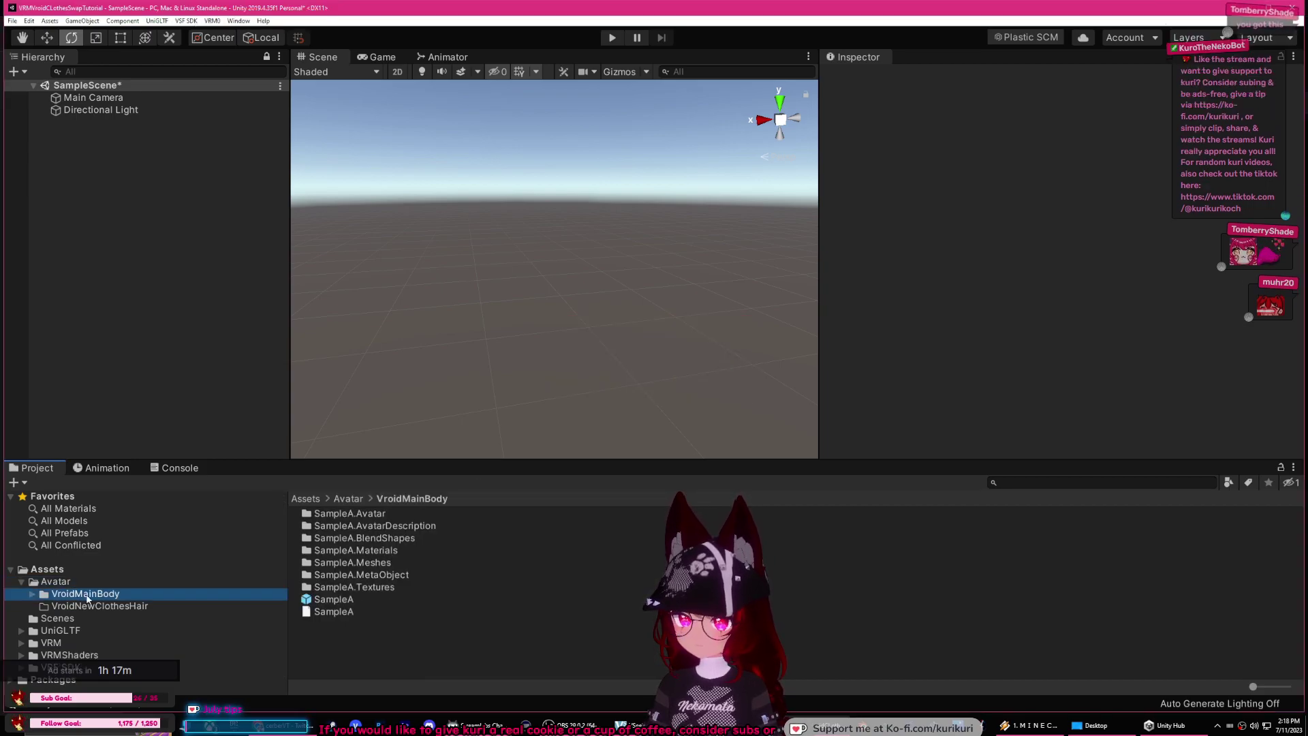
key("Delete")
key("Return")
left_click(142, 604)
left_click(56, 581)
left_click(99, 593)
key("Delete")
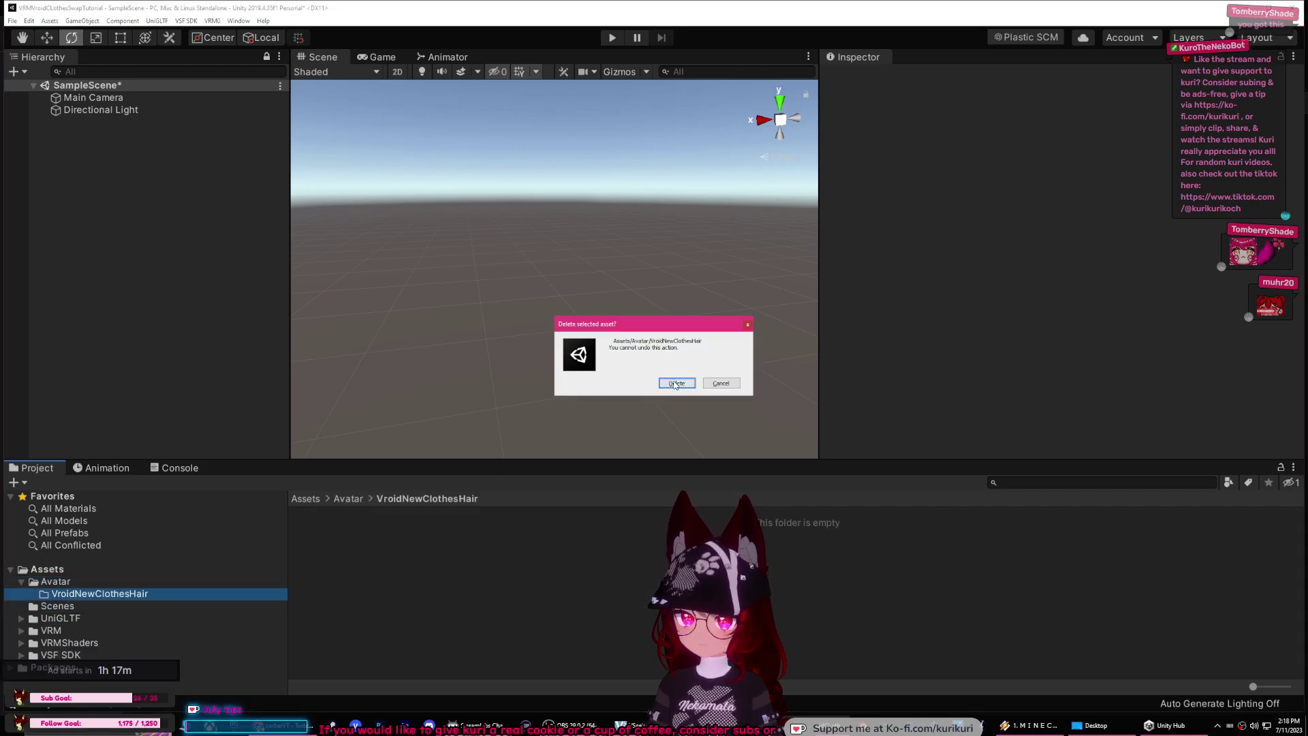
left_click(676, 383)
right_click(405, 547)
left_click(491, 266)
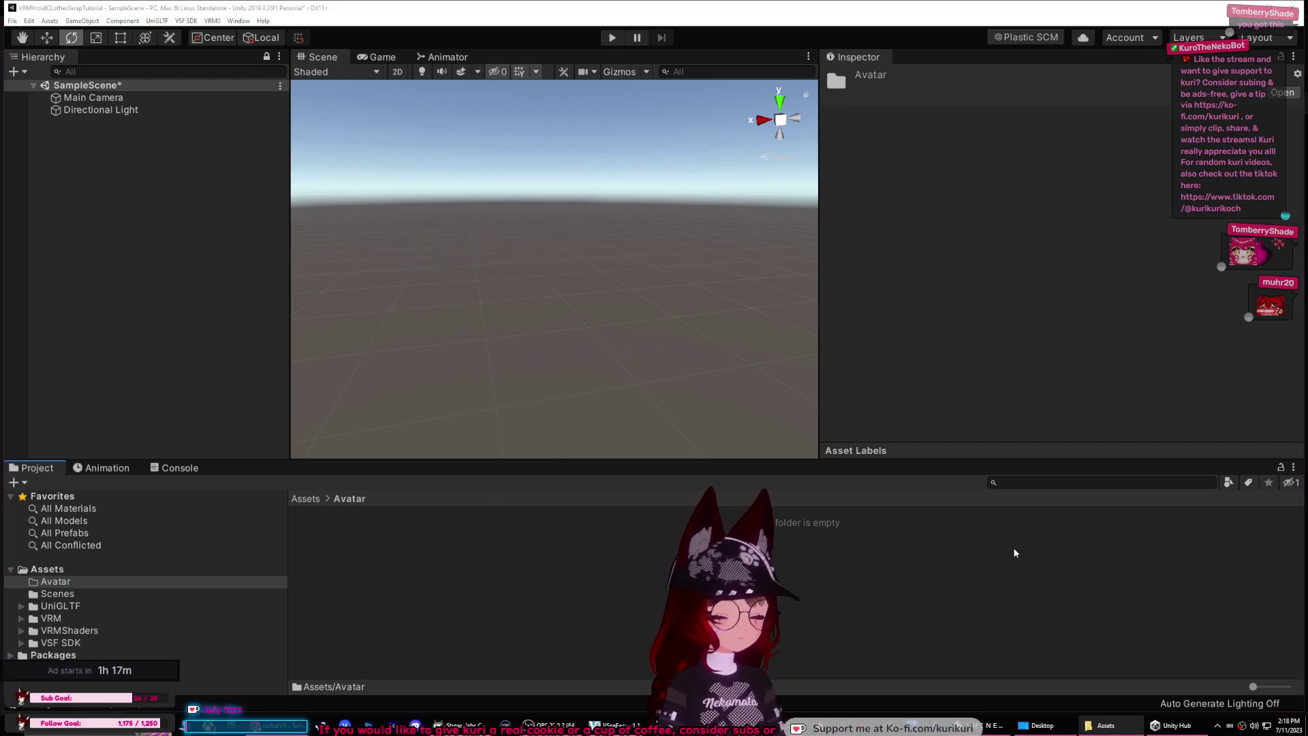
Step: Create a folder named 'New Folder' inside Avatar and open it
right_click(373, 564)
mouse_move(477, 269)
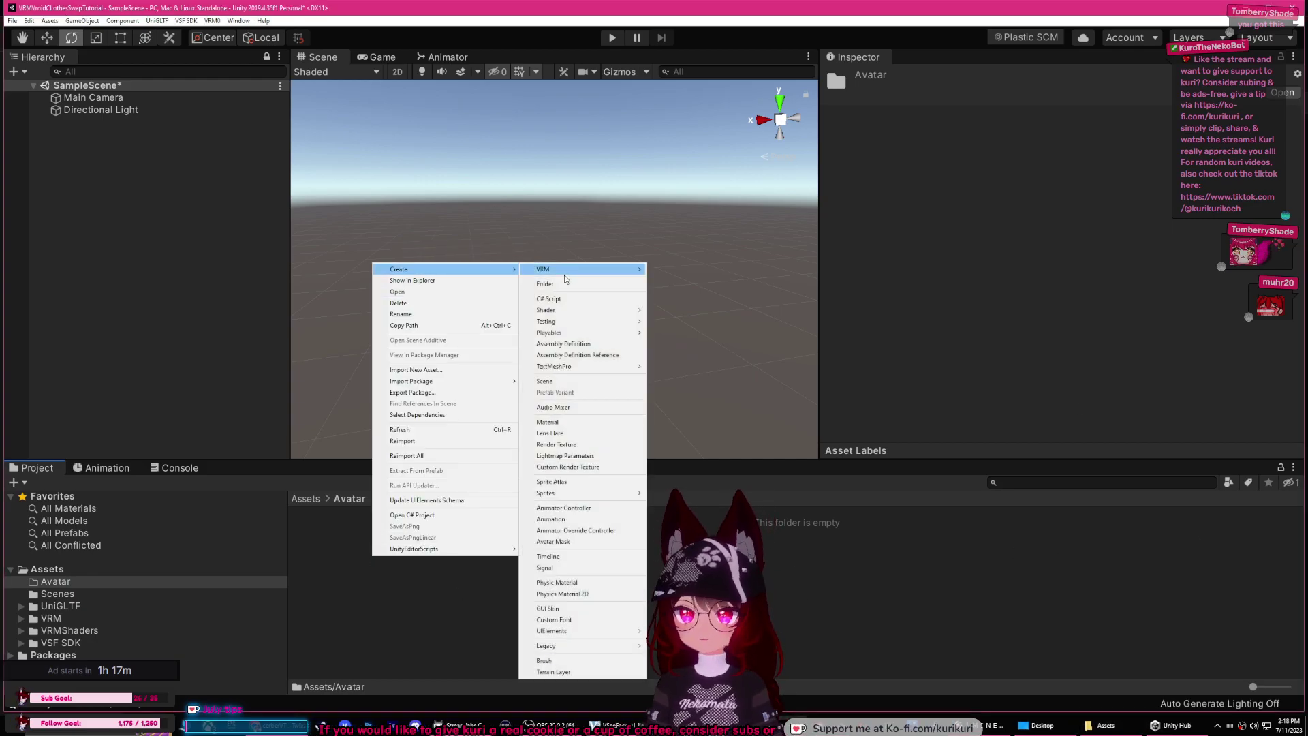
left_click(561, 282)
key("Return")
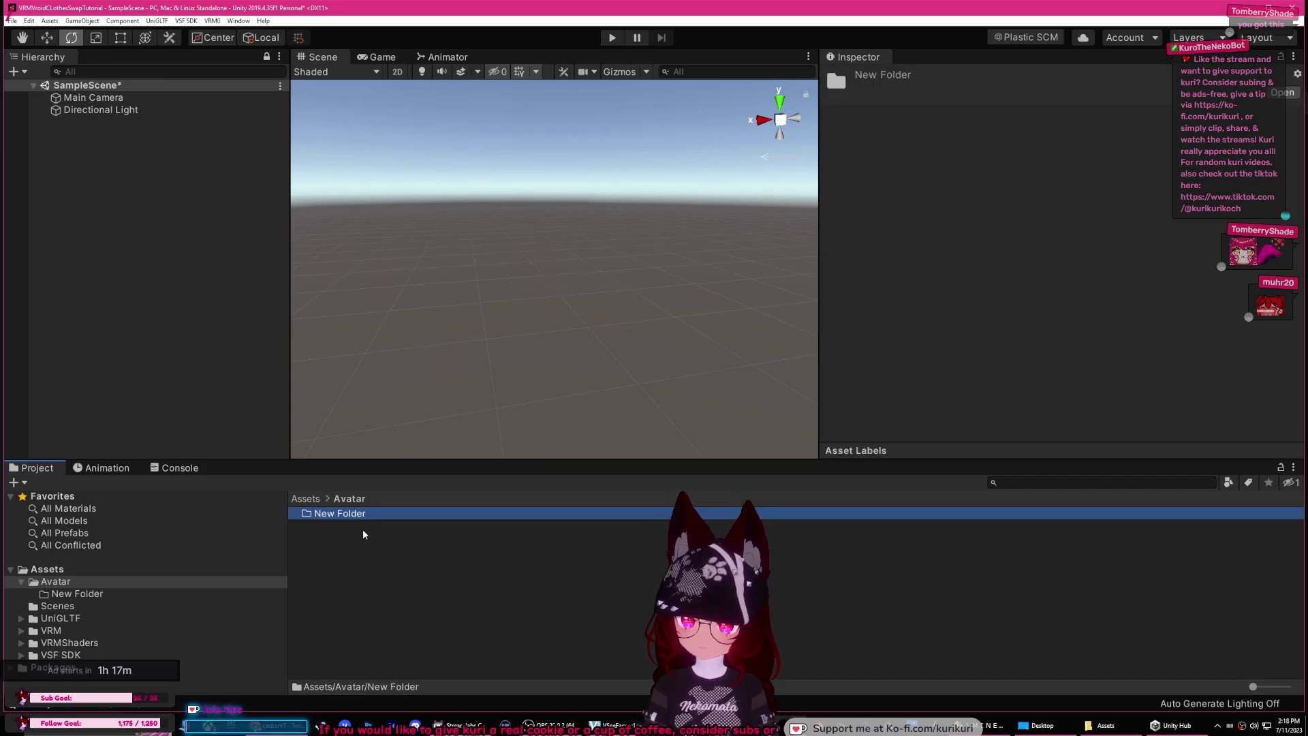
double_click(356, 513)
Step: Import SampleA.vrm from File Explorer into New Folder
left_click(1117, 728)
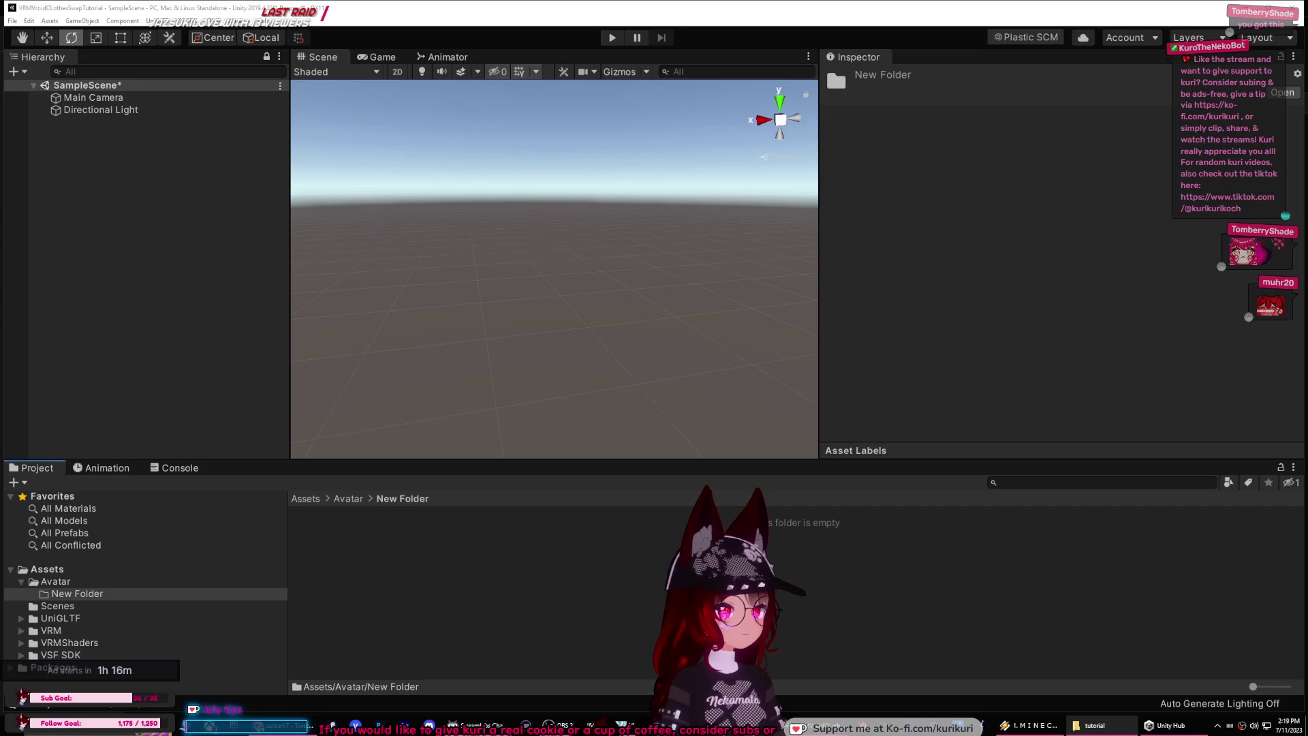
left_click(1093, 725)
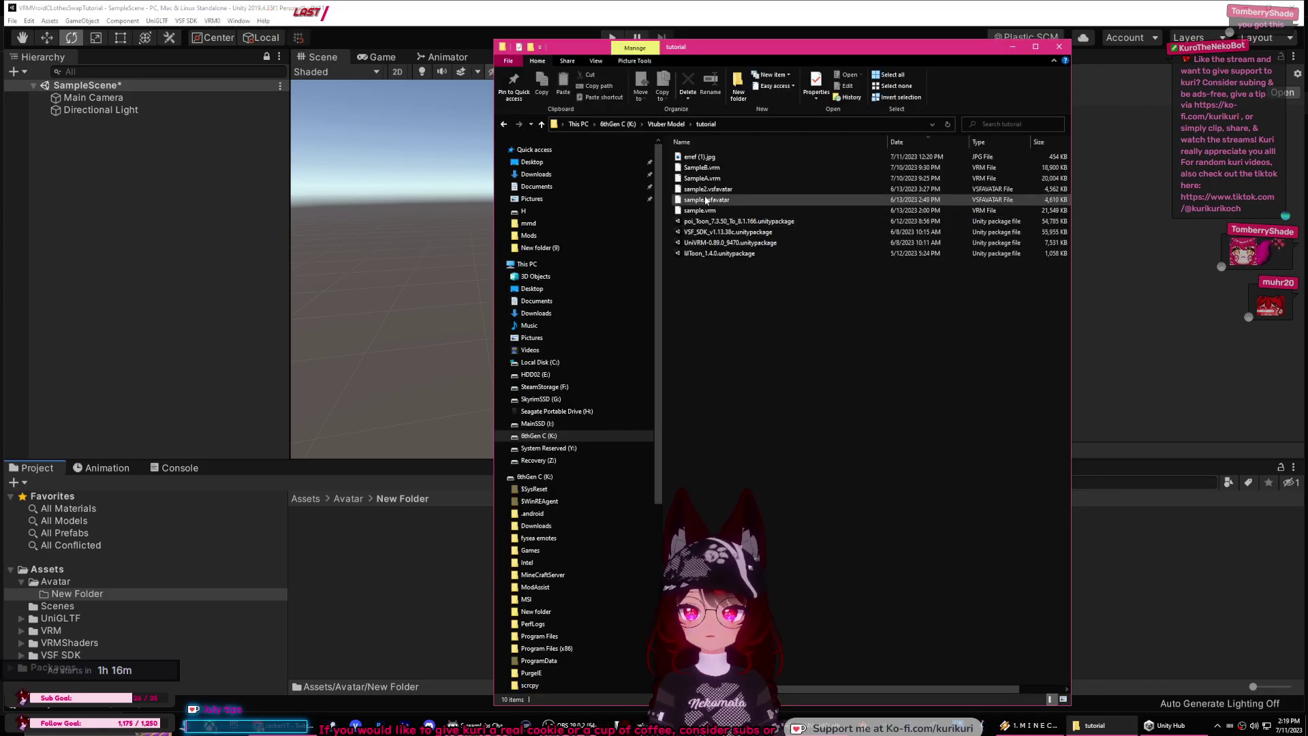
left_click_drag(701, 178, 388, 574)
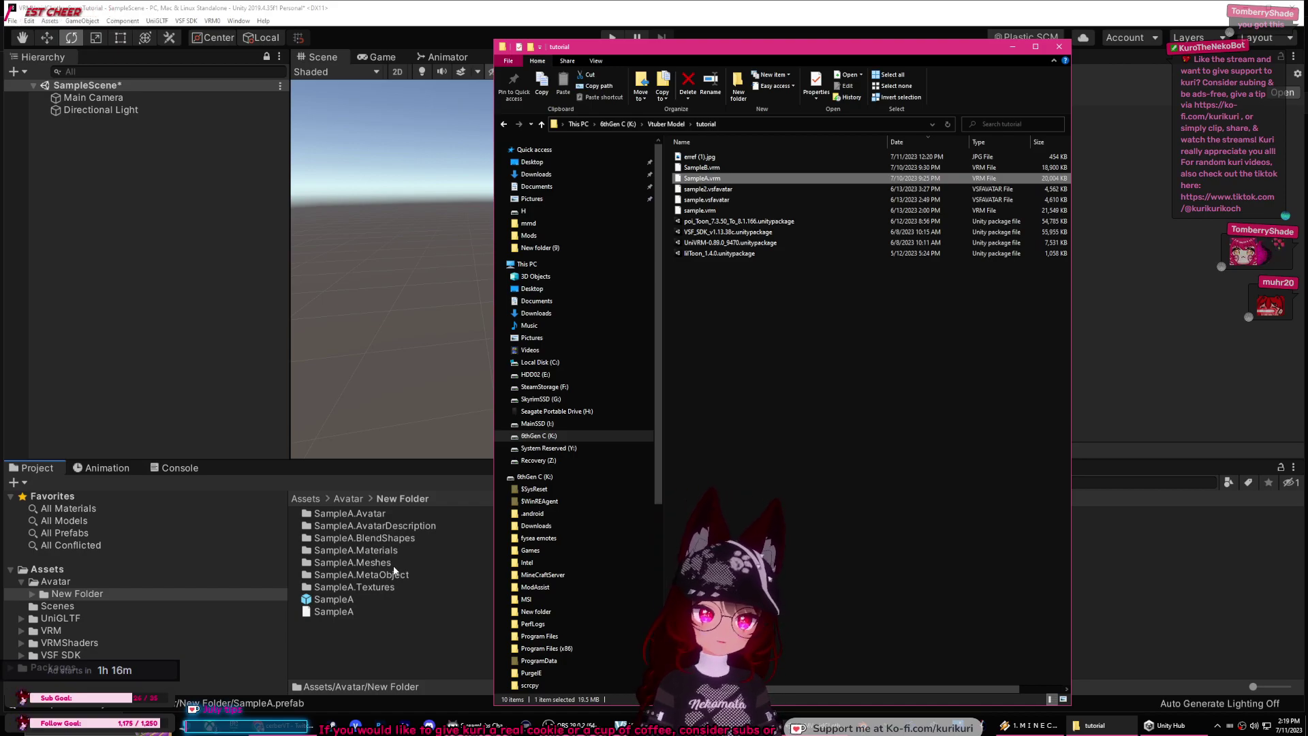
Step: Place the SampleA prefab into the scene Hierarchy
left_click(386, 632)
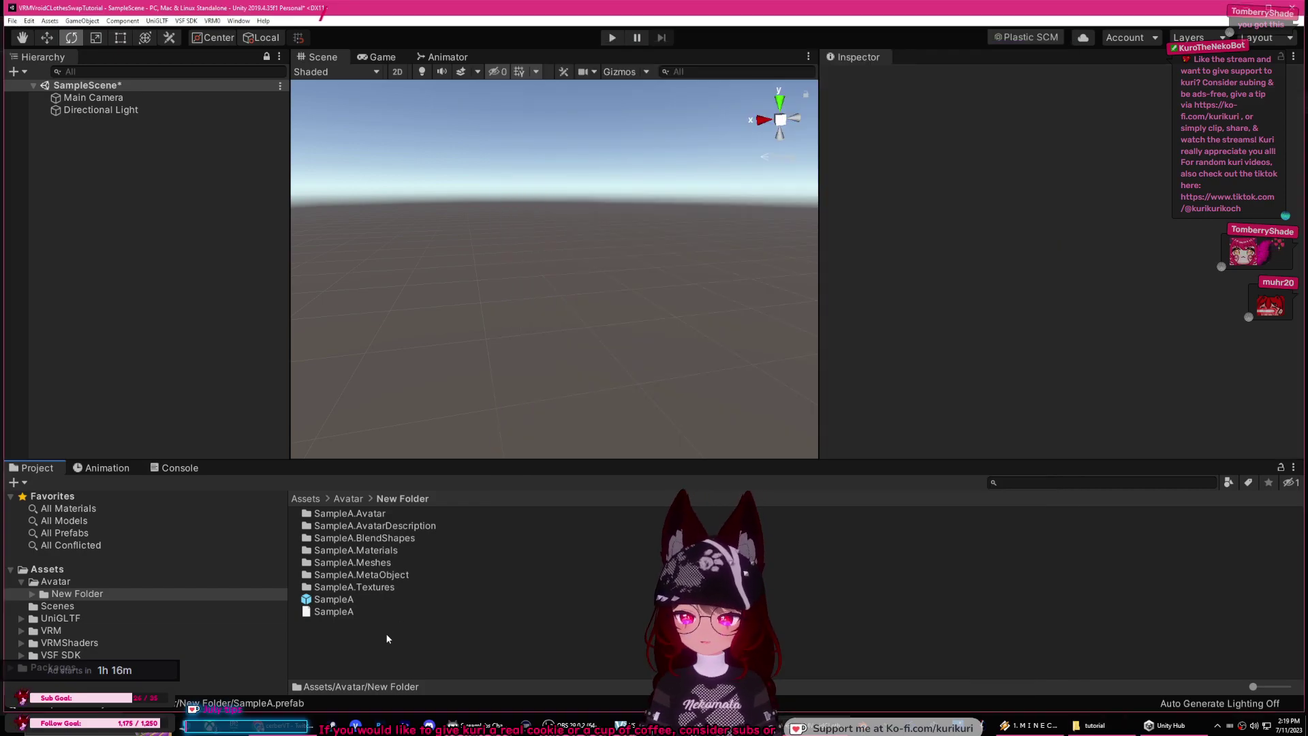
left_click(333, 600)
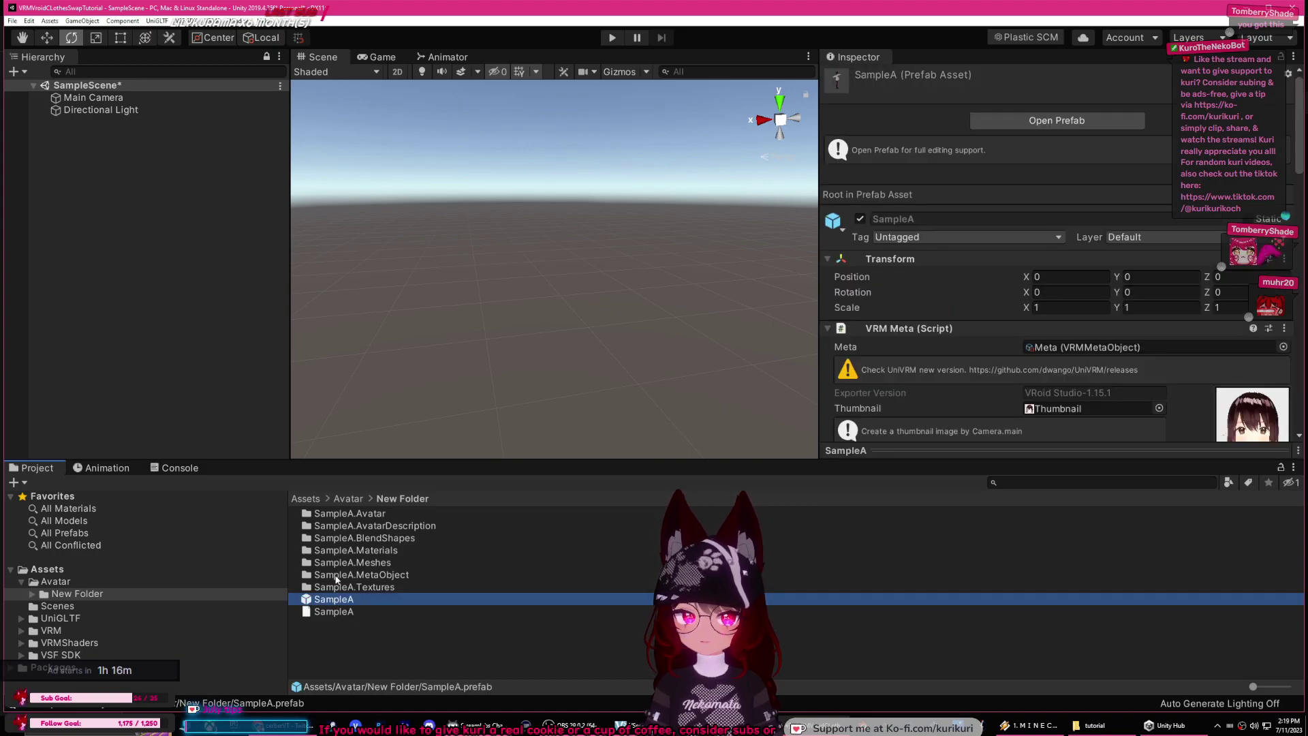
left_click_drag(334, 599, 161, 272)
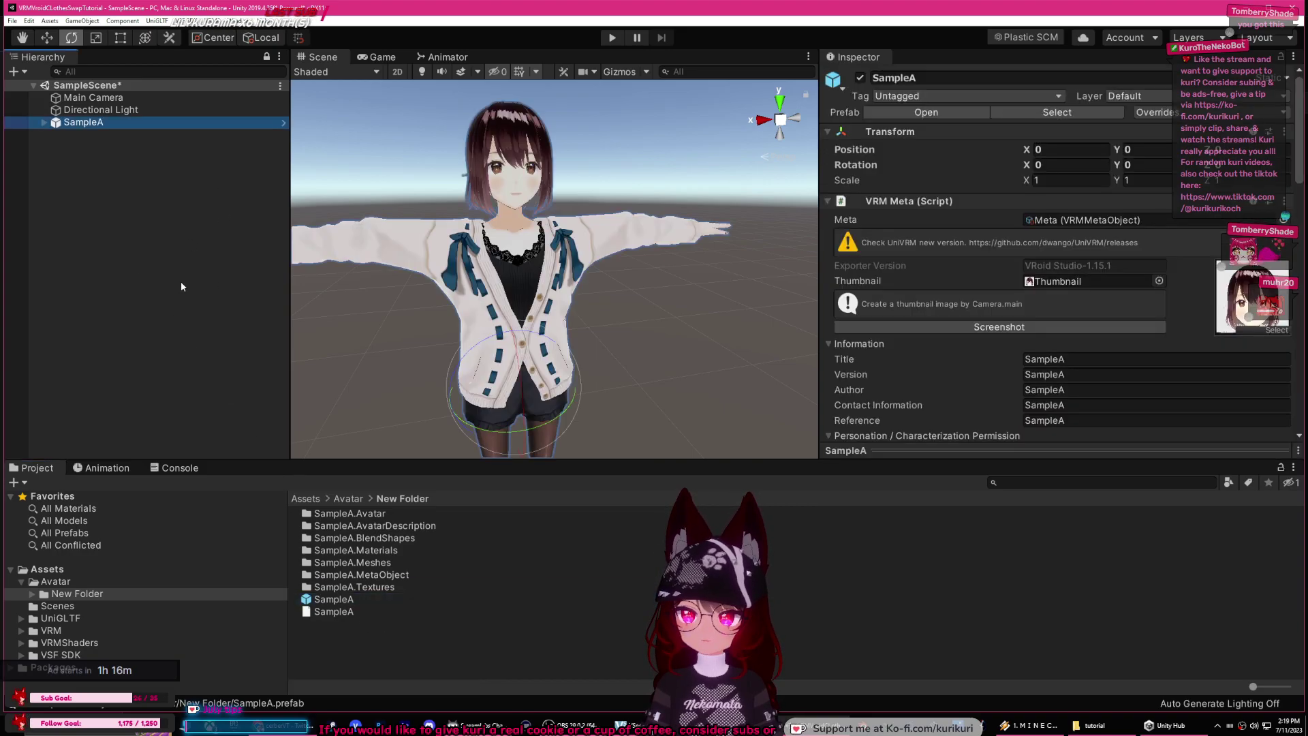
Step: Export SampleA through UniVRM to the Desktop under the file name 'teste'
left_click(211, 20)
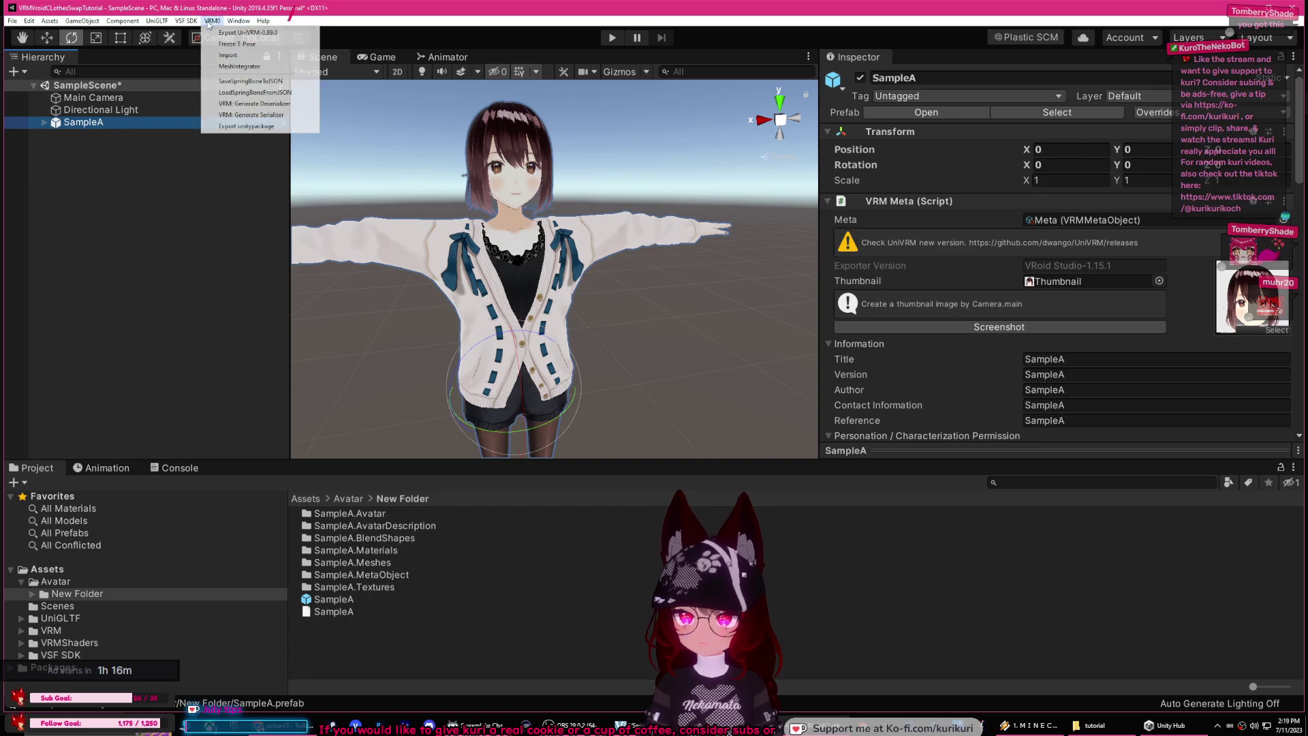
left_click(247, 33)
left_click(995, 598)
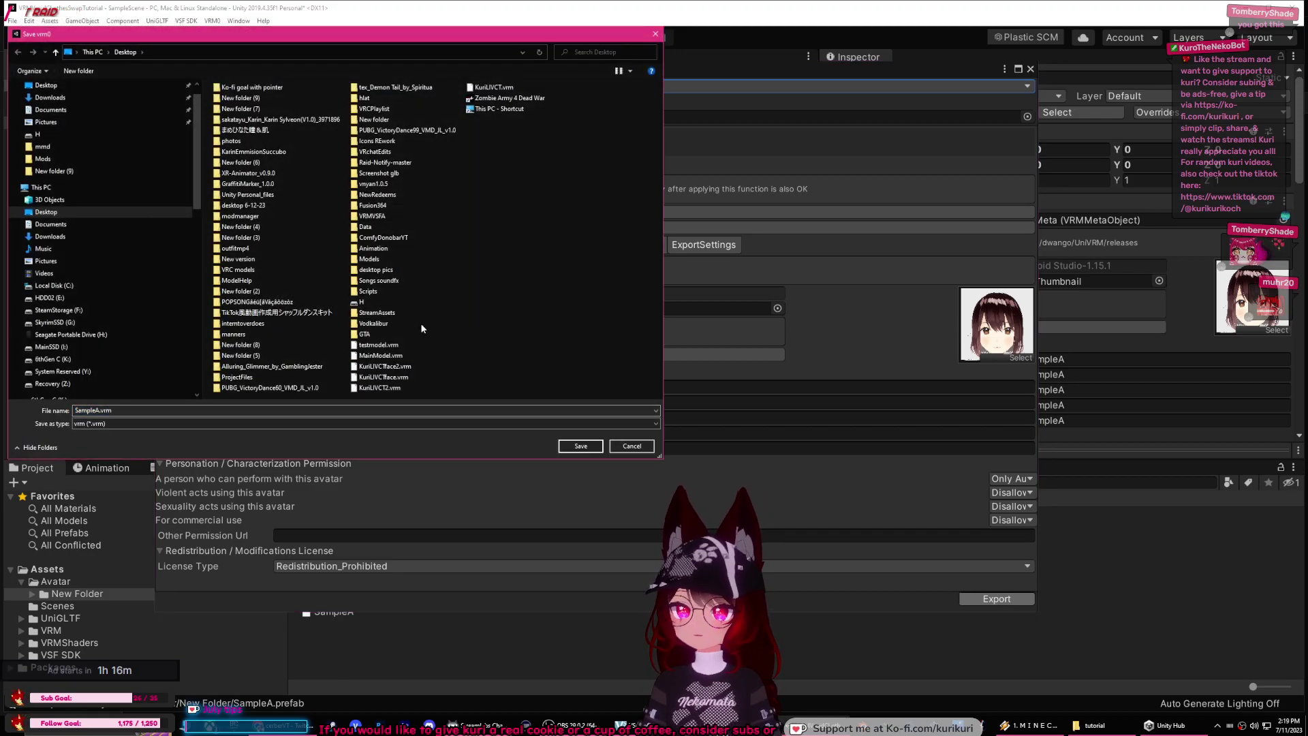
left_click(229, 411)
key("ctrl+a")
type("teste")
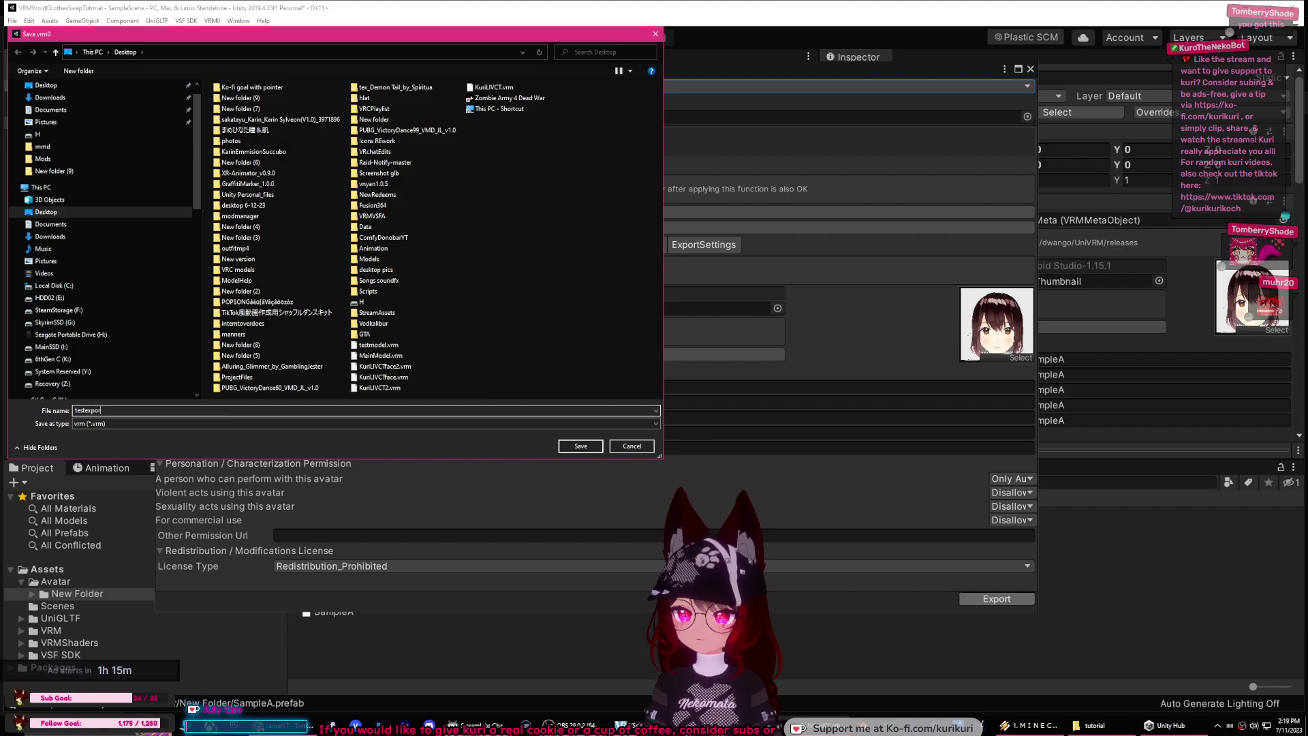
key("Return")
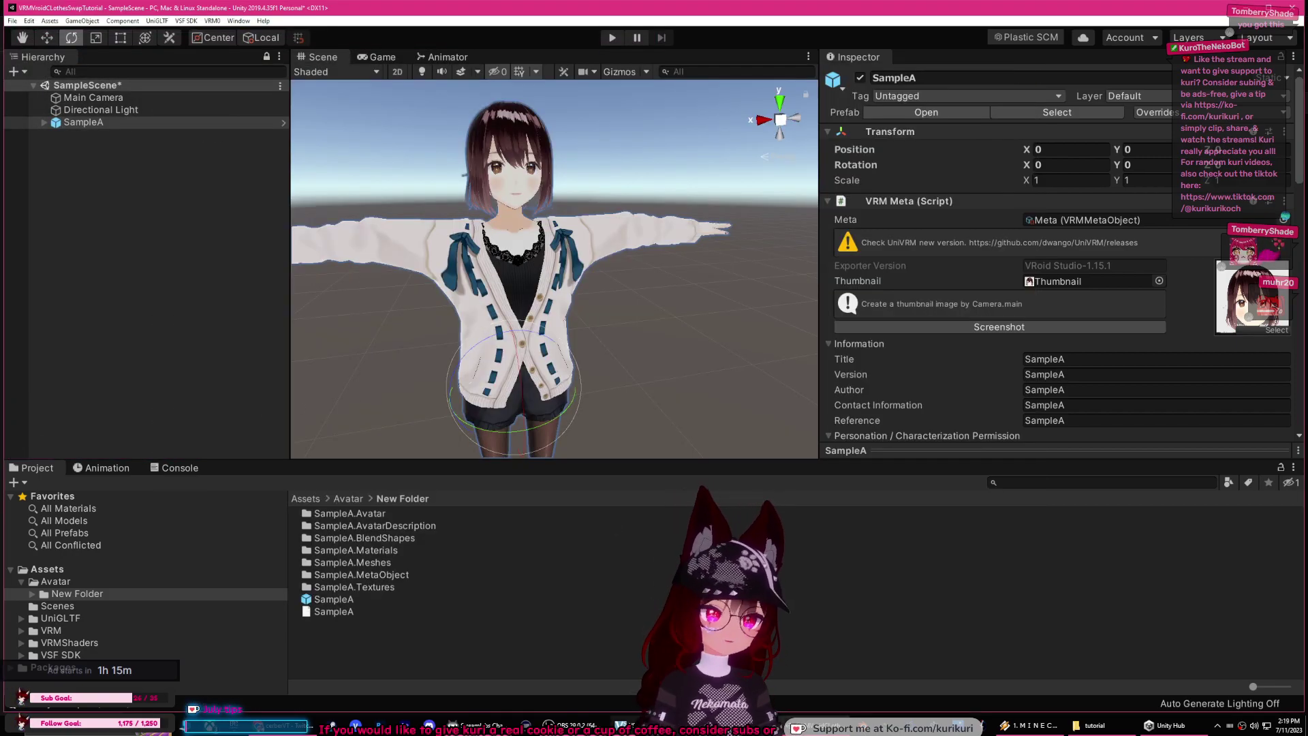
left_click(621, 725)
Step: Check SampleA in VSeeFace's preview, then move the window off screen
left_click_drag(673, 297, 742, 297)
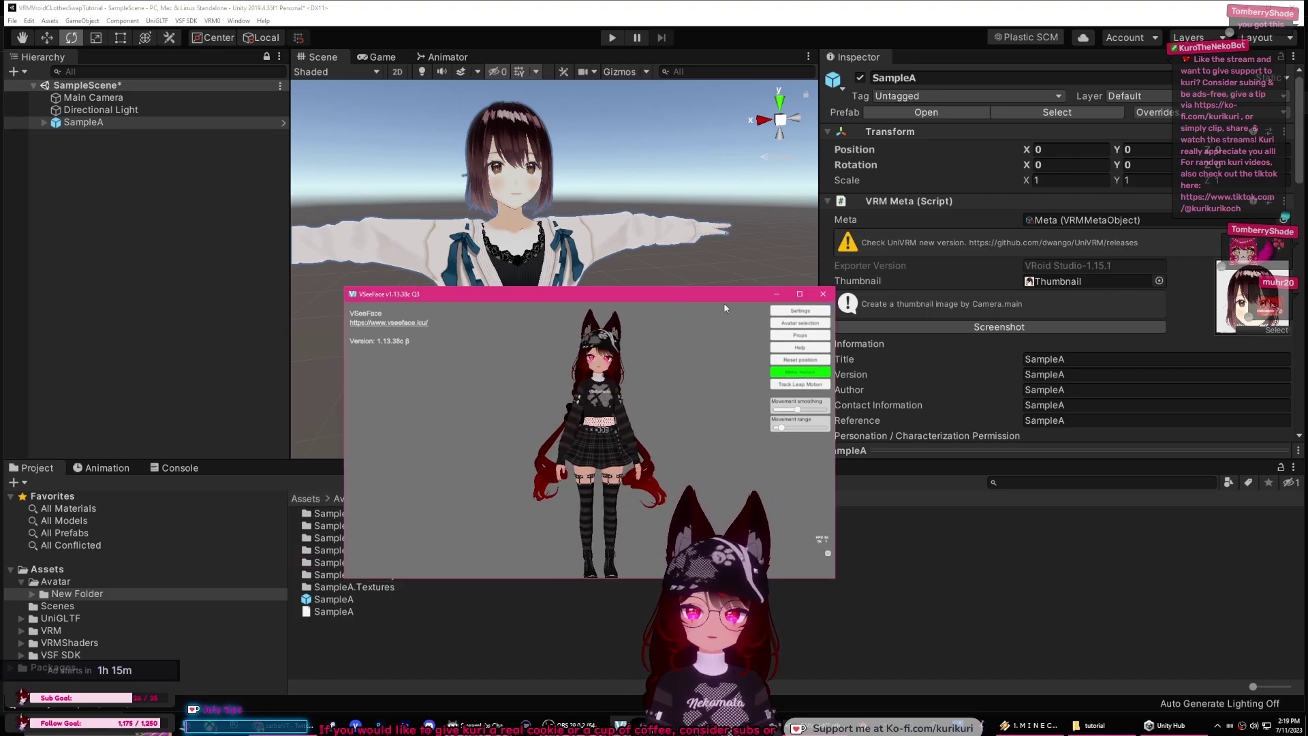
key("alt+Tab")
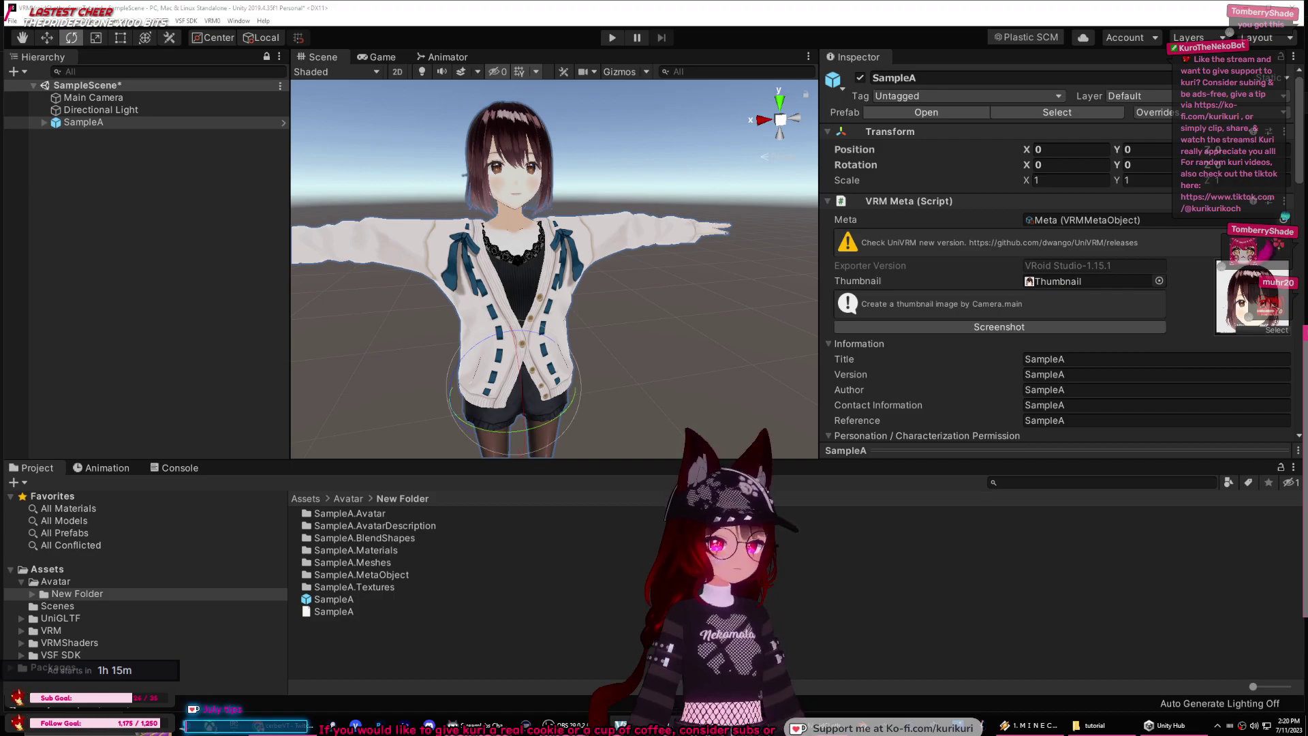
left_click(907, 406)
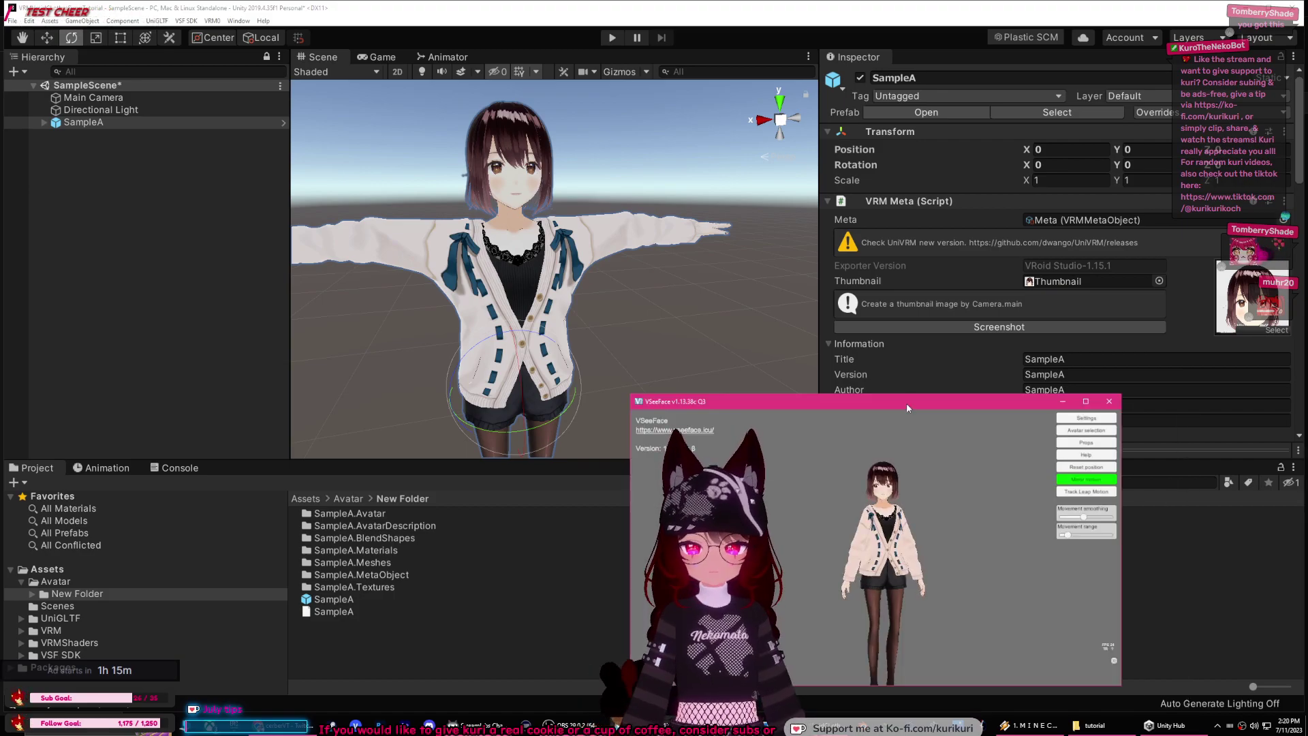
left_click_drag(906, 404, 1307, 292)
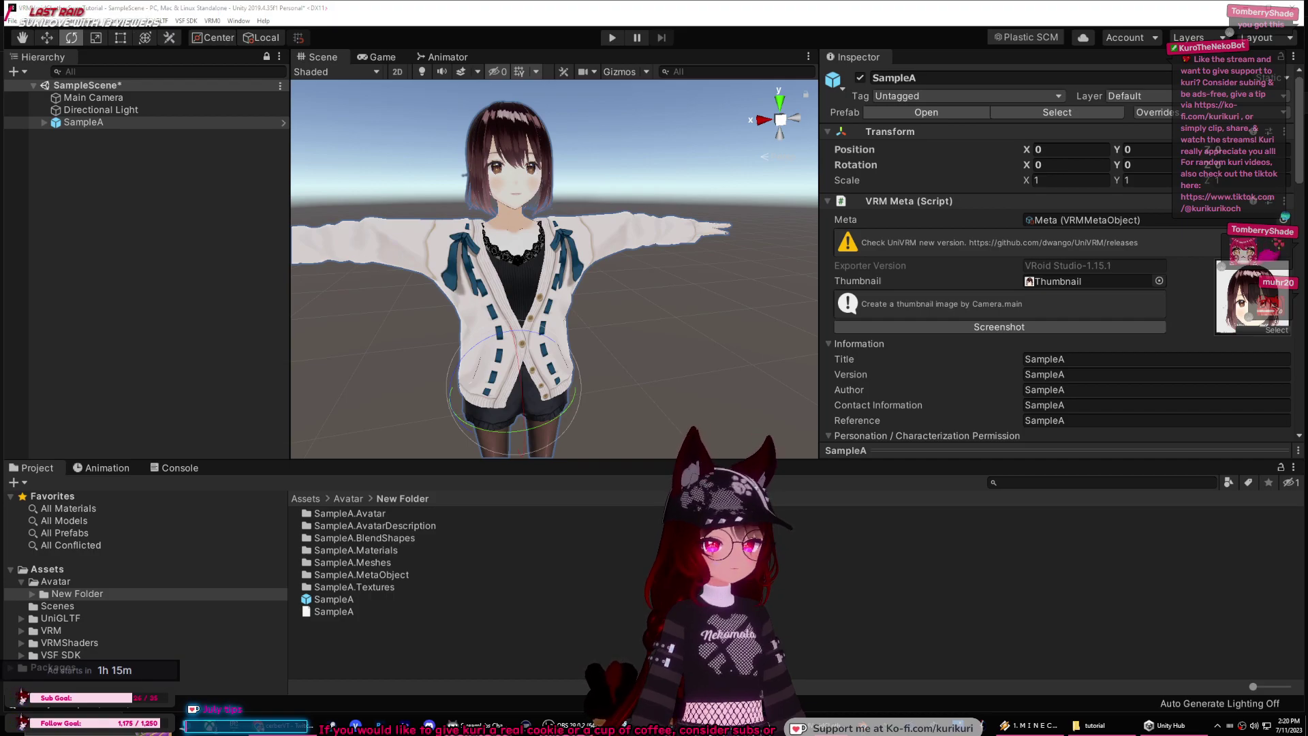
Step: Create a new folder named clothes under Assets/Avatar and open it
left_click(493, 641)
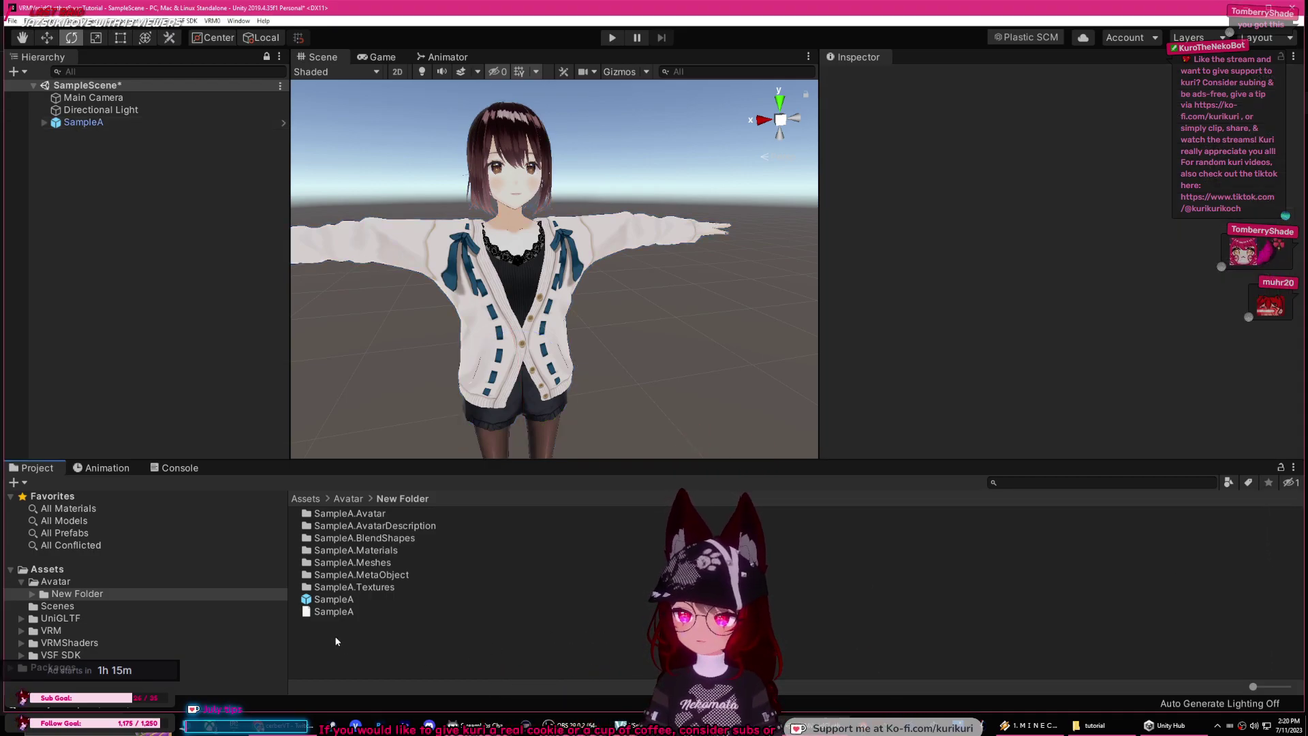
left_click(348, 498)
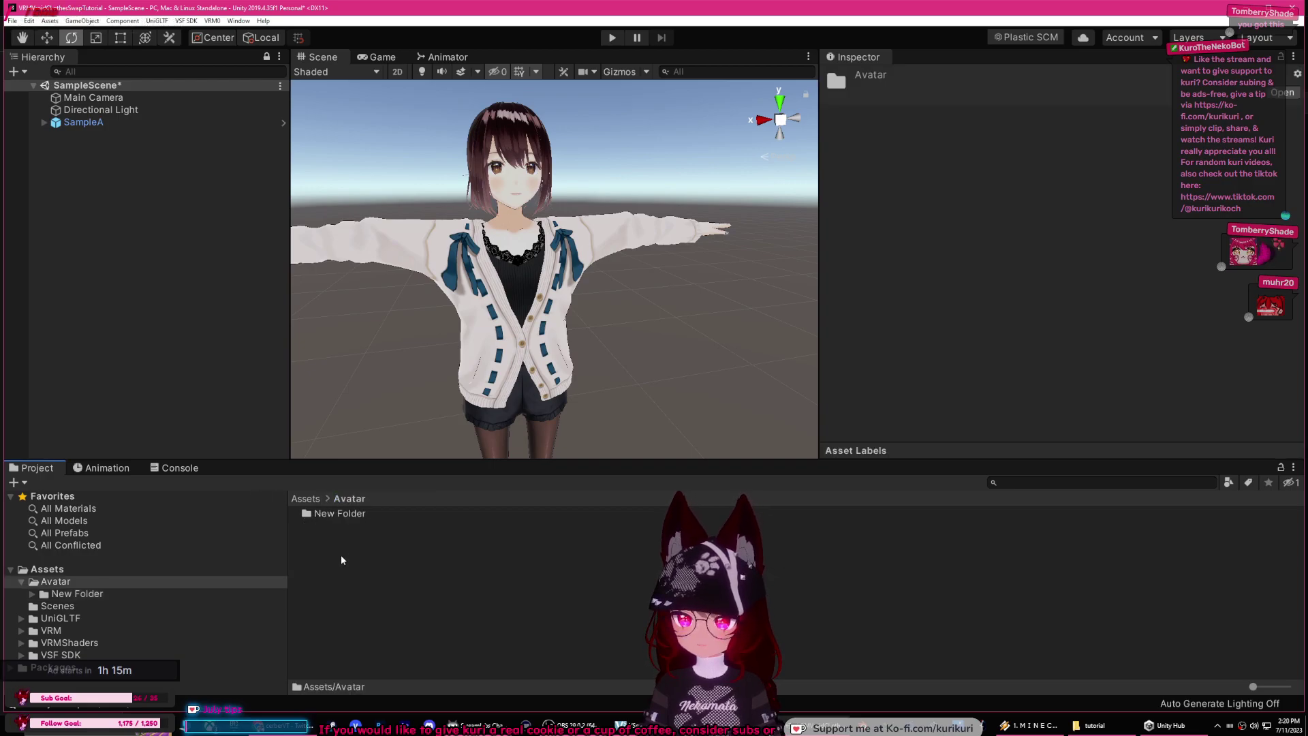
right_click(340, 555)
mouse_move(395, 269)
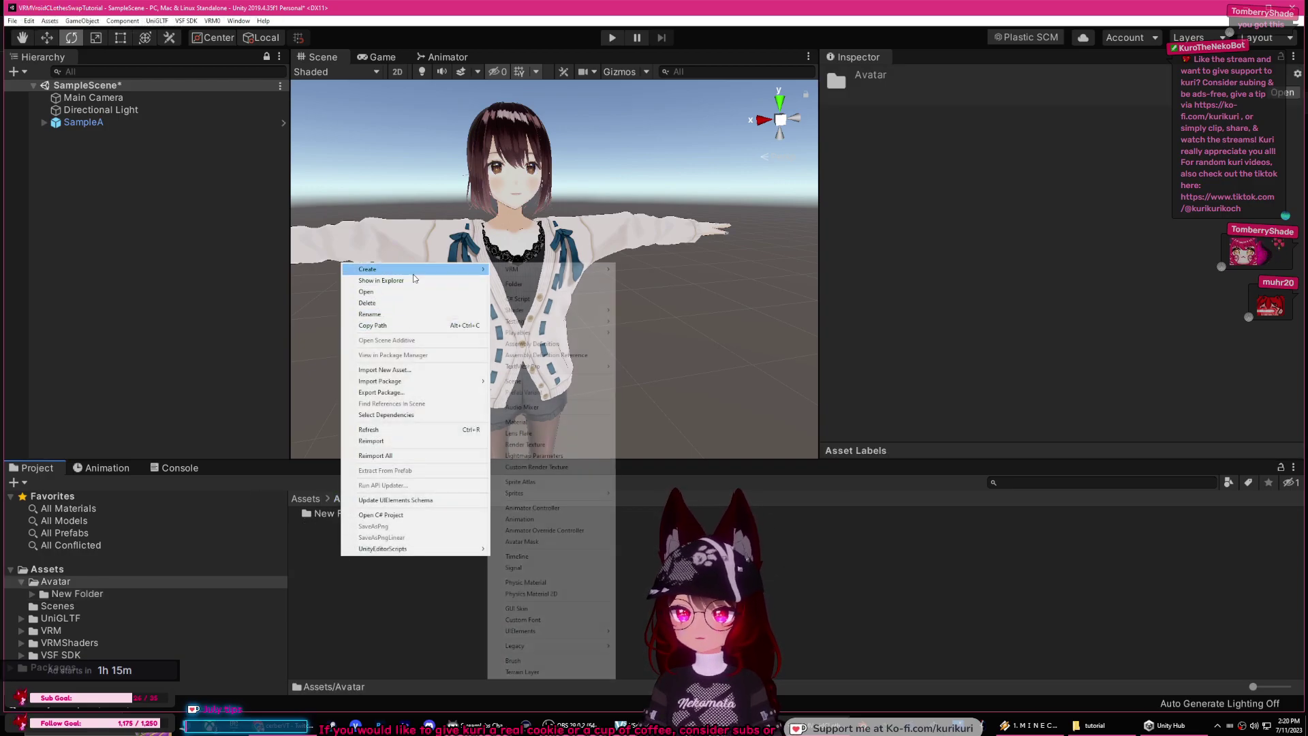
left_click(538, 284)
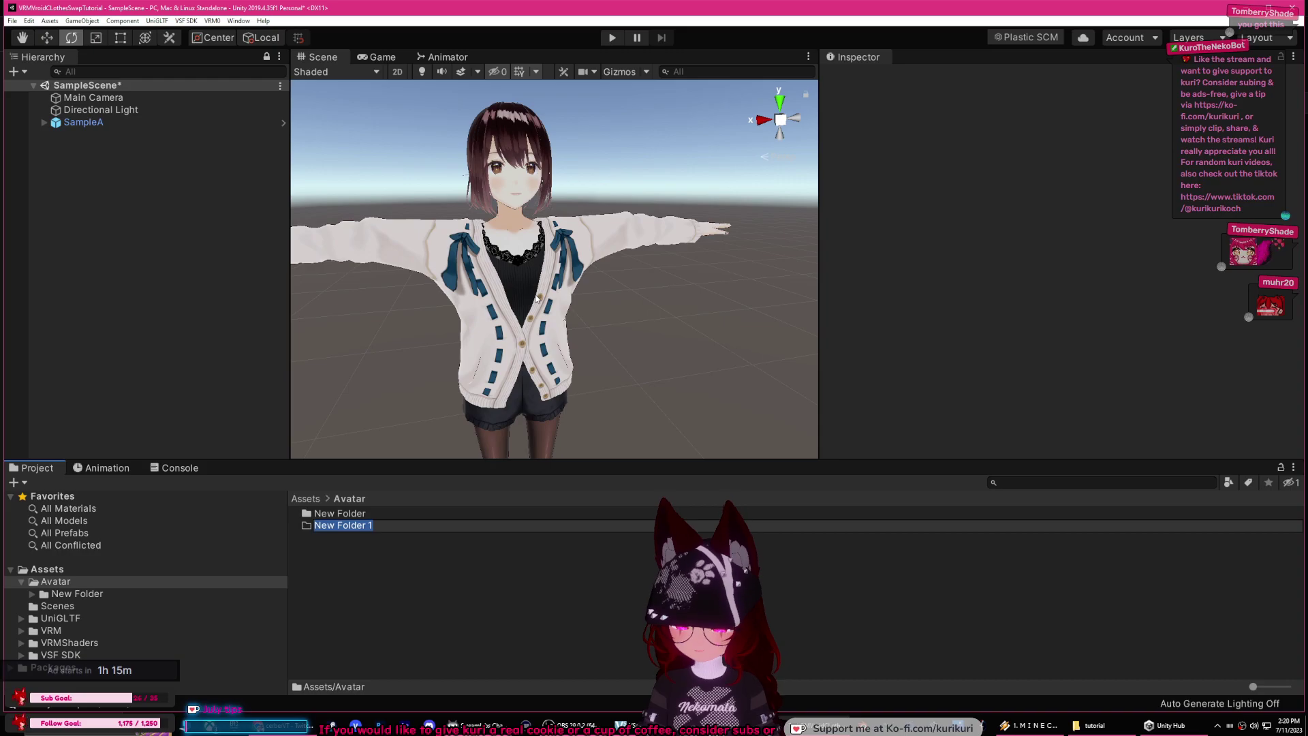
type("clothes")
key("Return")
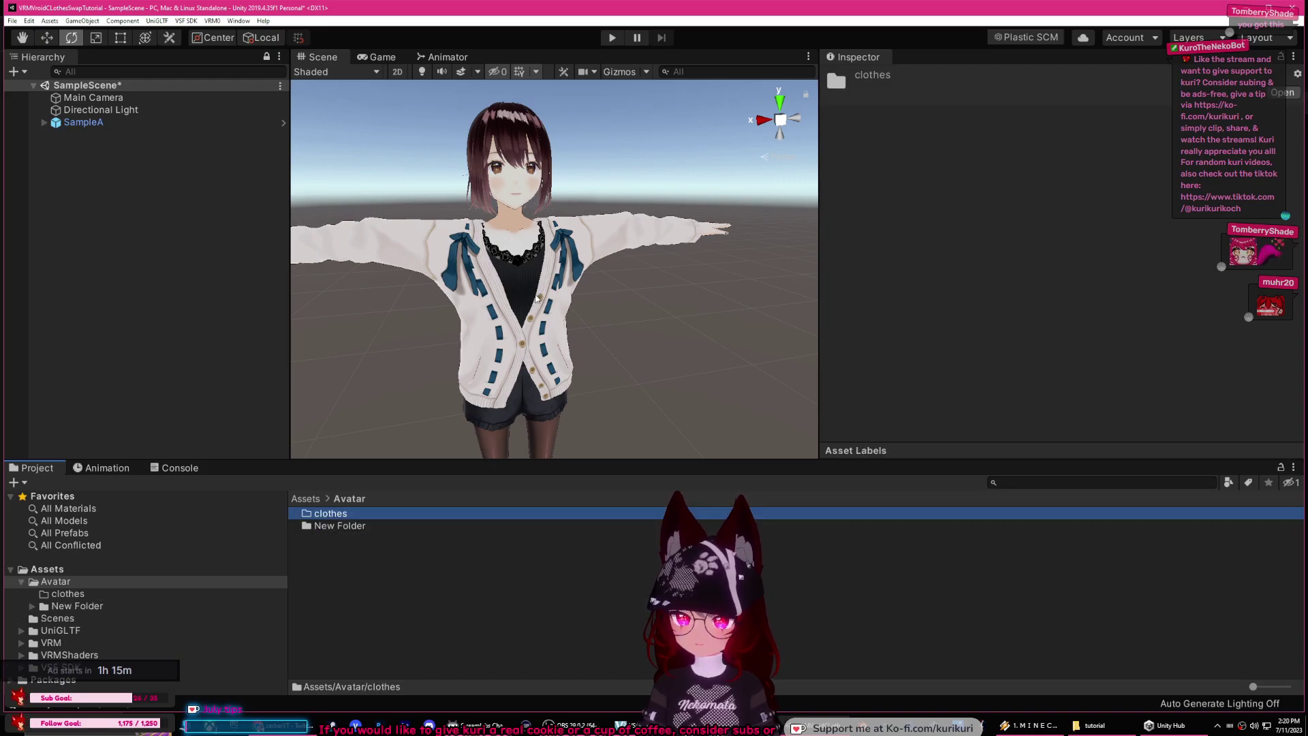
key("Return")
Step: Import SampleB.vrm from the tutorial files folder into the clothes folder
left_click(1095, 725)
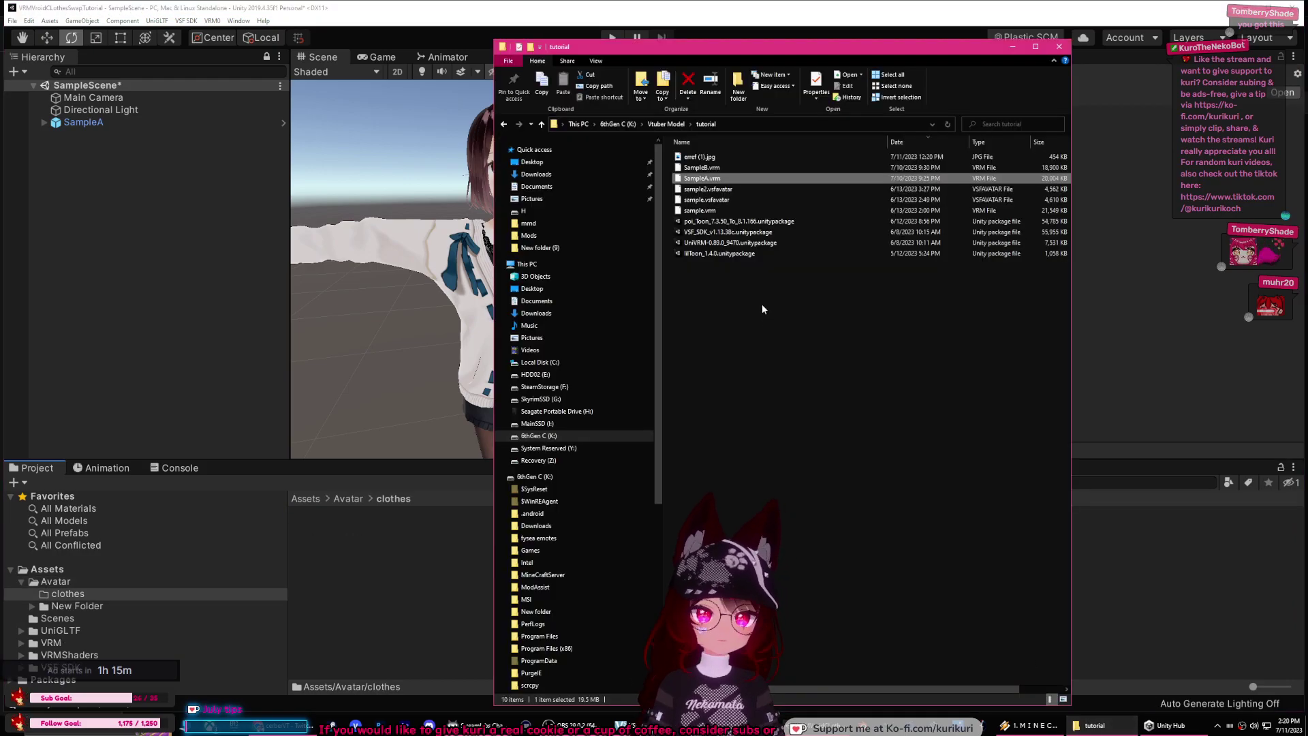
double_click(716, 167)
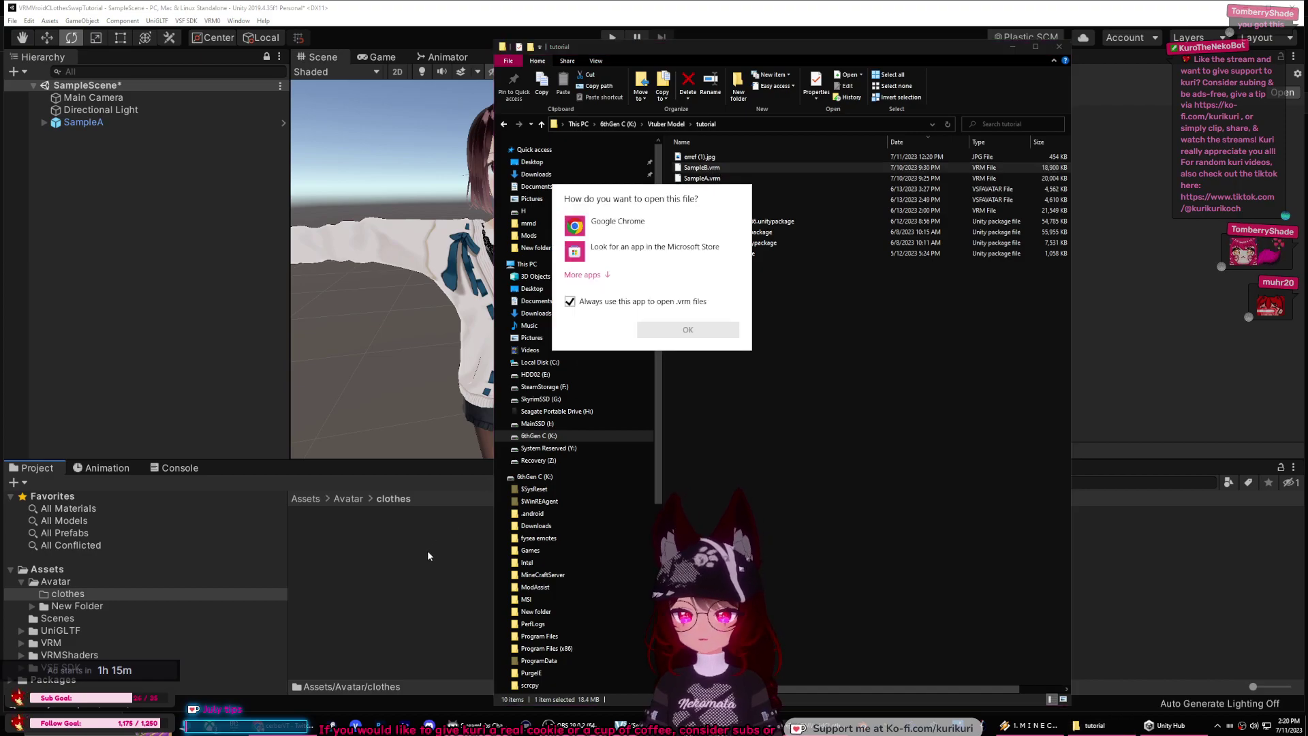
left_click(826, 325)
left_click_drag(712, 169, 408, 591)
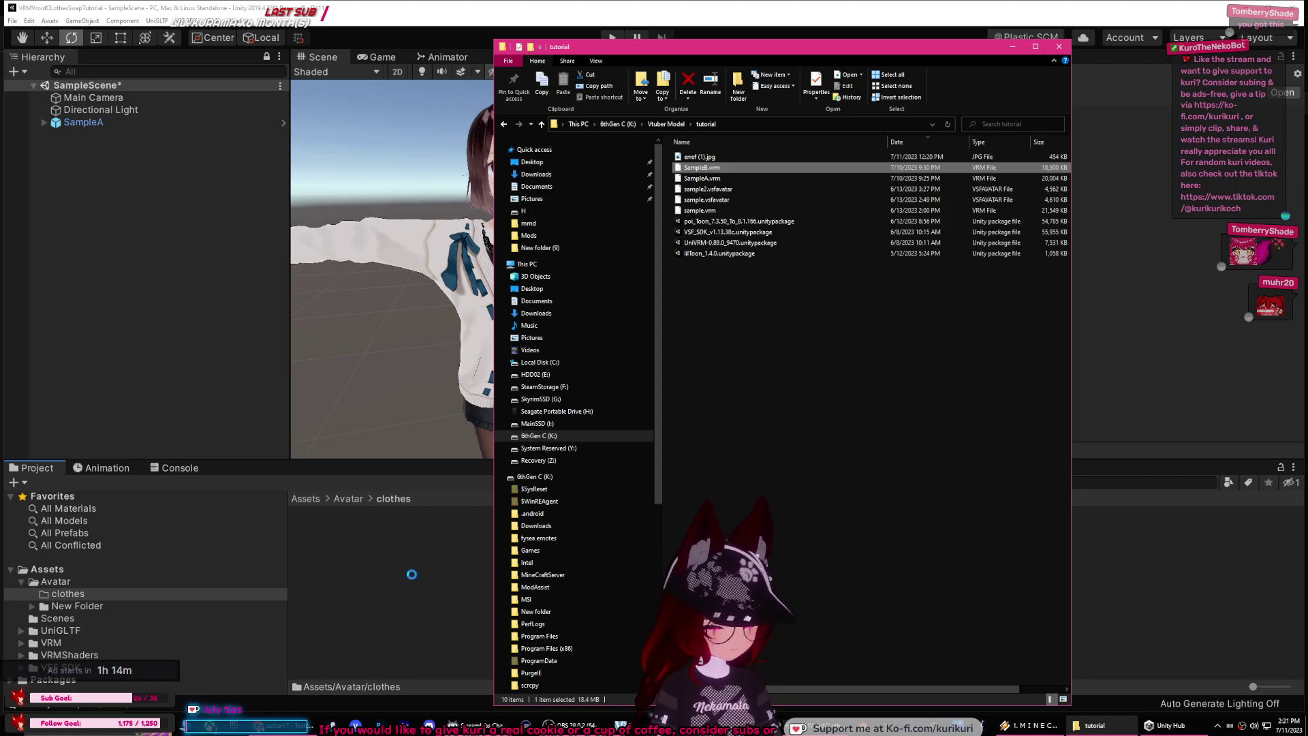
Step: Place the SampleB prefab in the scene and unpack it completely
left_click(371, 637)
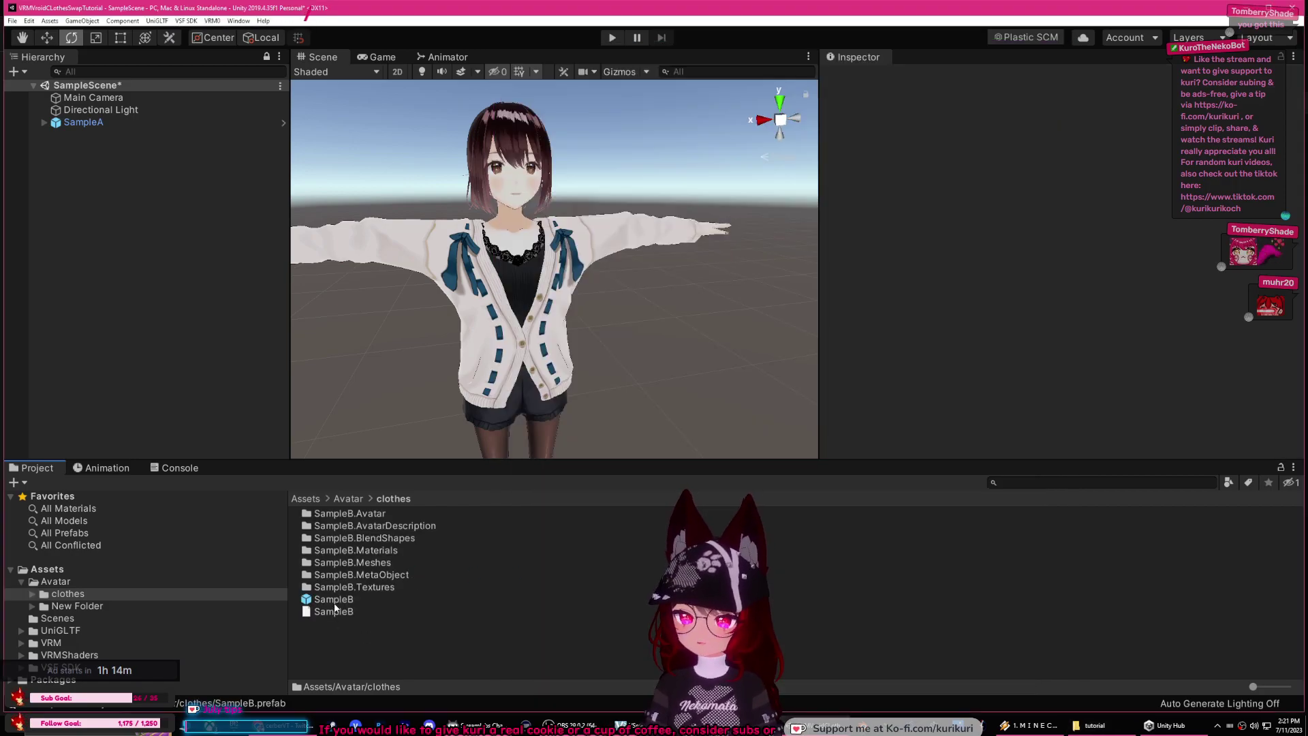
left_click(333, 599)
left_click_drag(334, 599, 95, 178)
left_click(83, 122)
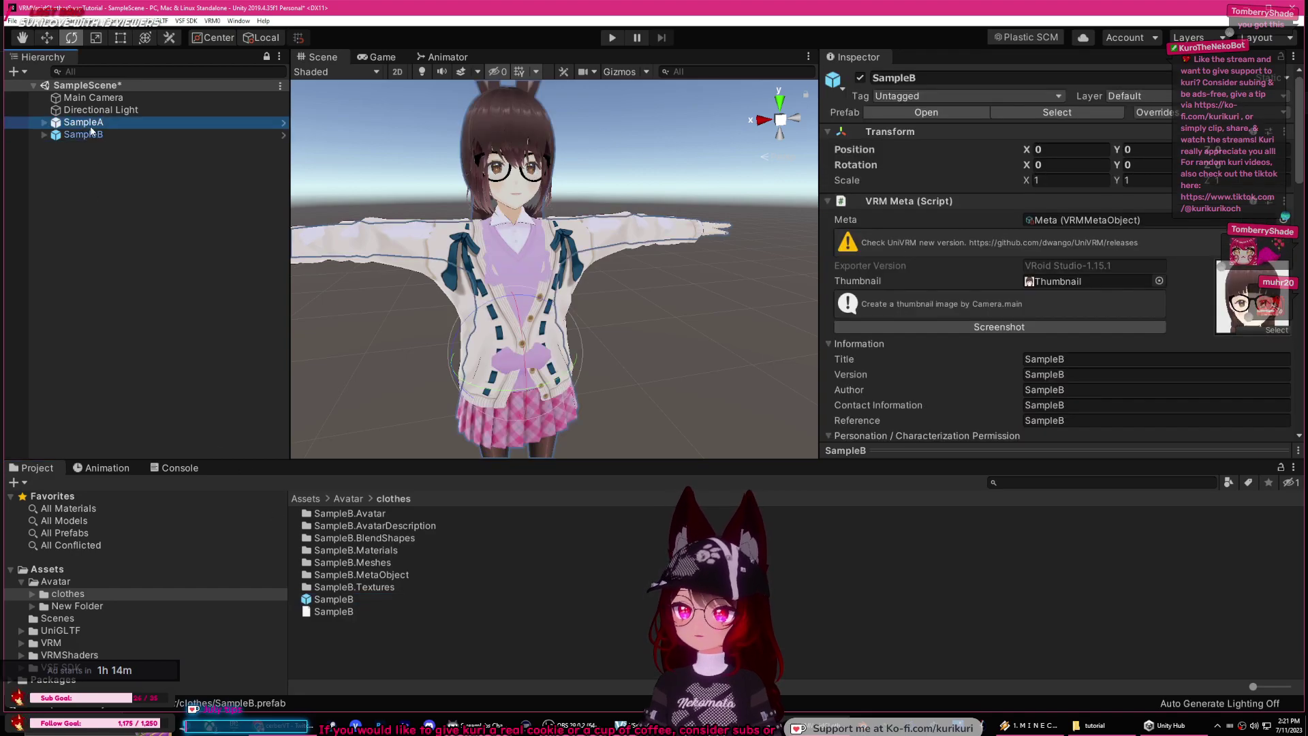
right_click(91, 125)
right_click(88, 136)
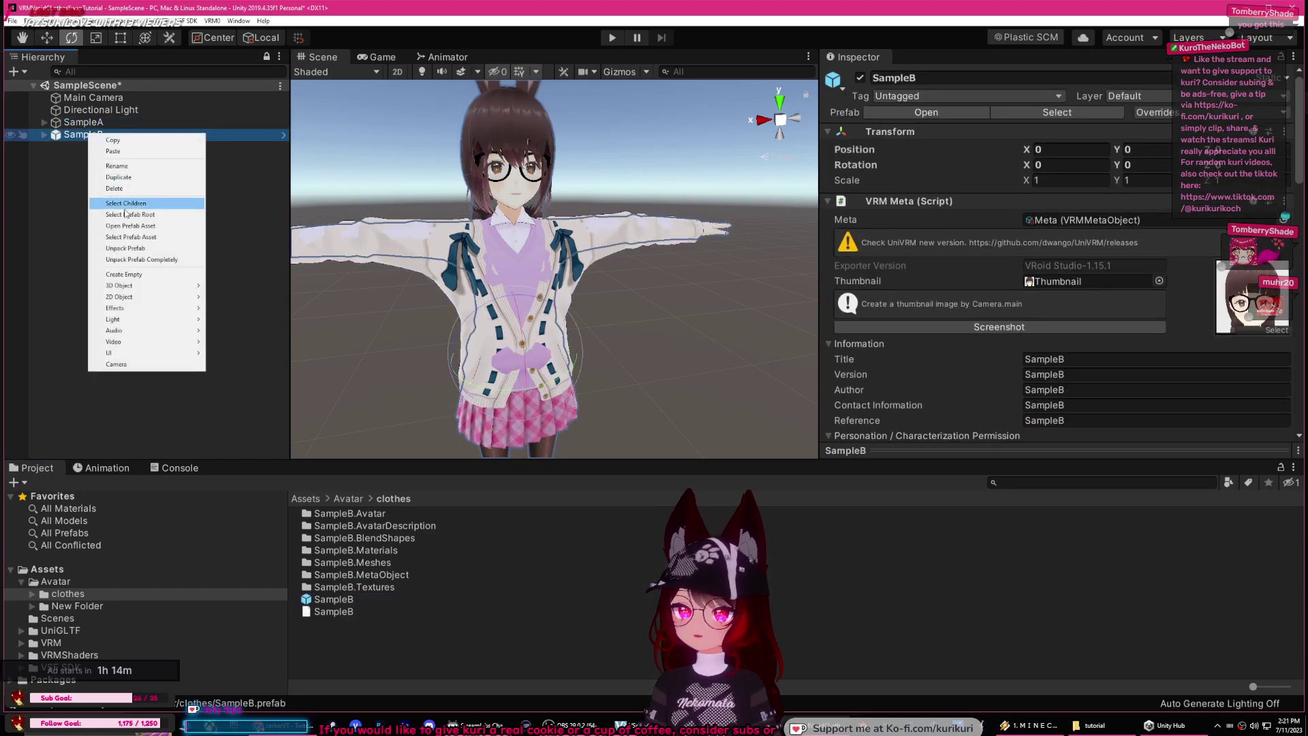
left_click(137, 257)
left_click(44, 134)
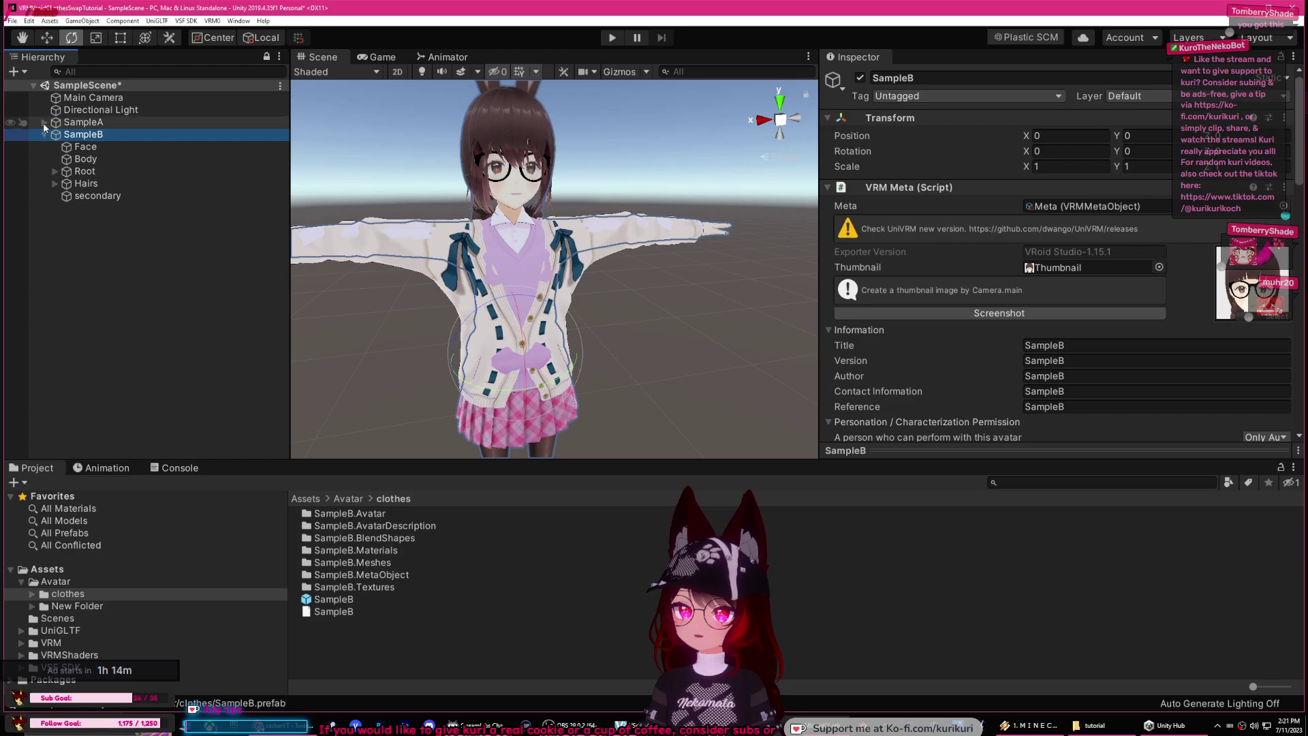
left_click(45, 122)
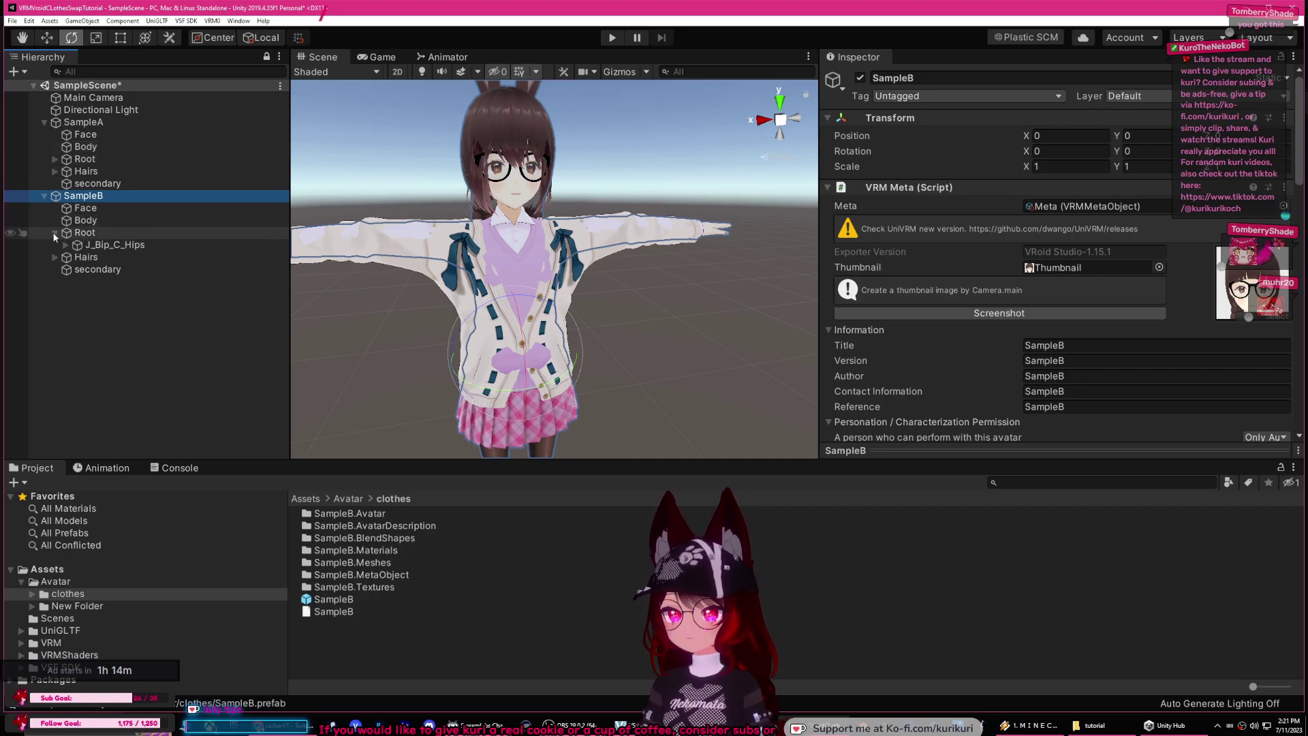
Step: Move SampleB's J_Bip_C_Hips under SampleA's Root and nest the duplicate J_Bip_C_Spine
left_click(75, 244)
left_click(67, 246)
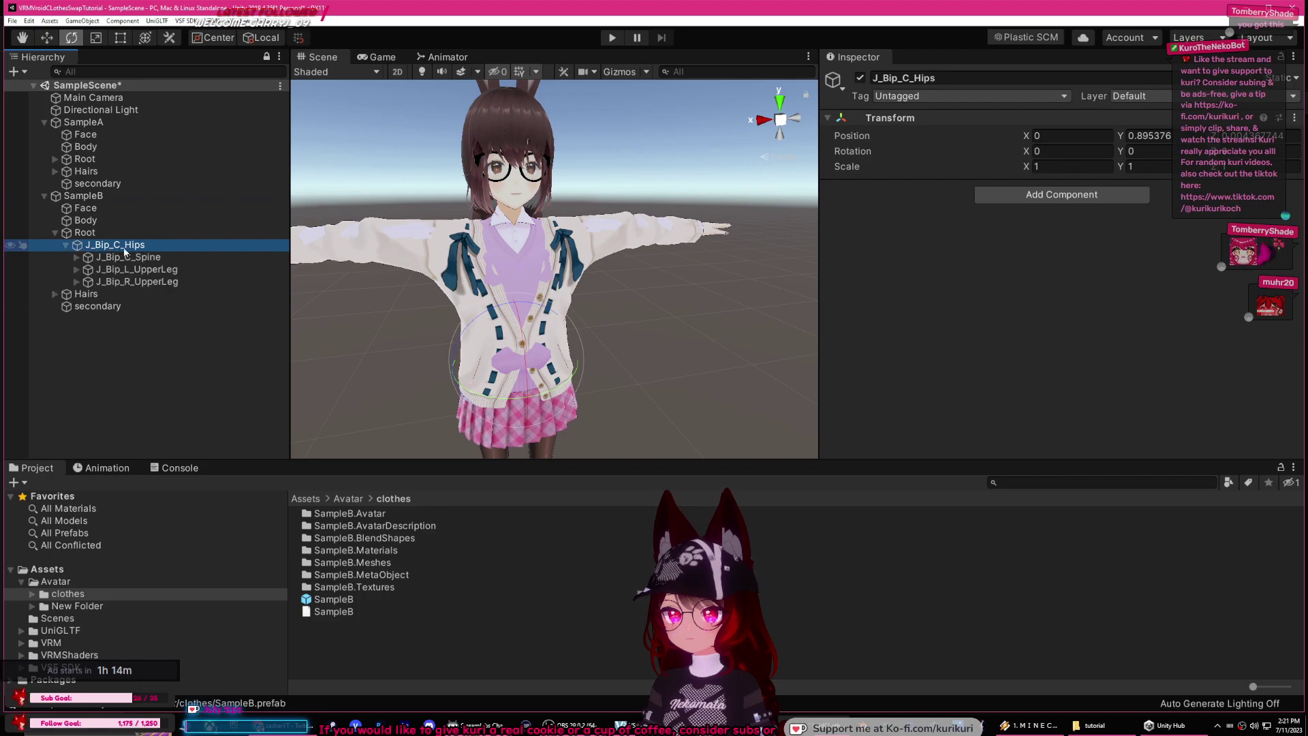
left_click_drag(117, 249, 103, 172)
left_click(150, 233)
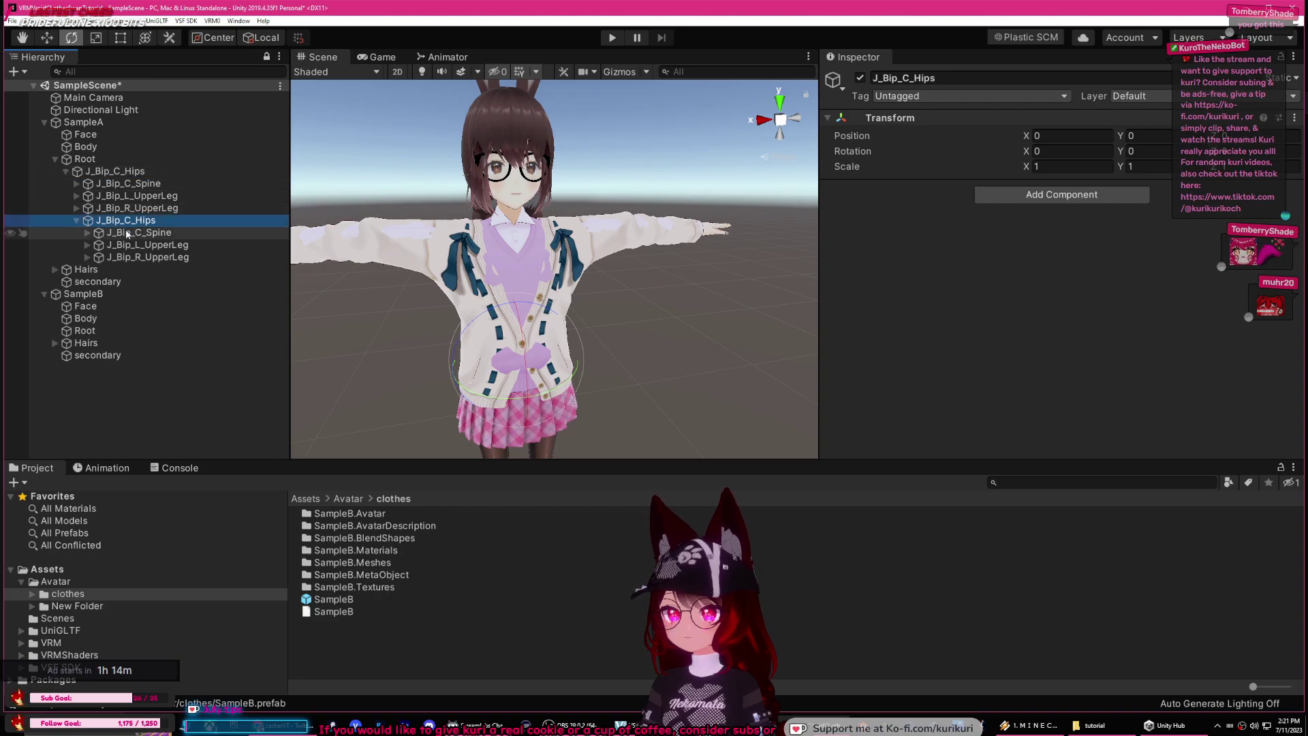
left_click_drag(128, 235, 161, 208)
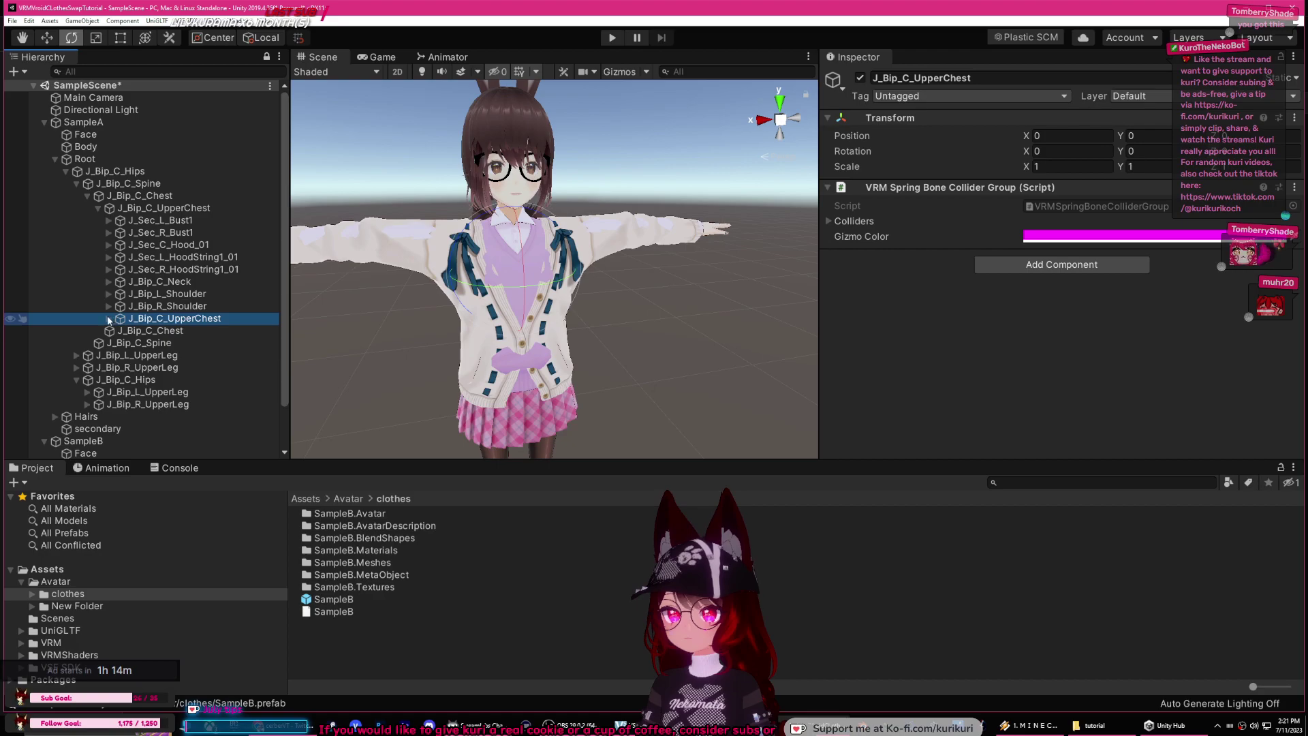
Step: Nest the duplicate J_Sec_L_Bust and J_Sec_R_Bust bones under SampleA's originals
left_click(109, 319)
left_click(173, 332)
left_click_drag(189, 333, 162, 233)
left_click(119, 245)
left_click(107, 221)
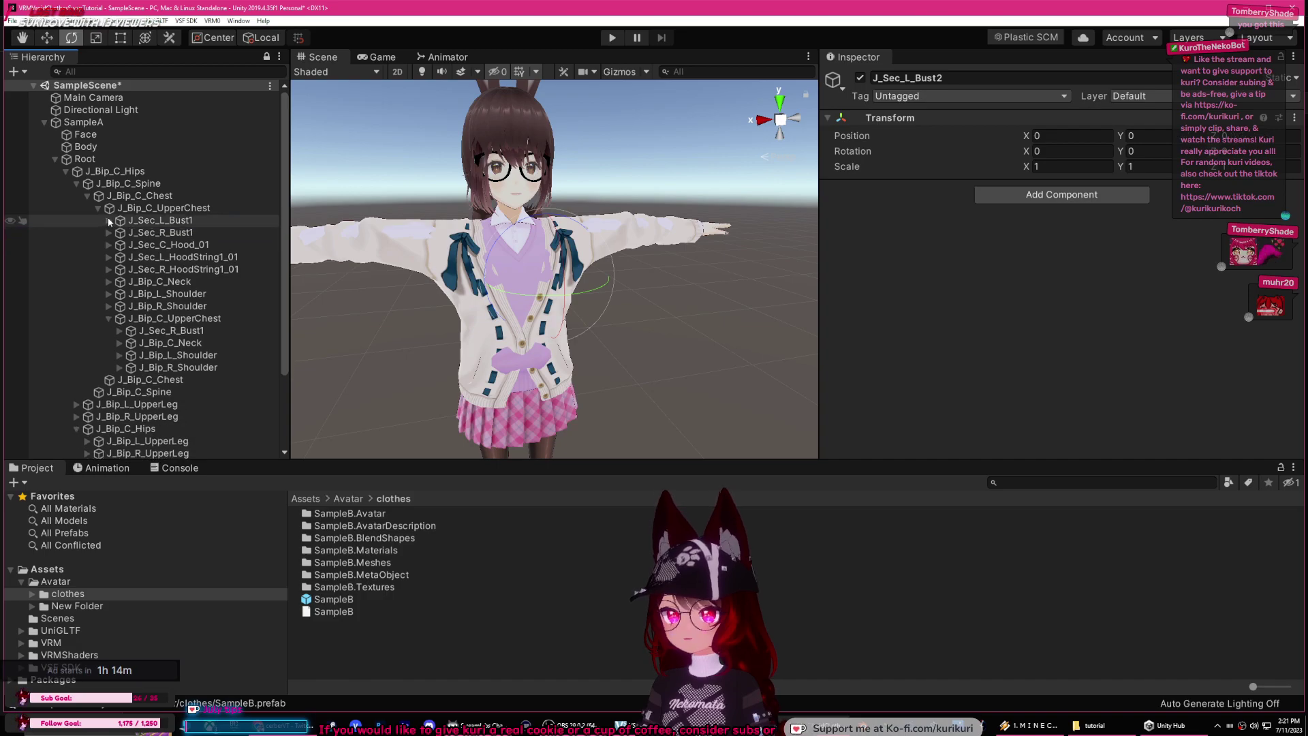
left_click(193, 332)
left_click_drag(192, 334, 164, 255)
left_click(120, 258)
left_click(120, 245)
left_click(110, 233)
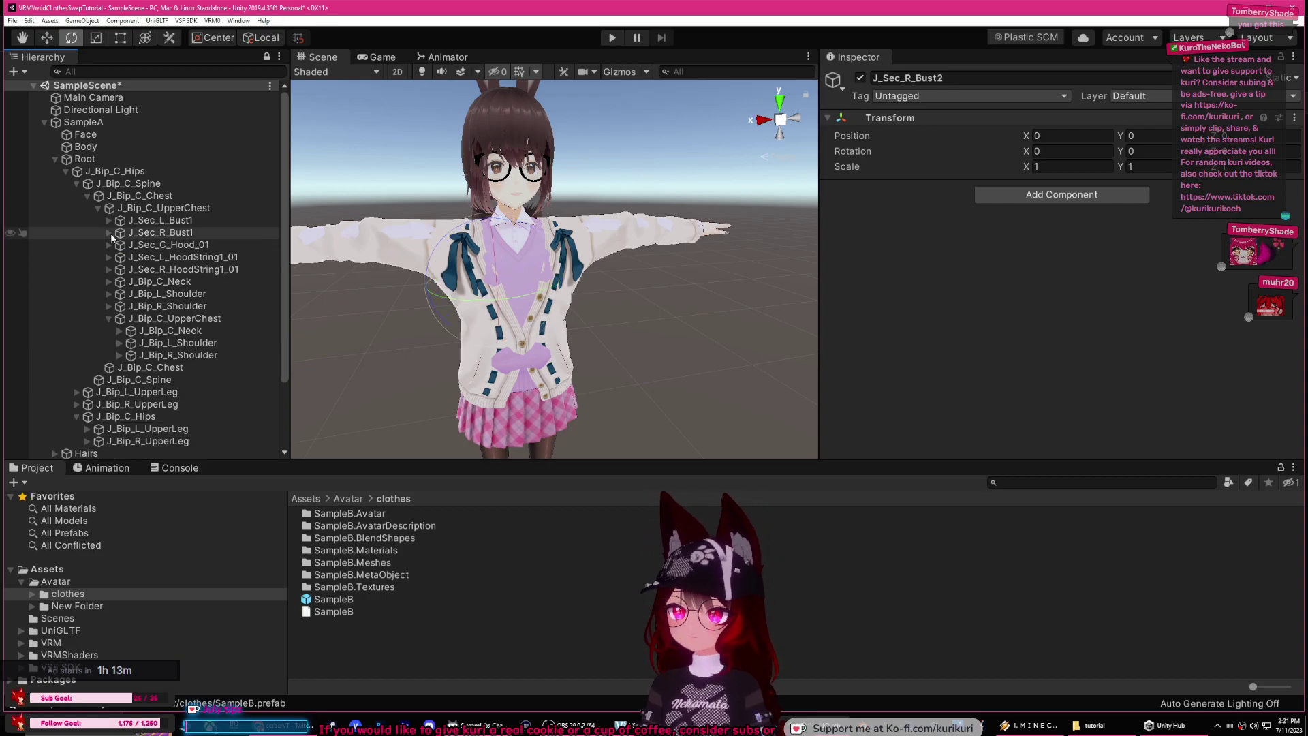
left_click(100, 208)
left_click(100, 207)
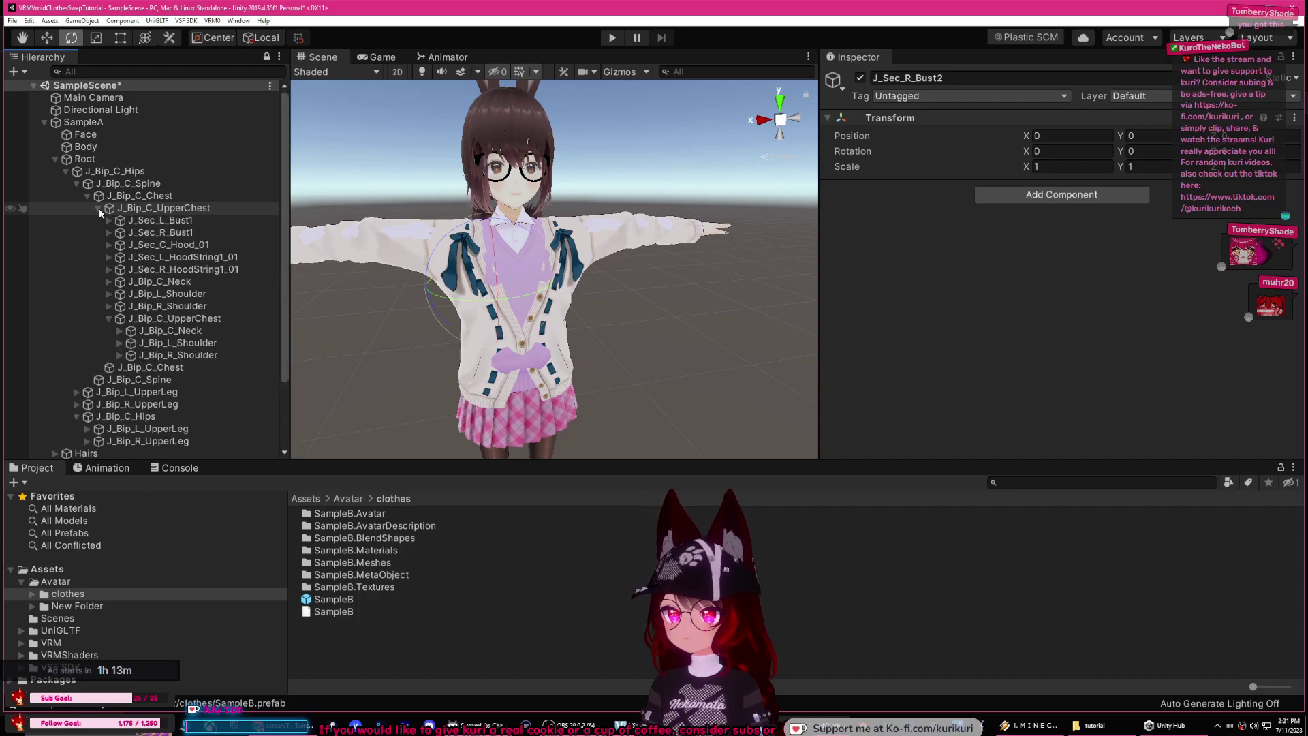
Step: Nest the duplicate J_Bip_C_Neck under SampleA's J_Bip_C_Neck bone
left_click(183, 331)
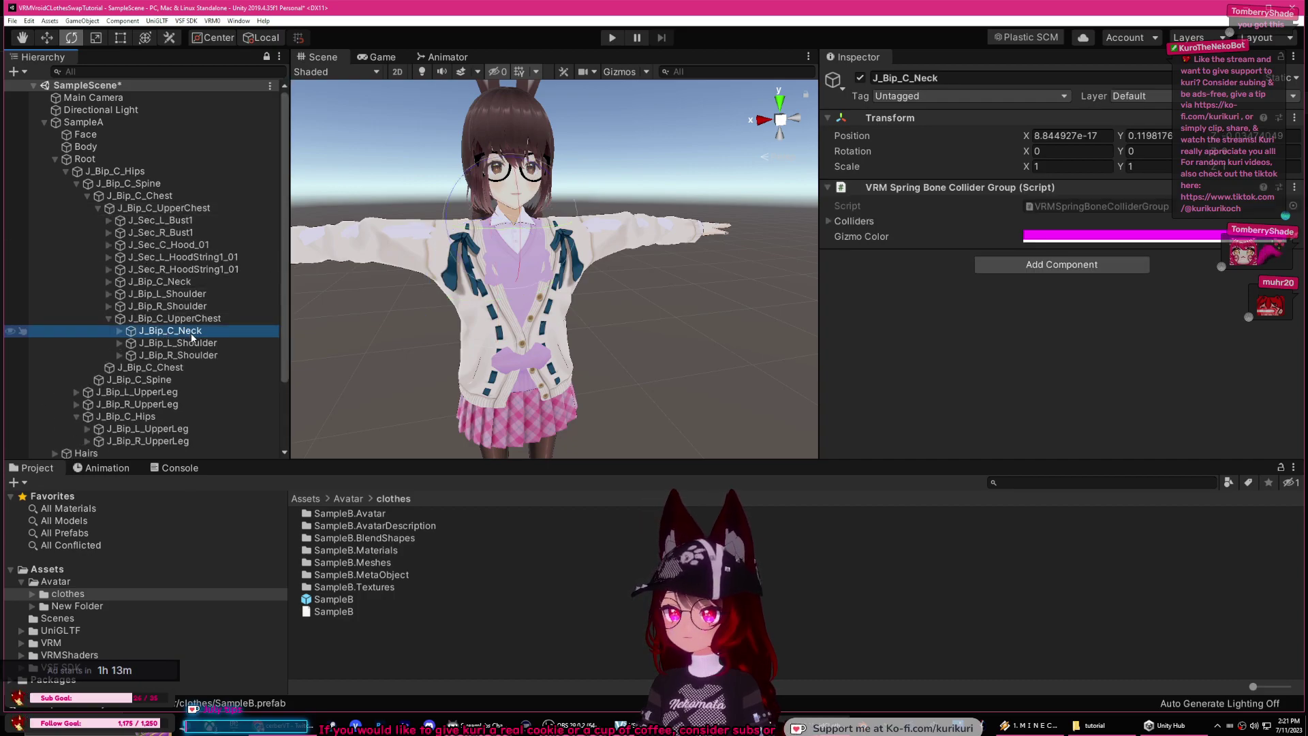
mouse_move(184, 315)
left_mouse_down()
mouse_move(174, 283)
mouse_move(179, 295)
left_mouse_up()
left_click(120, 306)
left_click(193, 318)
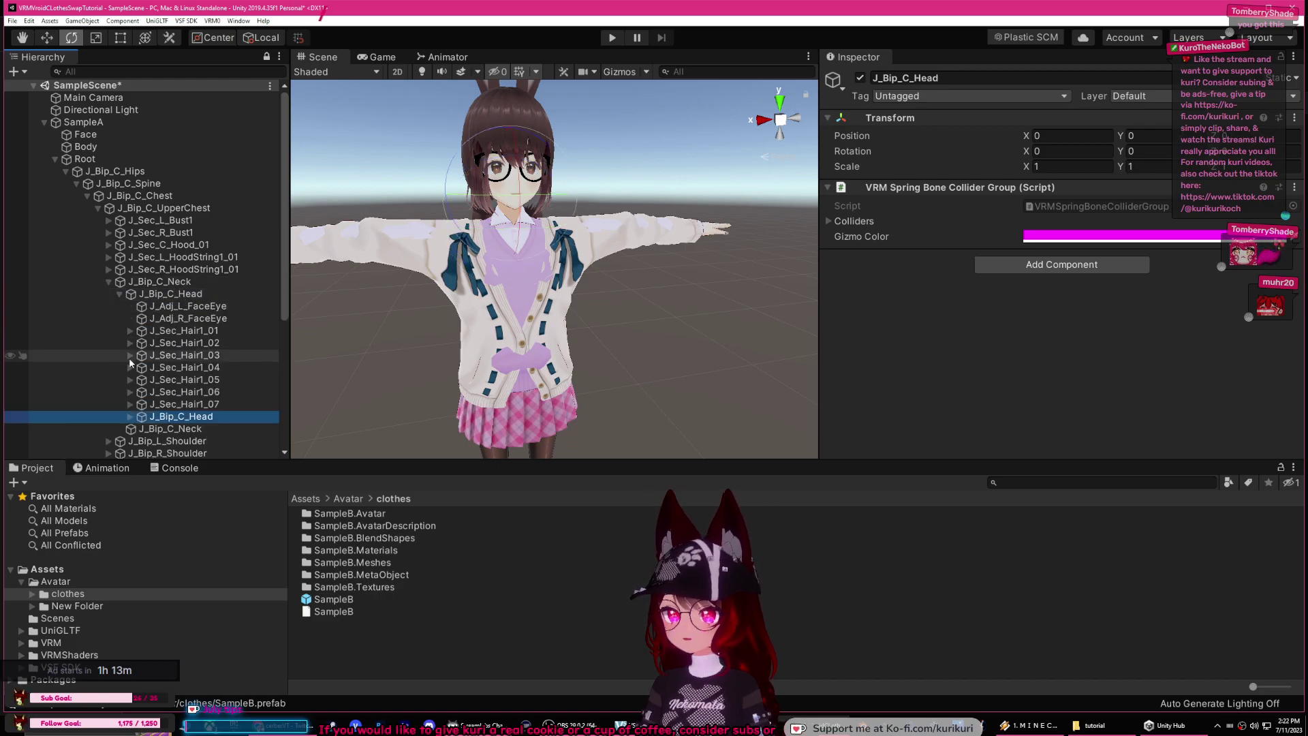
Step: Nest the duplicate J_Bip_C_Head under SampleA's head, checking the FaceEye bones
left_click(129, 417)
scroll(203, 404, "down", 4)
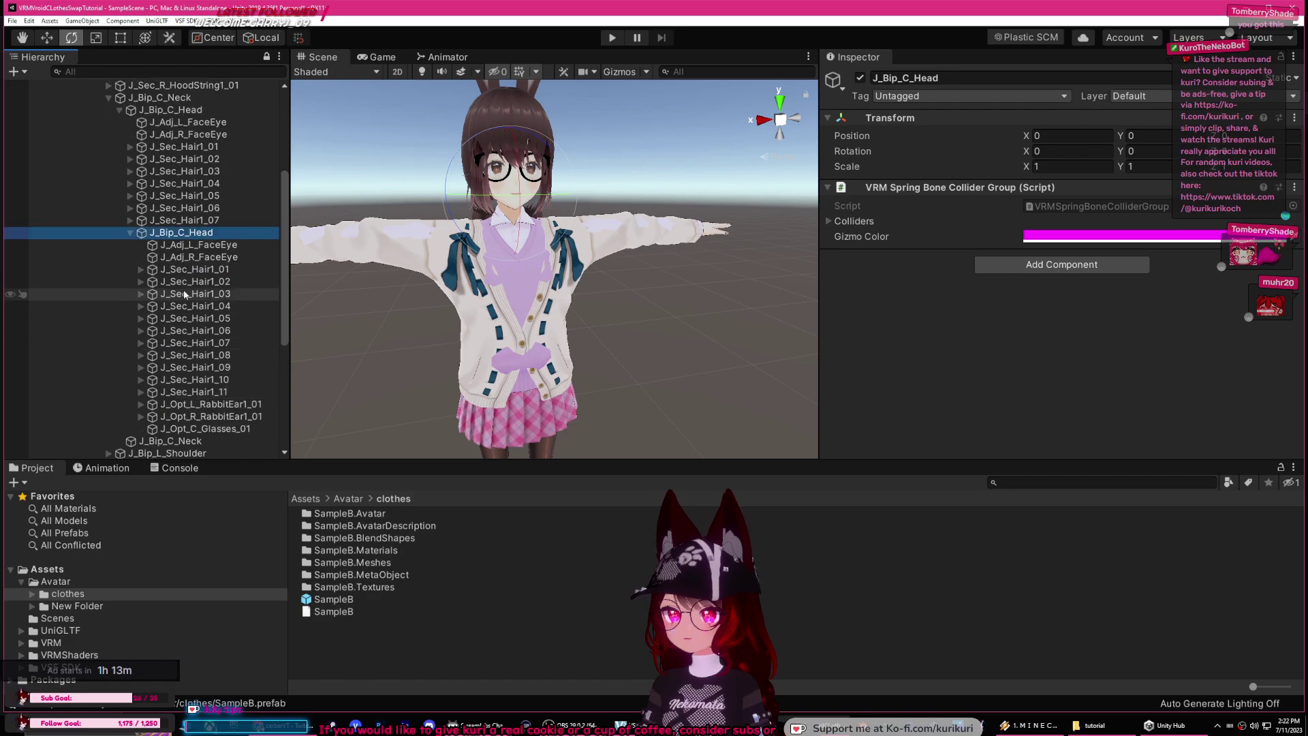
left_click(197, 246)
left_click(201, 259)
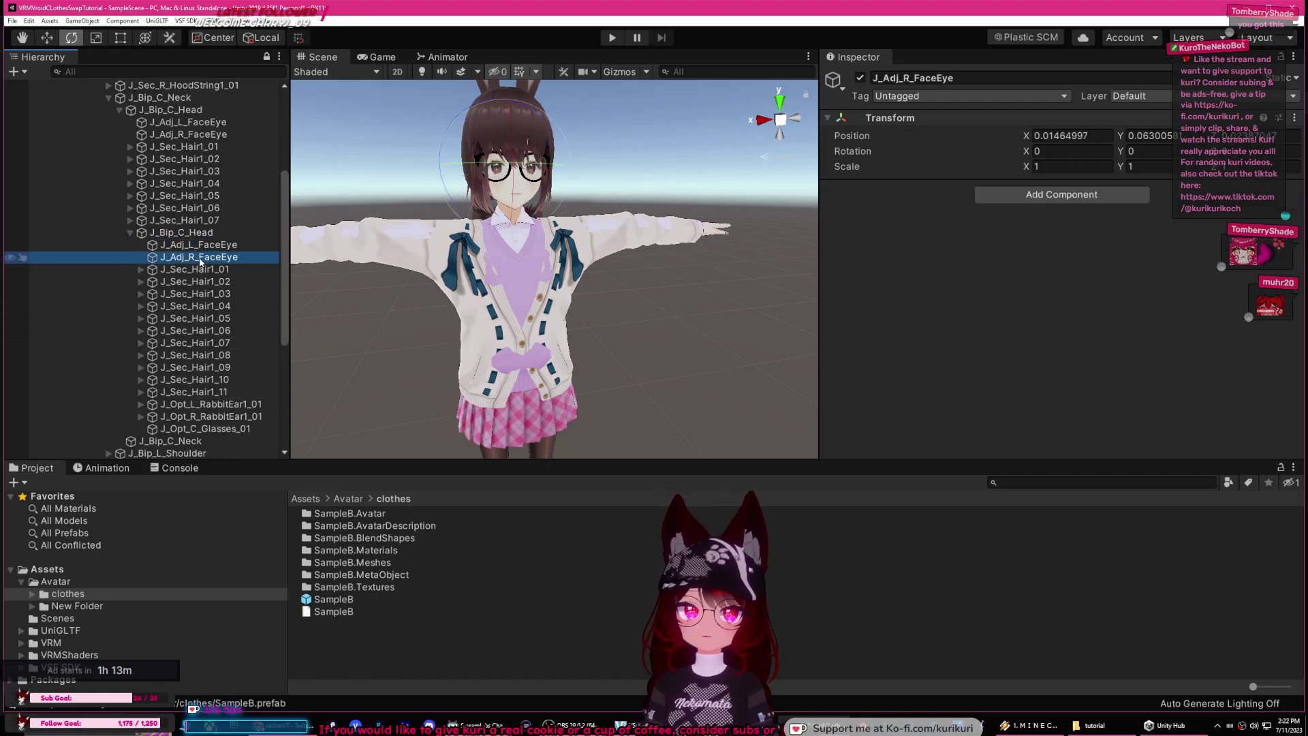
scroll(216, 267, "down", 1)
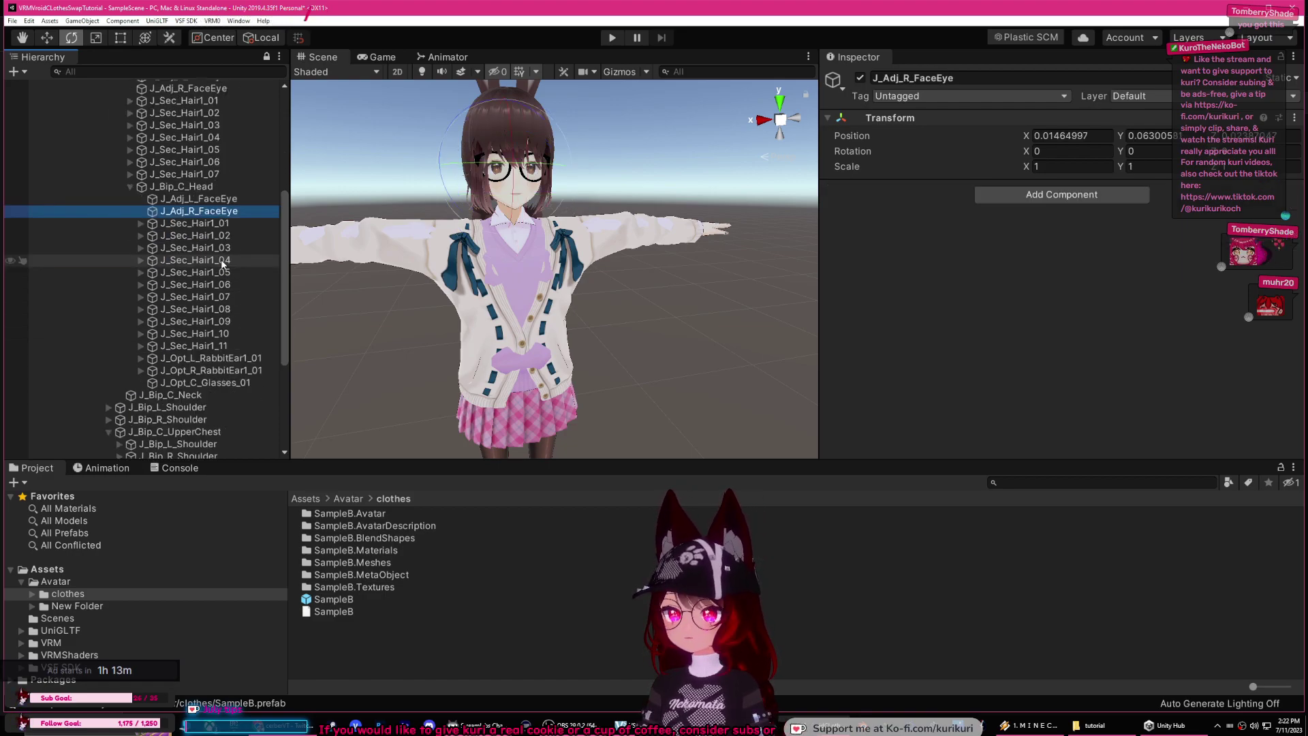
scroll(223, 265, "up", 2)
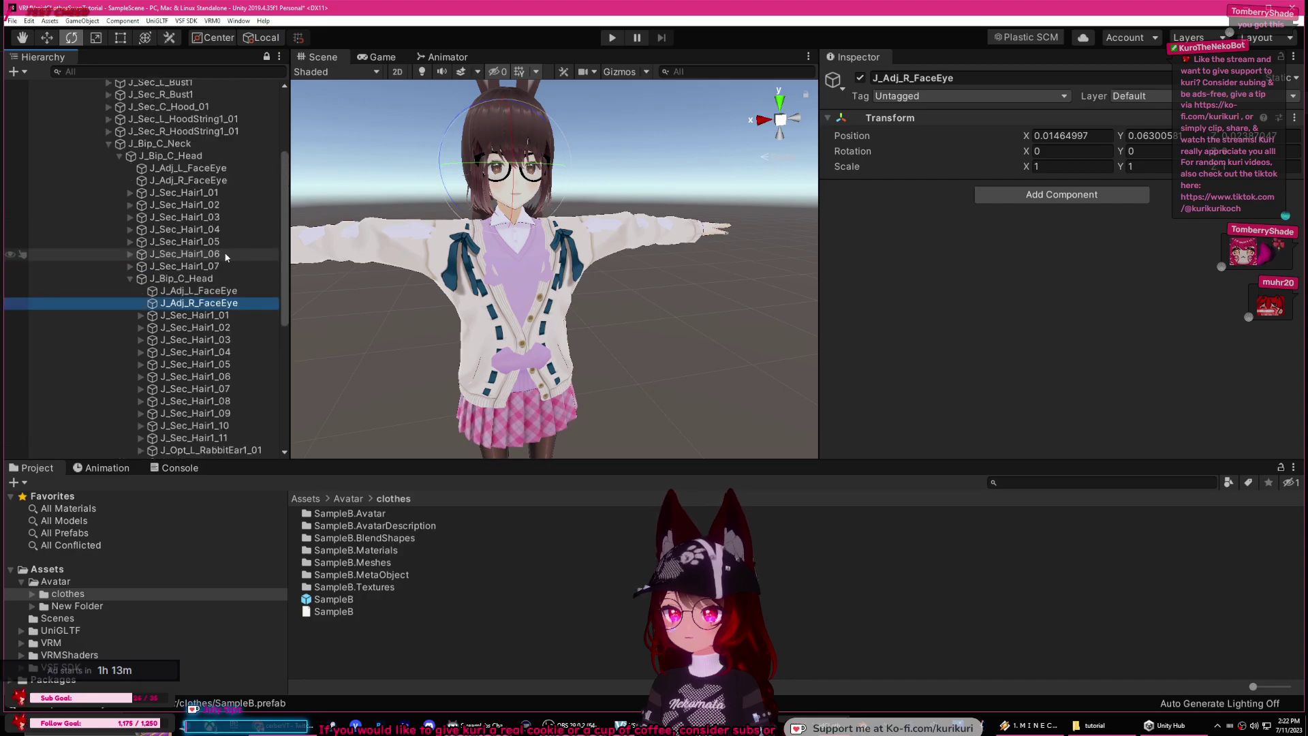
left_click(217, 292)
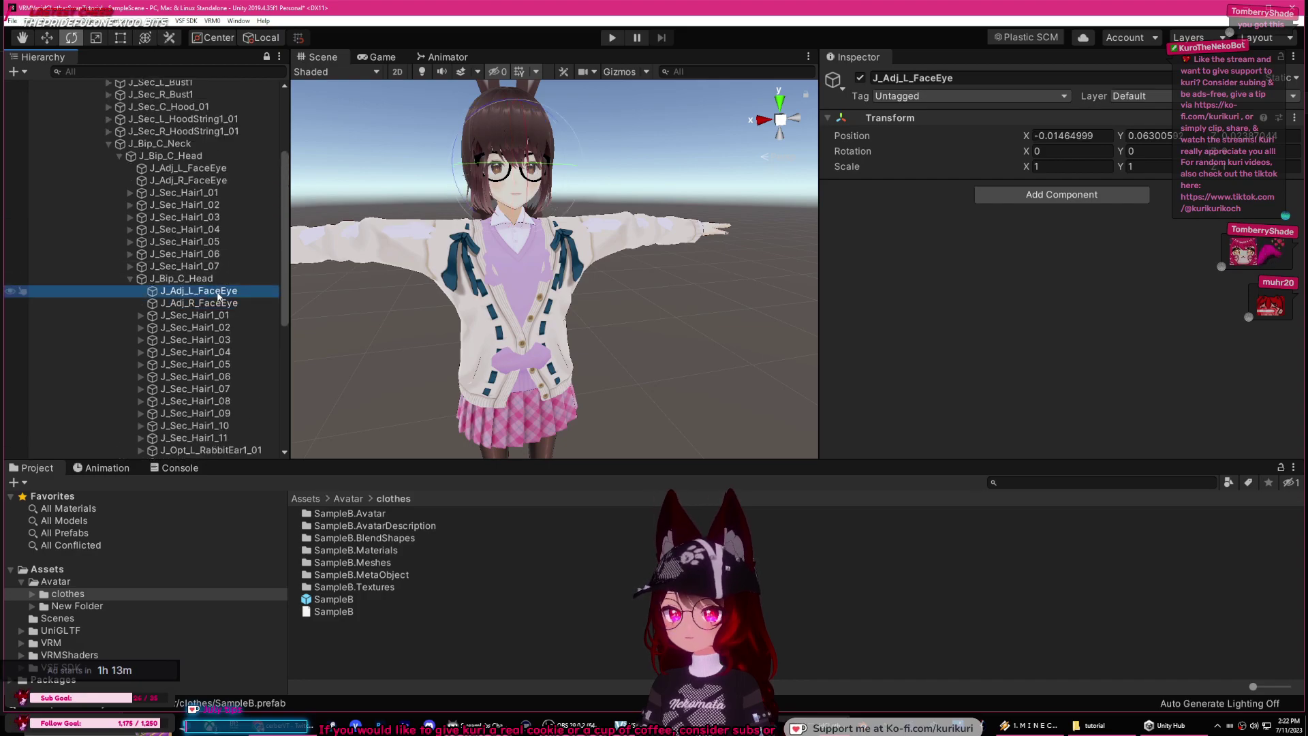
scroll(196, 293, "down", 2)
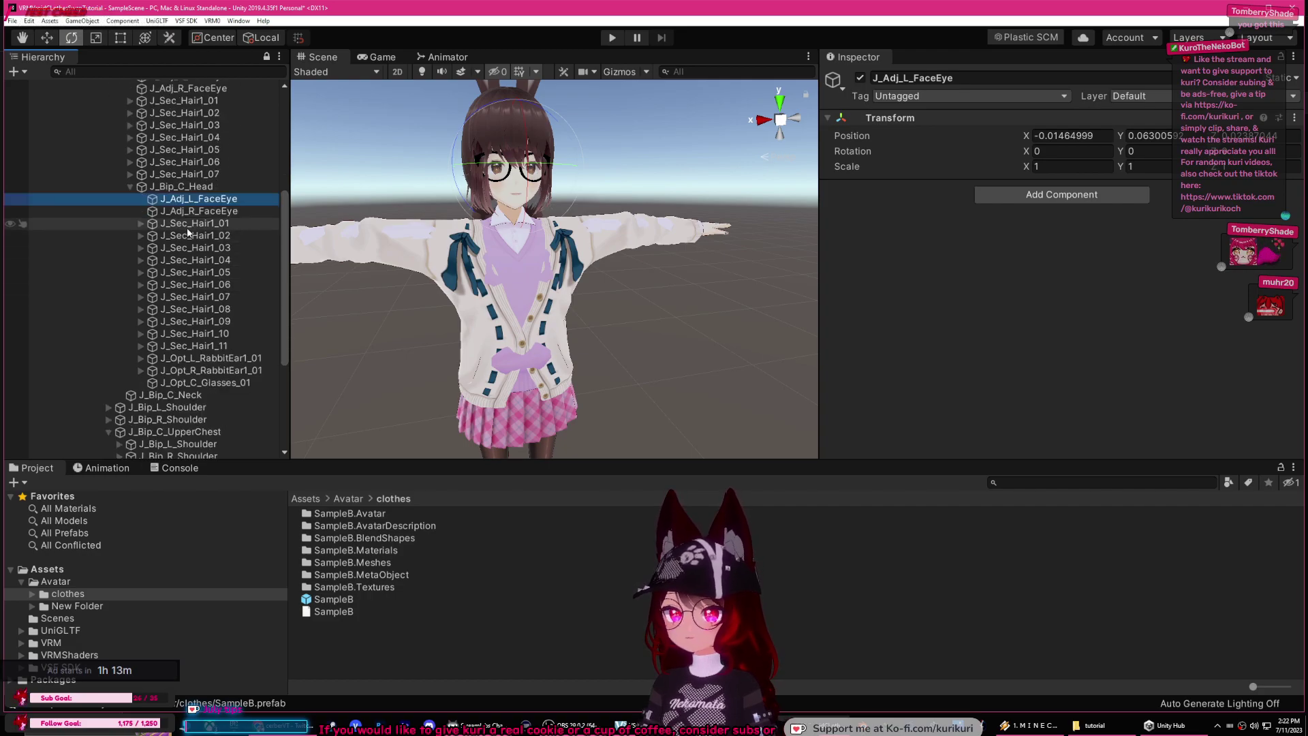
scroll(198, 370, "up", 4)
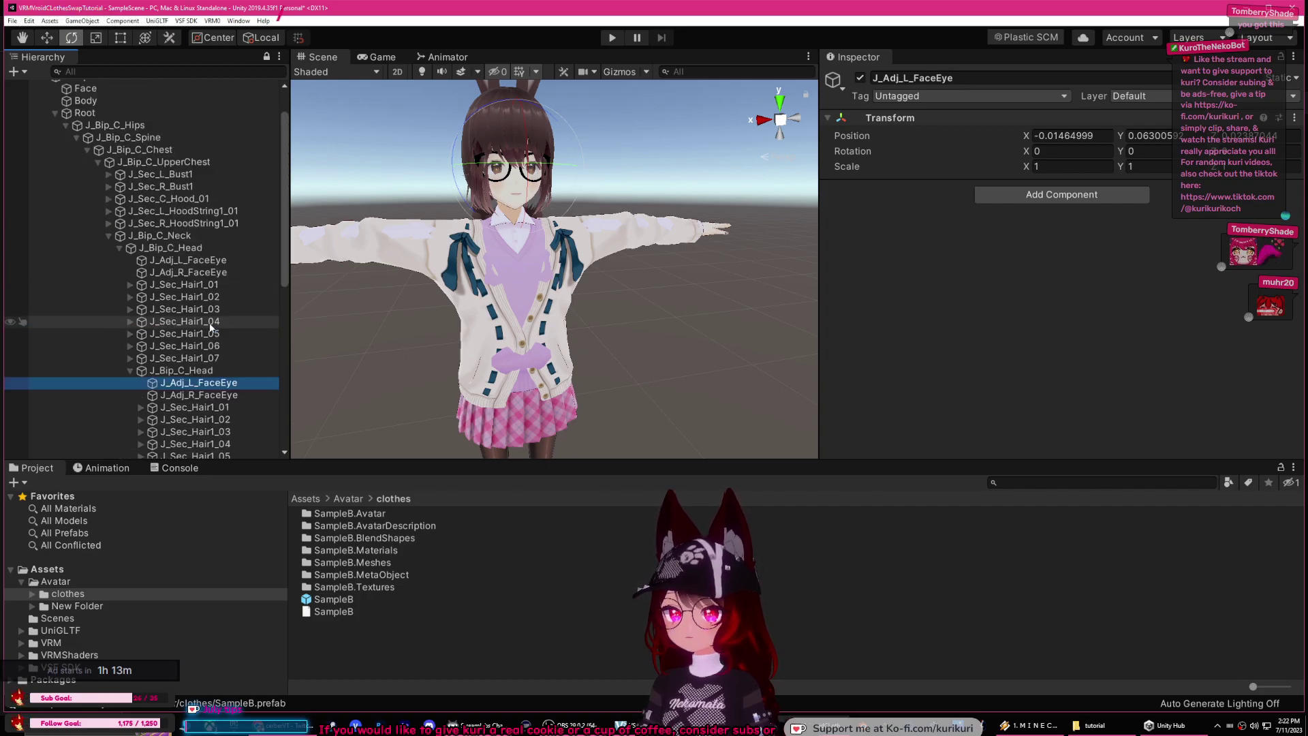
left_click(130, 370)
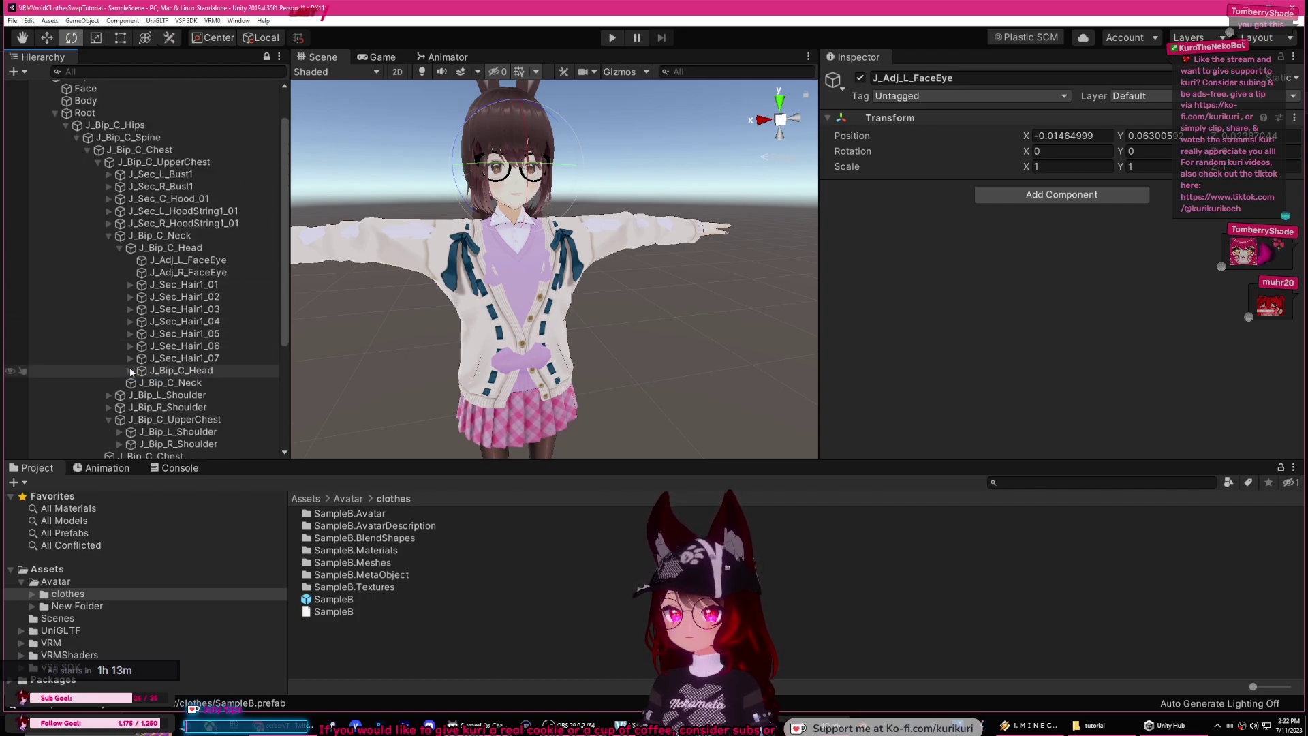
left_click(122, 249)
left_click(158, 260)
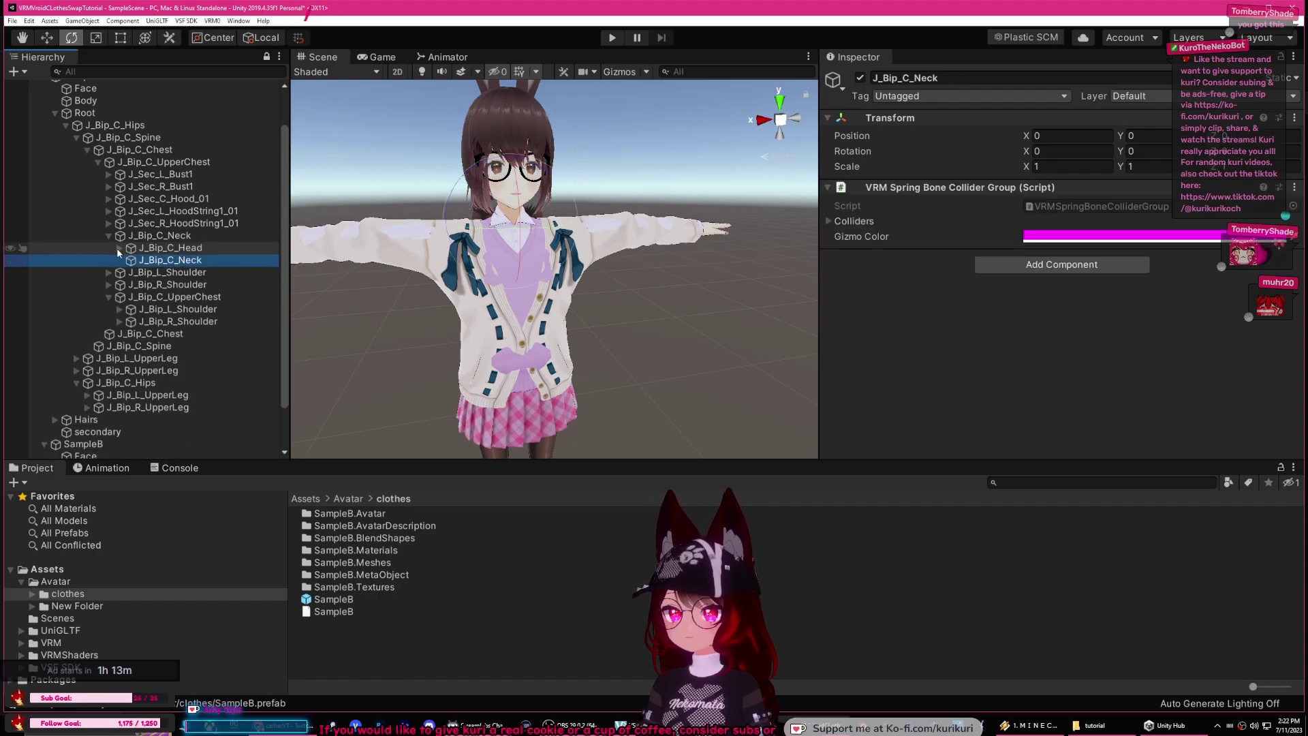
left_click(108, 235)
Step: Nest the duplicate left shoulder and left lower arm bones under SampleA's matching bones
left_click_drag(147, 284, 157, 250)
left_click(120, 259)
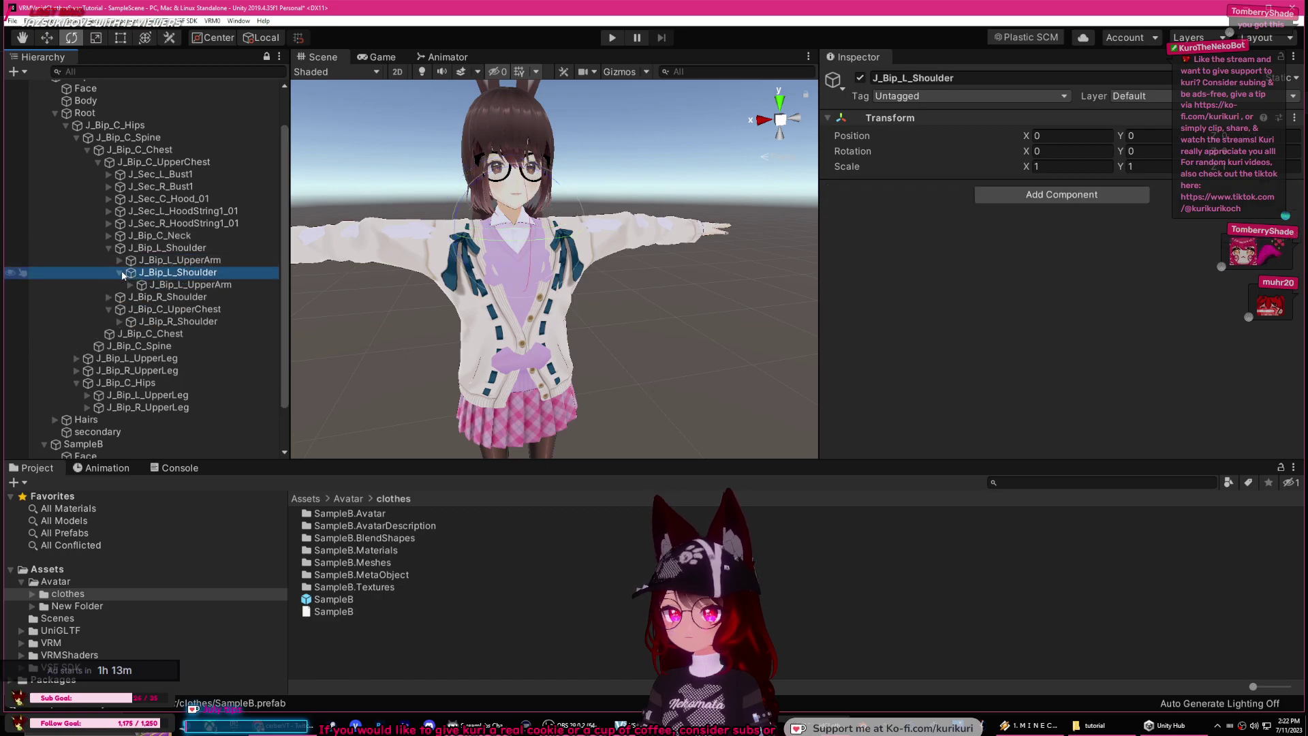
left_click(184, 284)
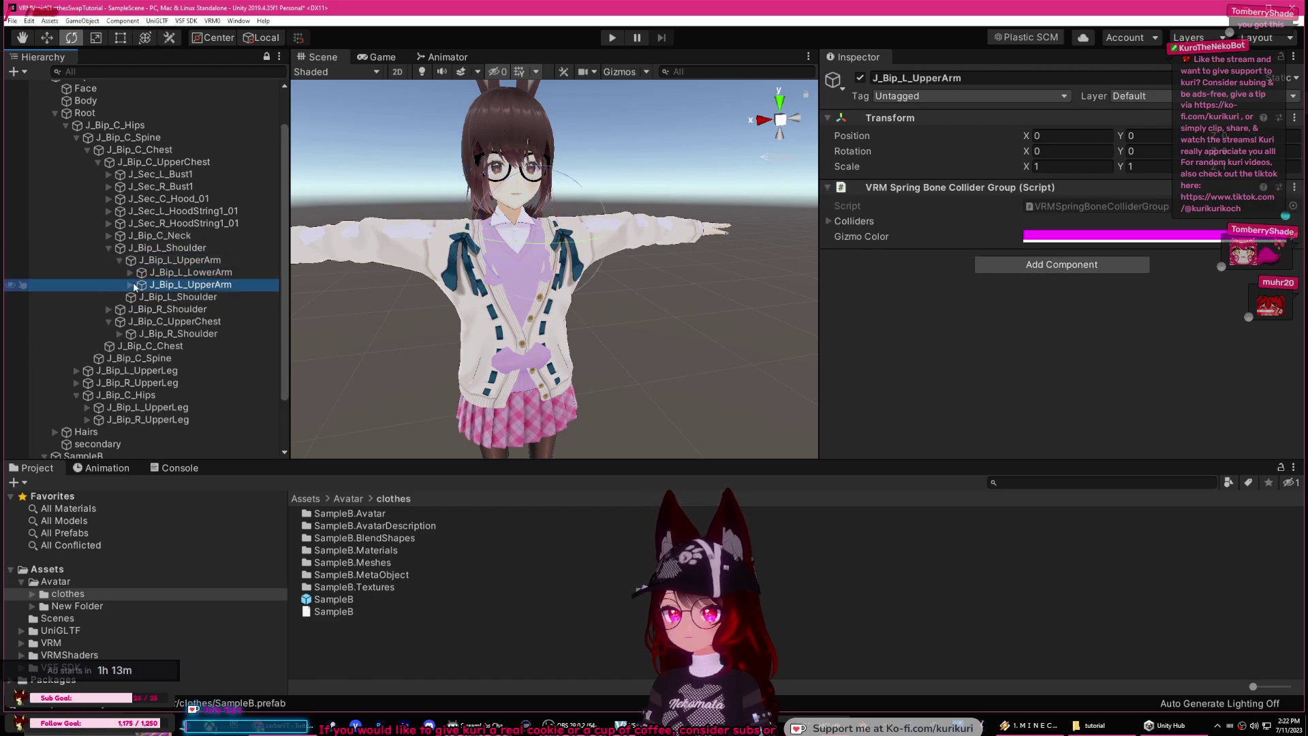
left_click(130, 284)
left_click(221, 297)
left_click_drag(227, 301, 192, 285)
left_click(143, 300)
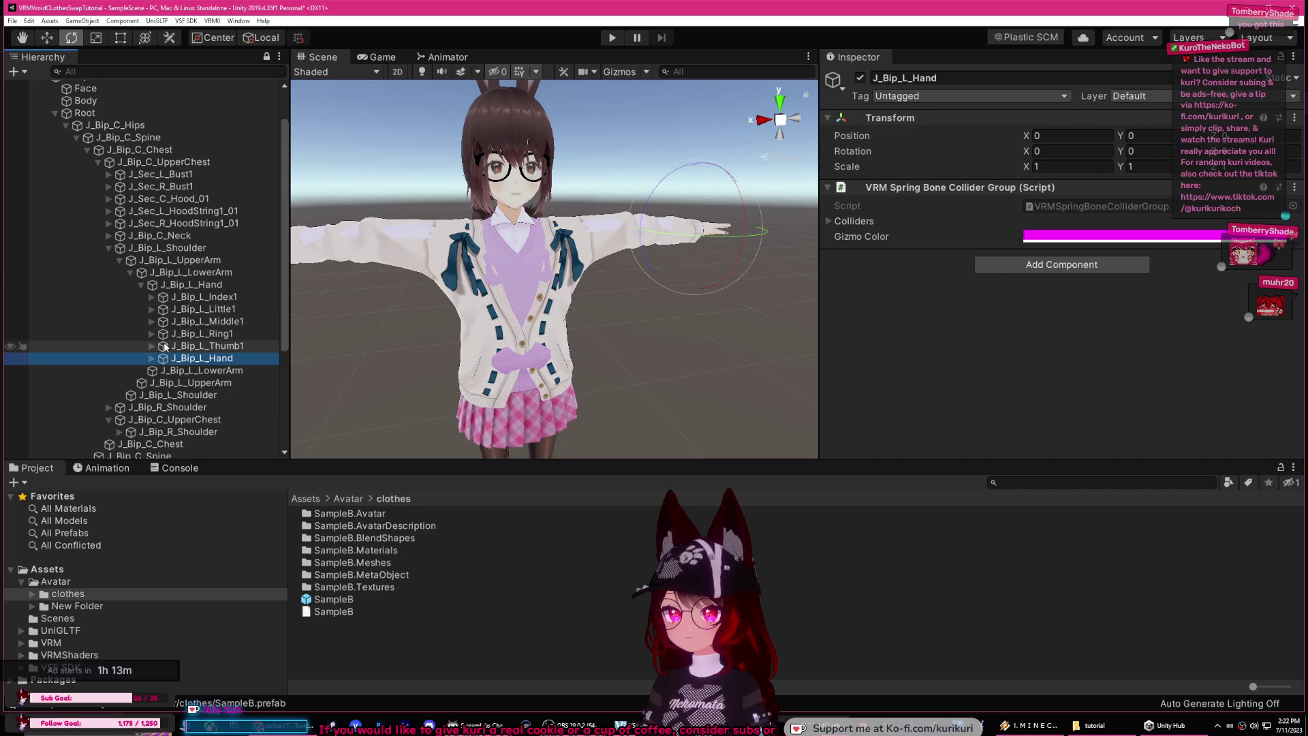
left_click(119, 259)
left_click(109, 248)
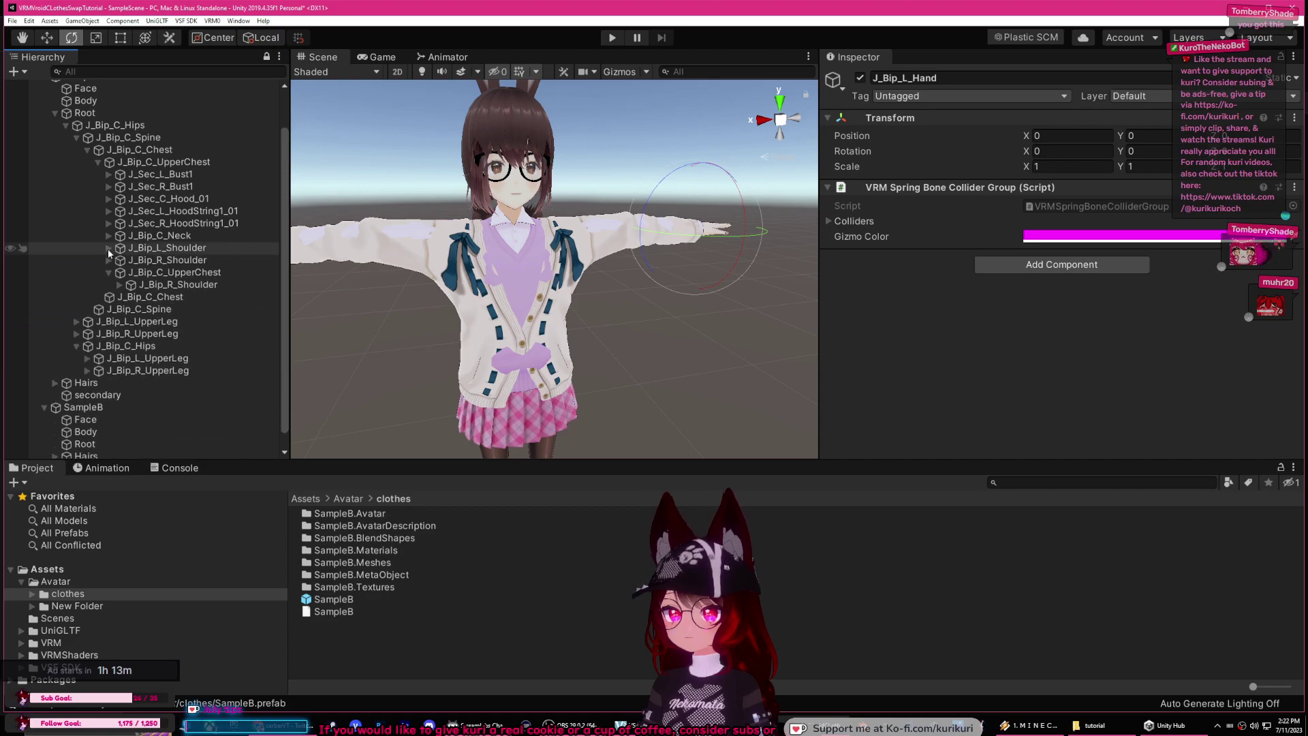
Step: Nest SampleB's right shoulder, lower arm and hand under SampleA's right-arm bones, then collapse them
mouse_move(176, 285)
left_mouse_down()
mouse_move(185, 262)
mouse_move(200, 274)
mouse_move(191, 317)
mouse_move(187, 297)
left_mouse_up()
left_click(120, 285)
left_click(212, 297)
left_click(131, 297)
left_click(140, 309)
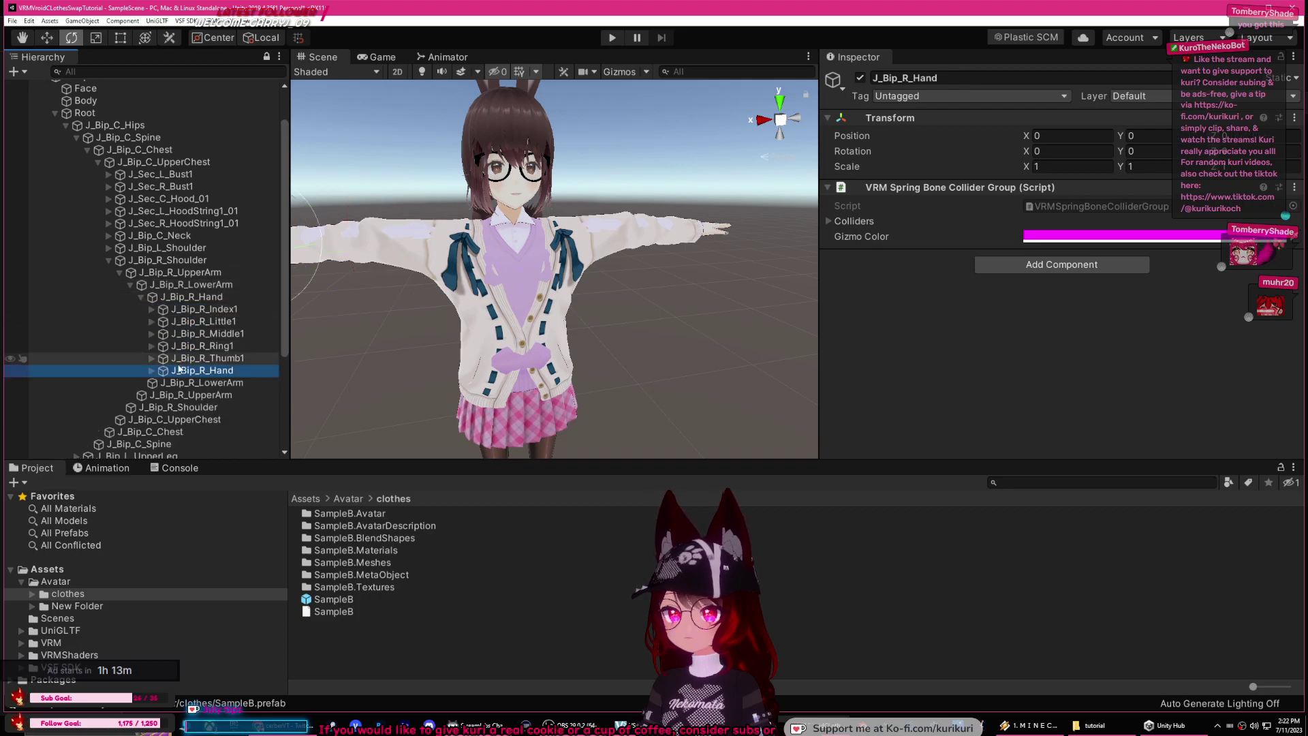
left_click(151, 369)
scroll(205, 326, "down", 3)
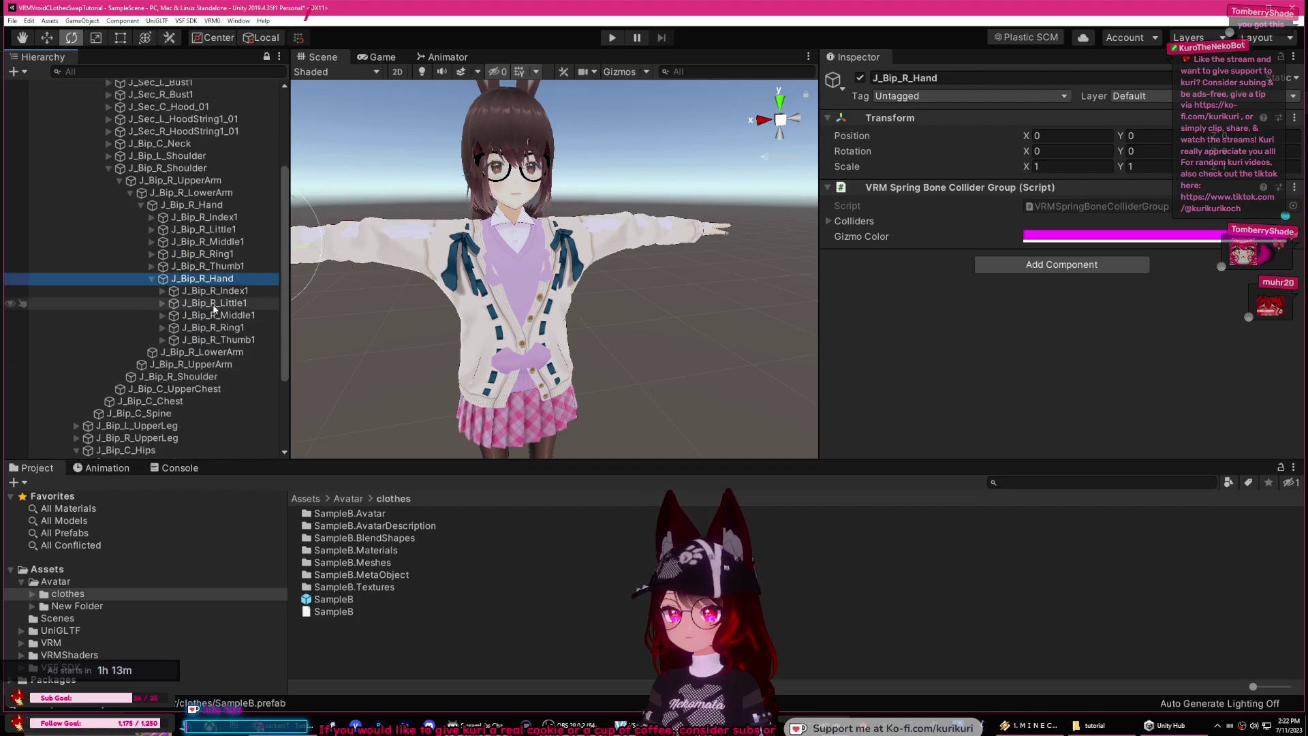
scroll(208, 310, "up", 3)
left_click(152, 370)
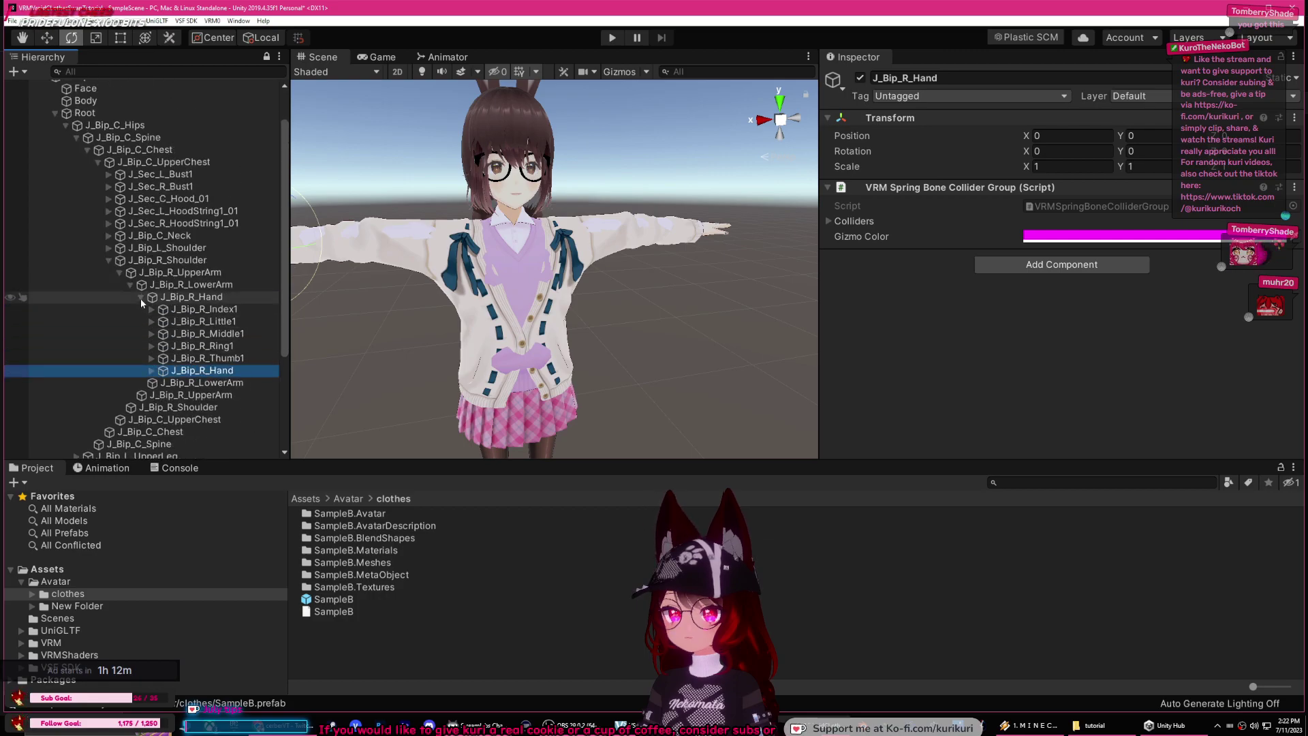
left_click(140, 298)
left_click(129, 285)
left_click(120, 273)
left_click(109, 261)
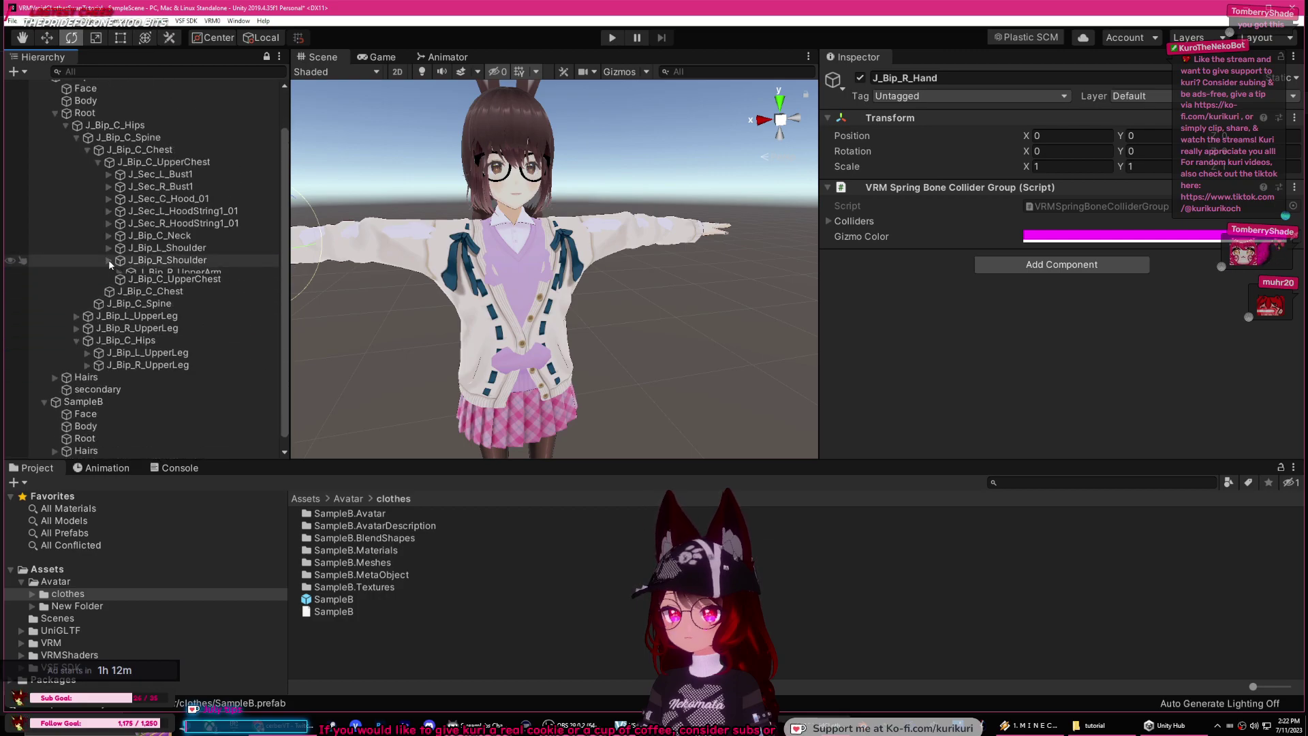
Step: Select the chest, spine and SampleB's upper leg bones in the Hierarchy
left_click(164, 284)
left_click(157, 297)
left_click(164, 357)
left_click(190, 346)
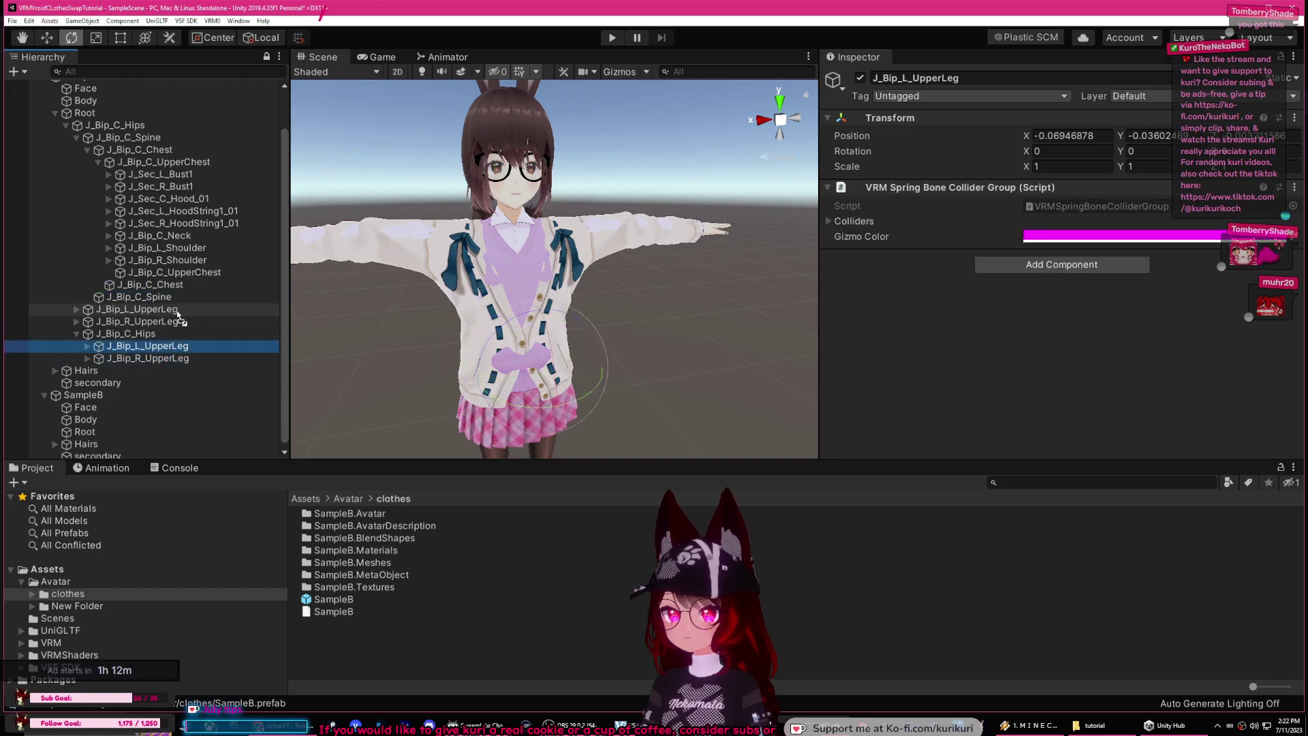
Step: Nest SampleB's left upper leg, lower leg, foot and toe base under SampleA's left-leg bones
left_click_drag(179, 316, 179, 316)
key("Right")
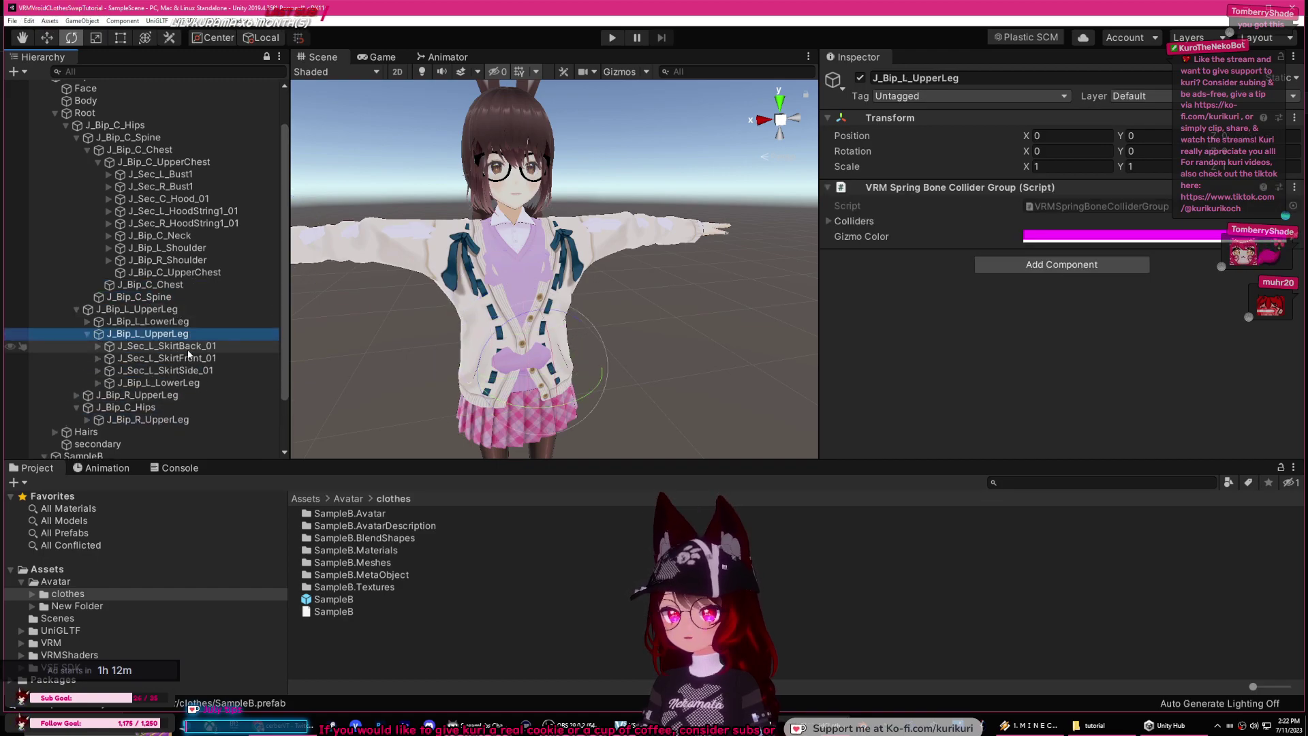
left_click(184, 383)
mouse_move(179, 335)
left_mouse_down()
mouse_move(167, 322)
mouse_move(168, 346)
mouse_move(178, 332)
left_mouse_up()
left_click(99, 346)
left_click(181, 359)
left_click(110, 359)
left_click(176, 370)
left_click(77, 309)
Step: Nest SampleB's right upper leg, lower leg, foot and toe base under SampleA's right-leg bones
left_click(157, 354)
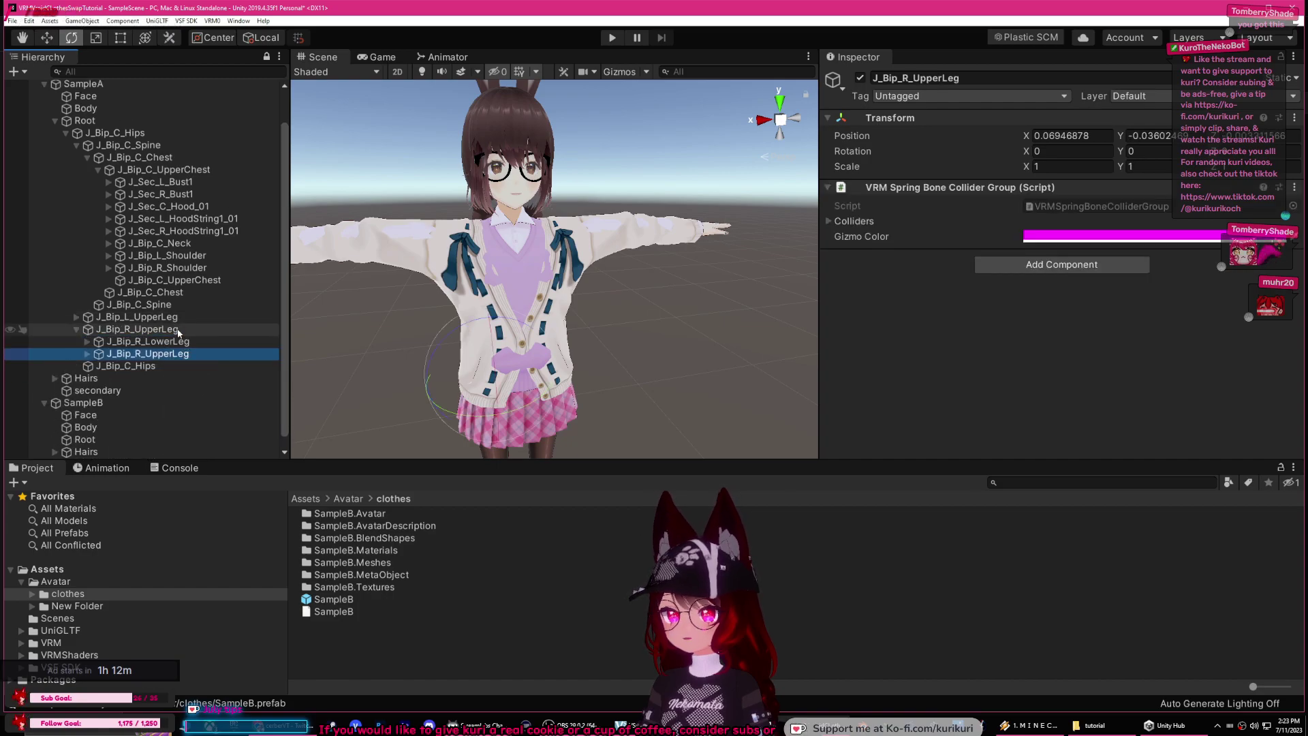
left_click(88, 354)
left_click(198, 403)
left_click_drag(198, 404, 171, 369)
left_click(98, 366)
left_click(170, 378)
left_click(109, 378)
left_click(178, 390)
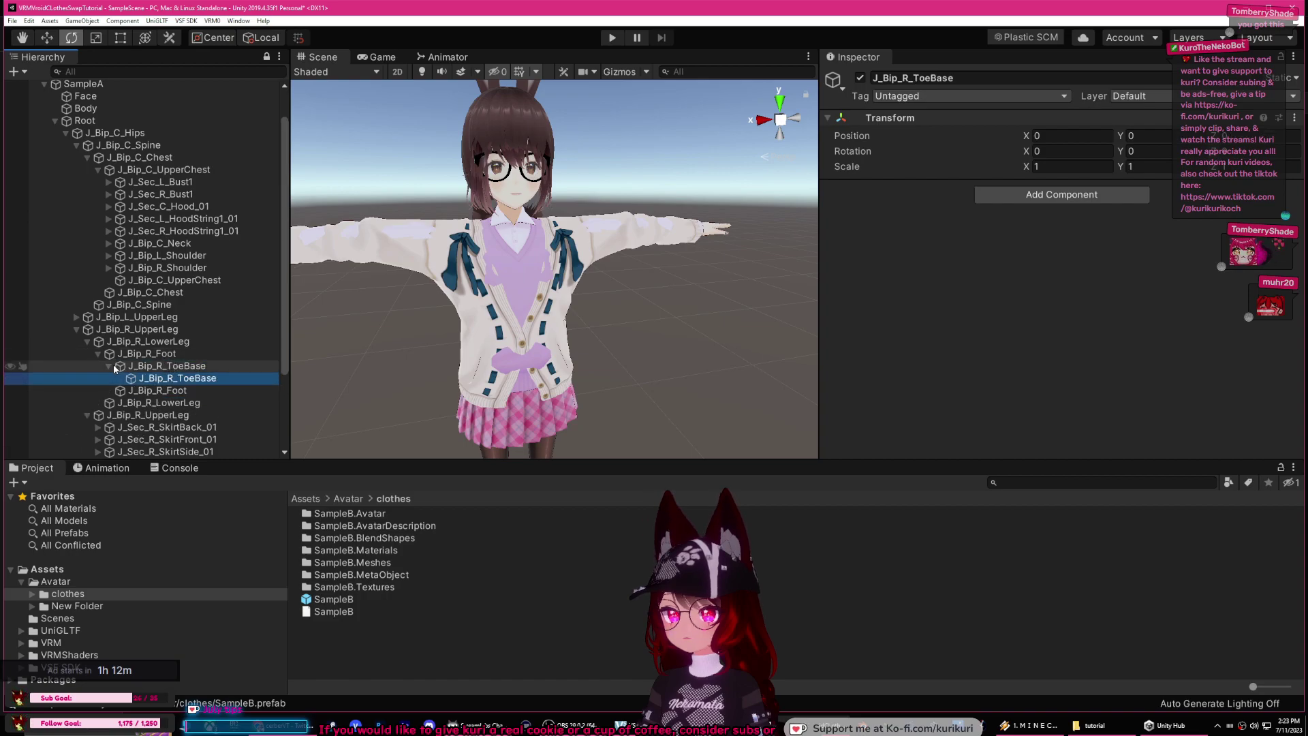
left_click(109, 366)
left_click(77, 329)
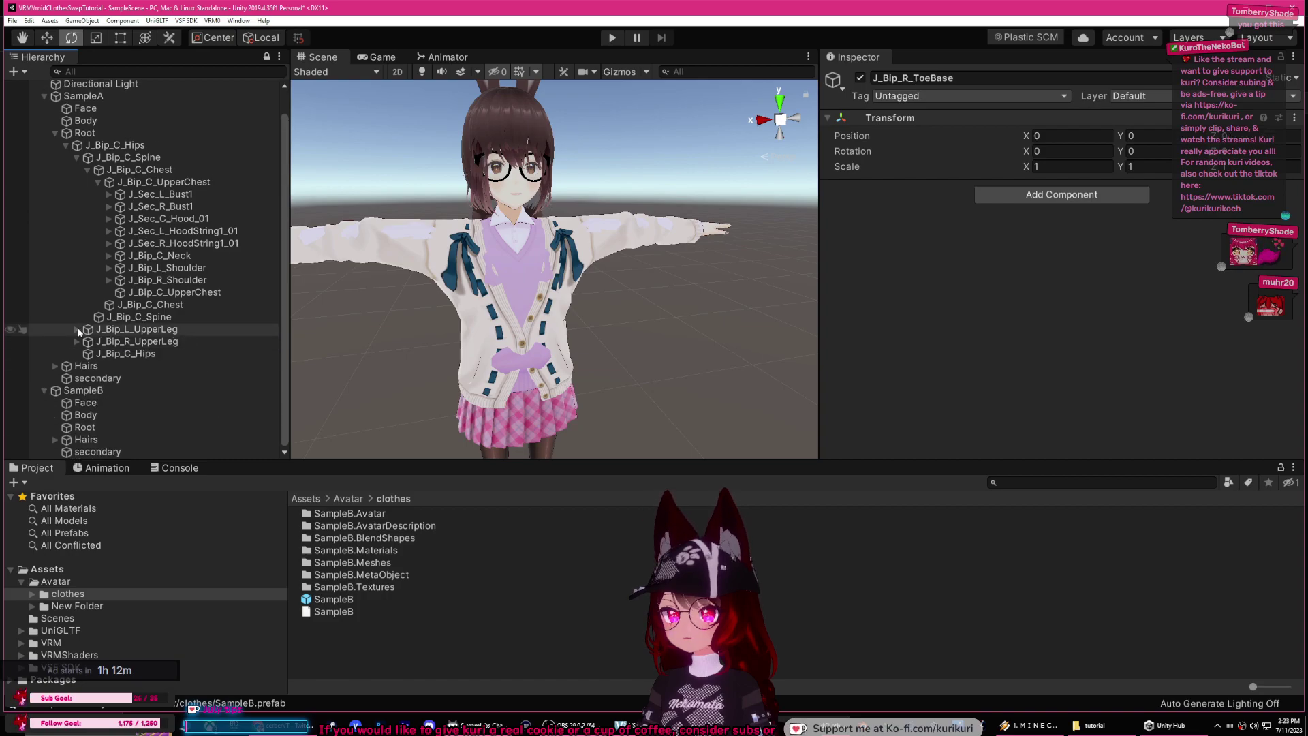
left_click(55, 133)
left_click(116, 220)
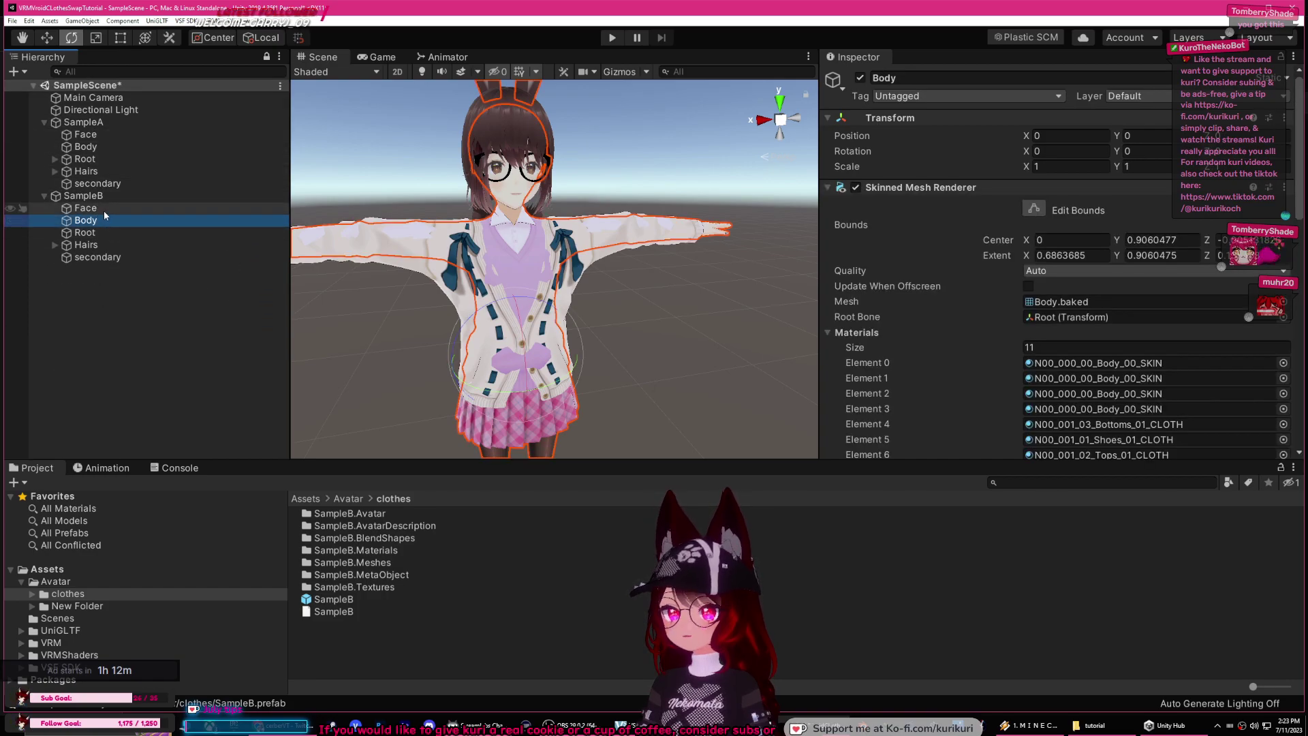
Step: Move SampleB's Face, Body and Hairs meshes into SampleA
left_click(102, 208)
left_click(105, 223, "ctrl")
left_click(108, 242, "ctrl")
left_click_drag(102, 218, 106, 191)
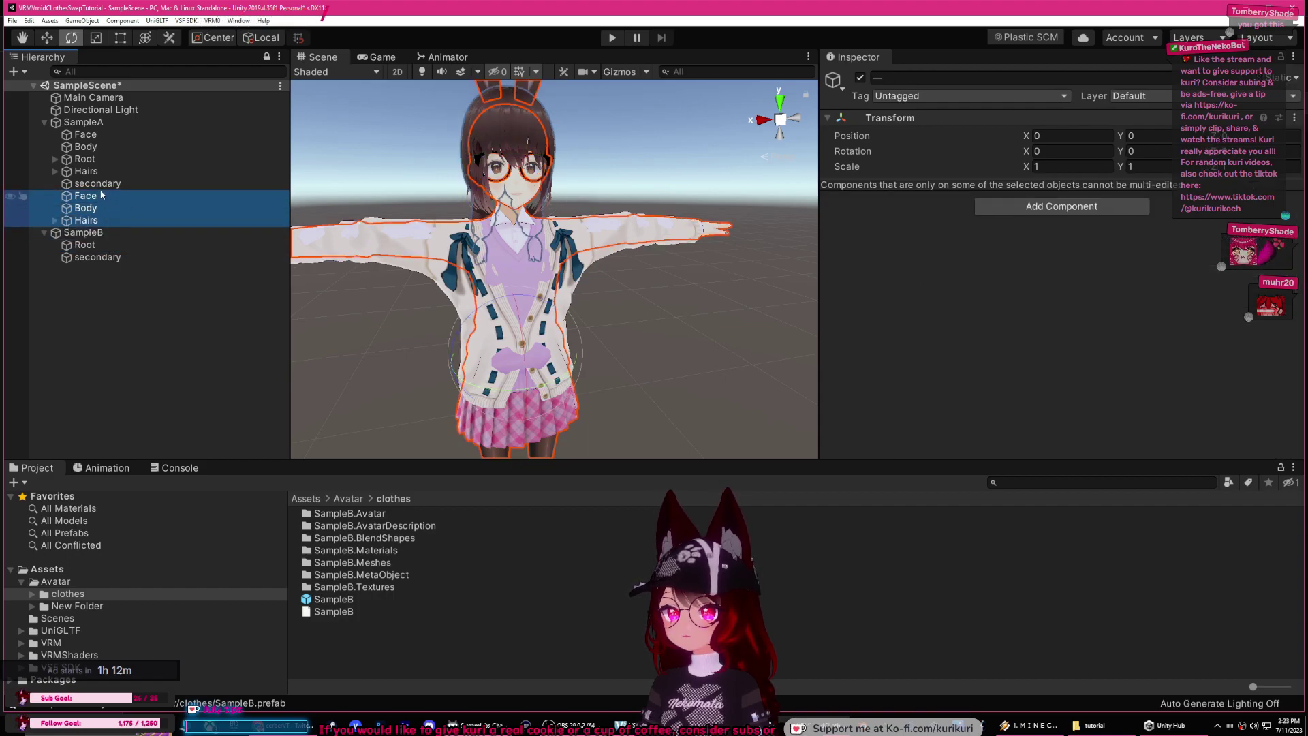
Step: Create an empty object NewStuff under SampleA and put Face, Body and Hairs inside it
right_click(84, 122)
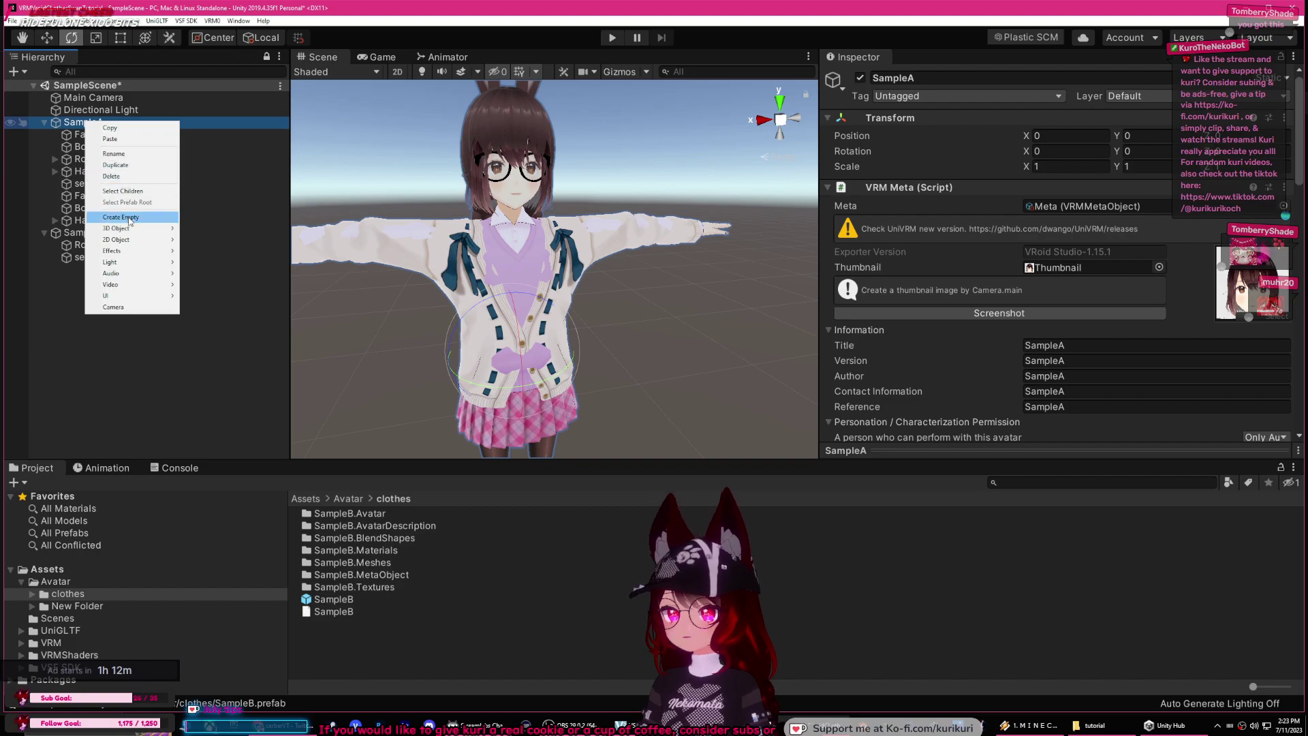
left_click(130, 218)
left_click(919, 78)
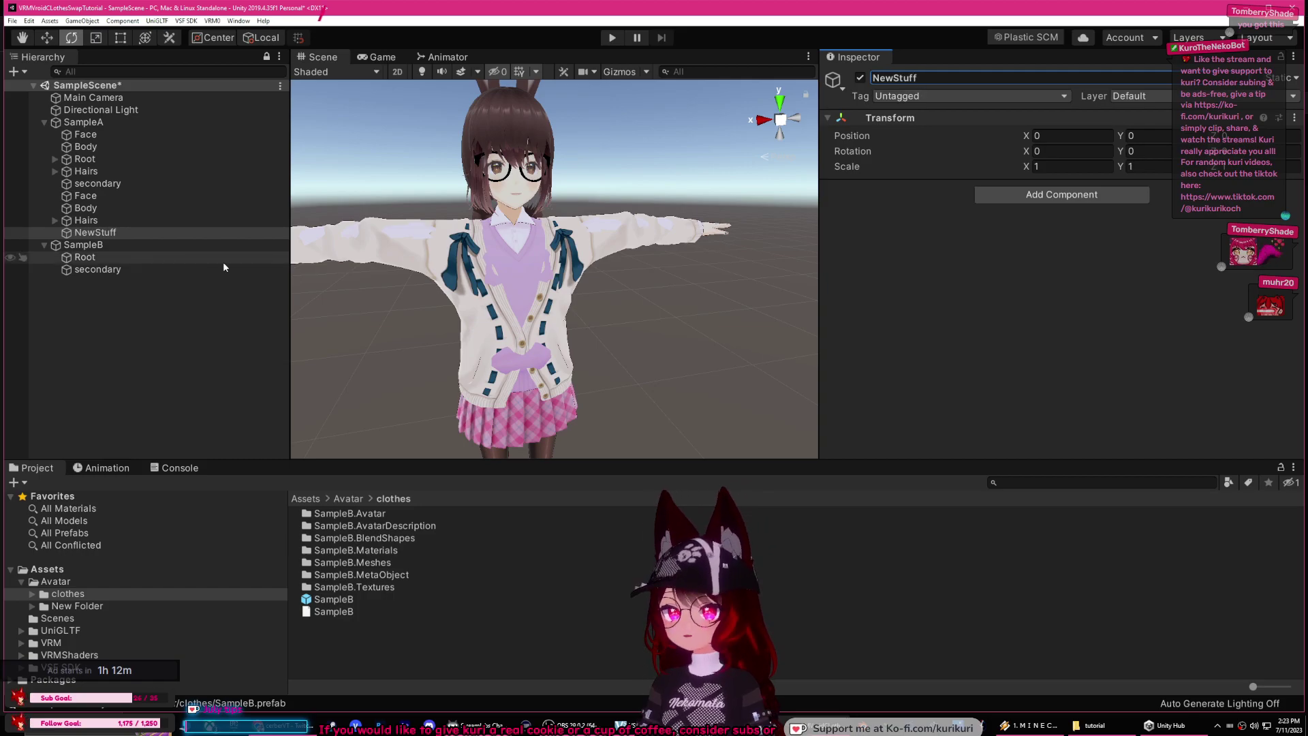
left_click(86, 195)
left_click(86, 208, "shift")
left_click(85, 221, "shift")
left_click_drag(85, 220, 96, 233)
left_click(95, 196)
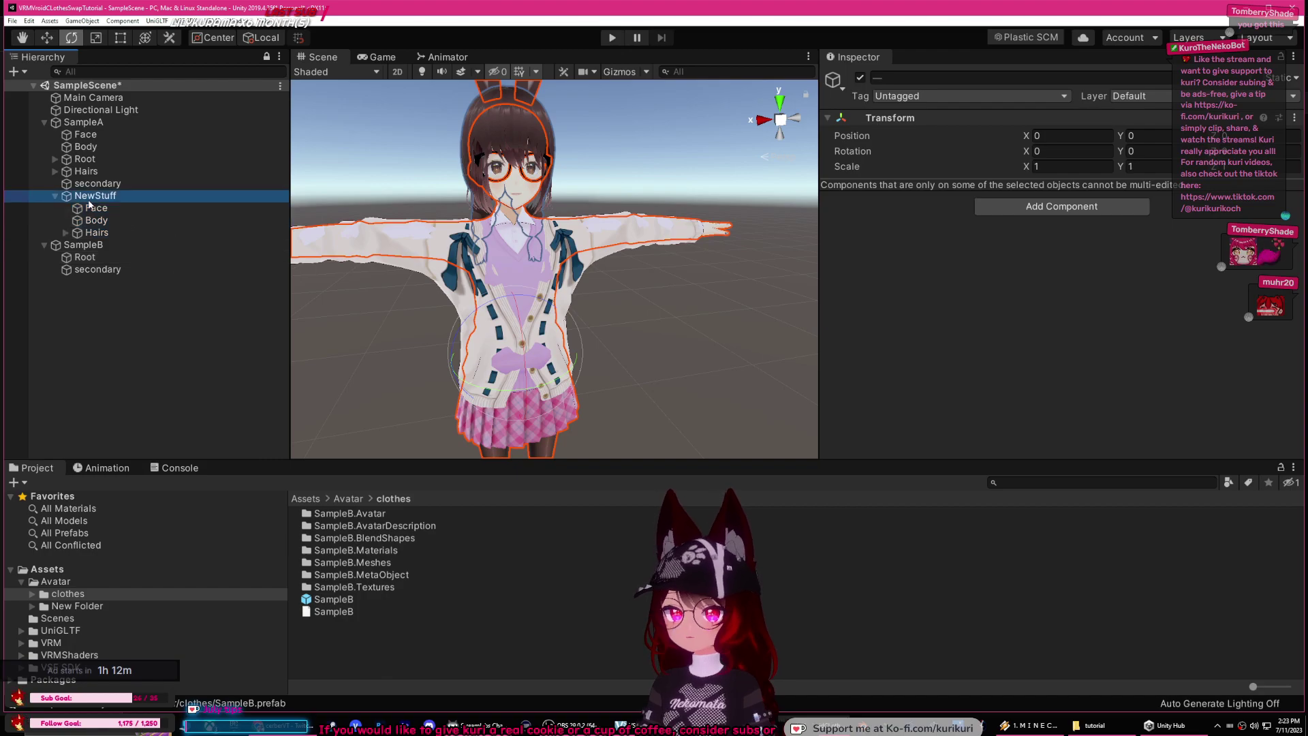
key("Left")
Step: Deactivate SampleB and open the VRM exporter for SampleA
left_click(102, 209)
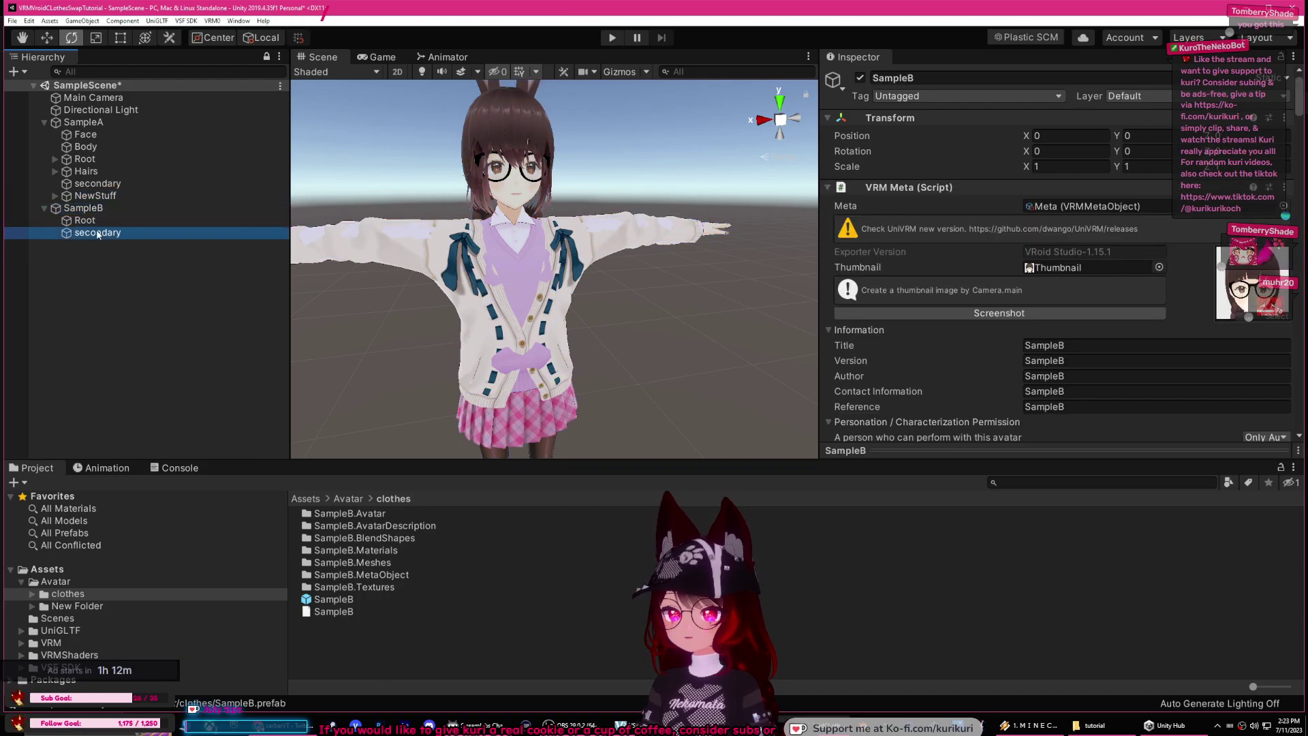
left_click(860, 79)
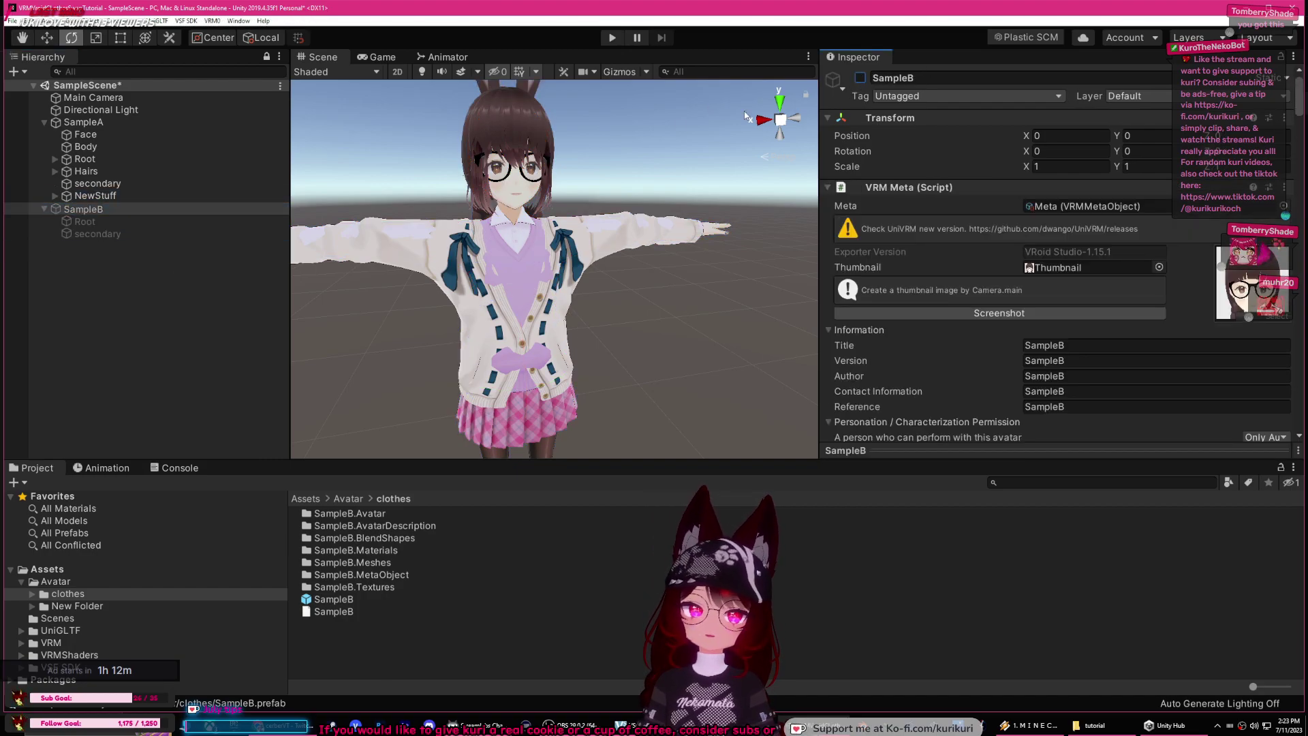
left_click(94, 123)
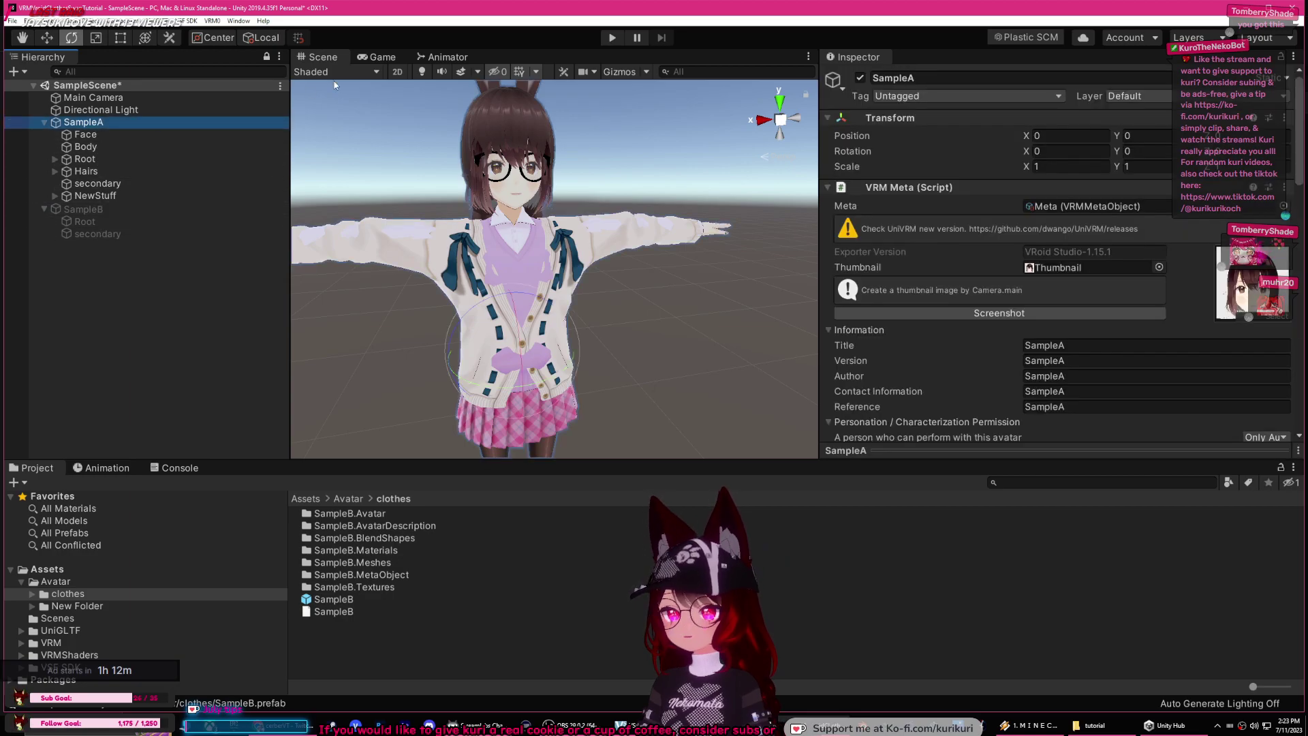
left_click(213, 21)
left_click(248, 43)
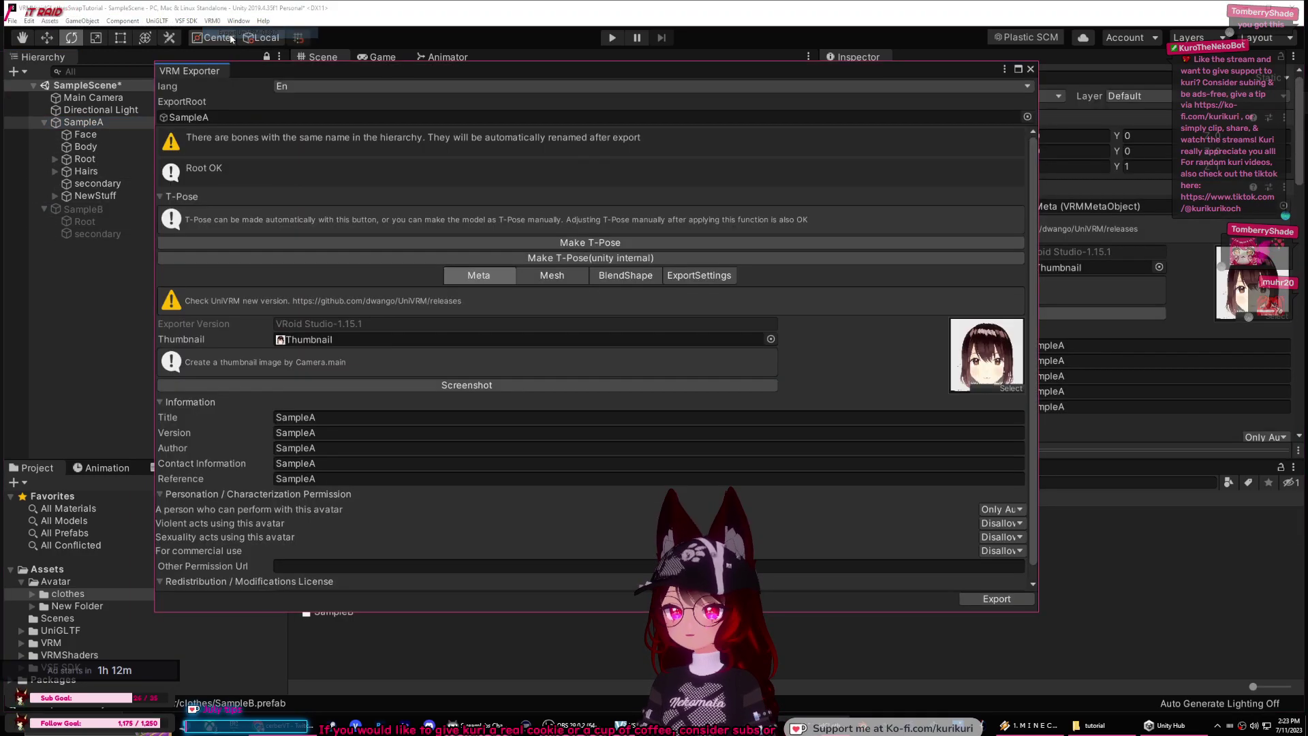
Step: Set Title, Version, Author, Contact Information and Reference all to SampleAB
type("AB")
key("ctrl+a")
key("ctrl+c")
left_click(347, 432)
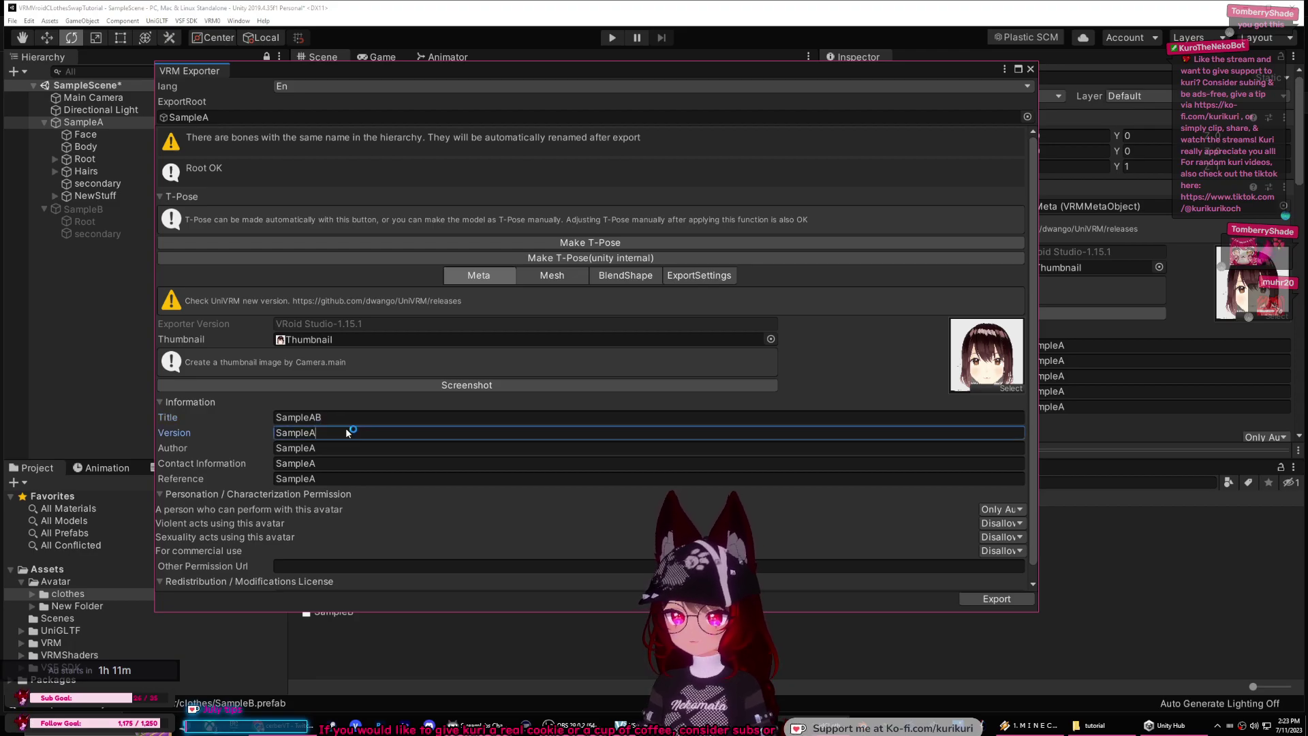
key("ctrl+v")
left_click(348, 448)
key("ctrl+v")
left_click(347, 463)
key("ctrl+v")
left_click(342, 478)
key("ctrl+v")
left_click(399, 447)
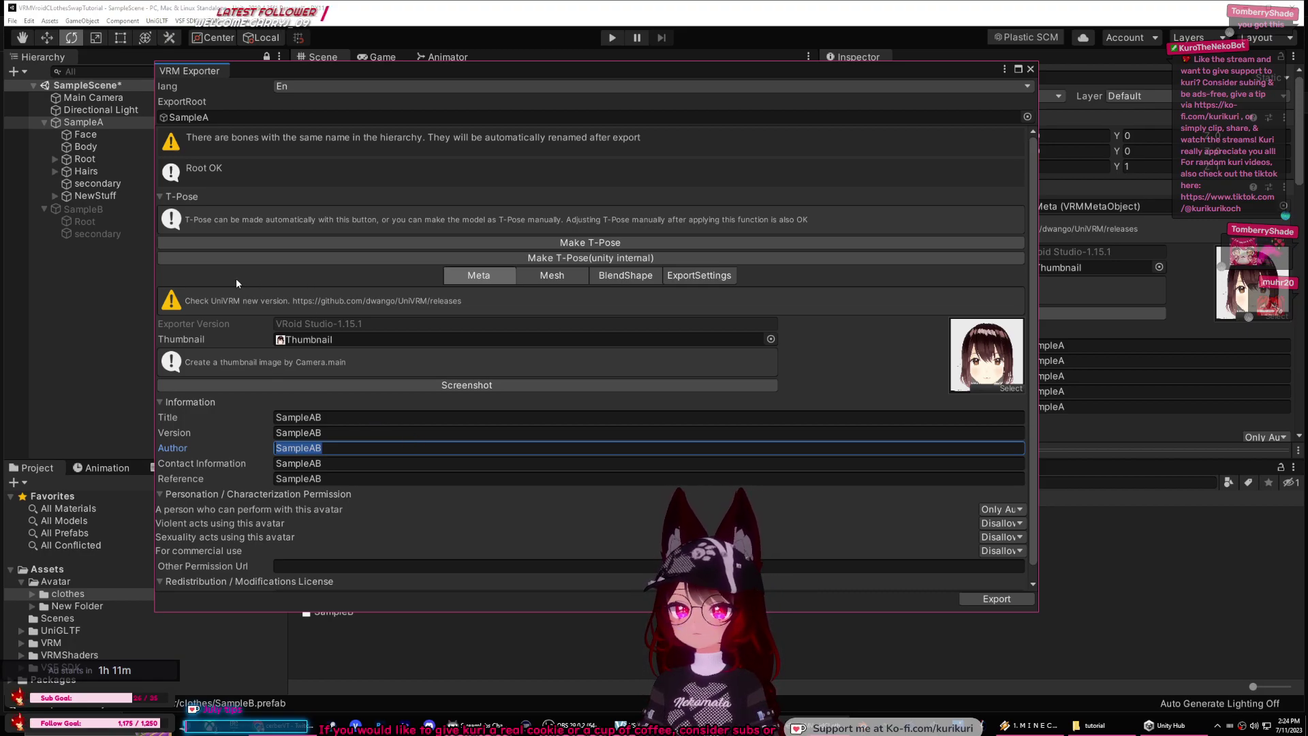
Step: Export the avatar and save it as SampleAB.vrm
left_click(969, 599)
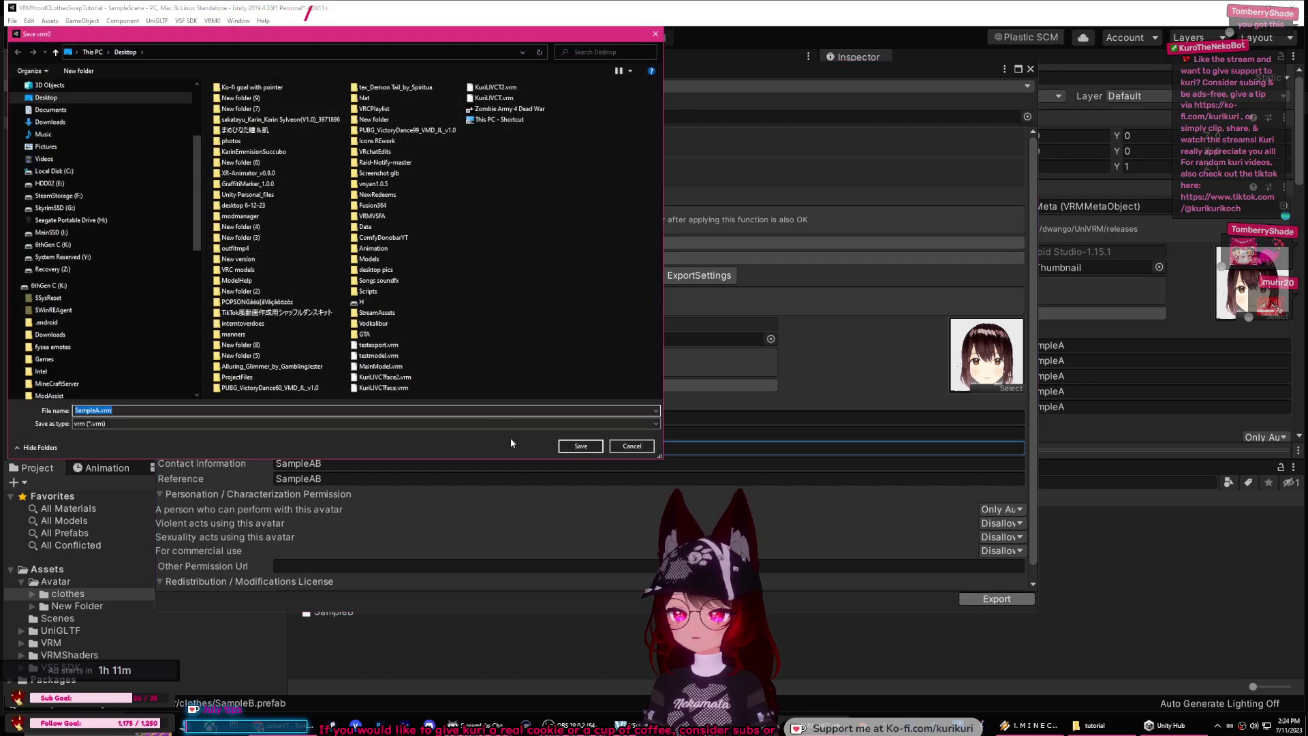
key("ctrl+v")
left_click(581, 447)
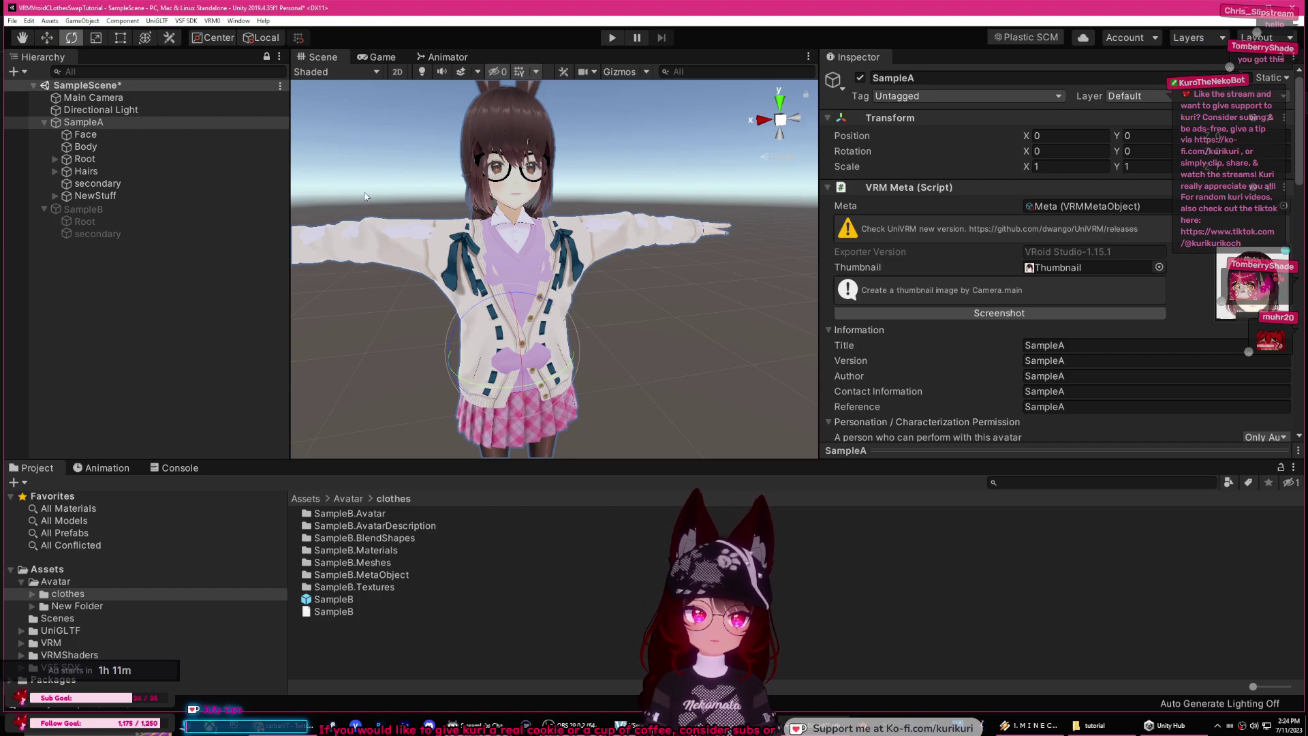
Step: Select SampleB, collapse its children and review the SampleAB export messages in the Console
left_click(115, 209)
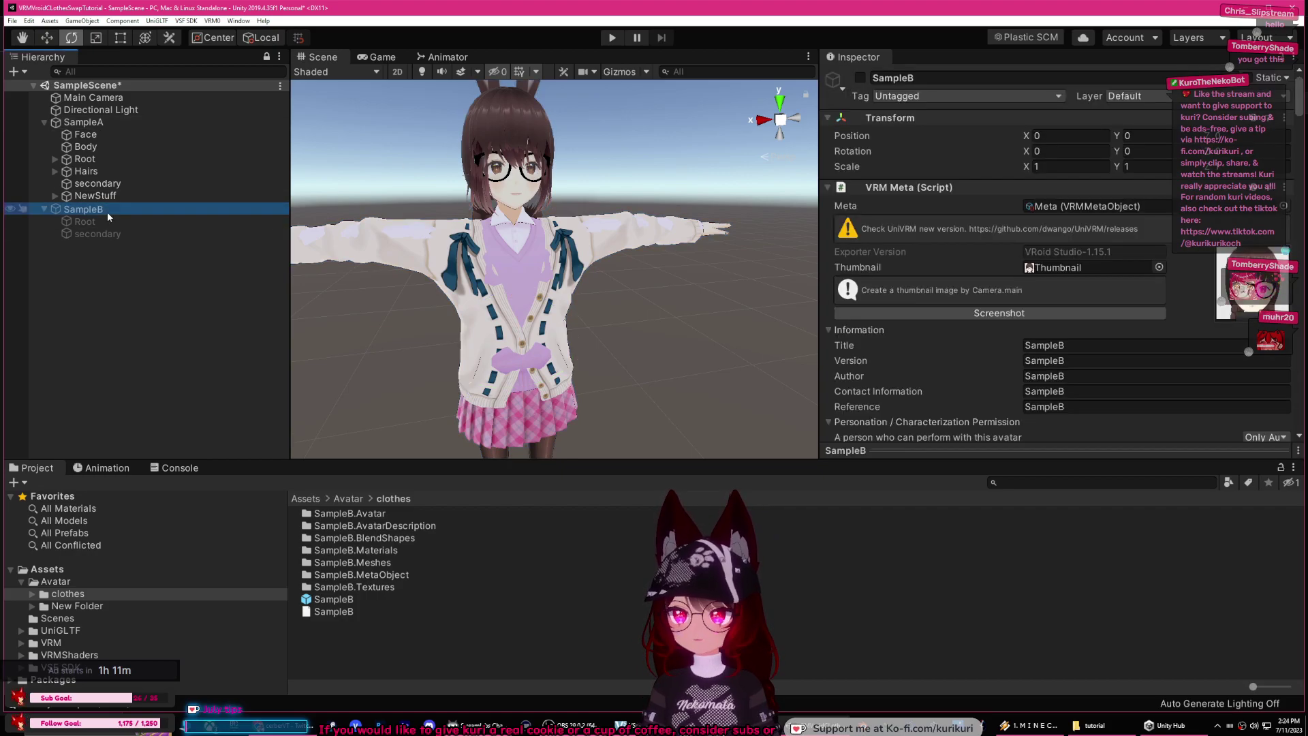
left_click(43, 209)
left_click(179, 468)
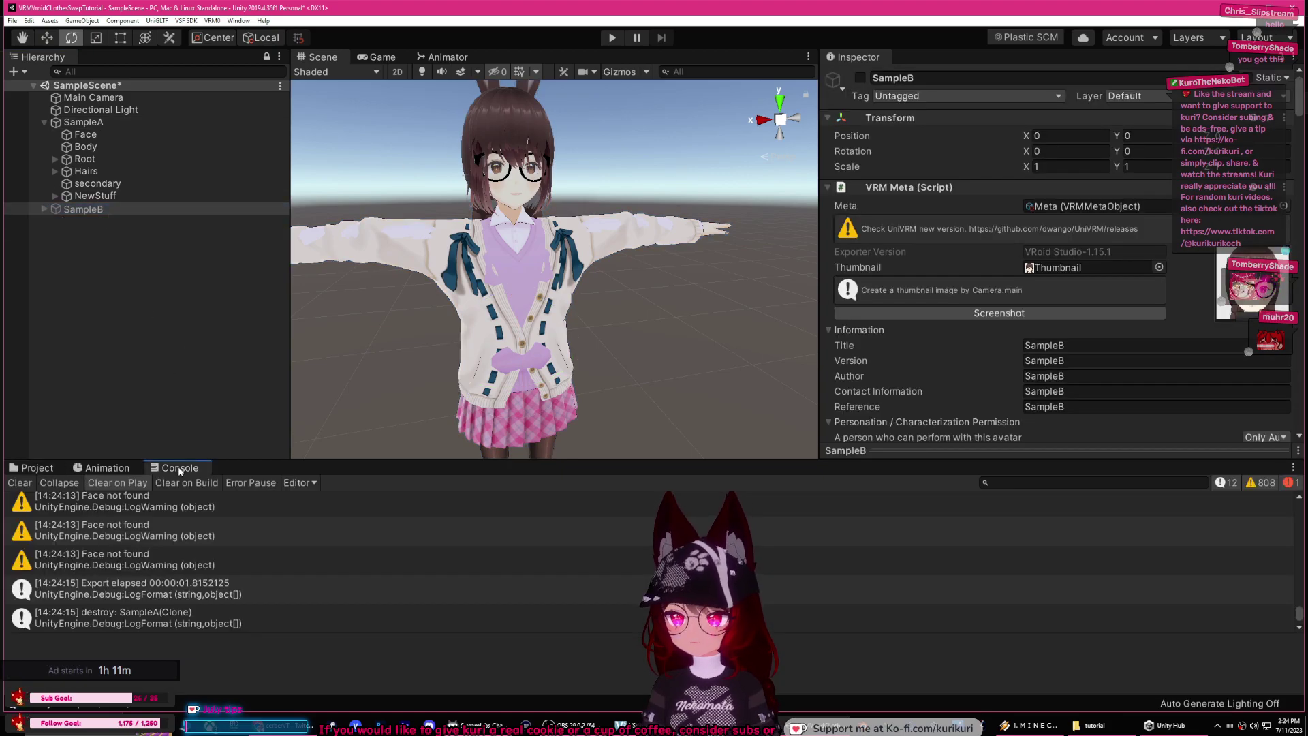
scroll(238, 559, "down", 1)
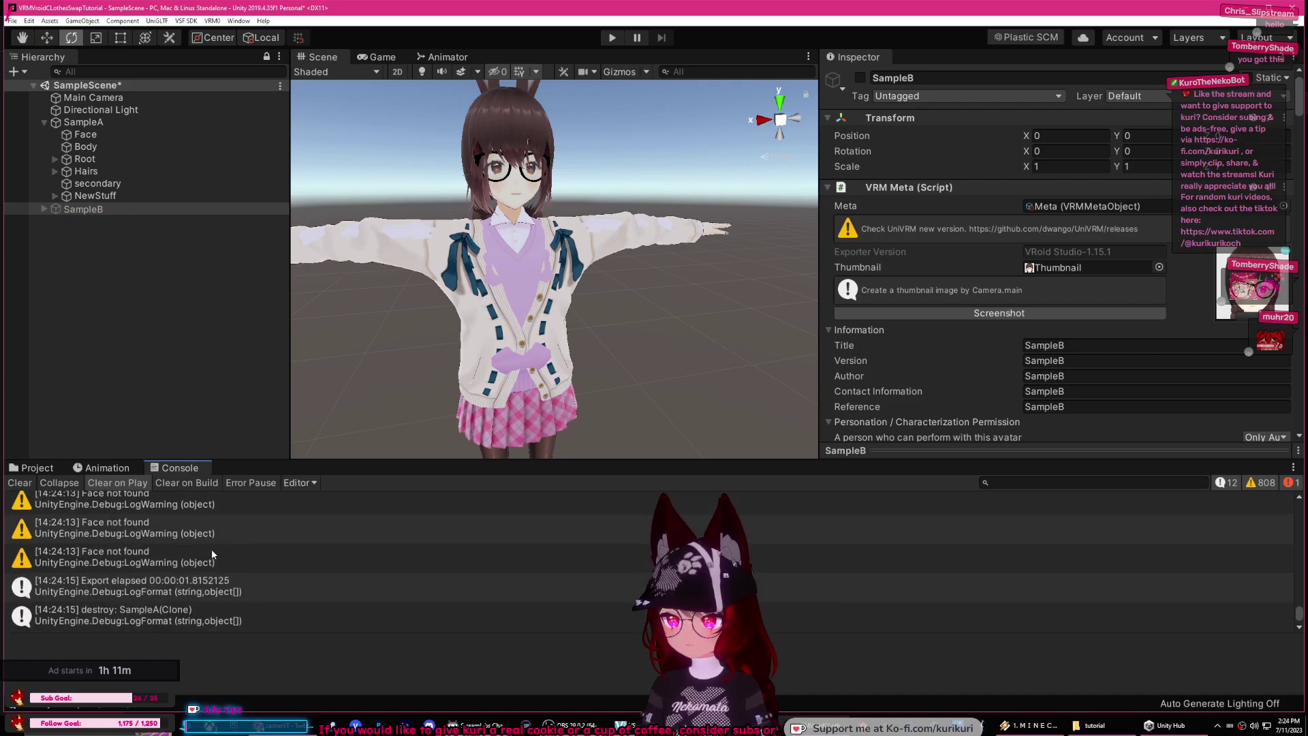
Step: Clear the console log, confirm it is empty and return to the Project view
left_click(20, 482)
left_click(102, 467)
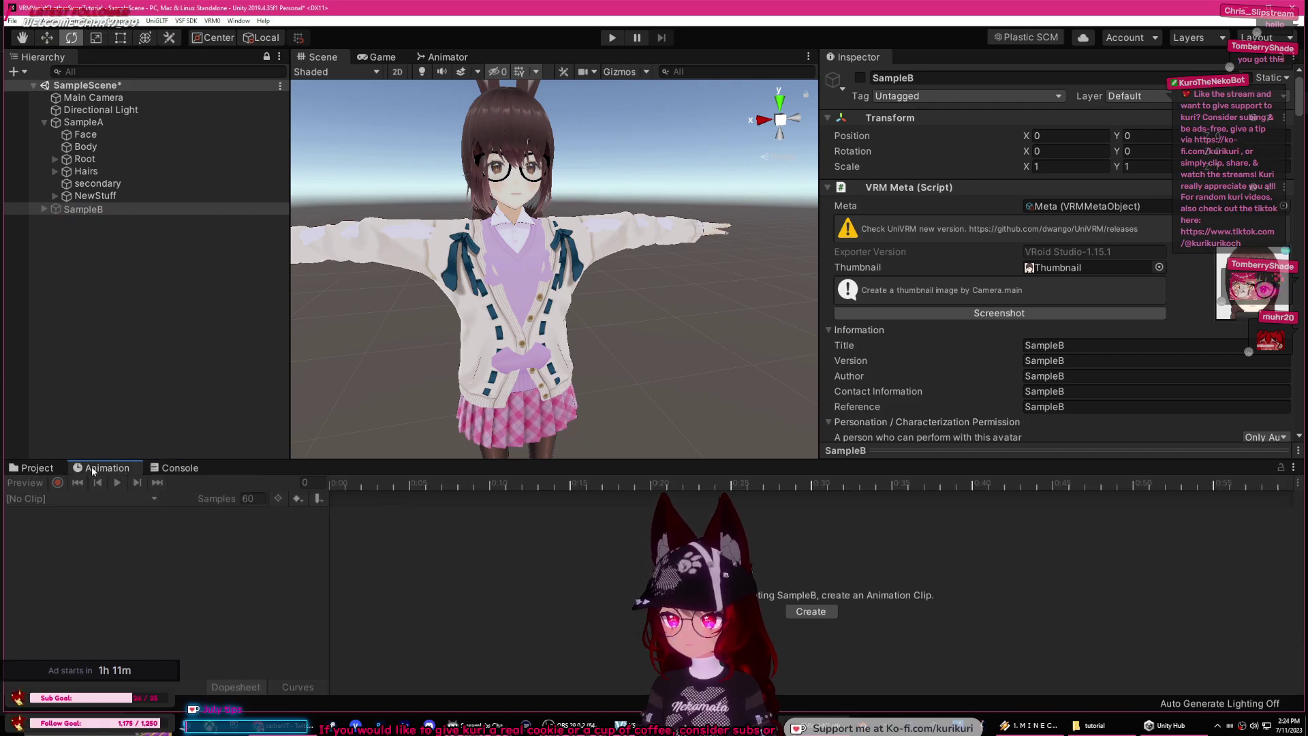
left_click(30, 467)
left_click(174, 468)
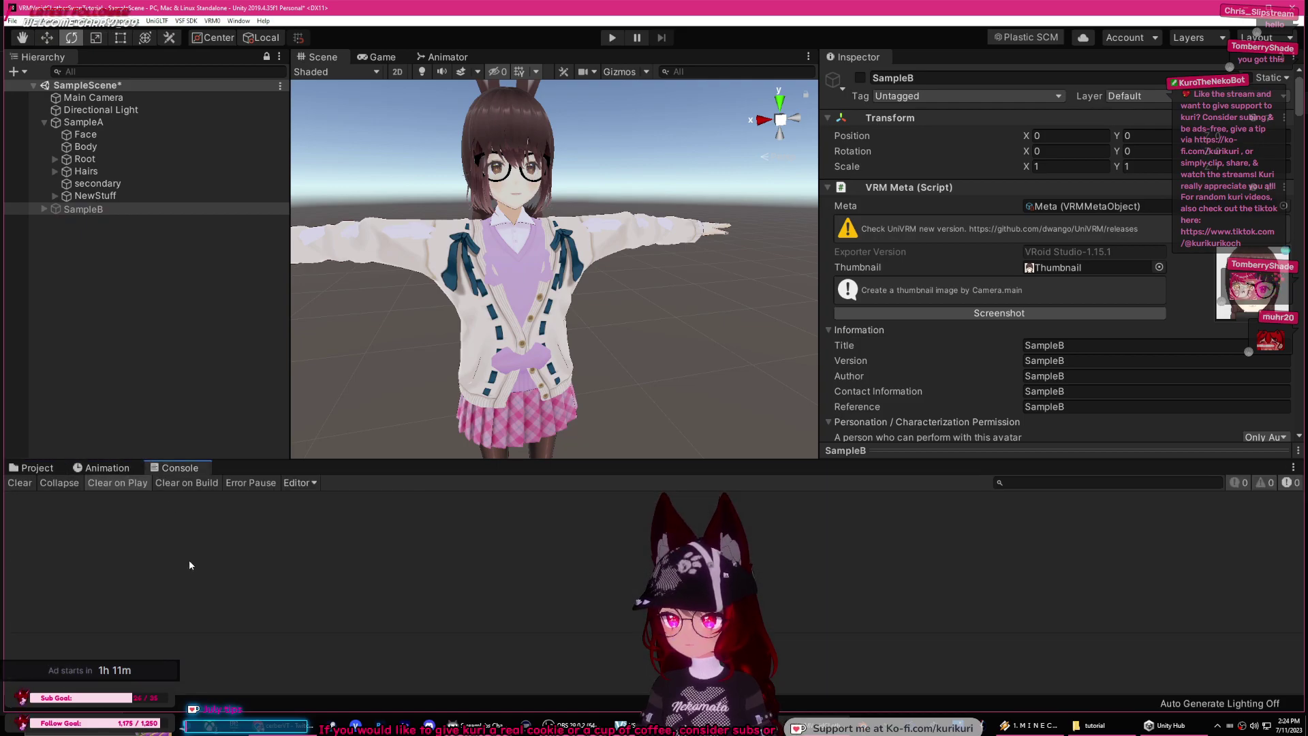
left_click(31, 467)
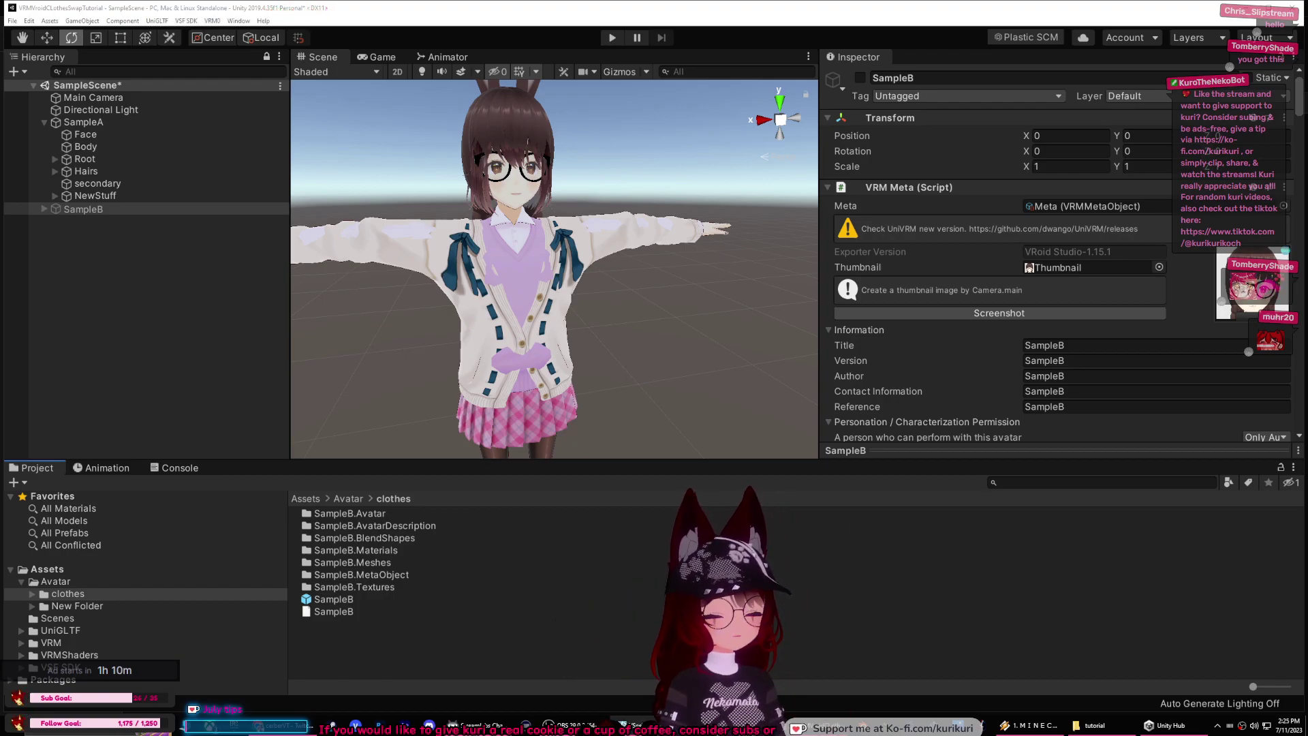
Step: Create a folder named New Folder 1 inside the Avatar assets folder and open it
left_click(318, 652)
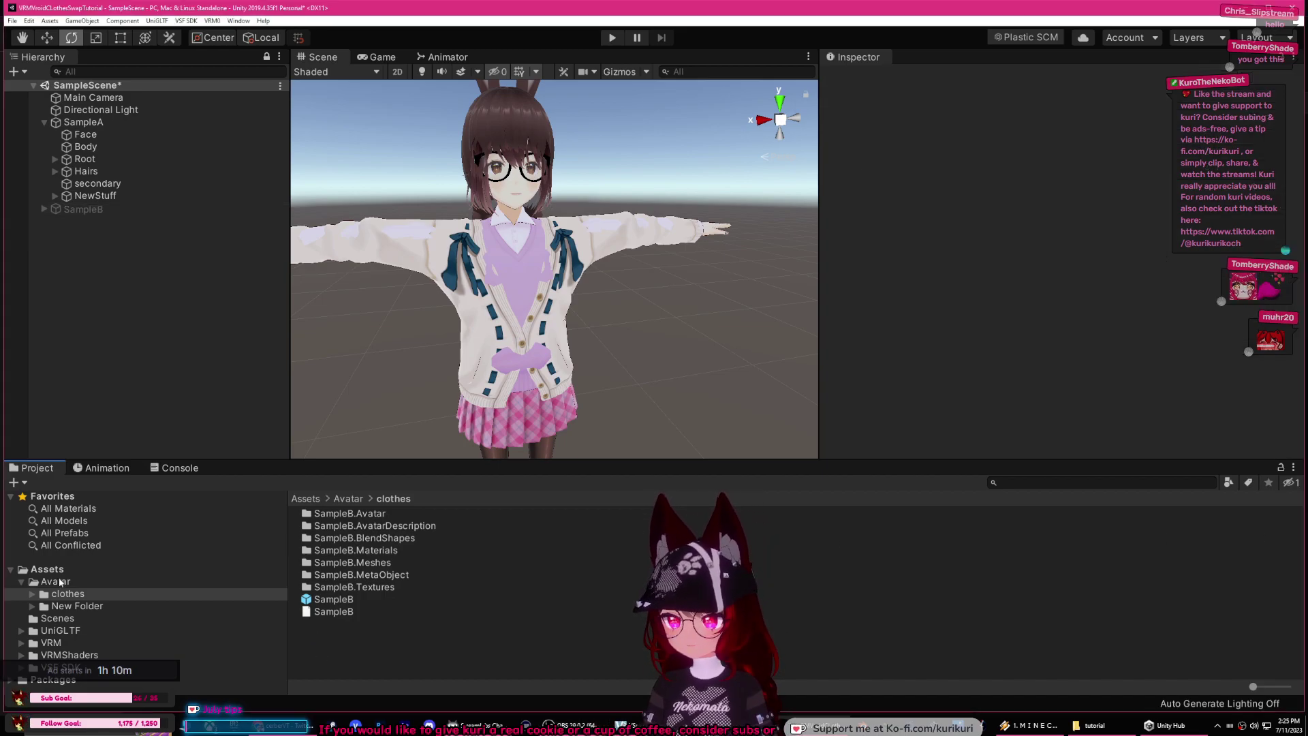
left_click(50, 581)
right_click(331, 559)
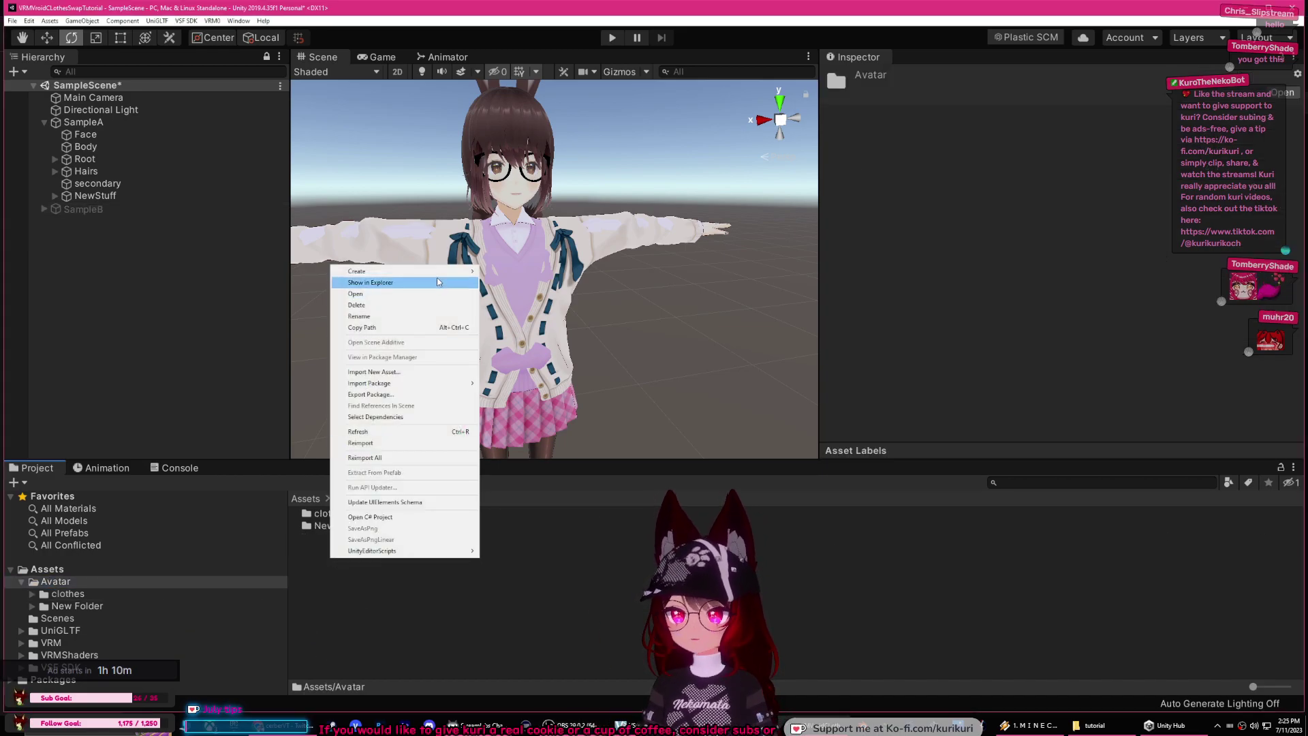
left_click(503, 286)
key("Return")
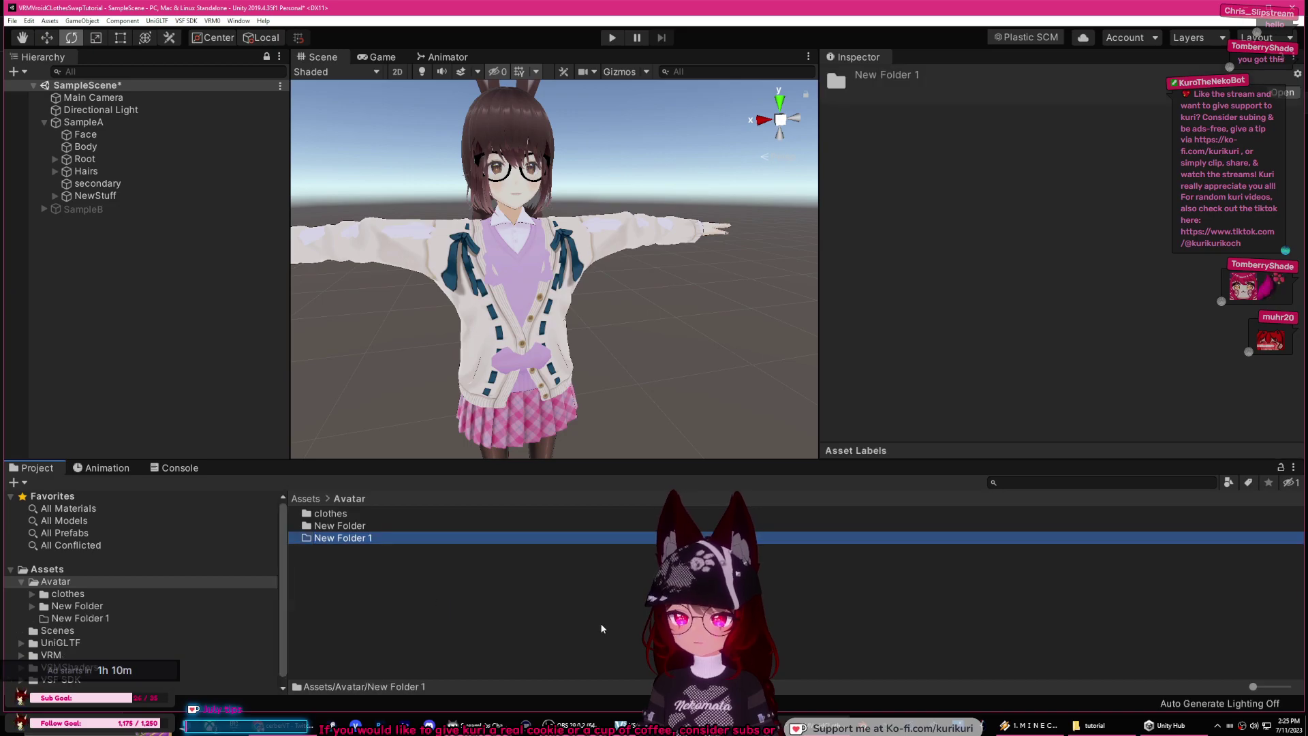
double_click(419, 537)
Step: Copy SampleAB.vrm from the Desktop into New Folder 1 and read the resulting ArgumentOutOfRangeException
left_click(1095, 725)
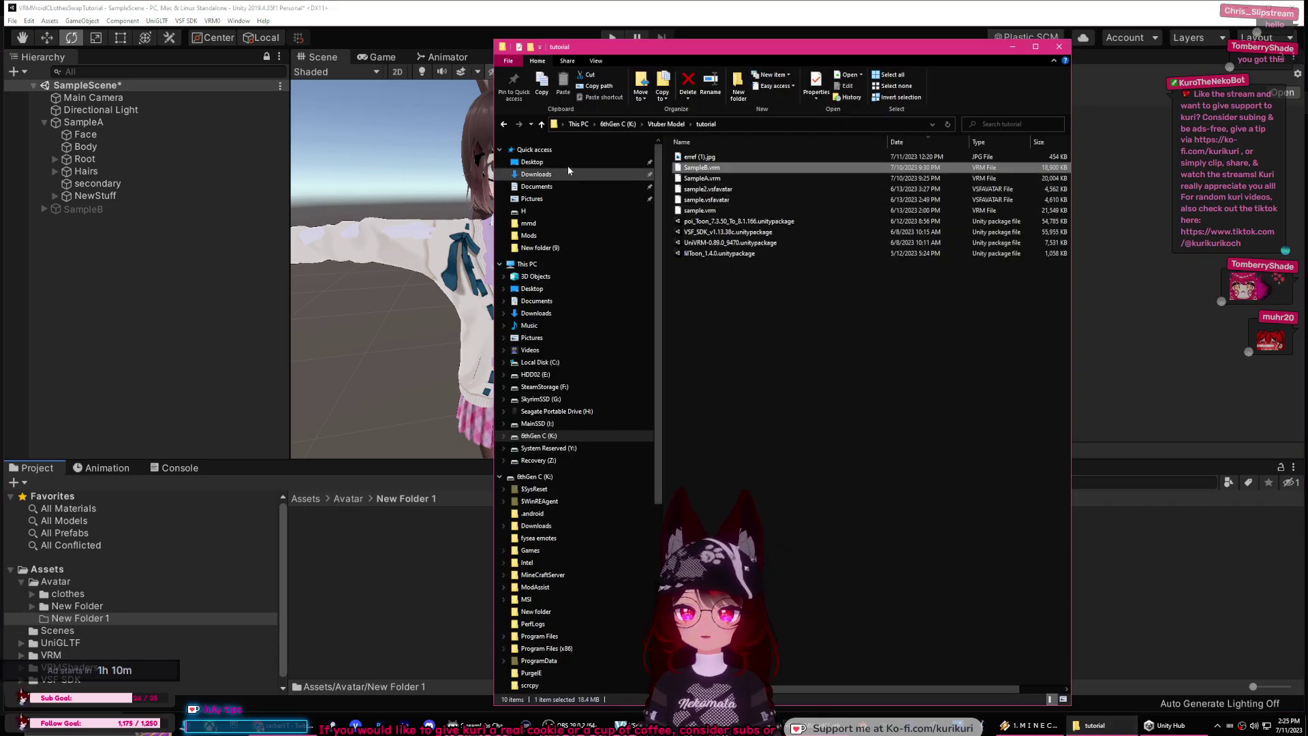
left_click(532, 162)
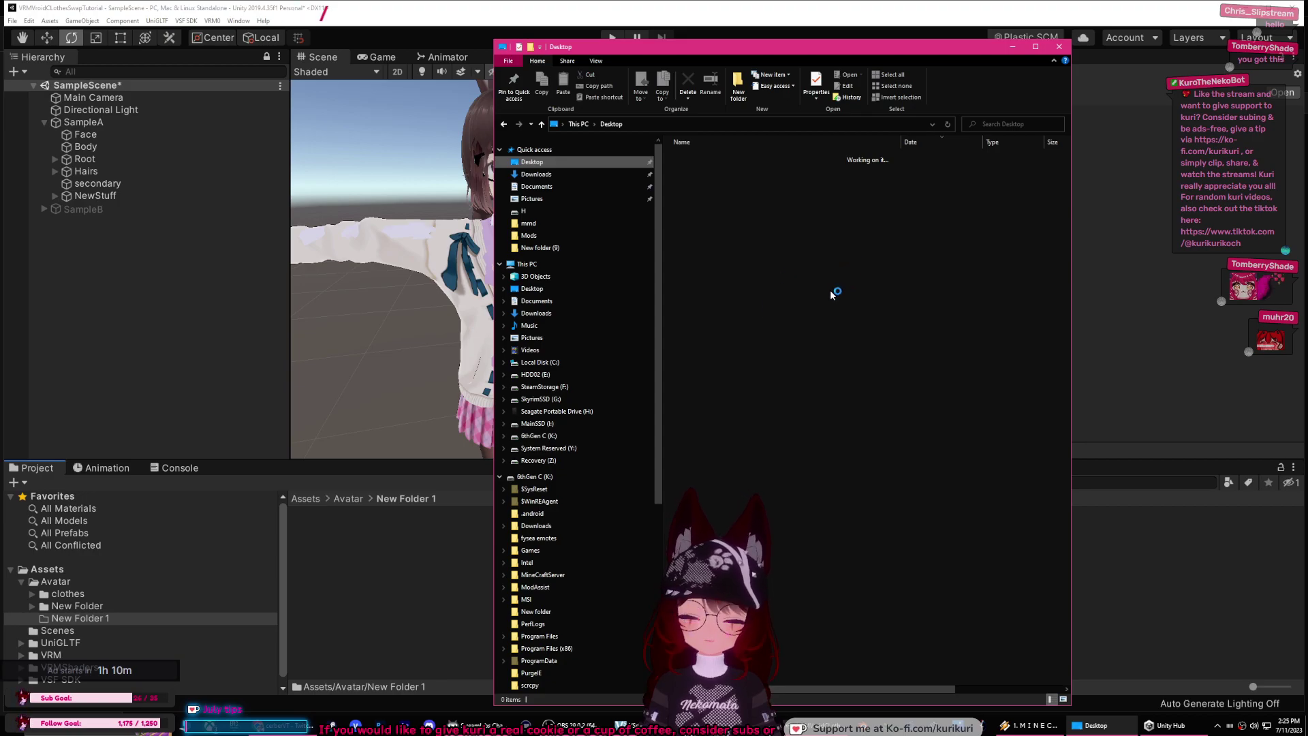
scroll(734, 309, "down", 3)
left_click_drag(701, 410, 380, 599)
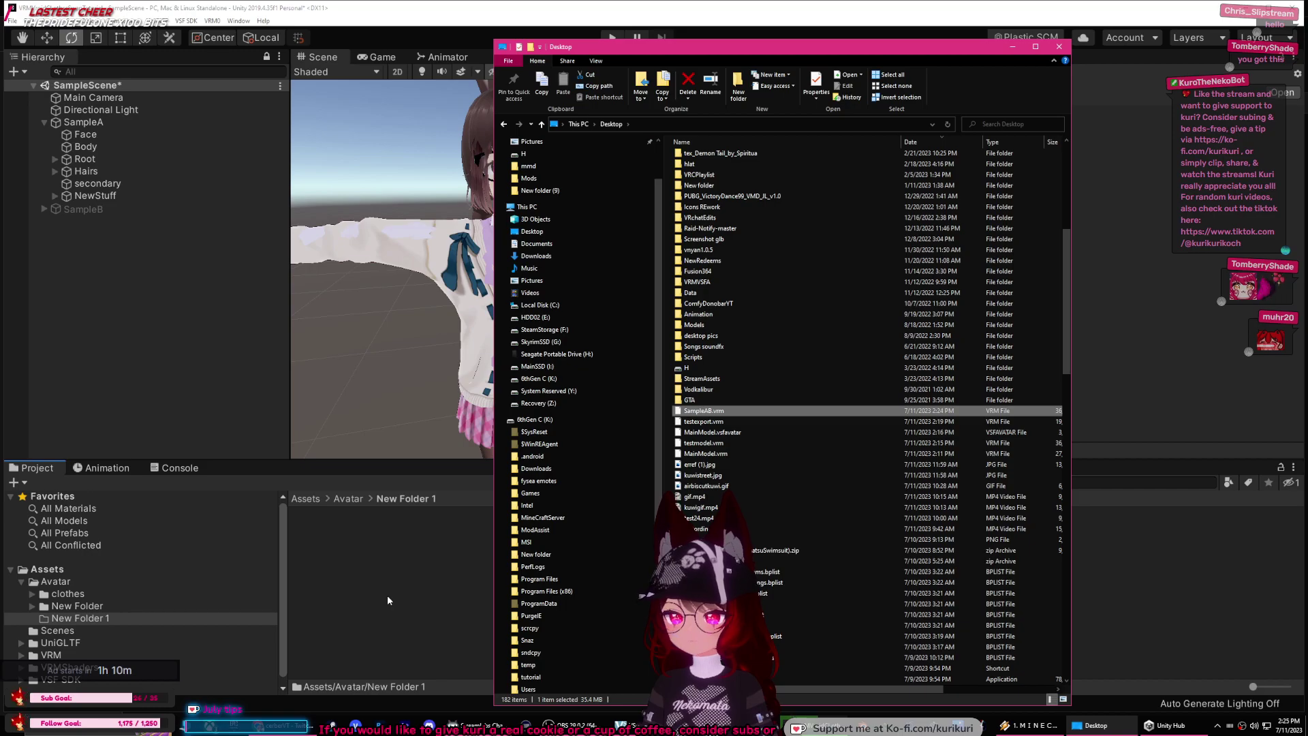
left_click(387, 595)
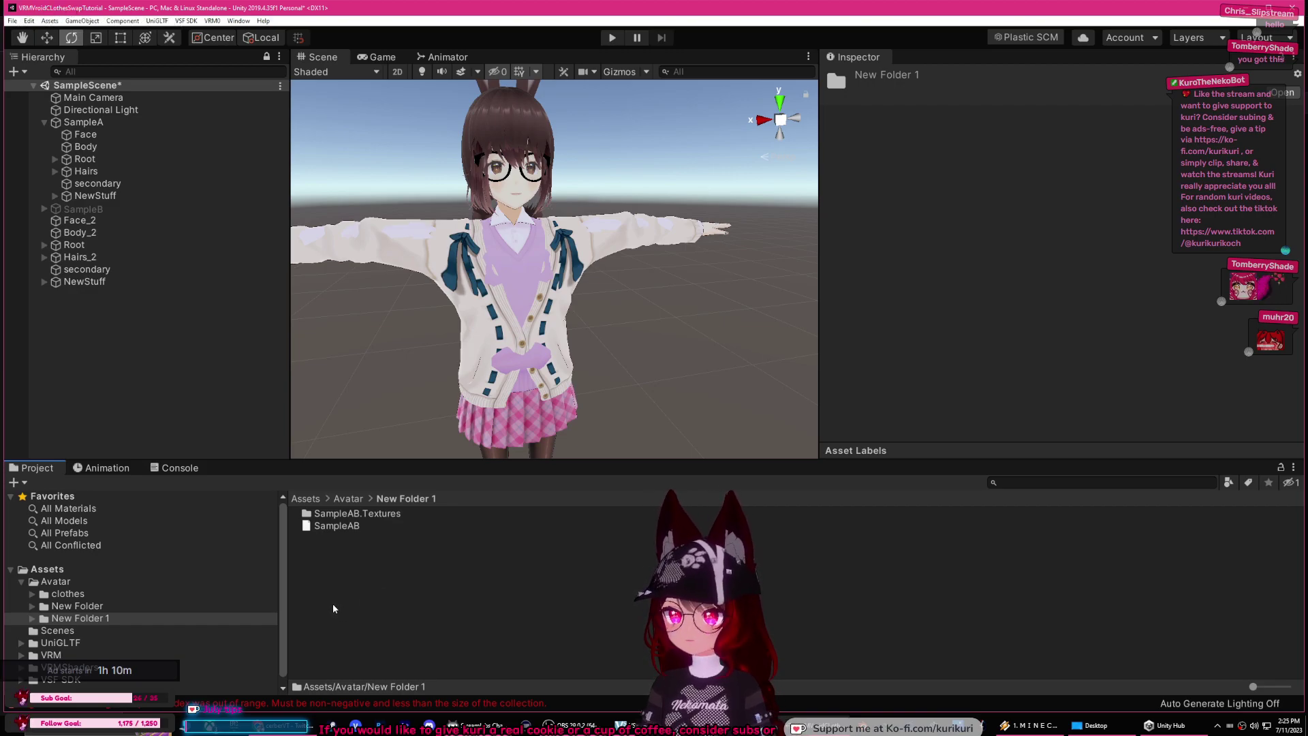
left_click(303, 703)
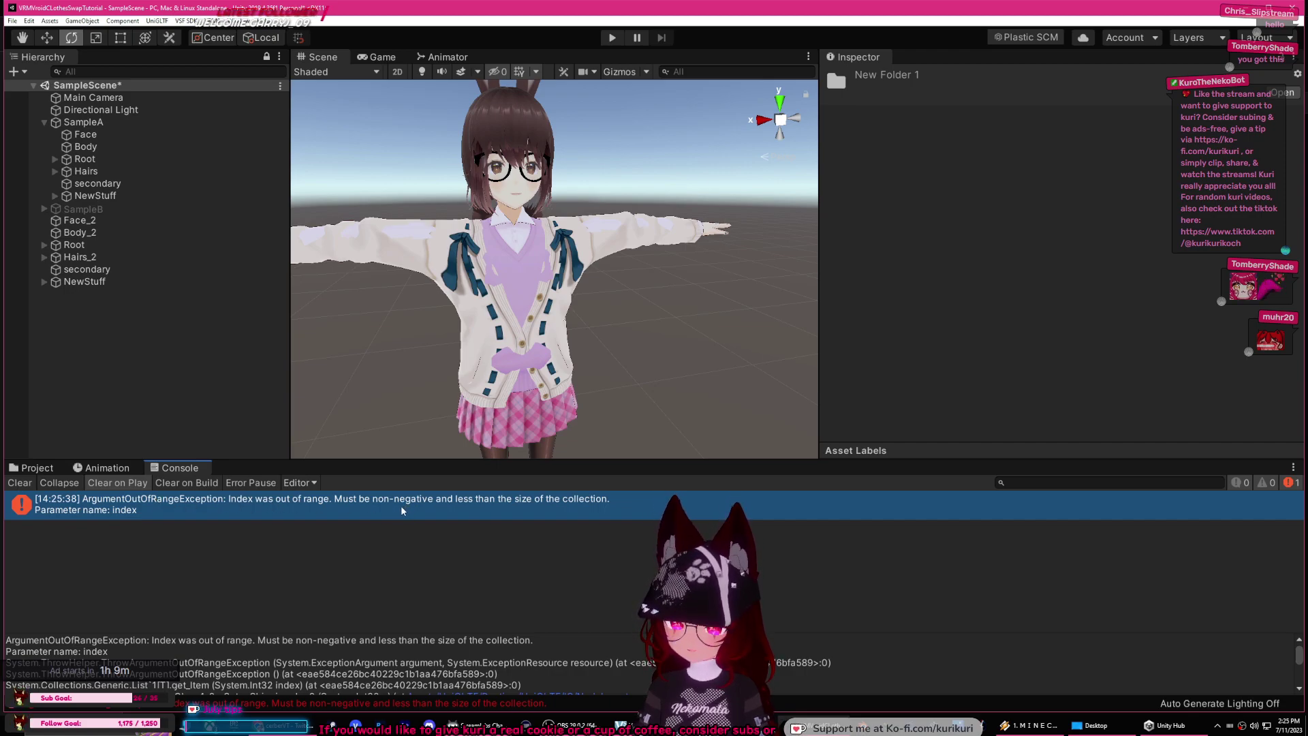
Step: Delete the SampleAB asset and its SampleAB.Textures folder from New Folder 1
left_click(1090, 726)
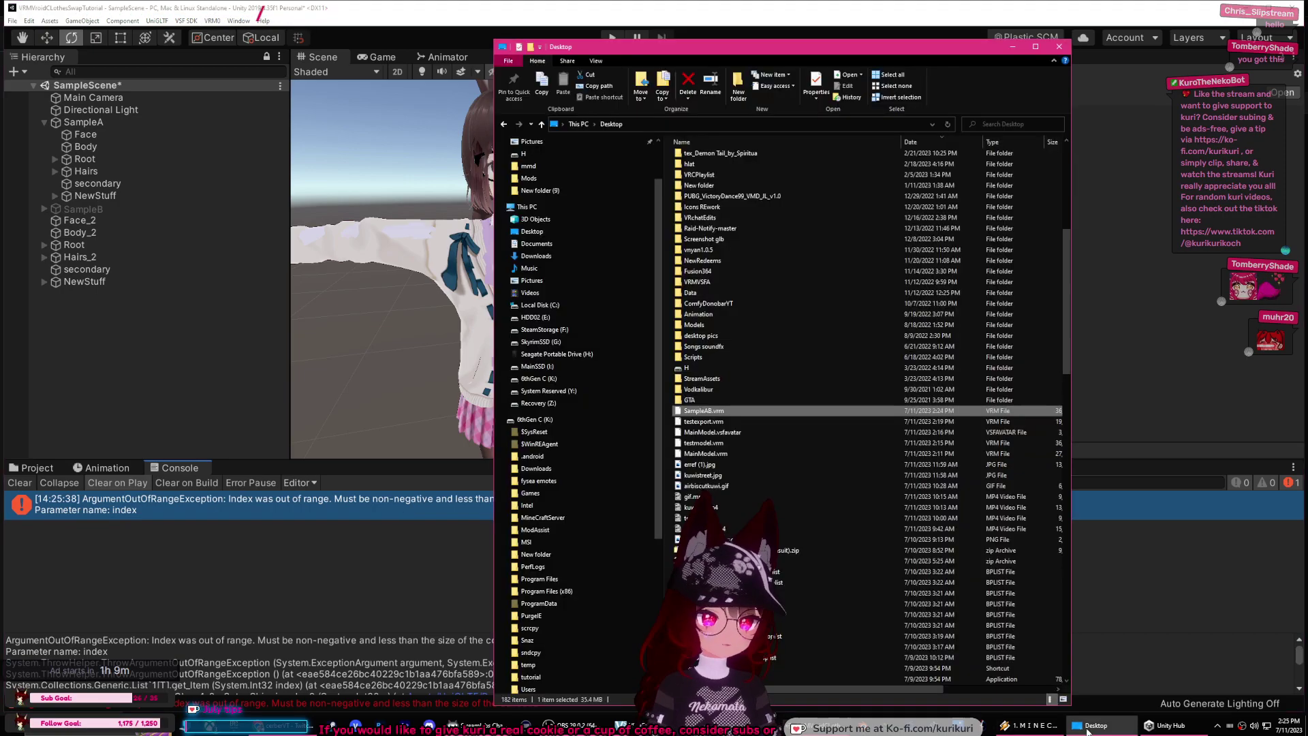
left_click(1012, 47)
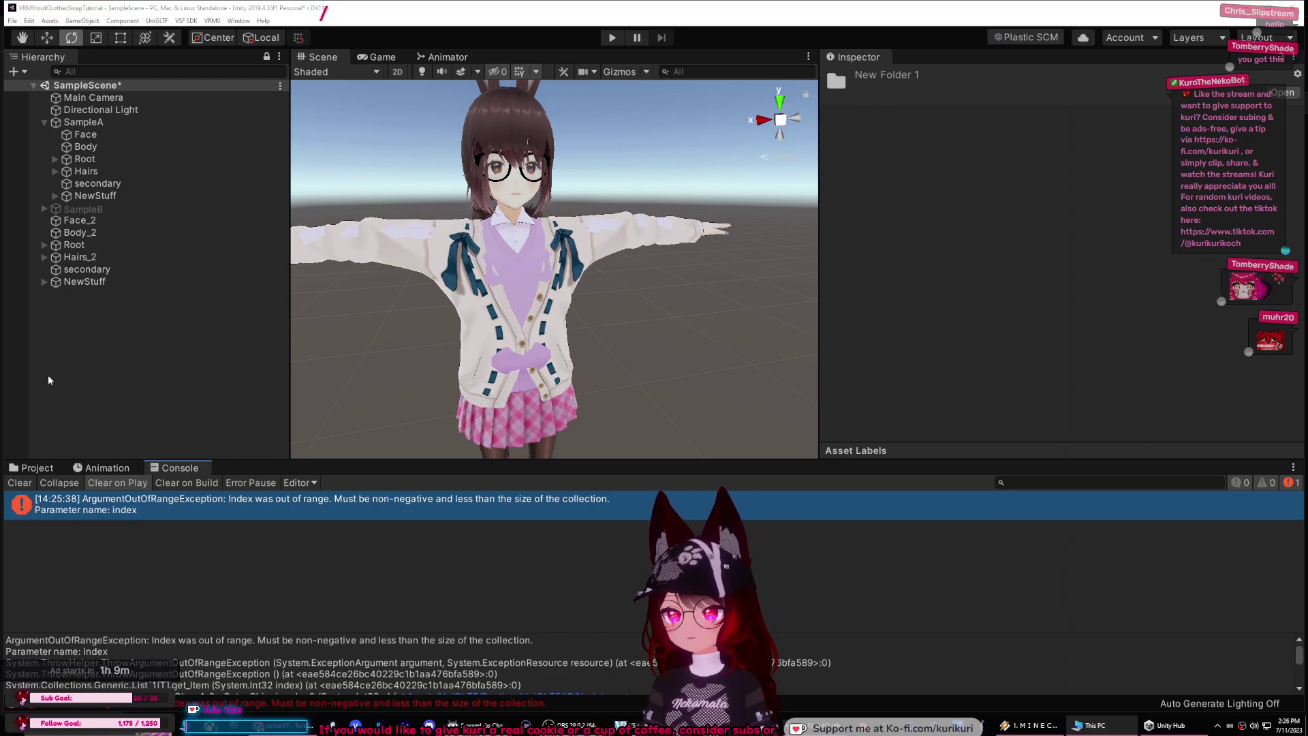
left_click(32, 467)
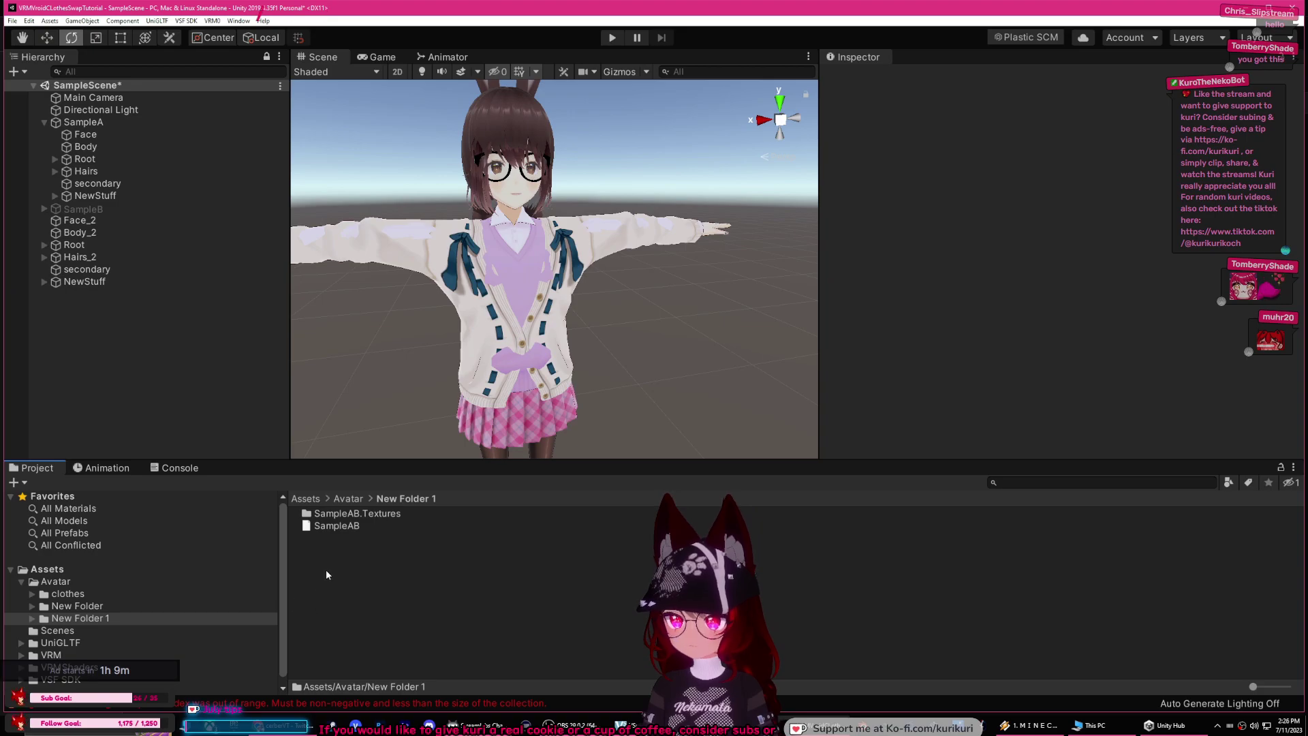
left_click(340, 526)
left_click(387, 542)
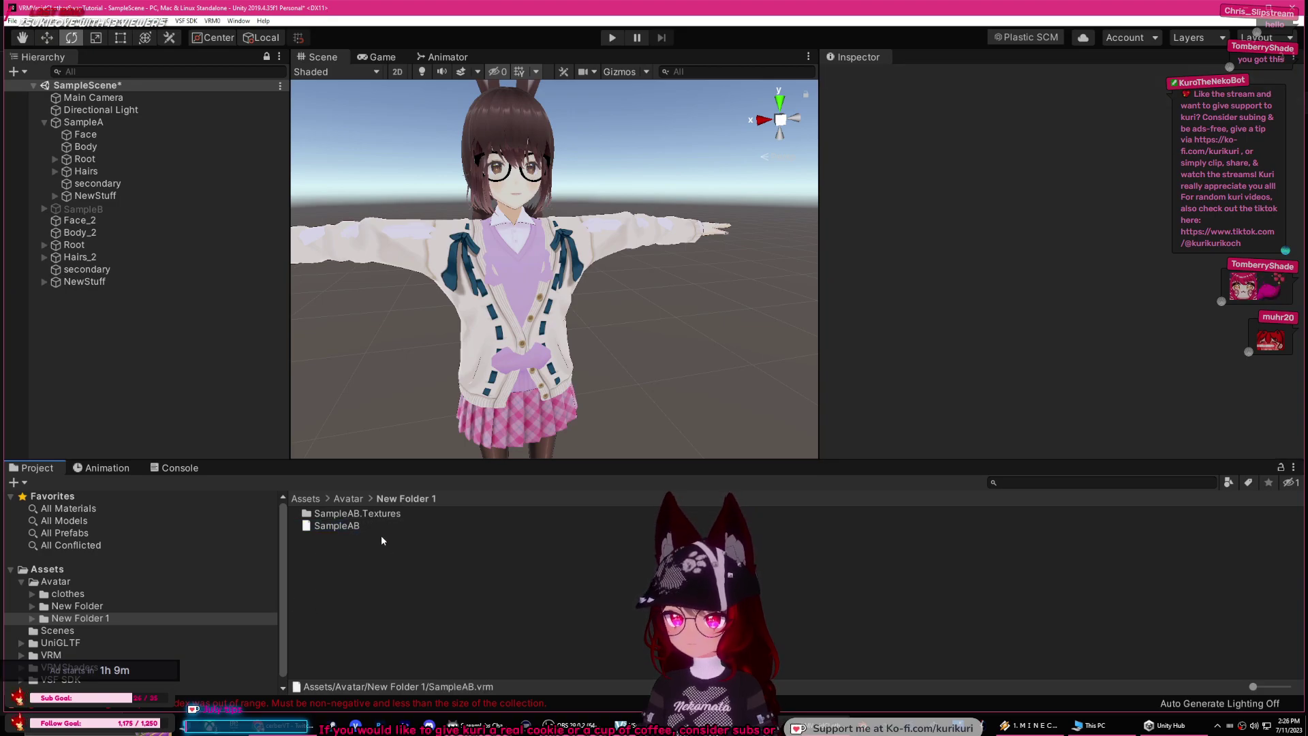
left_click(327, 529)
left_click(334, 514, "shift")
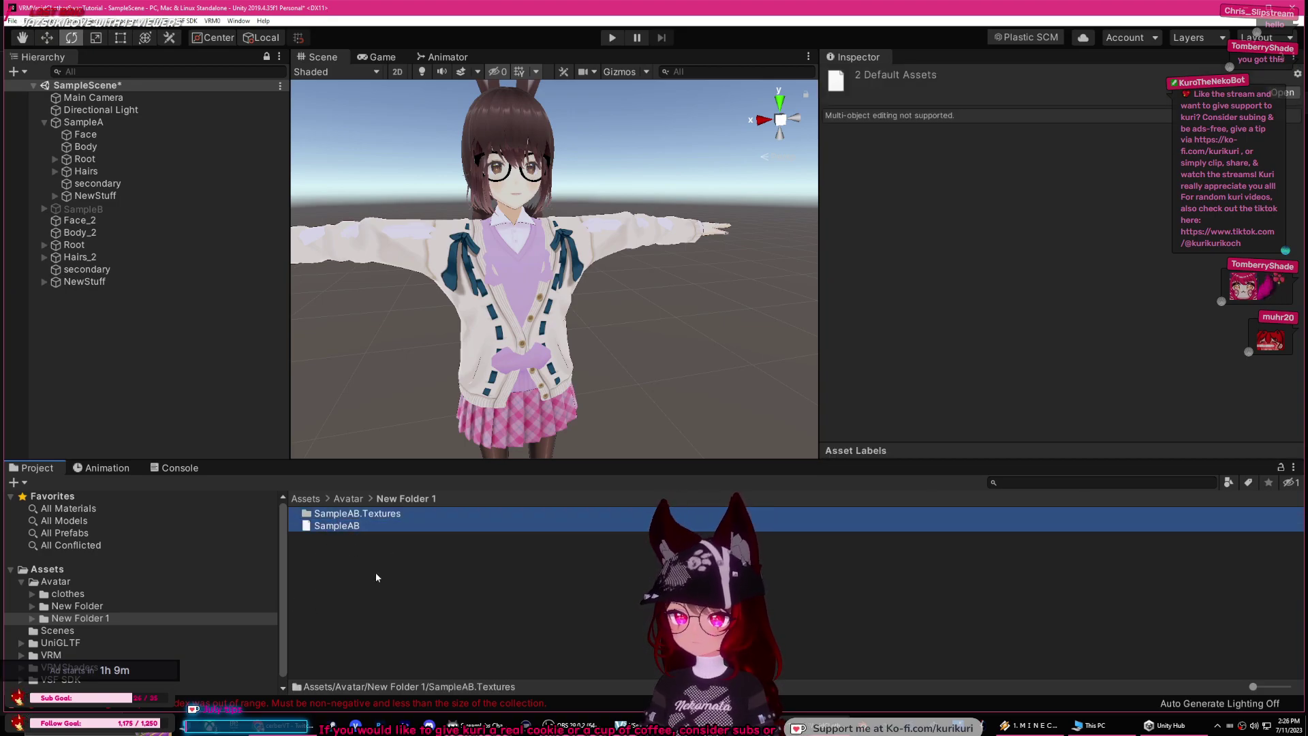
key("Delete")
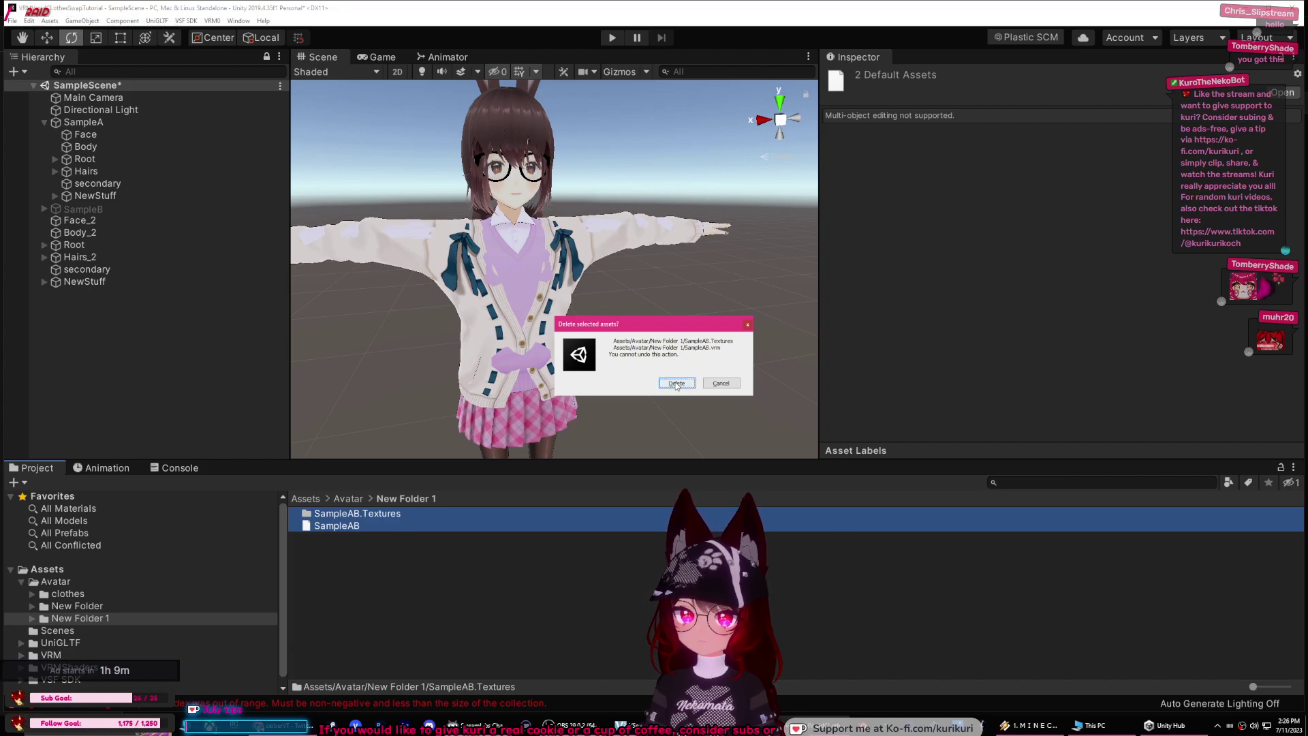
left_click(677, 384)
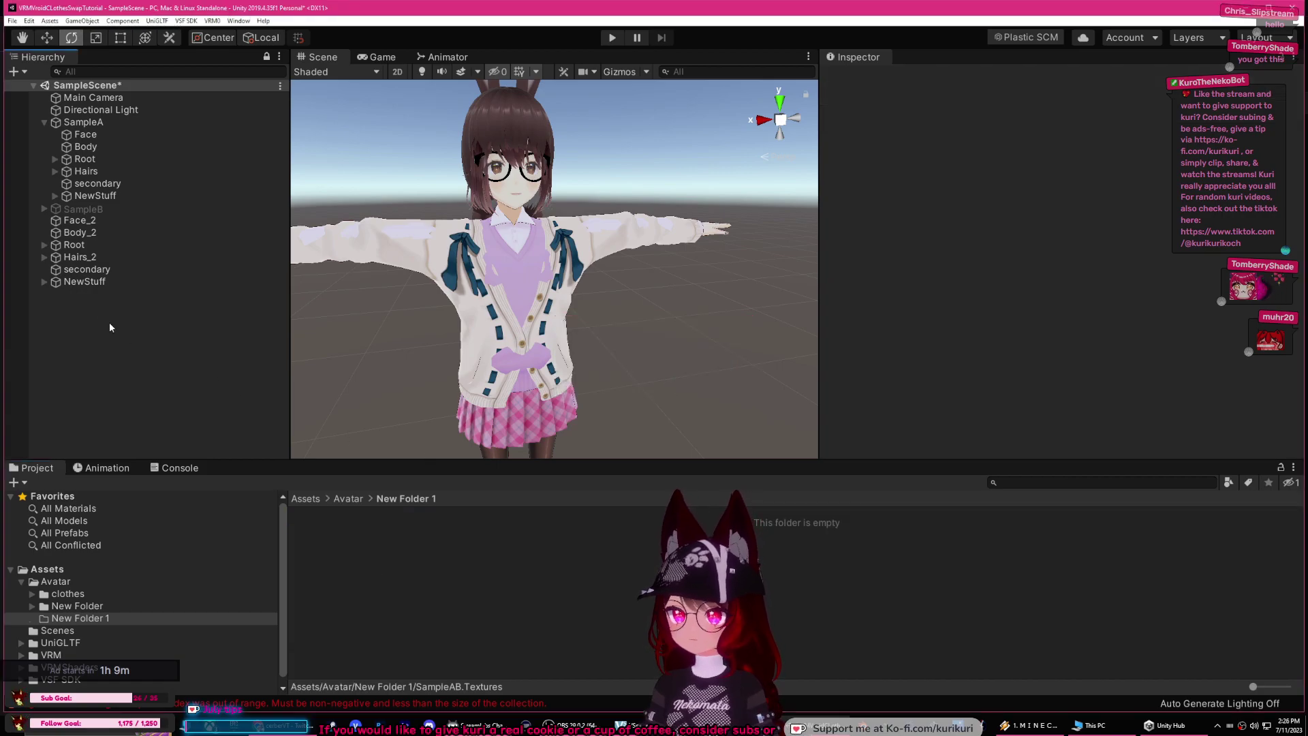
Step: Delete the loose Face_2, Body_2, Root, Hairs_2, secondary and NewStuff objects from the scene root
left_click(76, 606)
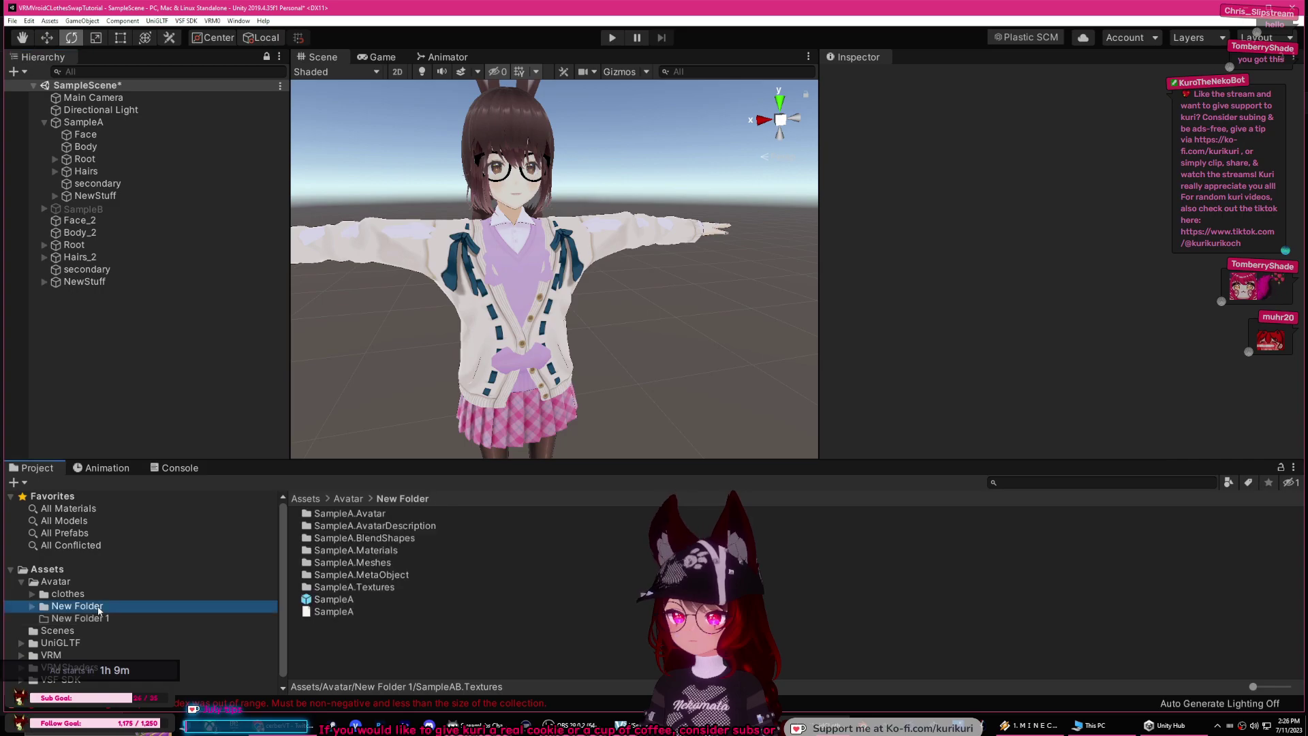
left_click(99, 282)
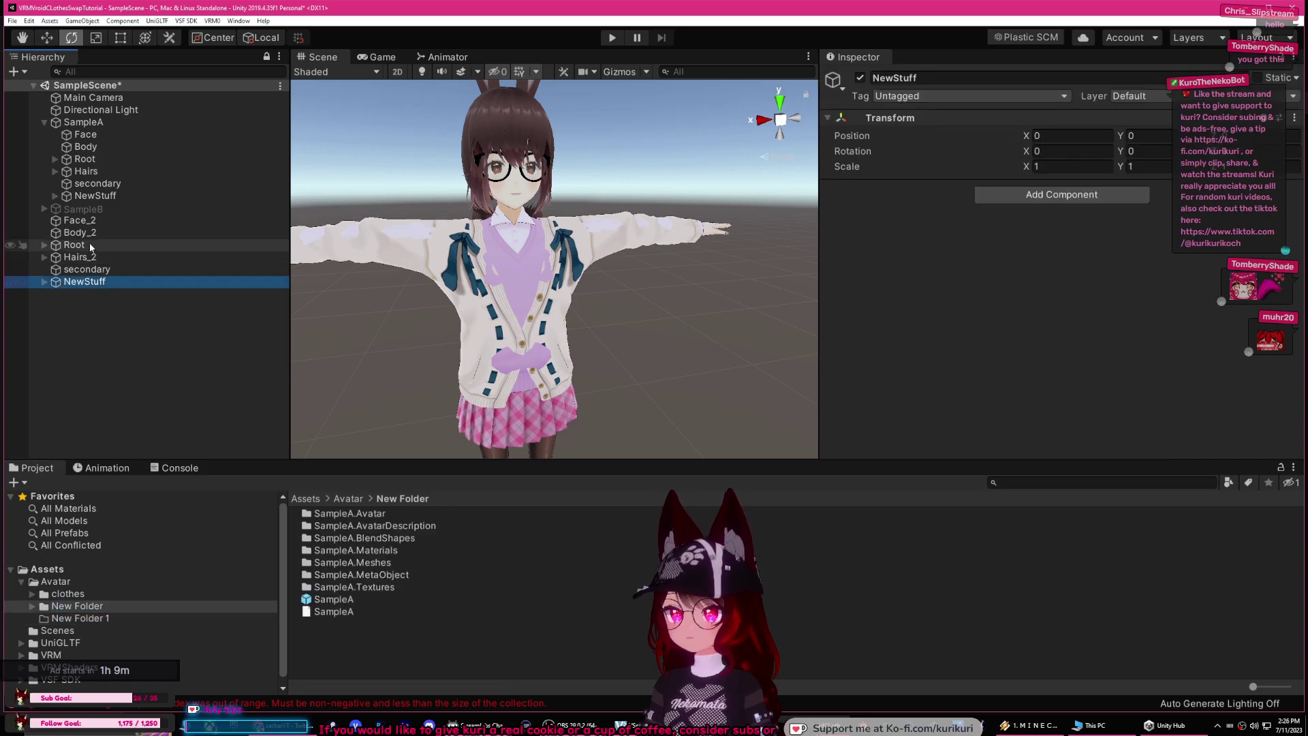
left_click(87, 222)
left_click(81, 282, "shift")
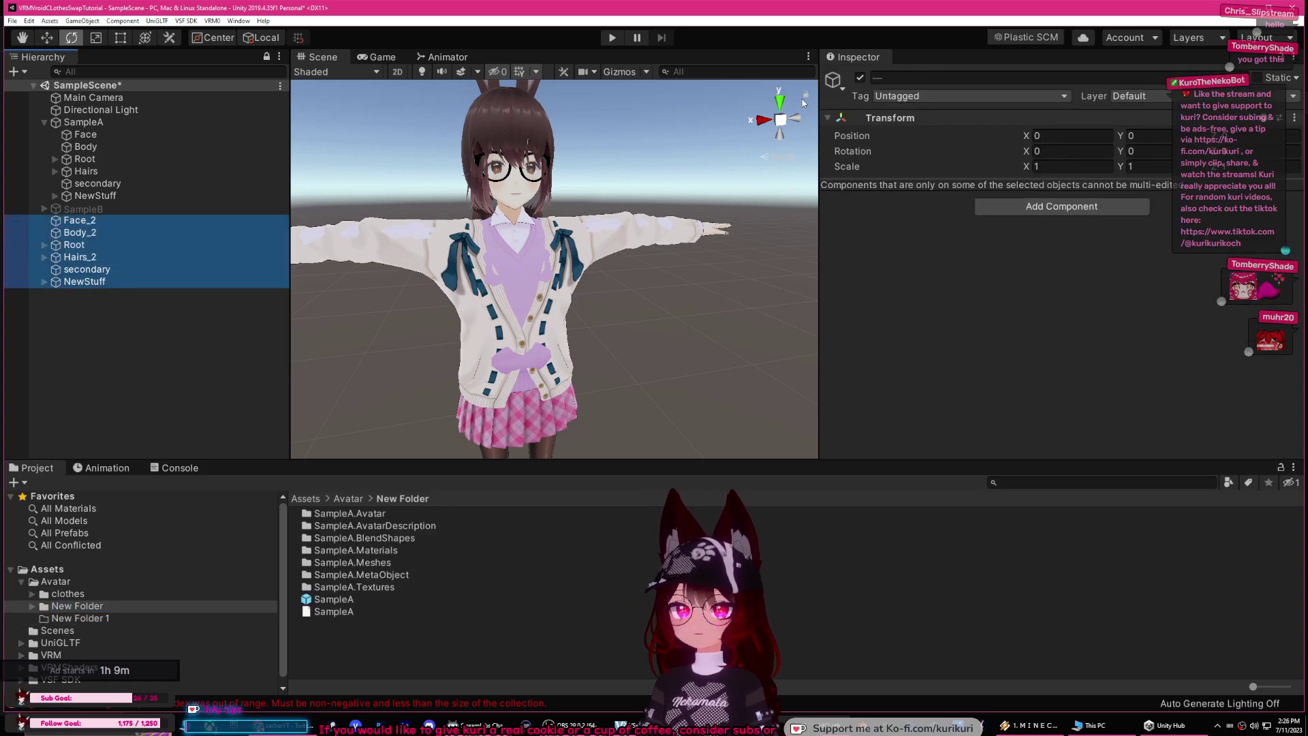
left_click(860, 78)
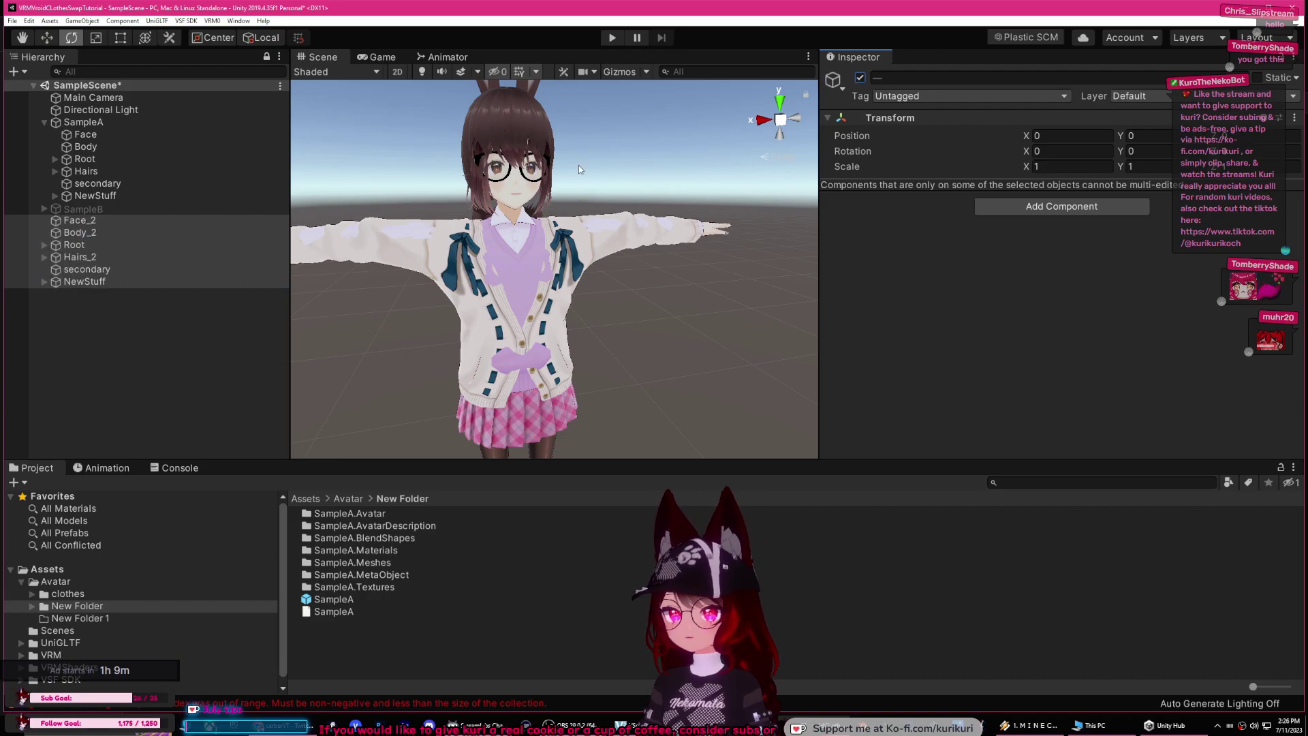
right_click(108, 236)
left_click(146, 290)
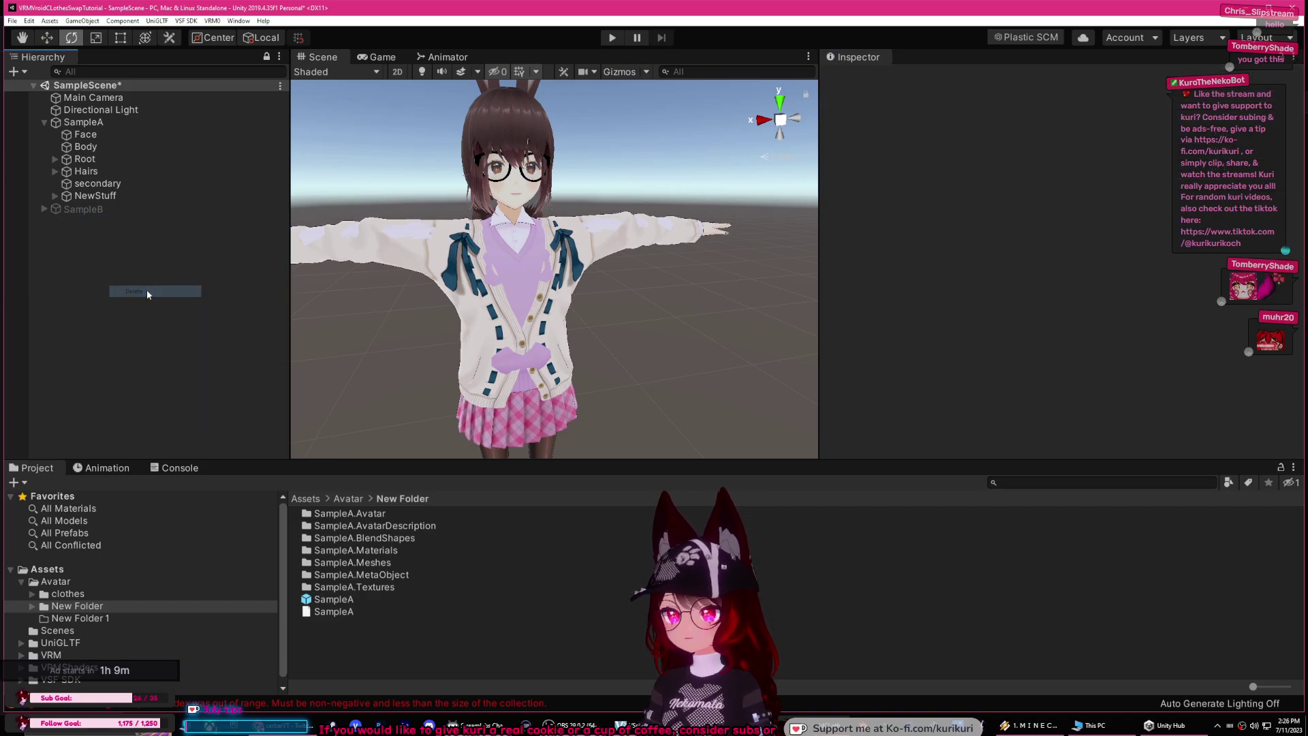
Step: Expand SampleA's NewStuff to check Face, Body and Hairs, and inspect secondary's spring bones
left_click(83, 209)
left_click(94, 195)
left_click(54, 196)
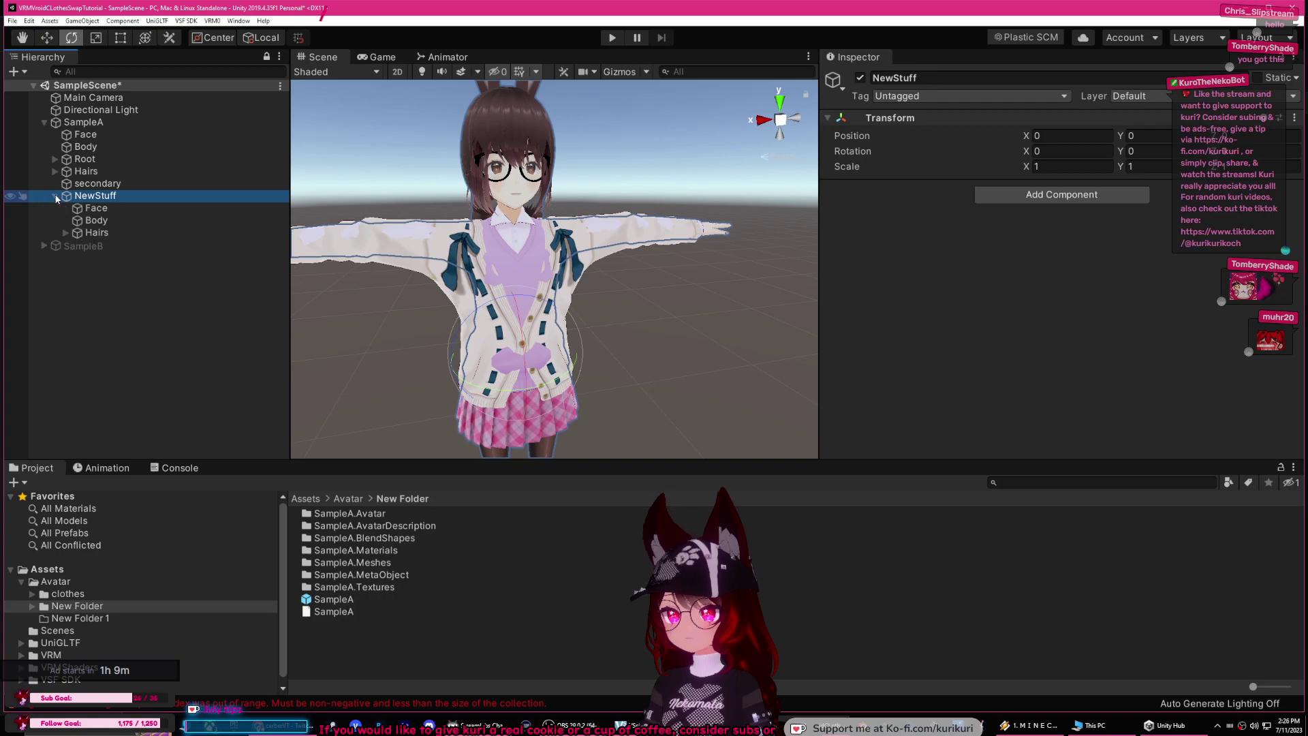
left_click(88, 186)
Step: Inspect SampleA's spring bone center, Body mesh, Root bone and VRM metadata
scroll(989, 284, "down", 6)
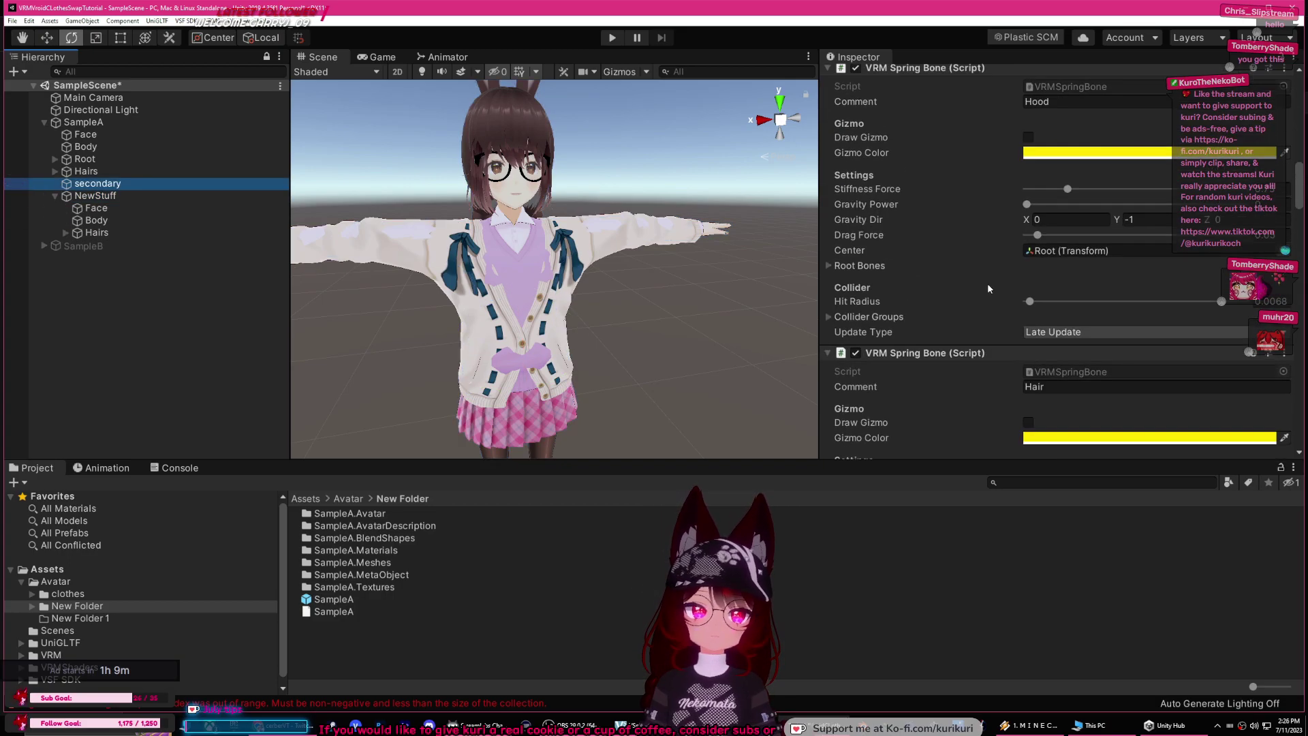
scroll(954, 270, "down", 3)
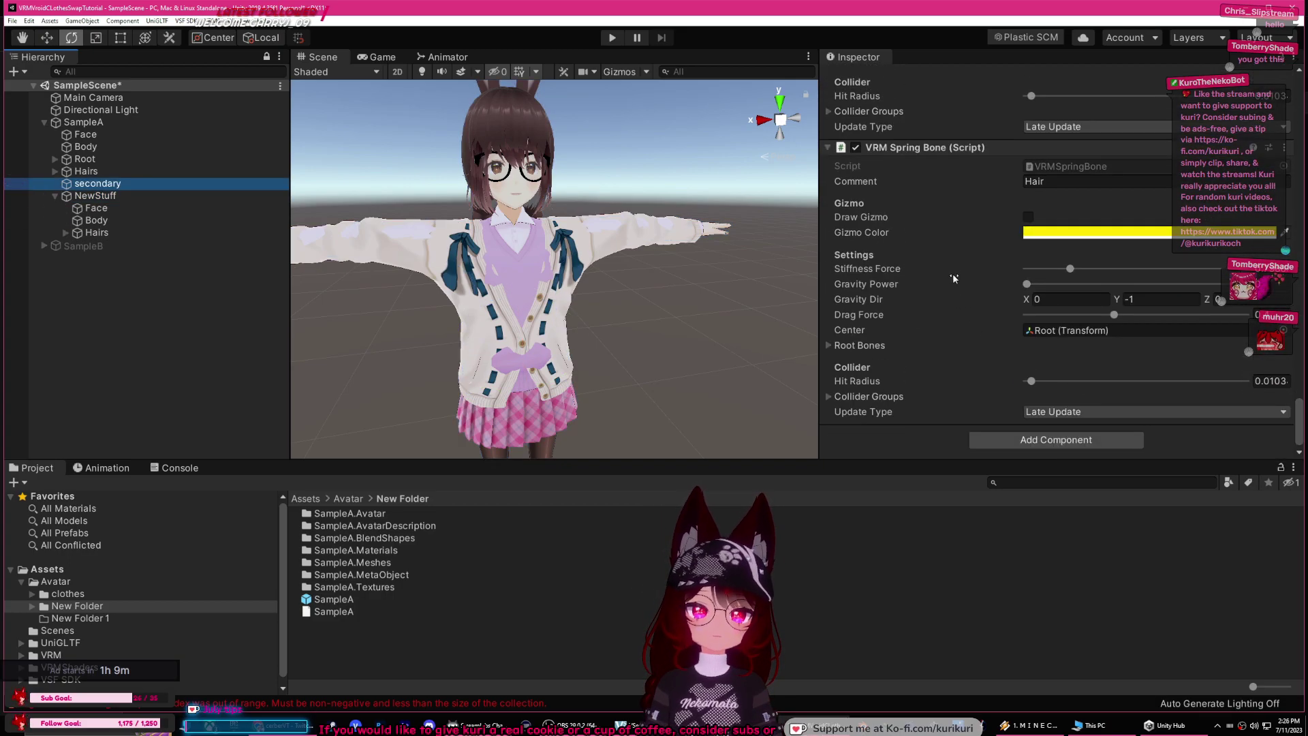
left_click(1060, 333)
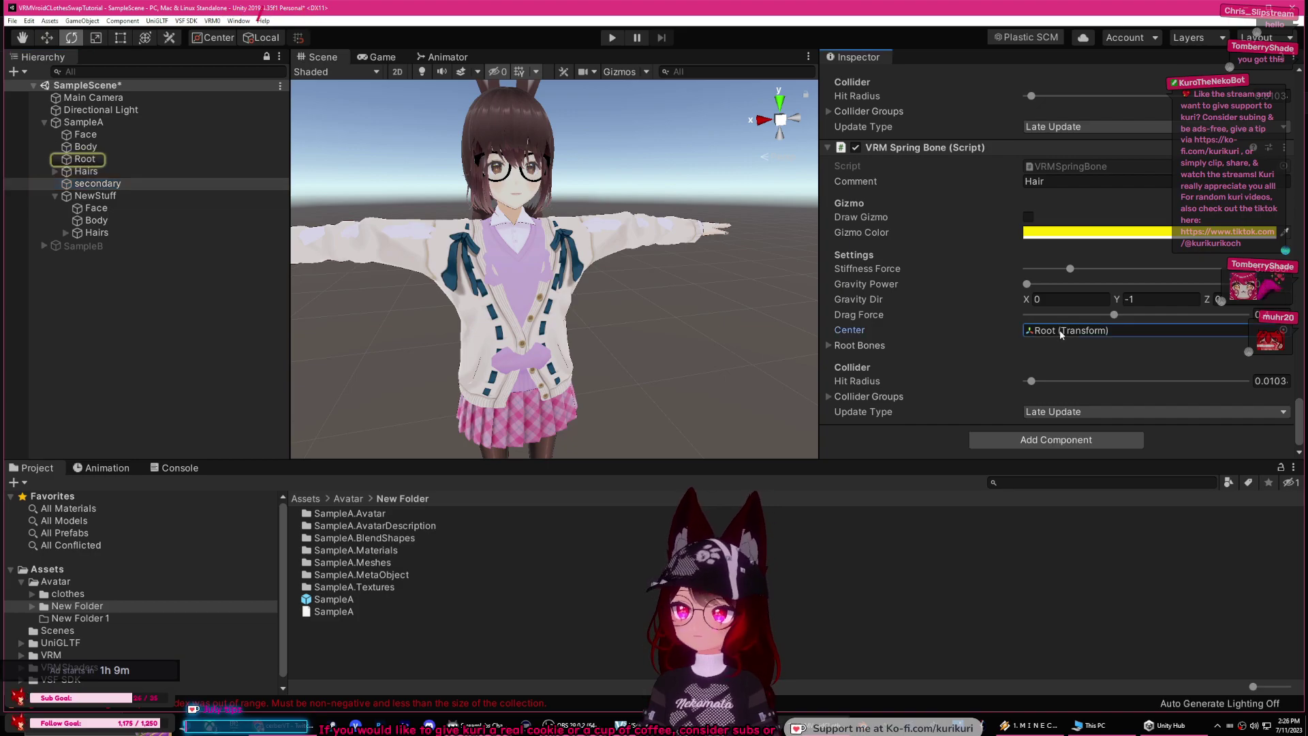
left_click(109, 145)
left_click(104, 160)
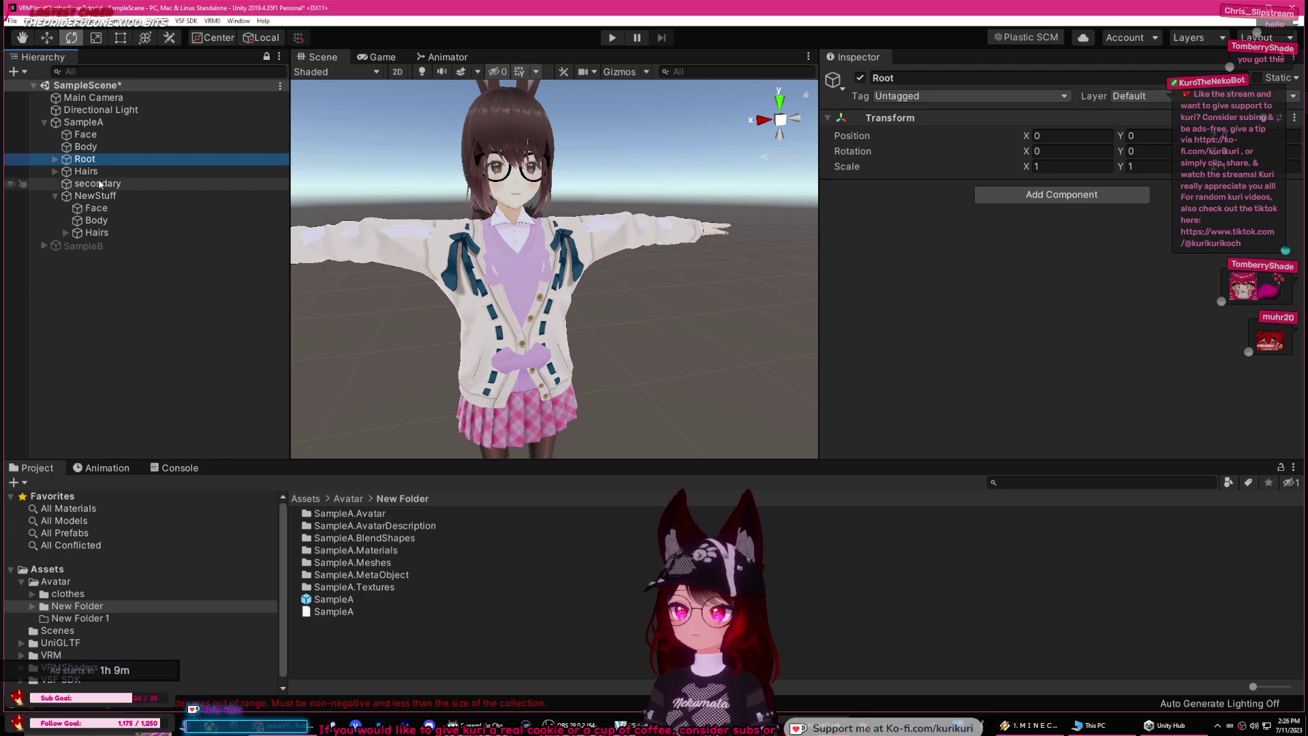
left_click(83, 122)
scroll(951, 280, "down", 4)
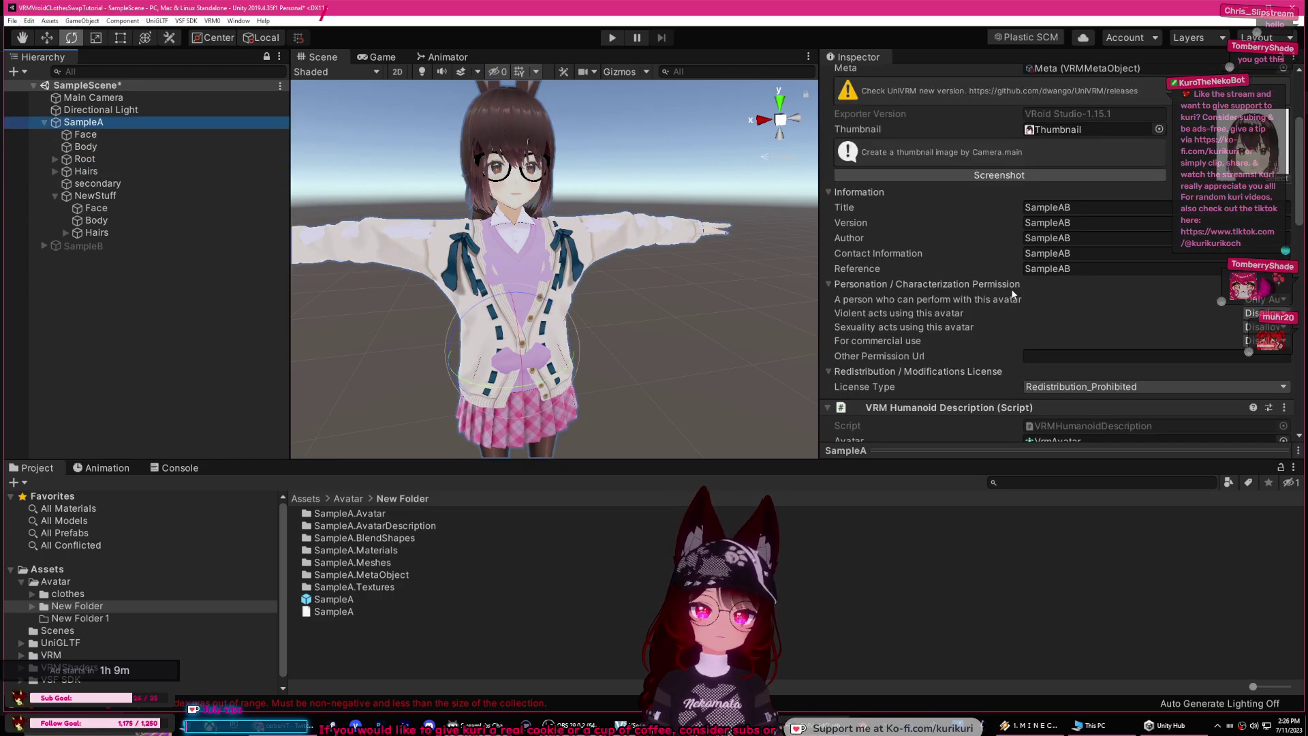
scroll(1012, 293, "down", 10)
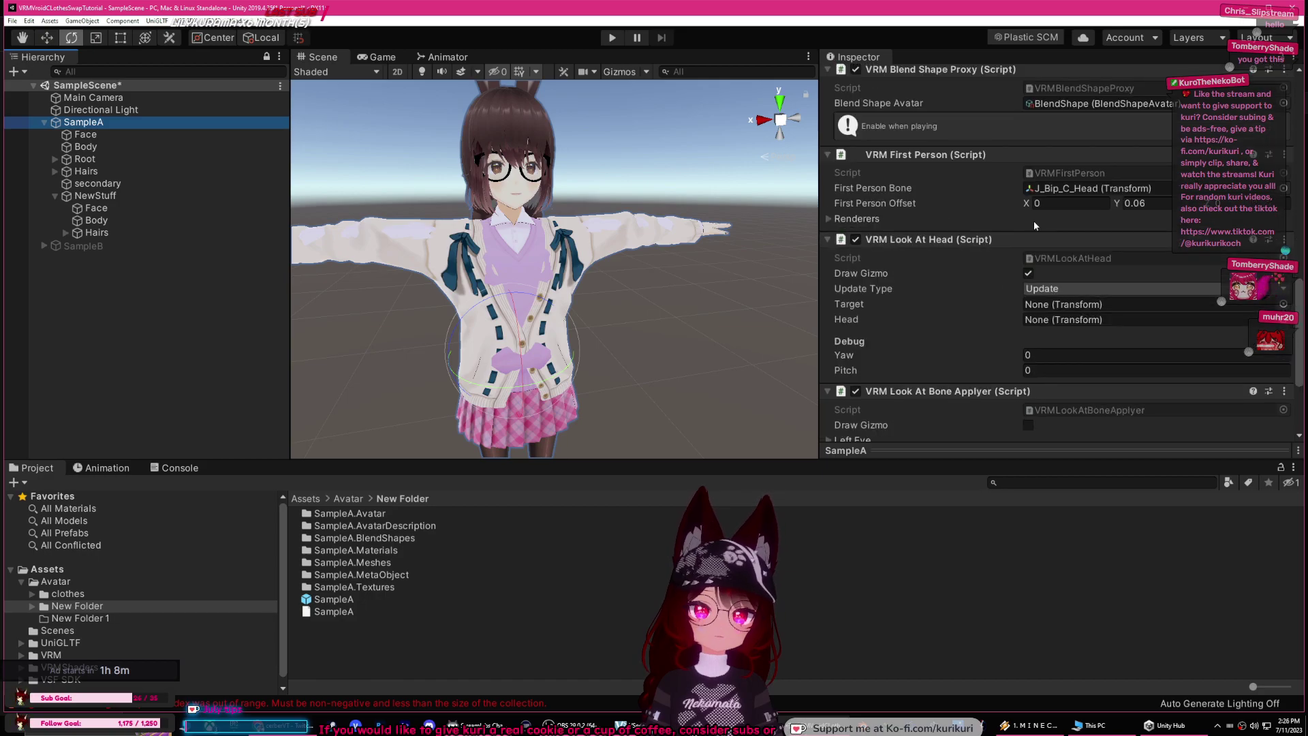
scroll(1022, 246, "down", 4)
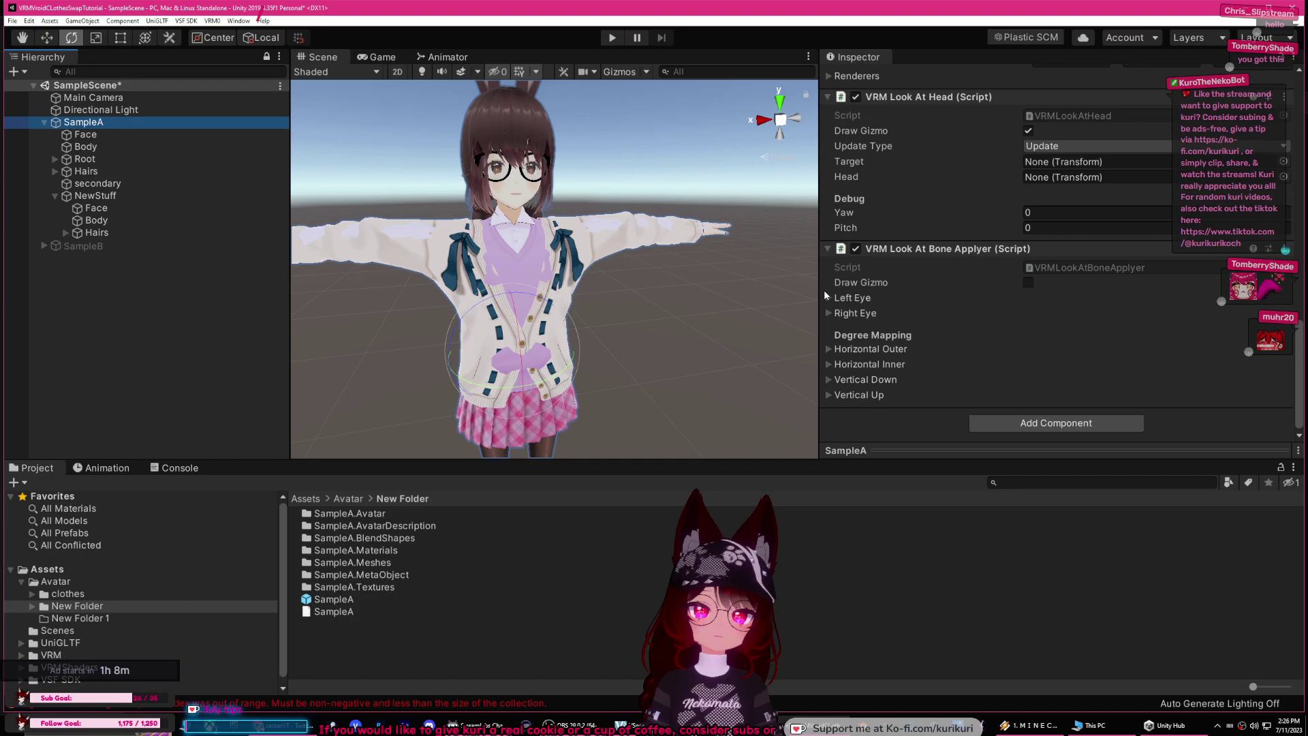
Step: Move SampleB's Root bone tree under SampleA's Root and check the merged bones
left_click(82, 246)
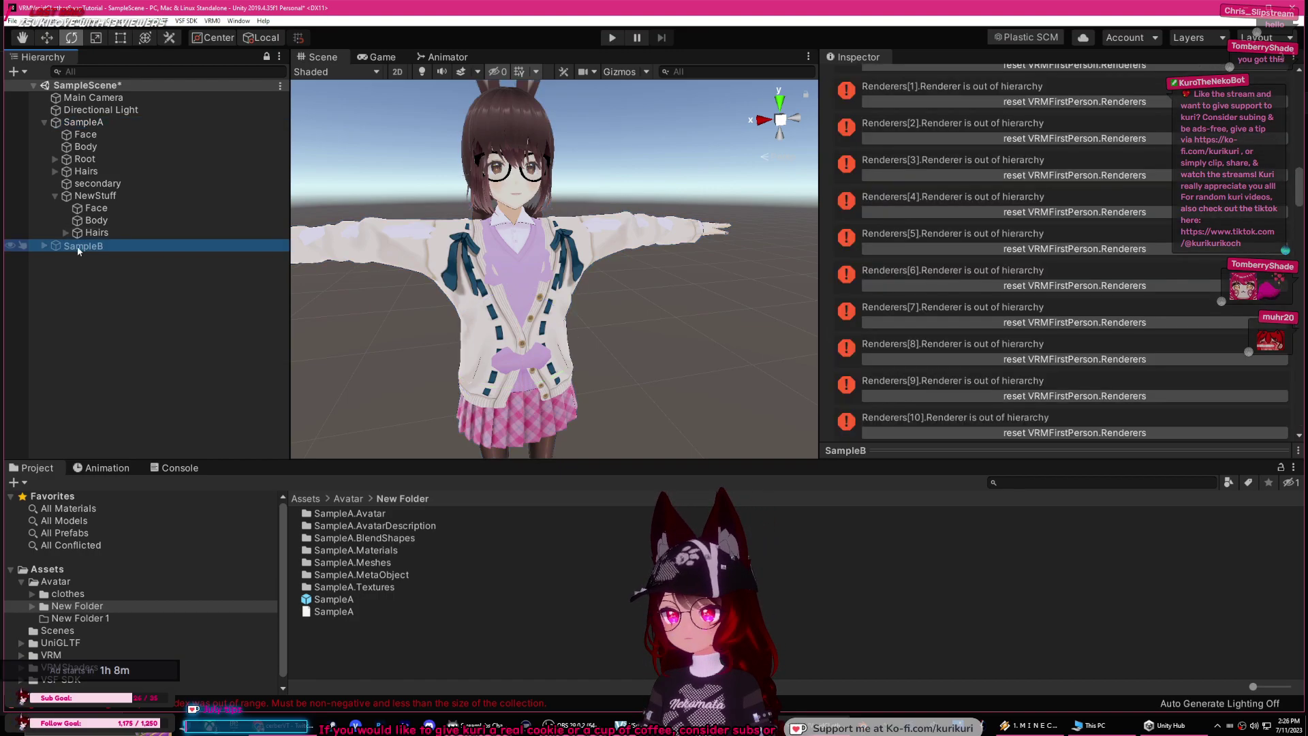
left_click(45, 246)
left_click(100, 245)
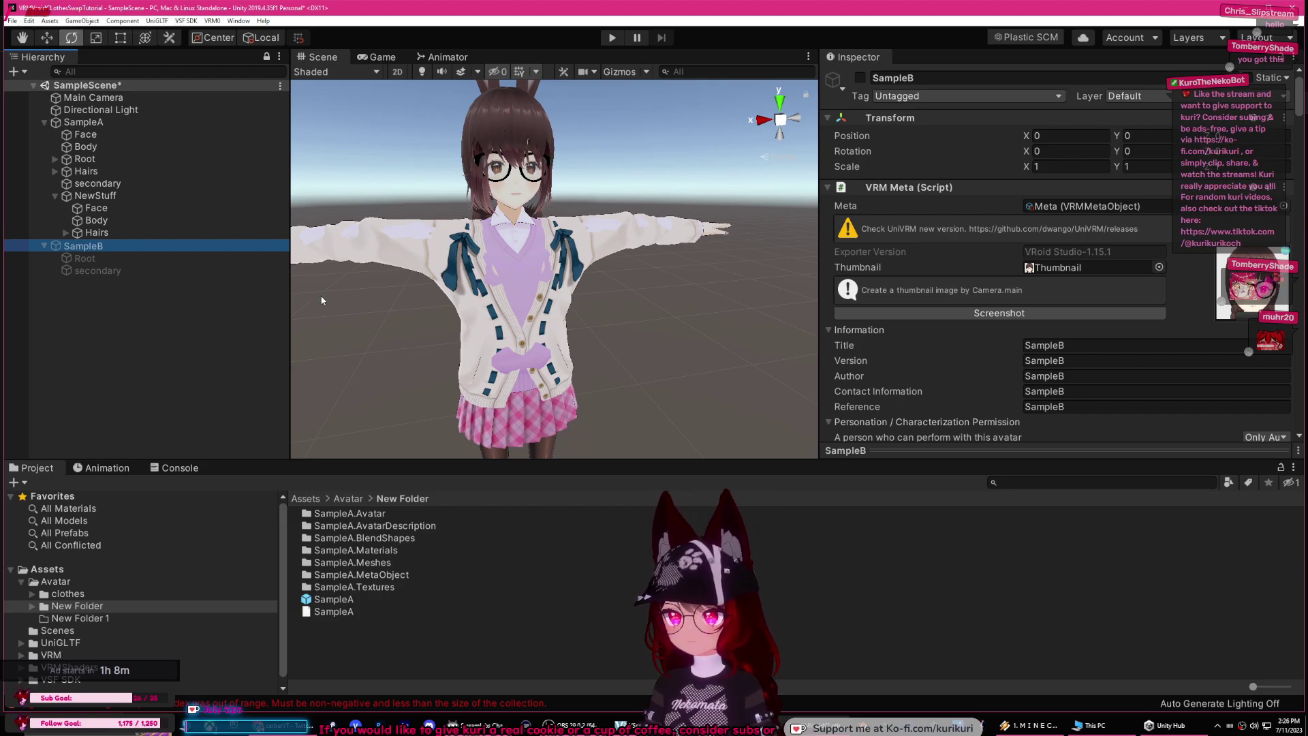
left_click(148, 270)
left_click(118, 259)
left_click(96, 246)
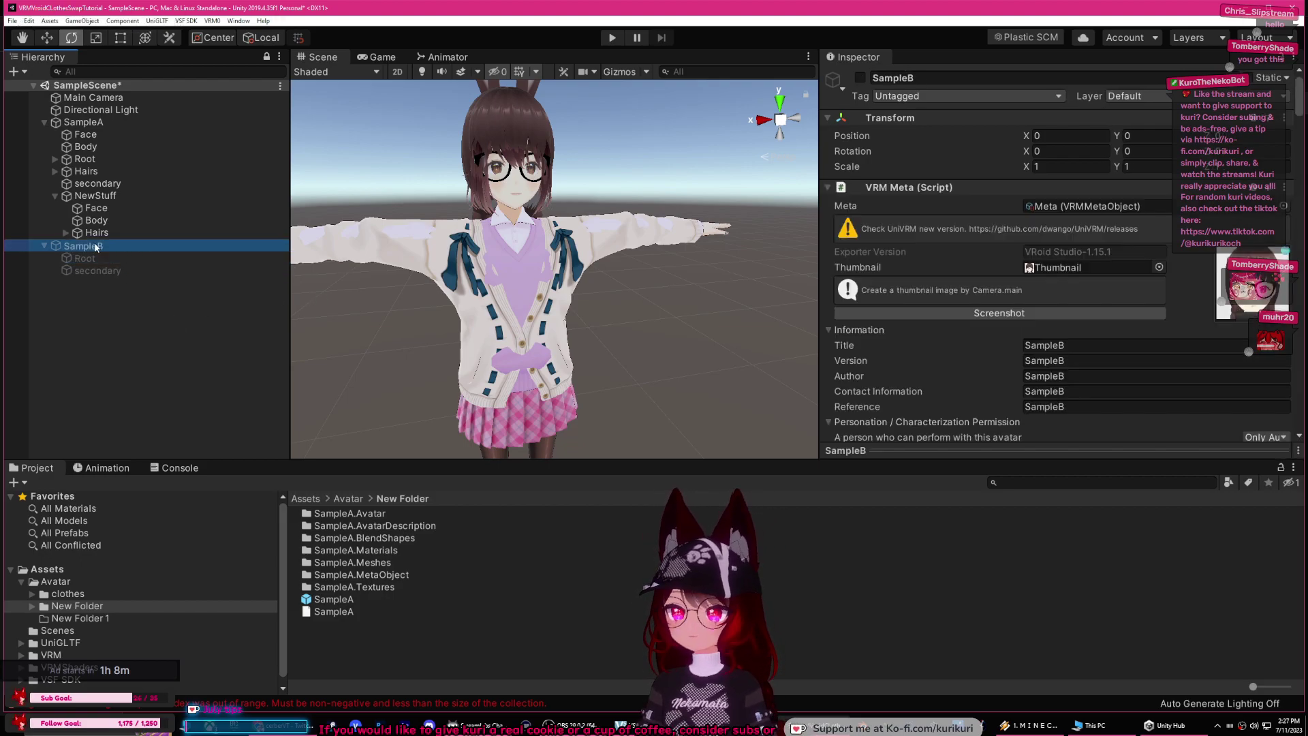
left_click_drag(87, 257, 103, 163)
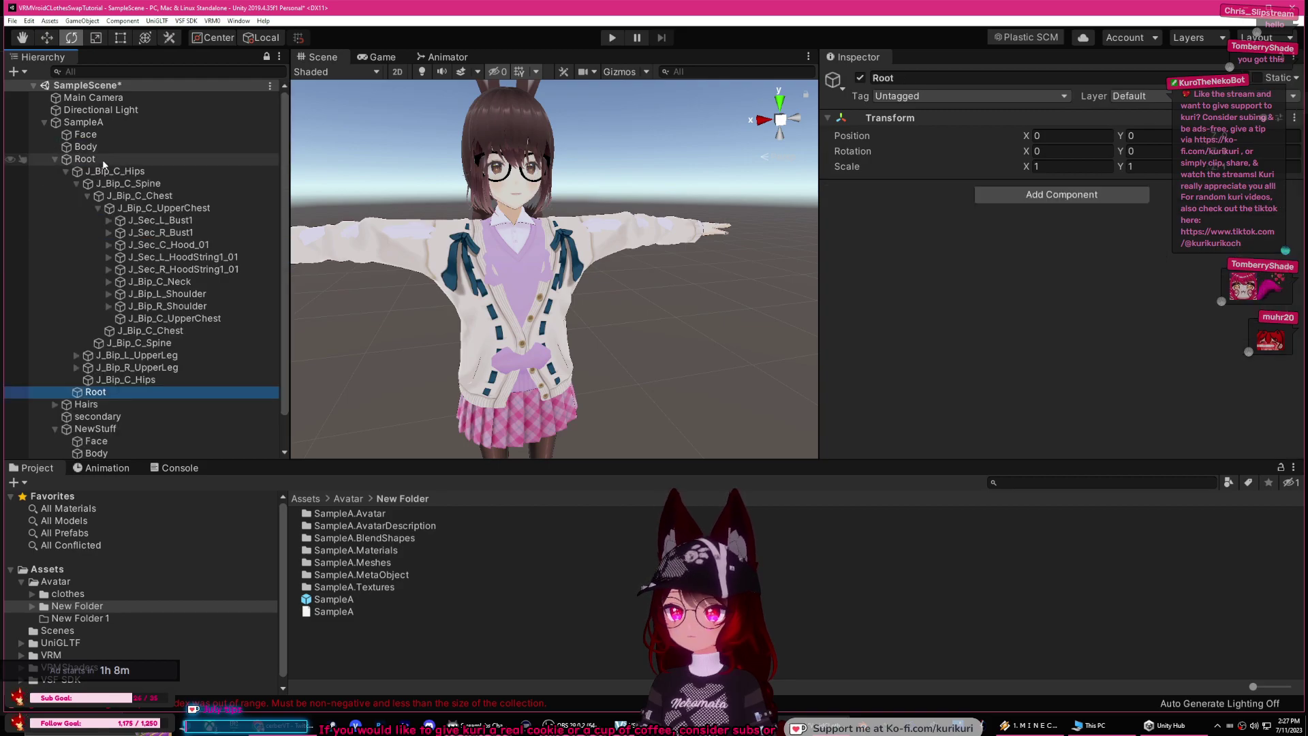
left_click(89, 369)
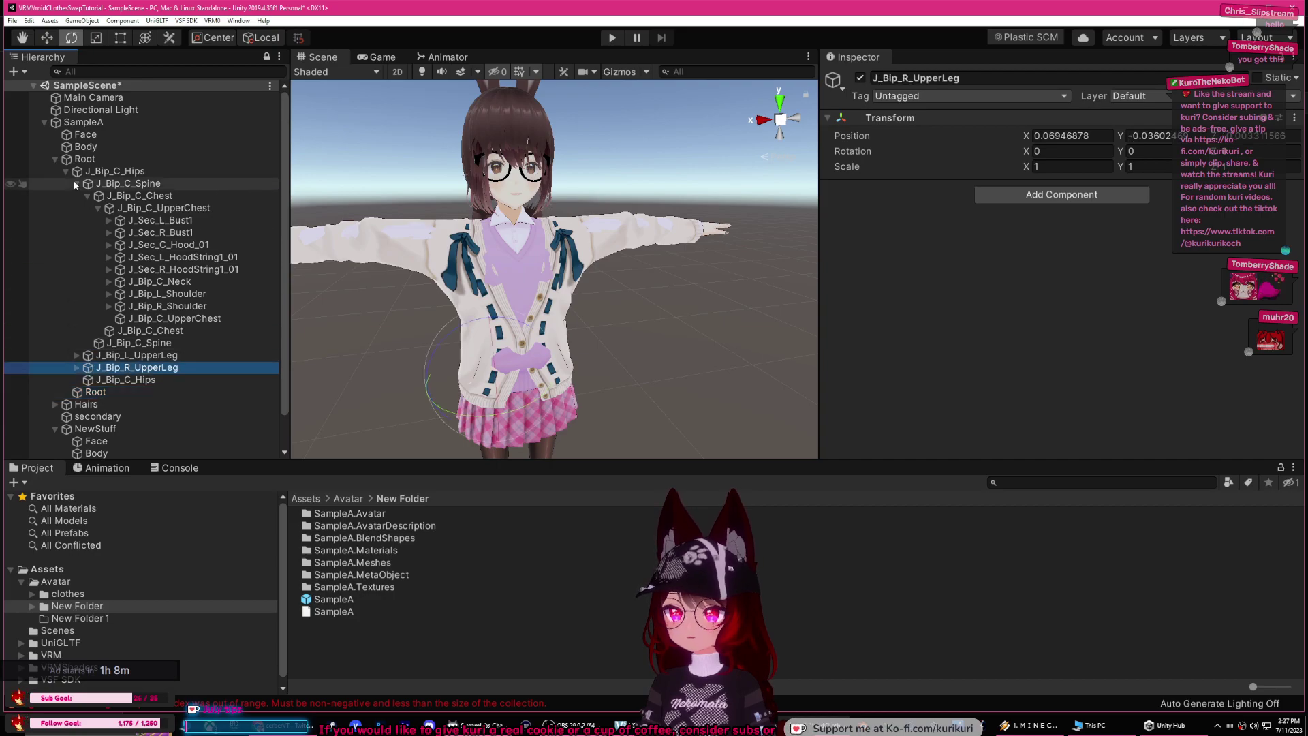
left_click(56, 159)
Step: Delete SampleB's leftover secondary object
left_click(111, 258)
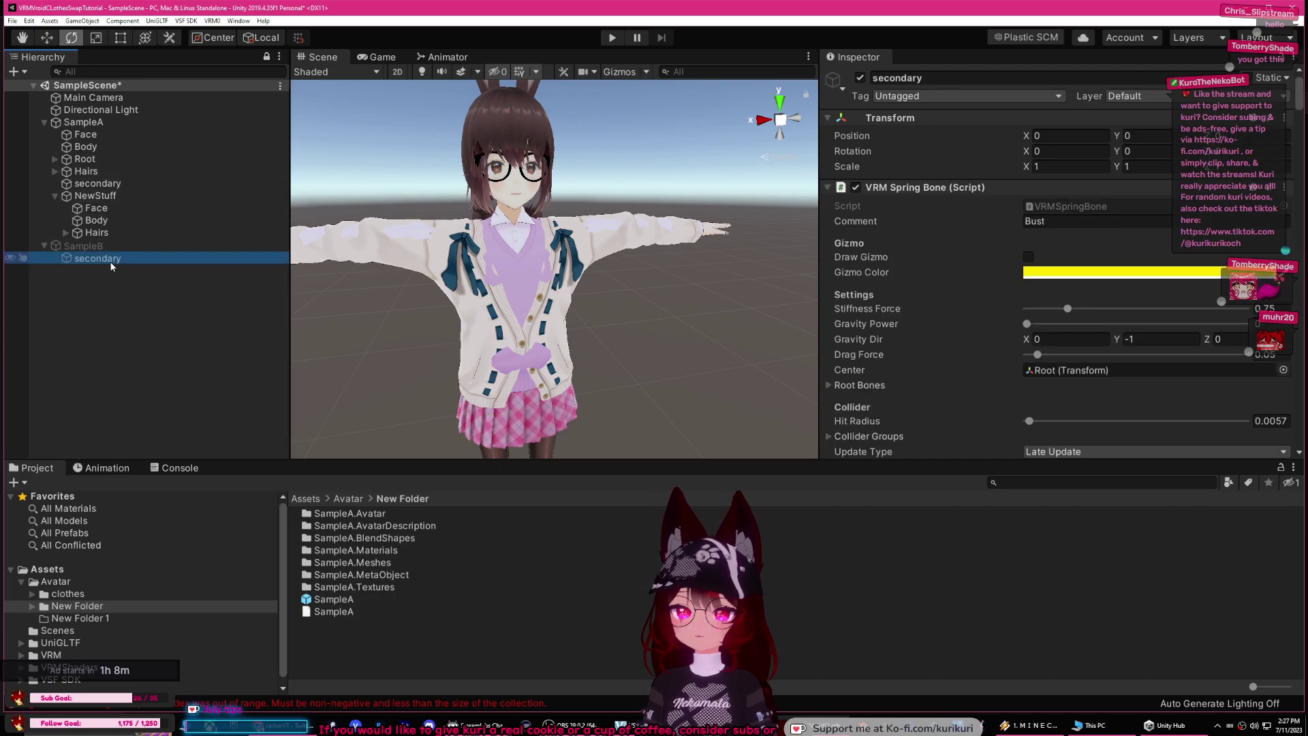
scroll(990, 320, "down", 10)
key("Delete")
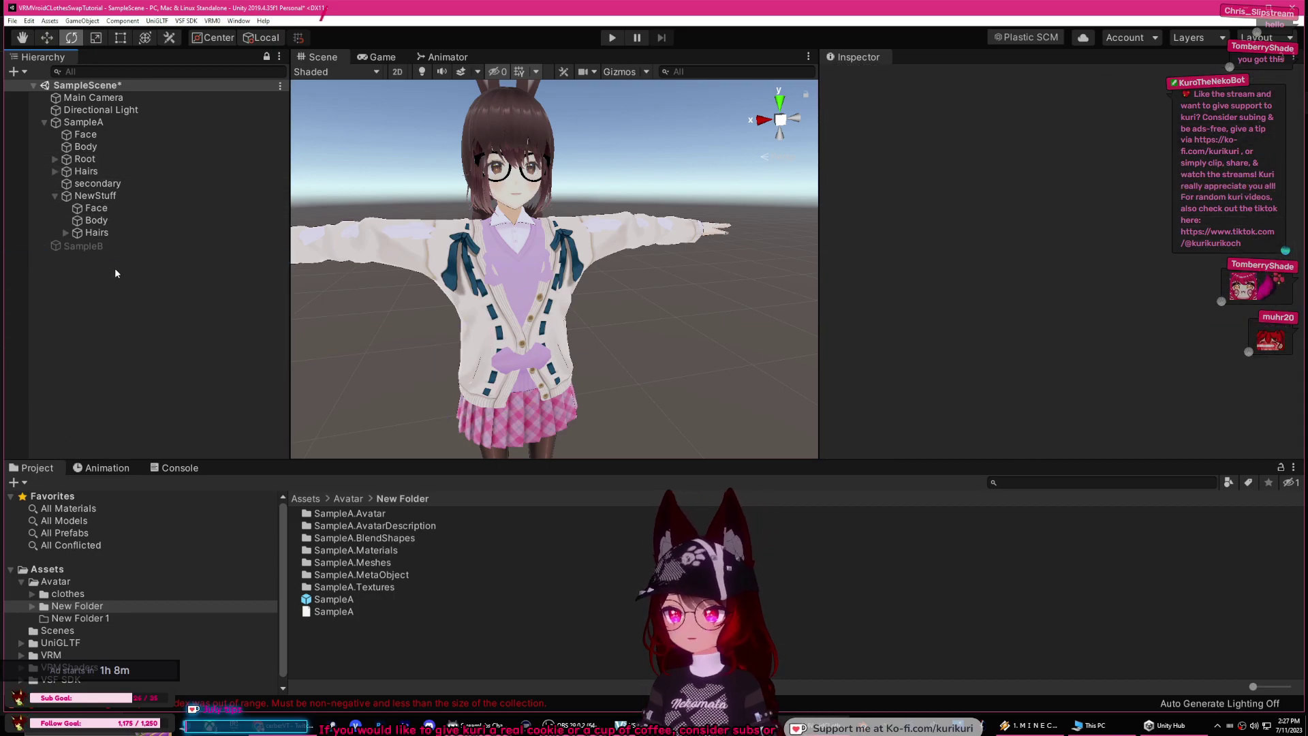
Step: Delete the empty SampleB and select Hair001 under SampleA's NewStuff > Hairs
left_click(111, 249)
key("Delete")
left_click(102, 197)
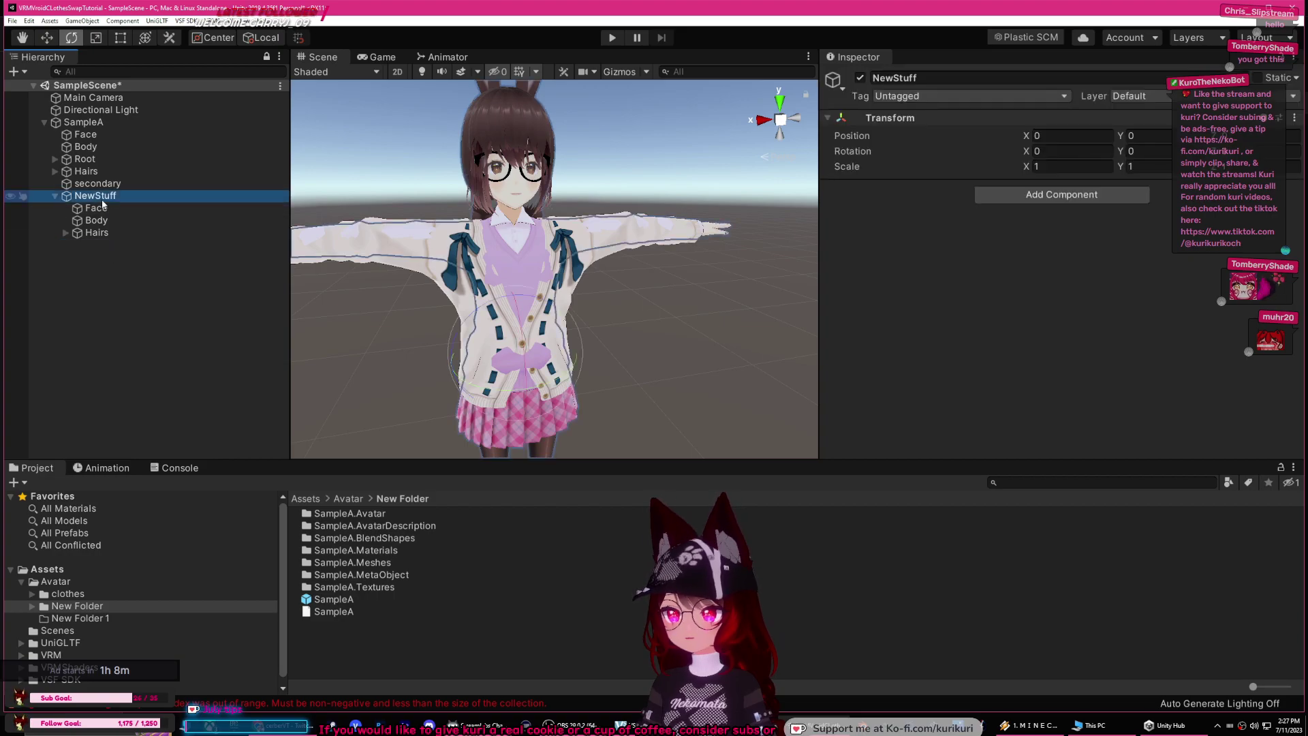
left_click(96, 232)
left_click(66, 233)
left_click(116, 245)
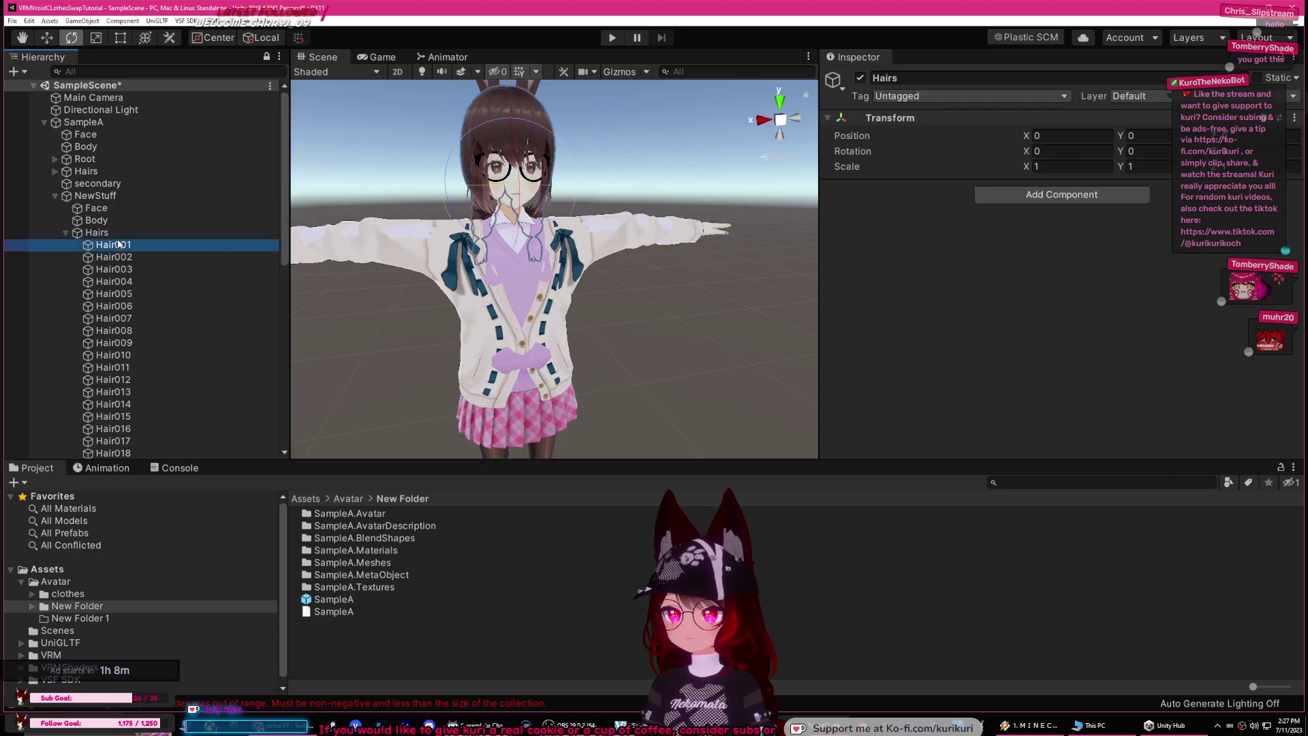
Step: Verify Hair001's Root Bone is SampleA's Root, then show SampleA's SampleAB VRM meta information
scroll(1087, 321, "down", 3)
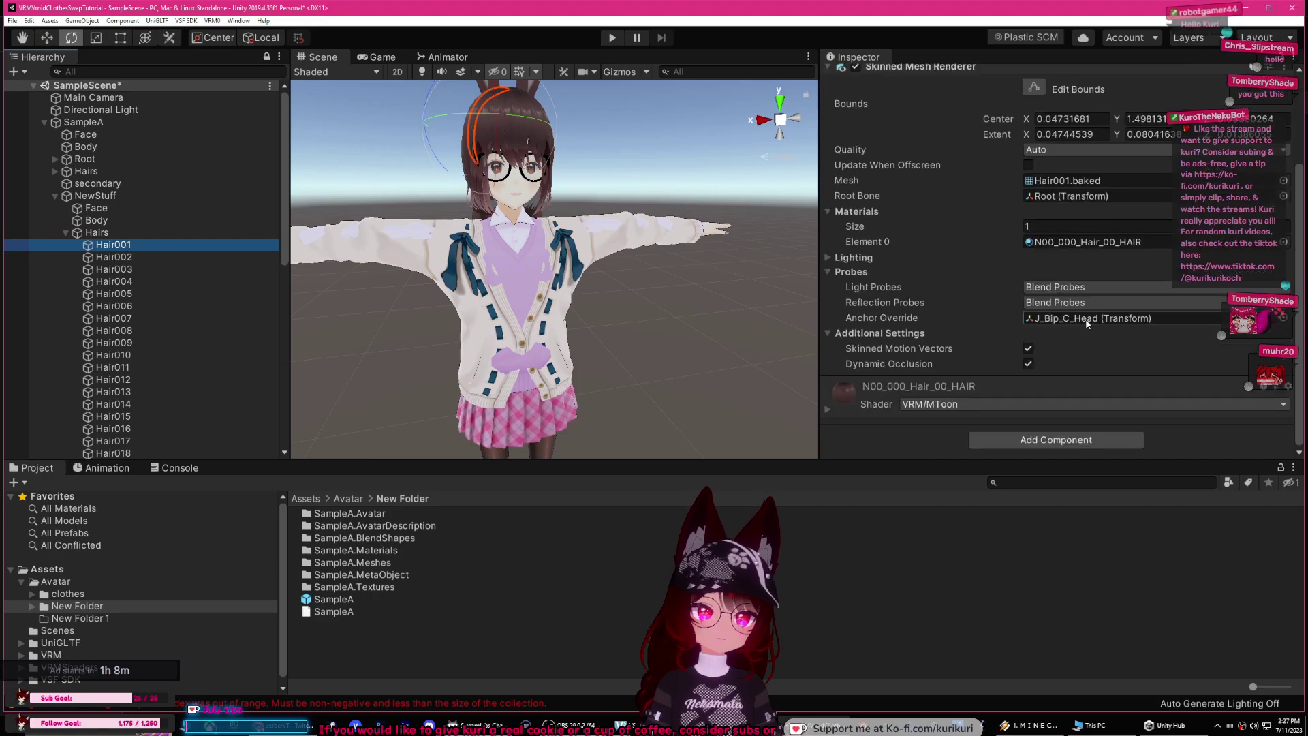
left_click(1063, 195)
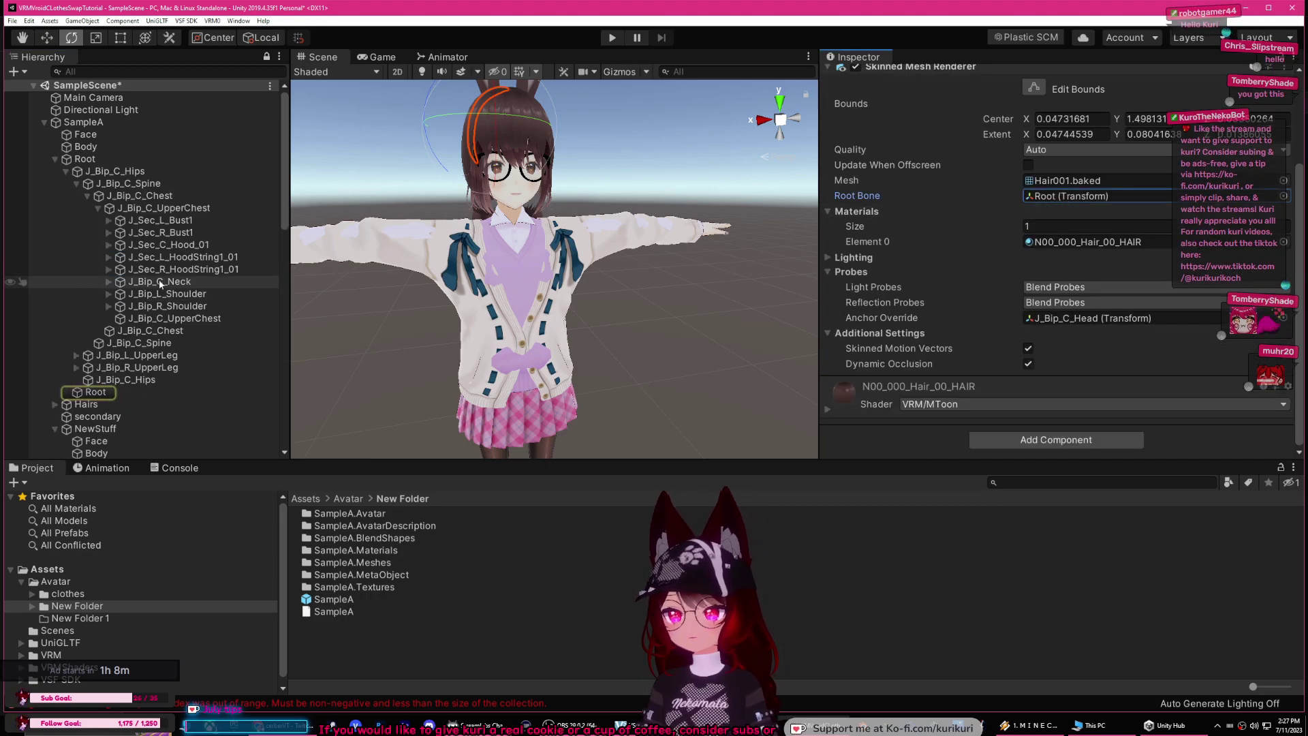
left_click_drag(286, 188, 288, 215)
scroll(68, 287, "down", 5)
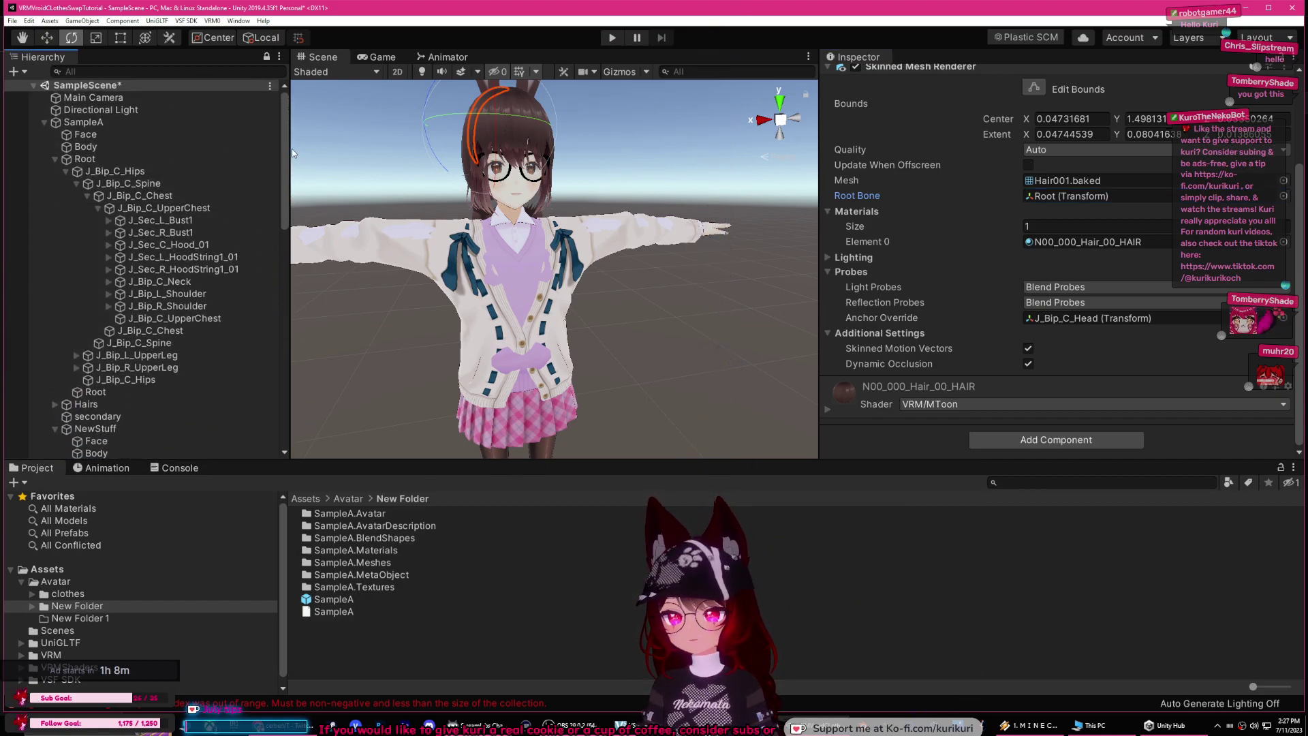
left_click(66, 283)
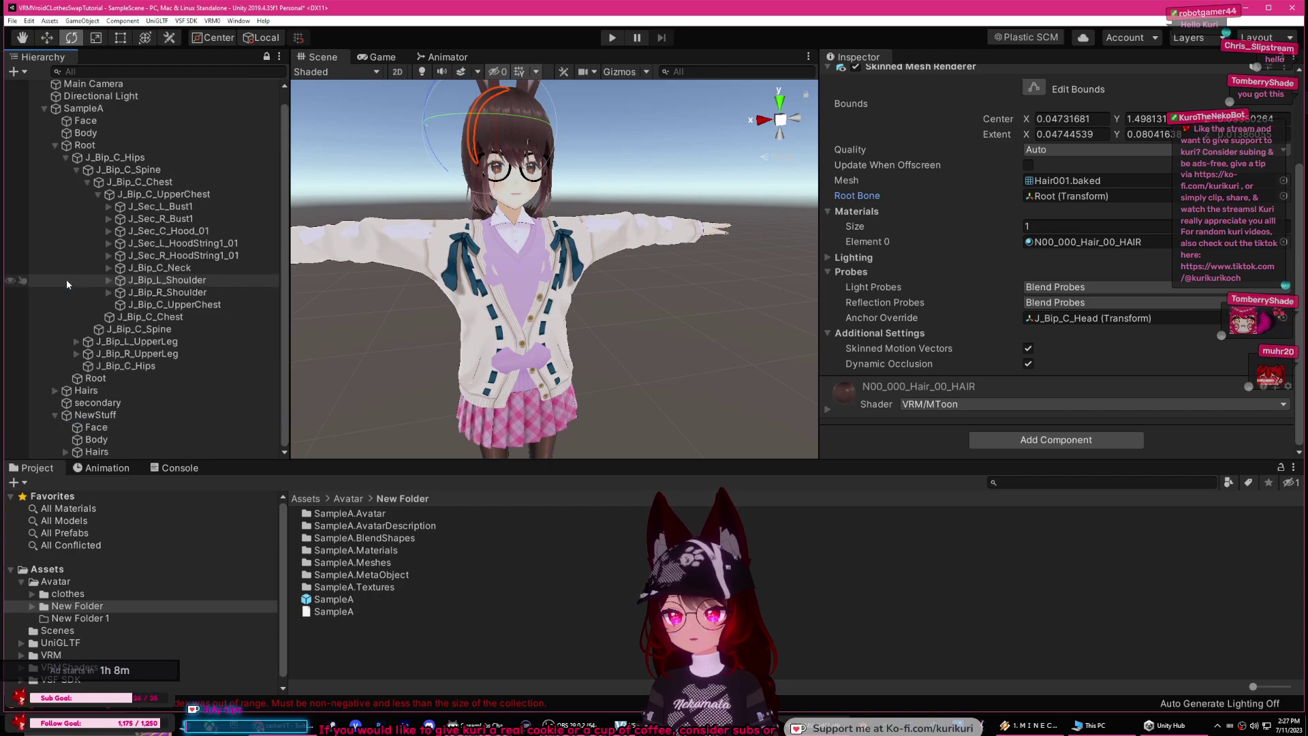
scroll(1049, 222, "up", 3)
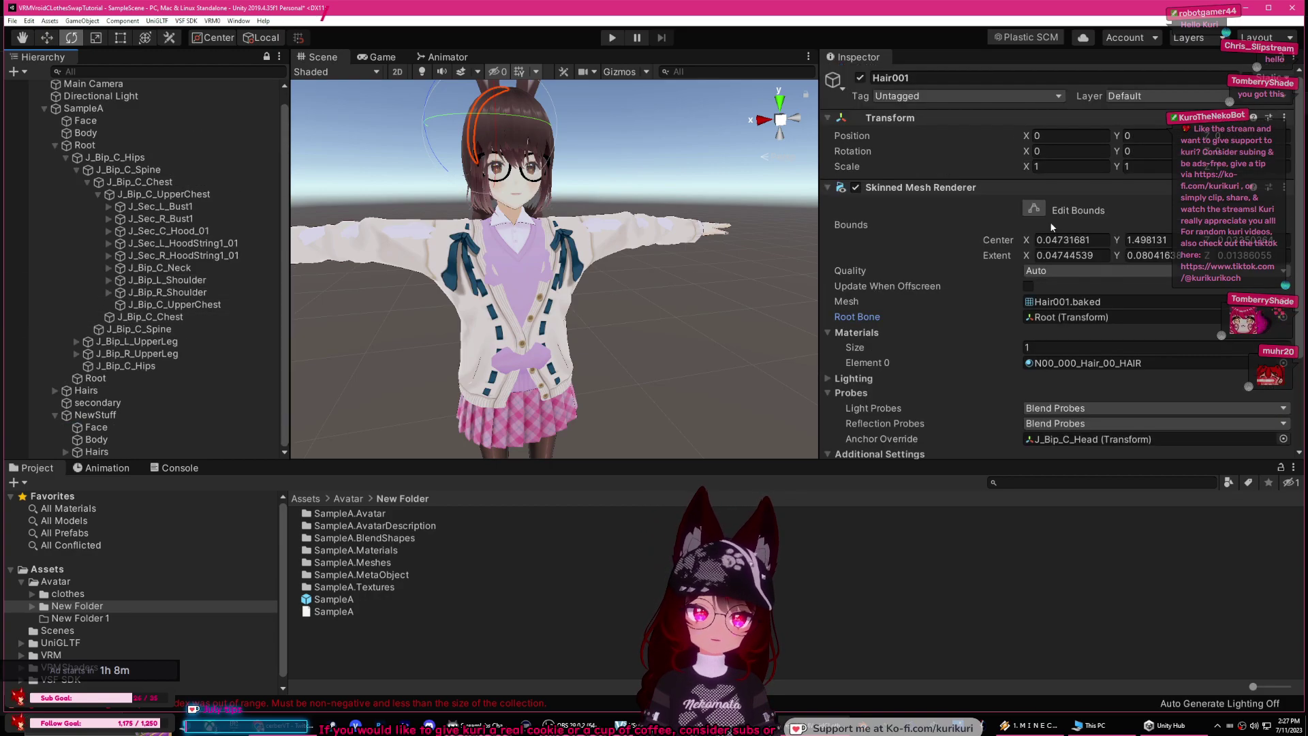
left_click(1058, 318)
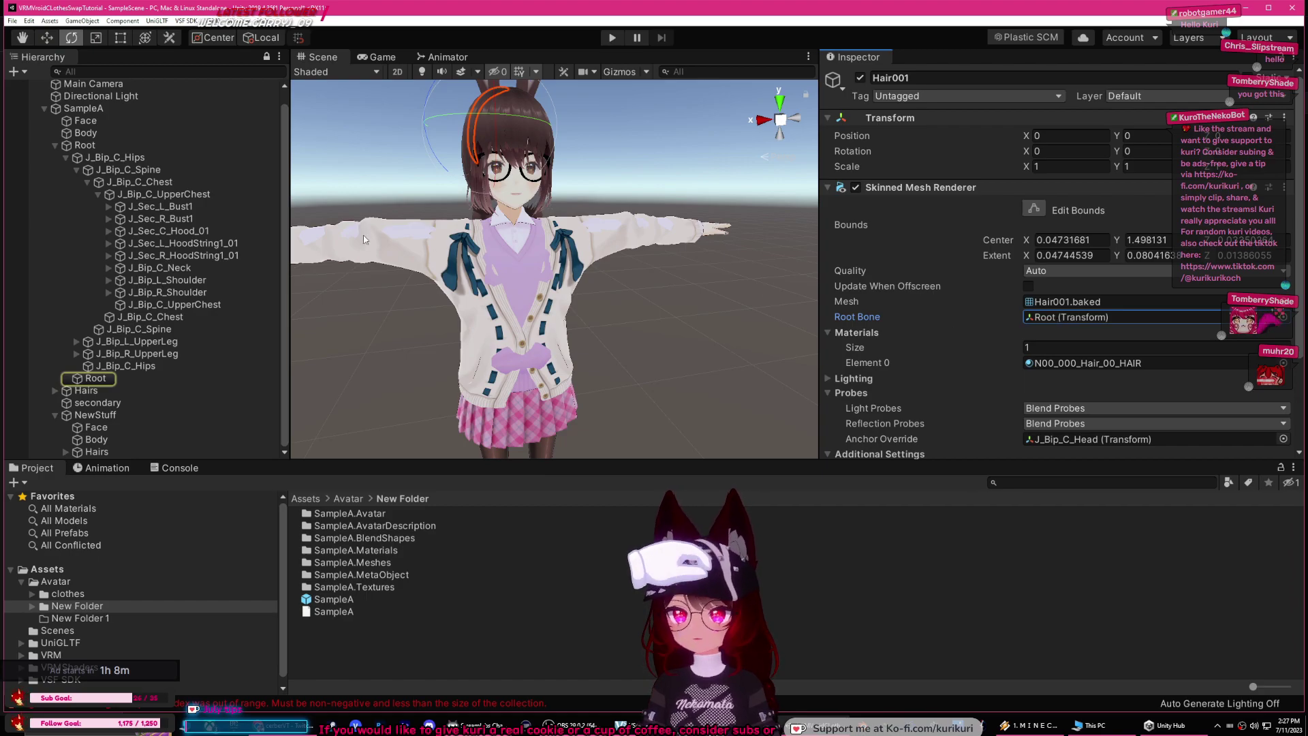
left_click(55, 145)
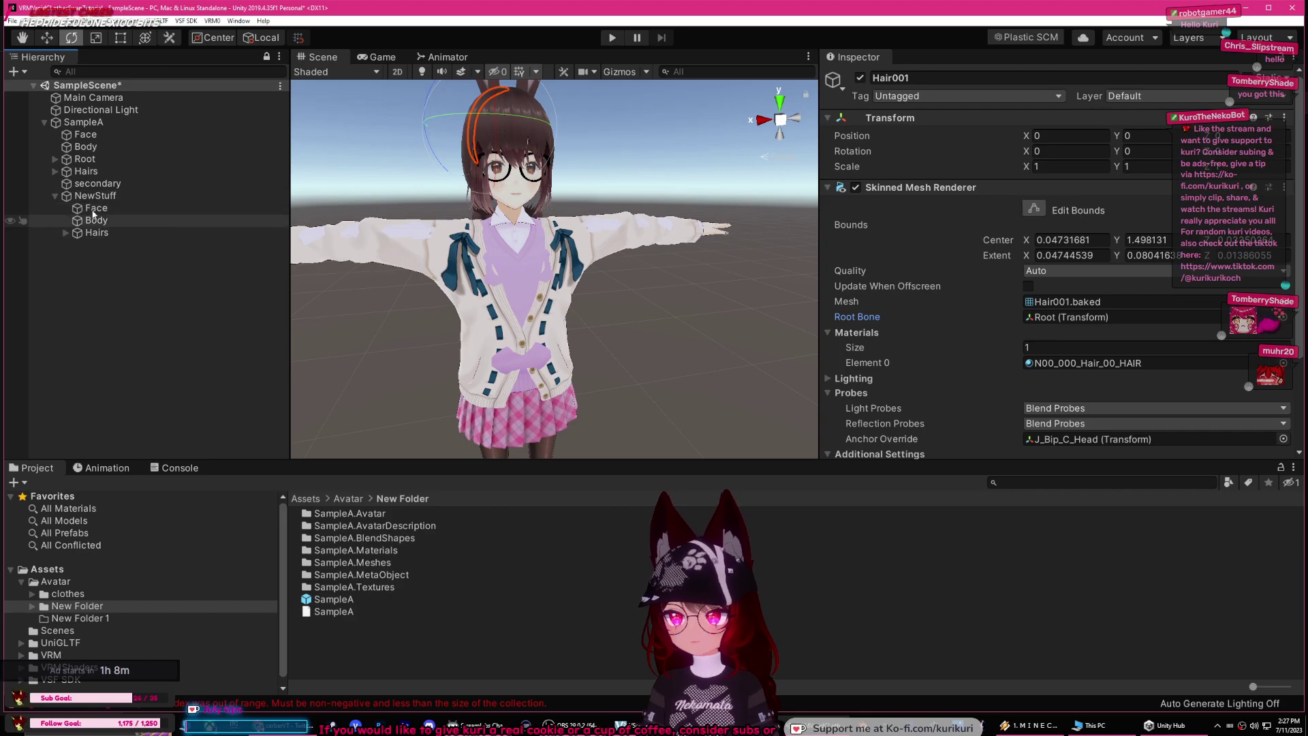
left_click(81, 122)
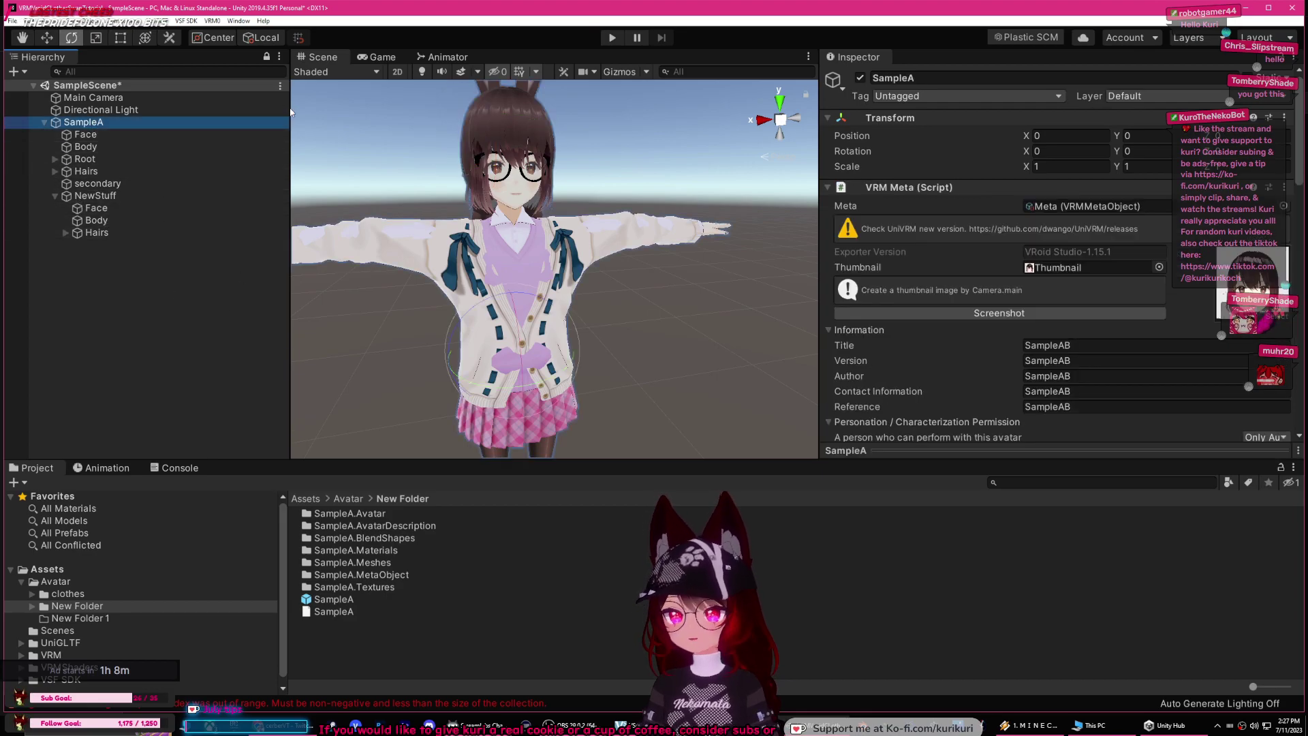
Step: Export SampleA via VRM0 > Export UniVRM and save the VRM file to the Desktop
left_click(212, 21)
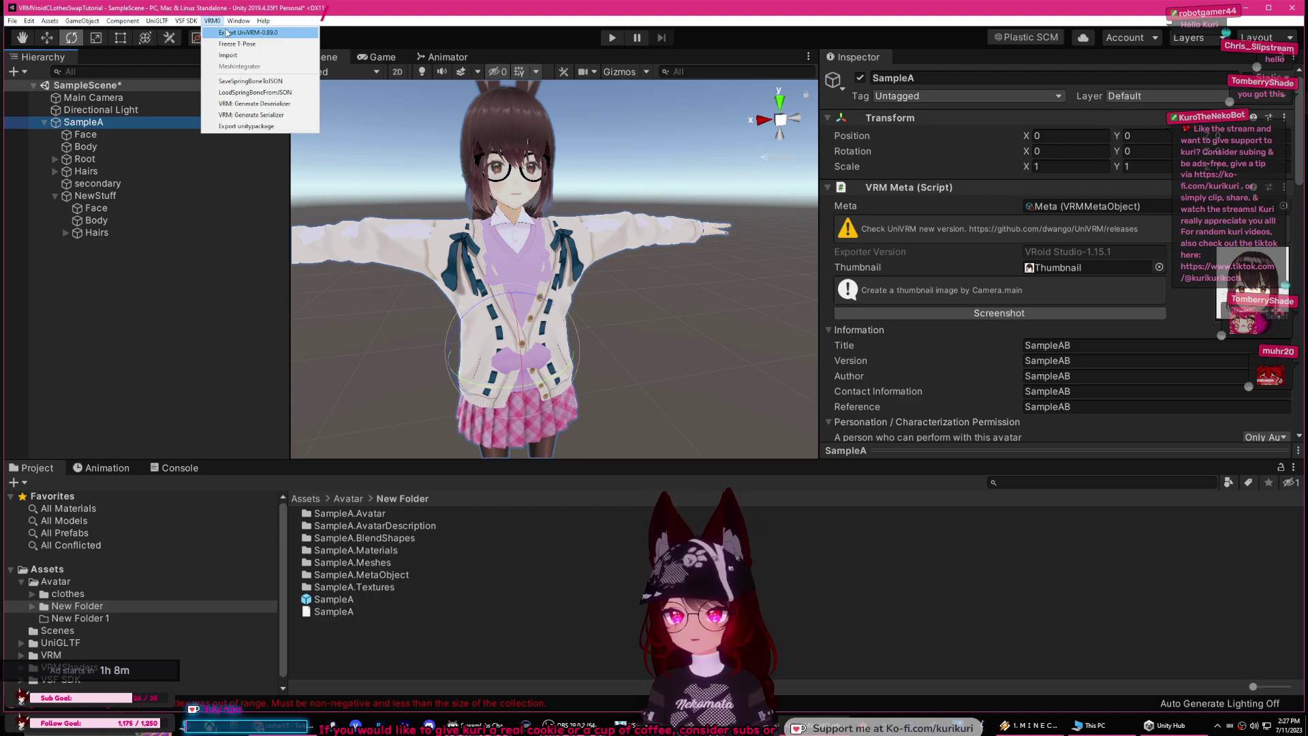
left_click(237, 33)
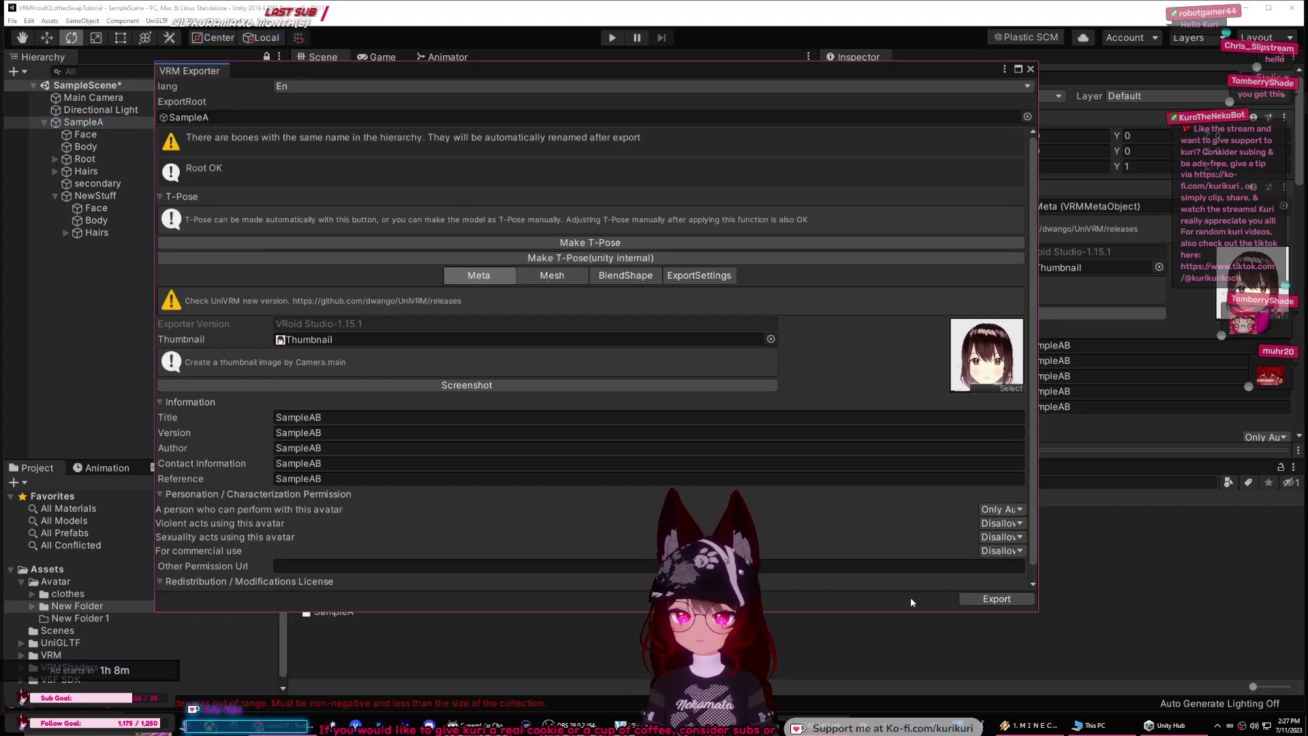
left_click(994, 599)
type("kopsdfkl;dfskl;dfskl;sdfkl;dfskl;sdflk;sdf")
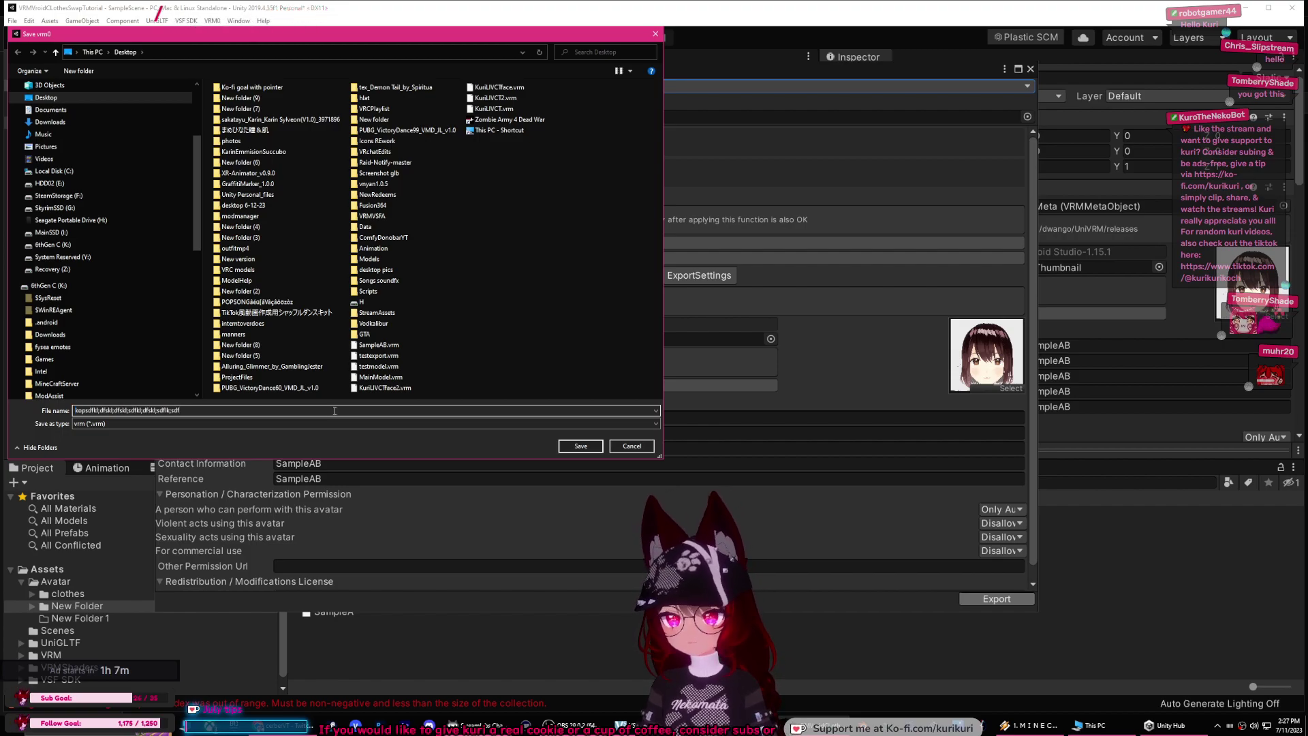
left_click(580, 446)
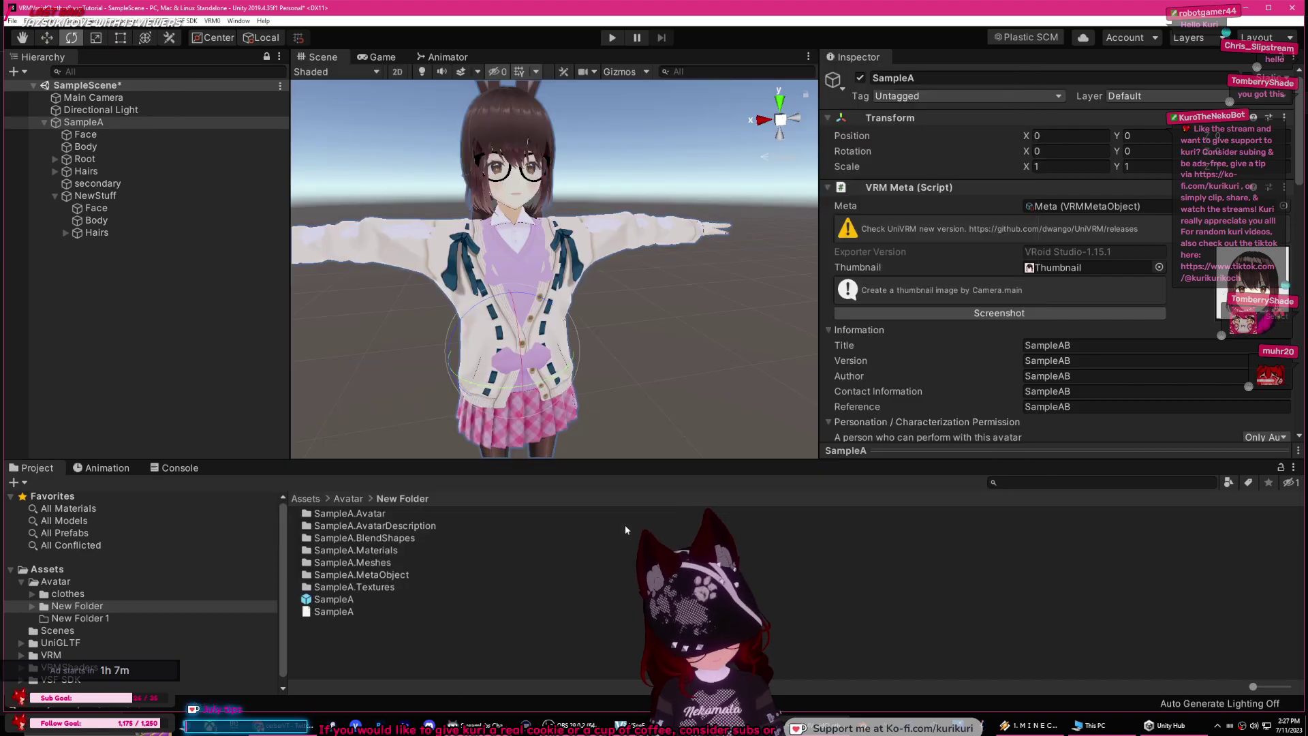
Step: Back in Unity, expand SampleA's NewStuff group to show Face, Body and Hairs
left_click(126, 619)
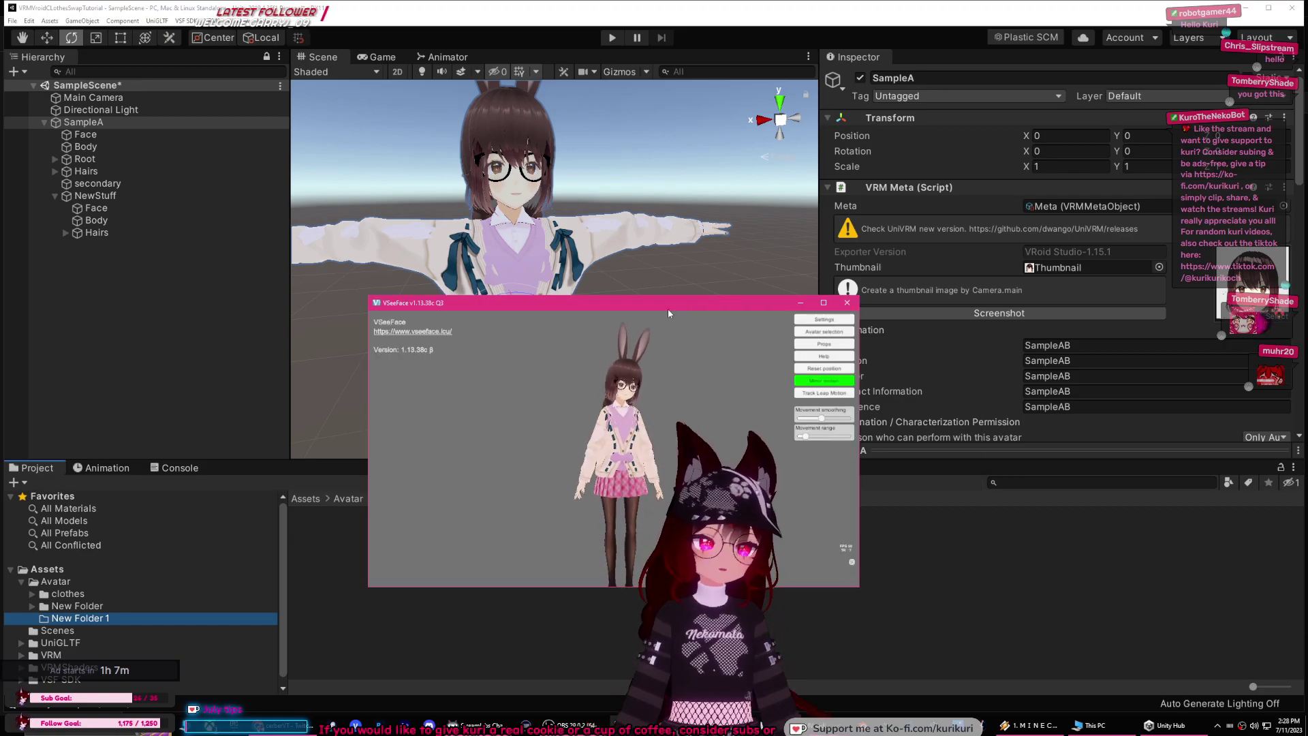
left_click(970, 532)
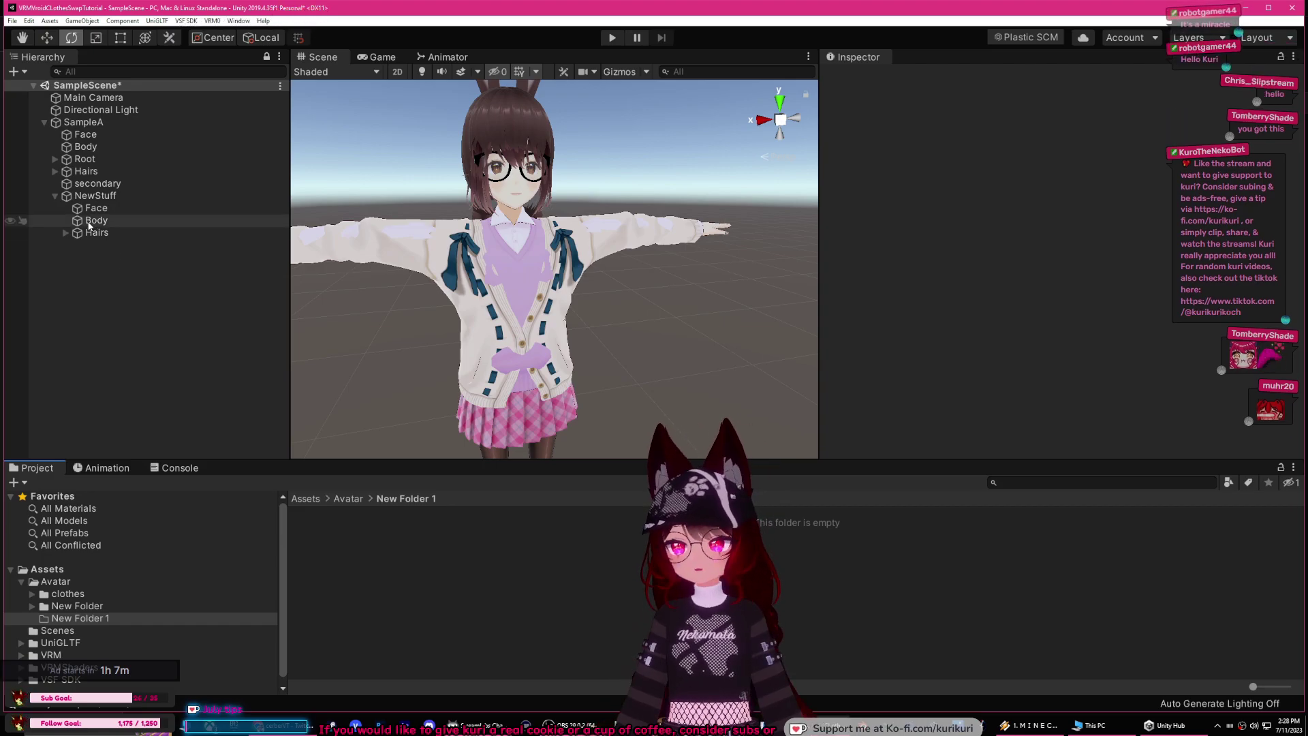
left_click(56, 197)
left_click(89, 198)
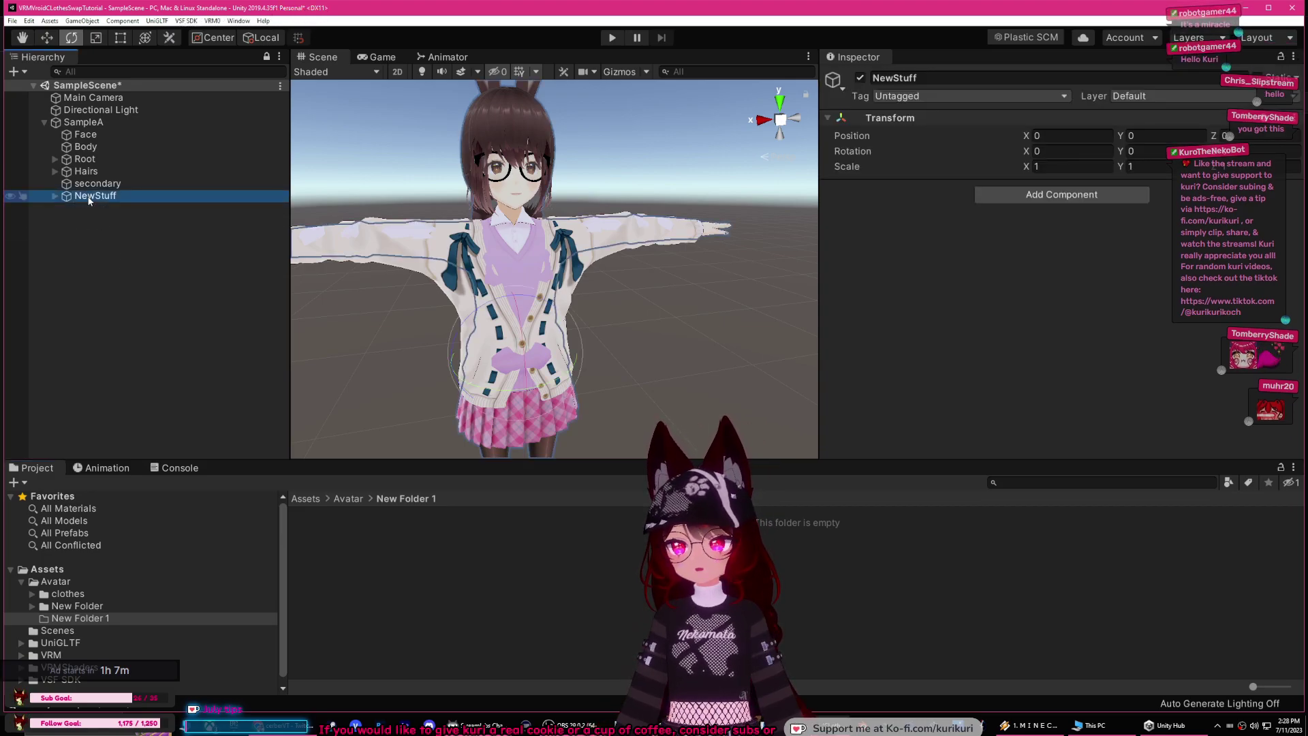
left_click(56, 196)
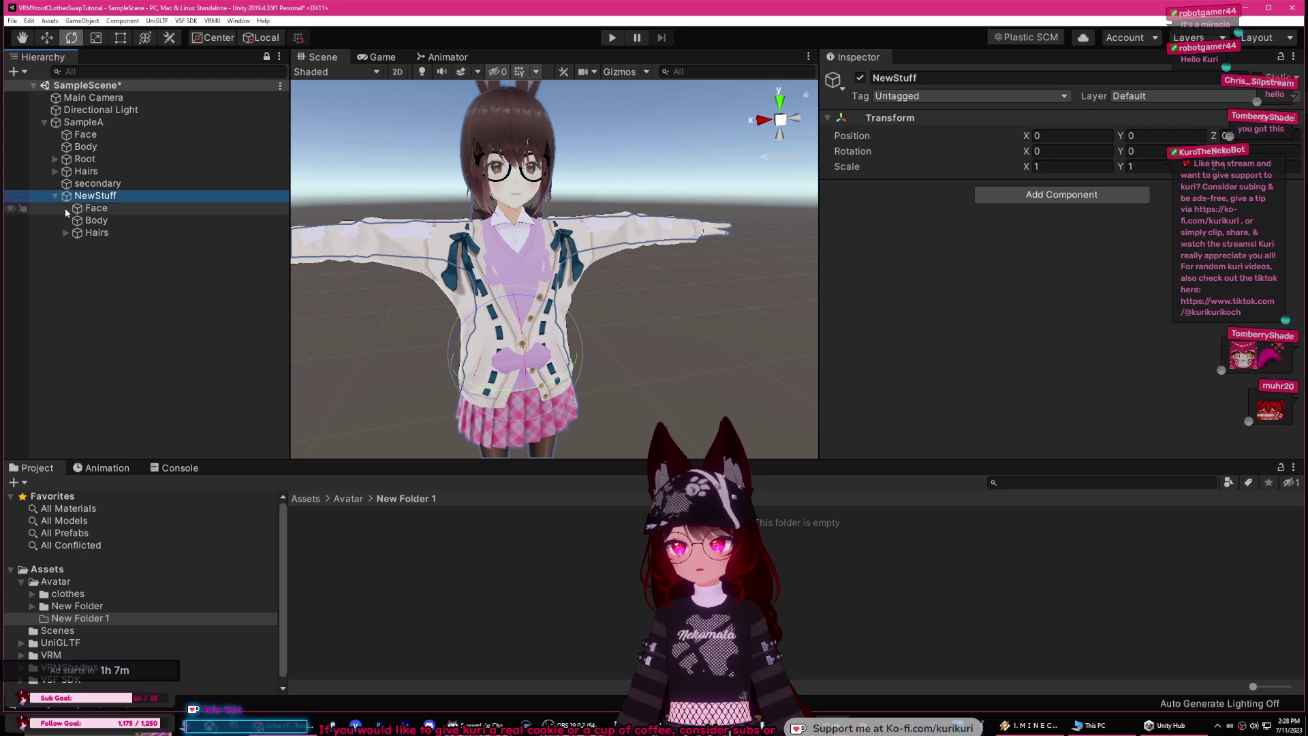
Step: Inspect Hair002 under Hairs, then load the cat-eared avatar in VSeeFace and minimize it
left_click(54, 171)
left_click(103, 195)
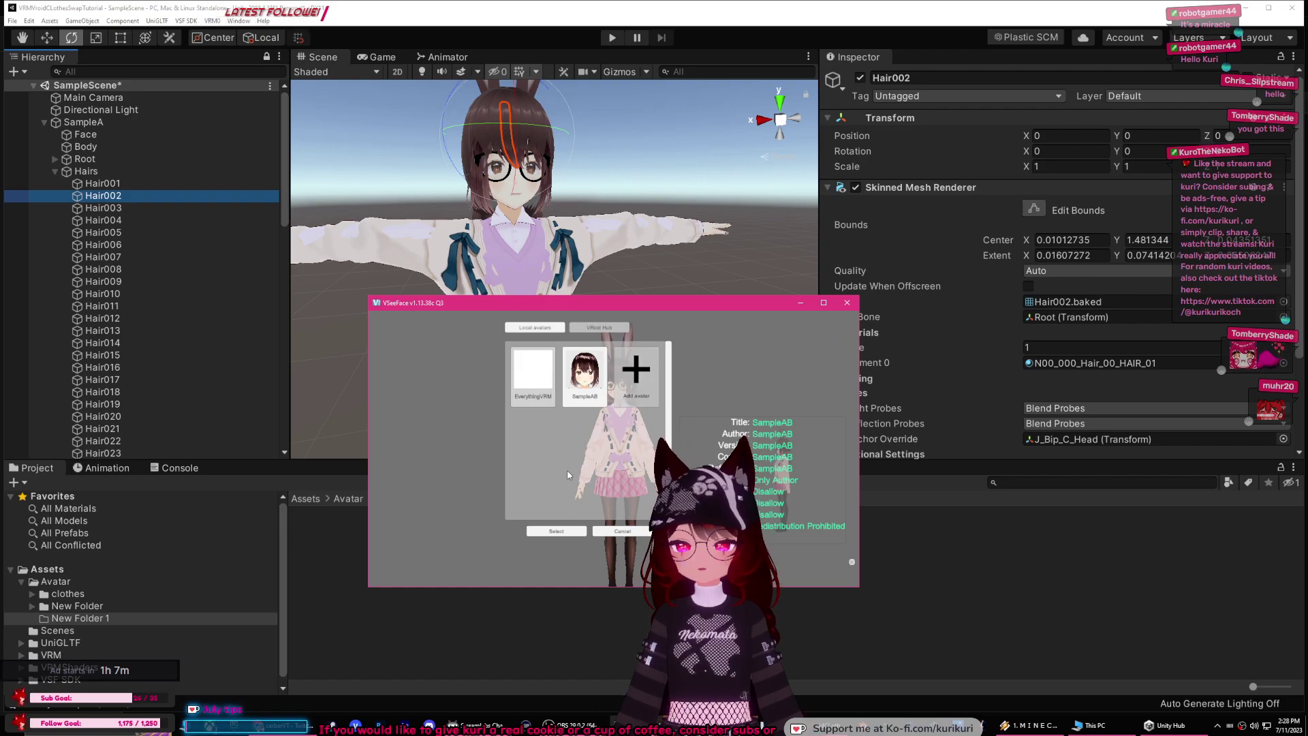
left_click(557, 531)
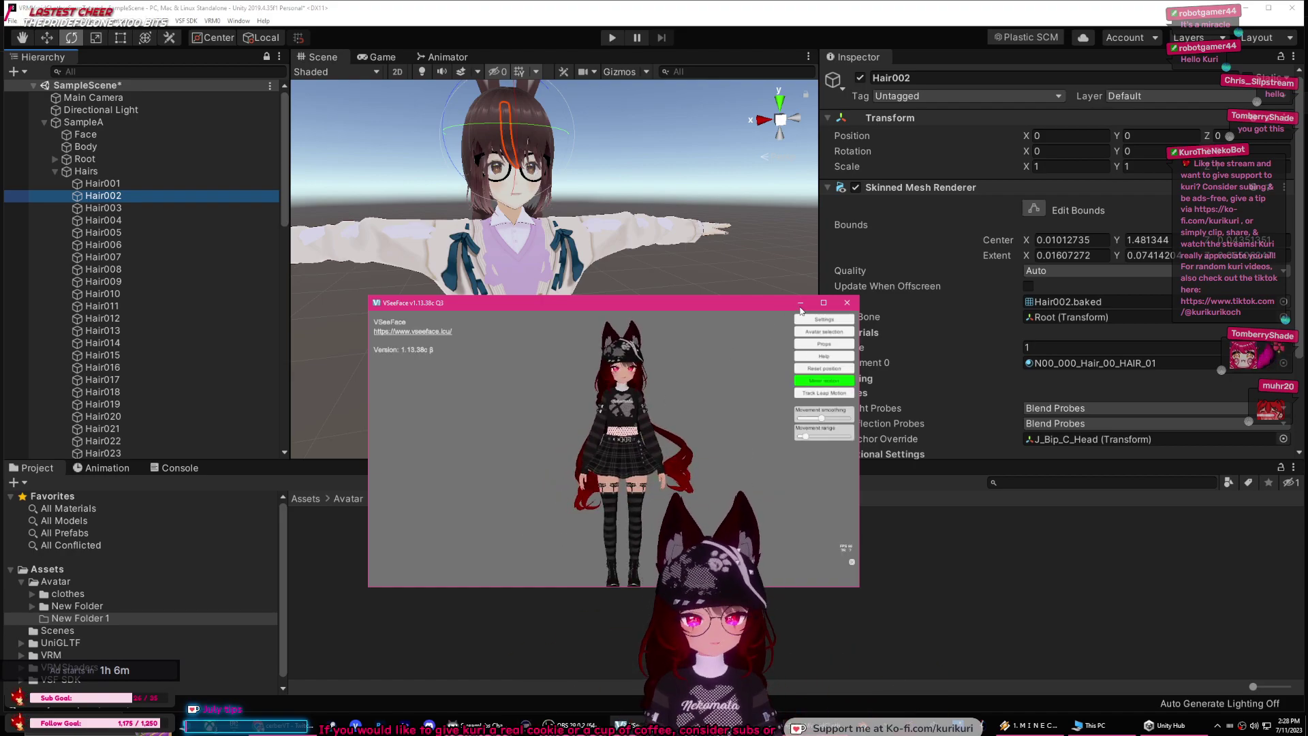
left_click(800, 303)
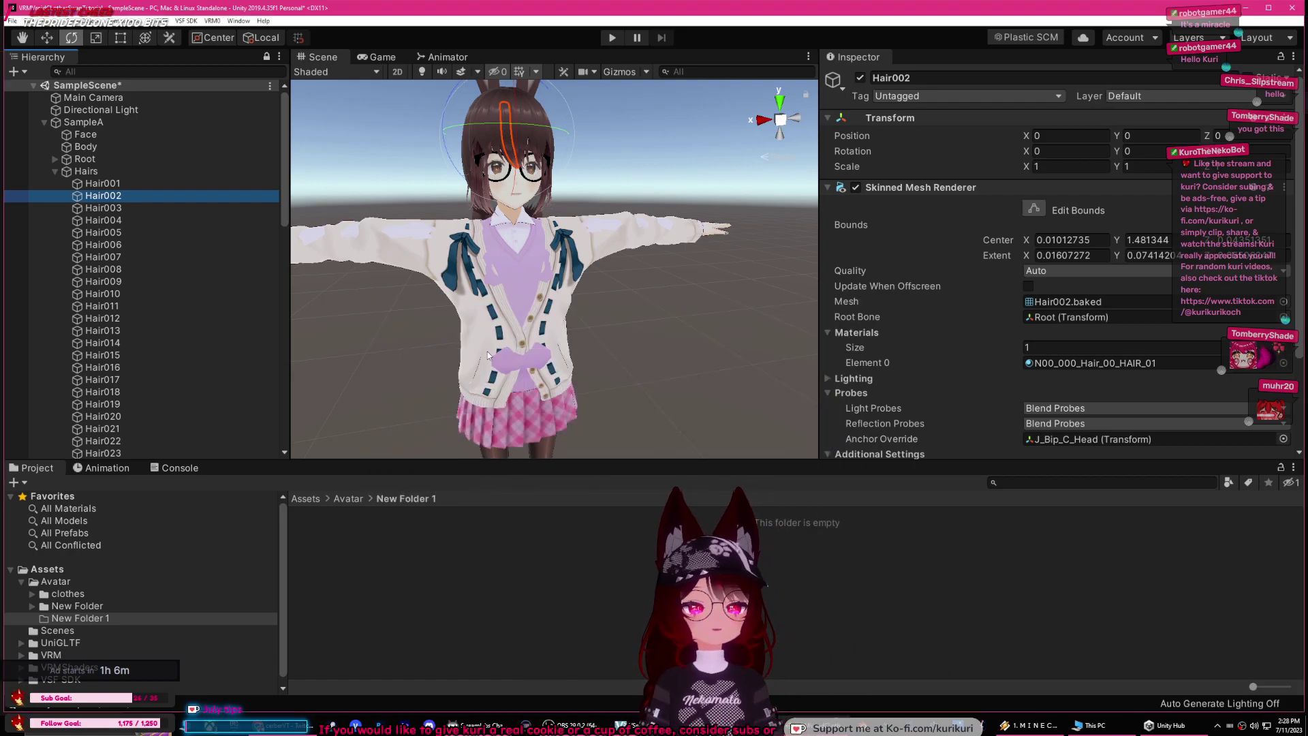
Step: Collapse SampleA's hair mesh list and clear the selection
left_click(82, 171)
left_click(55, 171)
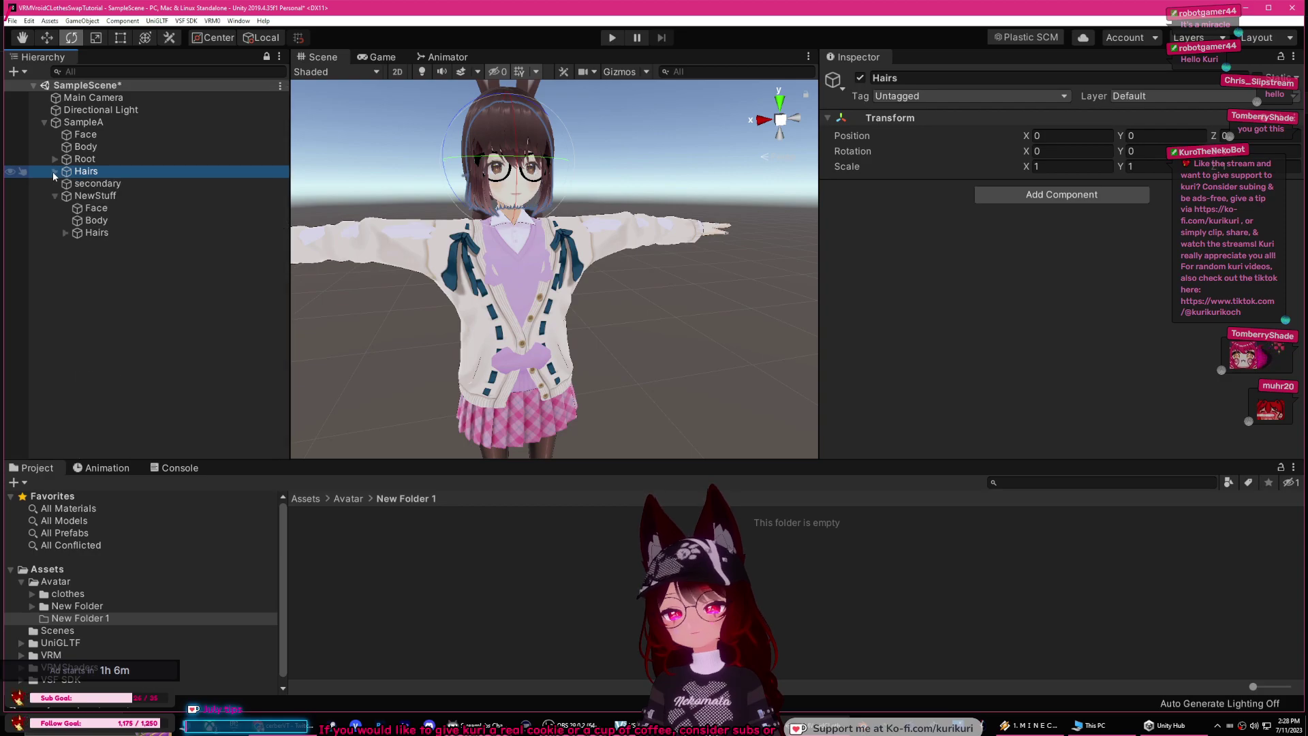
left_click(95, 195)
left_click(97, 233)
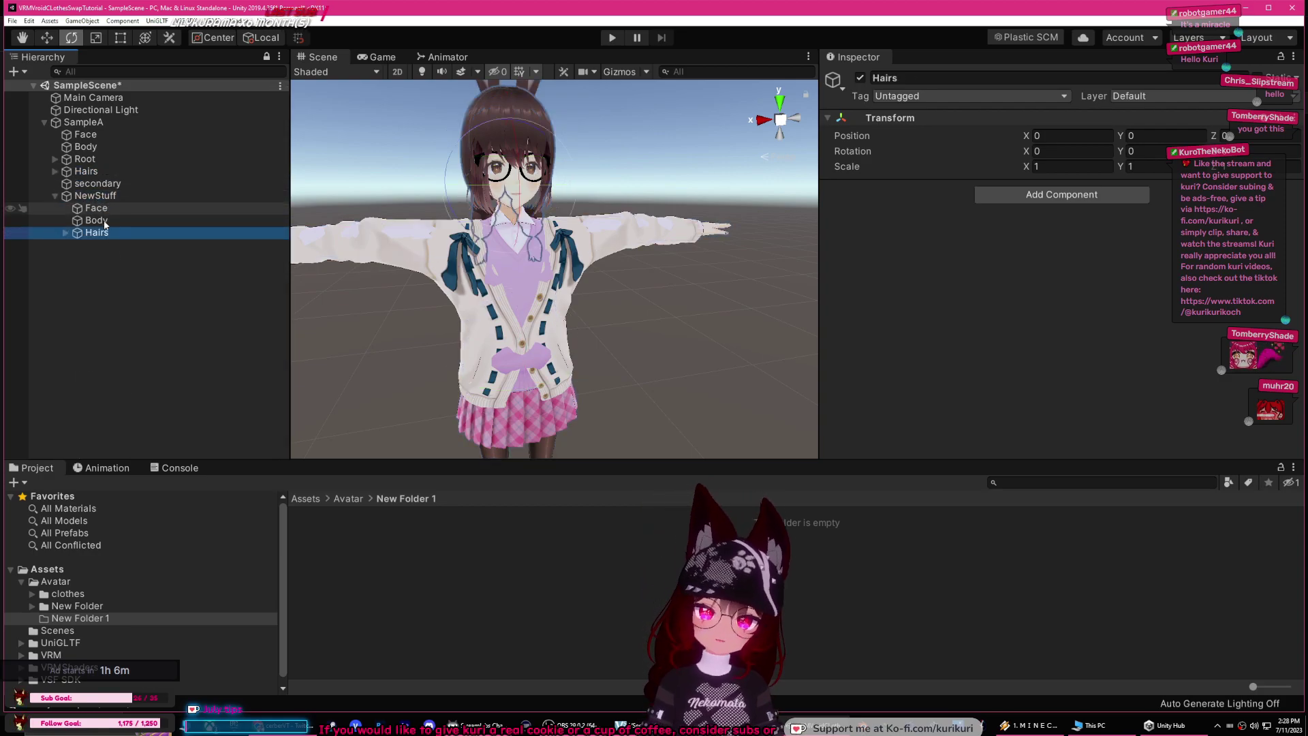
left_click(169, 300)
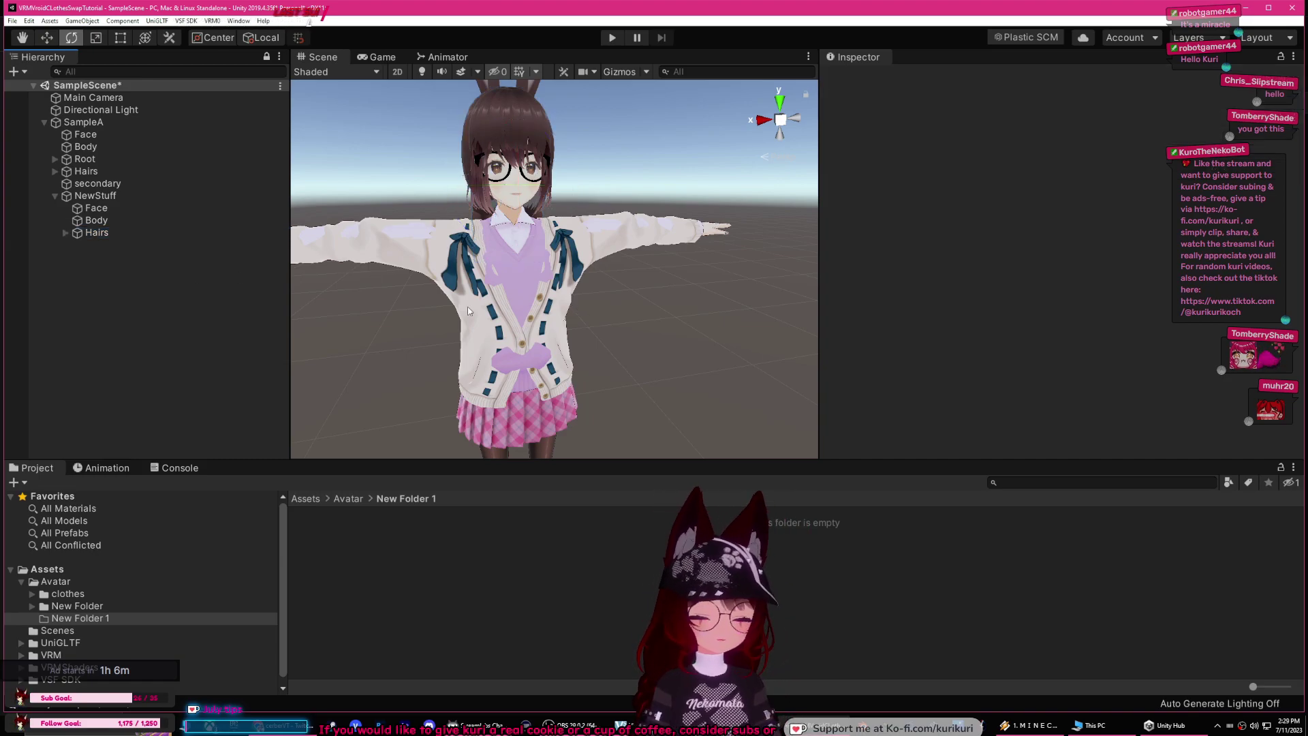
Step: Expand Root through the left shoulder, arm and hand to reveal both sets of finger bones
left_click(54, 159)
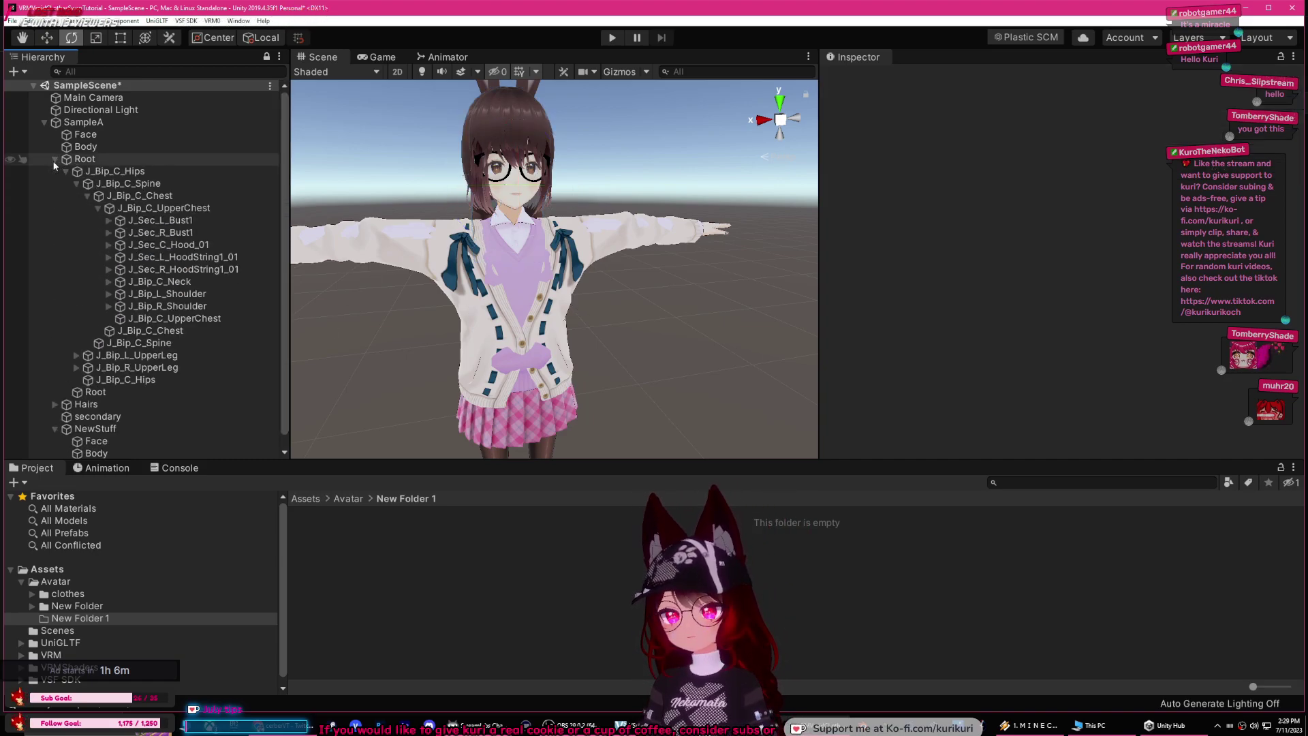
left_click(106, 293)
left_click(120, 306)
left_click(130, 318)
left_click(142, 330)
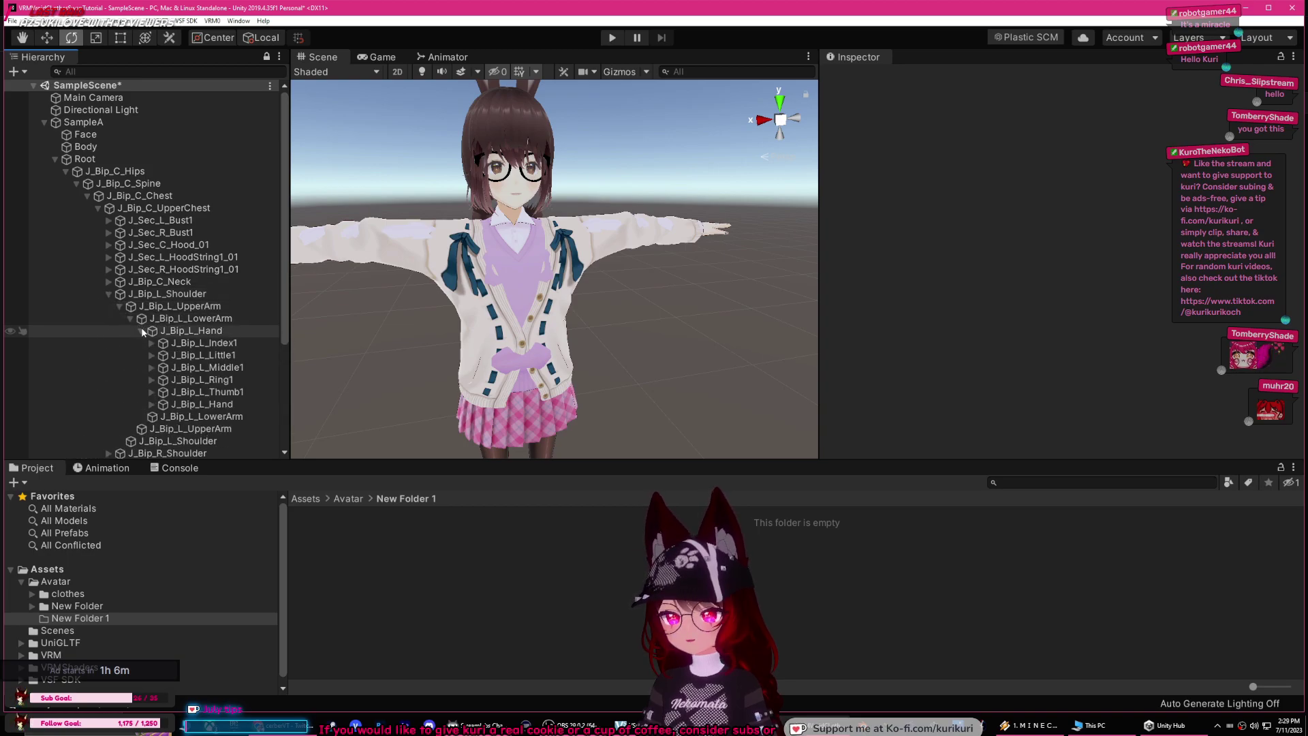
left_click(151, 404)
scroll(234, 294, "down", 5)
scroll(242, 307, "up", 2)
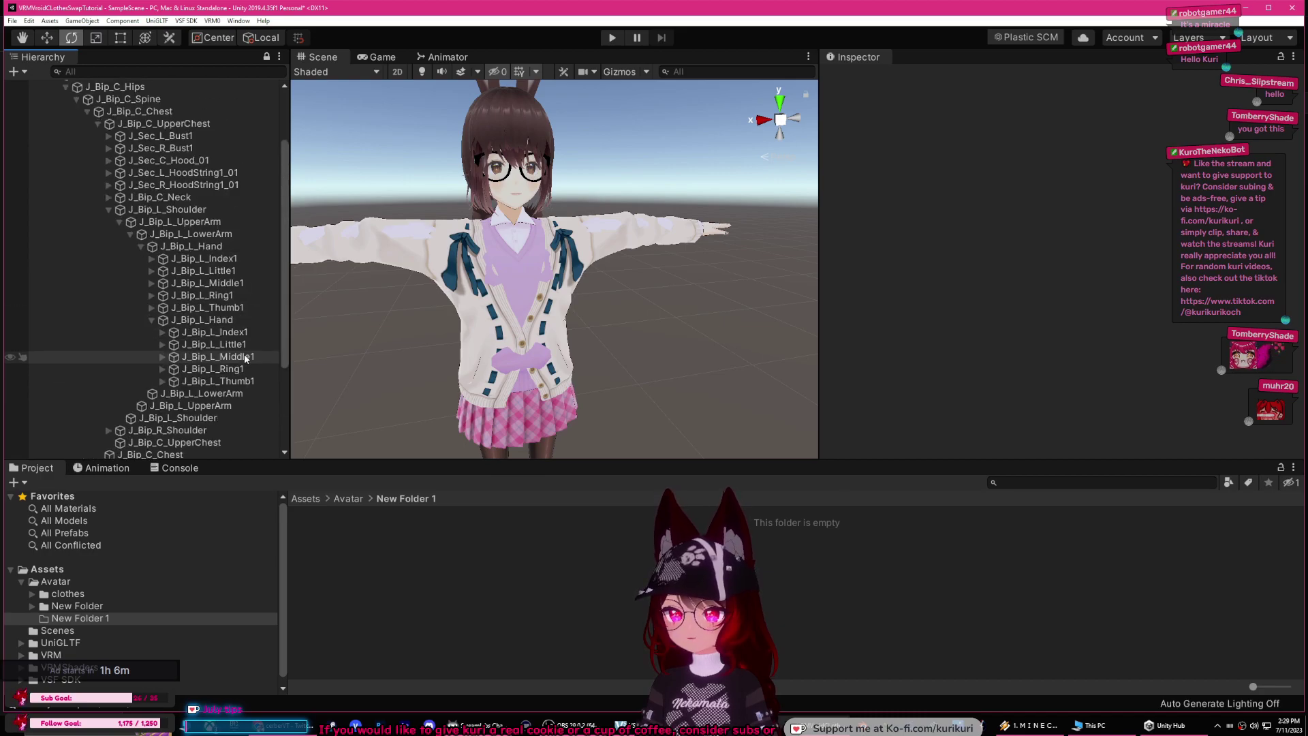
Step: Nest the duplicate J_Bip_L_Index1, Index2 and Index3 bones under their original index bones
left_click(229, 332)
left_click_drag(232, 334, 225, 283)
key("Right")
left_click(230, 297)
left_click(173, 295)
left_click(240, 309)
left_click(163, 270)
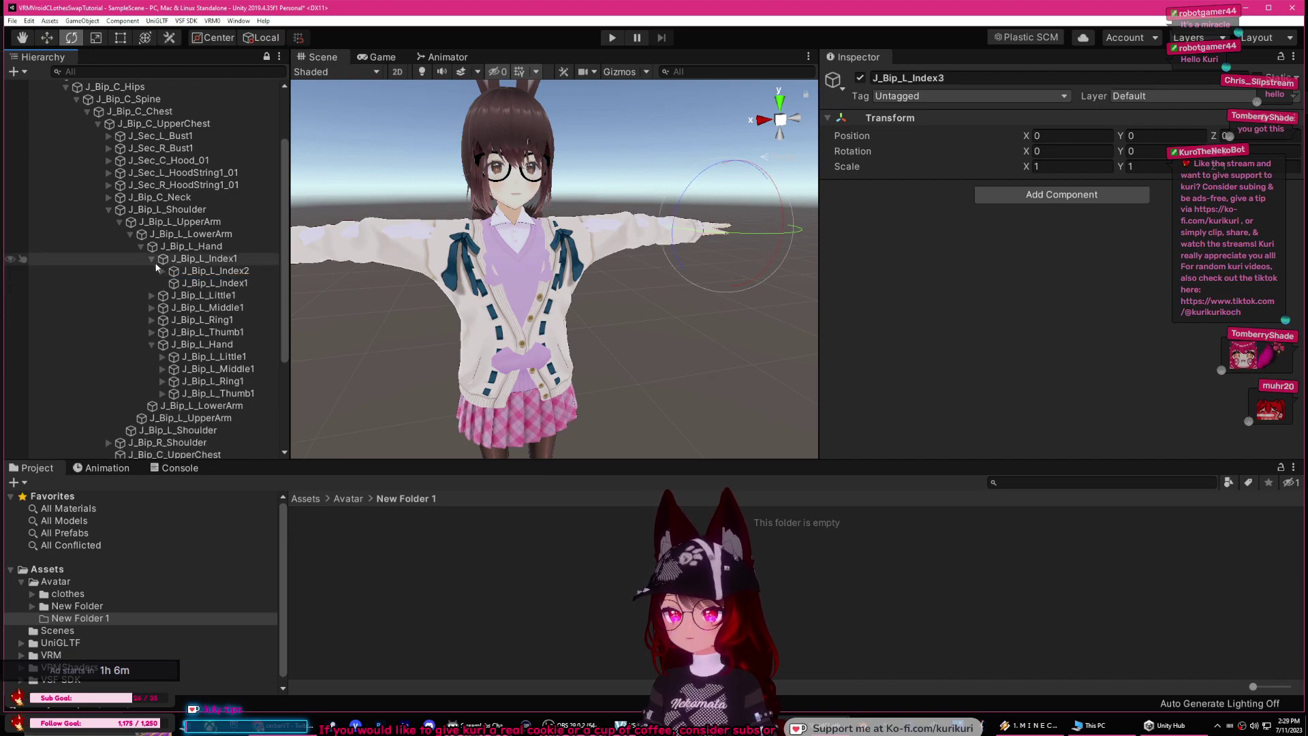
left_click(151, 259)
Step: Nest the duplicate J_Bip_L_Little1, Little2 and Little3 bones under their original little-finger bones
left_click(225, 334)
mouse_move(233, 332)
left_mouse_down()
mouse_move(217, 271)
mouse_move(201, 298)
mouse_move(211, 283)
mouse_move(233, 316)
mouse_move(249, 301)
mouse_move(205, 321)
mouse_move(225, 284)
mouse_move(232, 308)
left_mouse_up()
left_click(162, 296)
left_click(173, 308)
left_click(151, 271)
Step: Nest the duplicate J_Bip_L_Middle2 and Middle3 bones under their original middle-finger bones
left_click(163, 307)
left_click(238, 320)
left_click(174, 319)
left_click(245, 332)
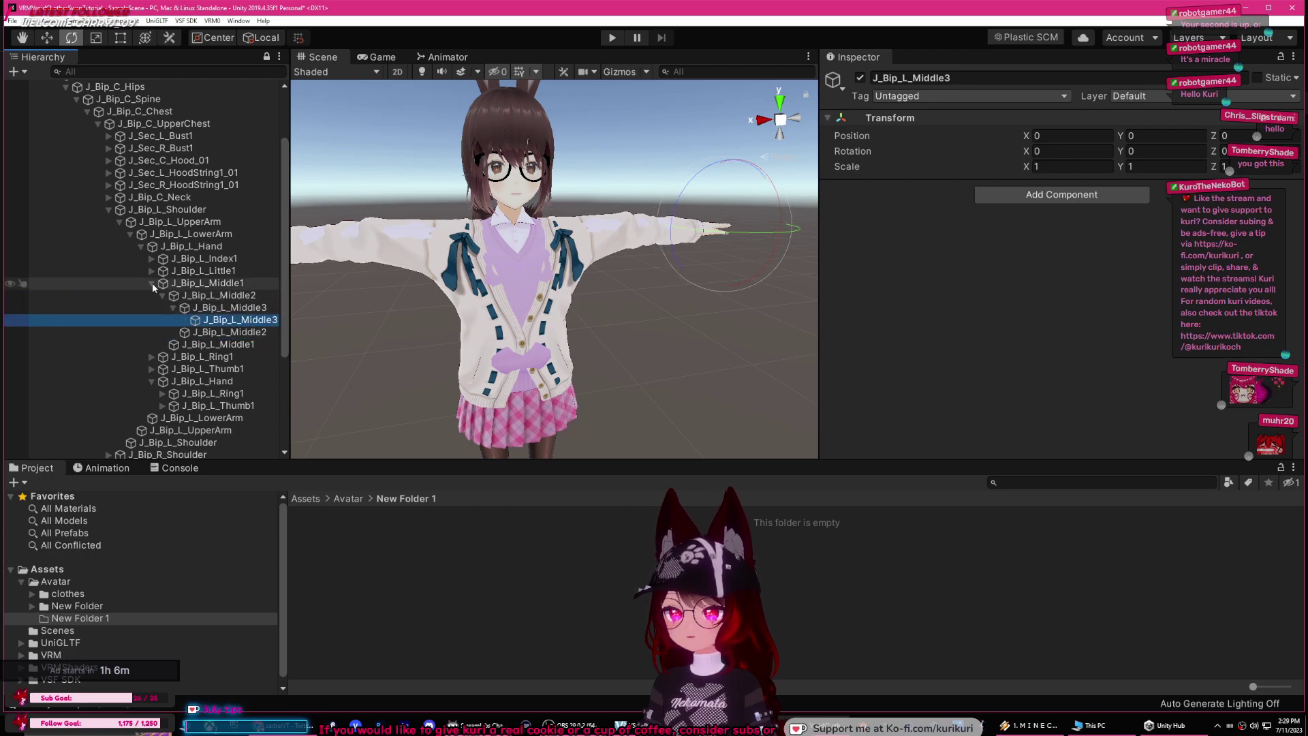
left_click(152, 283)
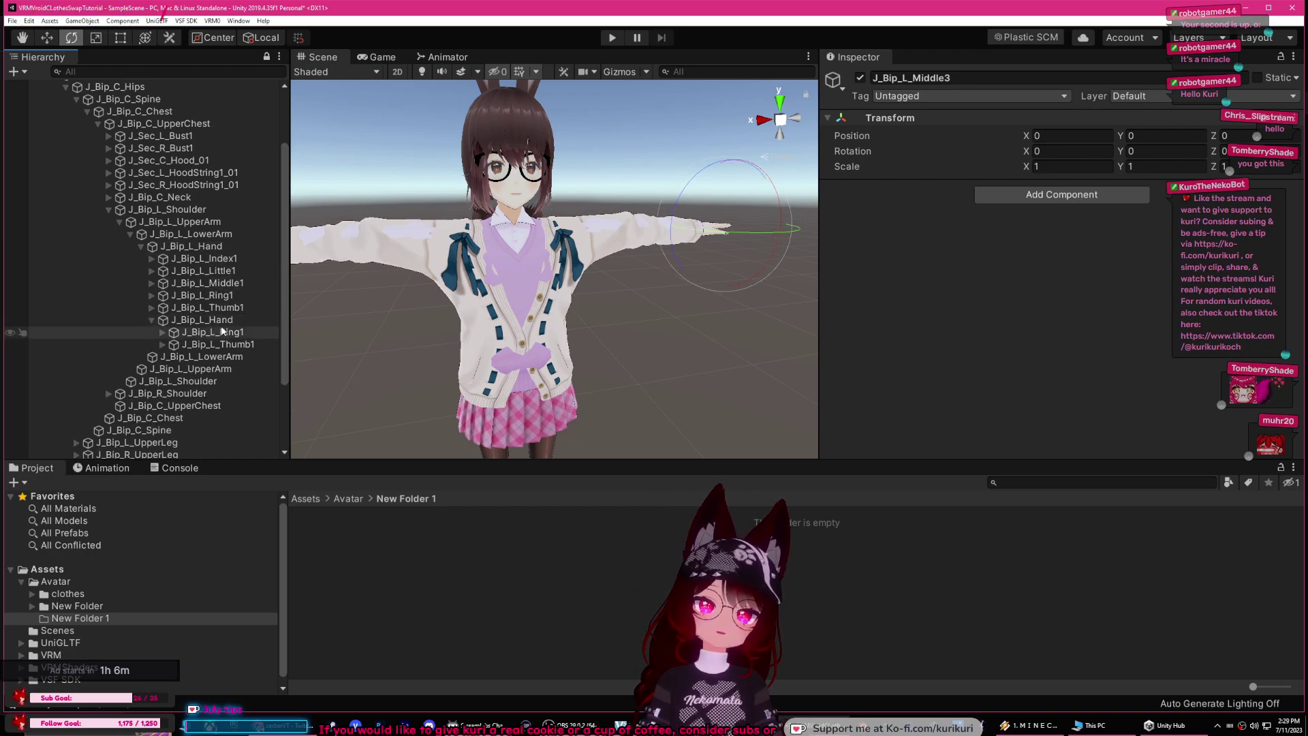
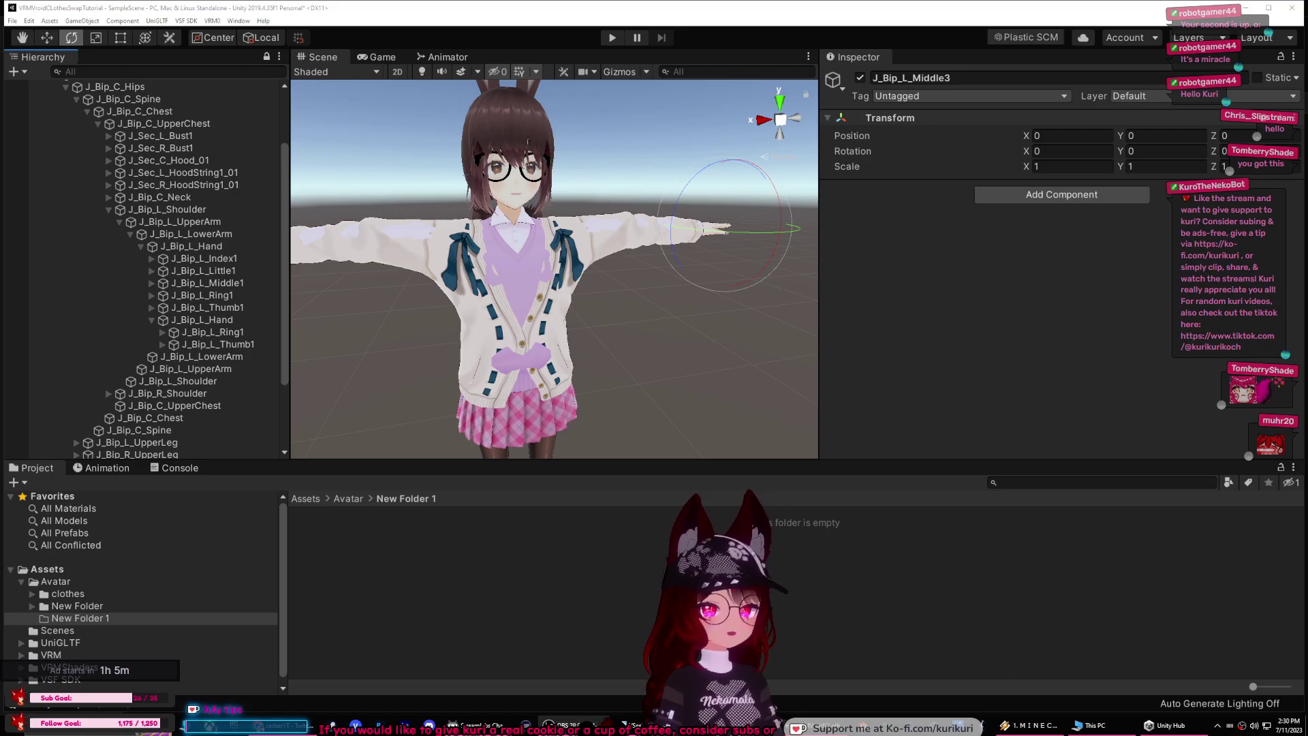
Step: Nest the duplicate J_Bip_L_Ring1 and Ring3 bones under their original ring-finger bones
left_click(204, 333)
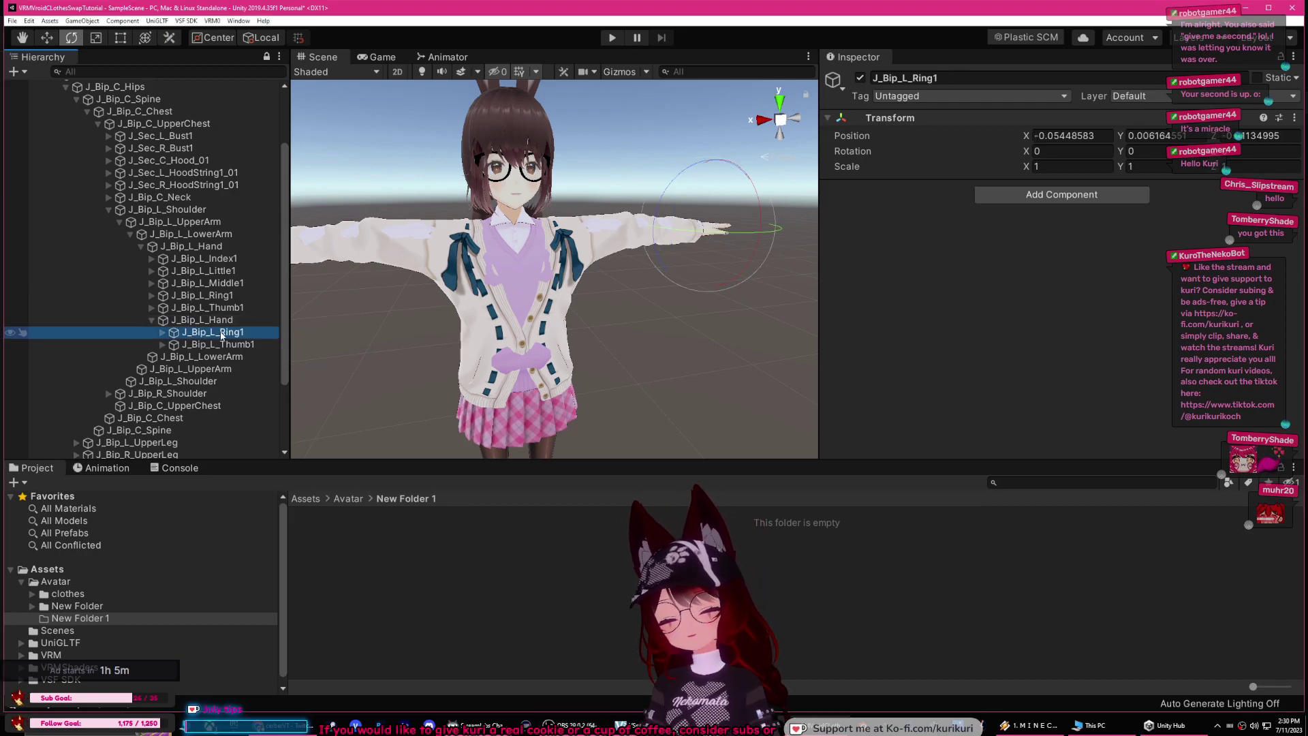
mouse_move(226, 334)
left_mouse_down()
mouse_move(211, 297)
mouse_move(215, 334)
mouse_move(212, 320)
left_mouse_up()
left_click(162, 320)
left_click(173, 332)
left_click(218, 345)
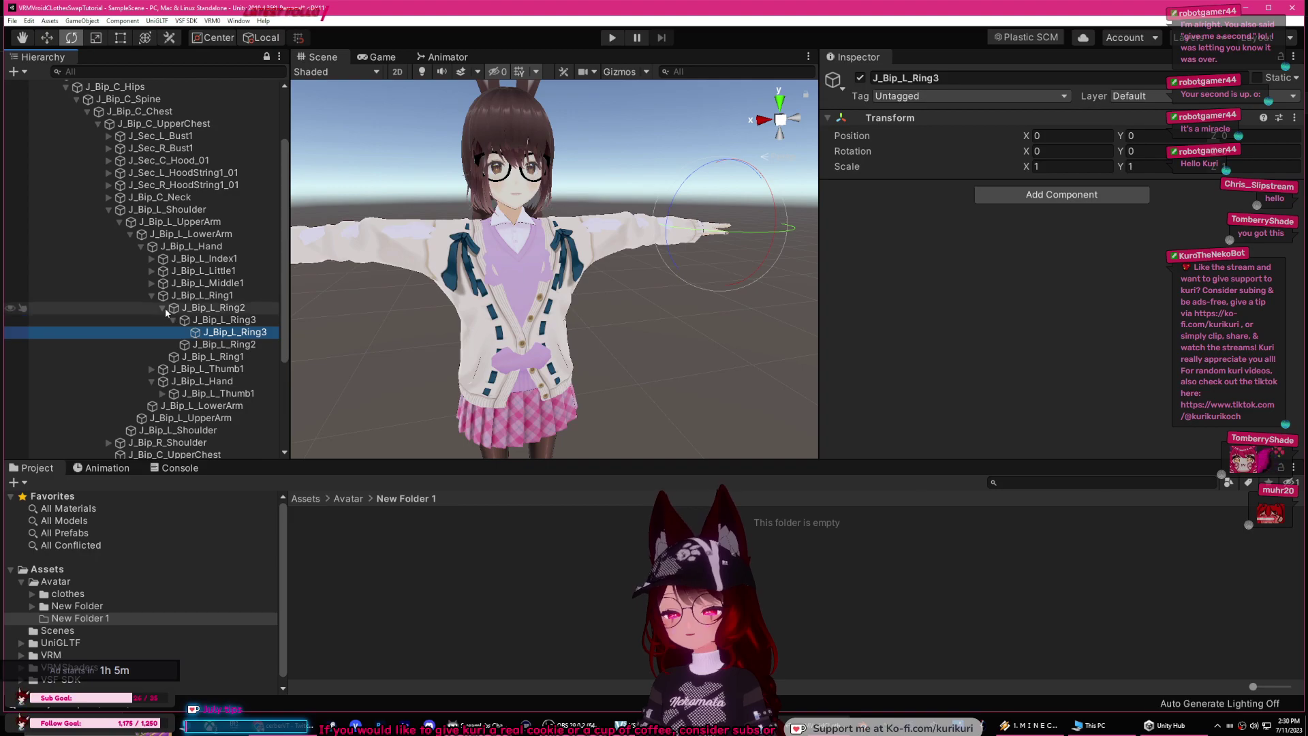
left_click(151, 295)
Step: Nest the duplicate J_Bip_L_Thumb1, Thumb2 and Thumb3 bones under their original thumb bones
left_click(205, 319)
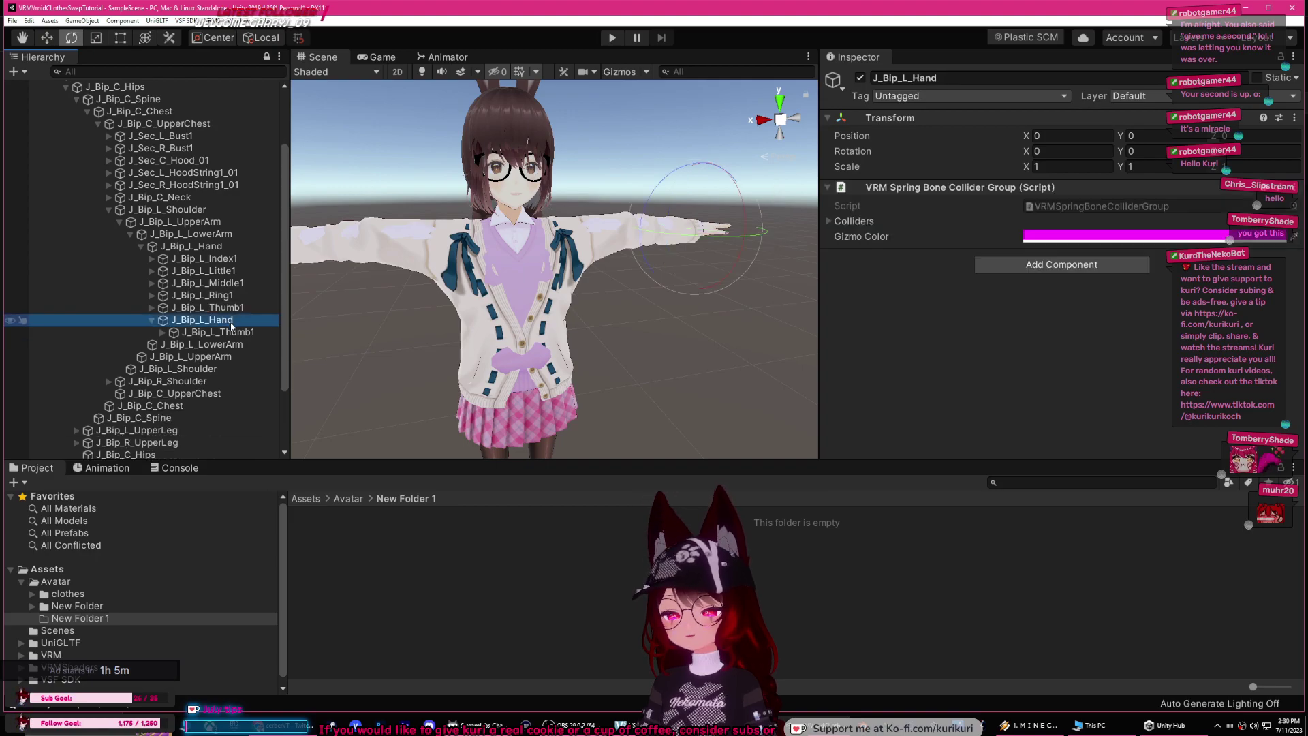
left_click(230, 330)
mouse_move(226, 316)
left_mouse_down()
mouse_move(218, 308)
mouse_move(232, 333)
left_mouse_up()
left_click(162, 332)
left_click(238, 345)
left_click(173, 344)
left_click(245, 357)
left_click(151, 308)
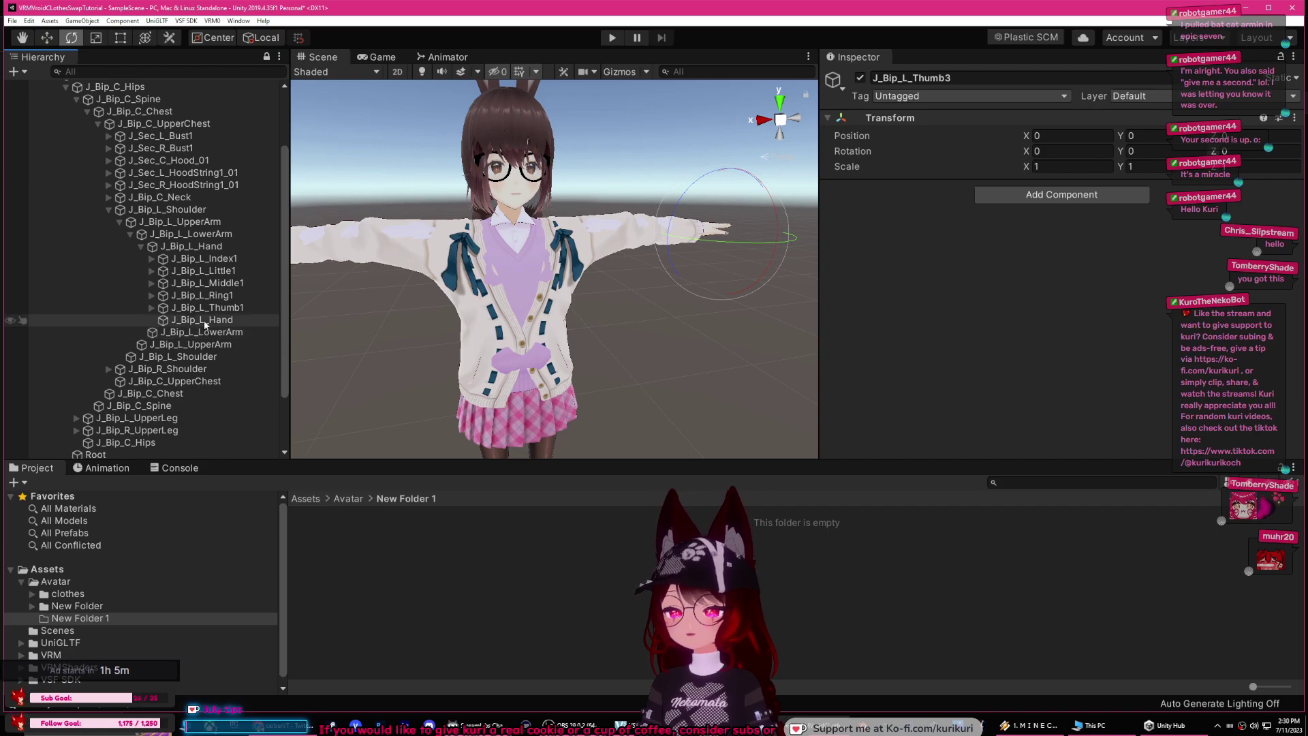
Step: Collapse the left hand, lower arm, upper arm and shoulder branches
left_click(140, 246)
left_click(130, 234)
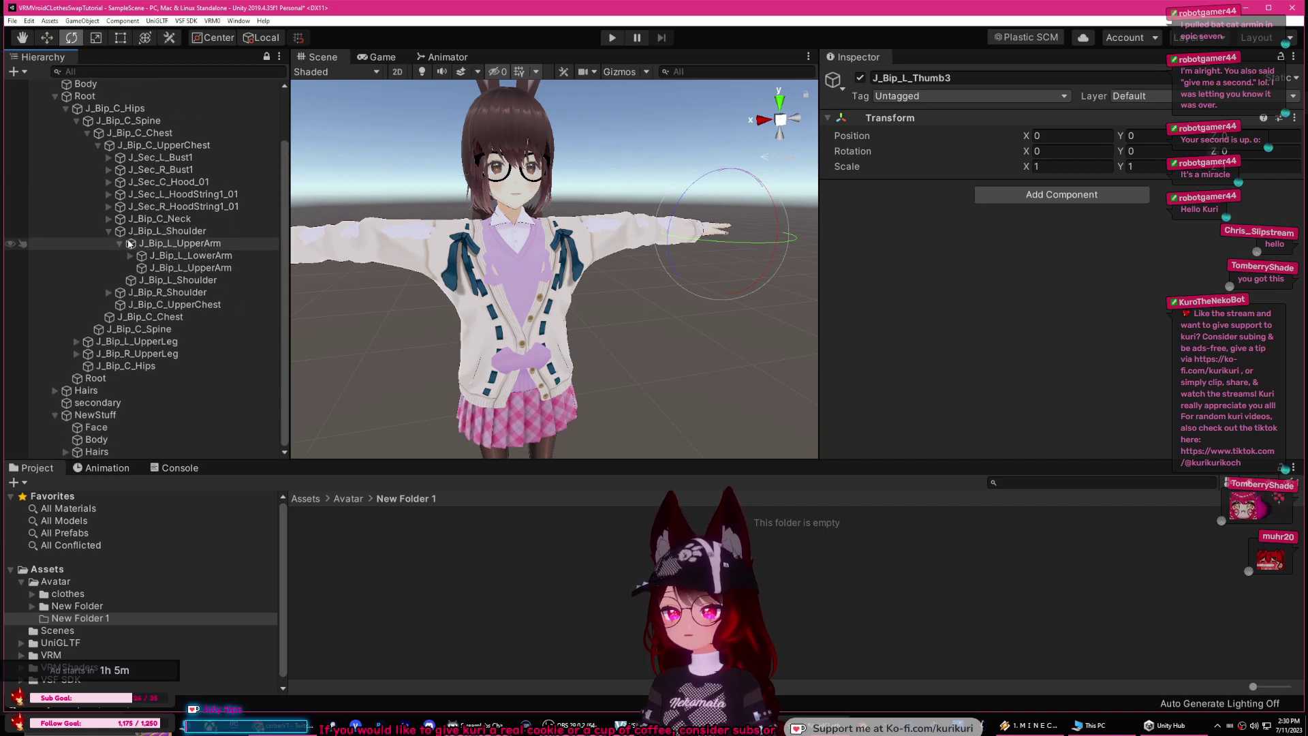
left_click(121, 244)
left_click(109, 257)
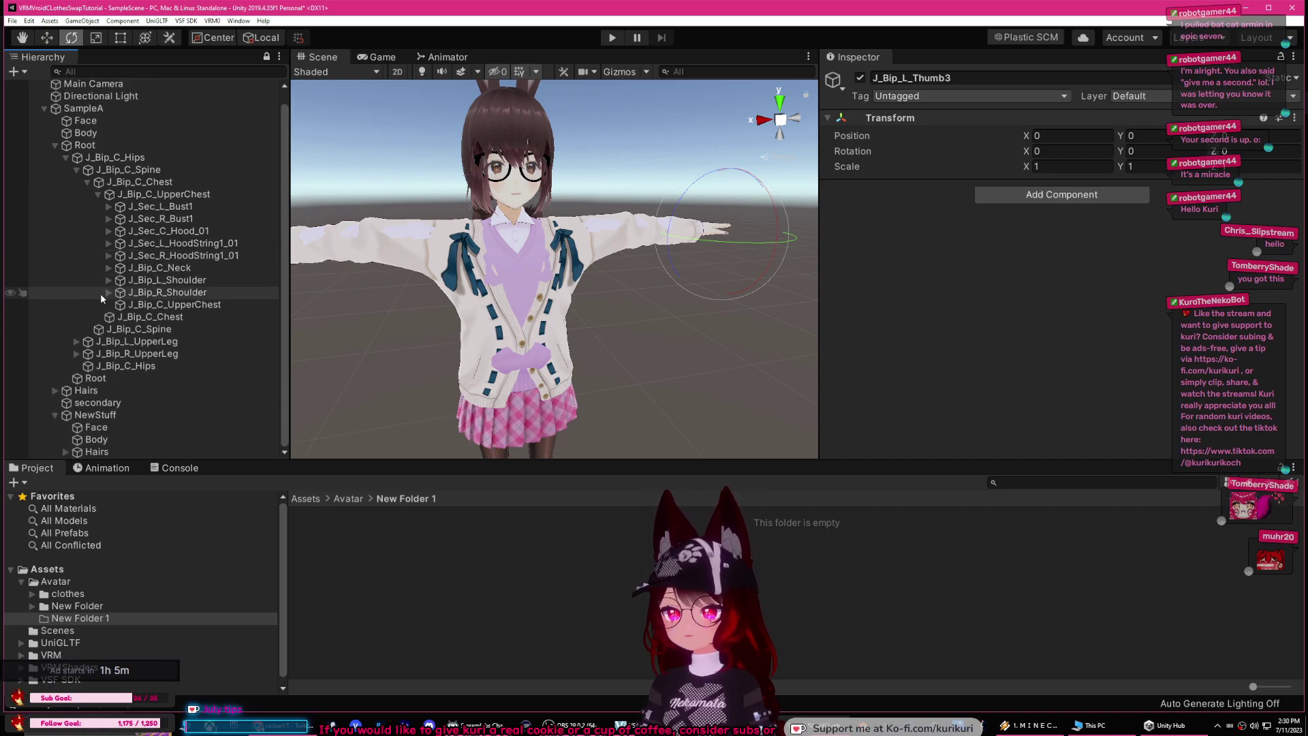
left_click(109, 293)
Step: Expand the right arm down to both J_Bip_R_Hand entries and nest the duplicate Index1 and Index2 bones
left_click(126, 305)
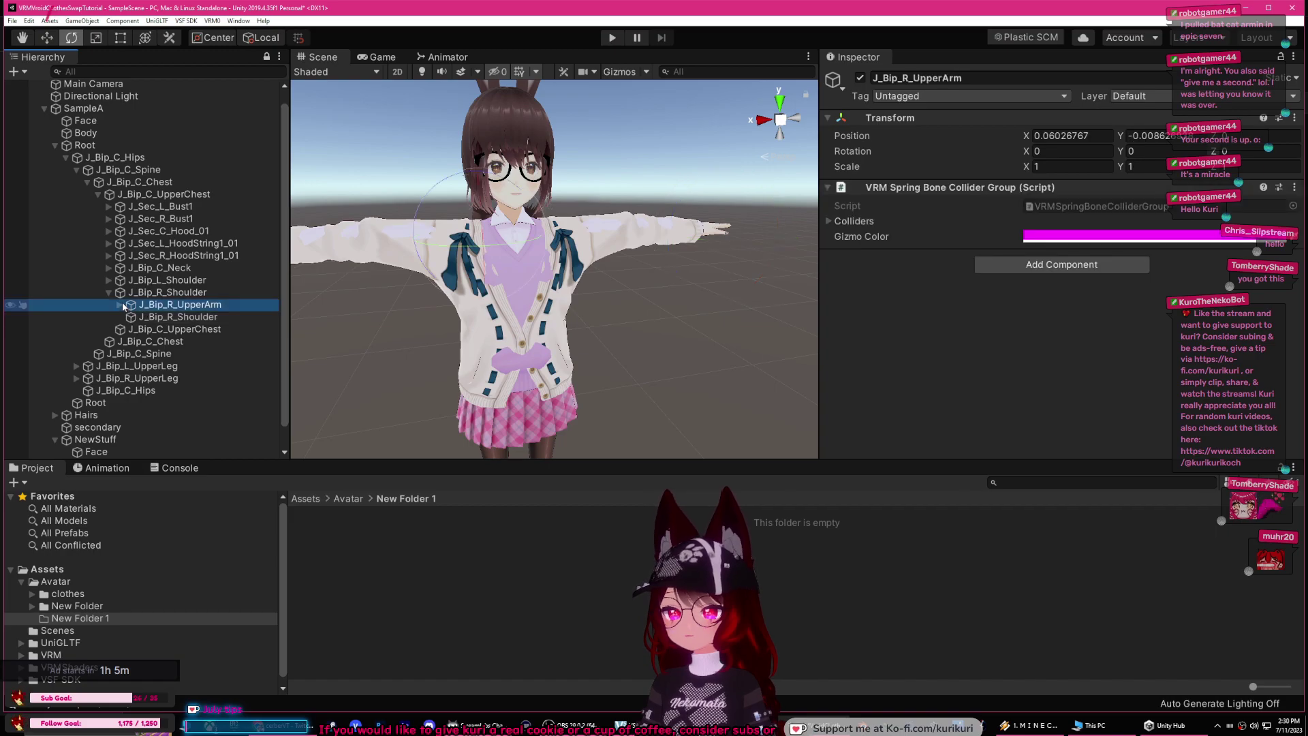
left_click(120, 305)
left_click(131, 317)
left_click(142, 330)
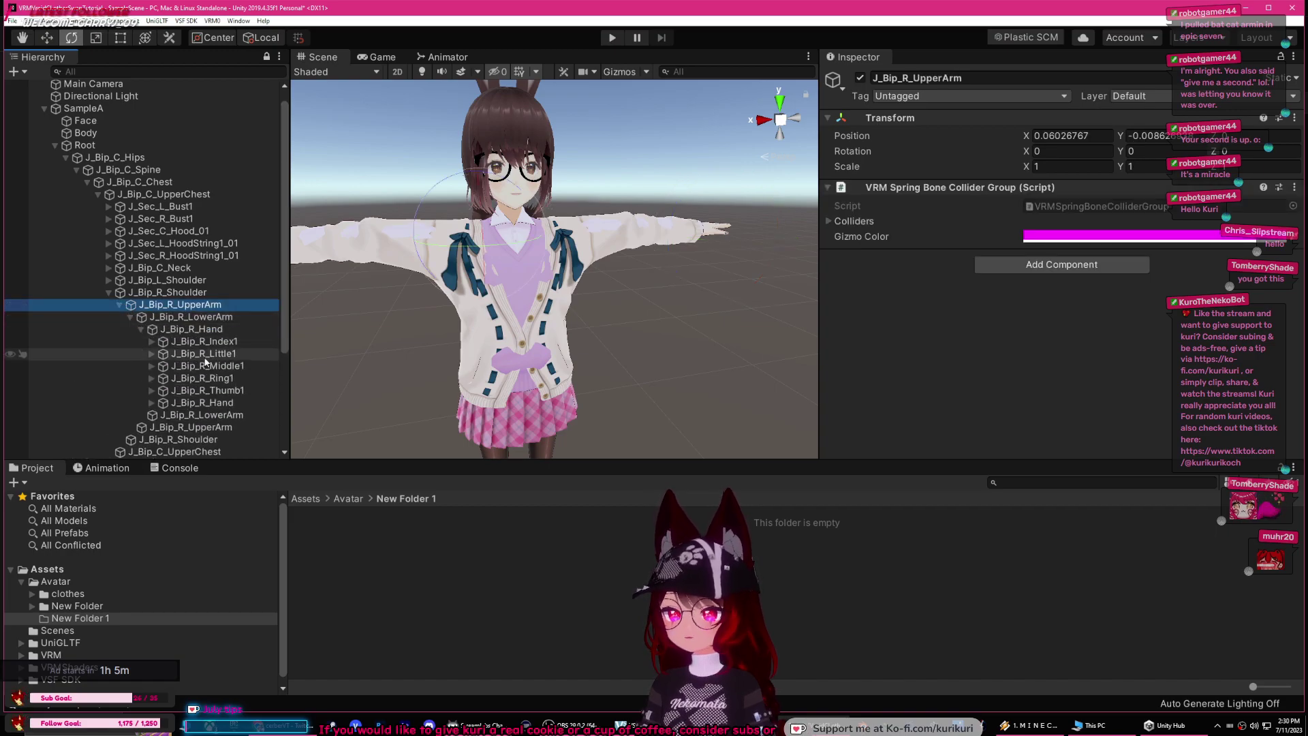
left_click(201, 341)
left_click(151, 402)
scroll(205, 354, "down", 3)
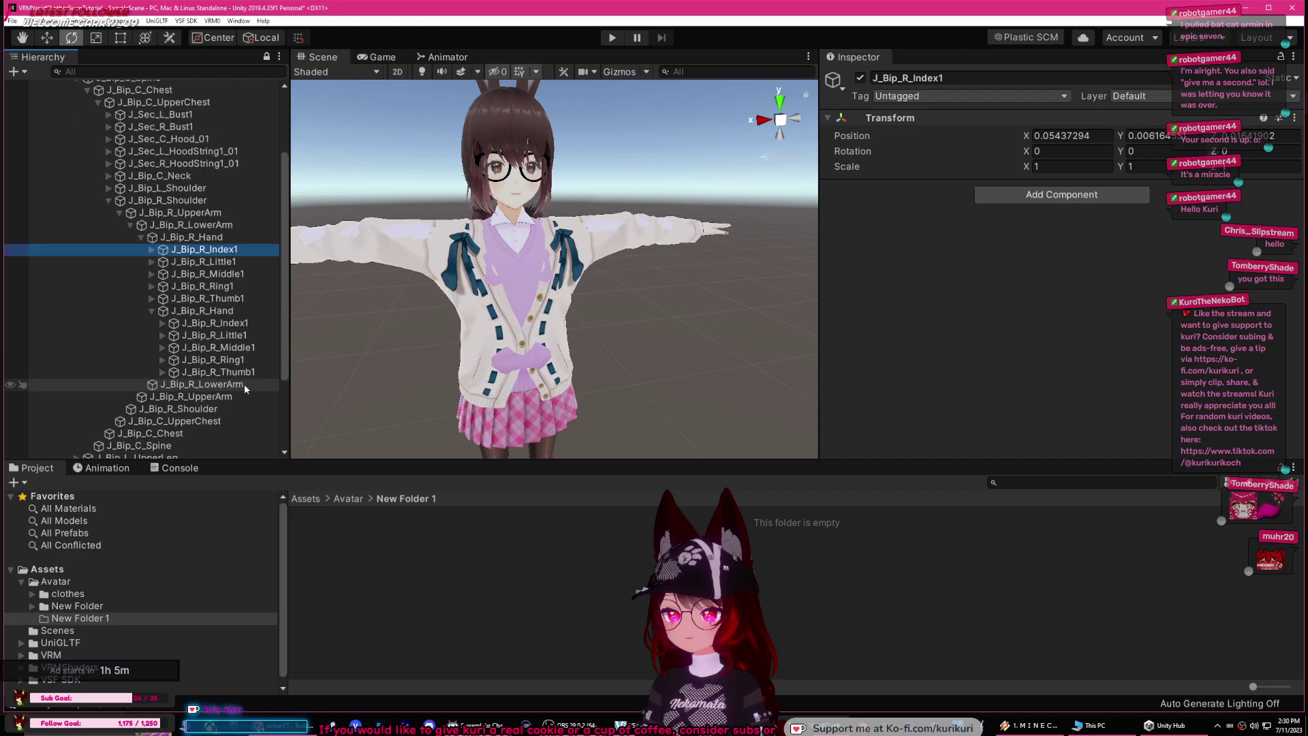
left_click(245, 323)
left_click_drag(246, 325, 218, 274)
left_click(162, 275)
left_click(173, 286)
left_click(162, 262)
left_click(151, 250)
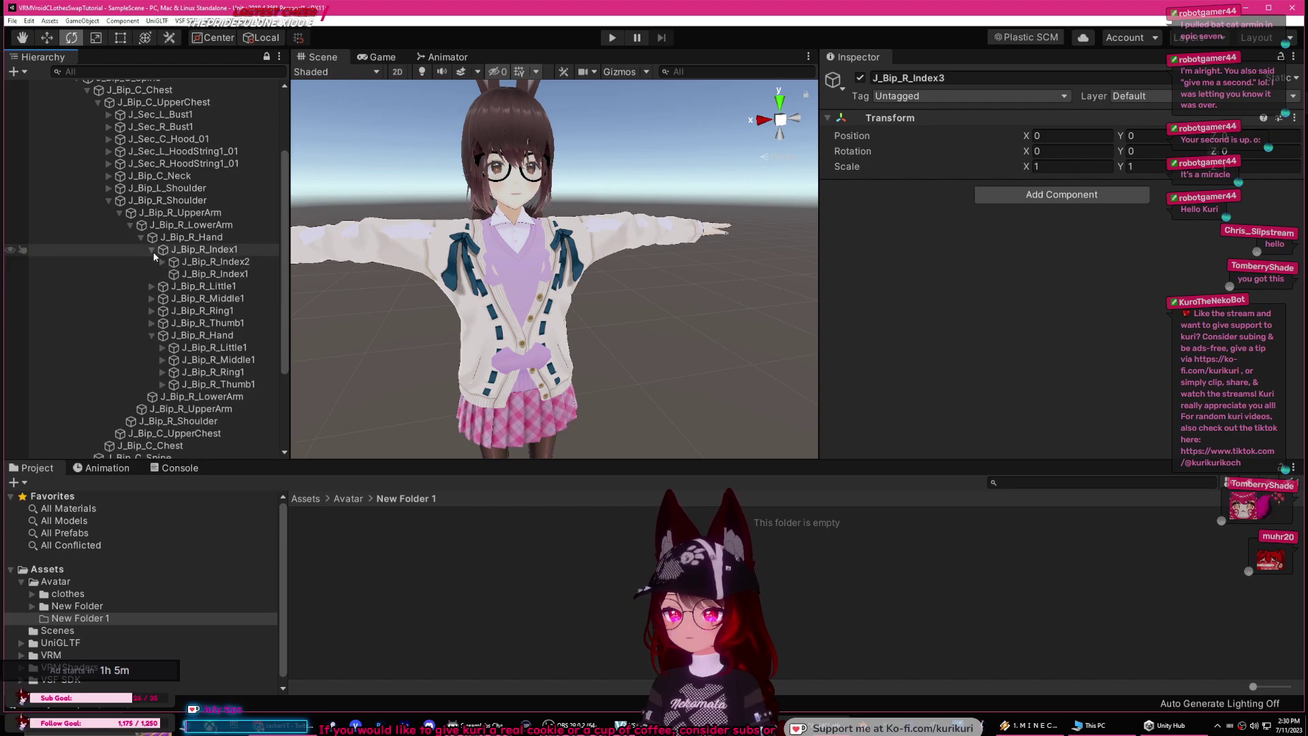
Step: Nest the duplicate J_Bip_R_Little1, Little2 and Little3 bones under their original little-finger bones
left_click(222, 324)
left_click_drag(215, 272, 240, 299)
left_click(162, 286)
left_click(173, 298)
left_click(251, 311)
left_click(151, 262)
Step: Nest the duplicate right middle-finger and ring-finger bones under their matching originals
left_click(225, 313)
left_click(163, 299)
left_click(238, 311)
left_click(172, 311)
left_click(236, 323)
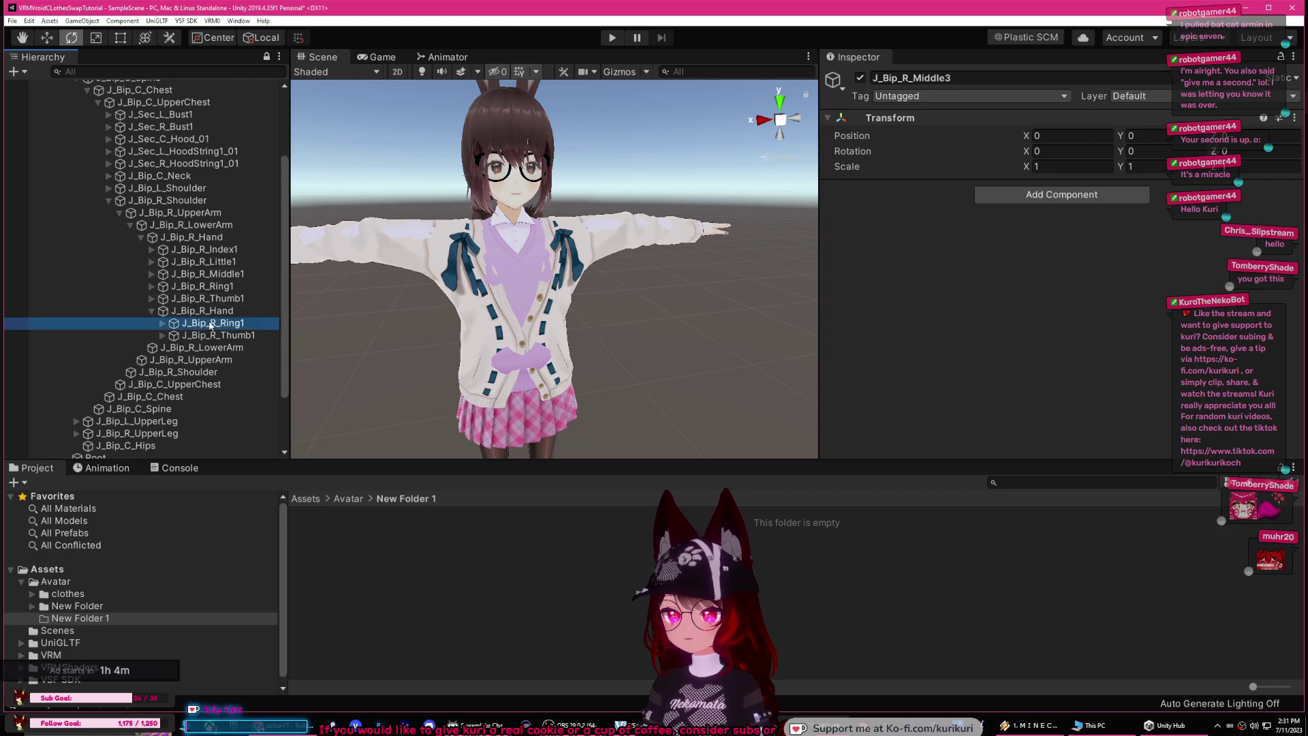
left_click_drag(222, 288, 204, 310)
left_click(172, 323)
left_click(151, 286)
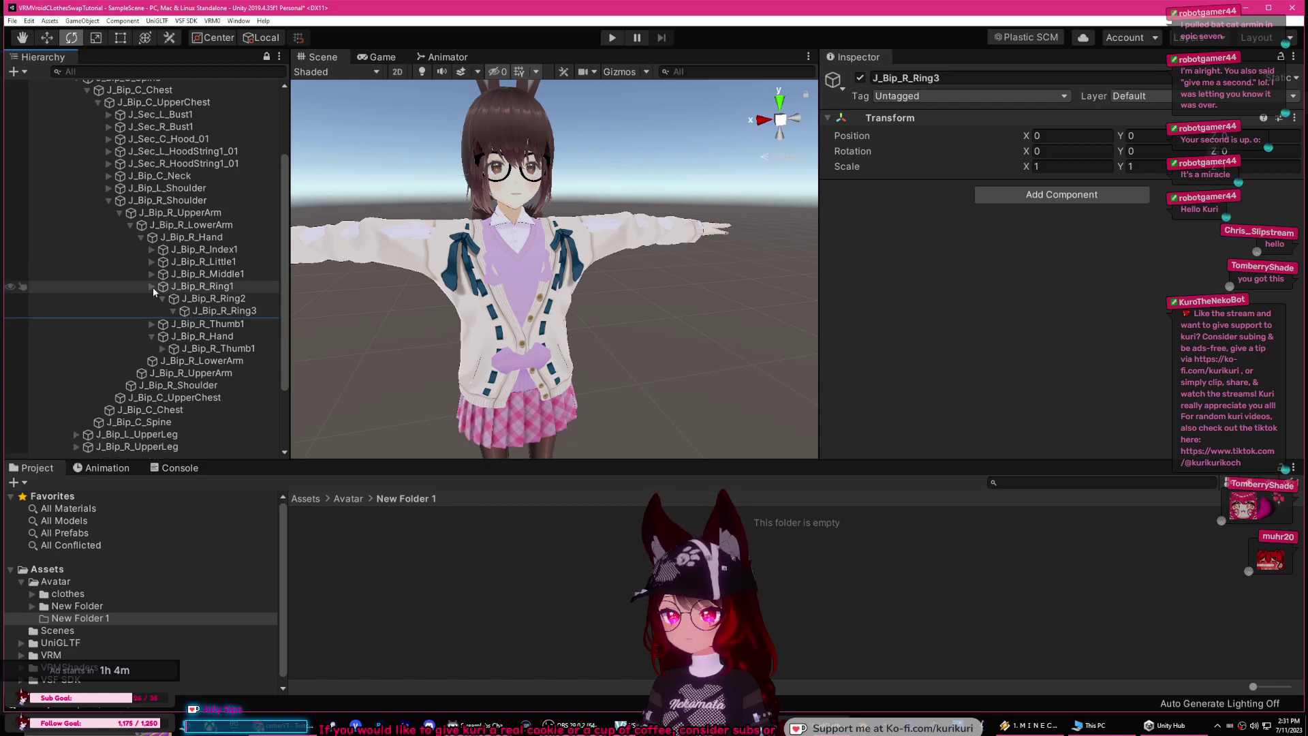
Step: Nest the duplicate J_Bip_R_Thumb1, Thumb2 and Thumb3 bones under their original thumb bones
left_click(217, 323)
left_click_drag(215, 306, 243, 324)
left_click(163, 323)
left_click(231, 336)
left_click(174, 335)
left_click(239, 347)
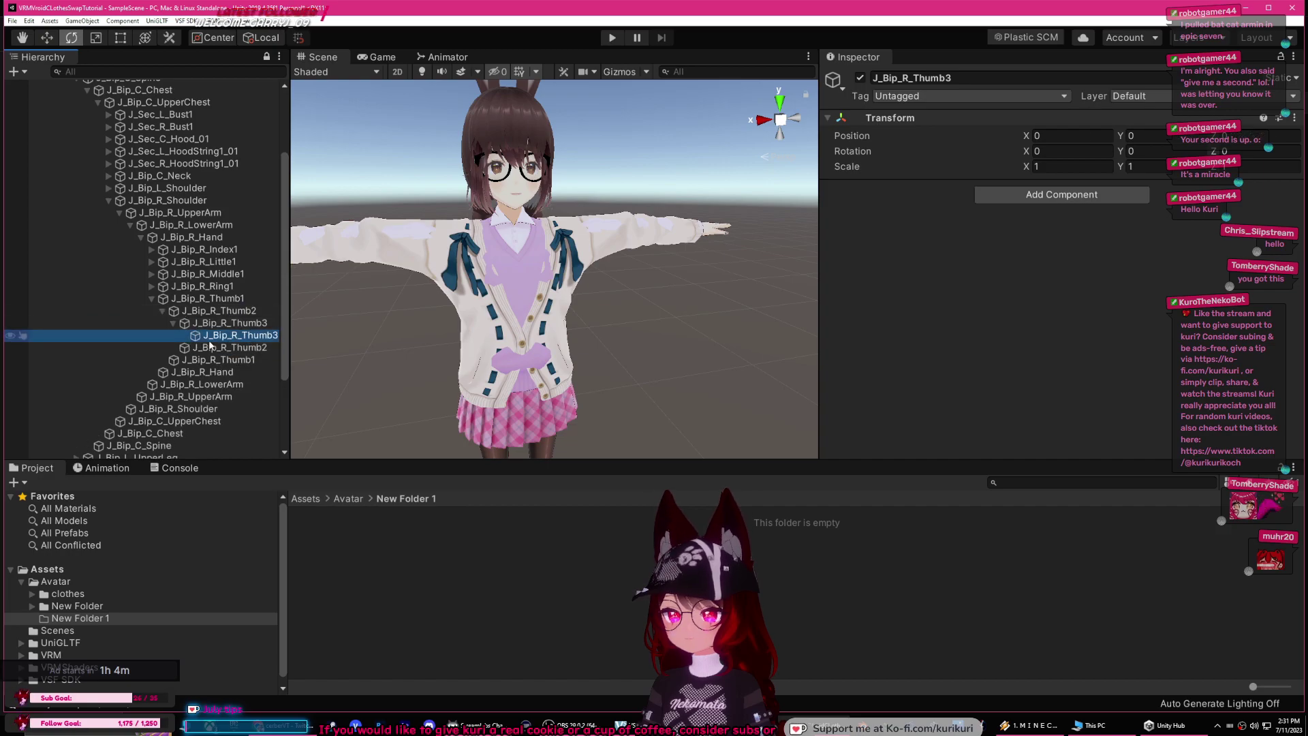
left_click(163, 311)
left_click(152, 298)
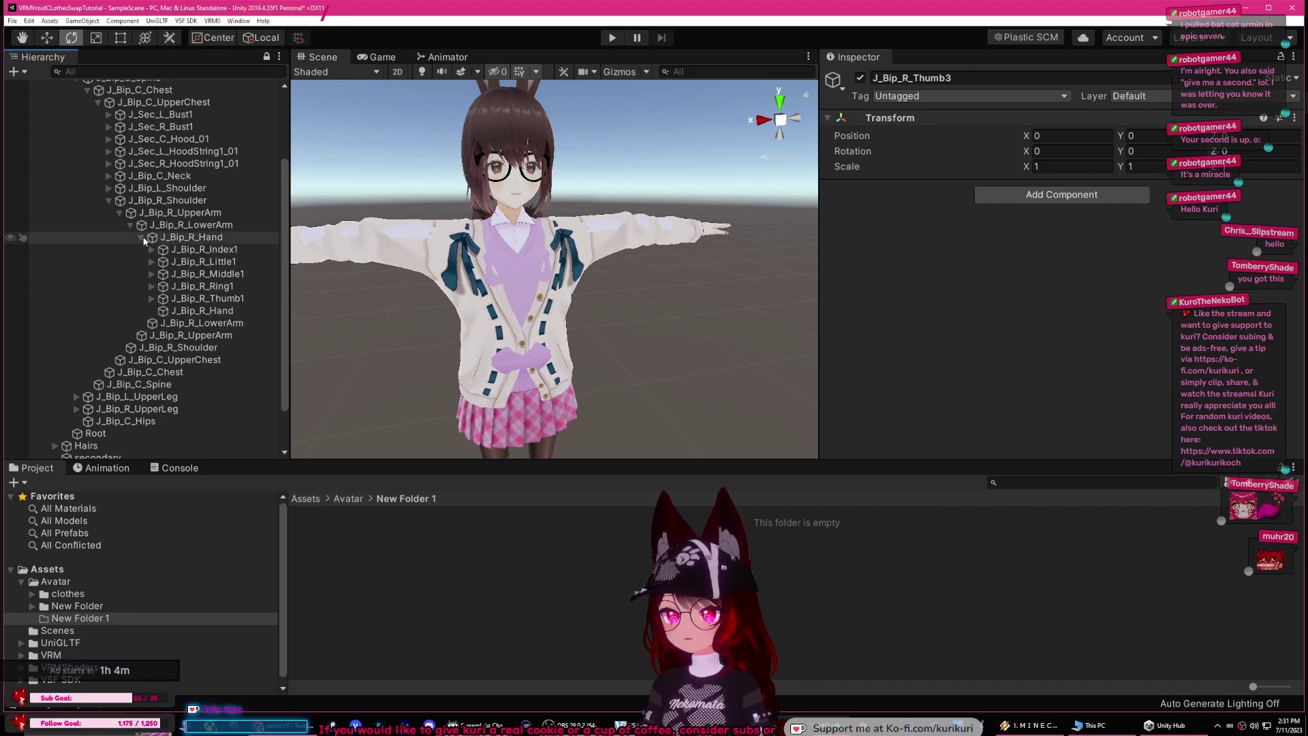
Step: Collapse the right hand, lower arm, upper arm and shoulder branches
left_click(142, 238)
left_click(131, 244)
left_click(120, 257)
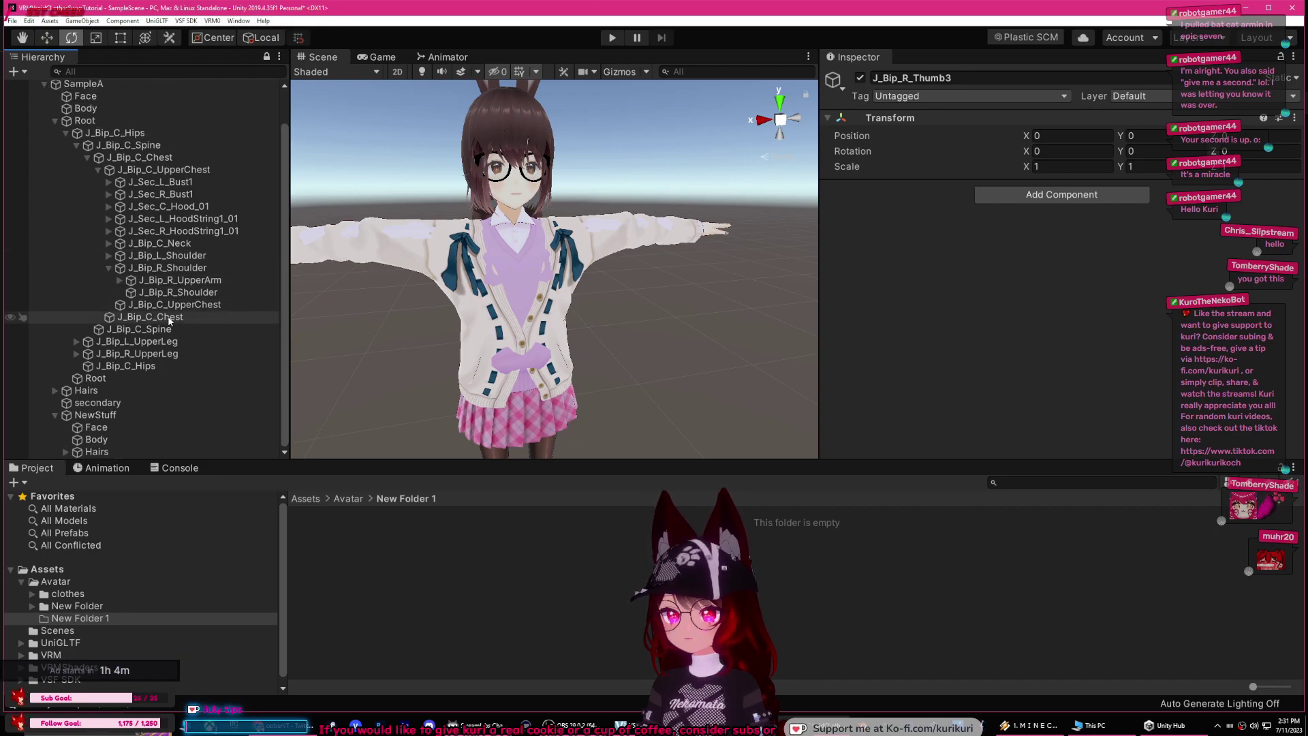
left_click(109, 268)
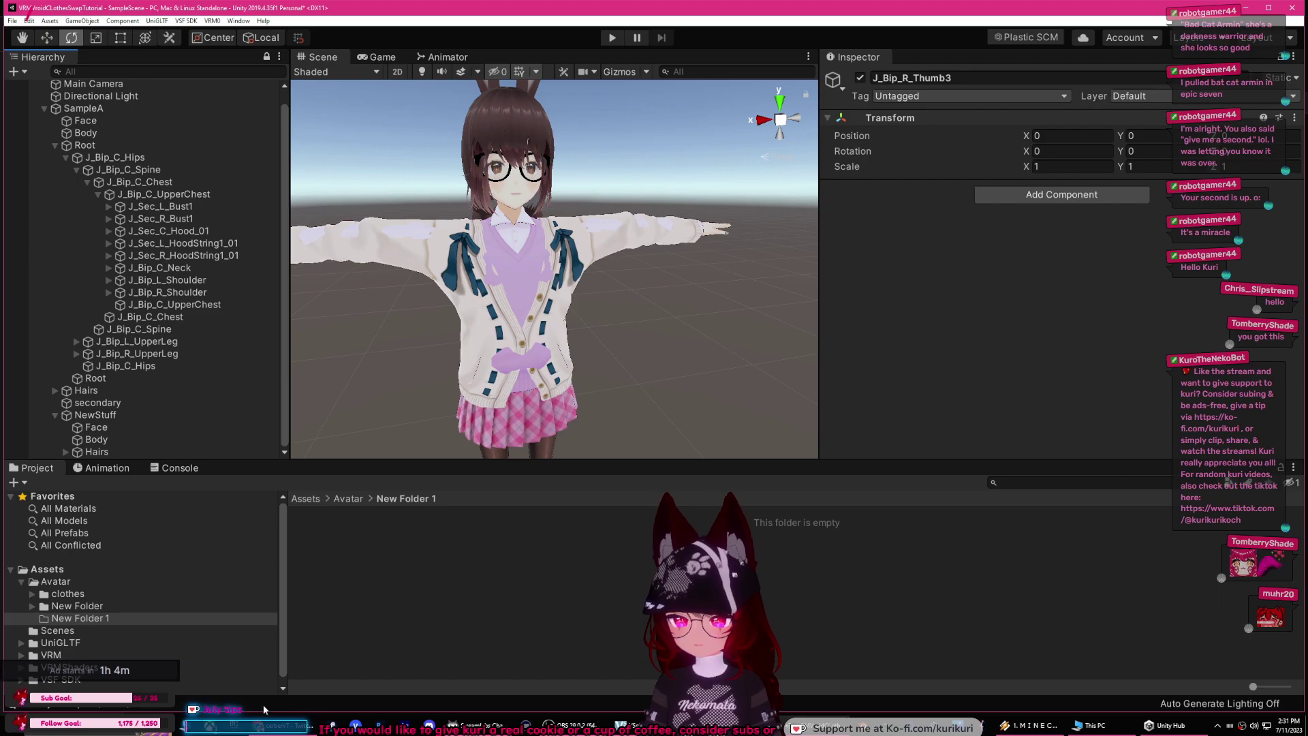
left_click(278, 724)
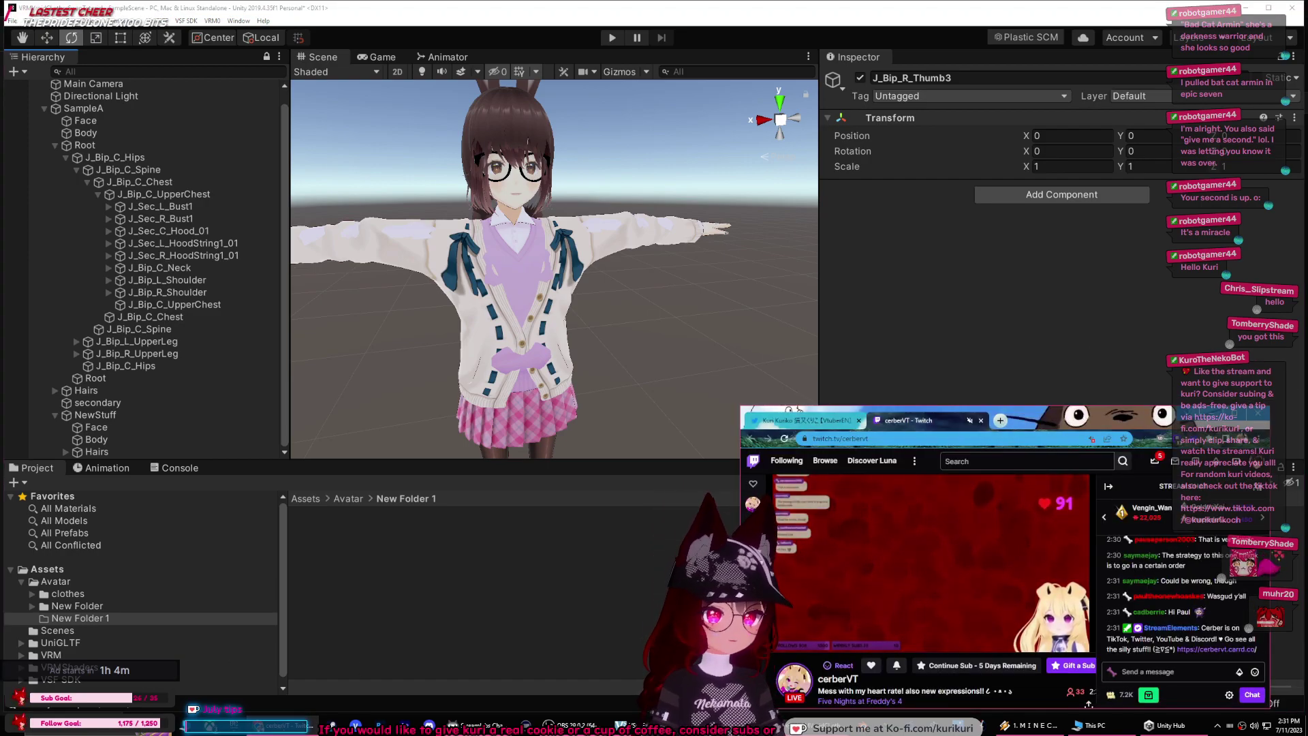
left_click(1211, 413)
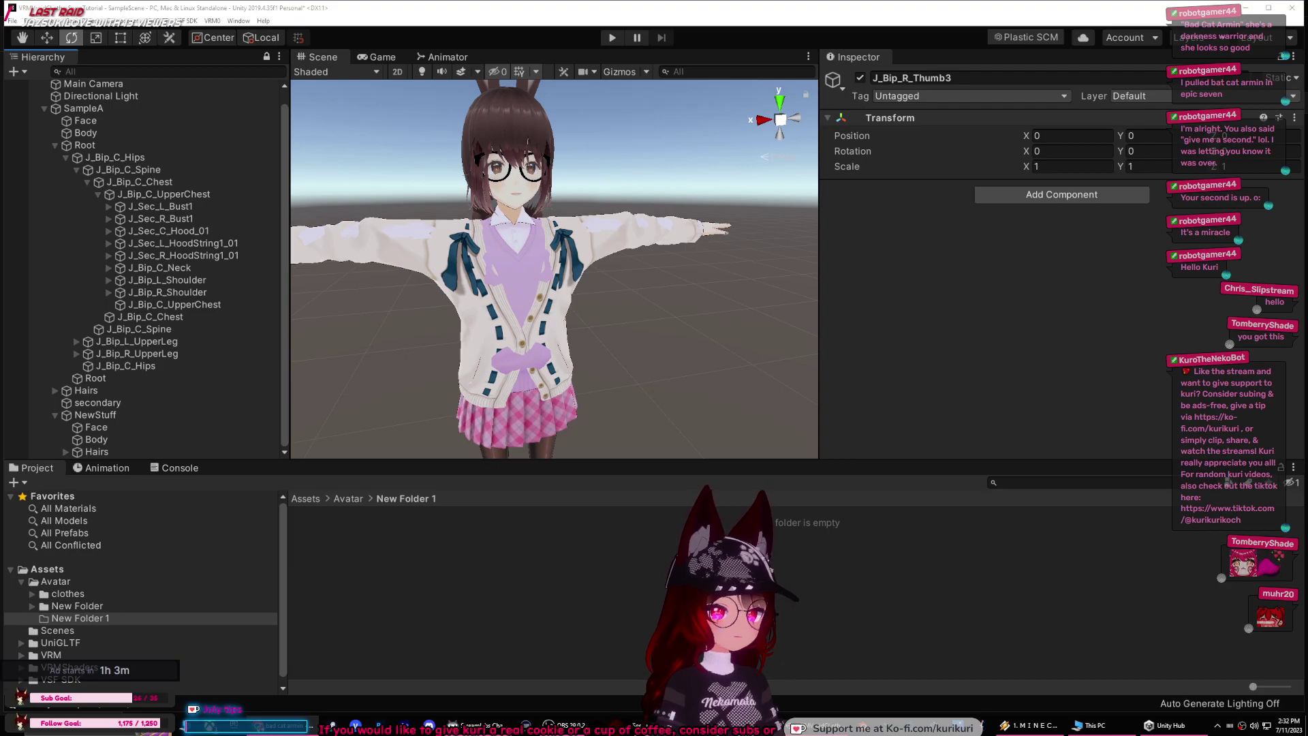
Step: Bring the browser window with the YouTube video into view and resize it
left_click_drag(1307, 489, 846, 330)
left_click_drag(951, 623, 882, 682)
left_click_drag(780, 336, 717, 174)
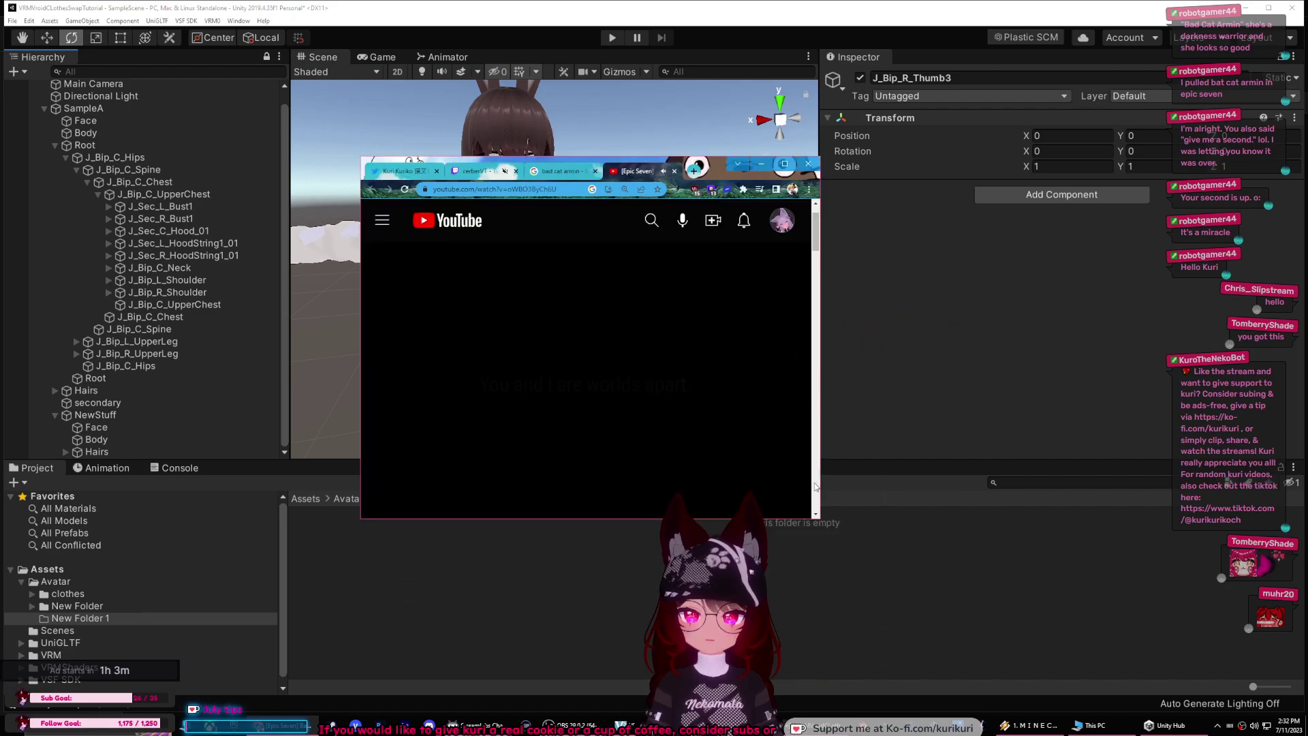
left_click_drag(816, 518, 945, 588)
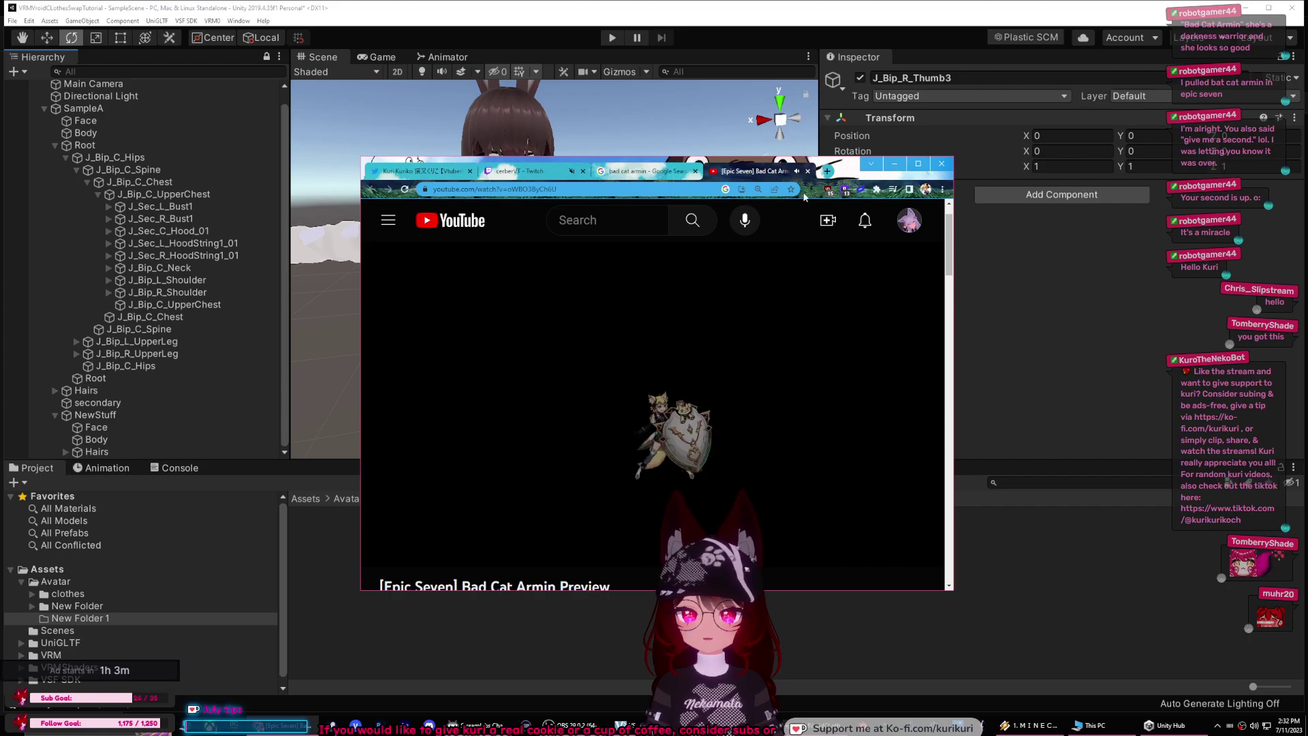
left_click_drag(741, 457, 777, 432)
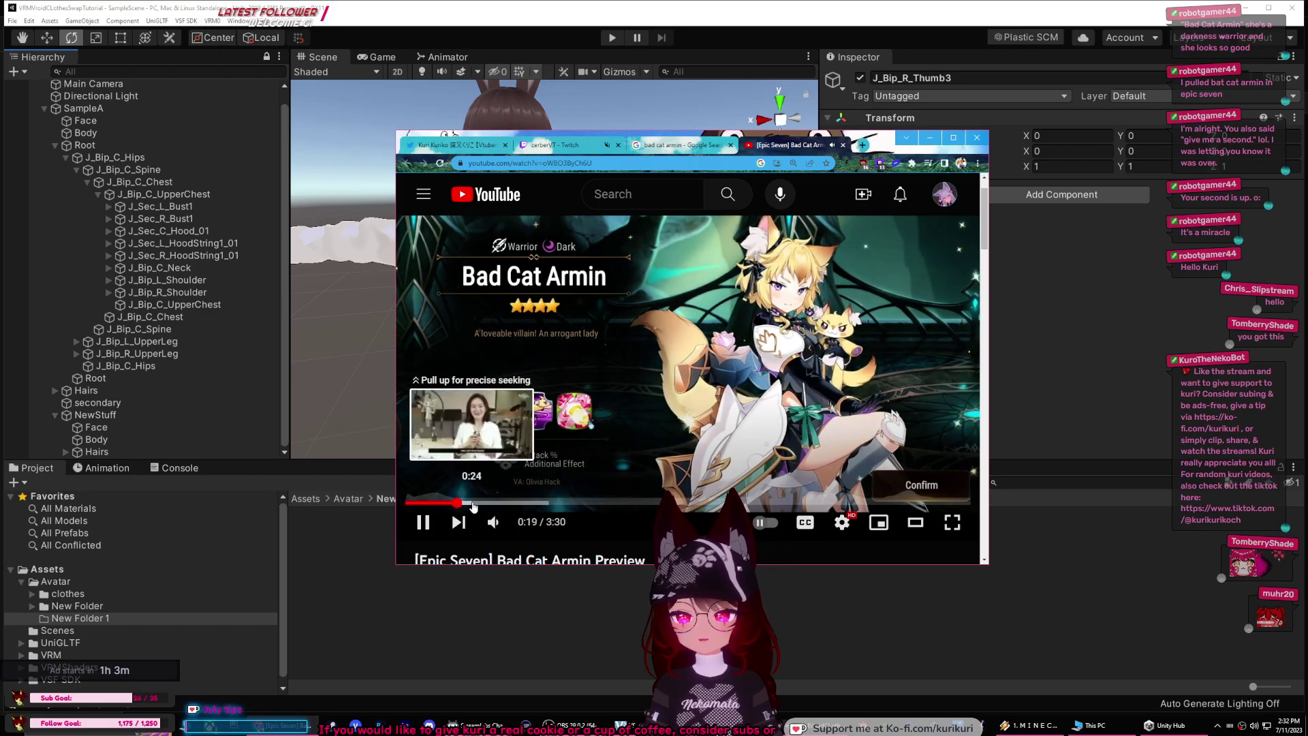
Step: Skip ahead through the Bad Cat Armin video to the character stats part and pause it
left_click(510, 502)
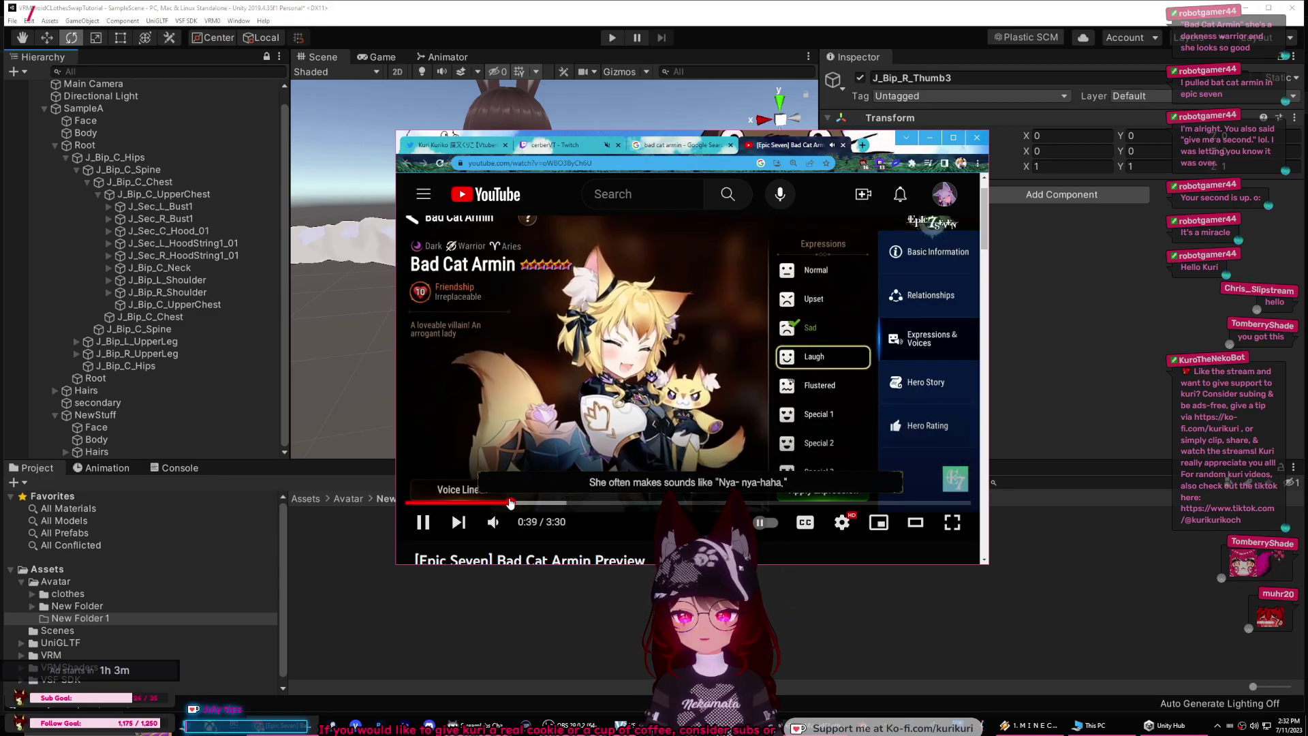
left_click_drag(511, 503, 752, 499)
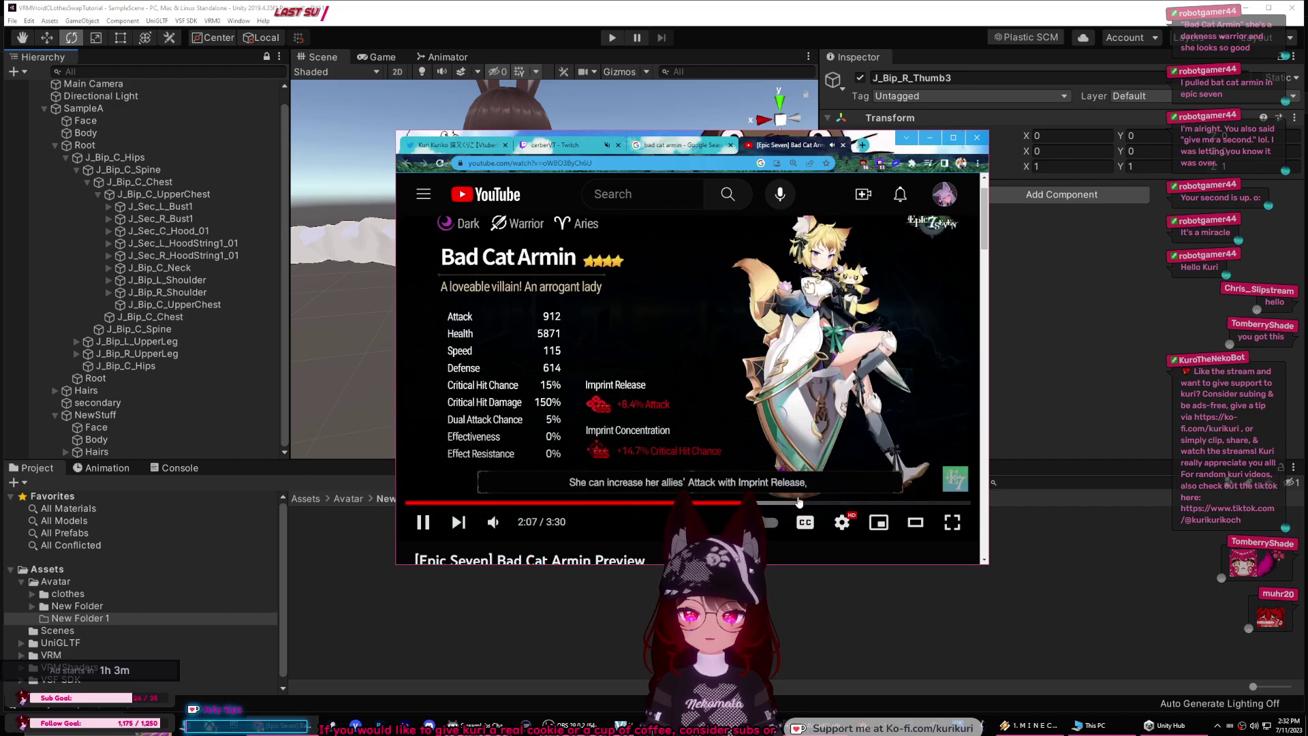
left_click_drag(798, 503, 647, 388)
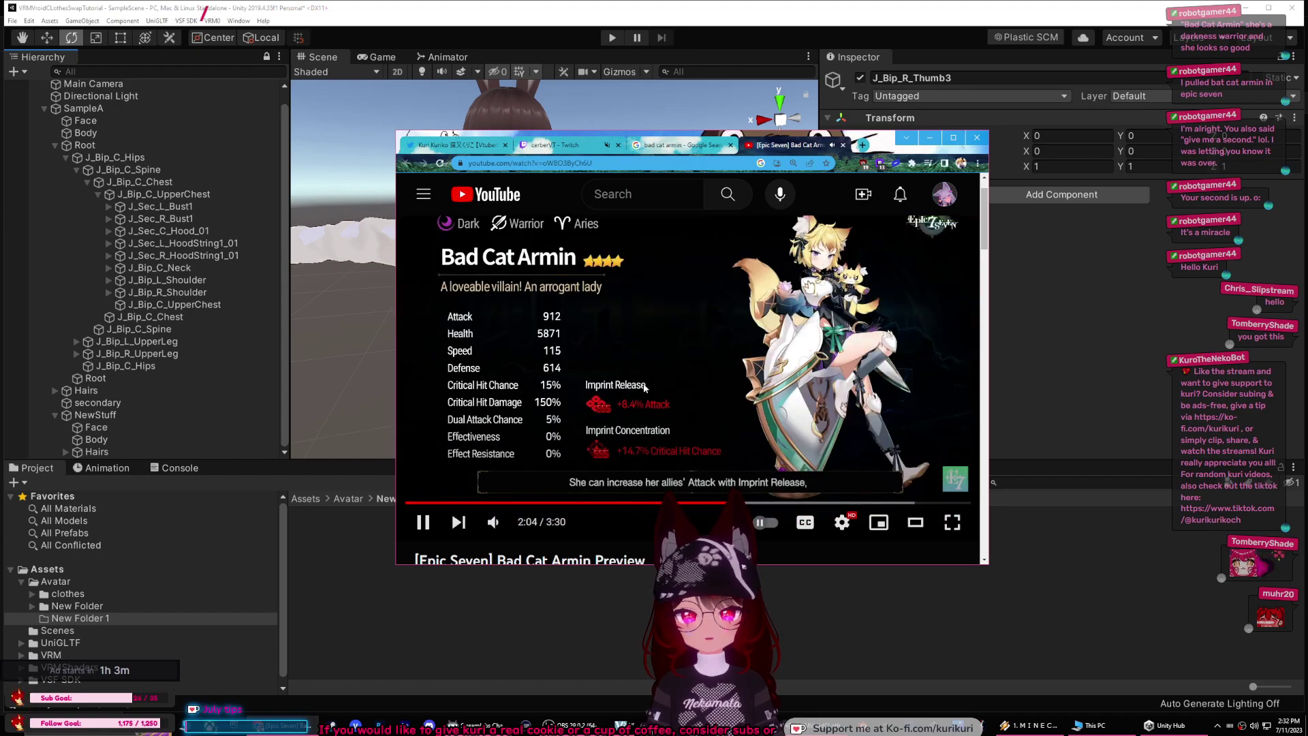
left_click(649, 321)
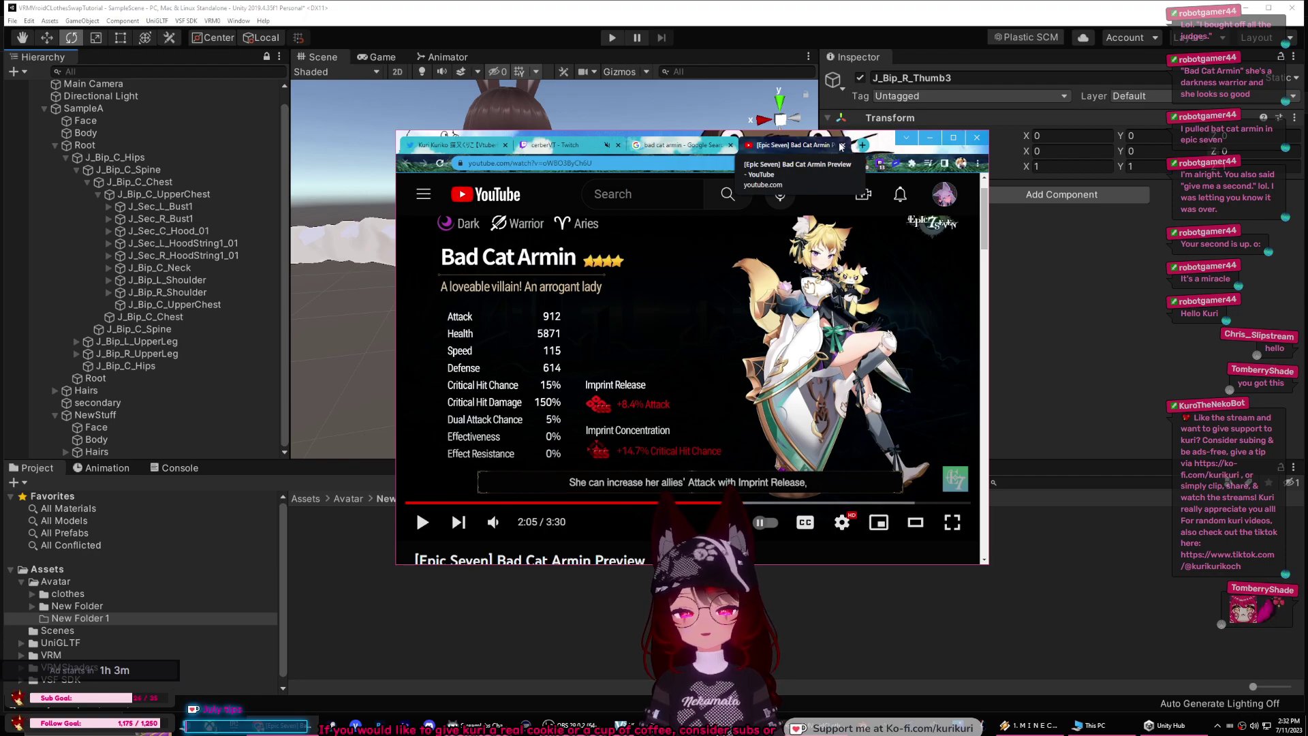
Step: Close the YouTube and Google search tabs and minimize the browser
left_click(844, 145)
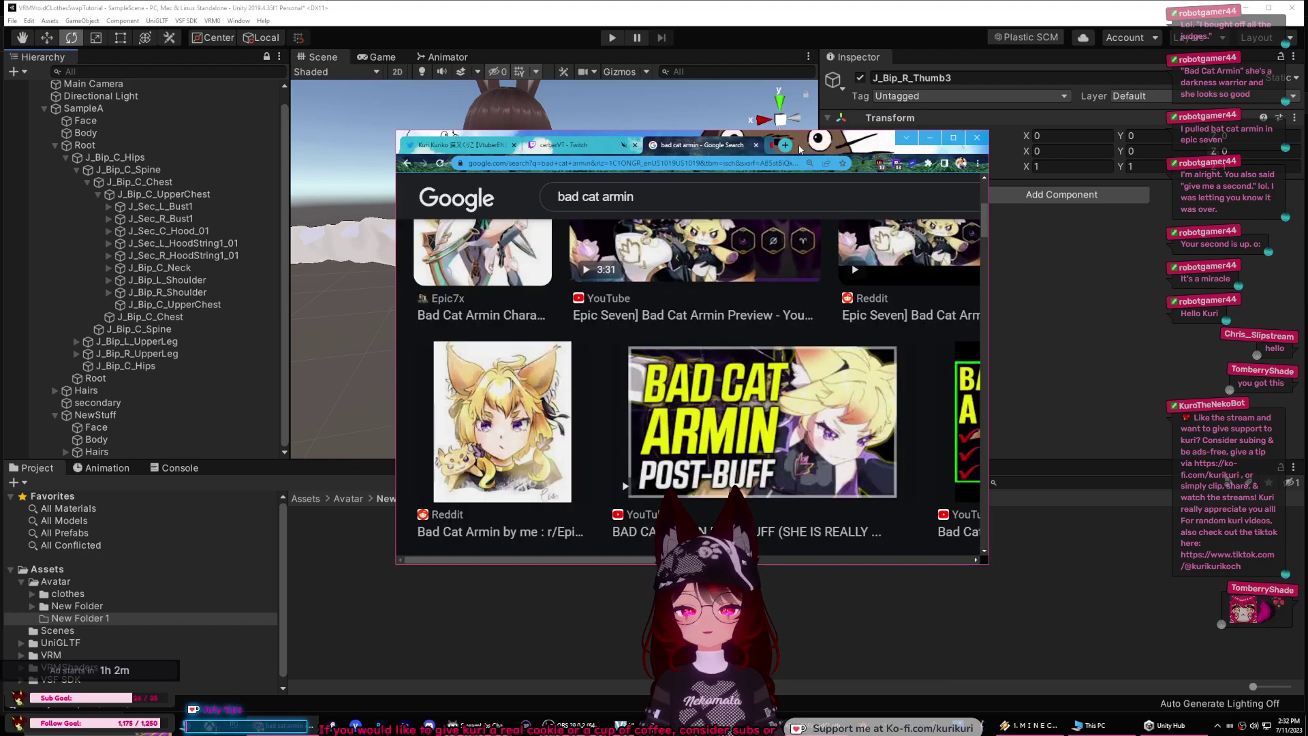
left_click(758, 145)
left_click(929, 138)
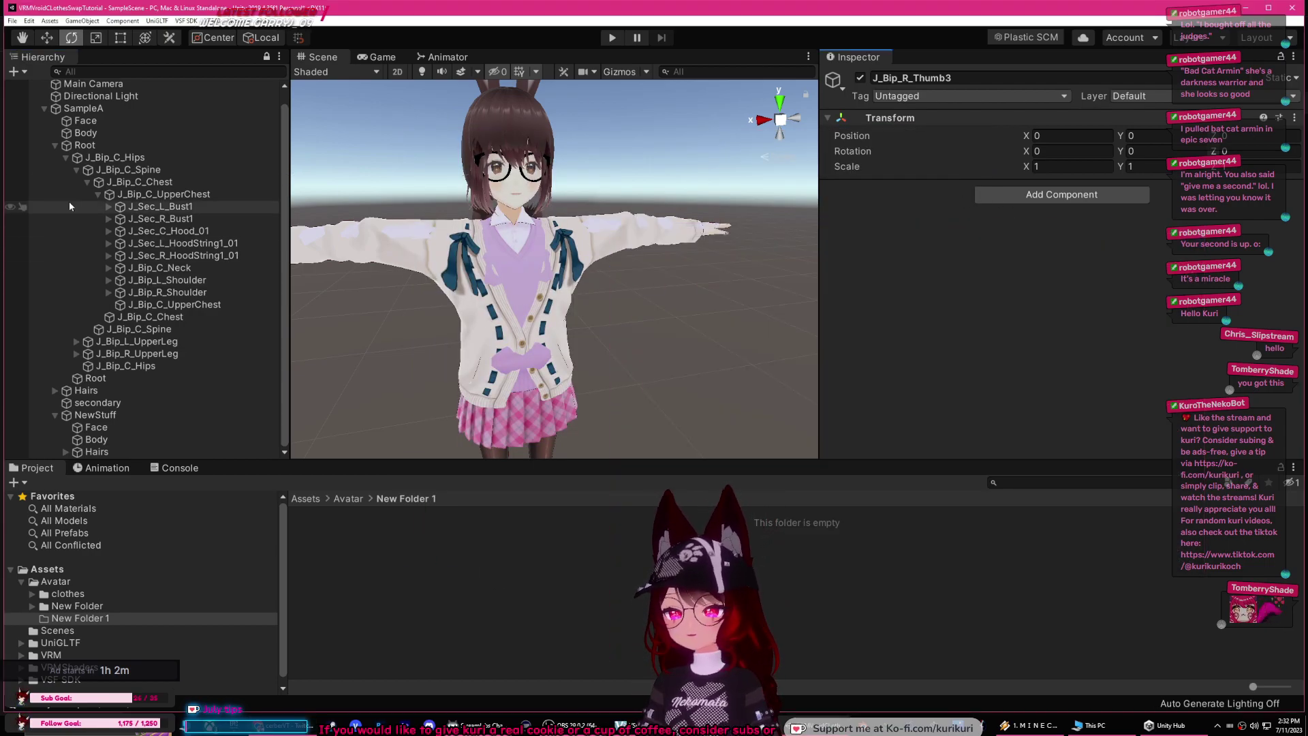
left_click(77, 170)
left_click(118, 184)
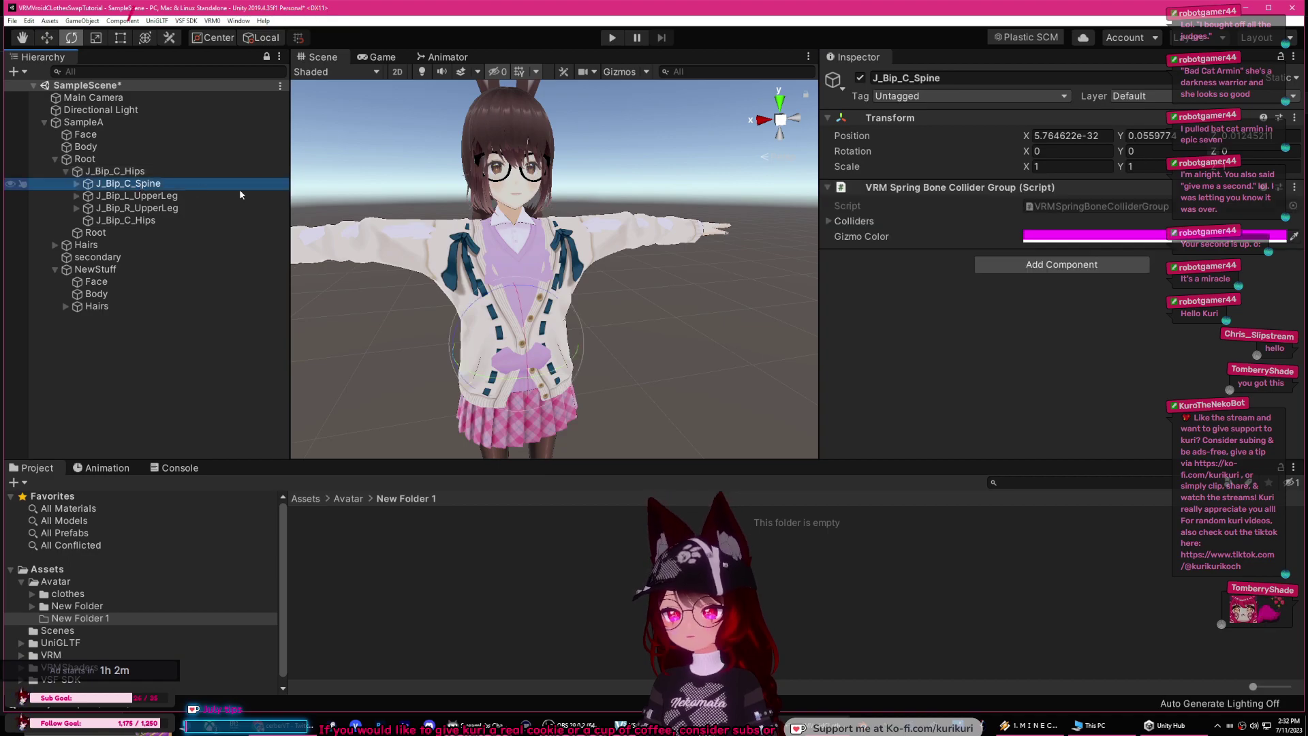
left_click_drag(513, 306, 450, 320)
key("ctrl+z")
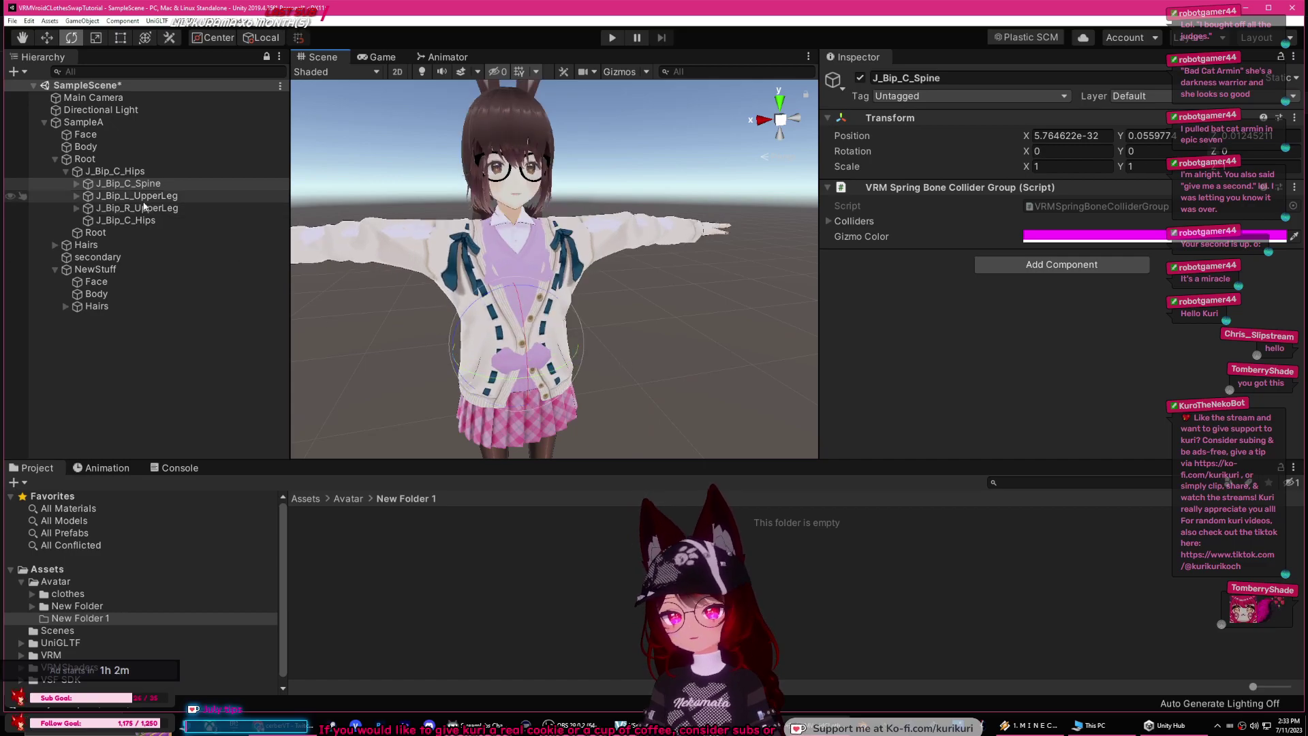
left_click(79, 269)
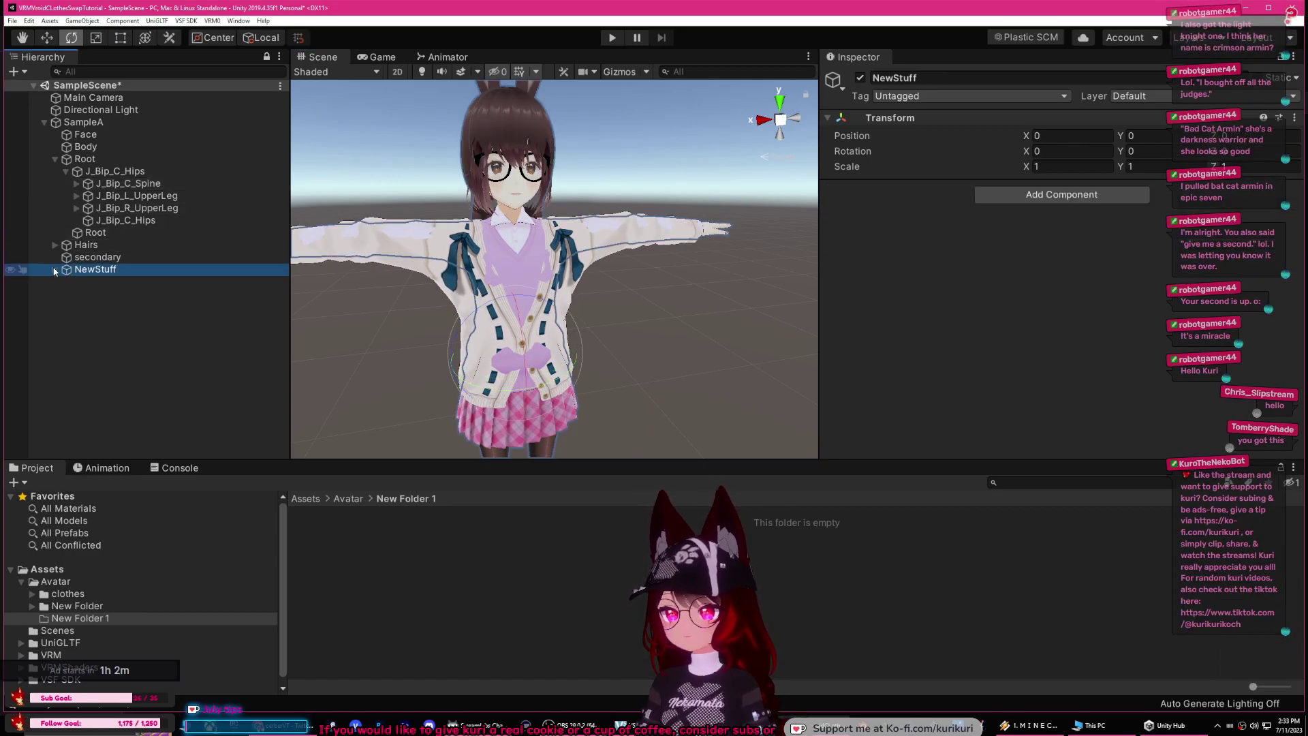
left_click(92, 282)
left_click(101, 294)
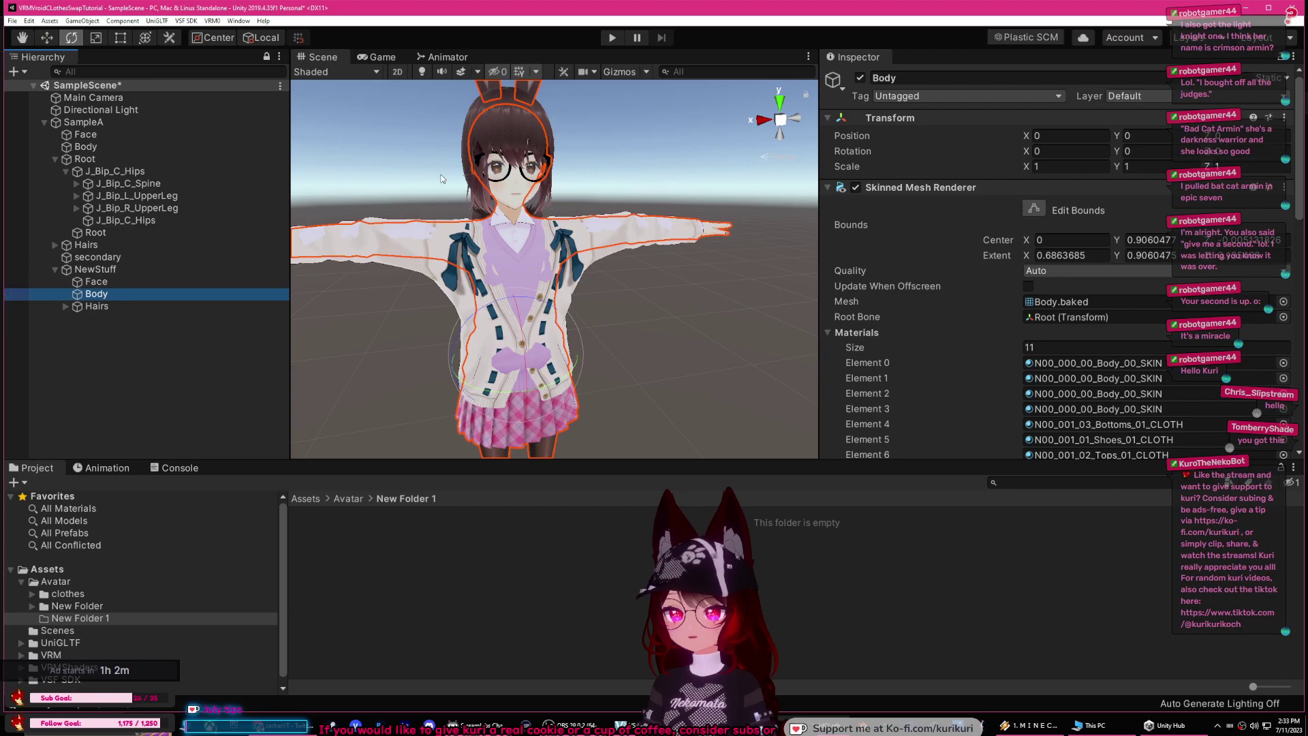
left_click(859, 78)
left_click(860, 78)
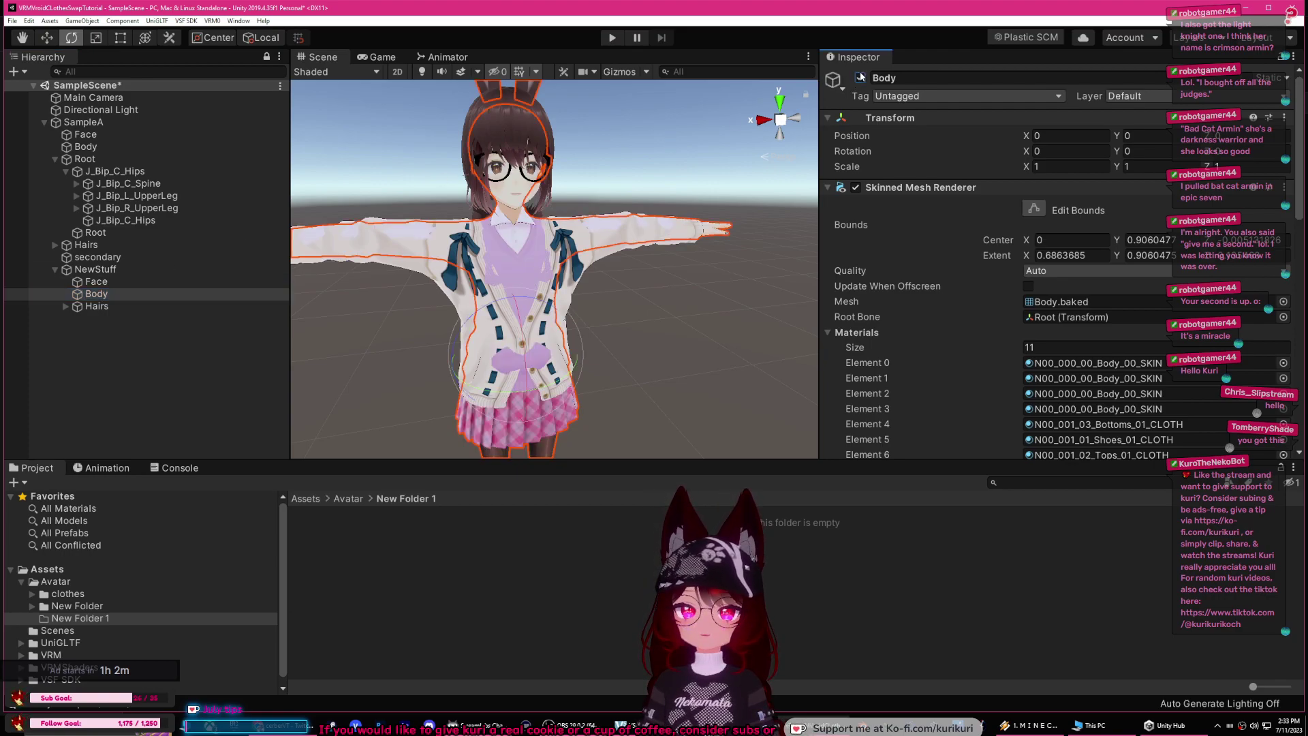
scroll(689, 210, "up", 6)
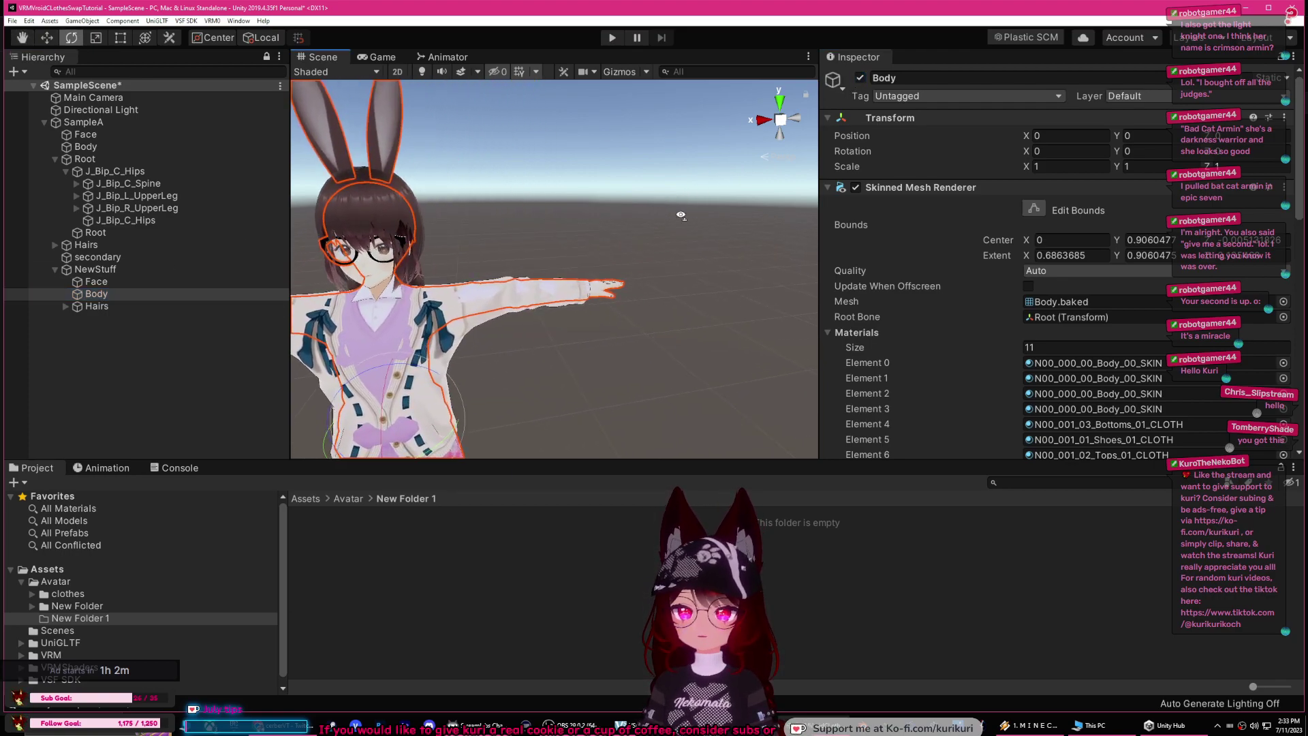
scroll(555, 293, "up", 2)
left_click(77, 184)
left_click(88, 196)
left_click(99, 207)
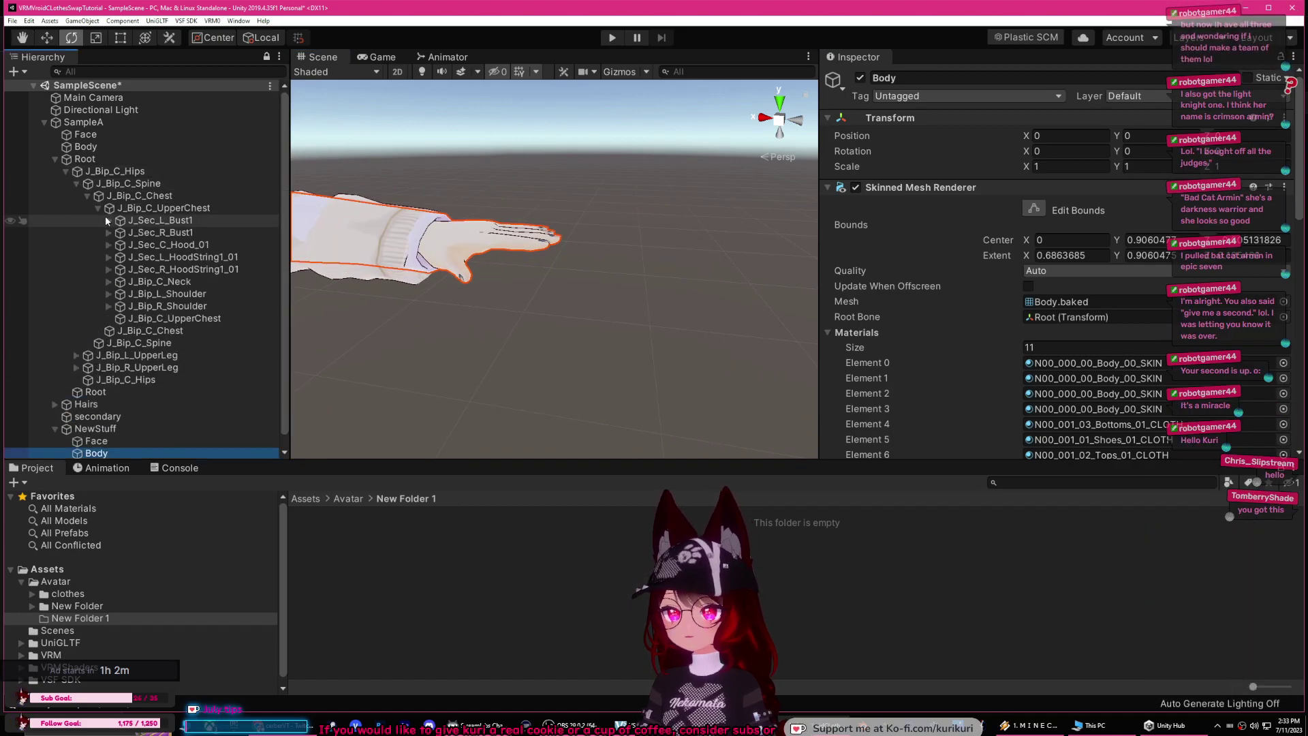
left_click(108, 294)
left_click(119, 306)
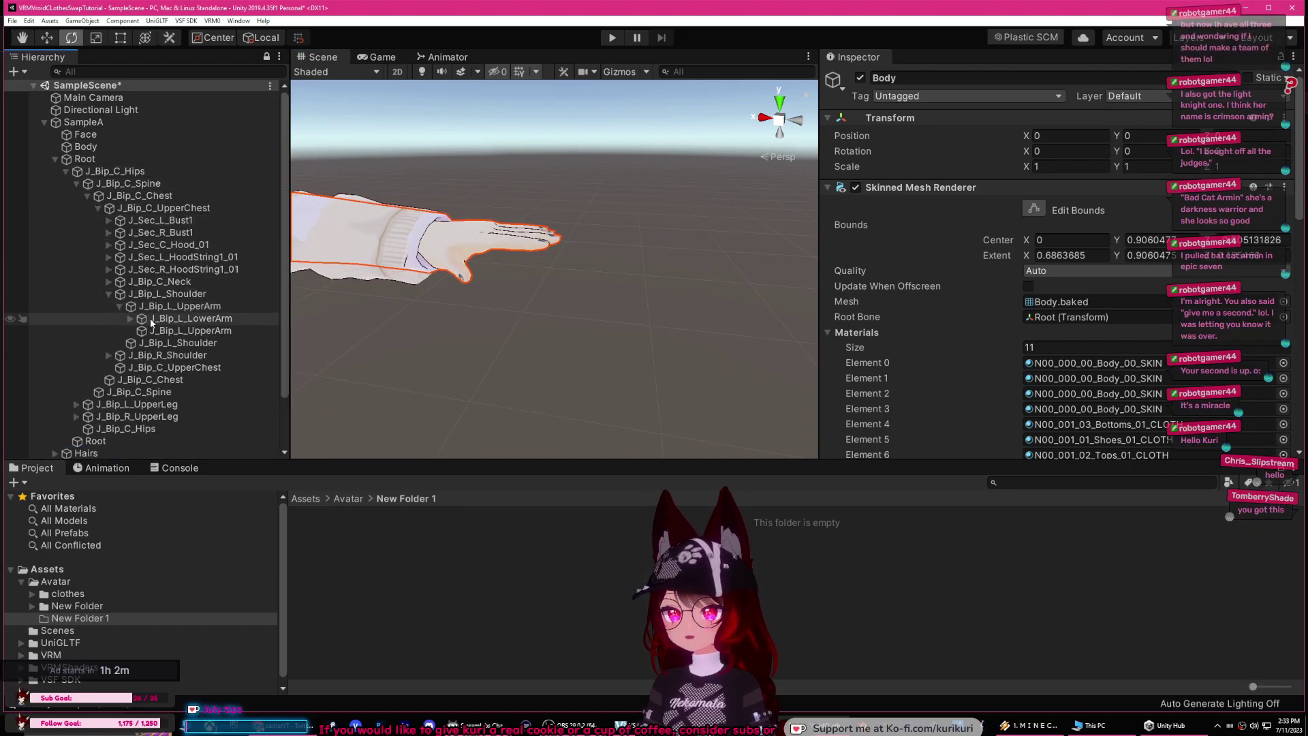
left_click(163, 318)
left_click(130, 318)
left_click(141, 331)
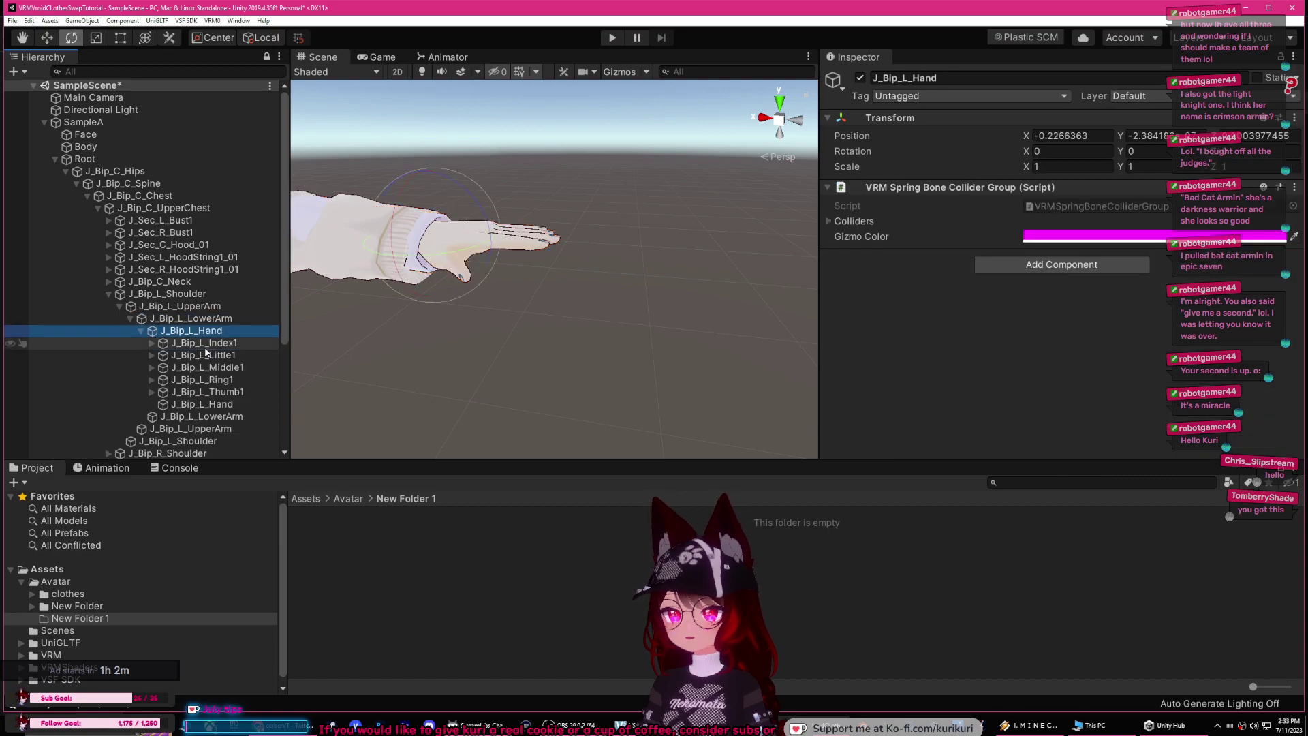
left_click(141, 332)
left_click(205, 343)
left_click_drag(512, 200, 666, 311)
key("Up")
key("Up")
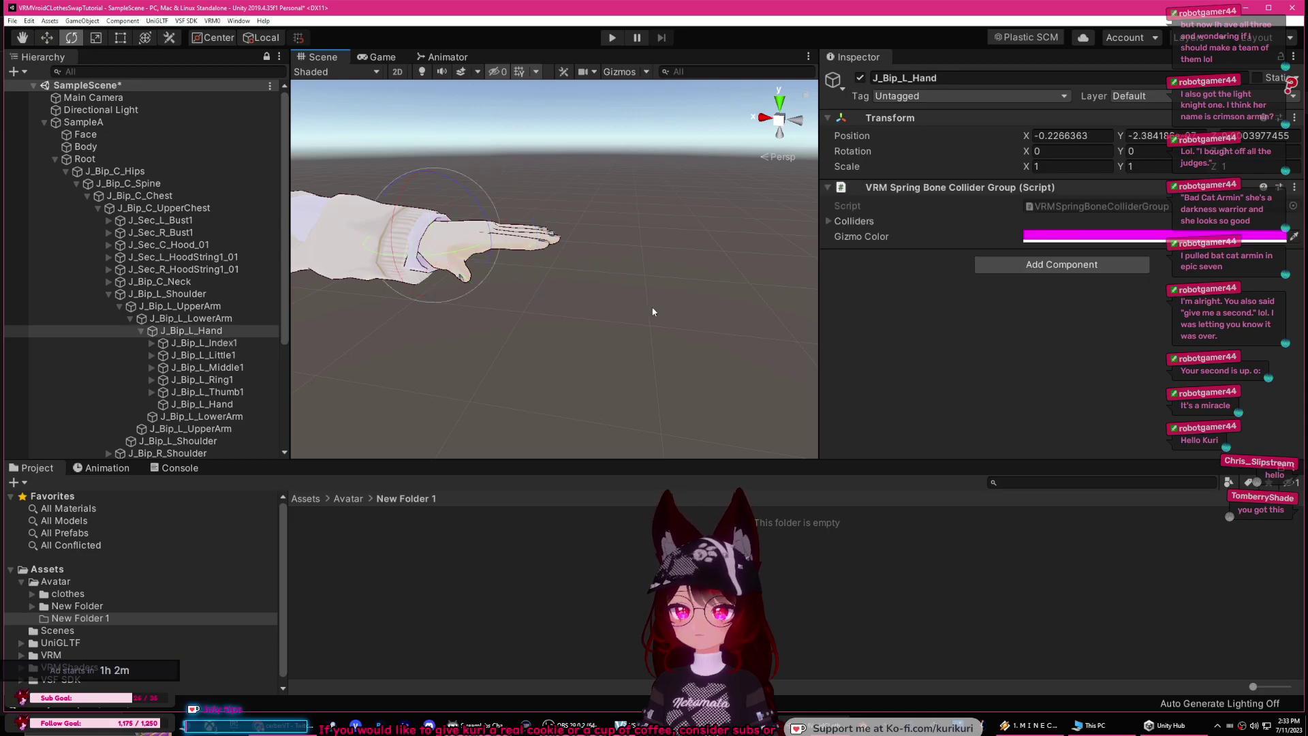
scroll(586, 312, "down", 5)
mouse_move(586, 312)
left_mouse_down("alt")
mouse_move(579, 297)
mouse_move(479, 346)
mouse_move(582, 305)
left_mouse_up("alt")
scroll(583, 305, "up", 5)
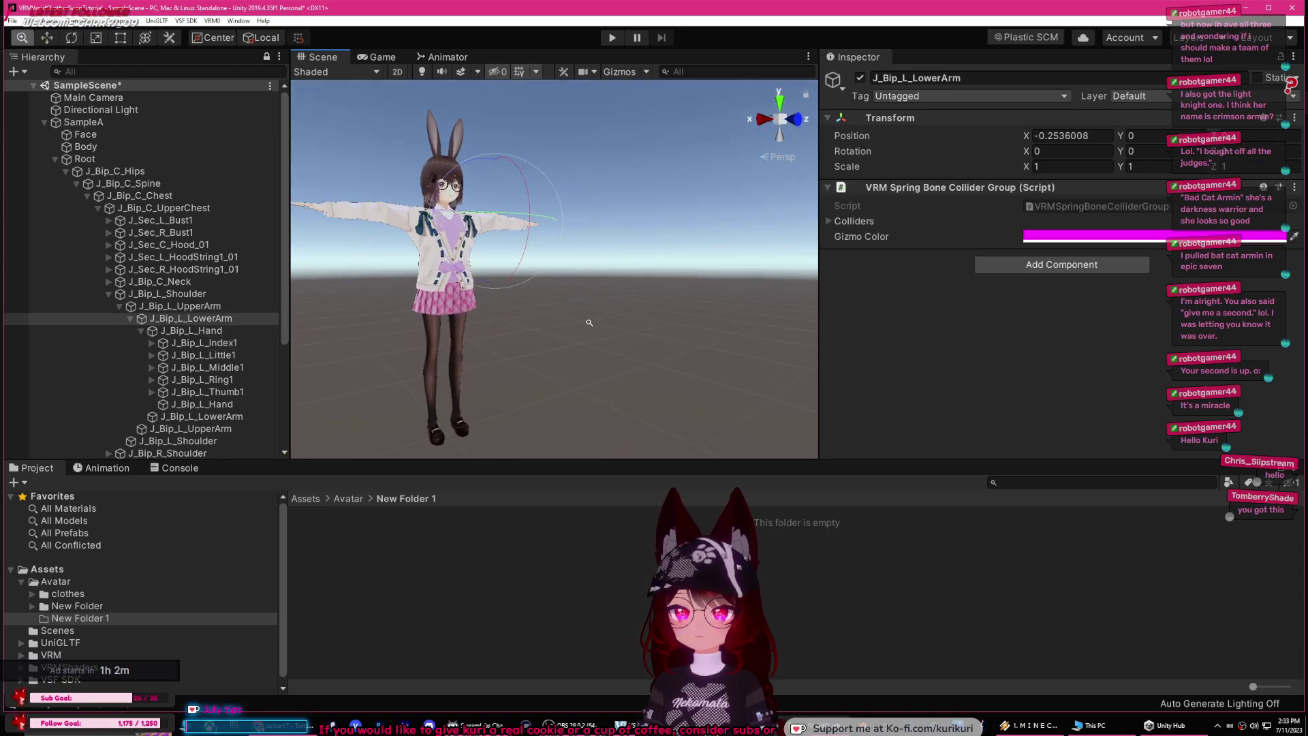
left_click(77, 184)
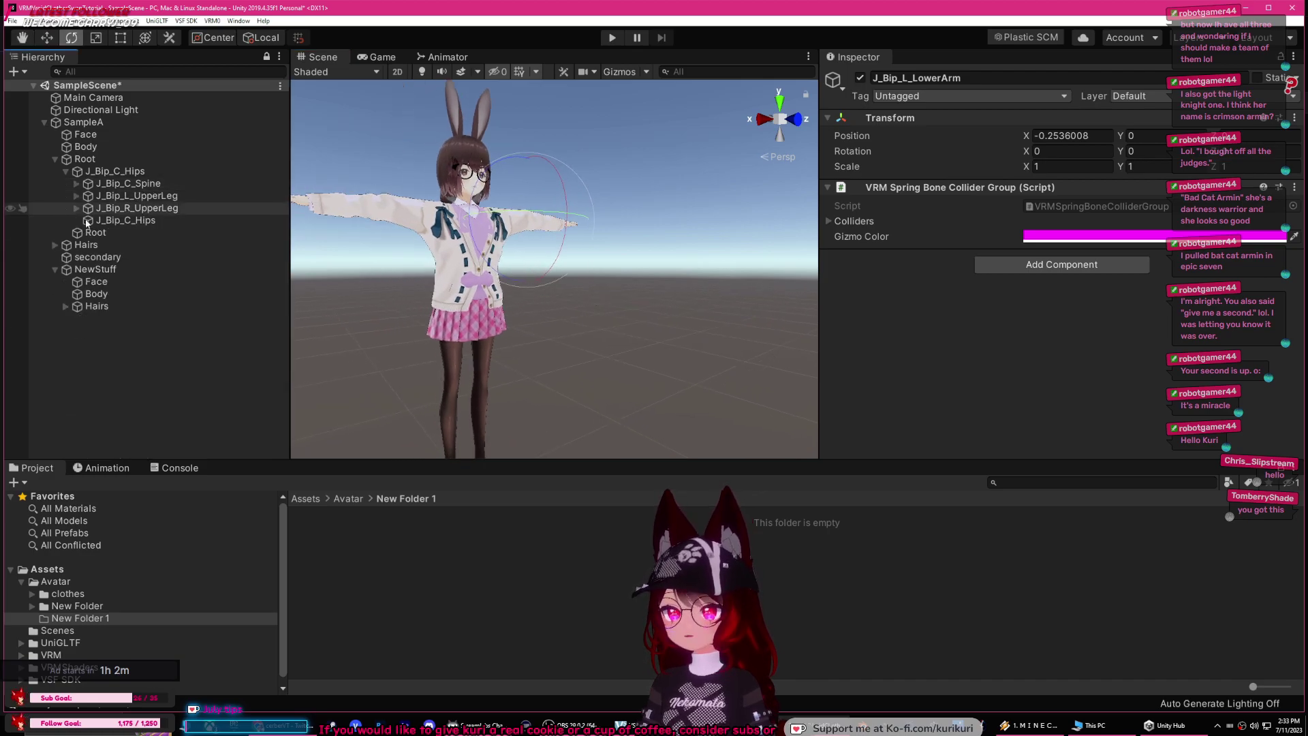
left_click(96, 281)
Step: Deactivate NewStuff's Face object and reframe the view on the character
left_click(859, 78)
left_click_drag(558, 286, 591, 288, "alt")
left_click_drag(627, 193, 620, 218, "alt")
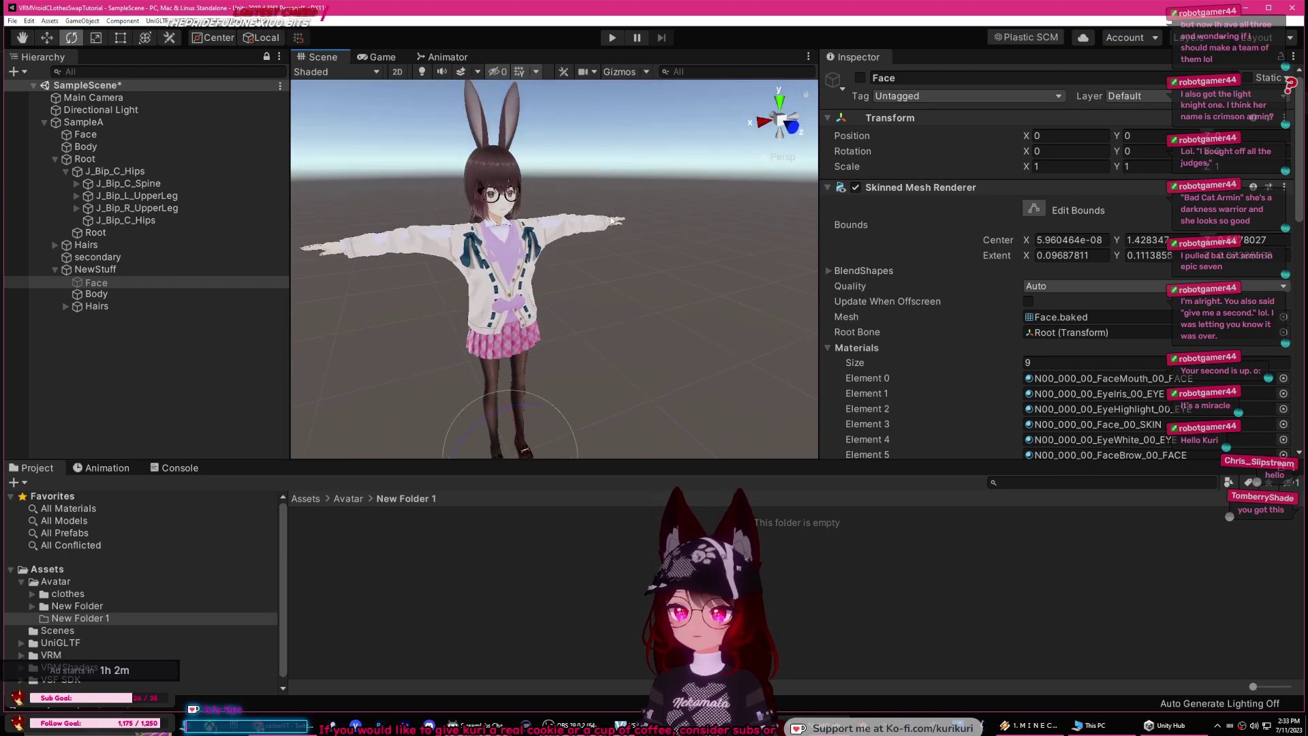
Step: Deactivate NewStuff's Body and Hairs together, then collapse the NewStuff group
left_click(117, 293)
left_click(97, 306)
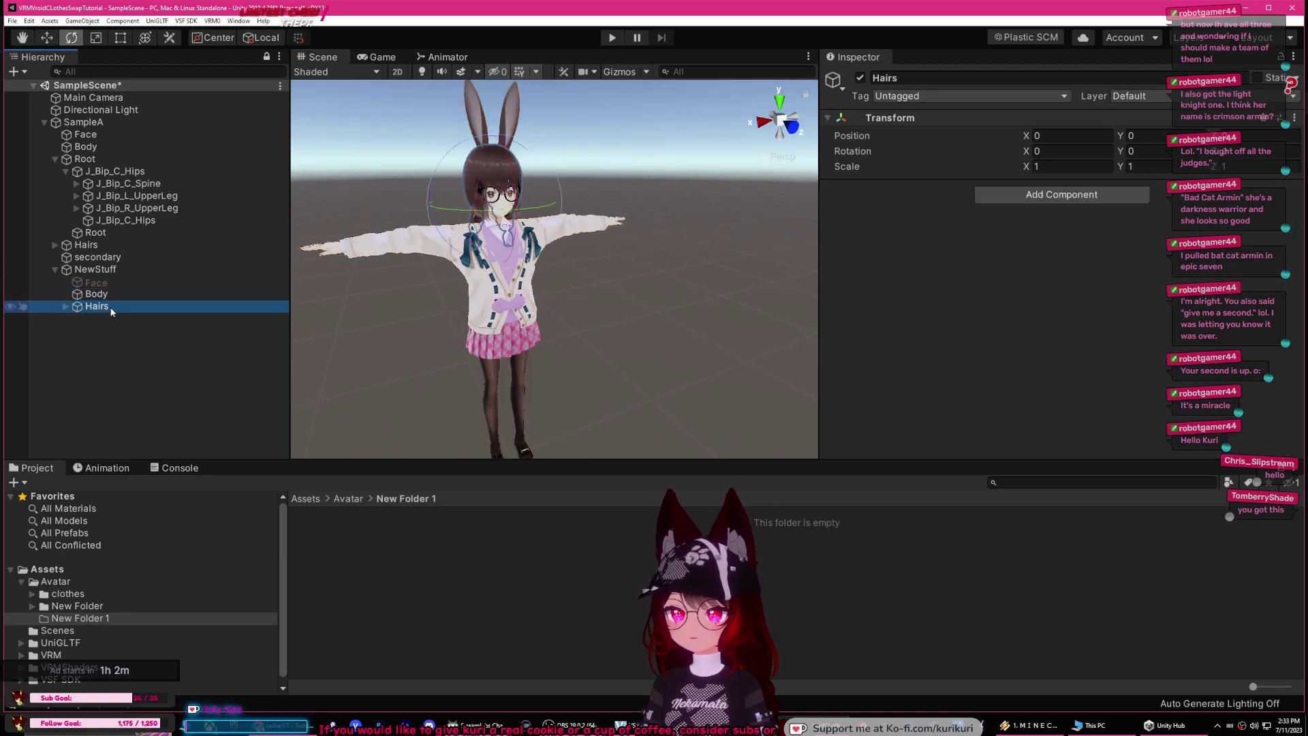
left_click(64, 306)
left_click(63, 306)
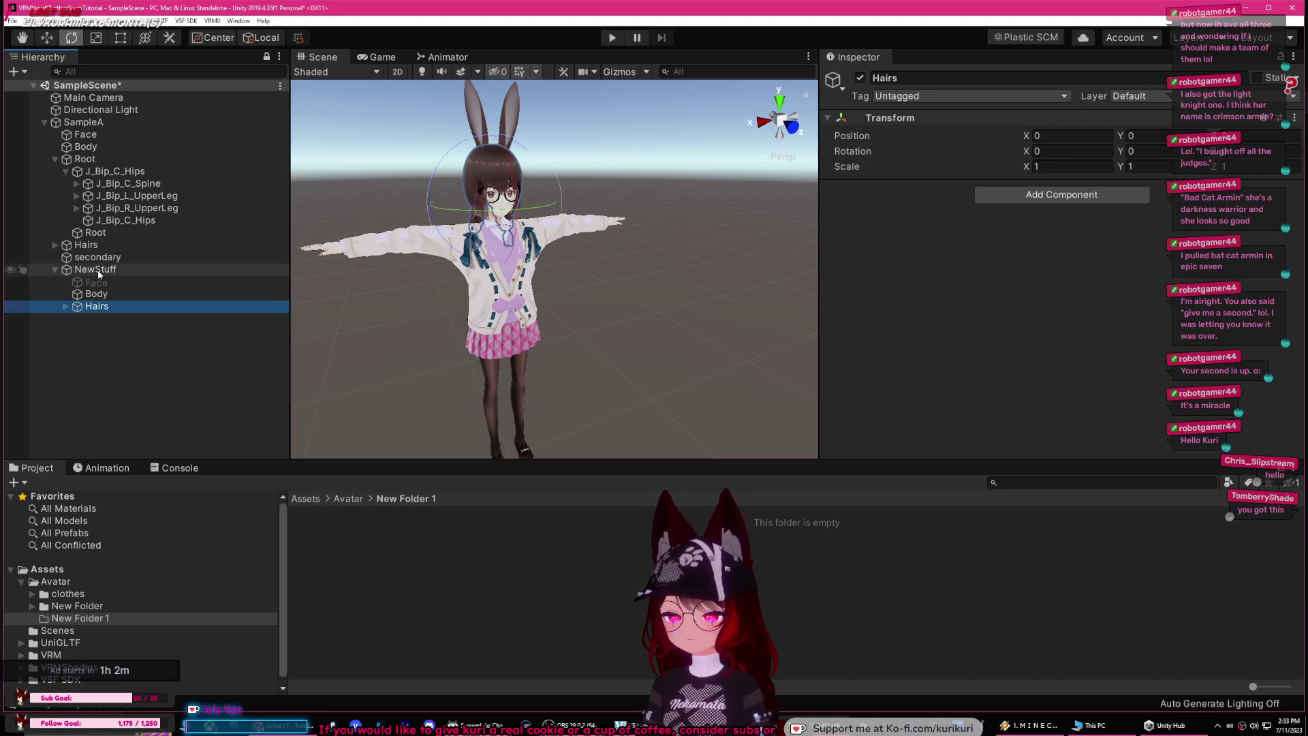
left_click(97, 294)
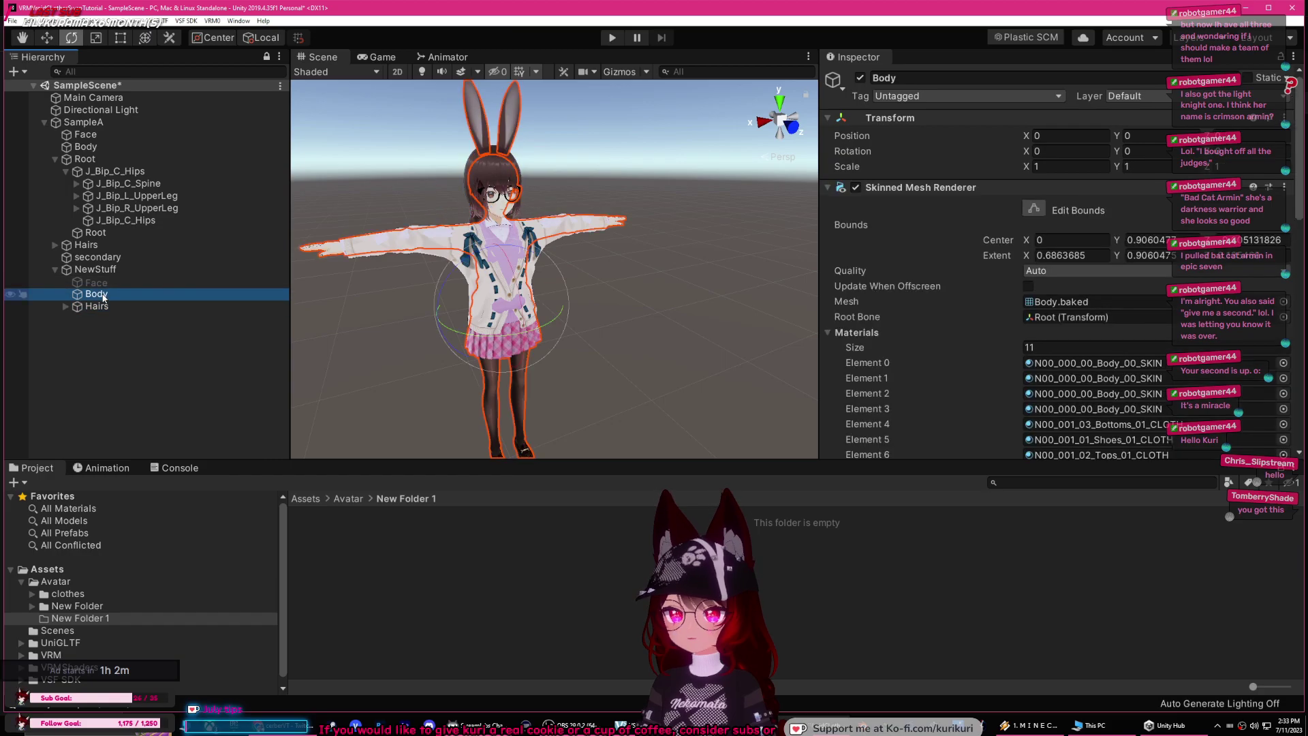
left_click(99, 308, "ctrl")
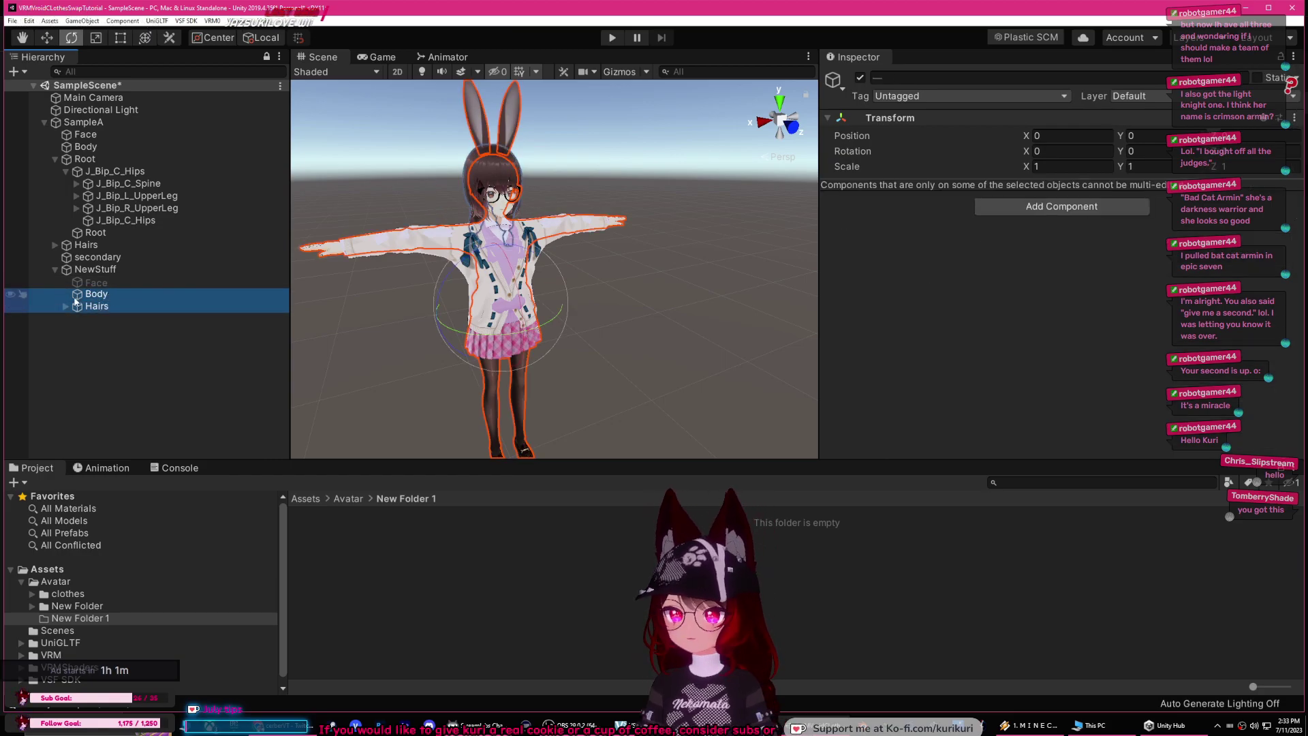
left_click(861, 78)
left_click(640, 252)
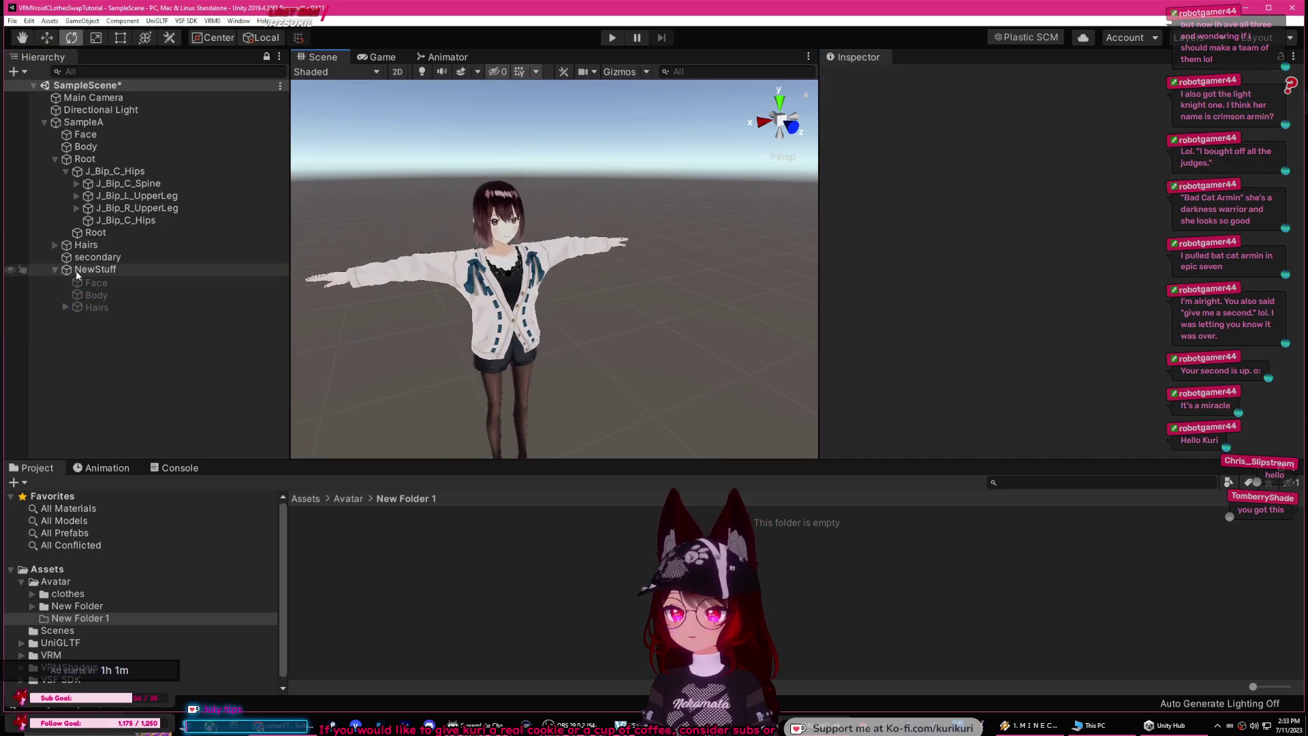
left_click(56, 270)
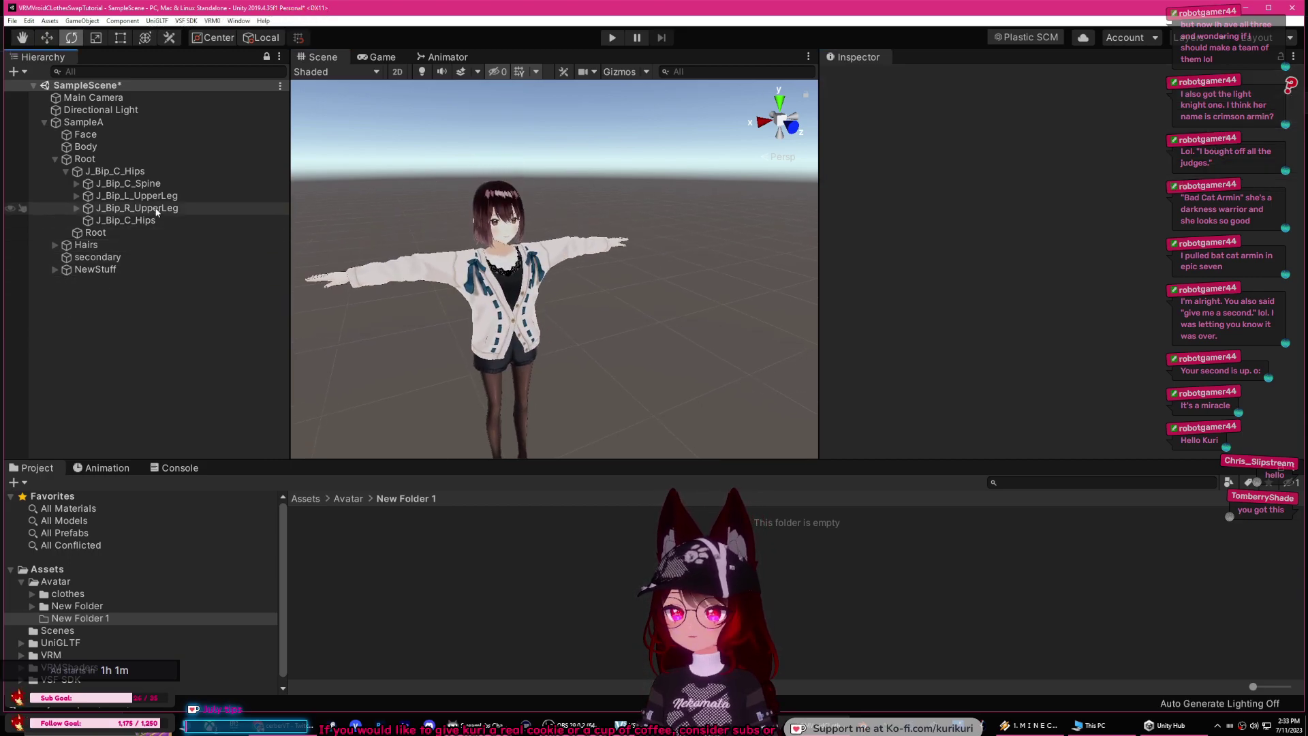
Step: Locate SampleA's BlendShape avatar asset and open it for editing
left_click(91, 124)
scroll(961, 203, "down", 5)
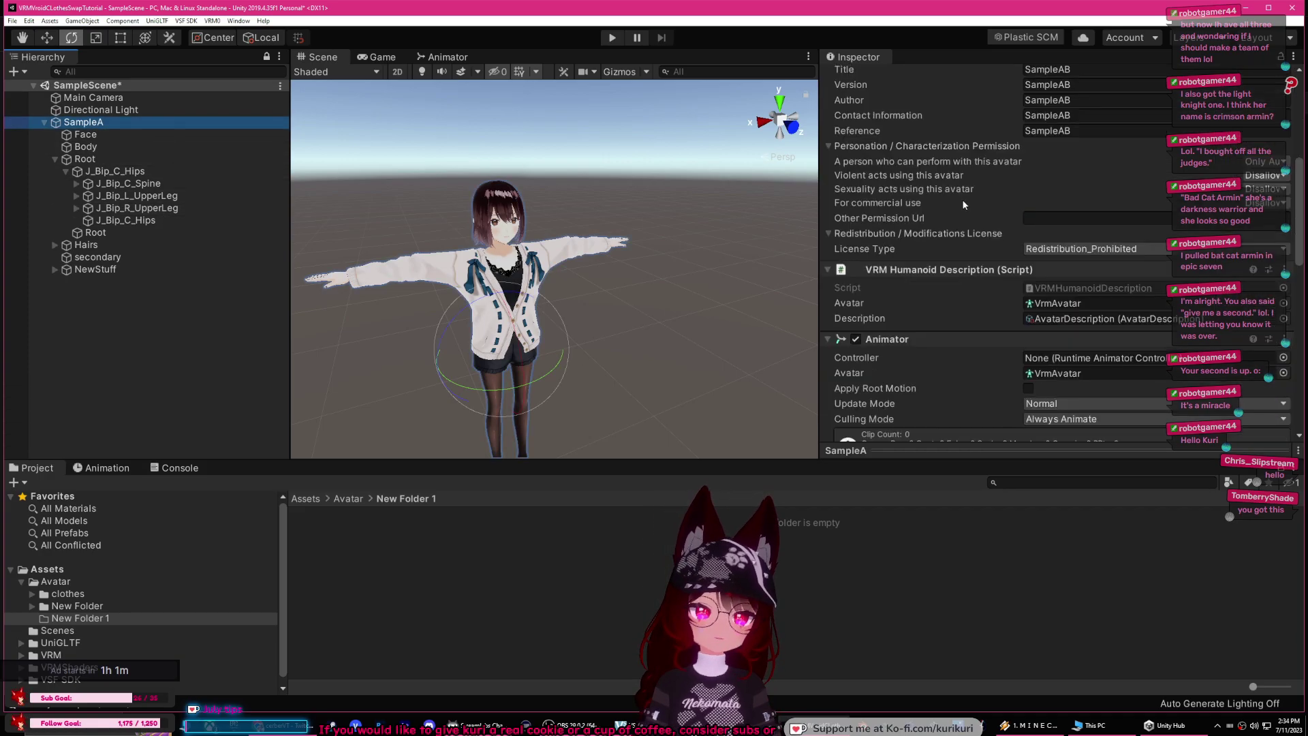
scroll(1053, 266, "down", 5)
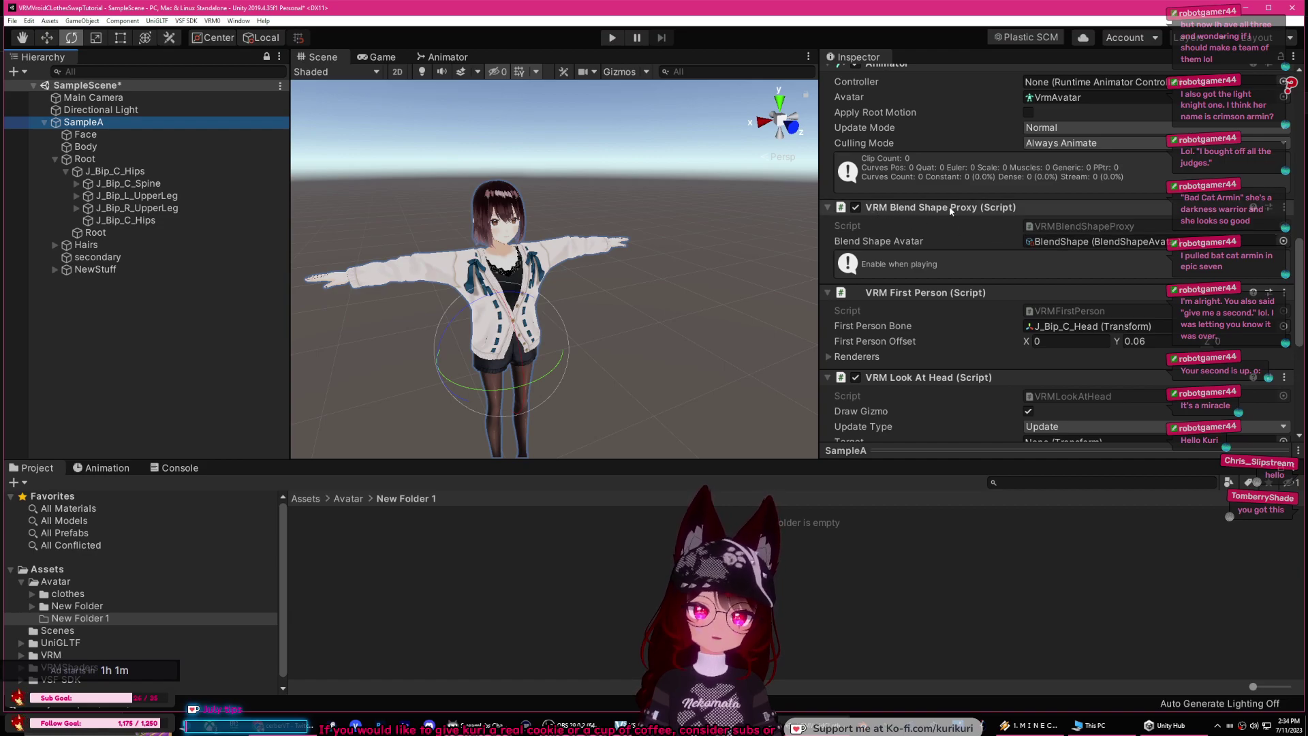
left_click(1053, 241)
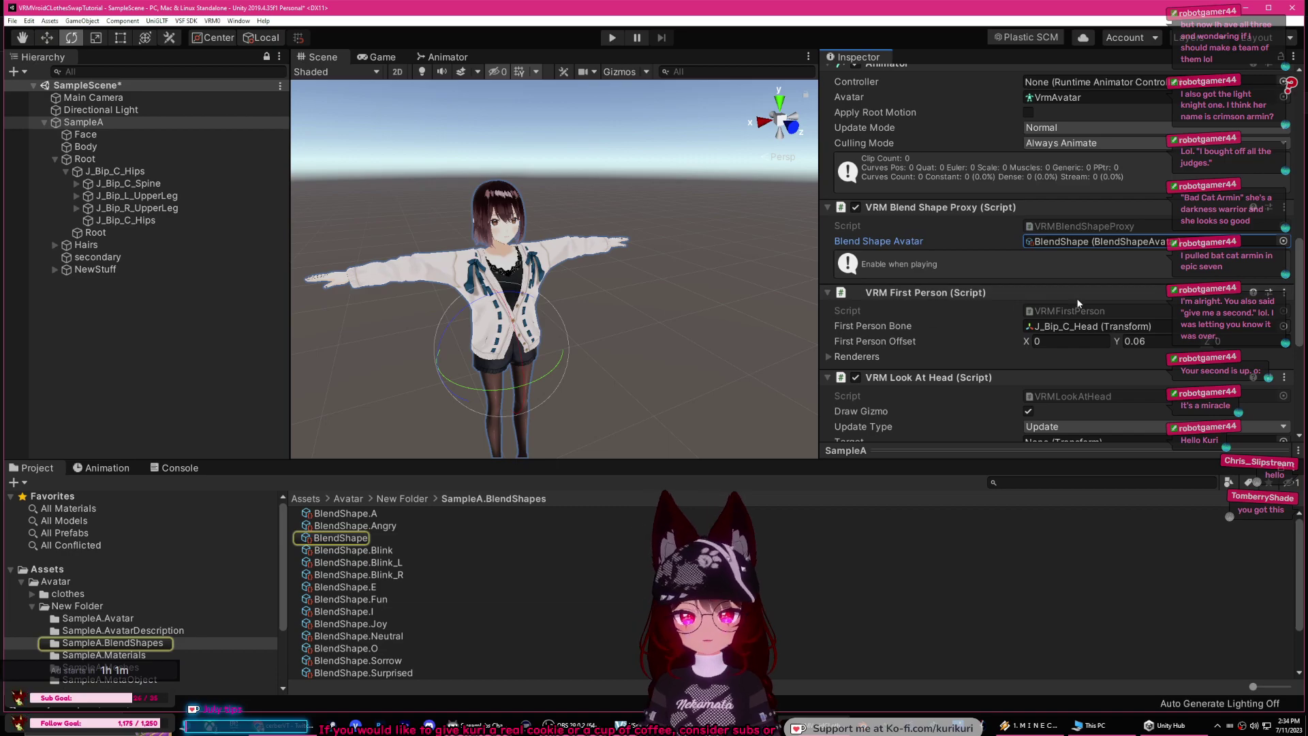
left_click(348, 539)
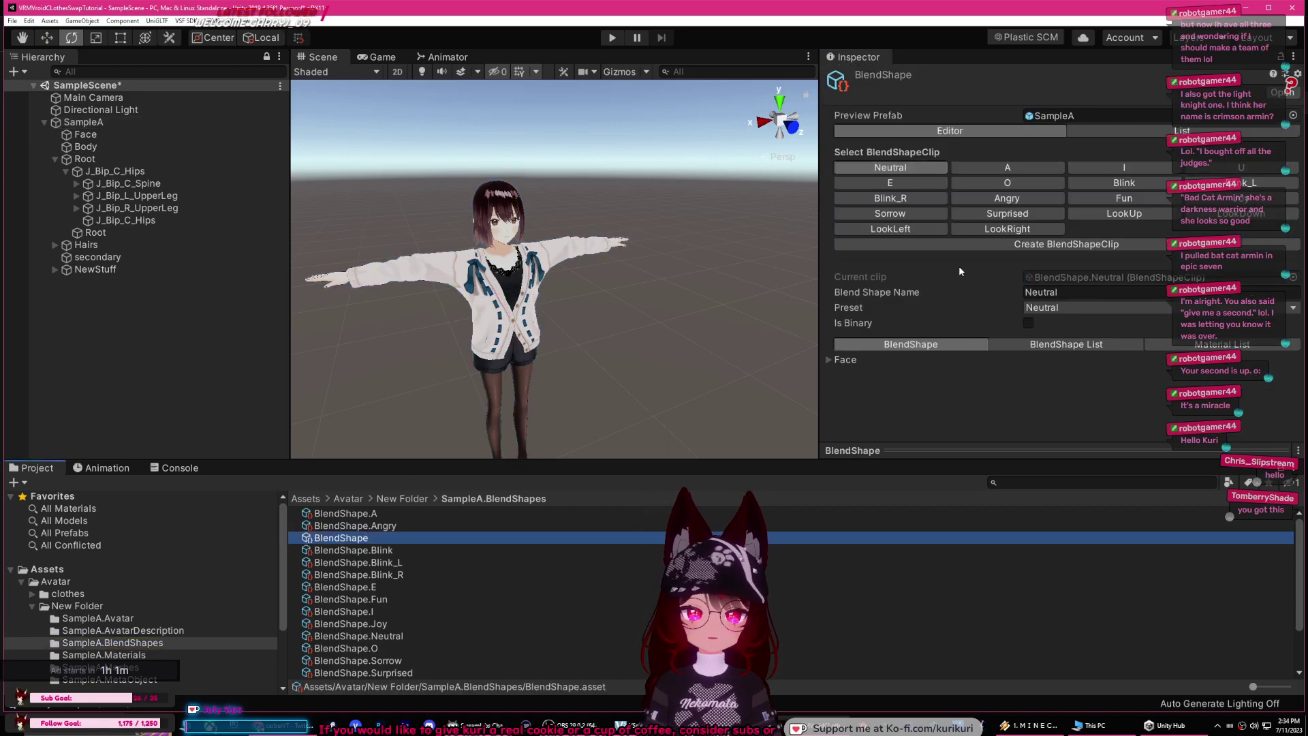
Step: Create two blend shape clips named ShowHair and ShowClothes
left_click(1012, 246)
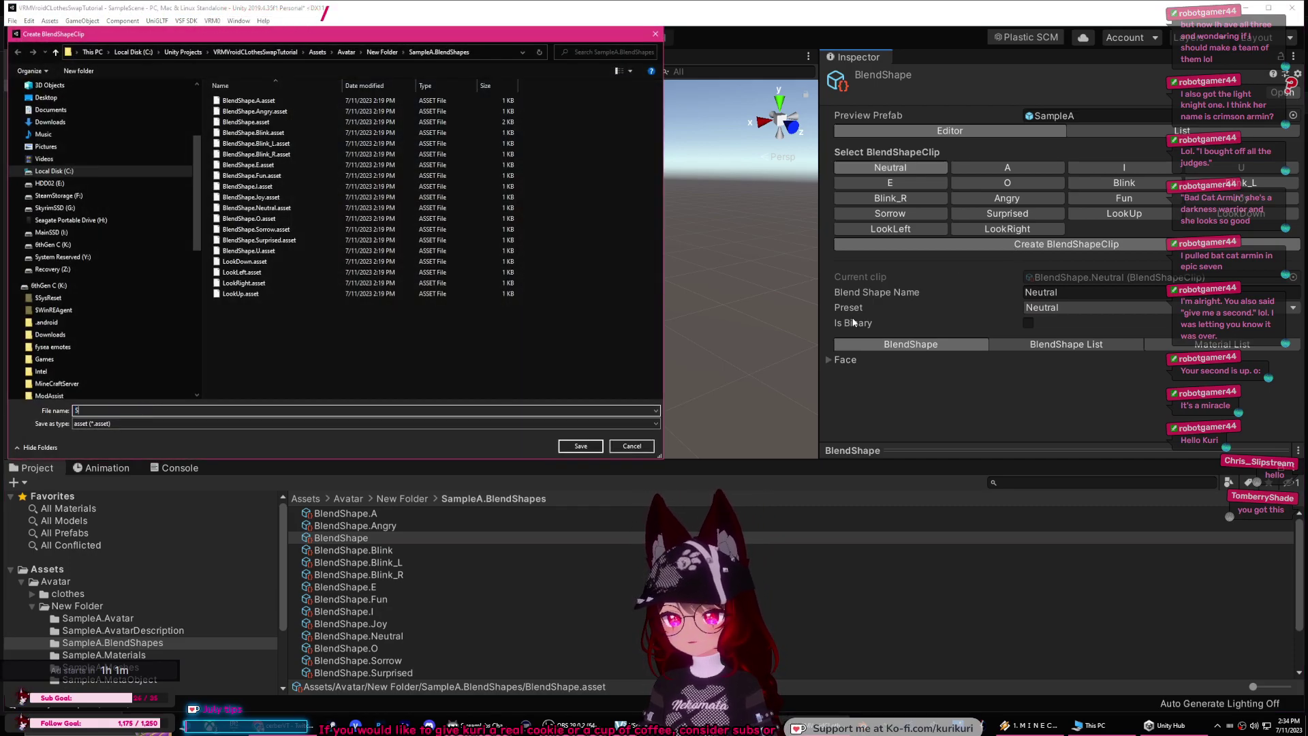
type("ShowHair")
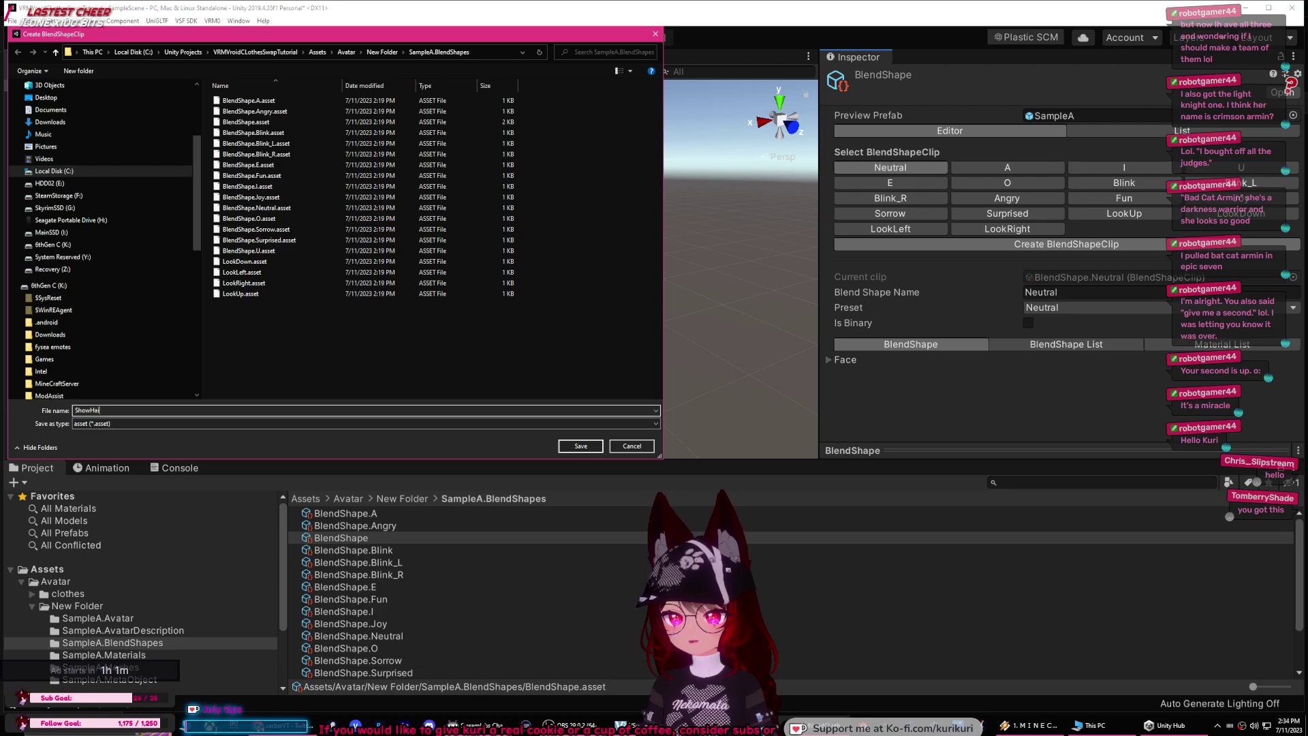
key("Return")
left_click(1096, 248)
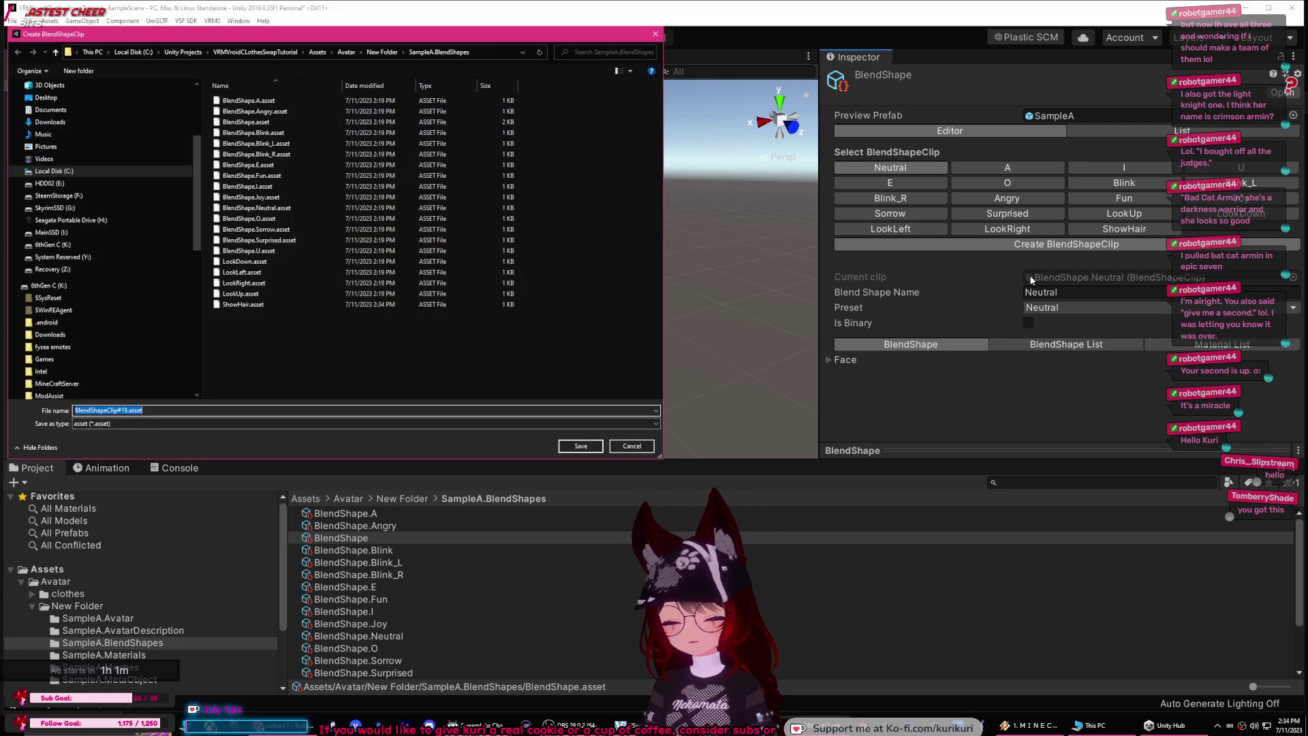
type("ShowClothes")
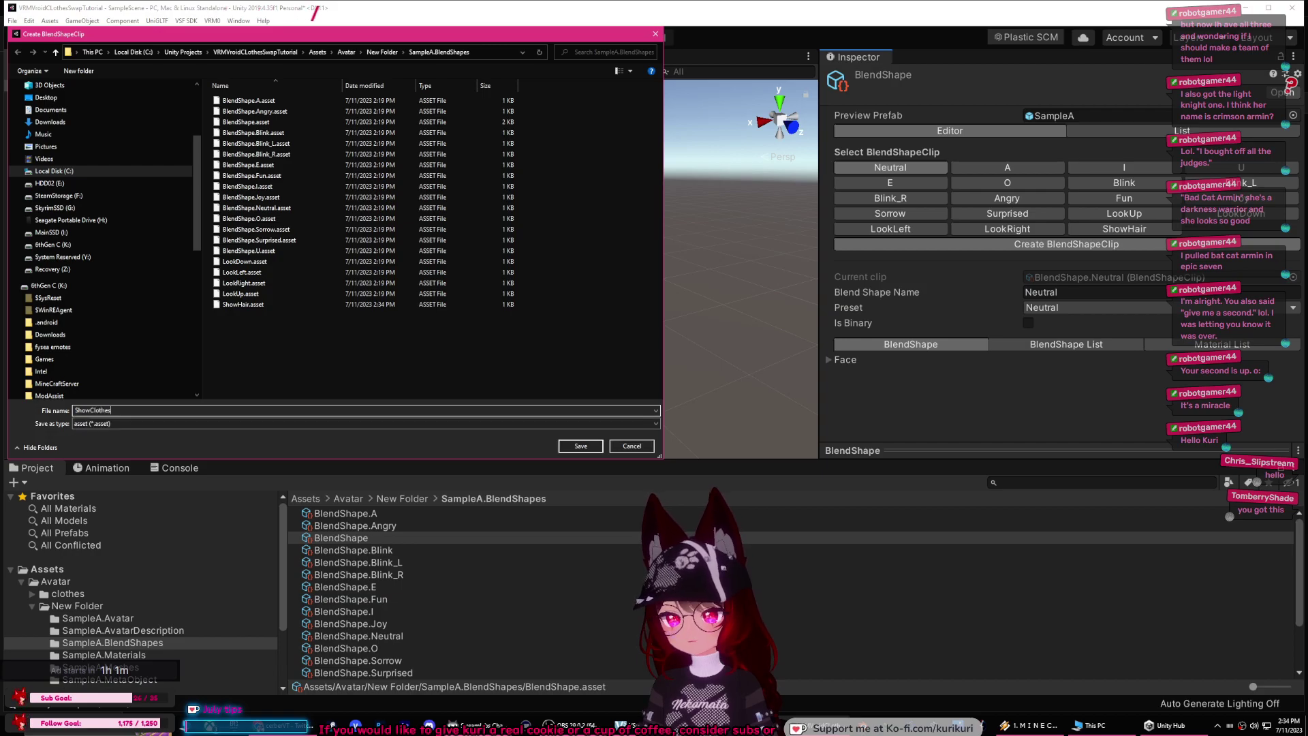
key("Return")
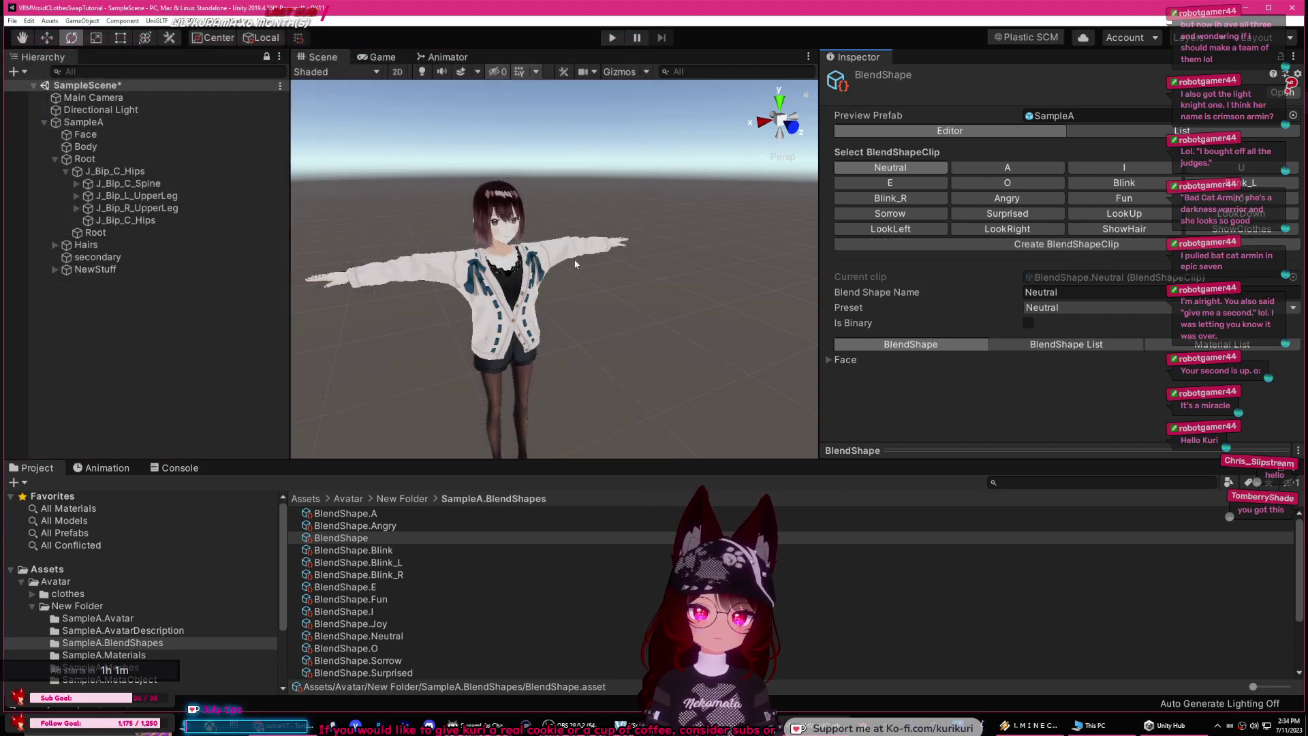
Step: Add a VSF_Animations component to the SampleA avatar root
left_click(90, 123)
scroll(906, 238, "down", 10)
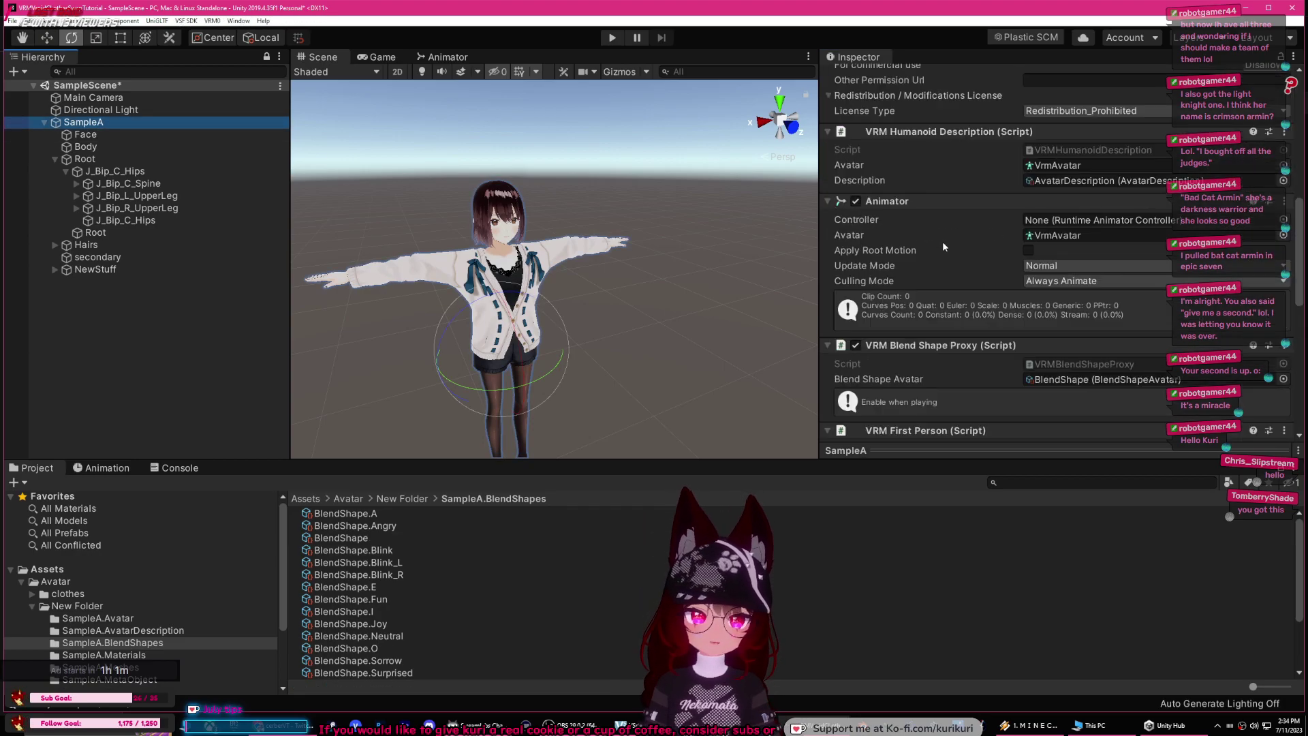
scroll(927, 216, "down", 1)
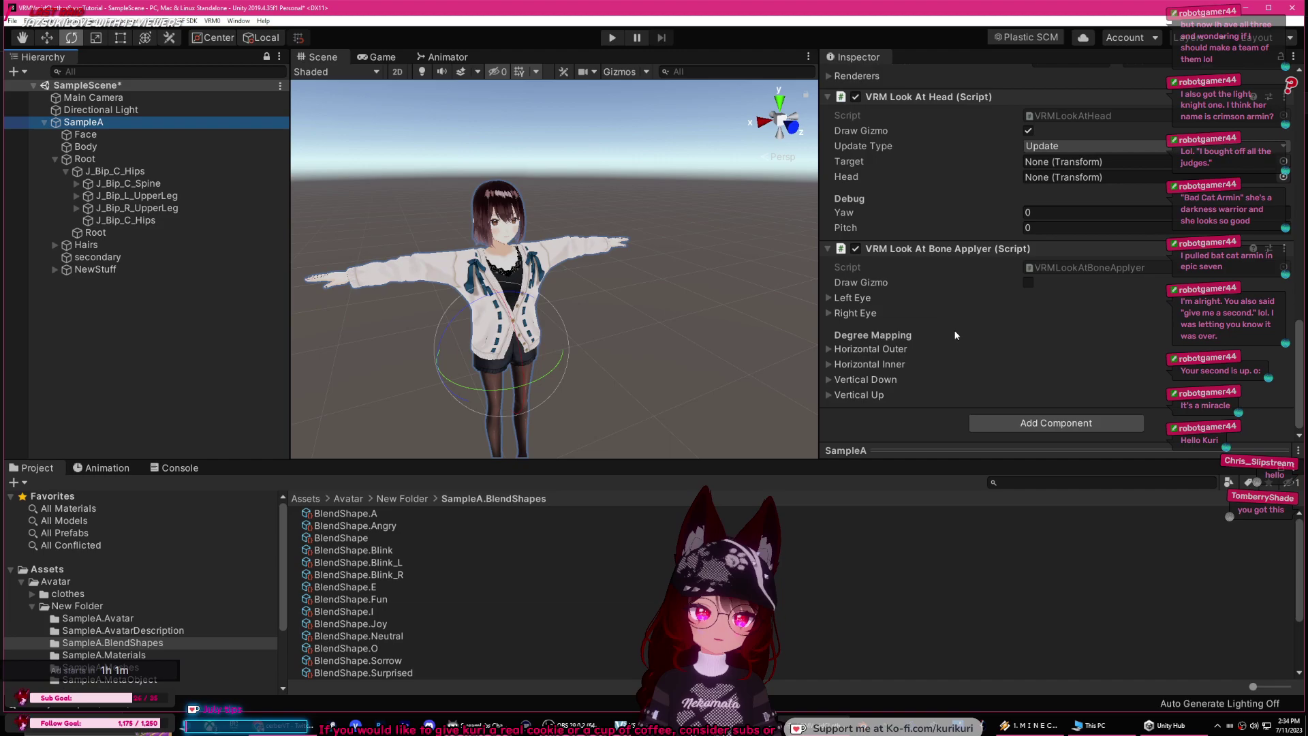
left_click(1029, 424)
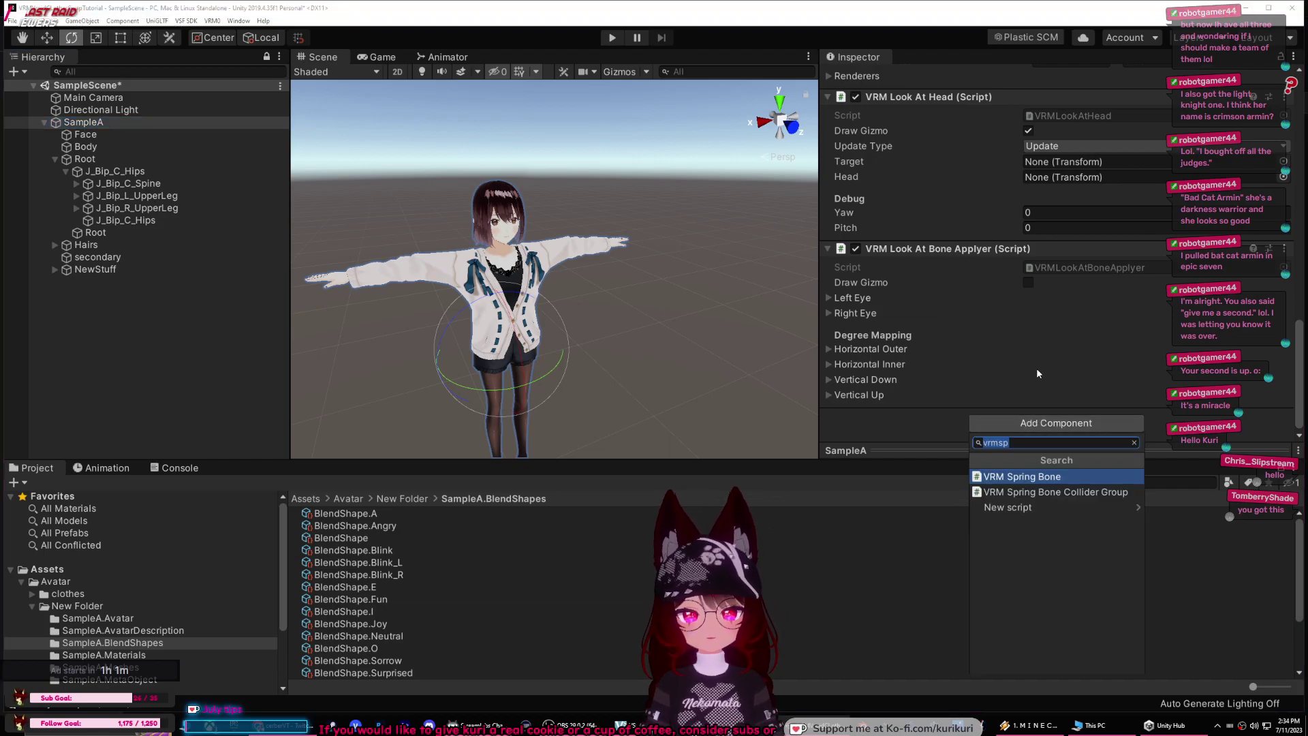
key("BackSpace")
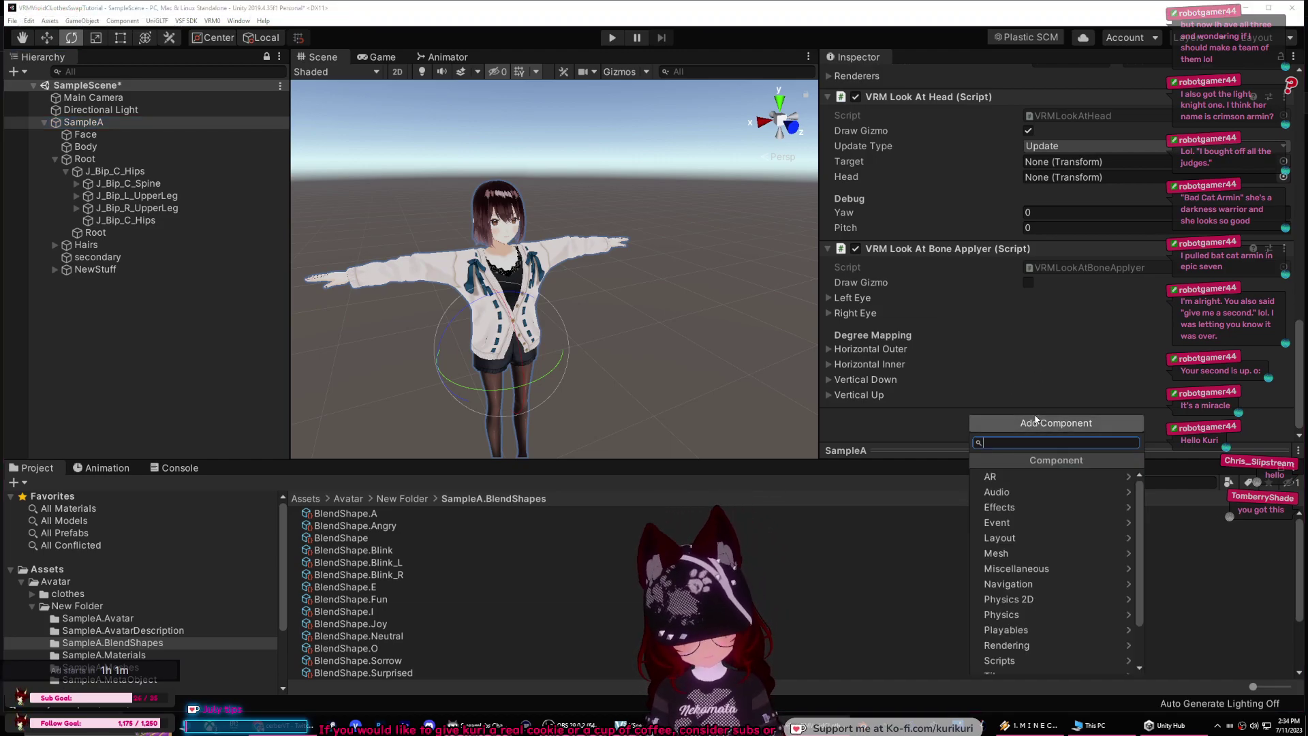
type("VR")
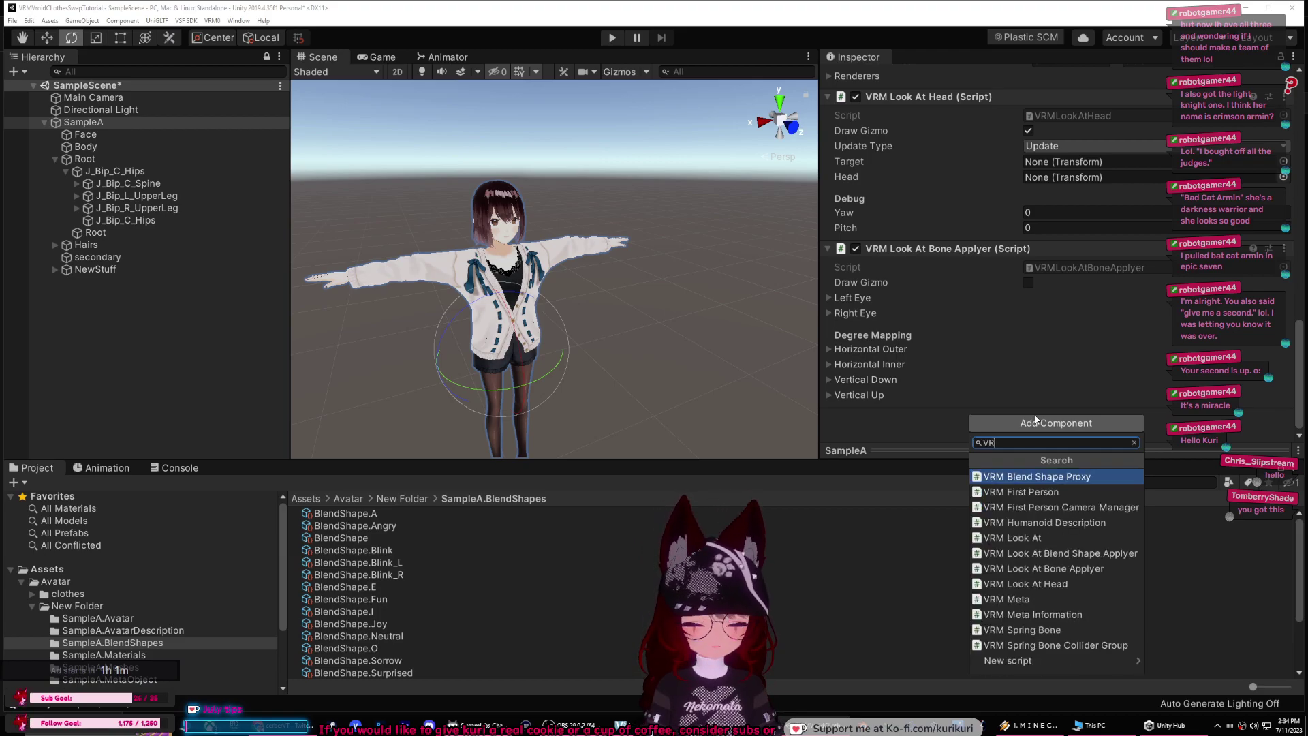
key("BackSpace")
type("SF")
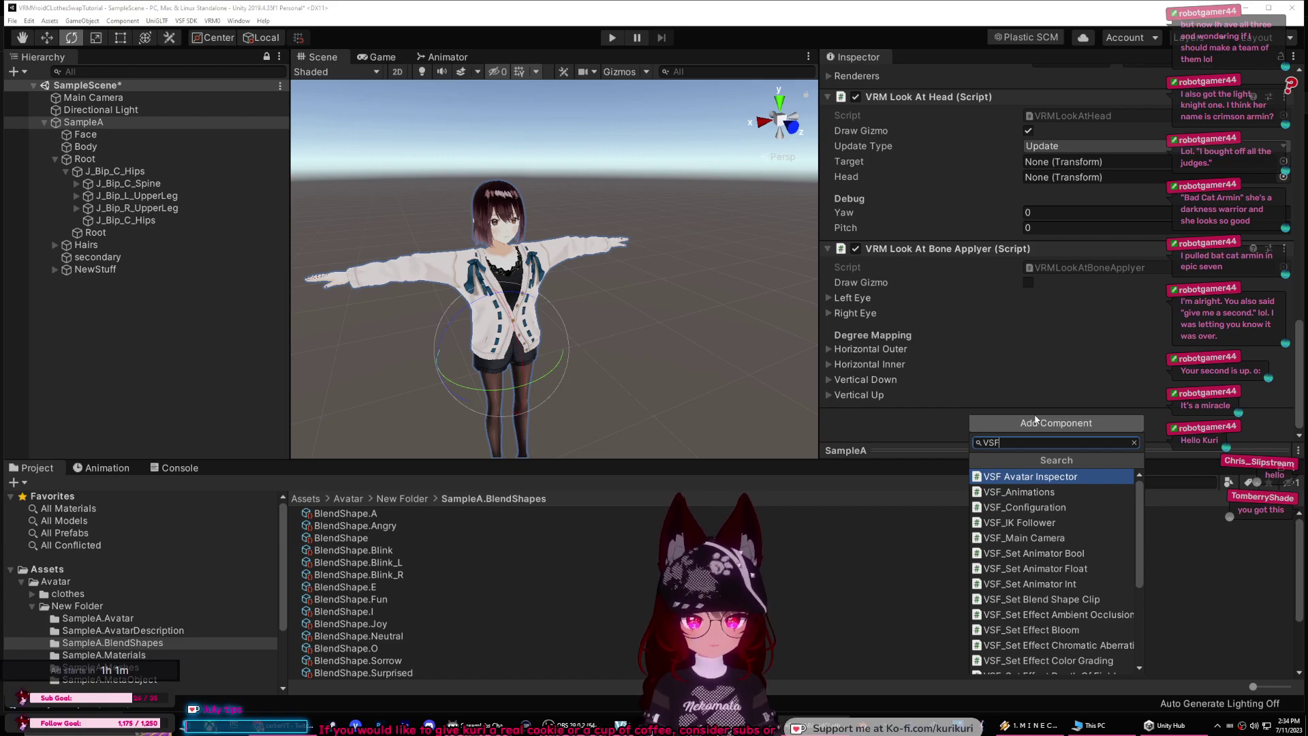
left_click(1019, 492)
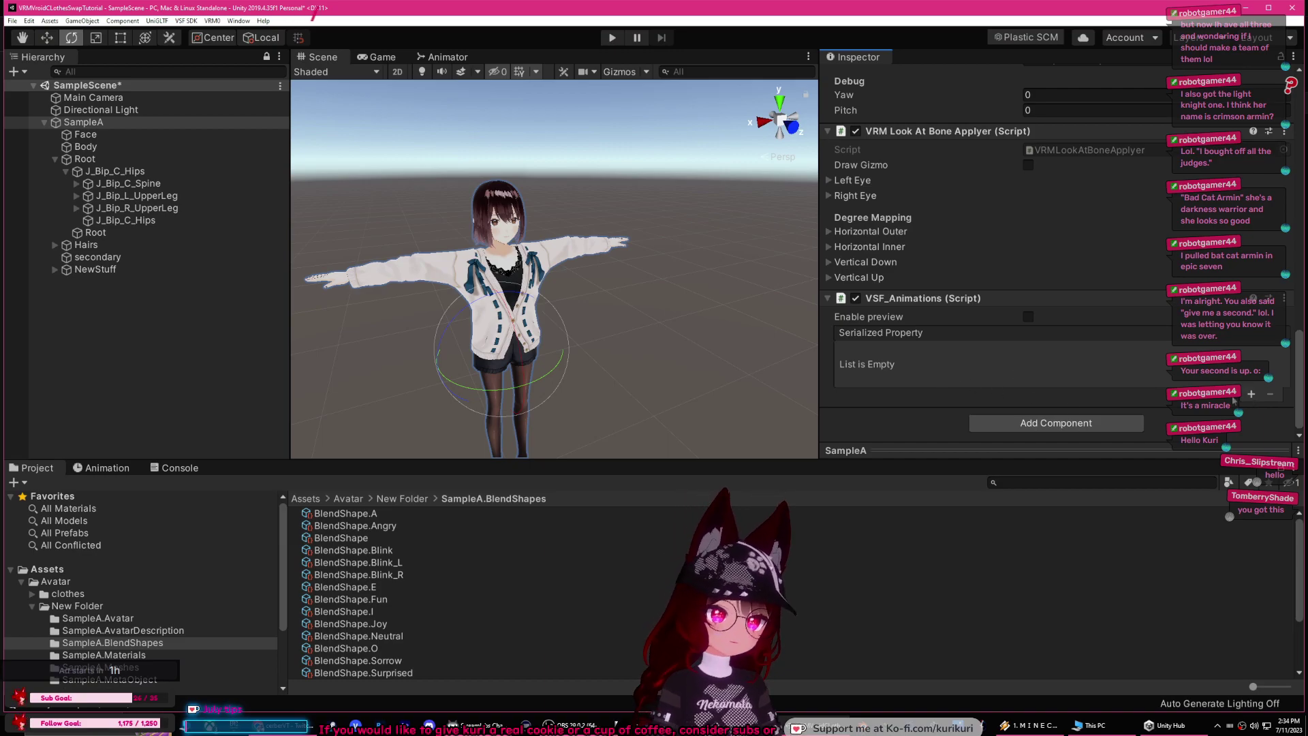
Step: Add two VSF_Animations entries using the ShowHair and ShowClothes blendshapes
left_click(1250, 395)
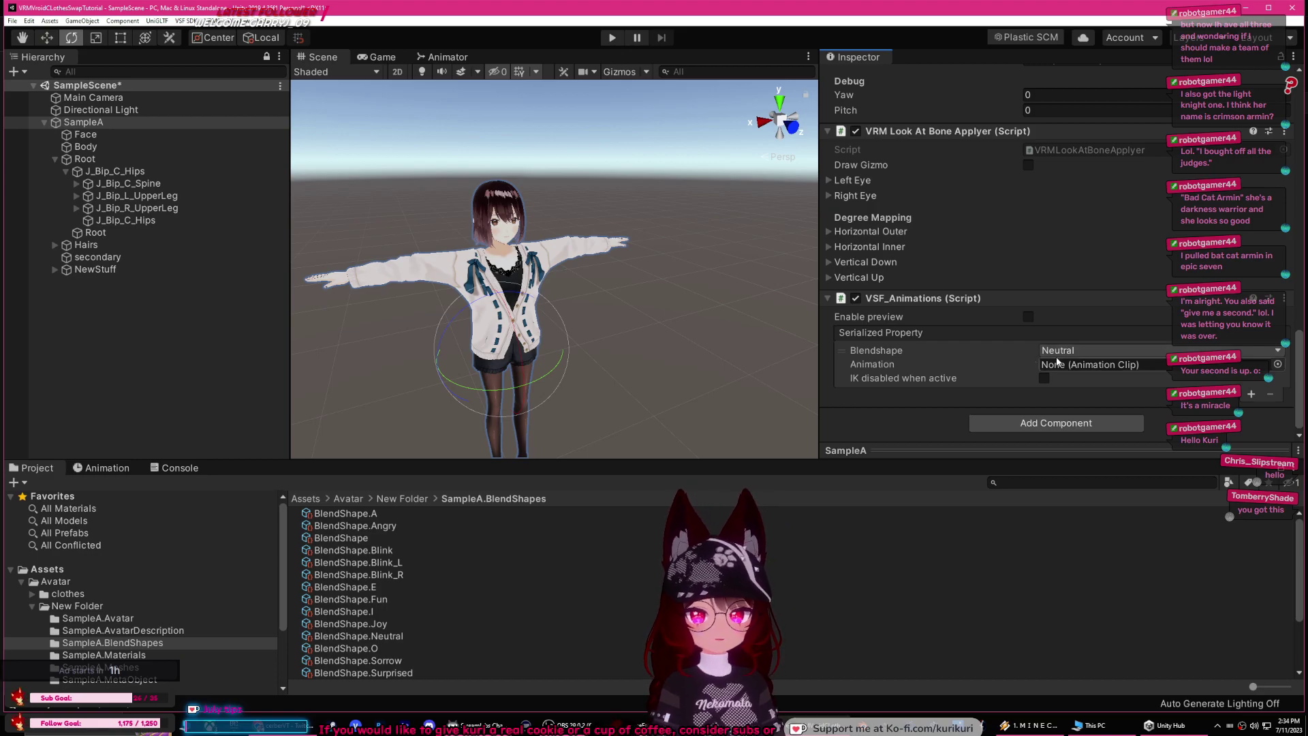
left_click(1077, 350)
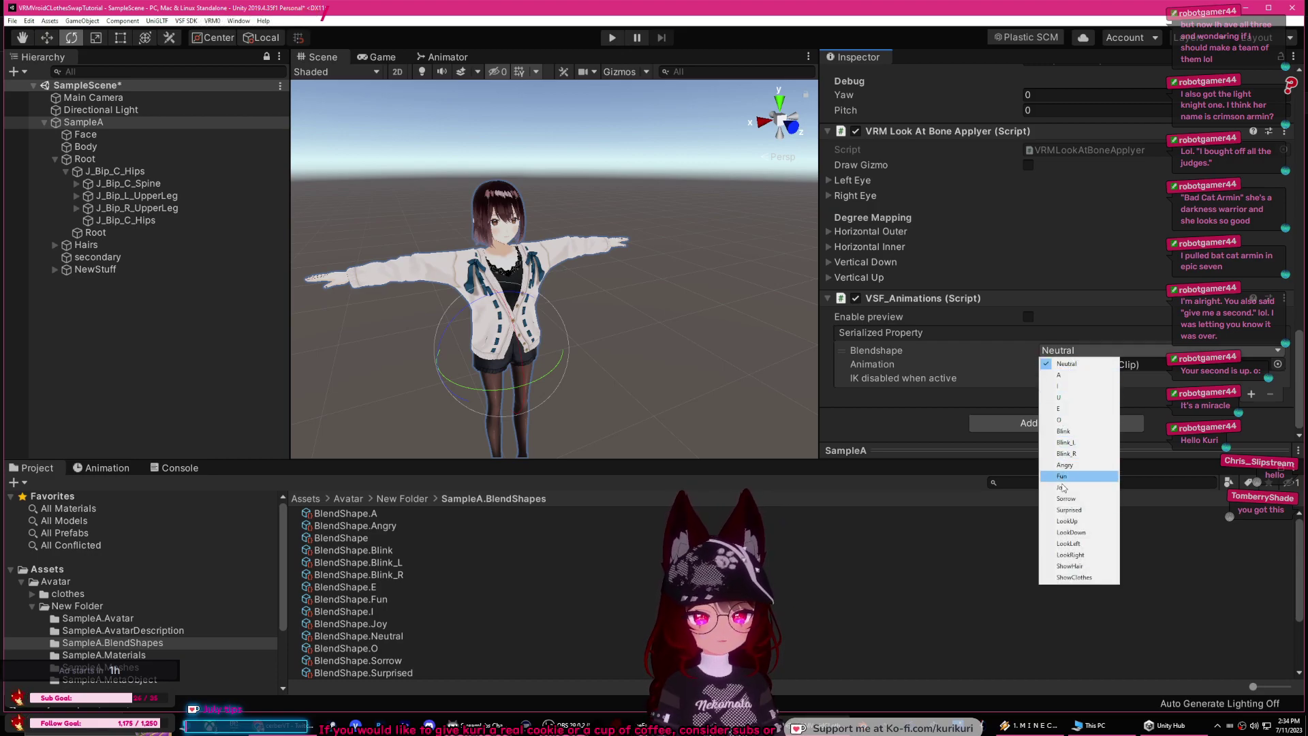
left_click(1069, 566)
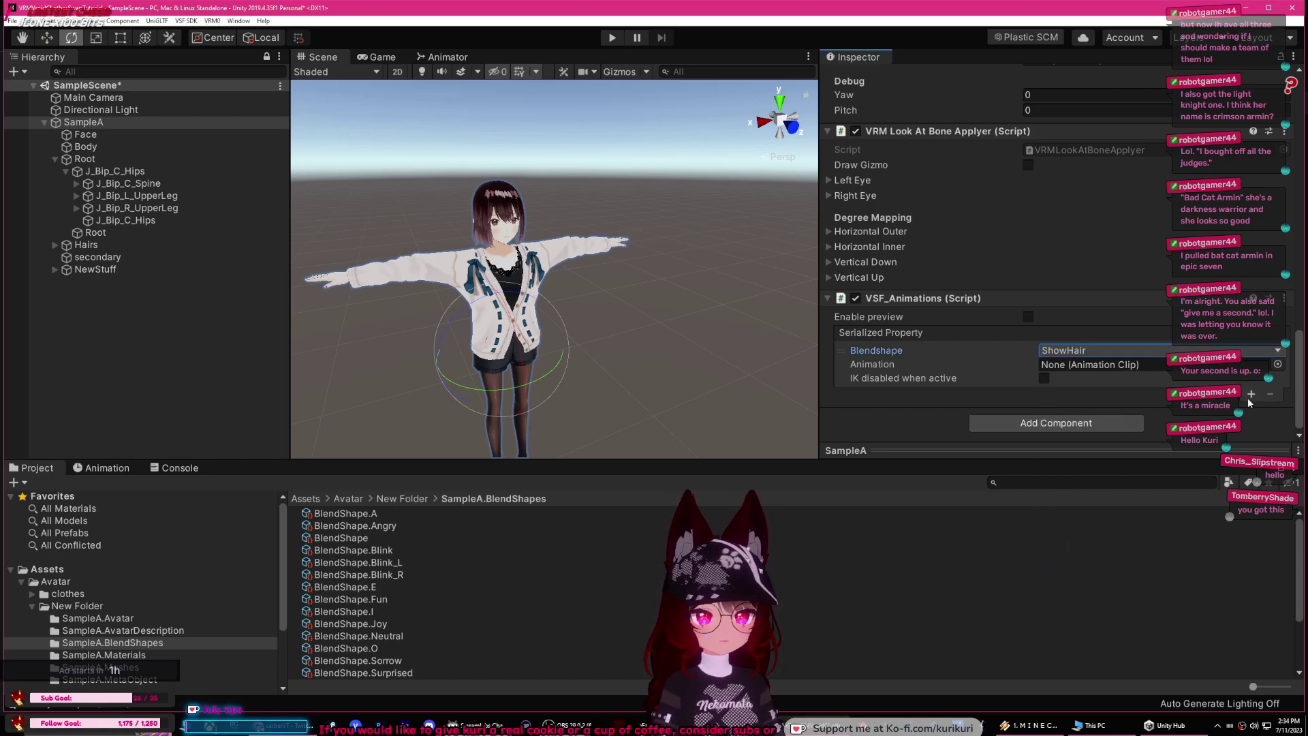
left_click(1251, 393)
left_click(1149, 393)
left_click(1077, 597)
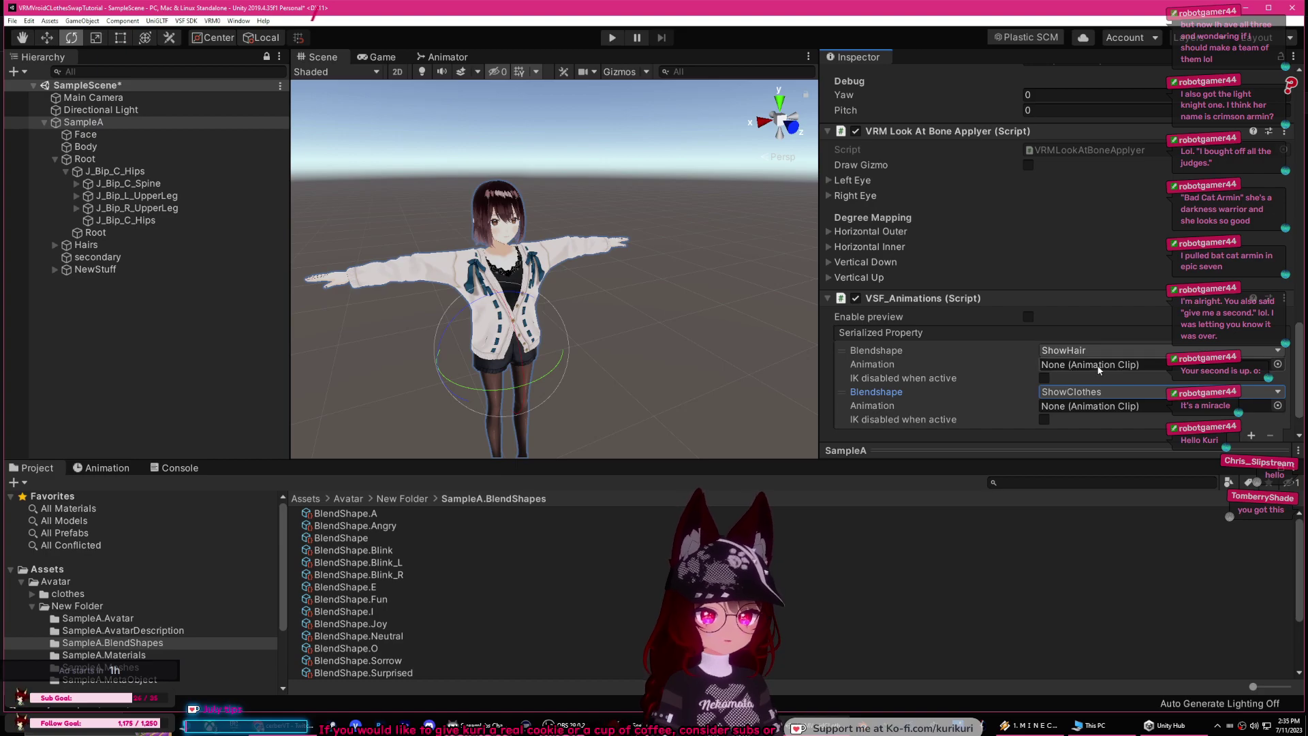
left_click(709, 391)
middle_click_drag(703, 391, 601, 383)
Step: Create a new folder named Animations in the top-level Assets folder
key("e")
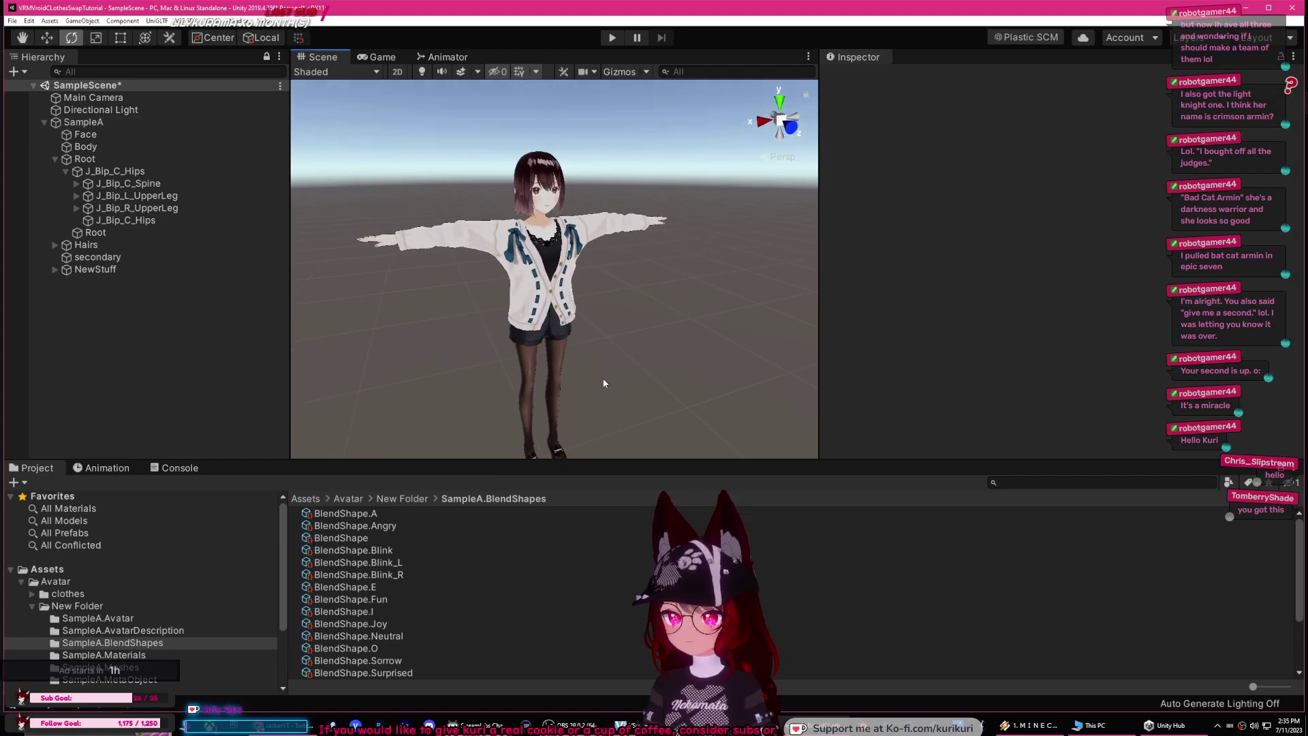
left_click(33, 606)
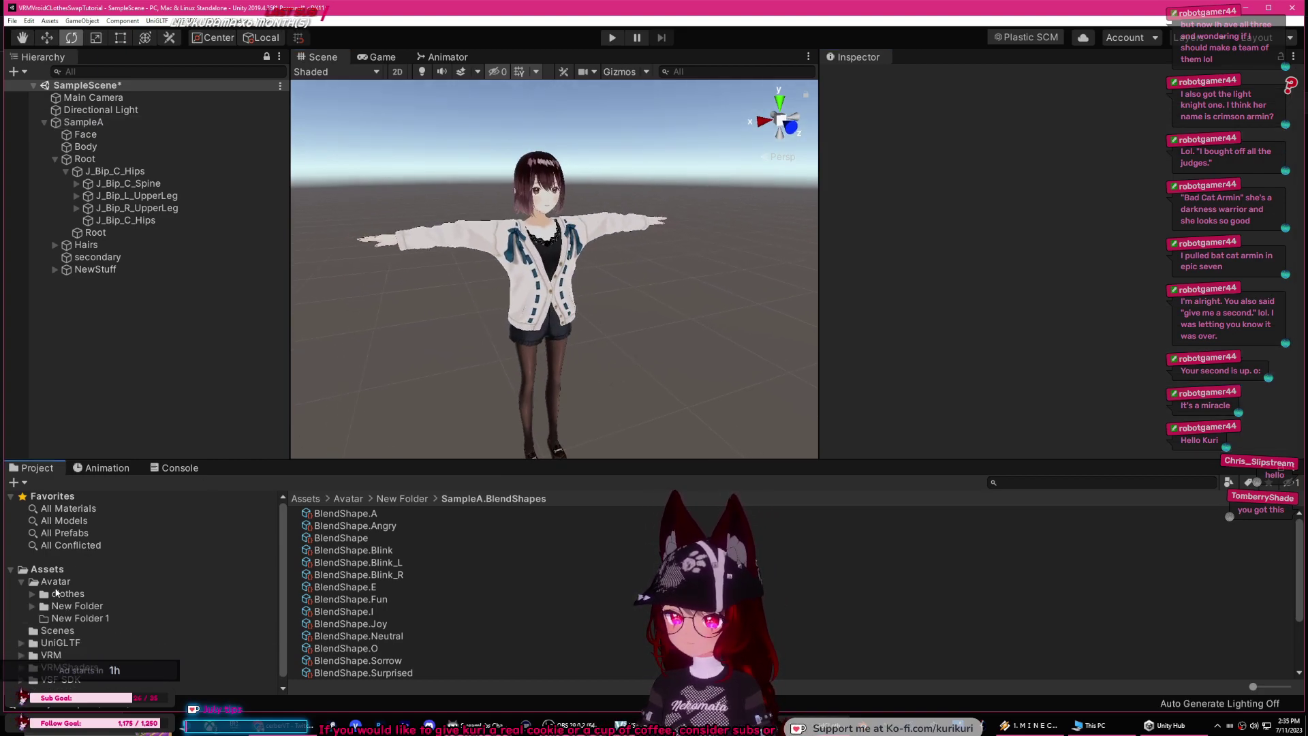
left_click(59, 571)
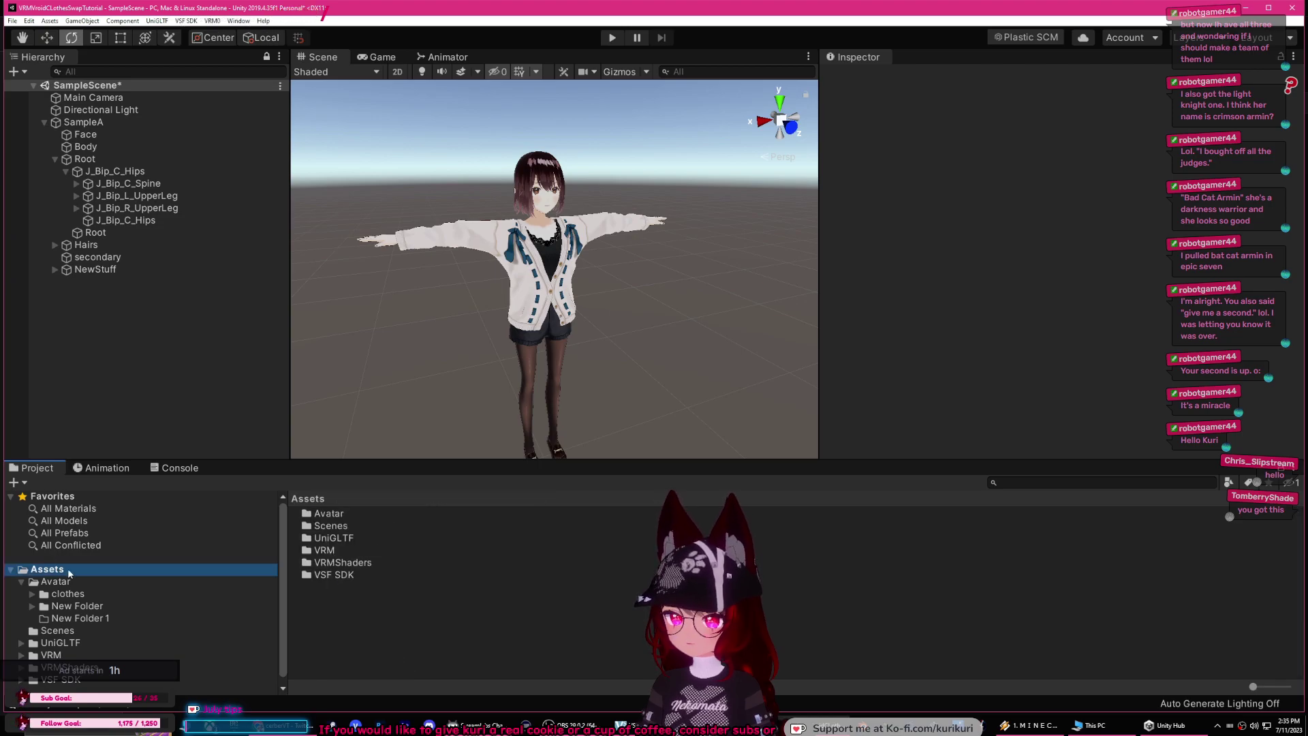
right_click(318, 606)
mouse_move(370, 327)
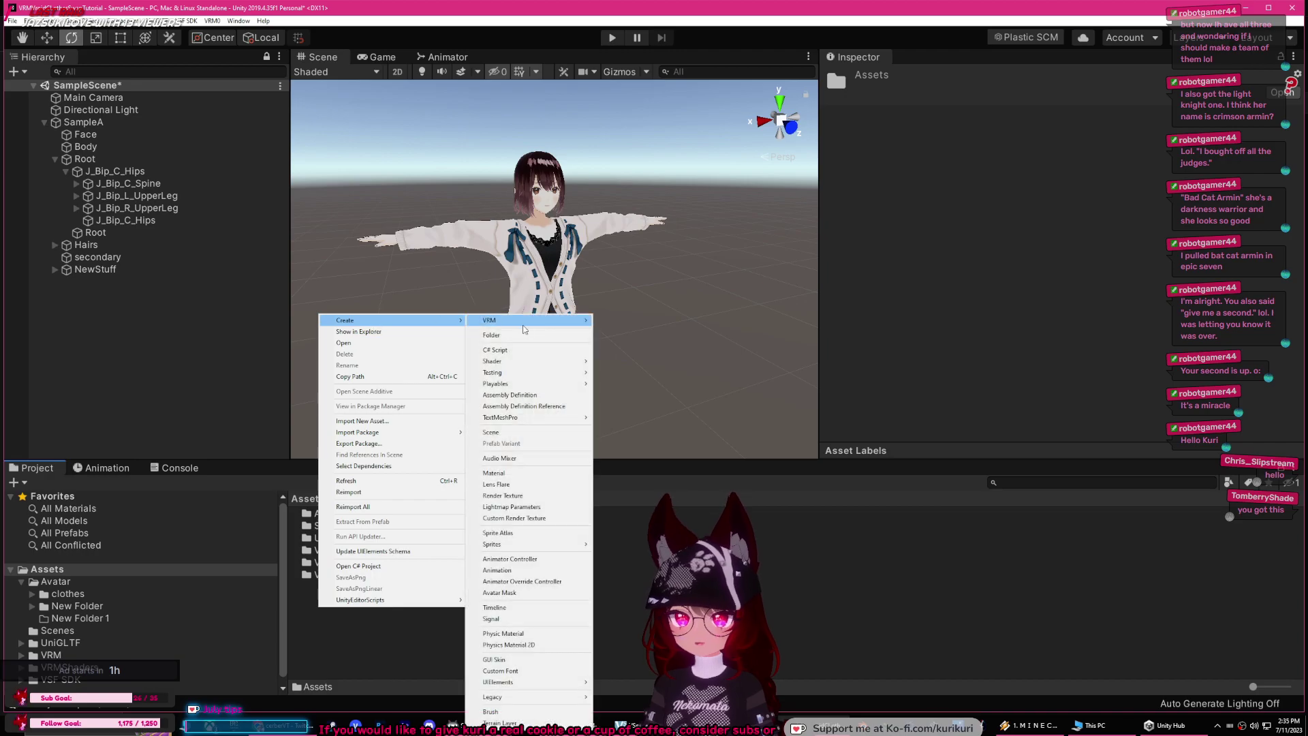
left_click(522, 323)
type("Animations")
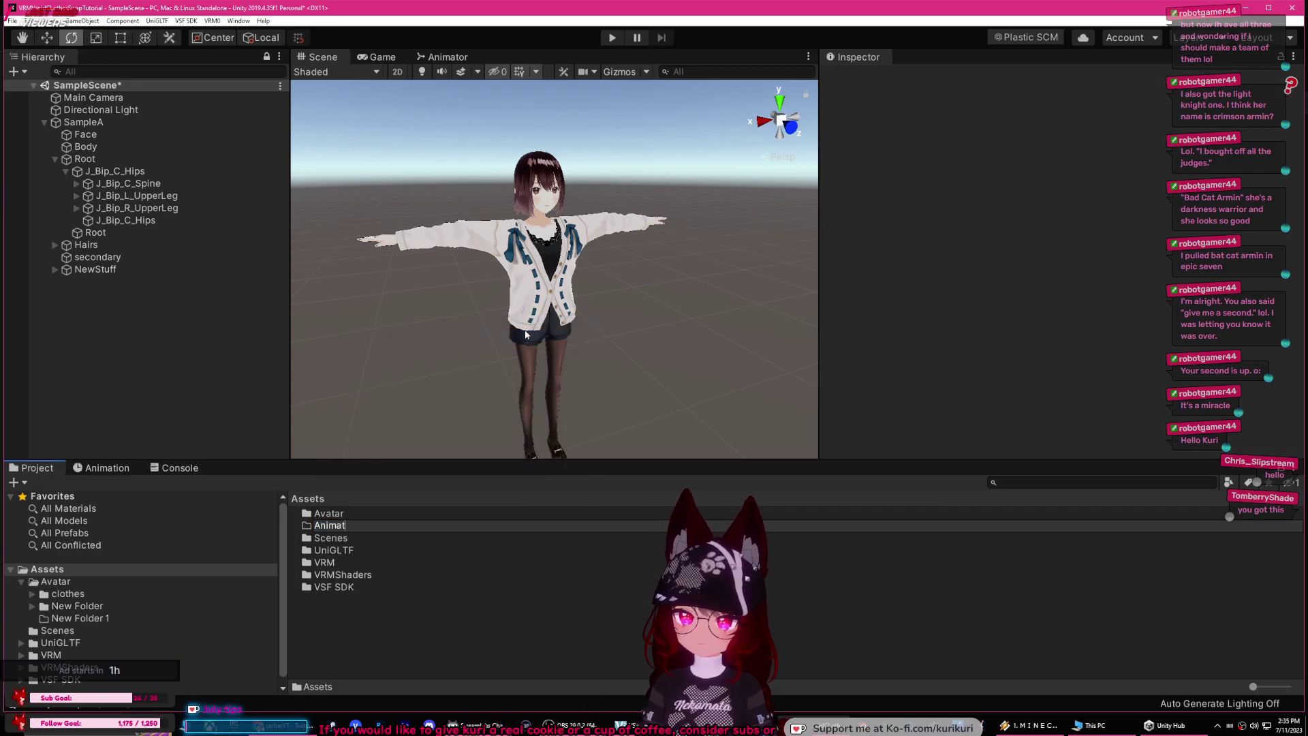
key("Return")
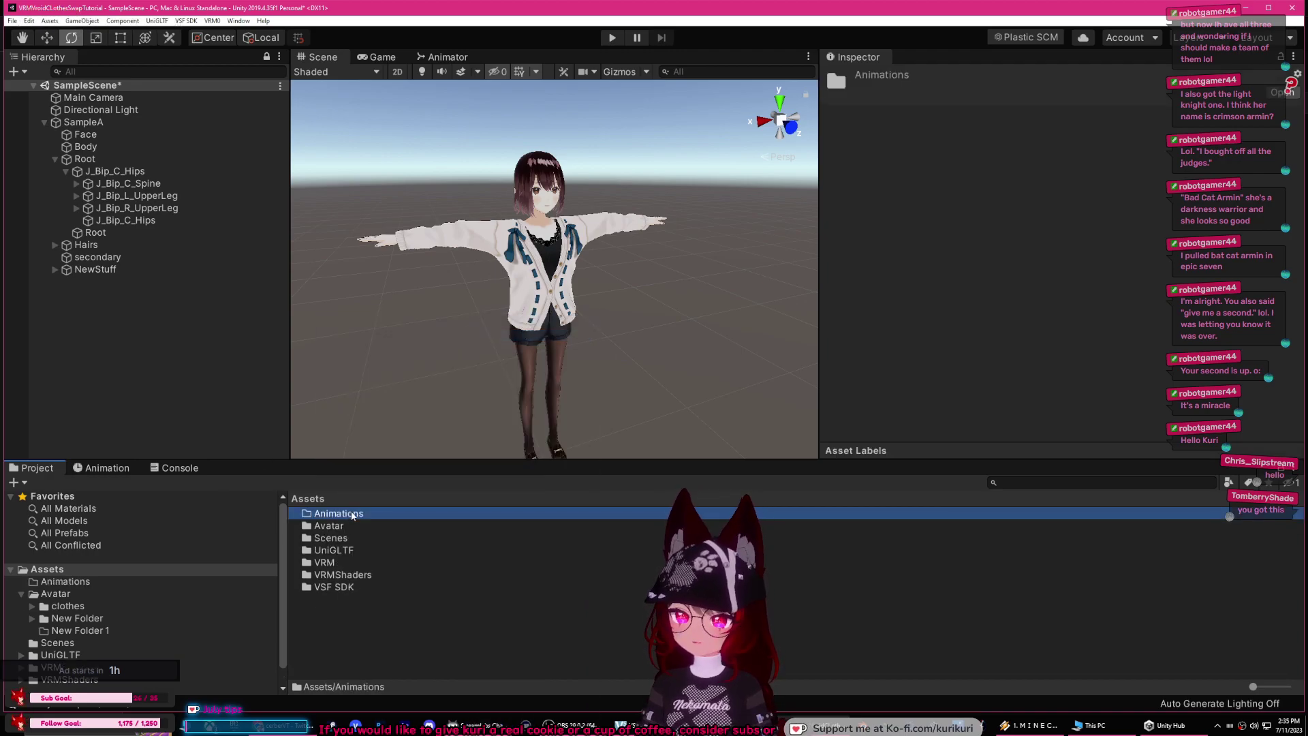
Step: Inside Animations, create an Animator Controller named AnimationController
double_click(353, 516)
right_click(326, 520)
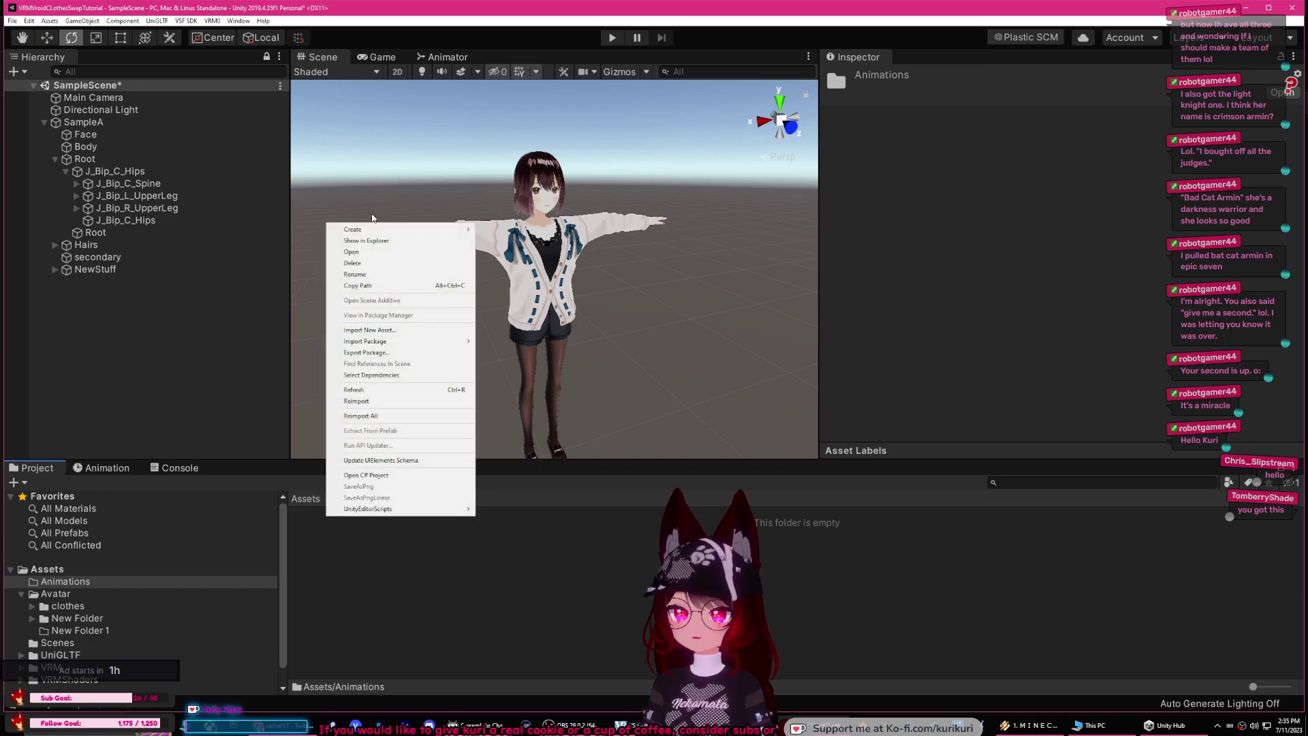
mouse_move(375, 229)
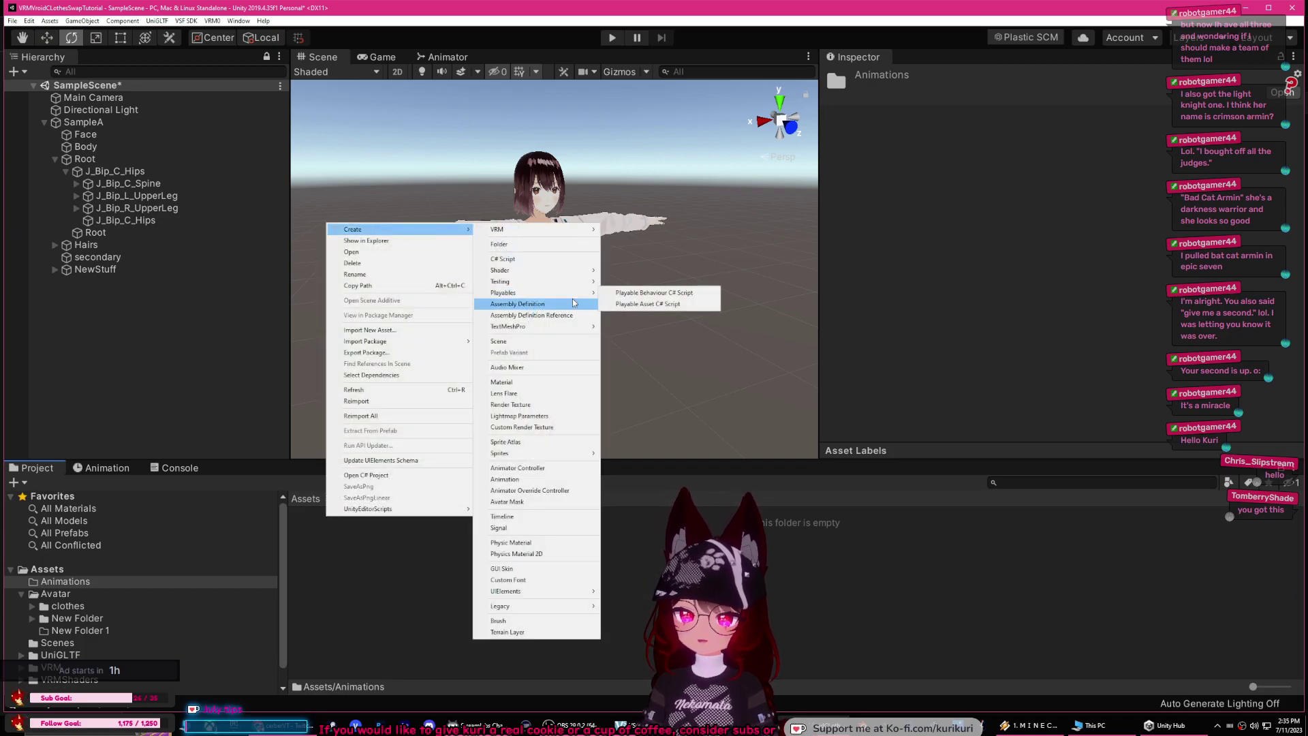
left_click(535, 468)
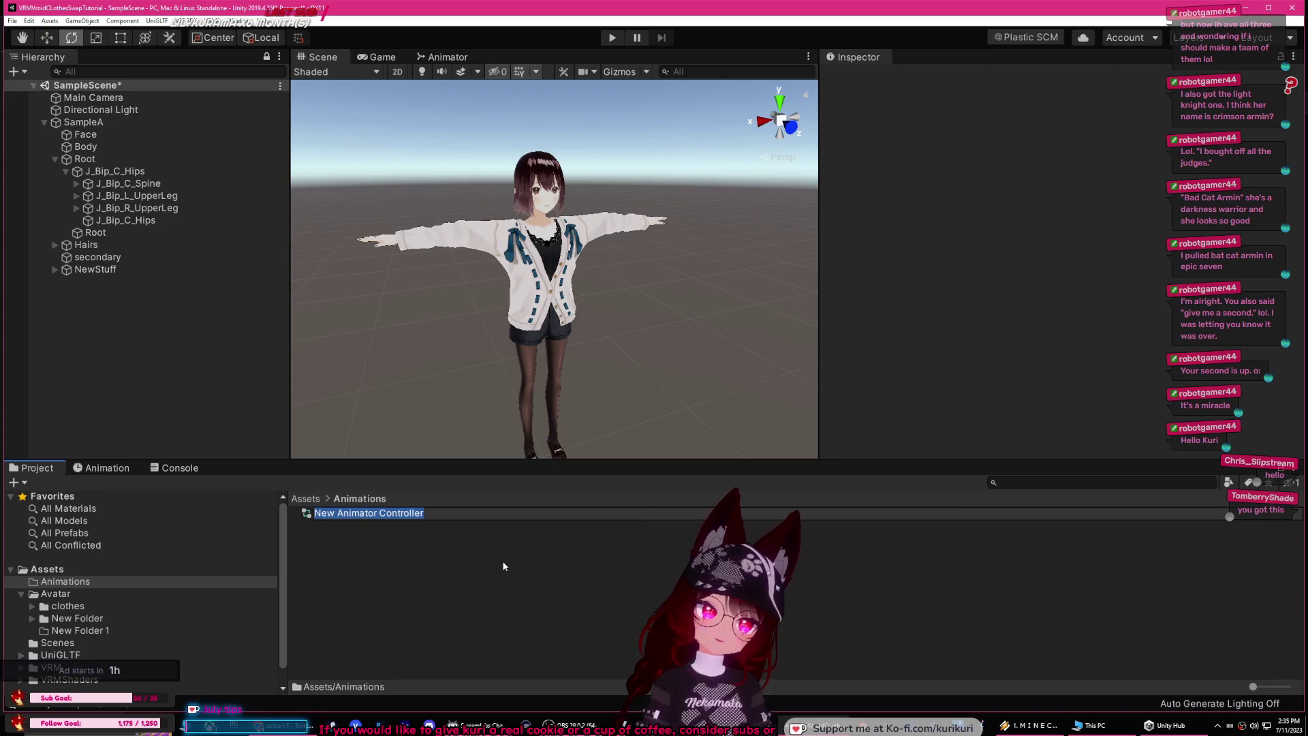
key("BackSpace")
type("AnimationController")
key("Return")
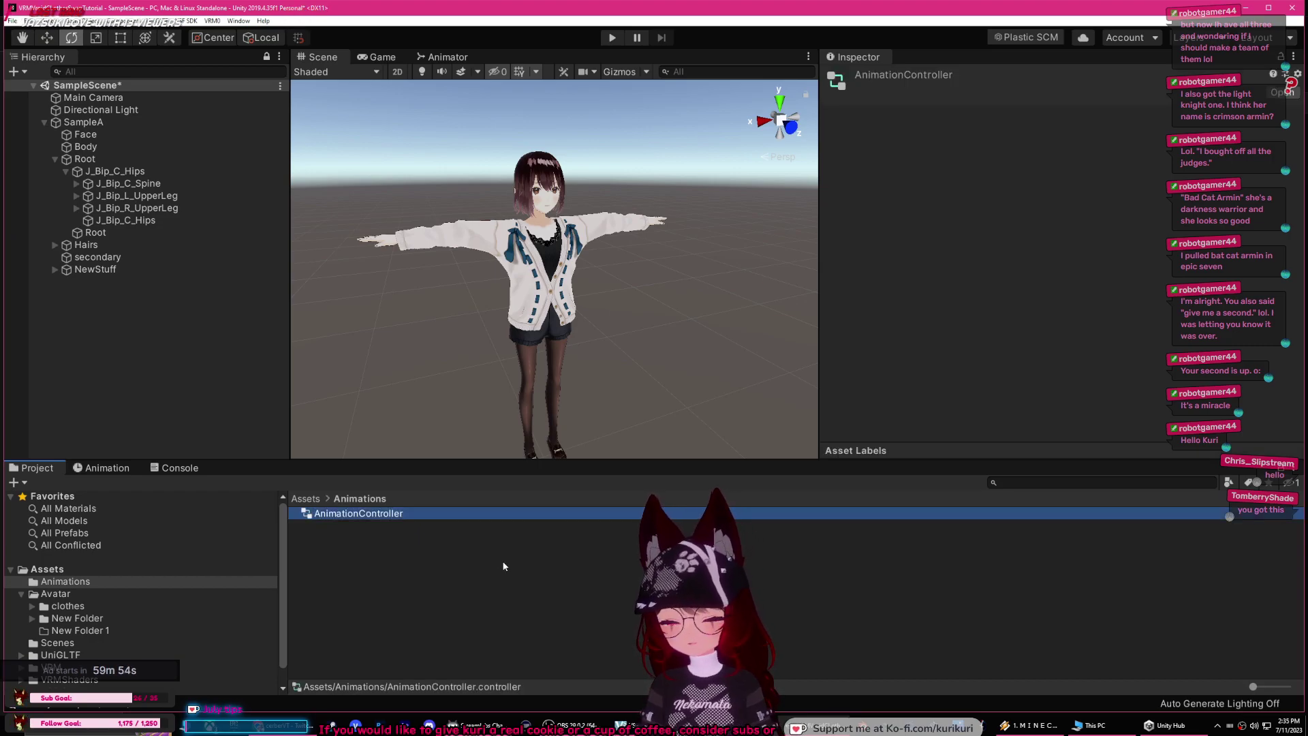
Step: Enter play mode and assign AnimationController to the SampleA avatar
left_click(608, 38)
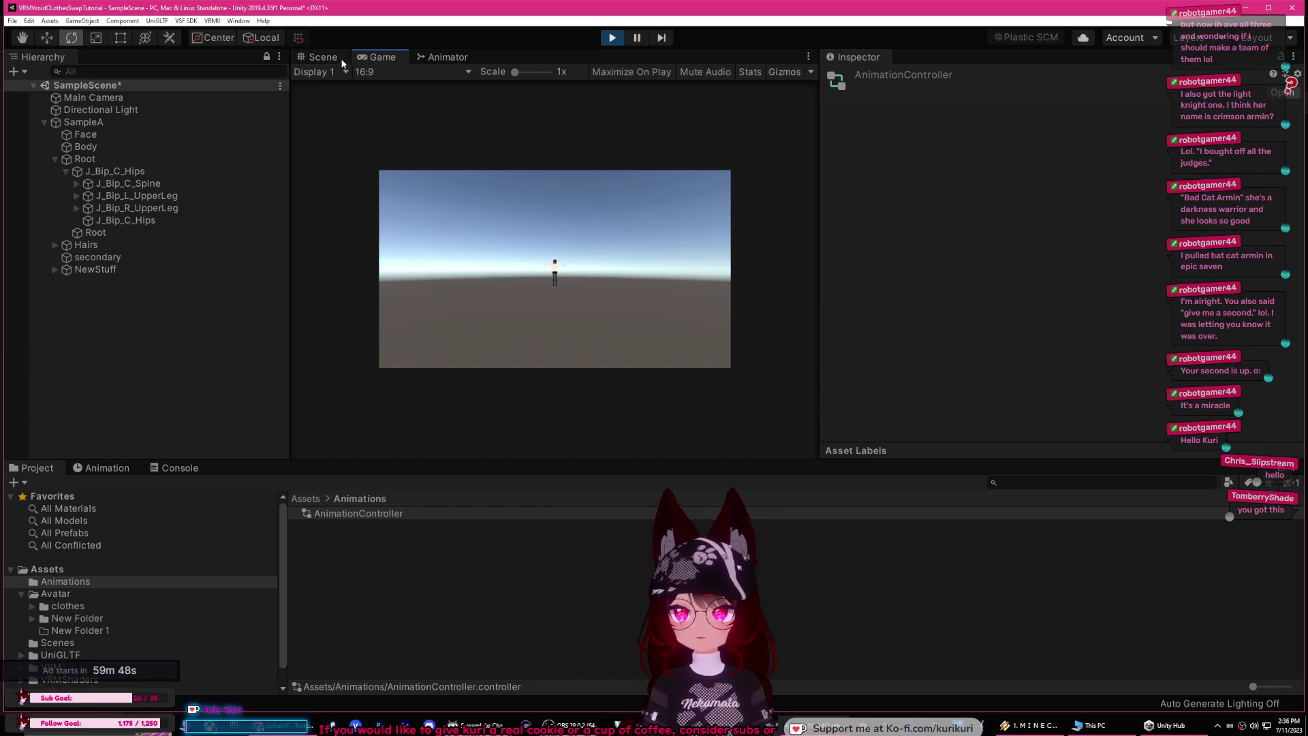
left_click(309, 57)
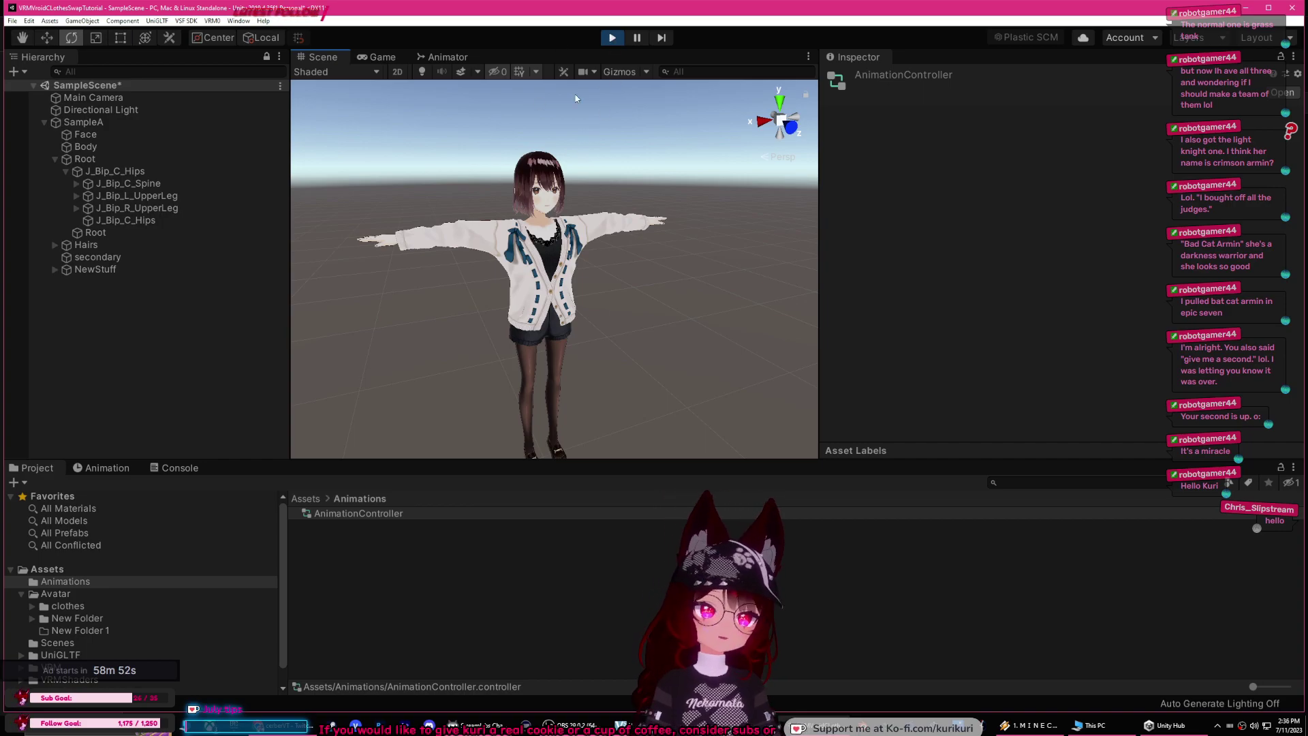
left_click_drag(358, 513, 96, 124)
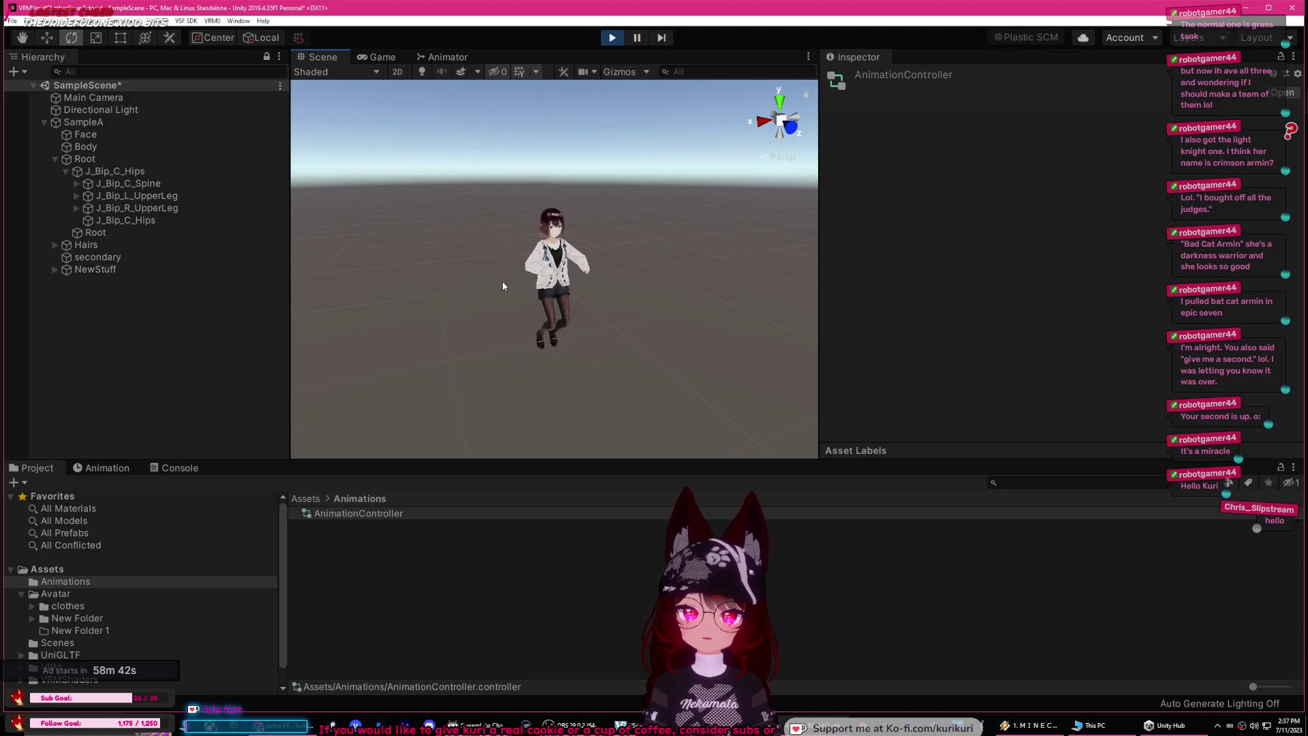
left_click(128, 124)
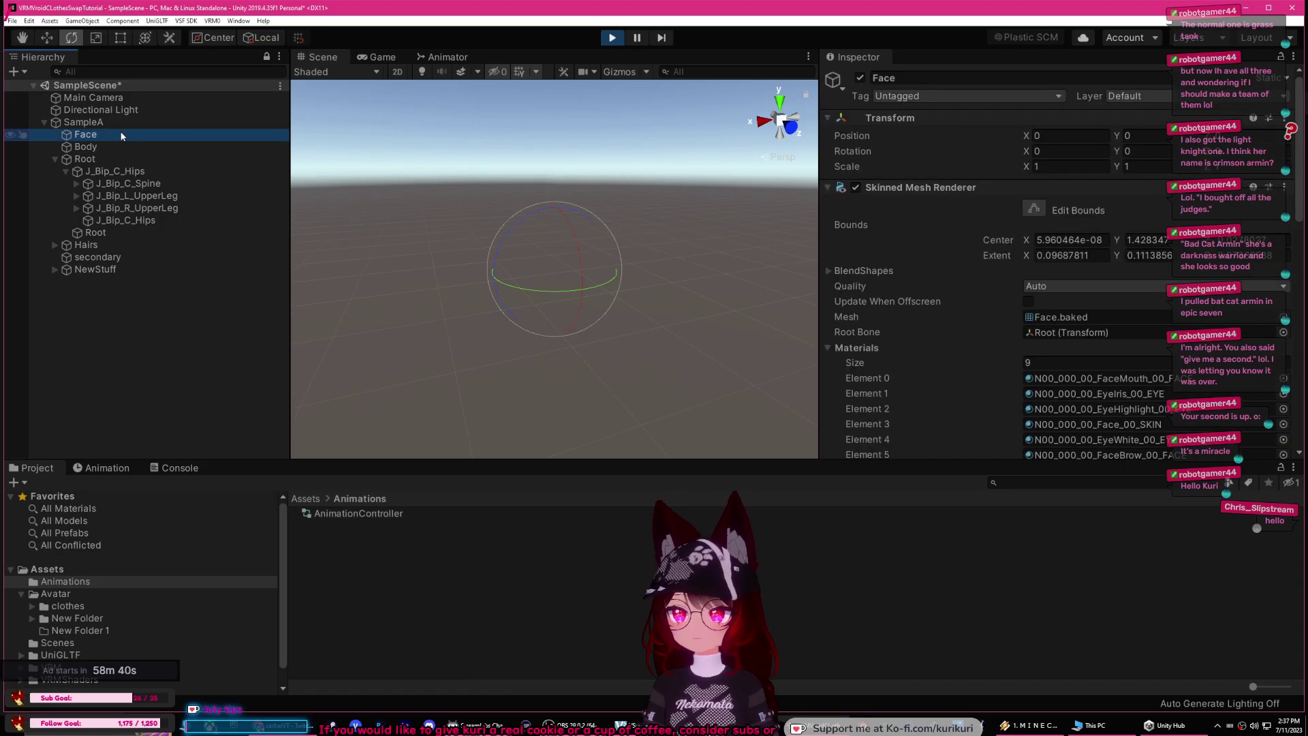
Step: Pan, zoom and toggle isometric view to inspect the character in the scene
middle_click_drag(418, 248, 412, 191)
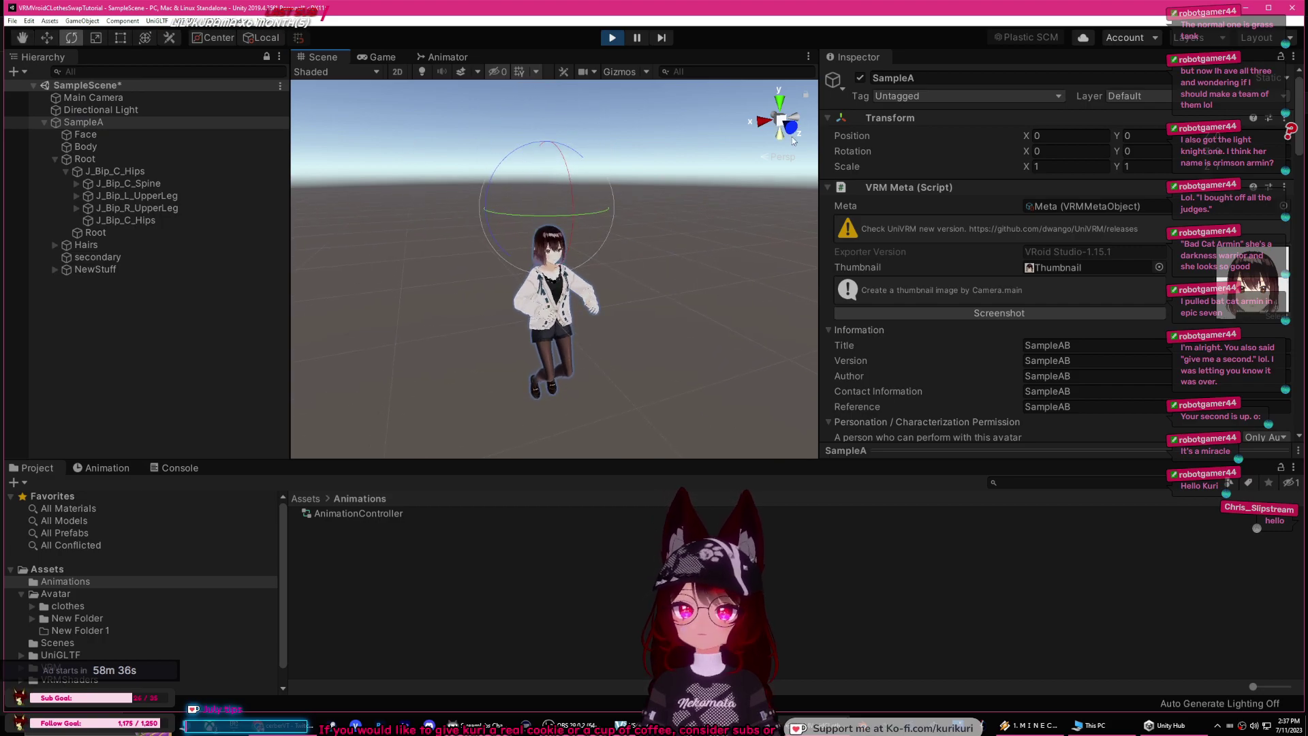
left_click(780, 156)
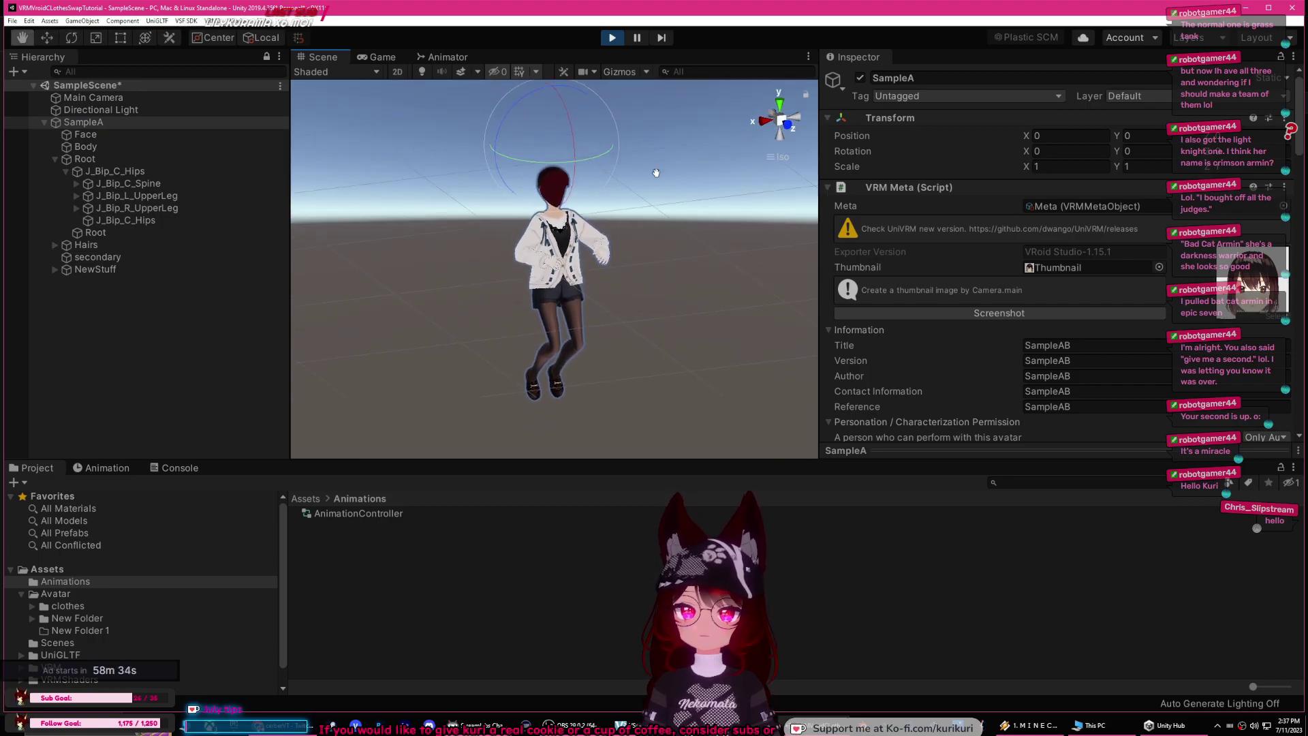
left_click(778, 157)
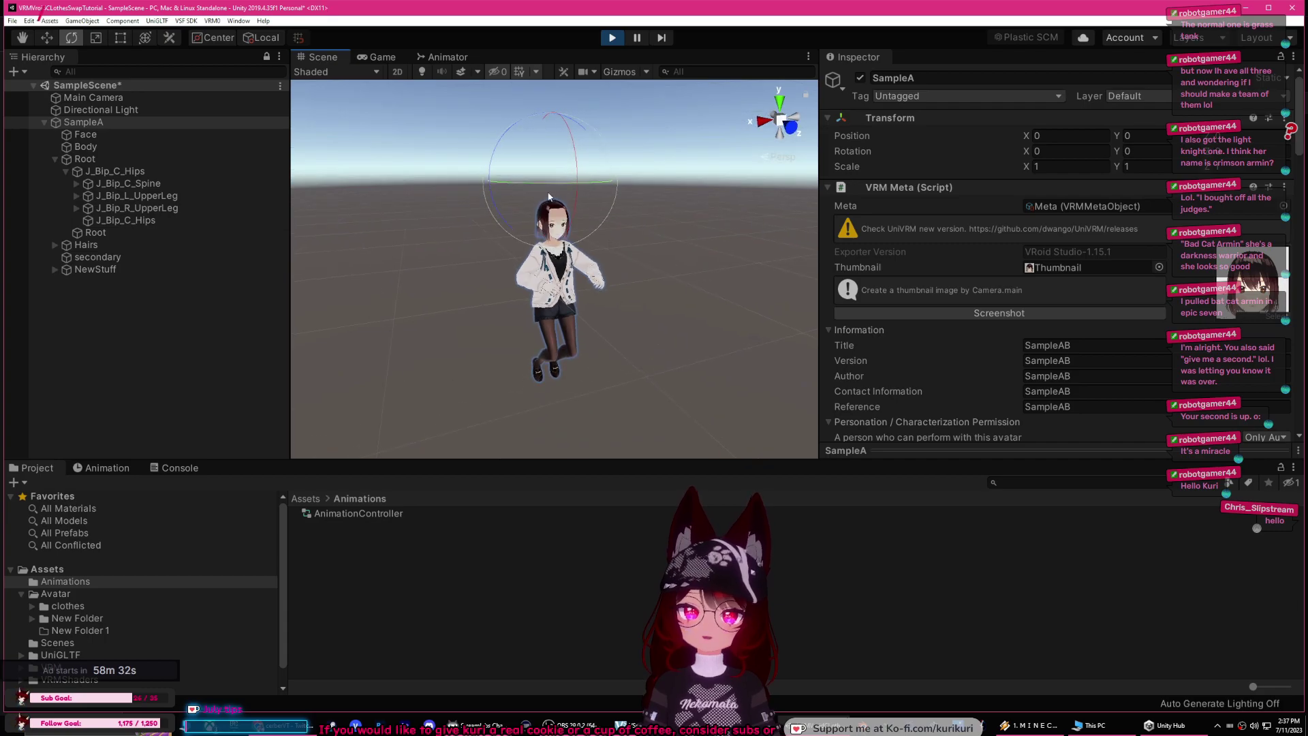
scroll(613, 235, "up", 5)
middle_click_drag(610, 231, 587, 409)
key("e")
scroll(600, 354, "down", 5)
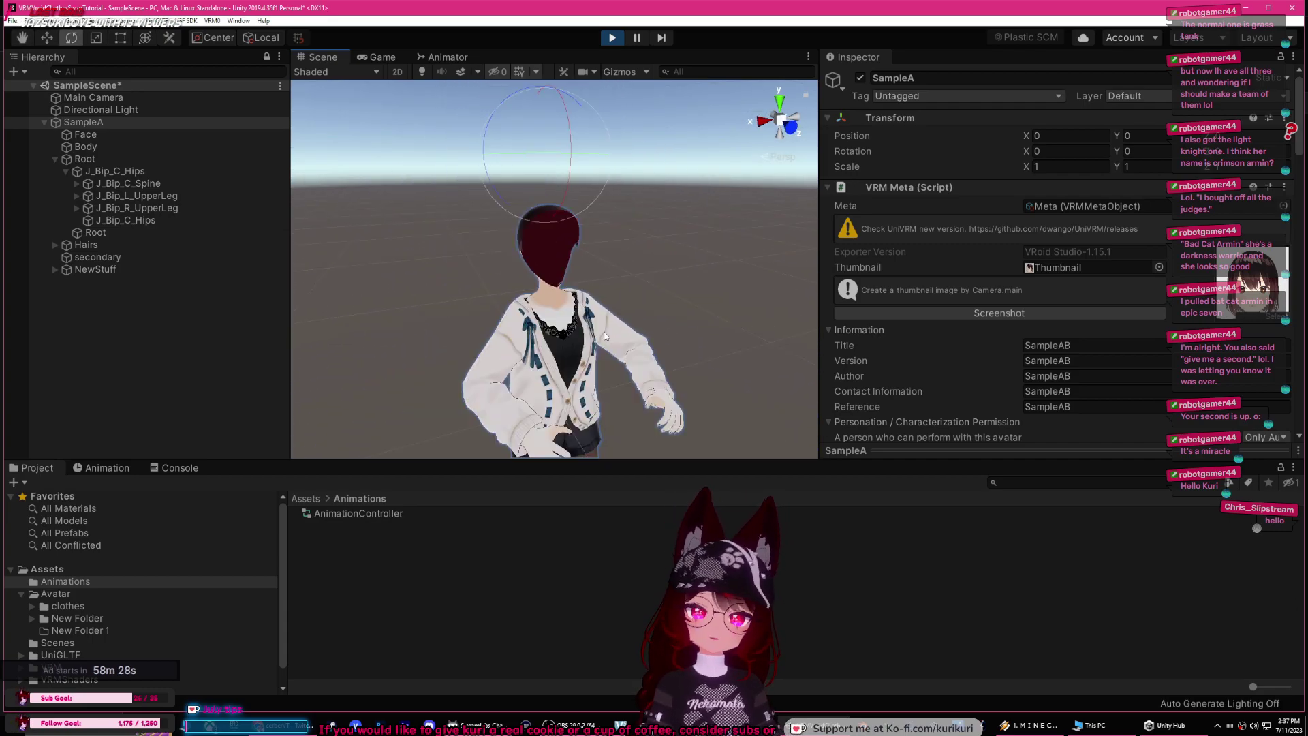
scroll(604, 335, "down", 3)
middle_click_drag(606, 299, 610, 251)
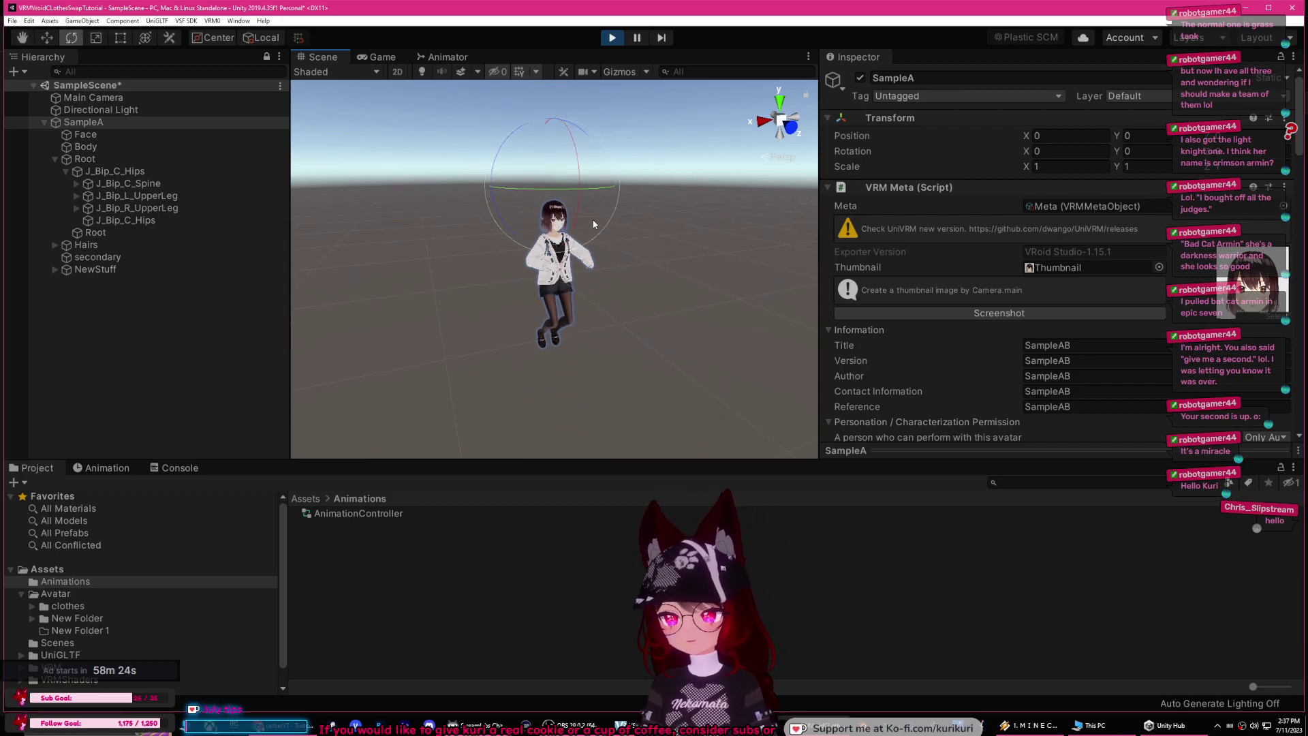
Step: Open the Animation window for the SampleA avatar
left_click(83, 467)
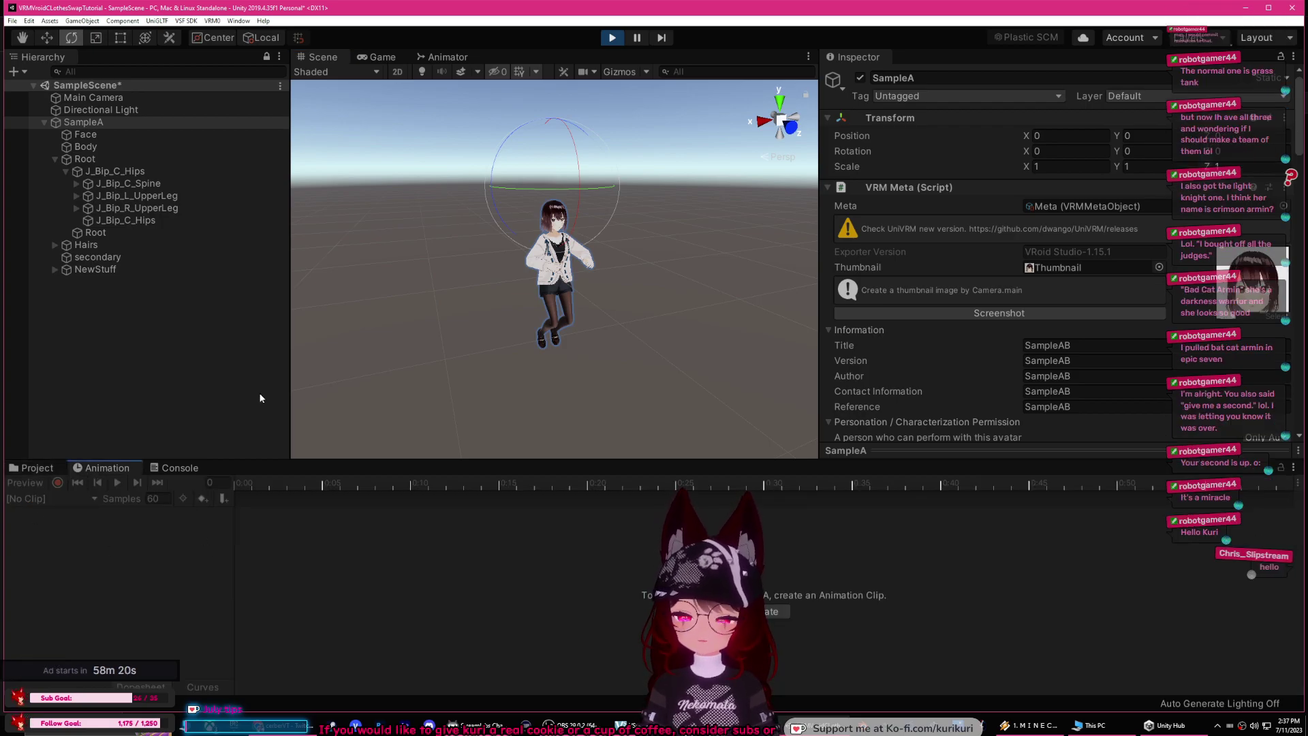
left_click(239, 21)
mouse_move(263, 21)
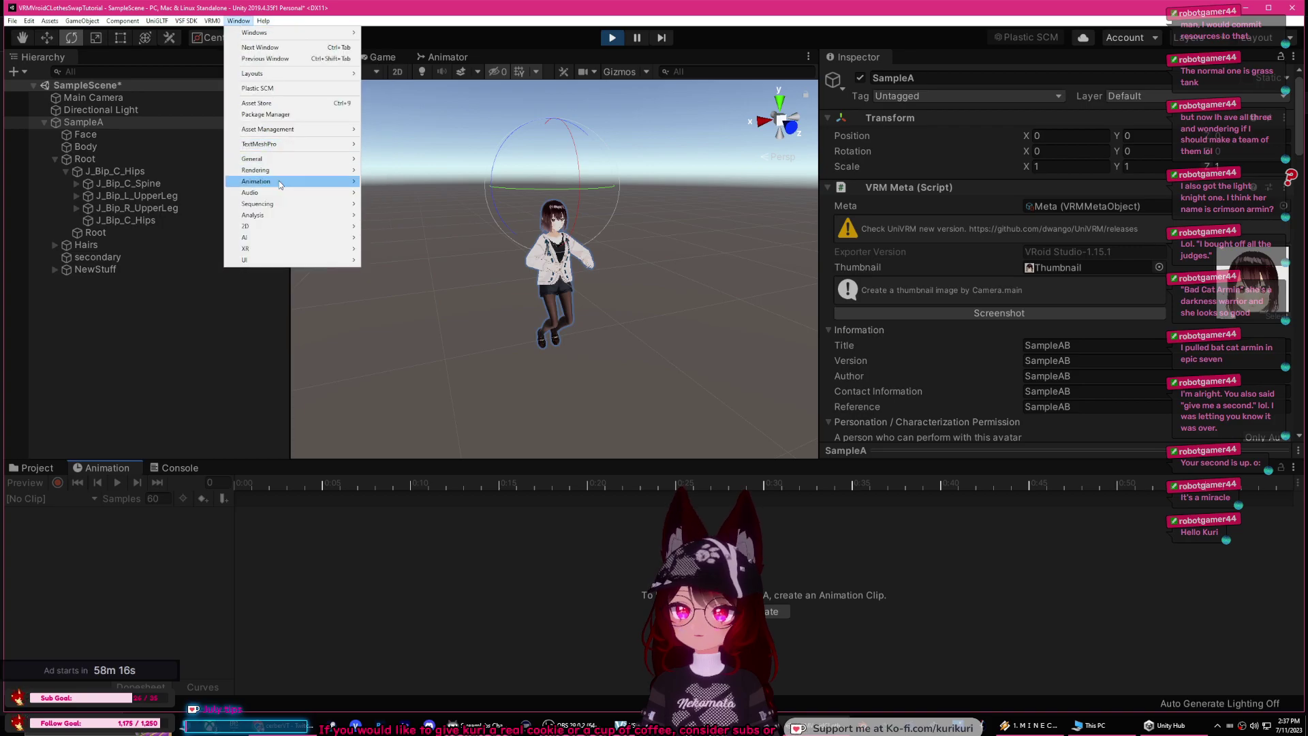
mouse_move(280, 182)
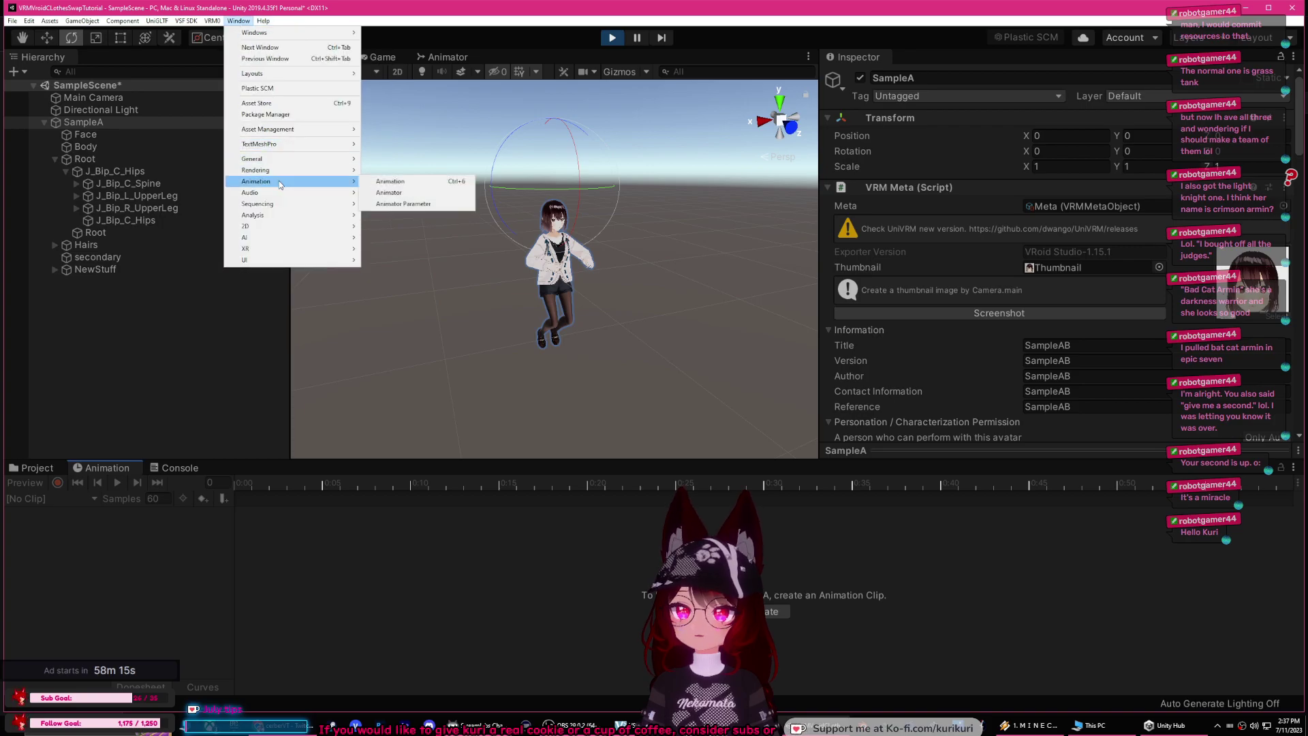
left_click(412, 185)
Step: Dock the Animation window beside the Console panel
left_click_drag(111, 472, 1124, 451)
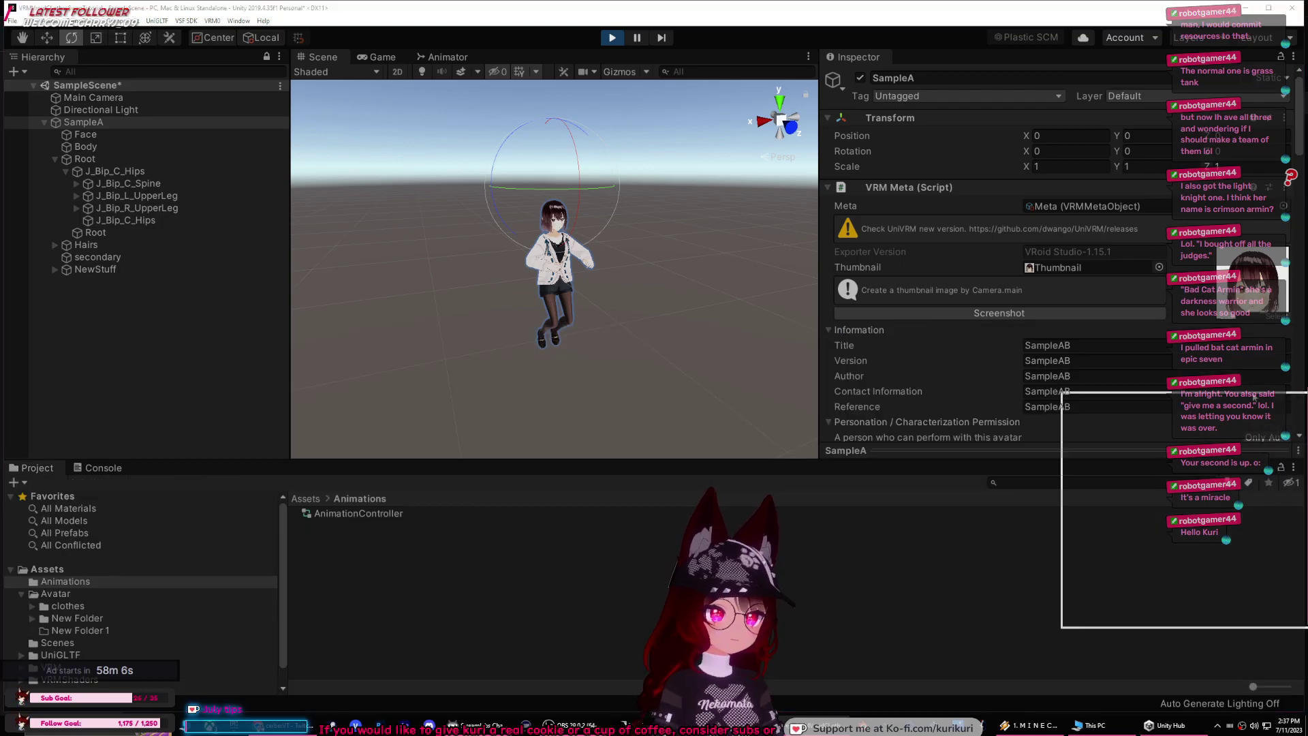
left_click_drag(271, 285, 254, 252)
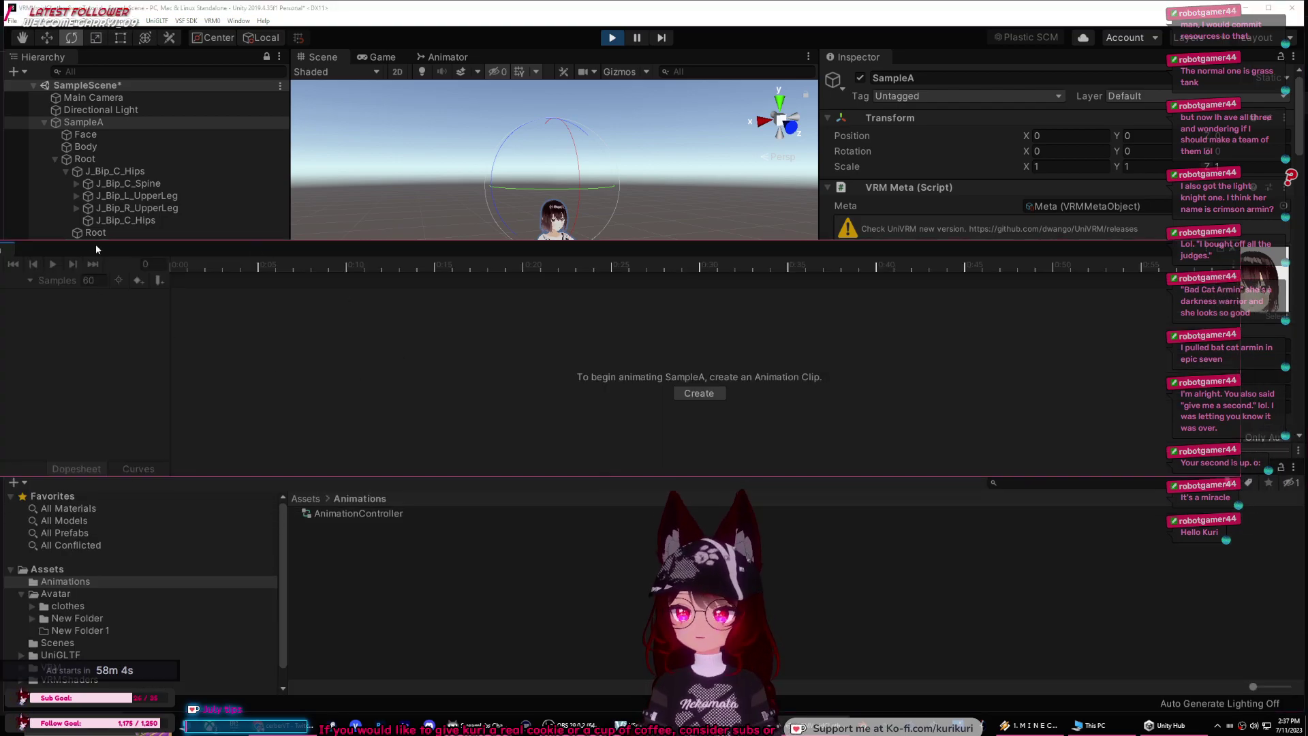
left_click_drag(96, 248, 142, 244)
left_click_drag(128, 334, 103, 467)
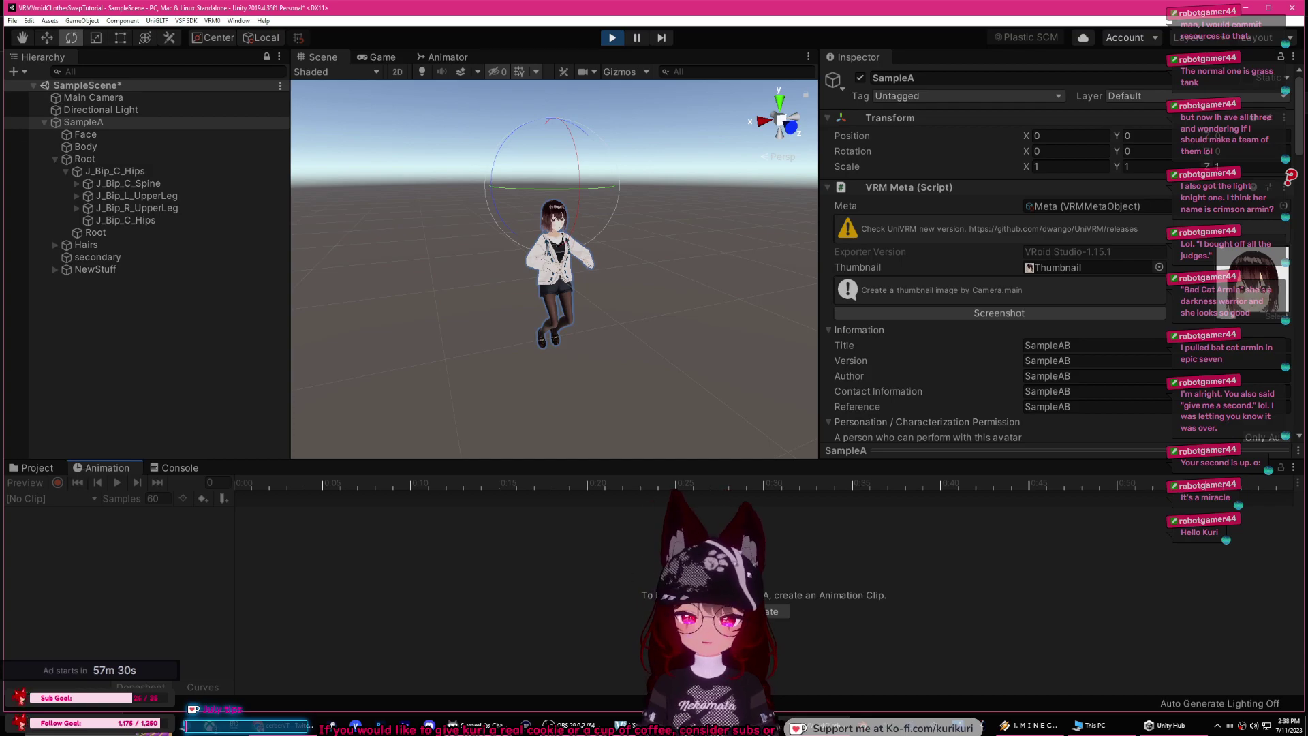
Step: Create a new animation clip for SampleA saved as ShowHair
left_click(772, 611)
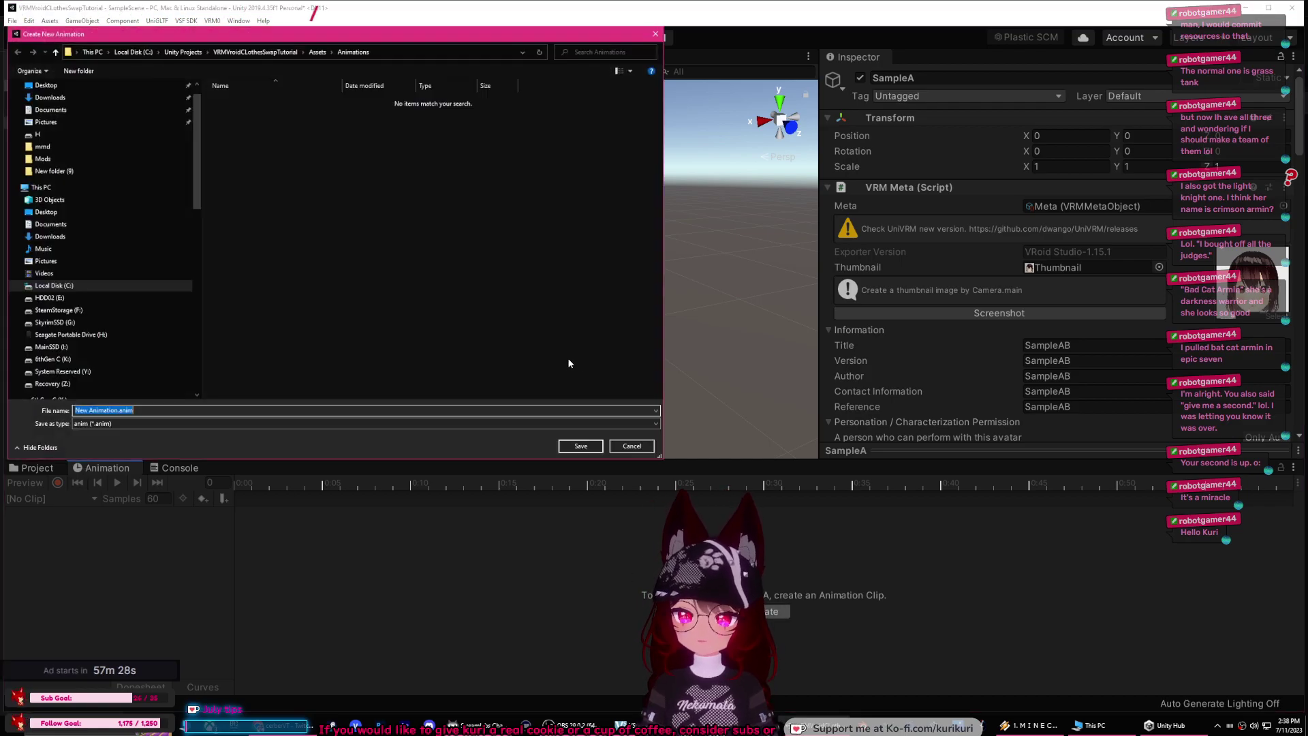
type("SHowHair")
key("Return")
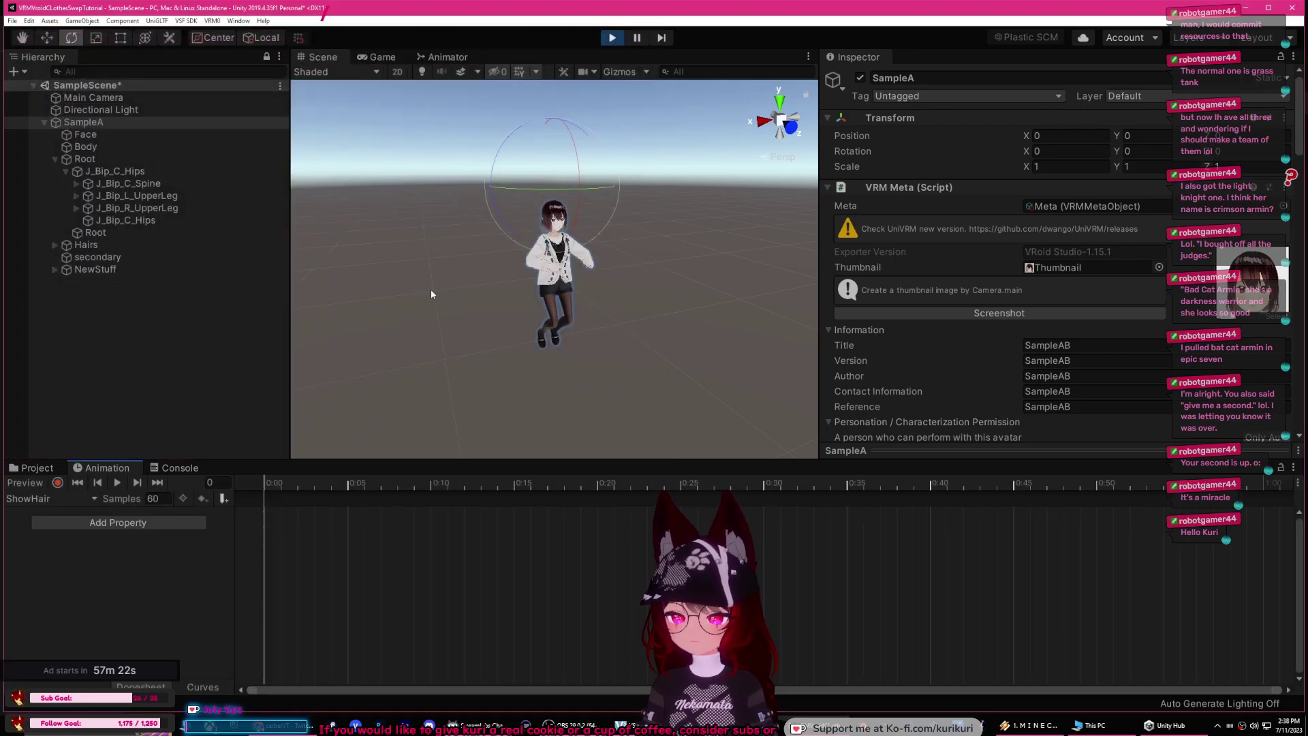
Step: Record ShowHair keys: NewStuff's Hairs active and SampleA's original Hairs inactive
left_click(57, 482)
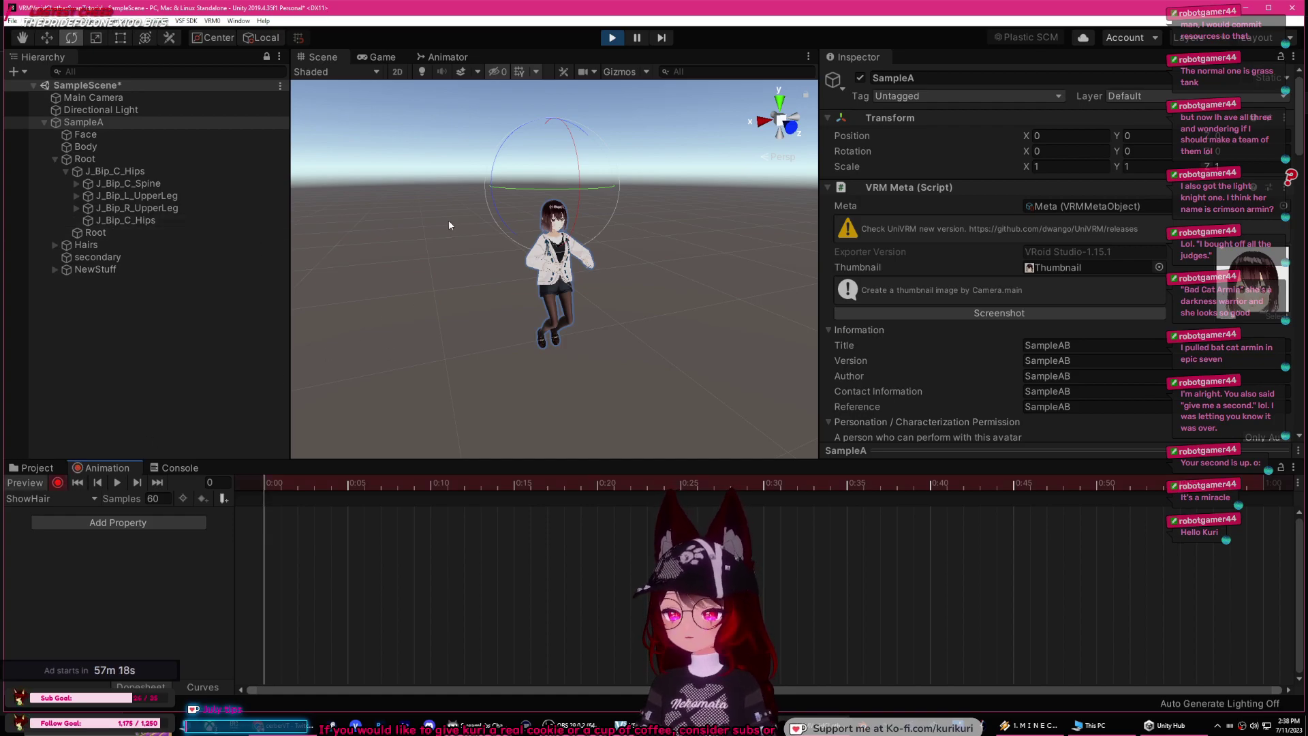
left_click(55, 269)
left_click(109, 307)
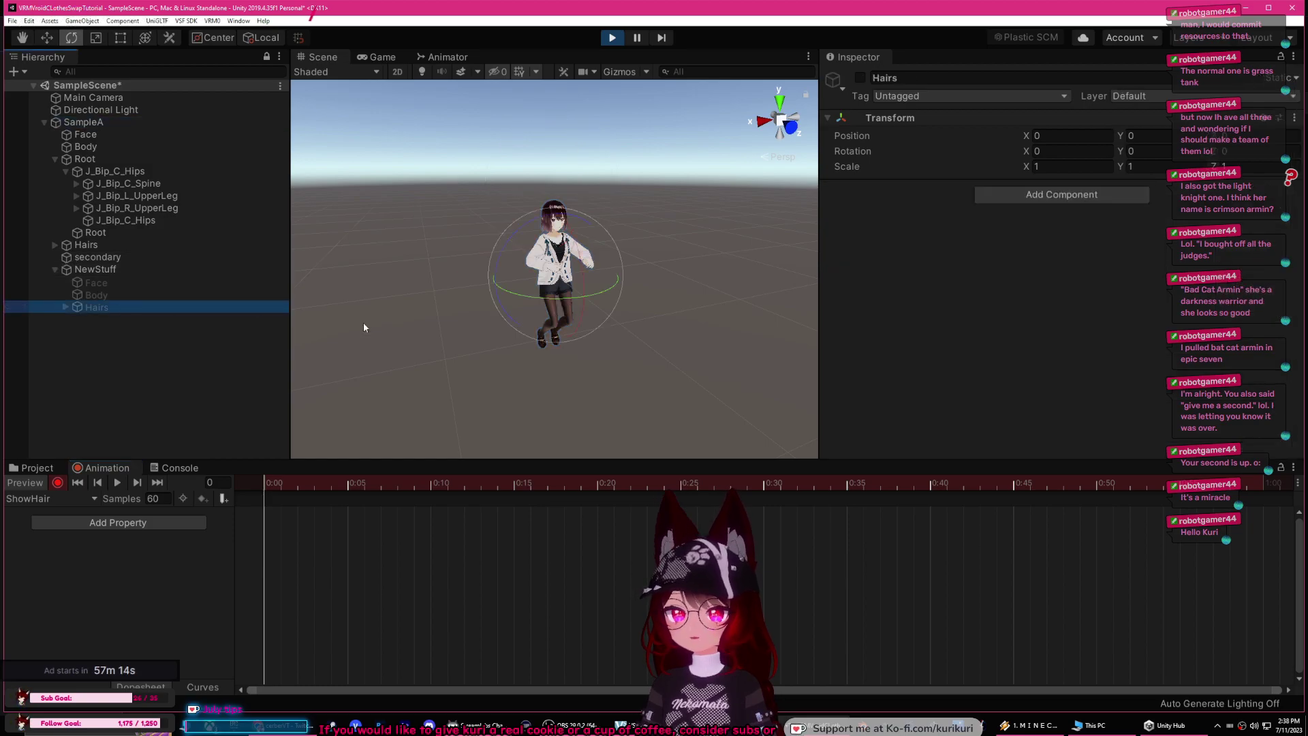
left_click(861, 78)
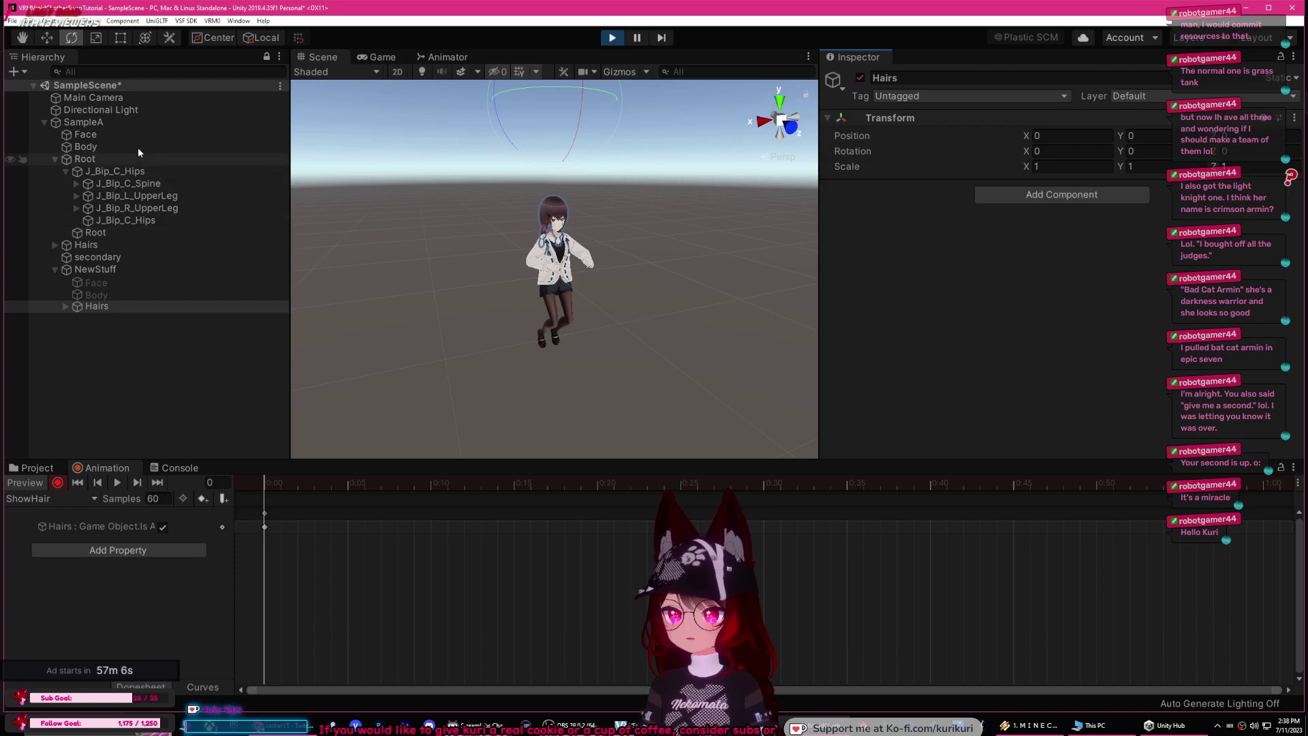
left_click(98, 248)
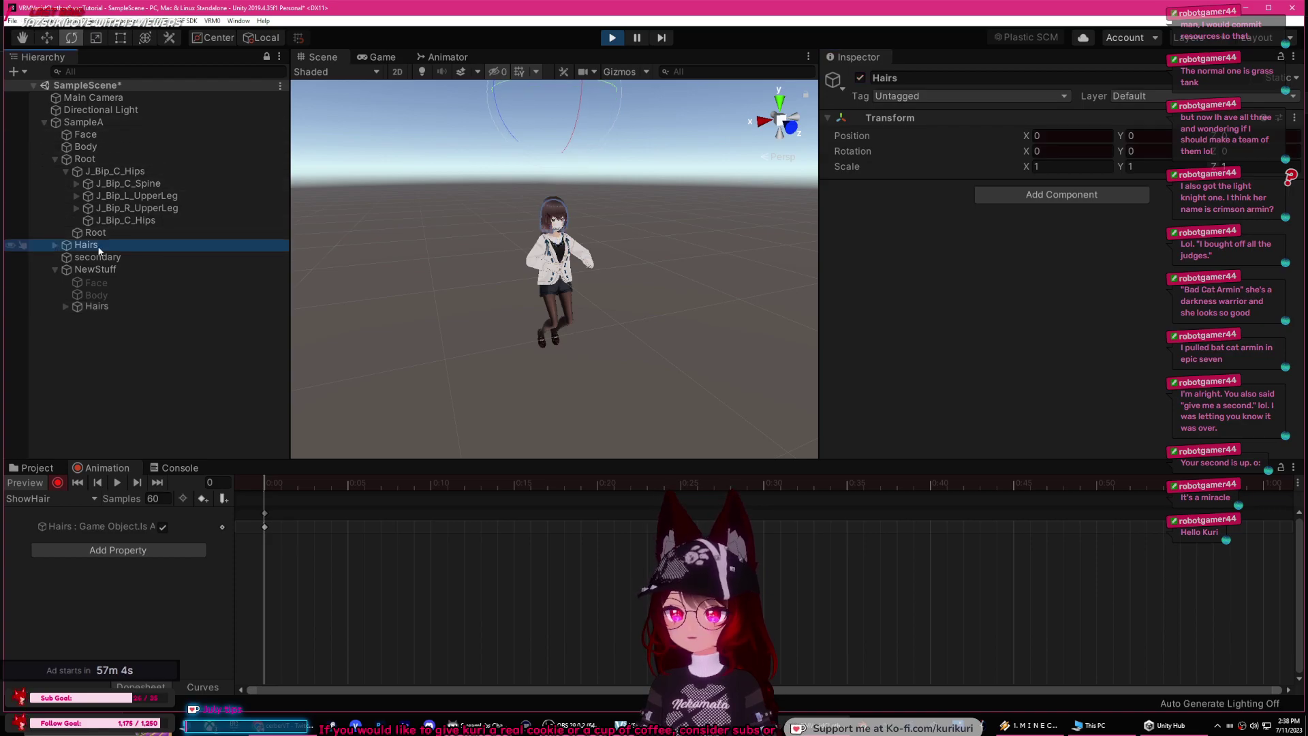
left_click(861, 78)
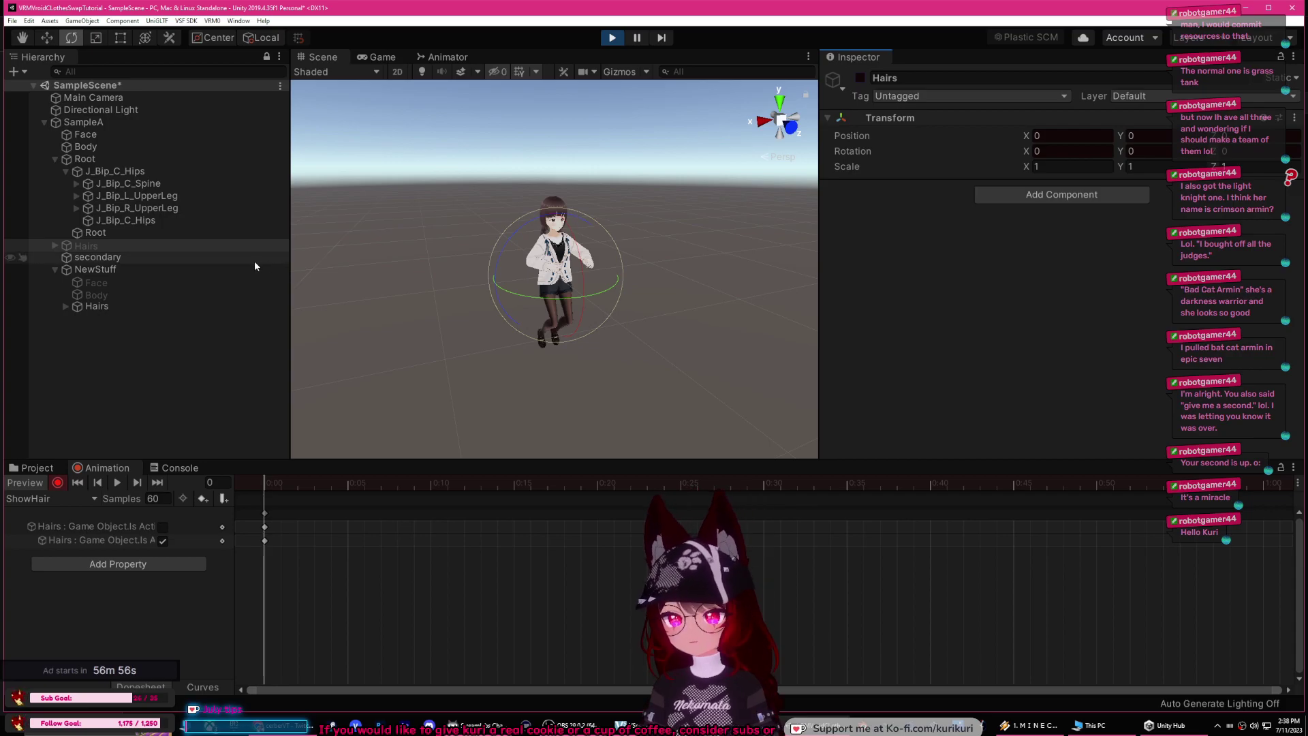
left_click(101, 332)
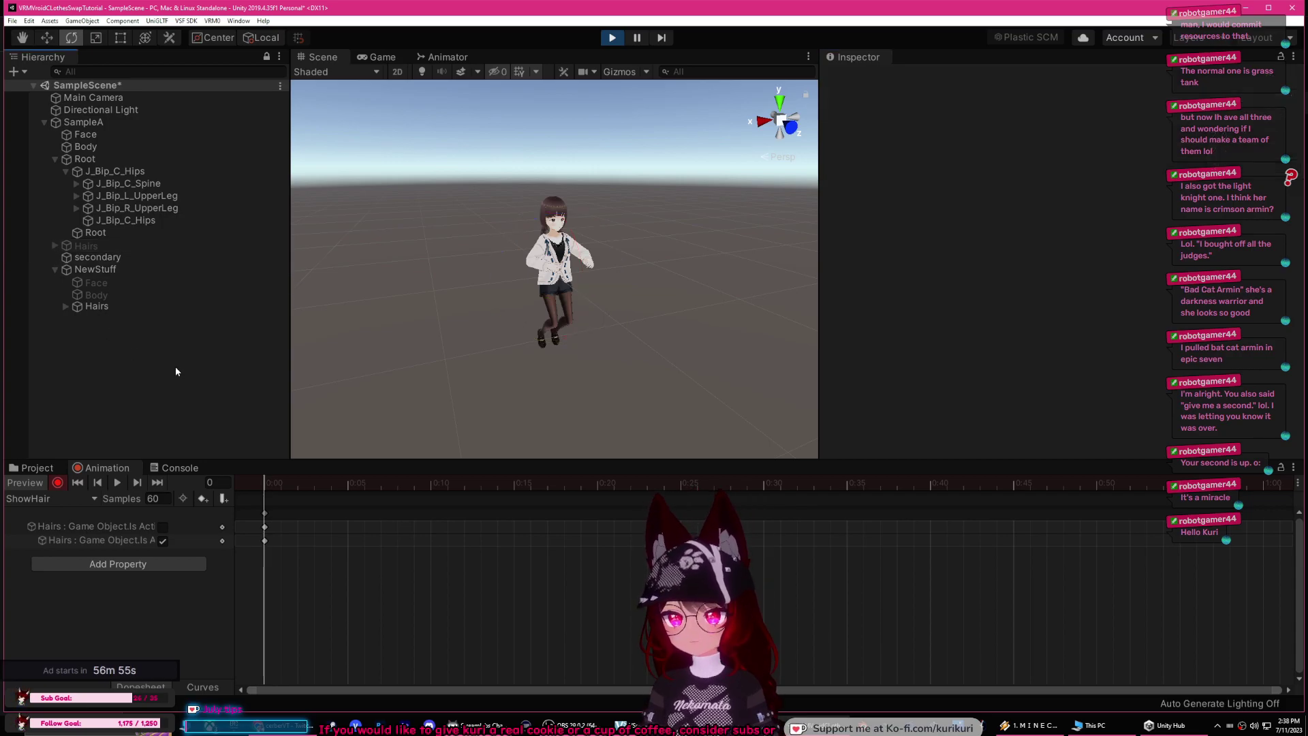
left_click(59, 483)
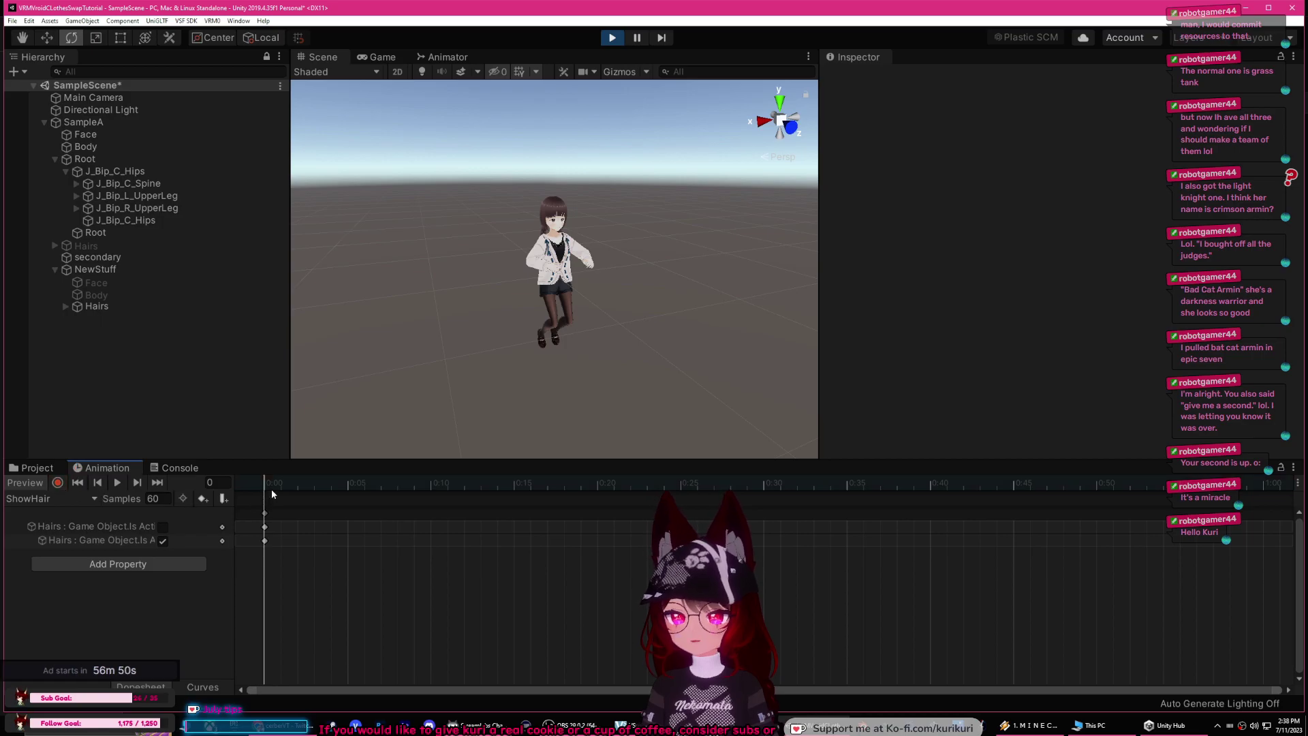
Step: Create an empty ShowClothes clip, briefly toggling Record on and off
left_click(56, 499)
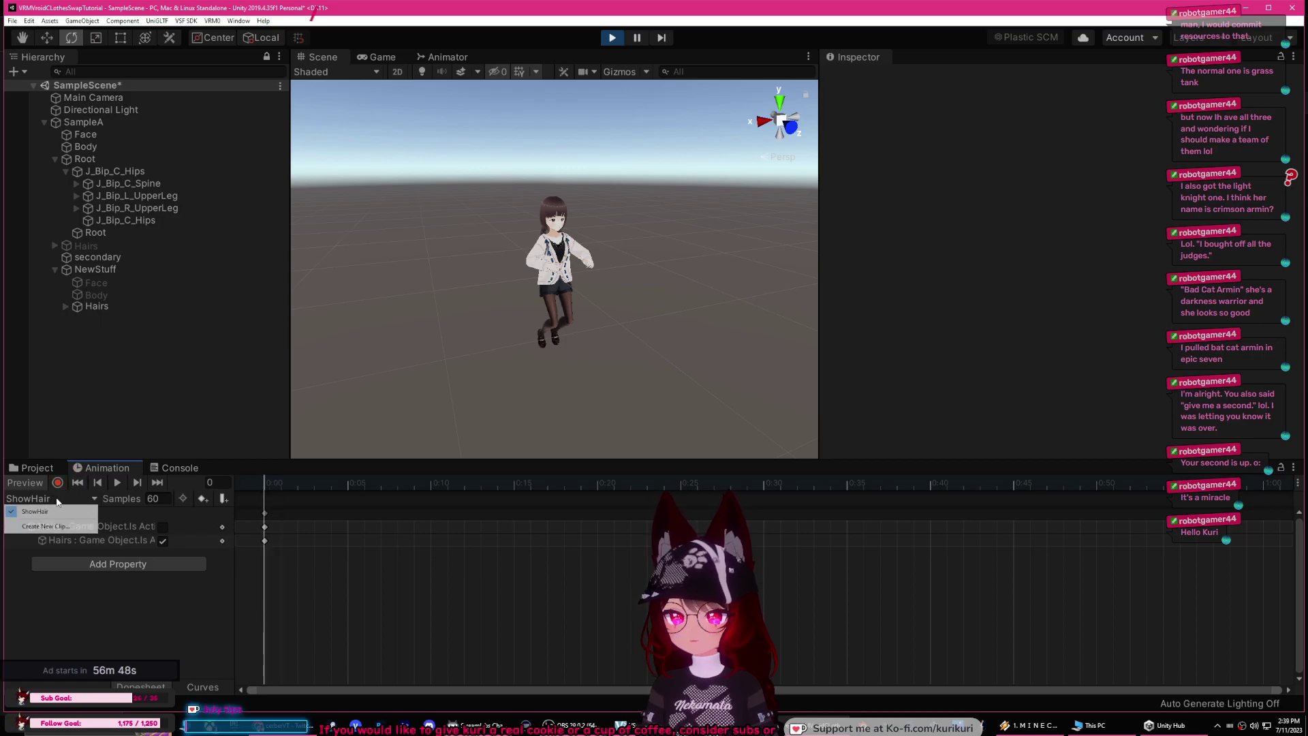
left_click(46, 526)
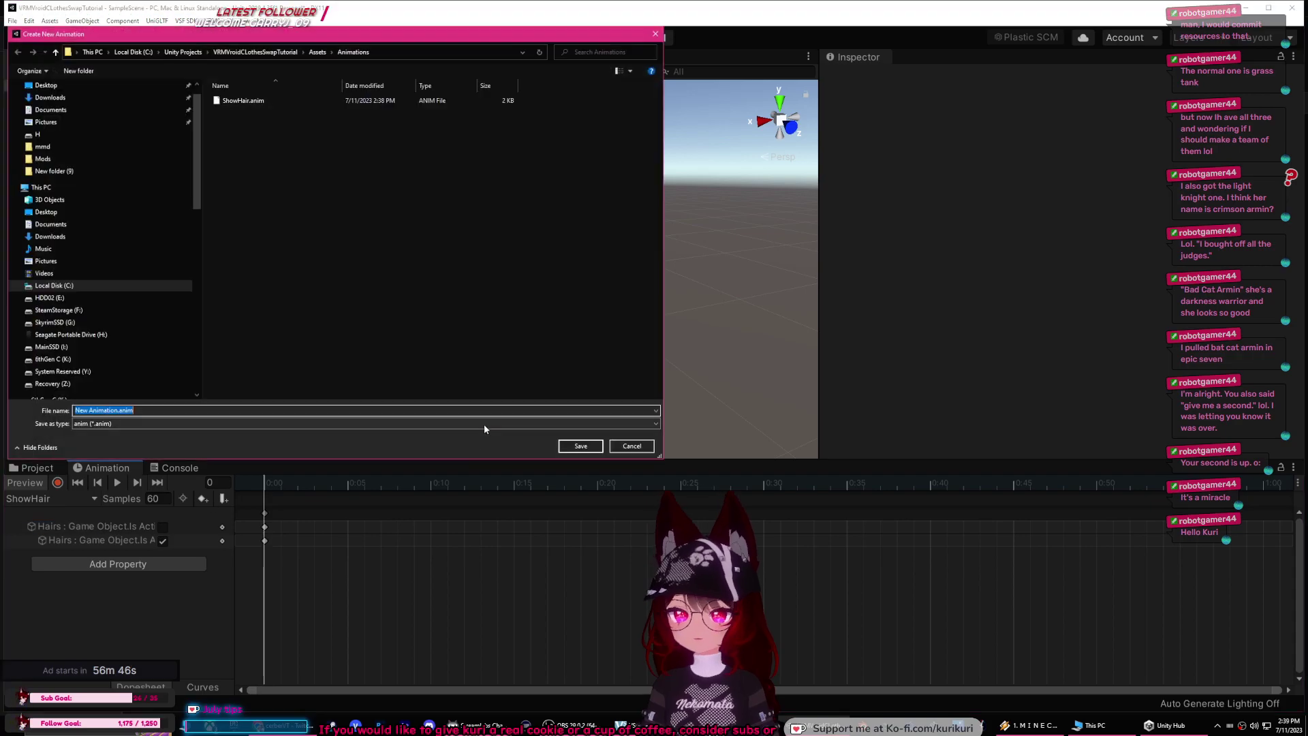
type("Sh")
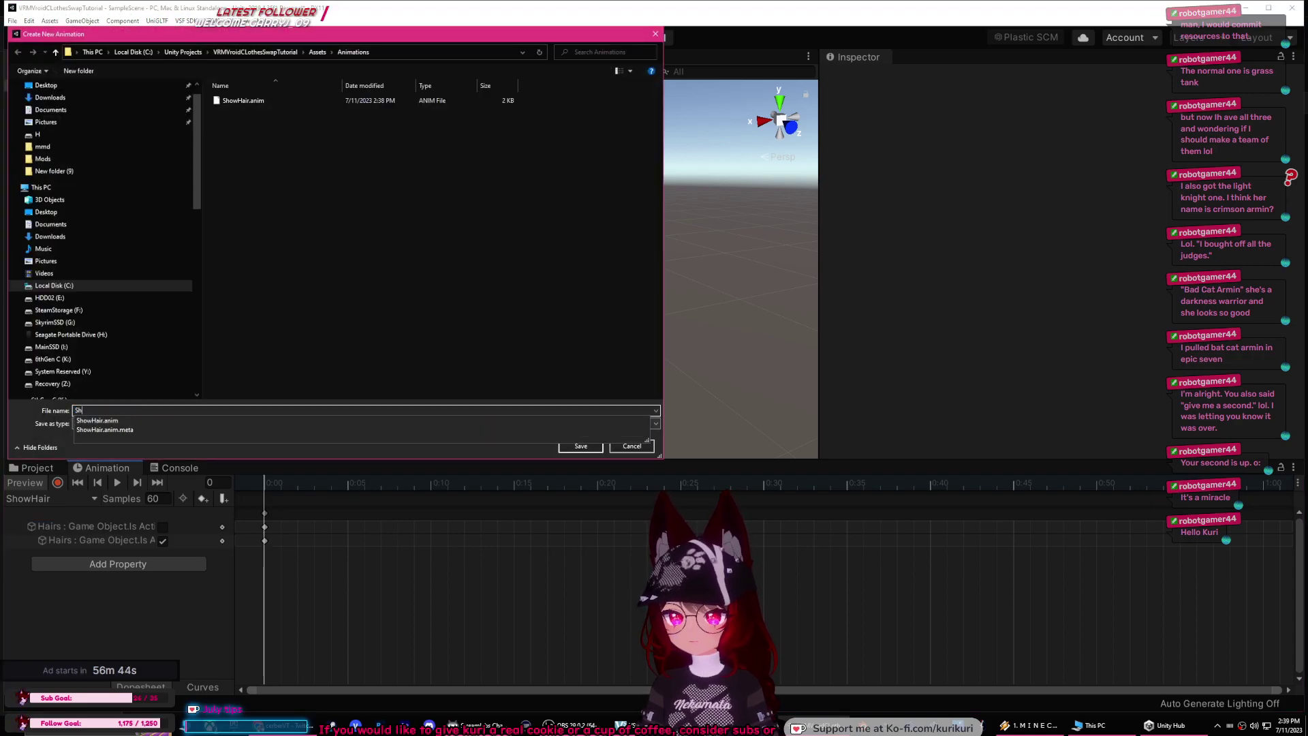
type("owClothes")
key("Return")
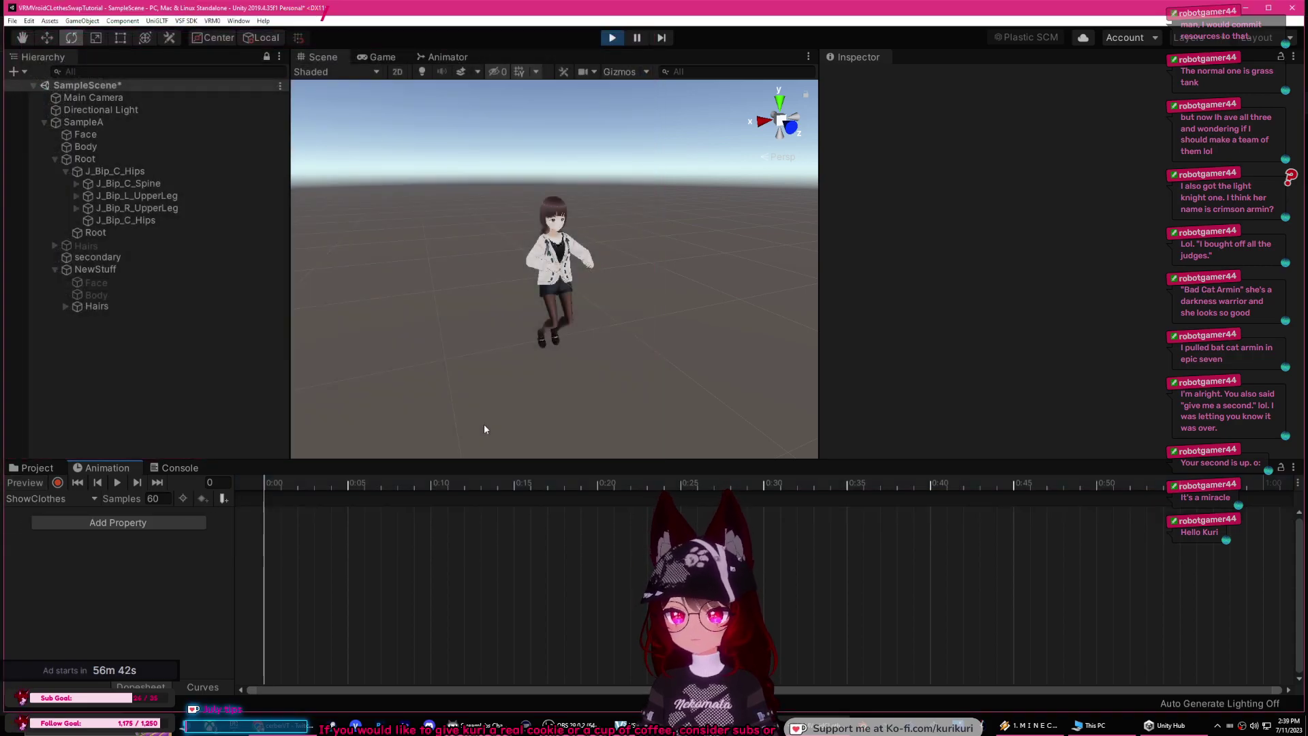
left_click(58, 483)
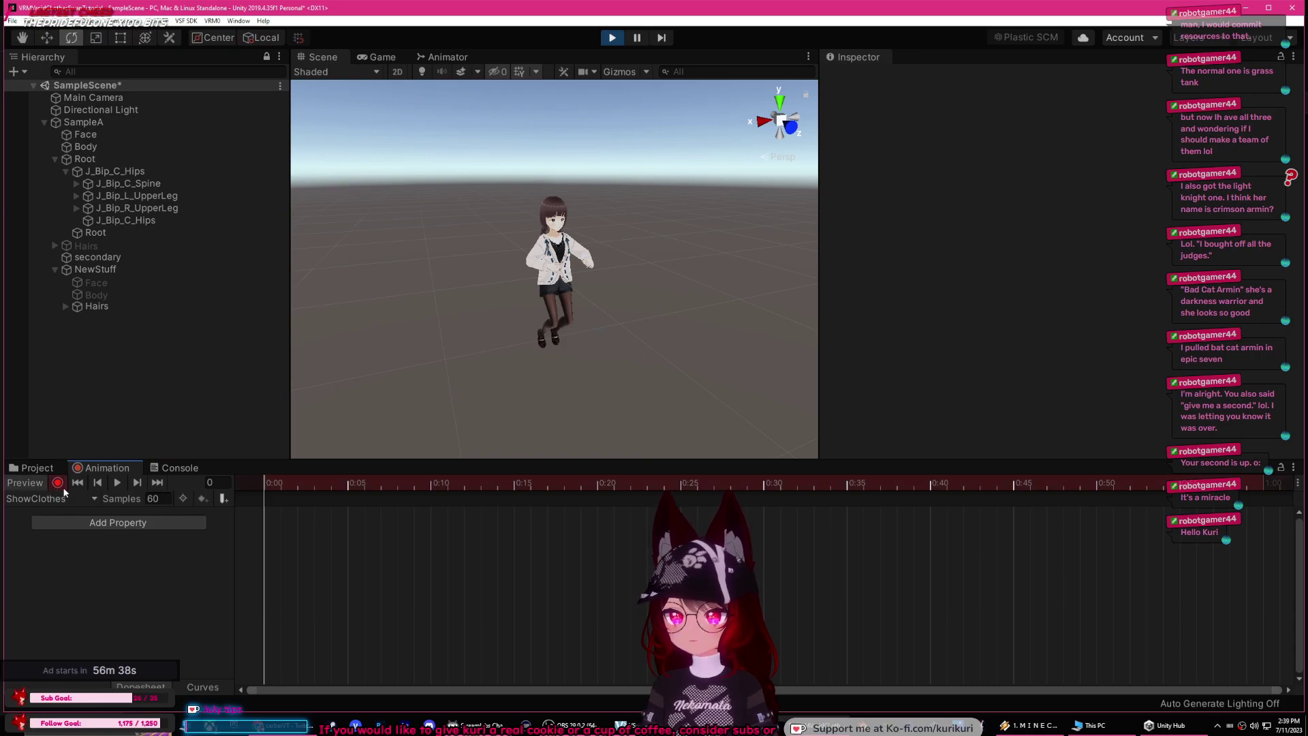
left_click(57, 483)
Step: Switch the active clip back to ShowHair and exit play mode
left_click(47, 499)
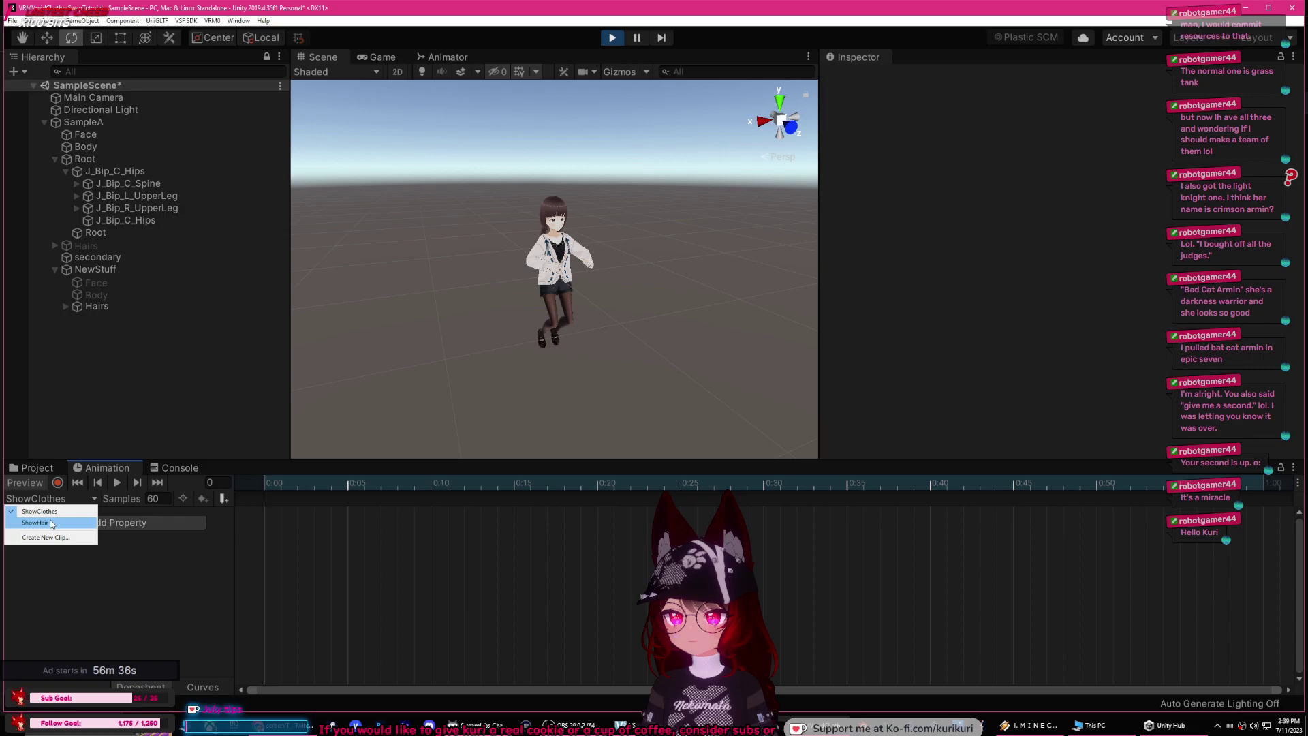
left_click(51, 524)
left_click(56, 500)
left_click(56, 500)
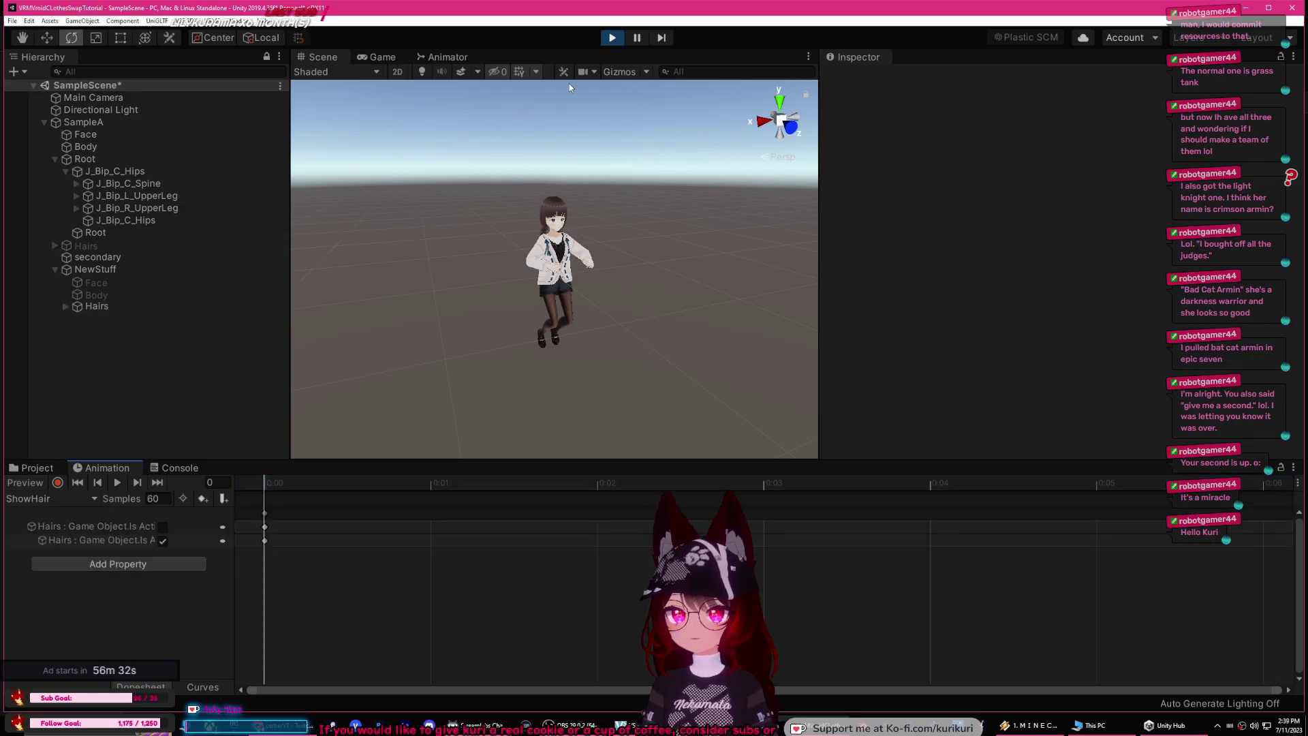
left_click(611, 38)
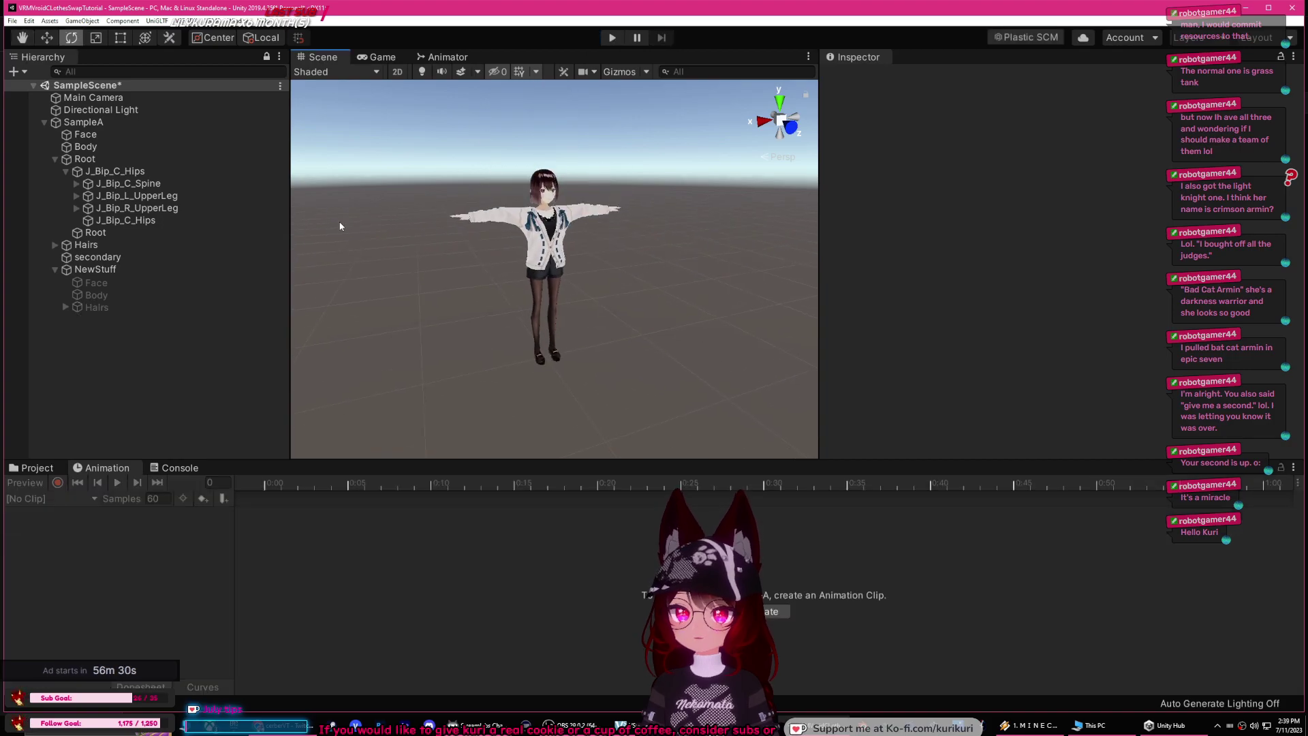
Step: Assign the ShowHair clip to SampleA's VSF_Animations ShowHair entry
left_click(88, 122)
scroll(1015, 364, "down", 10)
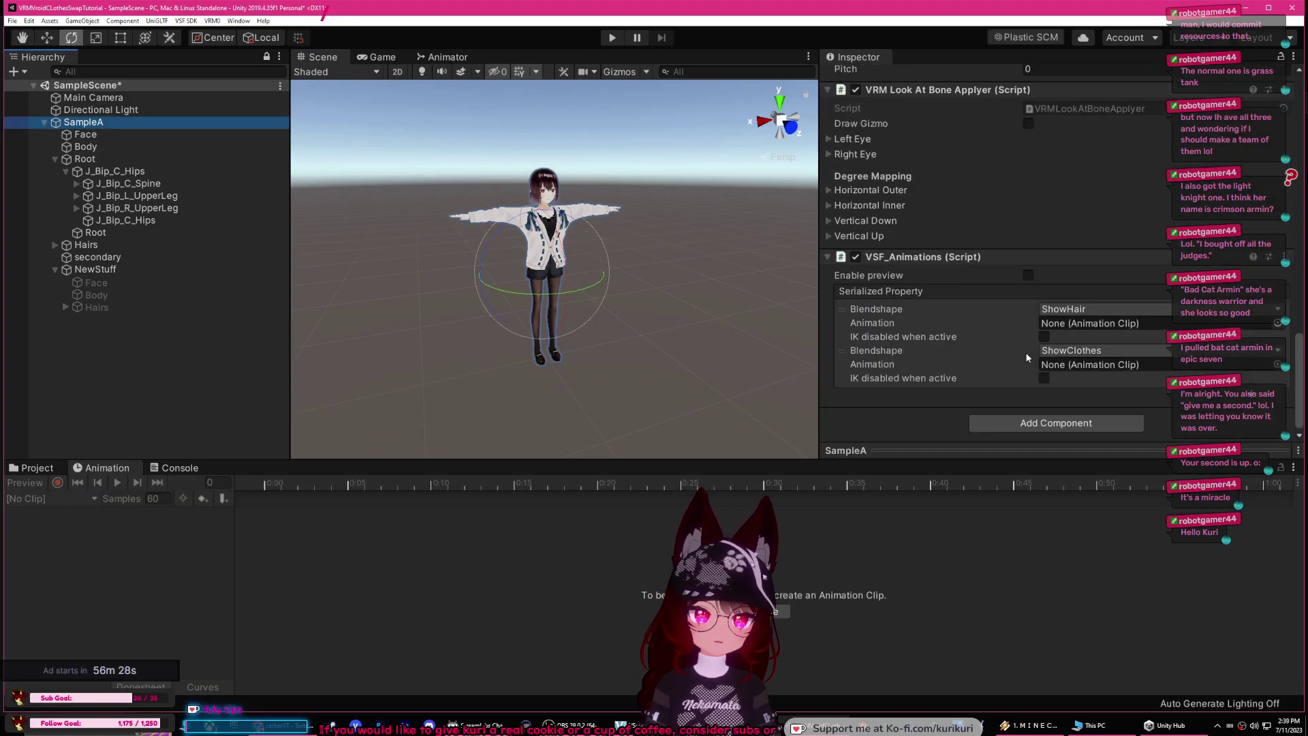
left_click(1278, 323)
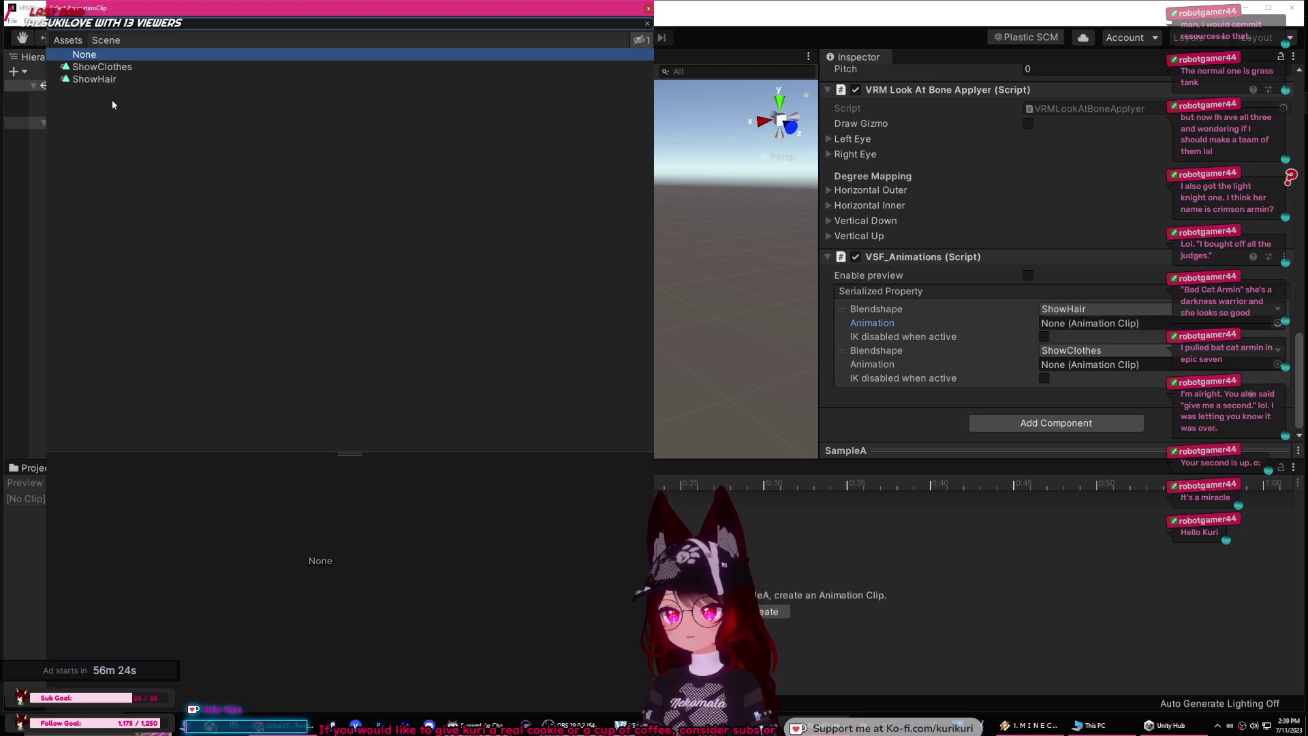
left_click(99, 80)
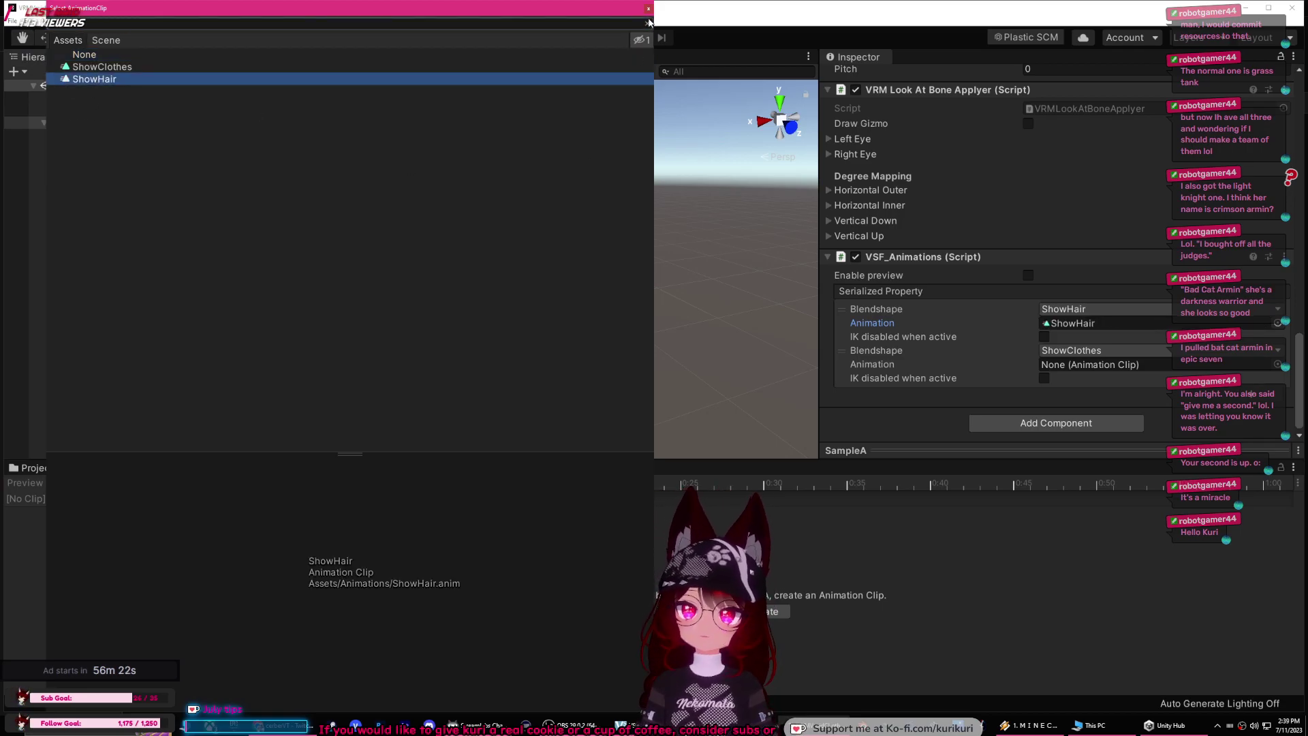
left_click(648, 9)
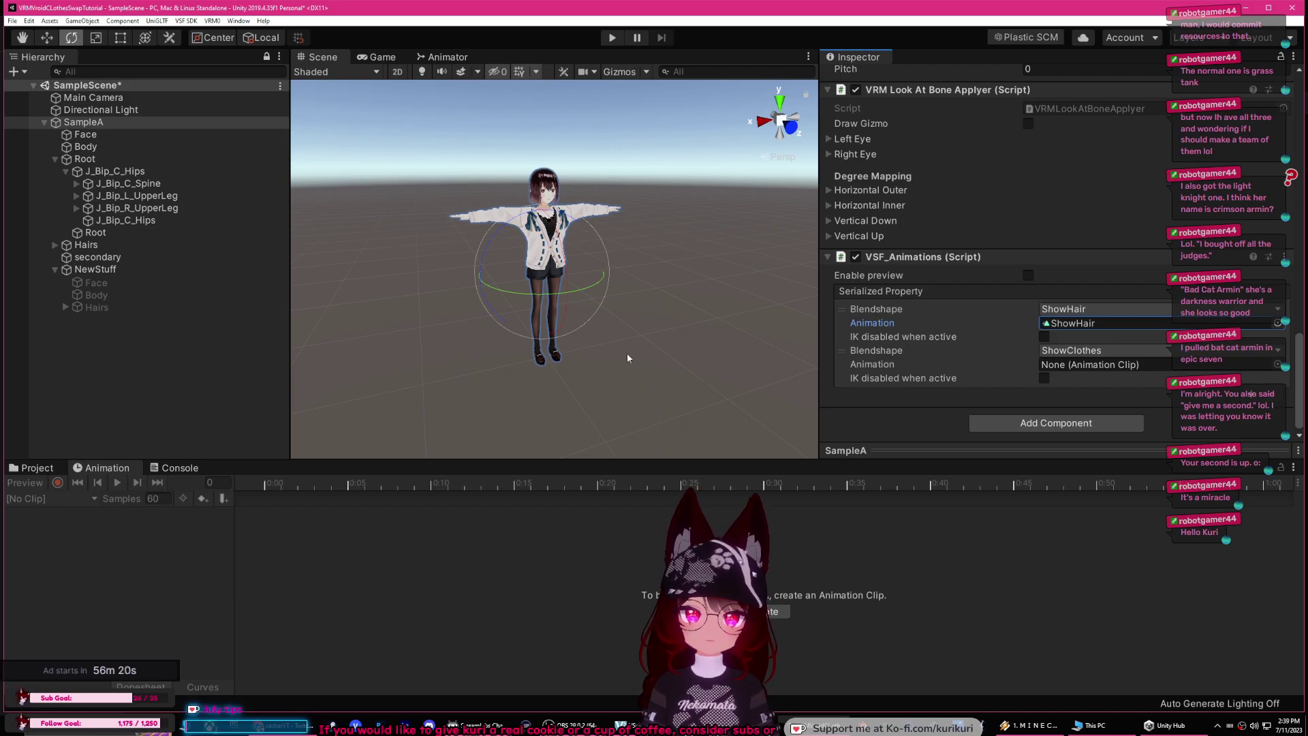
left_click(32, 468)
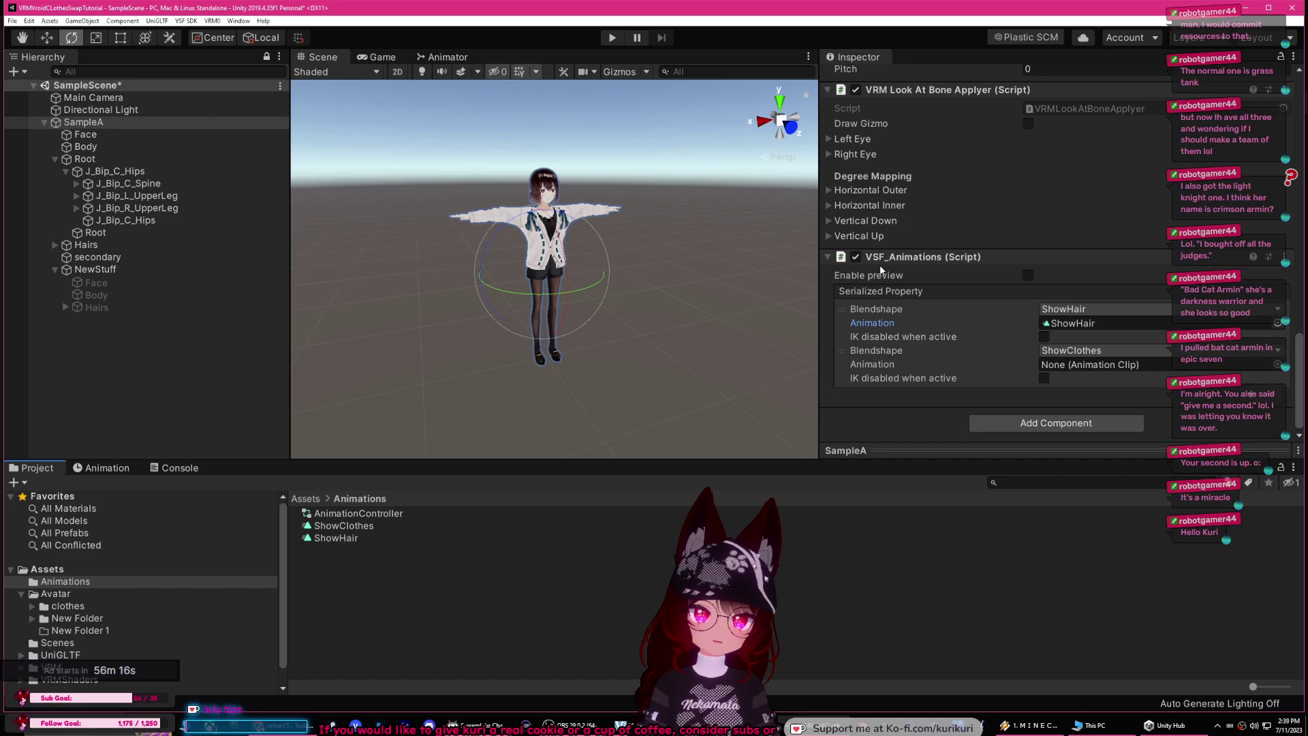
left_click(96, 124)
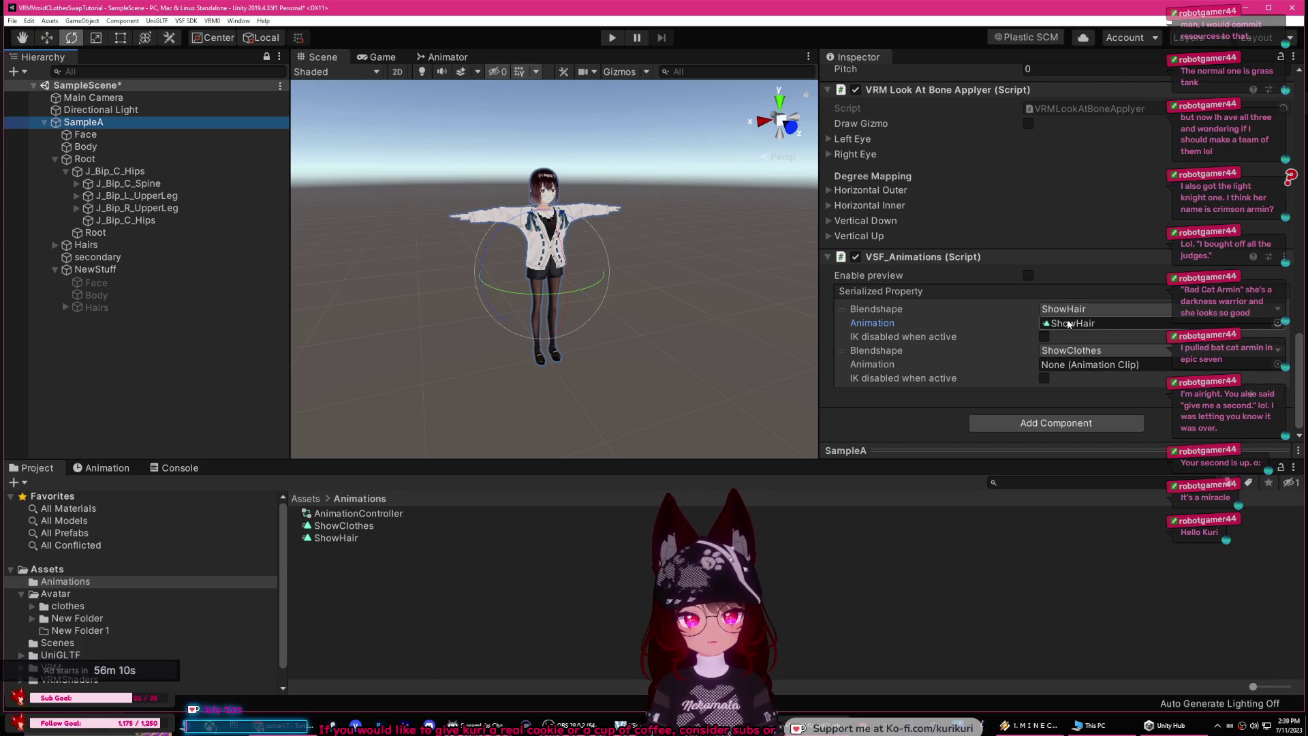
left_click(1278, 323)
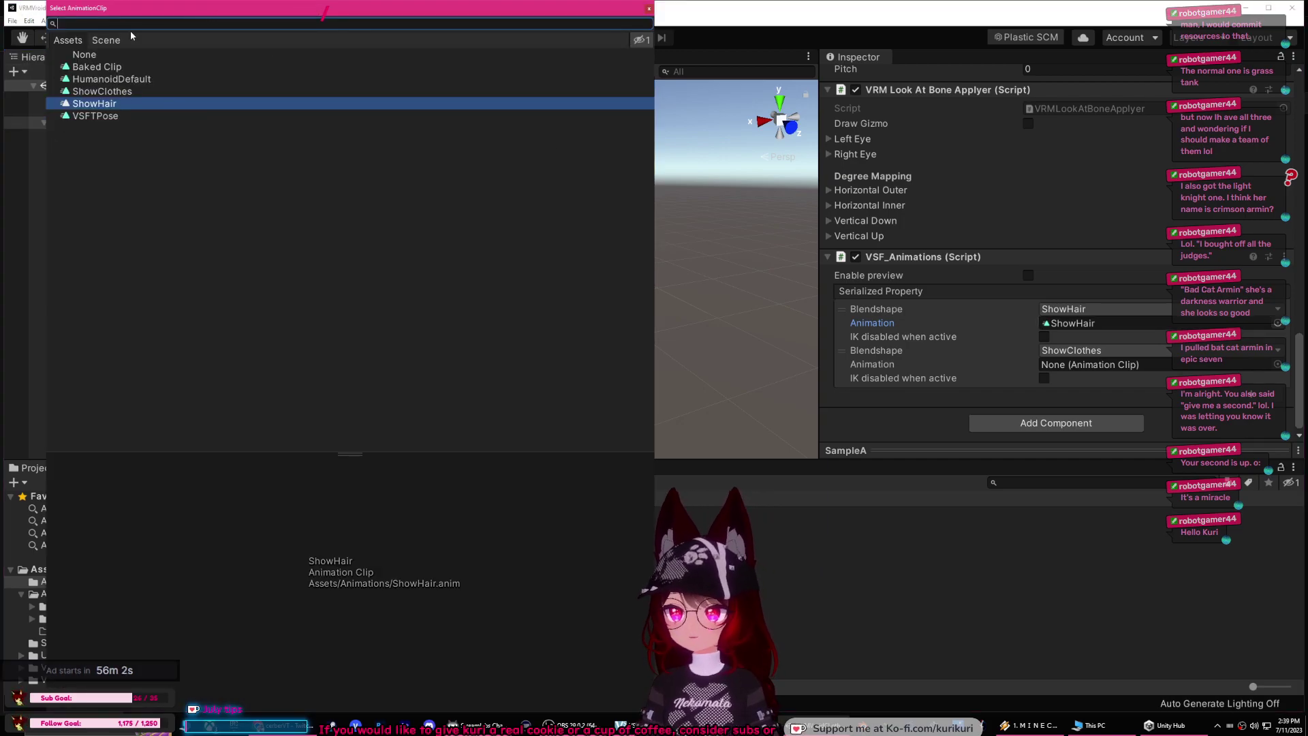
type("hair")
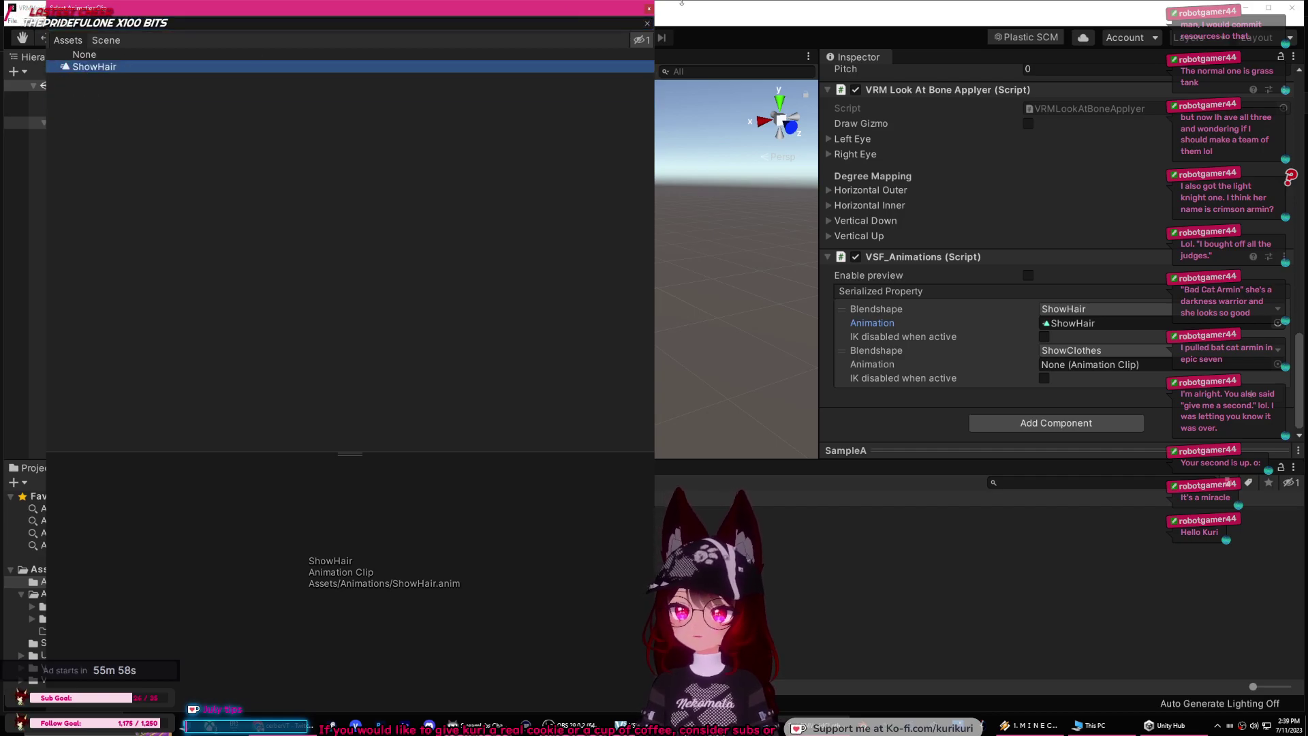
left_click(649, 8)
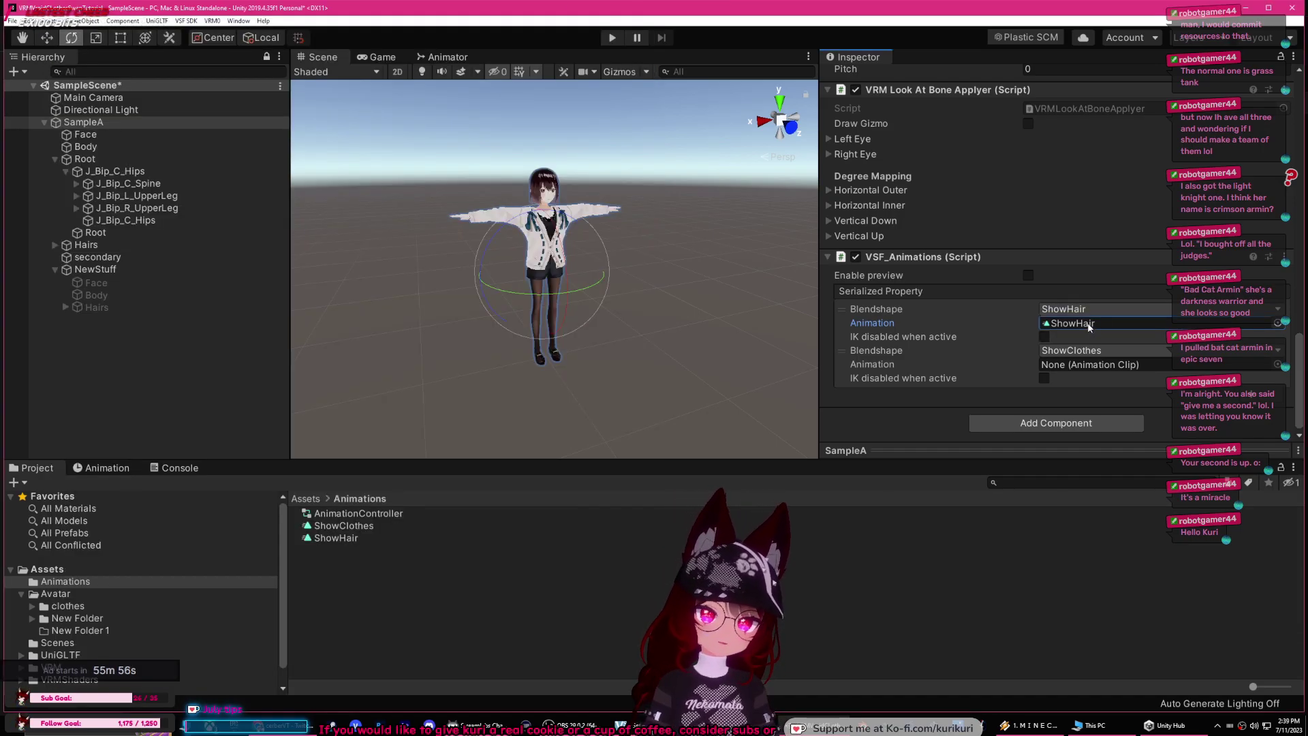
Step: Turn off Loop Time on the ShowHair clip, then reselect SampleA
left_click(1071, 324)
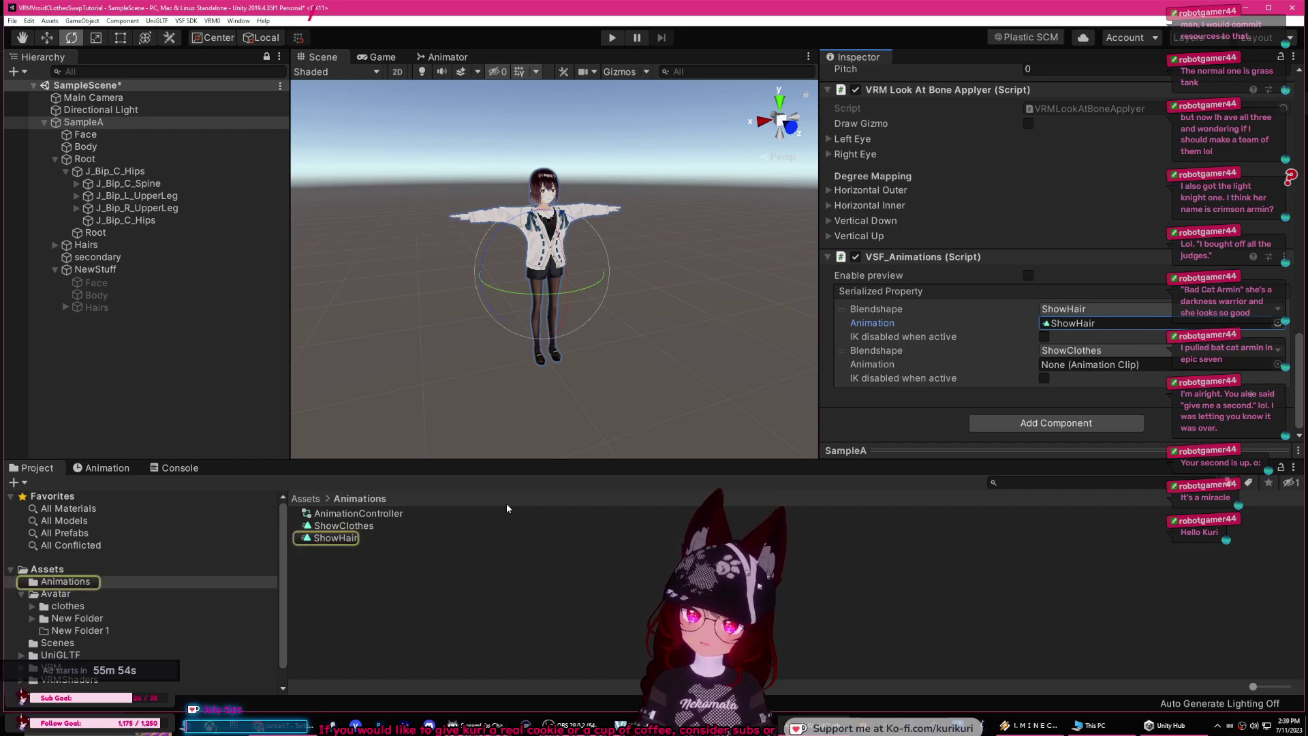
left_click(336, 538)
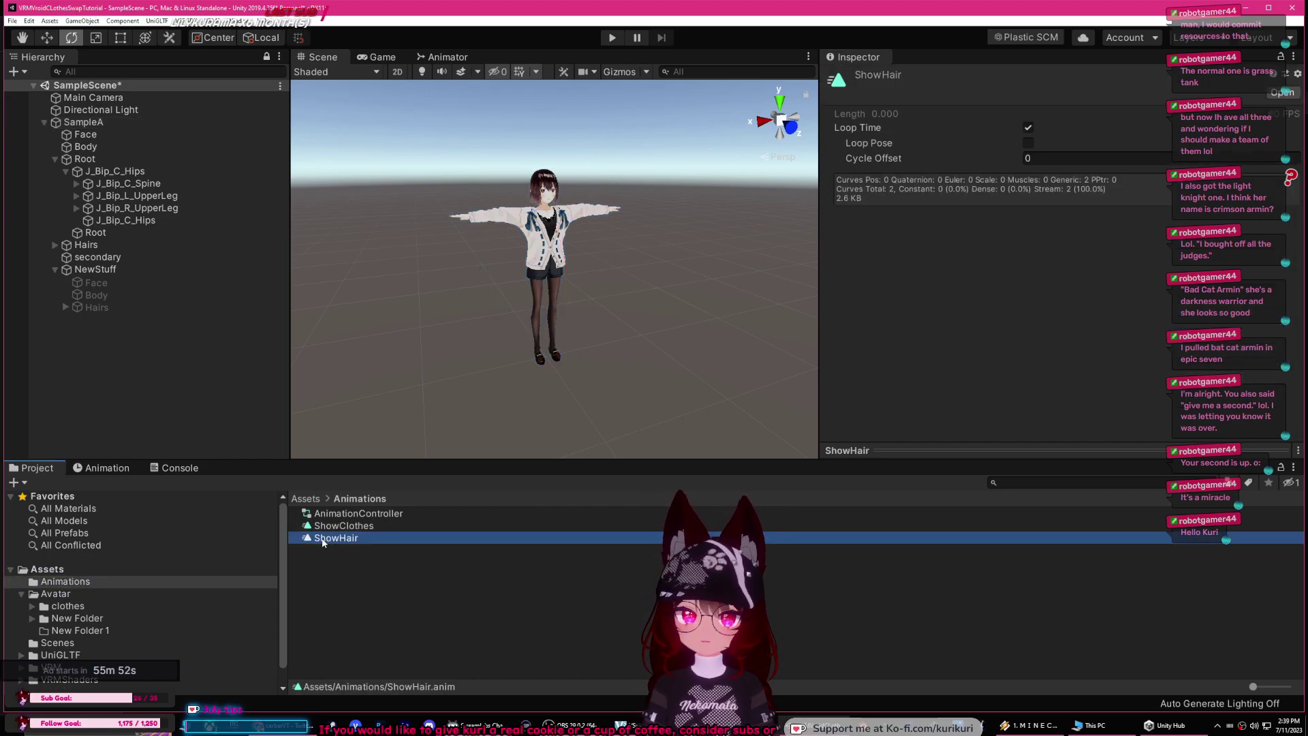
left_click(1028, 129)
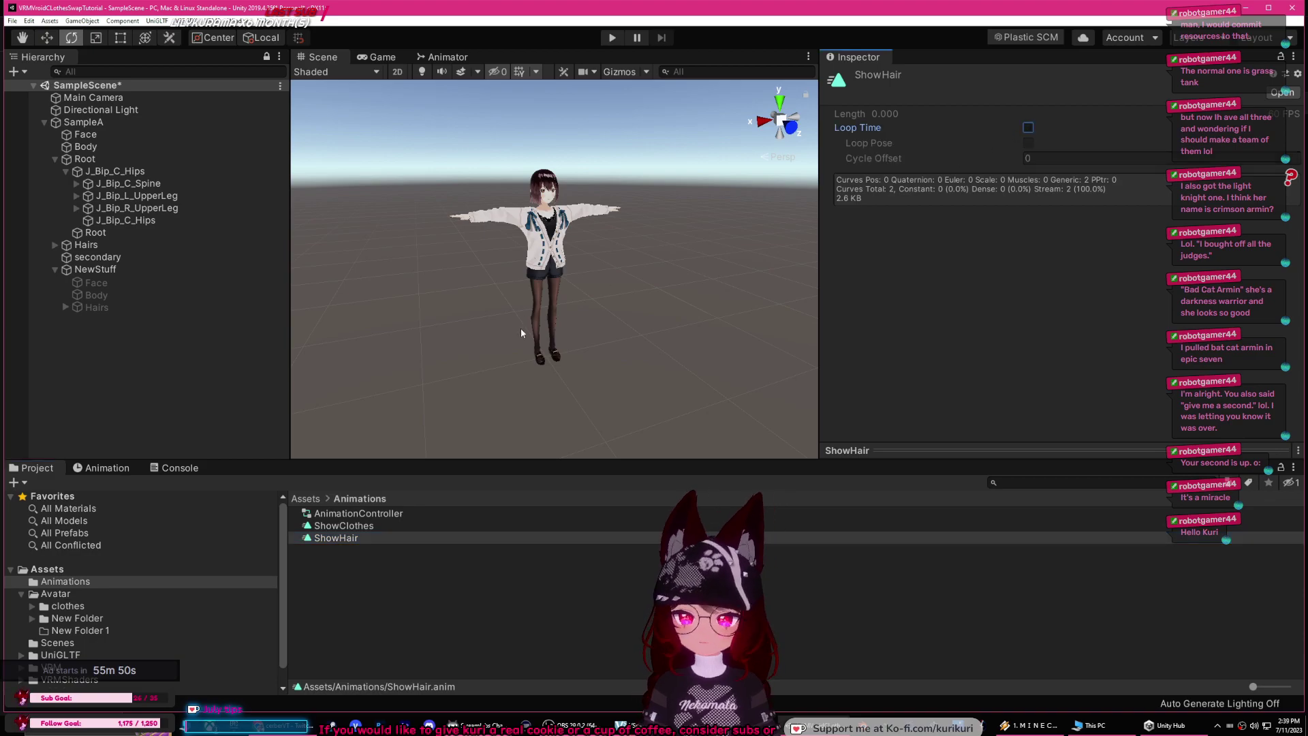
left_click(486, 372)
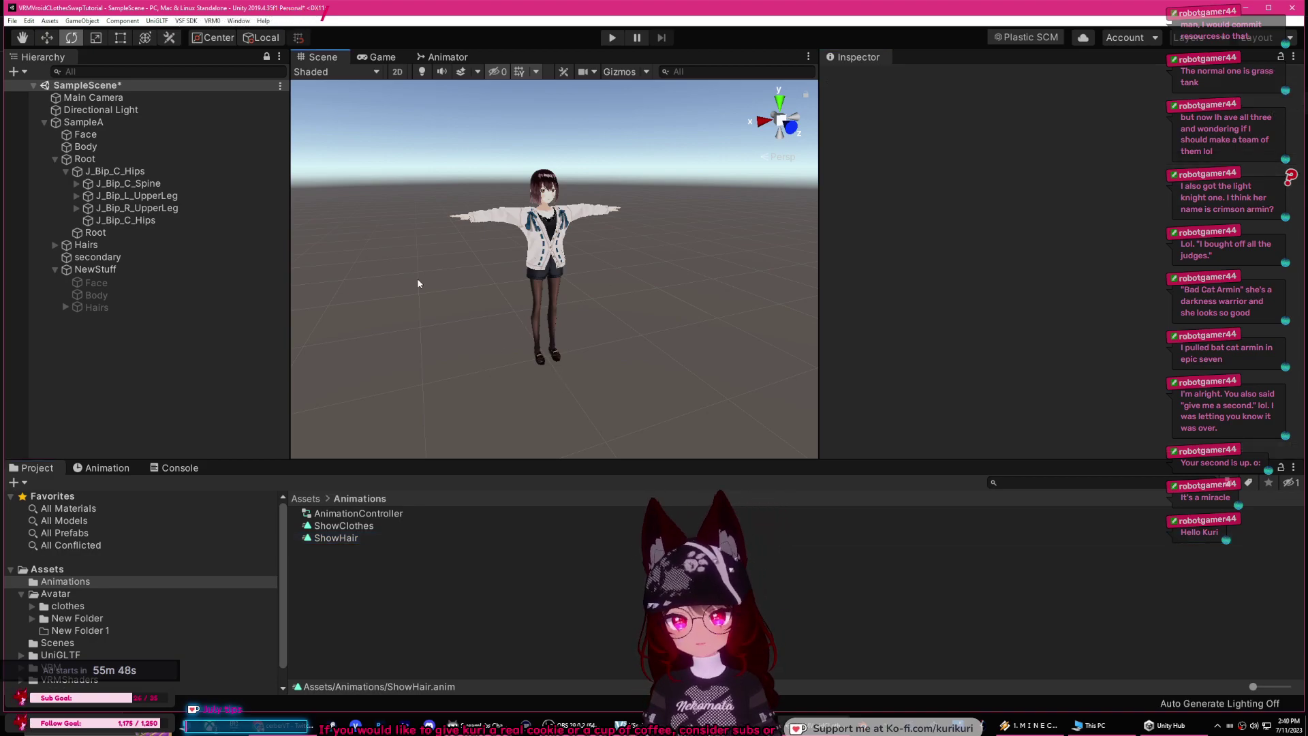
left_click(123, 121)
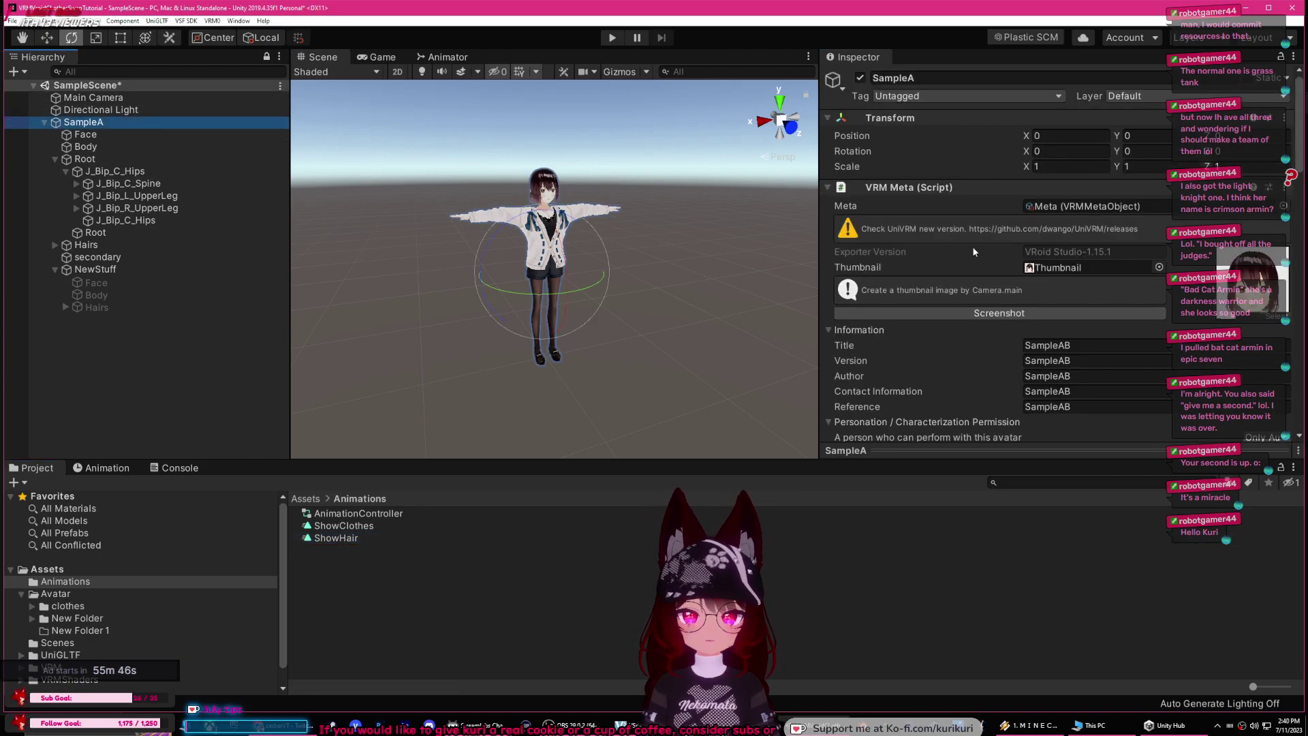
scroll(967, 244, "down", 15)
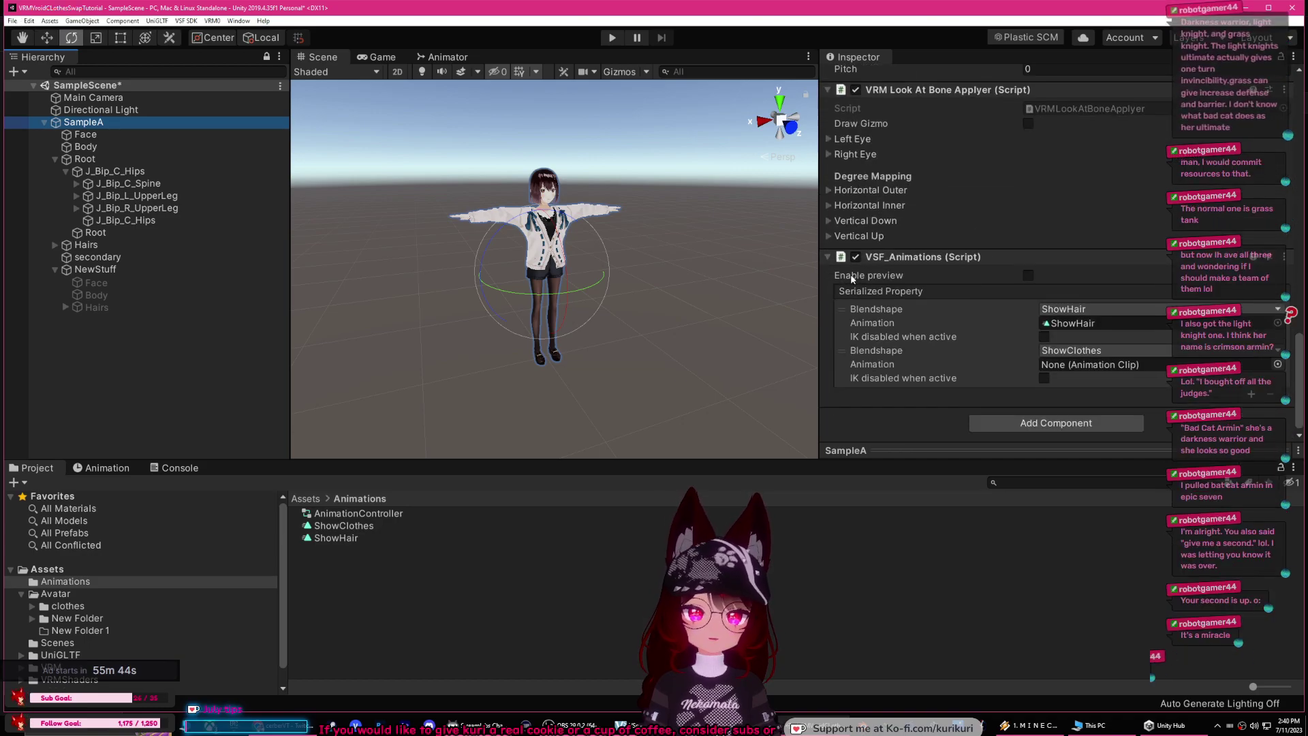
Step: Enable VSF_Animations preview and test in play mode that ShowHair swaps the hair
left_click(1029, 276)
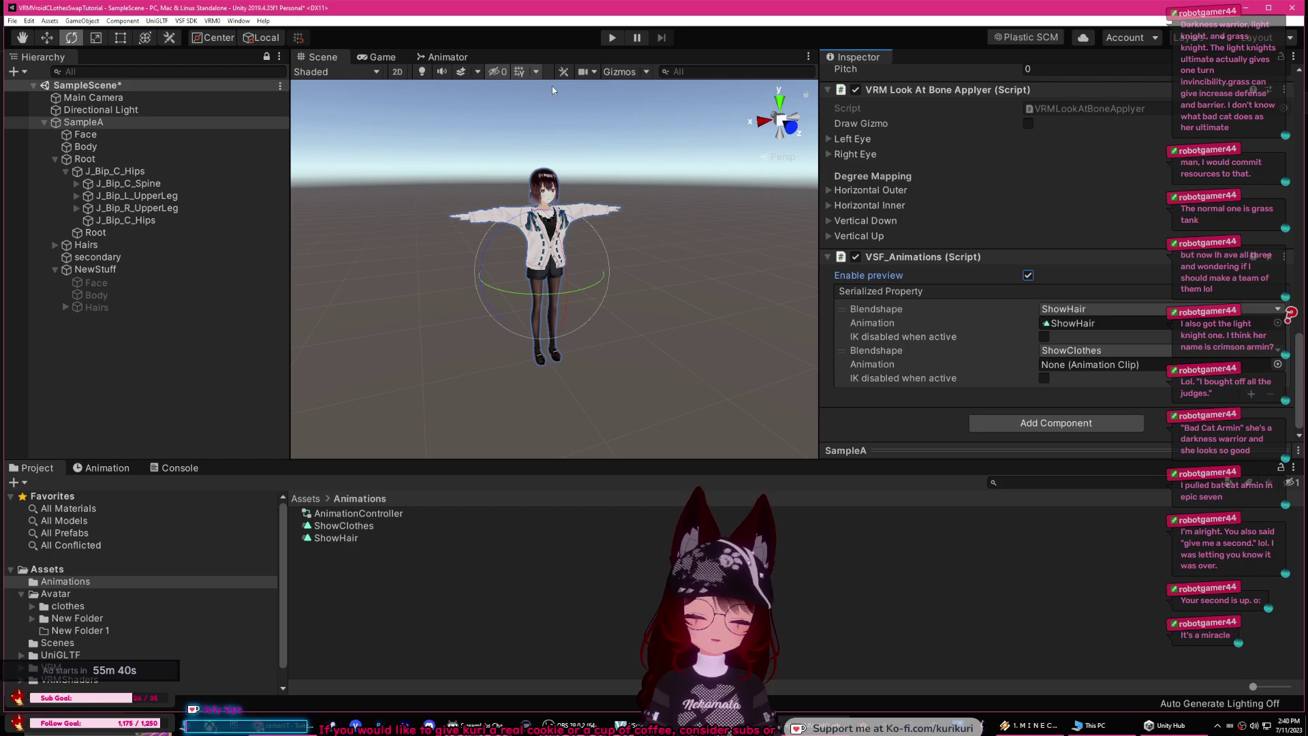
left_click(612, 39)
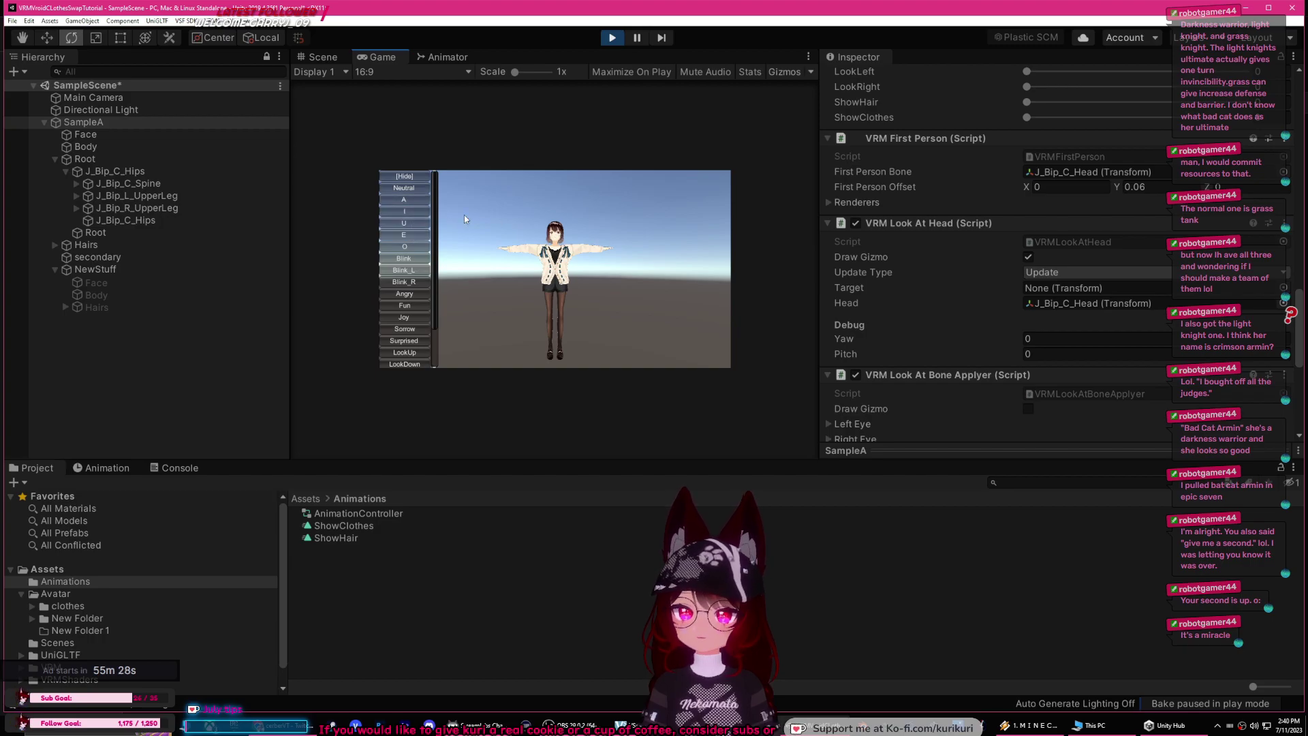
left_click_drag(515, 74, 522, 74)
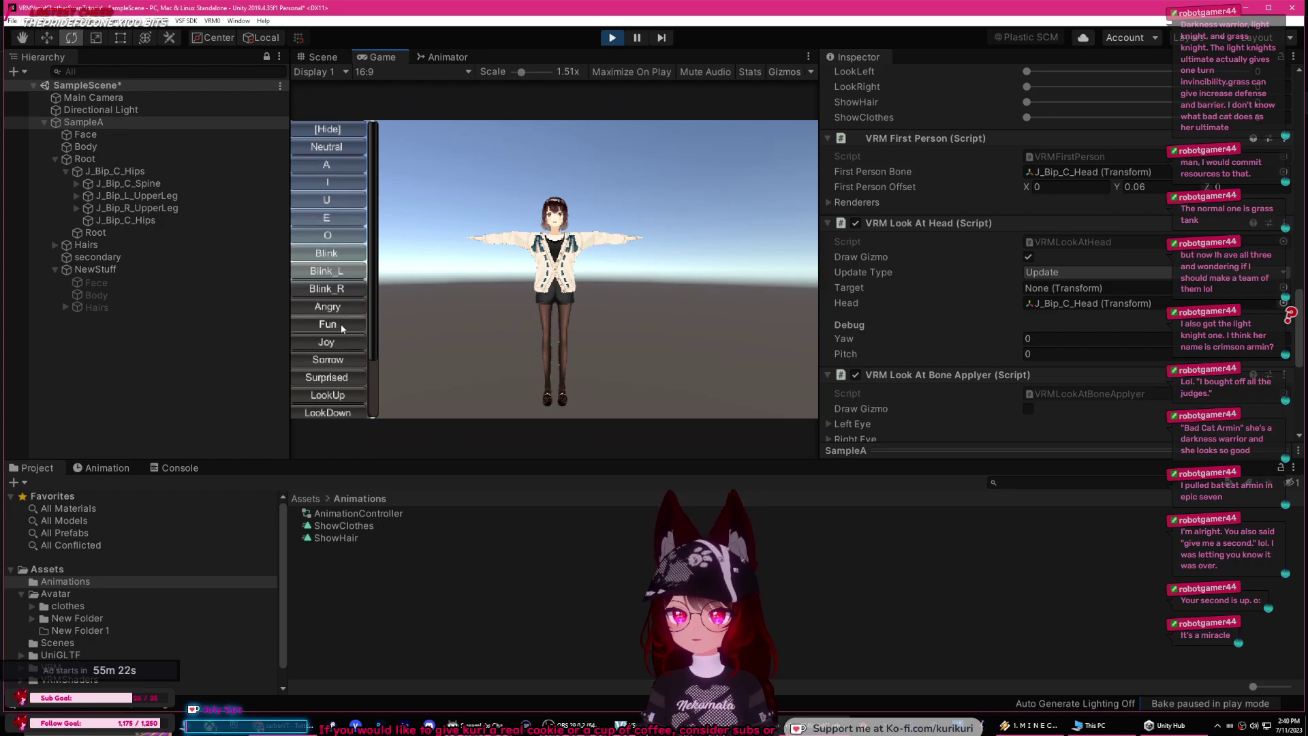
scroll(375, 345, "down", 3)
scroll(380, 391, "down", 1)
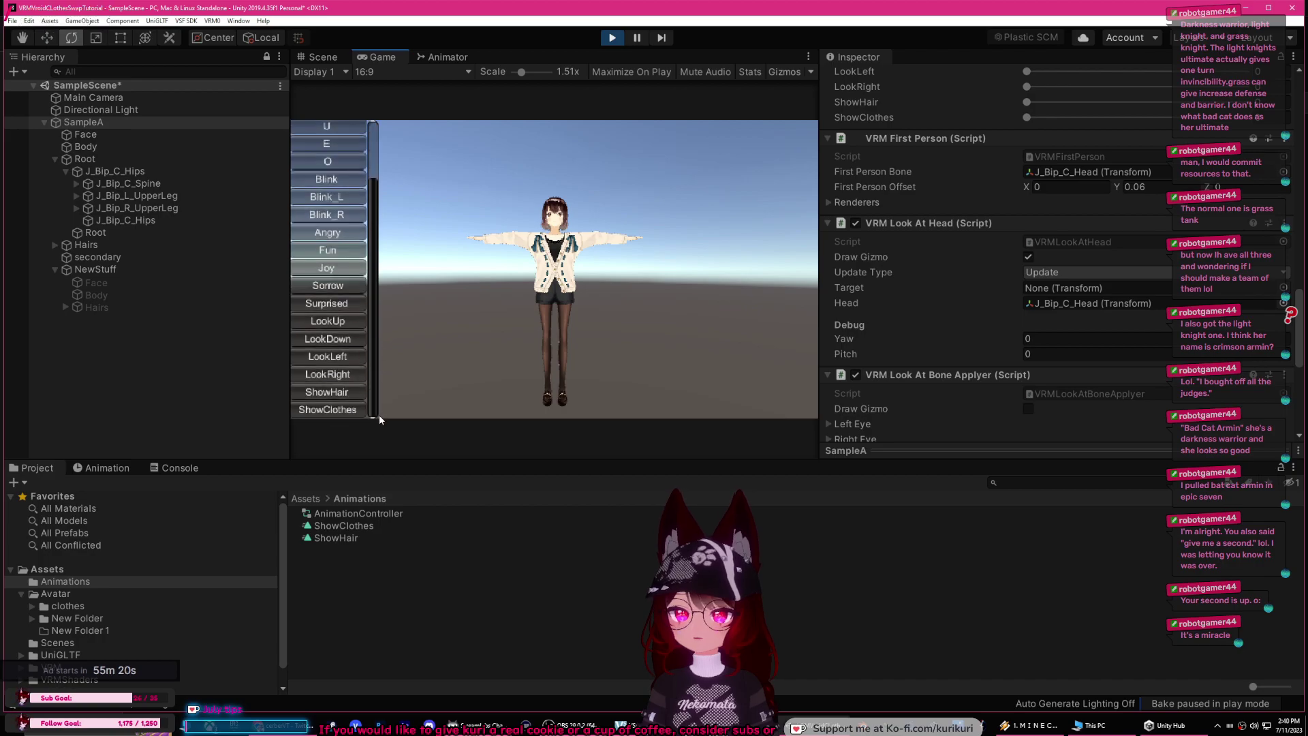
left_click(346, 389)
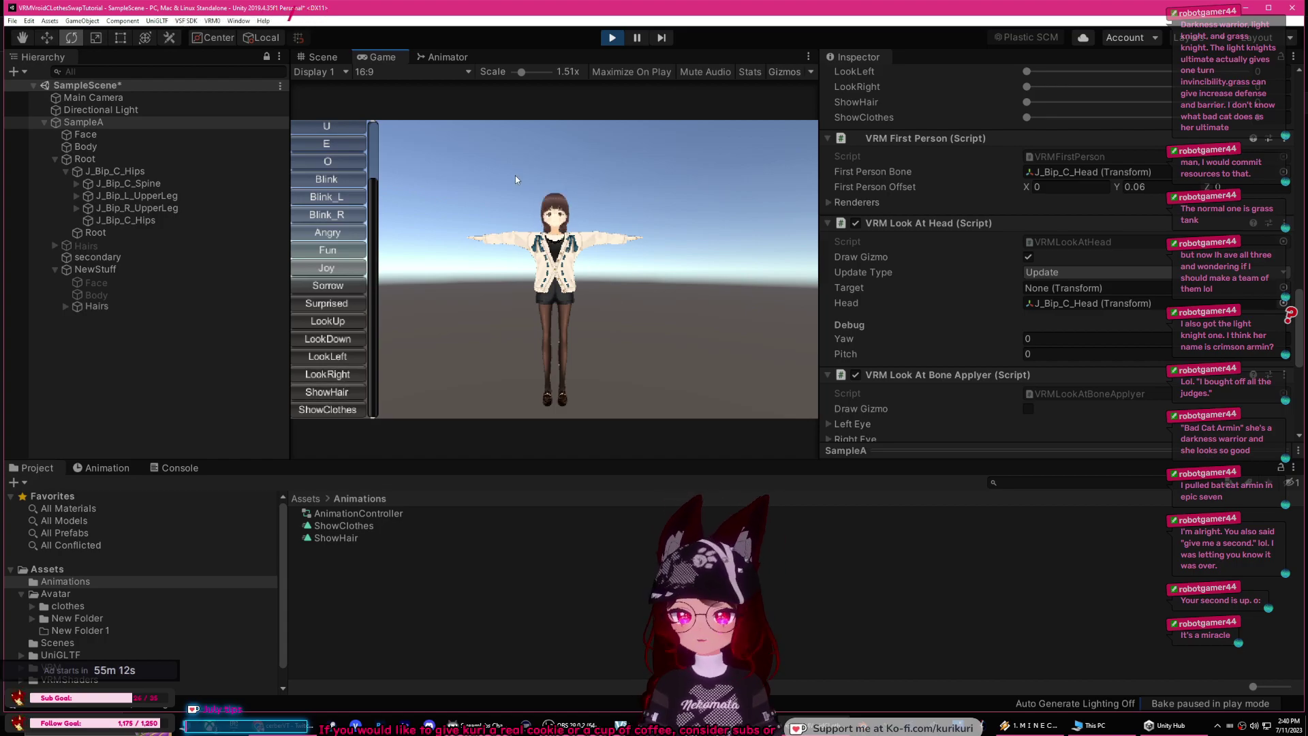
left_click(610, 38)
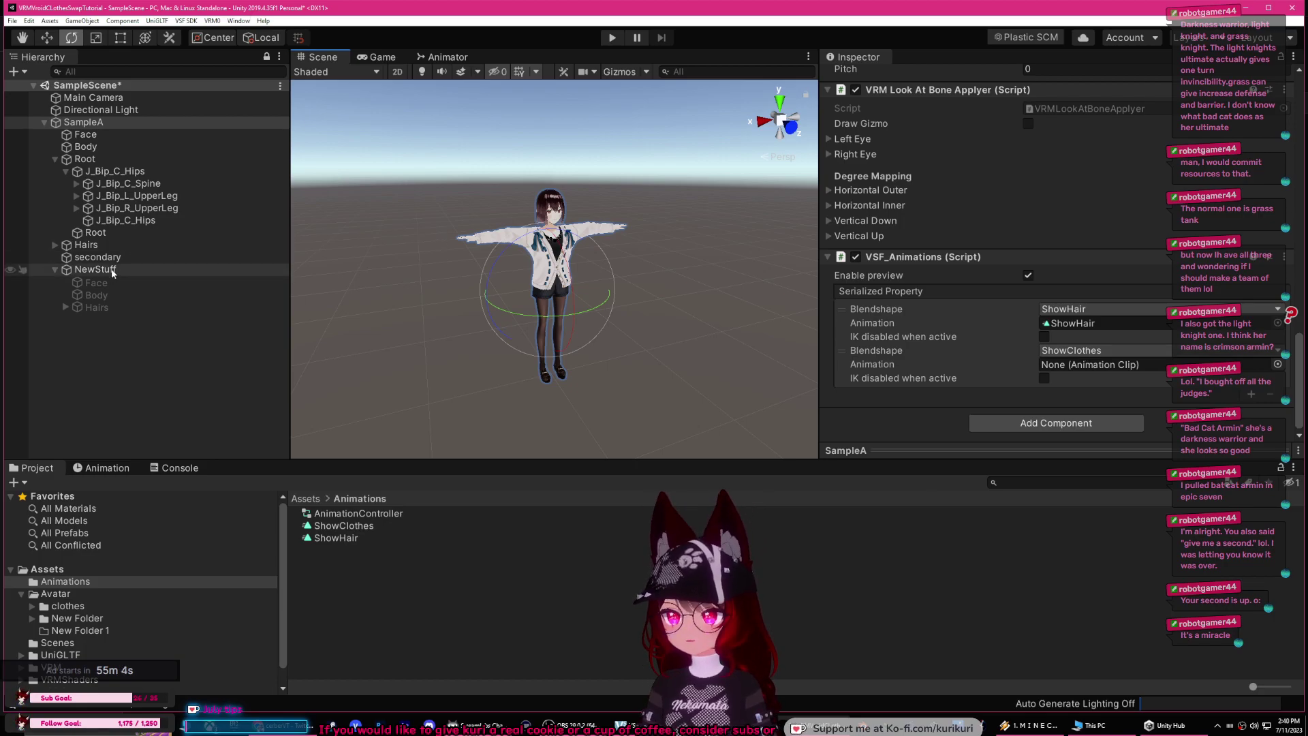
Step: Select NewStuff's Body, enter play mode, and open the ShowClothes clip in the Animation window
left_click(66, 306)
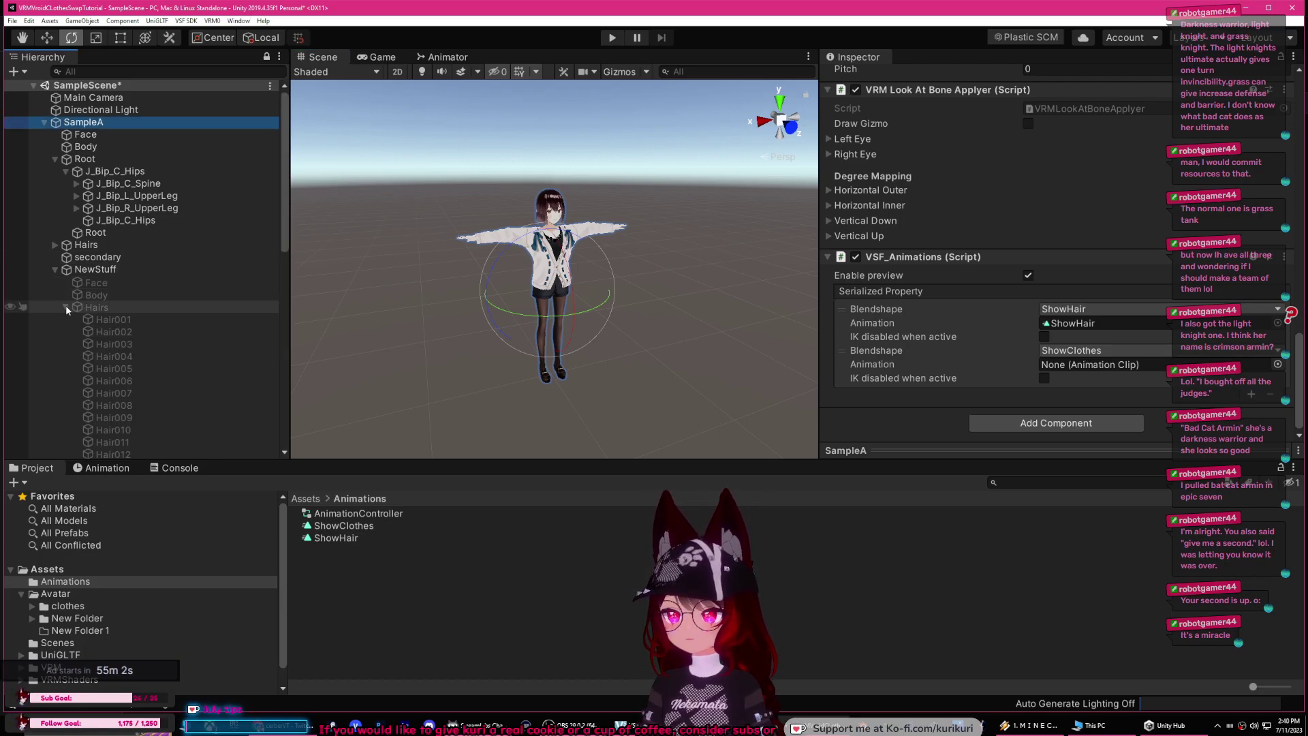
left_click(86, 295)
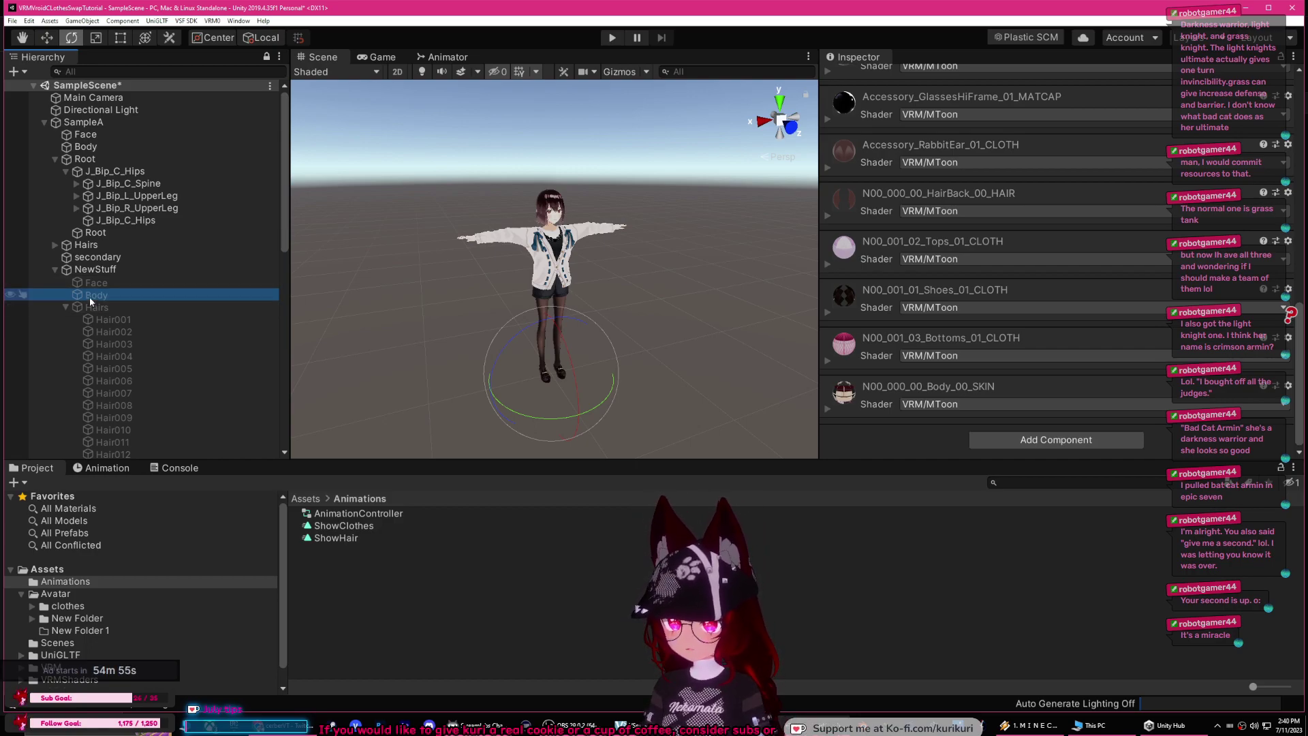
left_click(609, 39)
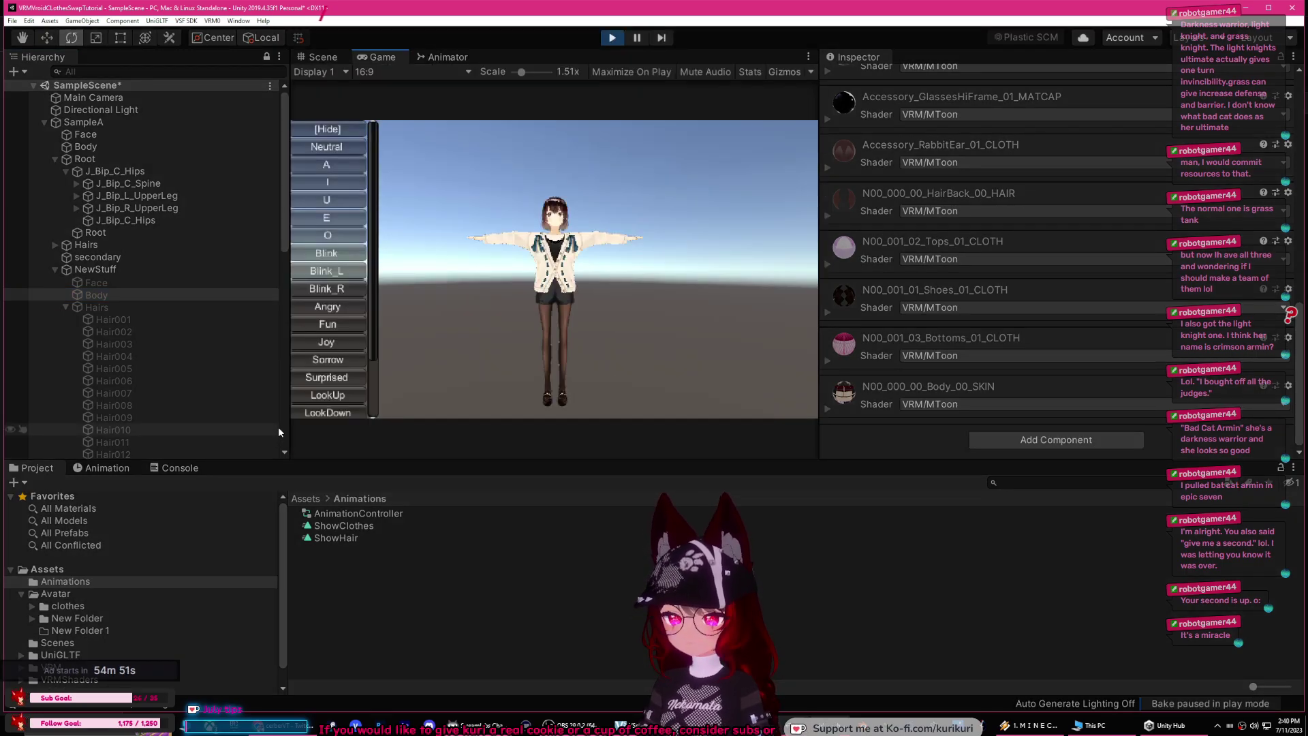
left_click(334, 58)
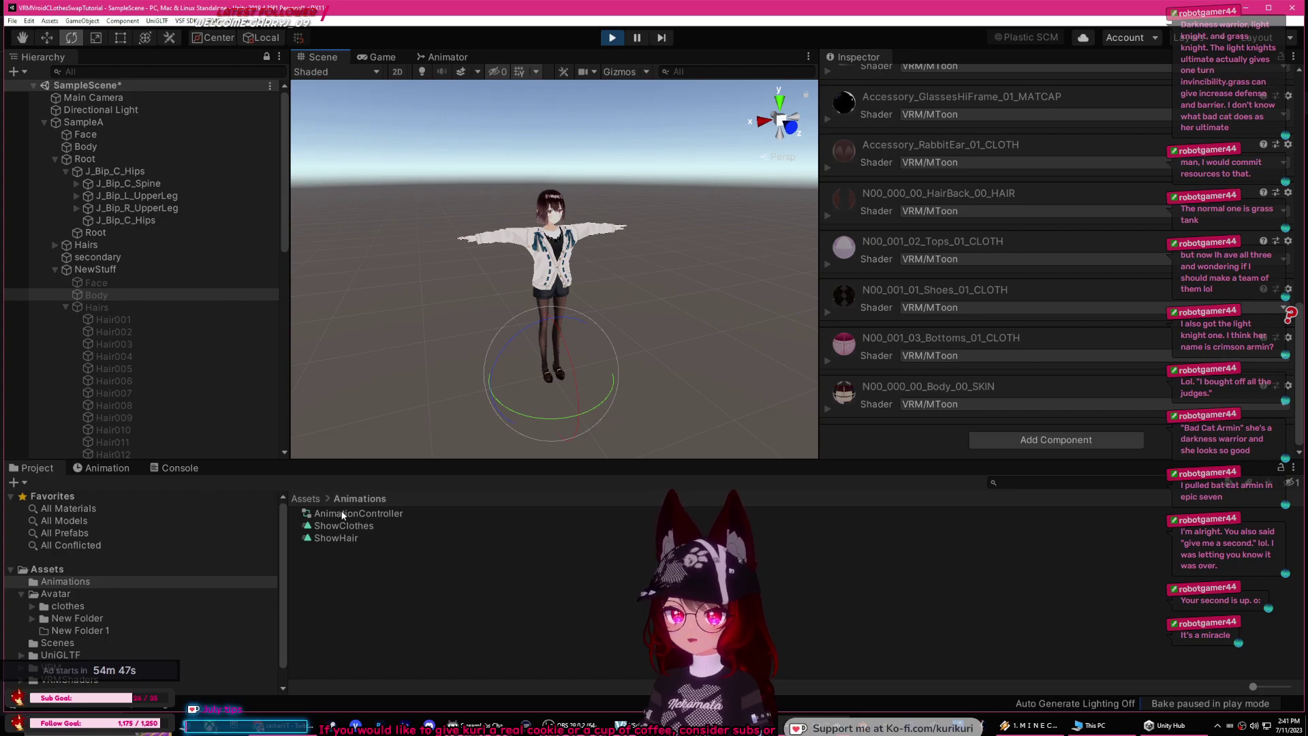
left_click_drag(343, 512, 83, 124)
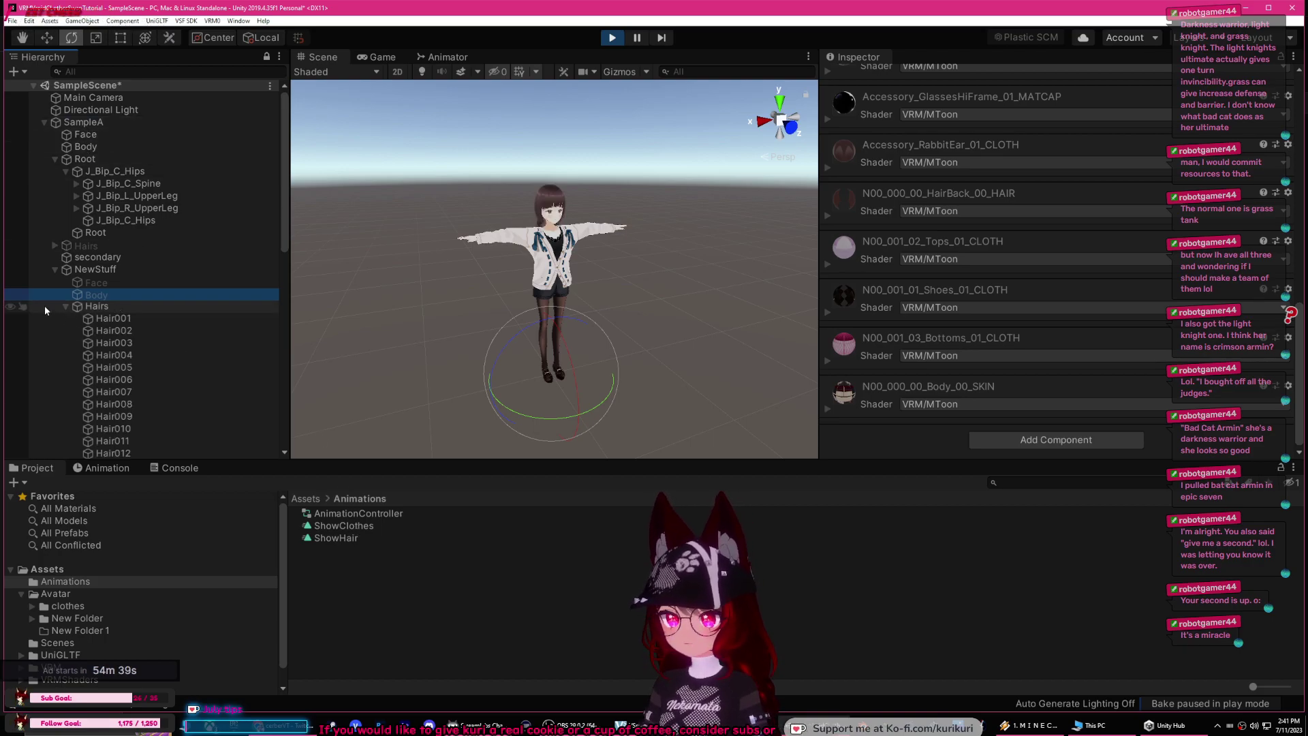
left_click(104, 469)
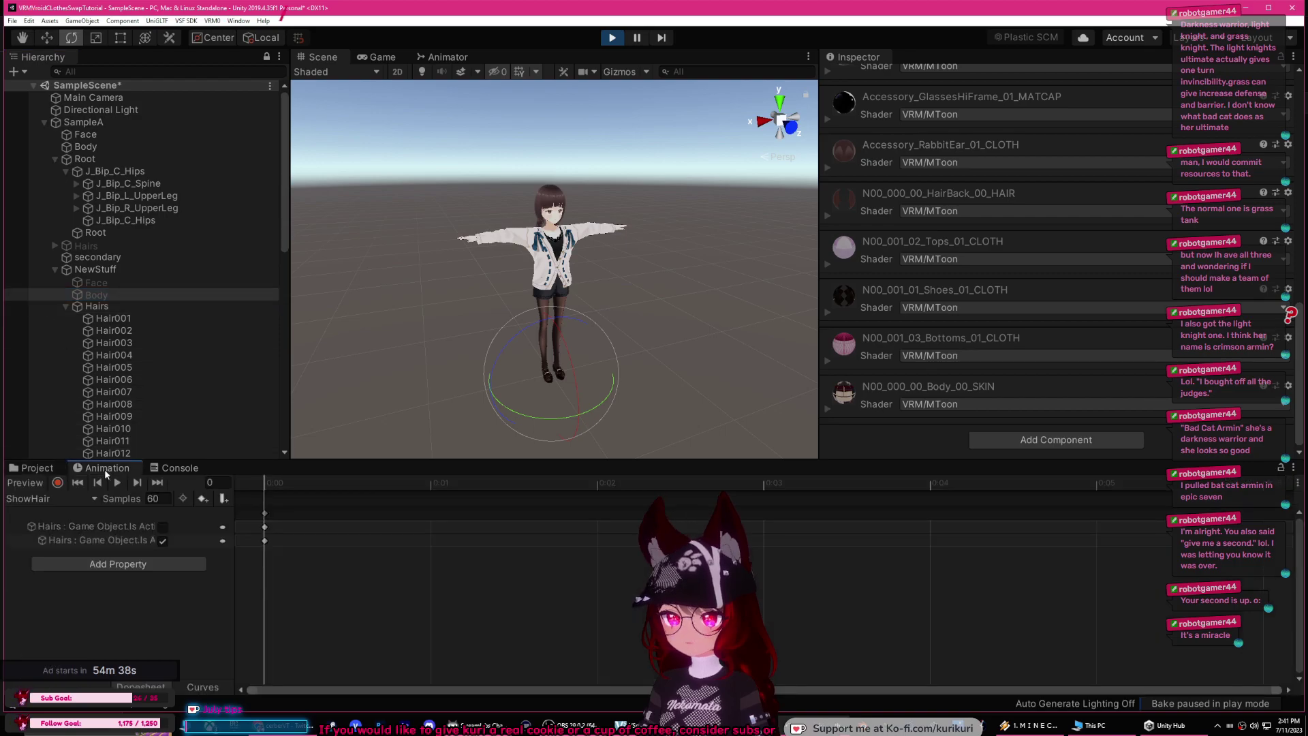
left_click(55, 498)
left_click(47, 511)
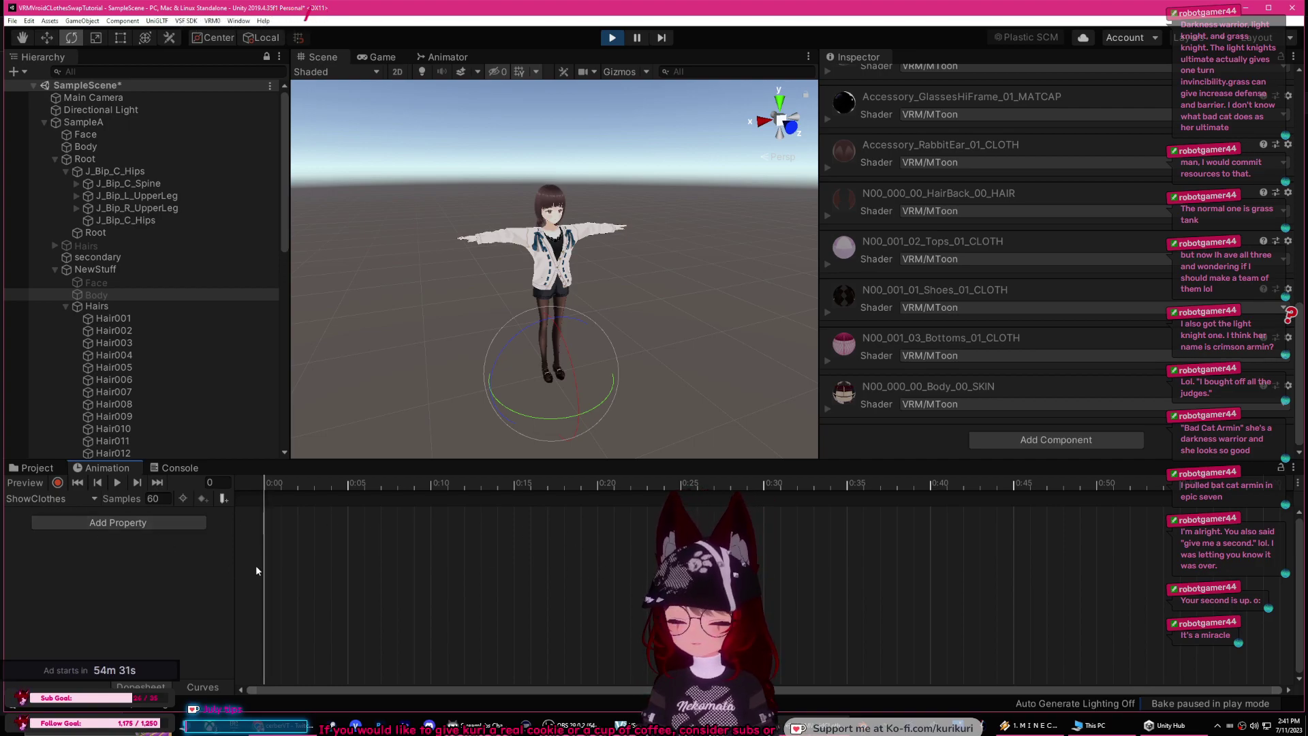
Step: Record ShowClothes keys: NewStuff Body active, SampleA Body inactive, then exit play mode
left_click(58, 482)
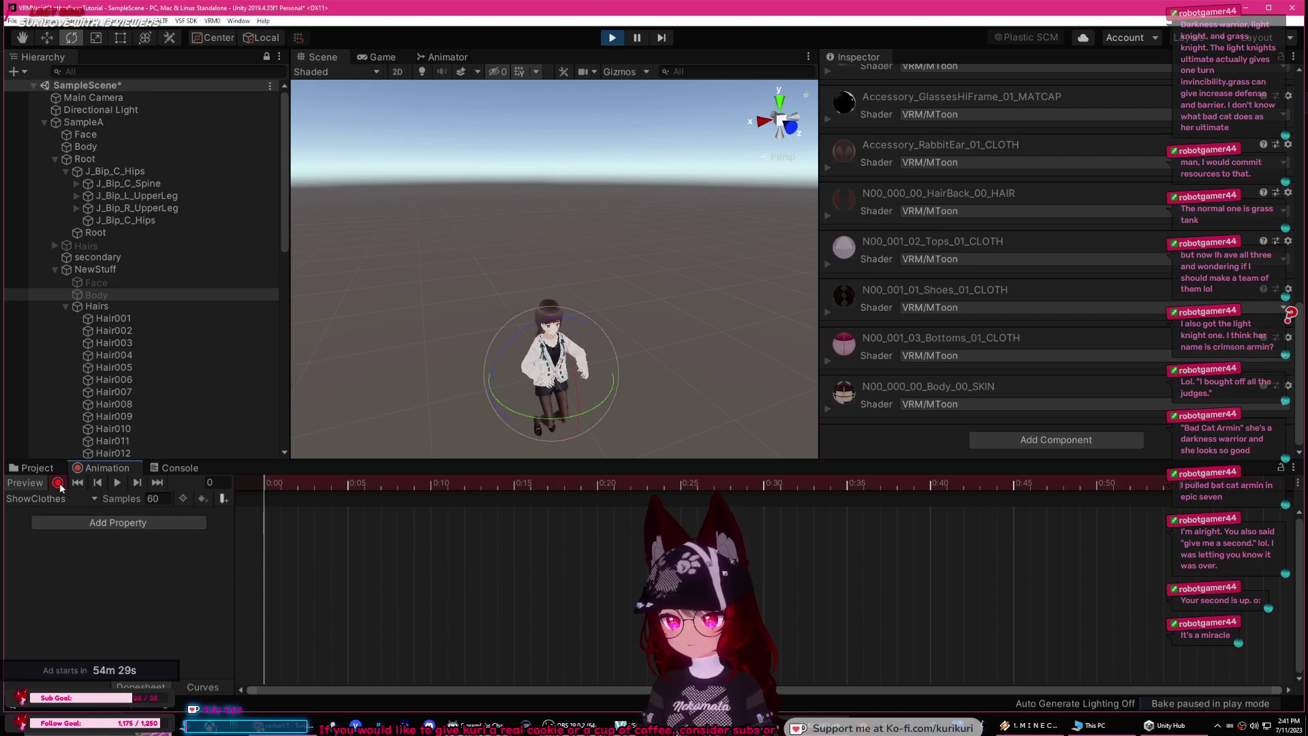
key("q")
key("e")
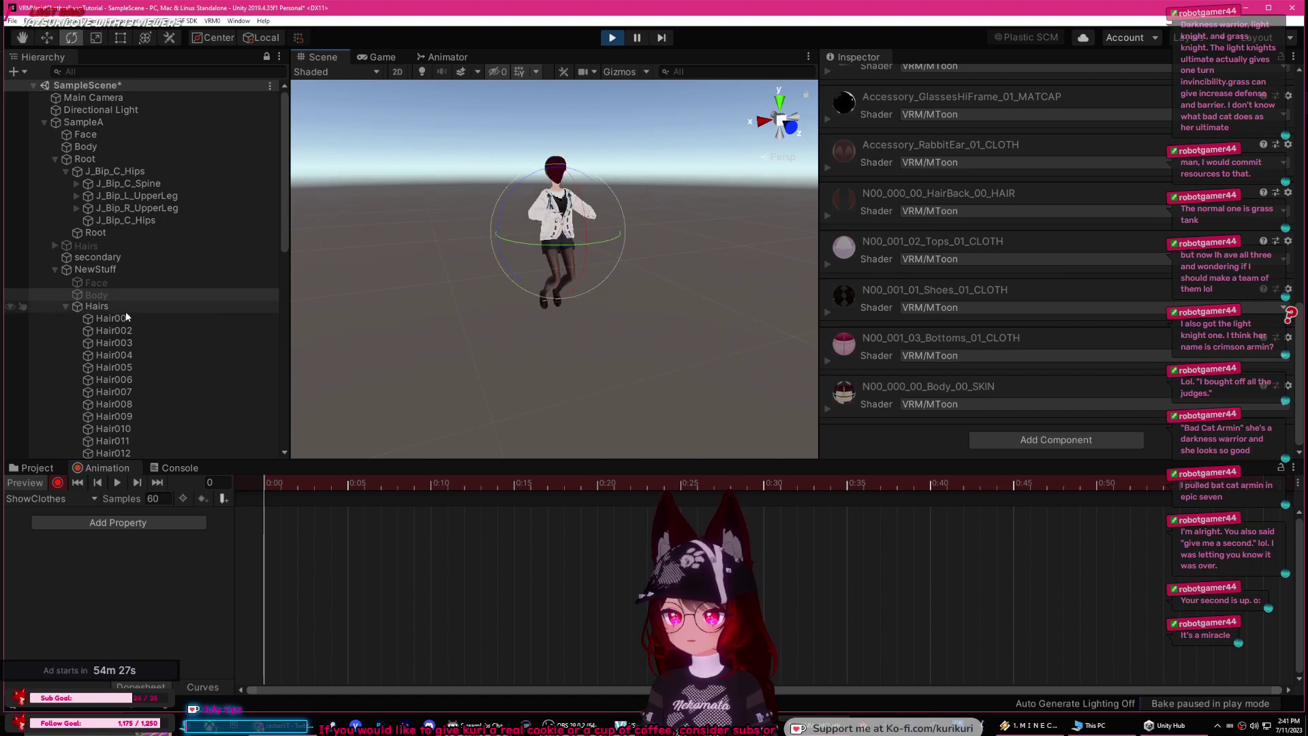
left_click(75, 296)
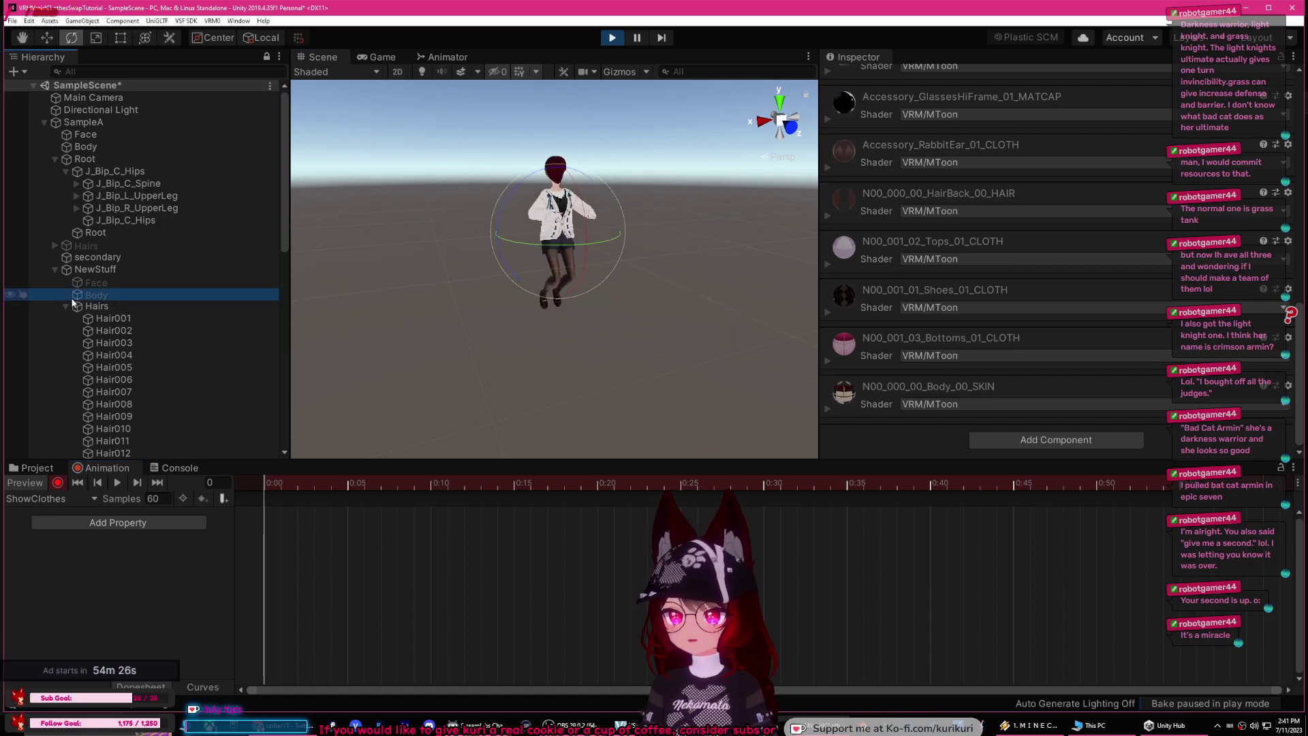
scroll(992, 240, "up", 10)
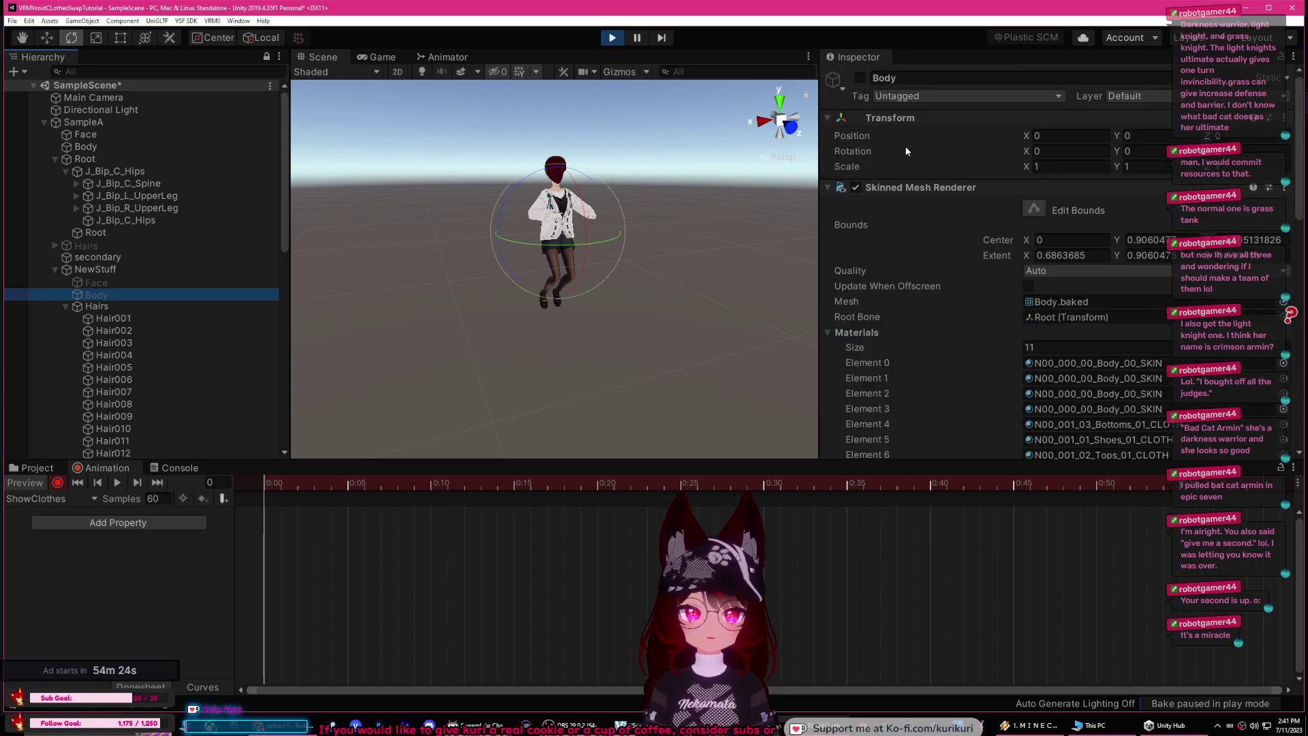
left_click(862, 79)
left_click(861, 79)
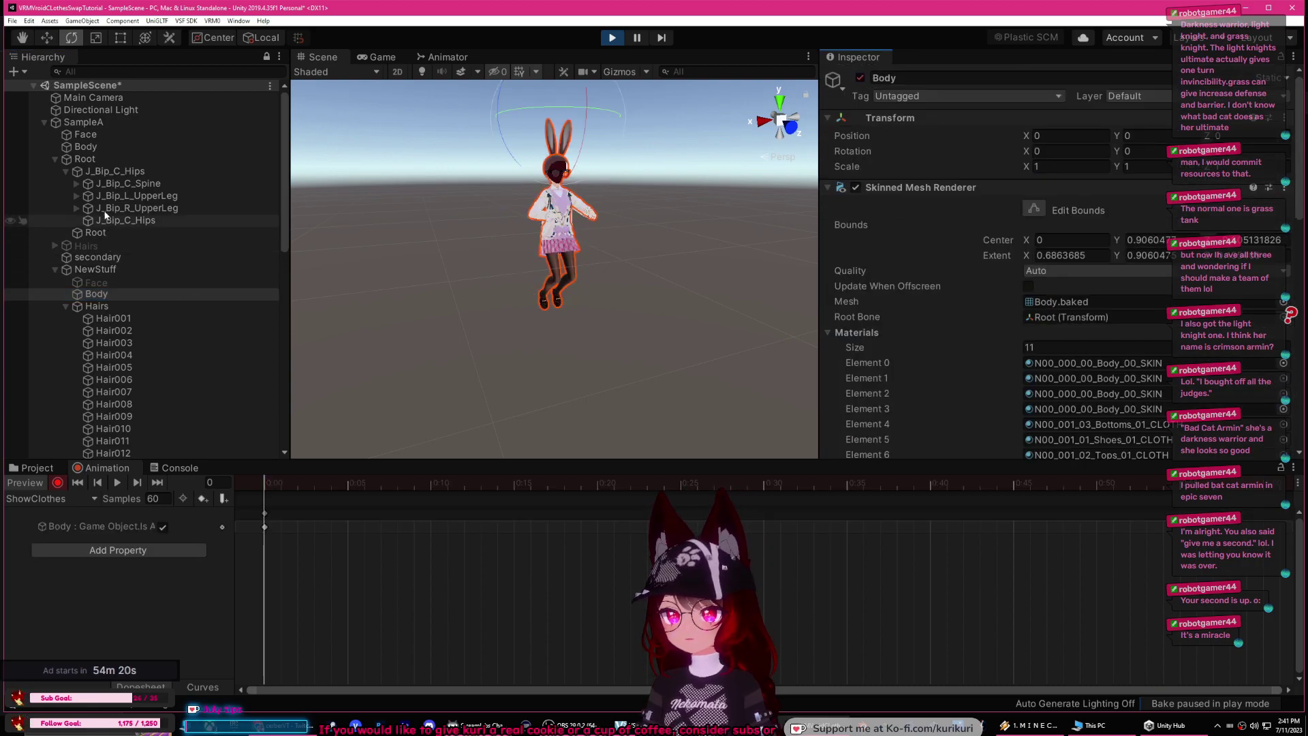
left_click(100, 148)
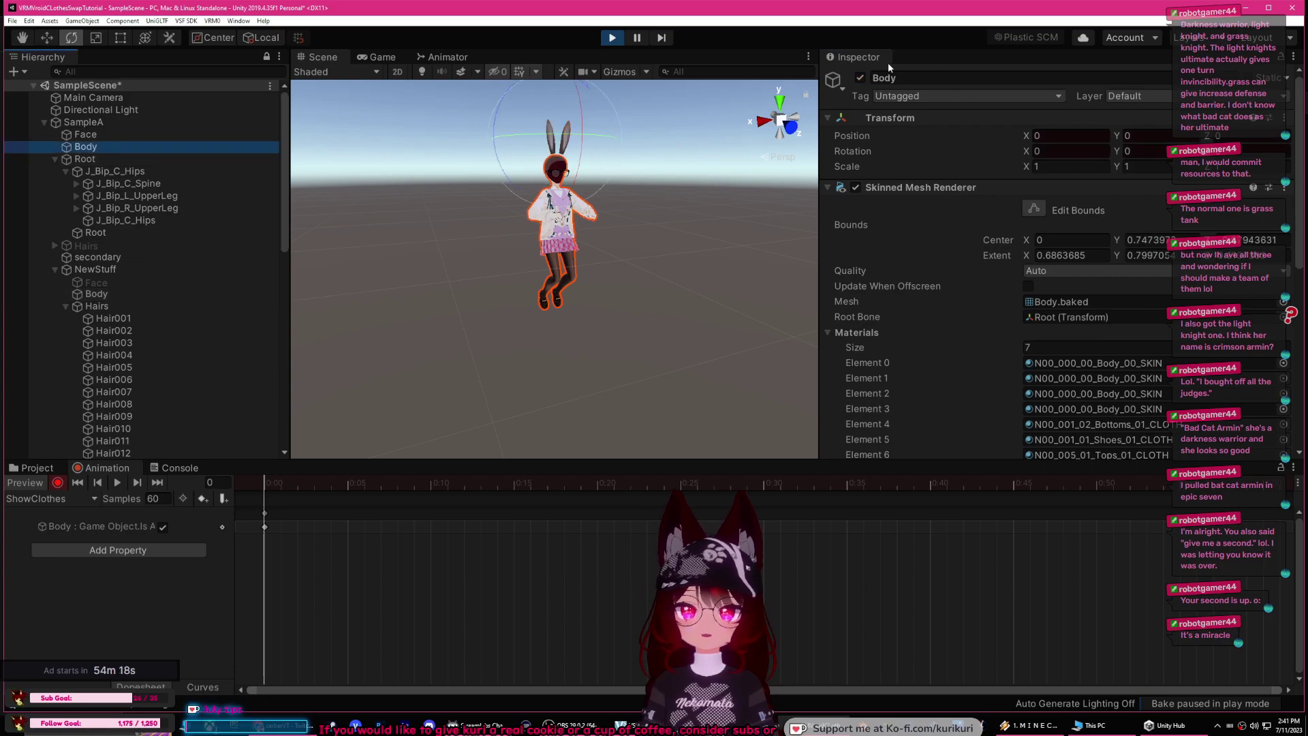
left_click(861, 79)
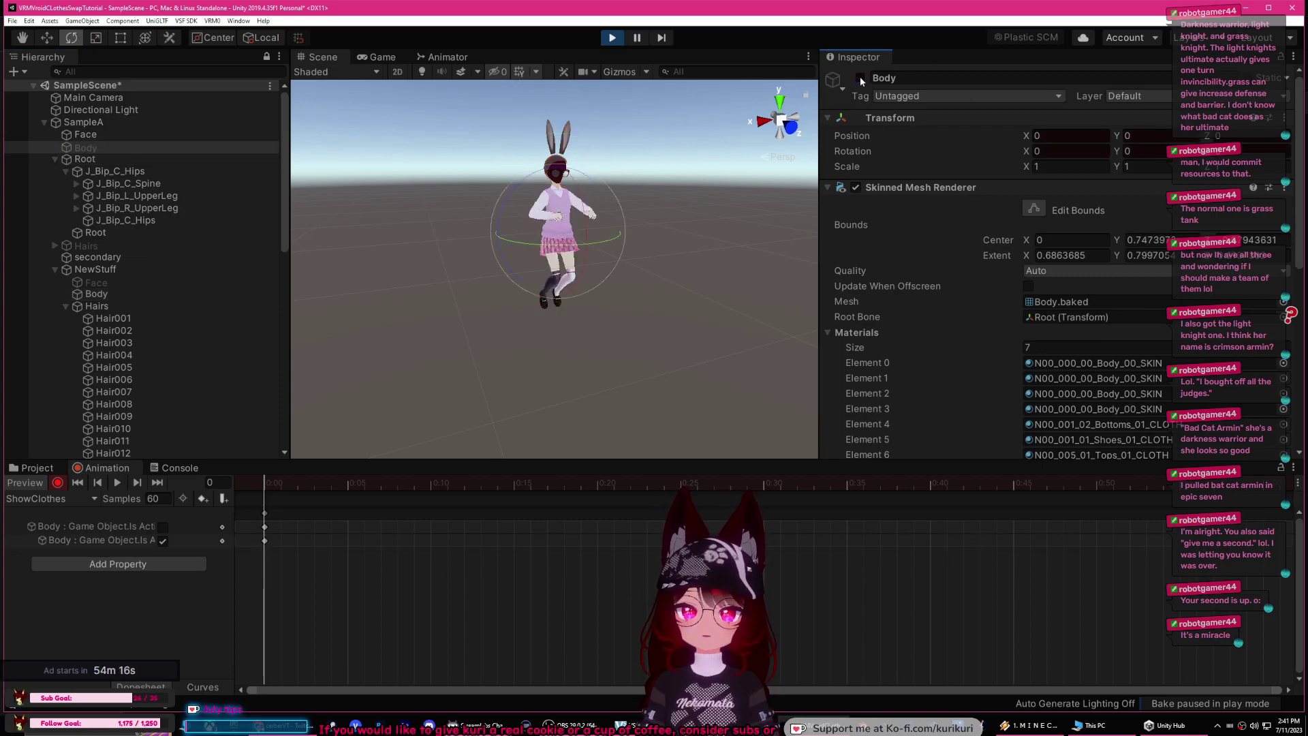
left_click(57, 485)
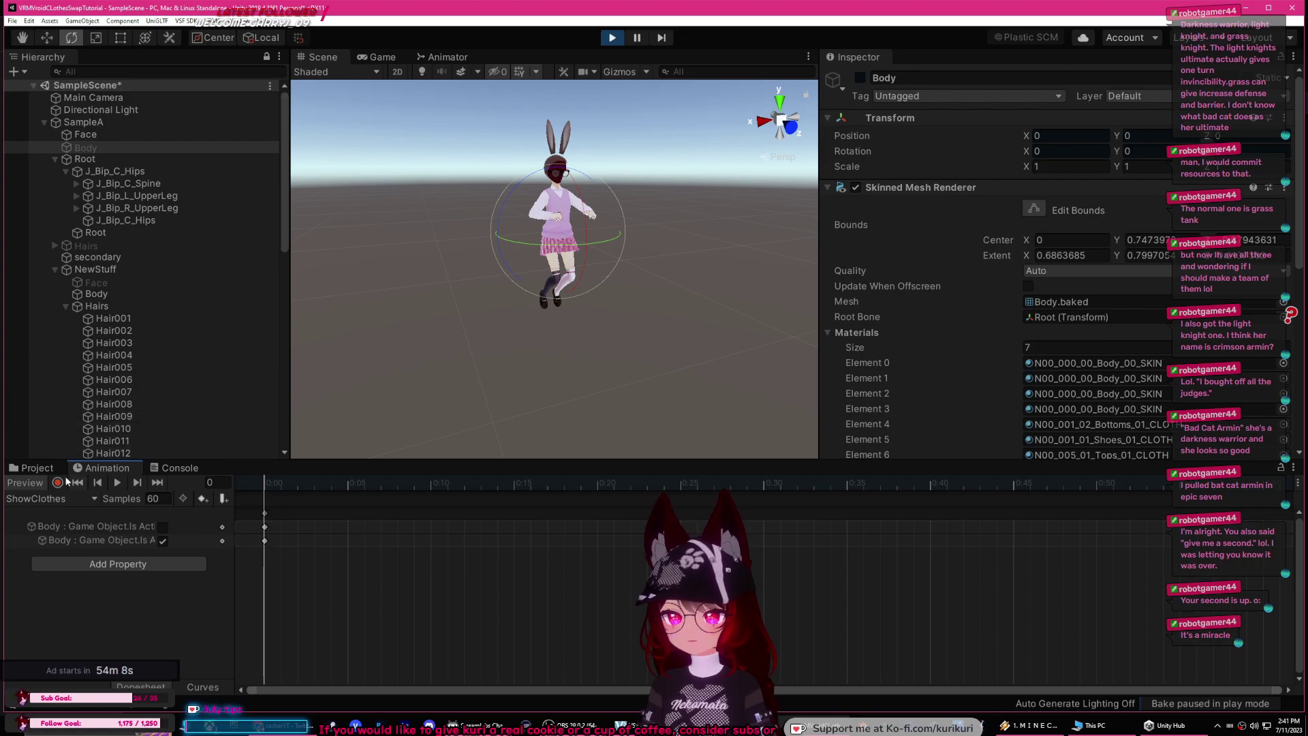
left_click(610, 38)
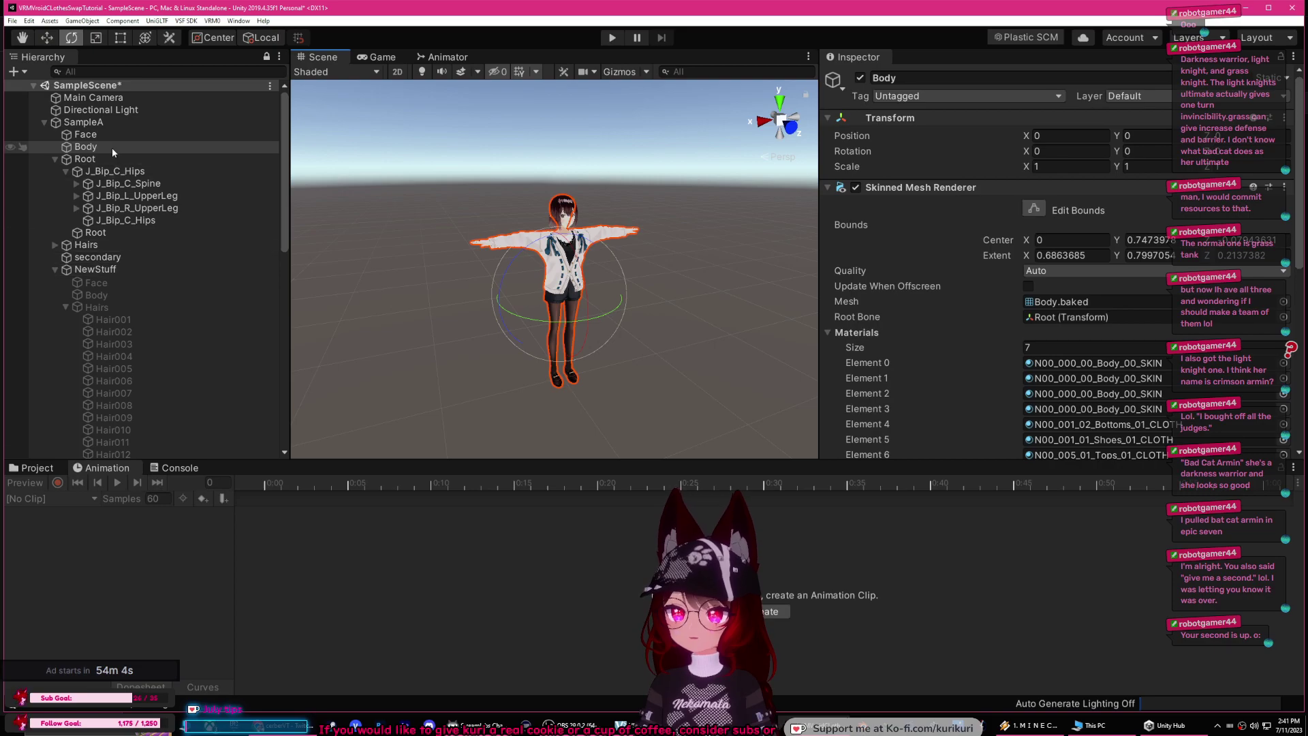
Step: Assign the ShowClothes clip to SampleA's VSF_Animations ShowClothes entry
left_click(122, 123)
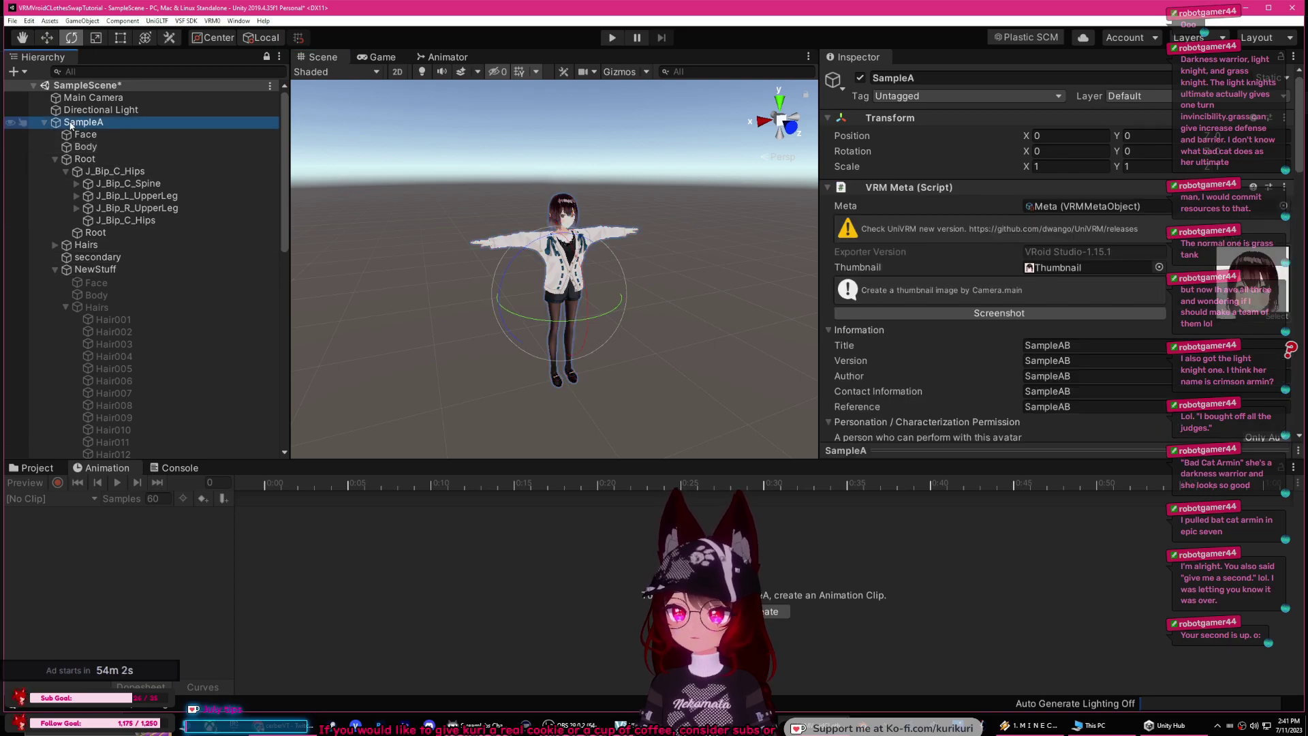
scroll(988, 207, "down", 15)
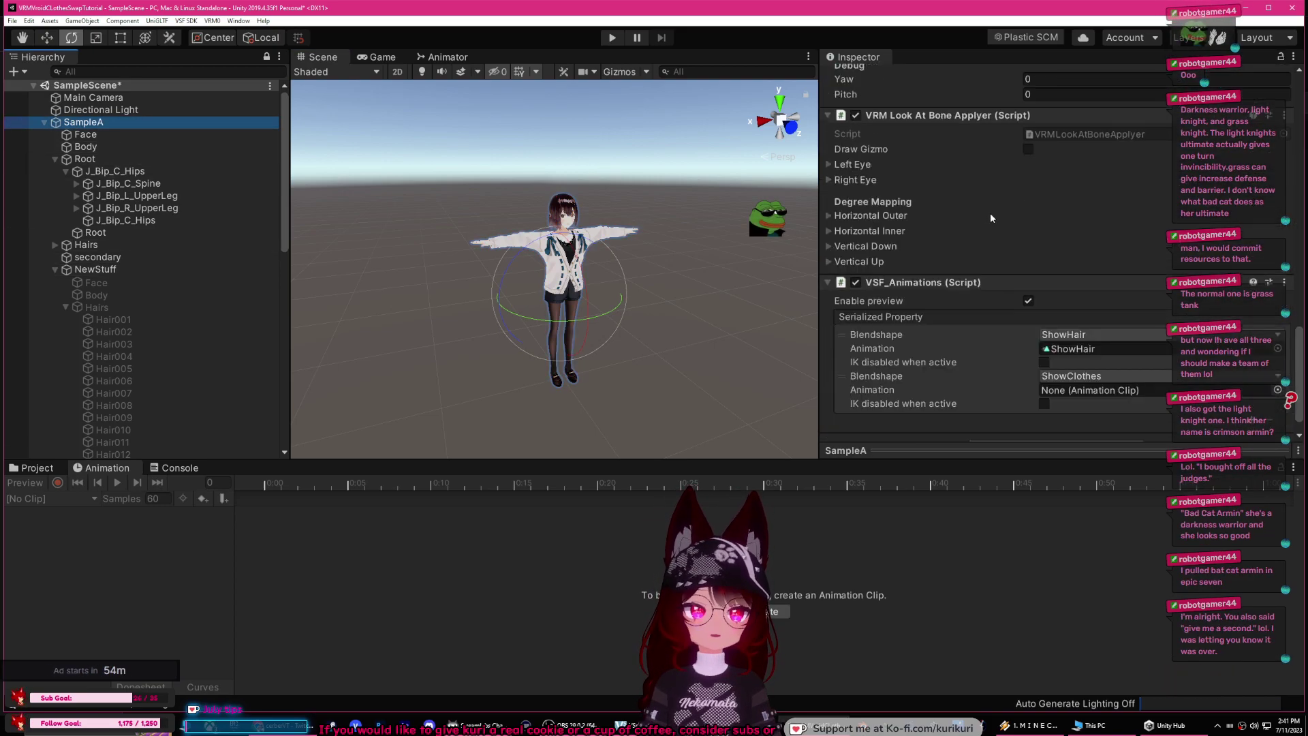
left_click(1278, 365)
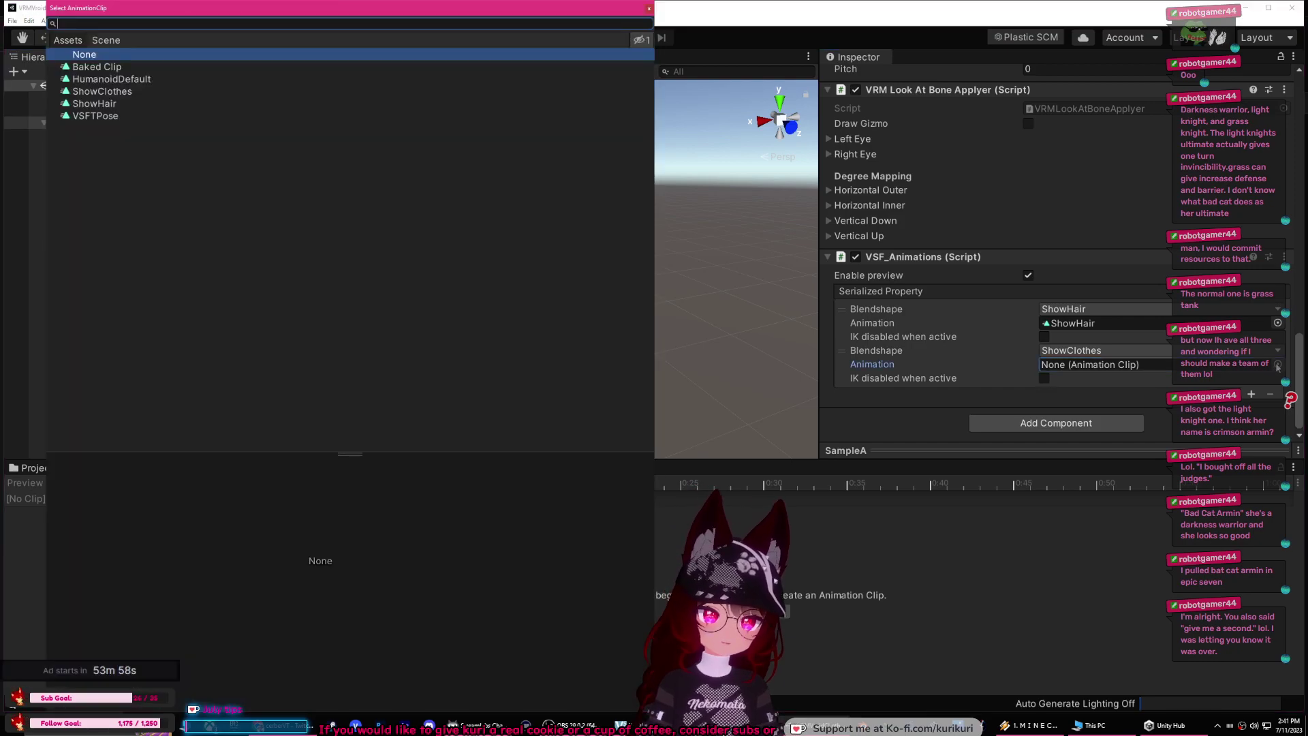
left_click(115, 92)
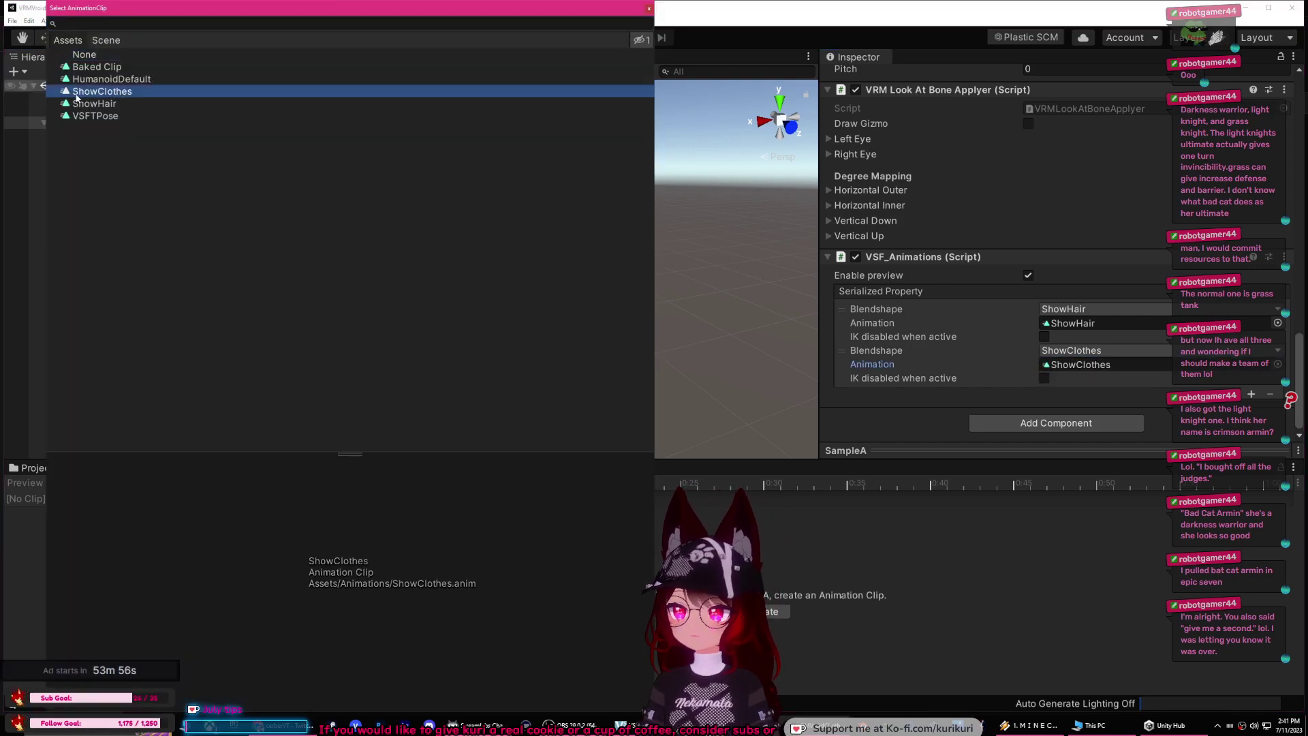
left_click(649, 8)
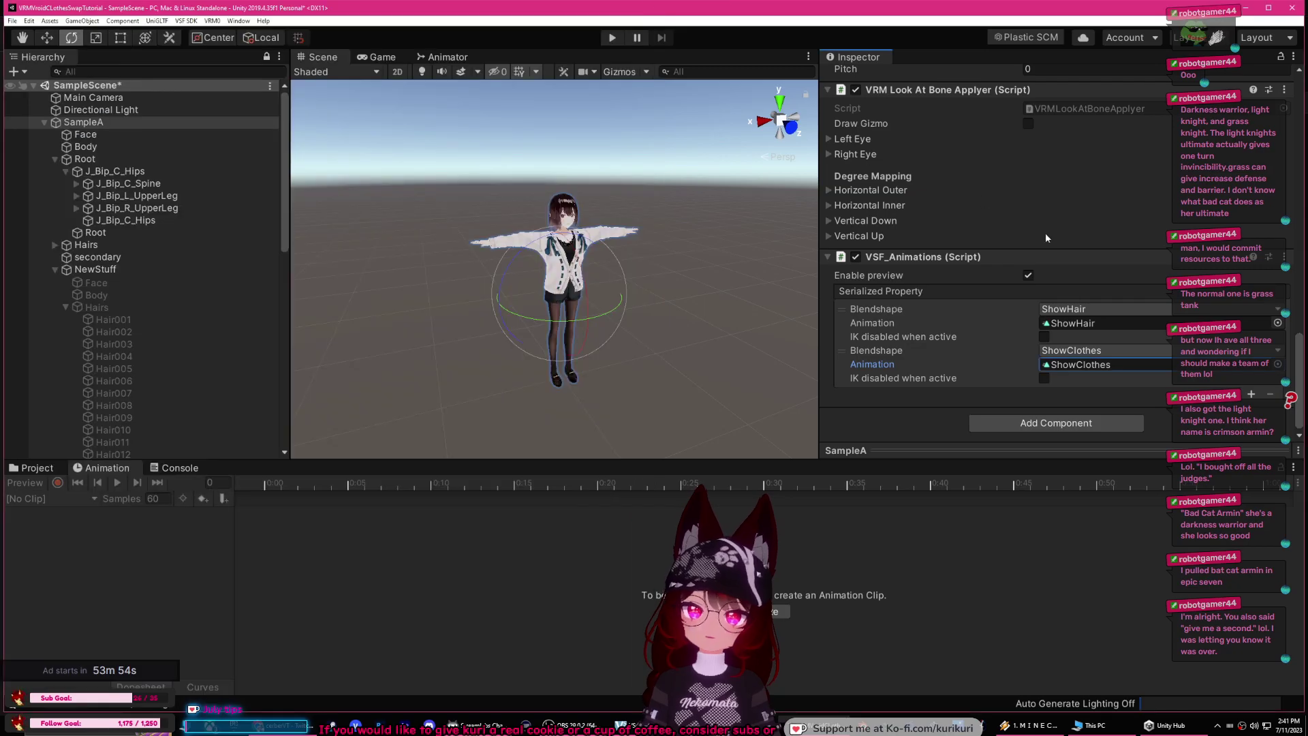
Step: Check the ShowClothes clip's settings to confirm Loop Time is off
left_click(16, 469)
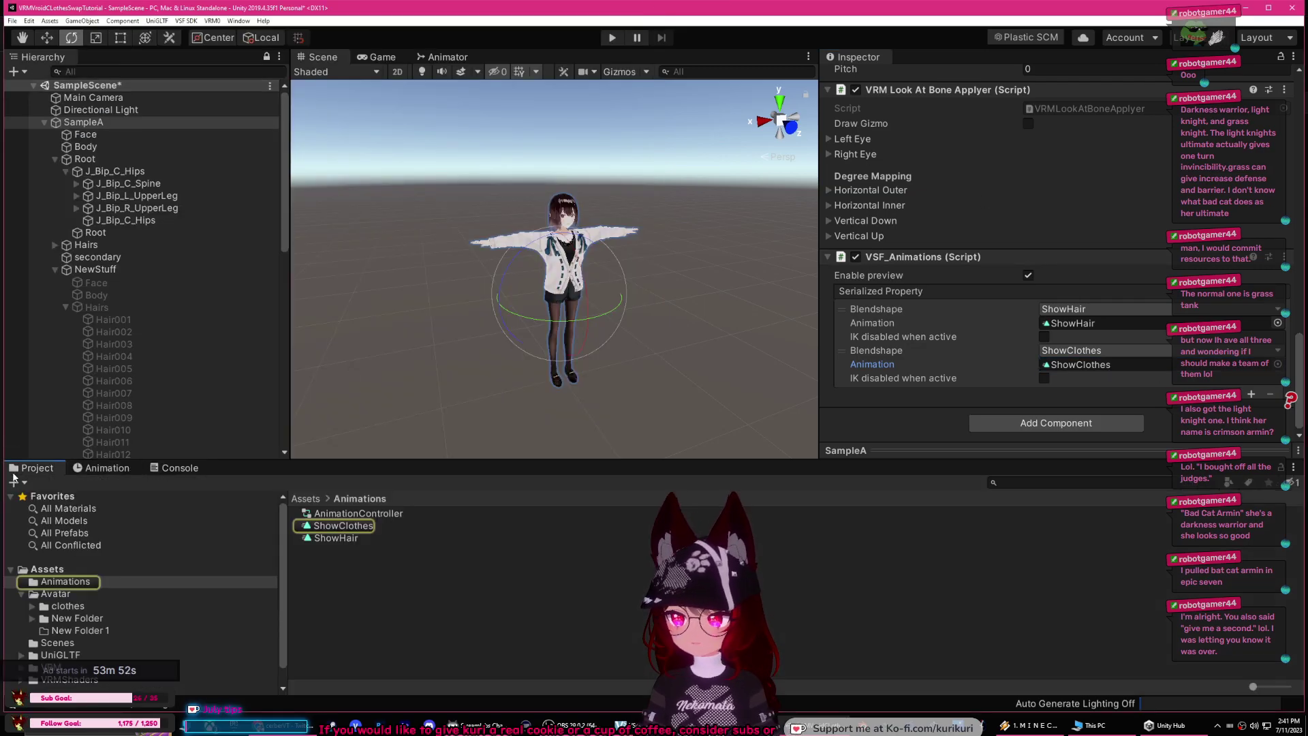
double_click(1090, 365)
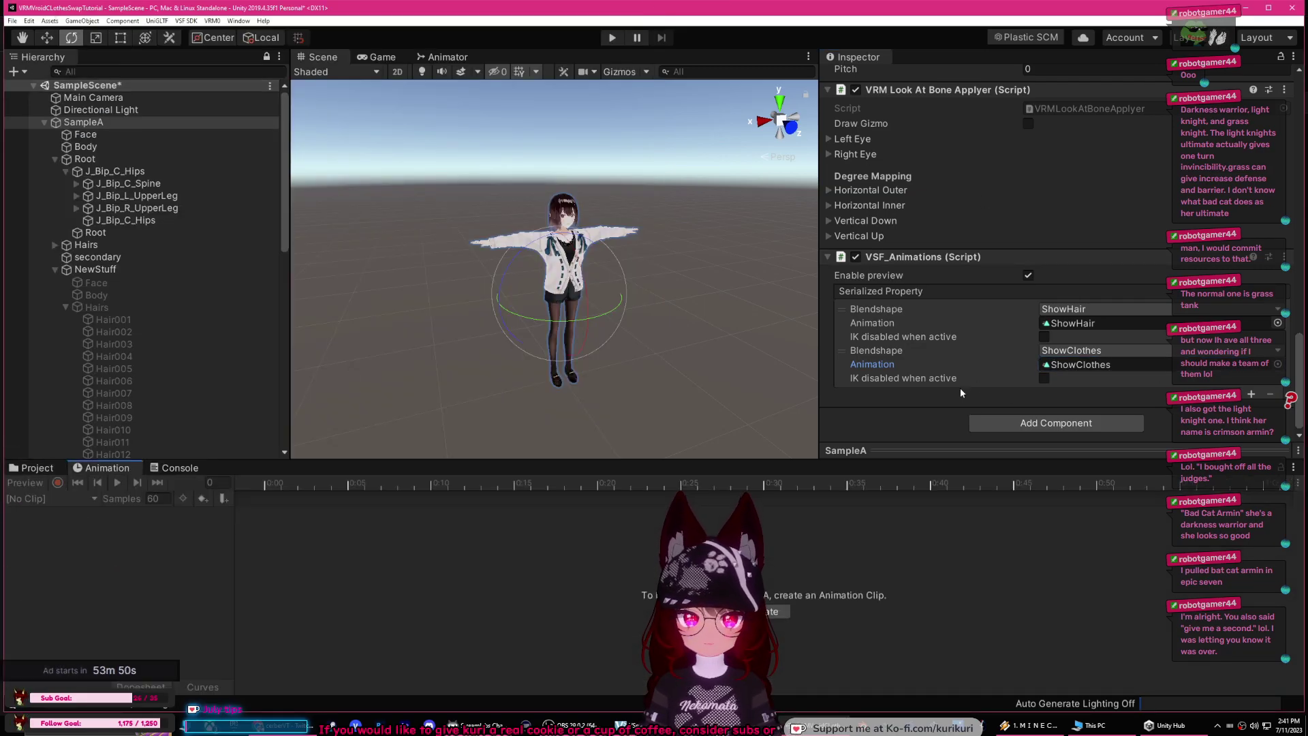
left_click(1083, 365)
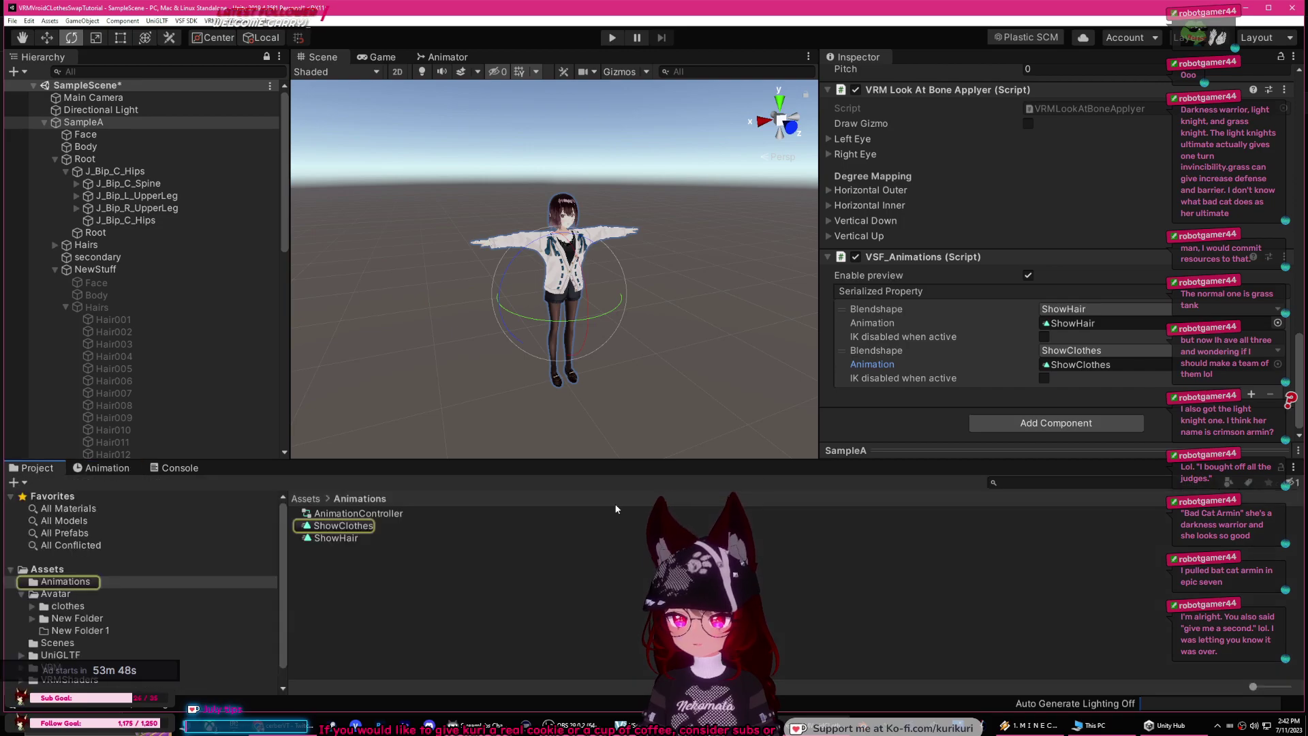
left_click(343, 528)
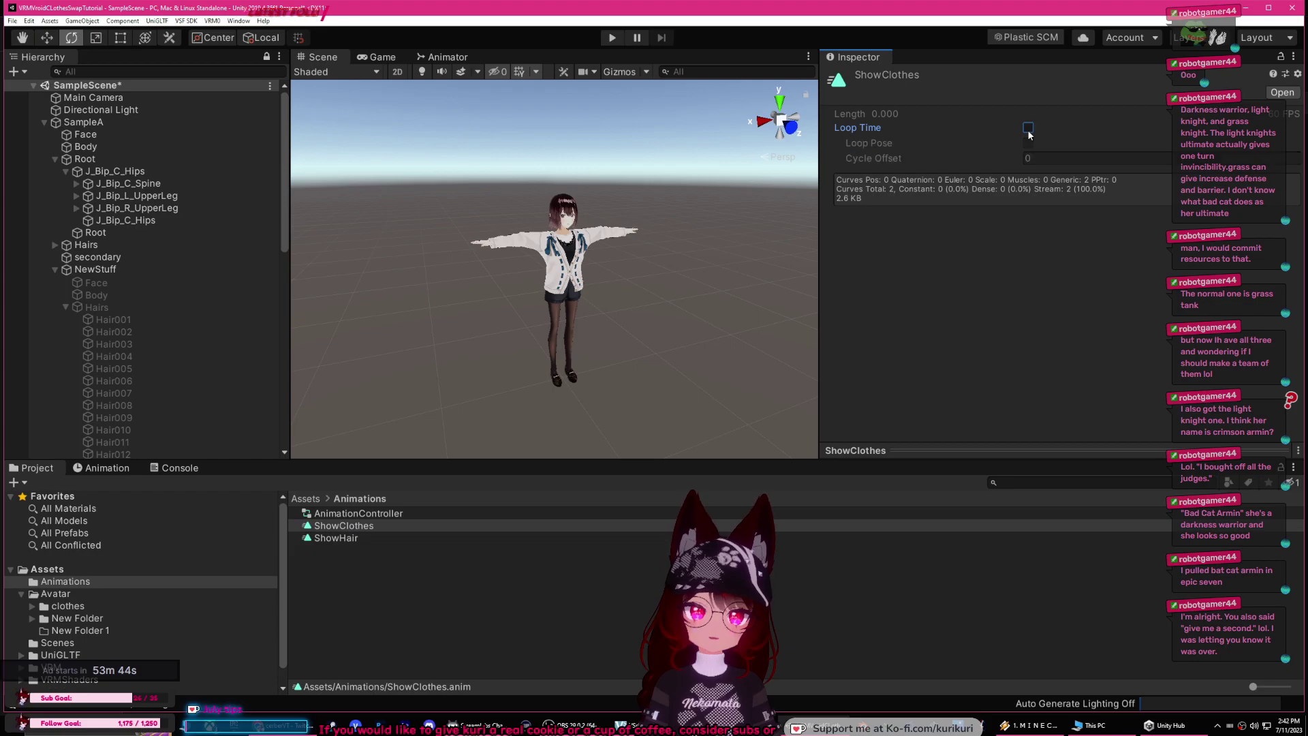
left_click(635, 350)
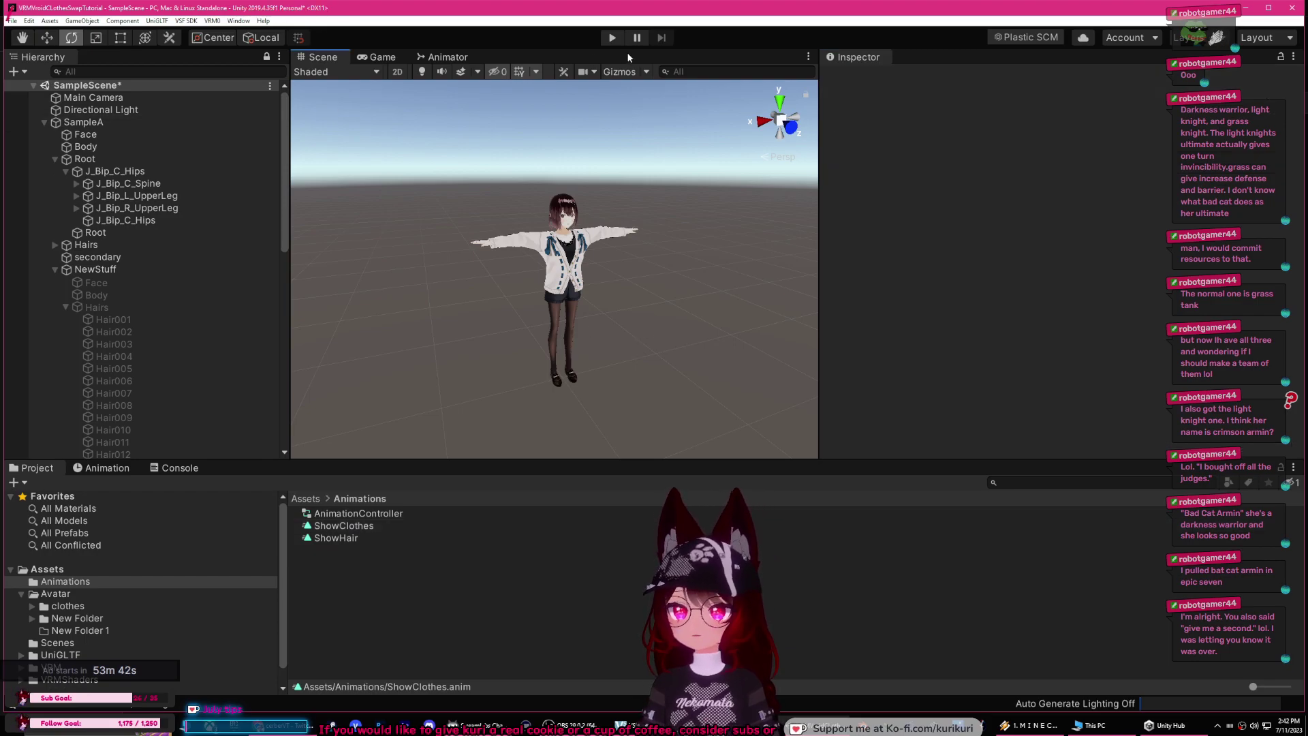
Step: Test in play mode that ShowClothes puts SampleA in the pink bunny-eared outfit, then stop
left_click(96, 126)
scroll(972, 327, "down", 10)
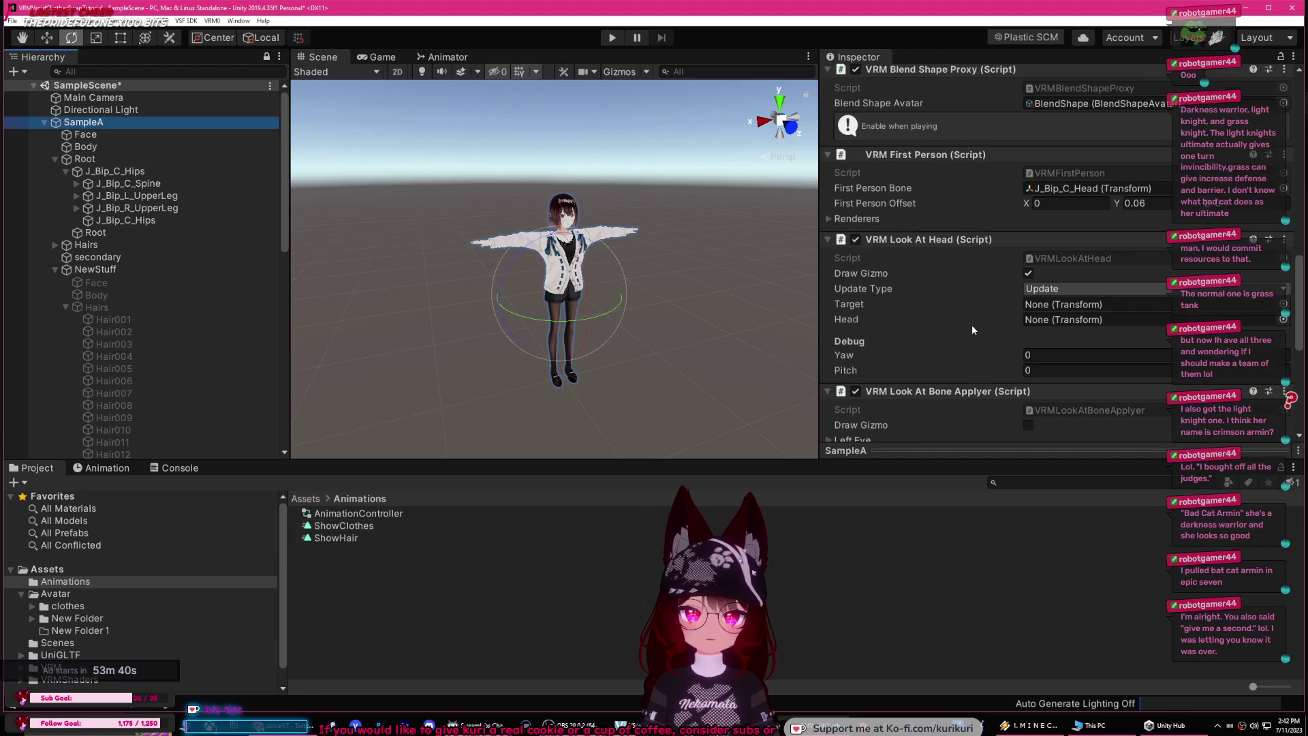
left_click(612, 38)
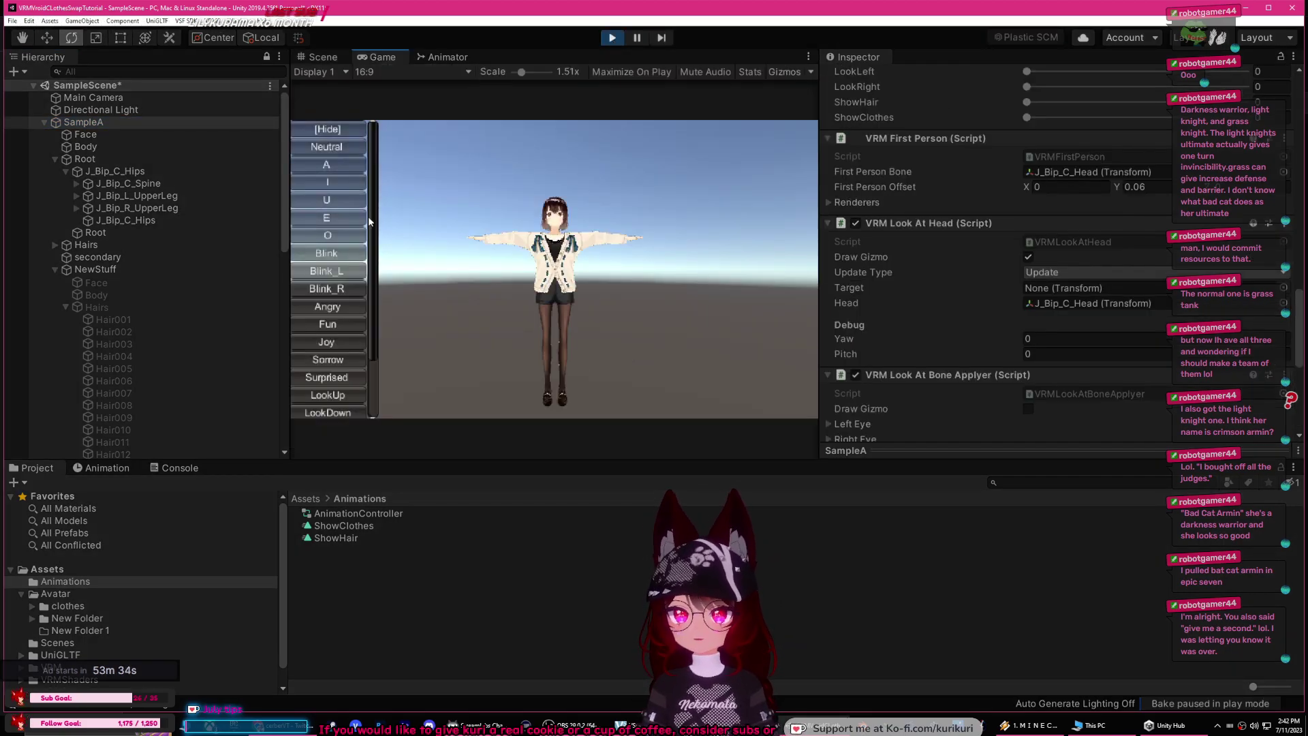
scroll(330, 341, "down", 3)
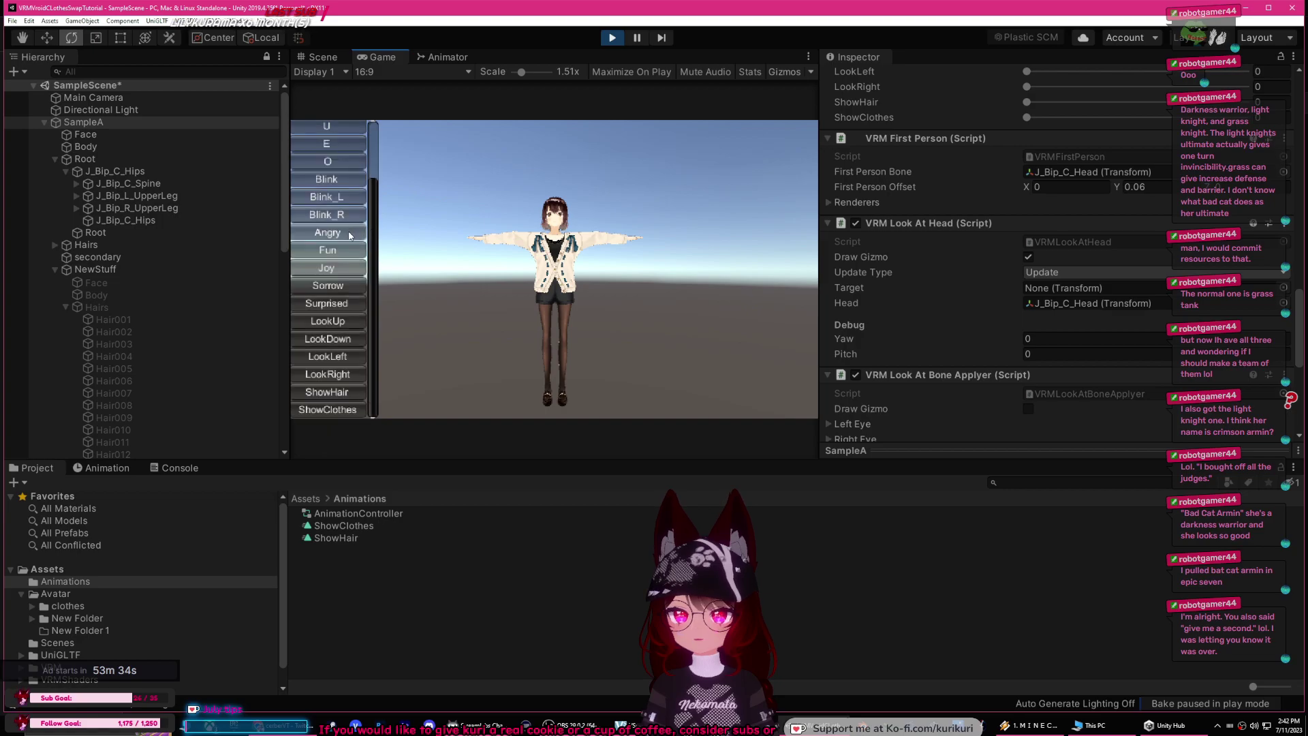
left_click(334, 410)
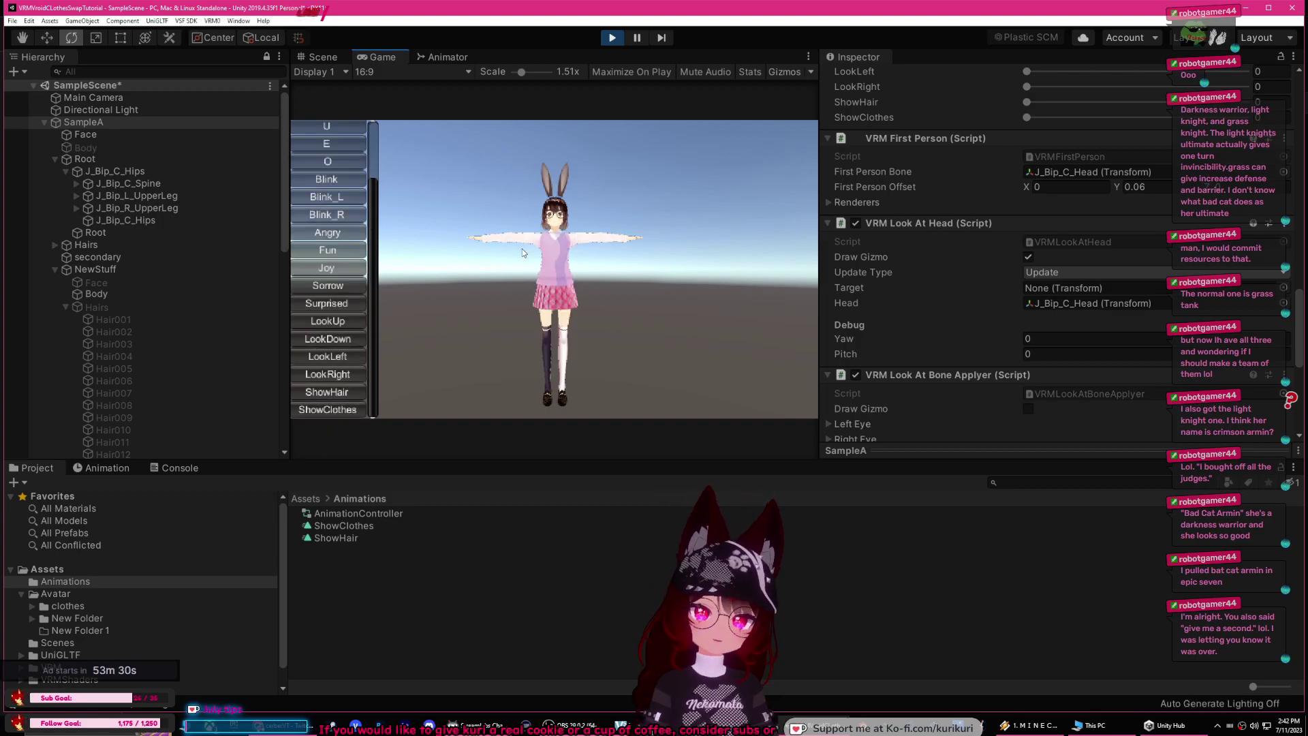
left_click(314, 58)
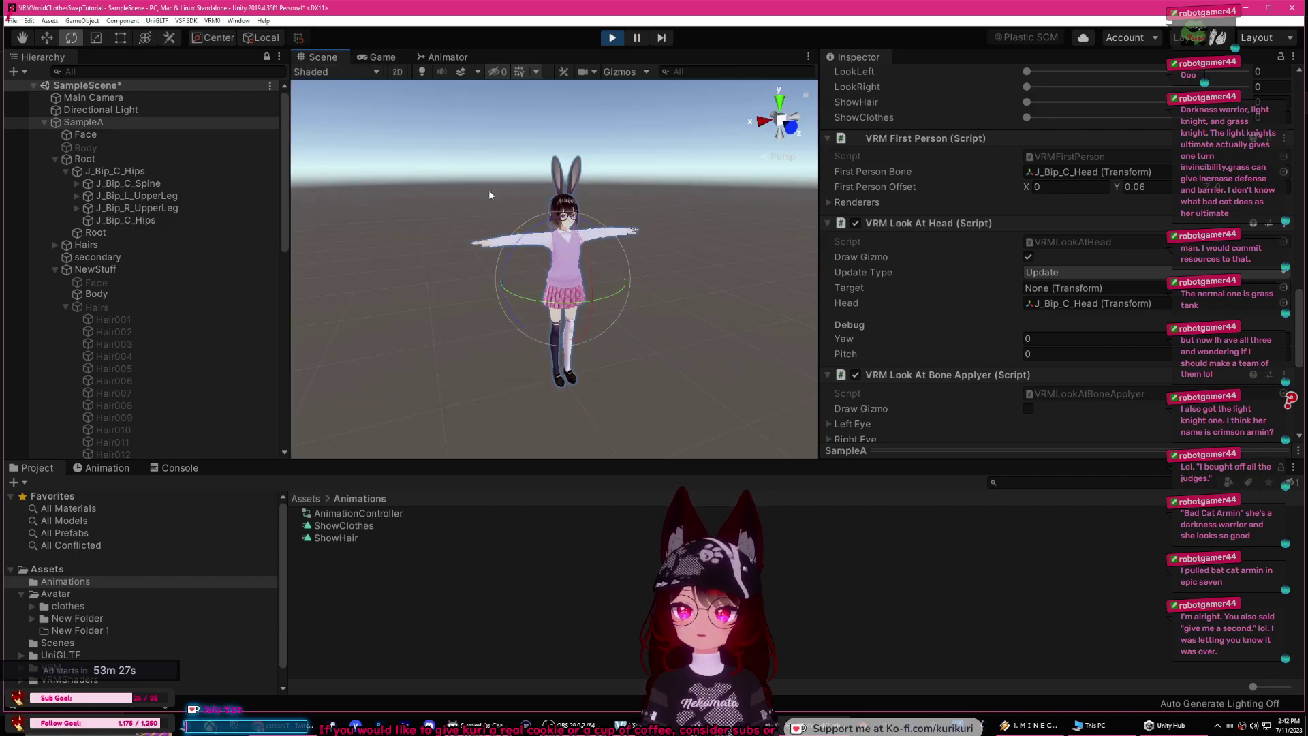
right_click_drag(472, 271, 388, 235)
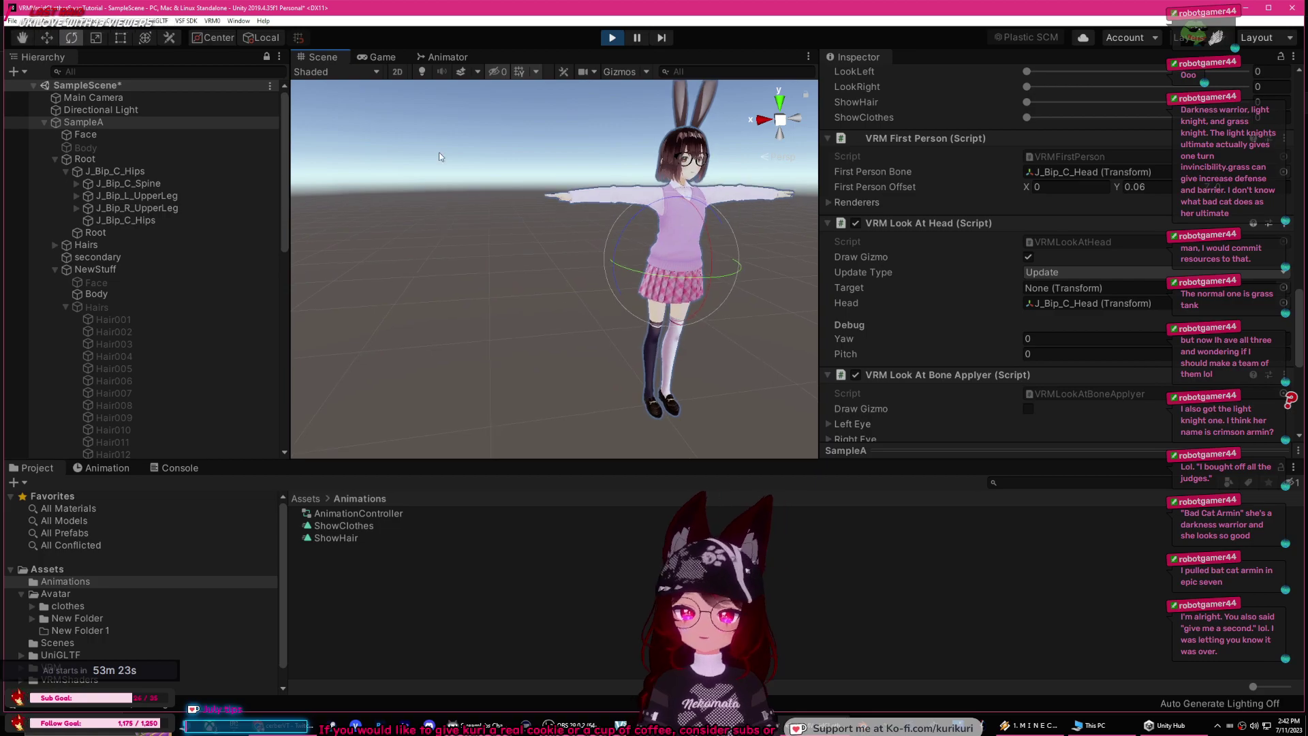
left_click(613, 39)
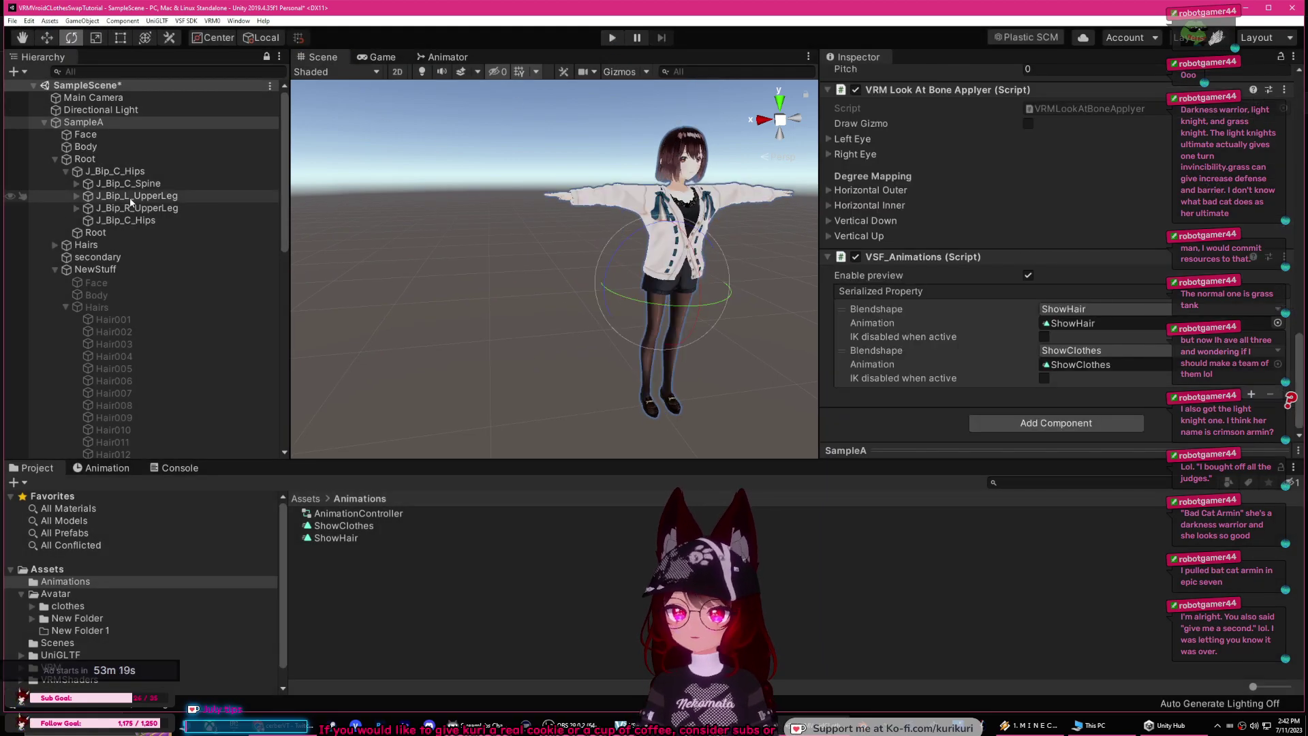
left_click(55, 270)
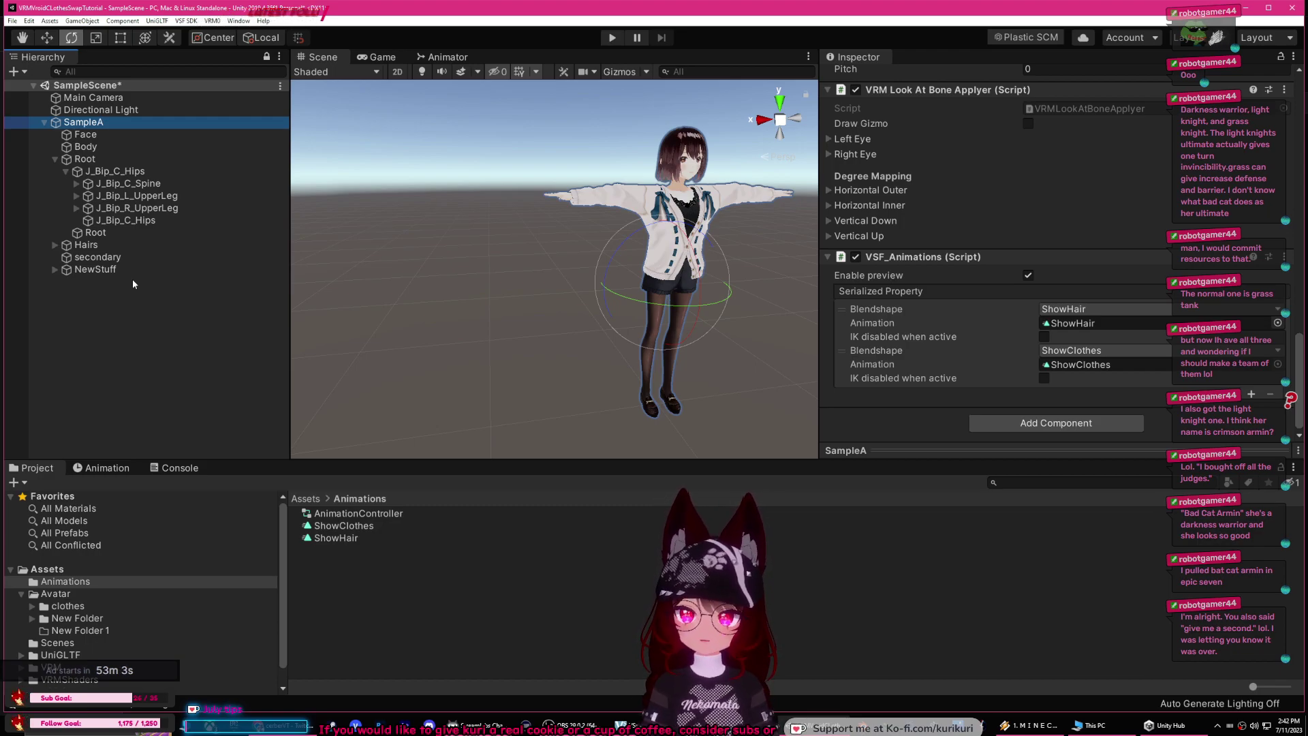
left_click(186, 20)
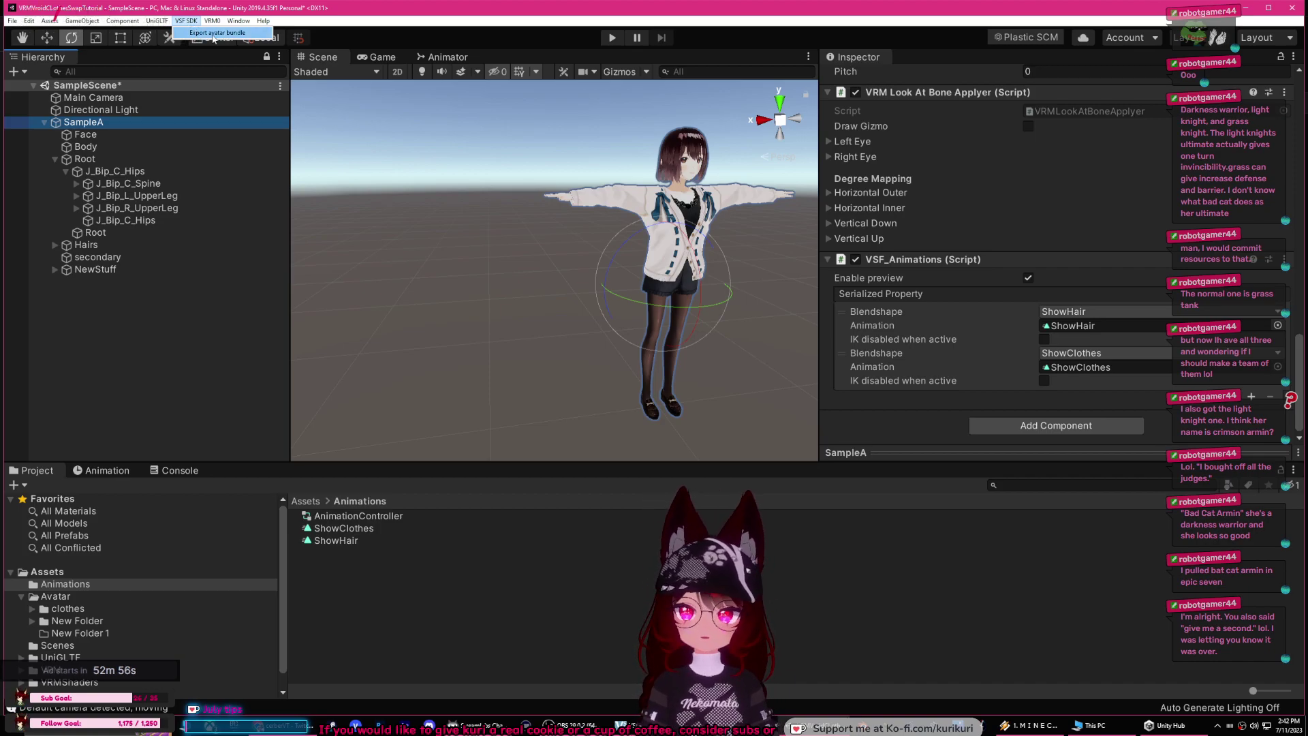
left_click(203, 34)
left_click(360, 259)
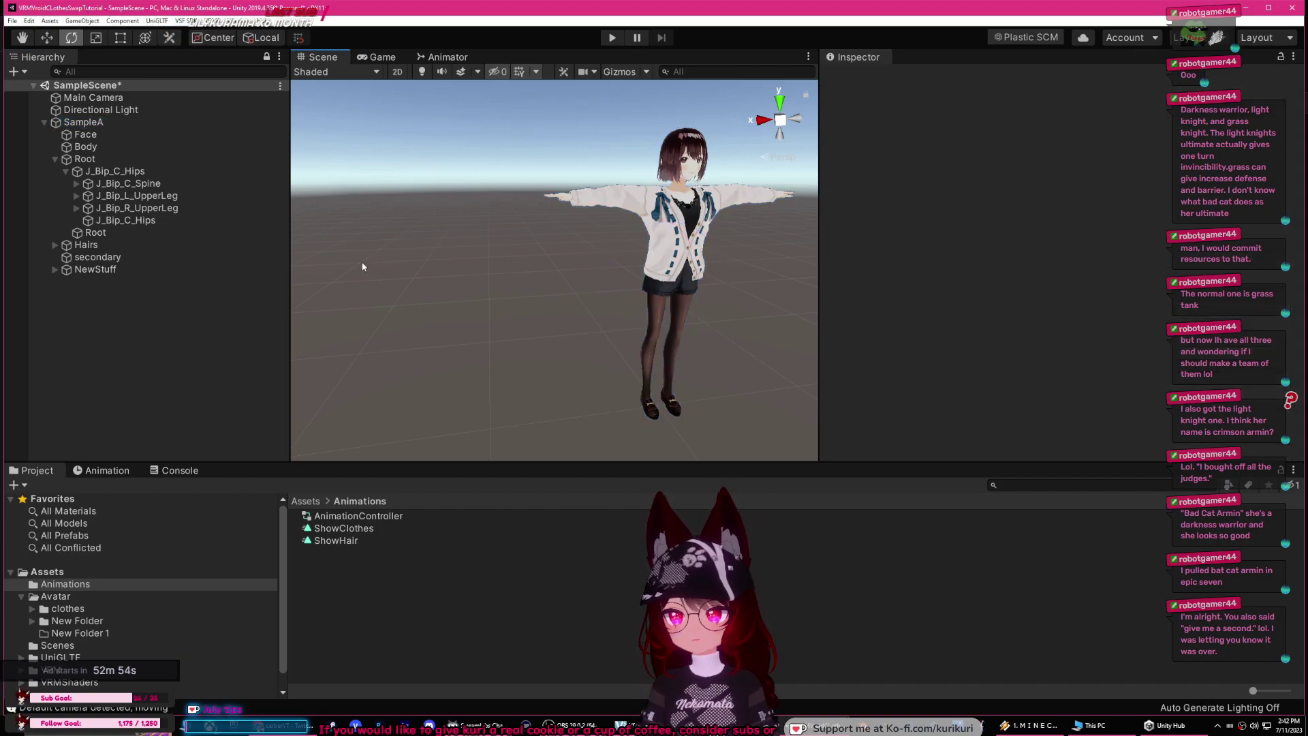
middle_click_drag(428, 291, 372, 295)
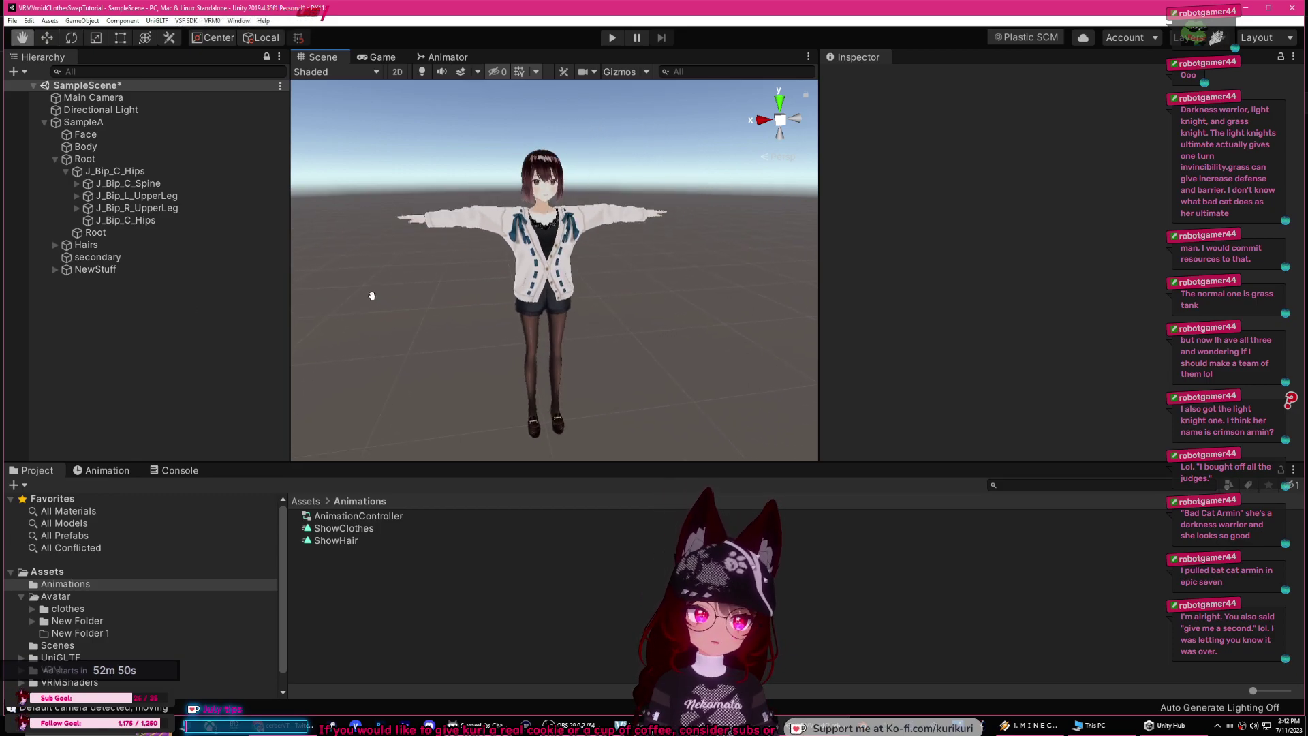
left_click(141, 233)
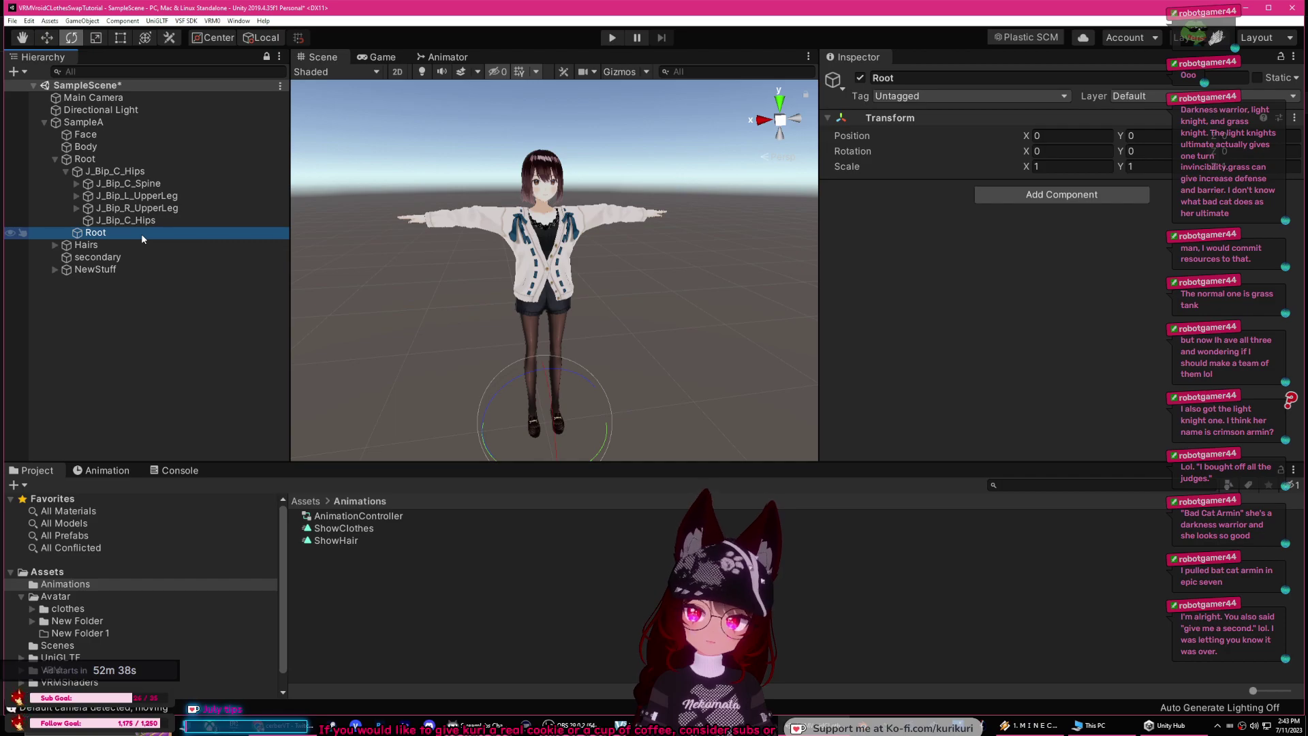
left_click(55, 270)
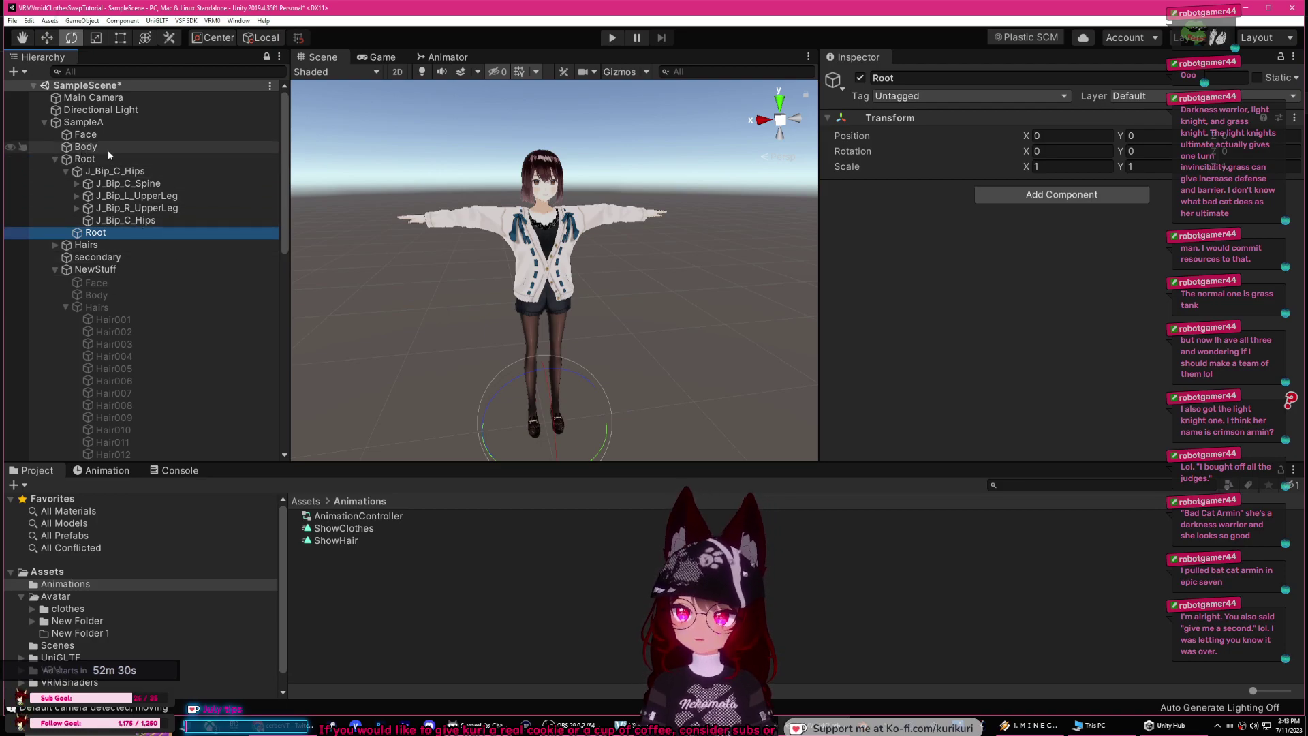
Step: Deactivate SampleA's original Body mesh
left_click(54, 269)
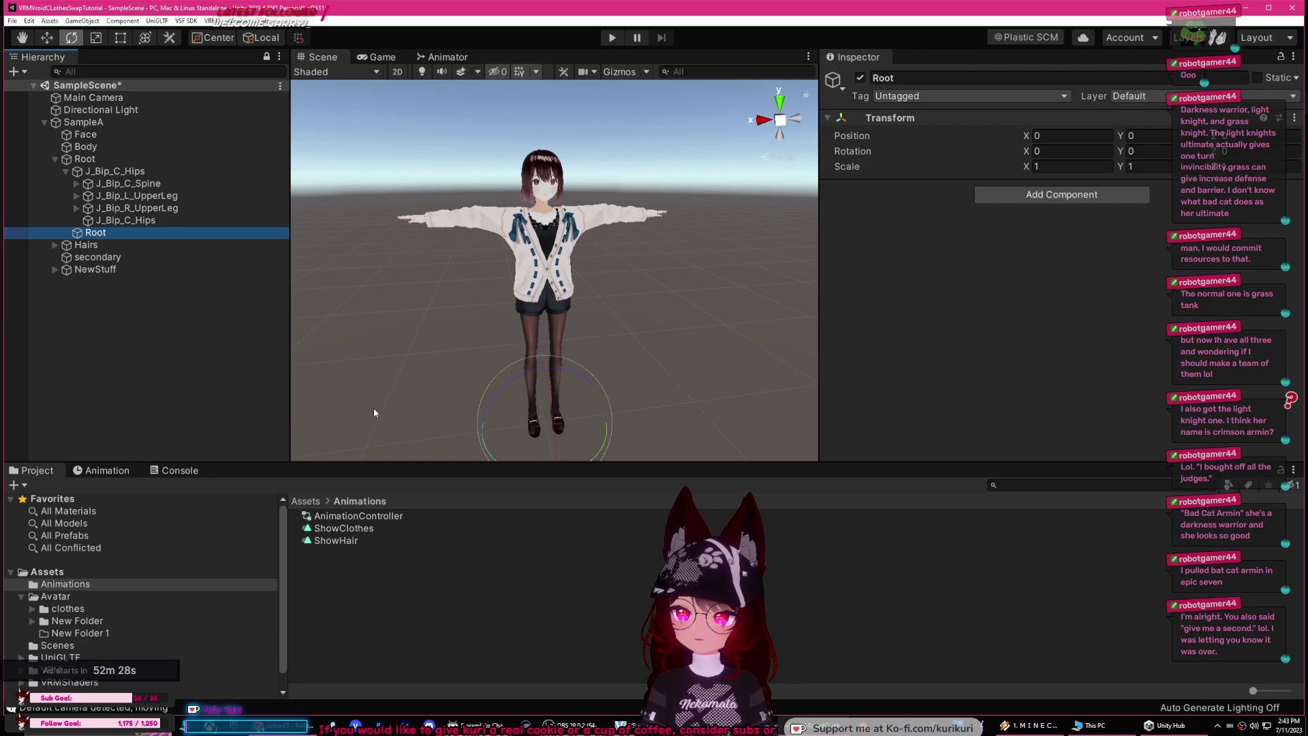
left_click(48, 571)
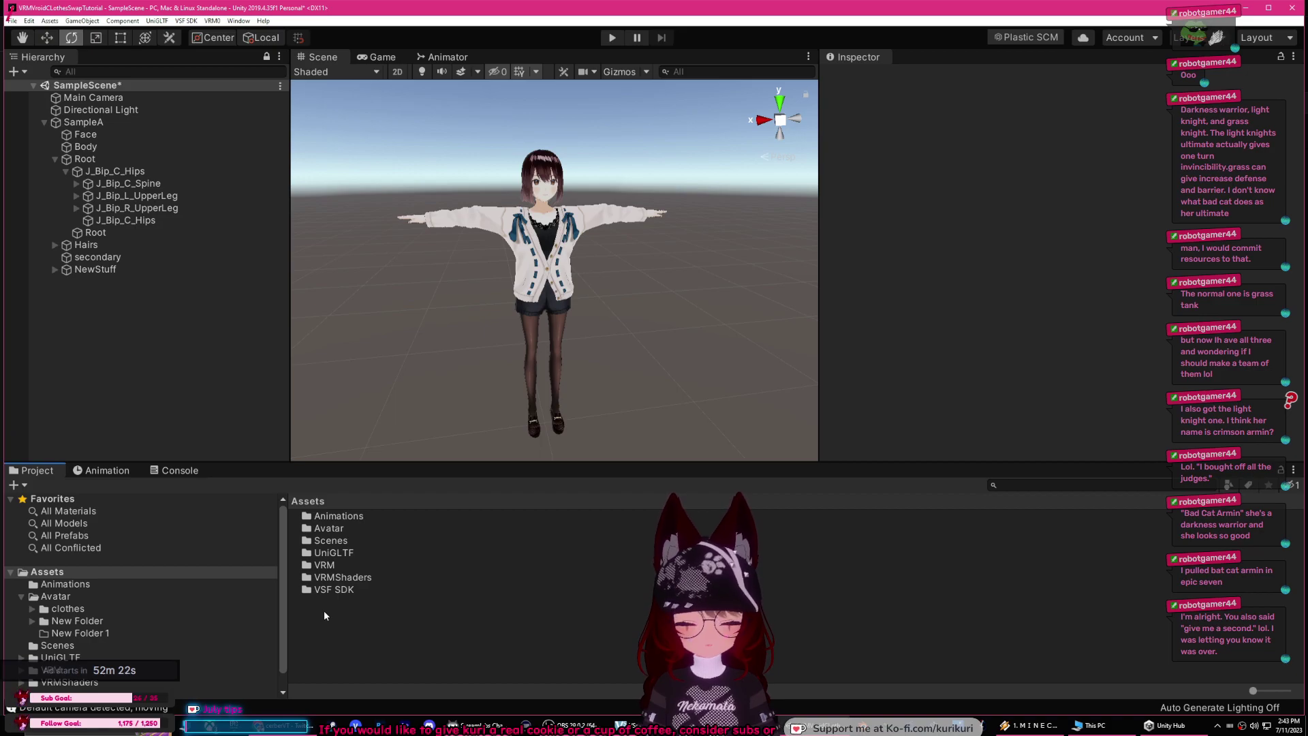
left_click(100, 147)
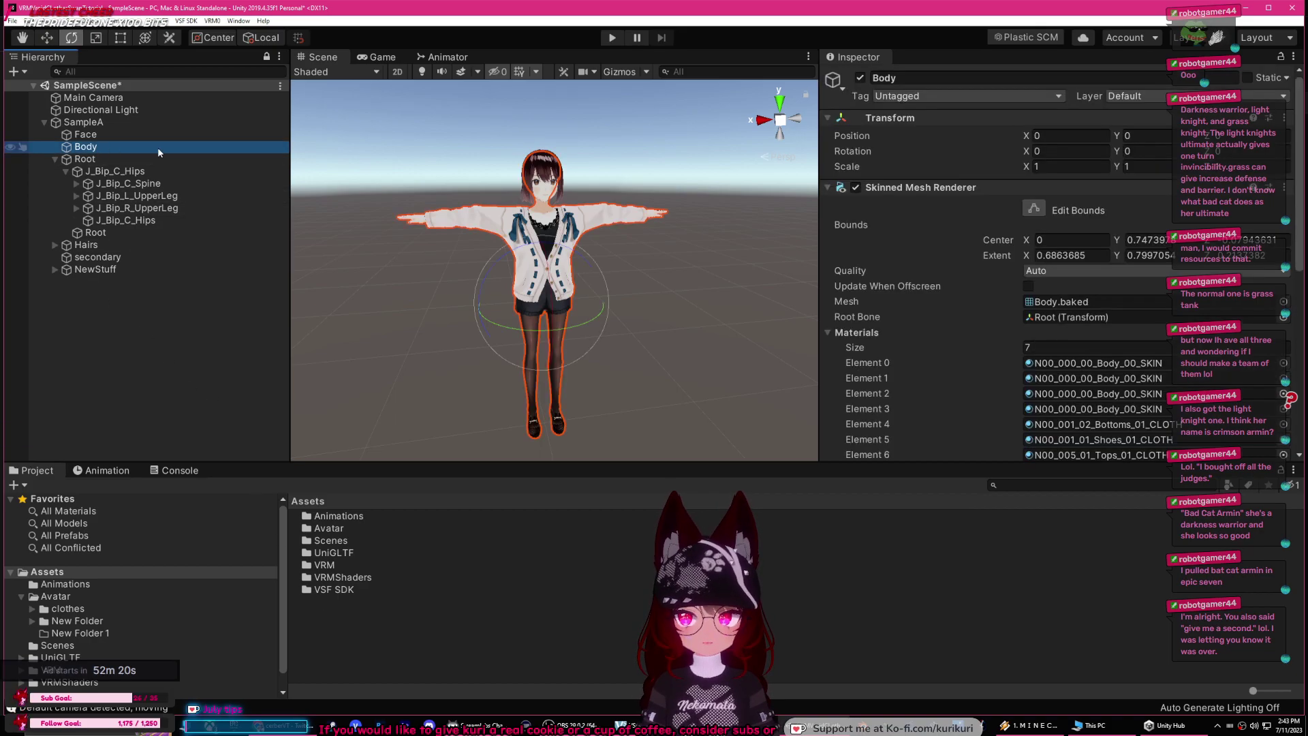
left_click(859, 79)
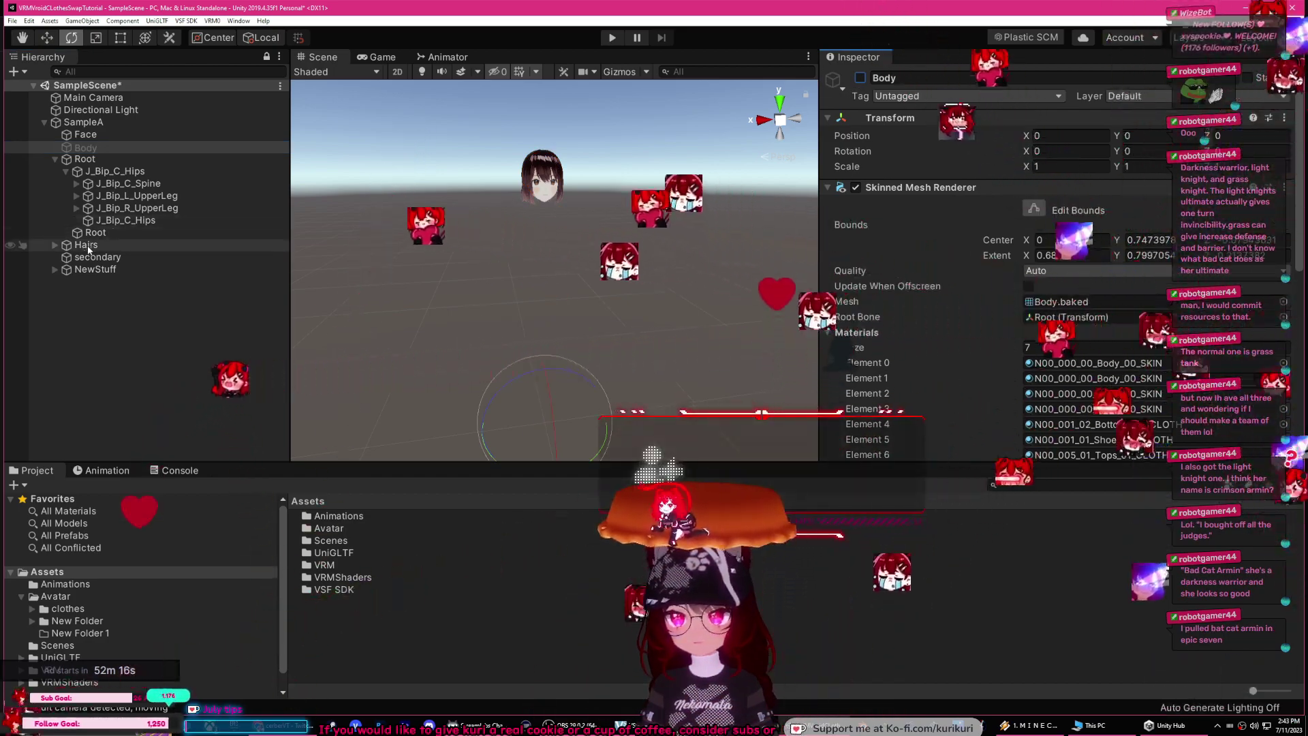
Step: Activate the NewStuff Body, then reselect the original Body and open the VRM export options
left_click(54, 269)
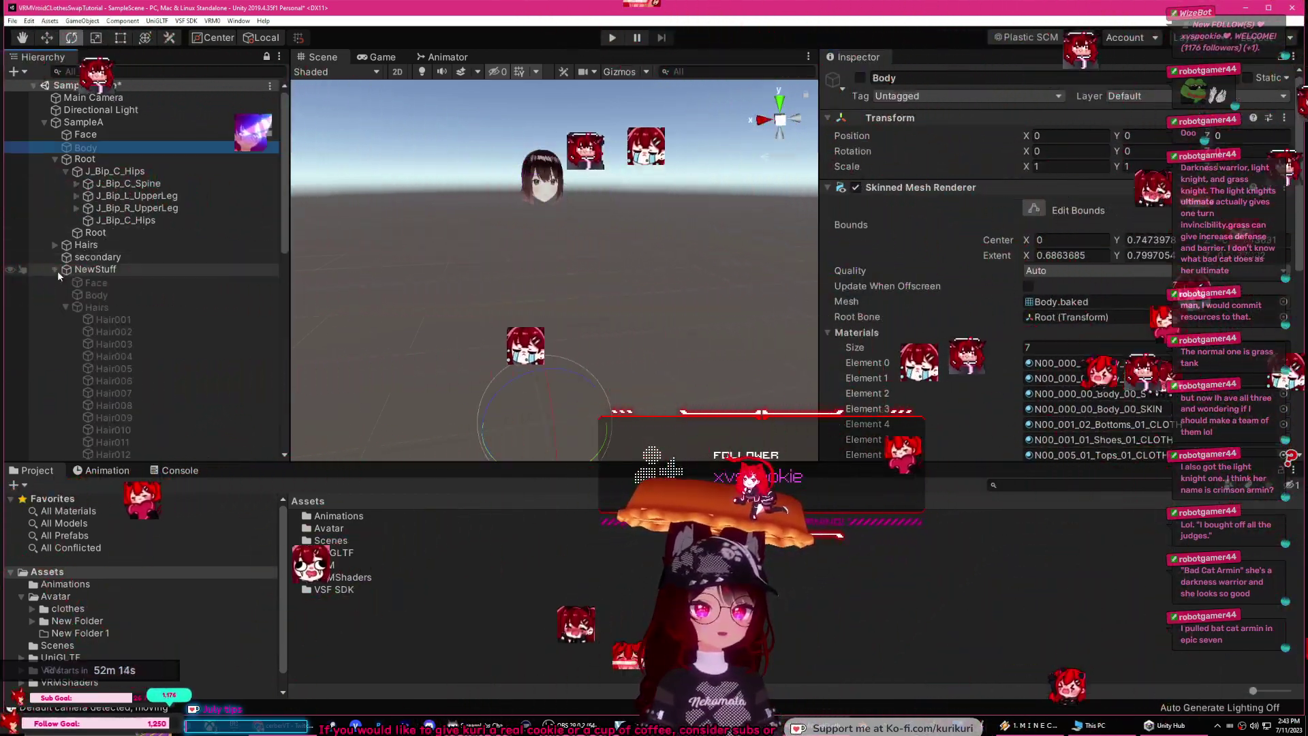
left_click(97, 295)
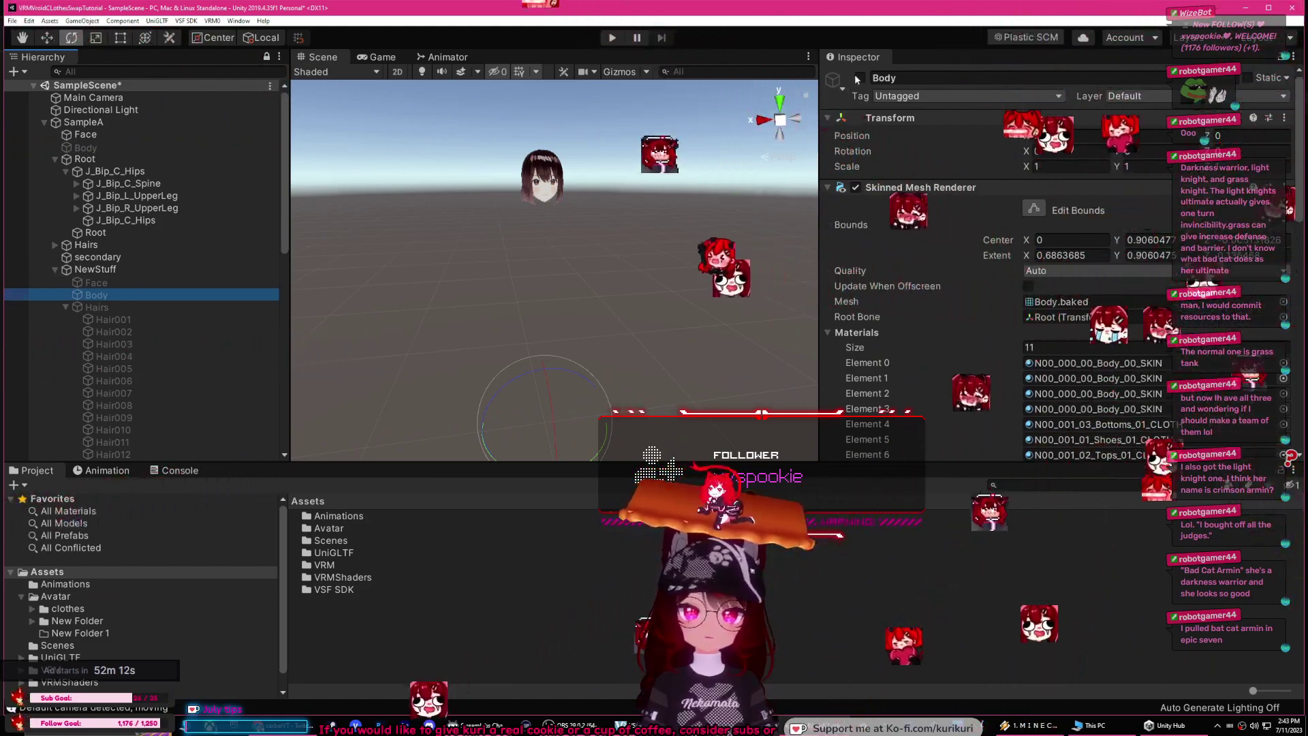
left_click(859, 78)
left_click(707, 140)
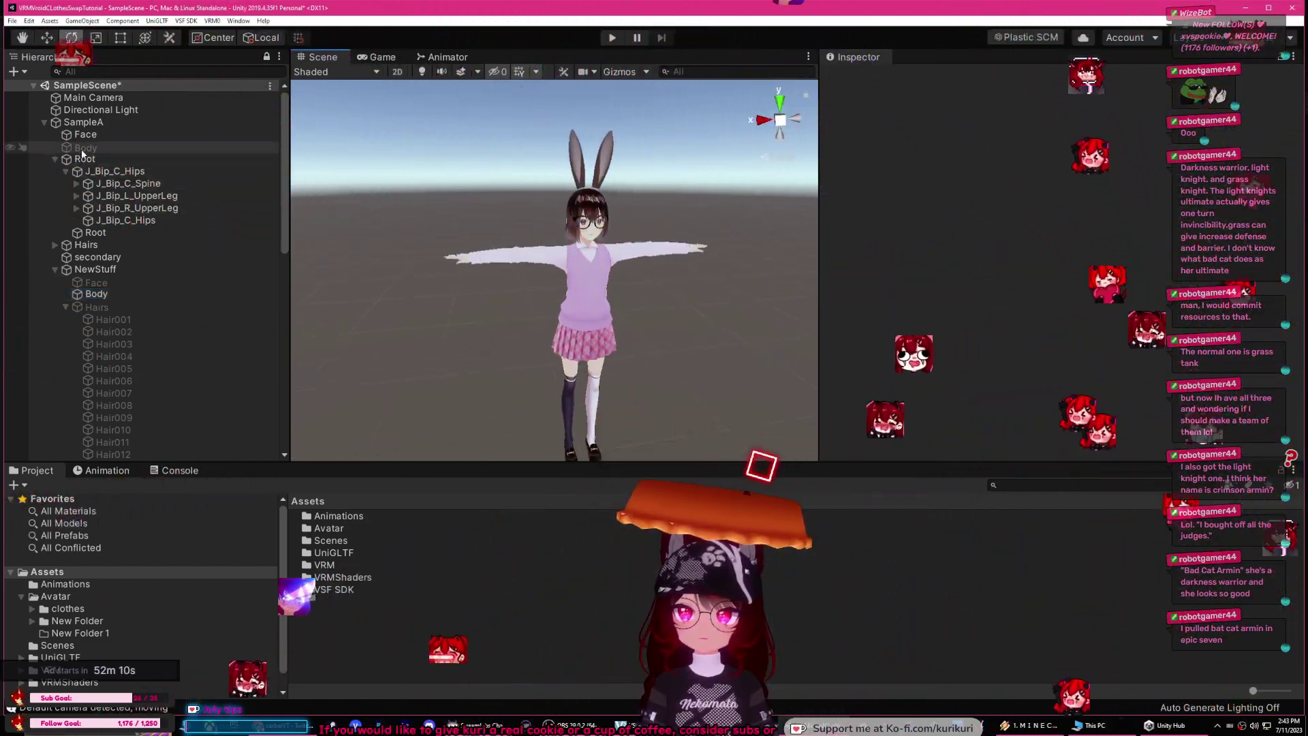
left_click(84, 148)
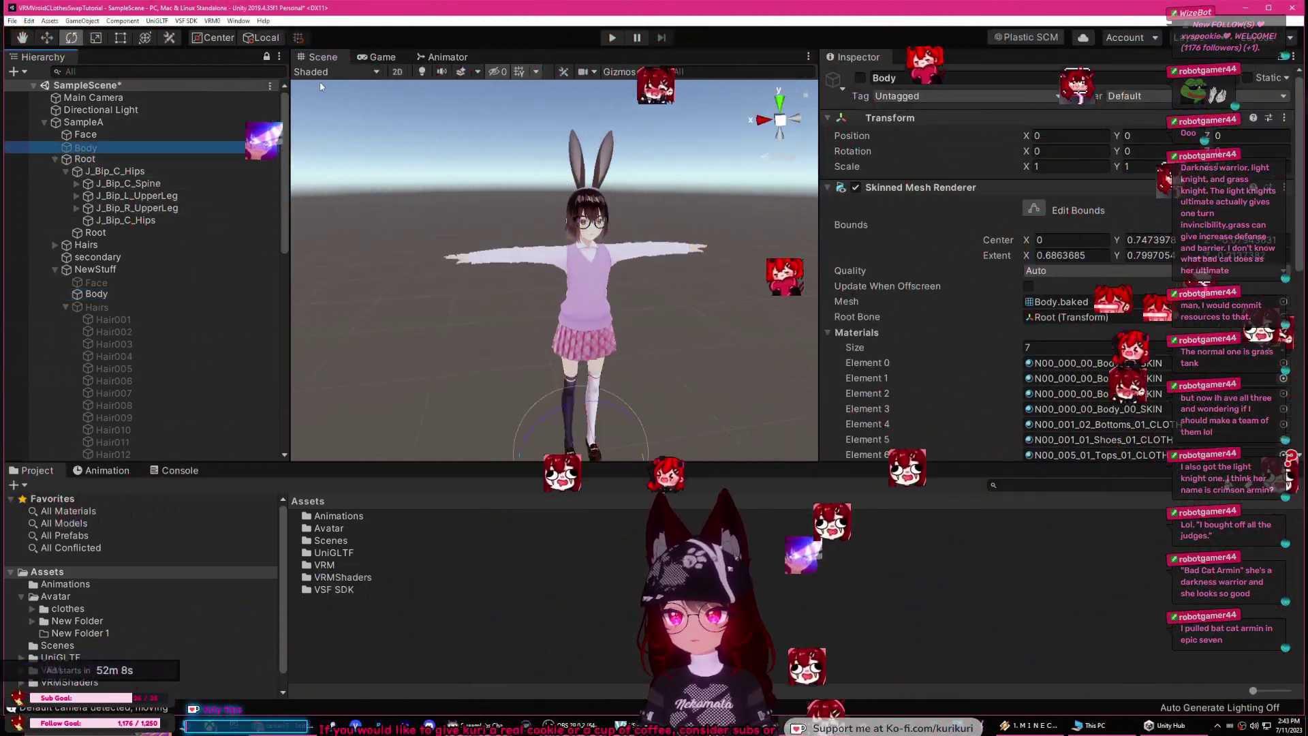
left_click(213, 20)
left_click(239, 34)
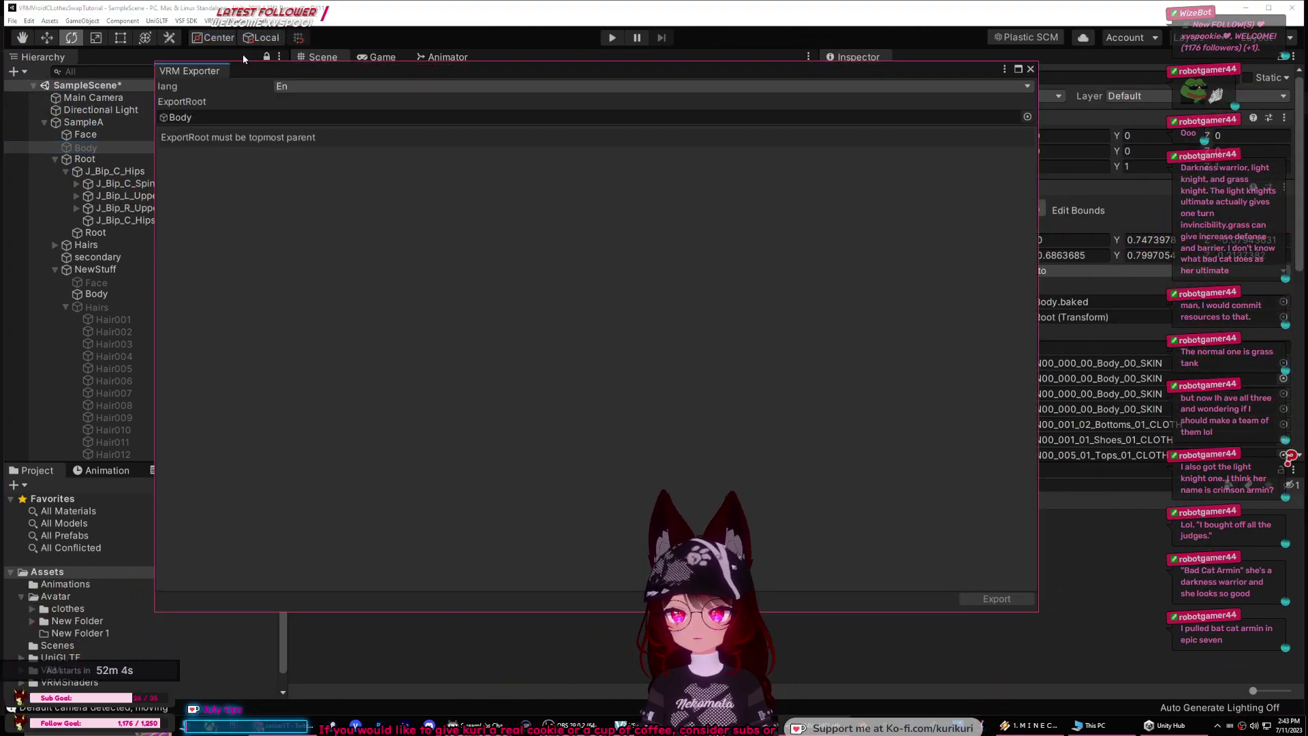
left_click(1030, 68)
key("Up")
key("Up")
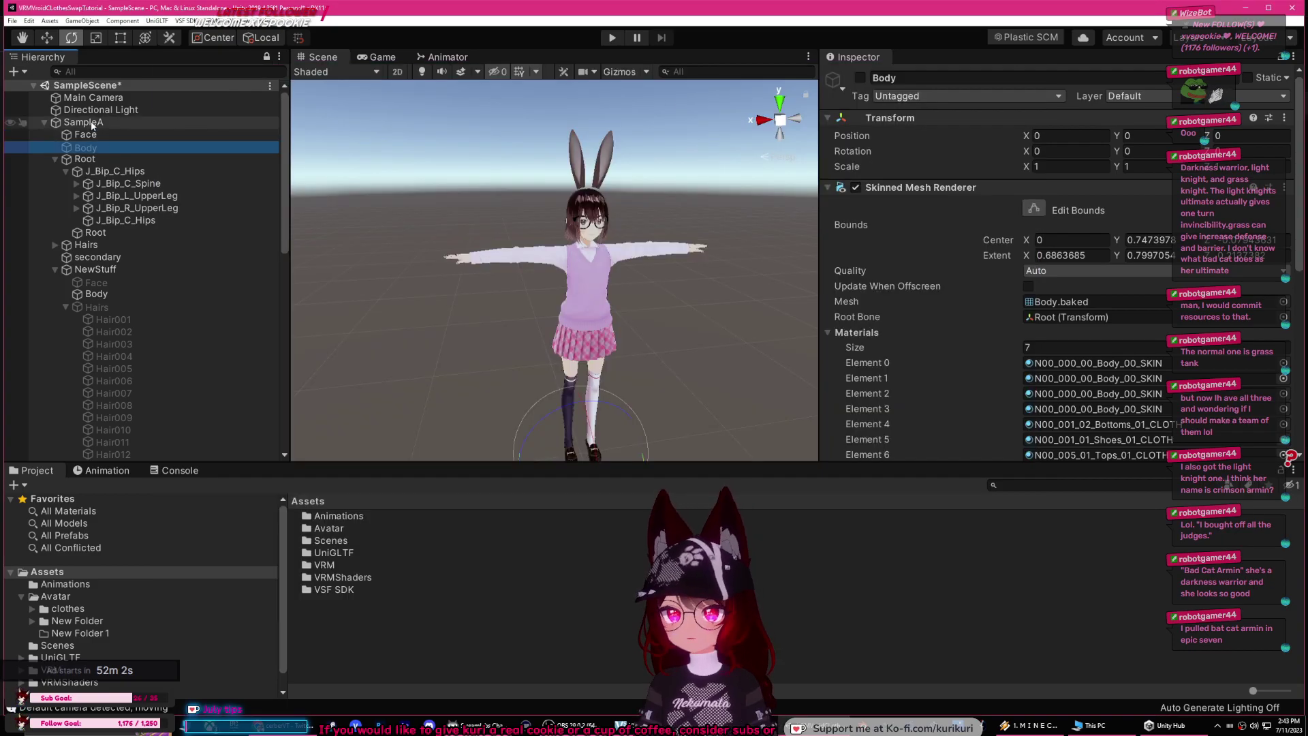
left_click(213, 21)
left_click(223, 37)
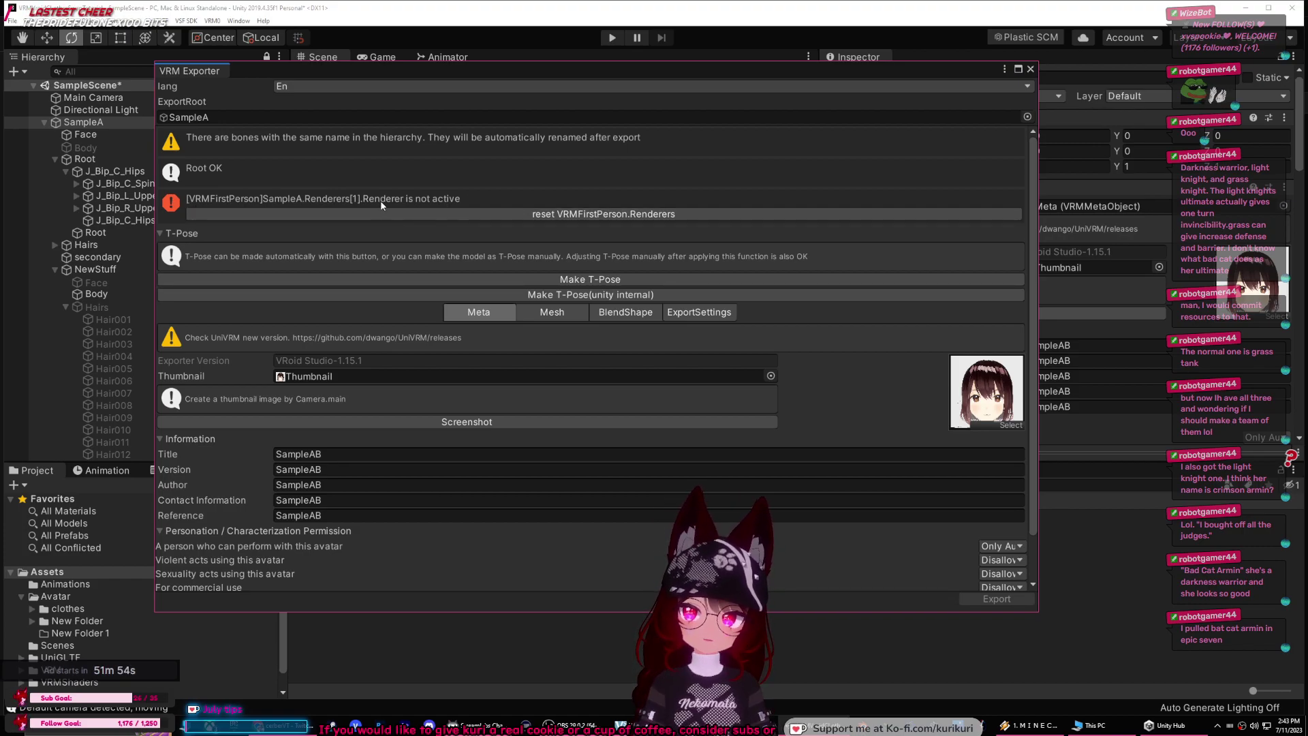
left_click(1030, 69)
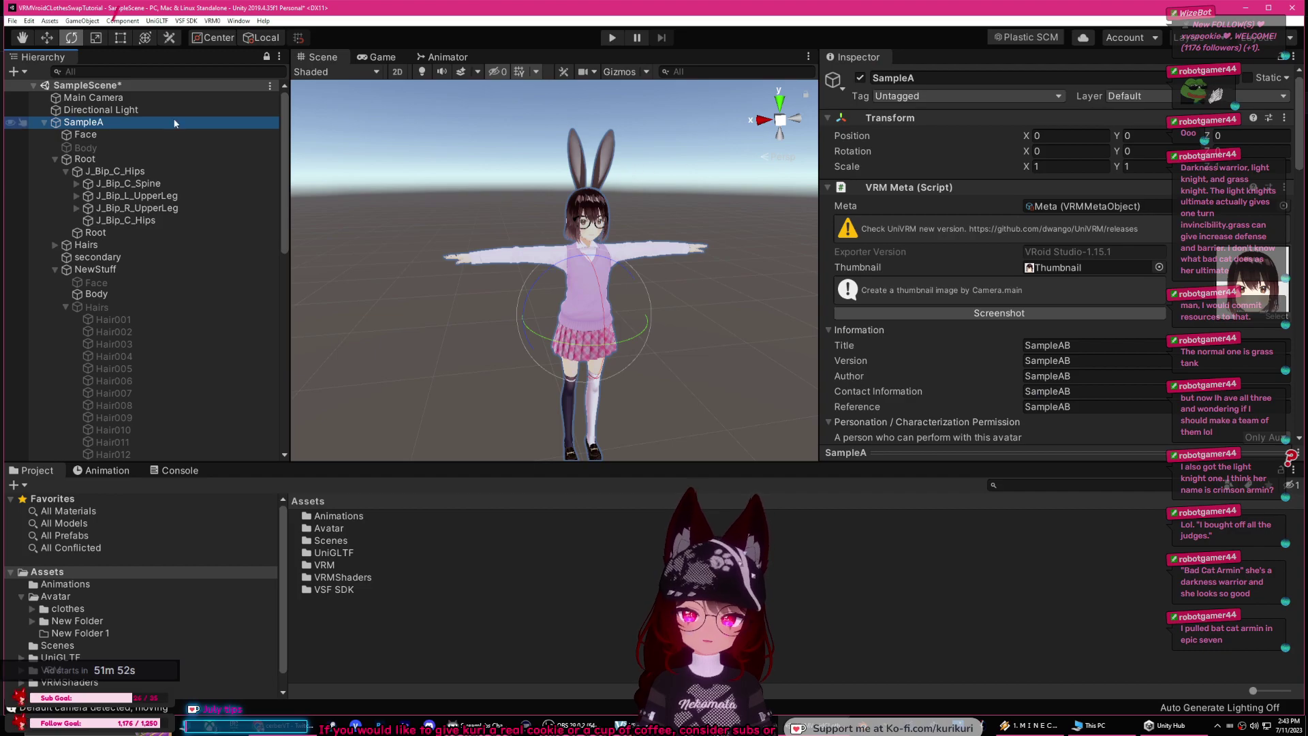
Step: Select the original avatar's Body object in the Hierarchy and scroll the Assets panel
left_click(113, 149)
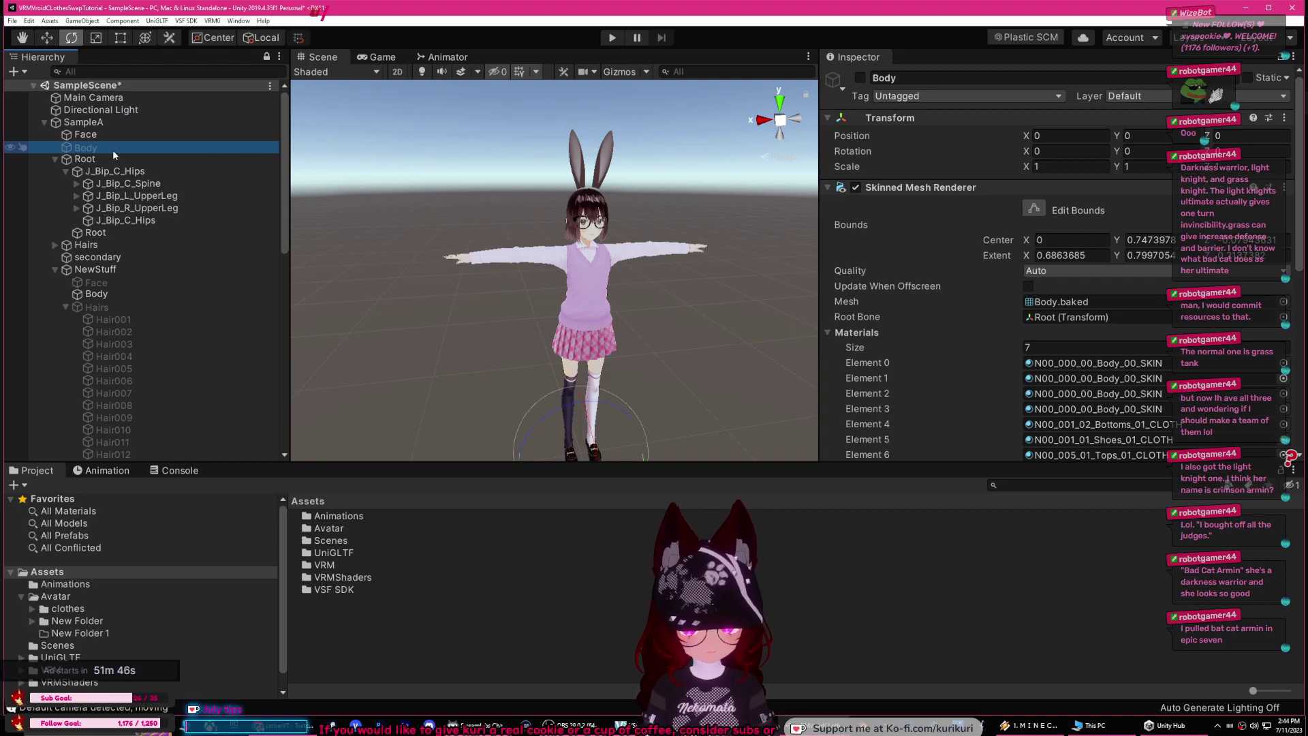
key("Up")
key("Up")
key("Down")
key("Down")
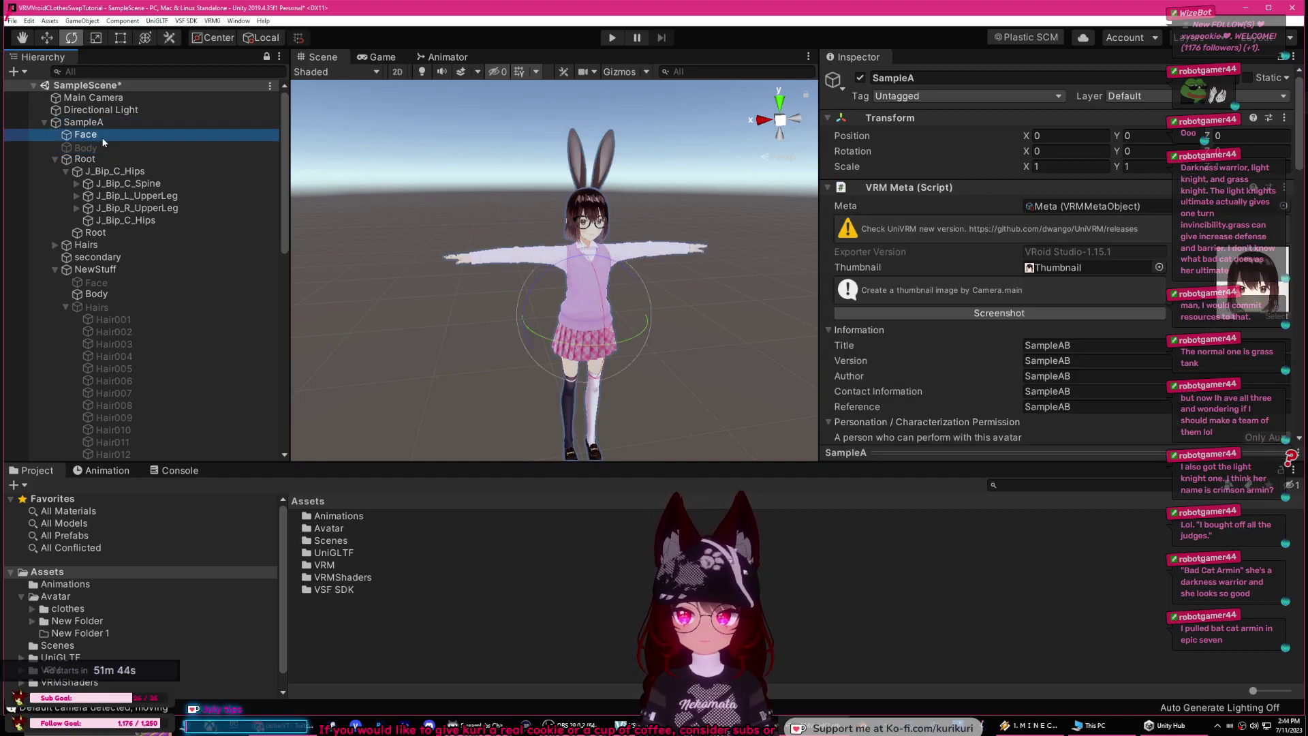
scroll(1147, 319, "down", 10)
scroll(1105, 292, "up", 10)
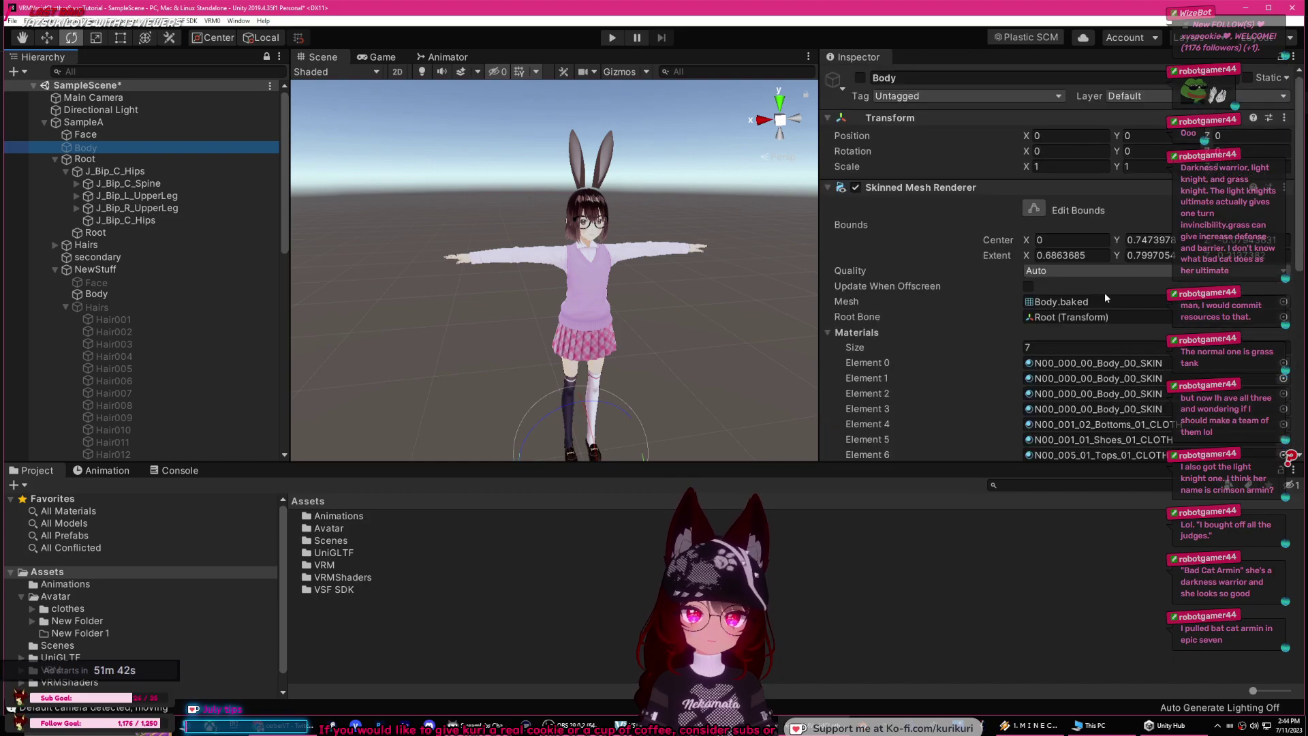
scroll(1035, 314, "down", 5)
Step: Create a new material in Assets and name it invis
right_click(368, 624)
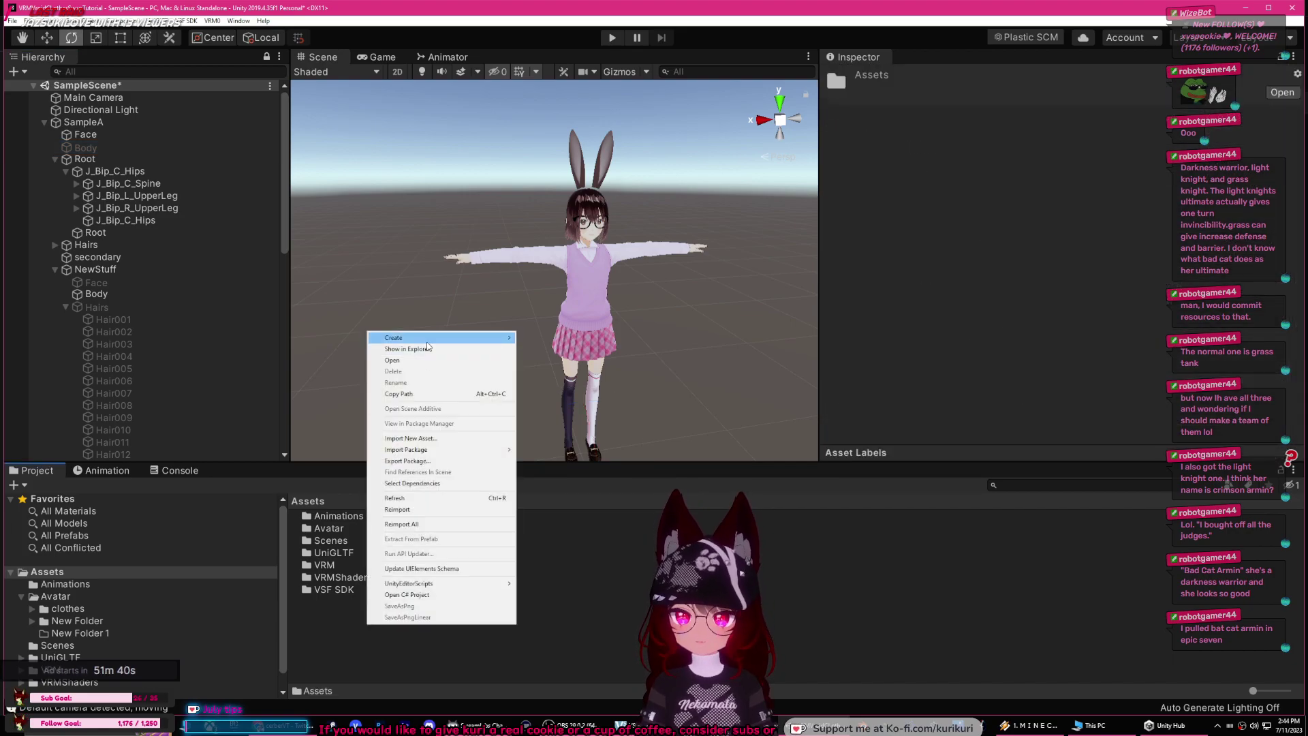
mouse_move(436, 343)
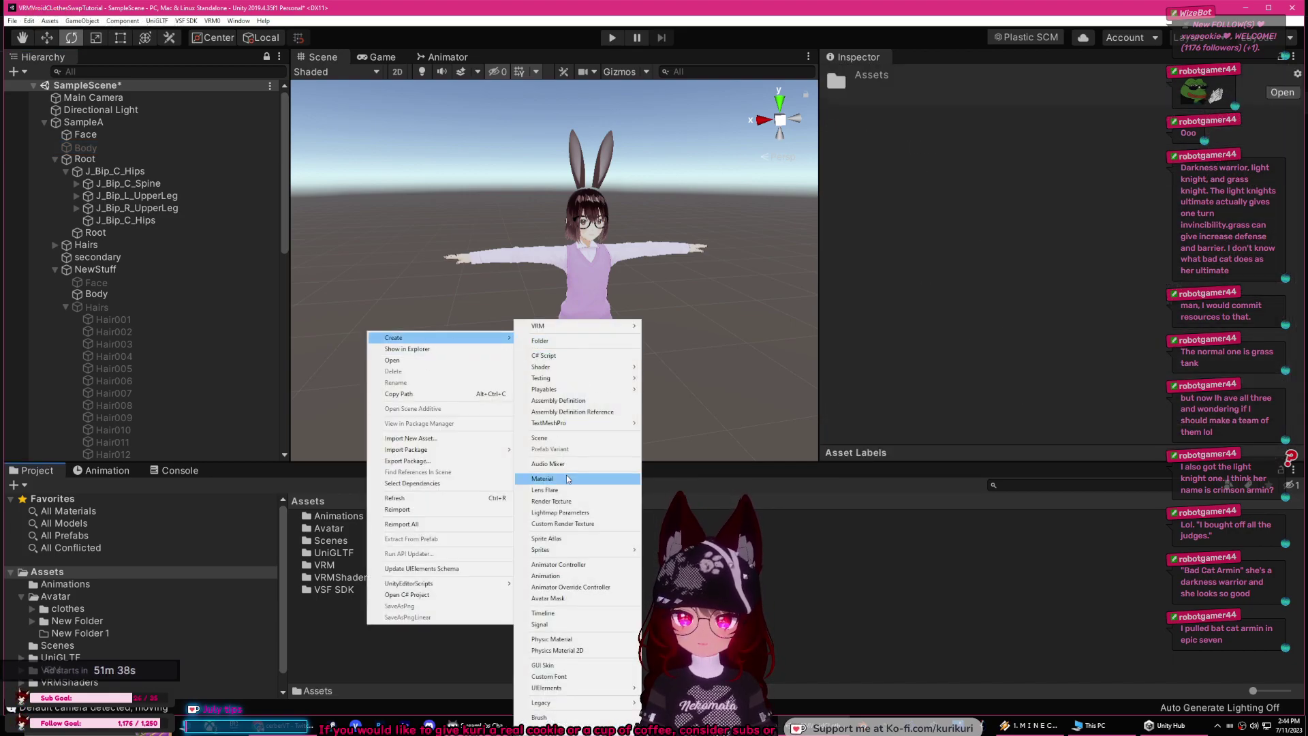
left_click(566, 479)
left_click(355, 605)
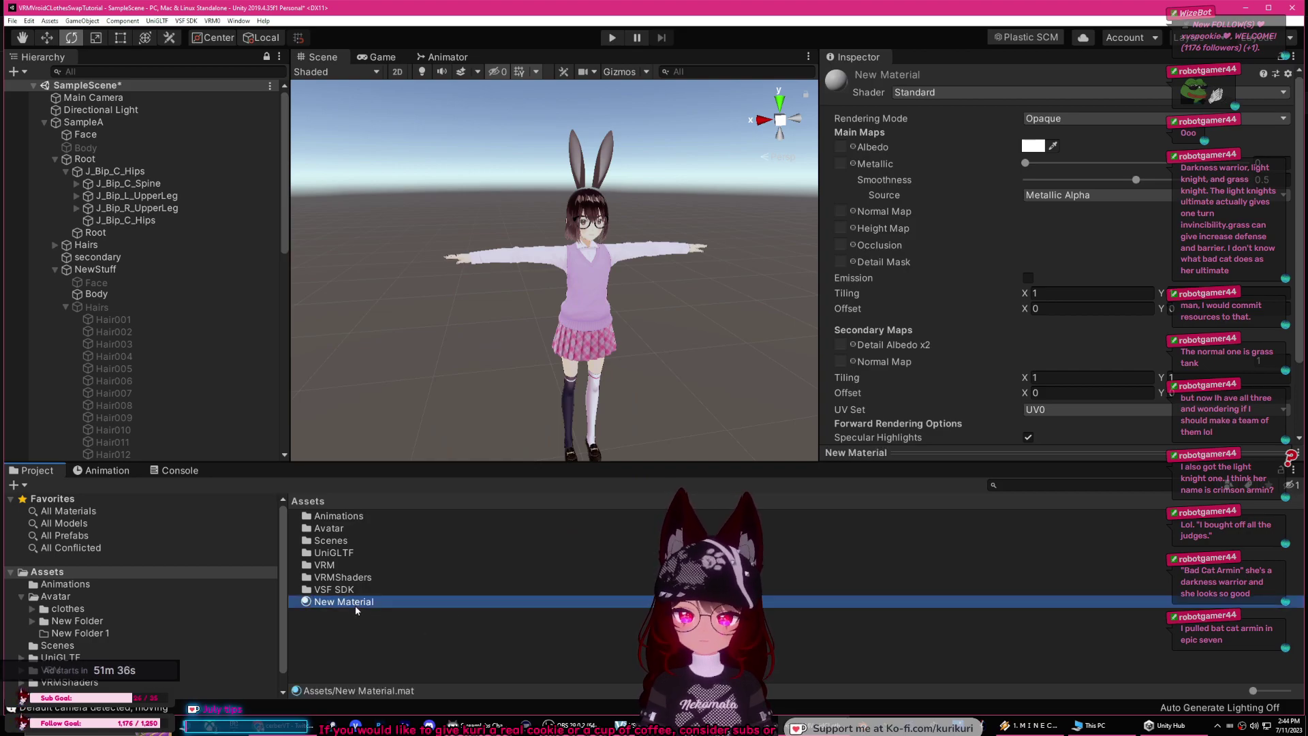
left_click(364, 605)
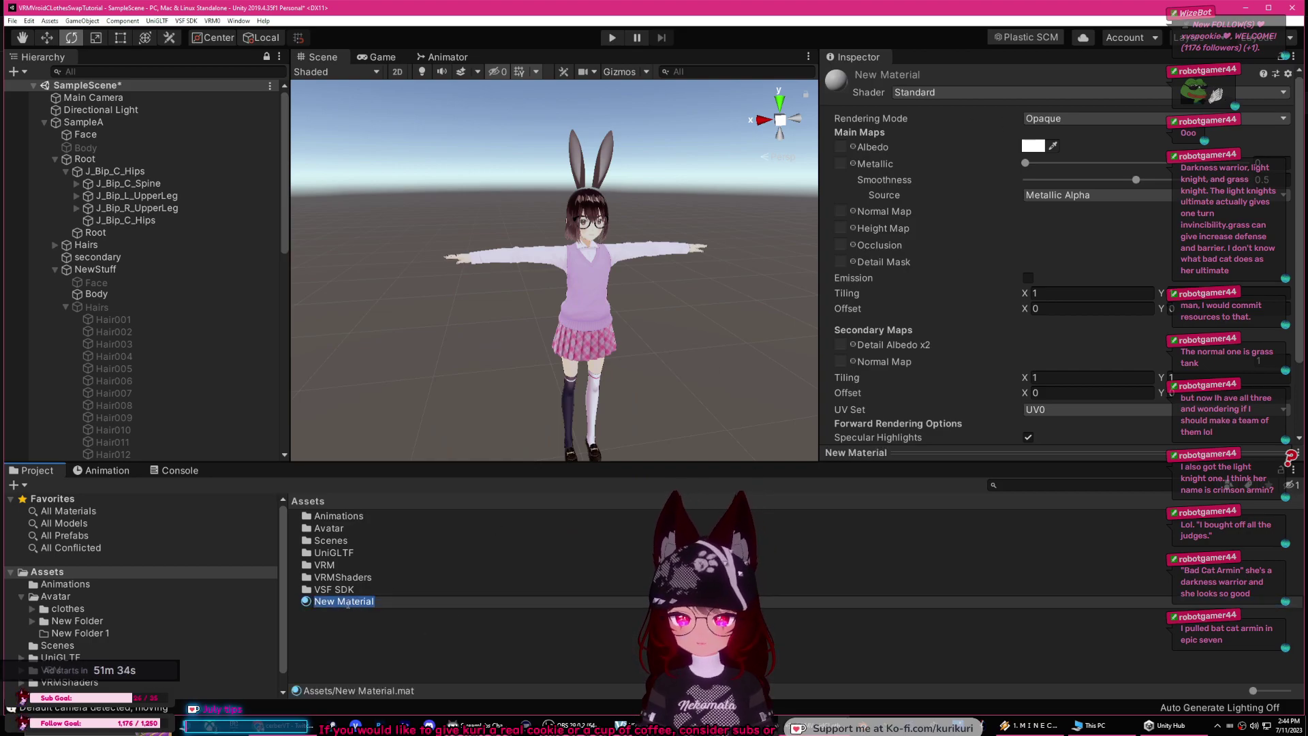
type("invis")
key("Return")
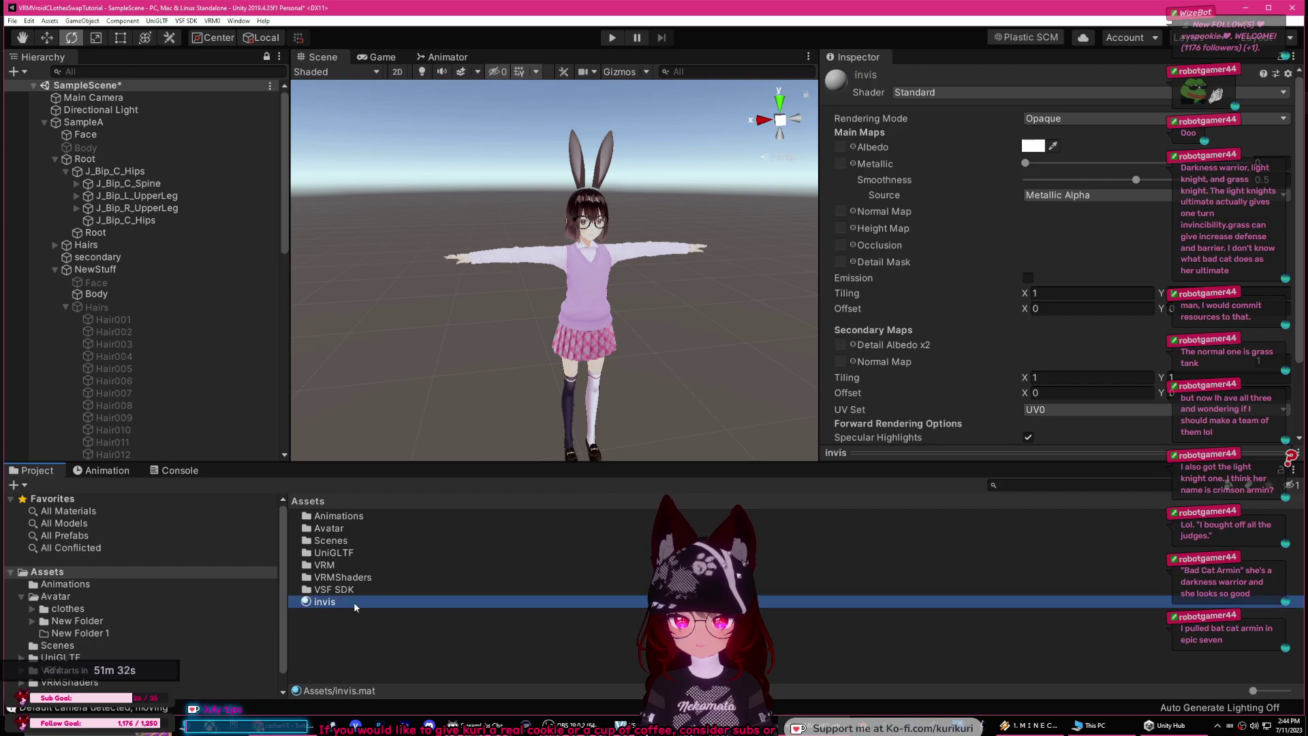
Step: Switch the invis material to the VRM/MToon shader with Cutout rendering type
left_click(960, 95)
left_click(916, 321)
left_click(927, 144)
left_click(1040, 154)
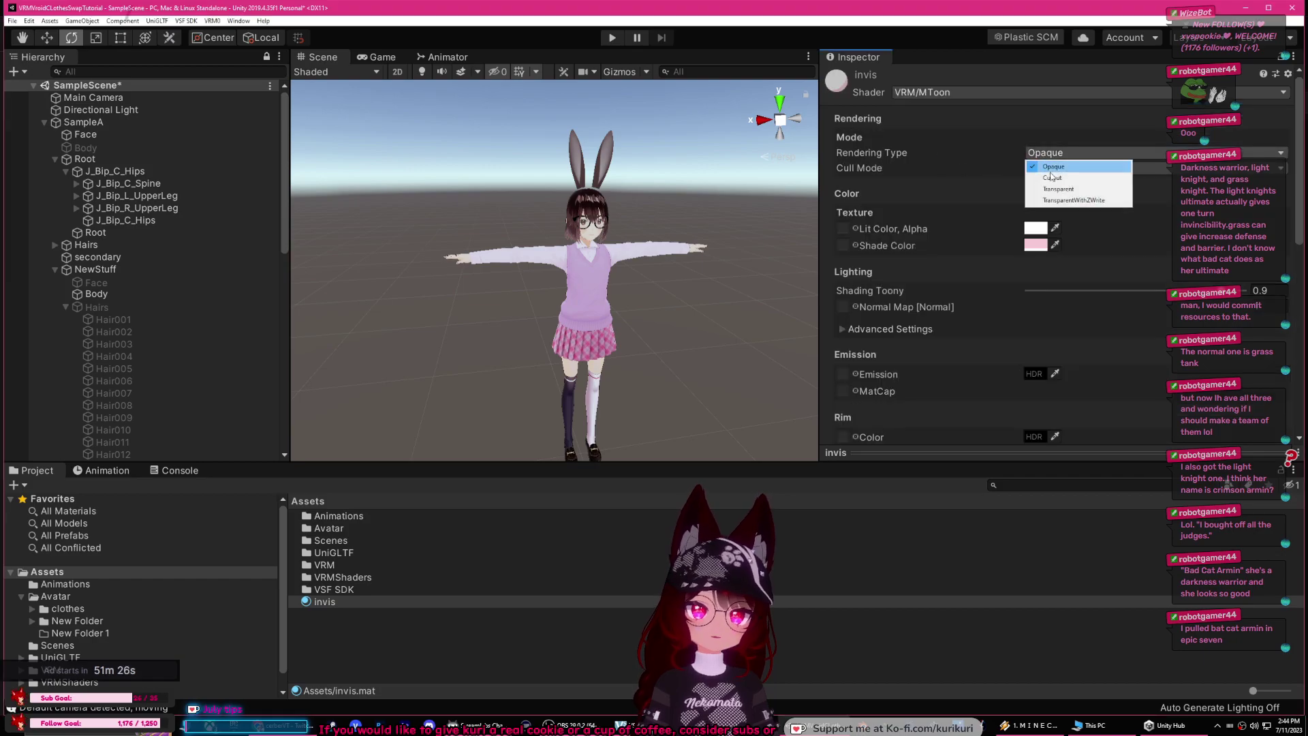
left_click(1039, 176)
Step: Set the material's Lit Color to the pink shade with alpha 0
left_click(1032, 228)
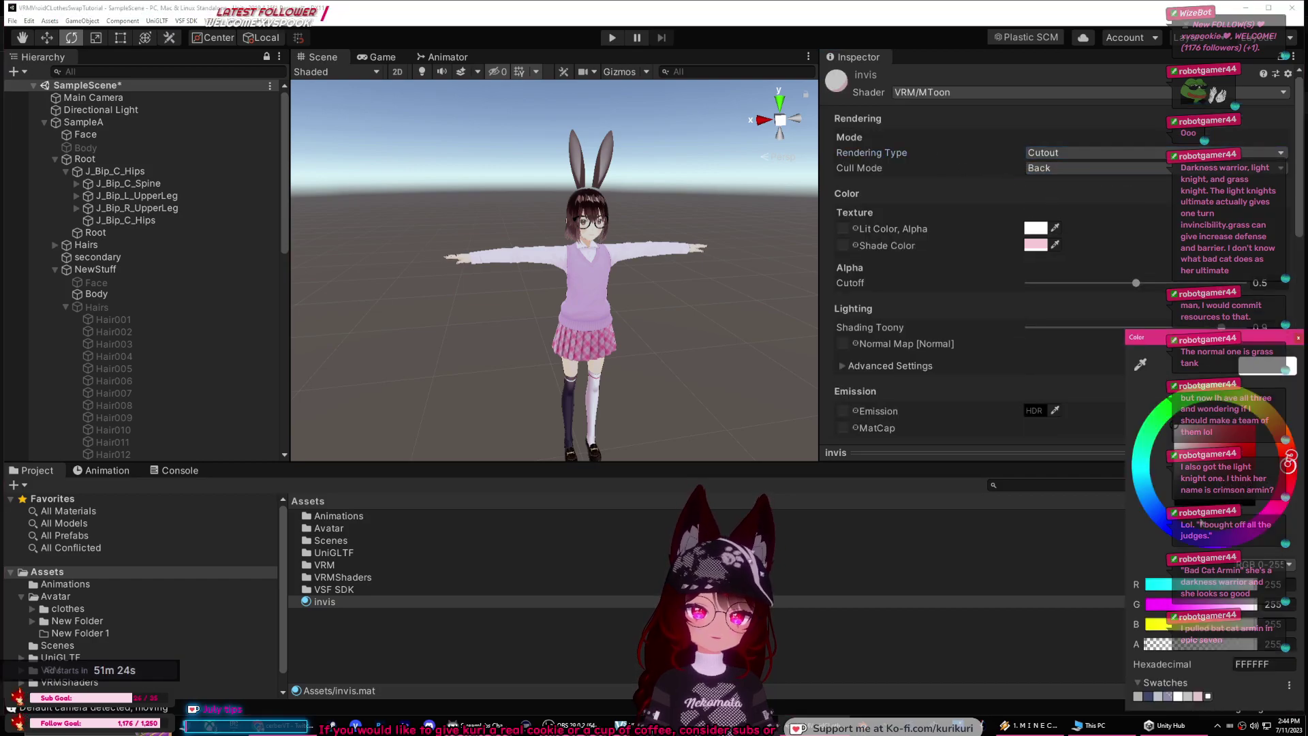
left_click_drag(629, 122, 629, 124)
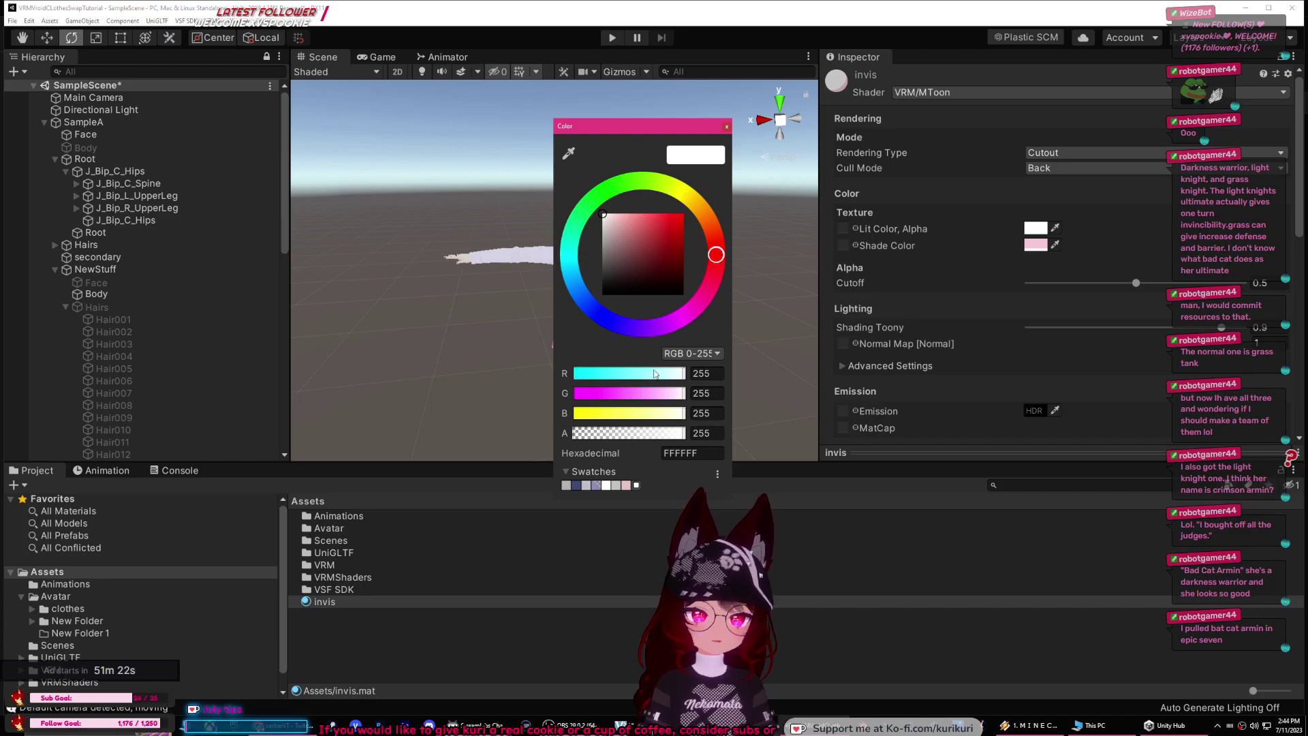
left_click(568, 153)
left_click(1030, 246)
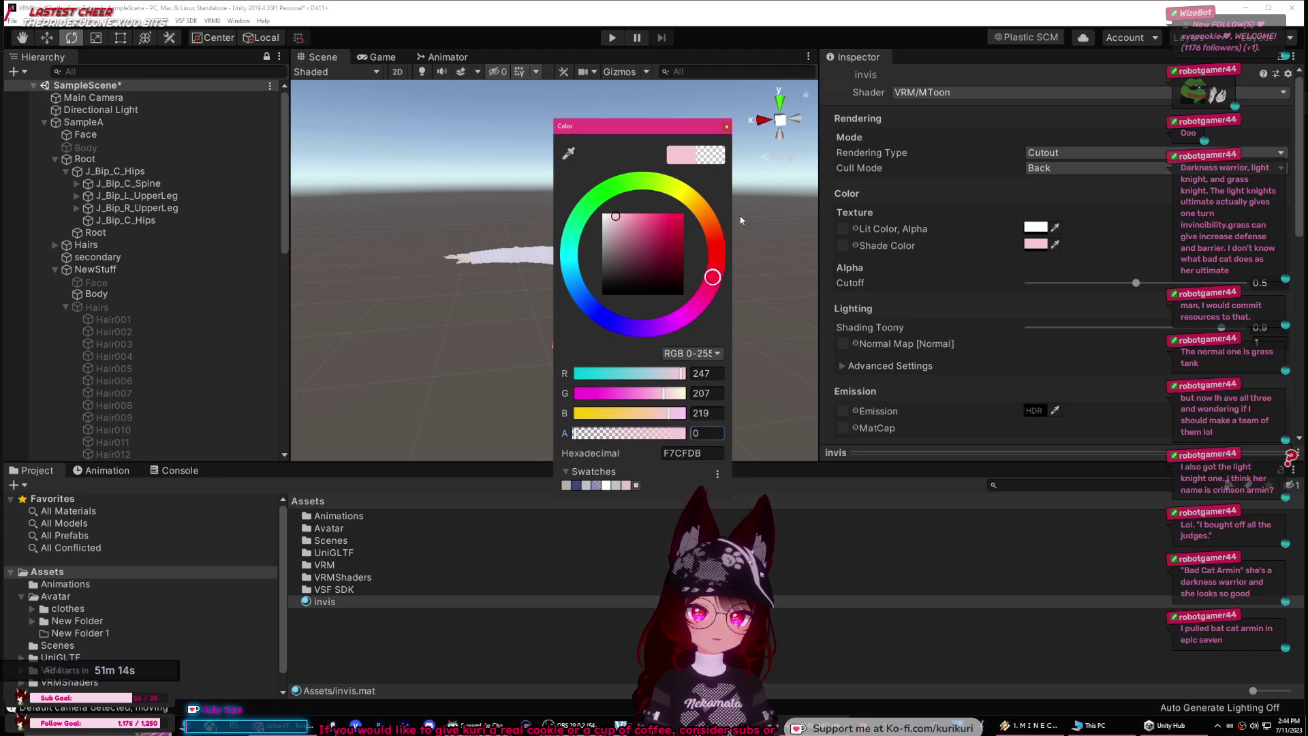
left_click(726, 127)
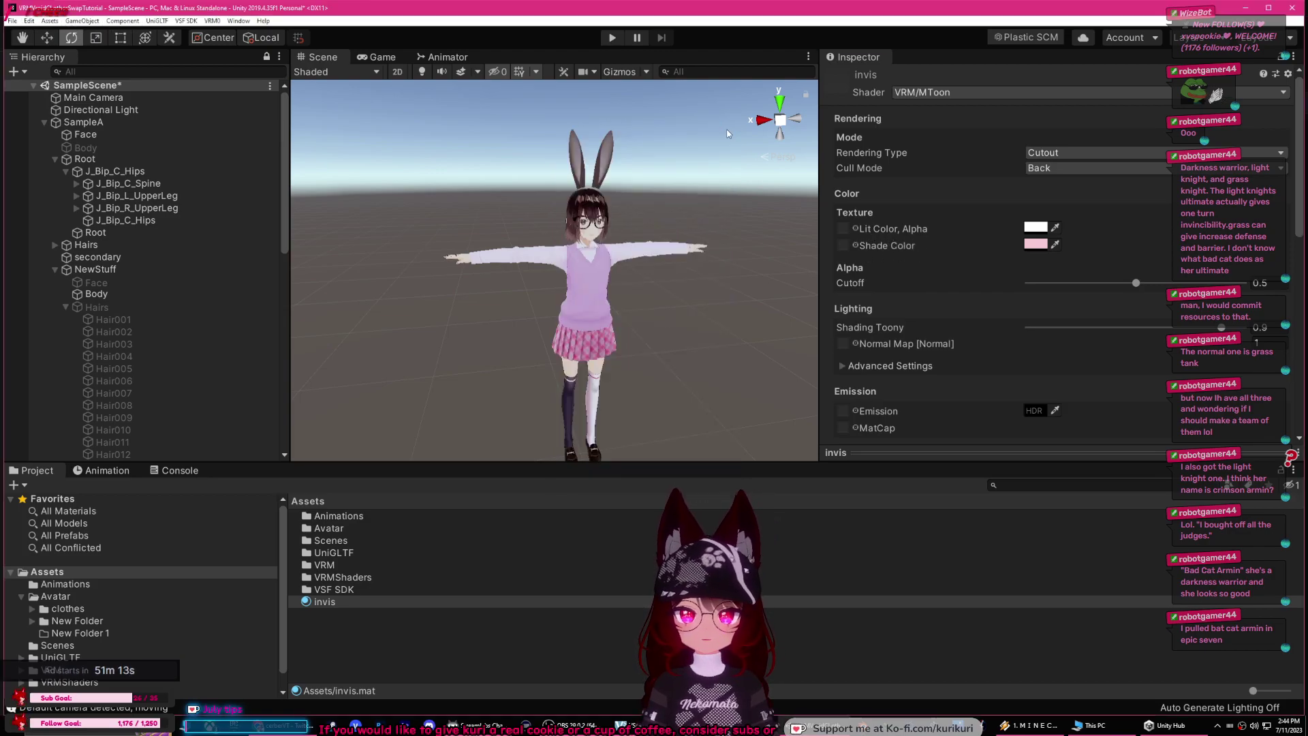
left_click(877, 453)
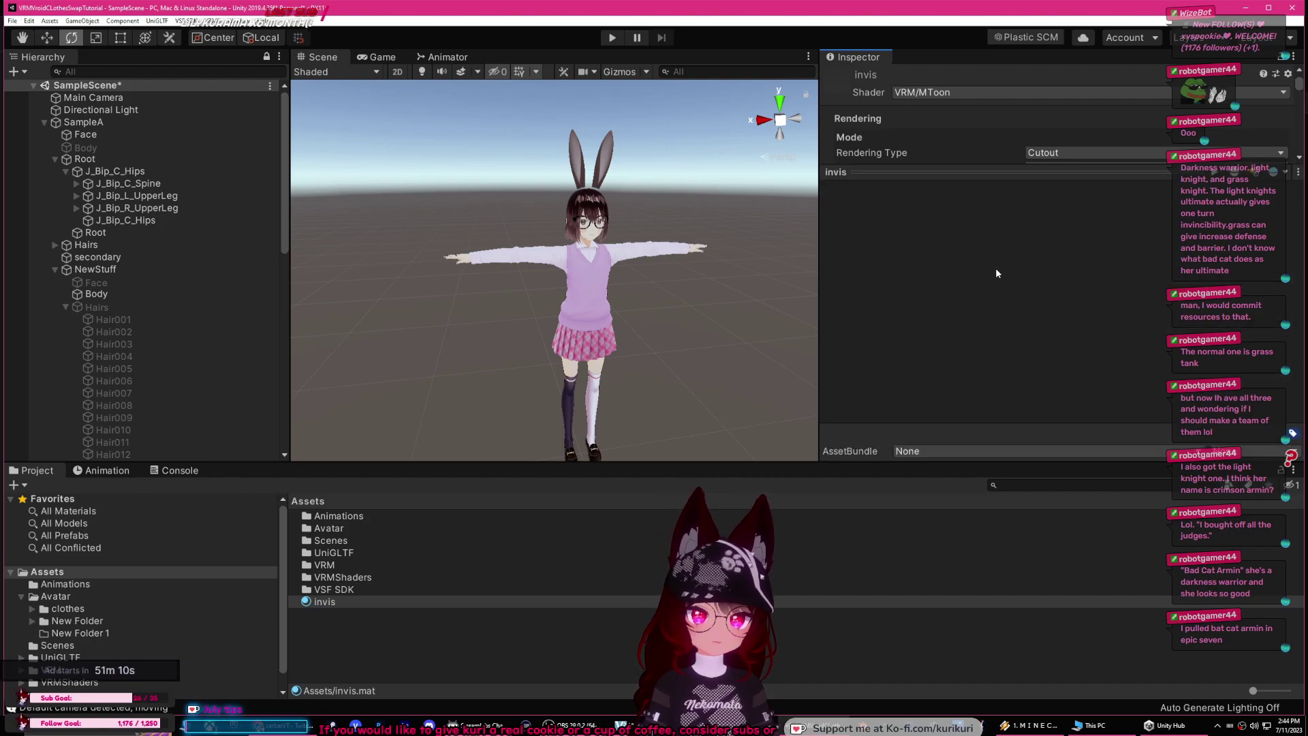
Step: Duplicate SampleA with Ctrl+D, deactivate the original, and expand the SampleA (1) copy
left_click(346, 625)
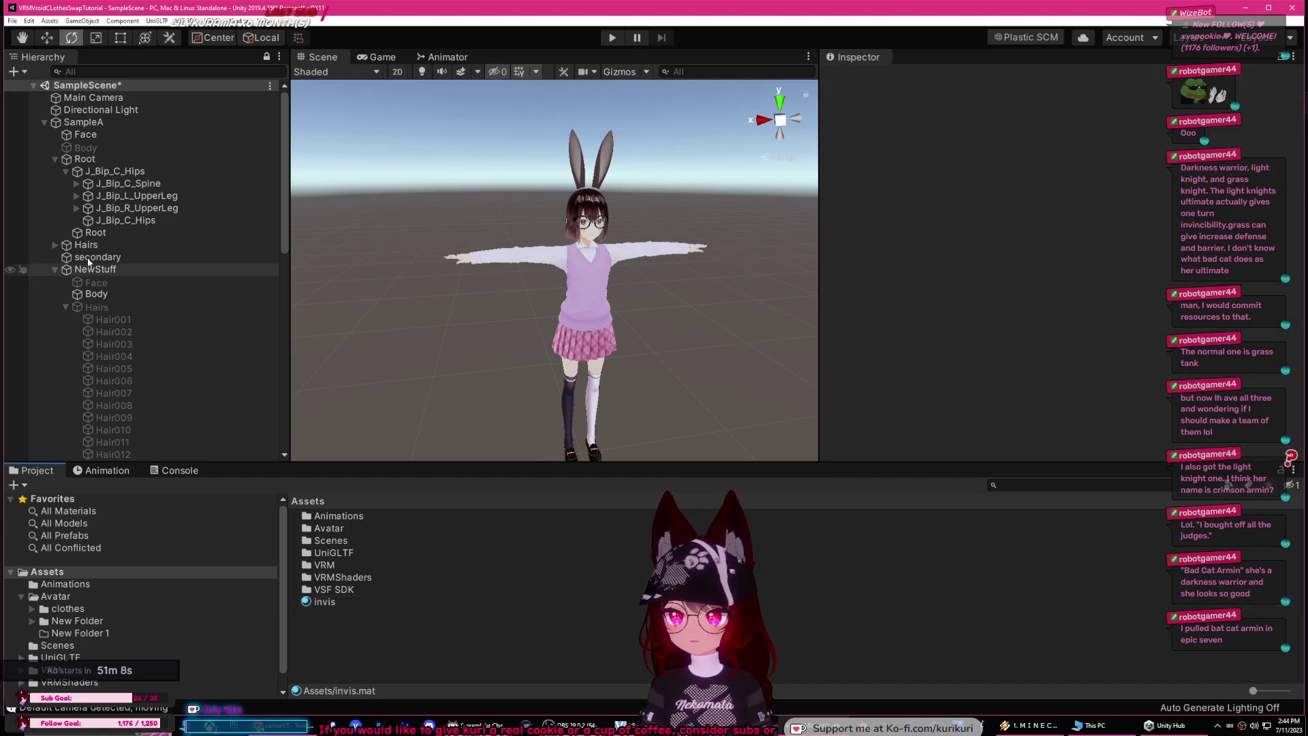
left_click(79, 123)
left_click(44, 122)
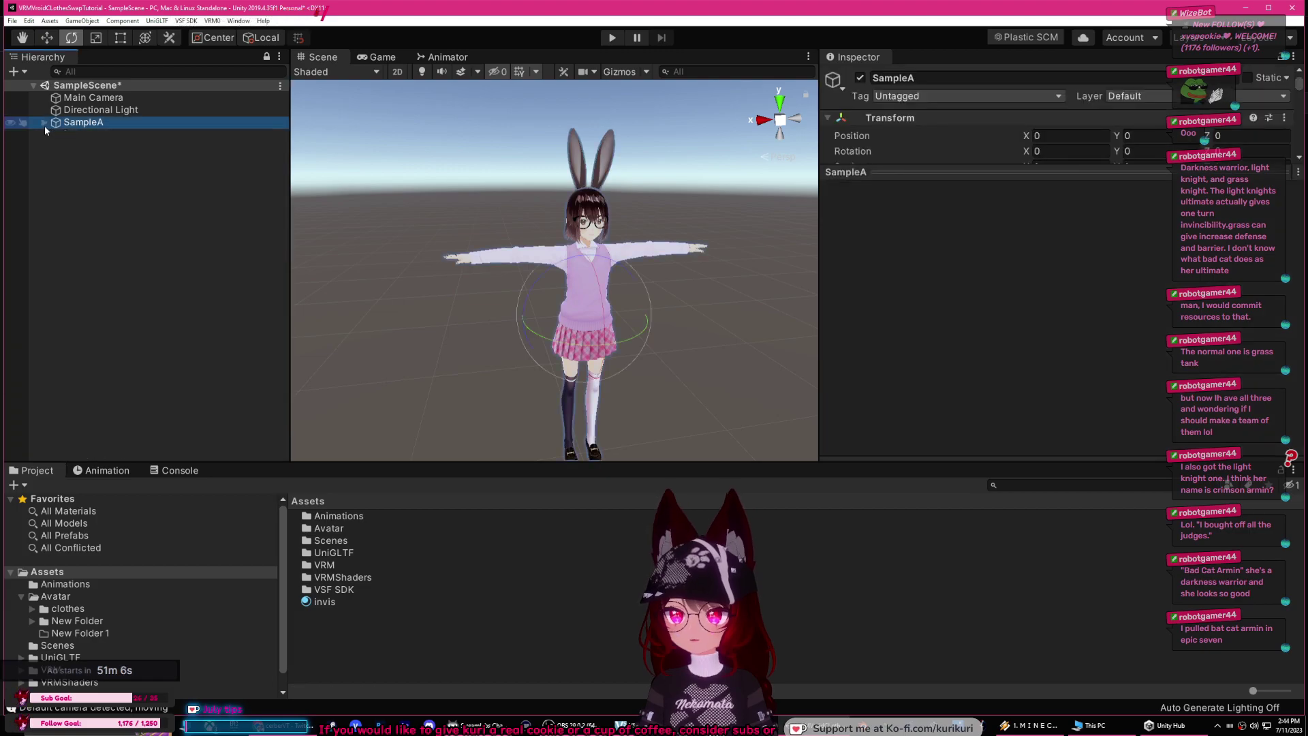
key("ctrl+d")
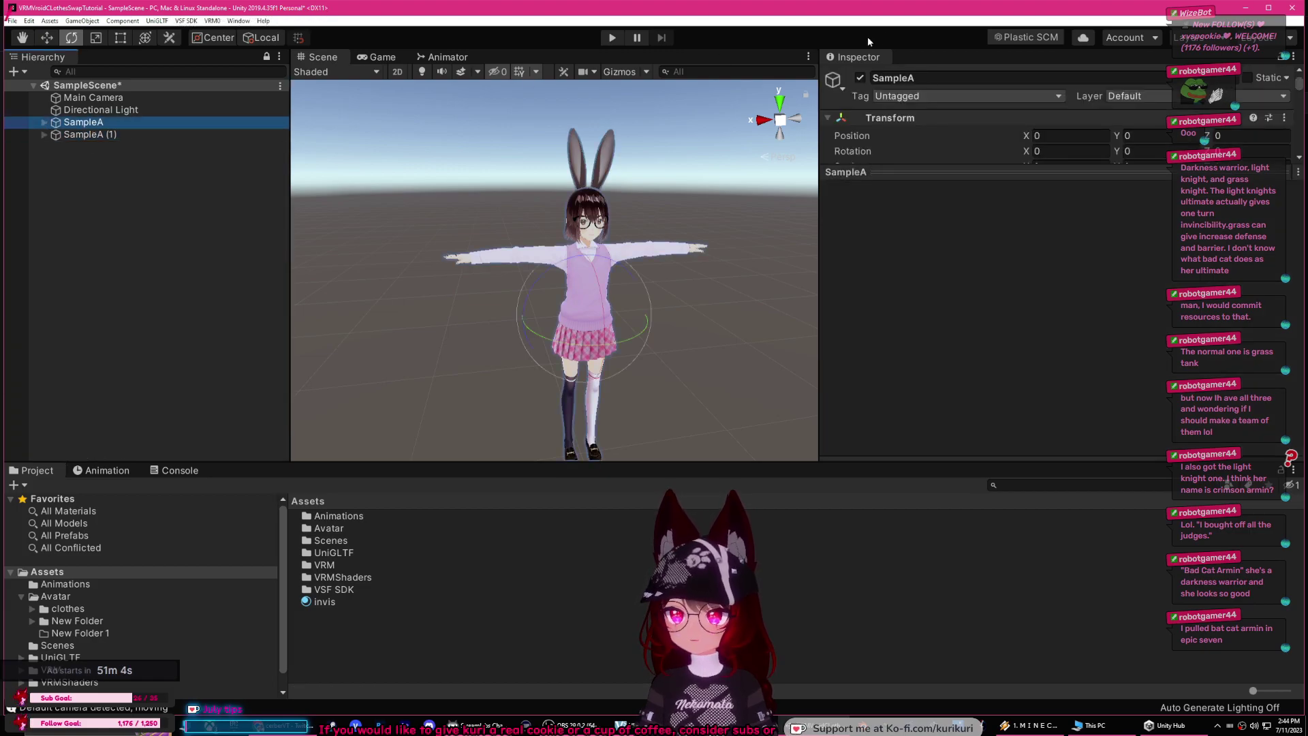
left_click(859, 78)
left_click(88, 134)
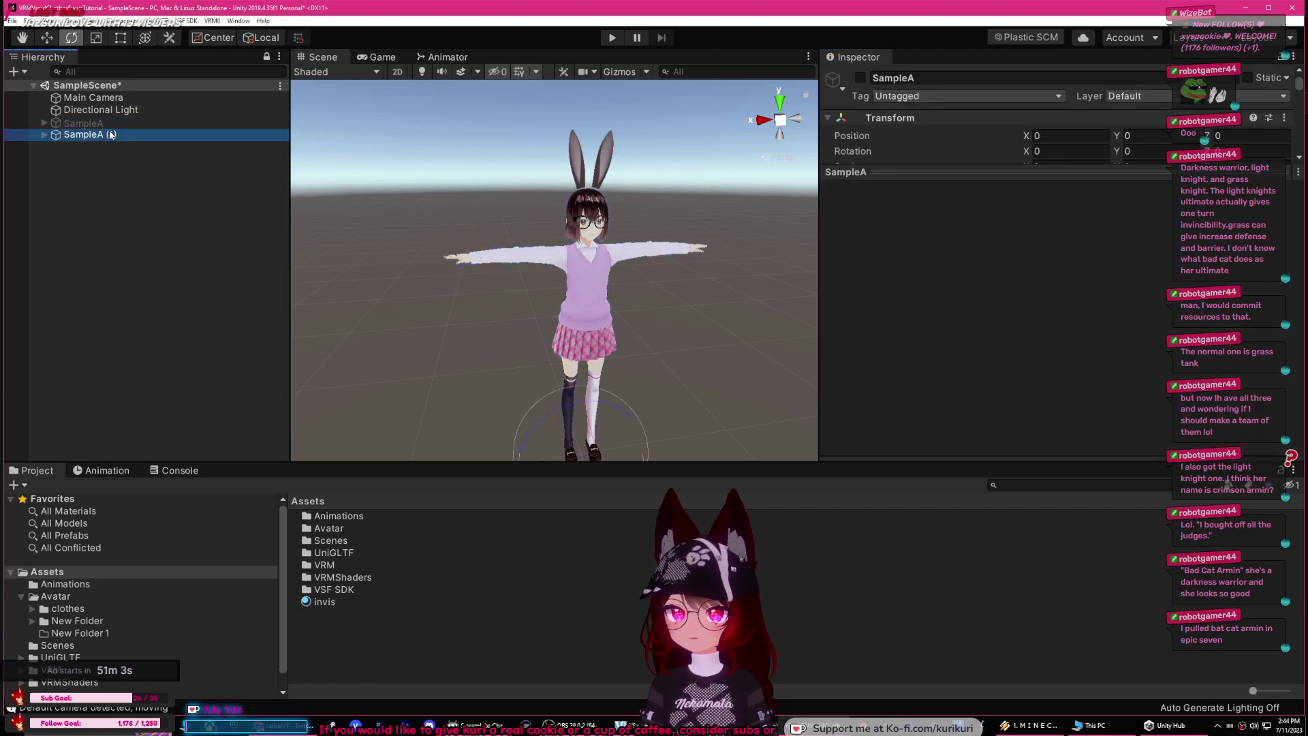
left_click(44, 134)
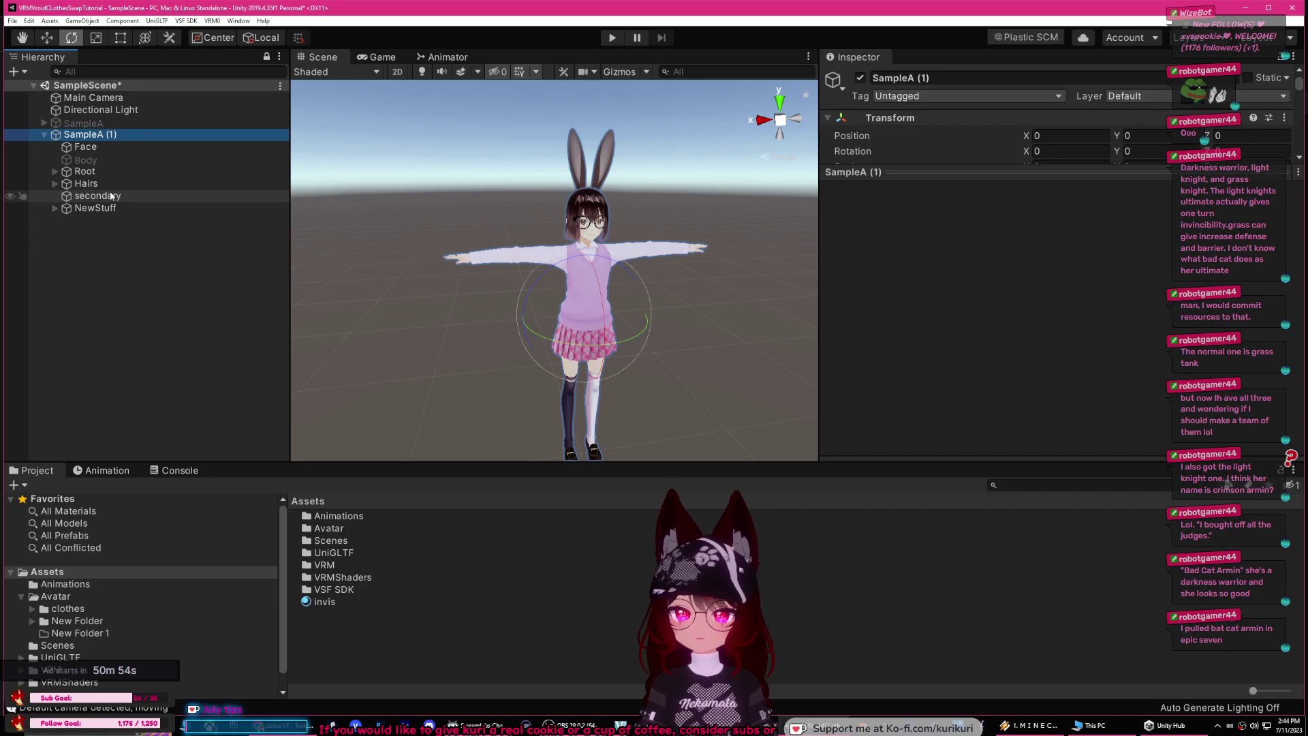
middle_click_drag(603, 270, 559, 163)
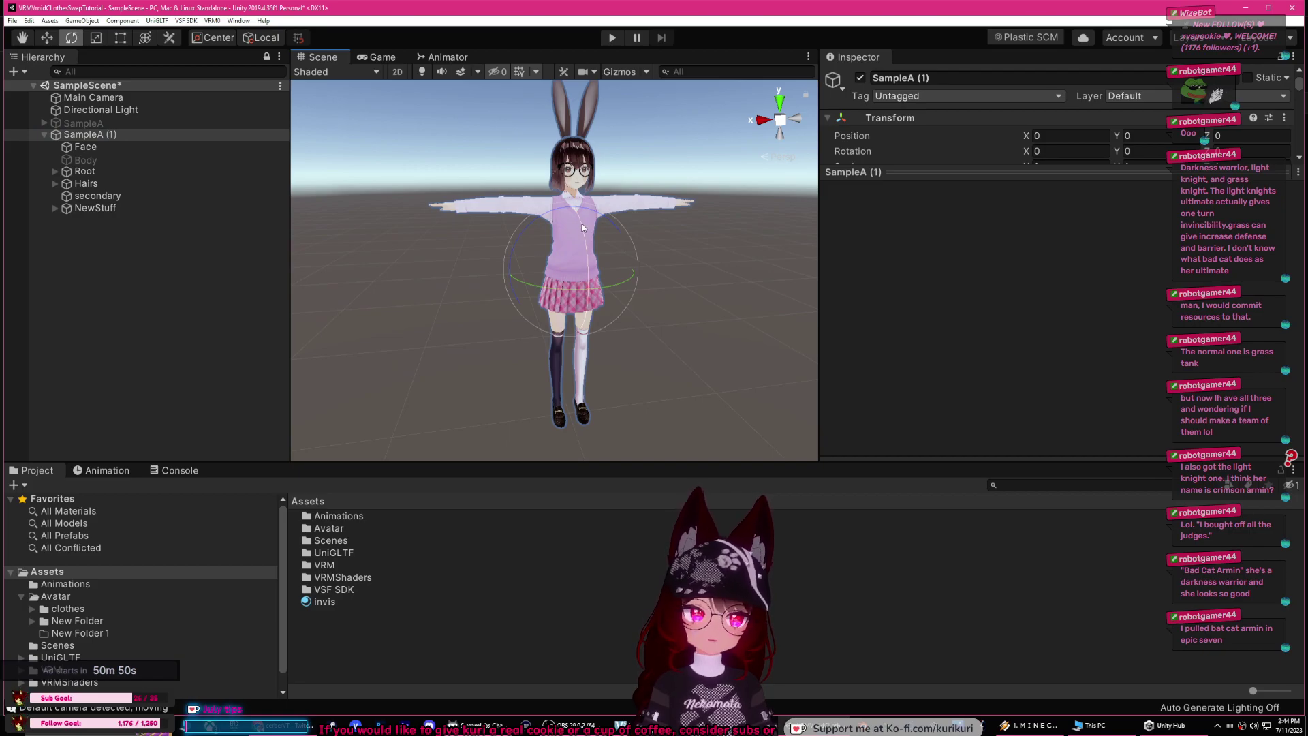
Step: Assign invis to all seven material slots (Elements 0–6) of the copy's Body
left_click(93, 162)
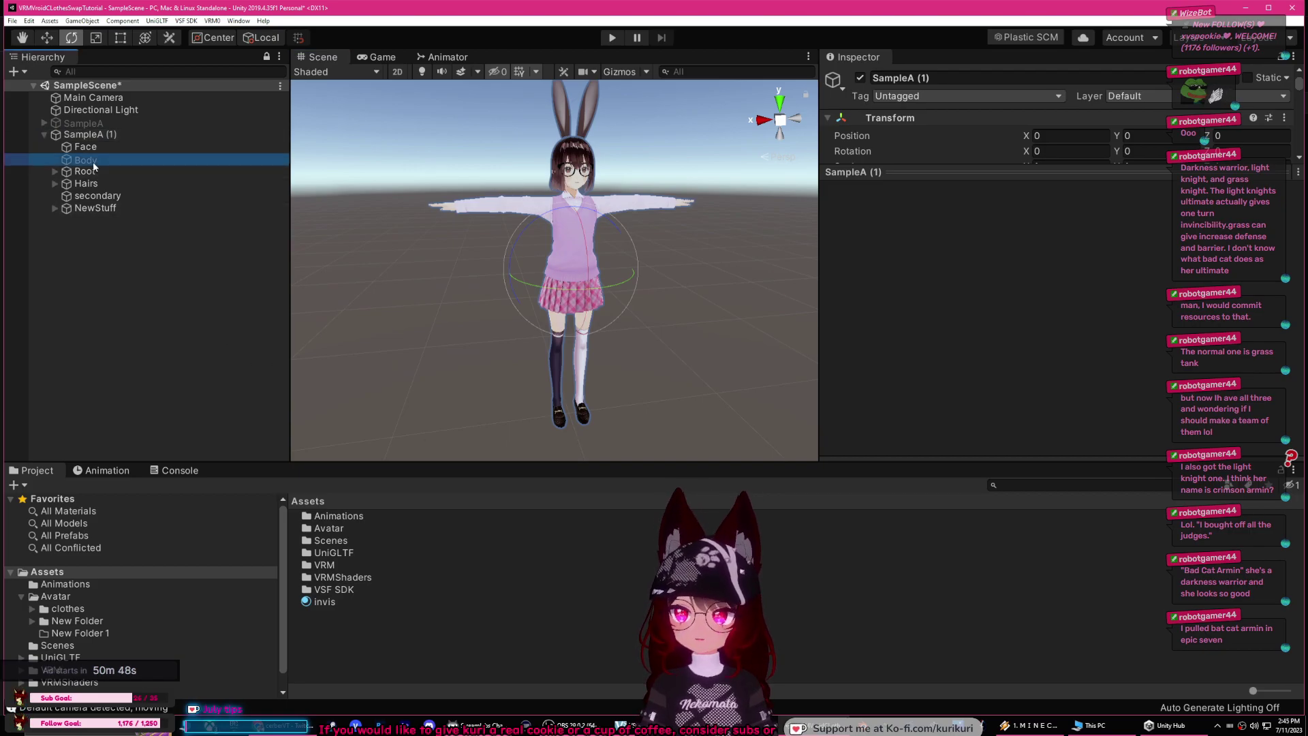
scroll(982, 304, "down", 3)
left_click_drag(318, 602, 1035, 227)
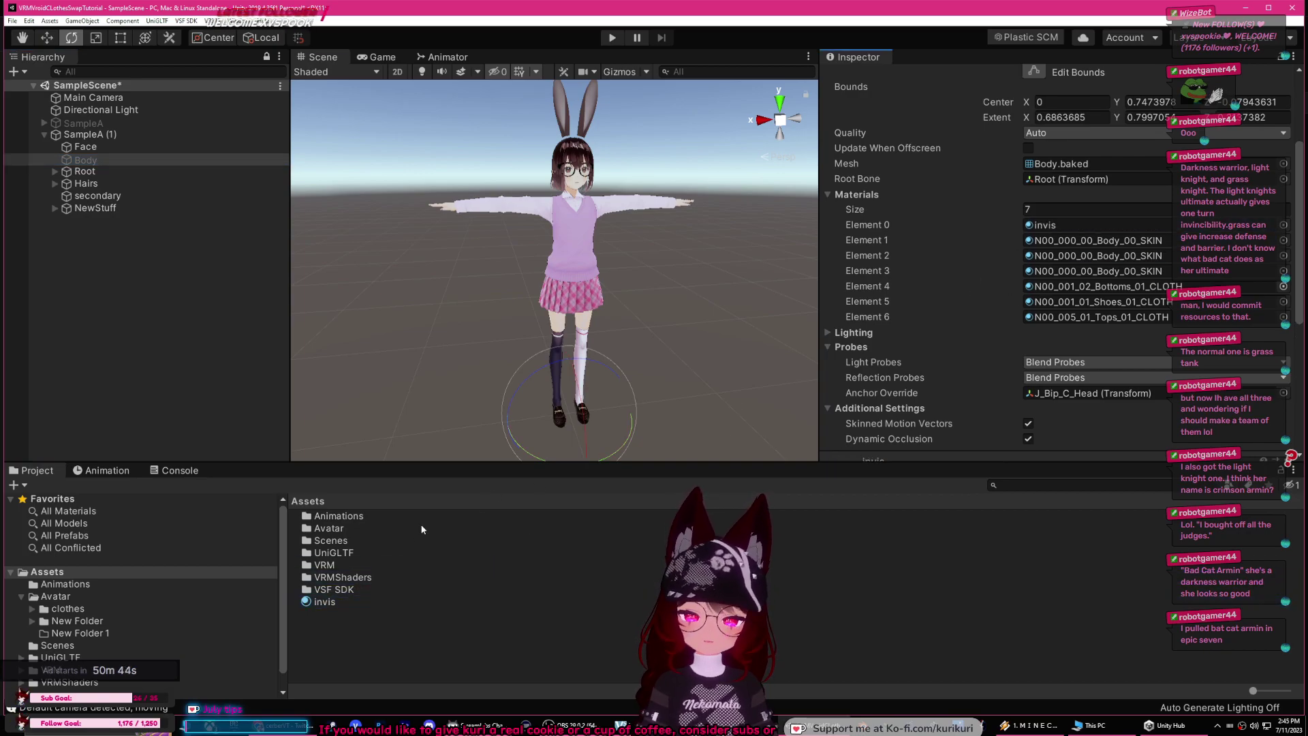
left_click(362, 608)
left_click(86, 161)
left_click_drag(321, 603, 1062, 378)
left_click_drag(327, 601, 1063, 394)
left_click_drag(322, 603, 1082, 426)
left_click_drag(350, 600, 1036, 373)
left_click_drag(327, 602, 1046, 302)
left_click_drag(320, 603, 1027, 336)
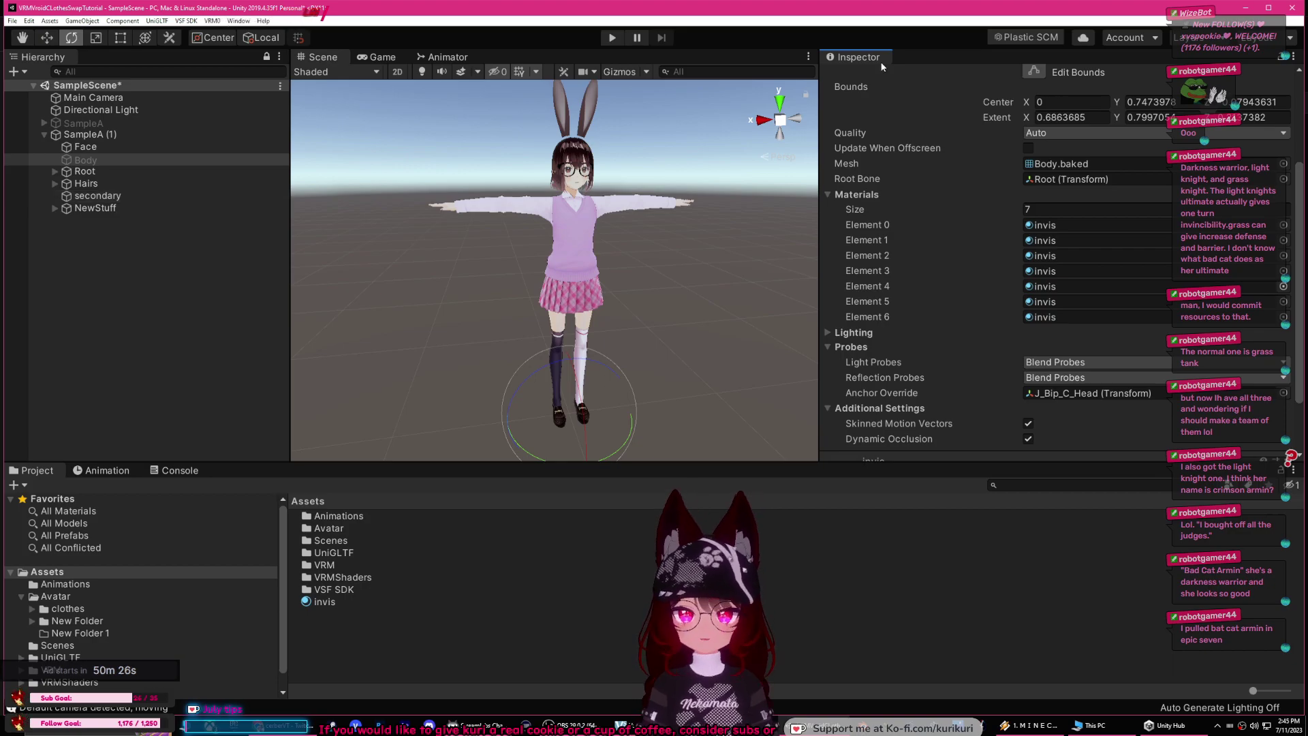
Step: Switch the copy's Body object back on and rotate the view around the avatar
scroll(894, 130, "up", 5)
left_click(860, 79)
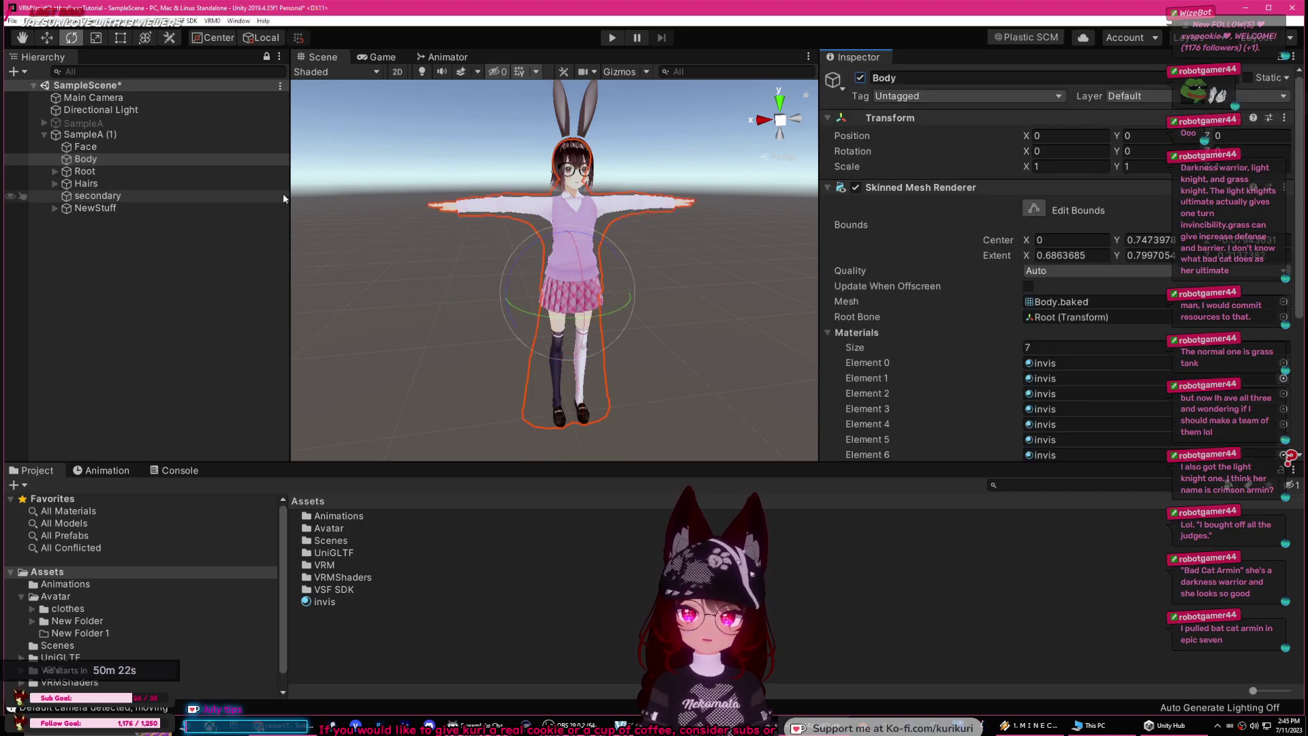
left_click(417, 264)
right_click_drag(416, 264, 579, 293)
mouse_move(579, 292)
middle_mouse_down()
mouse_move(601, 284)
mouse_move(597, 300)
middle_mouse_up()
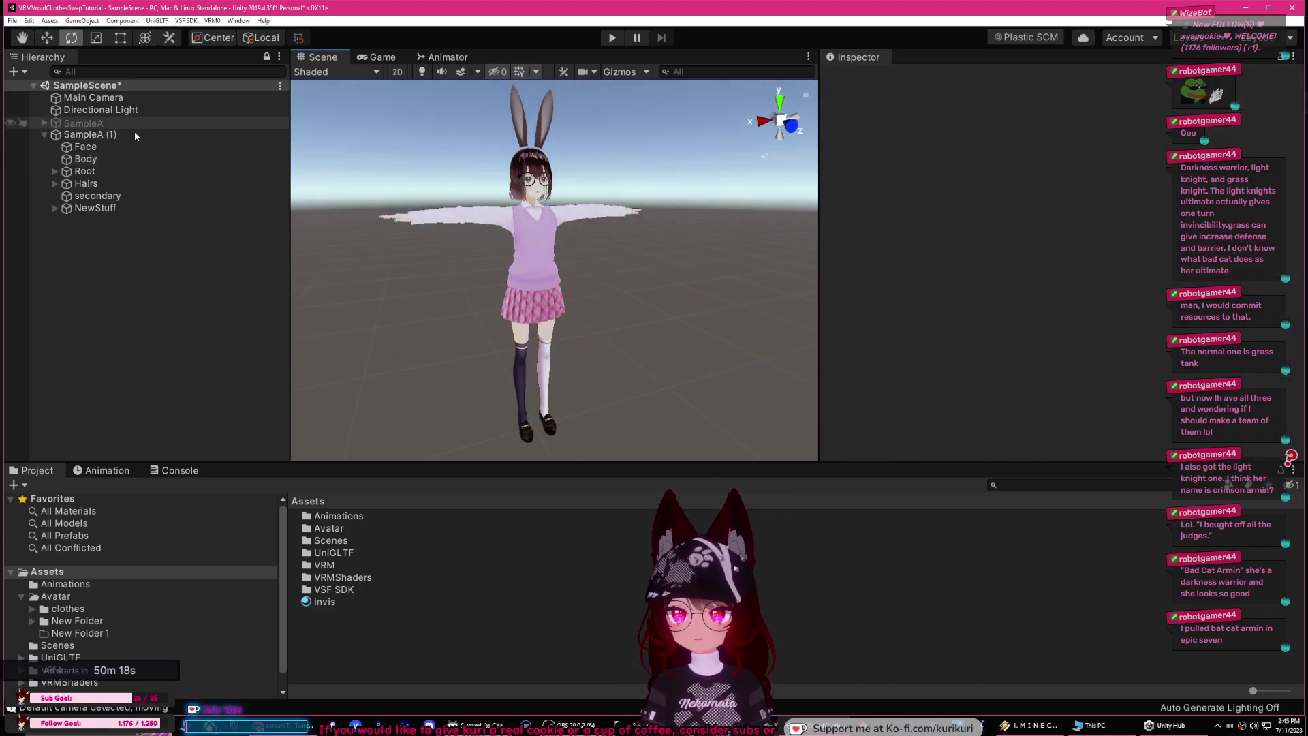
Step: Export SampleA (1) with VRM0 > Export UniVRM-0.89.0 as invisible.vrm on the Desktop
left_click(128, 139)
left_click(211, 20)
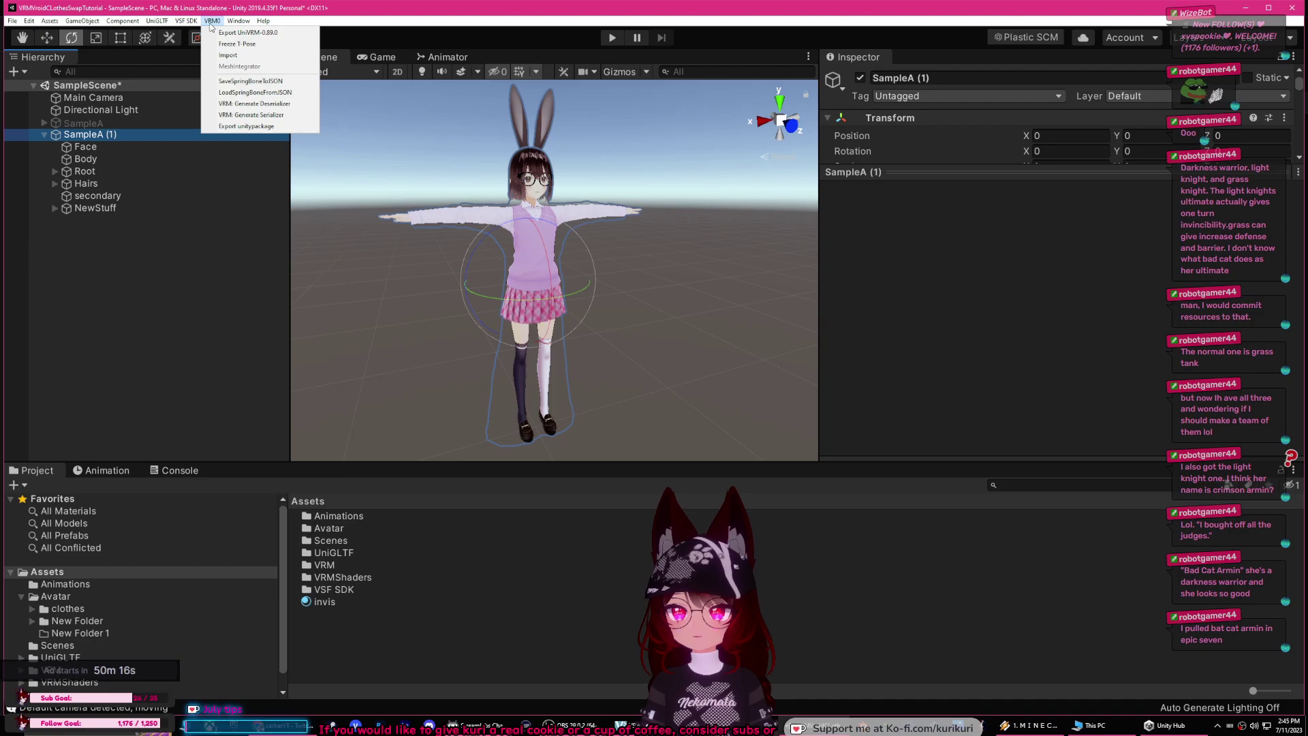
left_click(222, 33)
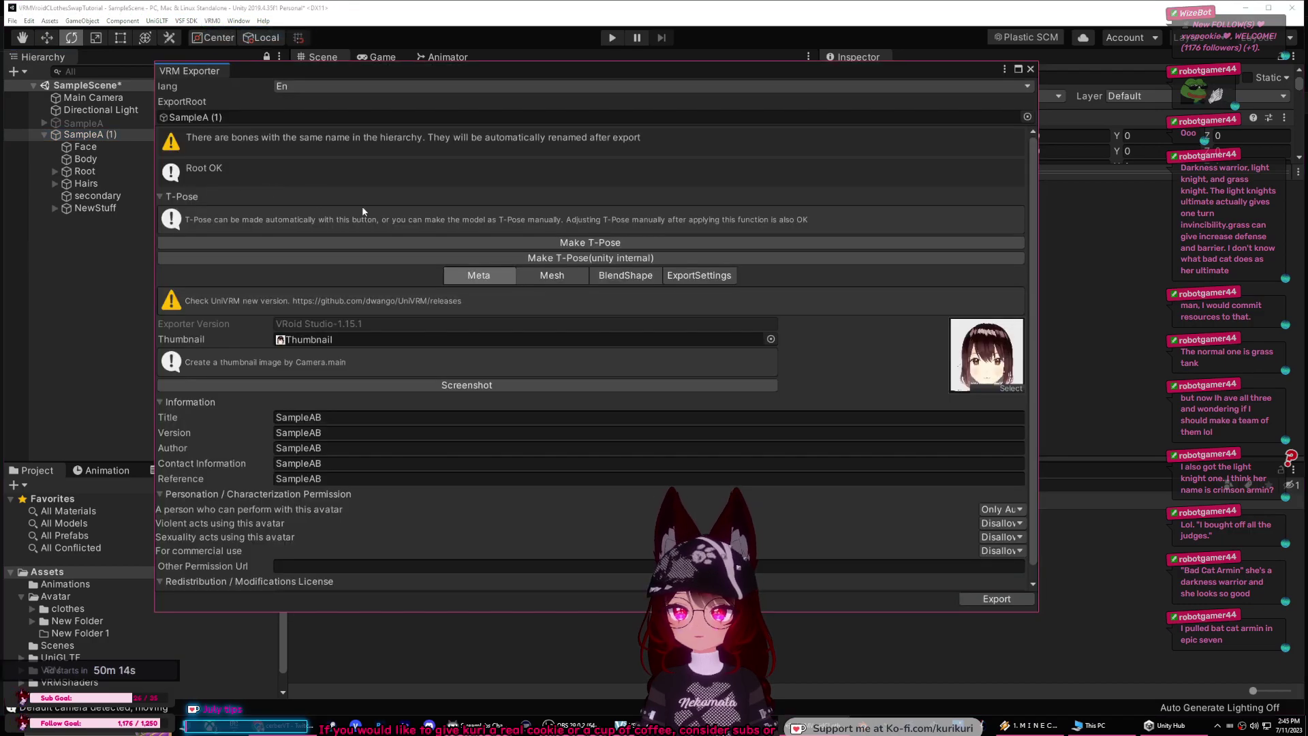
left_click(997, 599)
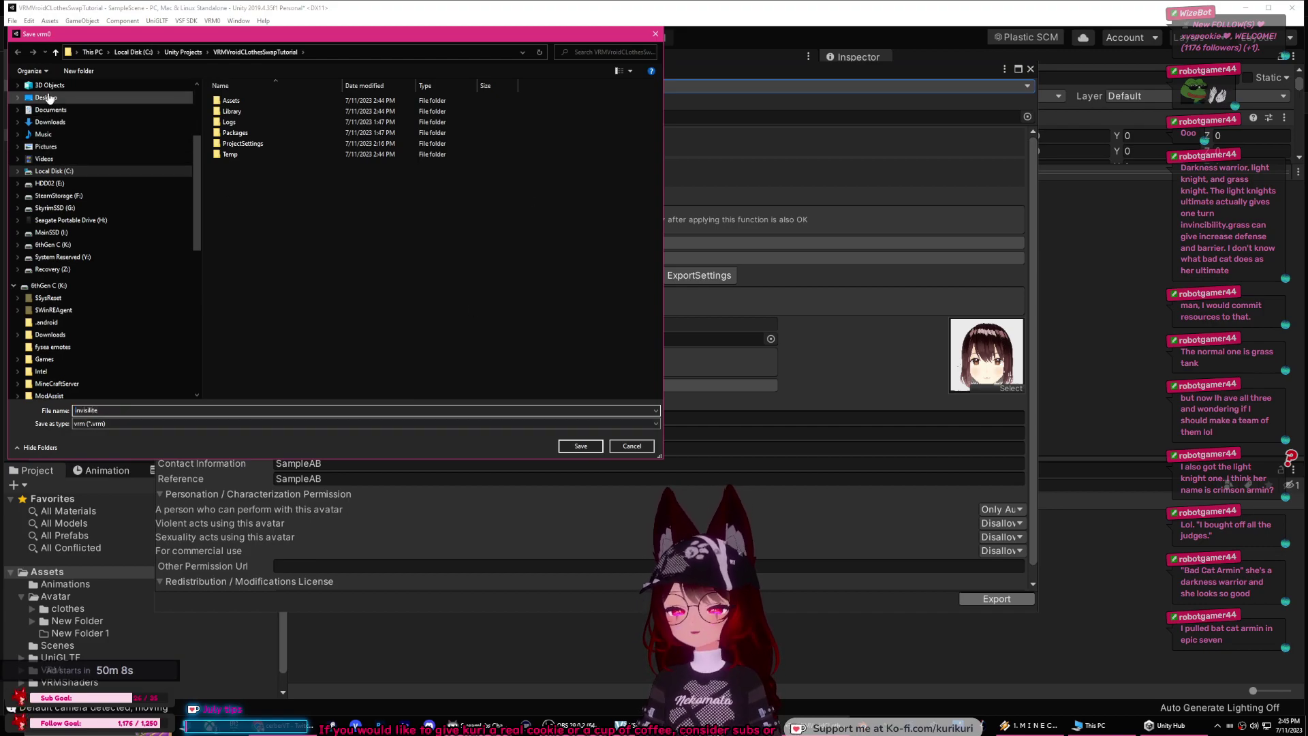
left_click(46, 98)
left_click(579, 445)
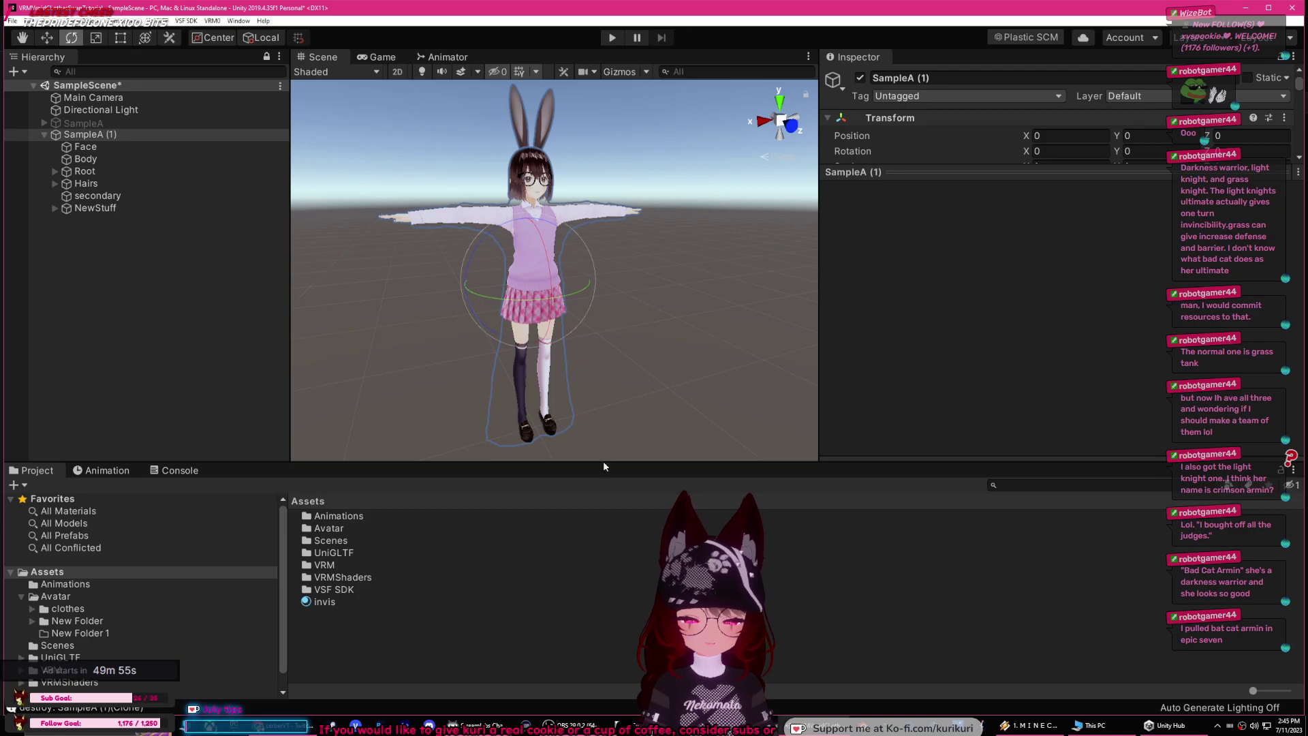
Step: Load the SampleAB avatar in VSeeFace and turn on Leap Motion hand tracking
key("alt+Tab")
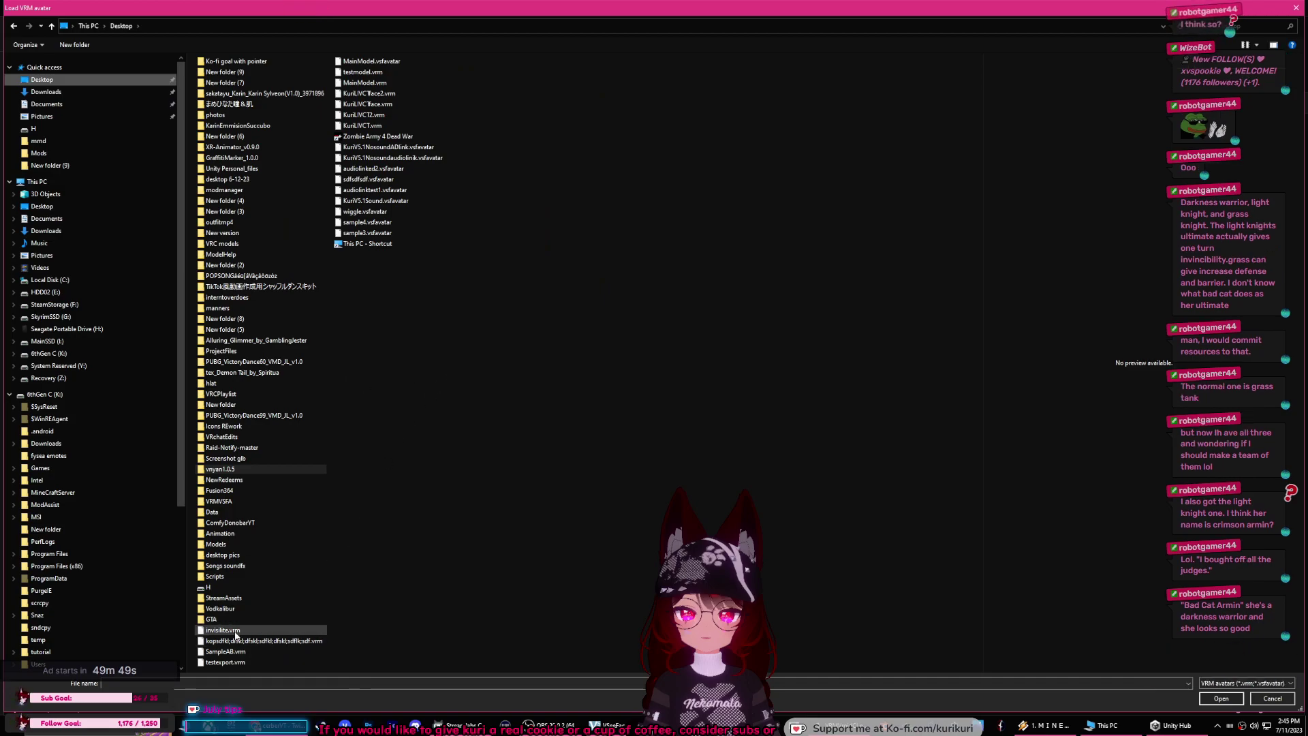
double_click(225, 652)
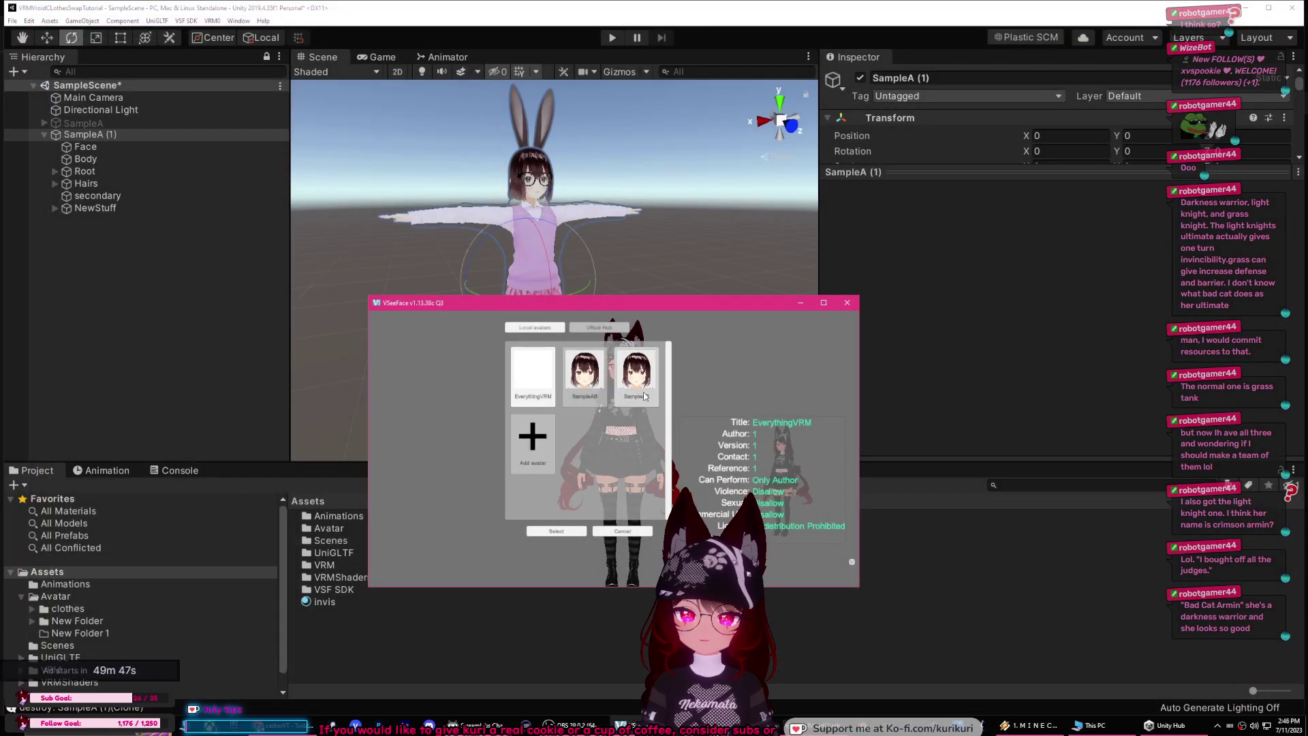
left_click(635, 373)
left_click(556, 530)
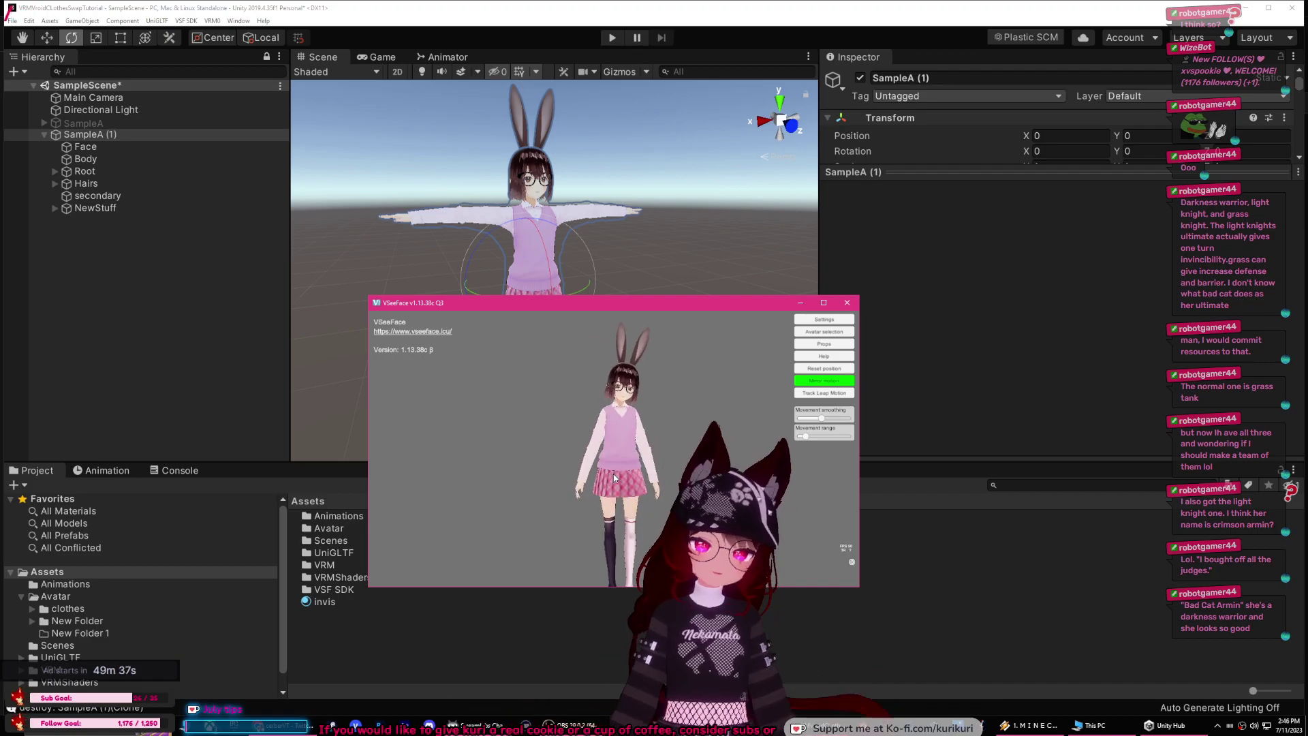
left_click(824, 393)
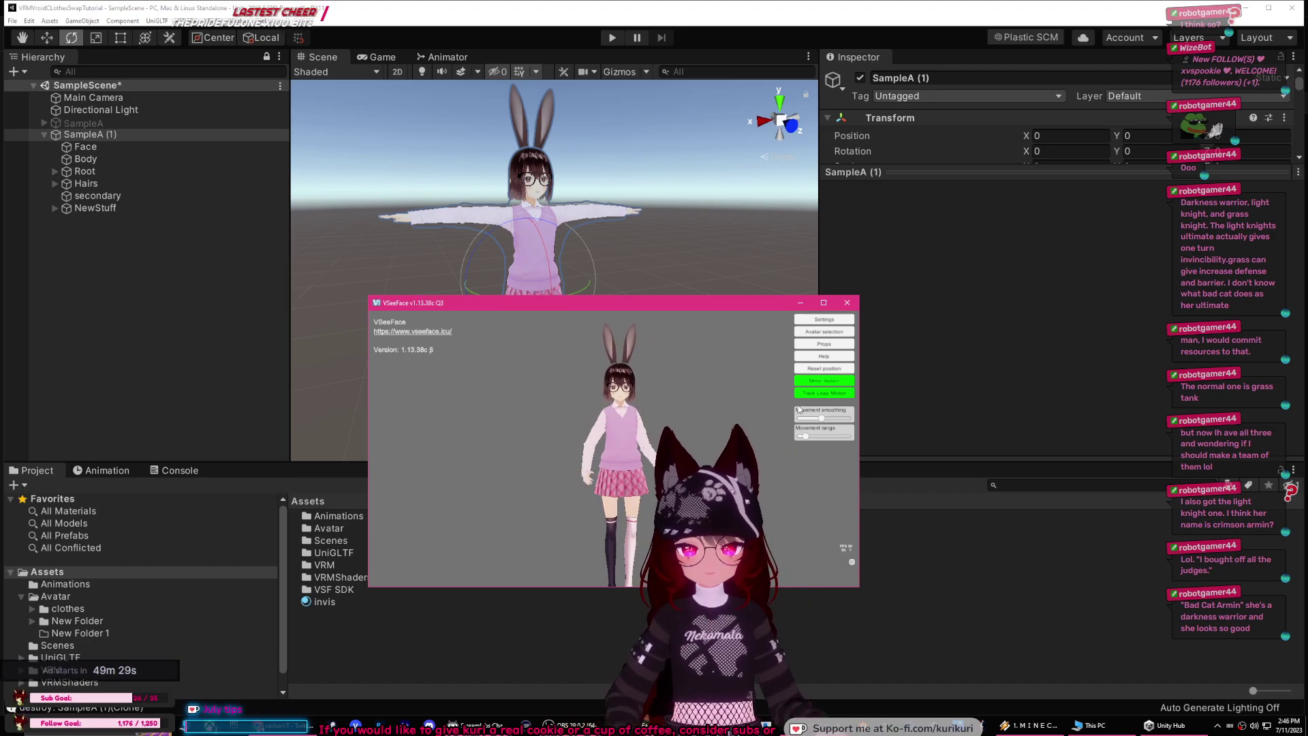
Step: Reload the cat-girl avatar from the local avatar list and minimize VSeeFace
left_click(808, 332)
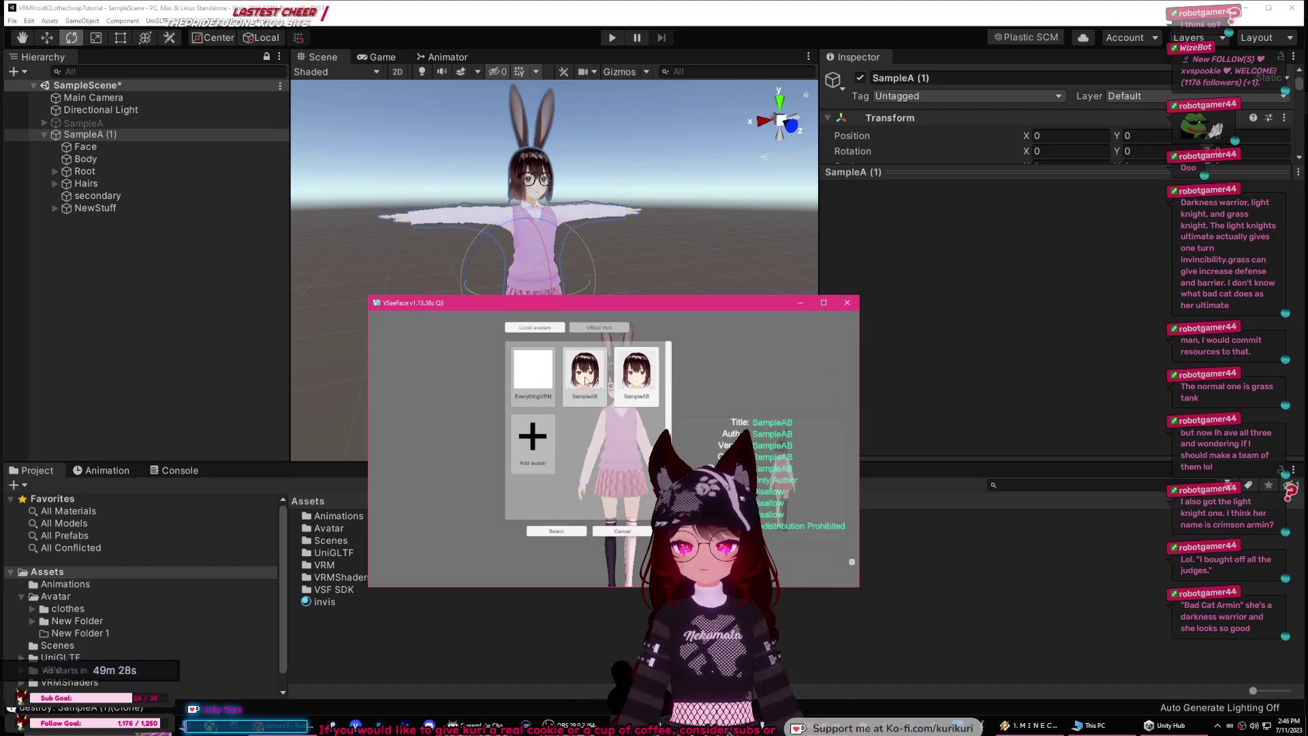
left_click(556, 532)
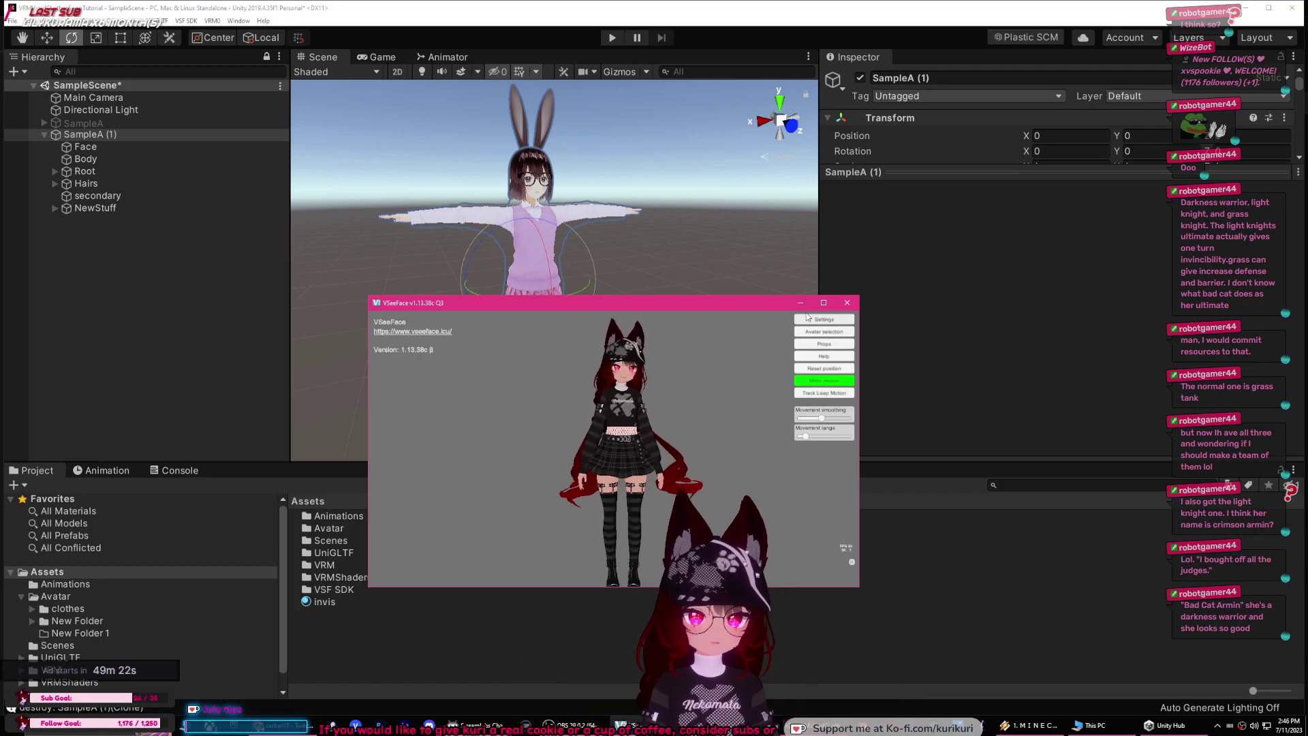
left_click(800, 303)
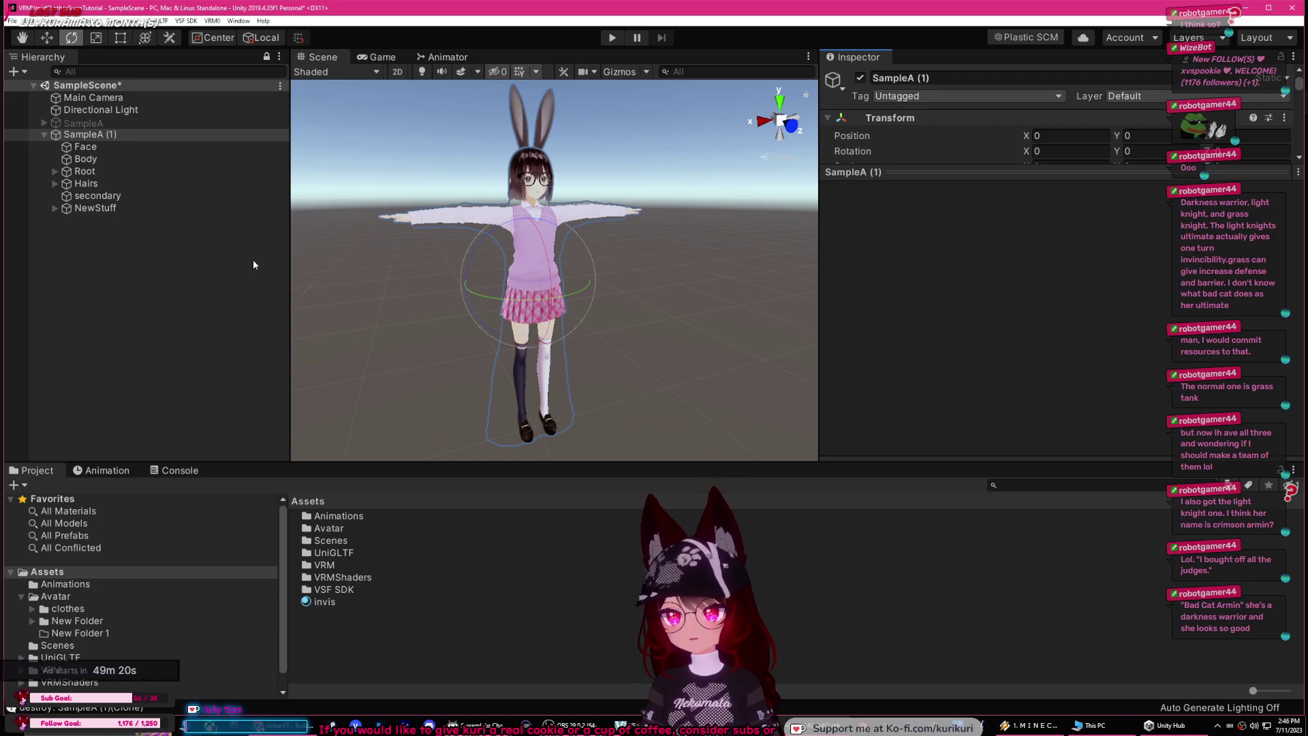
Step: Delete the SampleA (1) copy and reactivate the original SampleA
left_click(152, 198)
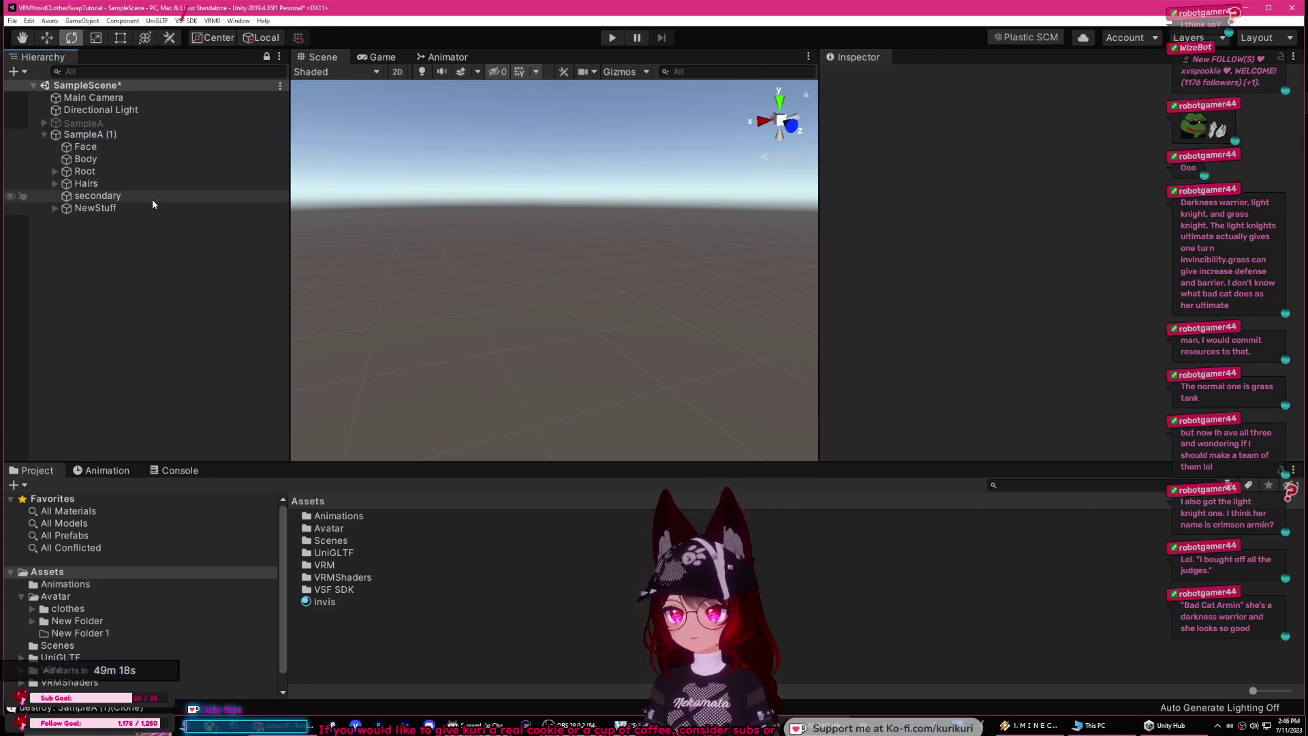
left_click(125, 124)
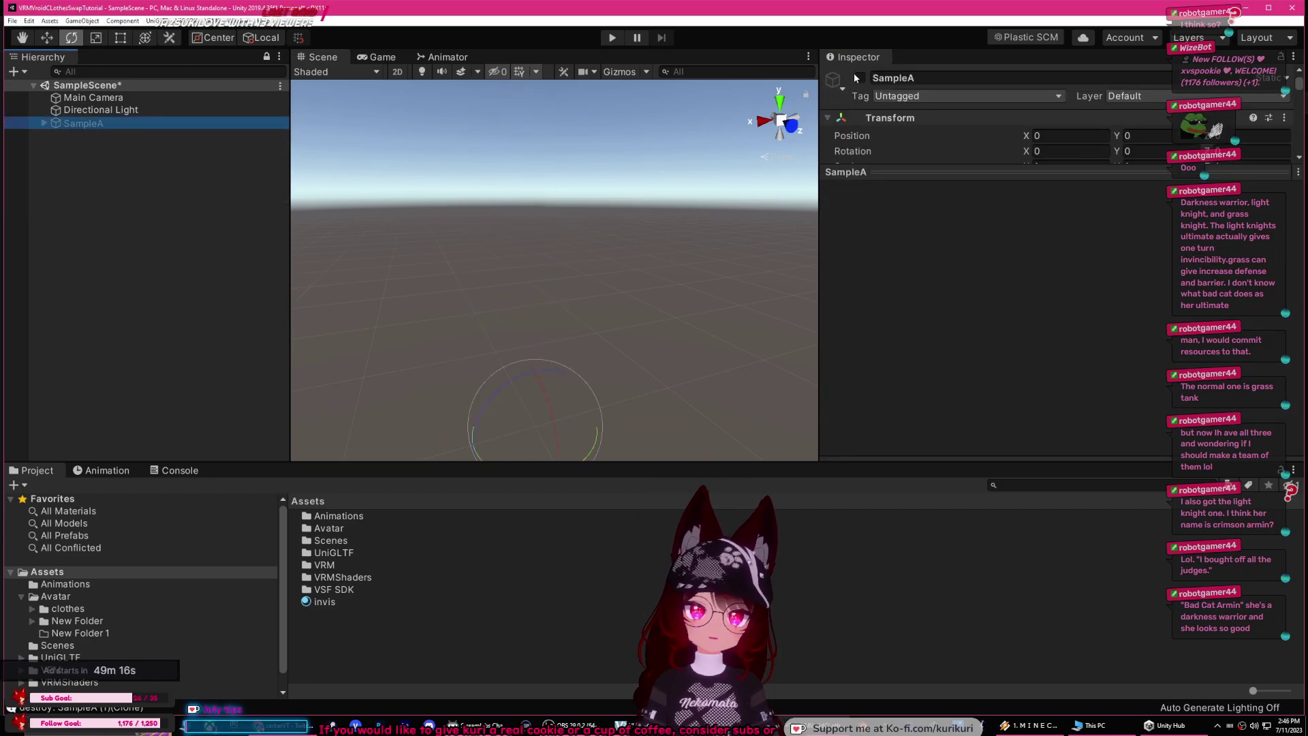
left_click(858, 78)
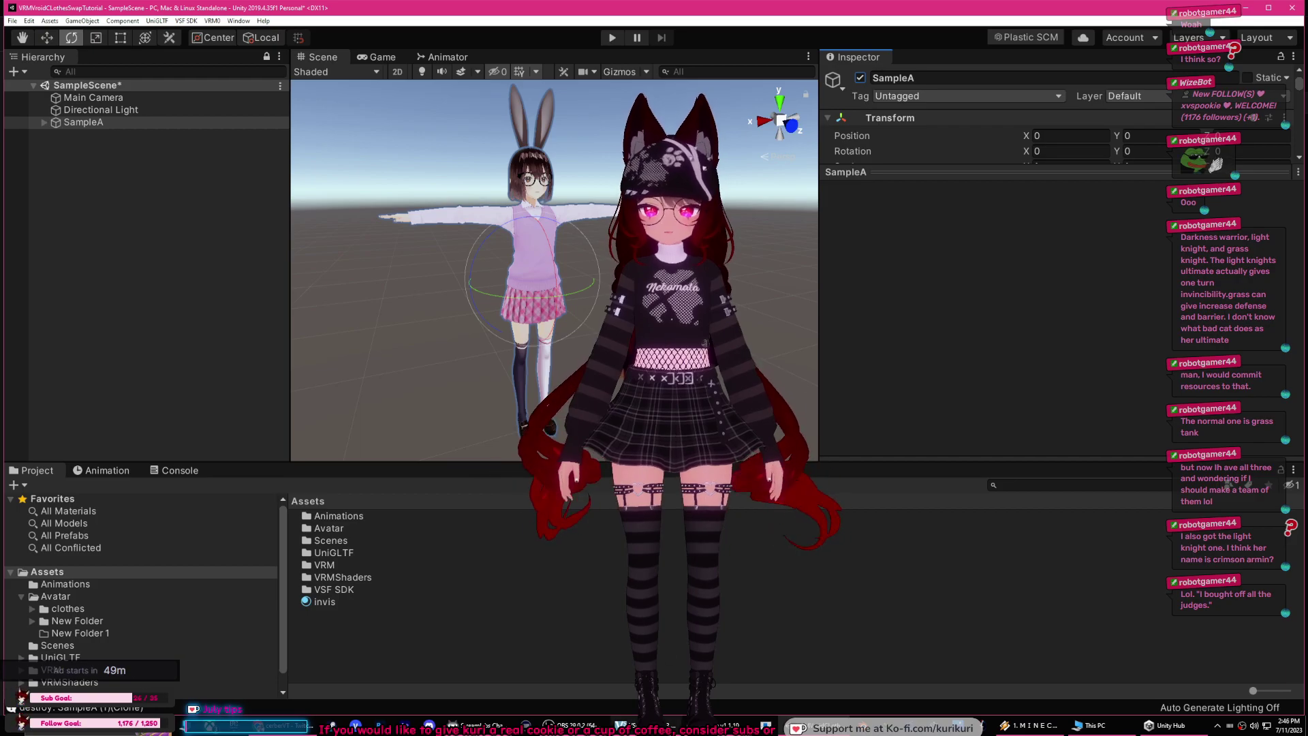
key("alt+Tab")
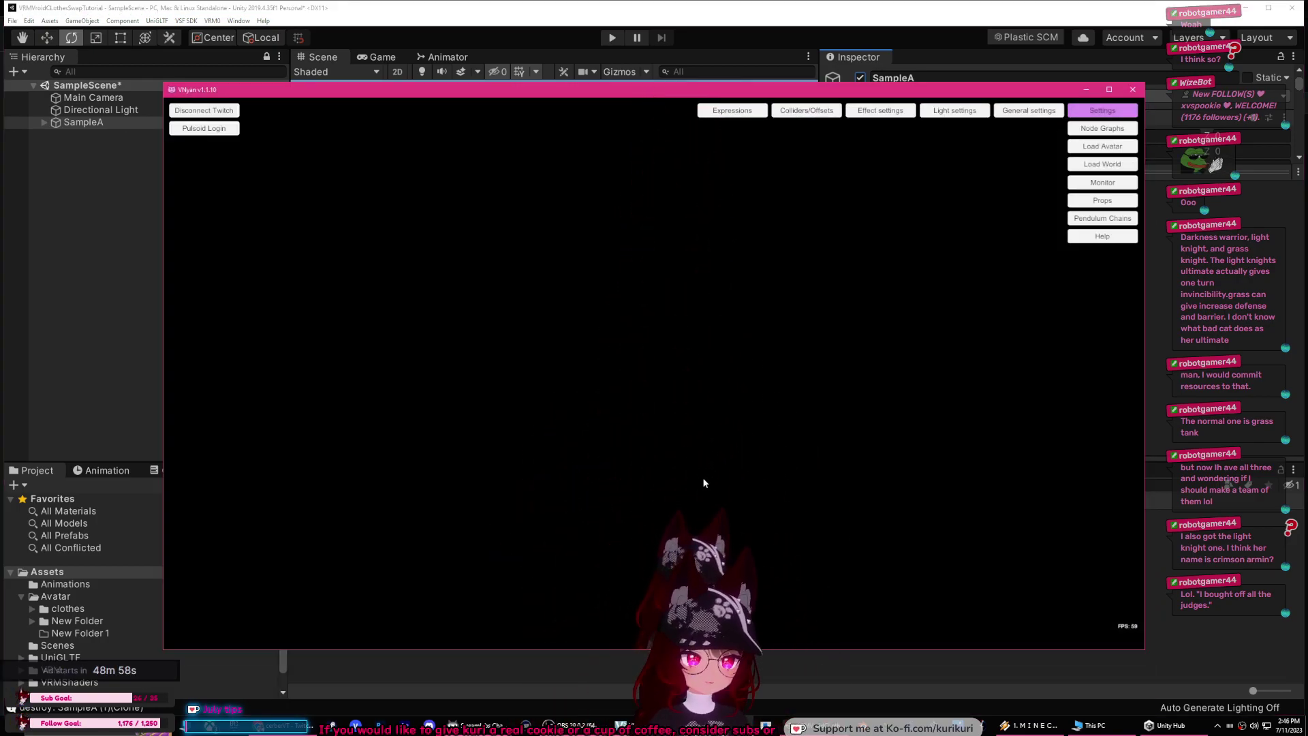
left_click(1032, 51)
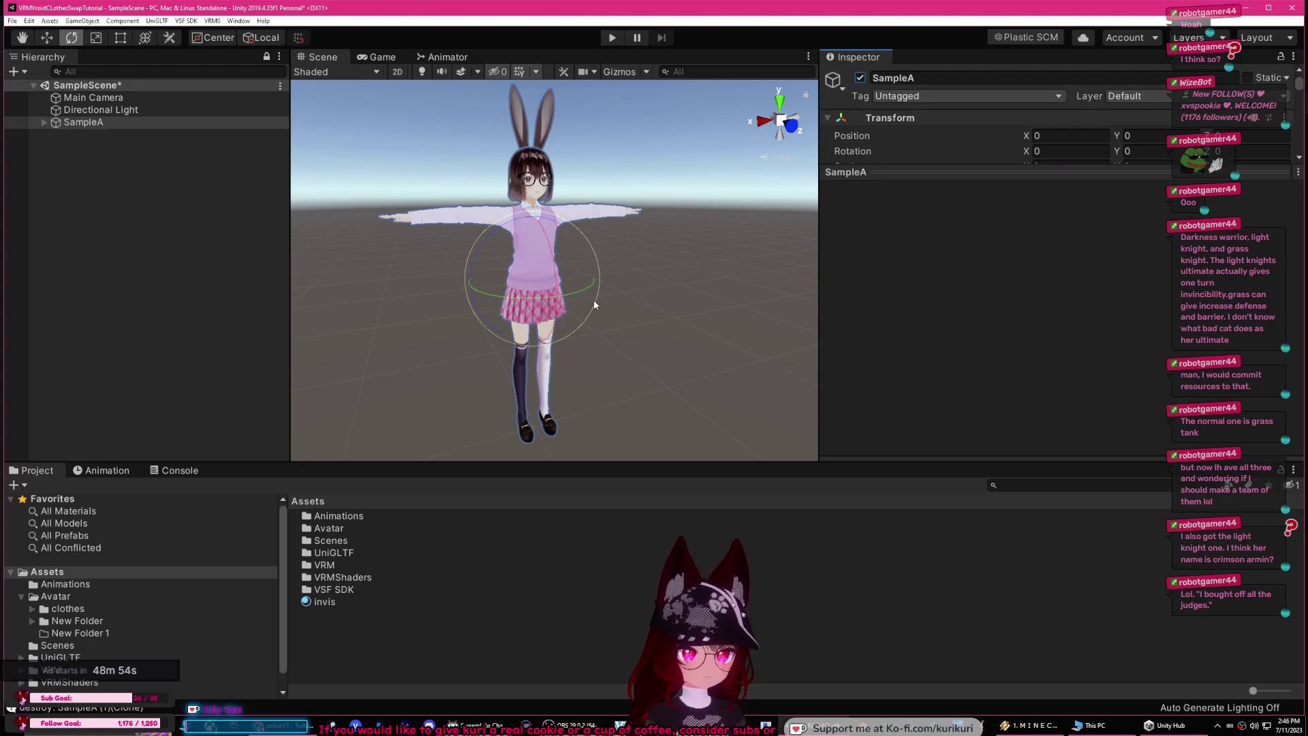
Step: Expand SampleA's hierarchy to reveal the Body objects under SampleA and NewStuff
left_click(133, 200)
left_click(43, 123)
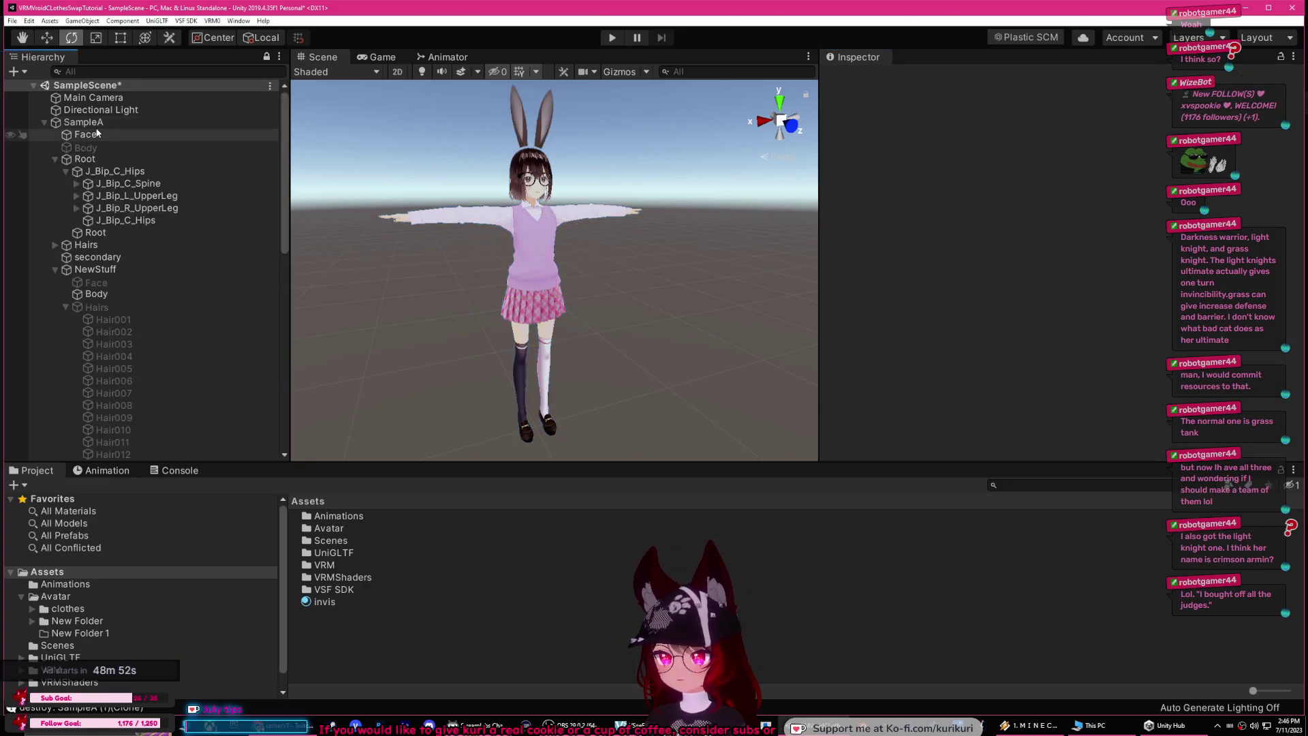
left_click(91, 123)
left_click(59, 160)
left_click(55, 159)
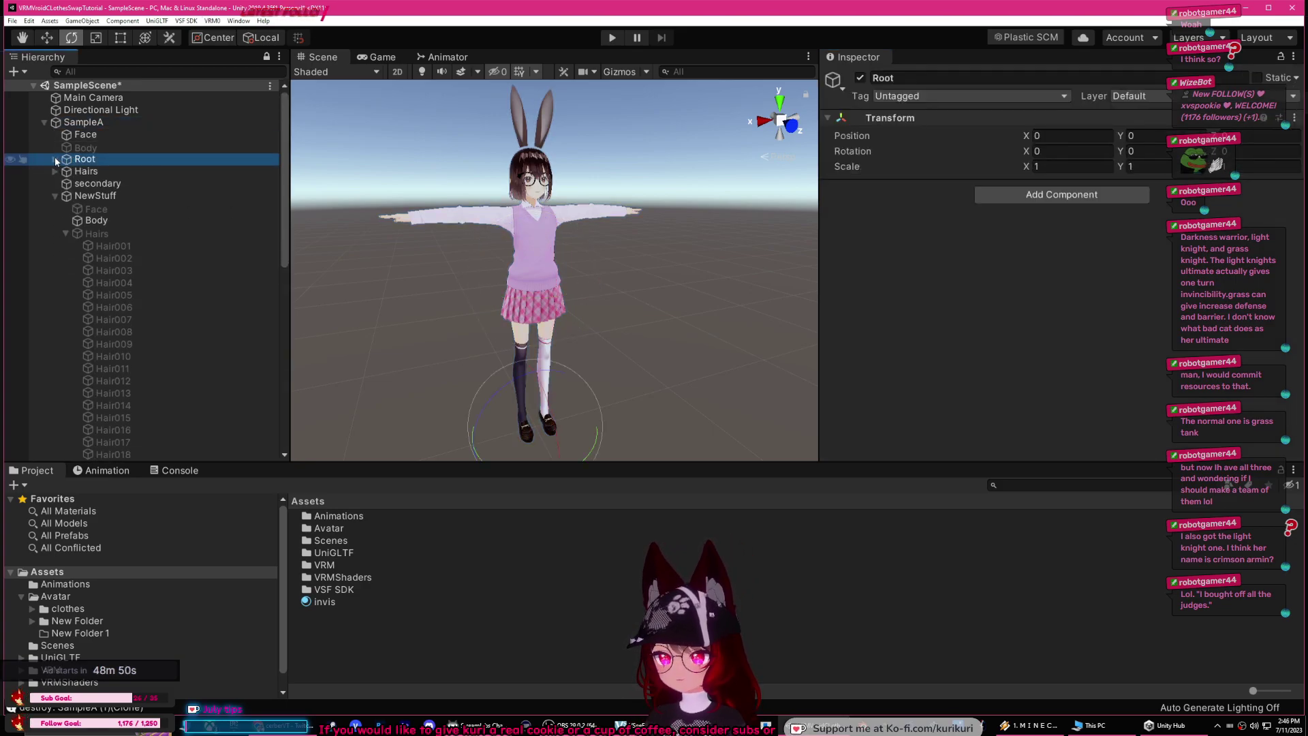
left_click(55, 196)
left_click(109, 196)
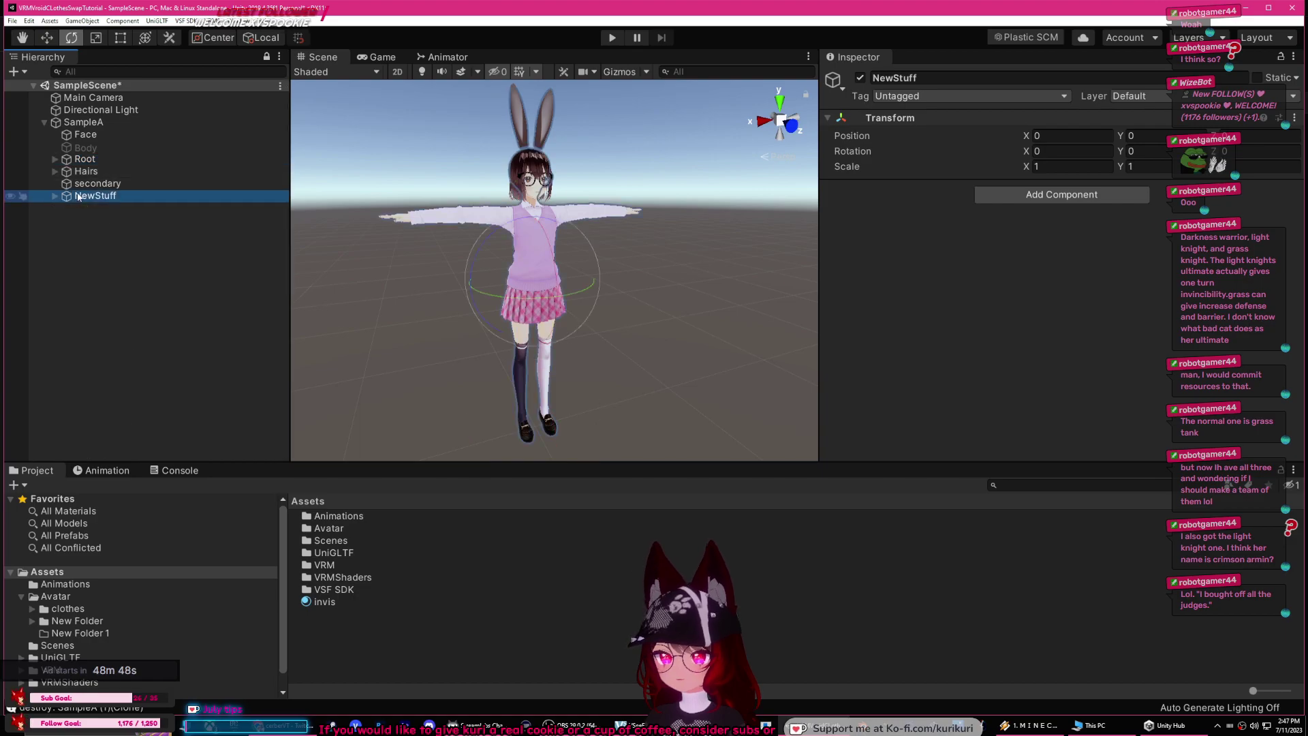
left_click(55, 195)
left_click(91, 219)
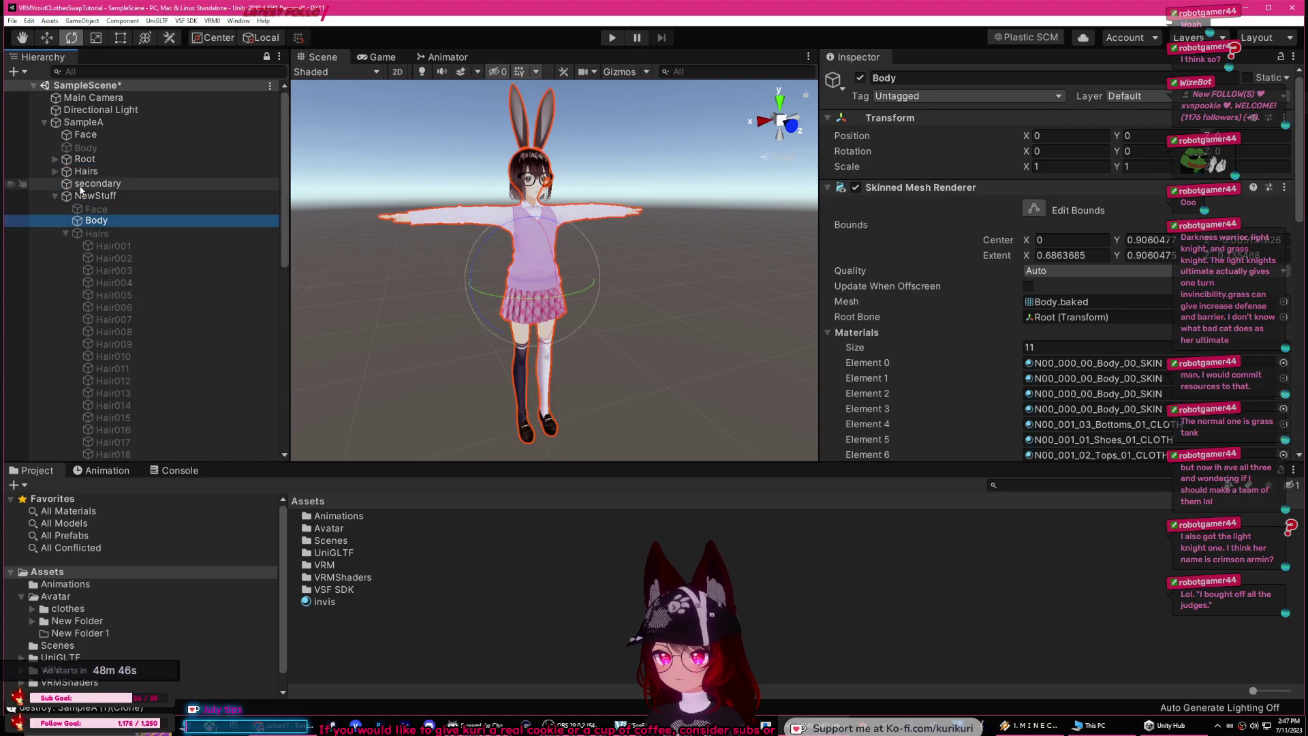
left_click(55, 159)
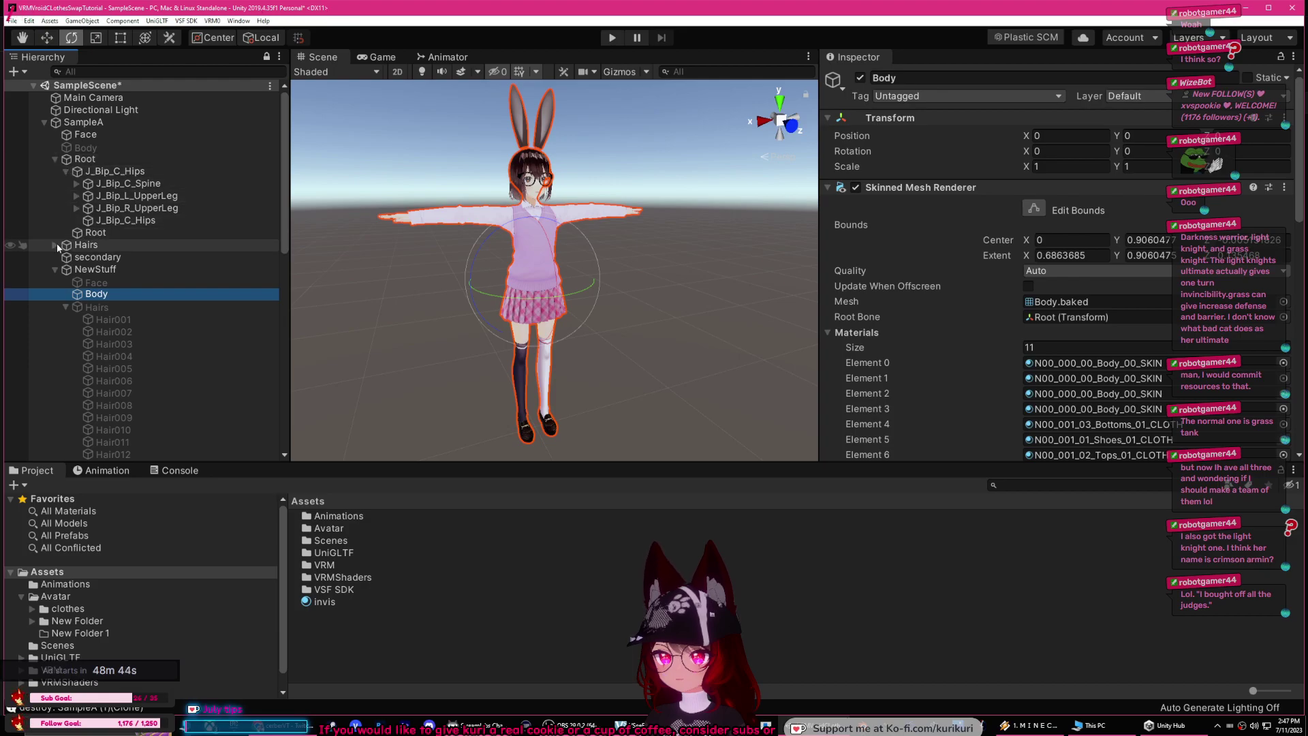
Step: Enable SampleA's cardigan Body, disable NewStuff's Body, and collapse the NewStuff foldouts
left_click(79, 147)
left_click(860, 78)
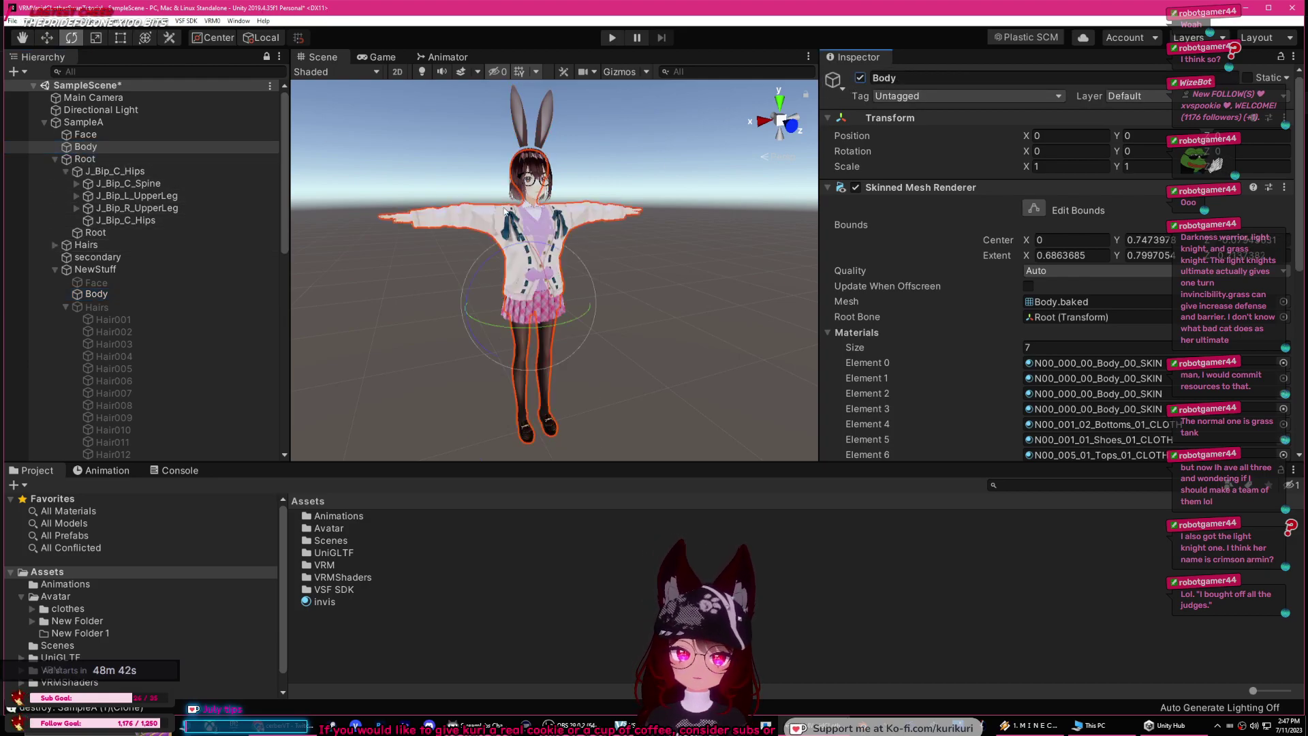
left_click(96, 293)
left_click(859, 78)
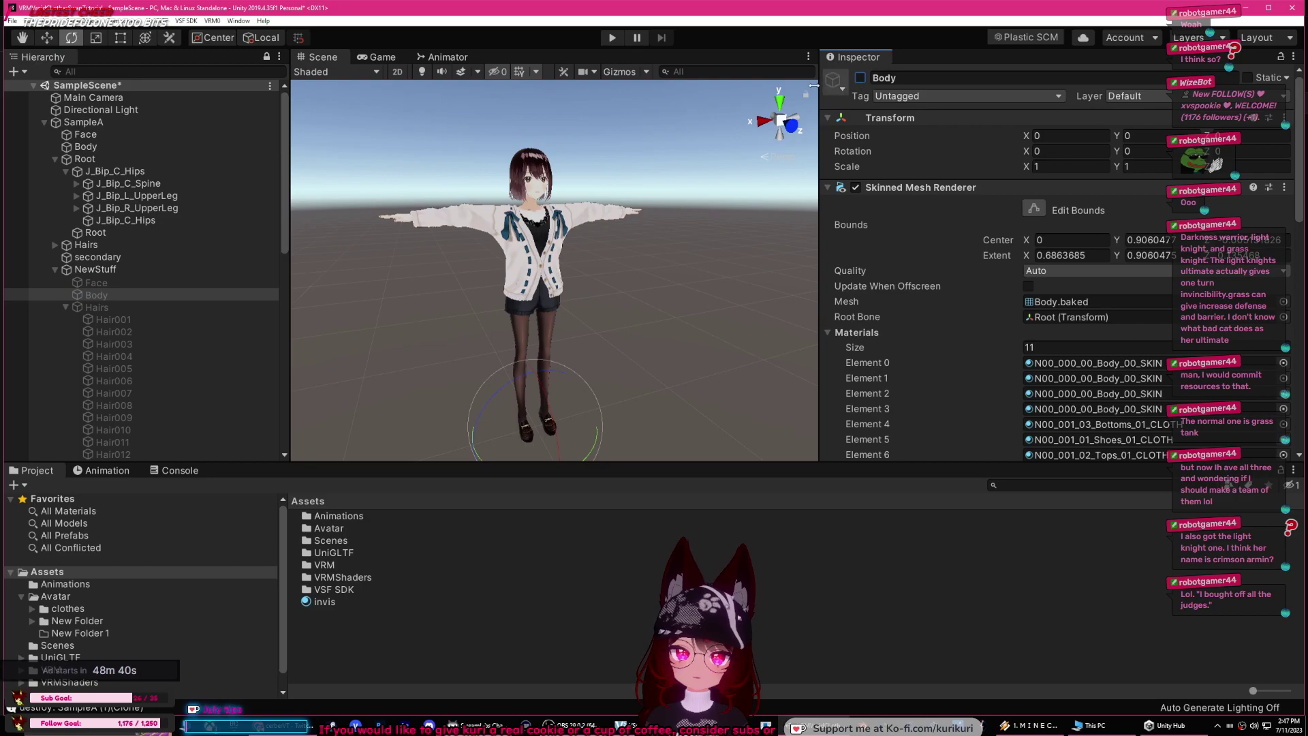
left_click(65, 307)
left_click(54, 270)
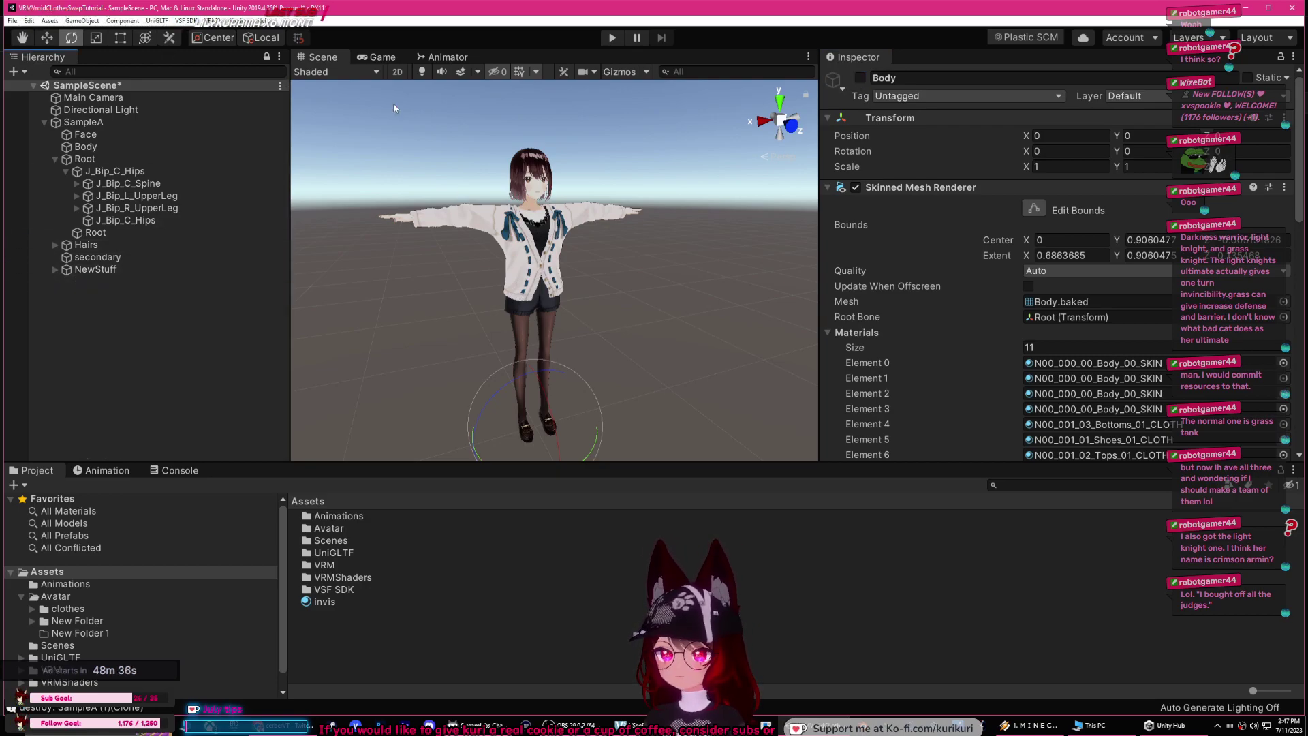
scroll(937, 275, "down", 10)
left_click(253, 124)
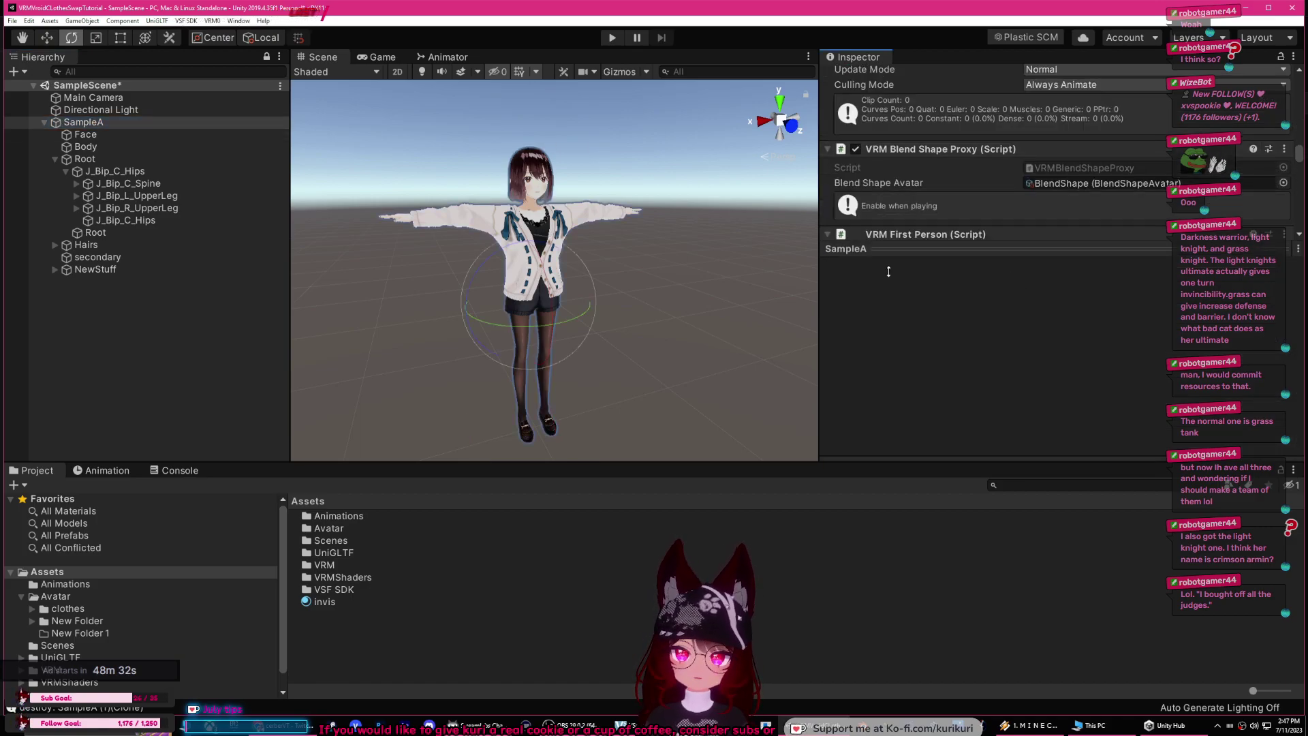
scroll(981, 296, "down", 5)
scroll(994, 296, "down", 5)
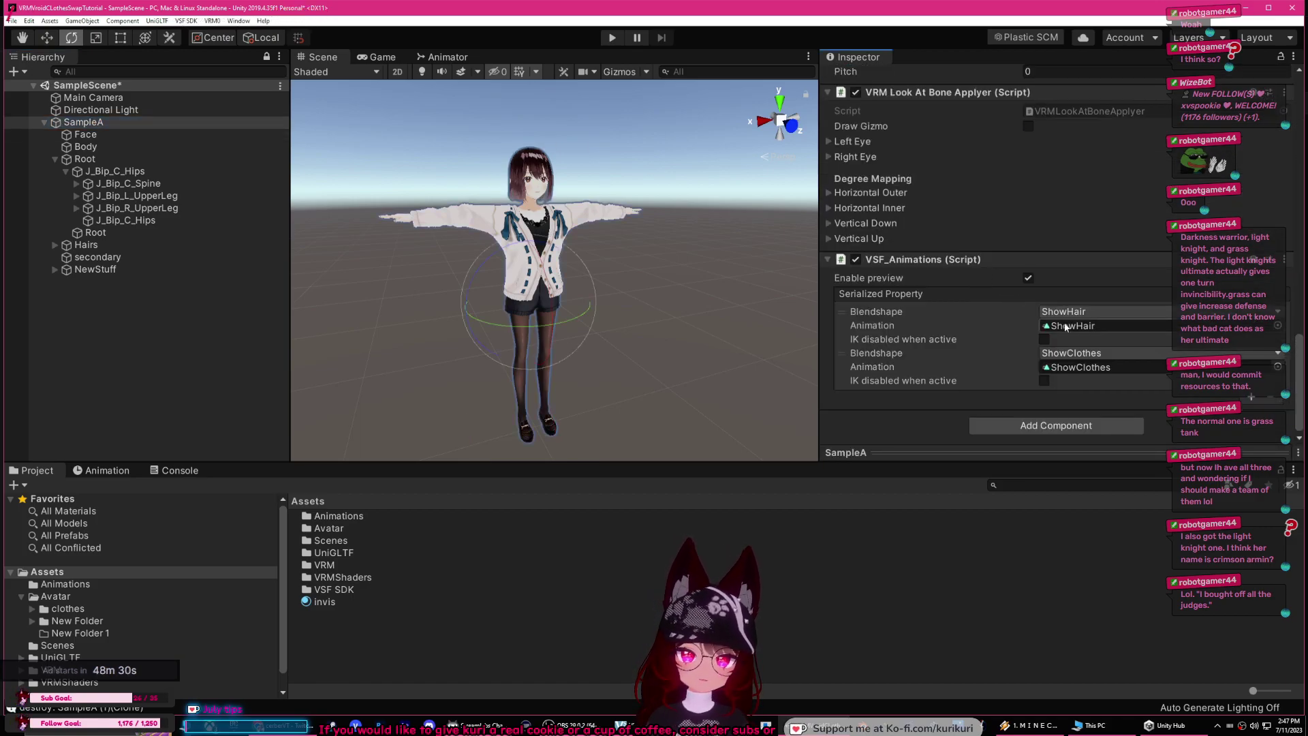
left_click(87, 124)
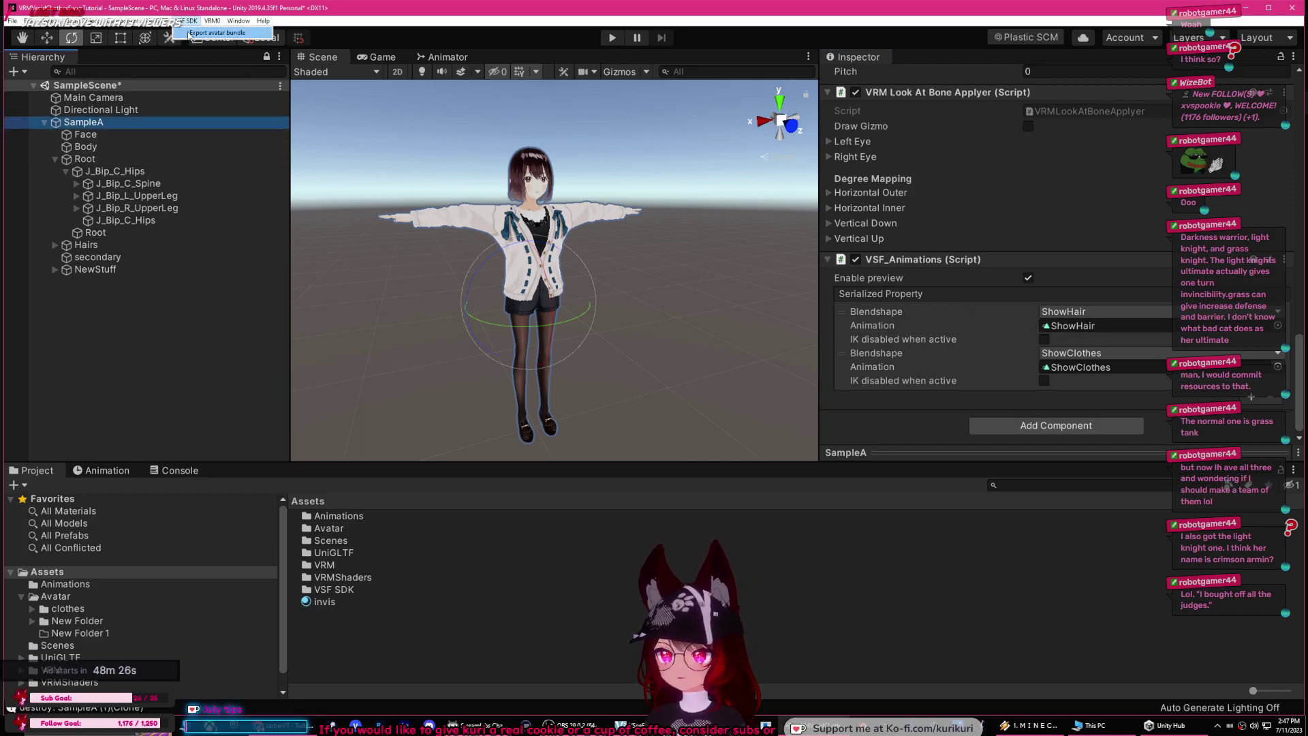
left_click(188, 33)
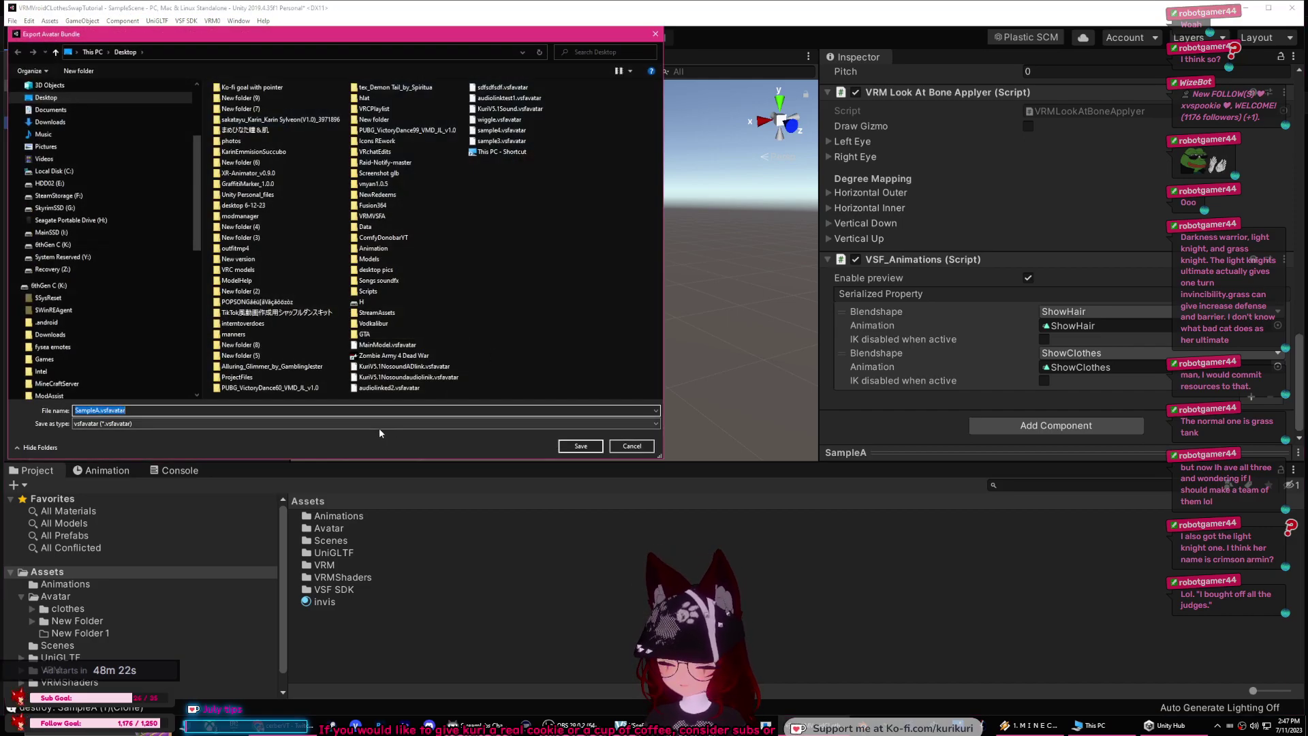
left_click(615, 442)
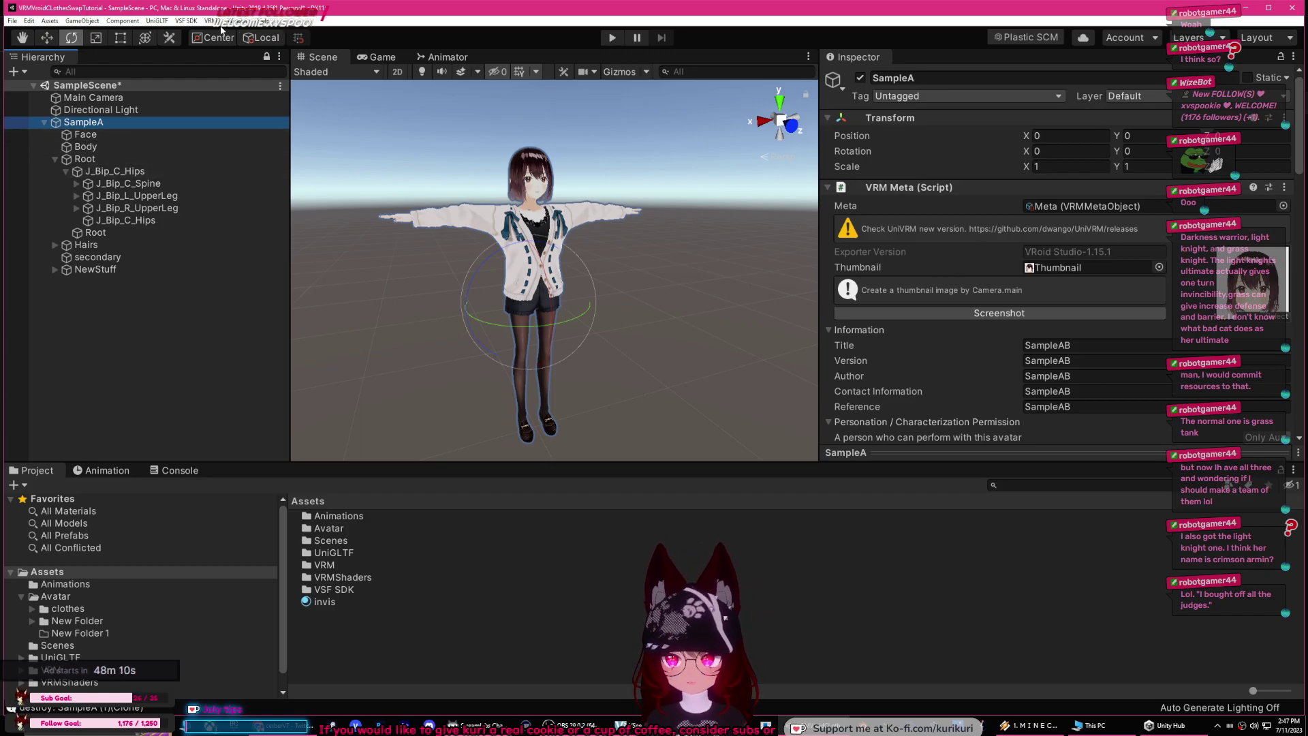
Step: Set the avatar's VRM Meta Title to ModelTogglesClothes and copy it
scroll(969, 370, "down", 5)
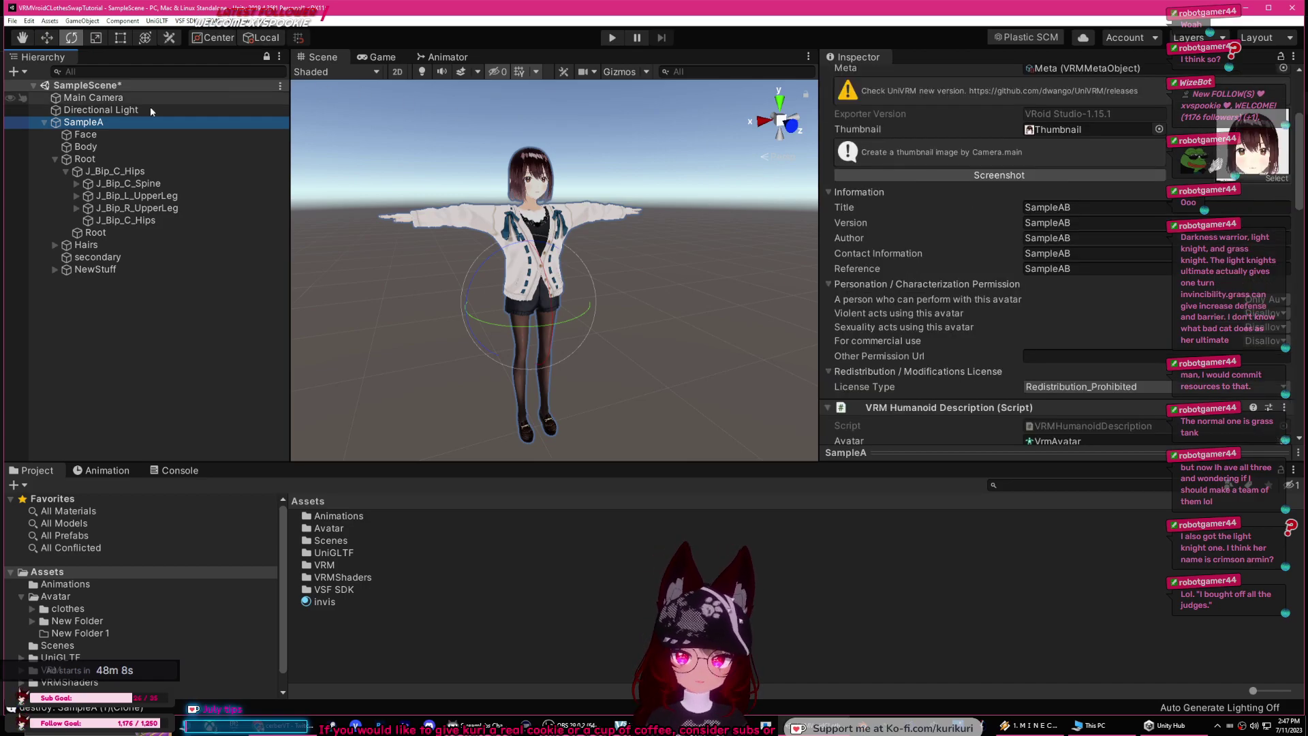
left_click(80, 146)
left_click(83, 122)
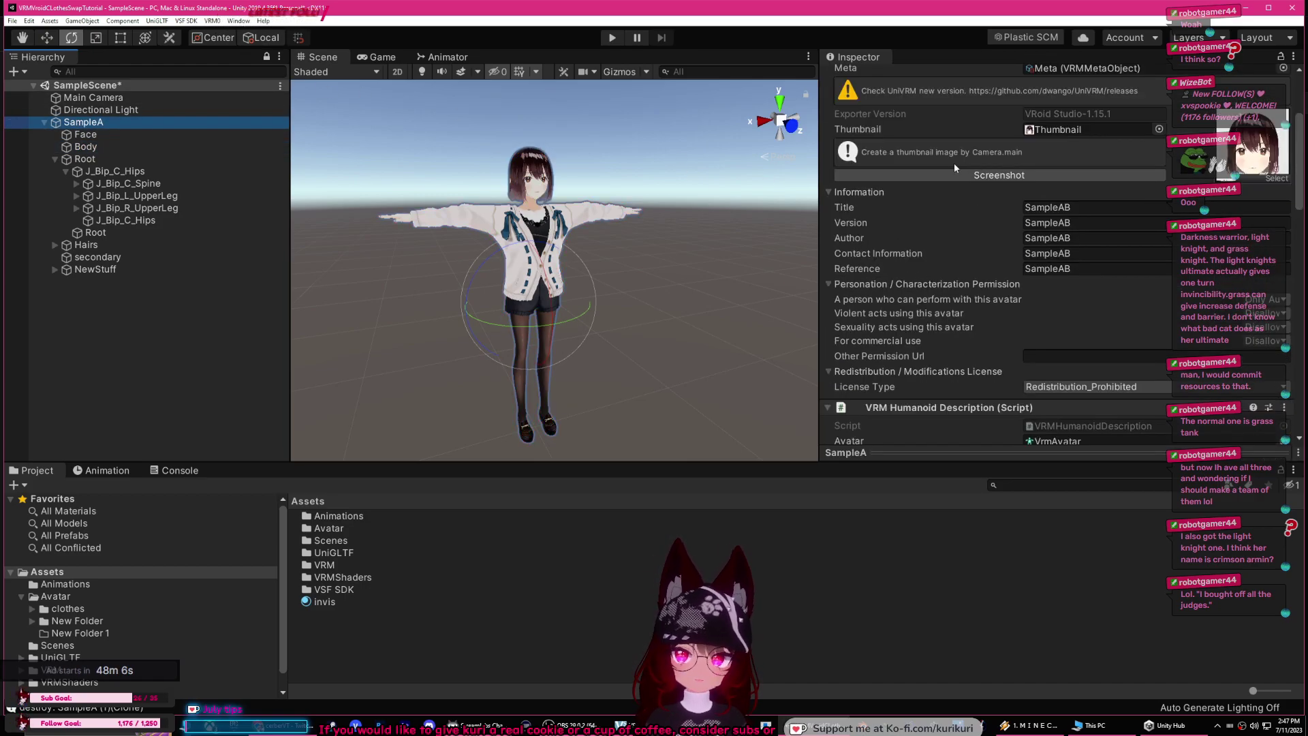
left_click(1077, 207)
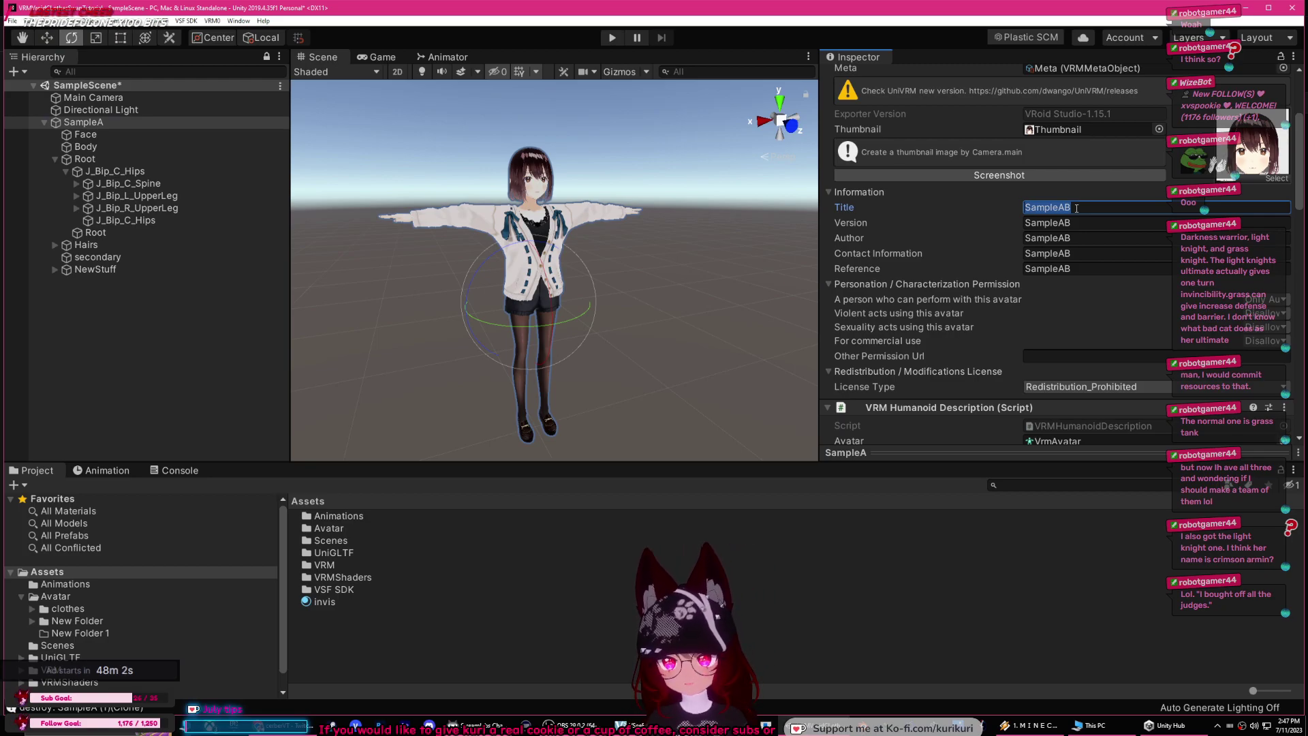
type("ModelTog")
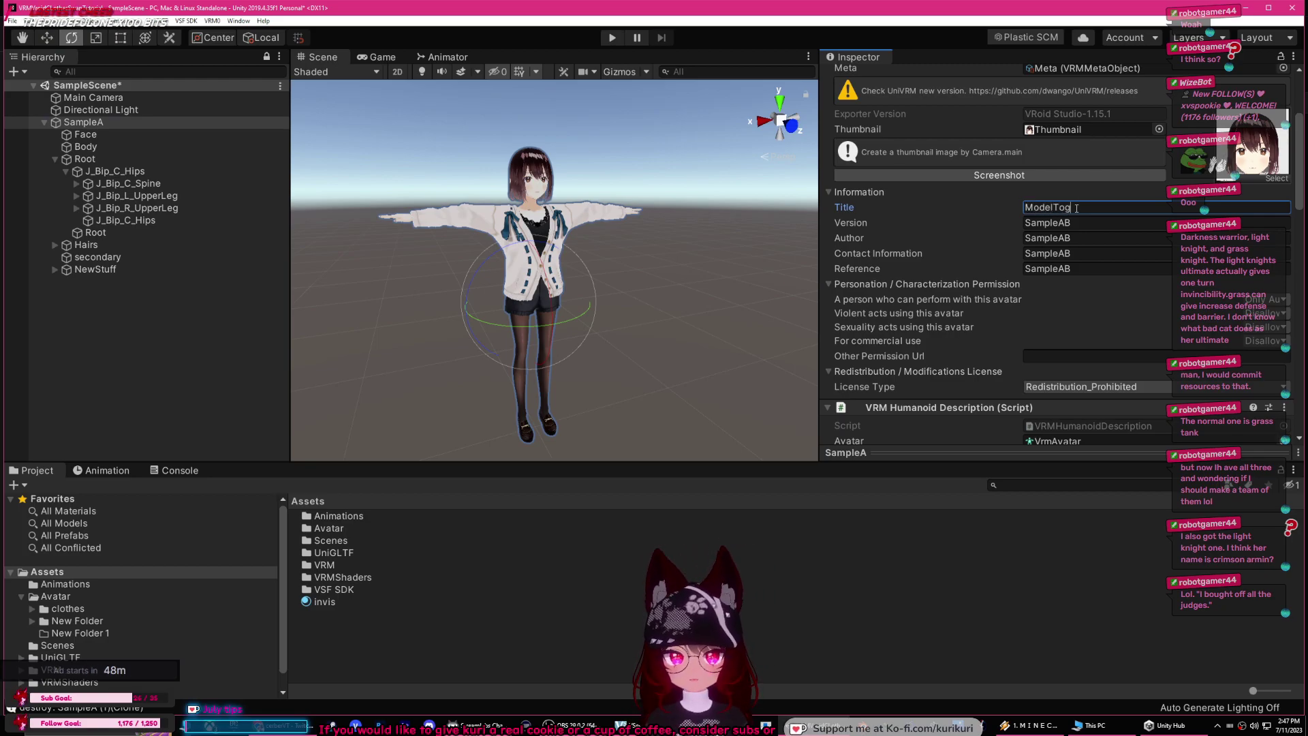
type("glesClothes")
key("ctrl+a")
key("ctrl+c")
Step: Paste ModelTogglesClothes into the Version, Author, Contact Information and Reference fields
left_click(1082, 224)
key("ctrl+v")
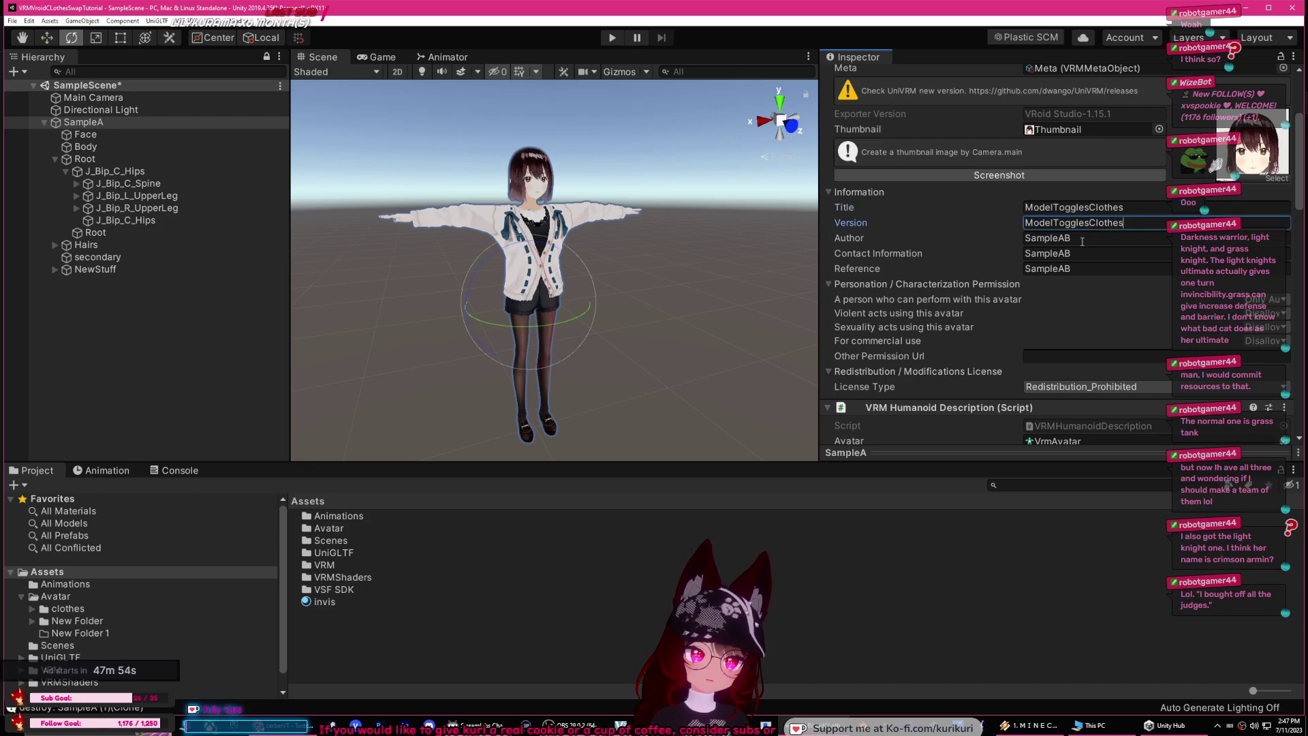
left_click(1082, 238)
key("ctrl+v")
left_click(1081, 254)
key("ctrl+v")
left_click(1082, 269)
key("ctrl+v")
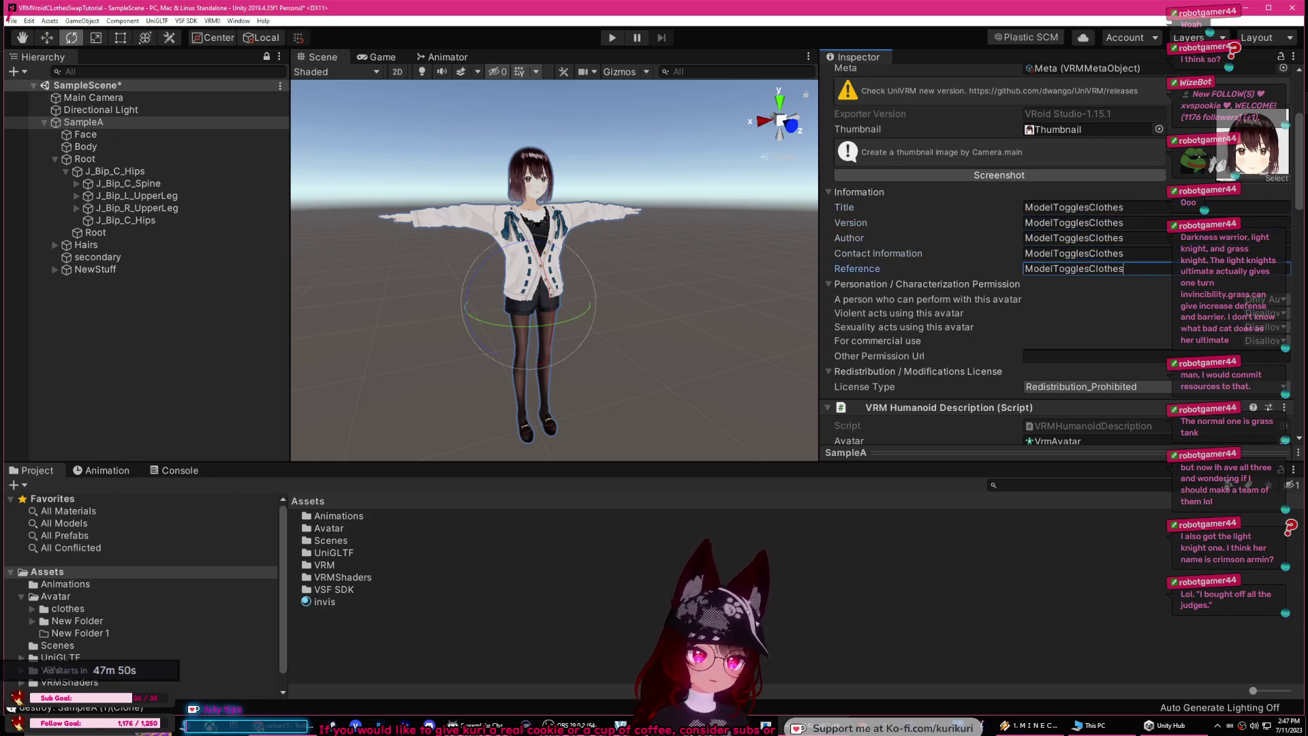
Step: Rename the SampleA root object to ModelTogglesClothes
left_click(83, 122)
left_click(85, 146)
left_click(83, 121)
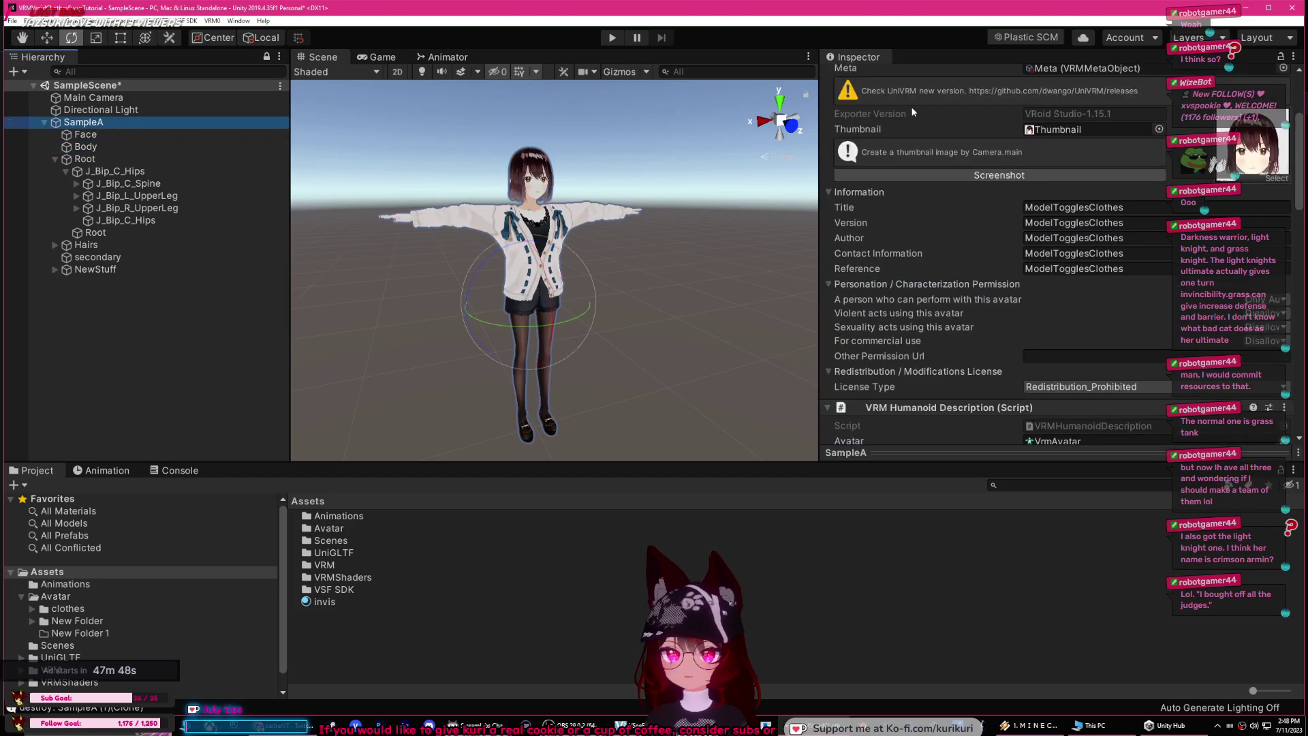
scroll(921, 129, "up", 4)
left_click(899, 77)
key("ctrl+v")
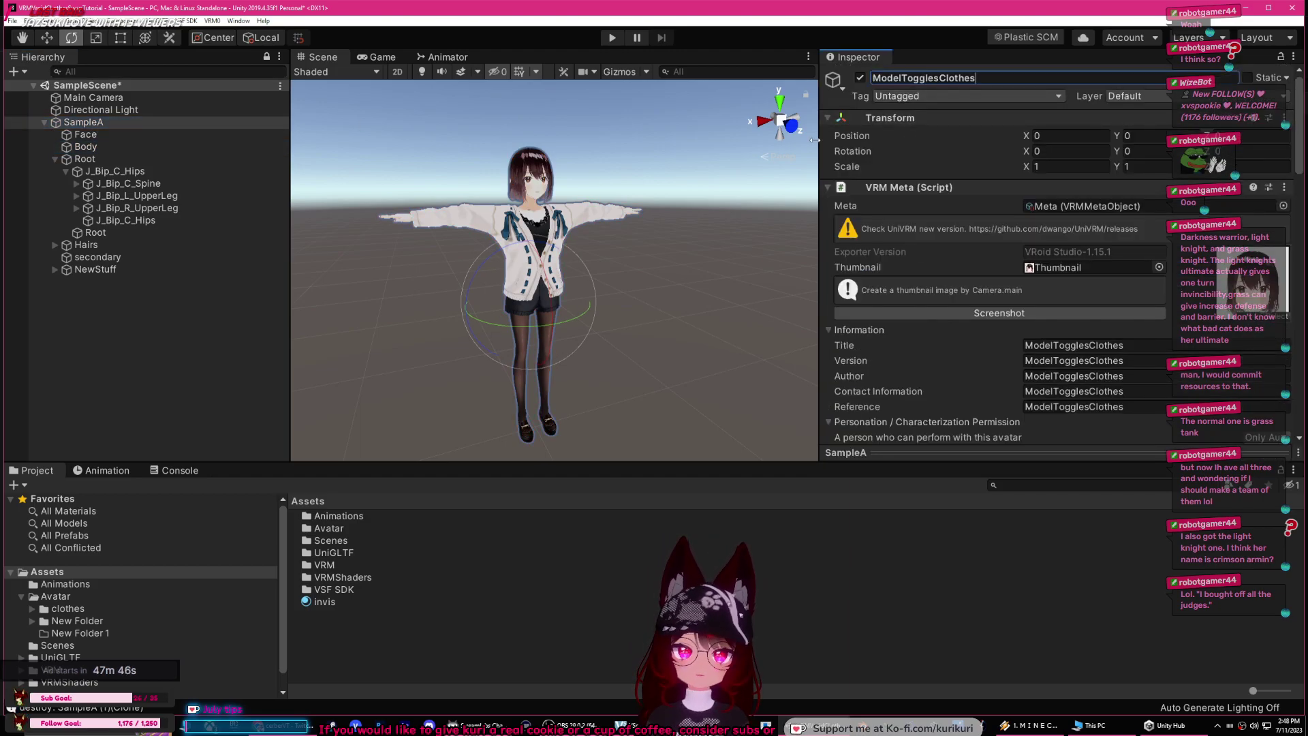
left_click(594, 197)
Step: Export the avatar bundle via VSF SDK as ModelTogglesClothes on the Desktop
left_click(139, 125)
left_click(178, 21)
left_click(204, 32)
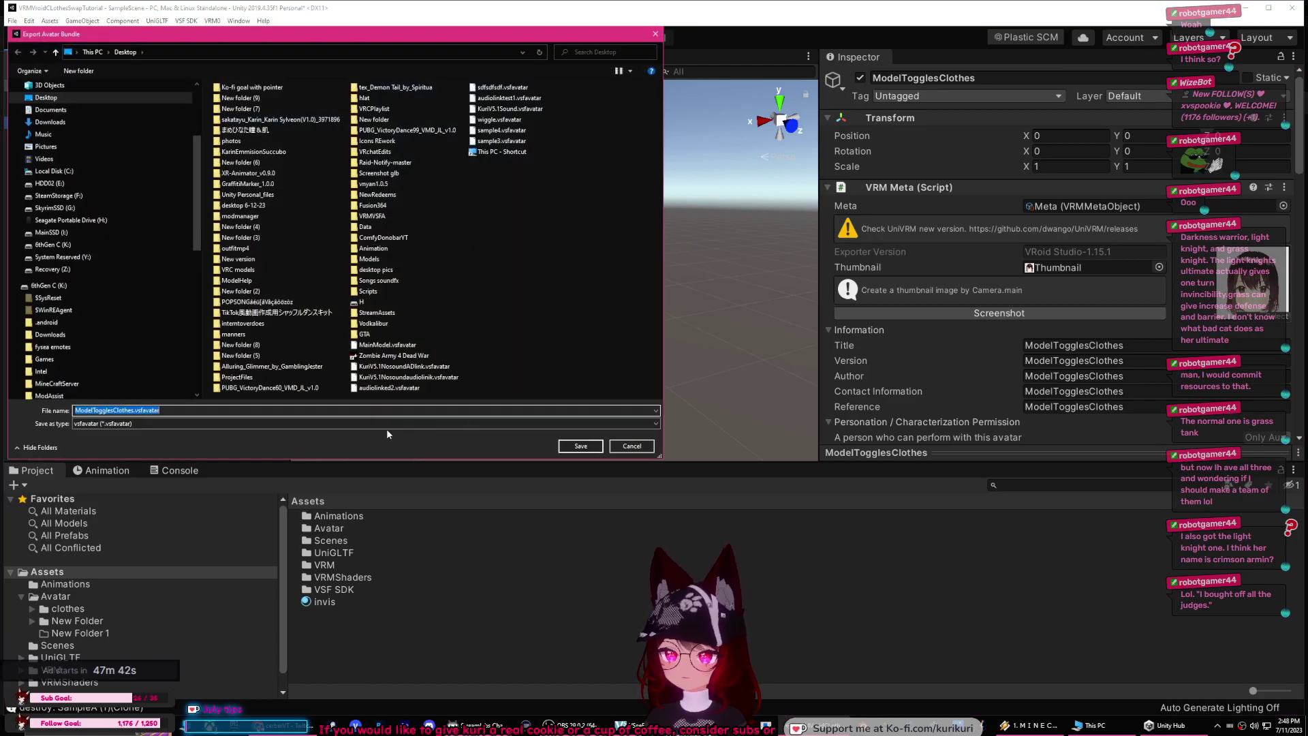
left_click(581, 445)
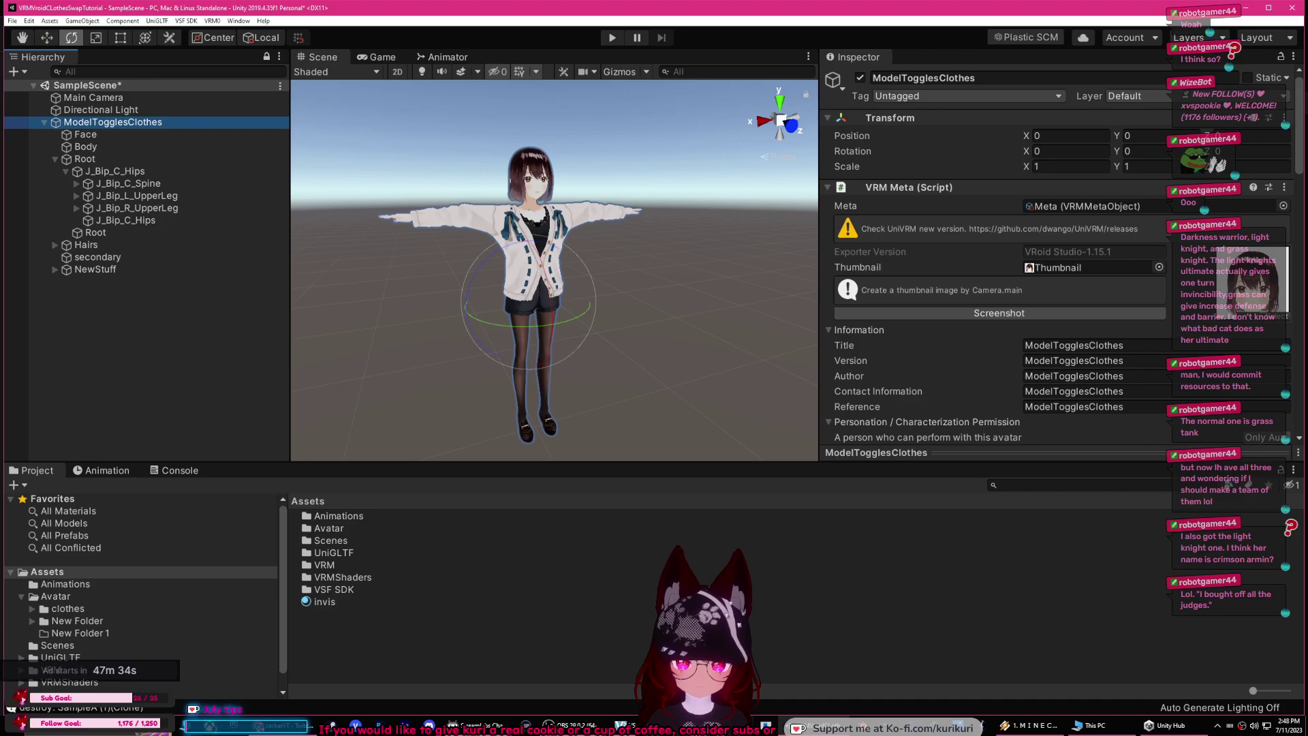
Step: Start adding an avatar from the Desktop in VSeeFace, cancel, and dismiss Unity's export message
key("alt+Tab")
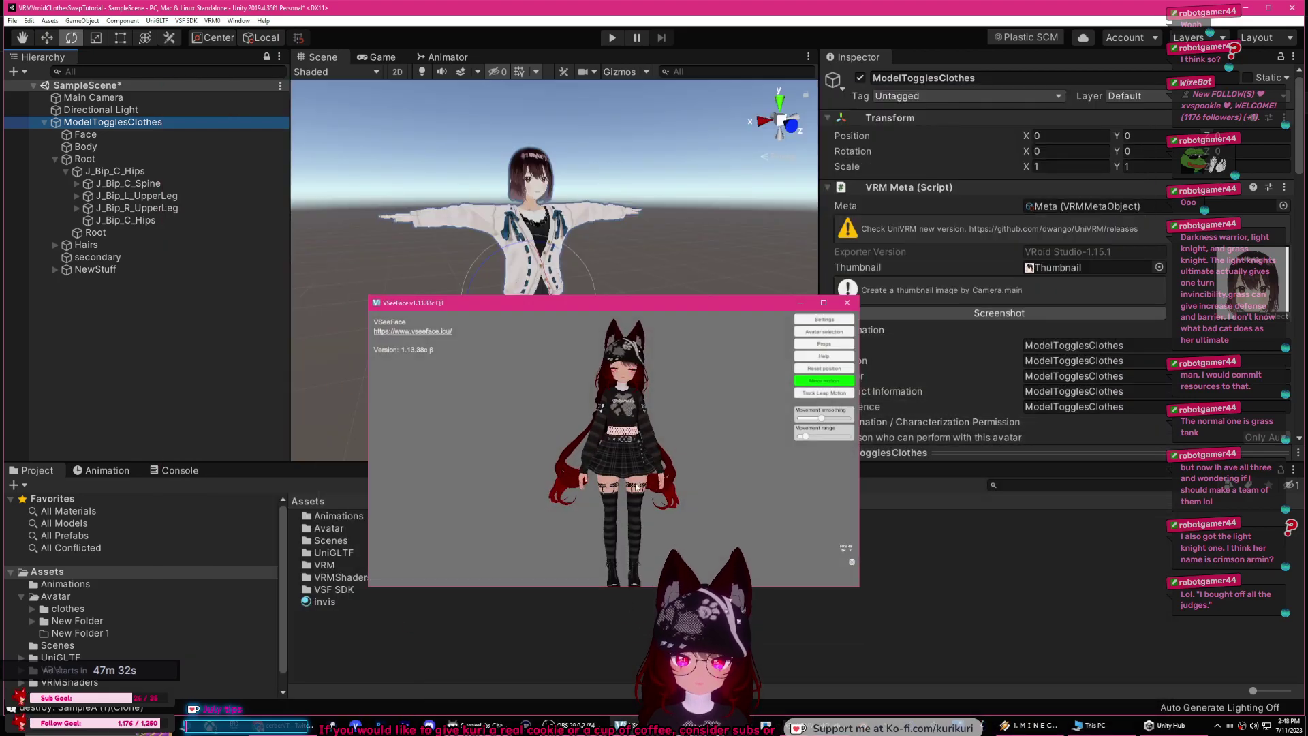
left_click(812, 332)
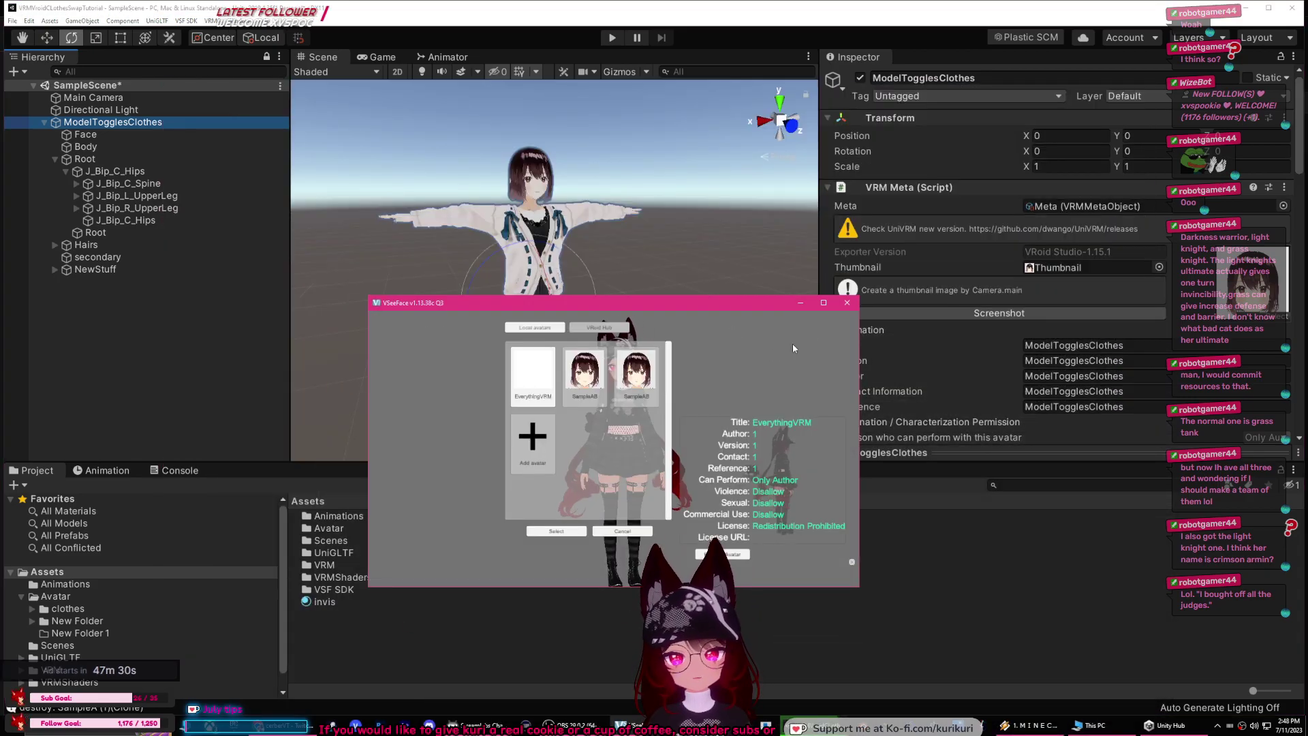
left_click(533, 446)
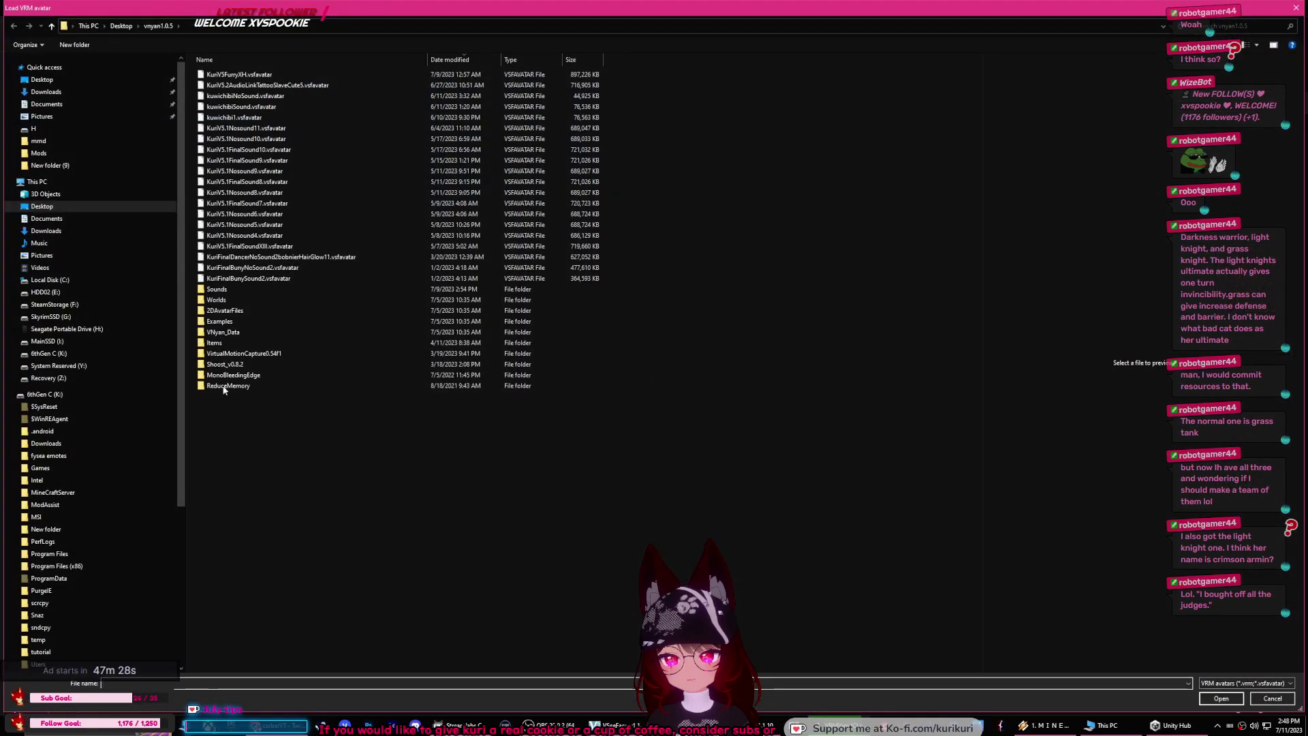
left_click(42, 79)
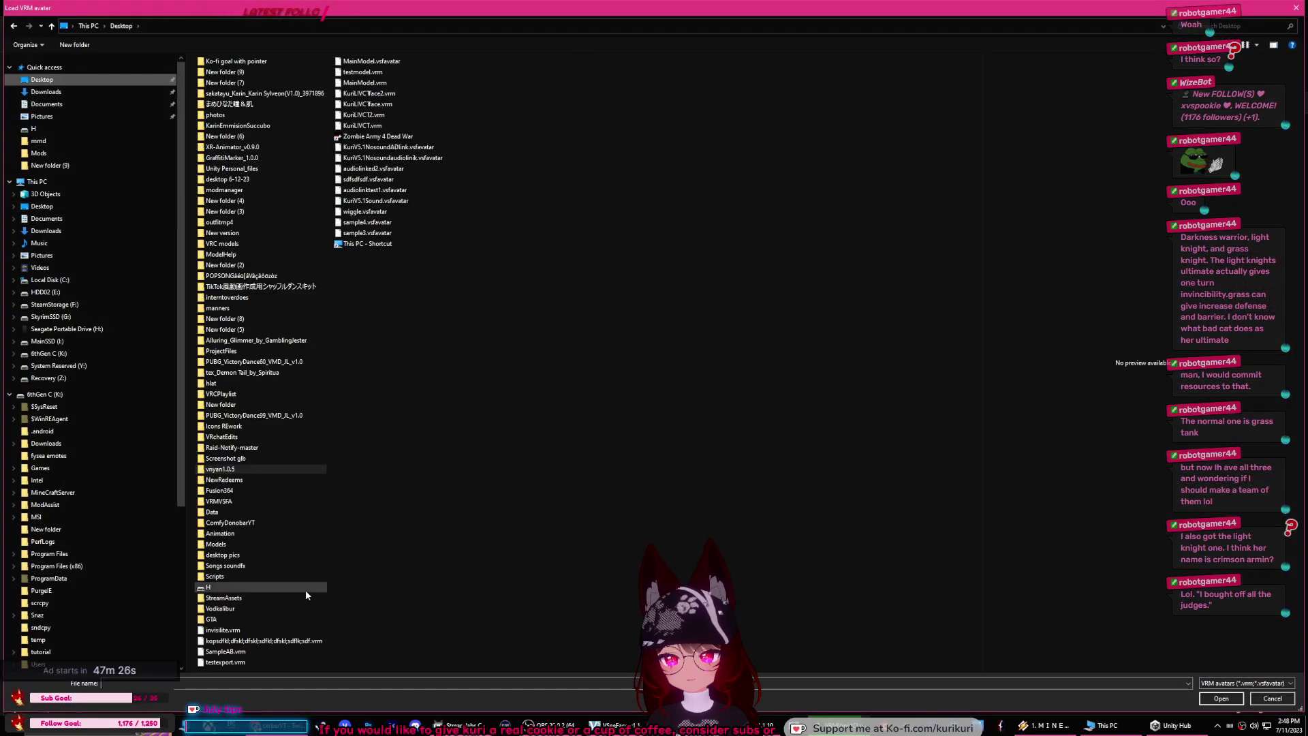
left_click(241, 632)
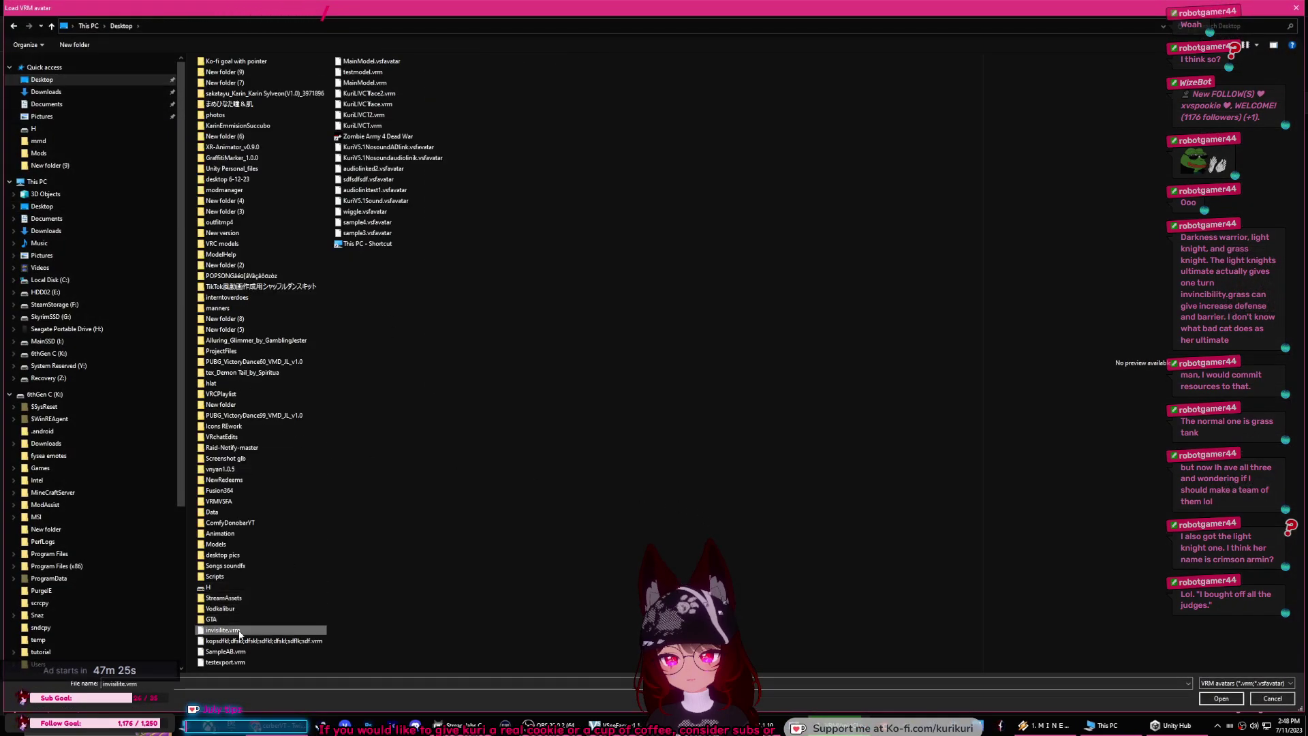
left_click(403, 644)
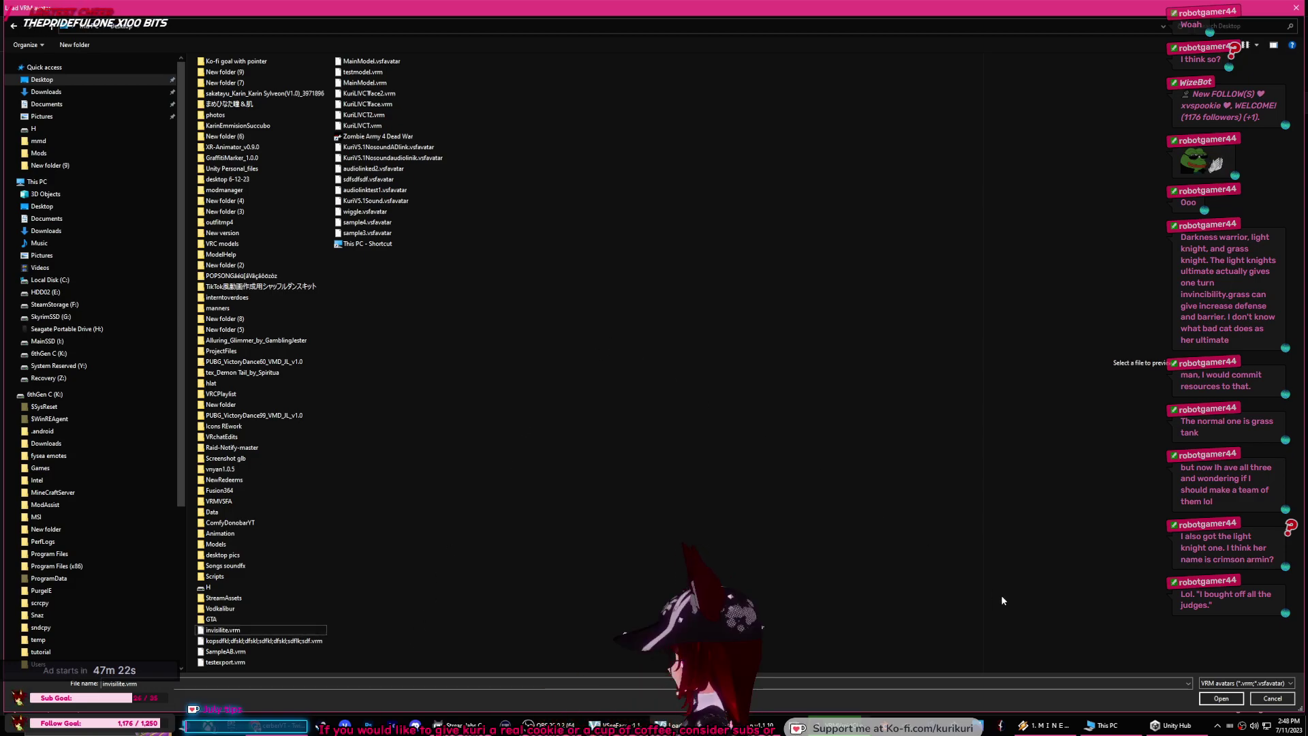
left_click(1272, 698)
left_click(826, 571)
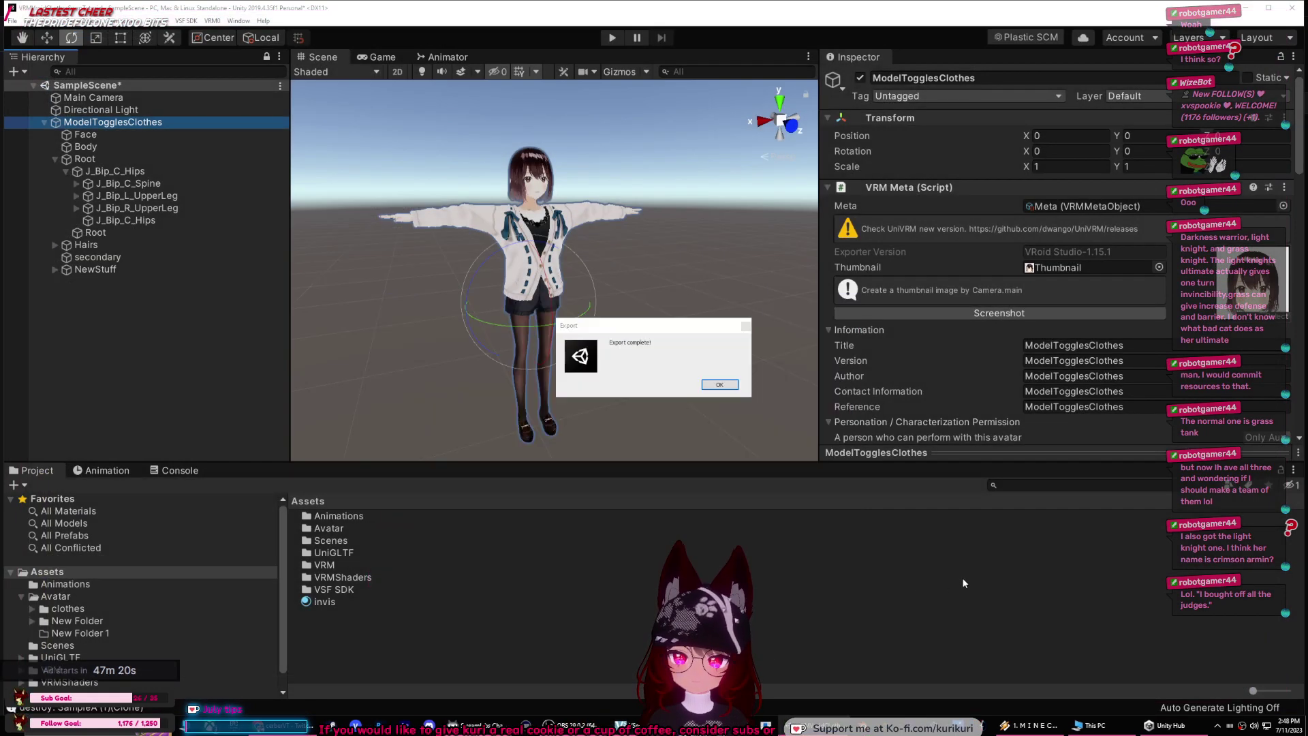
left_click(714, 384)
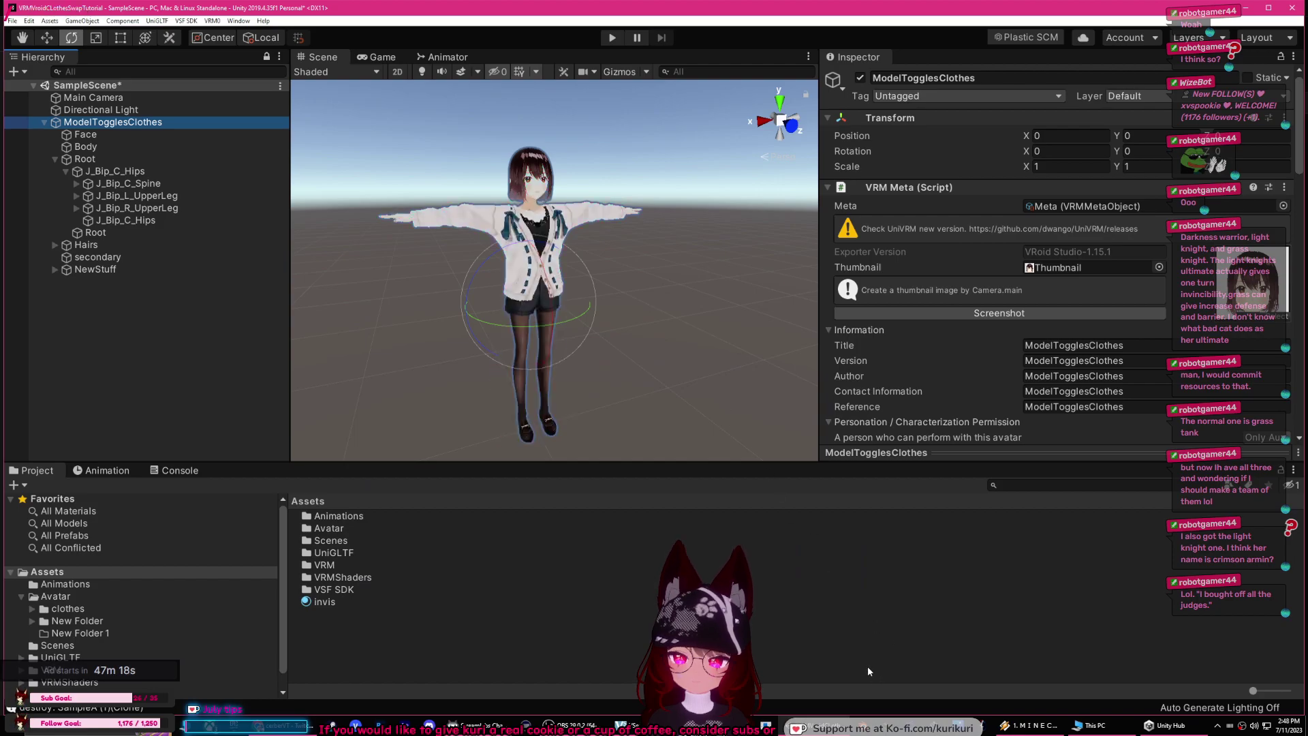
Step: Remove SampleAB, add Desktop\ModelTogglesClothes.vsfavatar, and select it as the model
left_click(619, 725)
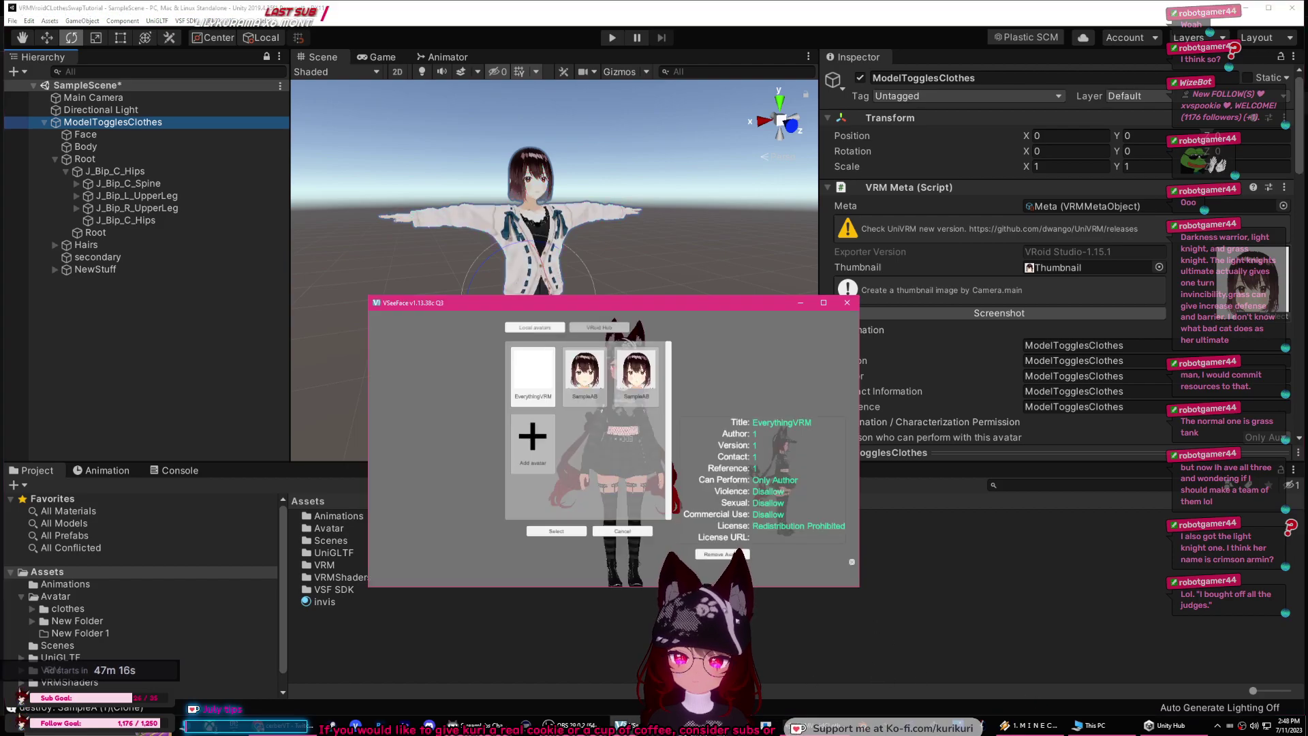
left_click(736, 553)
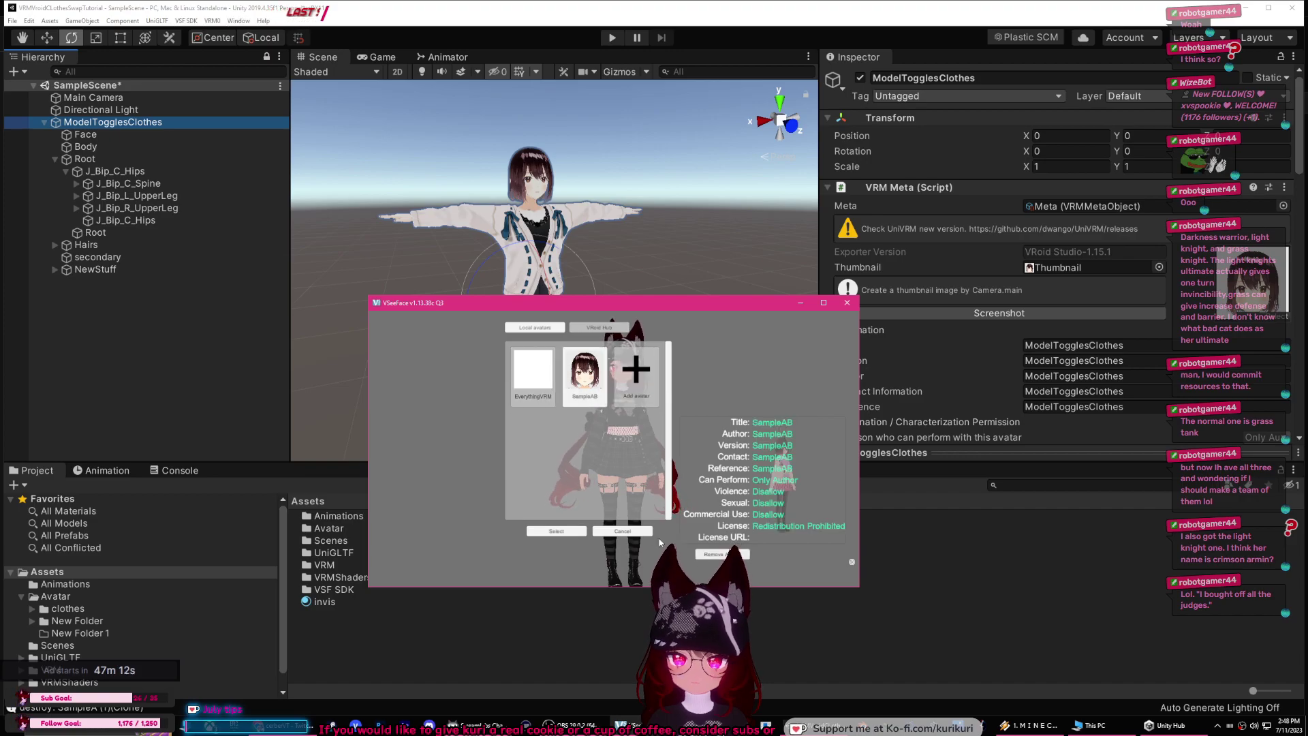
left_click(584, 371)
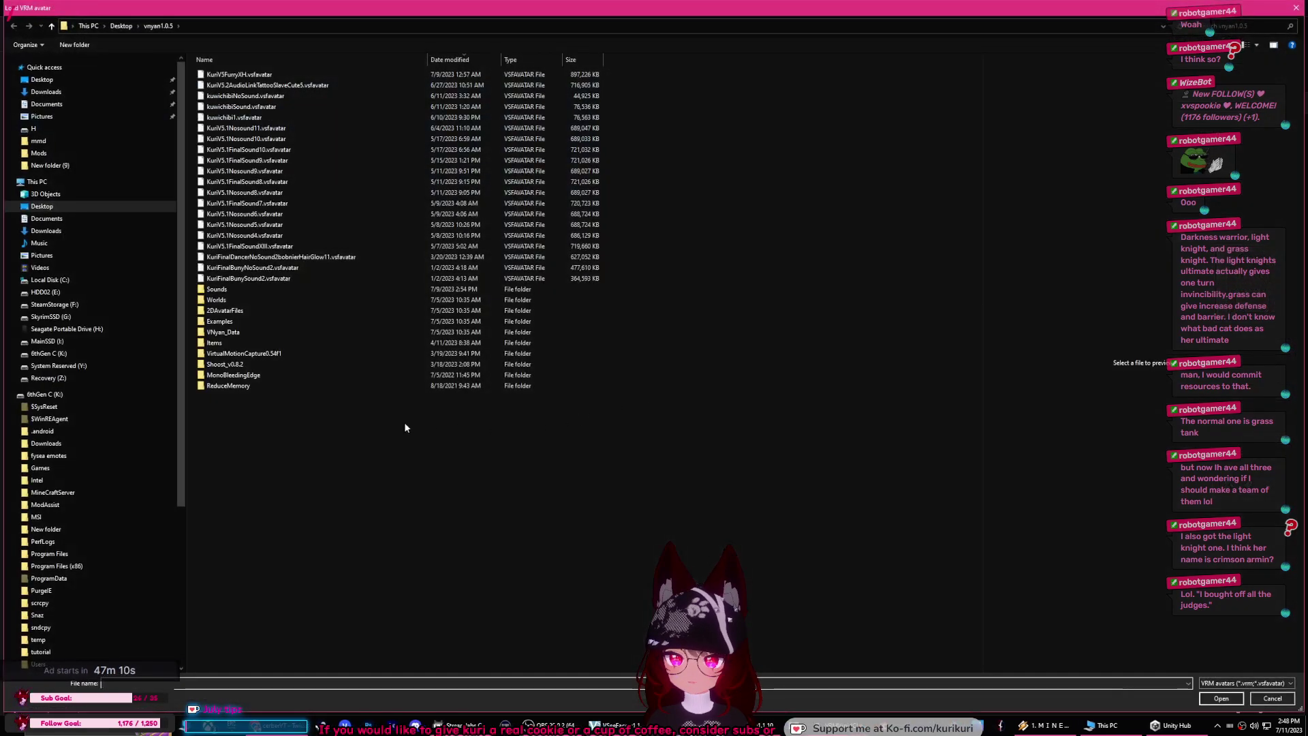
left_click(39, 80)
double_click(269, 630)
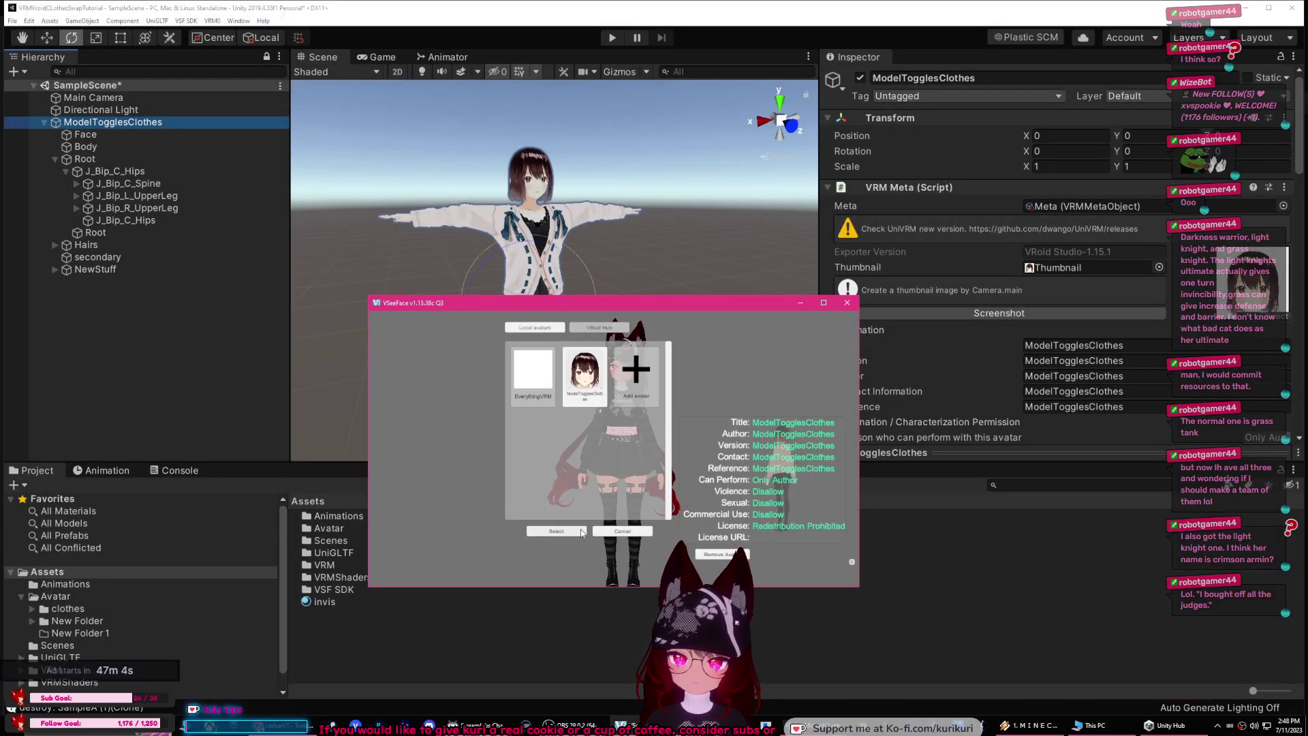
left_click(555, 531)
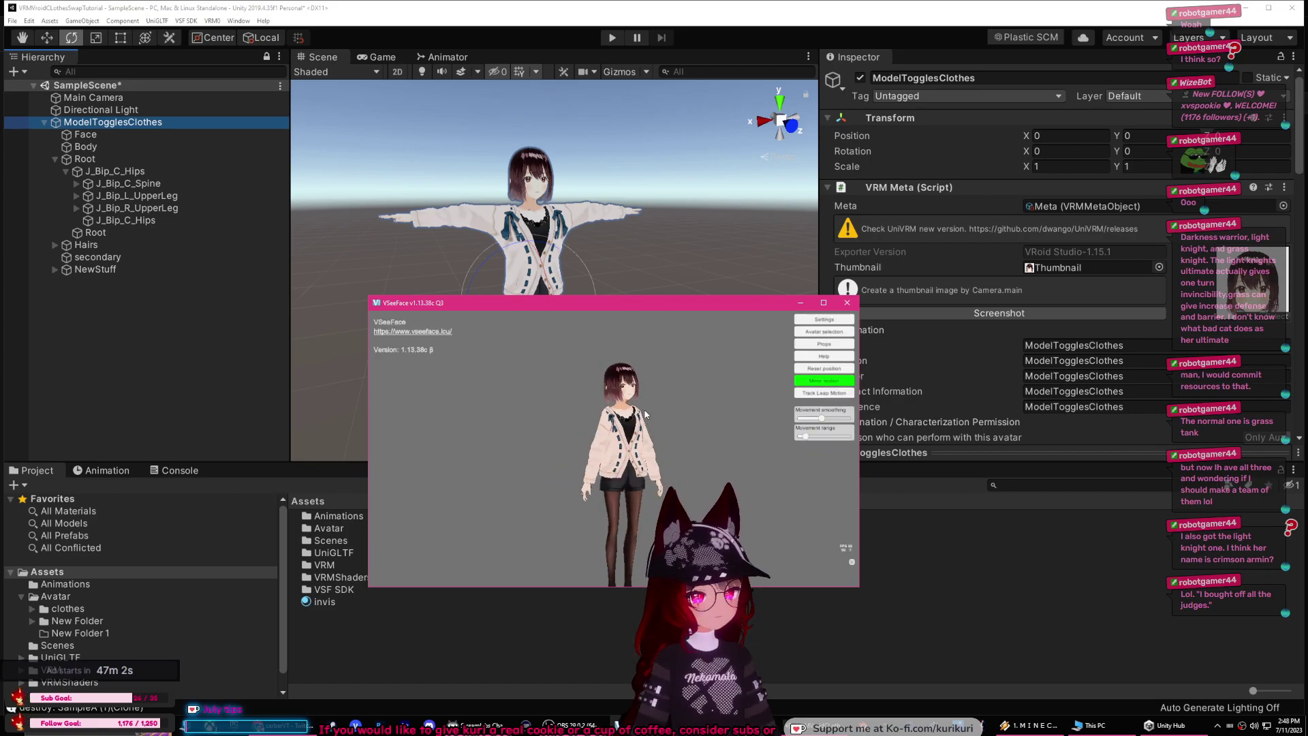
Step: Open VSeeFace's expression settings and shorten the Showhair transition time
left_click(812, 321)
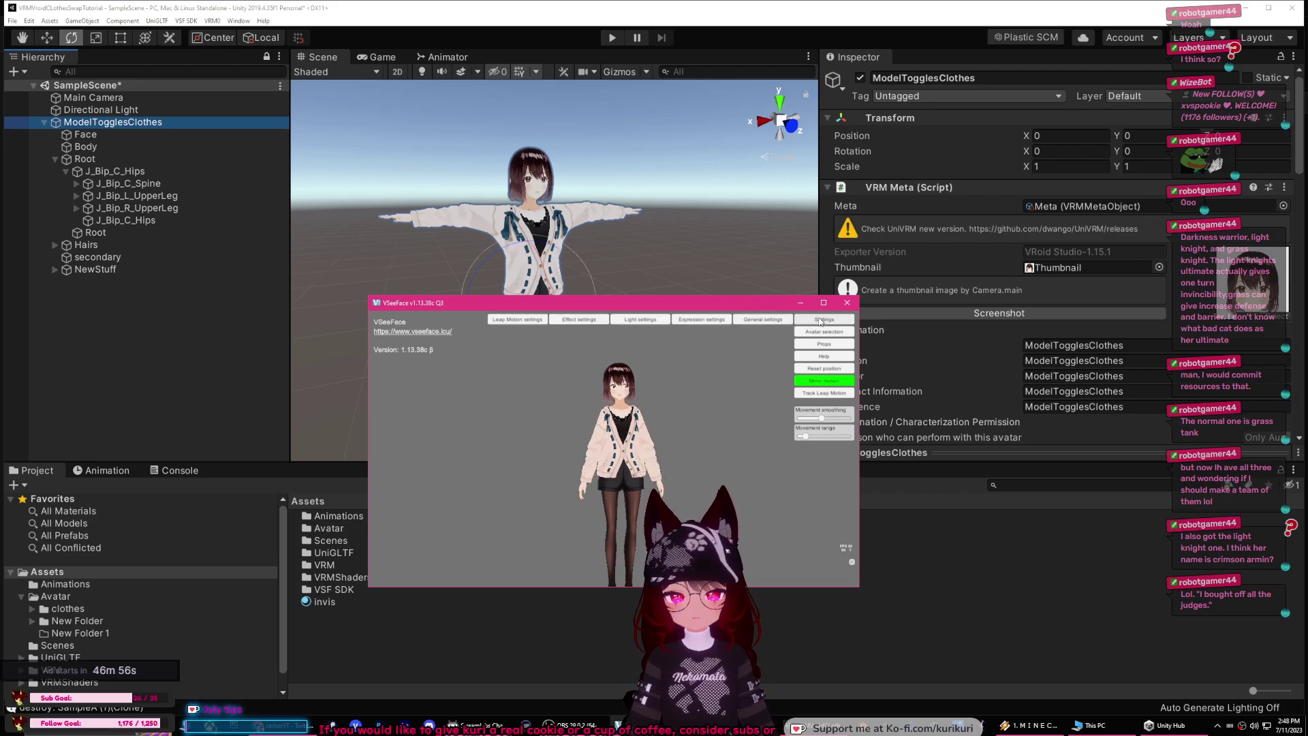
left_click(696, 320)
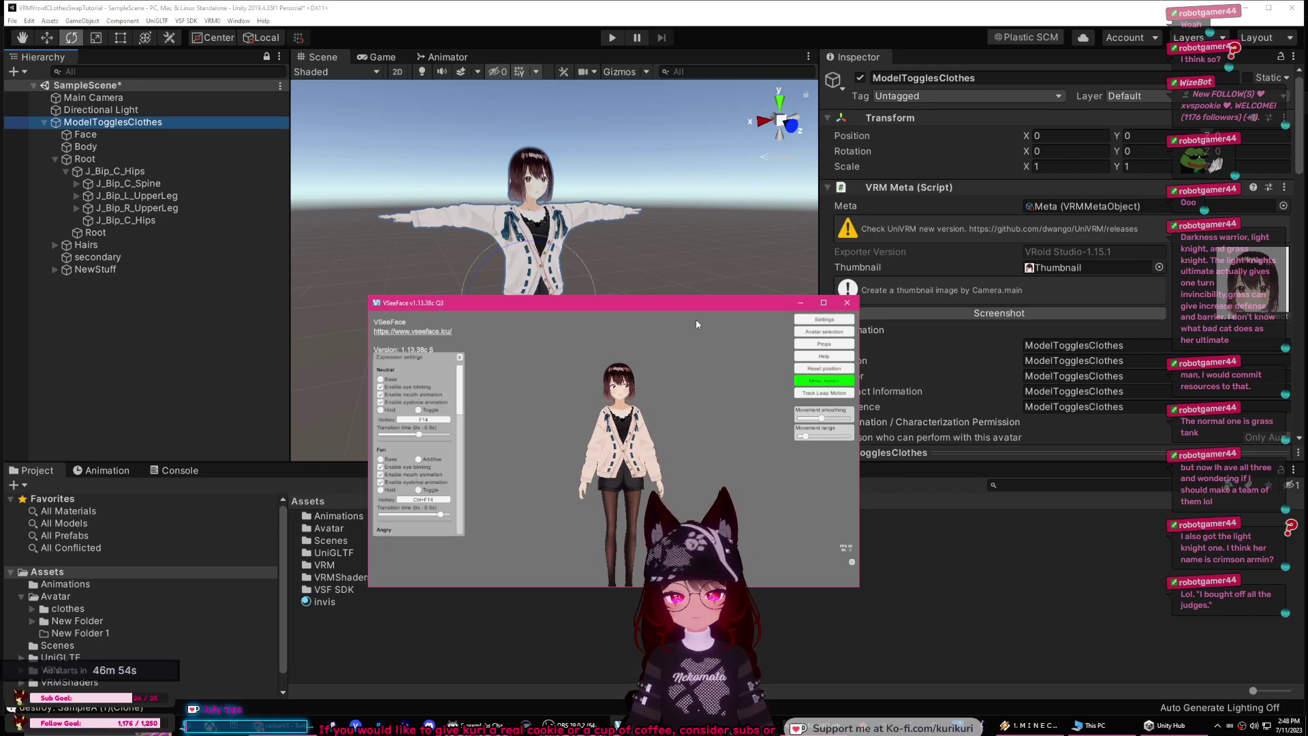
left_click_drag(462, 382, 455, 498)
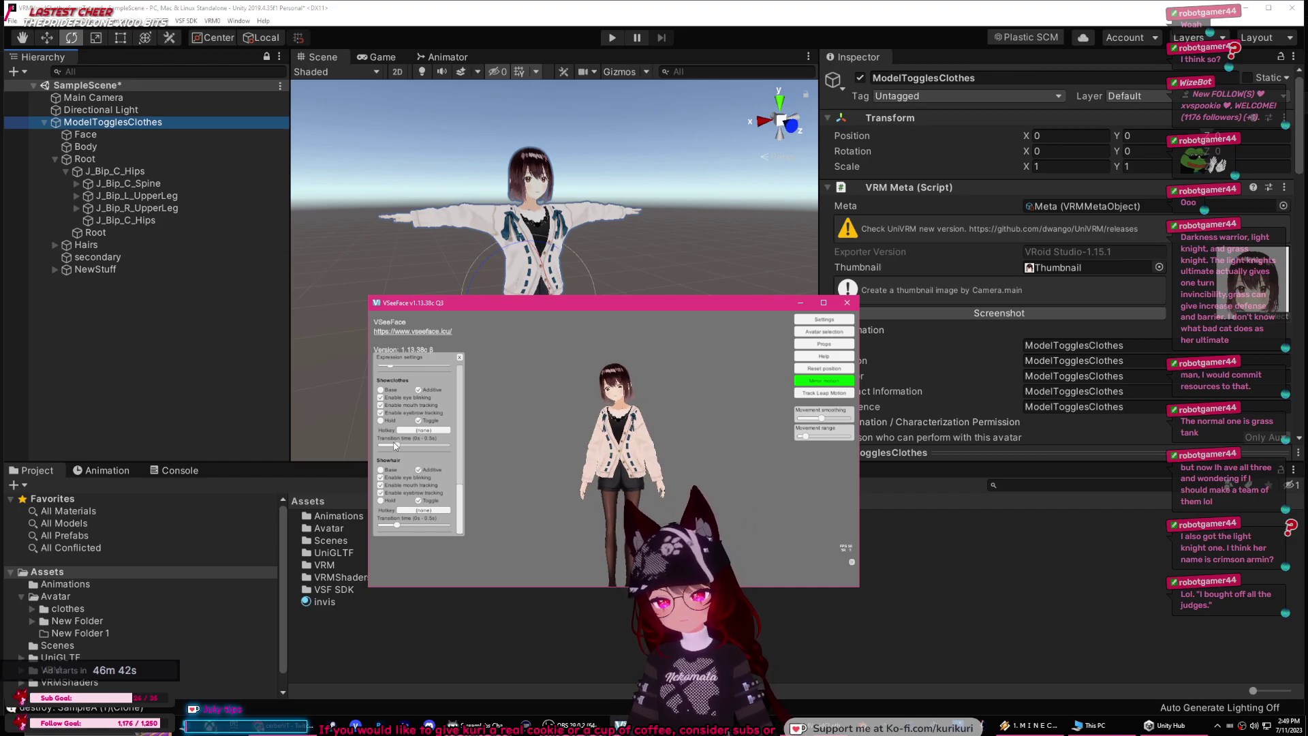
mouse_move(398, 447)
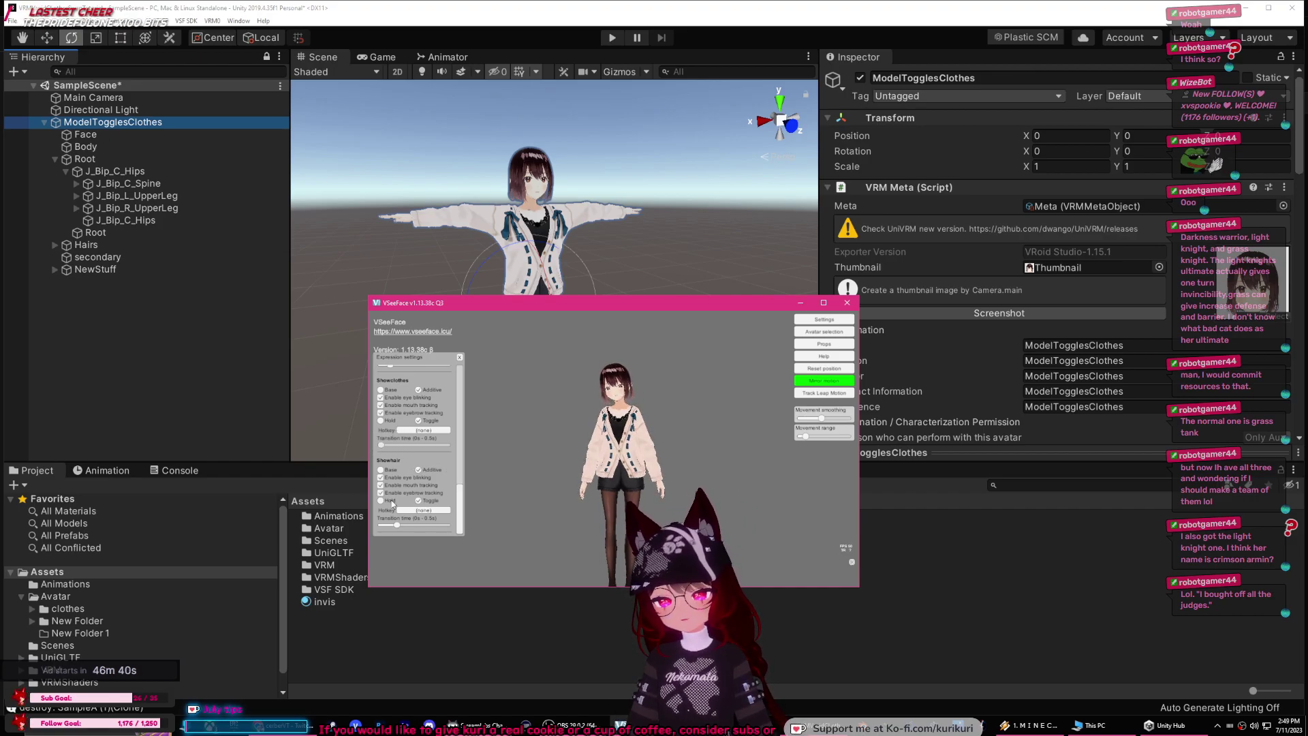
left_click_drag(398, 525, 382, 527)
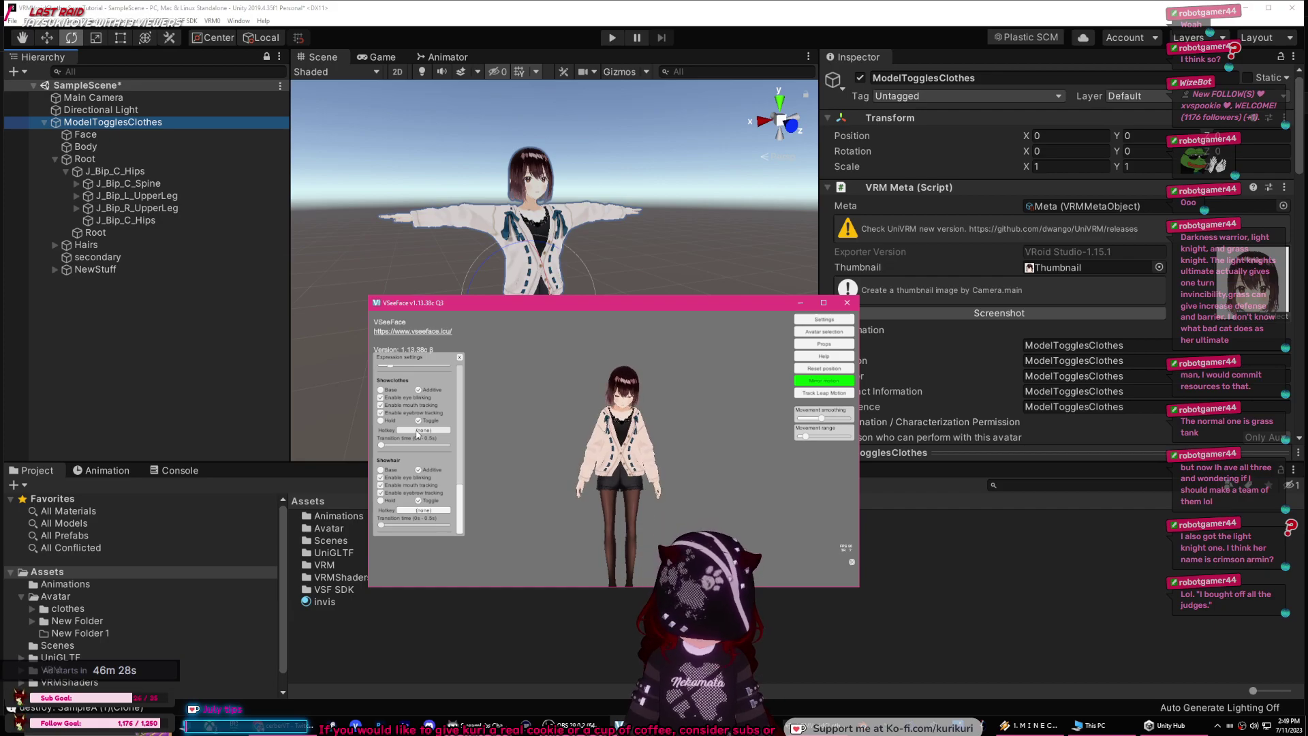
Step: Assign NumPad 1 as the Showclothes hotkey and NumPad 2 as the Showhair hotkey
left_click(418, 430)
key("KP_1")
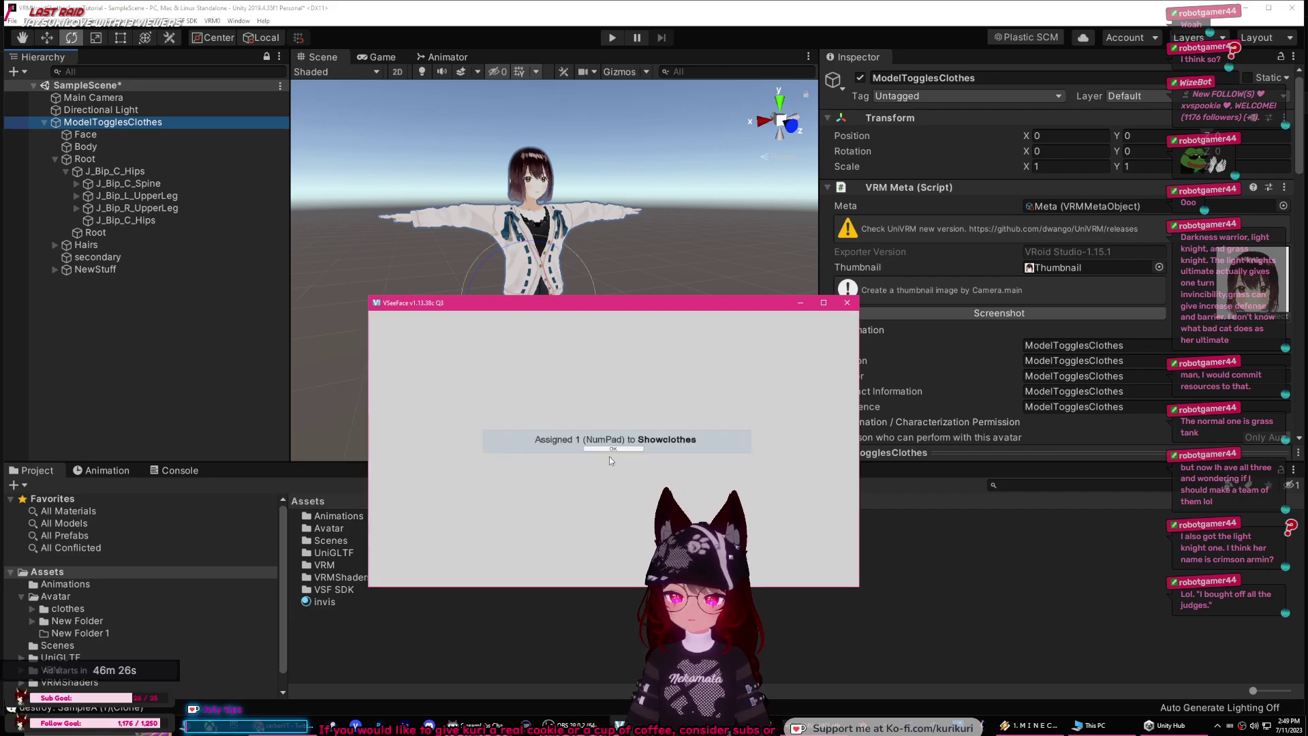
left_click(612, 449)
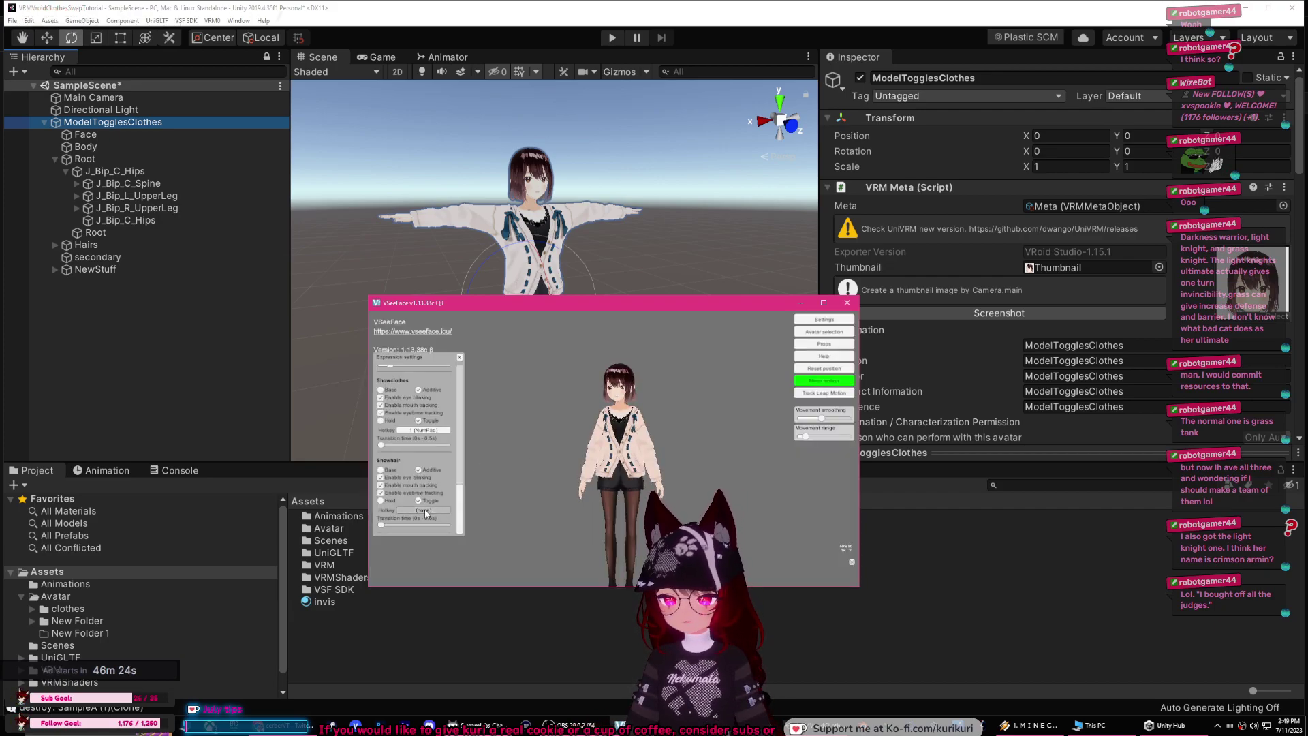
left_click(424, 511)
key("KP_2")
left_click(624, 447)
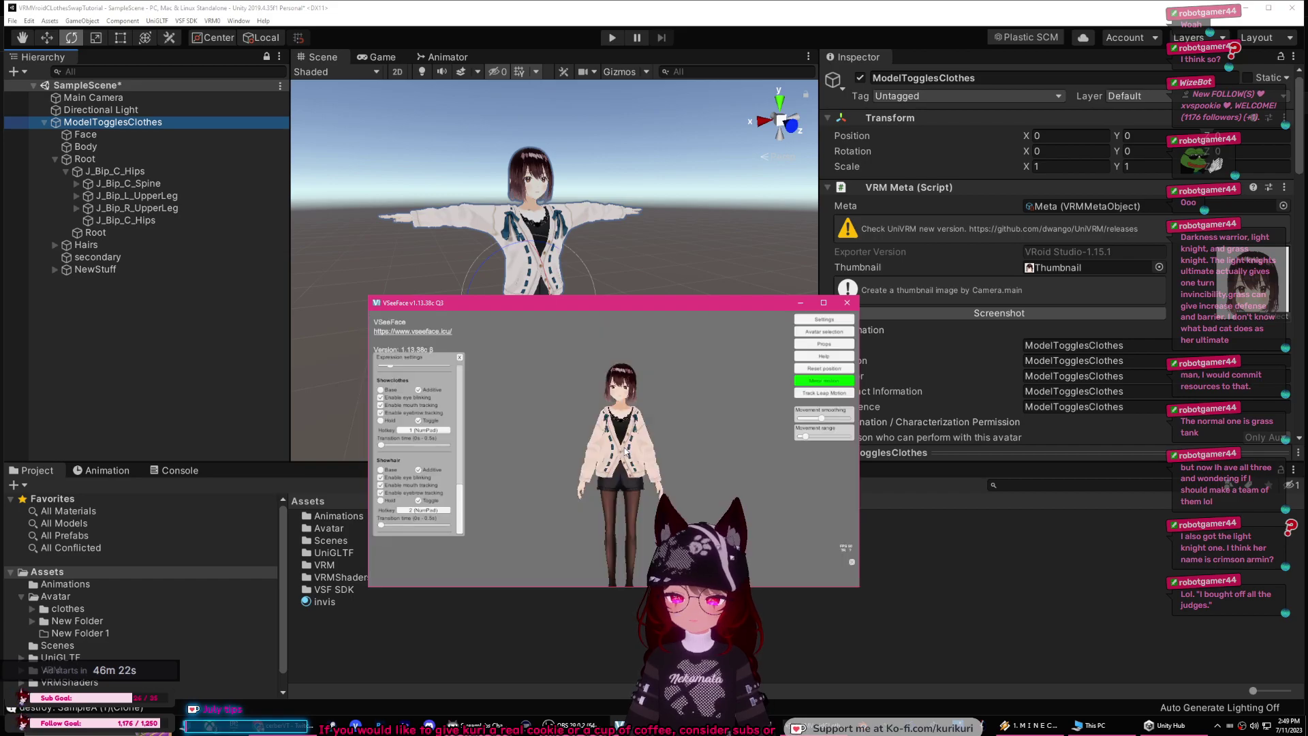
Step: Enlarge the VSeeFace window and test NumPad 1 for the outfit and NumPad 2 for the hairstyle
left_click_drag(732, 301, 614, 108)
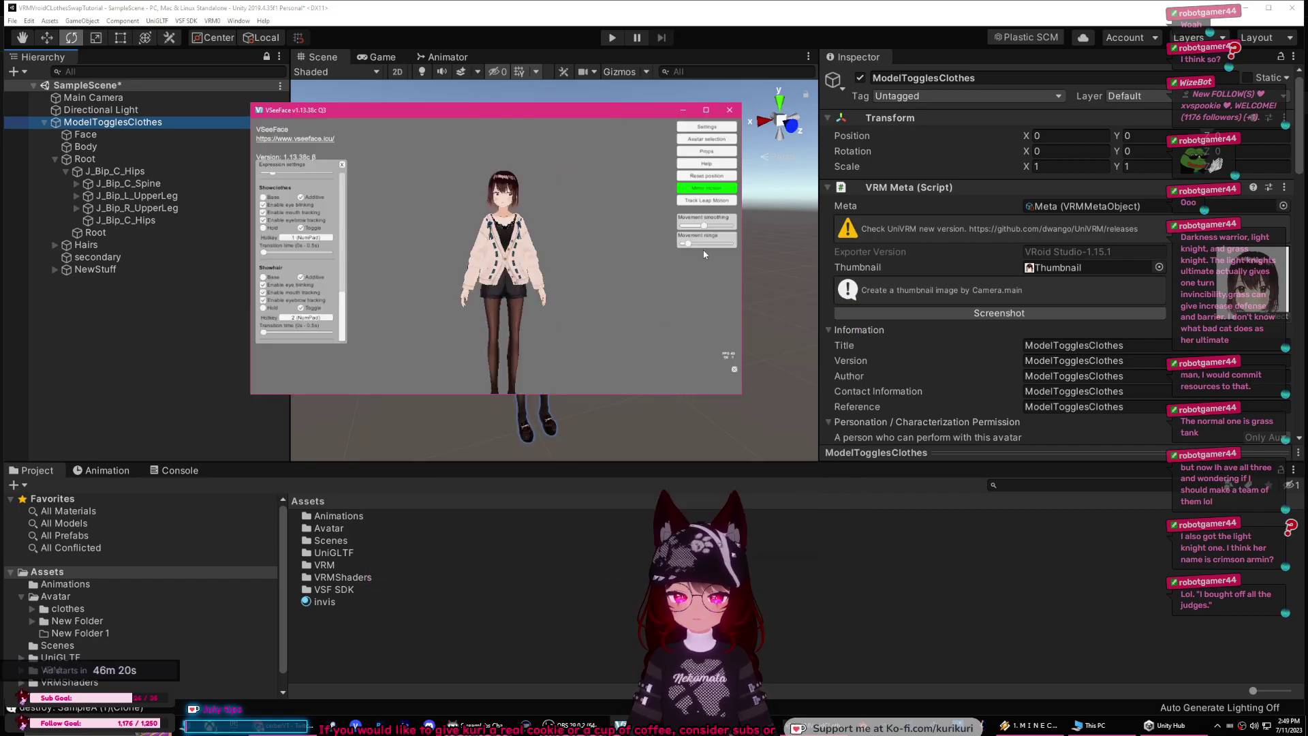
left_click_drag(742, 396, 988, 569)
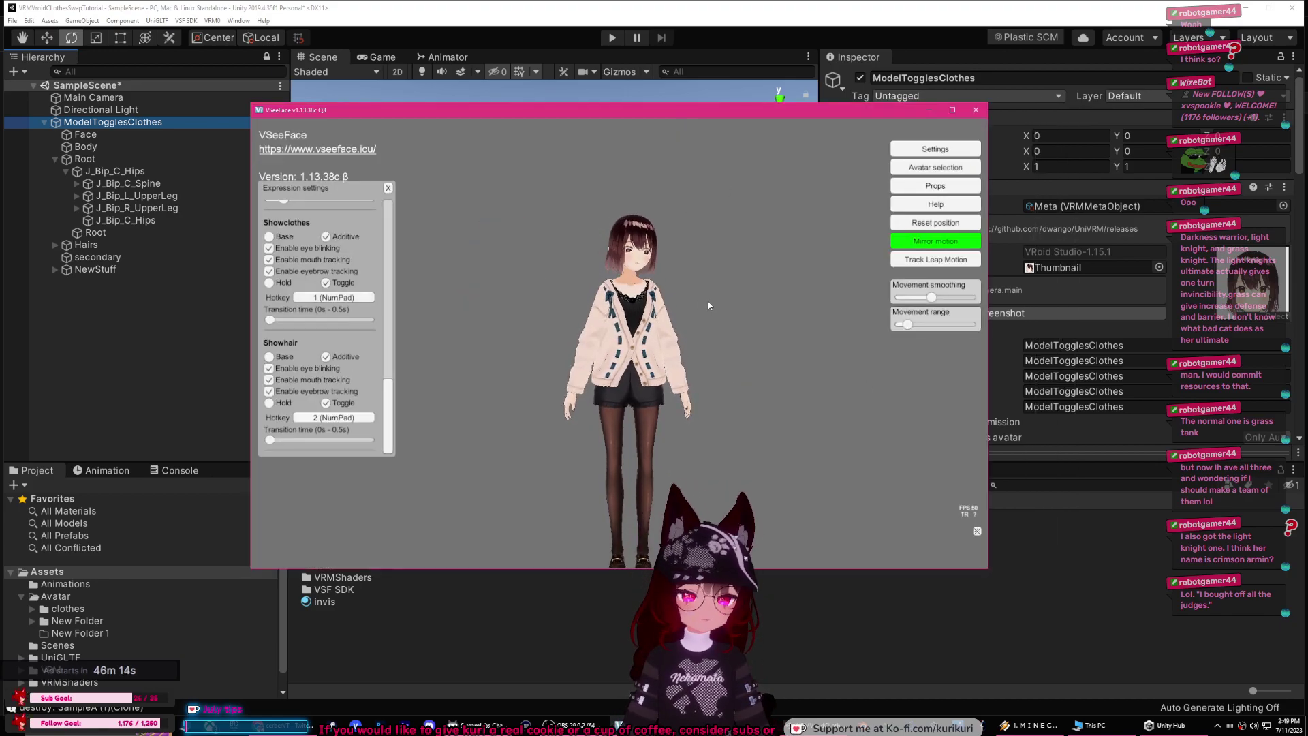
key("KP_1")
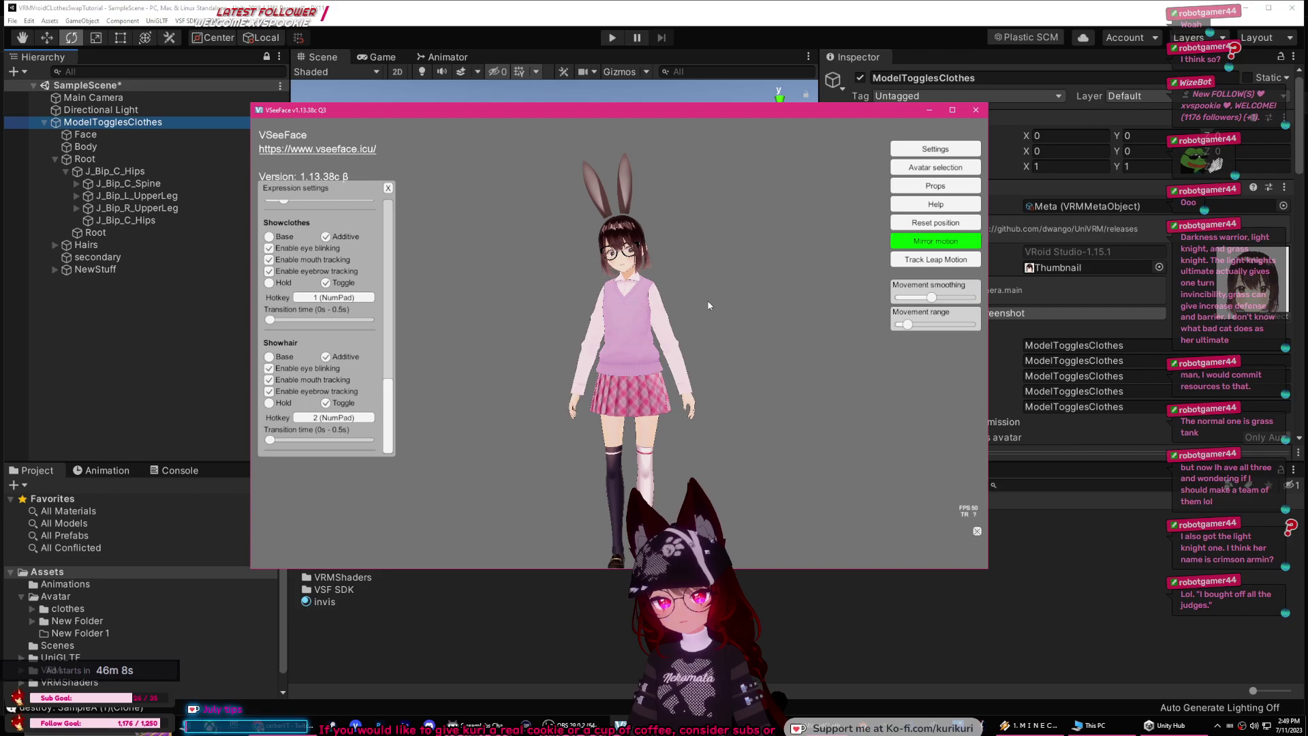
key("KP_1")
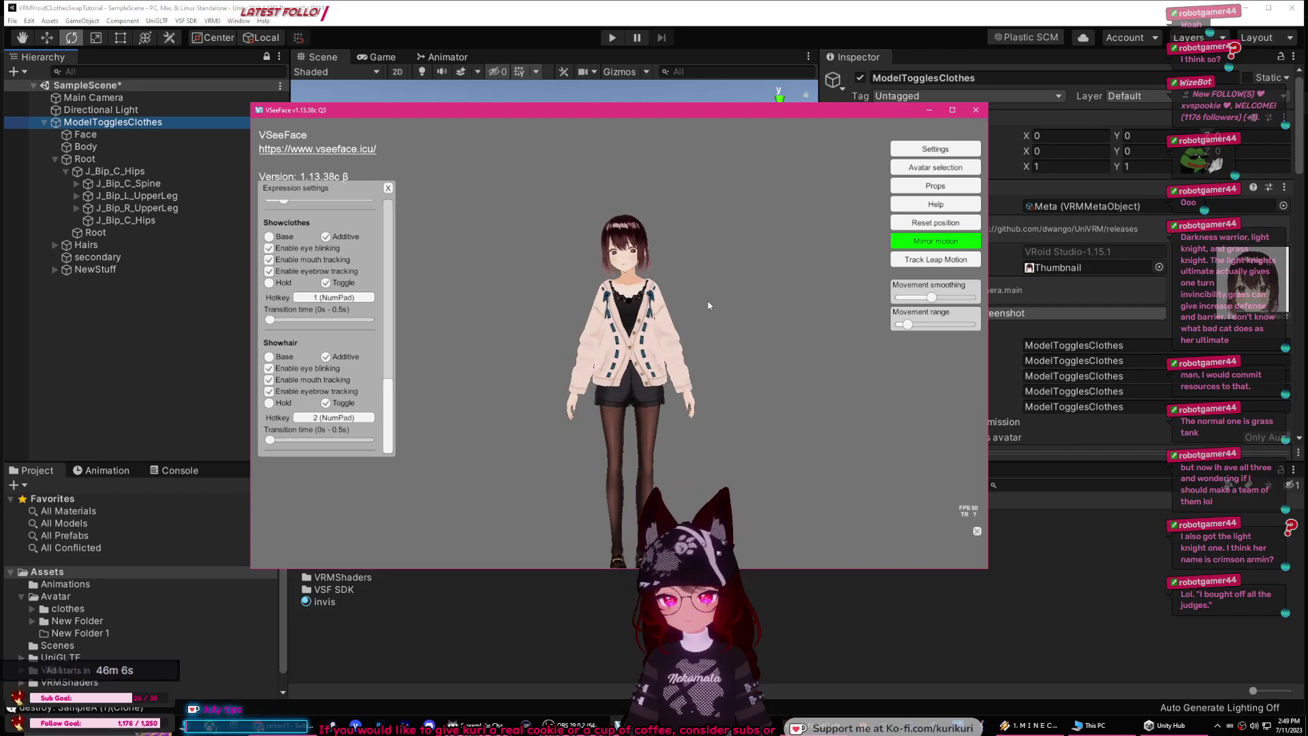
key("KP_2")
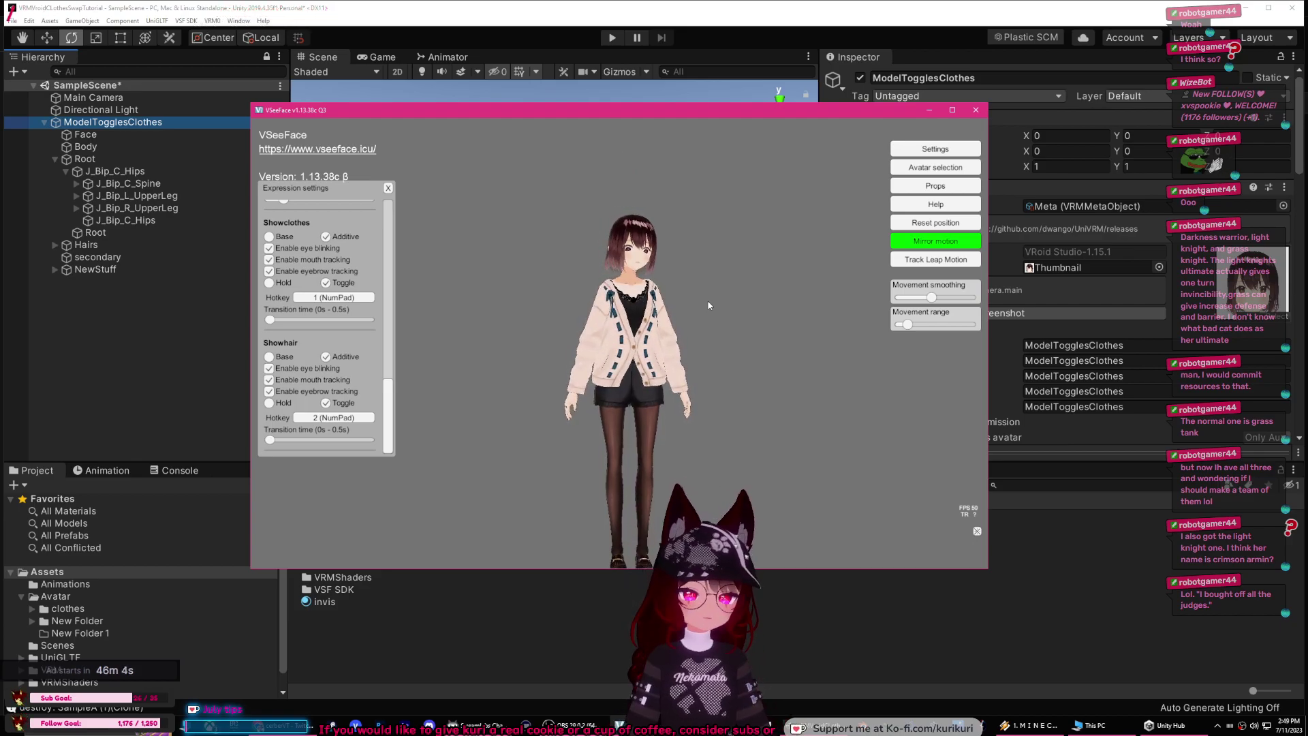
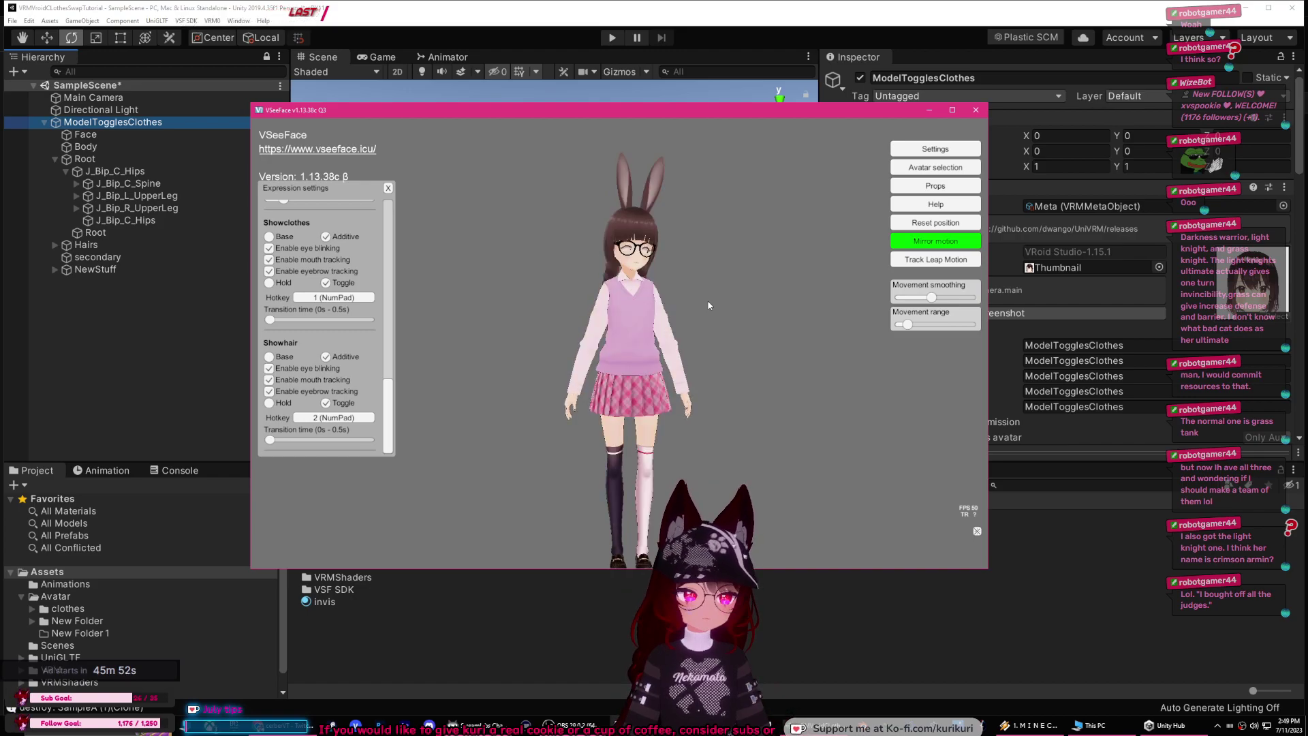
Step: Test the toggles: NumPad 1 twice for the alternate outfit, NumPad 2 for the longer hair
key("KP_1")
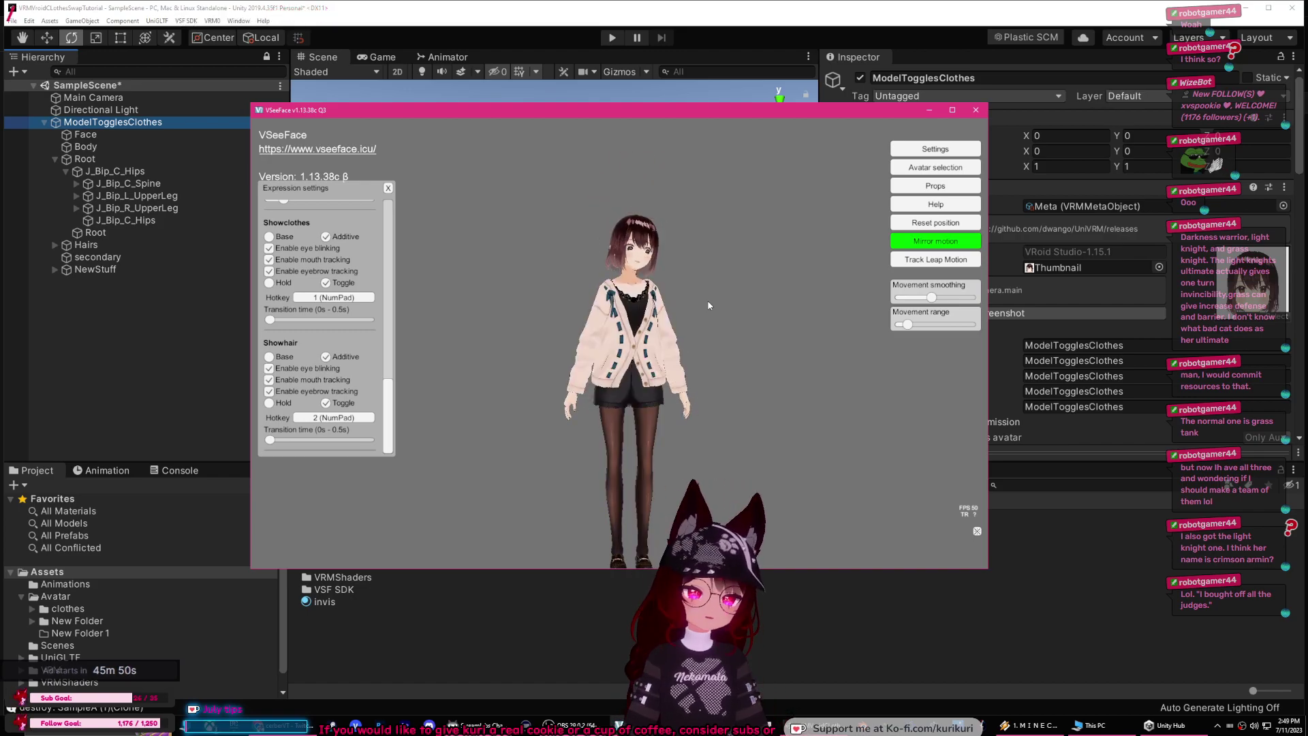
key("KP_1")
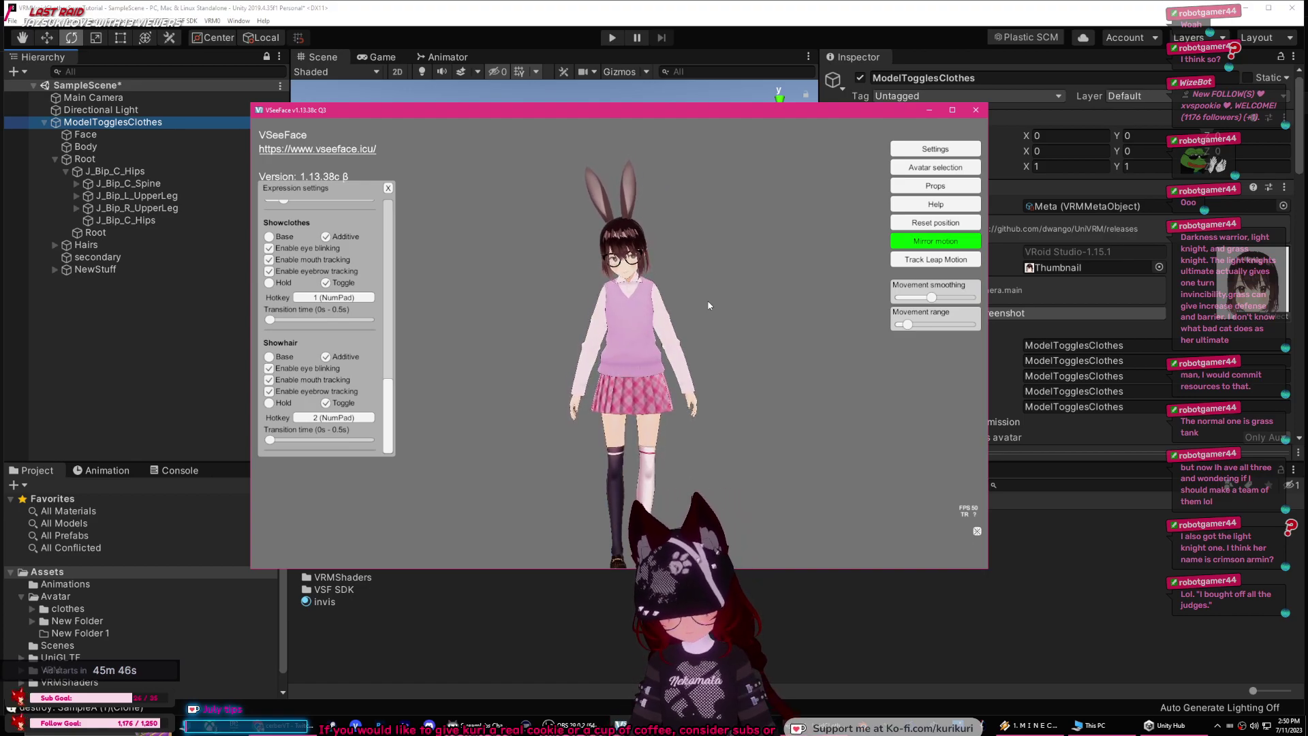
key("KP_2")
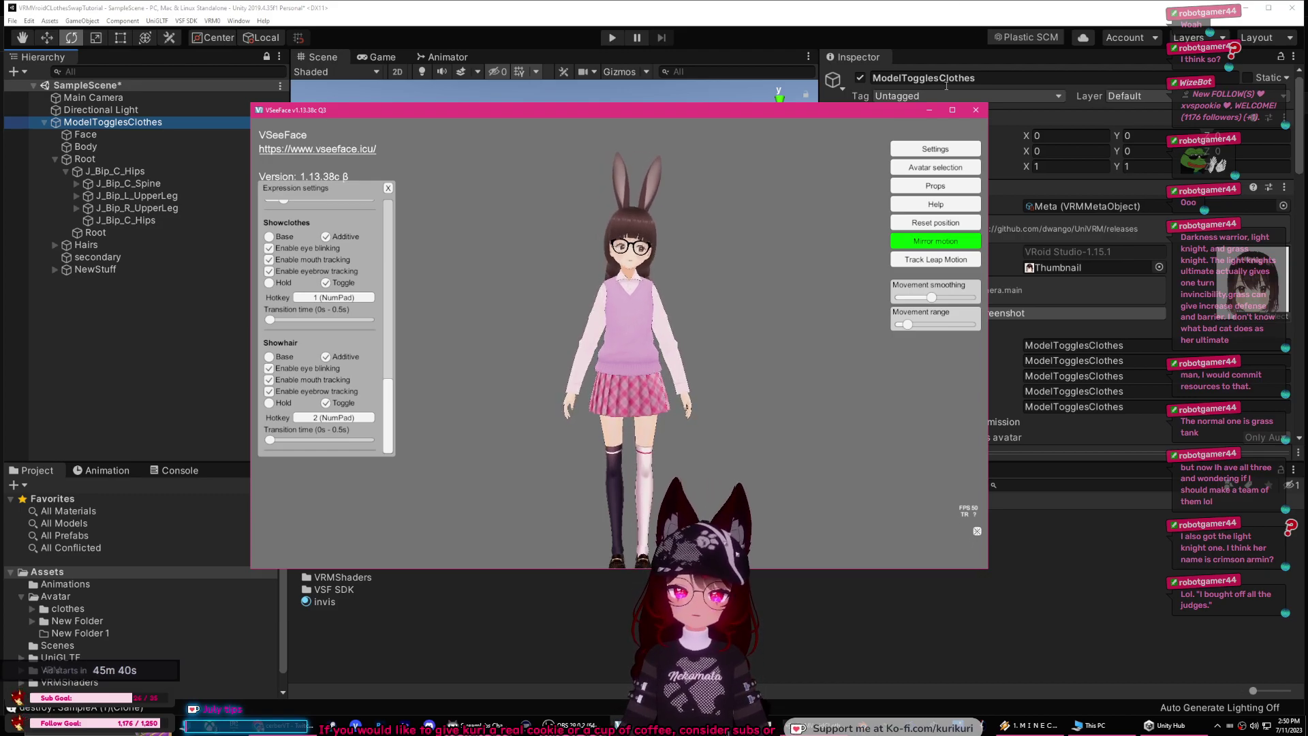
Step: Load the EverythingVRM avatar in VSeeFace, then minimize VSeeFace to return to Unity
left_click(938, 172)
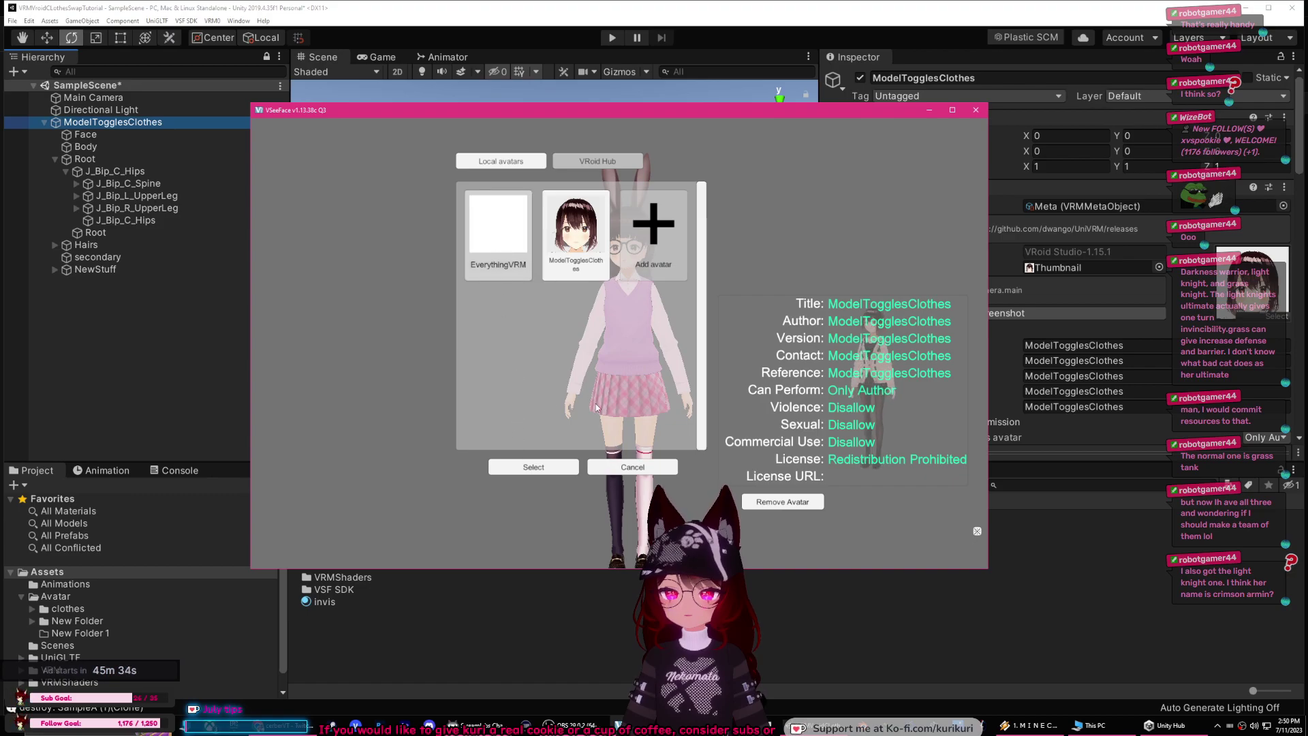
left_click(630, 468)
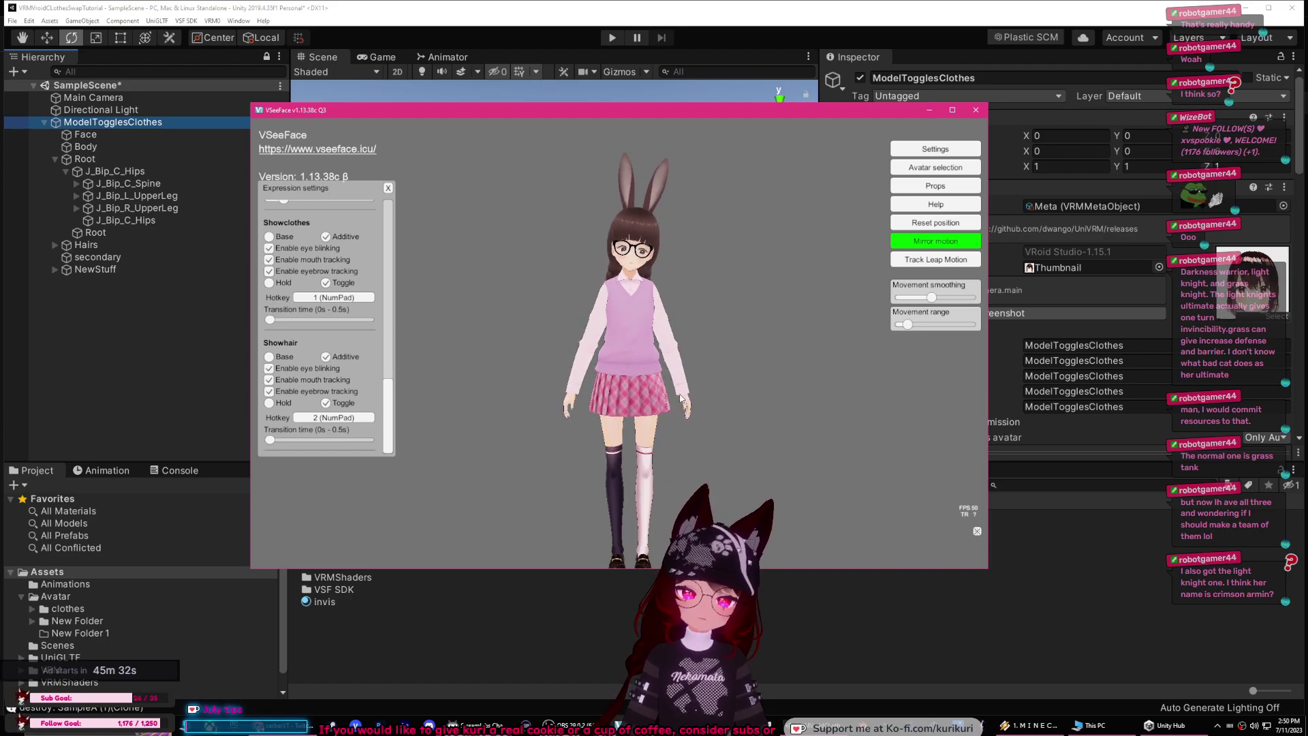
scroll(680, 400, "up", 5)
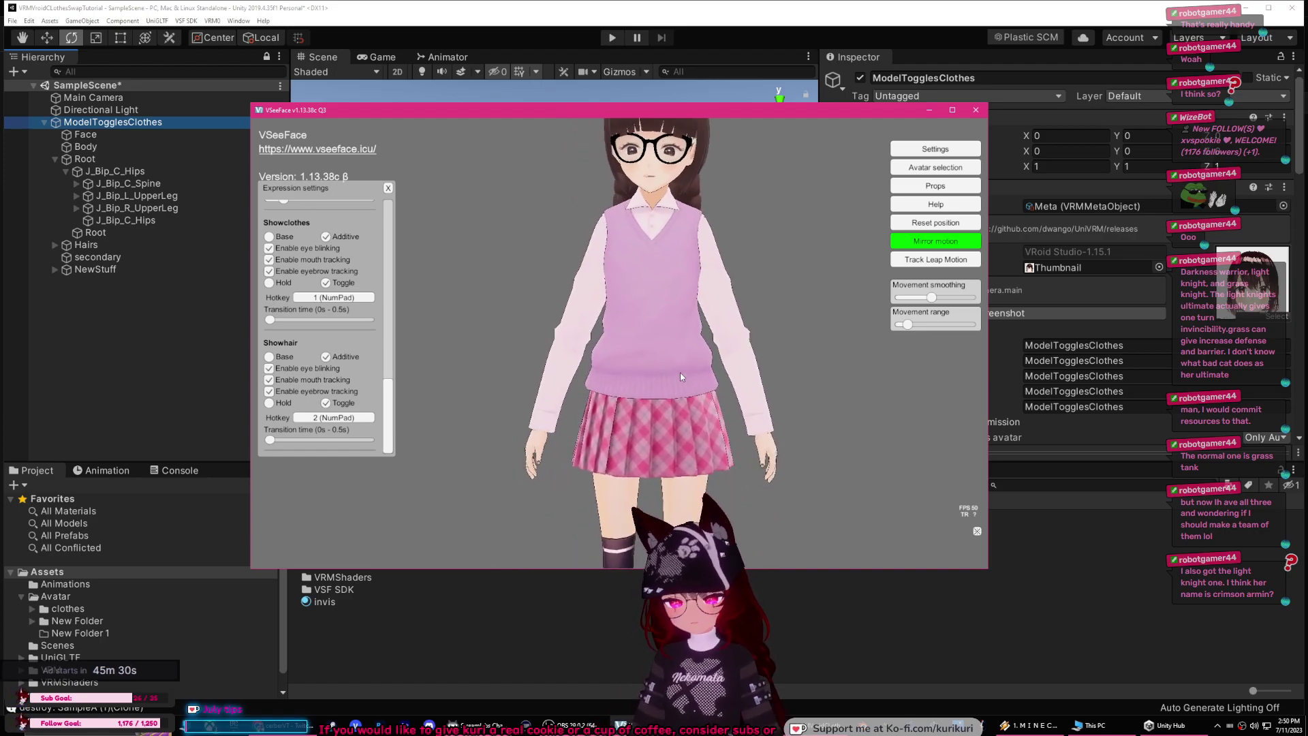
right_click_drag(644, 396, 712, 475)
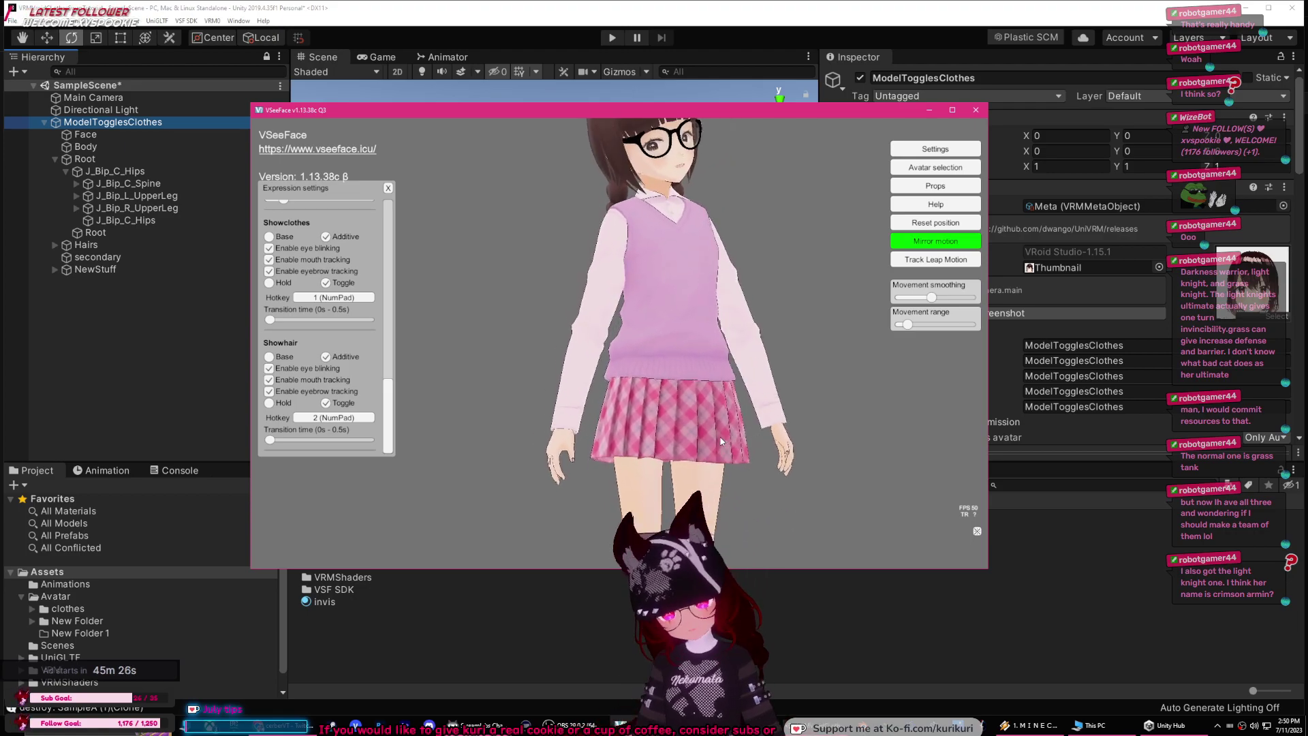
right_click_drag(716, 429, 855, 409)
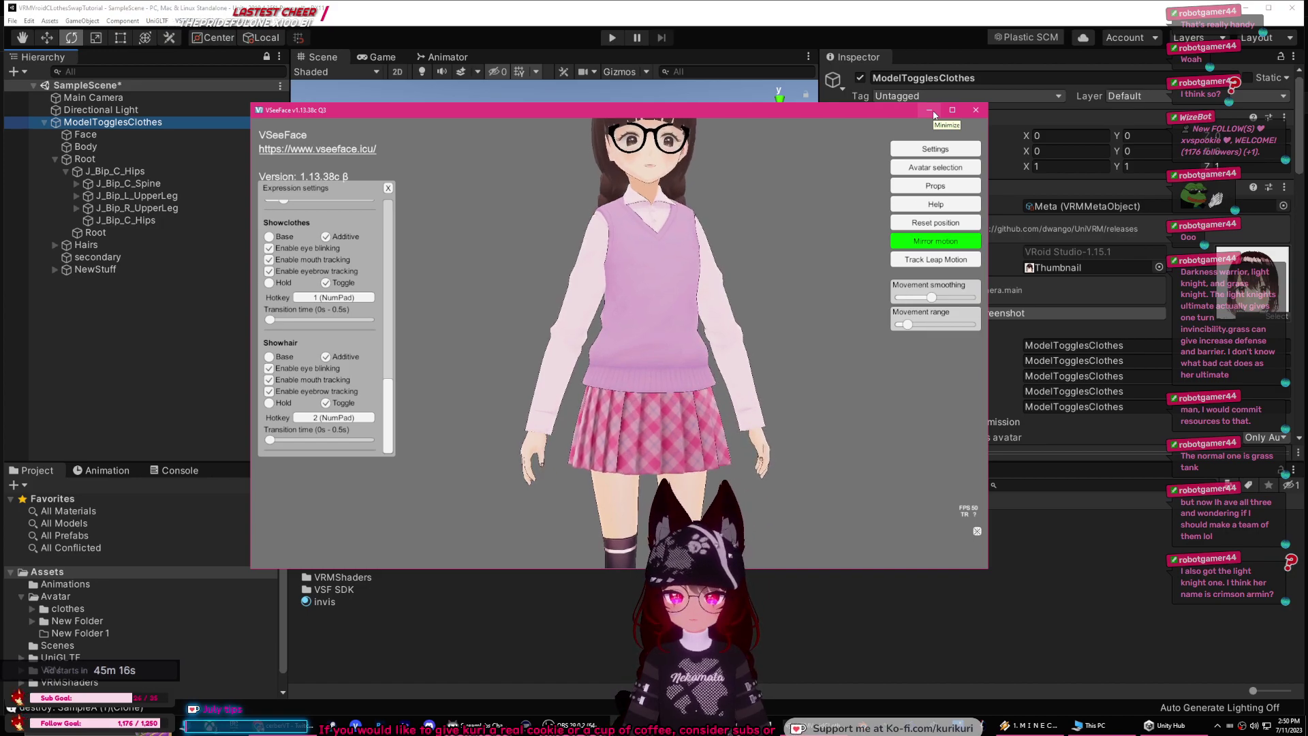
left_click(929, 167)
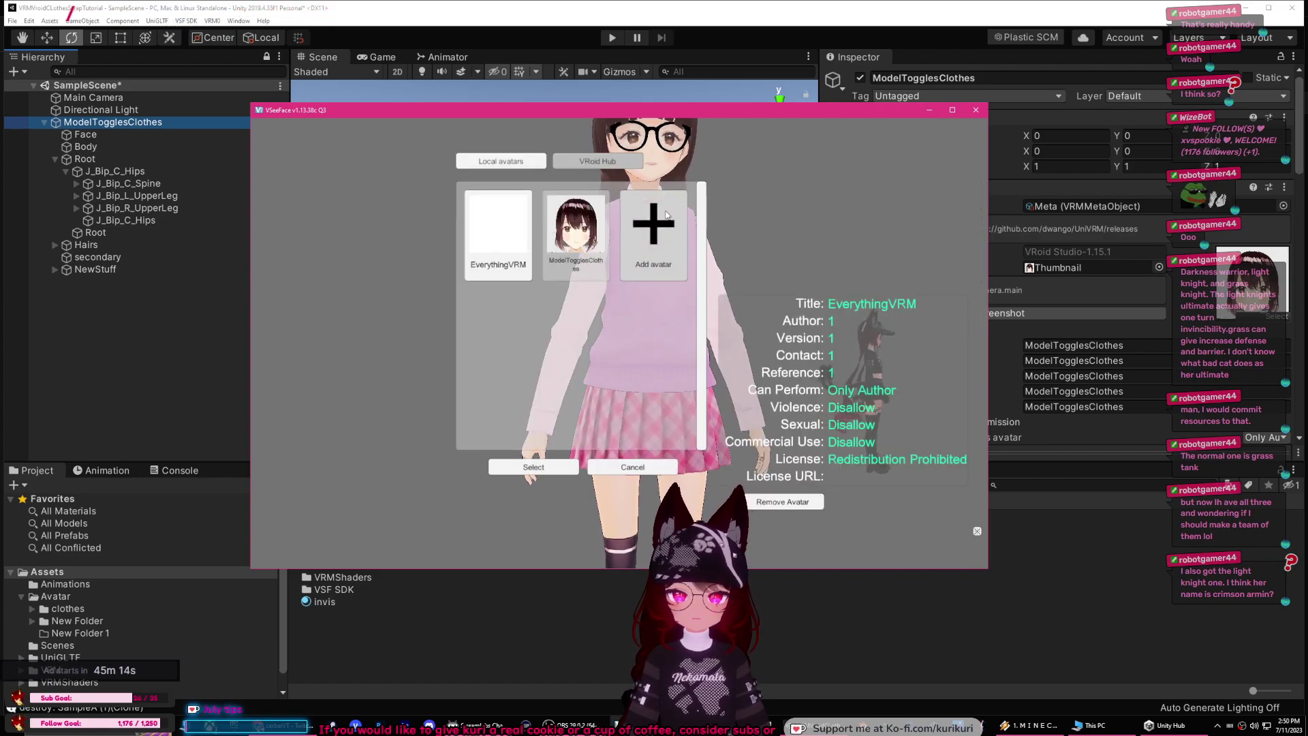
left_click(518, 464)
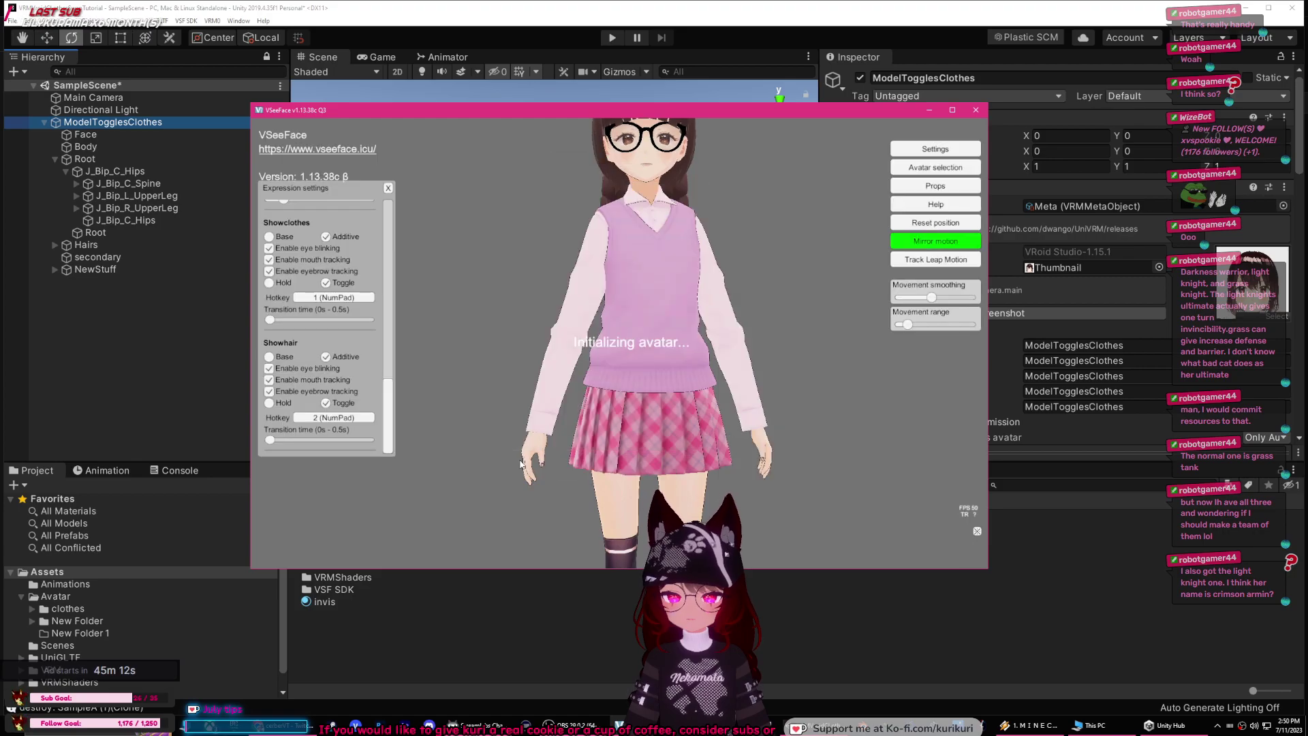
left_click(929, 111)
left_click(394, 259)
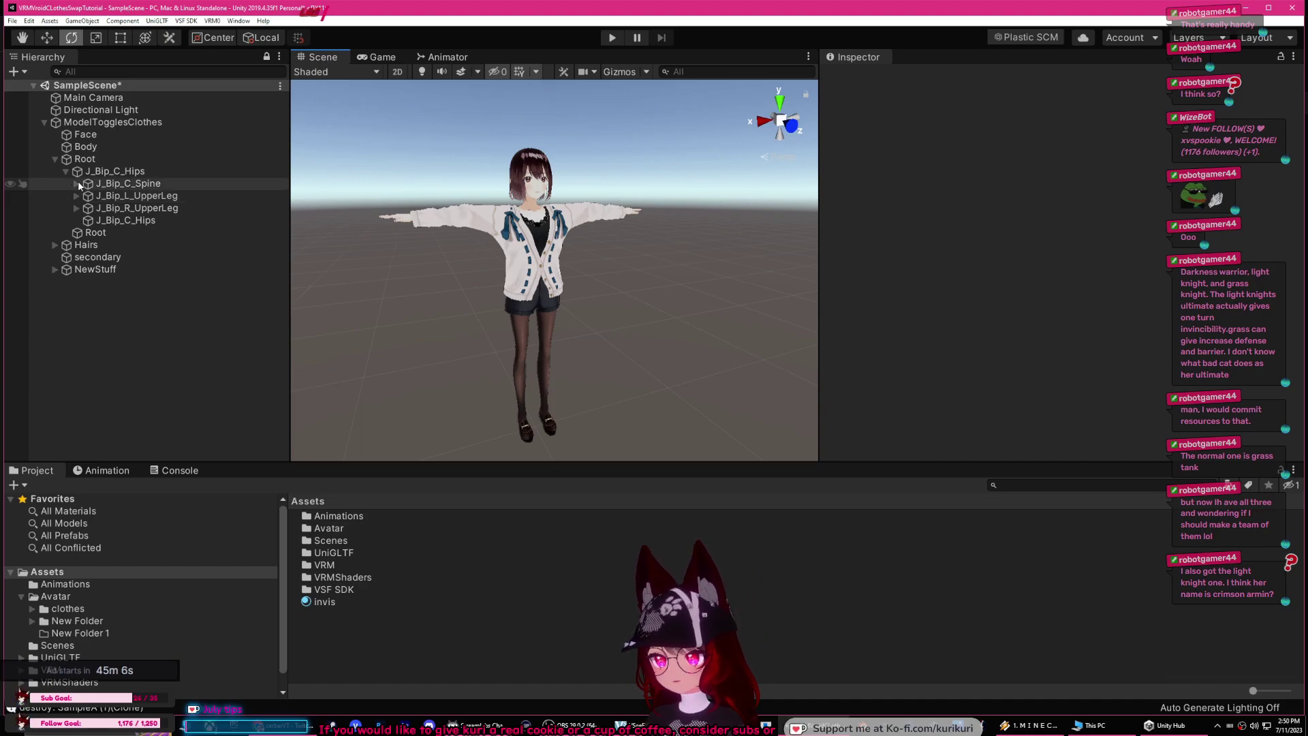
Step: Expand the Spine and right upper-leg bone branches under J_Bip_C_Hips
left_click(77, 184, "alt")
left_click(98, 208)
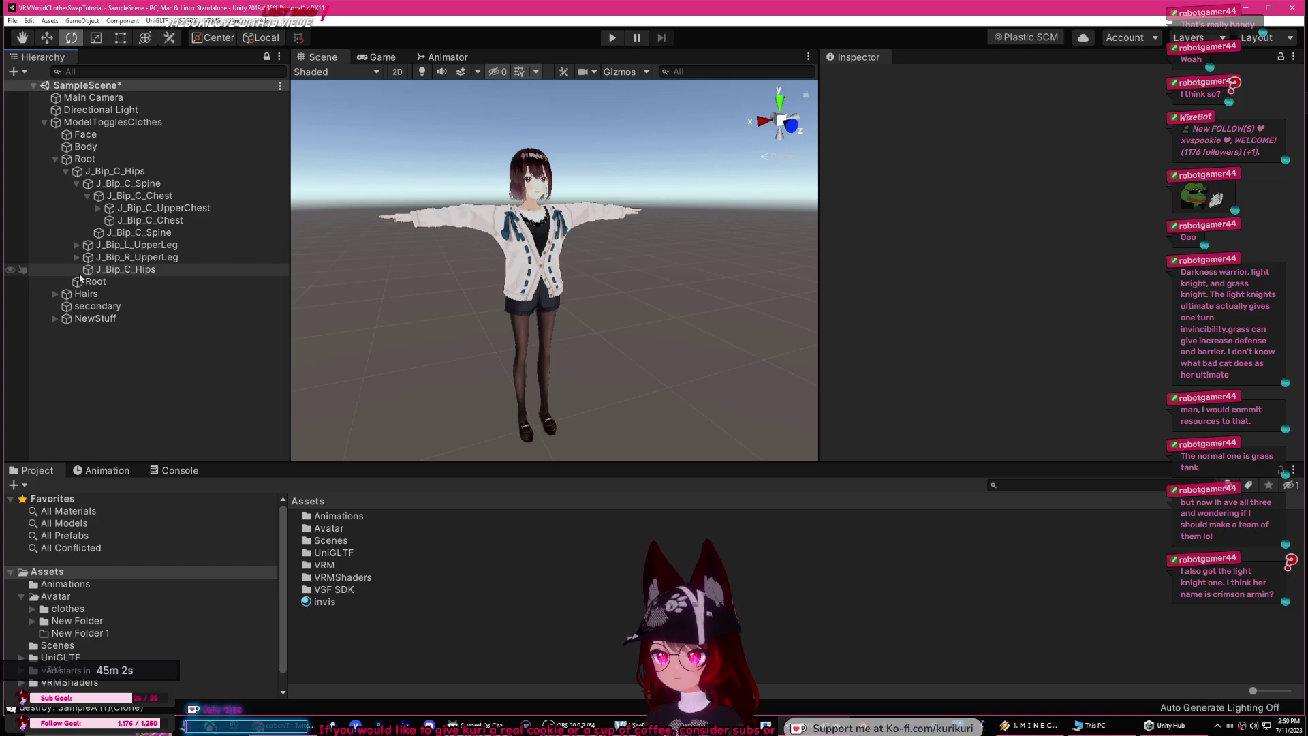
left_click(101, 270)
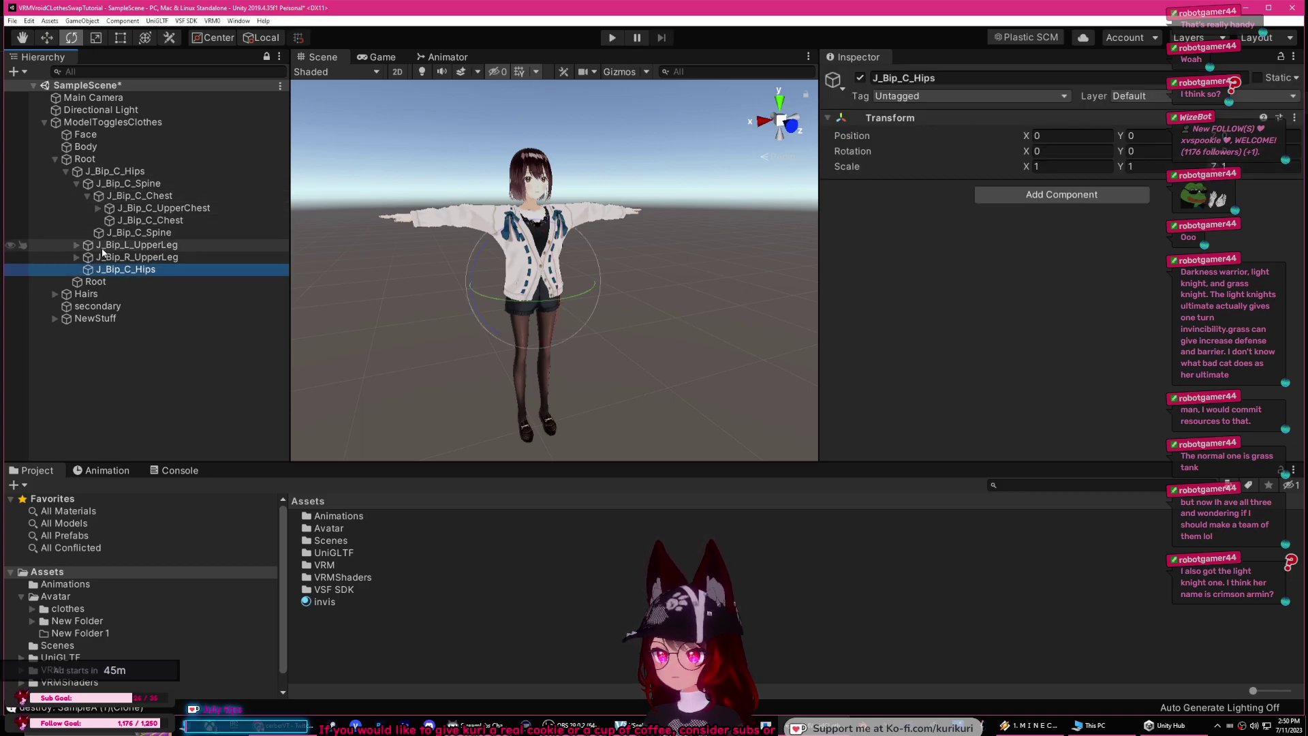
left_click(75, 258)
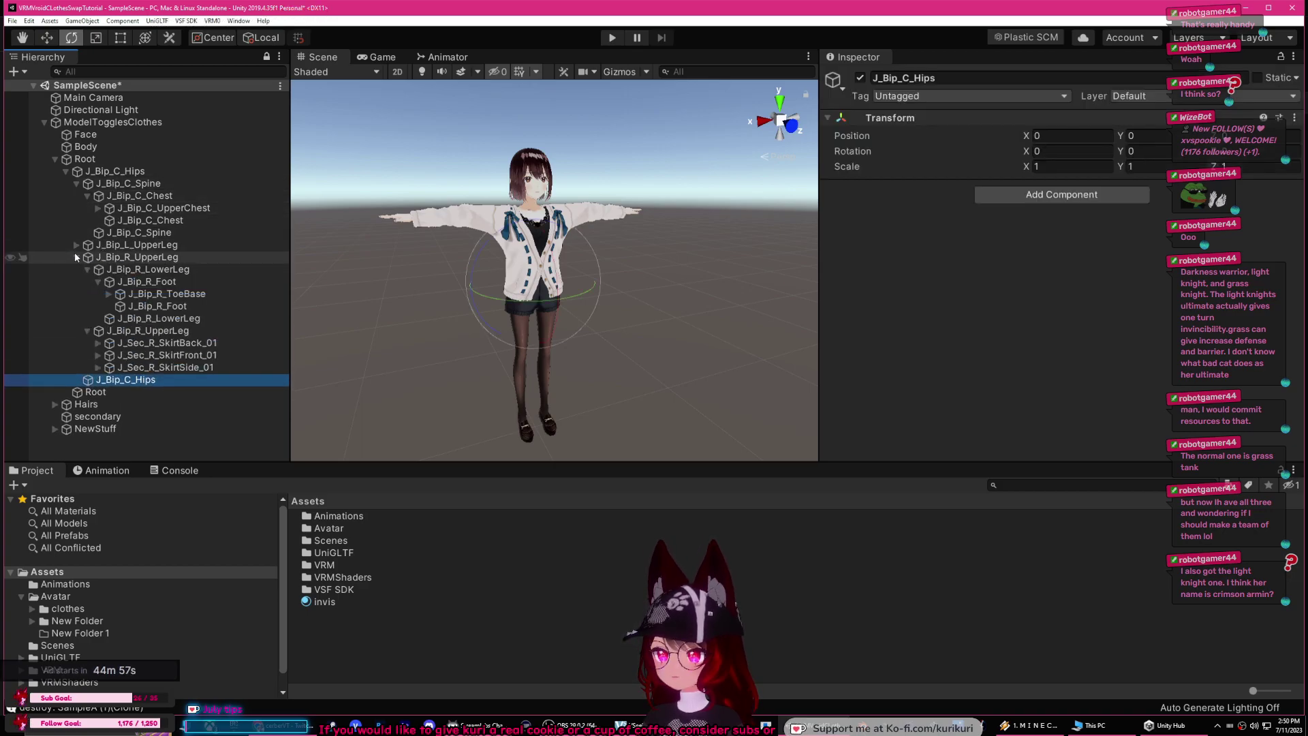
left_click(91, 272)
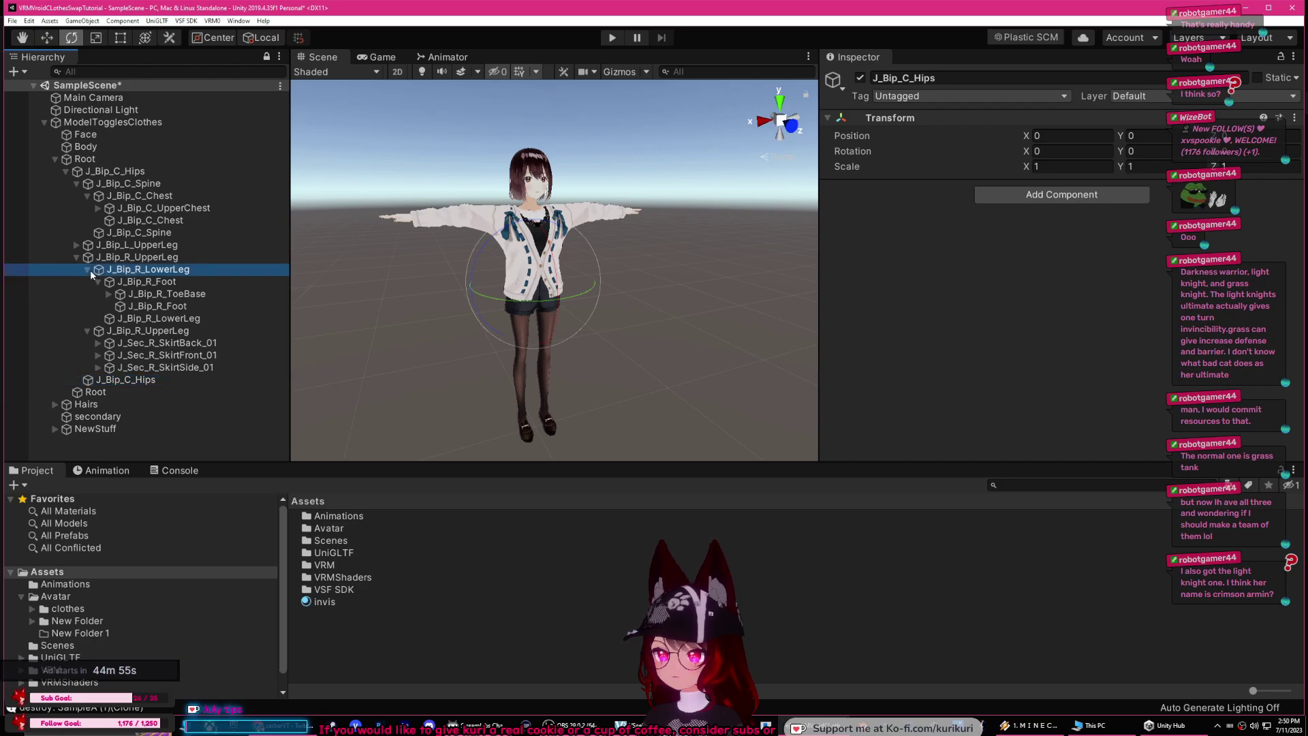
left_click(87, 272)
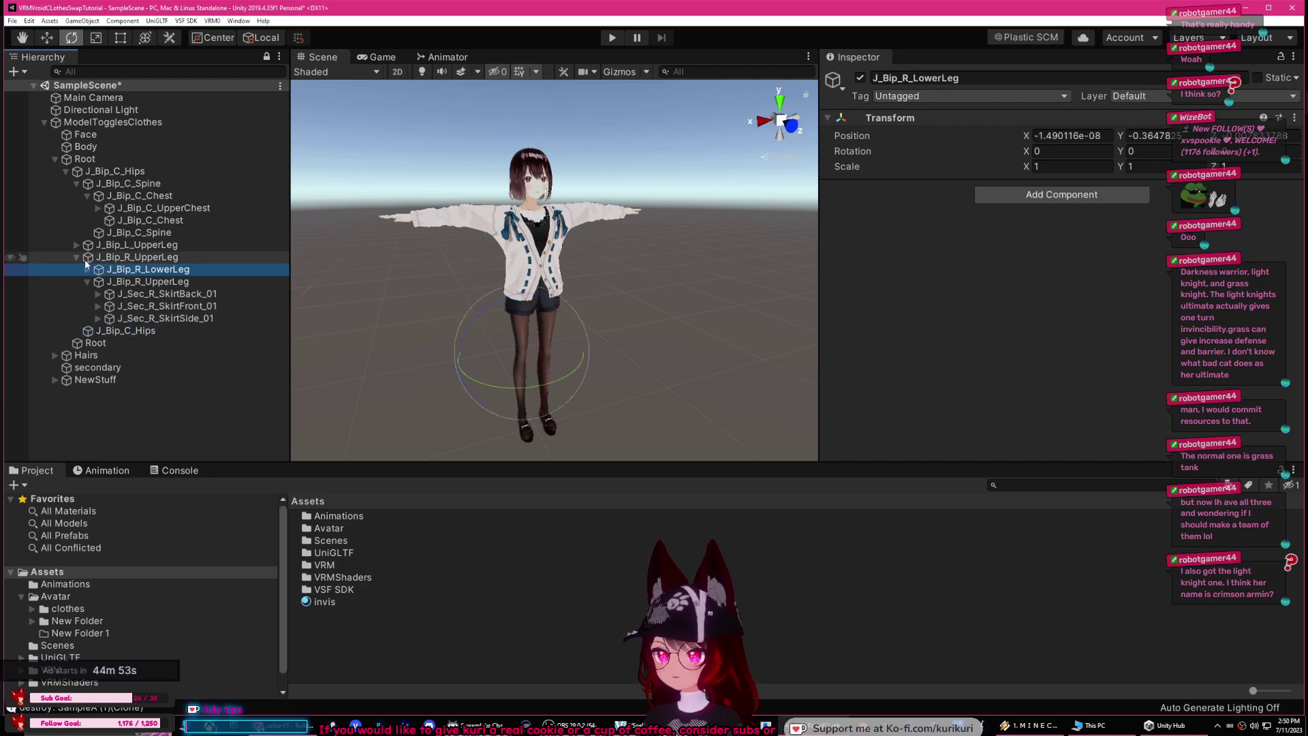
Step: Inspect the right SkirtBack, SkirtFront and SkirtSide bones and their end bones
left_click(140, 311)
left_click(156, 294)
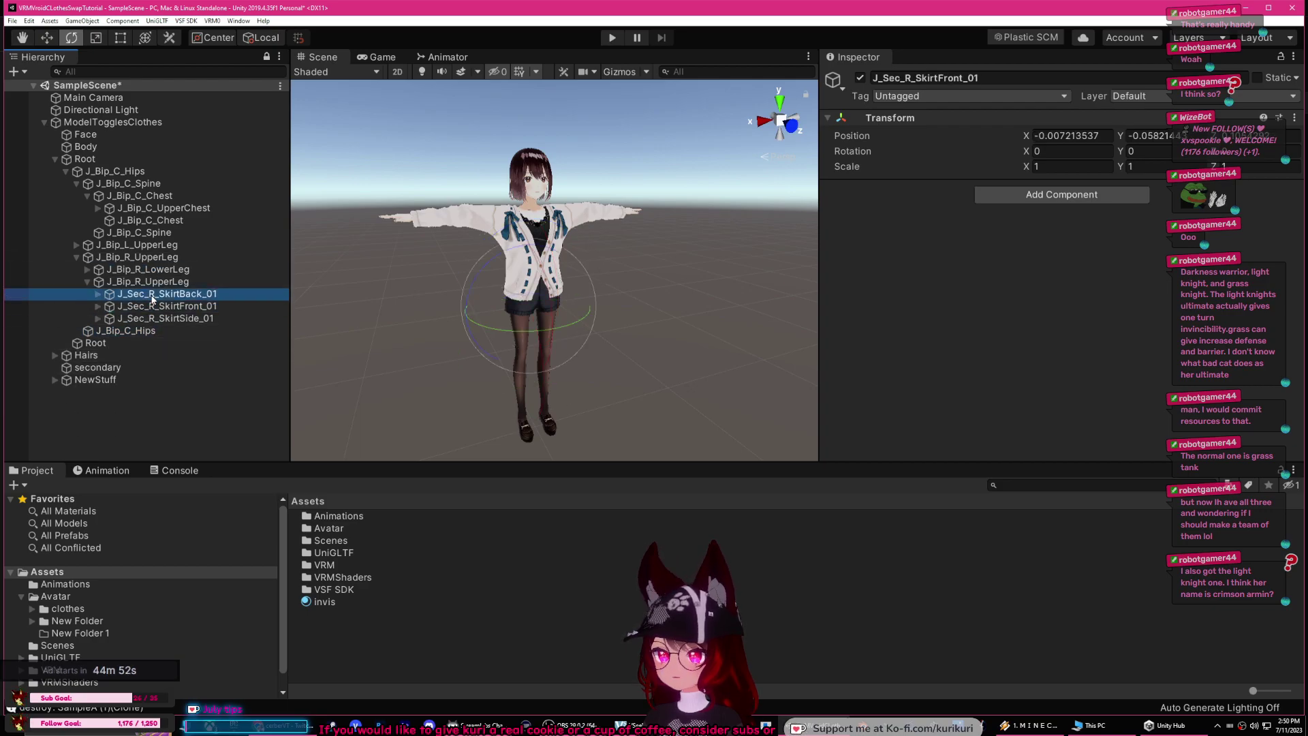
left_click(98, 293)
left_click(164, 307)
left_click(98, 318)
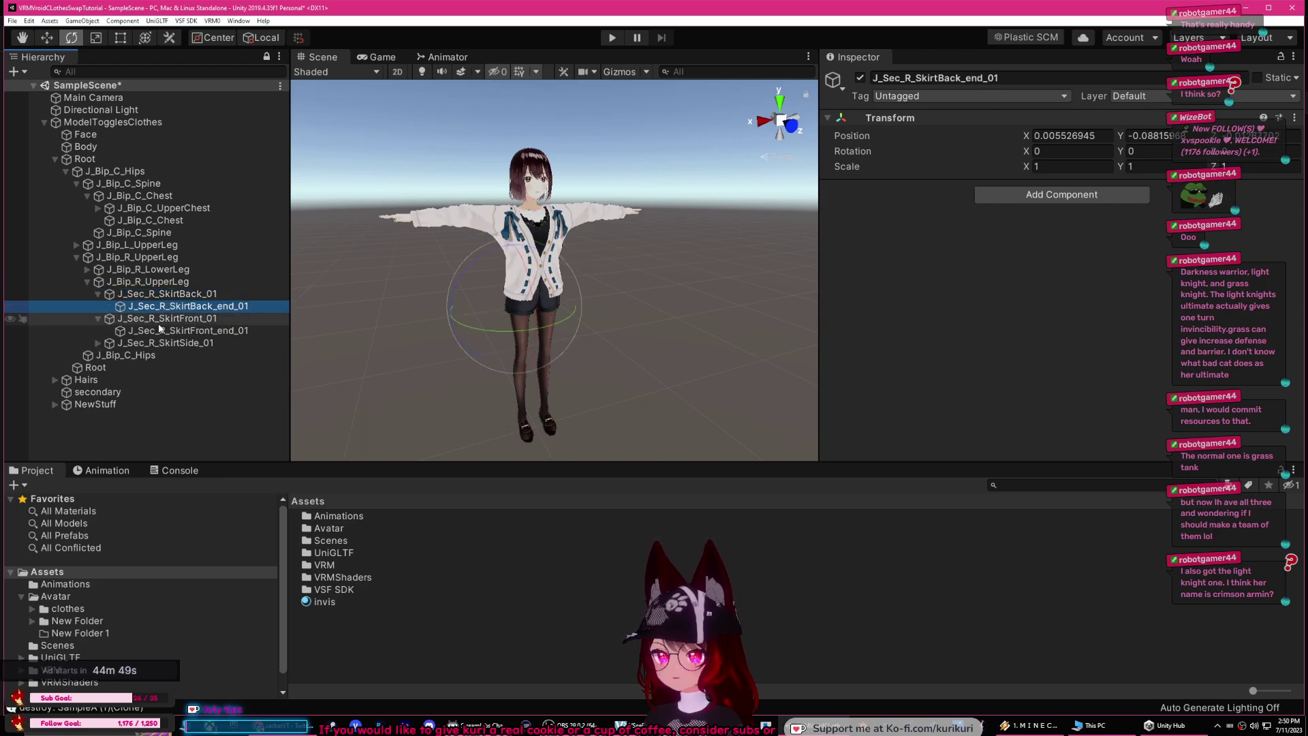
left_click(95, 322)
left_click(98, 342)
left_click(134, 342)
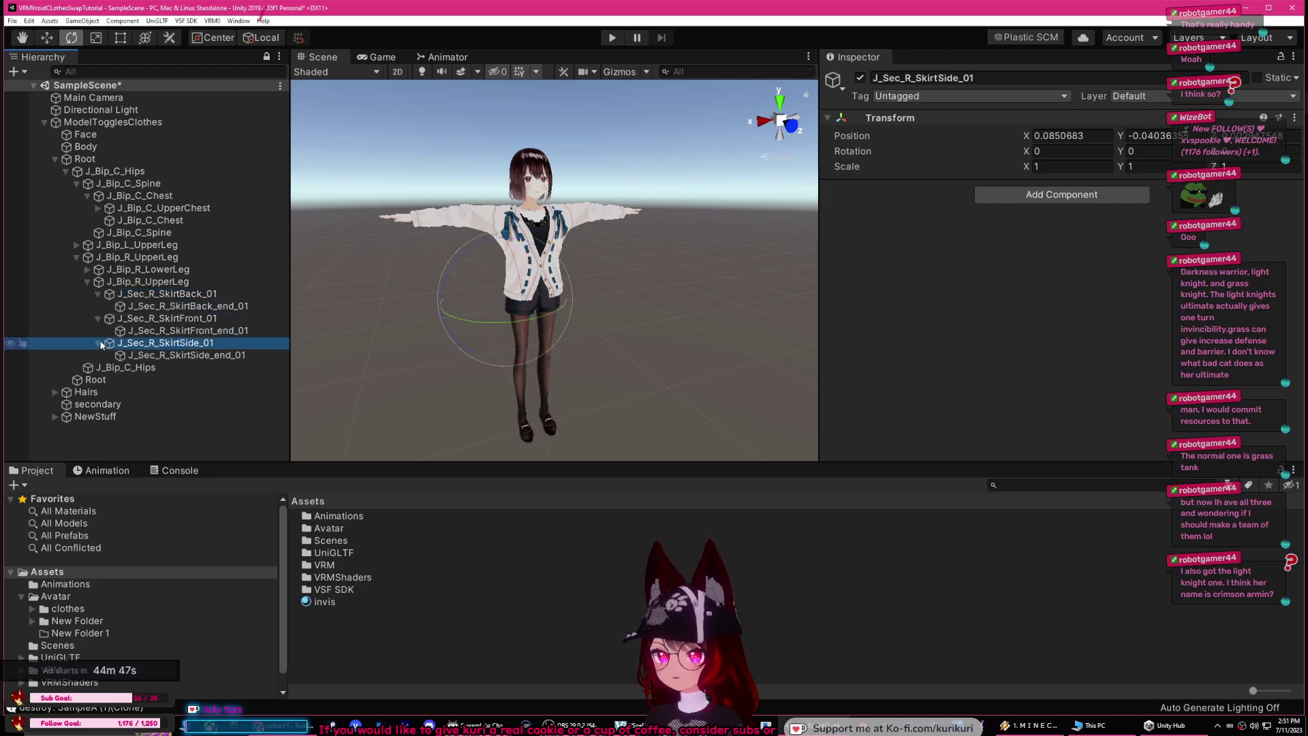
left_click(98, 318)
left_click(98, 330)
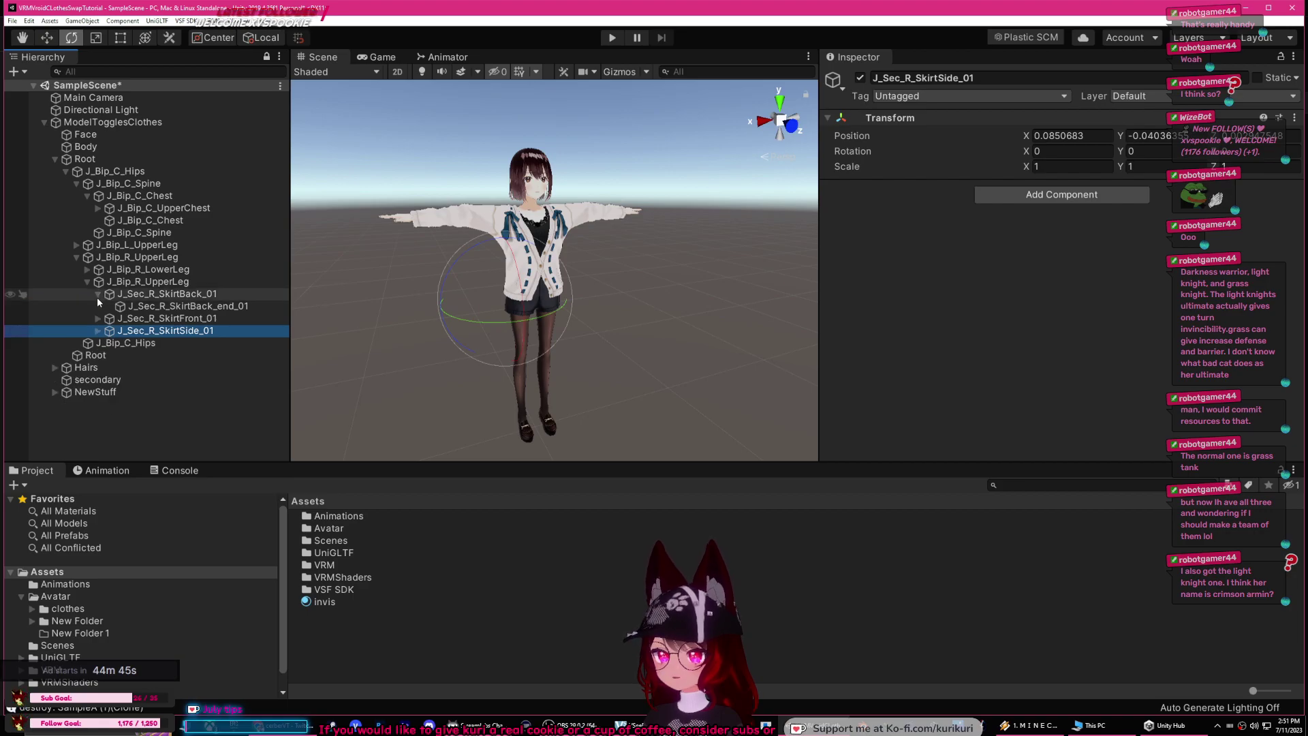
left_click(99, 294)
left_click(88, 281)
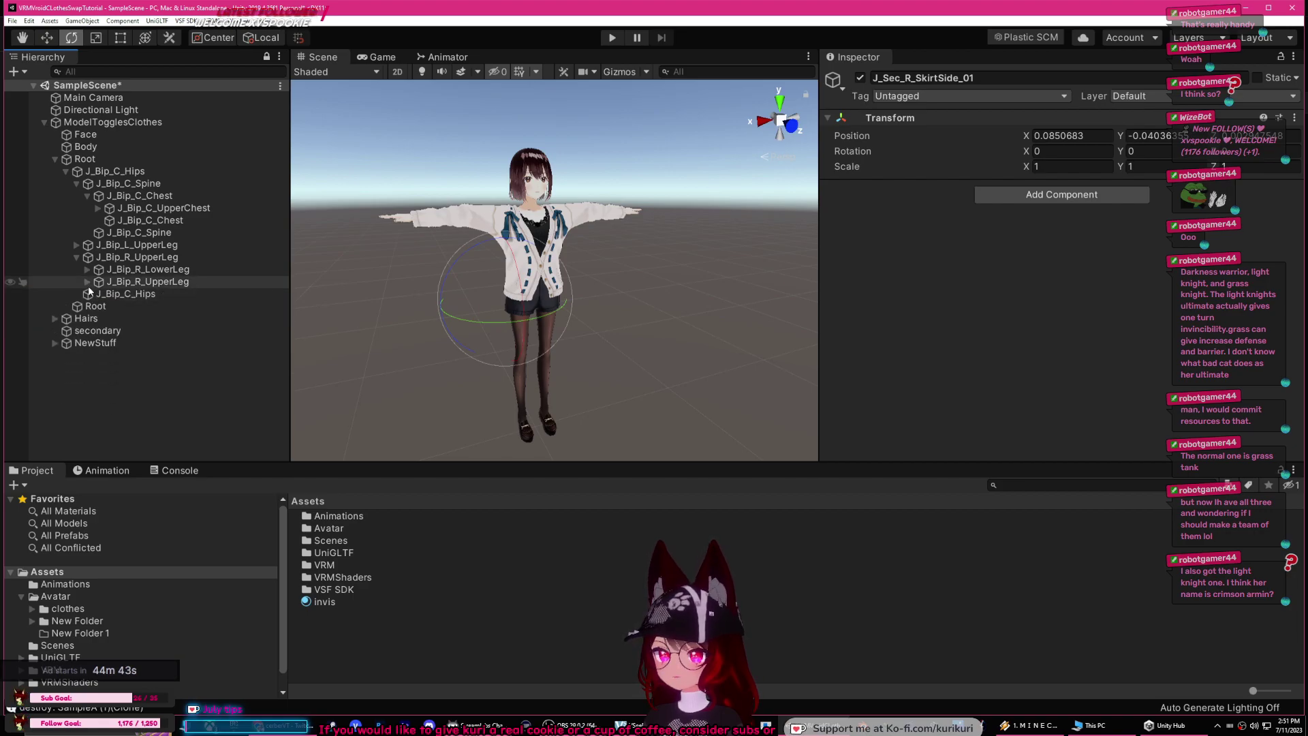
left_click(88, 281)
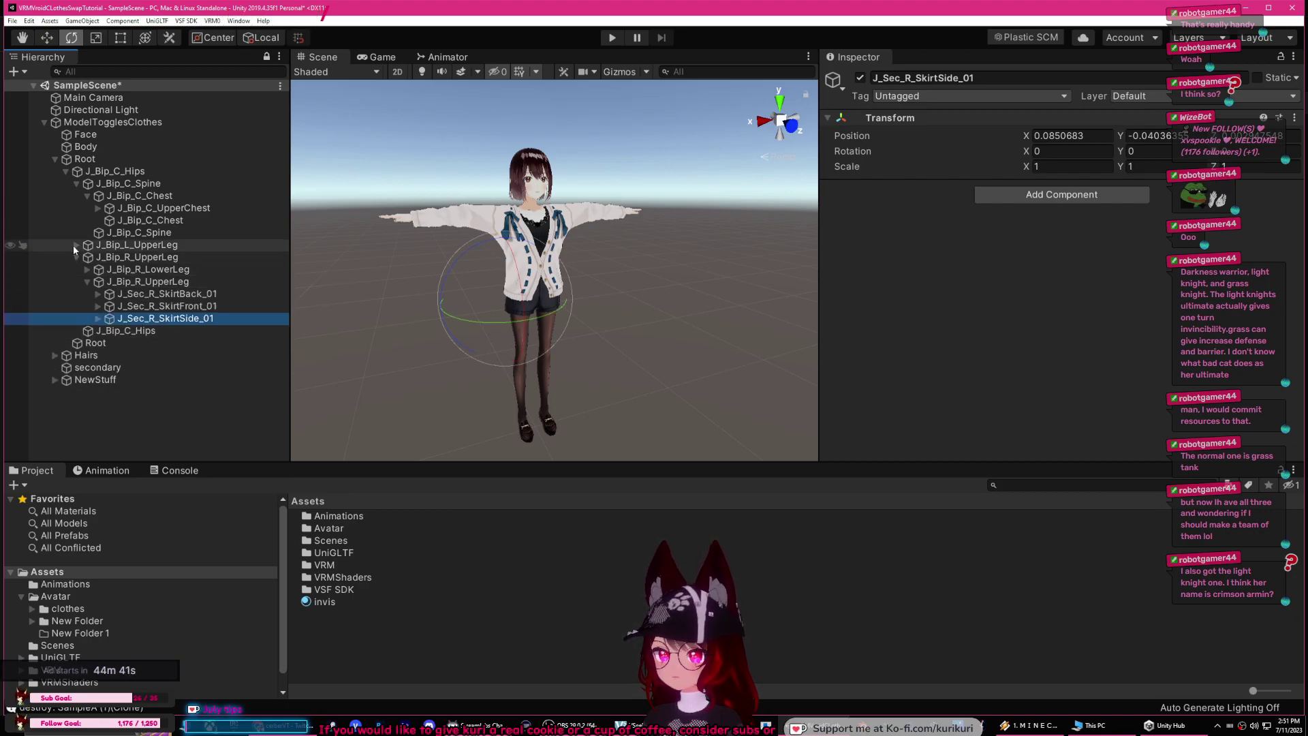
Step: Expand the left upper leg's bones and select the secondary object
left_click(77, 245)
left_click(88, 258)
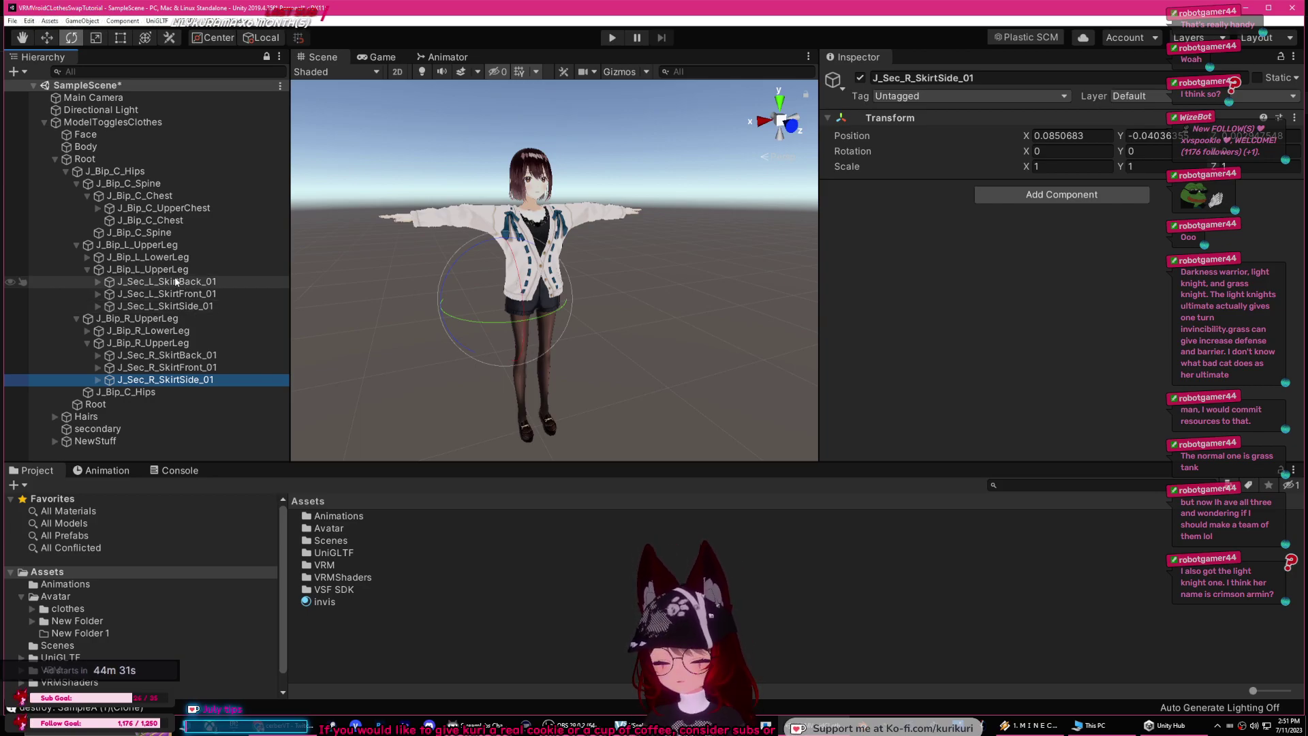
left_click(107, 432)
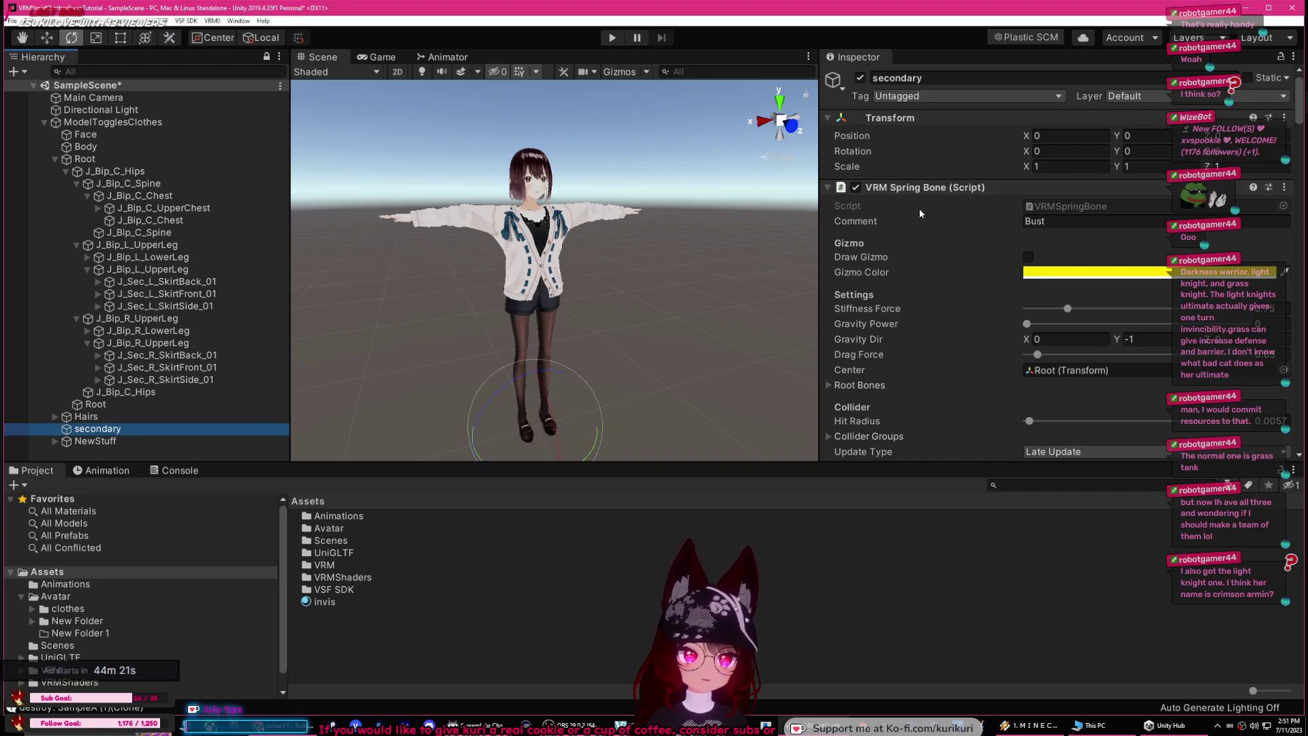
Step: Collapse all of secondary's existing spring bone components in the Inspector
left_click(828, 188)
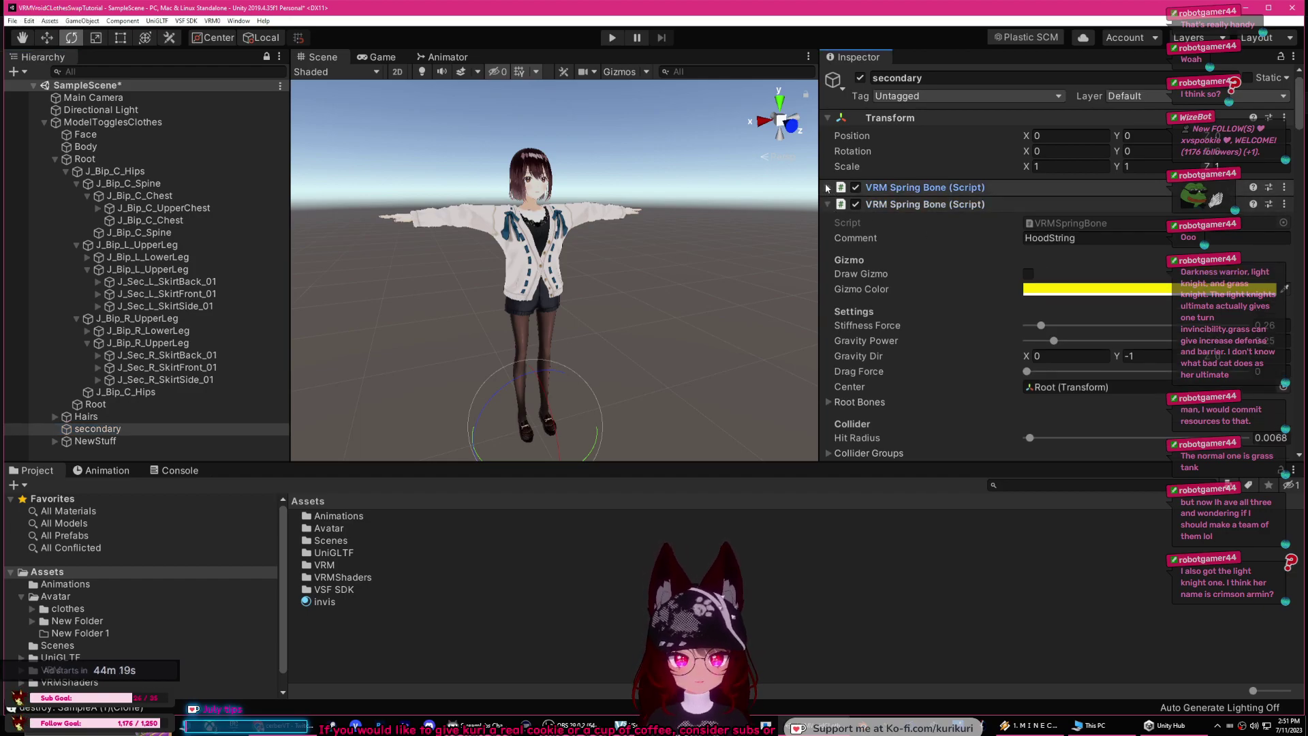
left_click(829, 205)
left_click(830, 221)
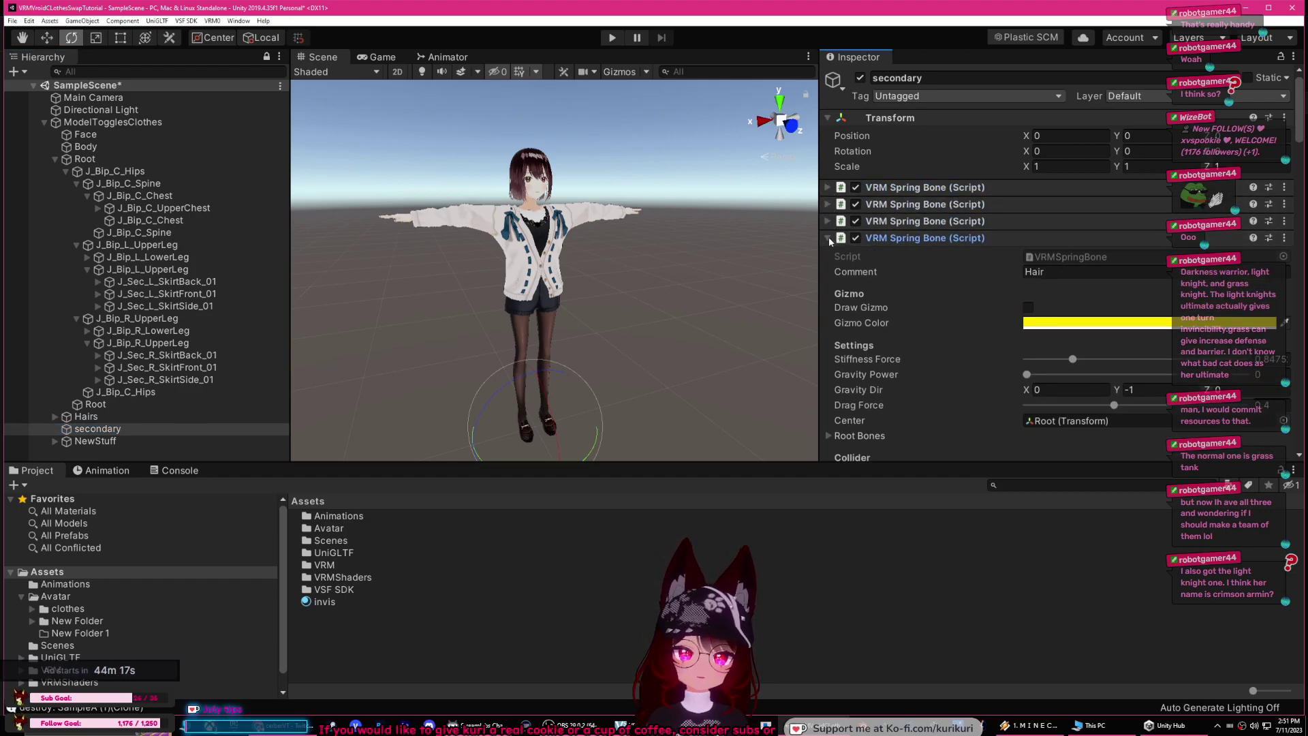
left_click(828, 238)
left_click(829, 254)
left_click(827, 271)
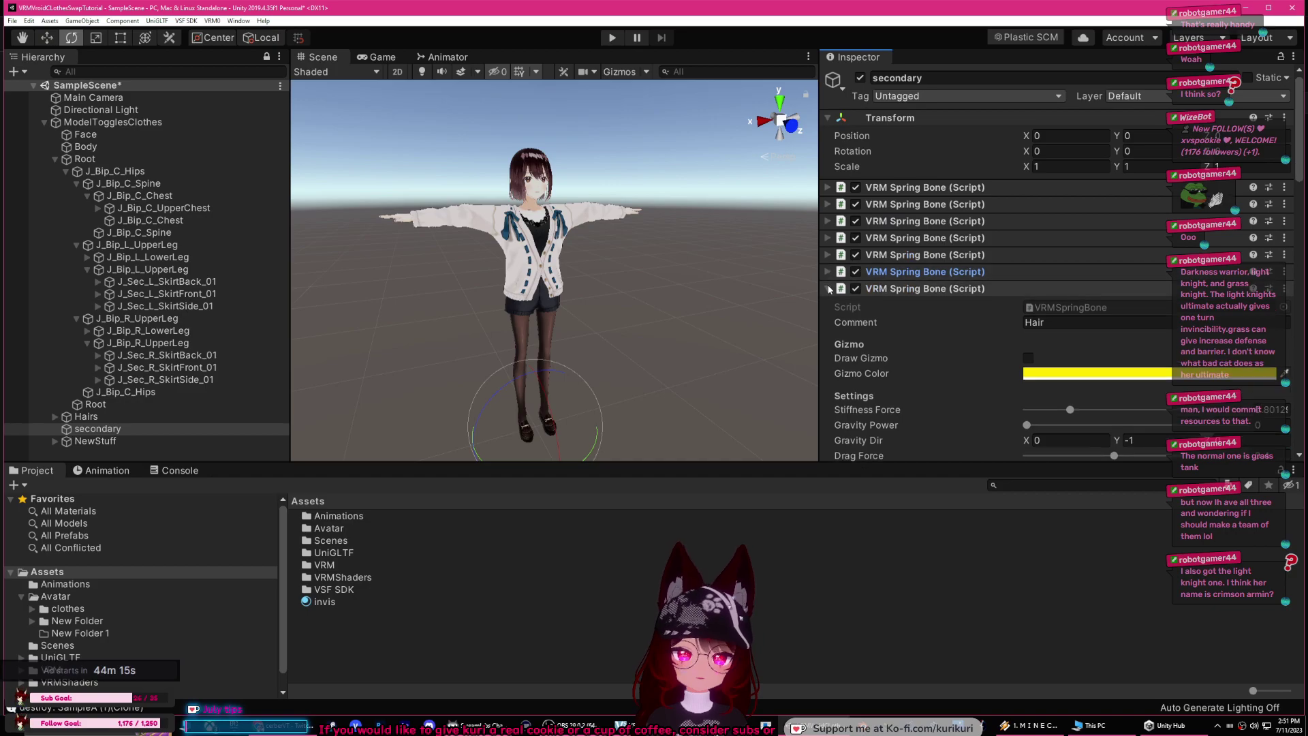
left_click(828, 288)
left_click(827, 306)
left_click(828, 322)
left_click(828, 339)
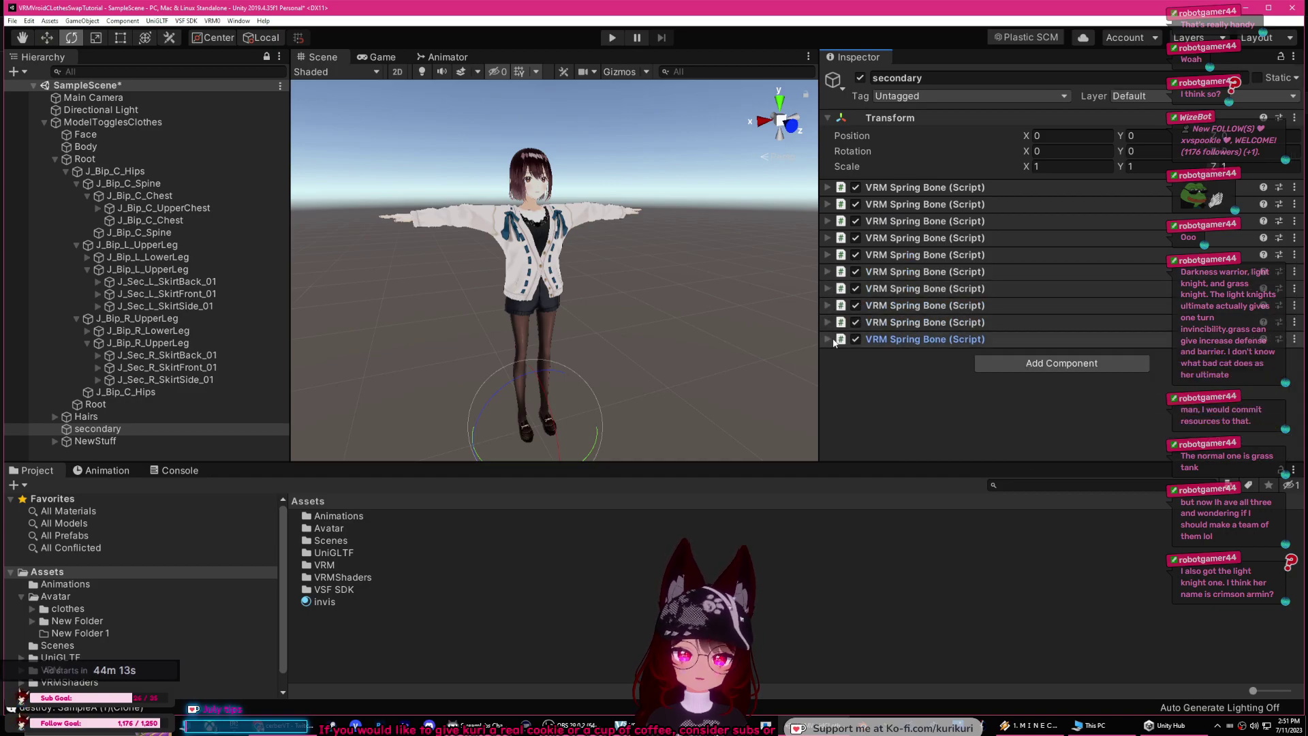
Step: Add a VRM Spring Bone component by searching 'vrm sprin' and set its comment to NewHair
left_click(1144, 366)
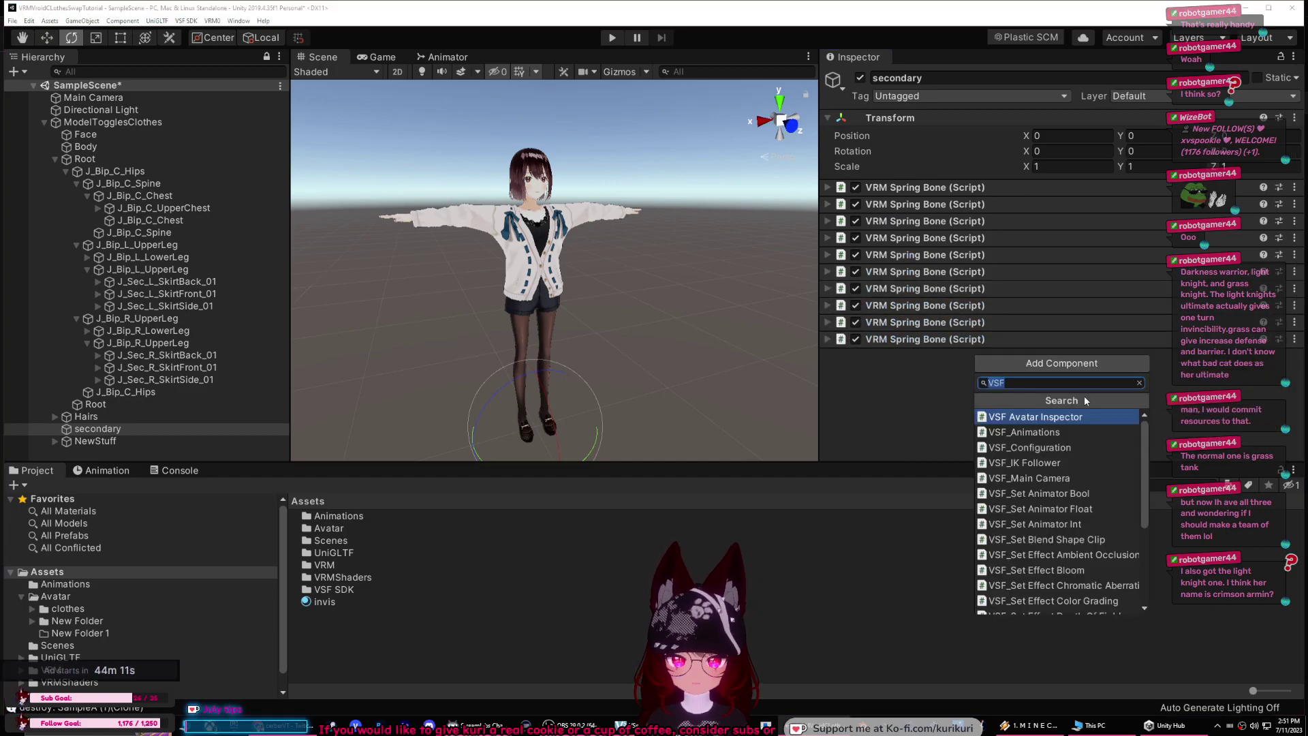
type("v")
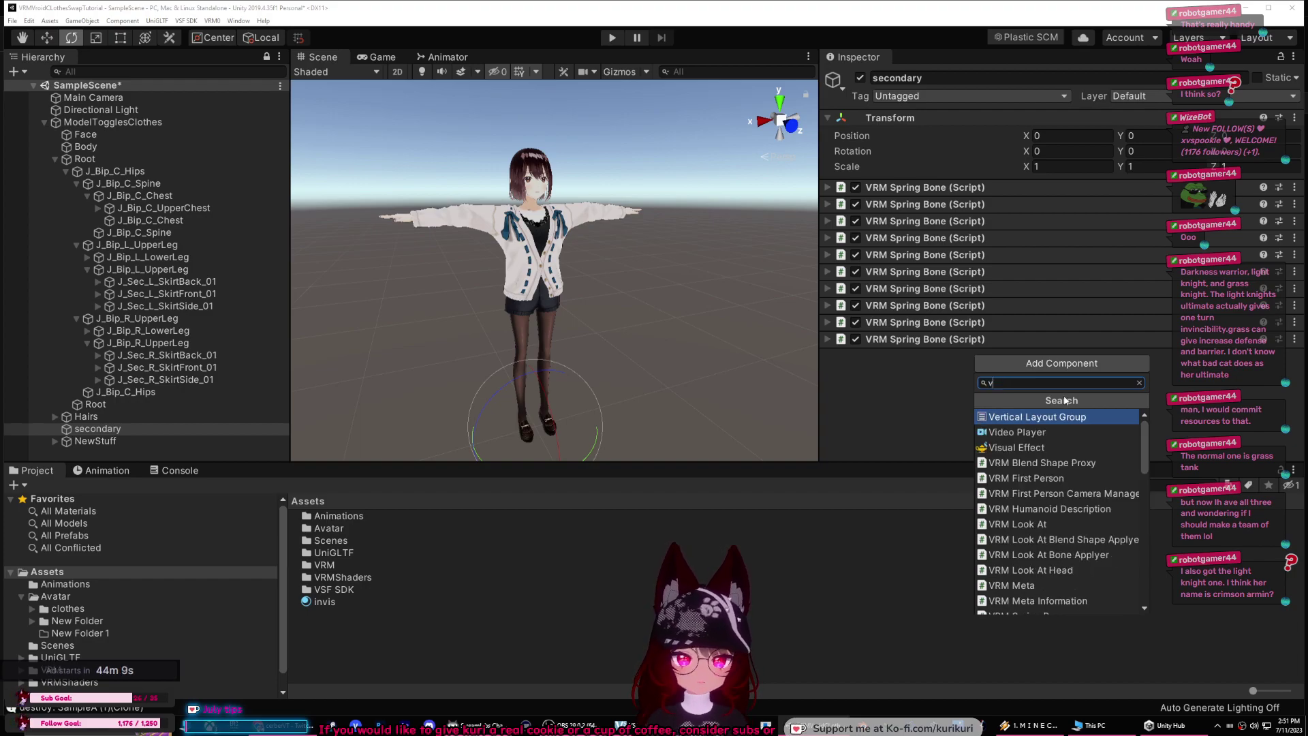
type("rm sp")
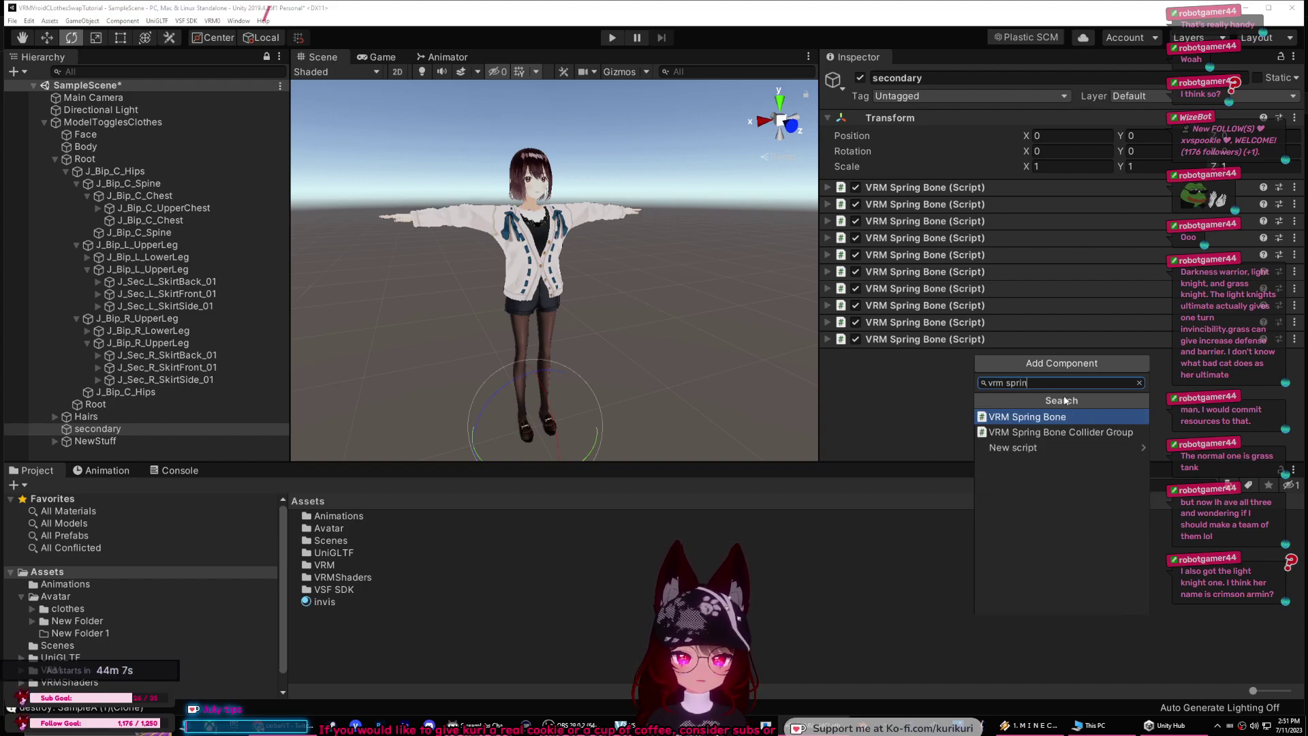
type("rin")
left_click(1033, 417)
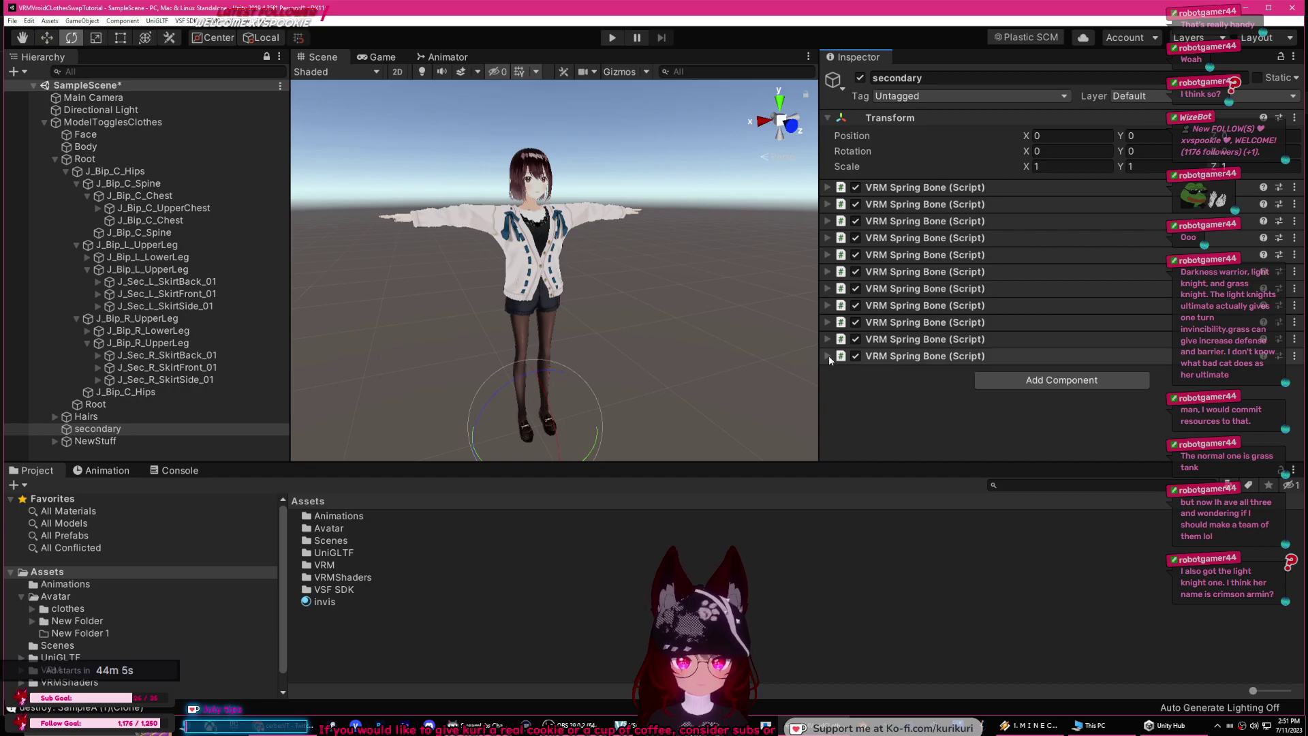
left_click(828, 356)
scroll(934, 393, "down", 5)
left_click(1048, 182)
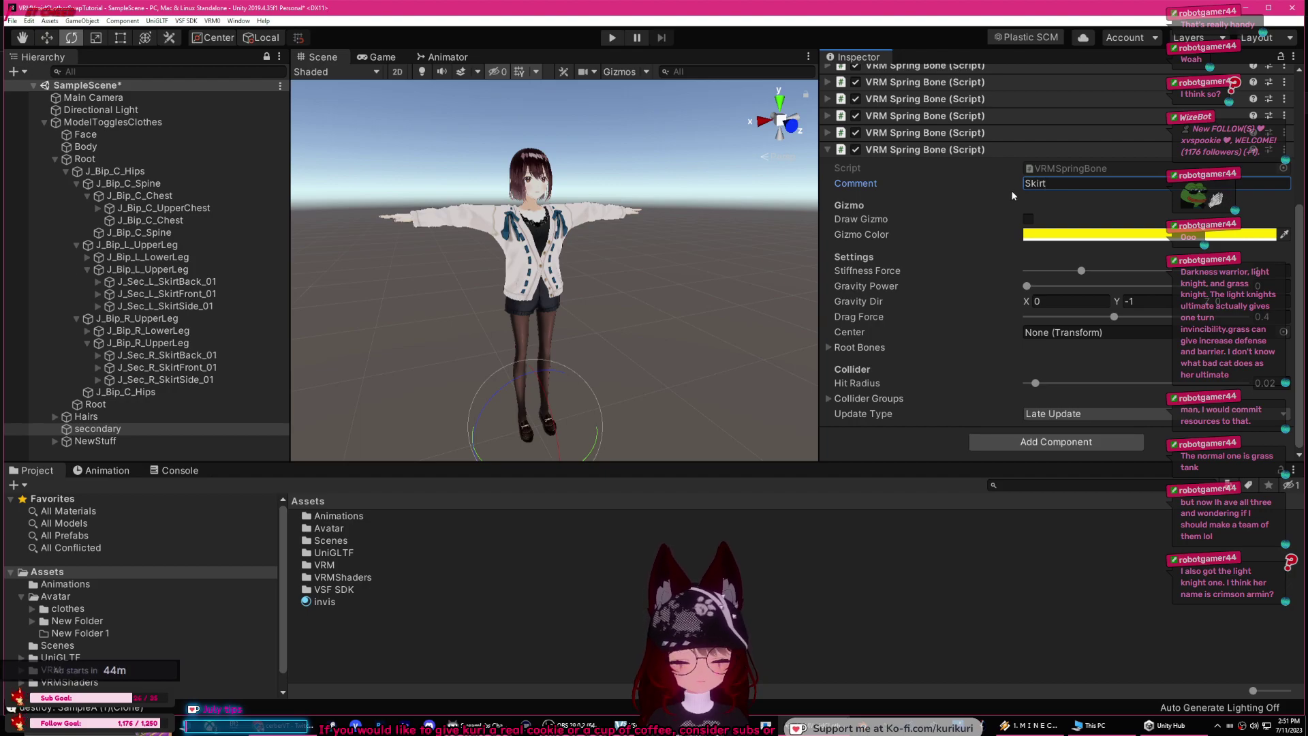
left_click(1035, 442)
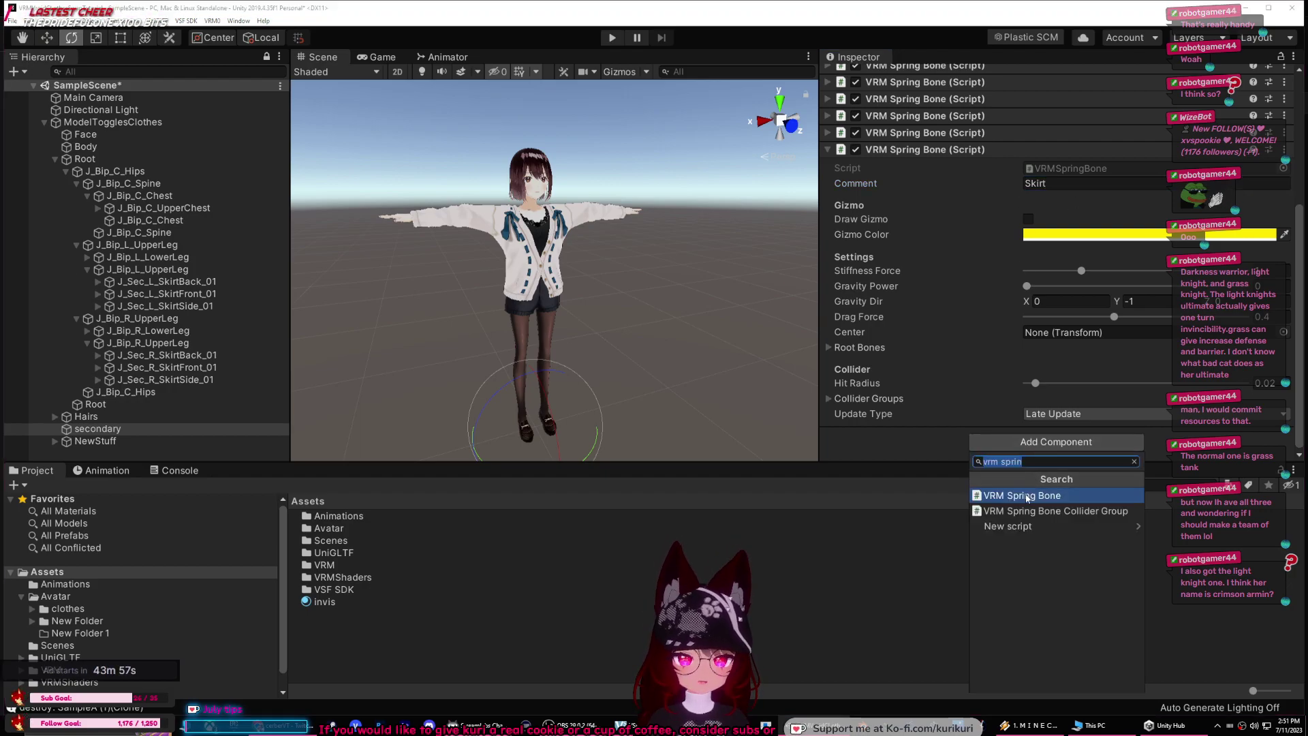
left_click(1029, 493)
scroll(1016, 296, "down", 5)
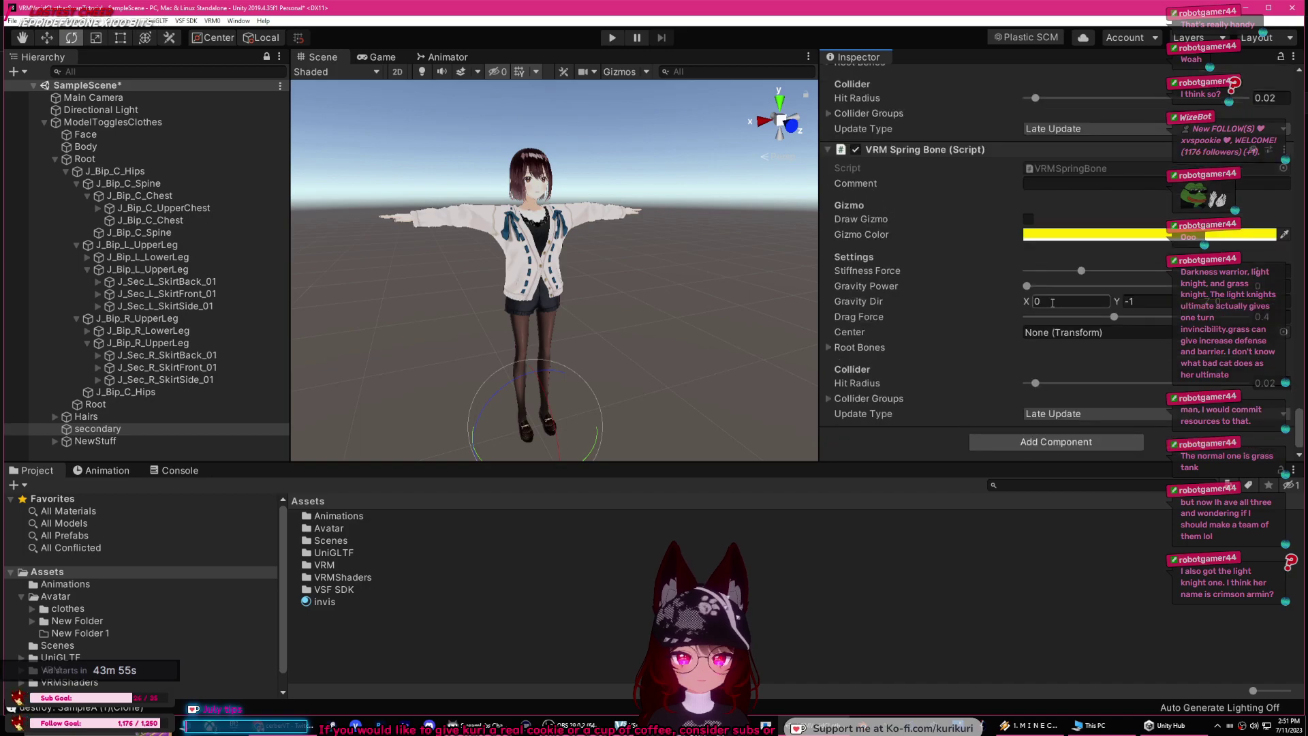
left_click(1042, 182)
type("NewHair")
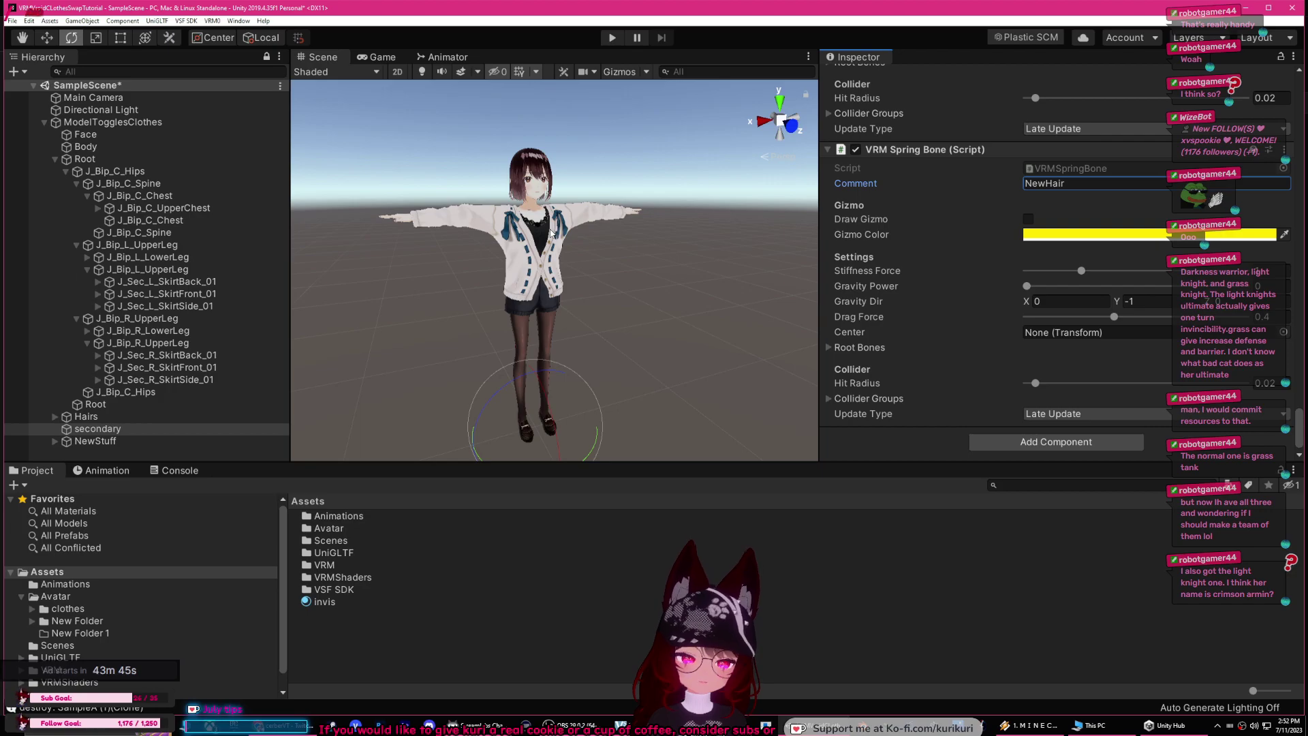
Step: Select secondary, make the Scene view taller, and expand the Skirt spring bone's empty Root Bones list
left_click(109, 407)
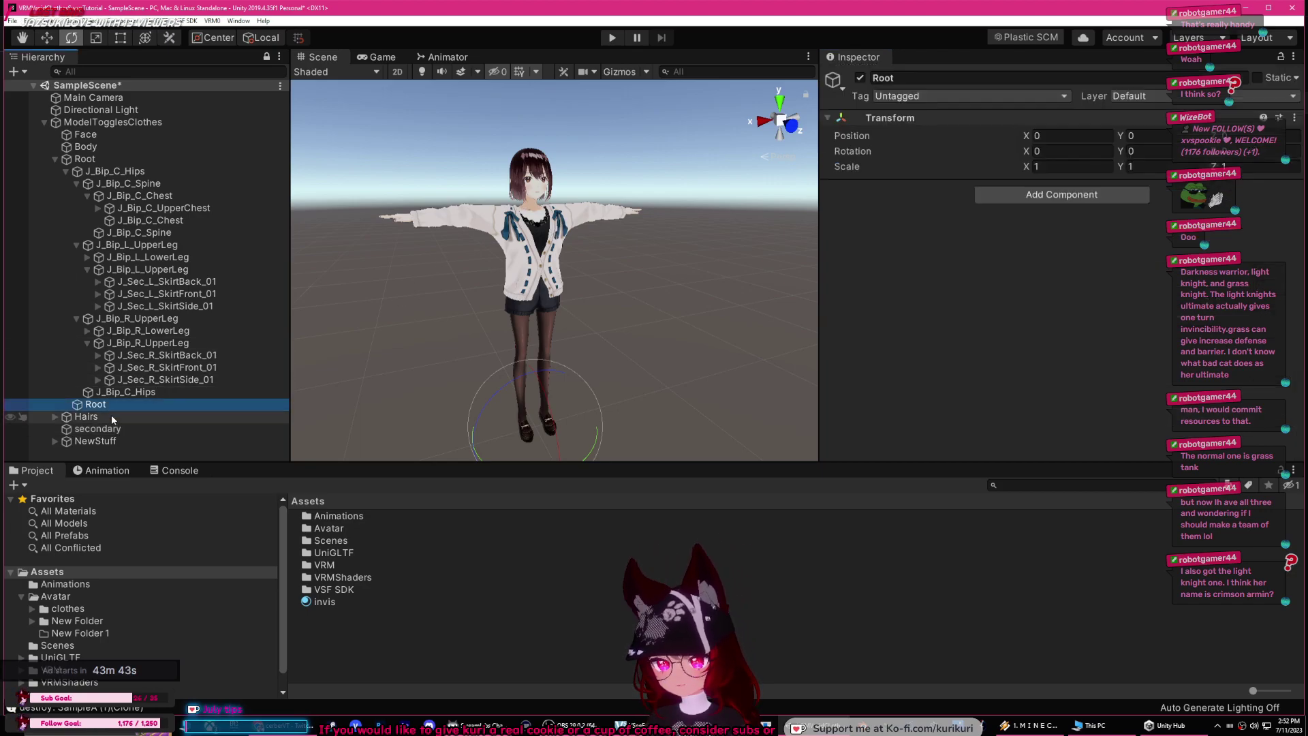
left_click(110, 428)
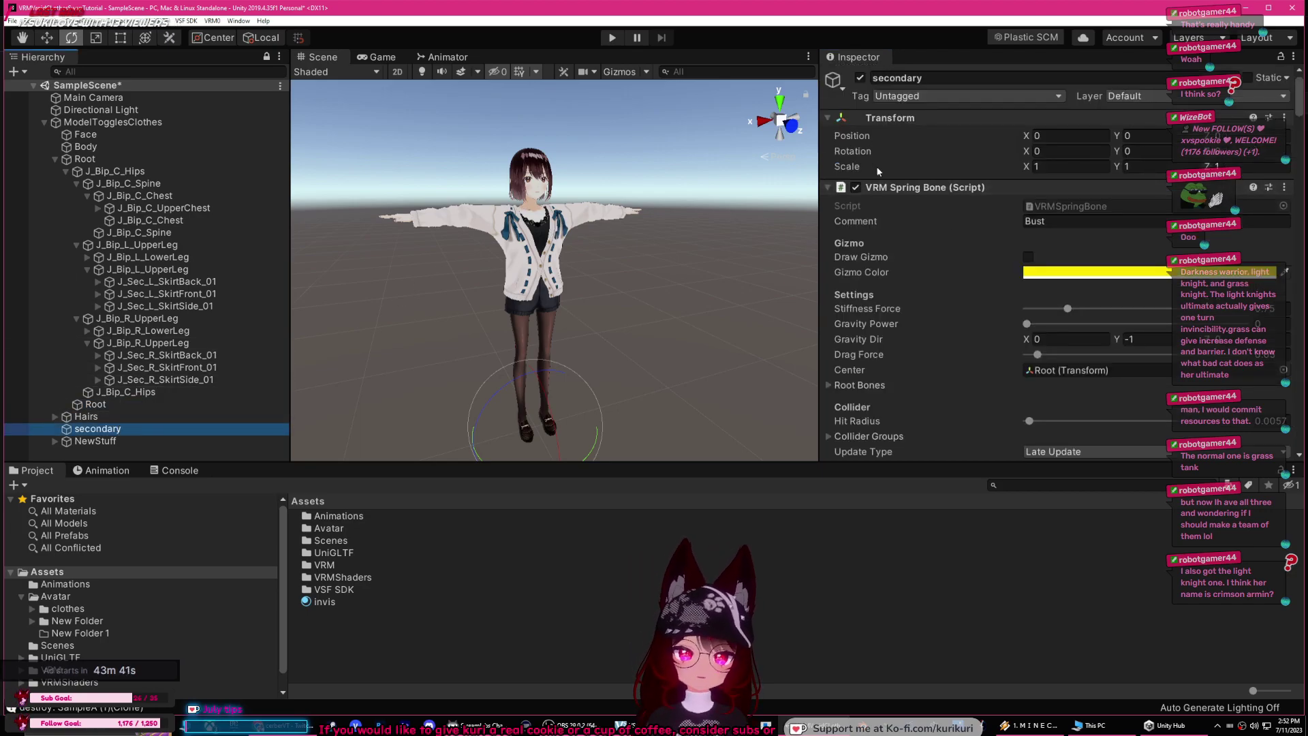
left_click_drag(859, 464, 866, 540)
scroll(991, 222, "down", 10)
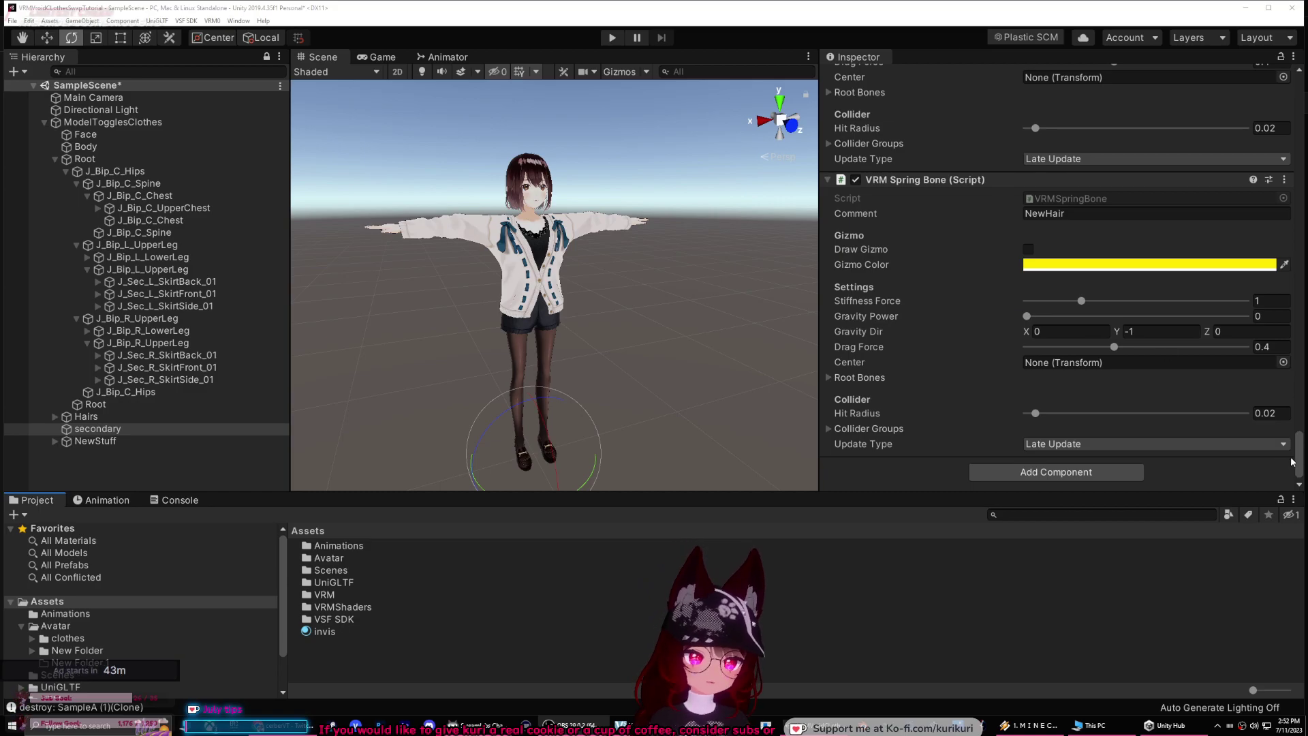
left_click_drag(1298, 455, 1298, 421)
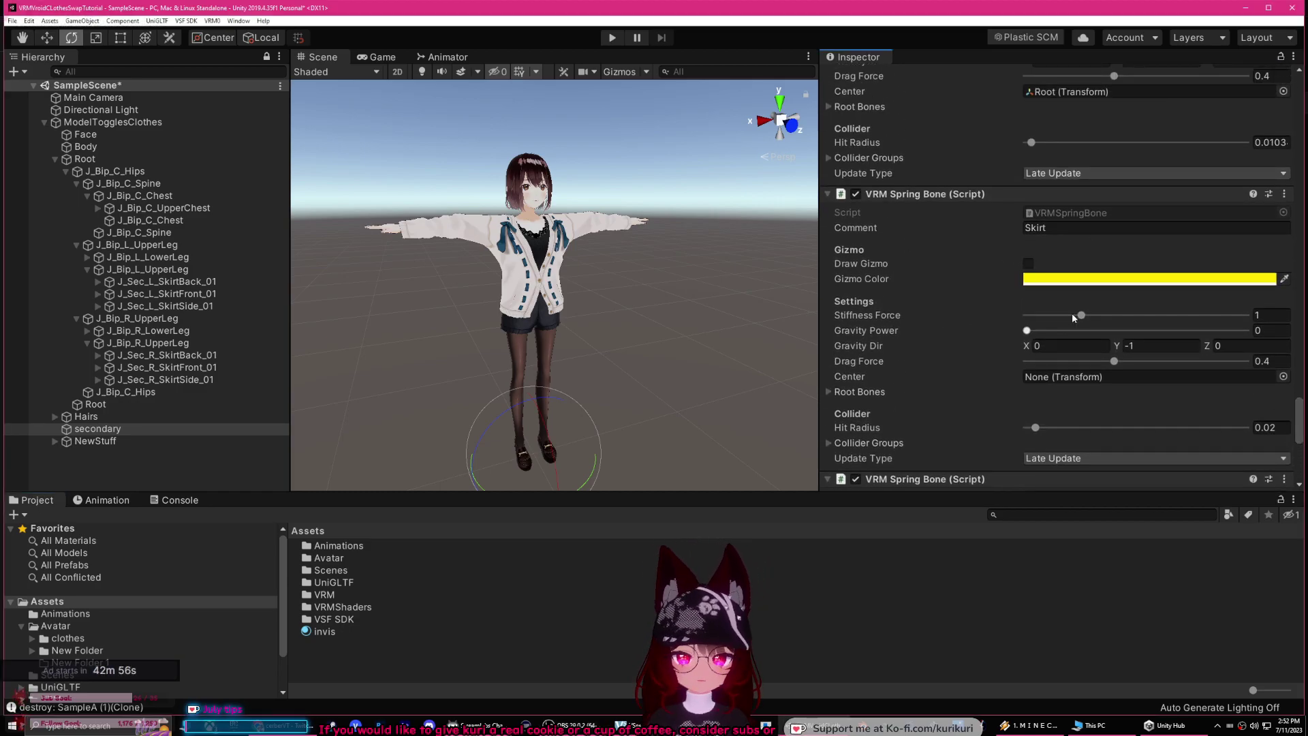
scroll(1016, 251, "down", 3)
scroll(1027, 248, "up", 3)
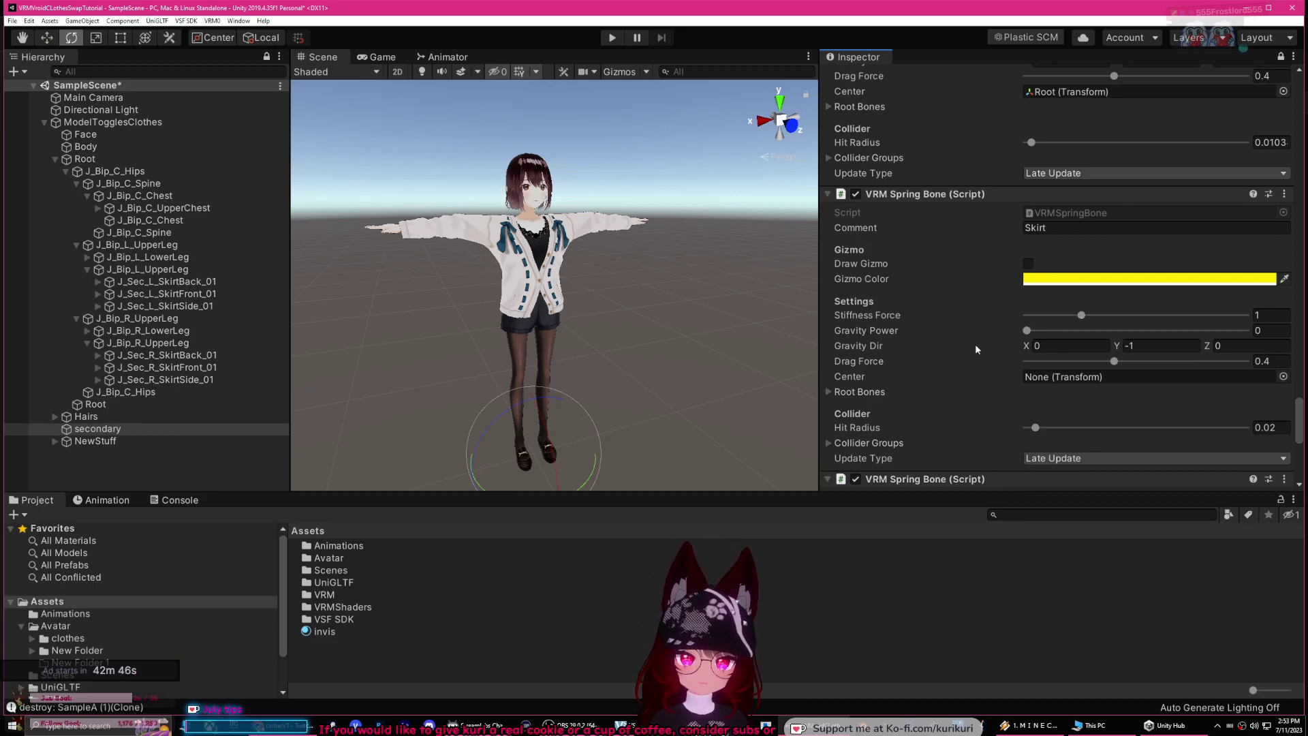
left_click(829, 393)
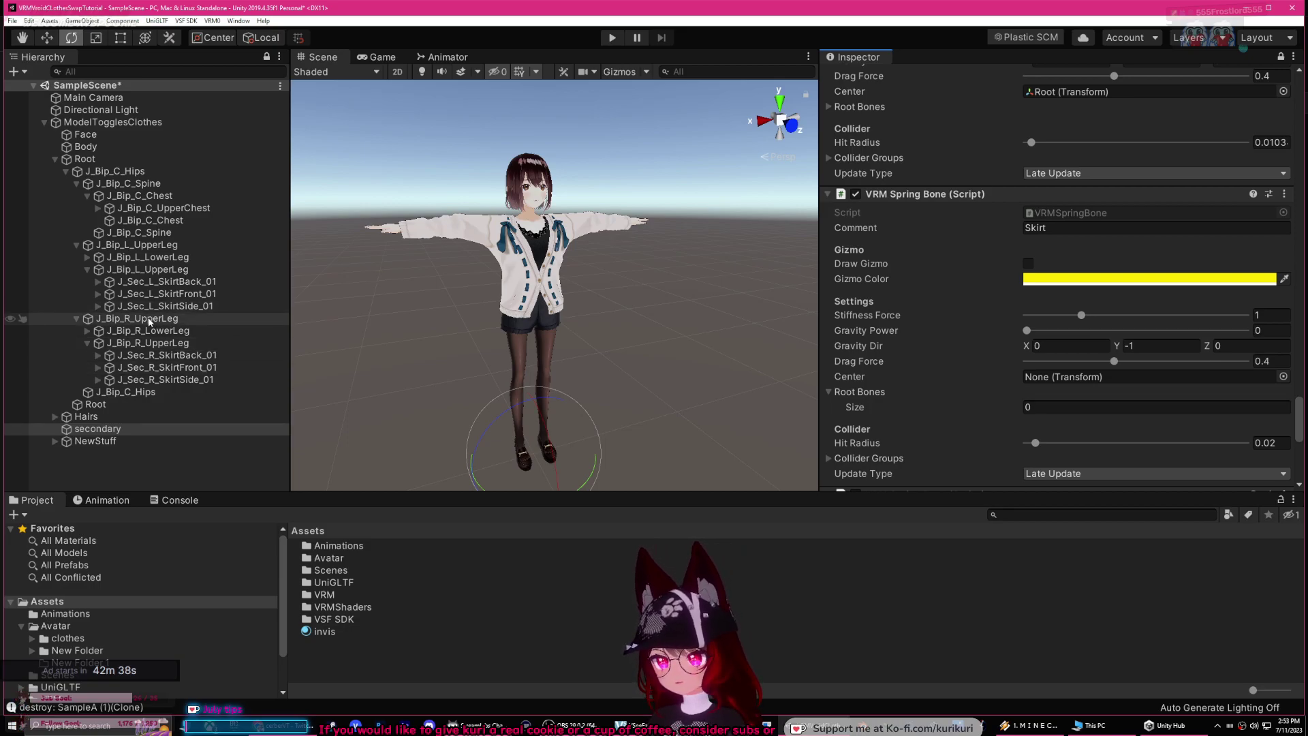
Step: Assign the left and right SkirtBack, SkirtFront and SkirtSide _01 bones as Skirt's six Root Bones
left_click(174, 356)
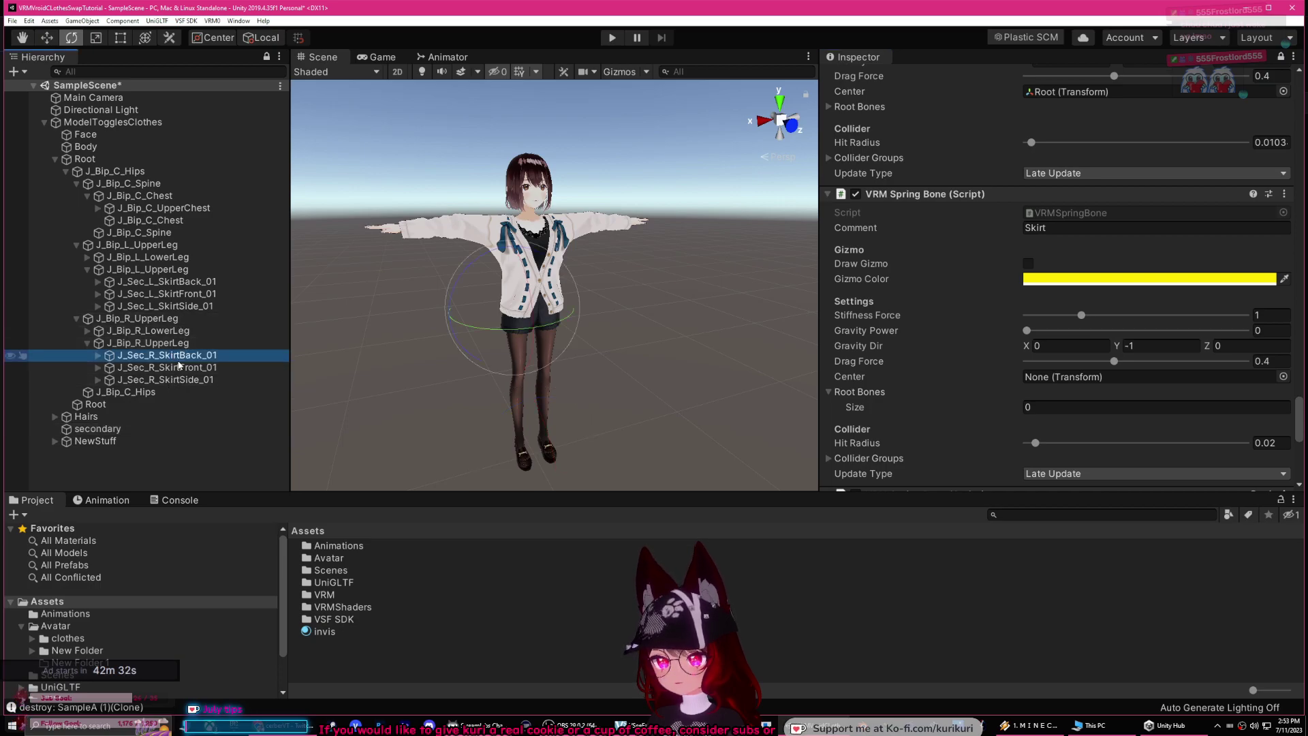
left_click(166, 282)
left_click(171, 294, "ctrl")
left_click(191, 306, "ctrl")
left_click(191, 355, "ctrl")
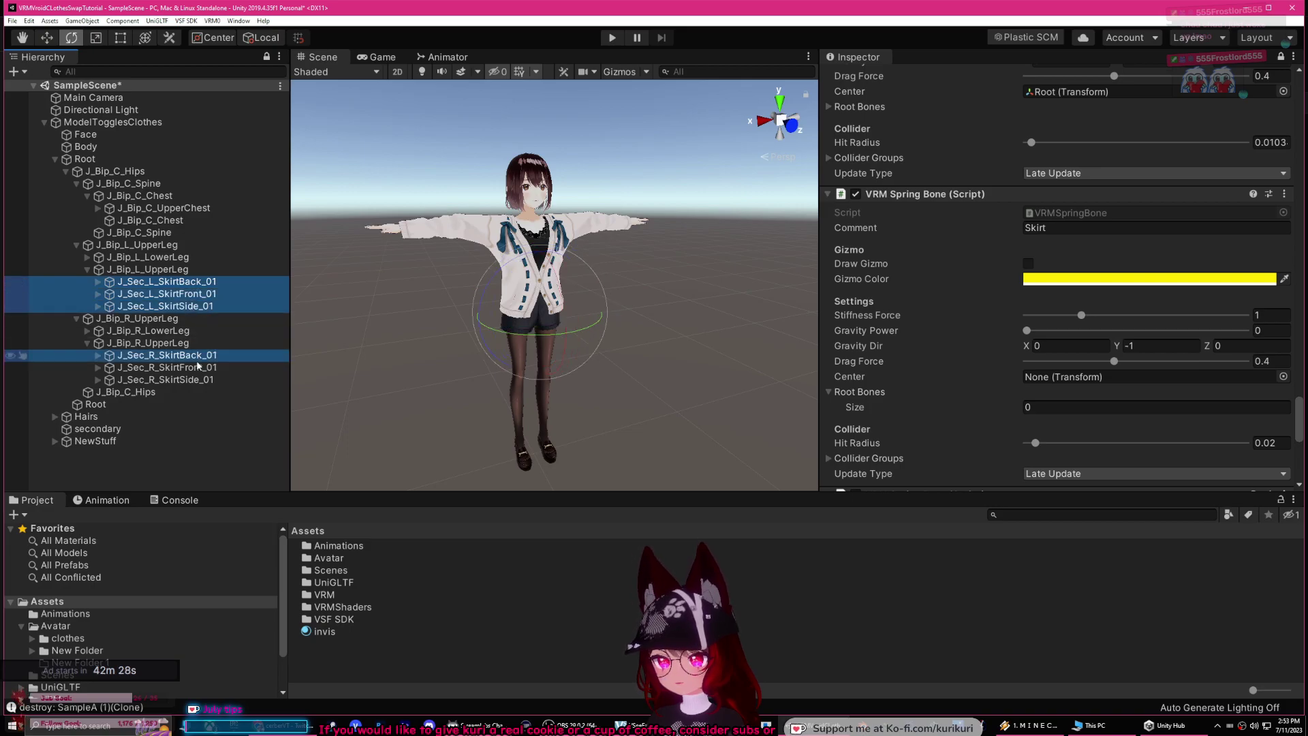
left_click(184, 367, "ctrl")
left_click(177, 379, "ctrl")
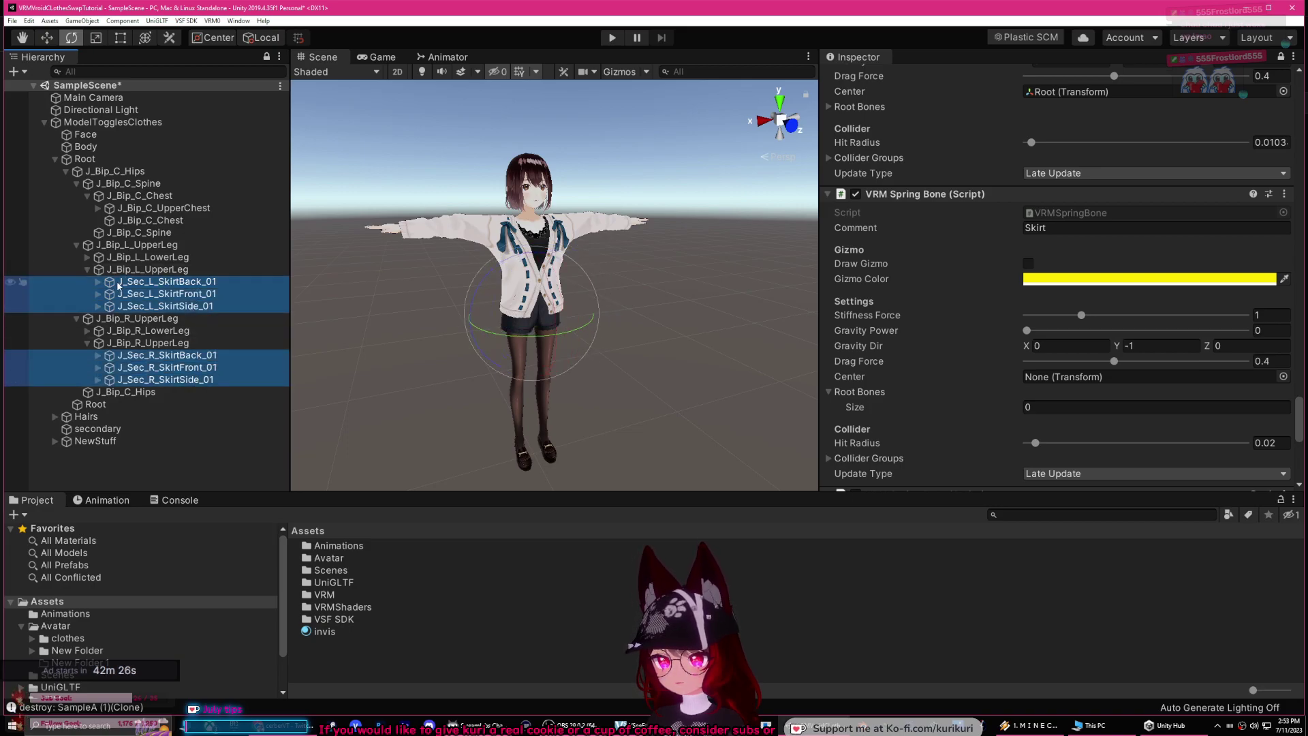
left_click_drag(150, 285, 863, 401)
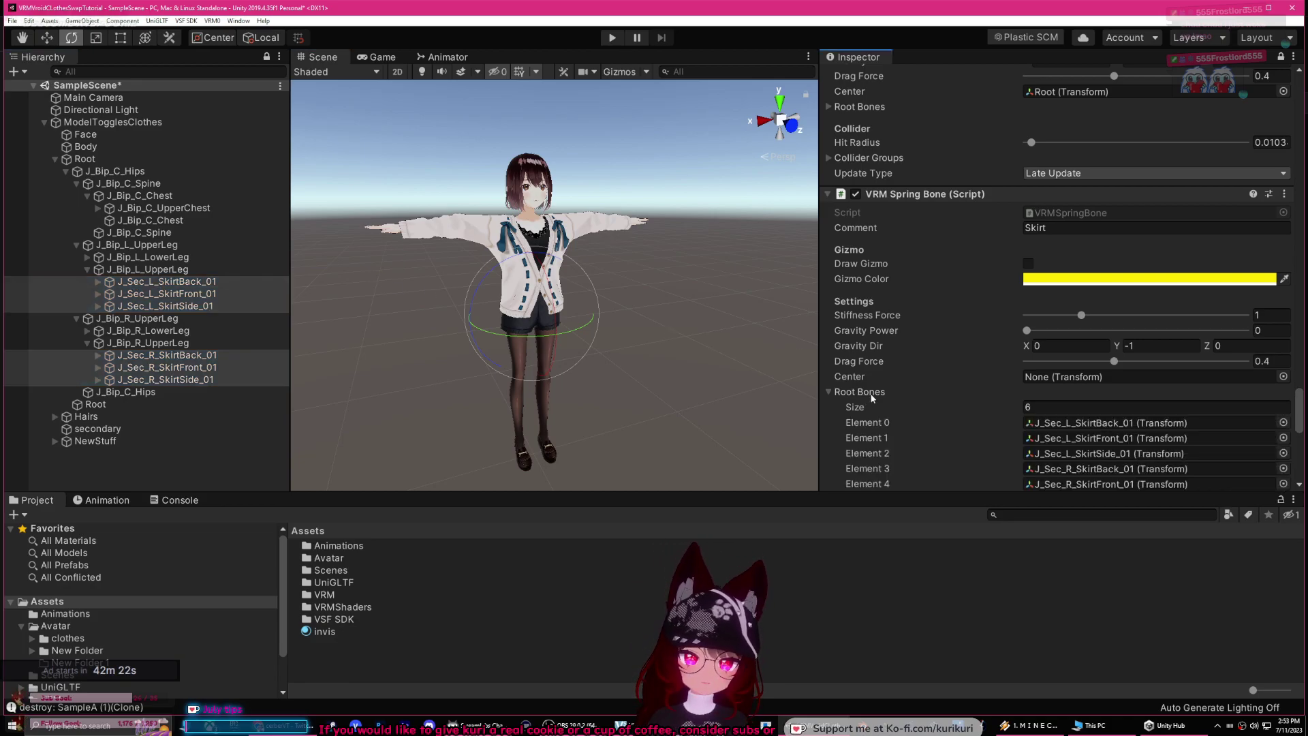
scroll(862, 396, "down", 4)
scroll(1055, 331, "up", 2)
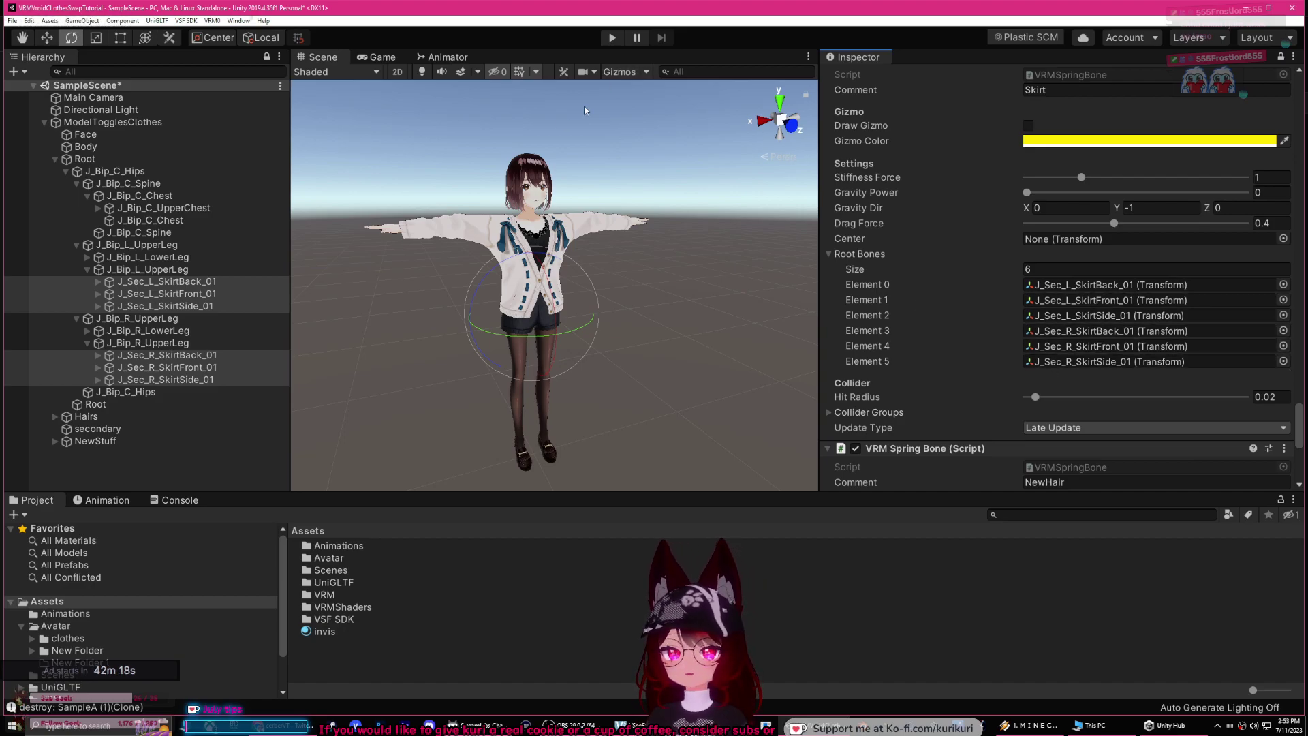
Step: Activate the NewStuff Body mesh and deactivate the original ModelTogglesClothes Body
left_click(55, 441)
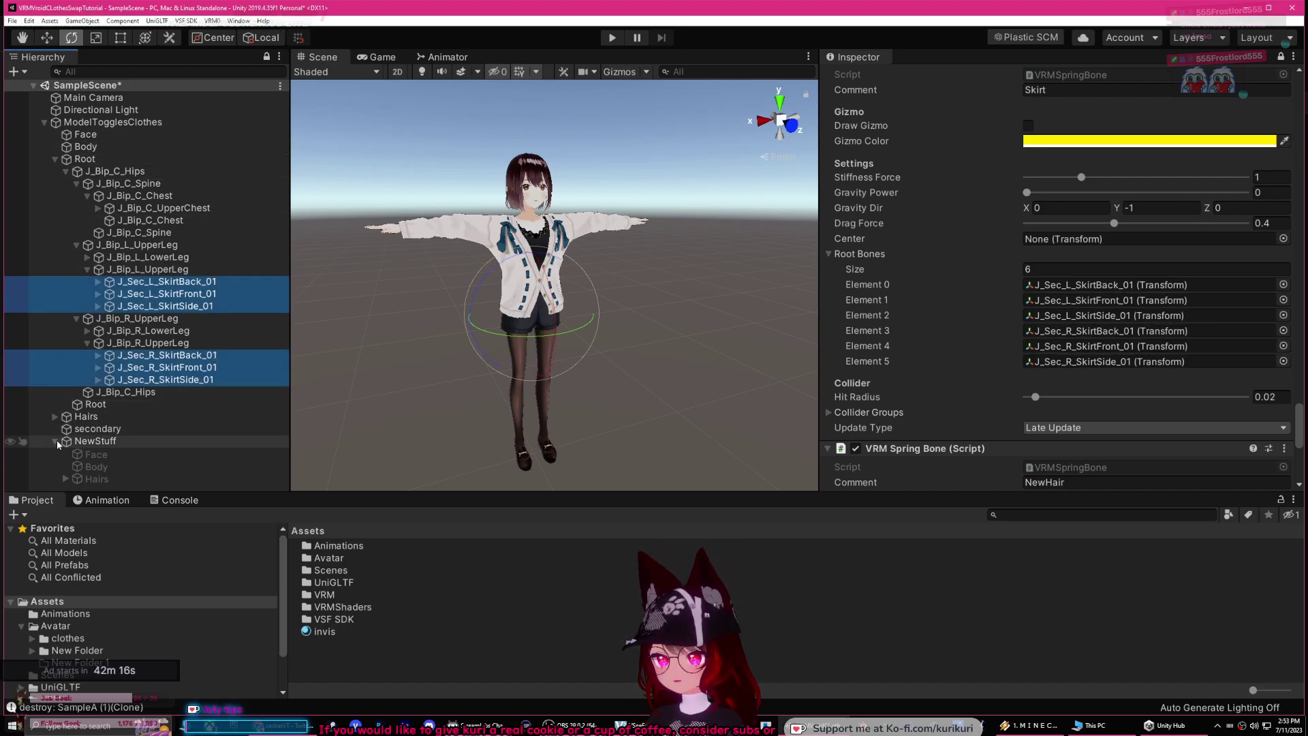
double_click(96, 467)
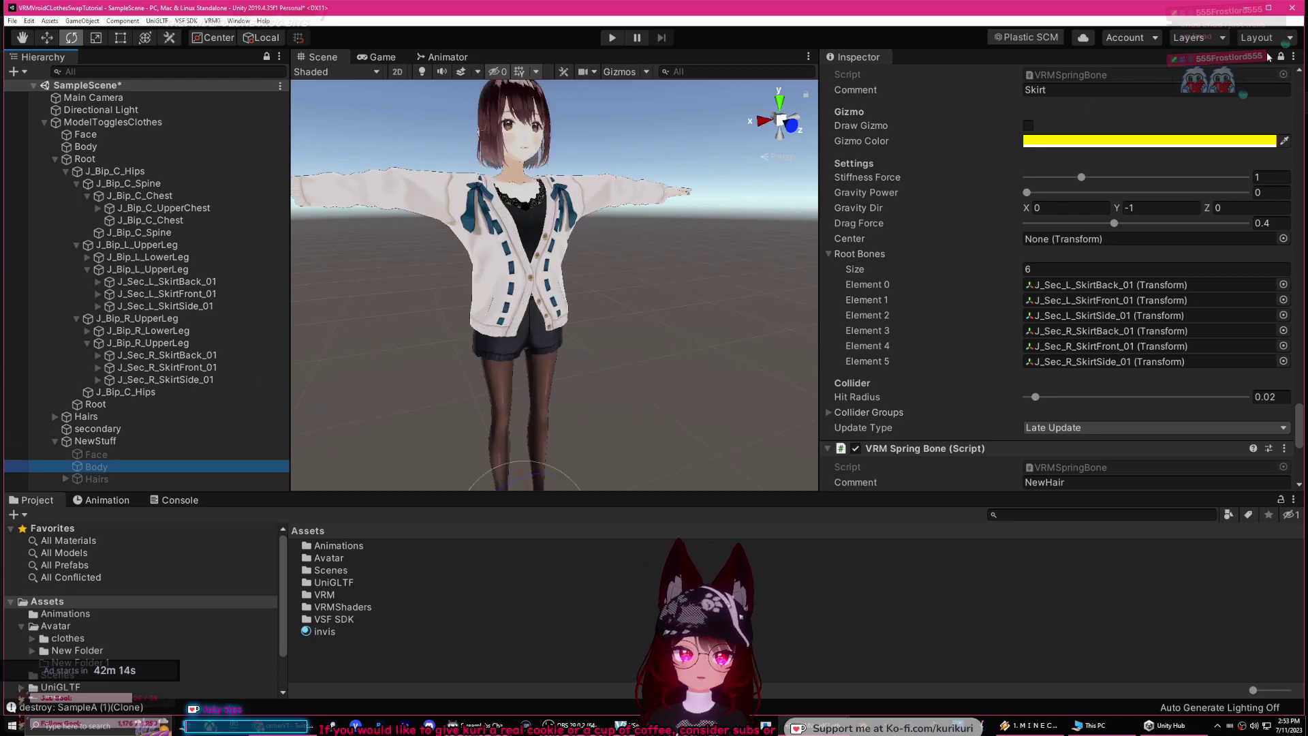
left_click(860, 78)
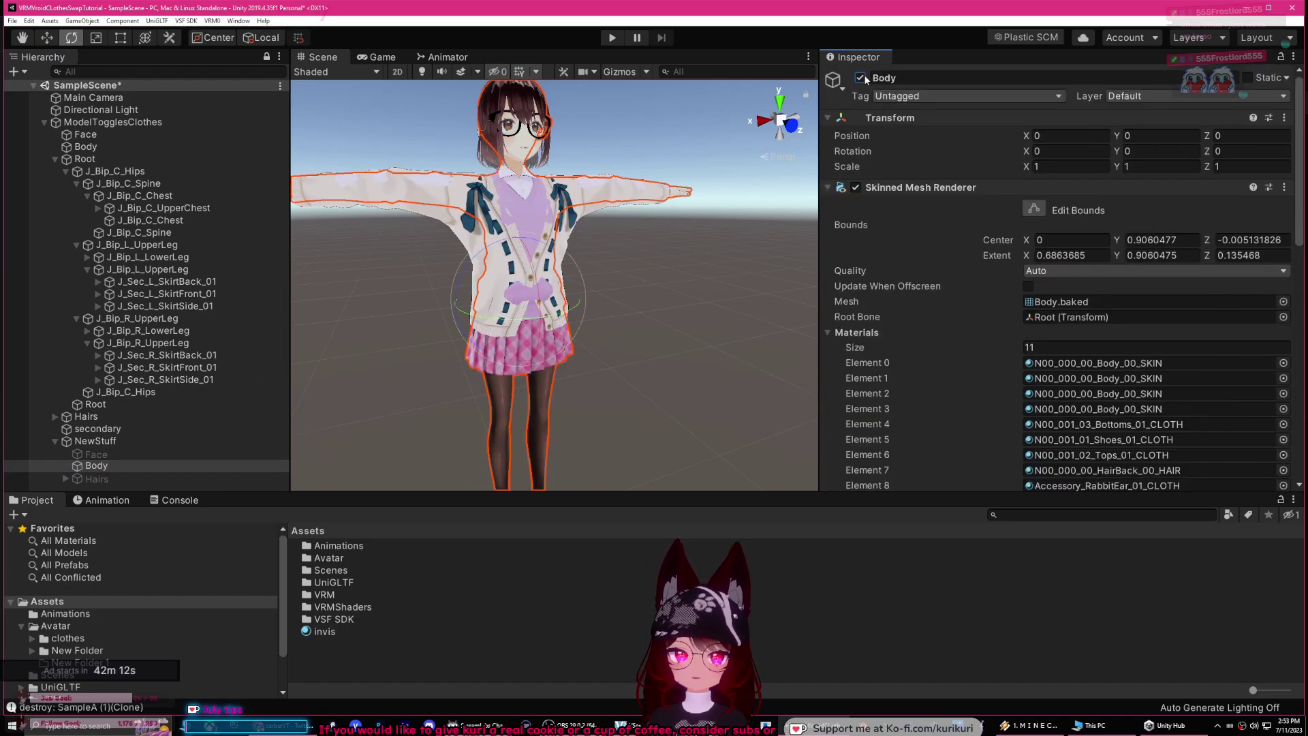
left_click(85, 147)
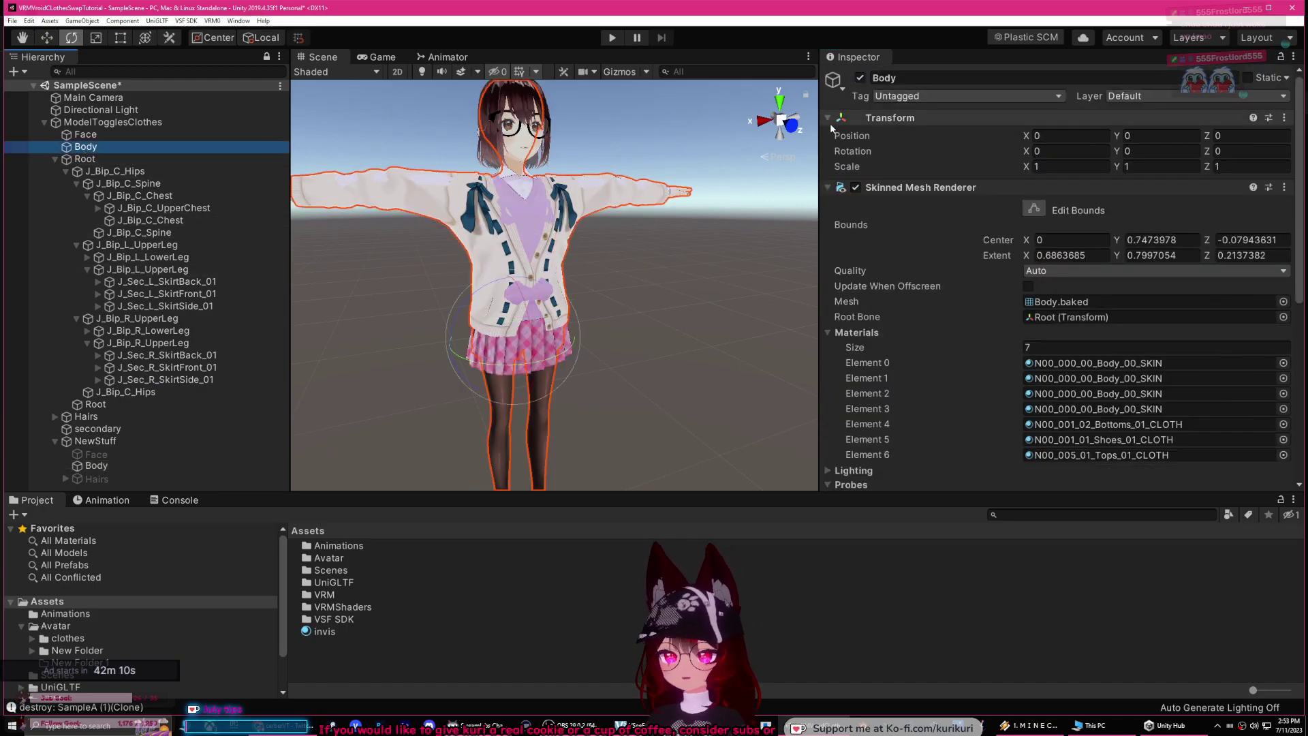
left_click(859, 78)
scroll(591, 135, "up", 5)
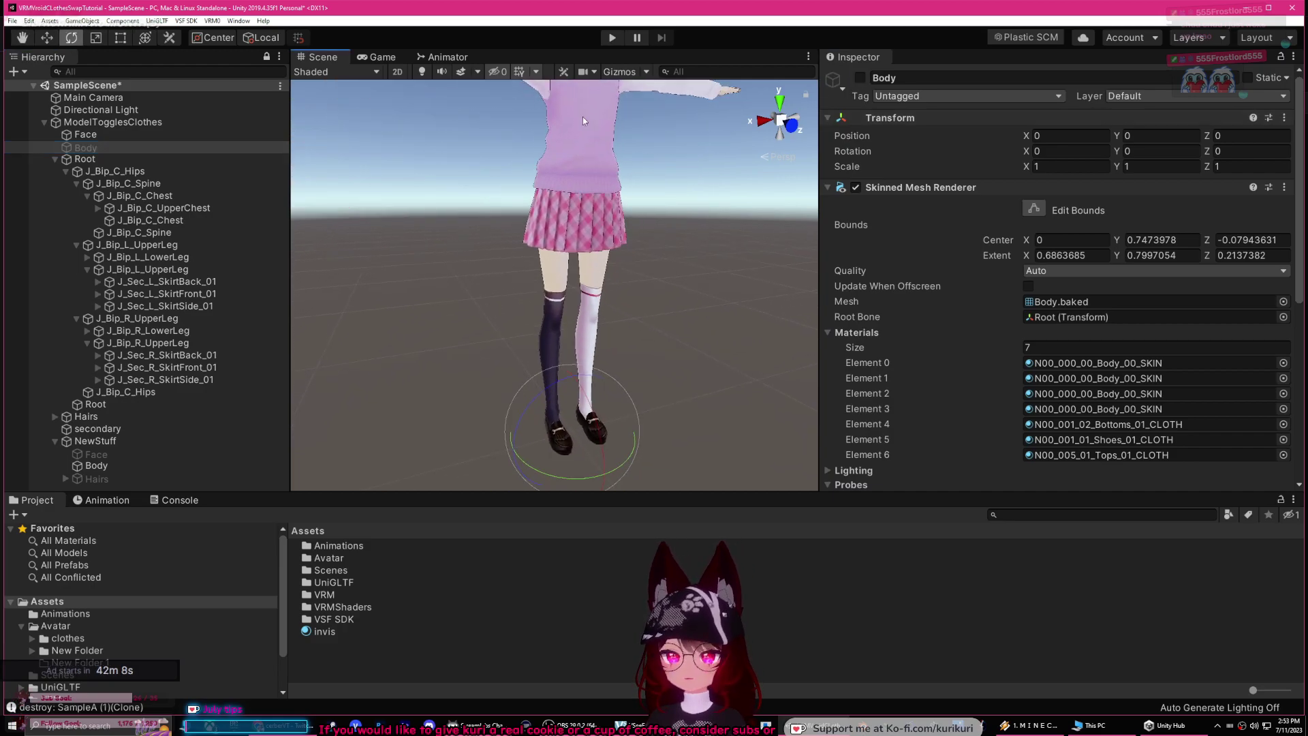
Step: Enter Play mode and inspect the avatar's hips, root and spine bones in the Scene view
left_click(613, 40)
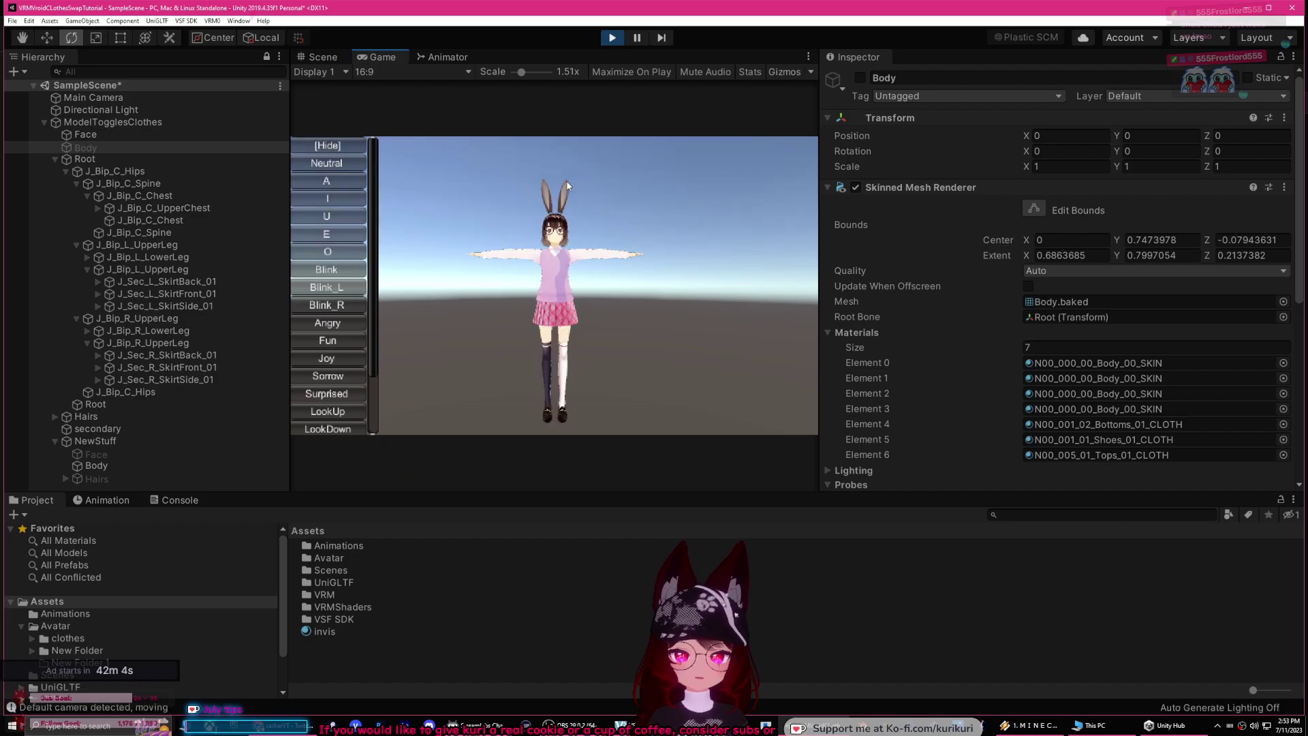
left_click(322, 58)
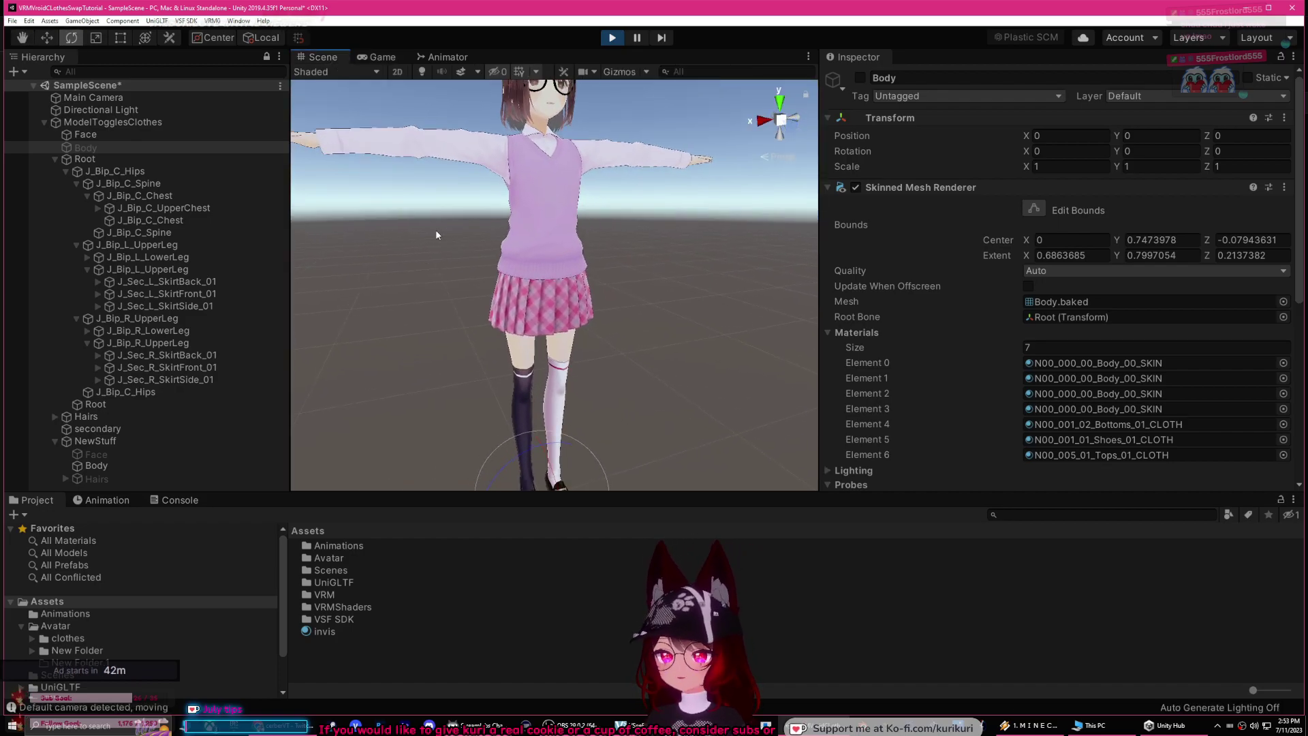
left_click(124, 170)
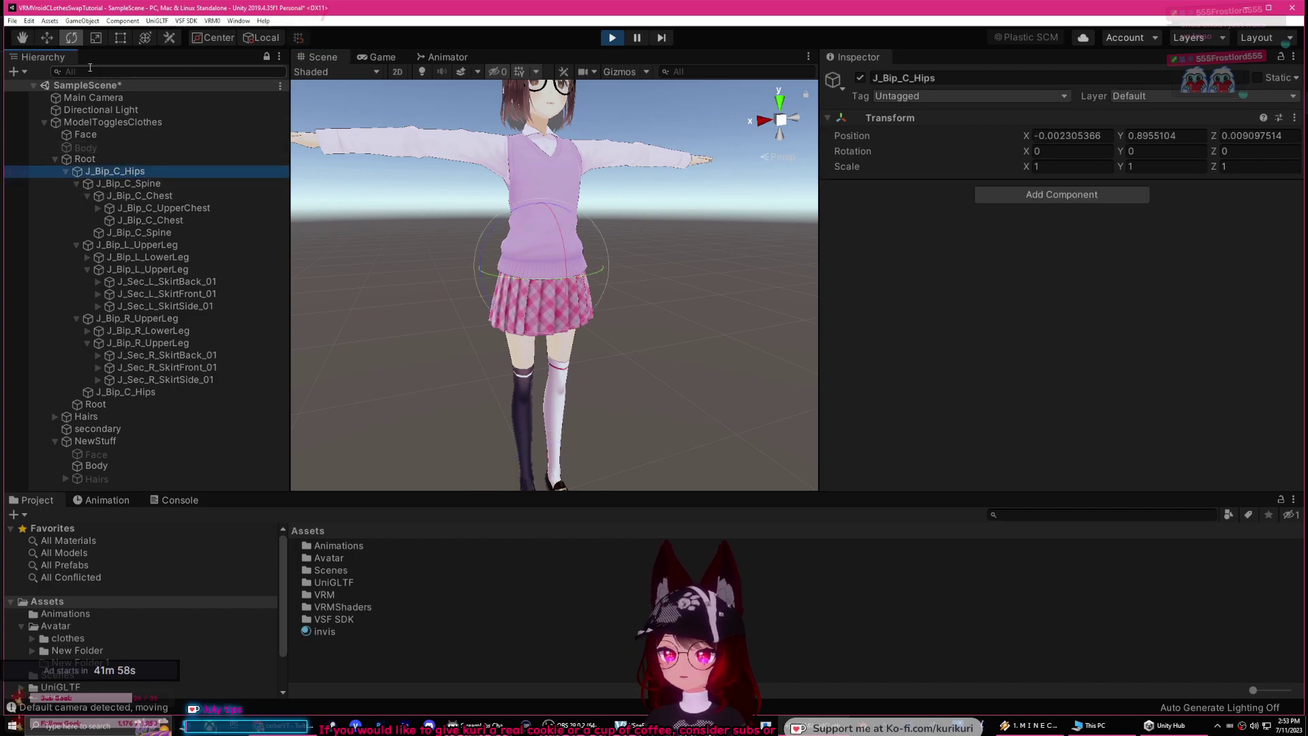
key("w")
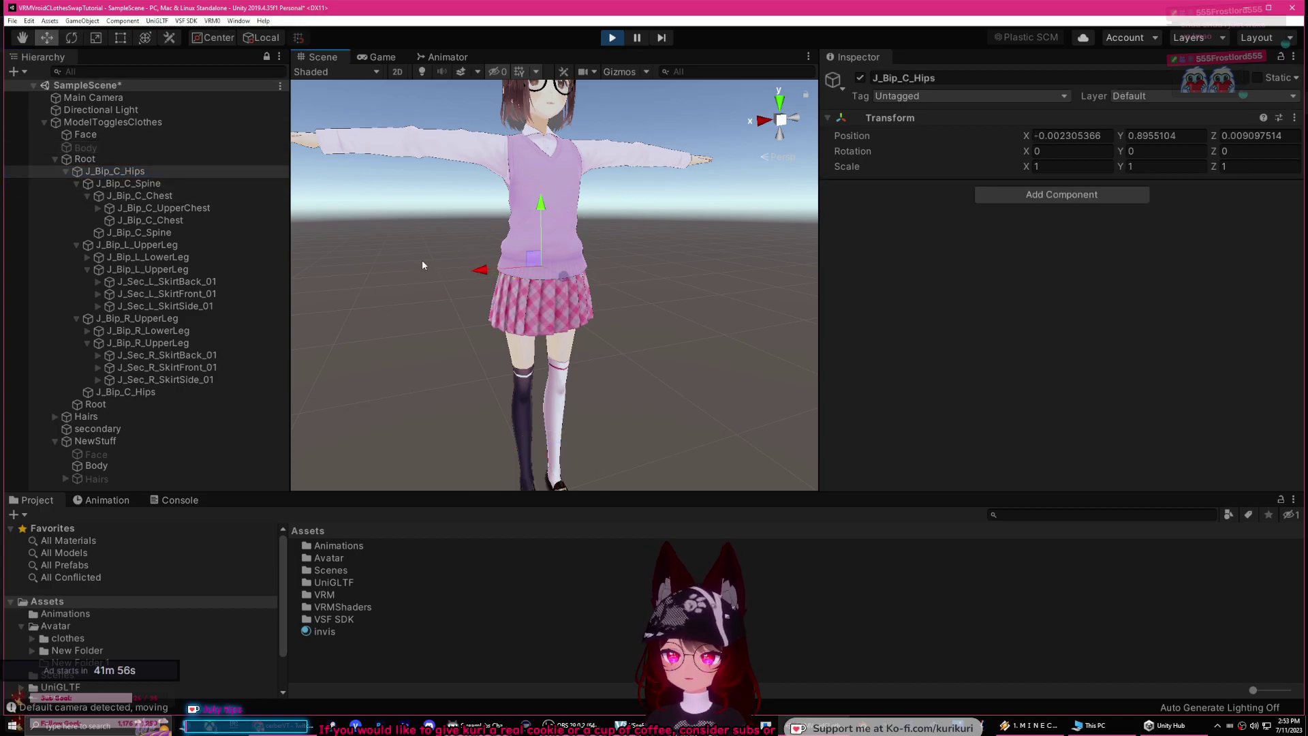
left_click(85, 159)
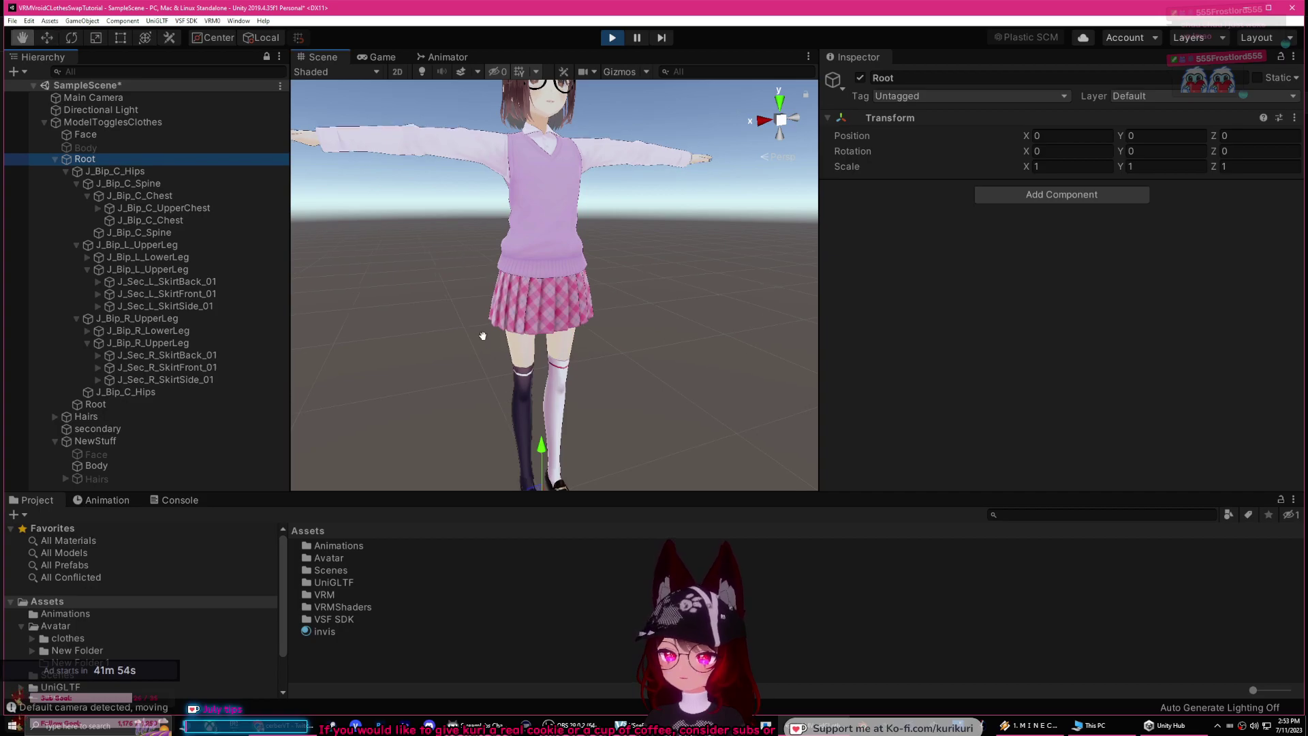
scroll(482, 336, "up", 3)
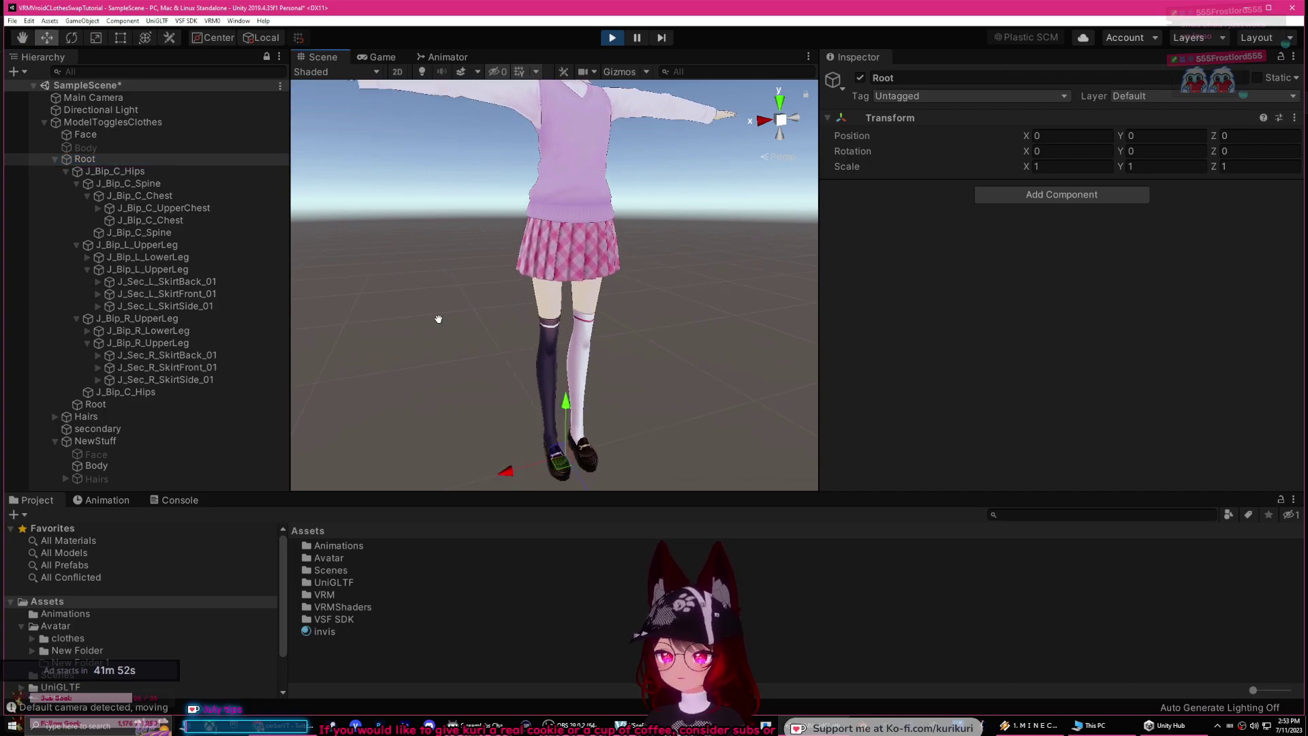
middle_click_drag(438, 319, 453, 284)
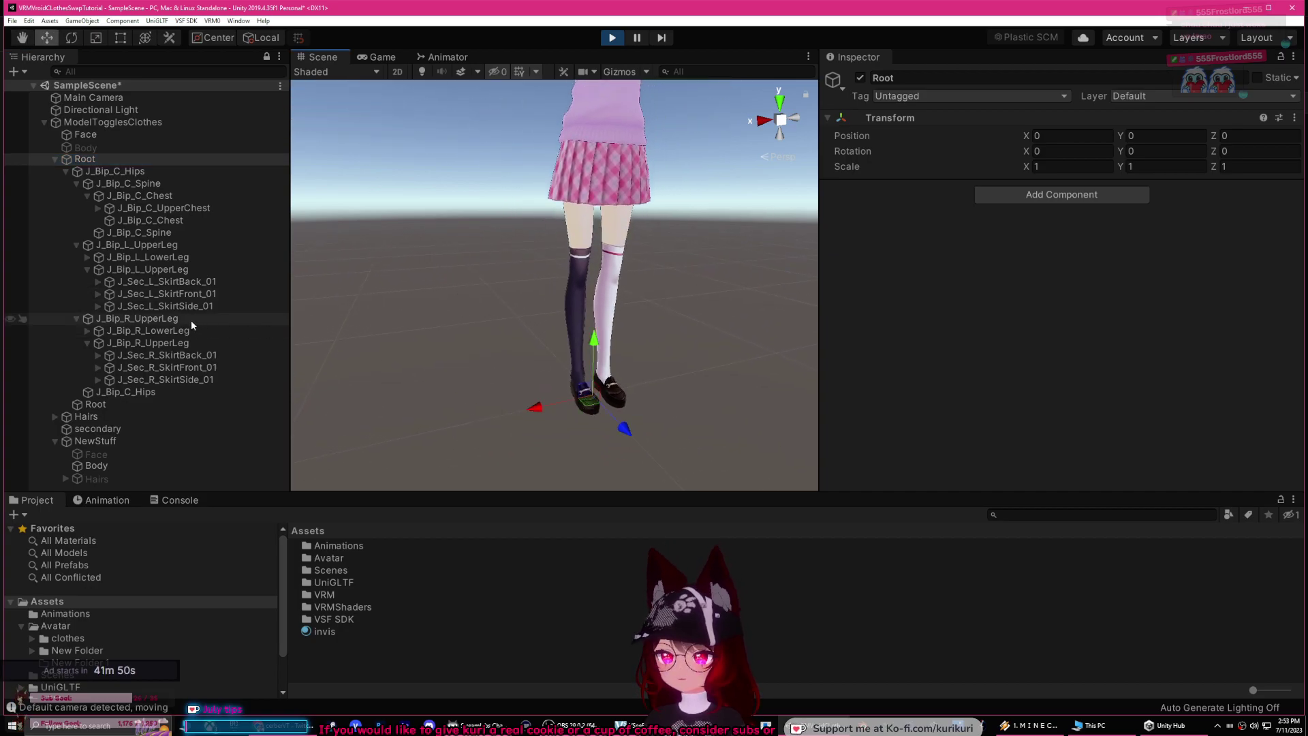
left_click(139, 232)
middle_click_drag(448, 223, 420, 270)
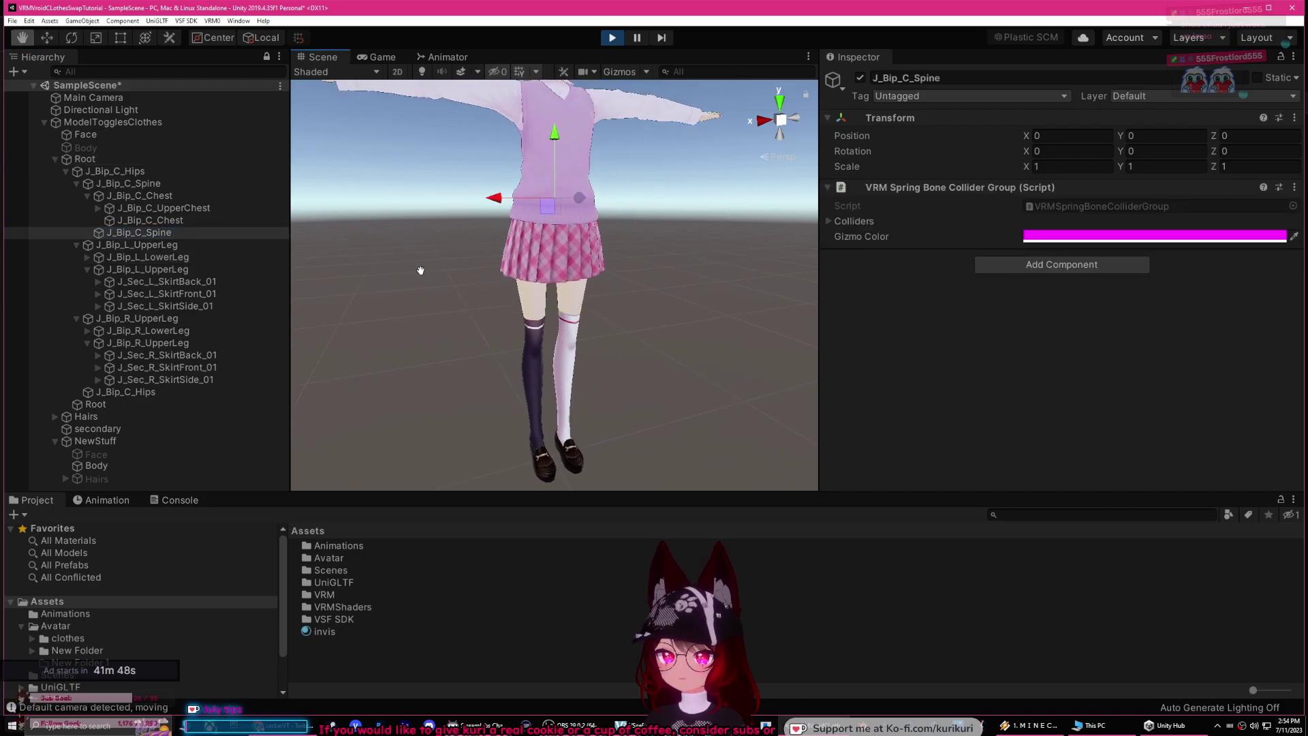
left_click(136, 122)
scroll(897, 297, "down", 4)
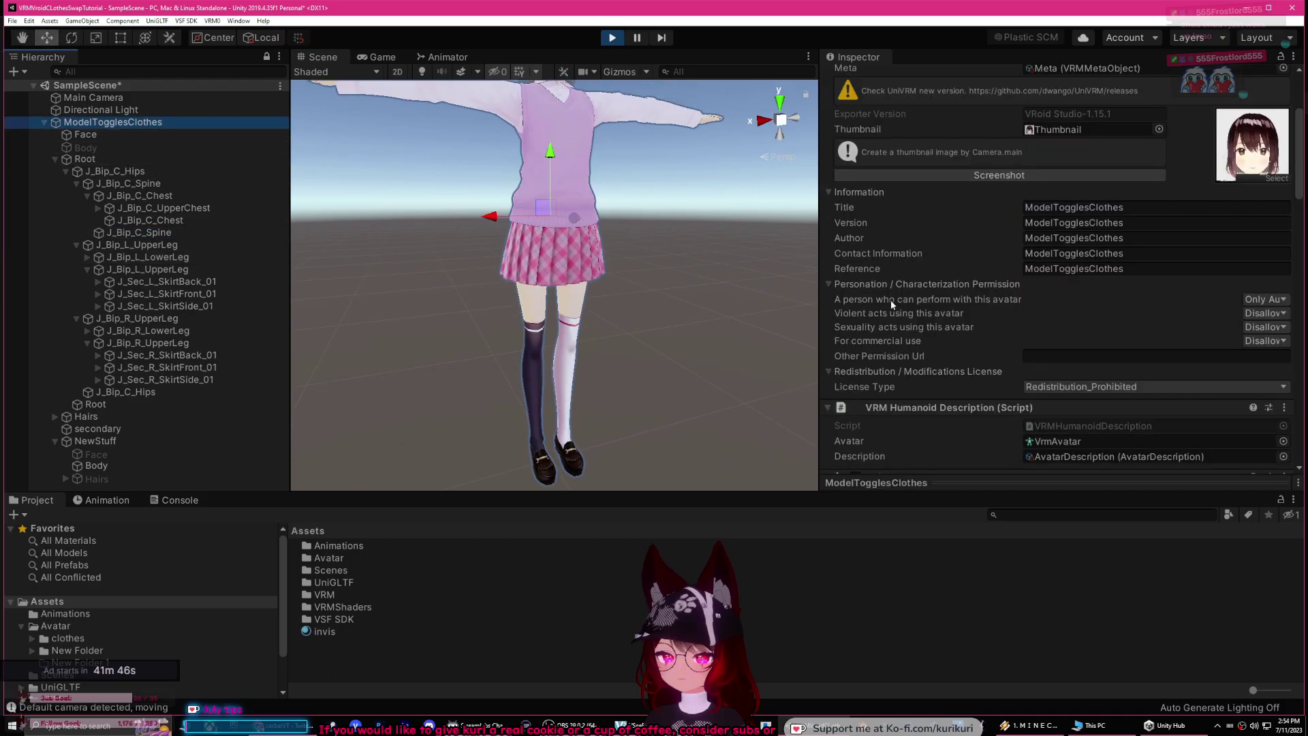
scroll(898, 297, "down", 10)
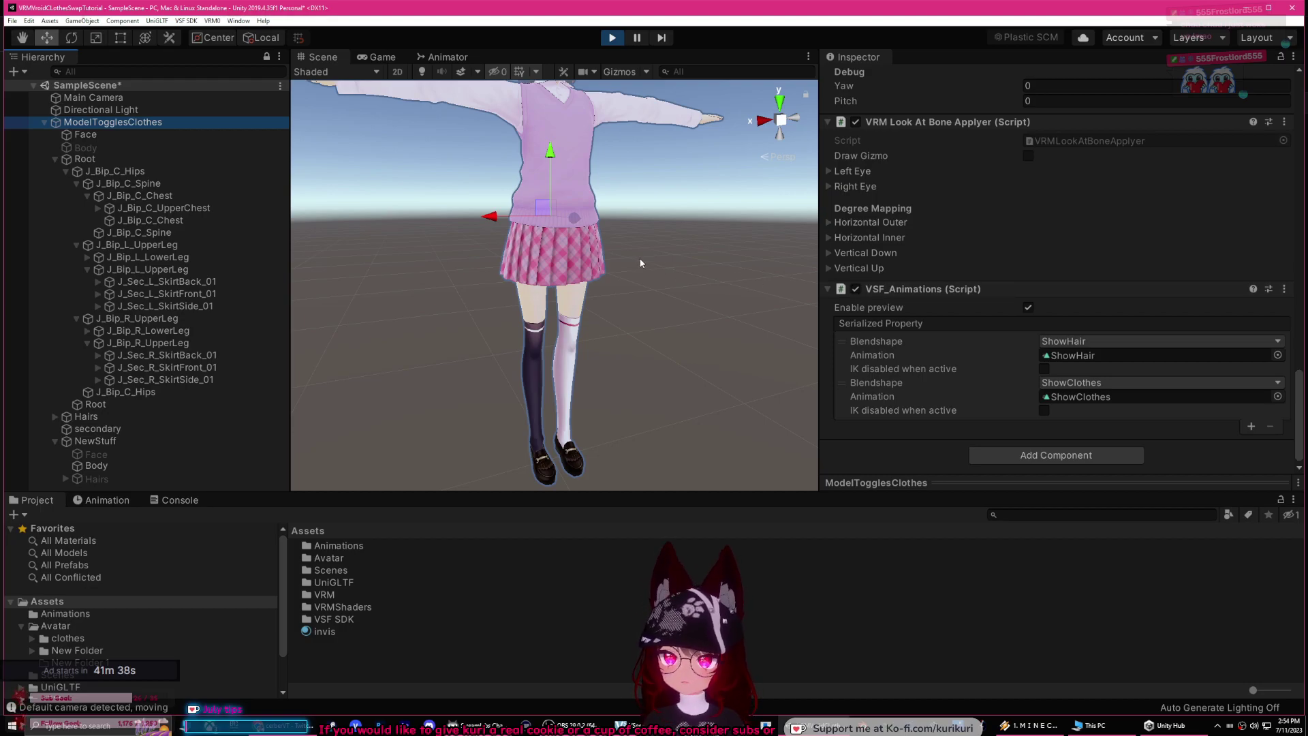
left_click(457, 229)
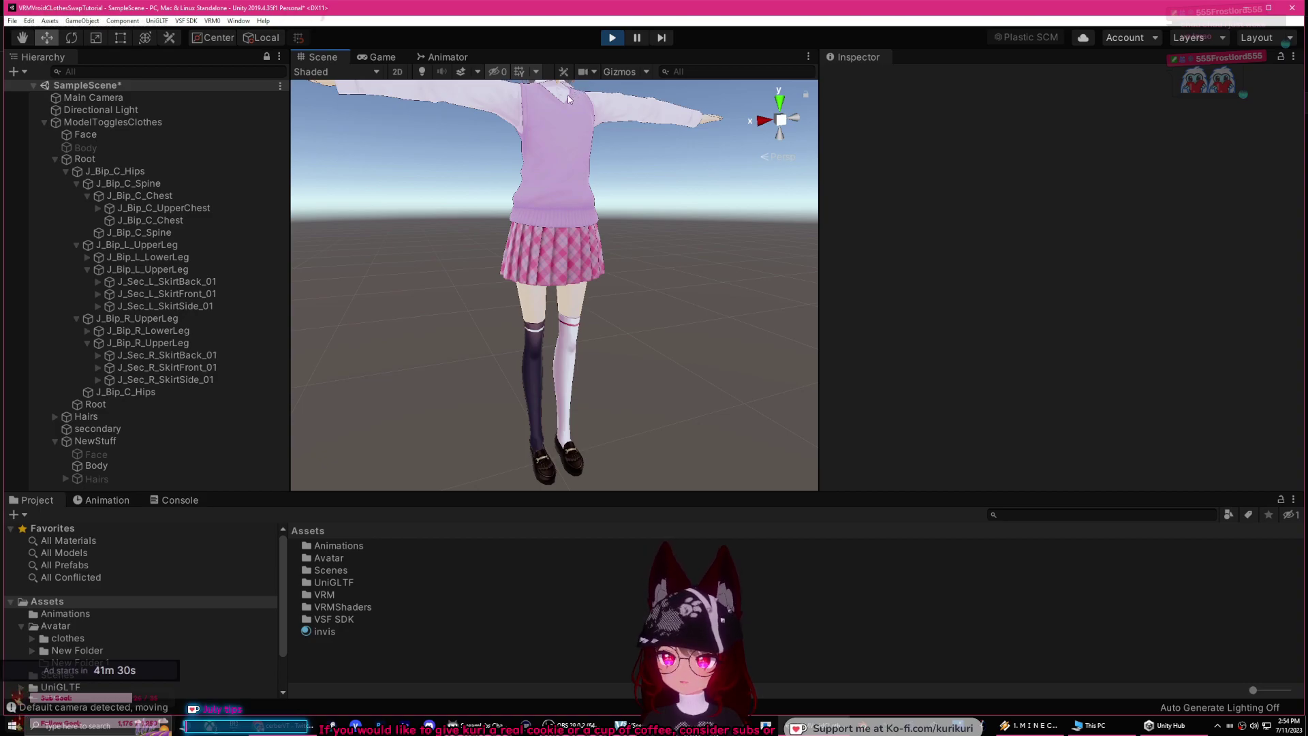
Step: In Play mode, slide the ModelTogglesClothes avatar back and forth along X
left_click(142, 123)
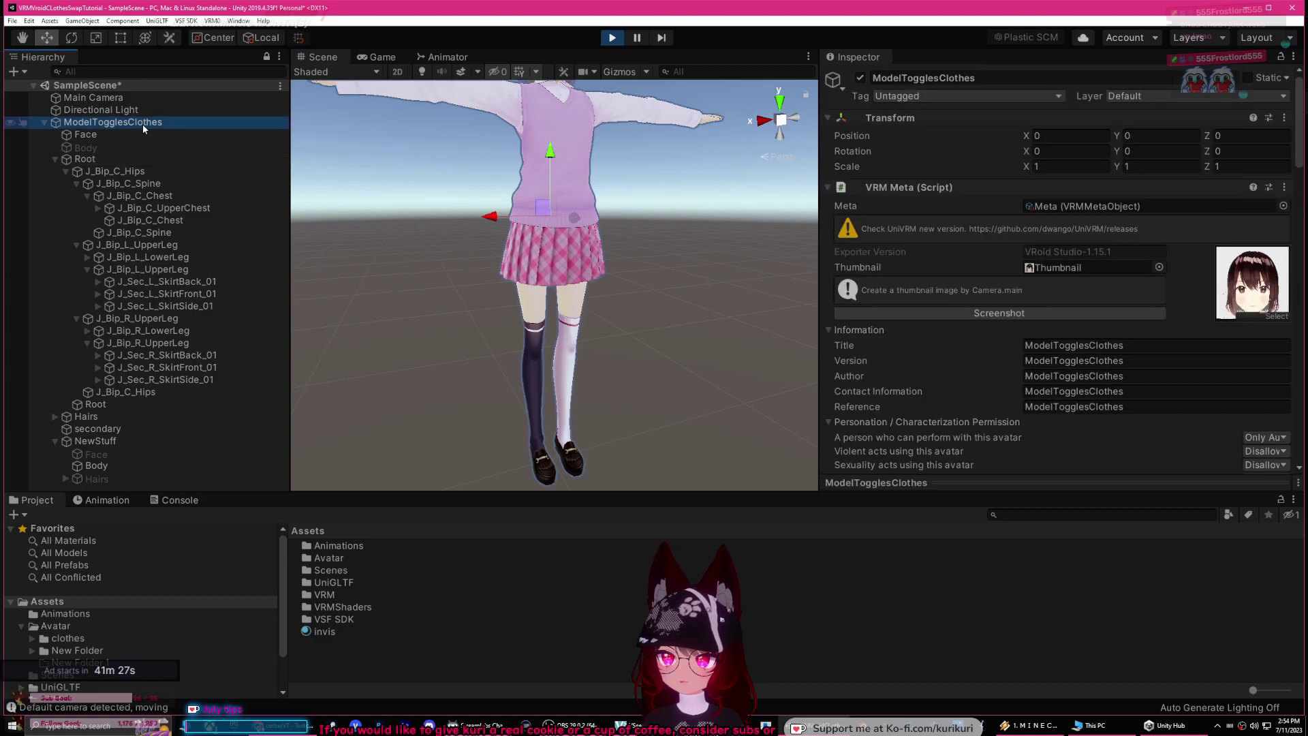
left_click_drag(488, 216, 424, 233)
left_click_drag(545, 223, 593, 235)
Step: Swing the left upper leg to test the skirt, undo the pose, and stop Play mode
left_click(169, 246)
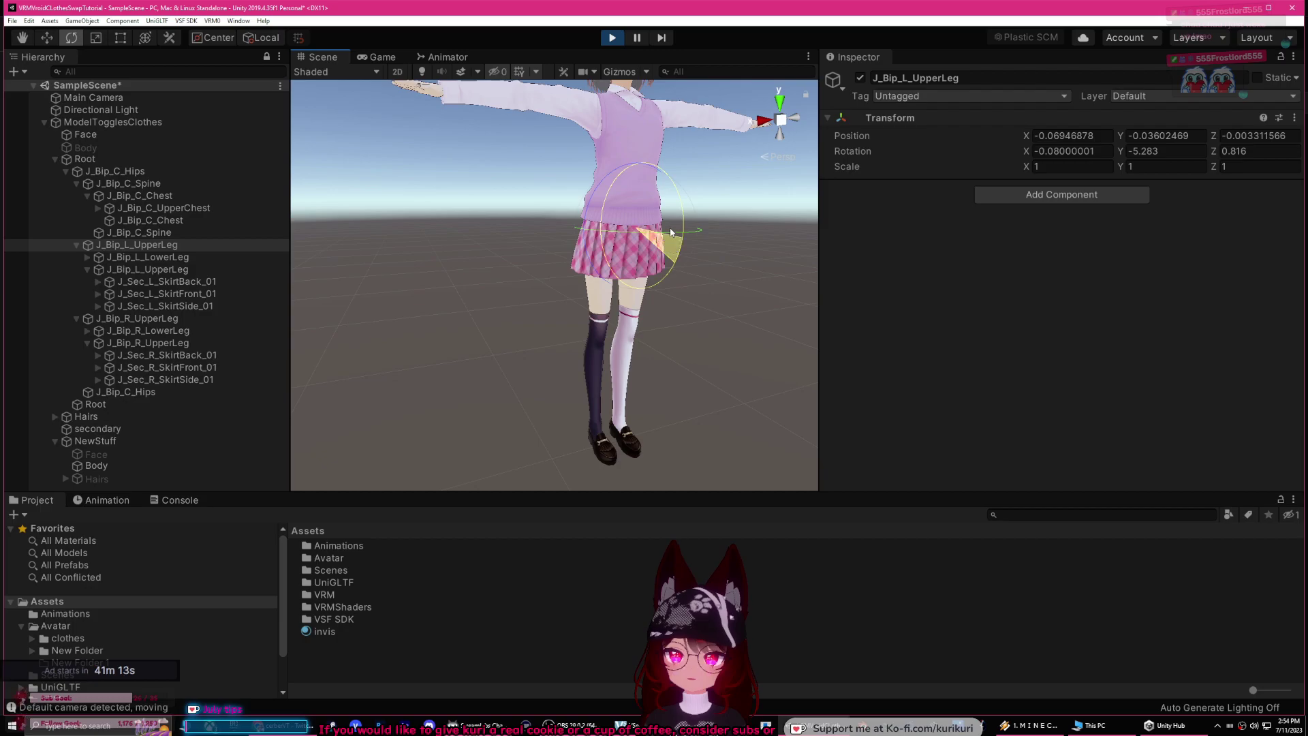
left_click(184, 258)
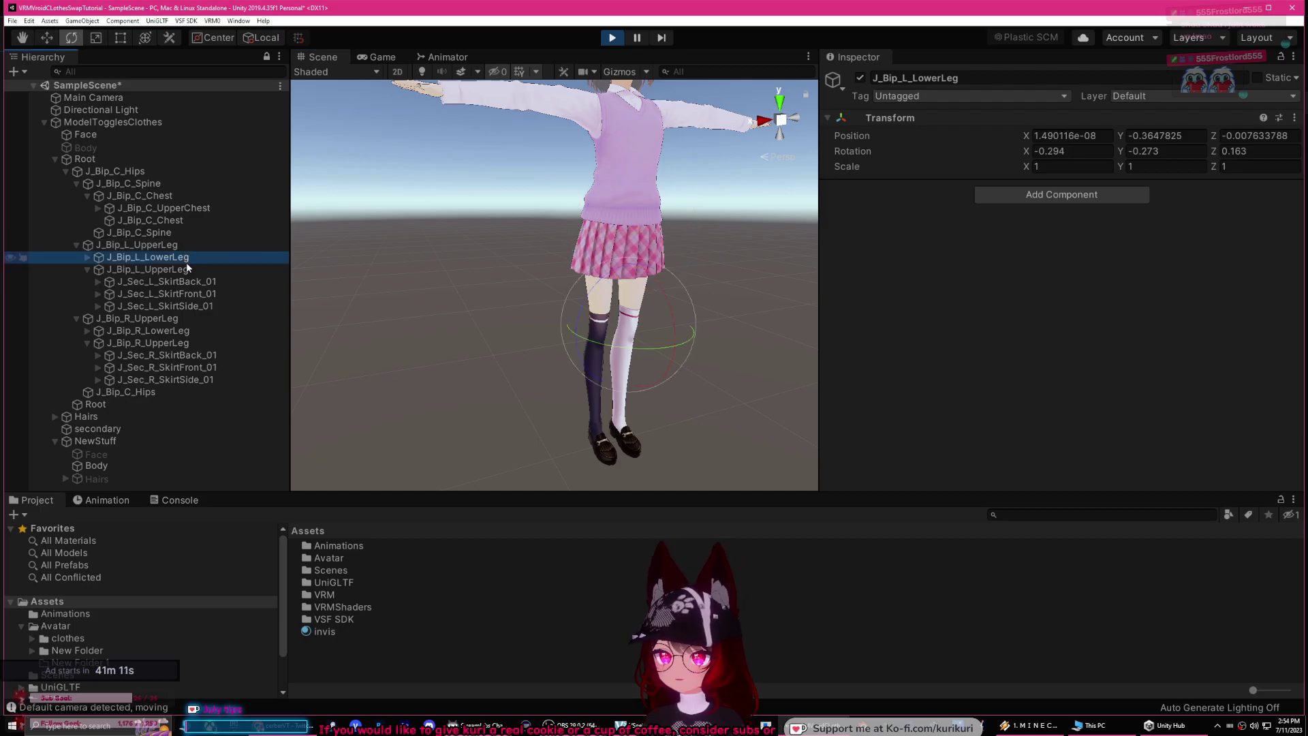
left_click(164, 269)
mouse_move(686, 235)
left_mouse_down()
mouse_move(688, 174)
mouse_move(665, 161)
mouse_move(664, 133)
mouse_move(673, 280)
mouse_move(678, 121)
mouse_move(673, 300)
mouse_move(682, 234)
mouse_move(676, 242)
left_mouse_up()
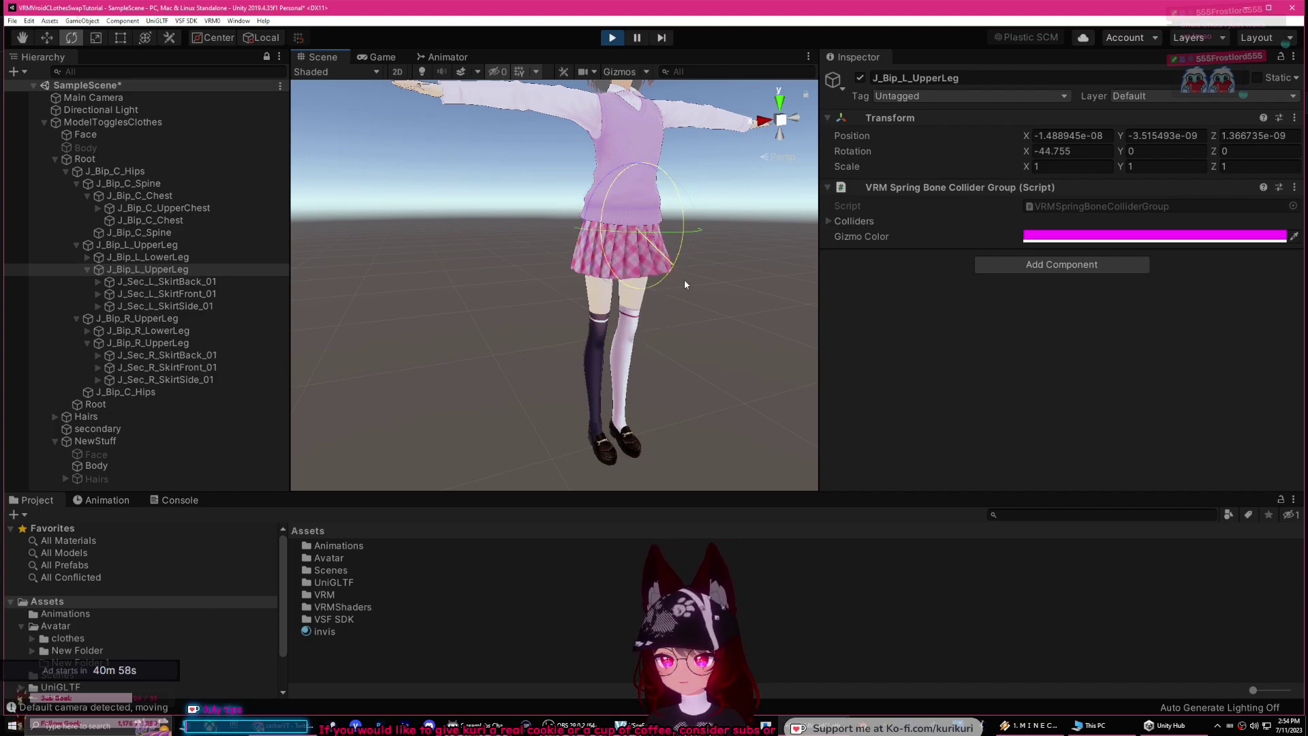
left_click_drag(676, 196, 655, 118)
key("ctrl+z")
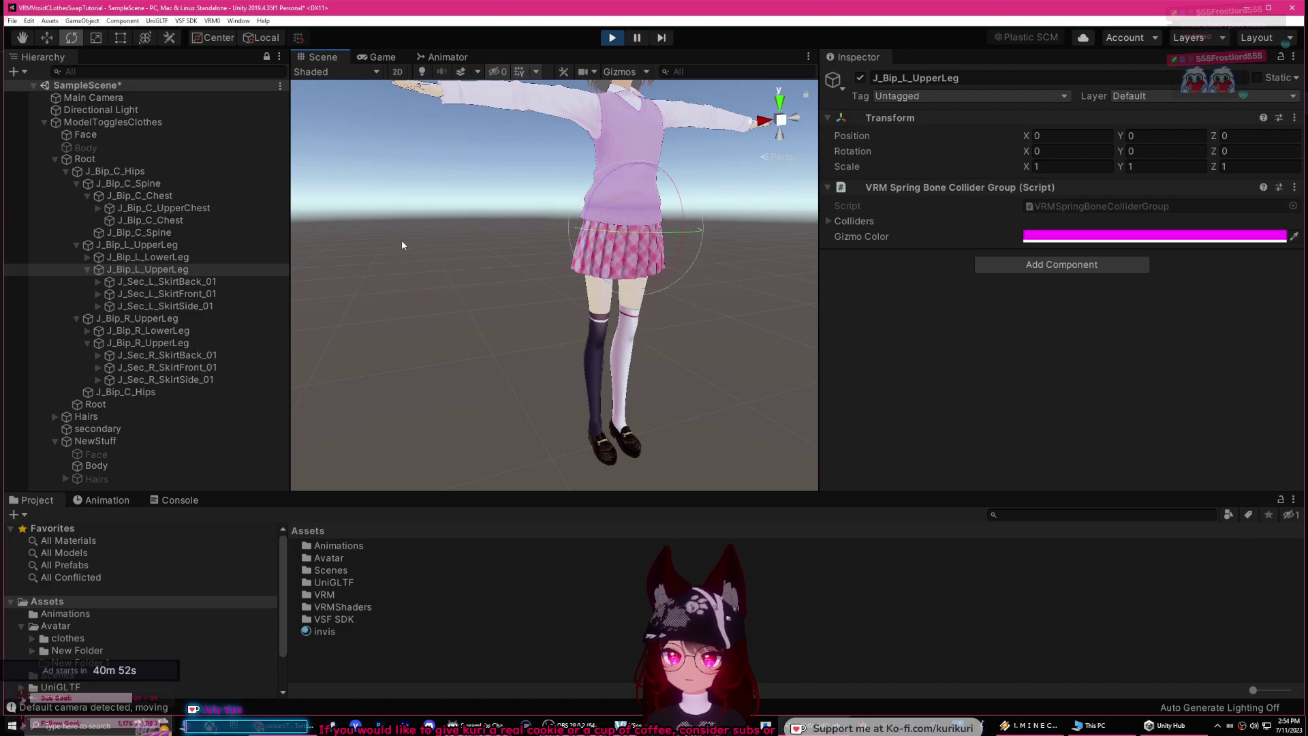
left_click(611, 39)
middle_click_drag(426, 206, 412, 299)
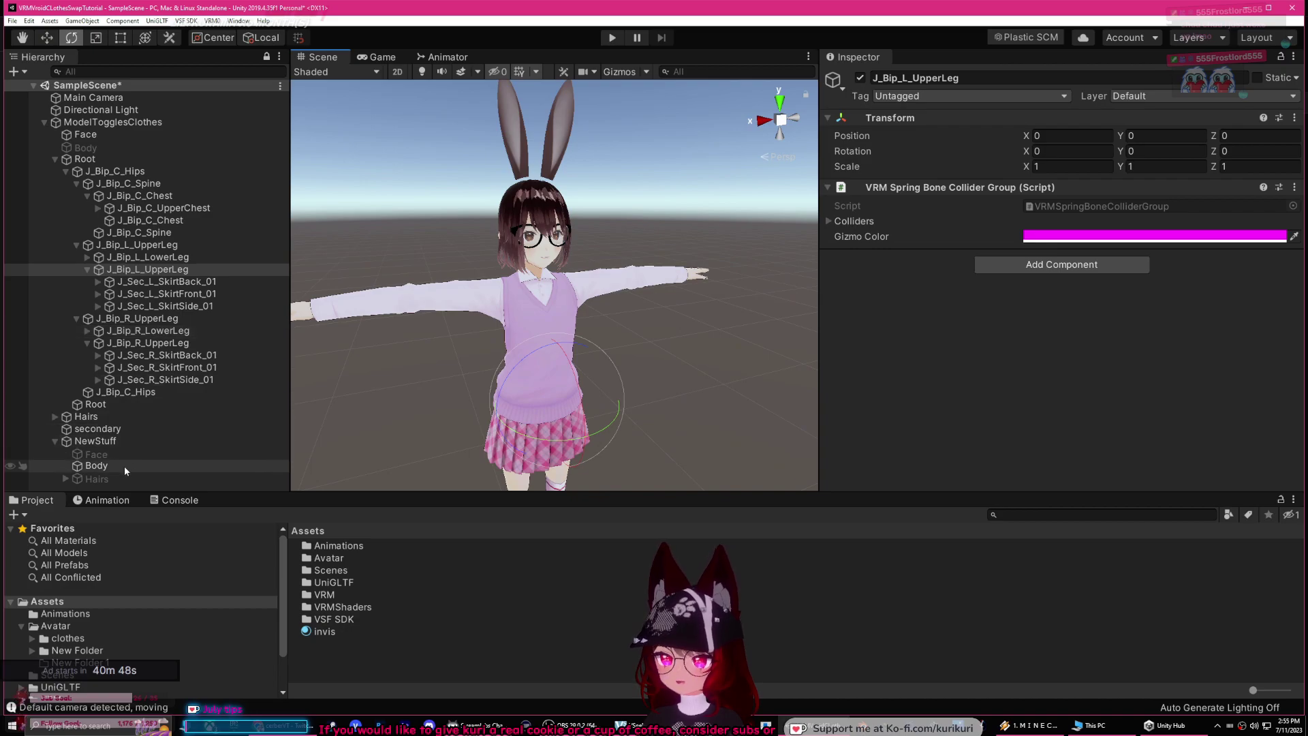
Step: Select secondary, scroll to the NewHair spring bone, and collapse the NewStuff group
left_click(97, 429)
scroll(1008, 327, "down", 6)
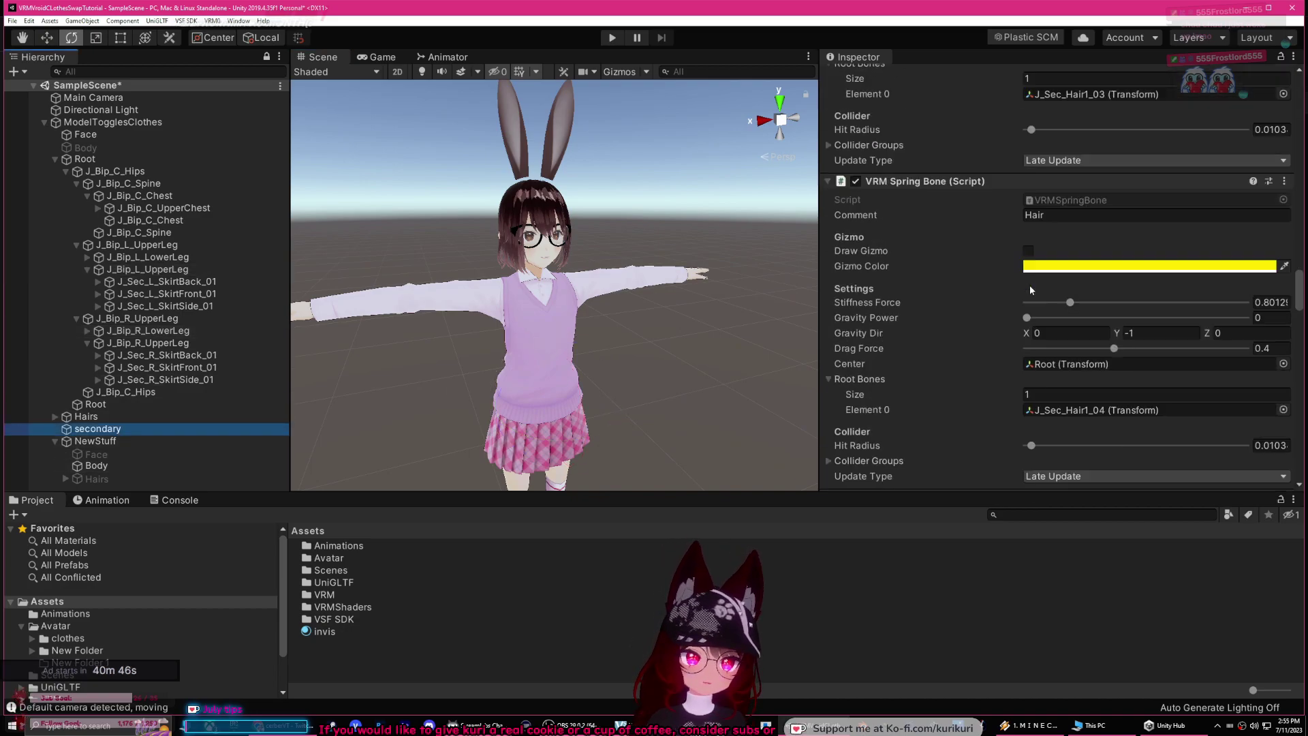
scroll(1015, 289, "down", 5)
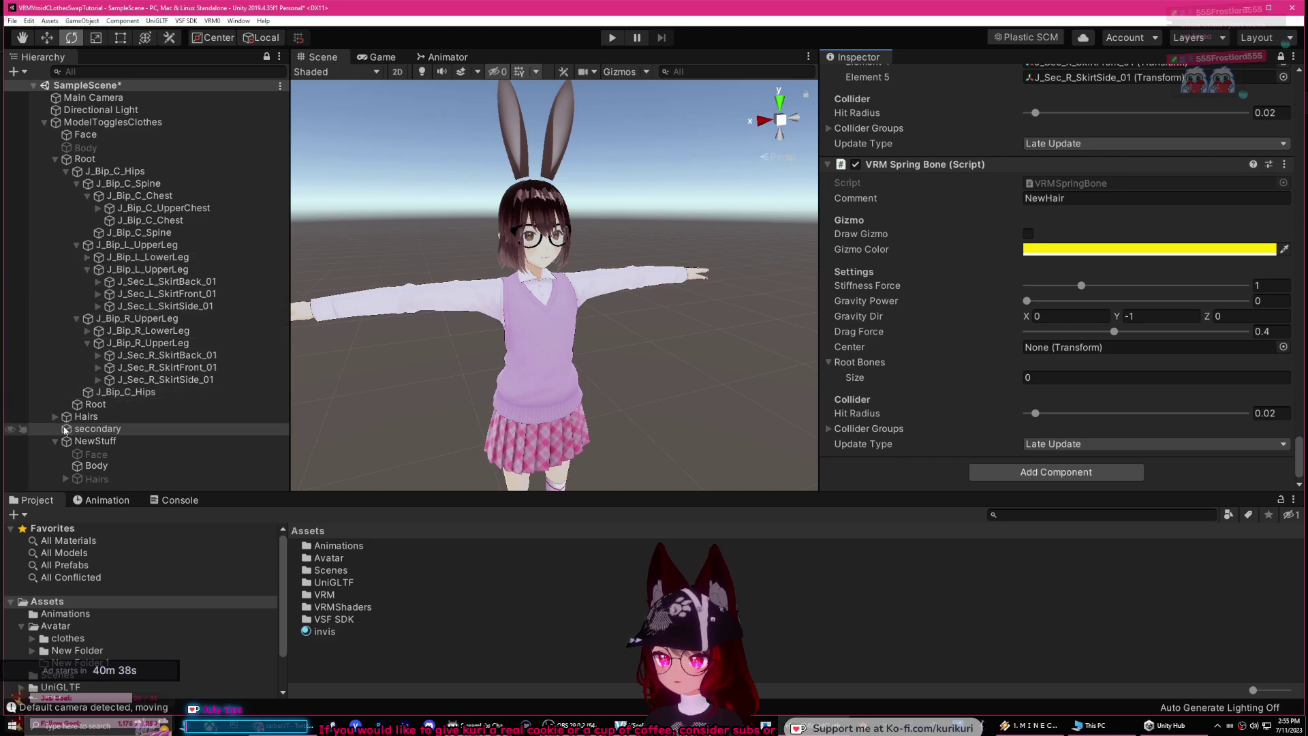
left_click(94, 456)
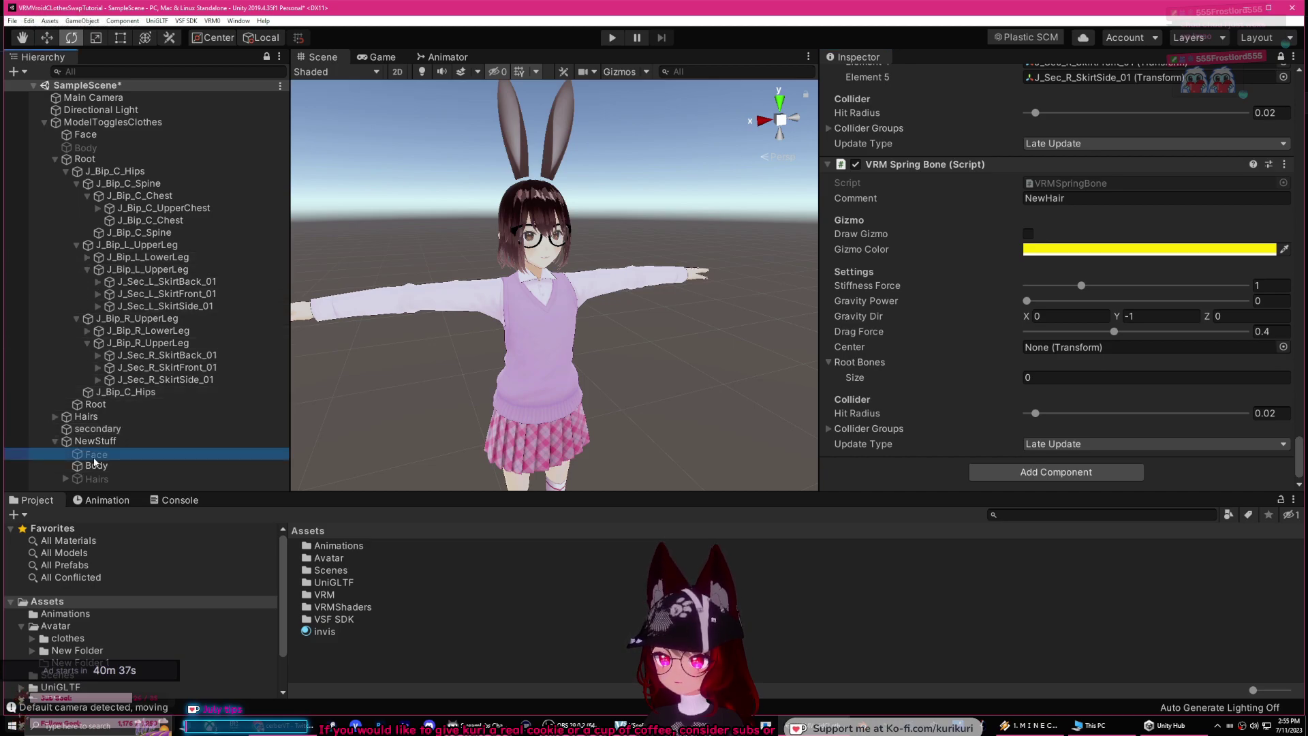
left_click(56, 441)
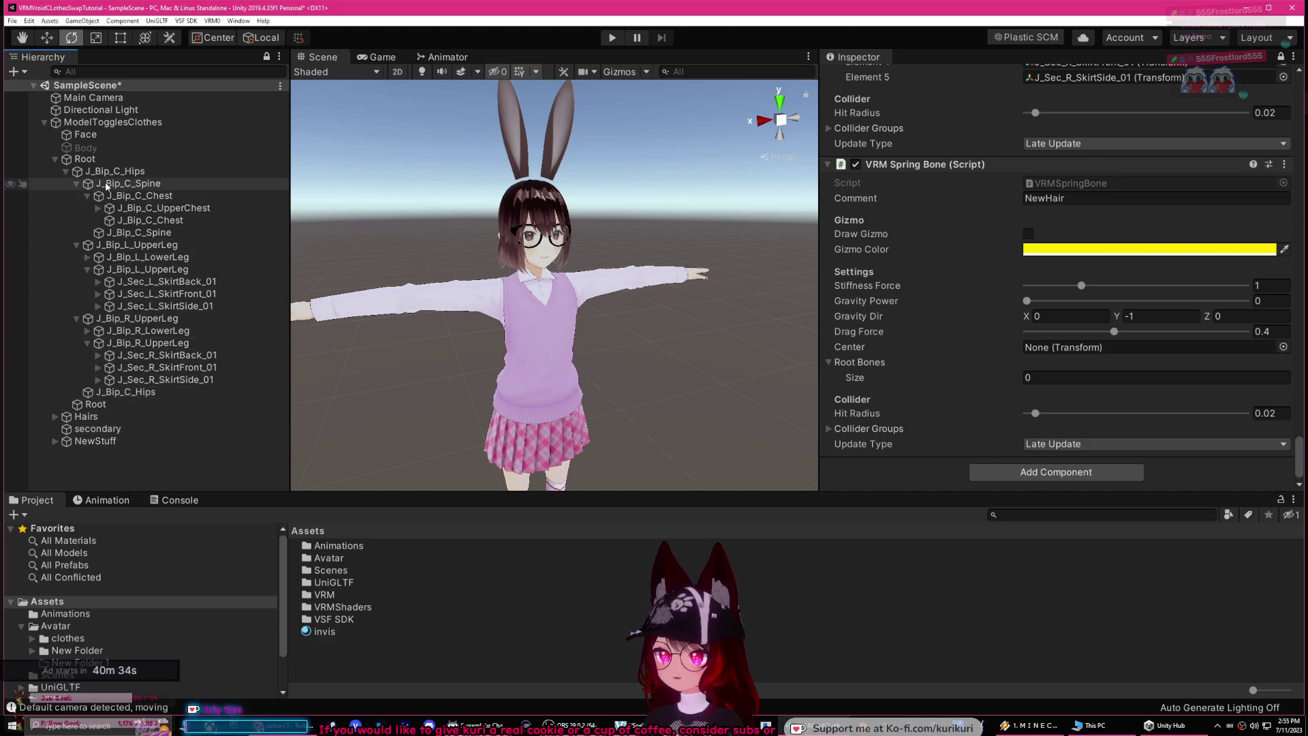
Step: Collapse the leg branches and expand Spine, Chest, UpperChest and Neck down to J_Bip_C_Head
left_click(66, 171)
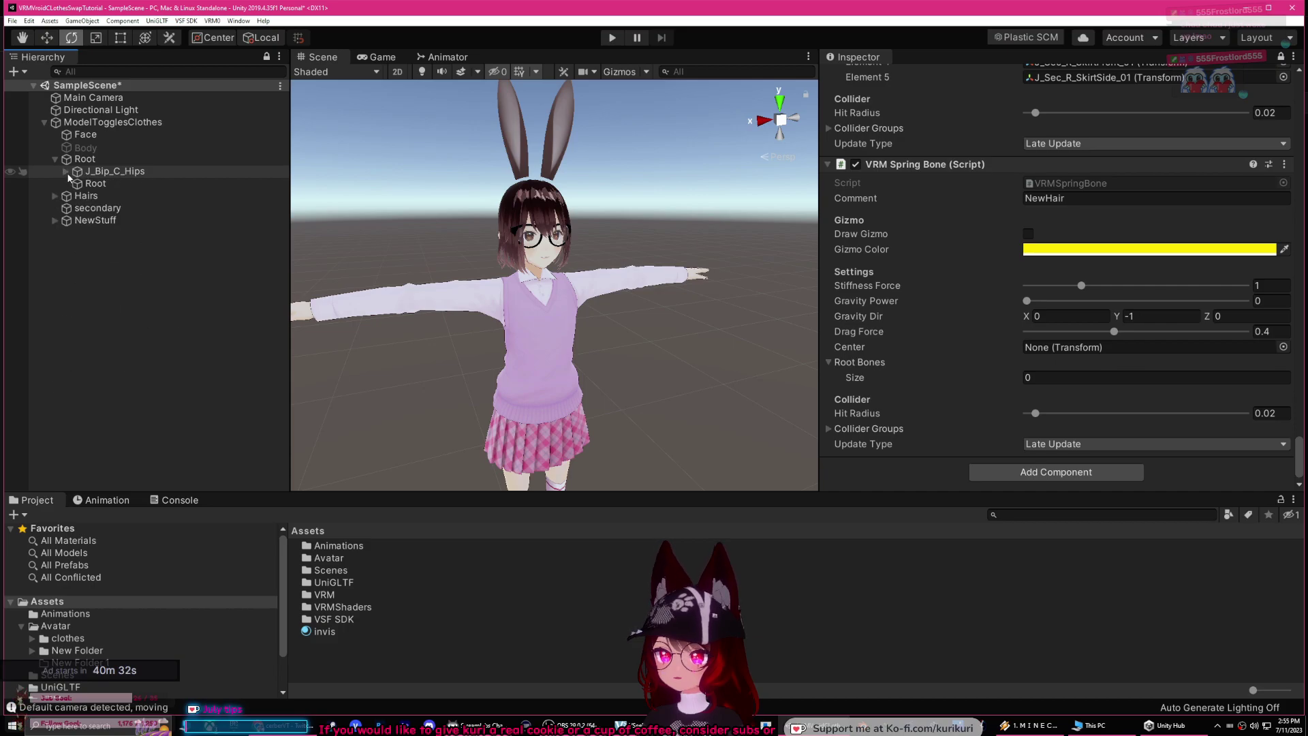
left_click(66, 171)
left_click(77, 196)
left_click(77, 196)
left_click(77, 196)
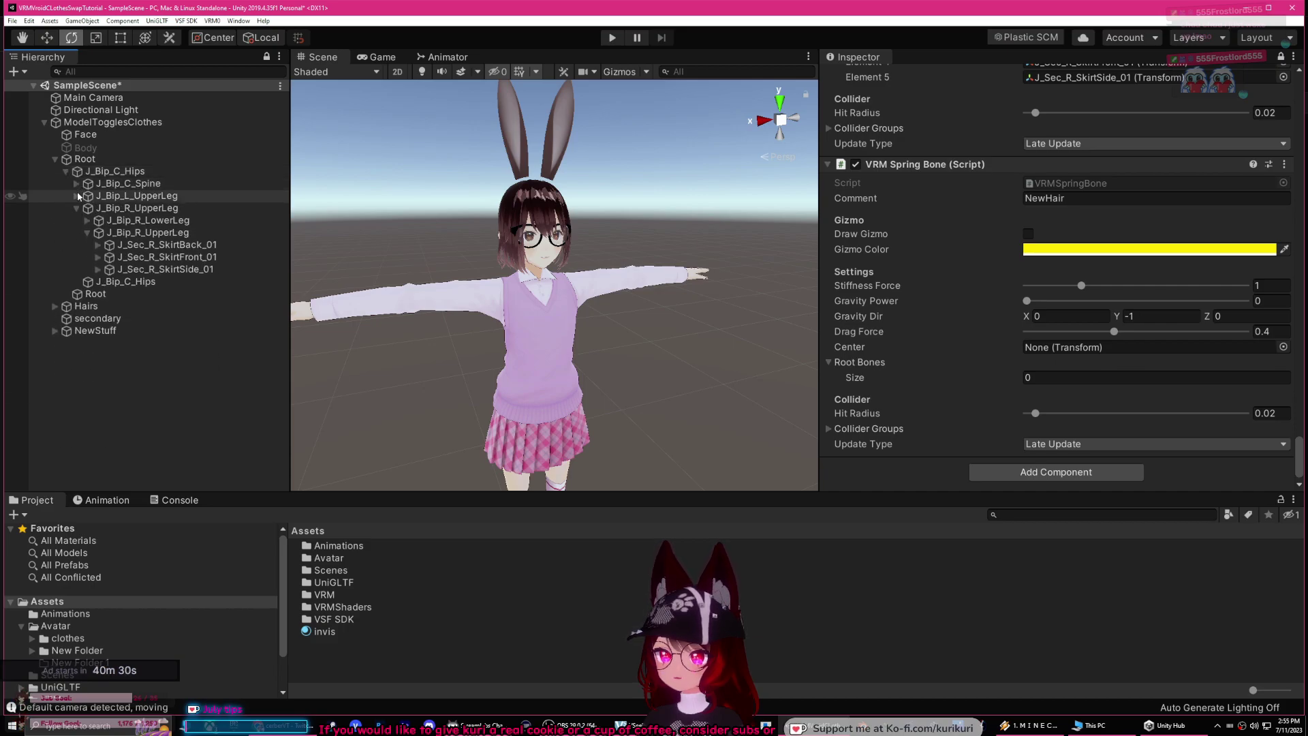
left_click(76, 207)
left_click(77, 185)
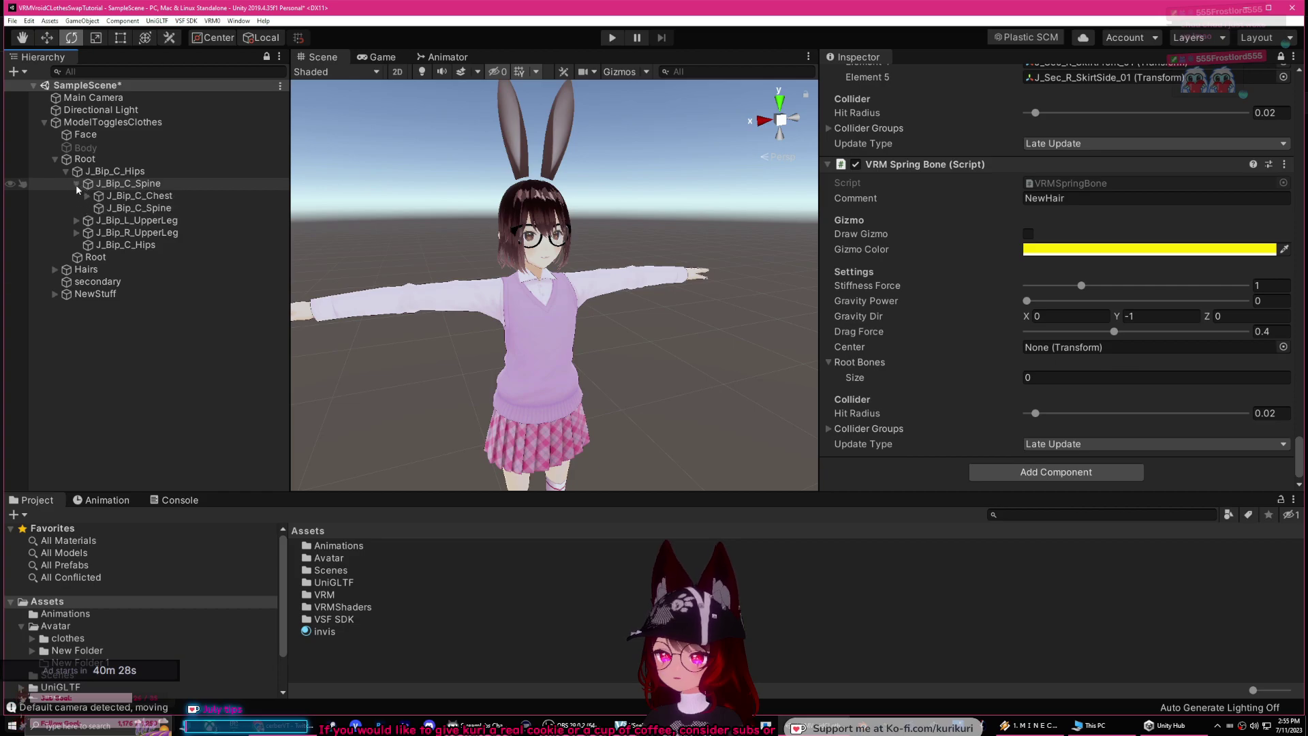
left_click(87, 196)
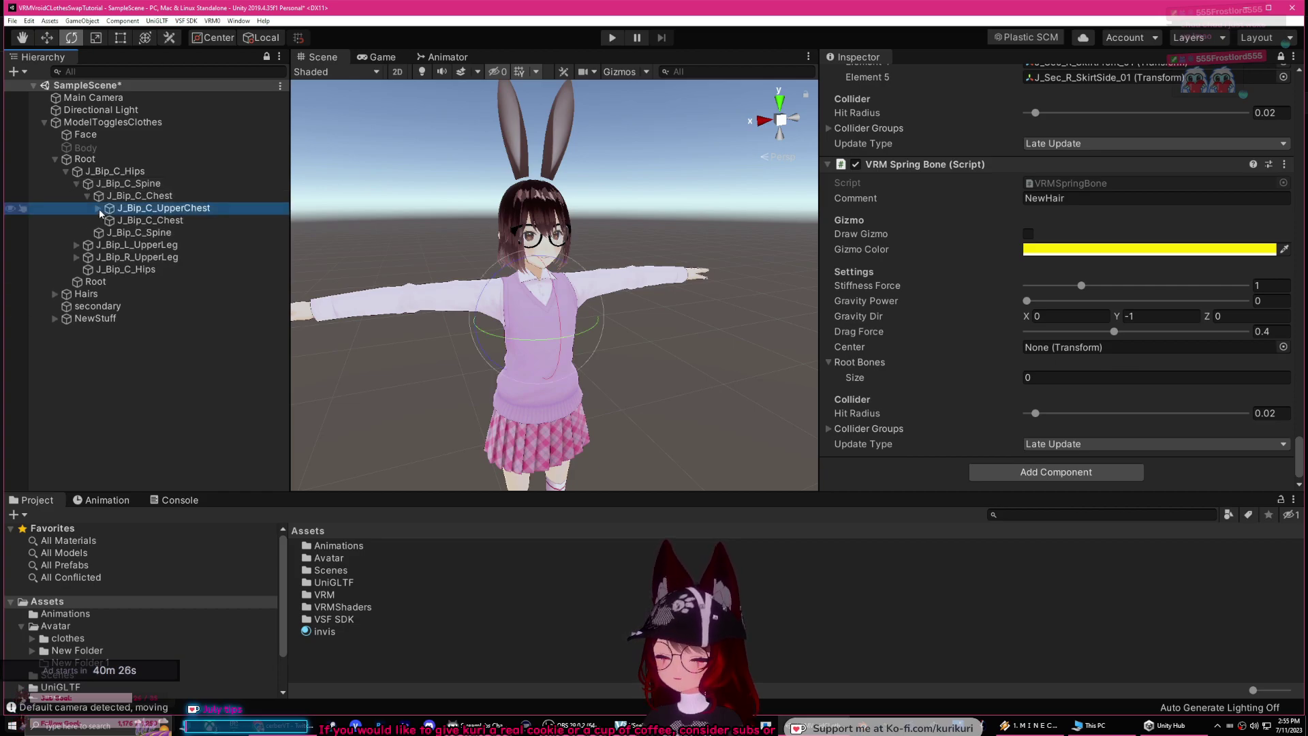
left_click(99, 207)
left_click(109, 281)
left_click(109, 281)
left_click(109, 282)
left_click(109, 281)
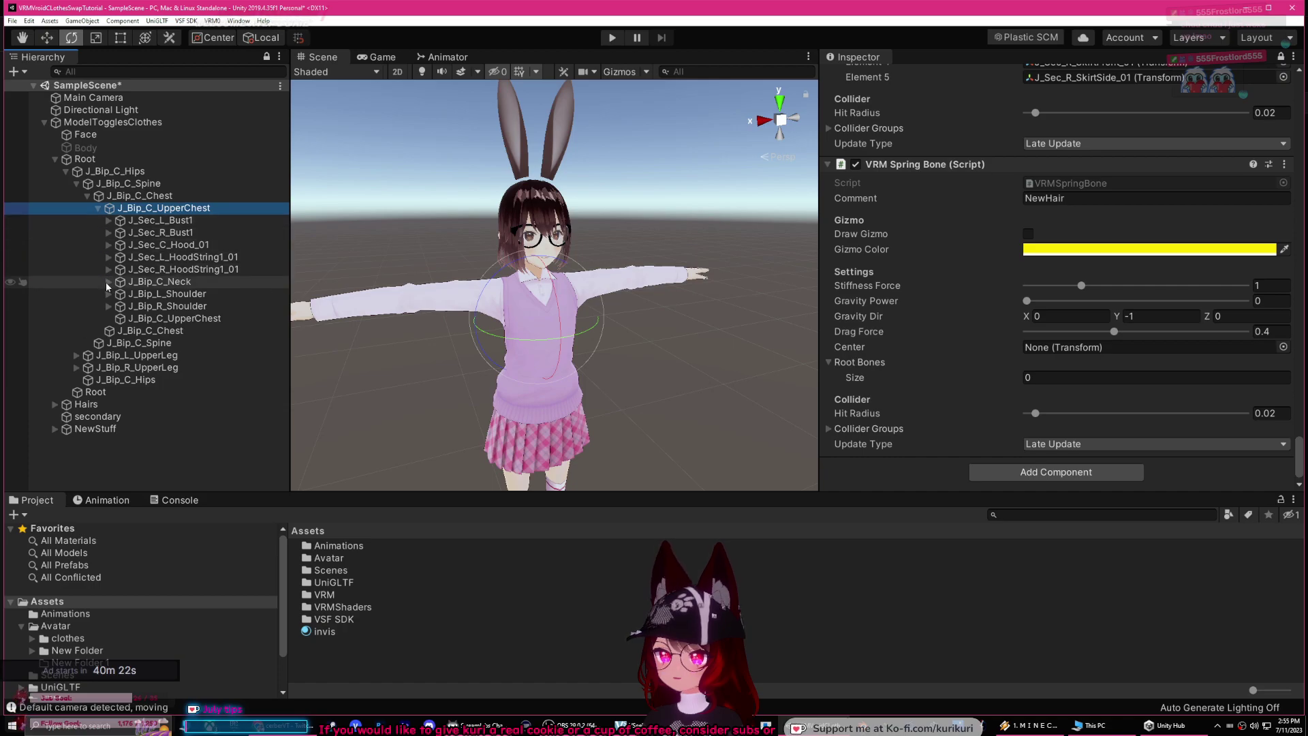
left_click(109, 281)
left_click(120, 293)
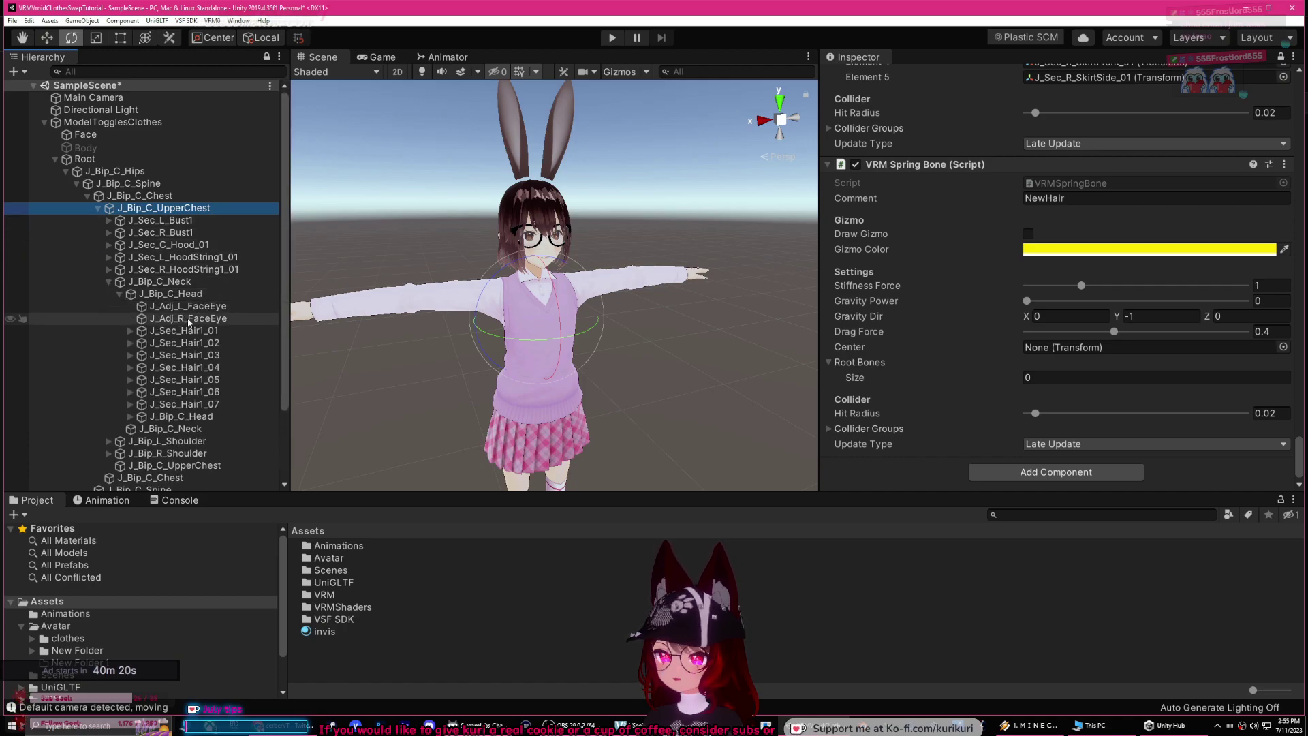
left_click(200, 419)
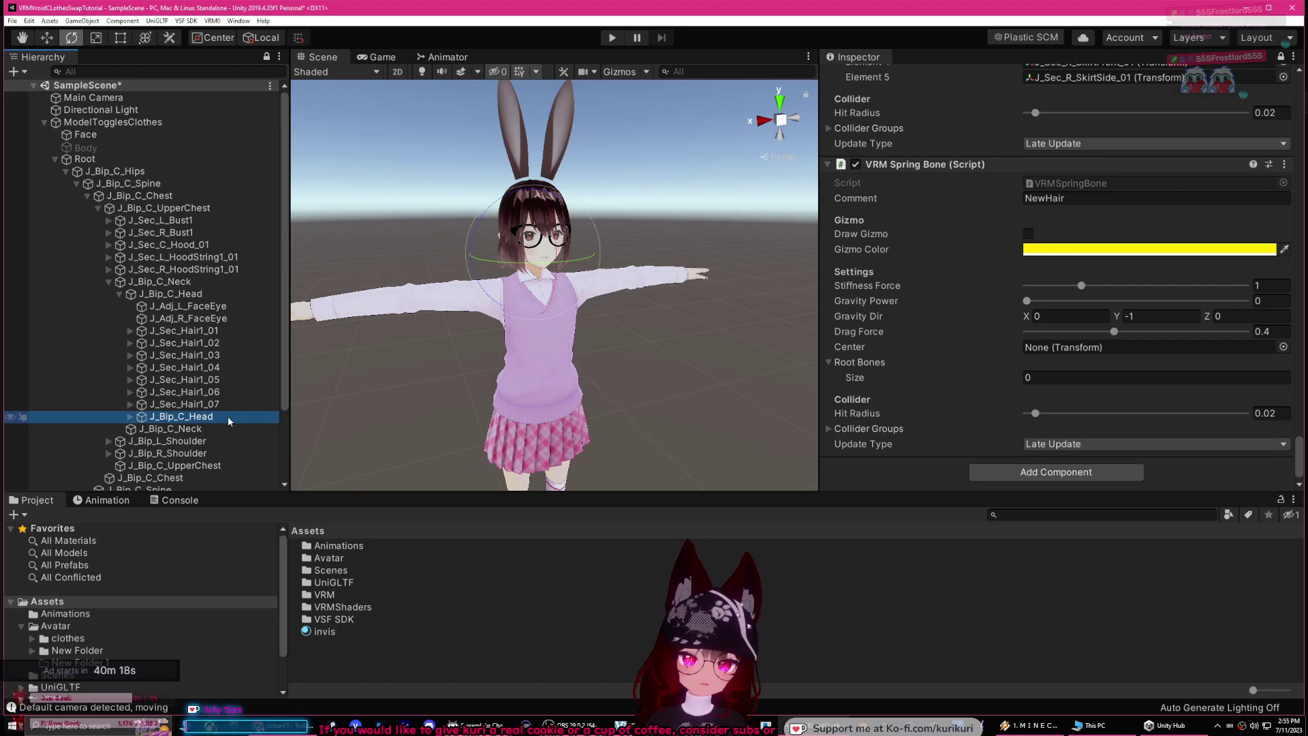
Step: Add the eleven J_Sec_Hair1 bones and both rabbit-ear bones as NewHair's 13 Root Bones
scroll(156, 382, "down", 2)
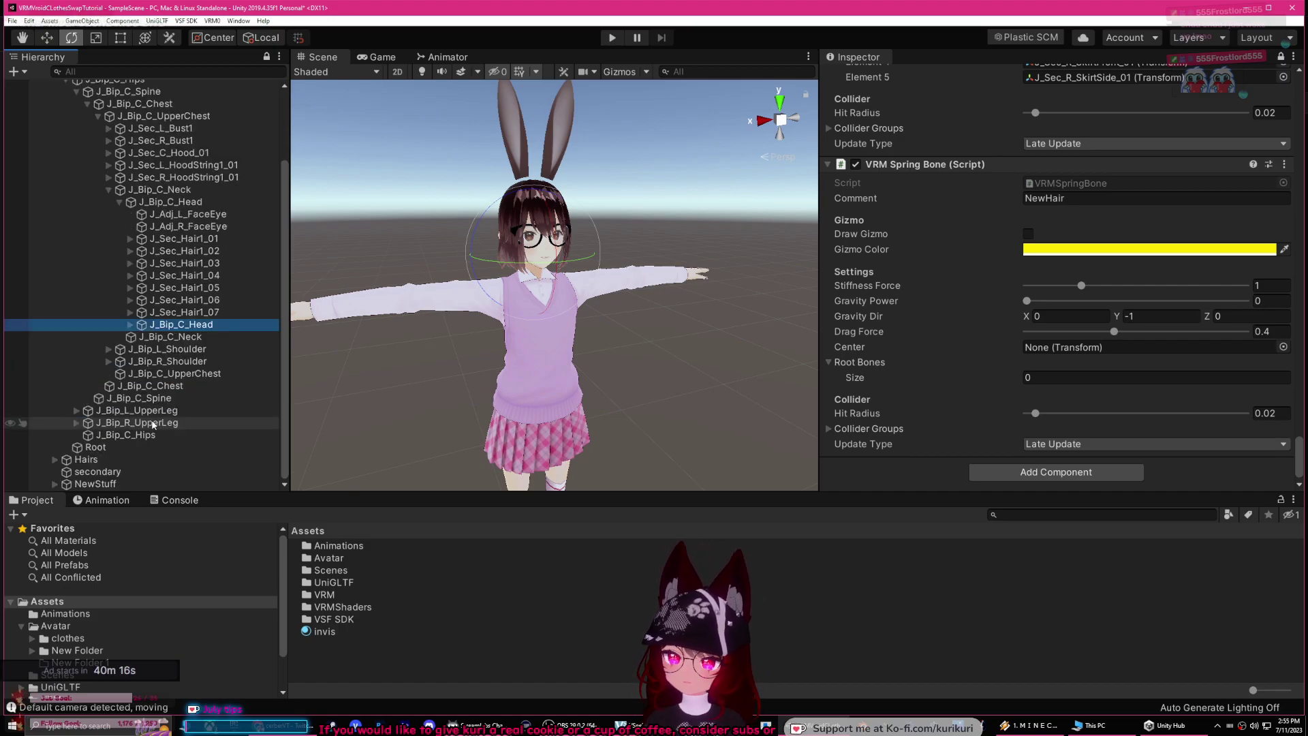
left_click(130, 330)
scroll(197, 316, "down", 4)
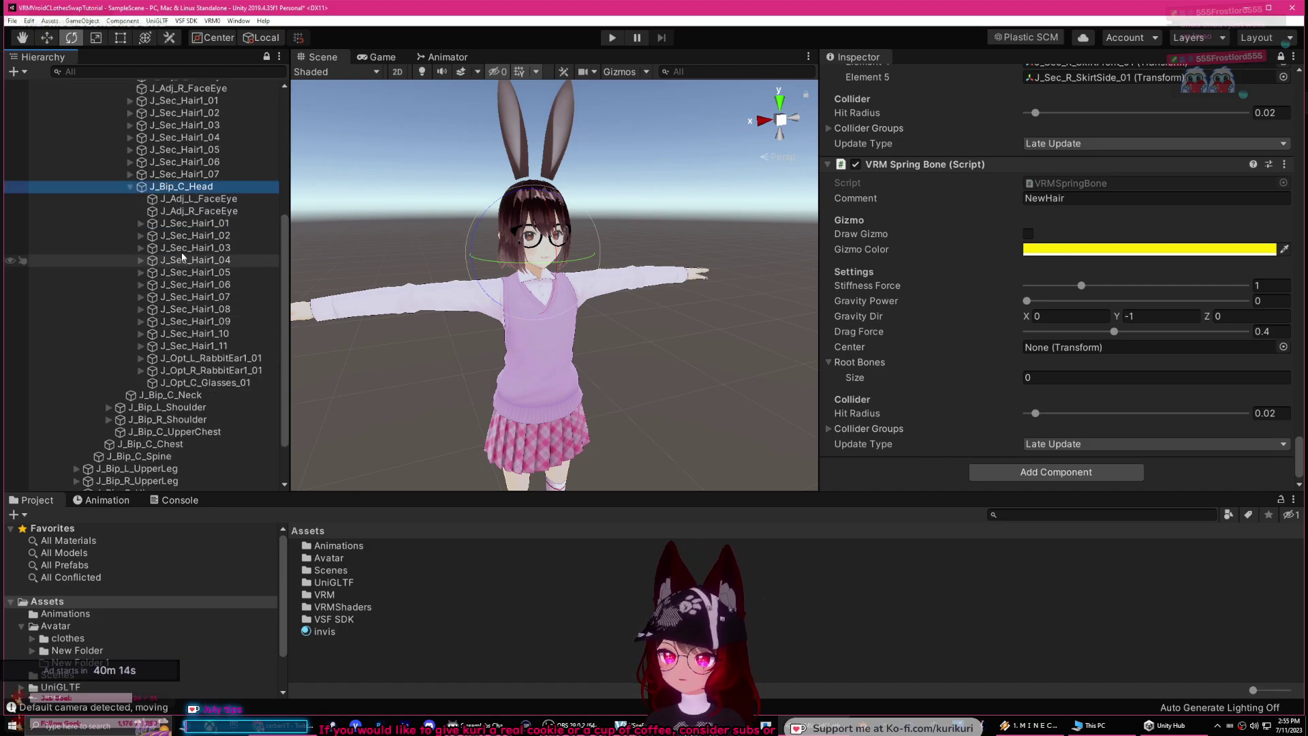
left_click(192, 224)
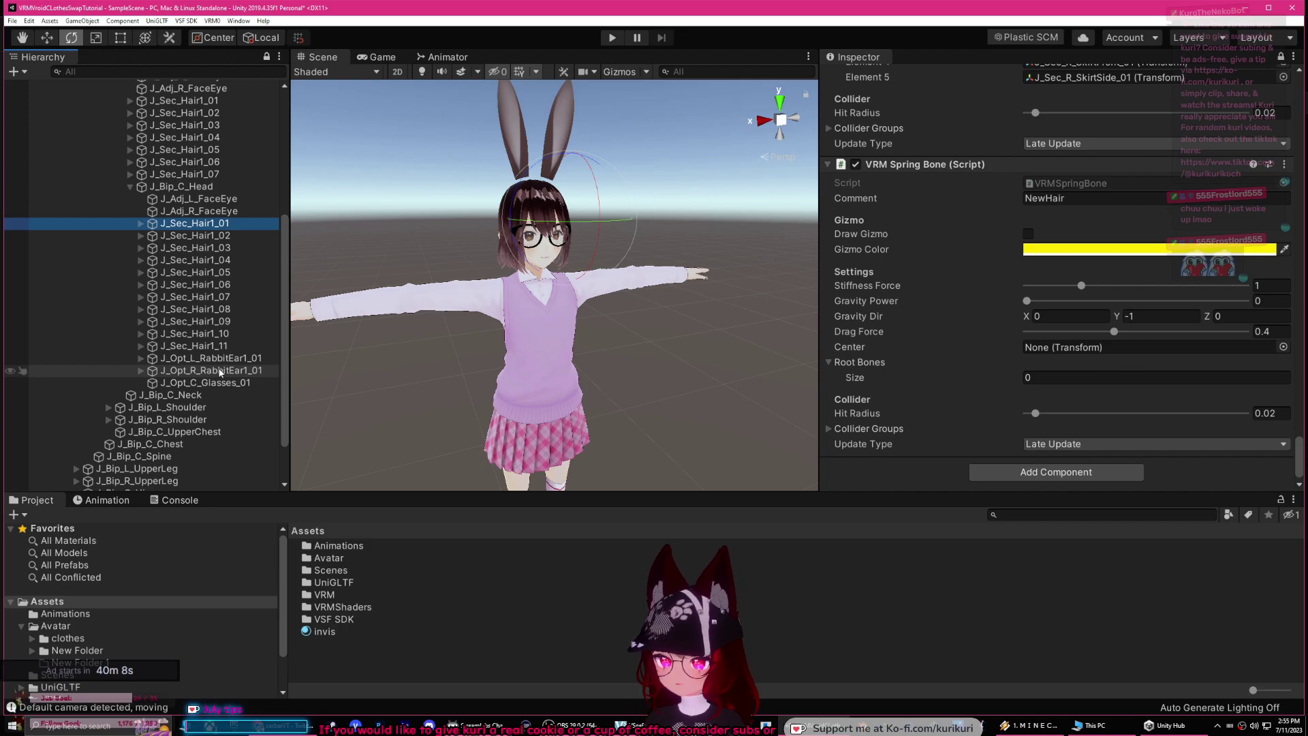
left_click(220, 371, "shift")
left_click_drag(175, 225, 429, 278)
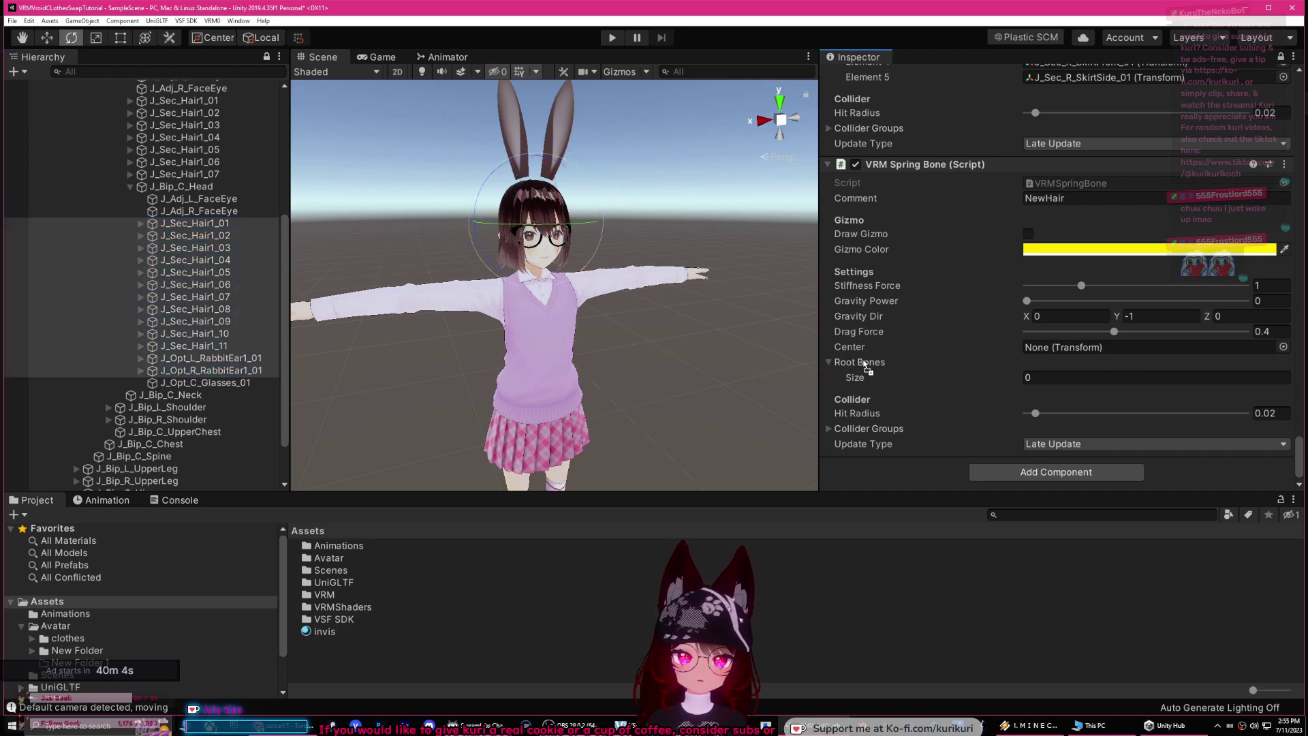
left_click_drag(864, 365, 863, 364)
scroll(990, 314, "down", 5)
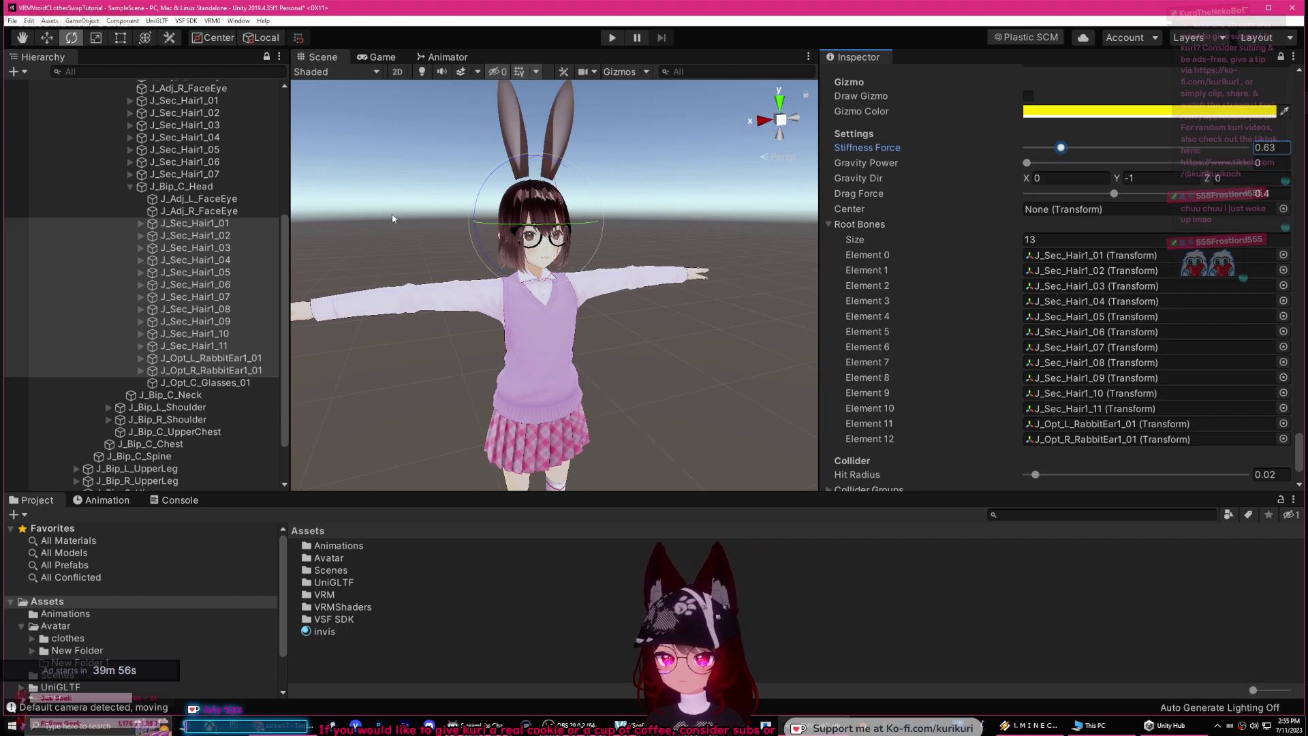
Step: Activate the new Hairs object under NewStuff so the new hair shows
left_click(357, 216)
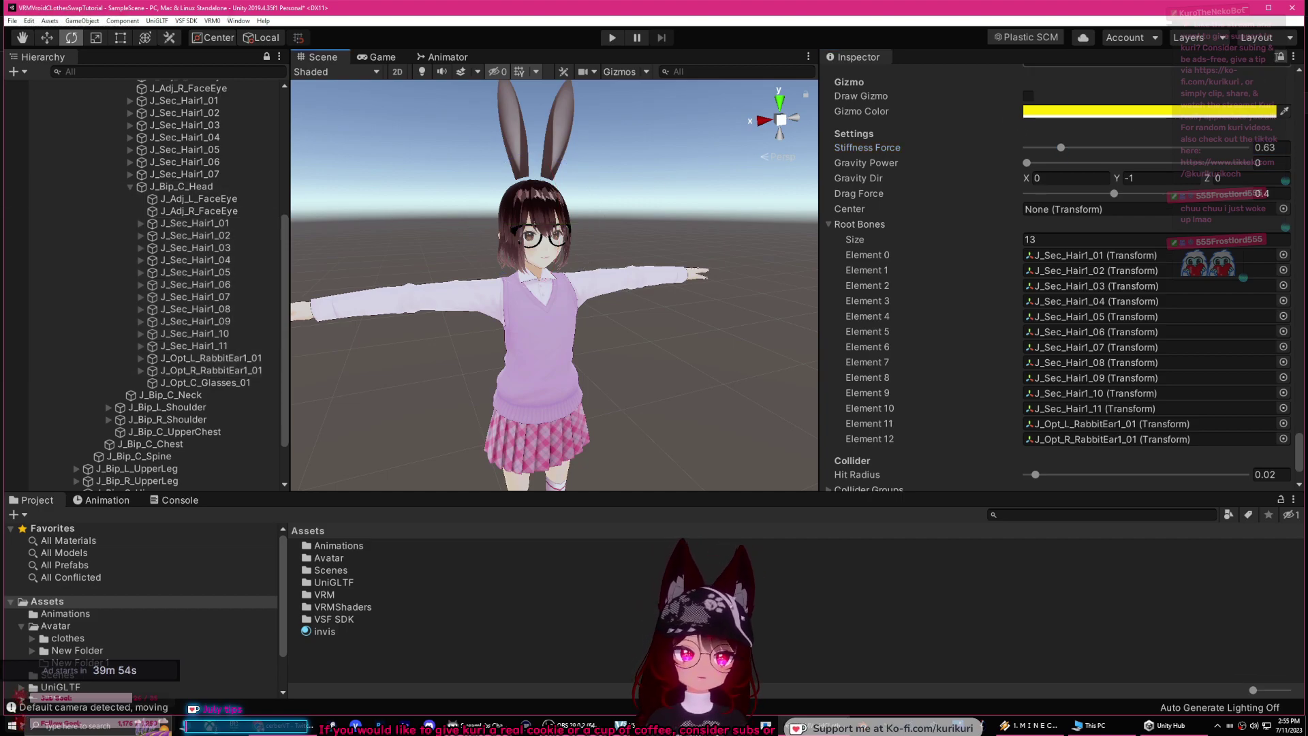
scroll(228, 146, "up", 10)
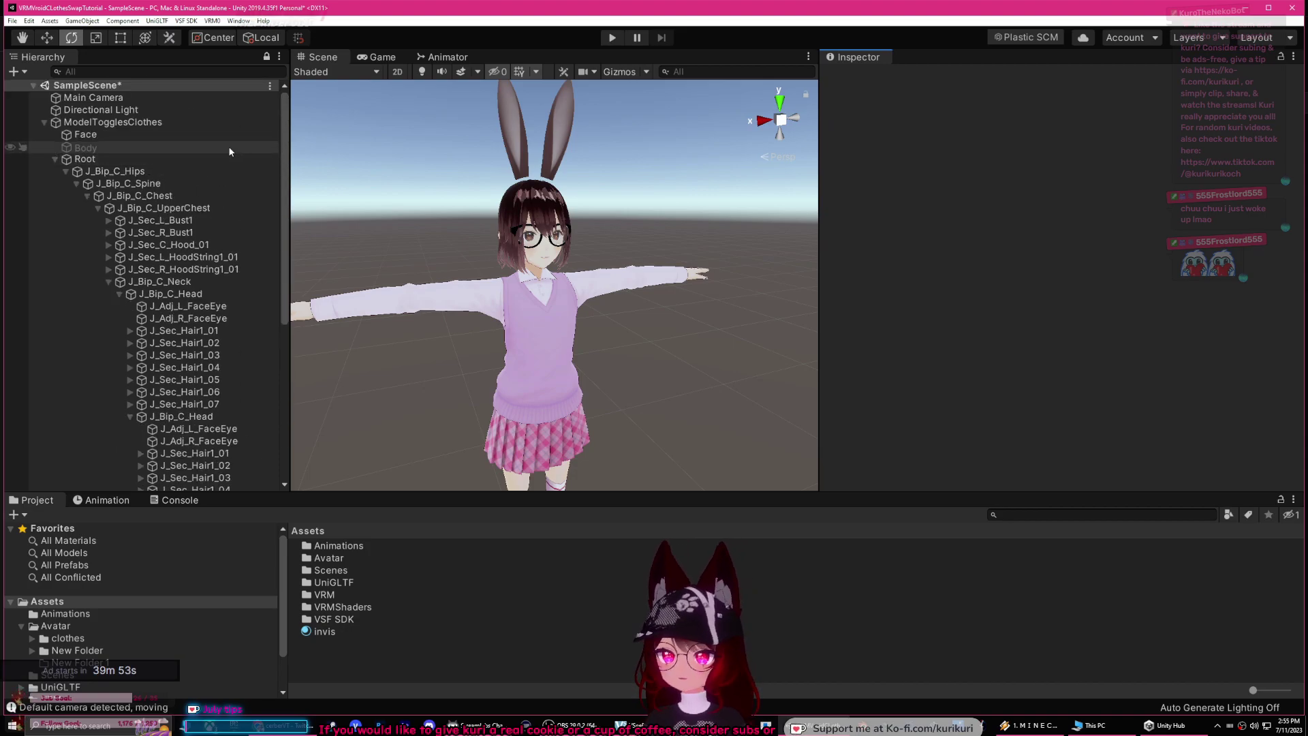
left_click(65, 171)
left_click(54, 220)
left_click(94, 234)
left_click(96, 258)
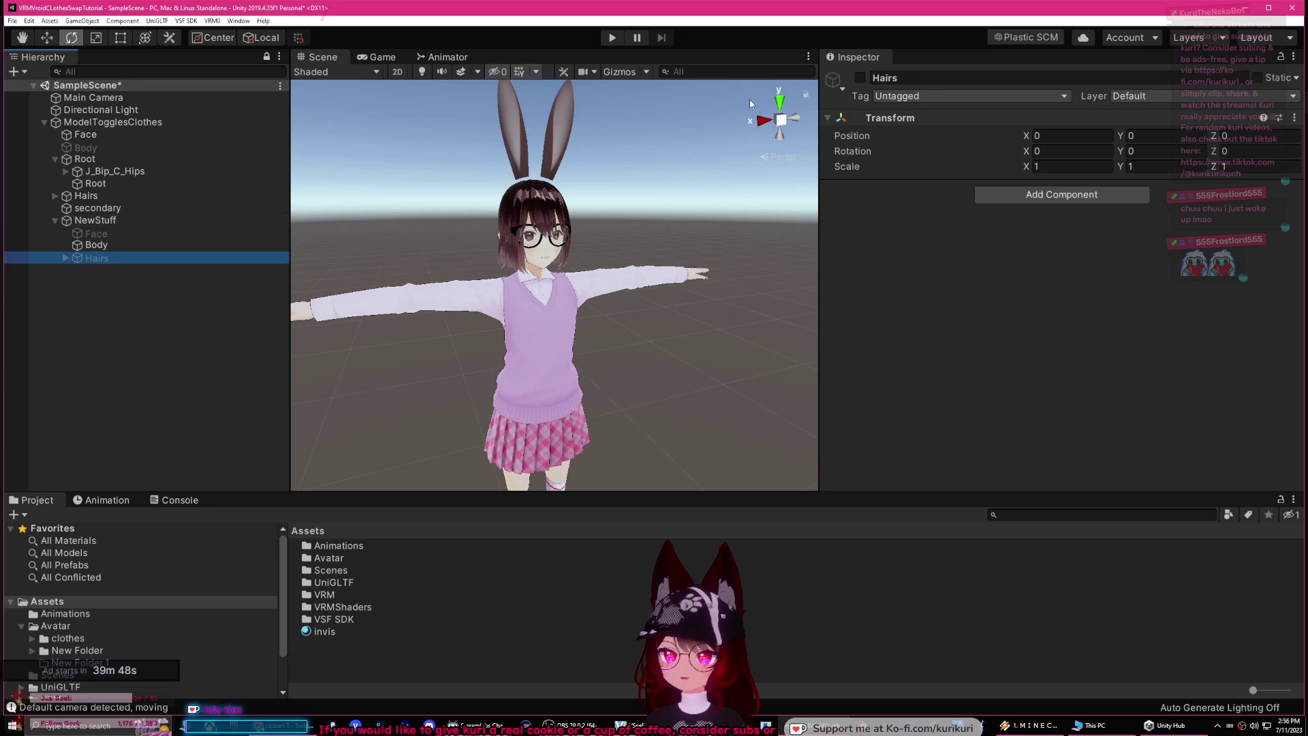
left_click(860, 77)
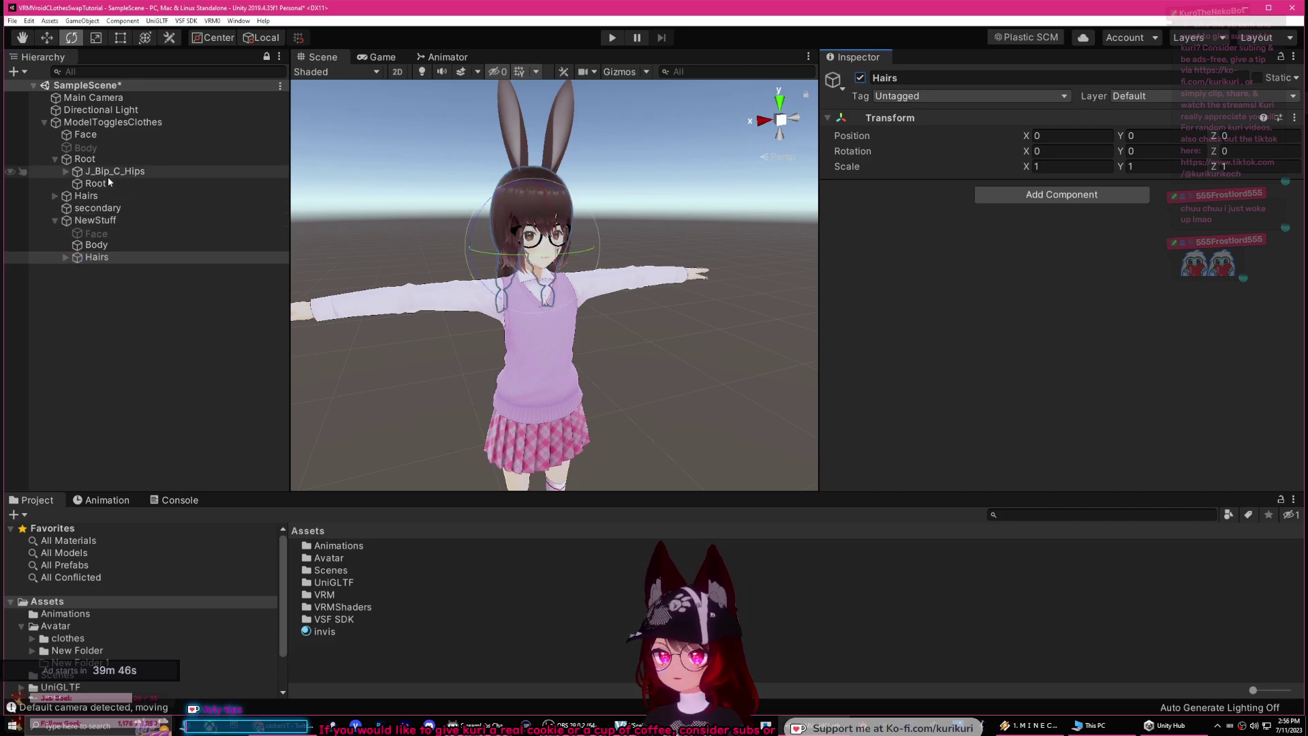
Step: Deactivate the original top-level Hairs object
left_click(92, 172)
left_click(84, 196)
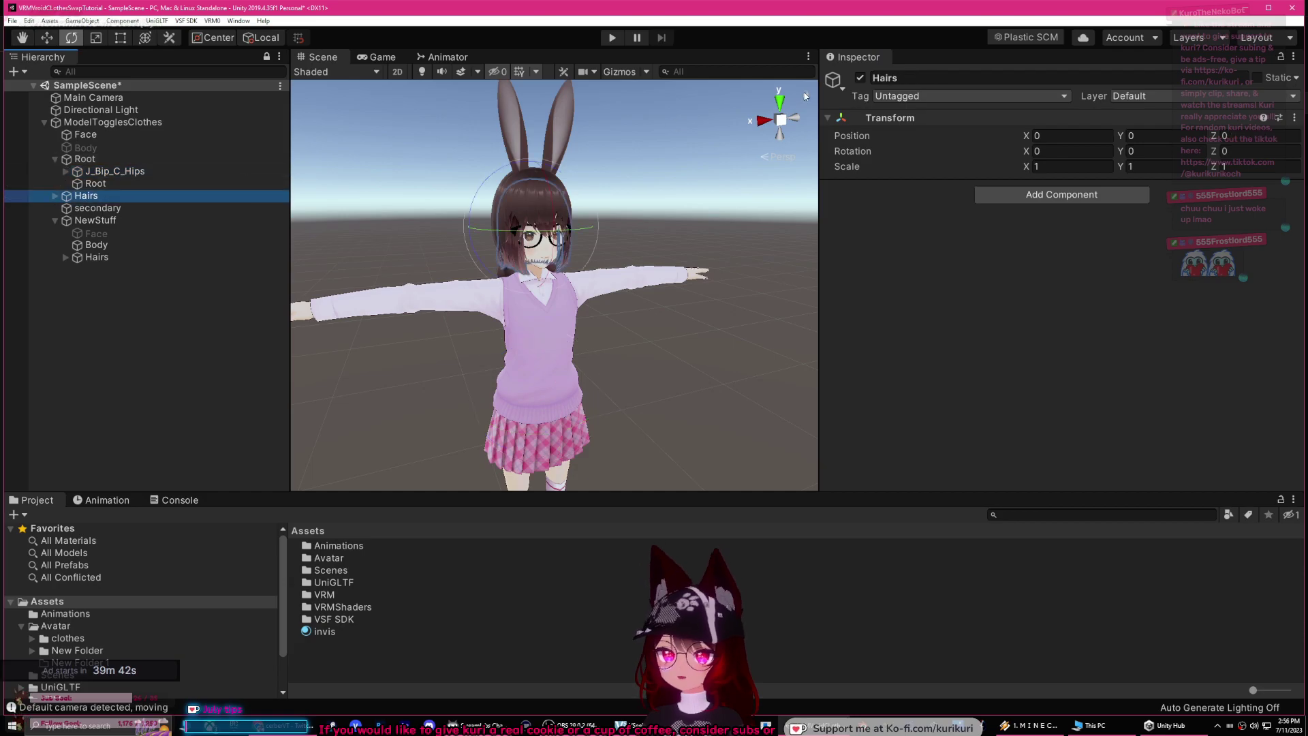
left_click(860, 78)
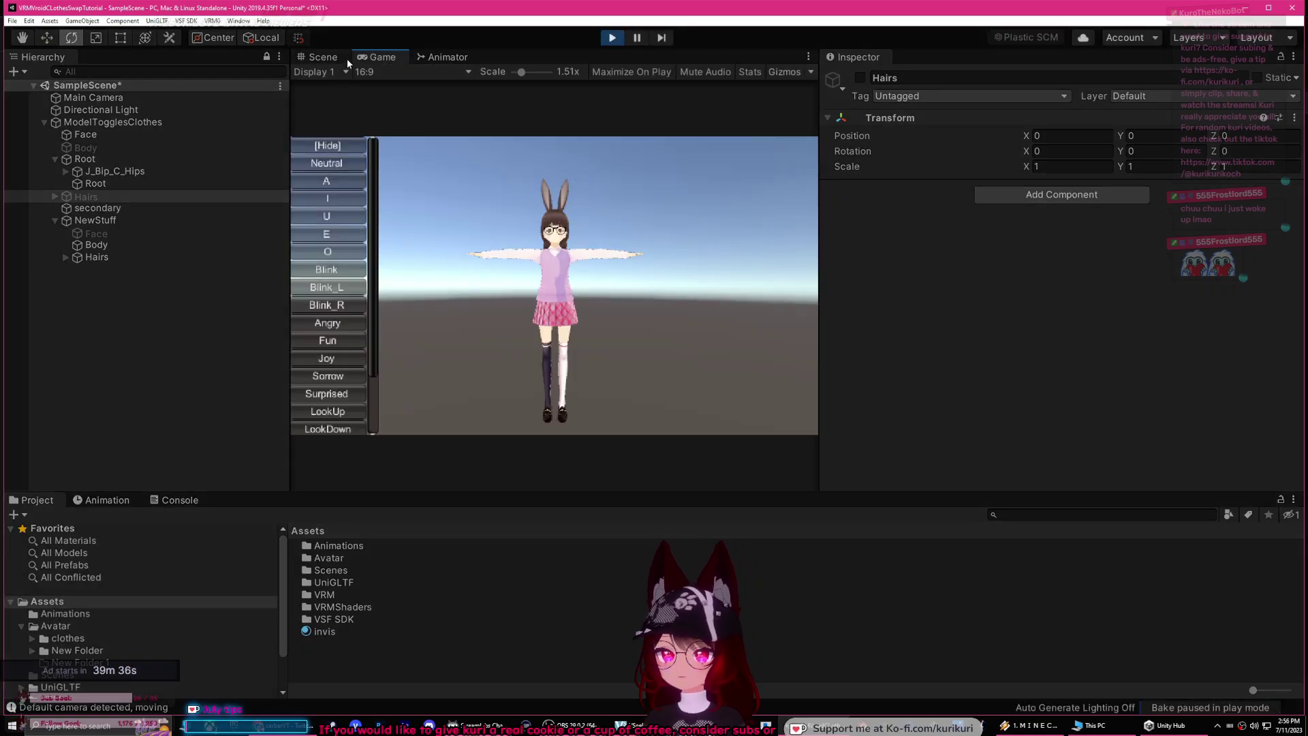
Step: Frame ModelTogglesClothes, slide it along X to test hair physics, then stop play mode
left_click(345, 58)
left_click(75, 123)
key("f")
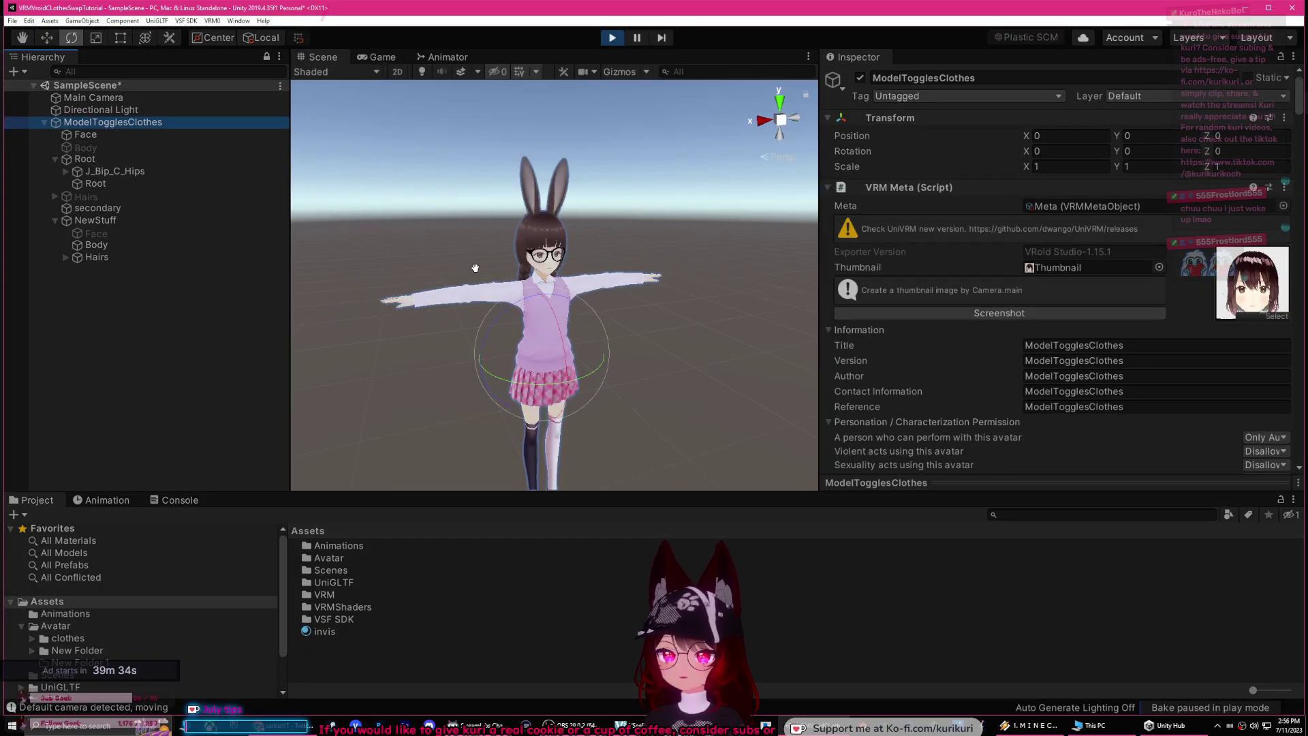
left_click(47, 38)
scroll(459, 268, "up", 3)
left_click_drag(479, 343, 582, 348)
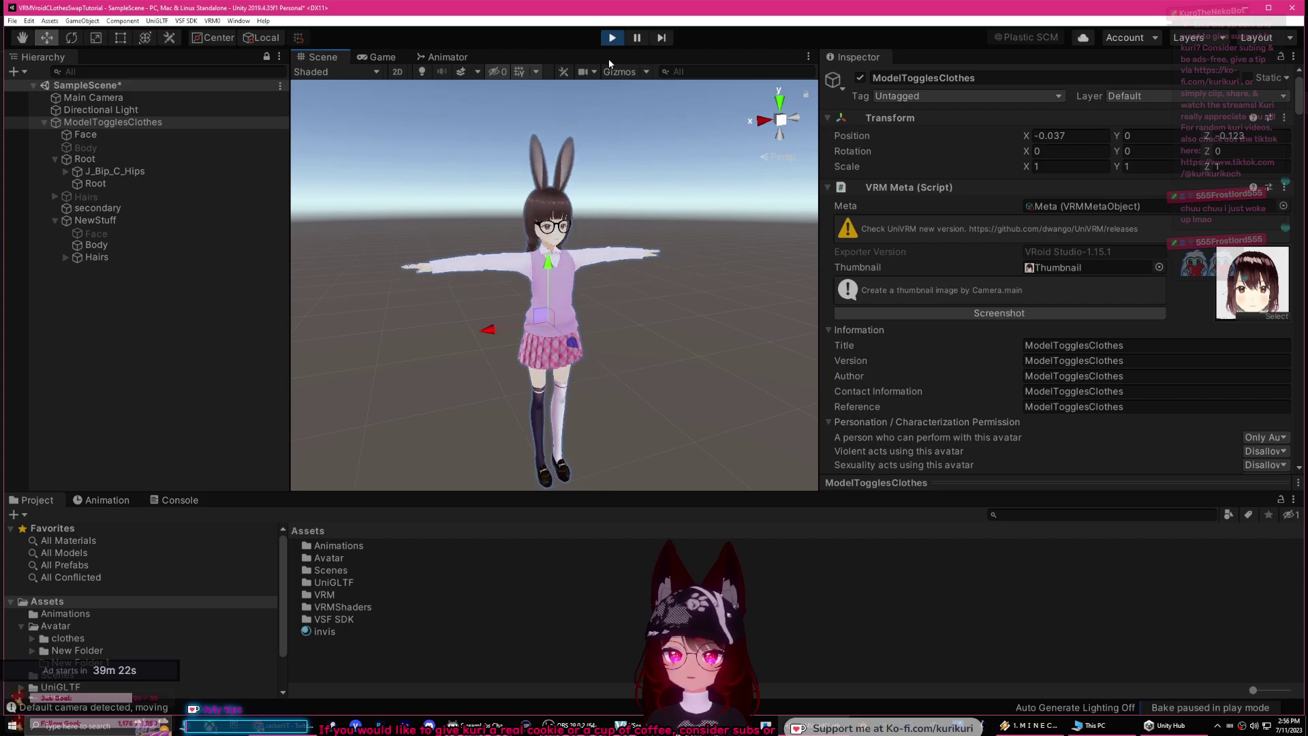
left_click(612, 37)
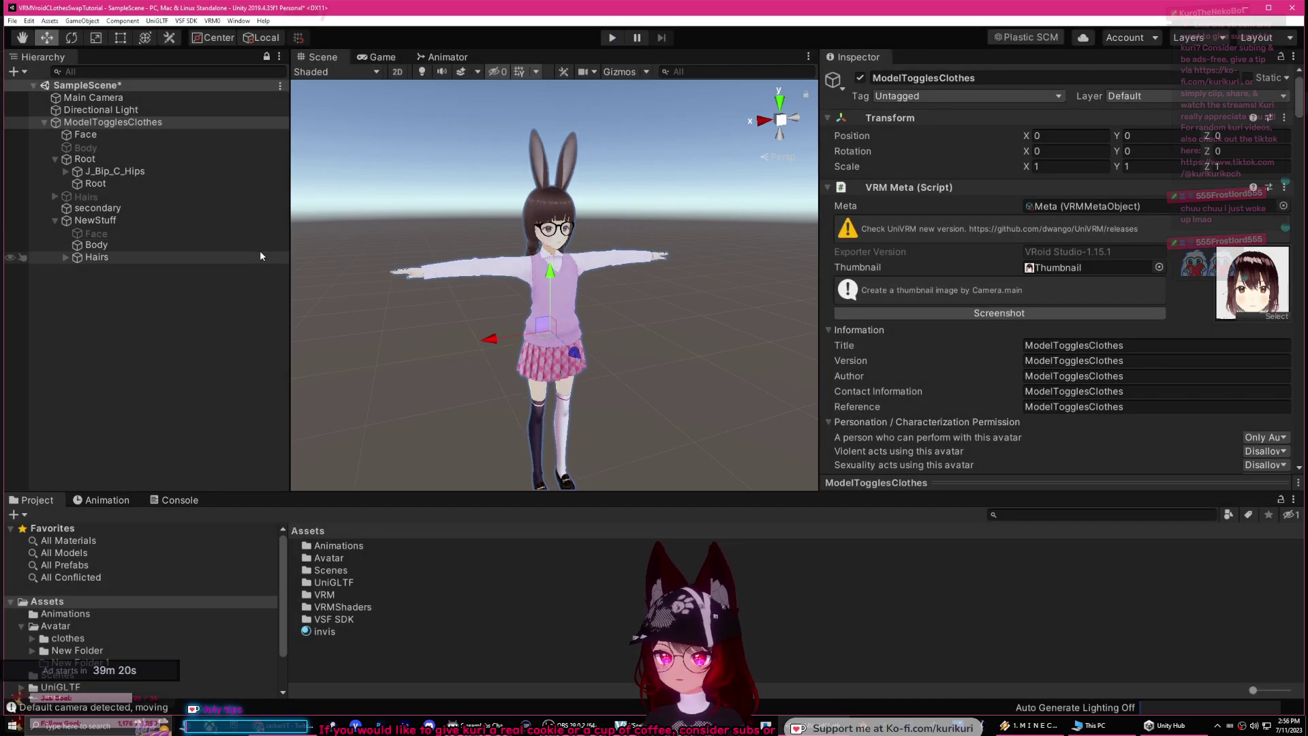
Step: Deactivate the new Body and Hairs under NewStuff together
left_click(118, 243)
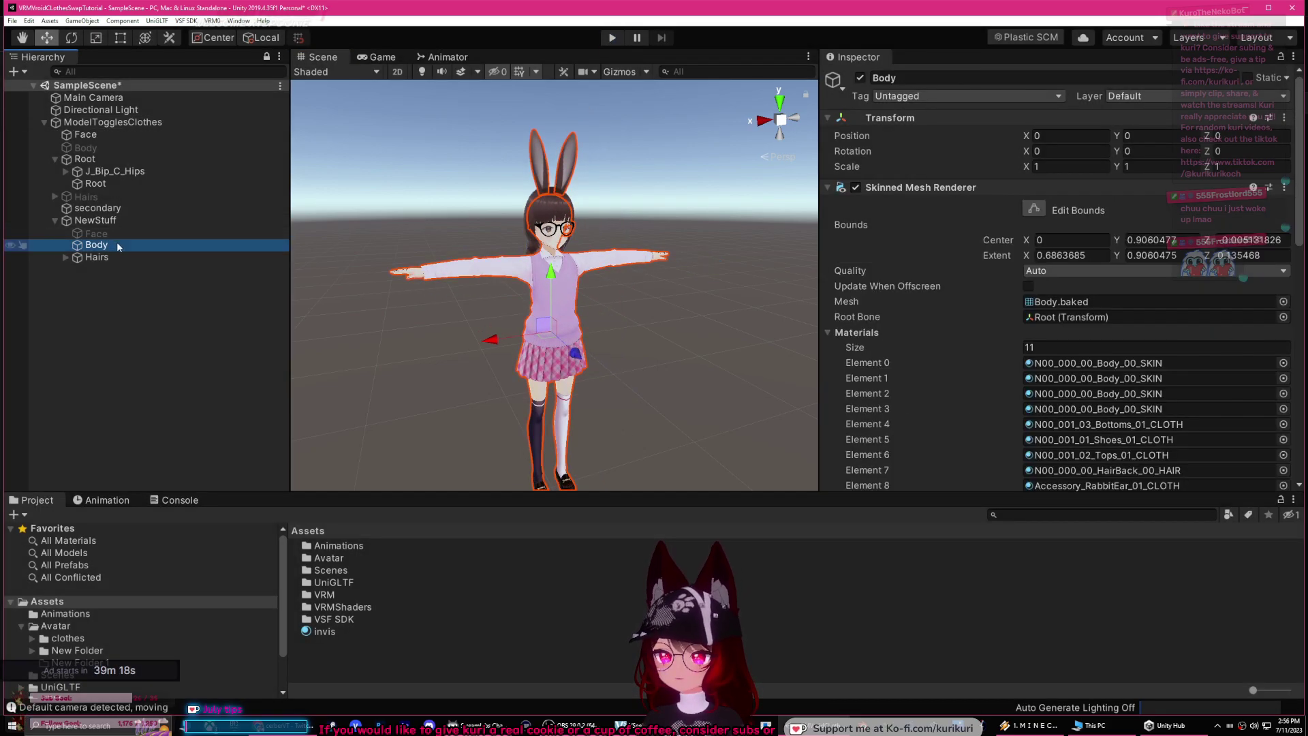
left_click(120, 253, "ctrl")
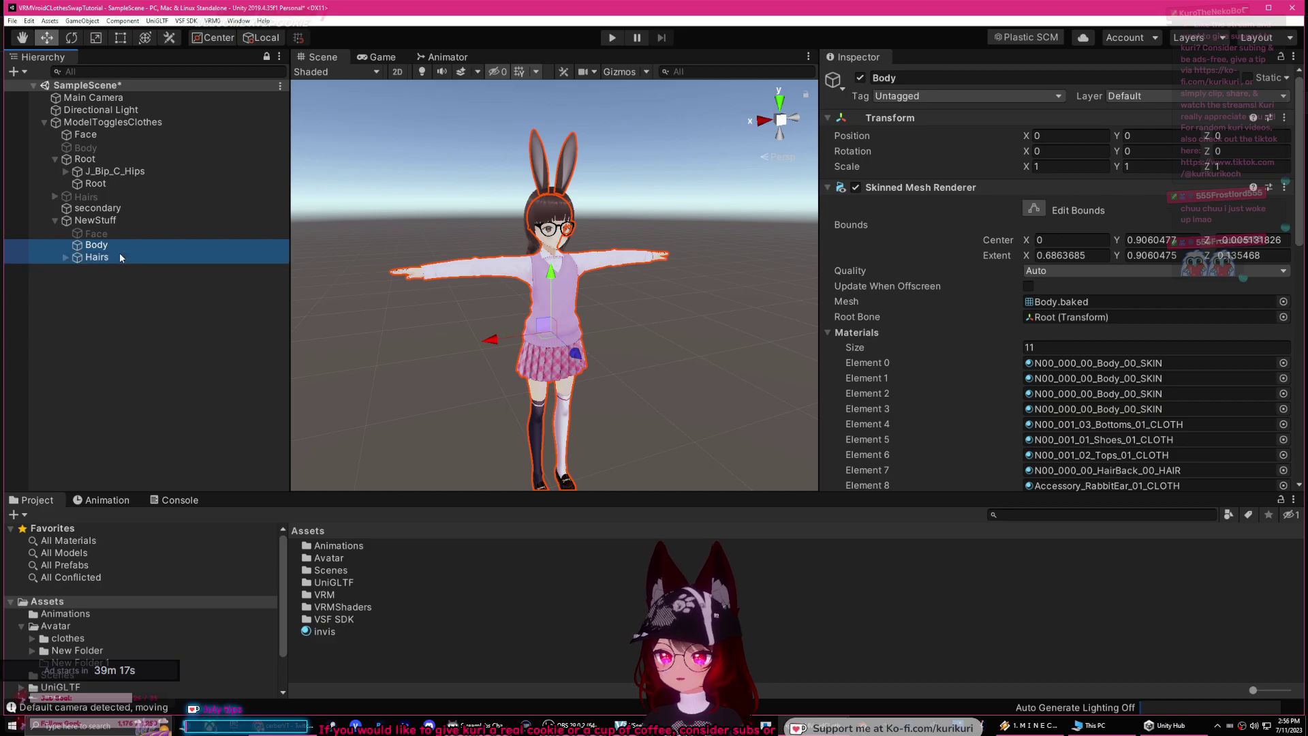
left_click(860, 79)
Step: Re-enable the original Body and Hairs, then select the ModelTogglesClothes root
left_click(123, 147)
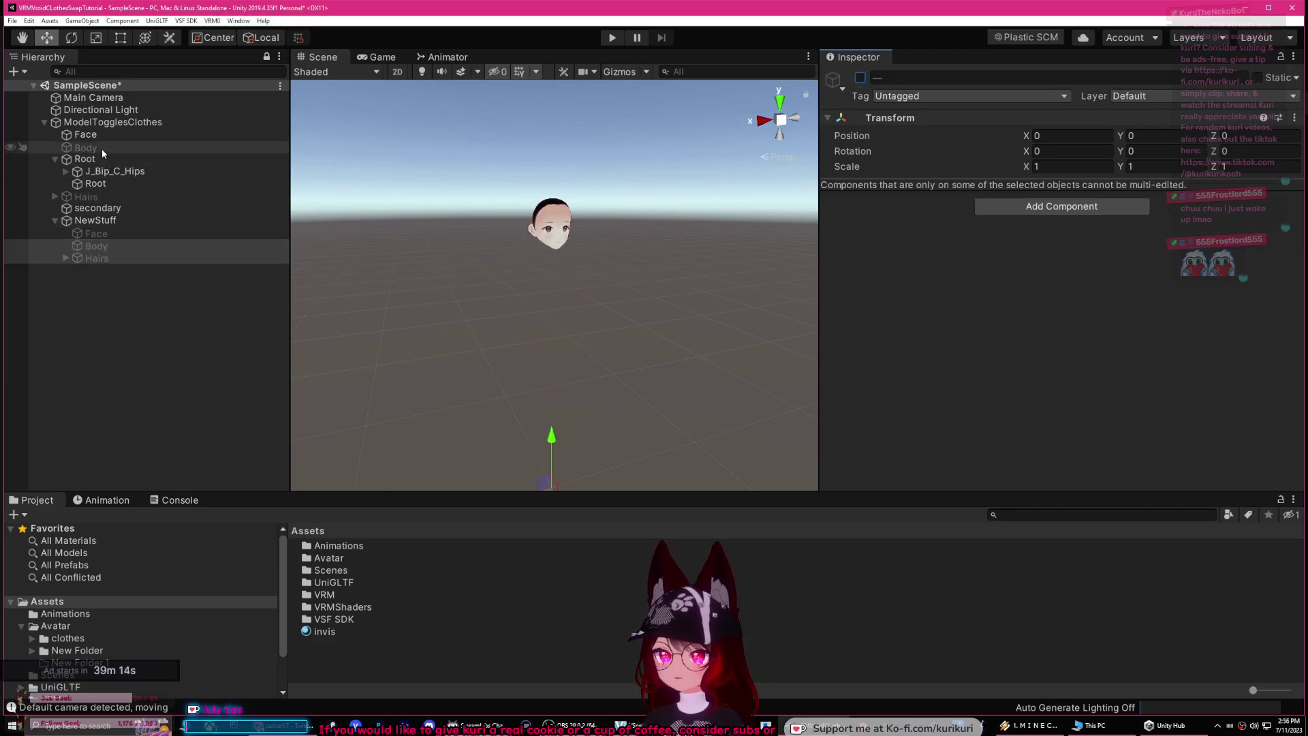
left_click(123, 197, "ctrl")
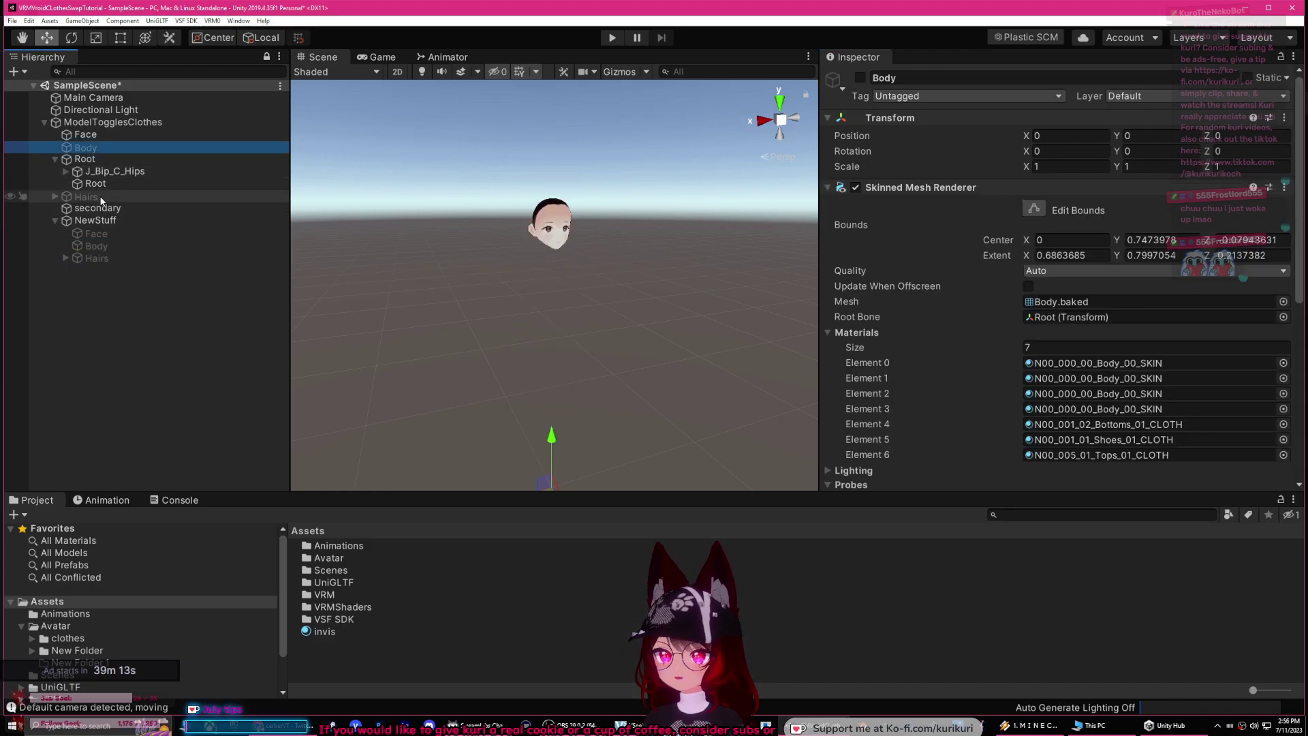
left_click(860, 79)
left_click(101, 123)
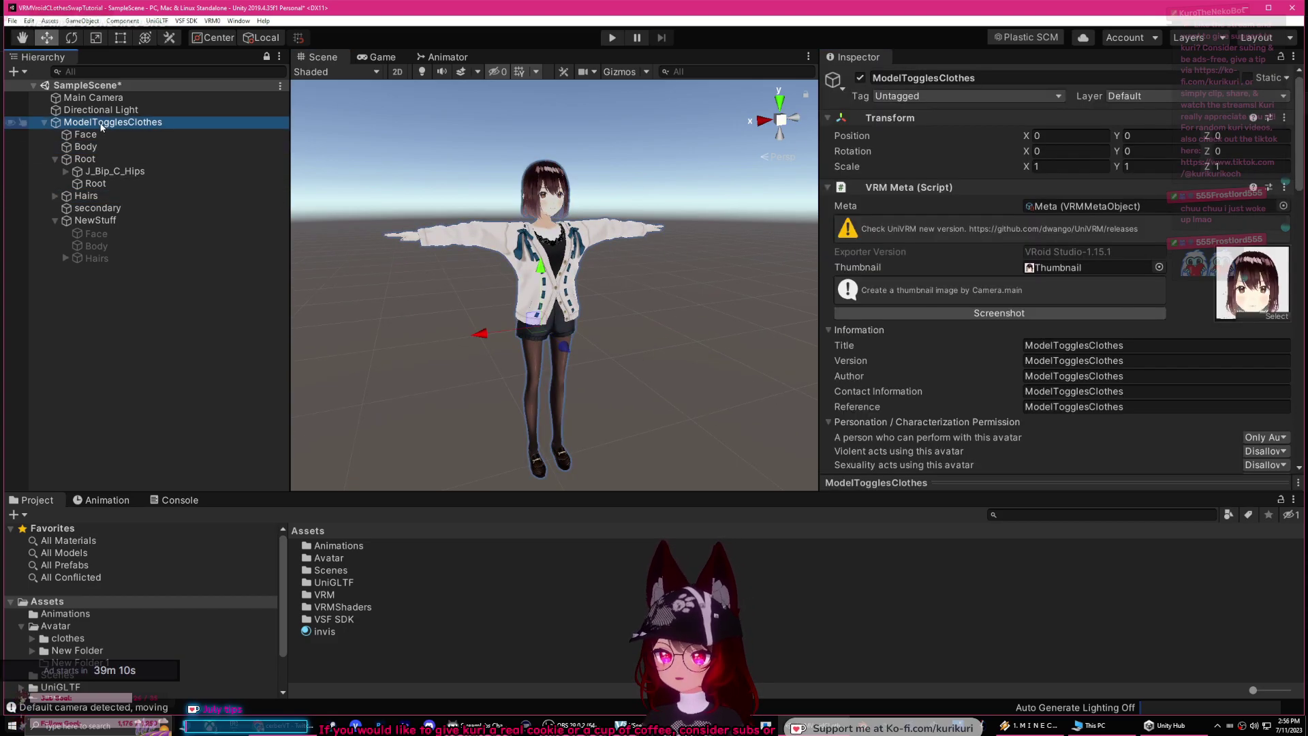
left_click(196, 37)
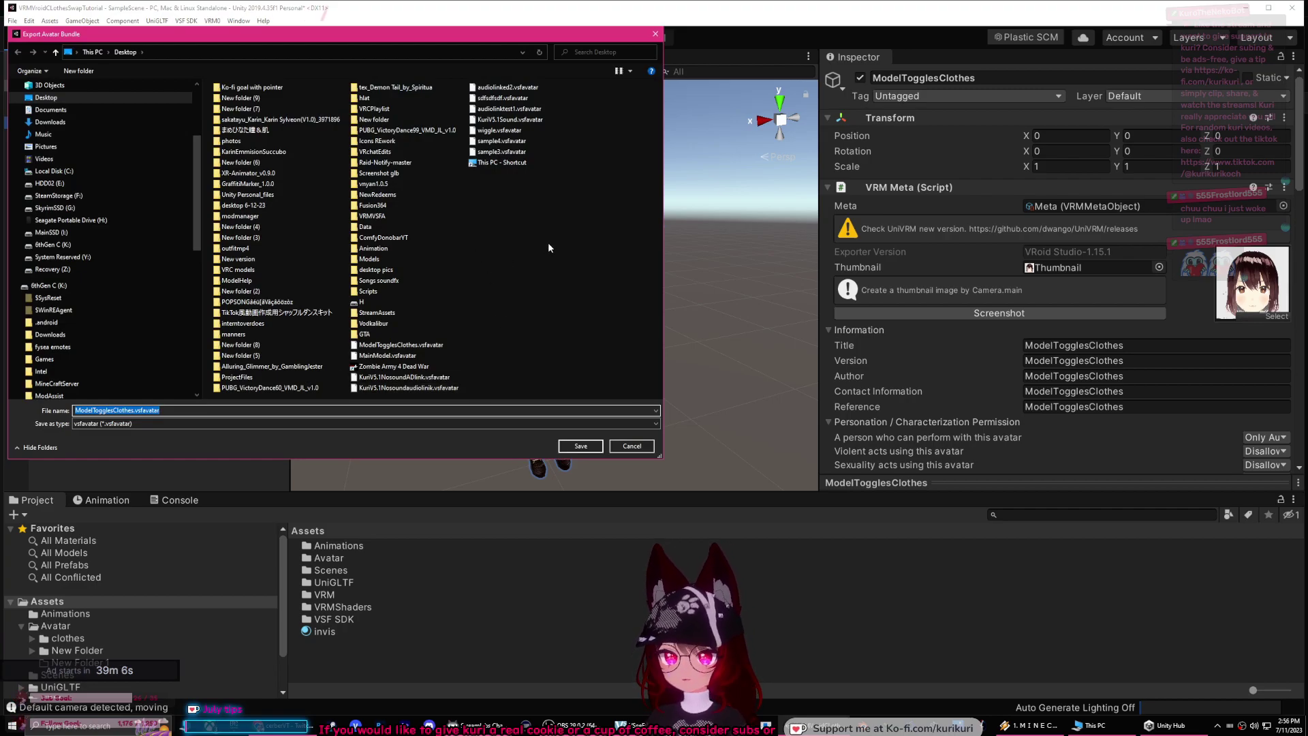
Step: Save ModelTogglesClothes.vsfavatar to the Desktop and dismiss the Export complete message
left_click(131, 410)
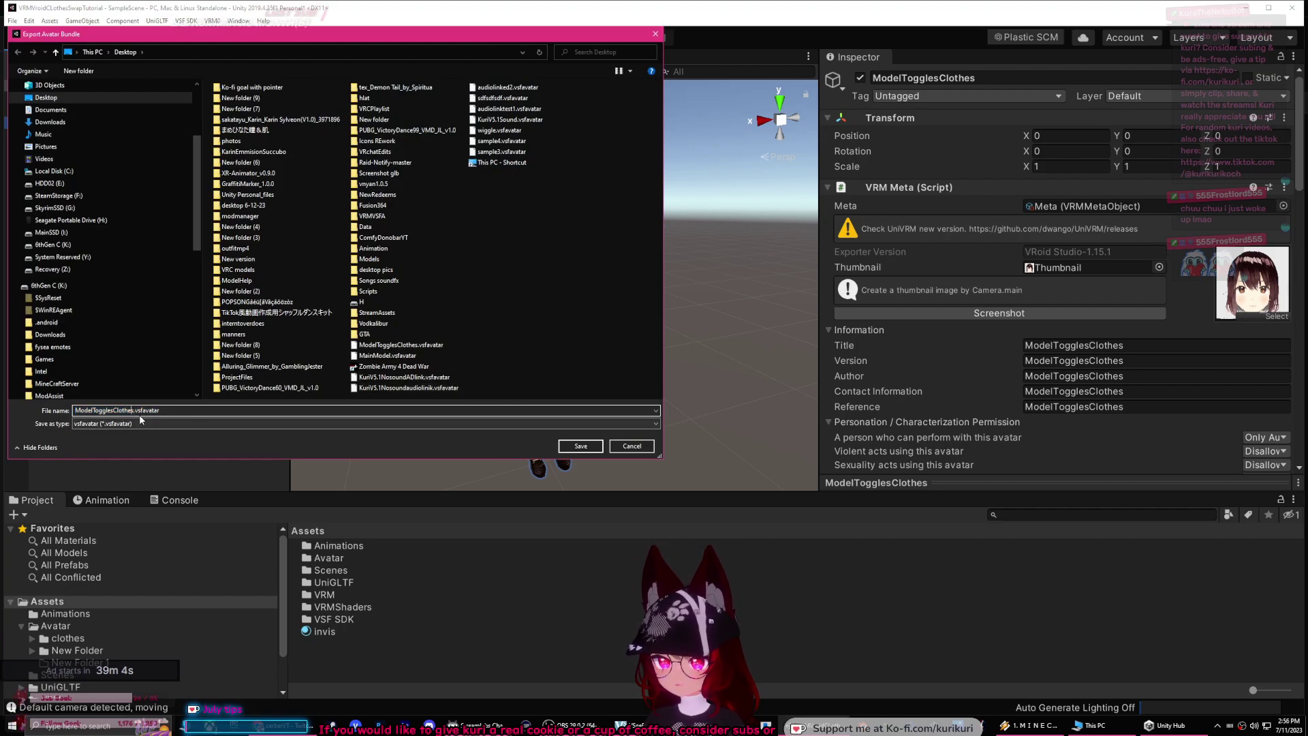
left_click(578, 446)
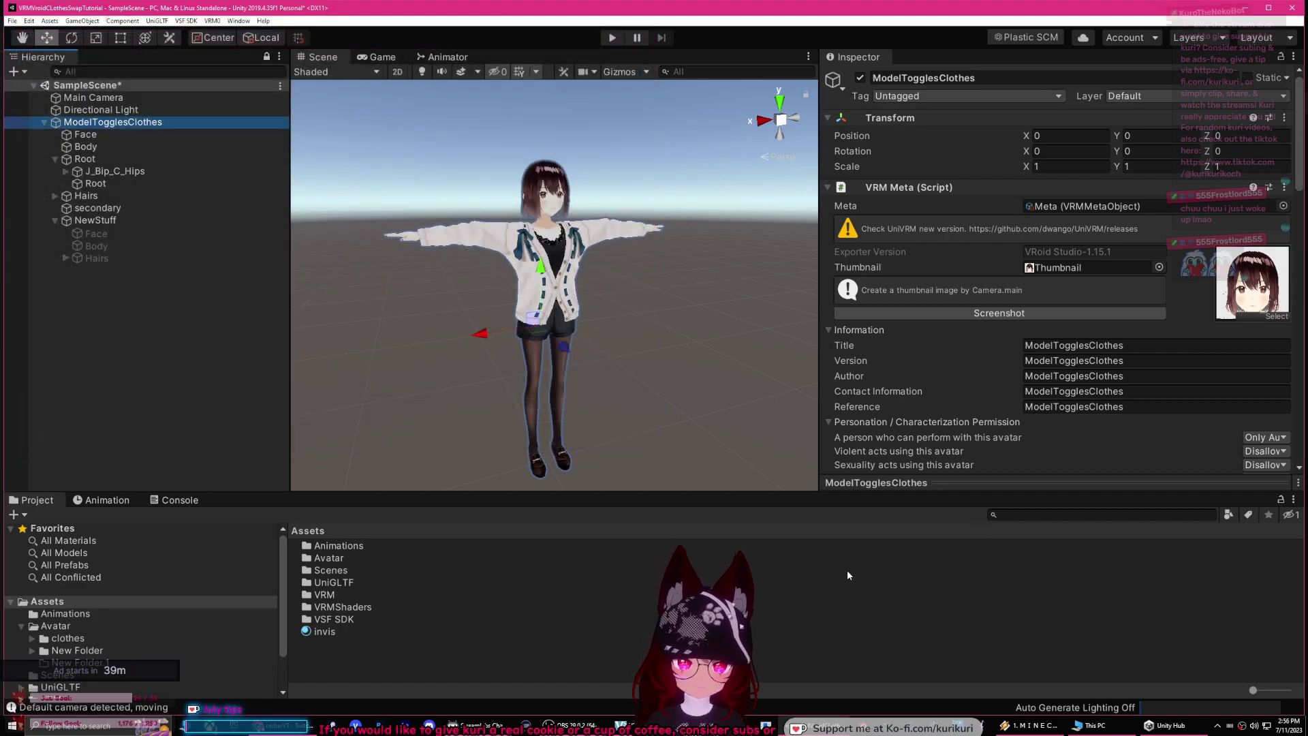
left_click(620, 726)
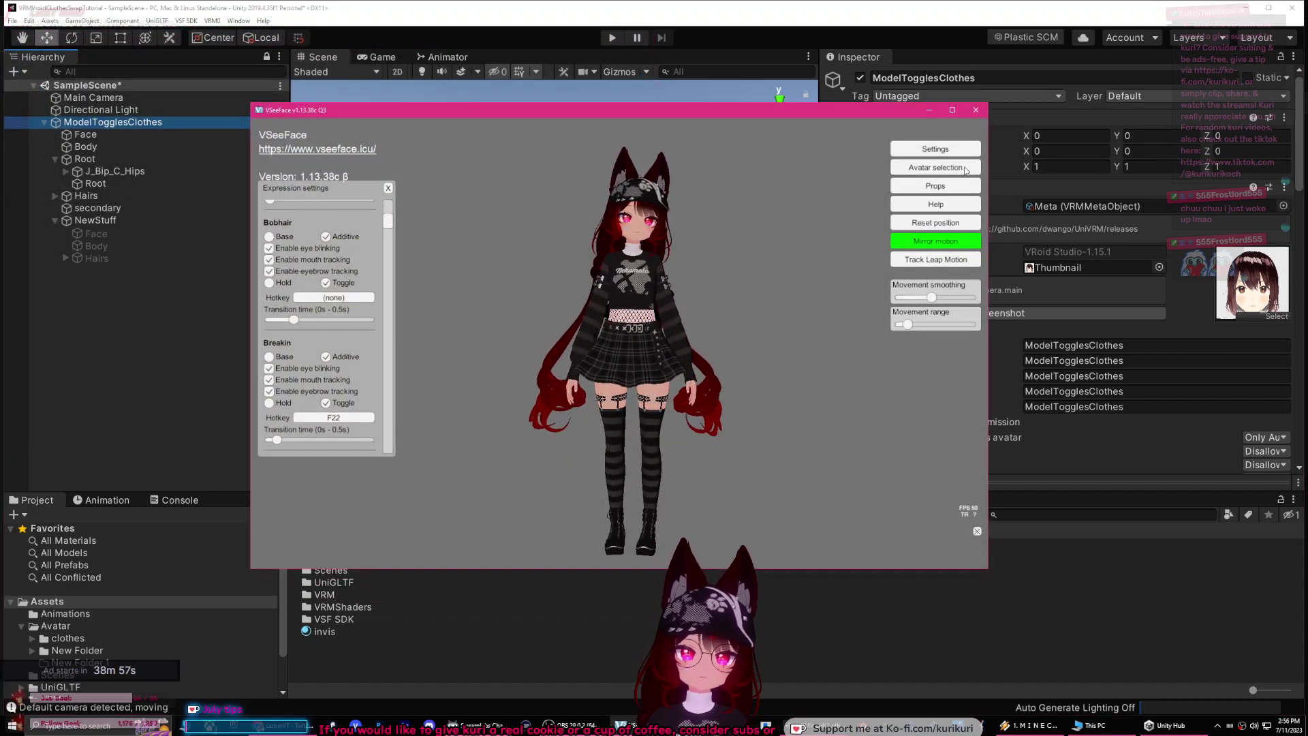
left_click(962, 168)
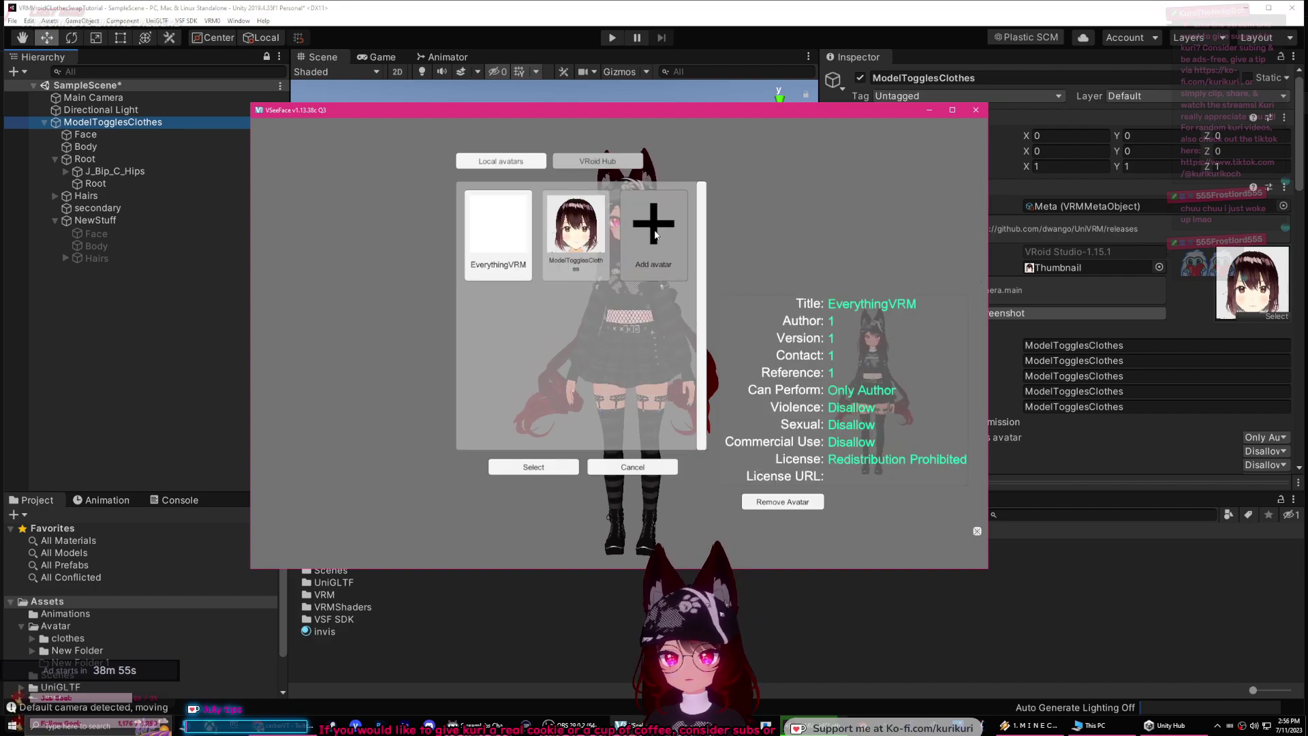
left_click(654, 225)
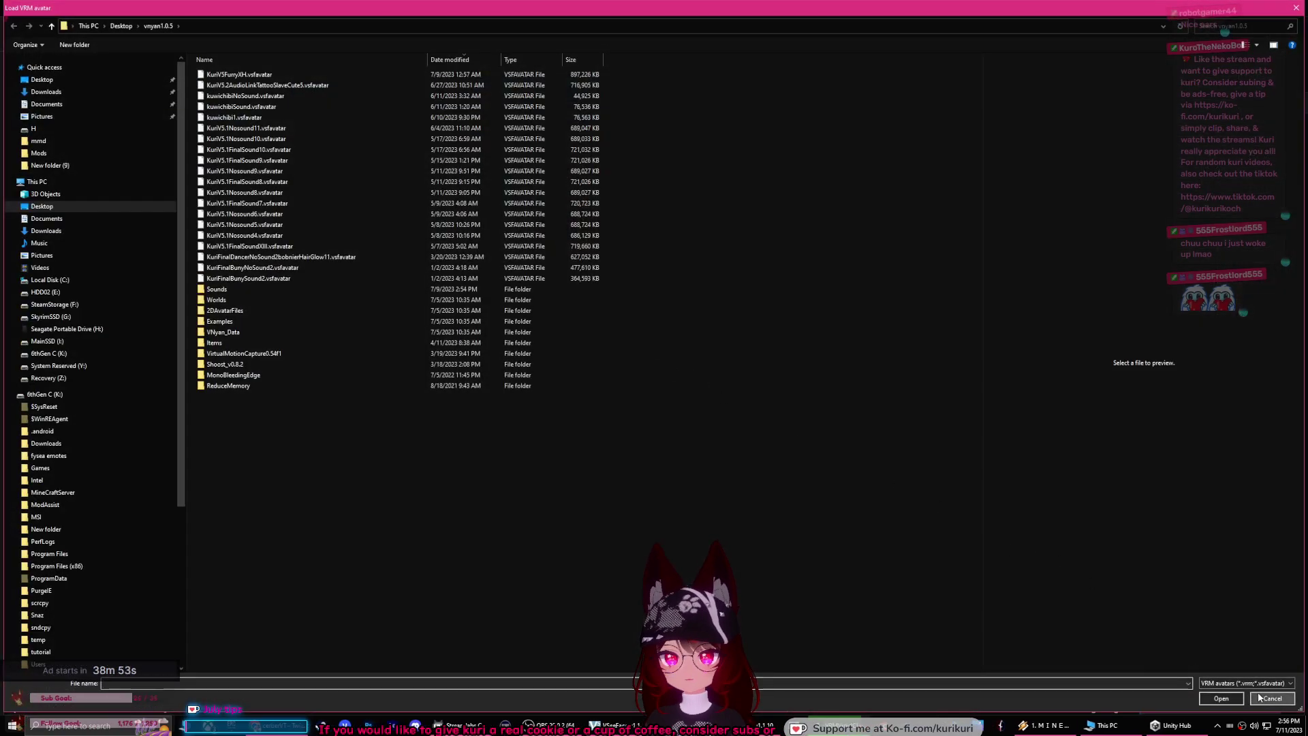
left_click(1272, 699)
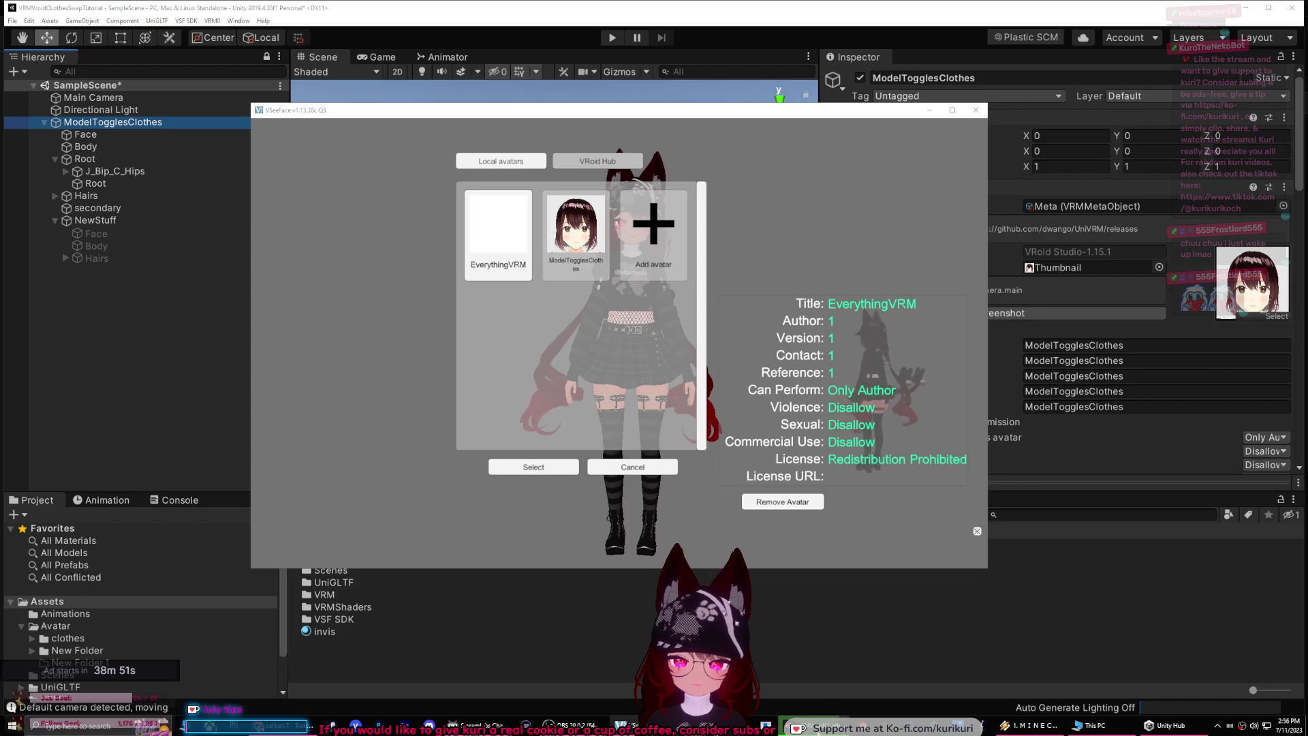
left_click(930, 118)
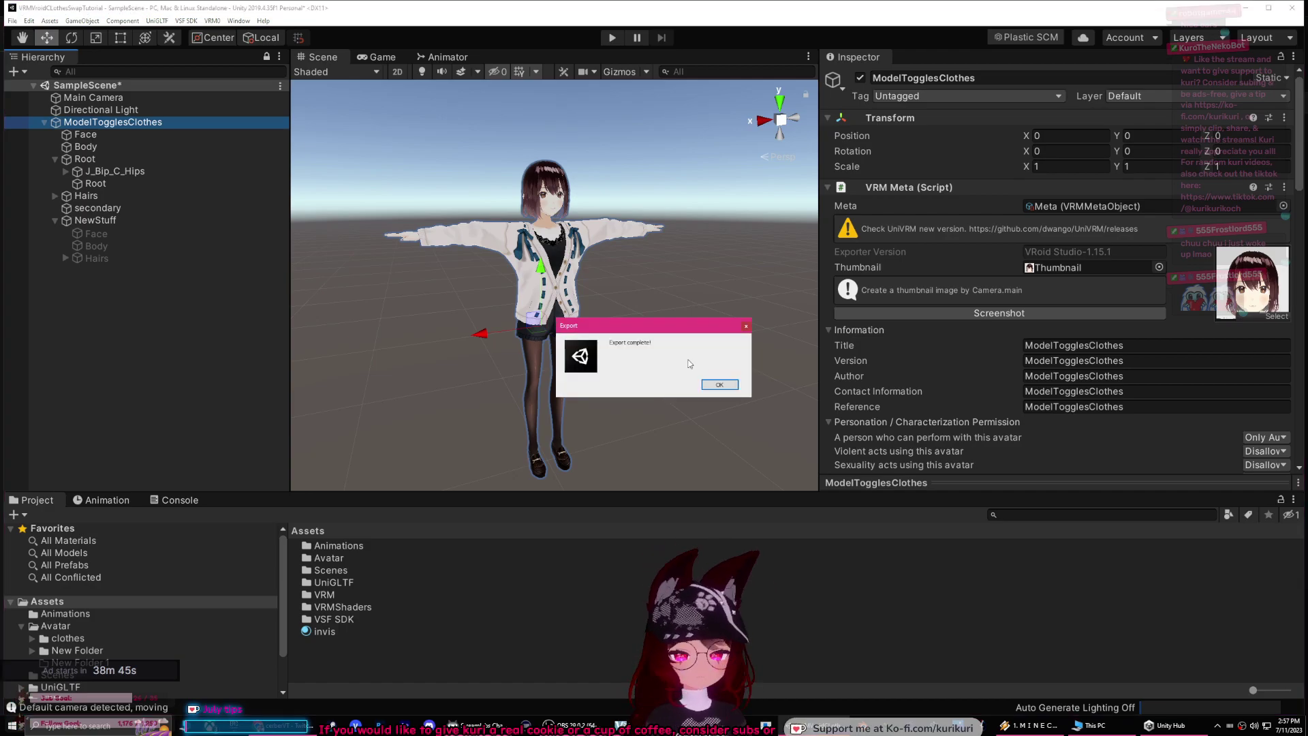
left_click(718, 385)
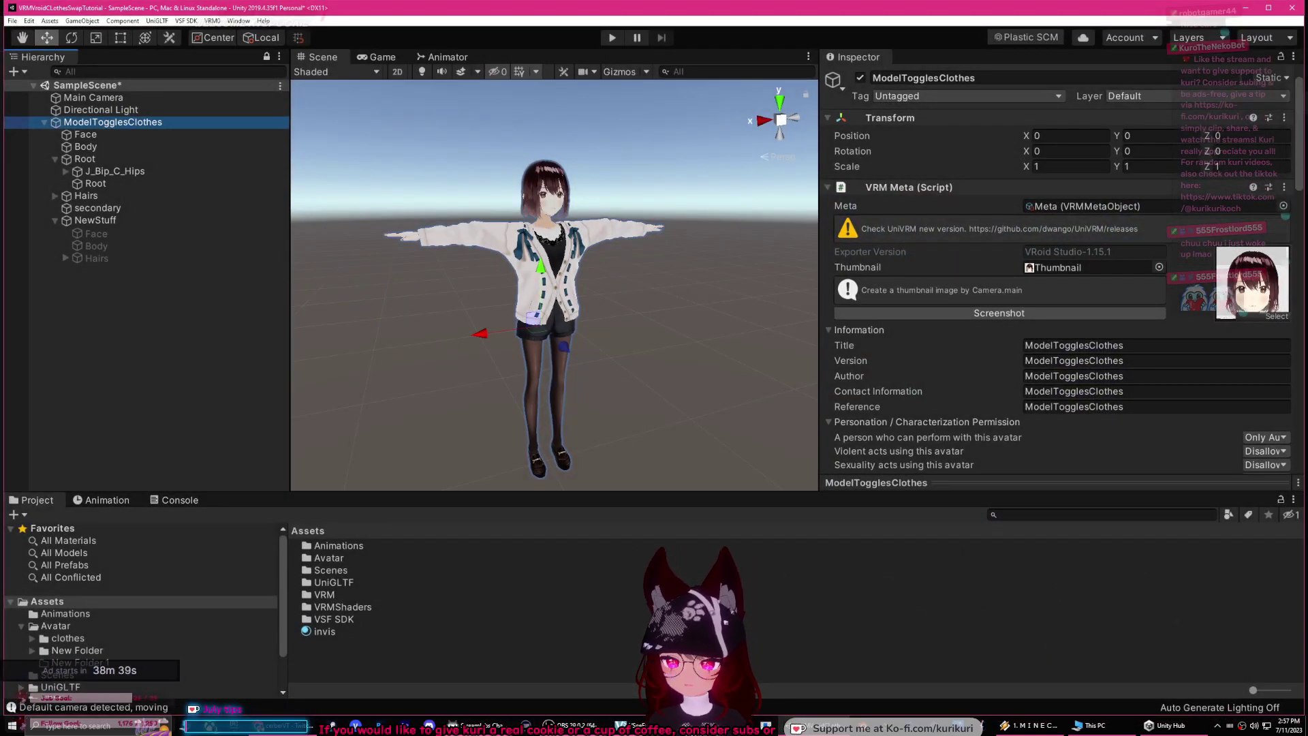
Step: Add ModelTogglesClothes2.vsfavatar from the Desktop in VSeeFace and switch to it
key("alt+Tab")
key("alt+Tab")
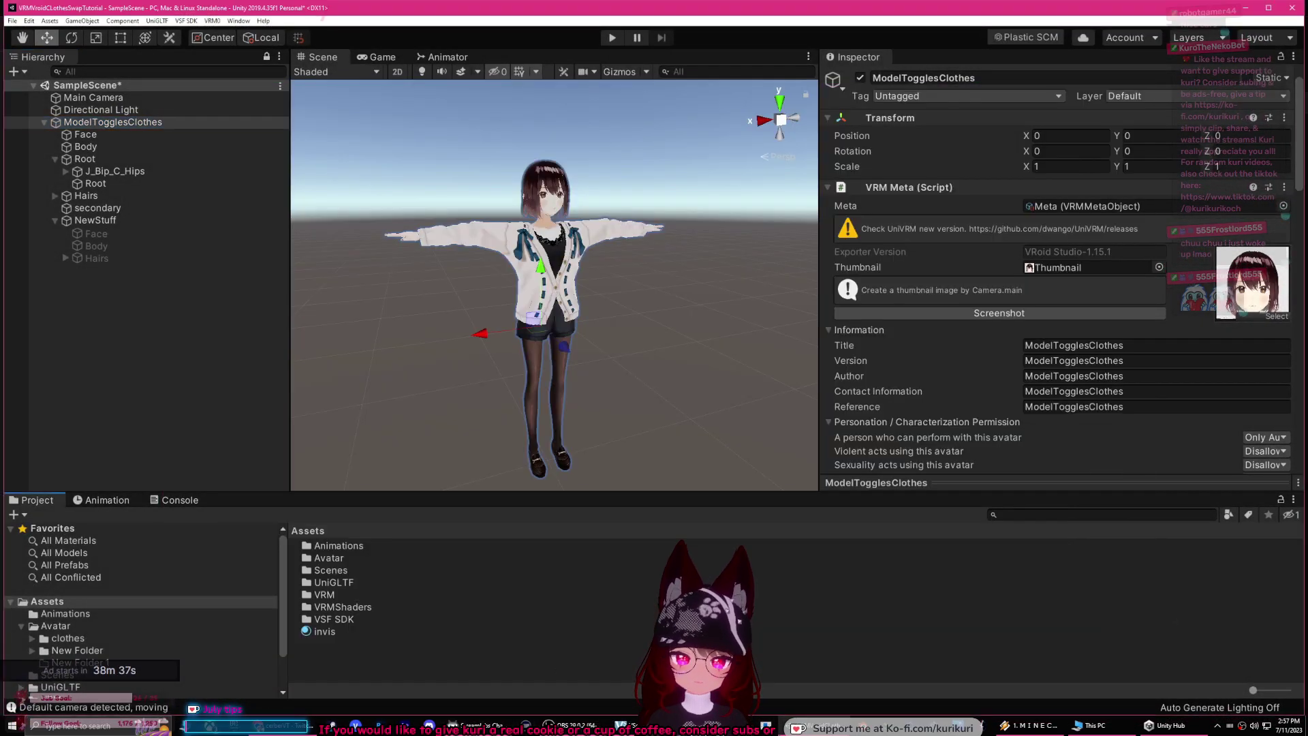
key("alt+Tab")
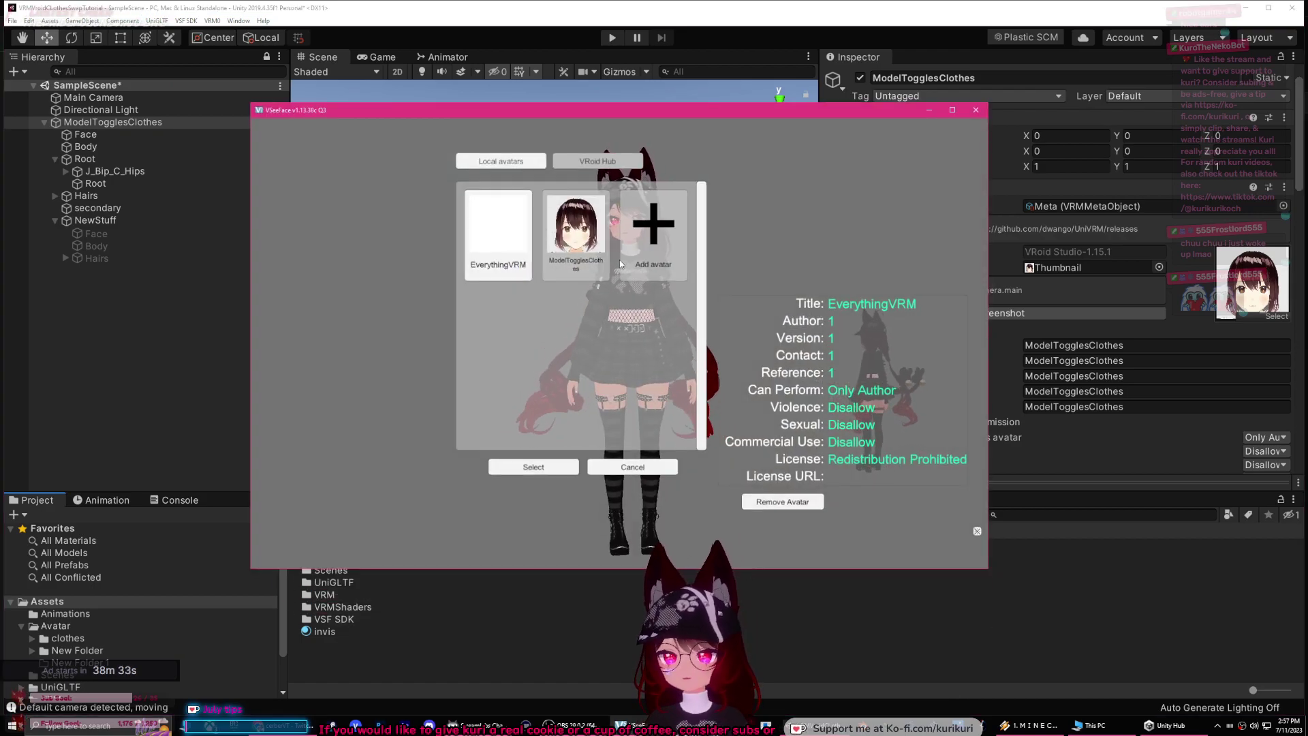
left_click(659, 271)
left_click(75, 81)
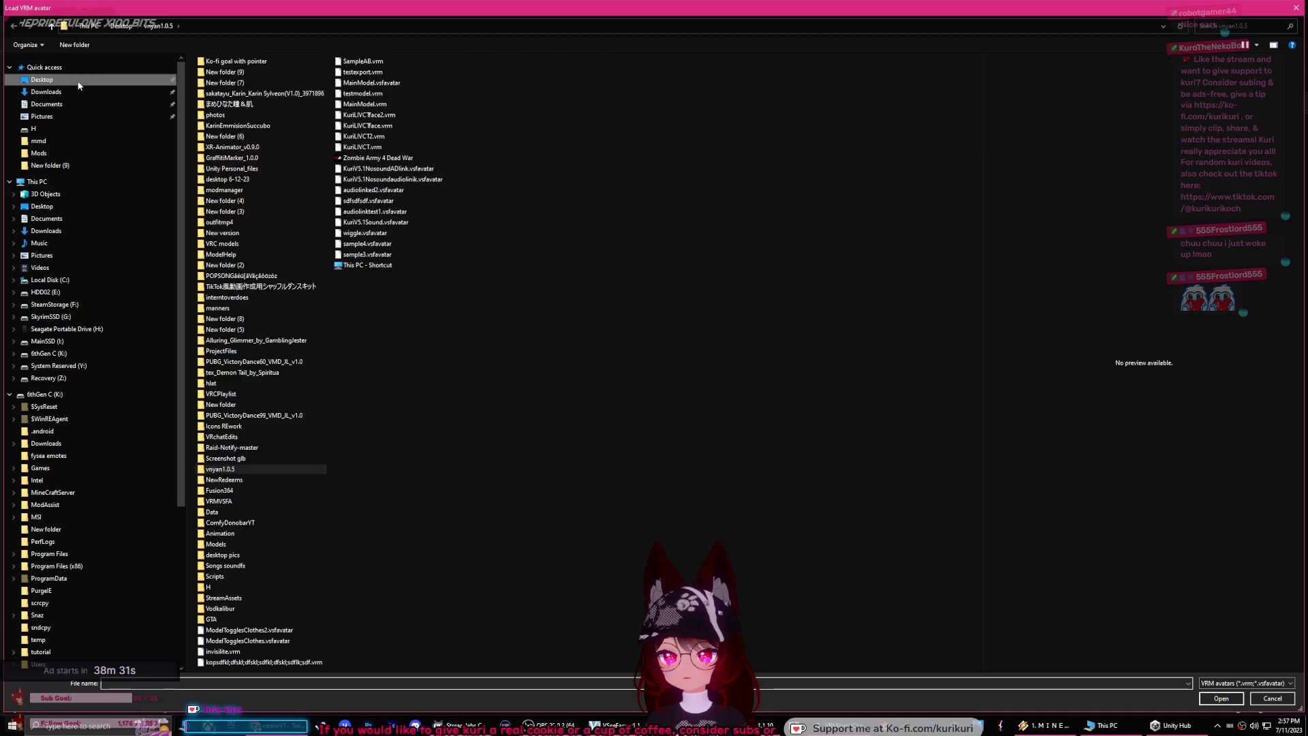
double_click(248, 630)
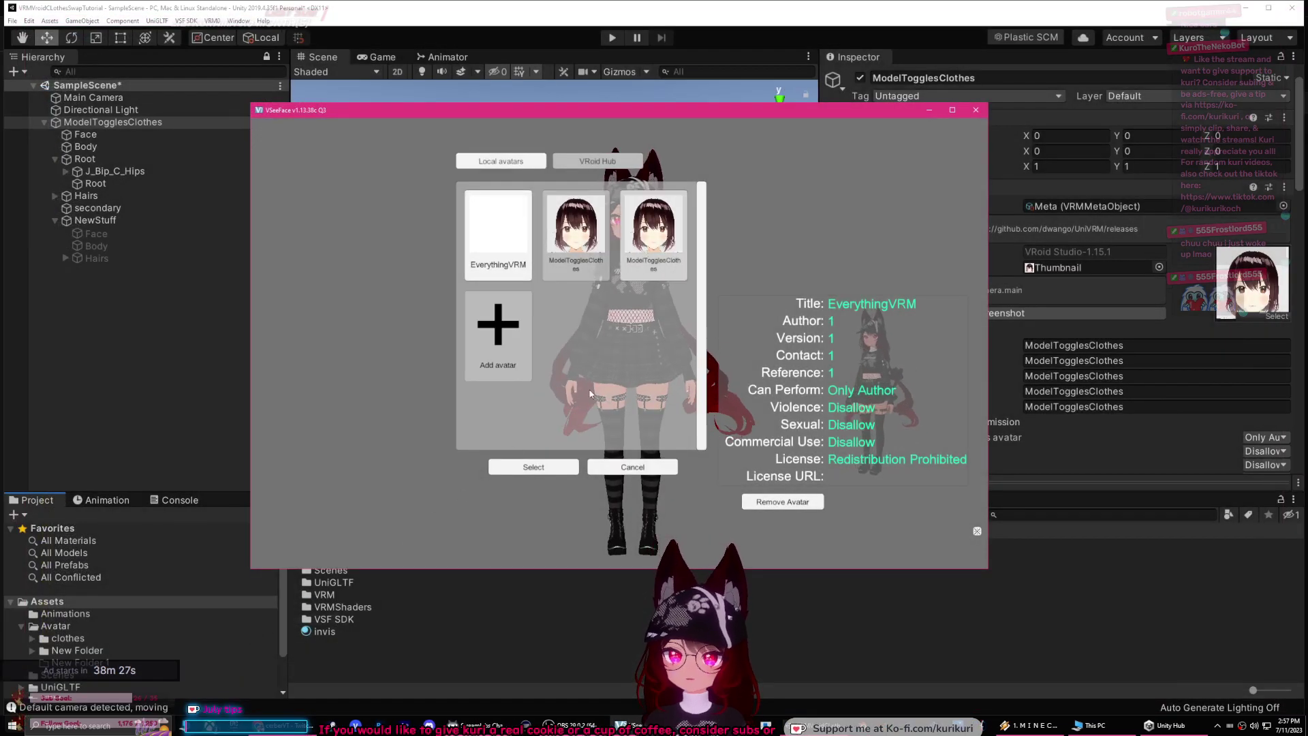
left_click(544, 468)
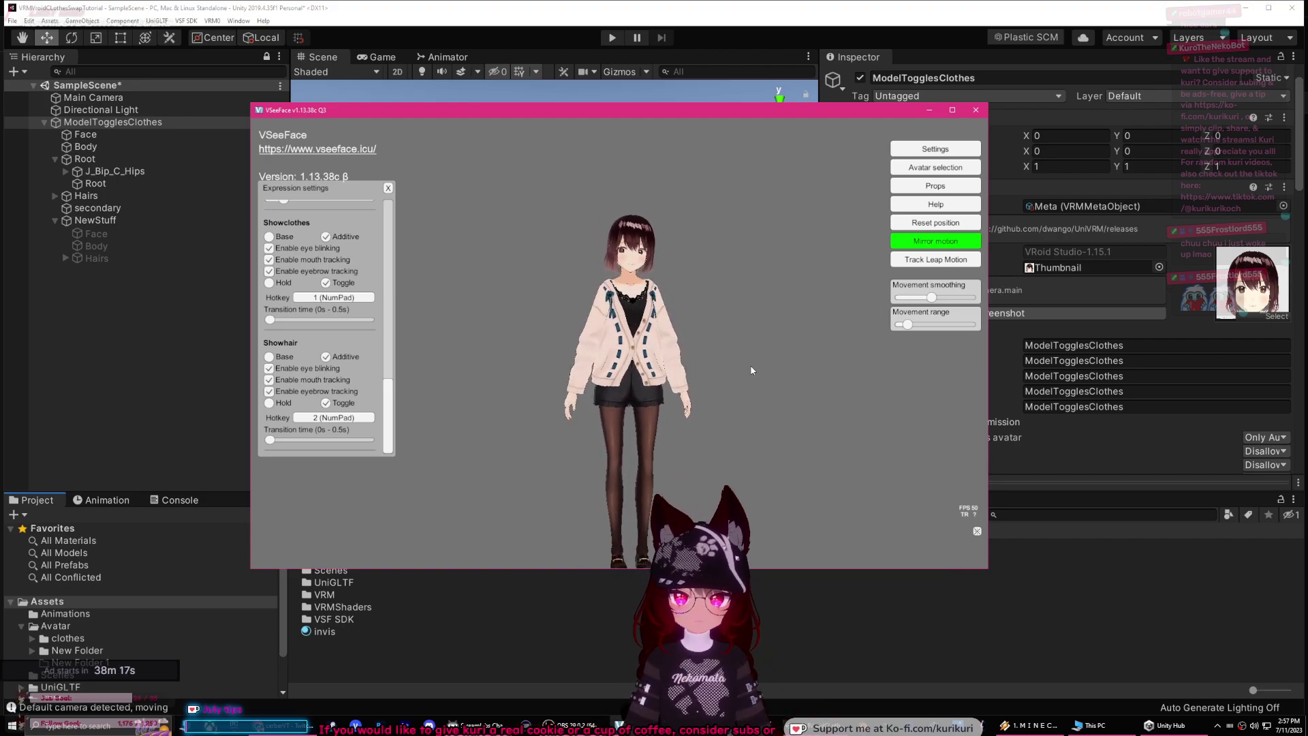
scroll(735, 372, "up", 6)
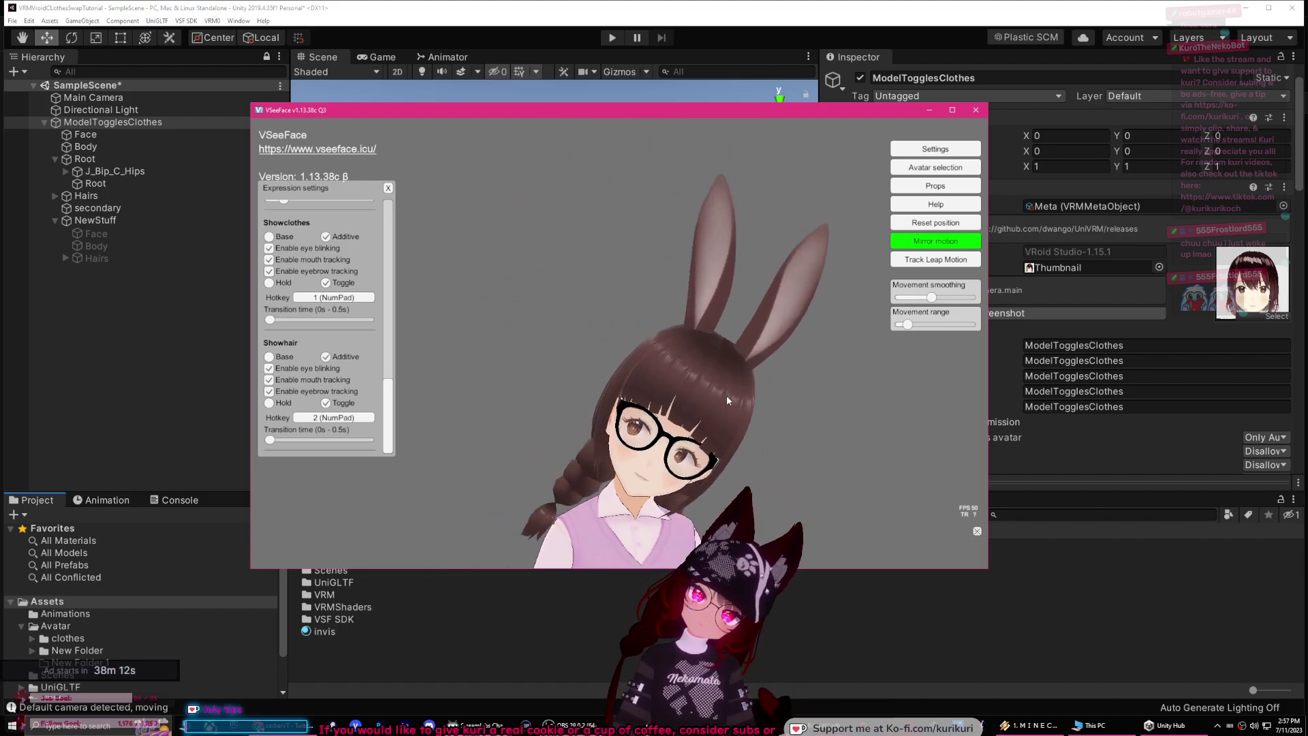
Step: View the avatar's back, adjust movement smoothing and range, then reload the avatar
left_click_drag(753, 410, 736, 312)
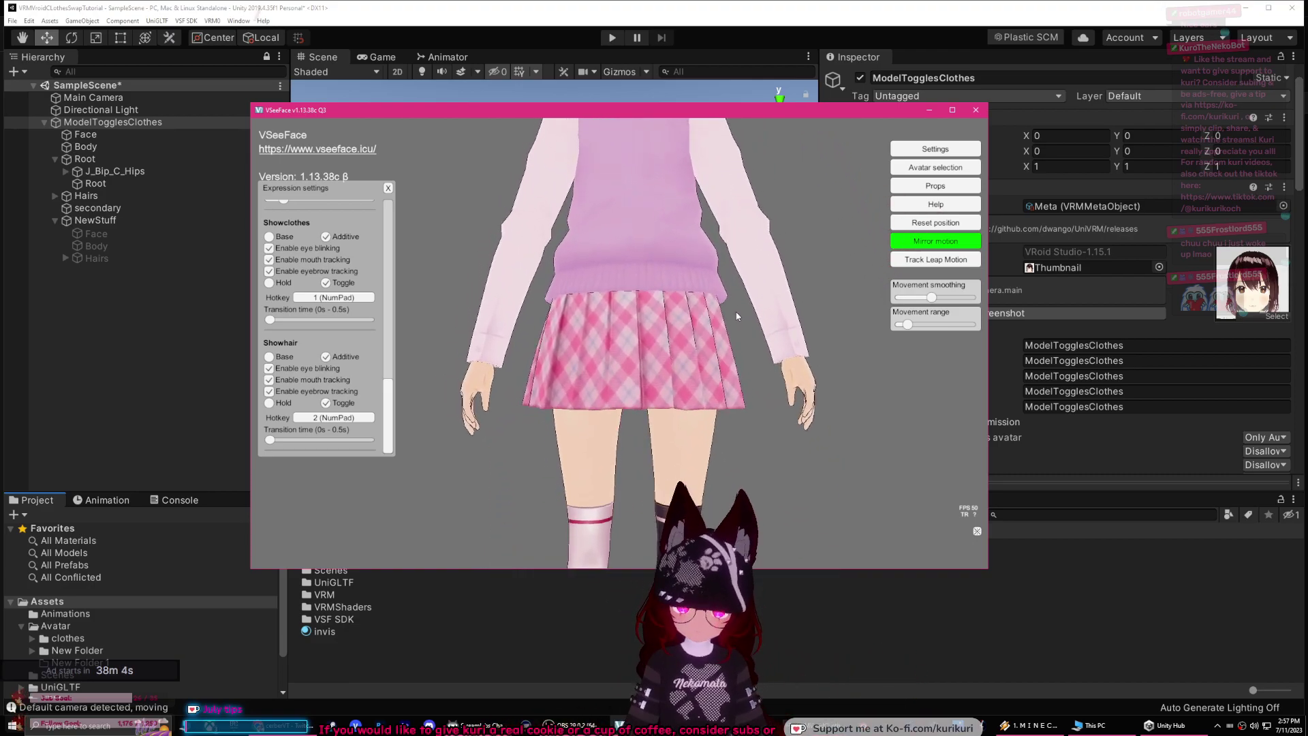
left_click_drag(938, 301, 928, 328)
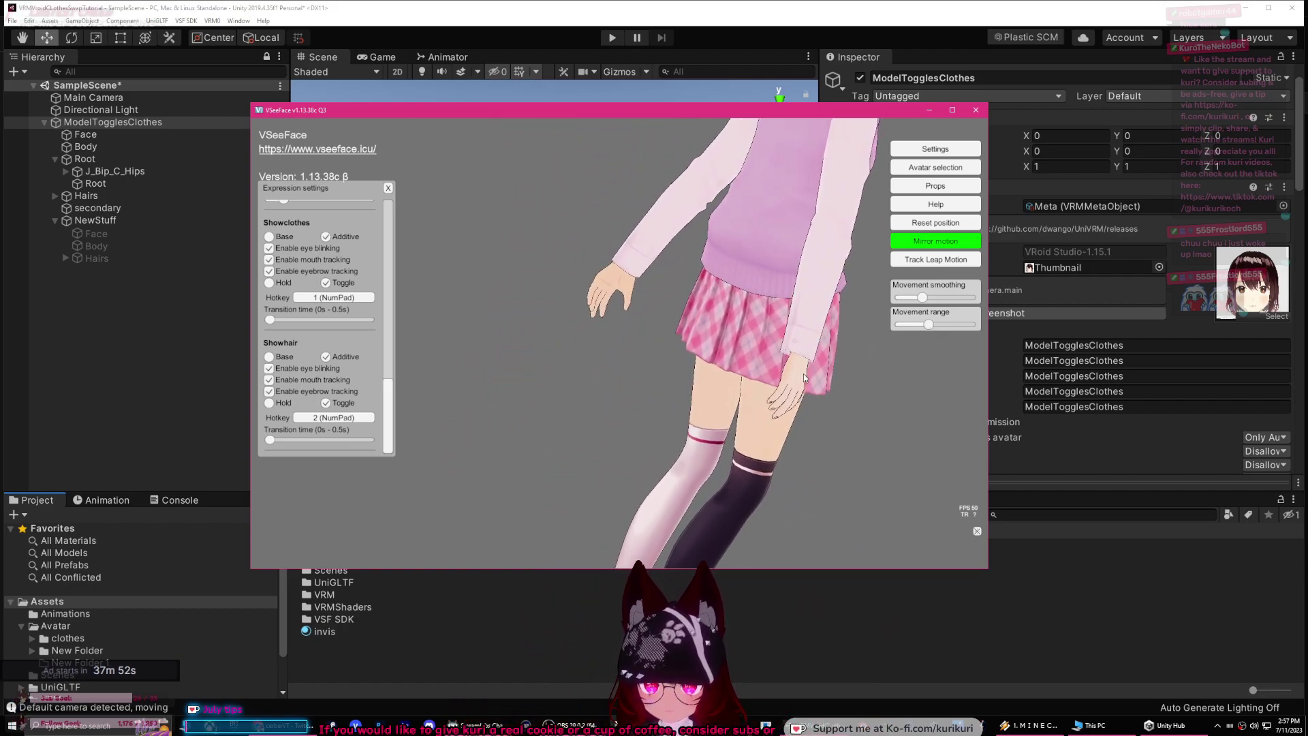
mouse_move(927, 331)
left_click_drag(927, 329, 907, 325)
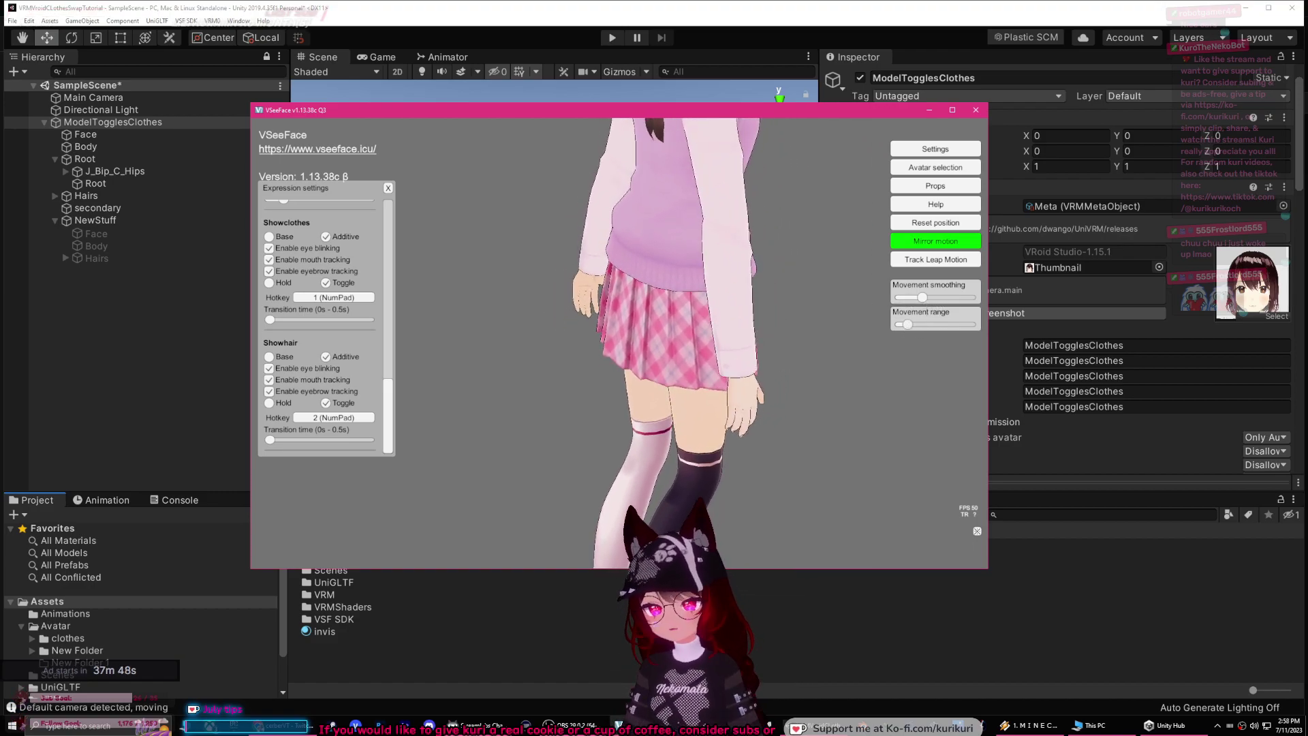
left_click_drag(922, 297, 933, 298)
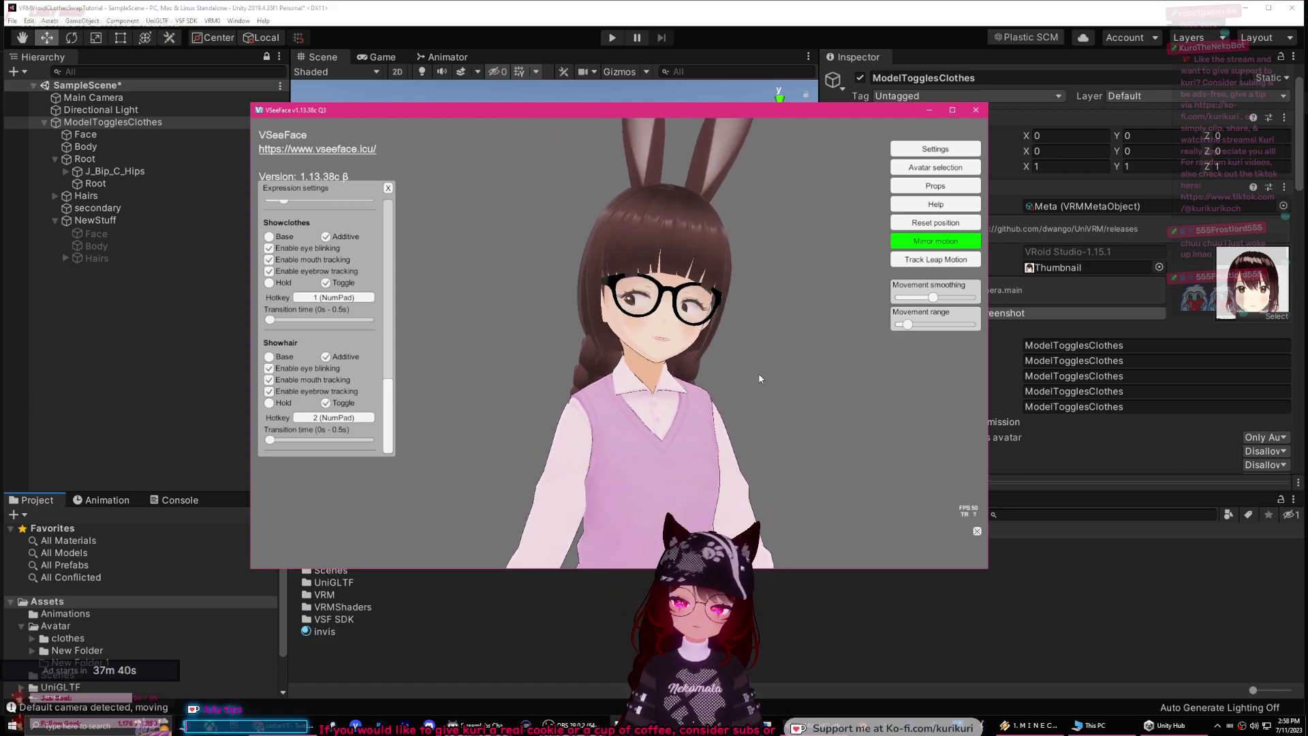
left_click(935, 166)
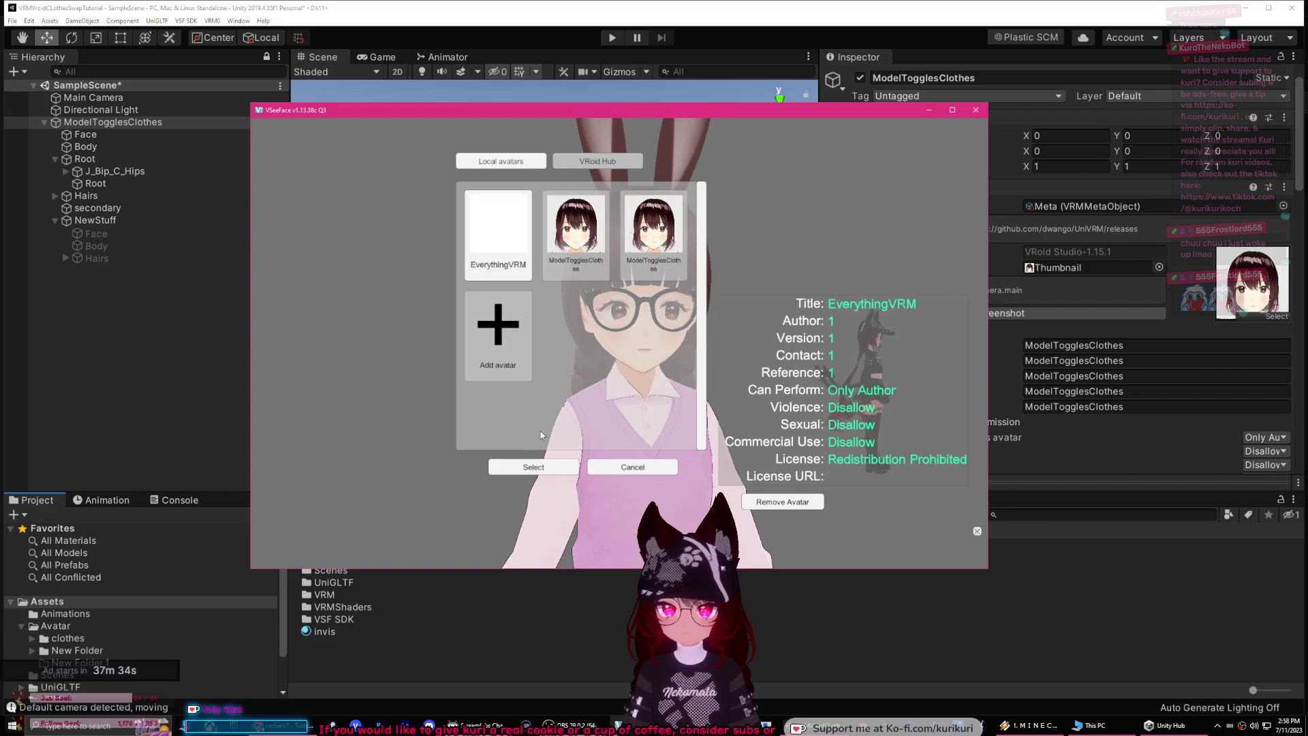
left_click(535, 468)
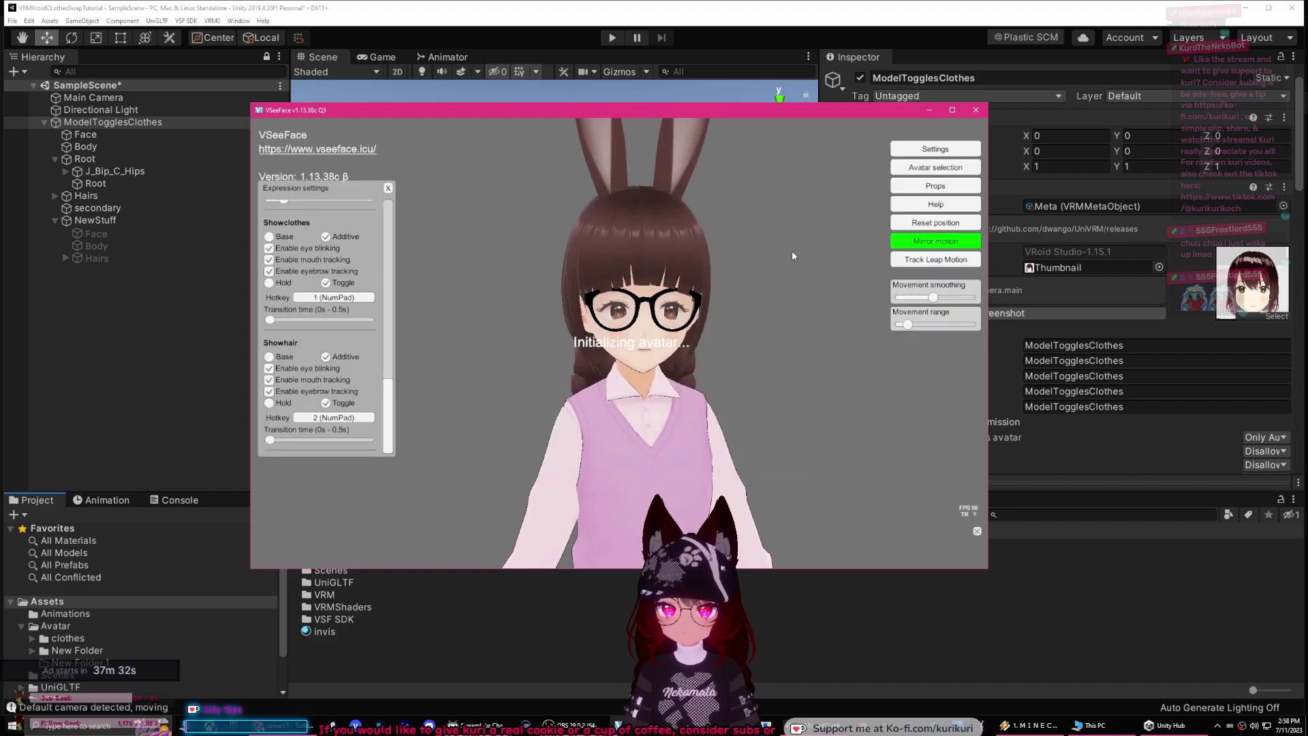
Step: Minimize the VSeeFace window to bring Unity back
left_click(928, 110)
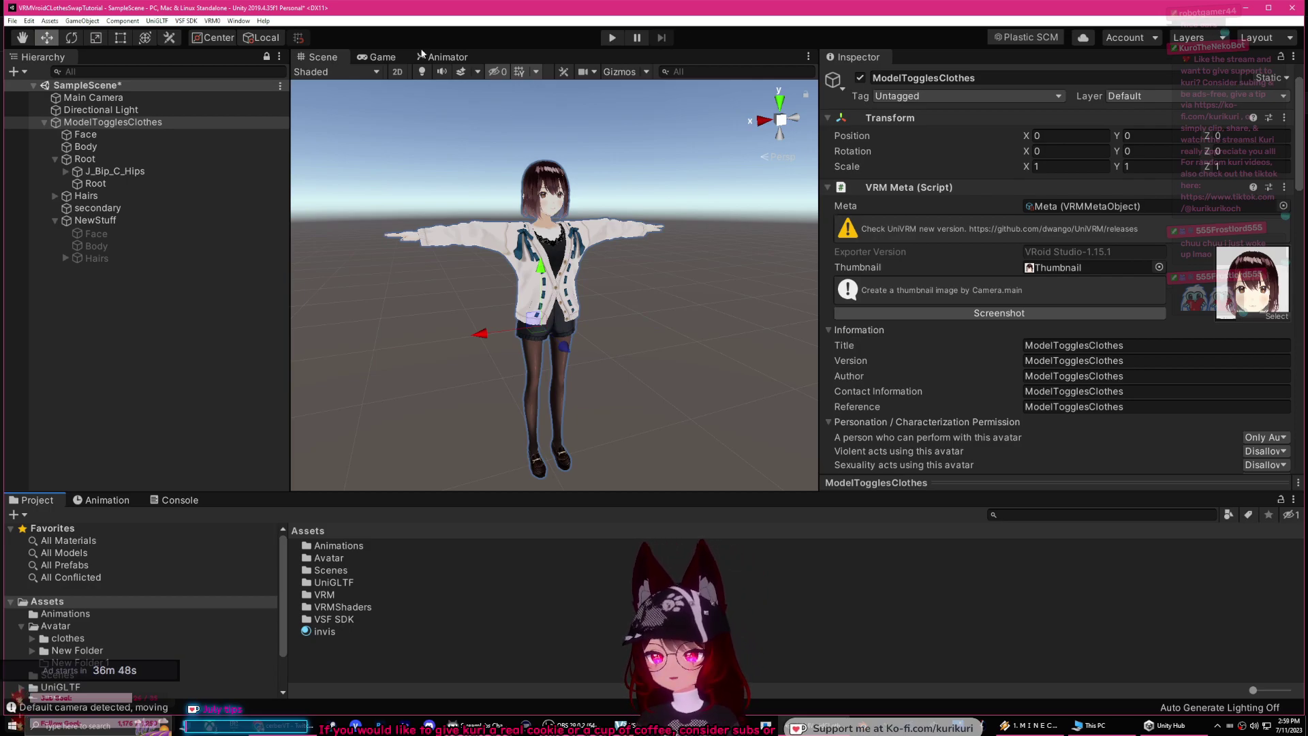
Step: Fold the NewStuff group closed in the Hierarchy
left_click(55, 220)
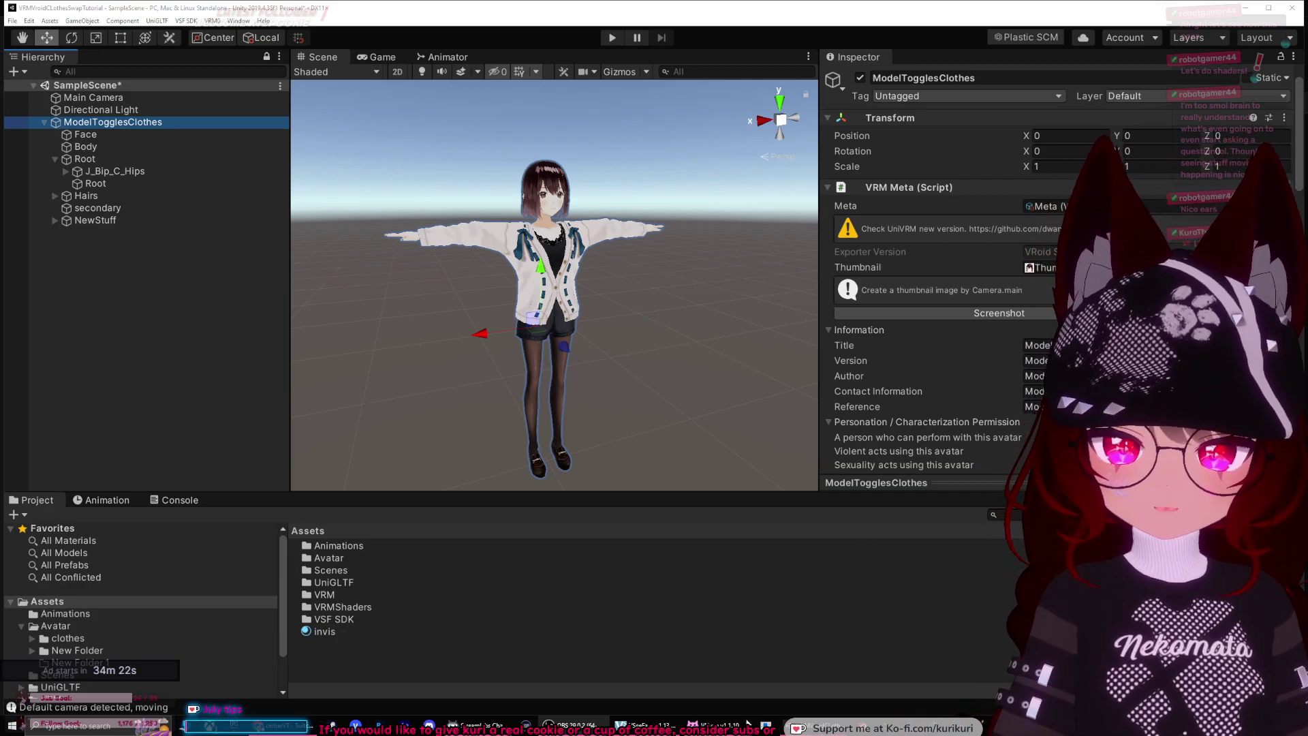
Step: Expand NewStuff and activate the new outfit's Body object
key("alt+Tab")
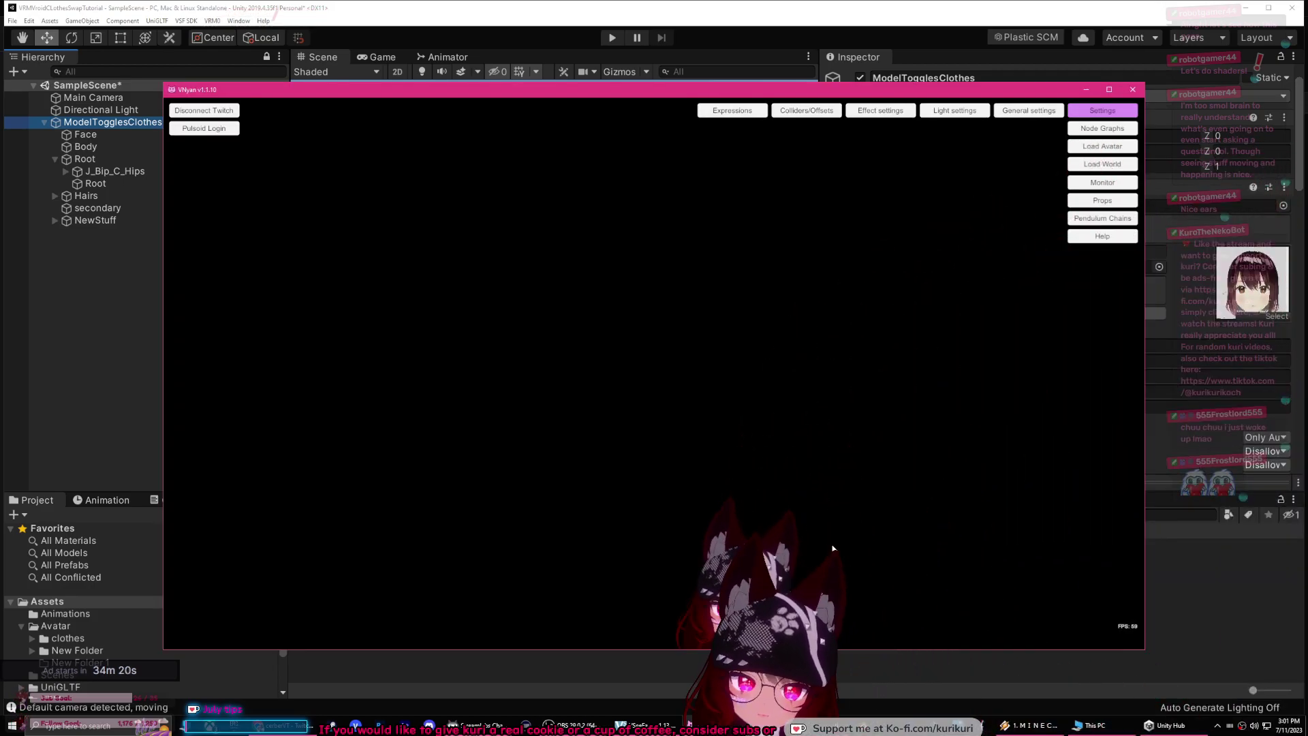
left_click(1192, 627)
left_click(156, 378)
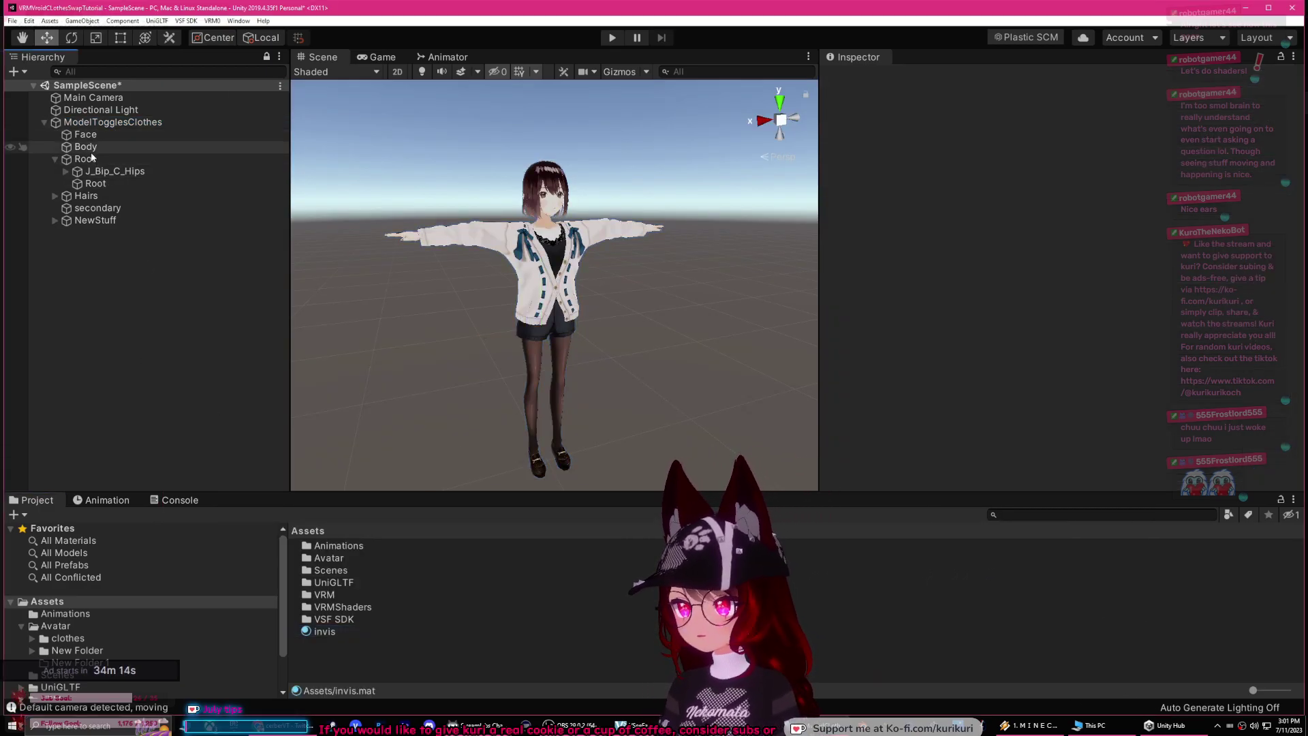
left_click_drag(95, 211, 94, 243)
left_click(94, 244)
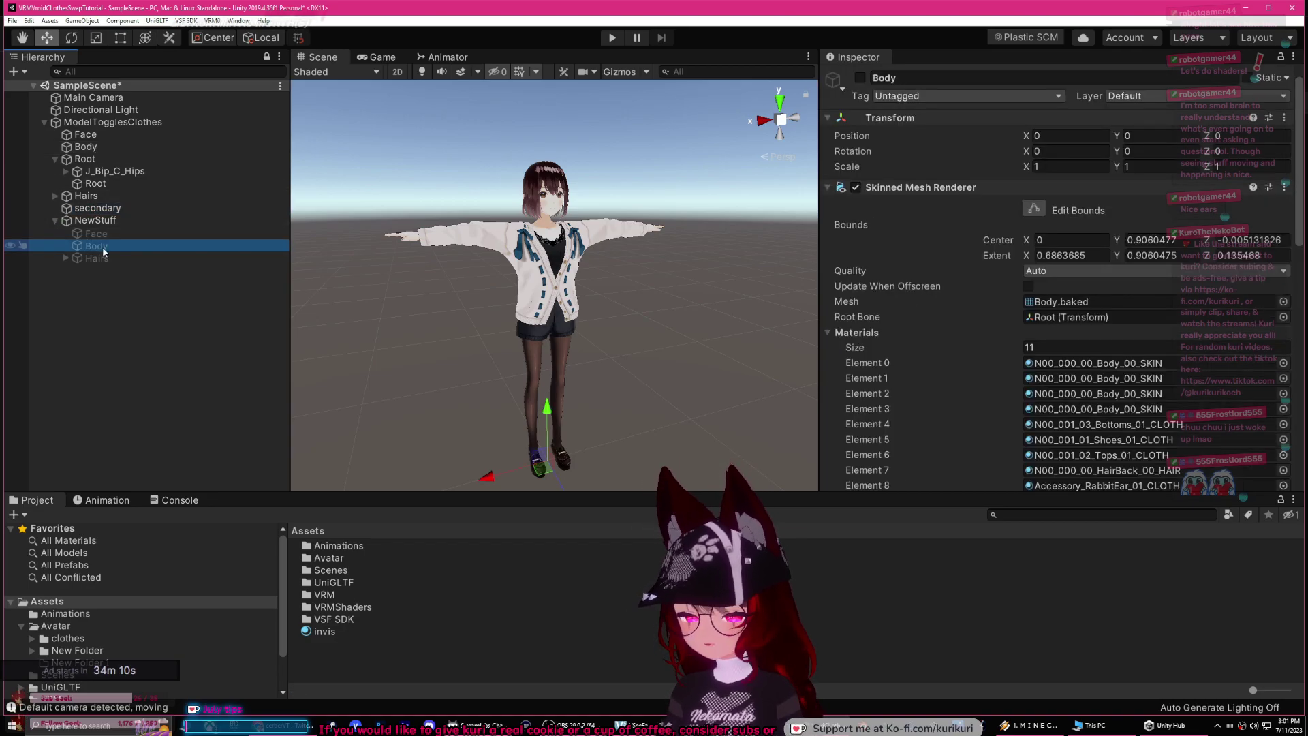
scroll(916, 314, "down", 5)
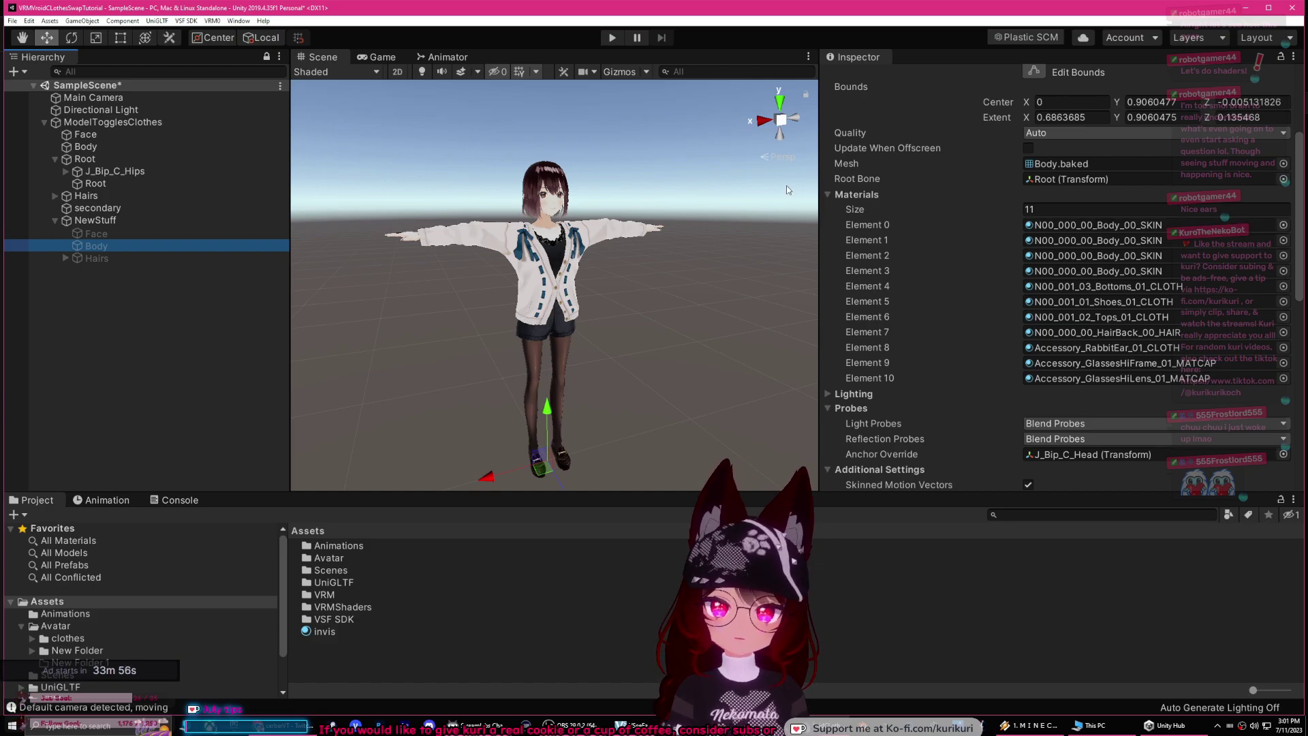
scroll(958, 166, "up", 5)
left_click(861, 78)
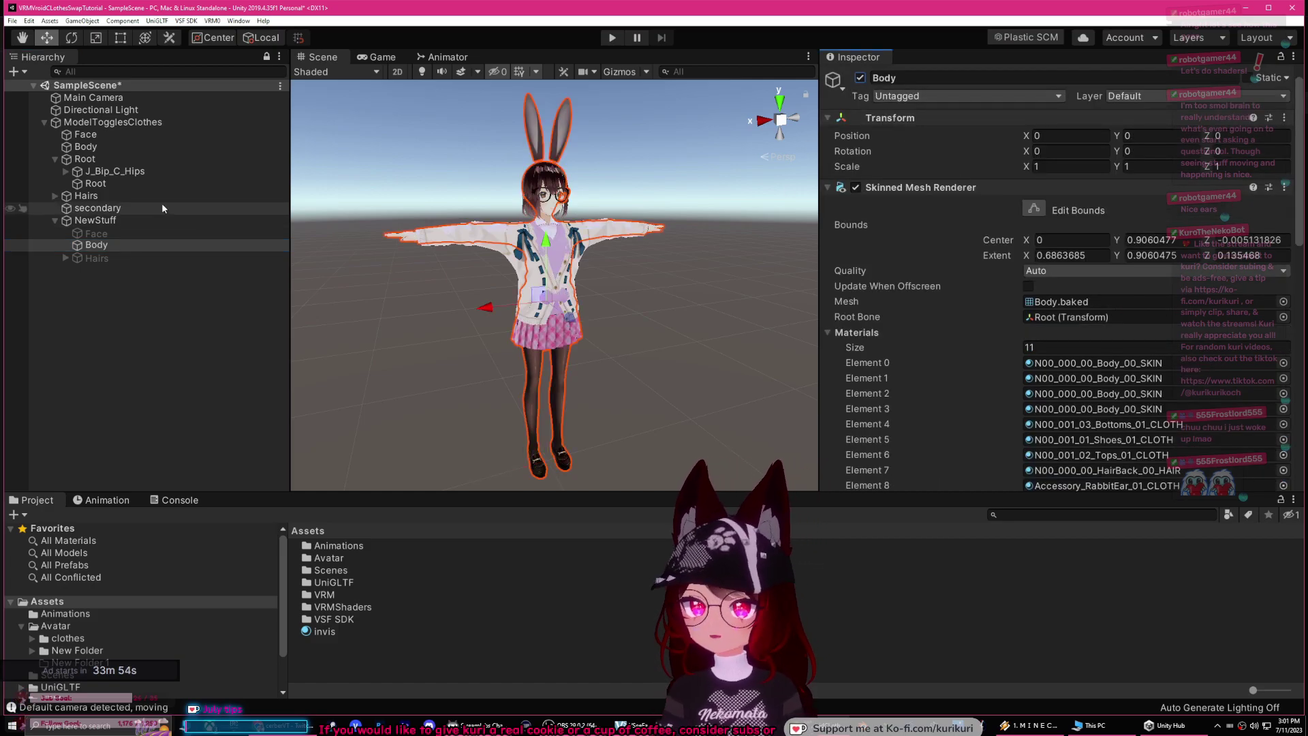
Step: Deactivate the original Body under ModelTogglesClothes
left_click(88, 148)
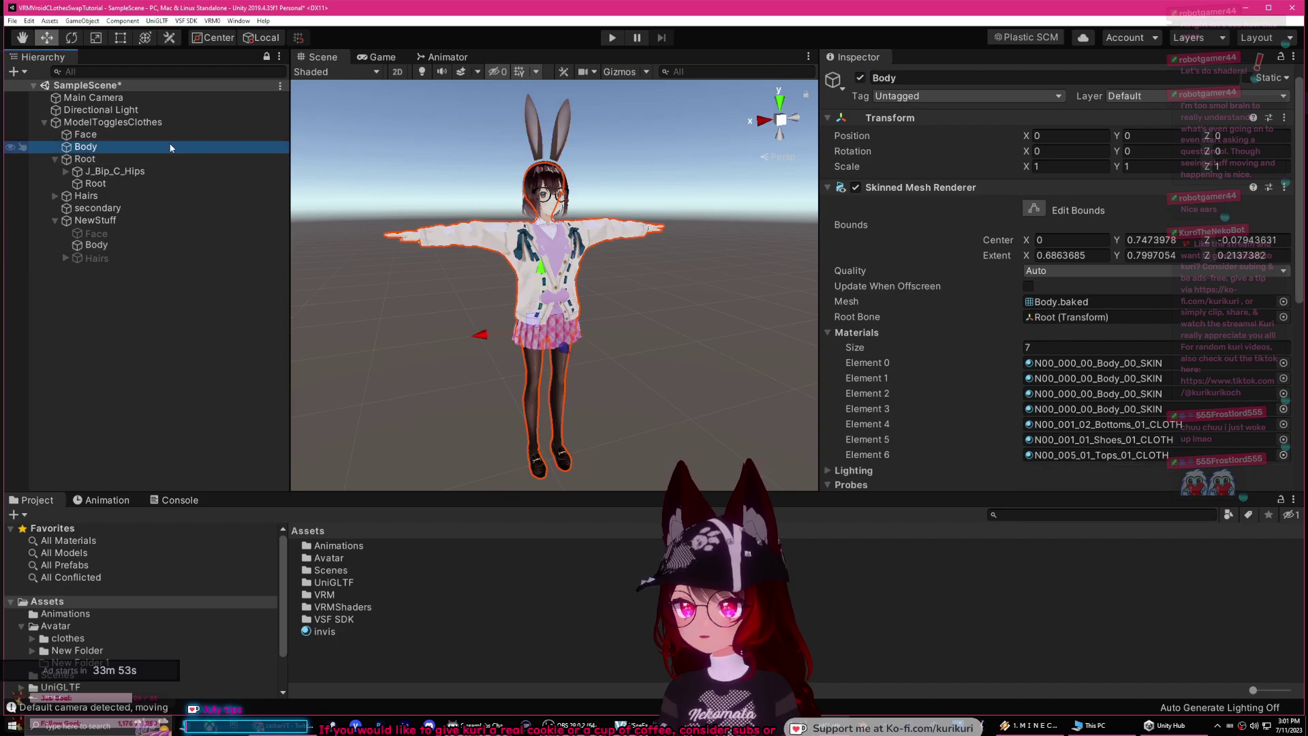
left_click(859, 79)
scroll(1077, 345, "down", 5)
scroll(1077, 345, "up", 3)
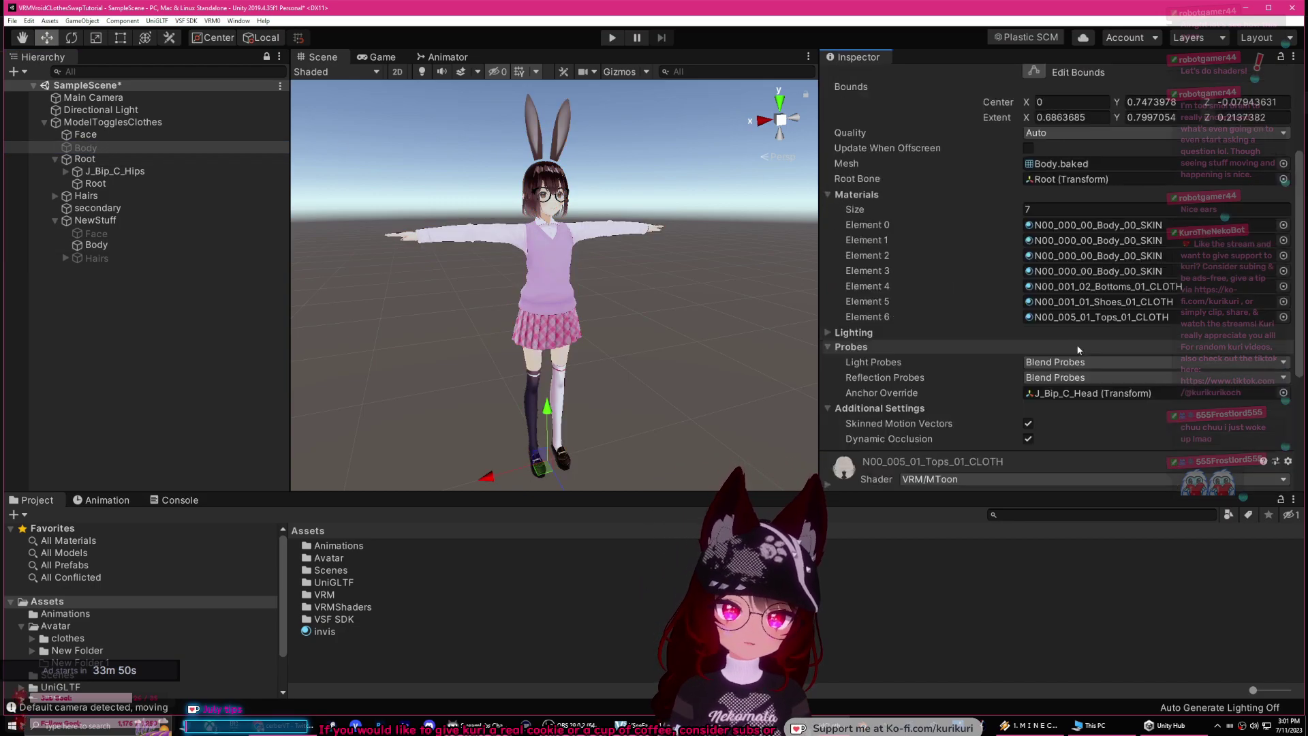
Step: Tint the N00_001_02_Bottoms_01_CLOTH Lit Color green, then reset it to white
left_click(1059, 287)
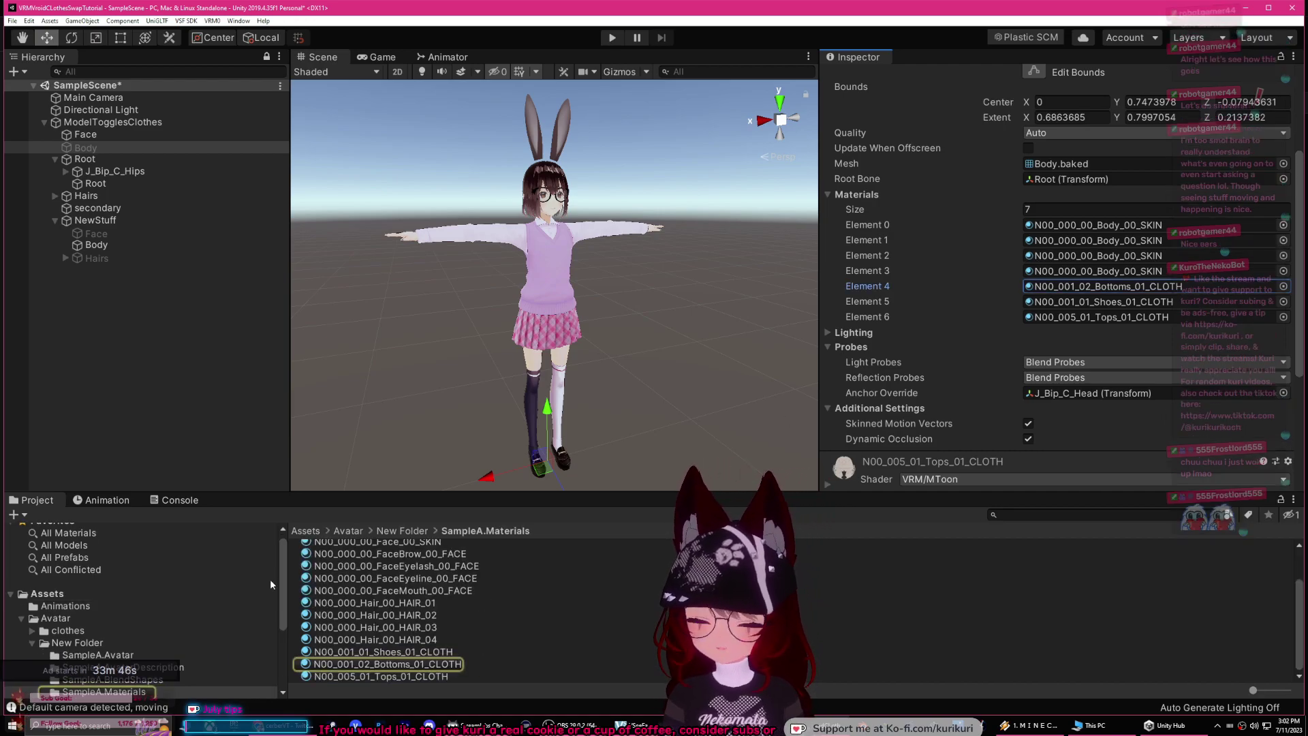
left_click(419, 664)
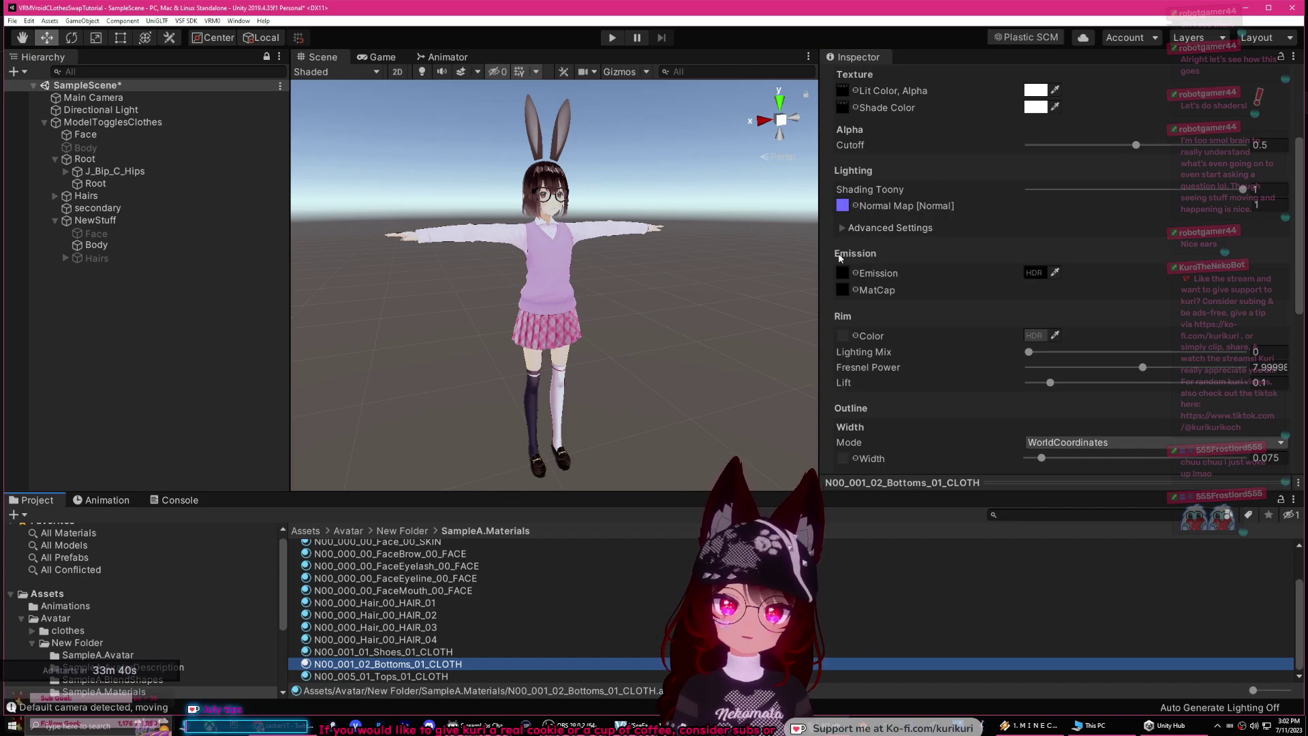
scroll(859, 238, "up", 3)
left_click(1036, 228)
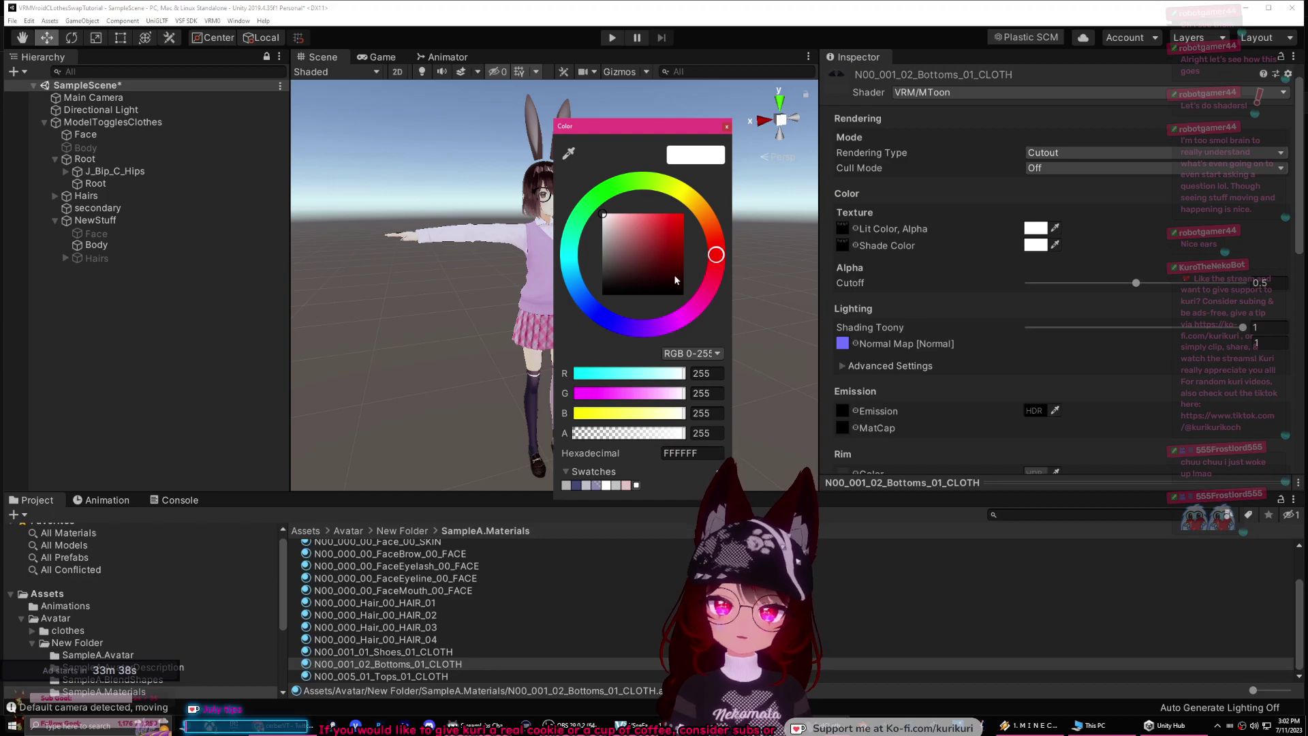
left_click_drag(613, 126, 930, 180)
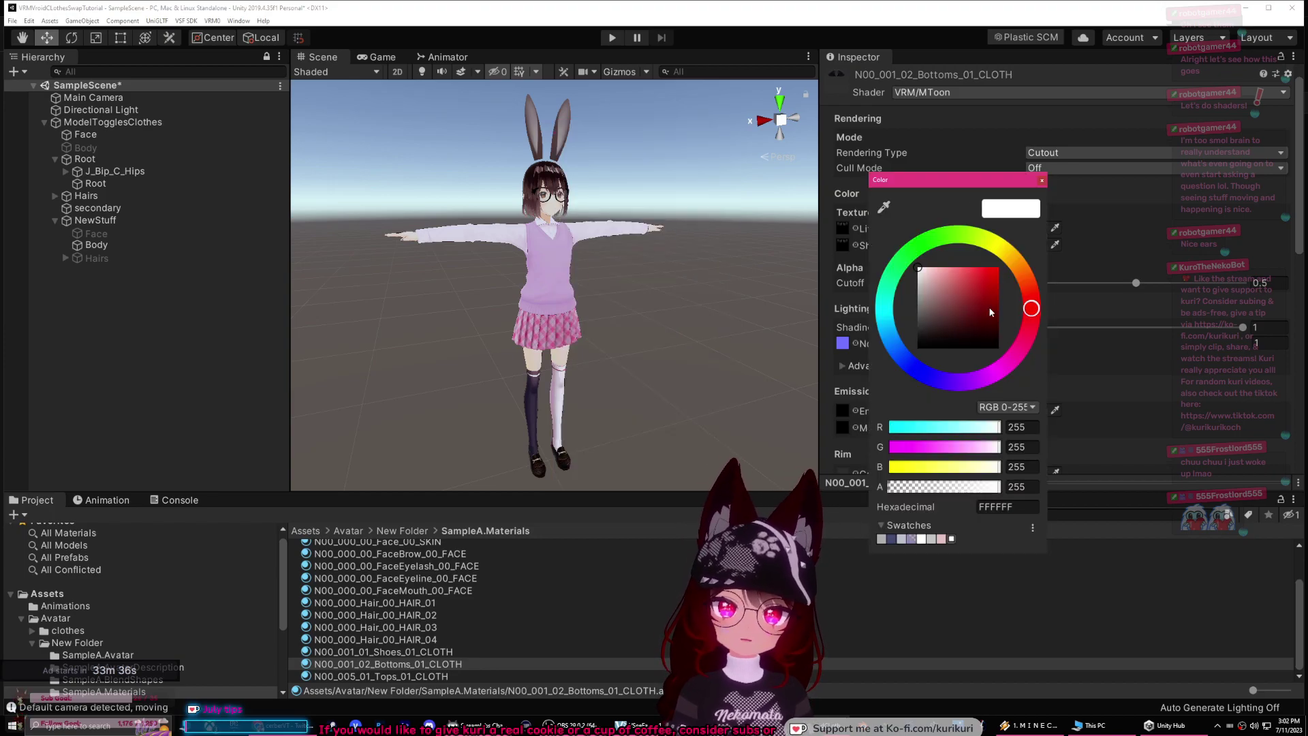
left_click(904, 257)
left_click(956, 234)
left_click_drag(988, 288, 998, 268)
left_click_drag(1024, 186, 795, 236)
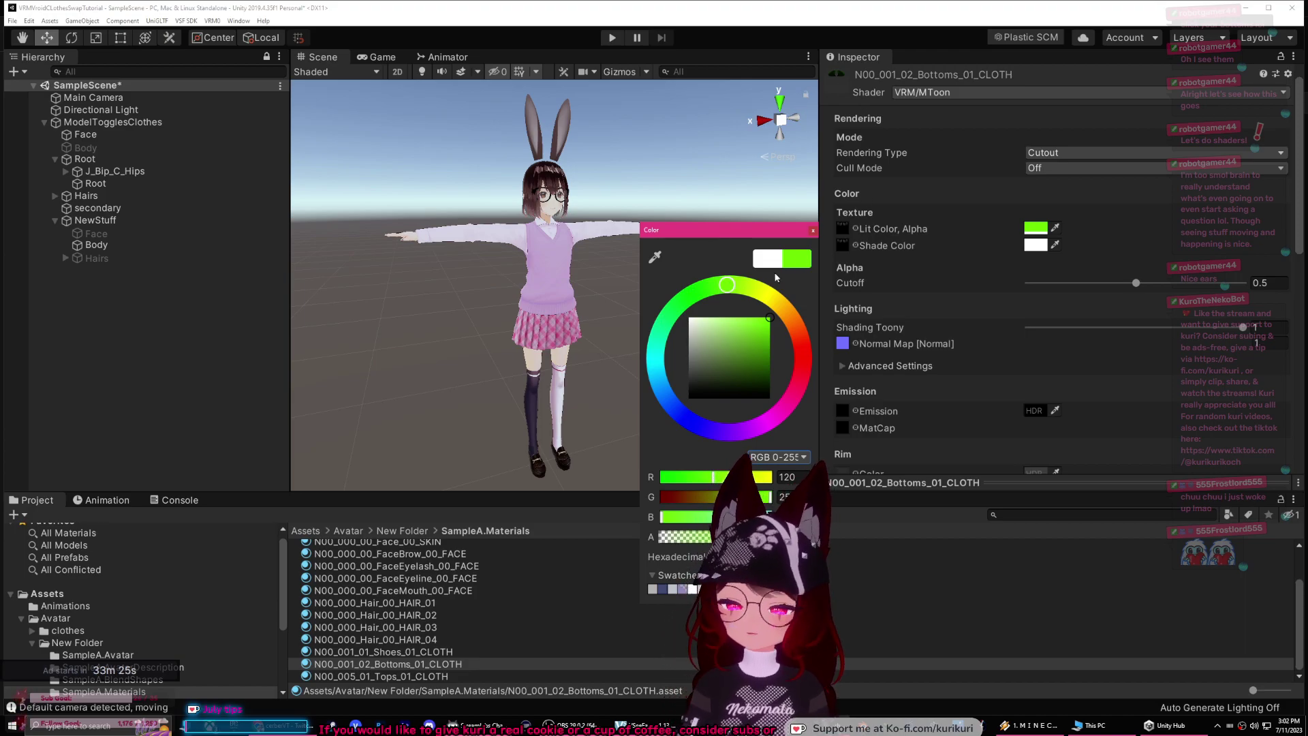
left_click(756, 260)
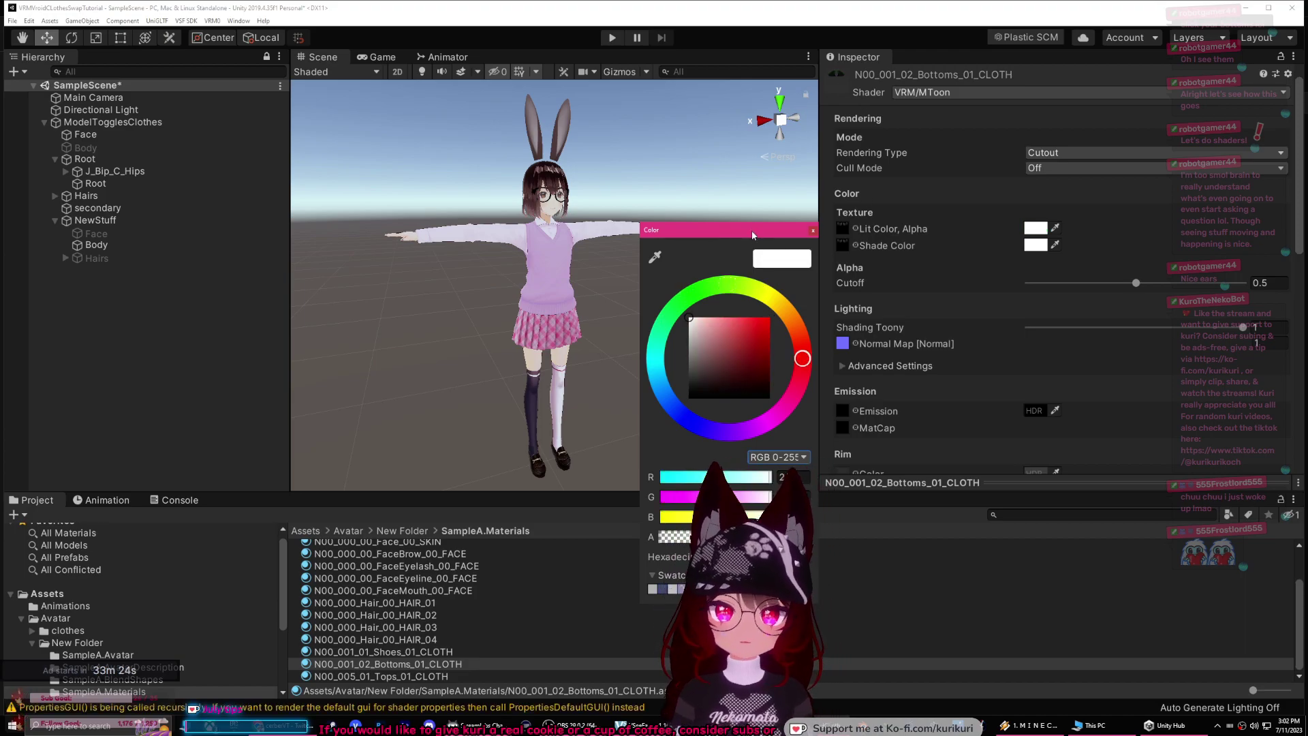
left_click(526, 424)
Step: Inspect the N00_005_01_Tops_01_CLOTH material, then select the new outfit's Body
scroll(660, 369, "up", 3)
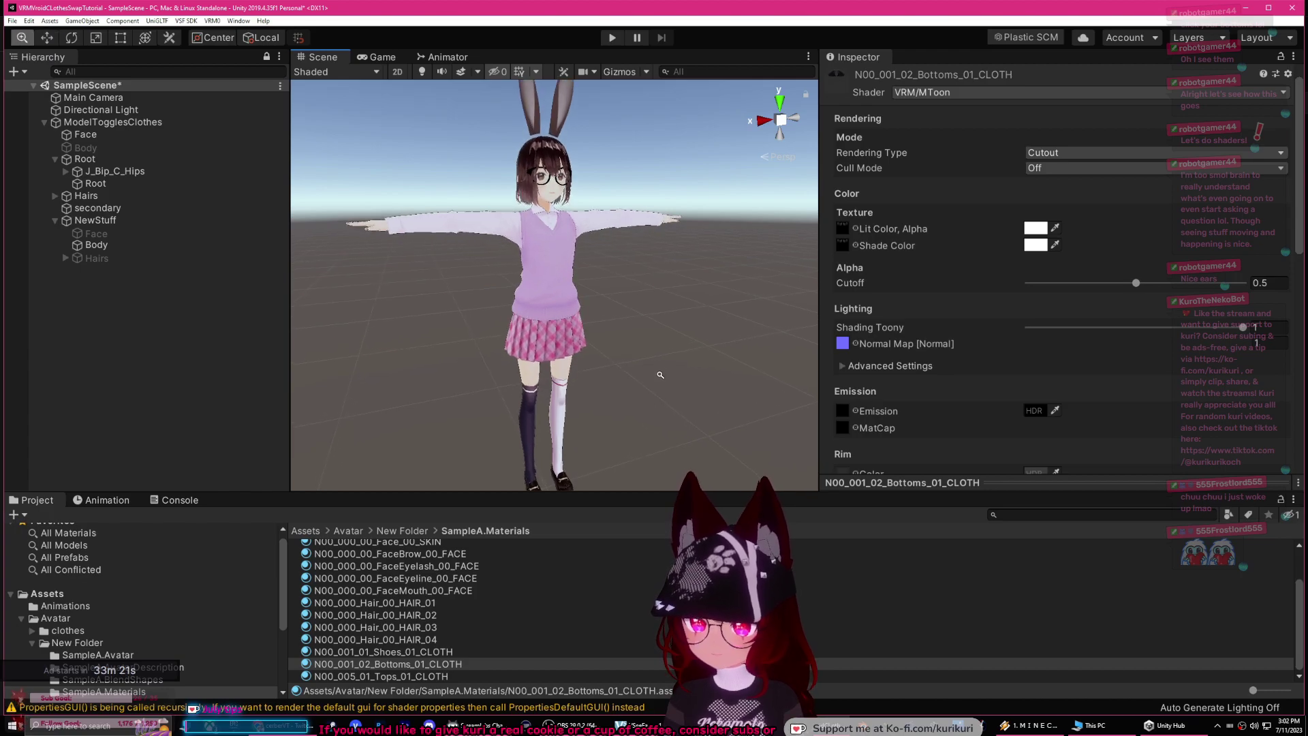
scroll(660, 369, "up", 3)
left_click(425, 663)
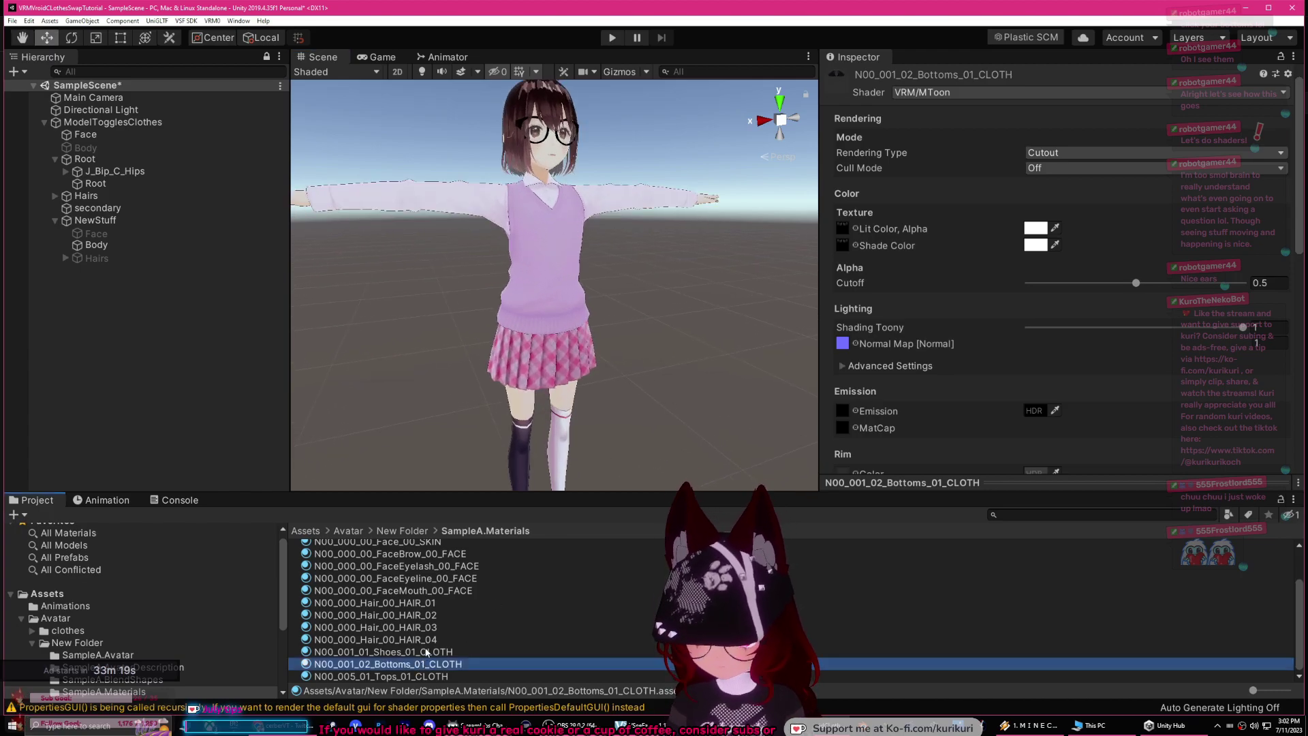
left_click(405, 677)
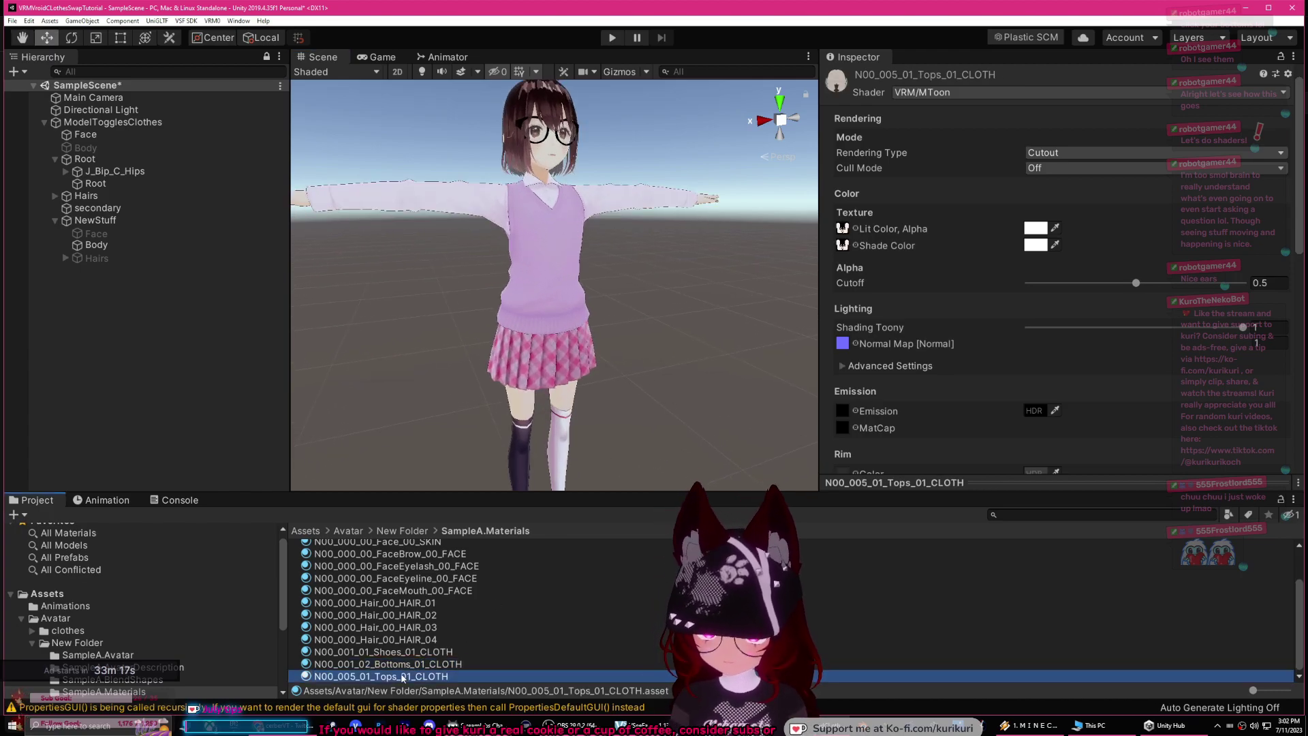
scroll(913, 433, "down", 10)
left_click(922, 482)
left_click_drag(1124, 316, 401, 405)
left_click(522, 360)
scroll(934, 390, "down", 5)
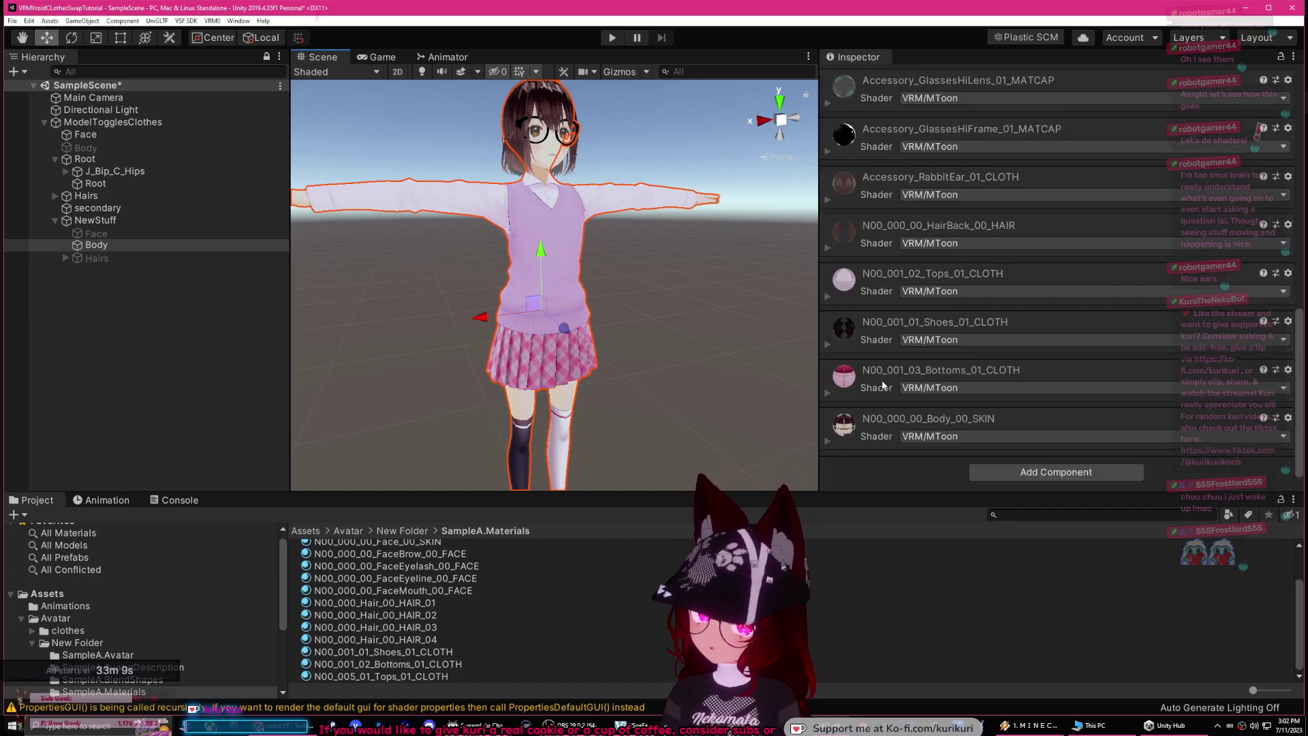
Step: Expand the Bottoms cloth material and try a green Lit Color, then undo it to keep white
left_click(828, 393)
scroll(955, 263, "down", 10)
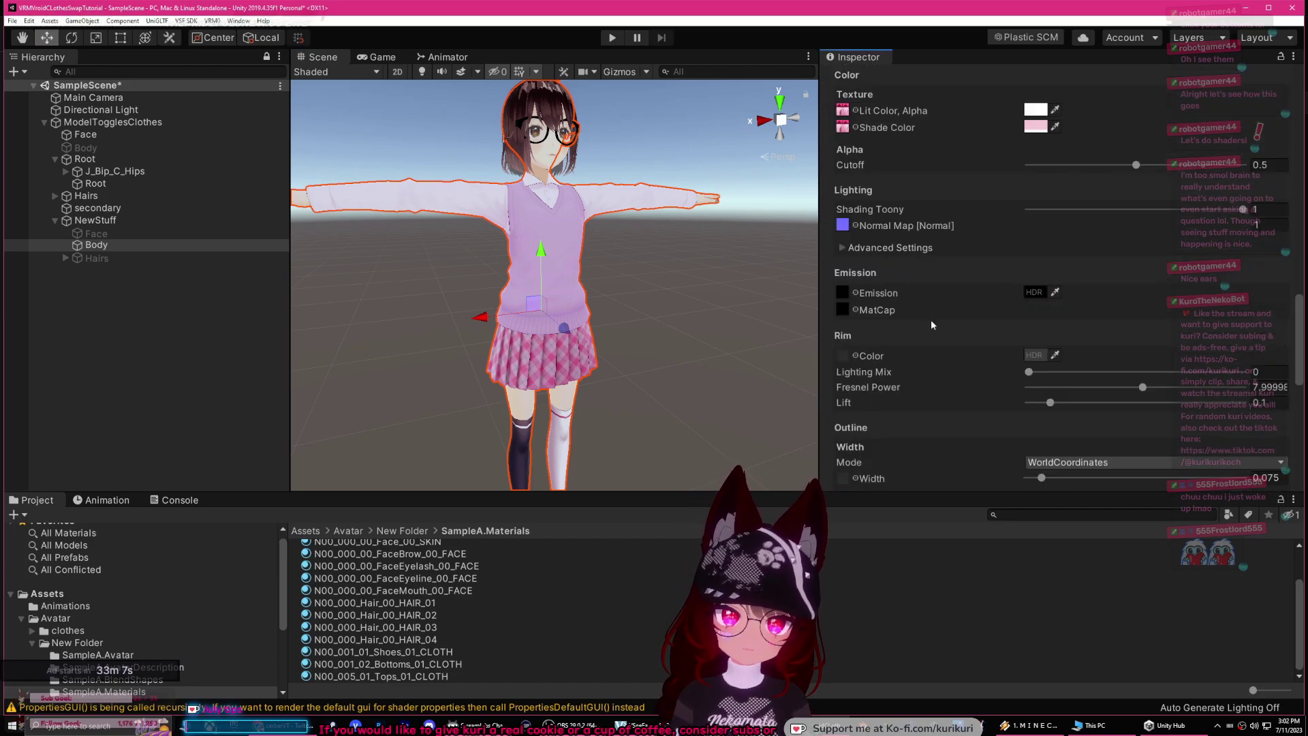
left_click(1035, 248)
mouse_move(701, 293)
left_mouse_down()
mouse_move(742, 286)
mouse_move(769, 317)
left_mouse_up()
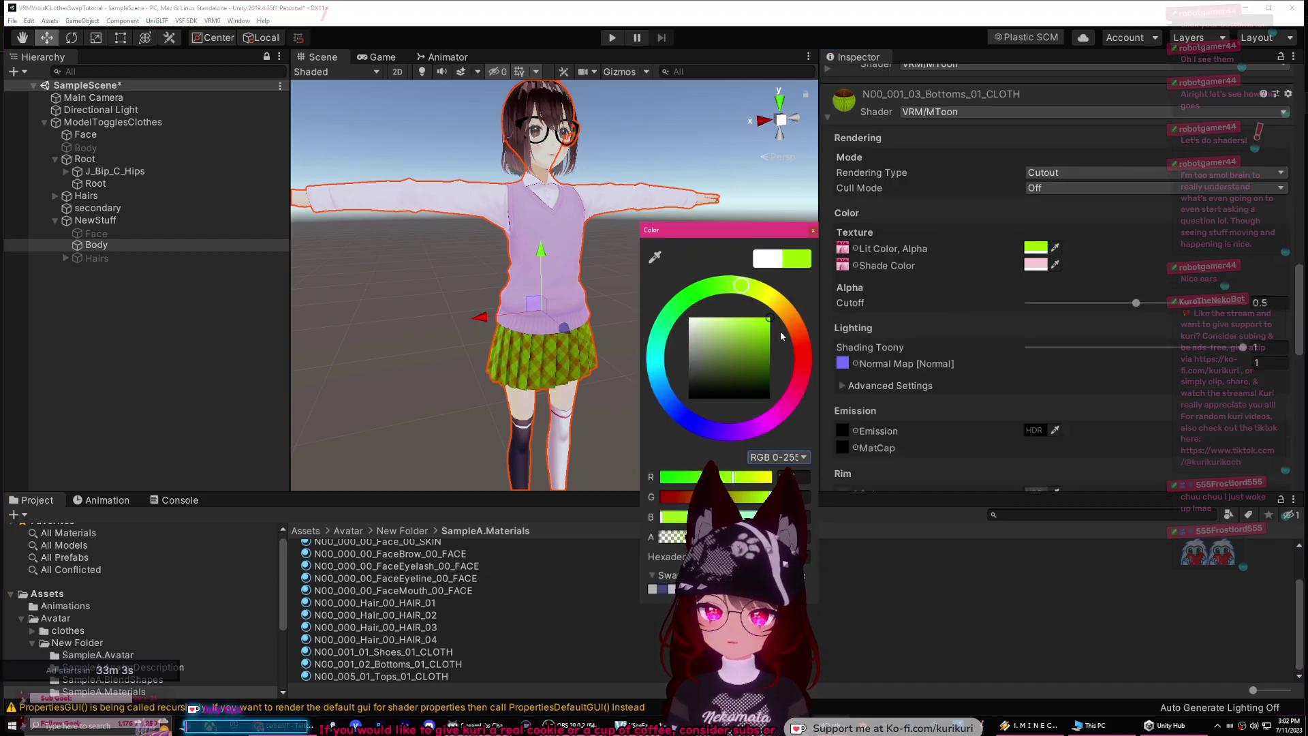
key("ctrl+z")
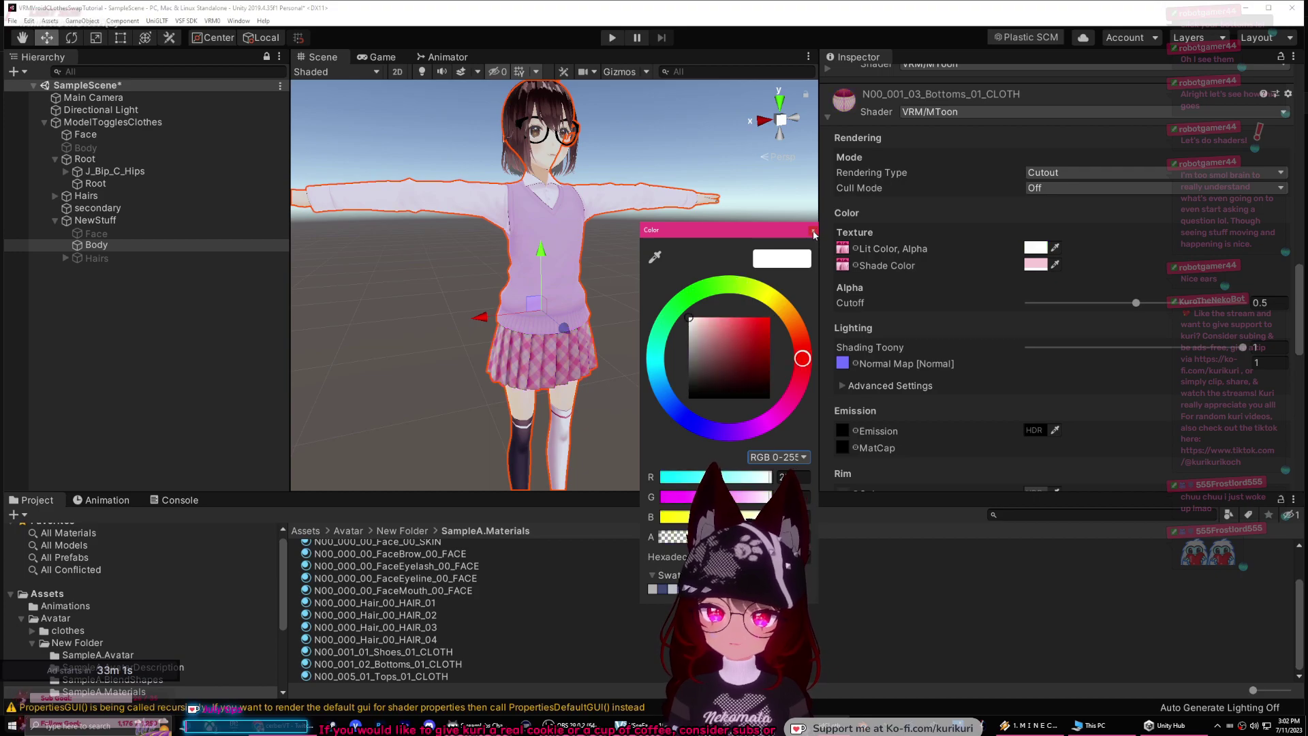
left_click(813, 232)
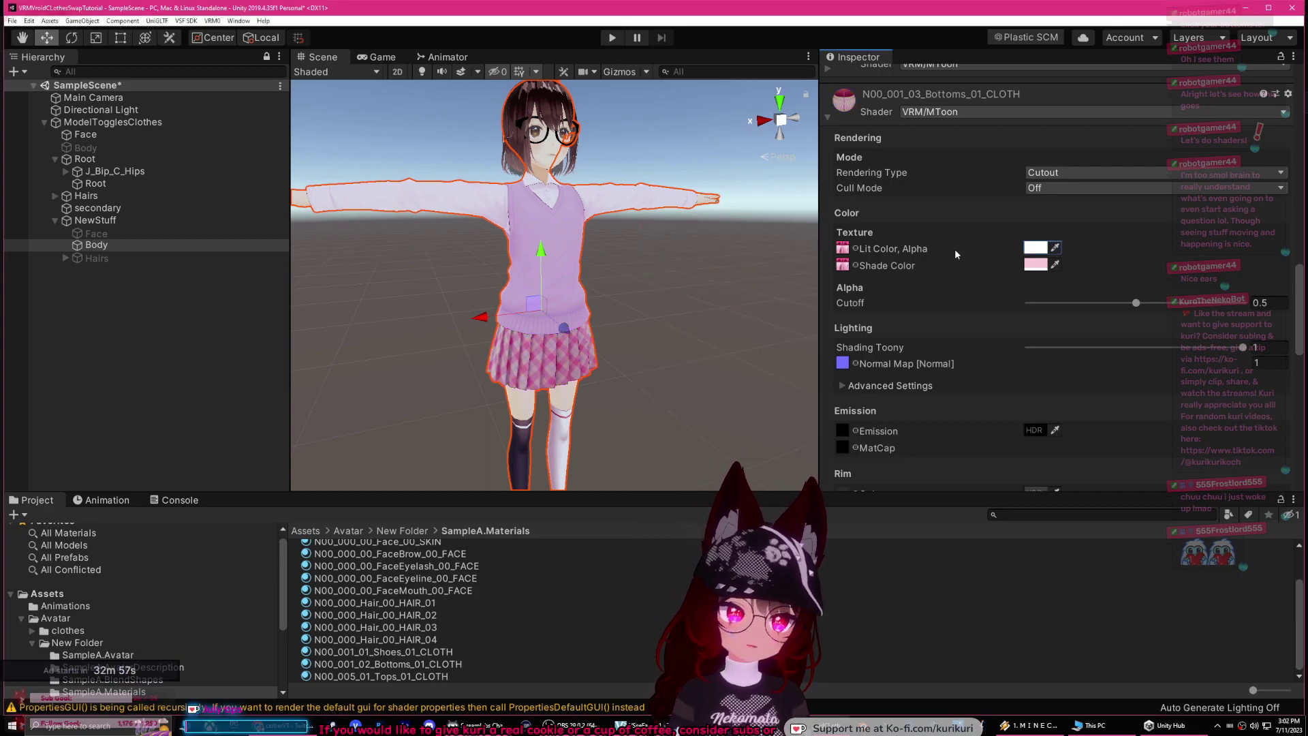
Step: Widen the Bottoms material's outline width to about 0.142
scroll(954, 252, "up", 8)
scroll(962, 263, "down", 5)
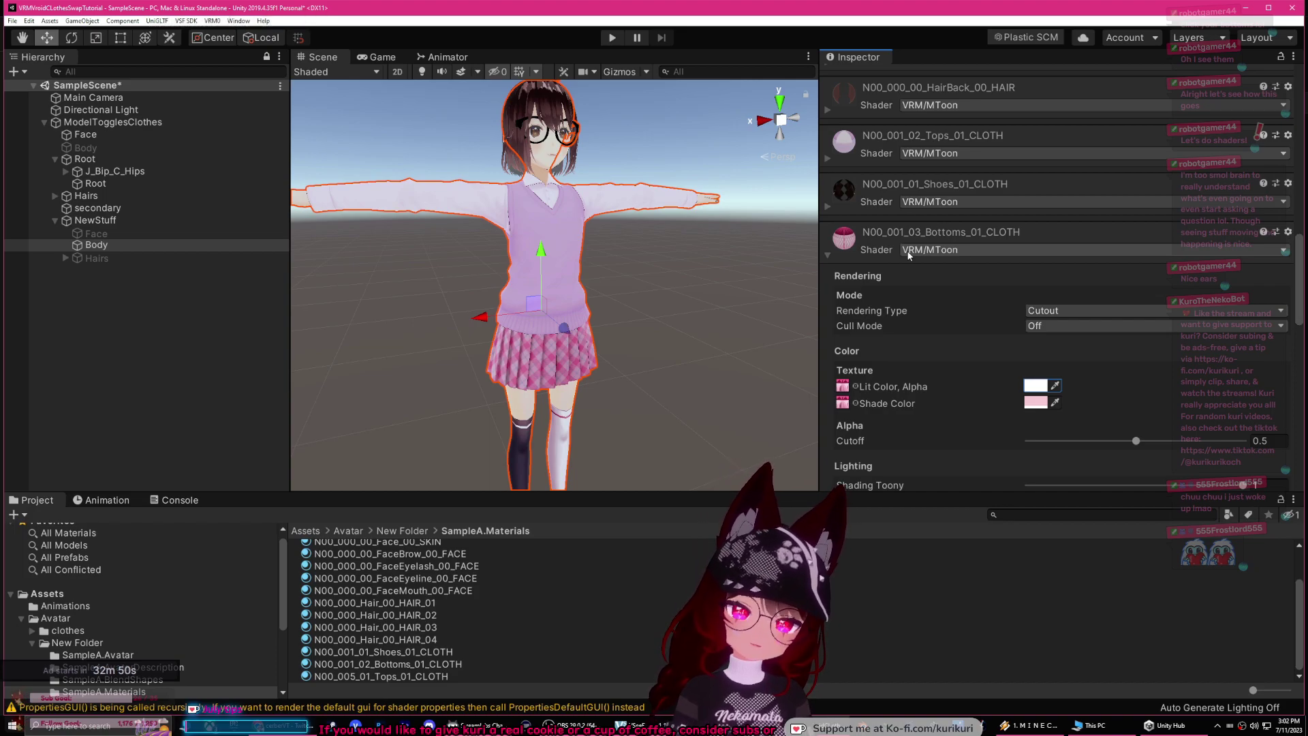
scroll(908, 254, "down", 3)
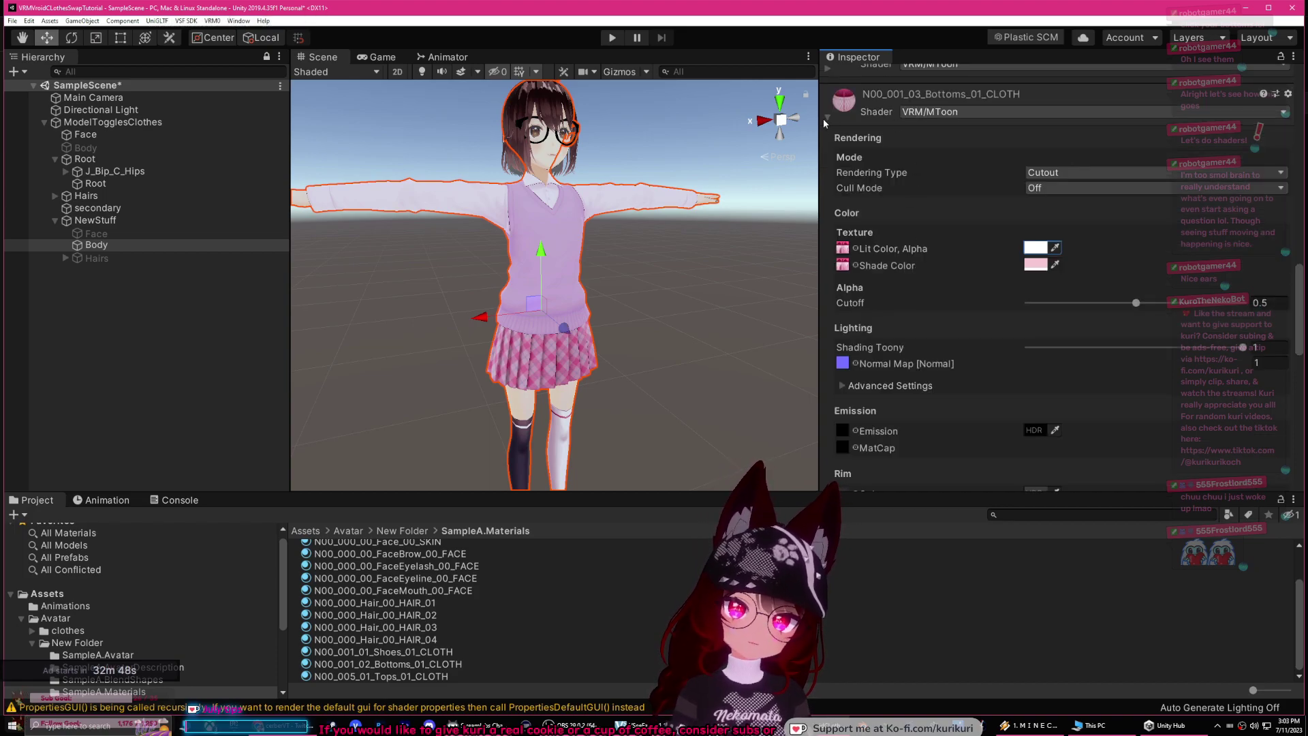
left_click_drag(1297, 310, 1285, 395)
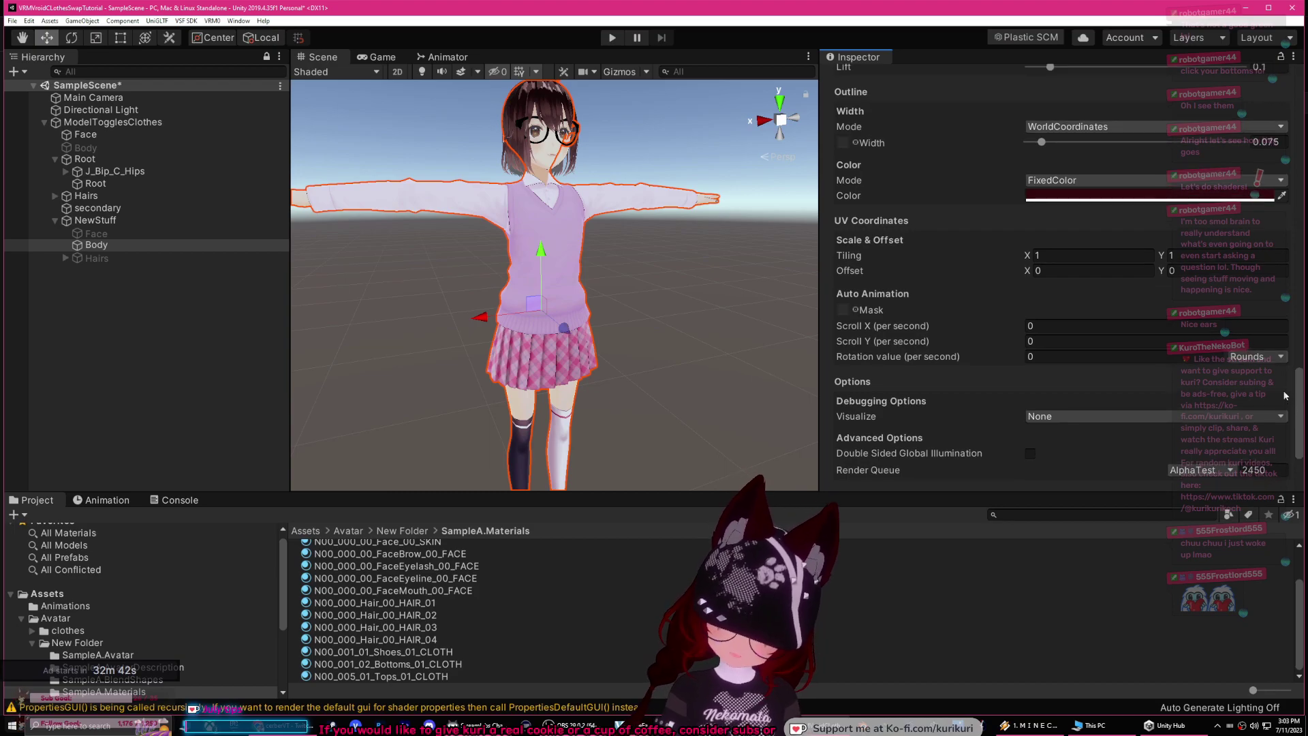
left_click(1046, 326)
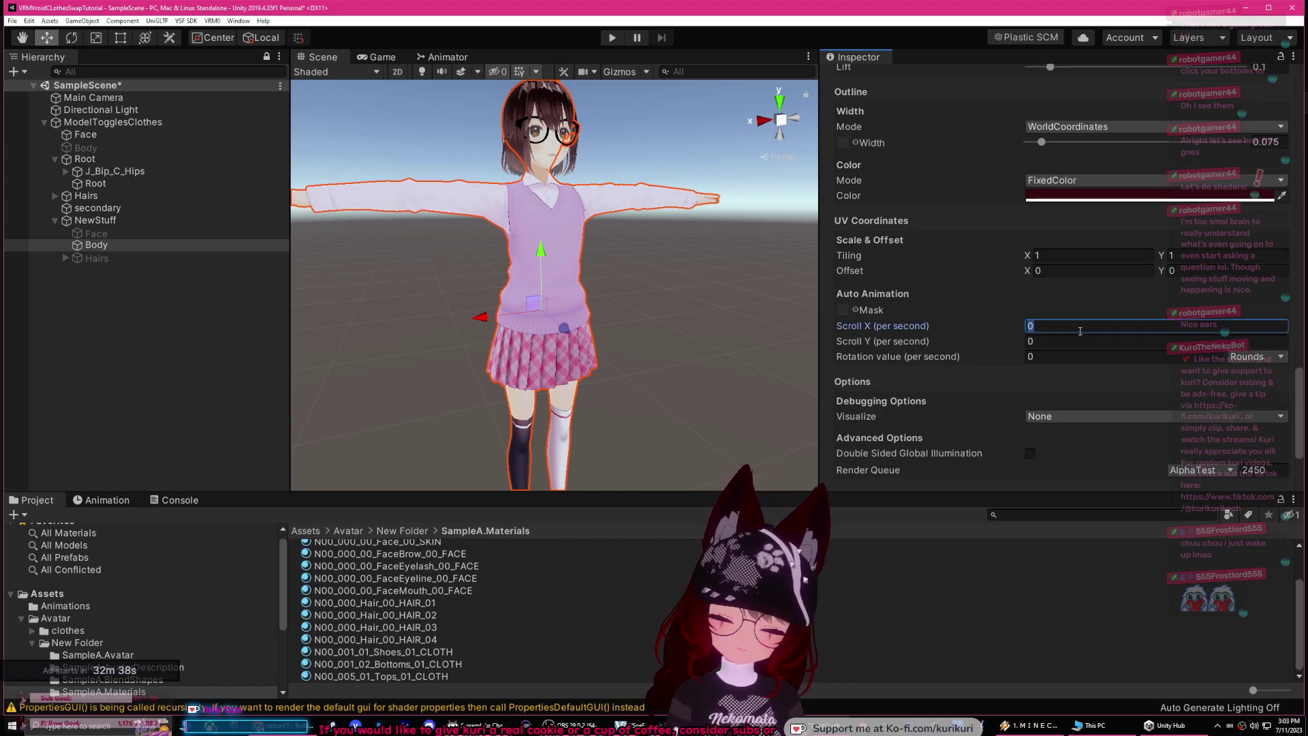
scroll(906, 310, "up", 3)
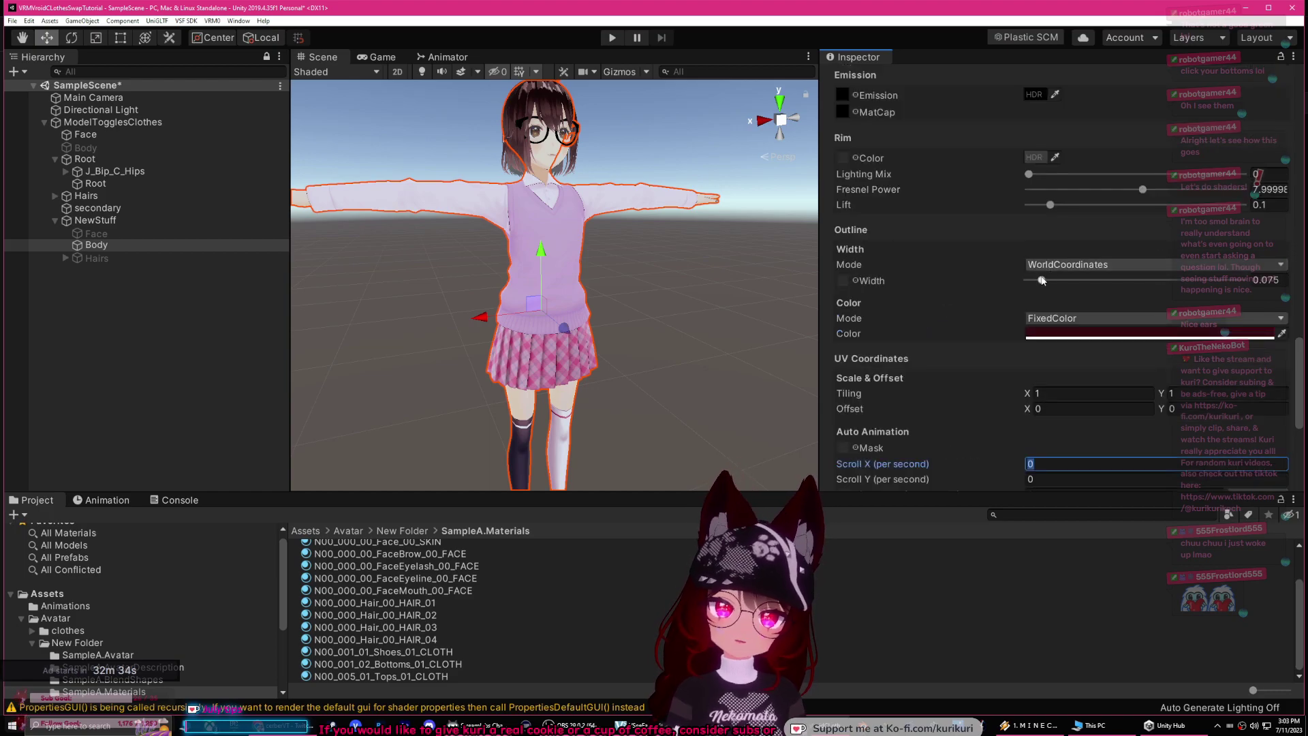
left_click_drag(1042, 282, 1120, 281)
scroll(647, 340, "up", 3)
middle_click_drag(648, 340, 709, 289)
left_click_drag(1119, 285, 1057, 297)
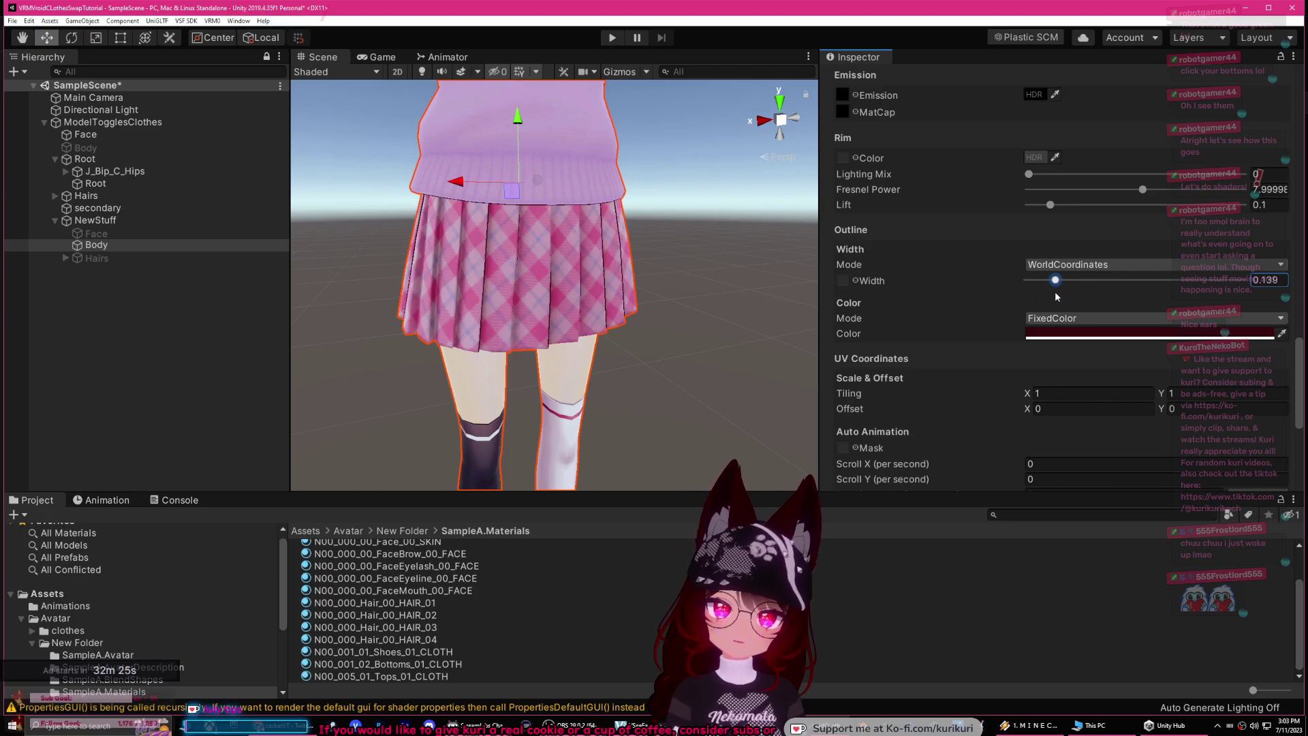
Step: Lower Shading Toony to 0.653 and frame the Body model in the Scene view
scroll(1030, 287, "up", 3)
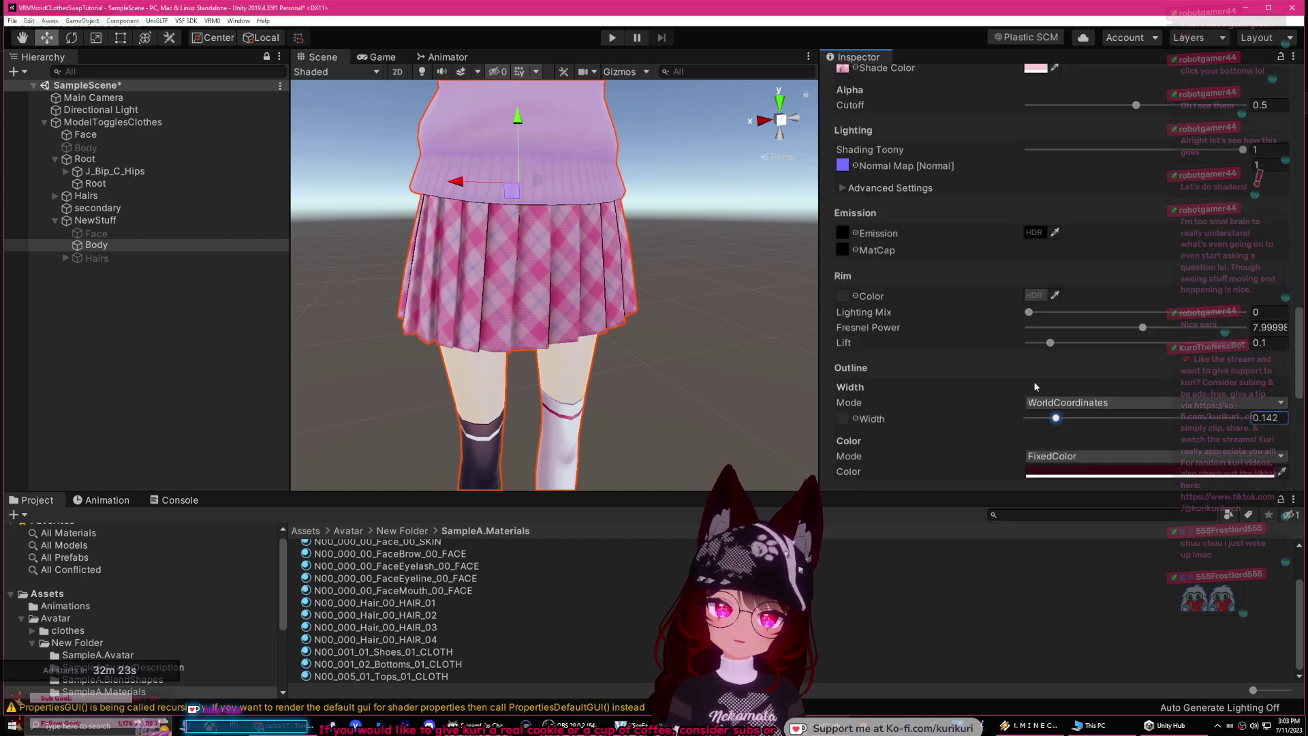
scroll(962, 402, "up", 3)
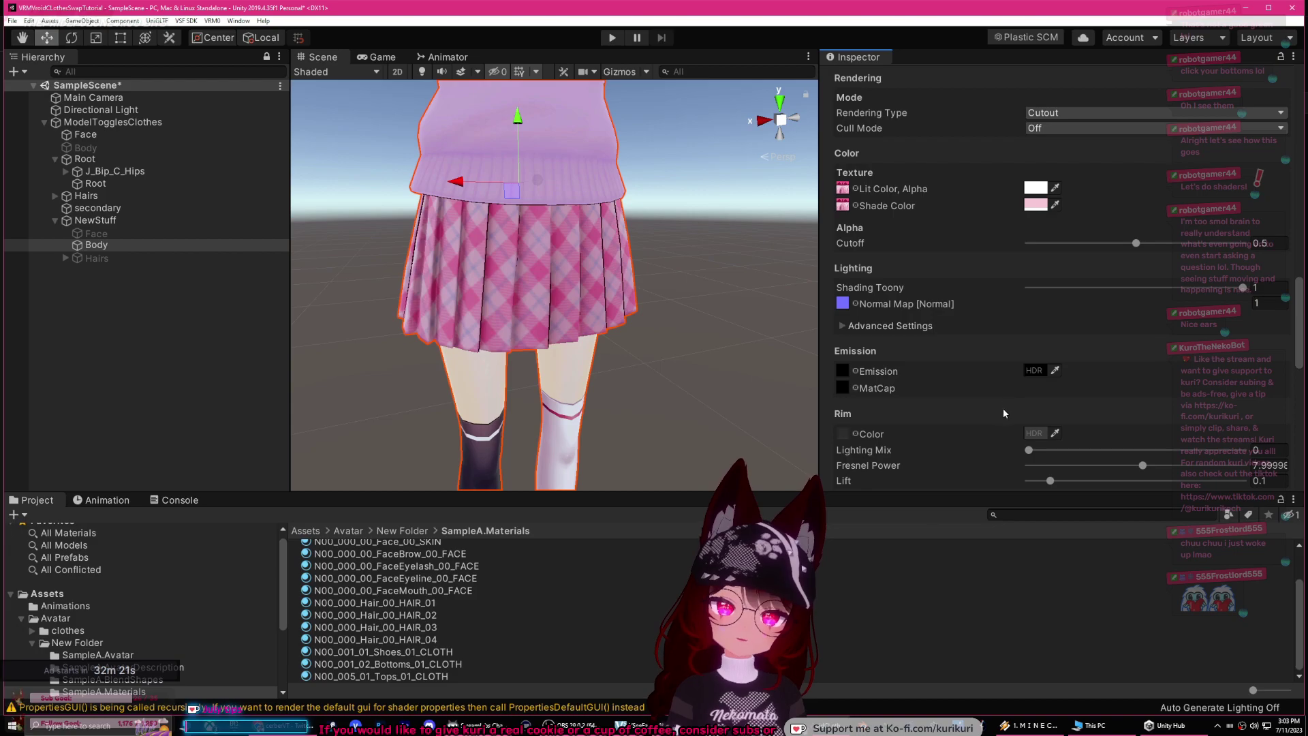
mouse_move(1180, 289)
left_mouse_down()
mouse_move(1029, 292)
mouse_move(1131, 304)
mouse_move(1107, 314)
mouse_move(1168, 289)
left_mouse_up()
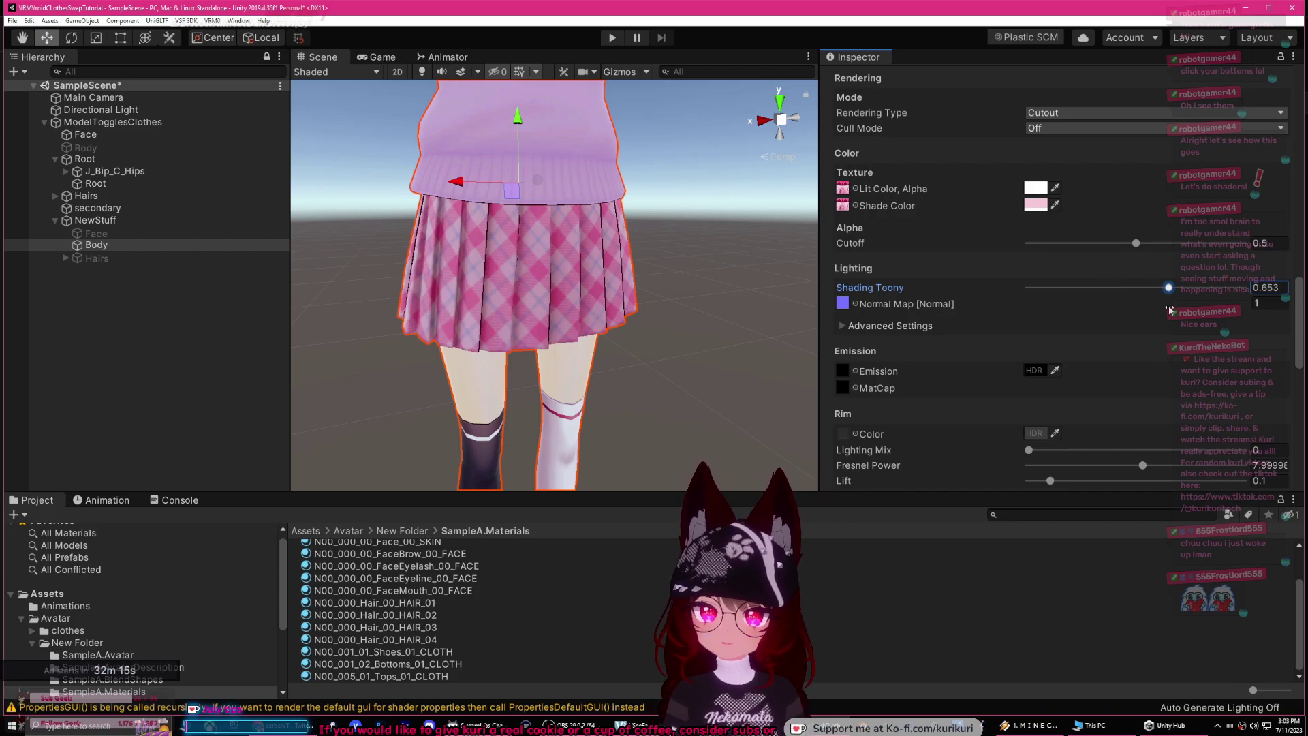
key("f")
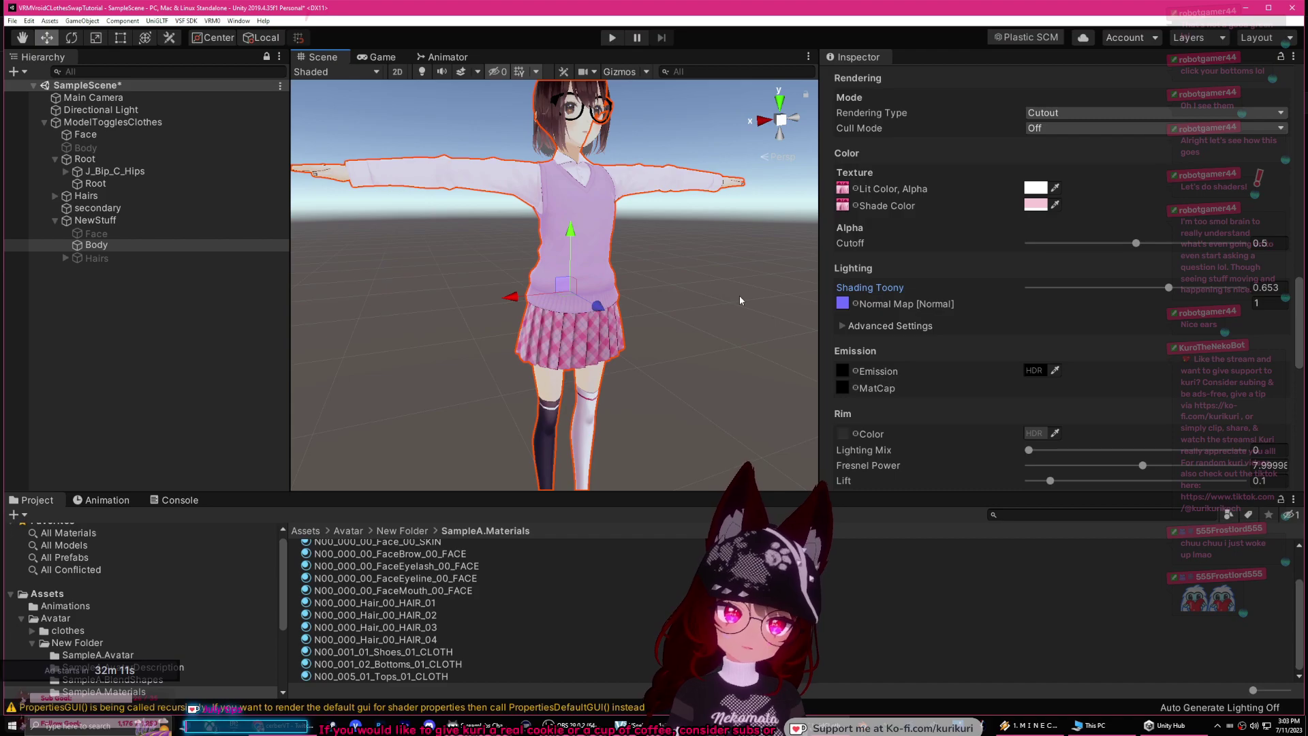
Step: Bring forward the File Explorer window of the tutorial folder holding the lilToon package
scroll(898, 200, "up", 3)
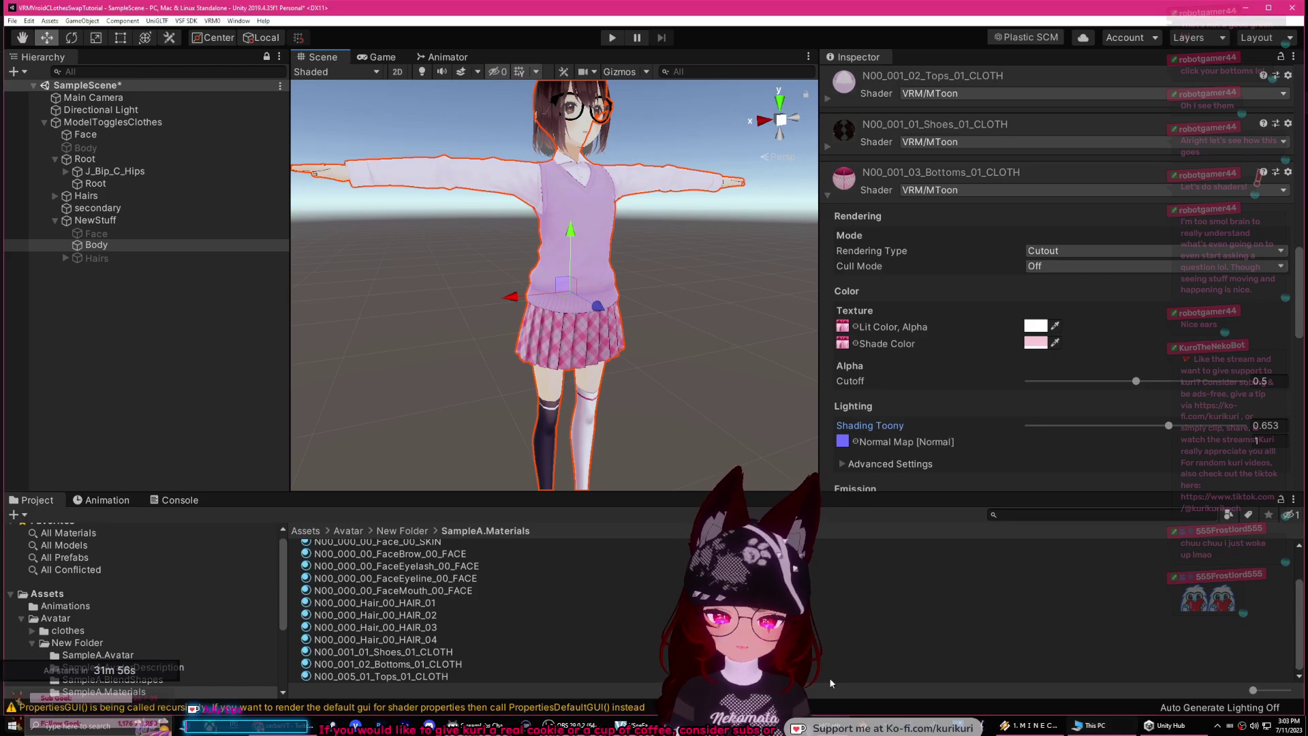
left_click(1090, 726)
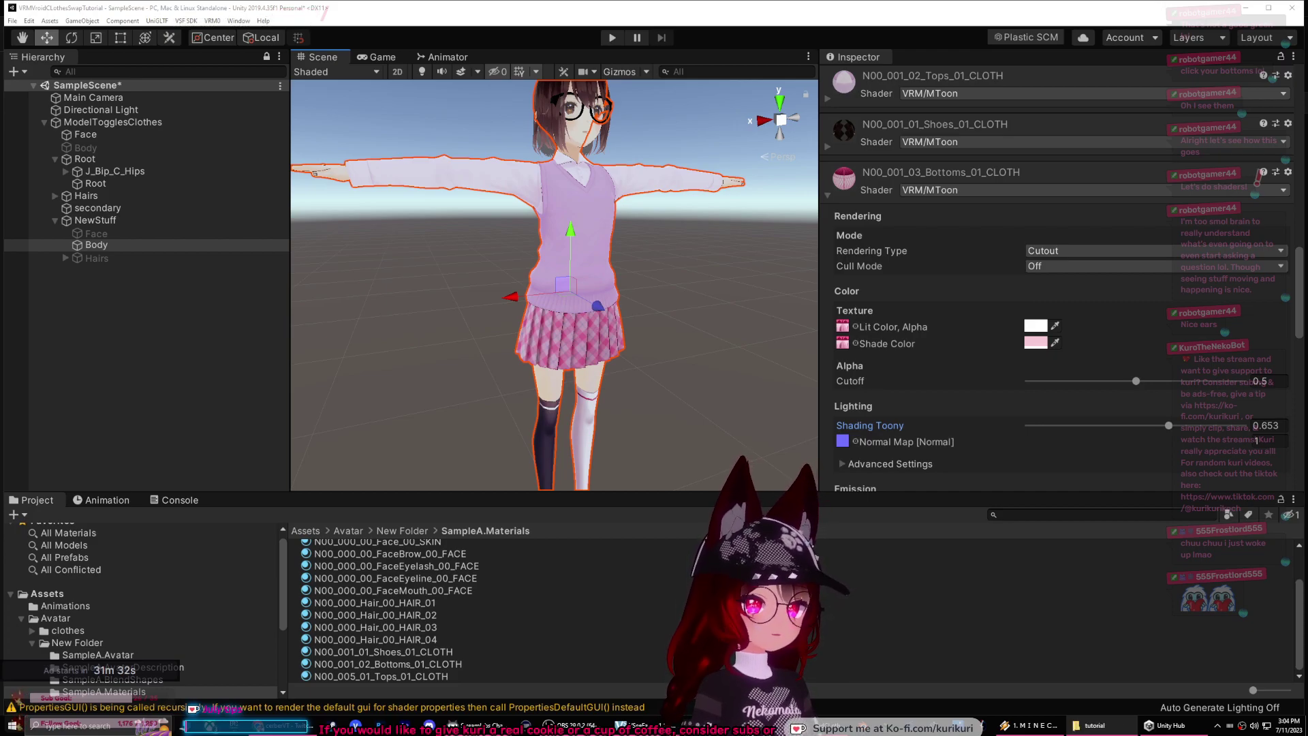
key("alt+Tab")
Step: Import all lilToon 1.4.0 package files and move the lilToon BOOTH browser window over Unity
double_click(529, 263)
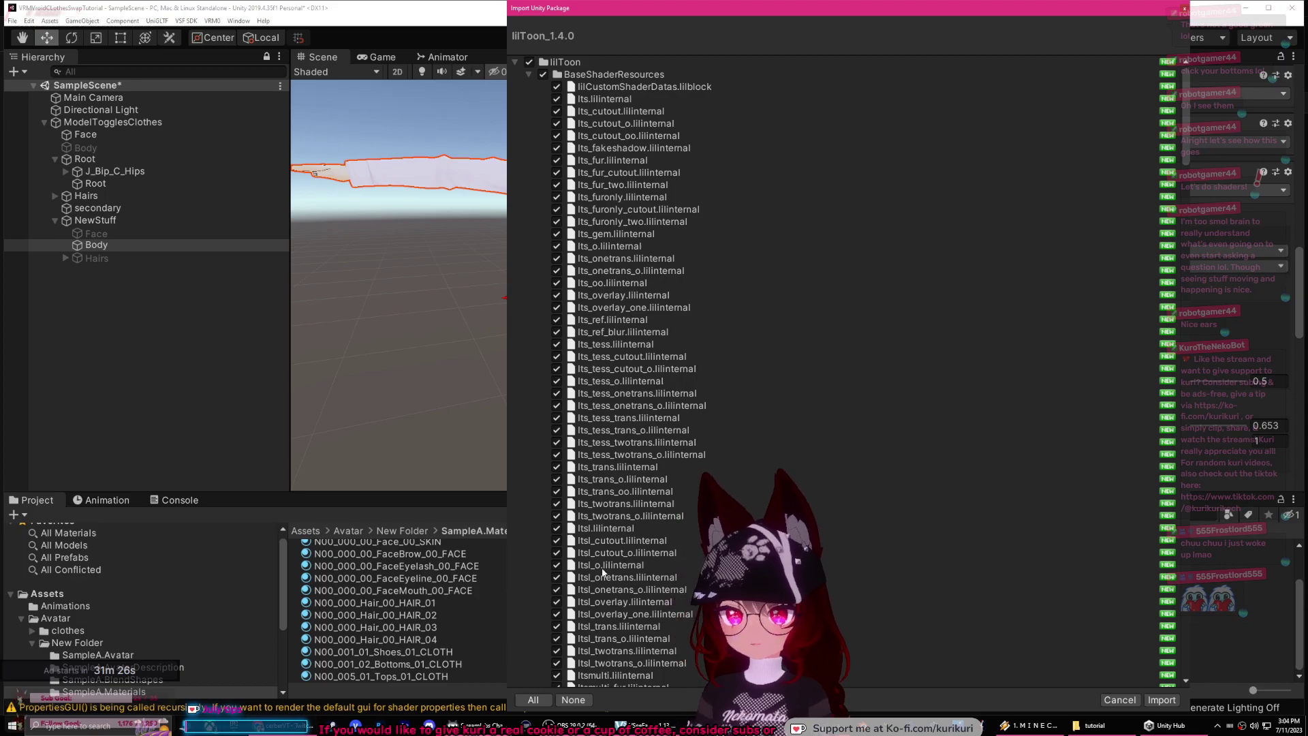
left_click(1161, 700)
left_click_drag(913, 239, 1307, 227)
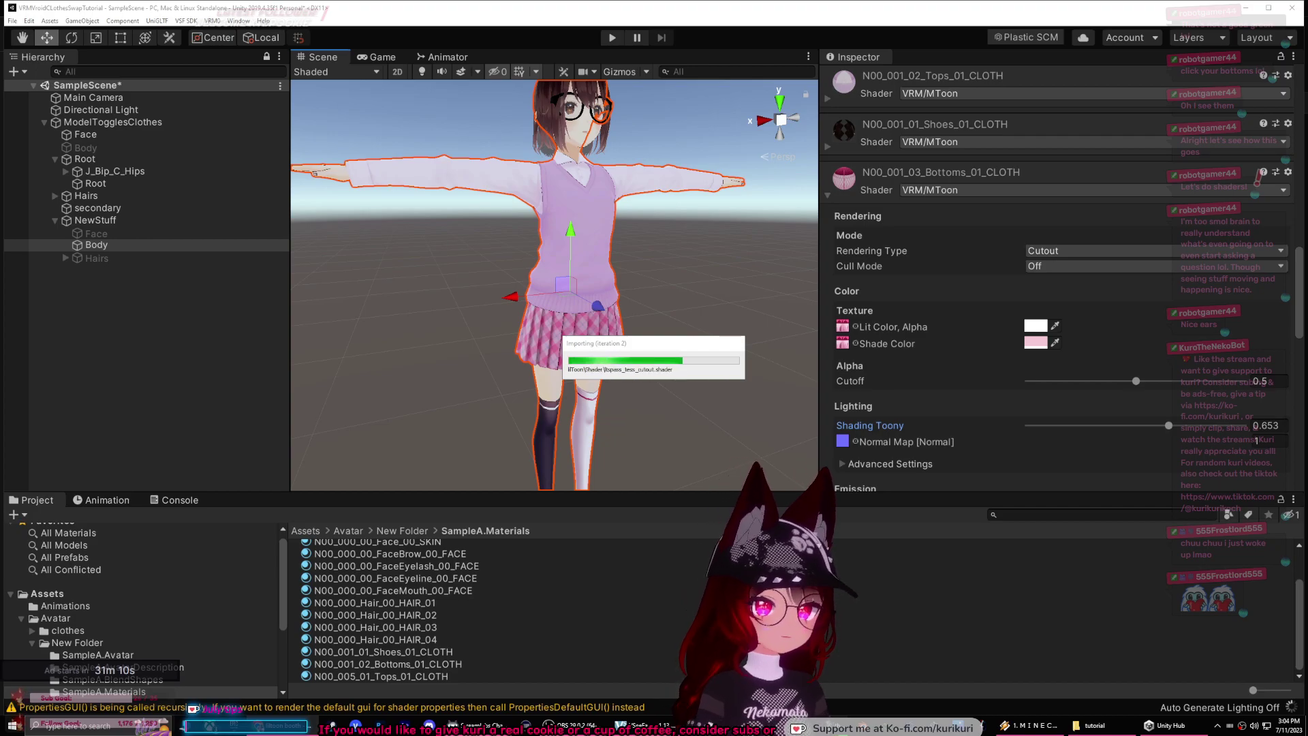
left_click_drag(1241, 263, 738, 241)
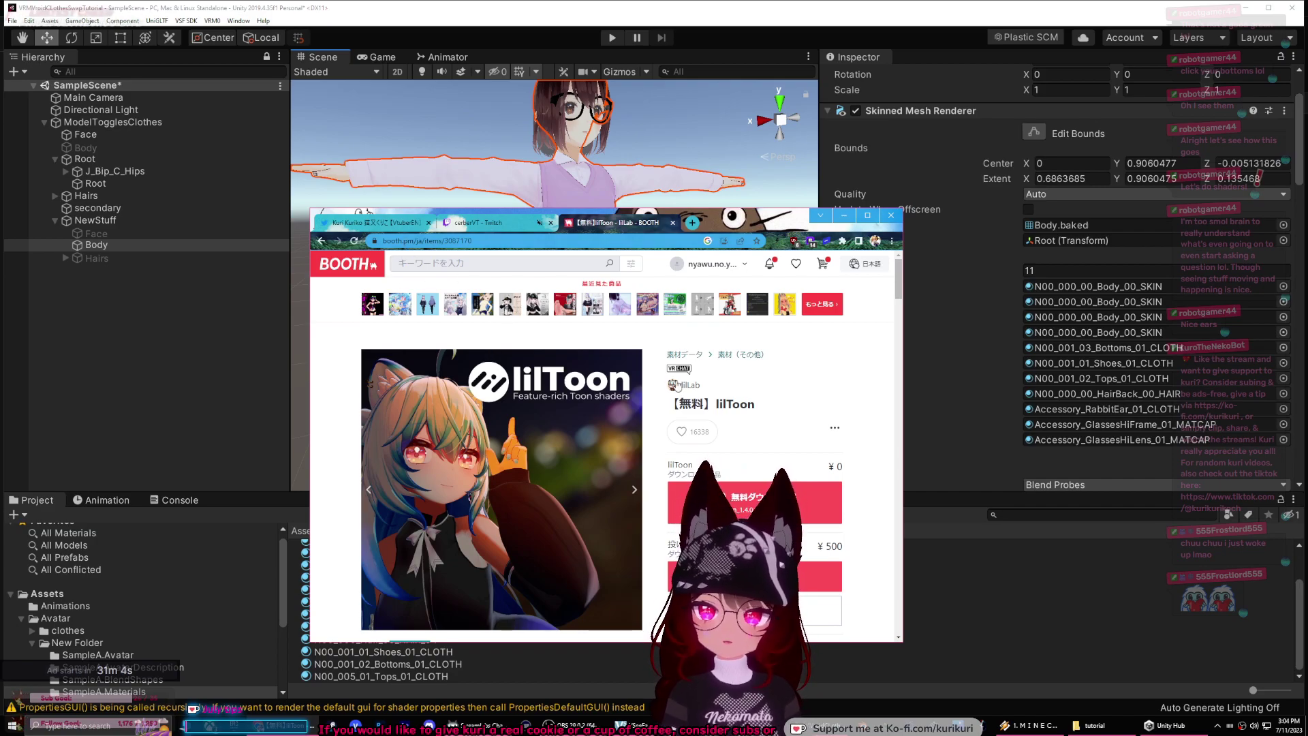
Step: View the second, third and fourth lilToon preview images on BOOTH, then switch back to Unity
scroll(619, 407, "down", 1)
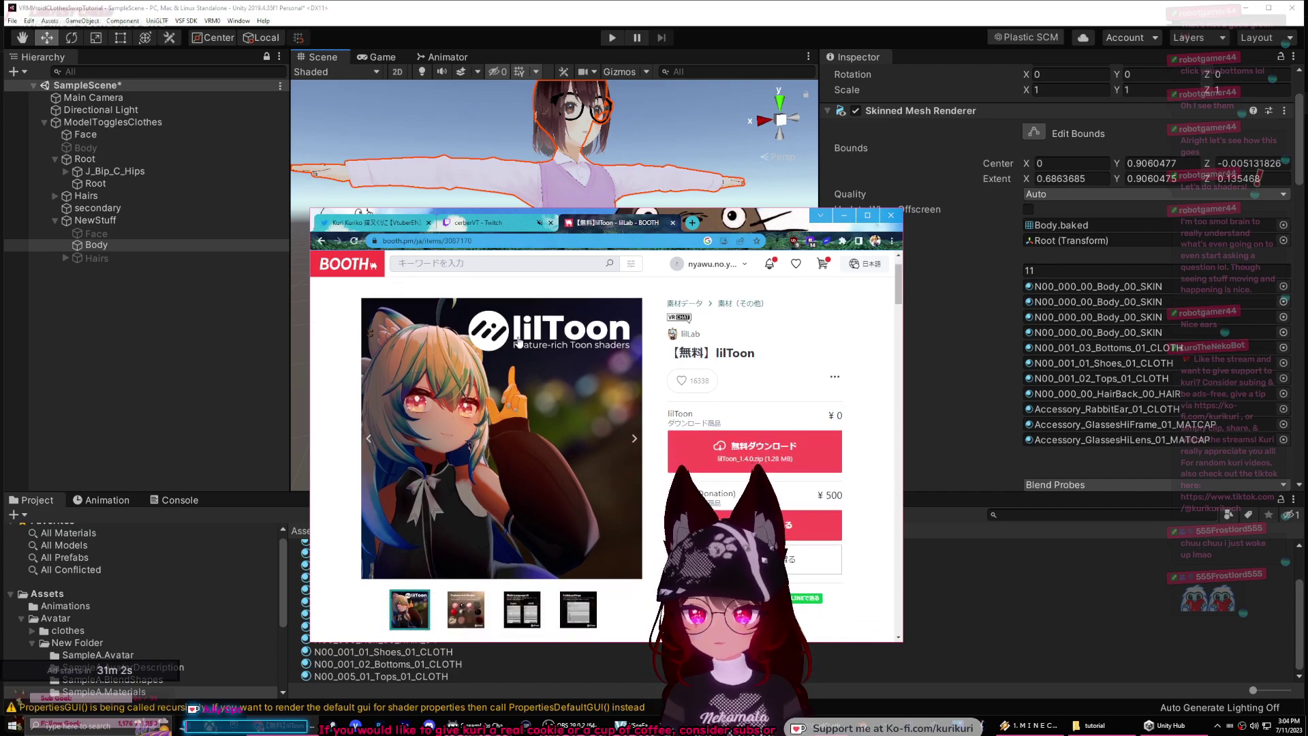
scroll(488, 372, "down", 1)
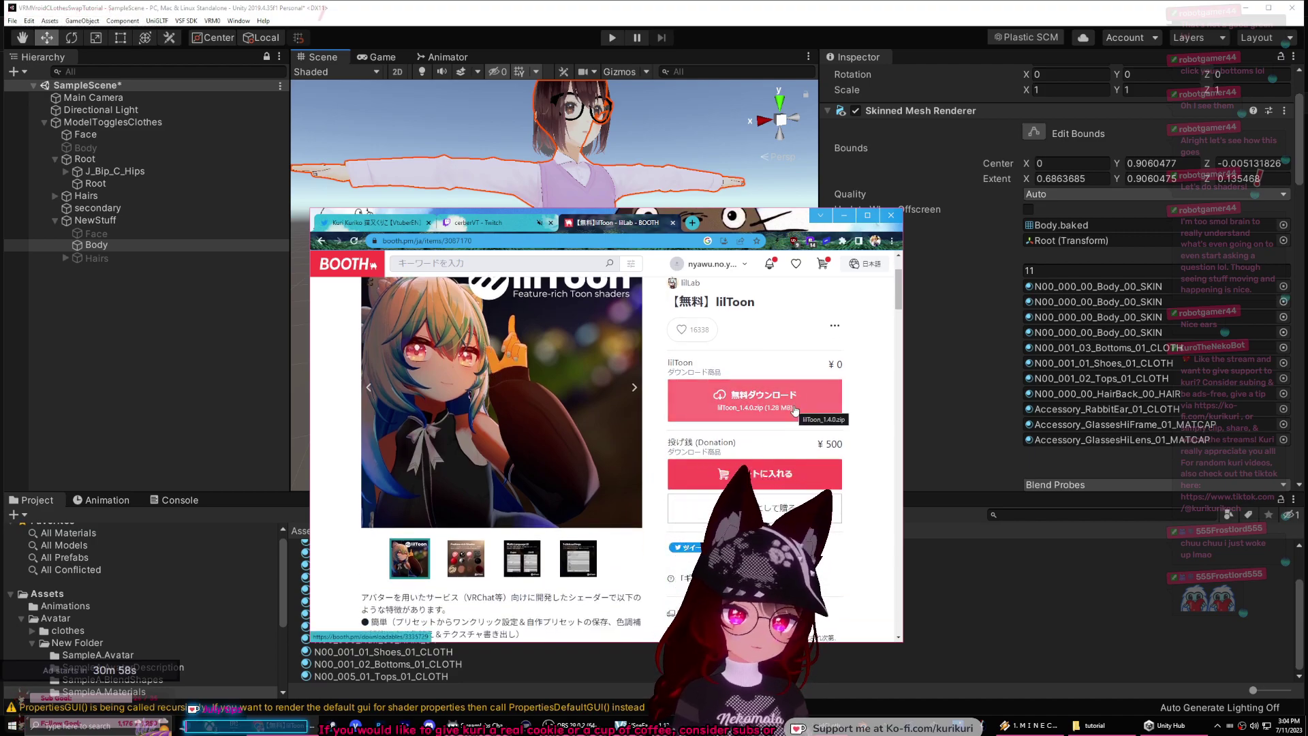
scroll(797, 407, "down", 1)
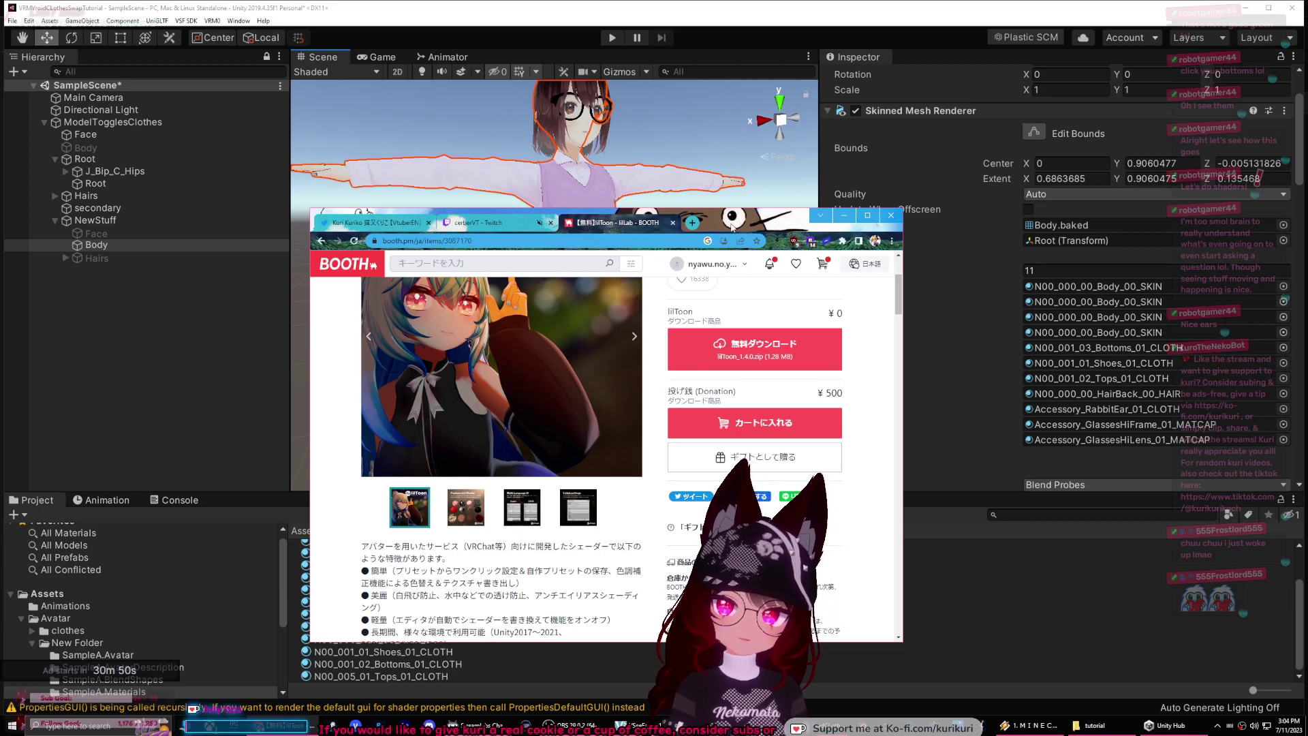
scroll(504, 450, "up", 2)
left_click(634, 438)
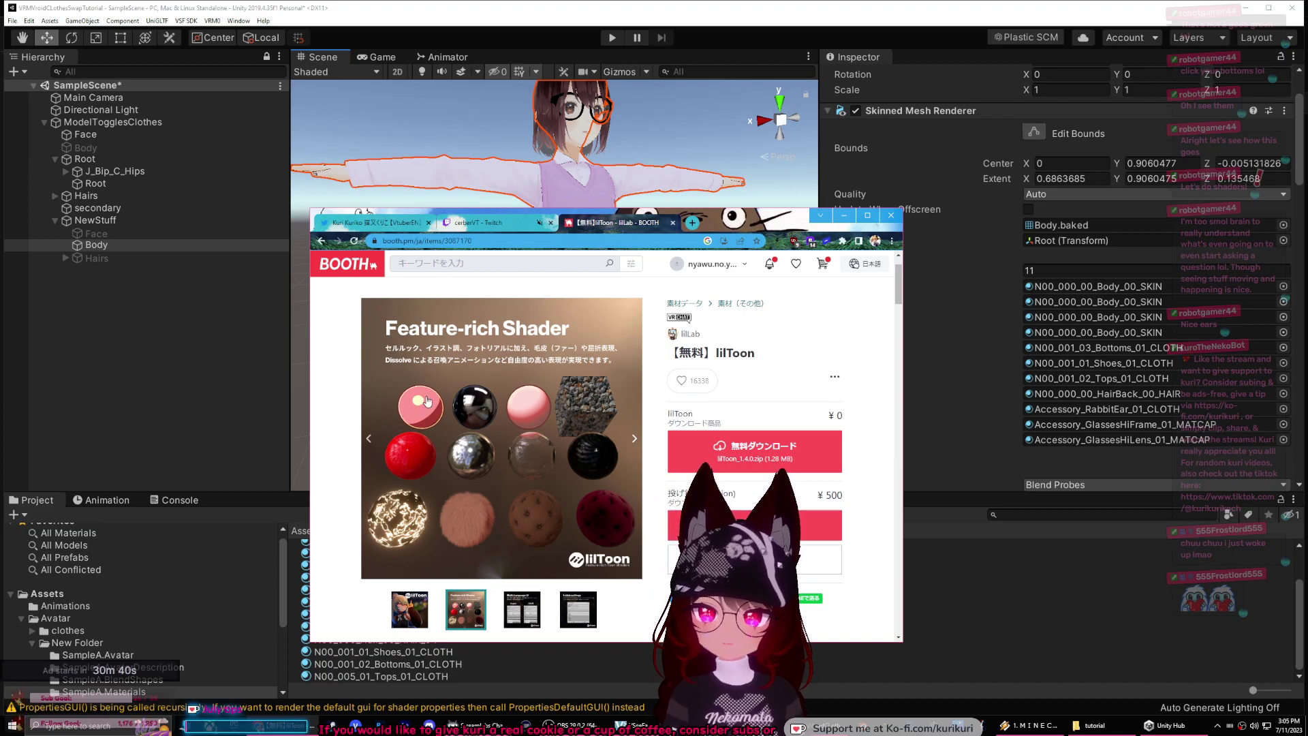
left_click(517, 620)
left_click(577, 602)
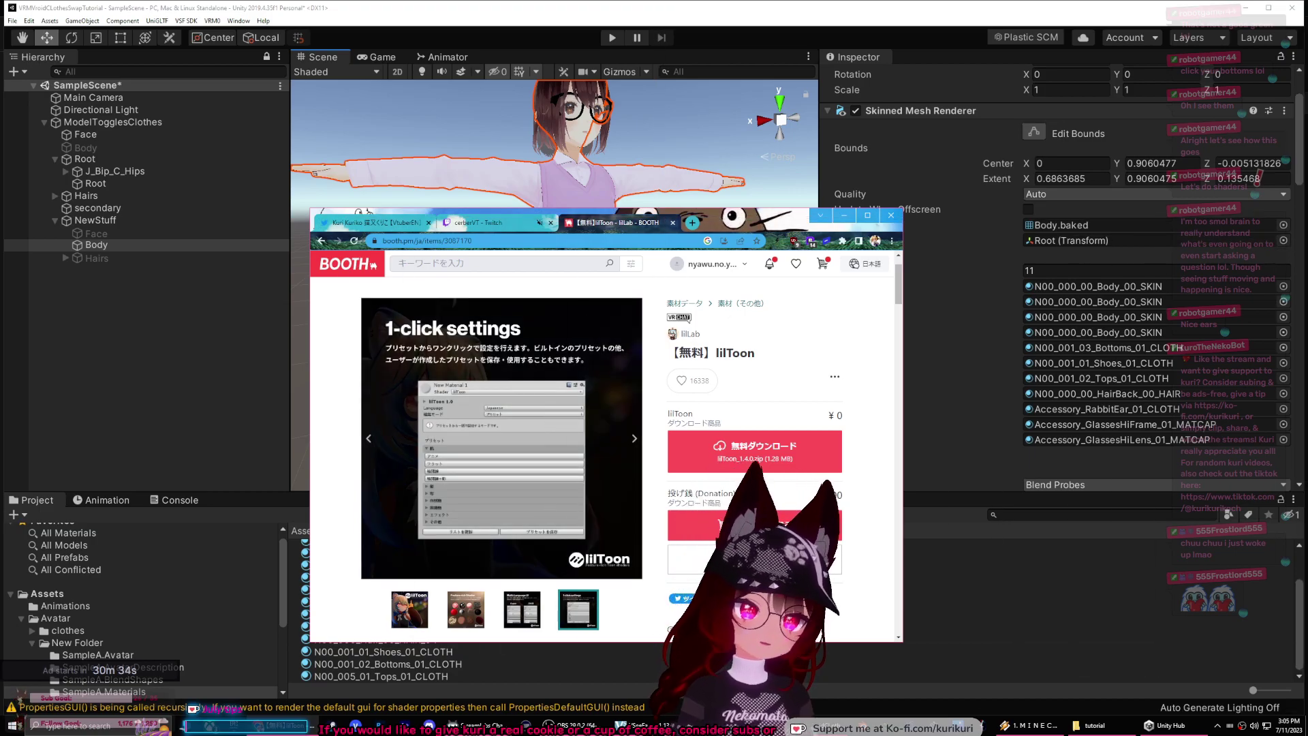
key("alt+Tab")
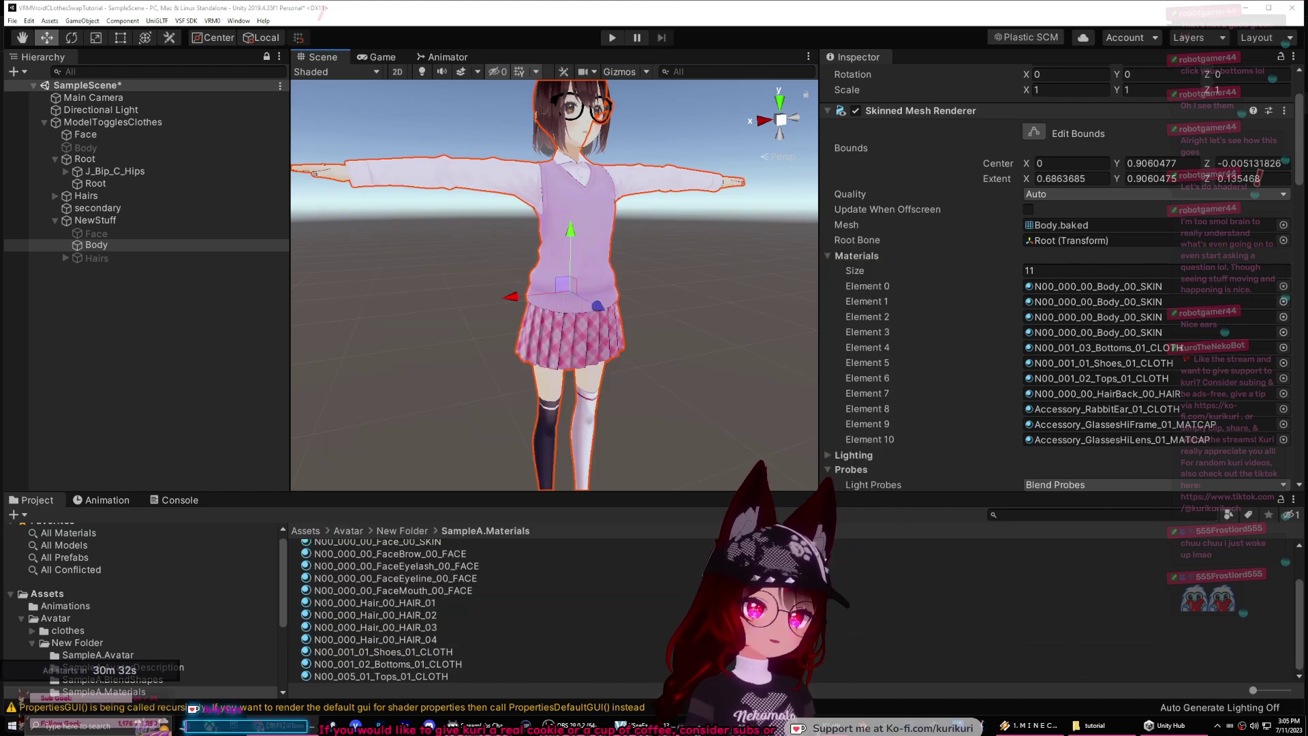
Step: Close the lilToon BOOTH store page and minimize the browser
key("alt+Tab")
left_click(812, 327)
left_click_drag(812, 331, 801, 205)
left_click(970, 194)
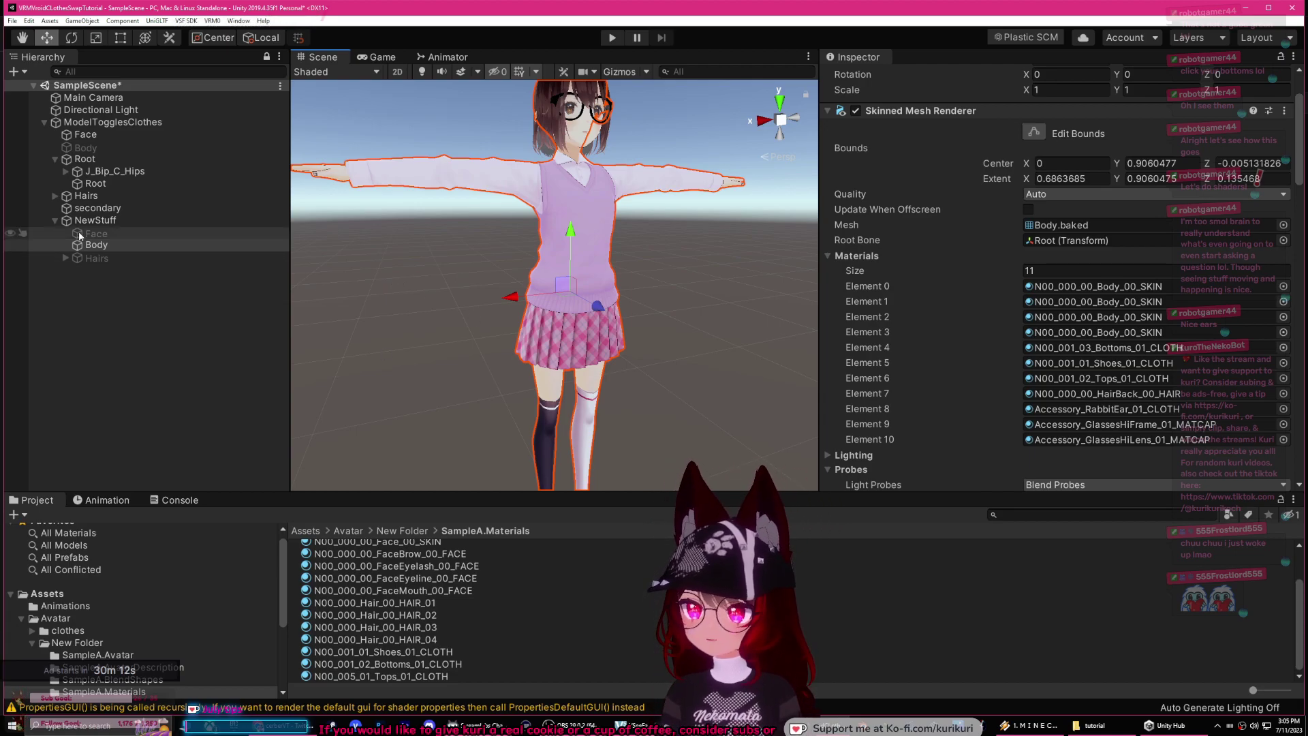
Step: Change the Bottoms material's shader from VRM/MToon to lilToon
scroll(944, 340, "down", 10)
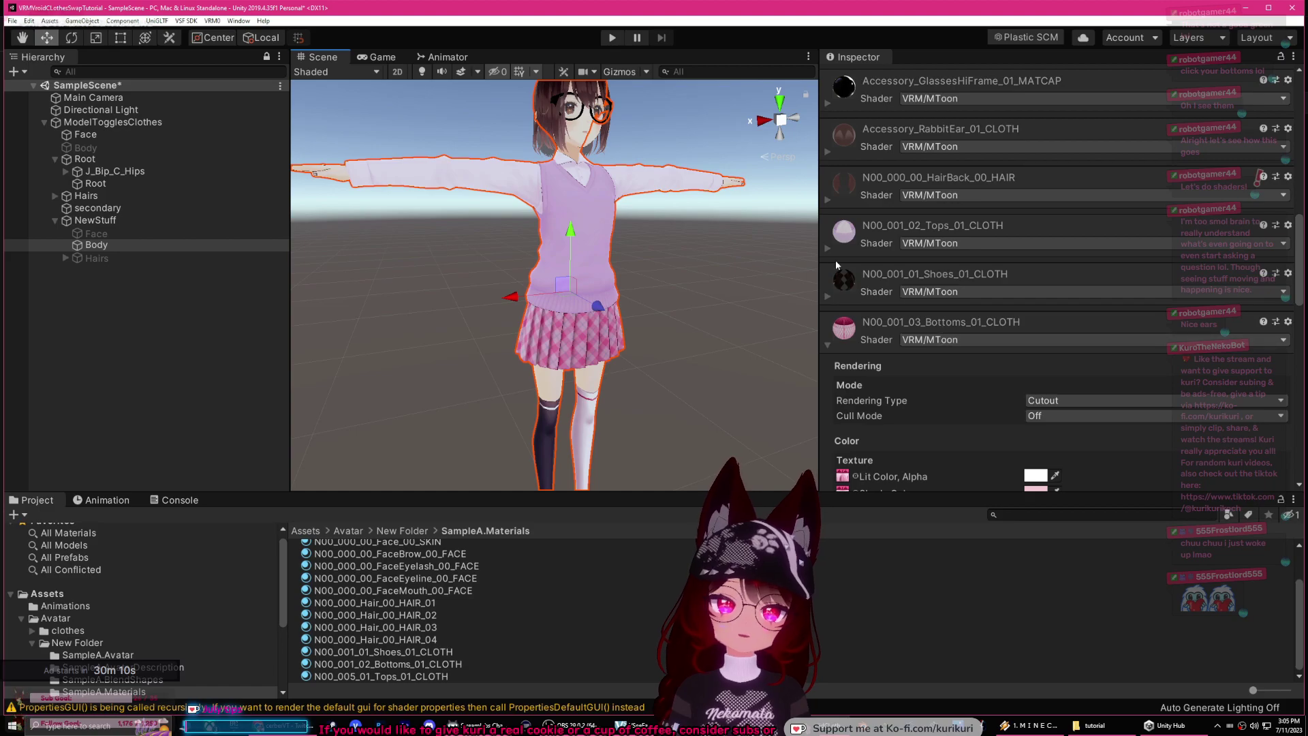
scroll(849, 268, "down", 4)
left_click(962, 203)
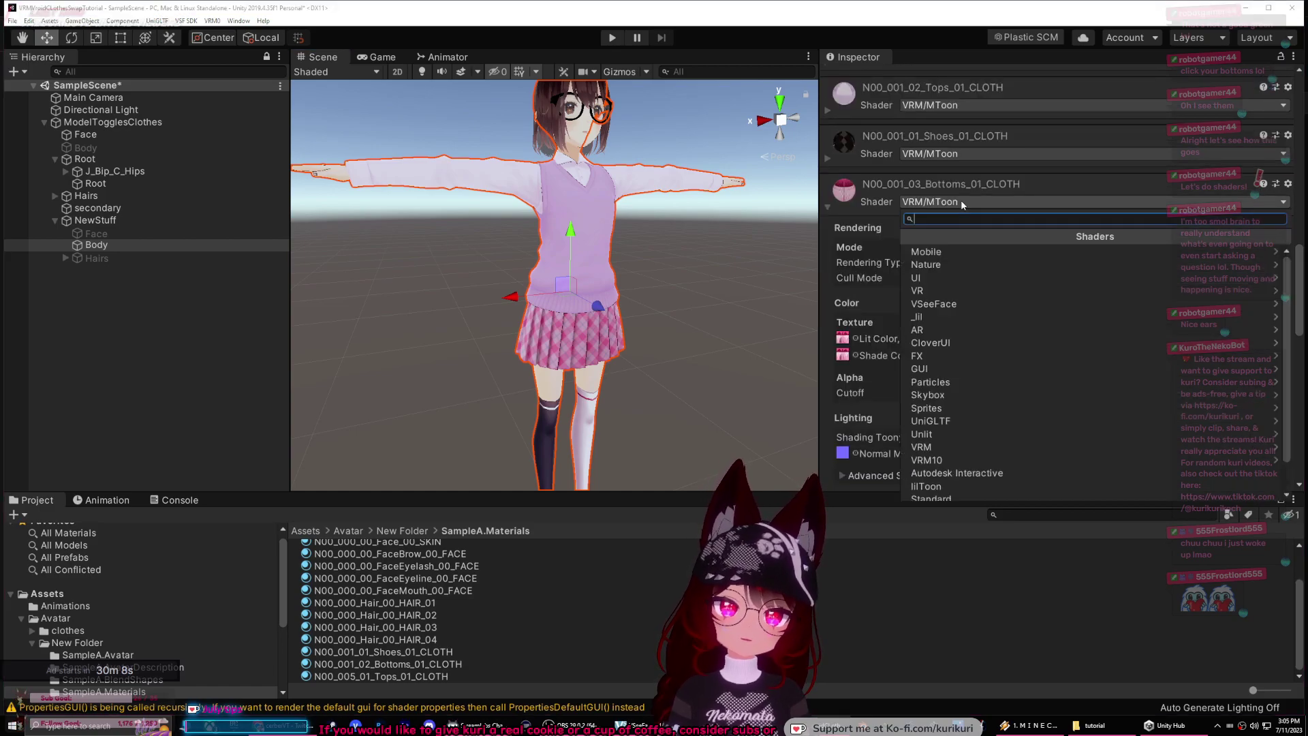
scroll(921, 358, "down", 1)
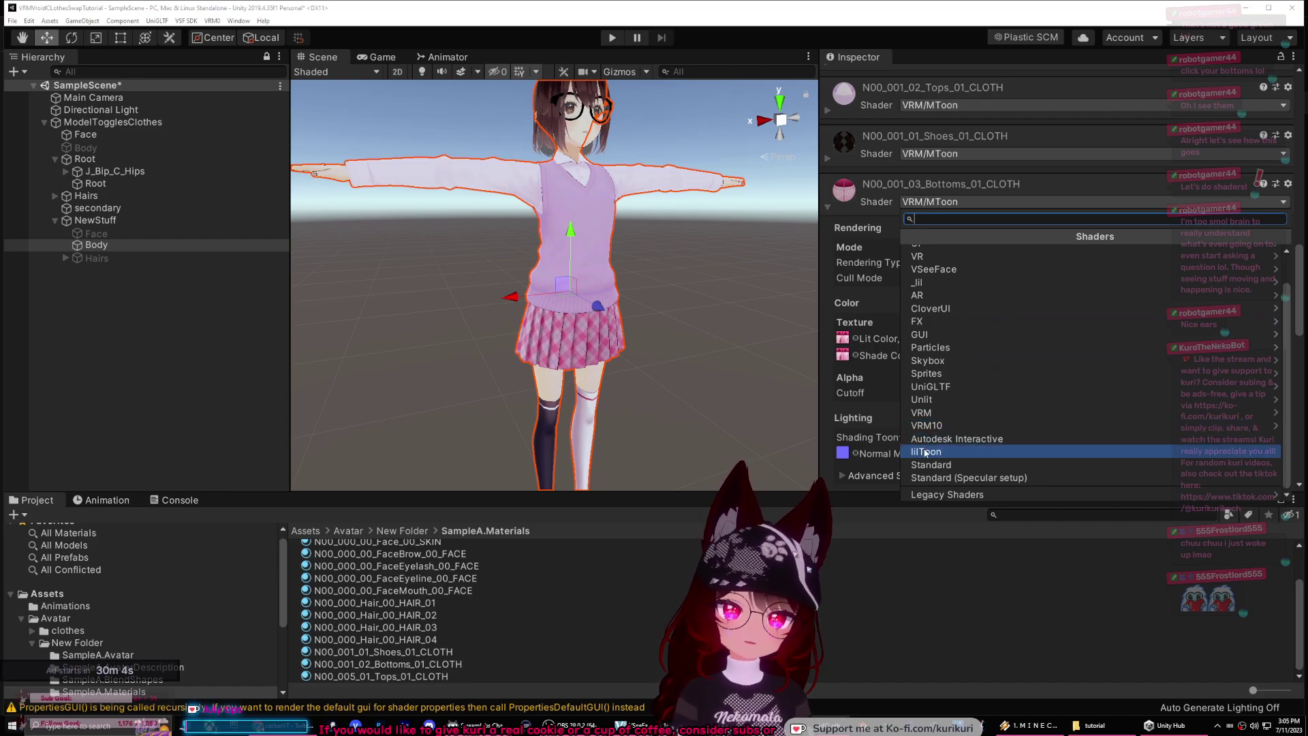
left_click(786, 307)
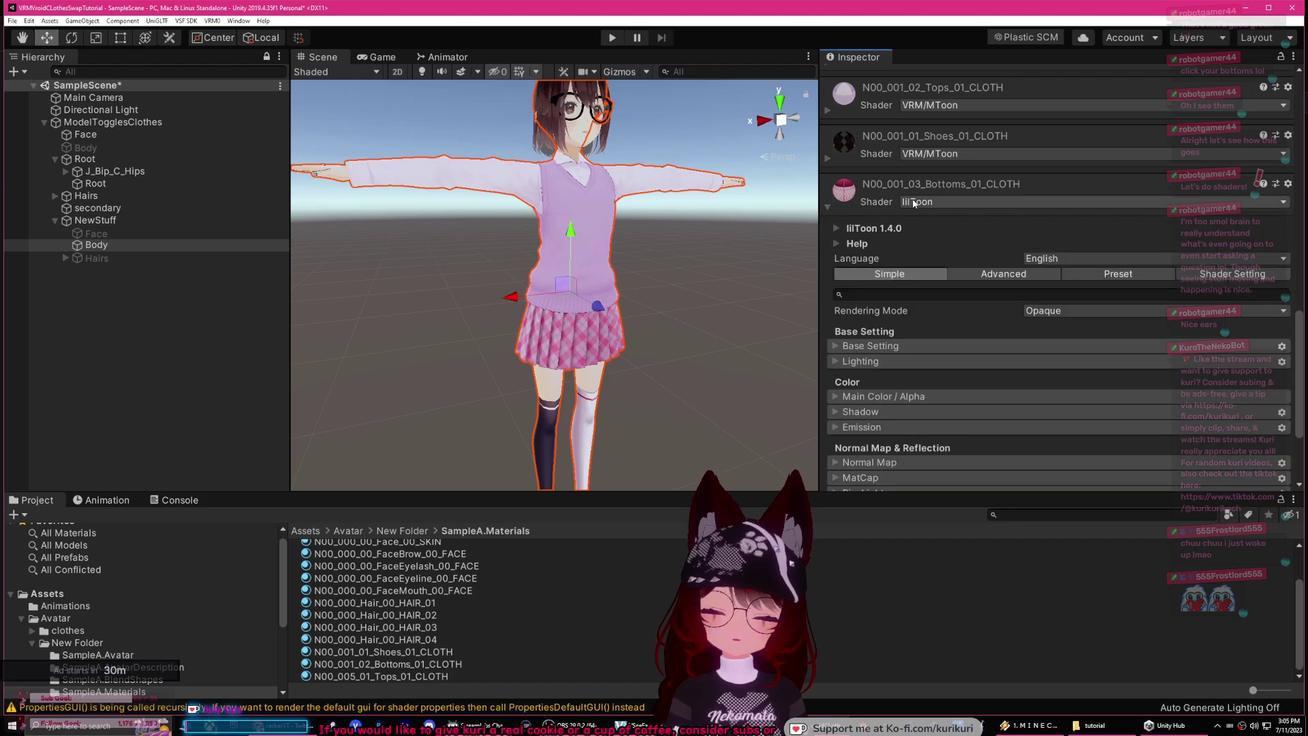
Step: Show lilToon's Advanced settings and set the Bottoms material's Rendering Mode to Cutout
middle_click_drag(695, 310, 700, 275)
scroll(688, 283, "up", 6)
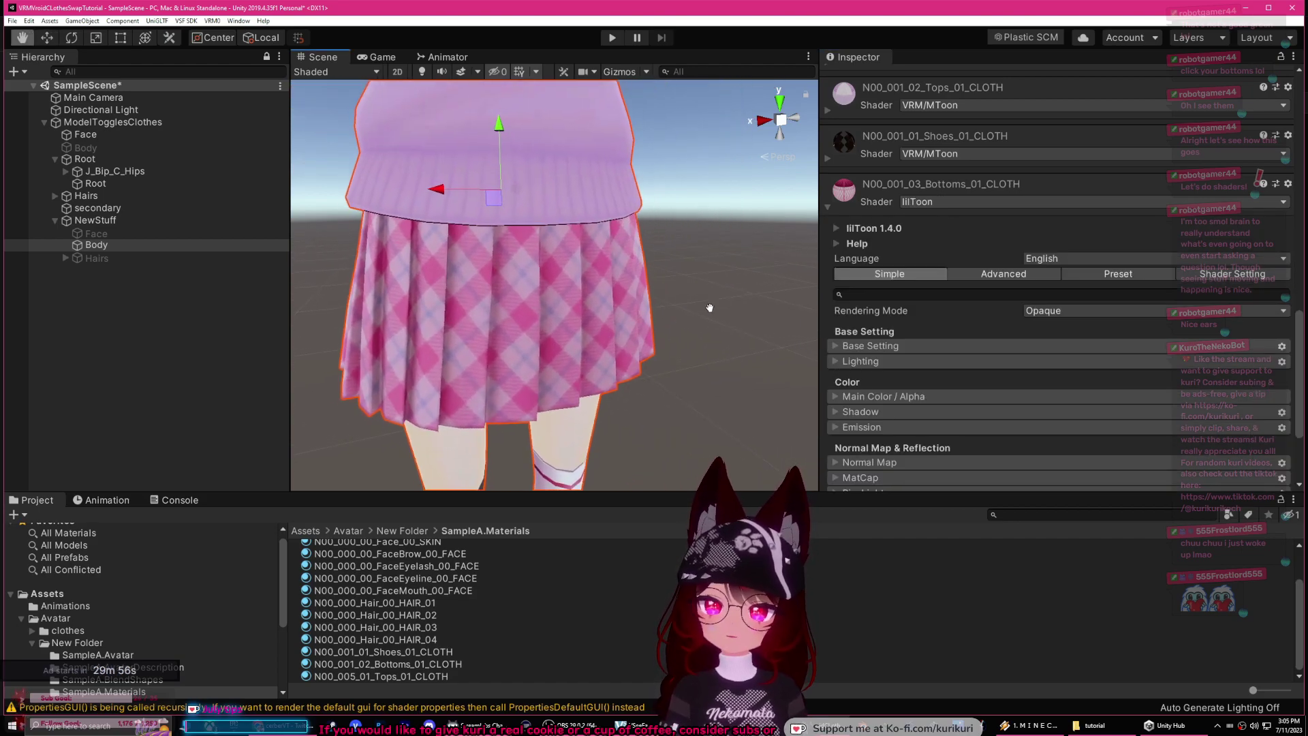
middle_click_drag(710, 307, 726, 289)
right_click_drag(726, 288, 672, 254)
middle_click_drag(671, 254, 644, 257)
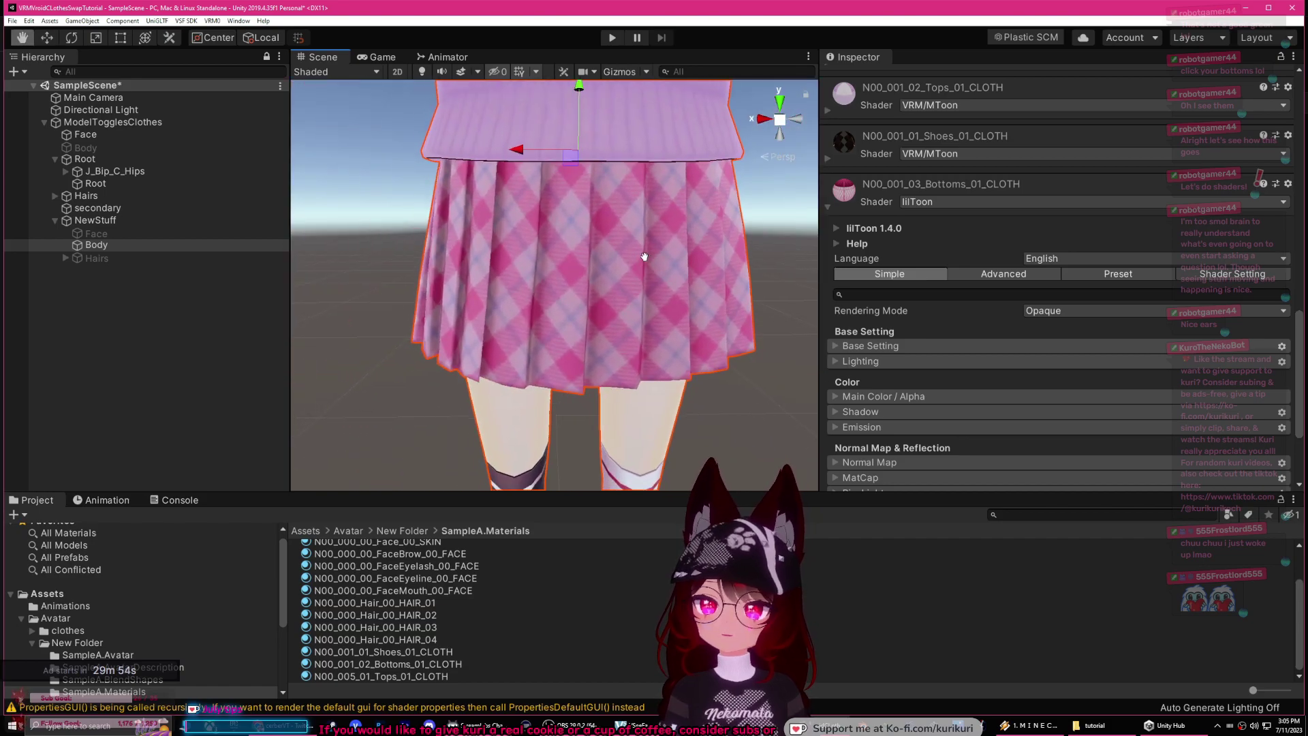
scroll(879, 375, "down", 3)
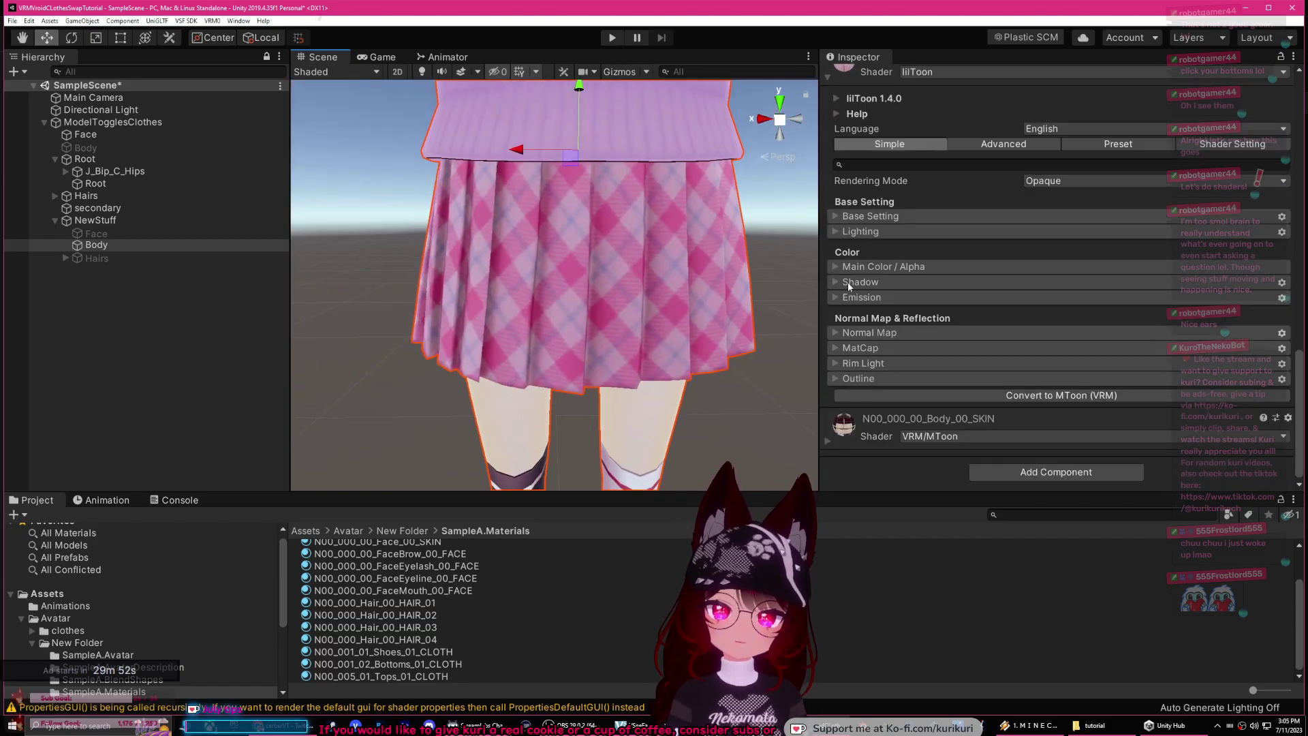
left_click(1004, 146)
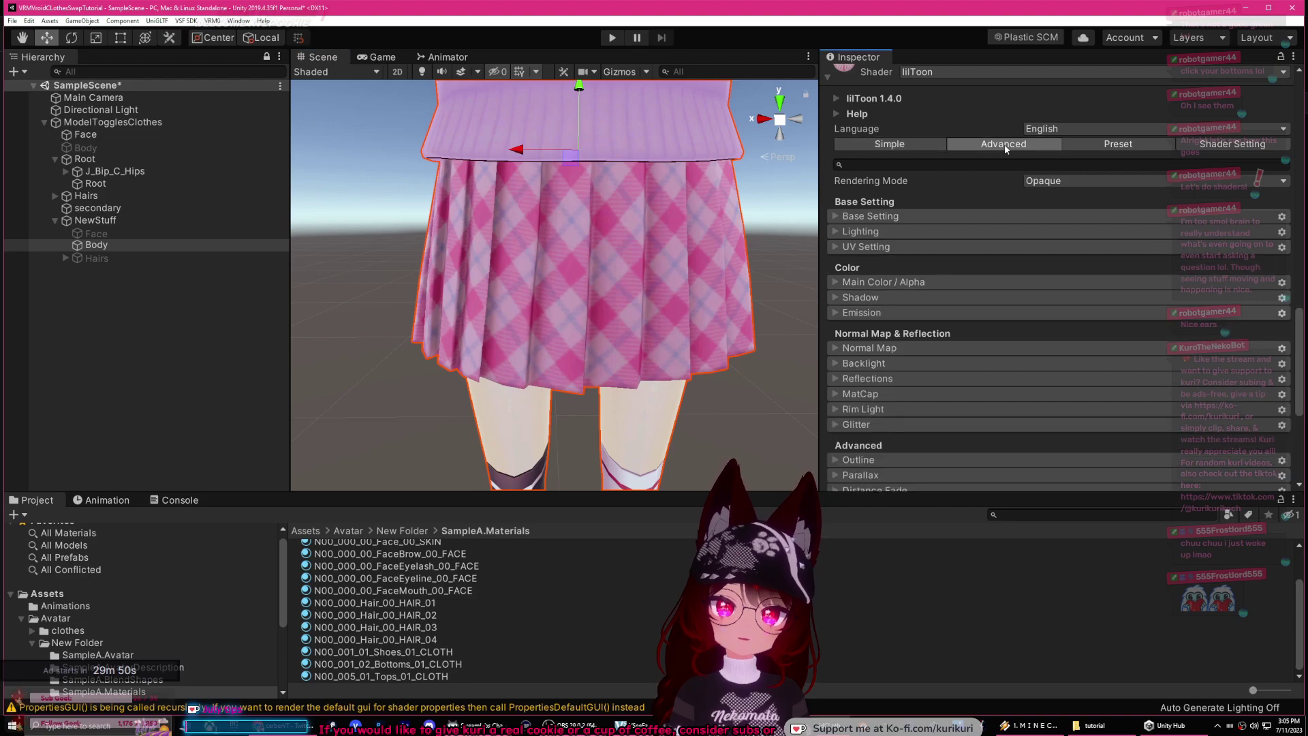
left_click(1041, 181)
left_click(1049, 184)
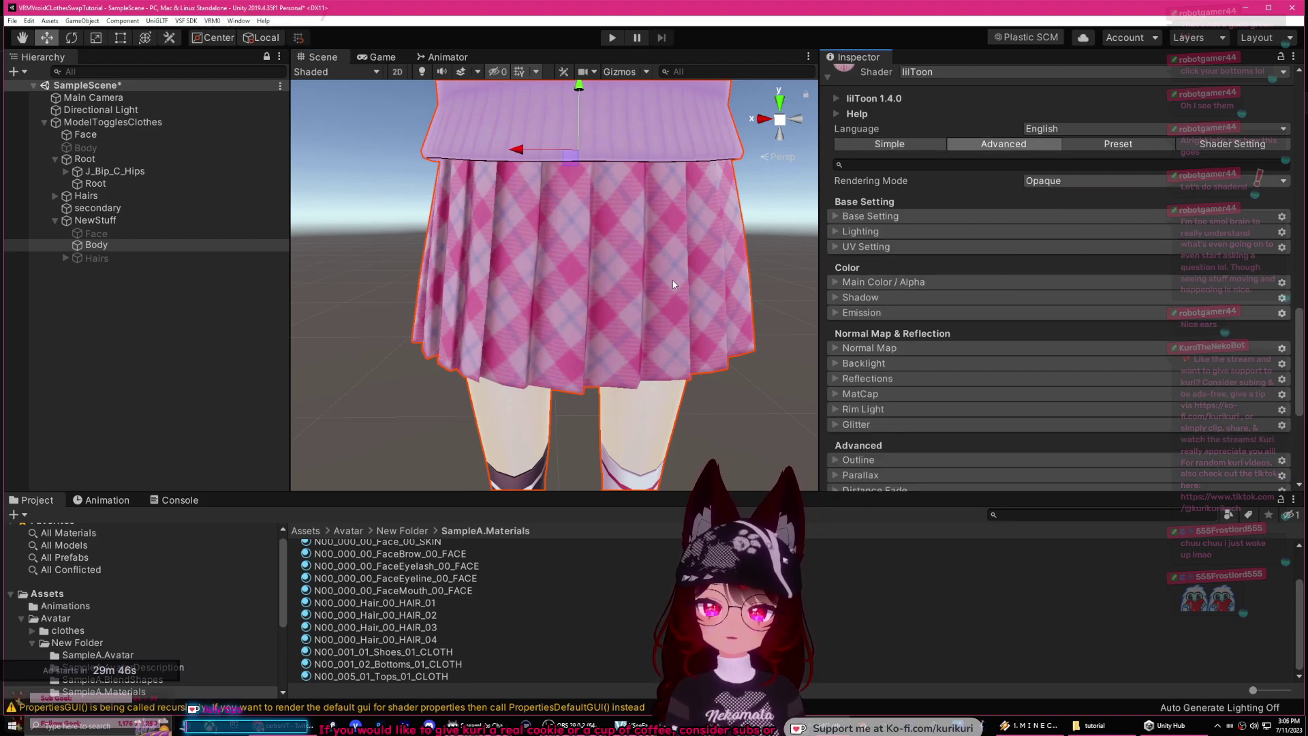
scroll(703, 276, "up", 5)
middle_click_drag(703, 276, 714, 293)
Step: Expand the material's Rendering options, showing Cull Mode set to Back
scroll(714, 293, "down", 8)
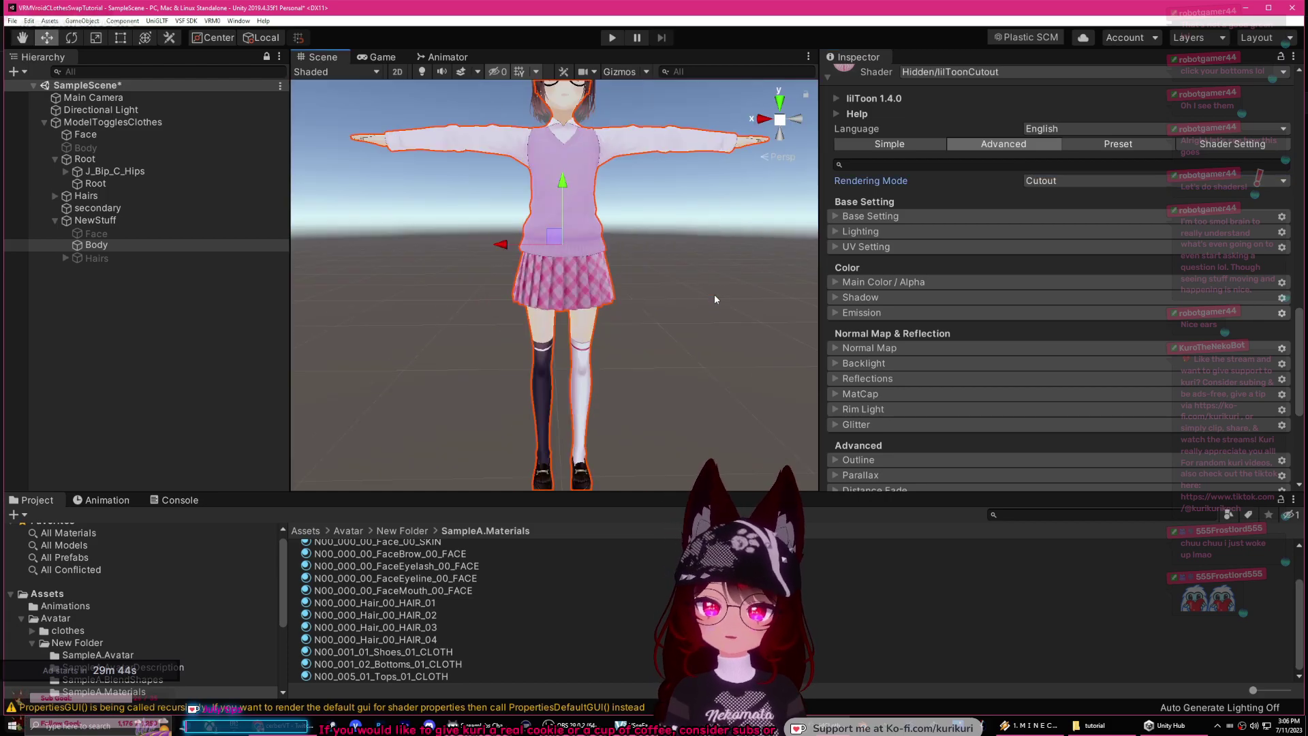
scroll(706, 294, "up", 8)
scroll(707, 298, "down", 6)
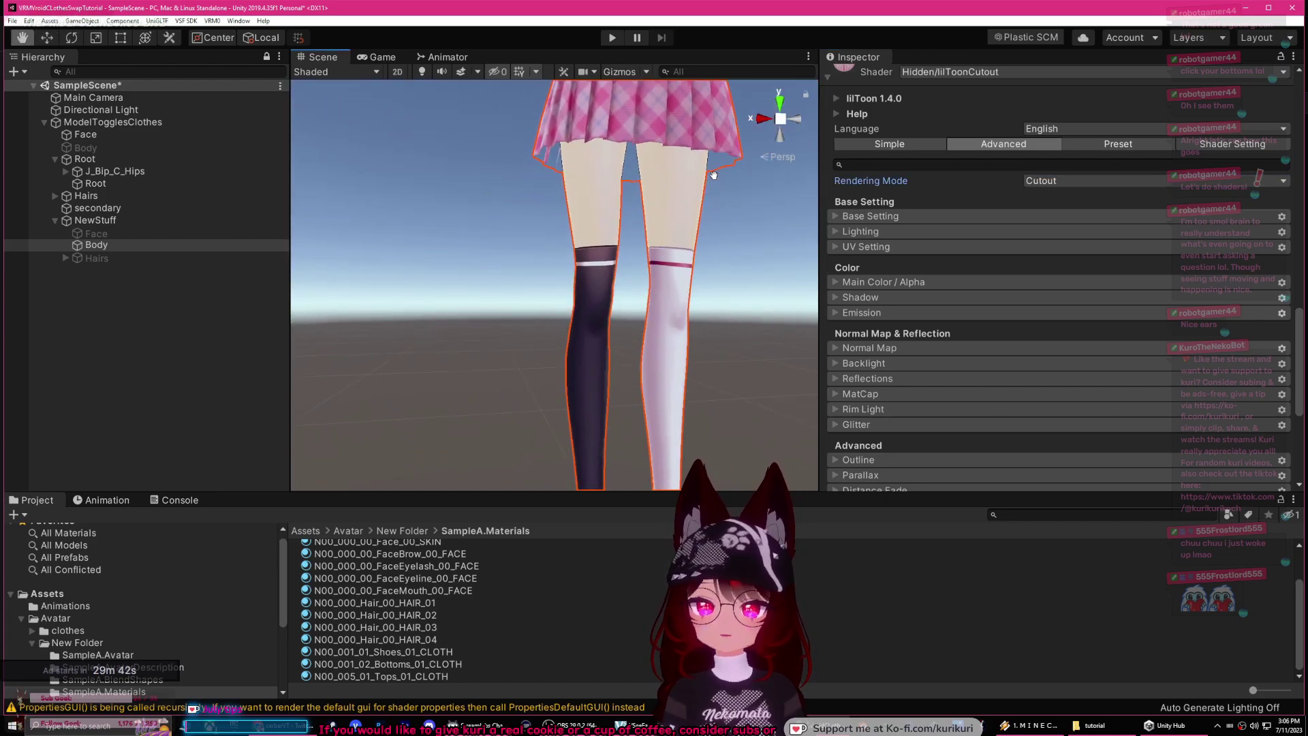
scroll(903, 311, "down", 8)
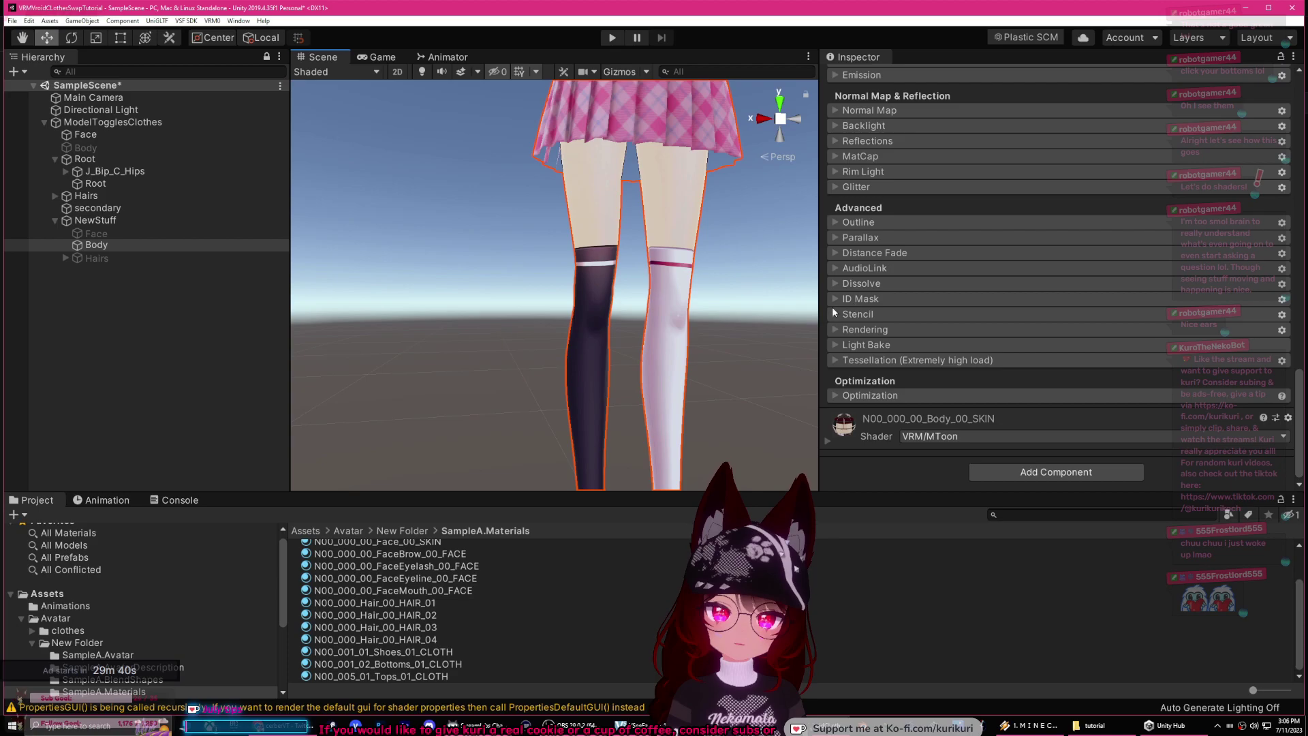
left_click(837, 330)
scroll(954, 358, "down", 5)
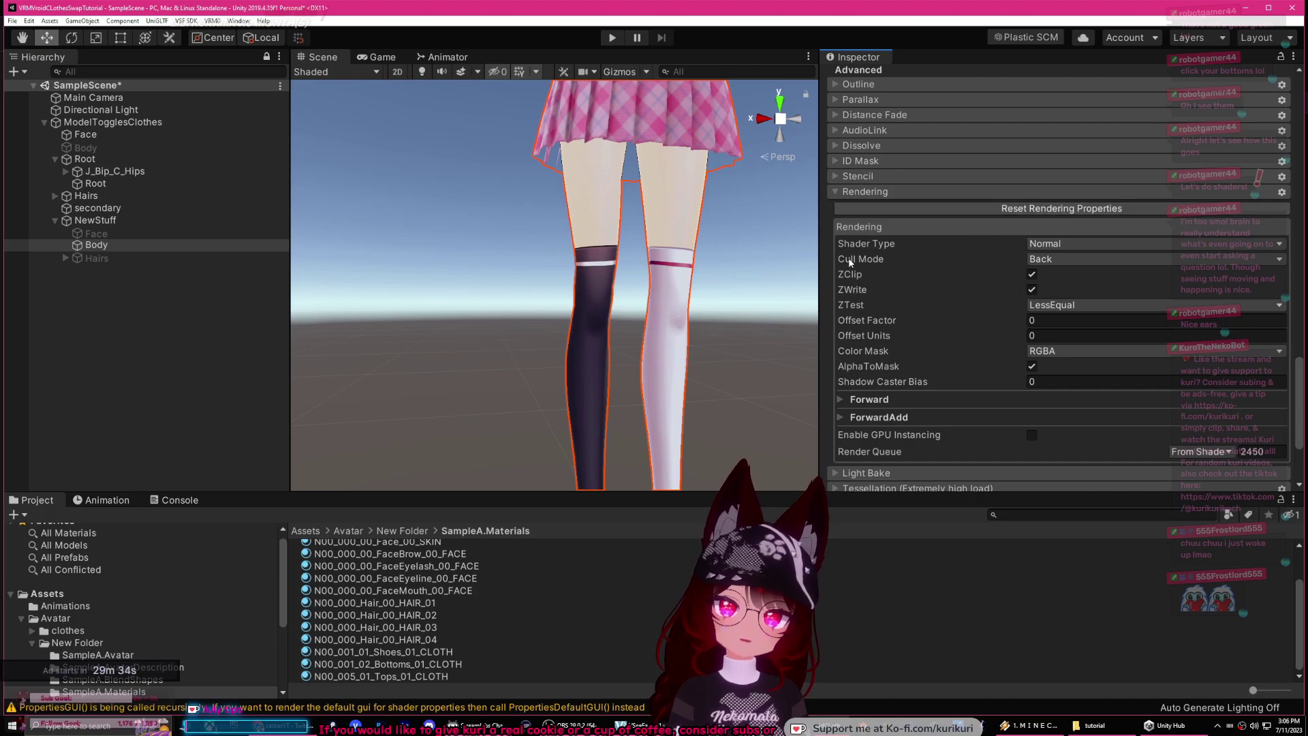
Step: Set the Bottoms material's Cull Mode to Off, leaving ZTest unchanged
left_click(1047, 261)
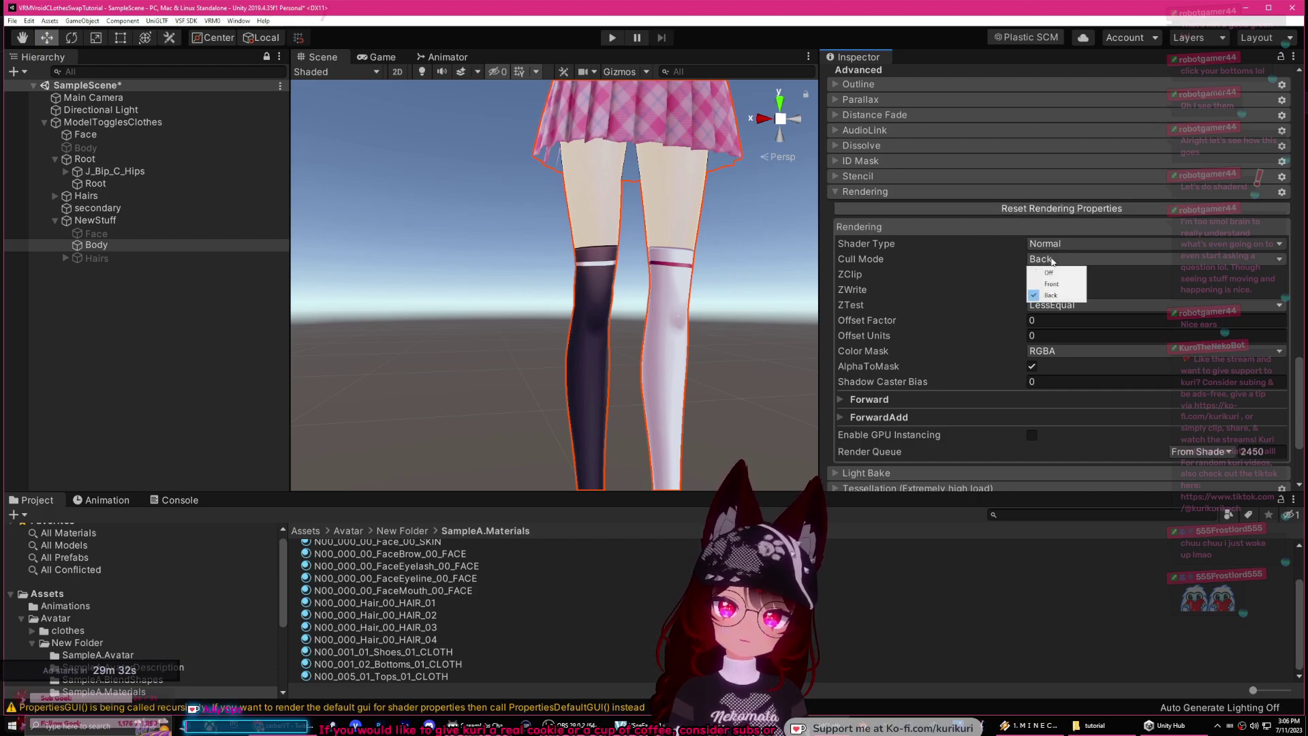
left_click(1038, 271)
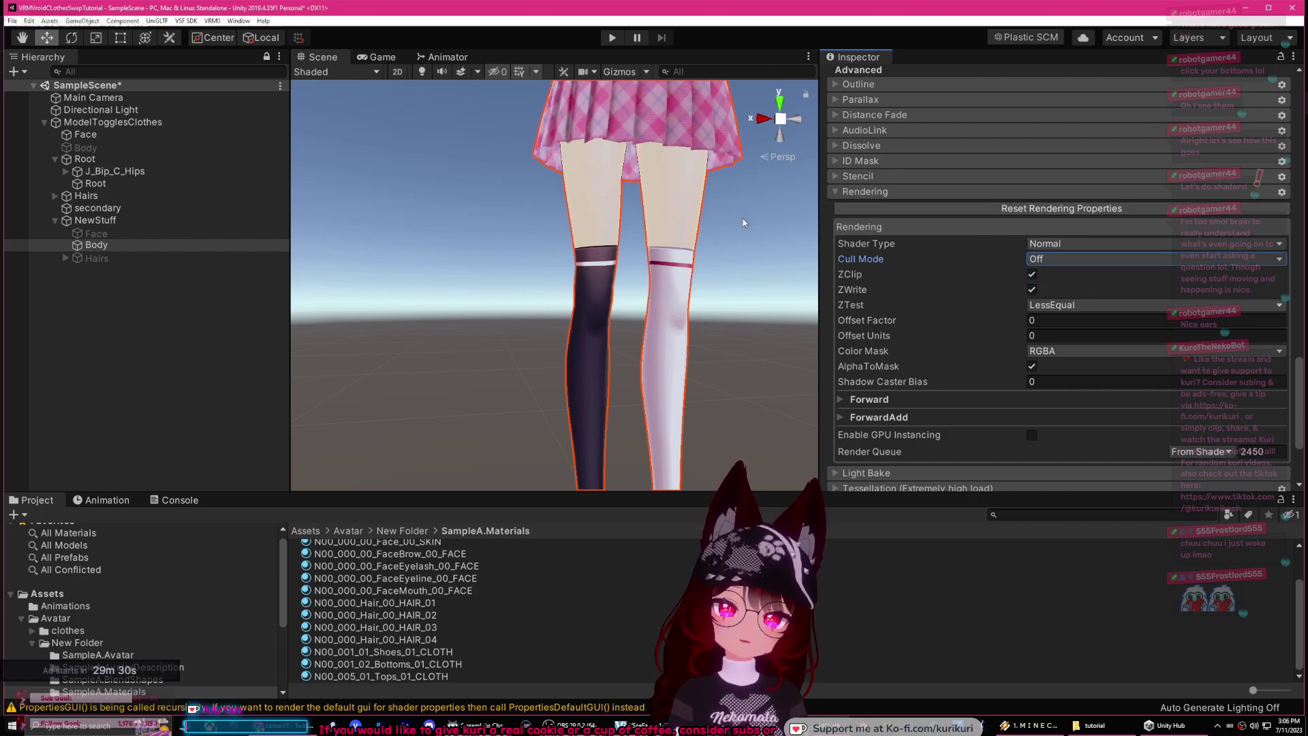
scroll(743, 221, "down", 5)
left_click(1090, 304)
left_click(993, 274)
Step: Compare Front and Back culling on the skirt, then set Cull Mode back to Off
left_click(1090, 259)
left_click(1042, 284)
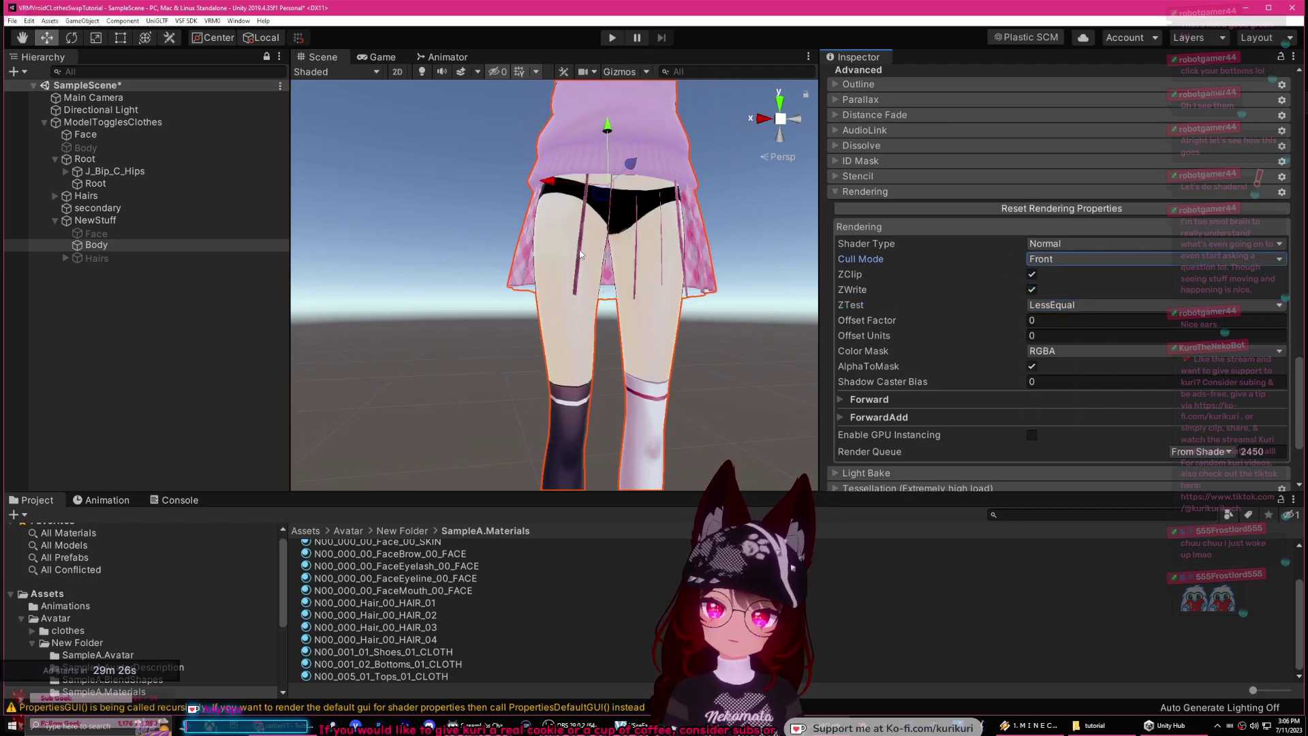
left_click(1054, 295)
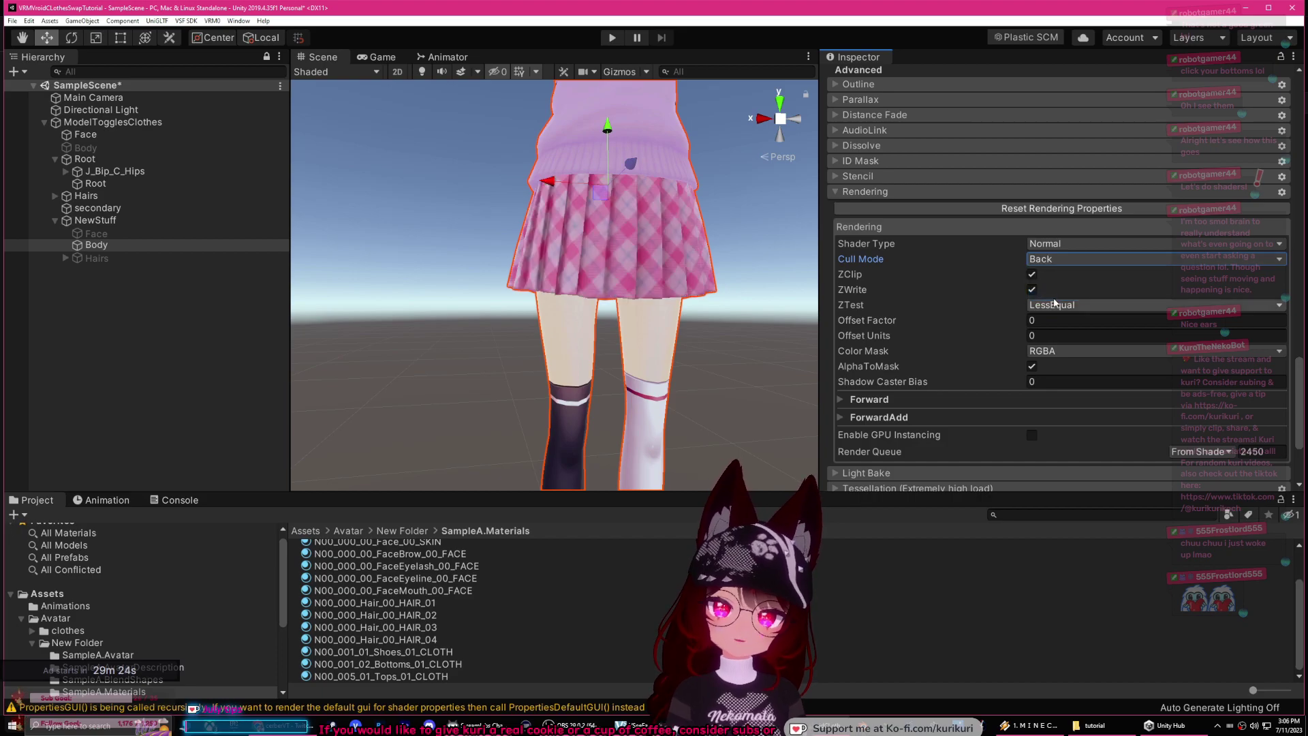
middle_click_drag(683, 300, 584, 259)
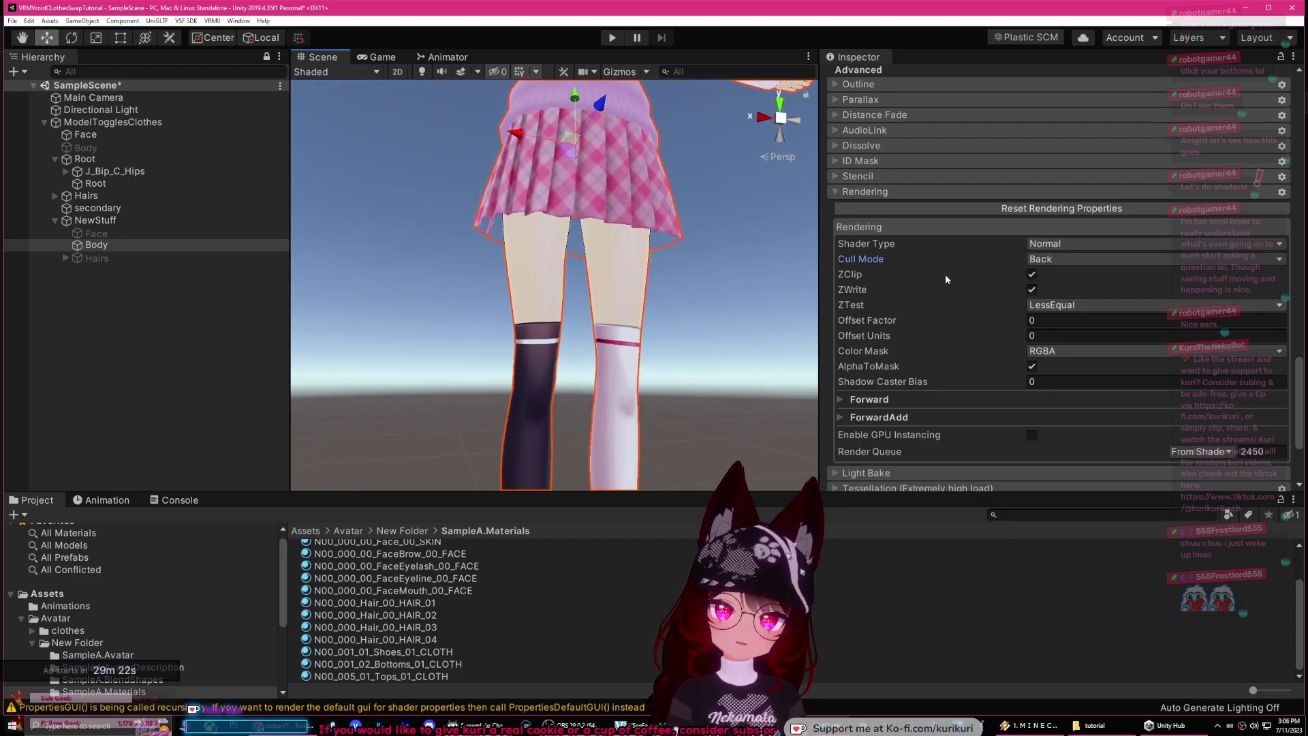
left_click(1056, 259)
left_click(1056, 271)
middle_click_drag(691, 209, 718, 398)
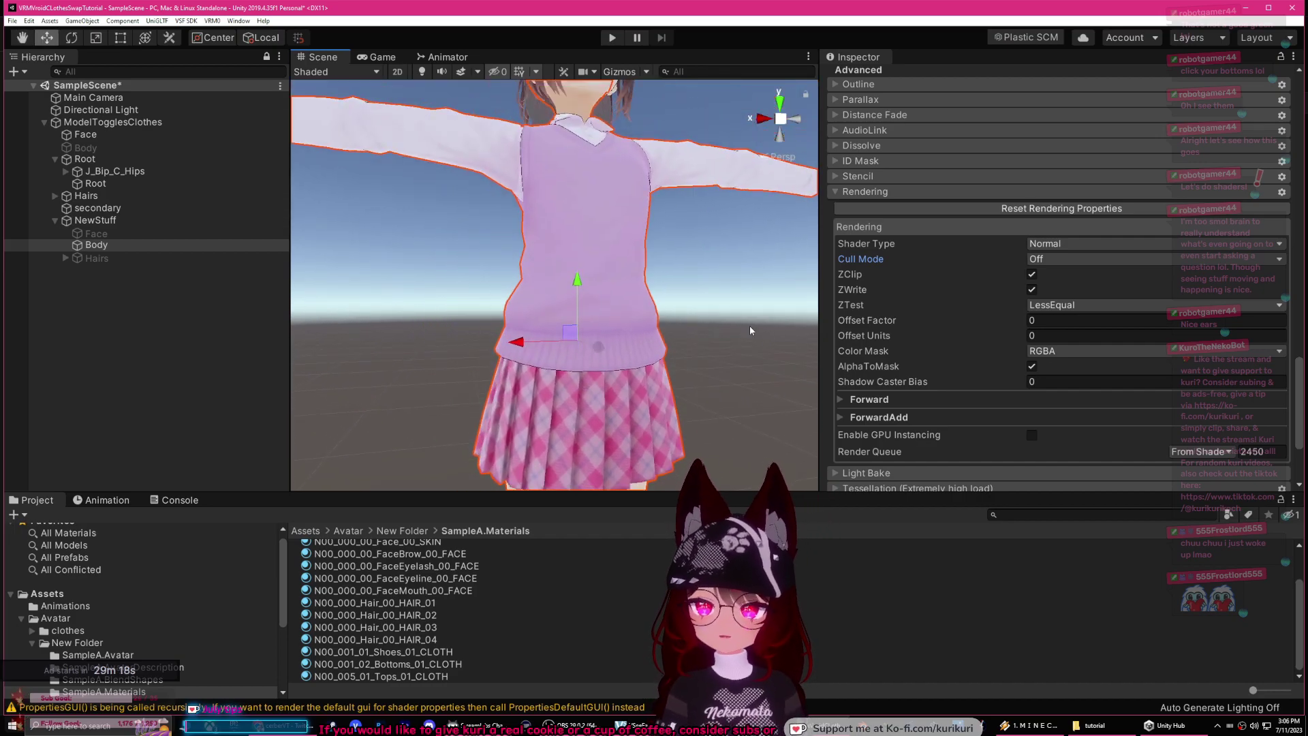
scroll(730, 365, "down", 5)
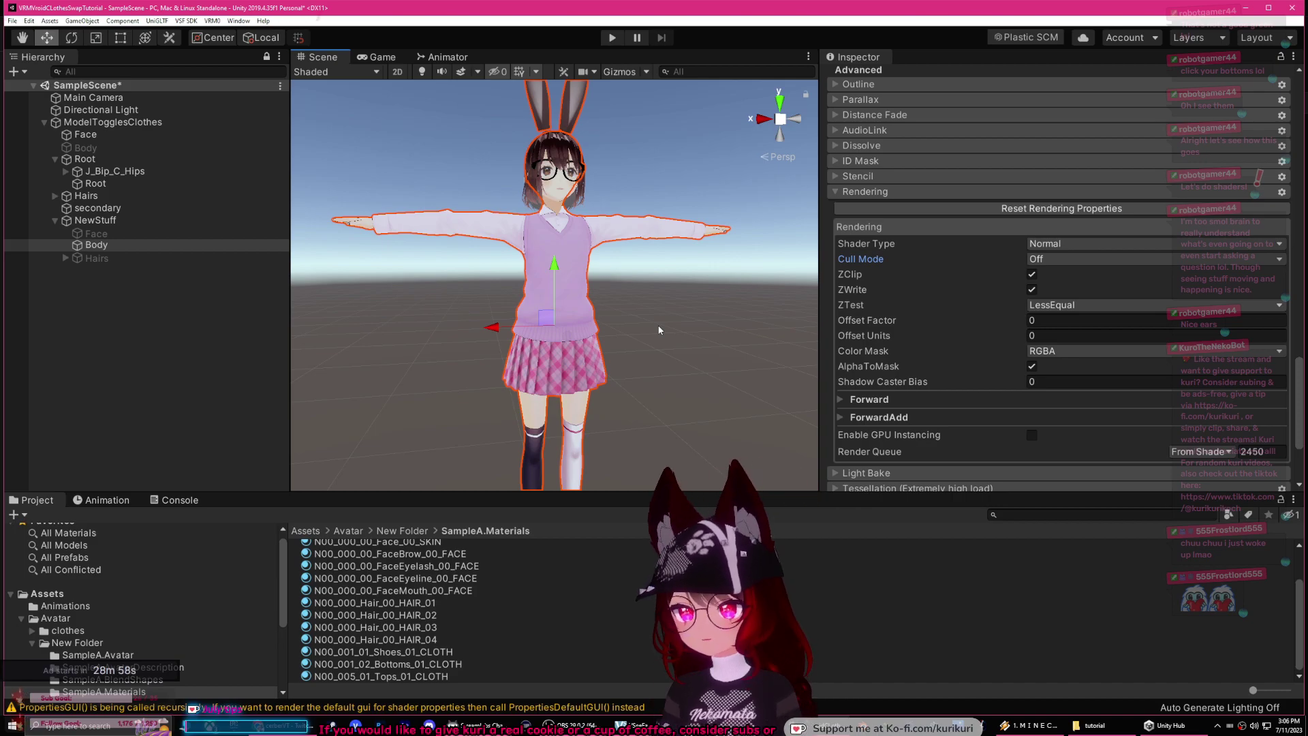
Step: Show the Animation window and collapse the material's Rendering options
left_click(102, 501)
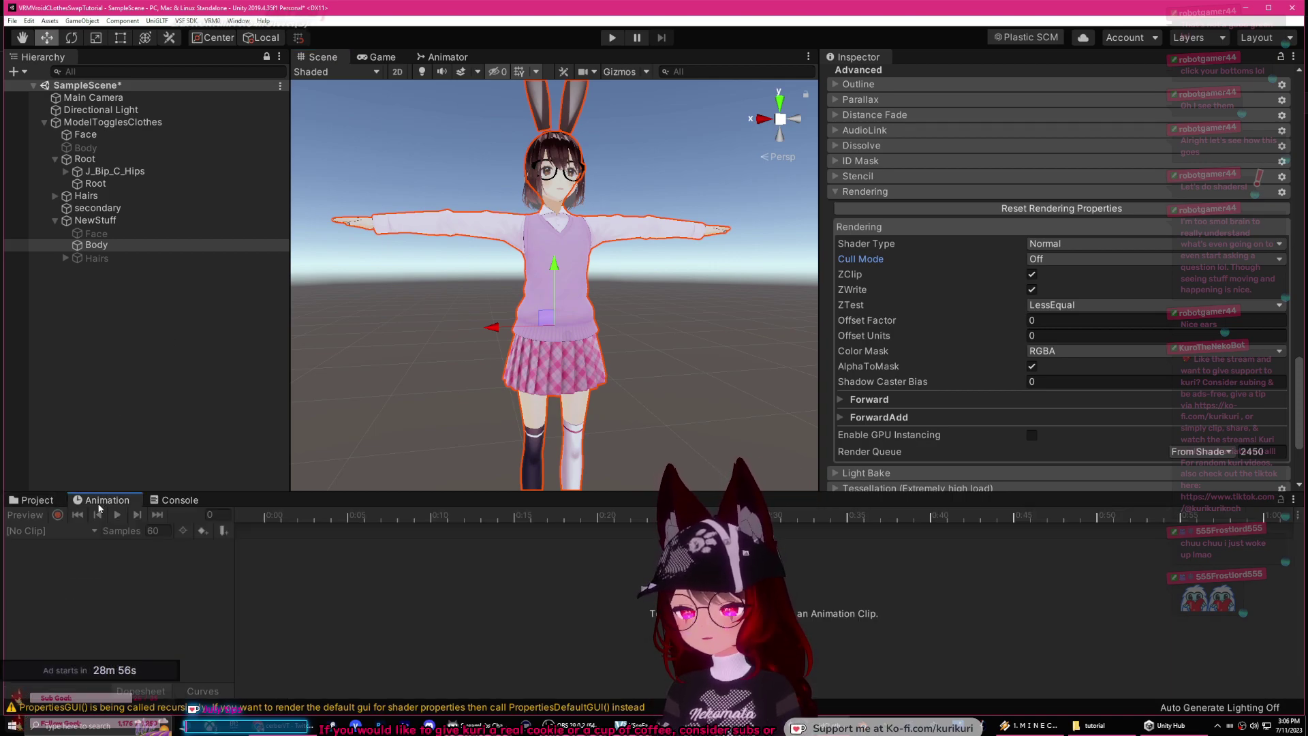
scroll(1019, 303, "up", 3)
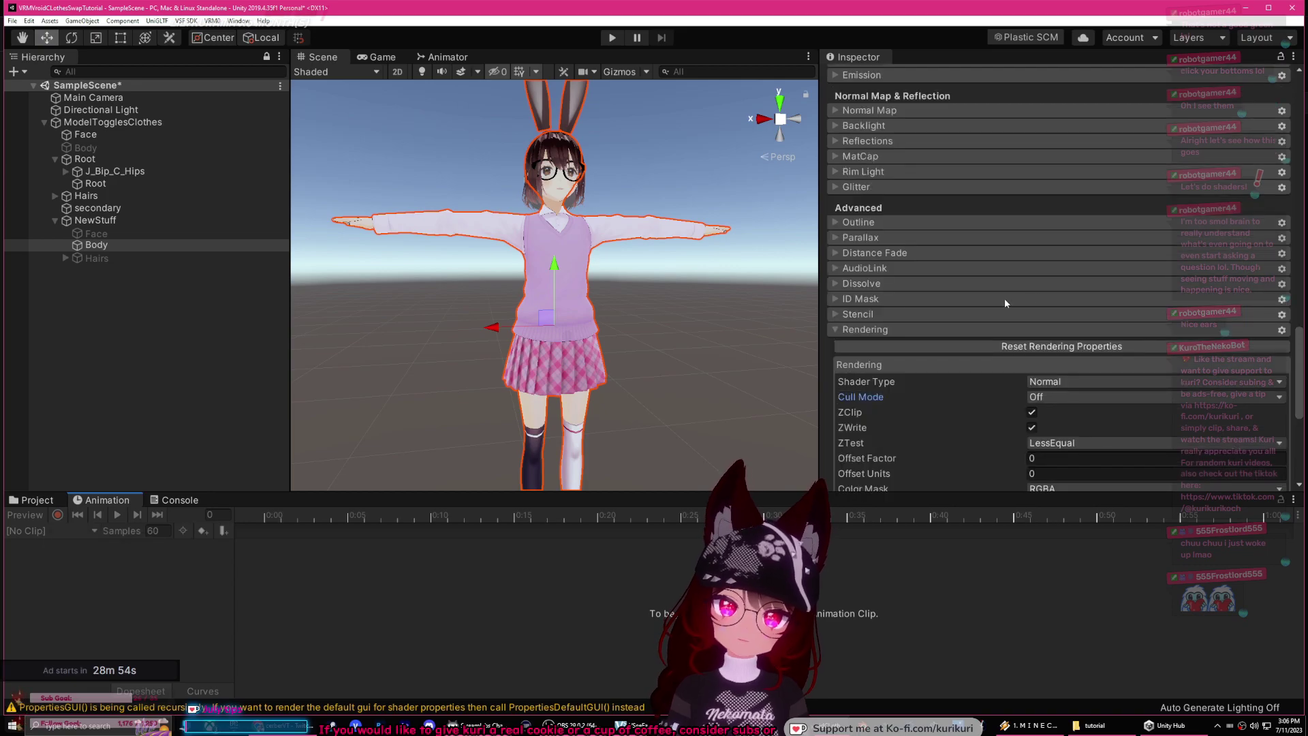
scroll(984, 281, "up", 3)
scroll(988, 296, "up", 6)
scroll(988, 296, "down", 6)
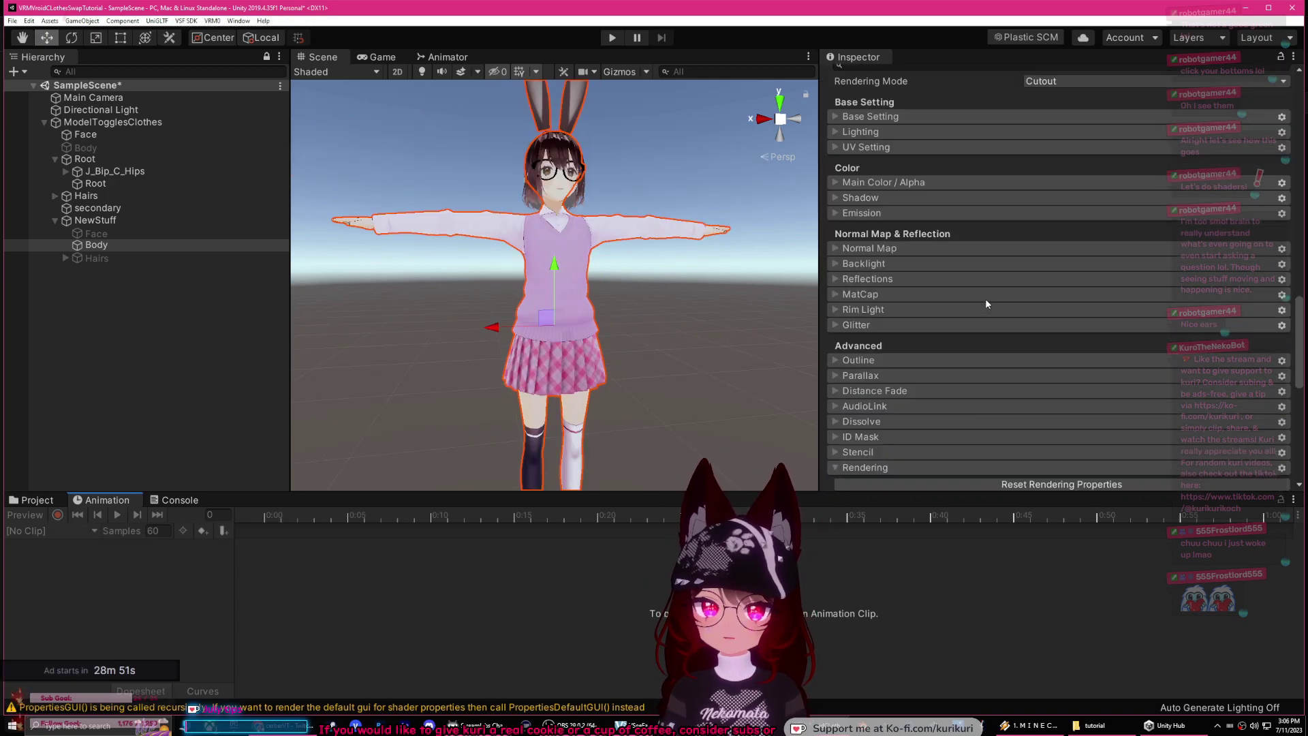
left_click(837, 468)
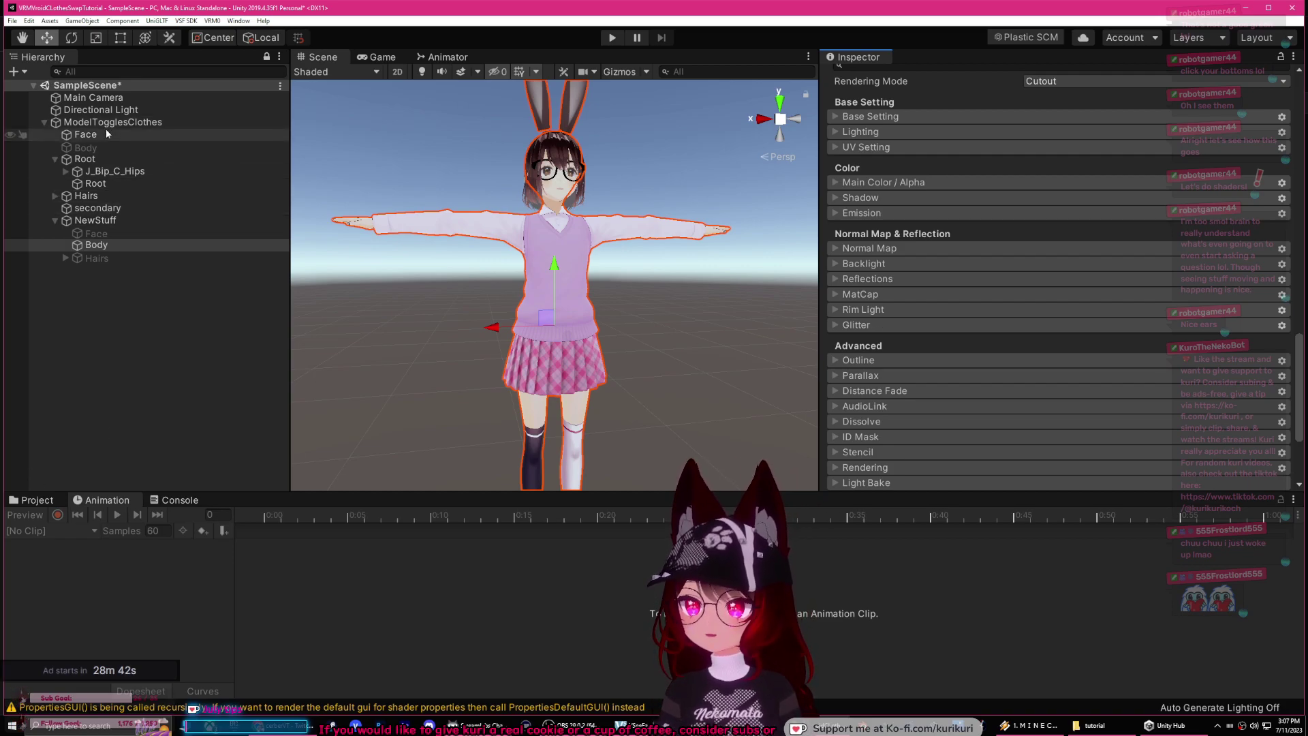
Step: Open the Assets/Animations folder, select ModelTogglesClothes and restart Play mode
left_click(31, 499)
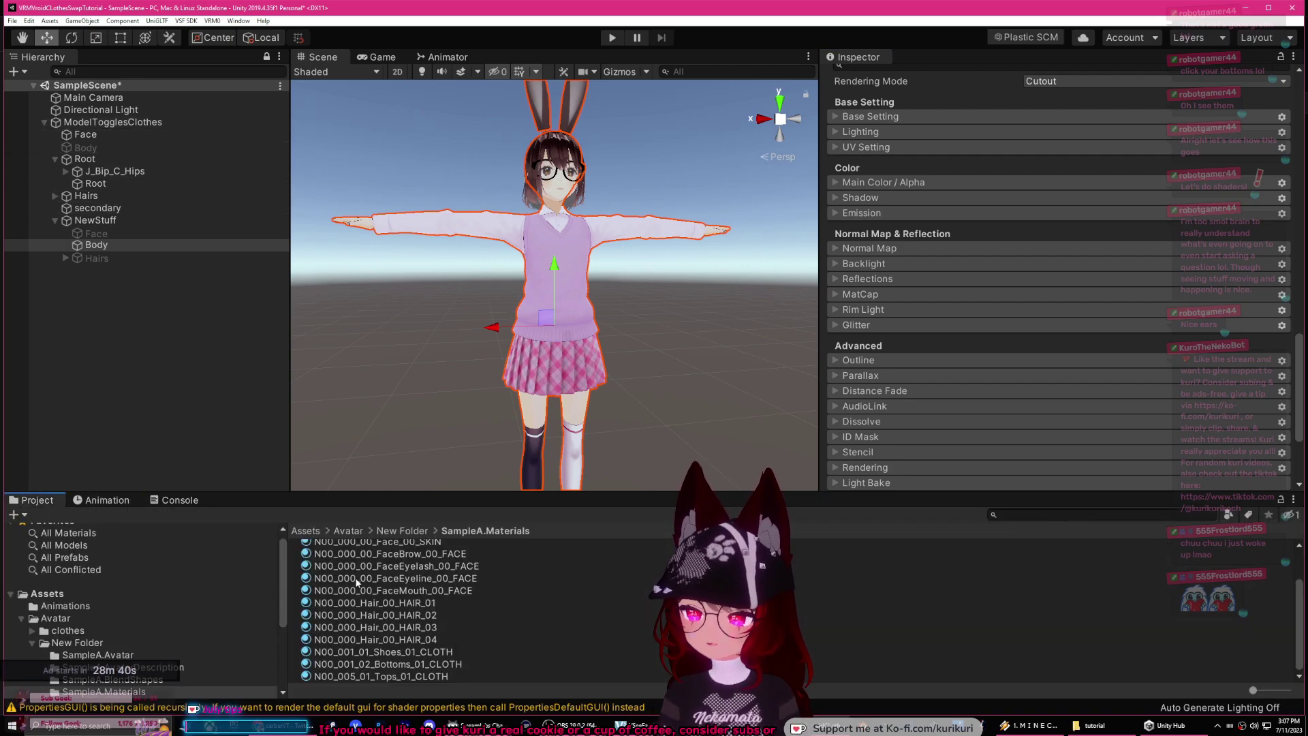
left_click(57, 594)
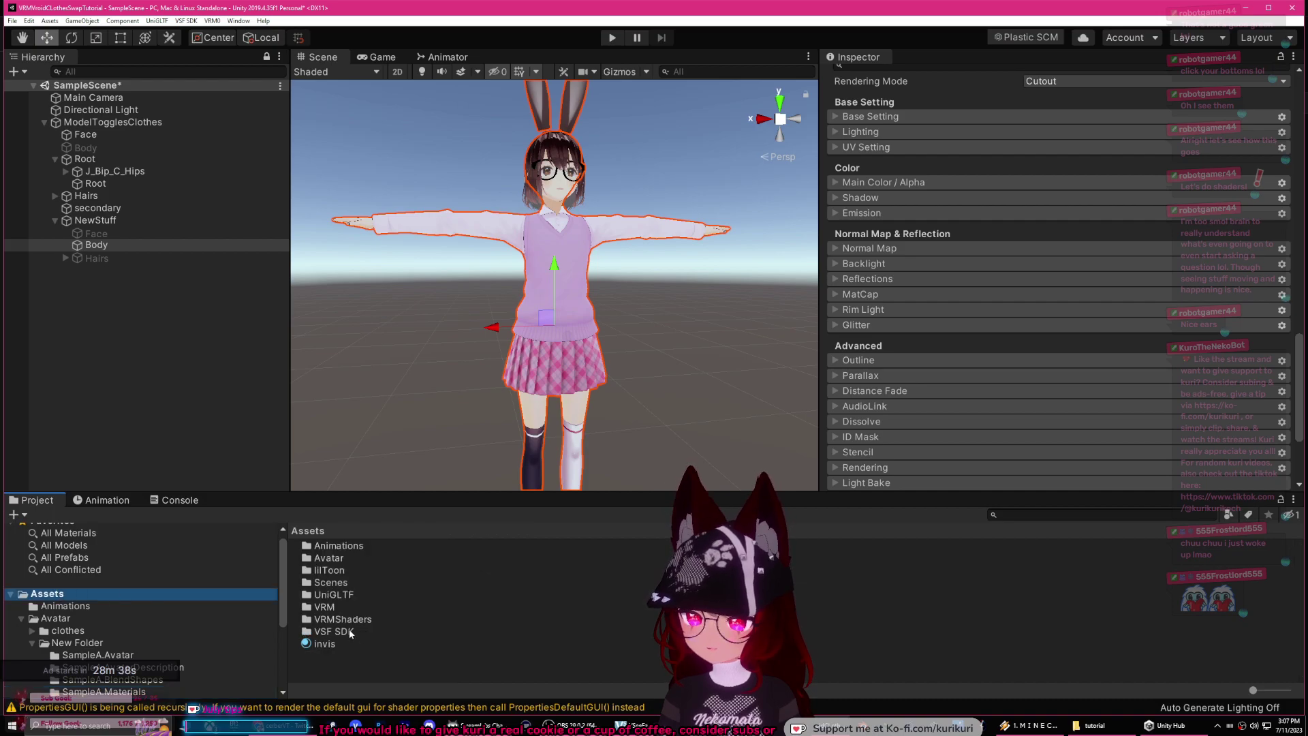
double_click(340, 546)
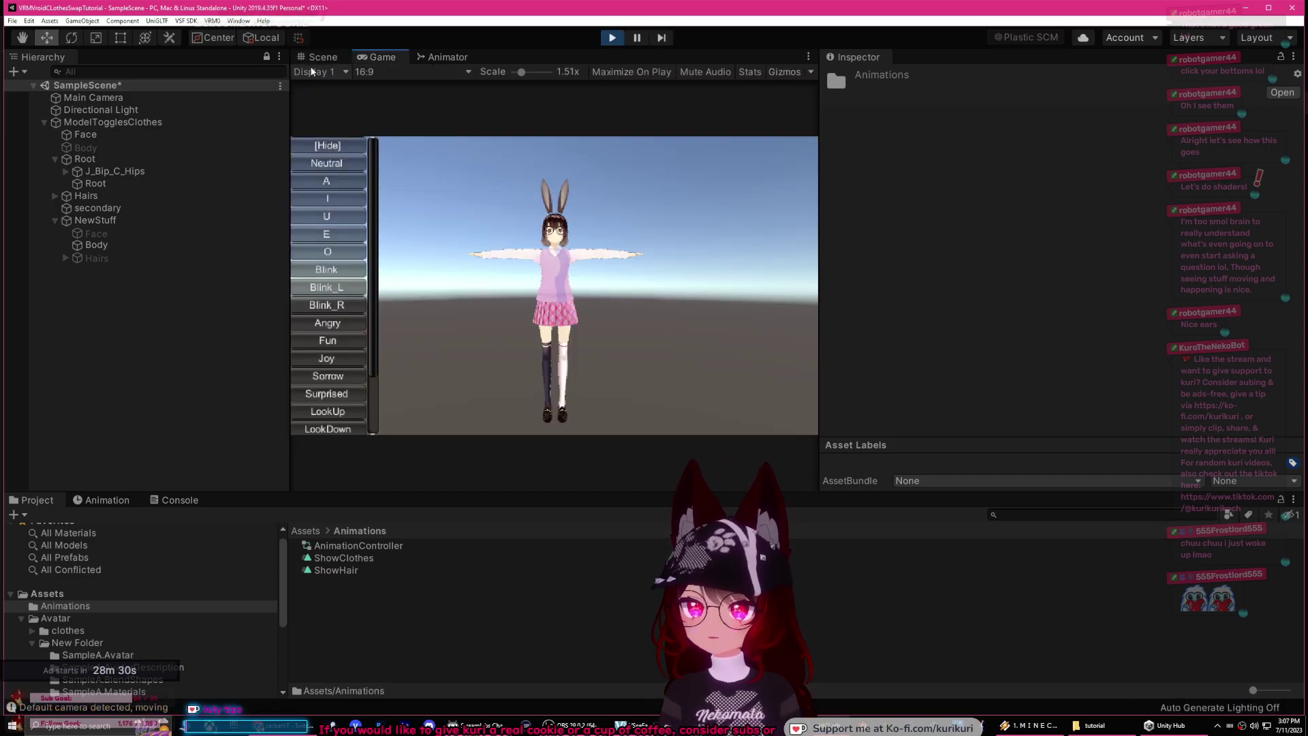
left_click(612, 37)
left_click(109, 122)
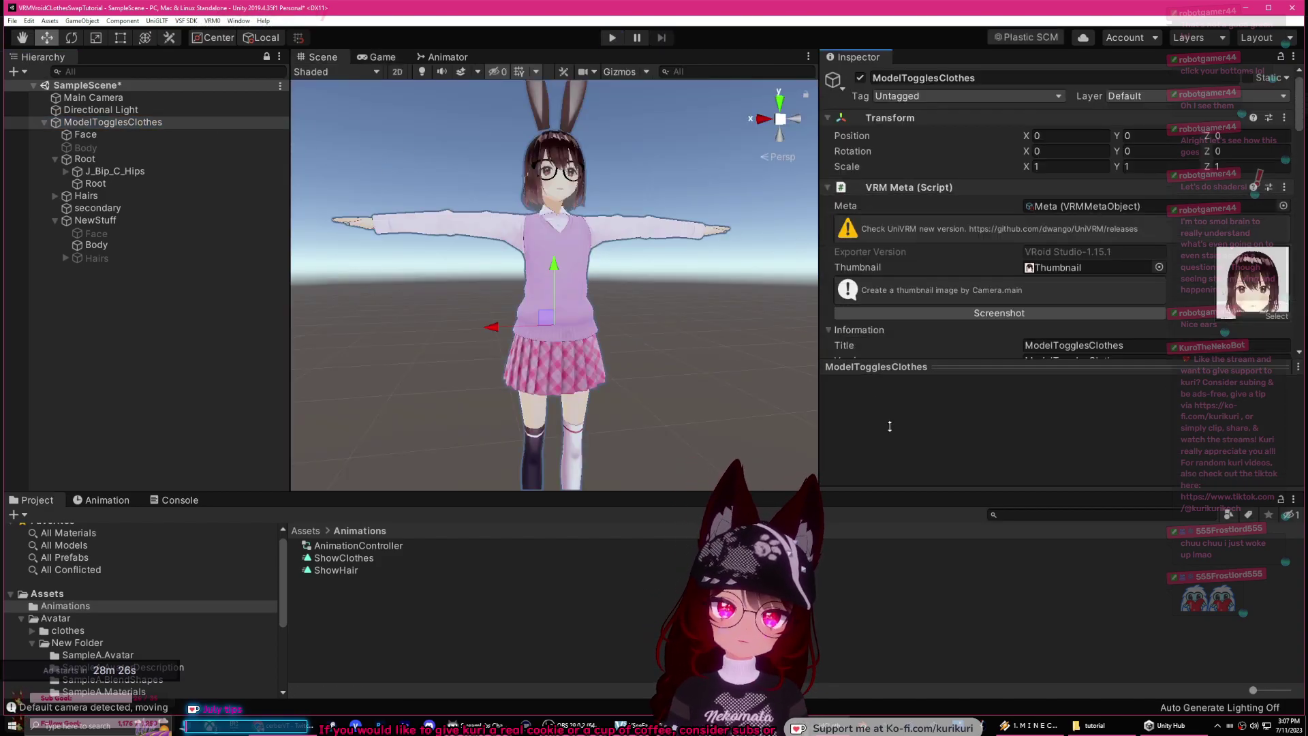
scroll(926, 313, "down", 10)
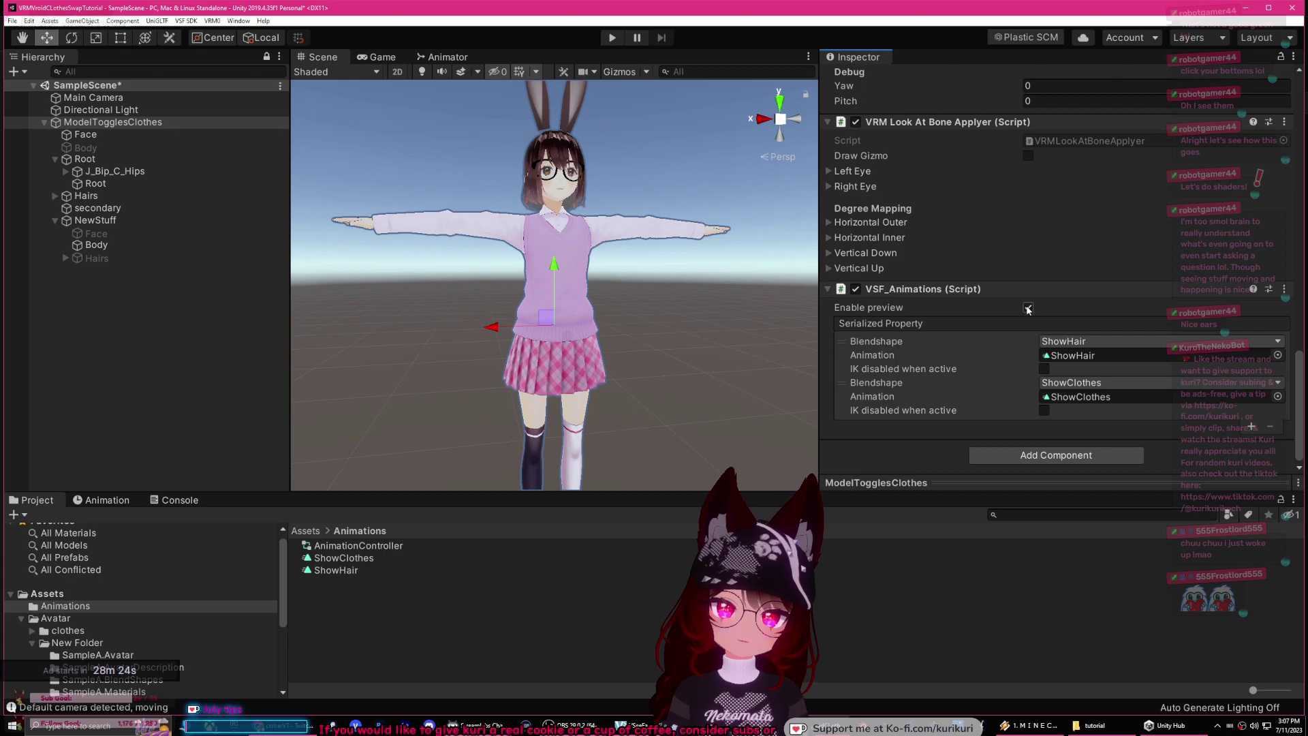
left_click(612, 38)
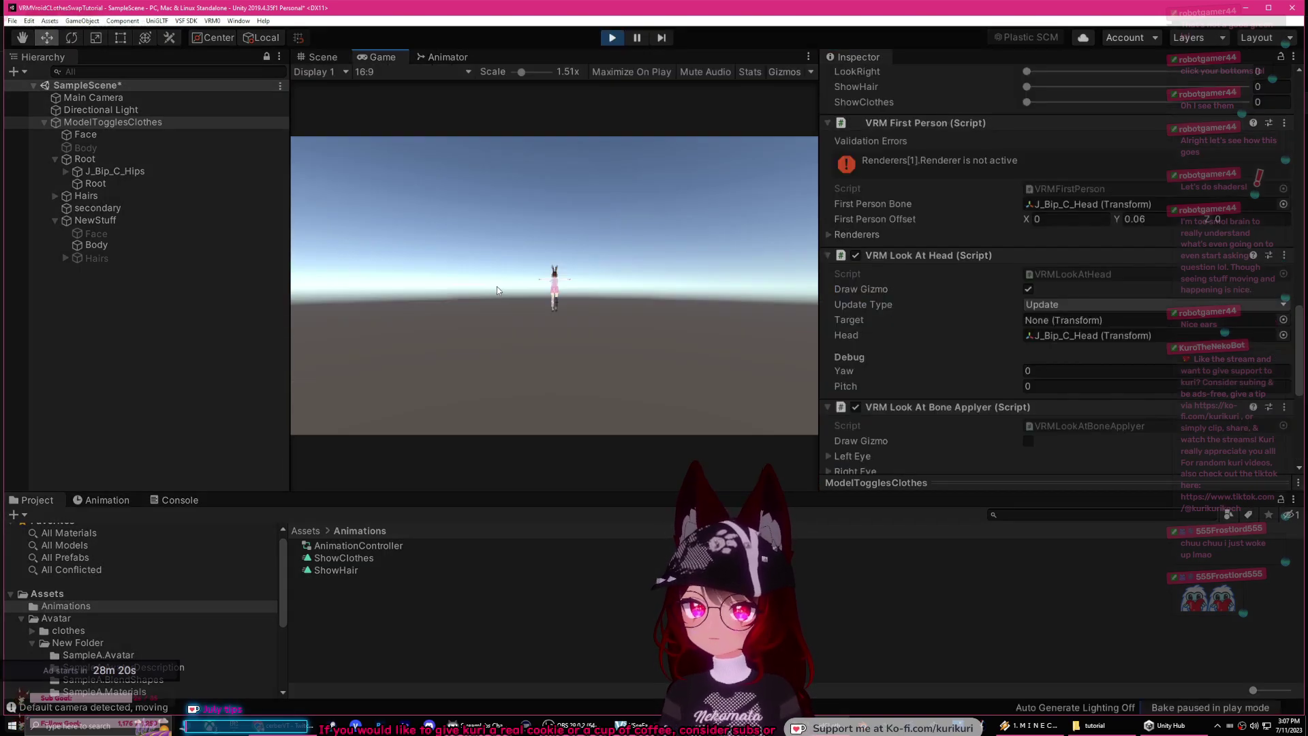
Step: Load the ShowClothes clip in the Animation window with Record on, then exit Play mode
left_click(332, 62)
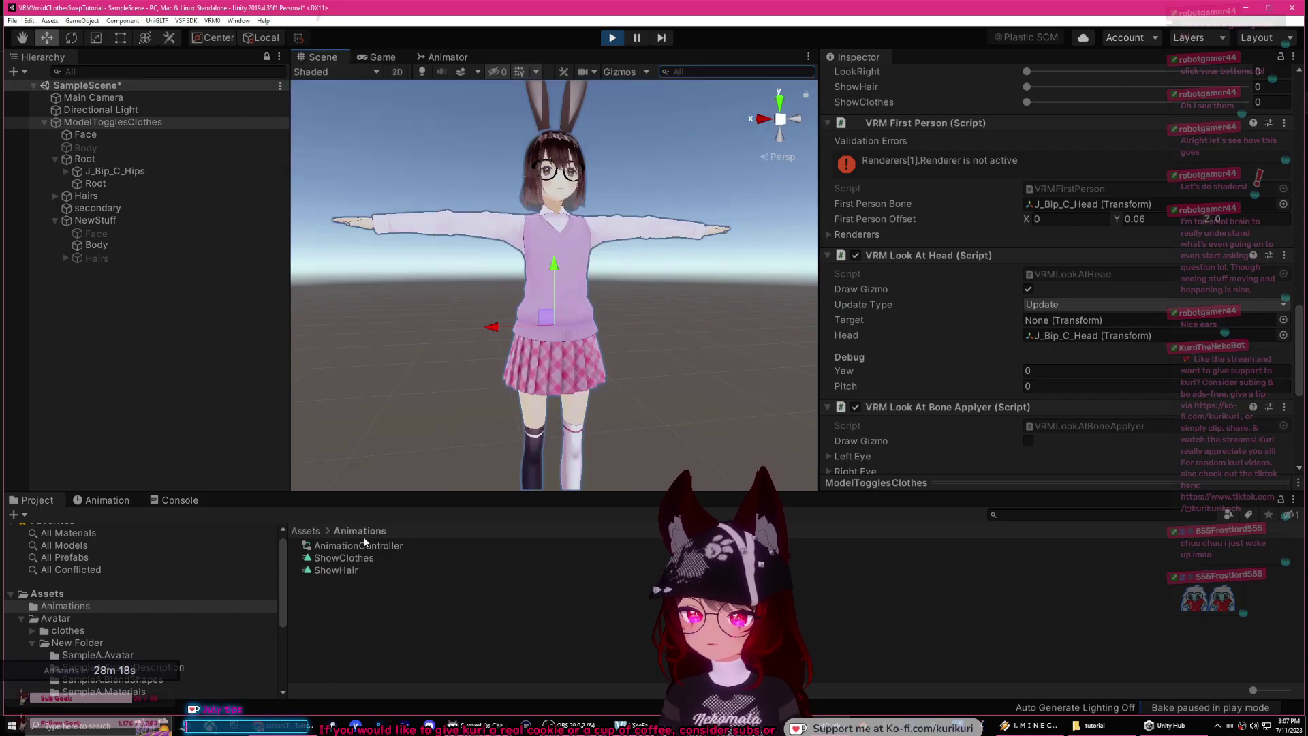
left_click_drag(366, 552, 108, 127)
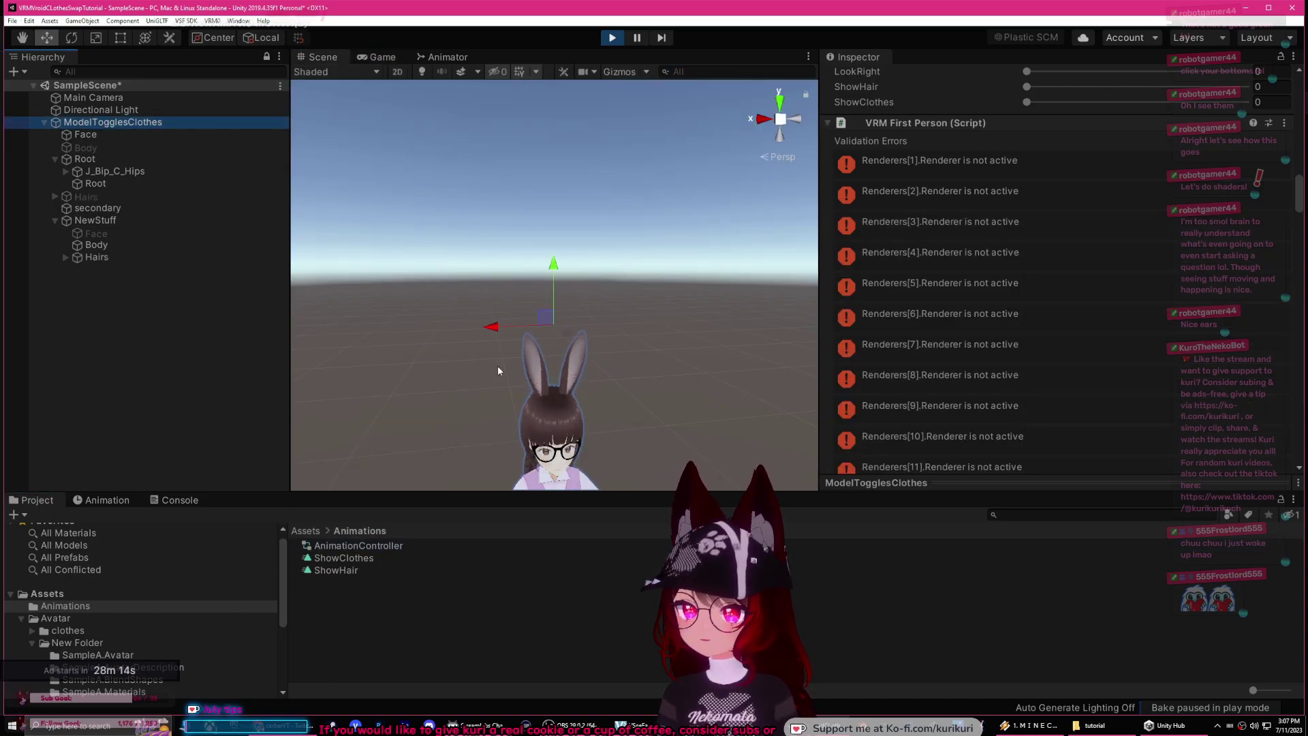
middle_click_drag(455, 294, 491, 211)
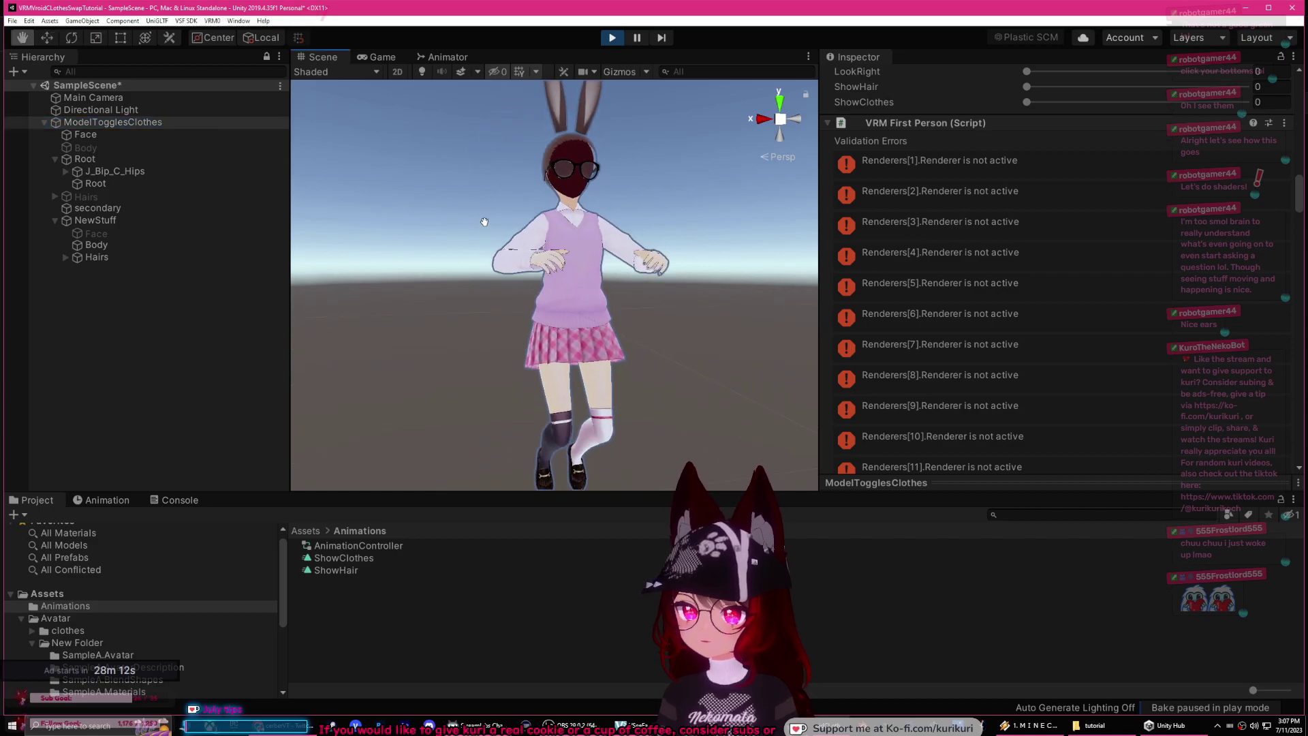
left_click(126, 503)
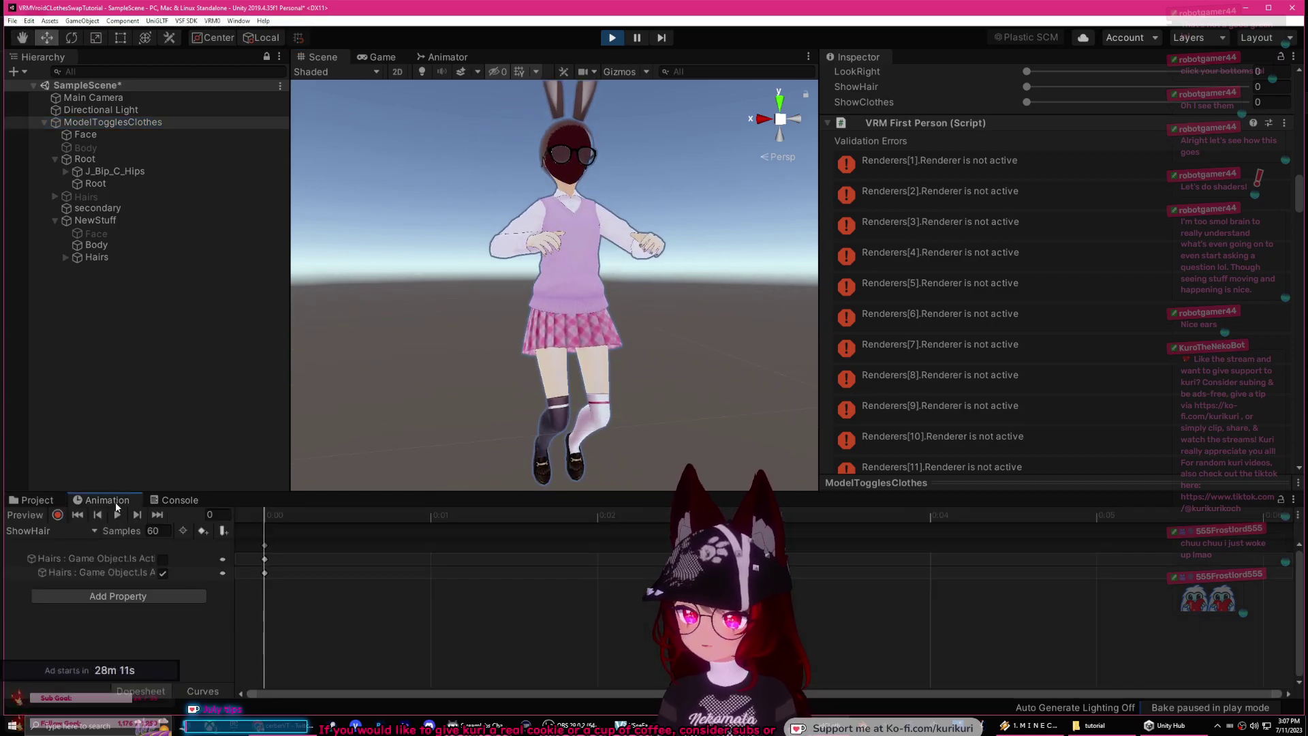
left_click(68, 532)
left_click(41, 543)
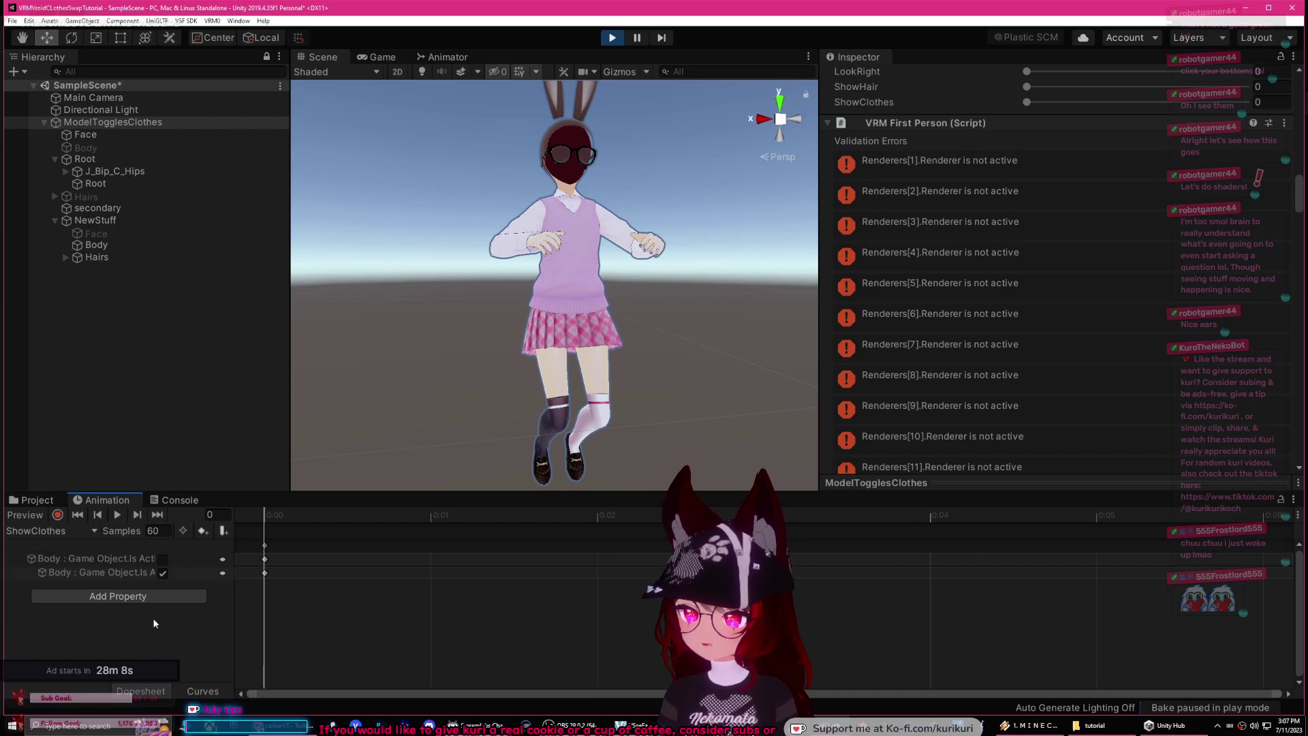
left_click(58, 516)
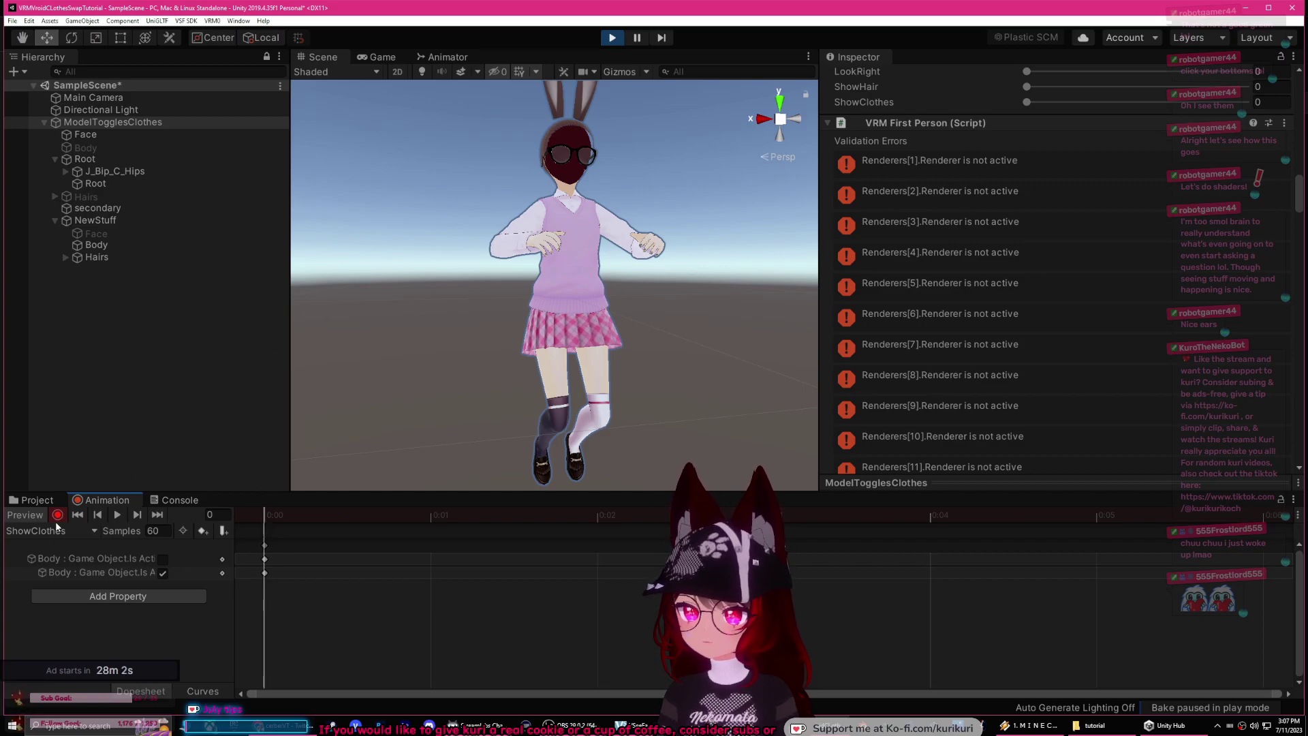
left_click(612, 38)
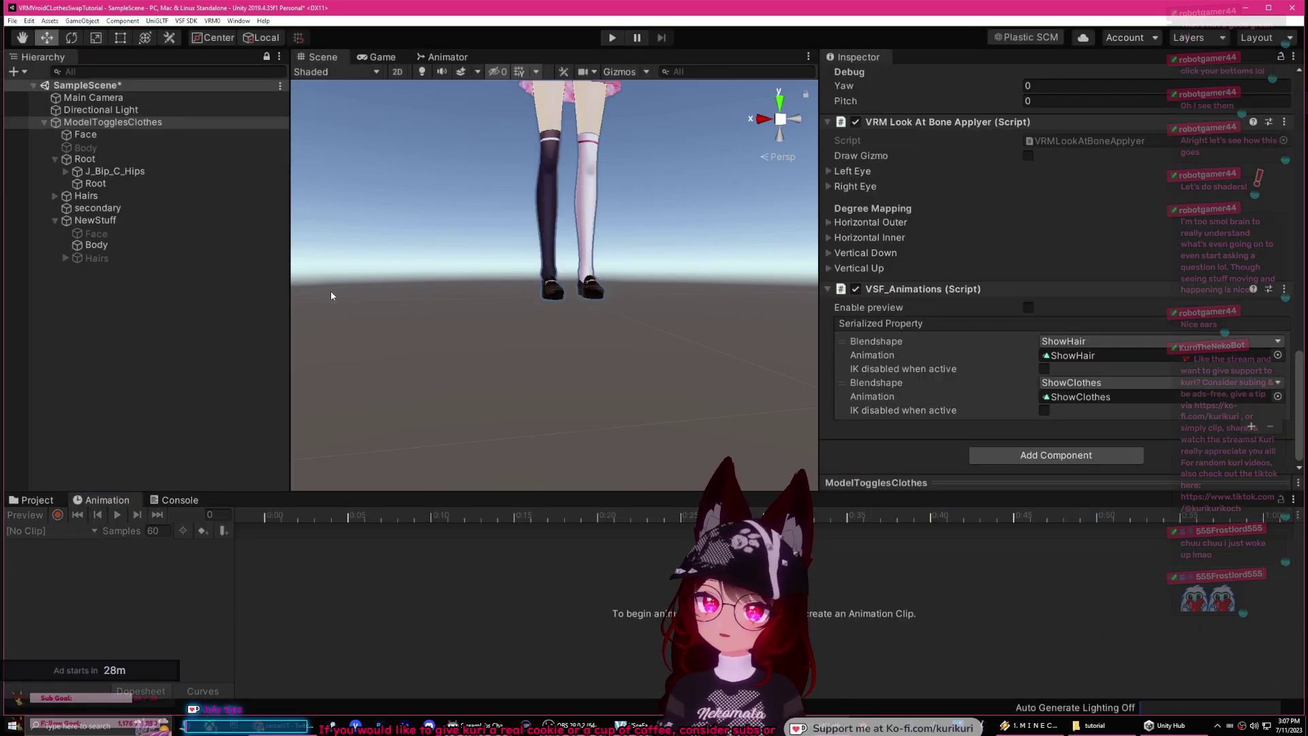
Step: Hide the NewStuff Body outfit and show the original Body, leaving Face visible
left_click(97, 234)
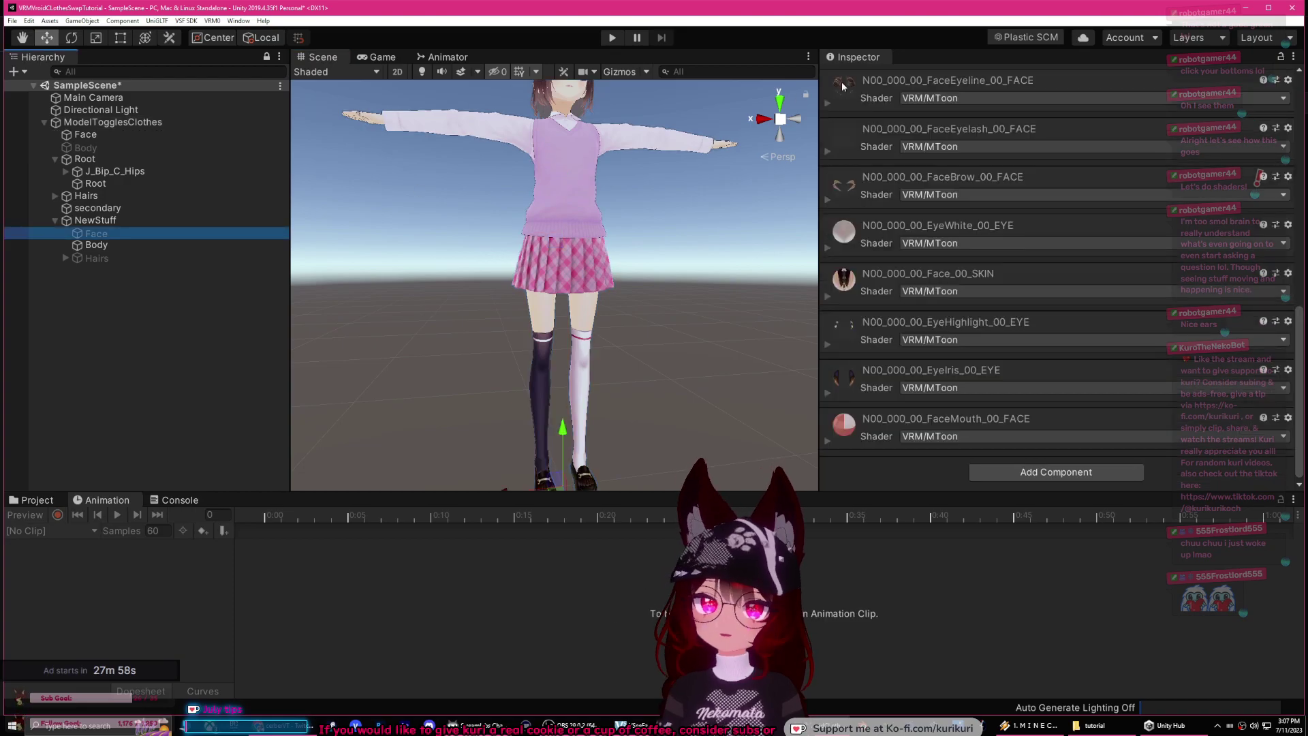
left_click(859, 78)
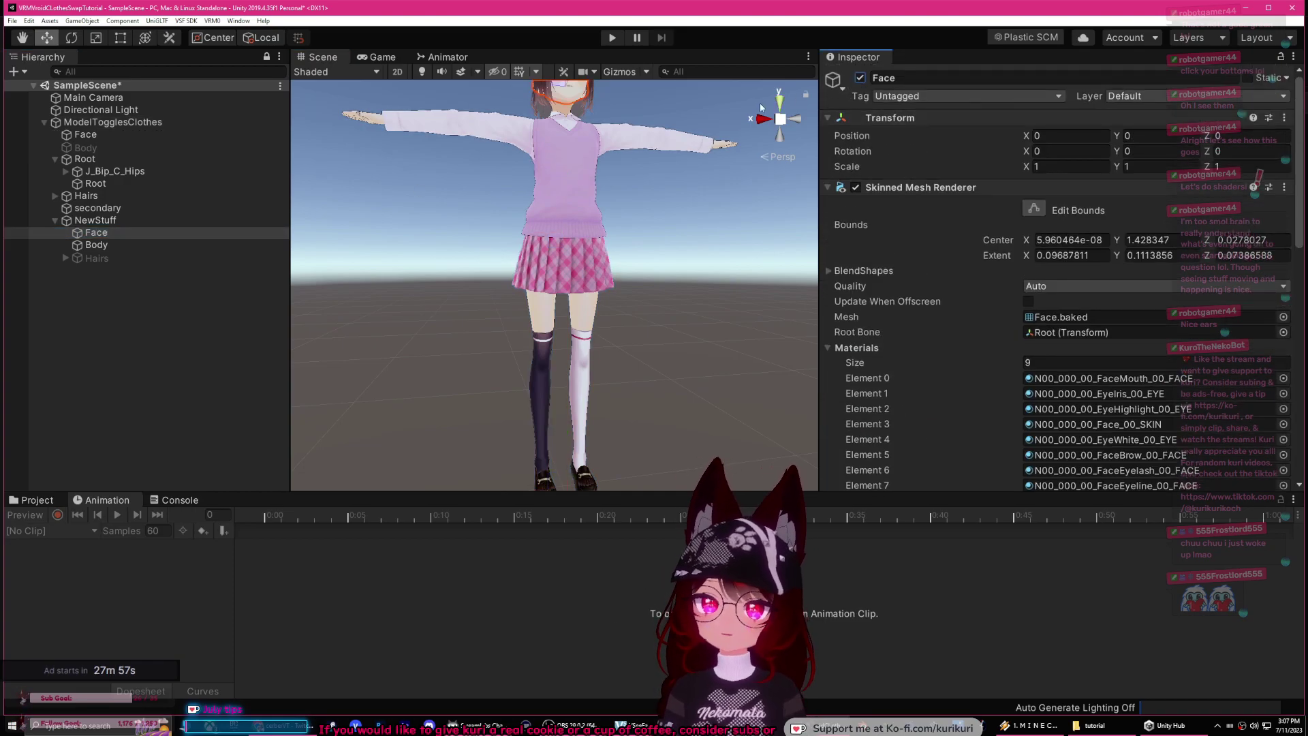
left_click(861, 78)
left_click(96, 245)
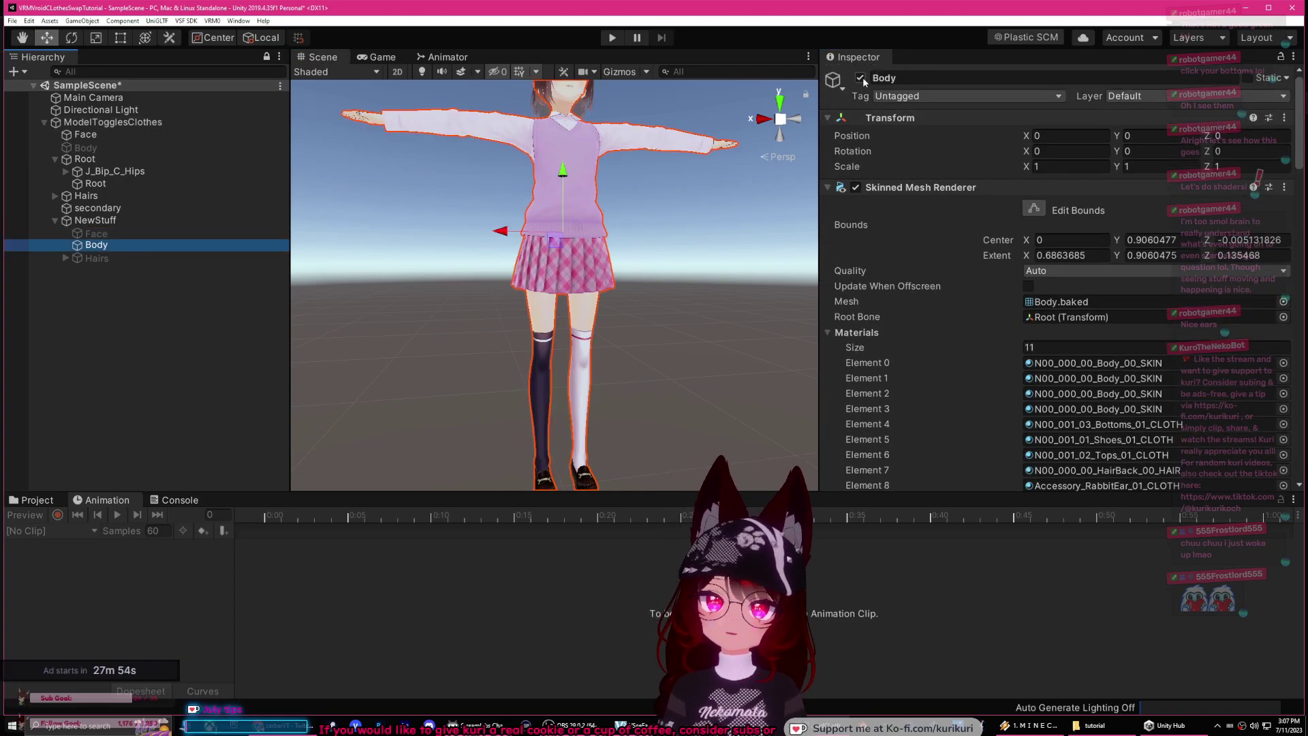
left_click(860, 78)
left_click(85, 147)
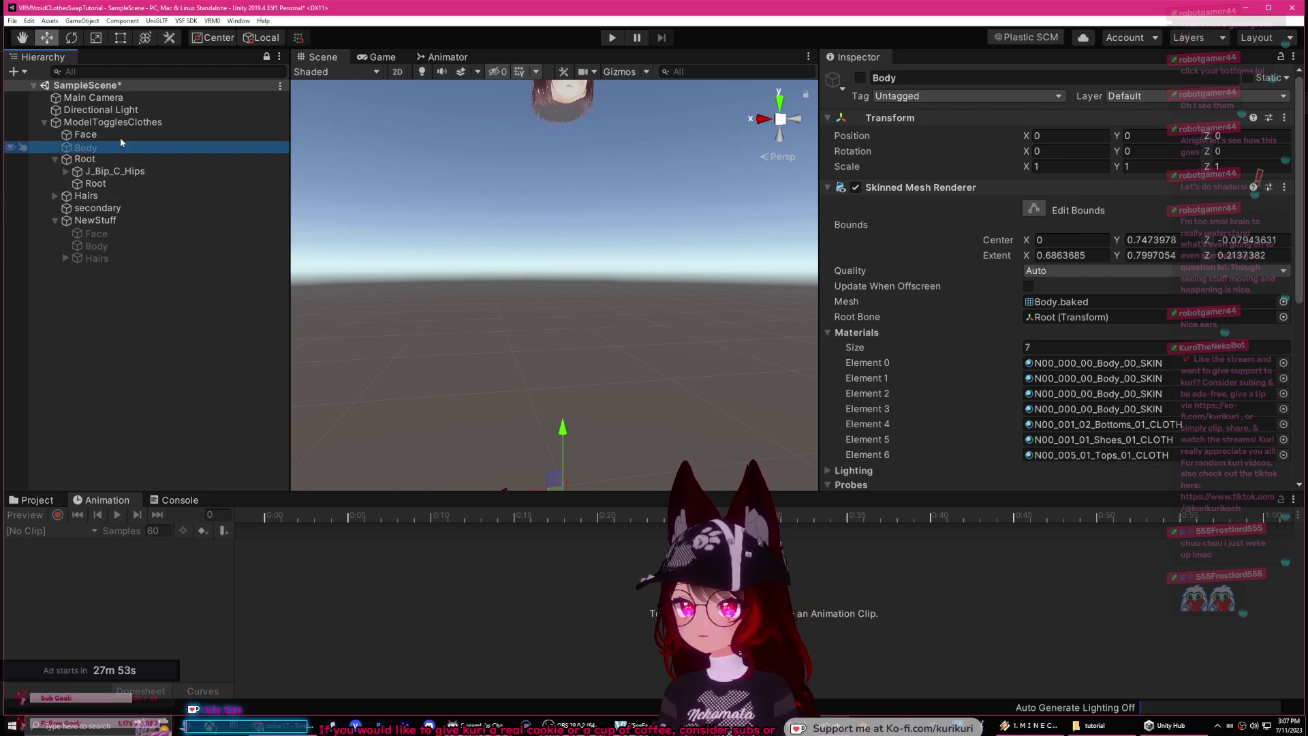
left_click(859, 79)
middle_click_drag(425, 283, 393, 332)
left_click(407, 361)
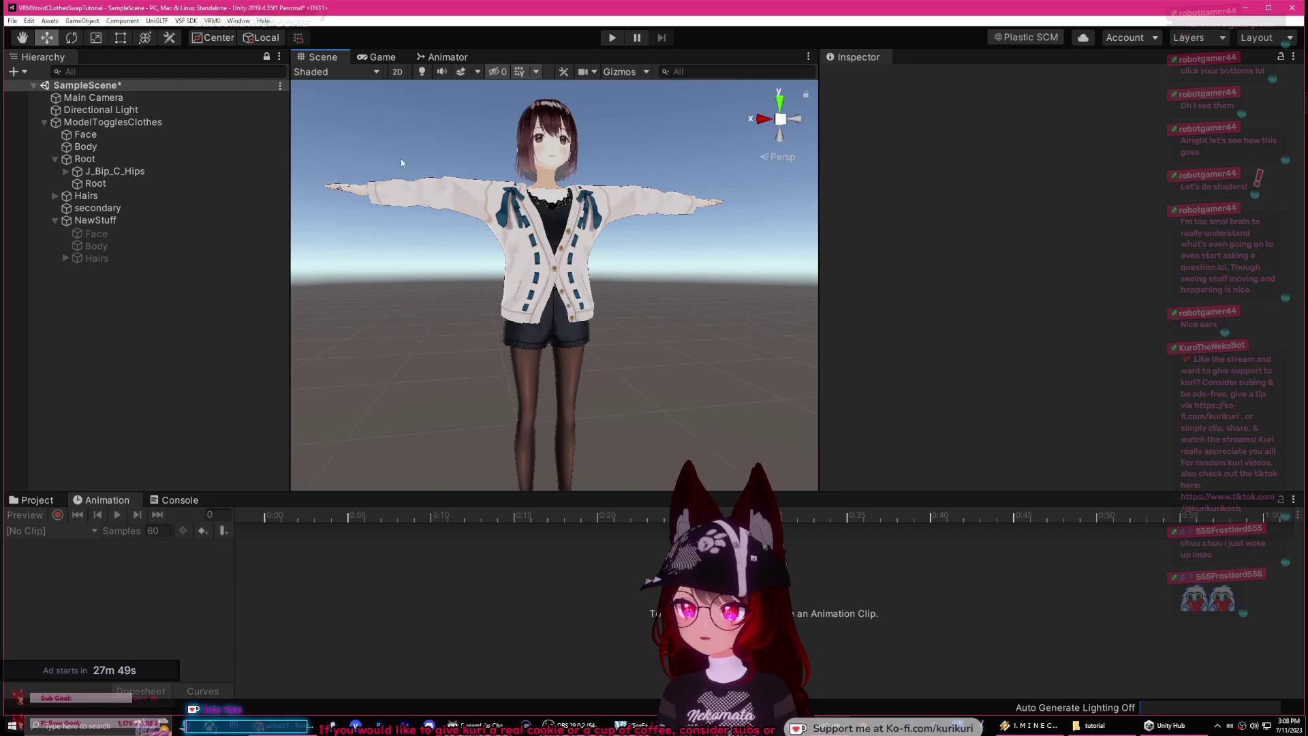
Step: Enter Play mode, select ModelTogglesClothes and open ShowClothes in Animation with Record on
left_click(612, 39)
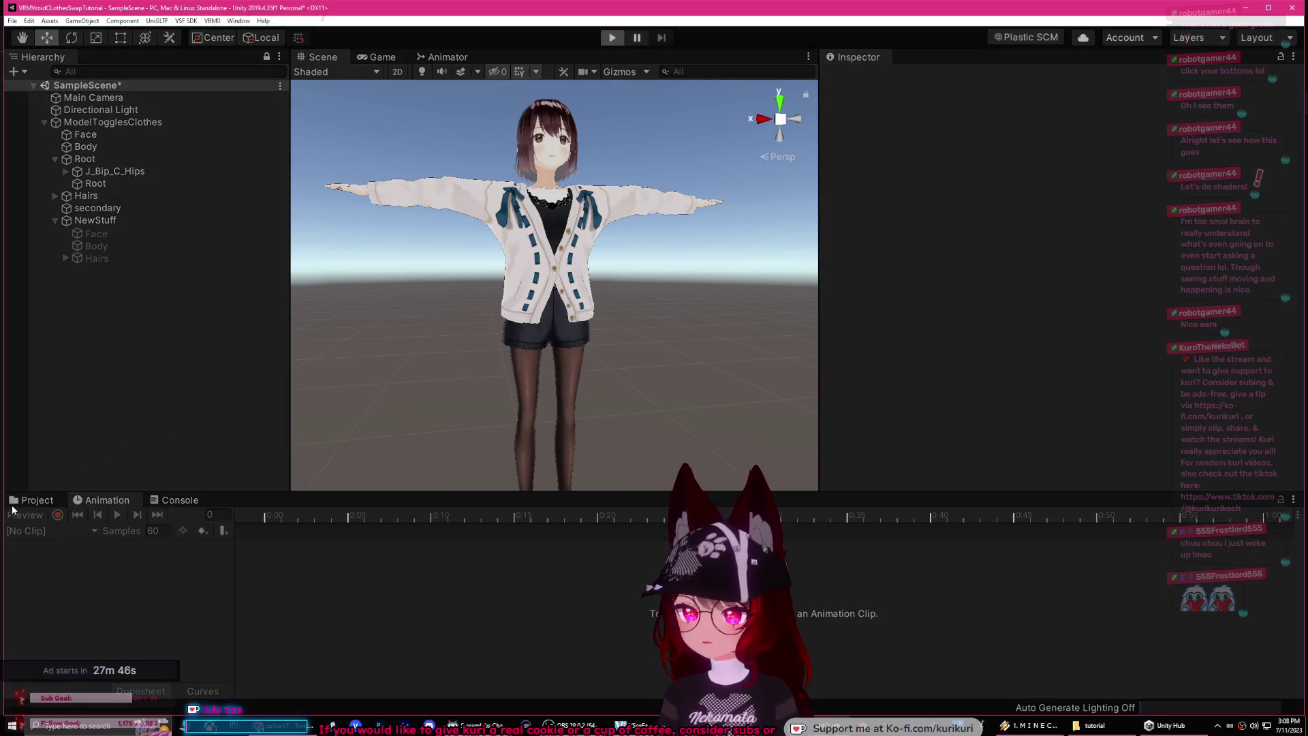
left_click(27, 501)
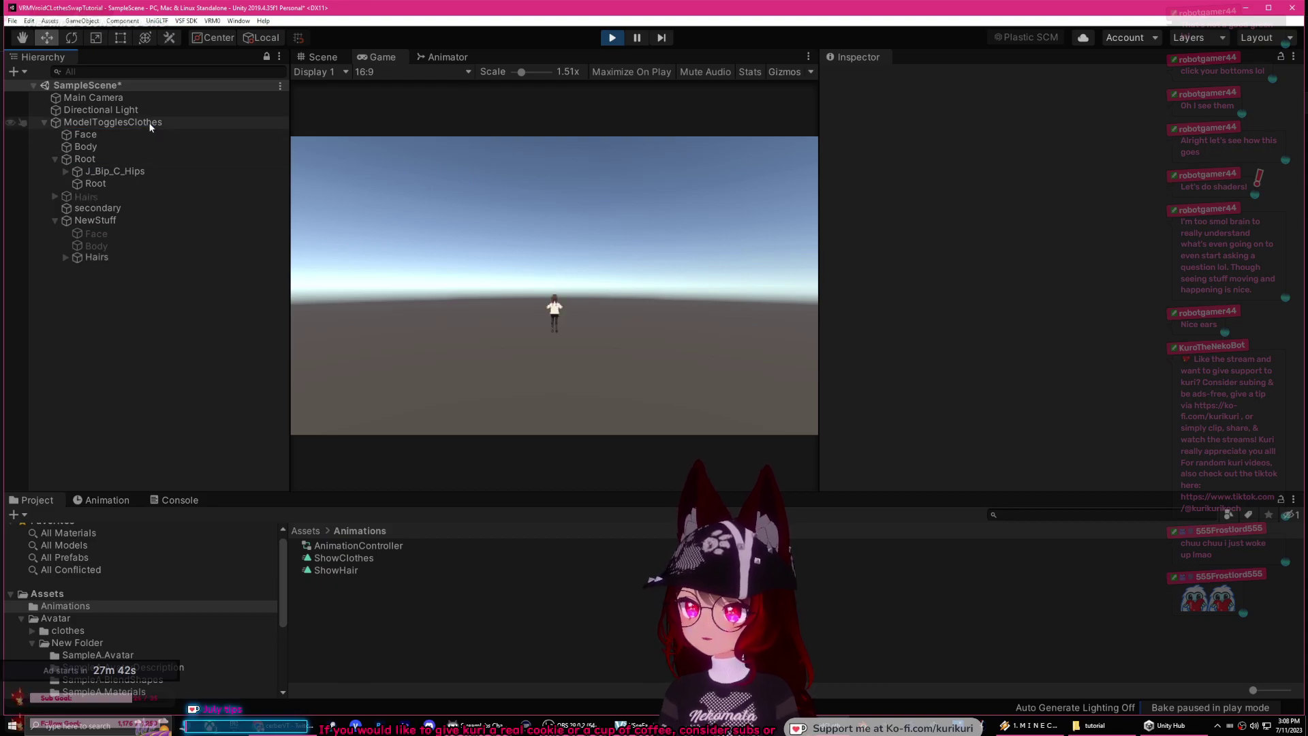
left_click(304, 58)
middle_click_drag(433, 318, 430, 190)
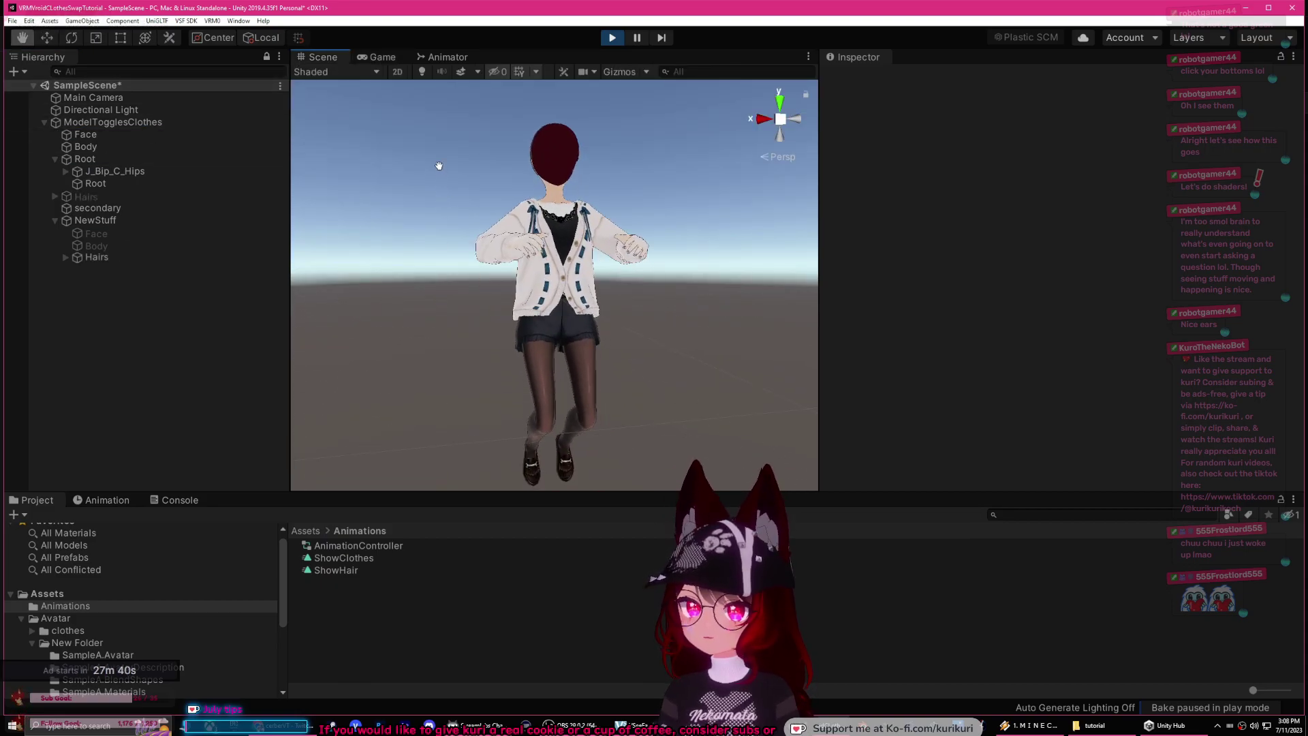
left_click(107, 500)
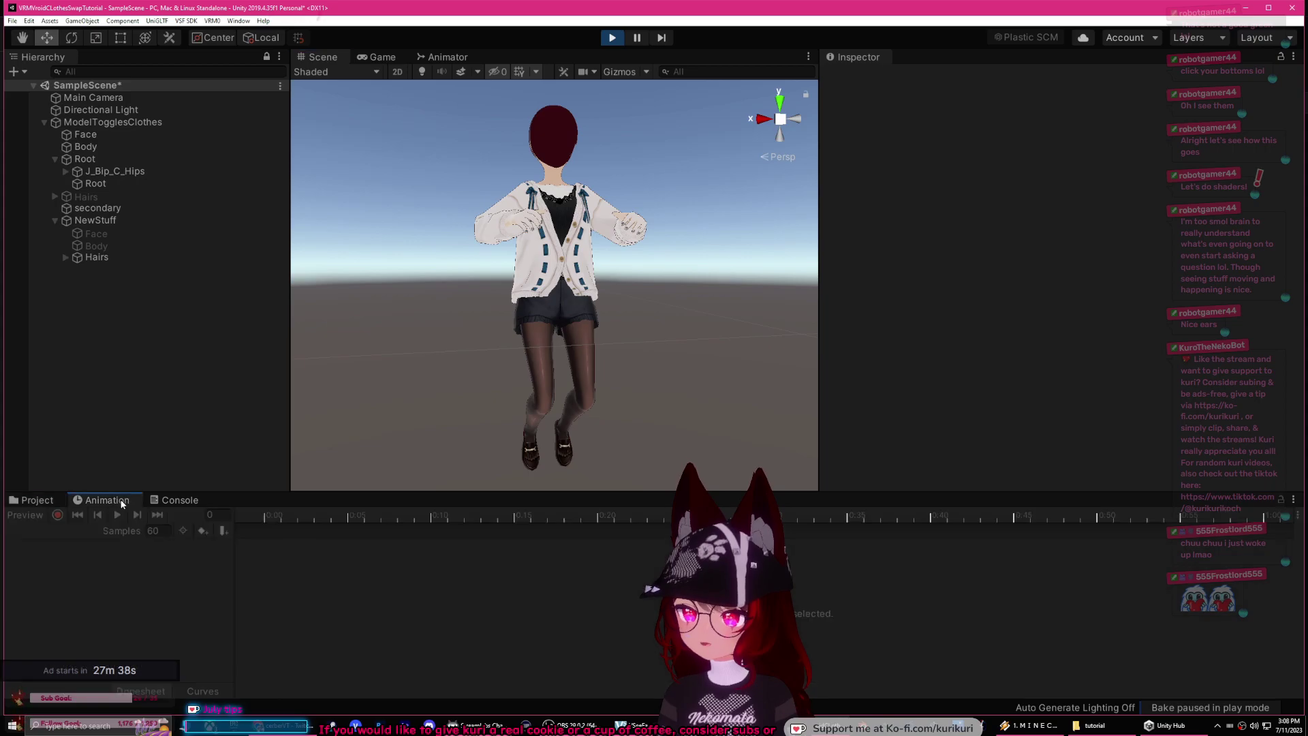
left_click(109, 122)
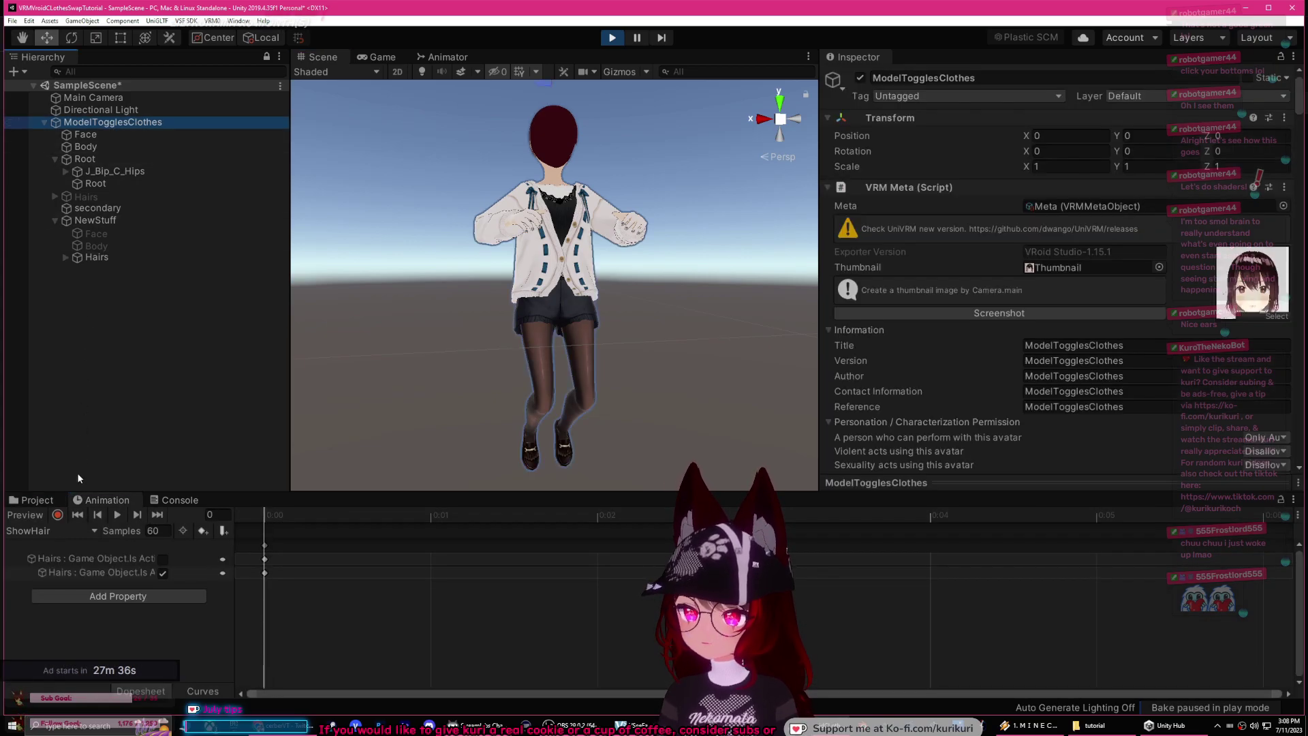
left_click(93, 533)
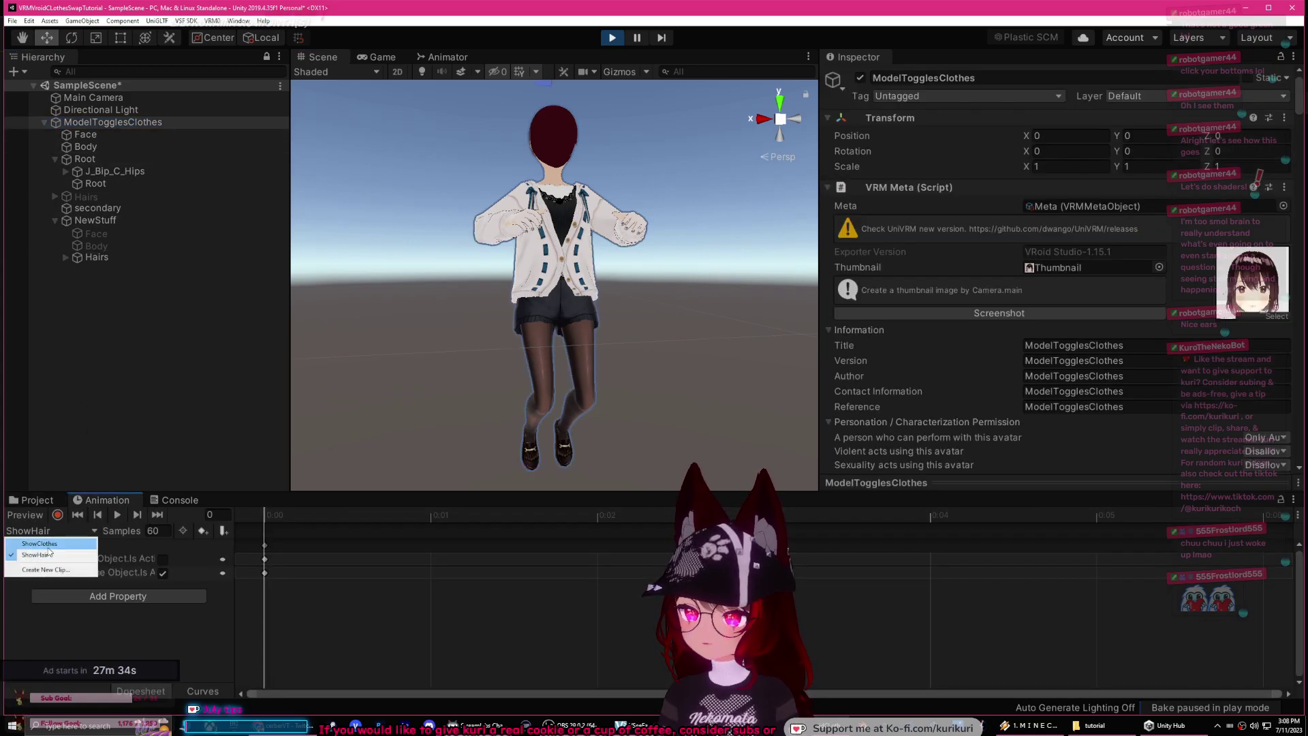
left_click(74, 562)
left_click(58, 515)
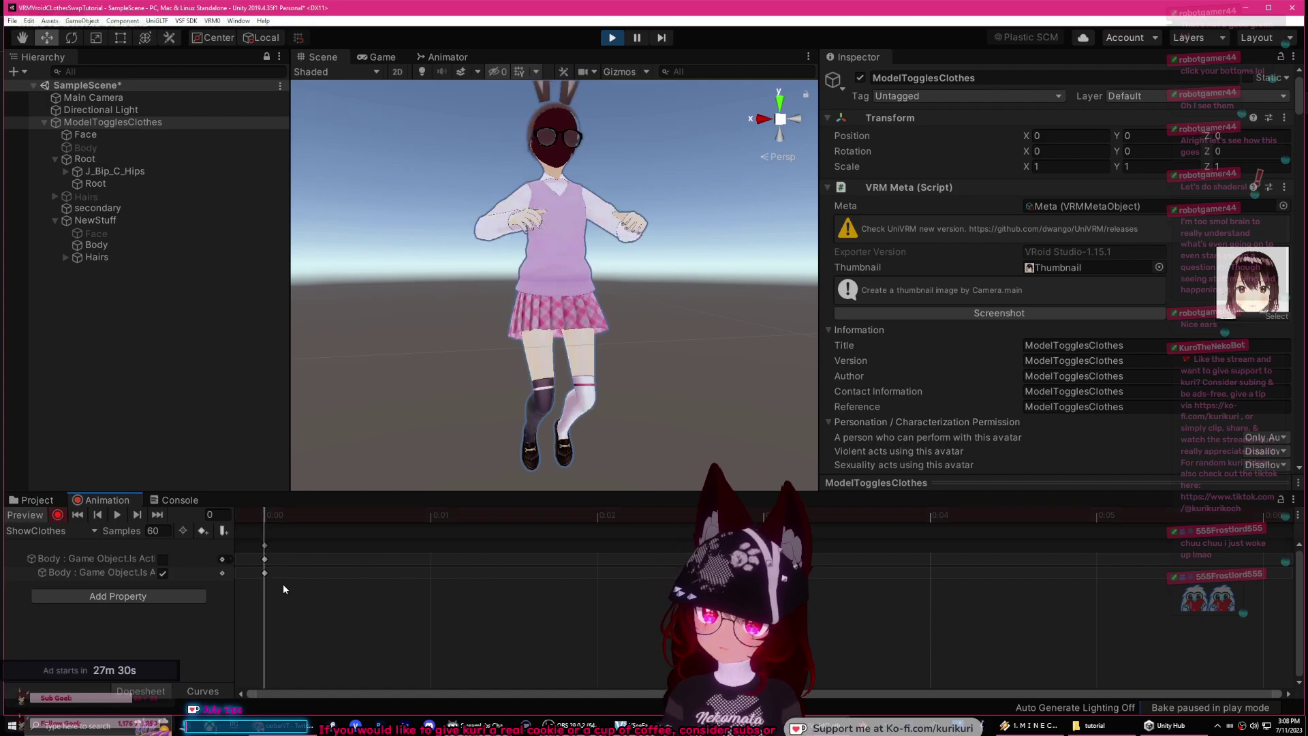
Step: Delete the old ShowClothes keys, then key the original Body off and NewStuff Body on
left_click(265, 545)
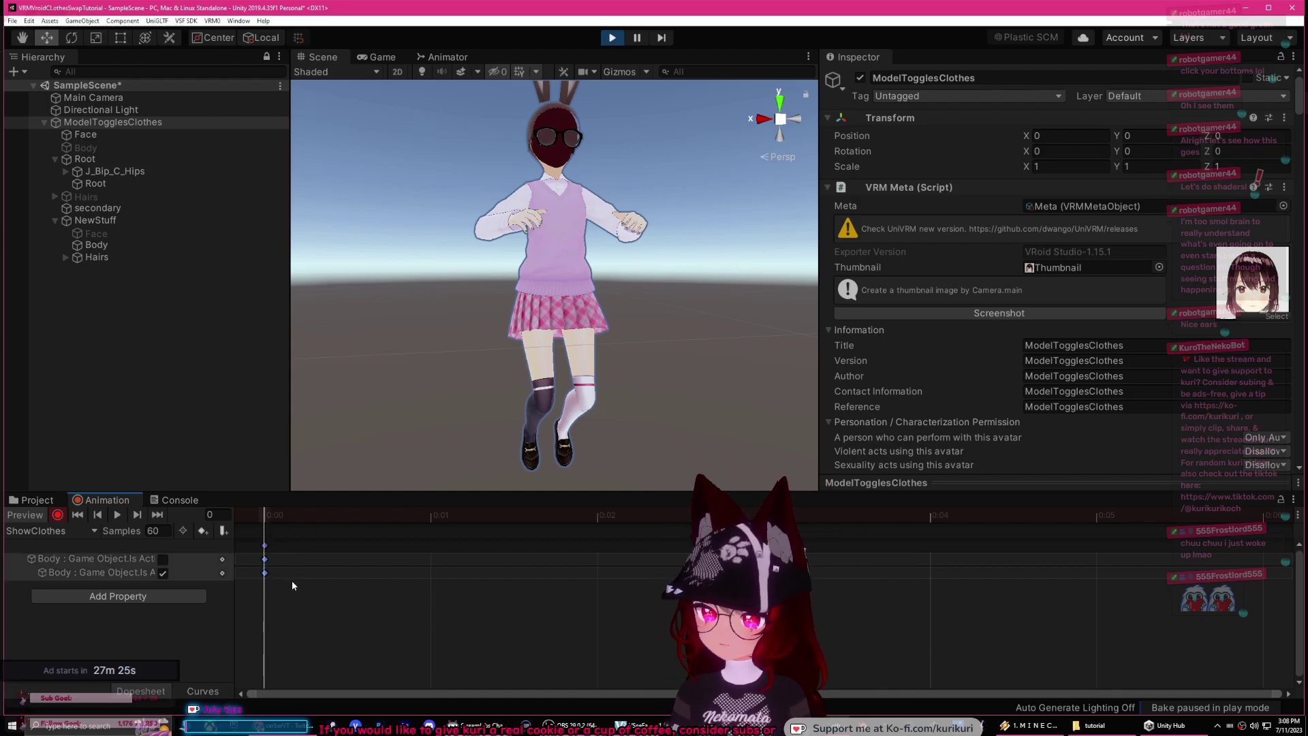
key("Delete")
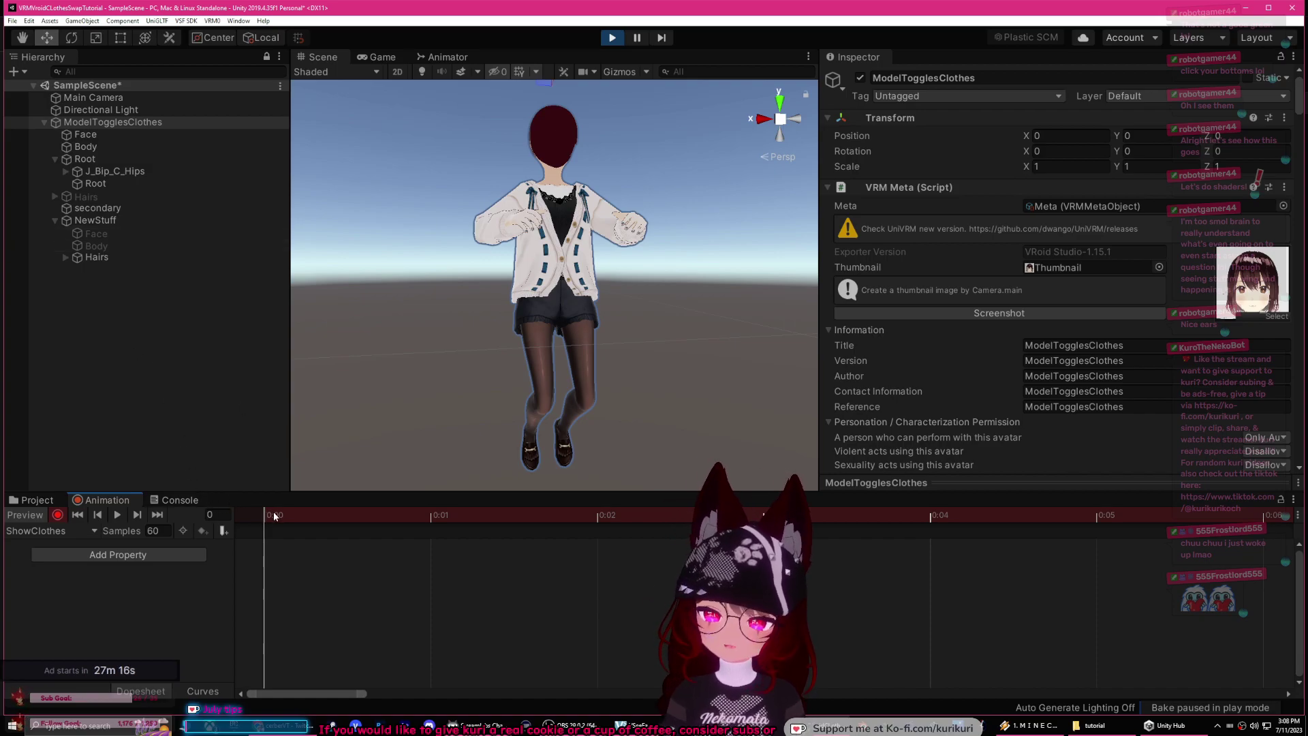
left_click(105, 148)
left_click(859, 79)
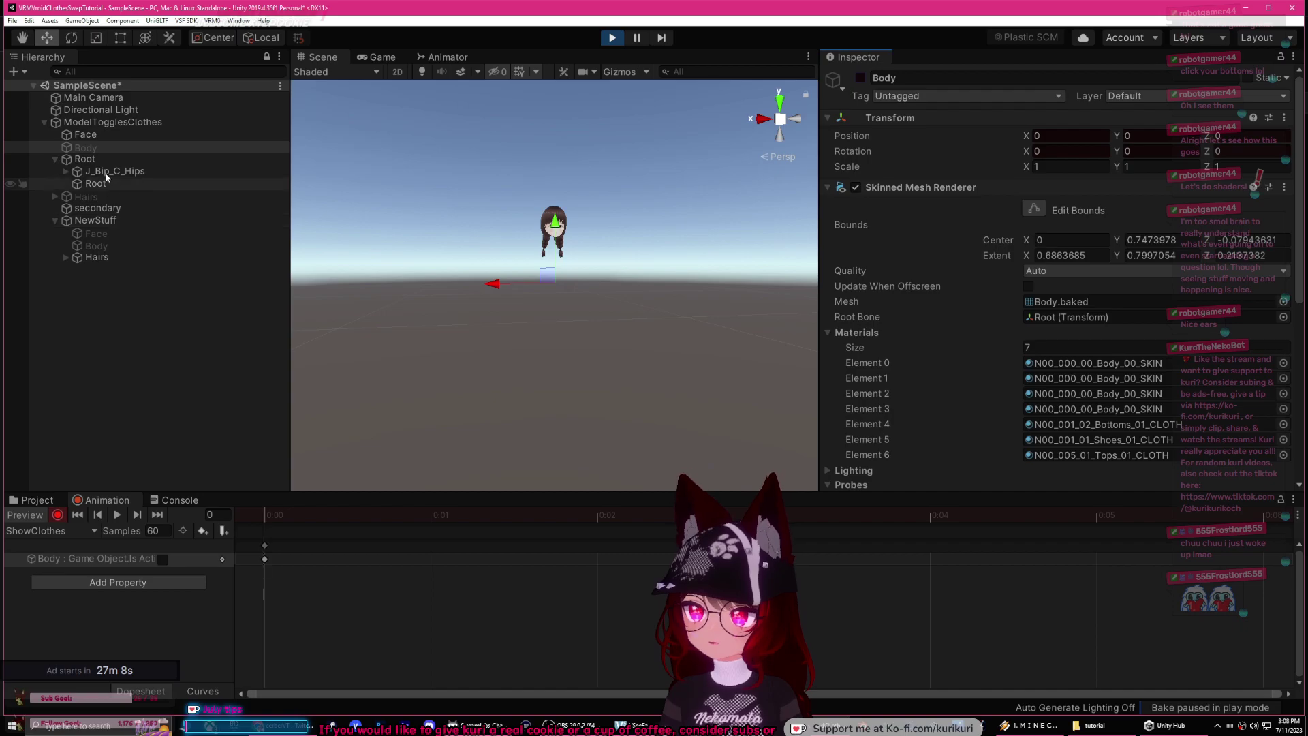
left_click(116, 245)
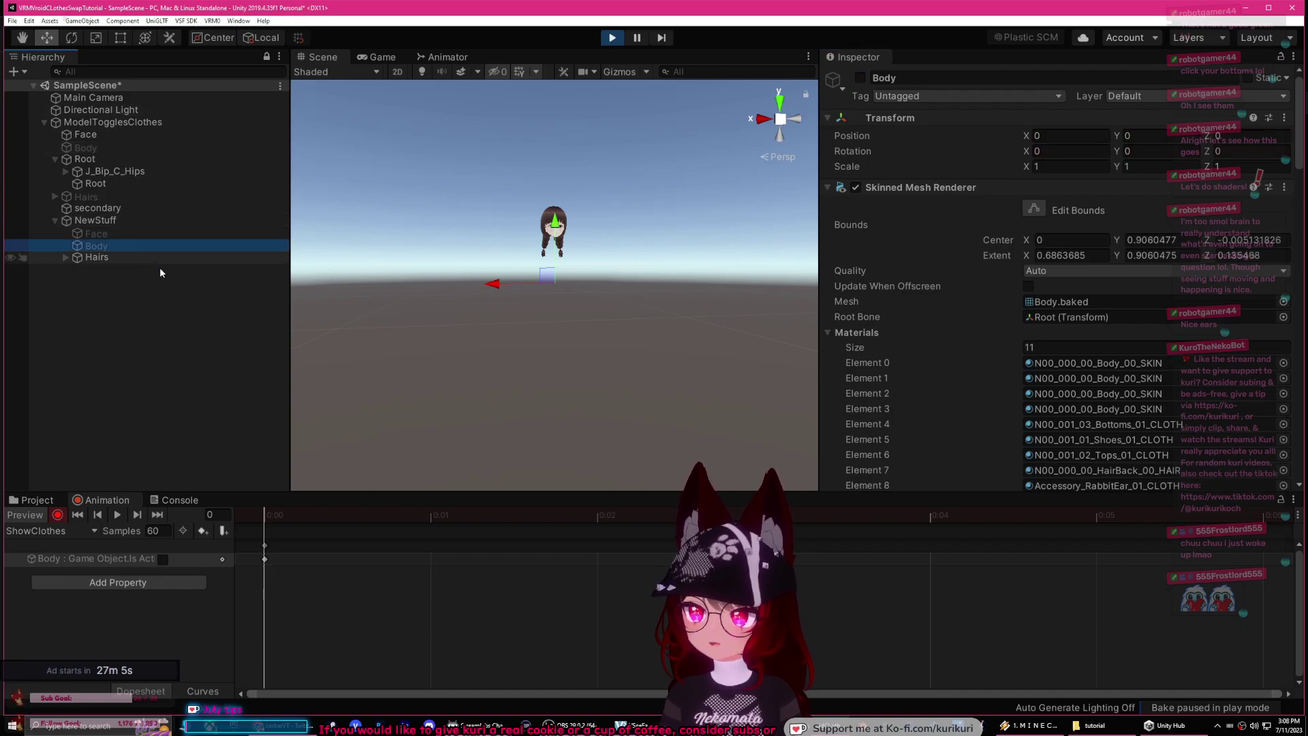
left_click(860, 78)
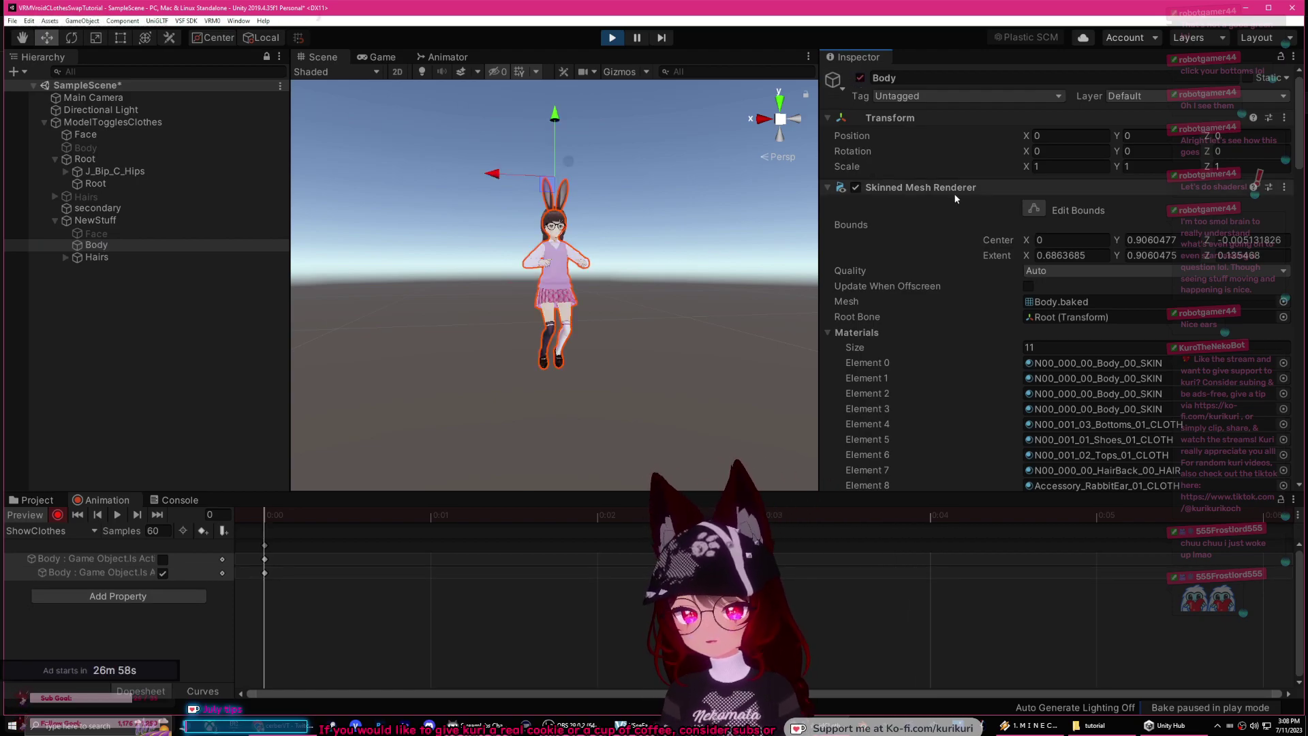
Step: Set the lilToon Dissolve mode to Alpha, lowering Border and raising Blur to about 0.303
scroll(956, 198, "down", 20)
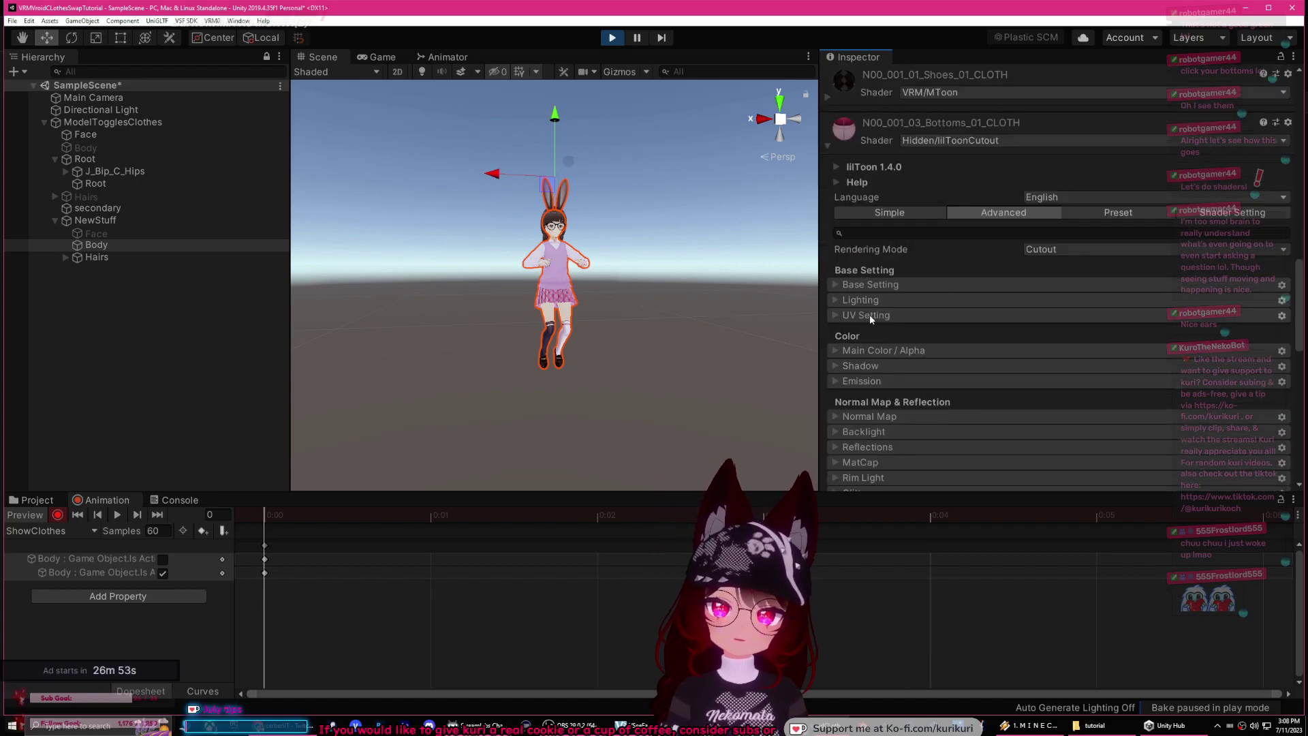
scroll(875, 314, "down", 8)
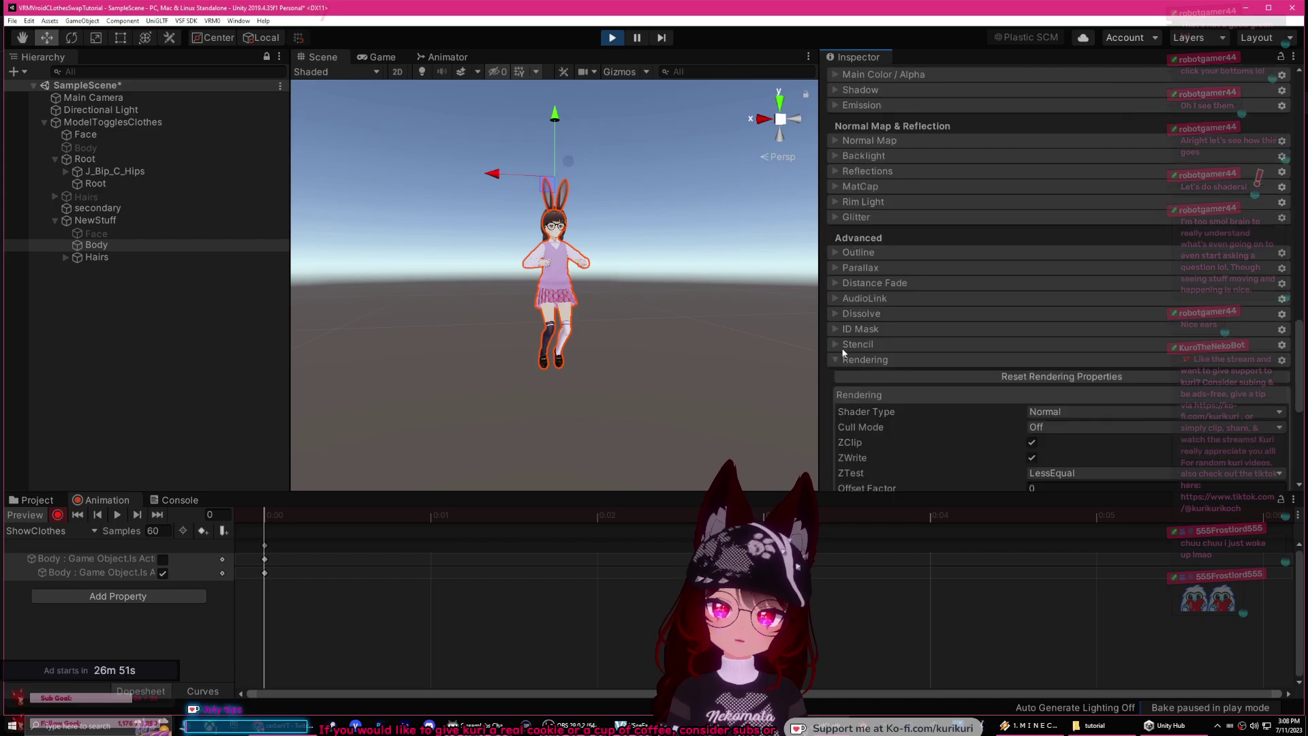
left_click(834, 360)
left_click(836, 313)
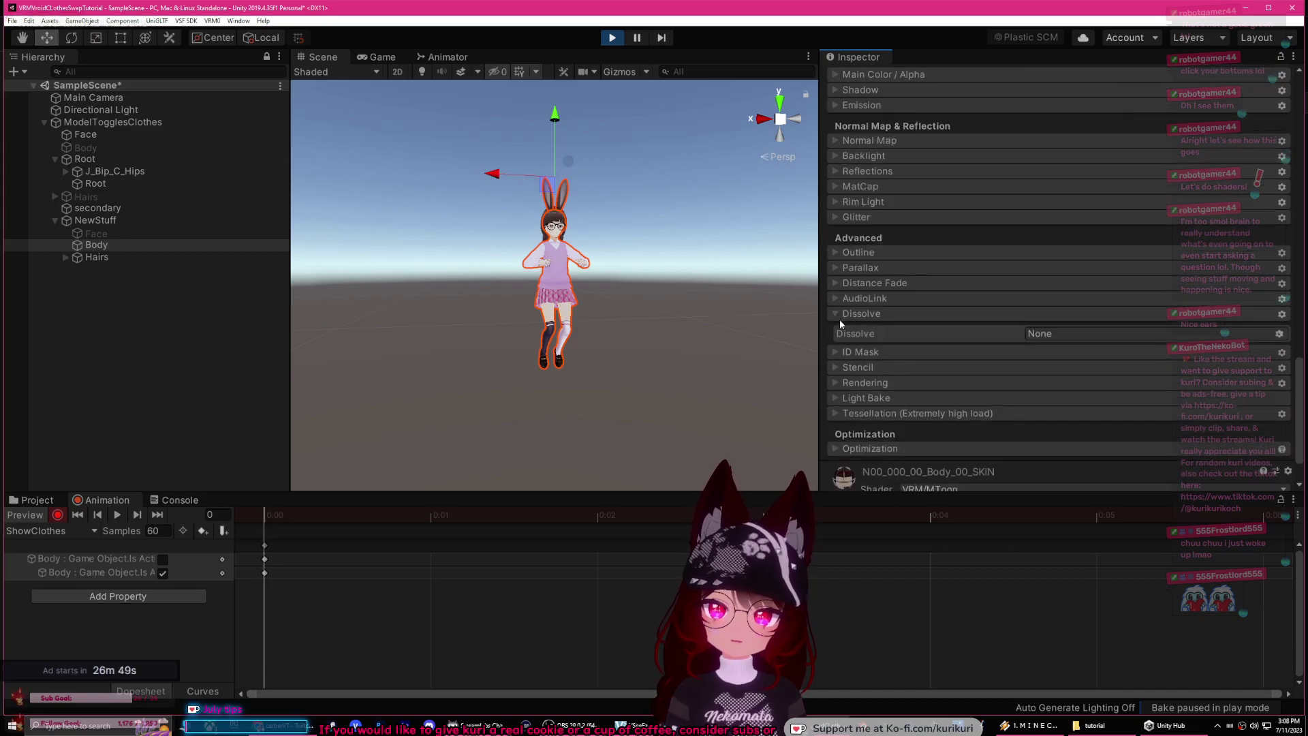
left_click(1042, 333)
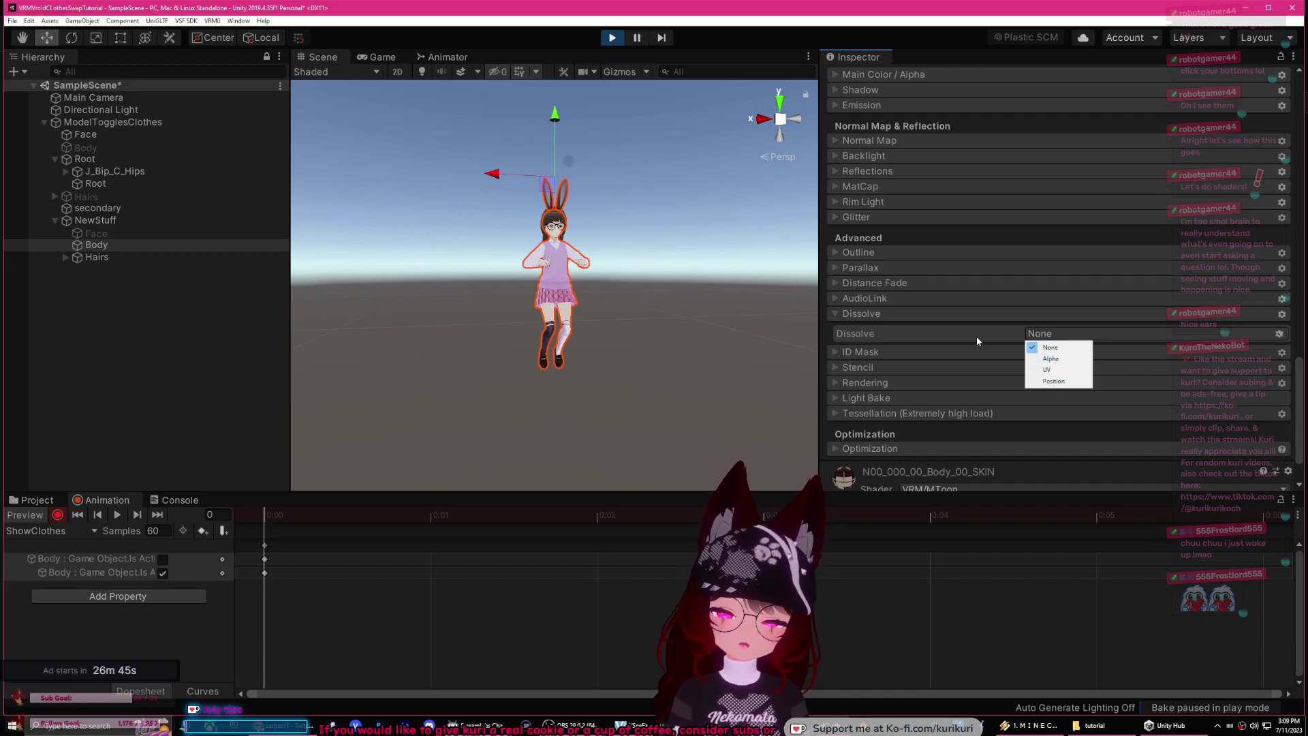
left_click(975, 338)
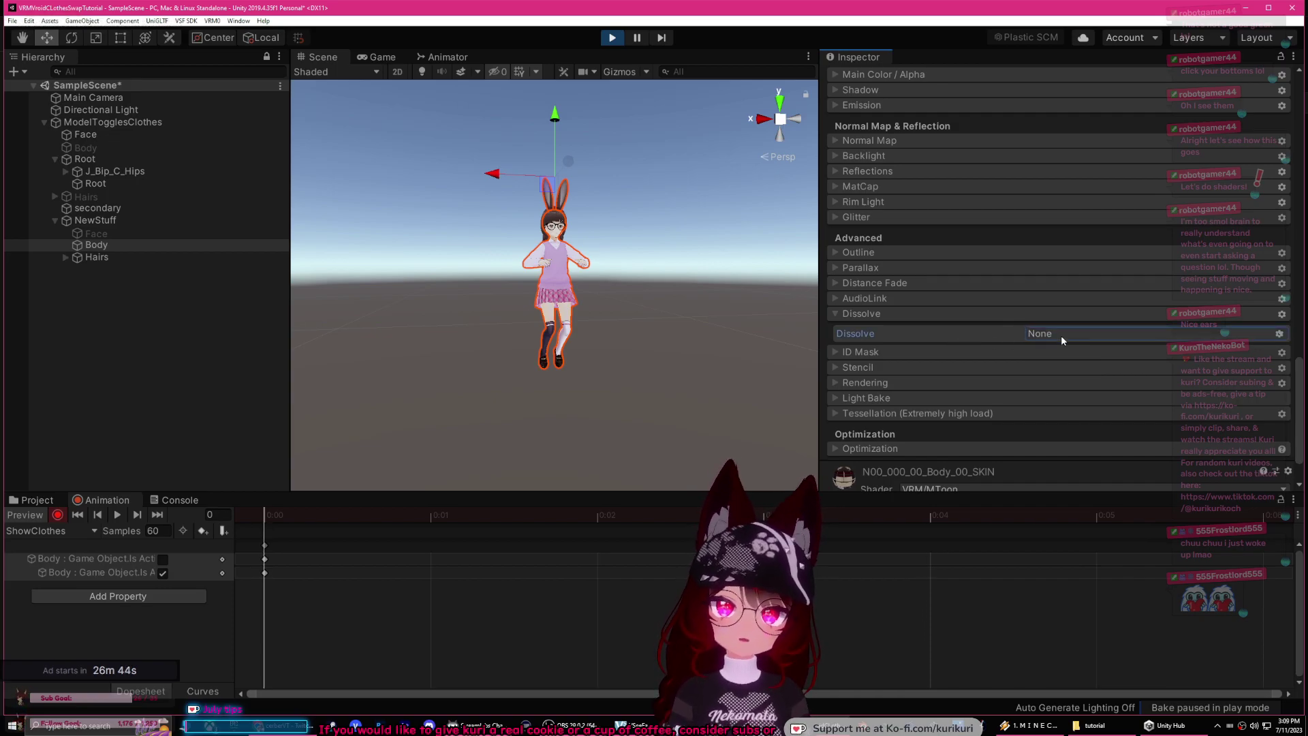
left_click(1061, 335)
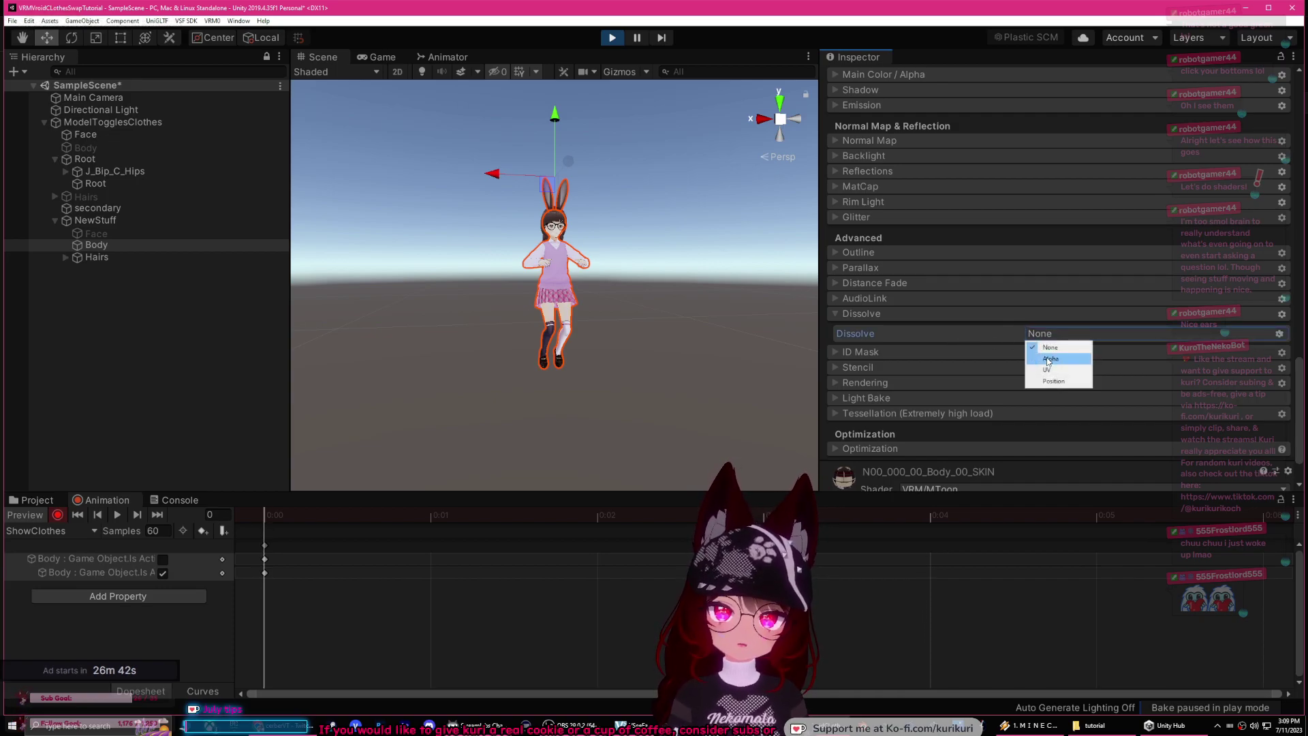
left_click(1050, 357)
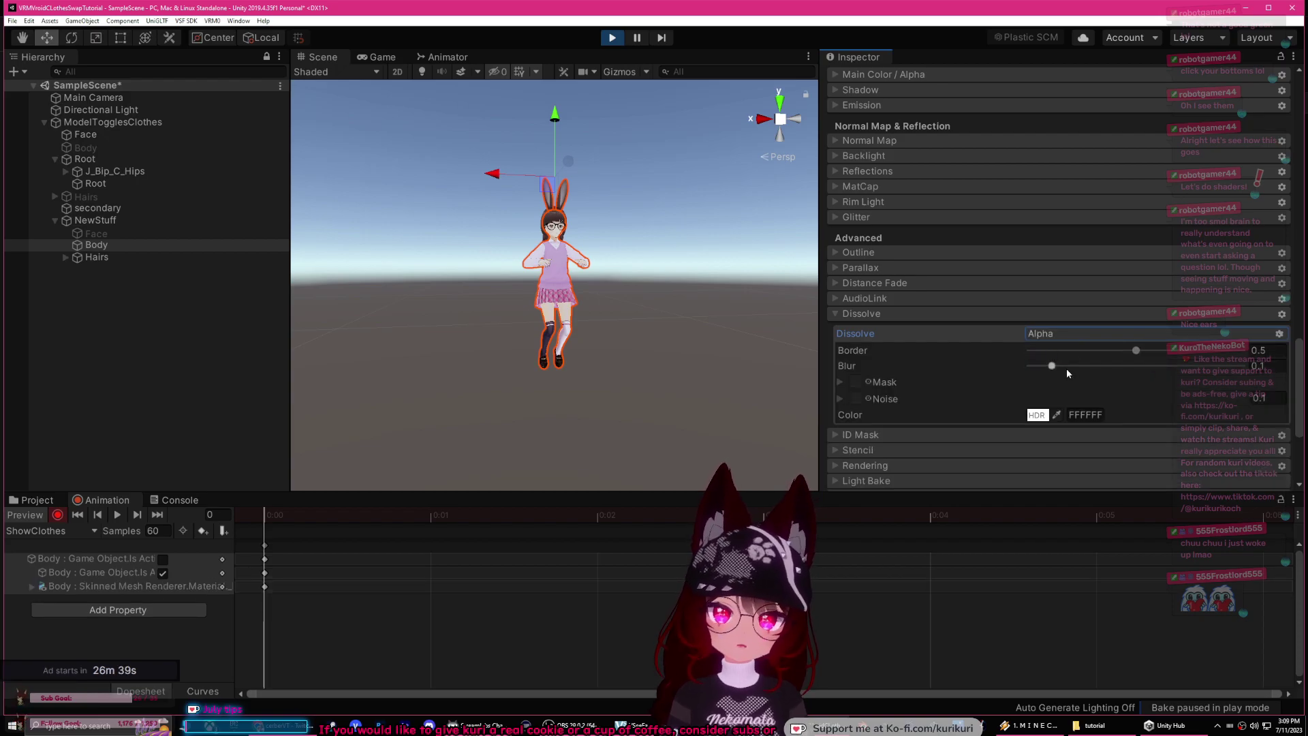
left_click(1132, 351)
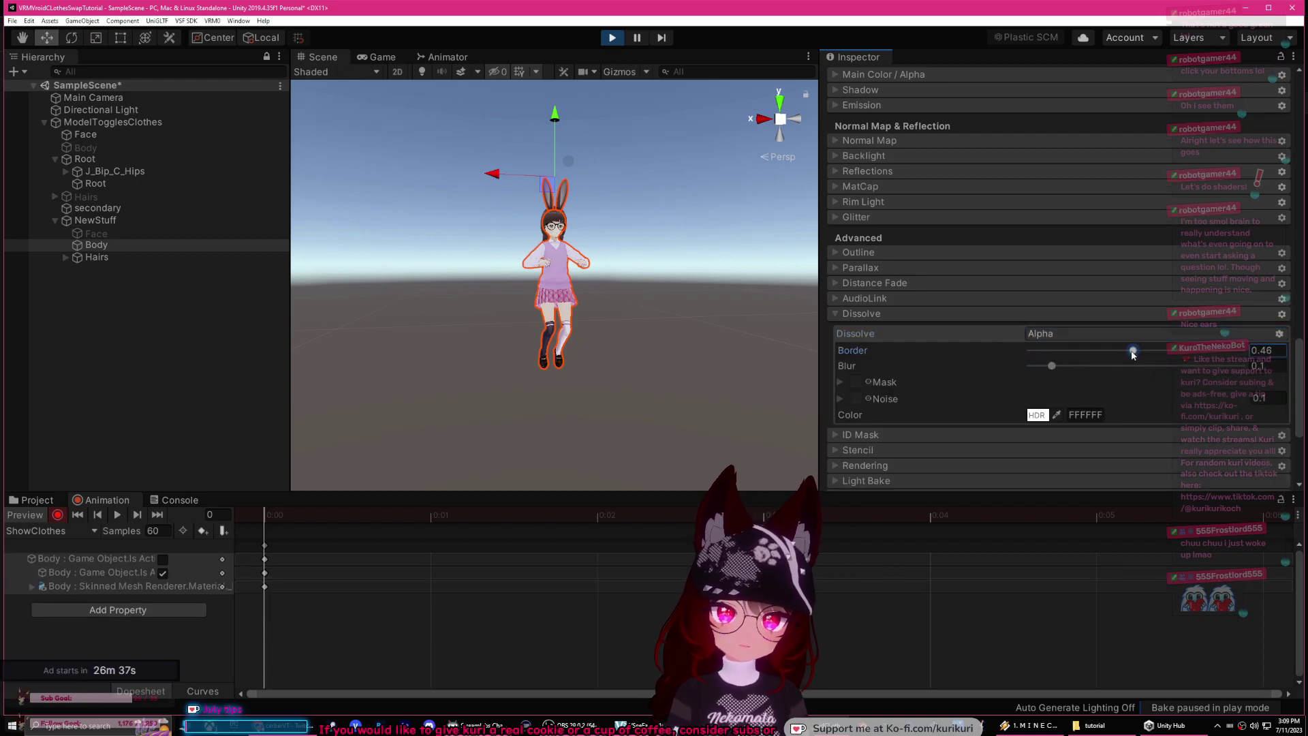
left_click_drag(1059, 365, 1108, 366)
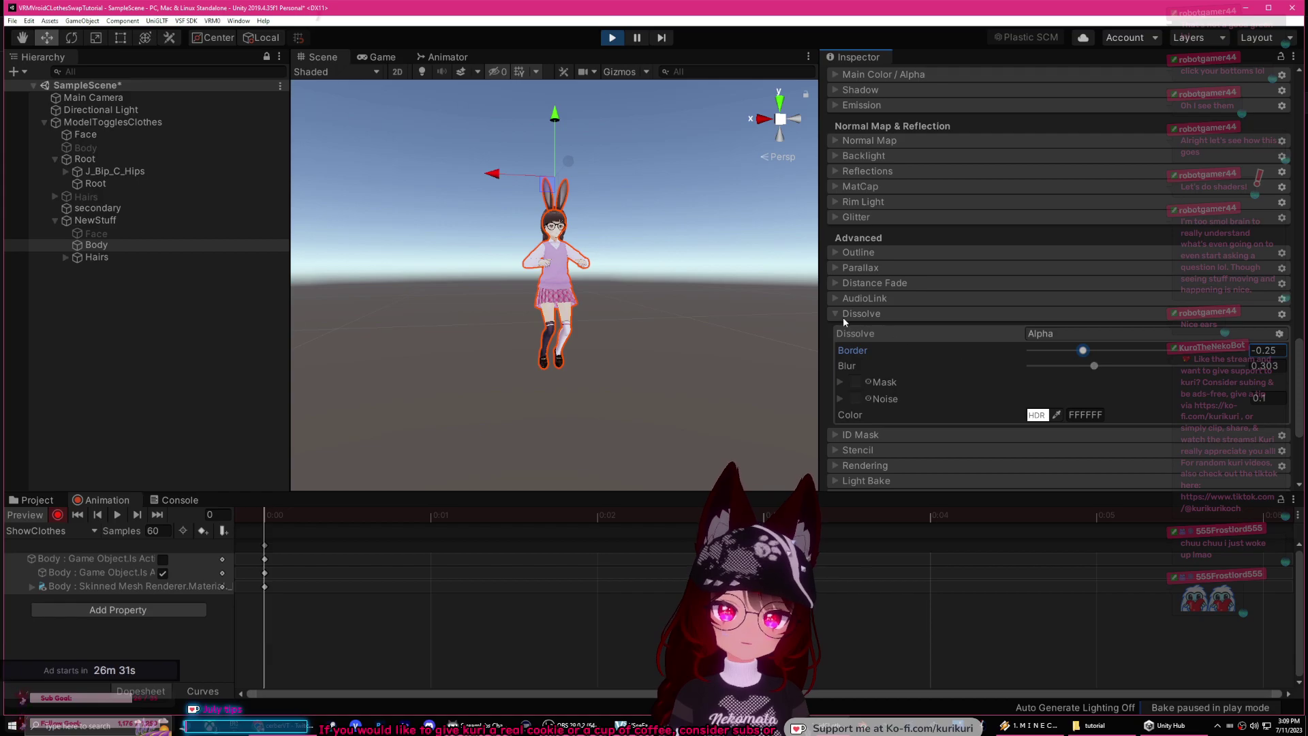
Step: Expand Main Color / Alpha and fix the AlphaIsTransparency texture warning
scroll(940, 317, "up", 3)
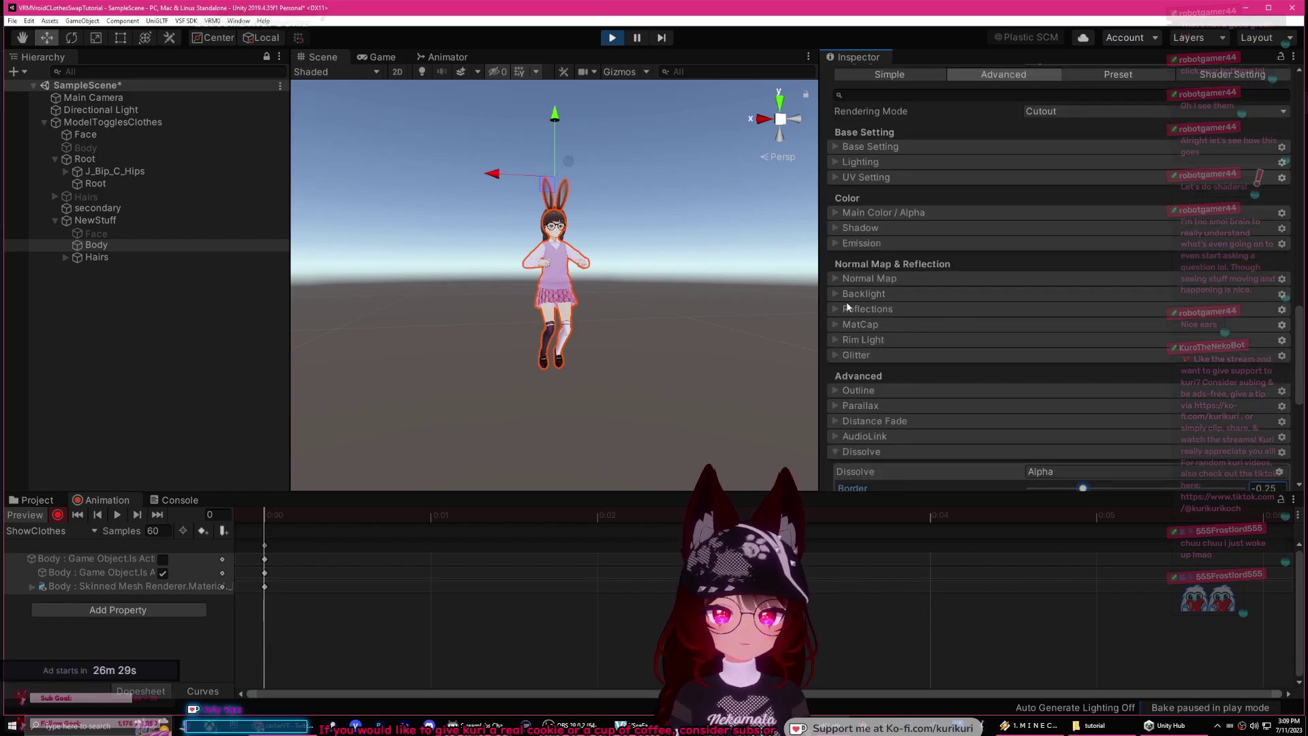
scroll(848, 307, "down", 6)
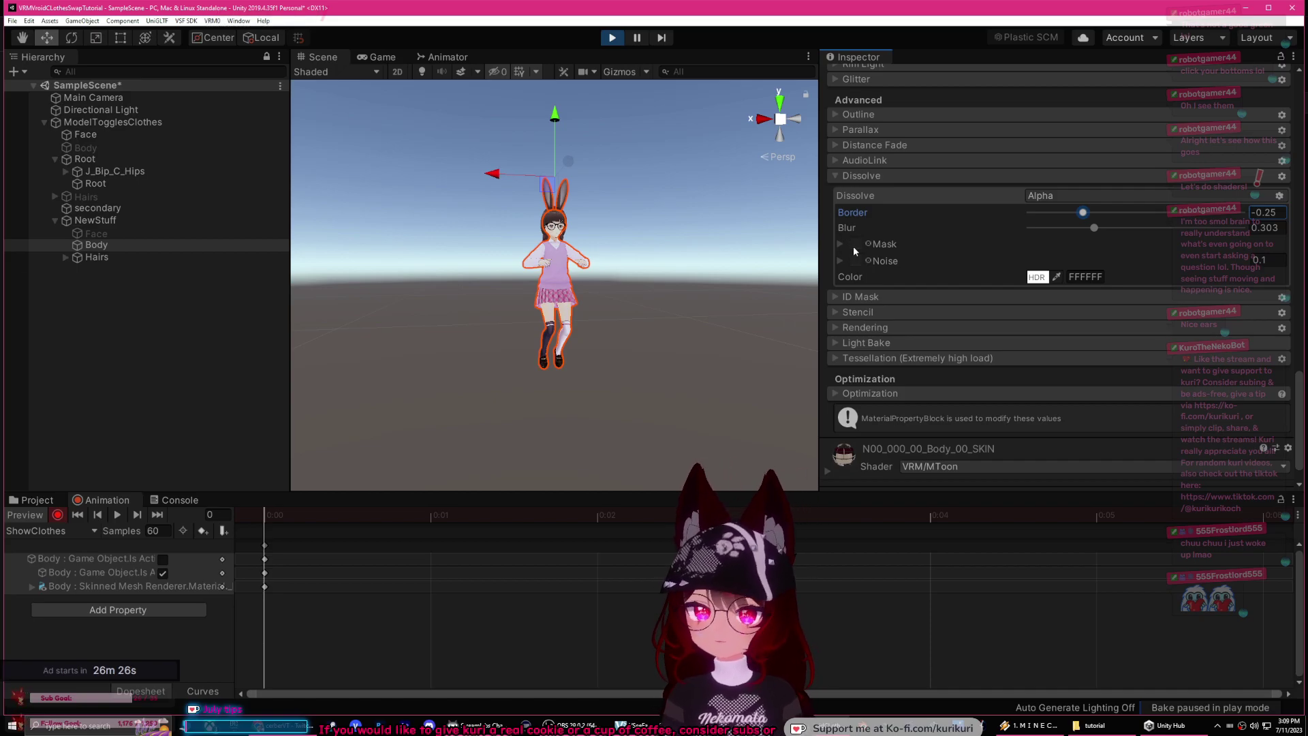
scroll(865, 245, "up", 6)
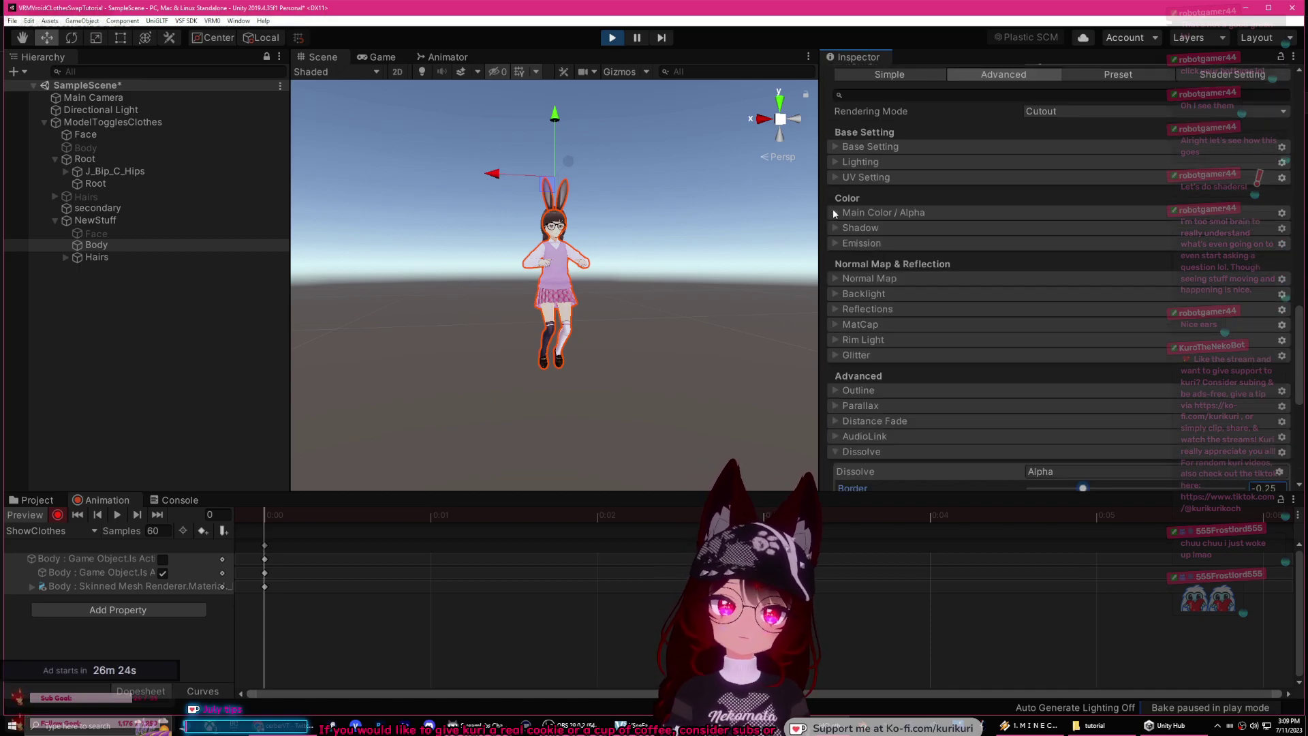
left_click(834, 213)
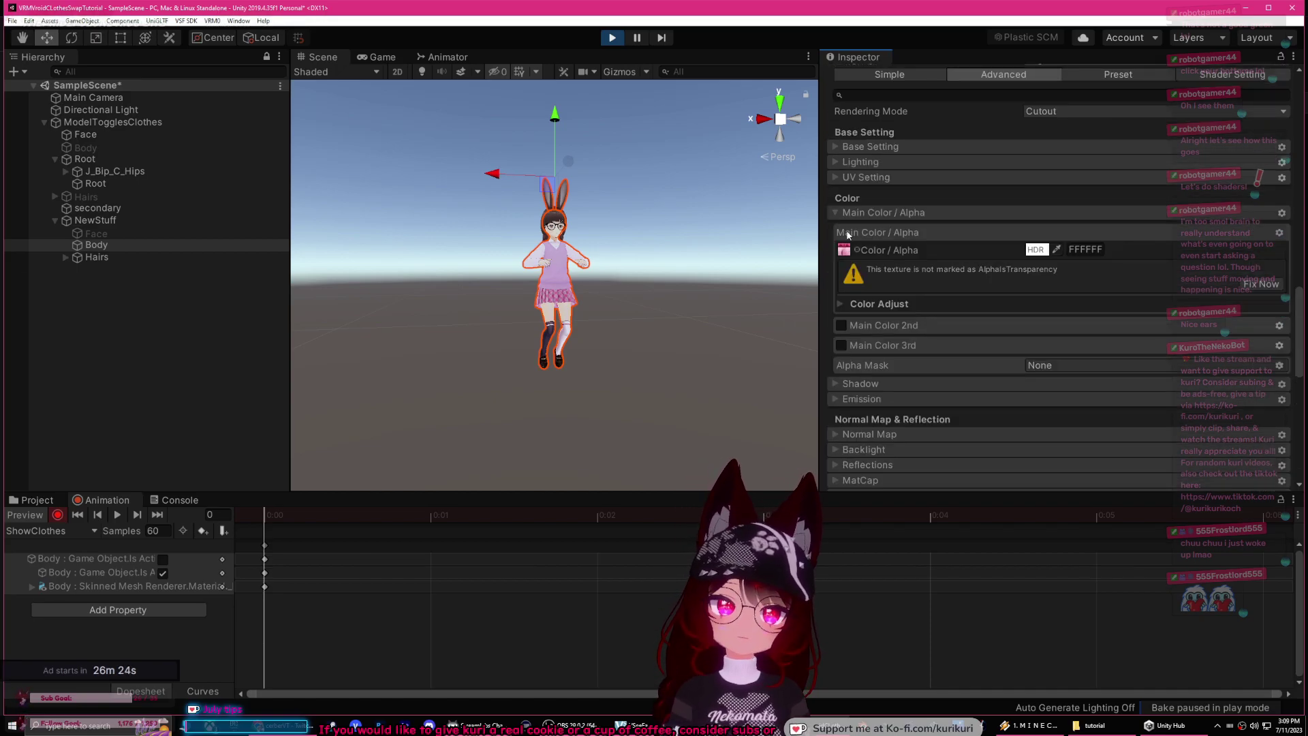
left_click(1261, 284)
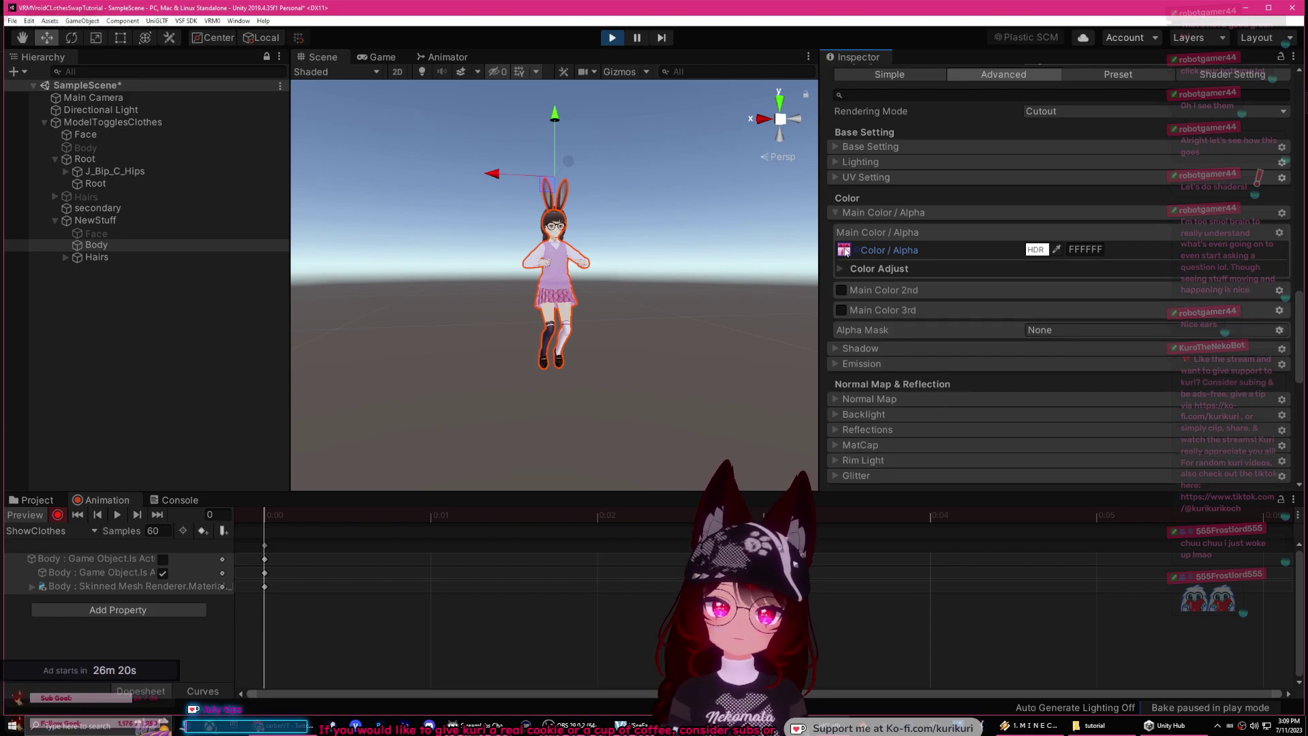
Step: Assign texture _12 from SampleB.Textures as the outfit's Dissolve Mask
left_click(28, 500)
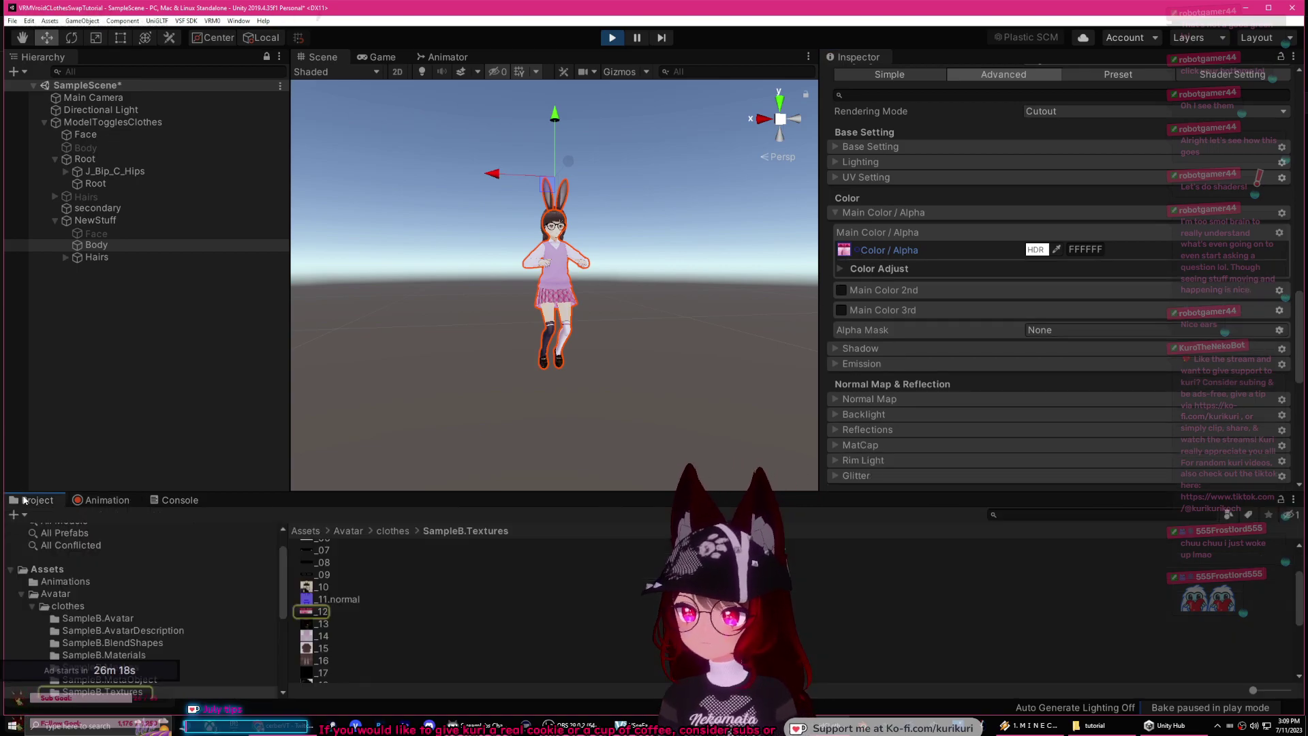
scroll(931, 318, "down", 8)
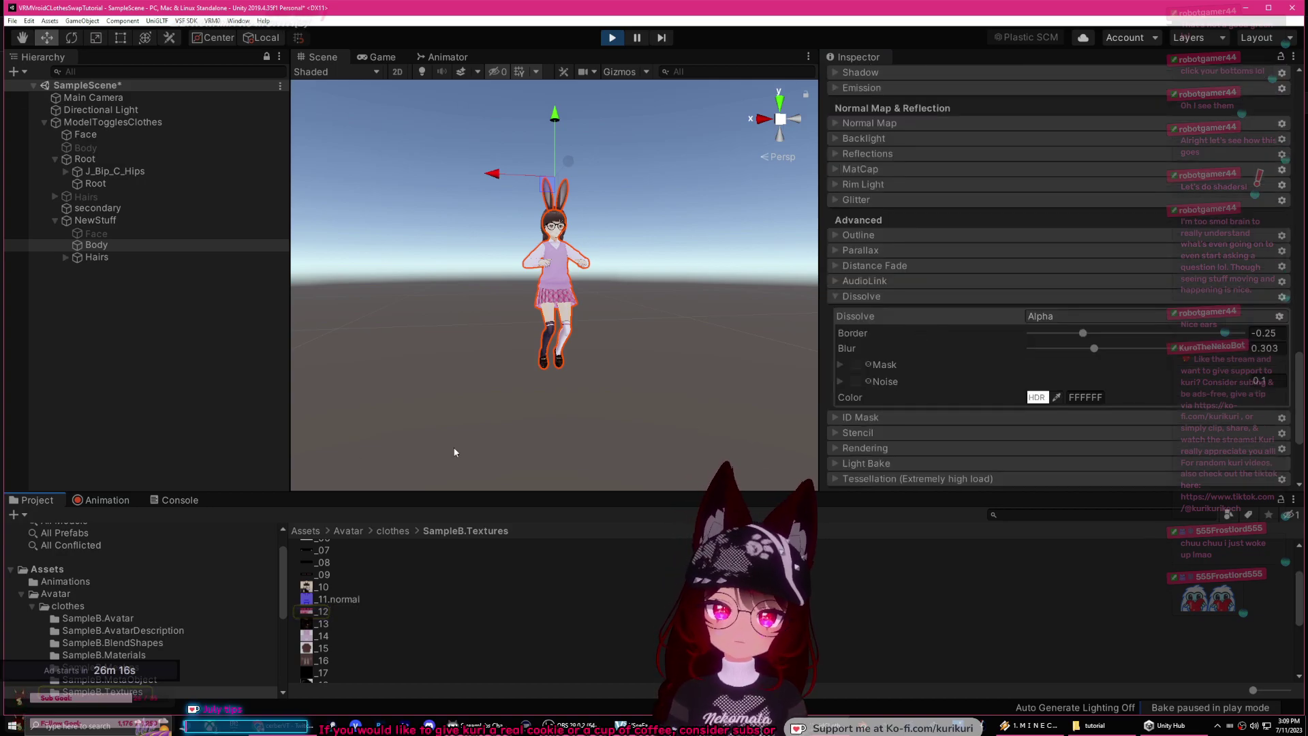
left_click_drag(310, 613, 825, 425)
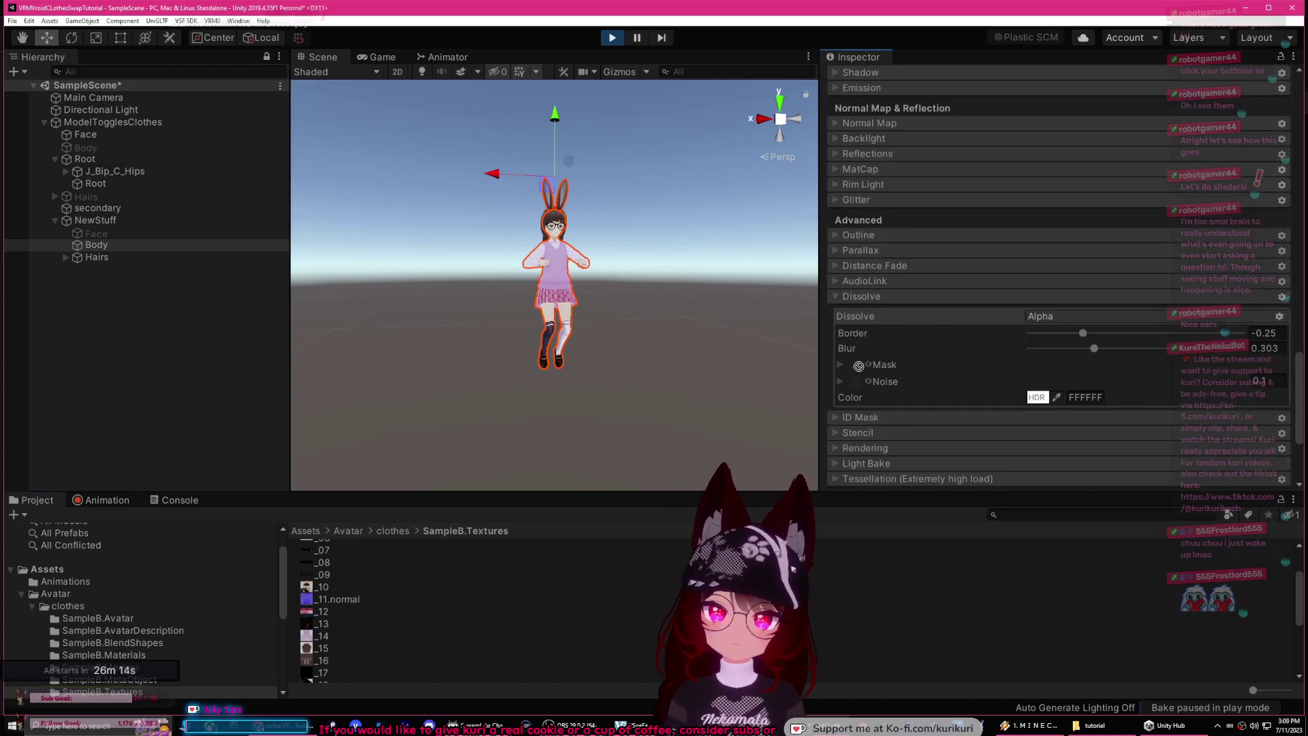
Step: Raise the dissolve Border to 2 so the skirt fully disappears
key("BackSpace")
key("BackSpace")
type("15")
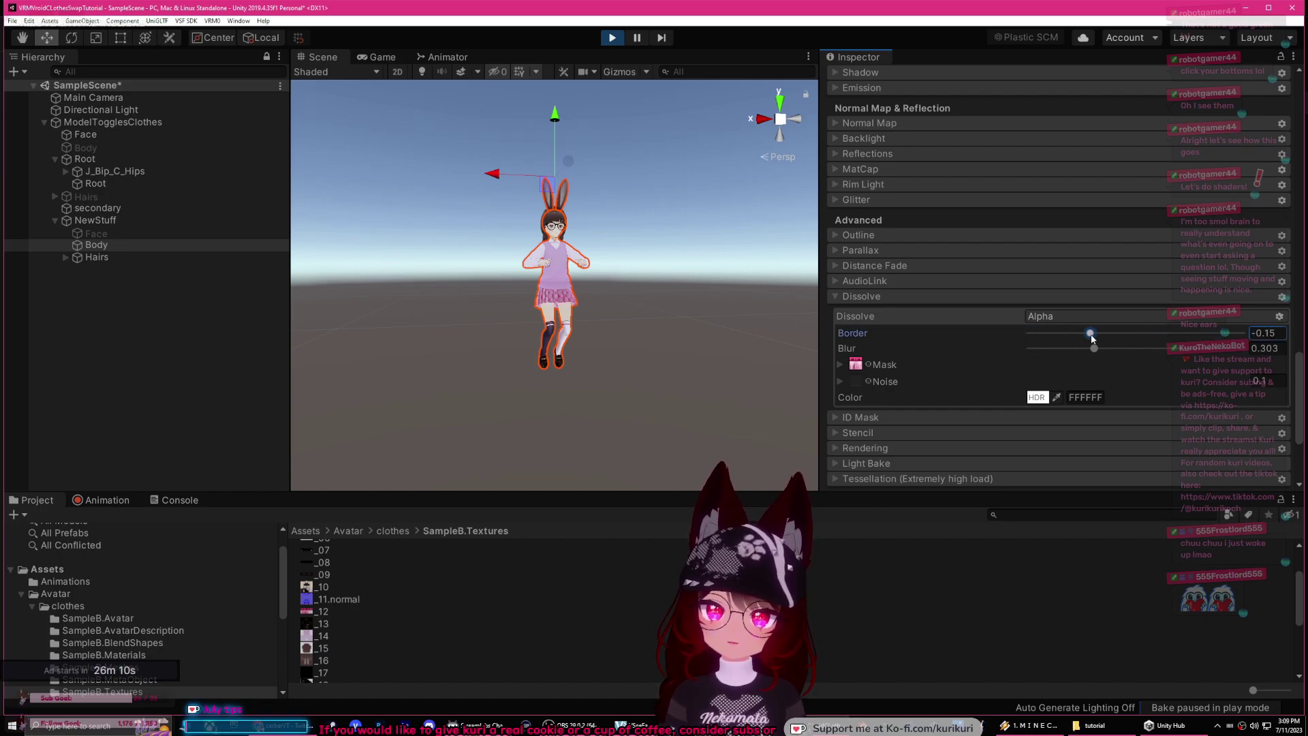
left_click_drag(1116, 338, 1095, 341)
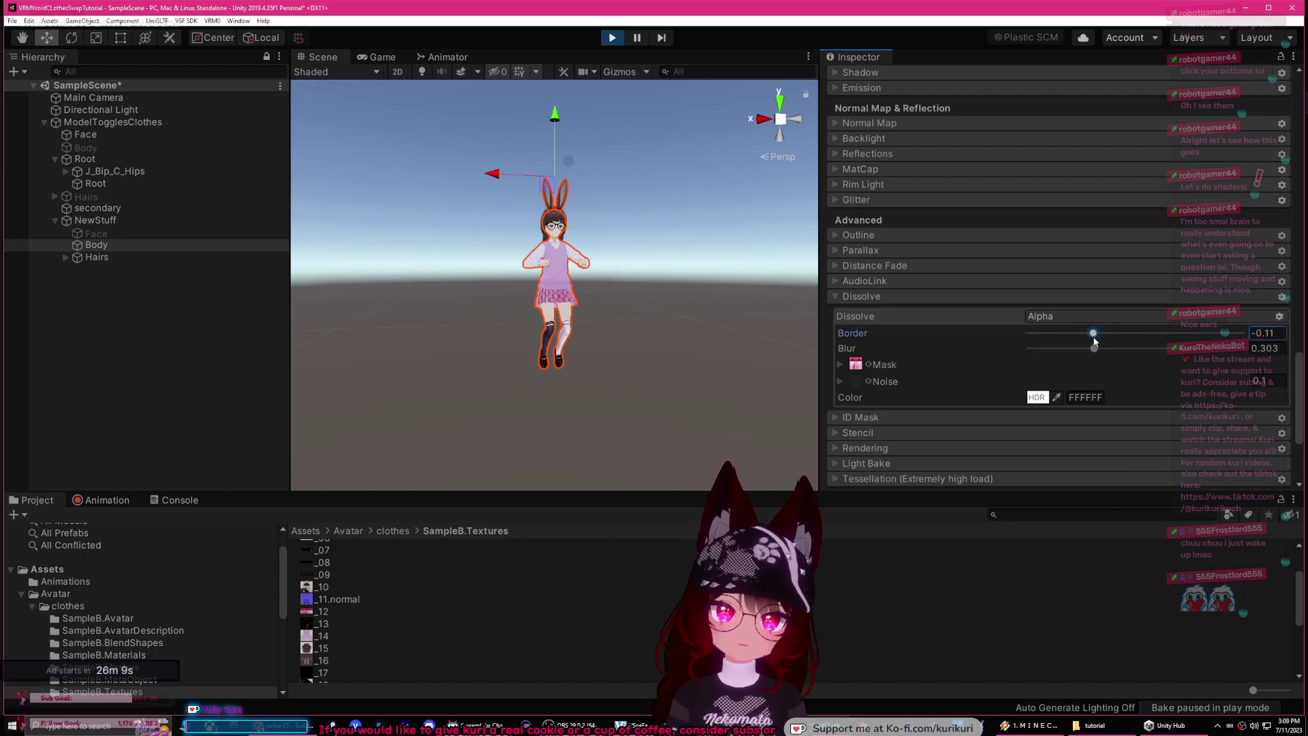
left_click(840, 363)
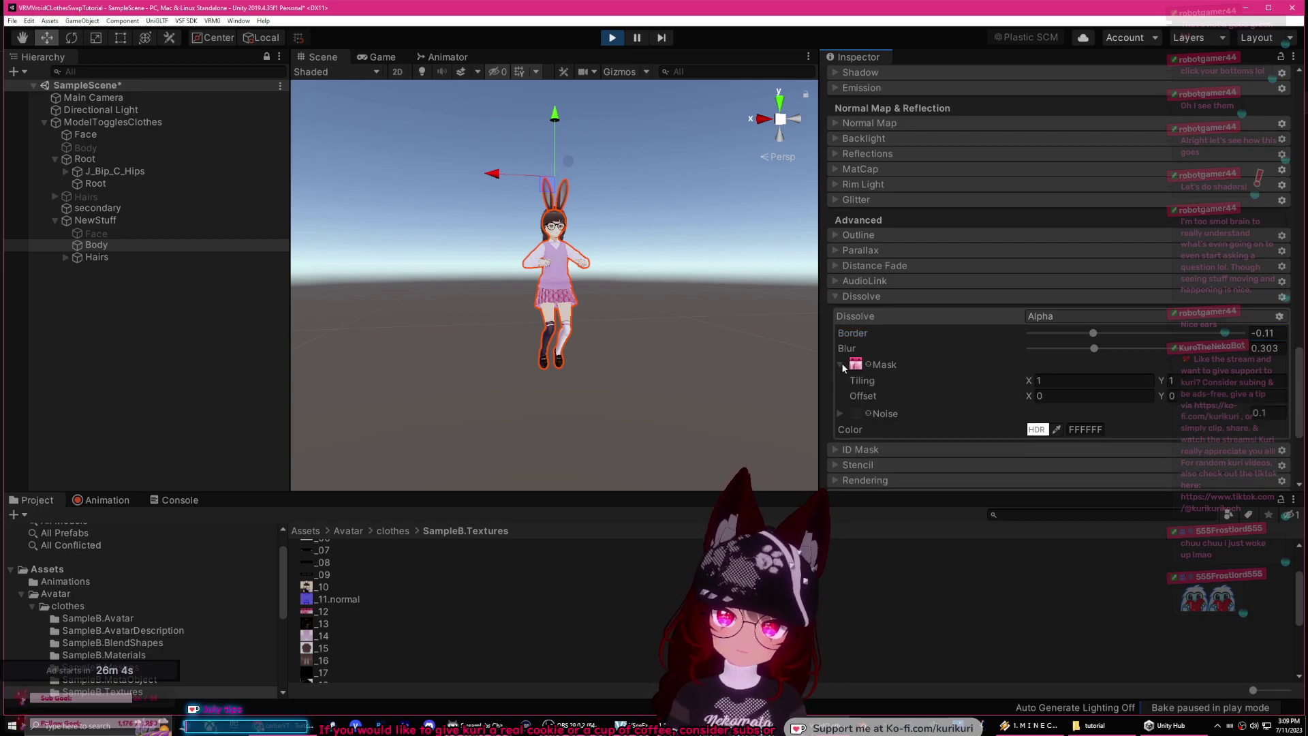
left_click(841, 364)
left_click_drag(1100, 332, 1136, 334)
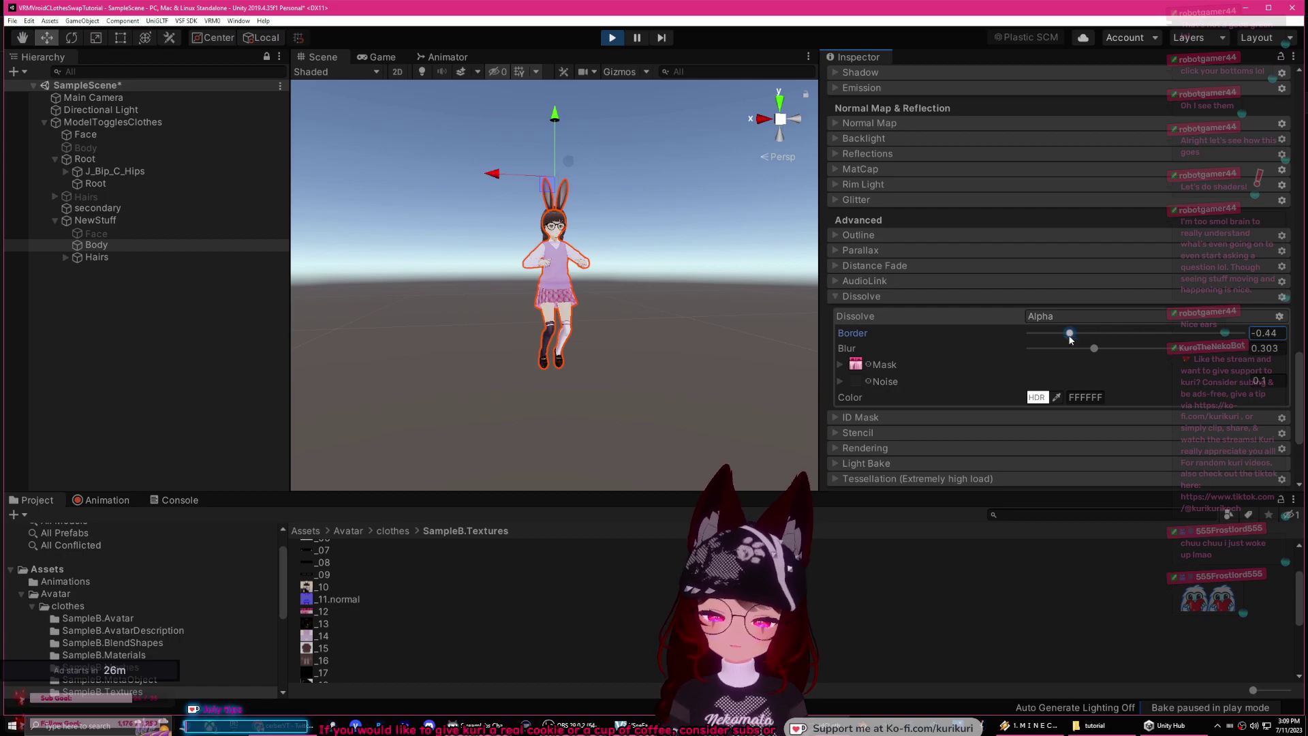
left_click_drag(1069, 335, 1243, 333)
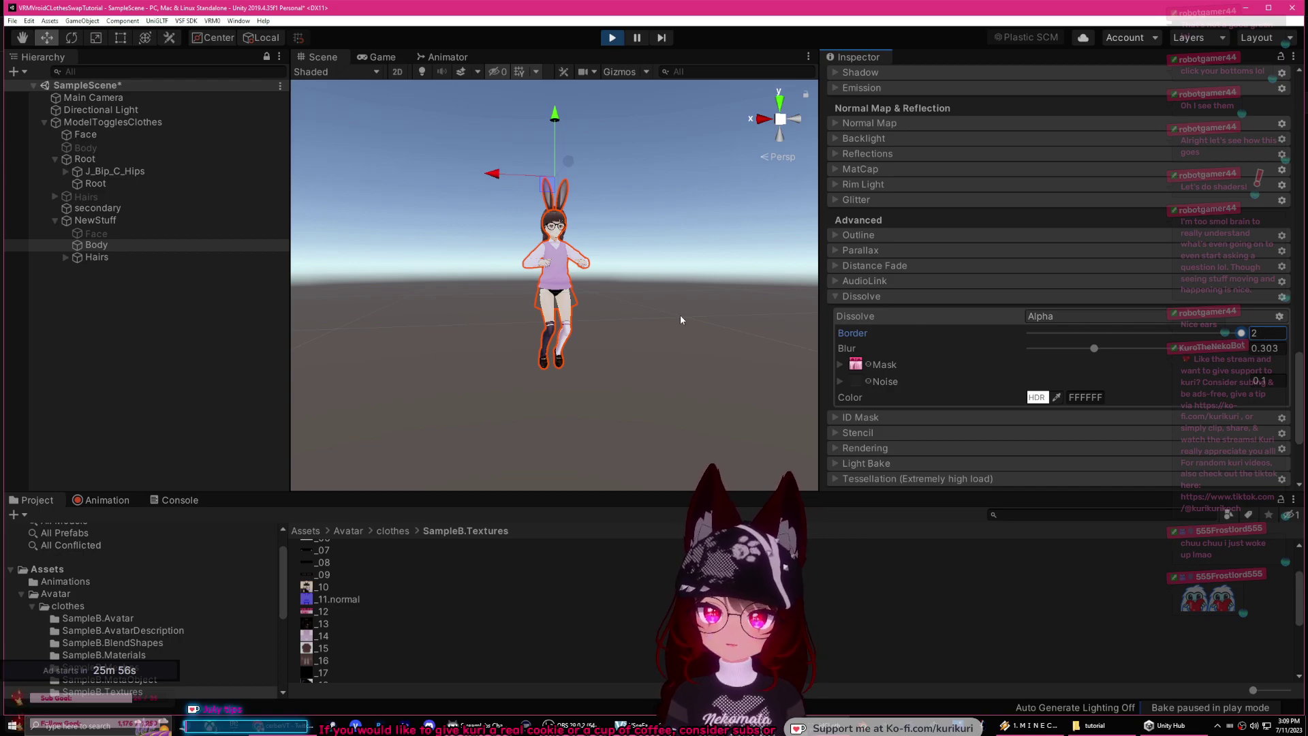
left_click(98, 500)
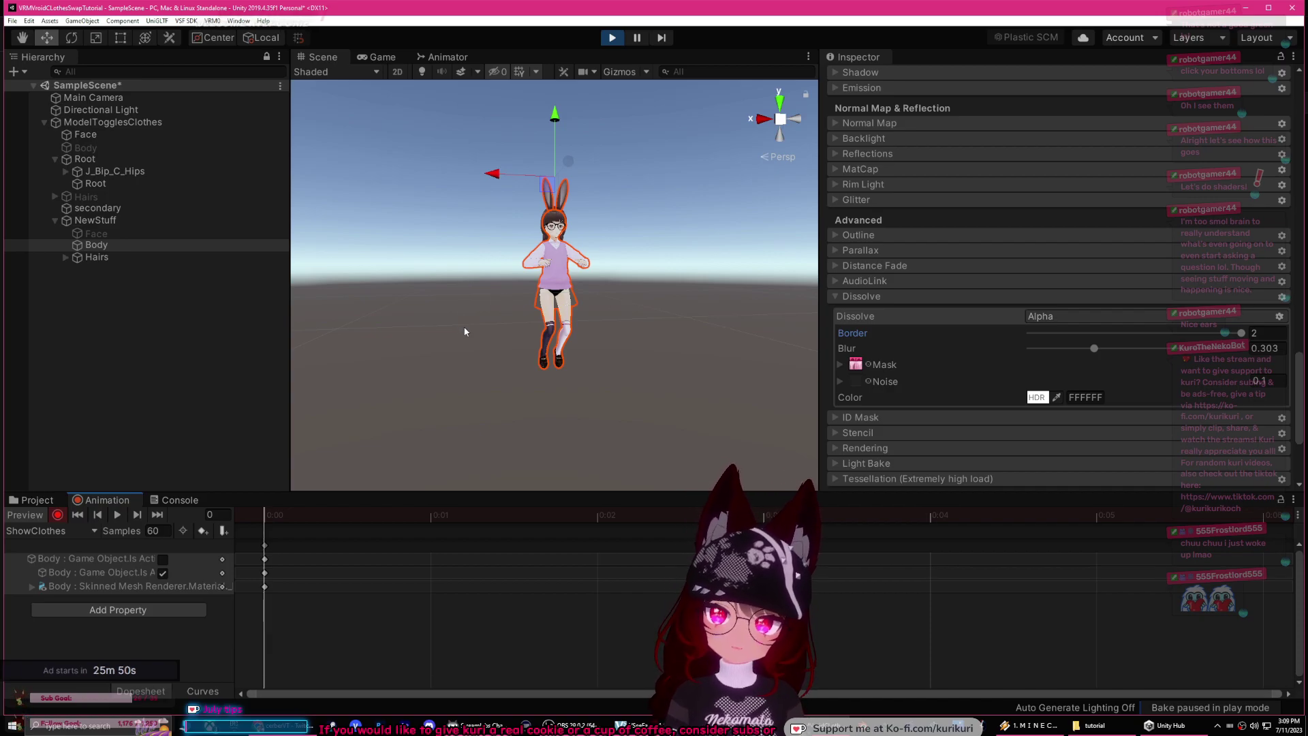
Step: Record a dissolve Border keyframe of 0.2 at 0:06 and preview the clip's start
scroll(275, 518, "down", 1)
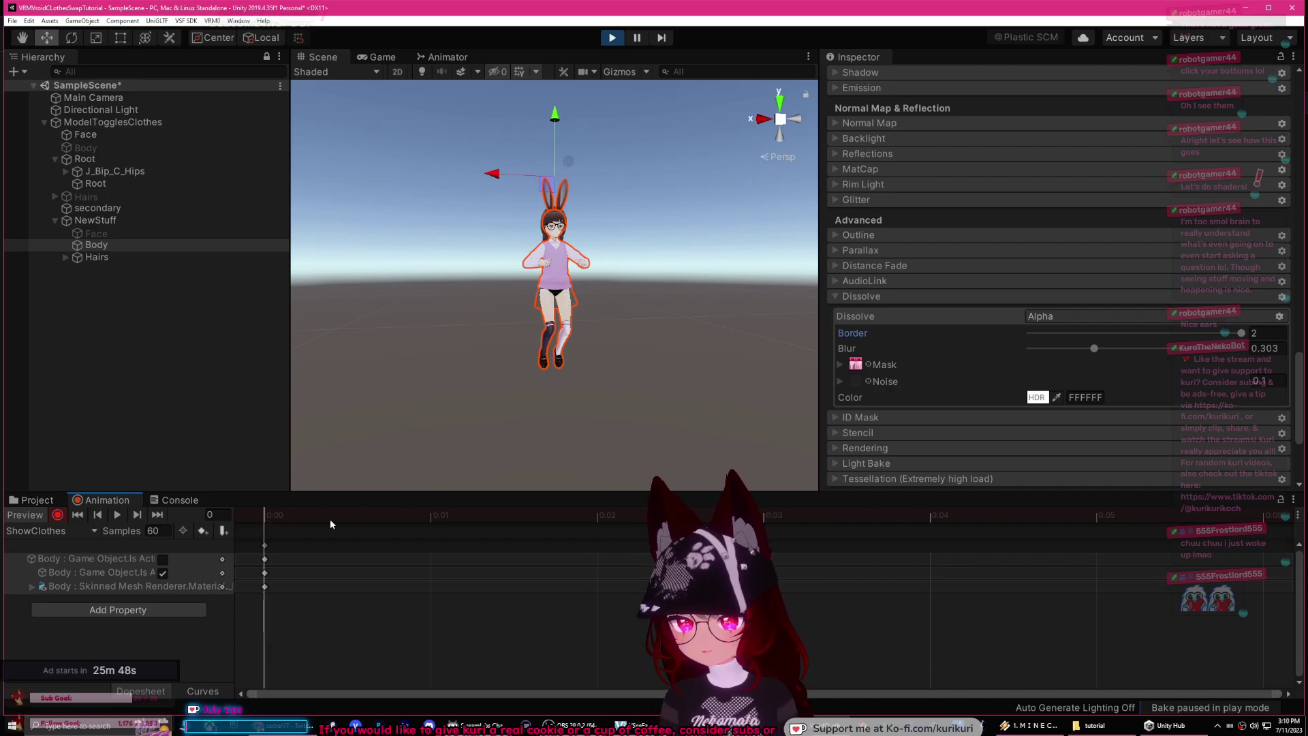
left_click(585, 515)
left_click_drag(576, 527, 1202, 509)
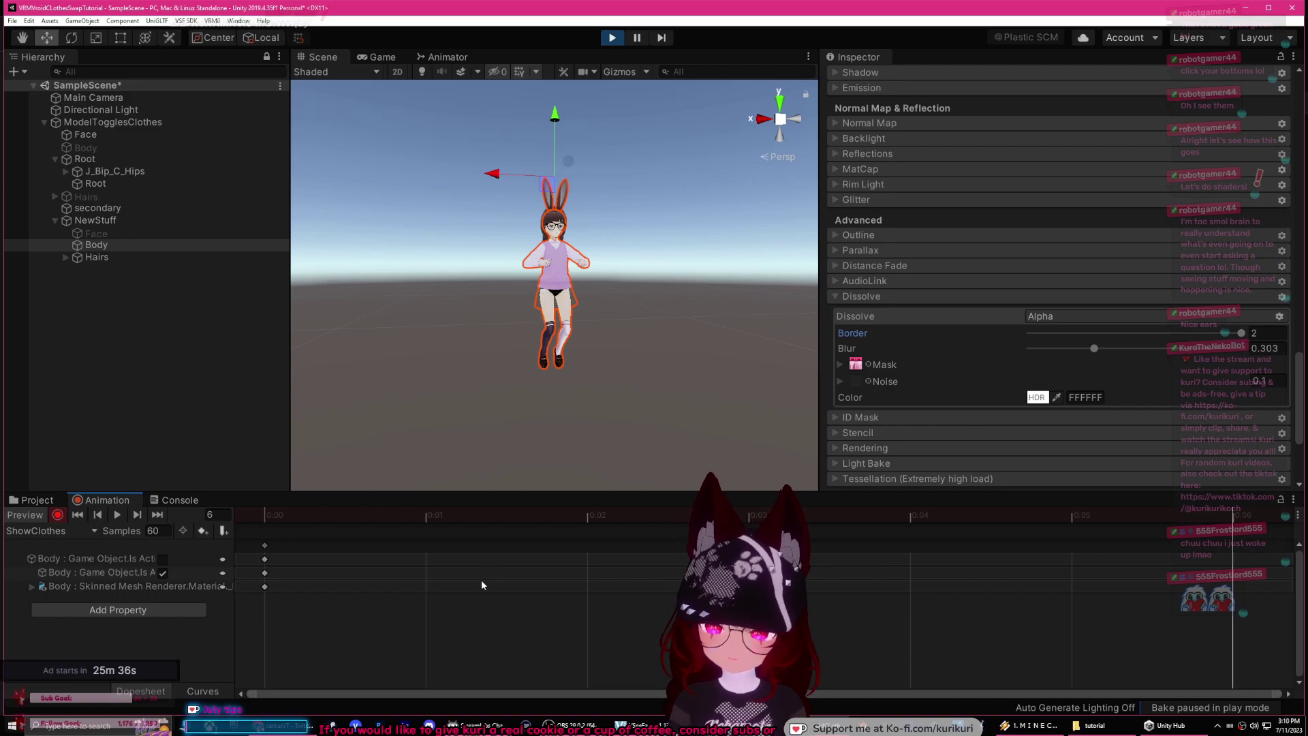
left_click(1226, 331)
left_click_drag(1214, 334, 986, 336)
left_click_drag(1213, 514, 107, 519)
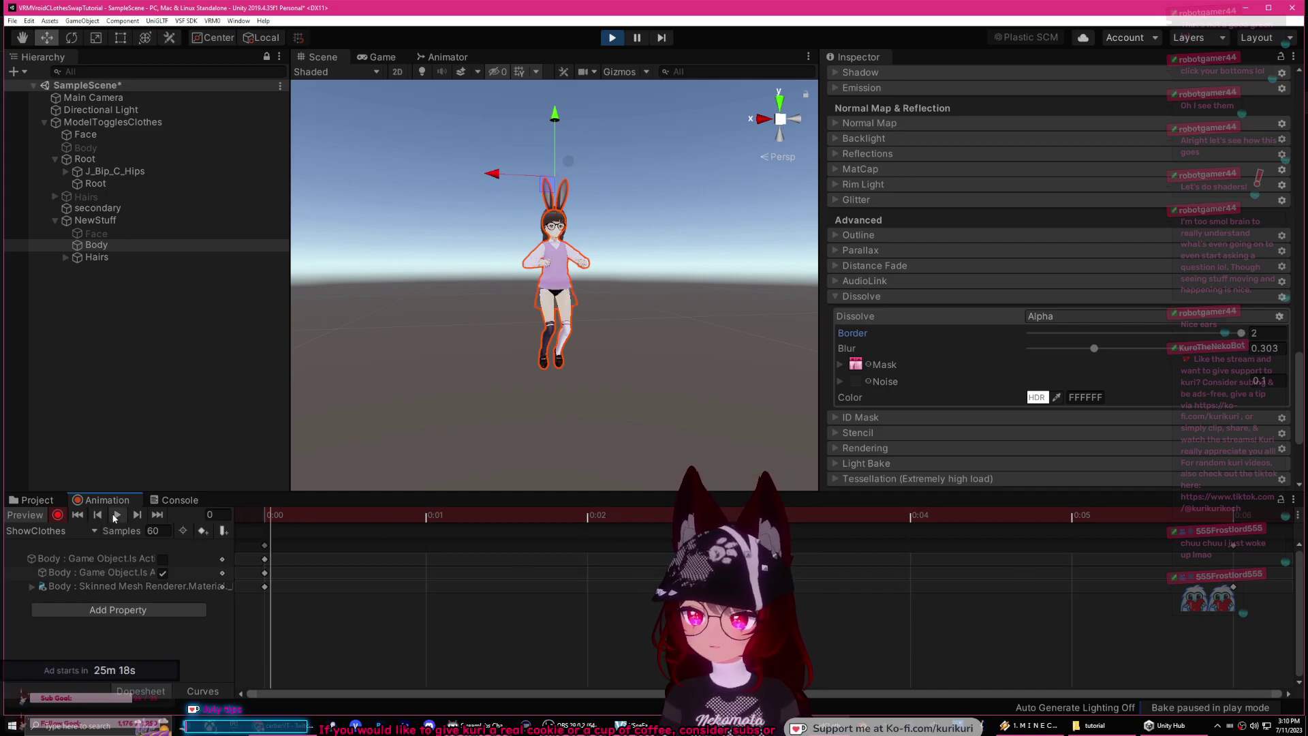
Step: Select the new keyframes at 0:06 and switch the timeline ruler to frames
scroll(530, 545, "down", 10)
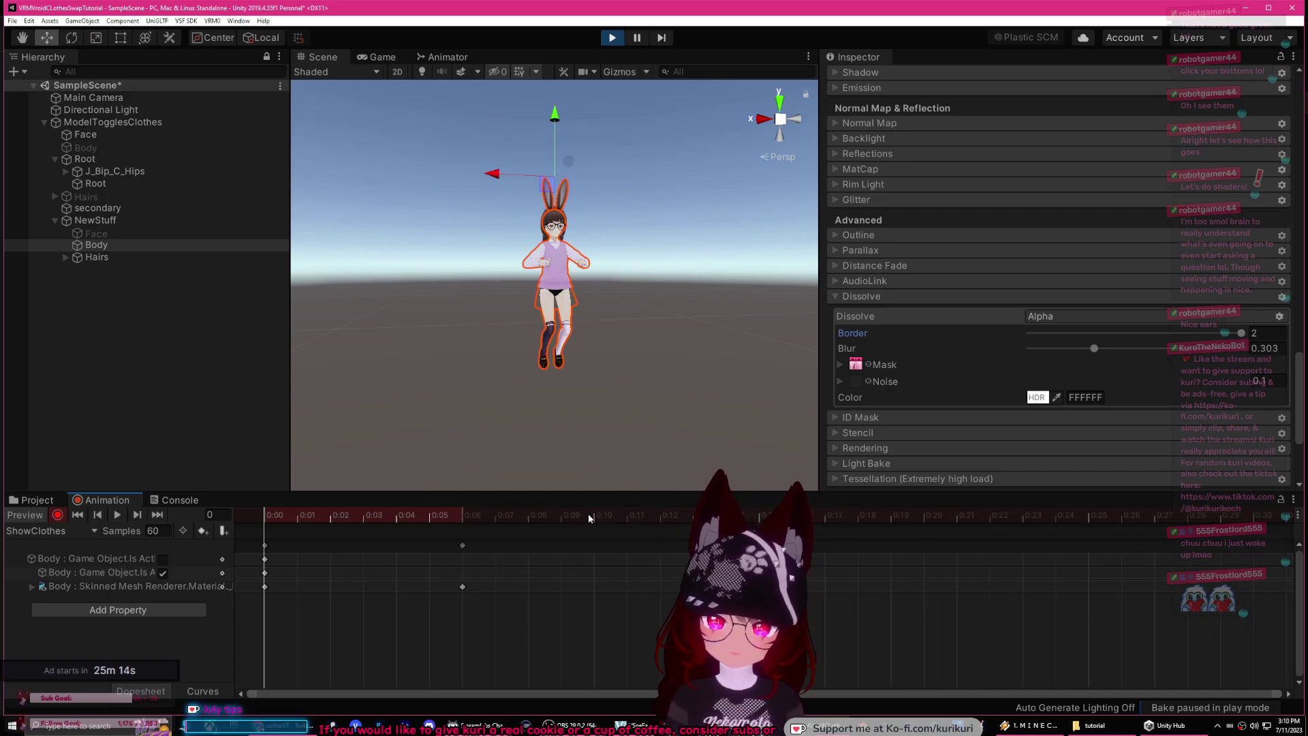
left_click(462, 545)
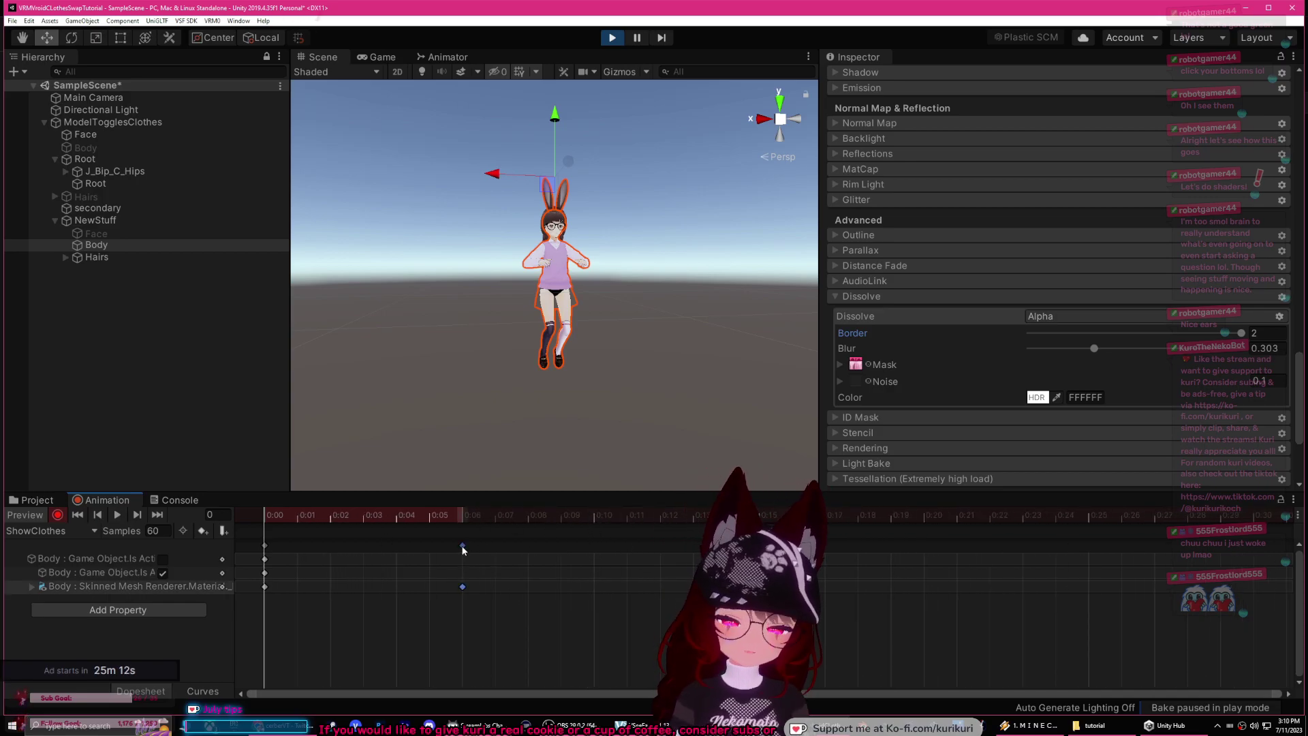
left_click(1294, 501)
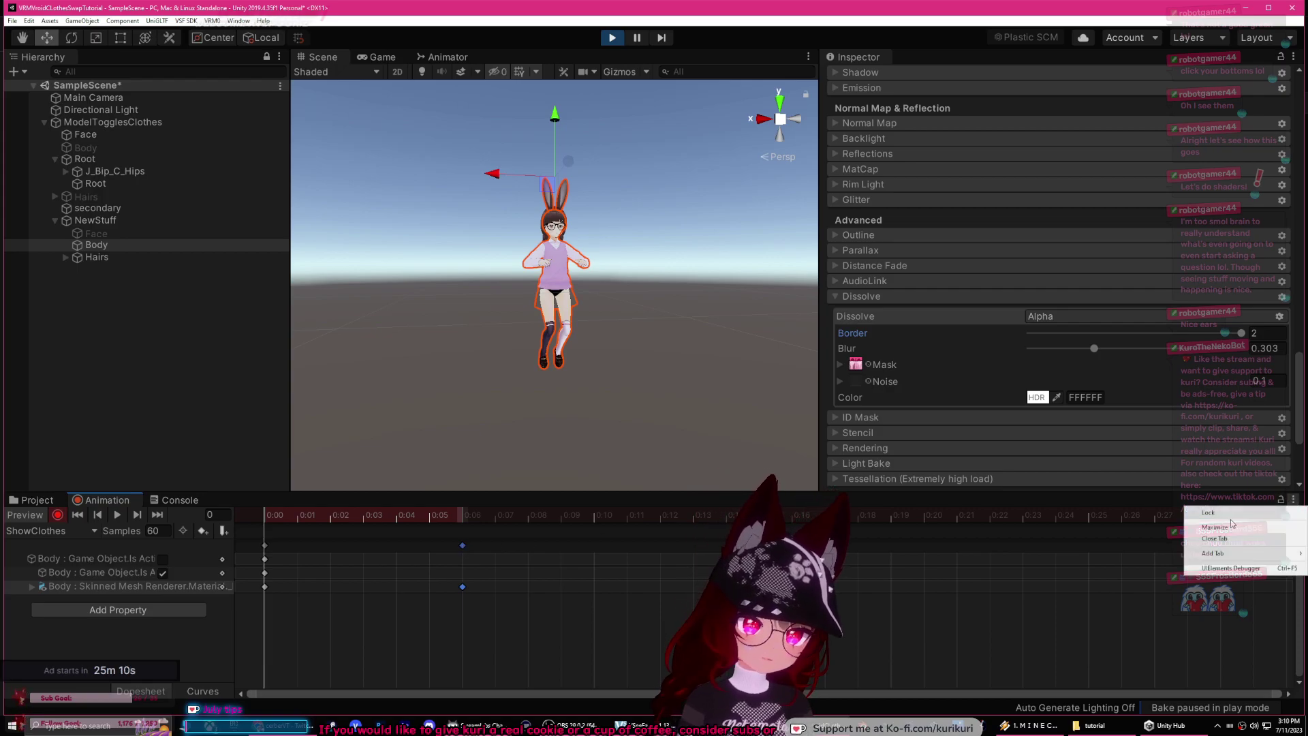
left_click(1126, 500)
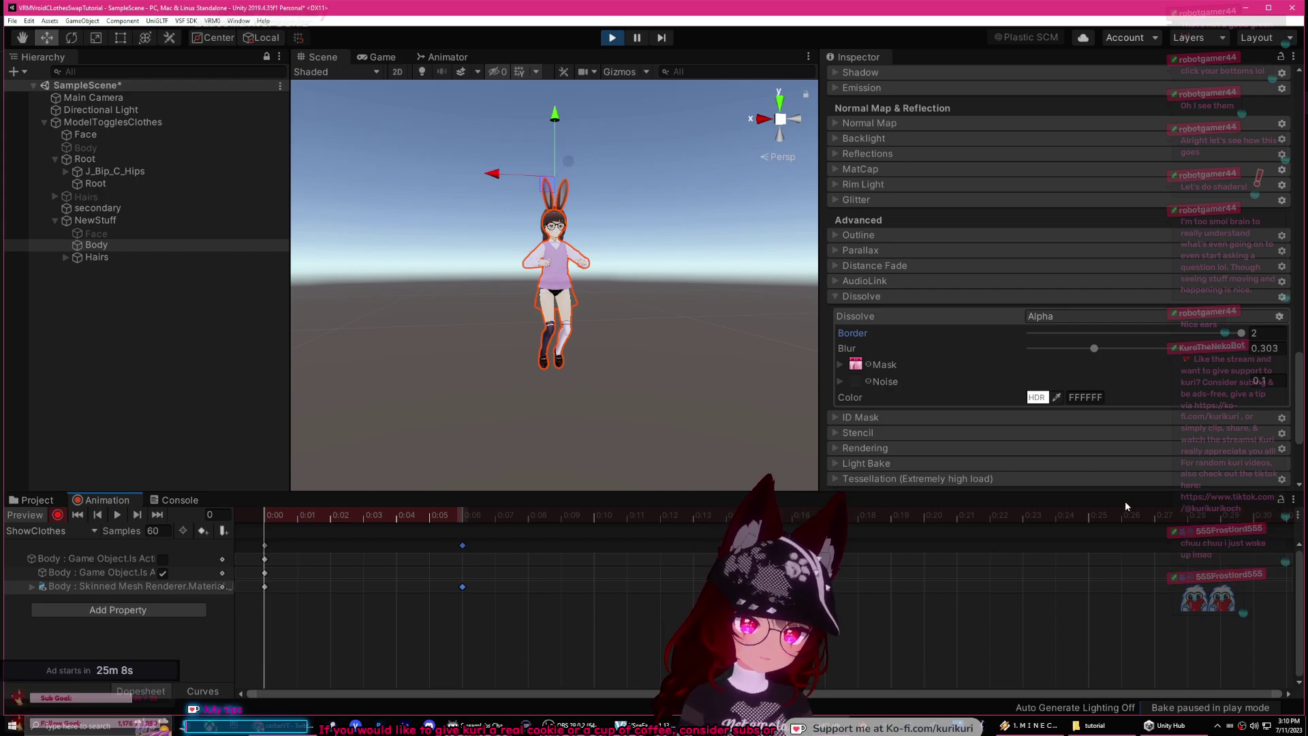
left_click(1297, 517)
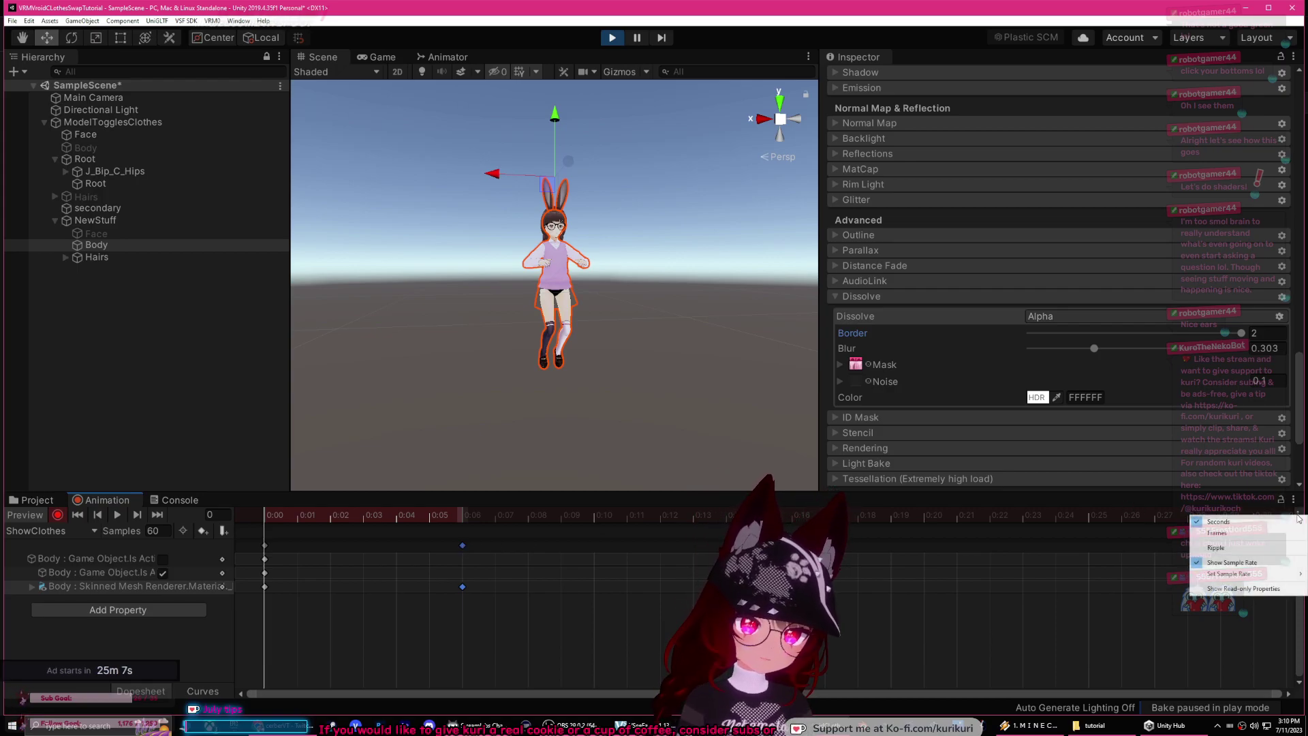
left_click(1244, 536)
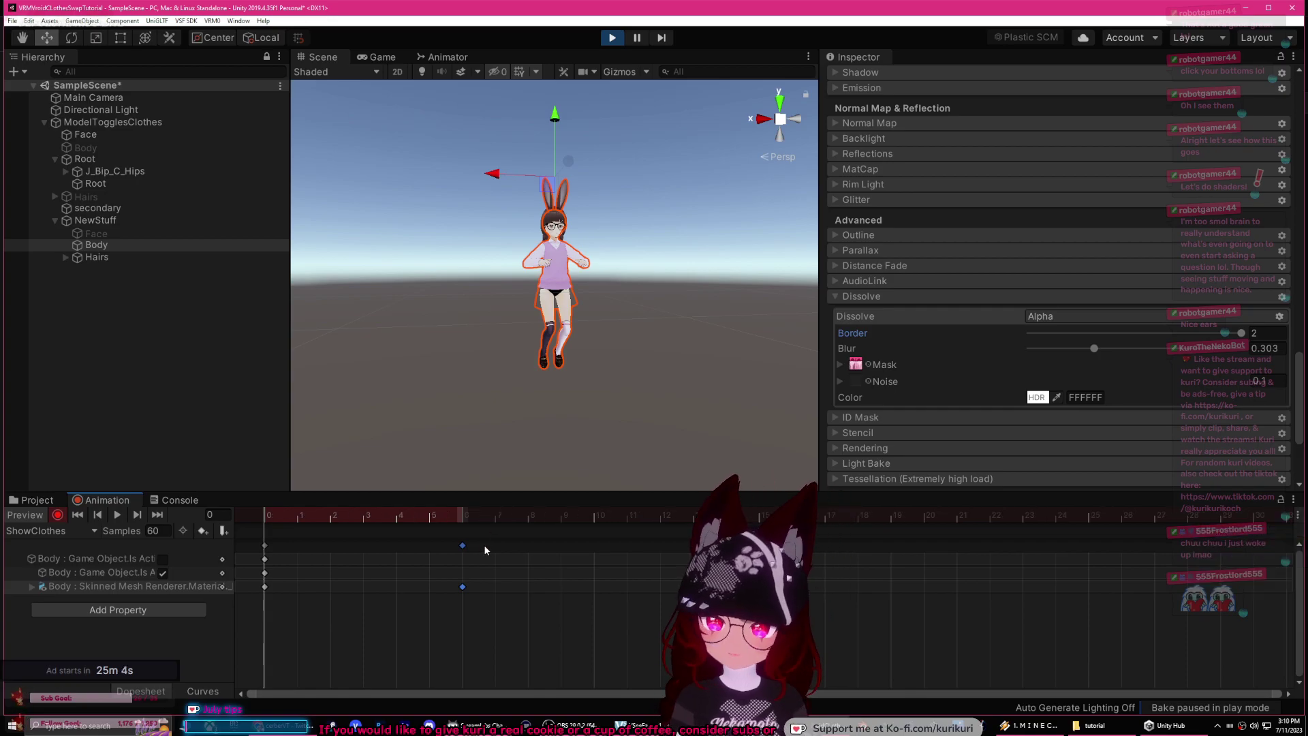
Step: Move the selected dissolve keyframes later, toward frame 60
left_click_drag(654, 545, 1246, 542)
scroll(1222, 553, "down", 5)
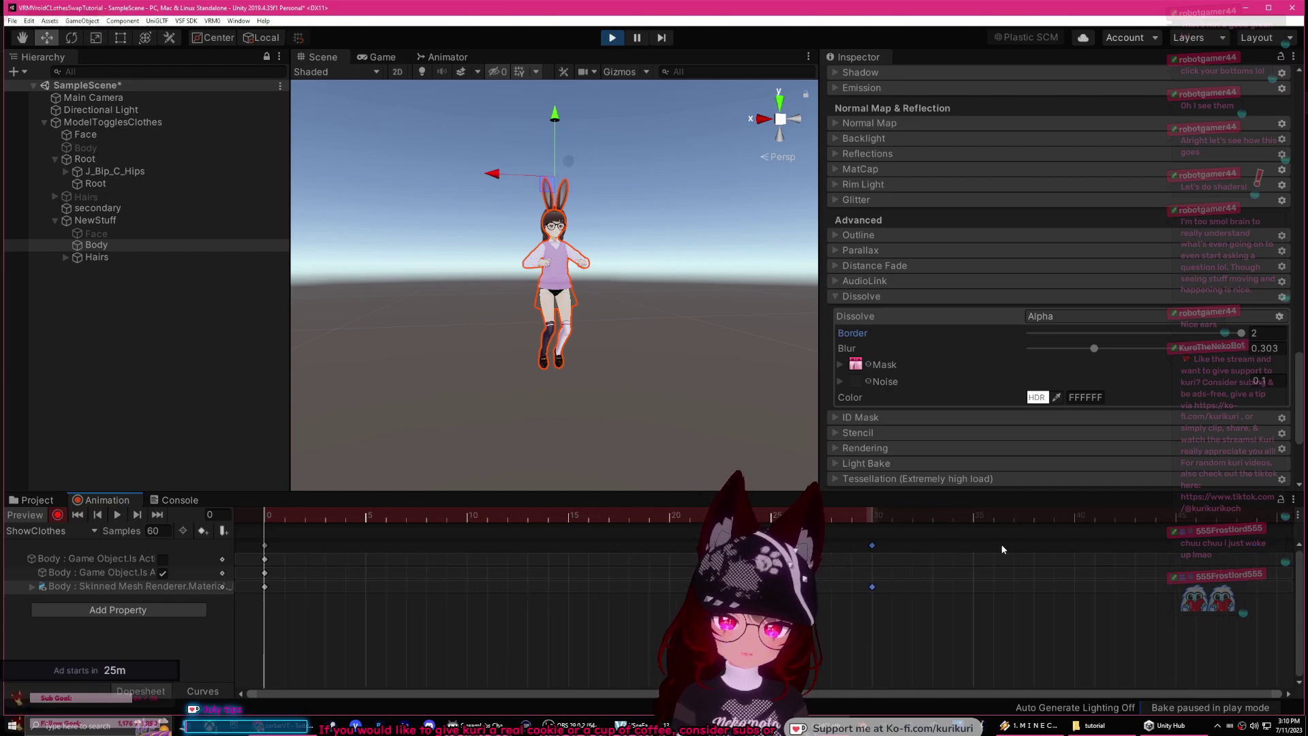
left_click_drag(853, 544, 1247, 545)
scroll(1114, 550, "down", 3)
left_click_drag(1060, 543, 1211, 541)
scroll(1198, 544, "down", 3)
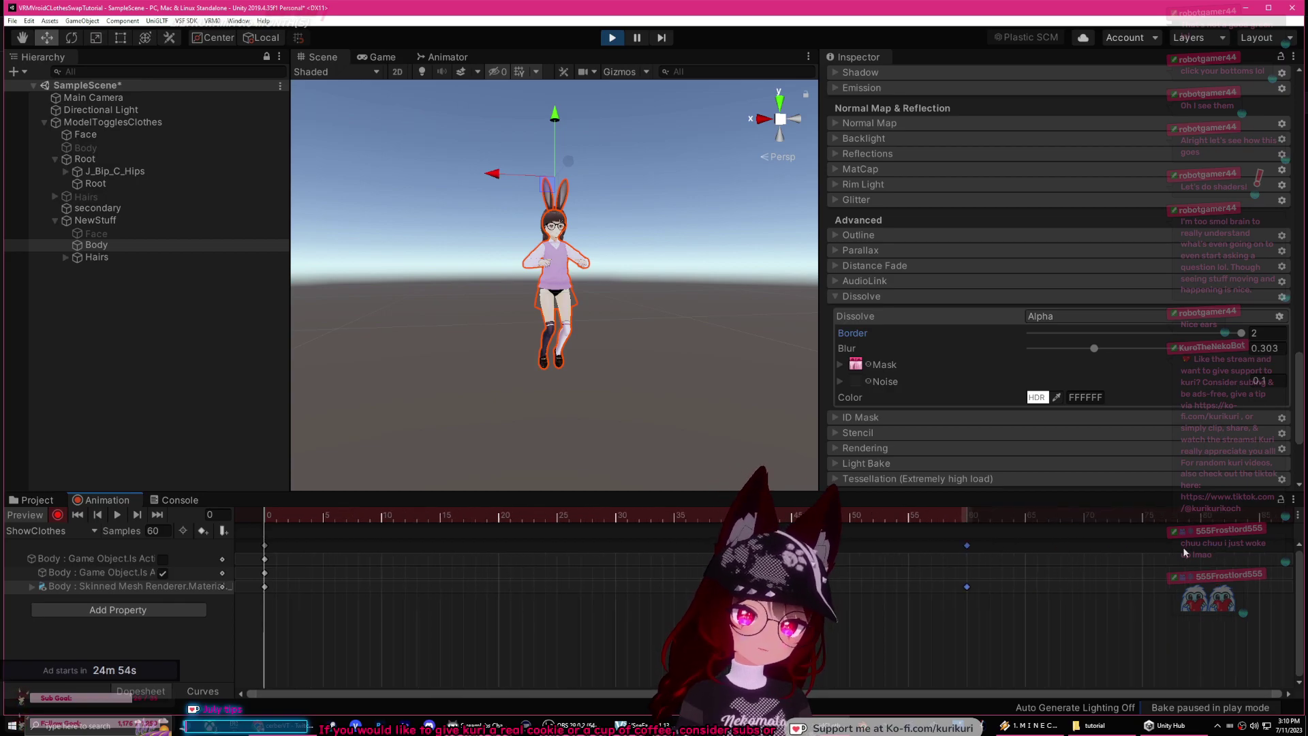
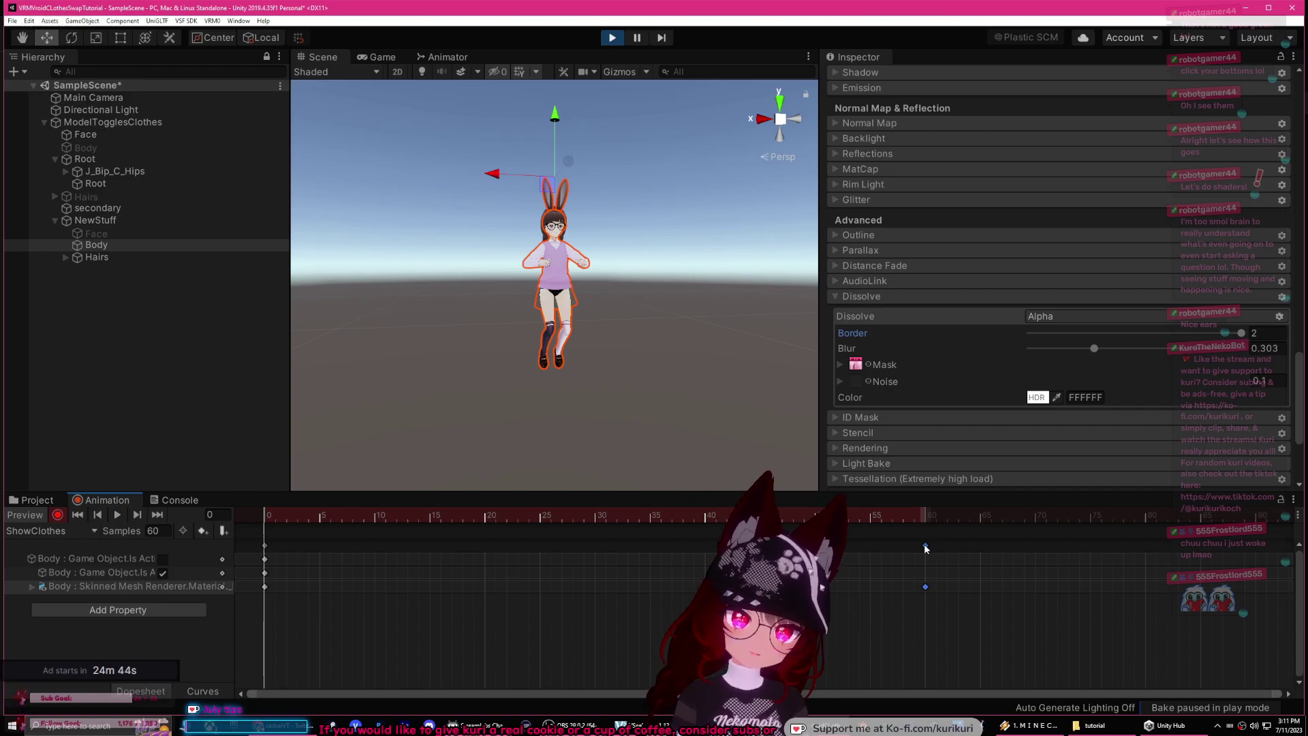
Step: Stretch the dissolve keys from frame 60 to 80, preview the clip, rewind, and stop recording
left_click_drag(925, 547, 1214, 536)
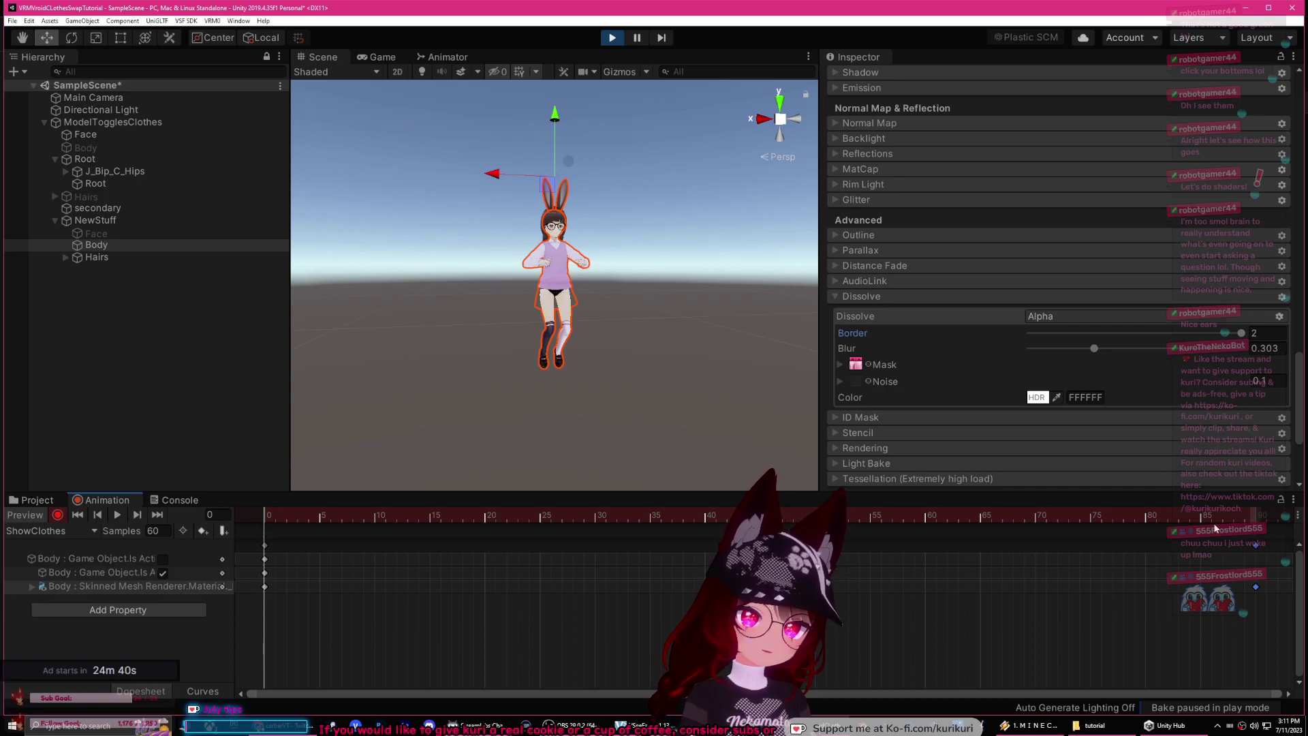
left_click(117, 515)
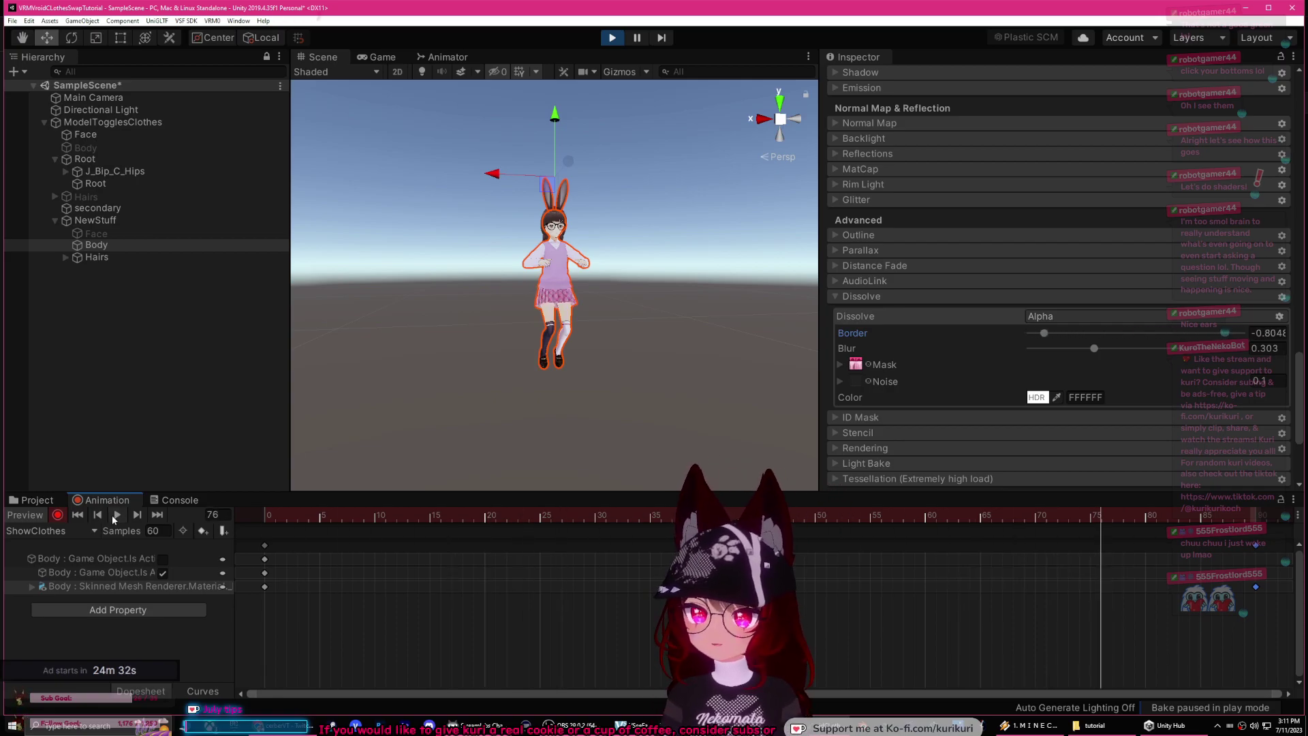
left_click(263, 520)
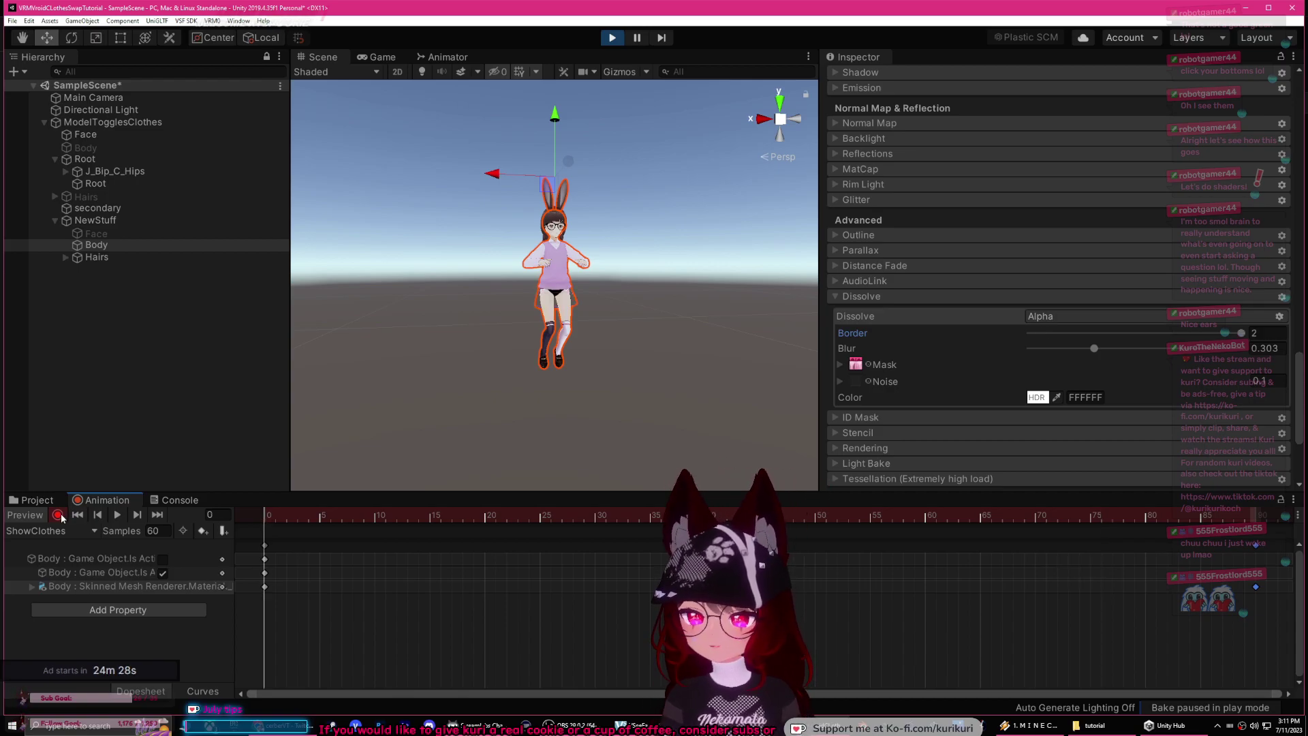
left_click(59, 515)
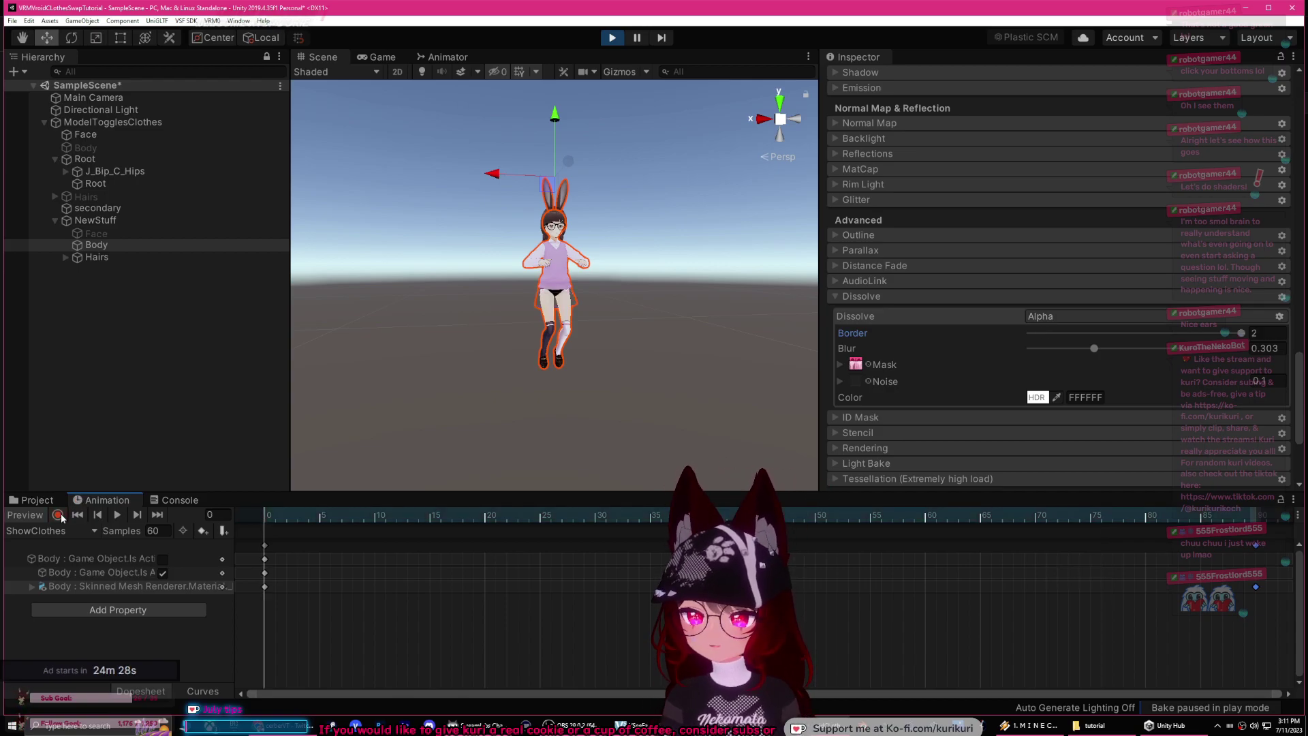
Step: Exit play mode on ModelTogglesClothes and enable the VSF_Animations preview
left_click(98, 124)
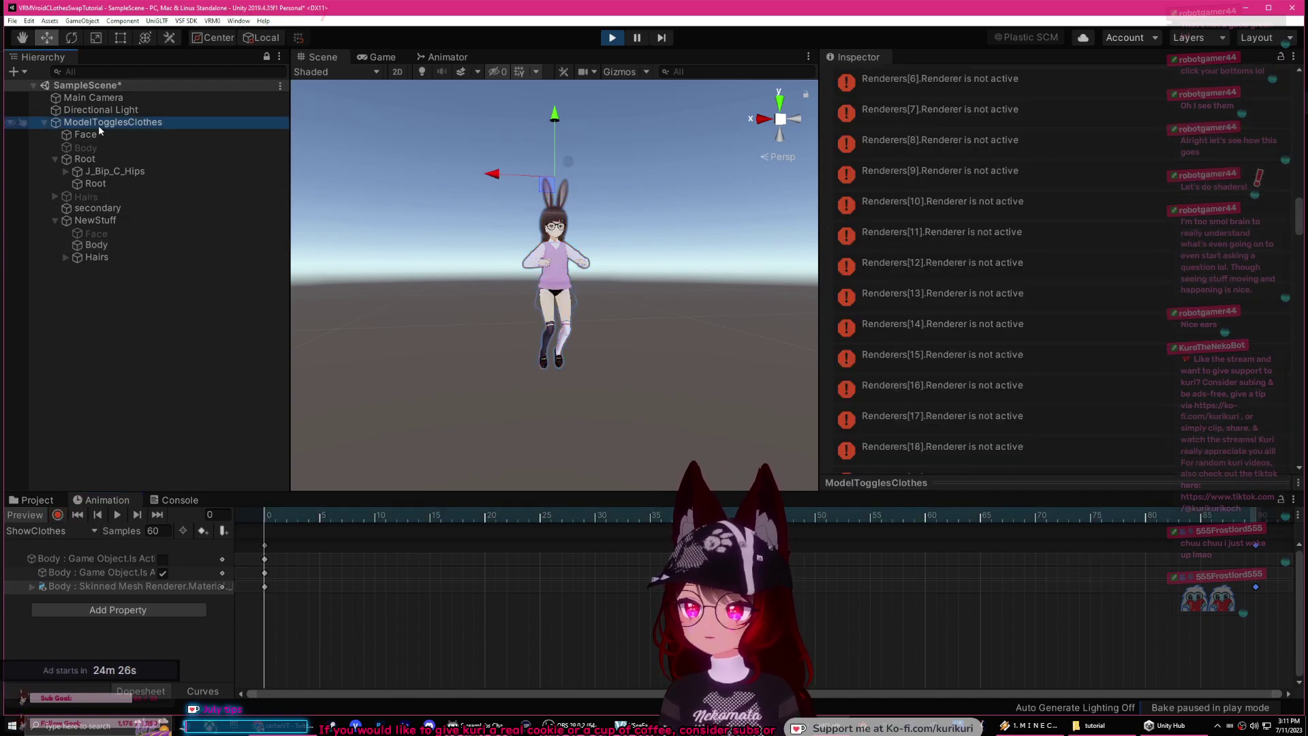
key("ctrl+p")
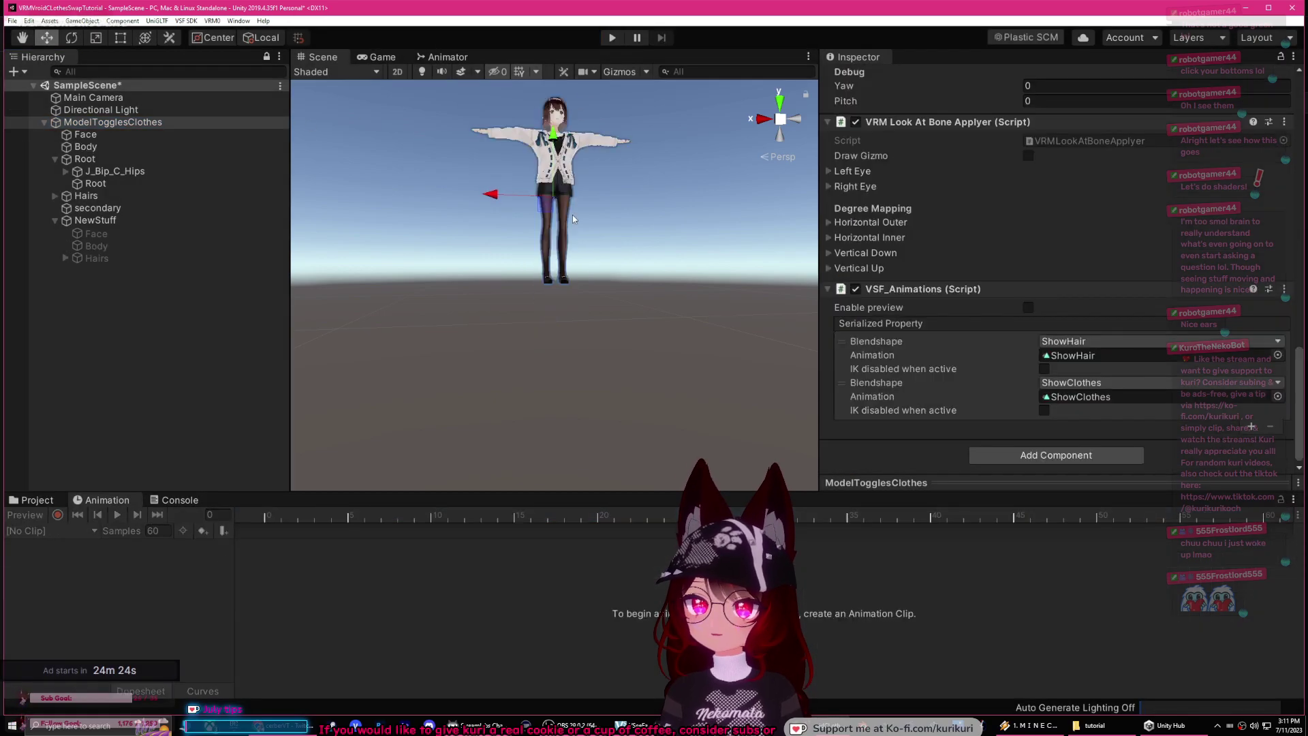
middle_click_drag(479, 208, 479, 251)
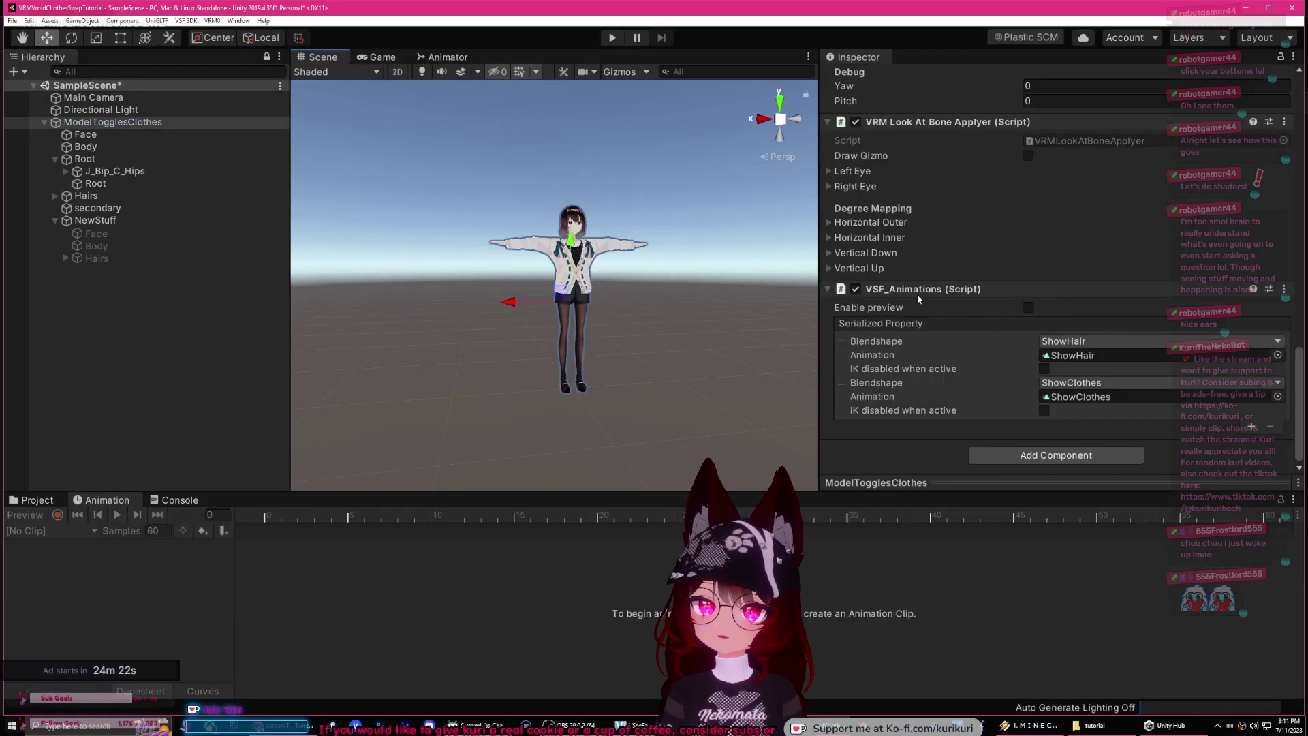
left_click(1028, 308)
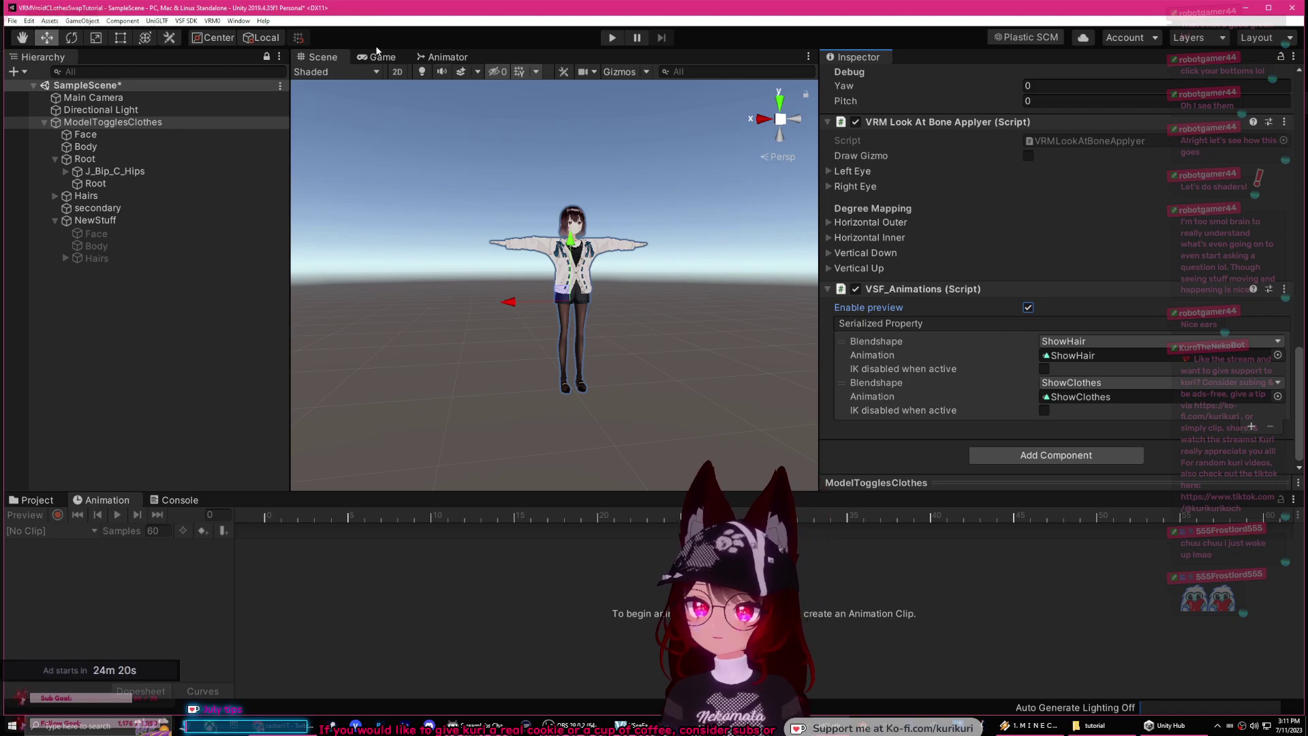
Step: In the Game view, play-test the ShowClothes and ShowHair toggles on the avatar, then stop
left_click(378, 57)
left_click(612, 38)
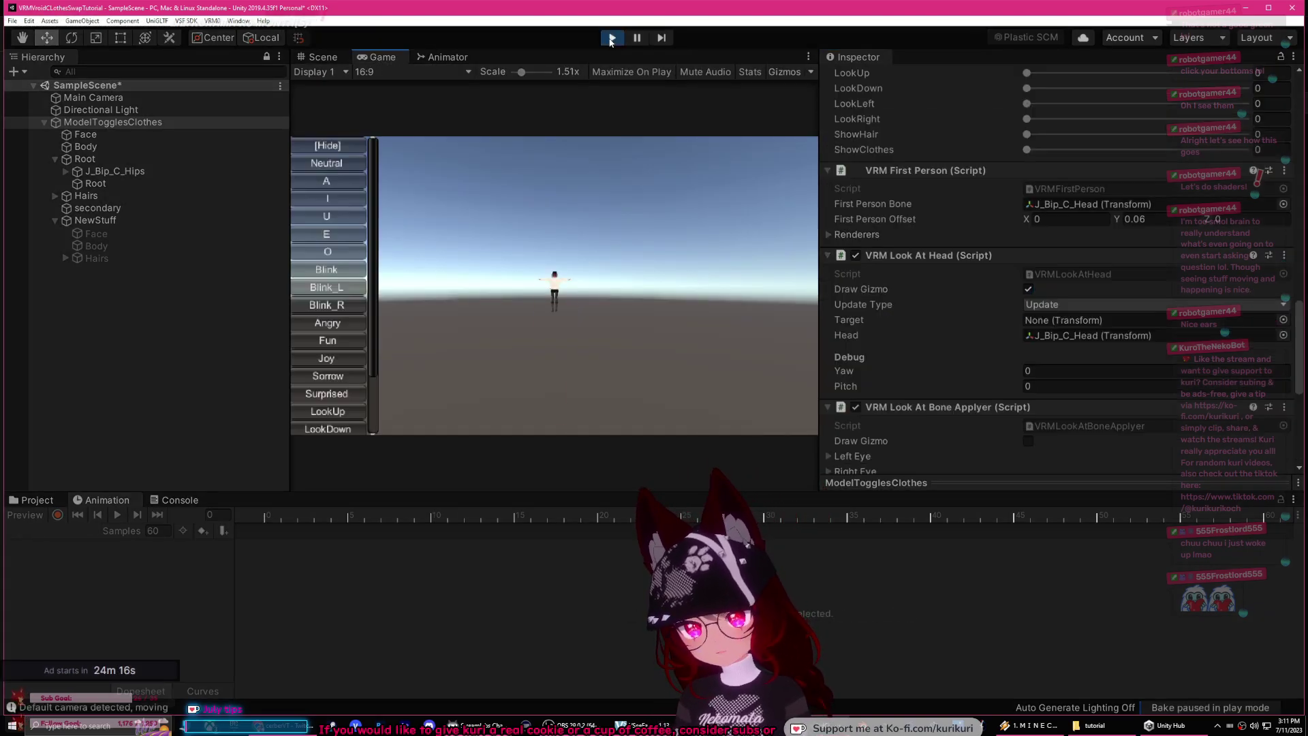
scroll(377, 215, "down", 3)
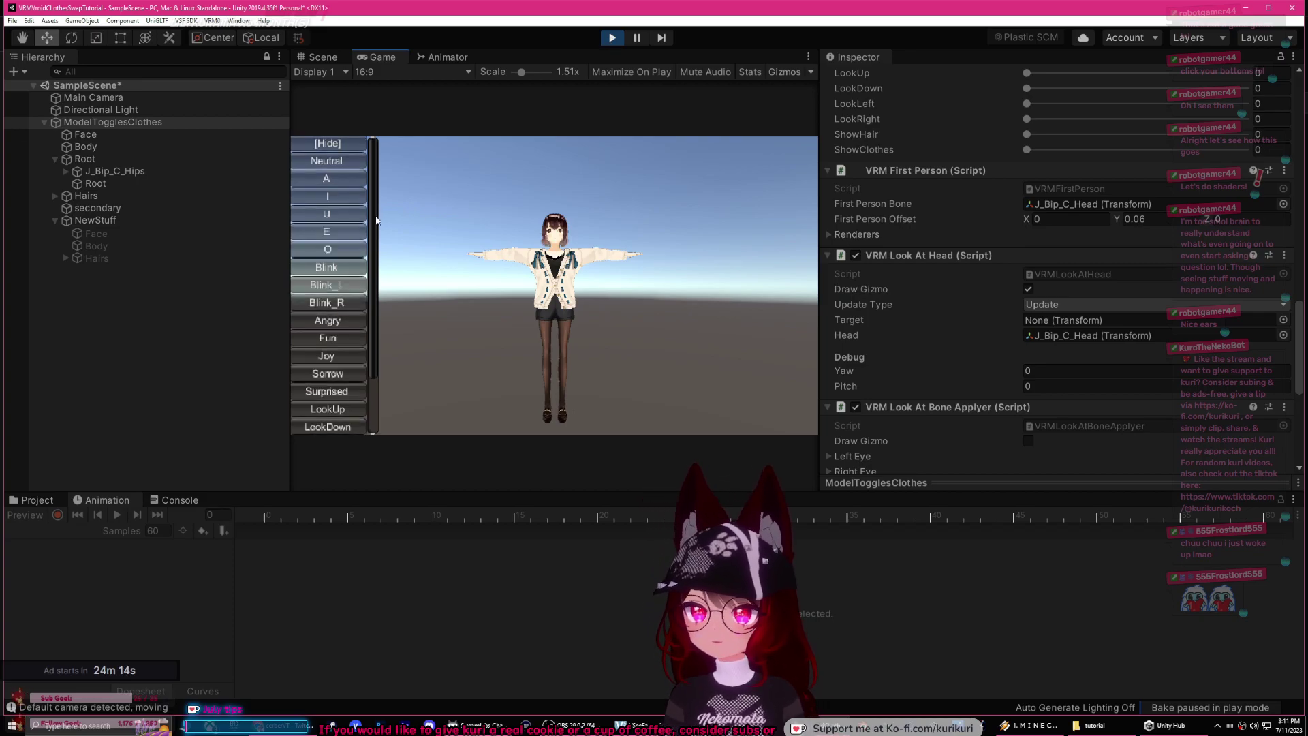
left_click(333, 428)
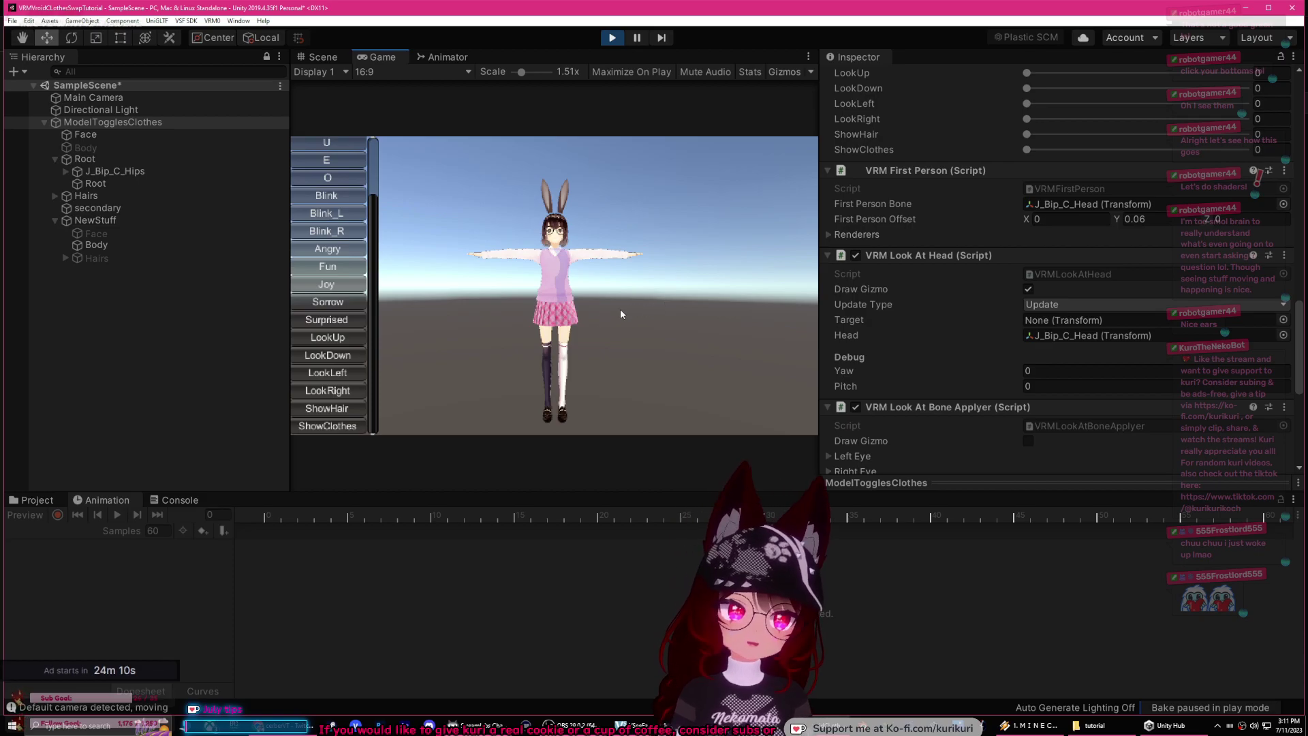
left_click(337, 413)
left_click(333, 425)
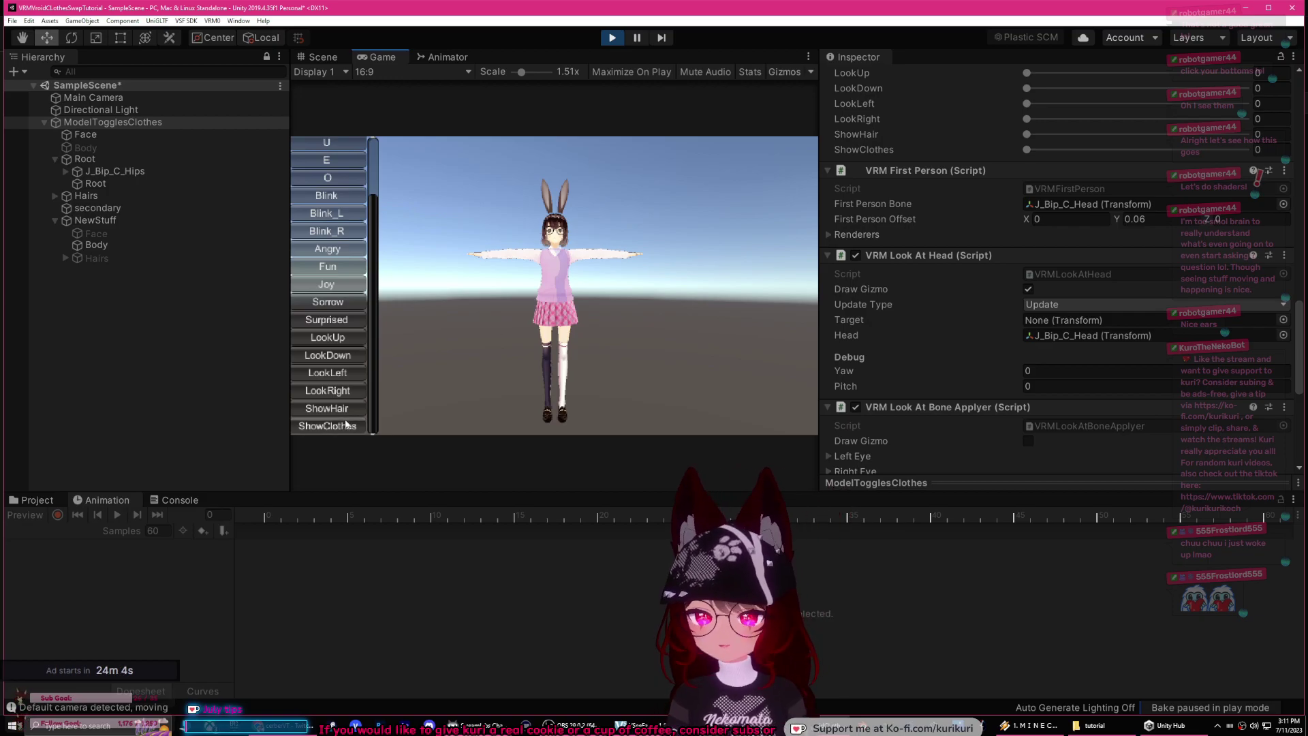
left_click(611, 38)
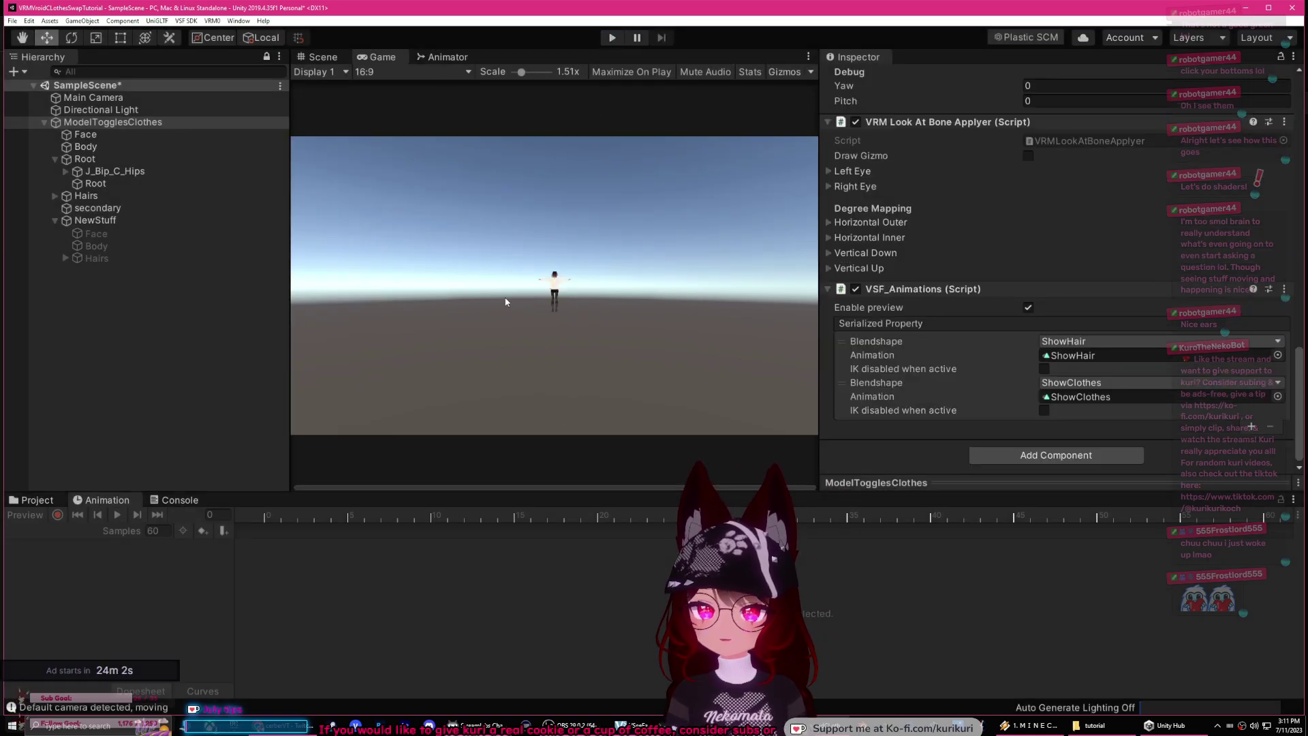
Step: Select NewStuff/Body and switch the Tops cloth material's shader to lilToon
left_click(320, 57)
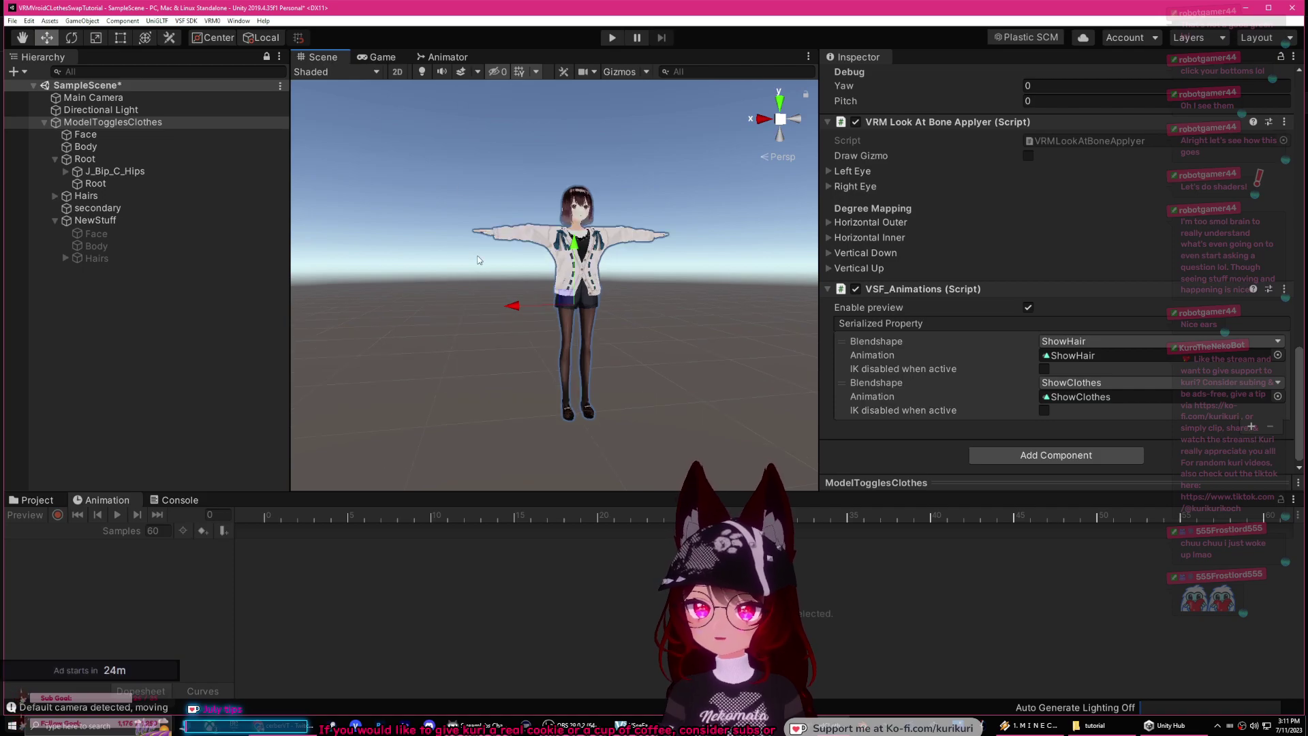
left_click(120, 245)
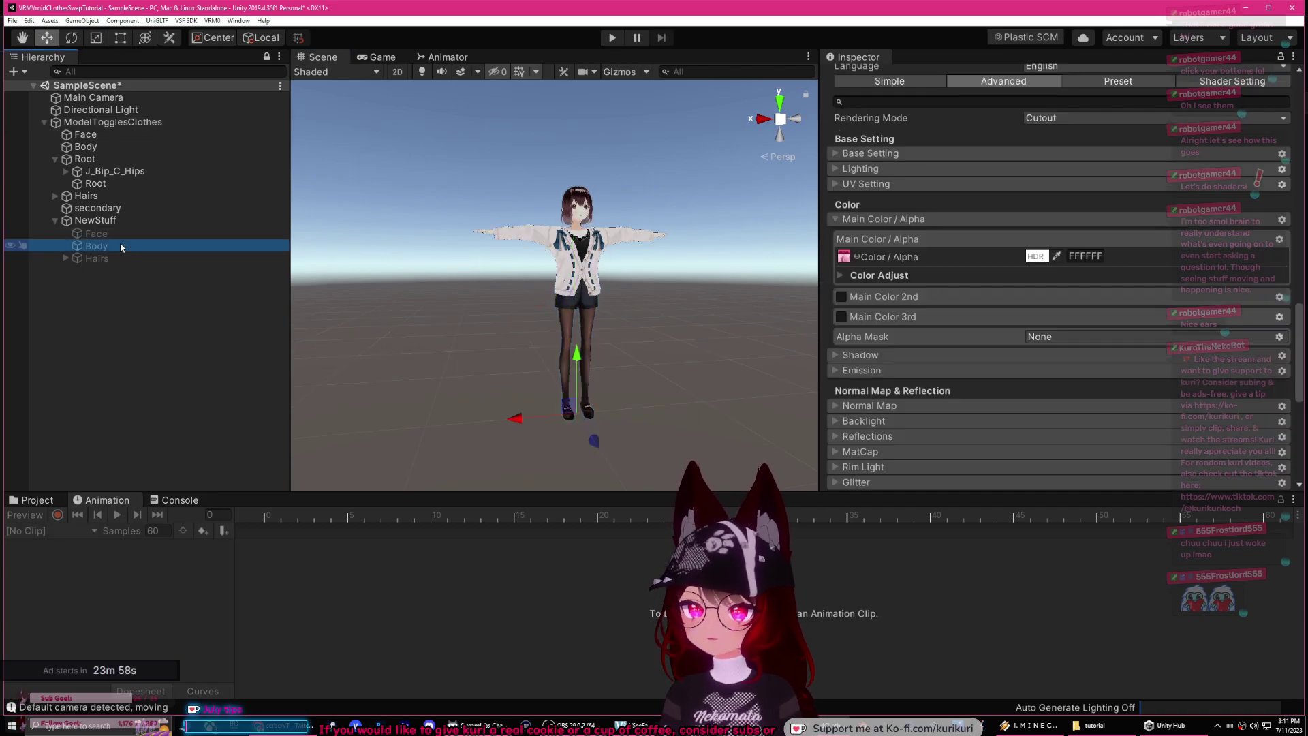
scroll(916, 288, "up", 10)
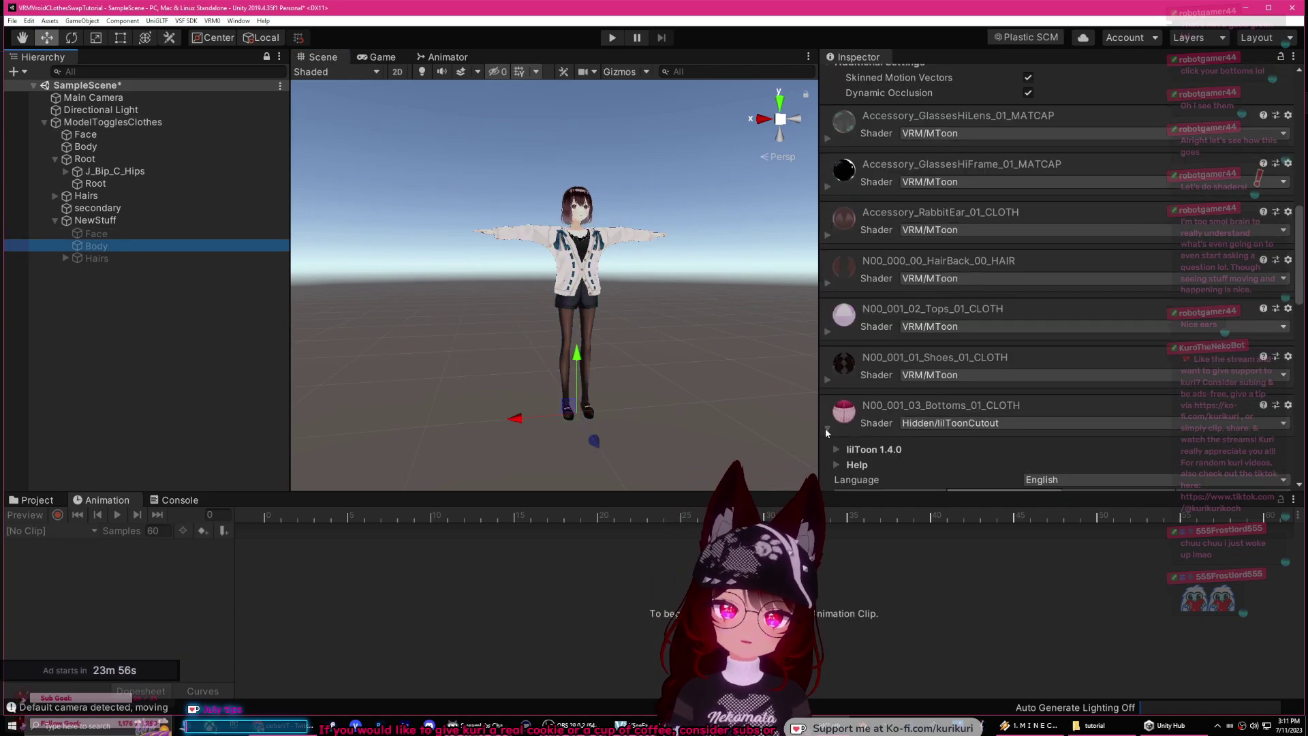
left_click(826, 429)
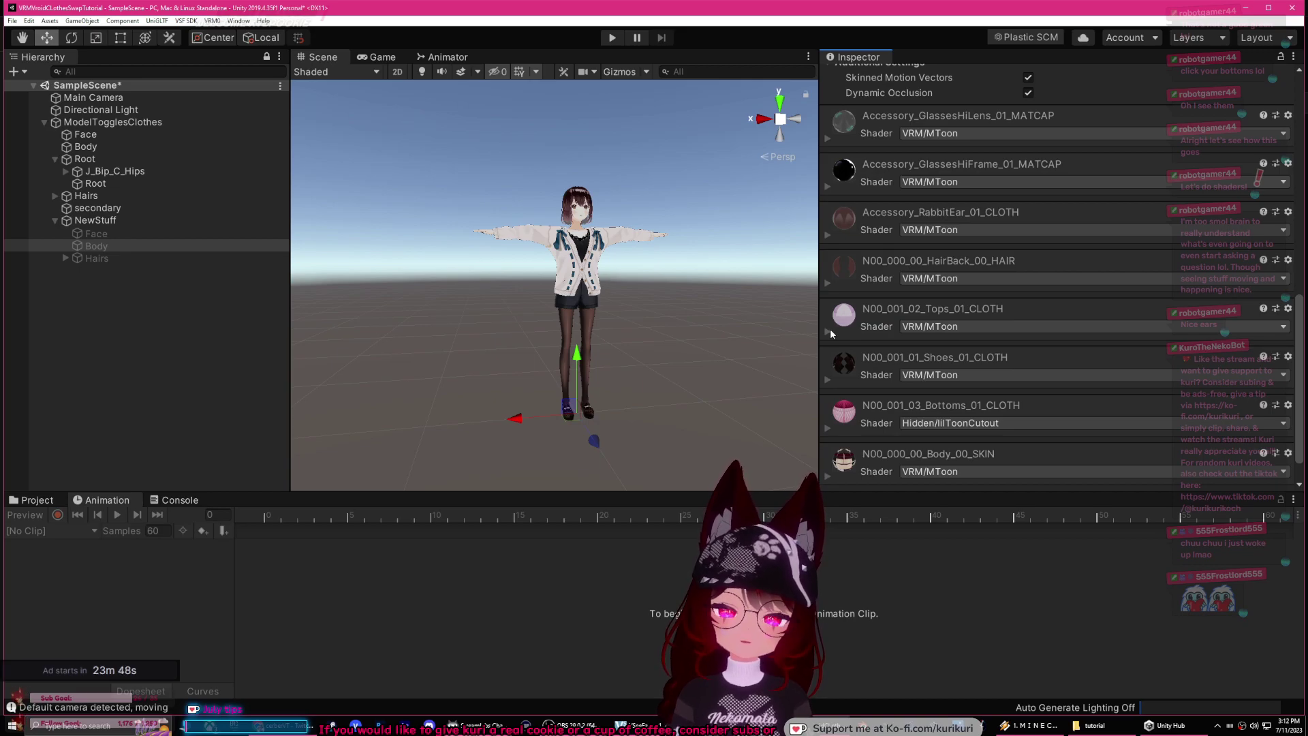
scroll(833, 333, "down", 1)
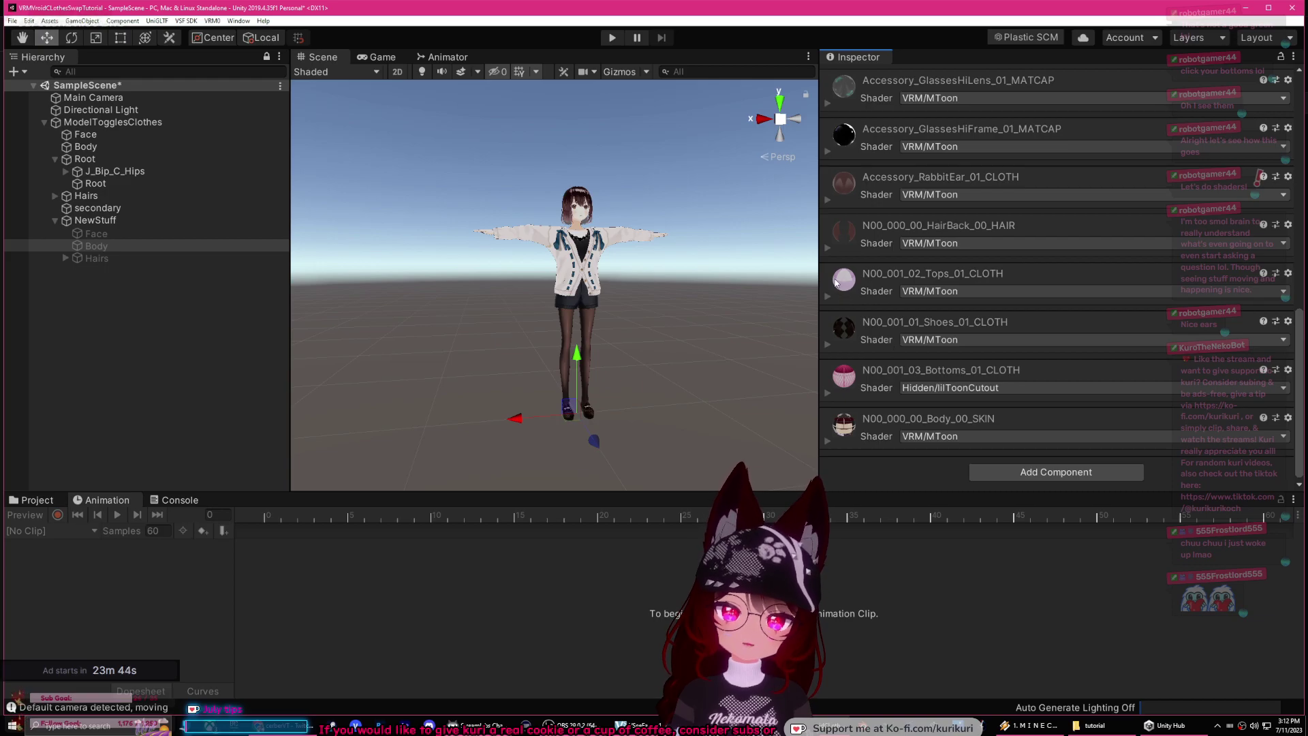
left_click(931, 292)
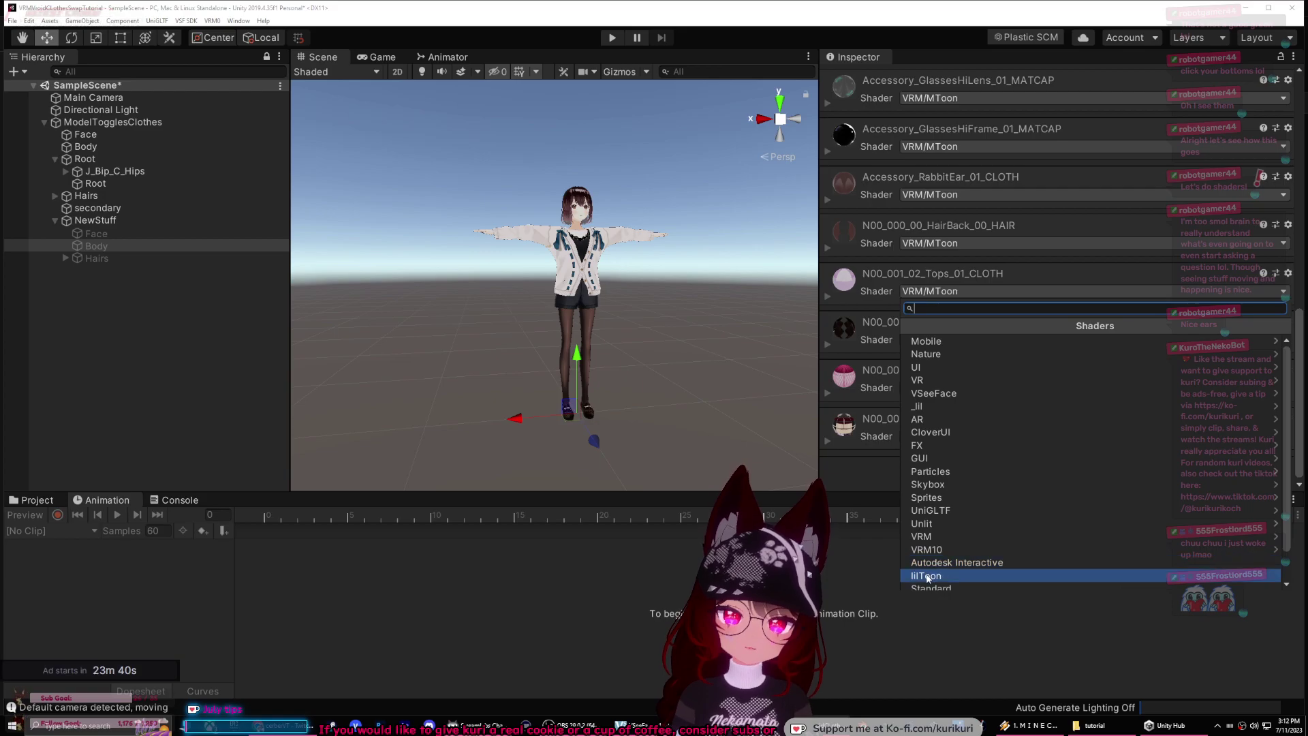
key("Return")
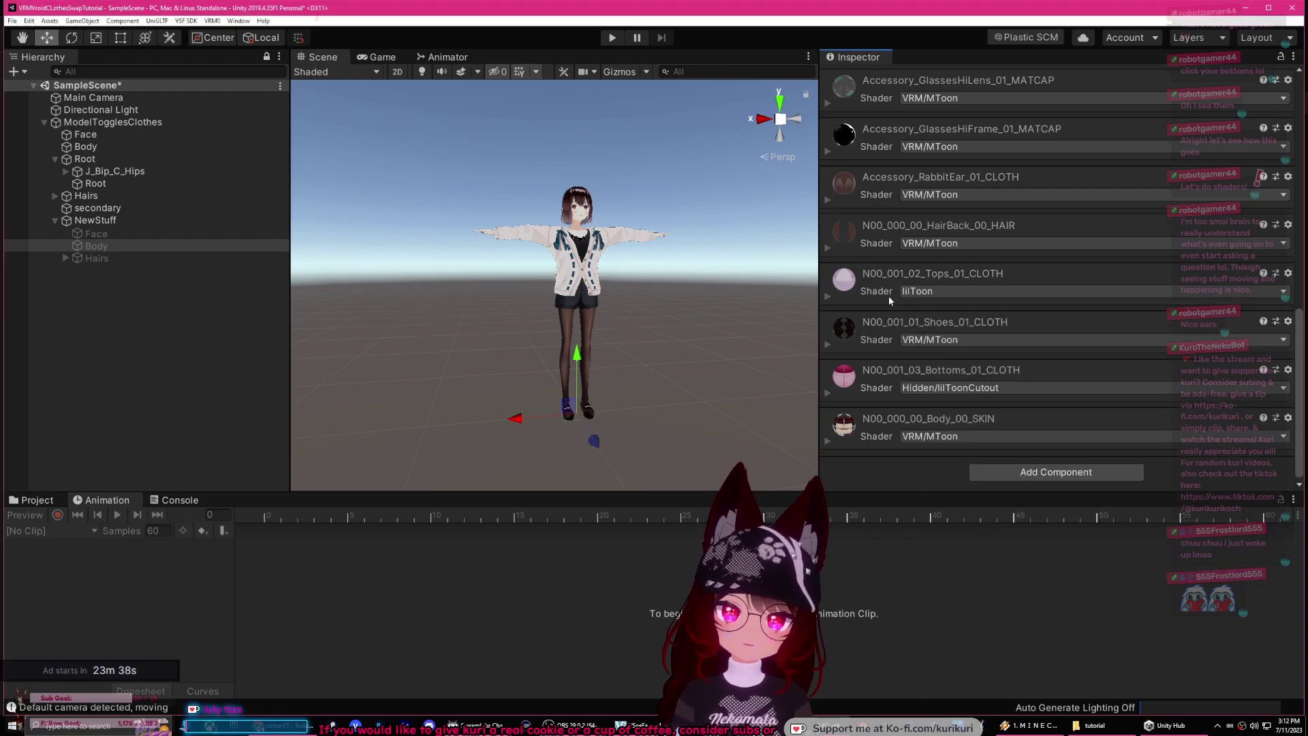
Step: In the Tops material's Rendering settings, keep shader type Normal and set Cull Mode to Off
left_click(829, 295)
scroll(899, 318, "down", 10)
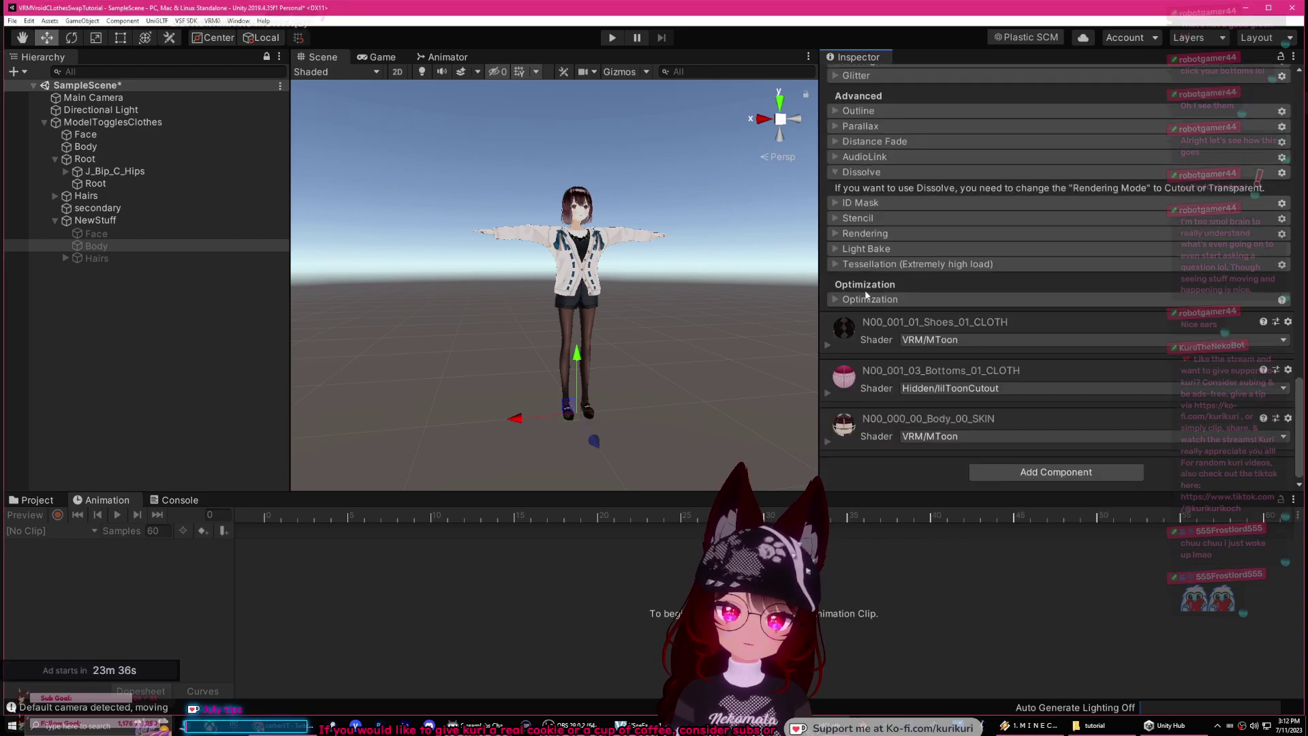
left_click(835, 234)
left_click(1047, 289)
left_click(1047, 299)
left_click(1046, 302)
left_click(1049, 315)
Step: Play-test the clothes, then turn off the VSF animations preview on ModelTogglesClothes and replay
left_click(124, 221)
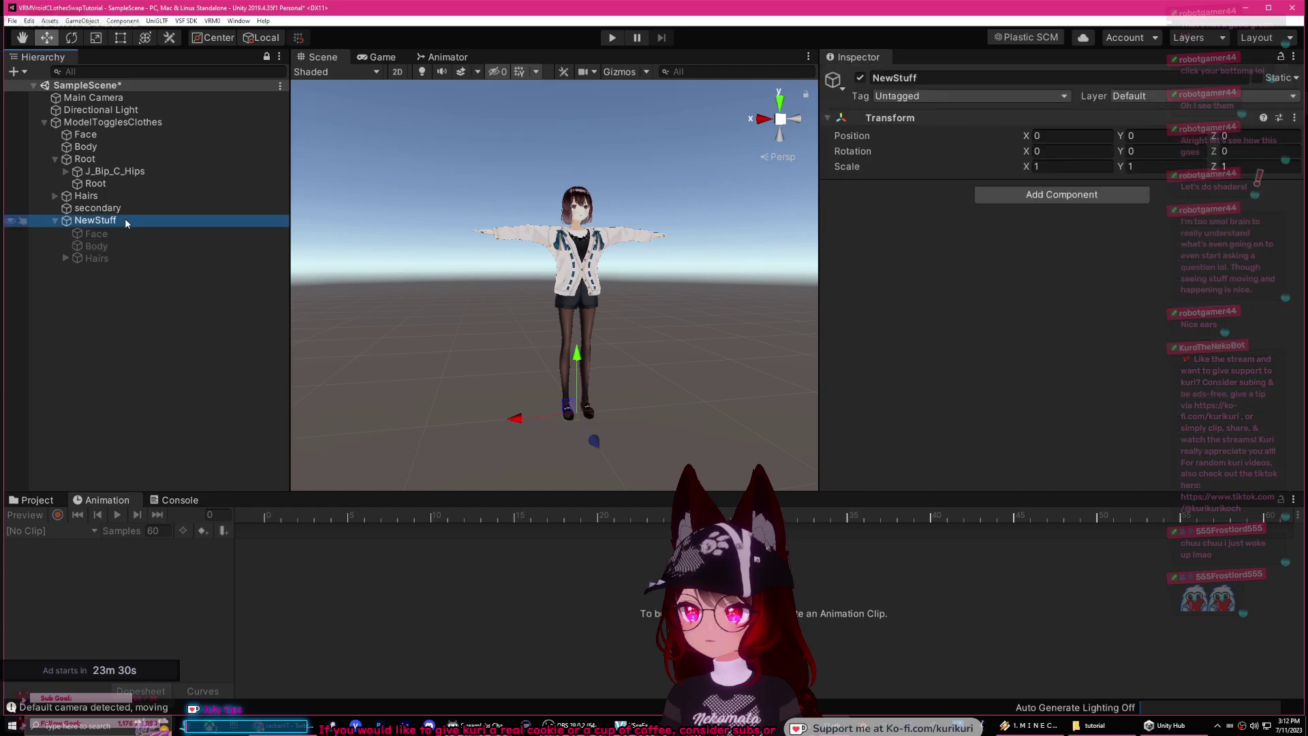
left_click(612, 37)
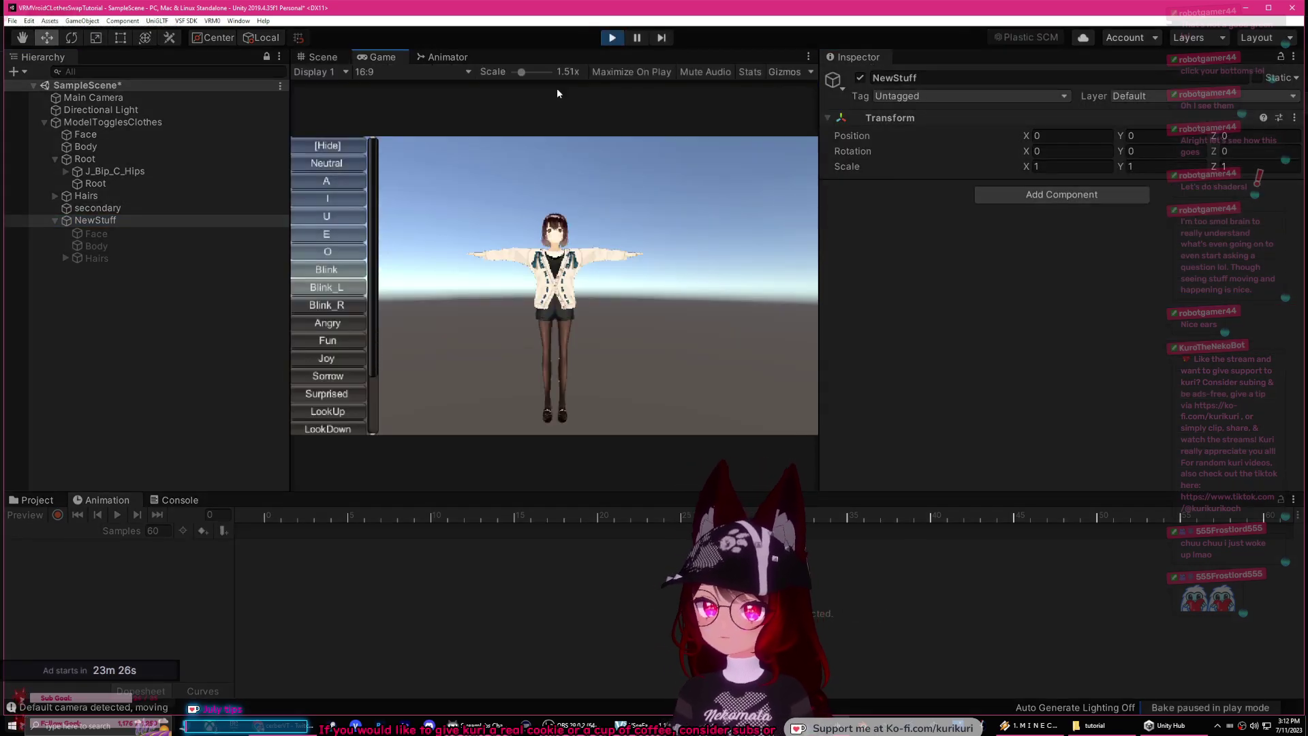
left_click(612, 38)
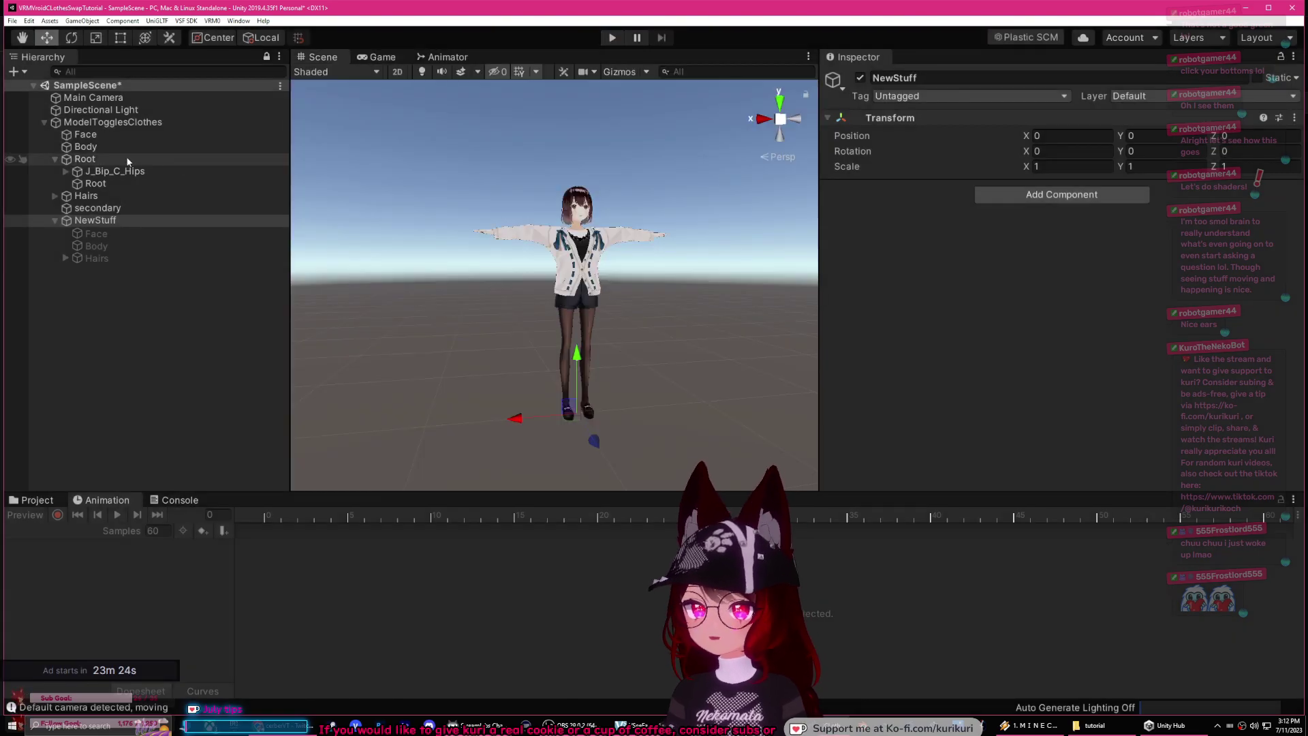
left_click(112, 122)
scroll(974, 300, "down", 10)
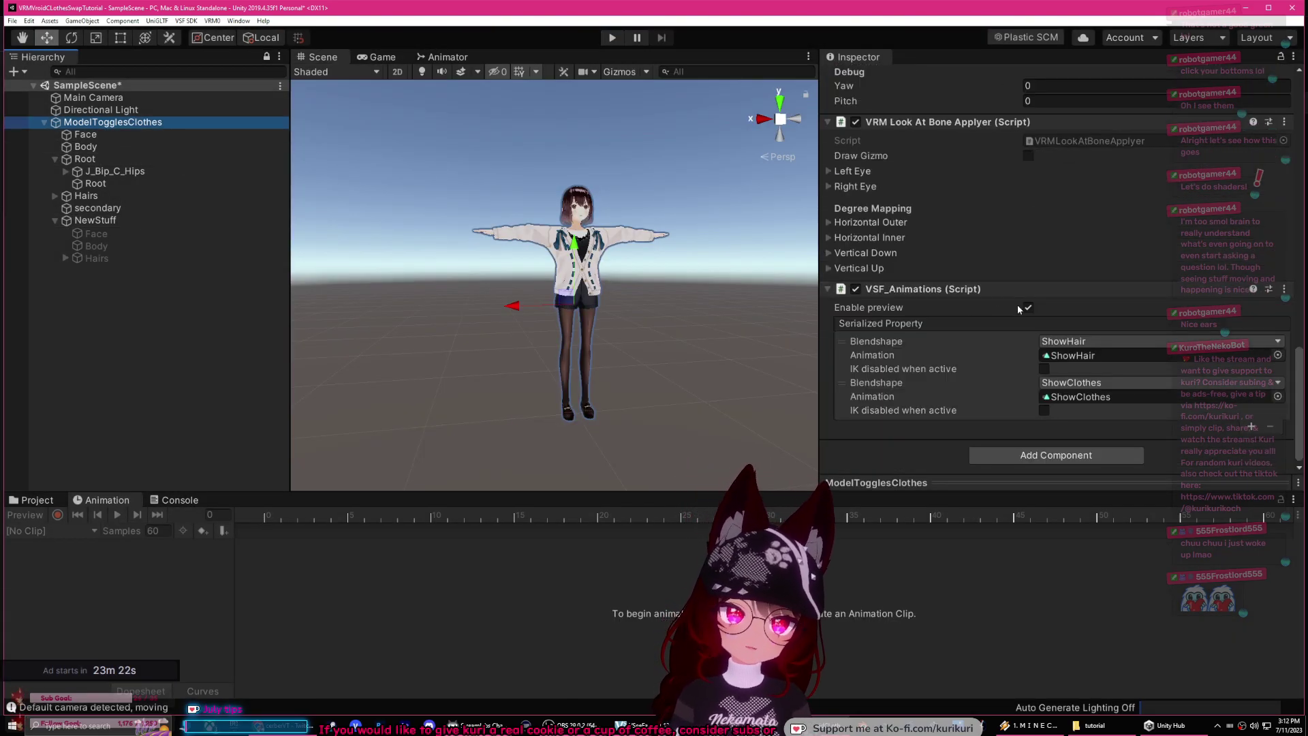
left_click(1028, 308)
left_click(613, 38)
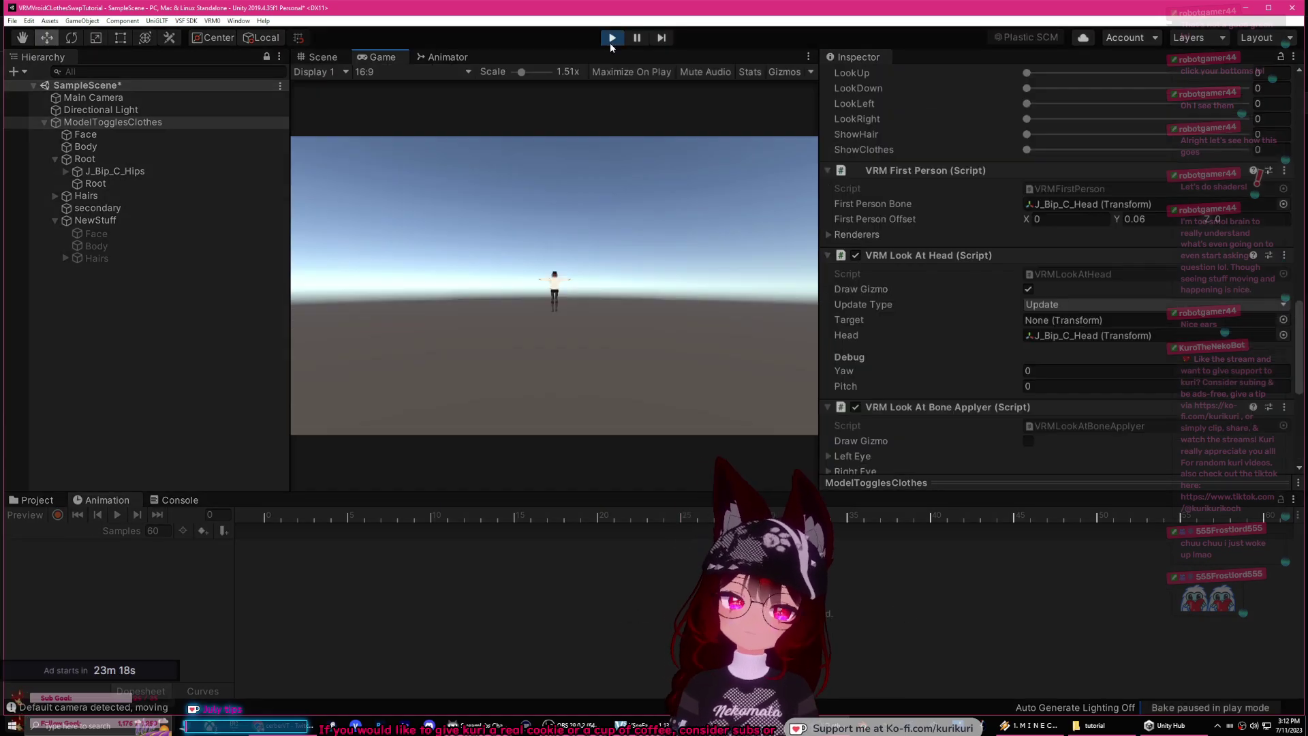
Step: Browse to the Animations folder and load the ShowClothes clip for ModelTogglesClothes in the timeline
left_click(324, 57)
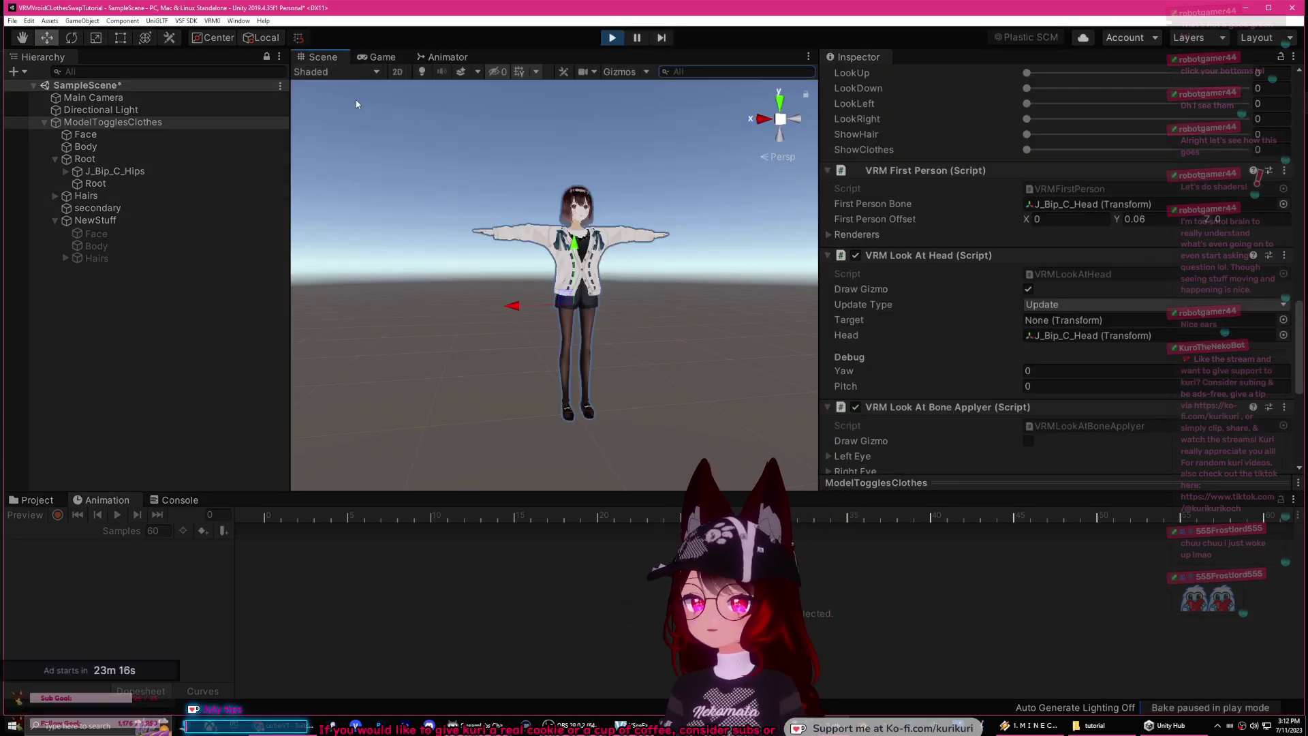
left_click(104, 225)
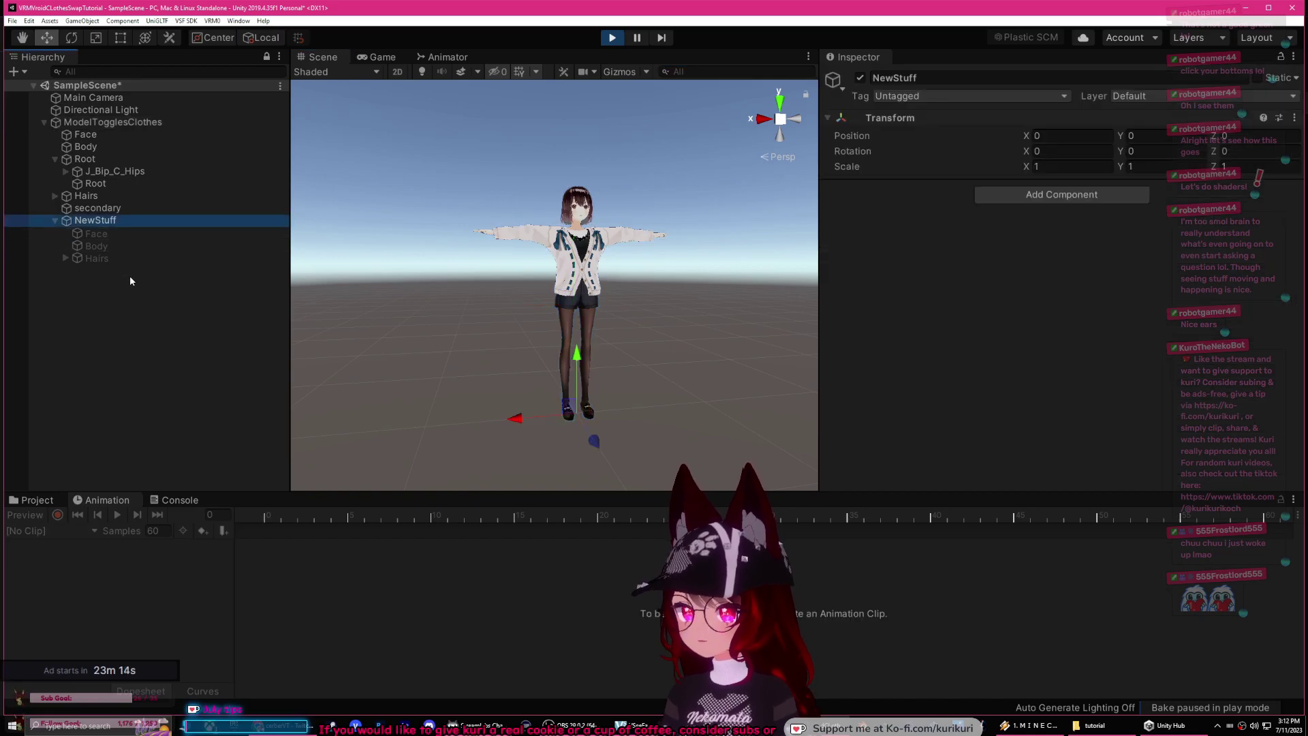
left_click(41, 500)
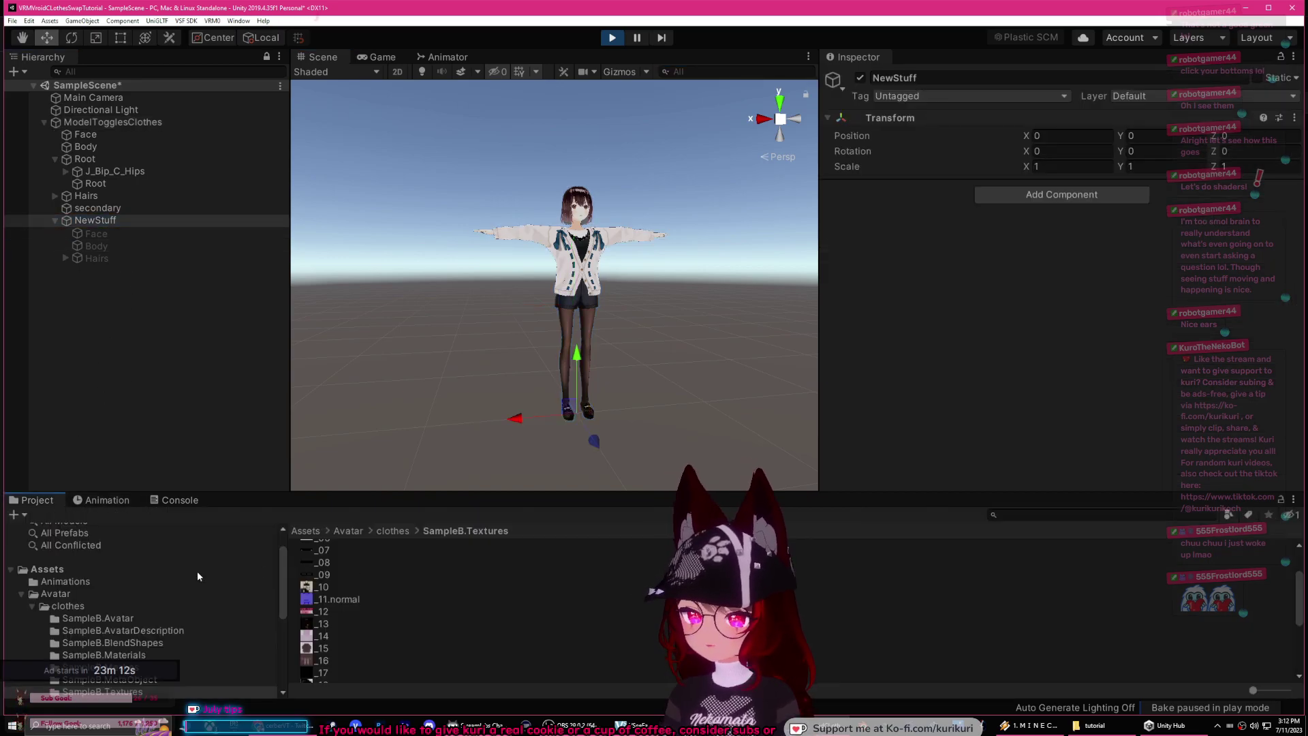
left_click(66, 583)
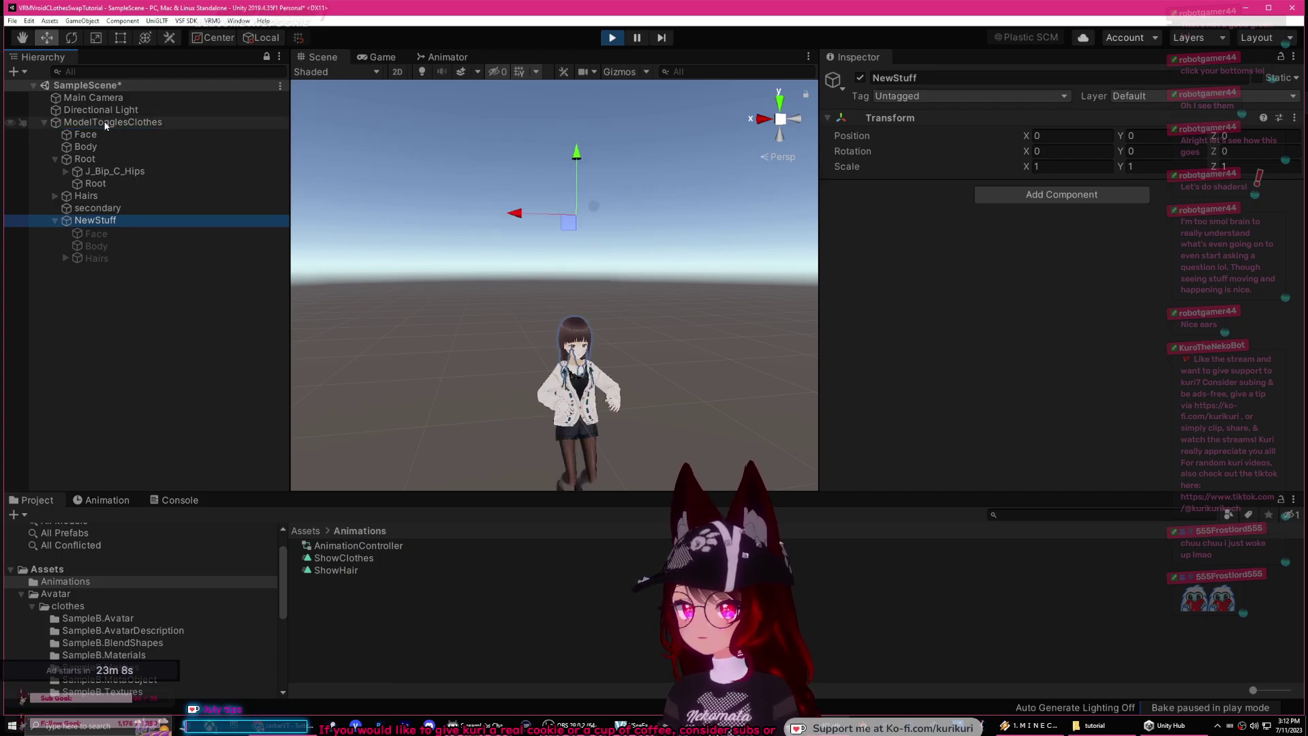
left_click(97, 500)
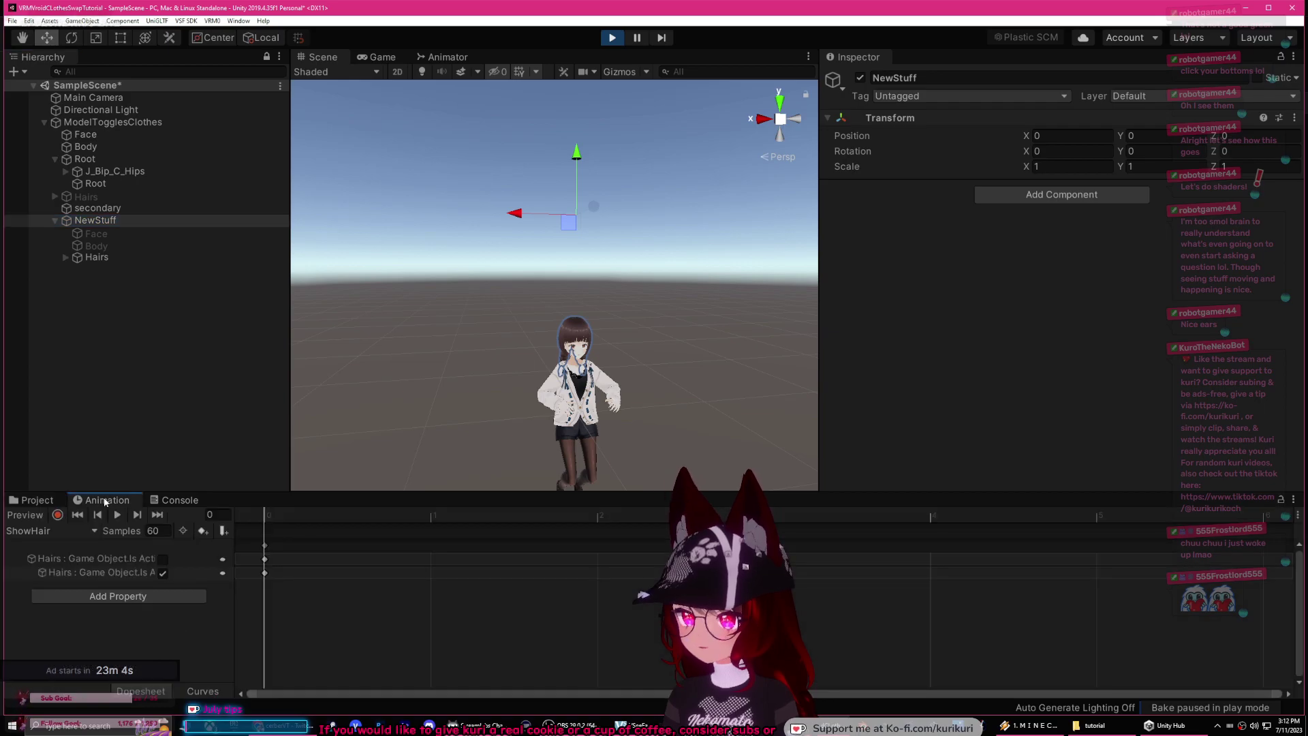
left_click(109, 125)
left_click(50, 530)
left_click(40, 543)
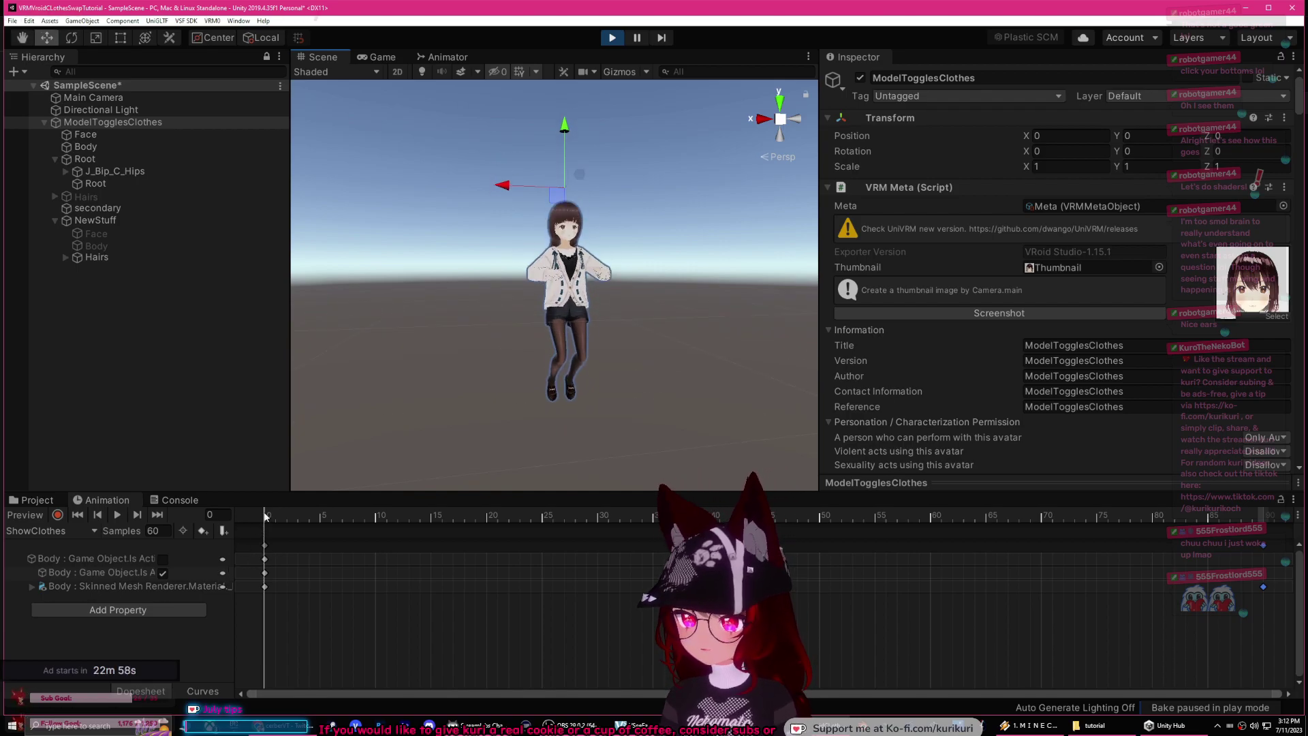
Step: Turn on animation recording and select NewStuff/Body to edit its Tops material
left_click(58, 515)
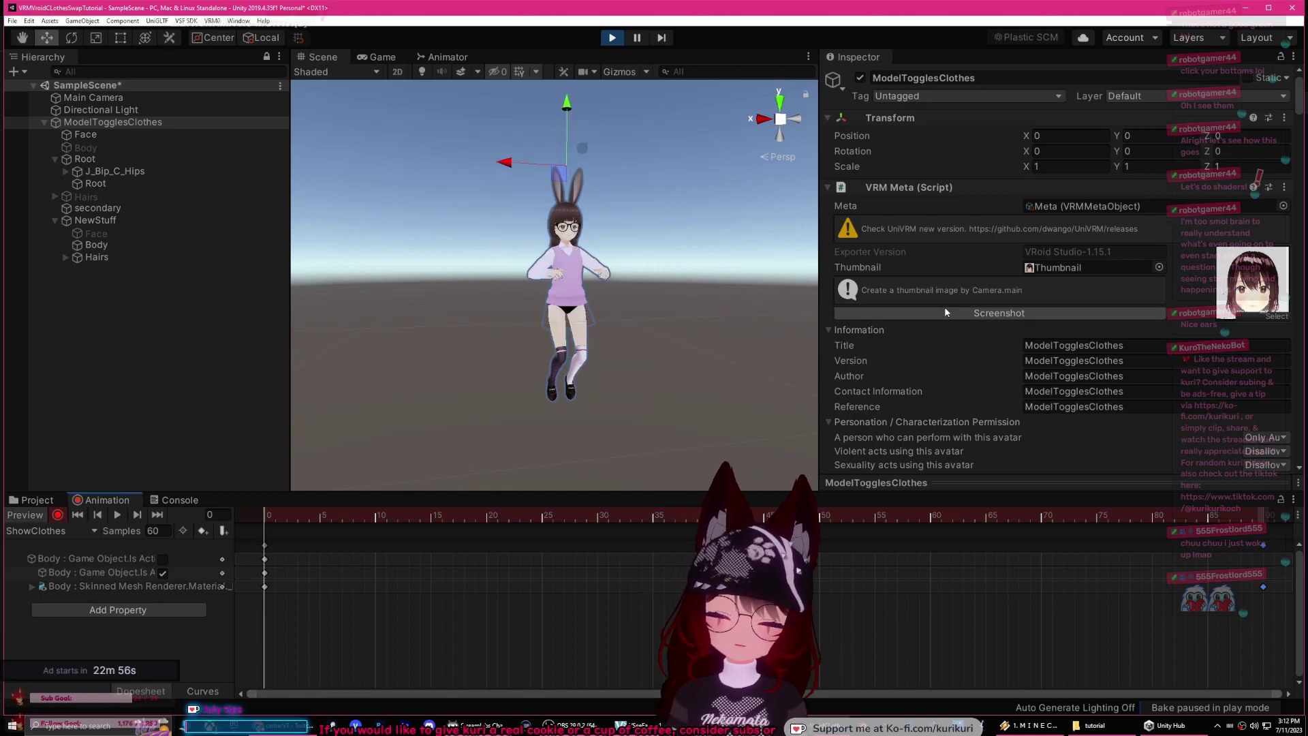
scroll(950, 309, "down", 5)
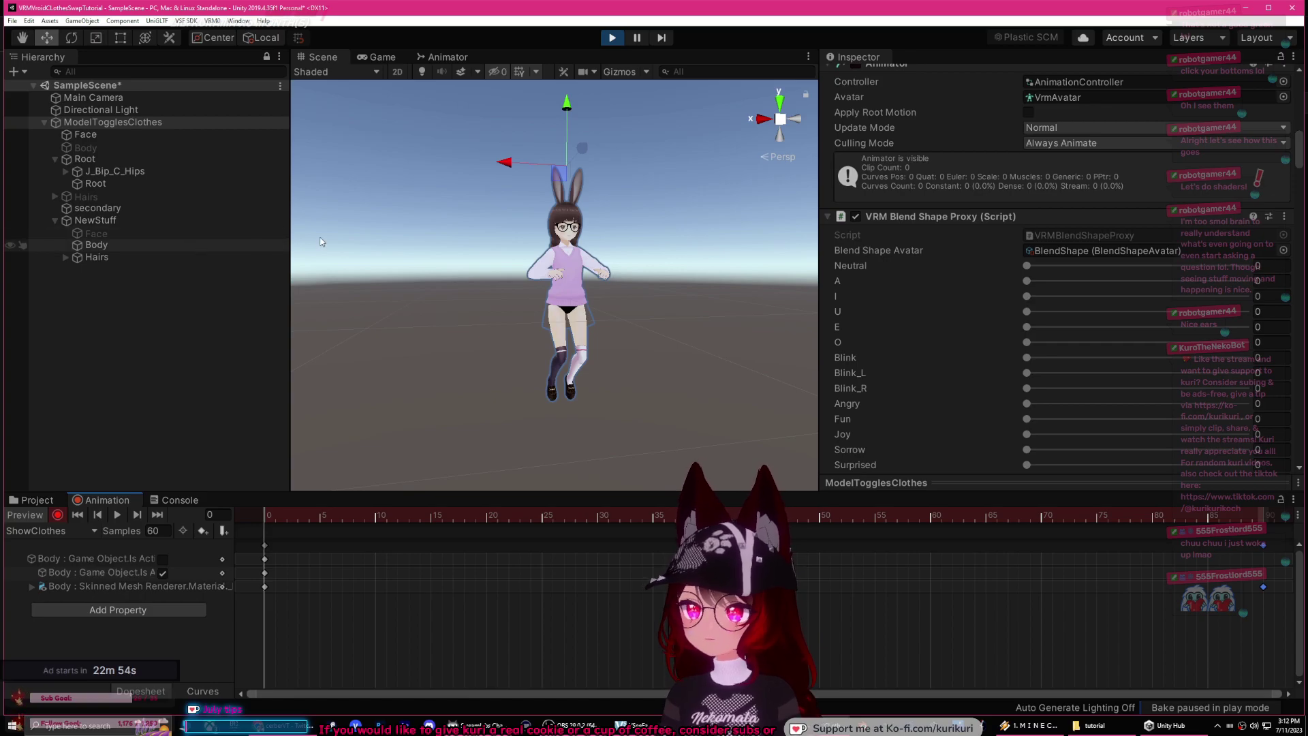
left_click(145, 245)
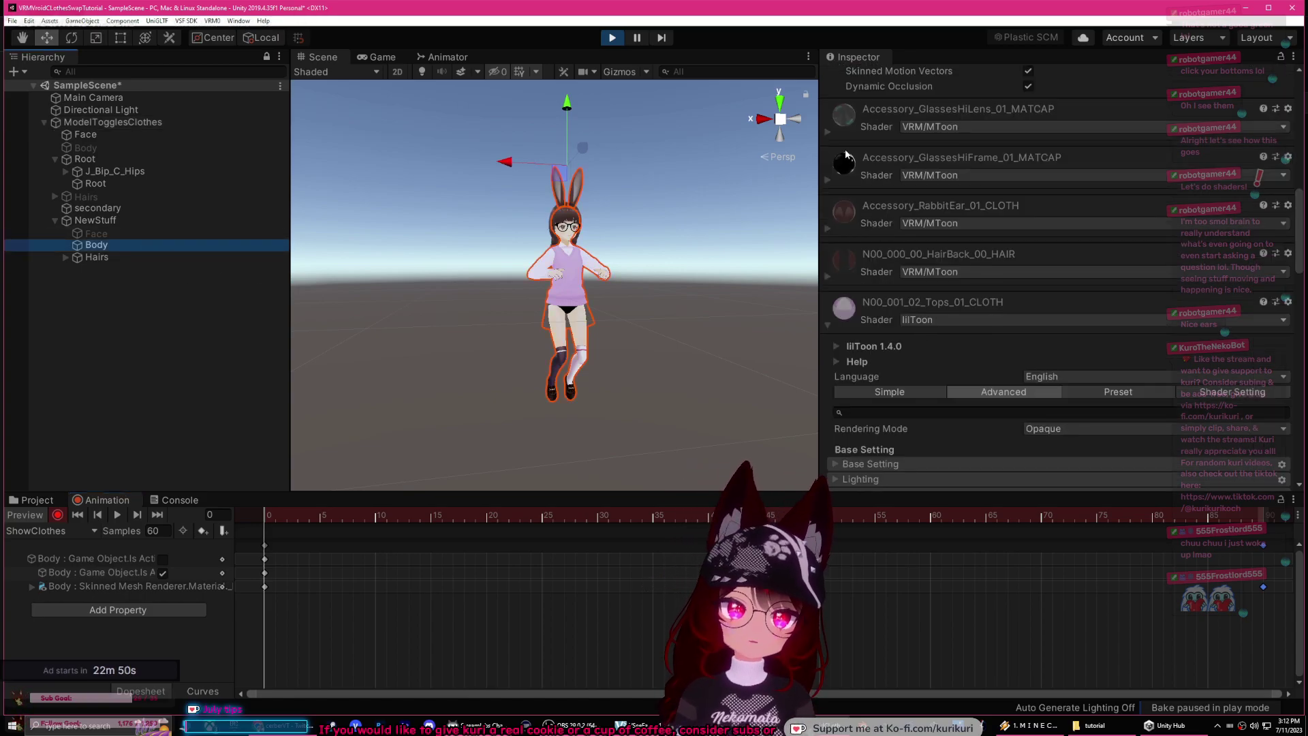
scroll(911, 271, "down", 5)
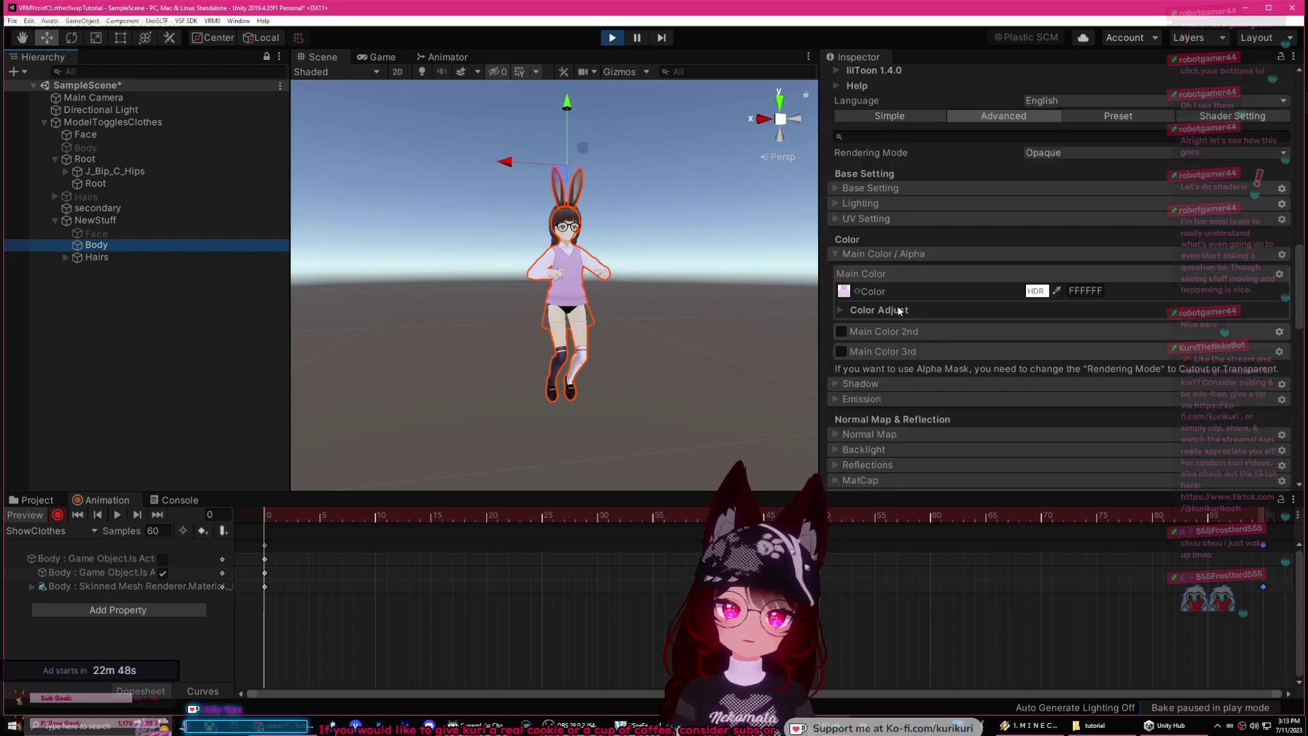
scroll(897, 311, "down", 8)
scroll(864, 216, "up", 8)
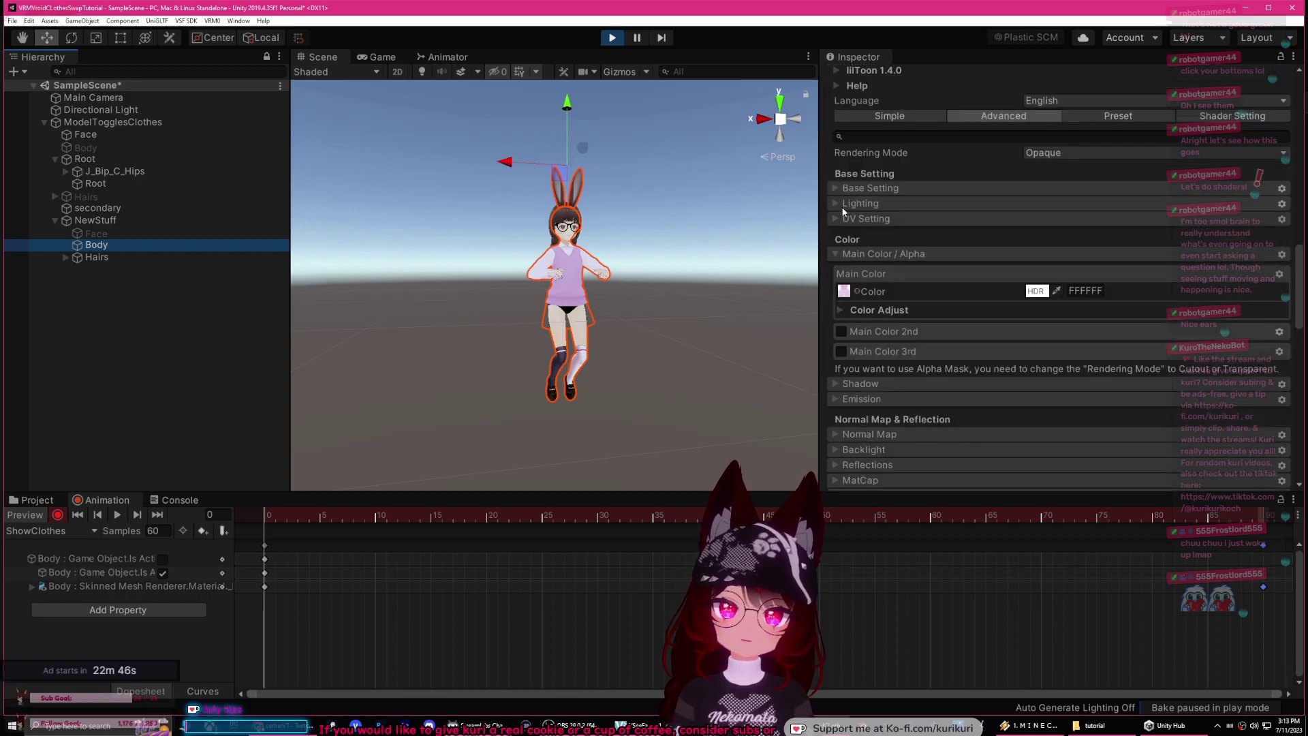
left_click(869, 292)
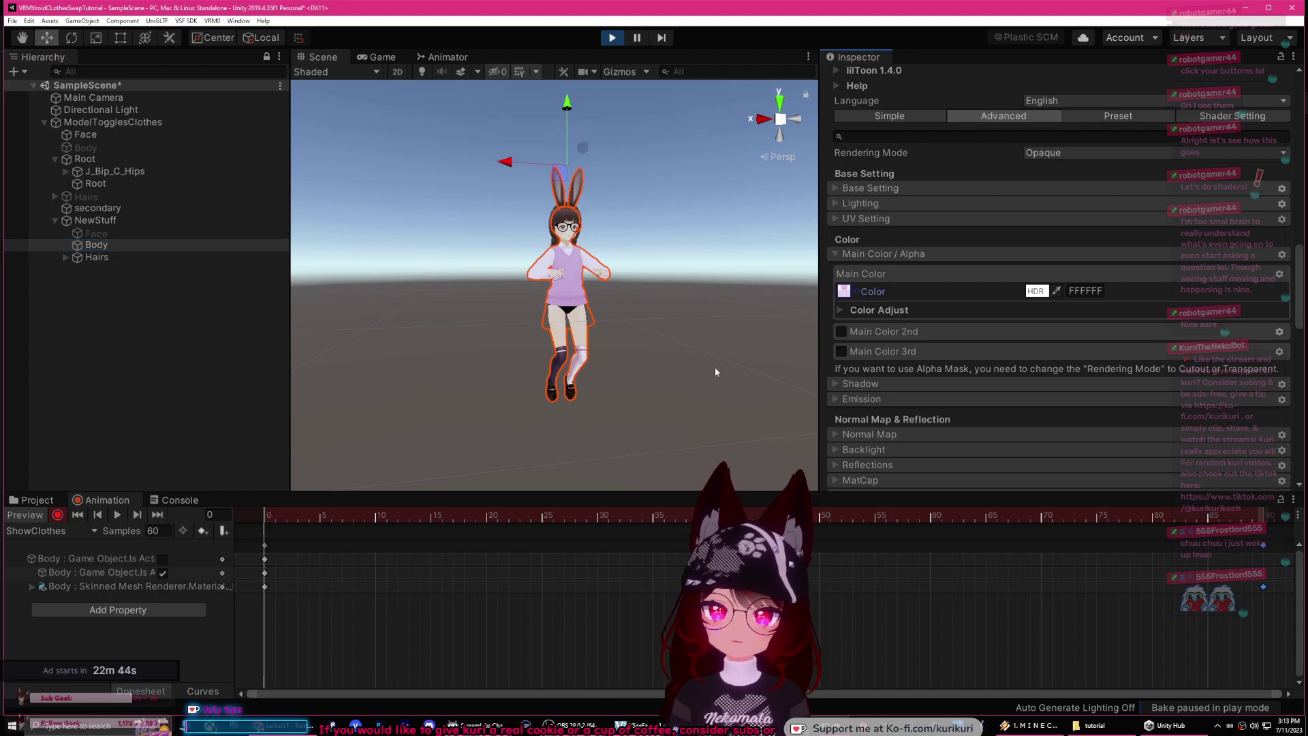
Step: Set the Tops material's Rendering Mode to Cutout and apply the Fix Now alpha fix
left_click(51, 506)
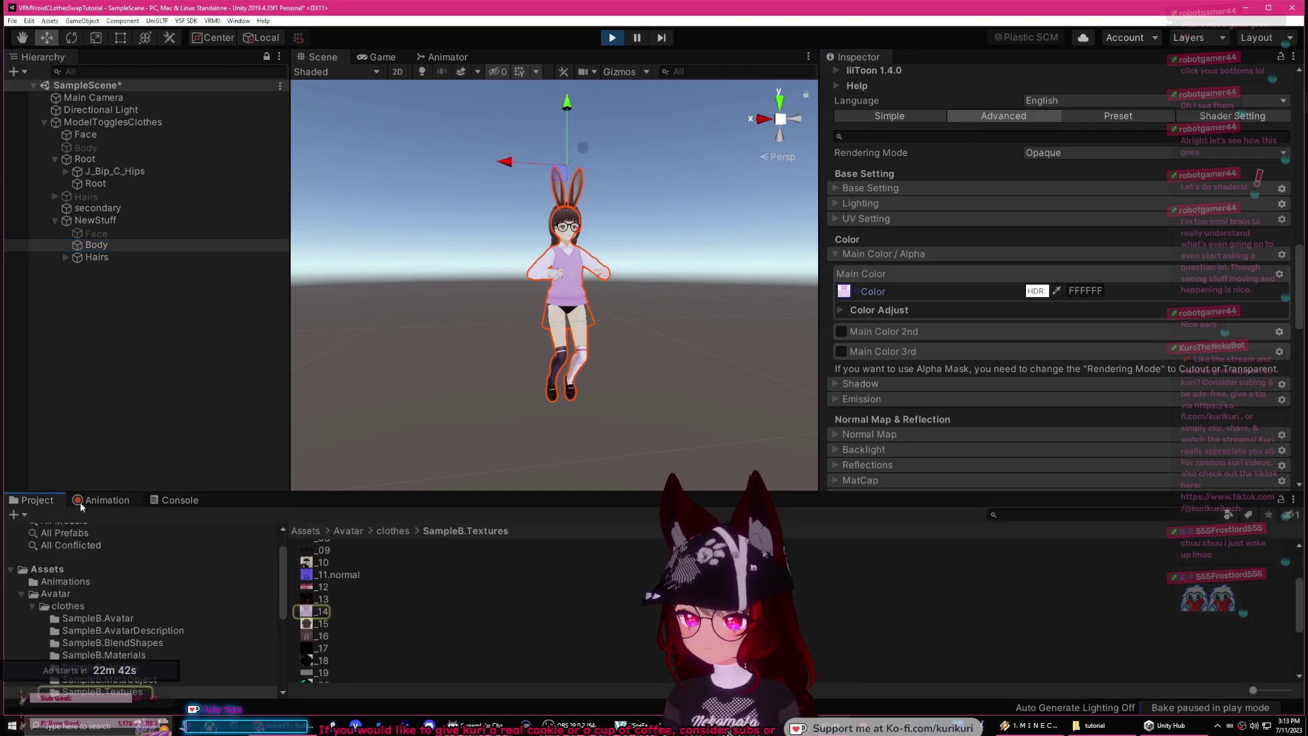
scroll(907, 356, "down", 10)
left_click(836, 194)
left_click(835, 194)
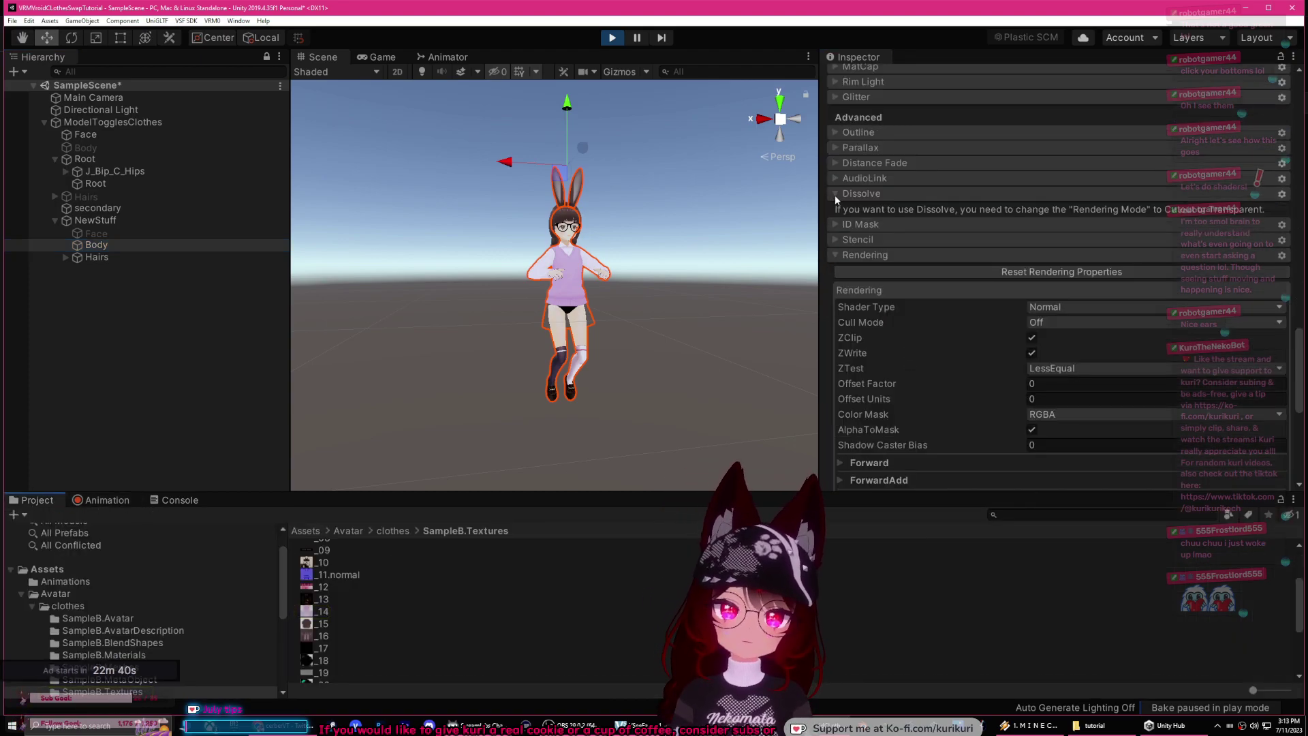
scroll(1082, 232, "up", 10)
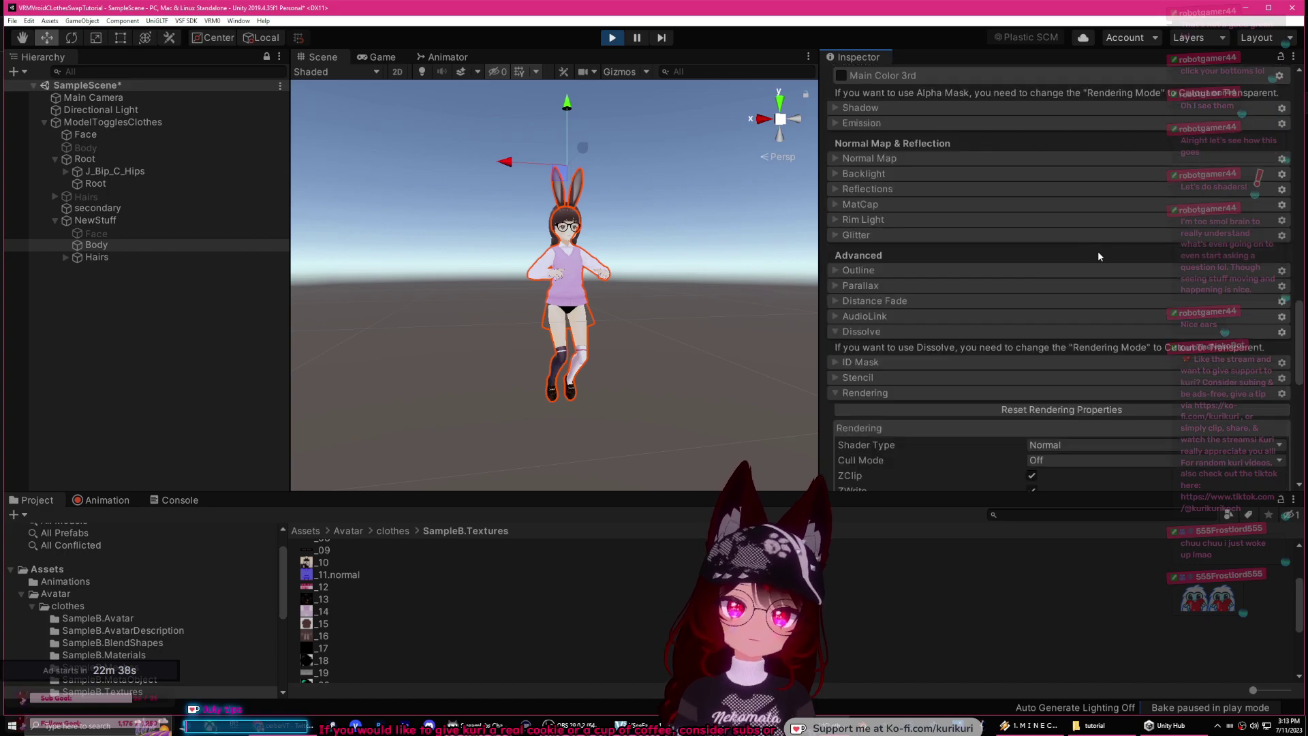
left_click(1057, 291)
left_click(1050, 316)
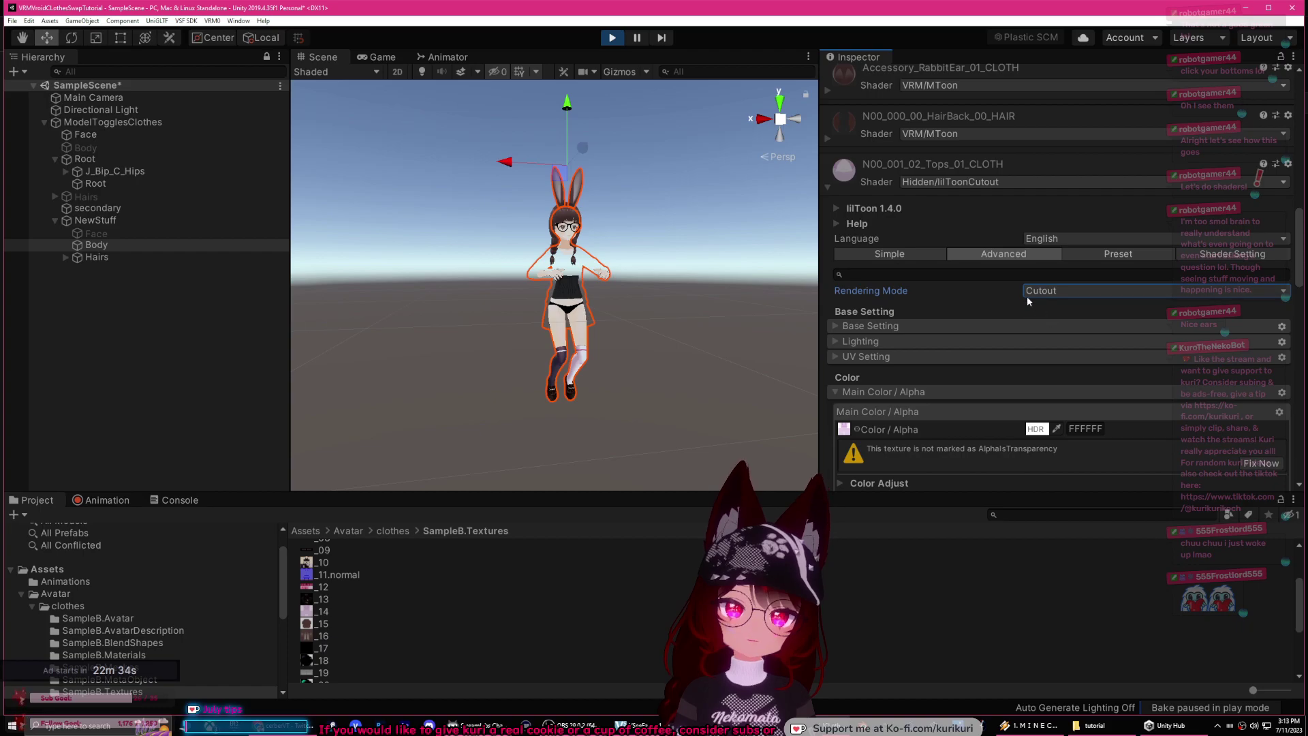
scroll(1021, 303, "down", 8)
left_click(1267, 190)
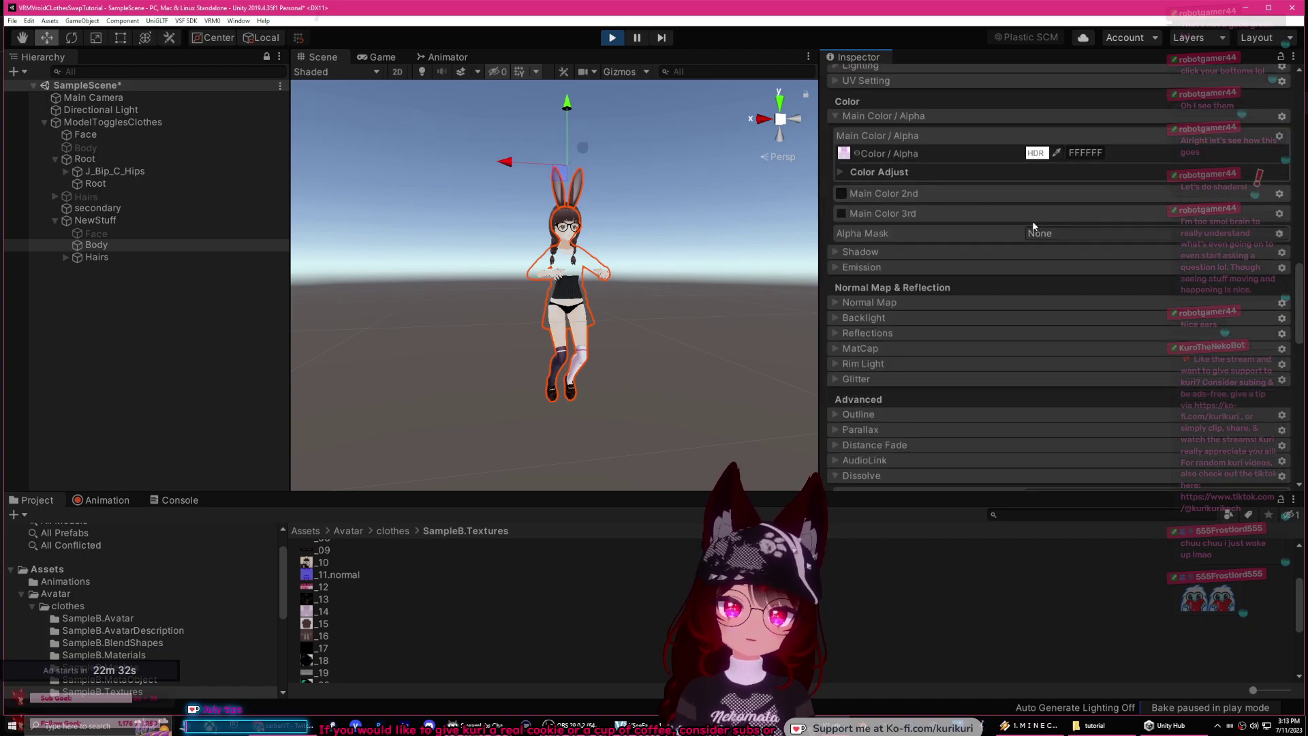
Step: Assign texture _14 as the Dissolve Mask and lower the dissolve Border value
scroll(955, 248, "down", 8)
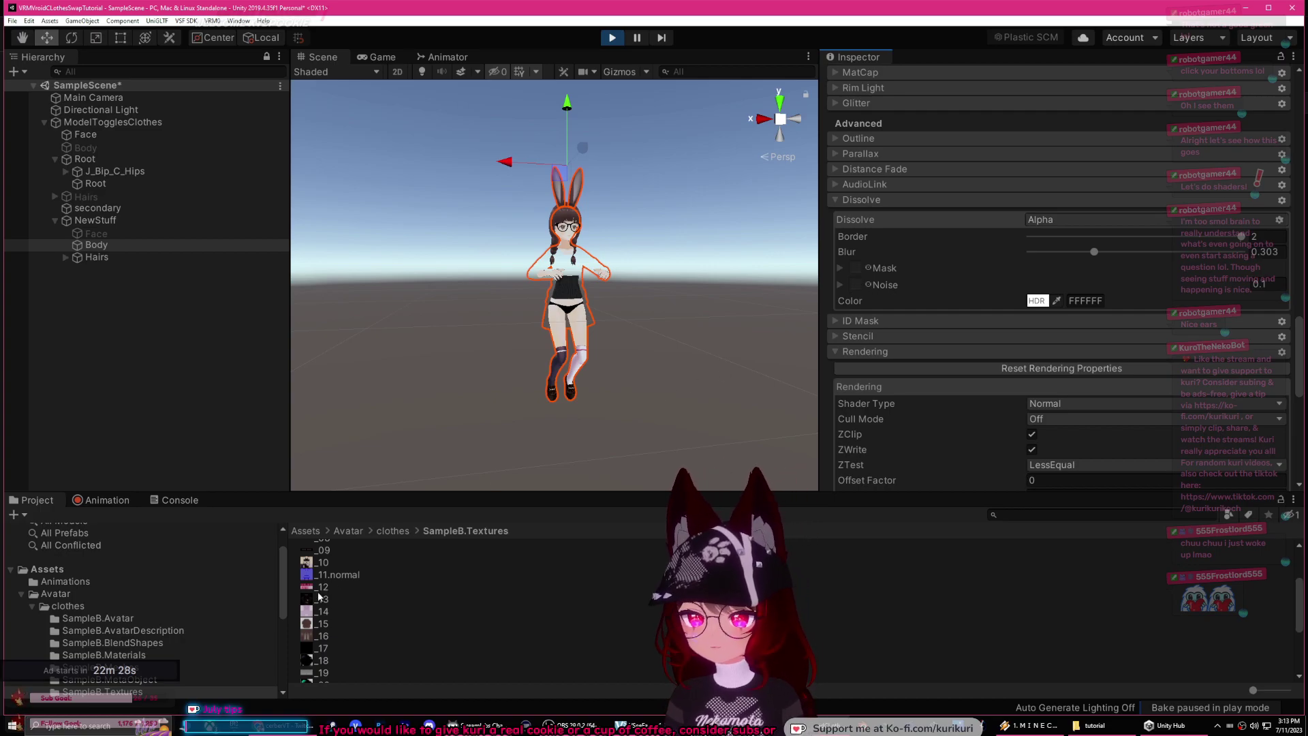
left_click_drag(310, 615, 856, 267)
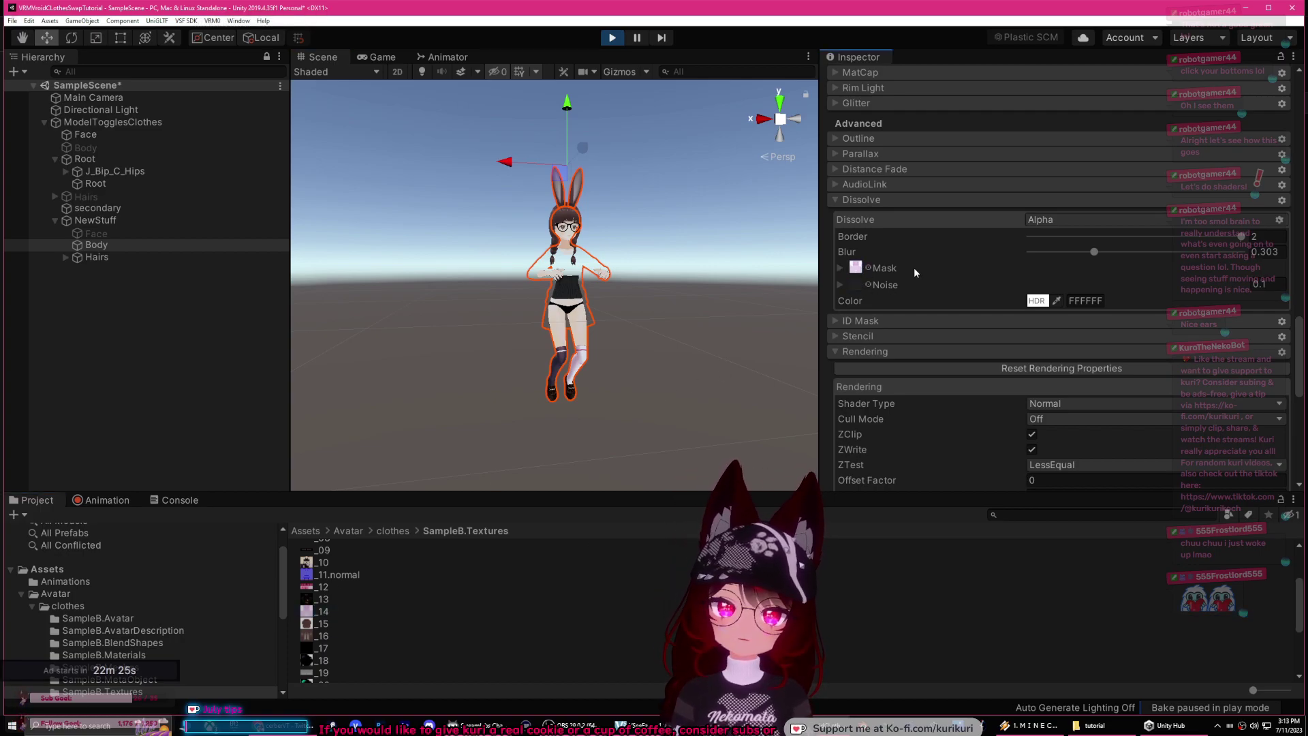
scroll(933, 271, "up", 8)
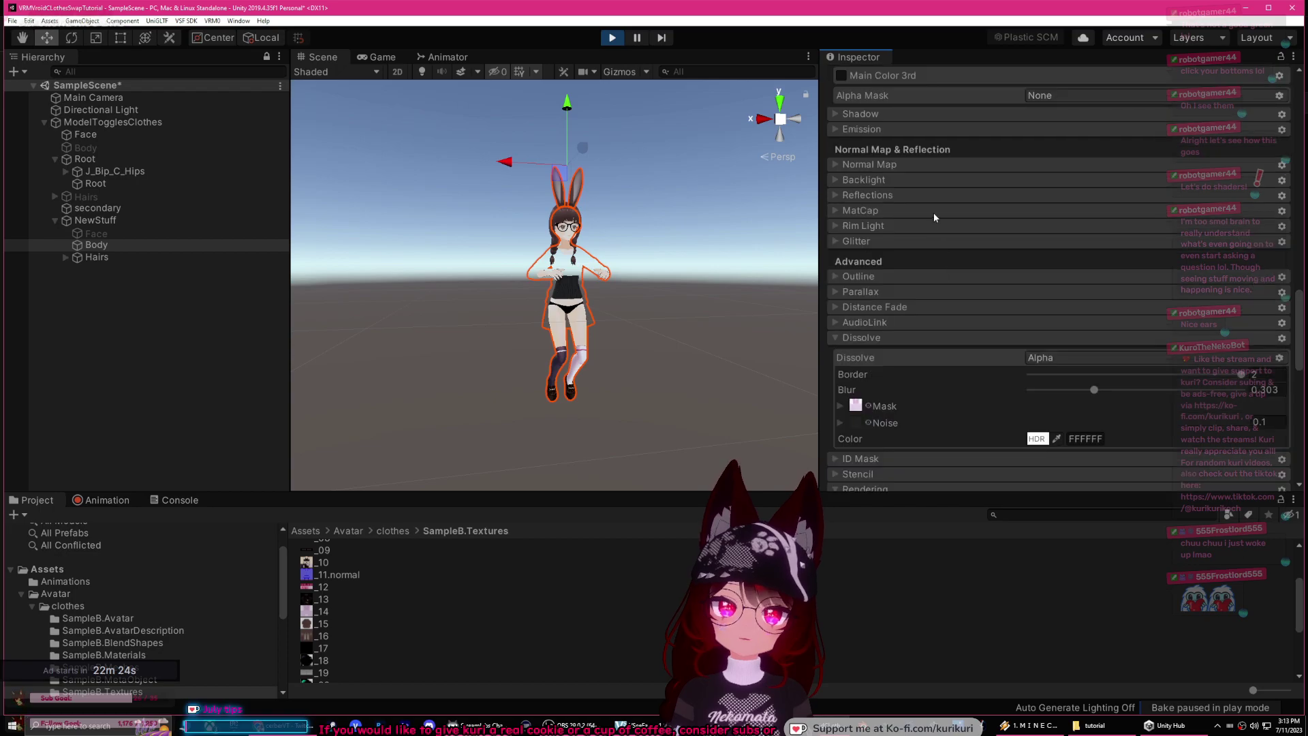
scroll(975, 257, "down", 8)
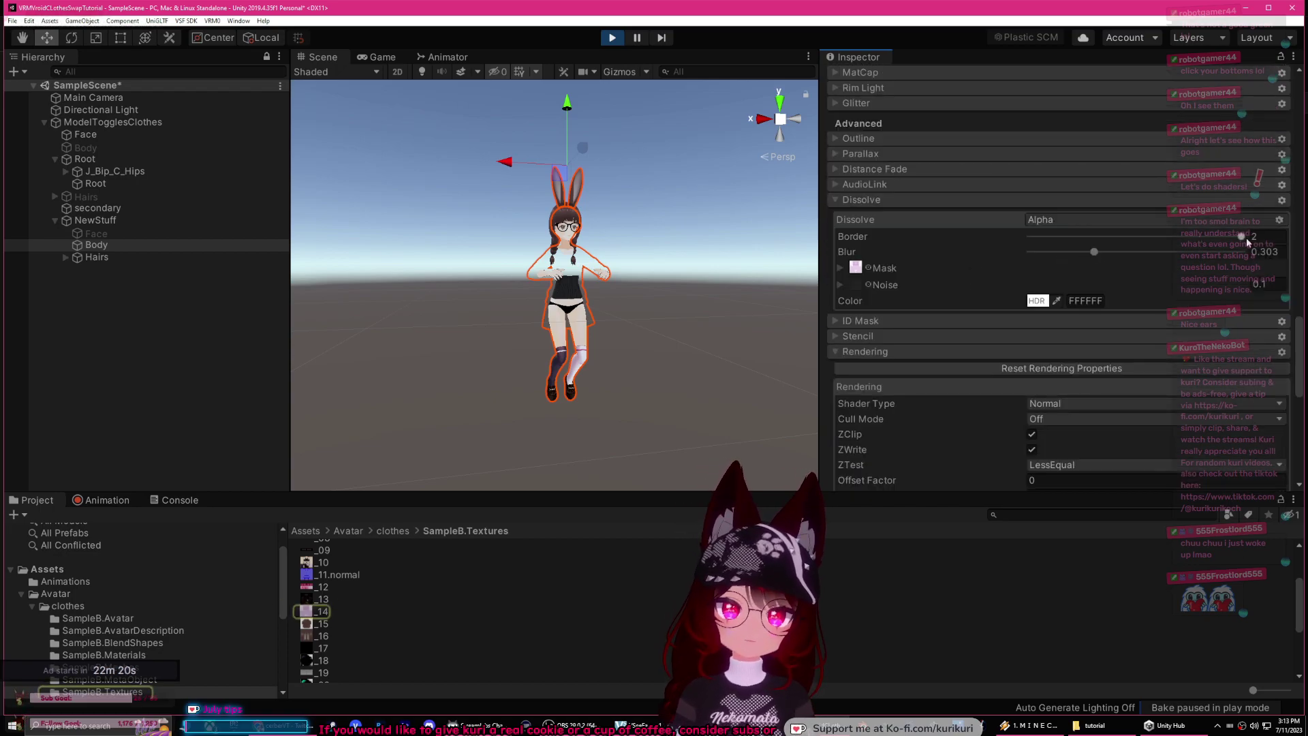
left_click_drag(1241, 237, 1182, 236)
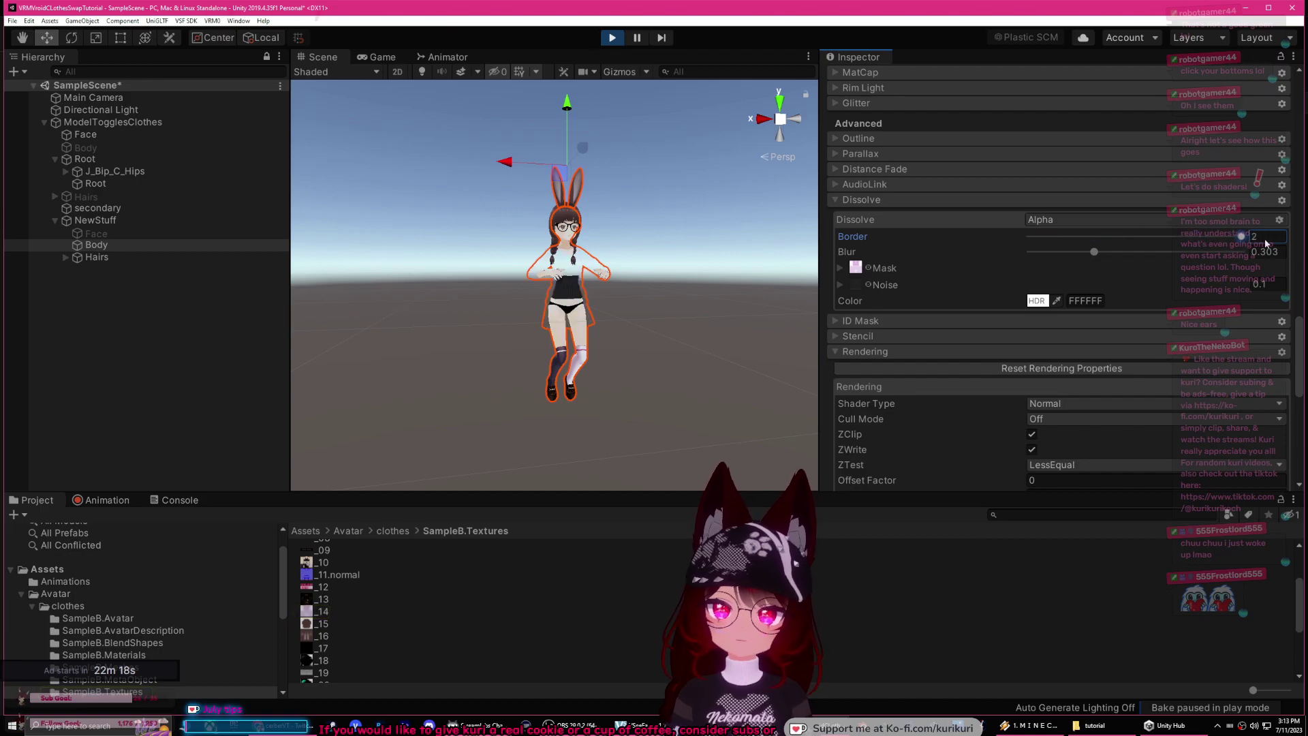
Step: Scrub the ShowClothes timeline between frames 0 and 90 to preview the outfit dissolve, then zoom onto the torso
left_click(109, 500)
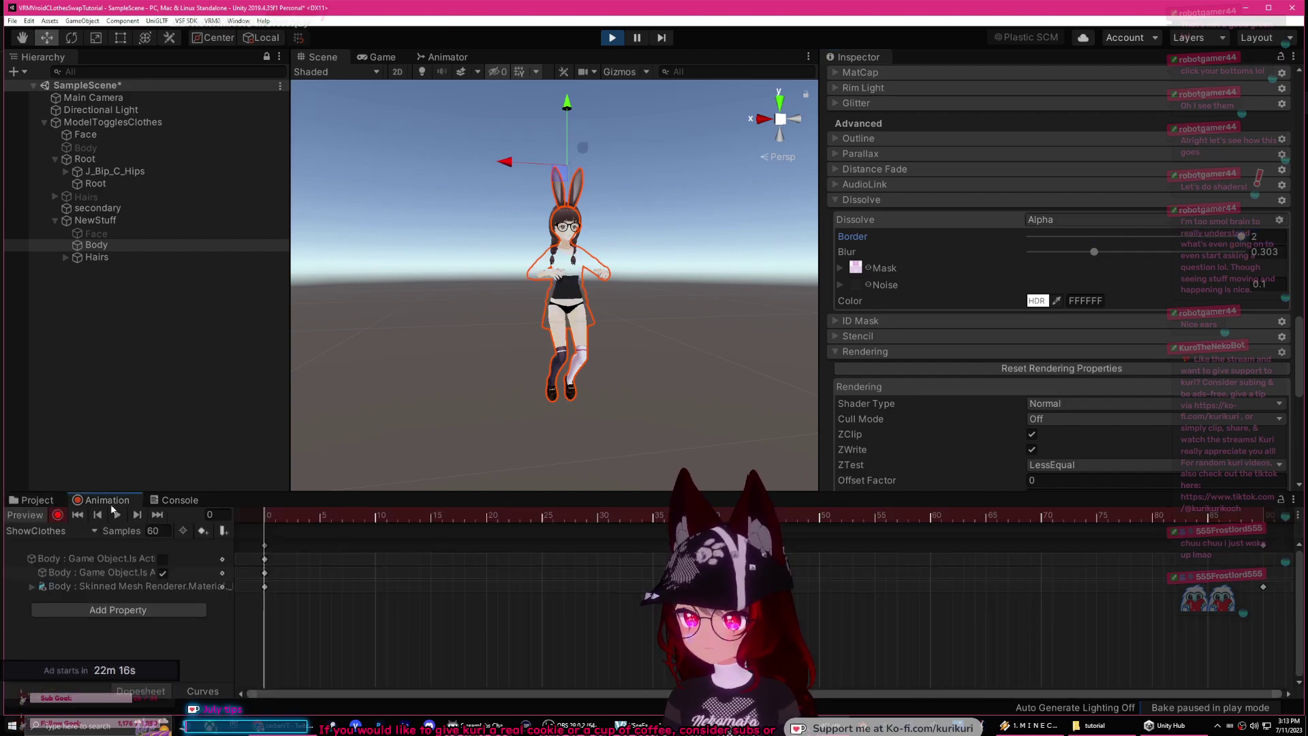
left_click_drag(263, 516, 1262, 536)
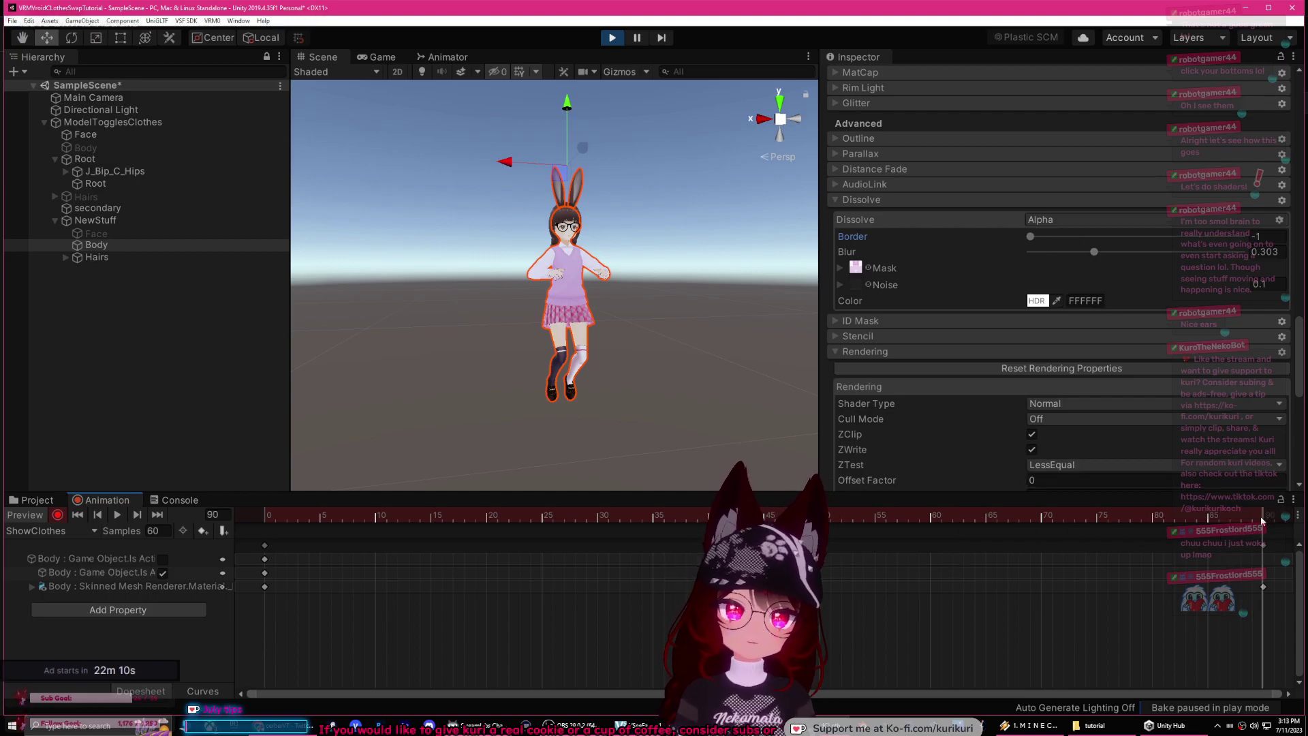
left_click_drag(1261, 521, 530, 477)
left_click_drag(395, 472, 145, 488)
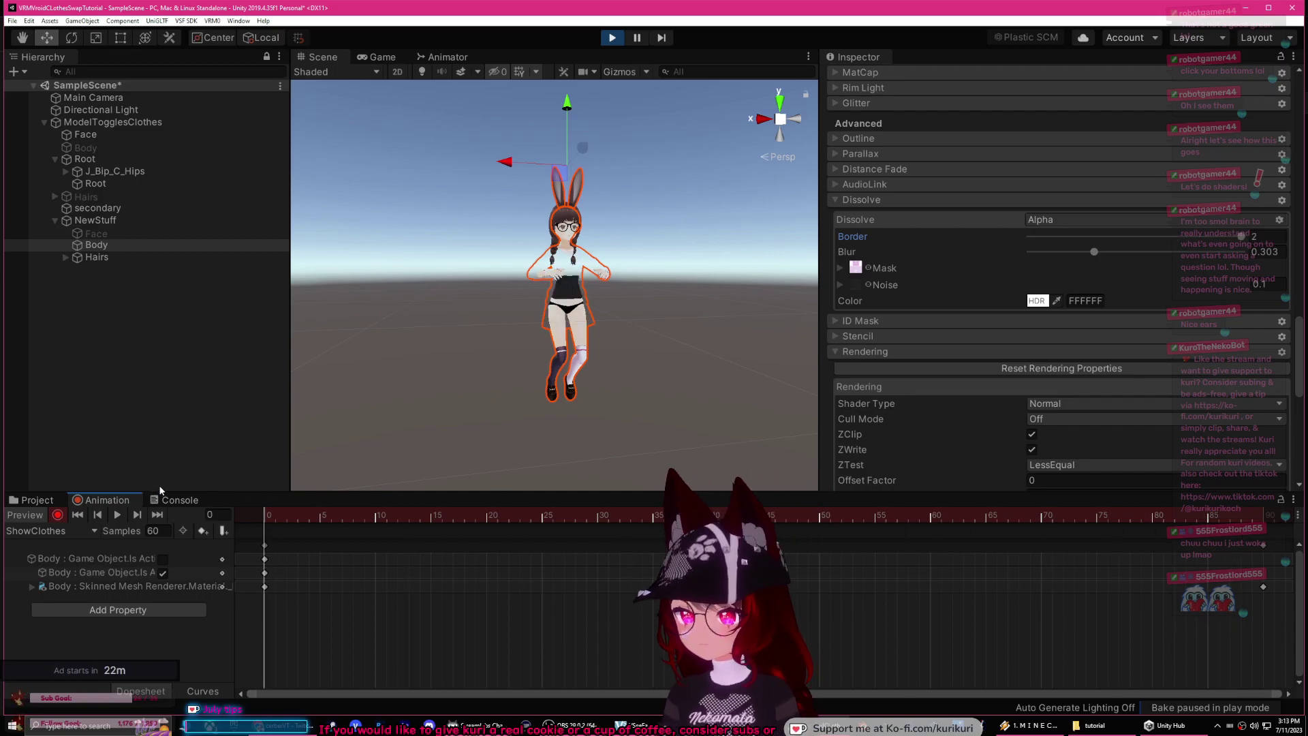
scroll(532, 368, "up", 3)
scroll(531, 368, "up", 4)
middle_click_drag(514, 355, 482, 337)
scroll(561, 283, "down", 5)
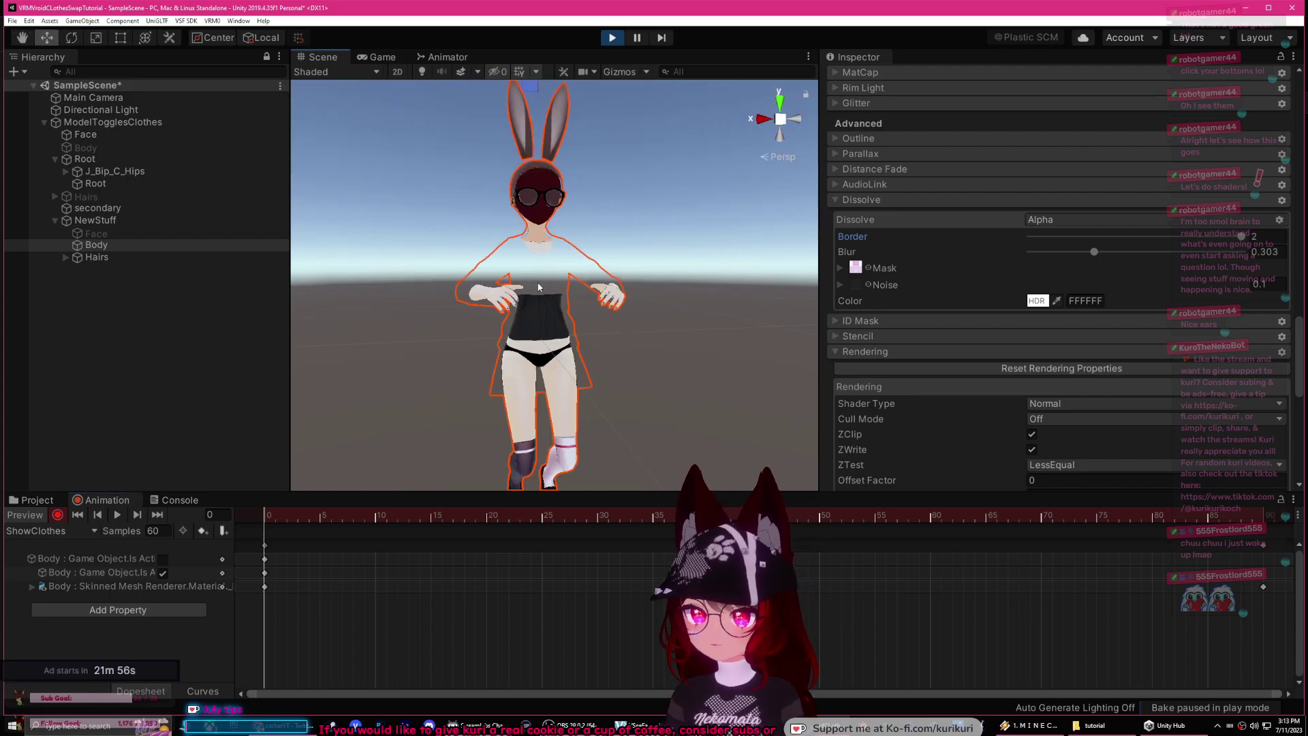
Step: Select the avatar's Body and collapse the Main Color/Alpha and Rendering sections in the Inspector
left_click(409, 450)
left_click(521, 414)
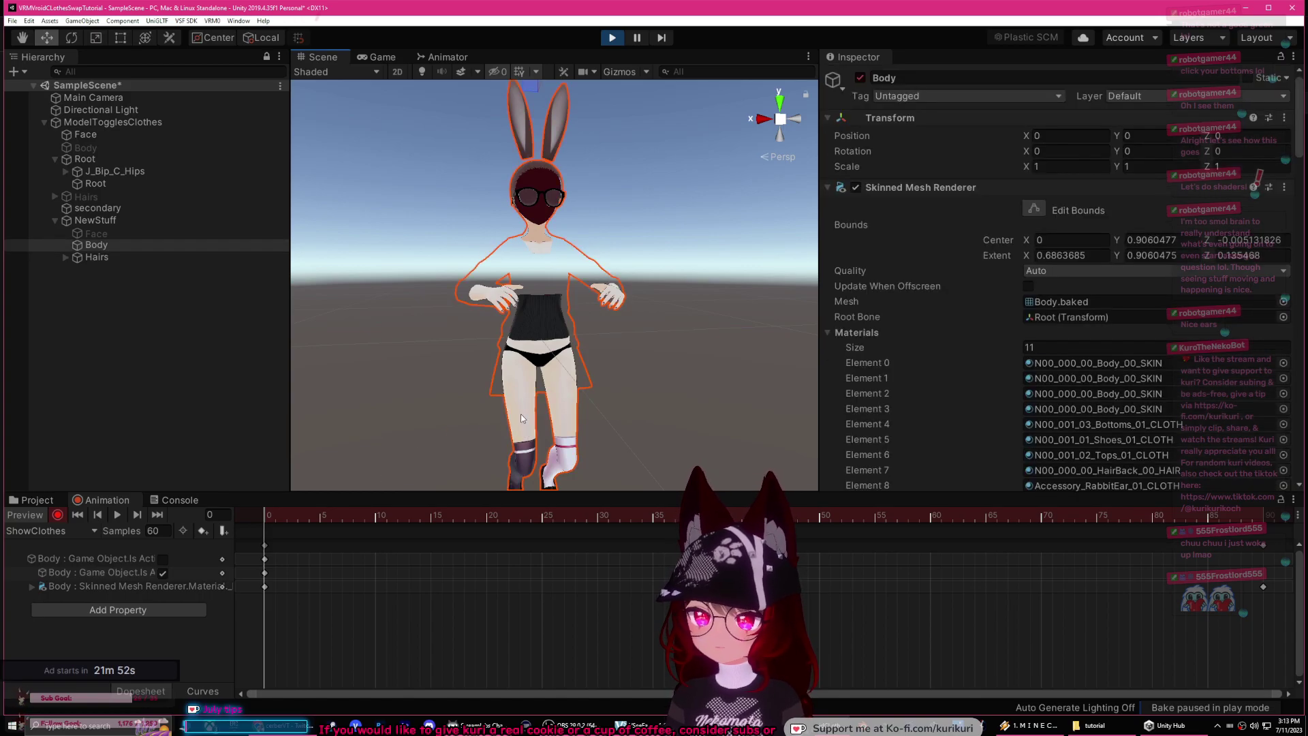
scroll(886, 334, "down", 15)
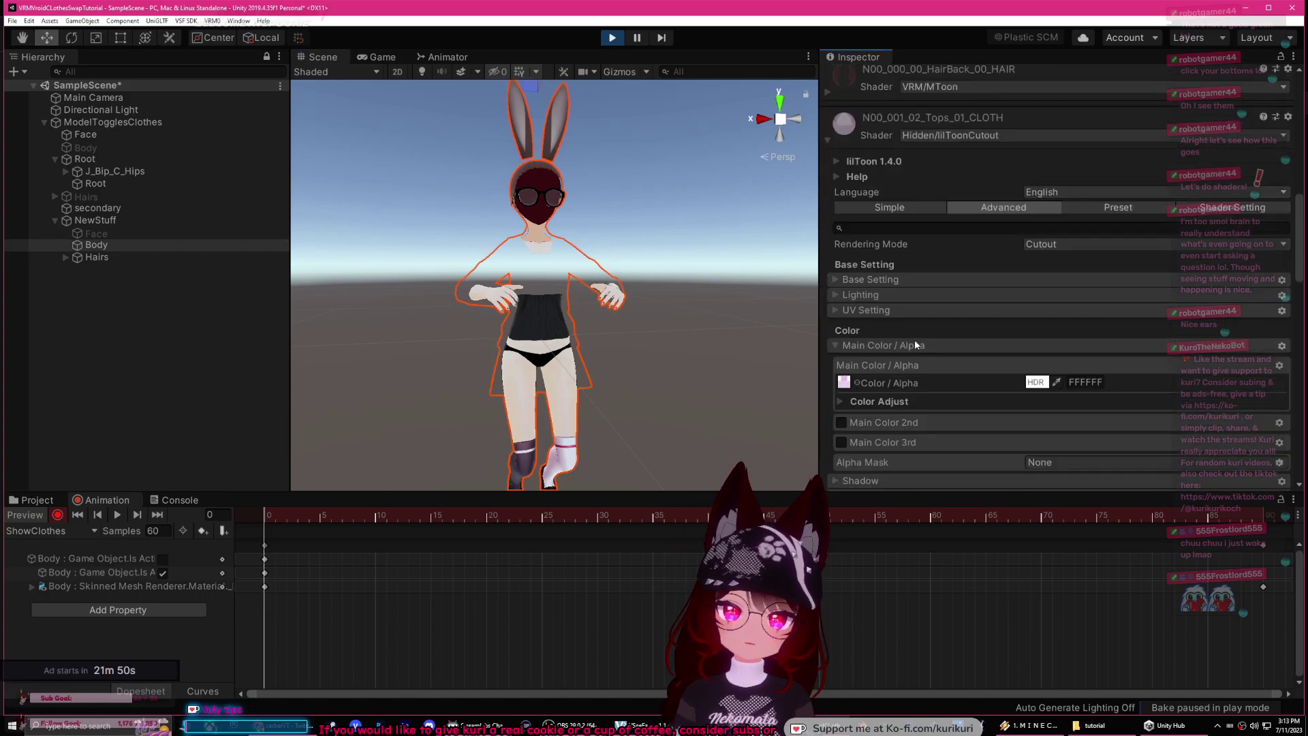
left_click(837, 347)
scroll(930, 316, "down", 5)
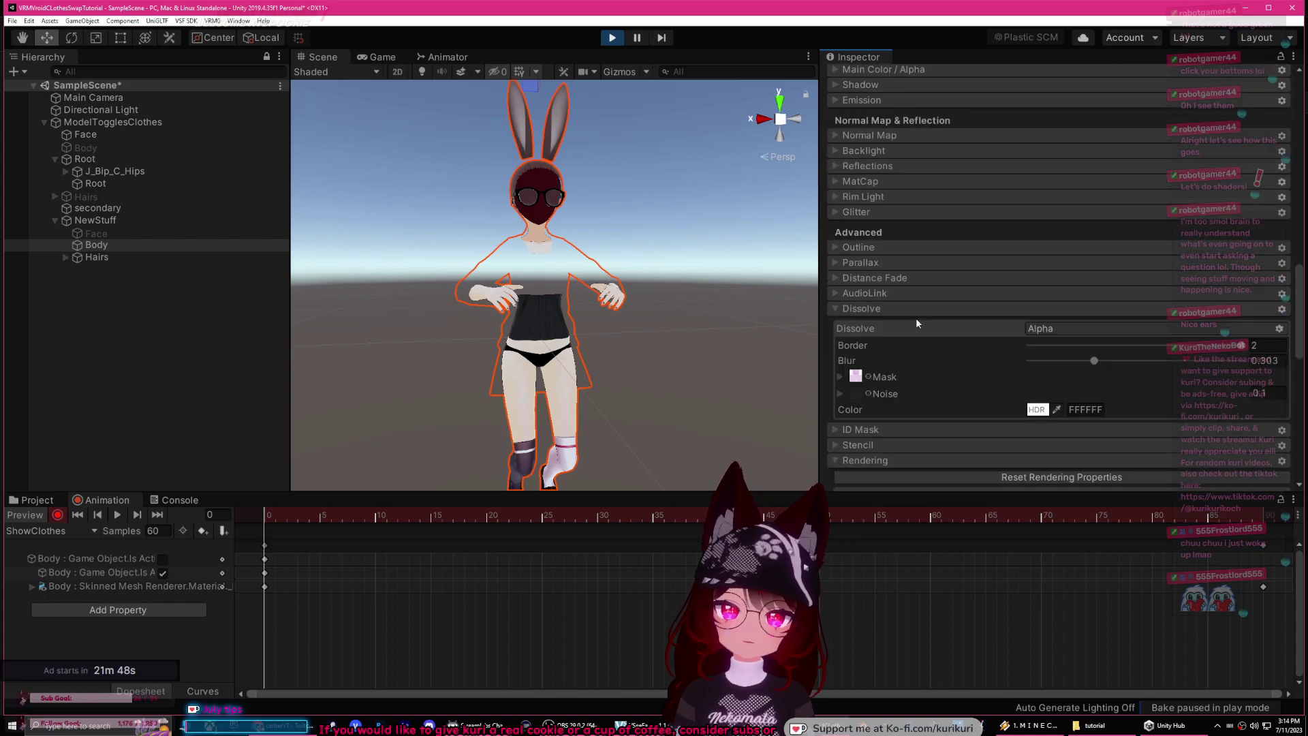
left_click(889, 354)
scroll(892, 344, "down", 4)
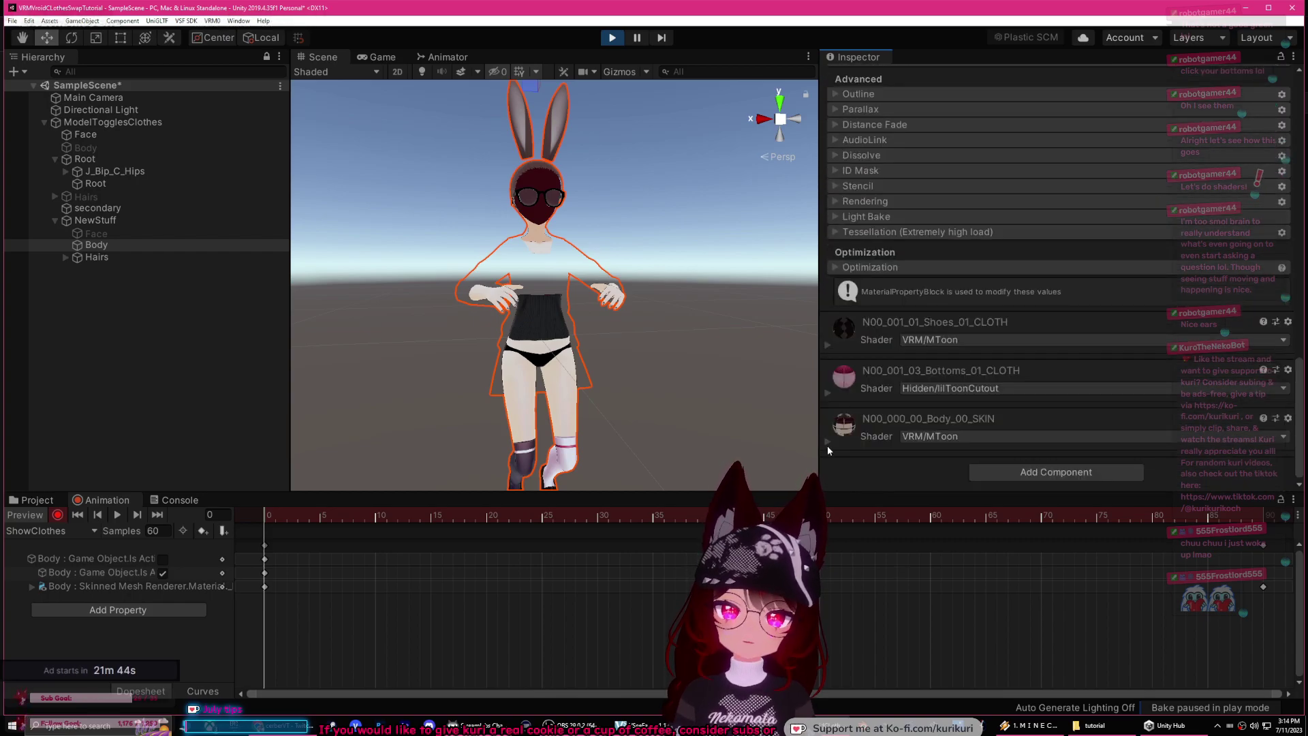
Step: Expand the Body_00_SKIN material and look through its settings, including advanced lighting
left_click(827, 441)
scroll(879, 382, "down", 6)
scroll(876, 307, "up", 3)
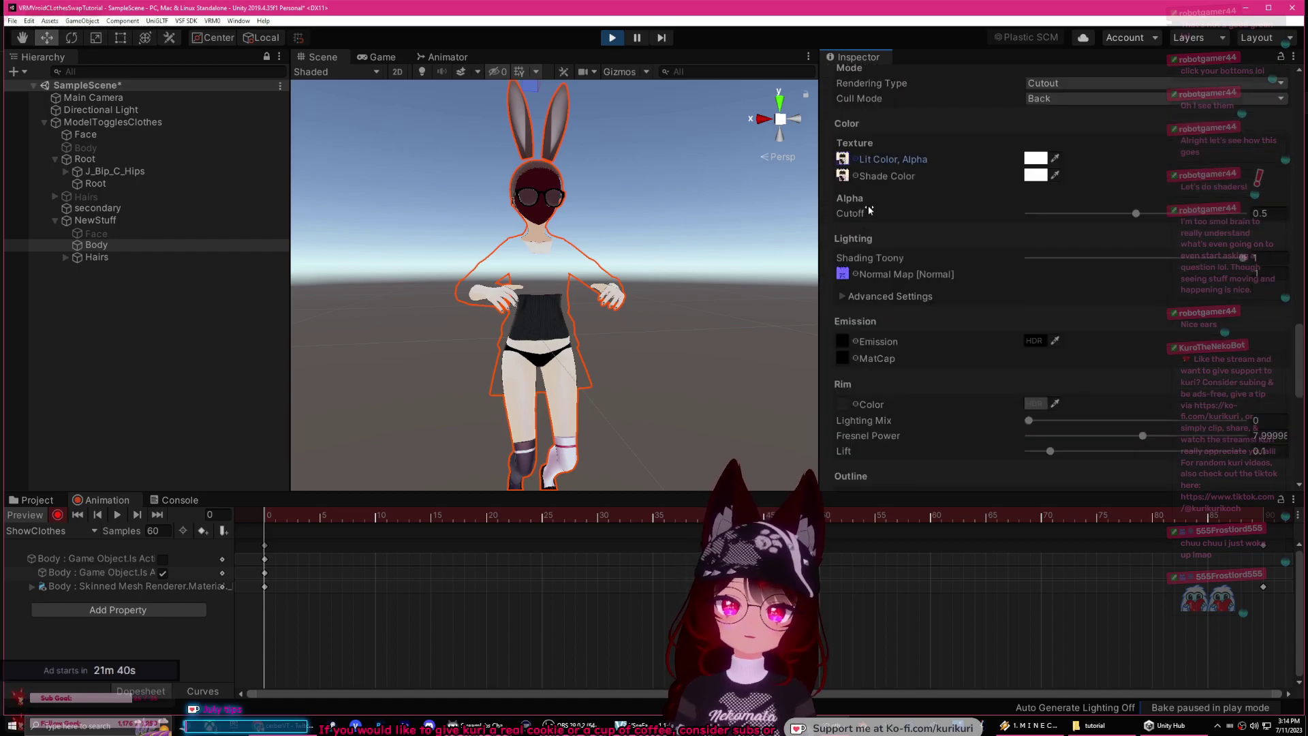
left_click(842, 293)
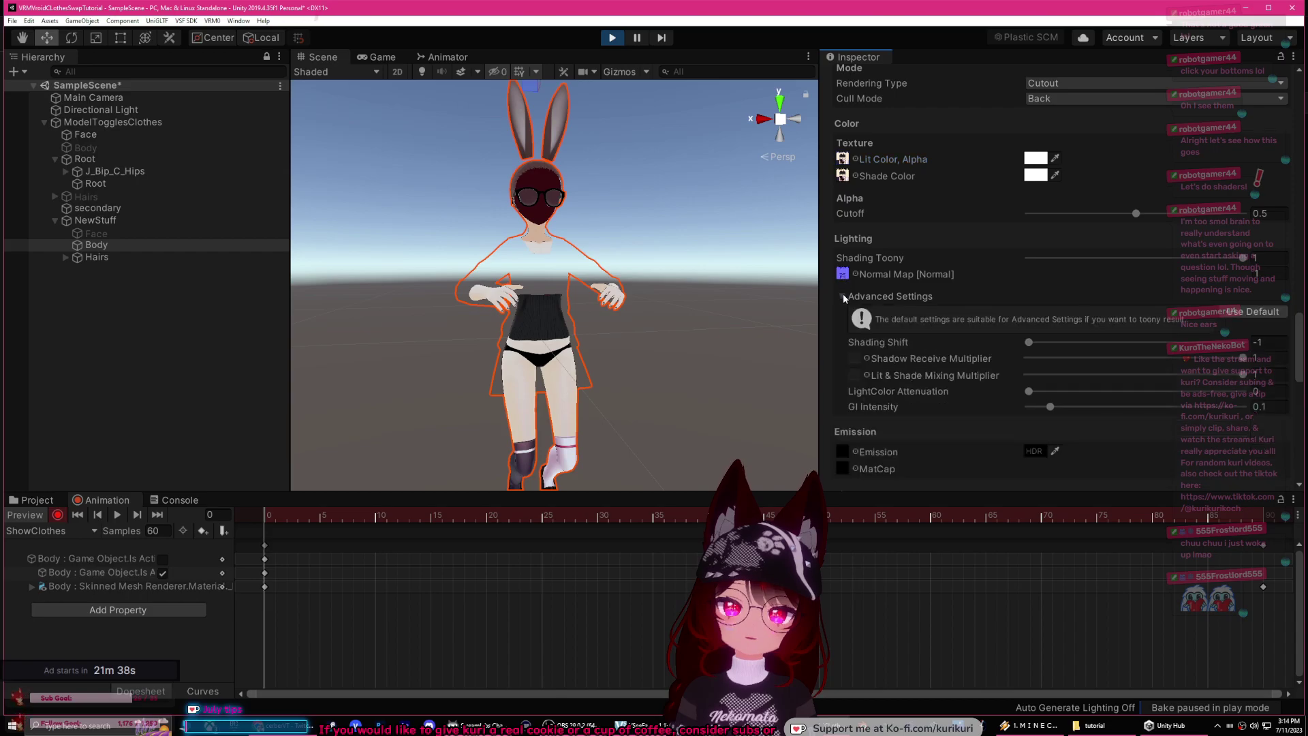
left_click(844, 293)
scroll(893, 354, "down", 6)
scroll(893, 354, "down", 3)
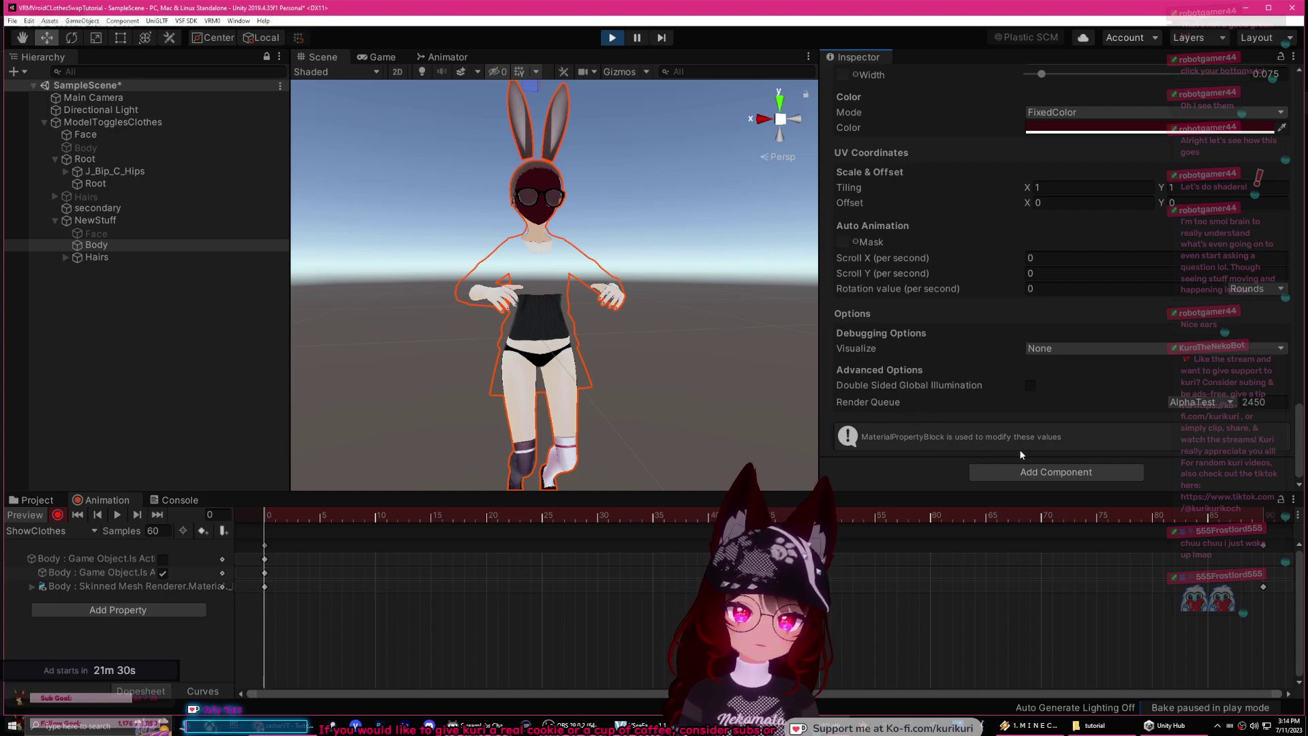
scroll(1015, 446, "up", 10)
scroll(986, 391, "down", 4)
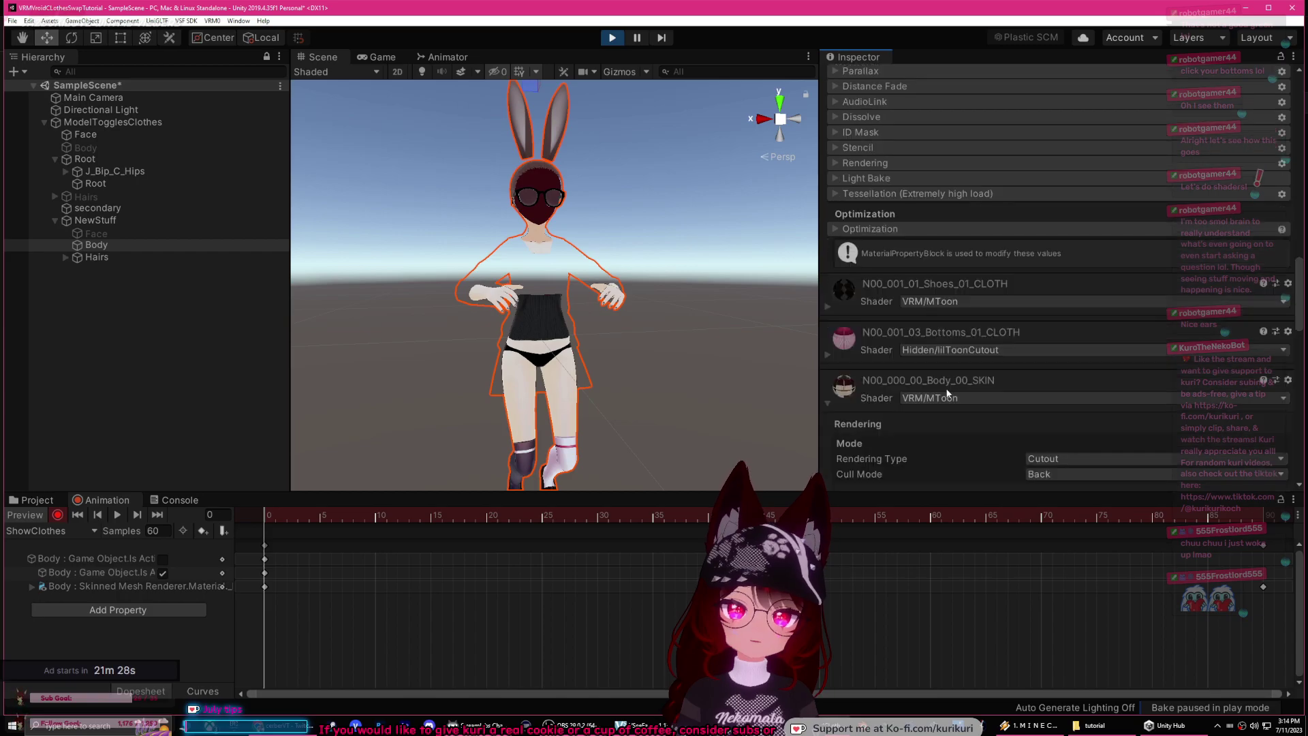
Step: Stop play mode and give Body_00_SKIN the lilToon shader with Cutout rendering mode
left_click(612, 39)
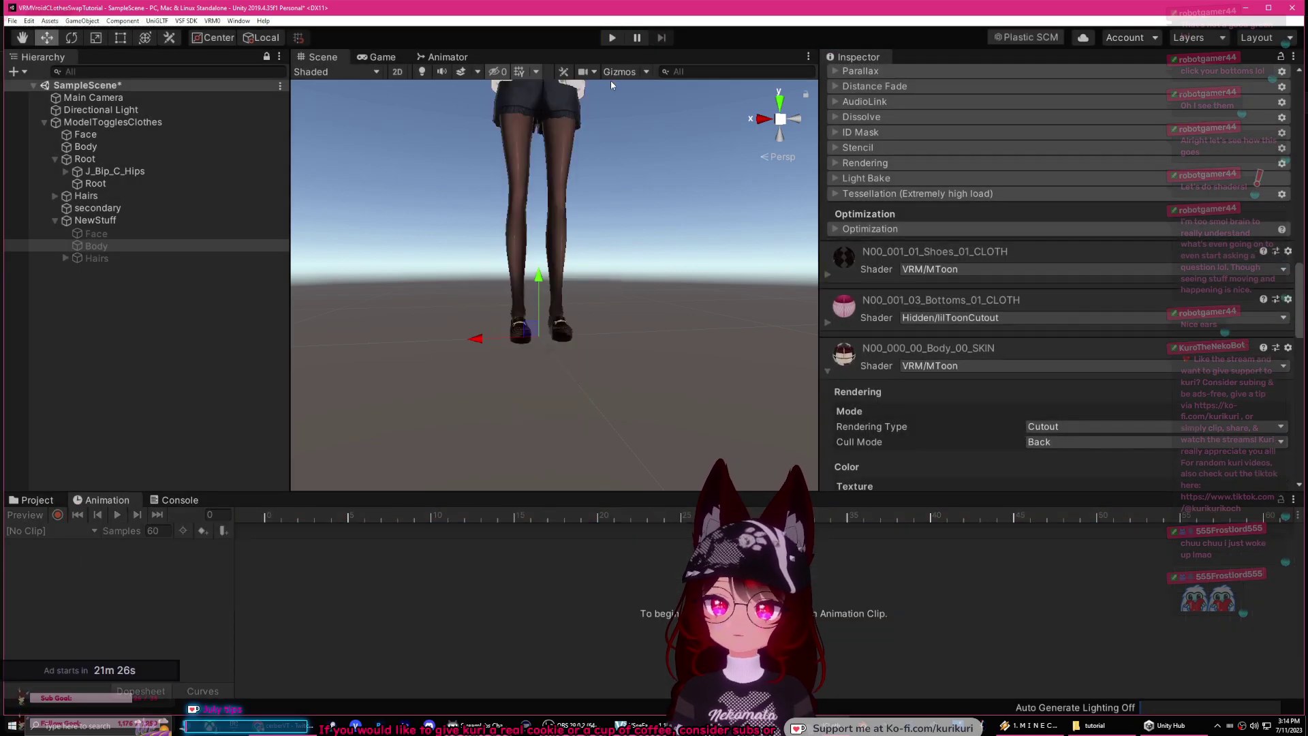
scroll(904, 292, "down", 15)
scroll(897, 303, "up", 18)
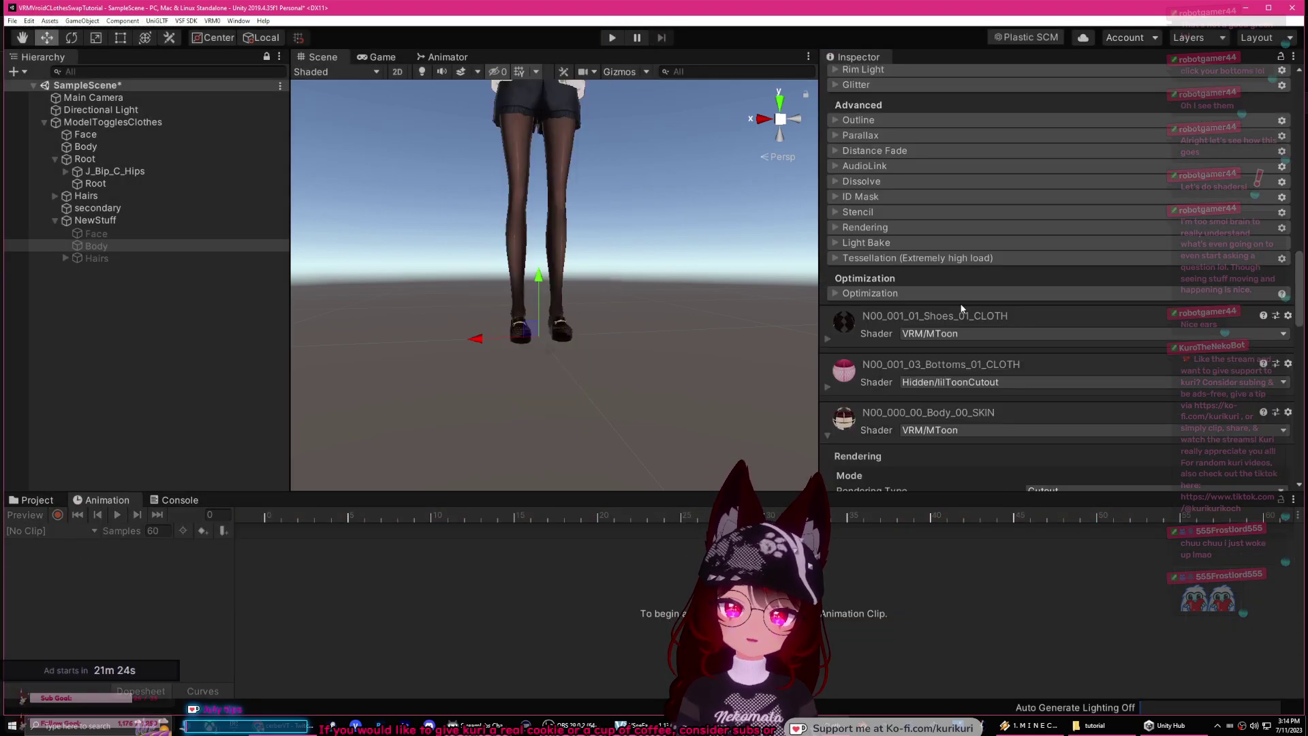
scroll(913, 320, "down", 4)
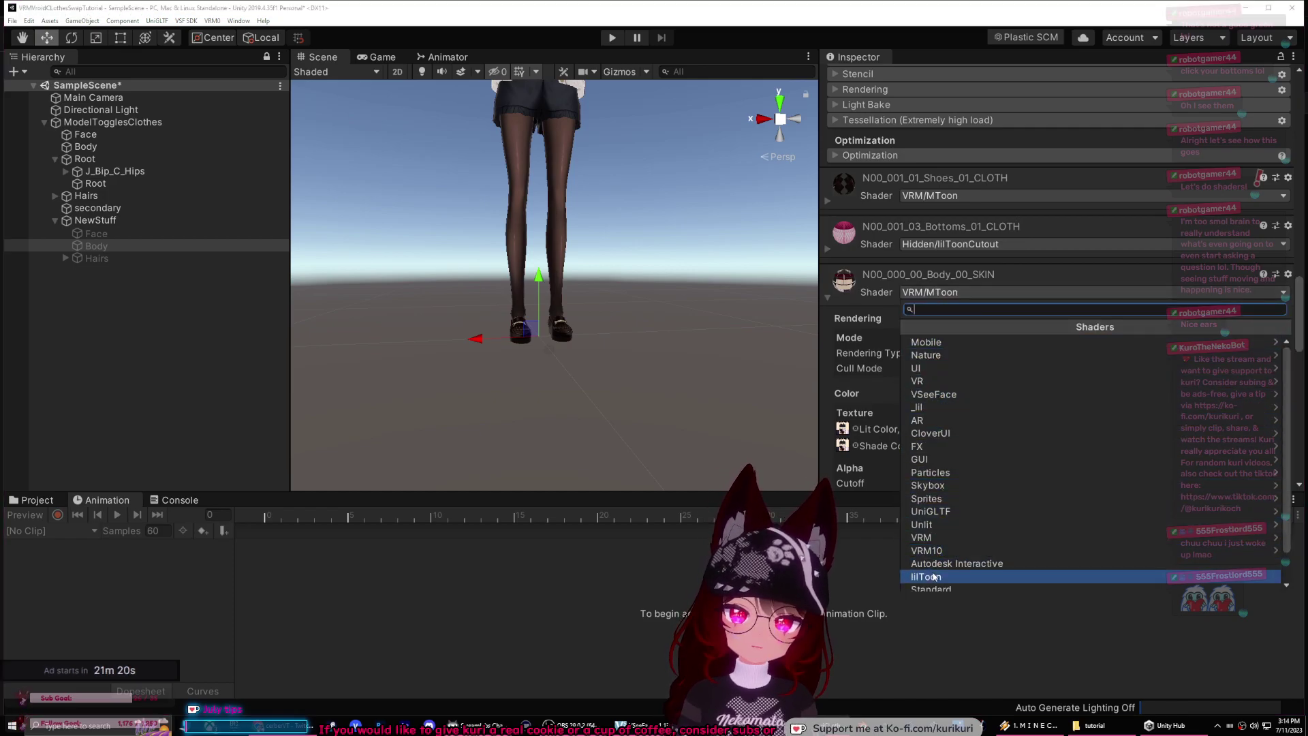
key("Return")
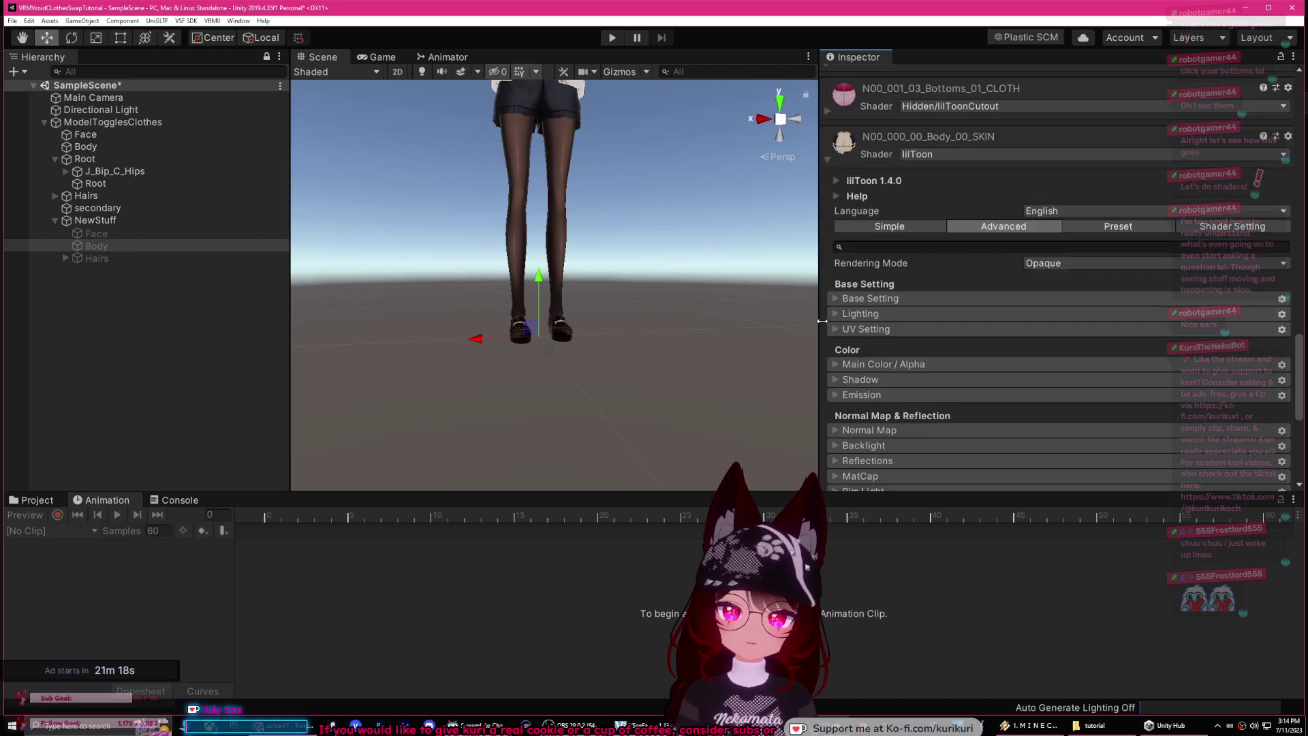
left_click(1071, 264)
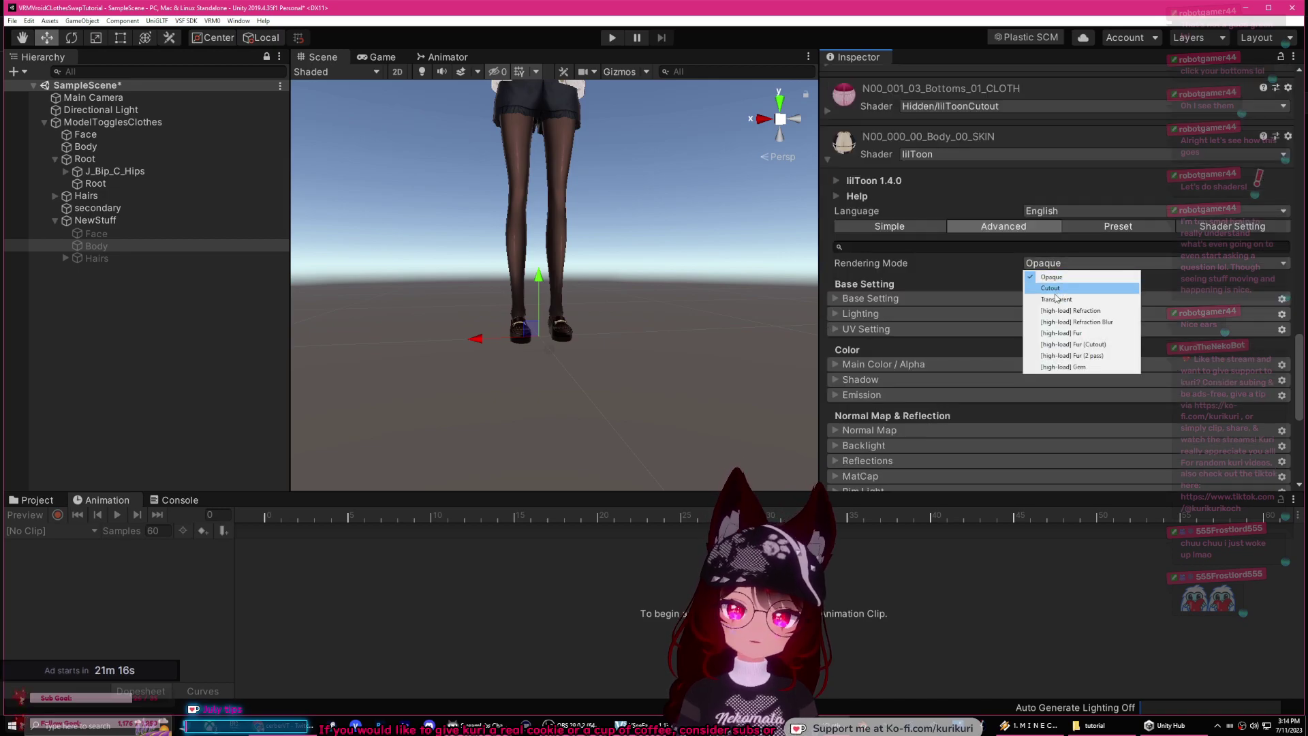
left_click(1054, 289)
Step: Set Body_00_SKIN's Cull Mode to Off in its Rendering settings and start play mode
scroll(946, 306, "down", 5)
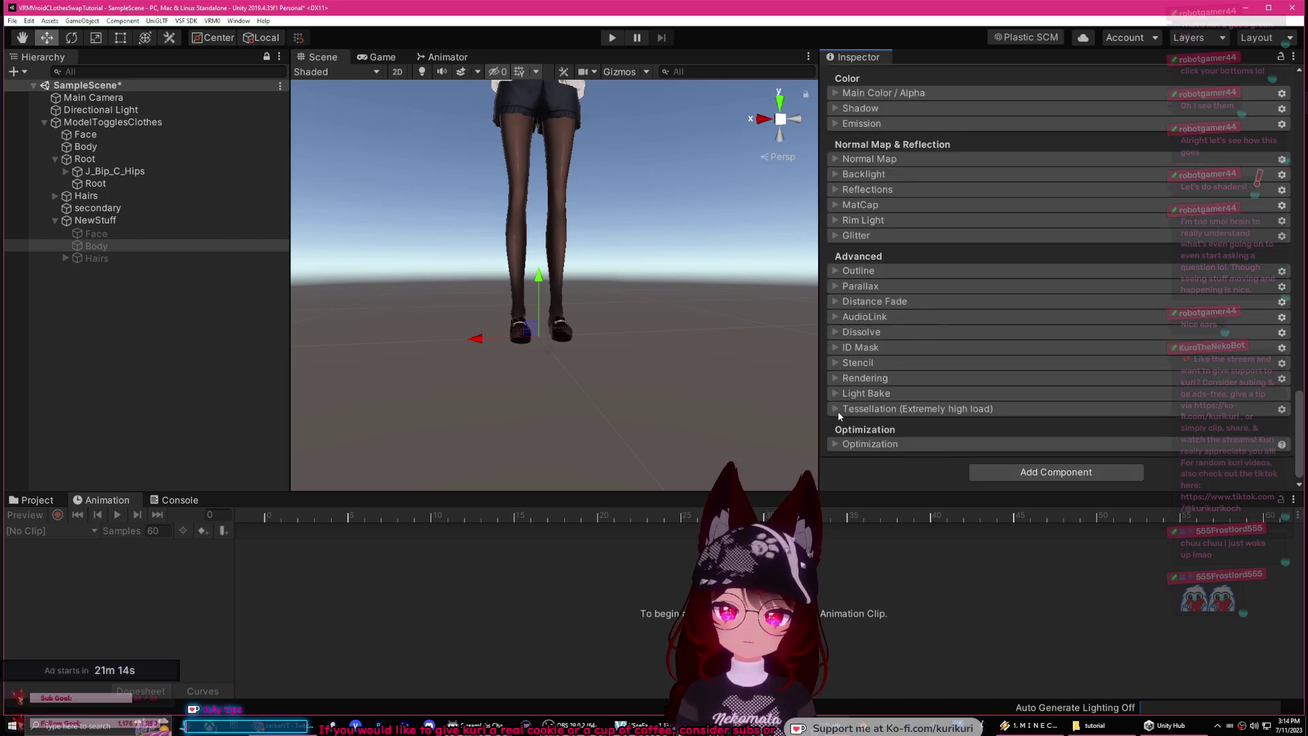
left_click(833, 444)
scroll(842, 379, "down", 15)
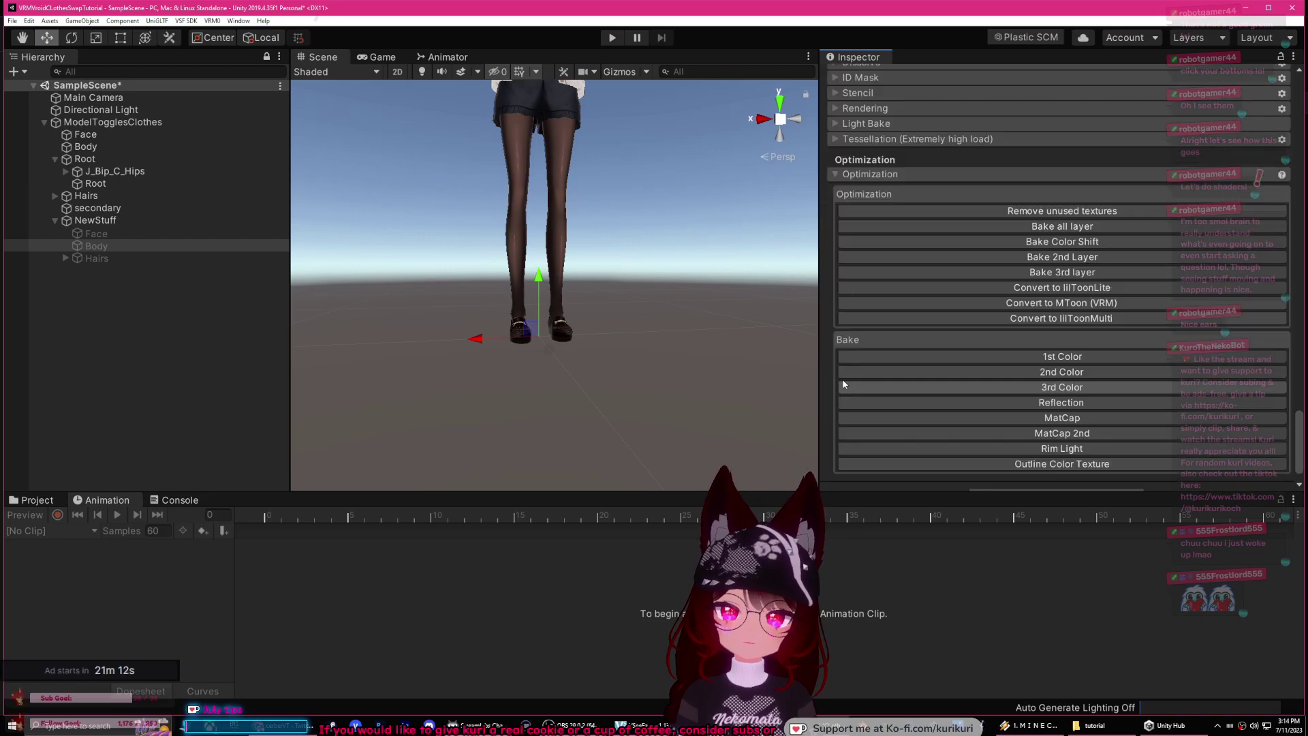
left_click(859, 109)
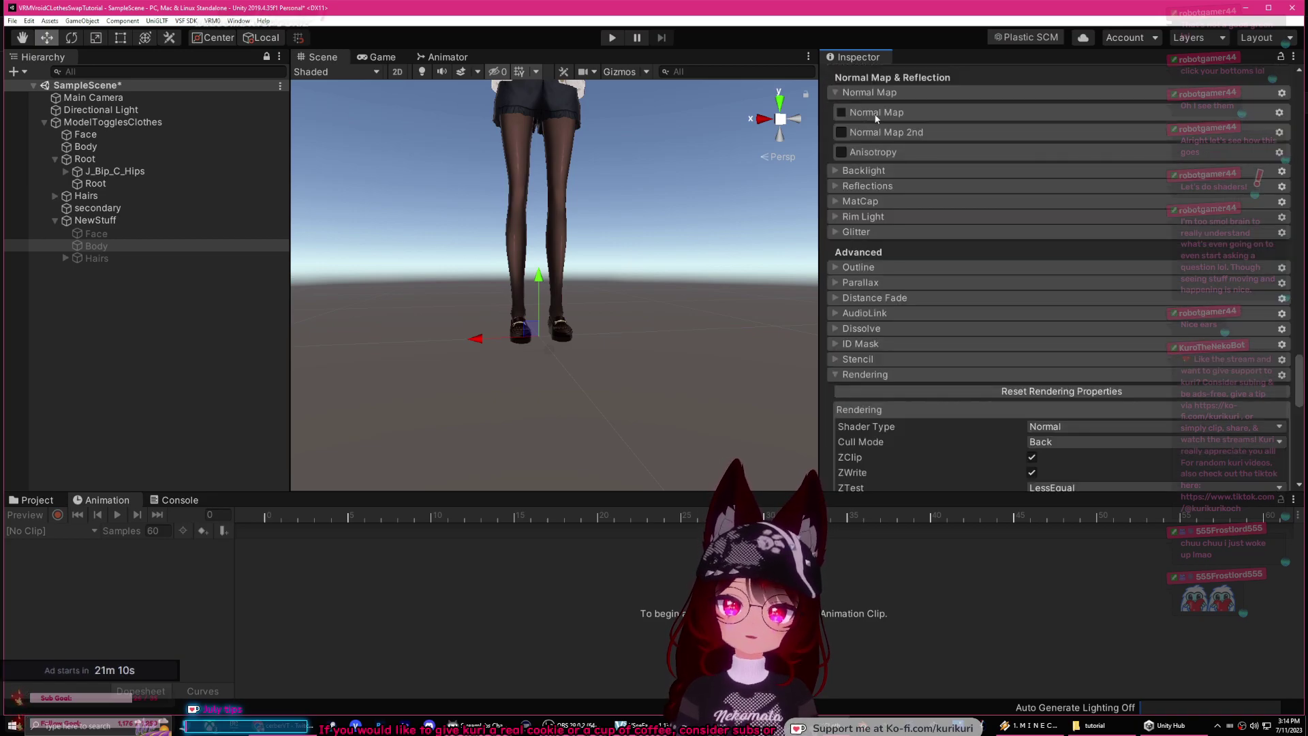
left_click(1049, 444)
left_click(1043, 452)
key("f")
left_click(612, 38)
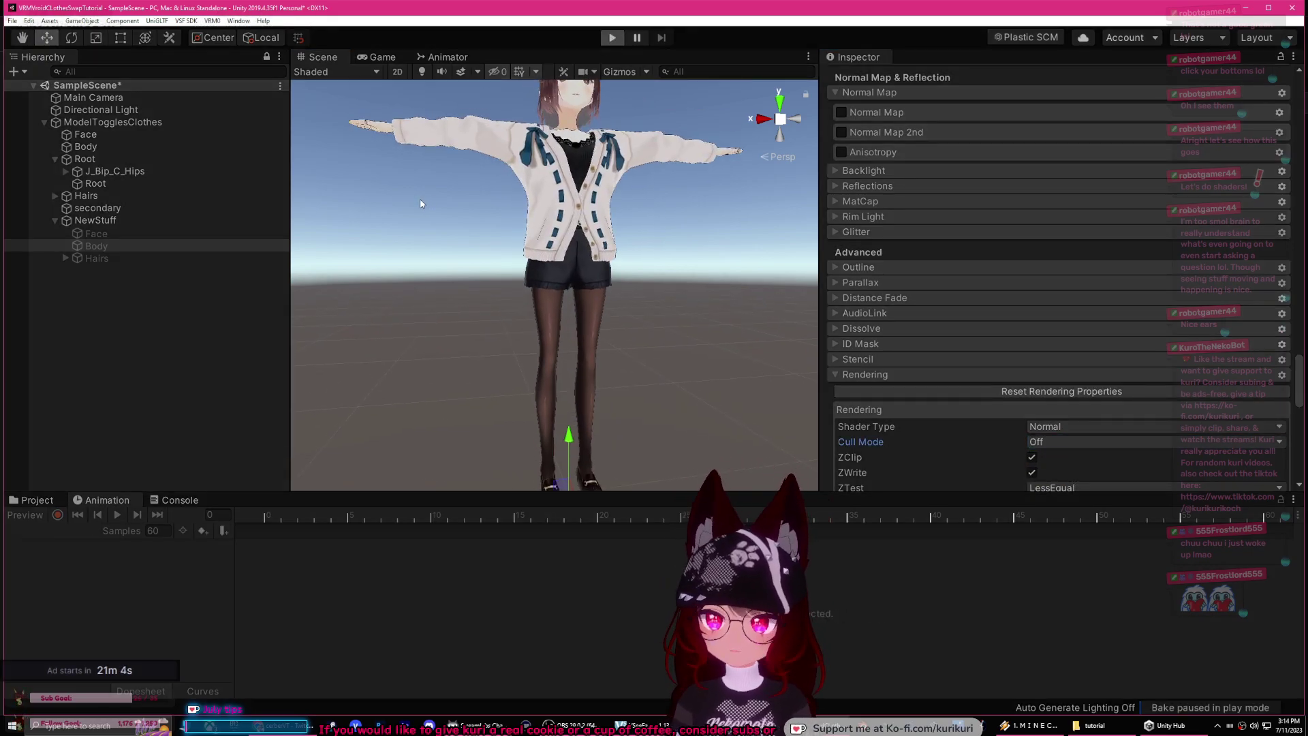
Step: Assign the AnimationController asset from the Animations folder to ModelTogglesClothes
left_click(37, 500)
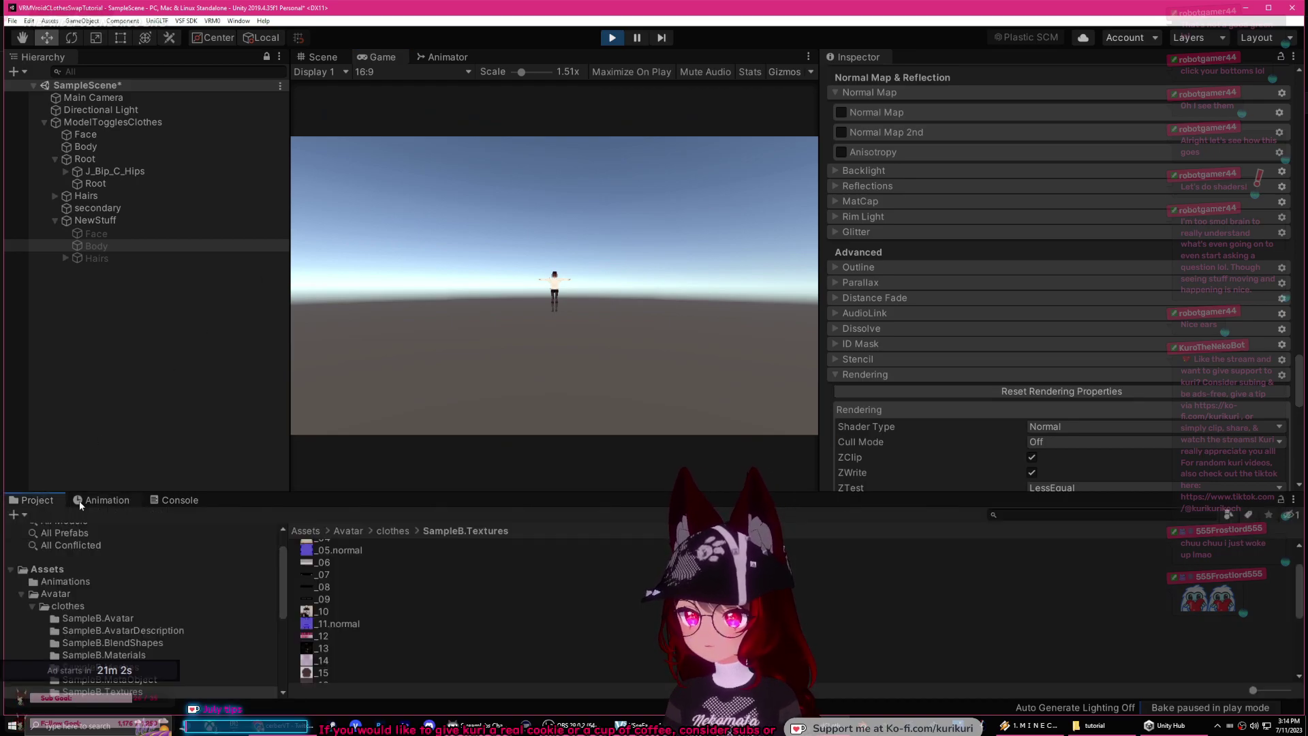
left_click(69, 583)
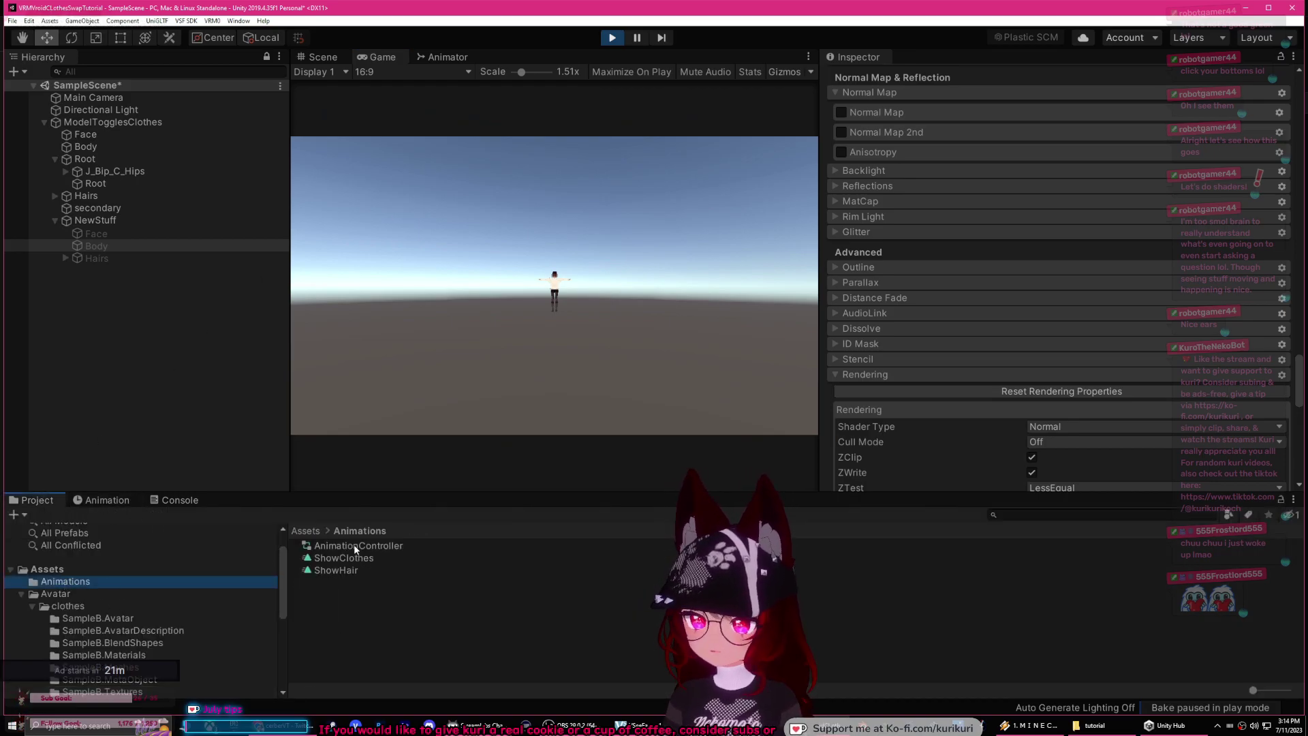
left_click(355, 545)
left_click_drag(247, 446, 121, 123)
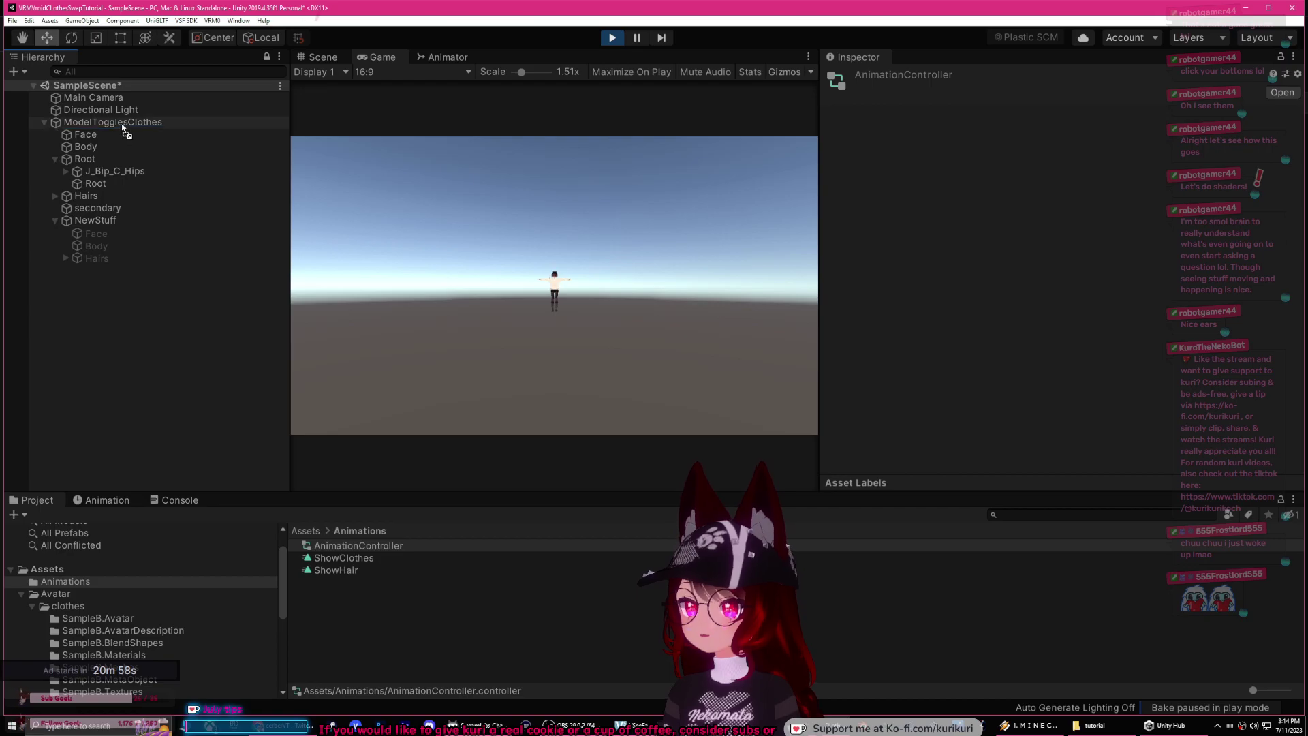
Step: Load the ShowClothes clip in the Animation window and play its preview on the character
left_click(317, 57)
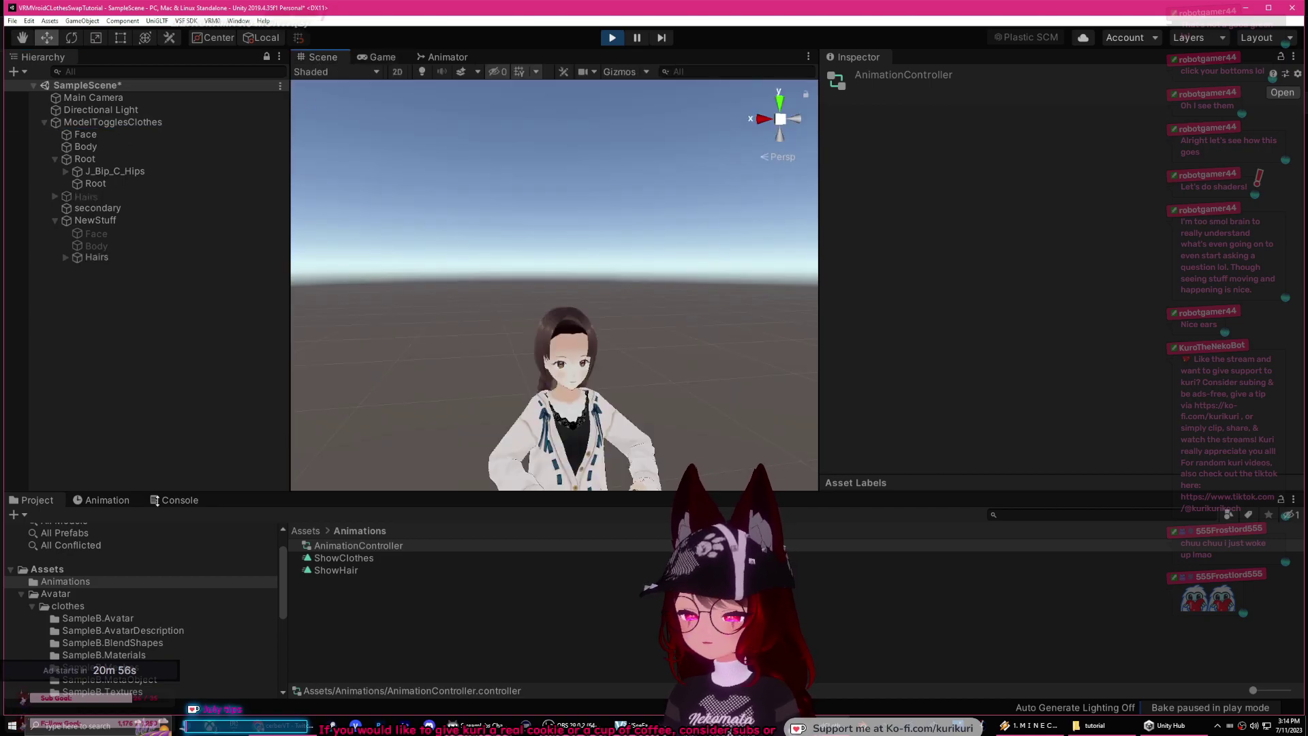
left_click(102, 500)
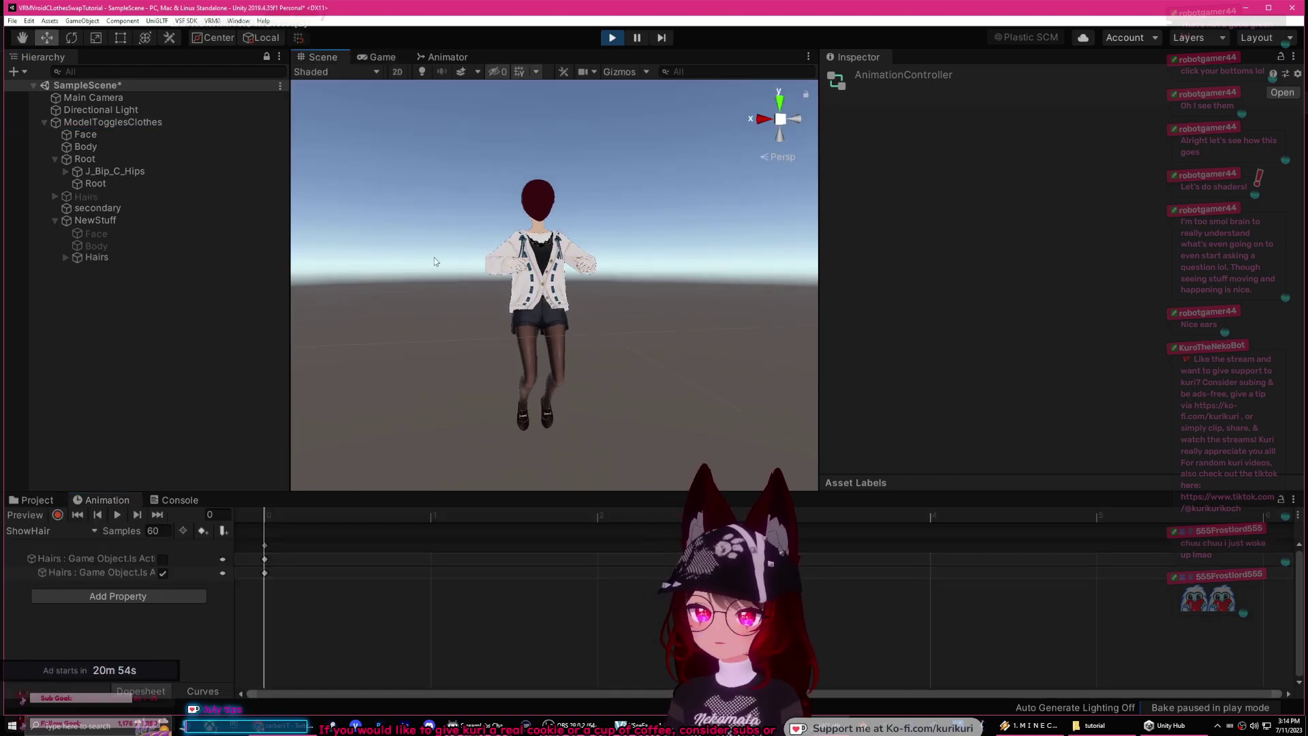
left_click(49, 531)
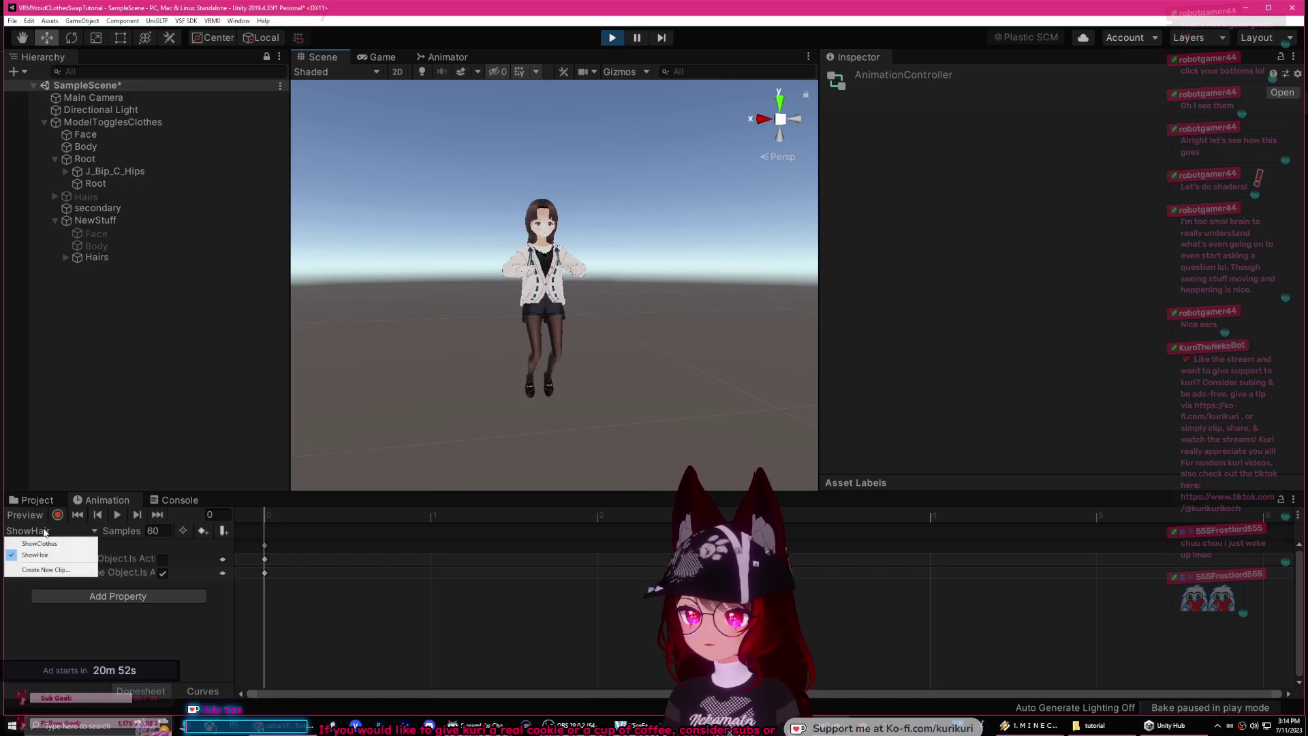
left_click(31, 542)
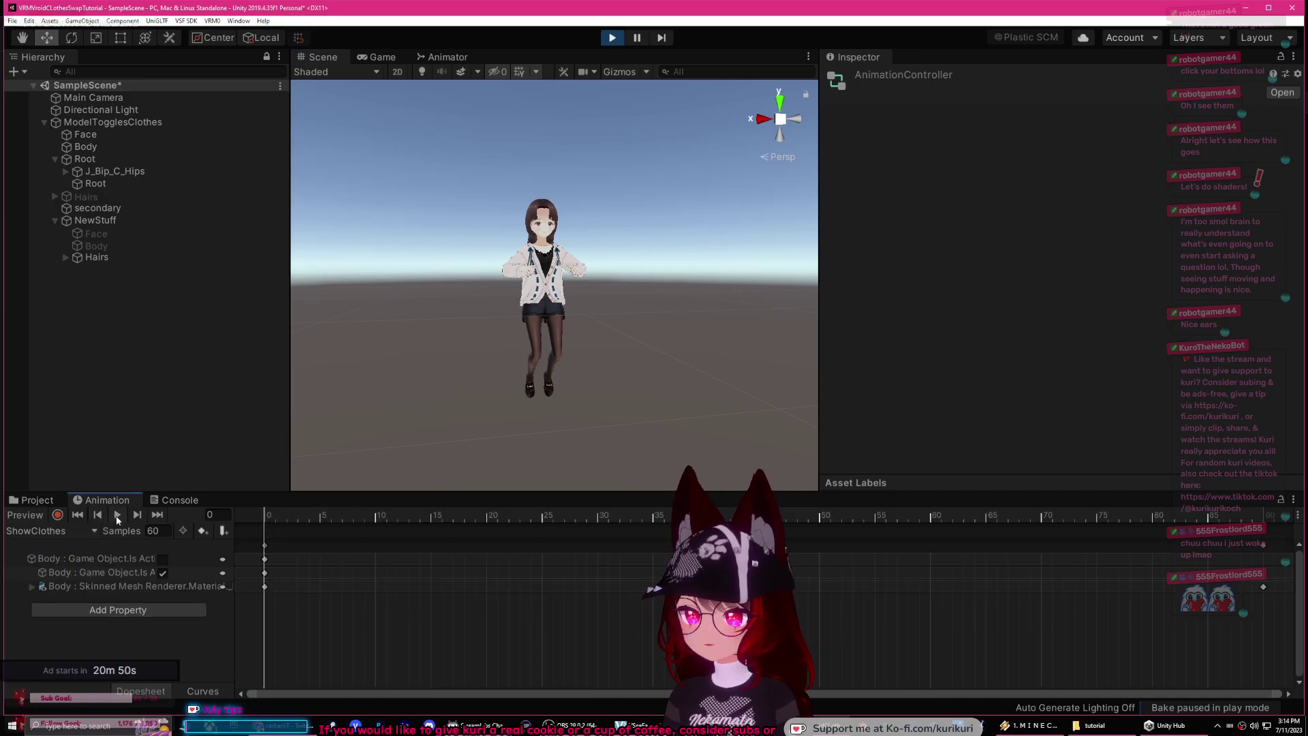
left_click(117, 516)
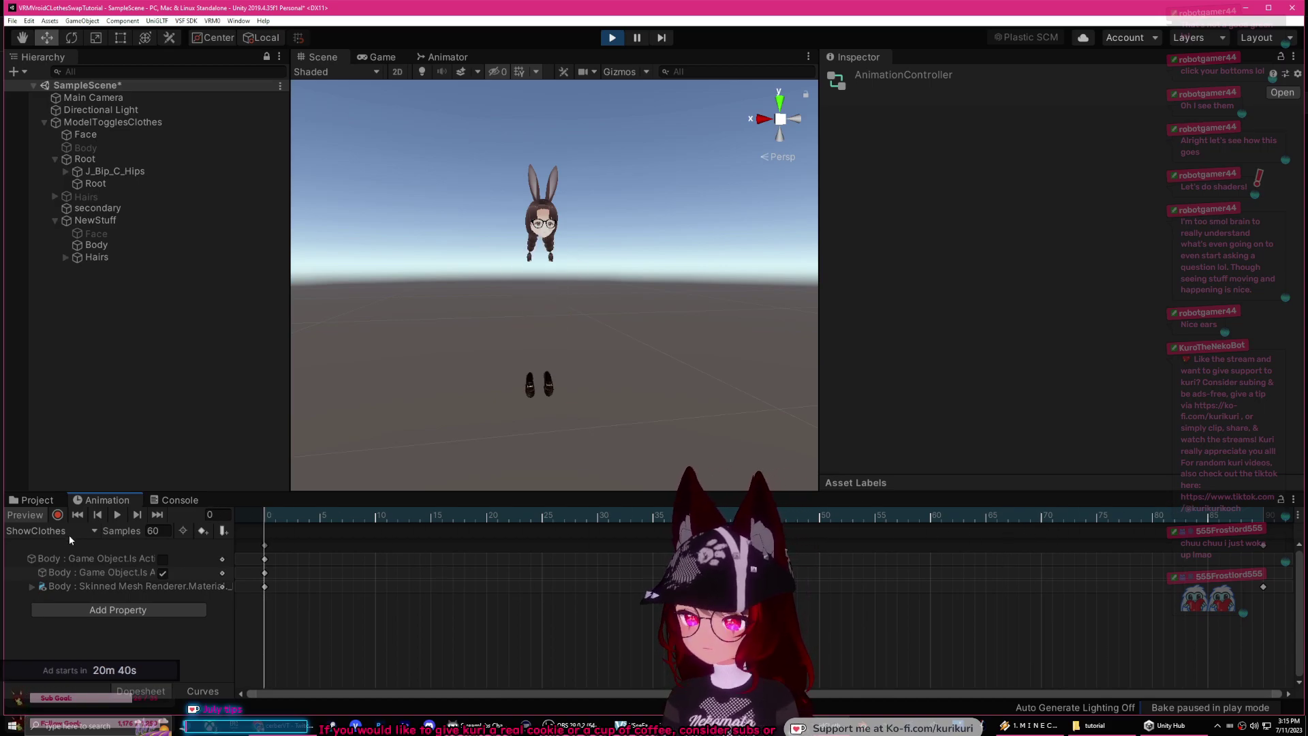
Step: Select the Body Is Active tracks and scrub the ShowClothes preview to frame 21
left_click(83, 556)
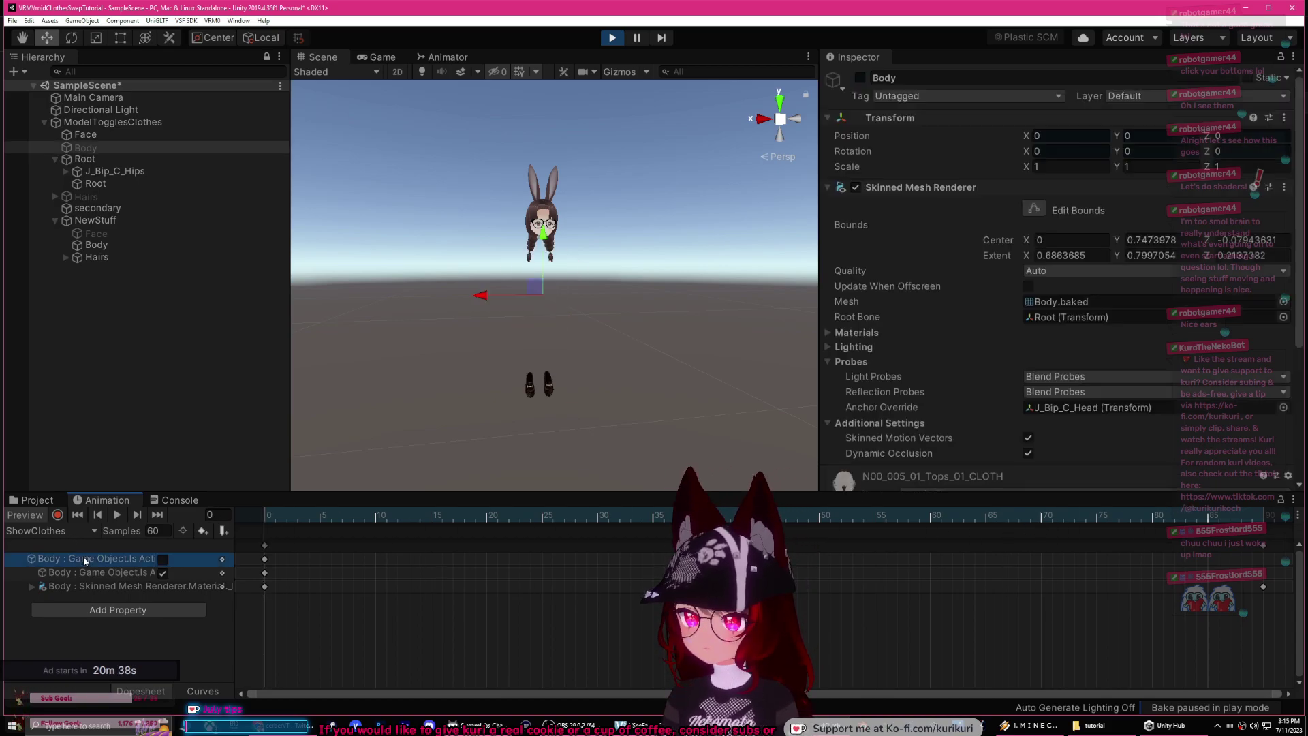
left_click_drag(264, 517, 596, 516)
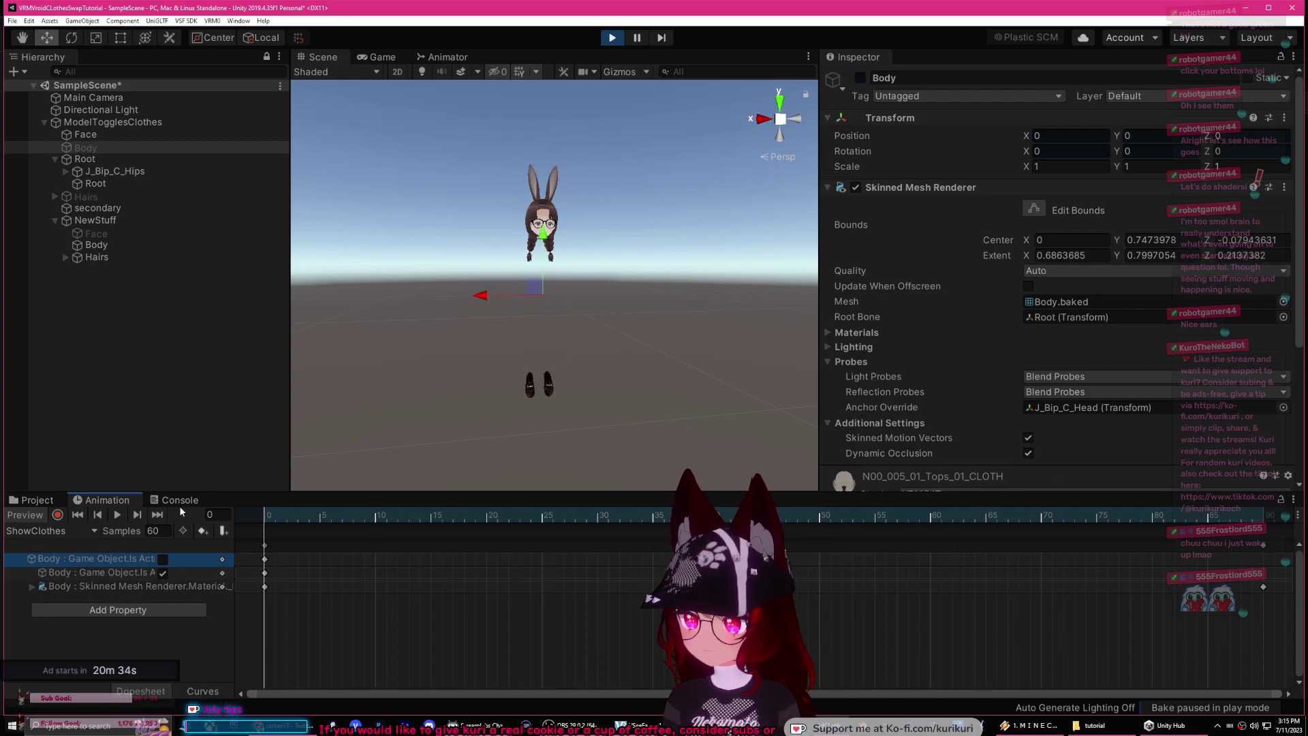
left_click(92, 577)
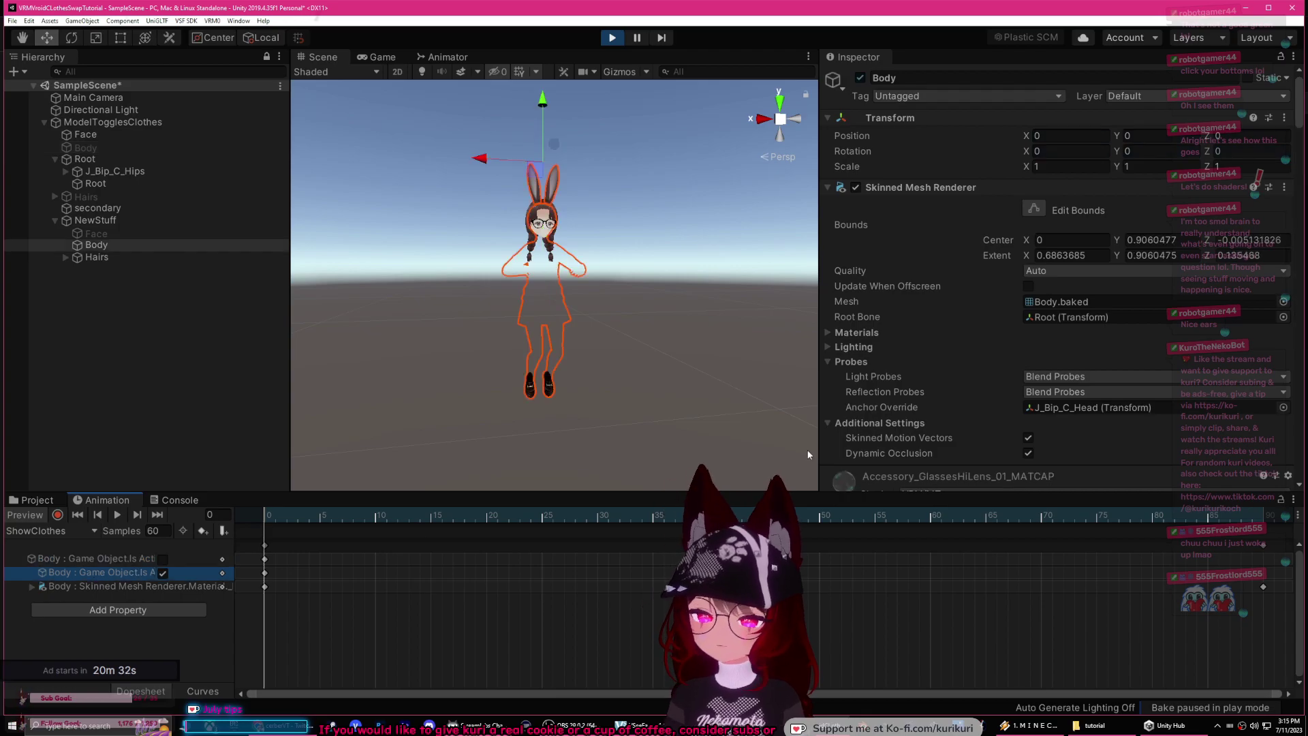
scroll(917, 333, "down", 6)
scroll(909, 334, "down", 3)
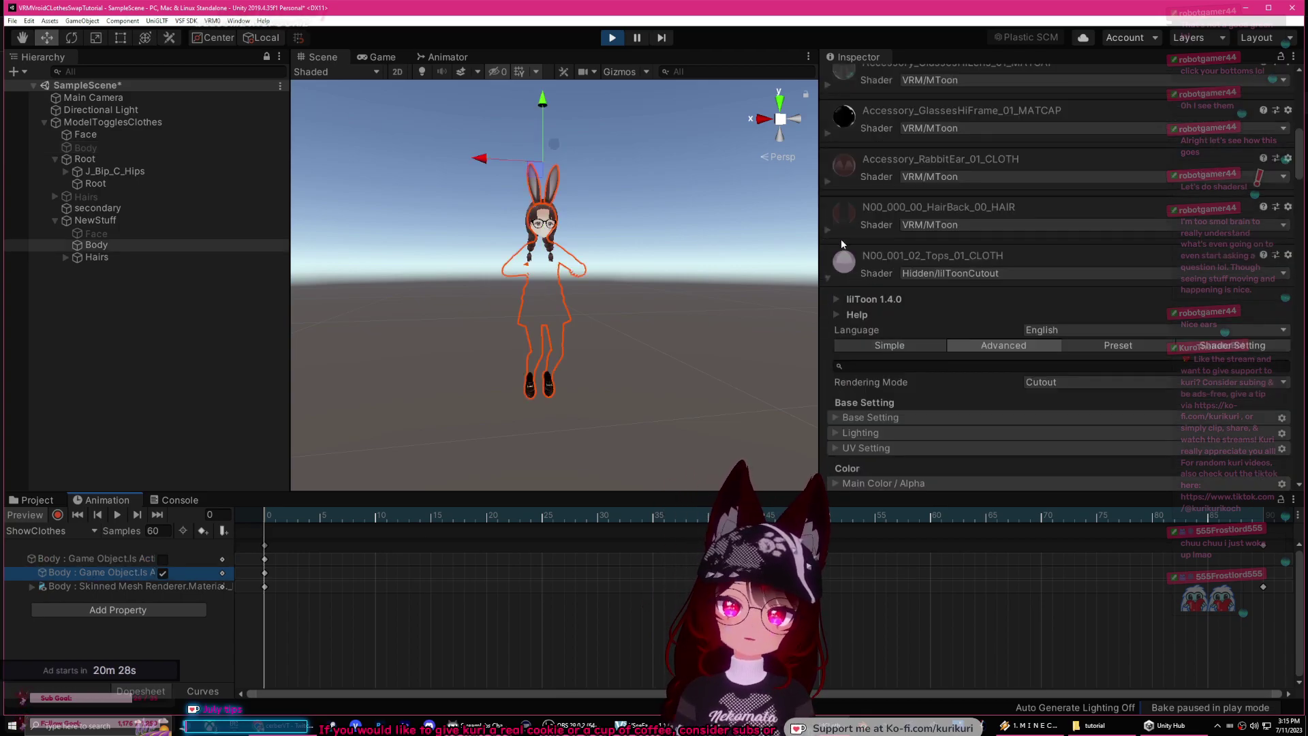
scroll(844, 249, "down", 10)
scroll(857, 273, "up", 6)
Step: Enable the Body skin material's normal map and fix its texture alpha transparency warning
left_click(863, 275)
scroll(862, 284, "up", 6)
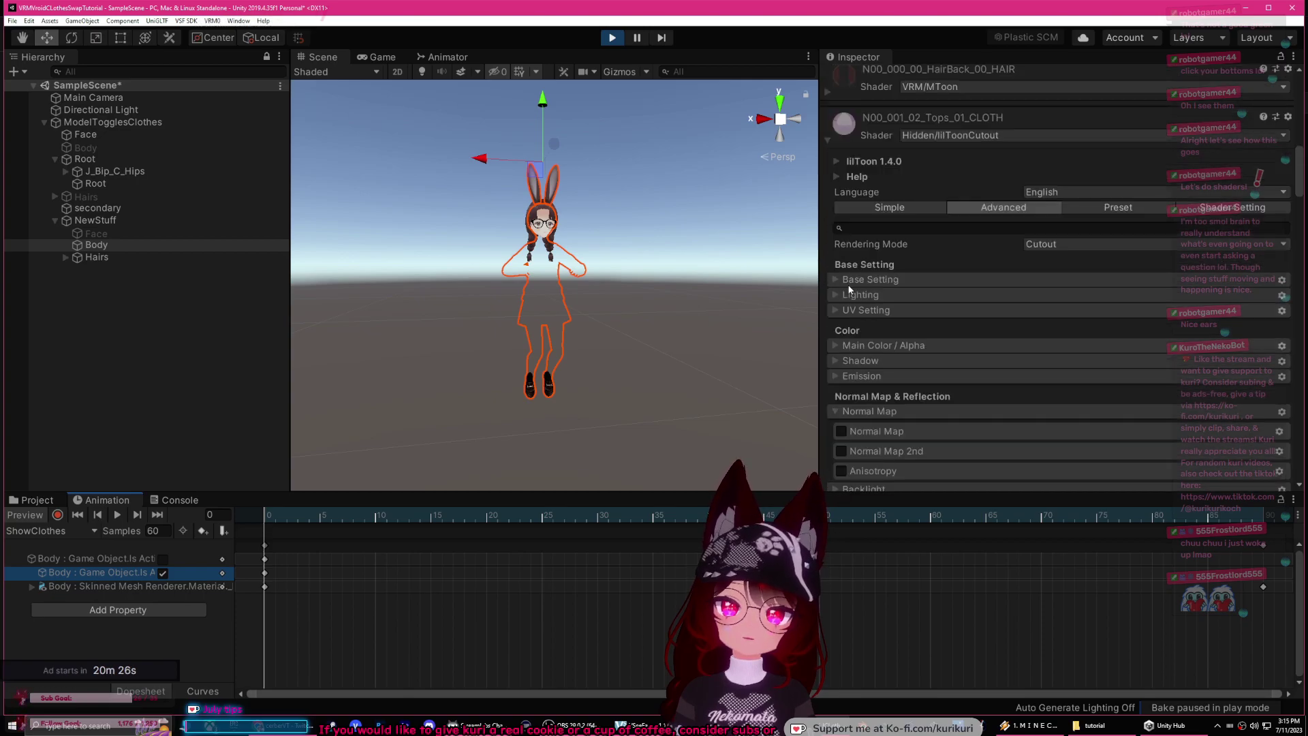
left_click(828, 413)
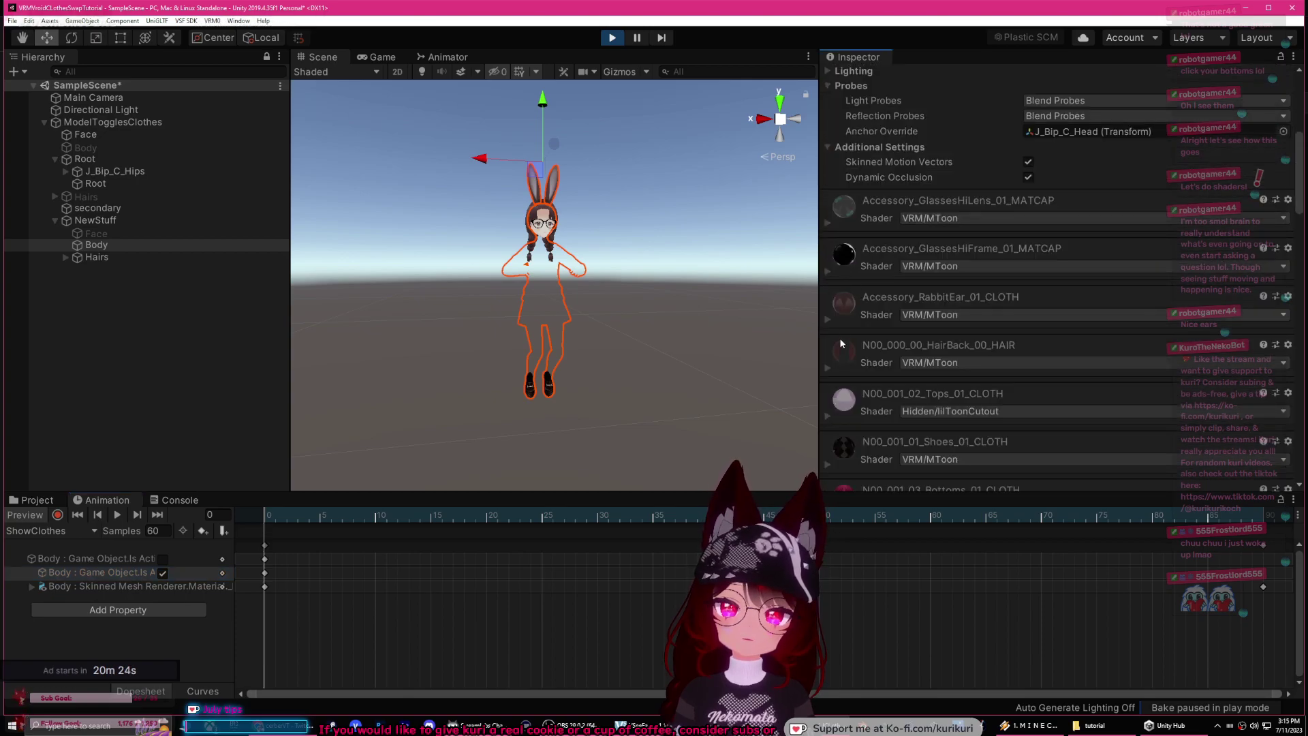
scroll(889, 331, "down", 6)
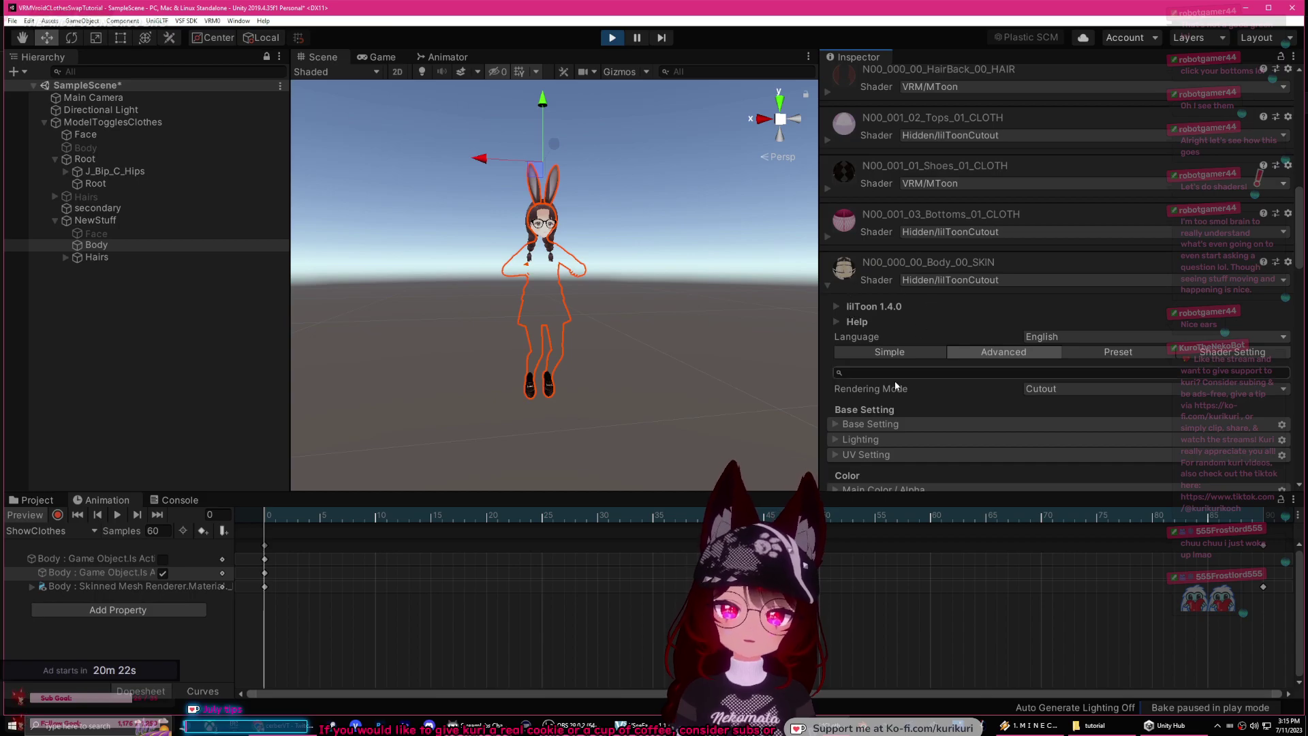
scroll(889, 331, "down", 9)
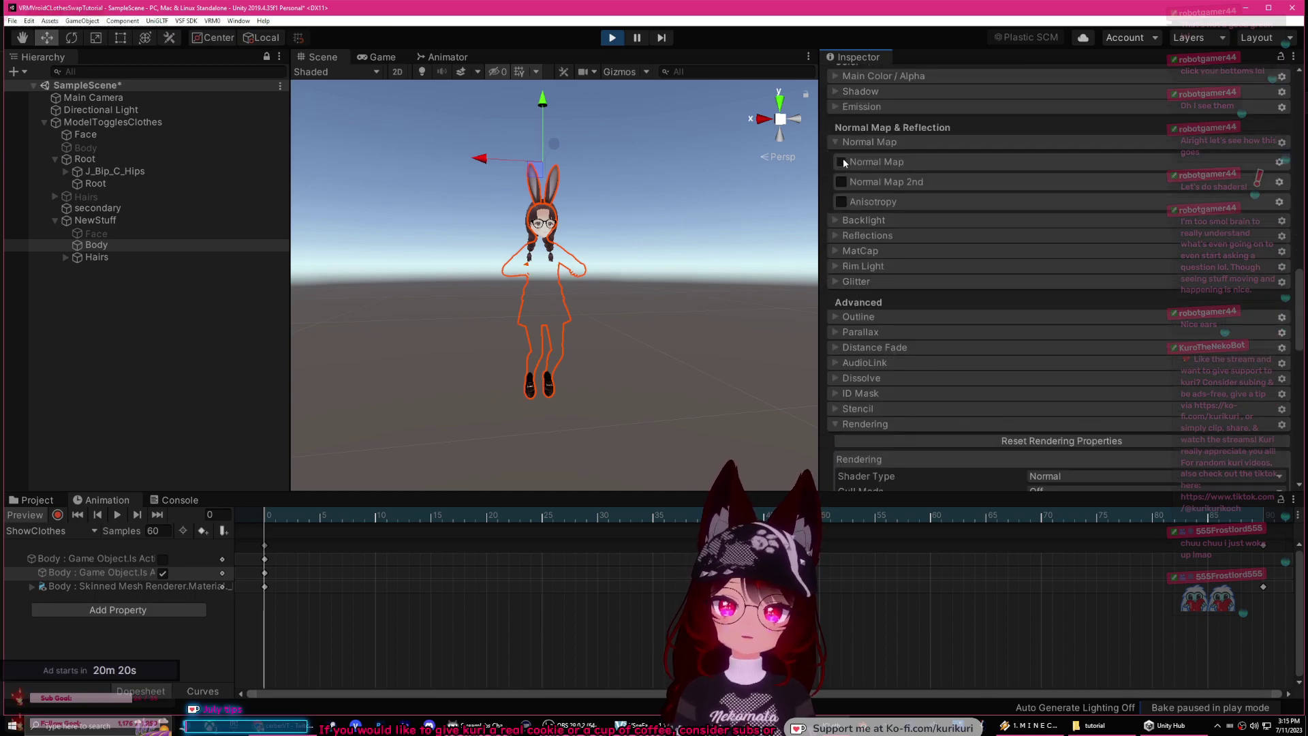
left_click(842, 162)
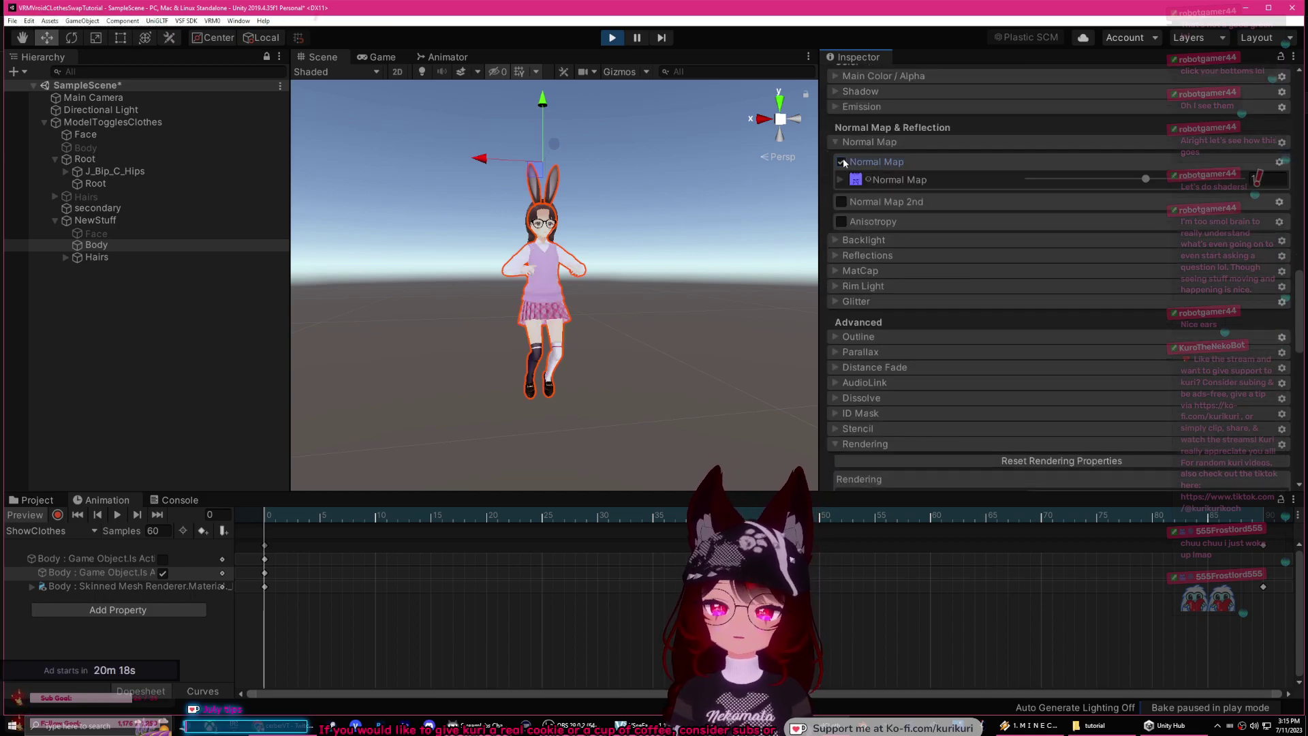
scroll(841, 198, "up", 3)
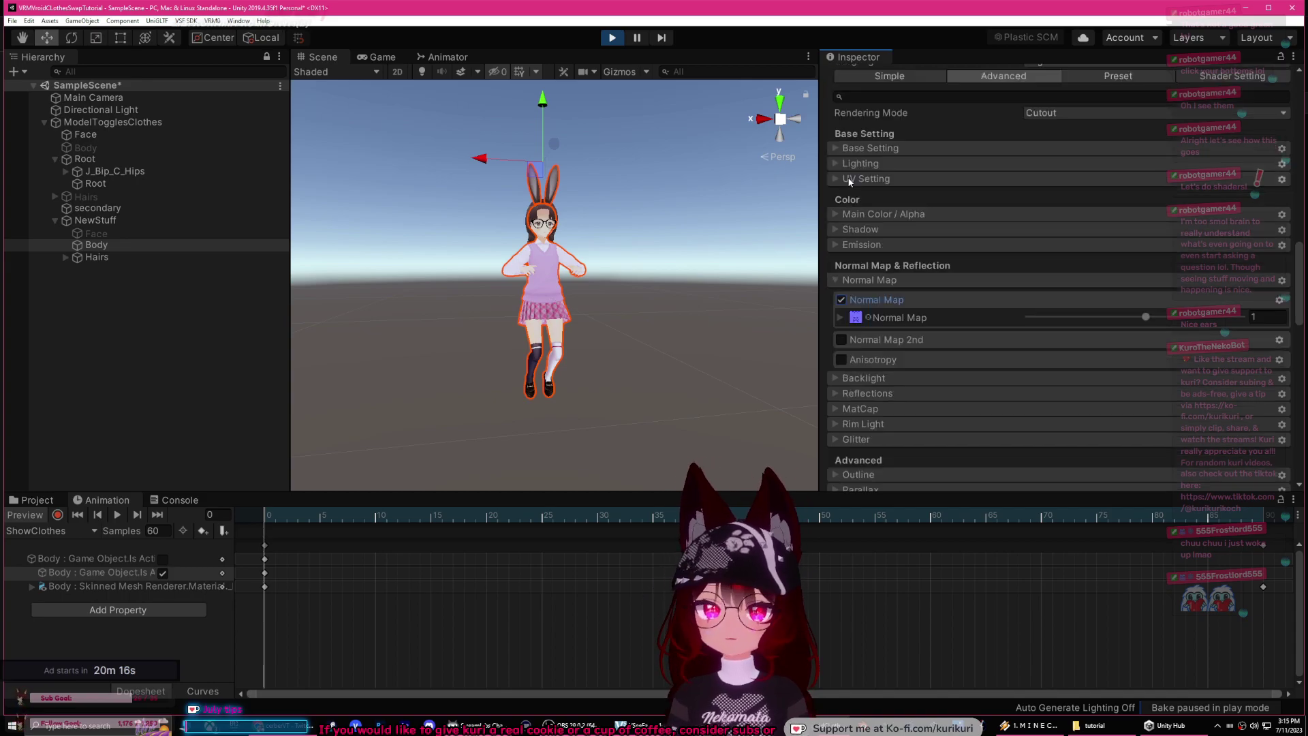
left_click(837, 214)
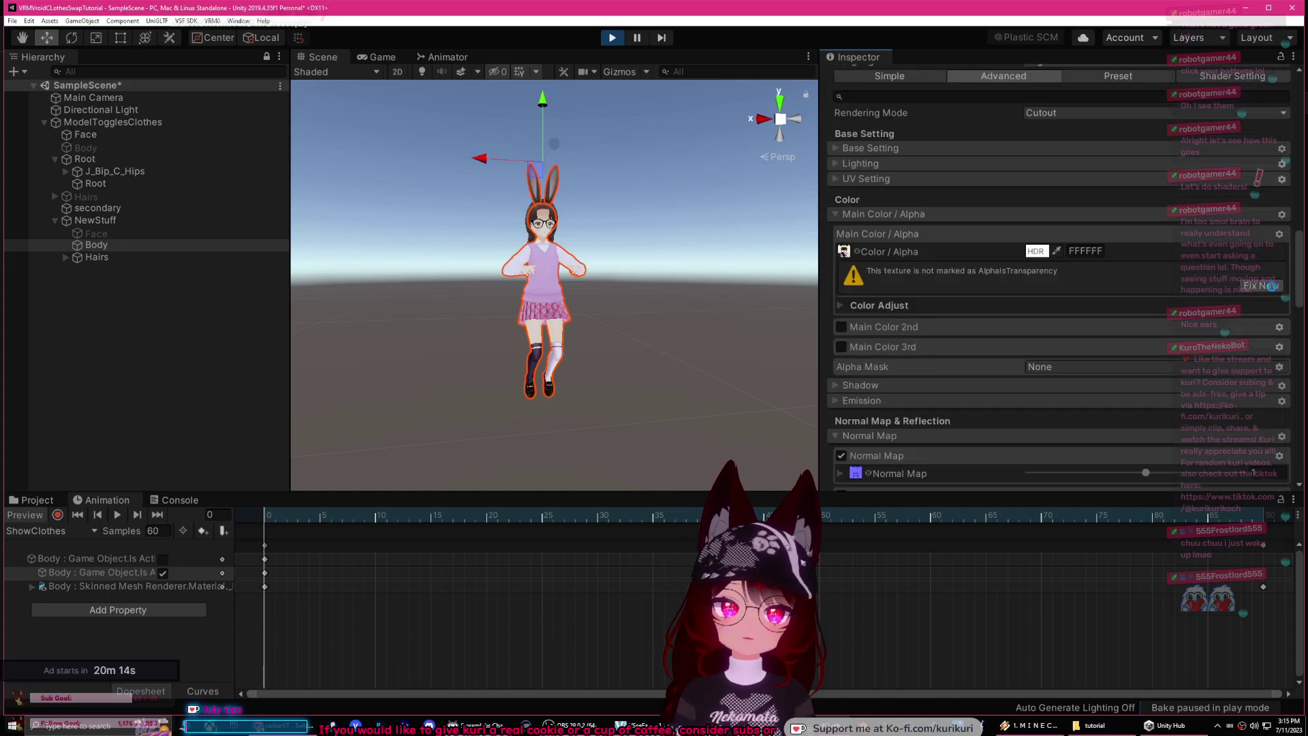
left_click(1268, 285)
Step: Scrub the clip from frame 0 to about frame 62 and collapse the material's Rendering settings
left_click_drag(439, 515, 248, 523)
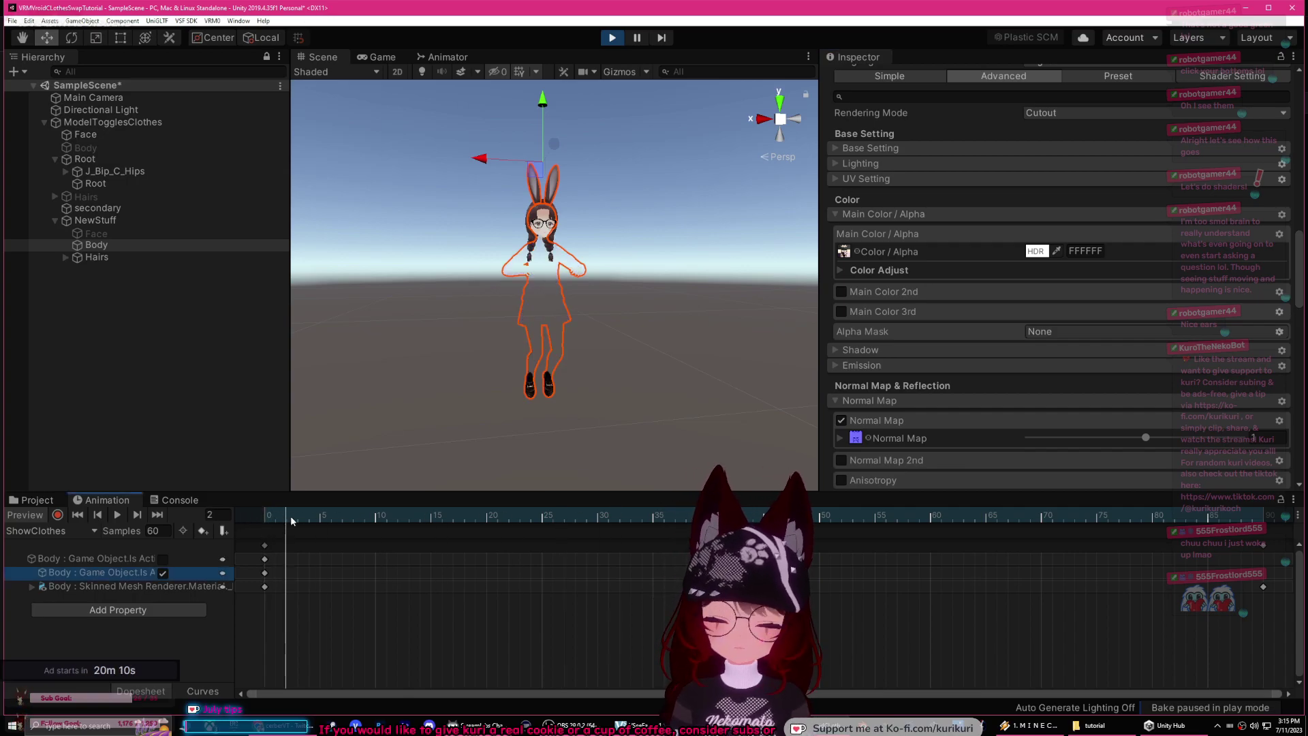
left_click_drag(373, 522, 303, 509)
scroll(1000, 349, "down", 5)
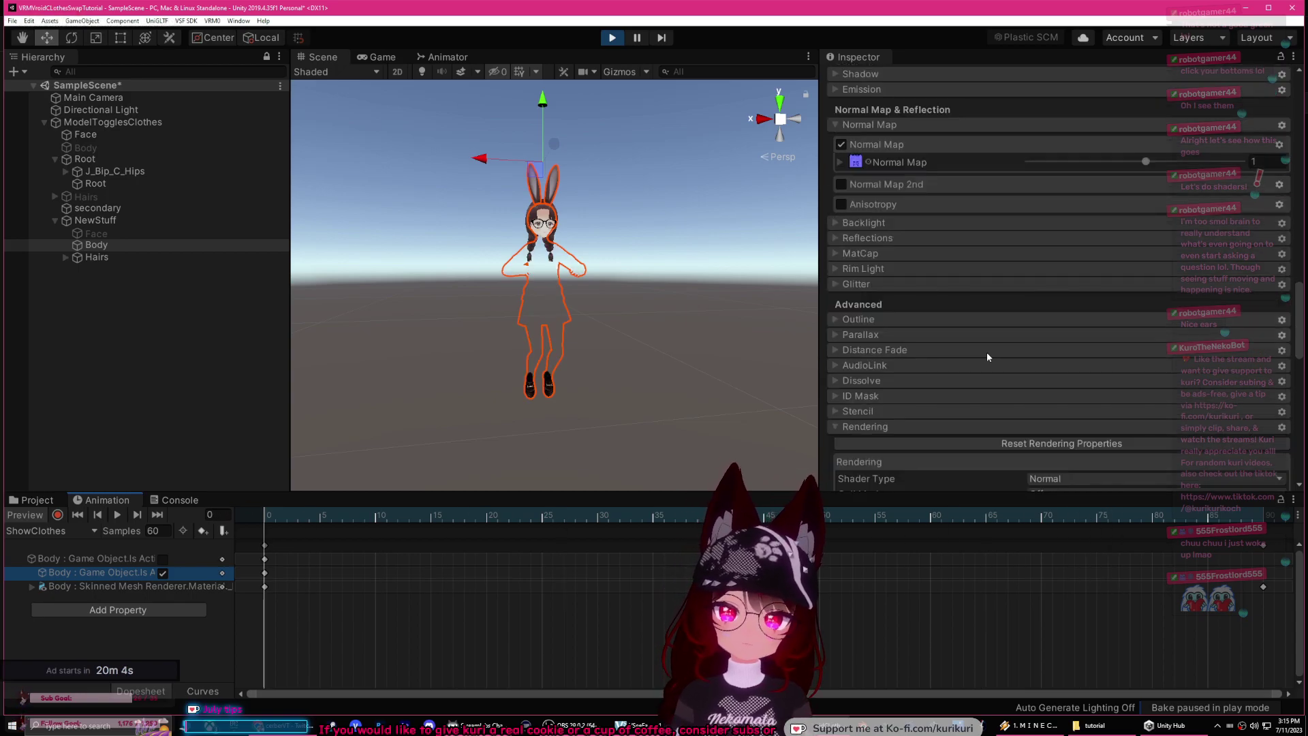
scroll(924, 331, "down", 5)
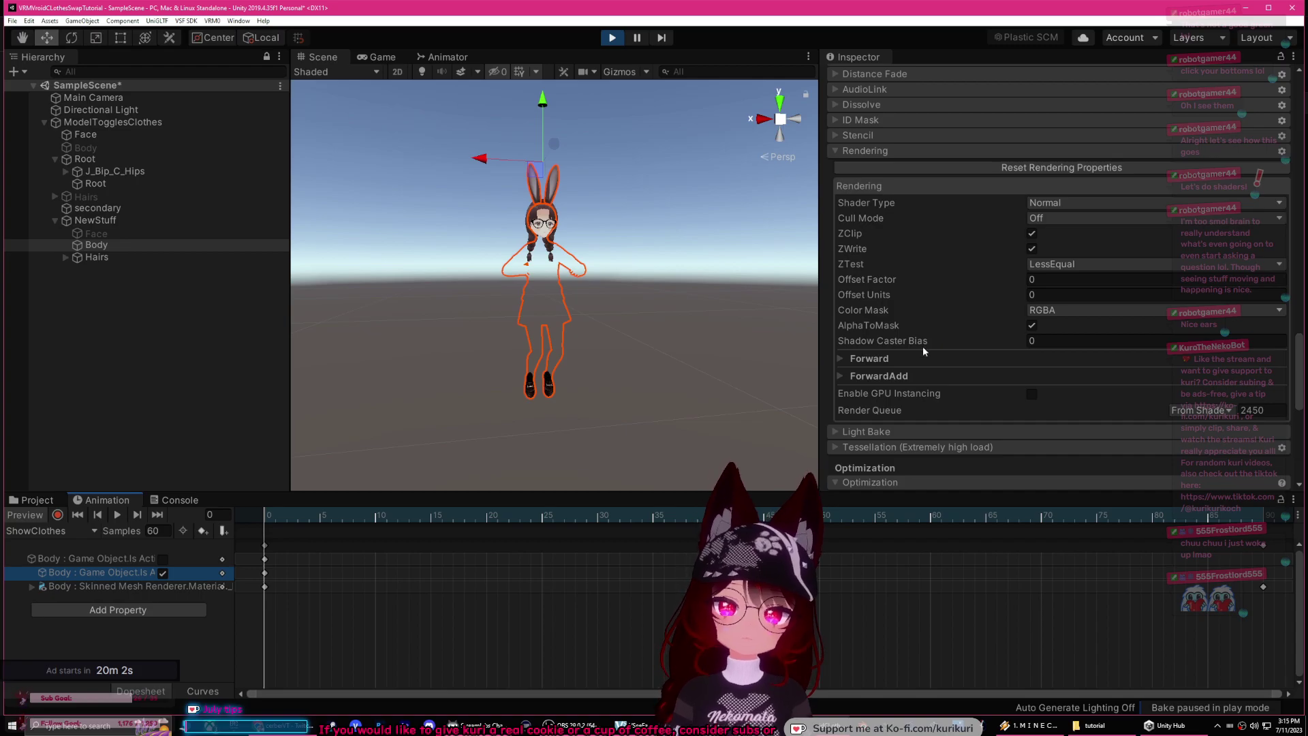
scroll(922, 346, "down", 3)
scroll(852, 329, "up", 6)
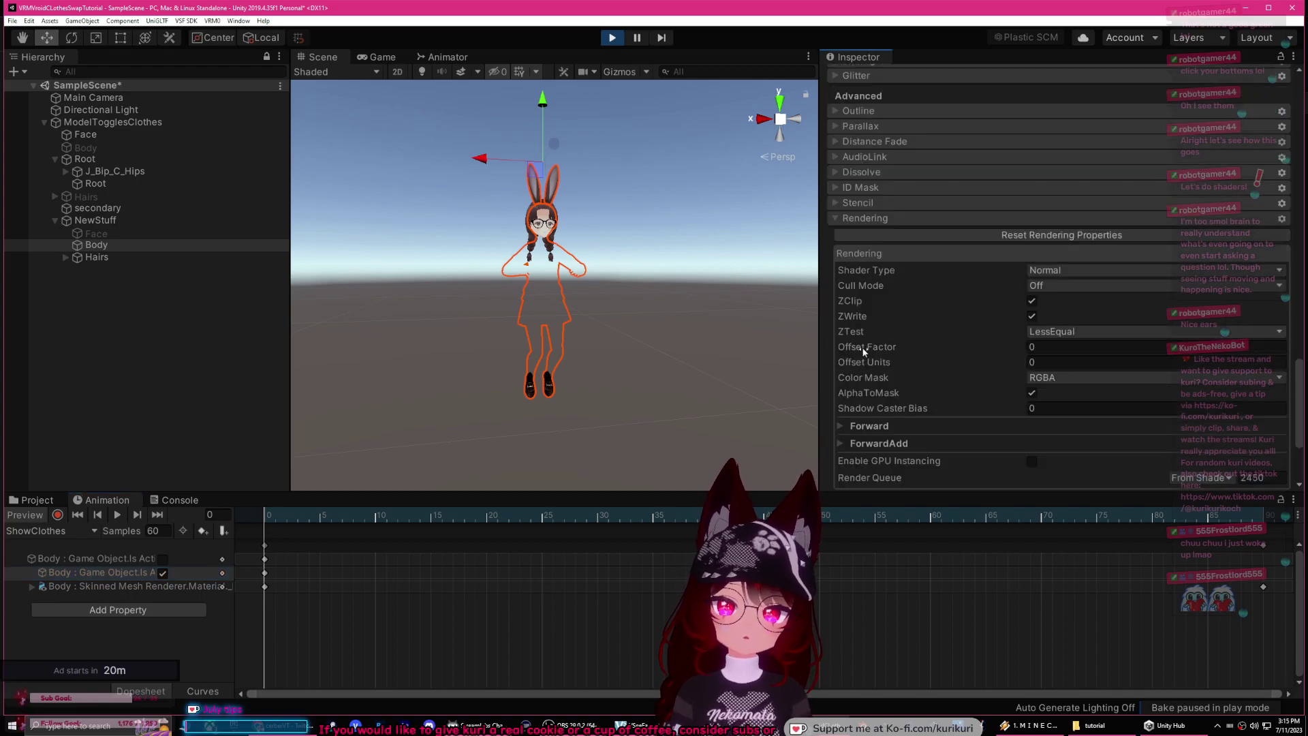
left_click(835, 356)
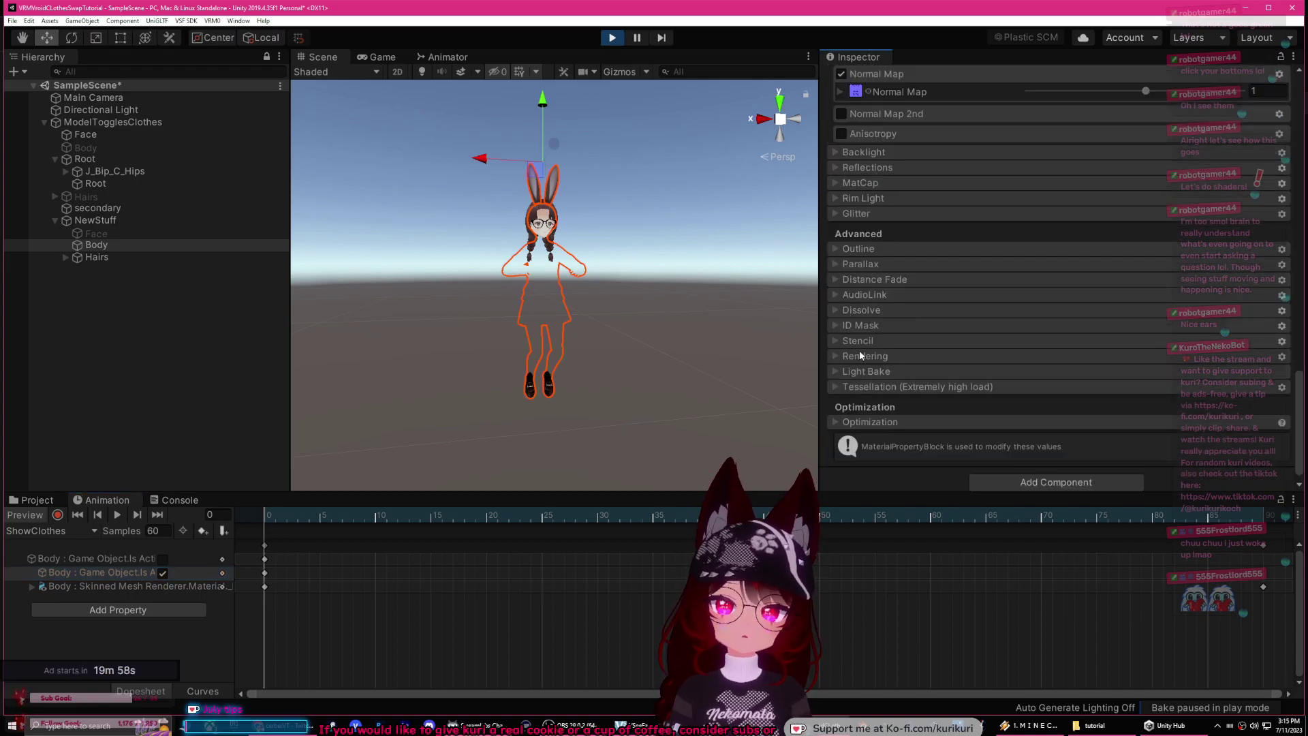
scroll(858, 353, "up", 5)
scroll(869, 352, "down", 3)
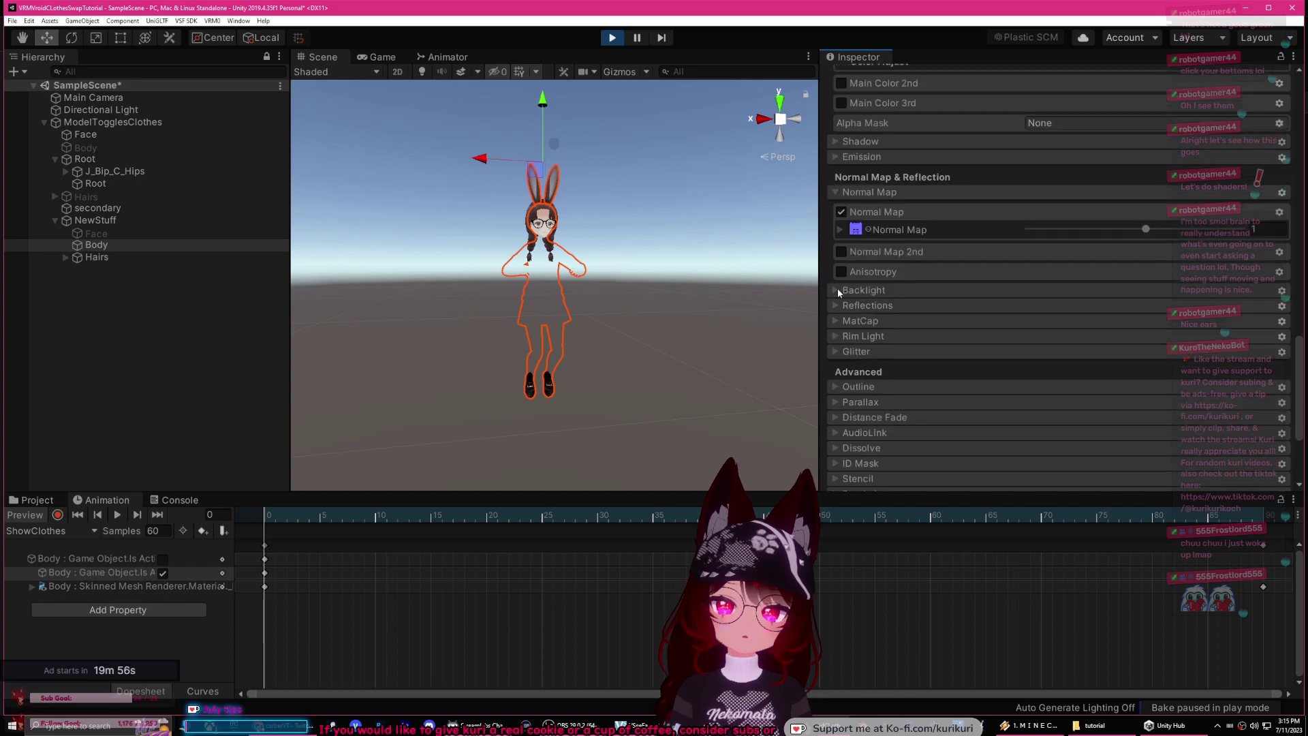
scroll(842, 354, "down", 3)
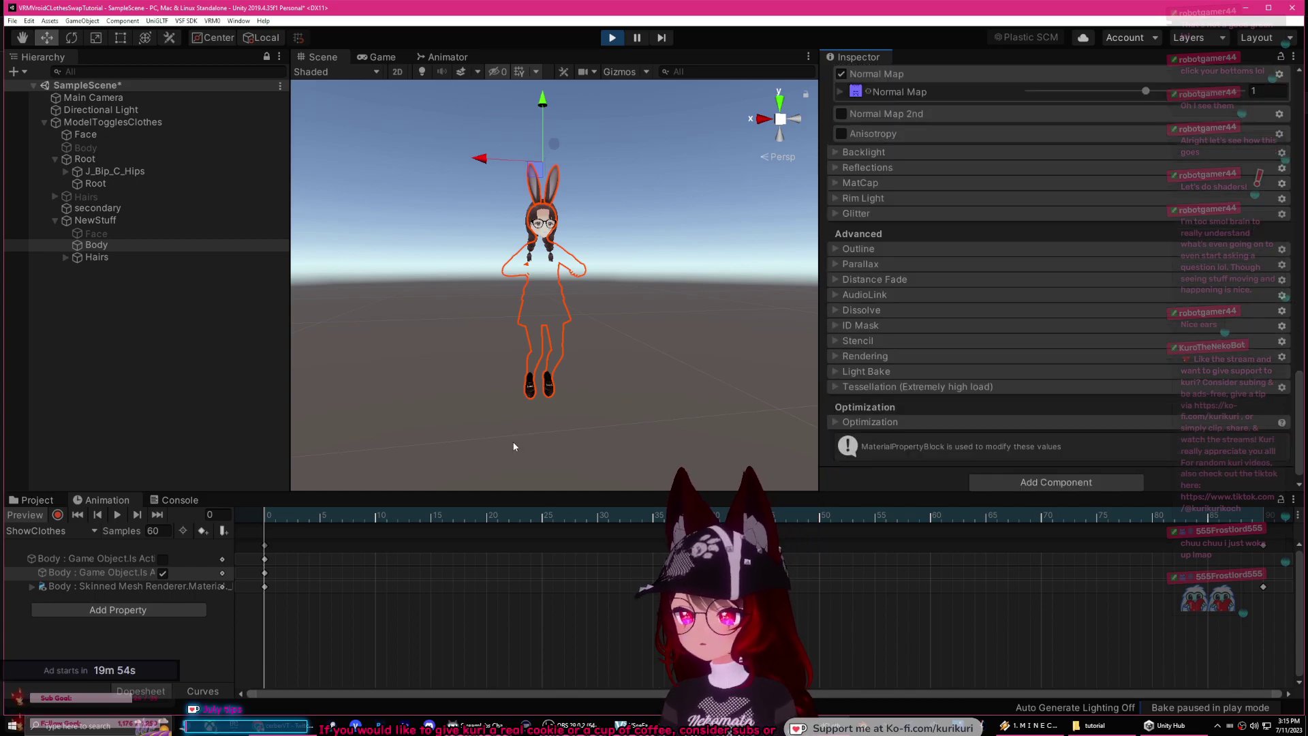
Step: Reveal the Body's Dissolve parameter keys, widen the property column, and stop Play mode
left_click(32, 587)
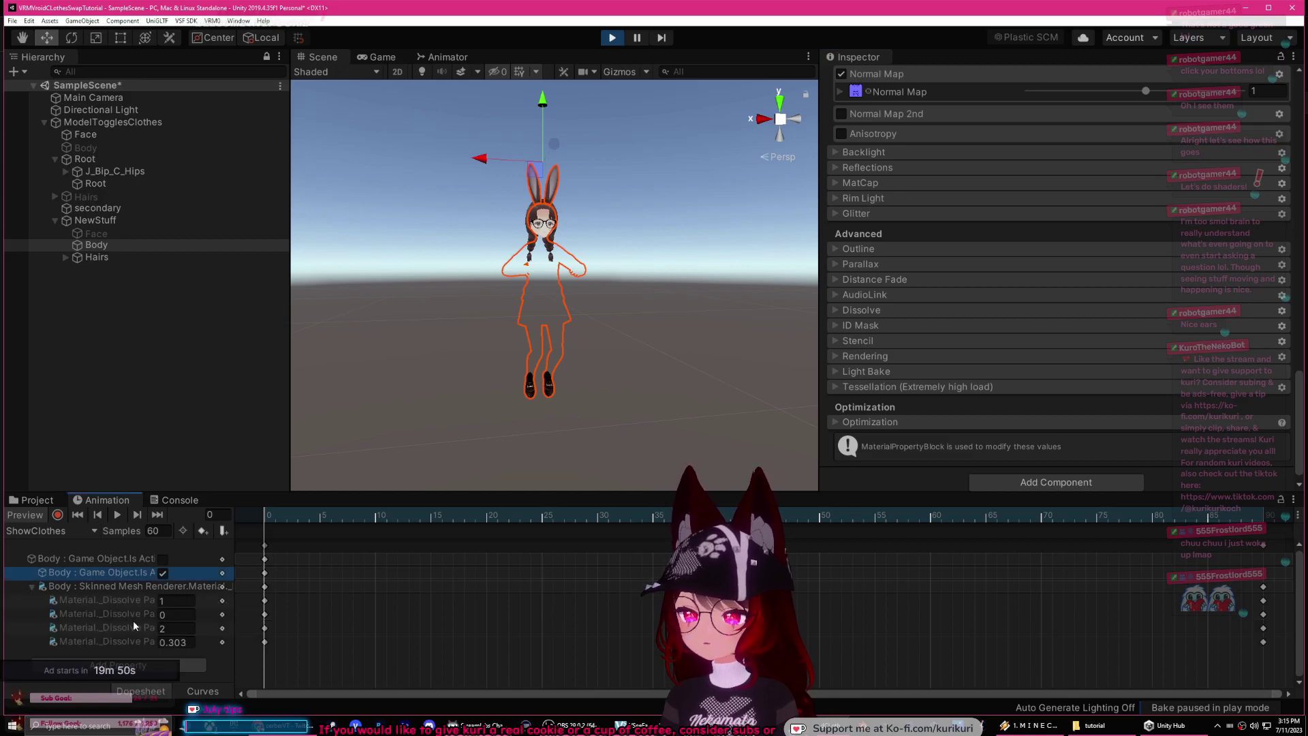
left_click(139, 592)
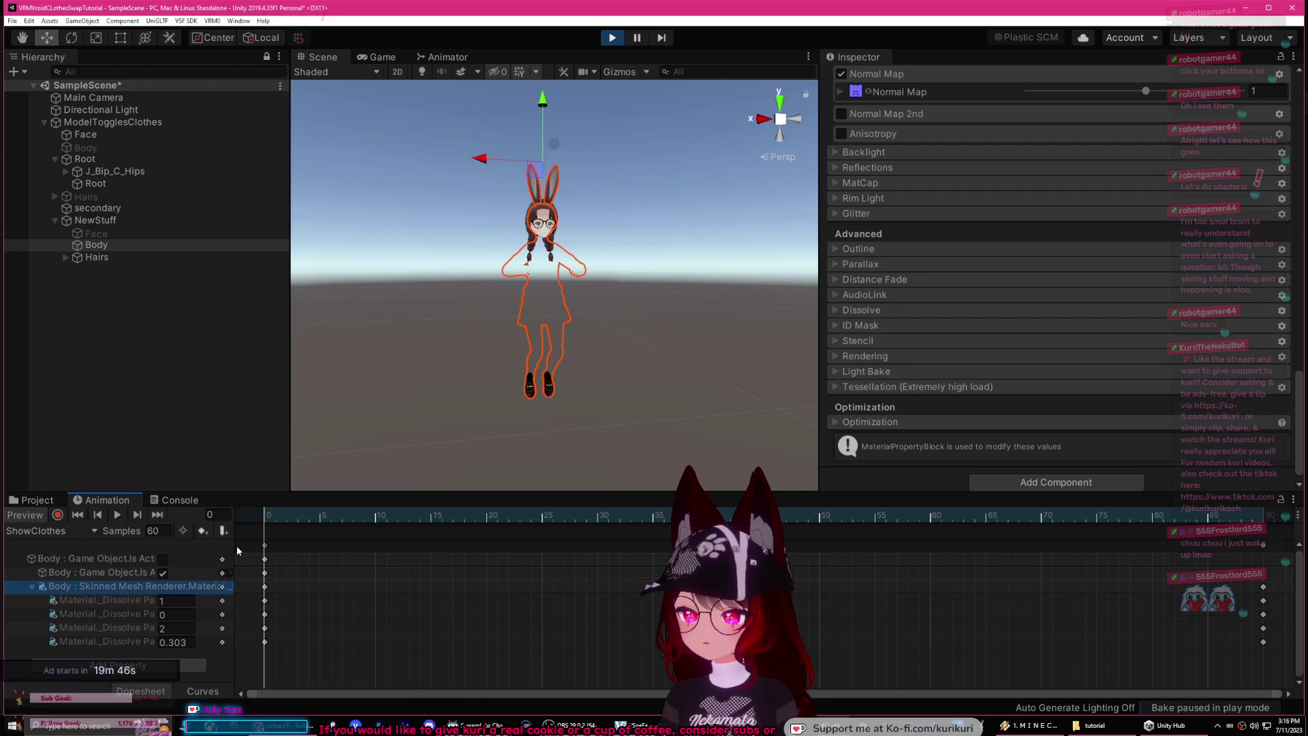
left_click_drag(237, 536, 374, 531)
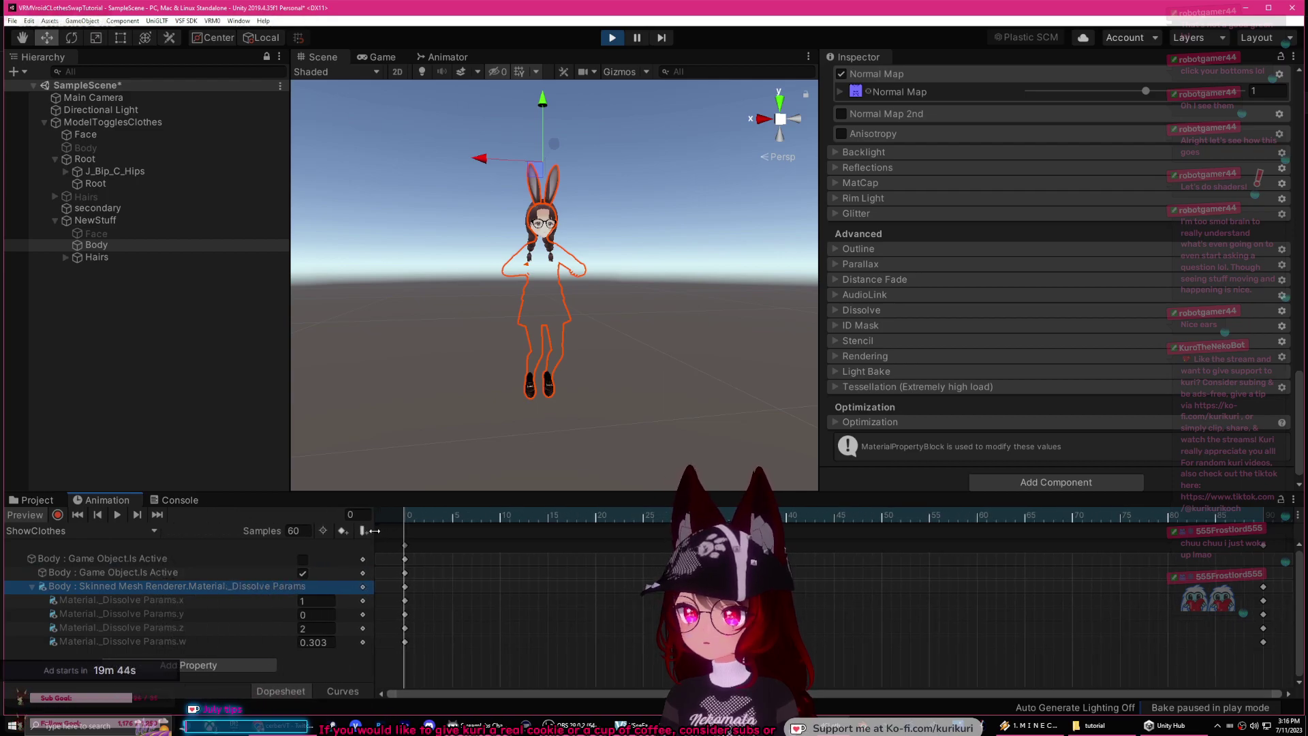
scroll(944, 387, "down", 1)
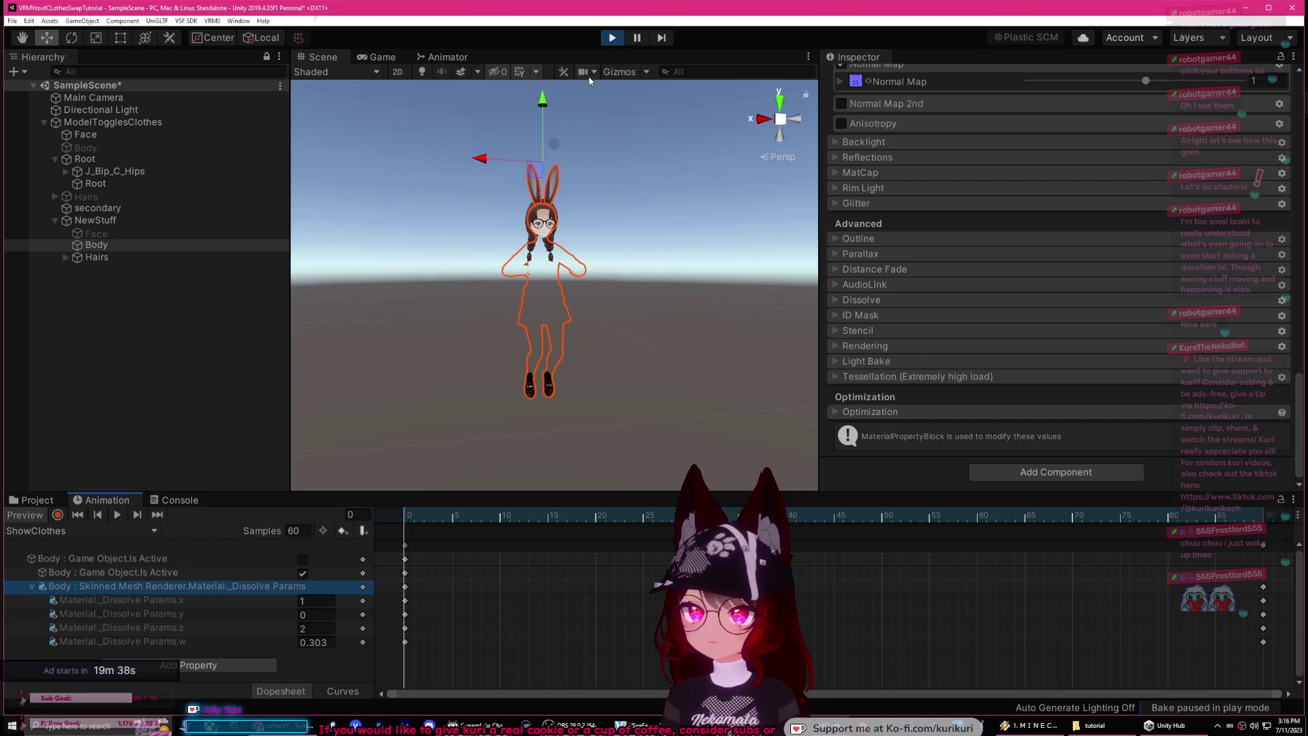
left_click(612, 37)
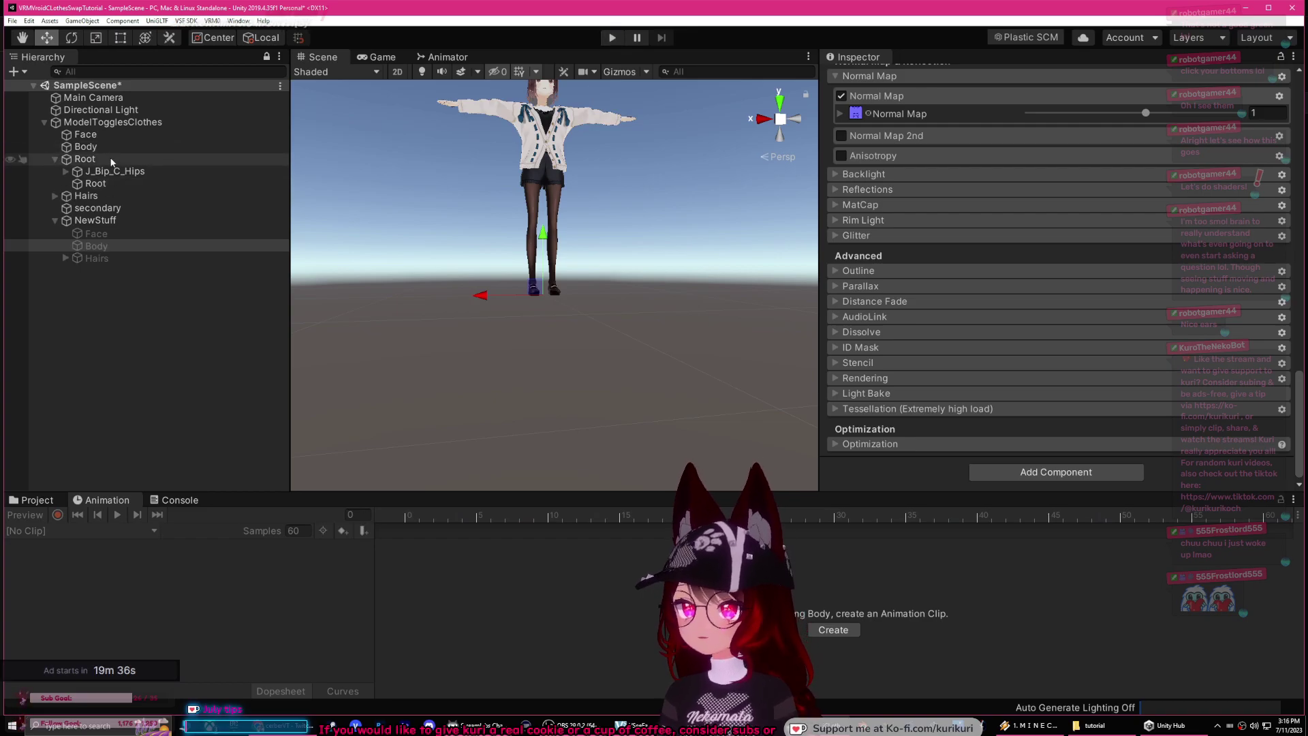
Step: Select NewStuff's Body and change Body_00_SKIN's shader to VRM/MToon
left_click(113, 146)
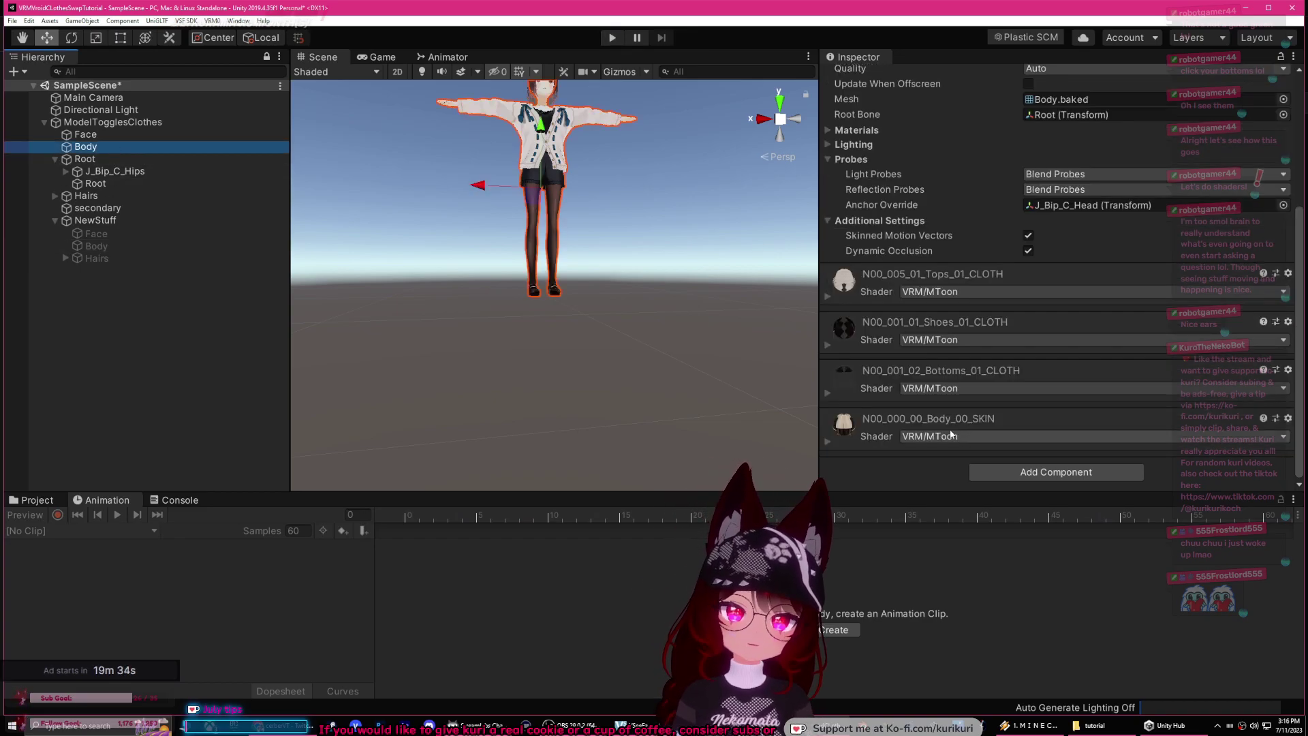
left_click(143, 246)
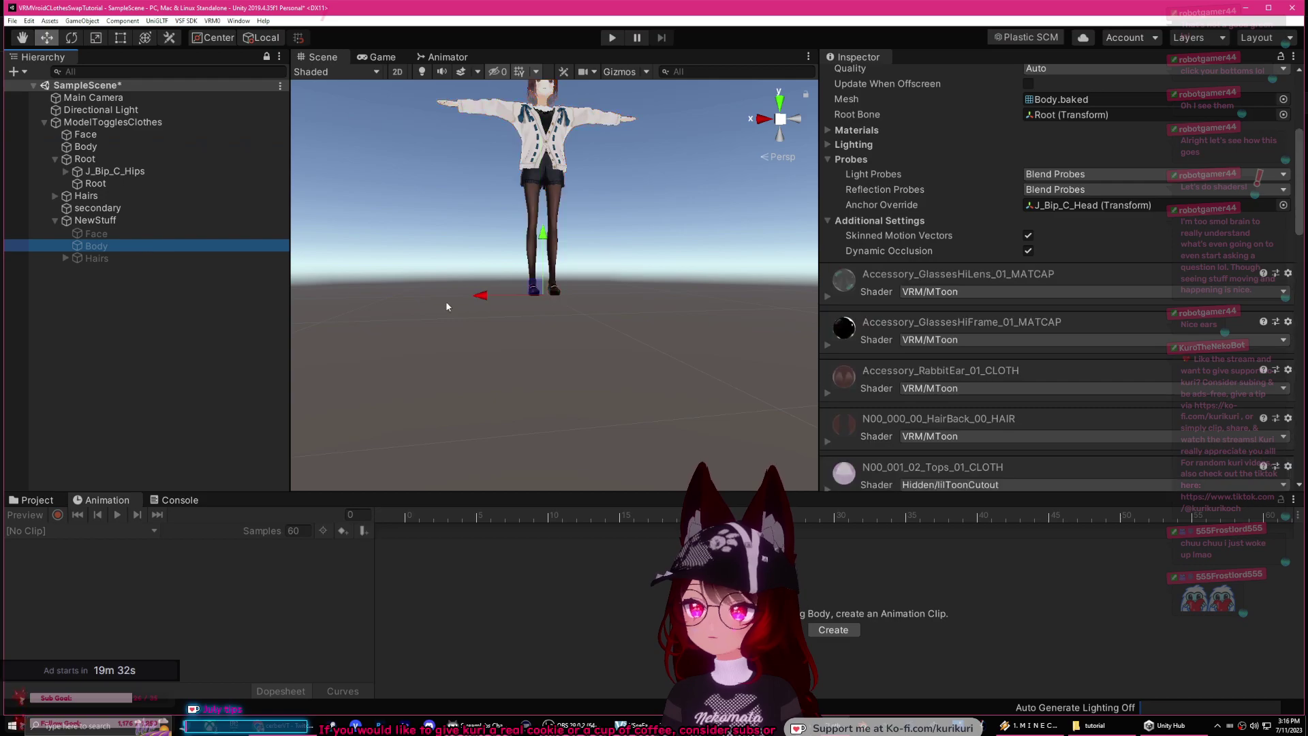
scroll(917, 382, "down", 10)
scroll(892, 357, "up", 10)
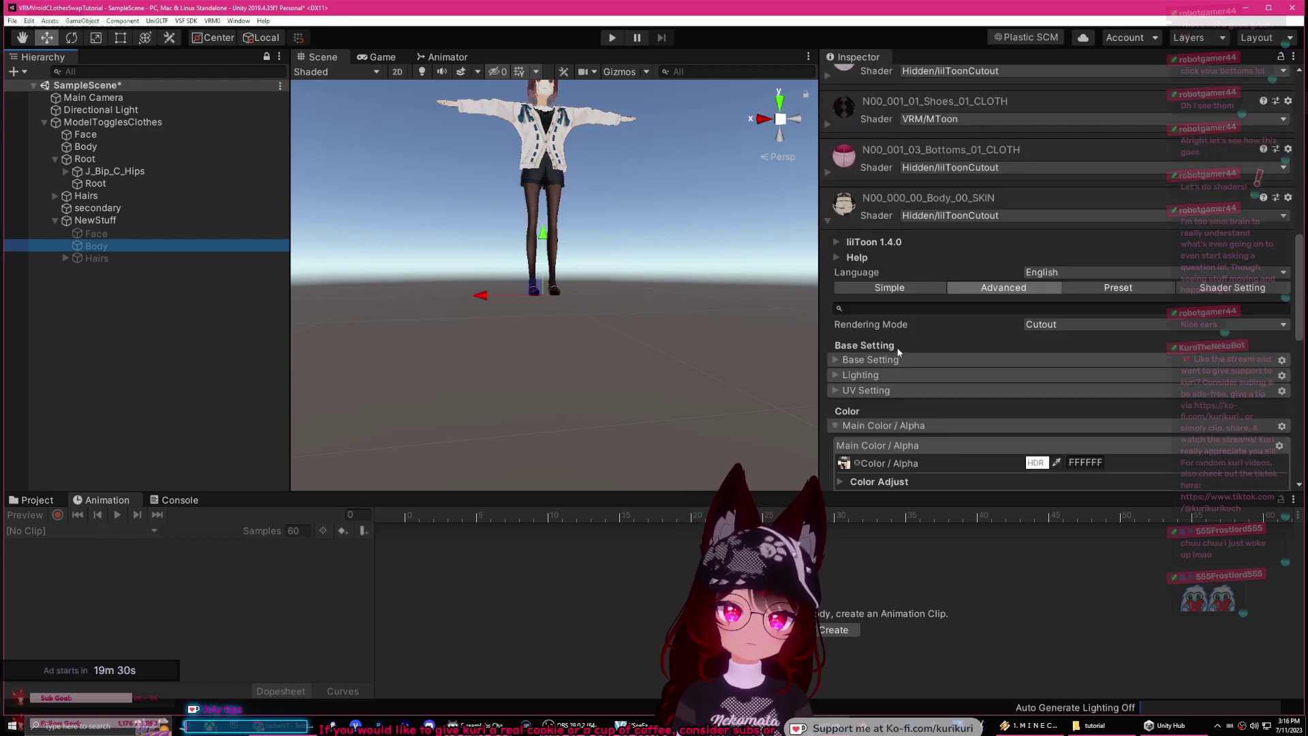
left_click(920, 354)
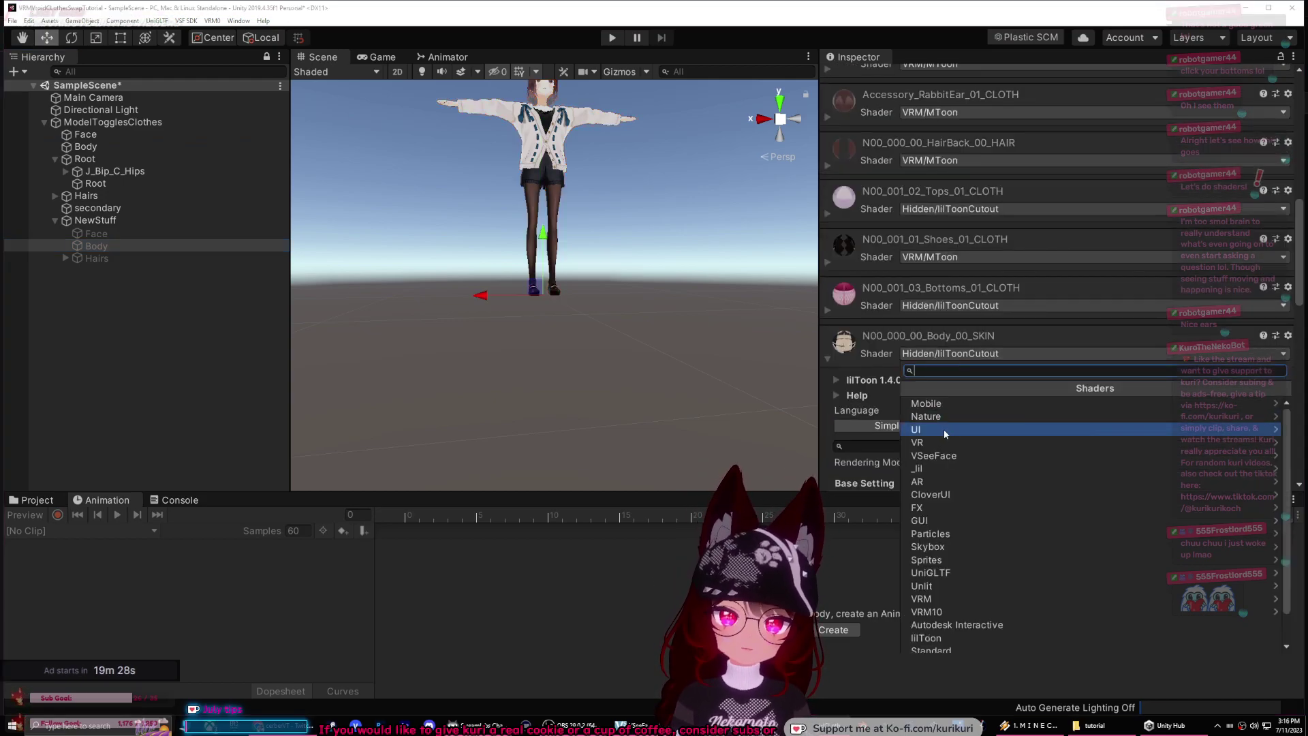
left_click(934, 600)
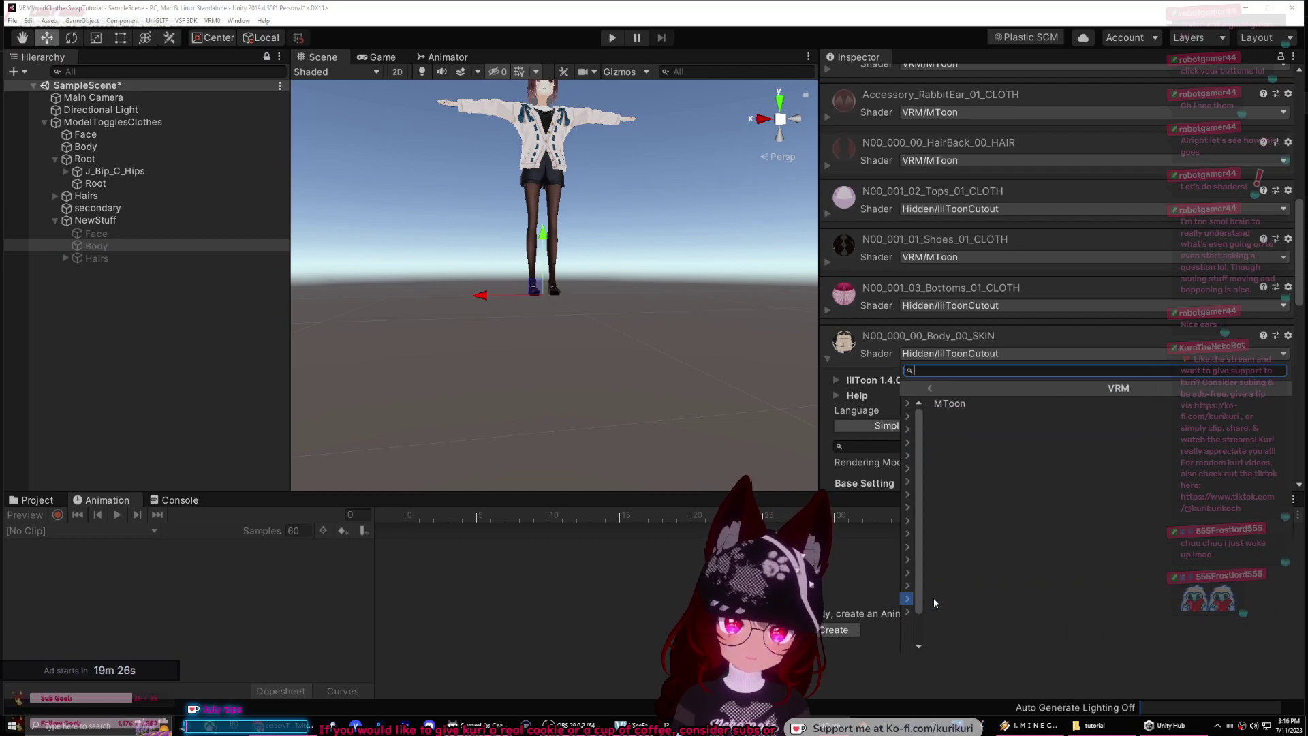
left_click(955, 406)
Step: Set Body_00_SKIN's rendering type to Opaque and frame the model in the scene view
scroll(944, 388, "down", 5)
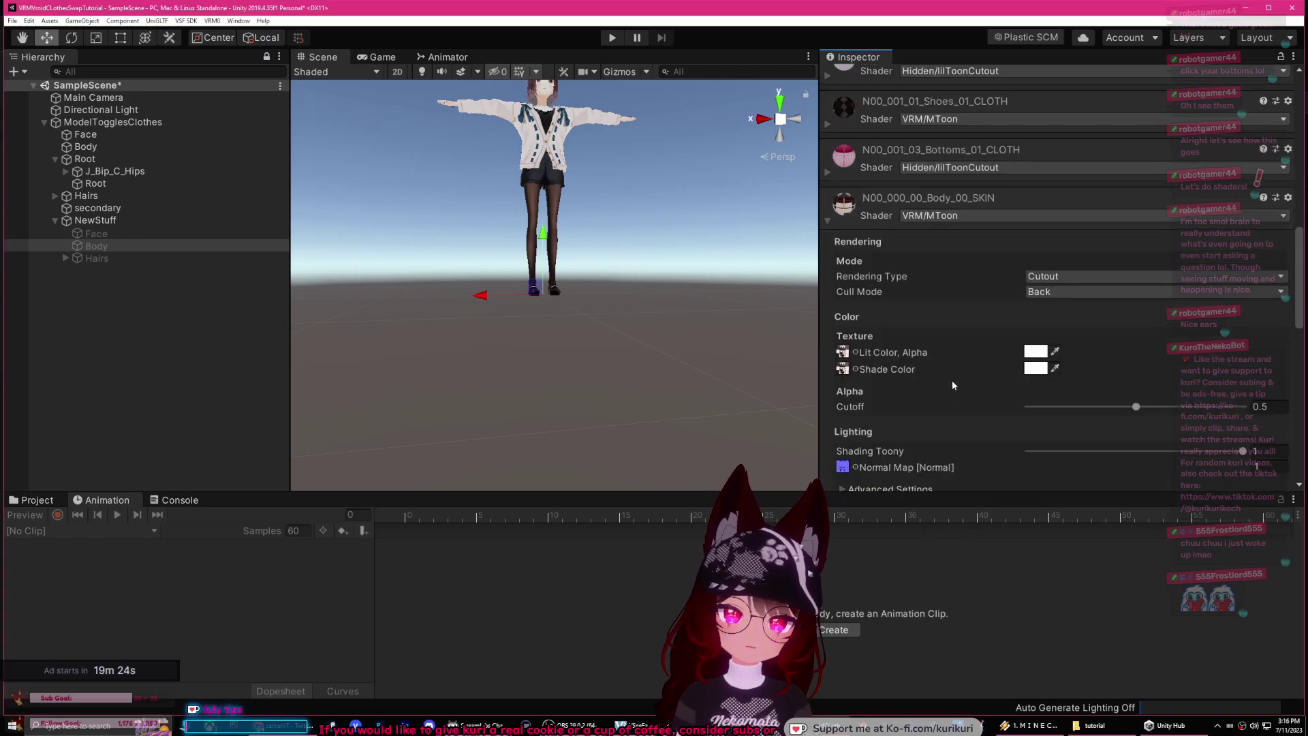
left_click(1053, 276)
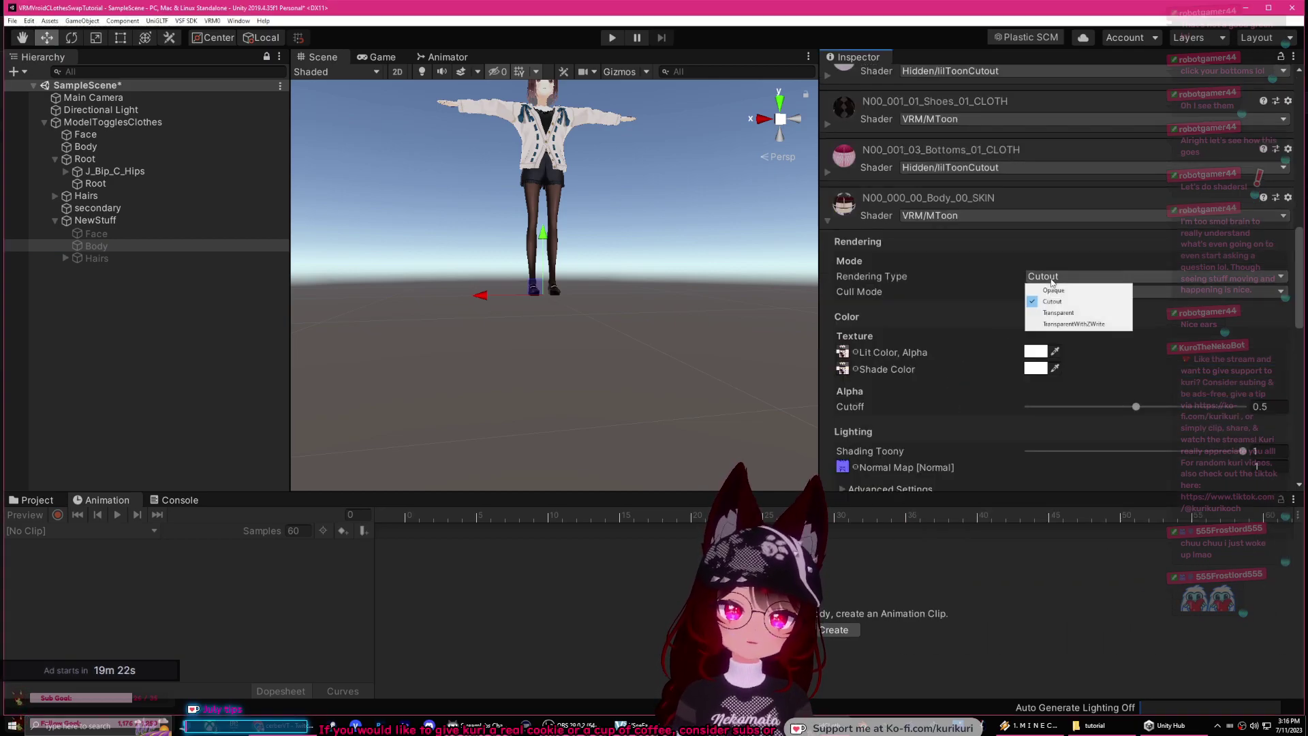
left_click(1049, 290)
scroll(784, 316, "down", 2)
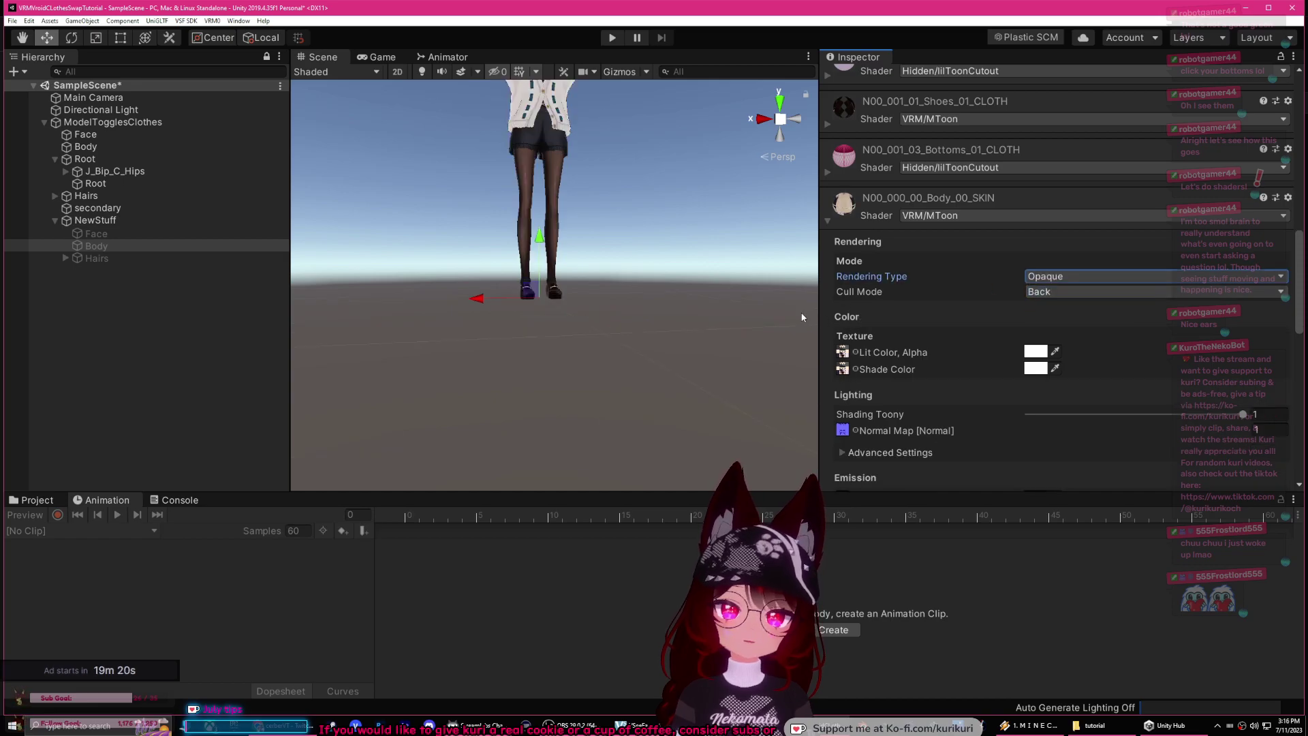
key("f")
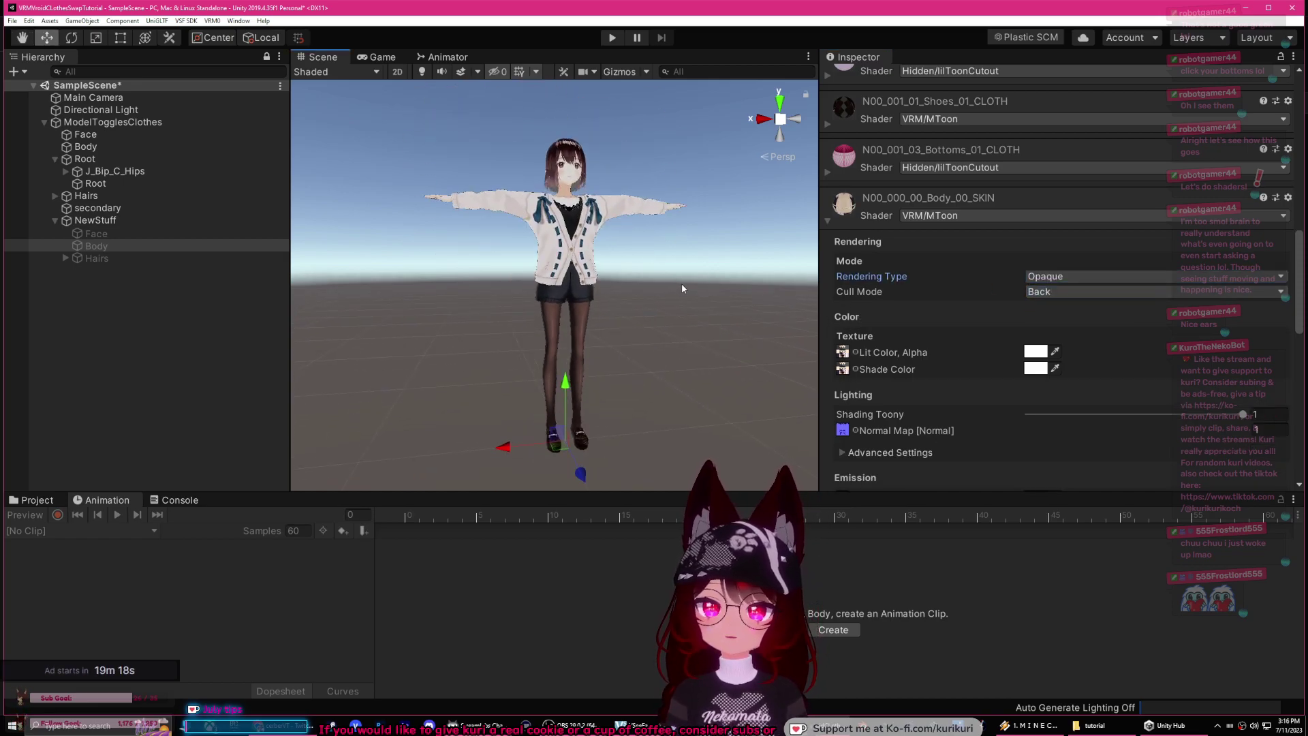
left_click_drag(682, 288, 691, 278, "alt")
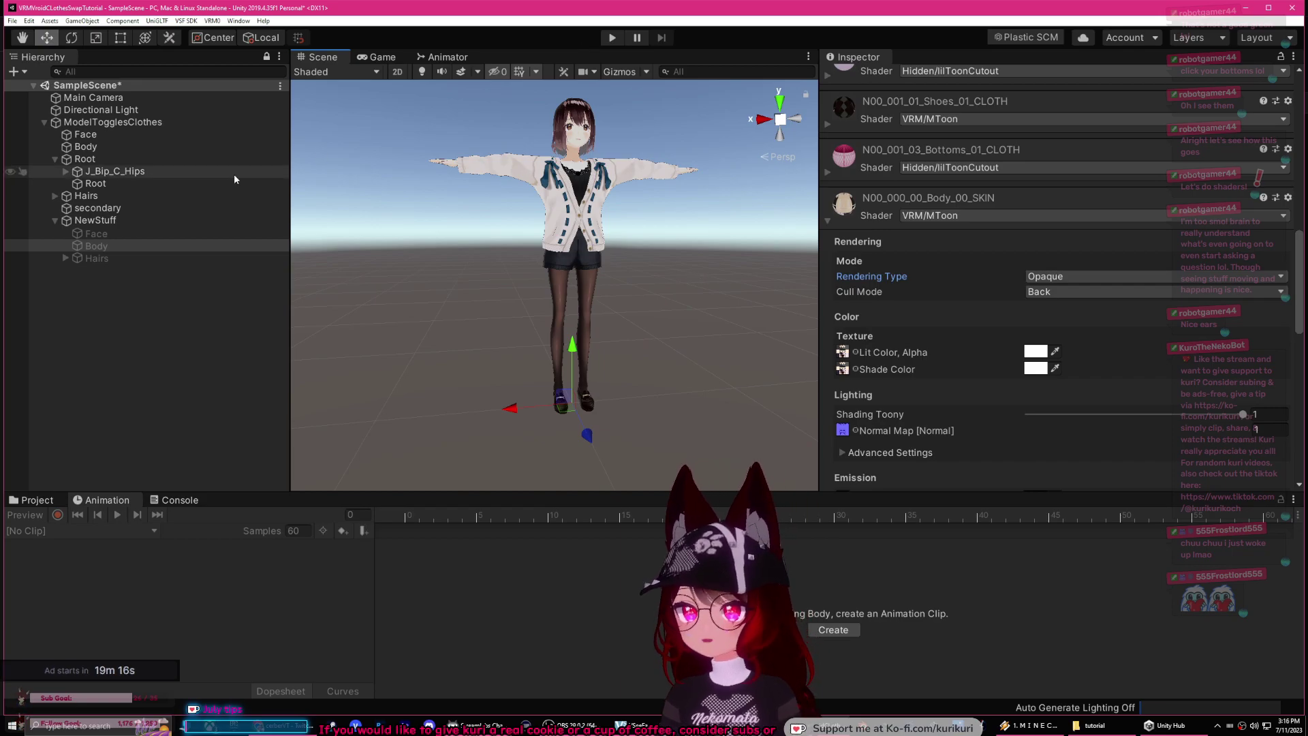
left_click(109, 122)
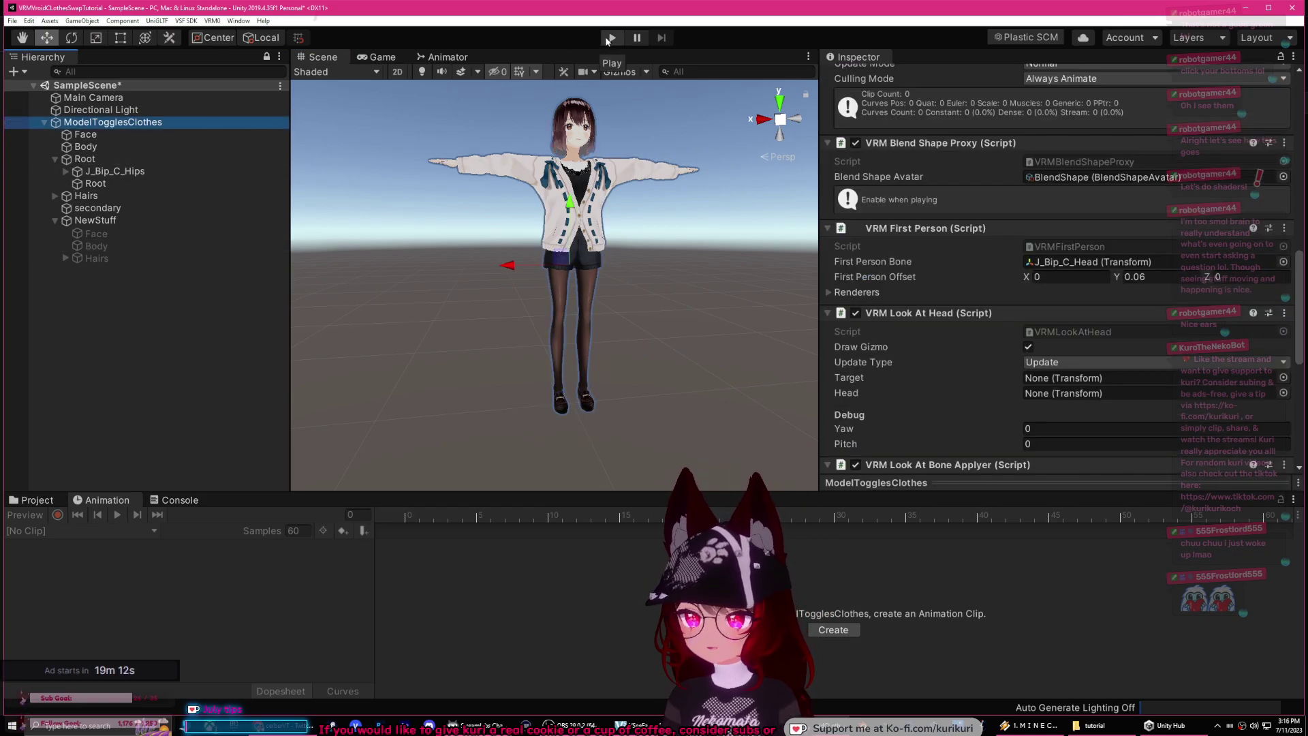
Step: In Play mode, assign the AnimationController to ModelTogglesClothes and record on the ShowClothes clip
left_click(609, 39)
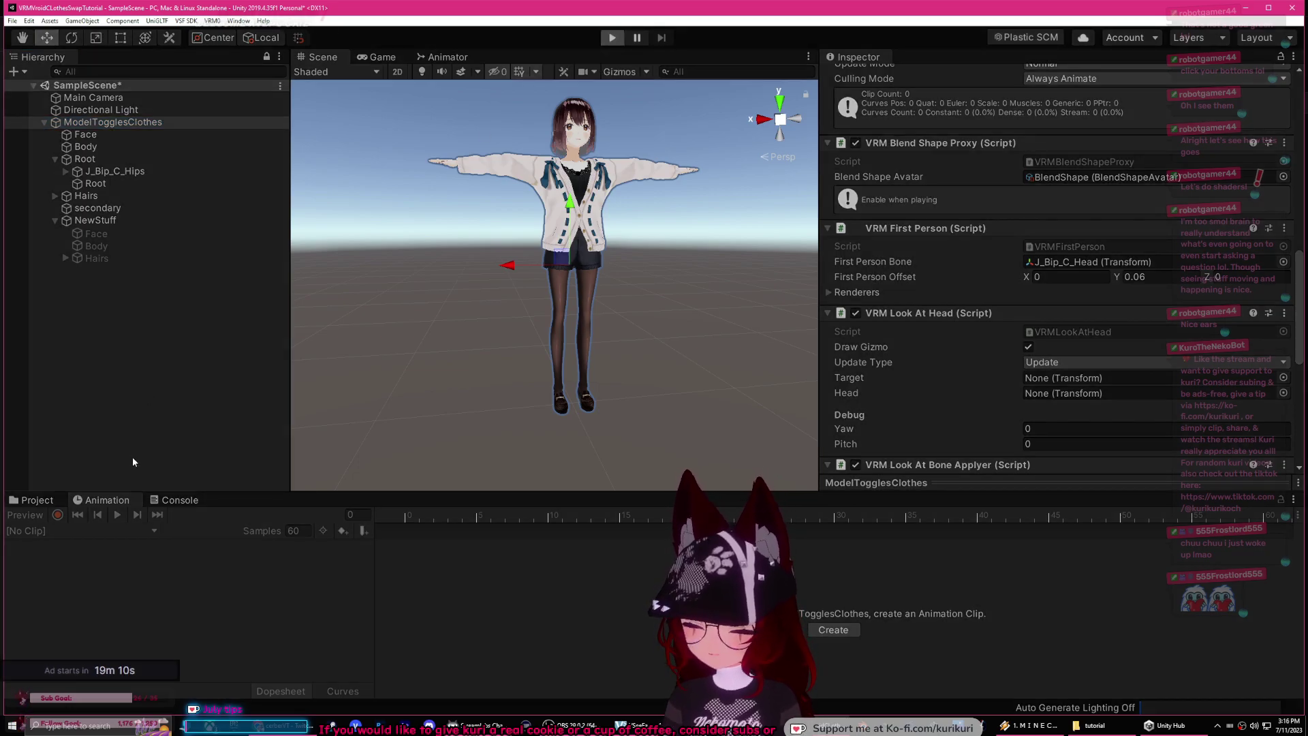
left_click(341, 58)
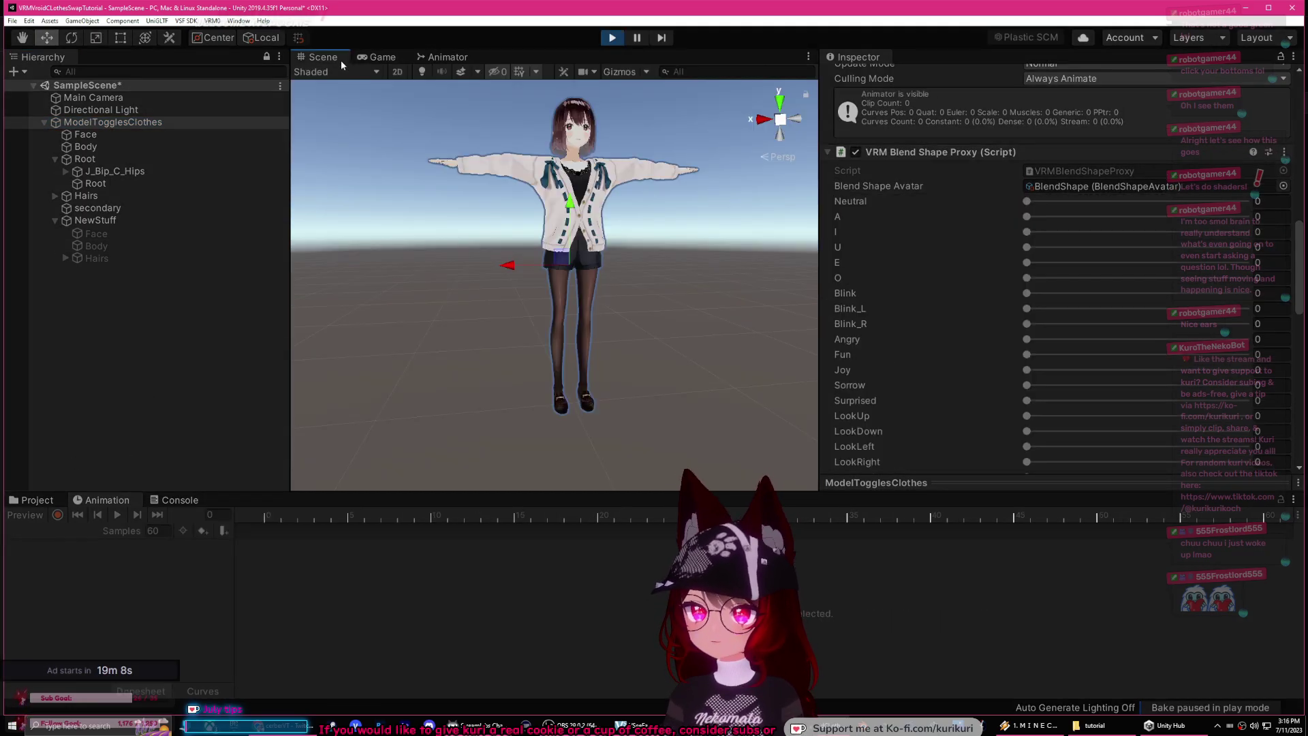
left_click(50, 500)
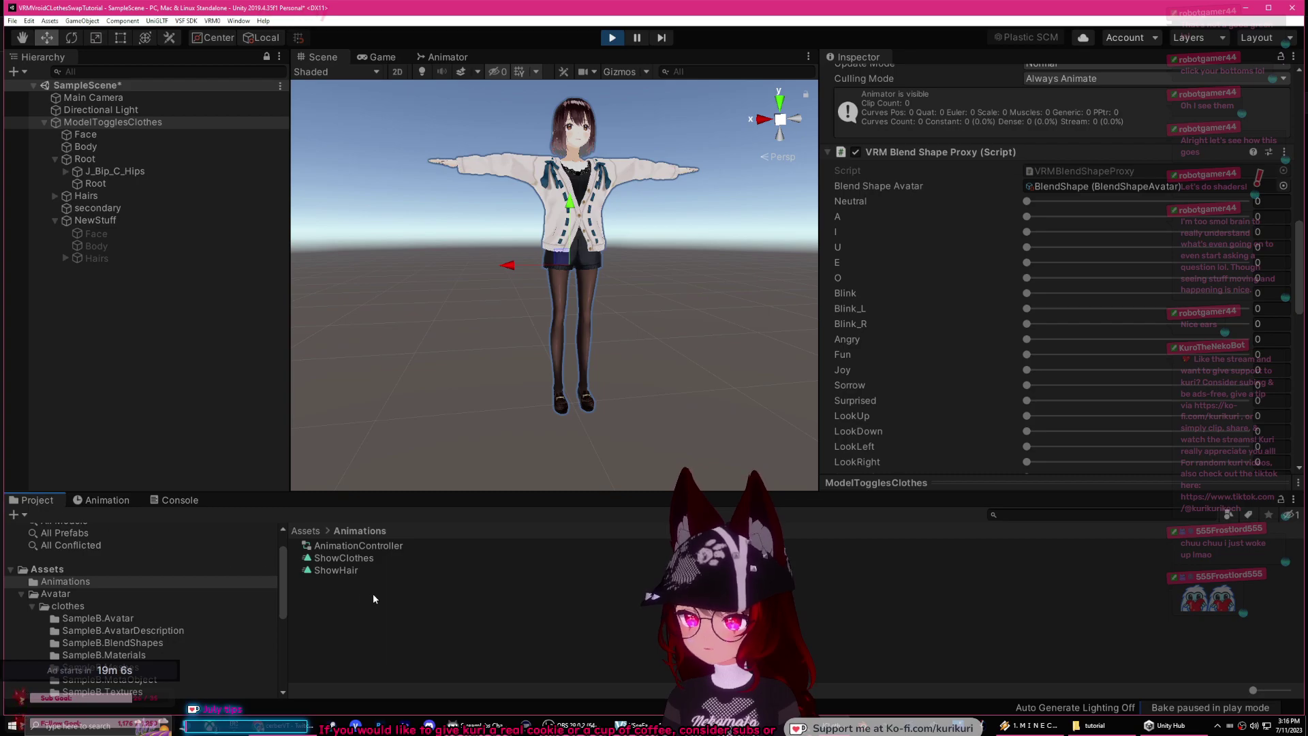
left_click_drag(351, 549, 171, 326)
left_click_drag(113, 121, 113, 121)
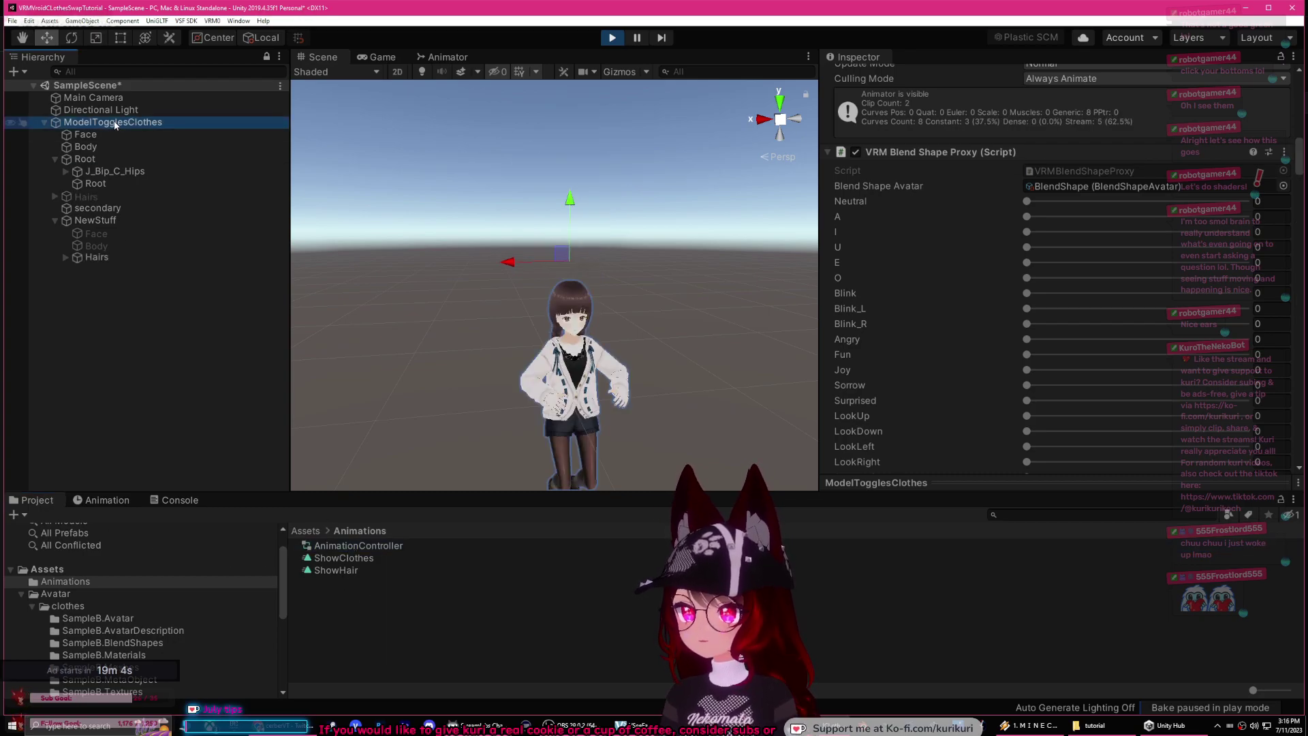
left_click(126, 501)
left_click(85, 531)
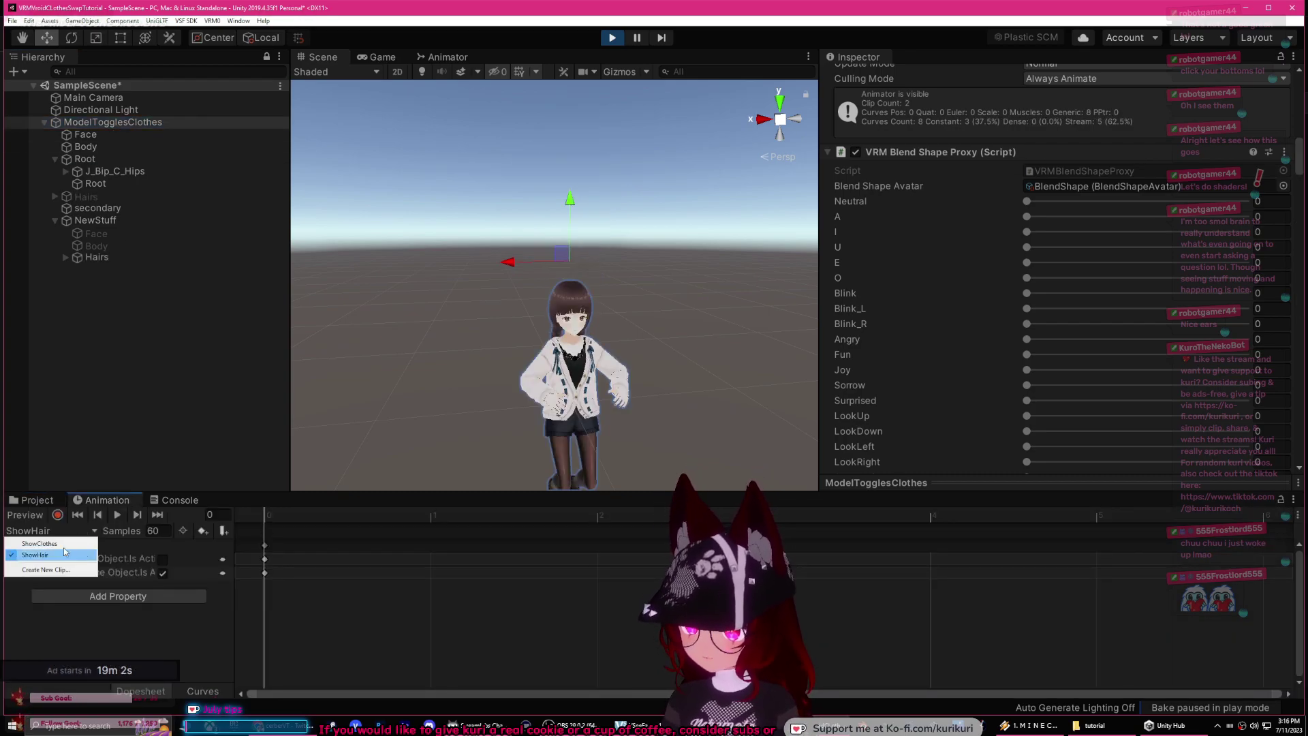
left_click(39, 543)
left_click(57, 515)
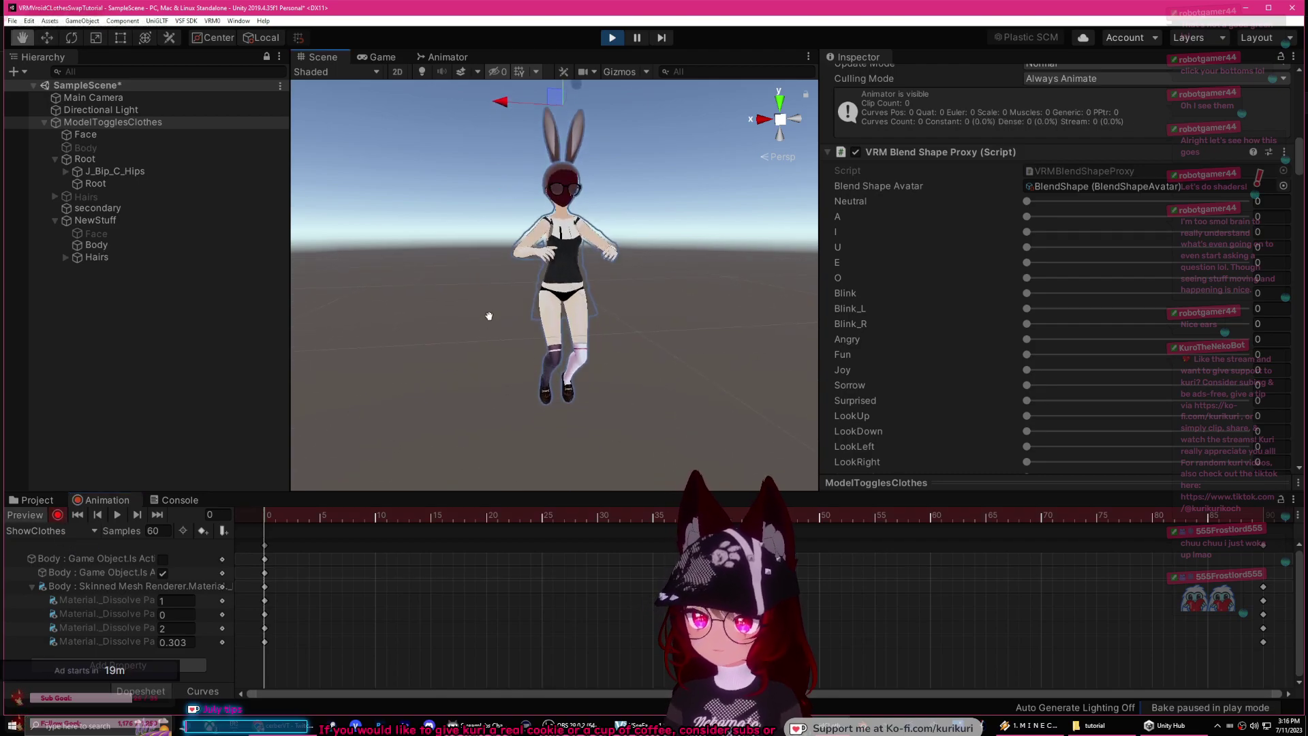
Step: Scrub the ShowClothes dissolve through frames 53 and 26 back to frame 0, then stop recording and Play
left_click_drag(272, 528, 530, 533)
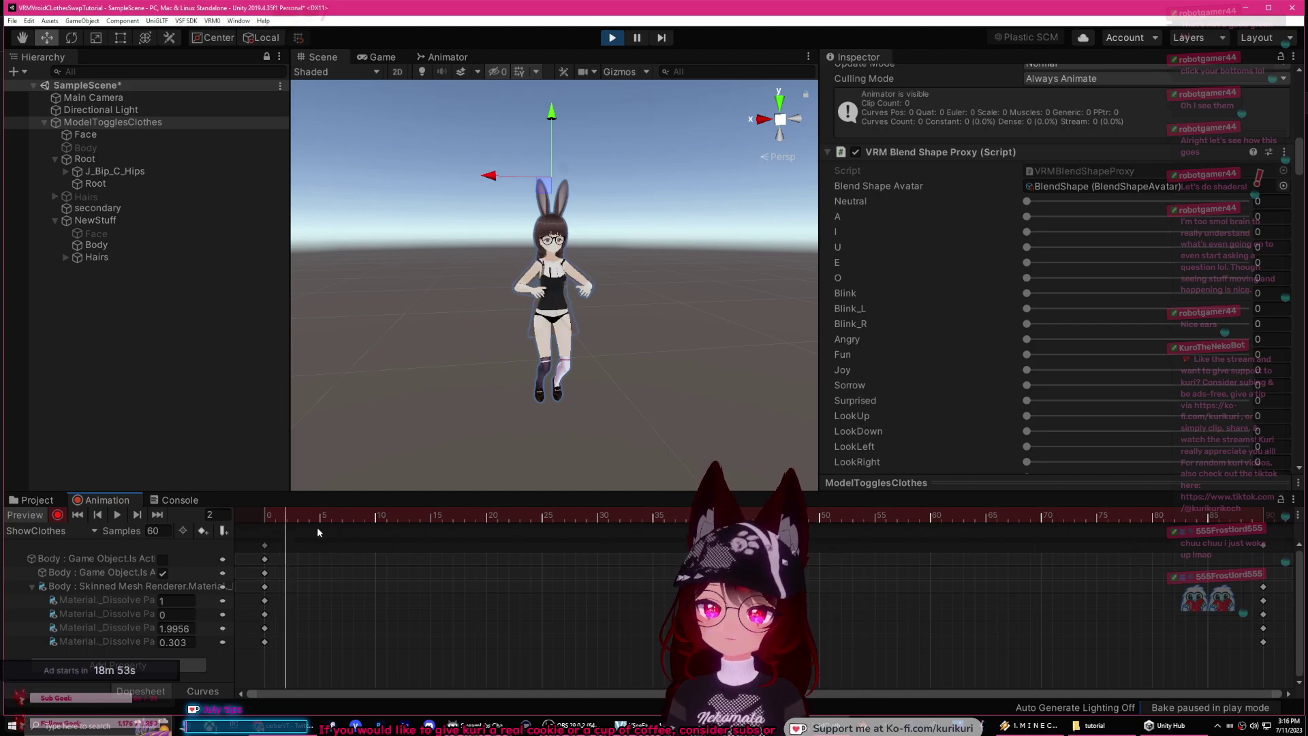
left_click_drag(318, 532, 899, 587)
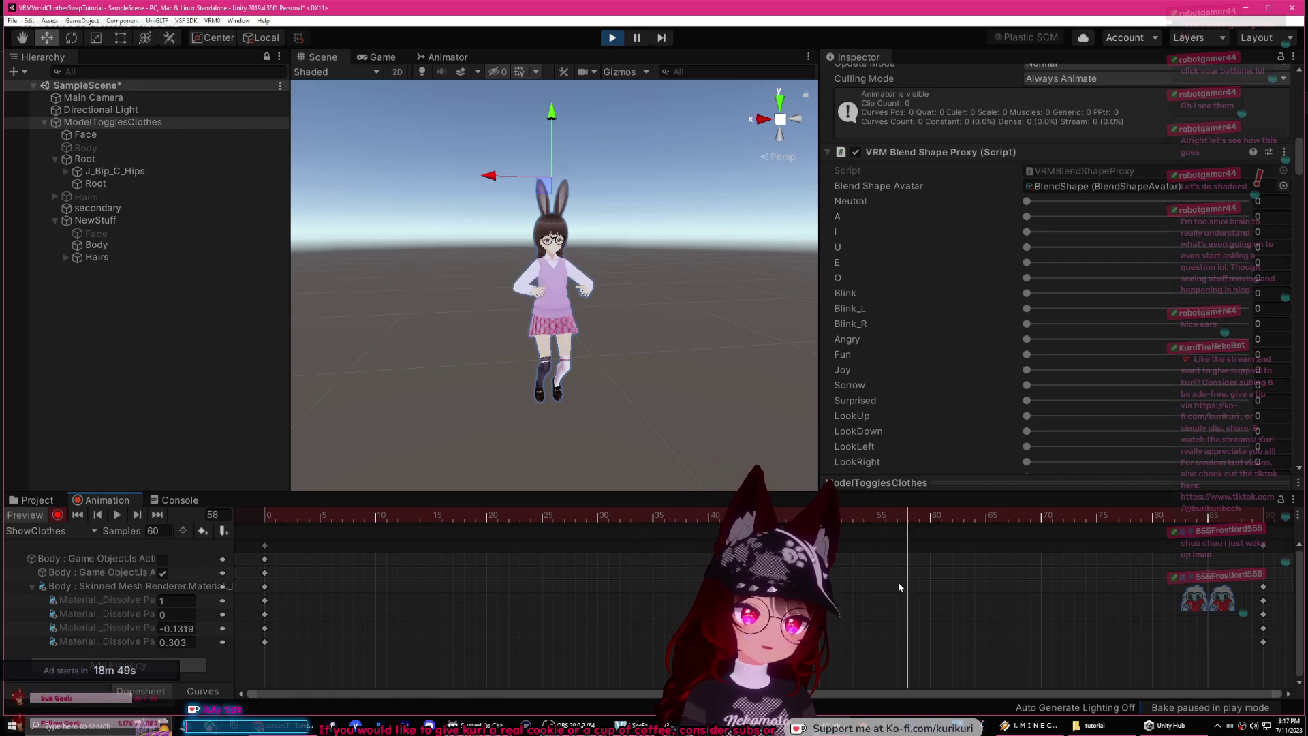
left_click_drag(362, 535, 551, 534)
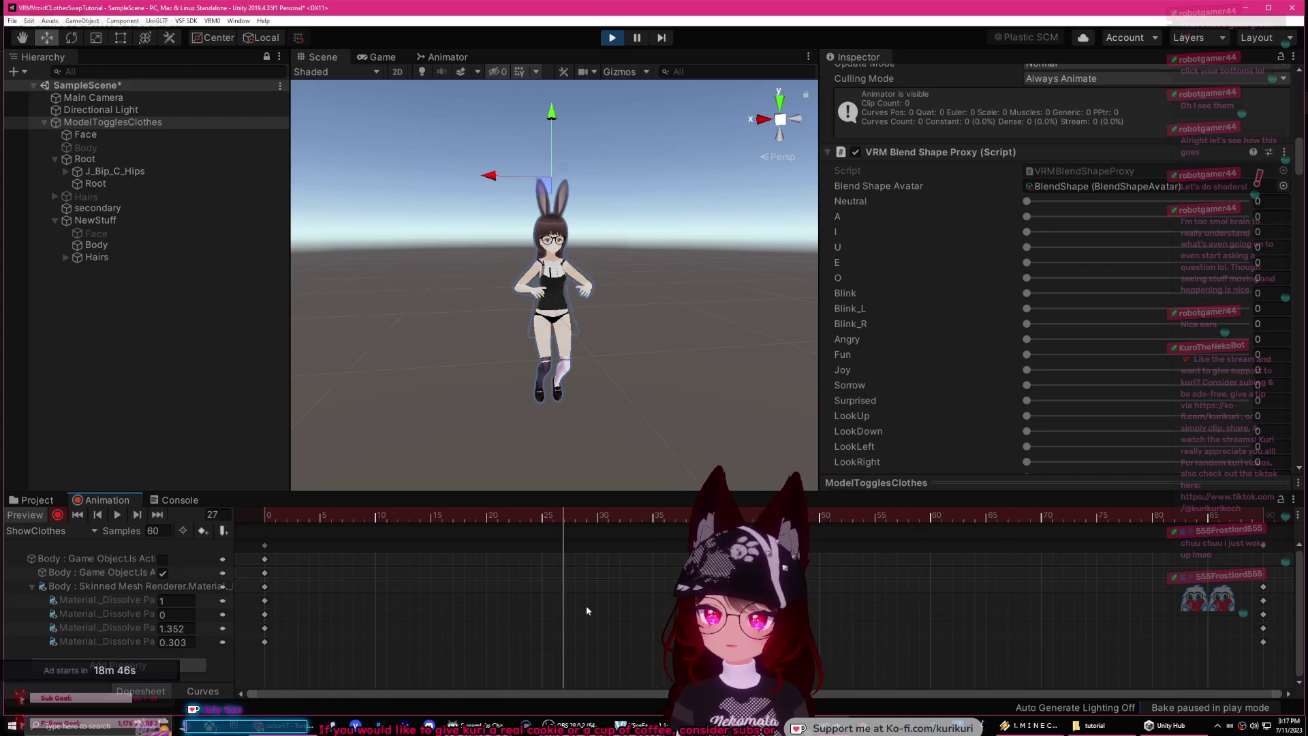
left_click_drag(588, 611, 114, 578)
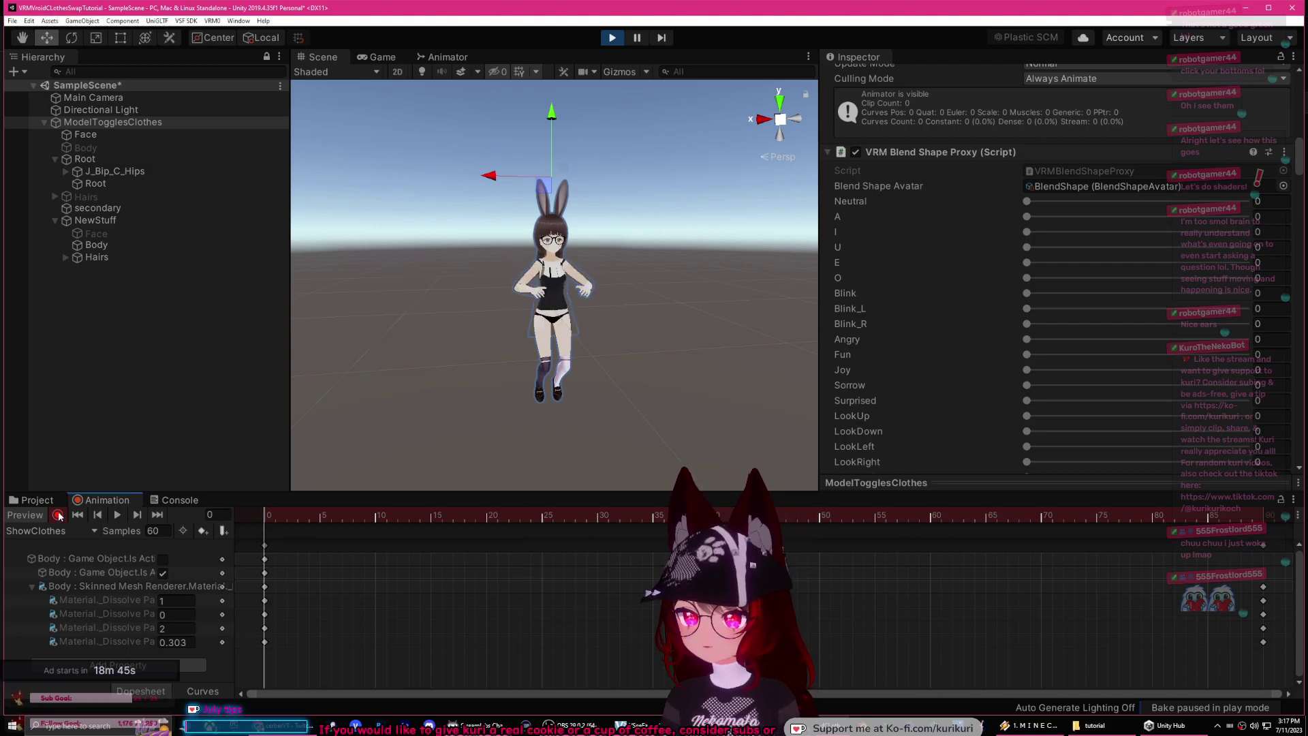
left_click(58, 515)
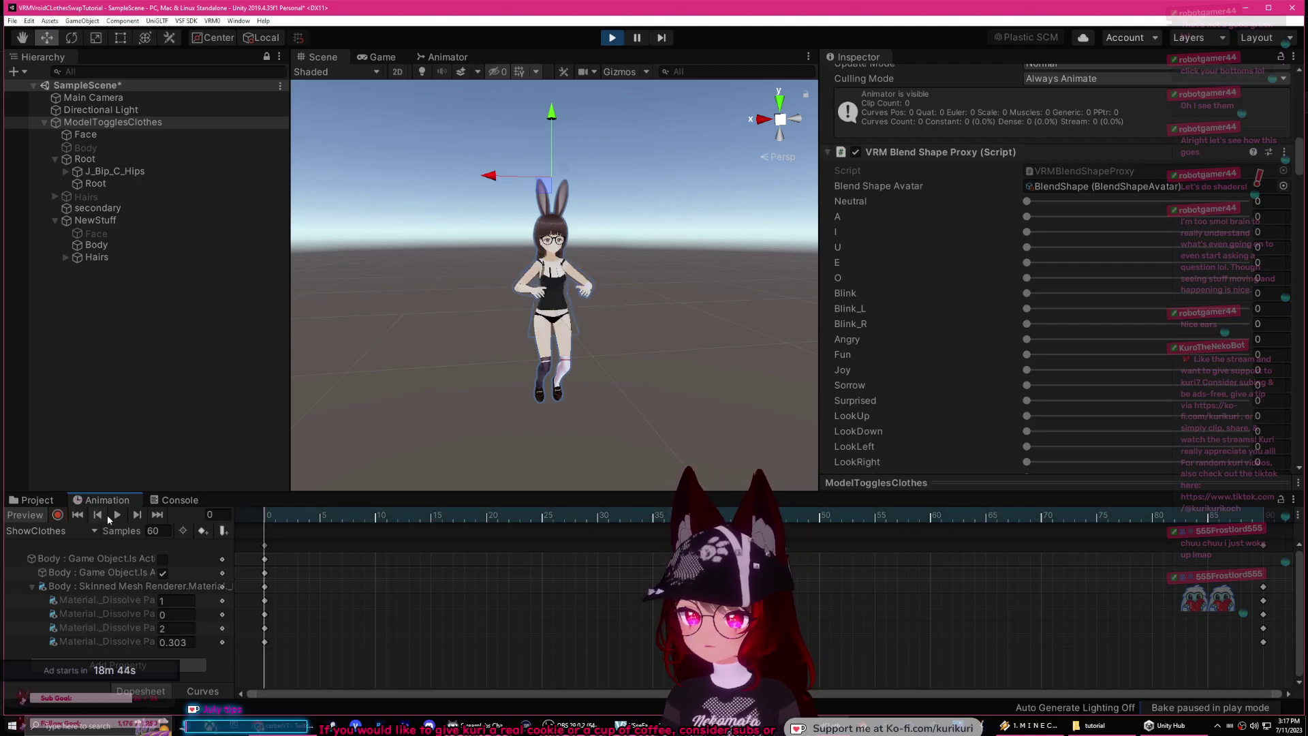
left_click(611, 38)
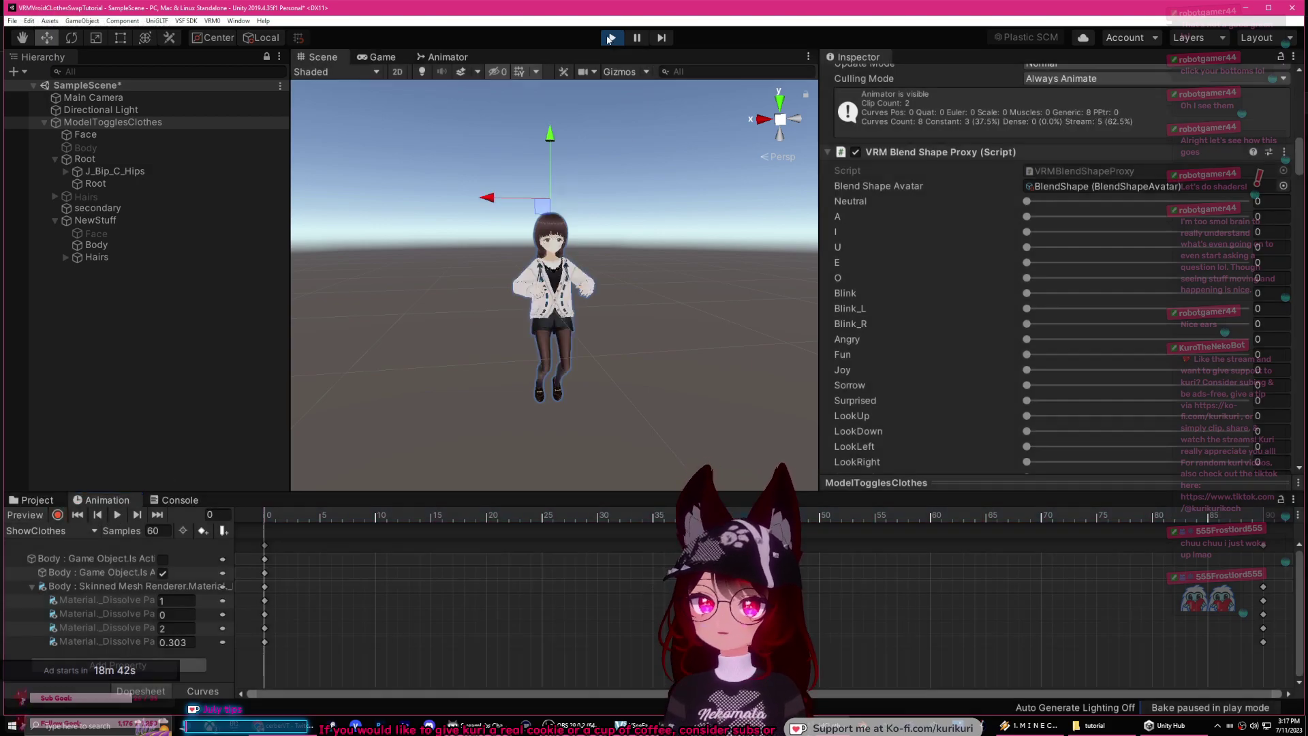
left_click(186, 20)
Step: Export the avatar bundle as dissolvemodel, dismiss the Export complete notice, and switch to VSeeFace
left_click(205, 31)
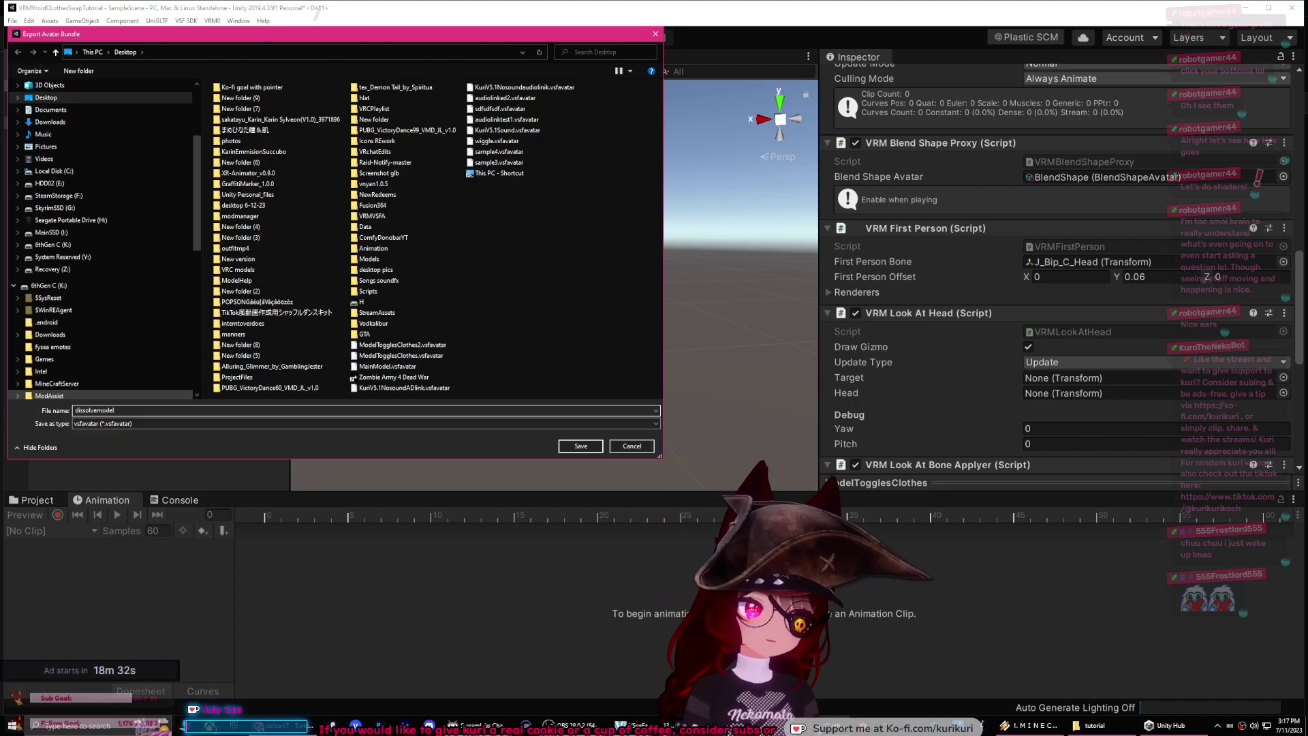
left_click(590, 449)
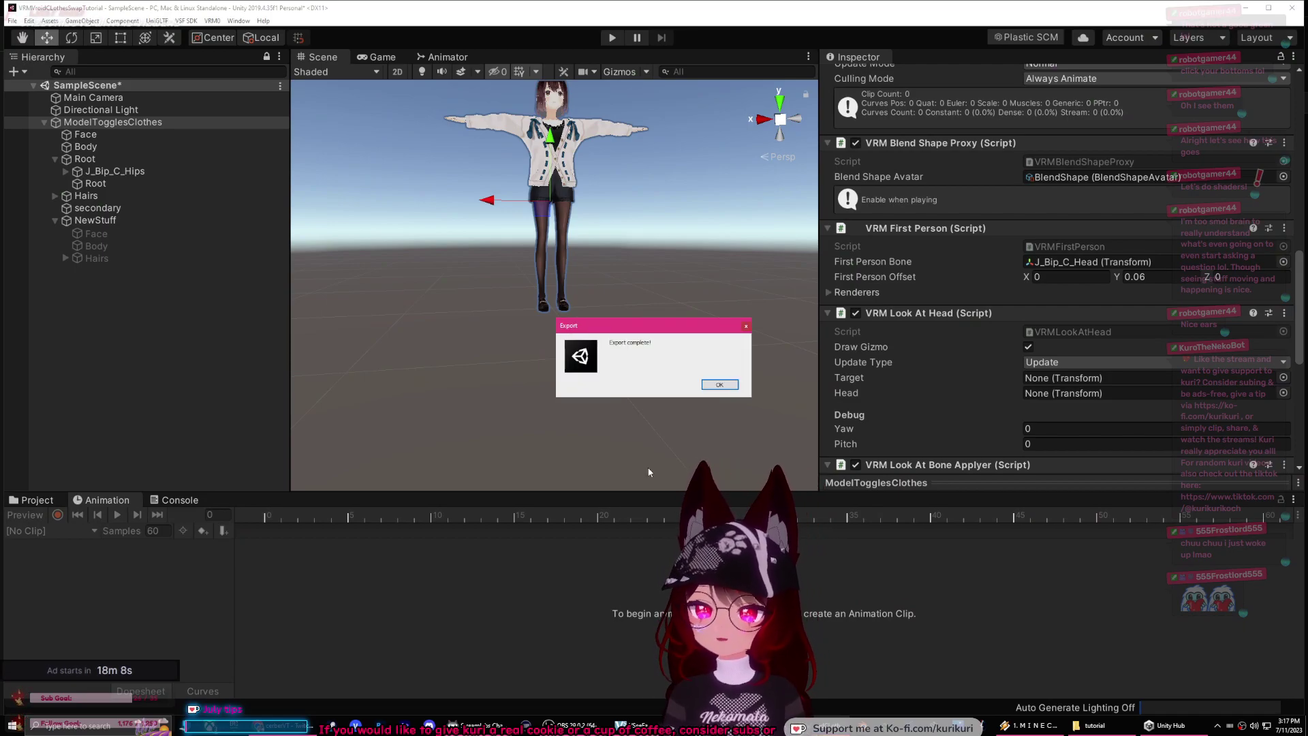
left_click(719, 385)
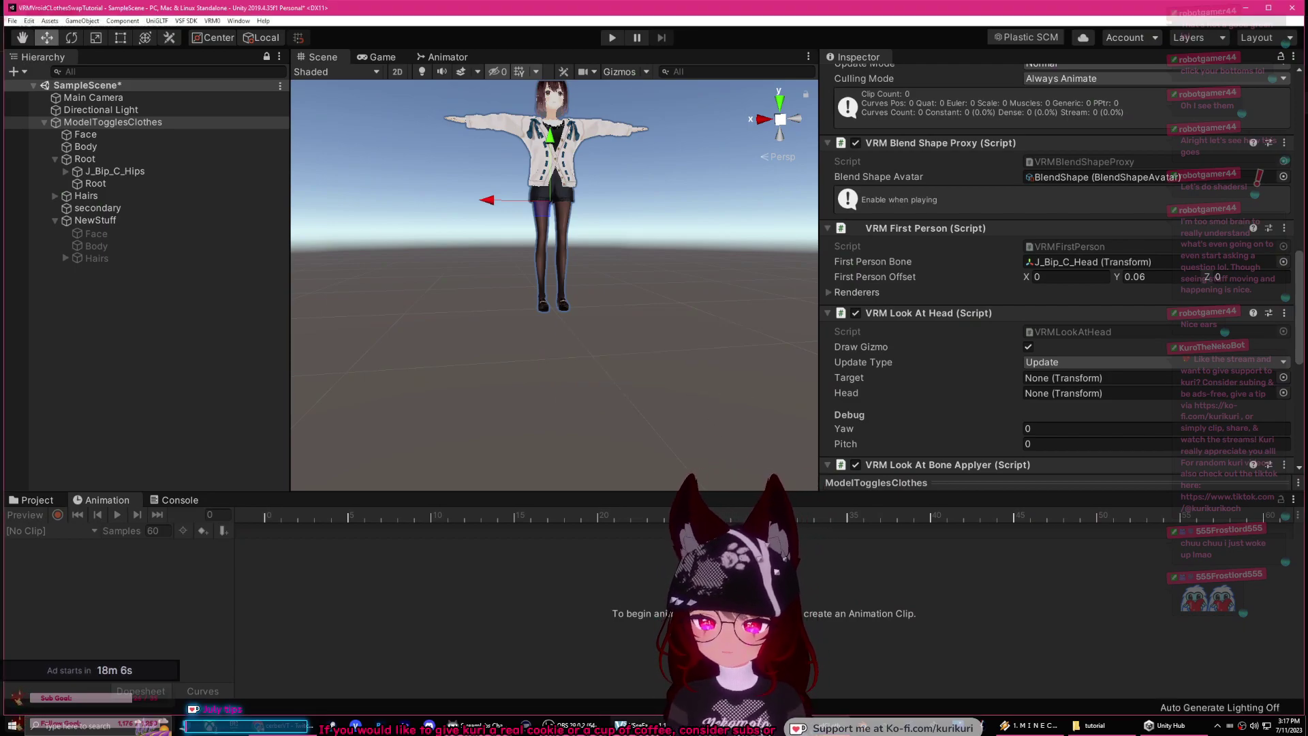
key("alt+Tab")
Step: Add the exported ModelTogglesClothes avatar from the Desktop and load it
left_click(927, 170)
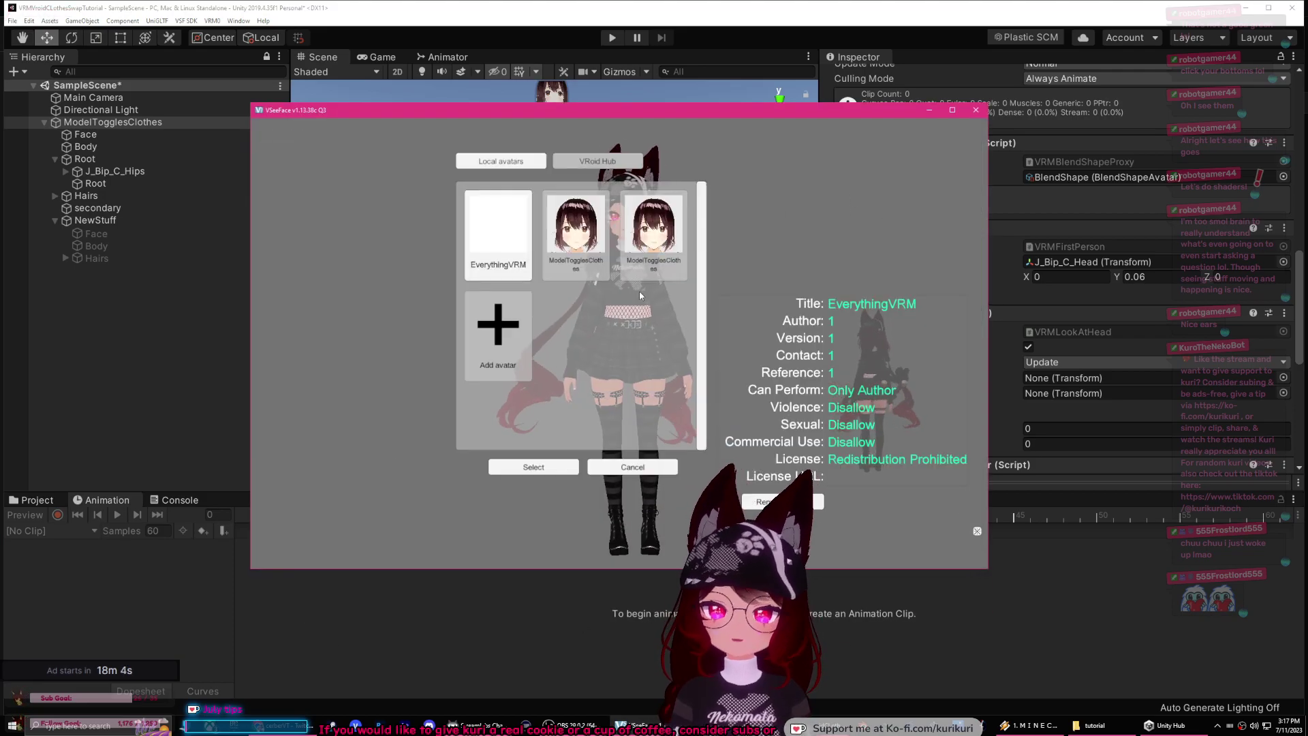
left_click(497, 321)
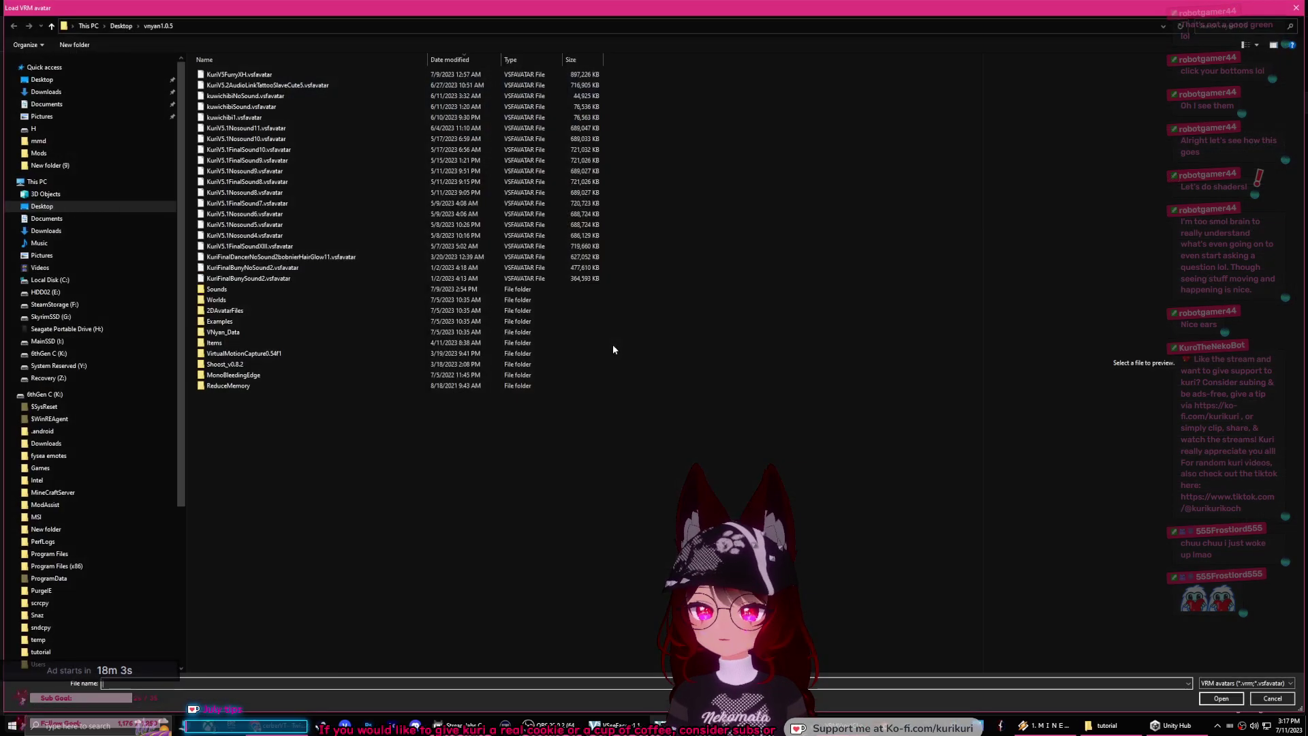
left_click(42, 79)
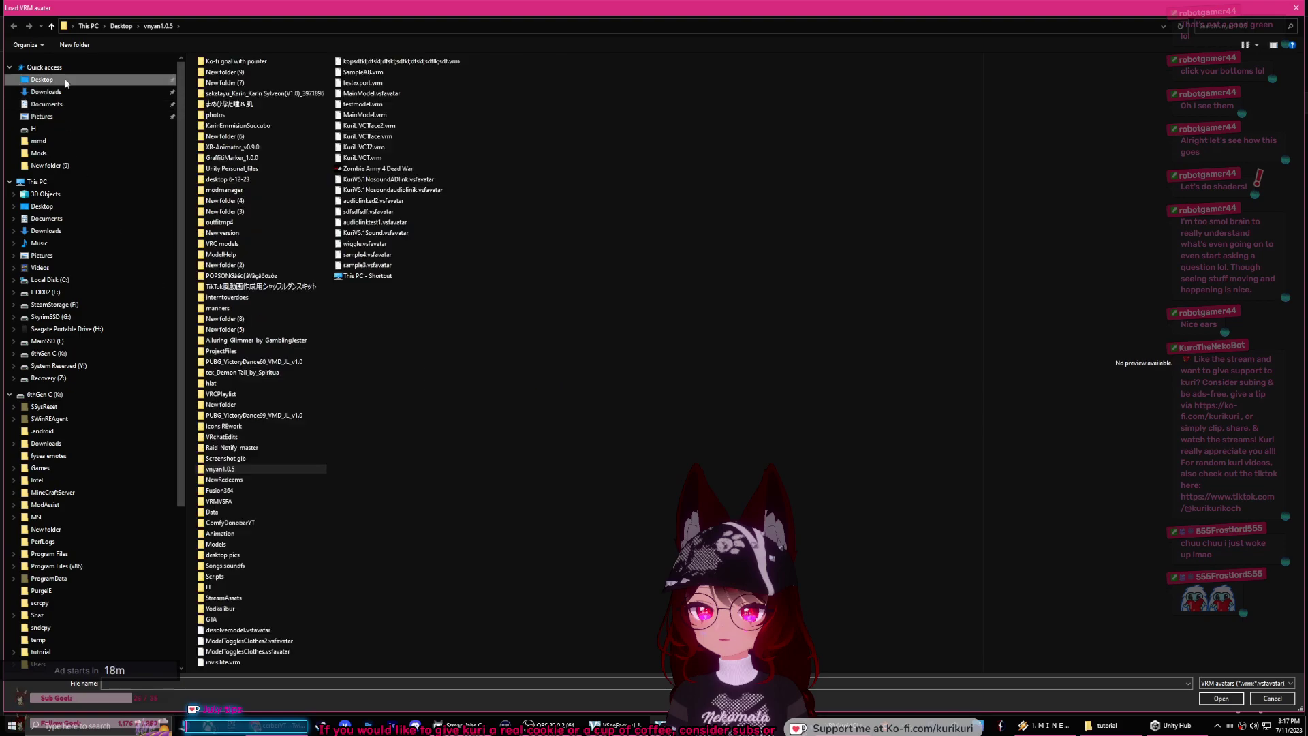
double_click(241, 631)
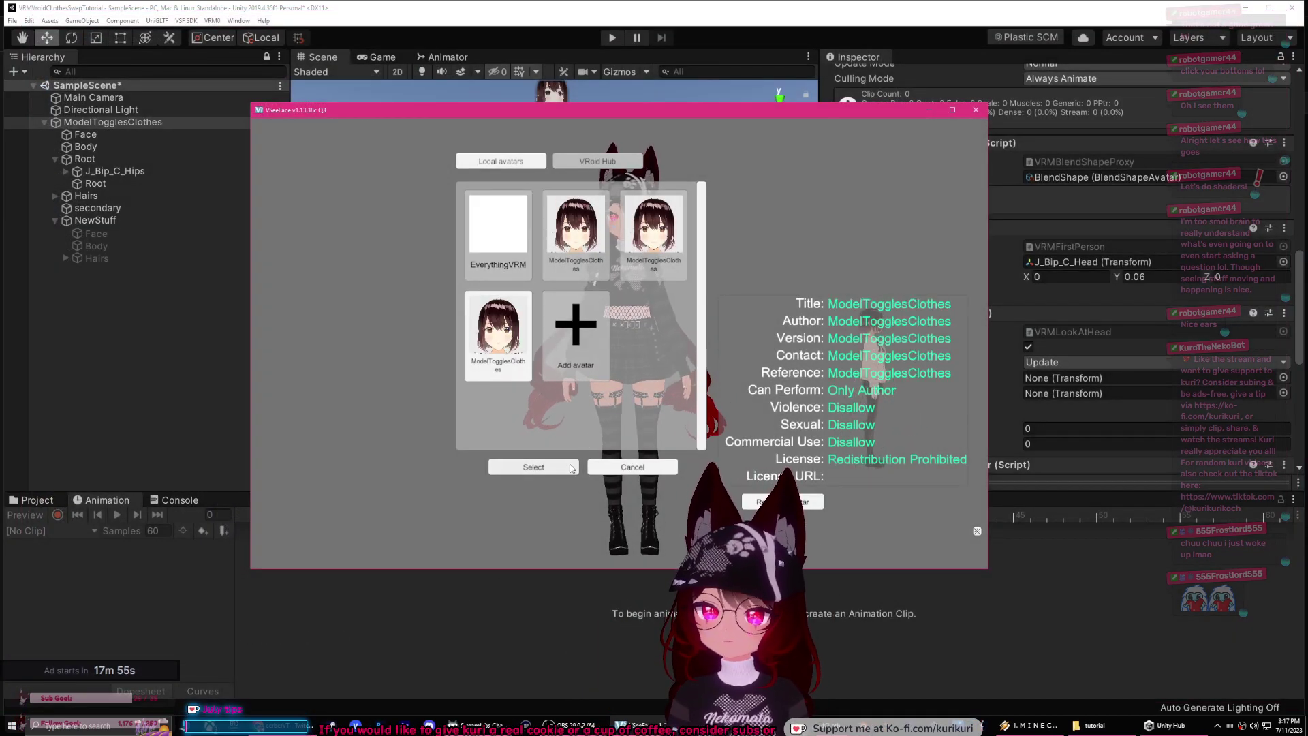
left_click(534, 466)
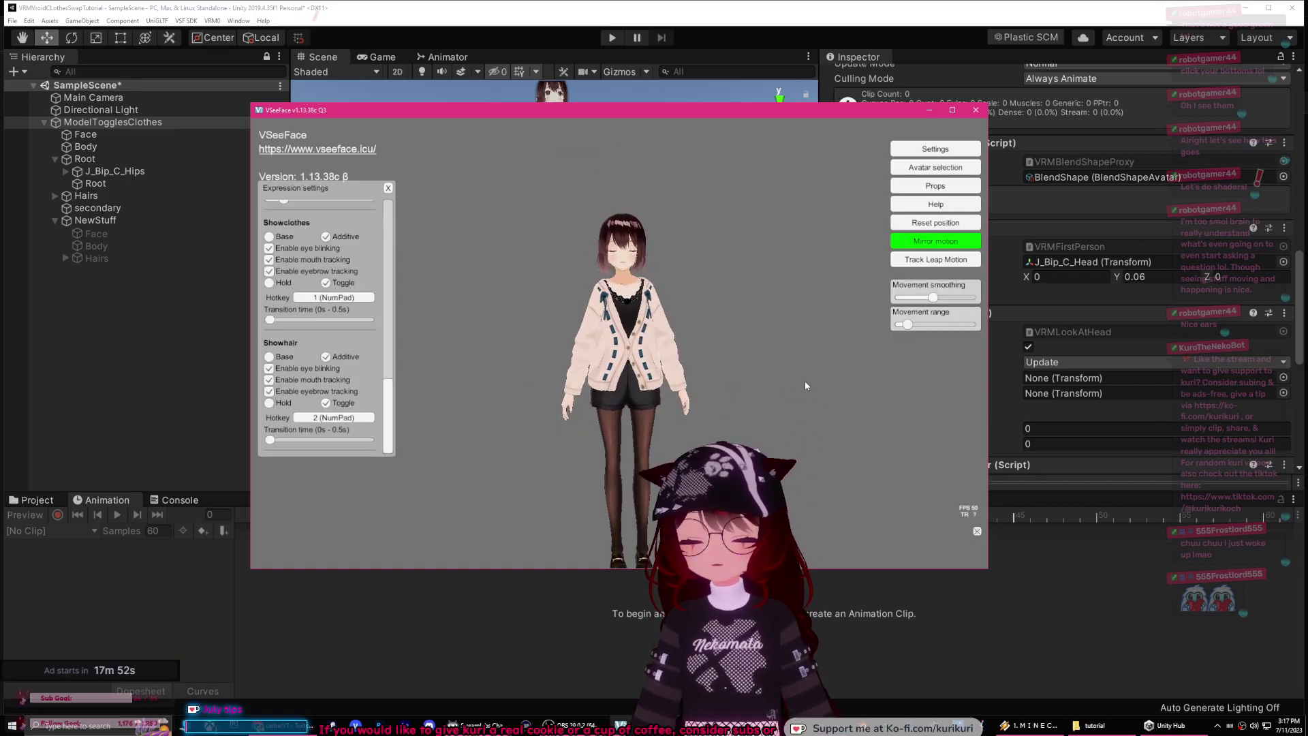
Step: Test the outfit and ears/glasses toggles with NumPad 1 and 2, then reopen avatar selection
key("KP_1")
key("KP_2")
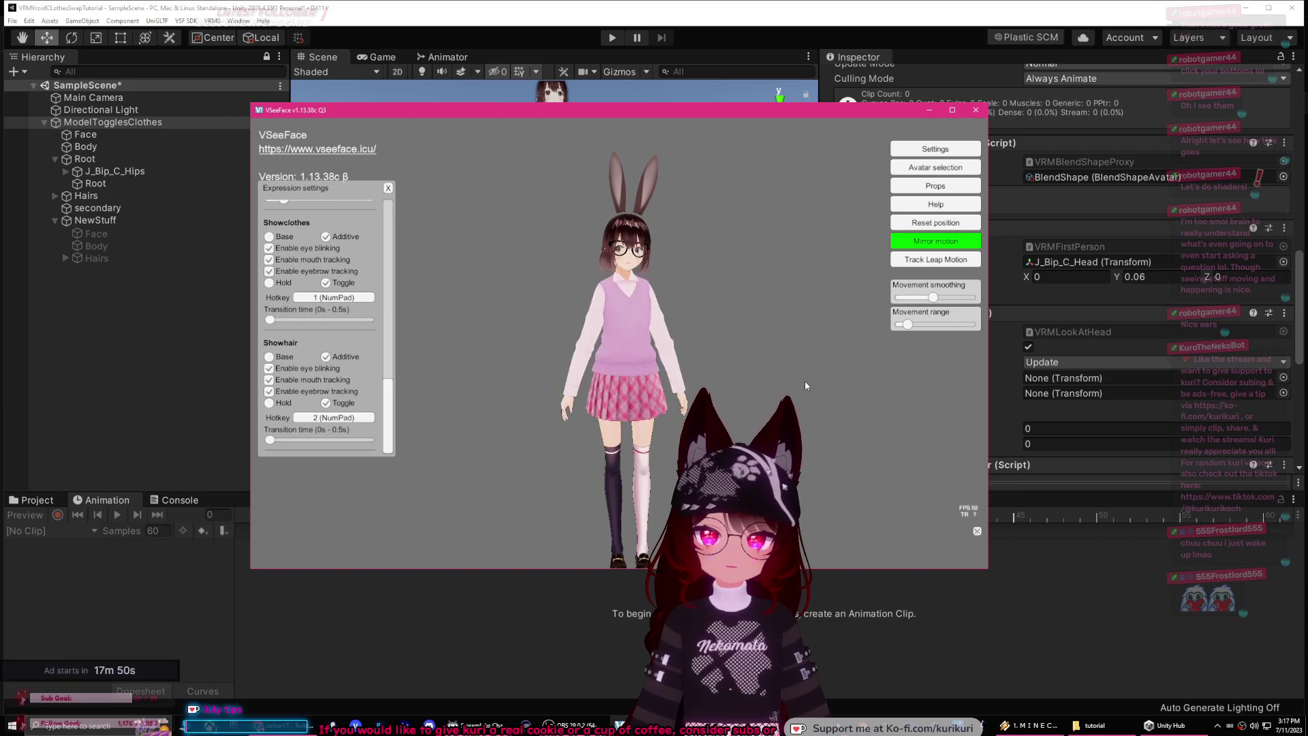
key("KP_2")
key("KP_1")
key("KP_2")
key("KP_1")
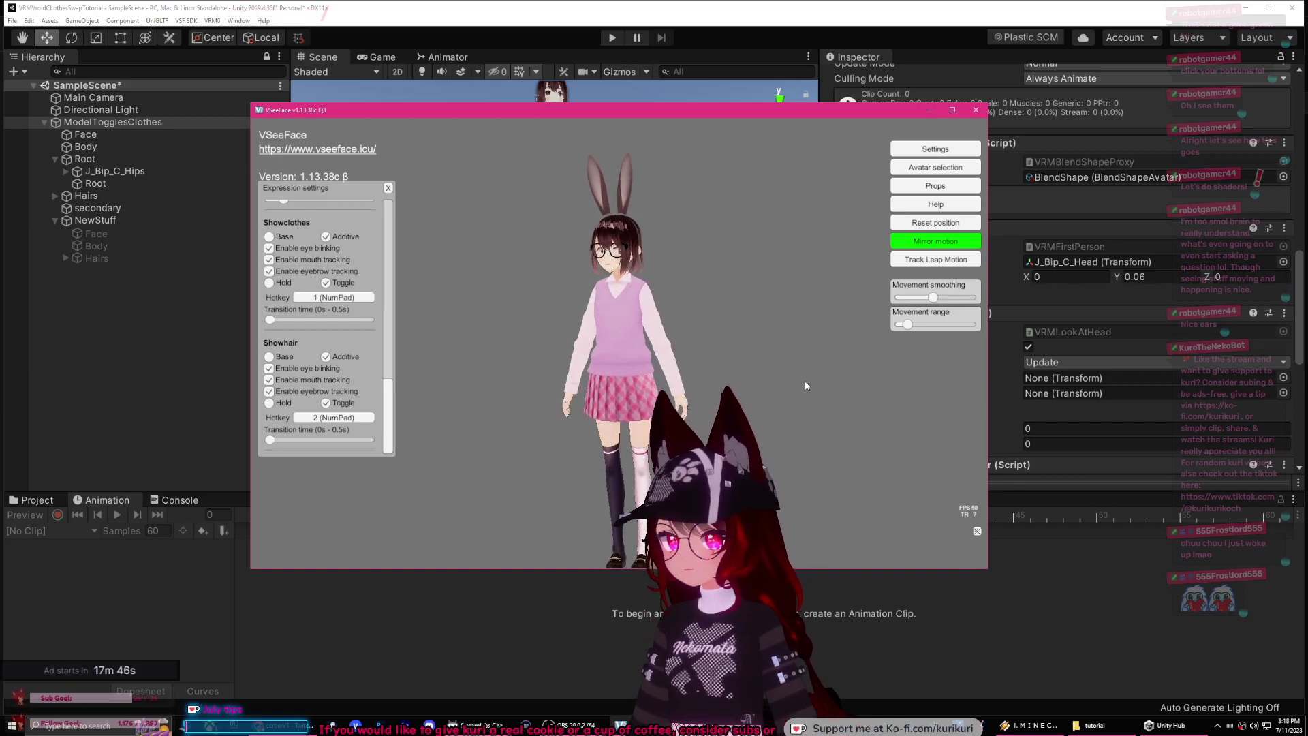
key("KP_1")
key("KP_1")
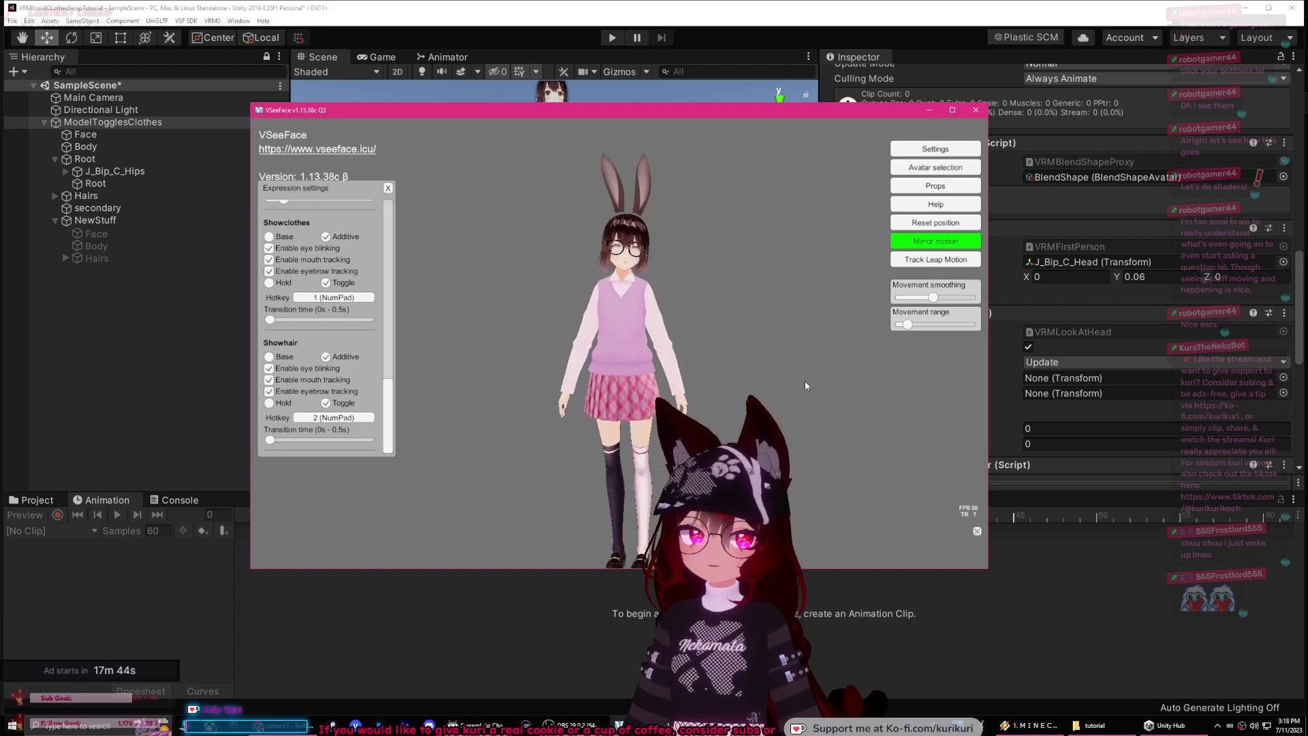
key("KP_2")
key("KP_2")
key("KP_1")
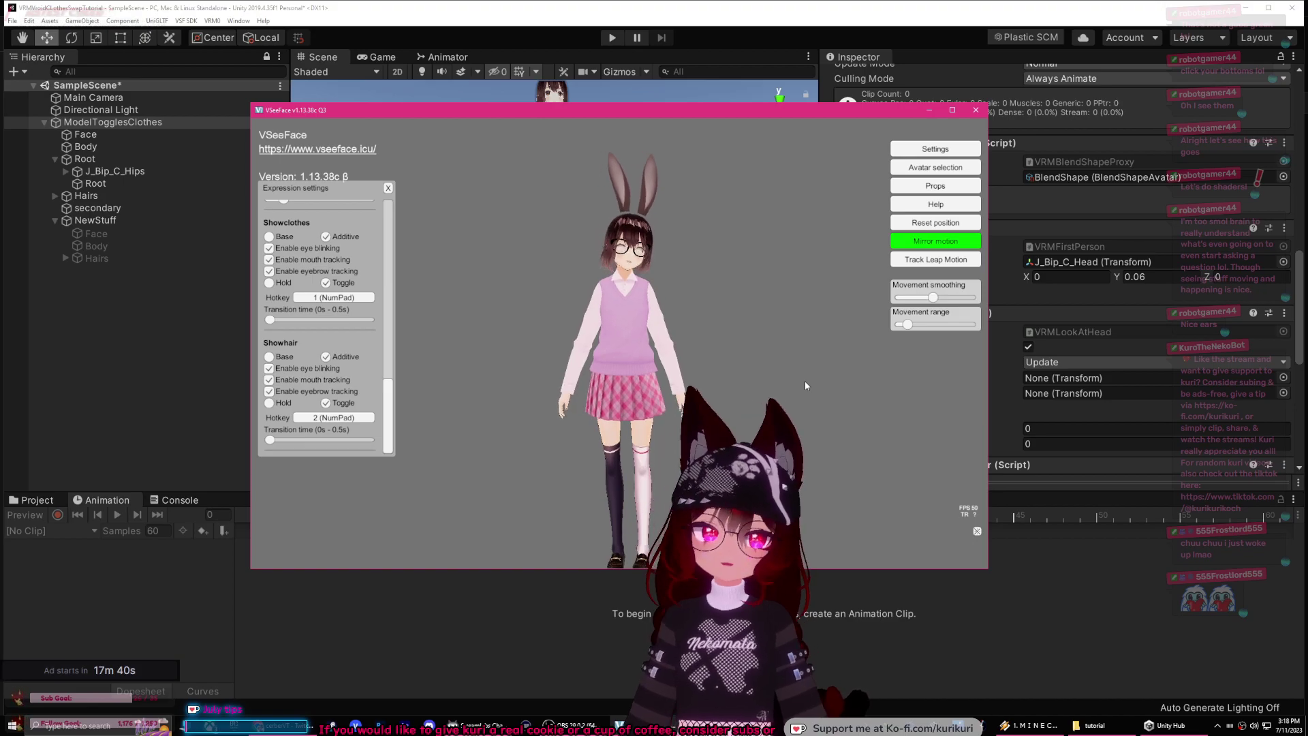
key("KP_1")
key("KP_2")
key("KP_2")
key("KP_1")
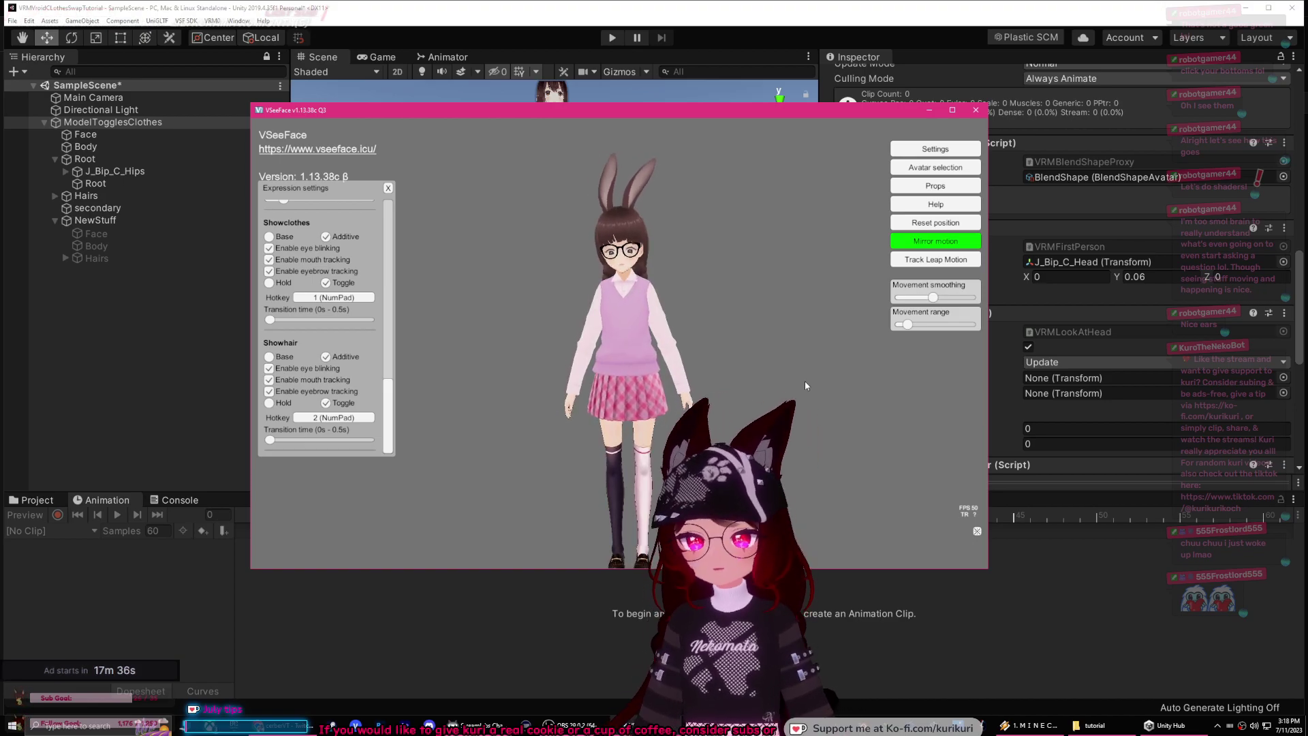
key("KP_1")
key("KP_2")
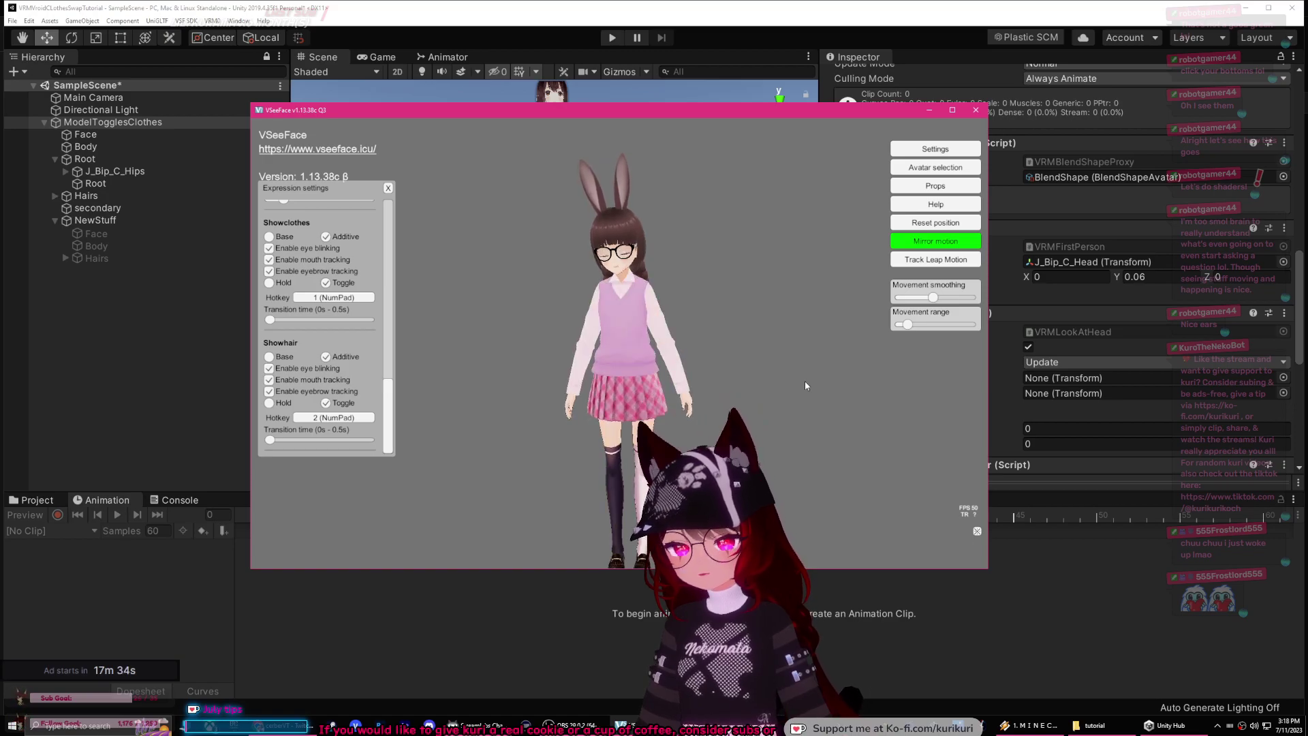
key("KP_2")
key("KP_2")
key("KP_1")
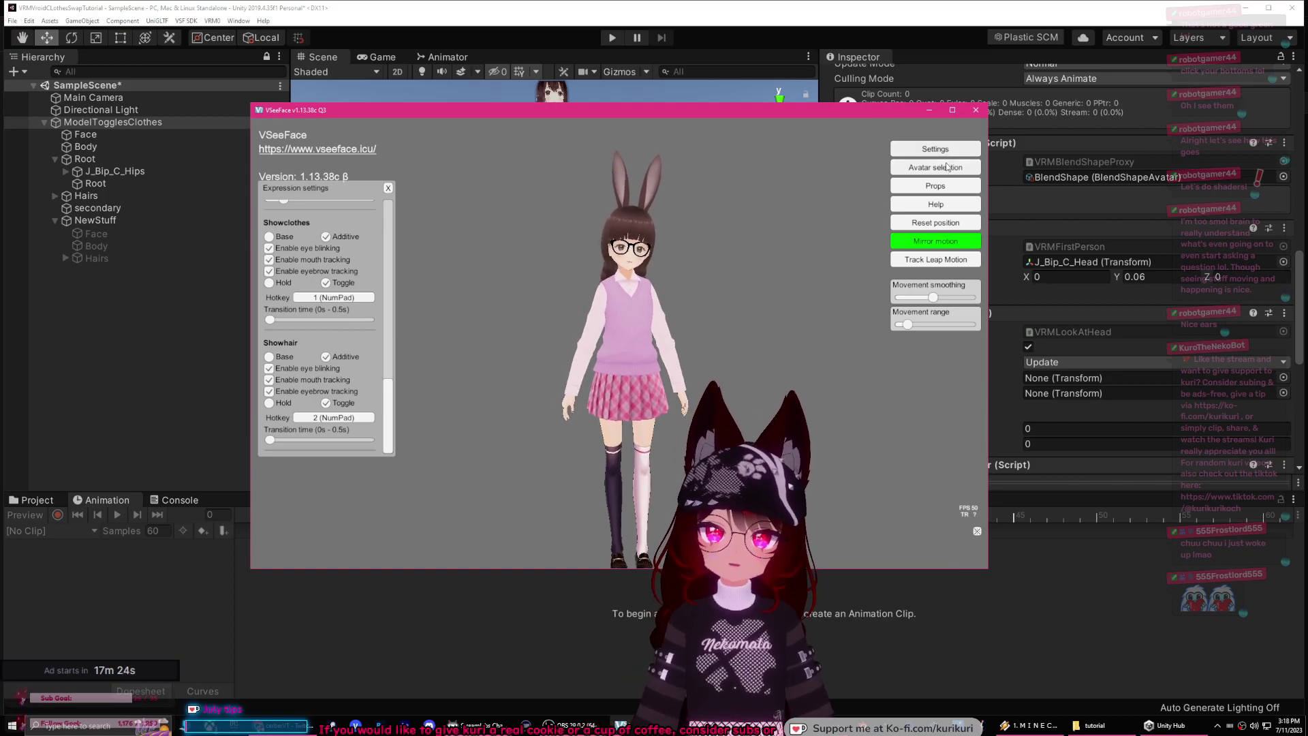
left_click(935, 167)
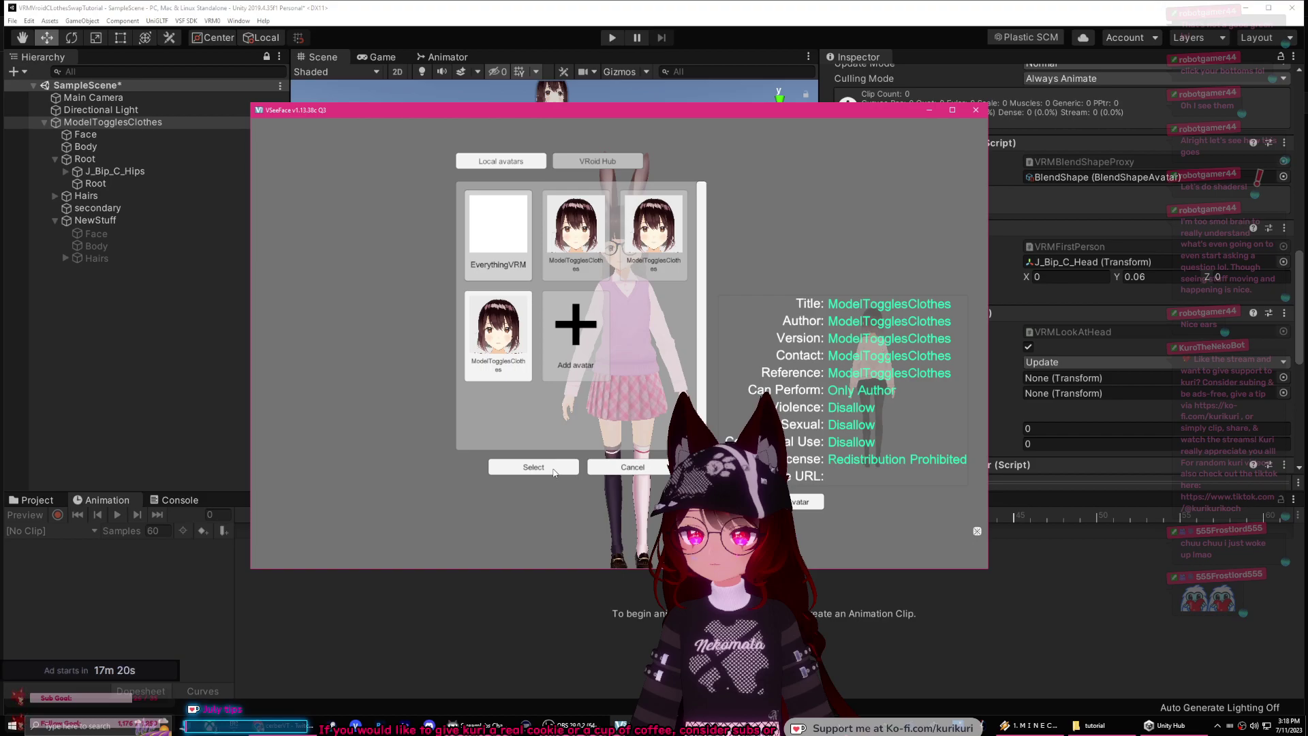
Step: Reselect the regular fox-eared avatar, minimise VSeeFace, and switch to VNyan
left_click(533, 467)
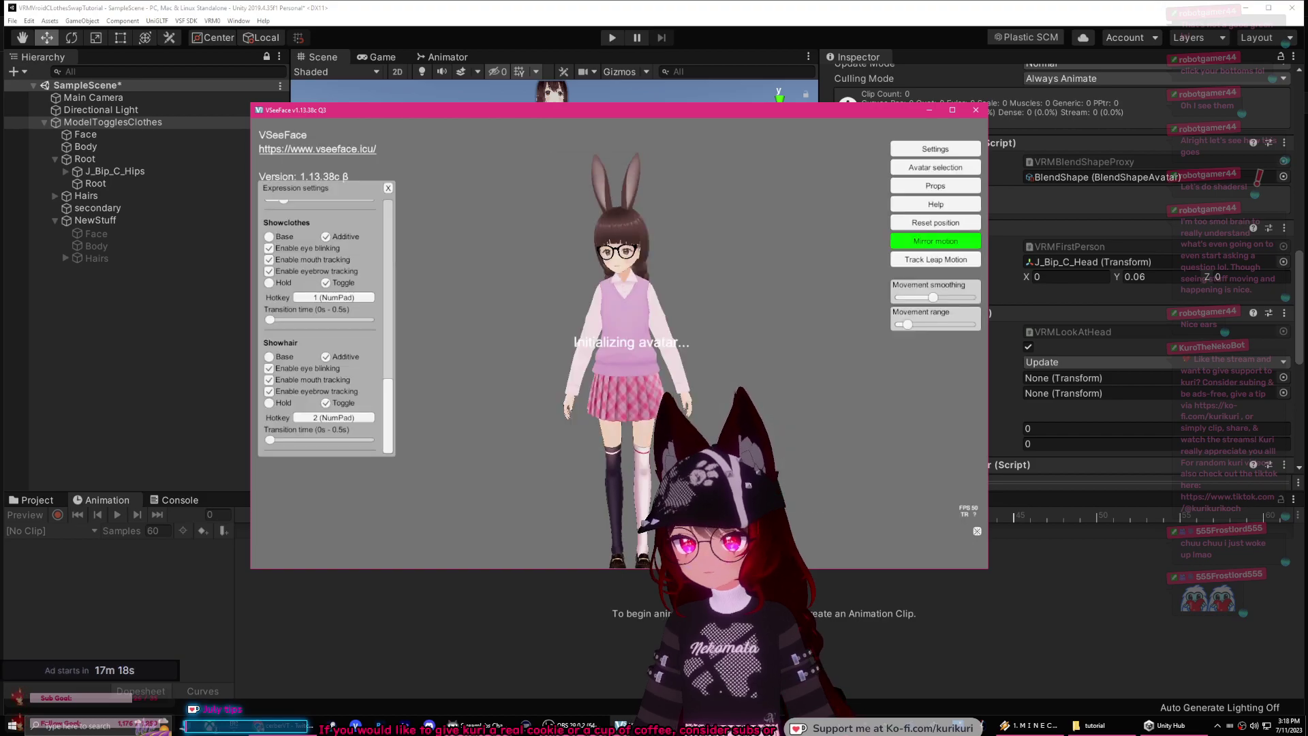
left_click(929, 110)
key("alt+Tab")
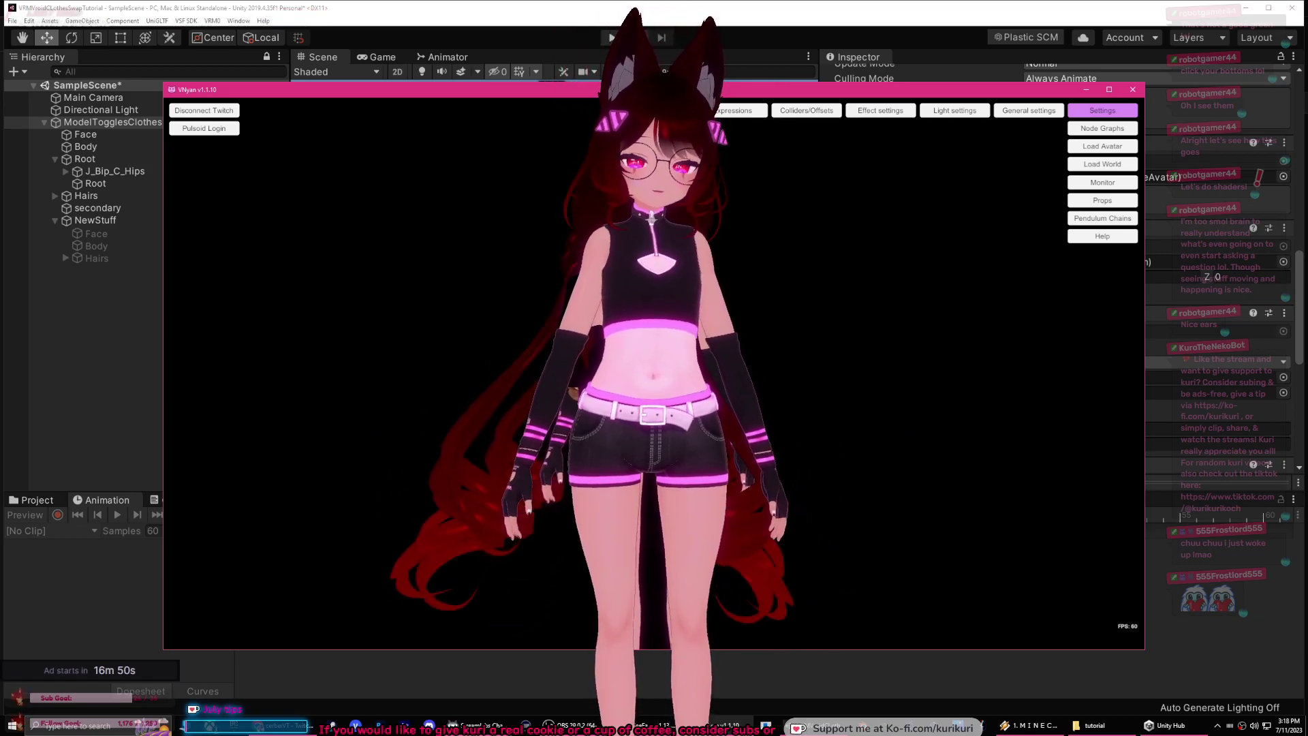
Step: Swap the VNyan avatar's outfit to the glowing grey jacket with hotkey 1, then return to Unity
key("1")
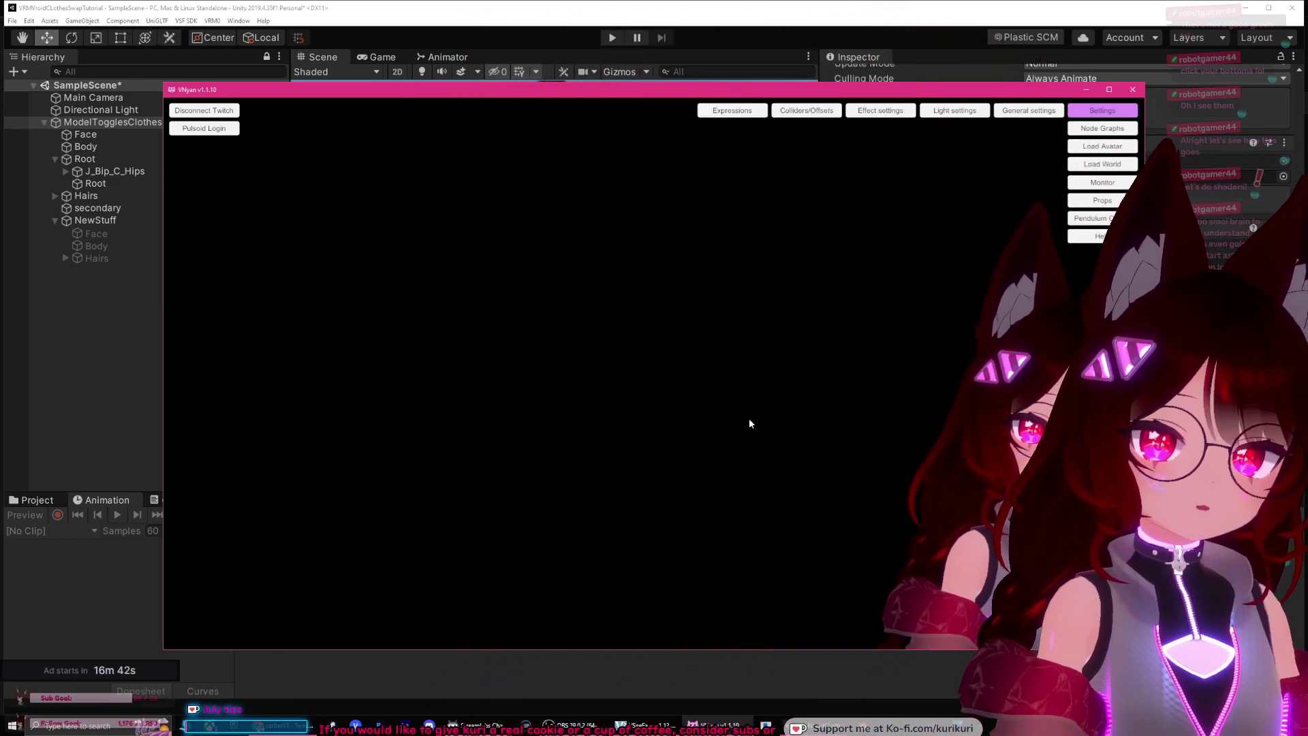
key("alt+Tab")
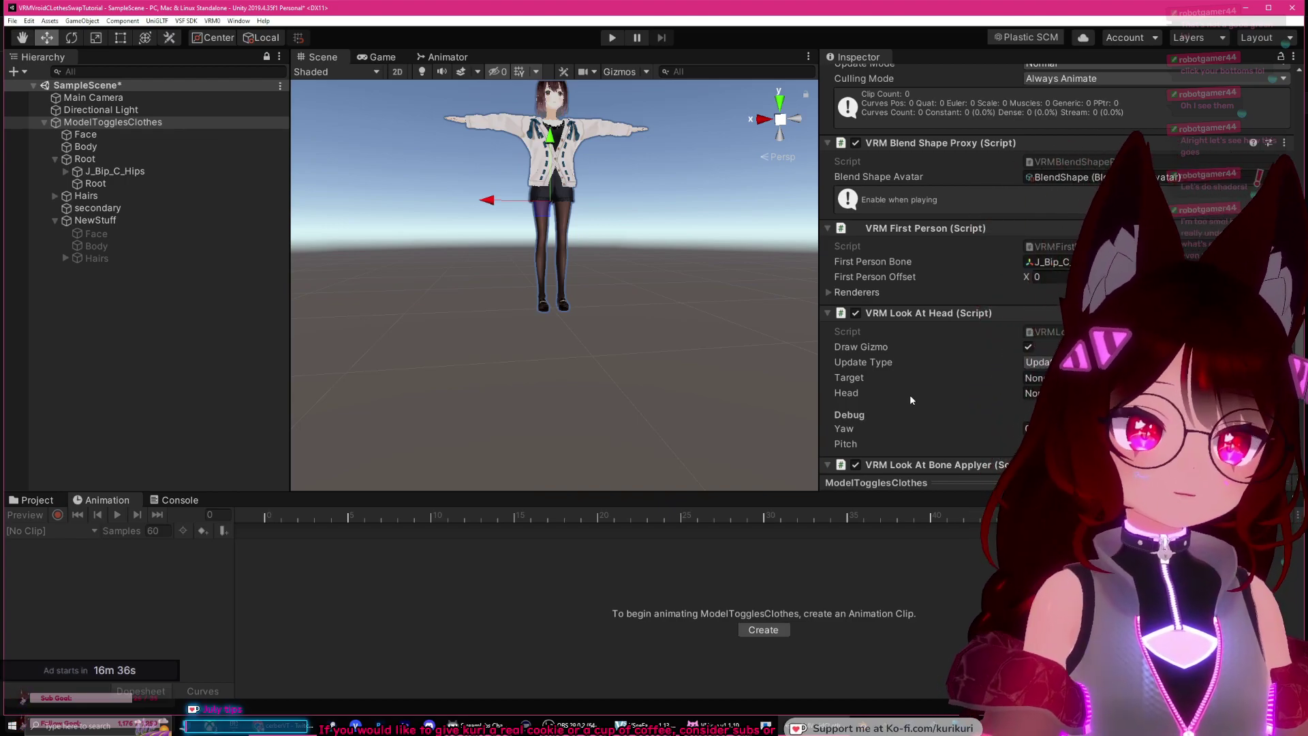
mouse_move(611, 268)
middle_mouse_down()
mouse_move(600, 341)
mouse_move(588, 287)
mouse_move(608, 291)
middle_mouse_up()
scroll(608, 291, "up", 5)
scroll(615, 299, "down", 3)
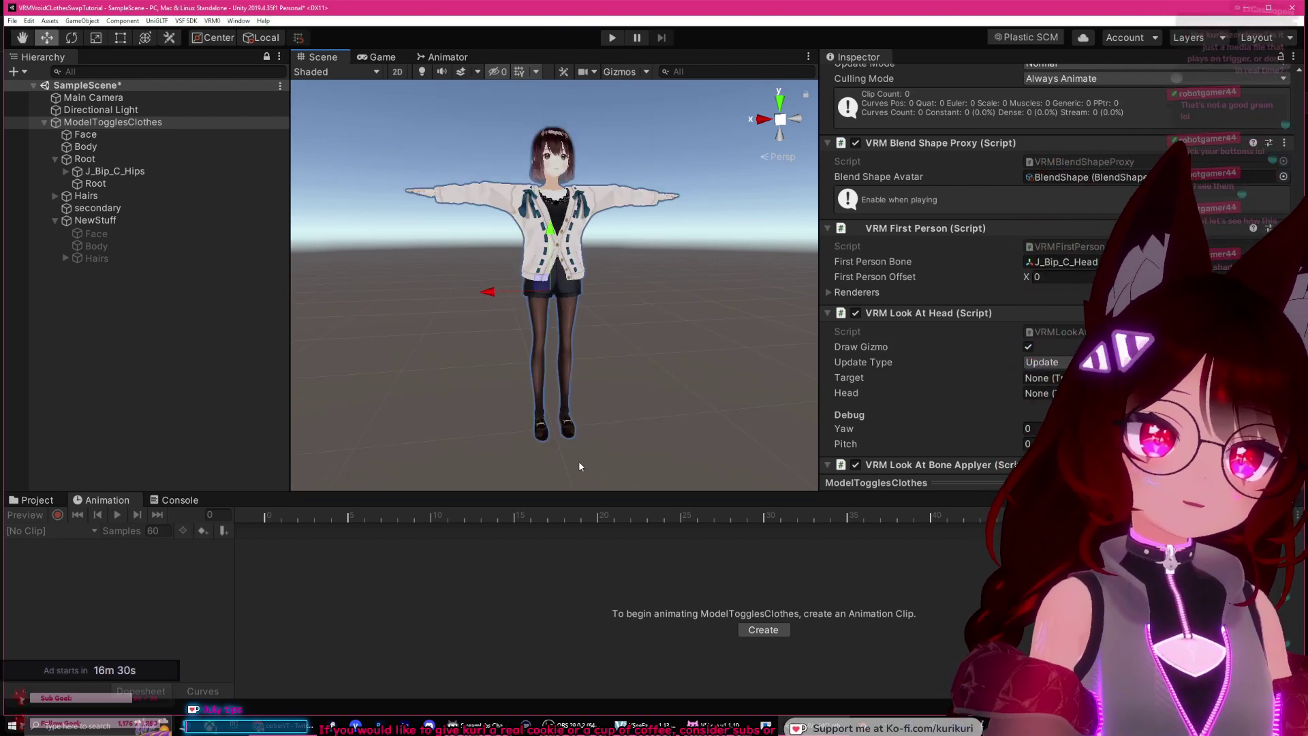
middle_click_drag(577, 461, 582, 433)
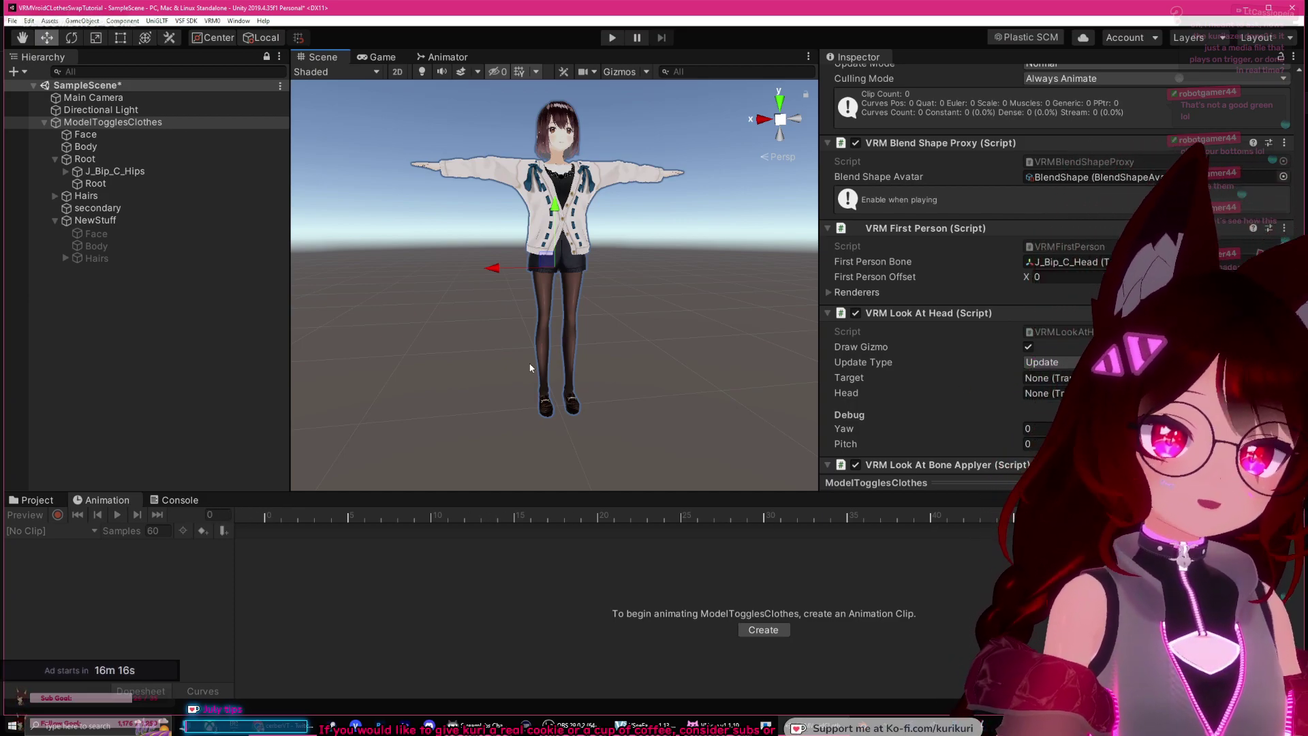
key("f")
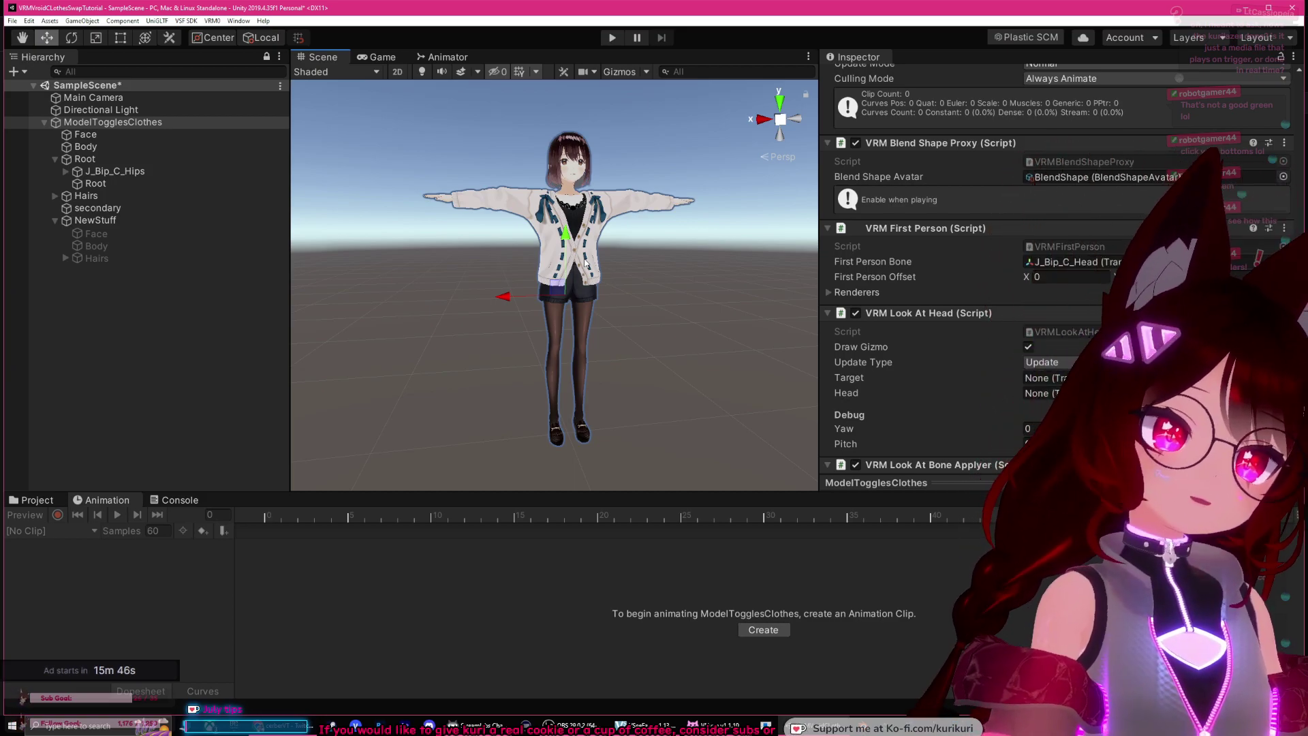
left_click_drag(572, 356, 541, 375, "alt")
Step: Expand the avatar's bone hierarchy from J_Bip_C_Hips down to J_Bip_C_Head and select it
left_click(33, 501)
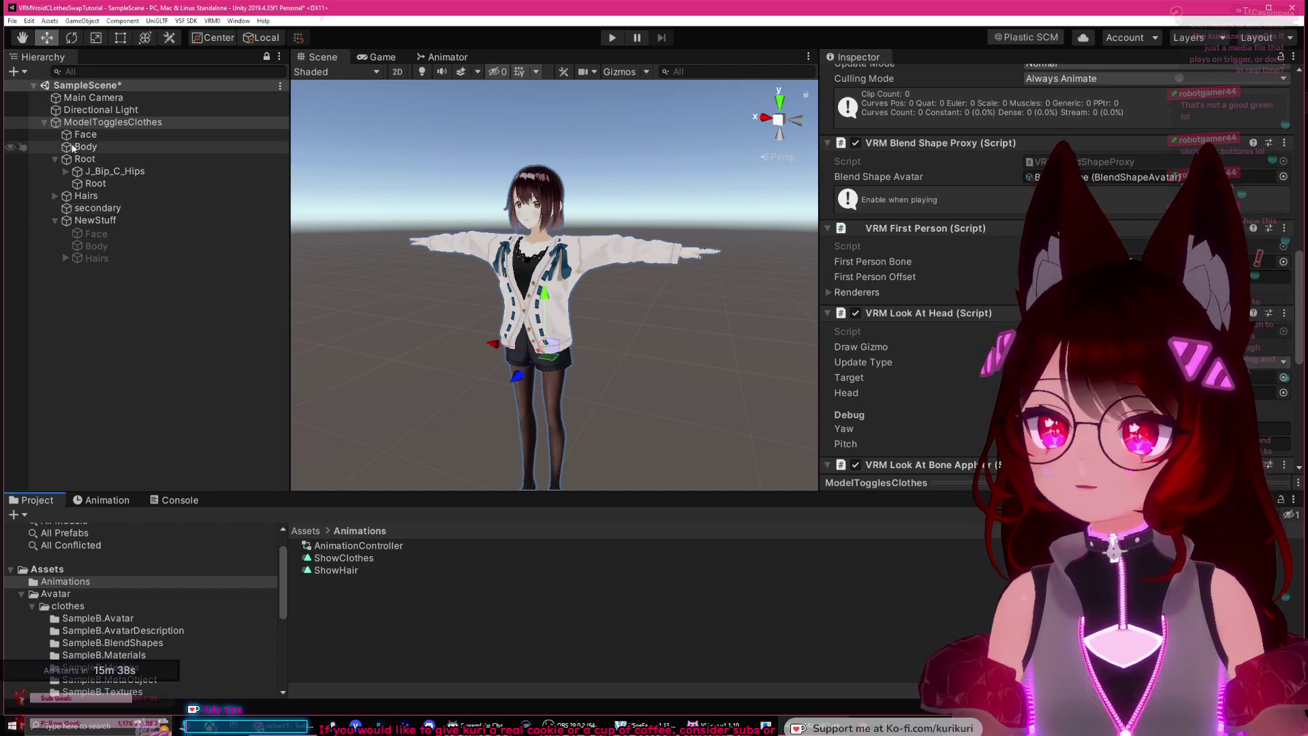
left_click(83, 135)
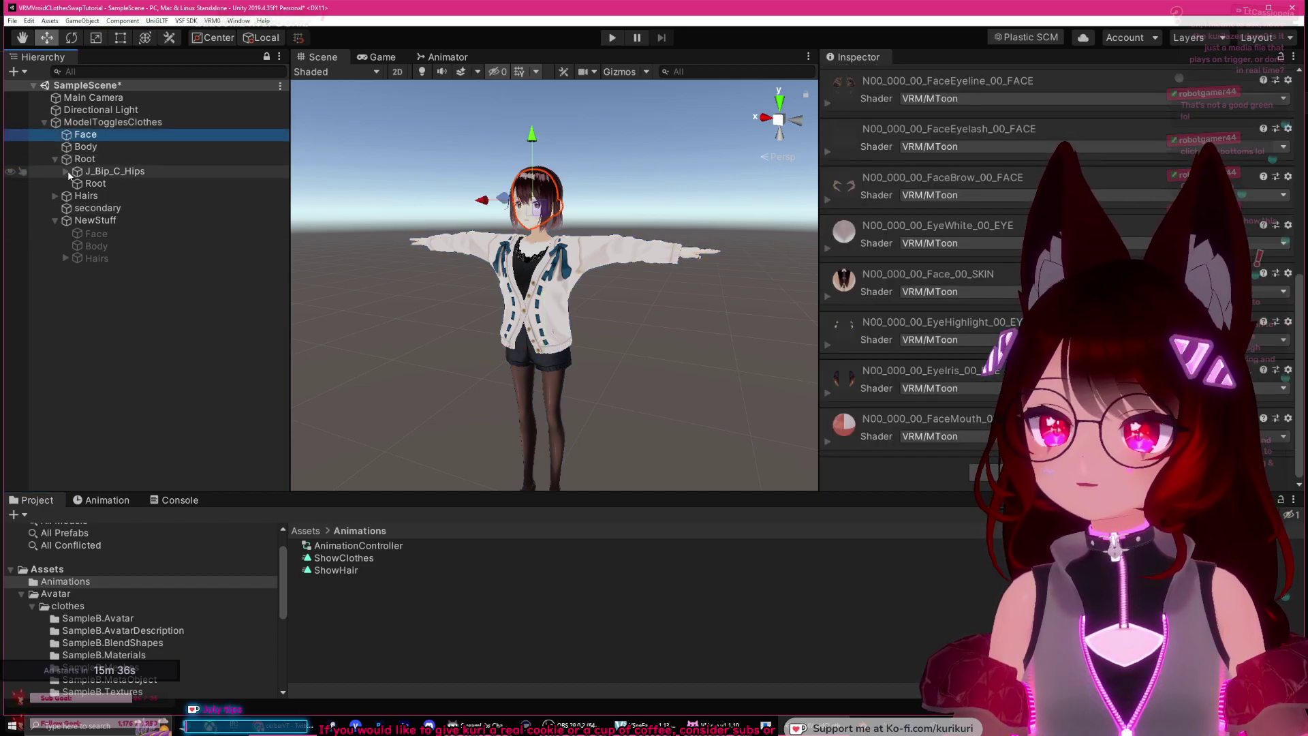
left_click(66, 171)
left_click(87, 196)
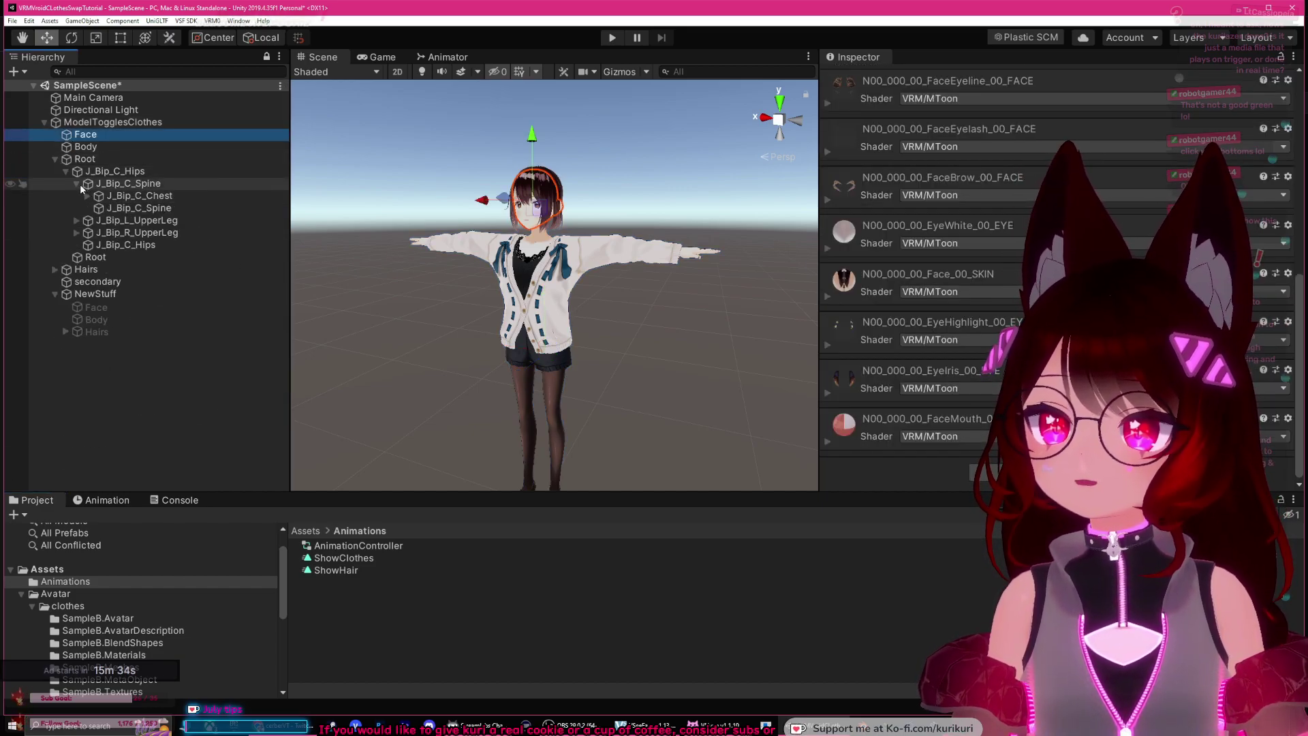
left_click(77, 183)
left_click(76, 184)
left_click(87, 196)
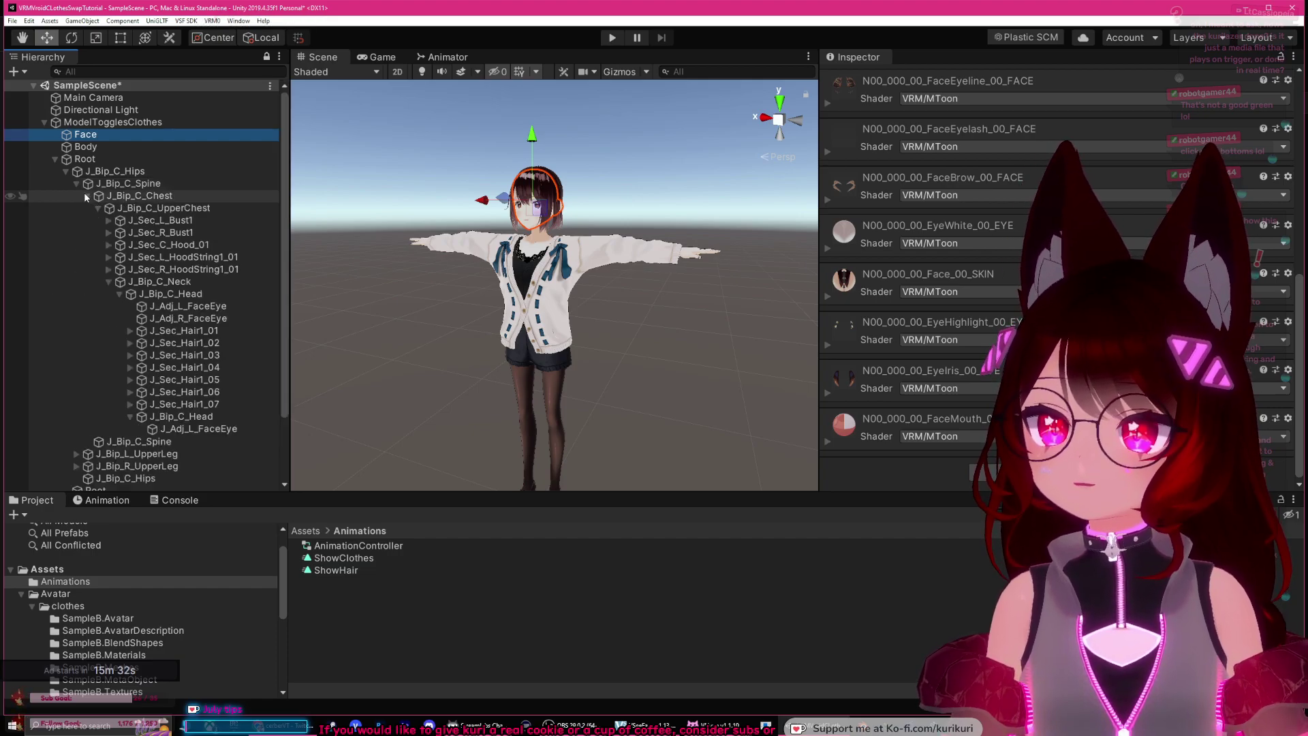
left_click(93, 207)
left_click(98, 209)
left_click(113, 220)
left_click(109, 208)
left_click(98, 208)
left_click(120, 294)
left_click(119, 294)
left_click(125, 297)
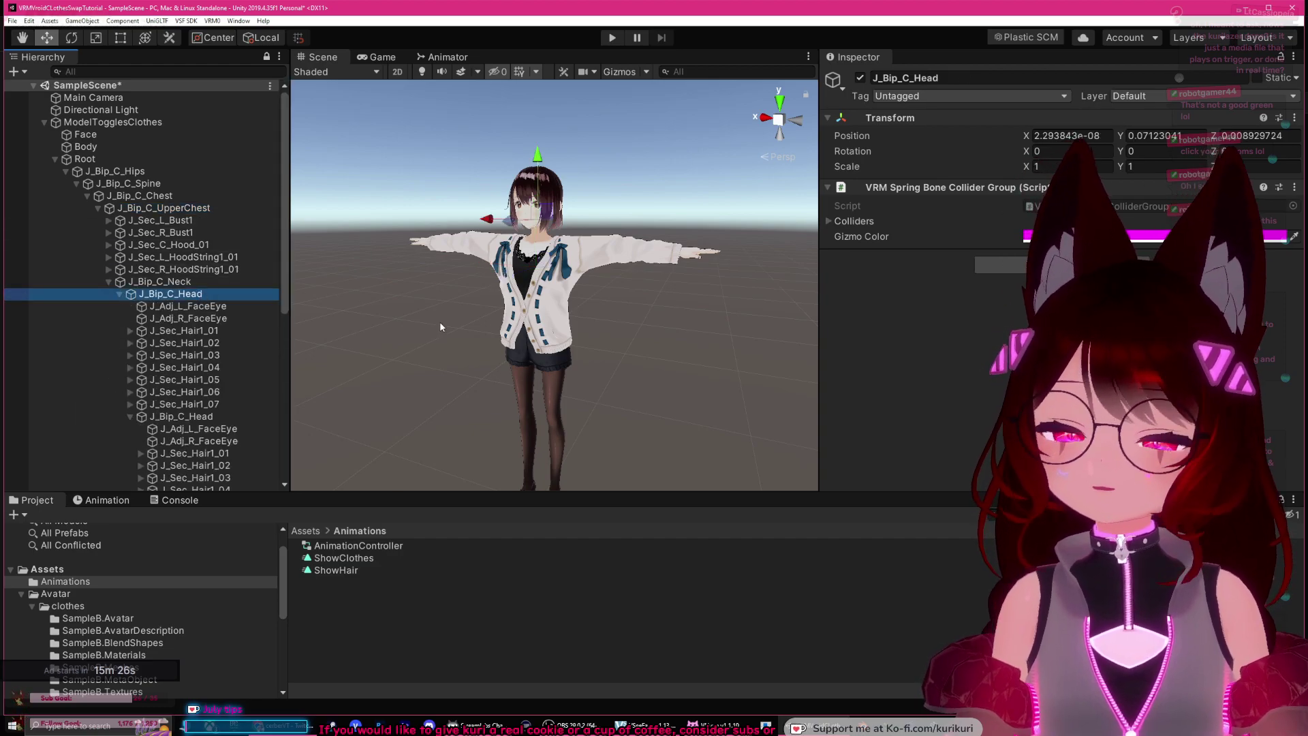
Step: Create an empty child under J_Bip_C_Head and start renaming it to 'sample laser'
right_click_drag(442, 325, 416, 326)
right_click(170, 294)
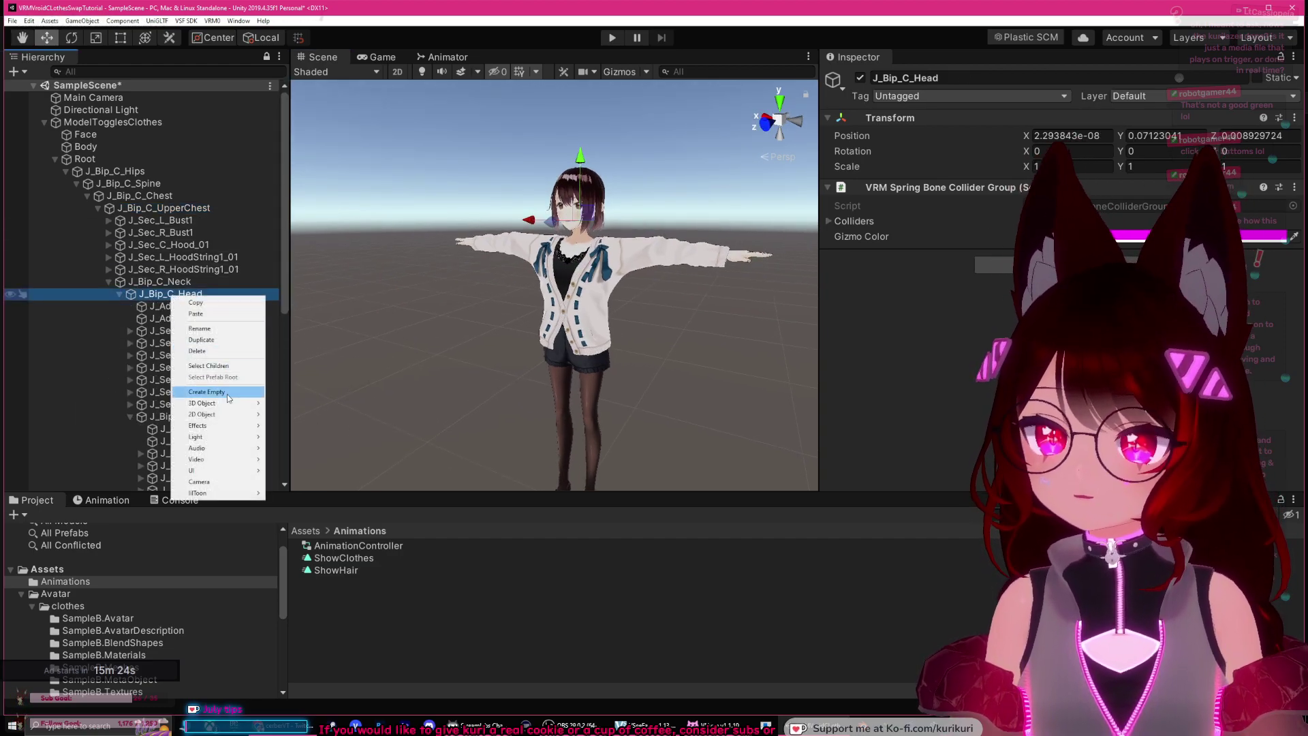
left_click(206, 392)
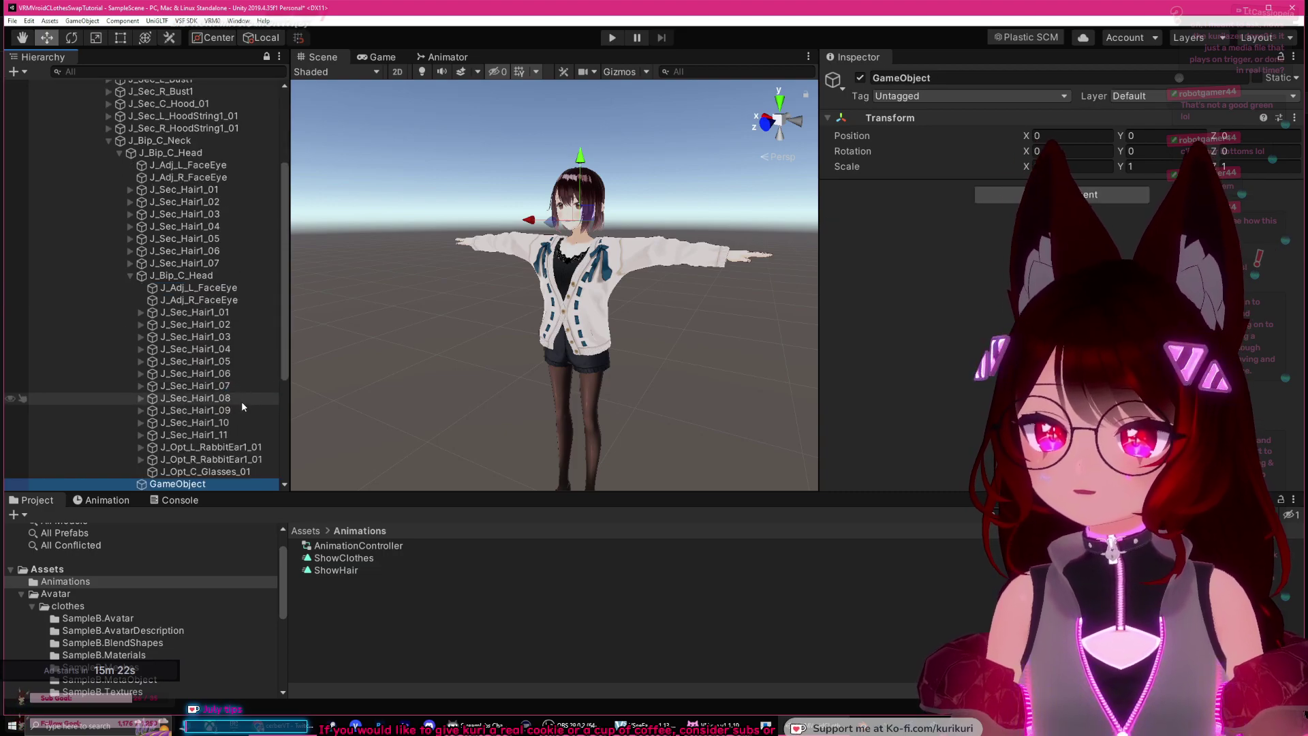
double_click(204, 483)
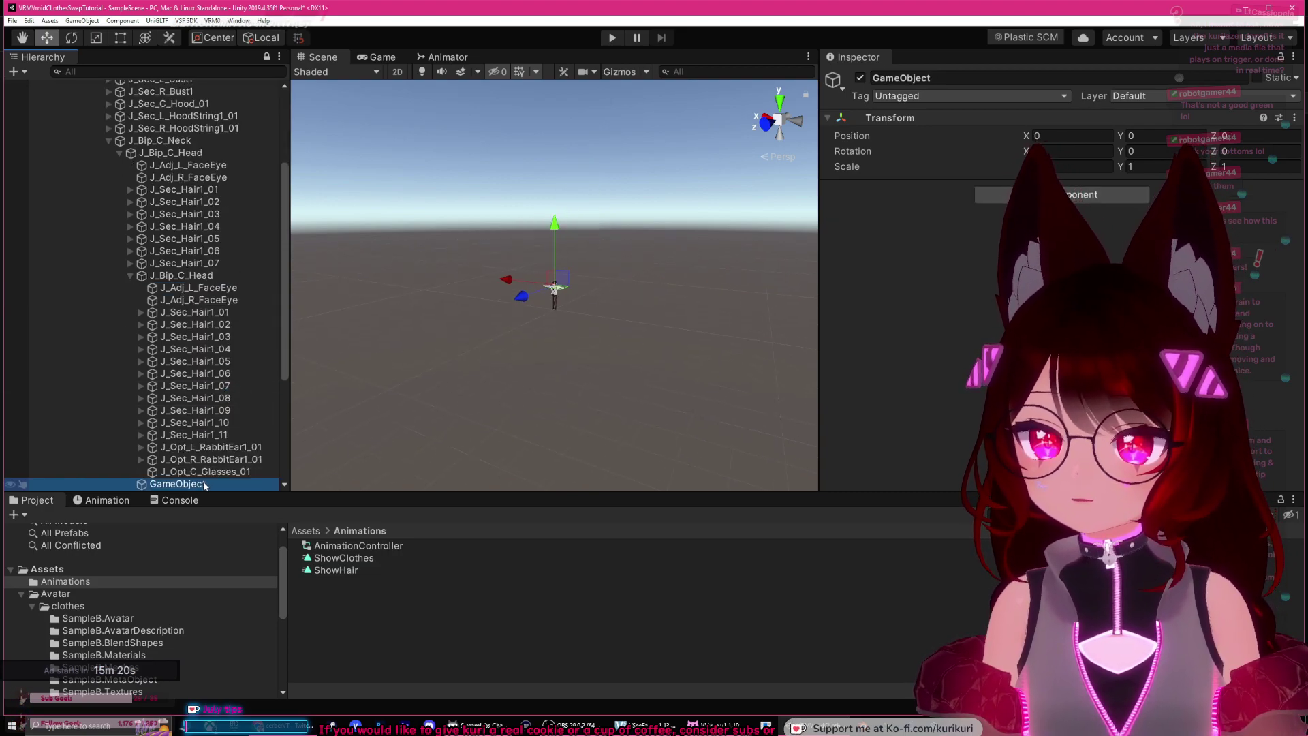
left_click(919, 77)
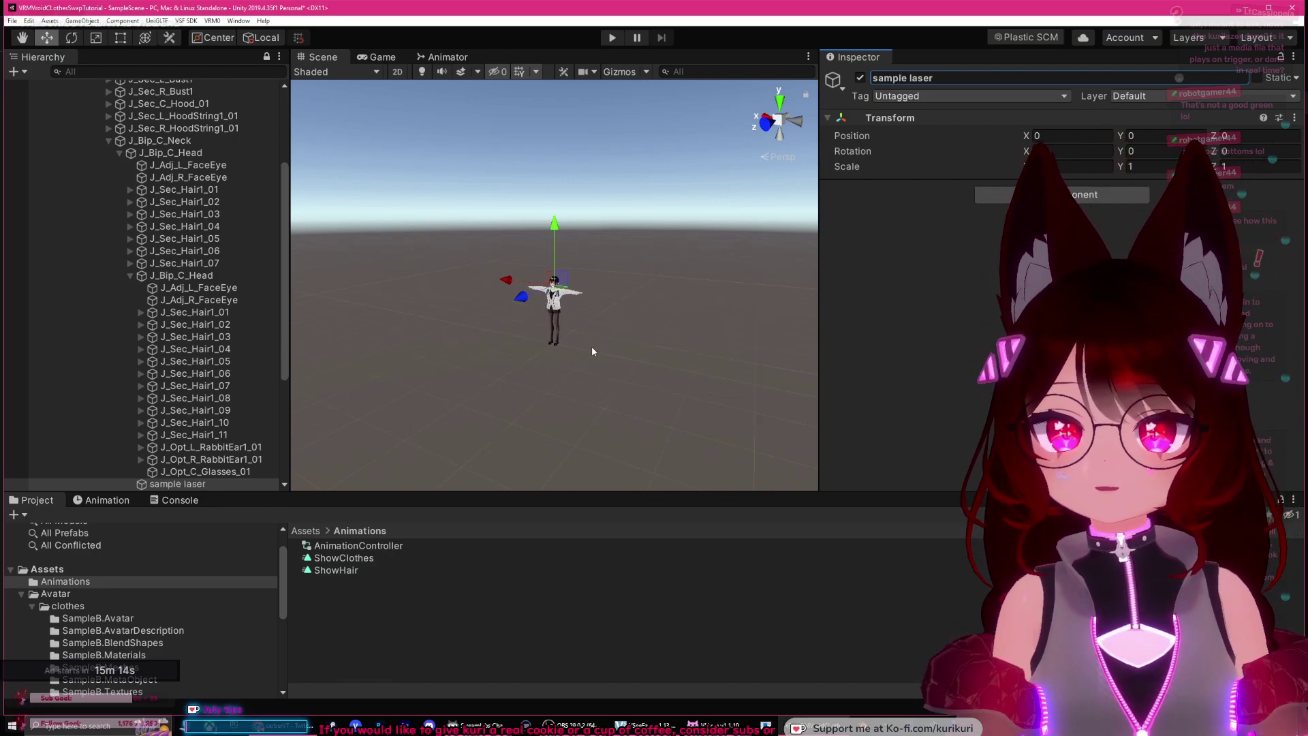
scroll(596, 352, "up", 3)
Step: Bring up the Twitch window and minimise it to reveal the Unity editor
left_click(270, 727)
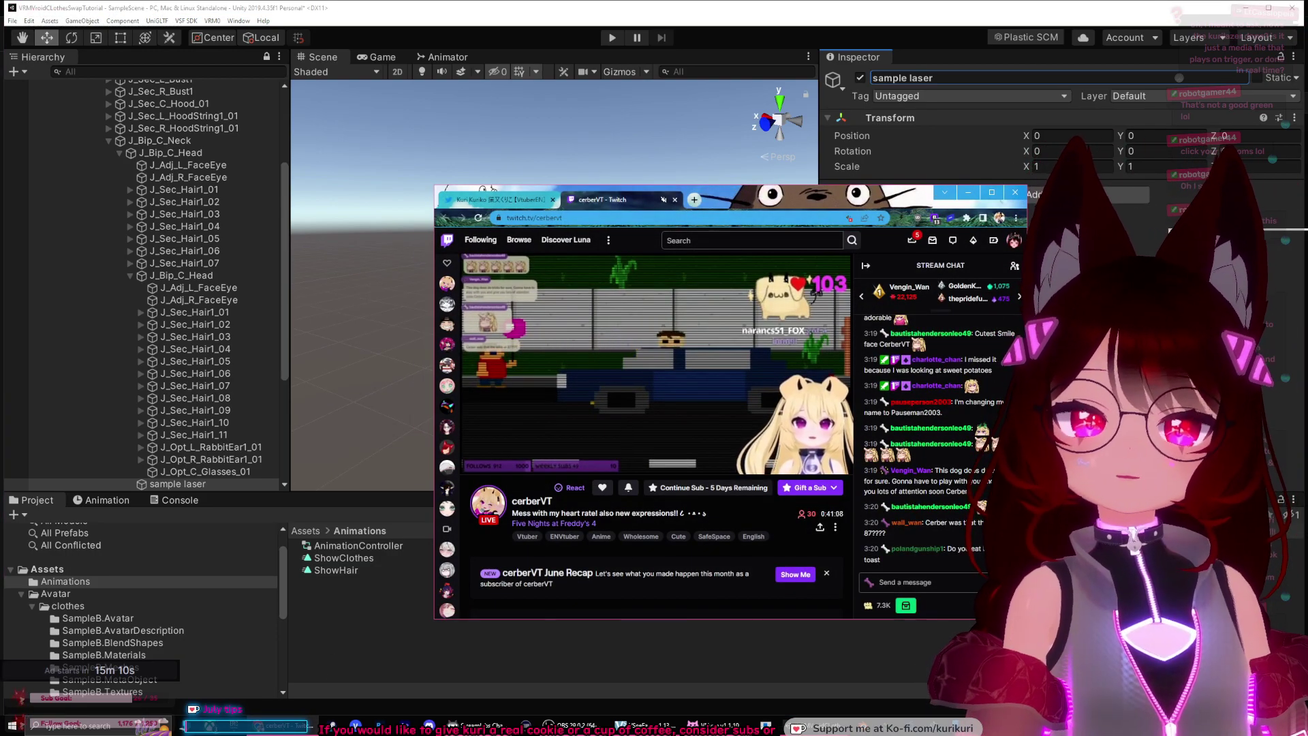
left_click(968, 193)
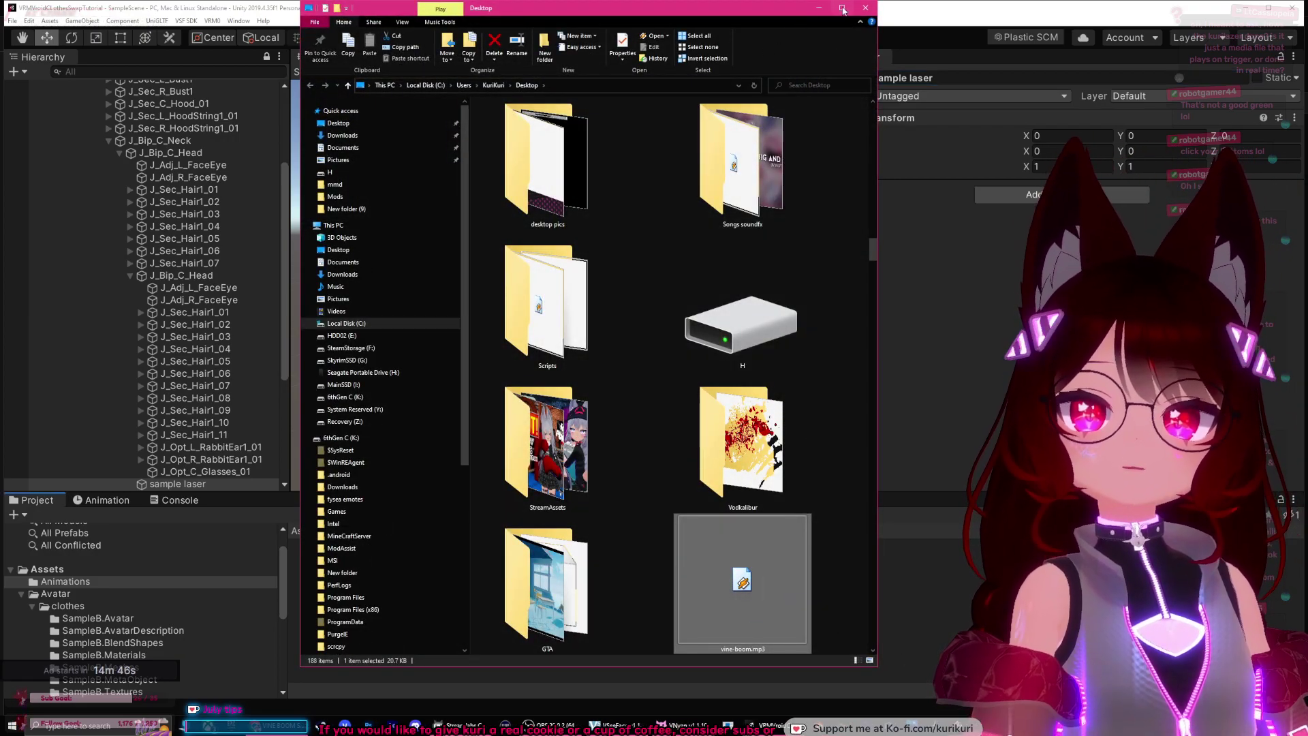
Step: Minimise the Desktop File Explorer window and select the vine-boom sound in Unity's Animations folder
left_click(817, 15)
left_click(366, 643)
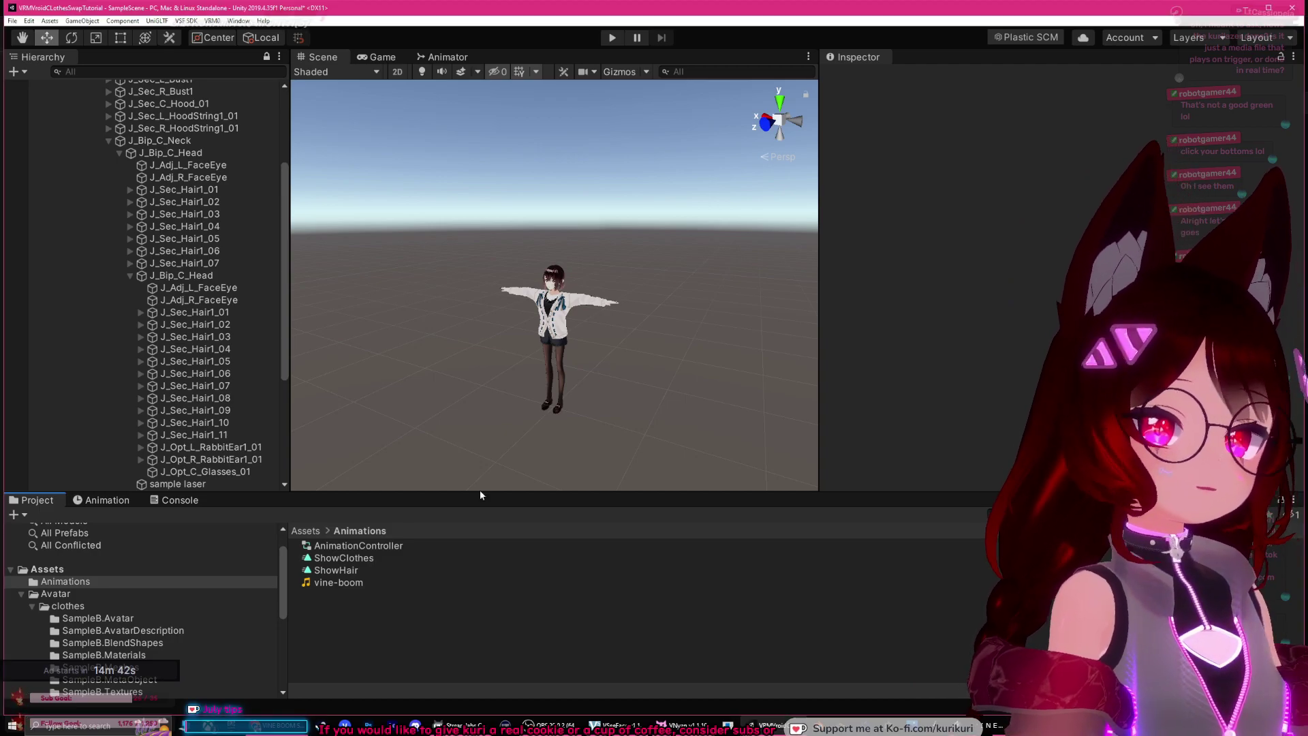
left_click(331, 584)
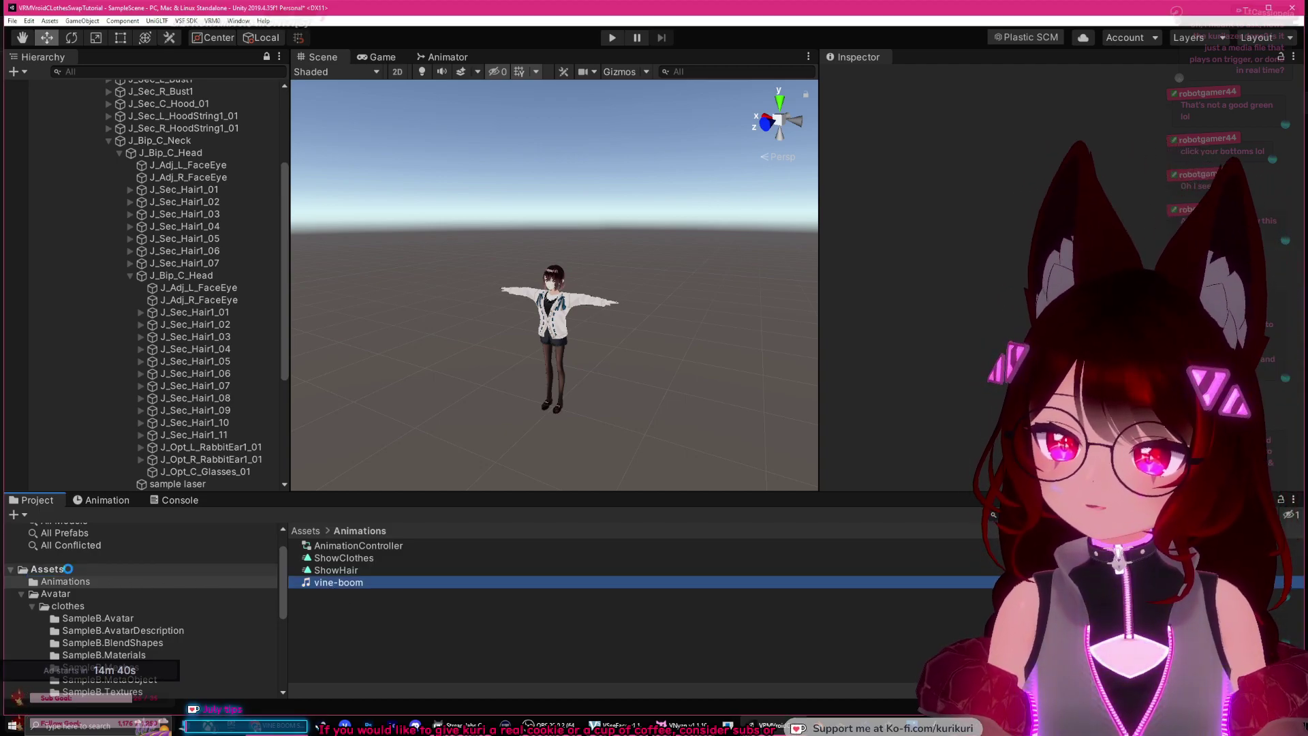
Step: Create an empty child under sample laser and name it SoundFX
left_click(48, 569)
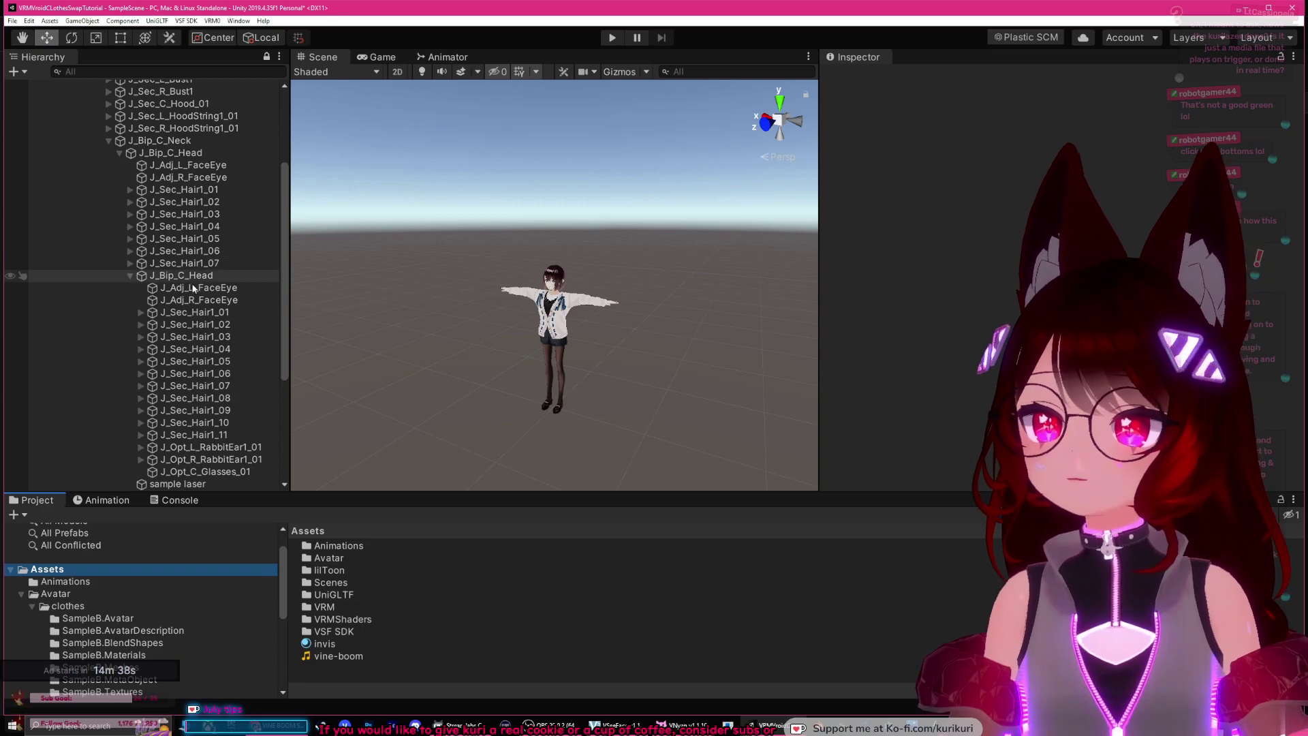
left_click(270, 484)
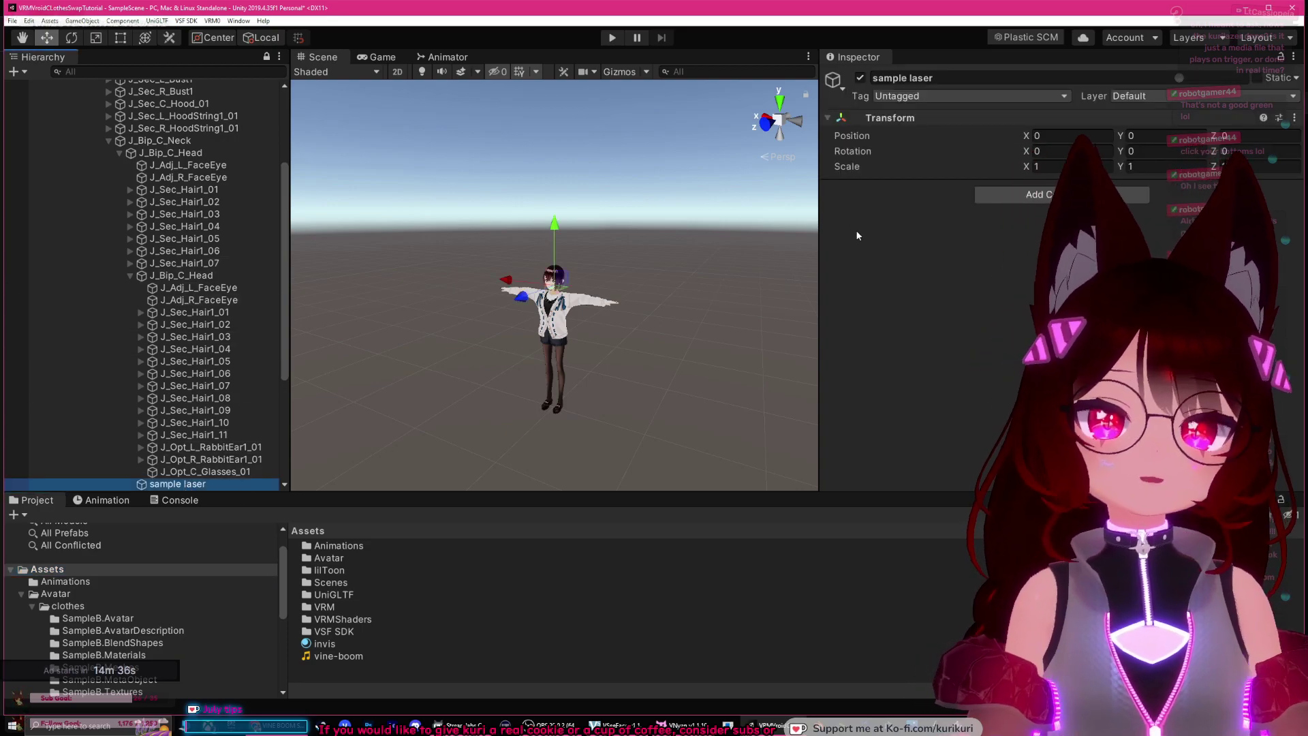
left_click_drag(287, 300, 373, 285)
scroll(170, 292, "down", 5)
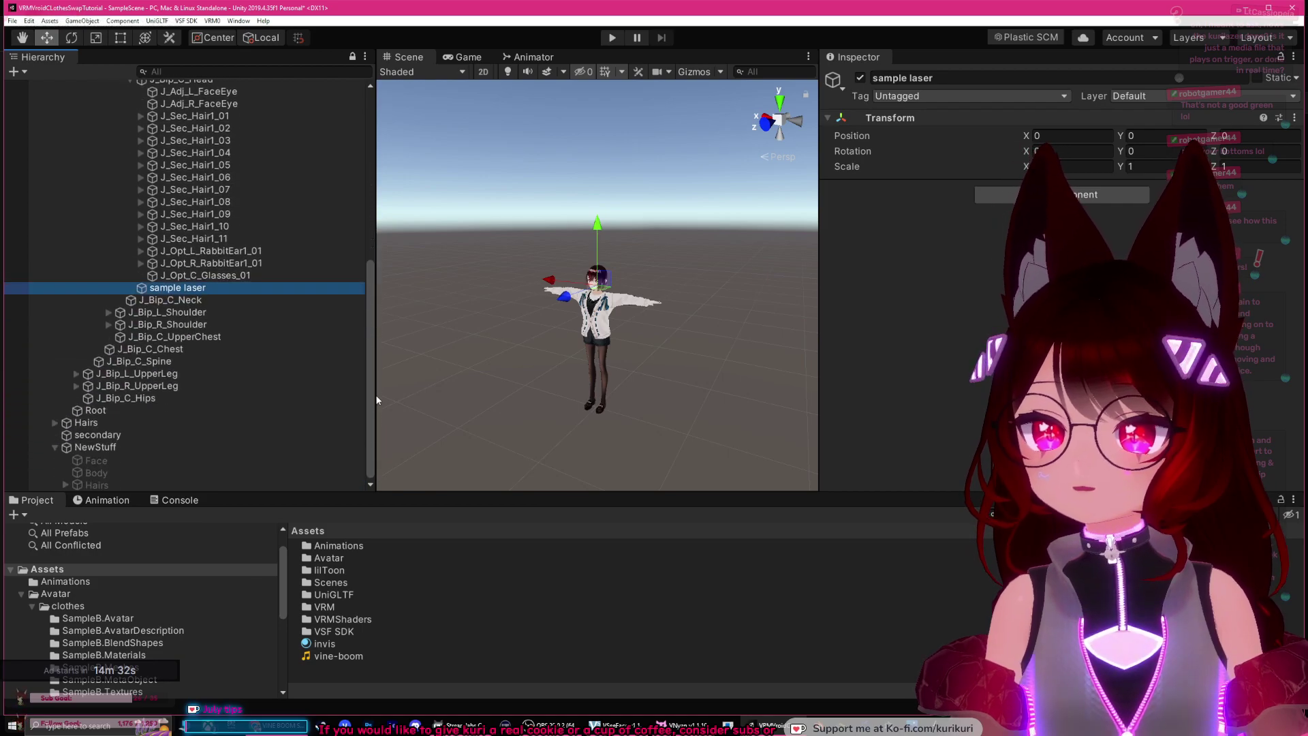
right_click(174, 291)
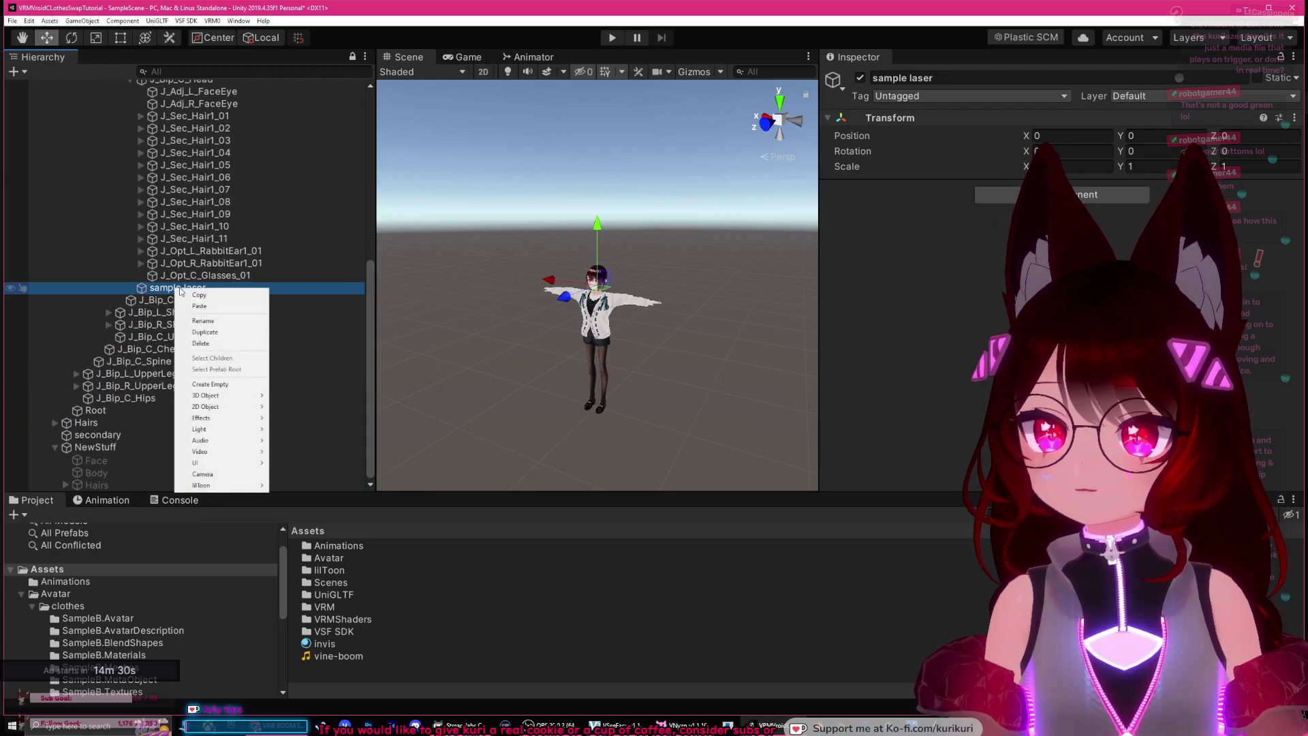
left_click(231, 386)
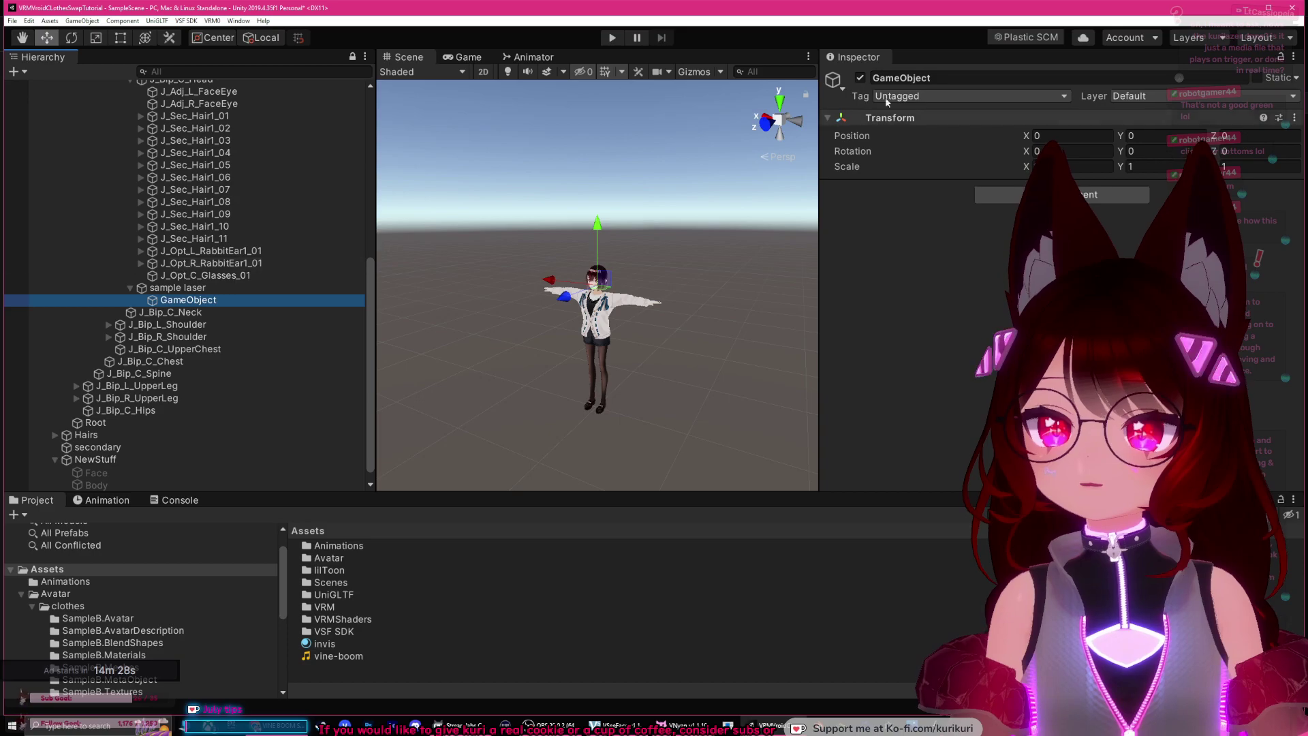
left_click(944, 79)
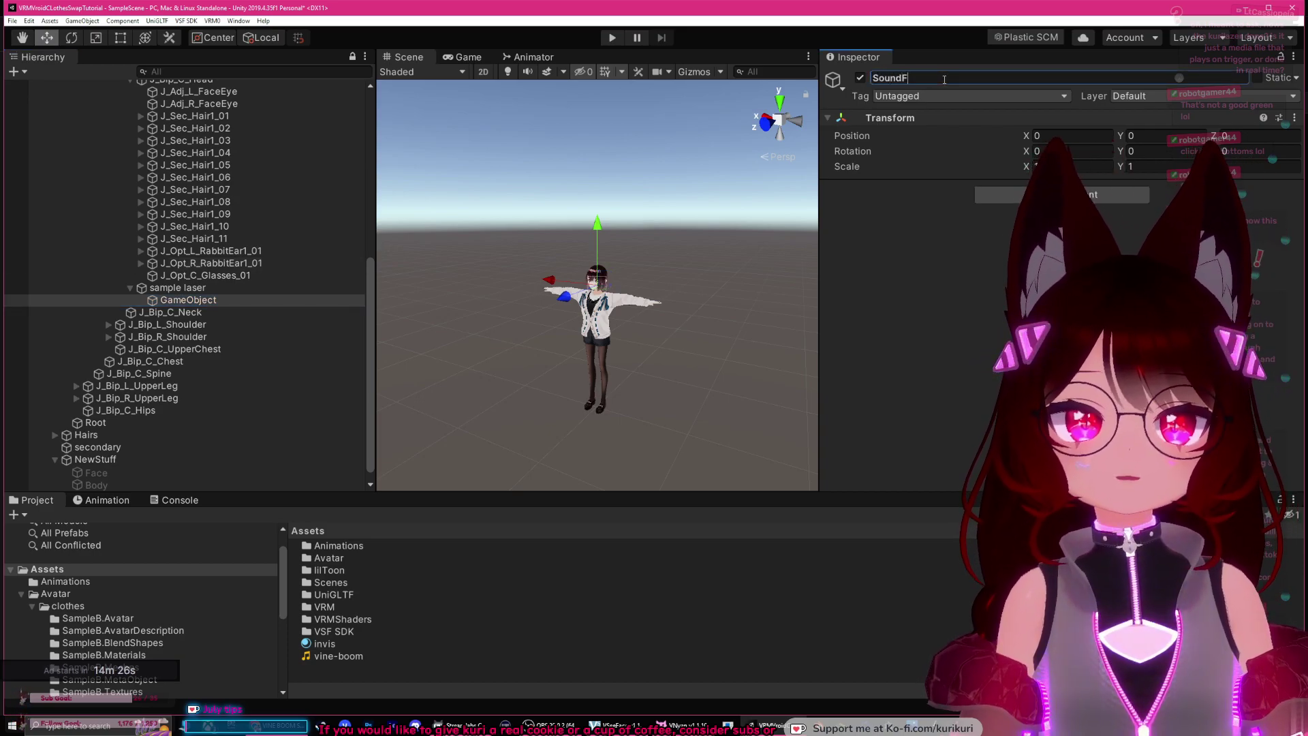
Step: Attach the vine-boom sound asset to the SoundFX object
left_click(345, 656)
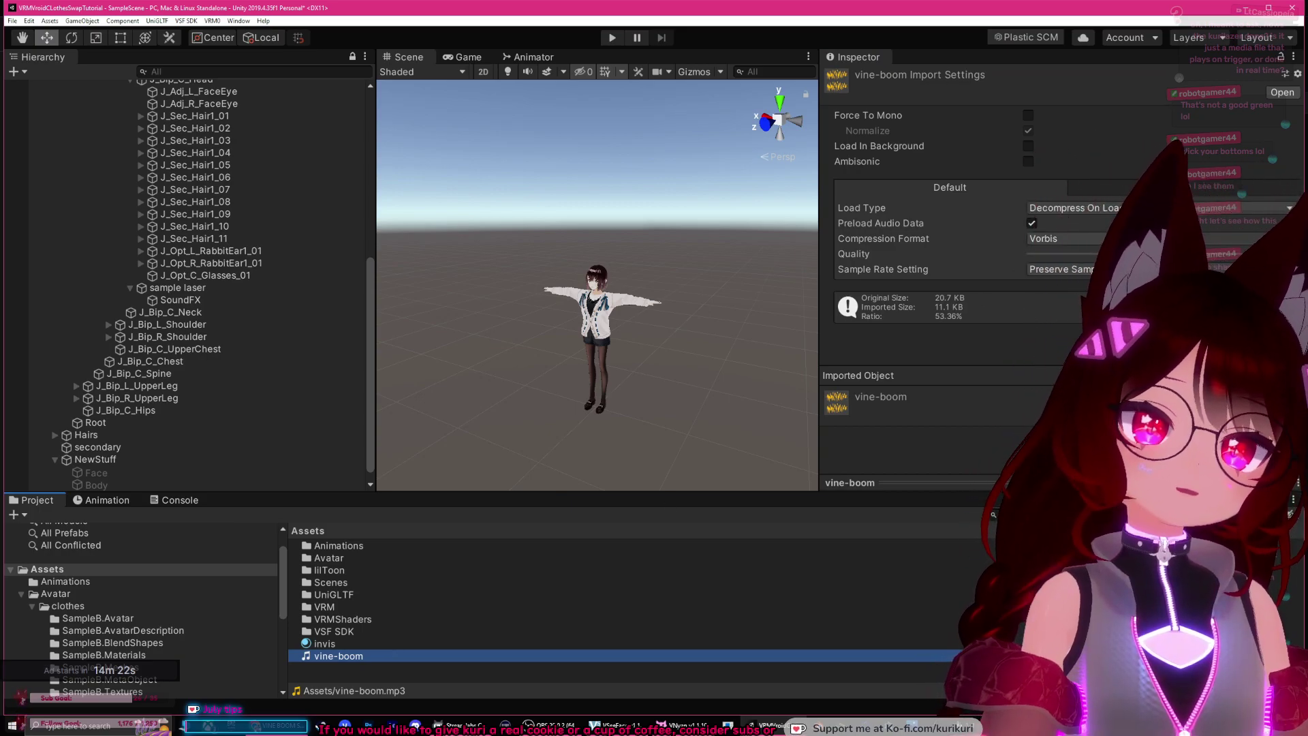
left_click(1158, 254)
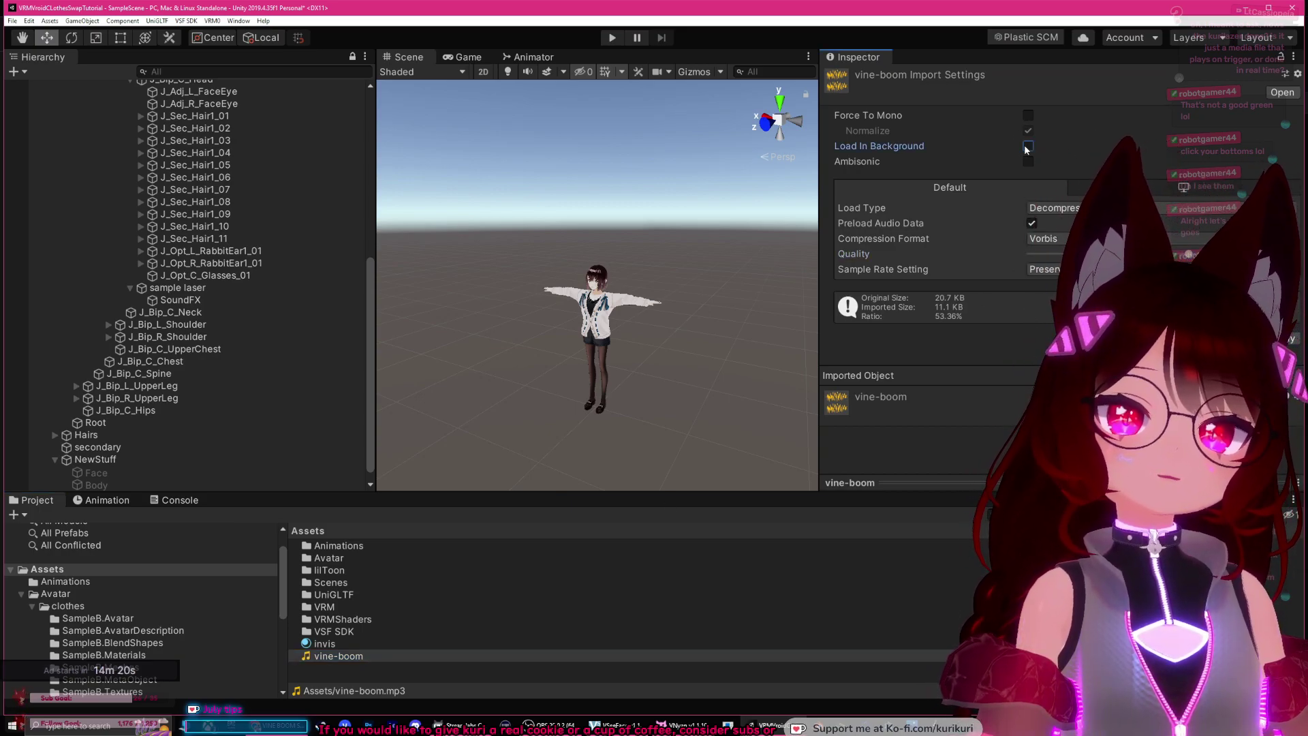
left_click_drag(335, 659, 191, 290)
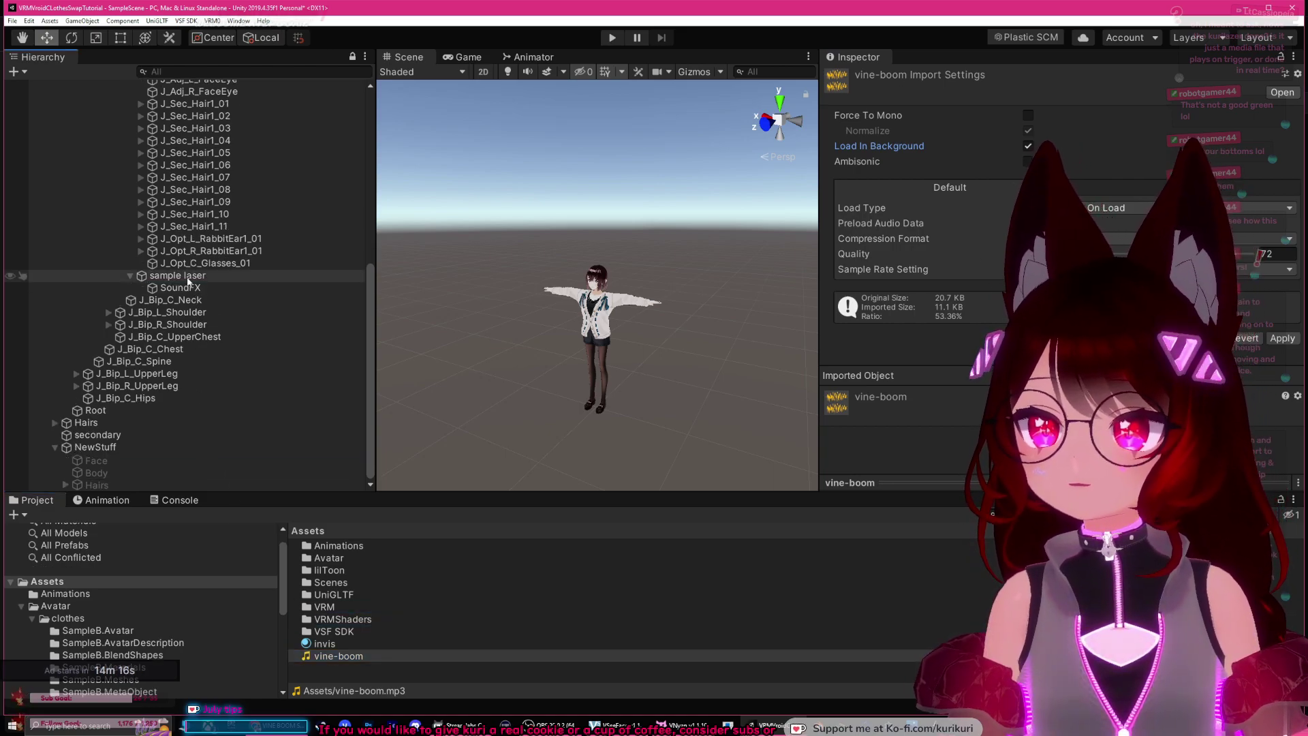
Step: Add a Cylinder as a child of sample laser
left_click(652, 383)
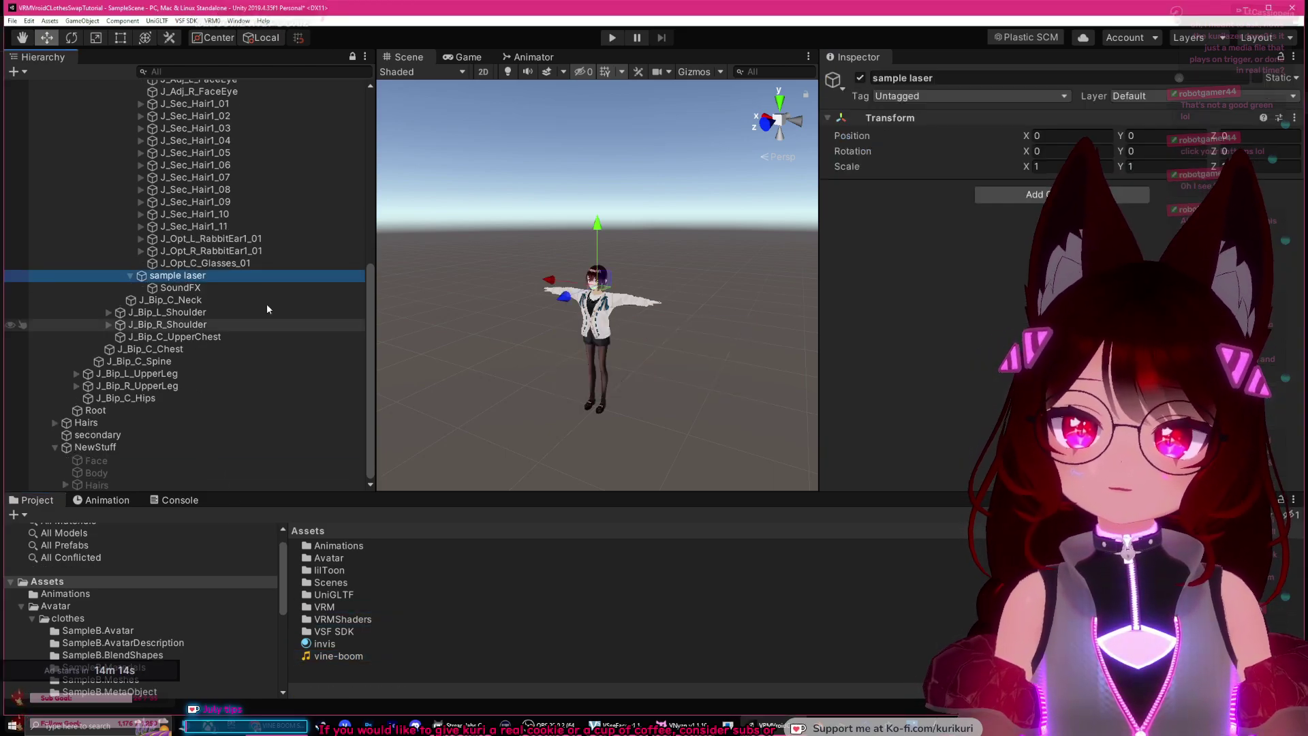
right_click(176, 277)
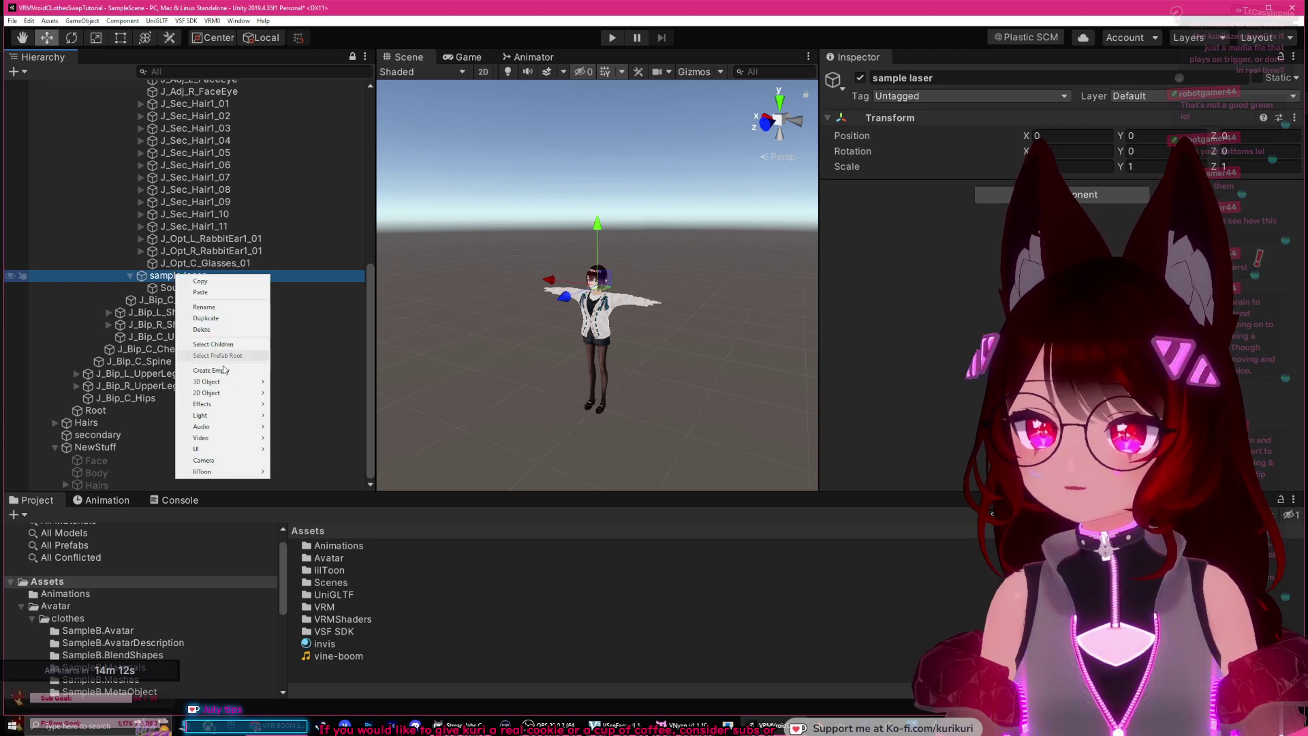
mouse_move(228, 381)
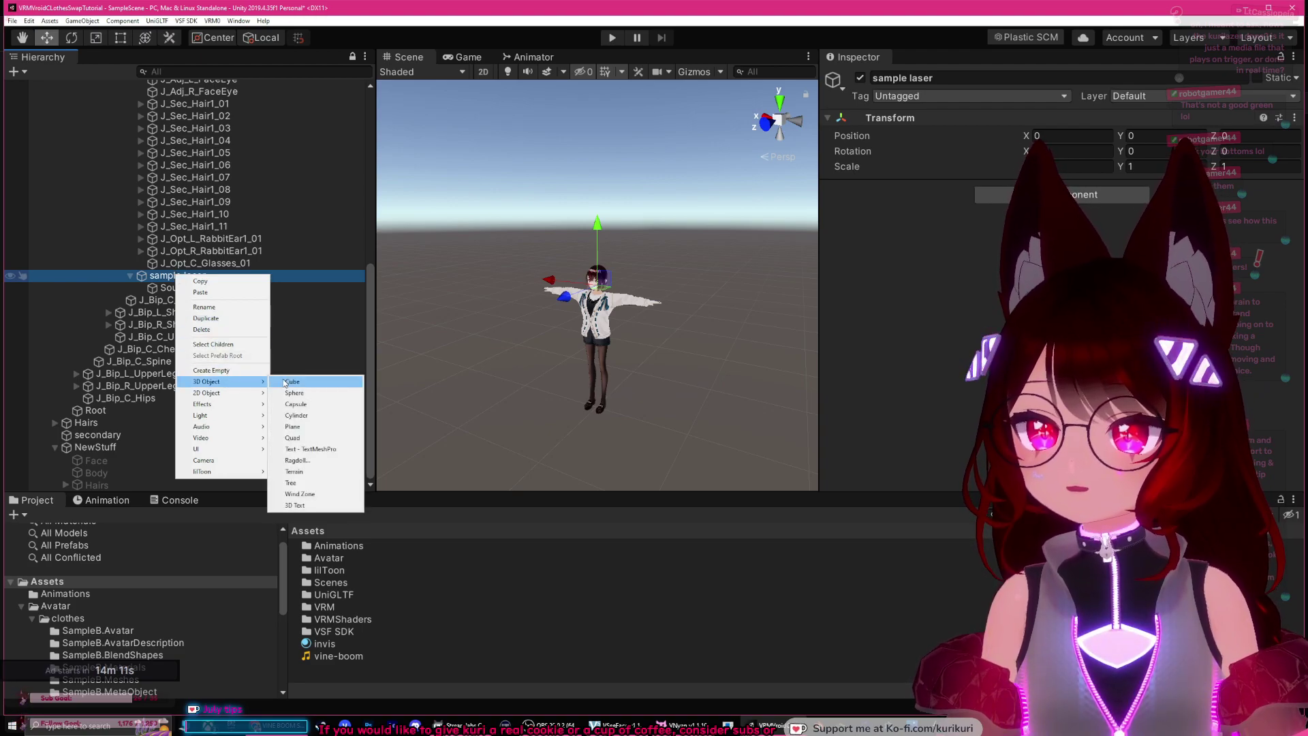
left_click(297, 415)
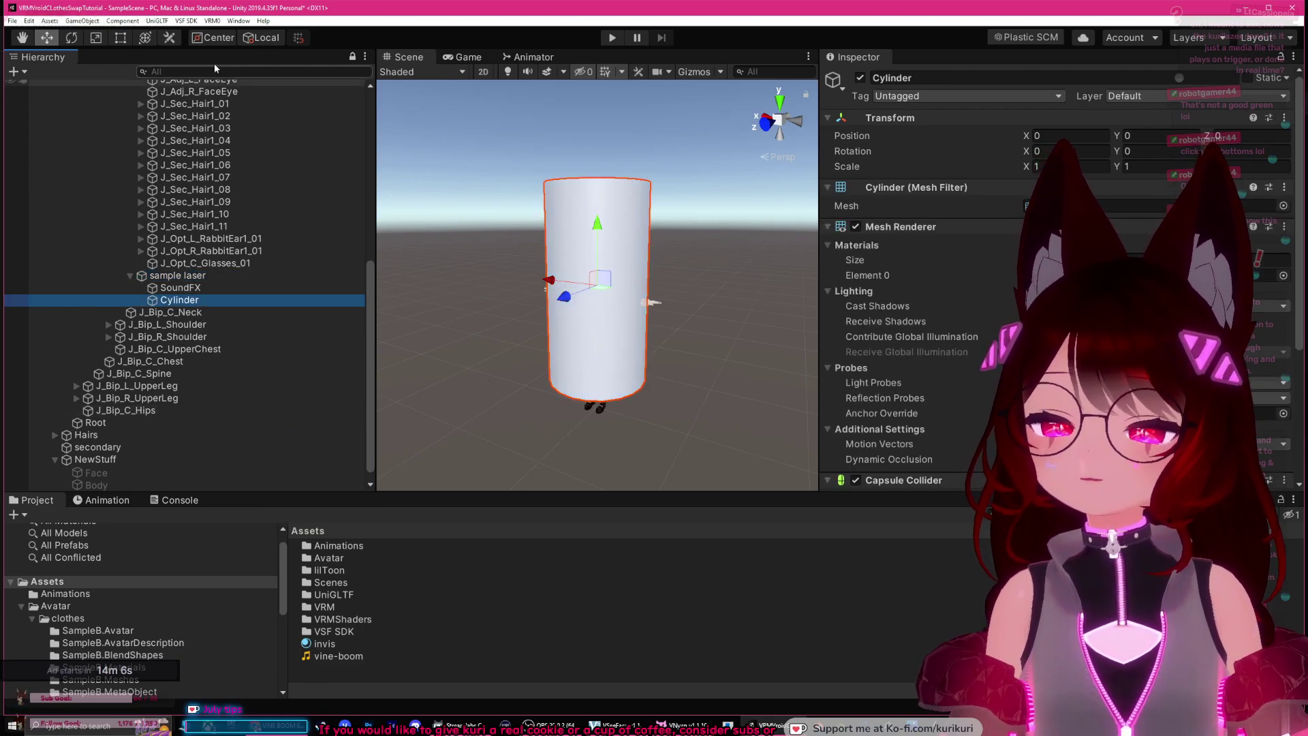
Step: Tip the cylinder about 92.6° forward and scale it into a thin, long beam
left_click(68, 38)
left_click_drag(584, 236, 572, 329)
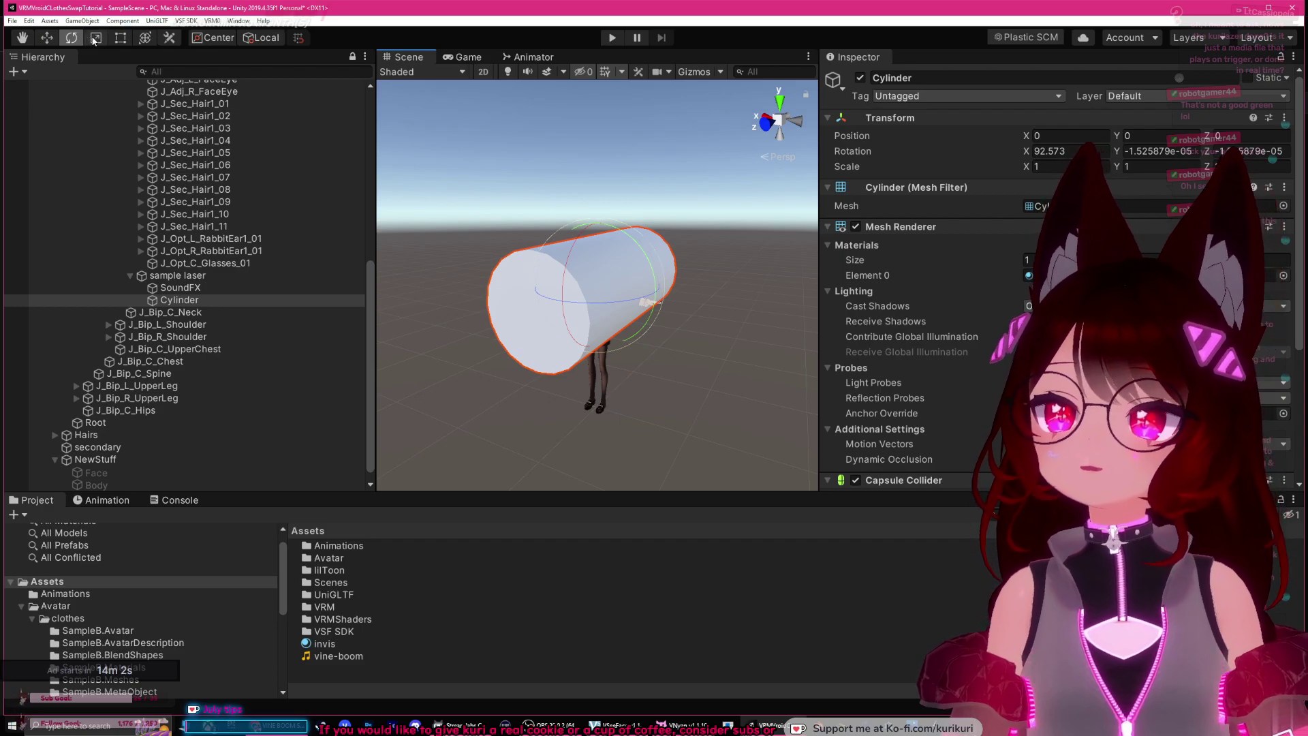
left_click(95, 38)
left_click_drag(594, 293, 619, 354)
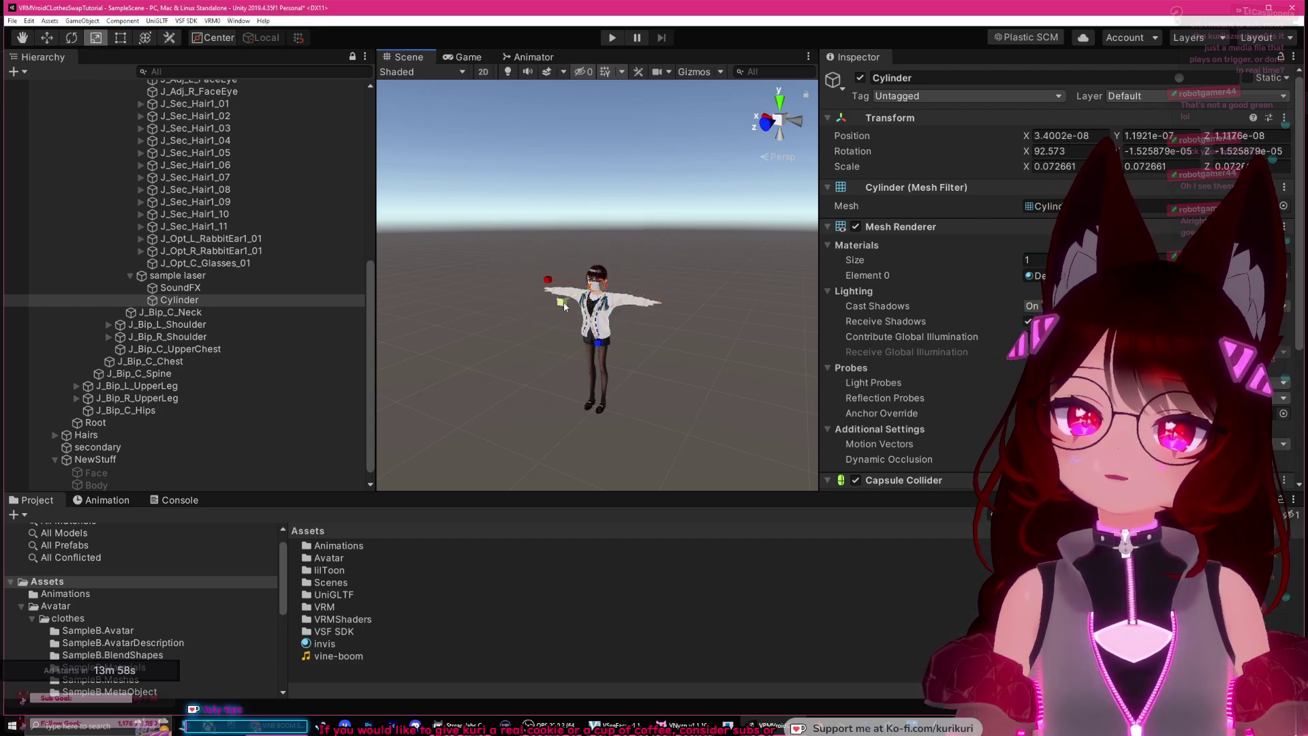
left_click_drag(242, 421, 217, 413)
middle_click_drag(636, 329, 662, 293)
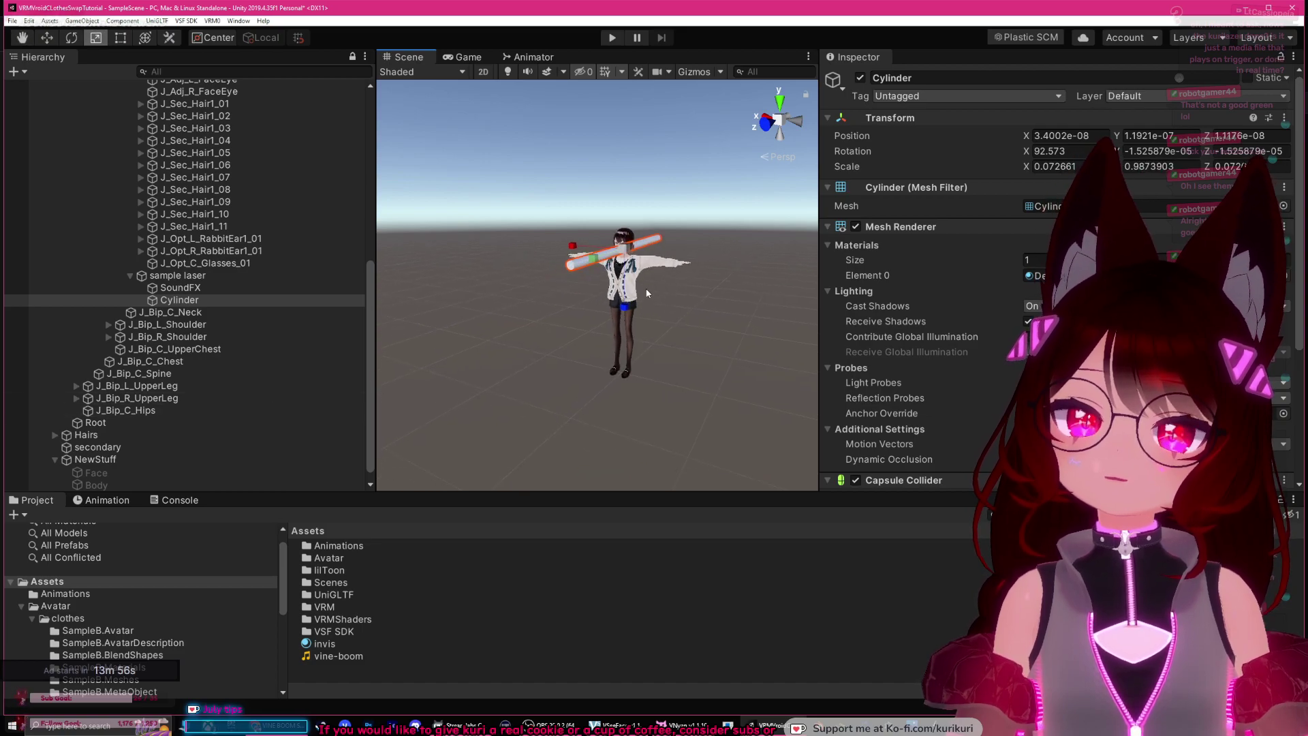
left_click_drag(578, 265, 566, 276)
middle_click_drag(565, 276, 516, 359)
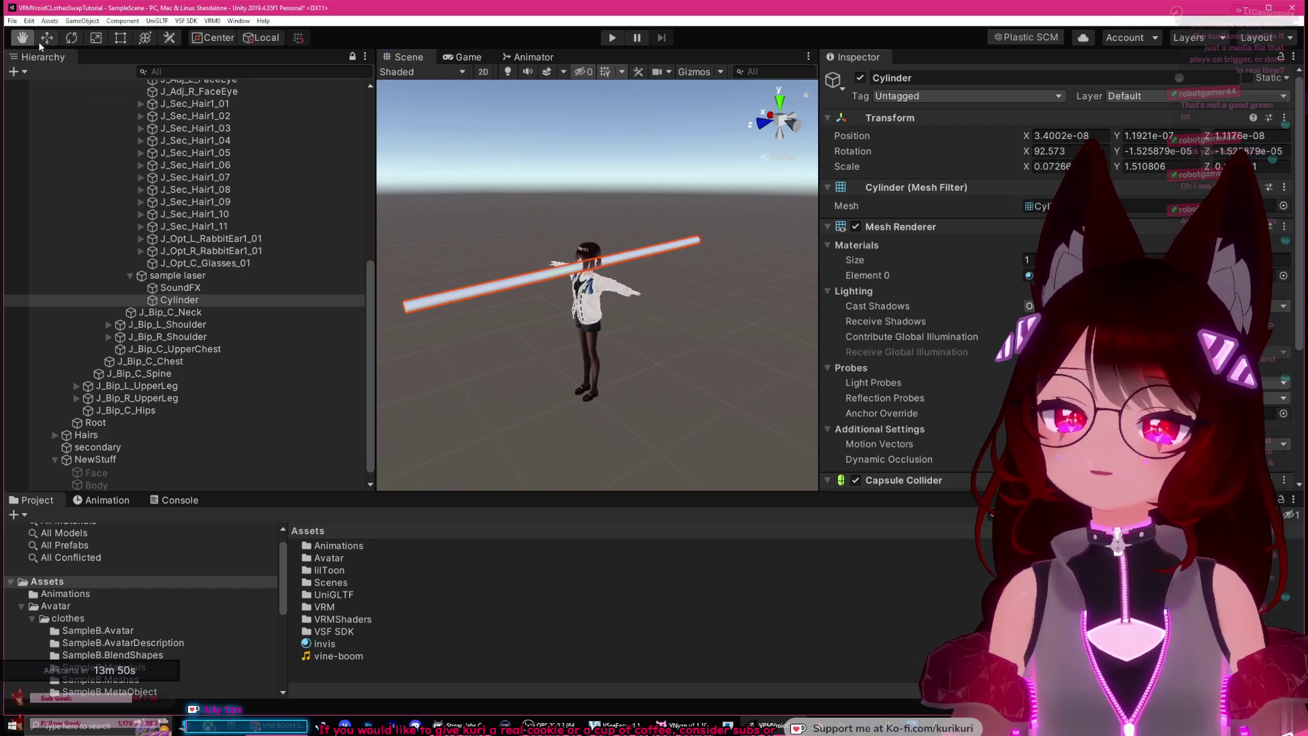
Step: Push the beam forward so it sticks out from the avatar's head
left_click_drag(586, 271, 379, 301)
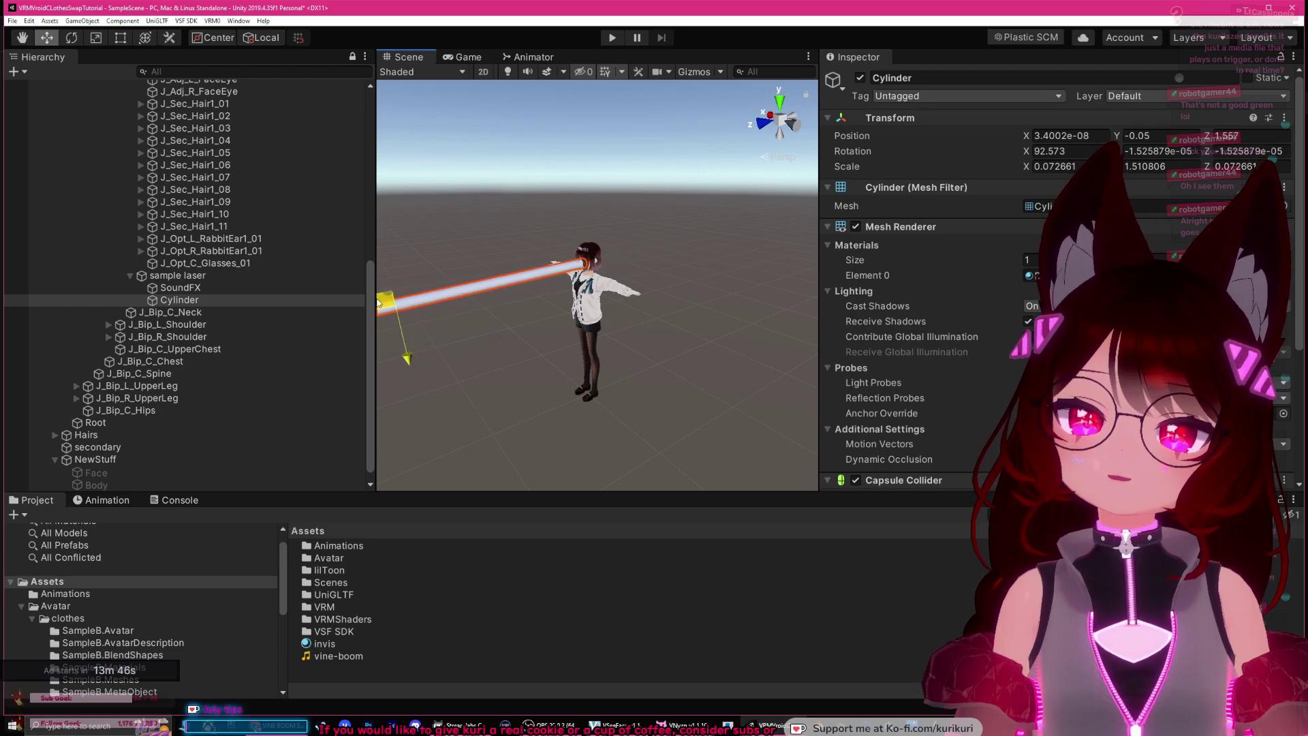
middle_click_drag(543, 321, 615, 318)
left_click(667, 300)
right_click_drag(616, 319, 655, 308, "alt")
middle_click_drag(656, 308, 567, 240)
left_click(587, 331)
Step: Create a new material named laser using the lilToon shader
scroll(1053, 316, "down", 5)
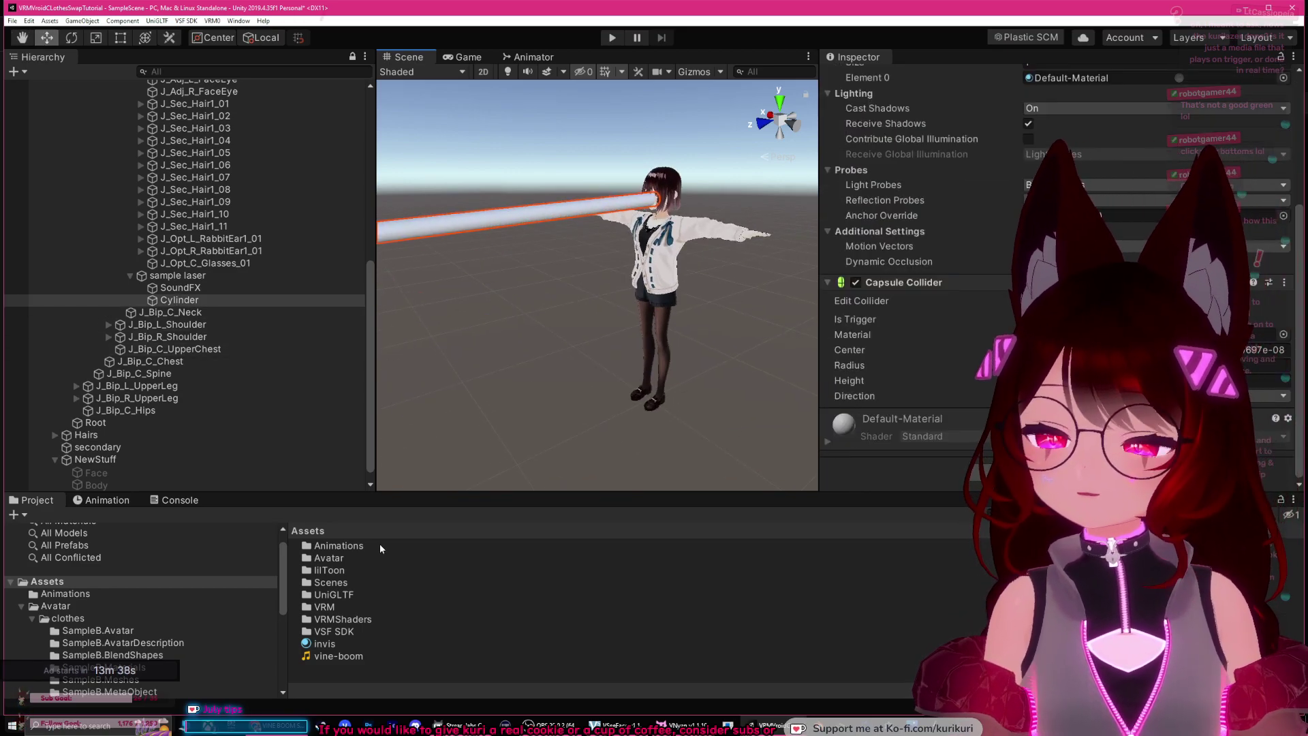
right_click(354, 676)
mouse_move(436, 374)
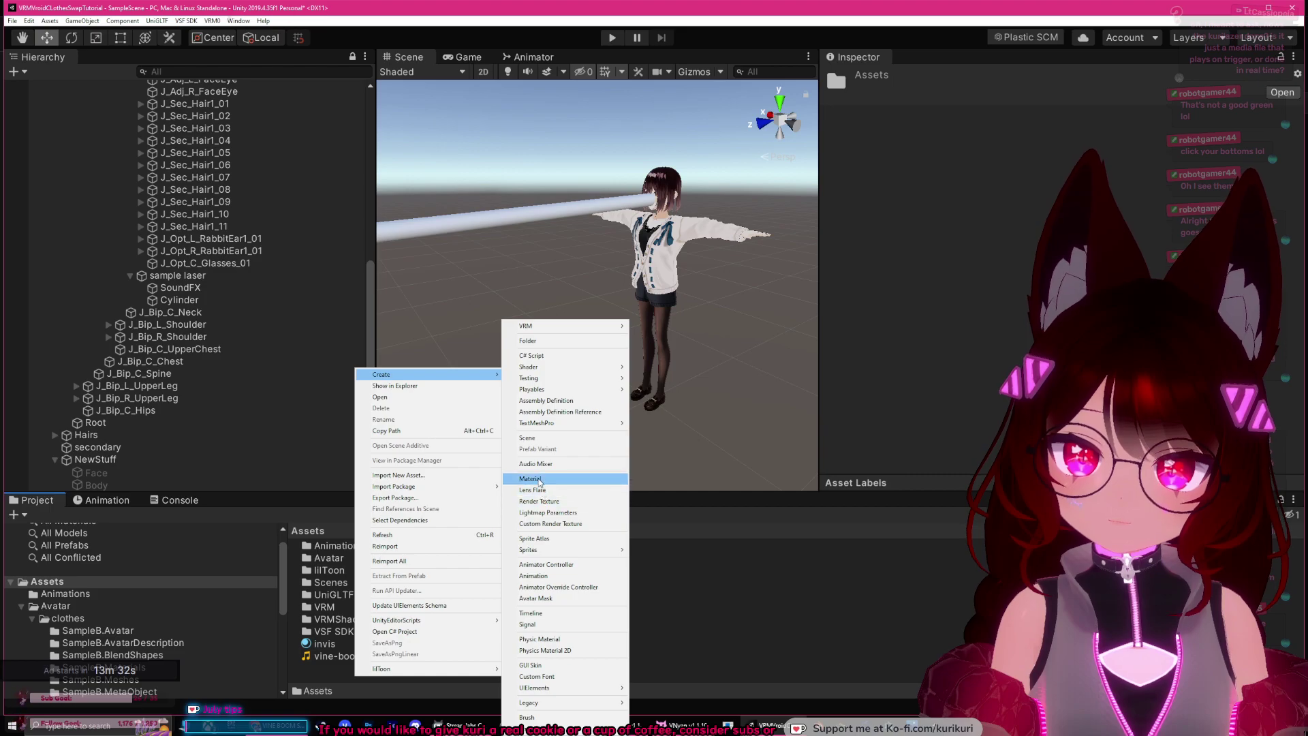
left_click(538, 479)
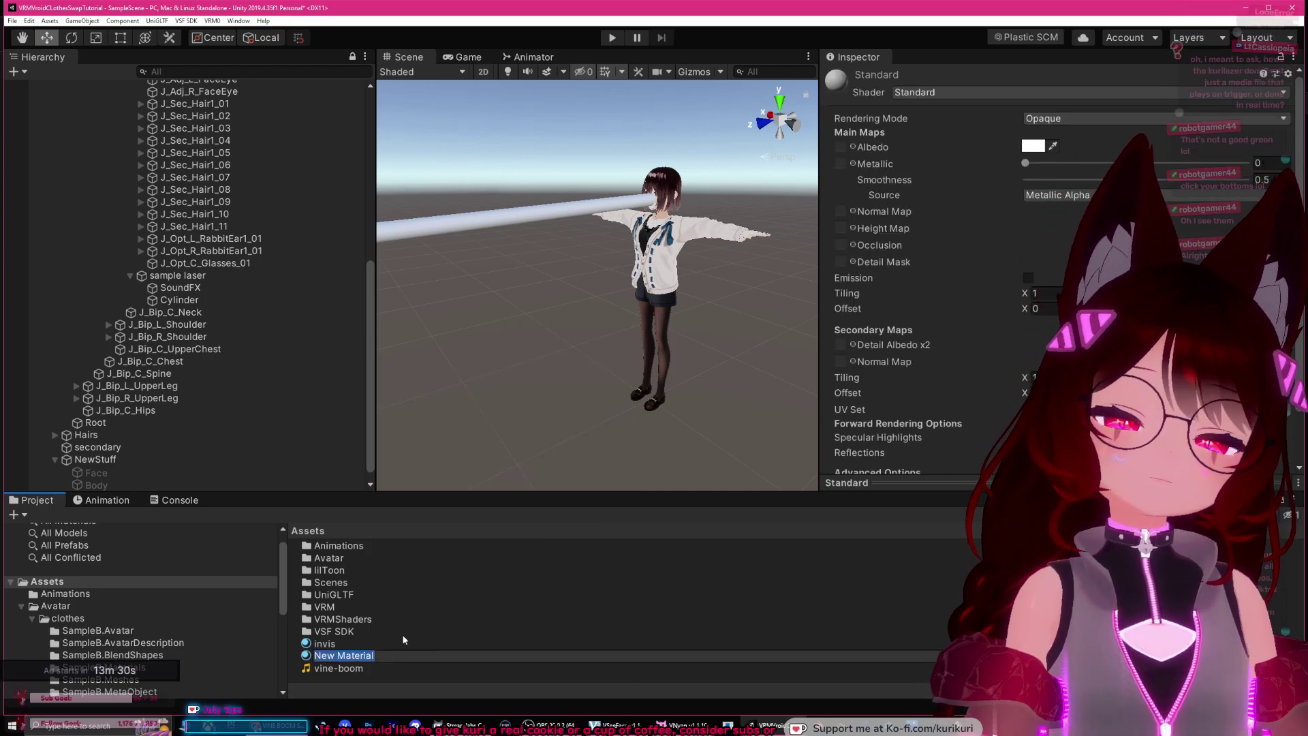
type("laser")
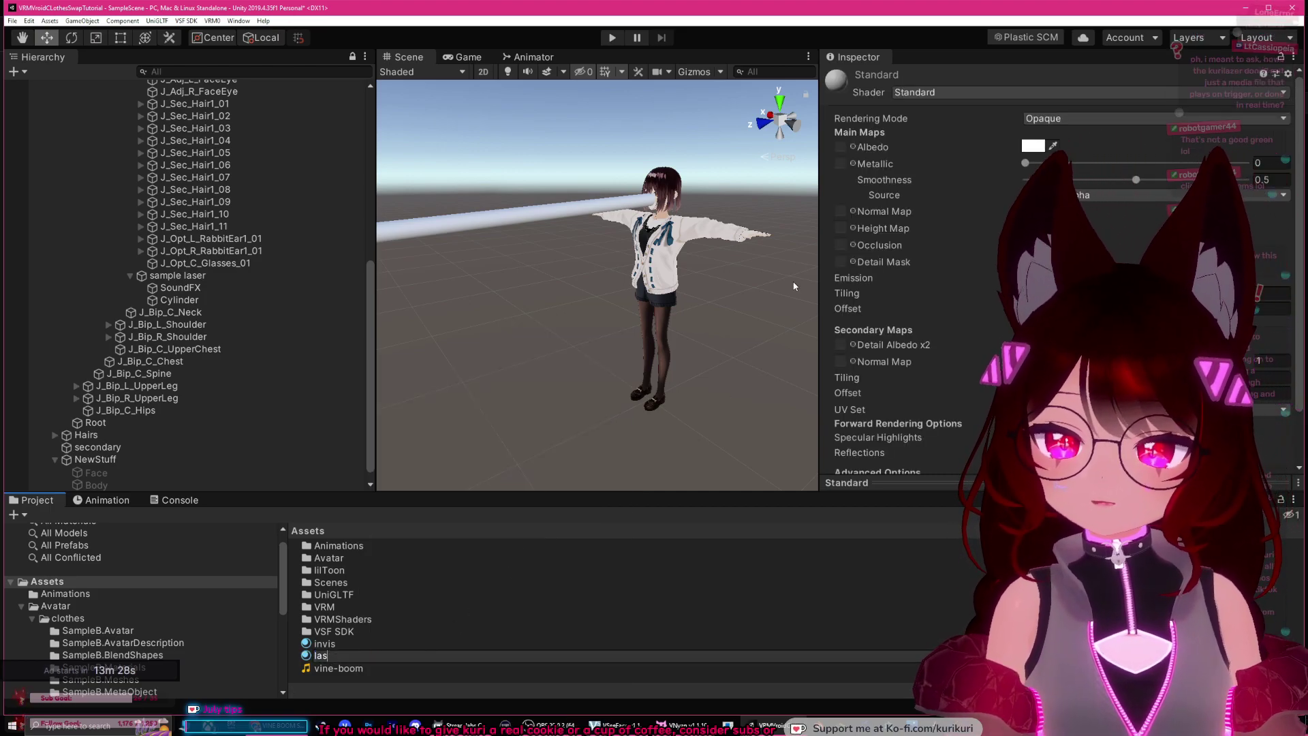
key("Return")
left_click(913, 92)
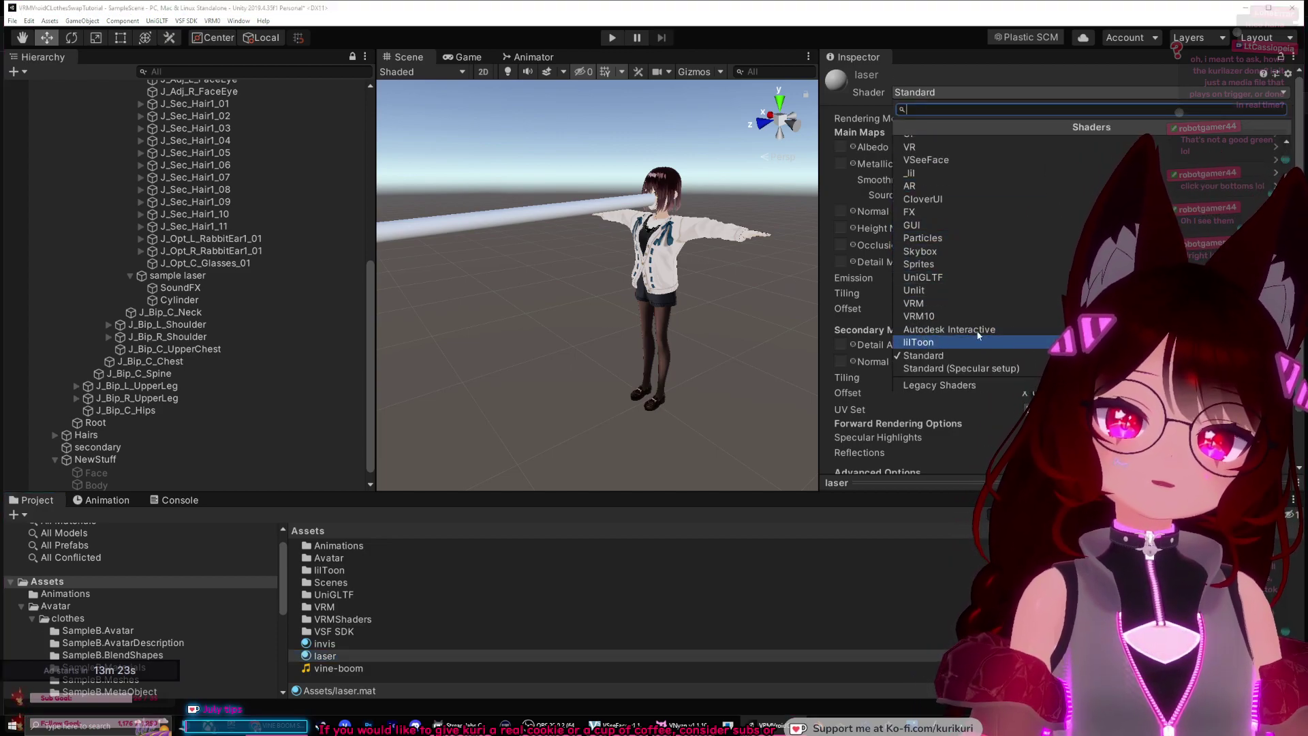
left_click(940, 342)
Step: Set the laser material's rendering mode to Transparent
scroll(942, 264, "down", 5)
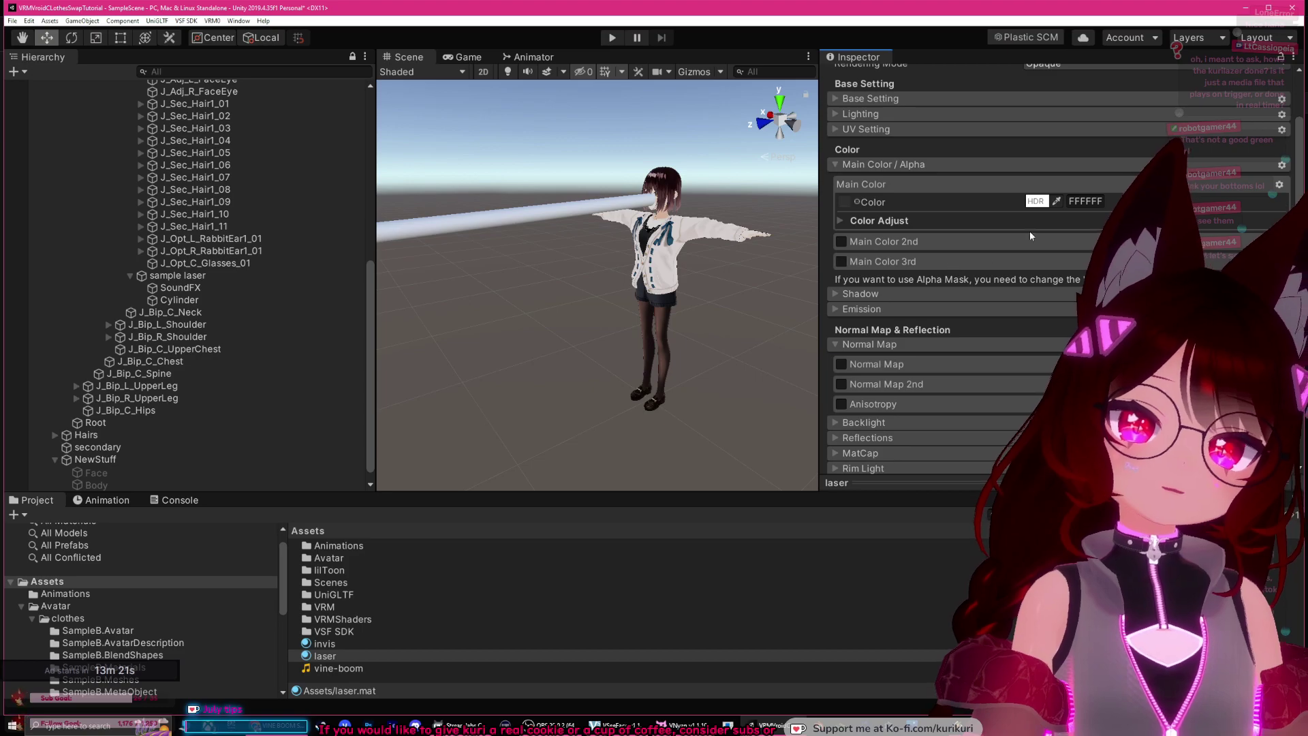
scroll(954, 259, "down", 5)
scroll(908, 284, "up", 5)
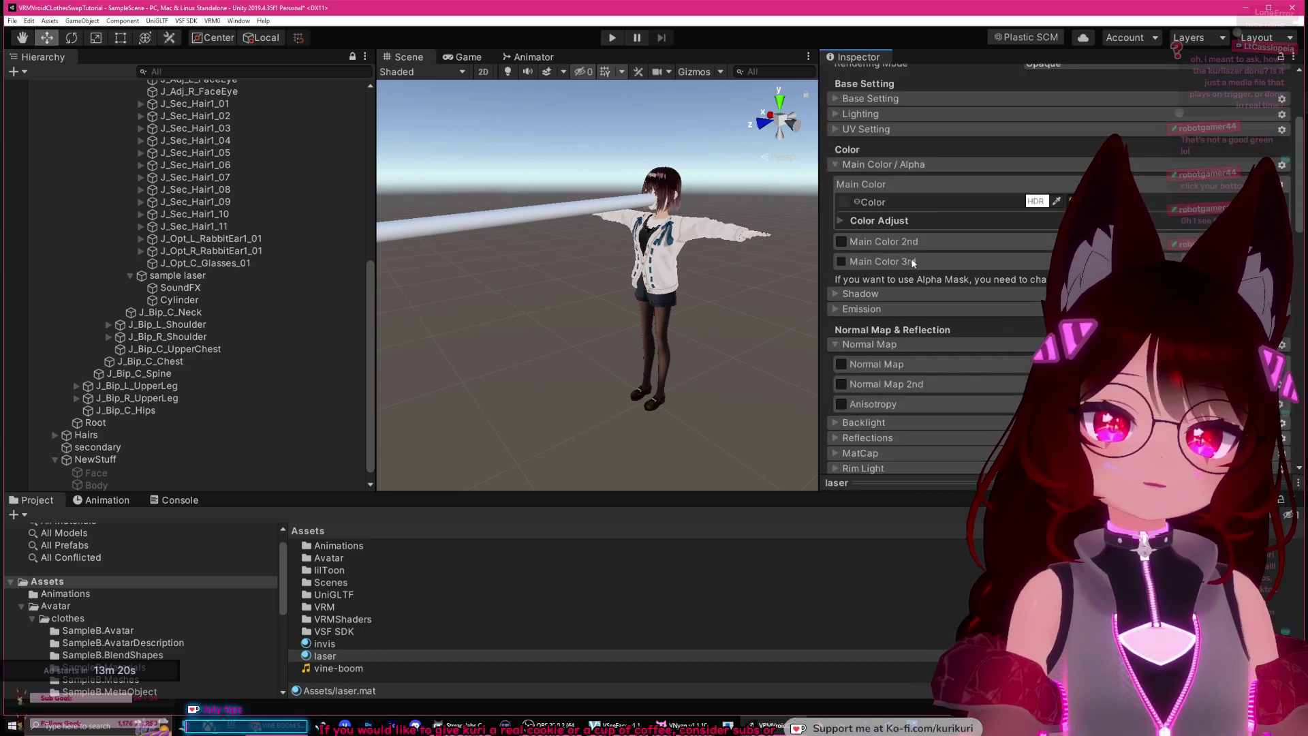
left_click(836, 309)
scroll(988, 258, "up", 4)
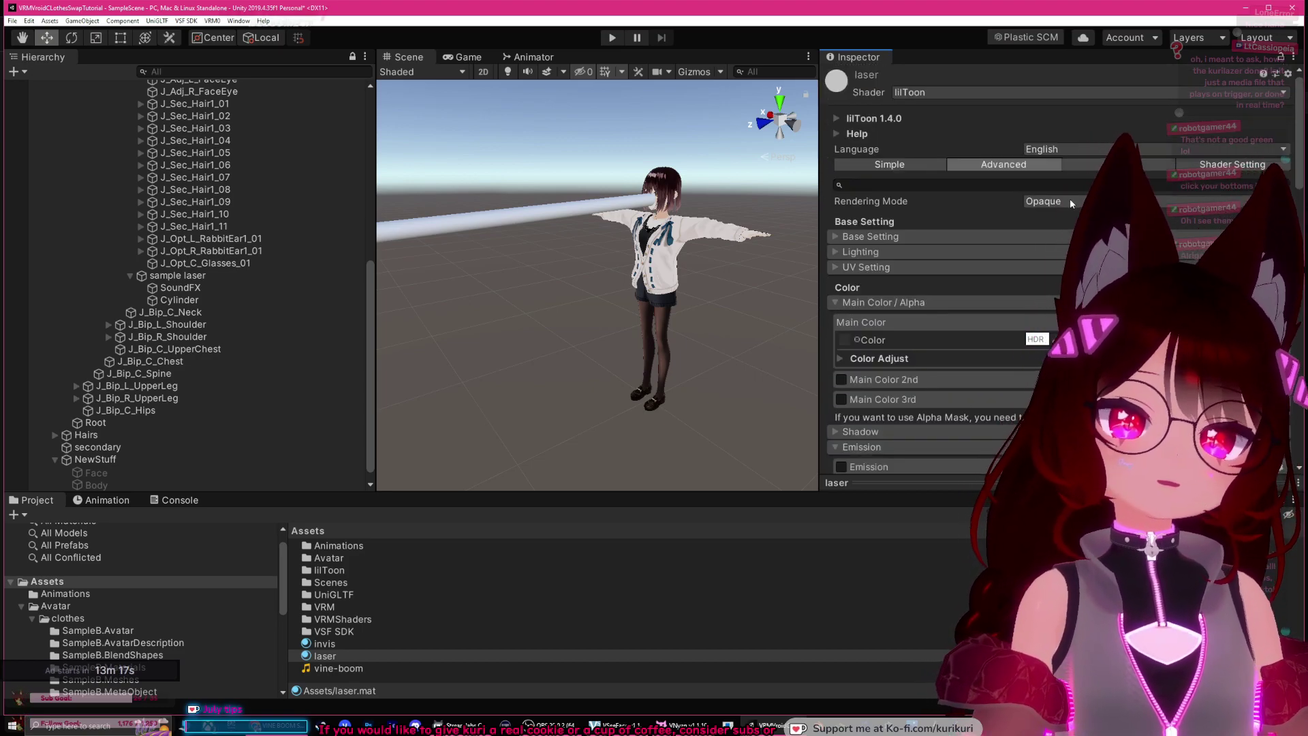
left_click(1069, 199)
left_click(1012, 213)
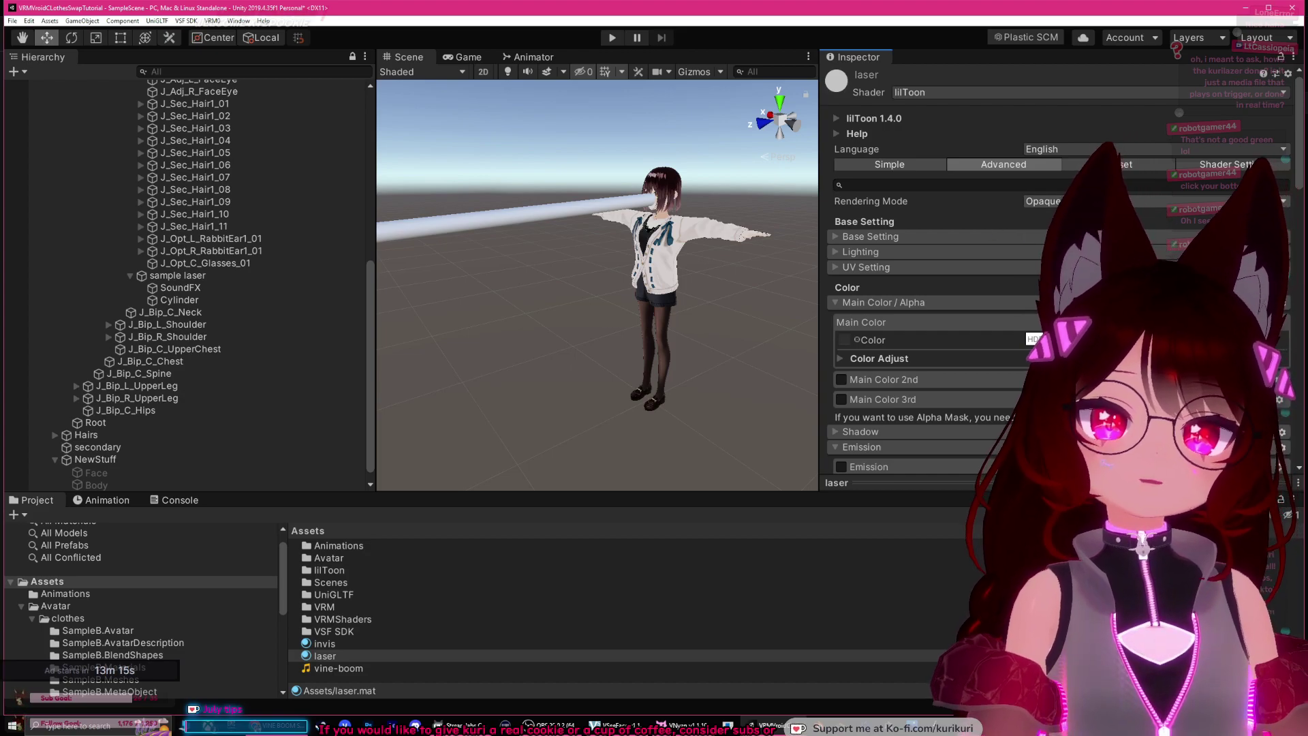
left_click(1036, 202)
left_click(1049, 237)
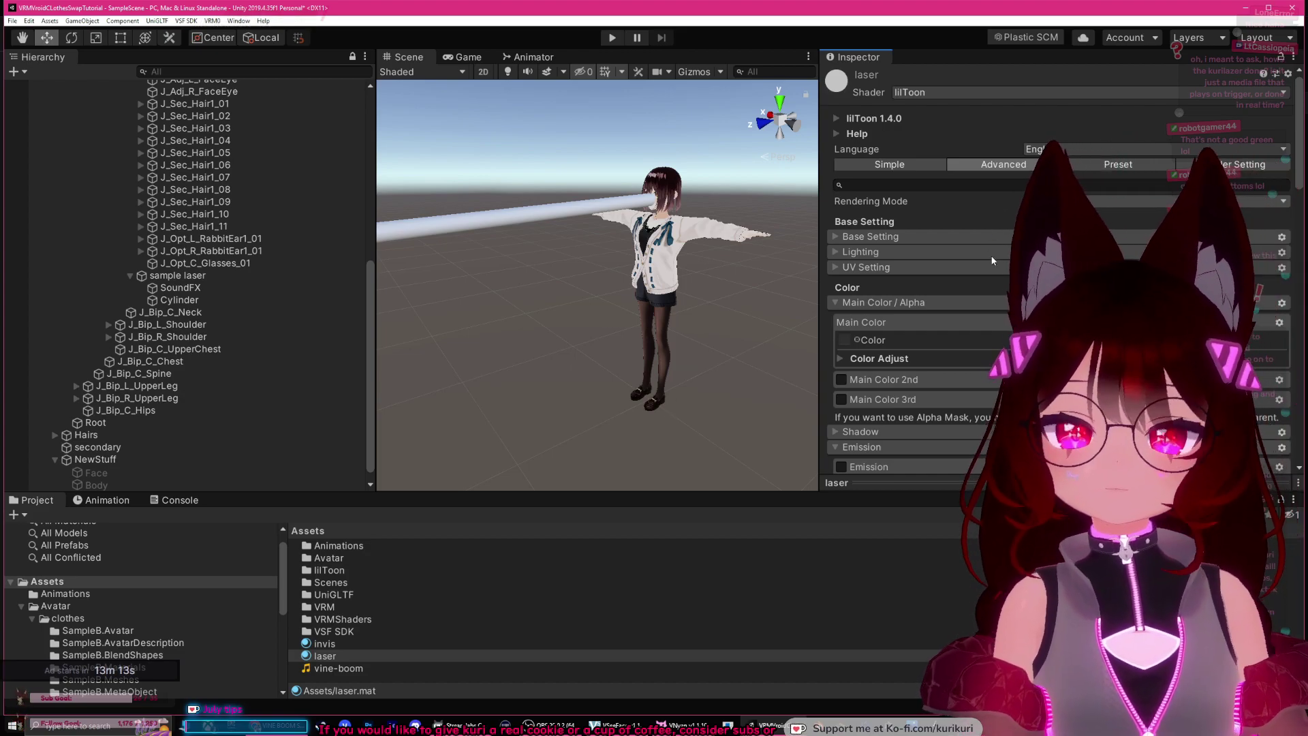
left_click(1040, 202)
left_click(999, 197)
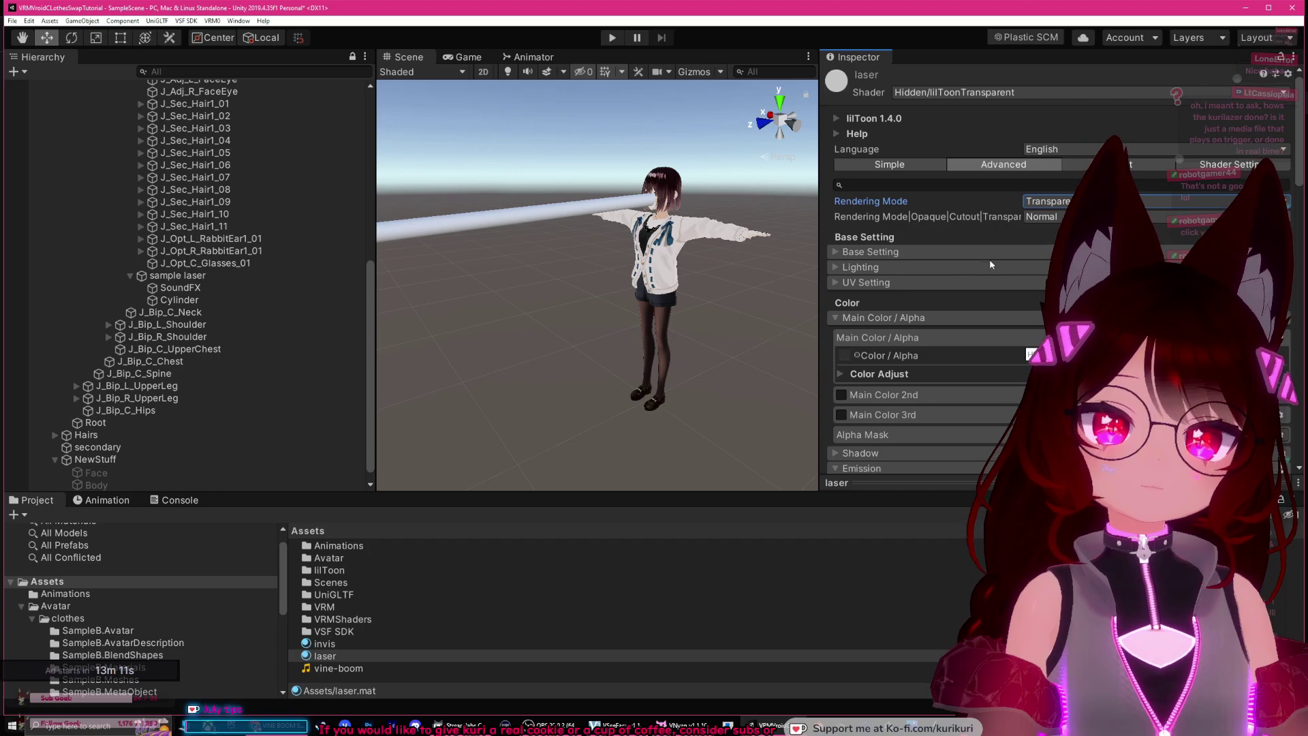
Step: Enable emission on the laser material with a bright cyan HDR colour
scroll(985, 323, "down", 3)
scroll(977, 285, "down", 3)
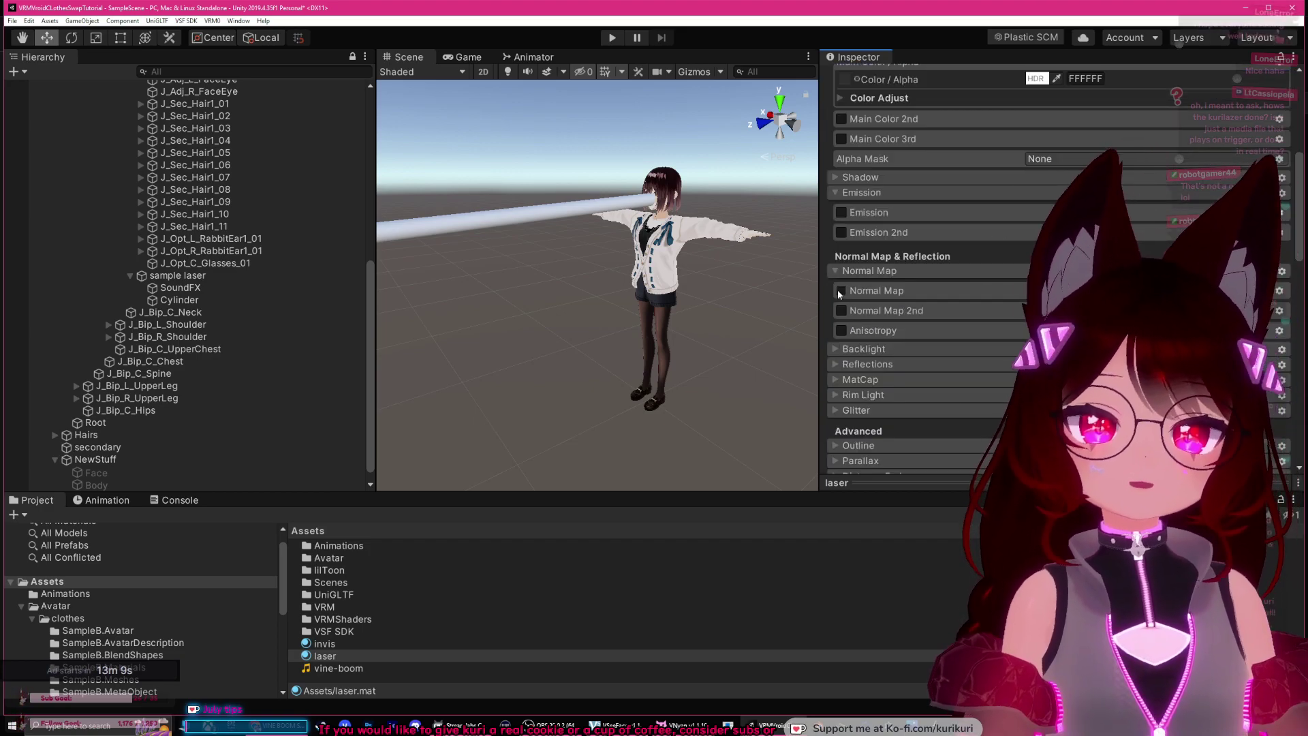
left_click(842, 213)
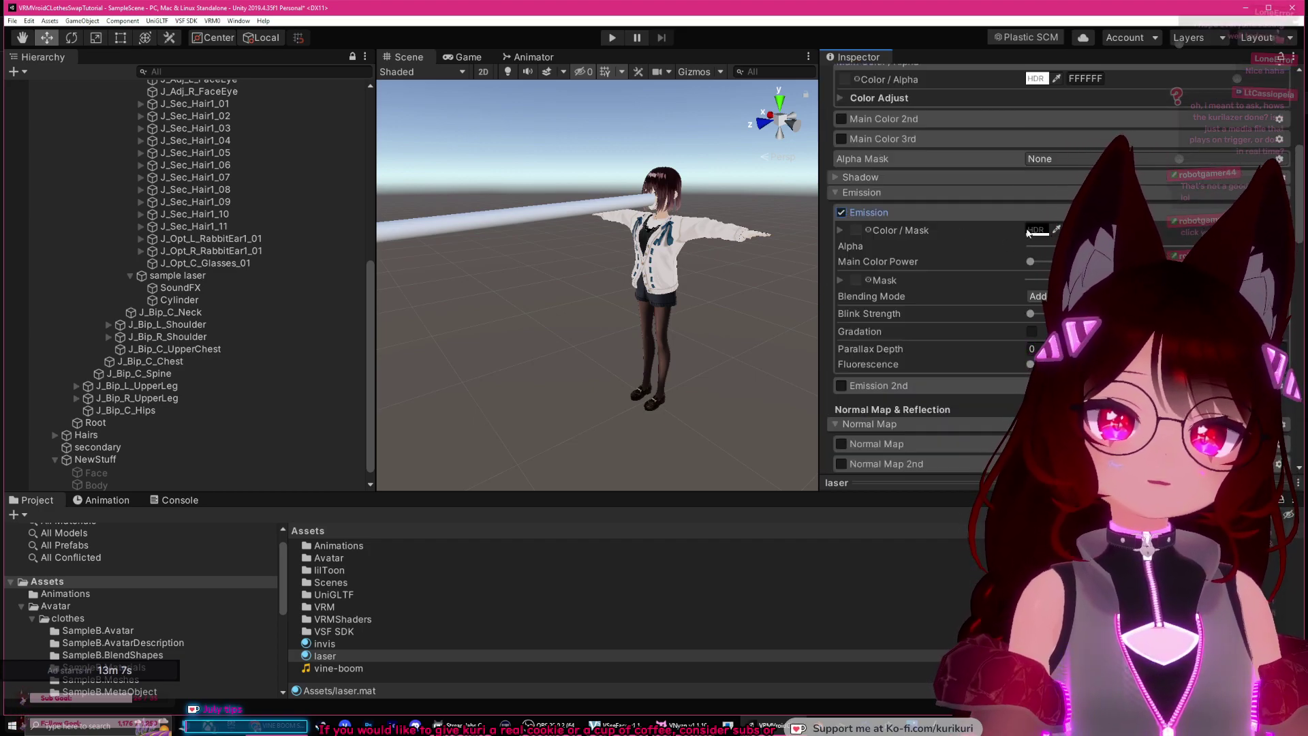
left_click(1037, 230)
left_click(748, 337)
left_click_drag(763, 339, 659, 336)
left_click_drag(732, 562, 737, 561)
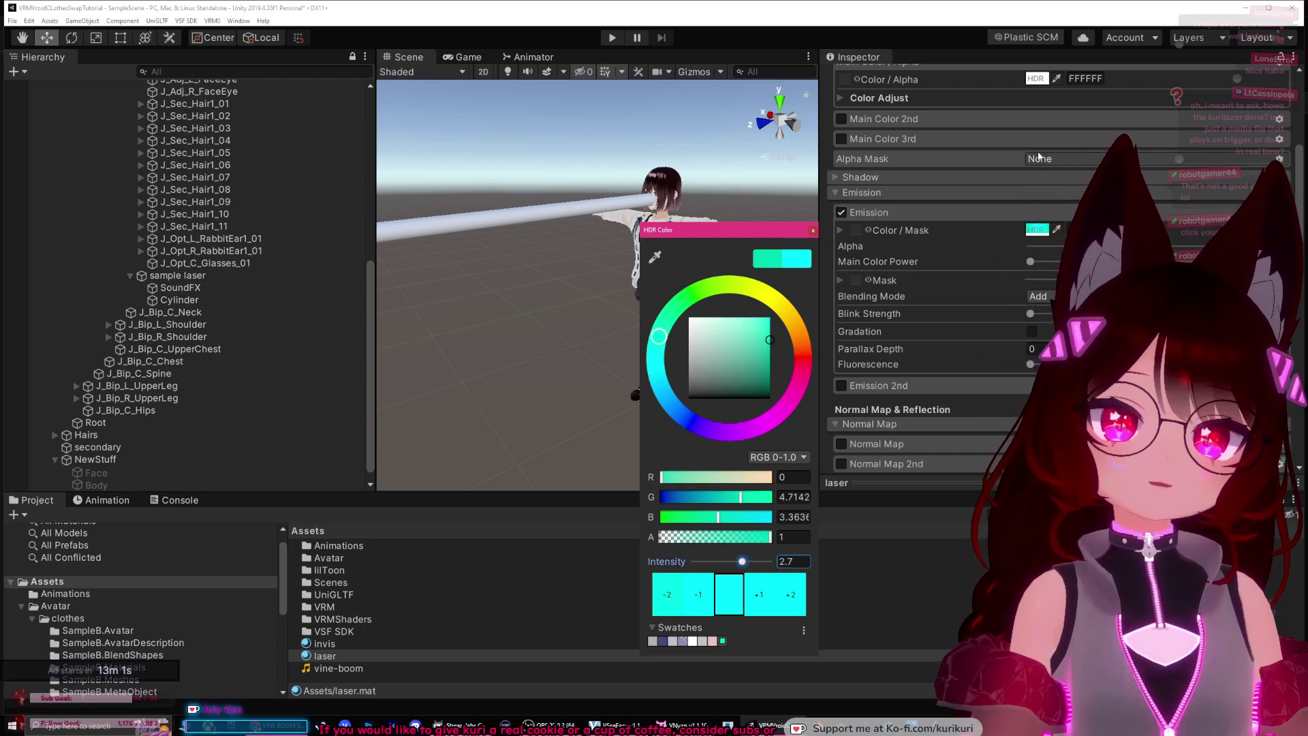
key("ctrl+z")
left_click(655, 355)
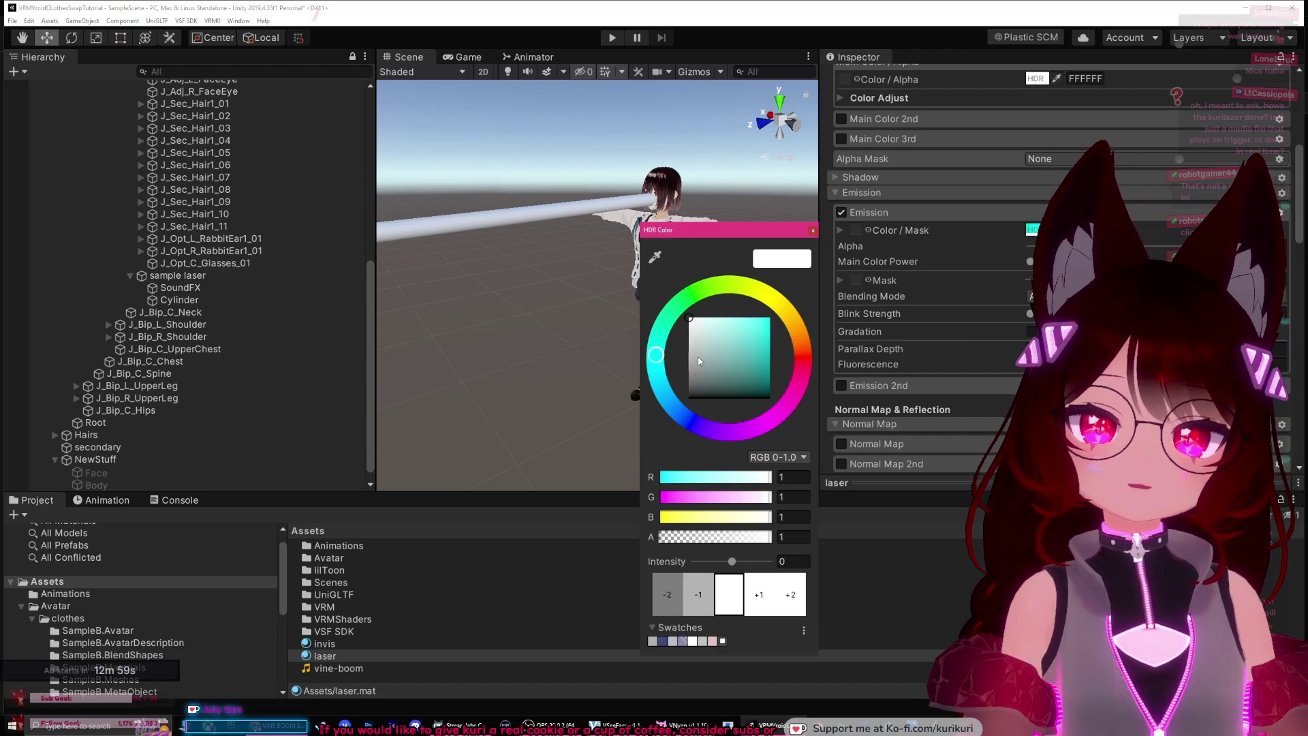
left_click(769, 329)
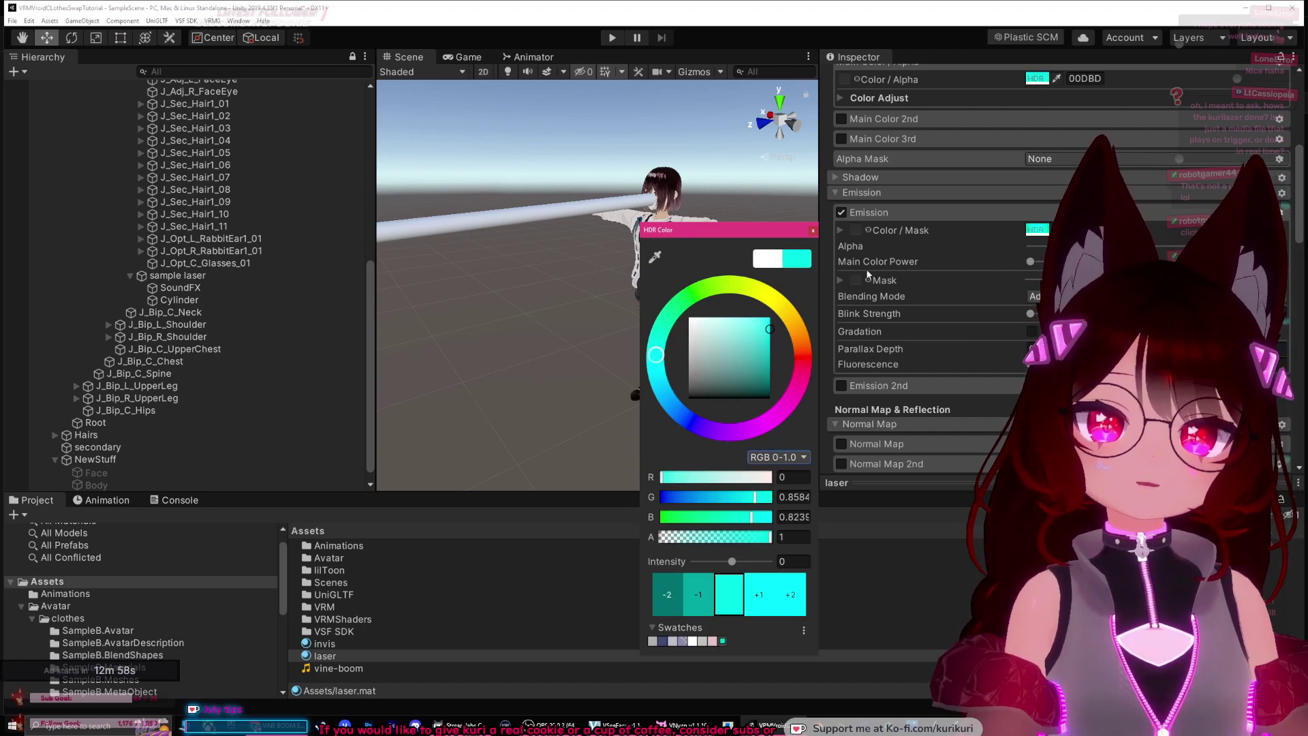
left_click(812, 230)
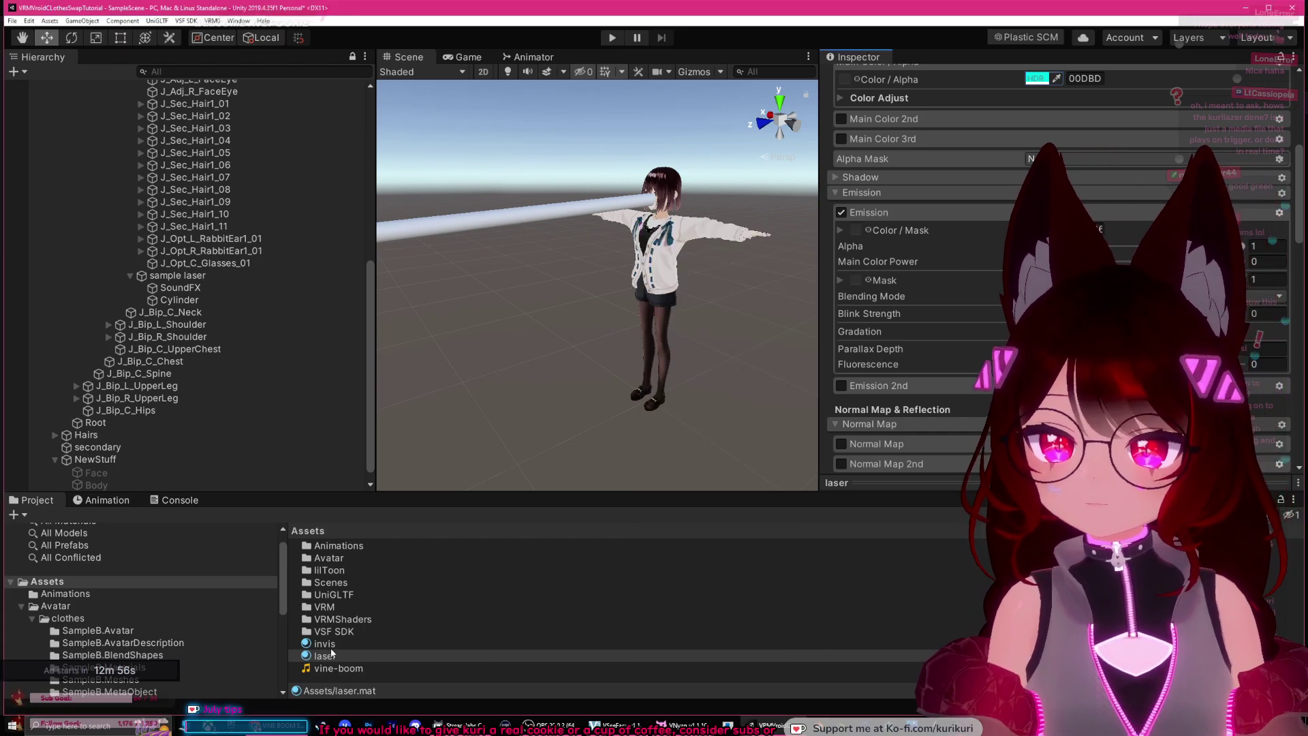
middle_click_drag(566, 313, 618, 360)
left_click_drag(619, 364, 639, 381, "alt")
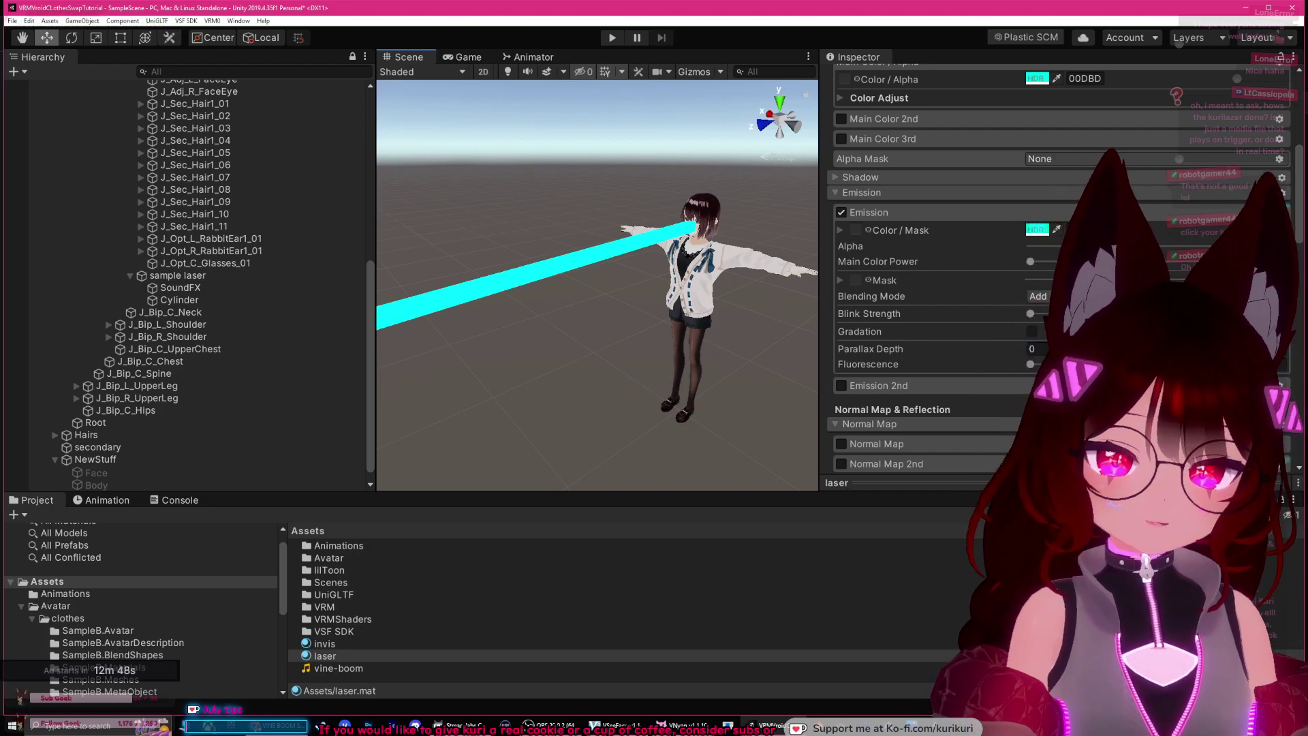
key("alt+Tab")
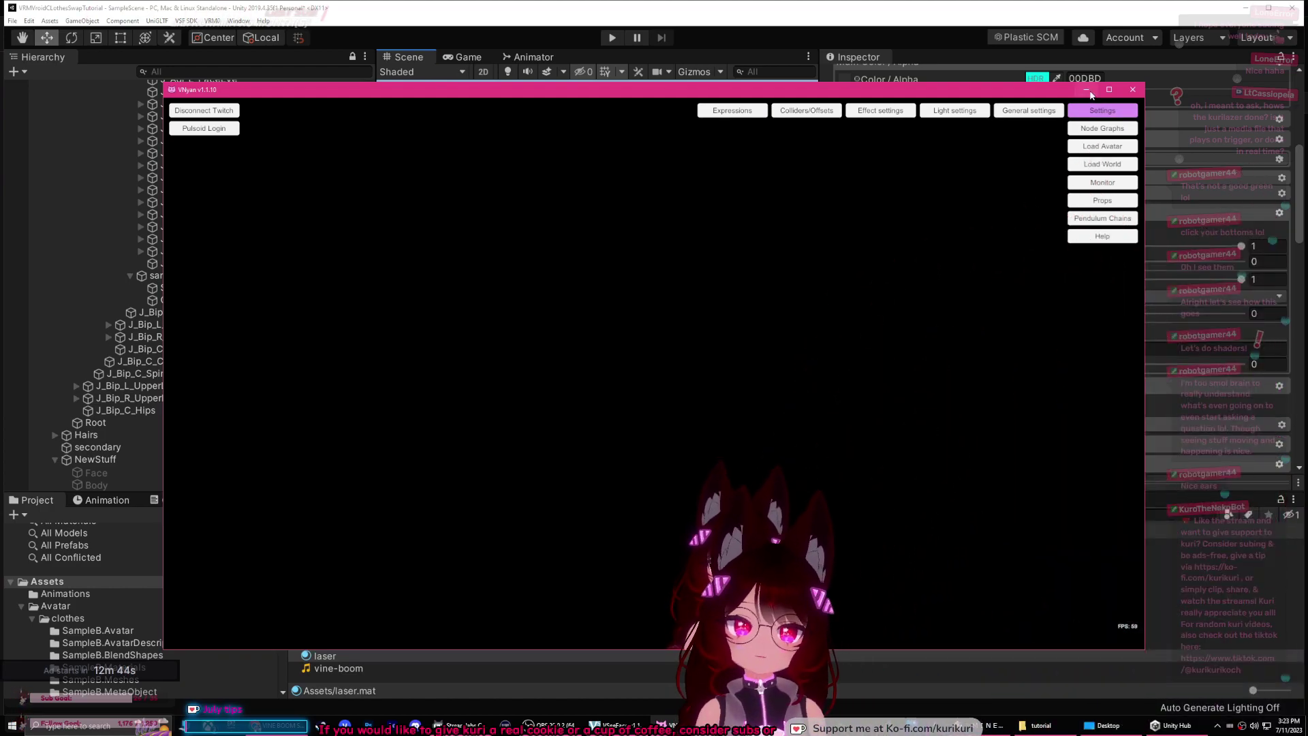
Step: Back in Unity, set up the SoundFX audio object and deactivate it
left_click(1088, 94)
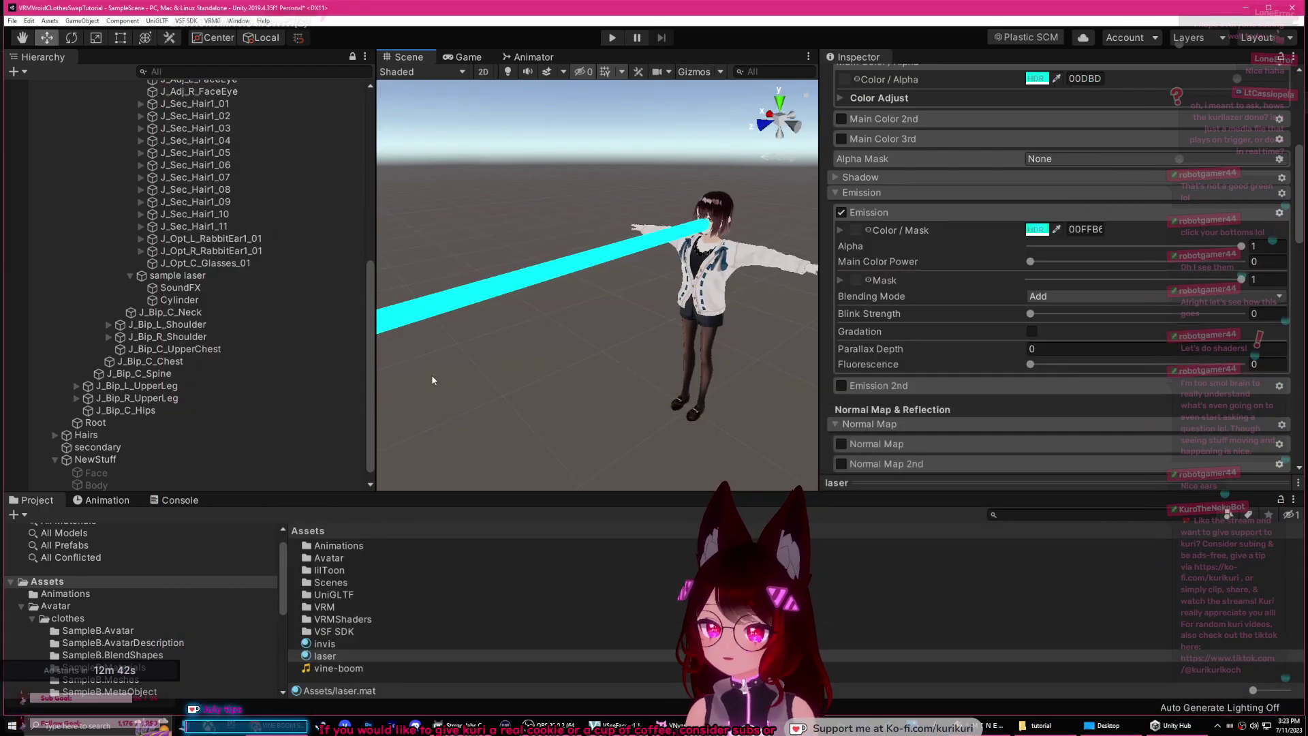
left_click(181, 288)
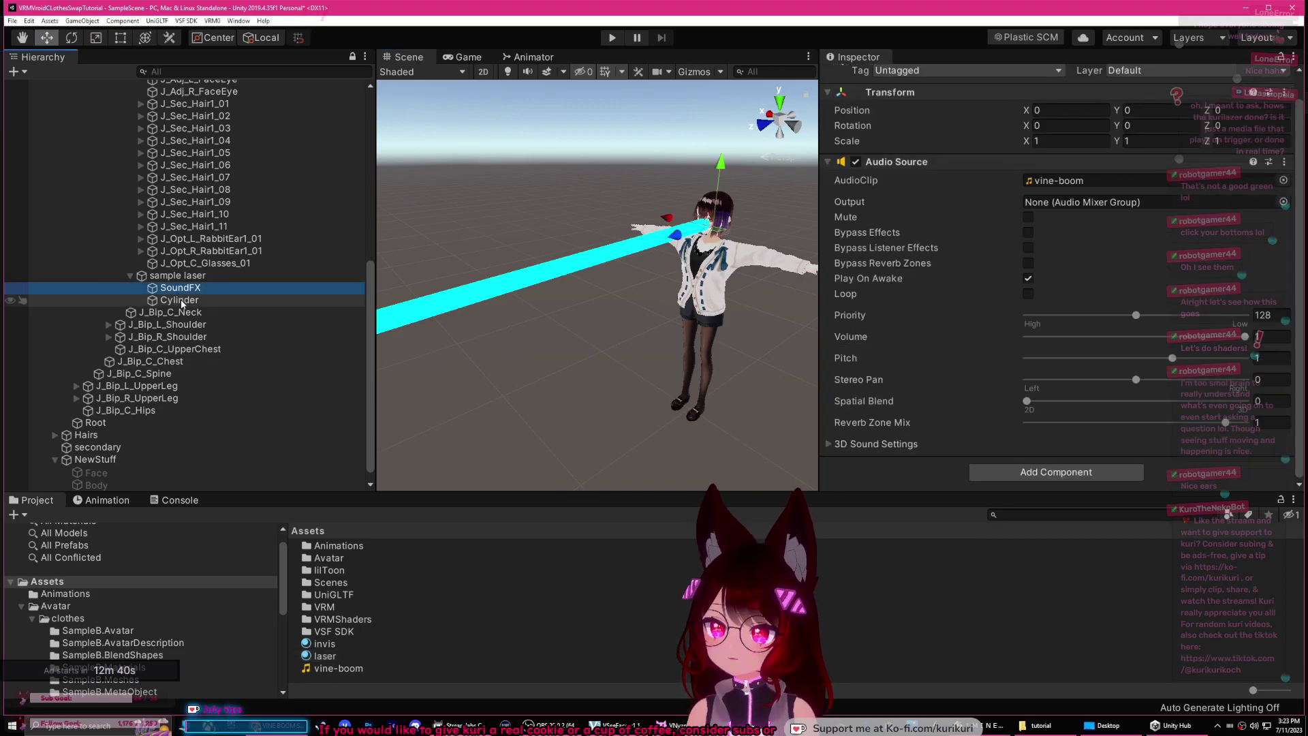
left_click(187, 300)
left_click(194, 289)
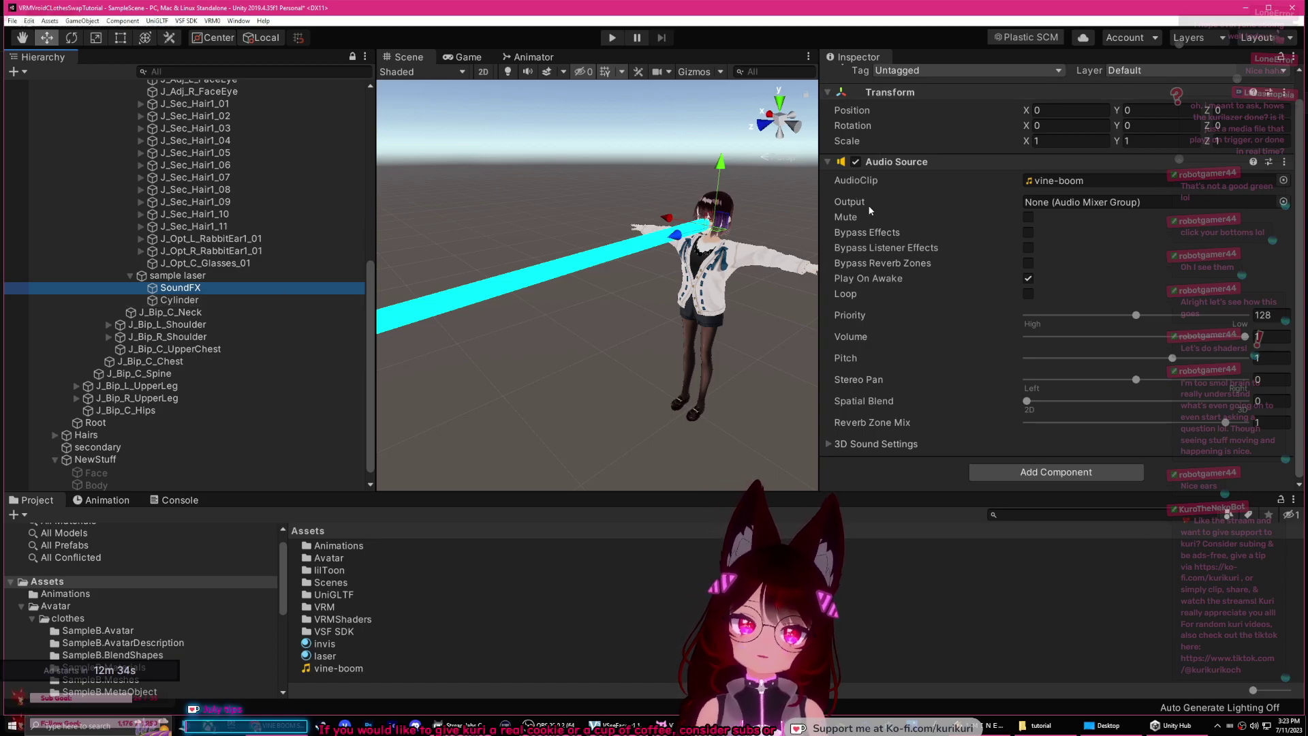
left_click(179, 276)
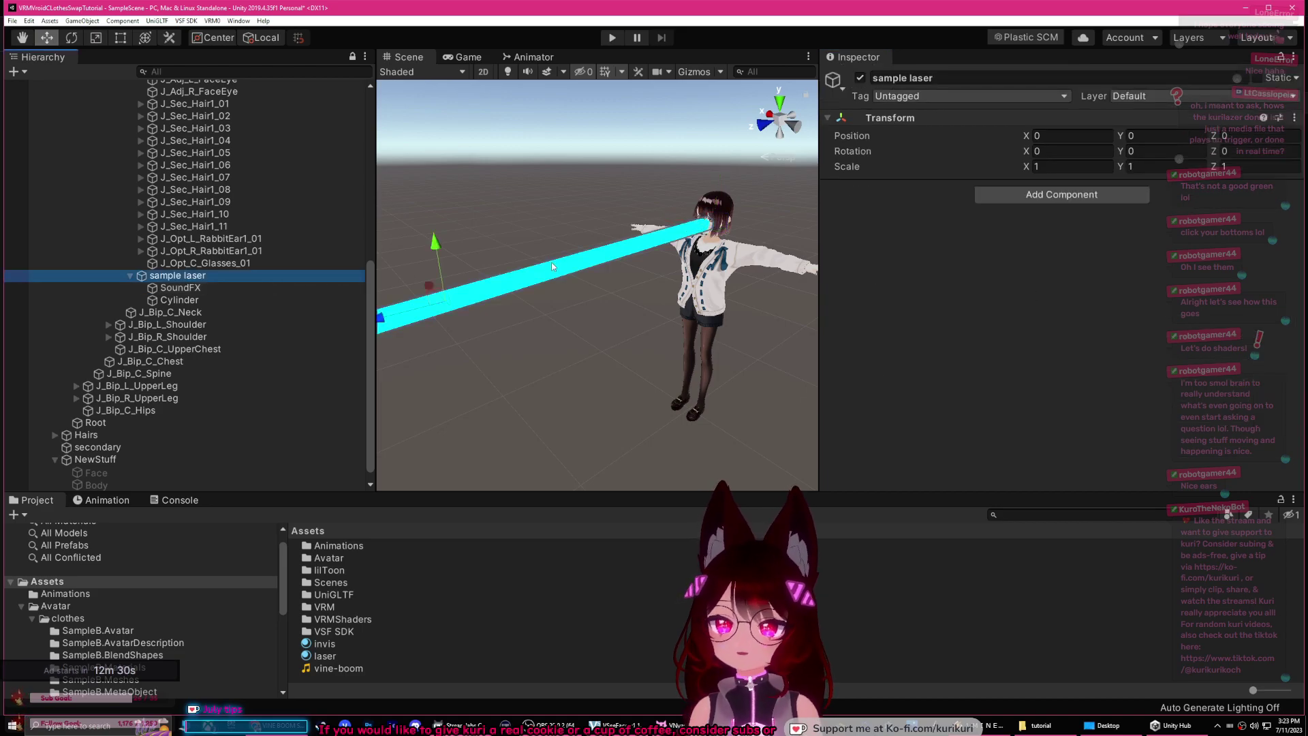
left_click(251, 290)
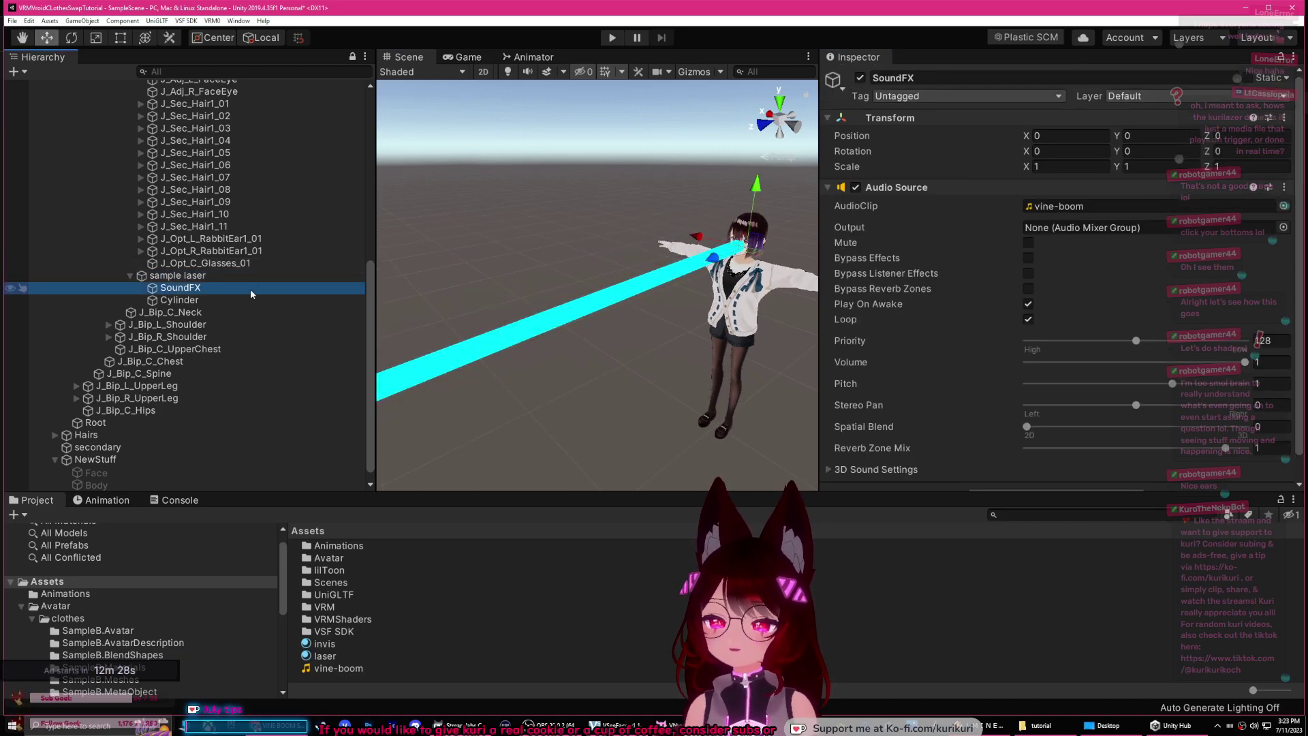
left_click(860, 78)
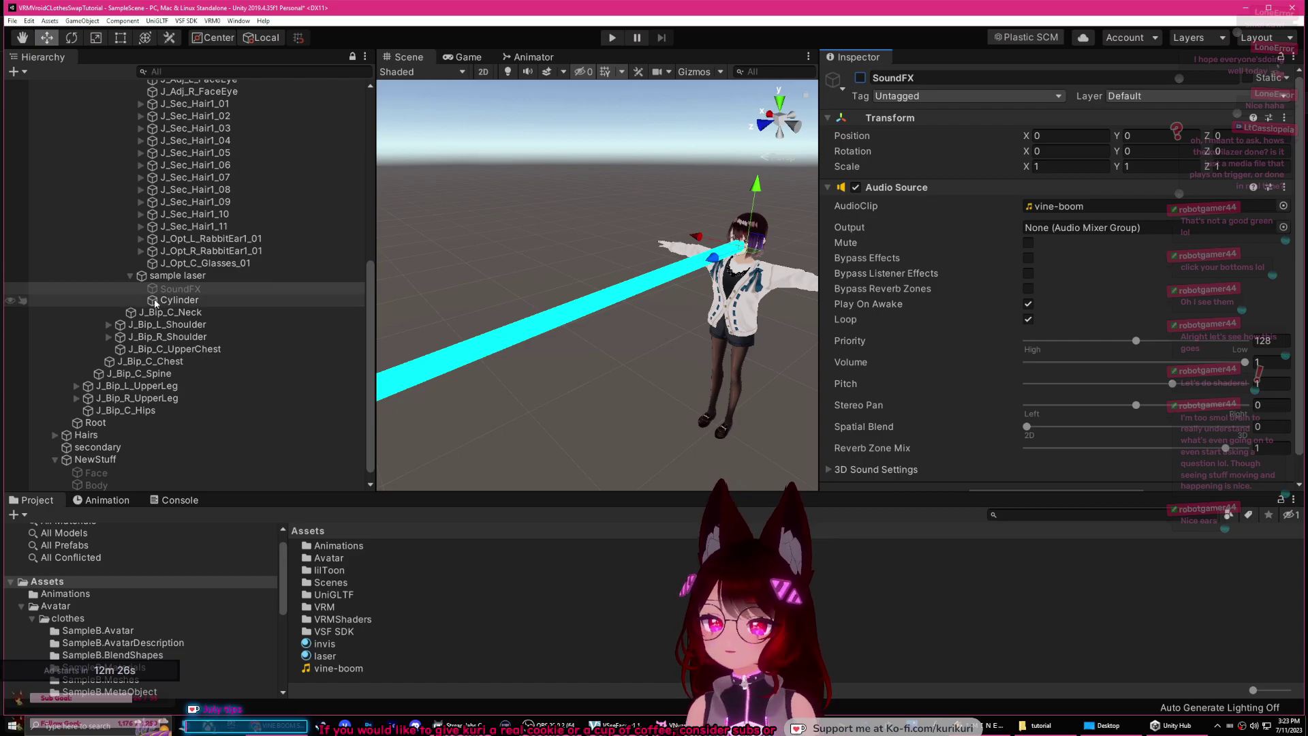
Step: Deactivate sample laser to hide the beam and show the Animation timeline
left_click(211, 299)
left_click(218, 289)
left_click(205, 276)
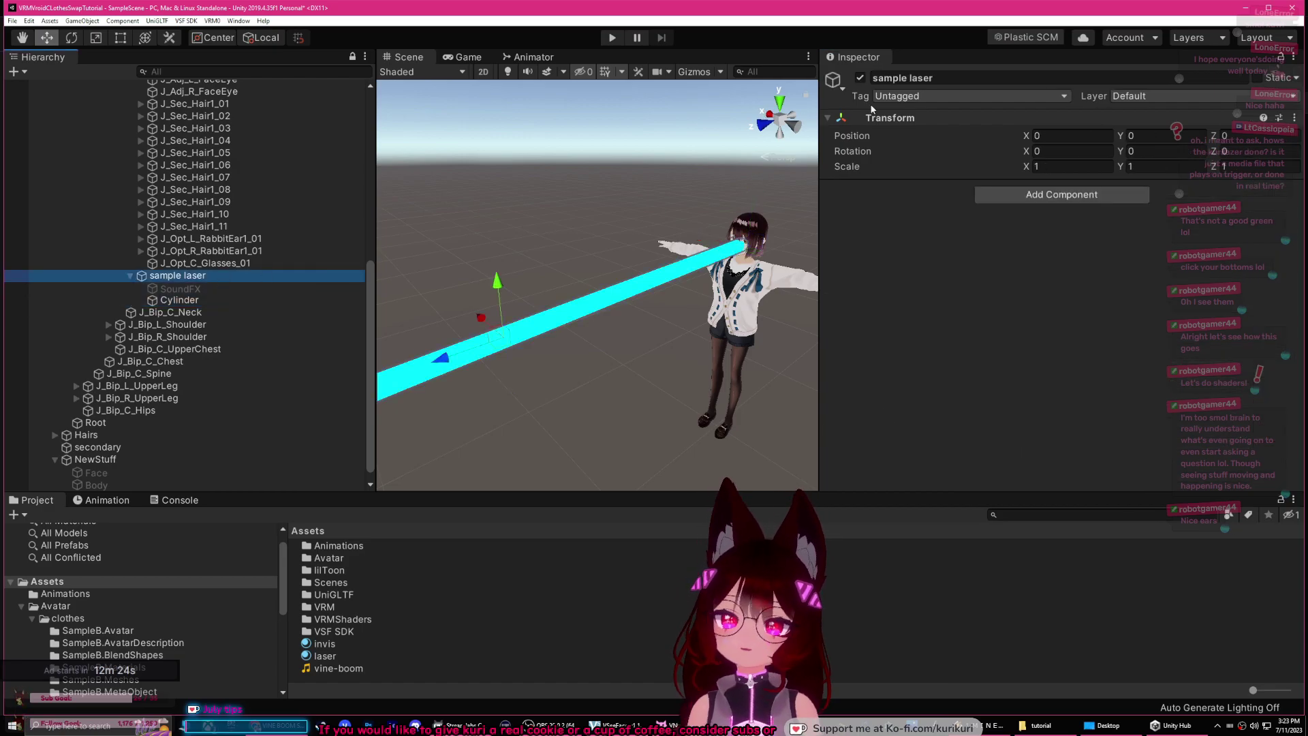
left_click(860, 77)
left_click(103, 500)
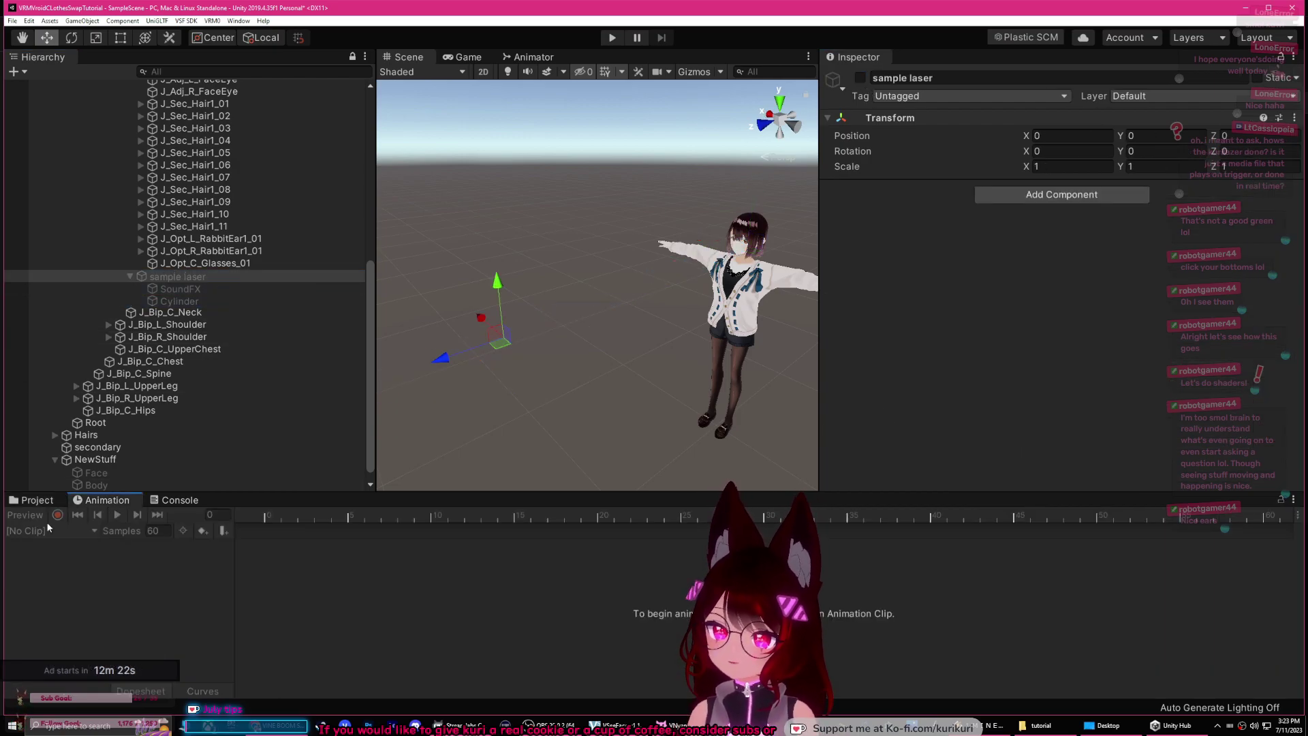
Step: Create a new blend shape clip named laser in the avatar's BlendShape editor
scroll(312, 179, "up", 10)
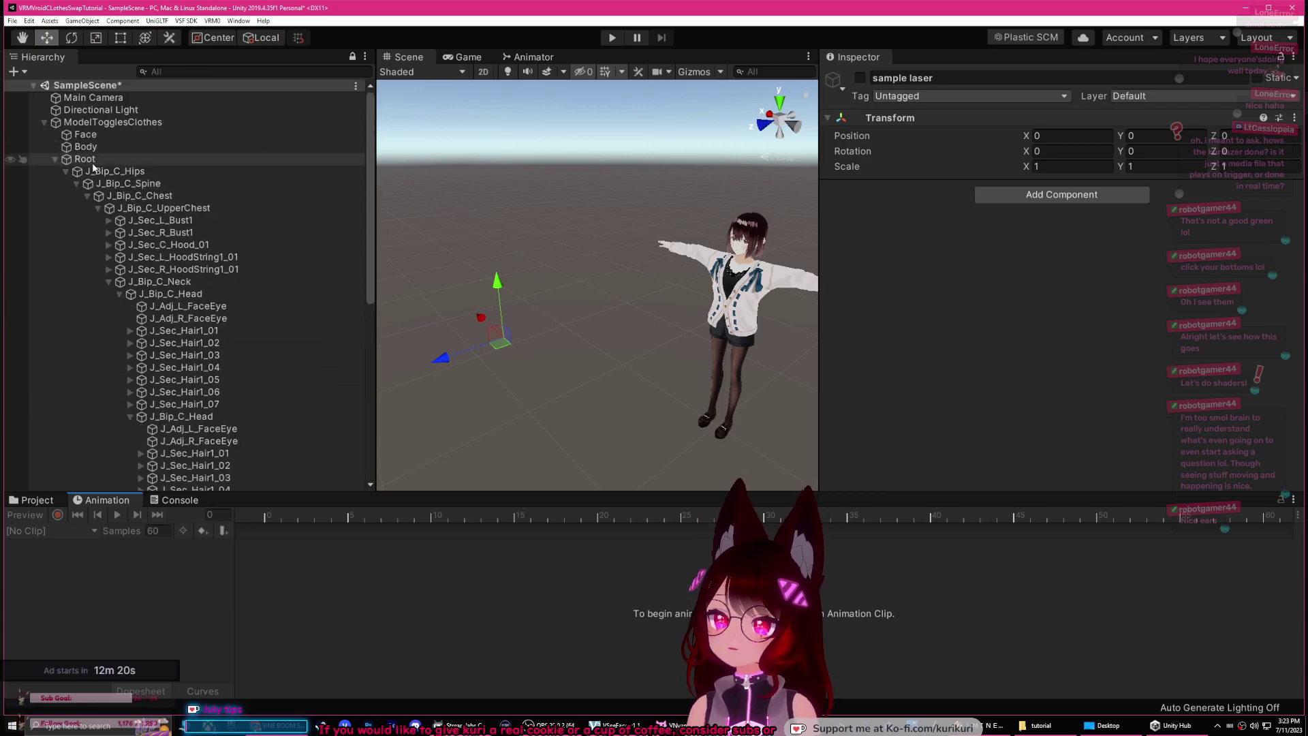
left_click(138, 123)
scroll(1013, 248, "down", 10)
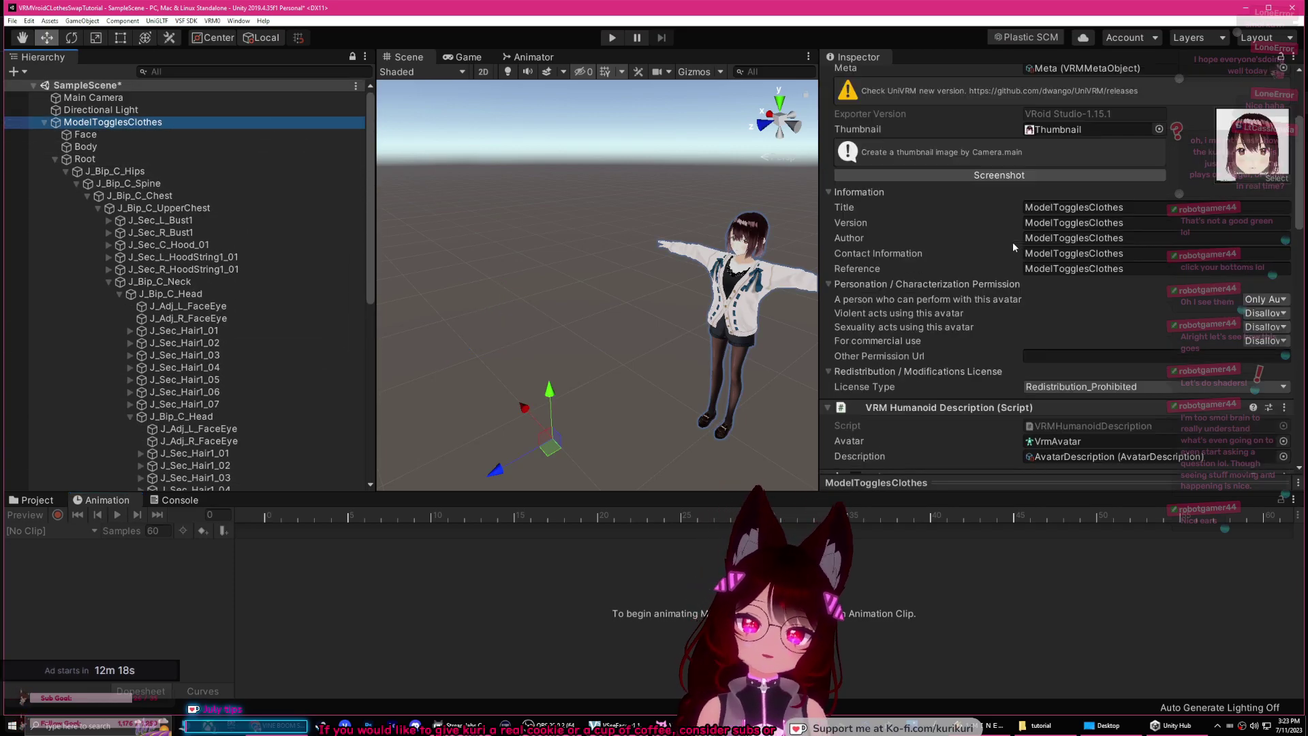
left_click(1054, 379)
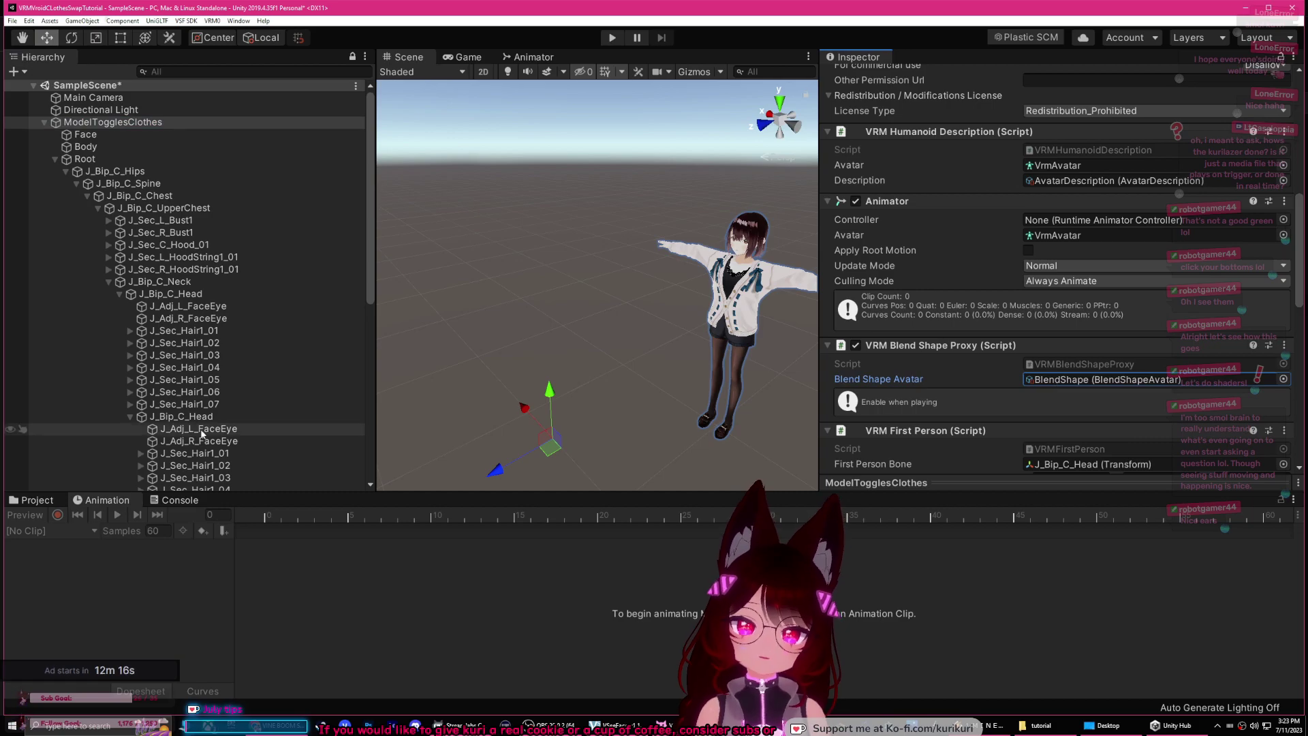
left_click(37, 504)
left_click(341, 568)
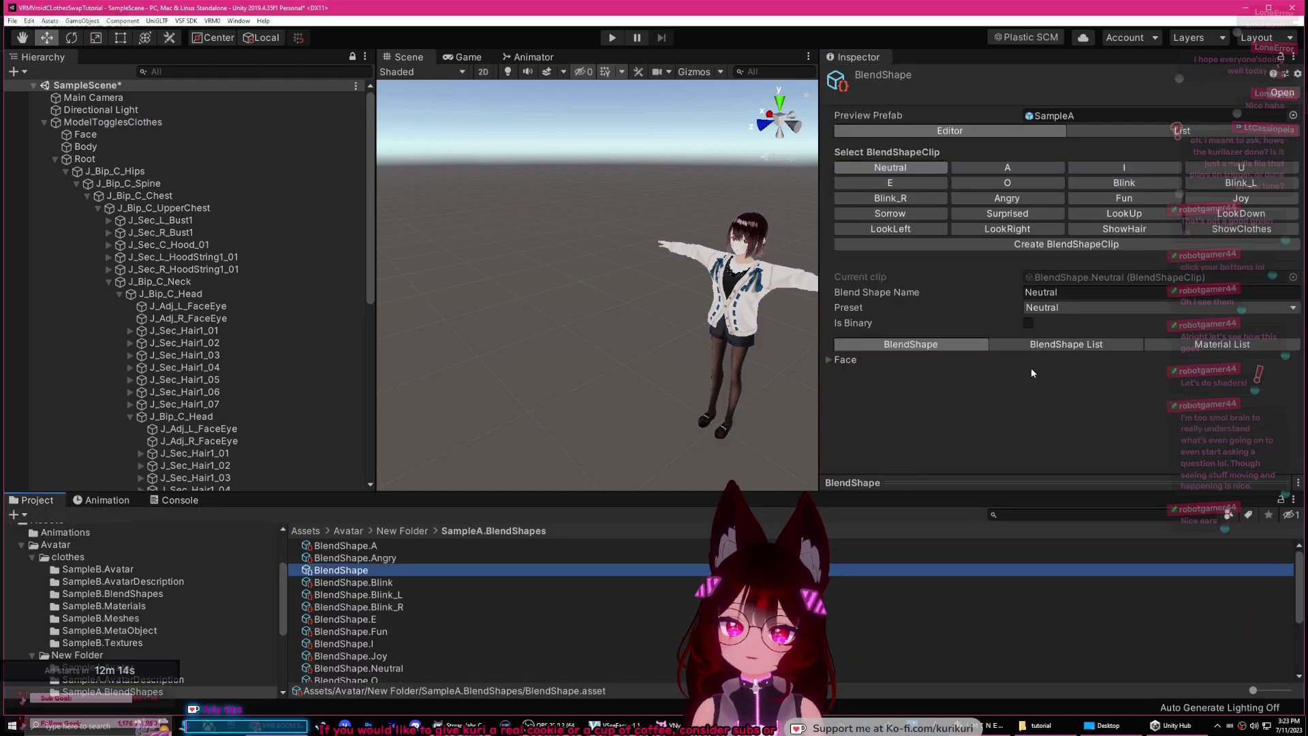
left_click(1001, 244)
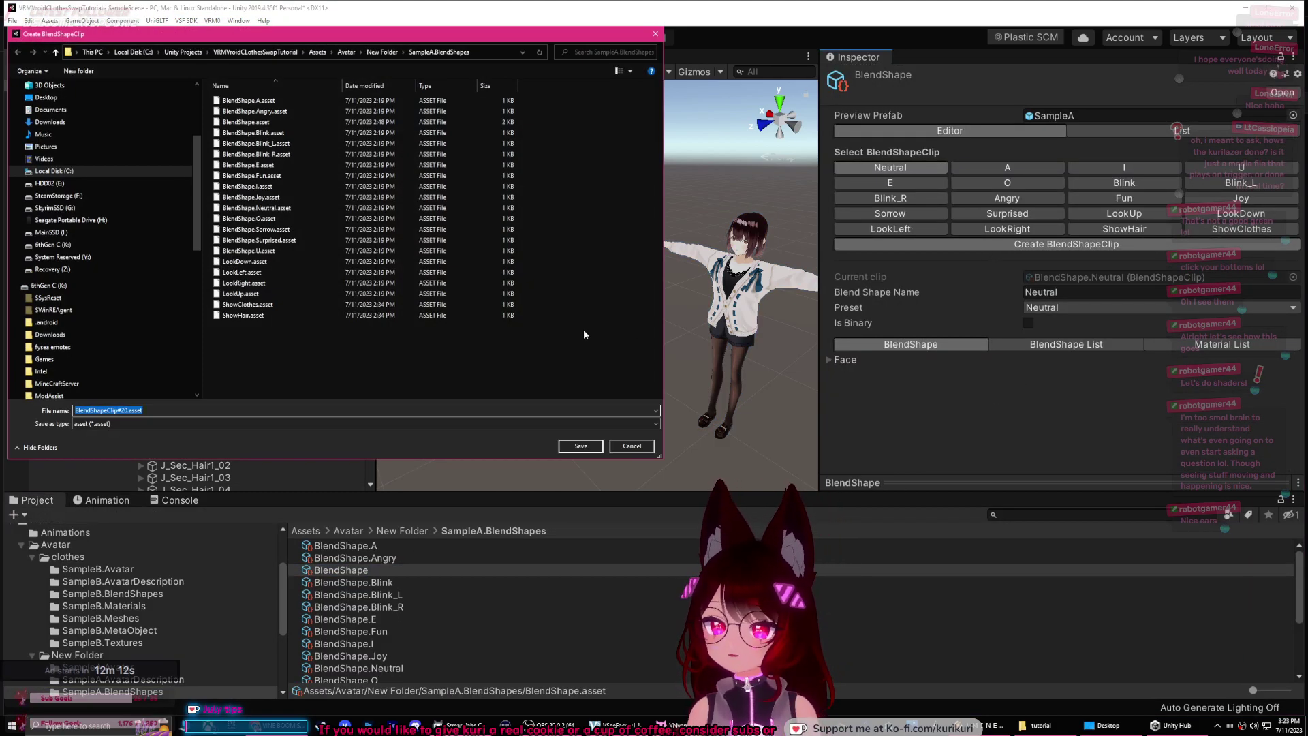
type("laser")
key("Return")
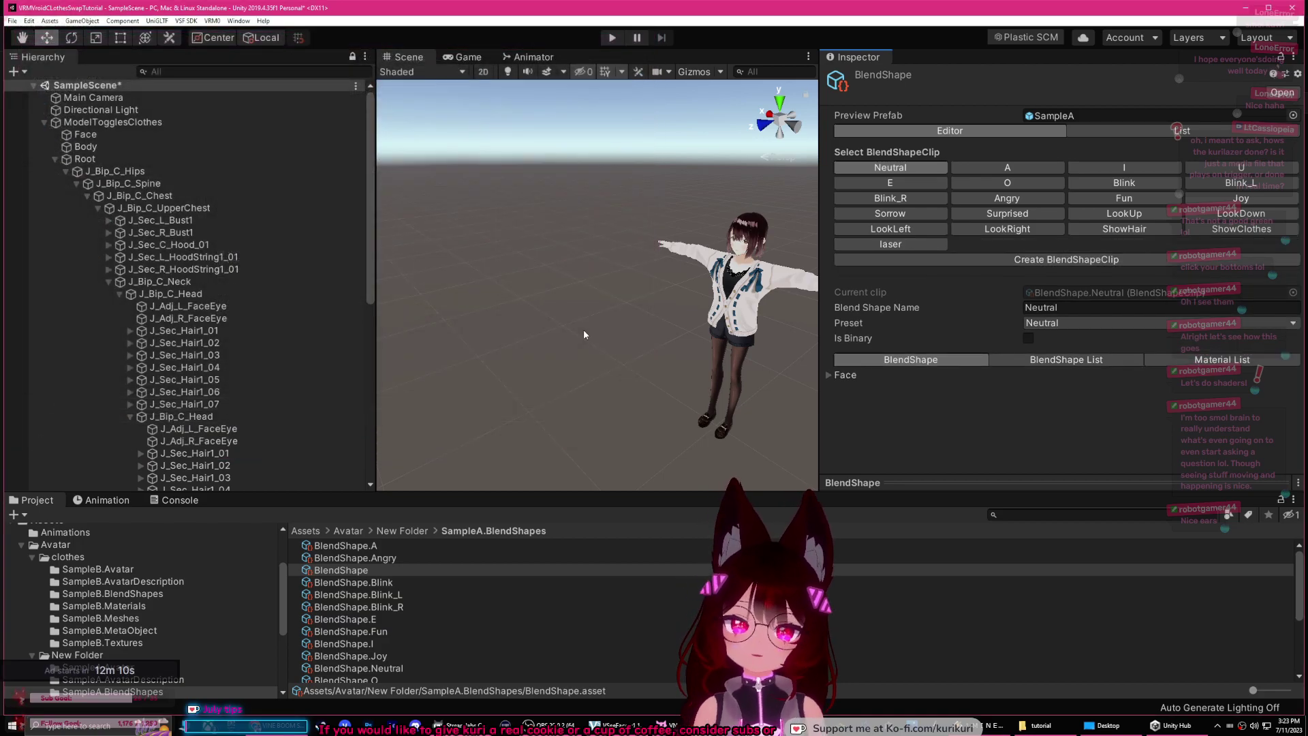
left_click(888, 246)
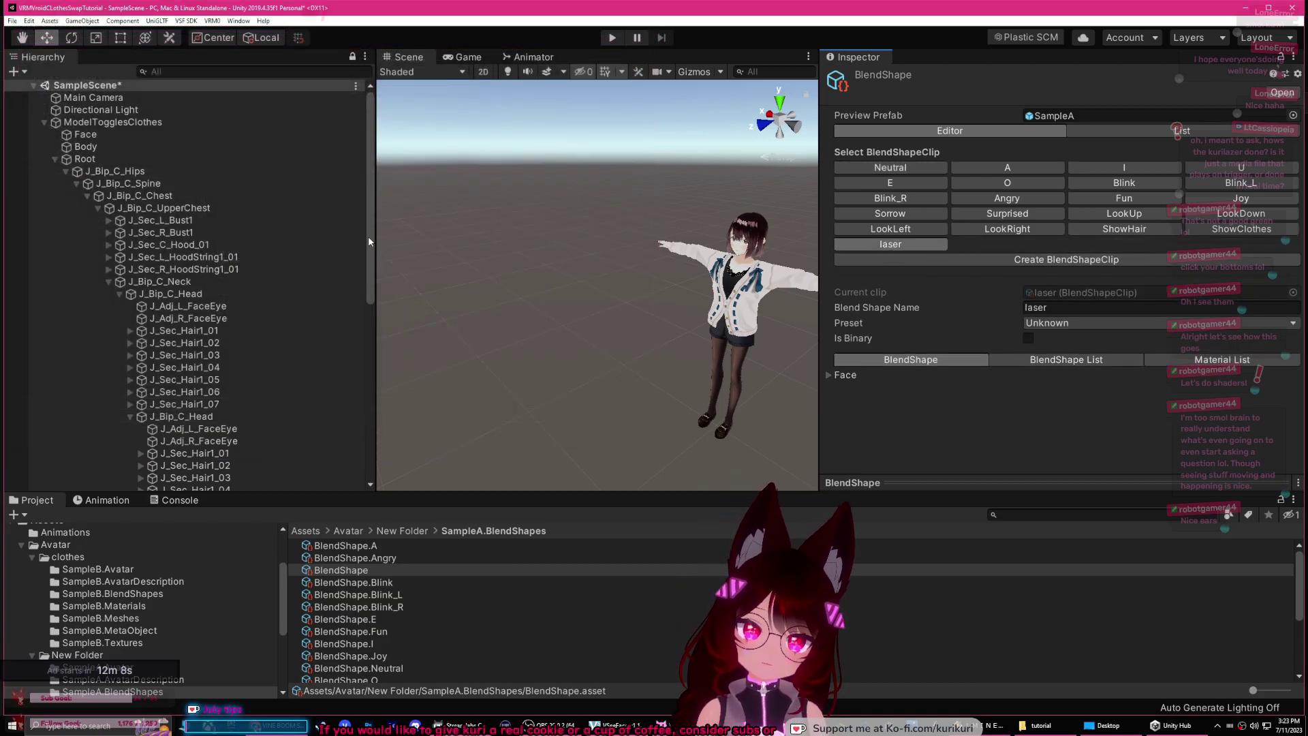
Step: Add a VSF_Animations entry on ModelTogglesClothes assigned to the laser blendshape
left_click(112, 121)
scroll(967, 309, "down", 10)
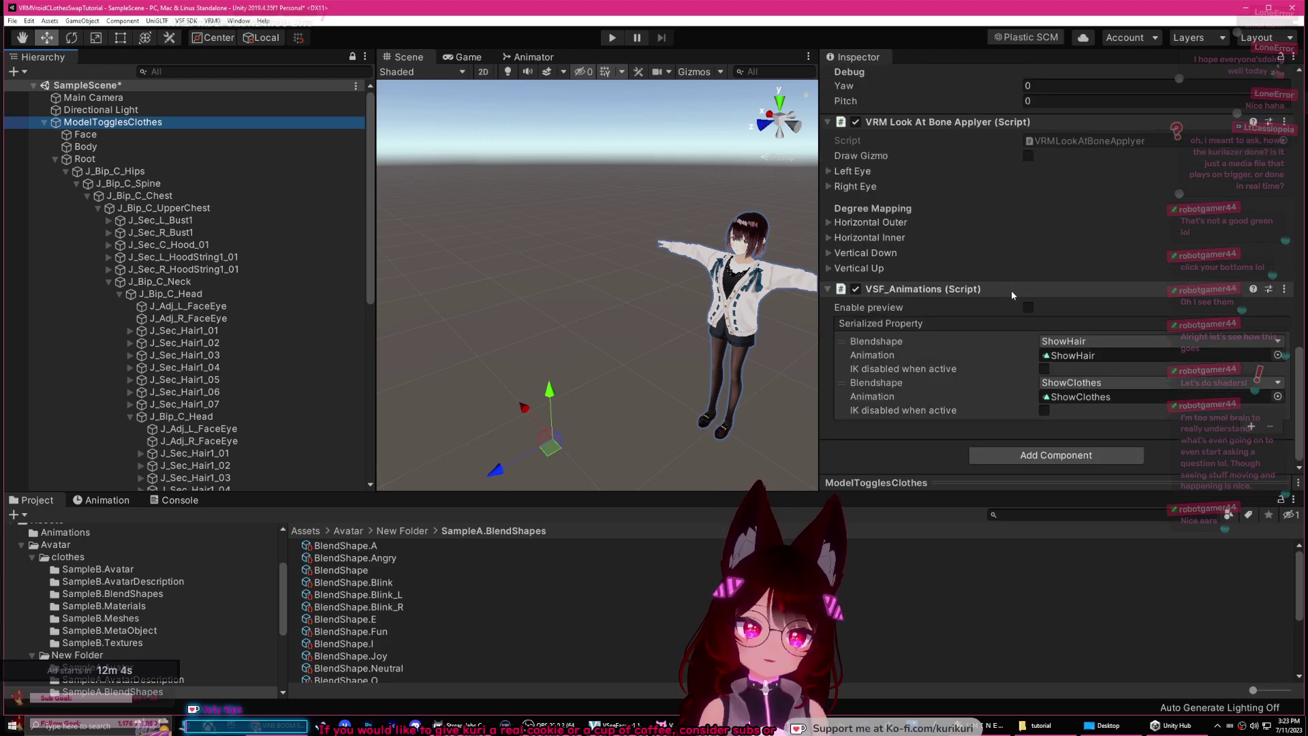
left_click(1250, 427)
left_click(1193, 427)
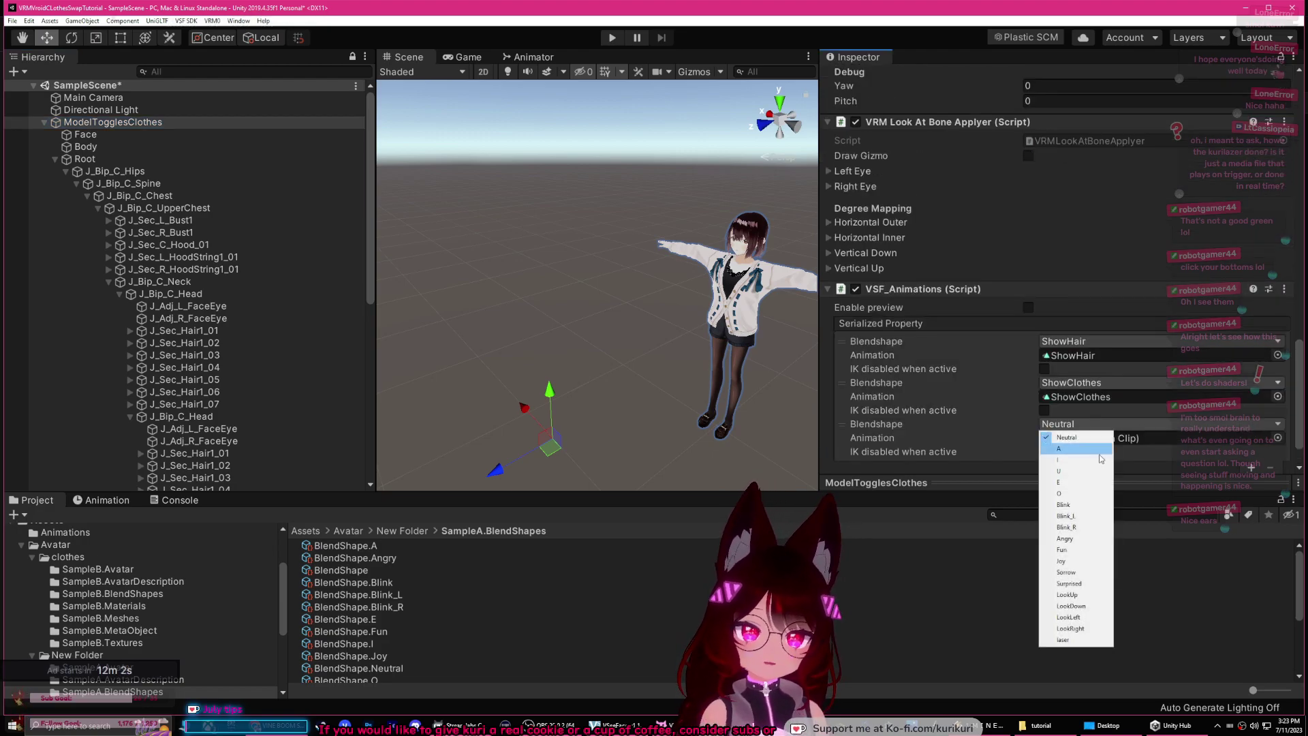
left_click(1073, 642)
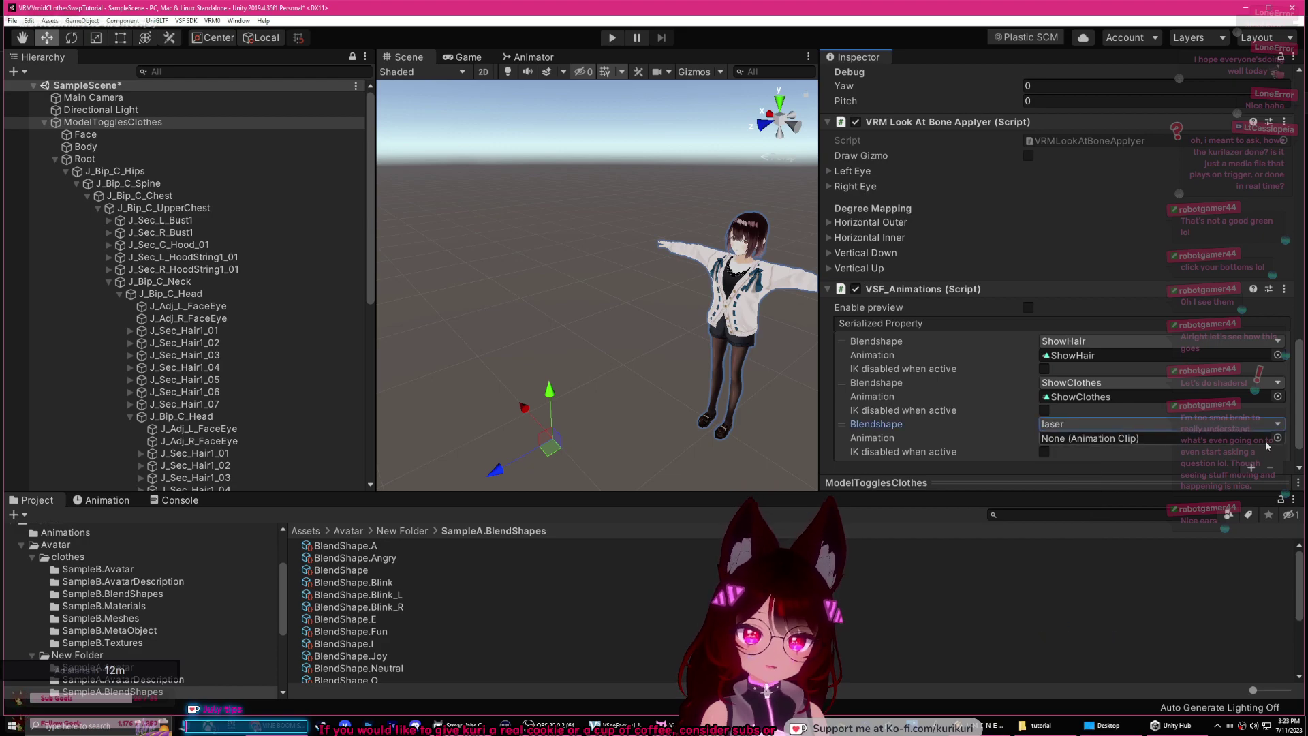
left_click(102, 500)
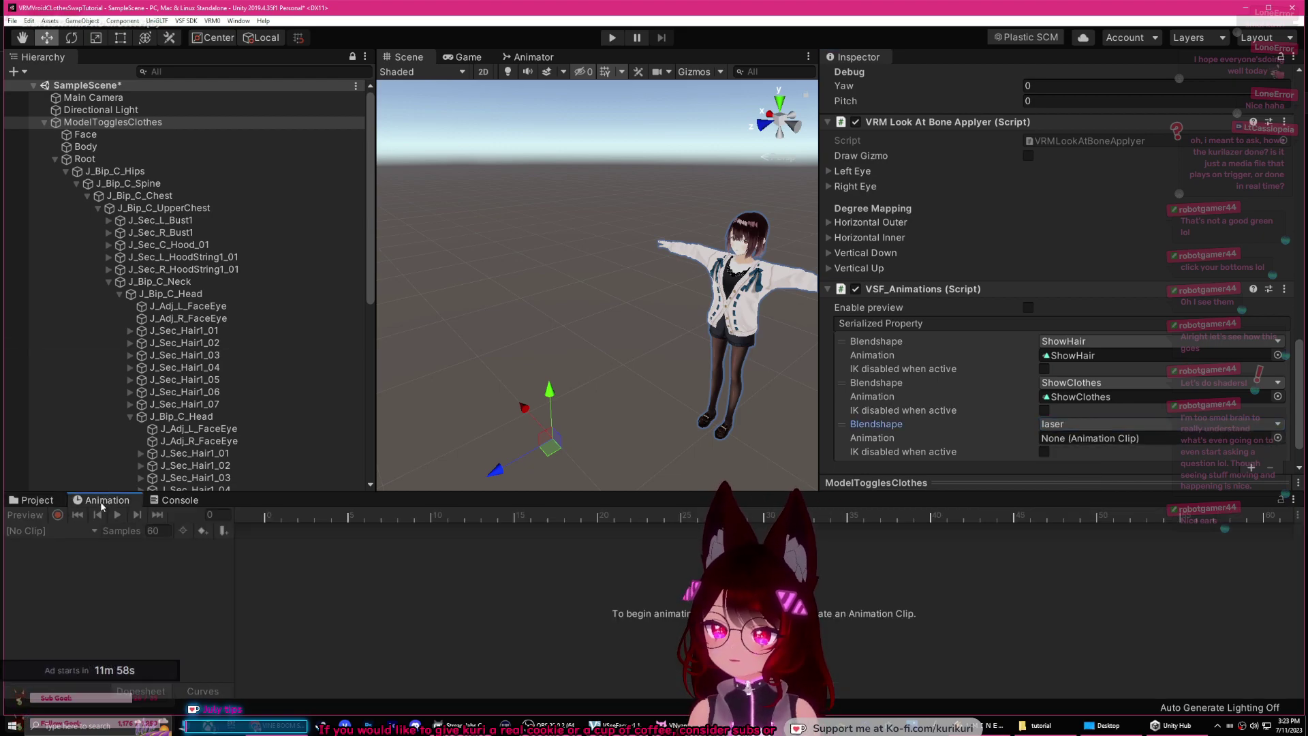
Step: Enter Play mode and attach the AnimationController from Assets/Animations to ModelTogglesClothes
left_click(37, 500)
left_click(60, 558)
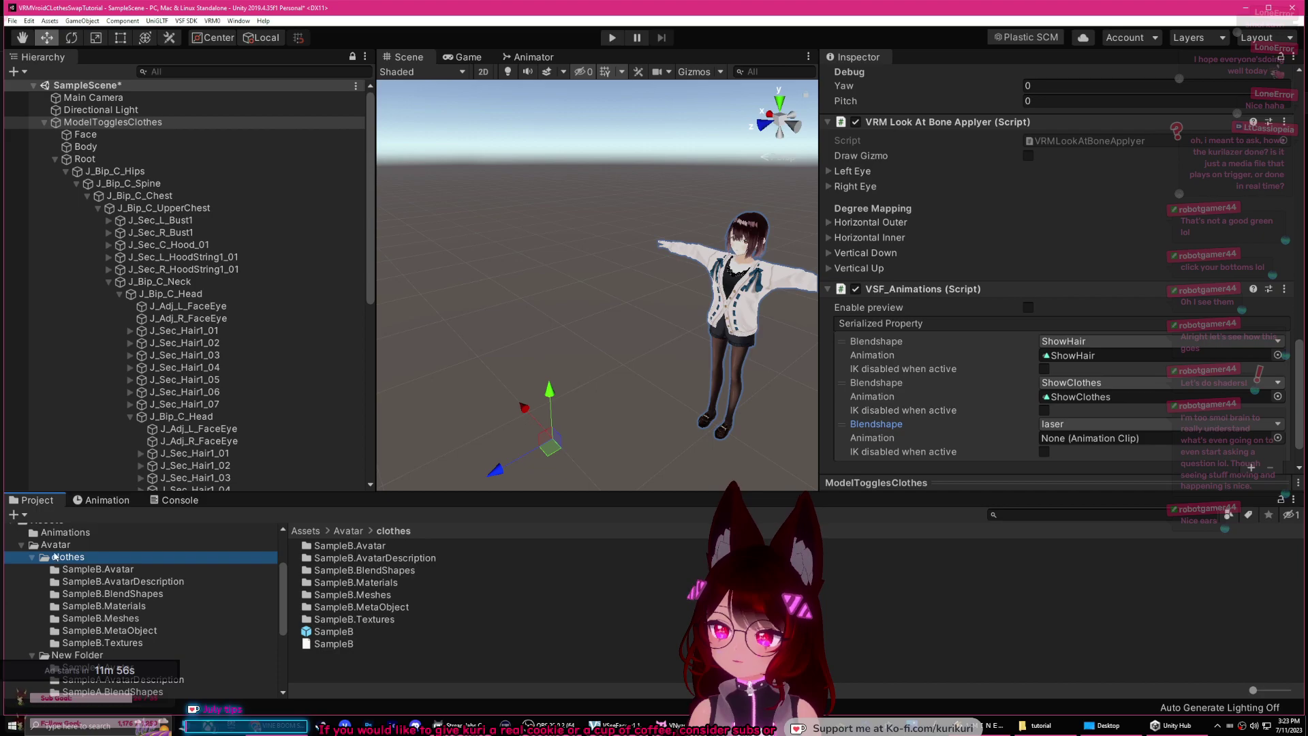
left_click(37, 546)
left_click(20, 545)
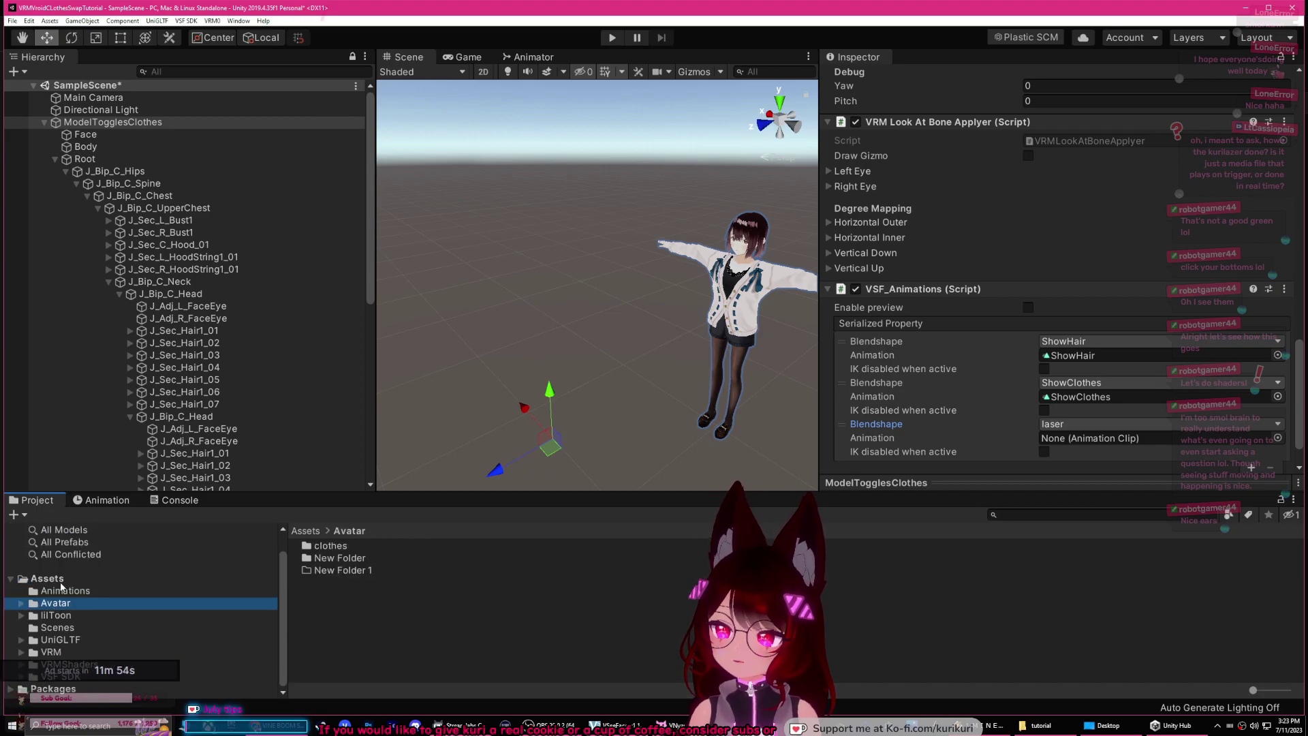
left_click(60, 579)
left_click(76, 591)
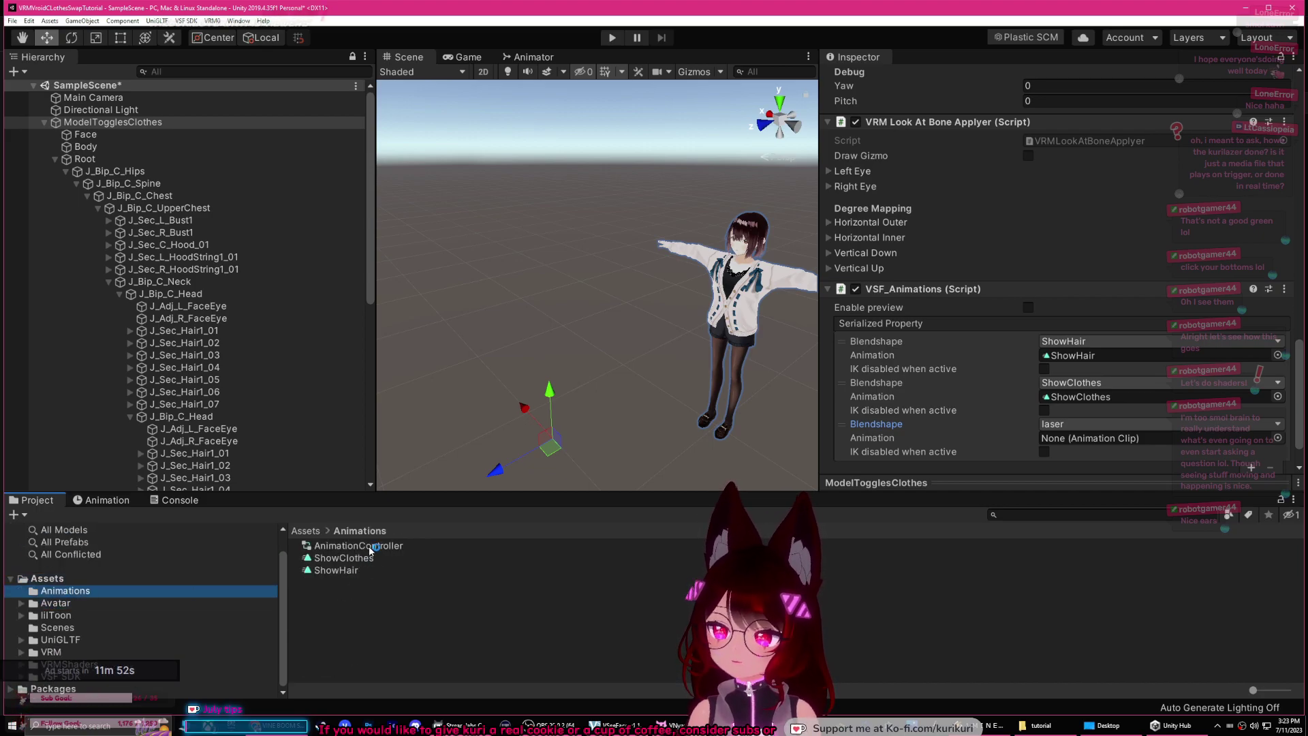
left_click(391, 547)
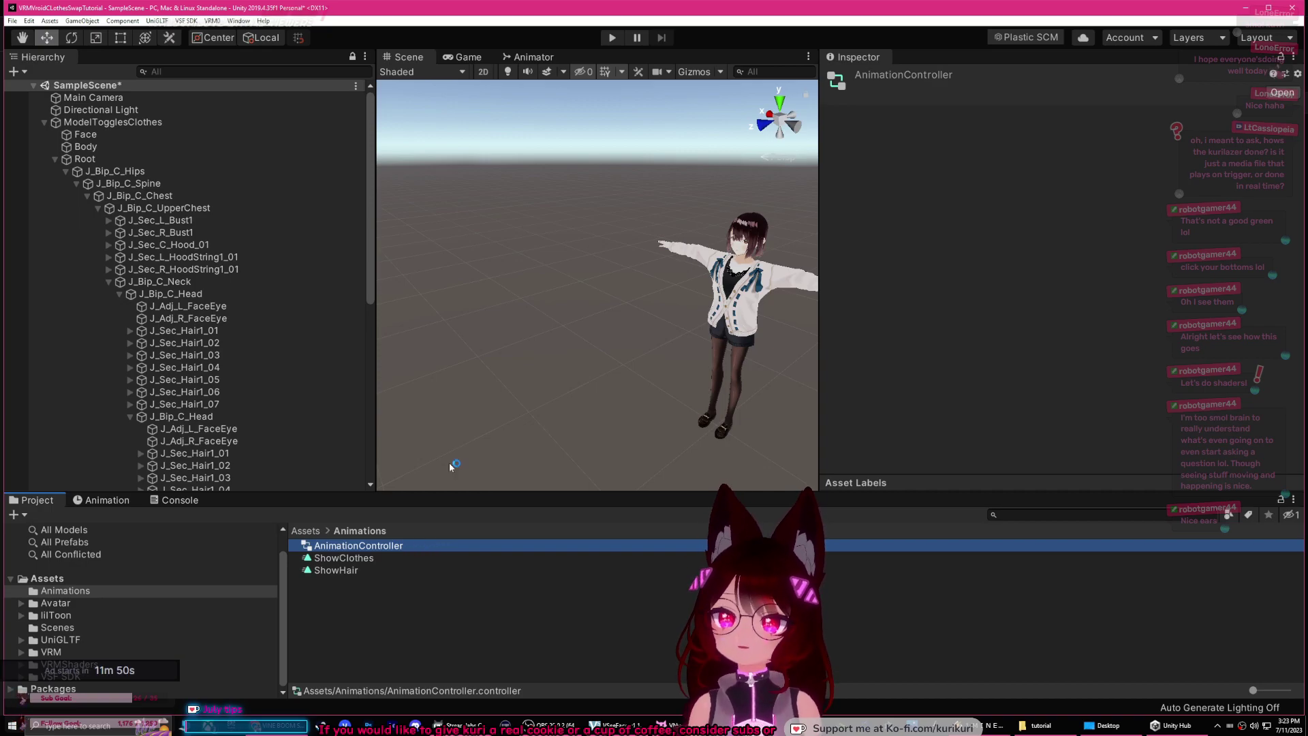
left_click(613, 39)
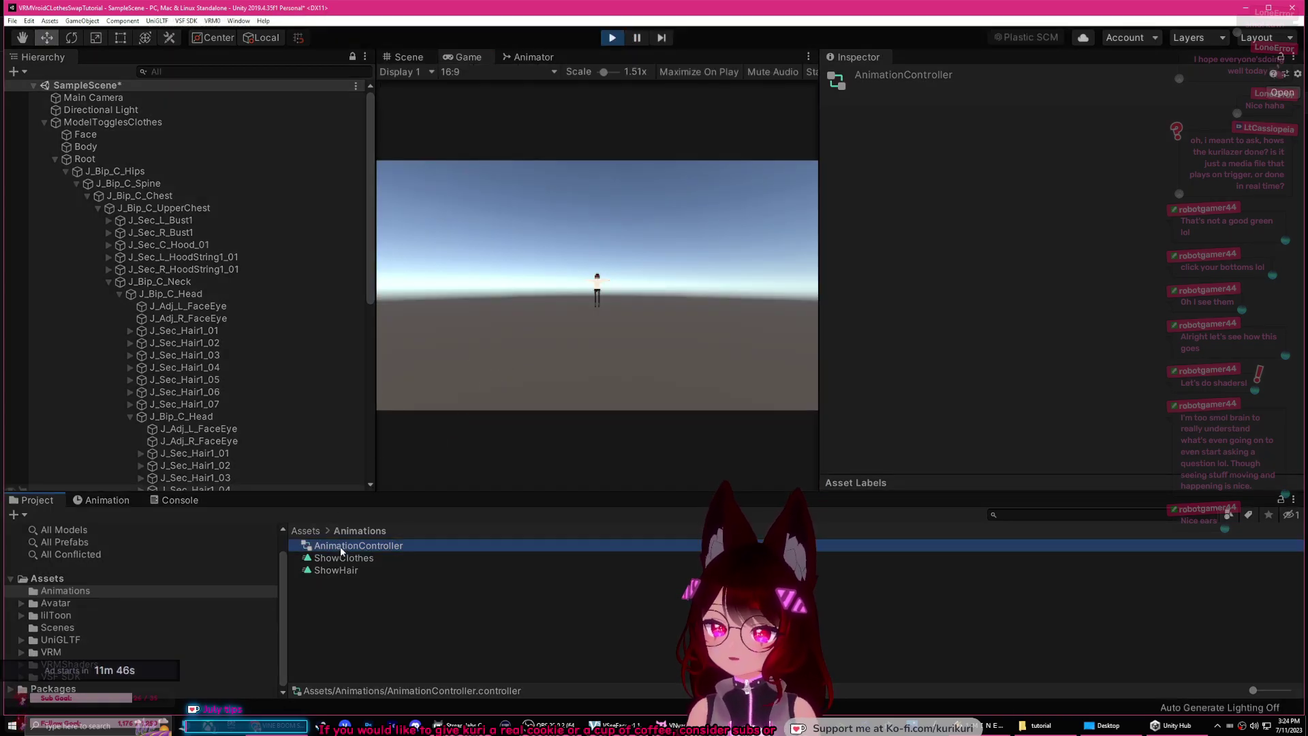
left_click_drag(156, 211, 102, 104)
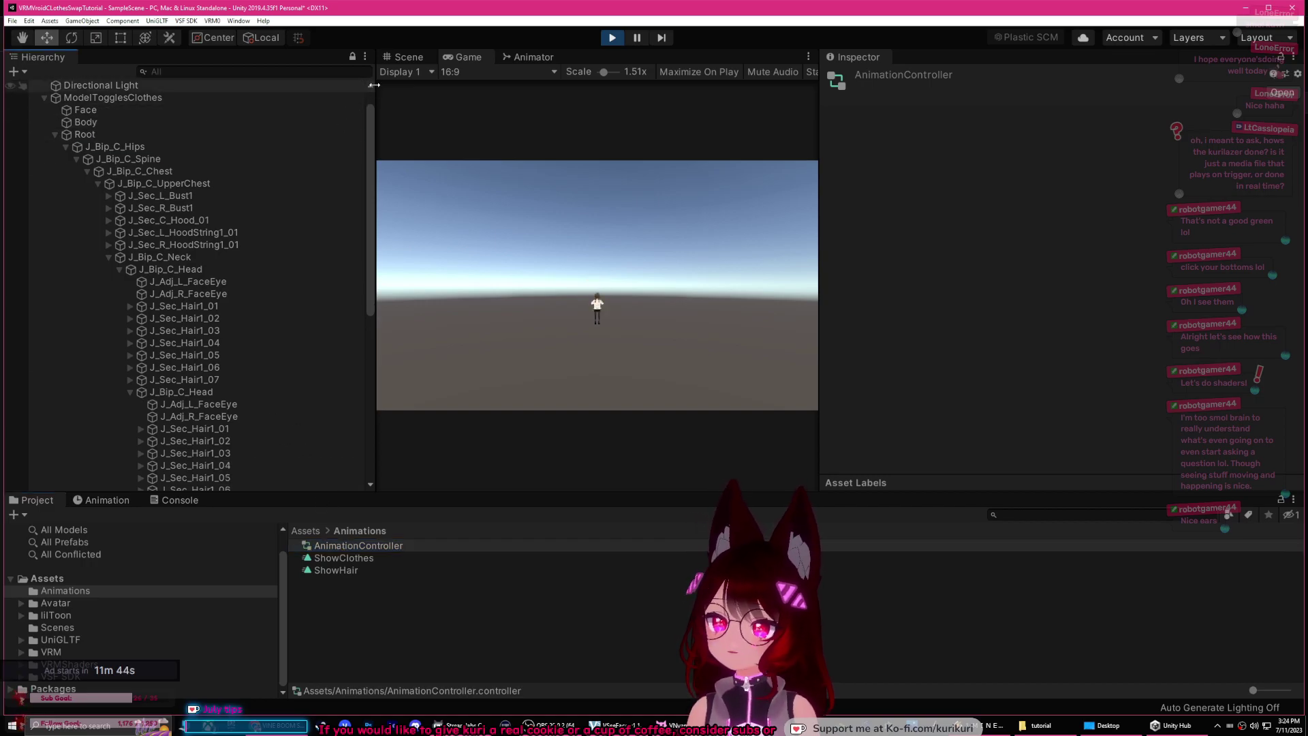
Step: Create and save a new majorlaser clip for ModelTogglesClothes in the Animation timeline
left_click(408, 57)
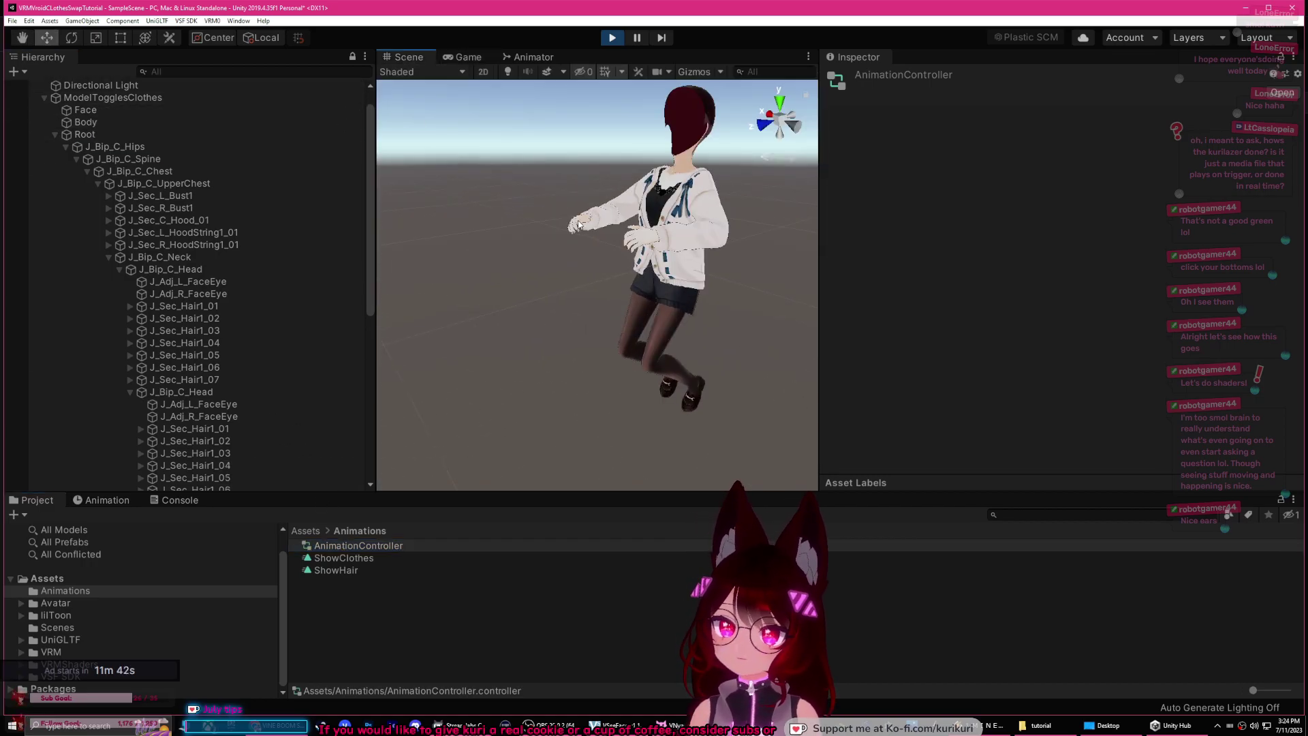
scroll(579, 245, "down", 3)
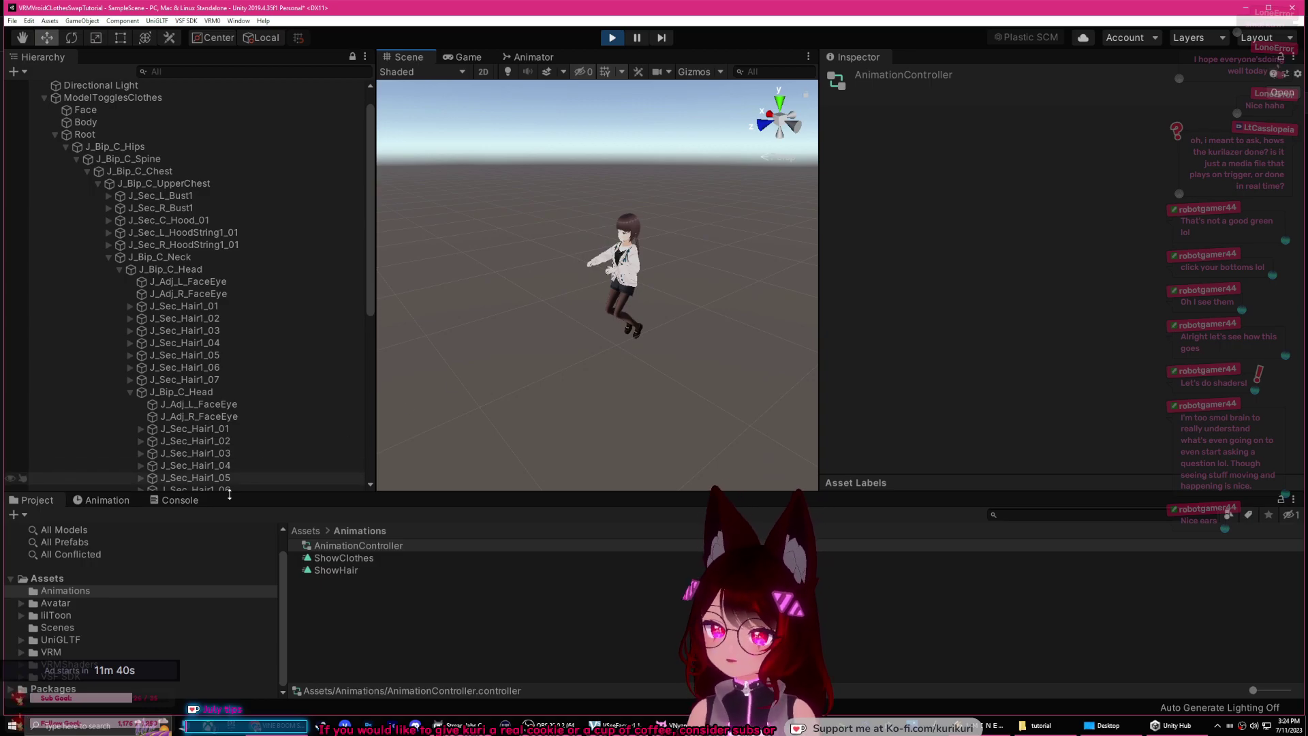
left_click(102, 503)
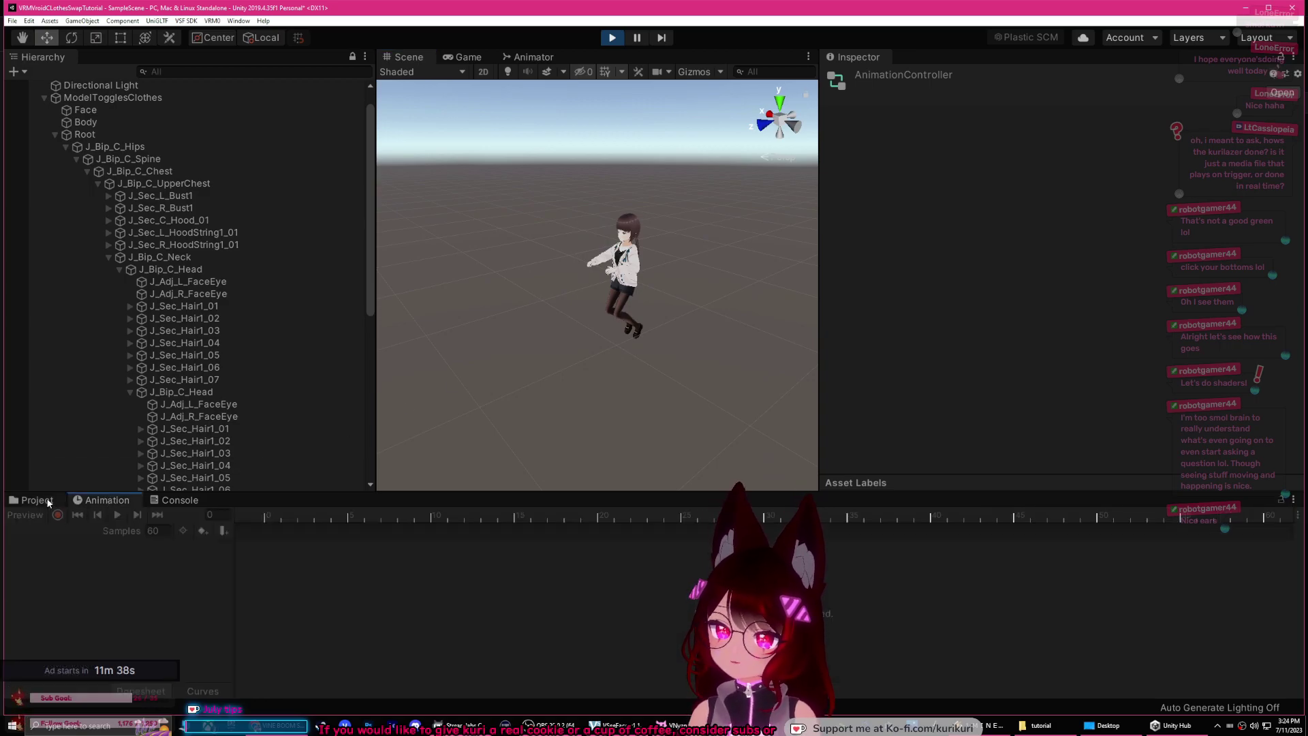
left_click(121, 98)
left_click(60, 532)
left_click(56, 571)
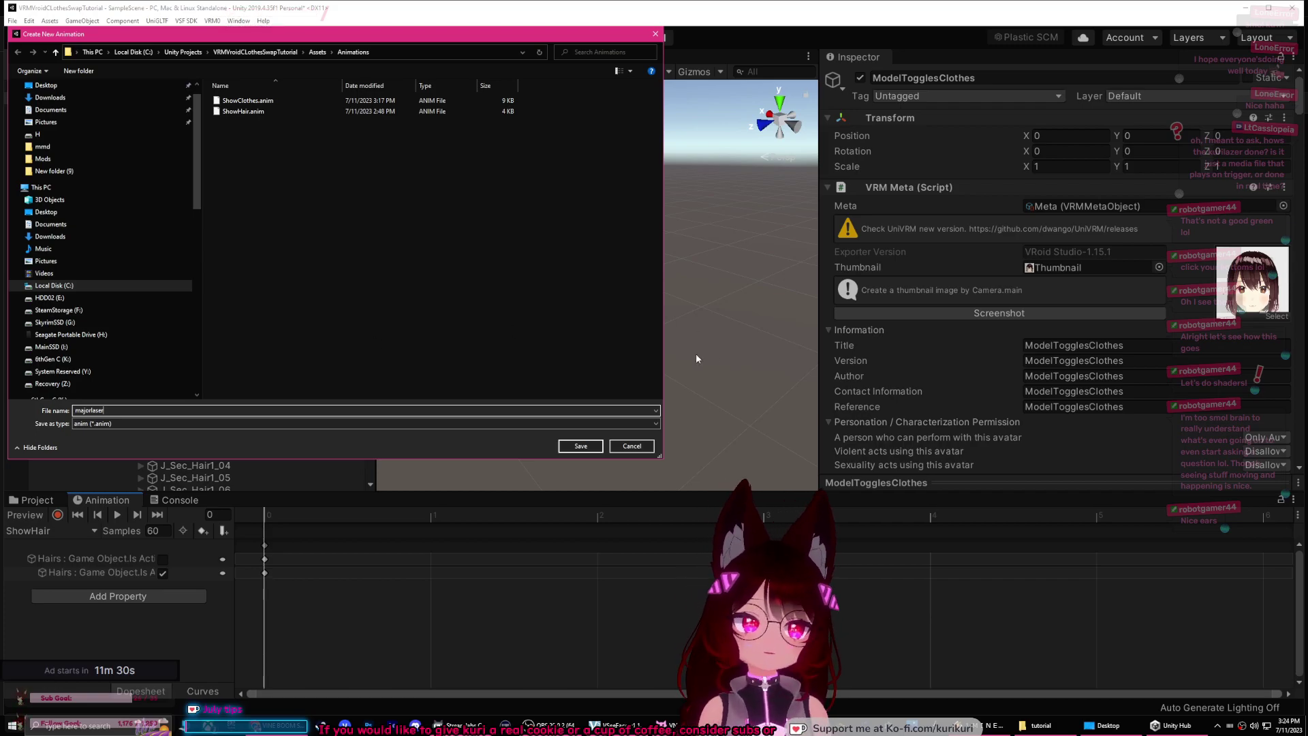
left_click(581, 446)
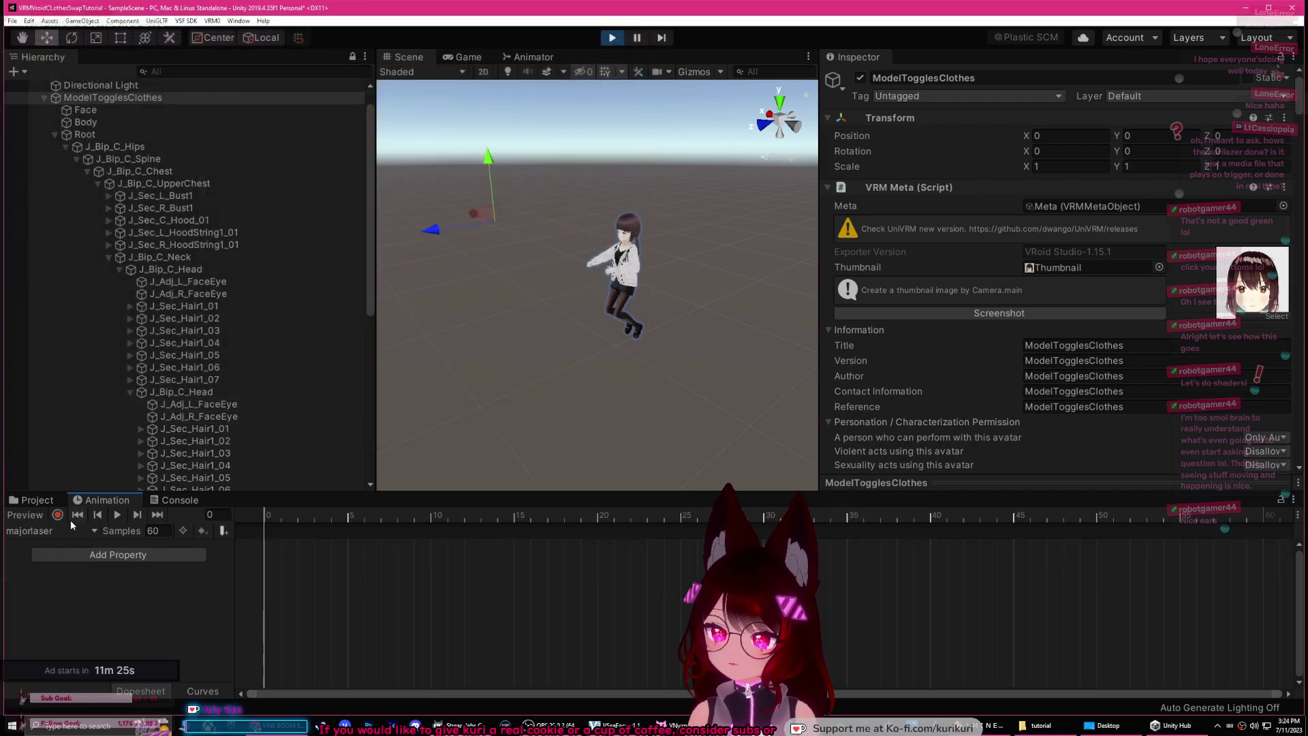
left_click_drag(369, 230, 359, 399)
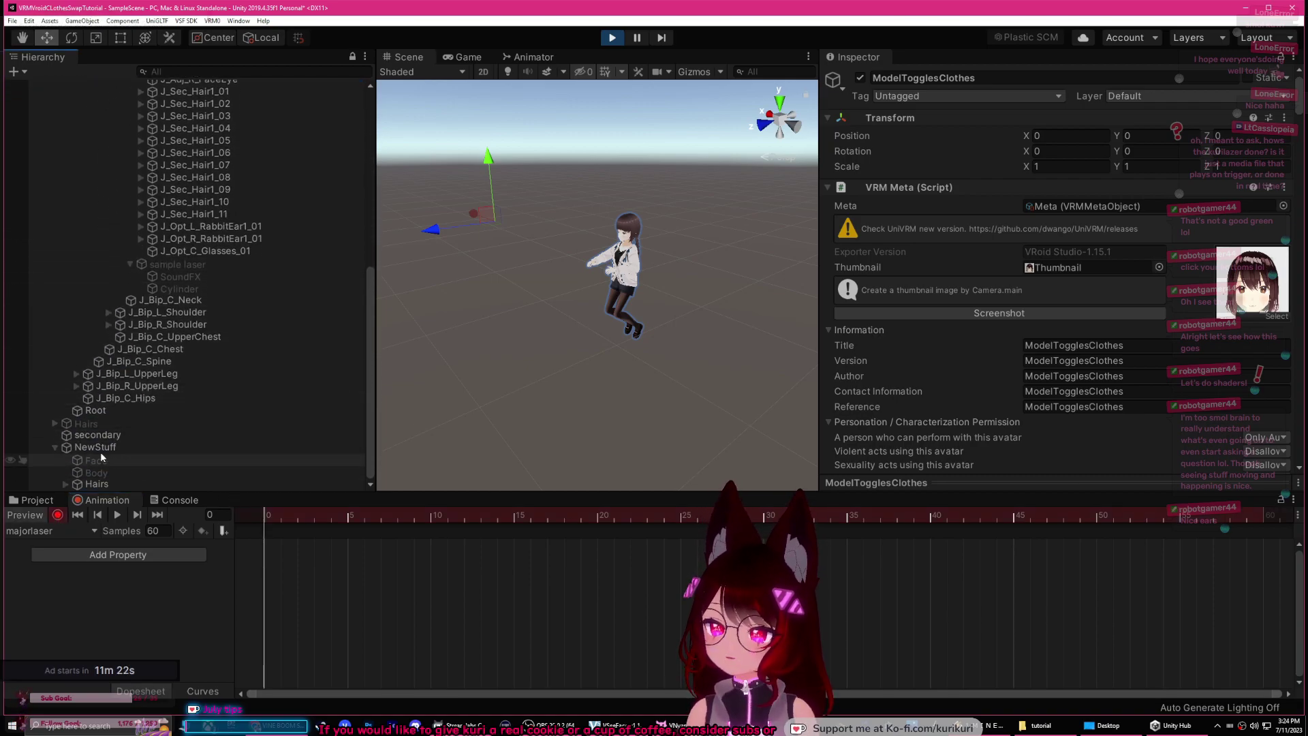
left_click(174, 265)
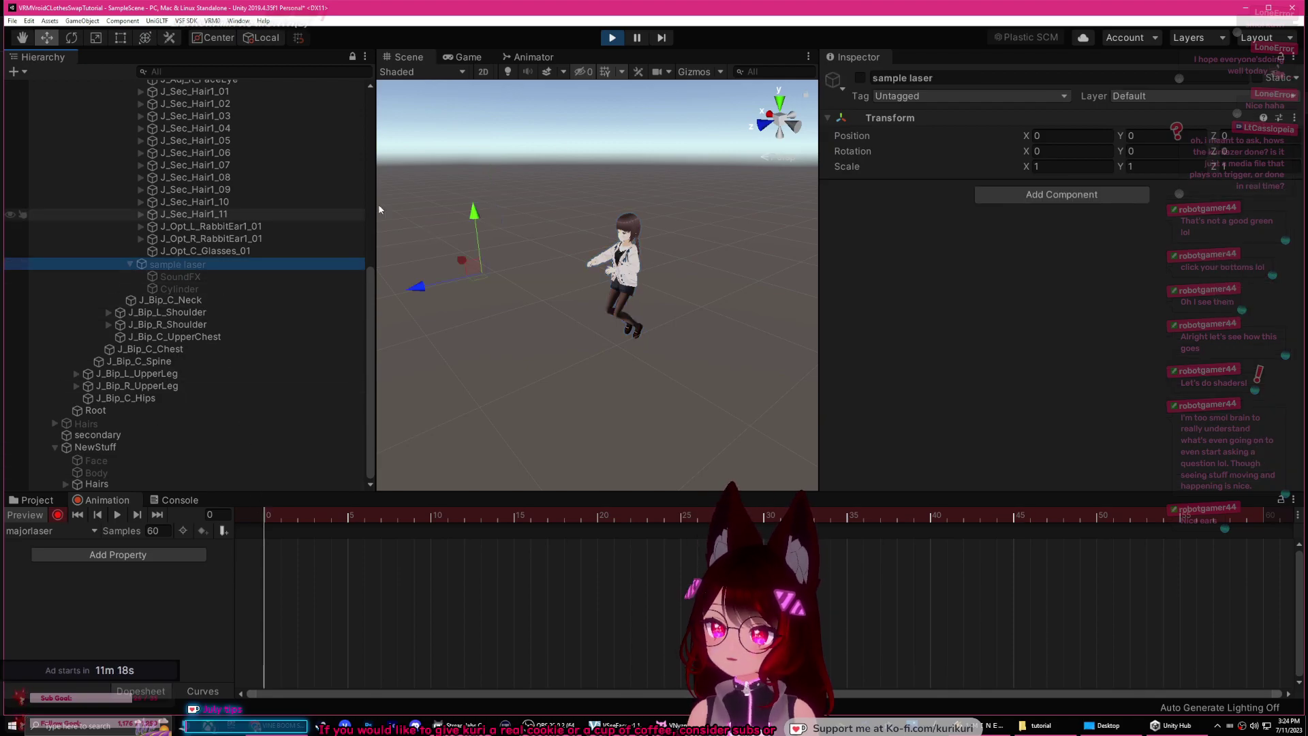
Step: Key sample laser and SoundFX as active at the start of majorlaser
left_click(860, 78)
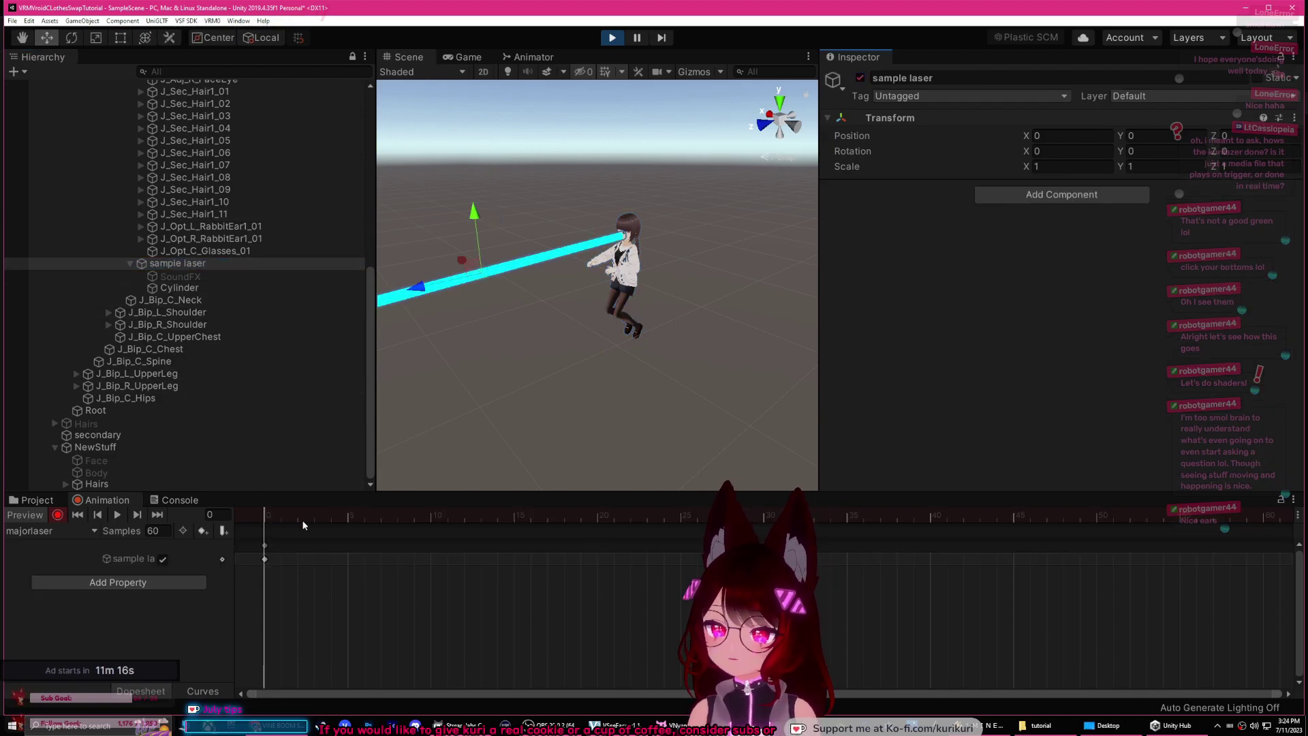
left_click_drag(267, 517, 344, 519)
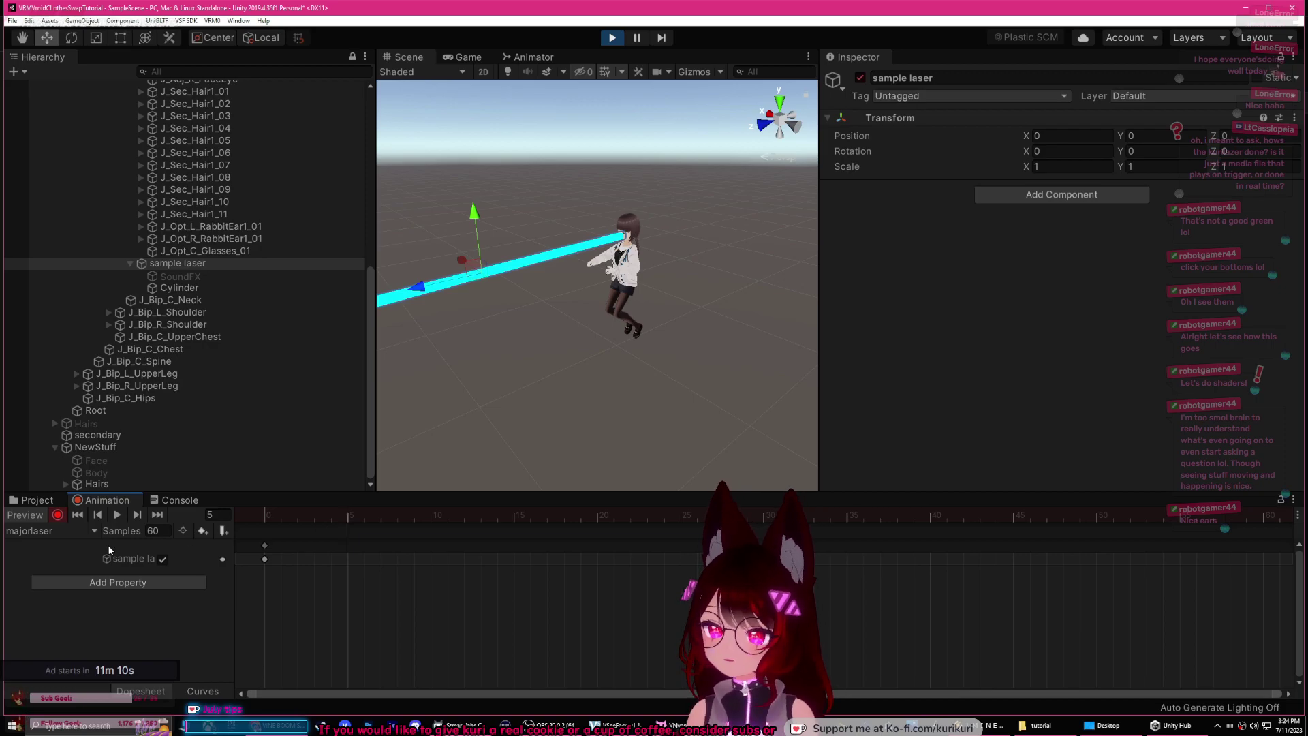
left_click(194, 276)
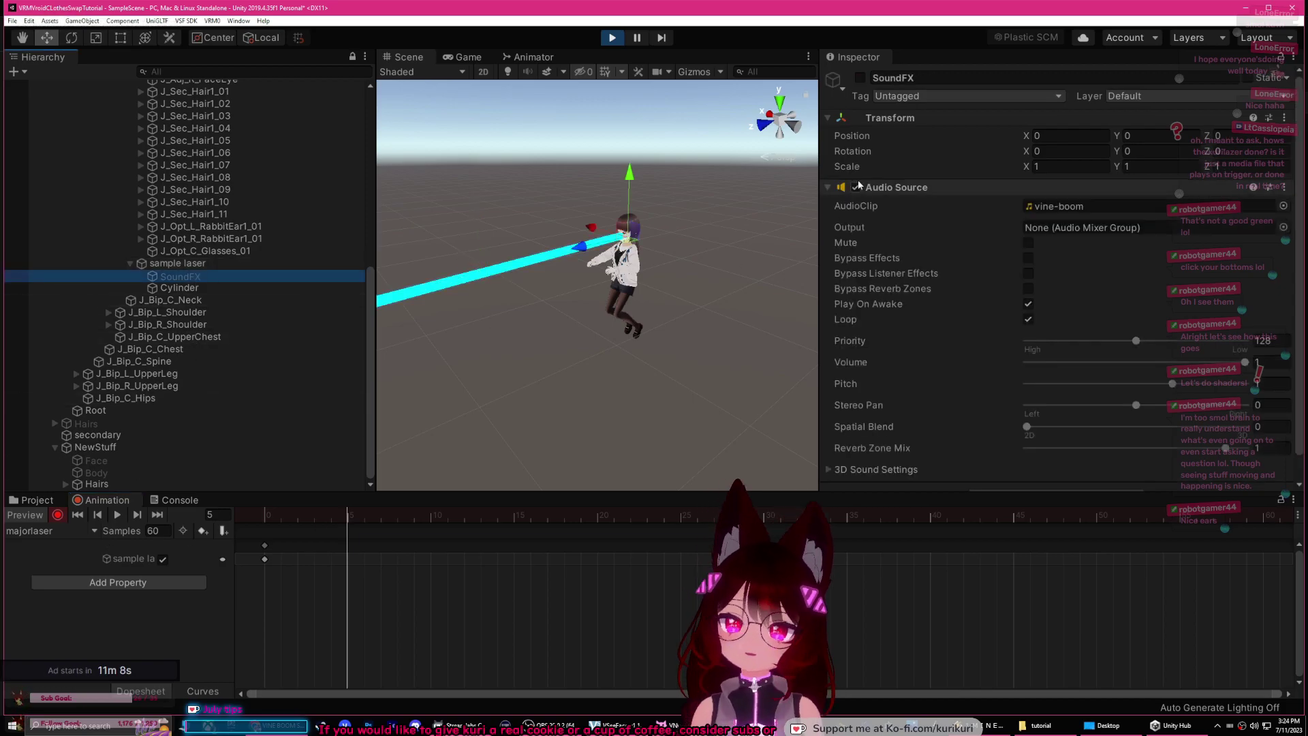
left_click(860, 79)
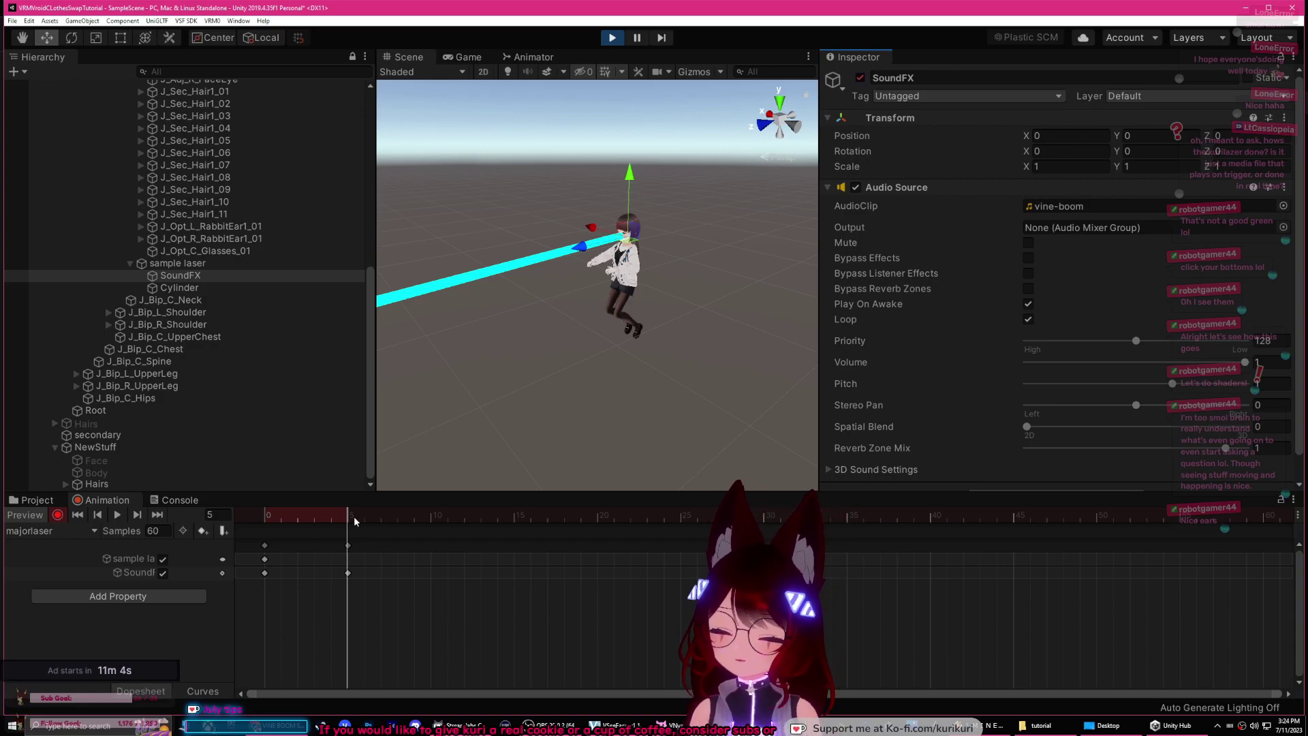
Step: Key the laser off at frame 60, then move that keyframe to frame 230
left_click(1262, 518)
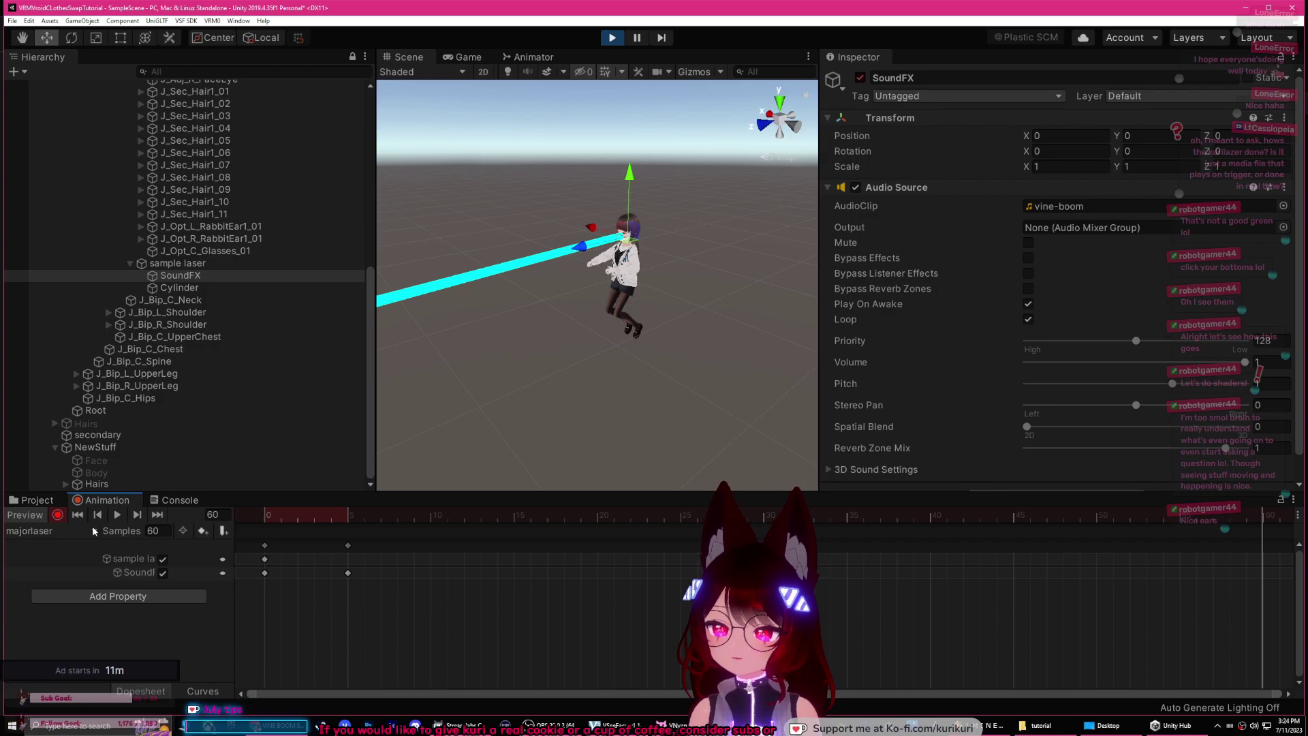
left_click(178, 263)
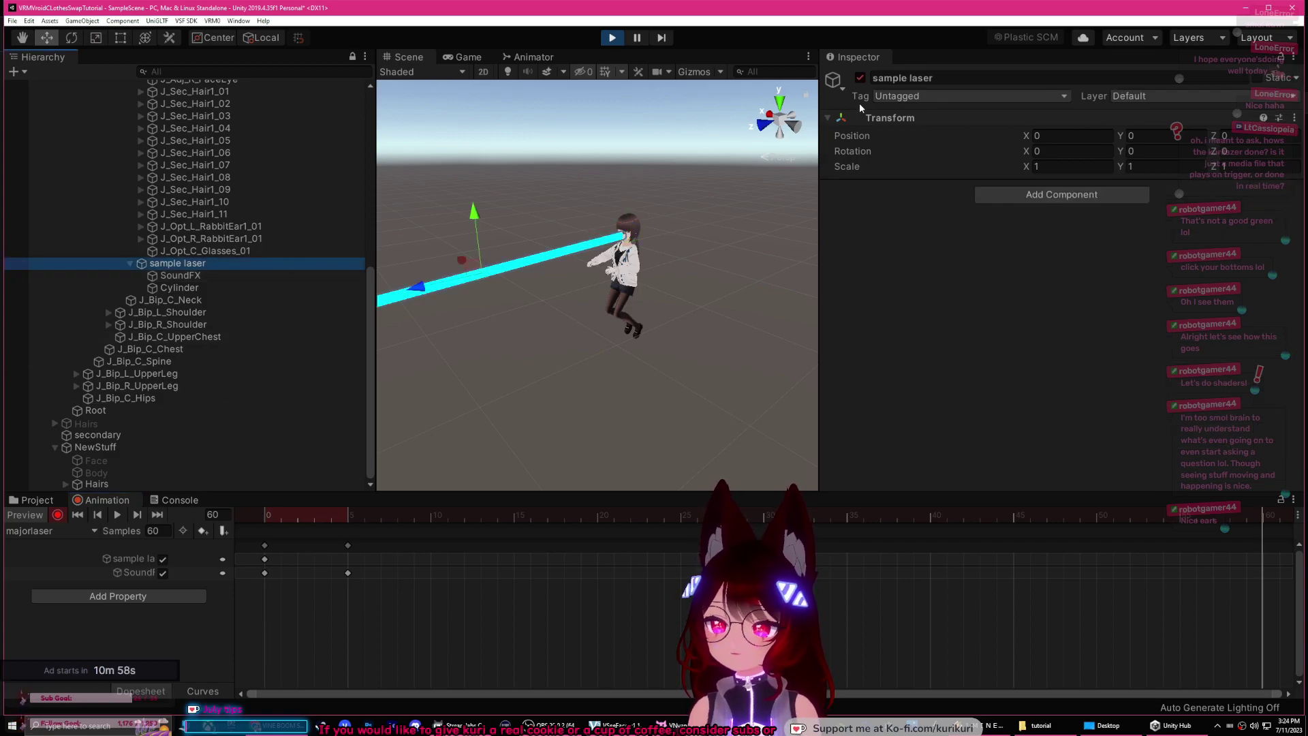
left_click(861, 80)
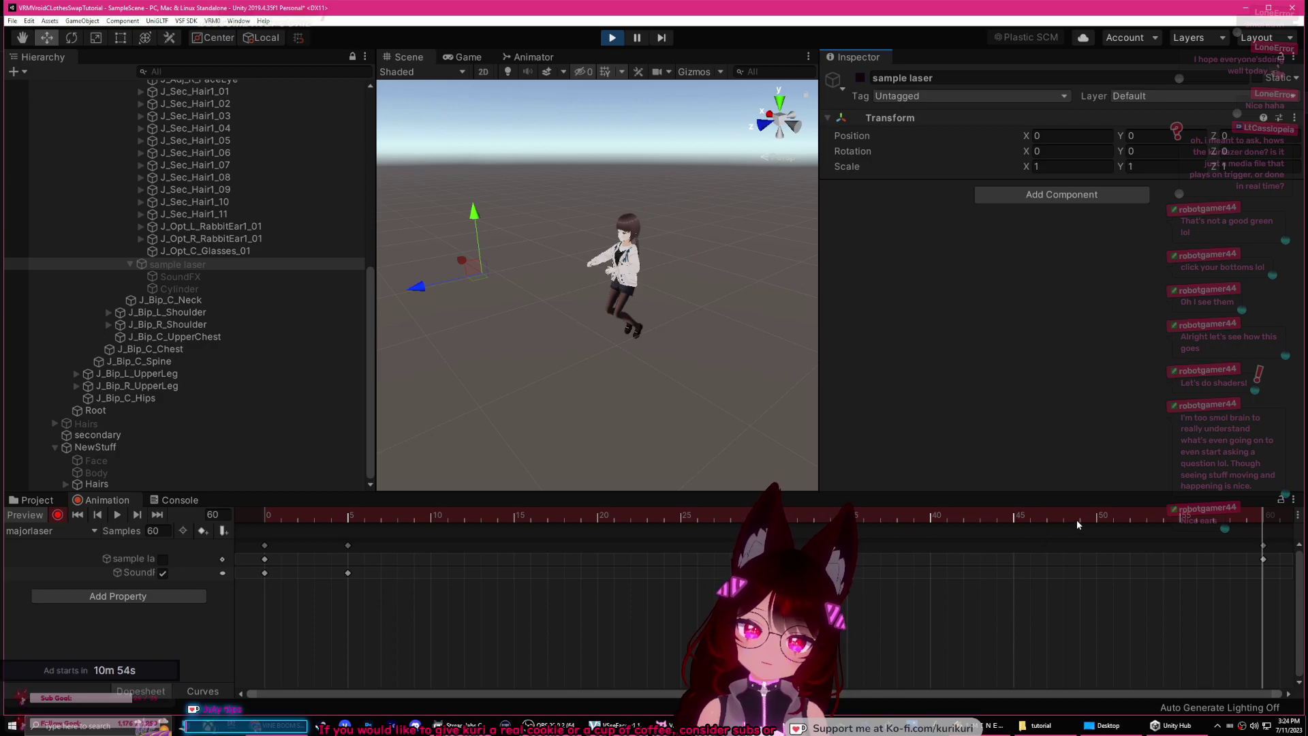
left_click_drag(249, 693, 634, 681)
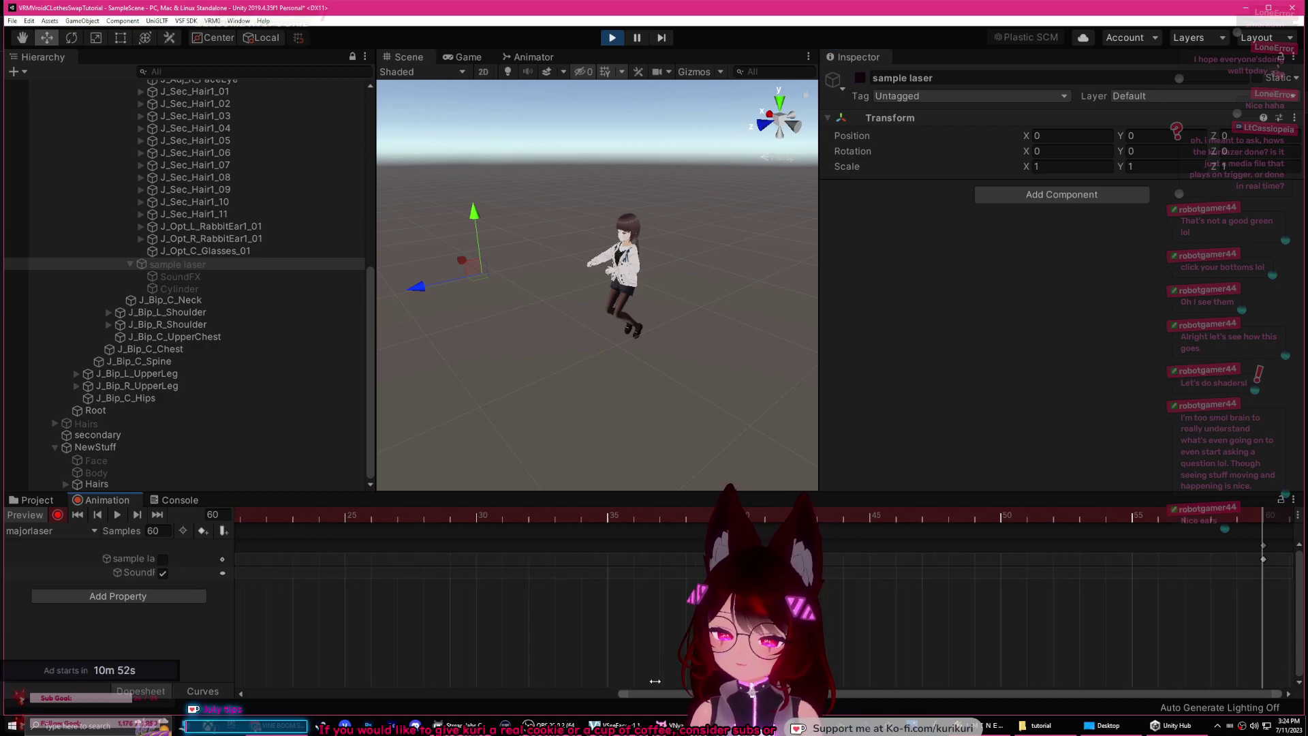
scroll(634, 680, "down", 5)
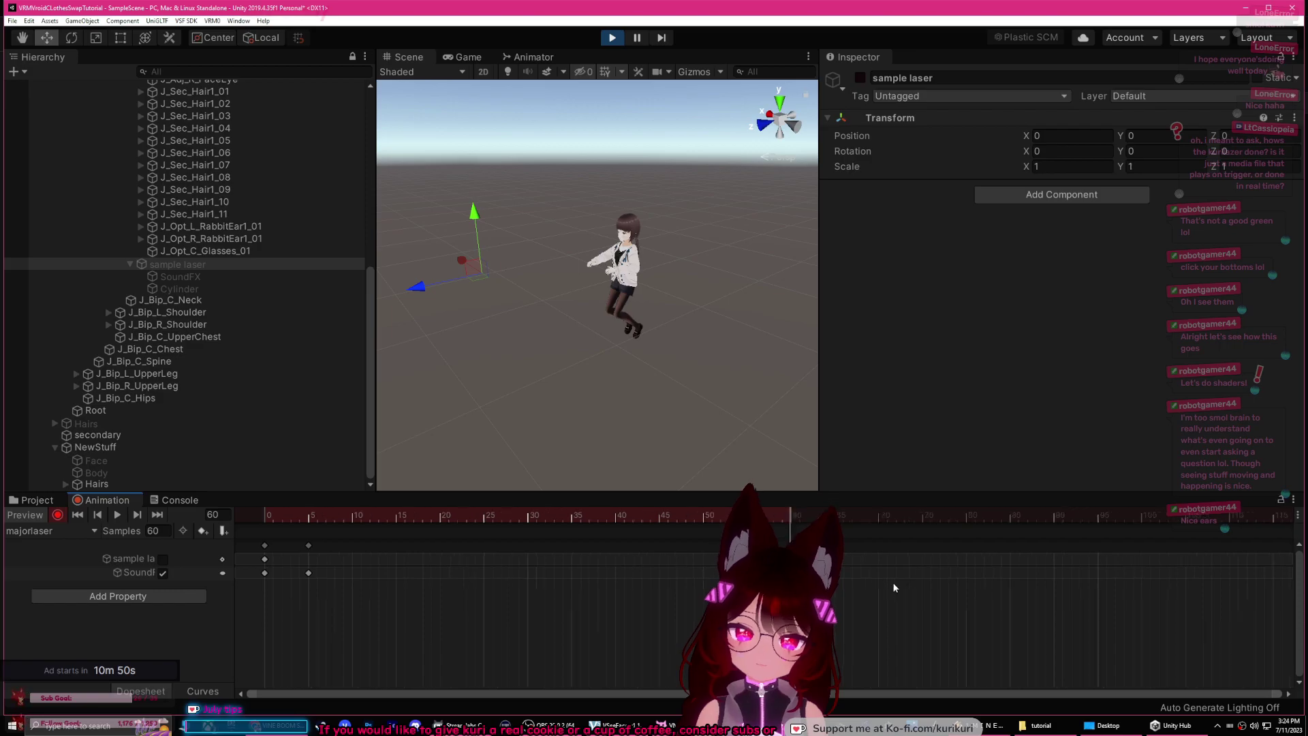
scroll(872, 586, "down", 4)
left_click_drag(518, 559, 1238, 534)
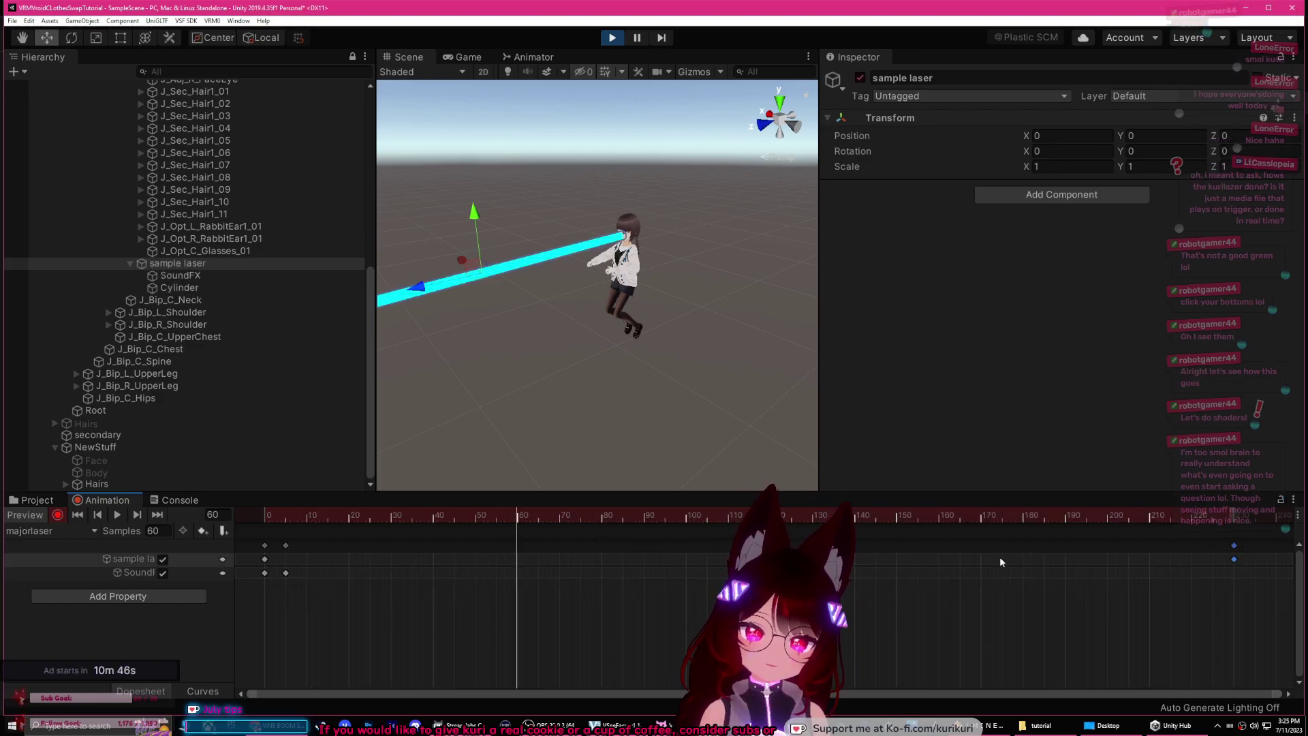
Step: Stop recording keyframes and exit Play mode
left_click(58, 514)
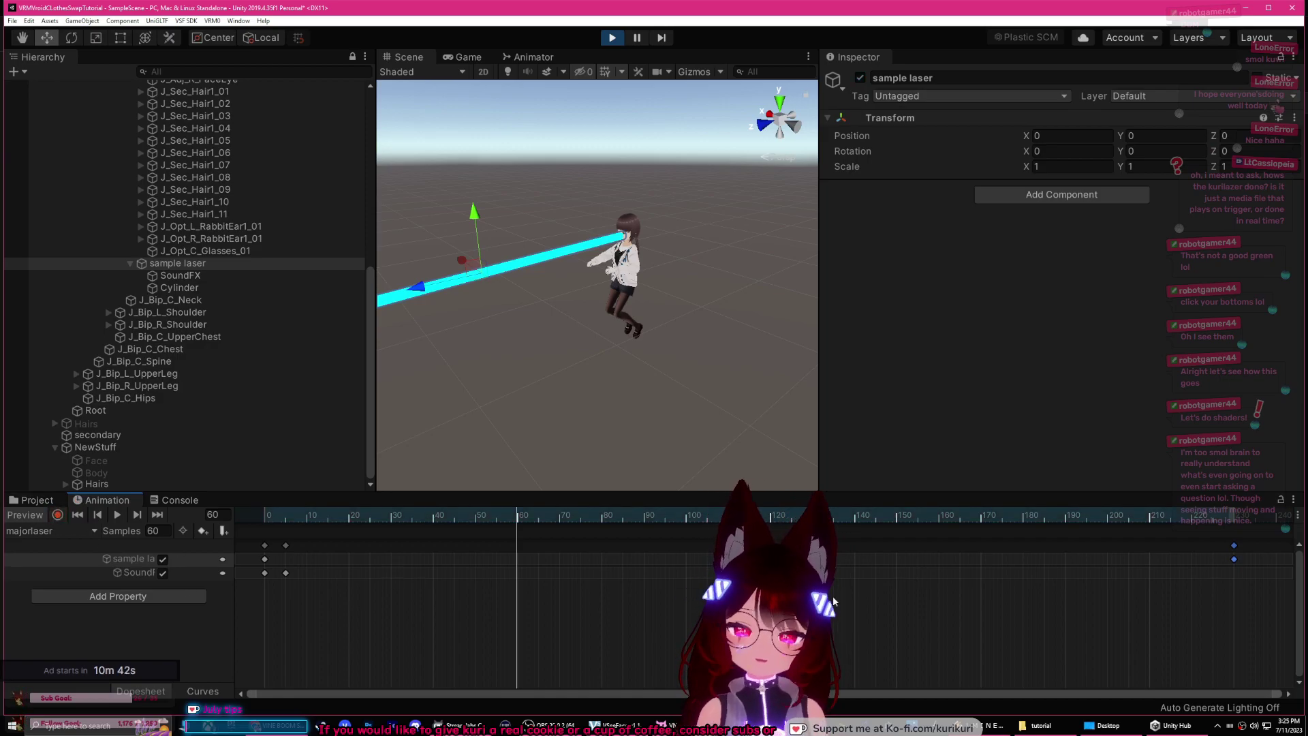
left_click(933, 571)
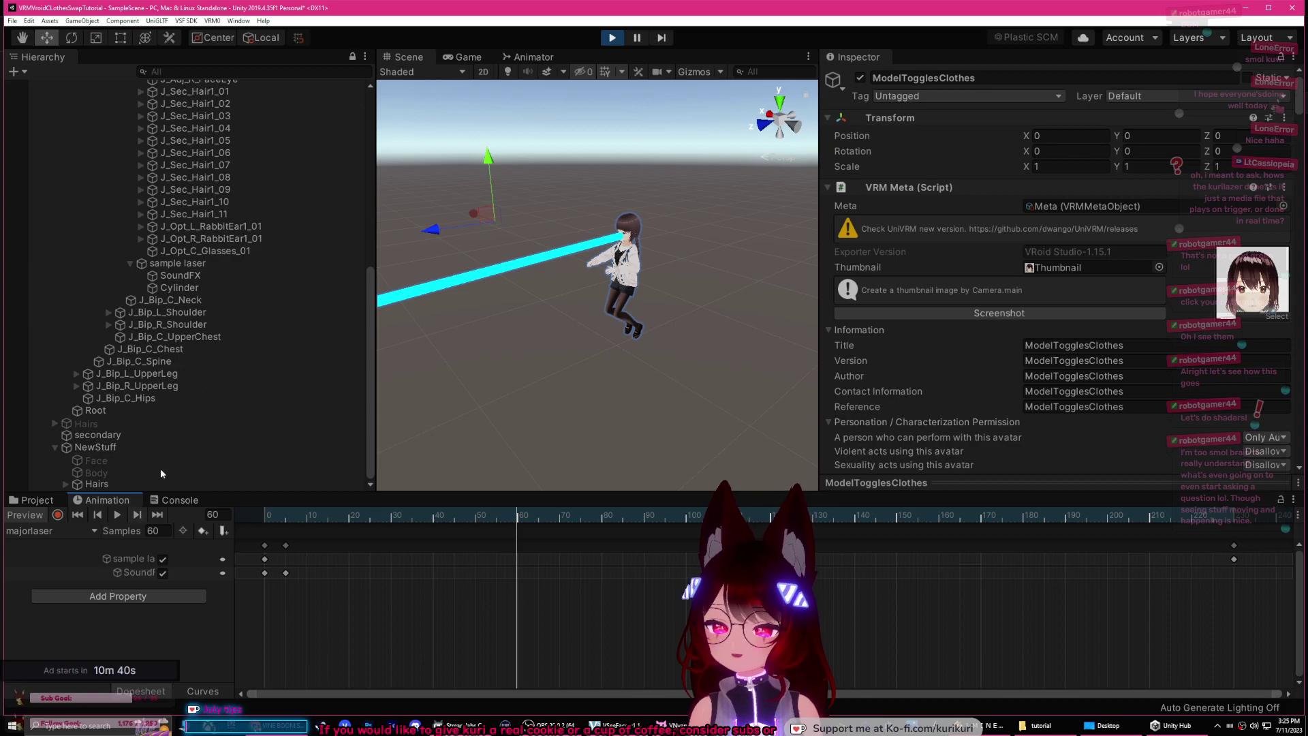
key("ctrl+p")
middle_click_drag(582, 327, 592, 320)
scroll(204, 266, "up", 10)
Step: Collapse the Root bone hierarchy and select the ModelTogglesClothes model
left_click(57, 161)
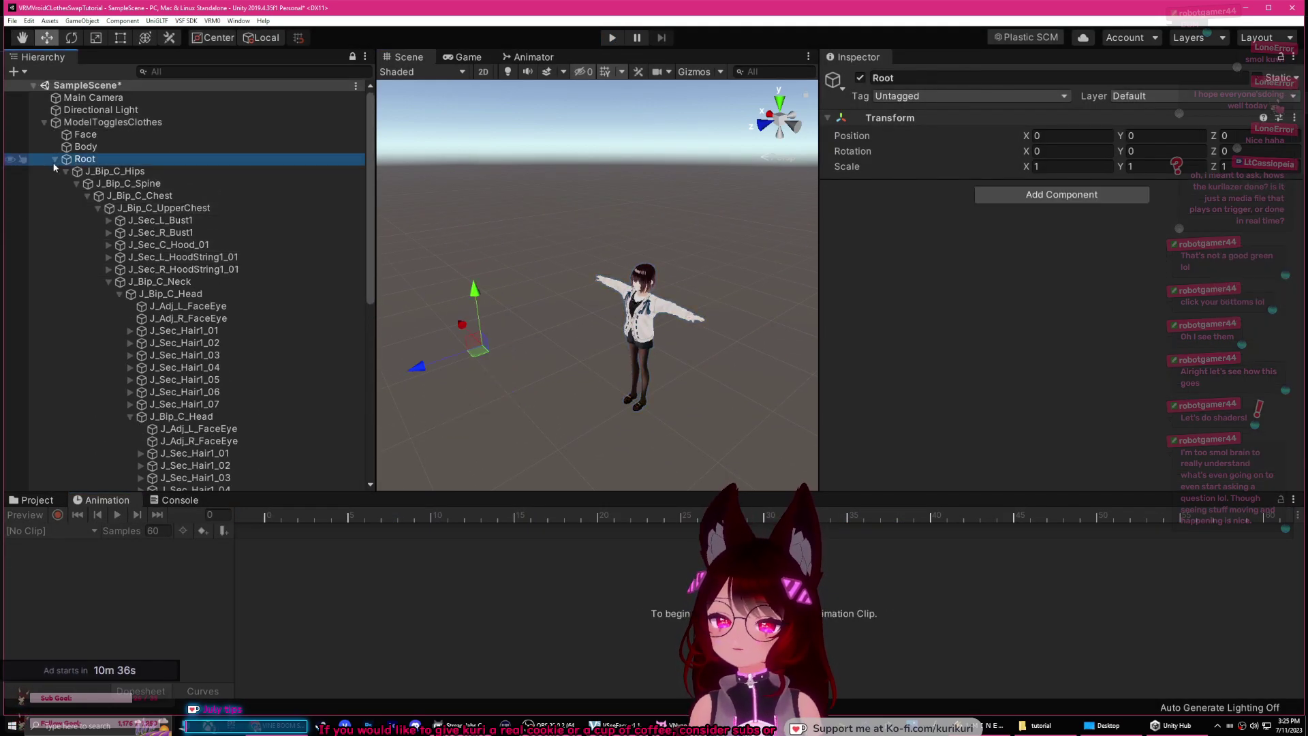
left_click(55, 160)
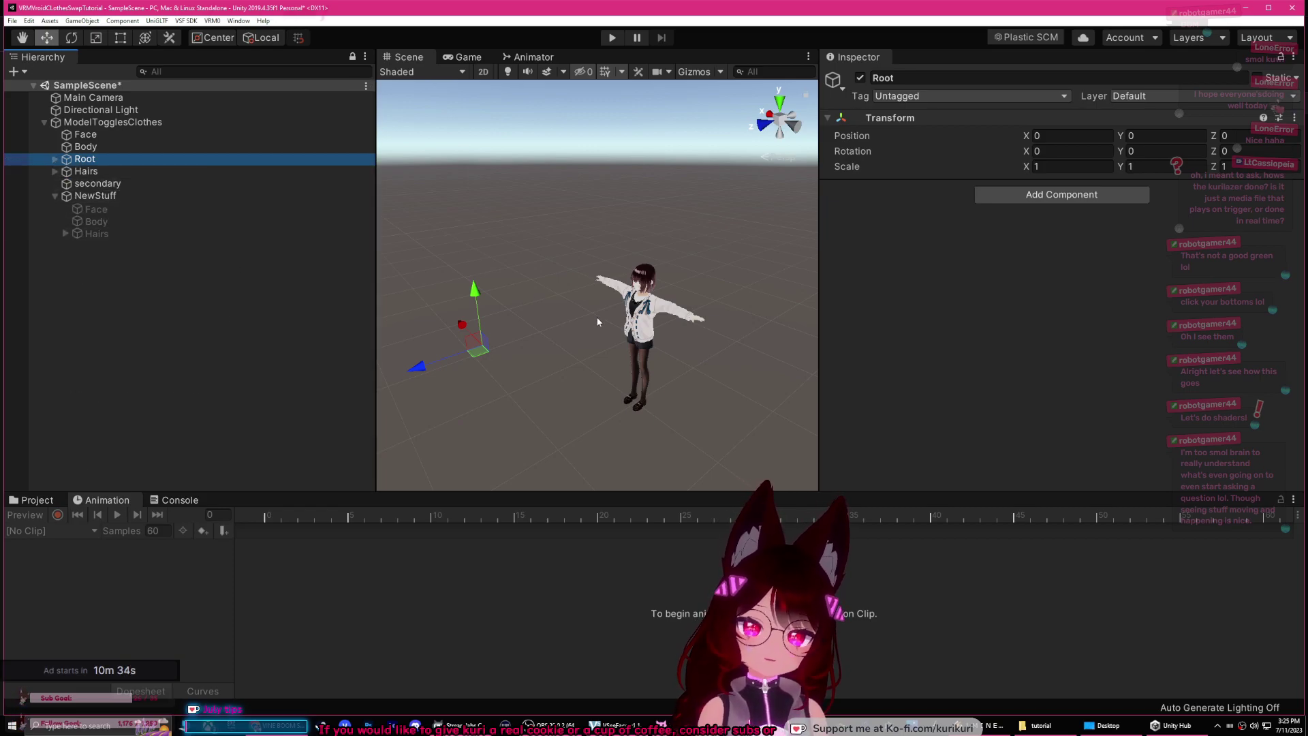
middle_click_drag(611, 304, 614, 289)
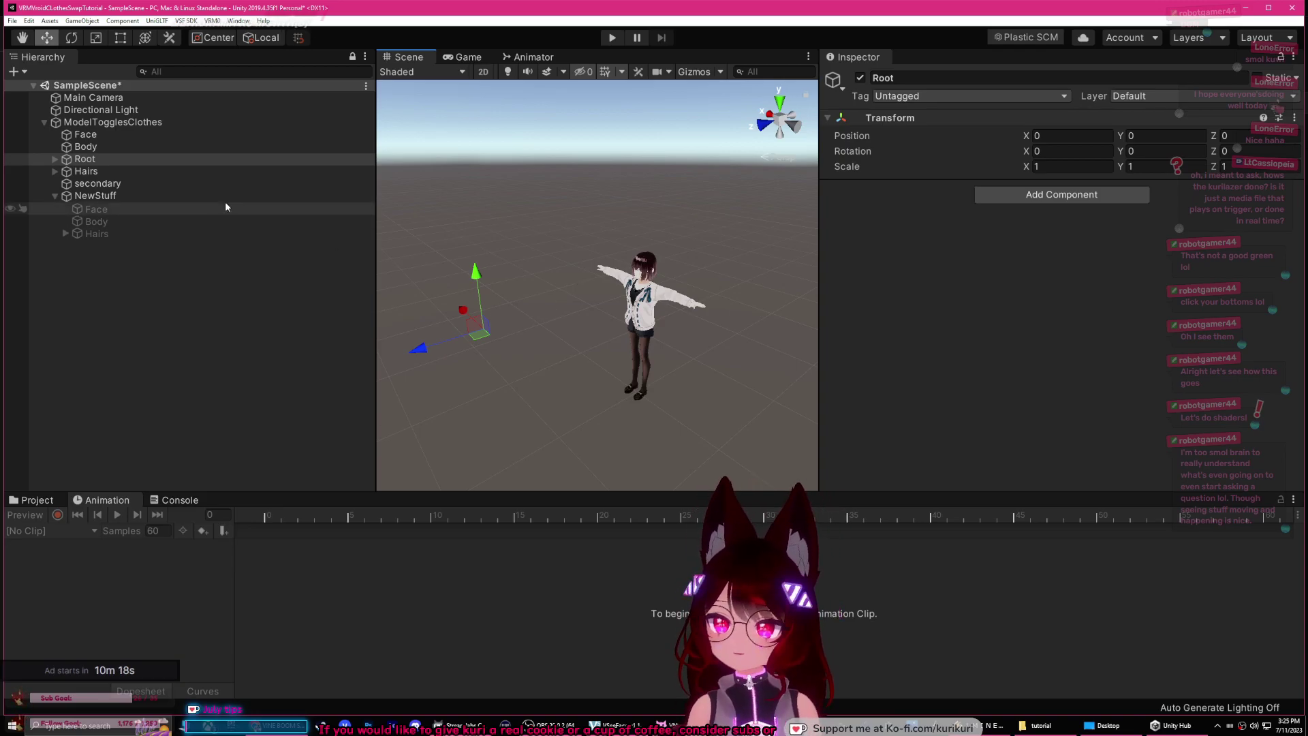
left_click(153, 124)
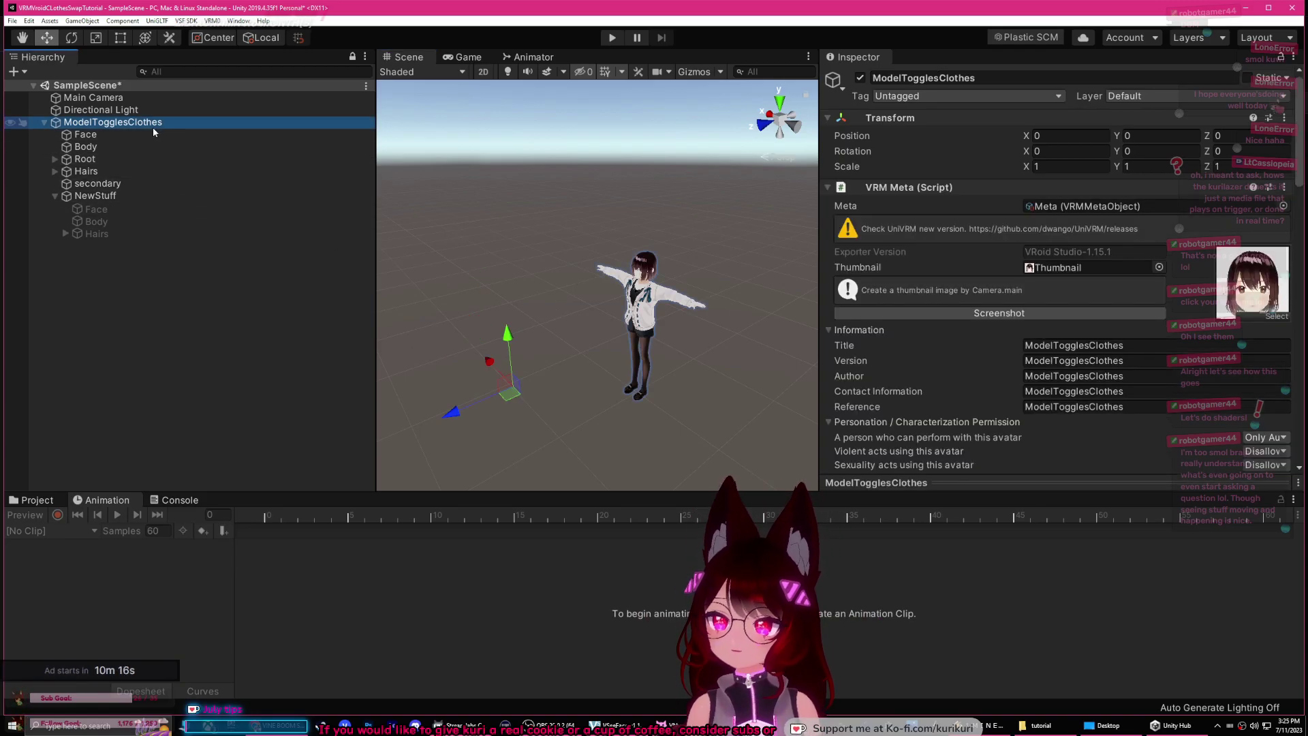
Step: Export the avatar bundle to the Desktop as lasersample.vsfavatar
left_click(207, 21)
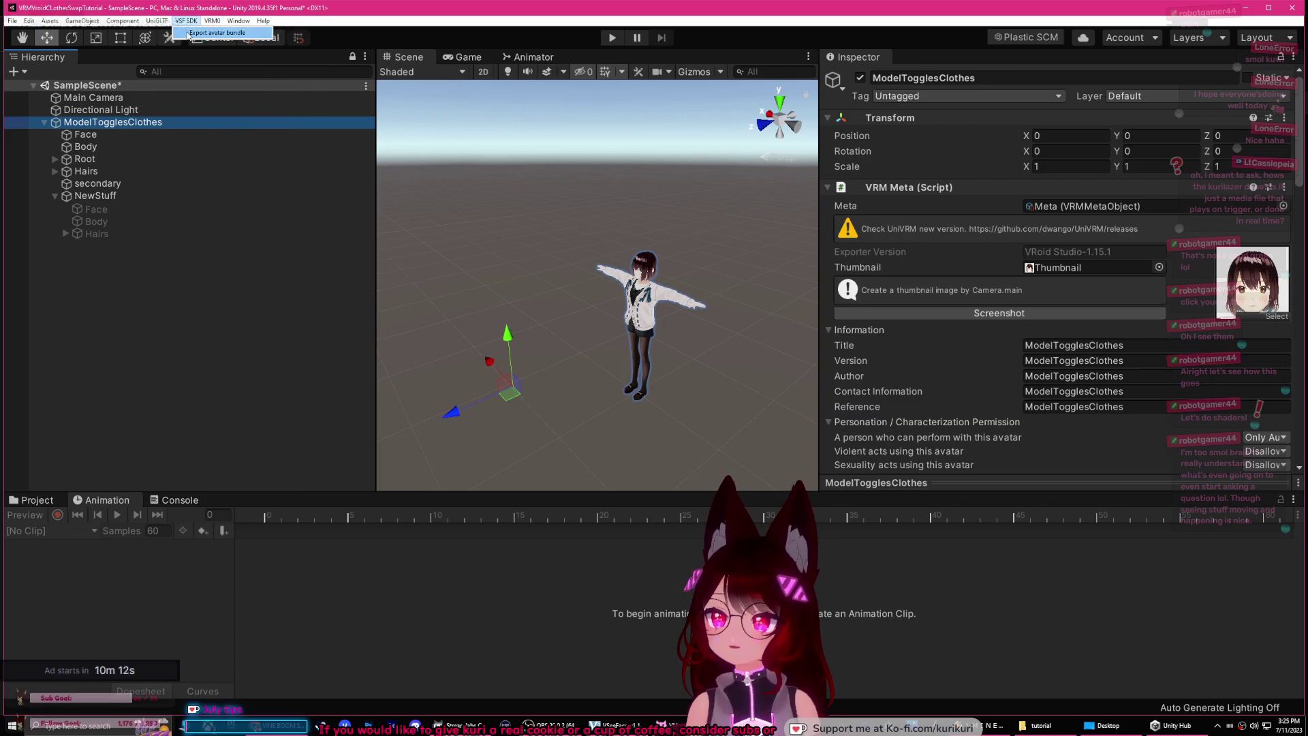
left_click(189, 33)
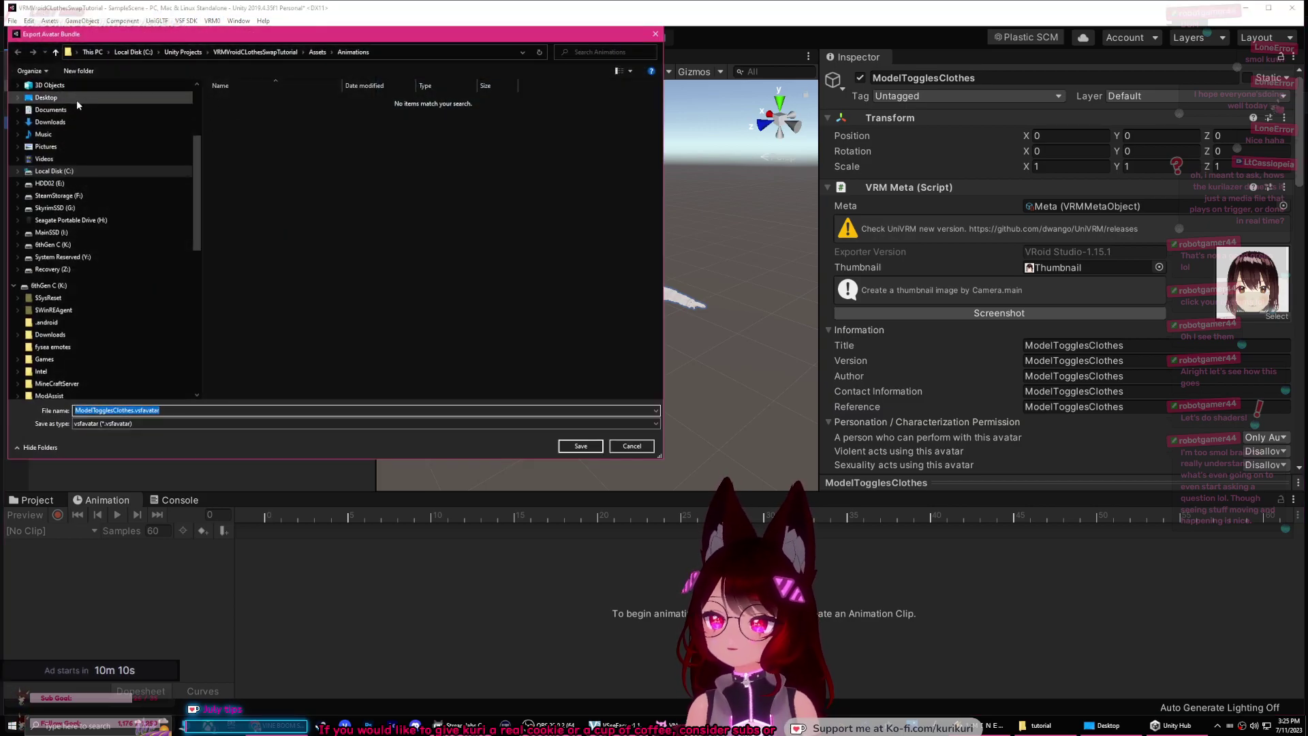
double_click(148, 409)
type("lasersample")
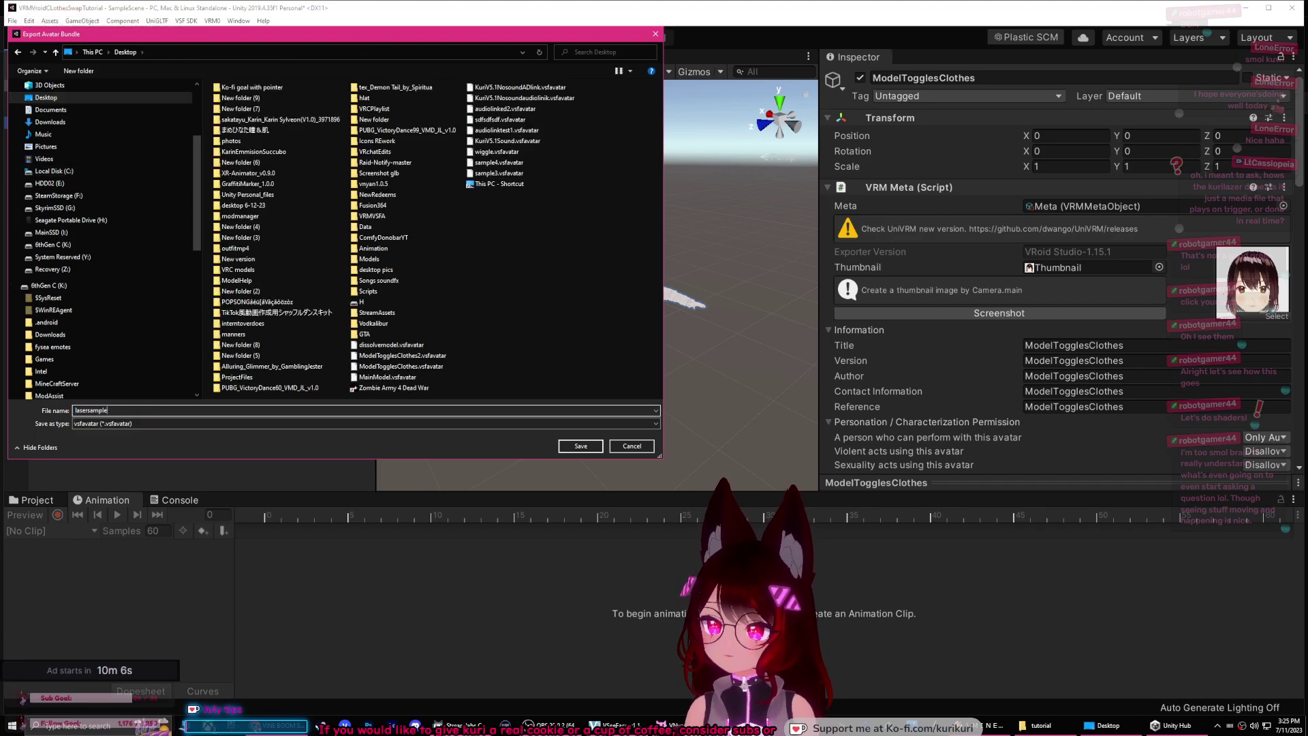
key("Return")
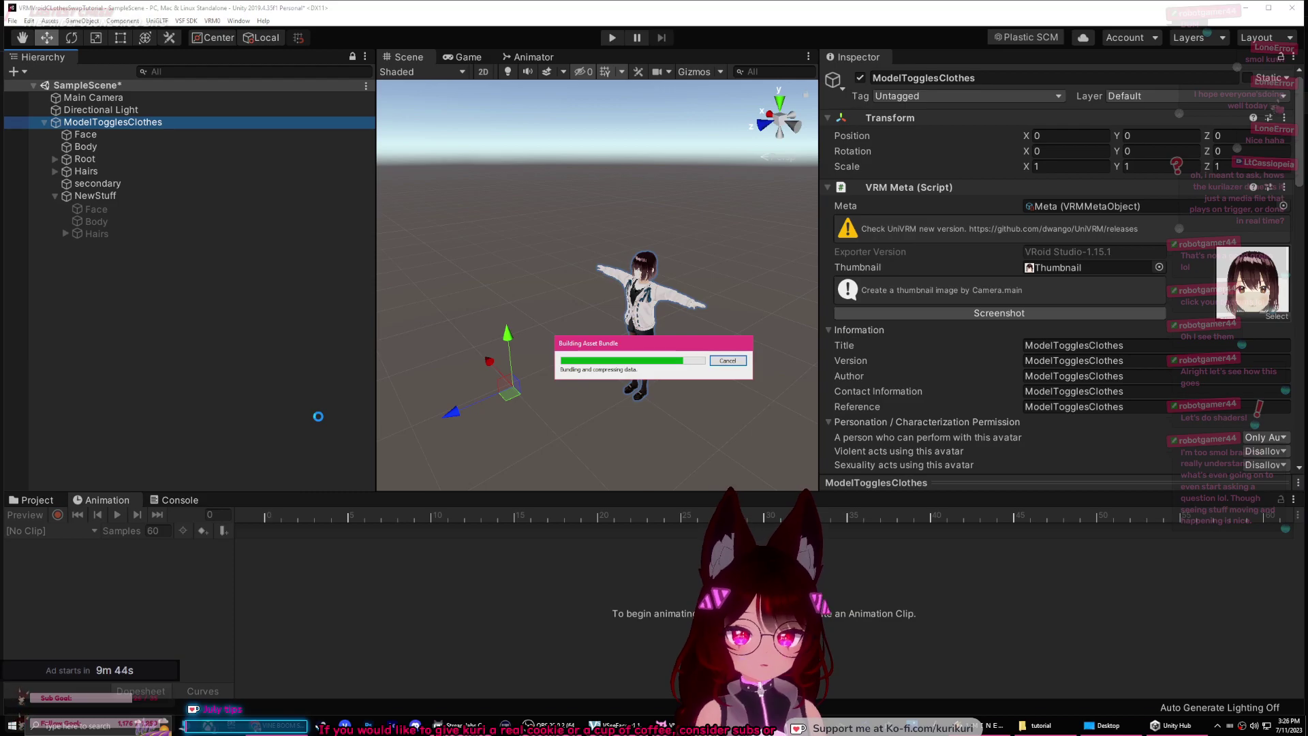
left_click(728, 384)
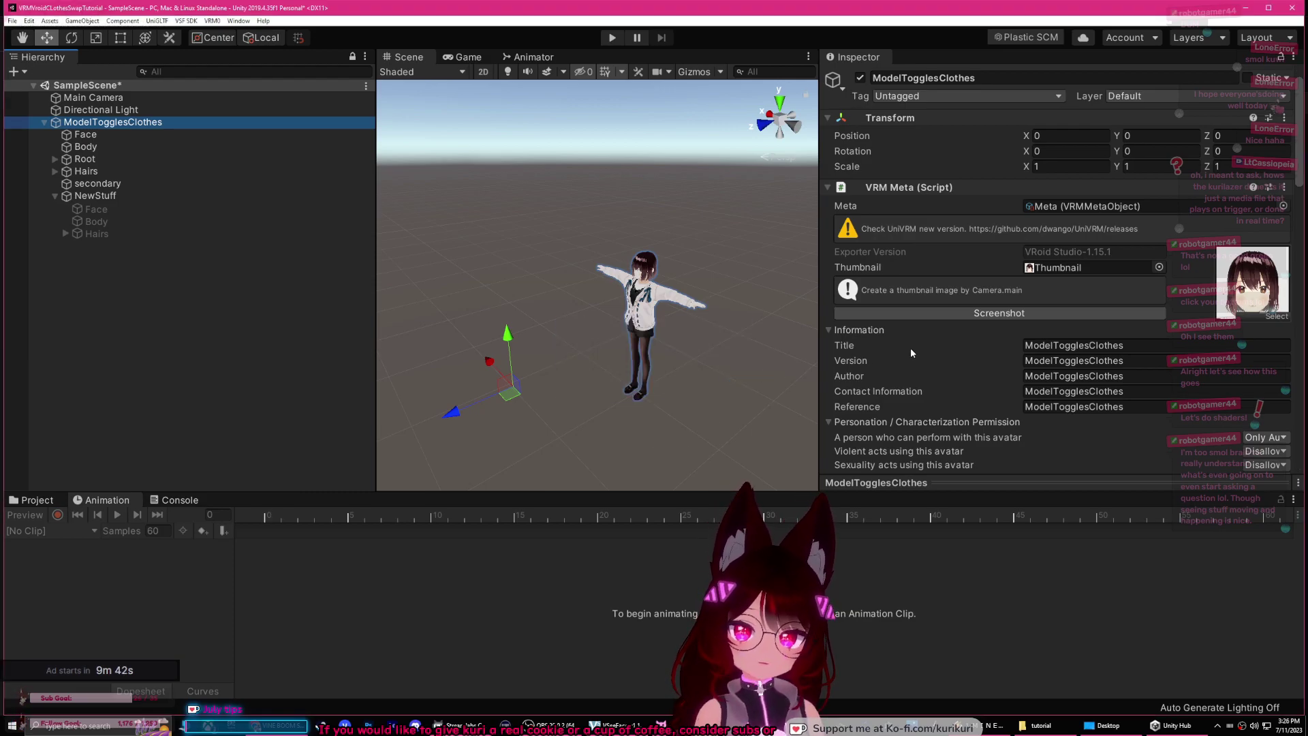
scroll(829, 270, "down", 10)
scroll(830, 269, "down", 10)
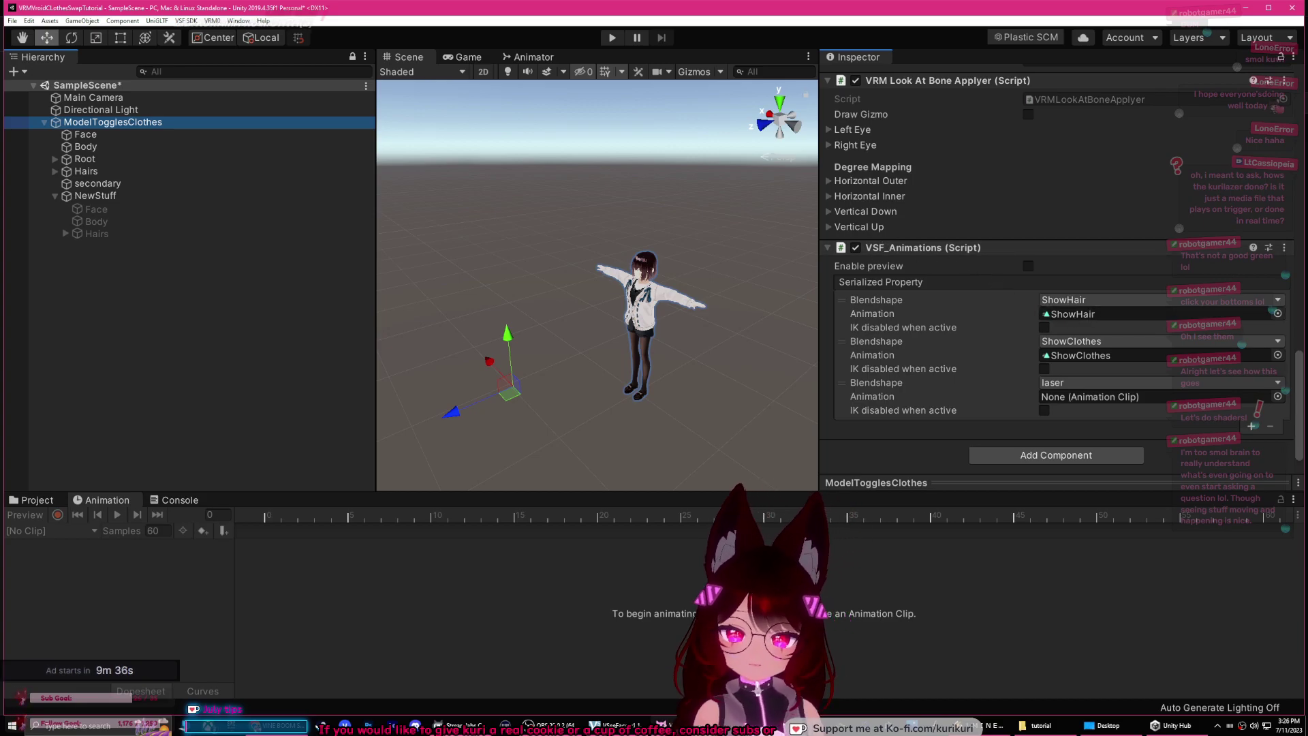
key("alt+Tab")
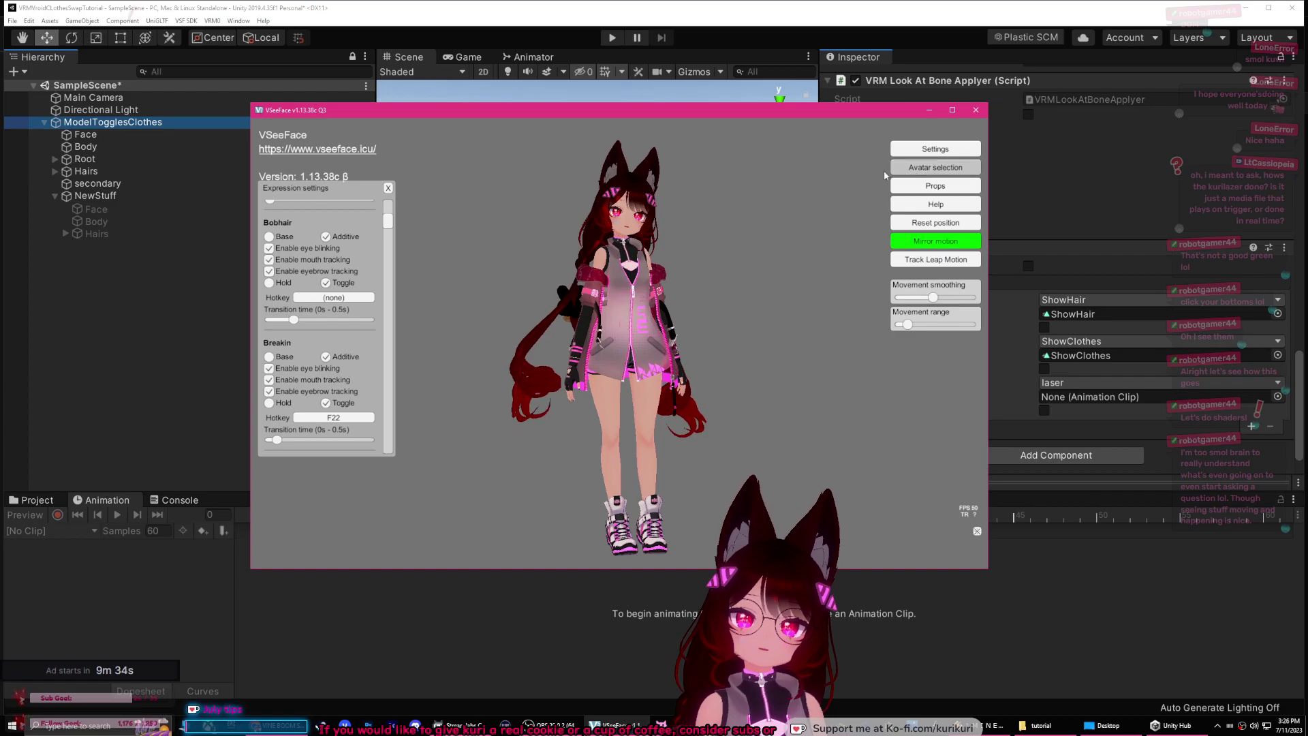
Step: Add the newly exported ModelTogglesClothes avatar from the Desktop and load it in VSeeFace
left_click(928, 168)
left_click(576, 327)
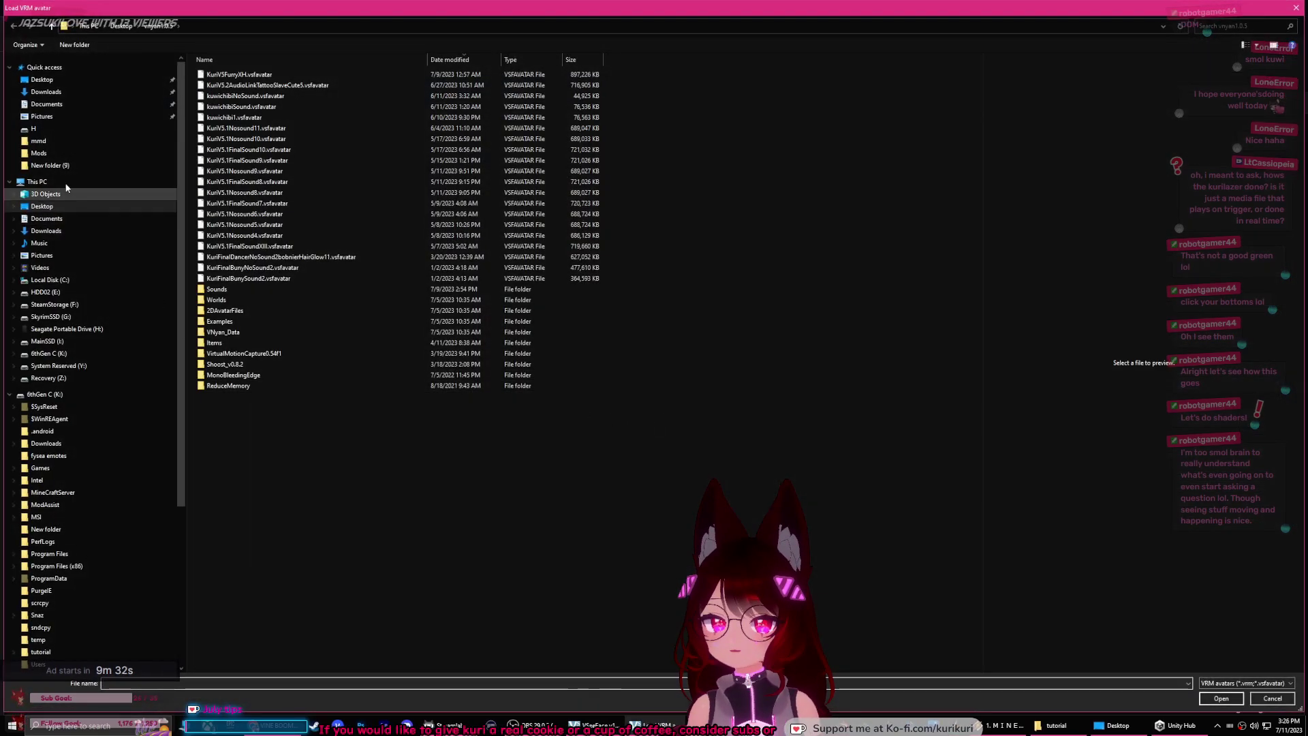
left_click(37, 181)
left_click(41, 79)
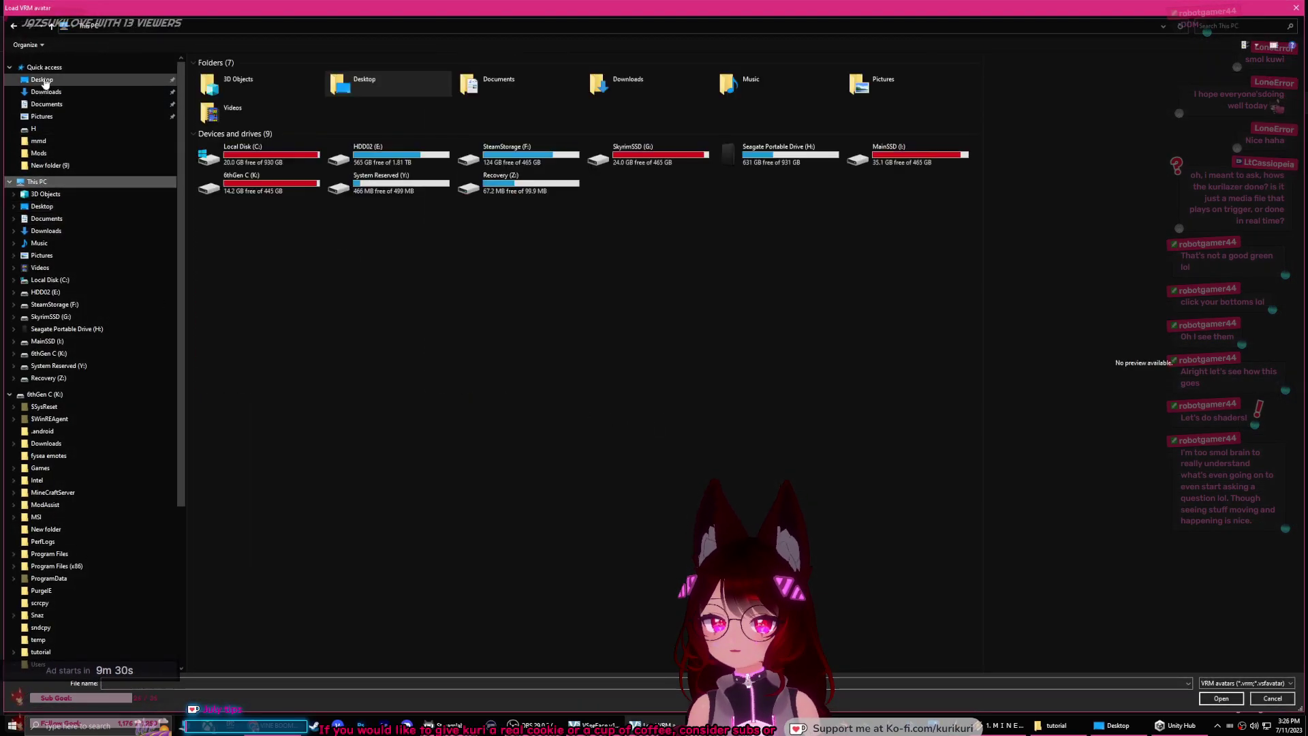
double_click(234, 629)
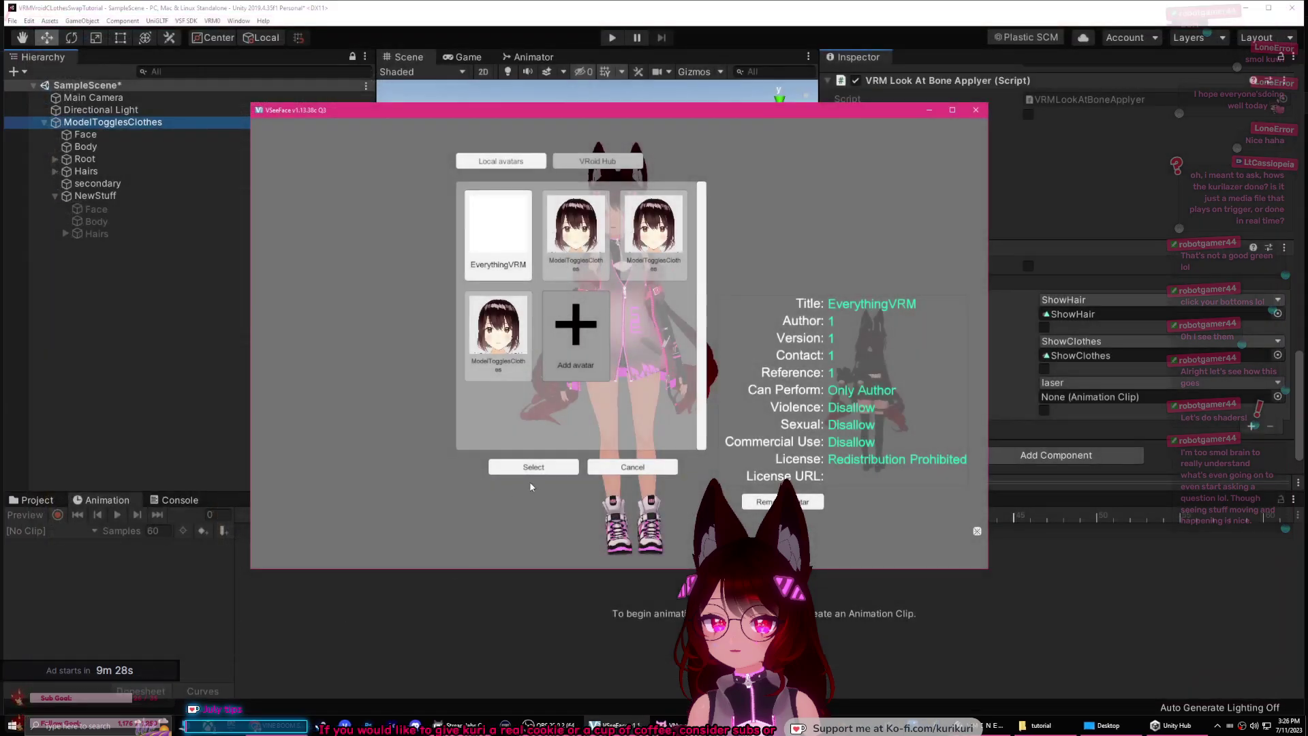
left_click(576, 334)
left_click(533, 466)
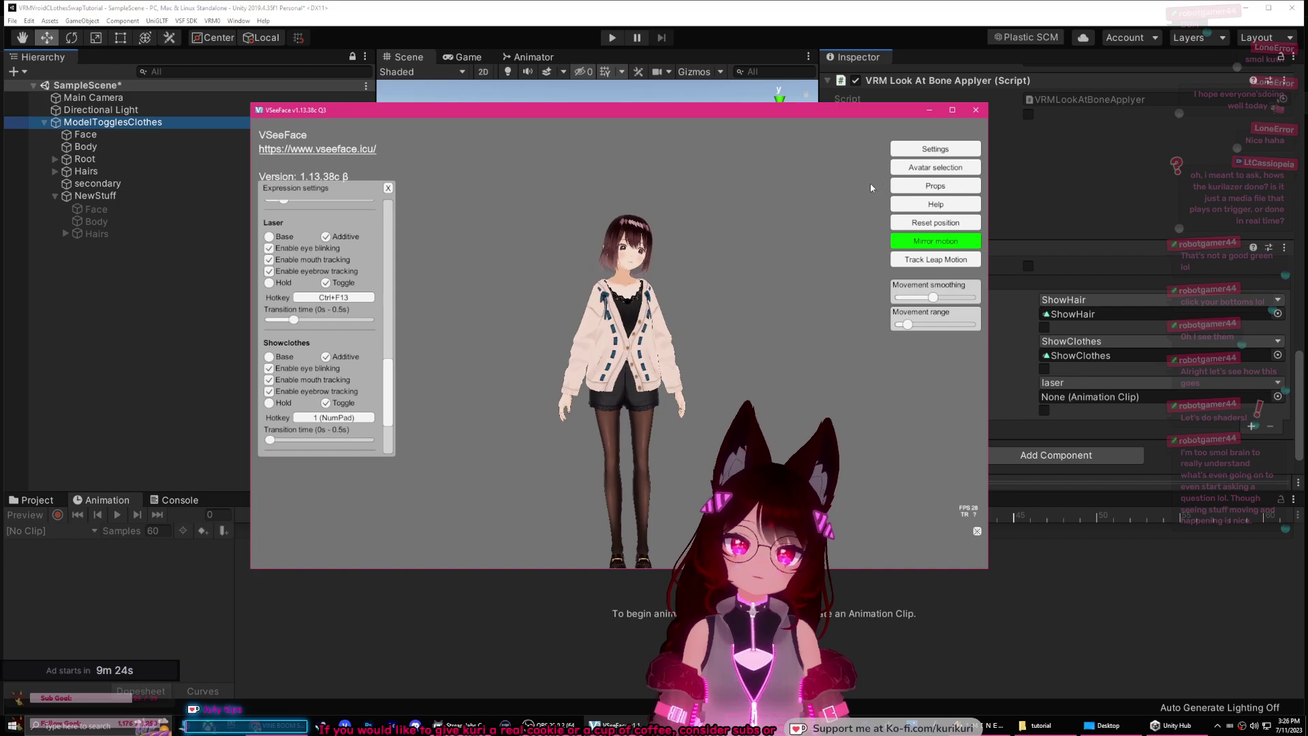
Step: Give the Laser expression the NumPad 3 hotkey with 0s transition time, then return to Unity
left_click(918, 153)
left_click(757, 151)
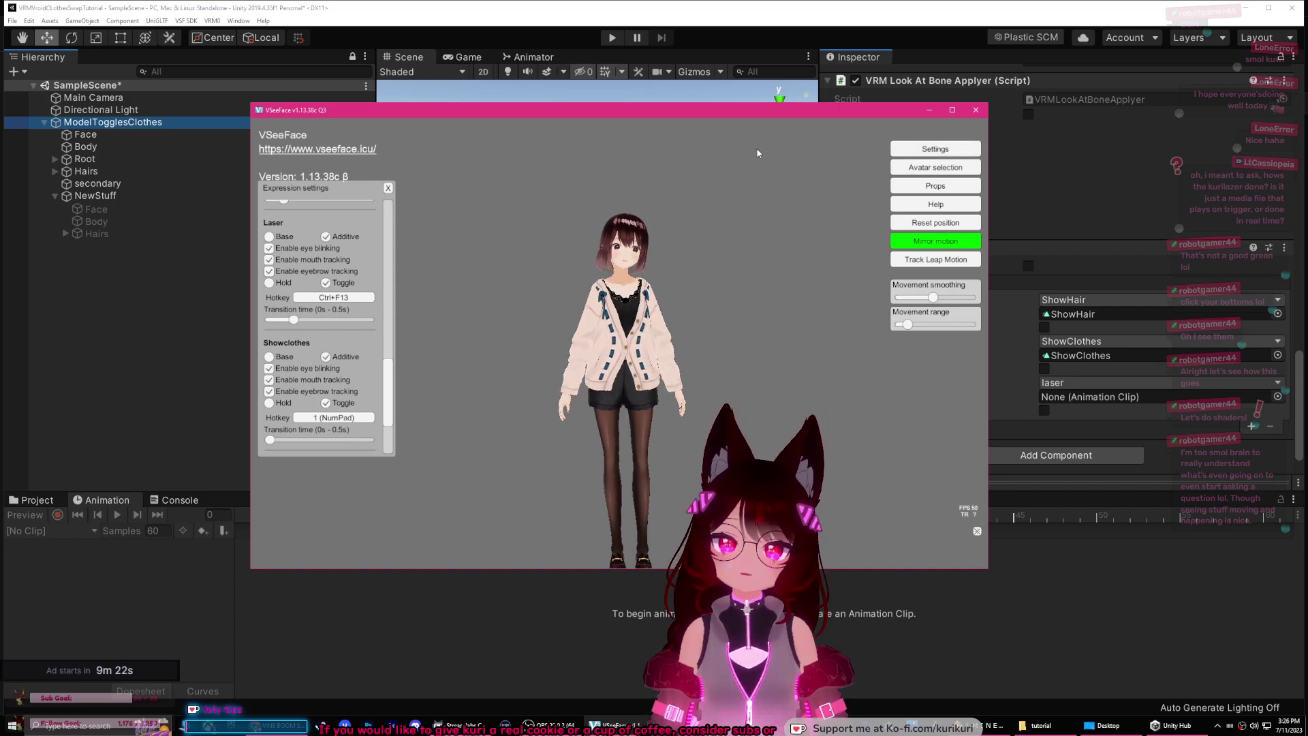
left_click(928, 159)
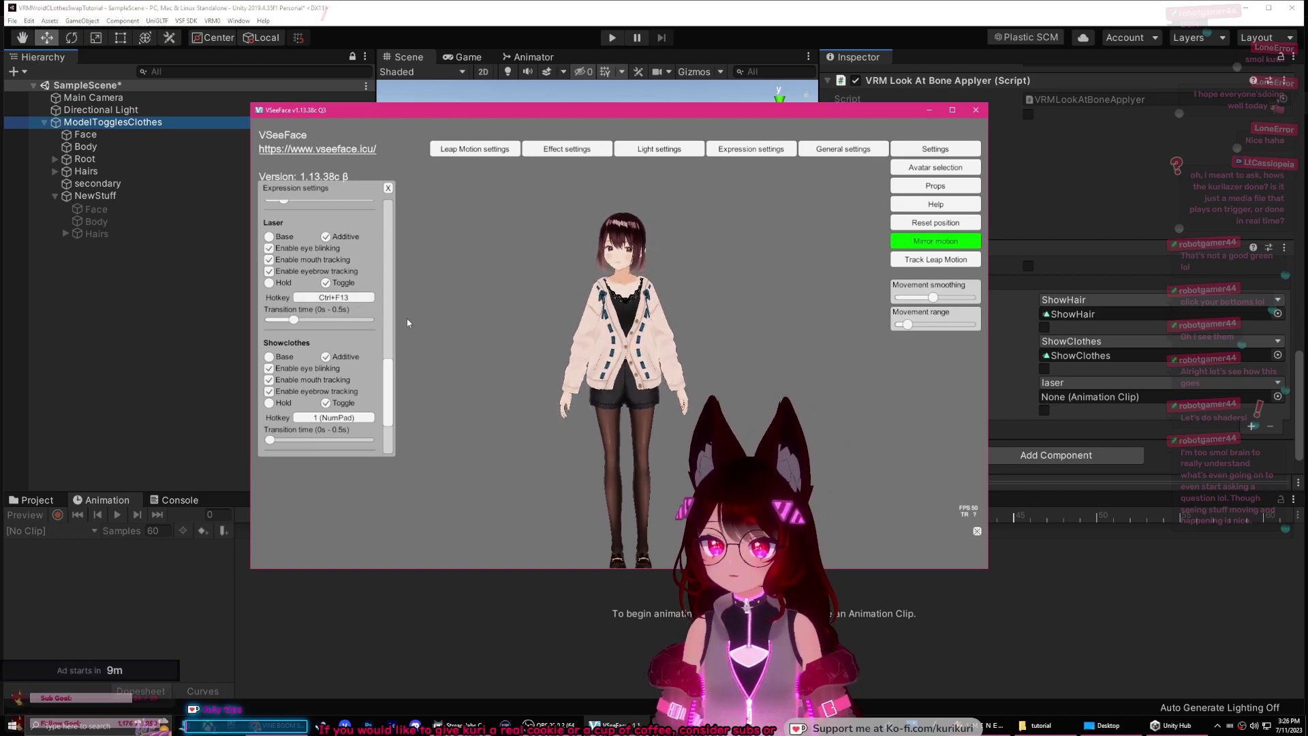
left_click(353, 301)
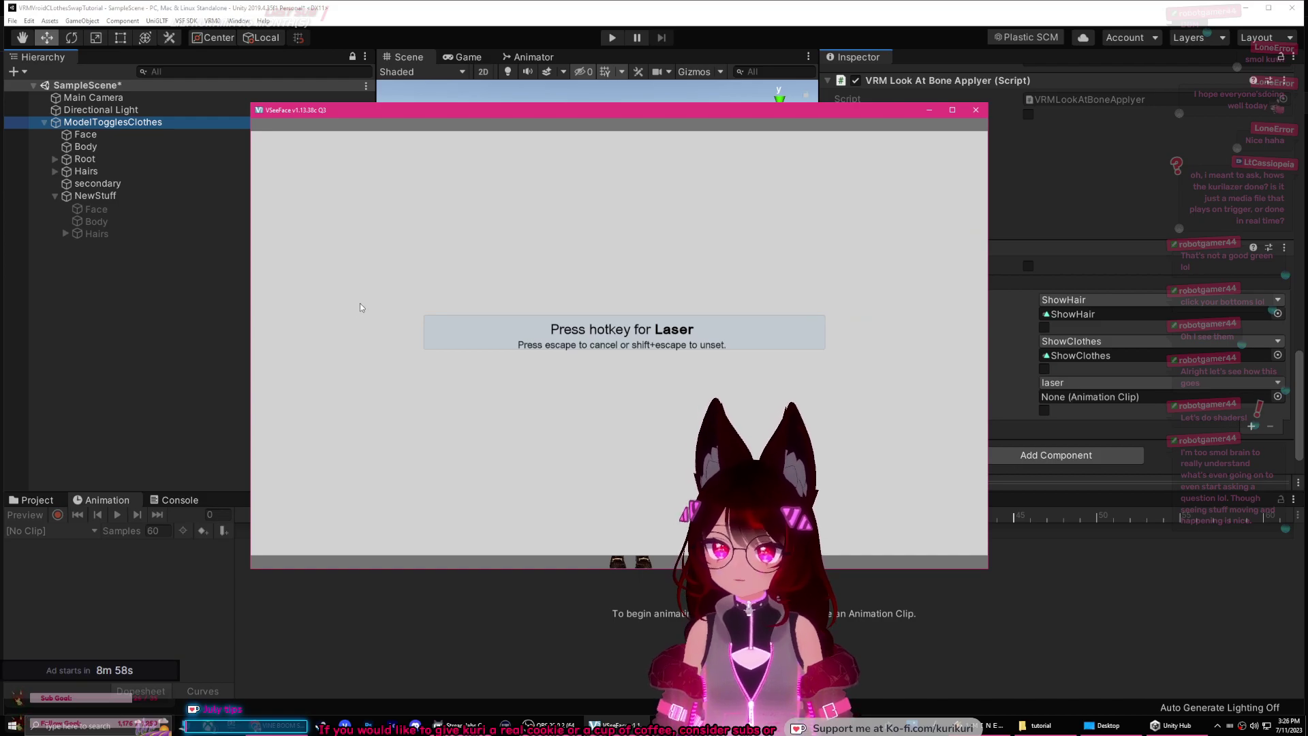
key("KP_3")
left_click(619, 343)
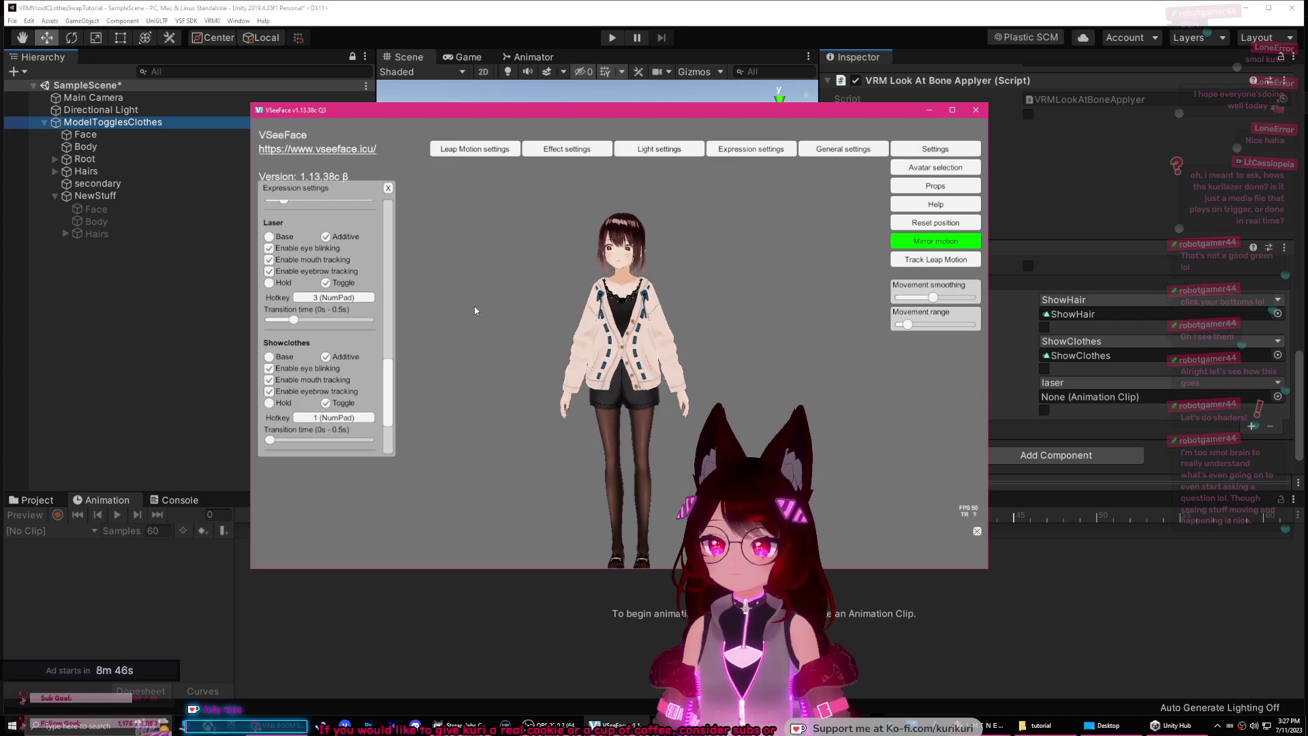
left_click_drag(295, 320, 222, 319)
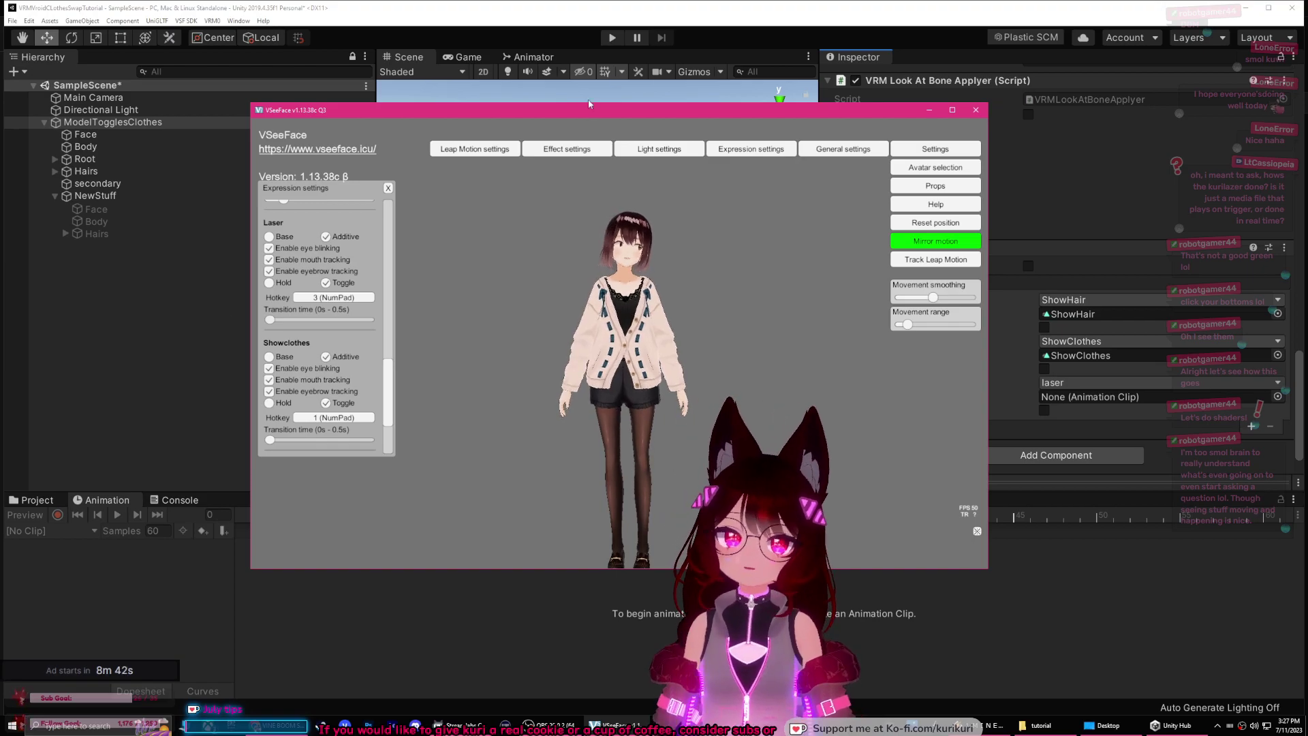
left_click(1085, 416)
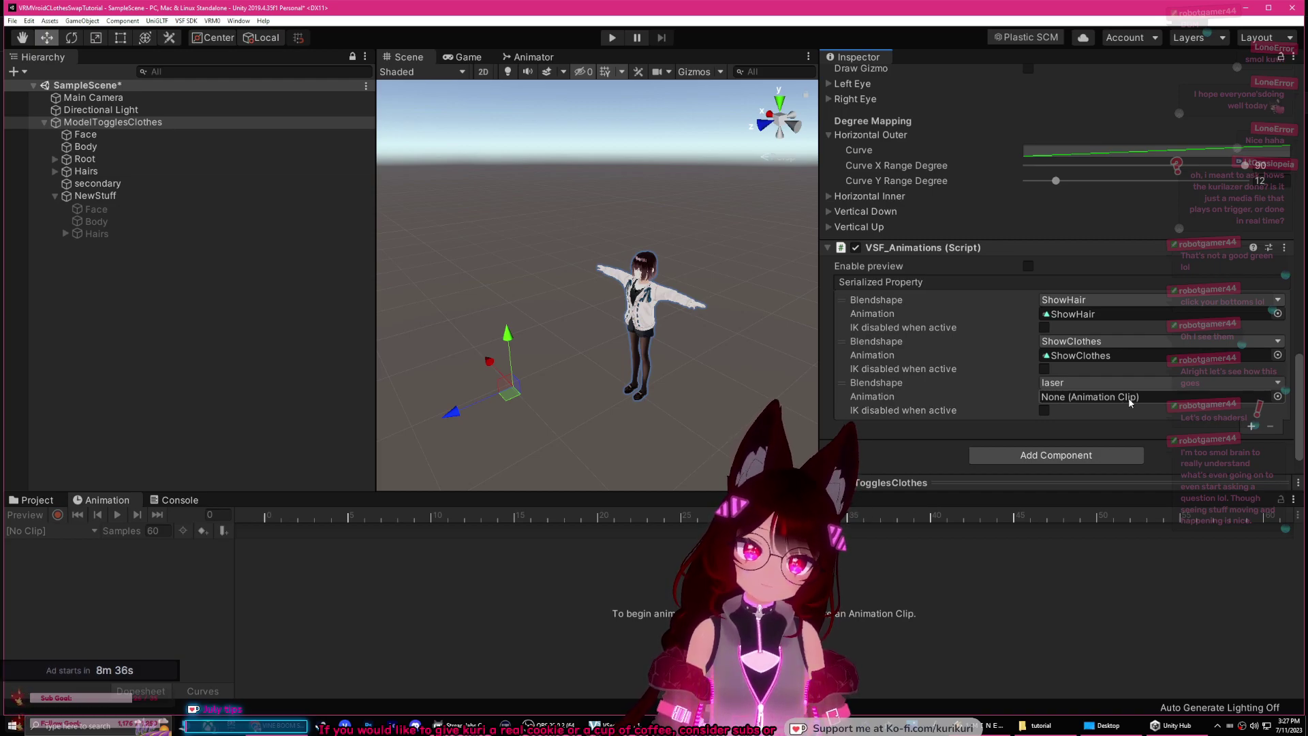
Step: Set the laser entry in VSF_Animations to the majorlaser clip and start Export avatar bundle
left_click(1277, 397)
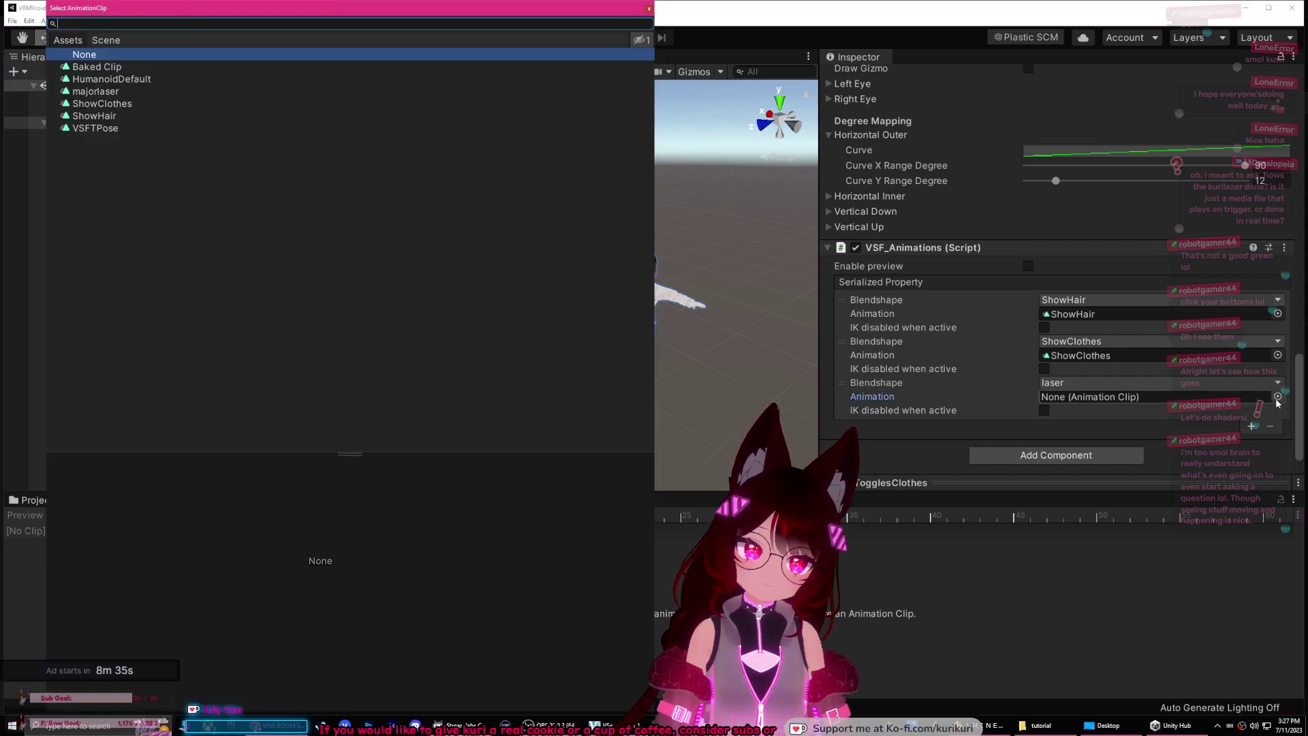
left_click(106, 92)
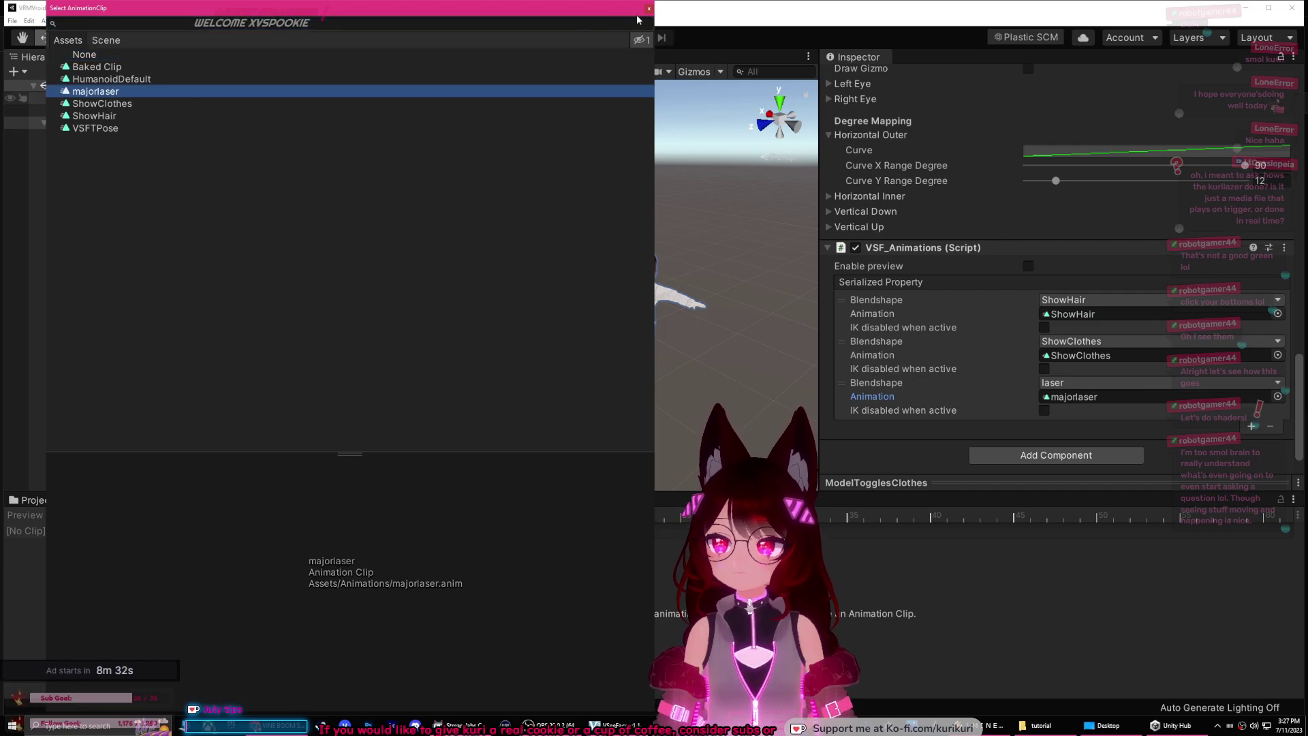
left_click(649, 8)
left_click(186, 21)
left_click(211, 28)
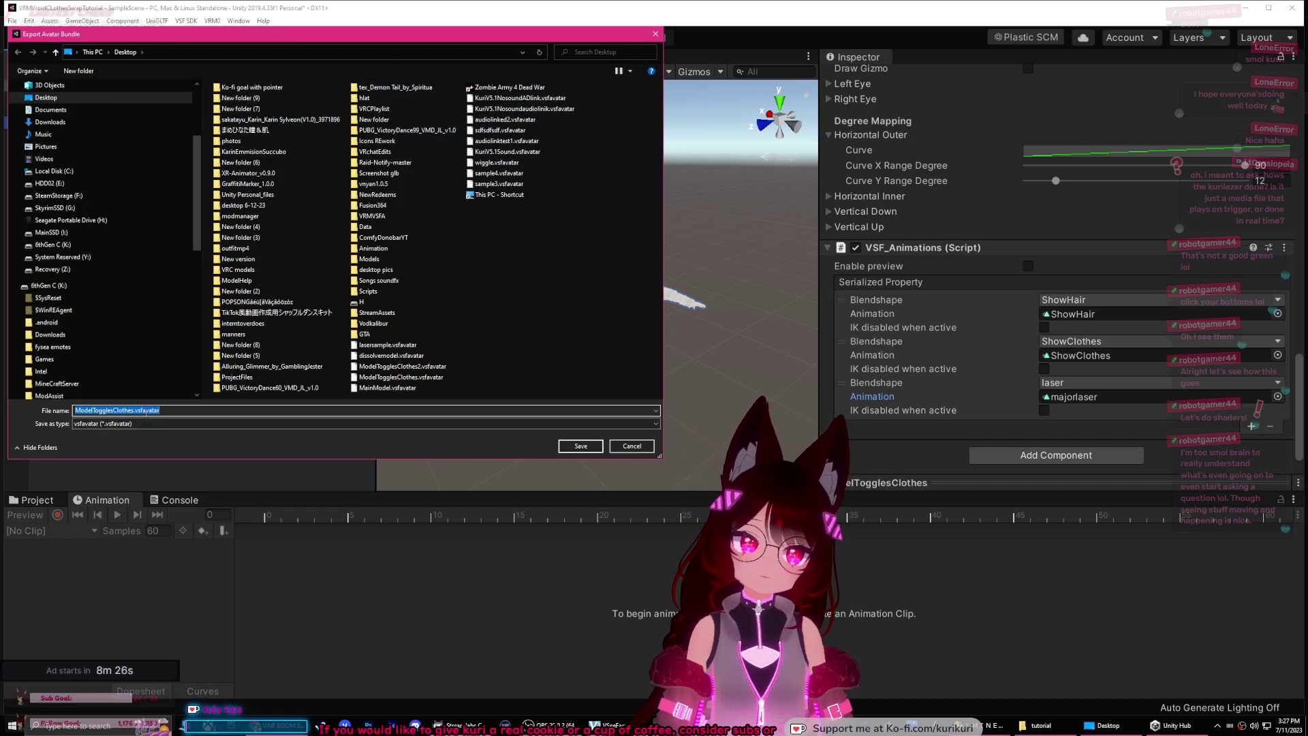
Step: Save the avatar bundle export to the Desktop as lasersample2.vsfavatar
type("laser")
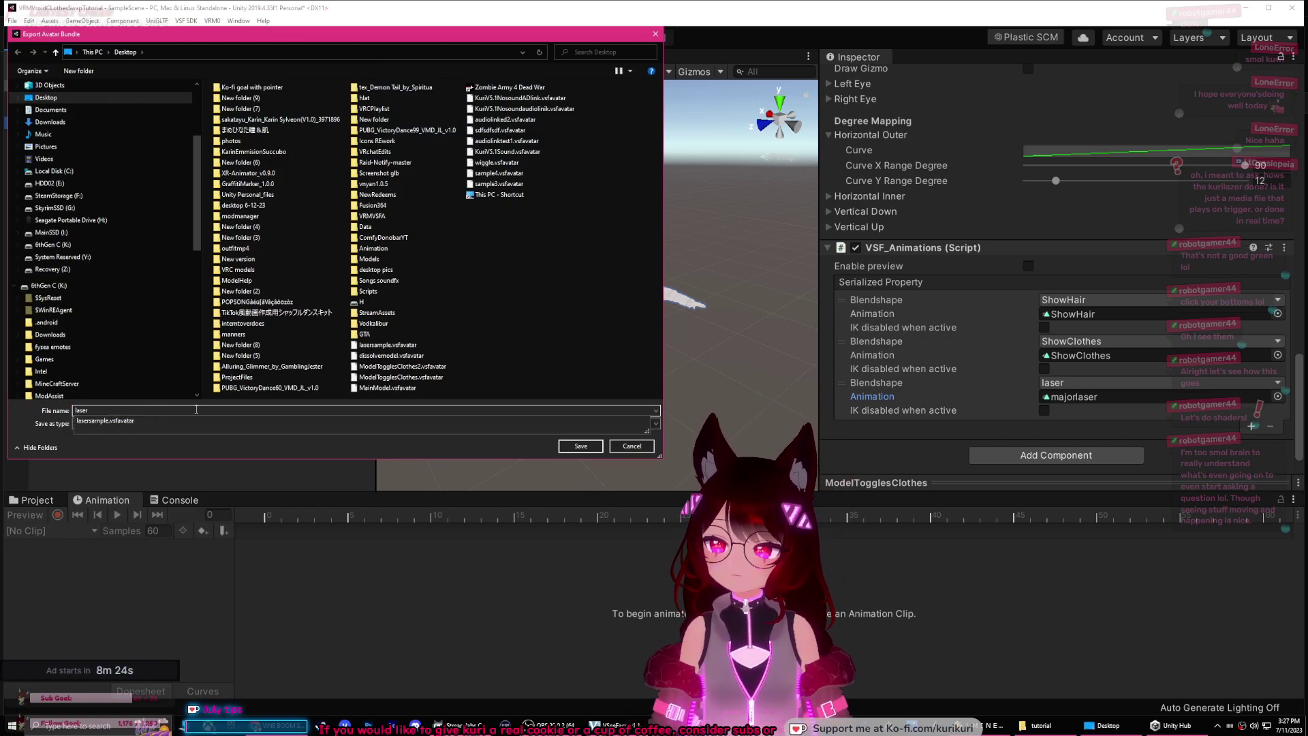
key("Return")
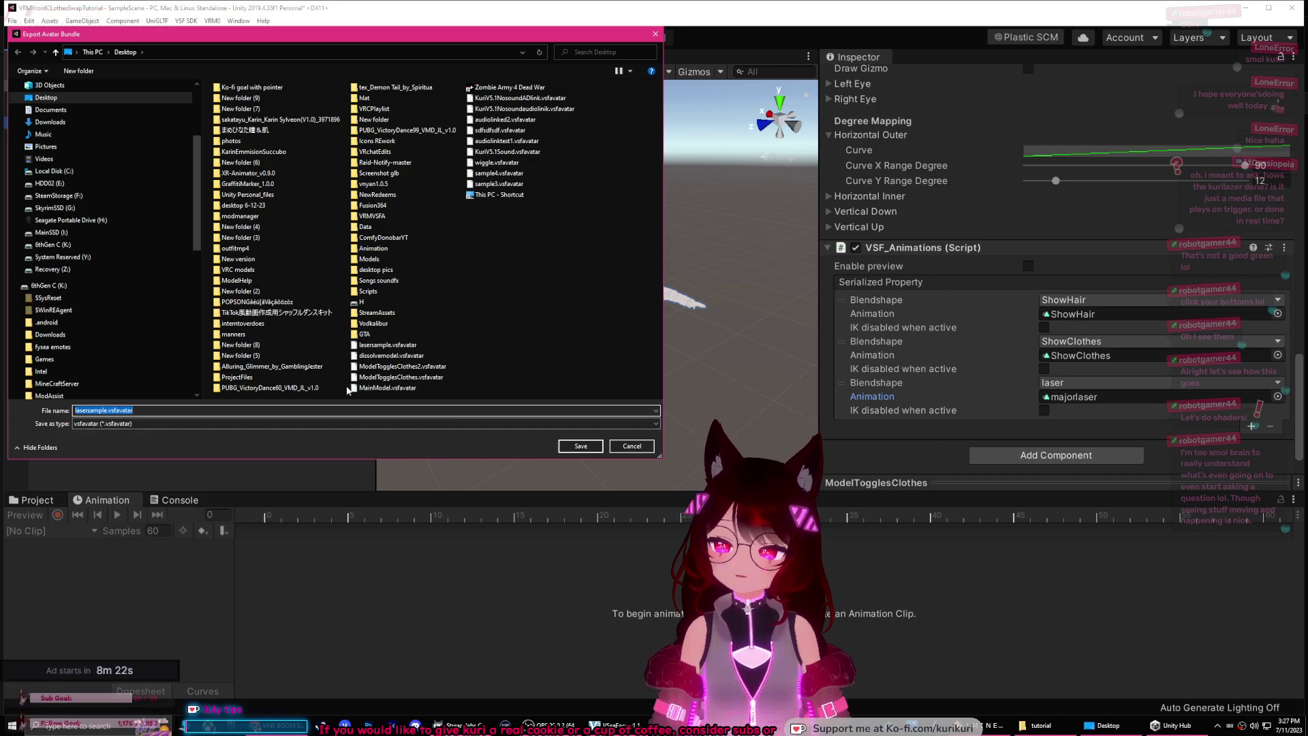
left_click(109, 411)
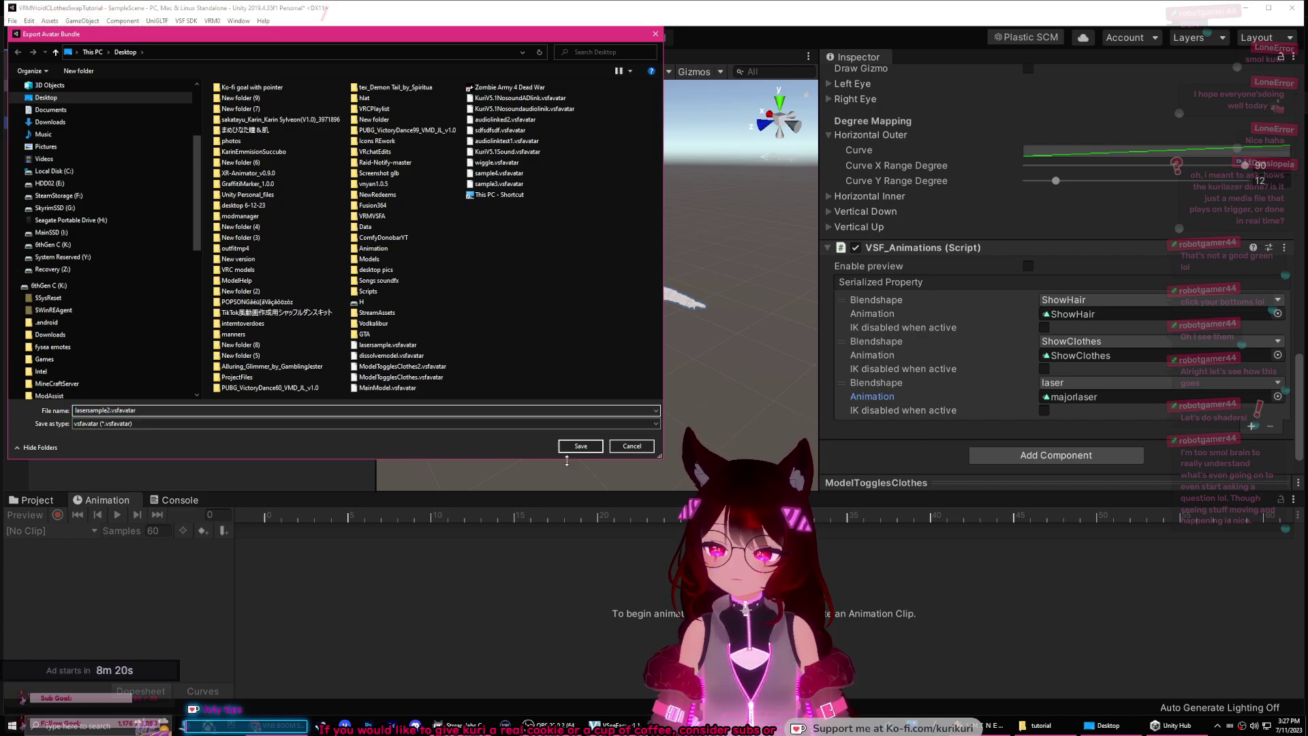
left_click(567, 446)
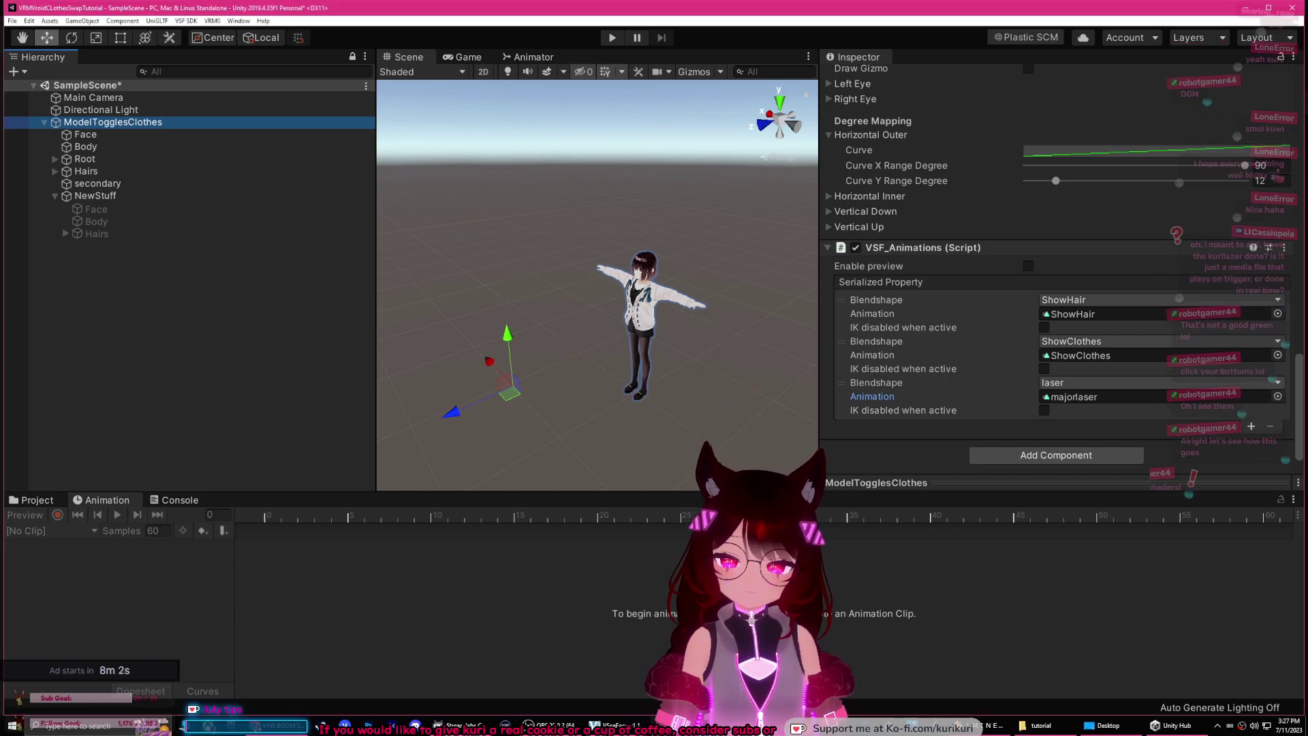
Step: Load the latest exported avatar file from the Desktop into VSeeFace
key("alt+Tab")
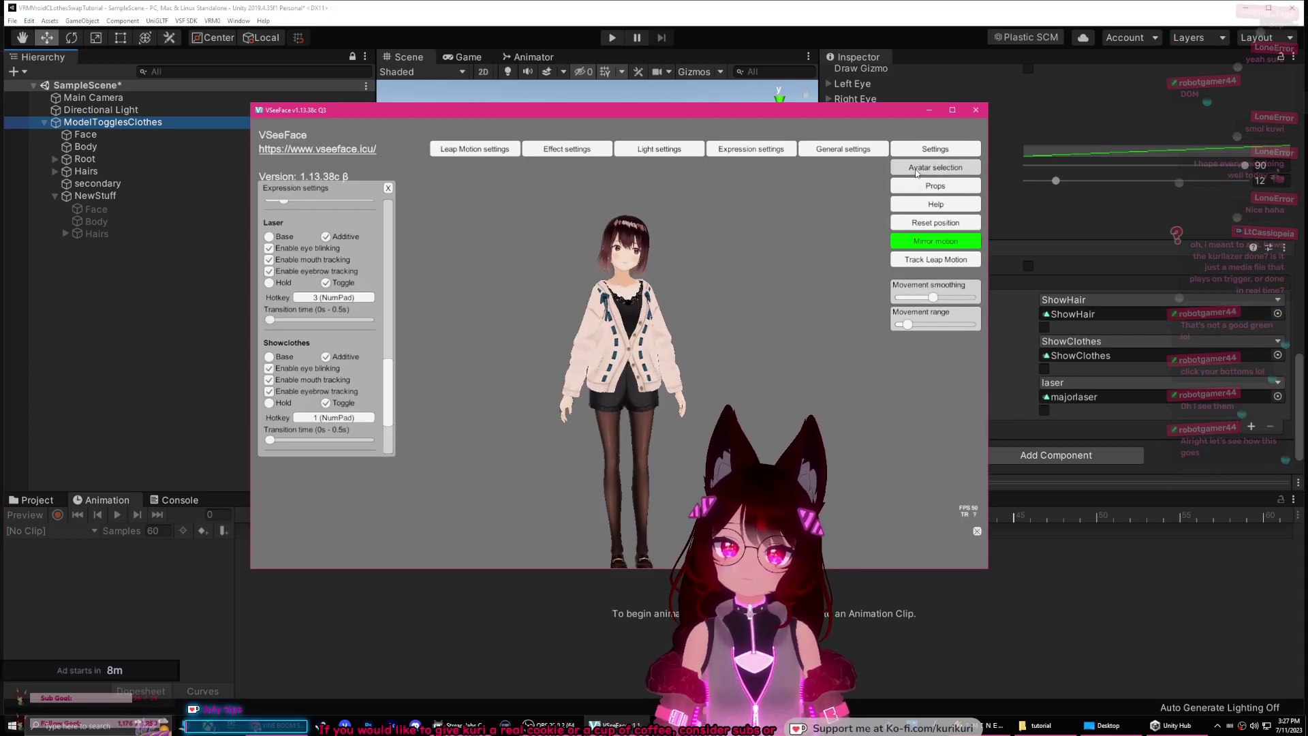
left_click(935, 167)
left_click(654, 325)
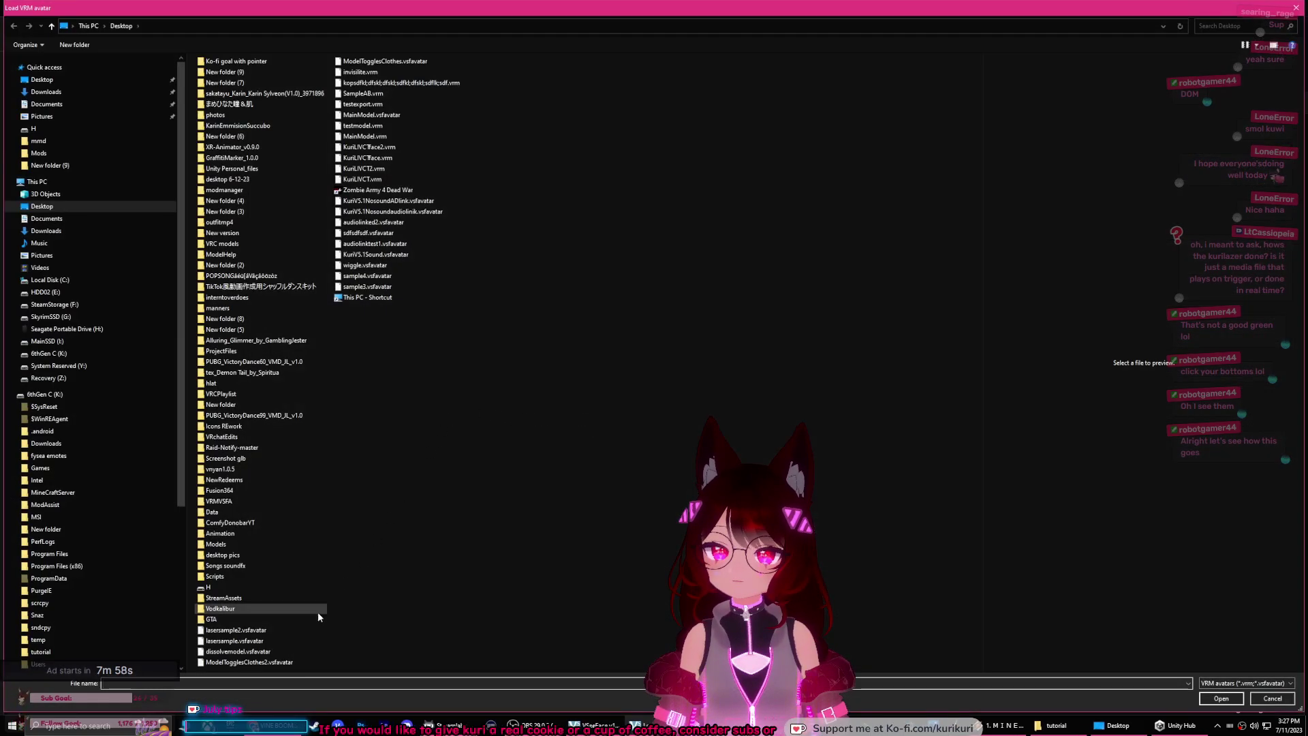
double_click(273, 632)
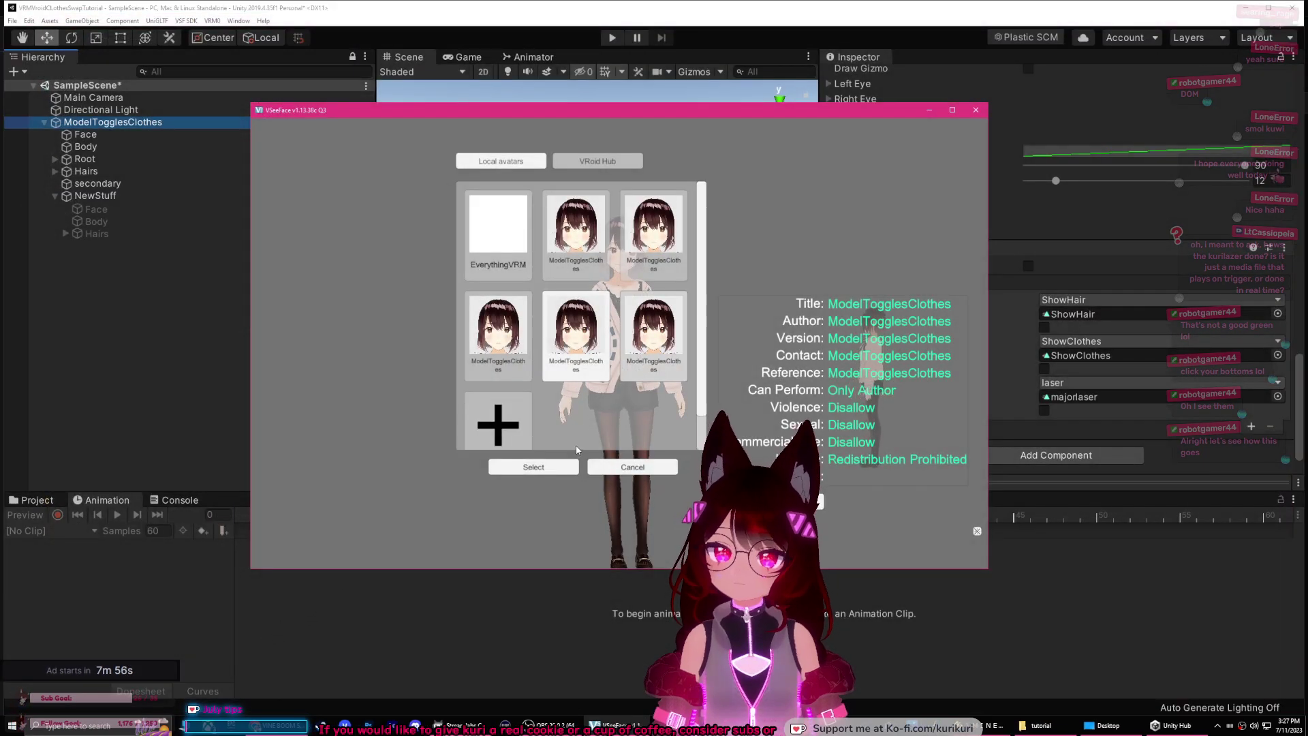
left_click(539, 466)
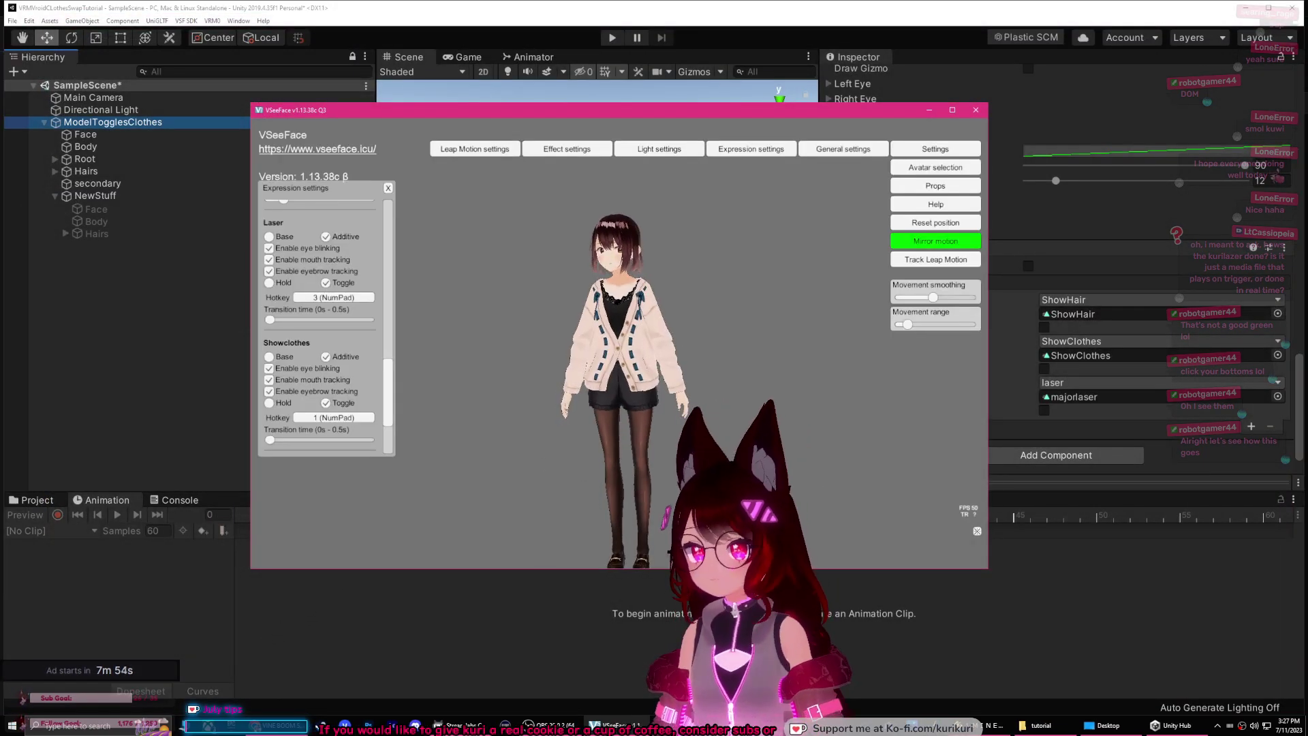
Step: Toggle the laser on and off with NumPad 3, ending off, and begin reassigning Laser's hotkey
key("KP_3")
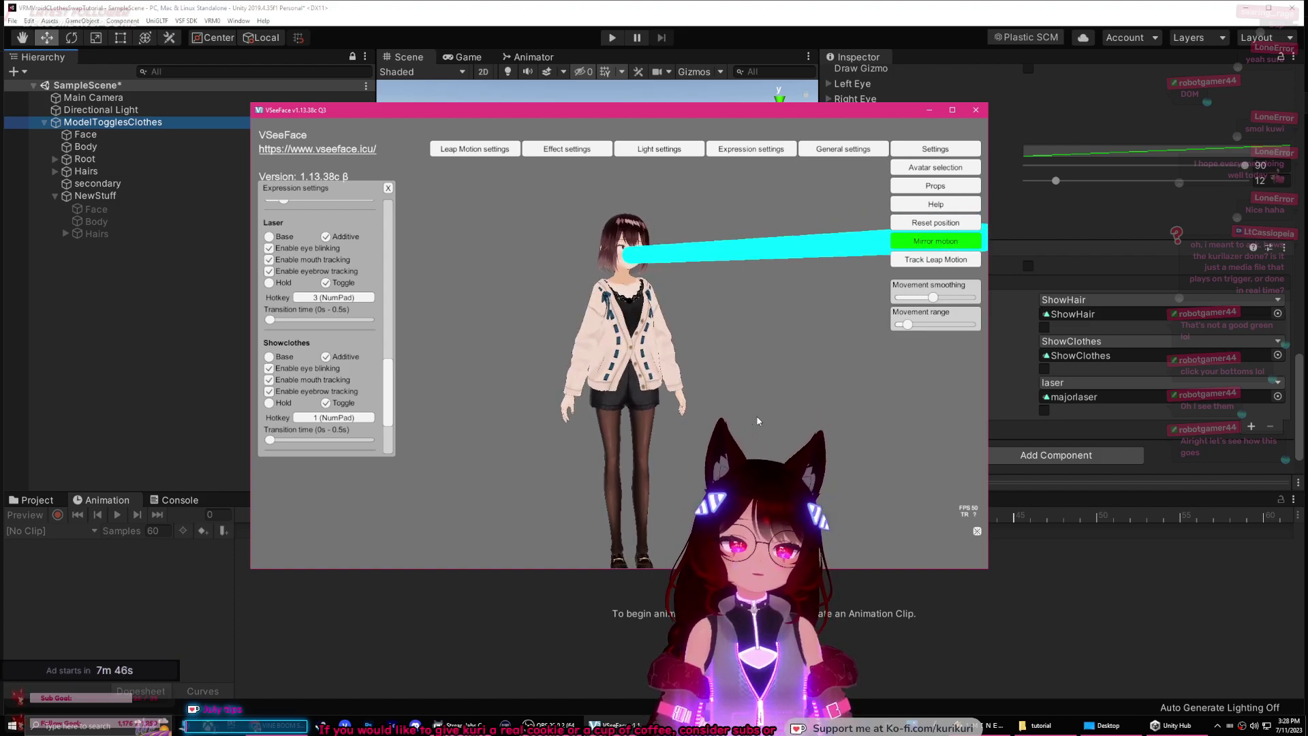
key("KP_3")
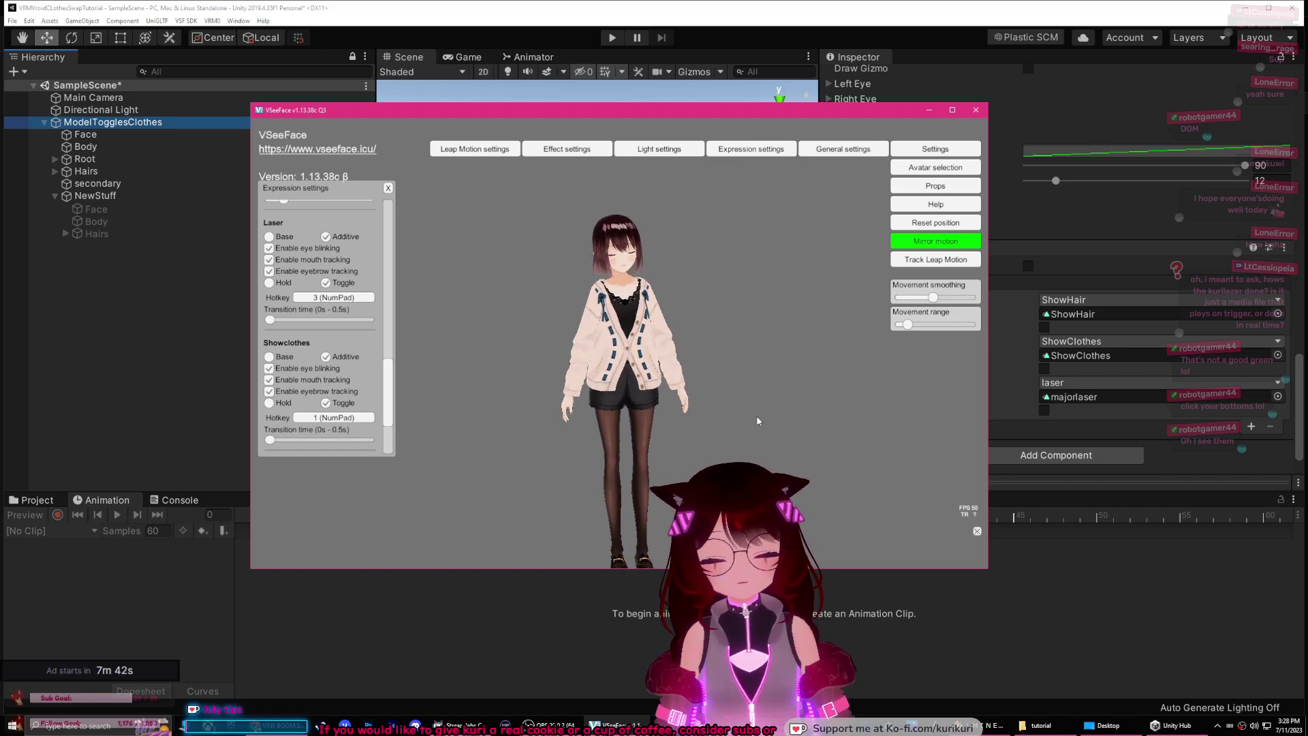
key("KP_3")
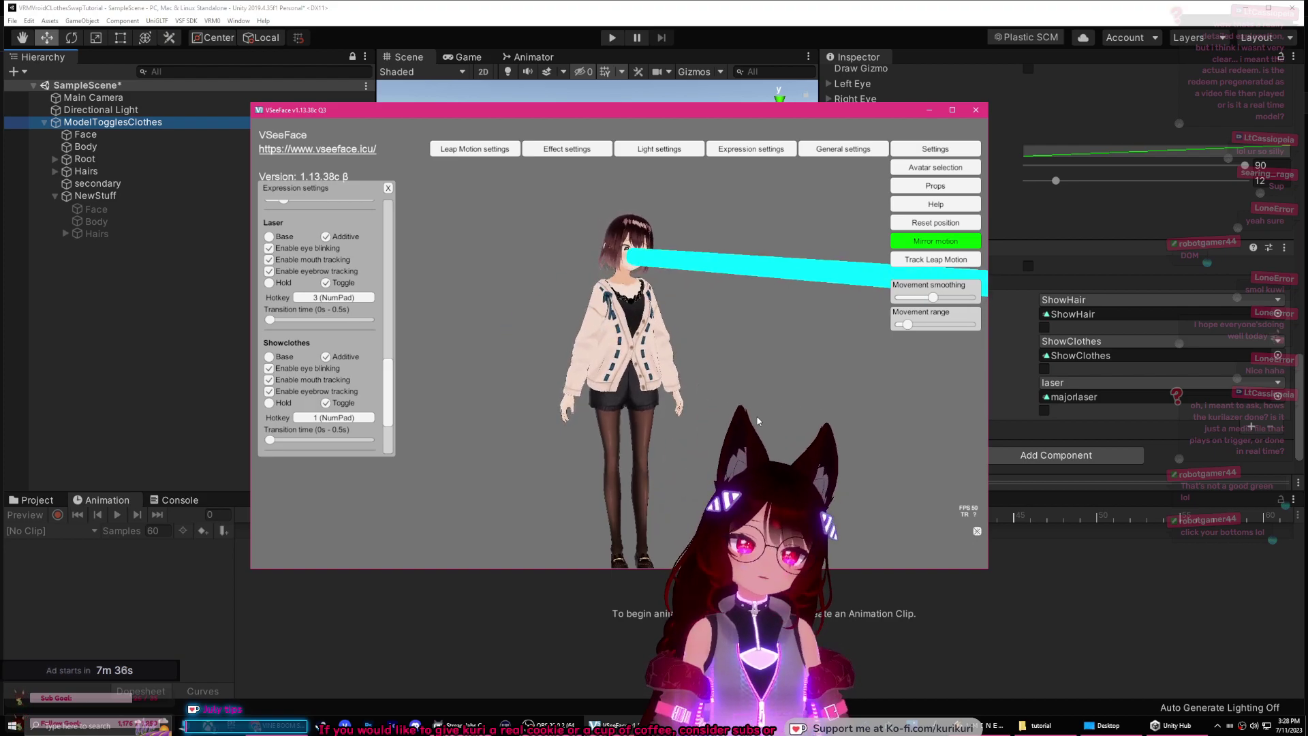
key("KP_3")
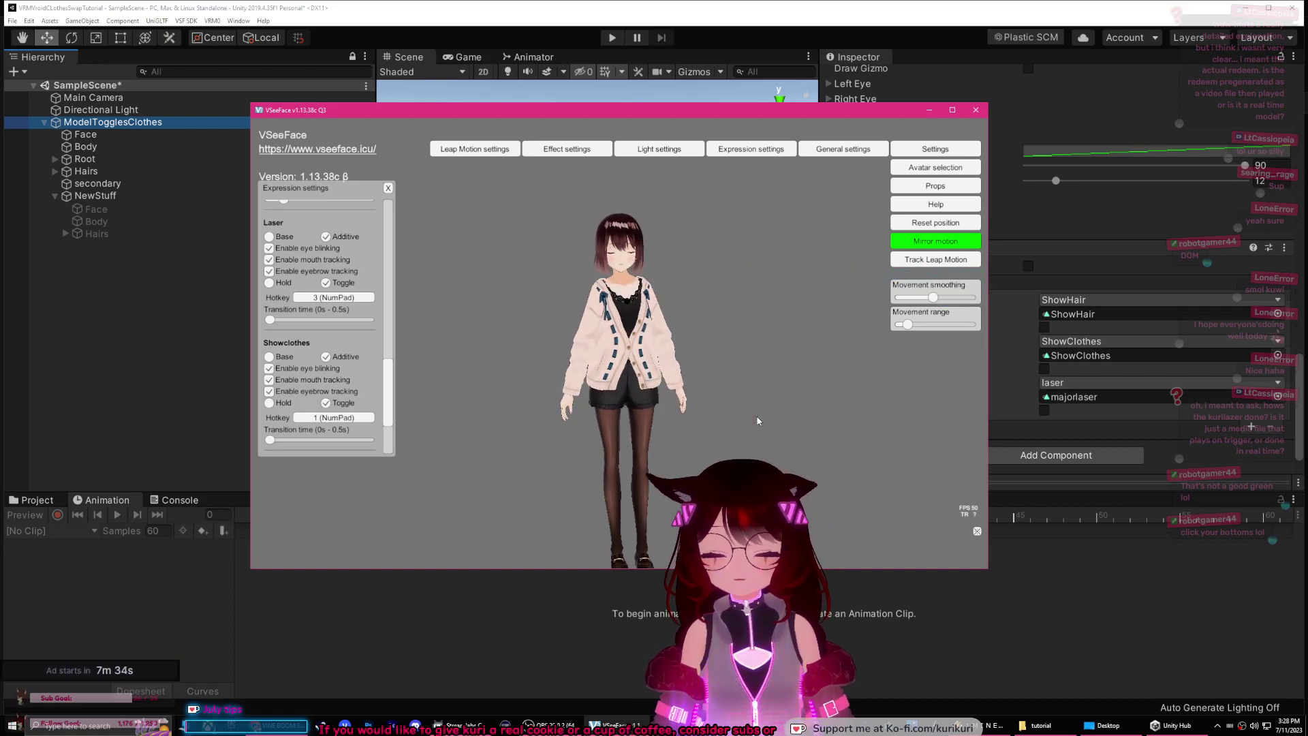
left_click(350, 298)
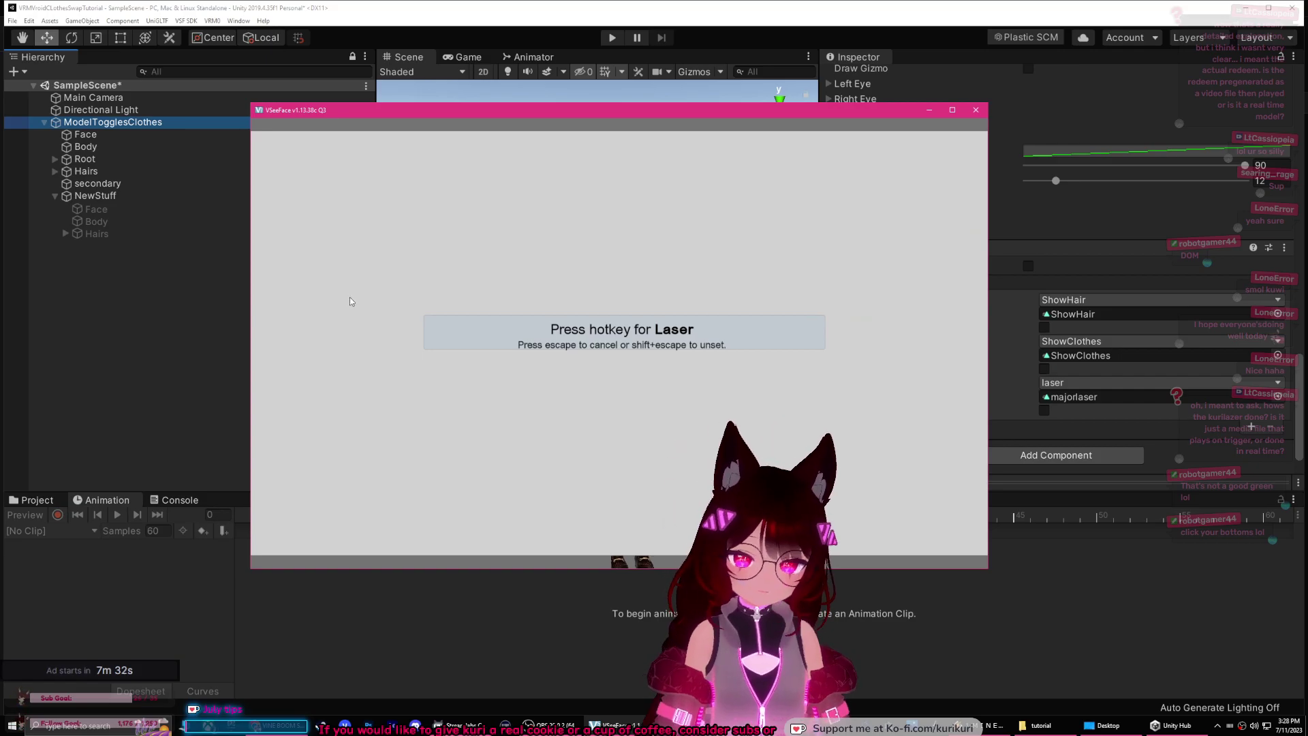
Step: Bind Ctrl+F13 to Laser and load the red-haired avatar in the black cap
key("ctrl+F13")
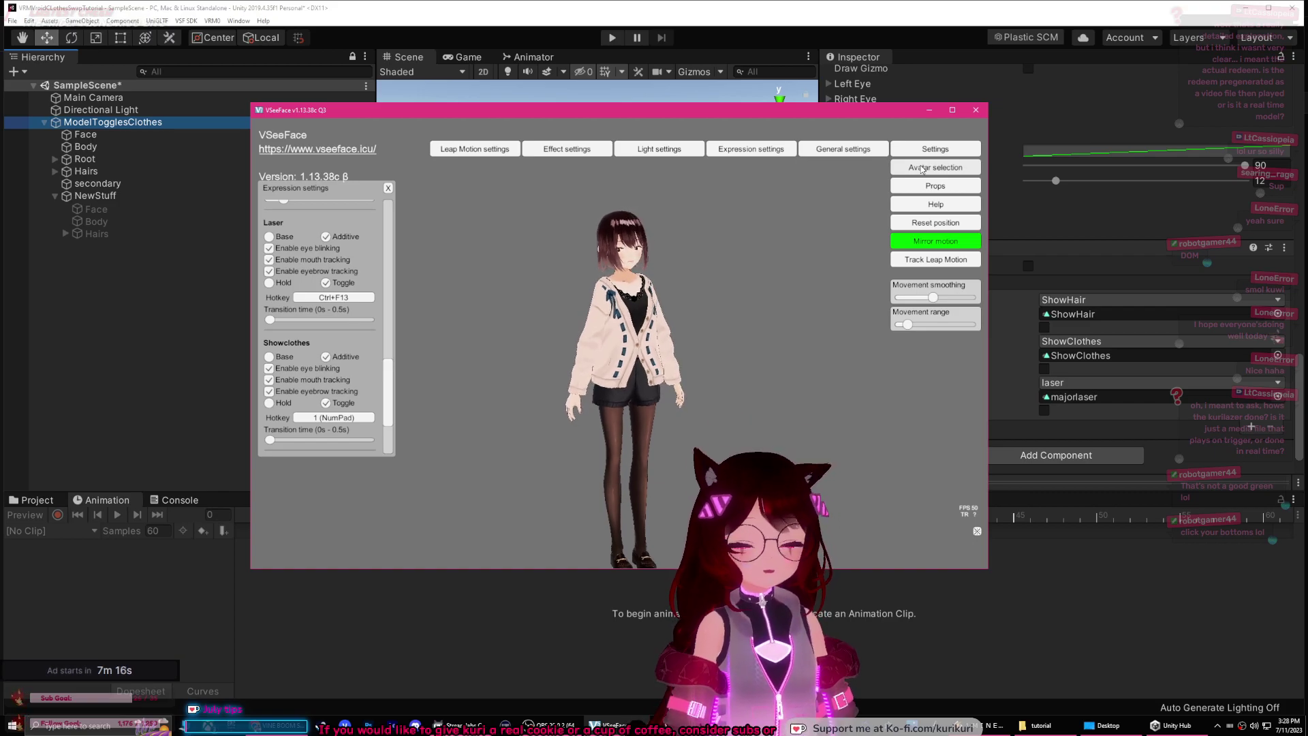
left_click(921, 168)
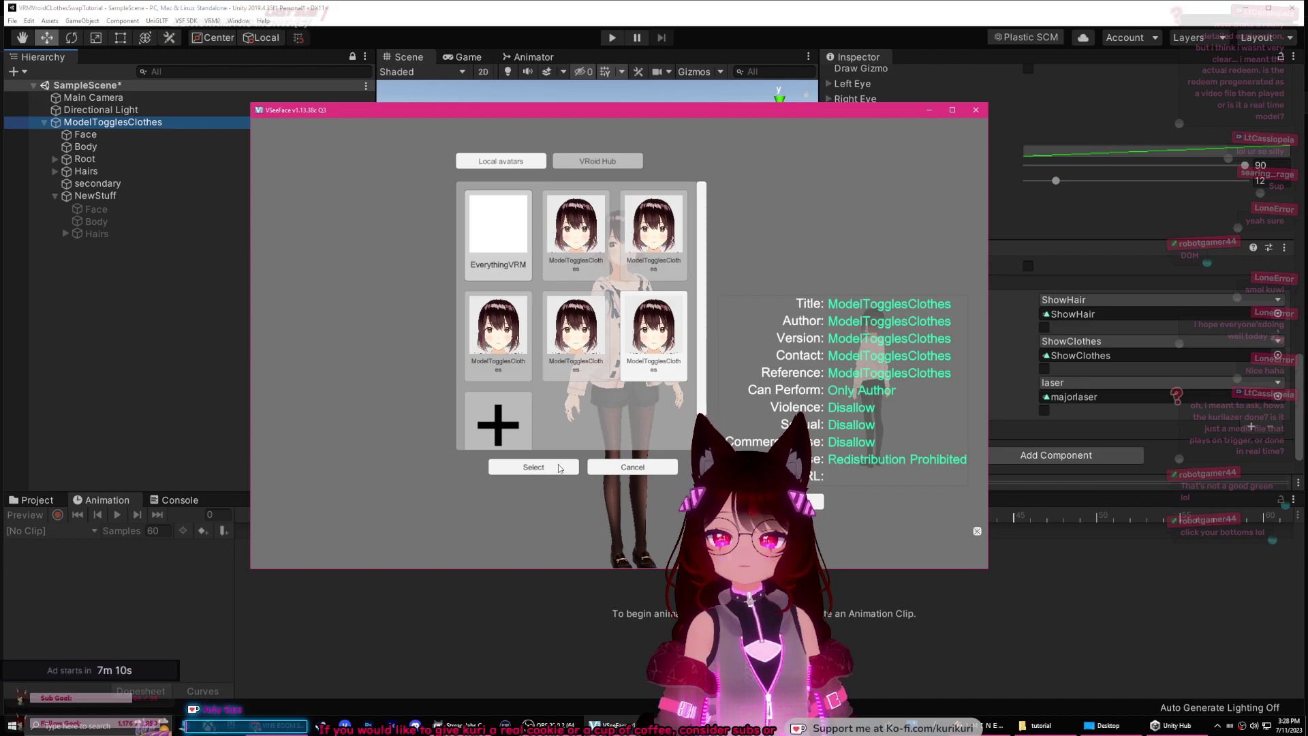
left_click(534, 468)
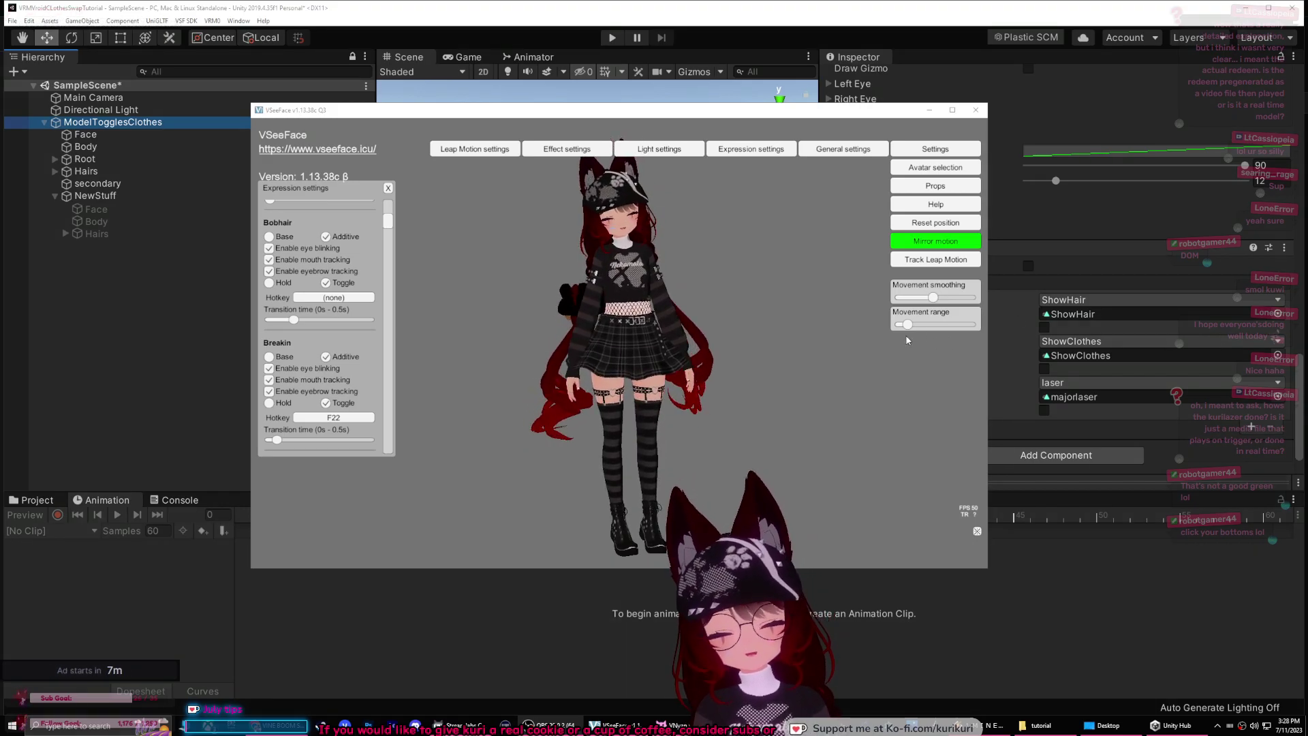
left_click(919, 110)
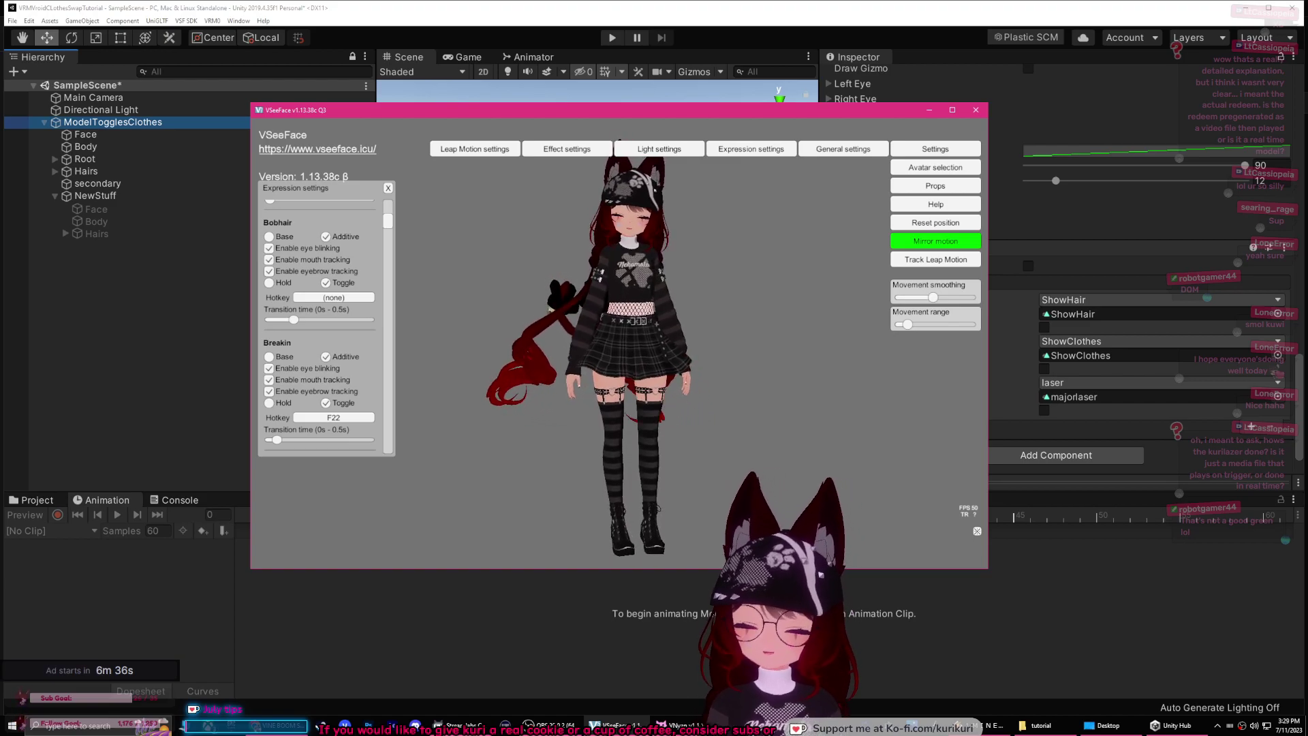
left_click(293, 727)
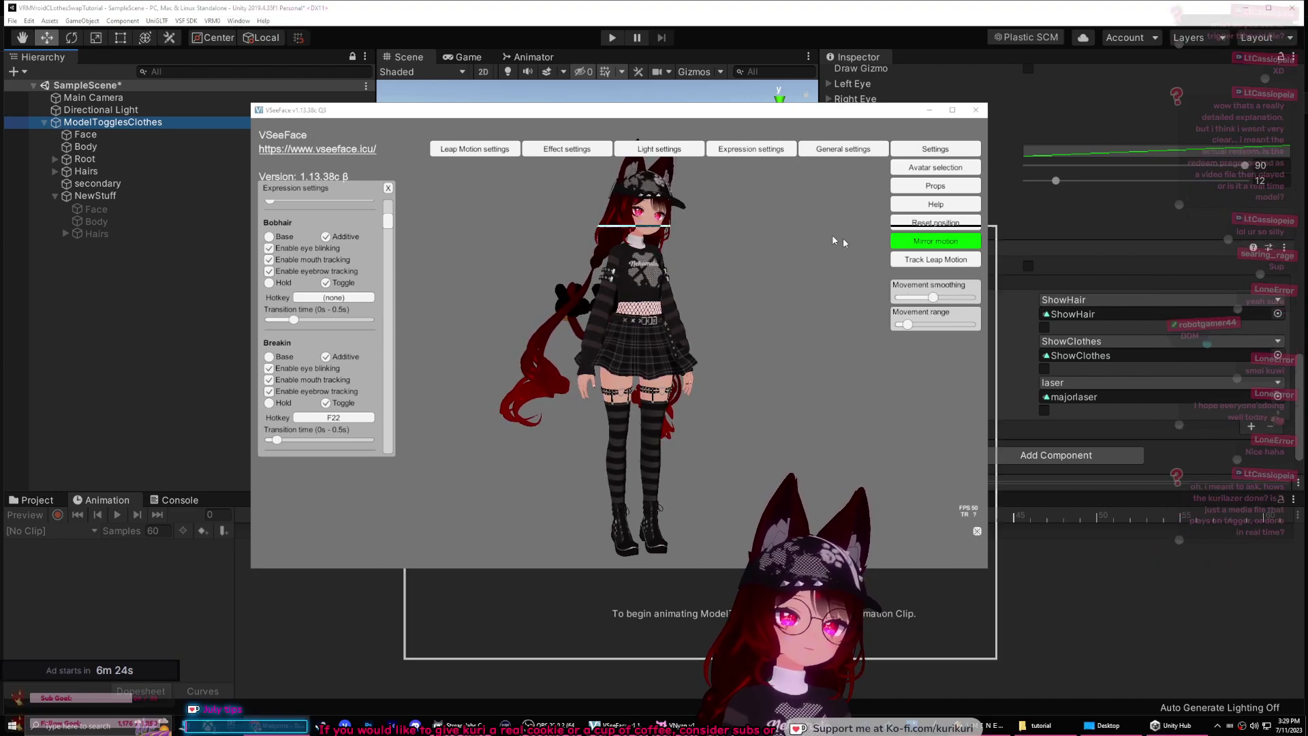
Step: Reposition and enlarge the Triggerfyre browser window and log in with Twitch
key("alt+Tab")
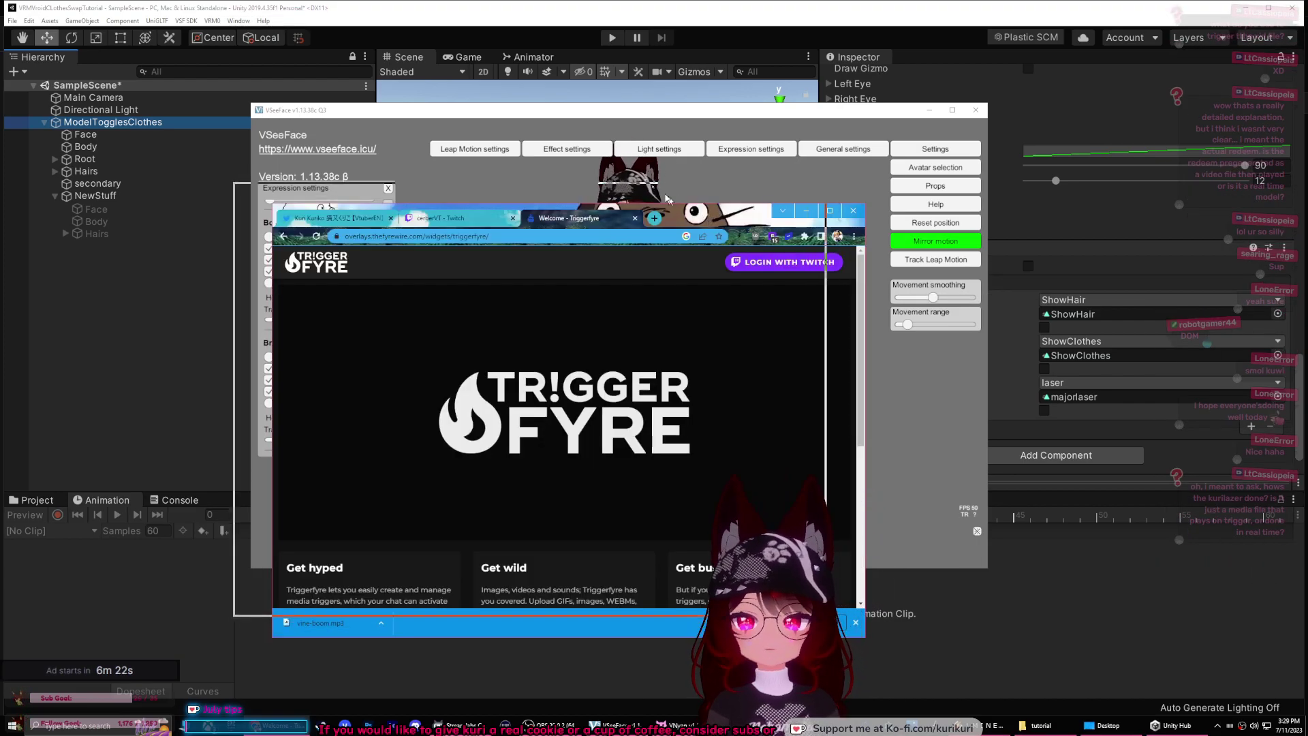
left_click_drag(711, 222, 573, 100)
left_click(715, 502)
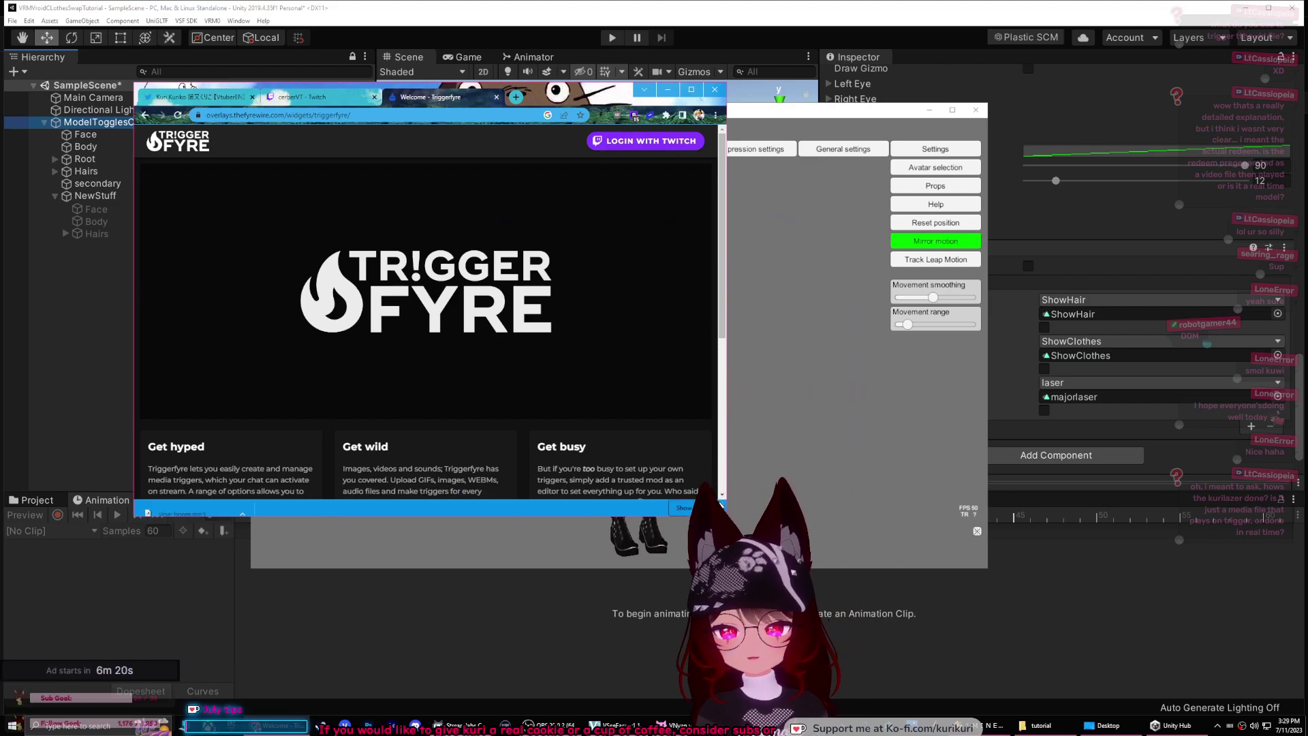
left_click_drag(726, 516, 932, 613)
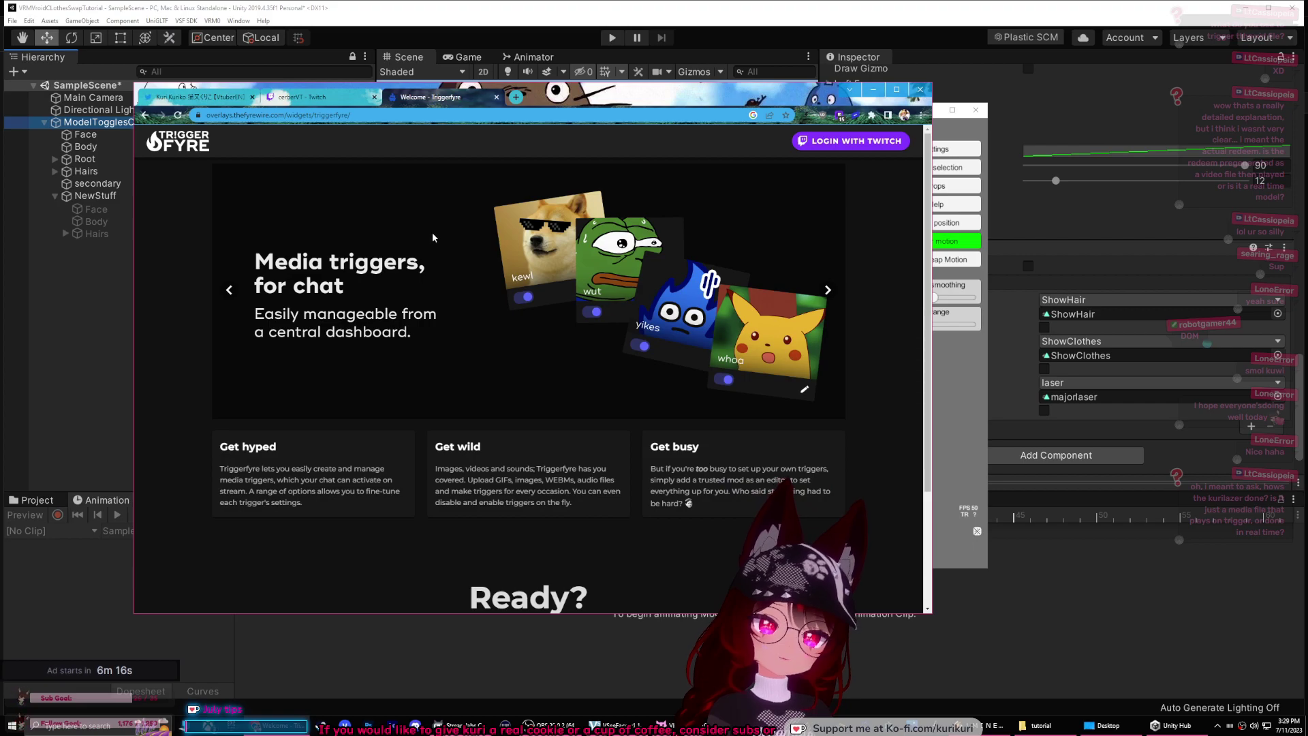
left_click(850, 140)
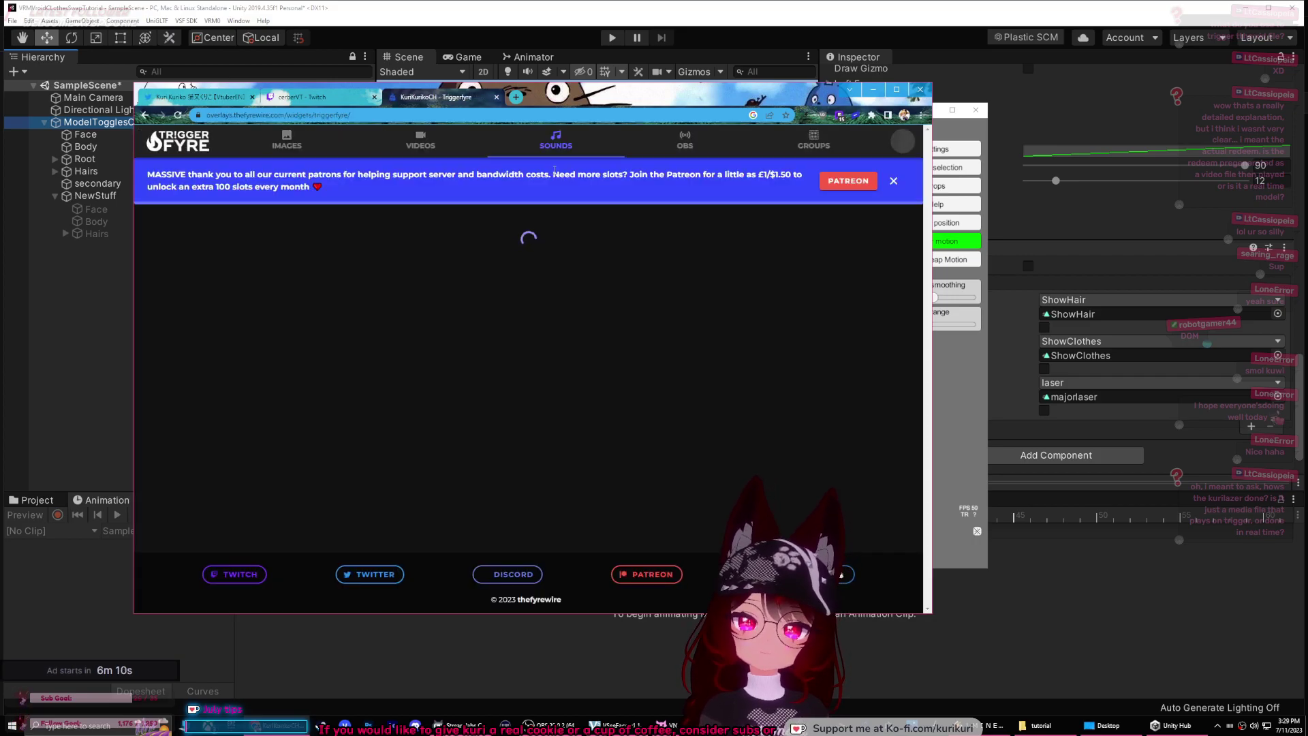
Step: Open the kurilazer video trigger, which plays NewLasers.mp4, for editing
left_click(420, 145)
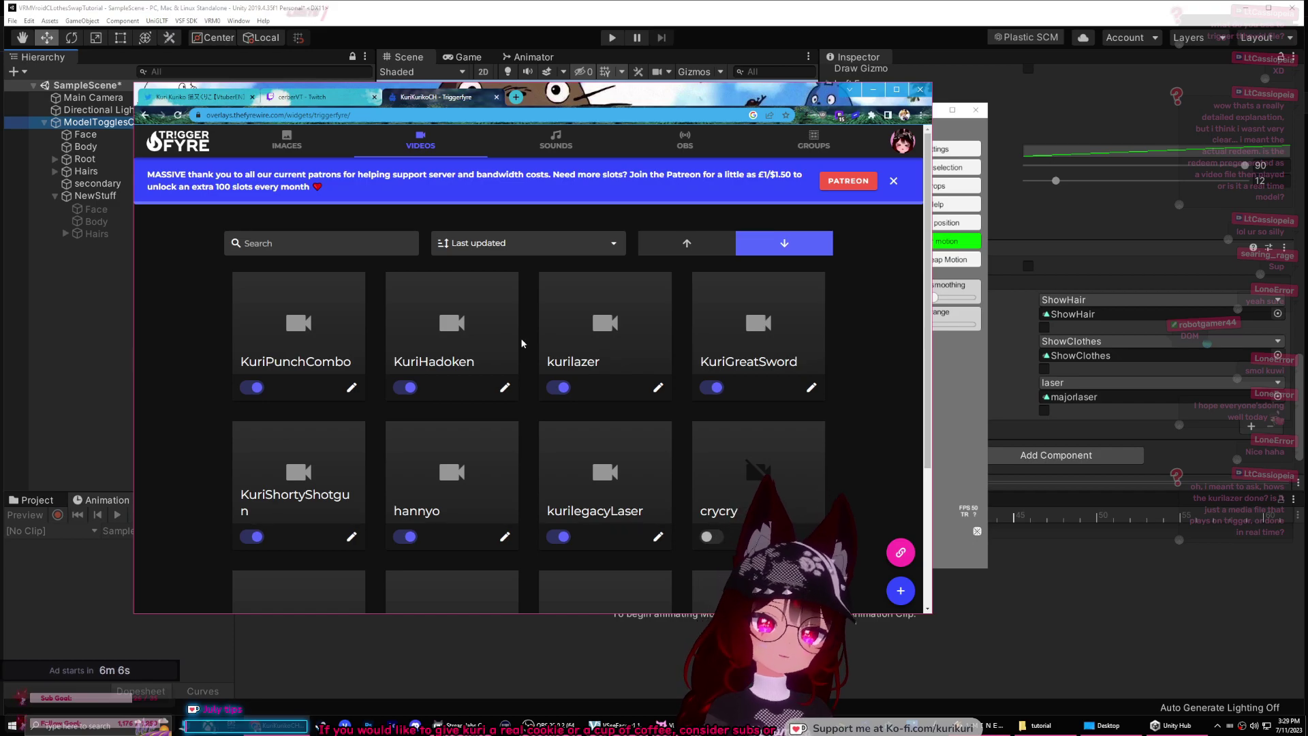
scroll(633, 367, "down", 1)
scroll(606, 387, "down", 1)
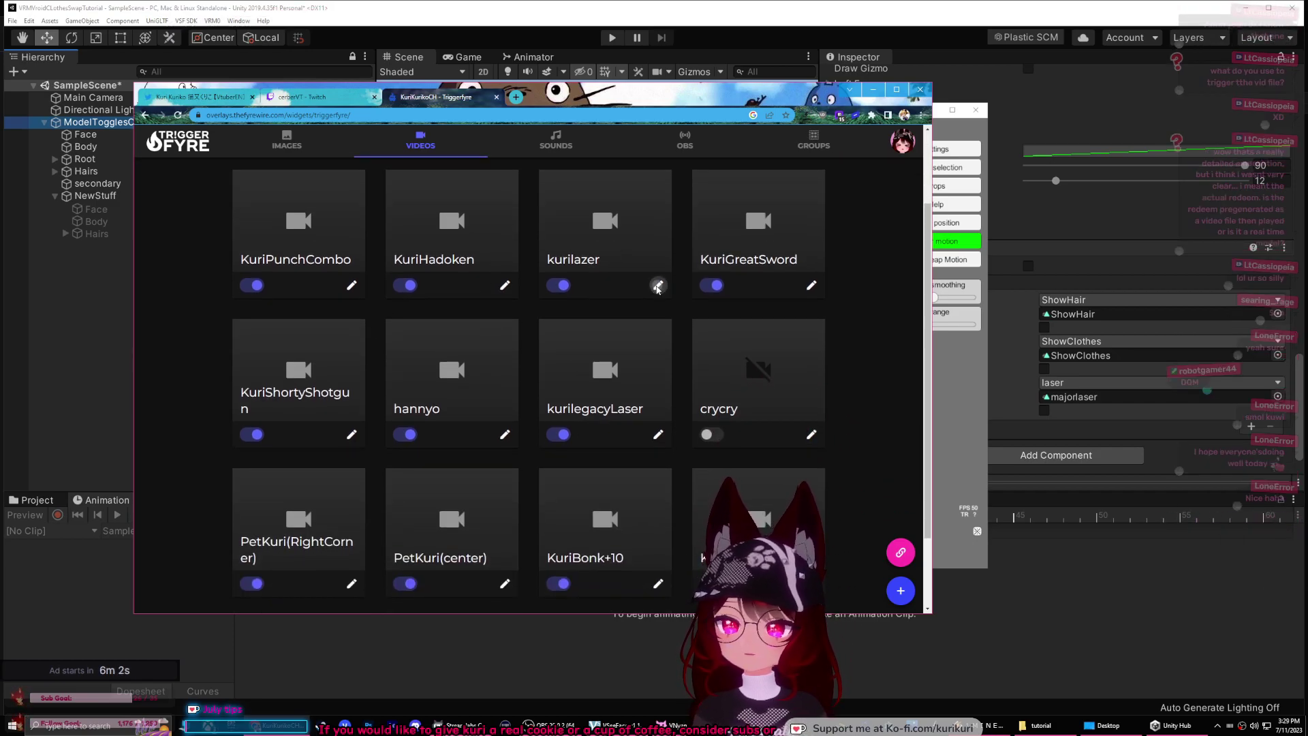
left_click(658, 286)
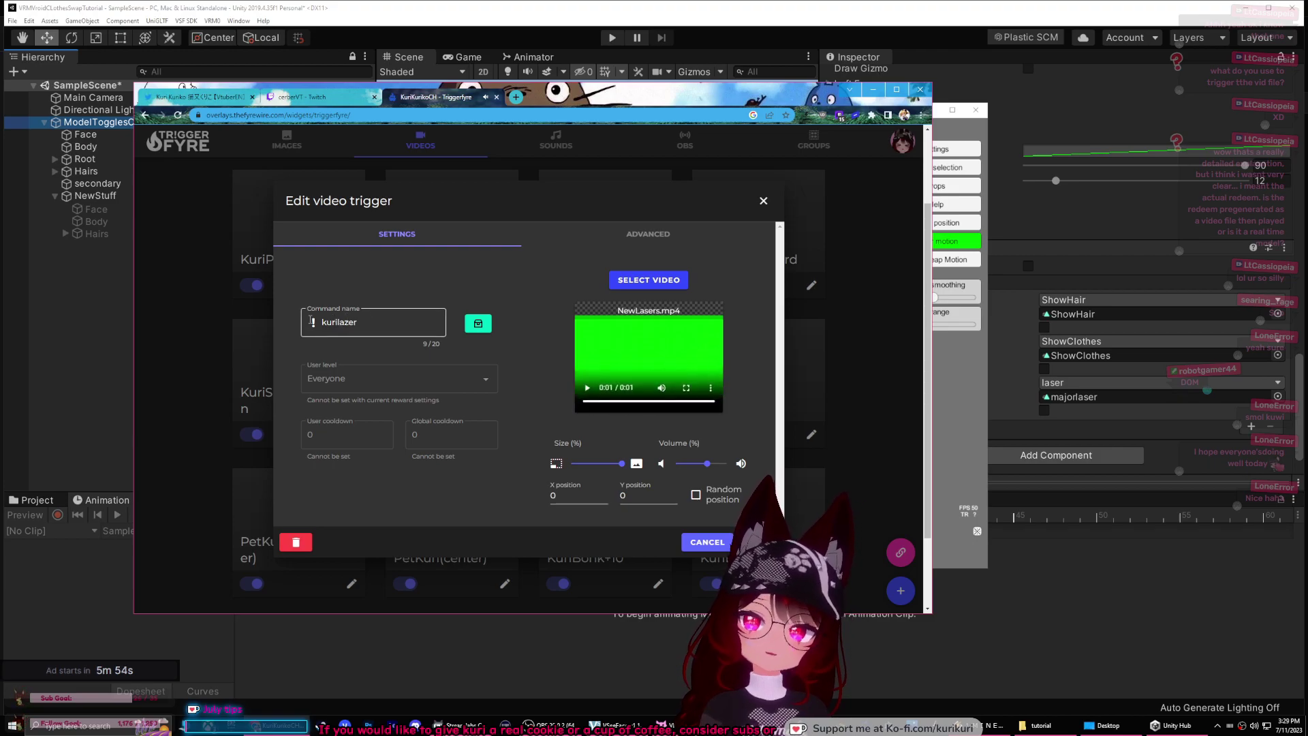
left_click(392, 323)
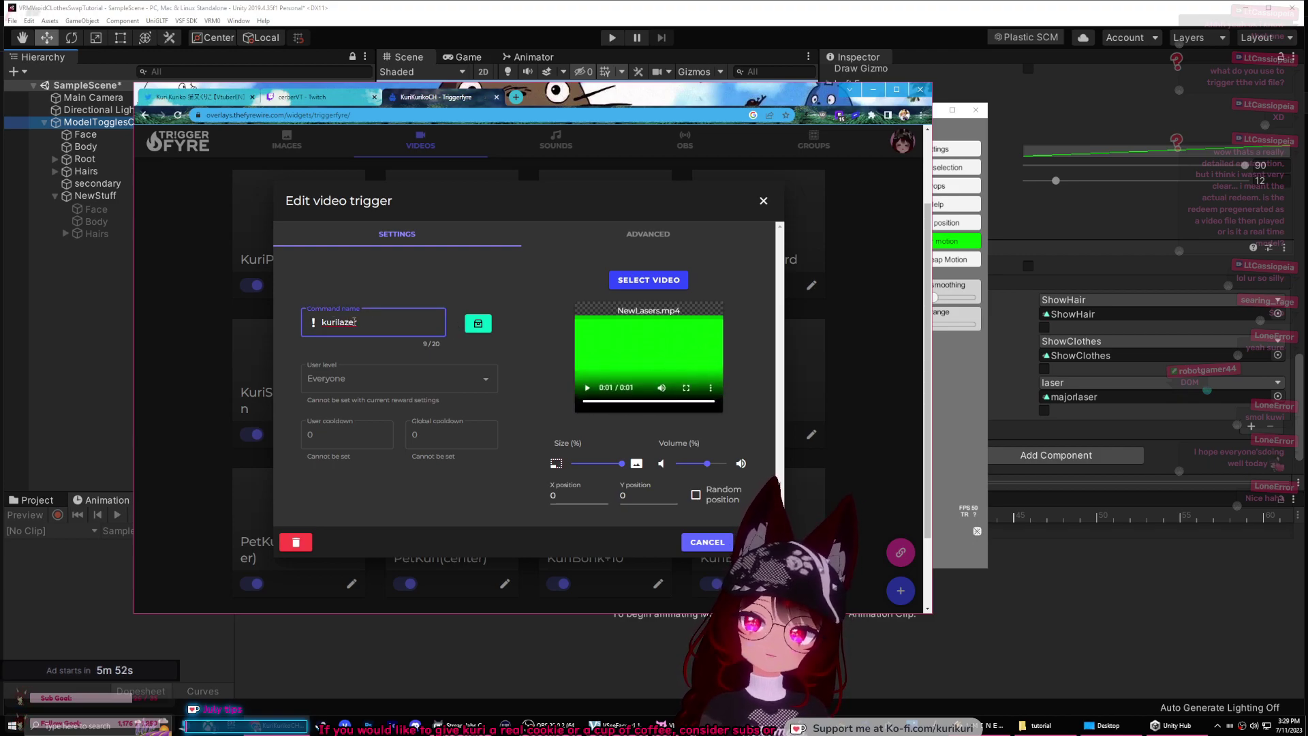
Step: Link the kurilazer trigger to a Twitch reward named kurilazer and close the editor
left_click(486, 333)
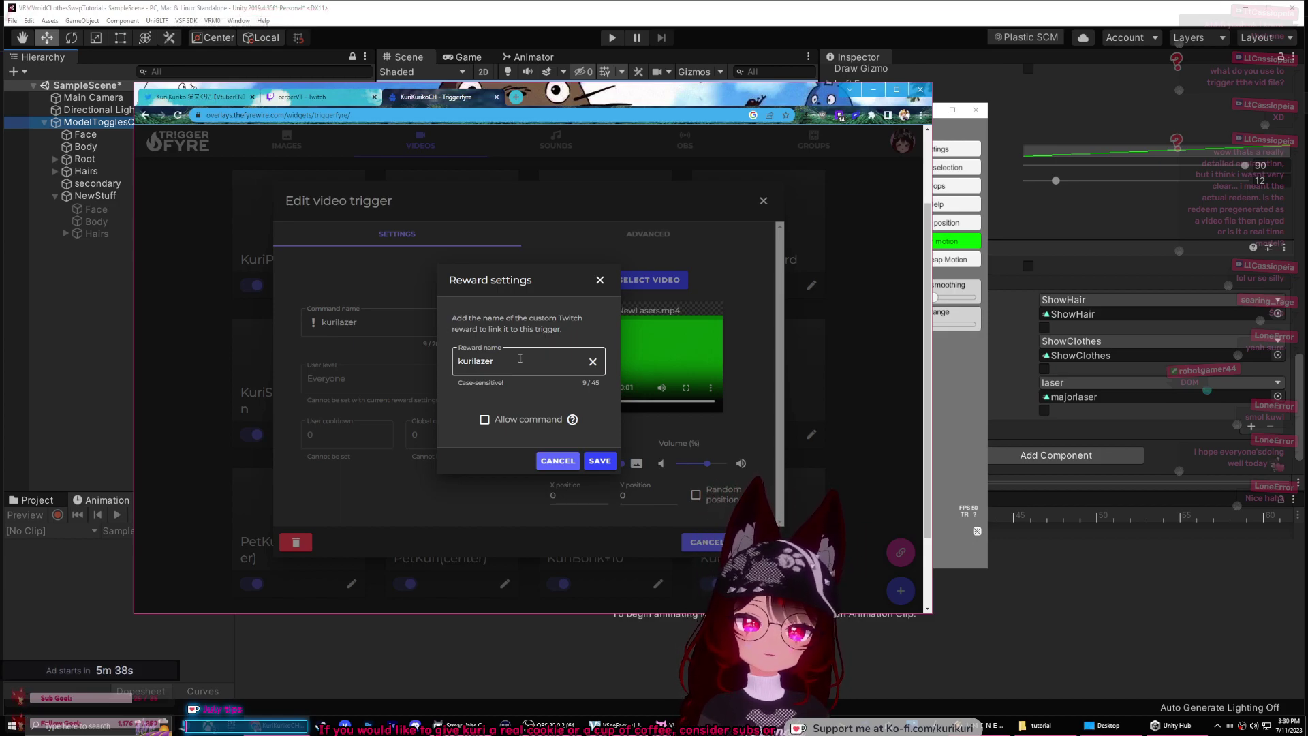
left_click(601, 460)
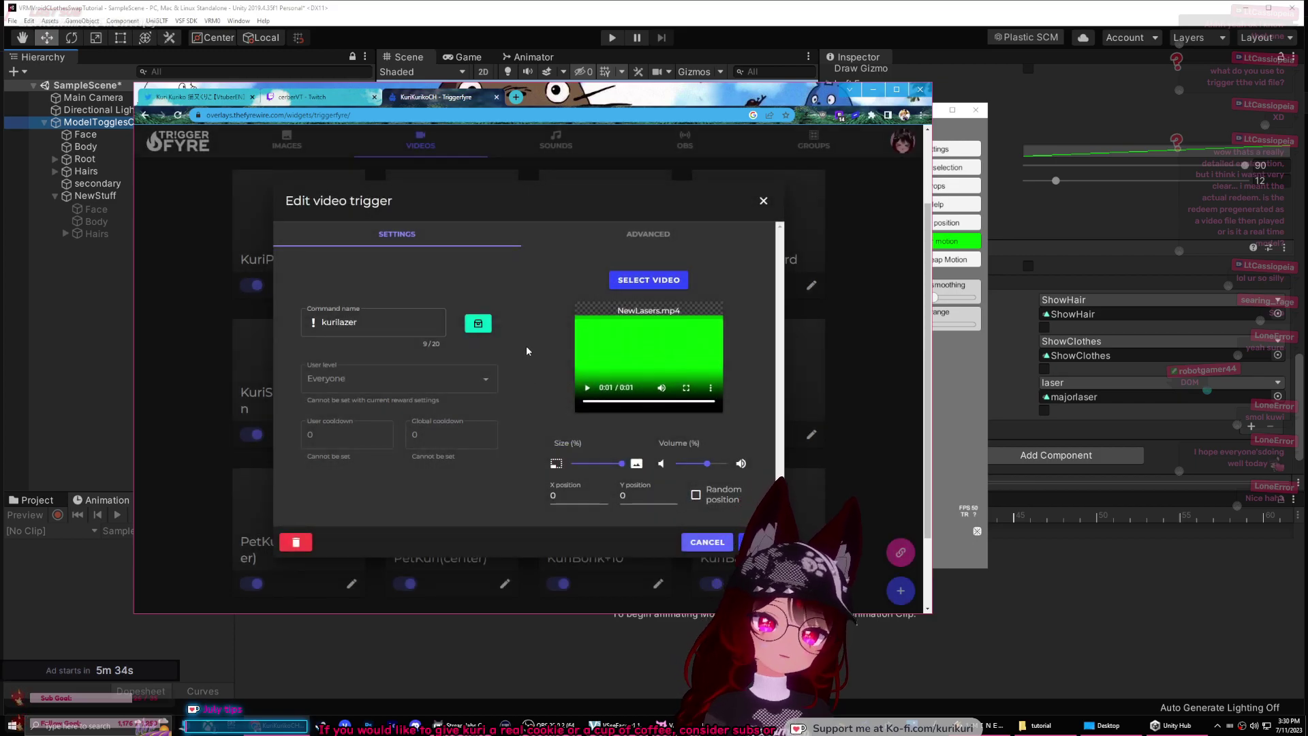
left_click(763, 201)
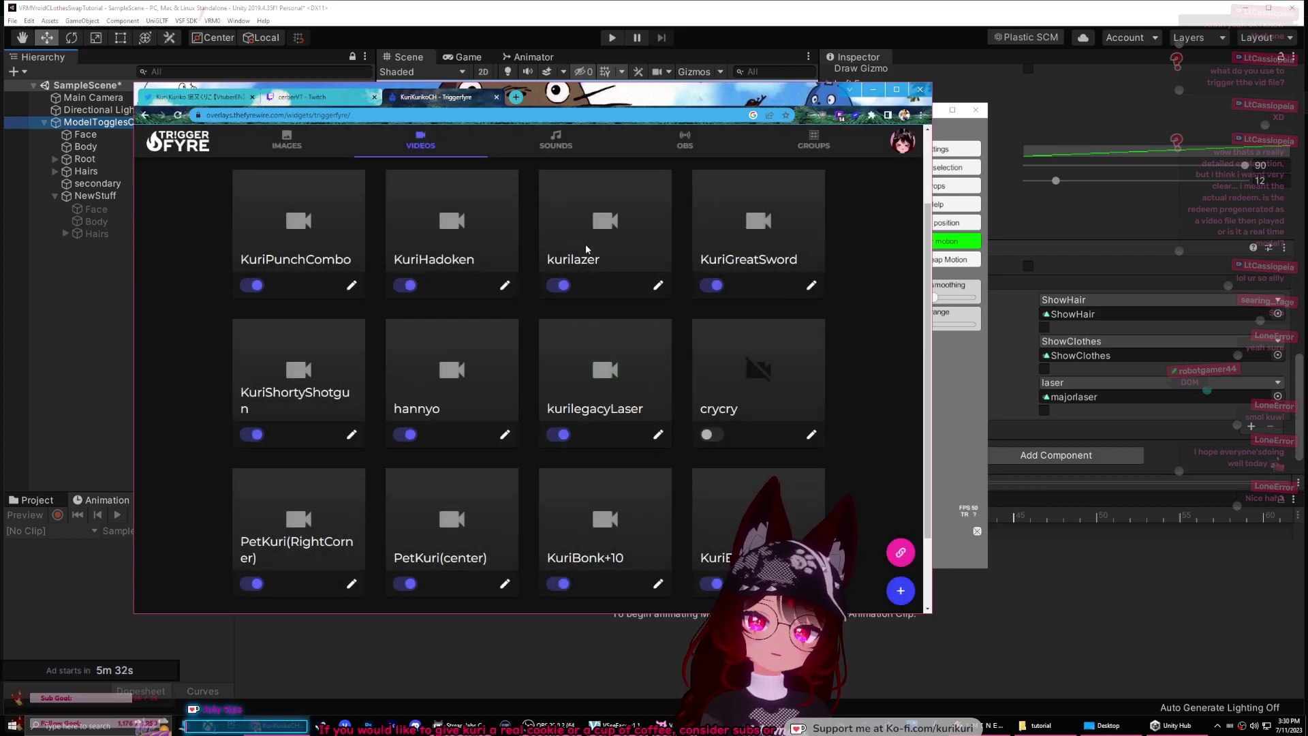
Step: Copy the stream overlay link, minimize the browser and bring VNyan forward
left_click(898, 589)
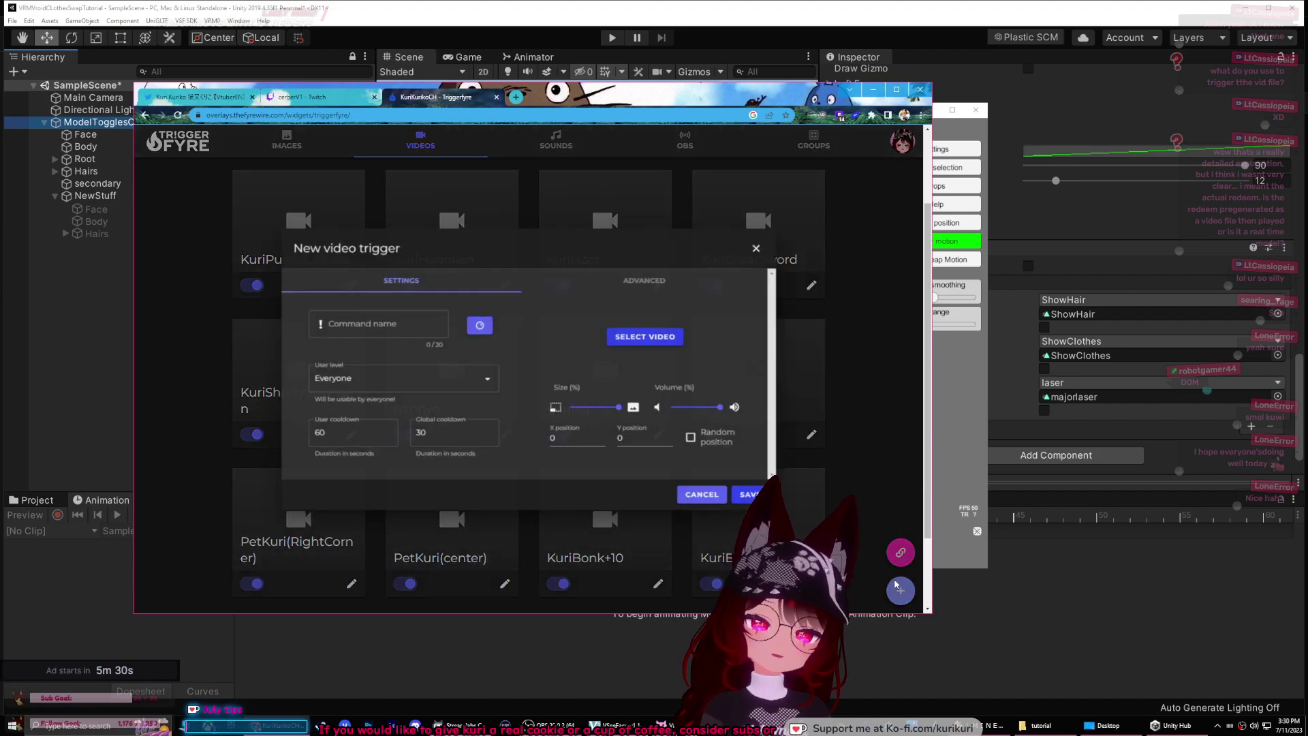
left_click(764, 244)
left_click(900, 552)
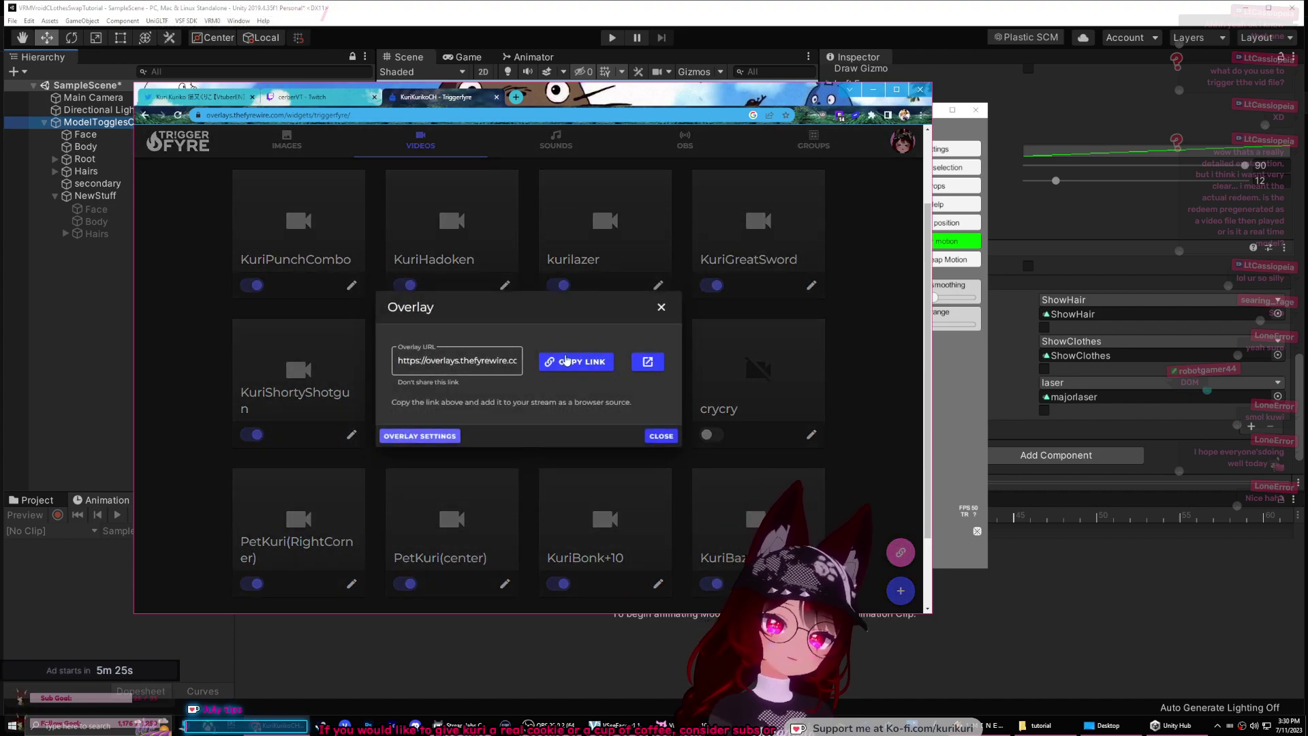
left_click(553, 361)
left_click(661, 307)
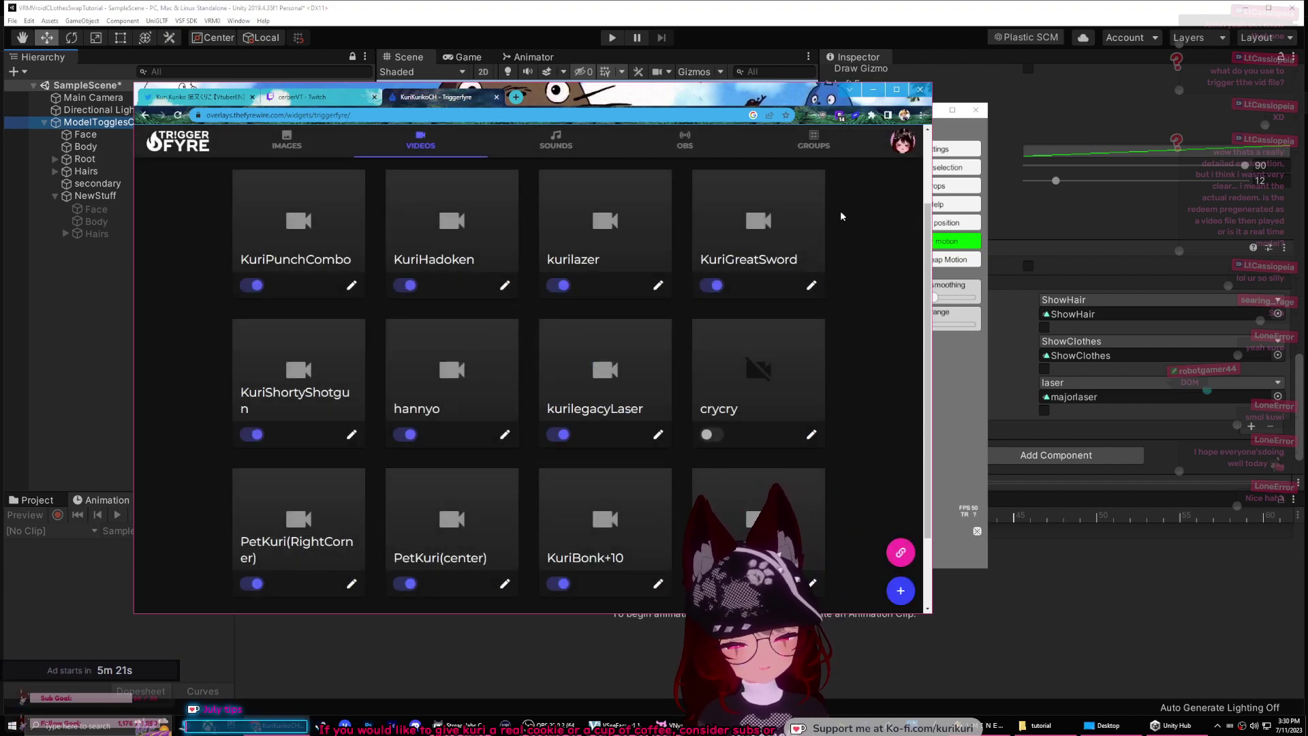
left_click(872, 91)
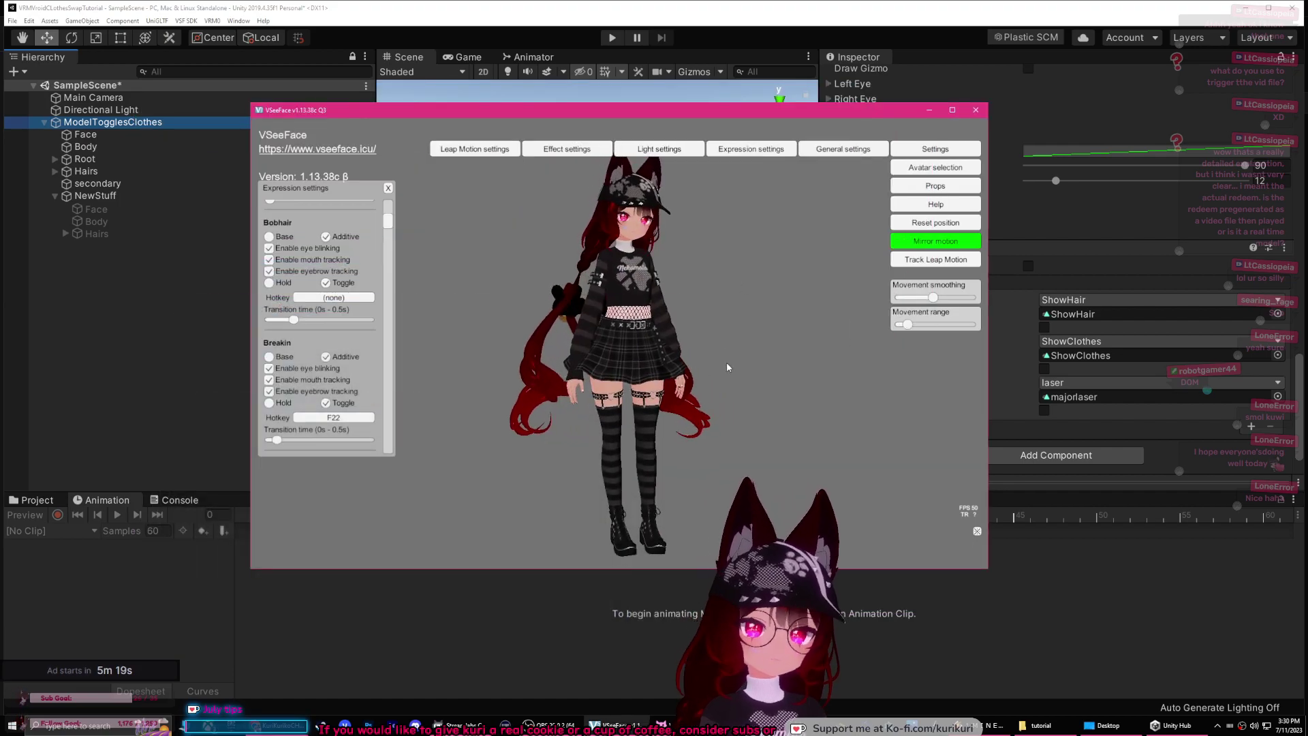
left_click(670, 723)
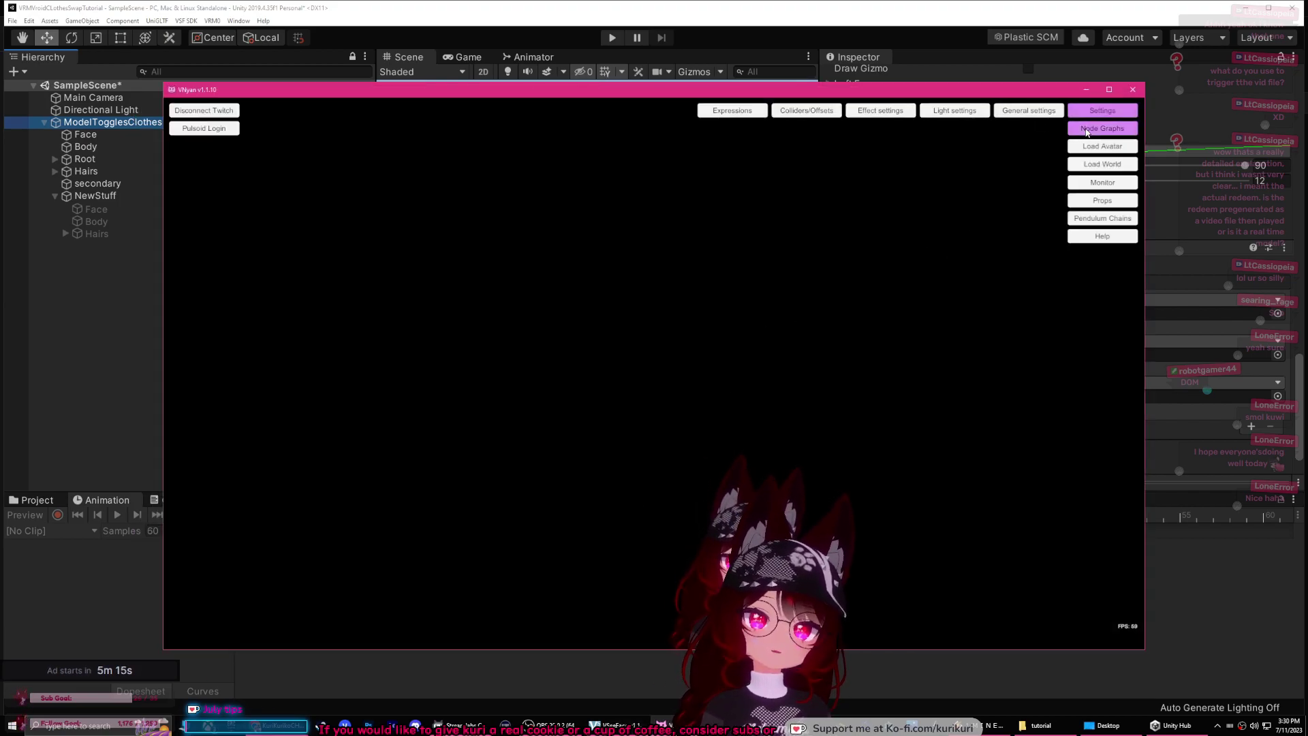
Step: Show VNyan's node graph named Graph with its Parameter Filter and Set Parameter nodes
left_click(1087, 129)
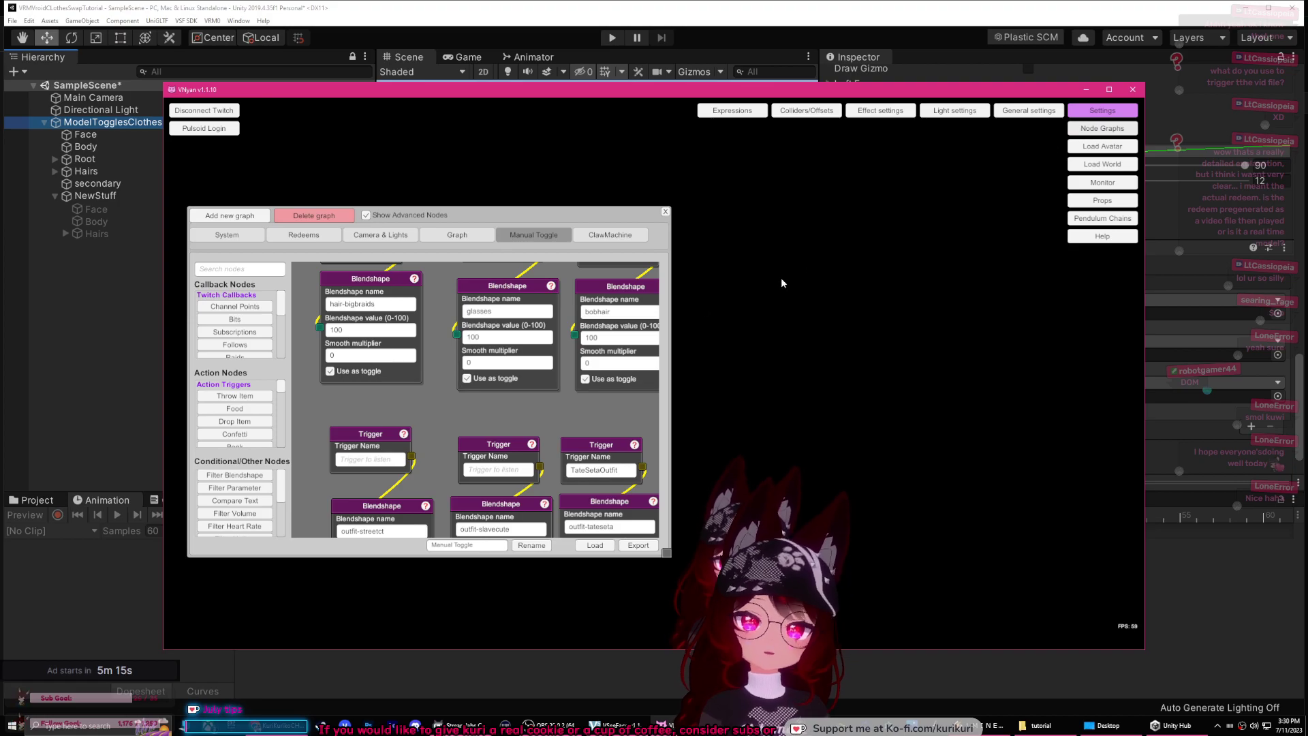
left_click(469, 236)
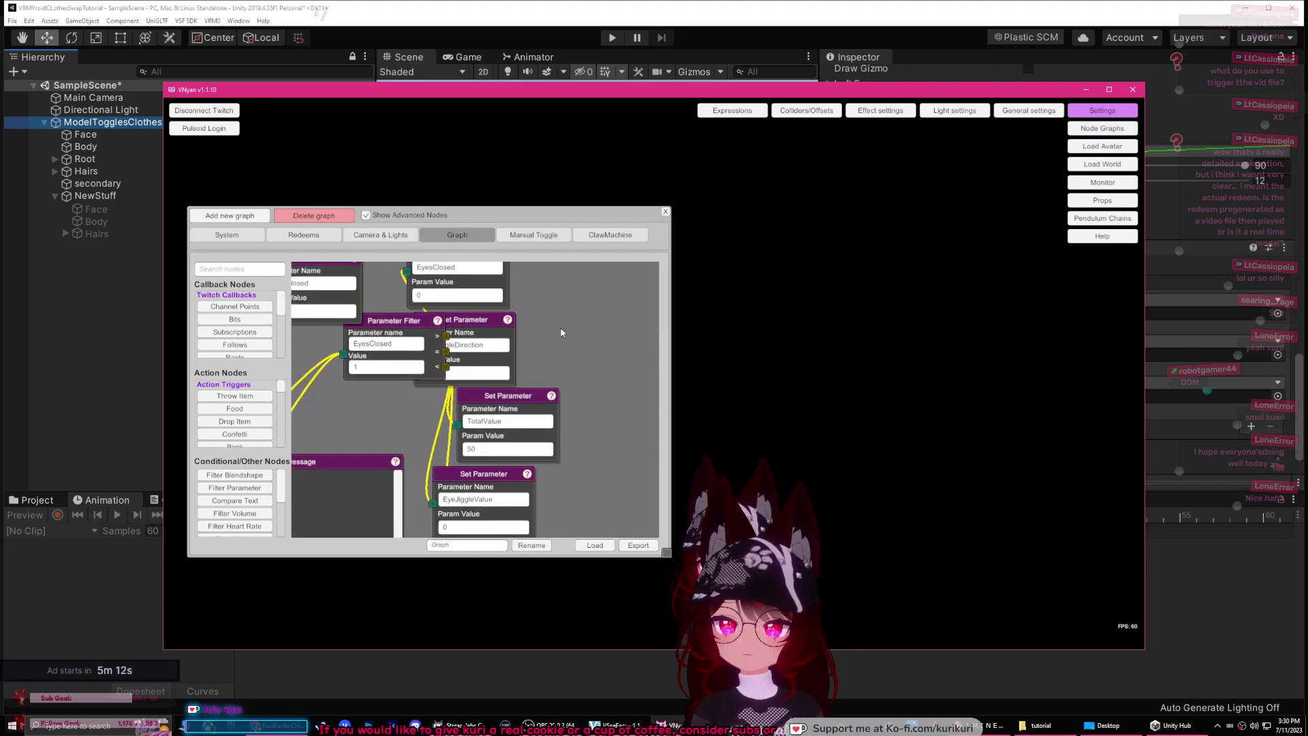
scroll(269, 396, "down", 5)
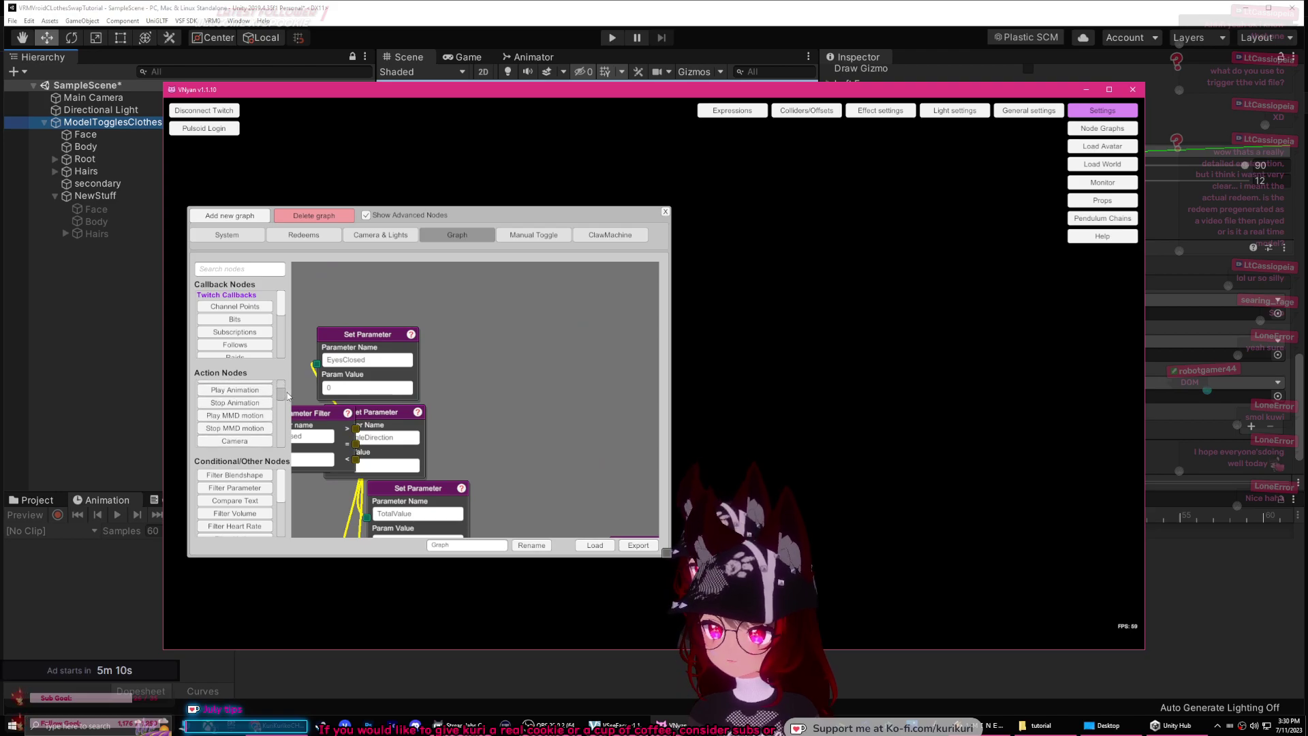
scroll(287, 396, "down", 3)
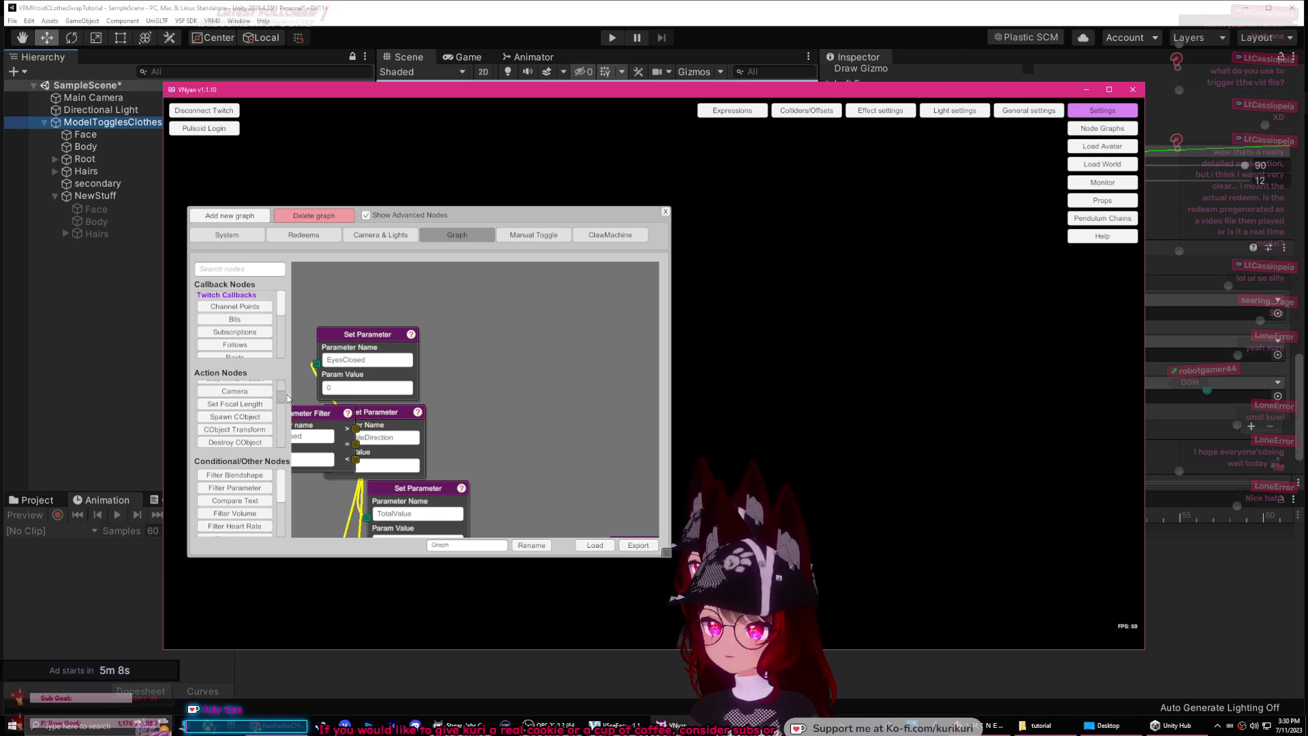
left_click_drag(287, 398, 284, 446)
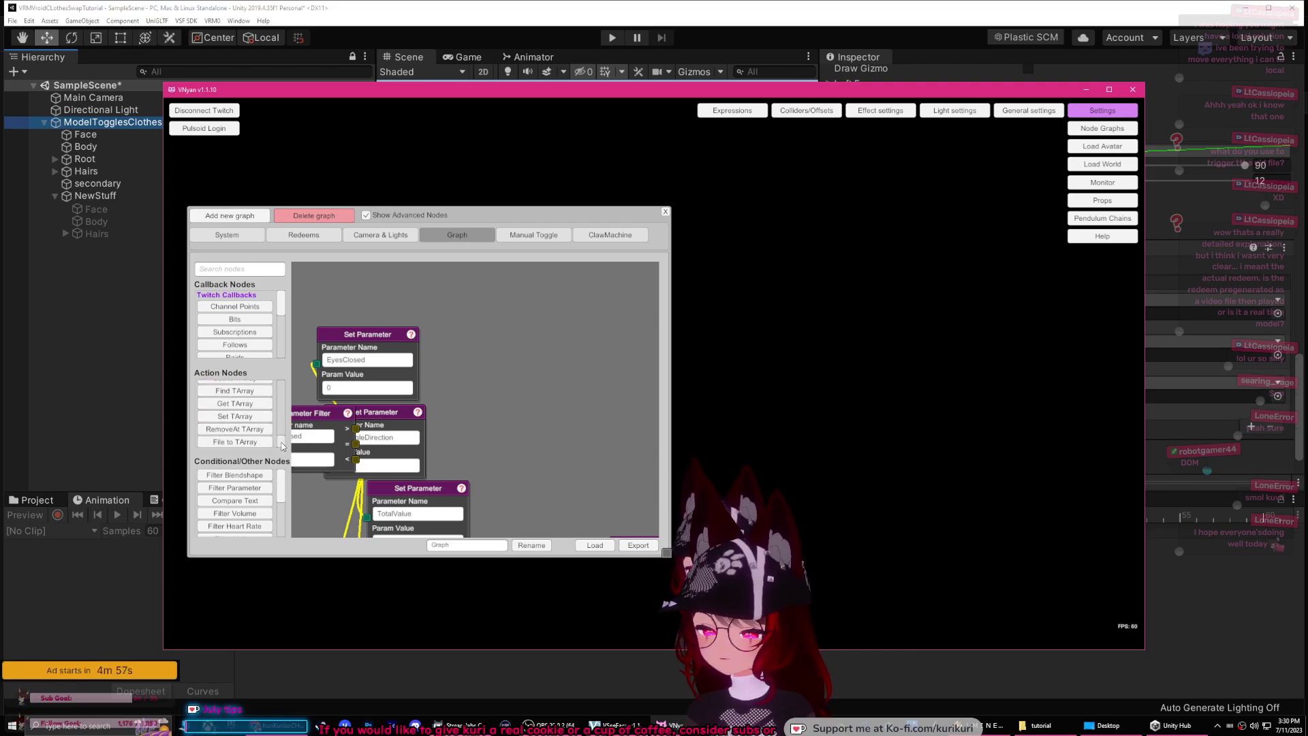
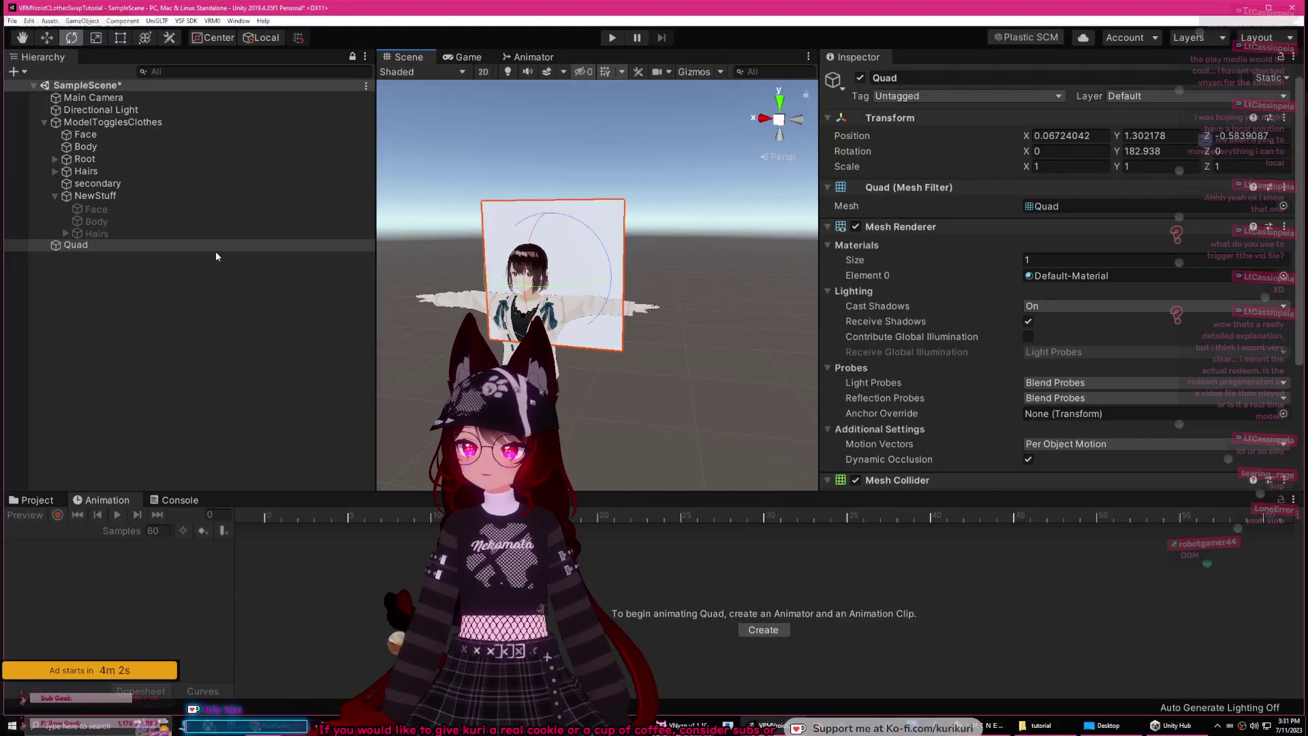
Step: Select the Quad in Unity and toggle its visibility off and back on
left_click(161, 245)
left_click(859, 78)
left_click(859, 78)
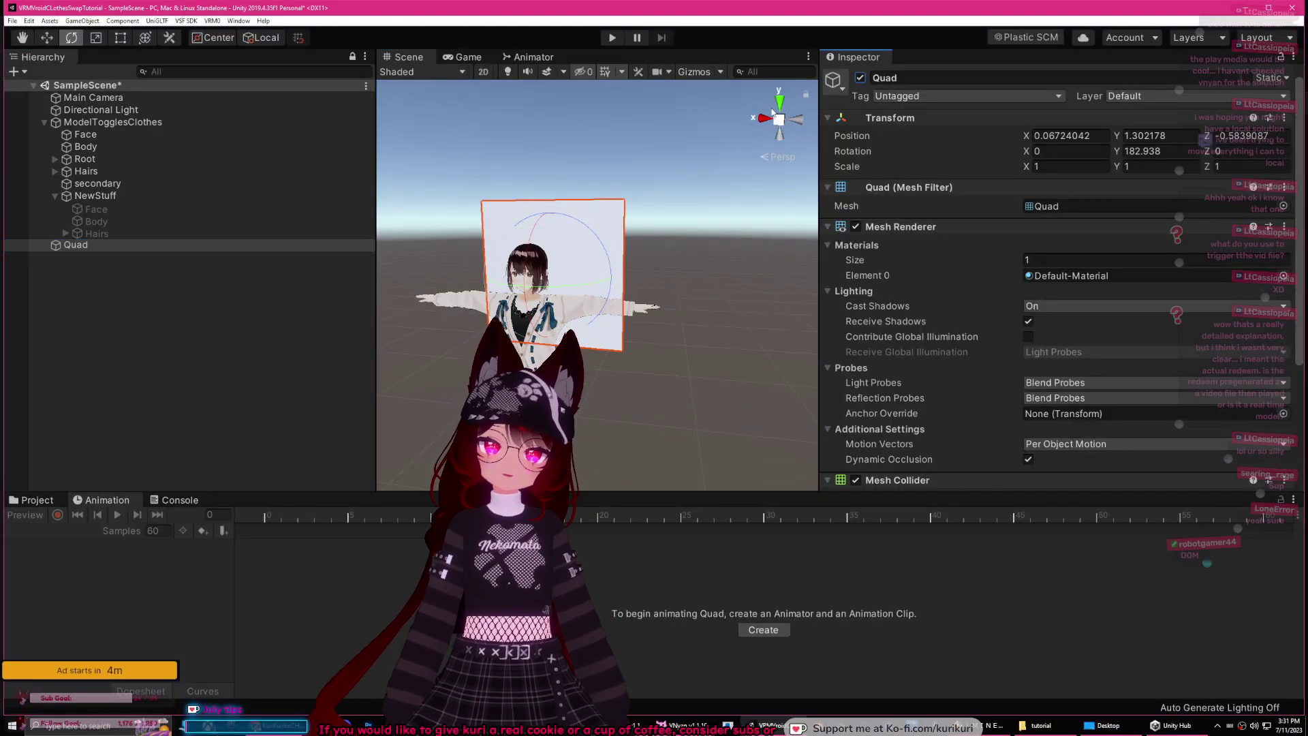
left_click(95, 247)
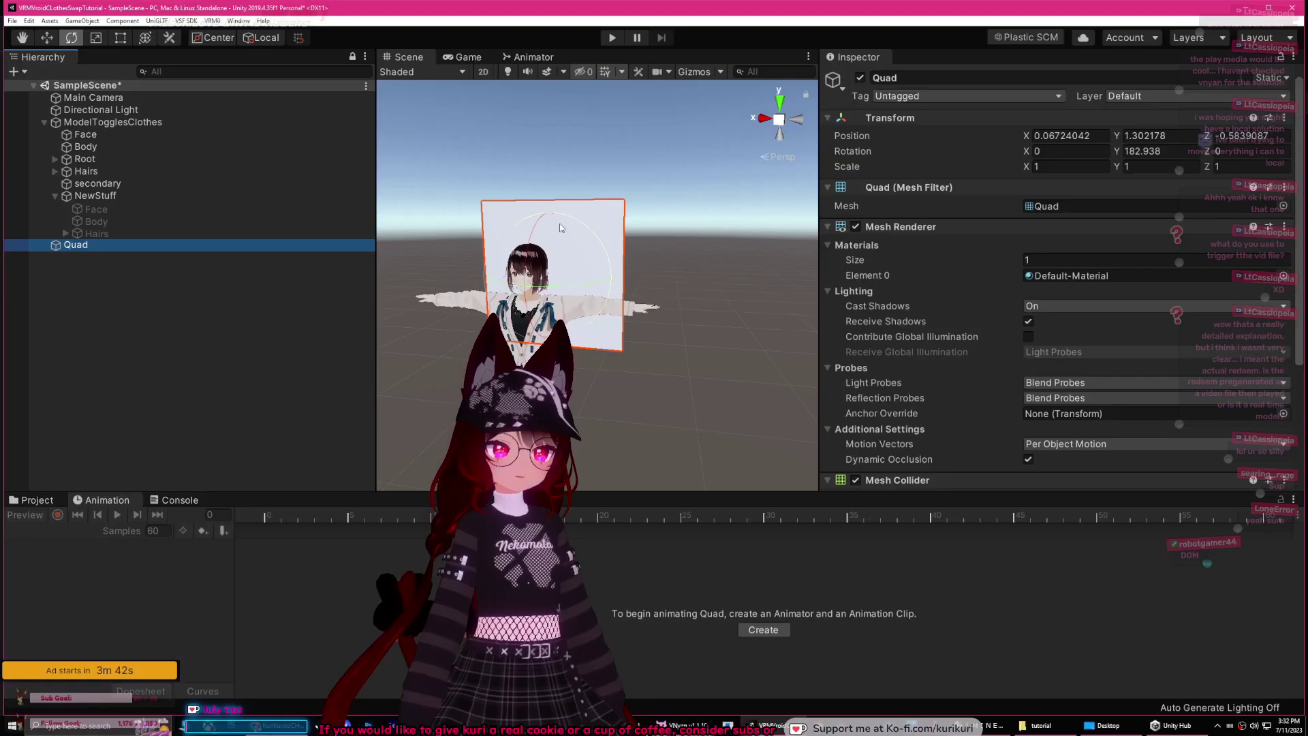
middle_click_drag(607, 273, 754, 250)
middle_click_drag(681, 298, 770, 357)
Step: Move the Quad forward to X 0.121, Z 0.464 so it stands in front of the model
left_click(46, 37)
middle_click_drag(617, 341, 671, 419)
mouse_move(671, 419)
right_mouse_down()
mouse_move(676, 395)
mouse_move(671, 436)
right_mouse_up()
left_click_drag(569, 309, 613, 344)
right_click_drag(613, 344, 602, 262)
middle_click_drag(602, 262, 611, 238)
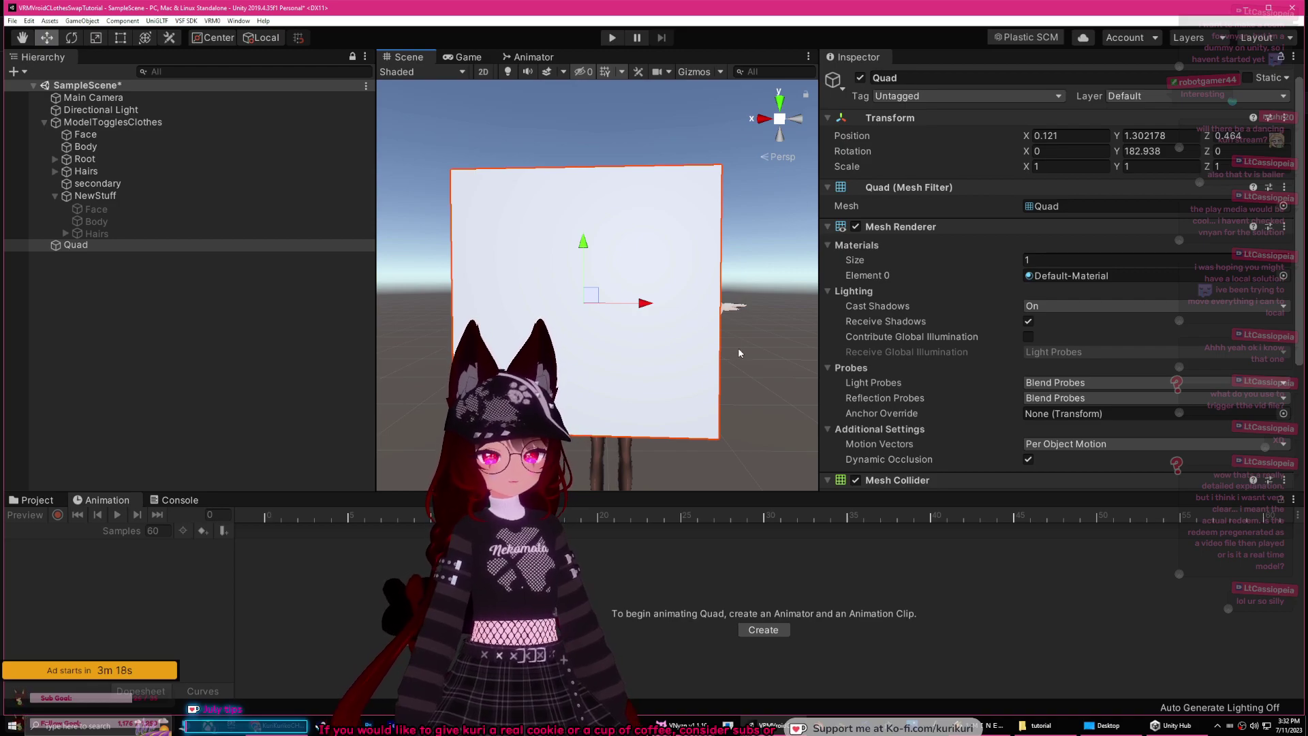
right_click_drag(742, 352, 779, 358)
middle_click_drag(778, 358, 790, 364)
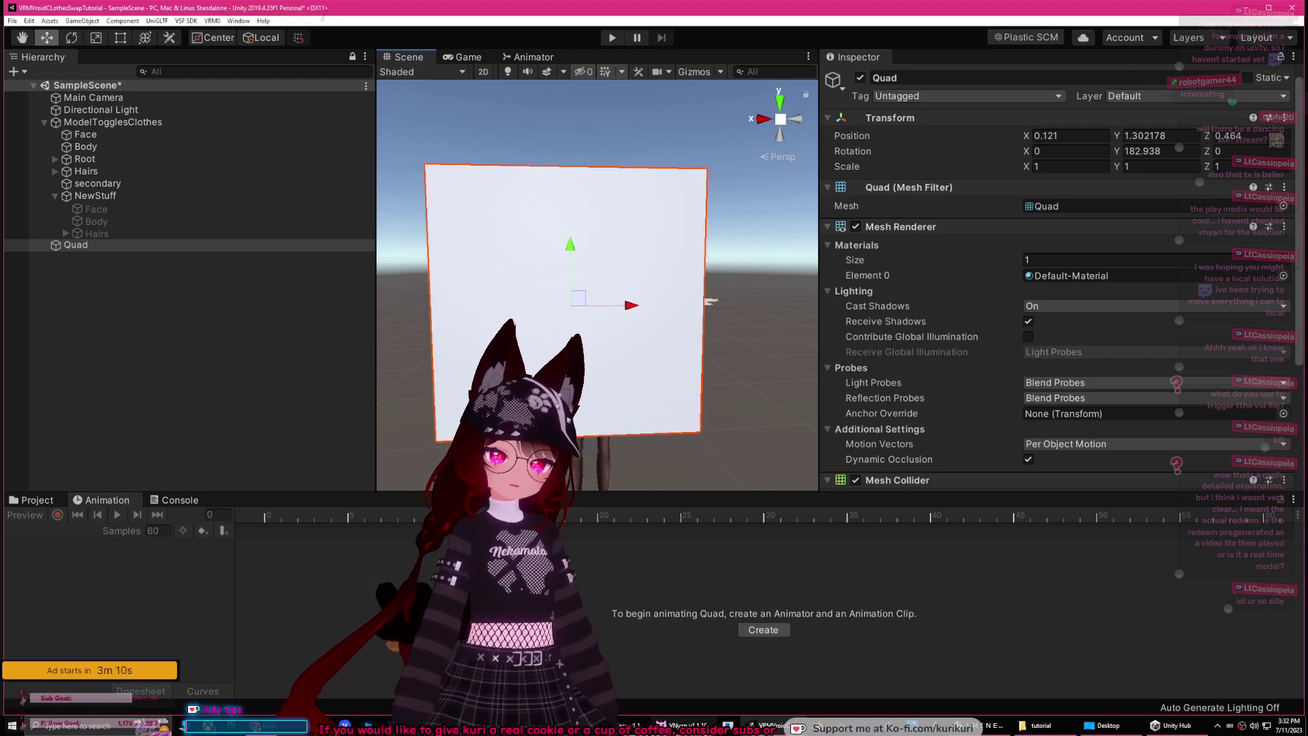
Step: Switch to VNyan, open the node graph editor and slide its panel to the right
key("alt+Tab")
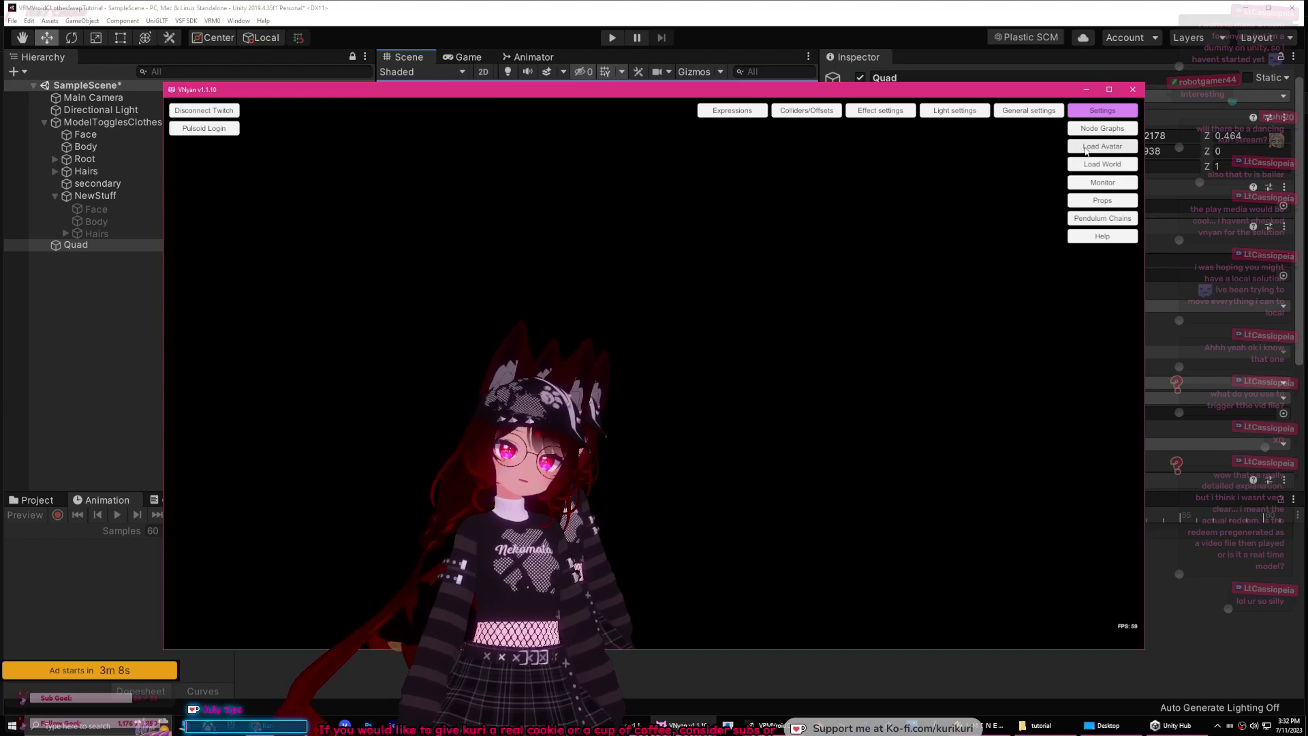
left_click(1009, 111)
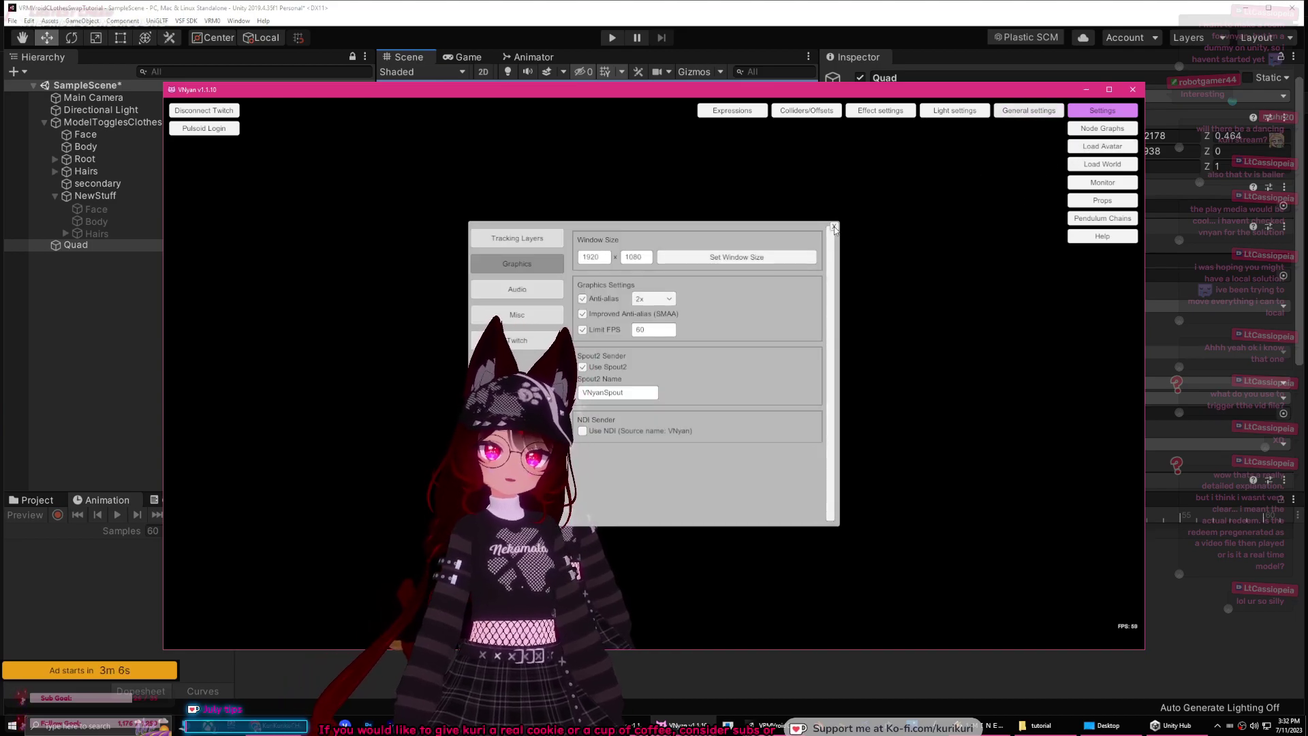
left_click(1088, 129)
left_click_drag(525, 313, 496, 320)
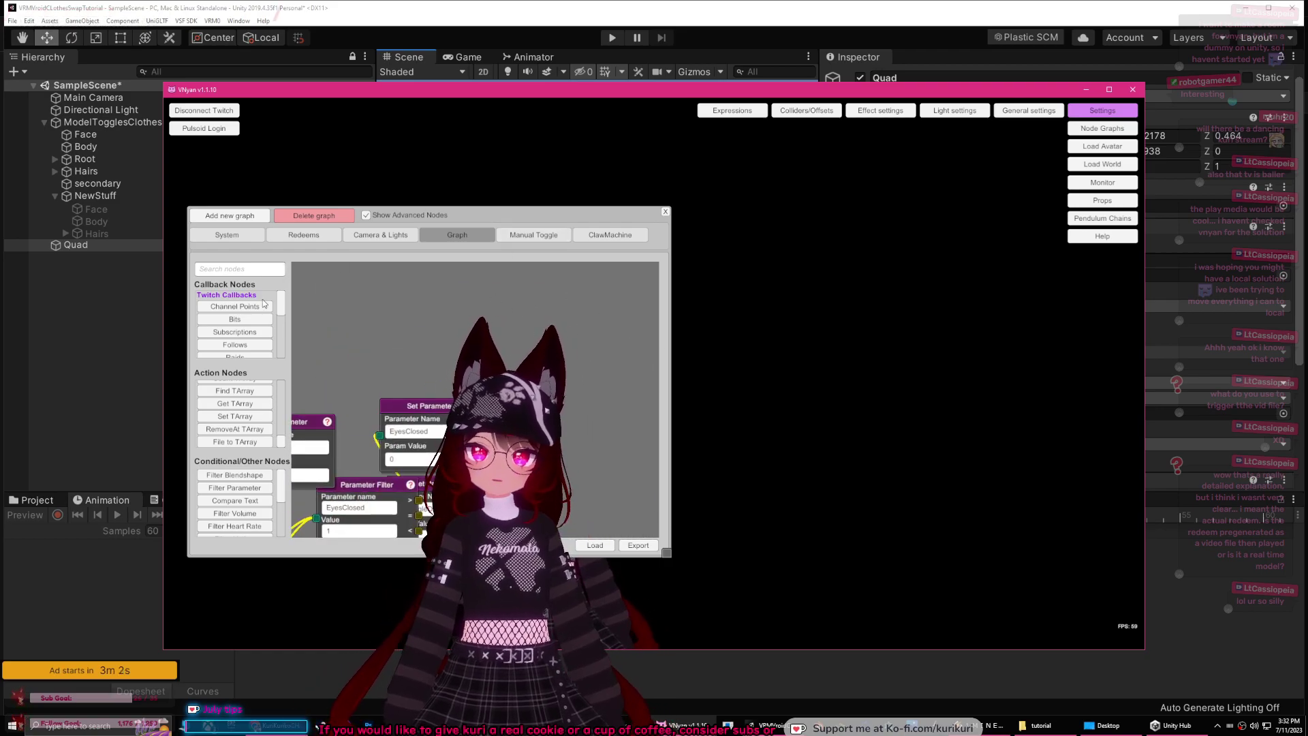
scroll(284, 432, "up", 3)
left_click_drag(284, 433, 568, 303)
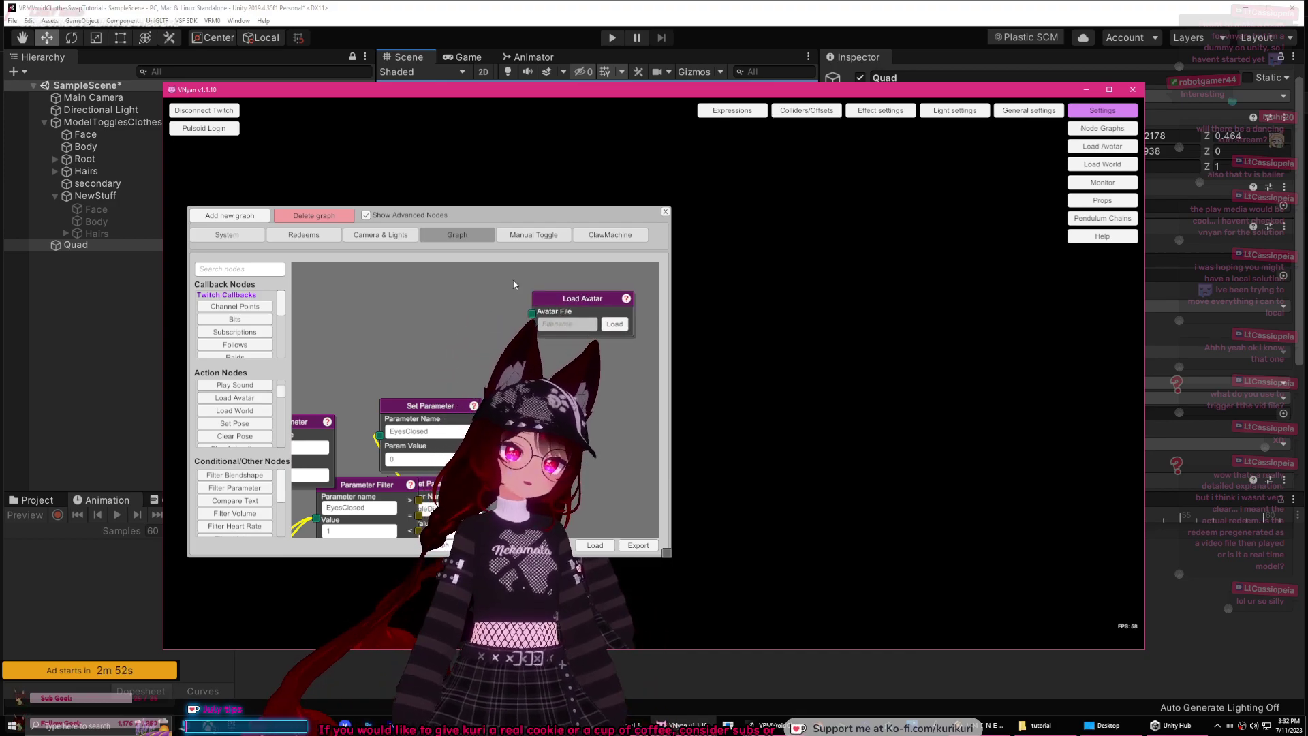
left_click_drag(475, 228, 721, 235)
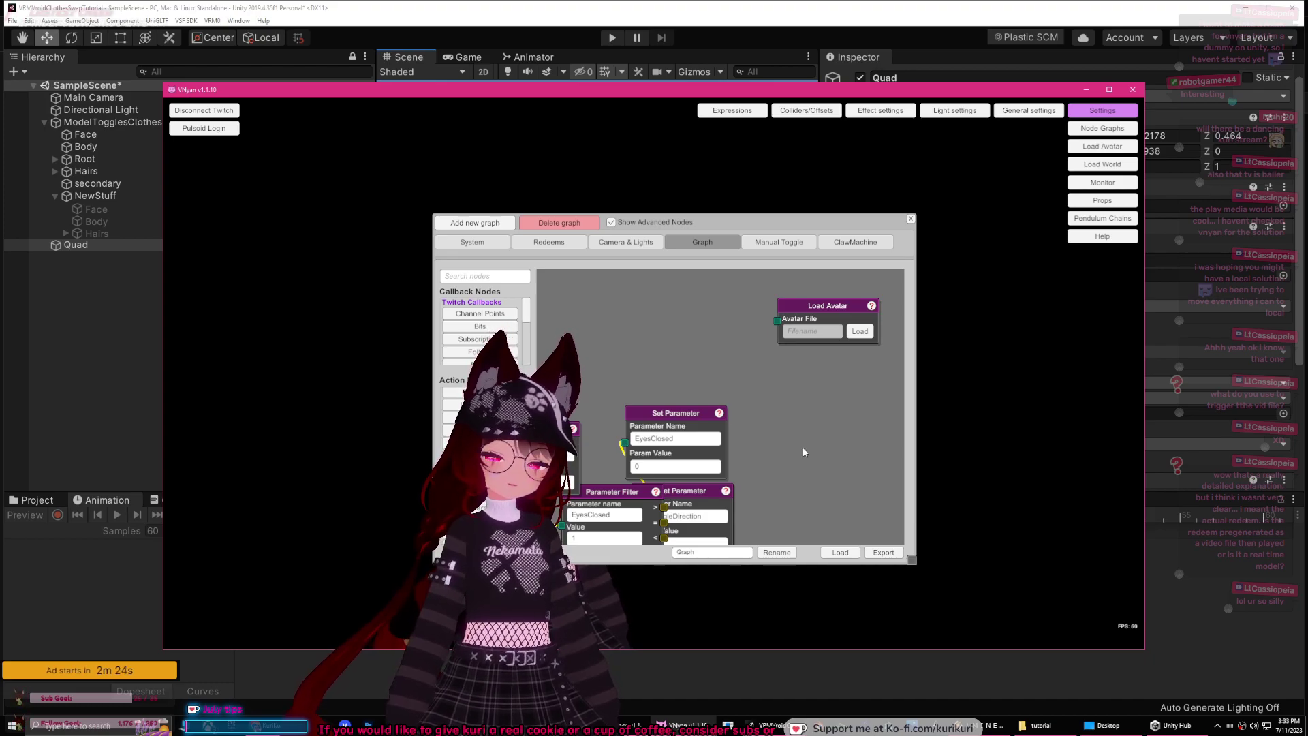
Step: Shift the graph panel further right and add a Play MMD motion node
left_click_drag(874, 223, 1057, 253)
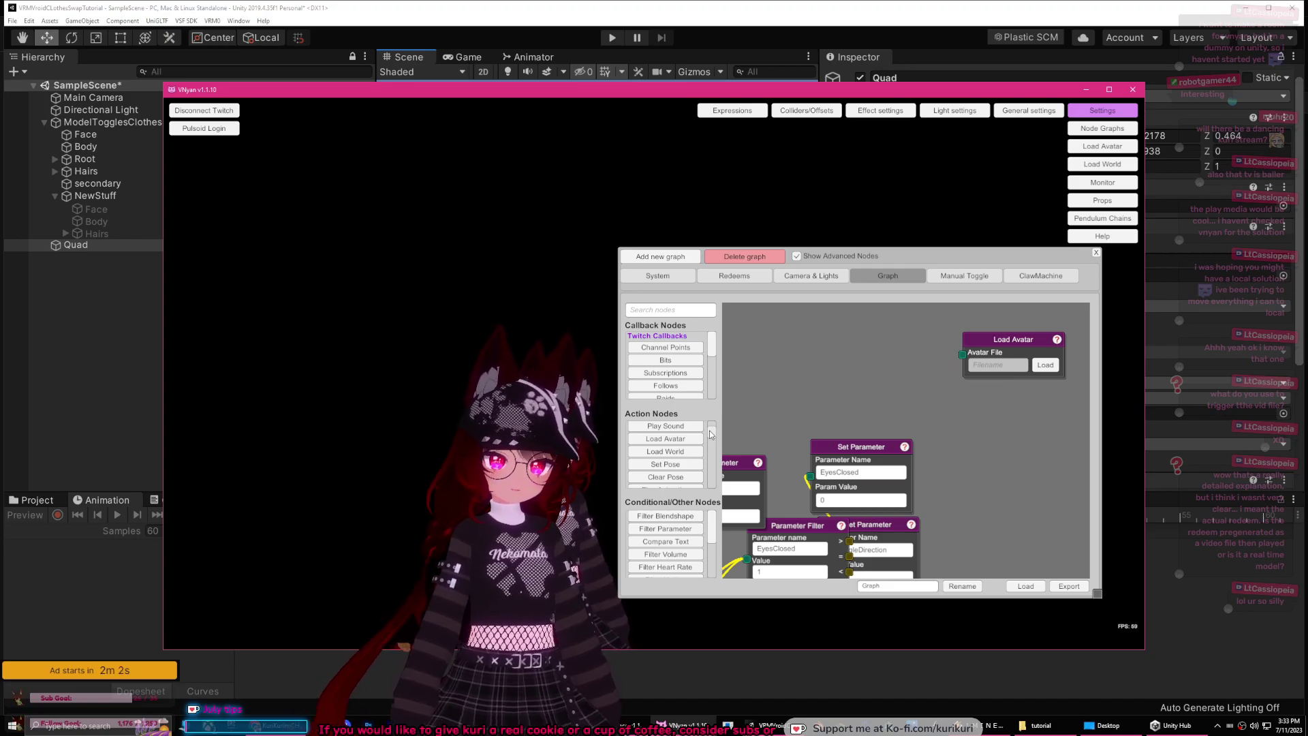
scroll(858, 409, "down", 5)
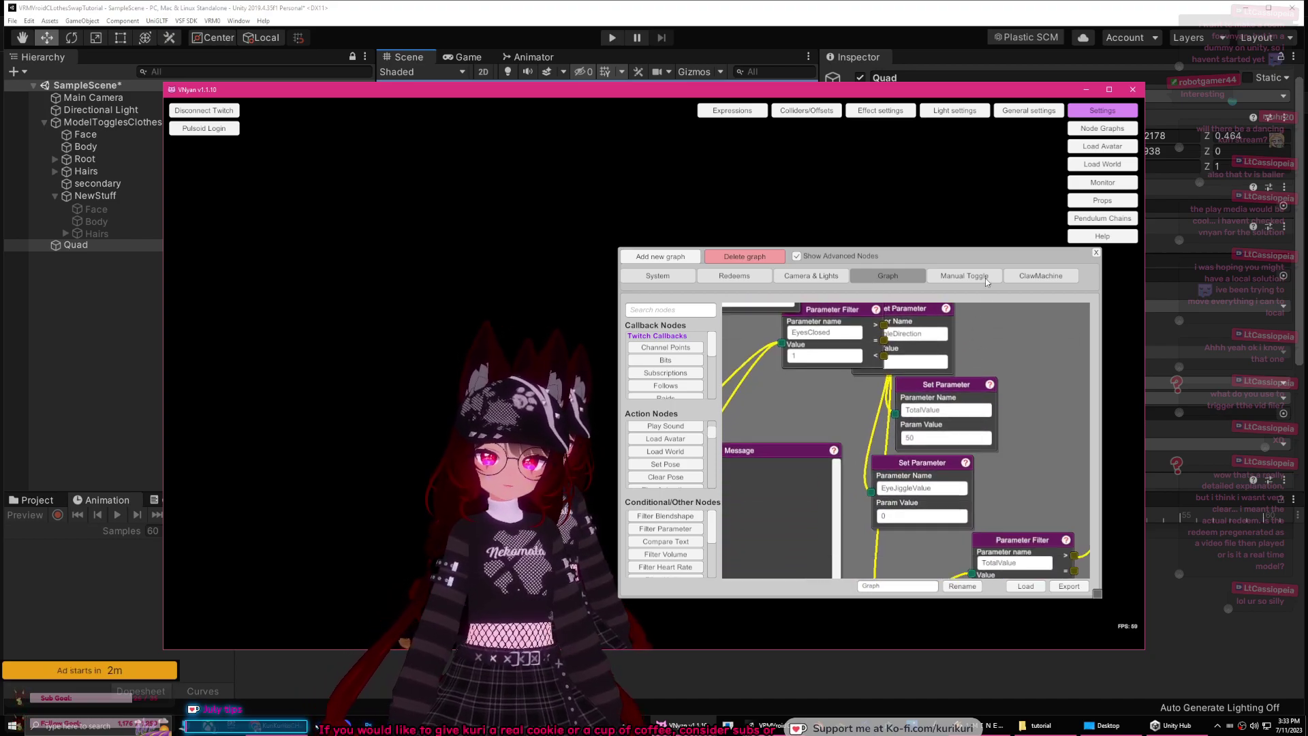
left_click_drag(881, 391, 713, 458)
scroll(684, 463, "down", 3)
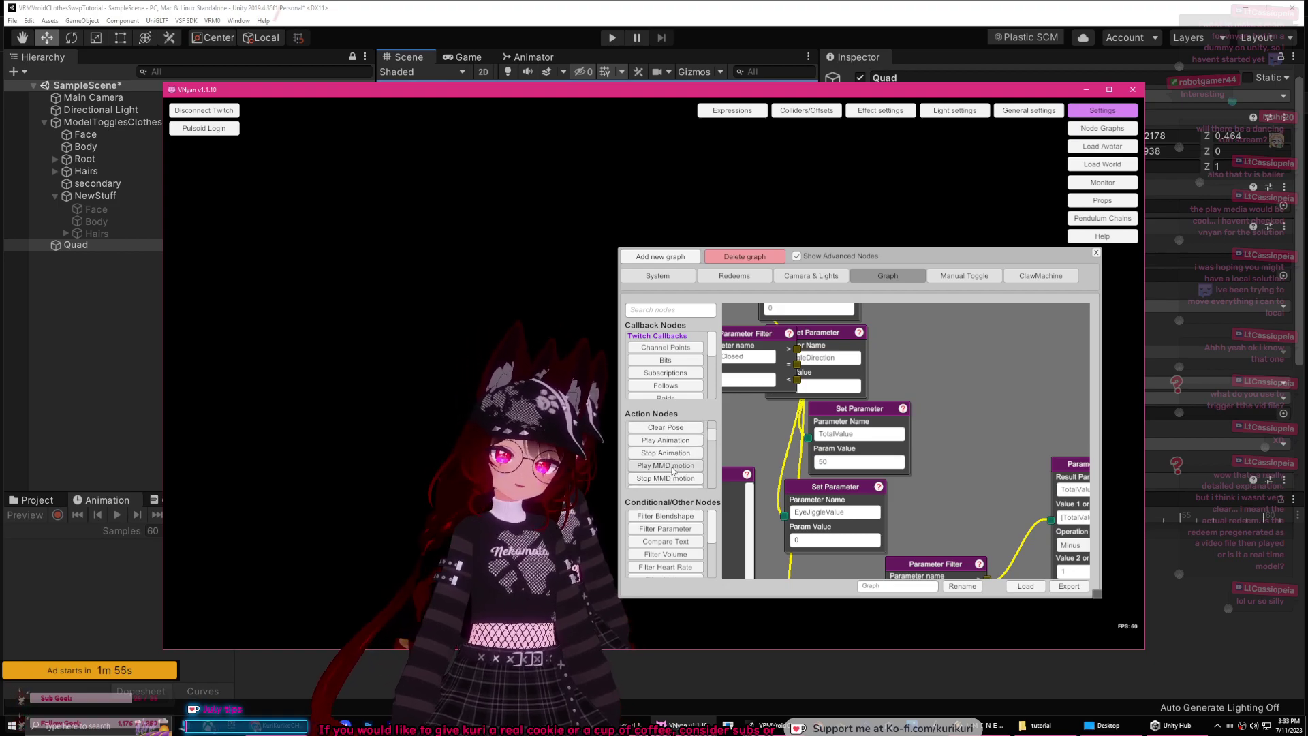
left_click(673, 465)
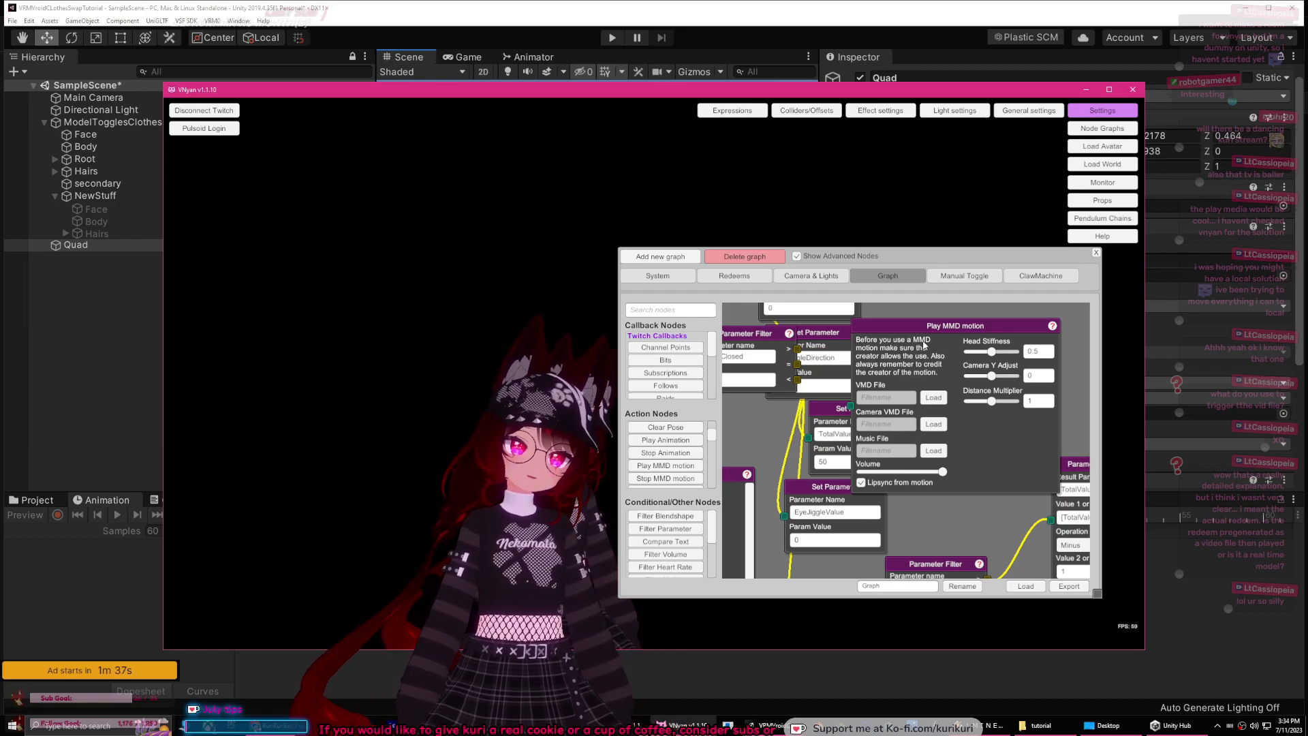
Step: Delete the Play MMD motion node and the Load Avatar node from the graph
left_click_drag(979, 326, 940, 335)
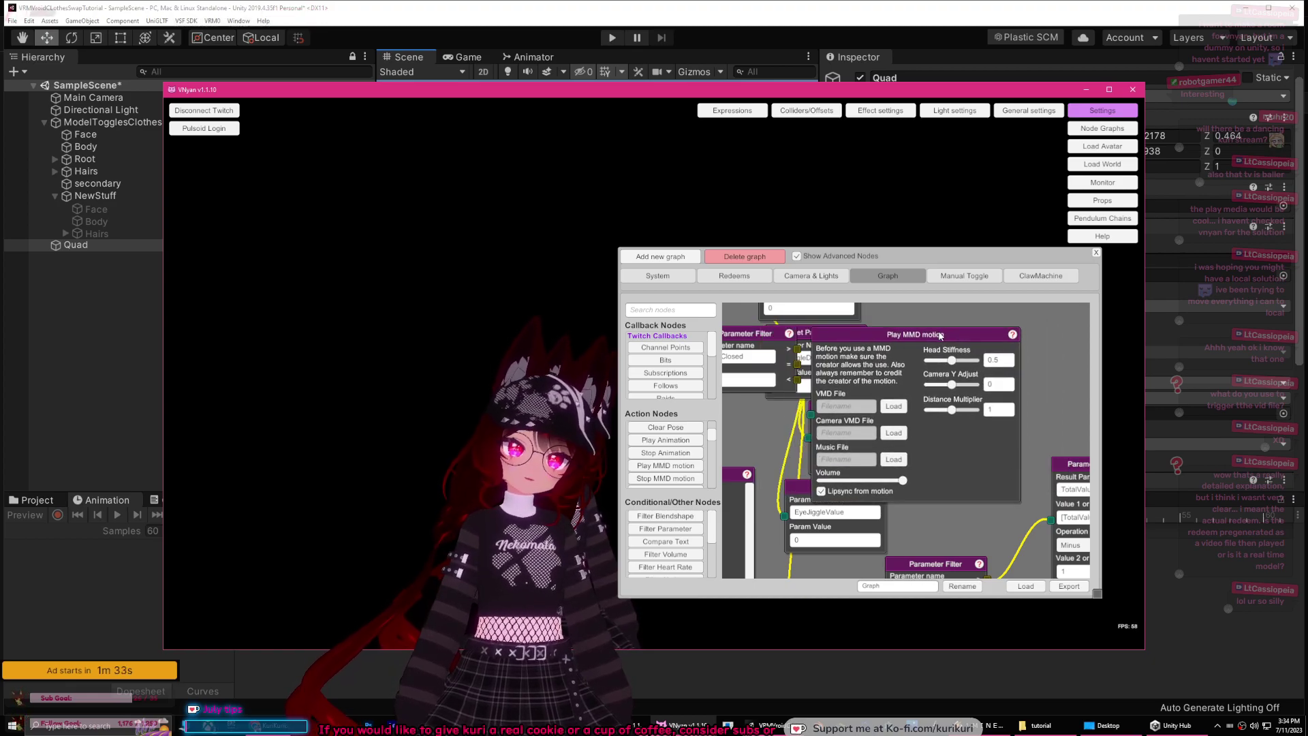
right_click(941, 335)
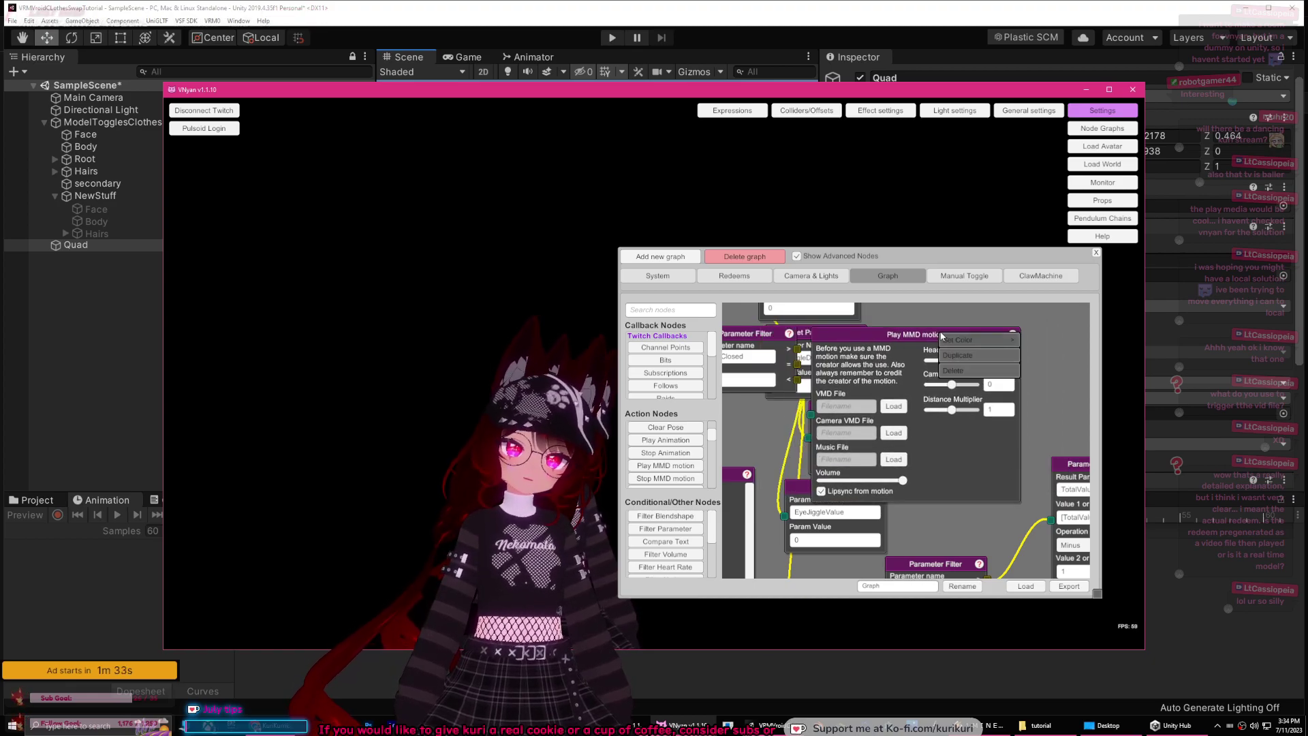
left_click(963, 371)
scroll(940, 436, "up", 5)
right_click(945, 393)
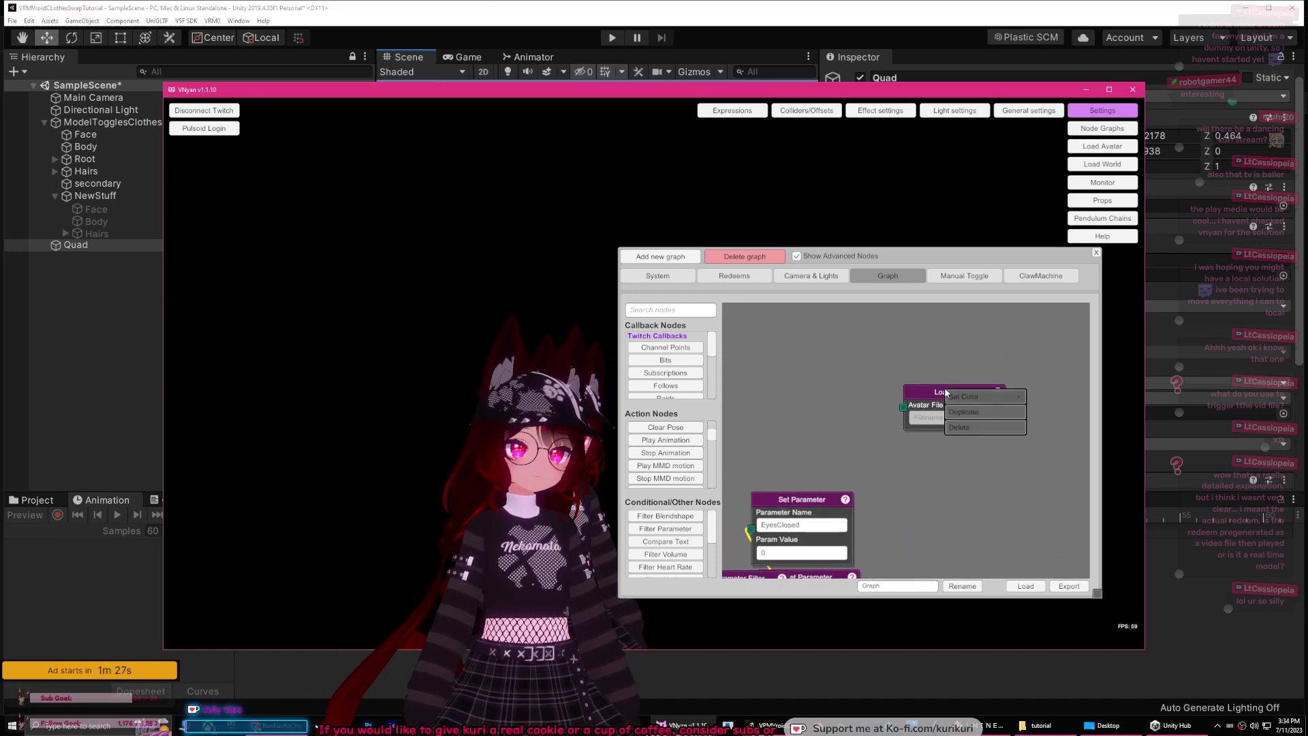
left_click(963, 427)
left_click_drag(840, 431, 959, 326)
left_click_drag(734, 442, 804, 400)
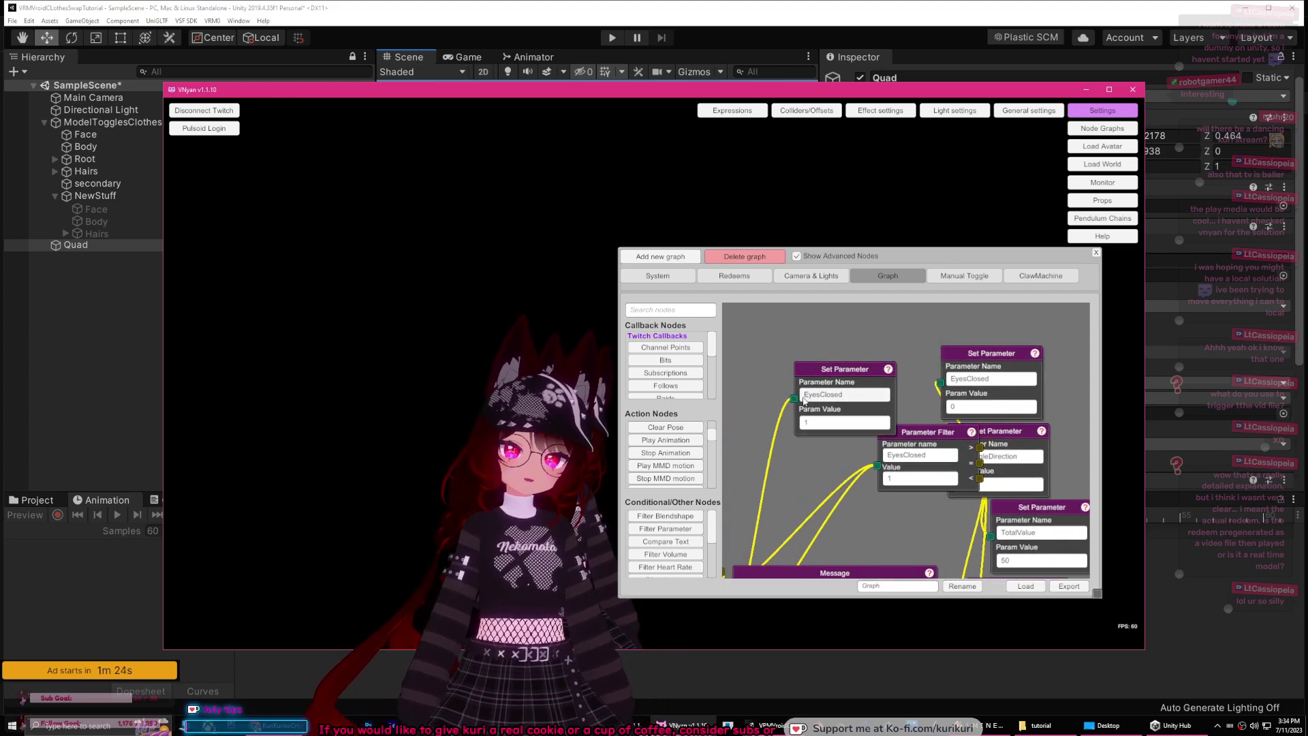
scroll(804, 460, "down", 6)
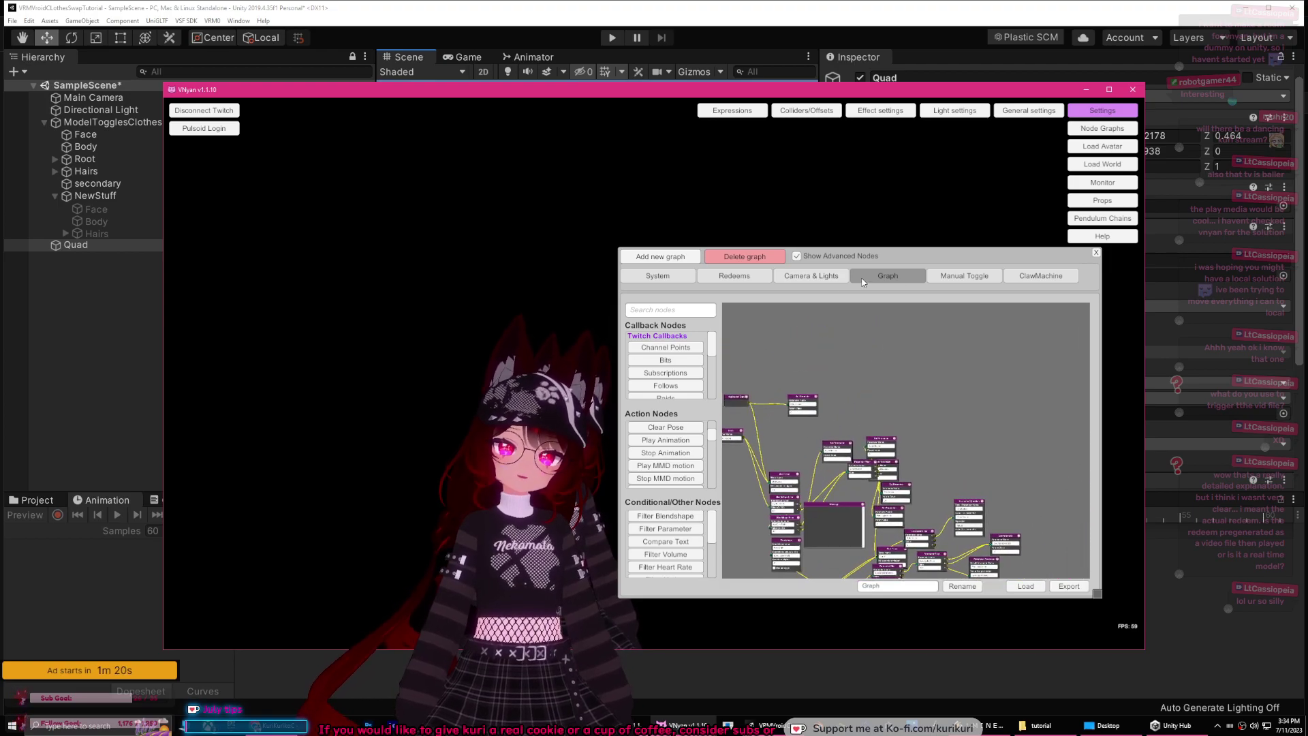
Step: In the Manual Toggle graph, move the Head Bone Scale node up-right, then close the editor
left_click(961, 279)
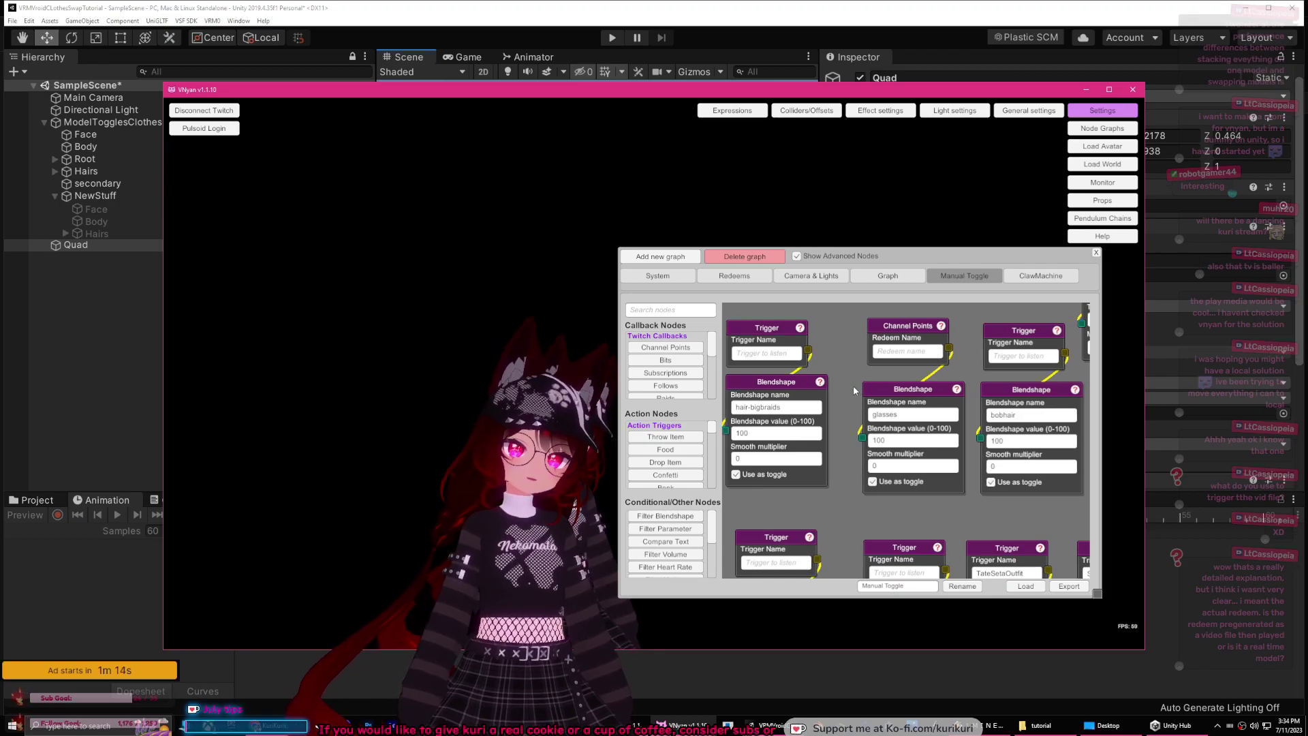
left_click_drag(870, 378, 796, 359)
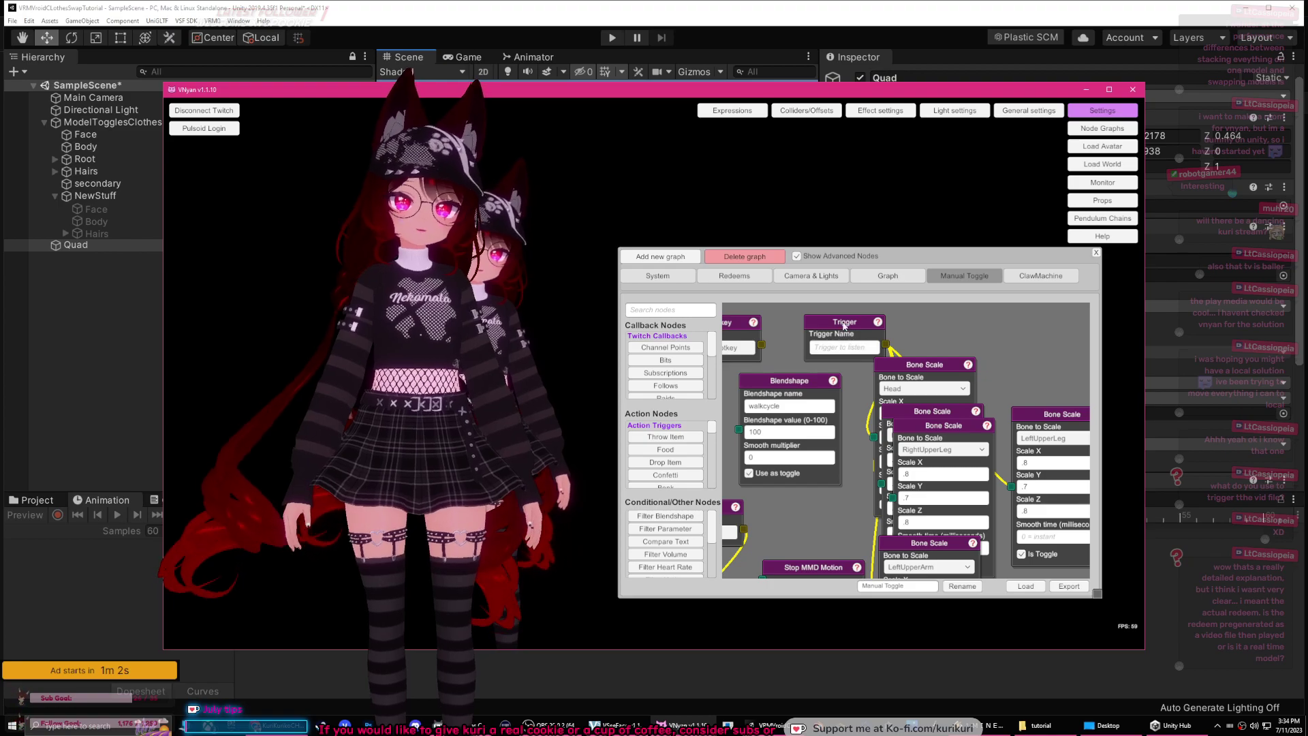
left_click_drag(944, 364, 1017, 319)
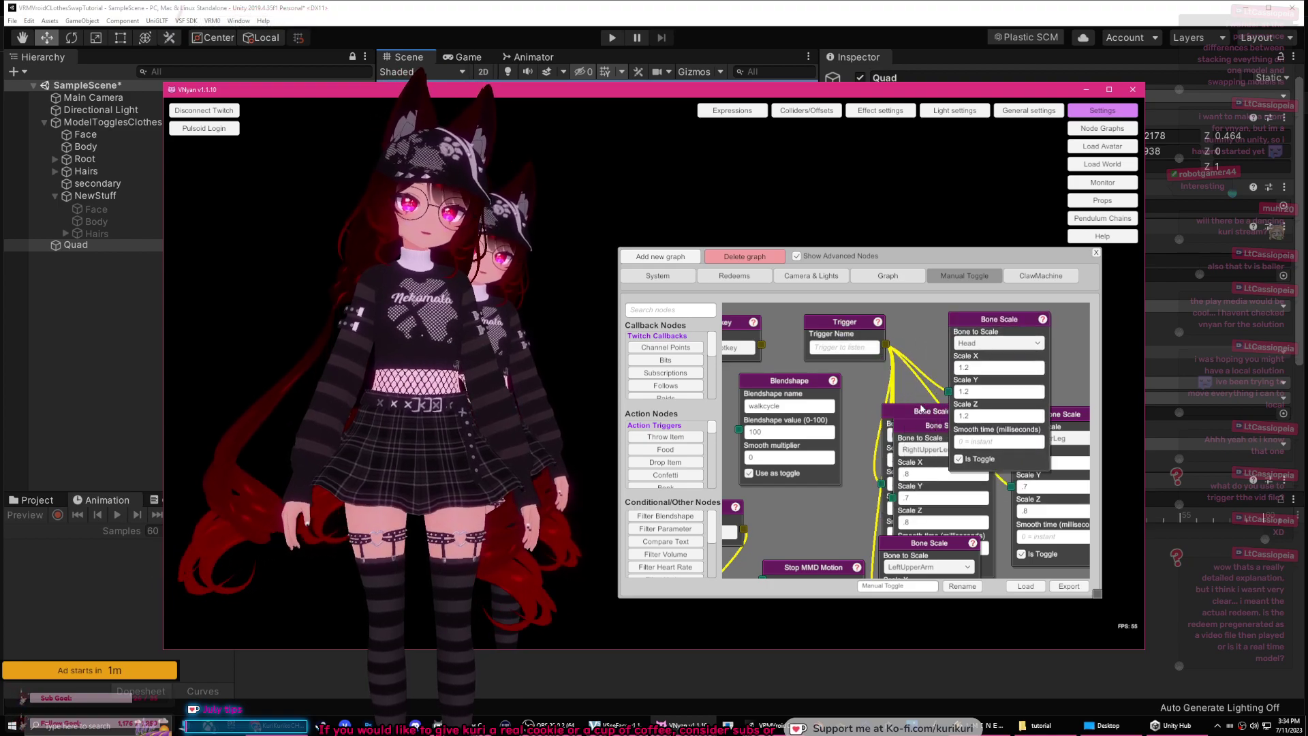
left_click_drag(924, 415, 930, 390)
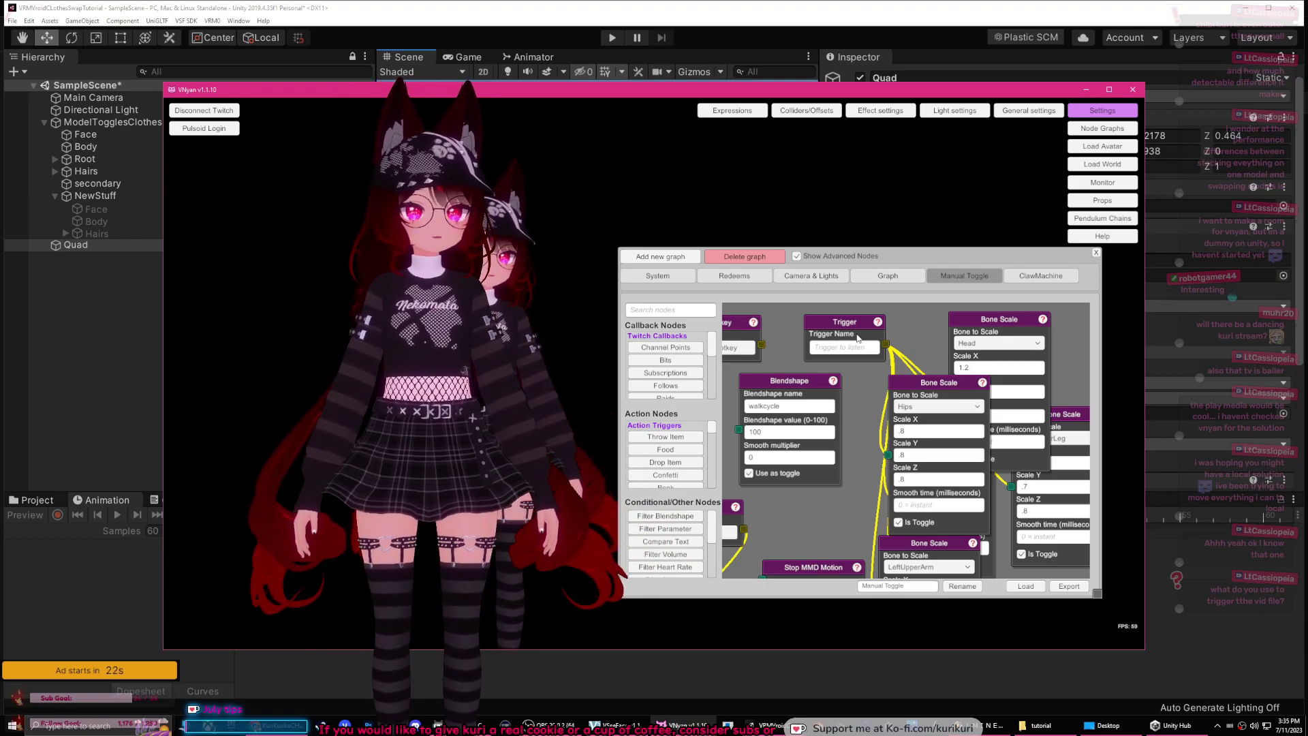
left_click(1094, 253)
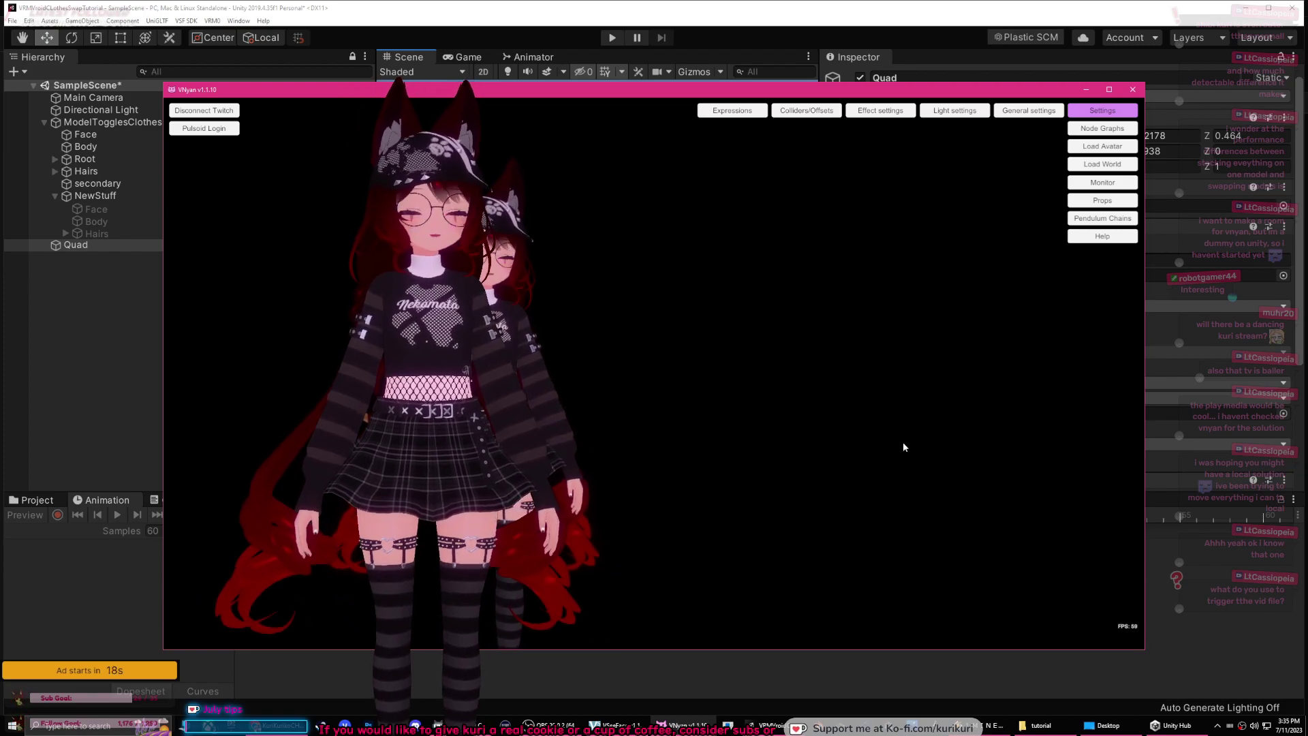
Step: Bring VSeeFace forward, open General settings and tick Hide avatar
left_click(617, 724)
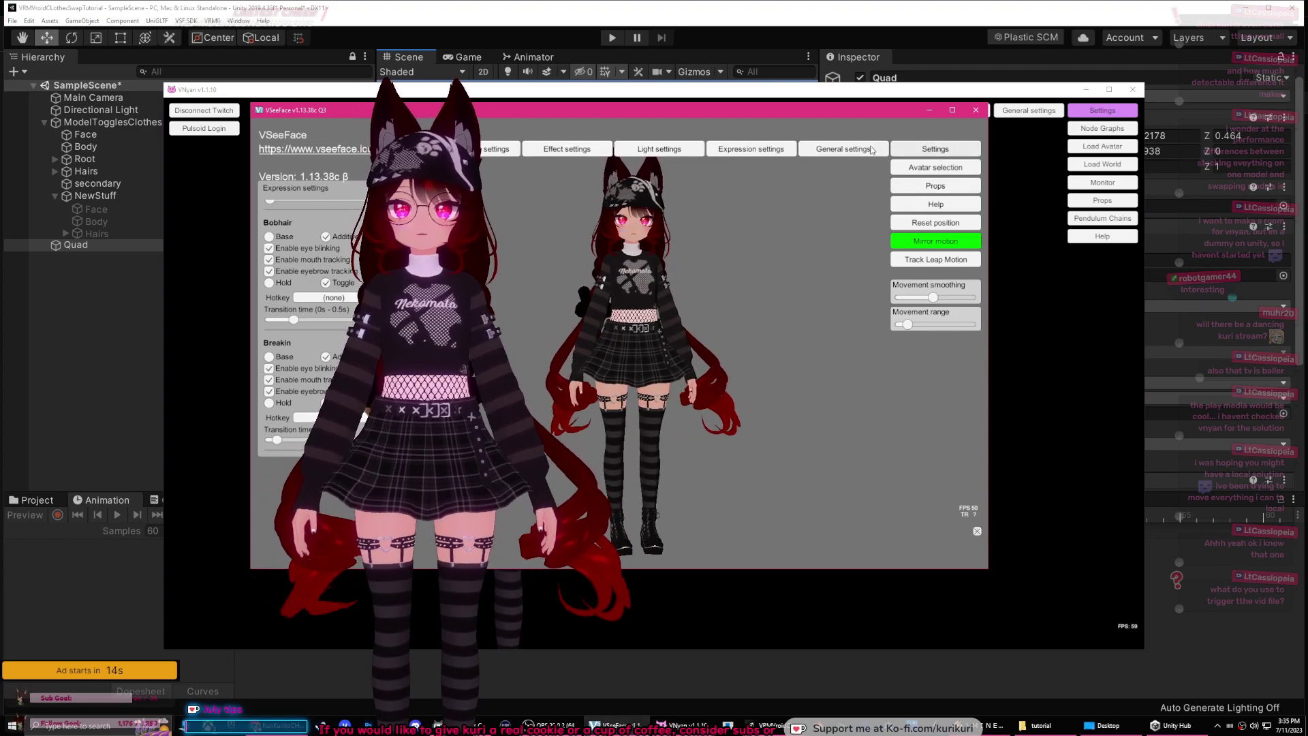
left_click(872, 149)
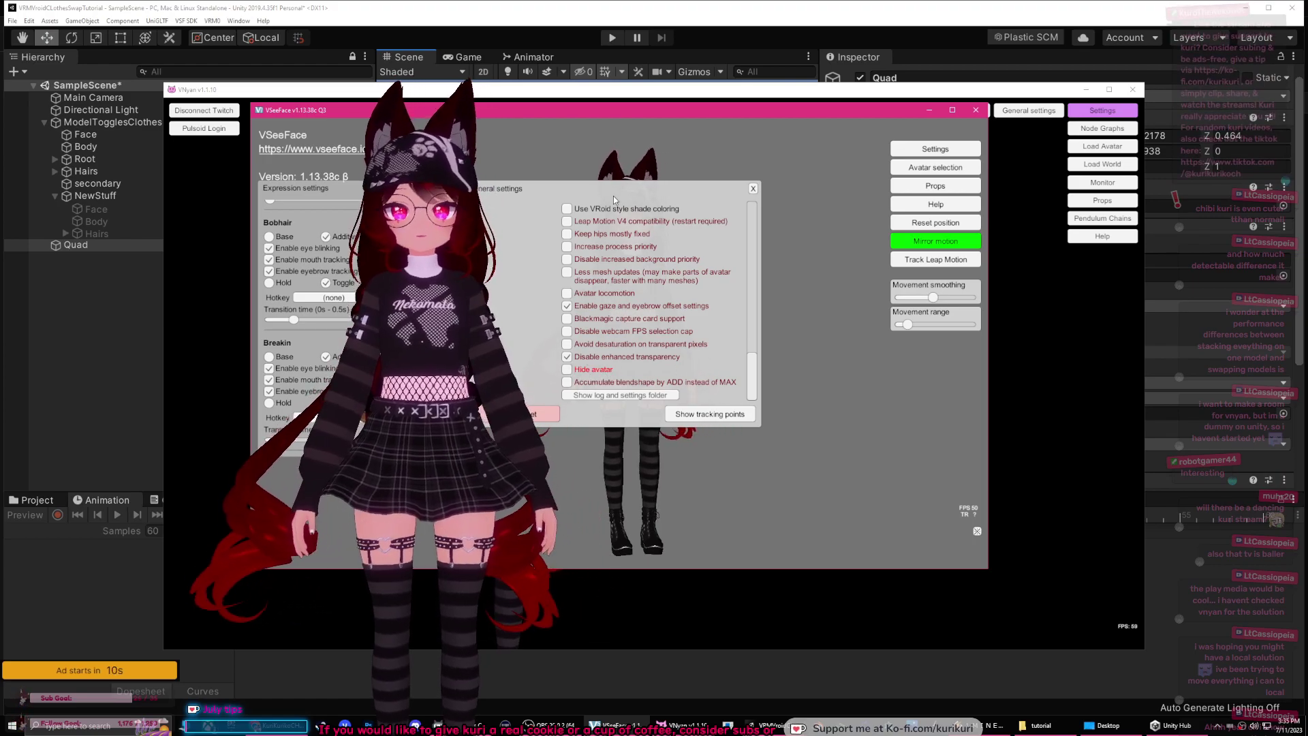
left_click(712, 409)
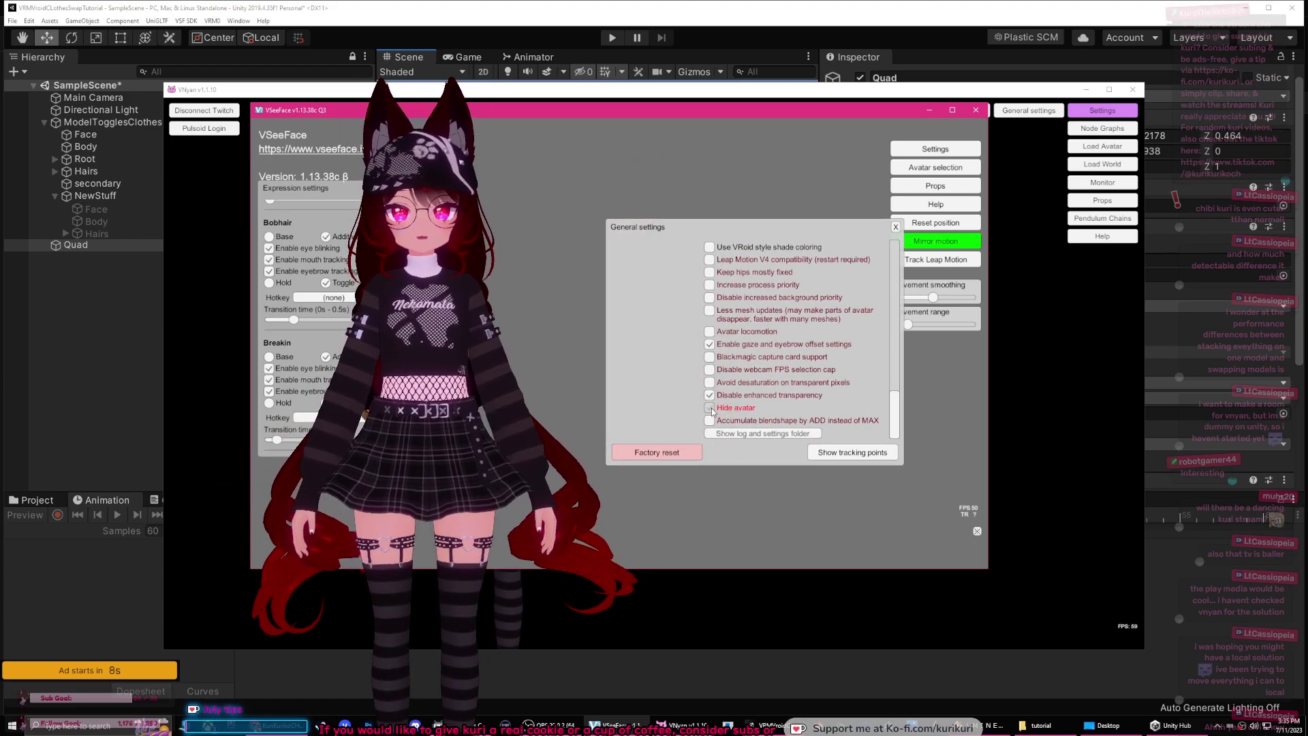
mouse_move(899, 417)
left_mouse_down()
mouse_move(896, 389)
mouse_move(896, 402)
left_mouse_up()
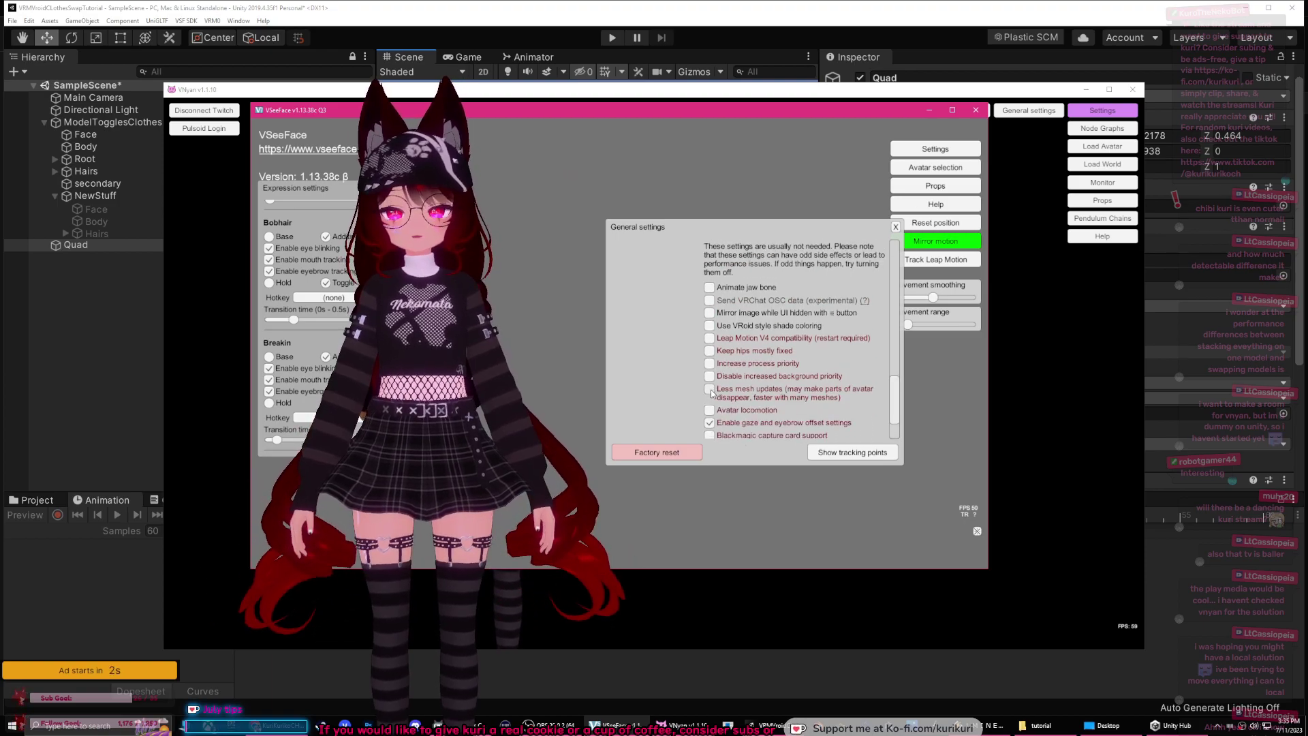
left_click_drag(896, 407, 889, 308)
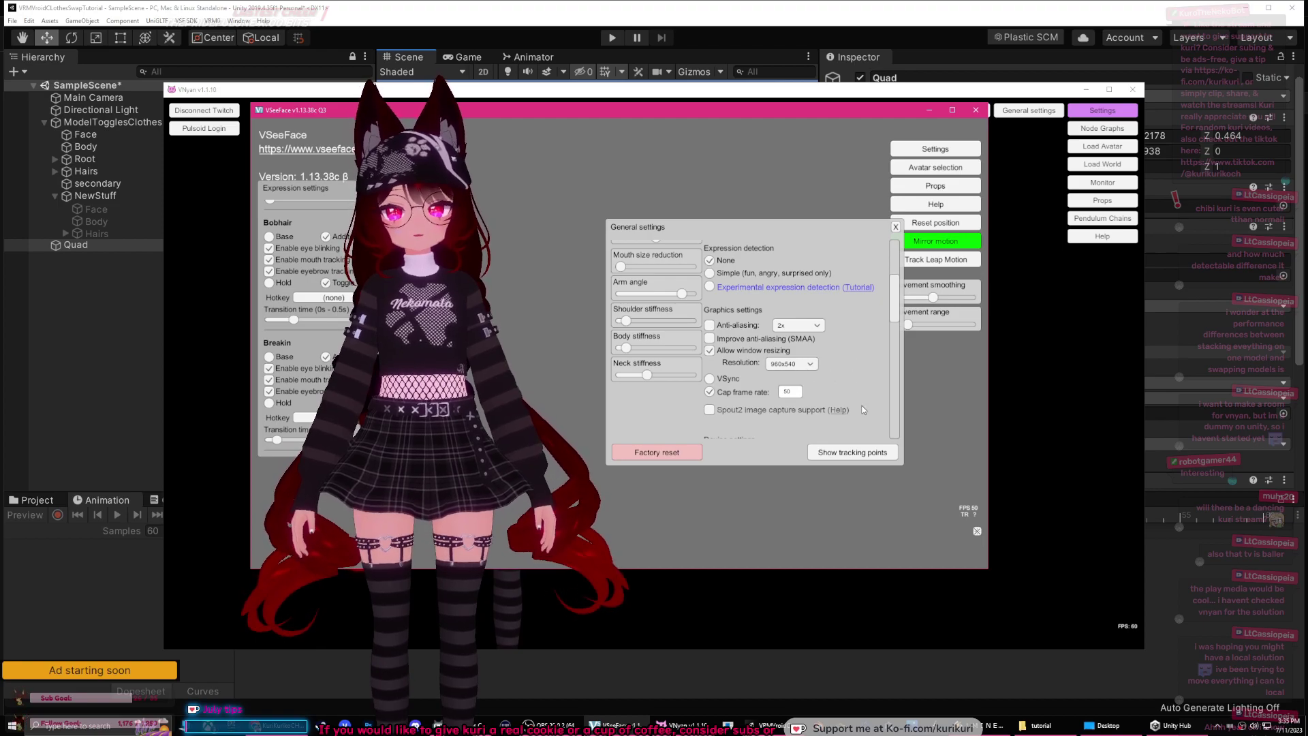
Step: Keep the render resolution at 960x540 and shrink the VSeeFace window to a small panel
left_click(809, 368)
left_click(794, 391)
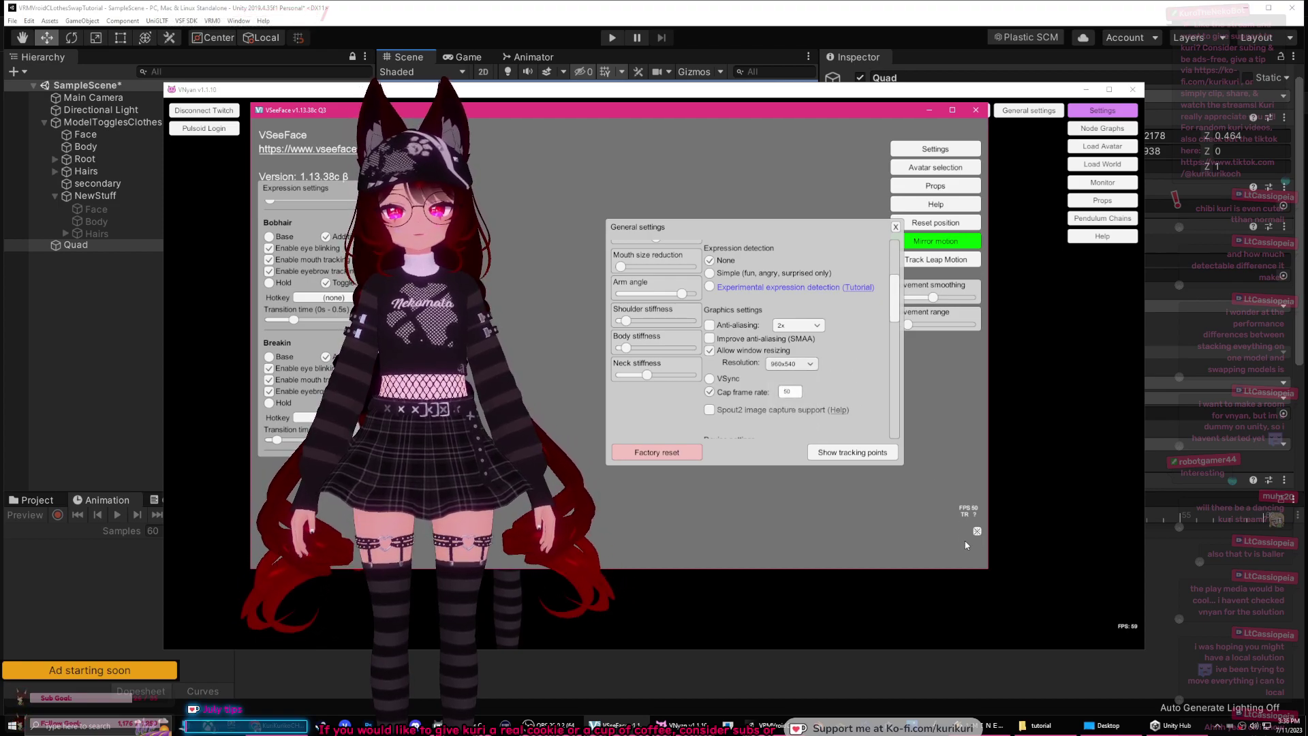
left_click_drag(987, 570, 461, 281)
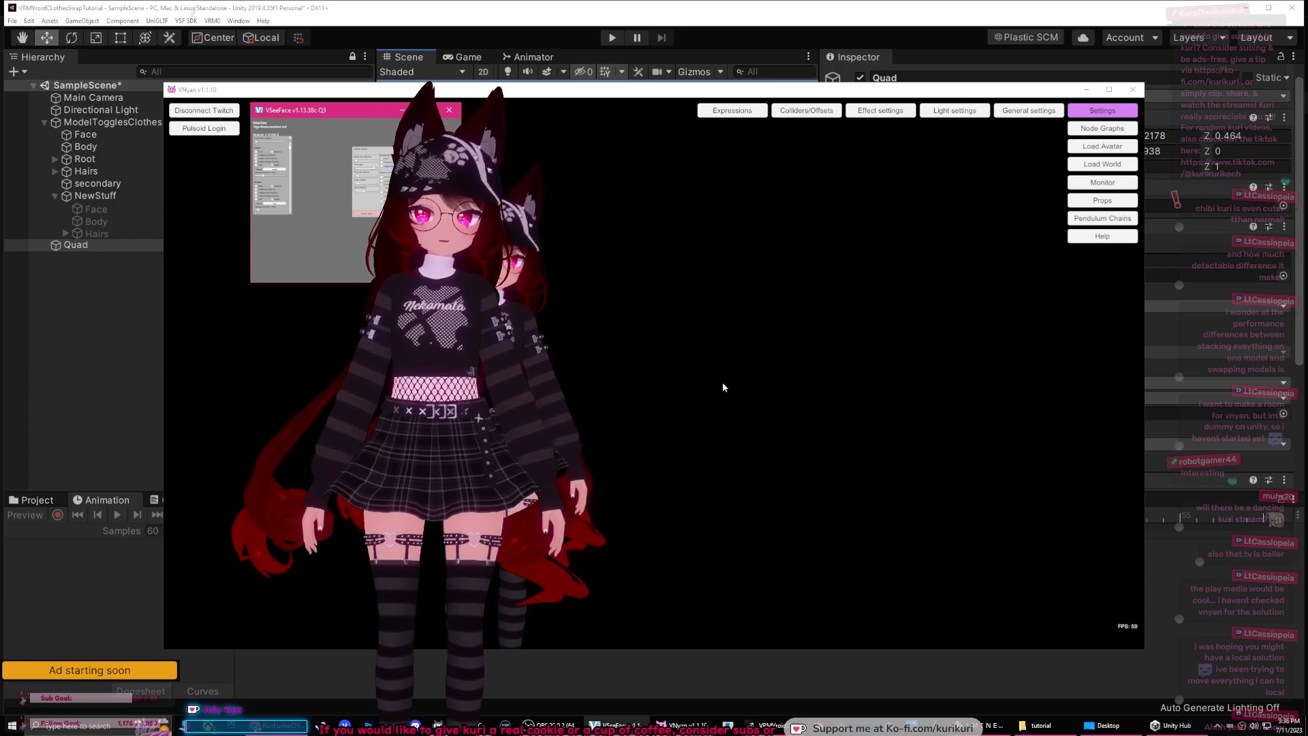
Step: Put VNyan in front, check the Hotkey and Blendshape nodes, then zoom to show the full-length avatar
left_click(715, 360)
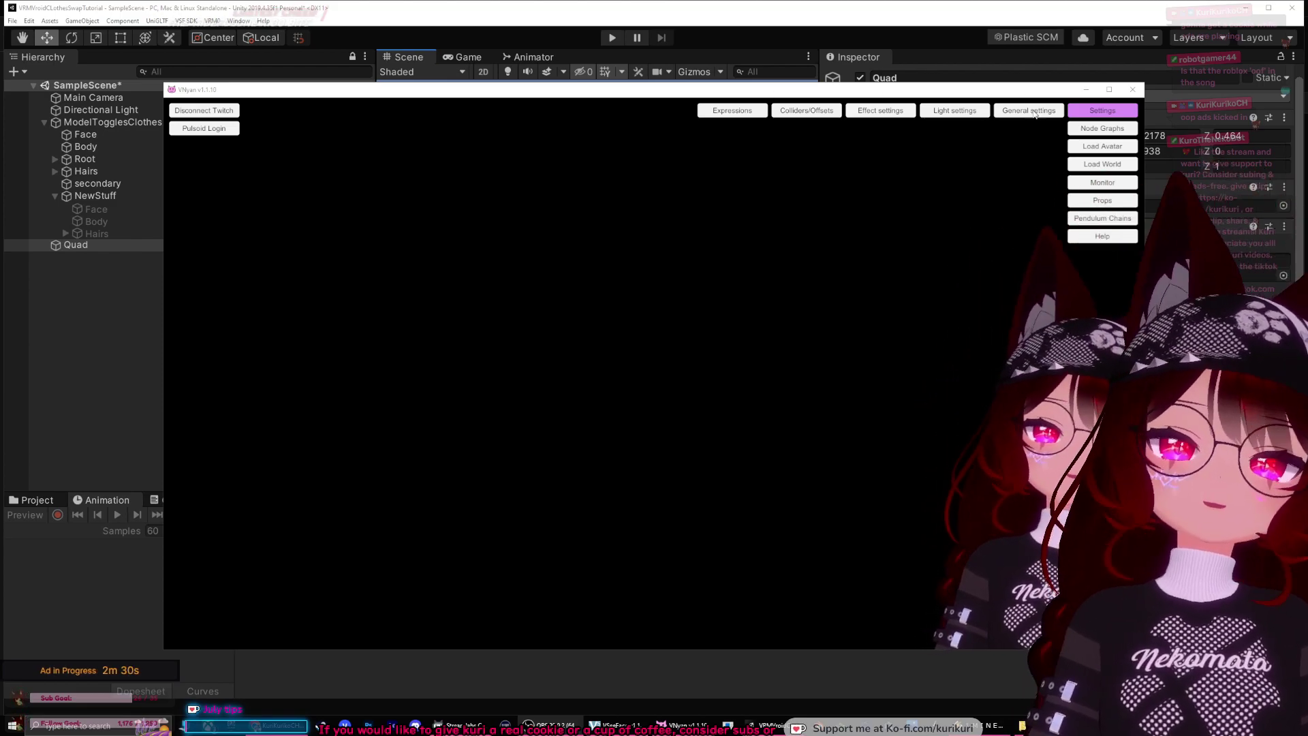
left_click(980, 331)
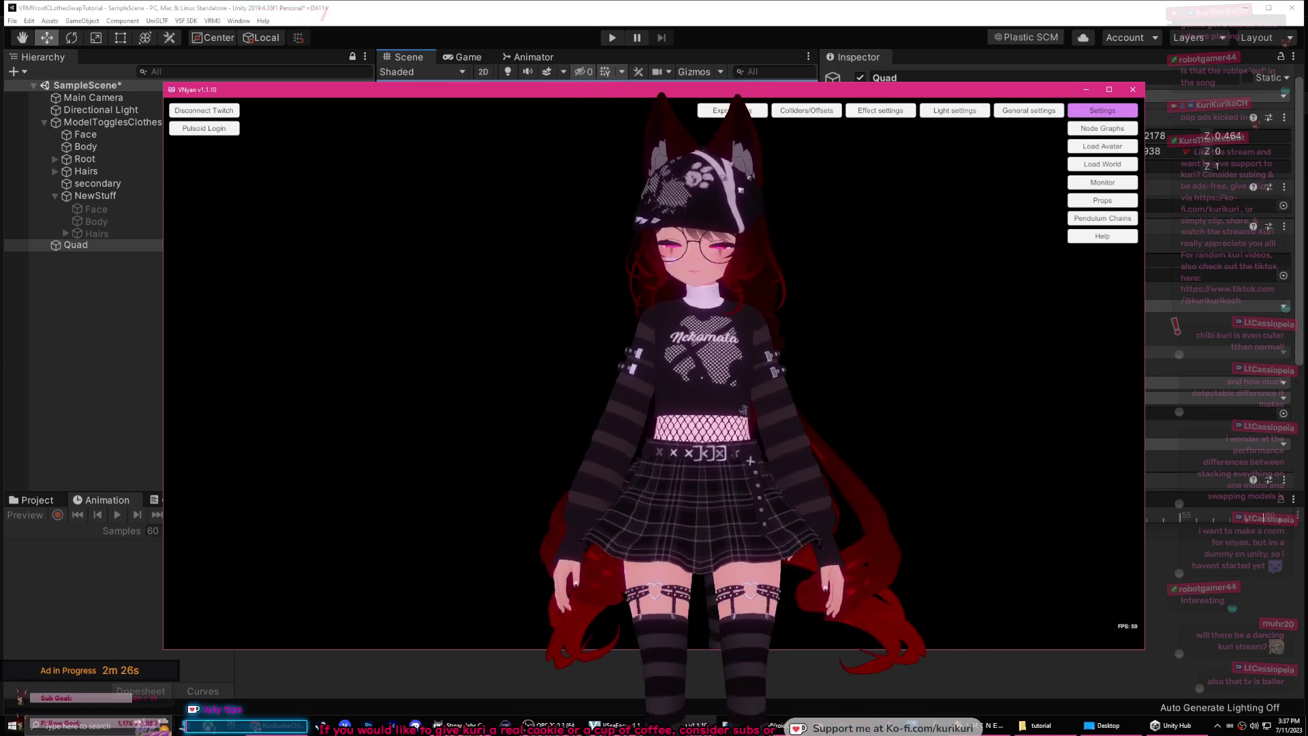
left_click(1102, 129)
left_click_drag(763, 346, 858, 369)
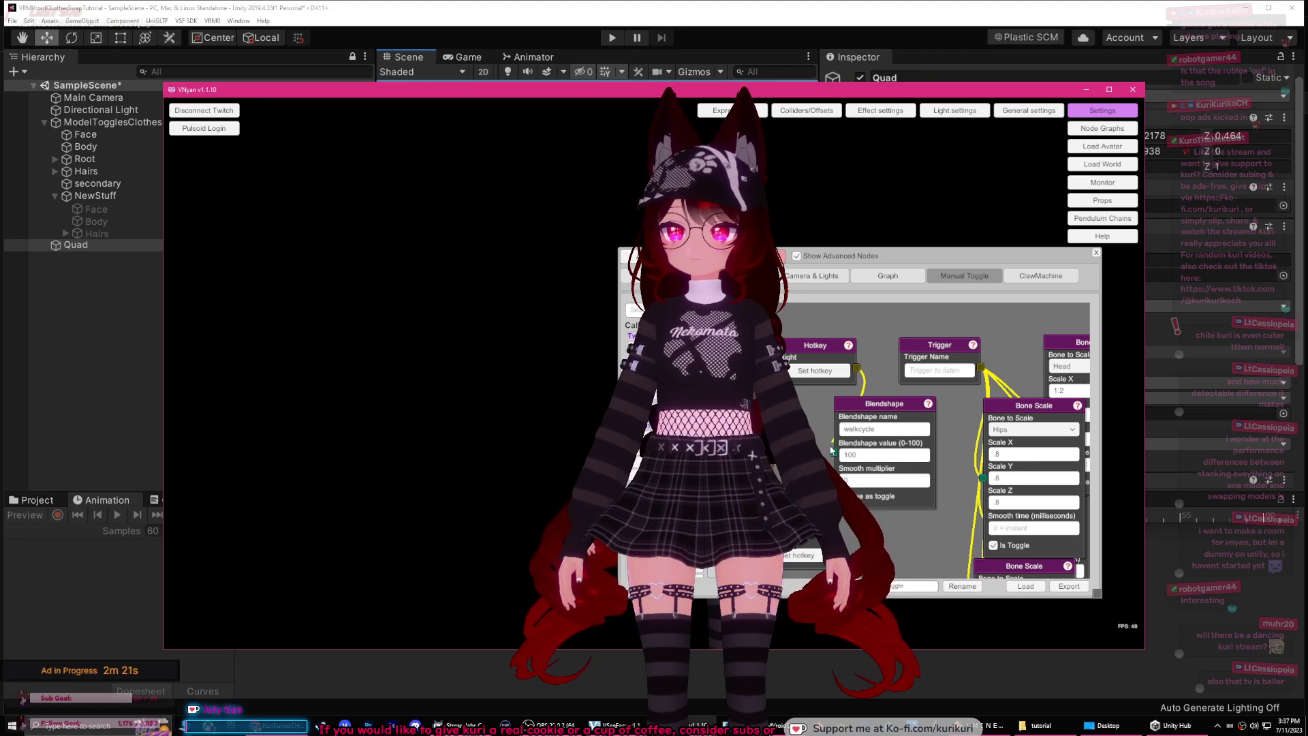
left_click(1097, 253)
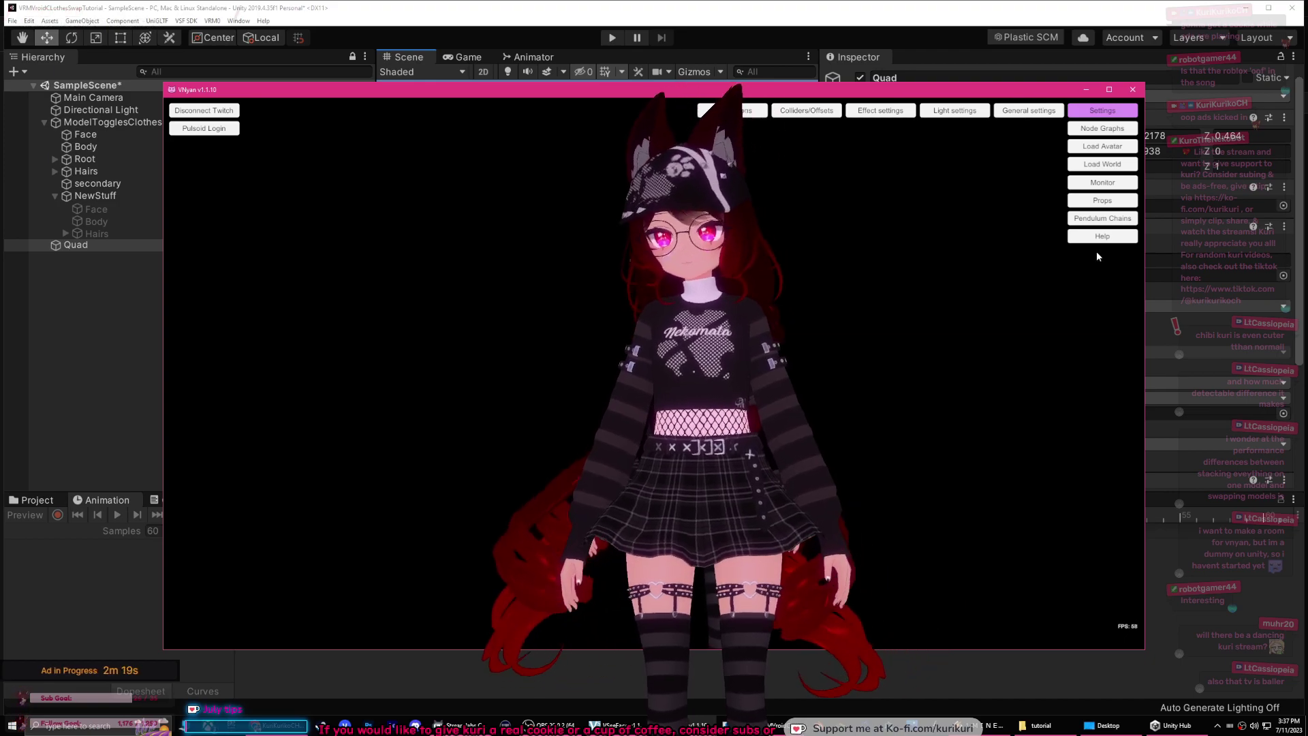
scroll(877, 323, "down", 3)
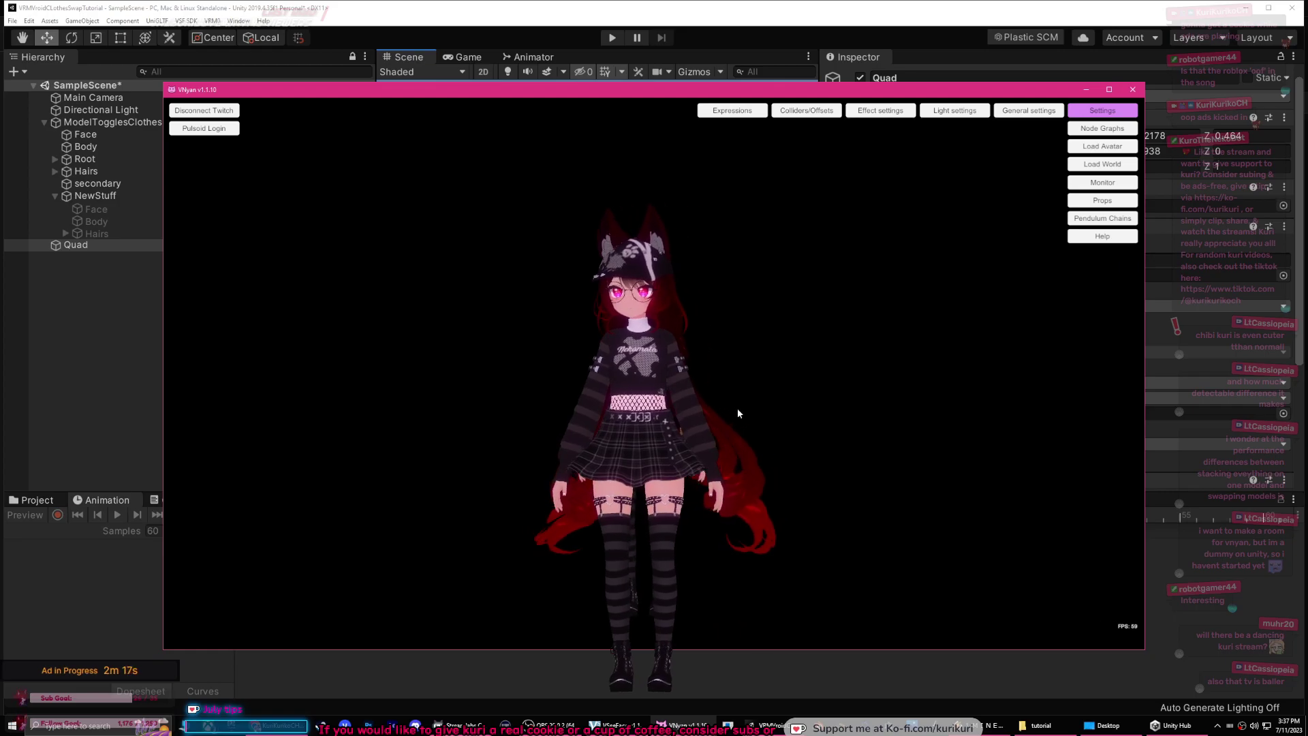
scroll(737, 408, "up", 2)
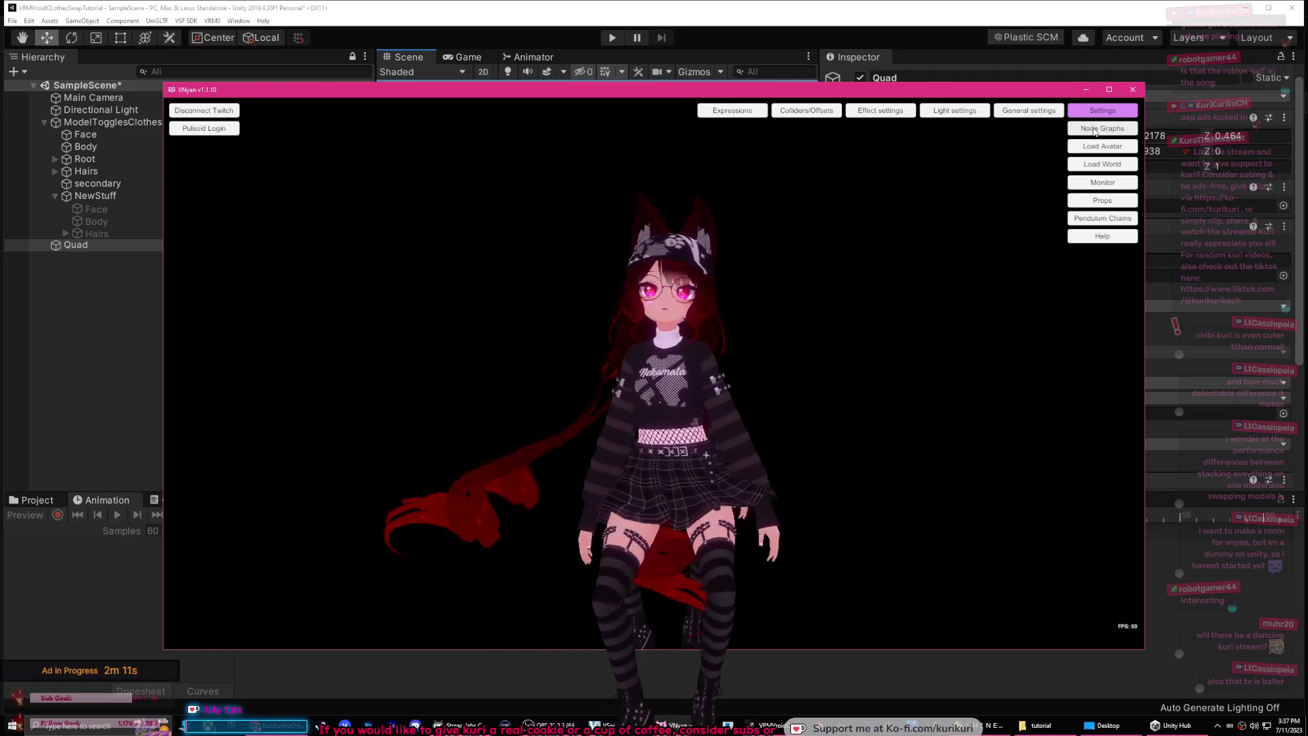
left_click(1037, 109)
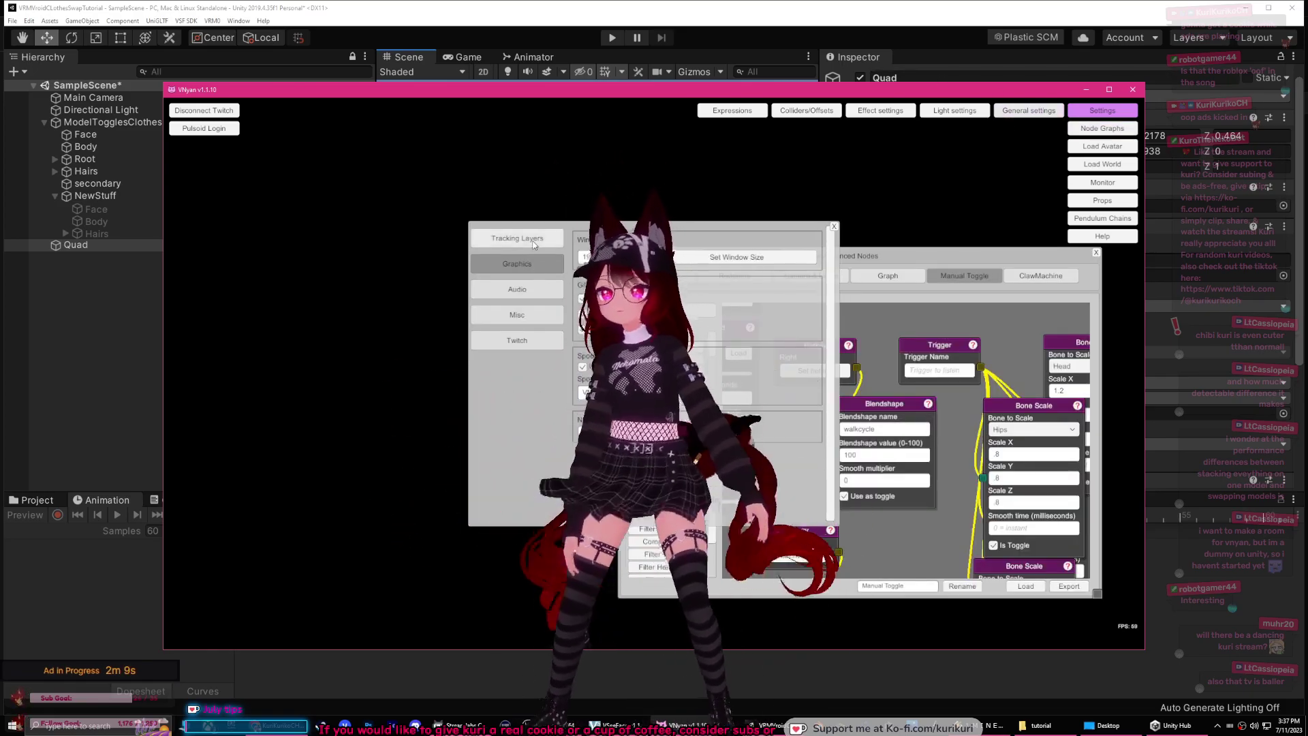
left_click(517, 238)
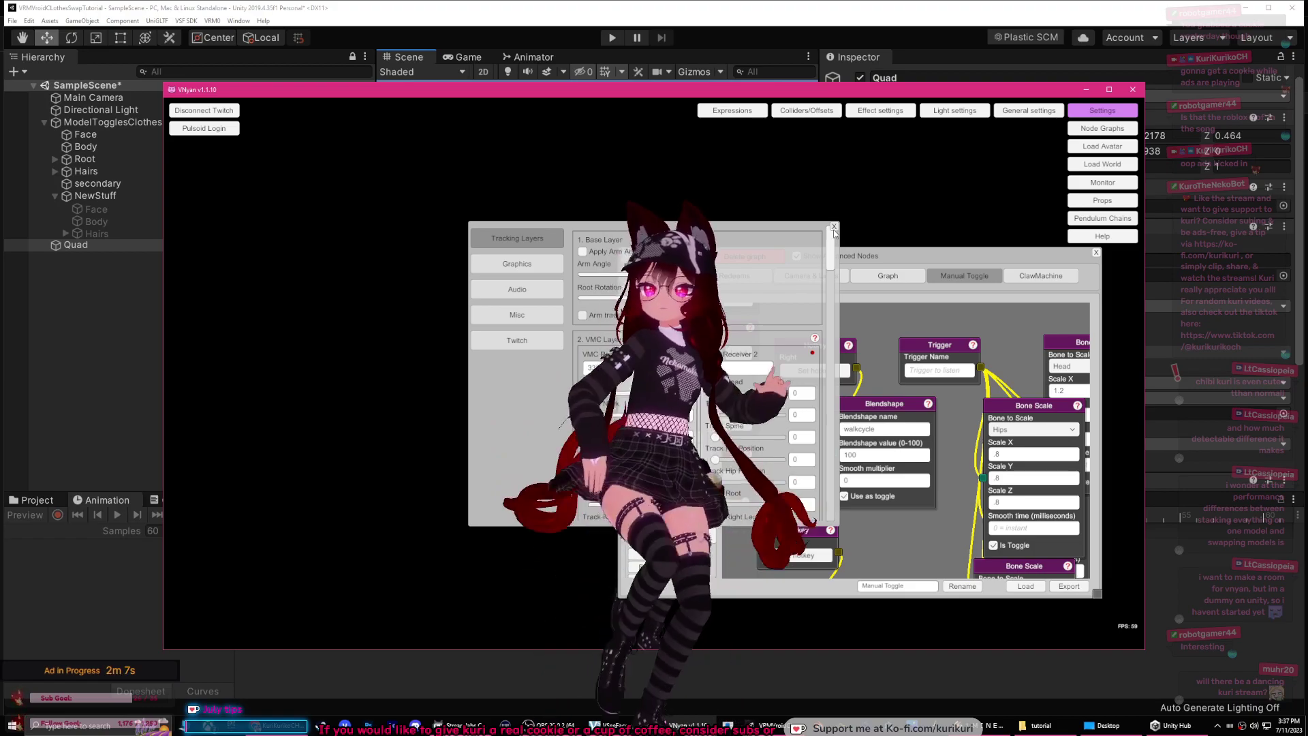
left_click(834, 227)
left_click(1094, 252)
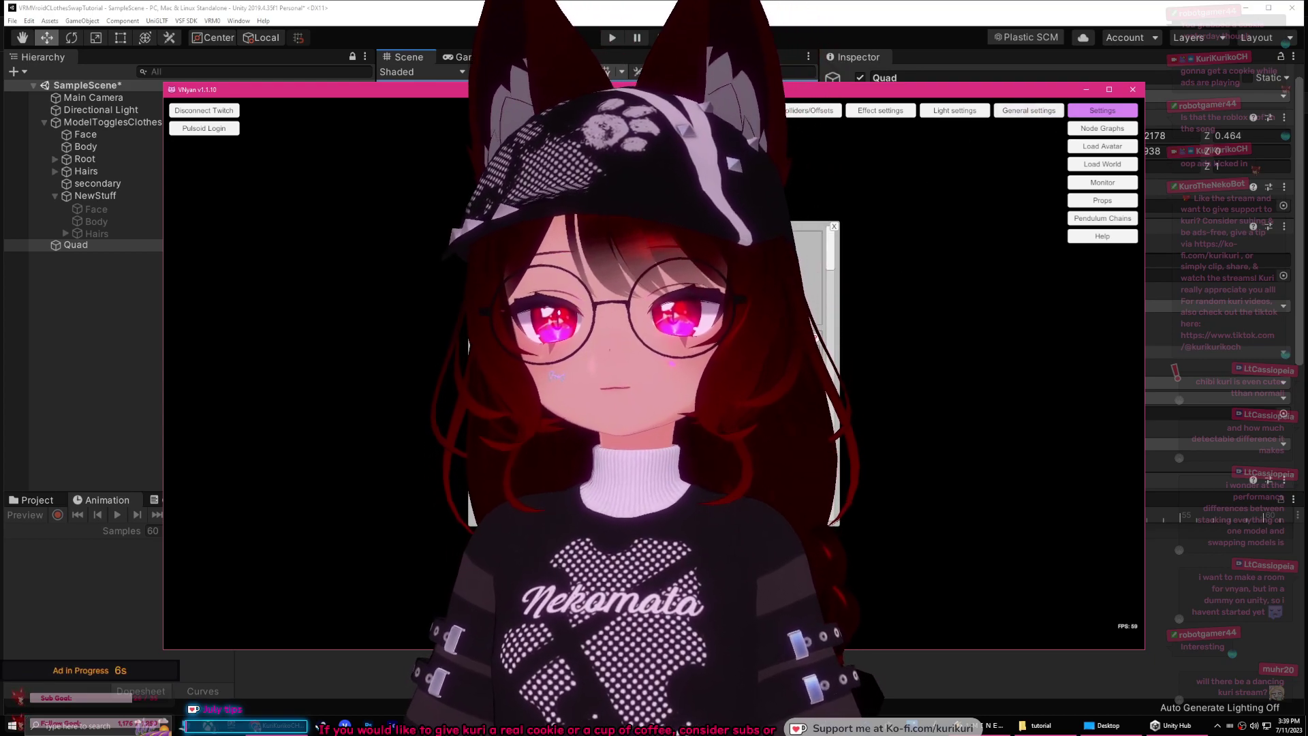
left_click(834, 227)
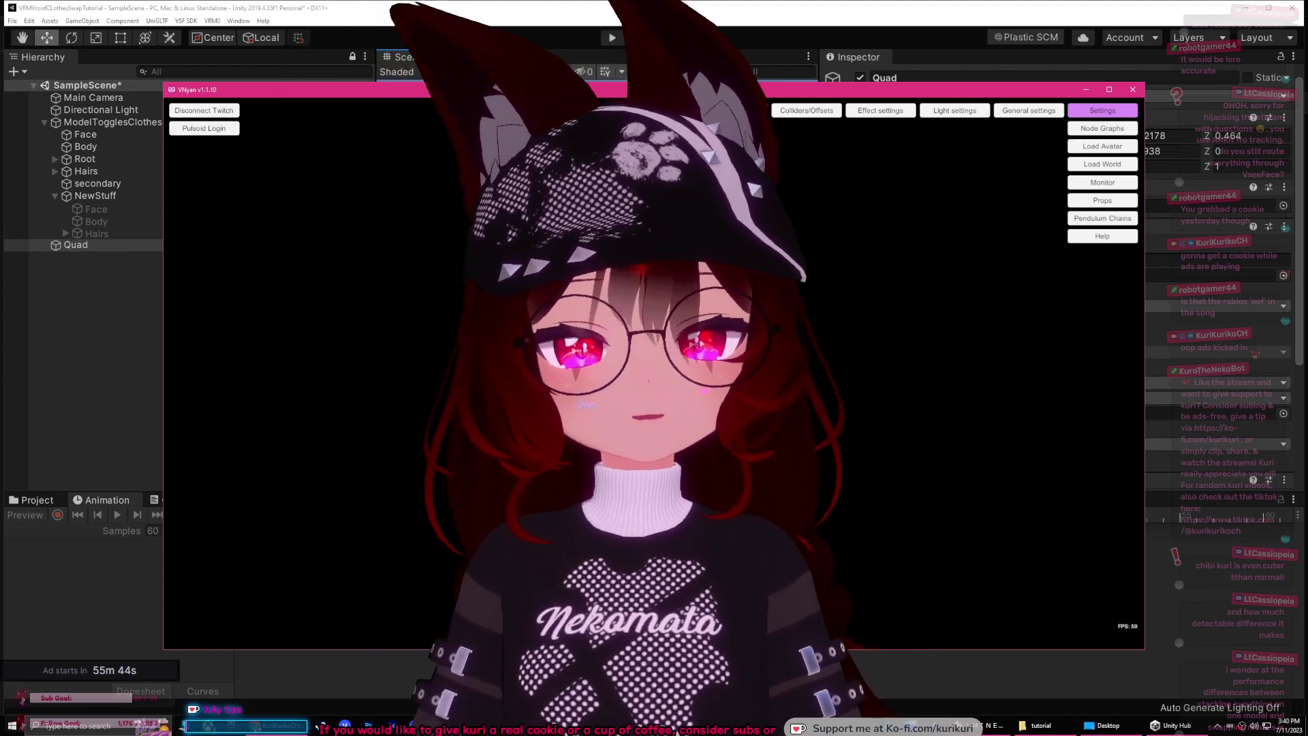
Step: Switch to VSeeFace, close General settings and scroll through the expression hotkey list
key("alt+Tab")
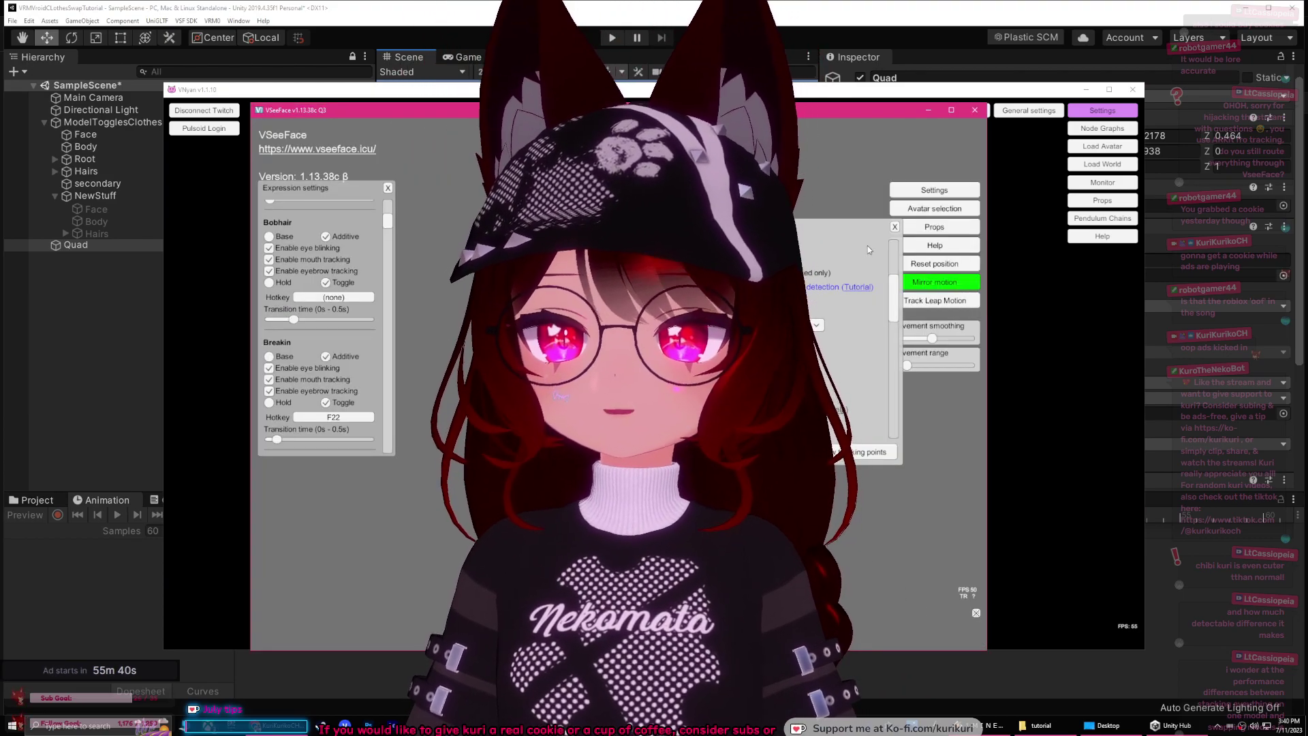
left_click(894, 227)
mouse_move(388, 225)
left_mouse_down()
mouse_move(390, 211)
mouse_move(393, 418)
mouse_move(403, 206)
left_mouse_up()
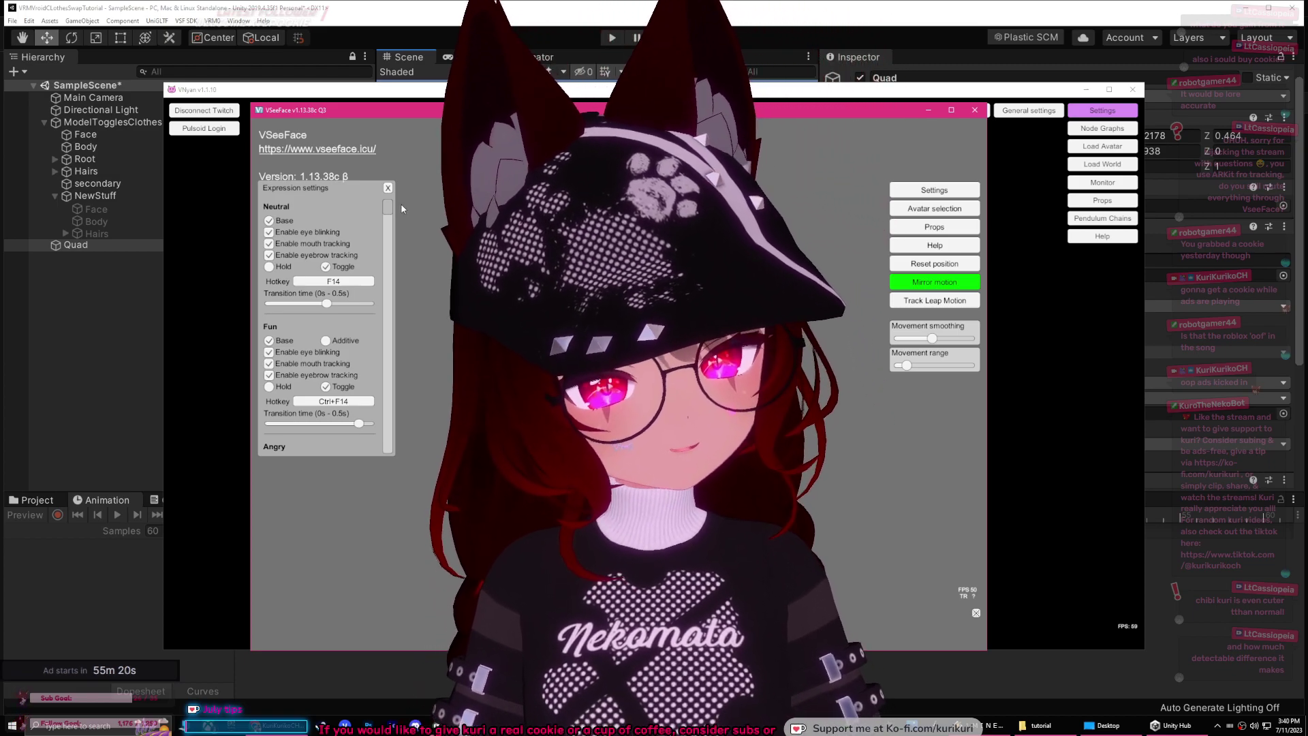
scroll(399, 210, "down", 5)
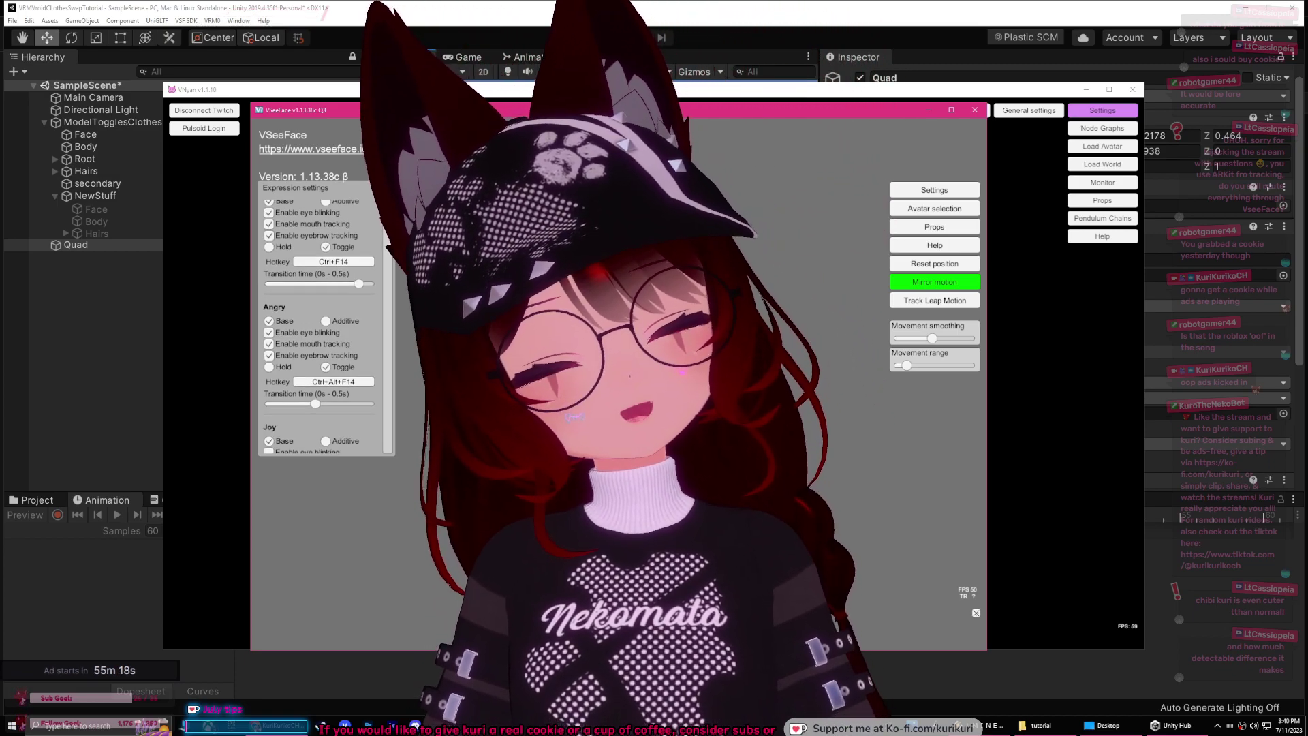
scroll(399, 265, "down", 10)
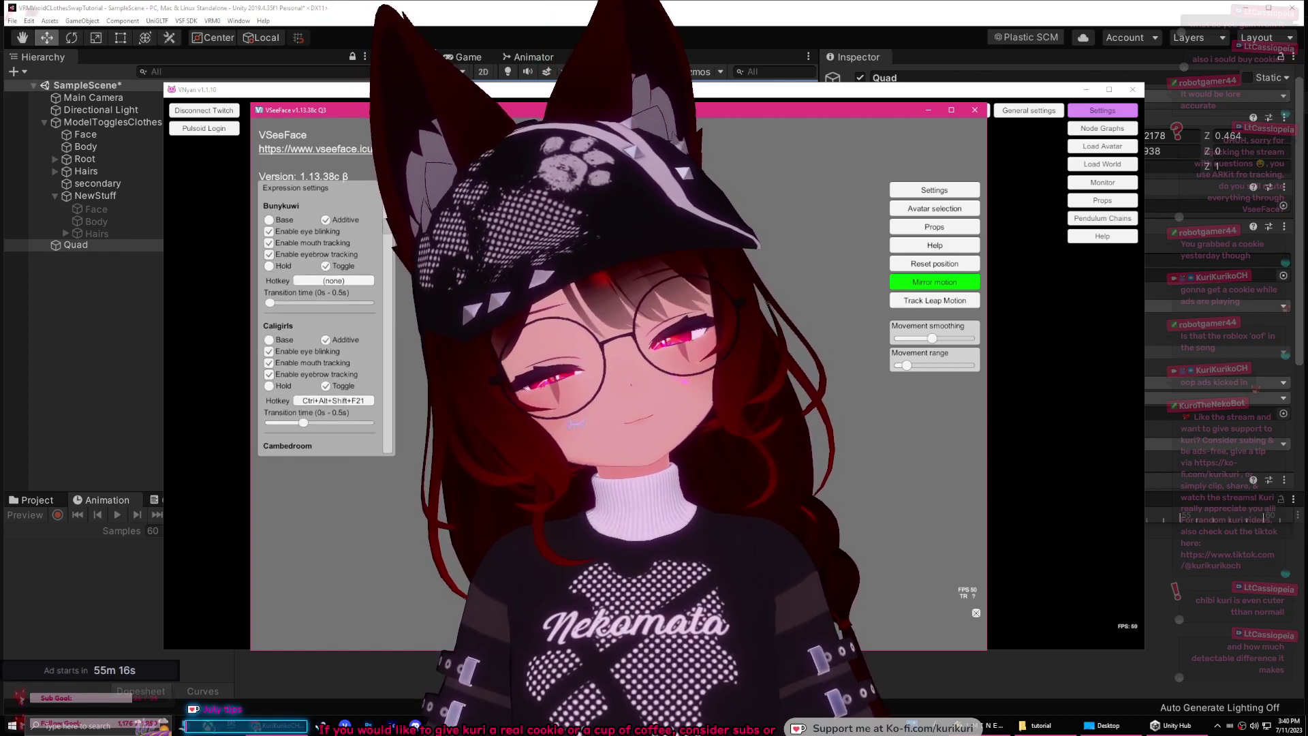
left_click_drag(399, 266, 405, 474)
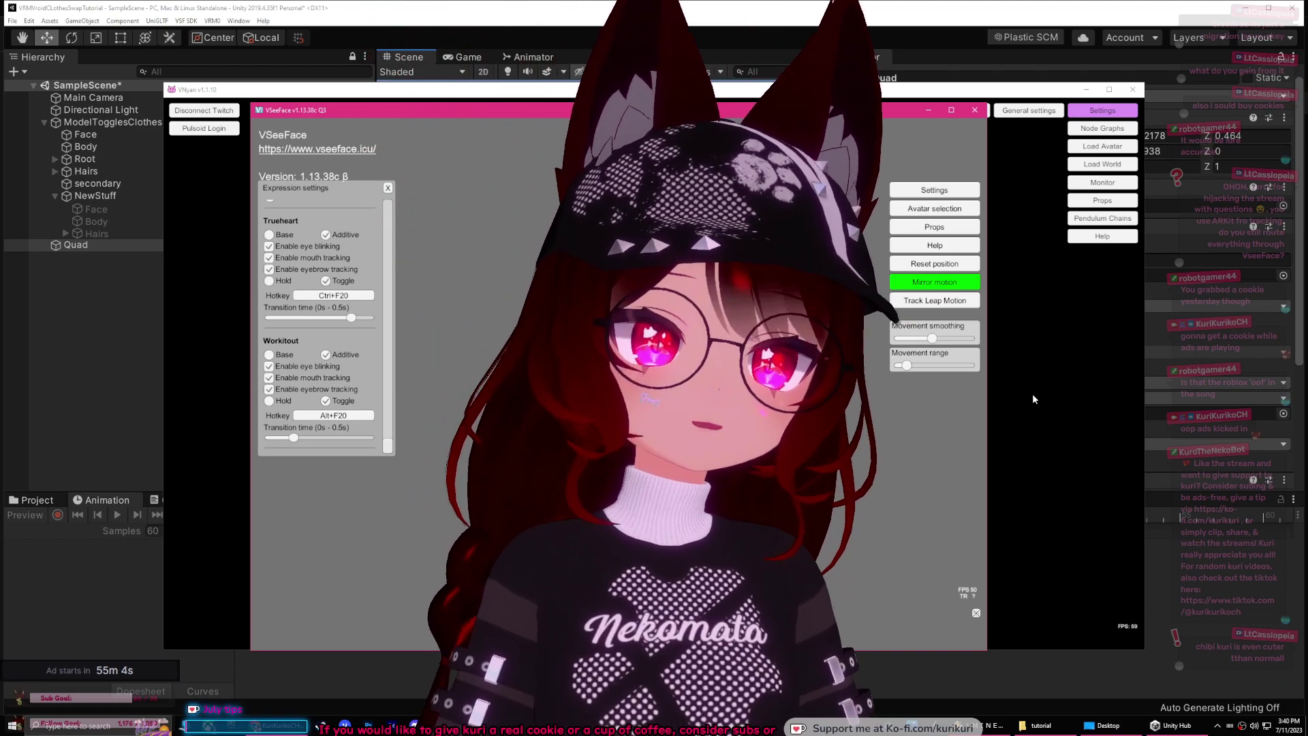
Step: Bring VNyan back in front and briefly open then close the node graph editor
left_click(1032, 394)
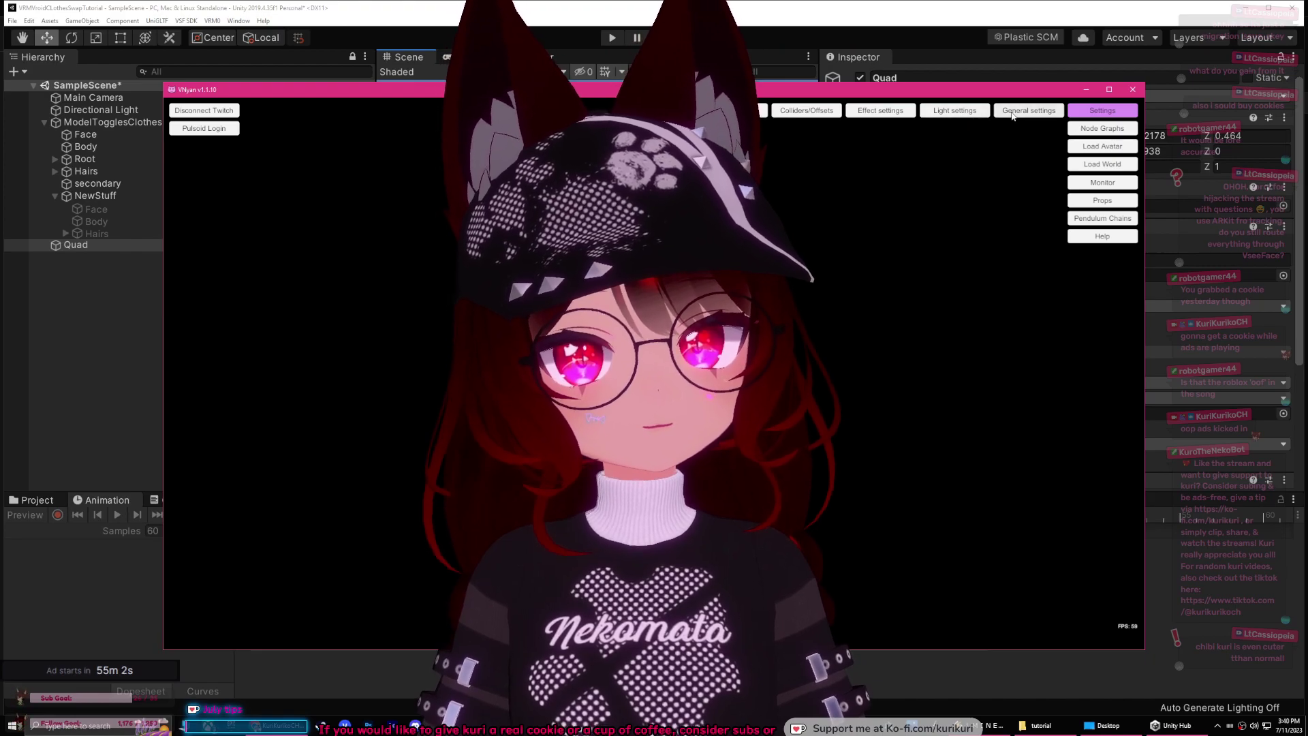
left_click(1087, 129)
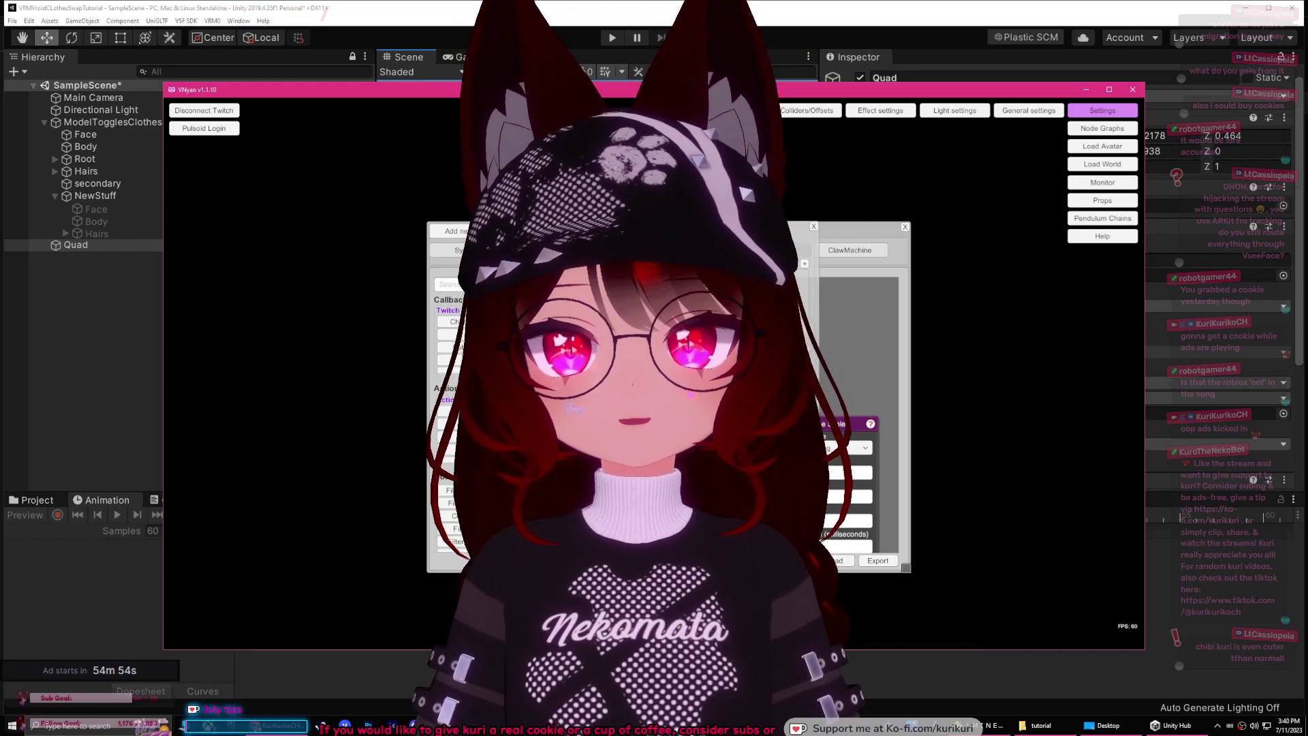
left_click(904, 227)
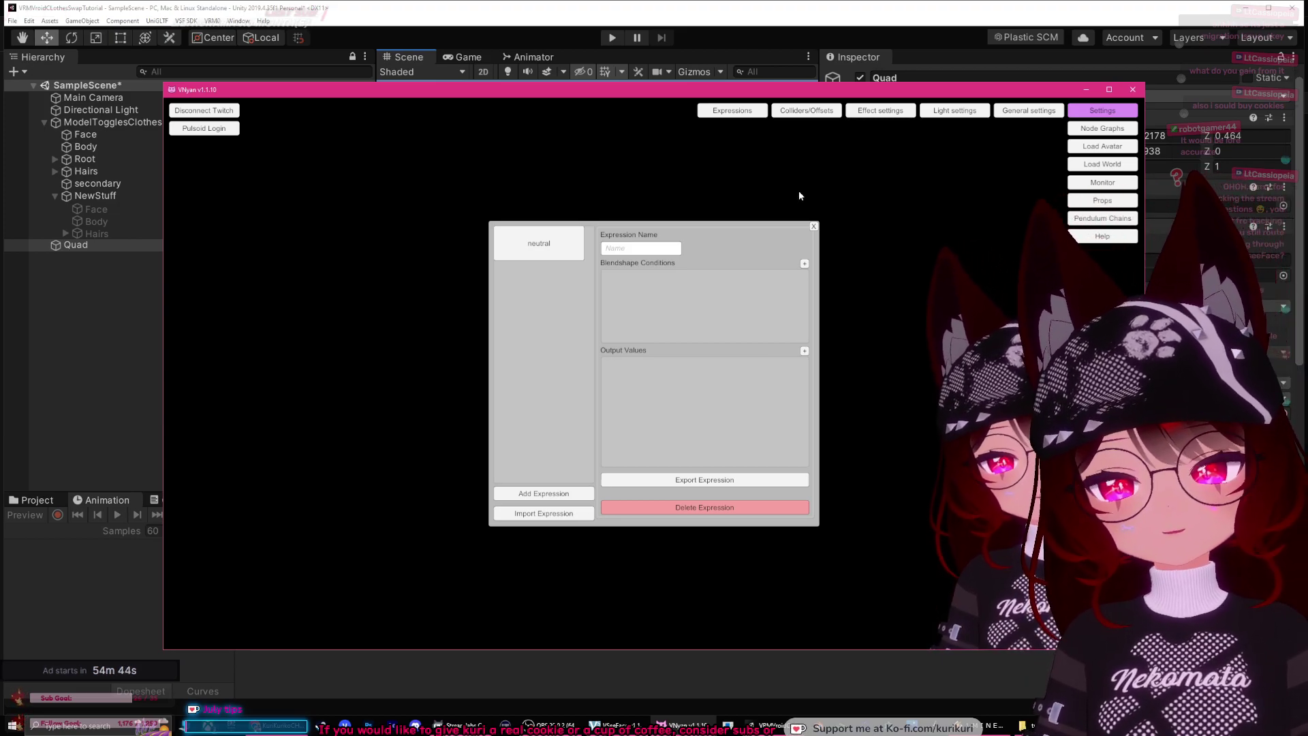
Step: Close the expressions editor, review VNyan's tracking settings, then close the Tracking Layers panel
left_click(813, 227)
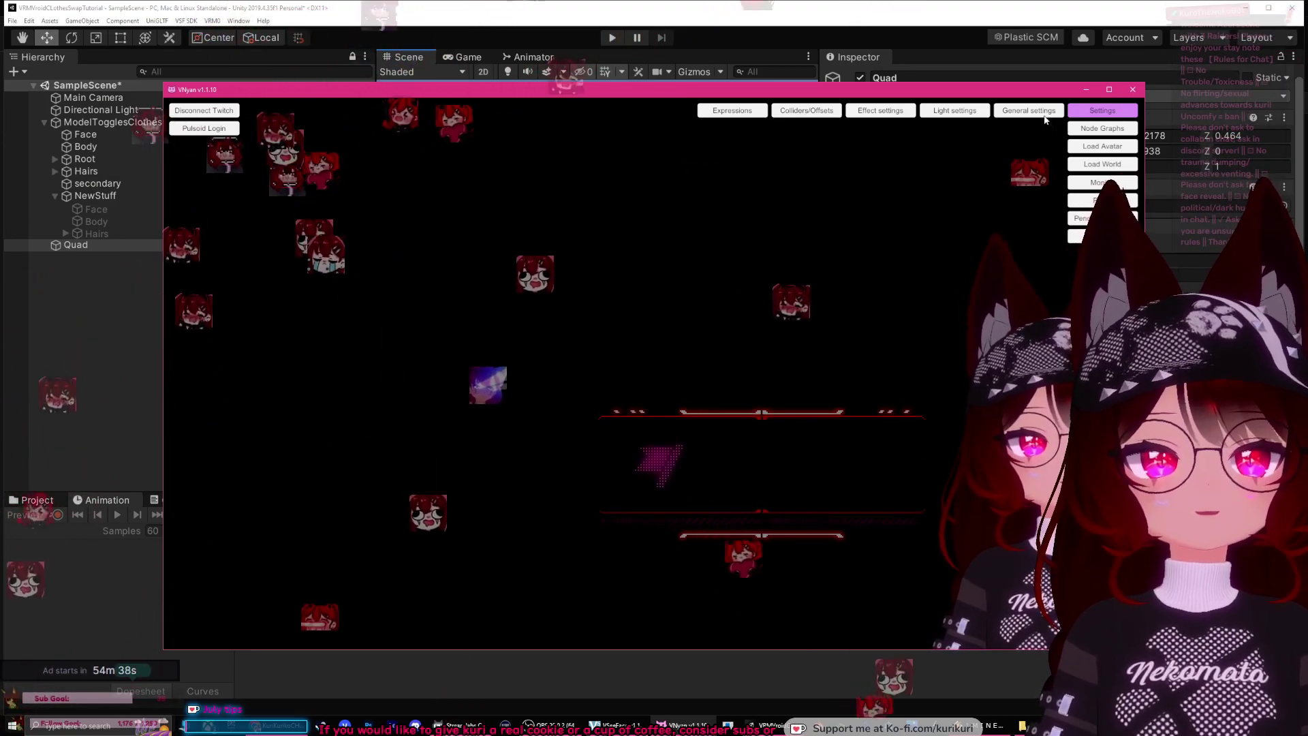
left_click(1102, 110)
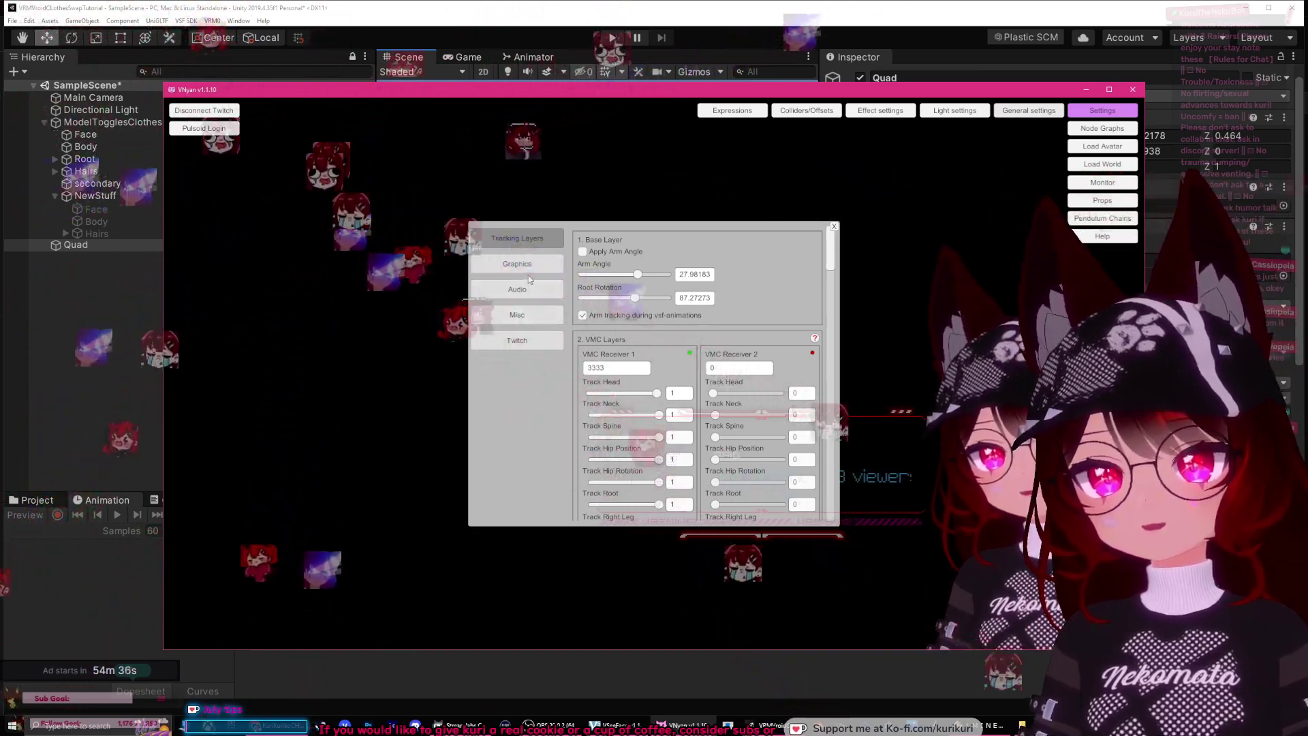
scroll(832, 263, "down", 5)
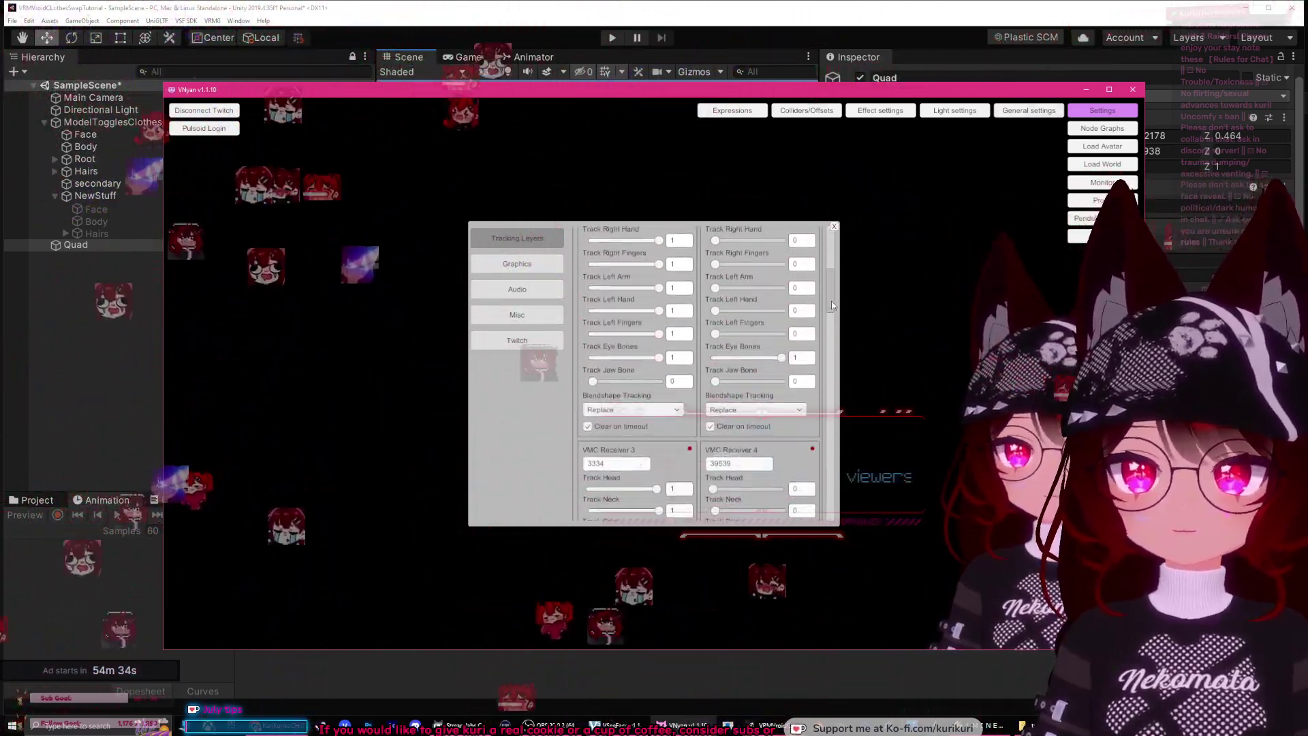
left_click(885, 313)
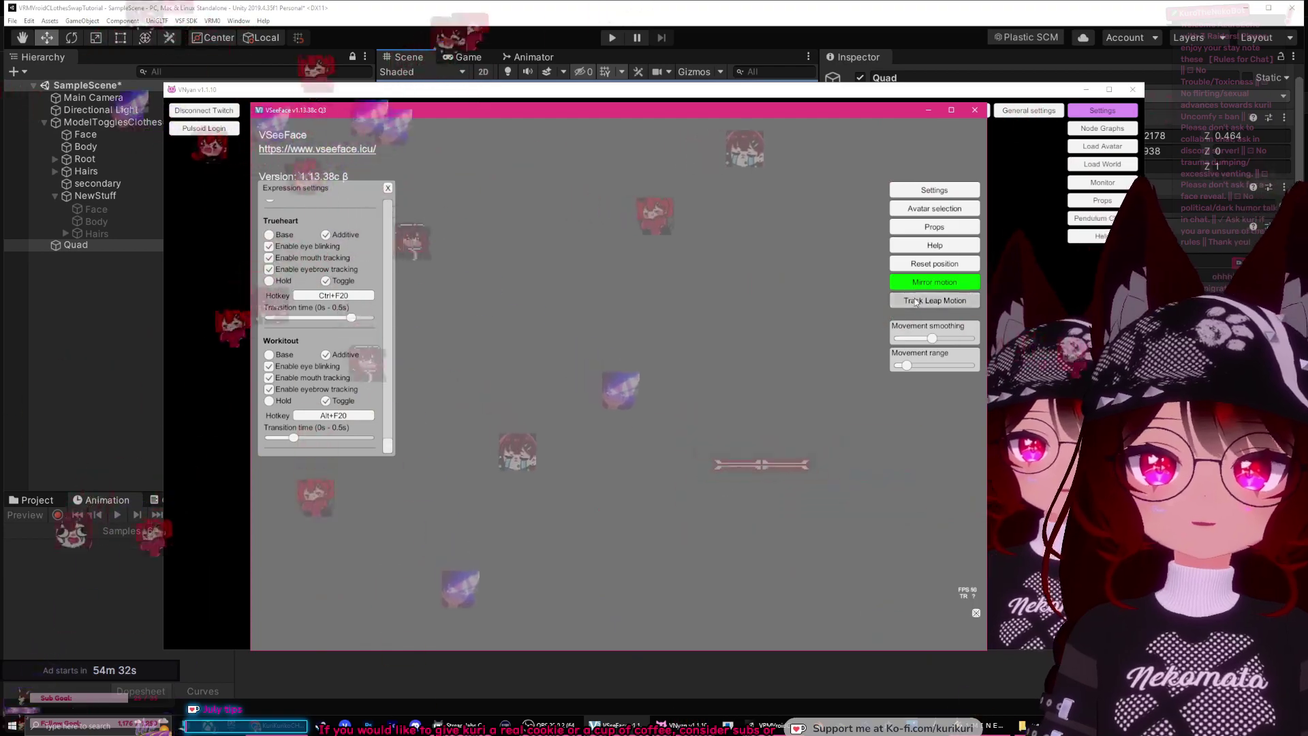
left_click(1052, 297)
left_click_drag(831, 286, 826, 499)
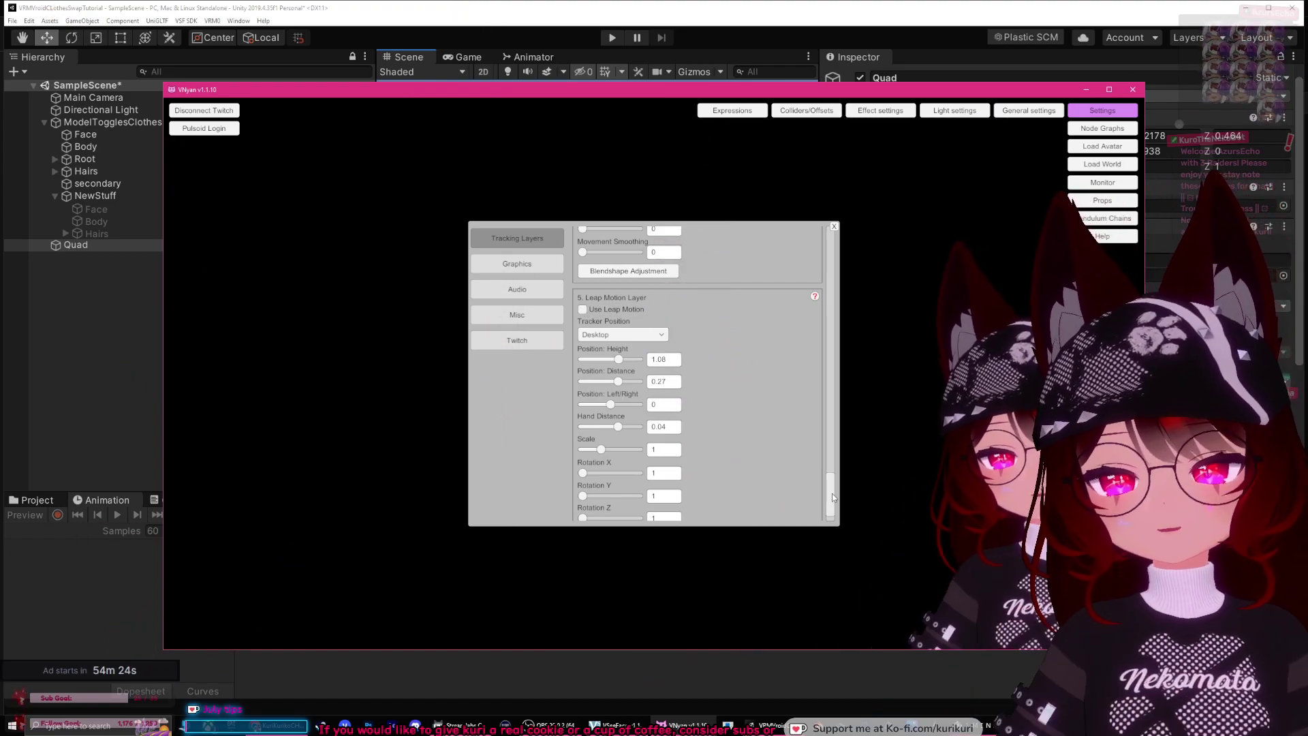
scroll(832, 493, "down", 2)
scroll(838, 502, "up", 1)
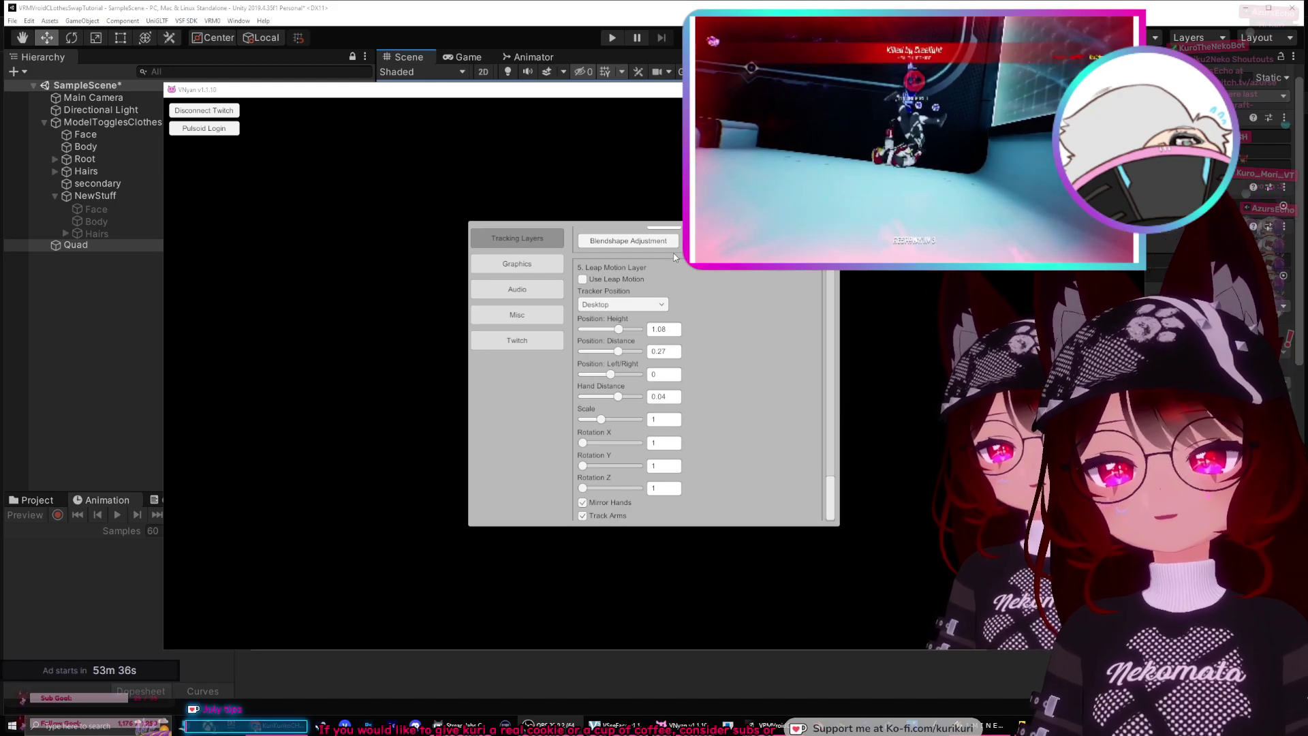
left_click(843, 245)
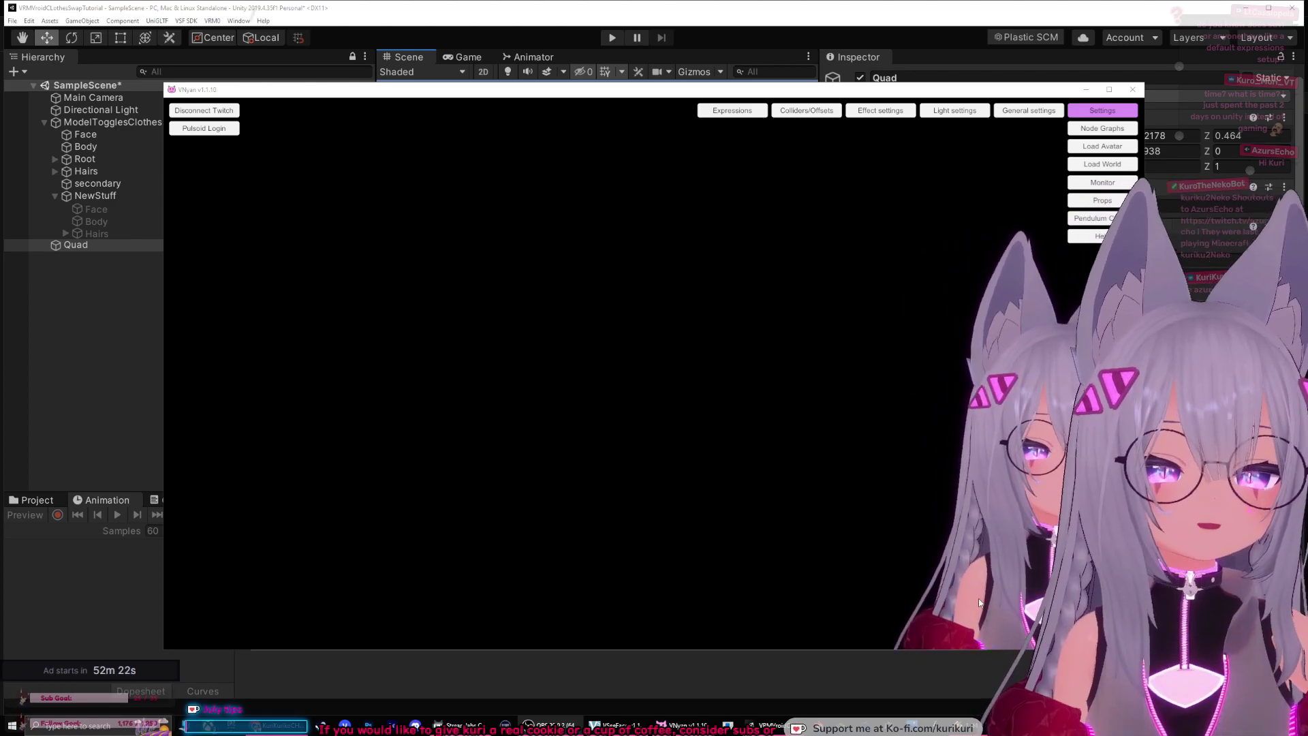
Step: Open VSeeFace's General settings, scroll to the bottom, and shrink the window from top and right
left_click(634, 724)
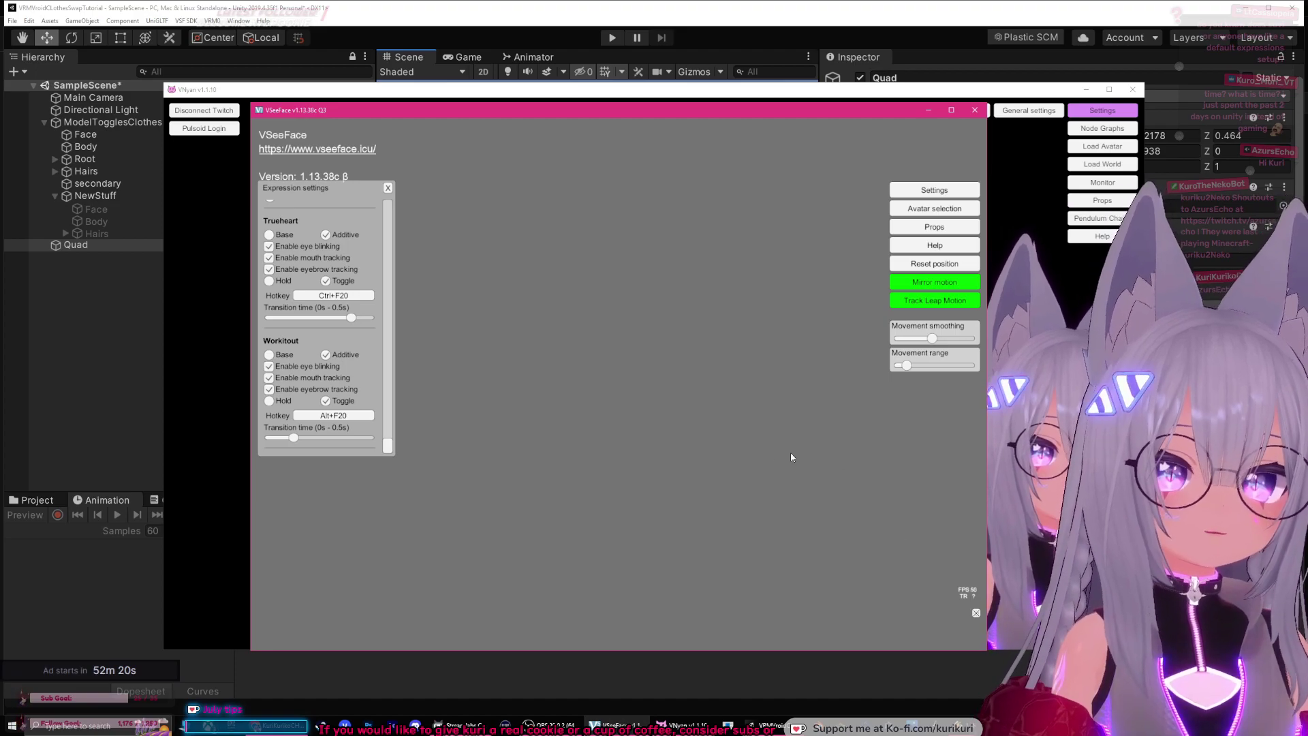
left_click(934, 190)
left_click(842, 190)
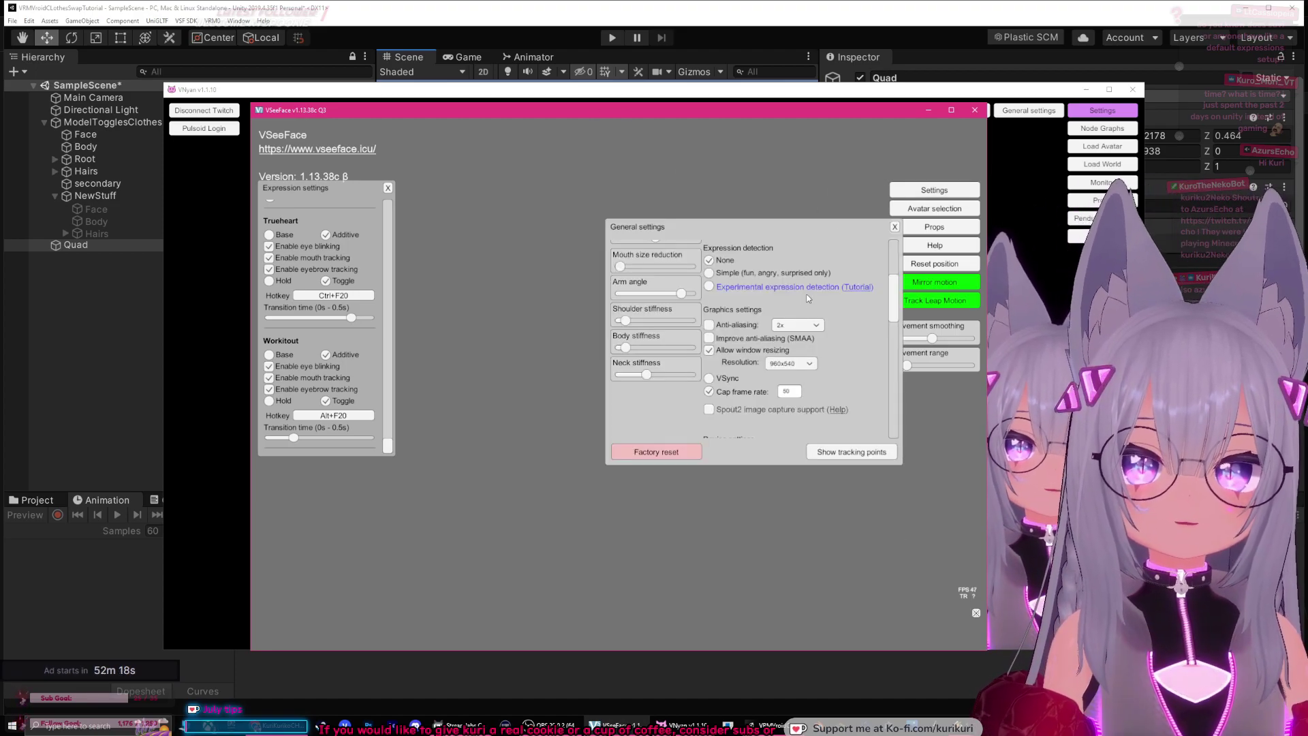
left_click_drag(890, 289, 892, 412)
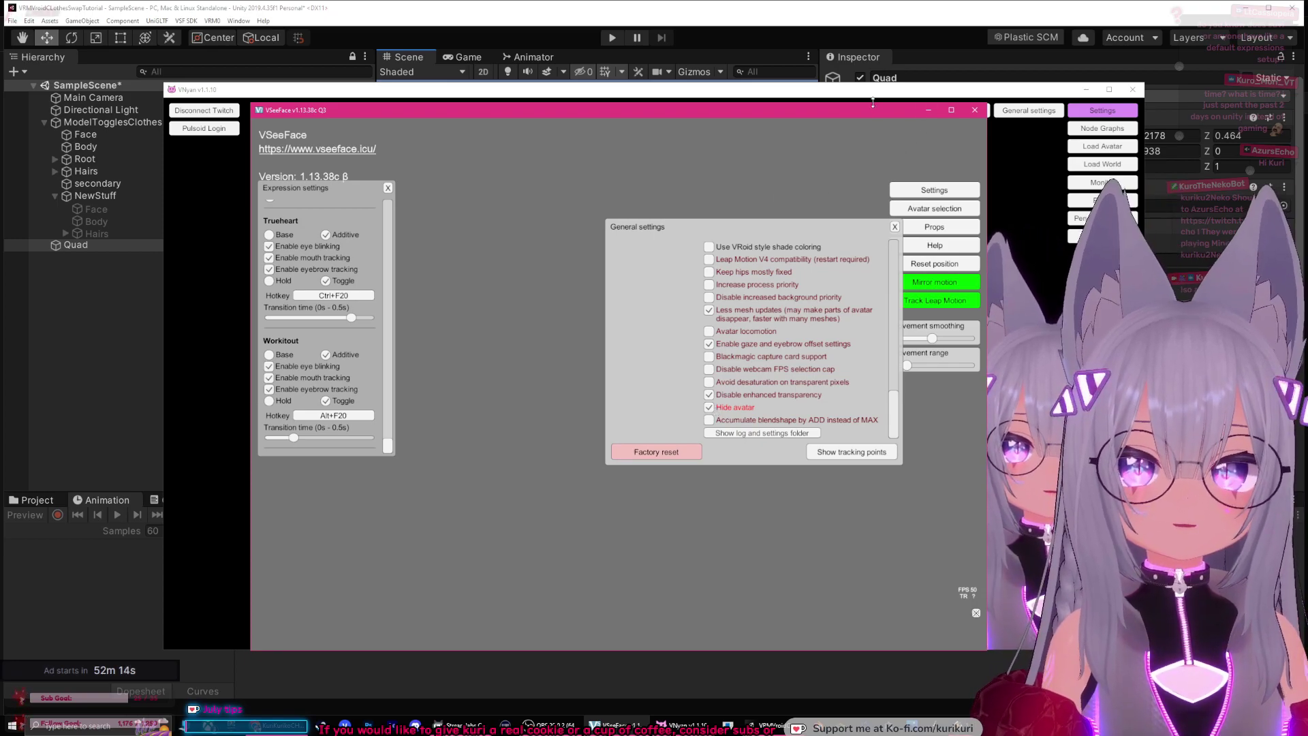
left_click_drag(873, 102, 872, 302)
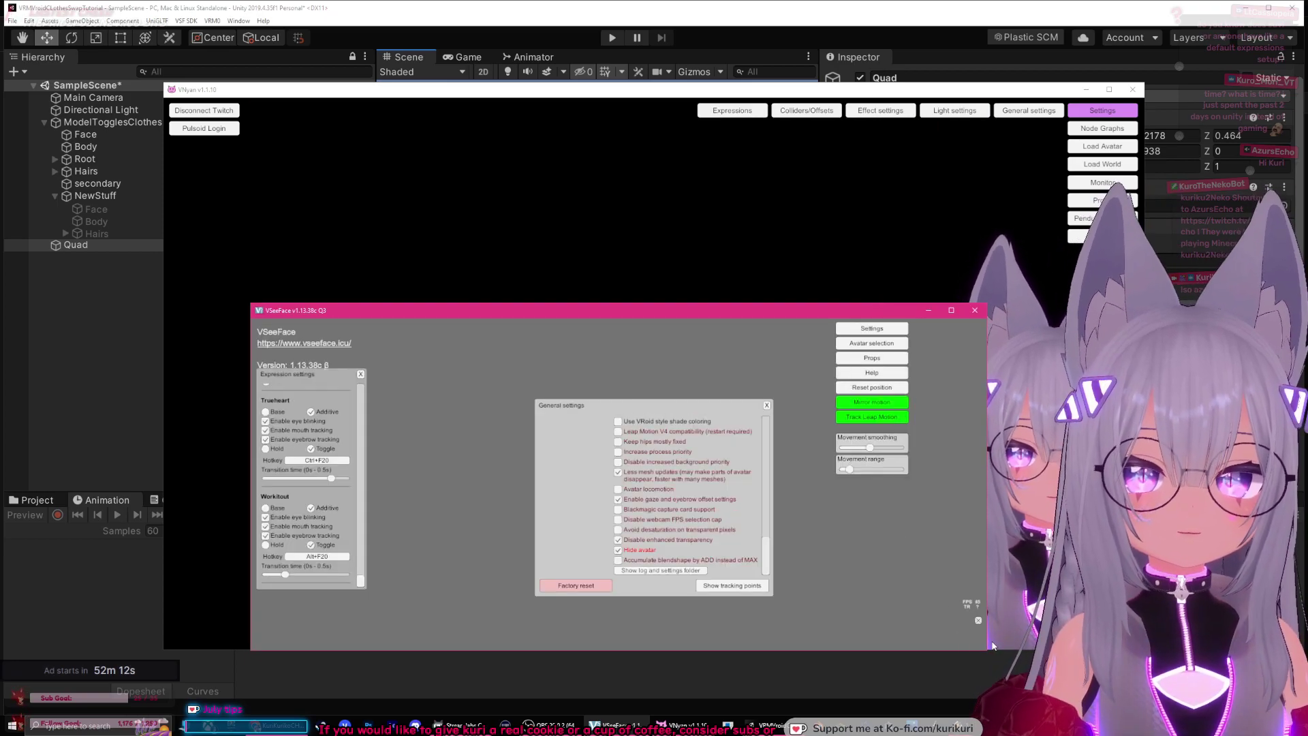
left_click_drag(991, 646, 613, 645)
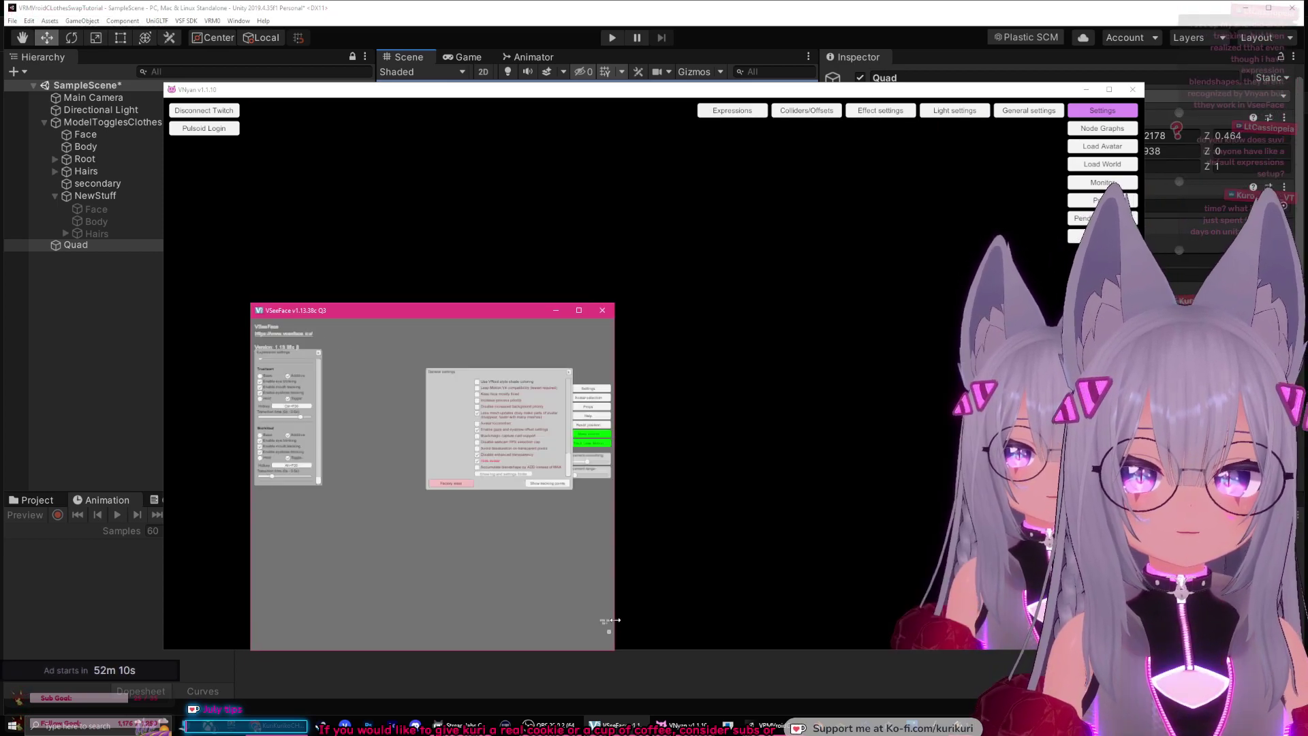
Step: Minimize the VSeeFace window so VNyan's main settings menu and avatar come forward
left_click(556, 310)
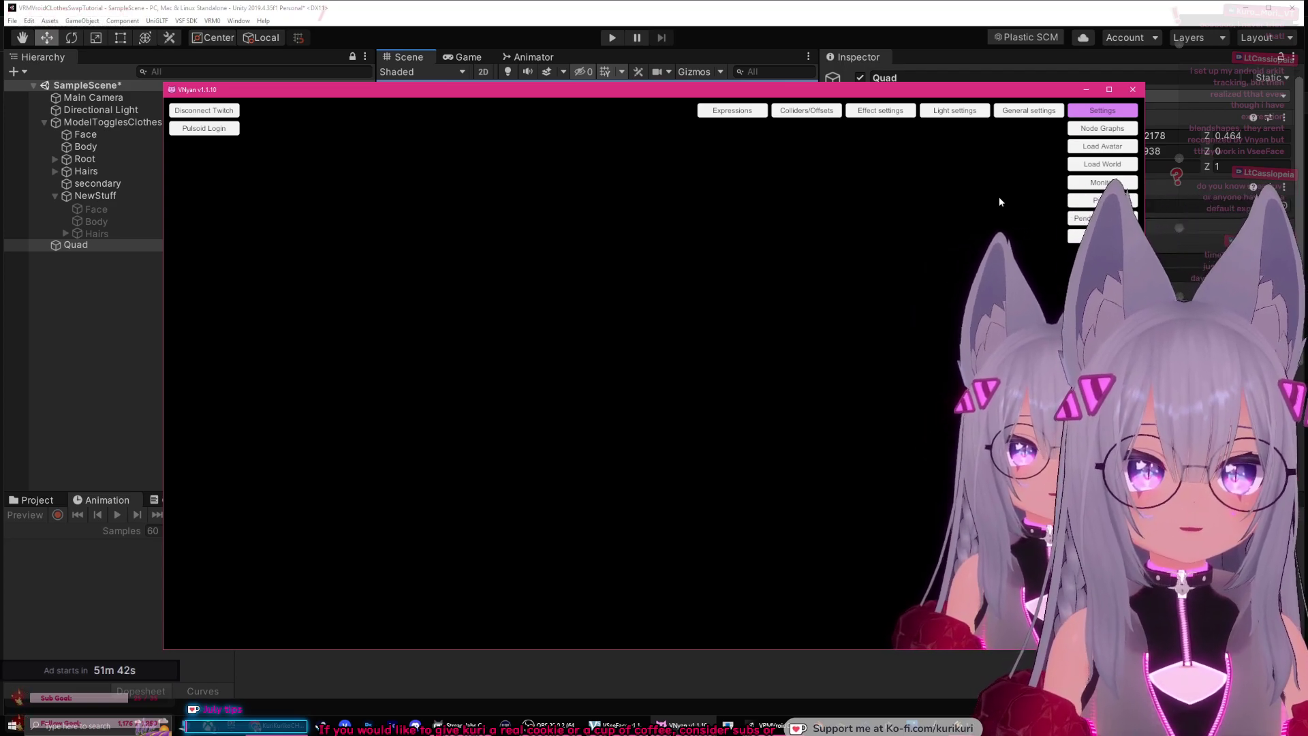
Step: In VNyan's General > Graphics settings, change Limit FPS from 60 to 50, then close the panel
left_click(1029, 113)
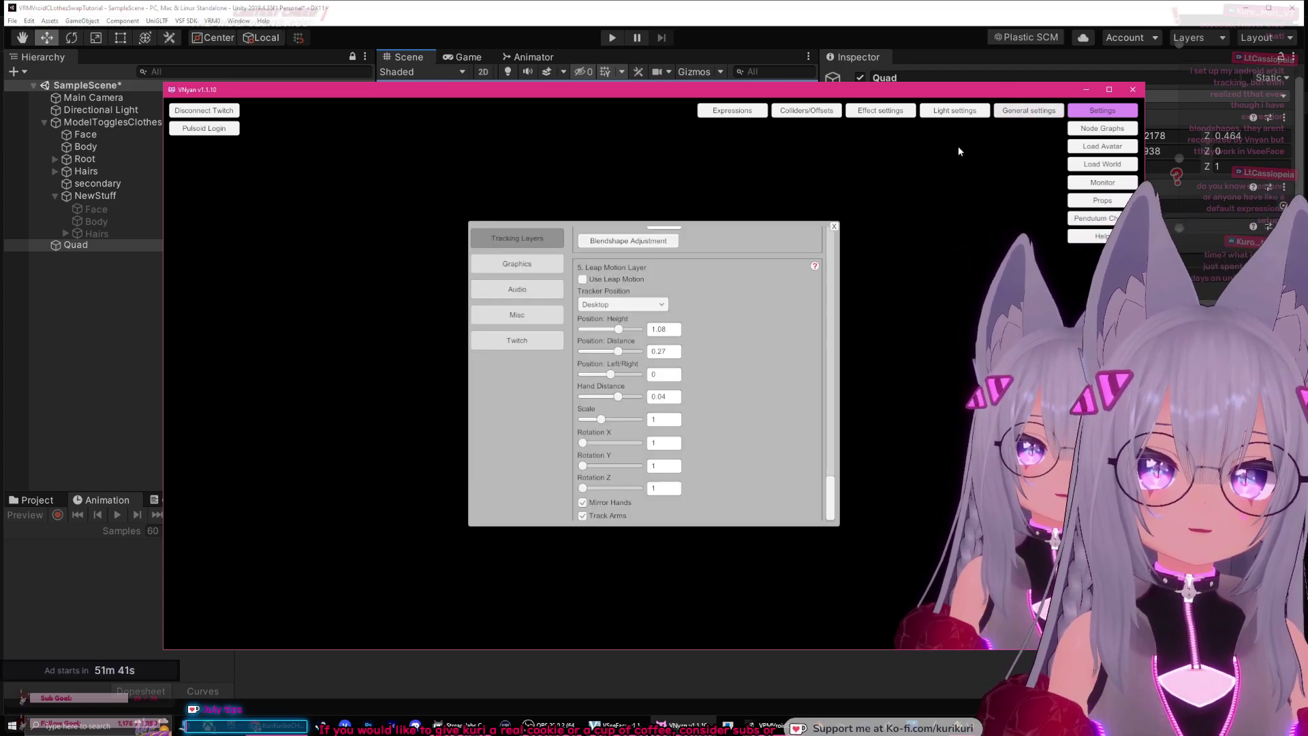
left_click(508, 266)
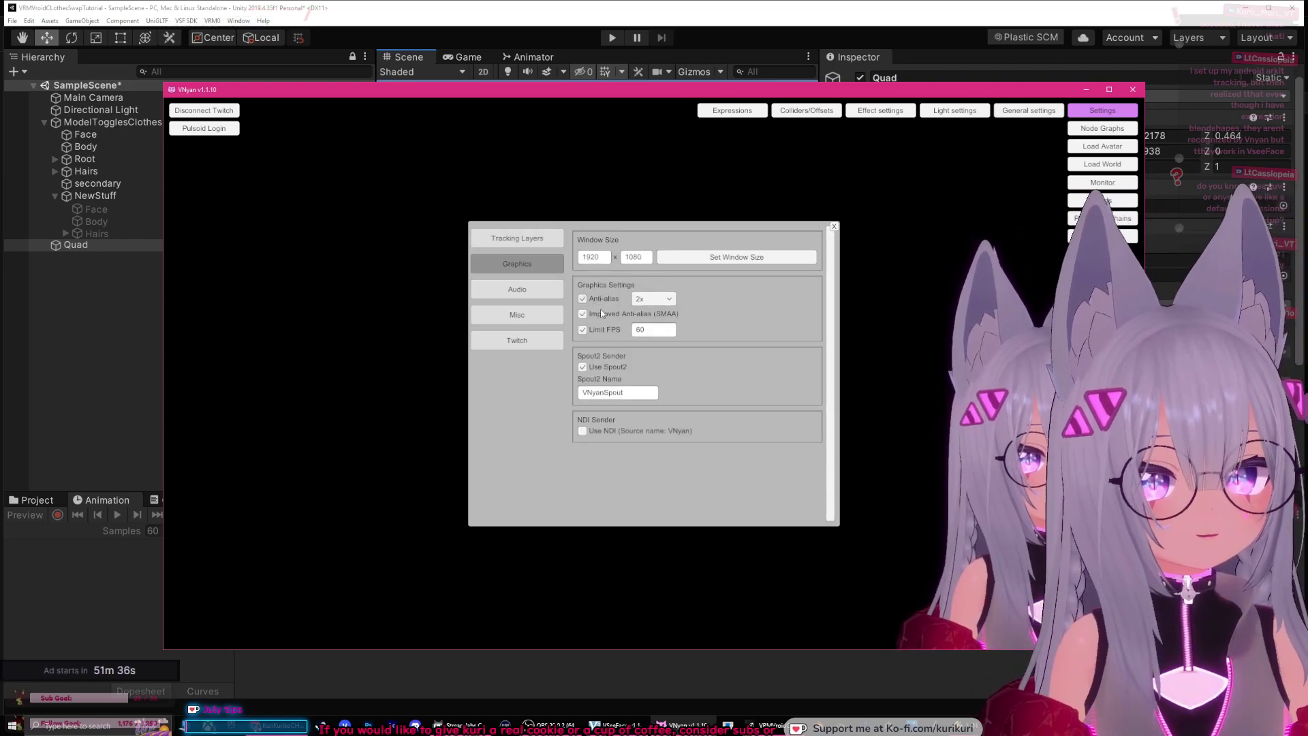
double_click(644, 329)
type("5")
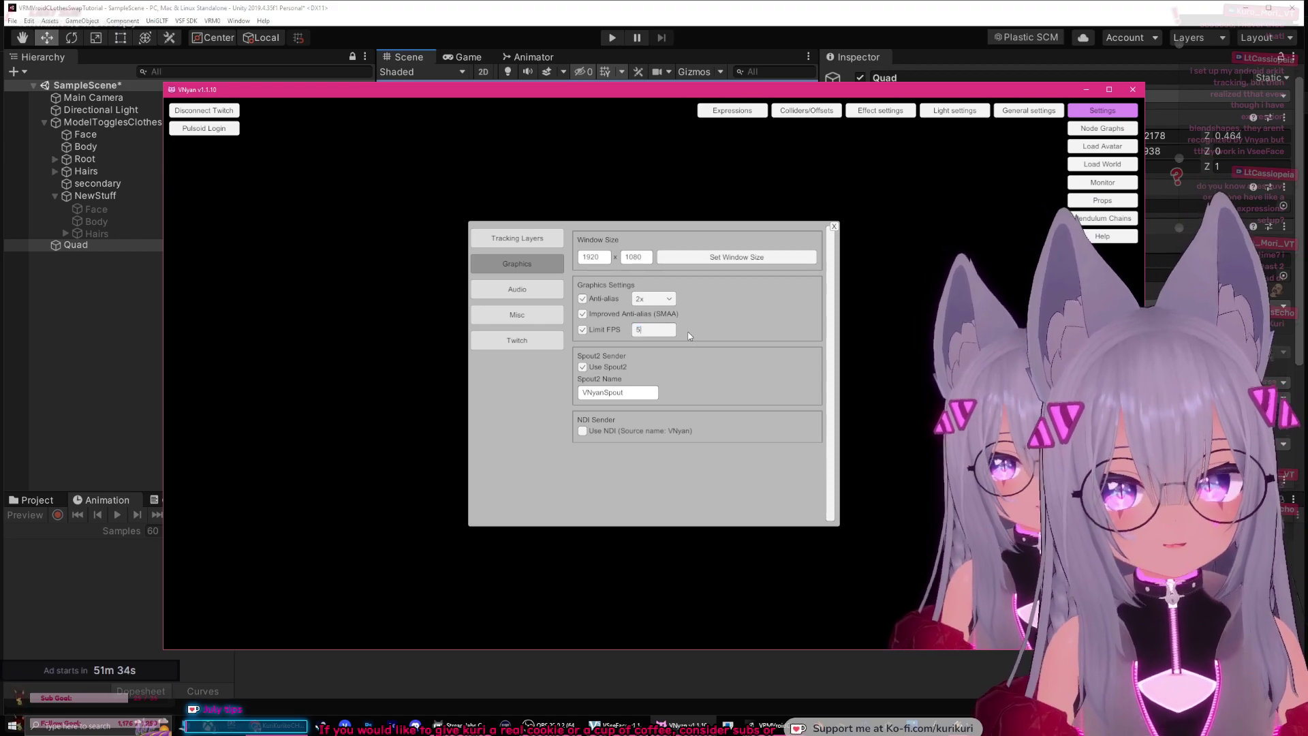
type("0")
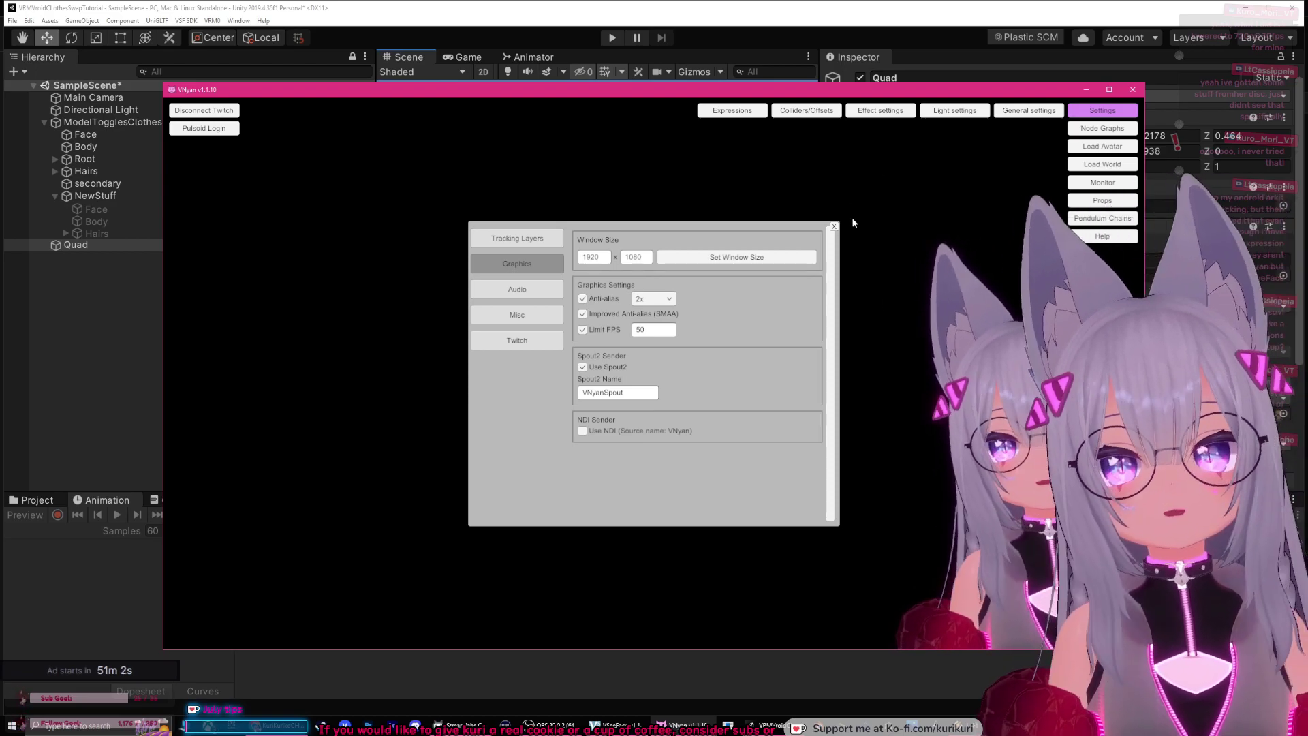
left_click(834, 226)
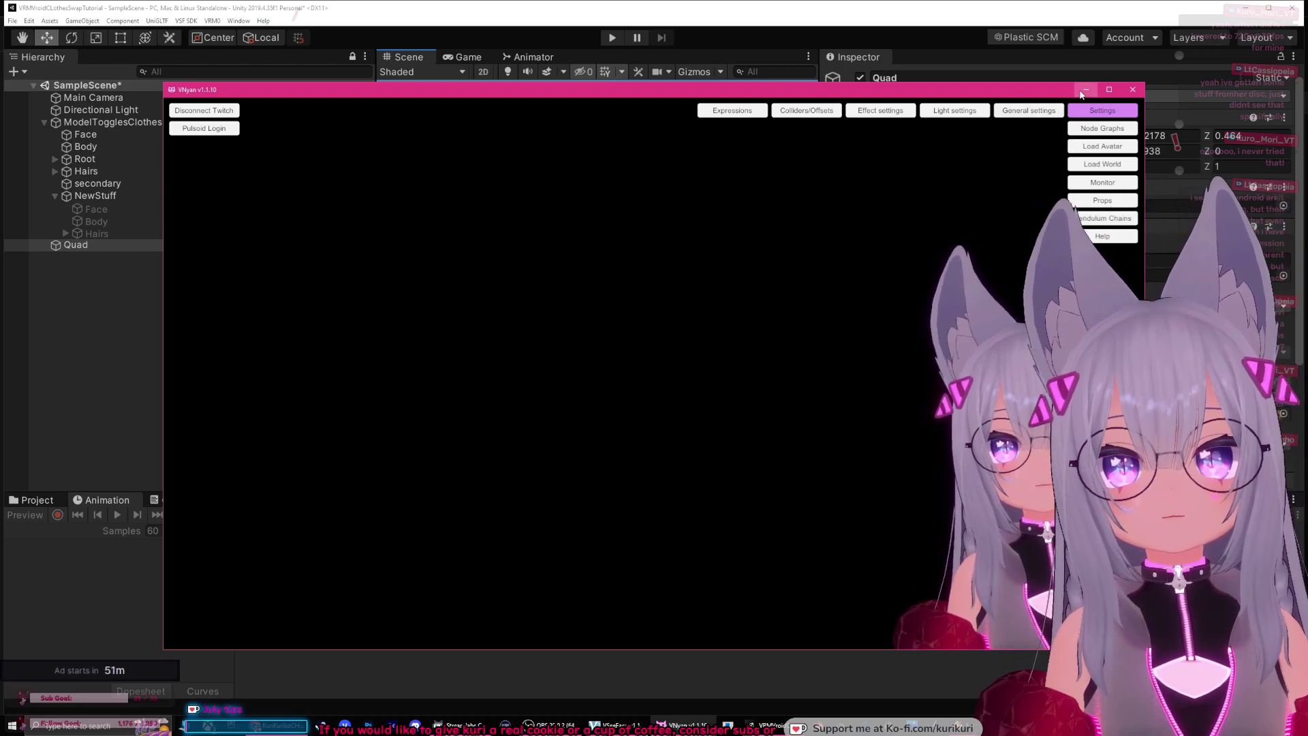
Step: Maximize OBS over VNyan and drag the preview splitter left to widen the side docks
left_click(1083, 92)
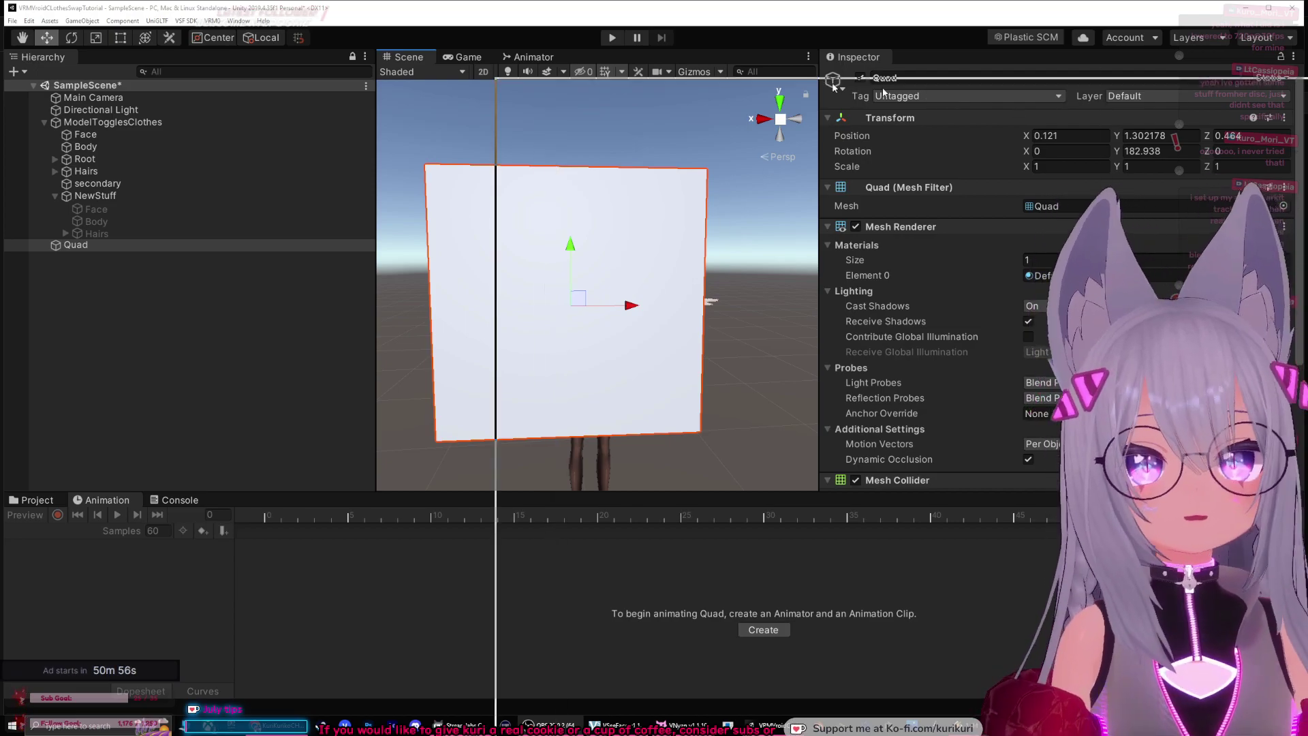
key("alt+Tab")
double_click(649, 60)
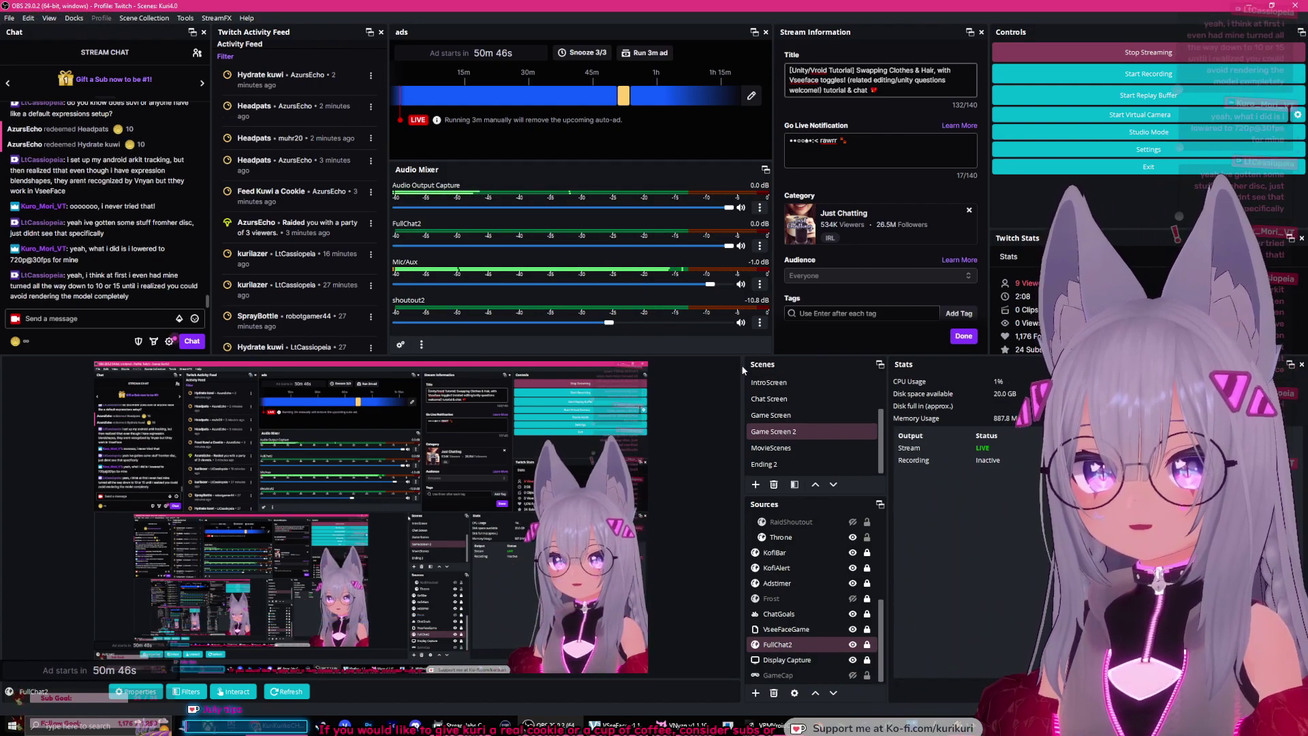
left_click_drag(742, 368, 570, 361)
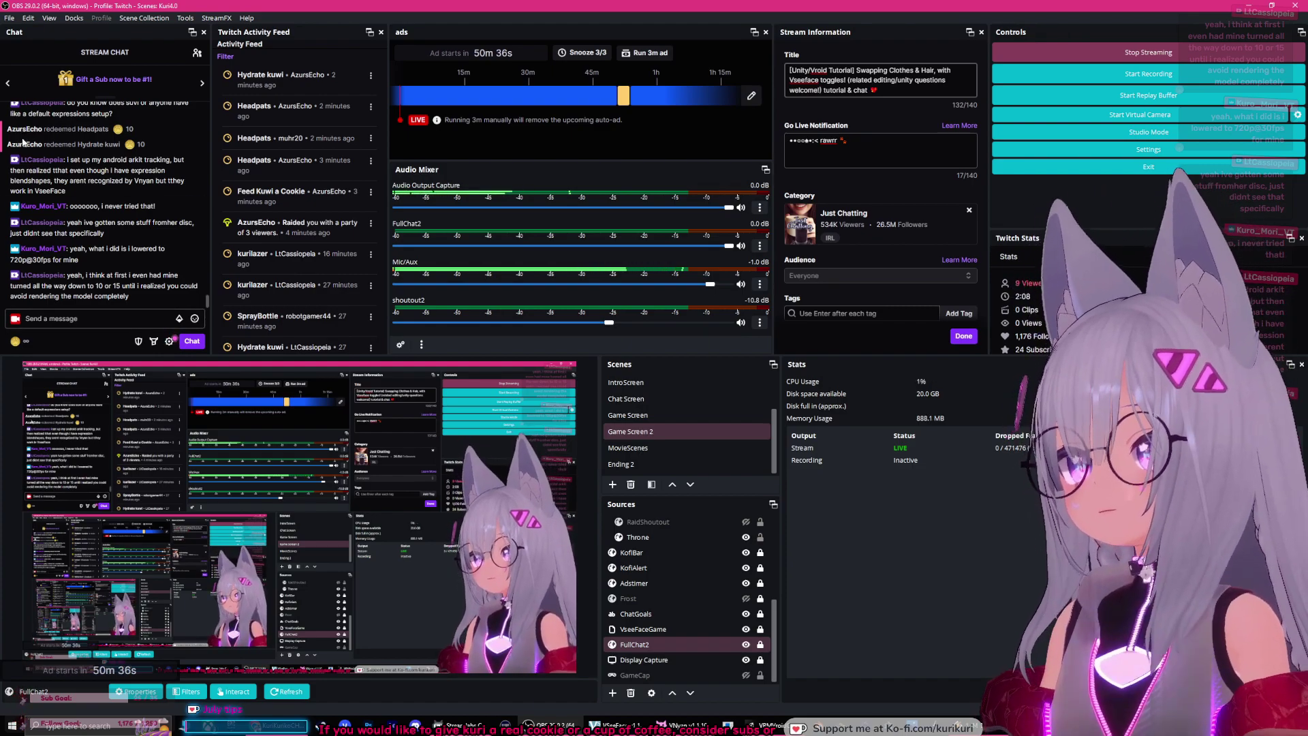
Step: Check the OBS Video resolution settings, then review Output streaming: NVENC H.264, 1664x936, CBR 7000 Kbps
left_click(8, 17)
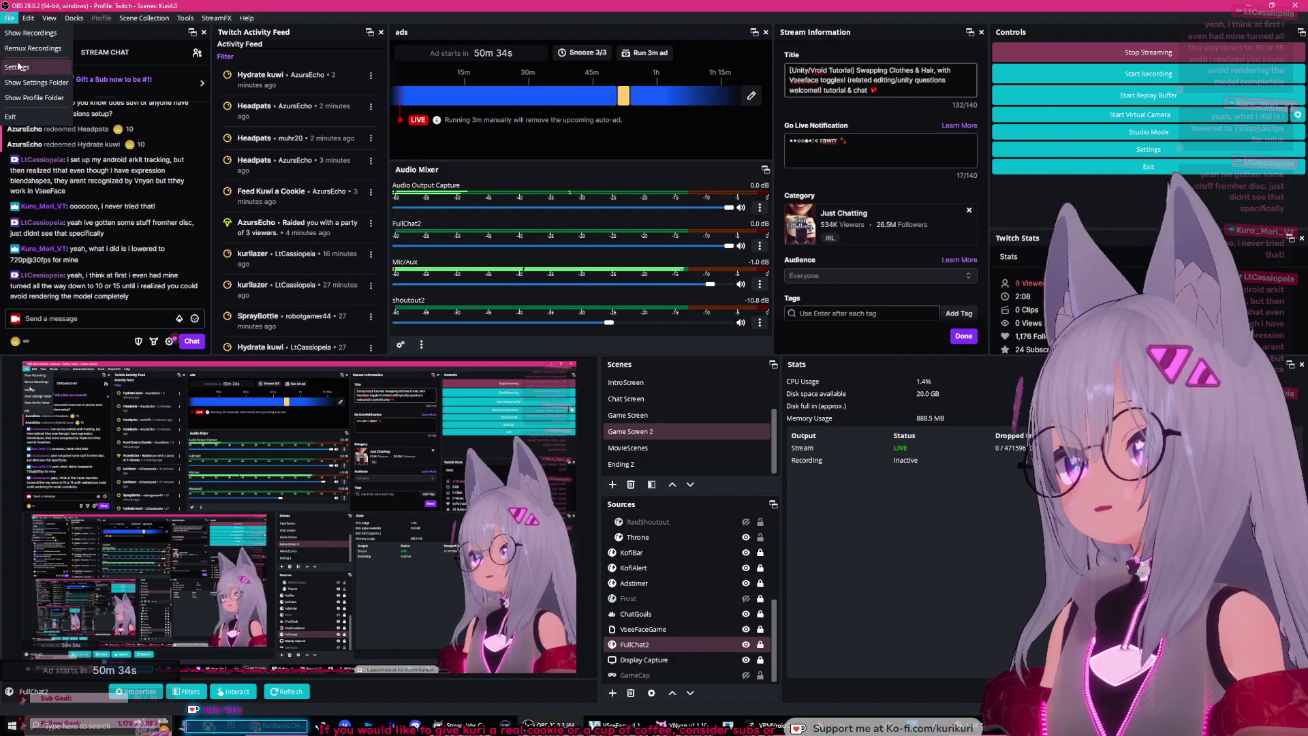
left_click(42, 80)
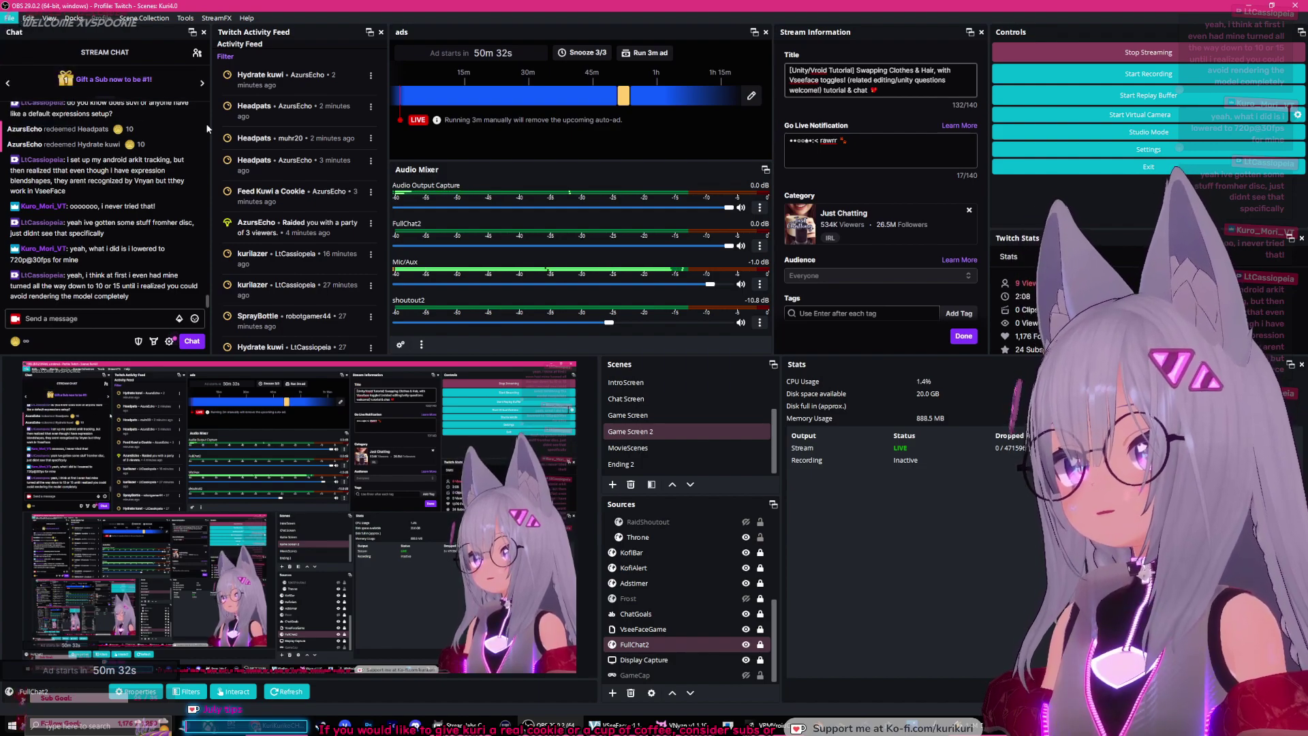
left_click(448, 269)
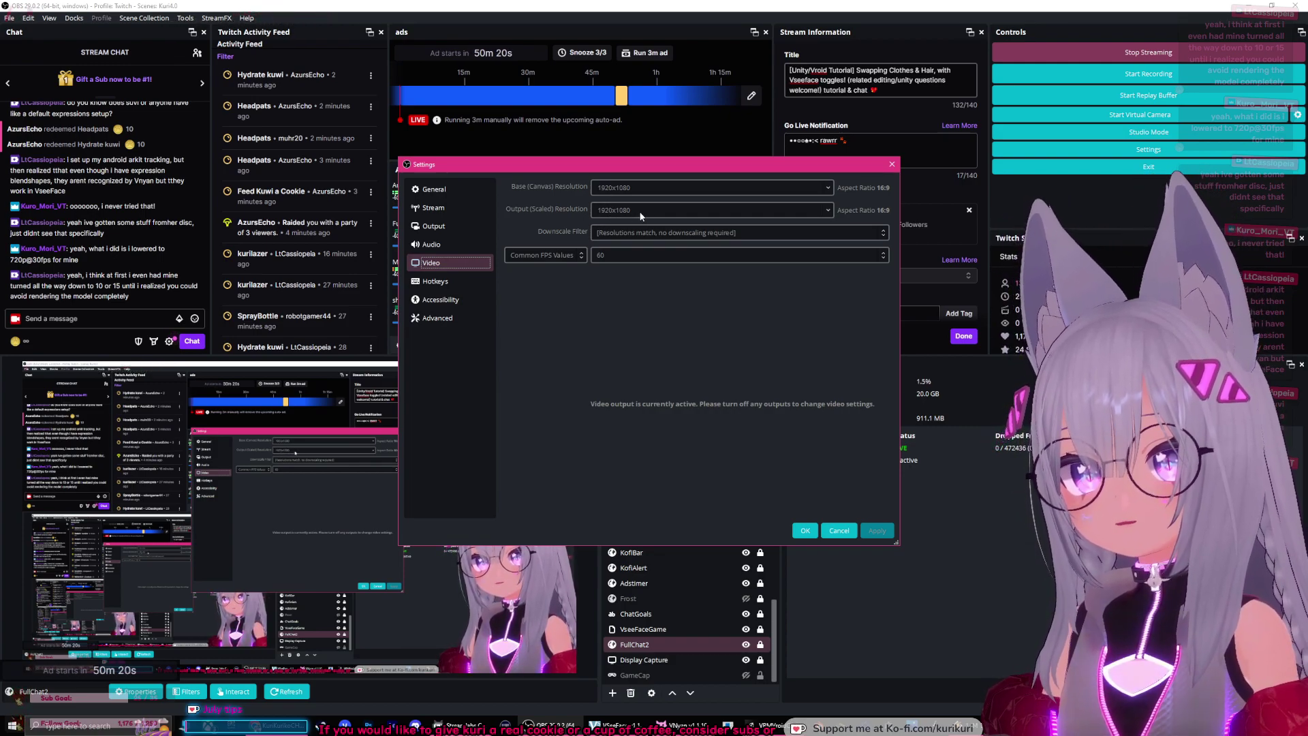
left_click(456, 227)
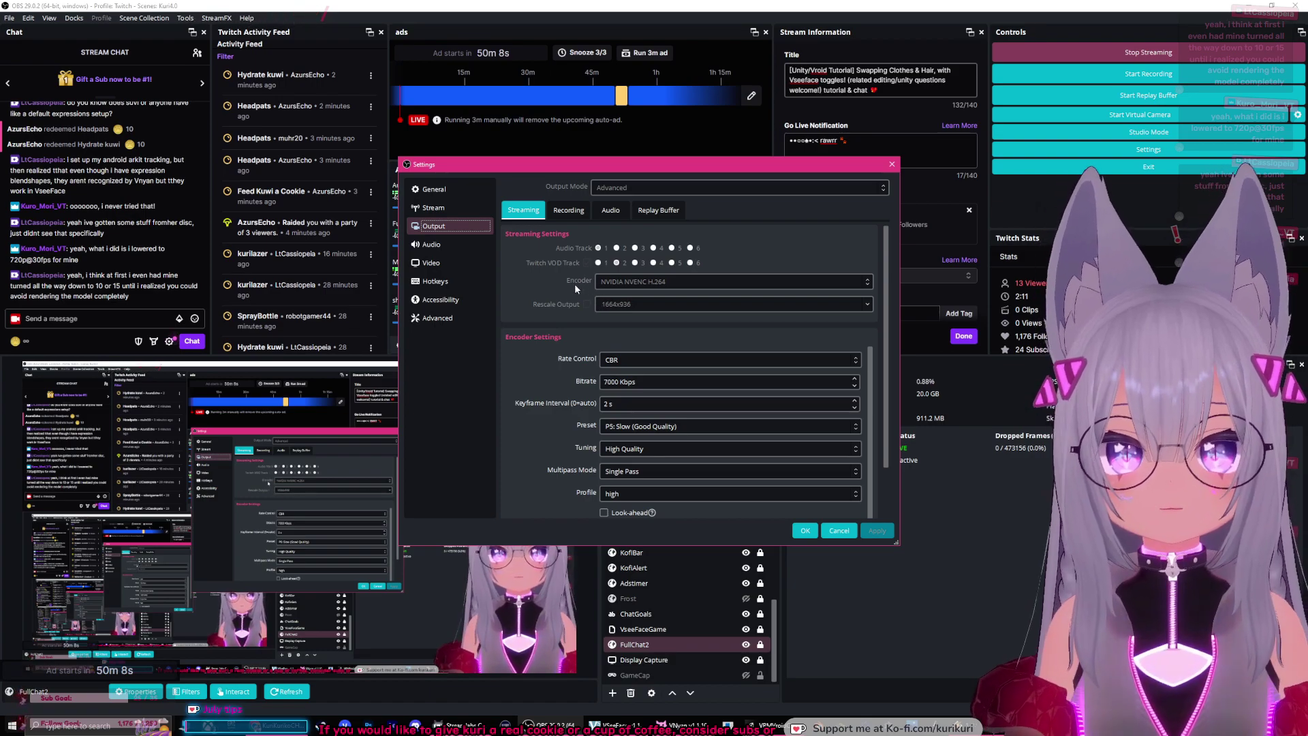
Step: Scroll down the Output streaming settings and expand the encoder Preset list (P1 Fastest to P7 Slowest)
scroll(570, 284, "down", 3)
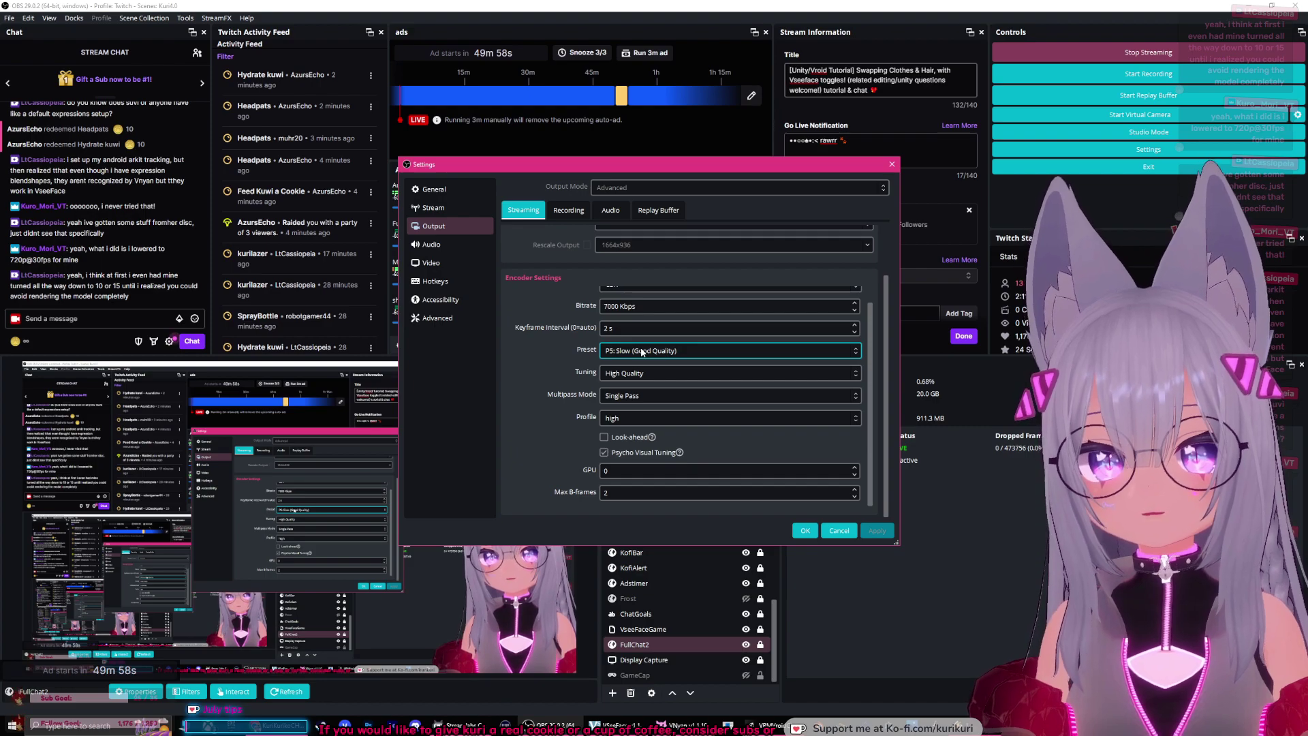
left_click(633, 351)
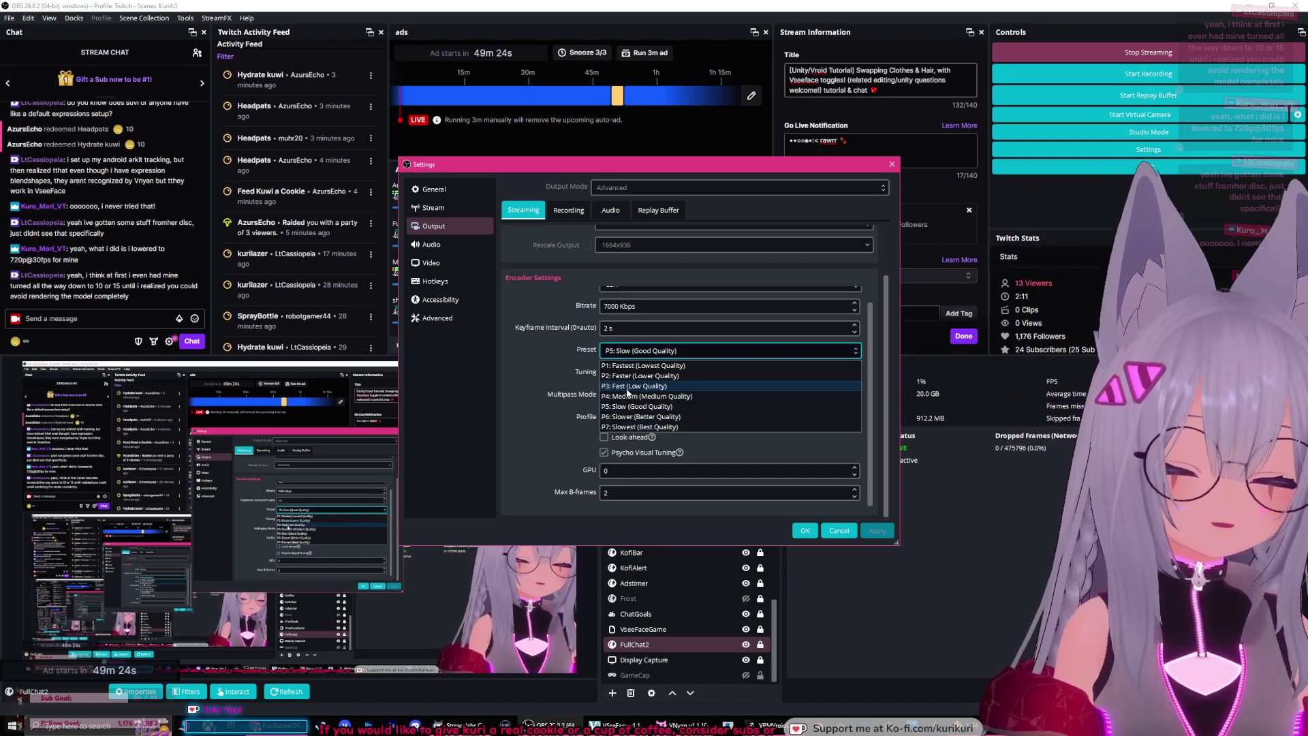
Step: Keep the encoder preset on P5: Slow (Good Quality), then focus the Max B-frames field
left_click(544, 390)
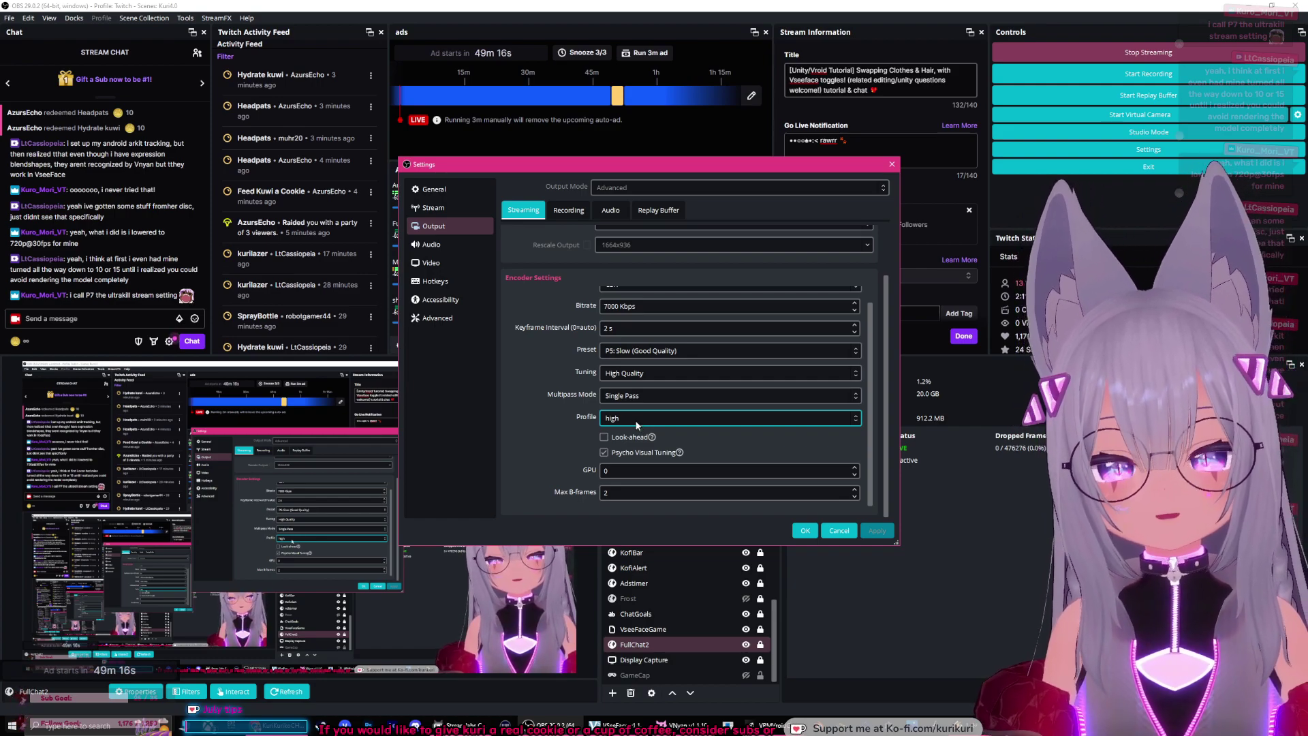
mouse_move(644, 440)
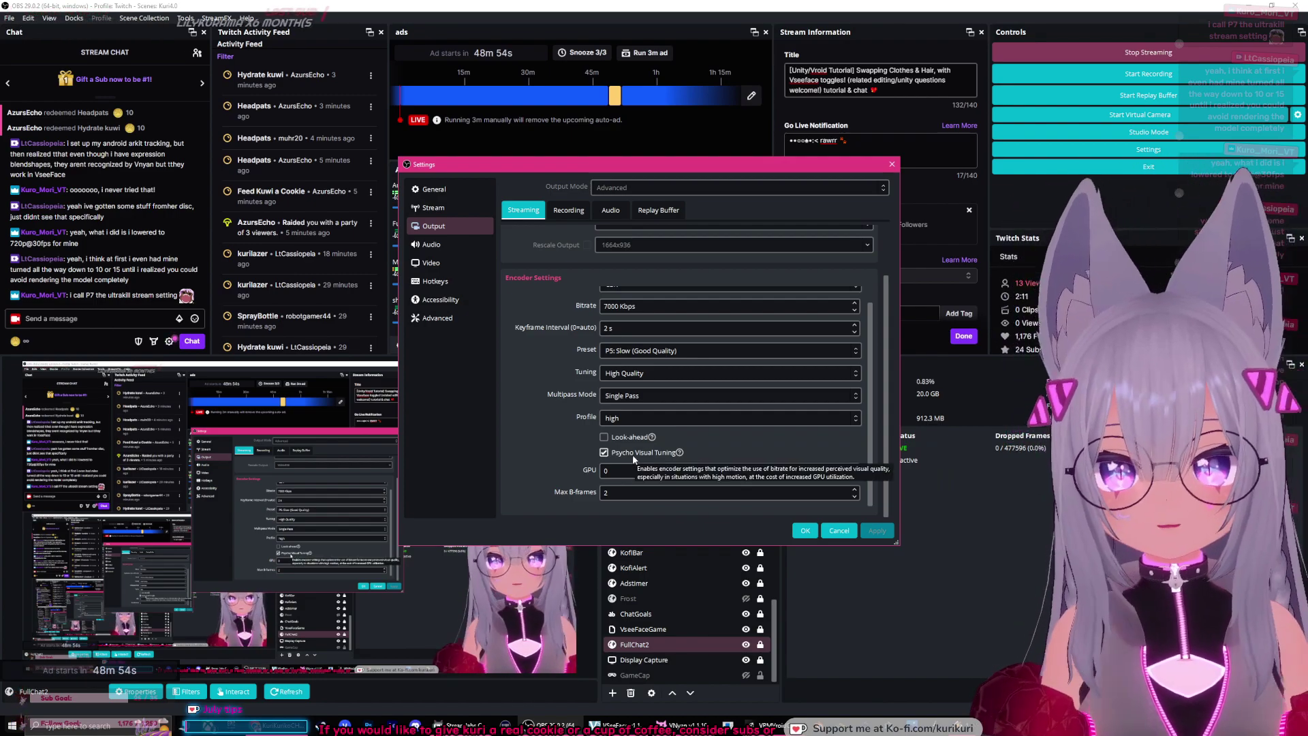
left_click(619, 494)
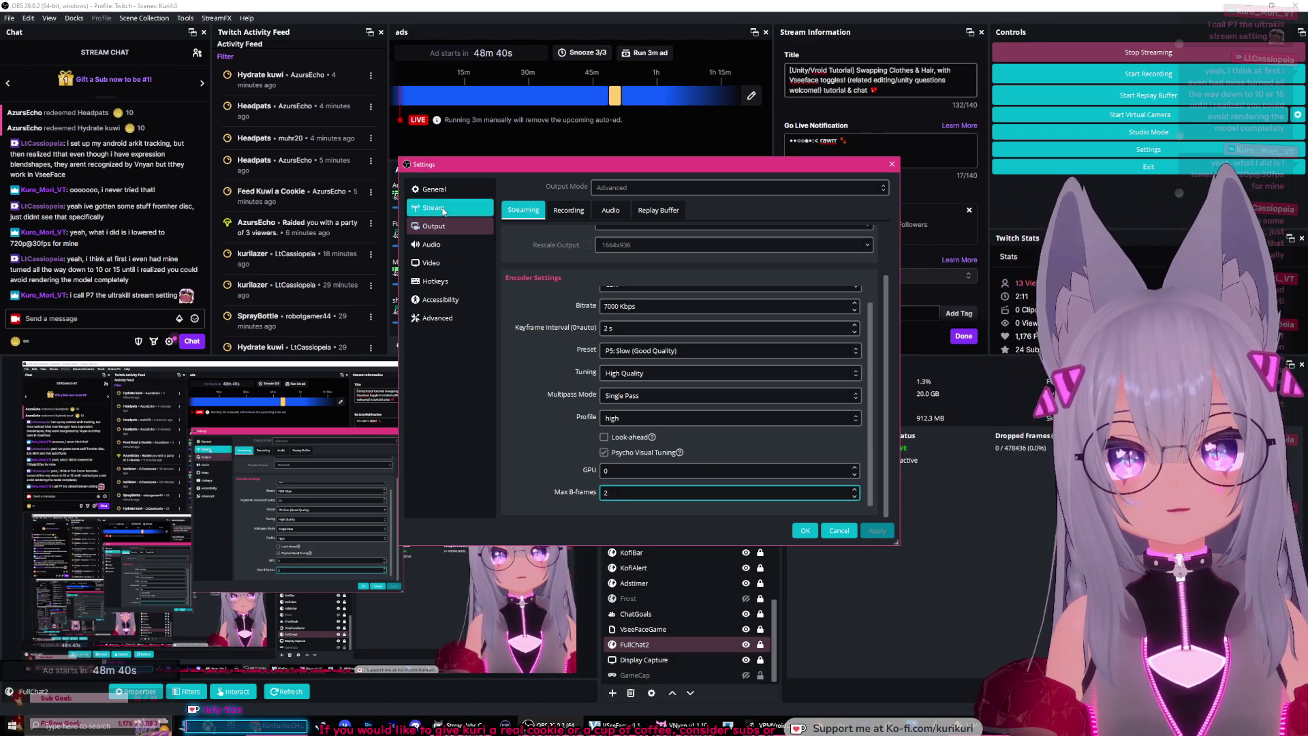
scroll(869, 376, "up", 1)
Step: Inspect the 7000 Kbps Bitrate value unchanged, then expand the Multipass Mode choices
scroll(869, 375, "up", 1)
left_click(616, 322)
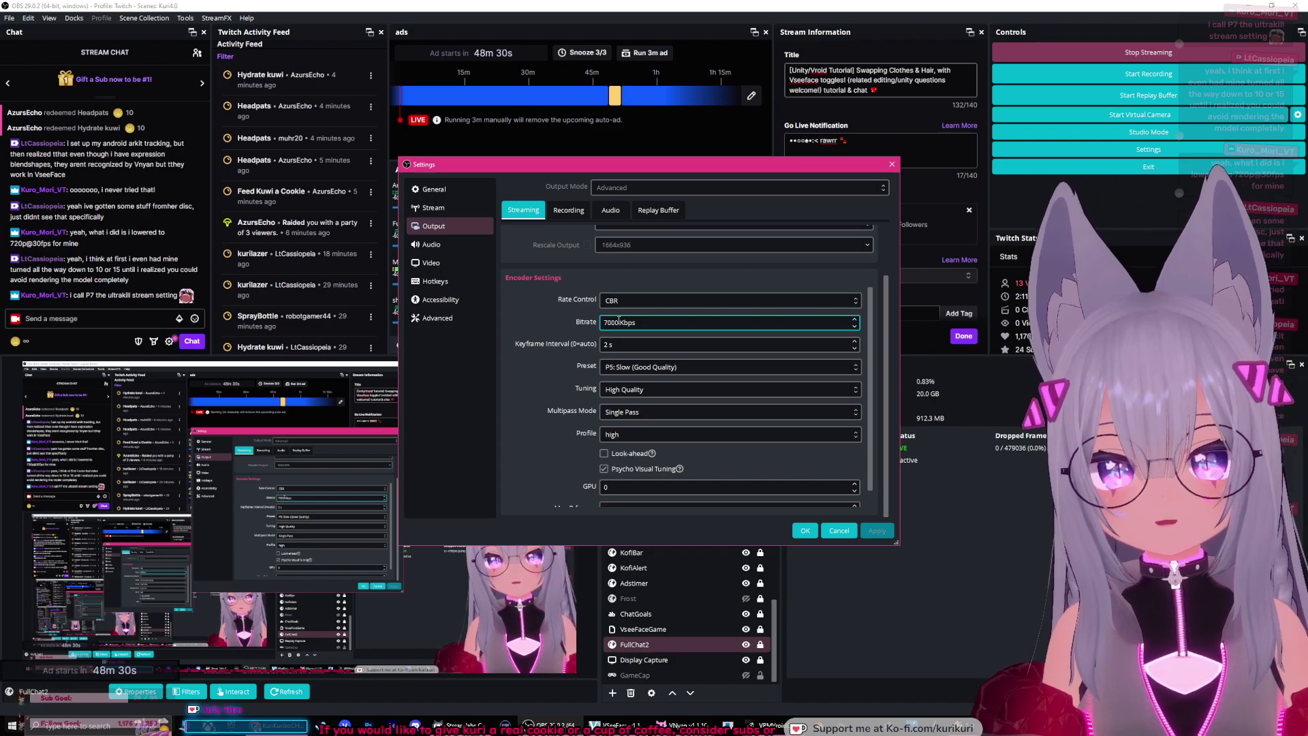
double_click(616, 322)
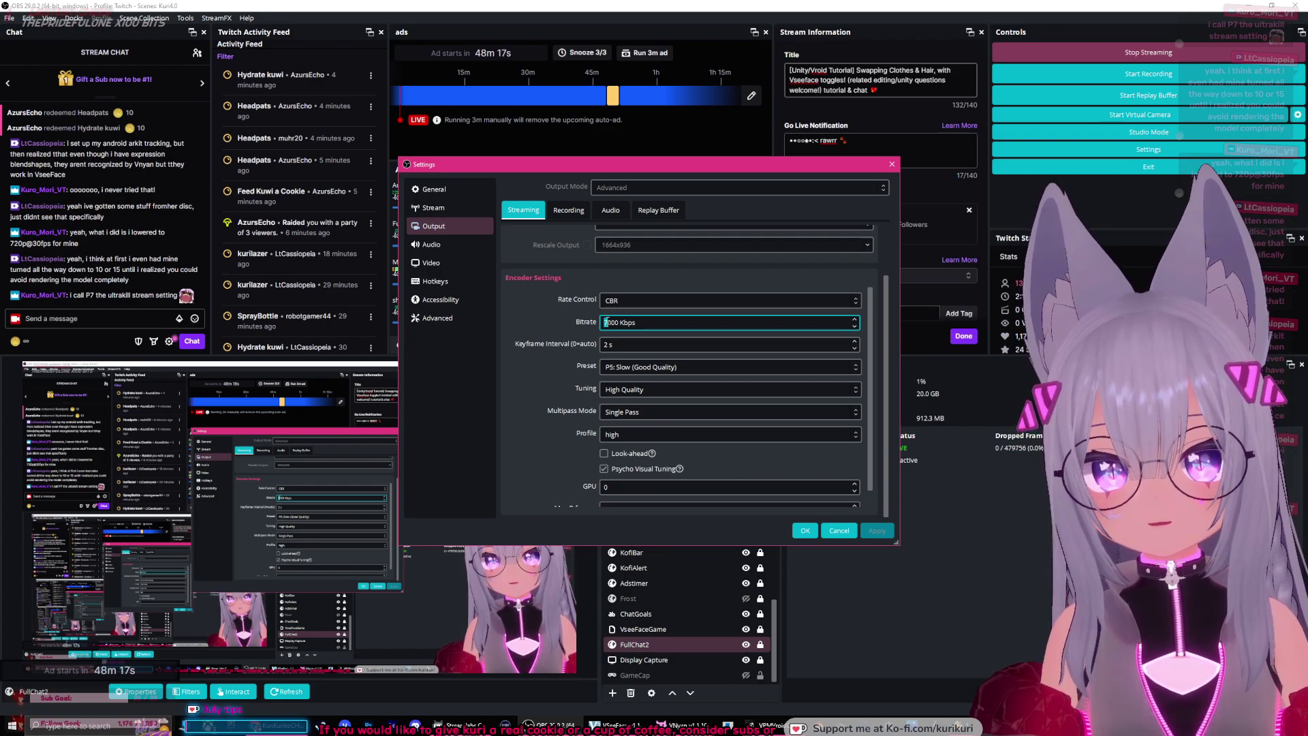
left_click_drag(605, 322, 639, 322)
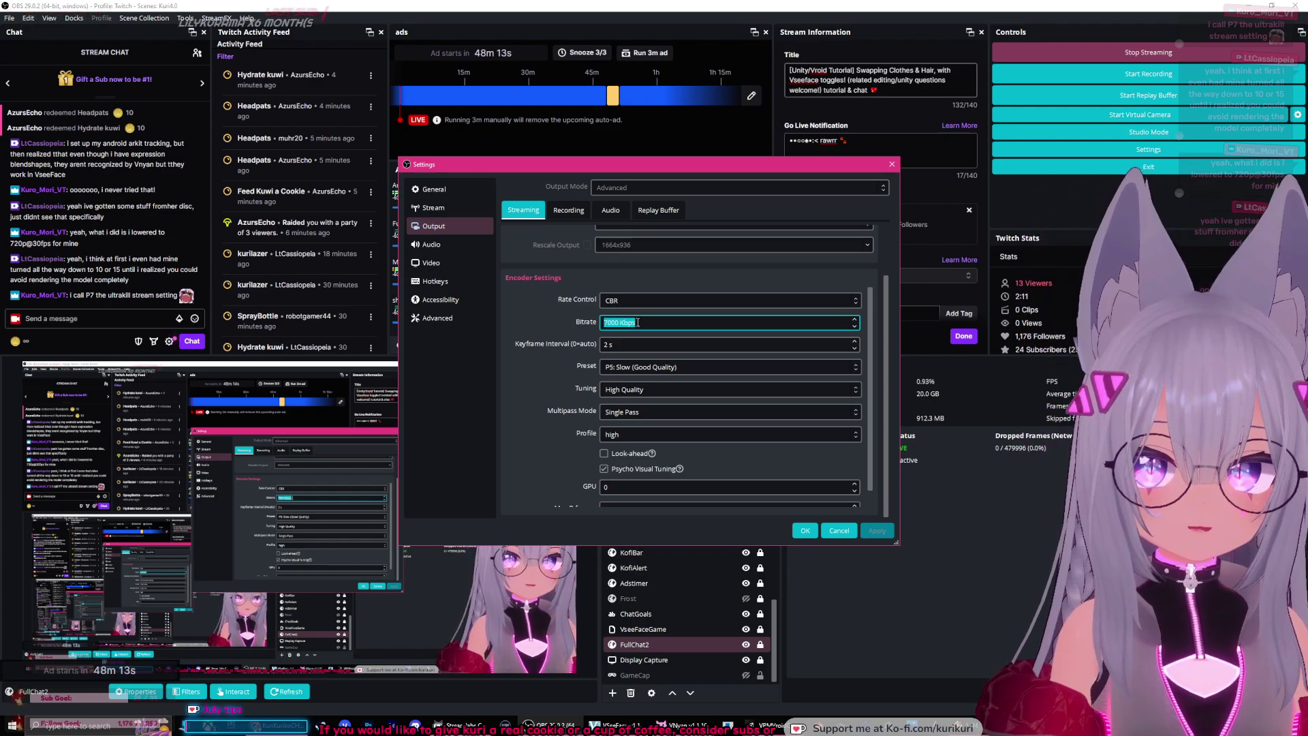
left_click(617, 323)
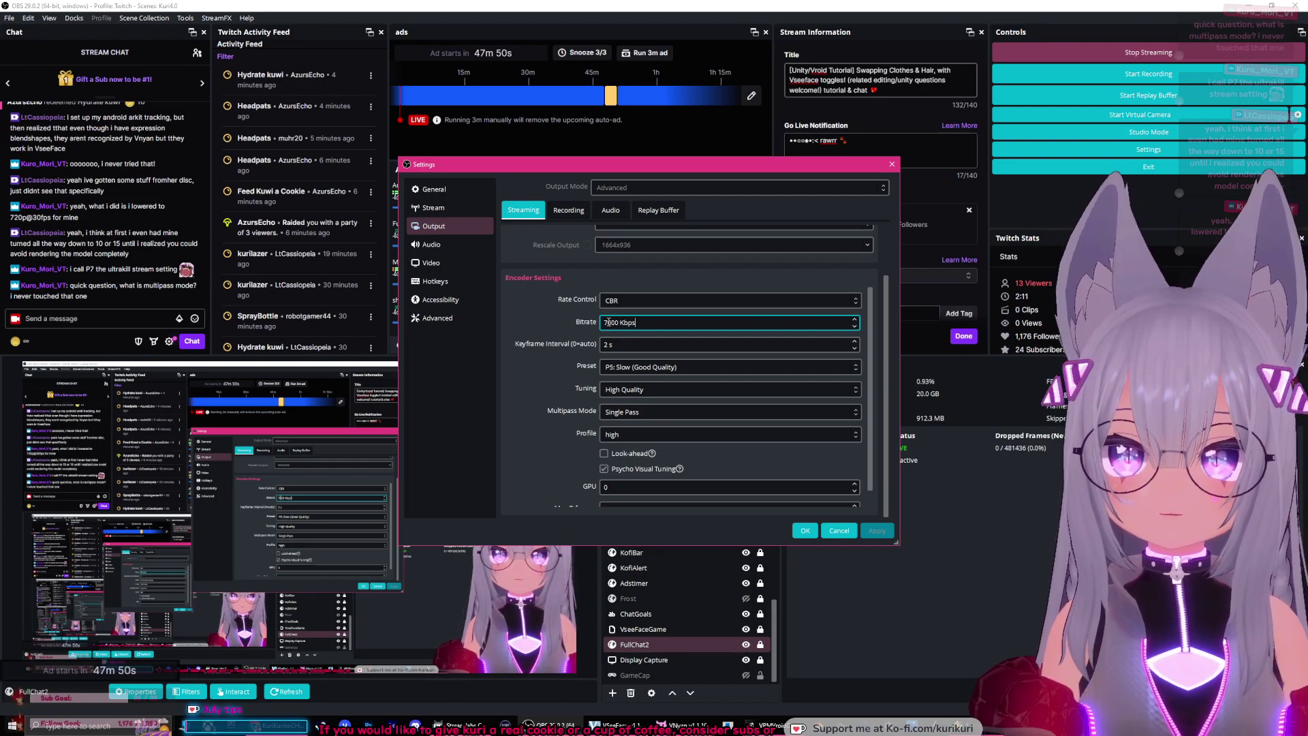
left_click(634, 413)
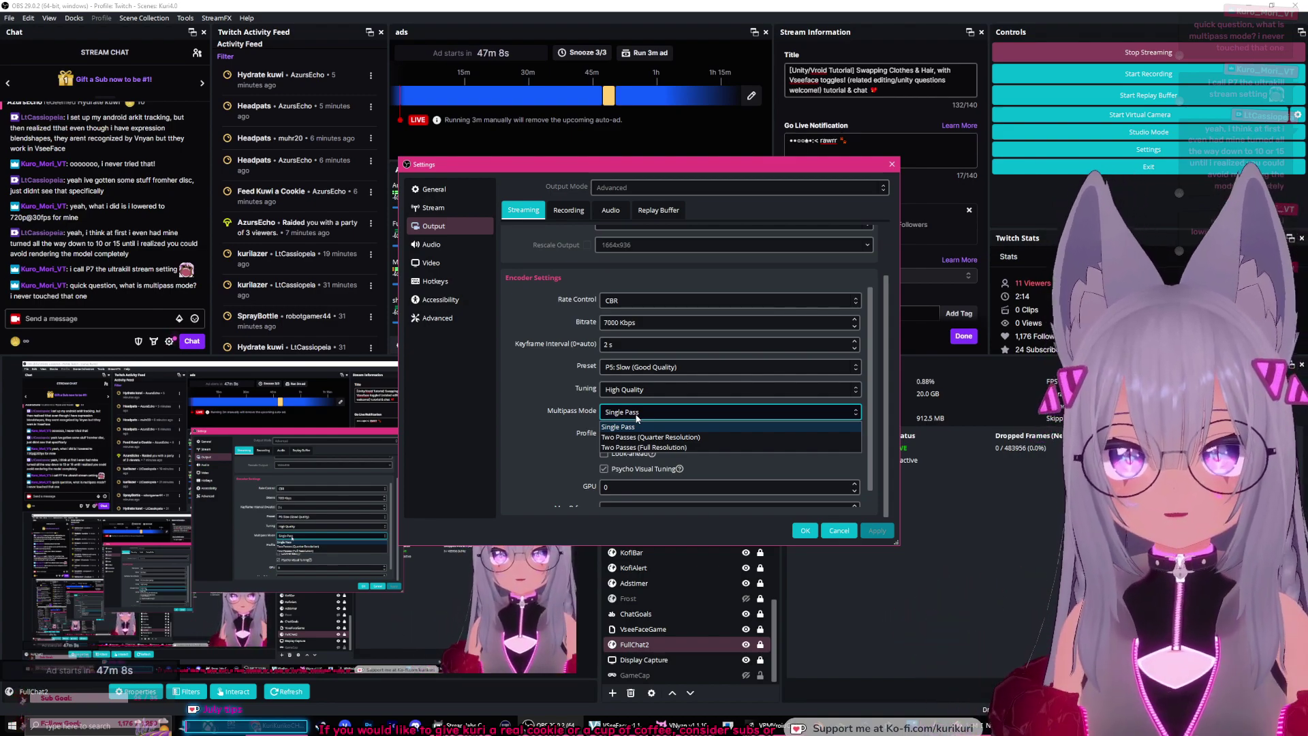
Step: Leave Multipass Mode on Single Pass and cancel out of Settings without applying
left_click(569, 411)
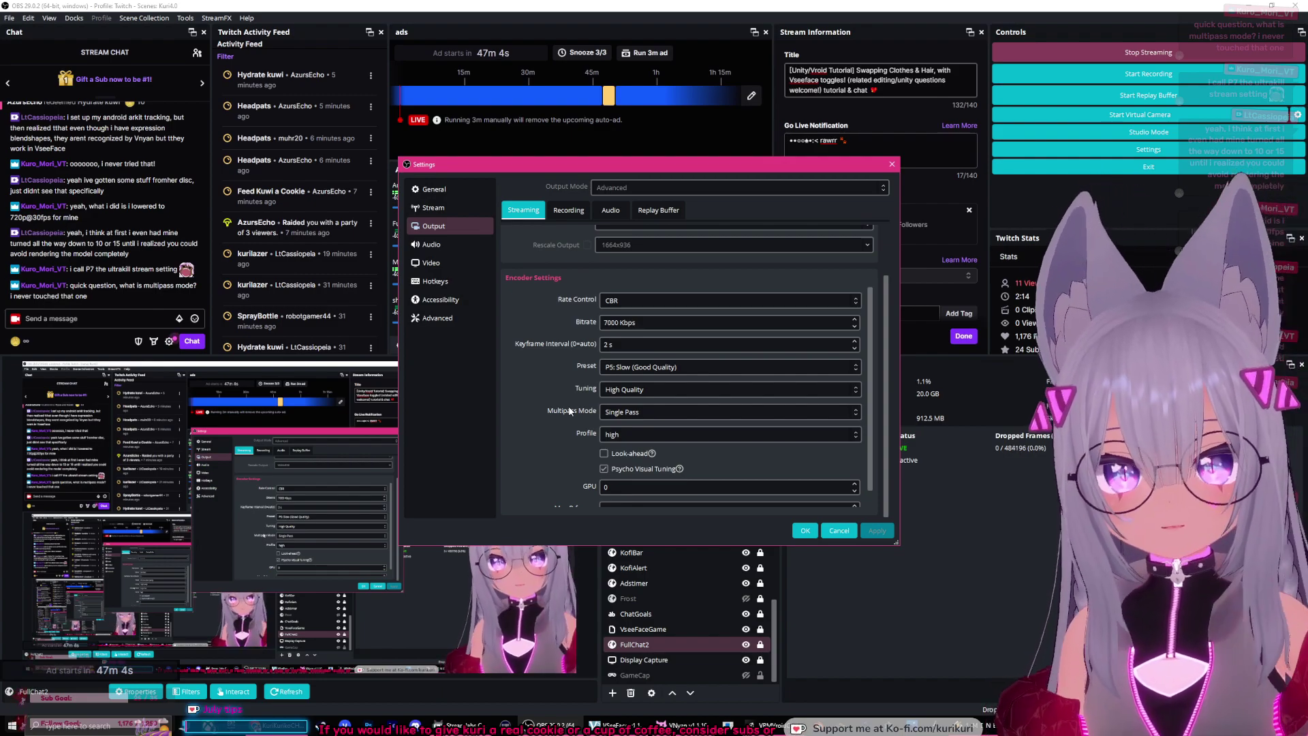
left_click(629, 413)
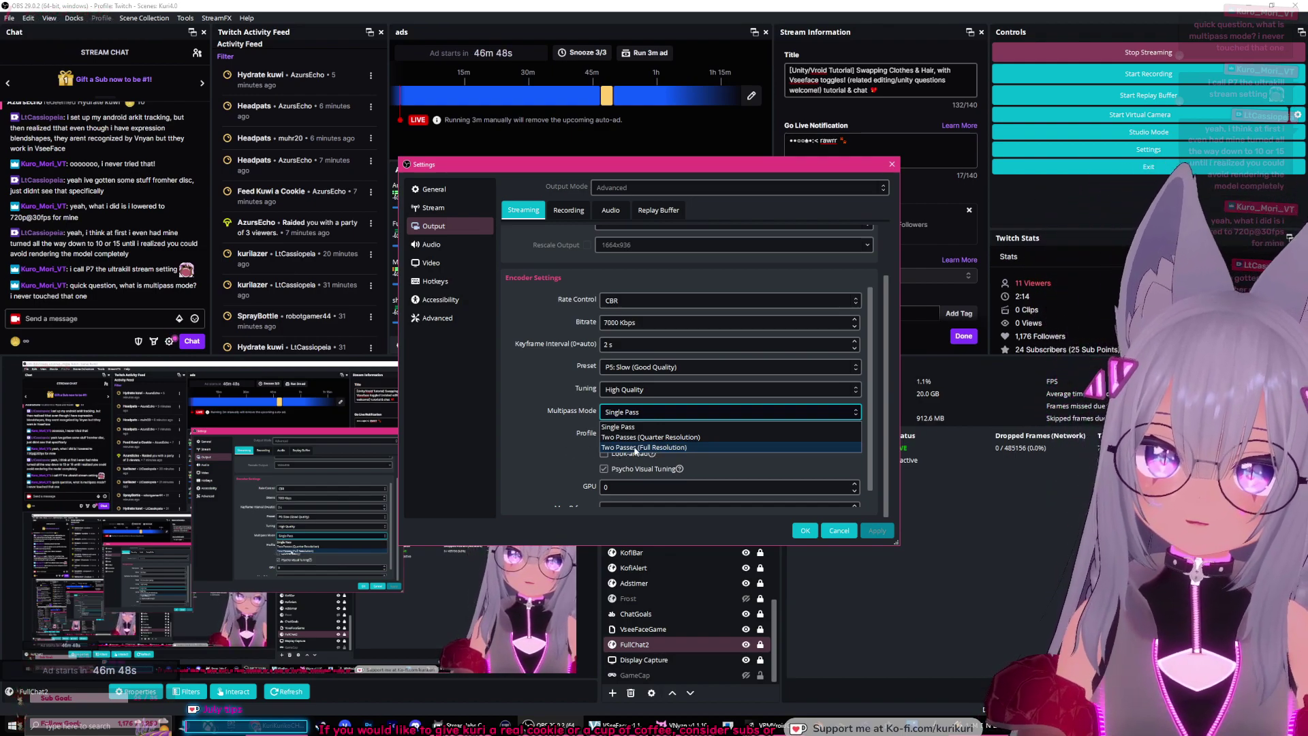
left_click(554, 413)
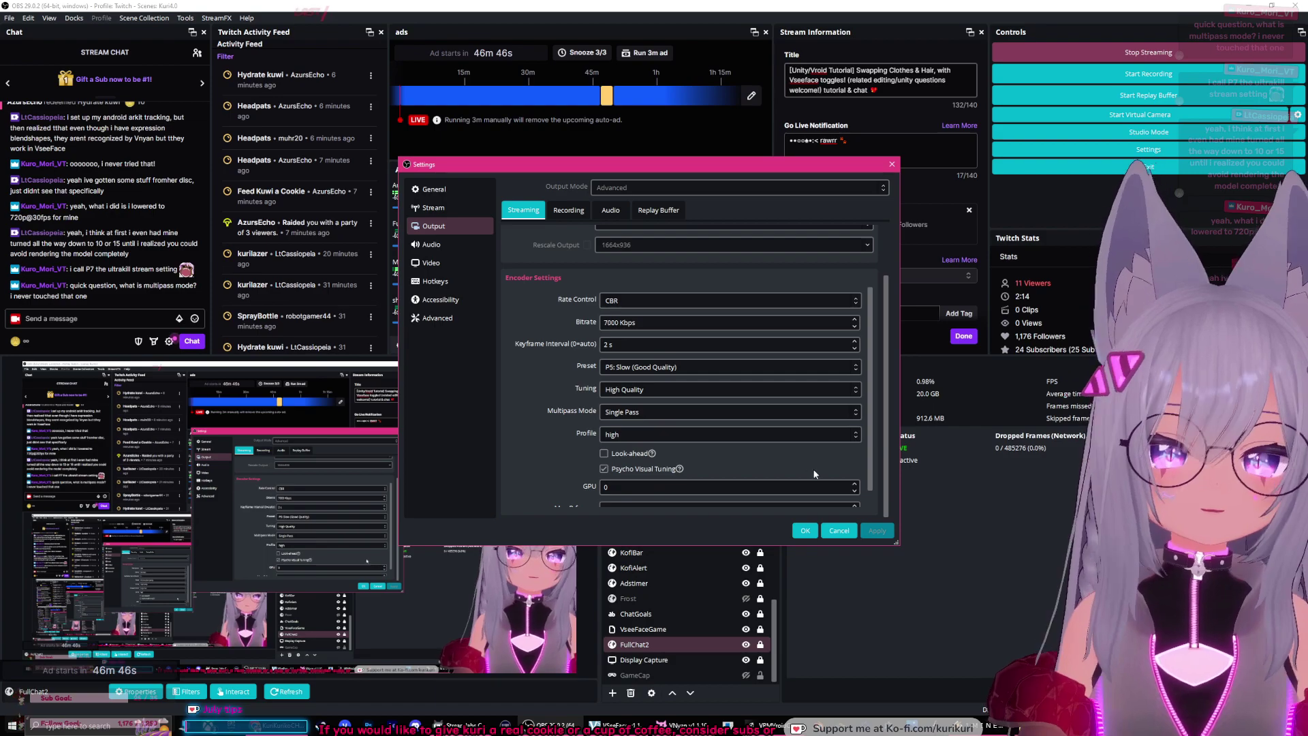
left_click(837, 531)
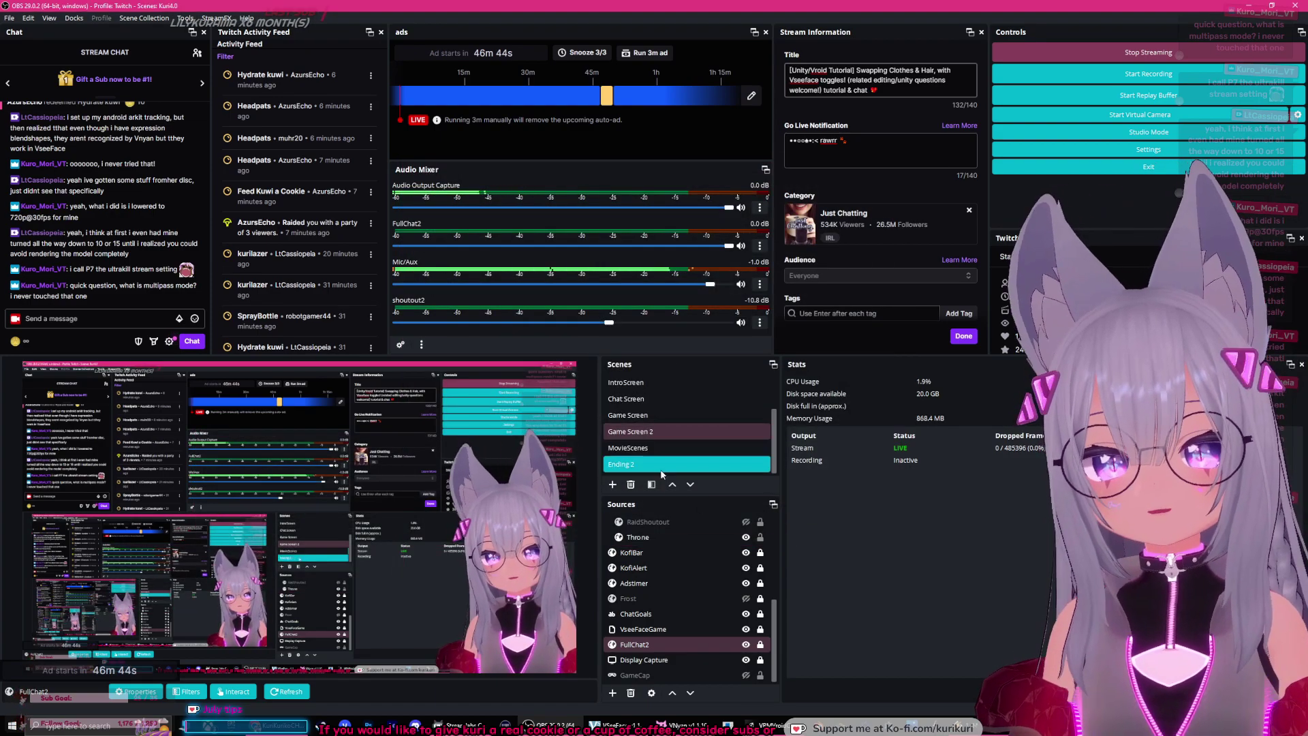
Step: Widen the Scenes and Sources docks, then select the shoutout2 and BGMNew sources
left_click_drag(777, 611, 777, 531)
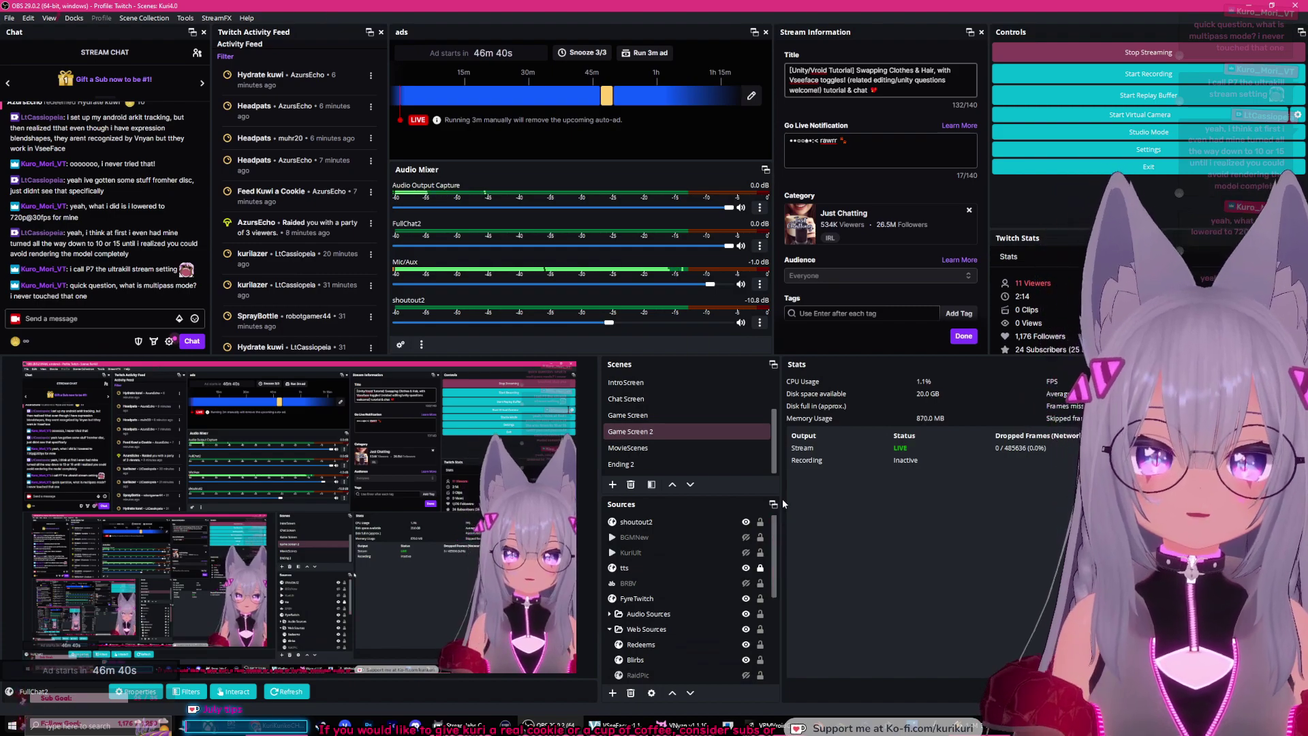
left_click_drag(784, 501, 809, 502)
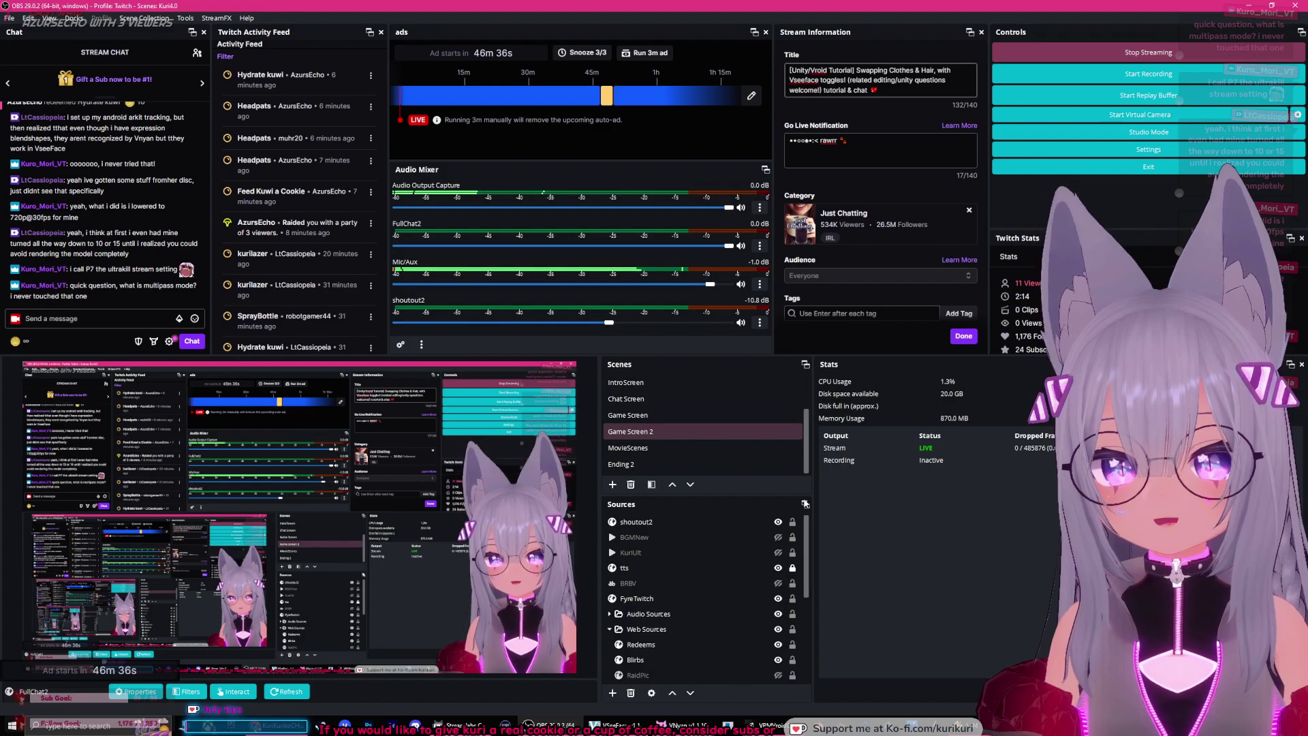
left_click(700, 523)
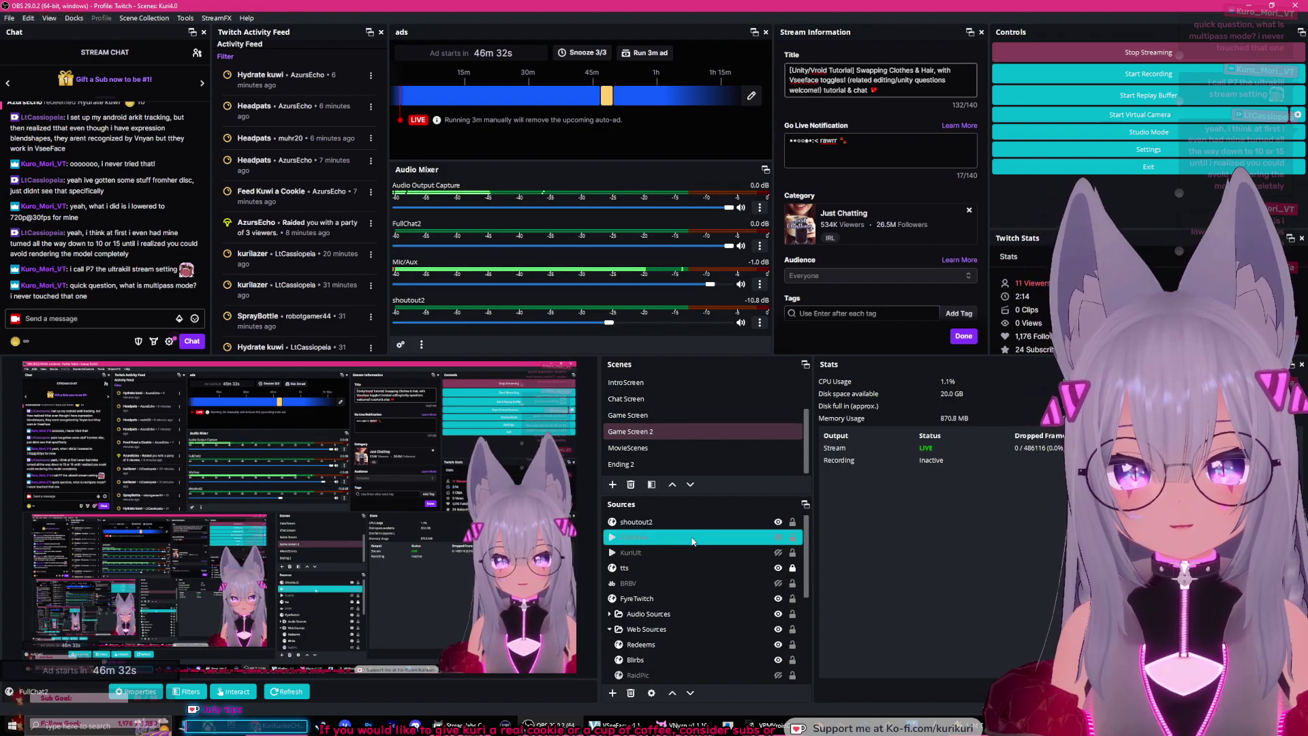
left_click(678, 538)
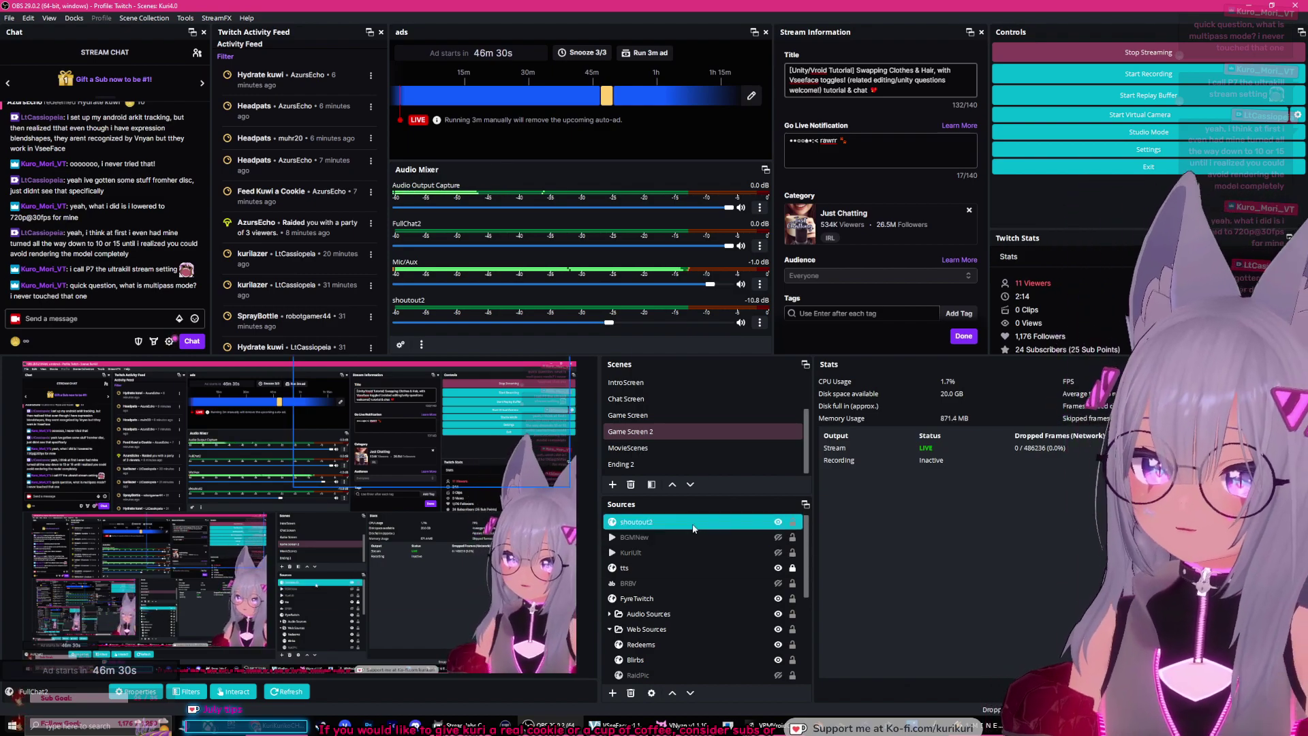
Step: Collapse the Web Sources group in the Sources list and select KofiBar
scroll(811, 569, "down", 2)
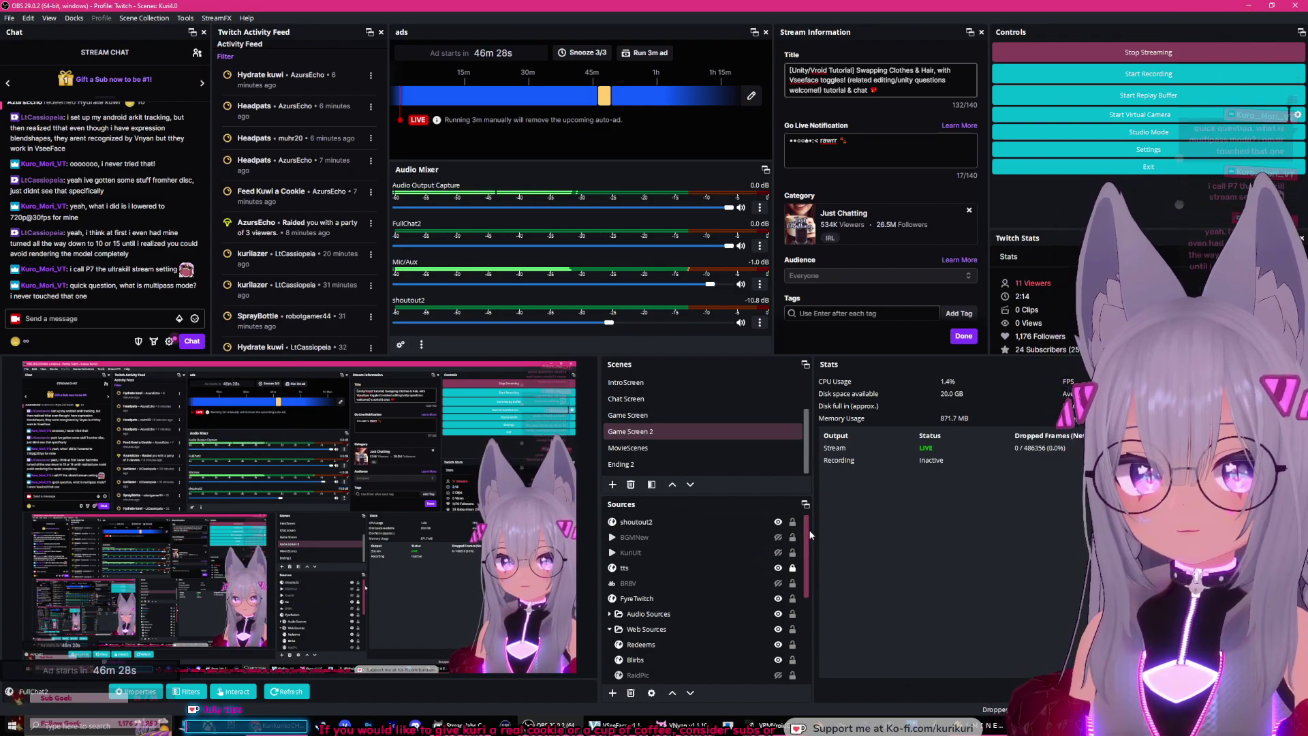
scroll(811, 569, "up", 2)
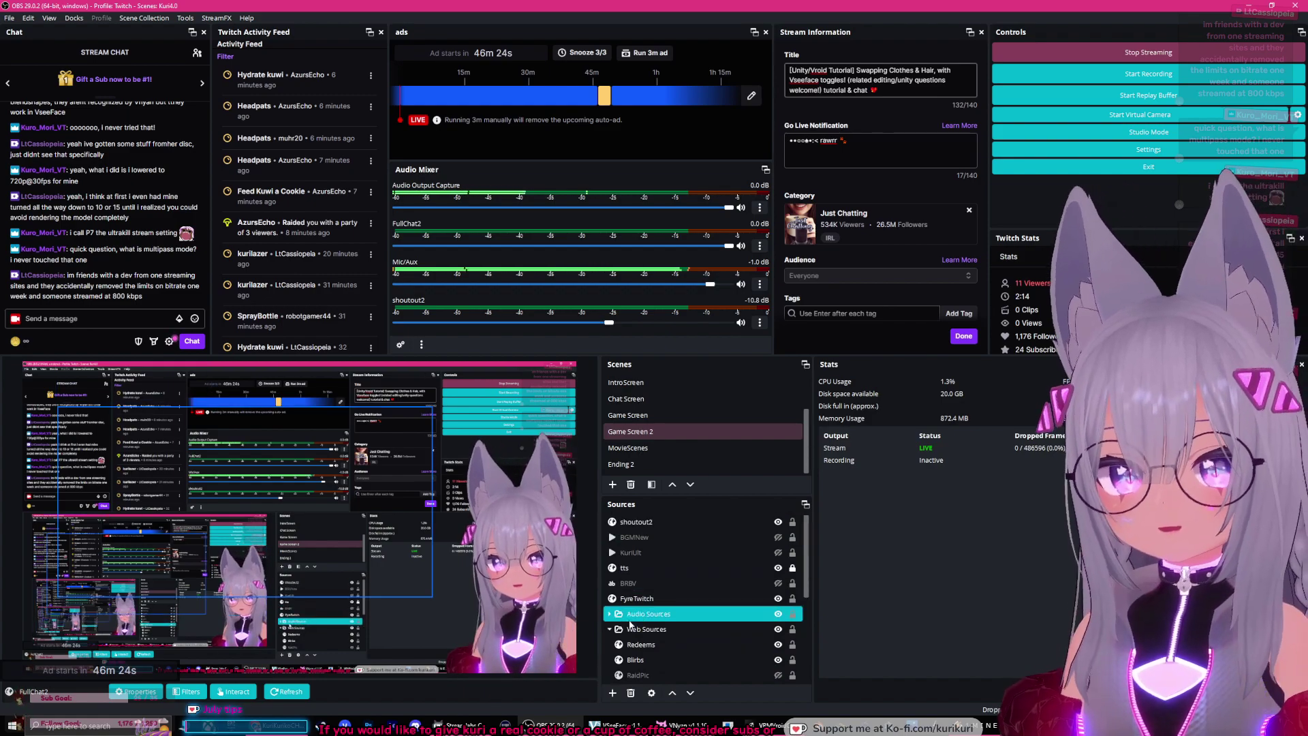
left_click(627, 629)
left_click(610, 629)
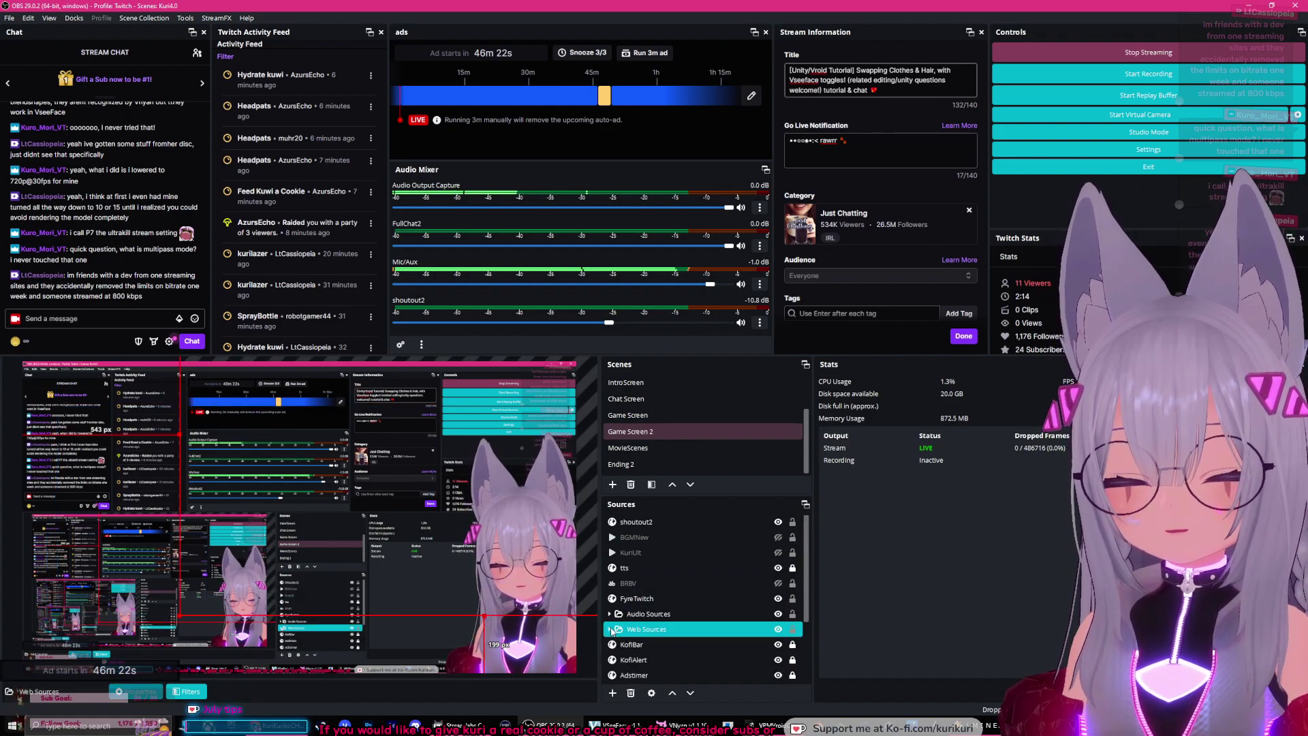
left_click(651, 416)
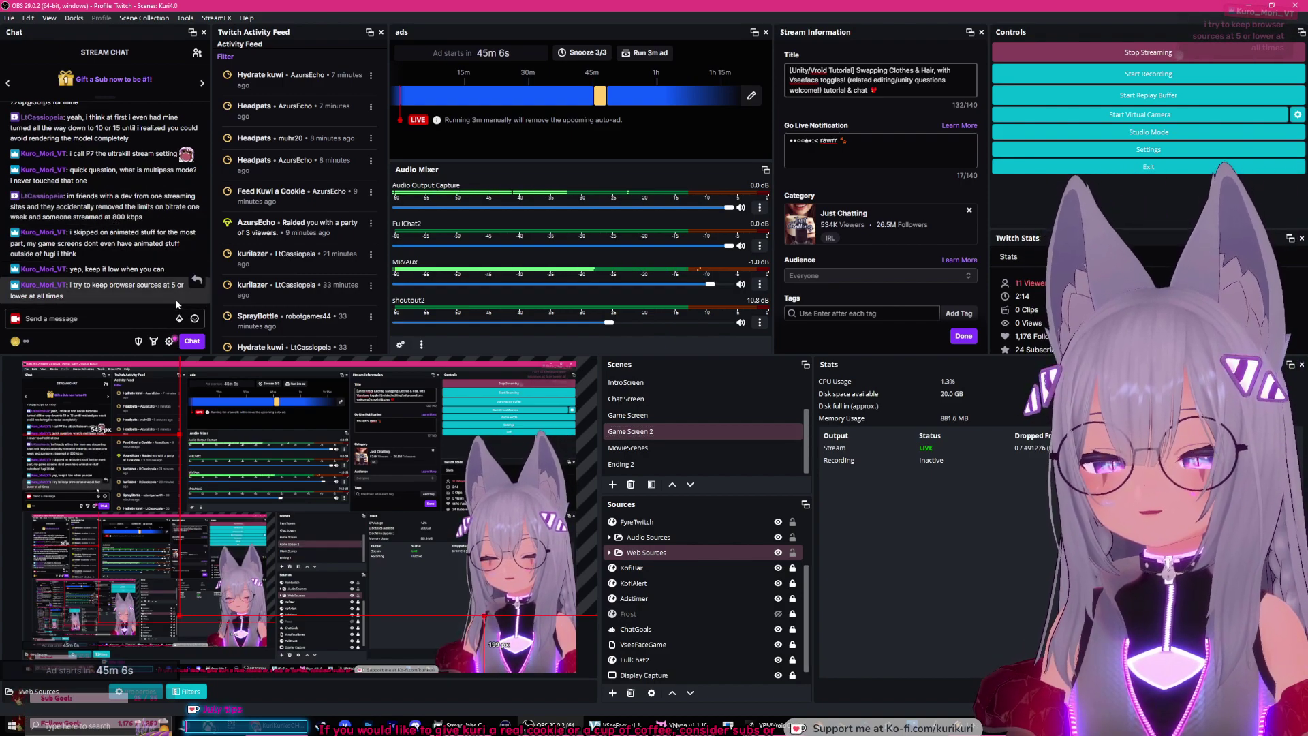
left_click(669, 570)
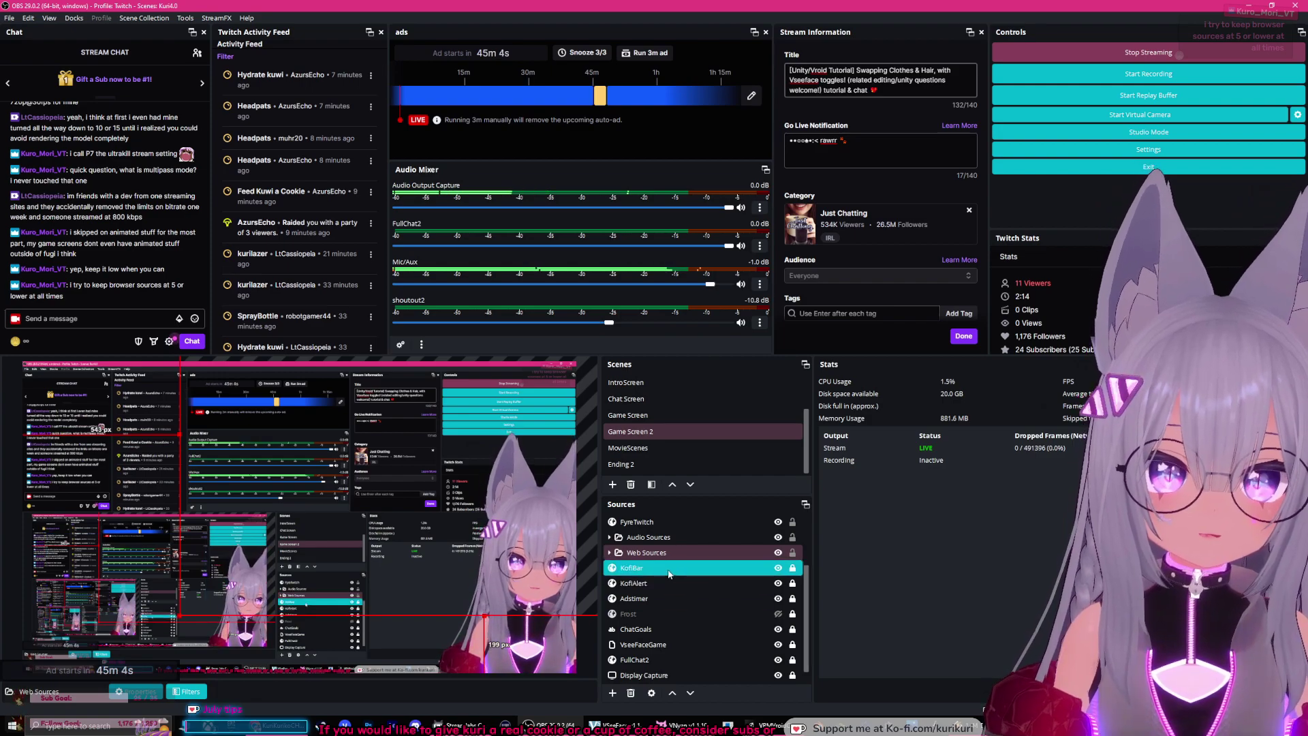
double_click(668, 571)
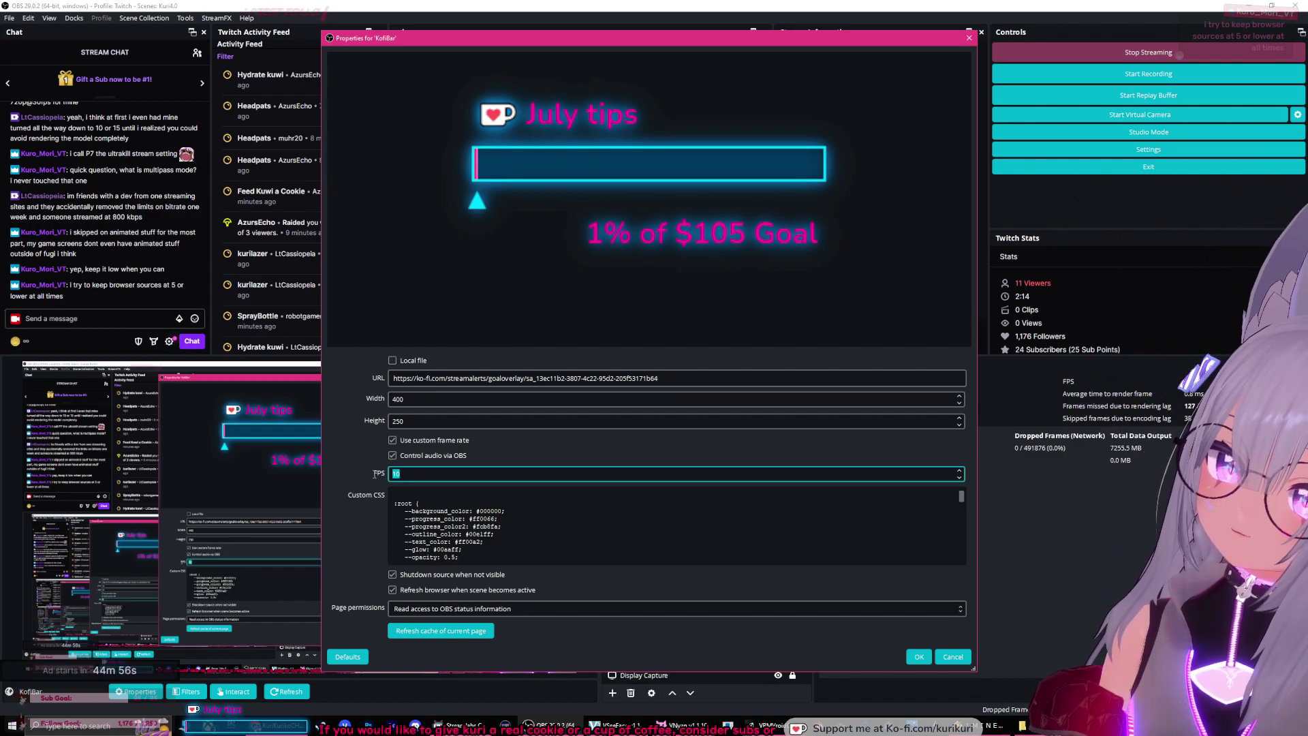
left_click(406, 472)
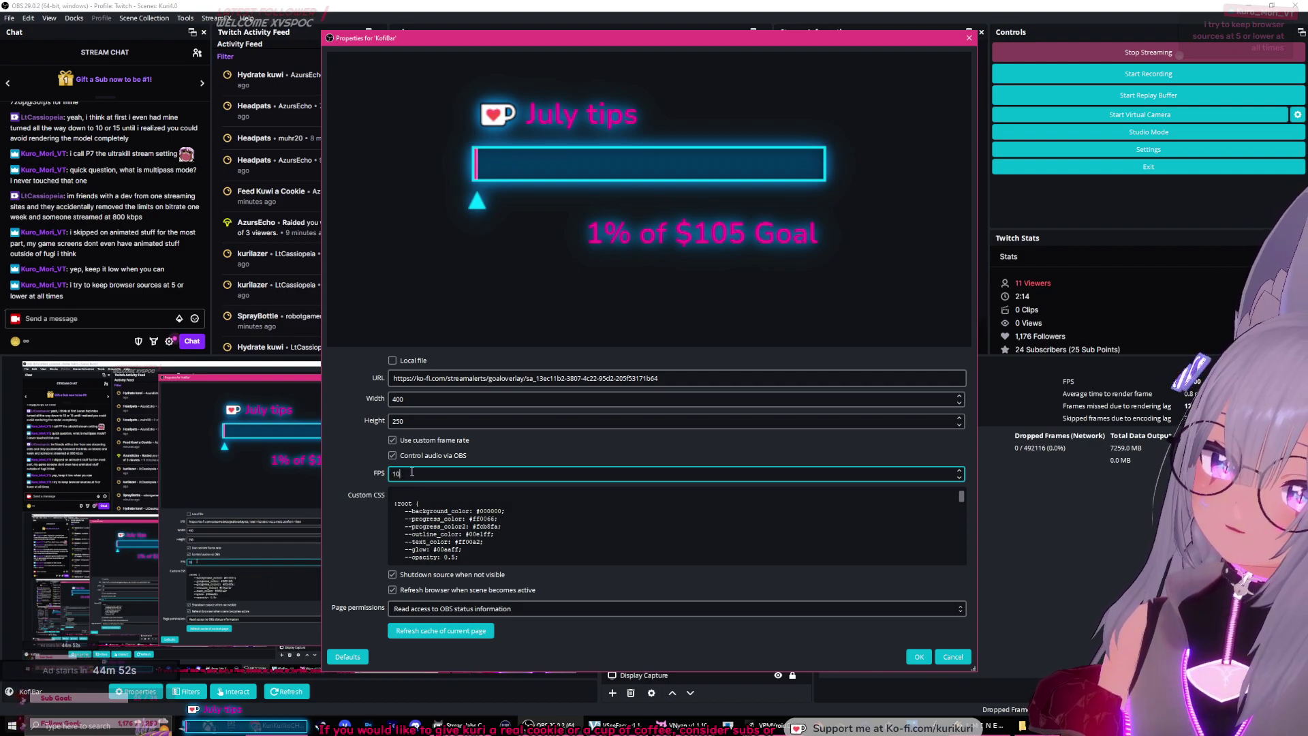
left_click(919, 657)
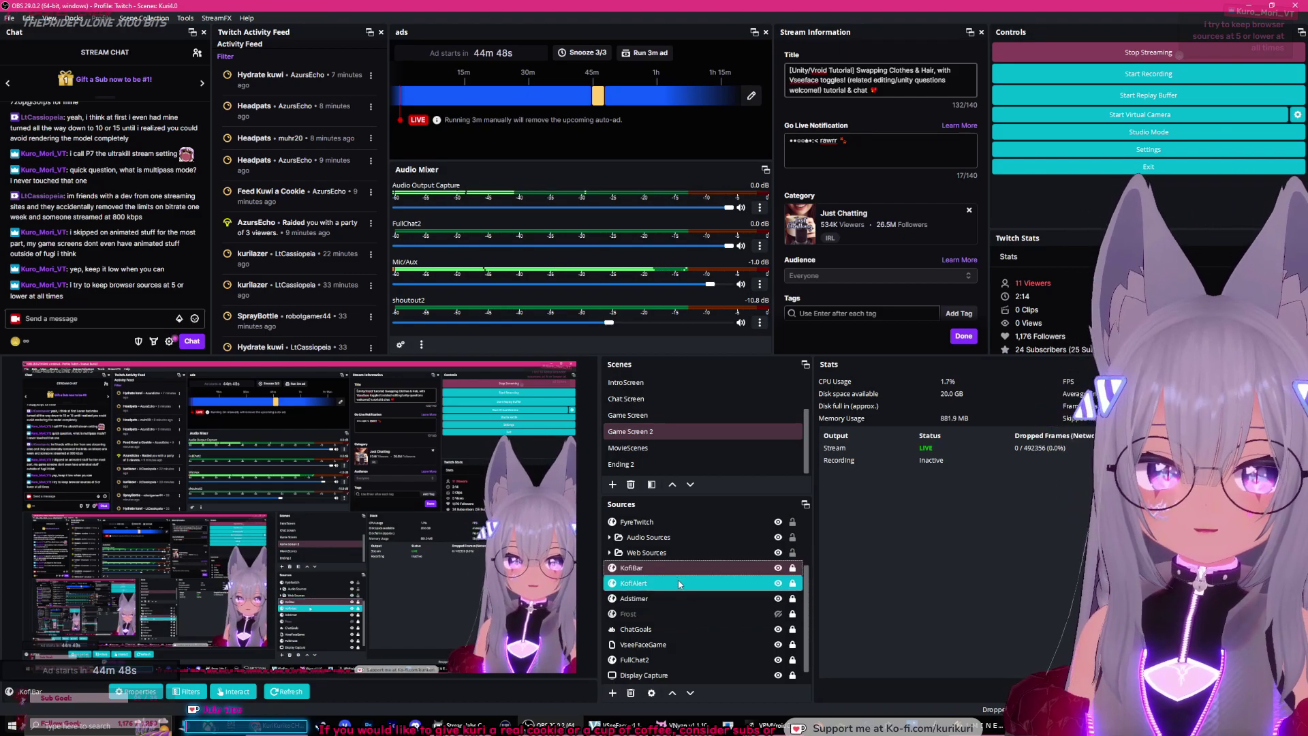
left_click(712, 568)
left_click(790, 615)
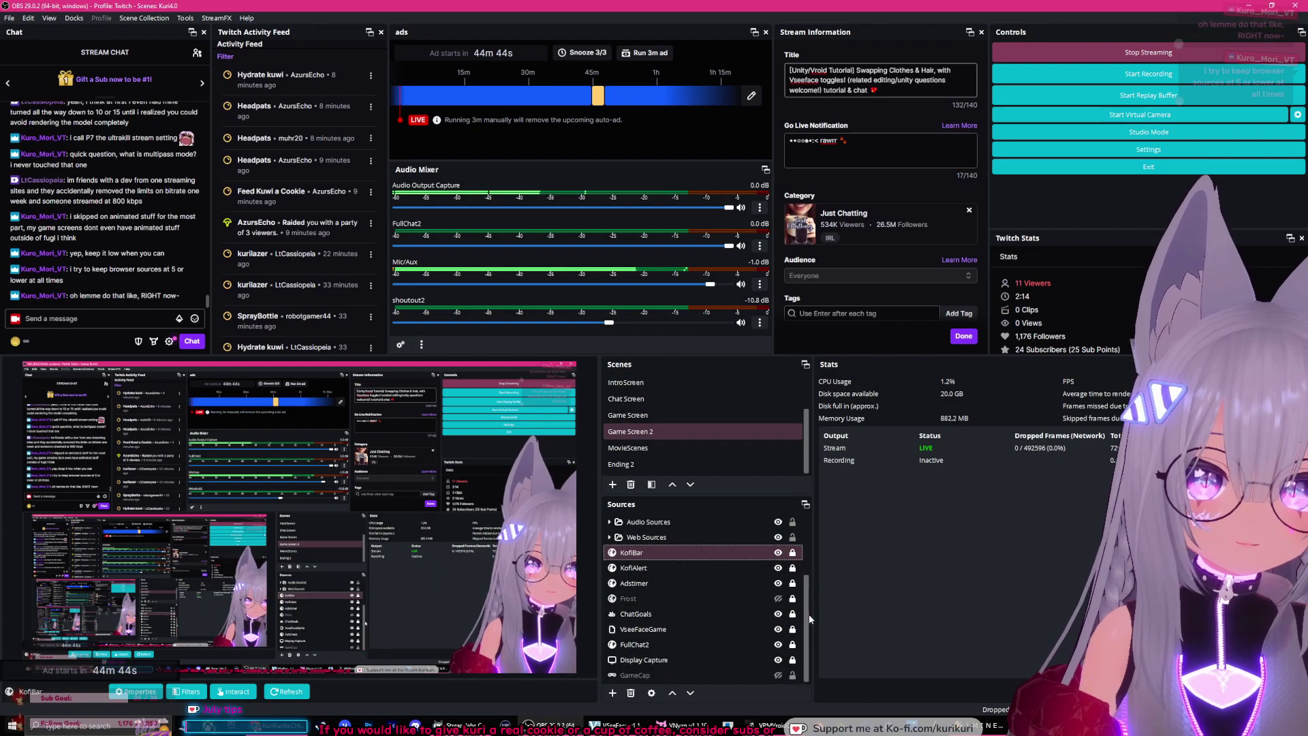
left_click_drag(808, 619, 808, 594)
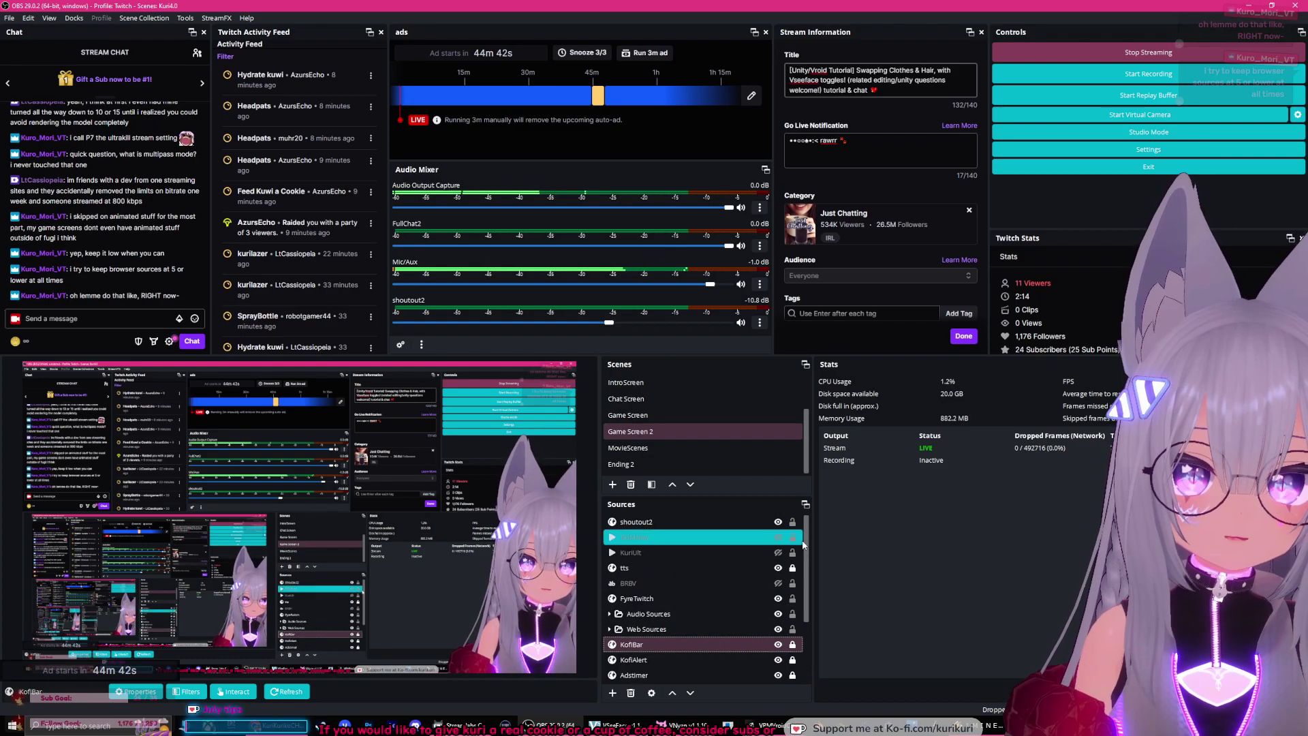
left_click(637, 522)
double_click(637, 523)
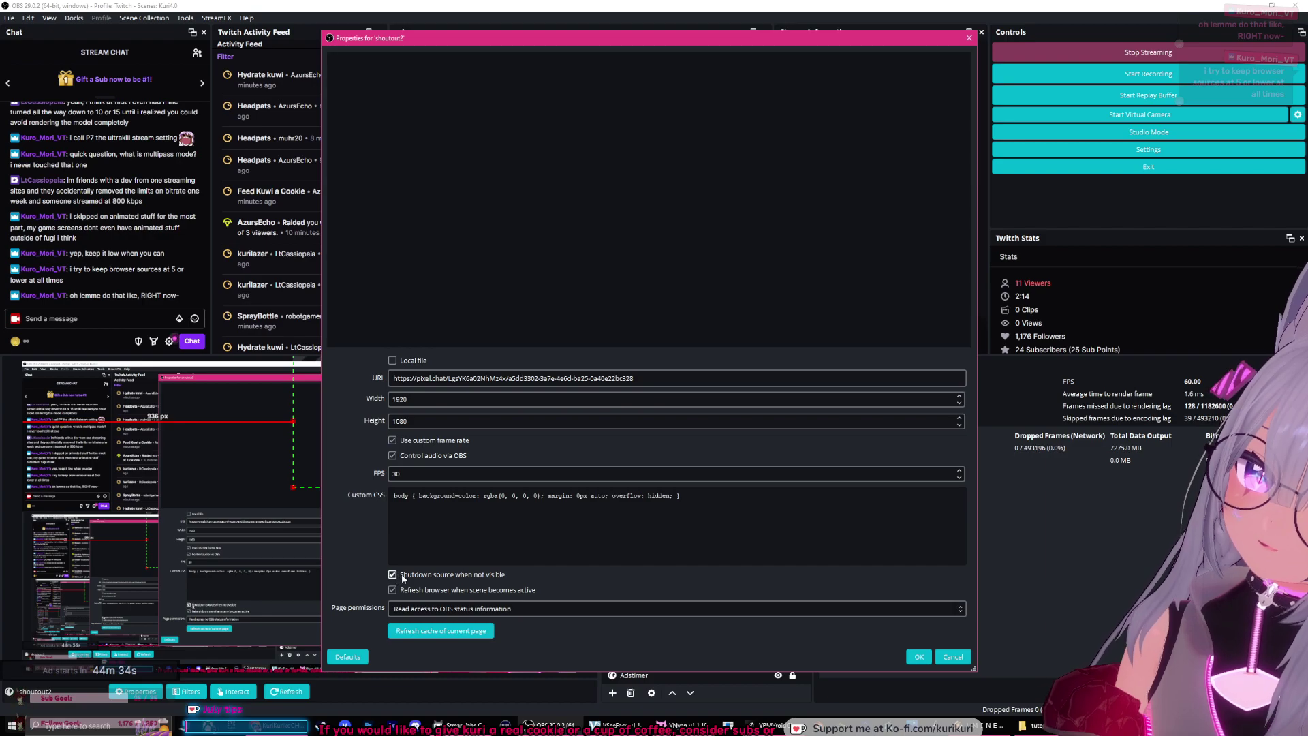
left_click(927, 660)
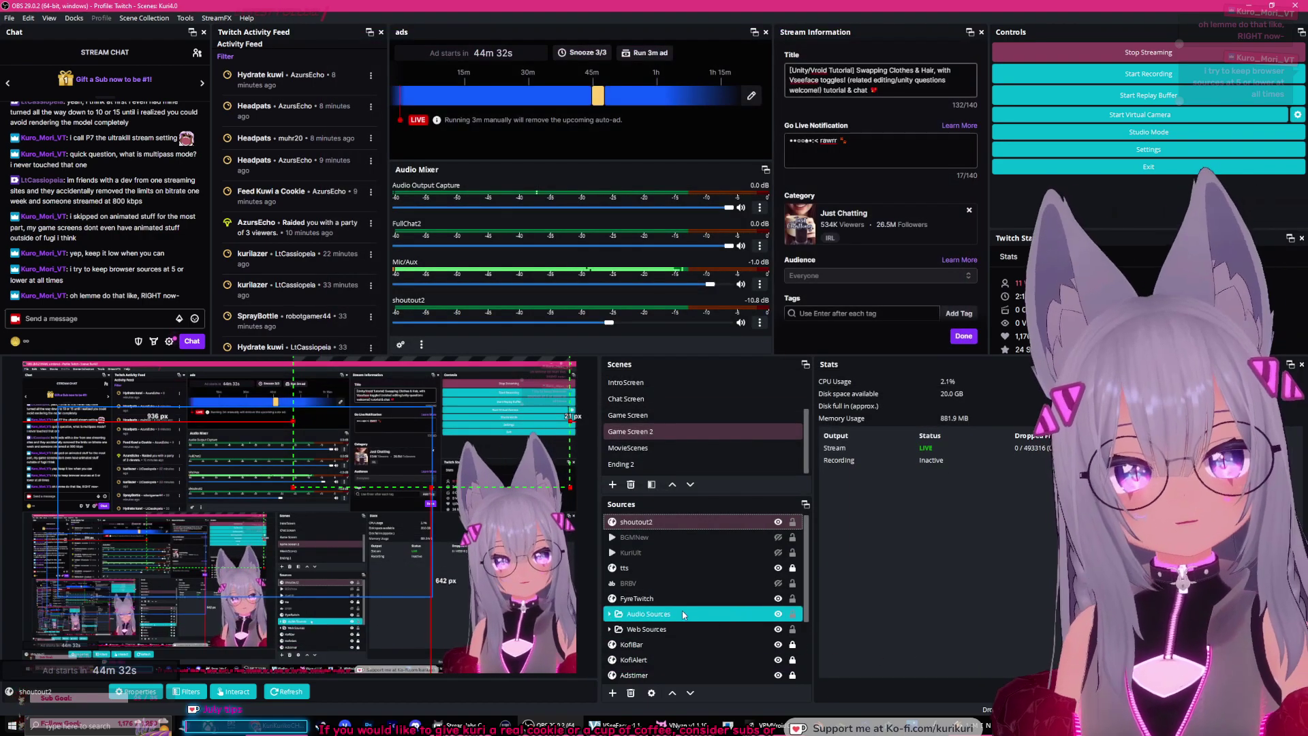
scroll(810, 570, "down", 1)
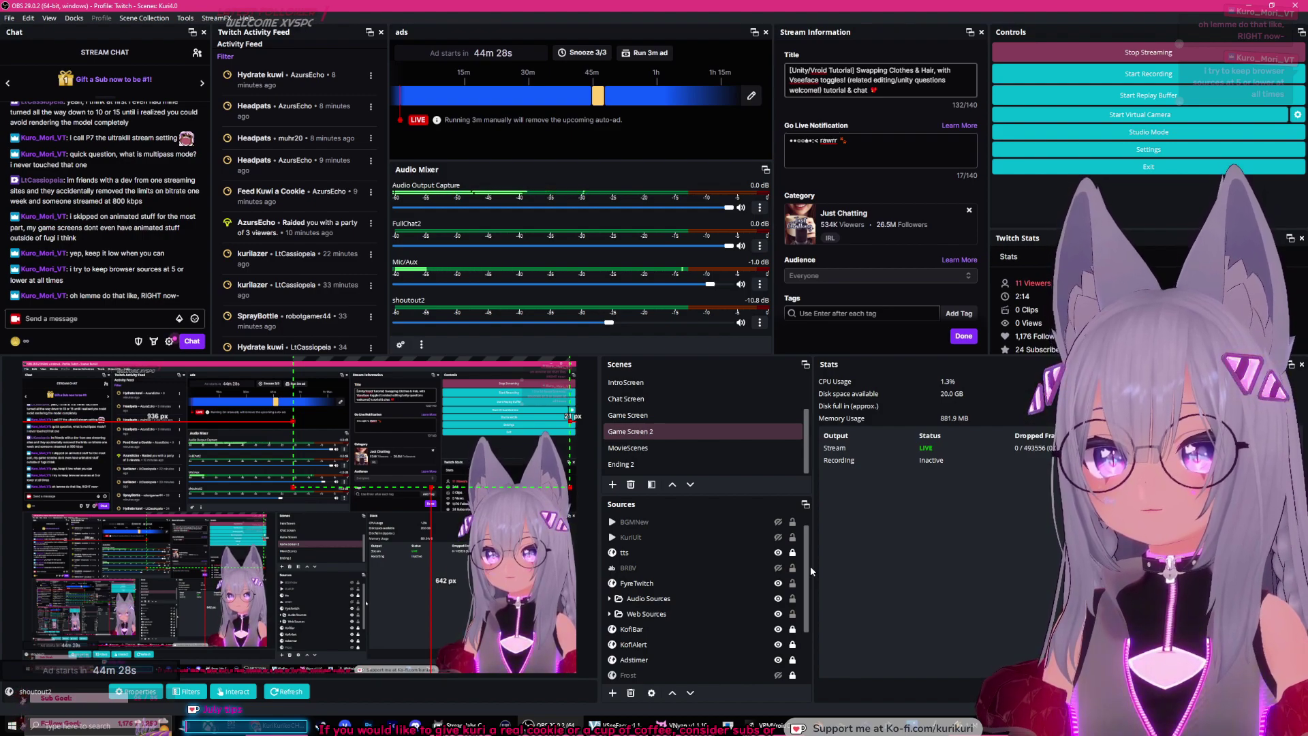
scroll(811, 569, "down", 1)
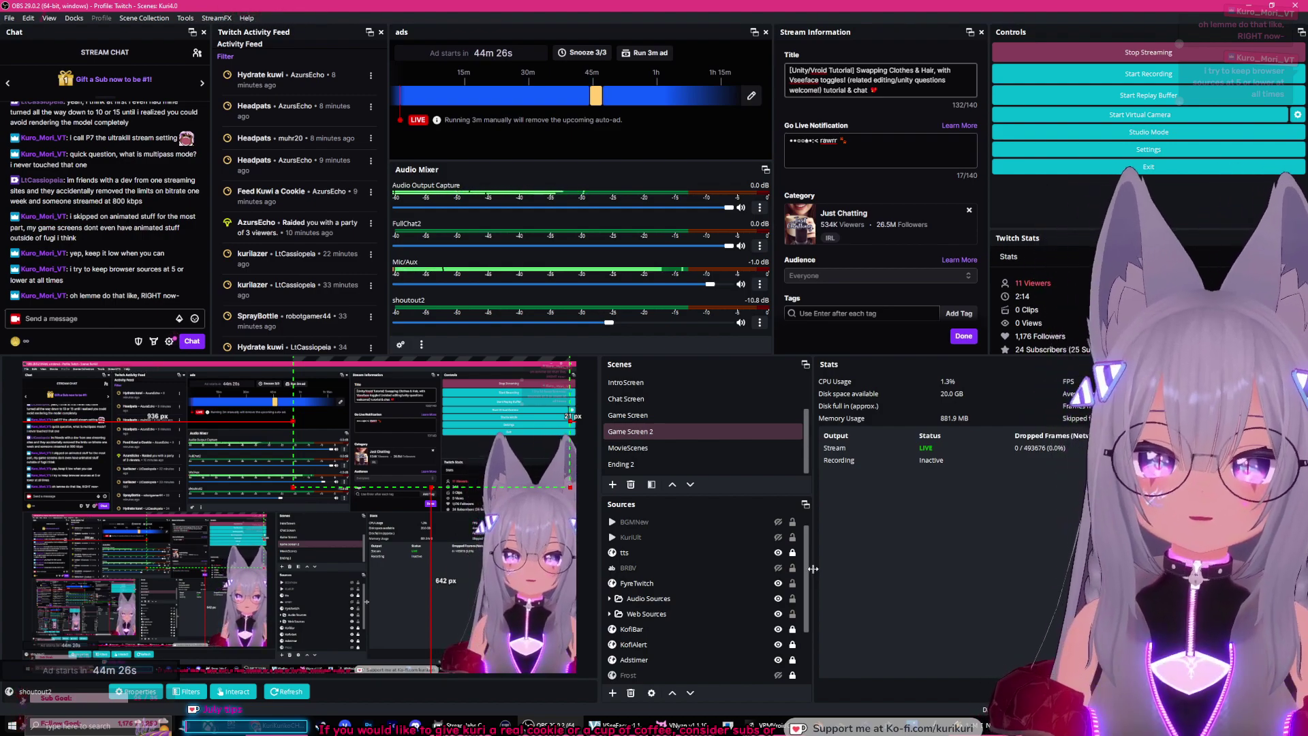
left_click(659, 555)
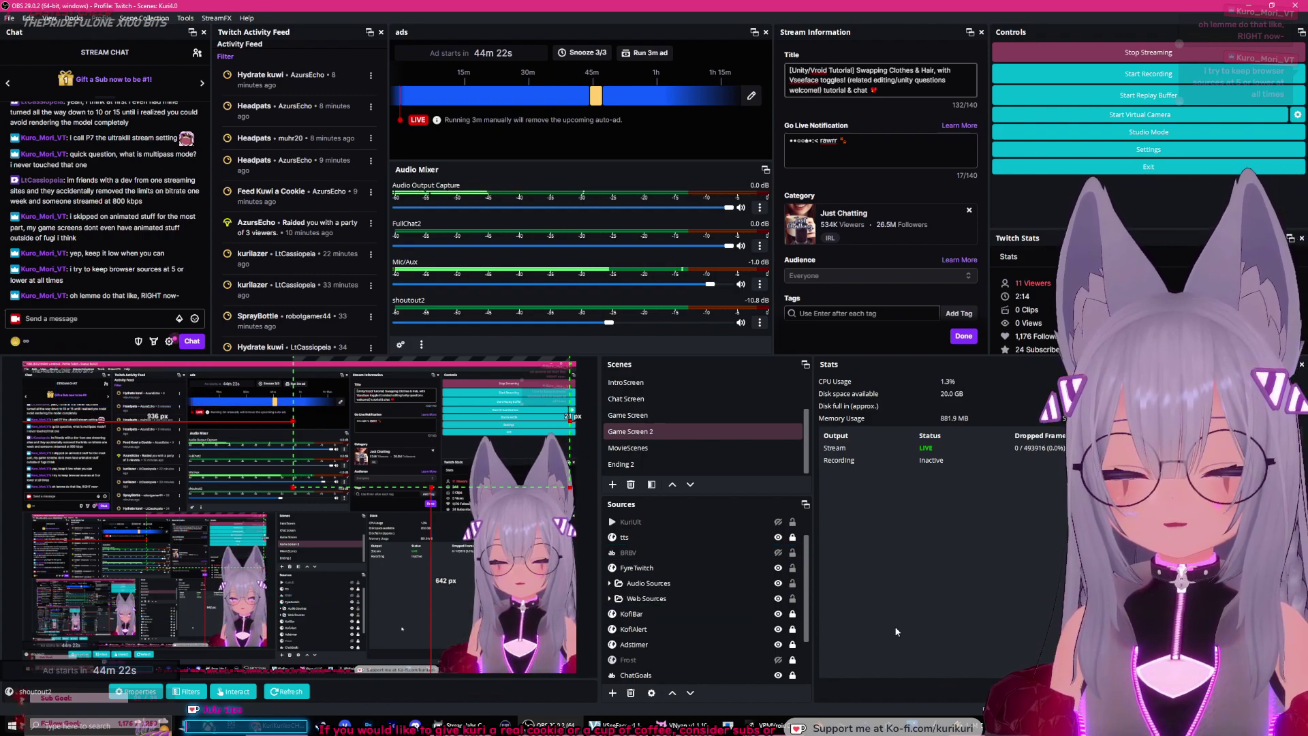
left_click_drag(807, 587, 814, 627)
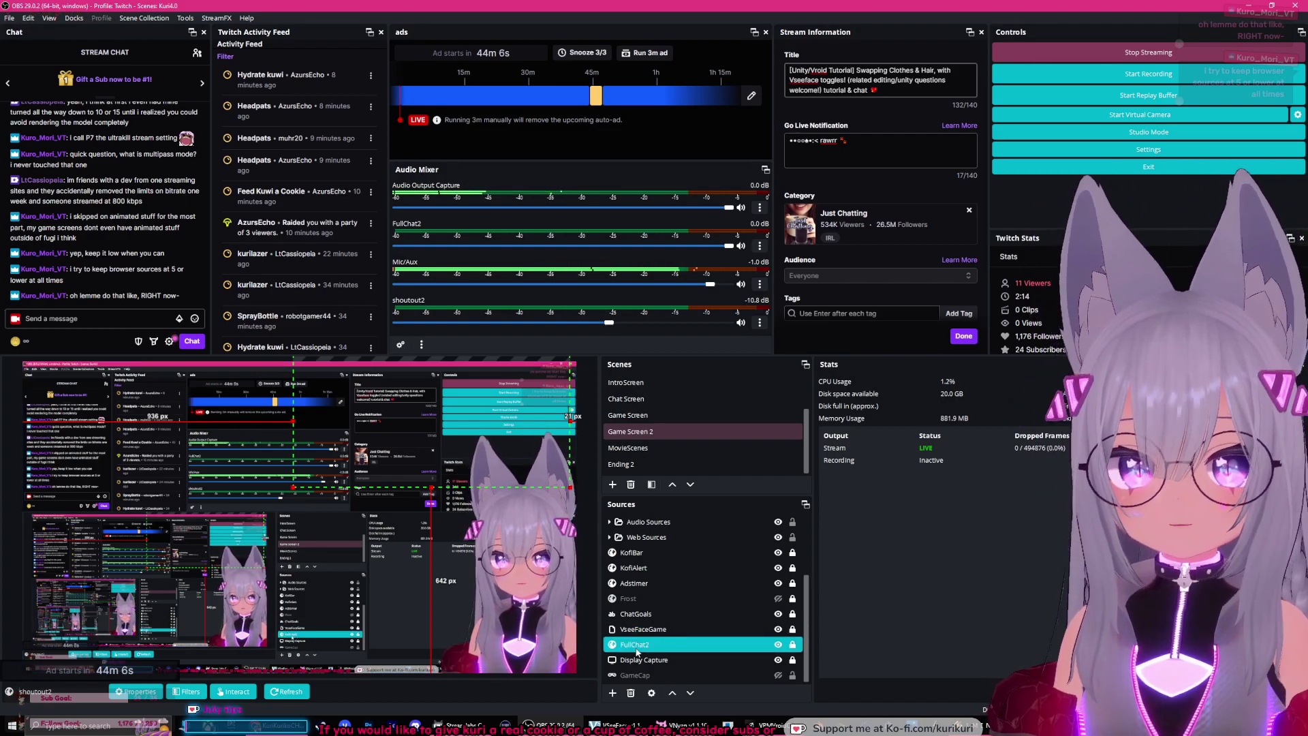
Step: Set the Display Capture source's scale filtering to Point
left_click(642, 660)
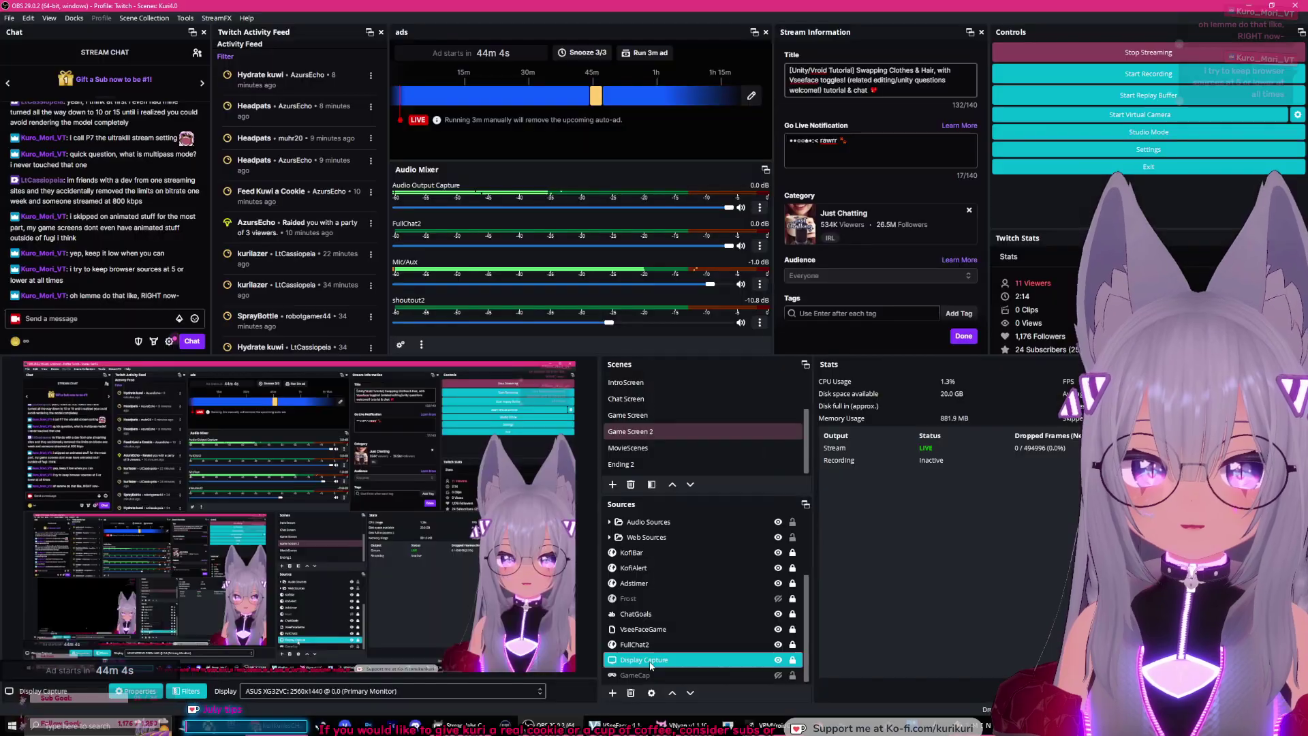
right_click(641, 660)
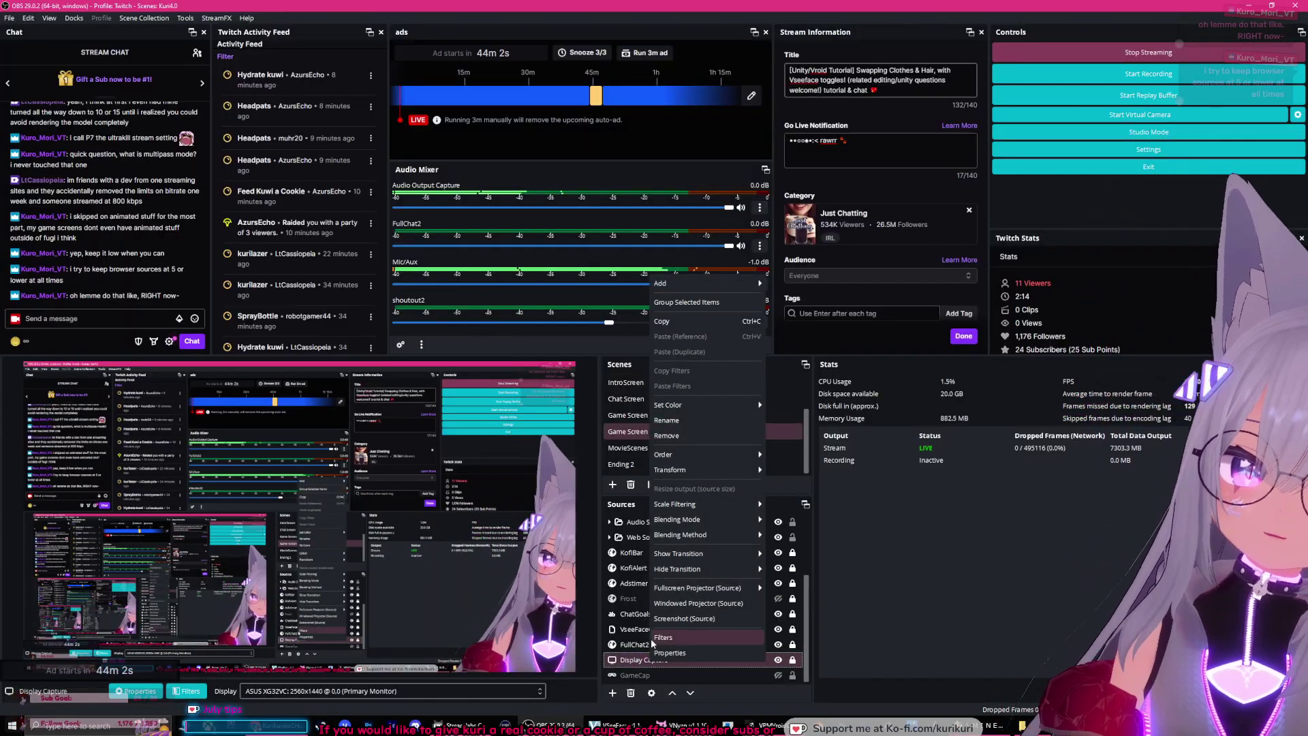
mouse_move(701, 504)
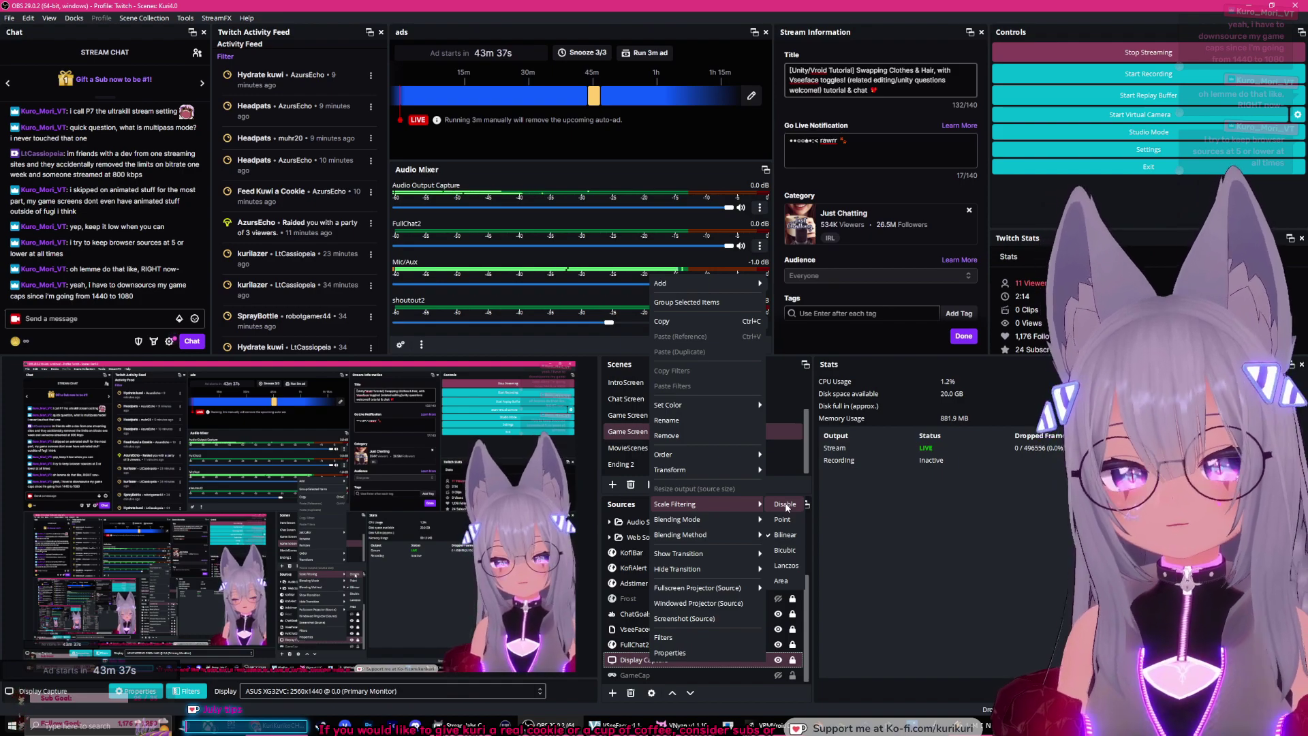
left_click(783, 518)
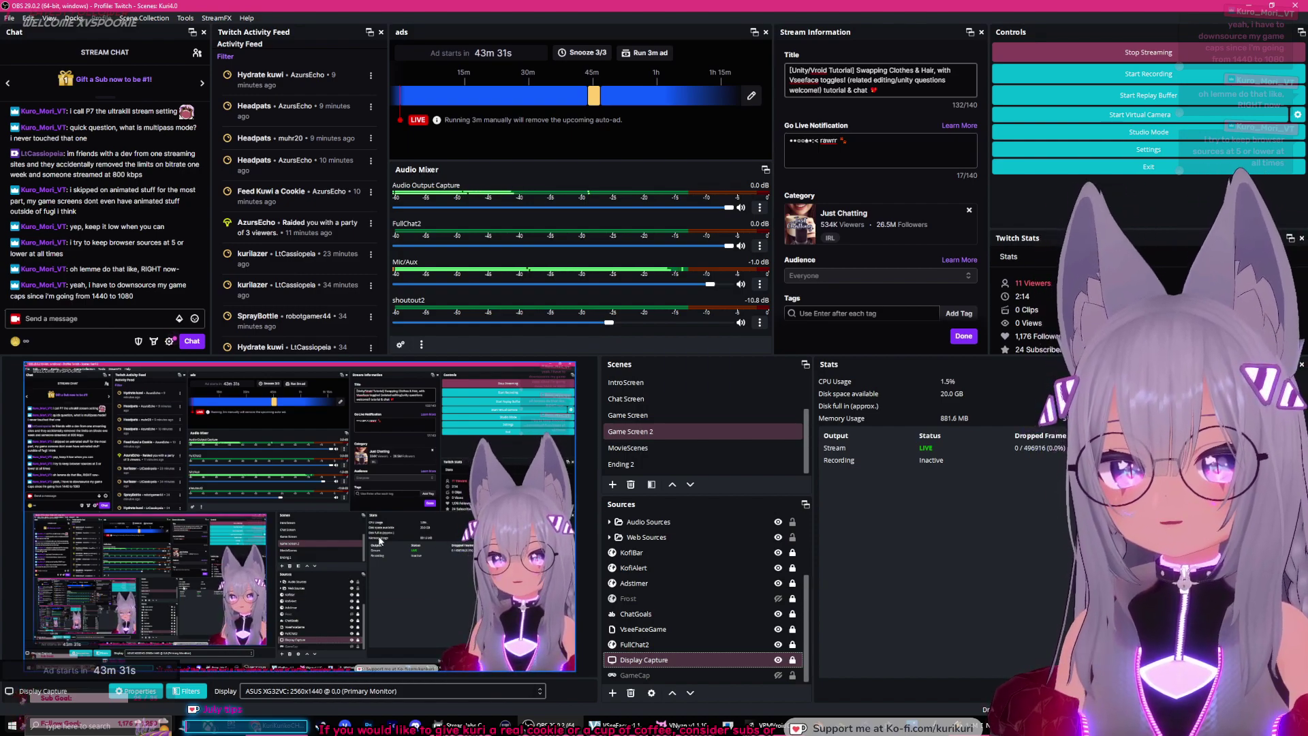
Step: Check Display Capture properties without changes, then switch its scale filtering to a different filter
left_click(716, 630)
double_click(722, 658)
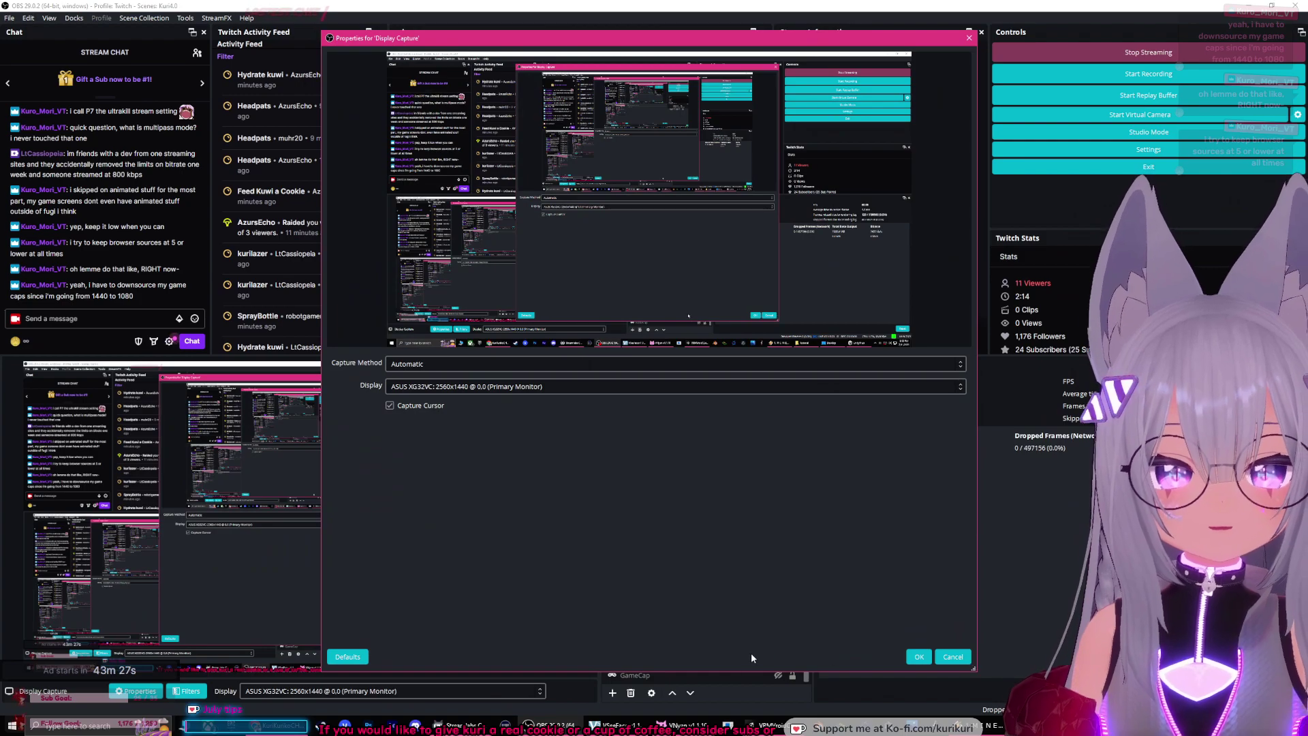
left_click(919, 656)
right_click(747, 657)
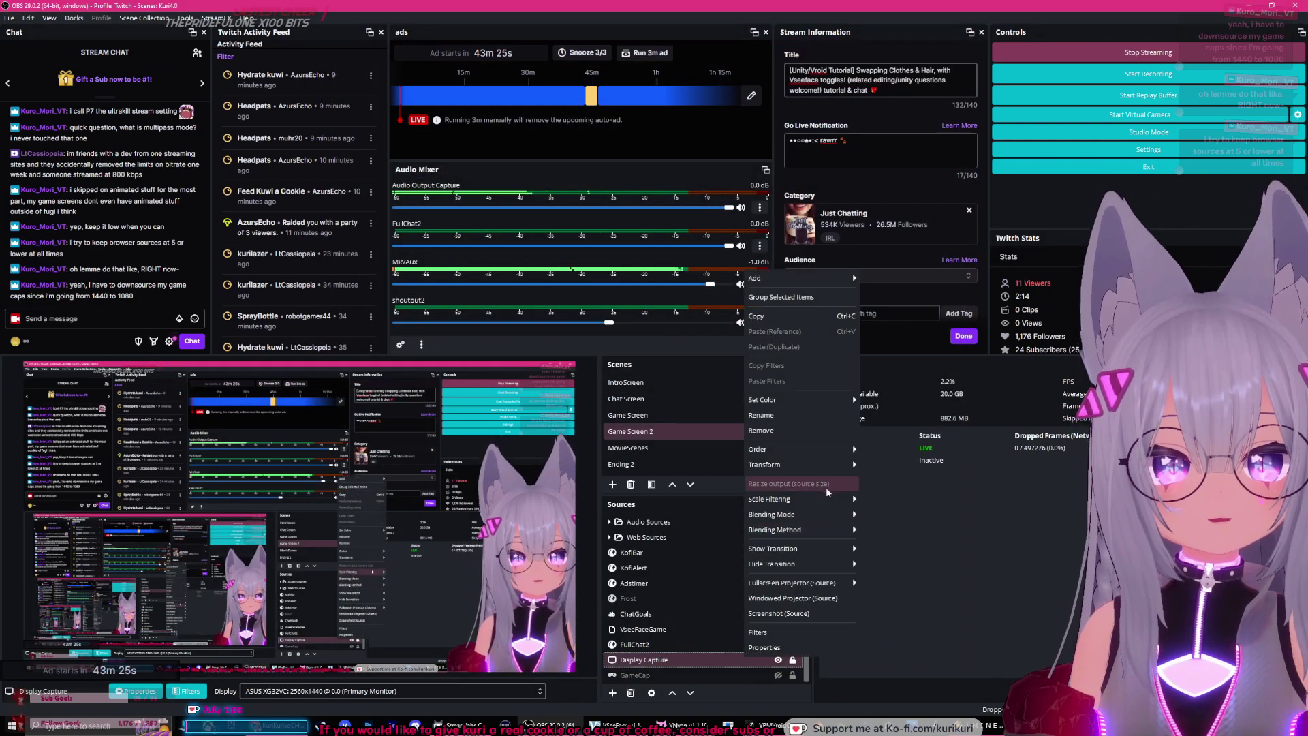
mouse_move(821, 499)
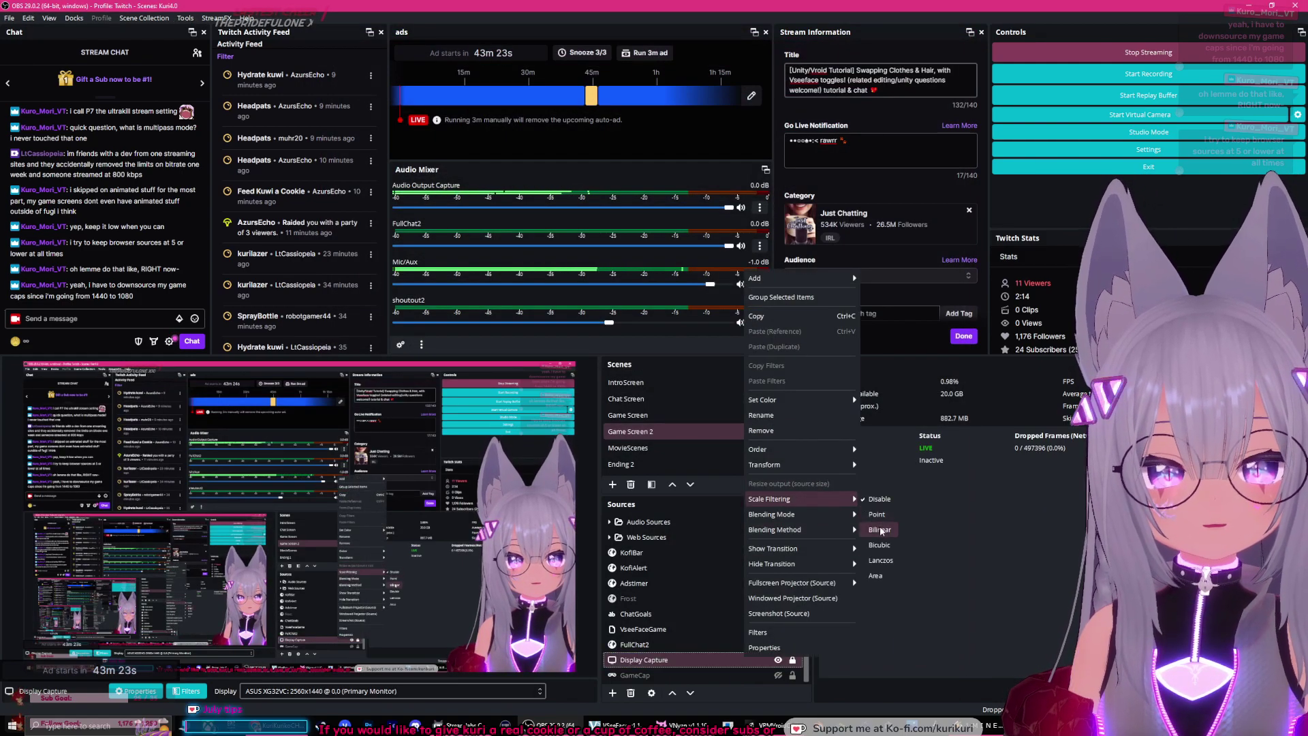
left_click(879, 526)
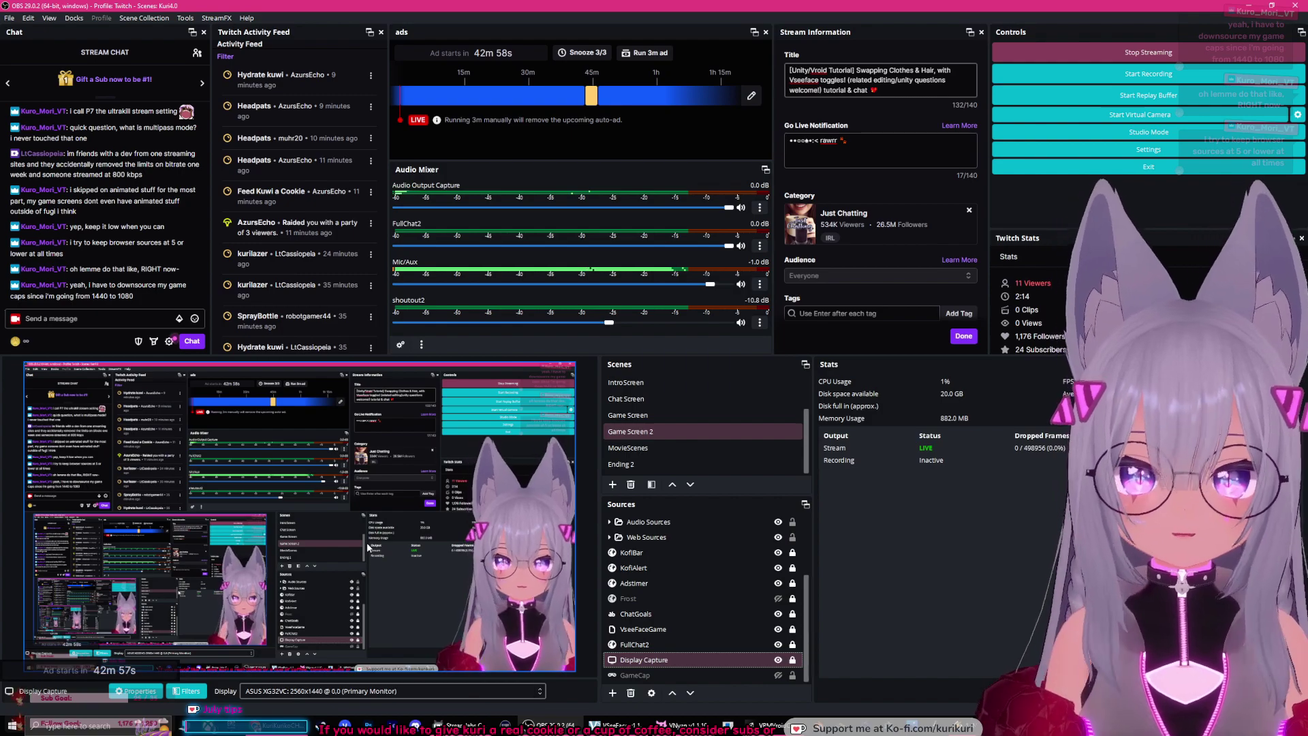
Step: Select the KofiAlert source, then the shoutout2 source, in the Sources list
left_click(760, 570)
scroll(783, 599, "up", 2)
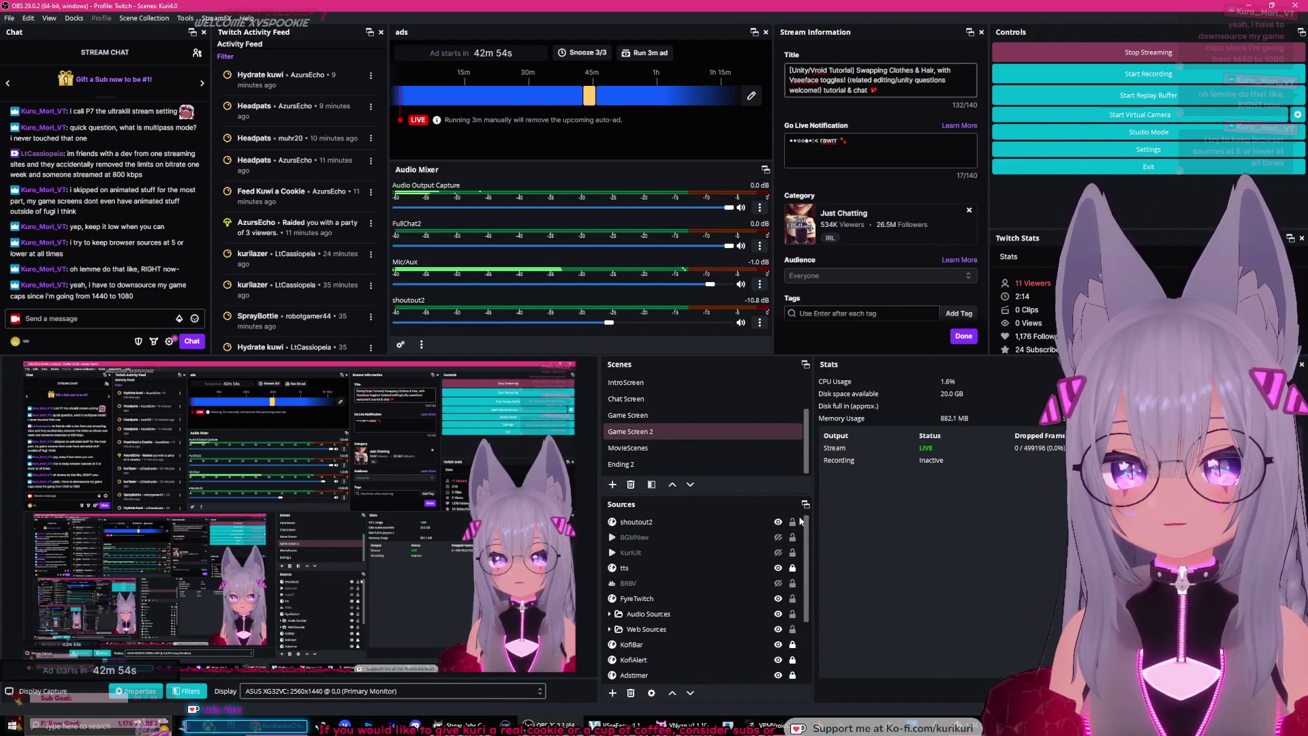
left_click(801, 522)
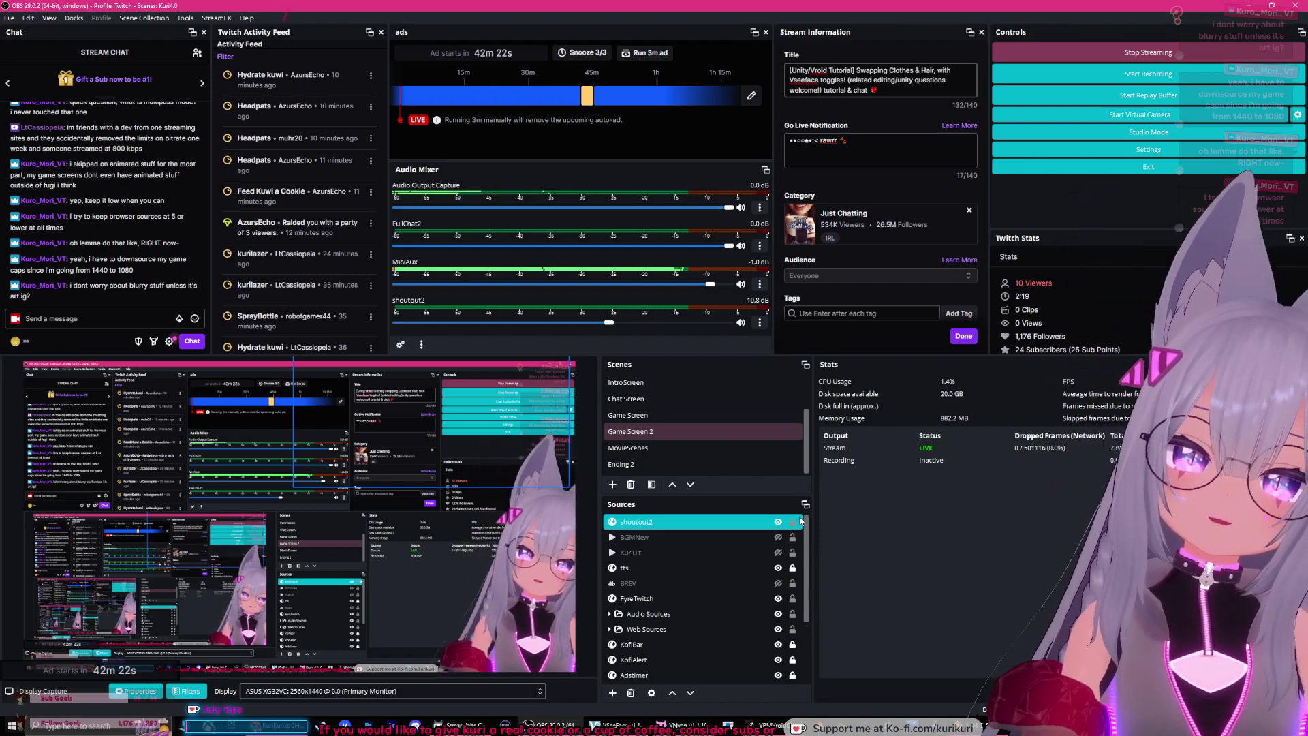
Step: Redeem the kurilazer channel-points reward for 100 points, then start a chat message
left_click(15, 340)
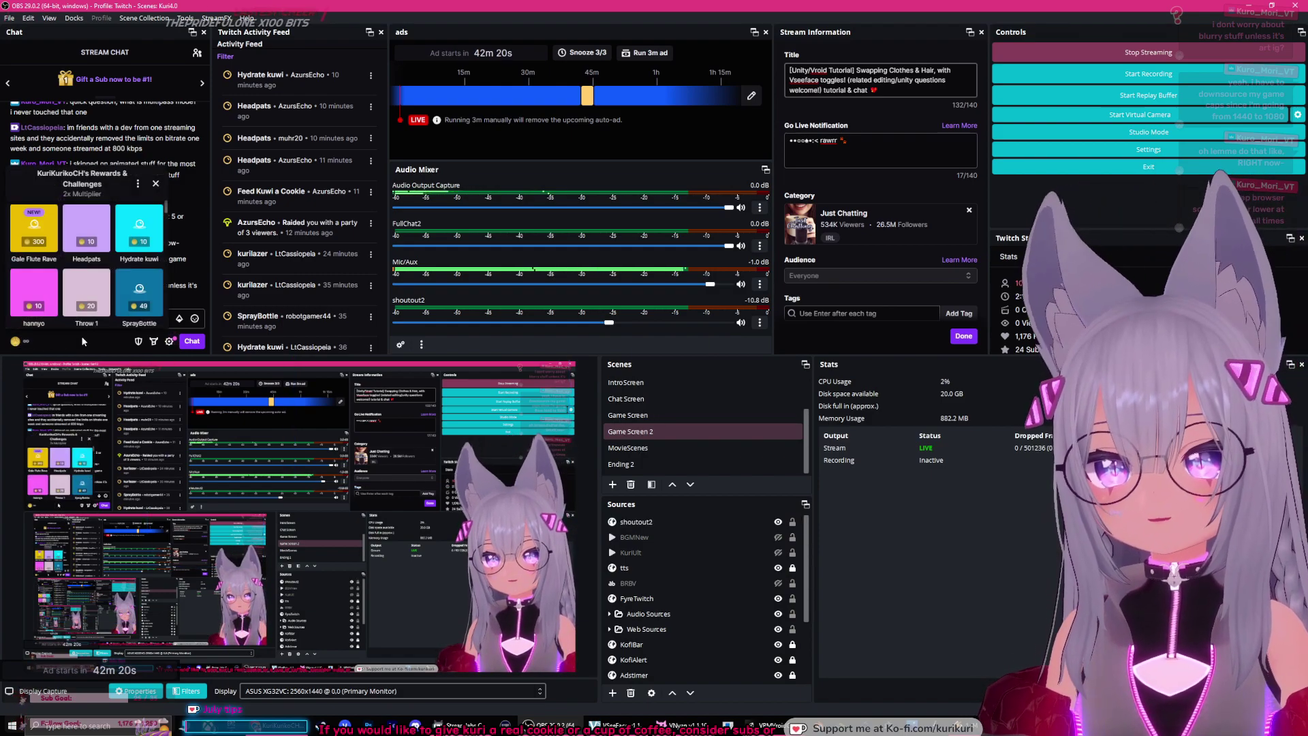
scroll(91, 287, "down", 5)
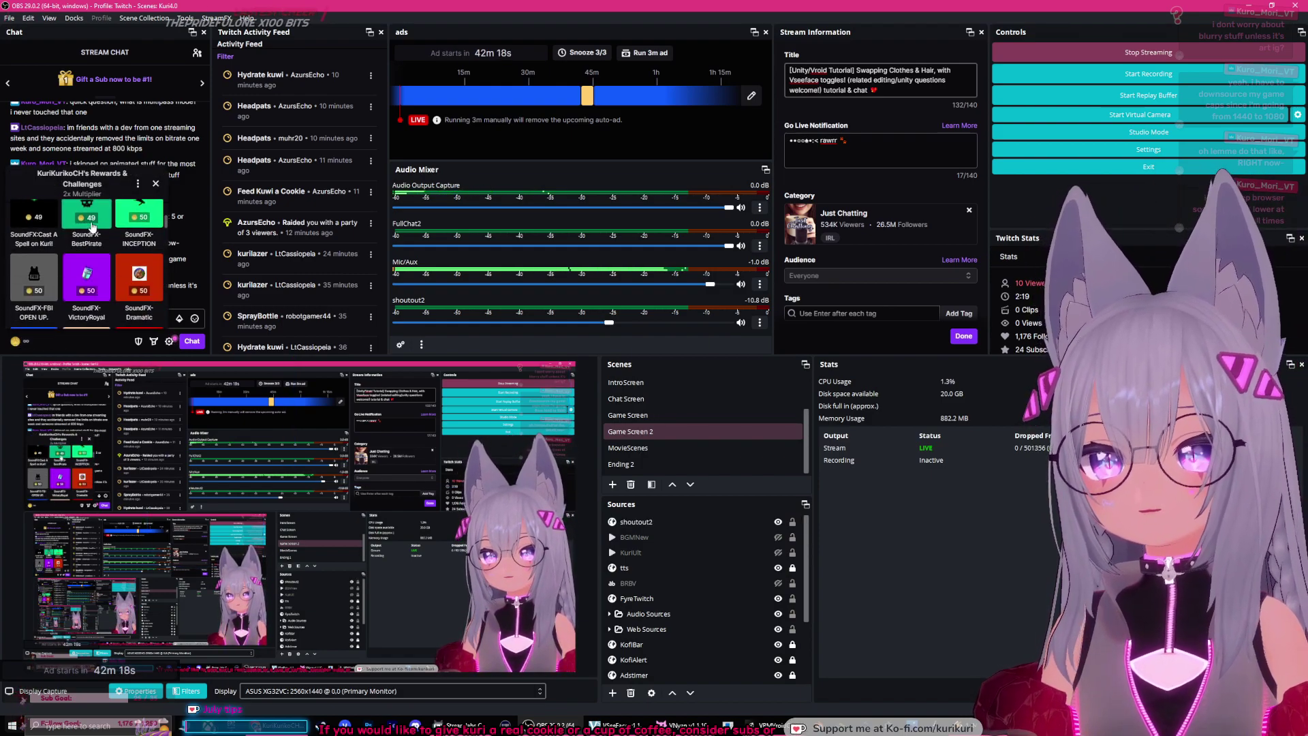
scroll(113, 237, "down", 2)
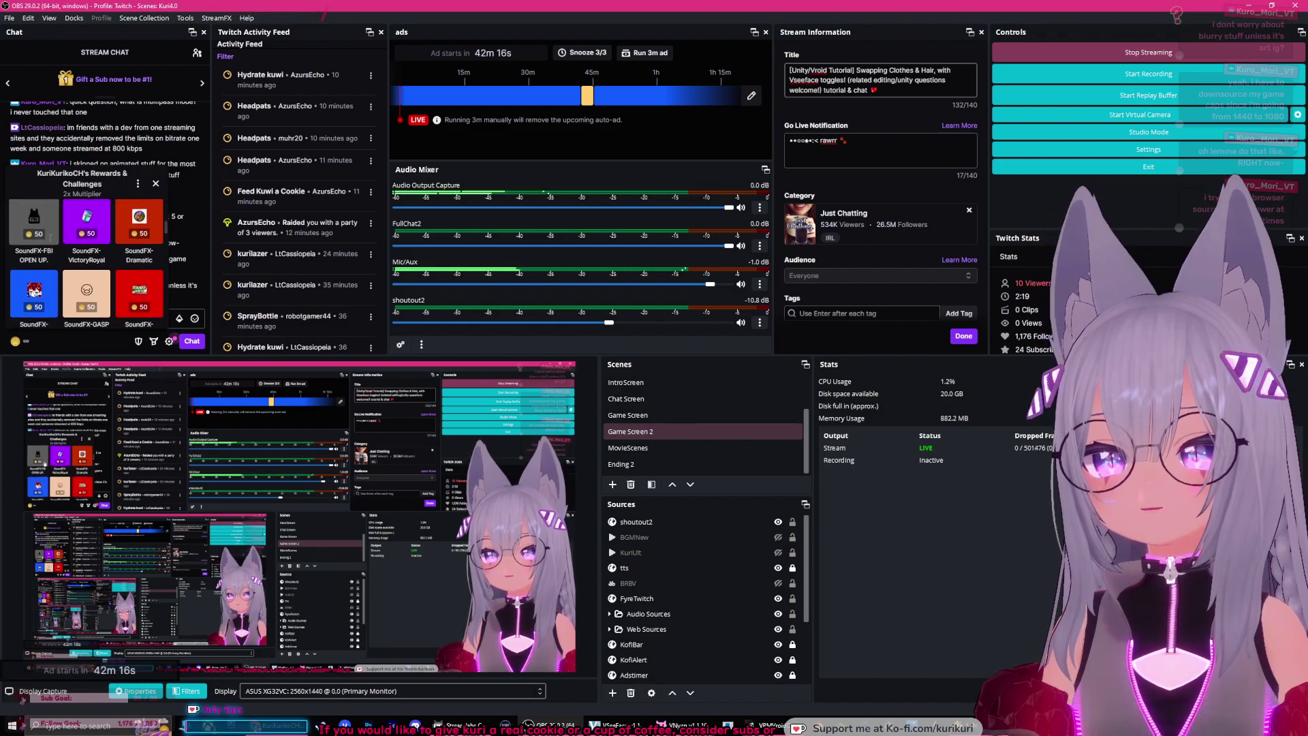
scroll(50, 243, "down", 1)
scroll(42, 224, "down", 4)
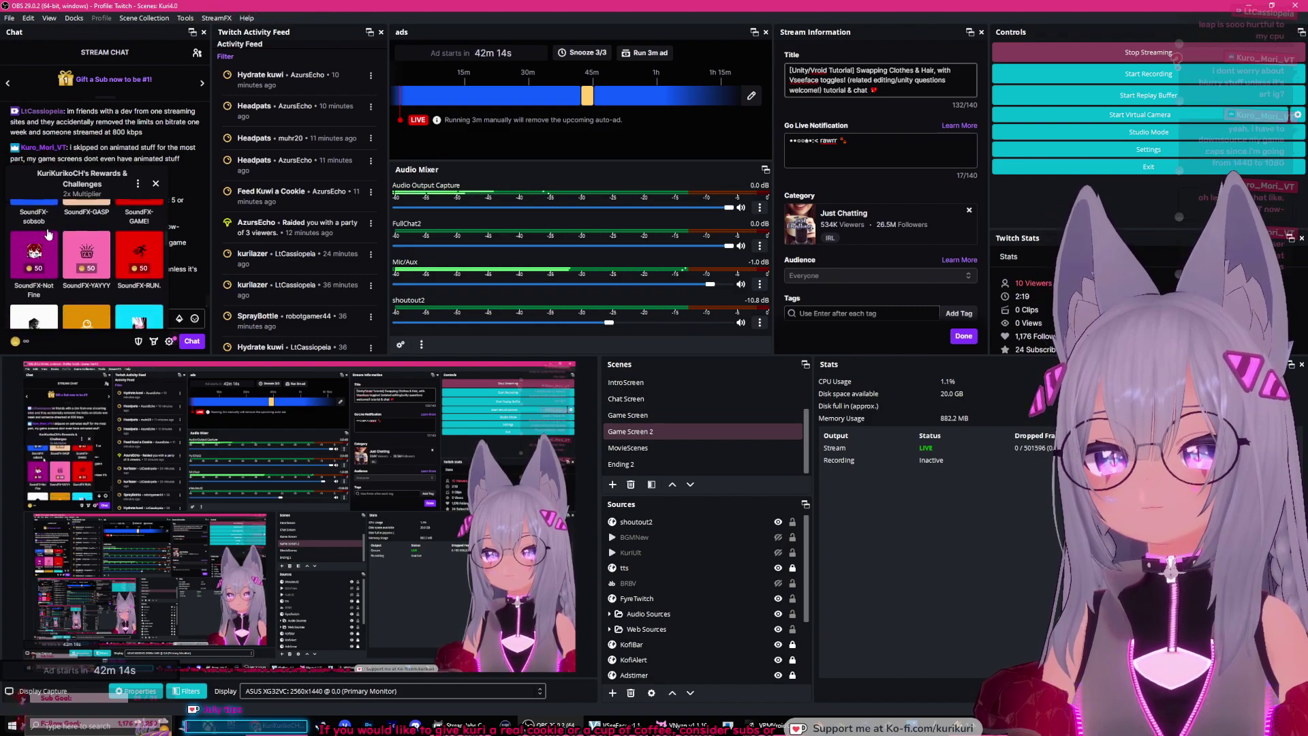
left_click(132, 216)
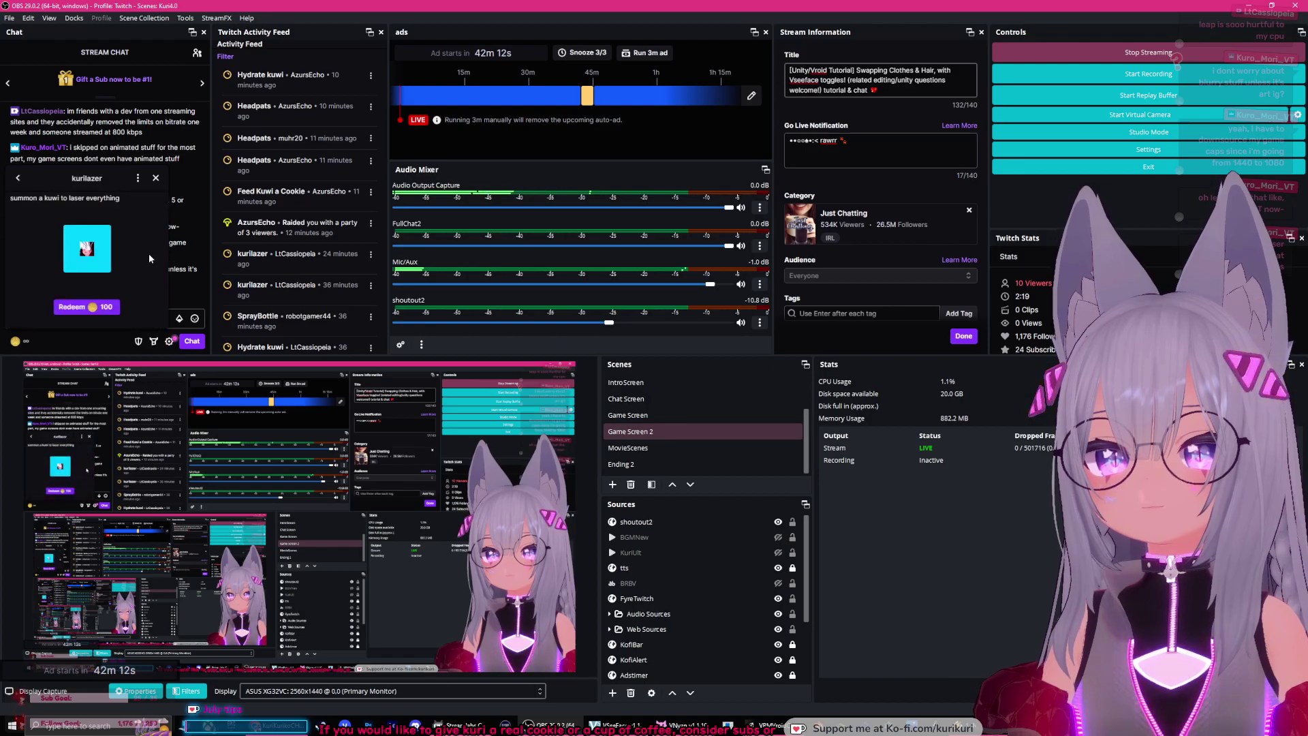
left_click(87, 307)
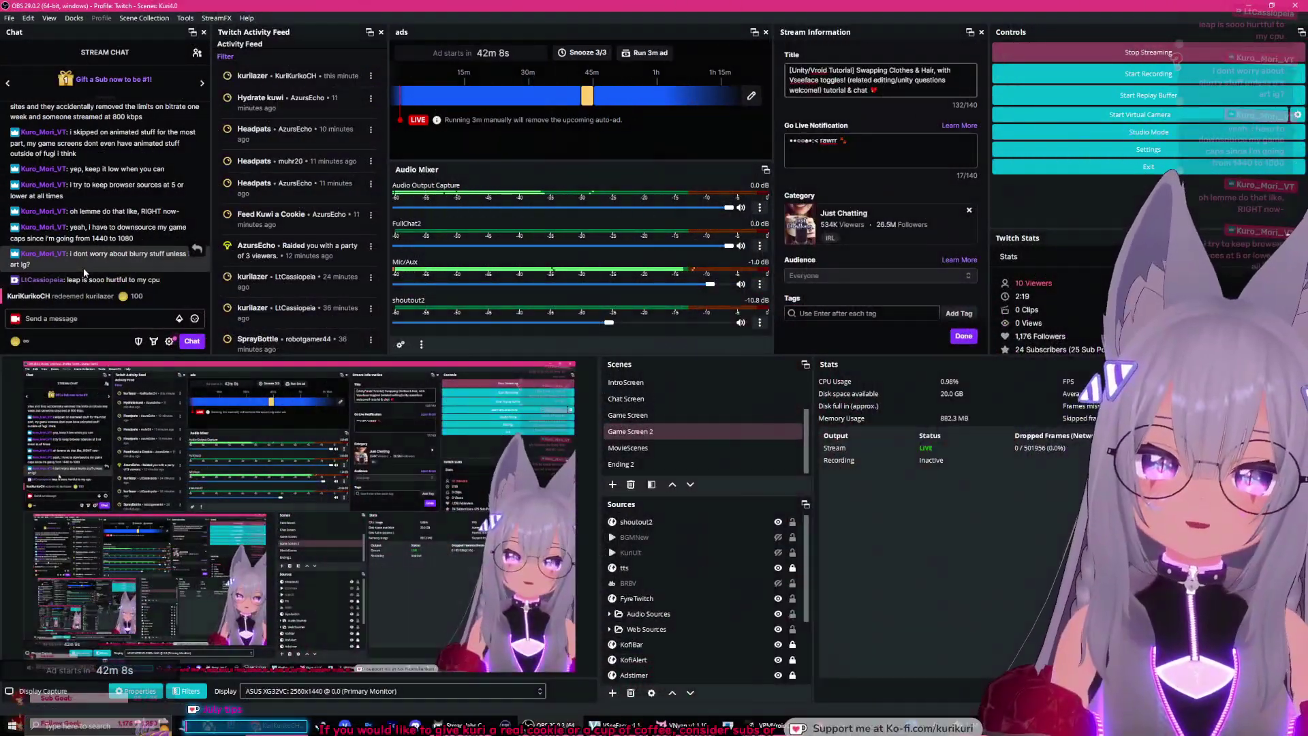
left_click(82, 320)
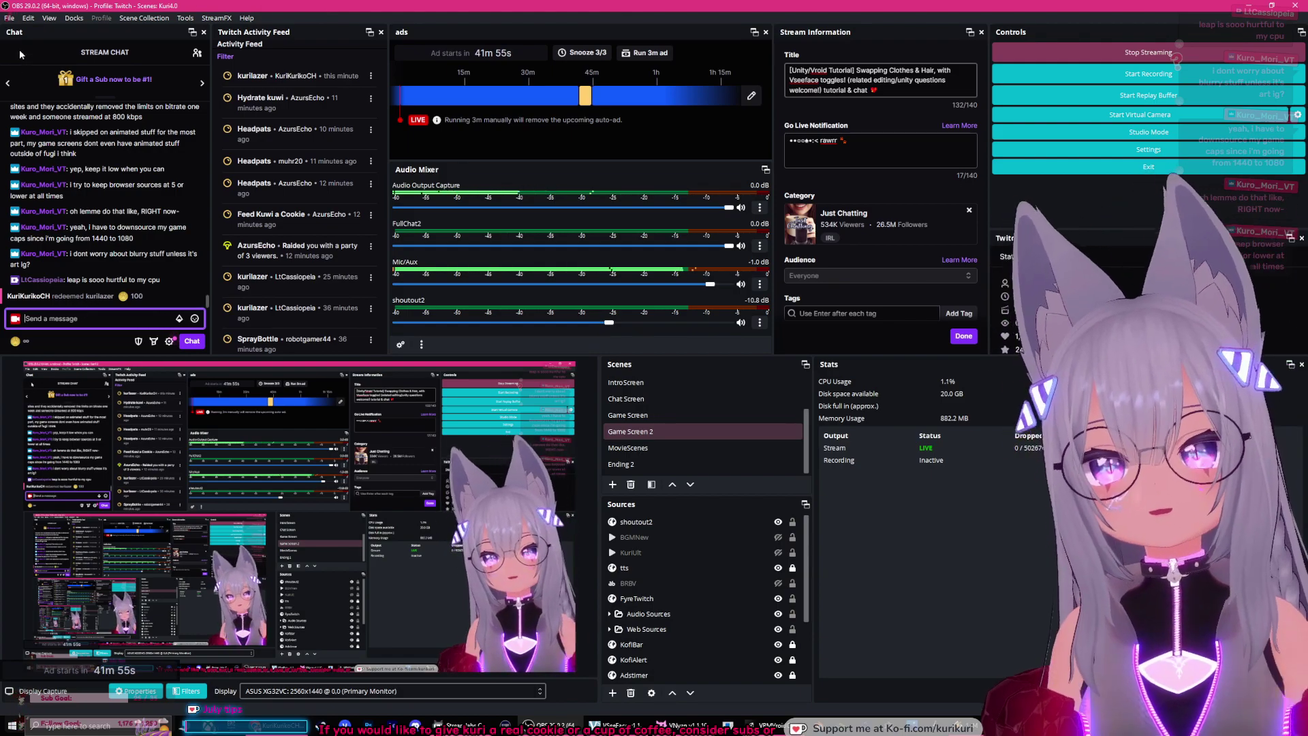
left_click(8, 17)
key("Escape")
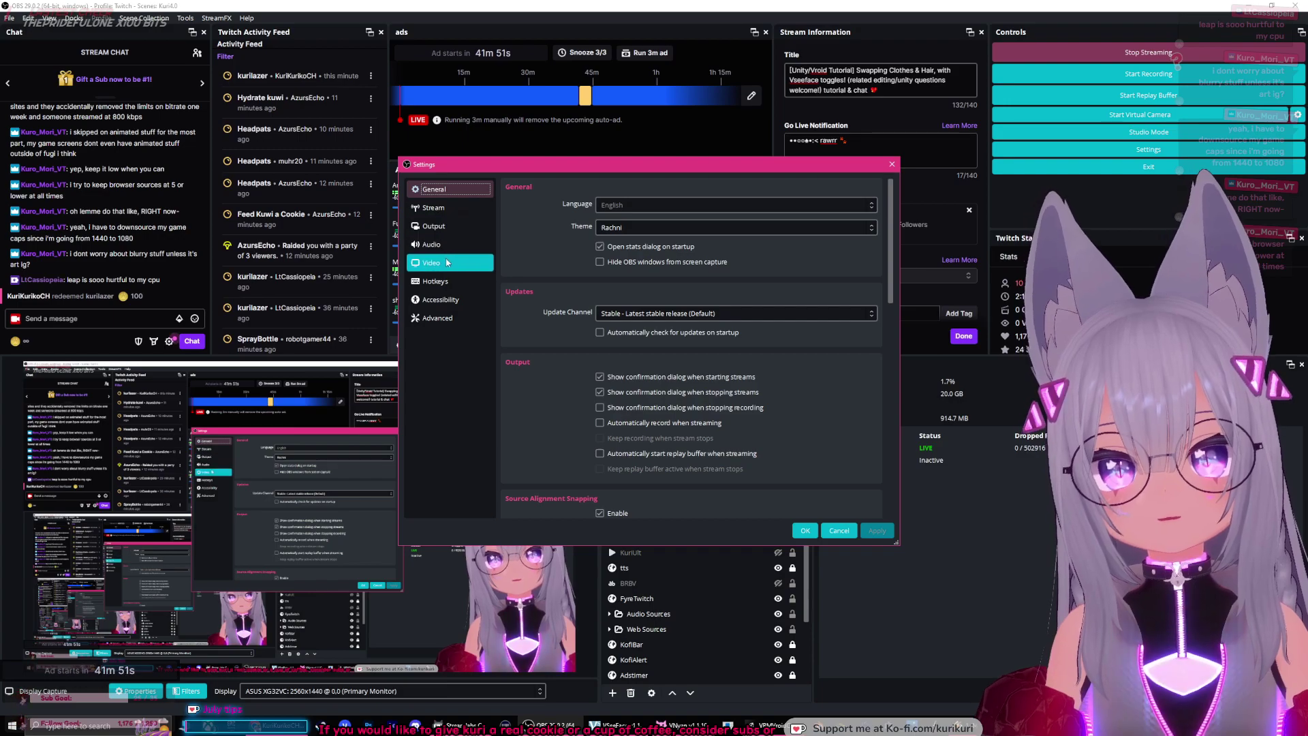
left_click(447, 262)
left_click(450, 225)
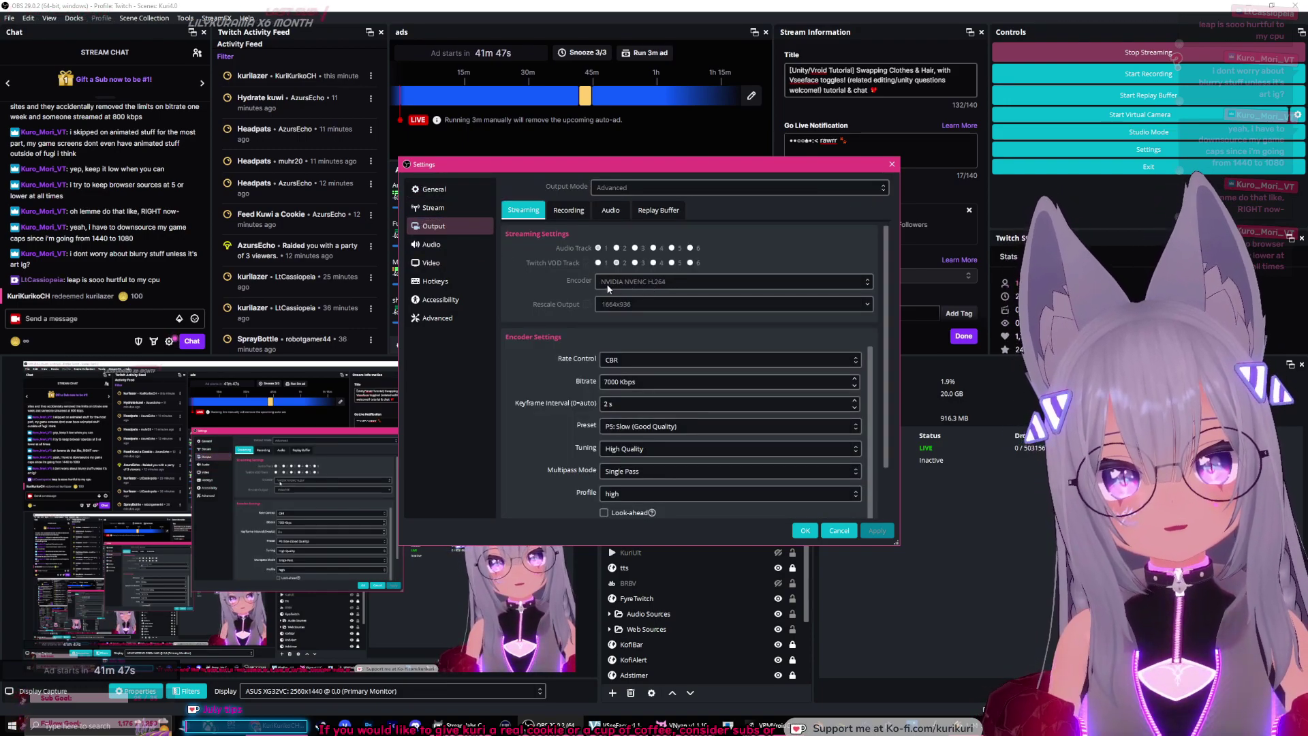
left_click(633, 427)
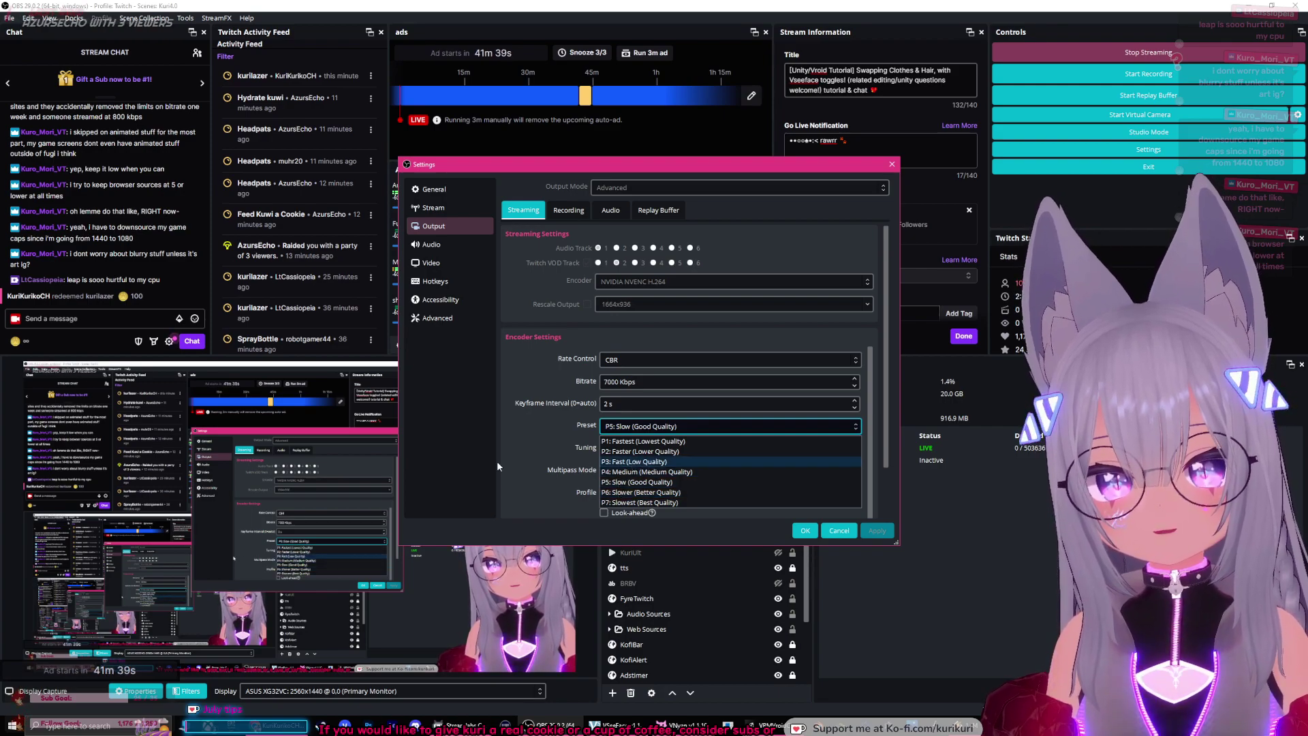
left_click(838, 530)
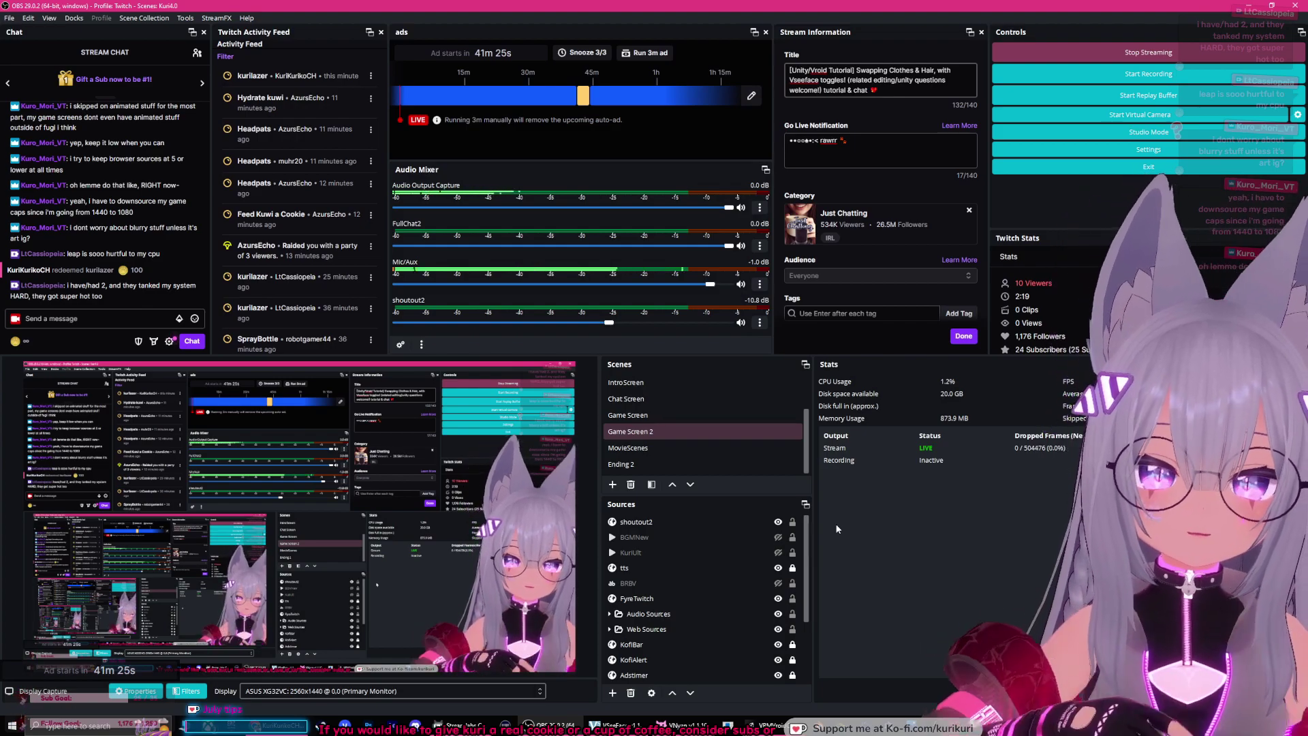
Step: Try 8x anti-aliasing in VNyan, then settle on 2x with anti-aliasing and SMAA enabled
left_click(678, 724)
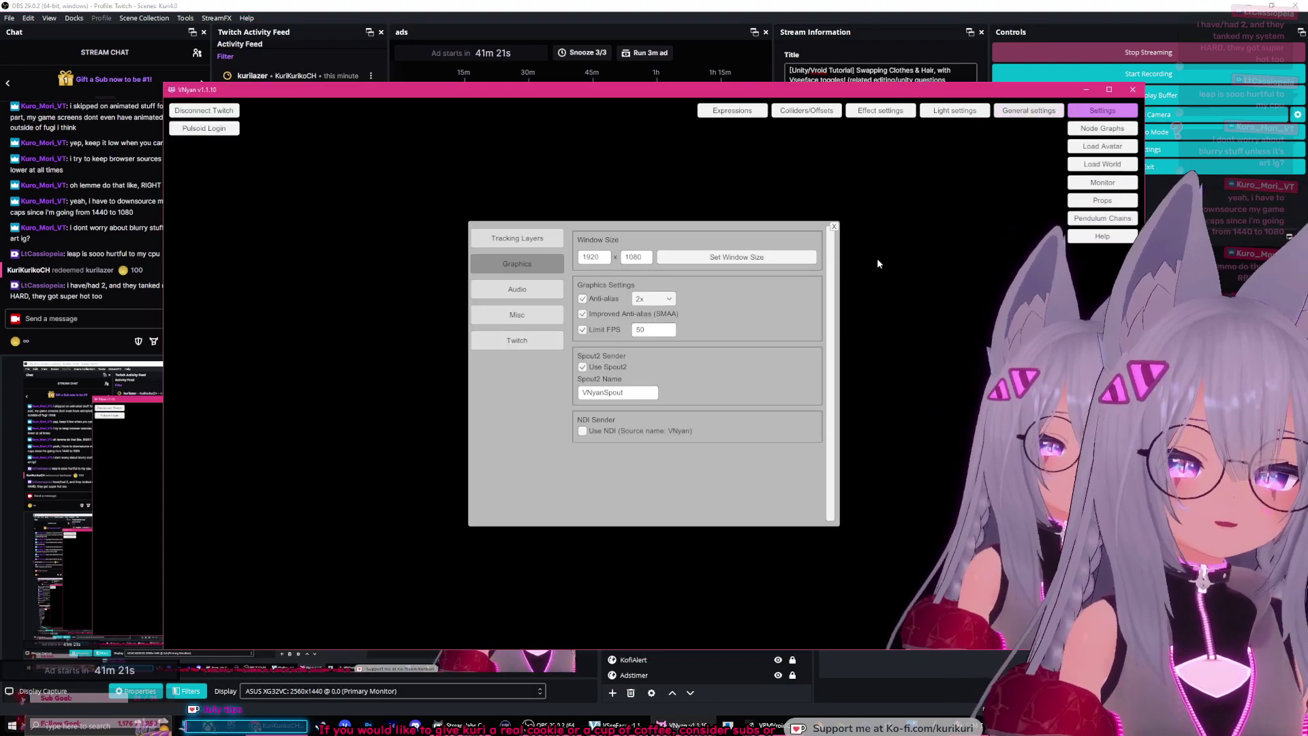
left_click(652, 299)
left_click(652, 332)
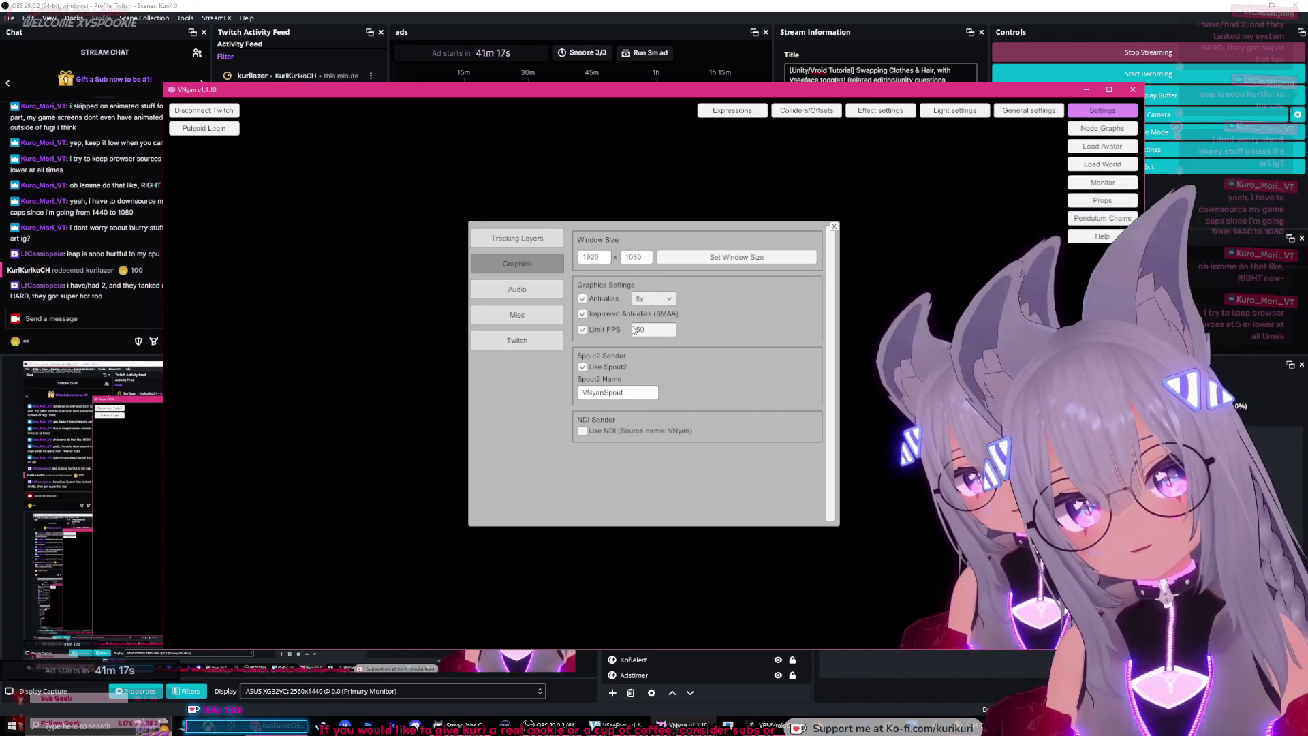
left_click(649, 300)
left_click(652, 307)
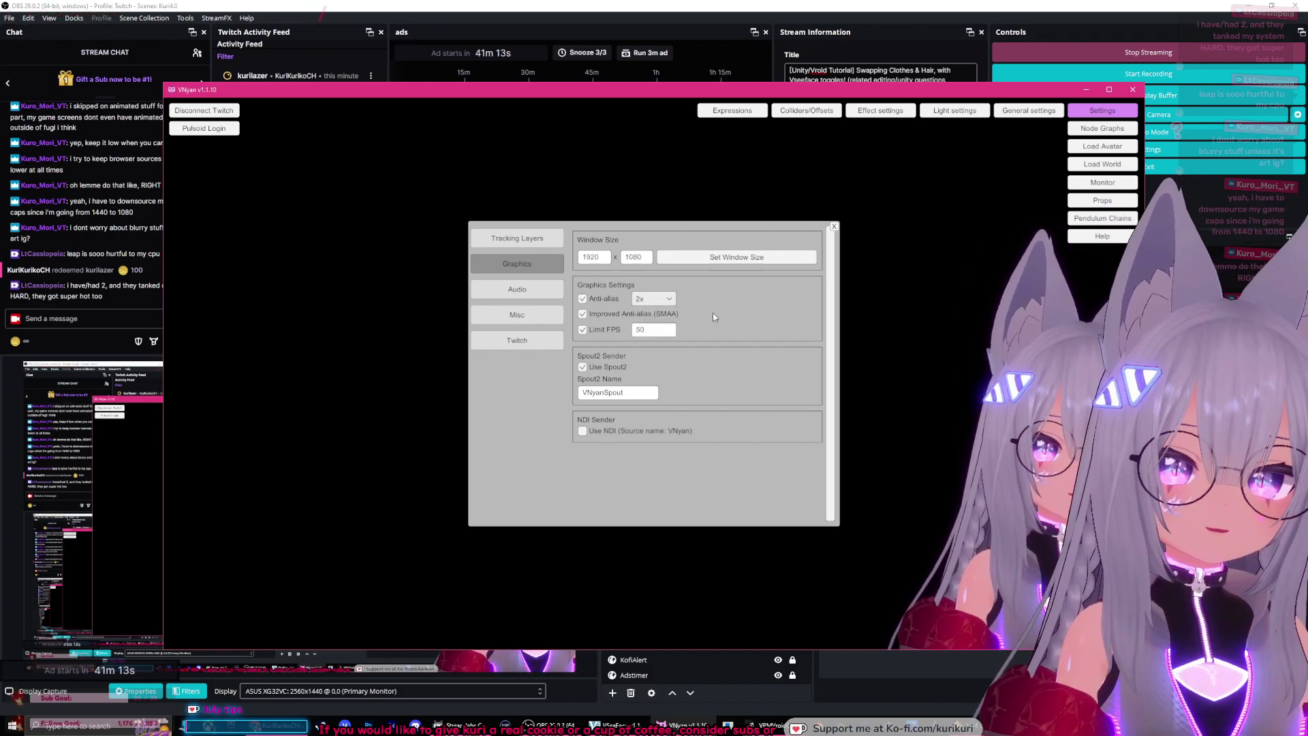
left_click(602, 315)
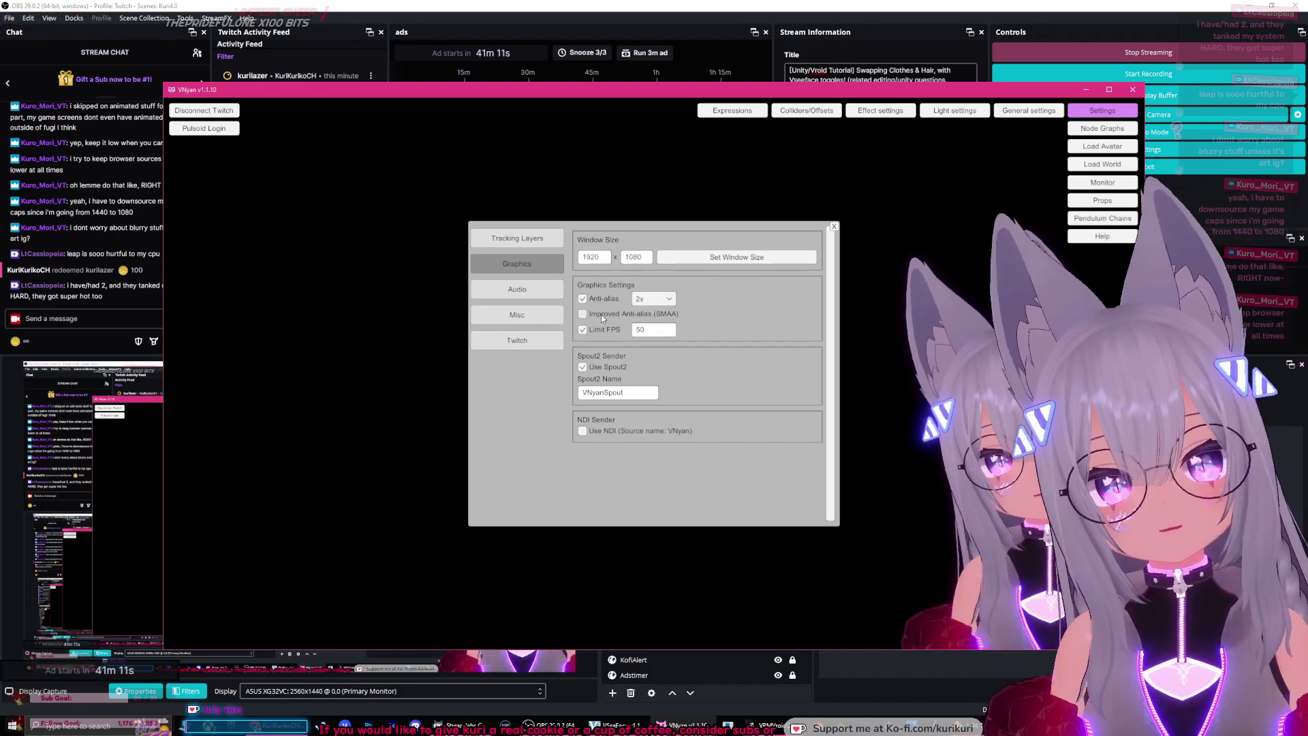
left_click(599, 300)
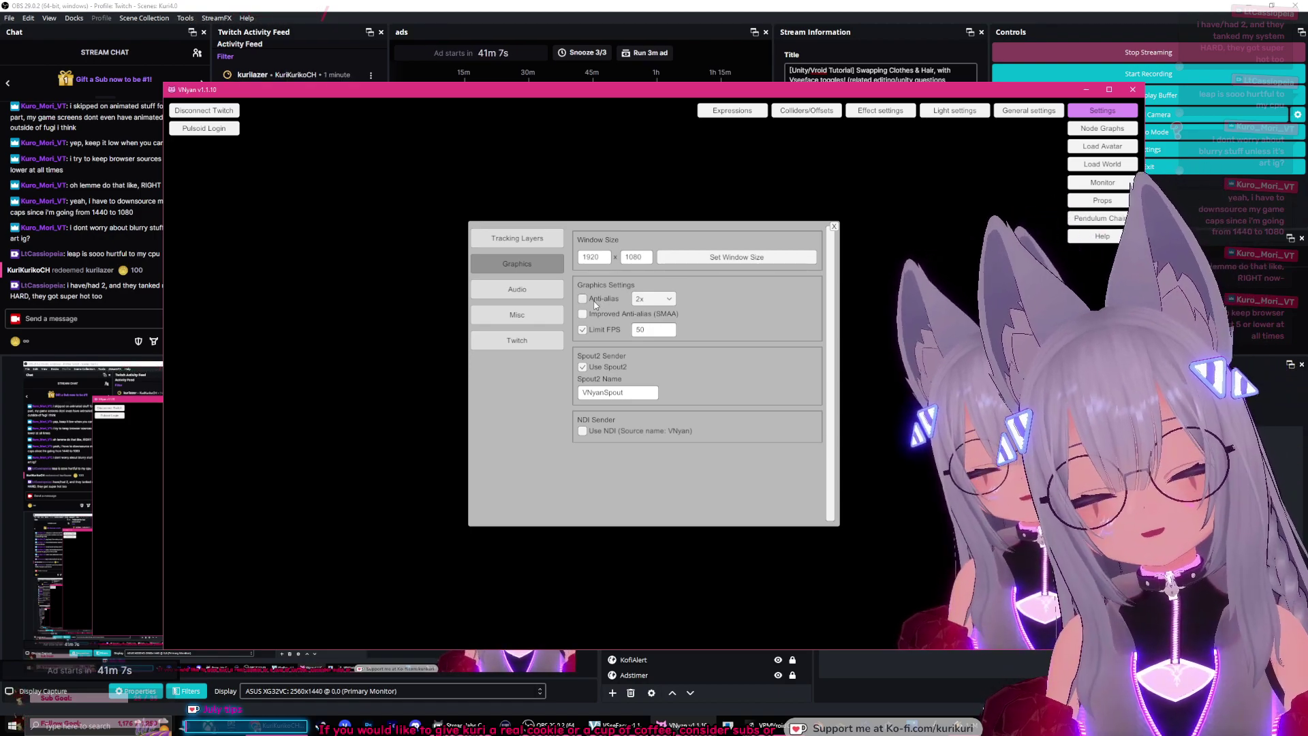
left_click(592, 304)
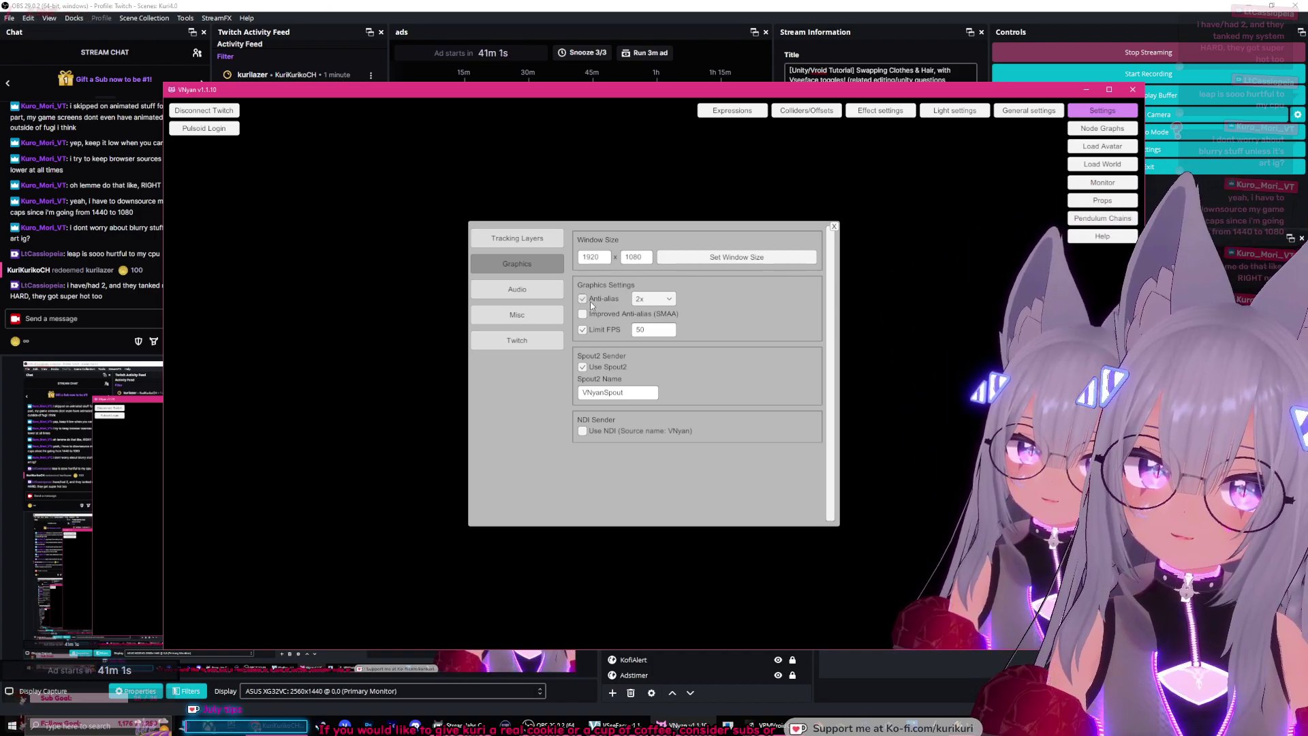
left_click(583, 315)
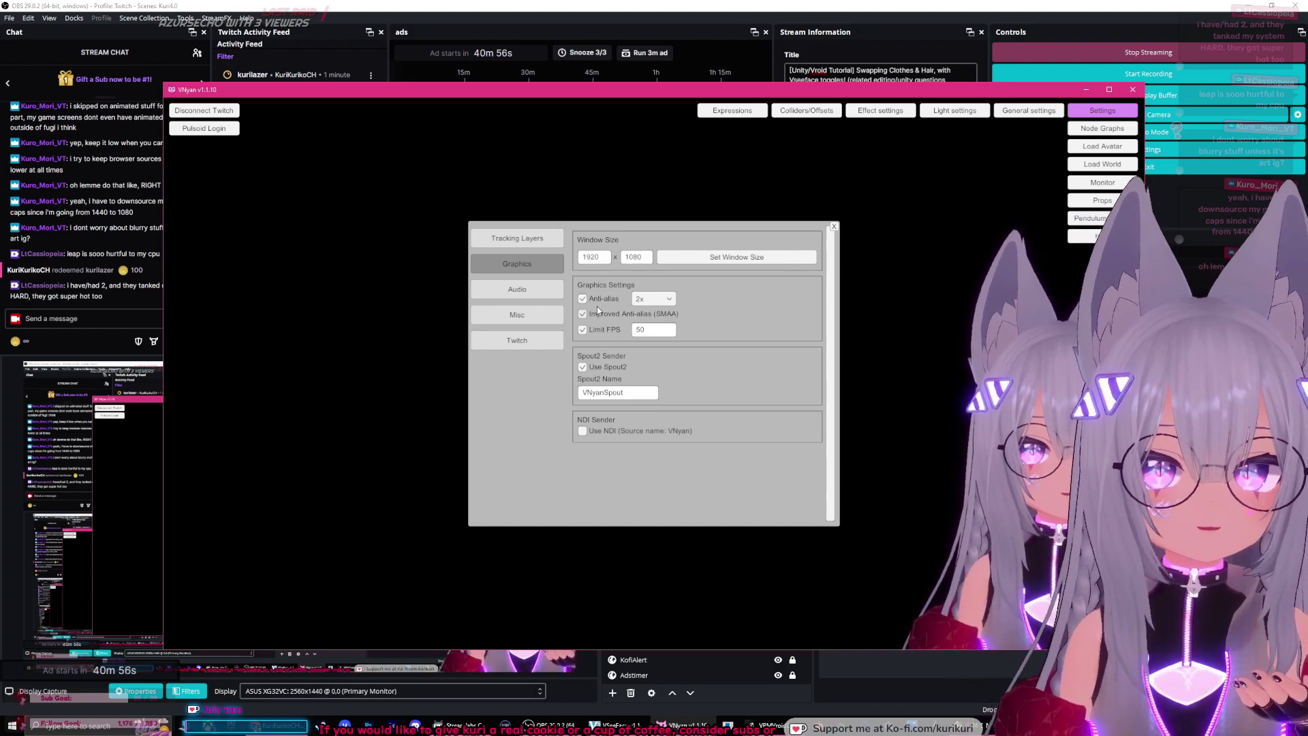
Step: Close VNyan's graphics settings and bring up the Light settings panel
left_click(834, 227)
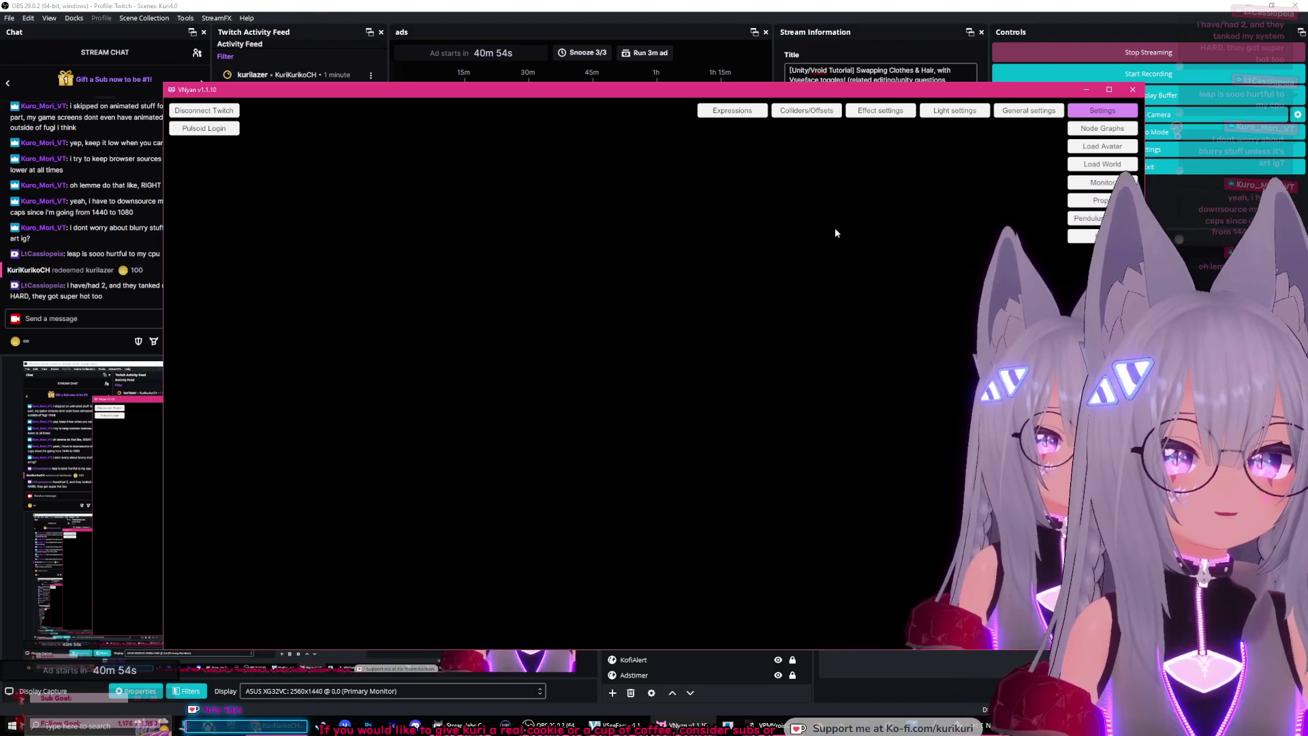
left_click(1022, 115)
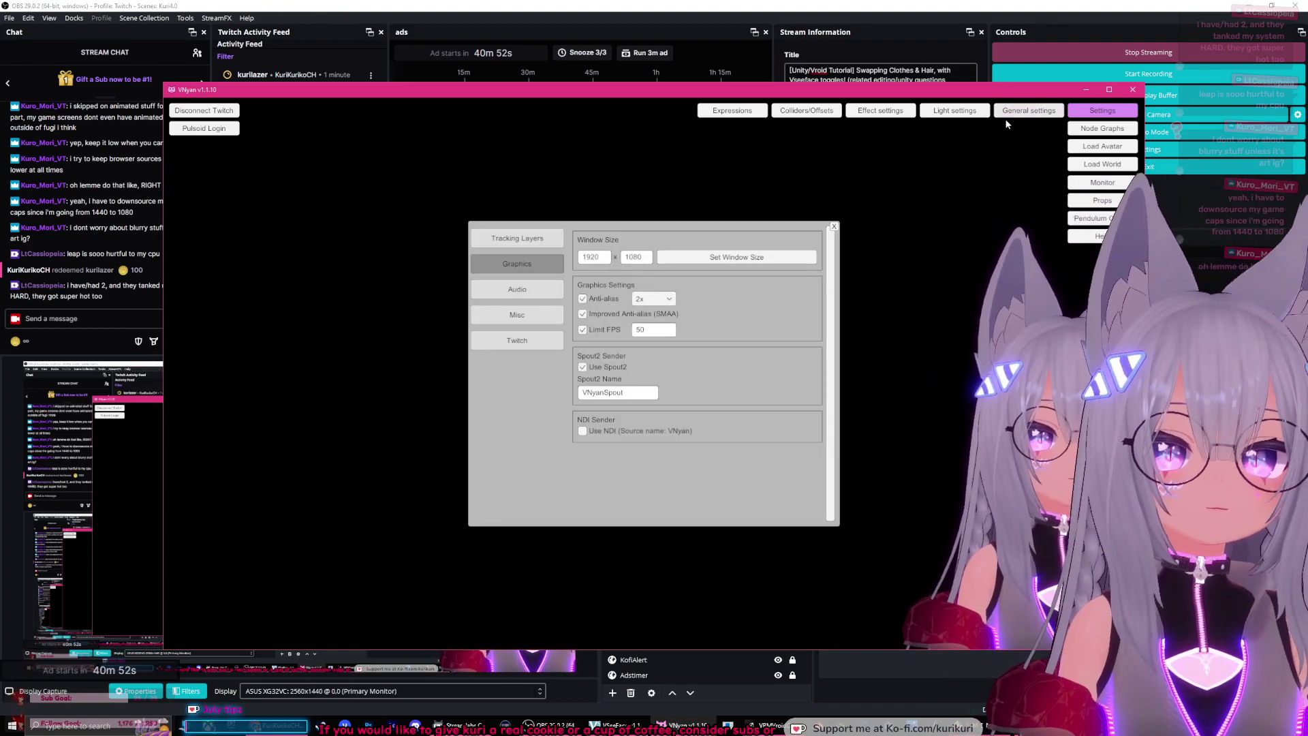
left_click(833, 227)
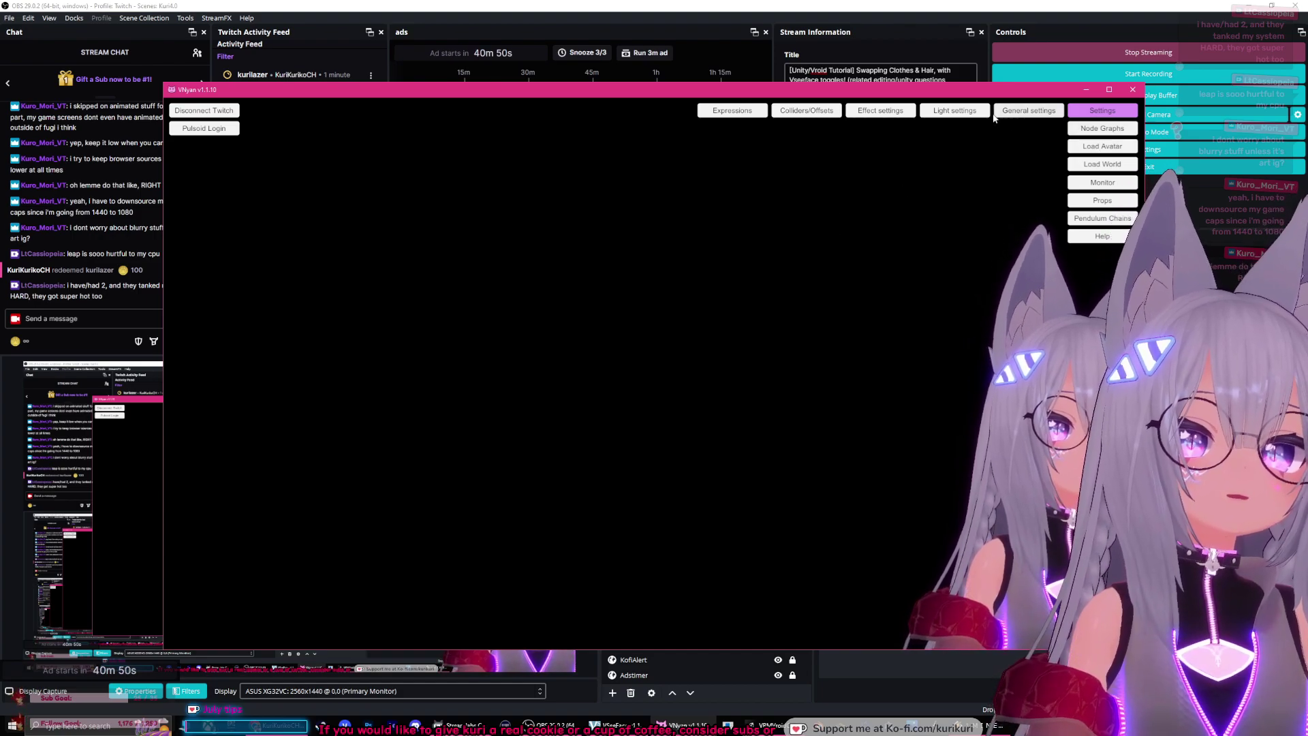
left_click(955, 111)
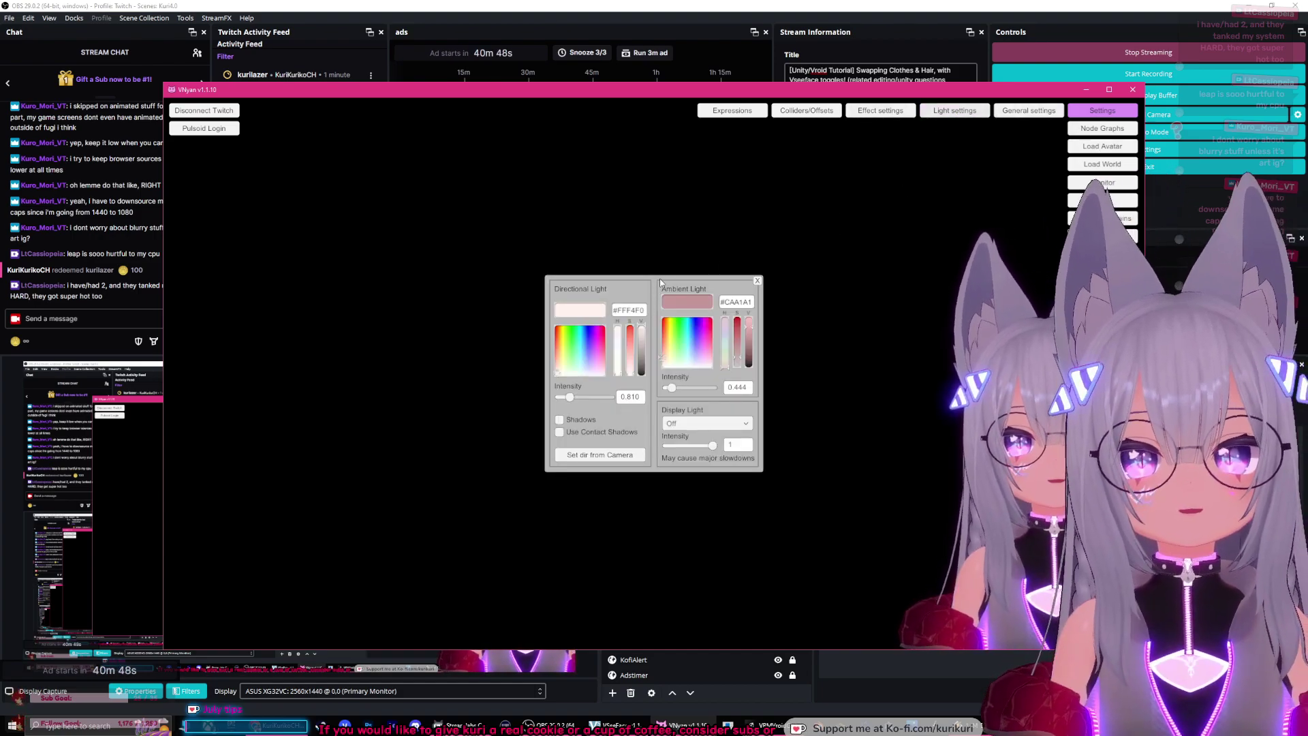
Step: Shift the Light settings panel left and tick Shadows under Directional Light
left_click_drag(660, 277, 565, 279)
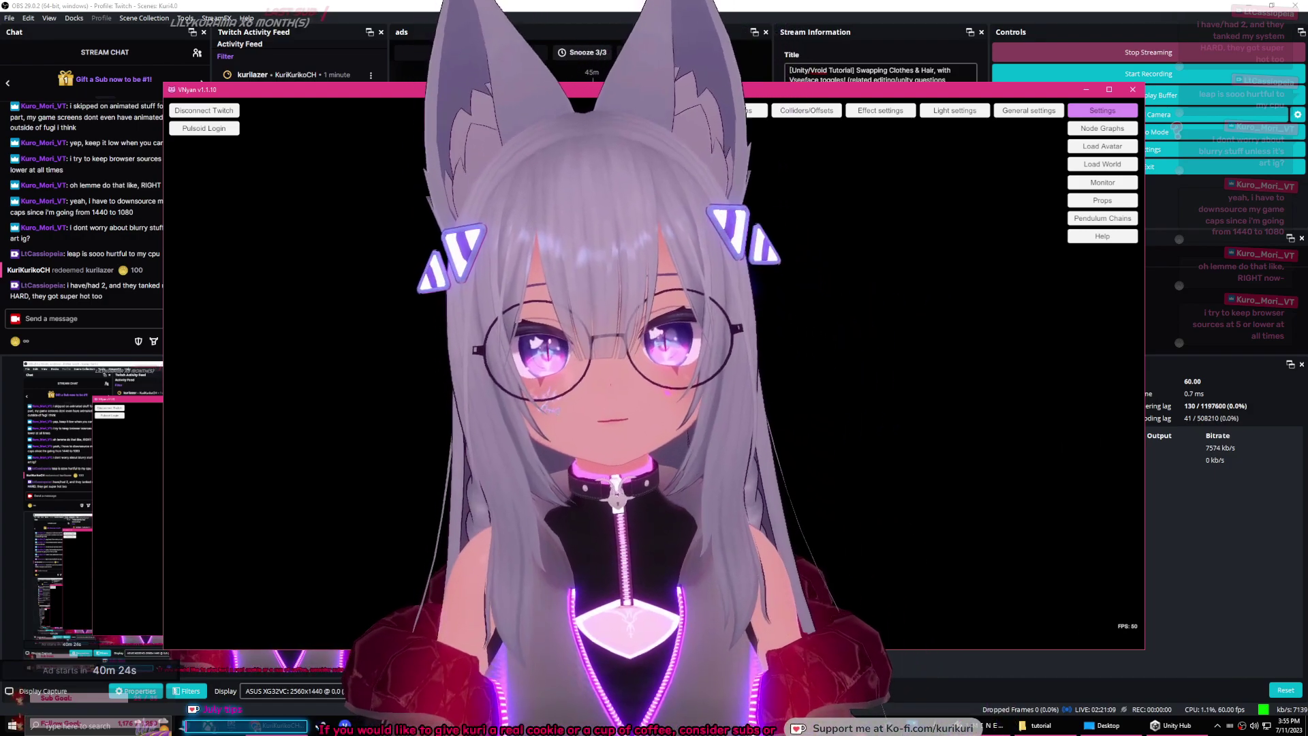
left_click(240, 411)
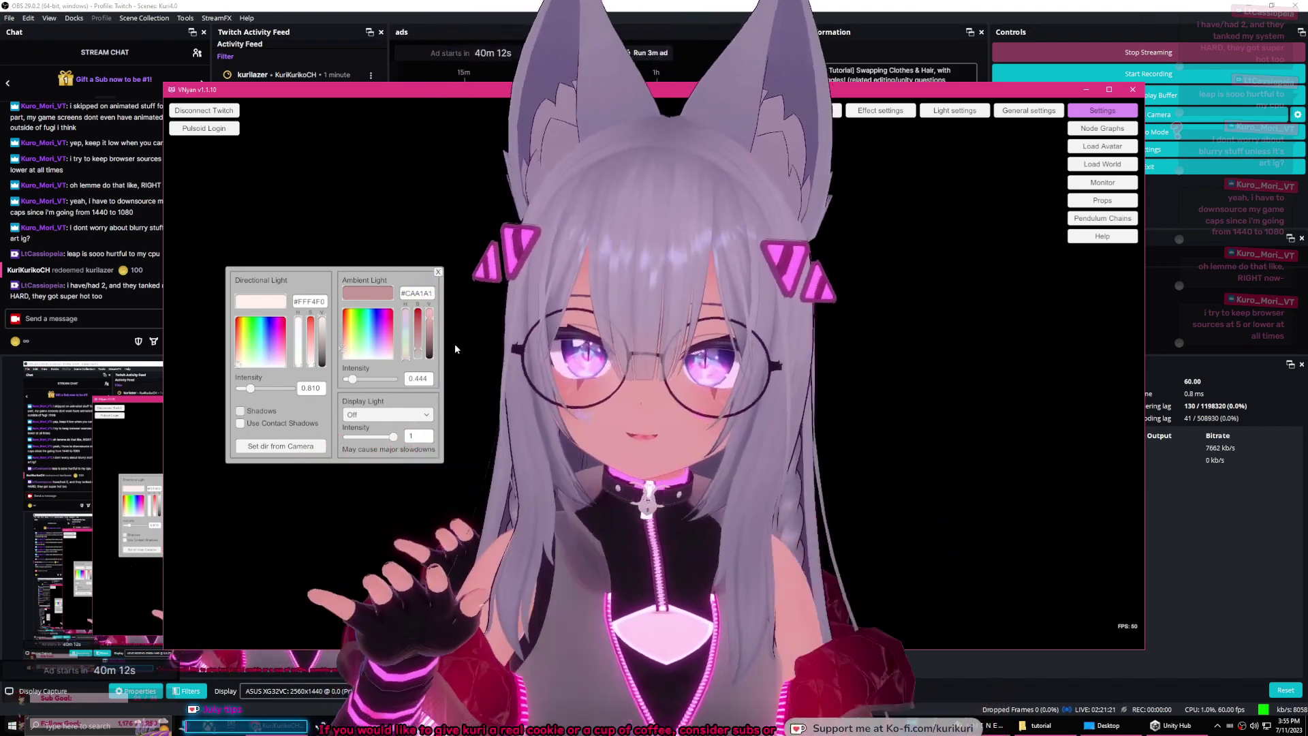
Step: Drag the VNyan window right and down so the chat is uncovered
left_click_drag(306, 90, 461, 118)
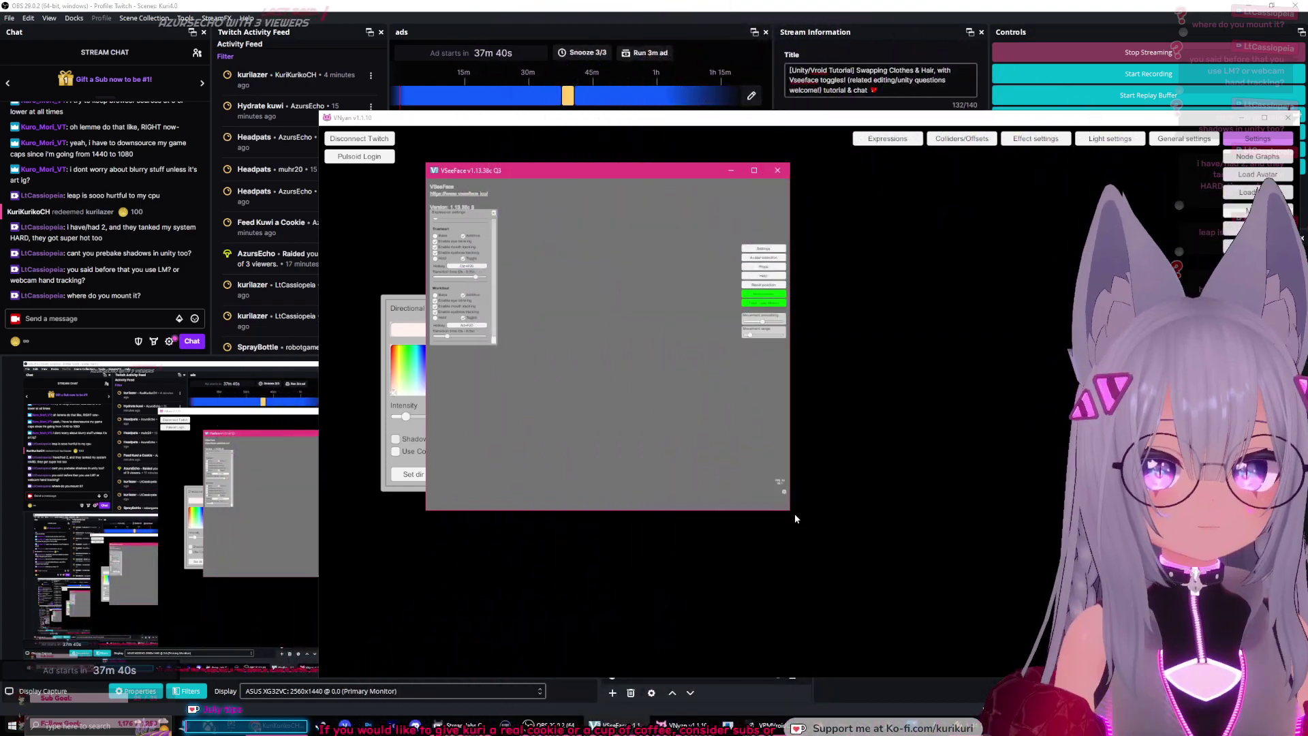
Step: Enlarge and reposition VSeeFace, then untick Hide avatar in its General settings
left_click_drag(795, 519, 1182, 673)
left_click_drag(804, 170, 669, 163)
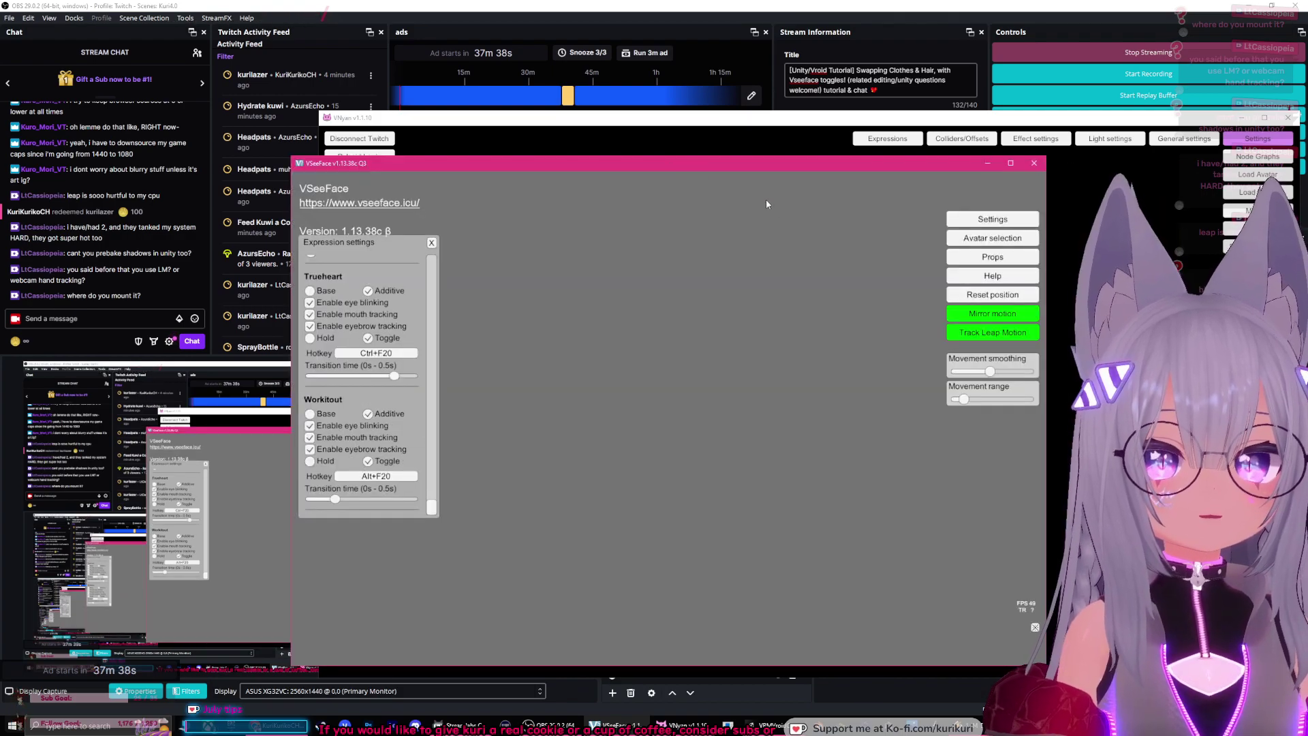
left_click(992, 218)
left_click(898, 219)
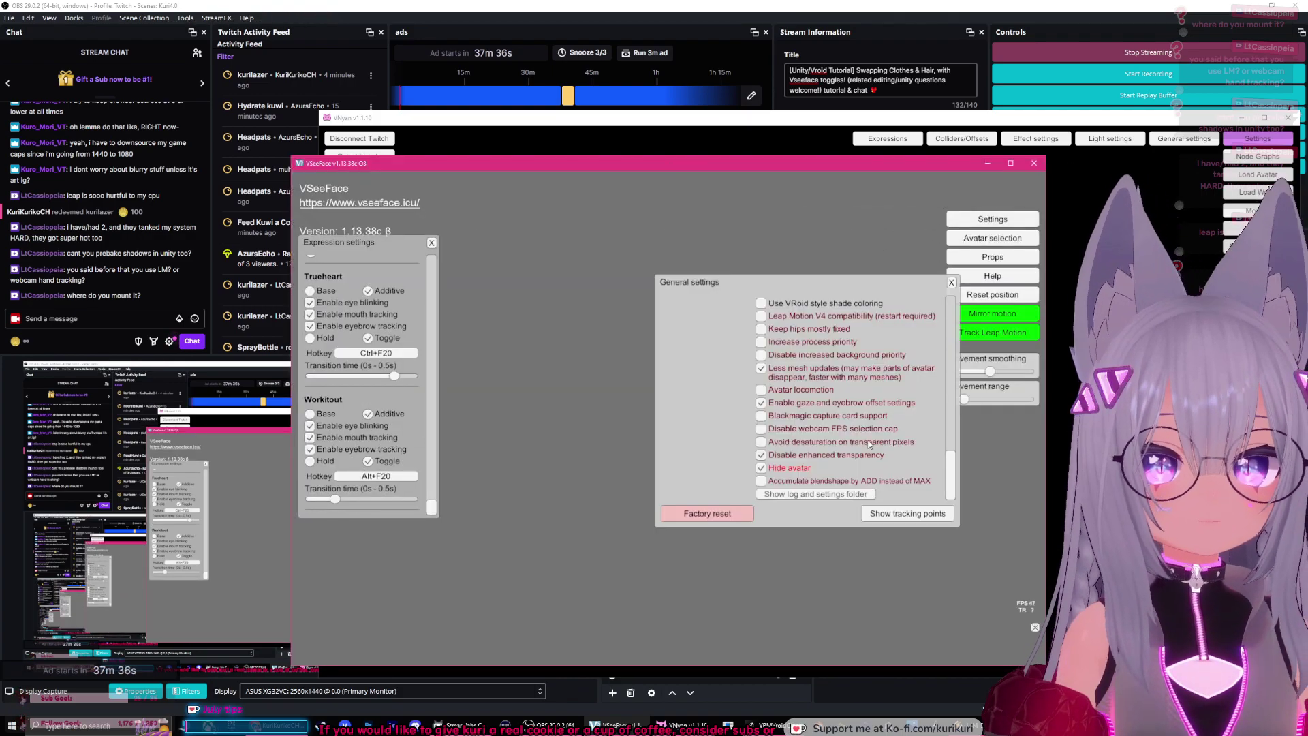
left_click(761, 468)
left_click(952, 282)
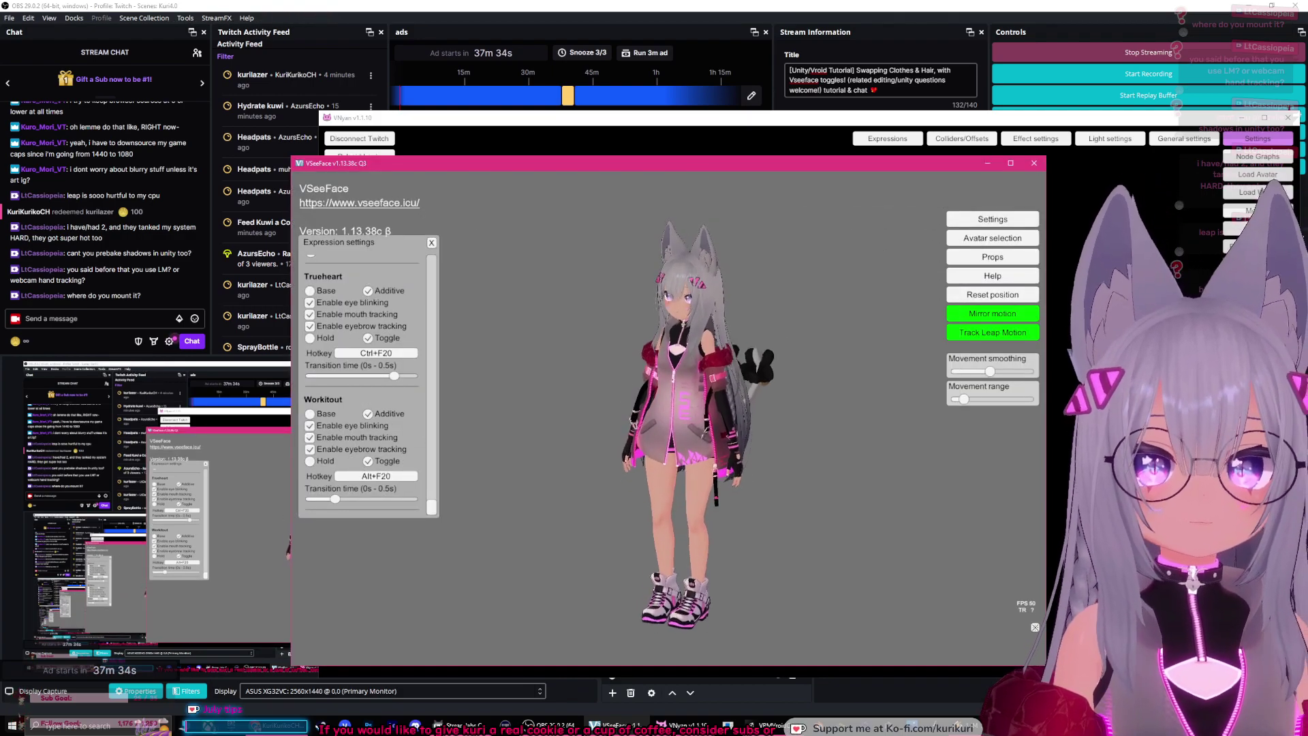
Step: Review VSeeFace's Leap Motion settings, then switch back to OBS Studio
left_click(993, 219)
left_click(542, 219)
scroll(676, 318, "up", 5)
scroll(677, 318, "up", 3)
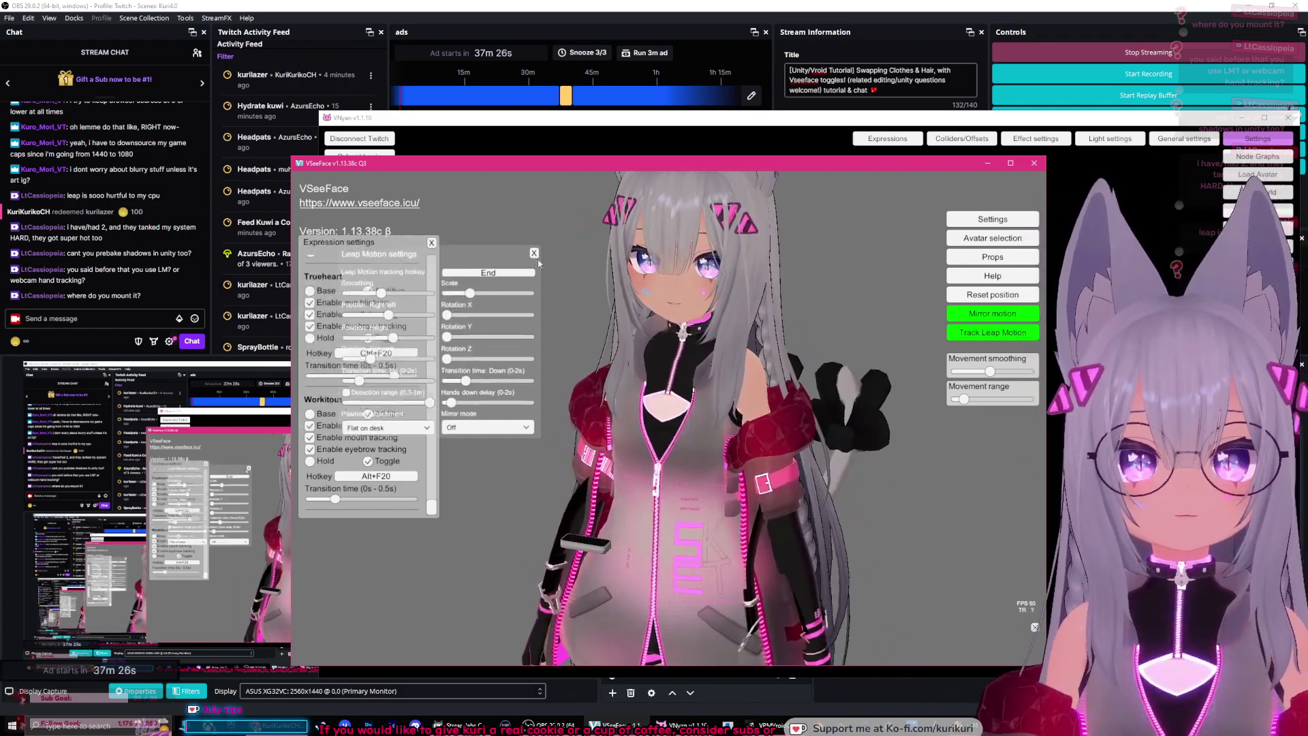
mouse_move(402, 239)
left_mouse_down()
mouse_move(465, 264)
mouse_move(412, 258)
left_mouse_up()
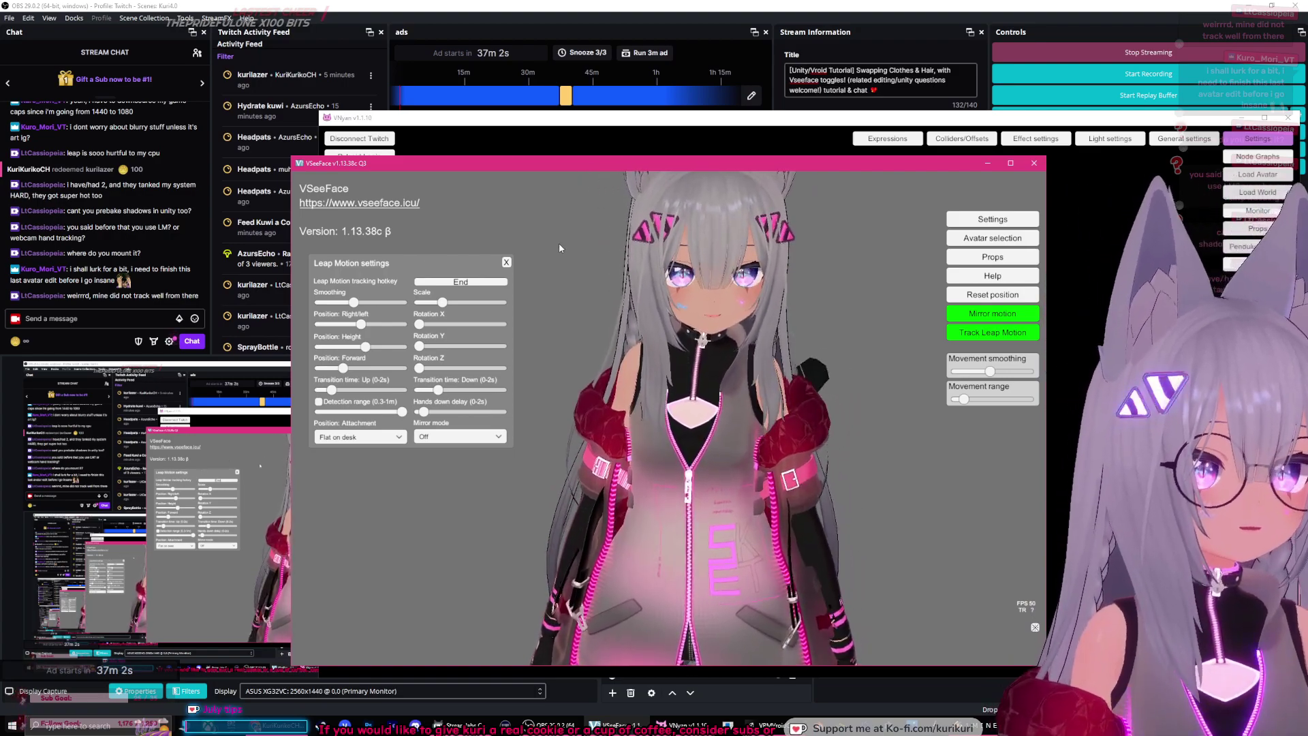
key("alt+Tab")
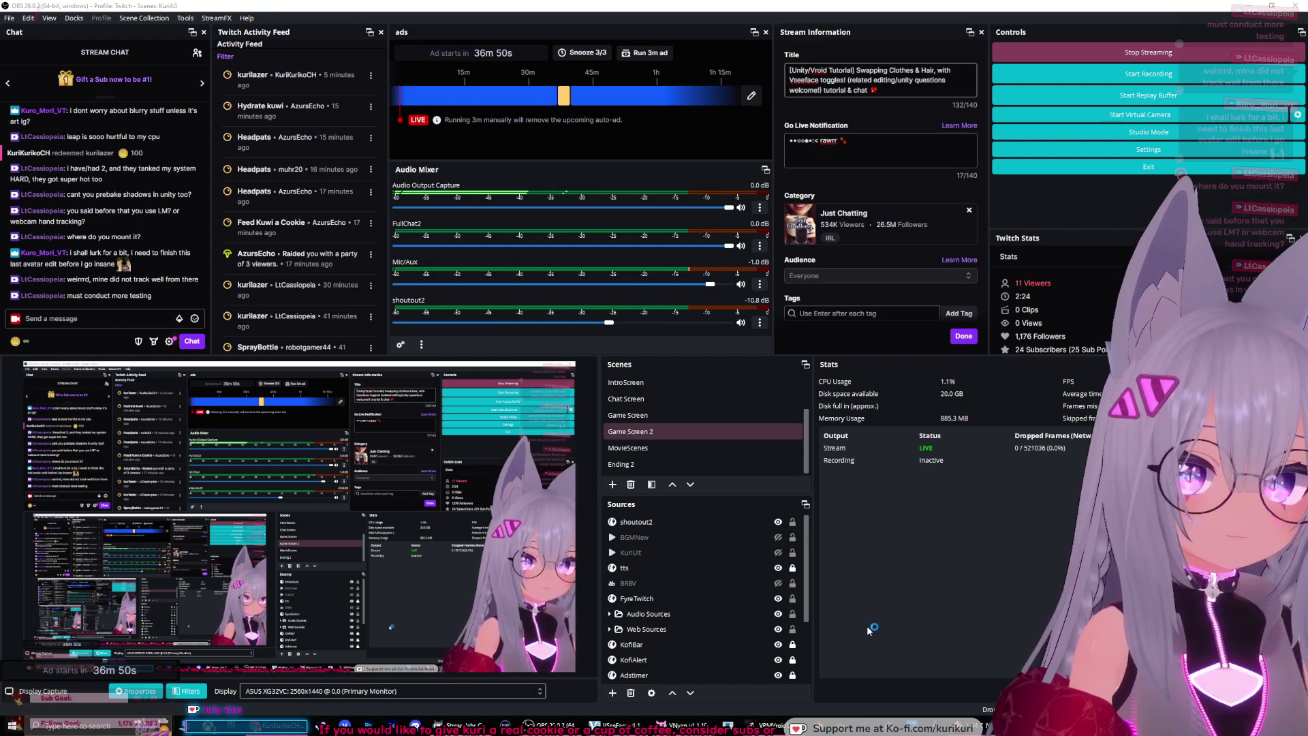
Step: Hide the Display Capture source, then bring up the Ultraleap Gemini page in Chrome
left_click(773, 665)
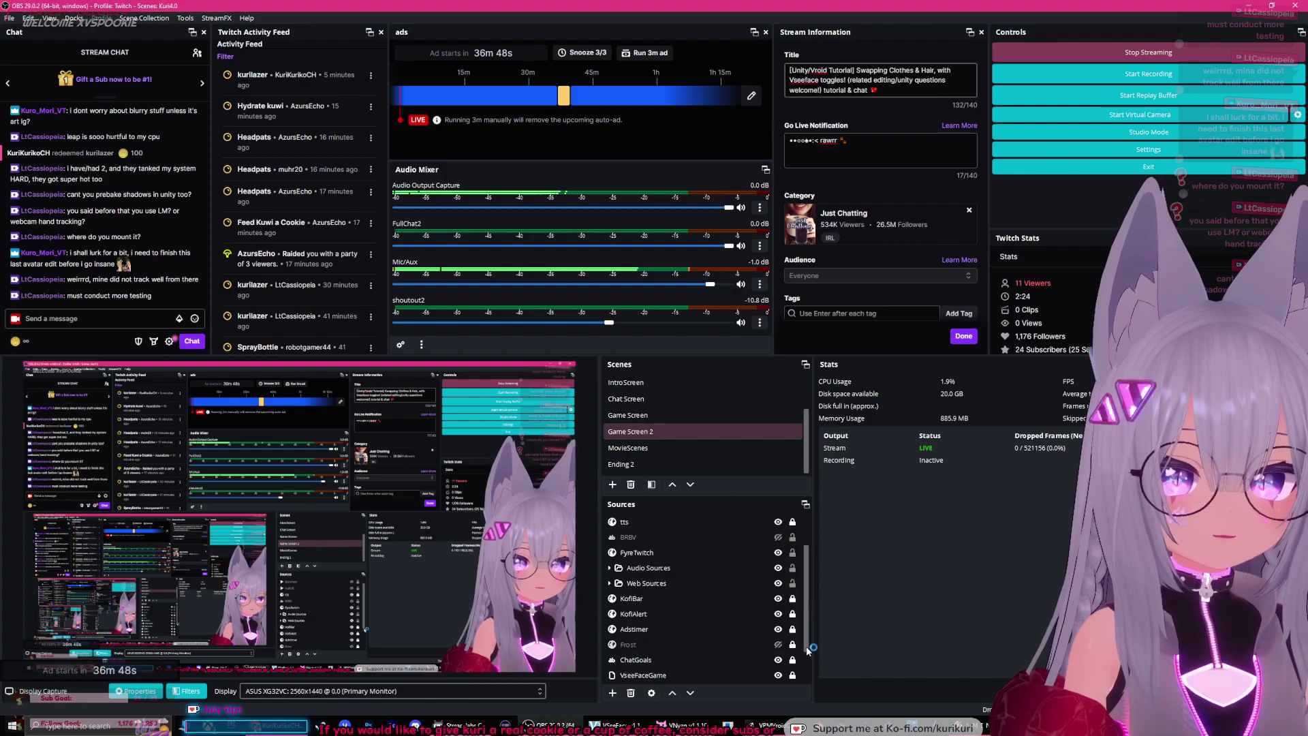
scroll(777, 664, "down", 2)
left_click(784, 661)
left_click(778, 661)
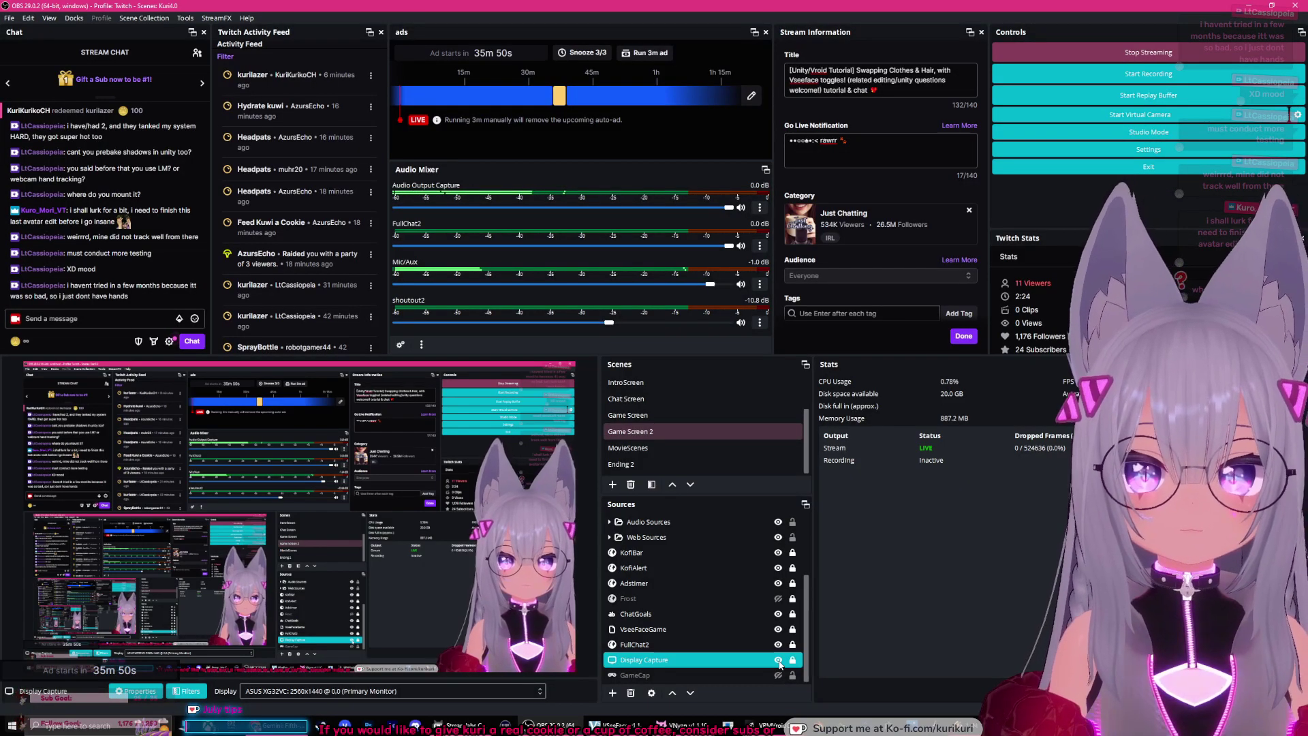
left_click(278, 731)
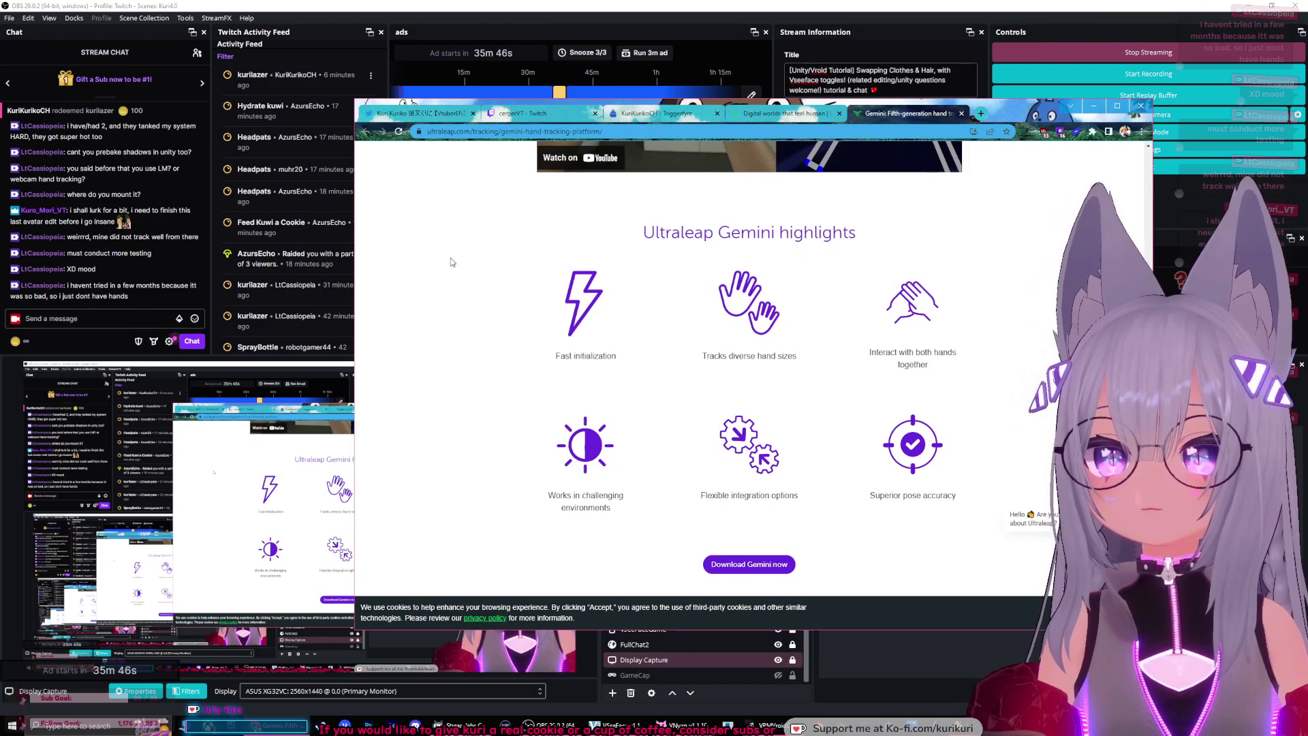
Step: Look over the Gemini hand-tracking highlights, nudge the browser right, and return to OBS
scroll(451, 262, "down", 1)
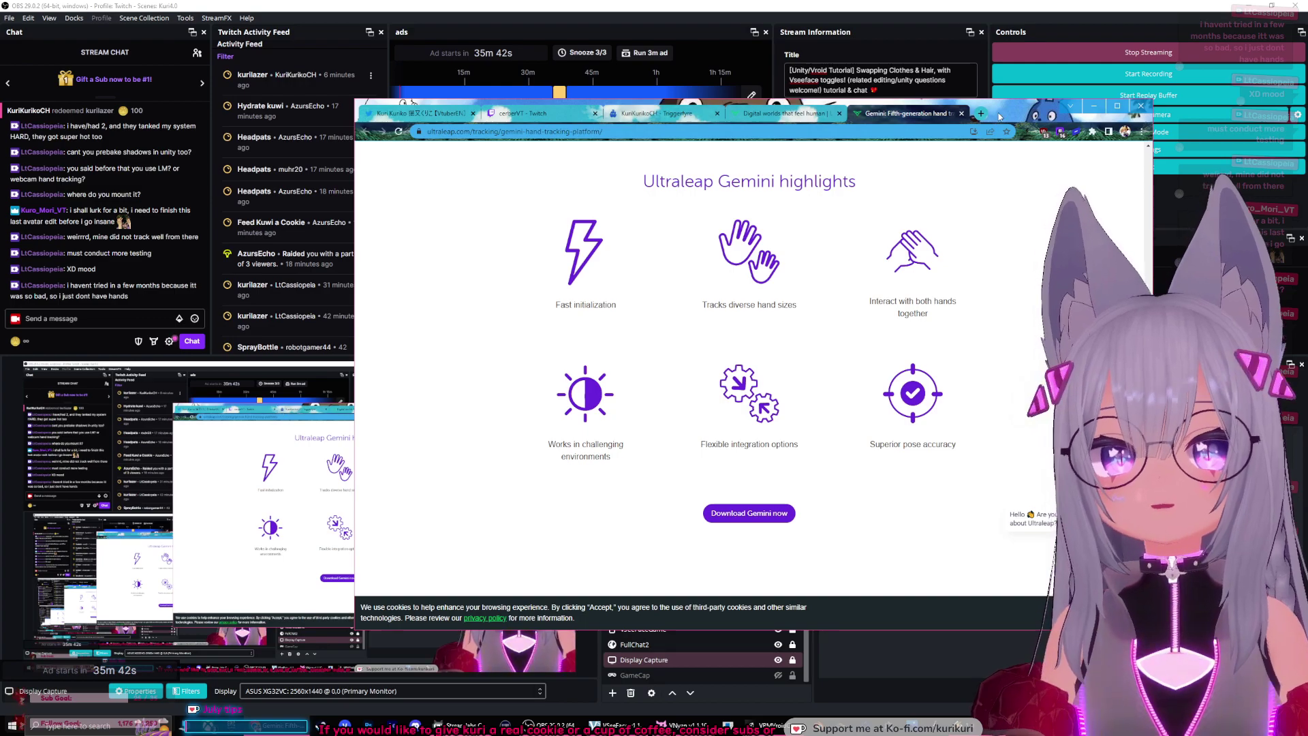
left_click_drag(615, 124, 668, 123)
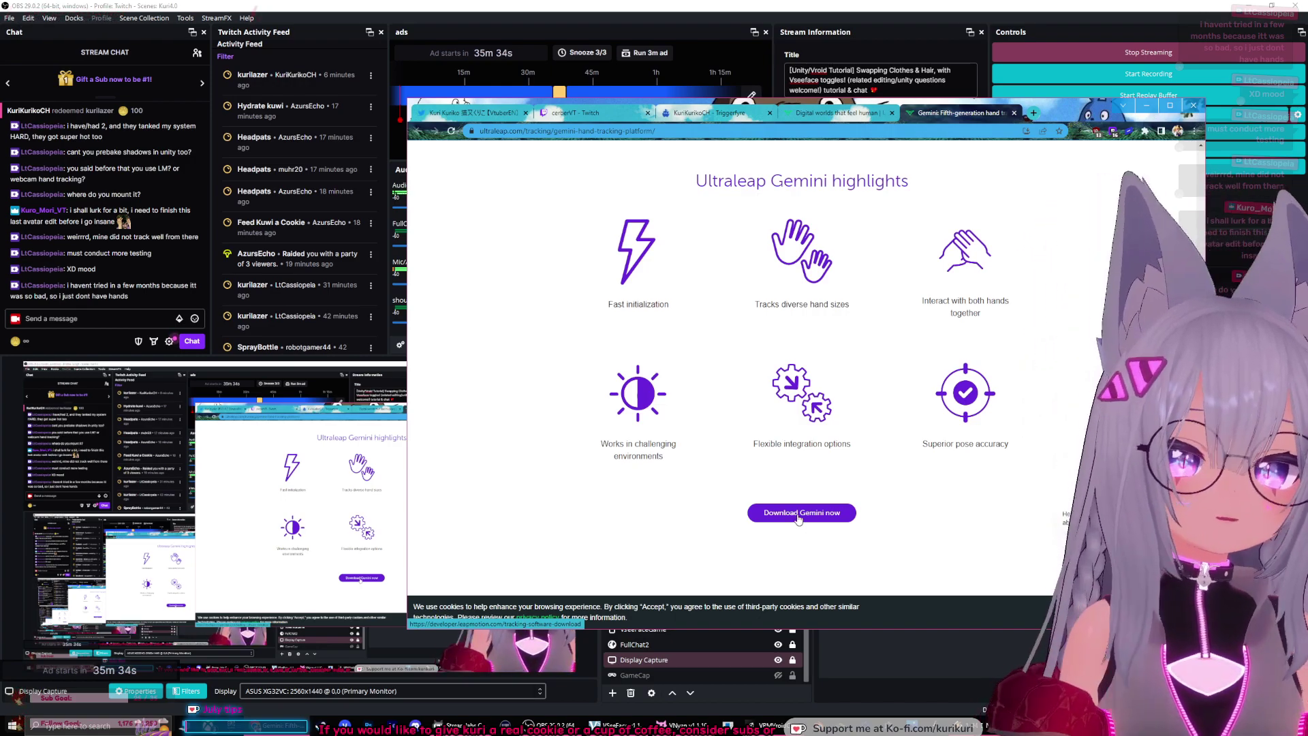
scroll(817, 518, "up", 8)
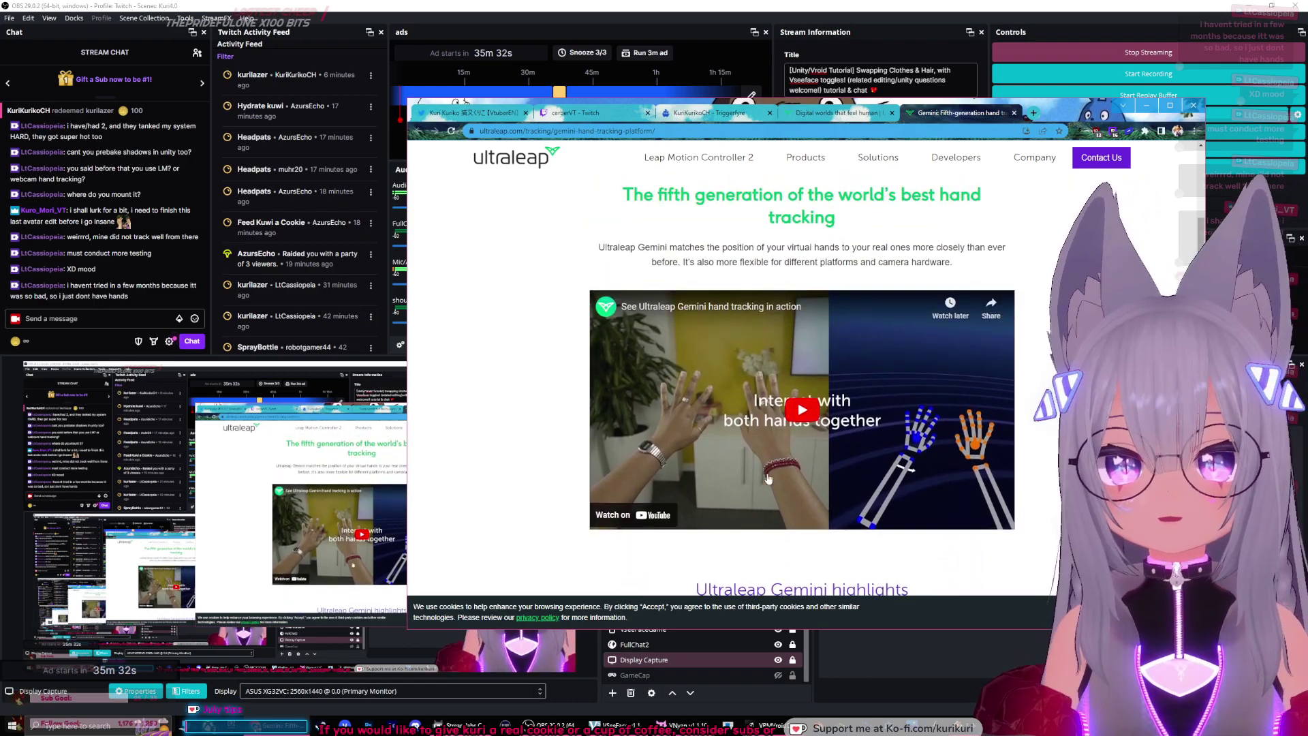
scroll(419, 379, "down", 5)
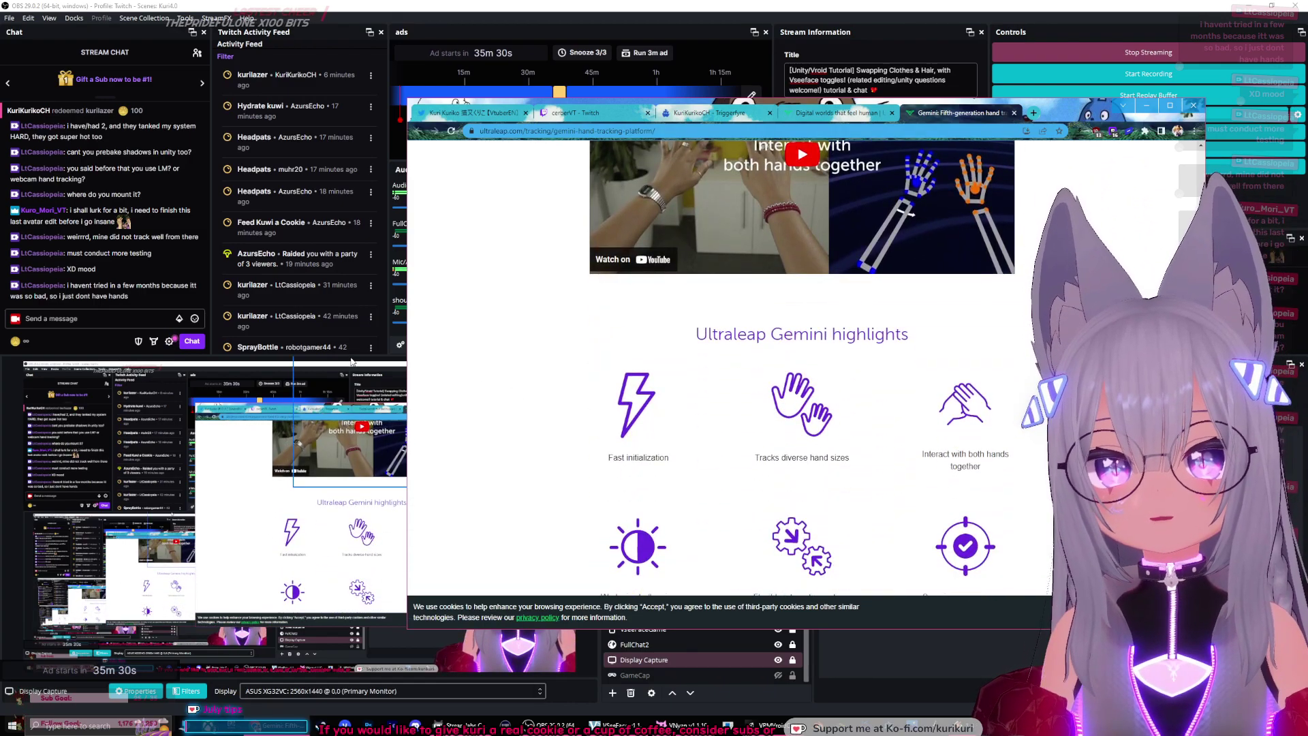
left_click(352, 361)
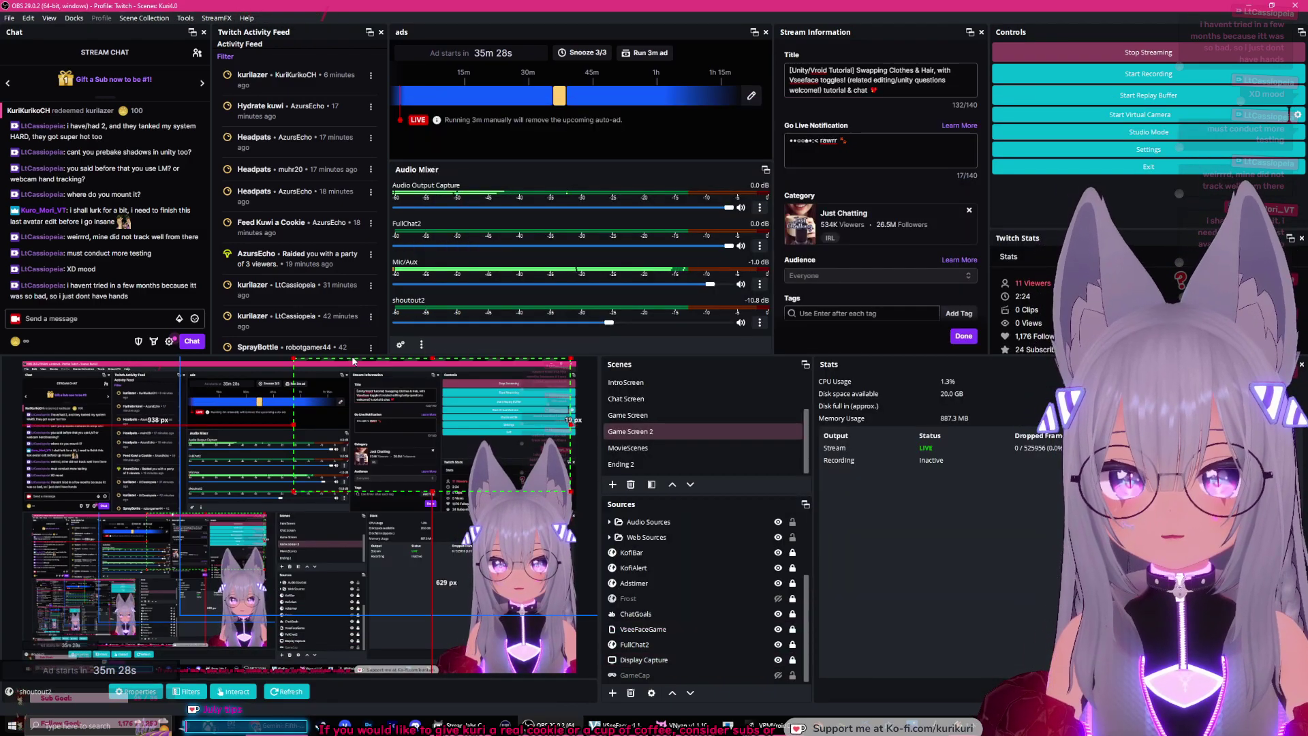